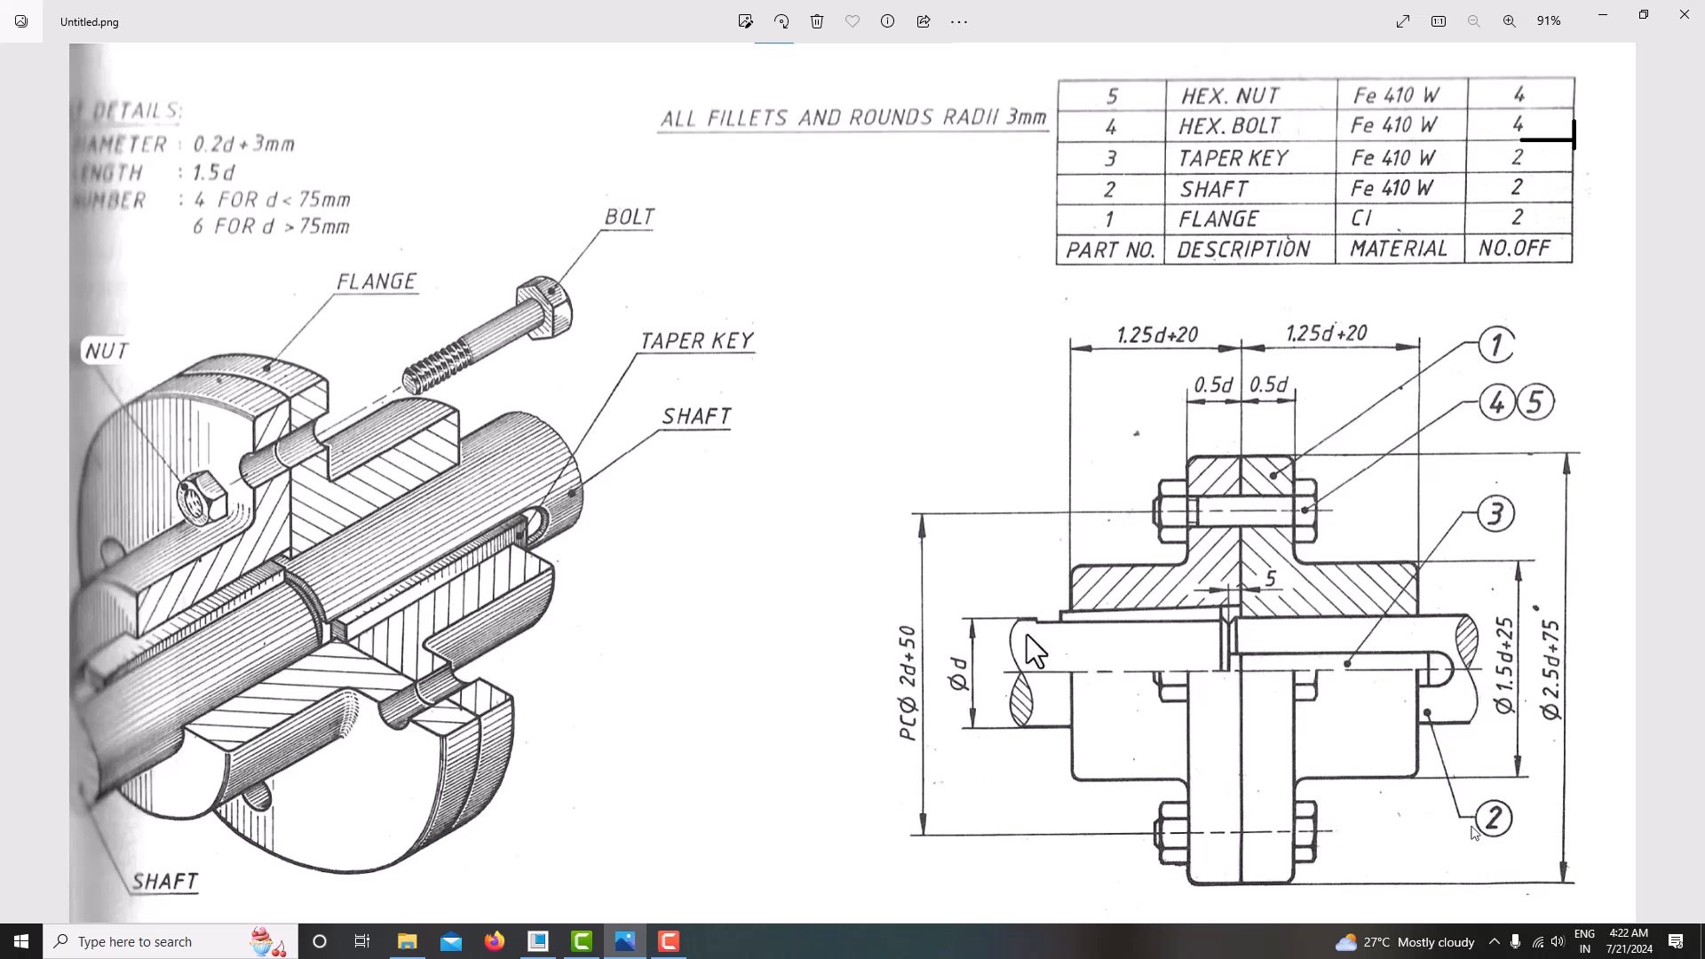
Browse the flanged coupling drawings through to the part details sheet Untitled2.png.
{"action": "key", "text": "Right"}
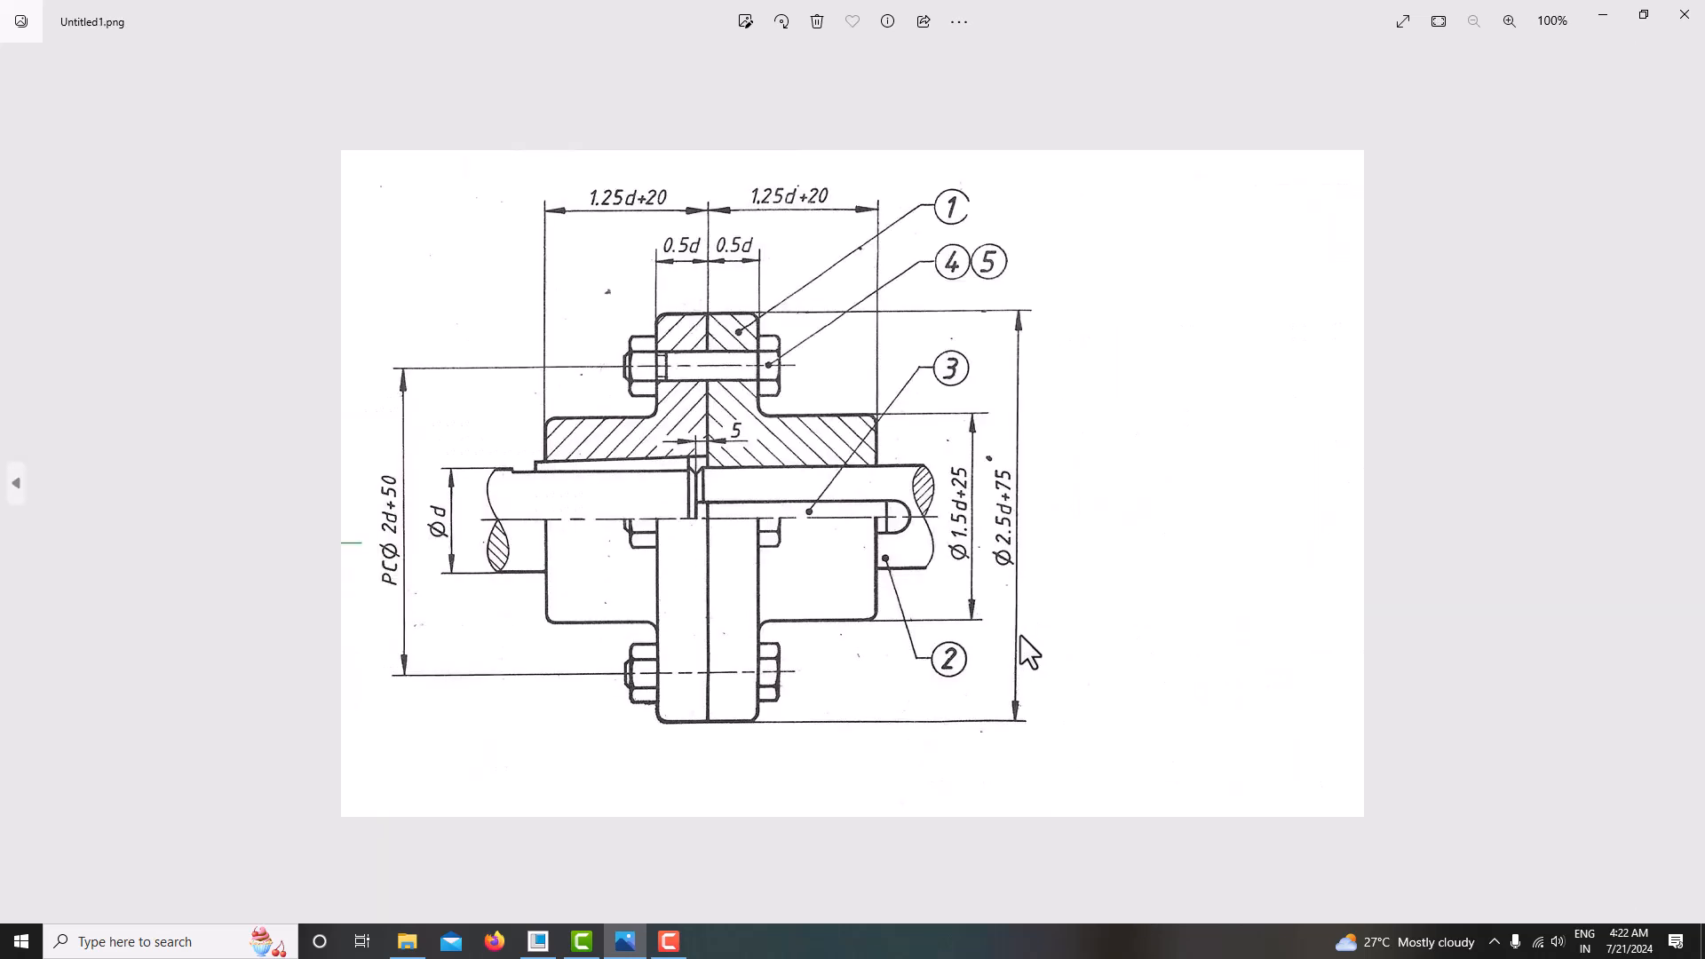
{"action": "key", "text": "Right"}
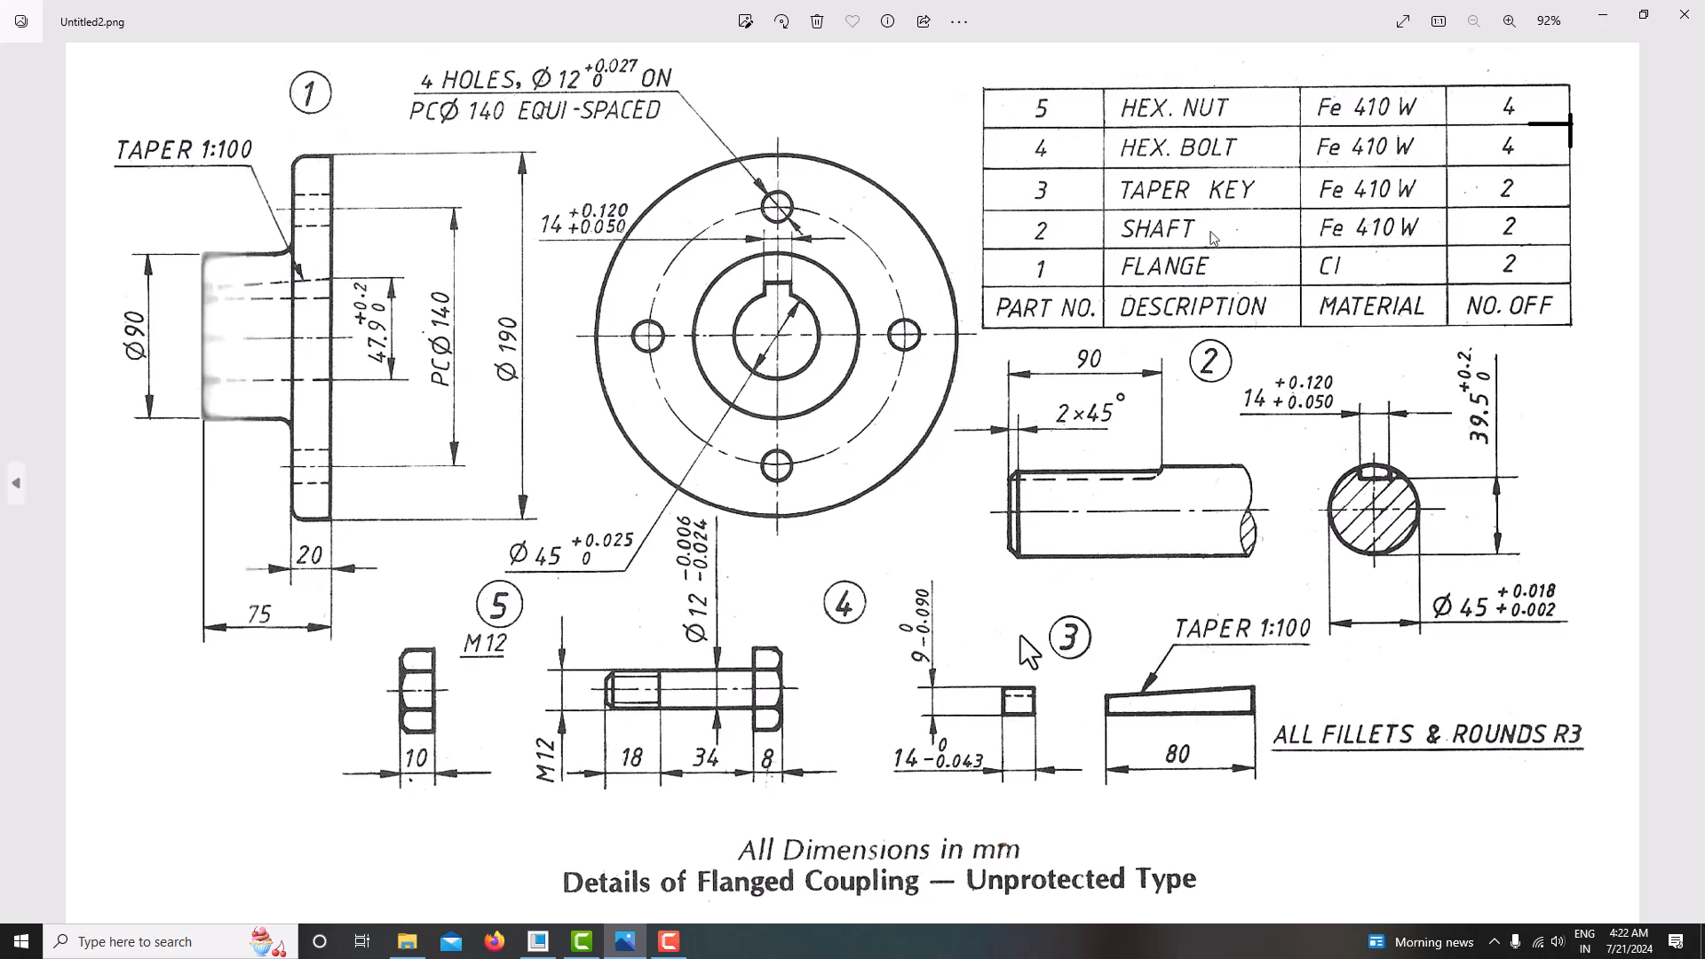
Switch to Creo Parametric and set the working directory to E:\tutorial\creo\Assembly\Flange_Coupling-A5.
{"action": "left_click", "coordinate": [537, 943]}
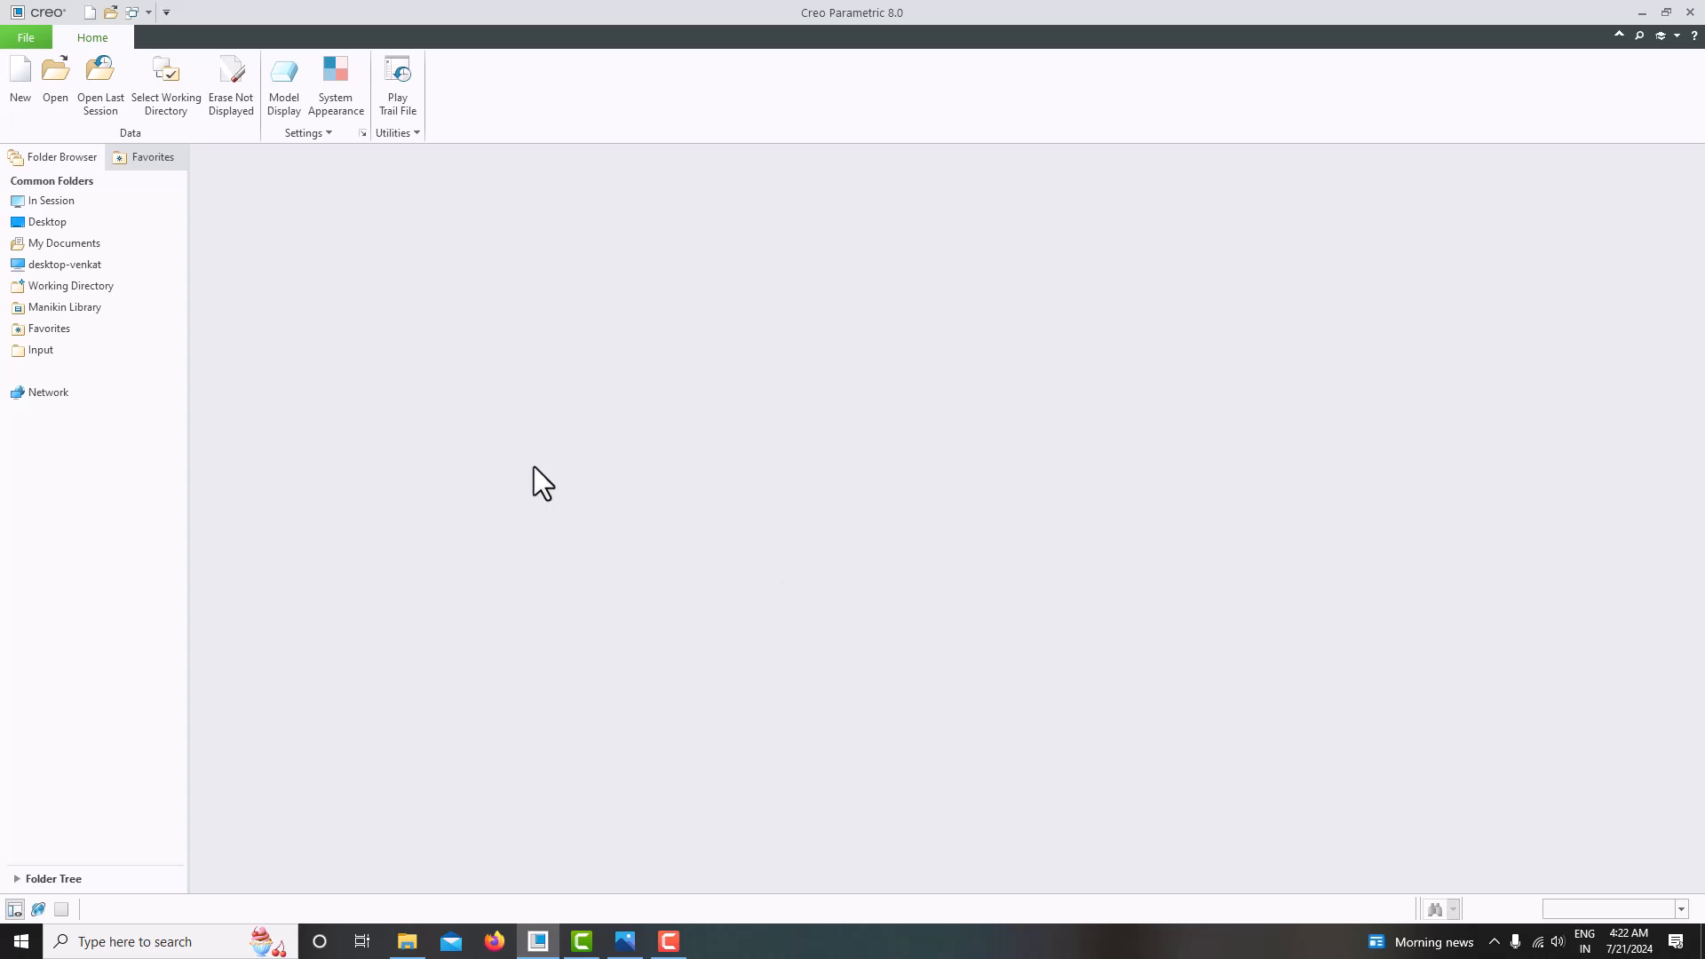
{"action": "left_click", "coordinate": [168, 109]}
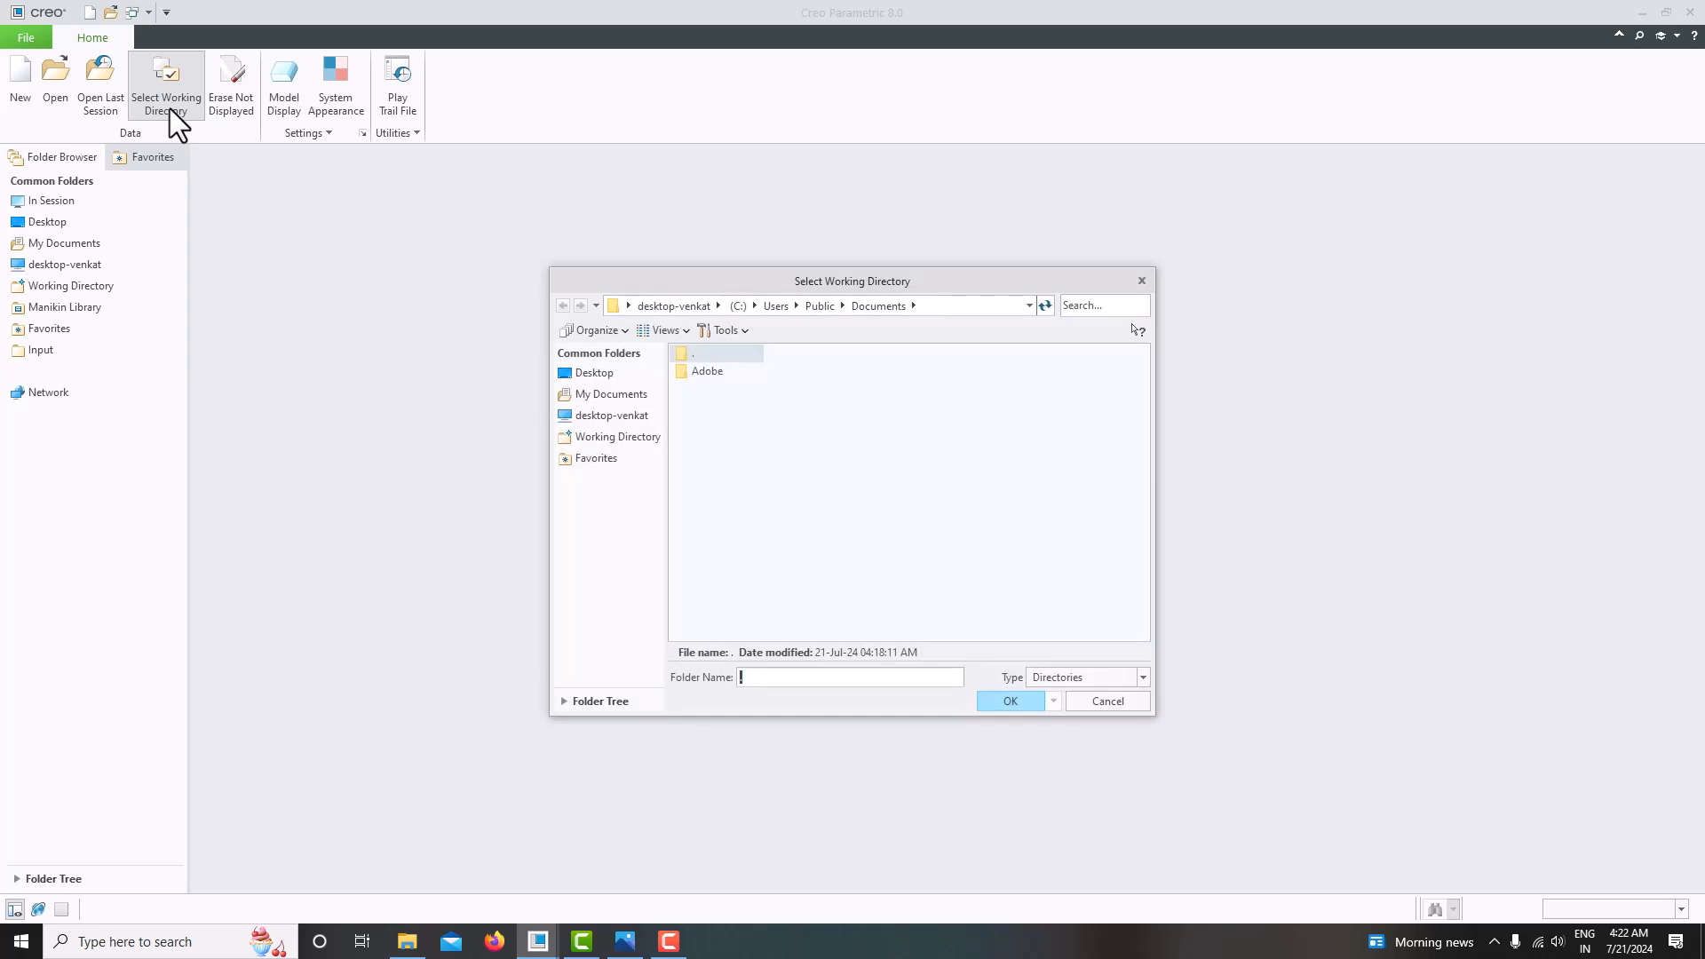
{"action": "left_click", "coordinate": [718, 305]}
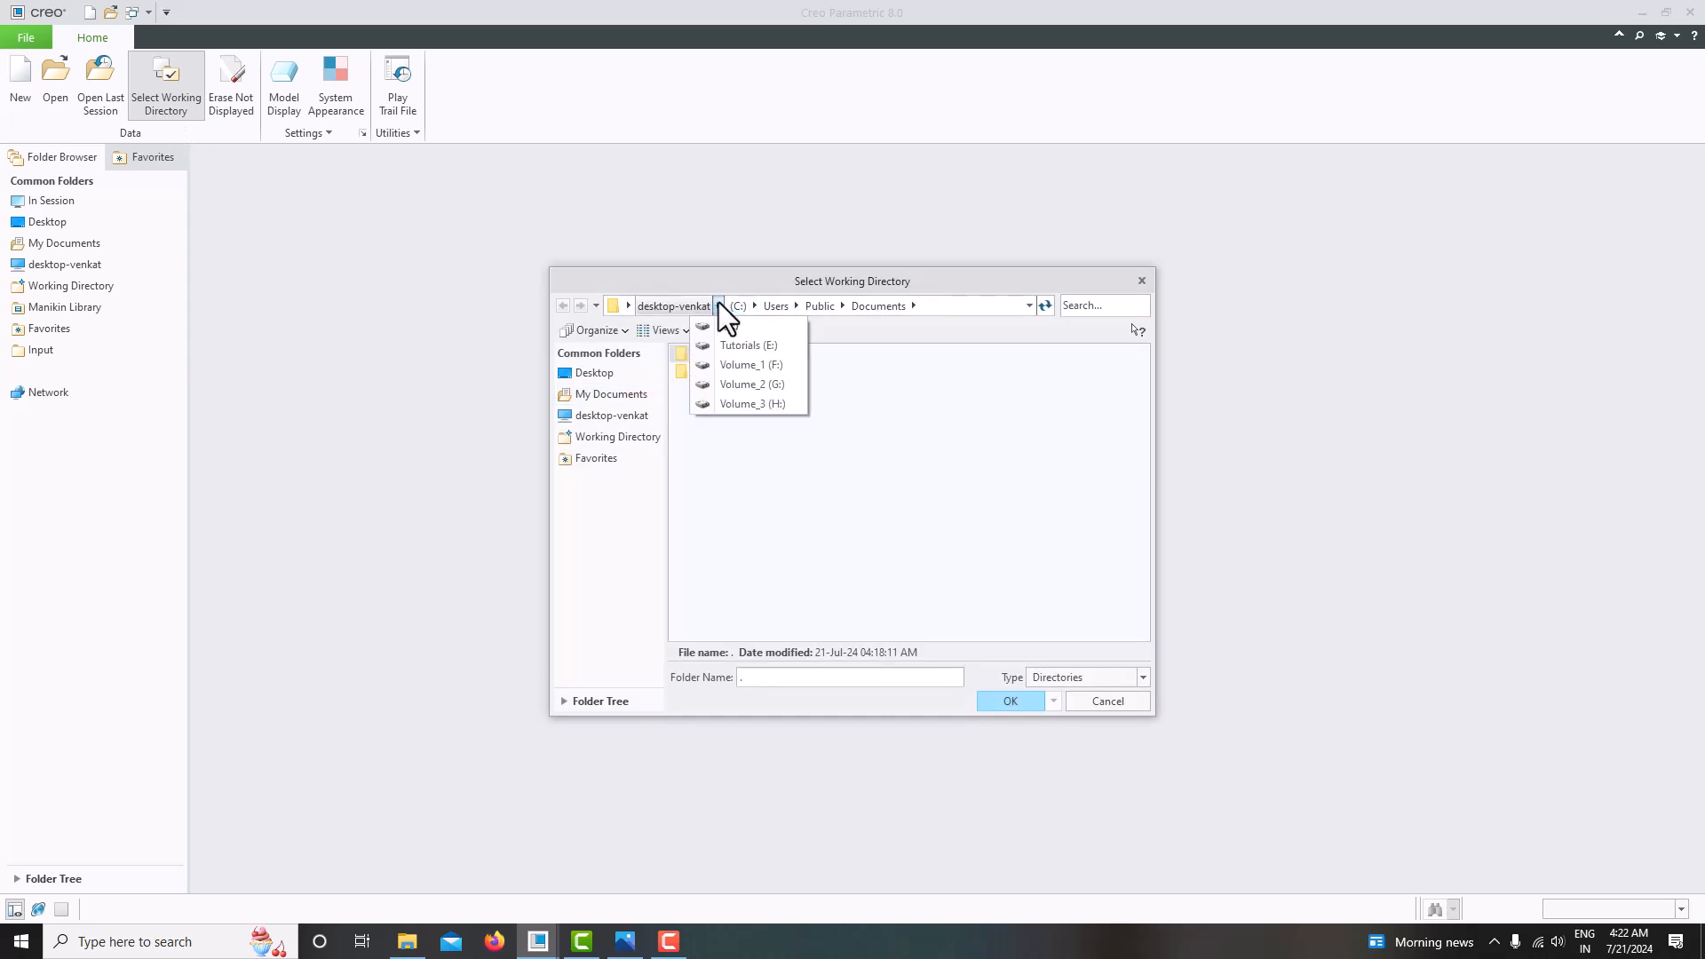
{"action": "left_click", "coordinate": [721, 352]}
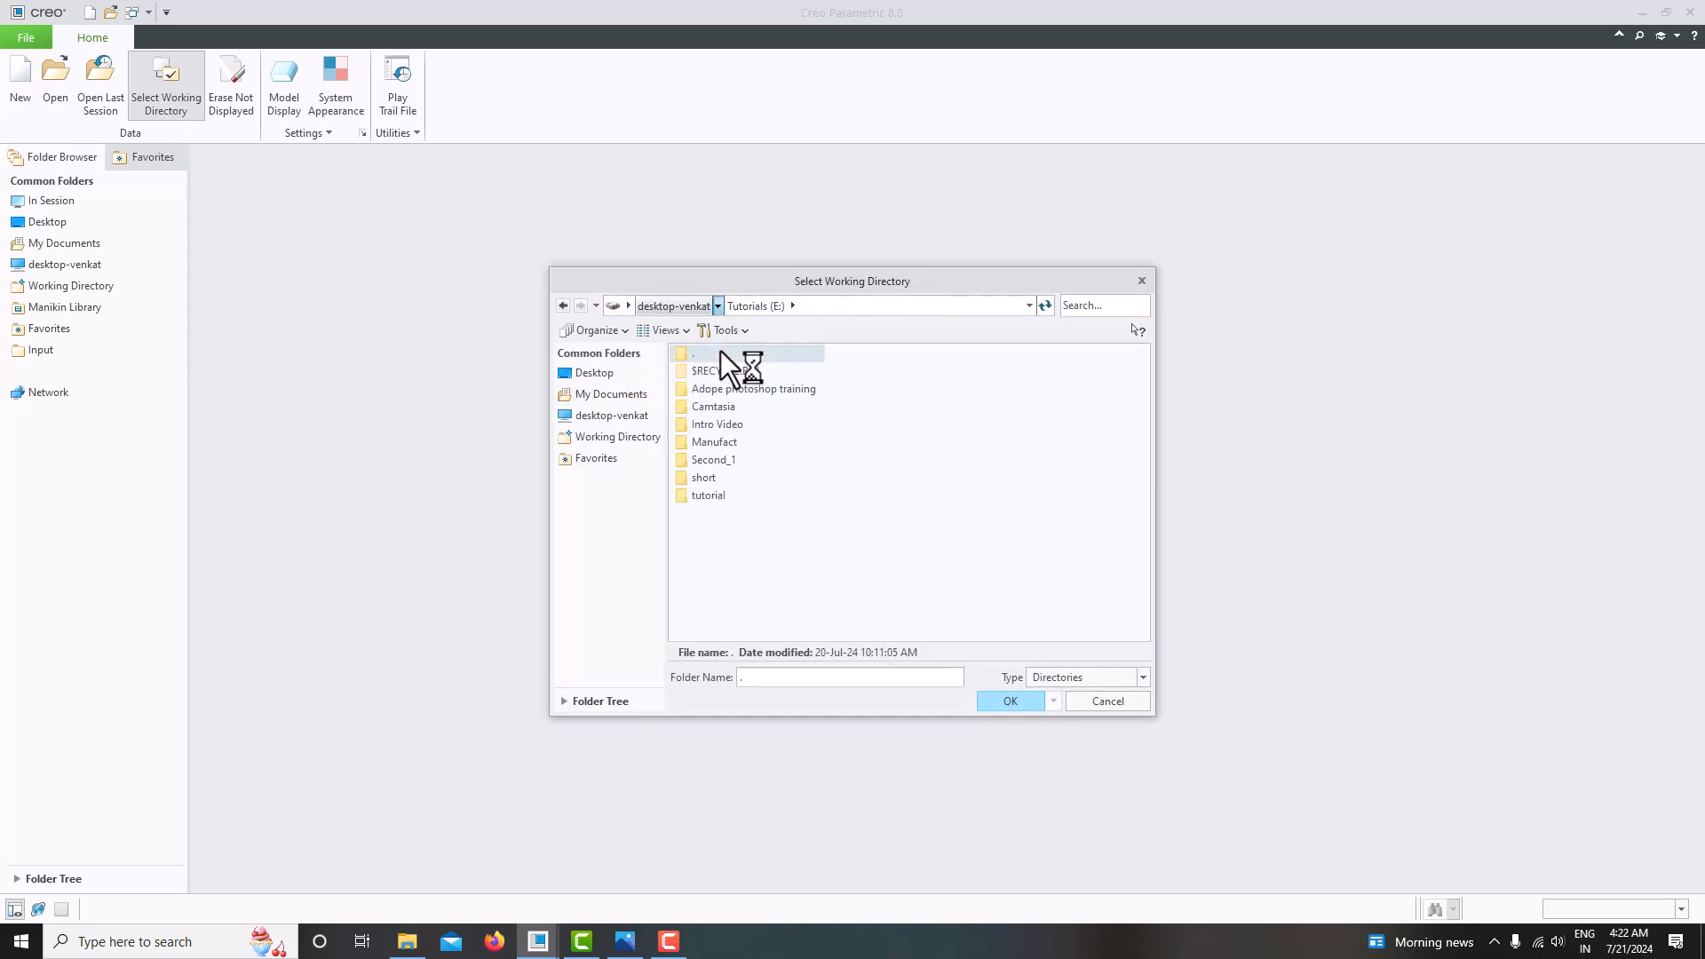
{"action": "double_click", "coordinate": [709, 495]}
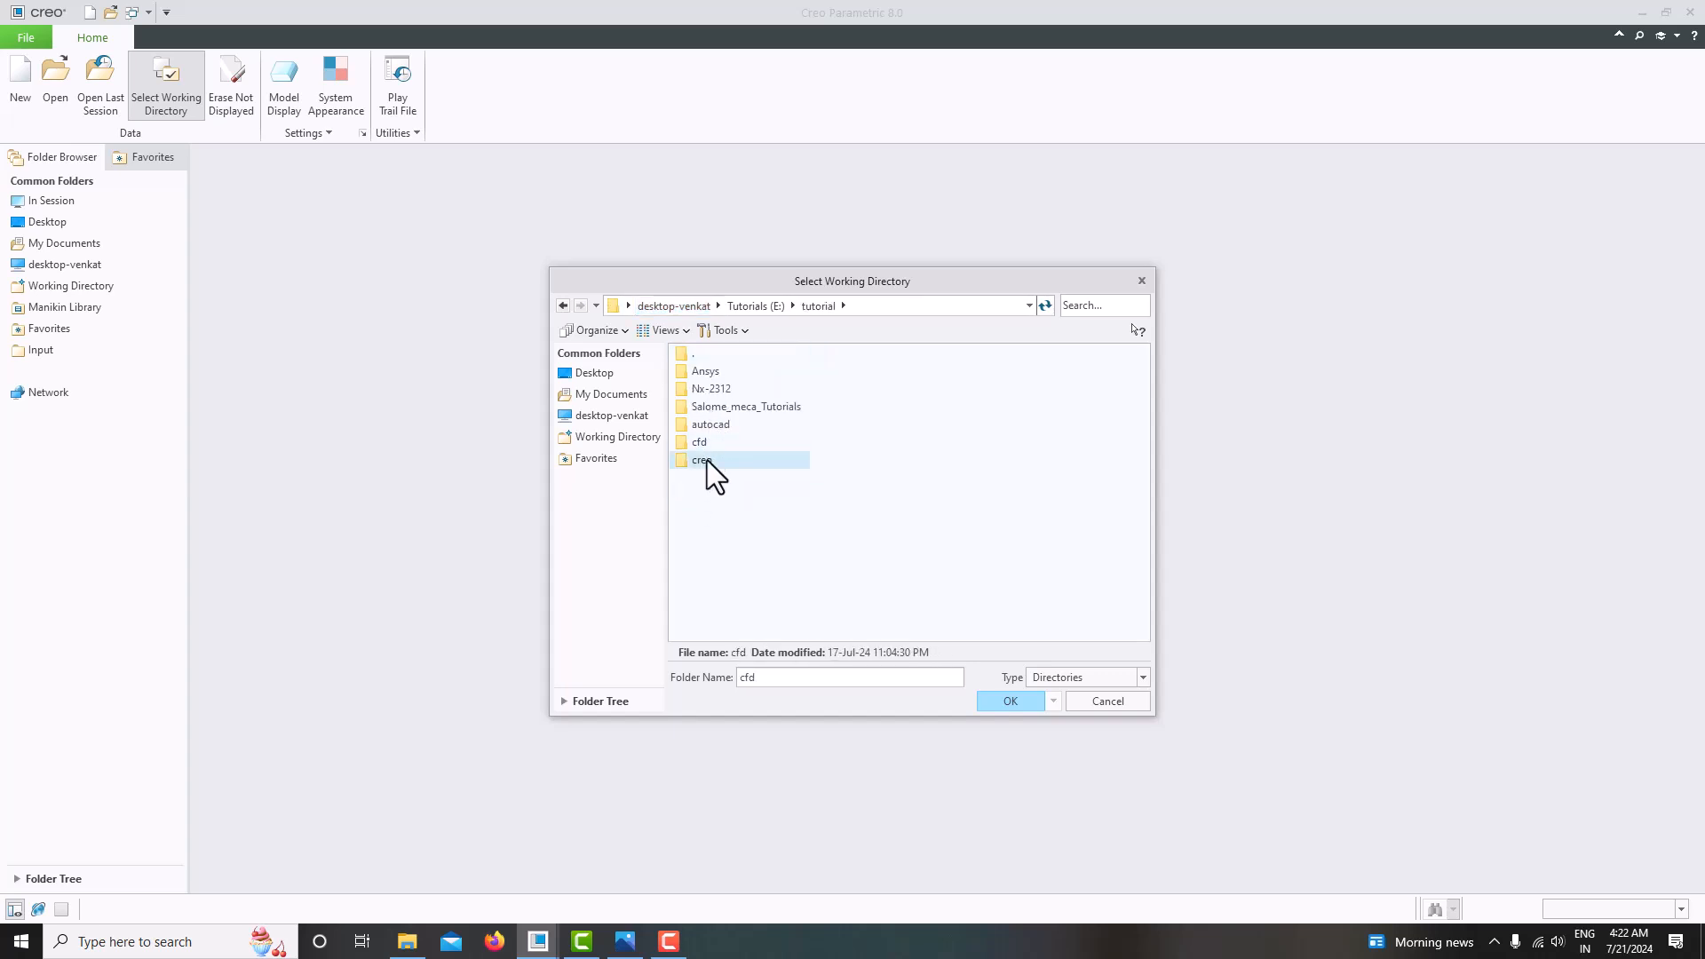
{"action": "double_click", "coordinate": [707, 460]}
{"action": "double_click", "coordinate": [719, 372]}
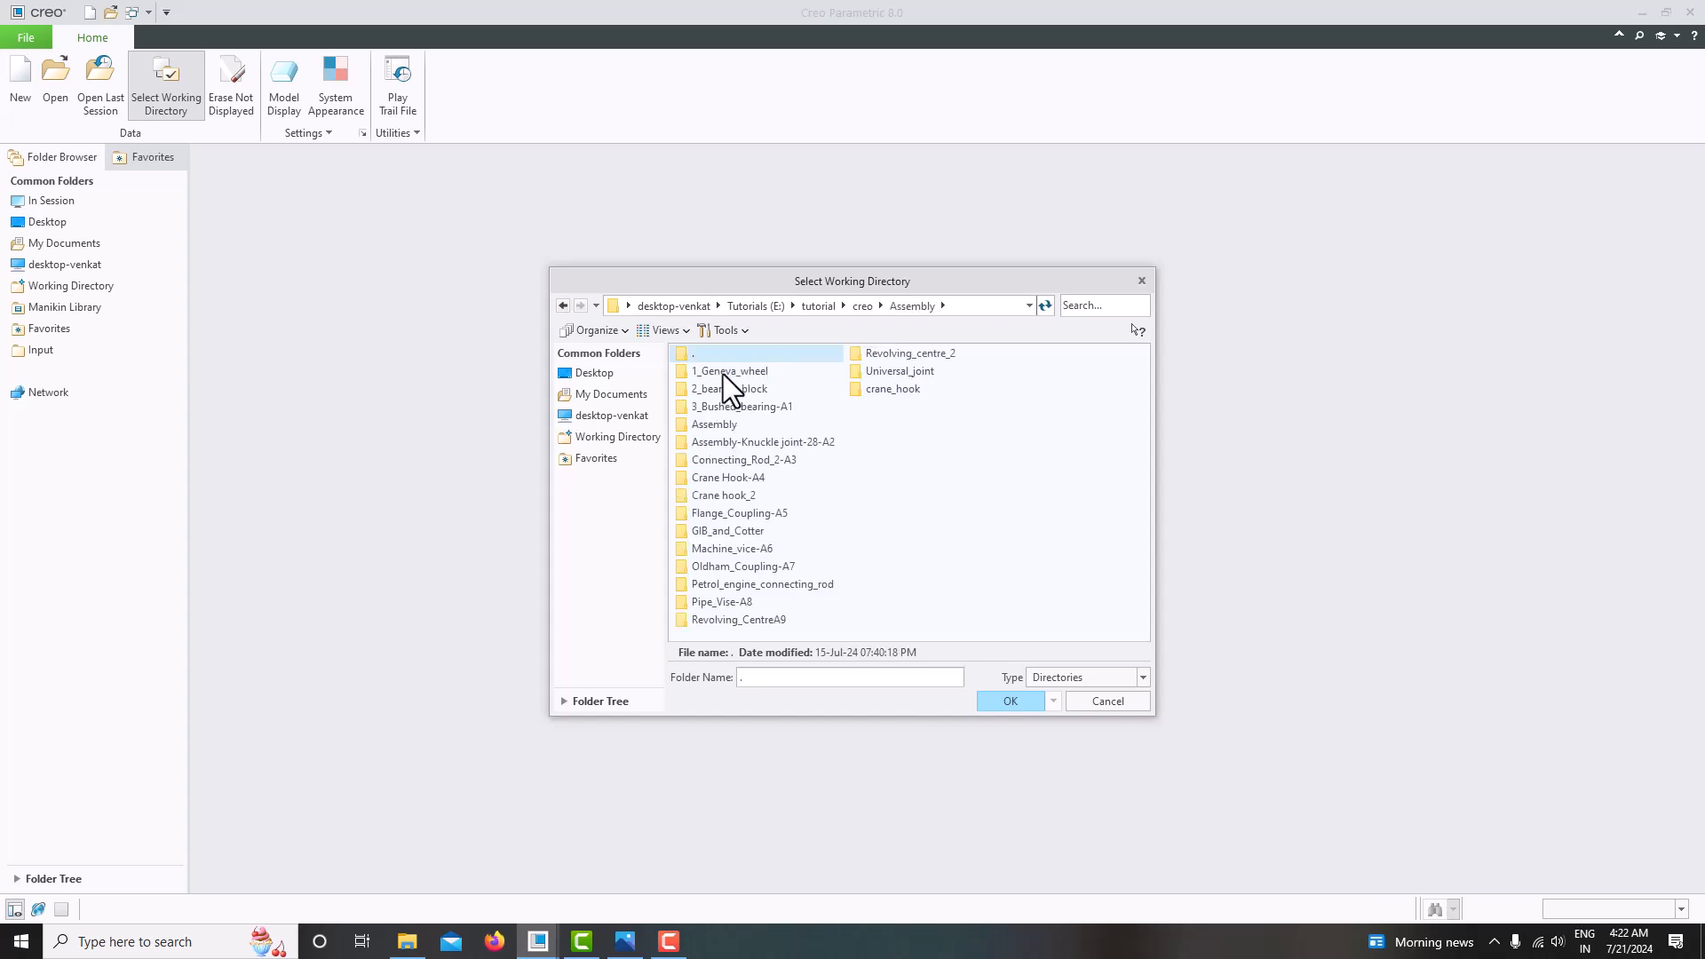
{"action": "double_click", "coordinate": [762, 513]}
{"action": "left_click", "coordinate": [1008, 697]}
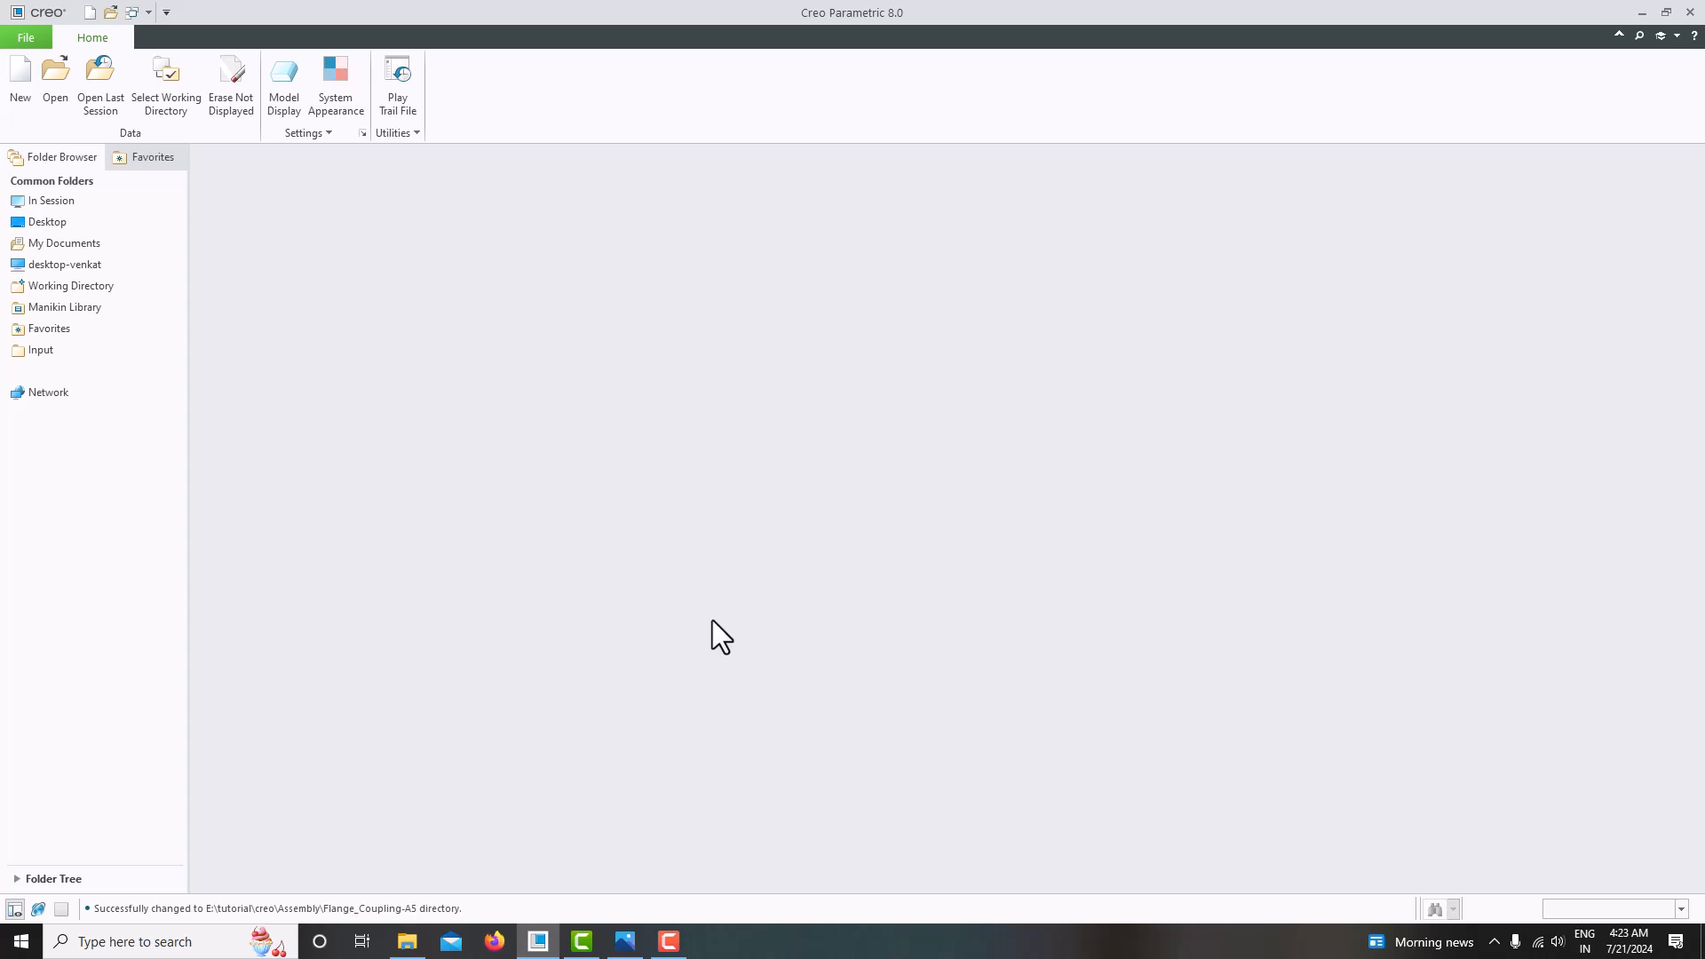
Arrange the details drawing Untitled2.png in a narrow window beside a wider Creo Parametric window, with the flange views in sight.
{"action": "left_click", "coordinate": [625, 941]}
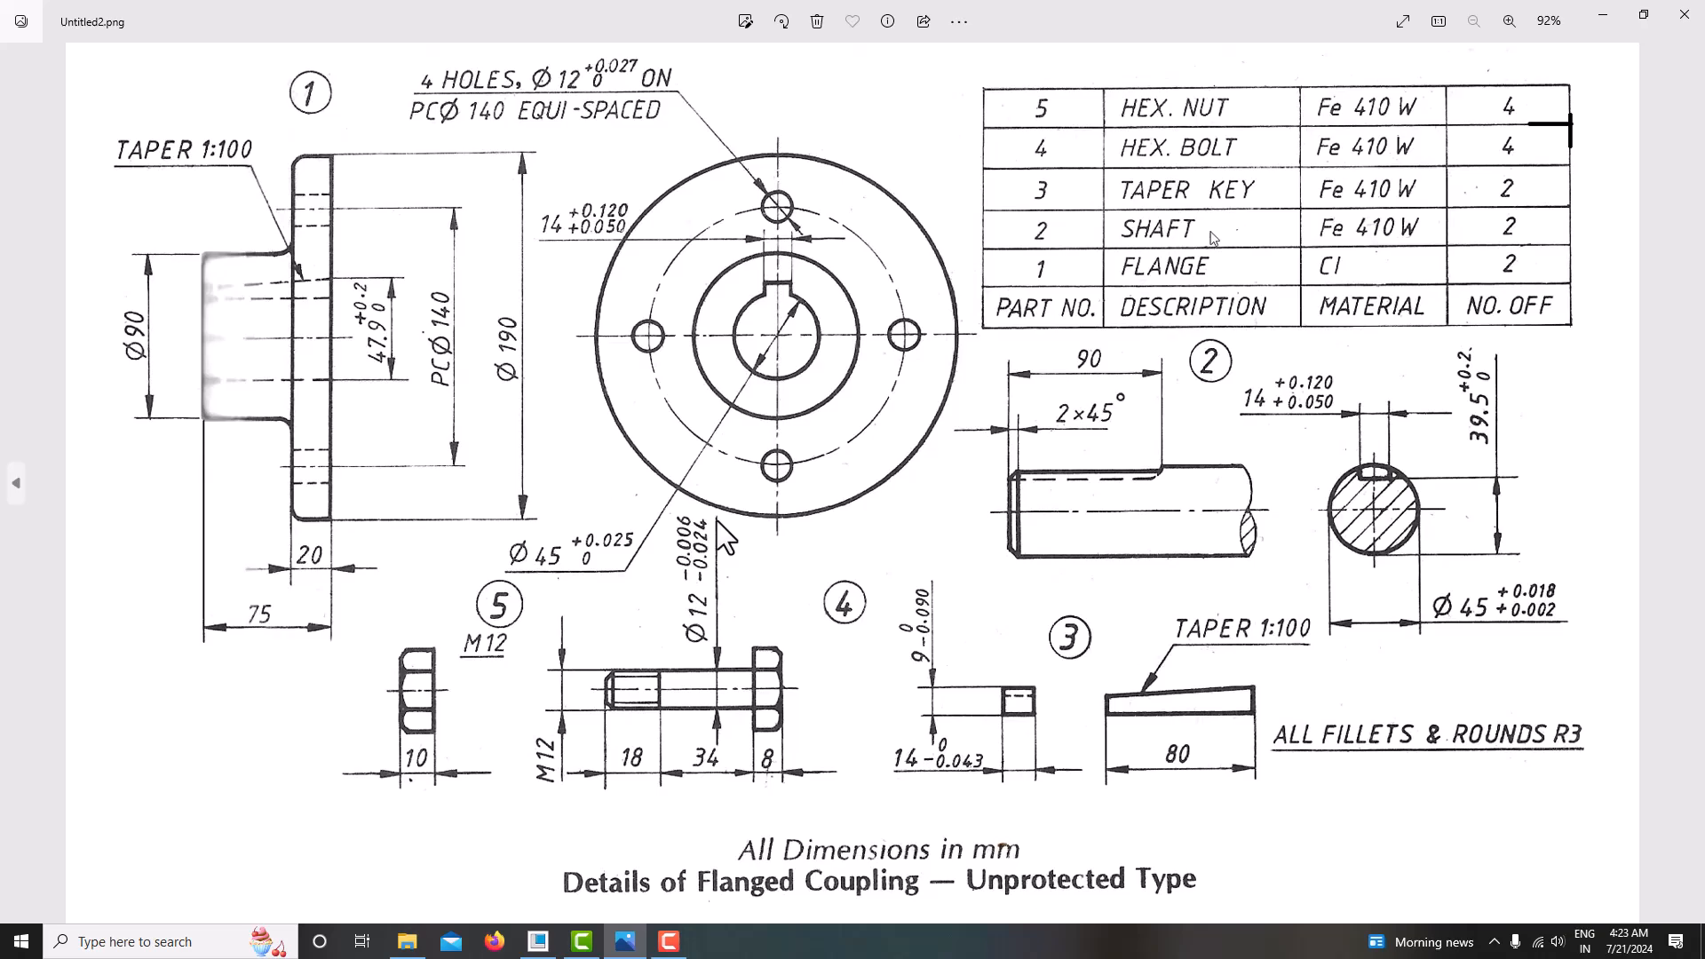
{"action": "left_click", "coordinate": [537, 941]}
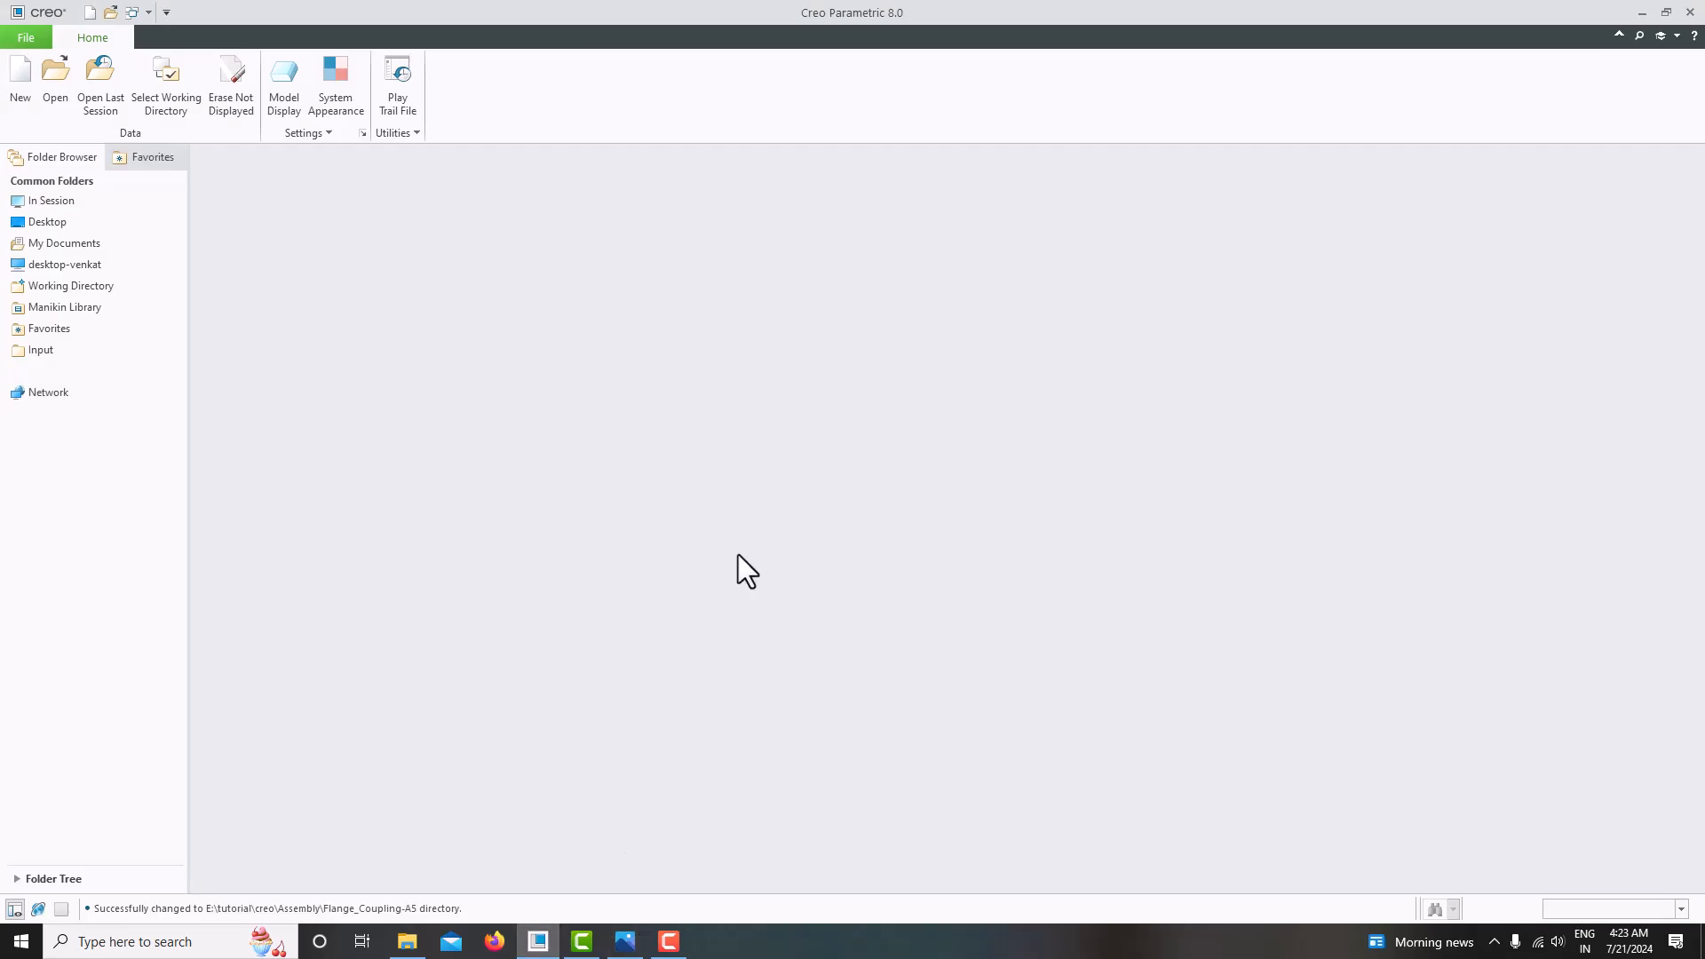
{"action": "key", "text": "alt+Tab"}
{"action": "key", "text": "super+Left"}
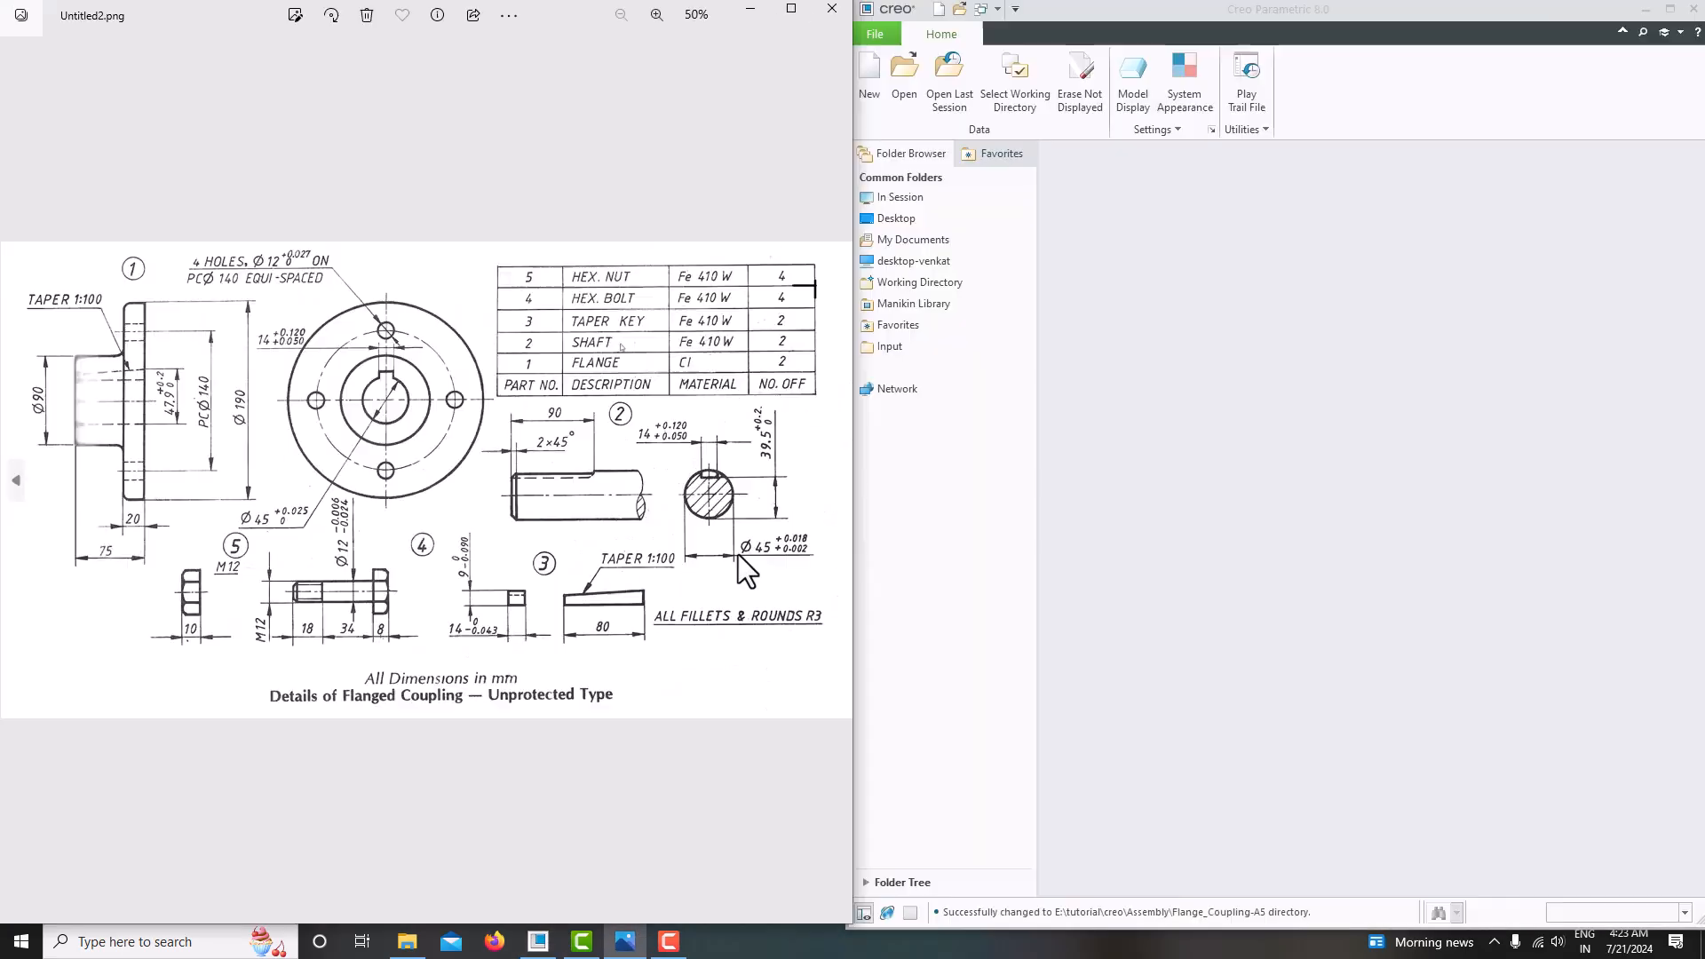
{"action": "left_click_drag", "start_coordinate": [854, 567], "coordinate": [483, 530]}
{"action": "left_click_drag", "start_coordinate": [858, 511], "coordinate": [442, 500]}
{"action": "scroll", "coordinate": [123, 497], "scroll_direction": "up", "scroll_amount": 3}
{"action": "left_click_drag", "start_coordinate": [125, 499], "coordinate": [253, 510]}
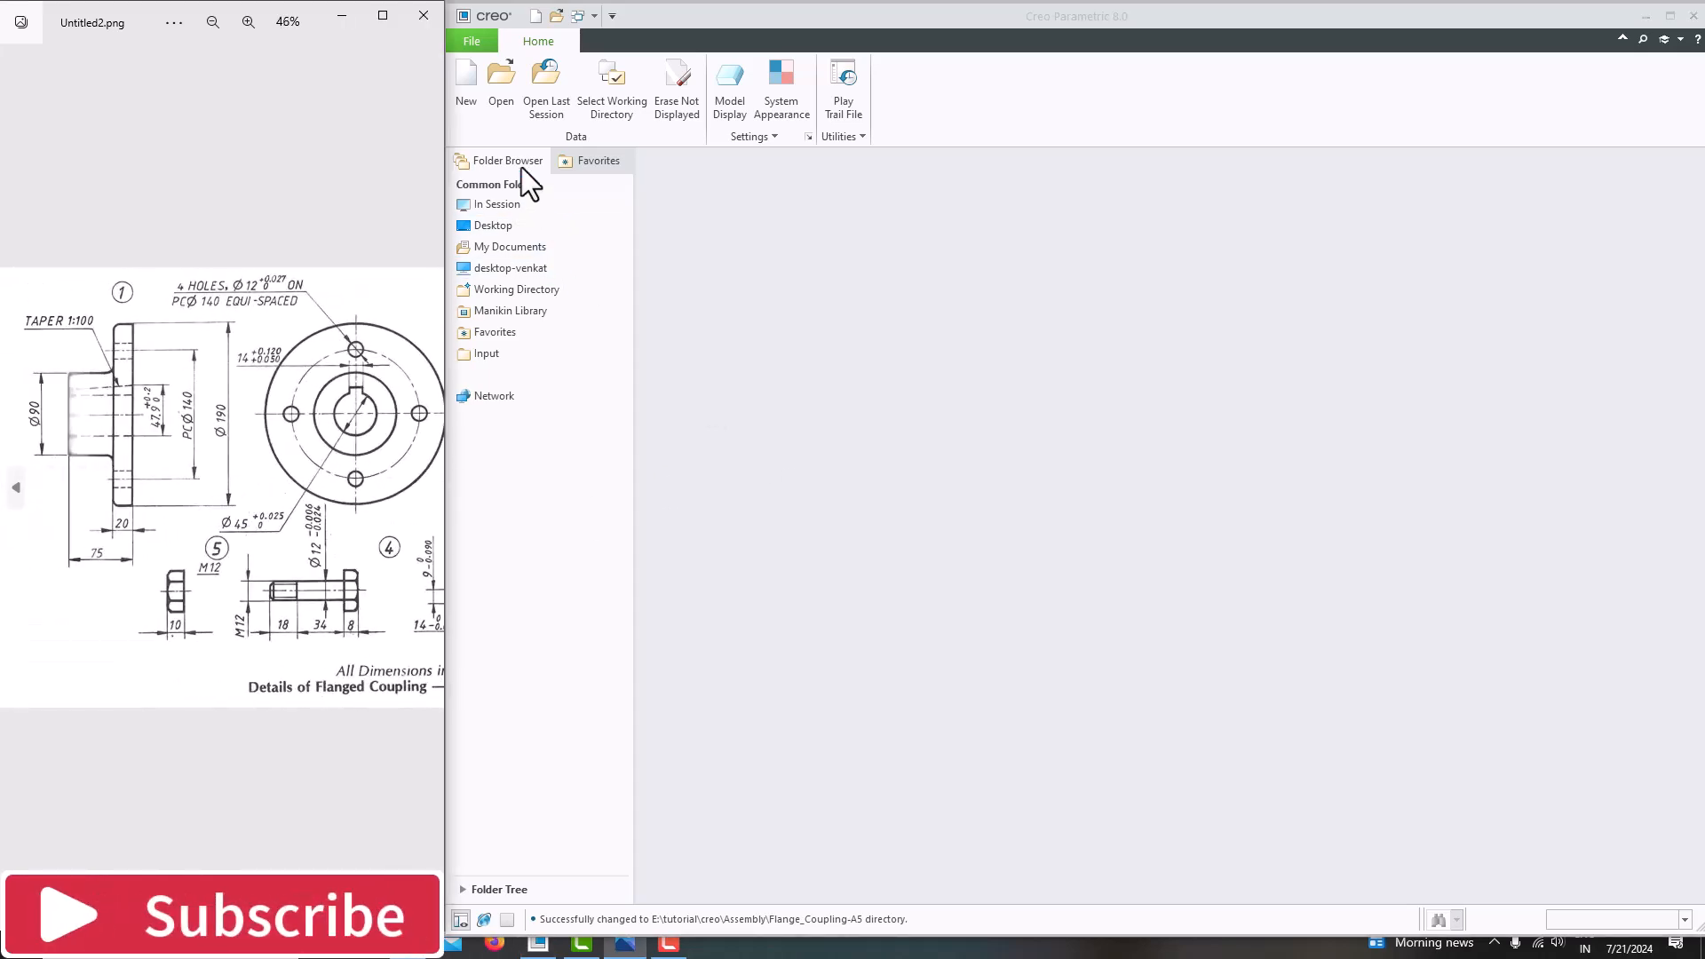
Create a new solid part without the default template, using the mmns_part_solid_abs template.
{"action": "left_click", "coordinate": [477, 100]}
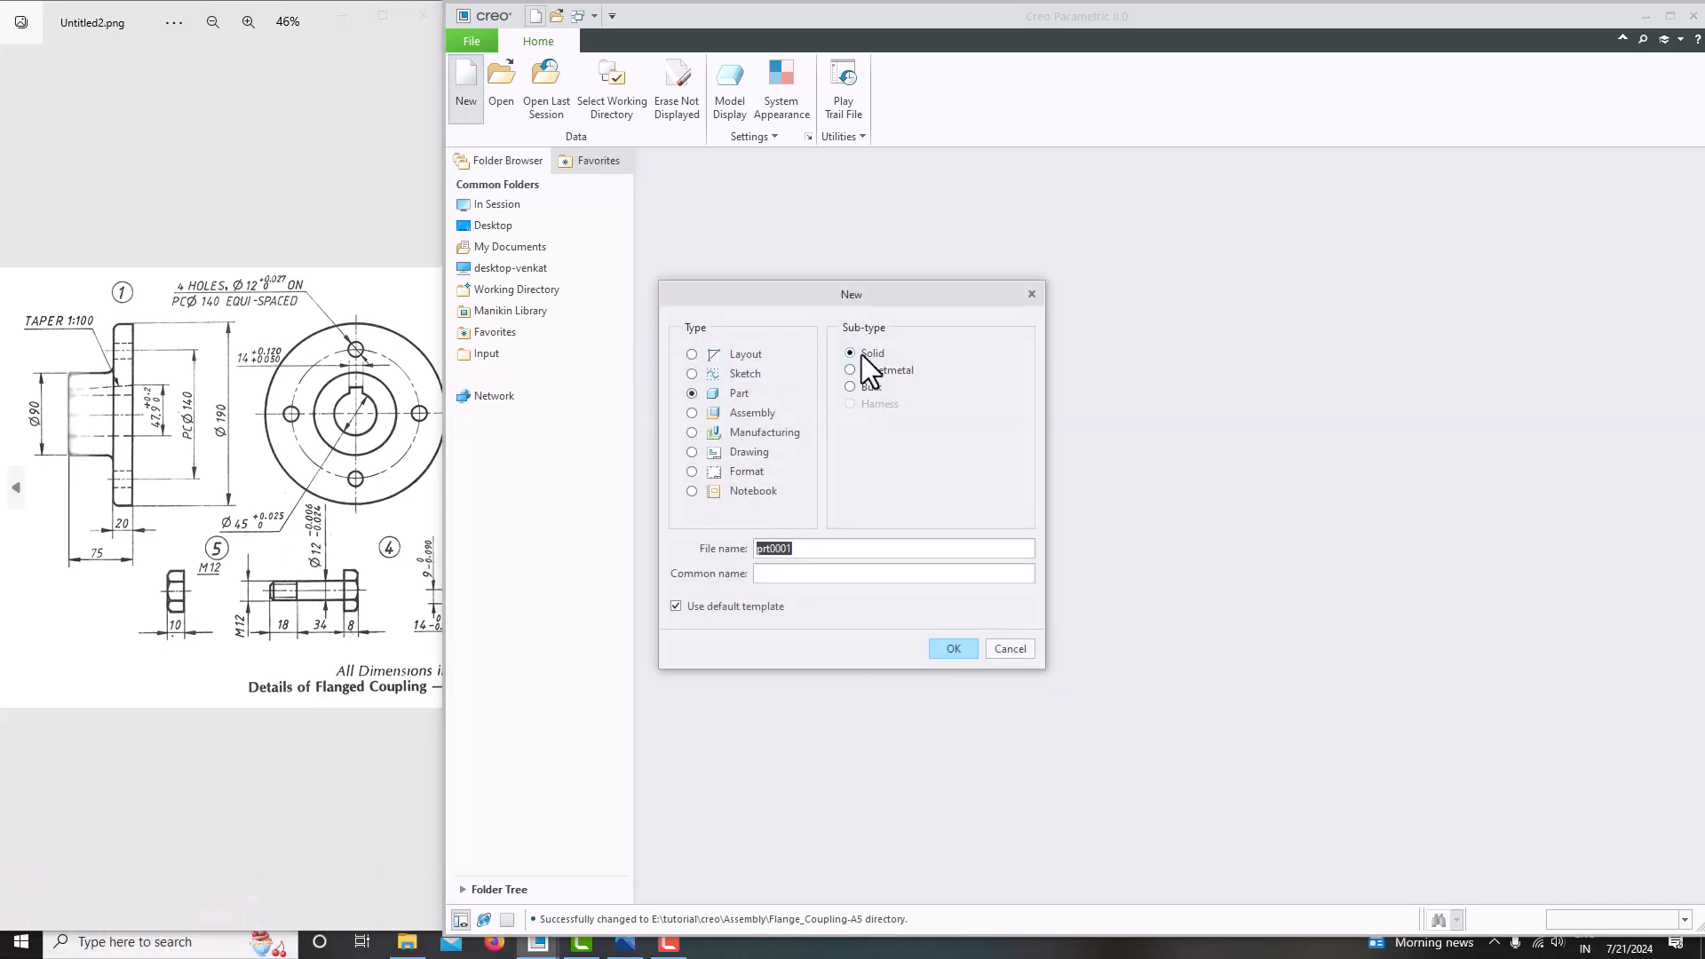
{"action": "left_click", "coordinate": [691, 604]}
{"action": "left_click", "coordinate": [941, 649]}
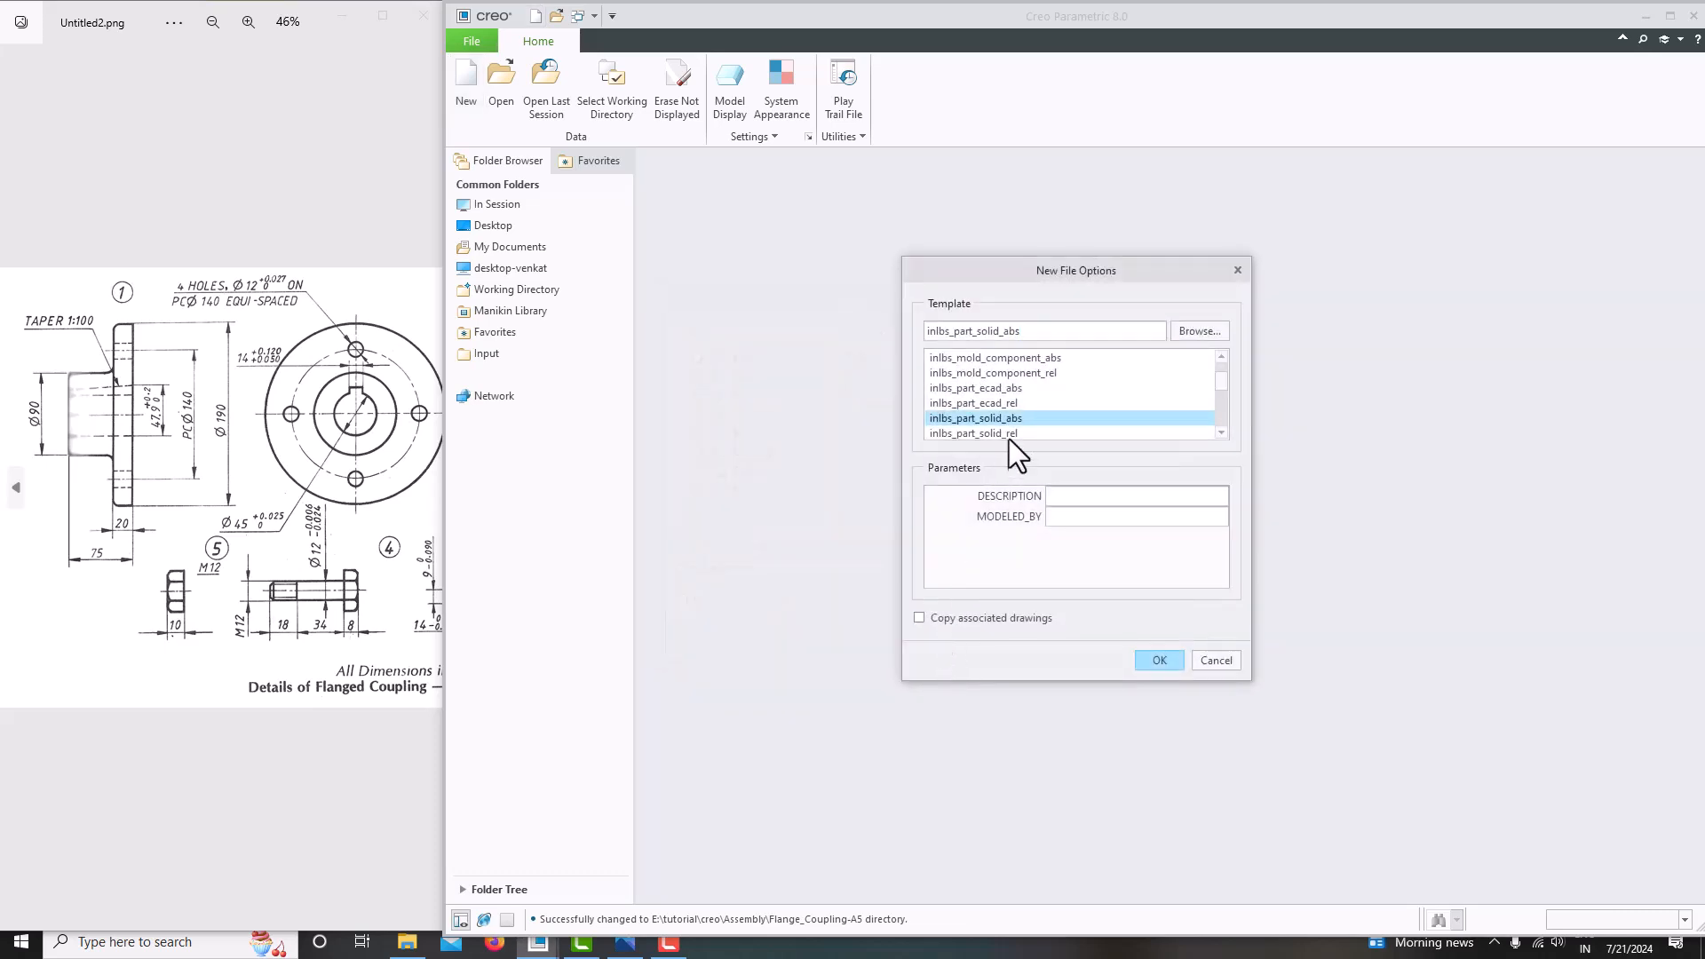
{"action": "left_click", "coordinate": [272, 529]}
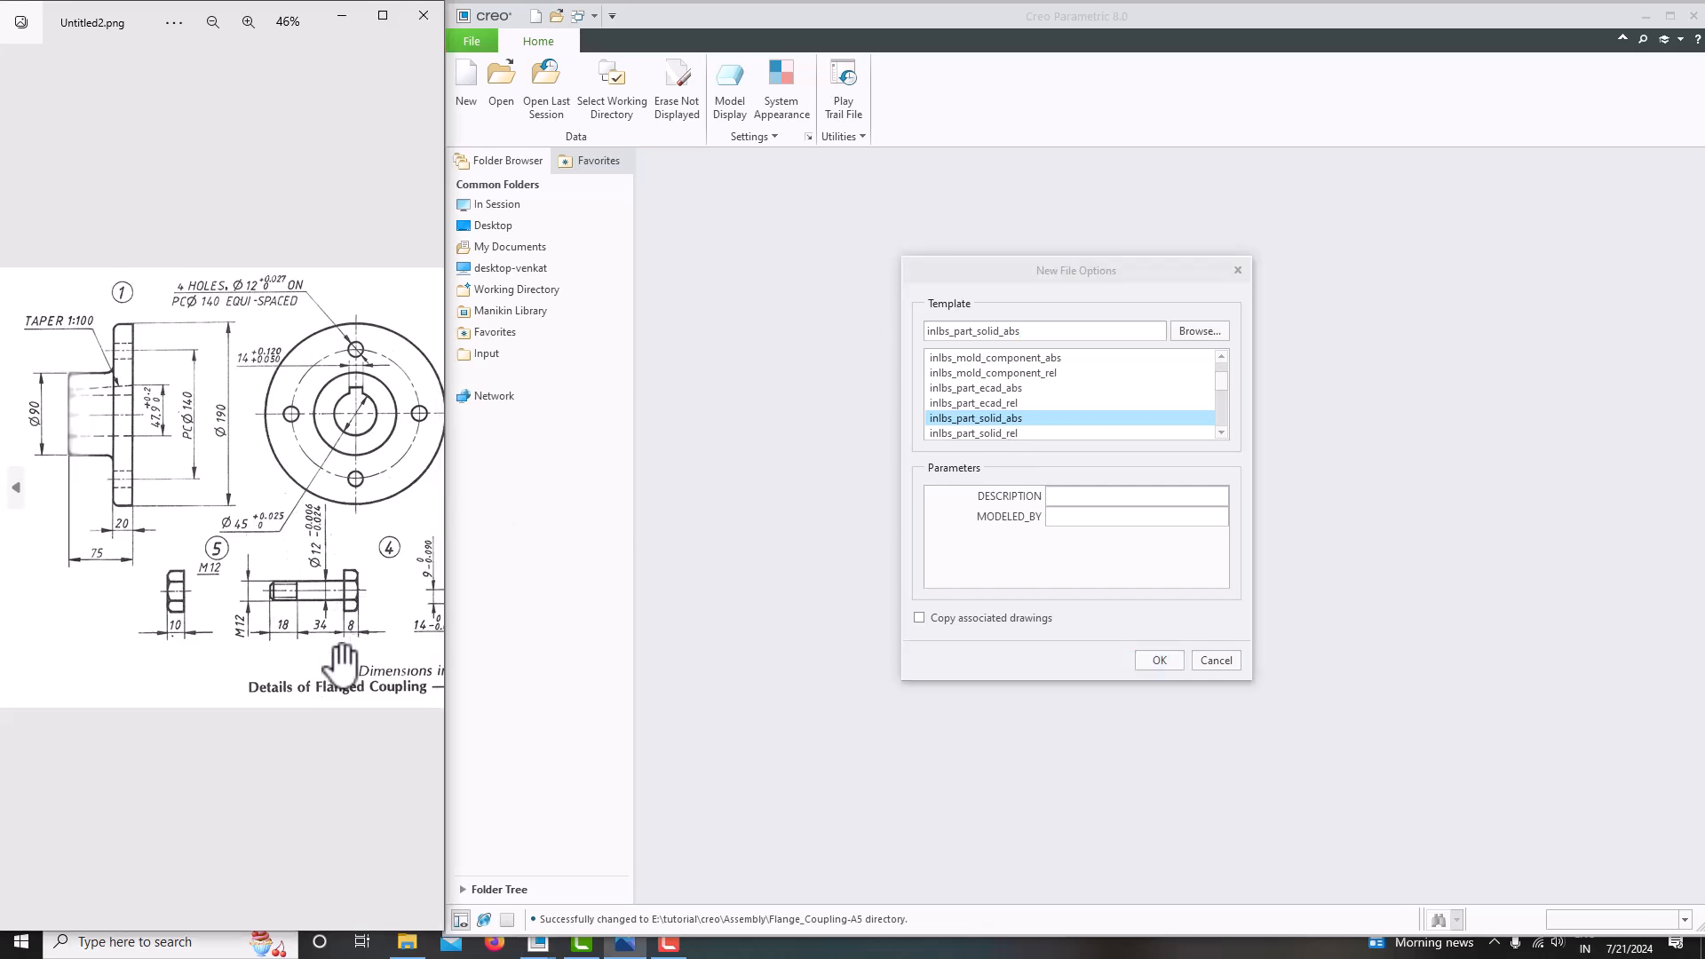
{"action": "left_click_drag", "start_coordinate": [342, 664], "coordinate": [135, 657]}
{"action": "left_click_drag", "start_coordinate": [198, 605], "coordinate": [406, 611]}
{"action": "scroll", "coordinate": [985, 419], "scroll_direction": "down", "scroll_amount": 6}
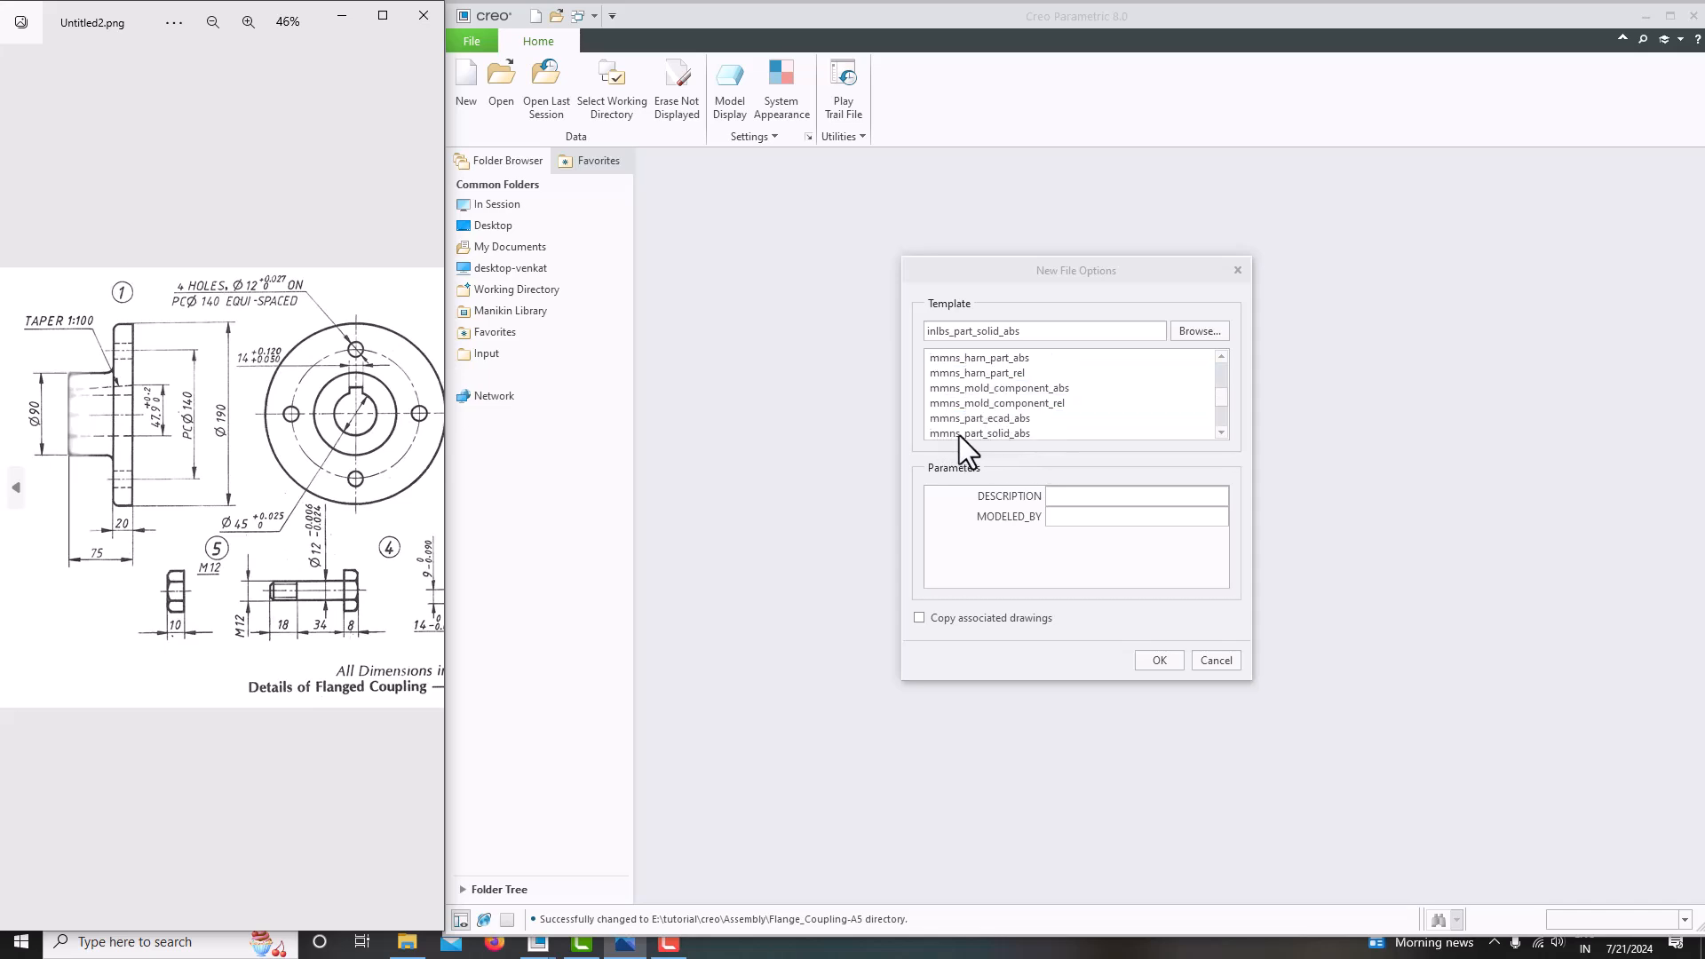
{"action": "left_click", "coordinate": [1014, 434]}
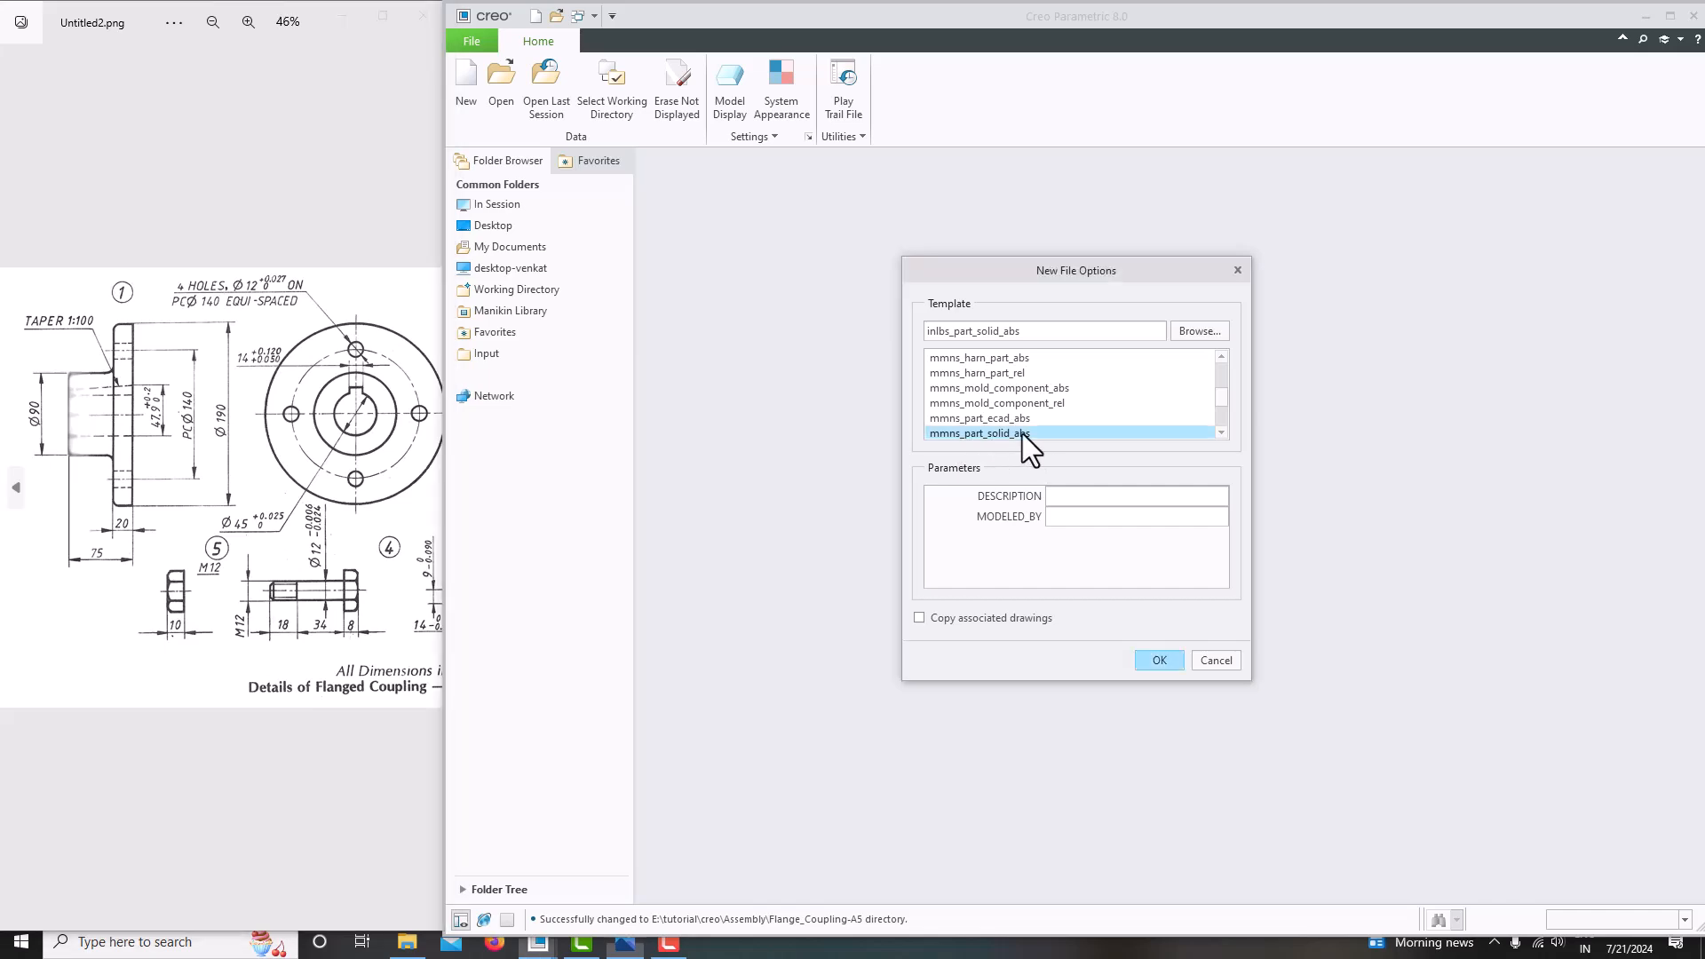
{"action": "left_click", "coordinate": [1159, 661]}
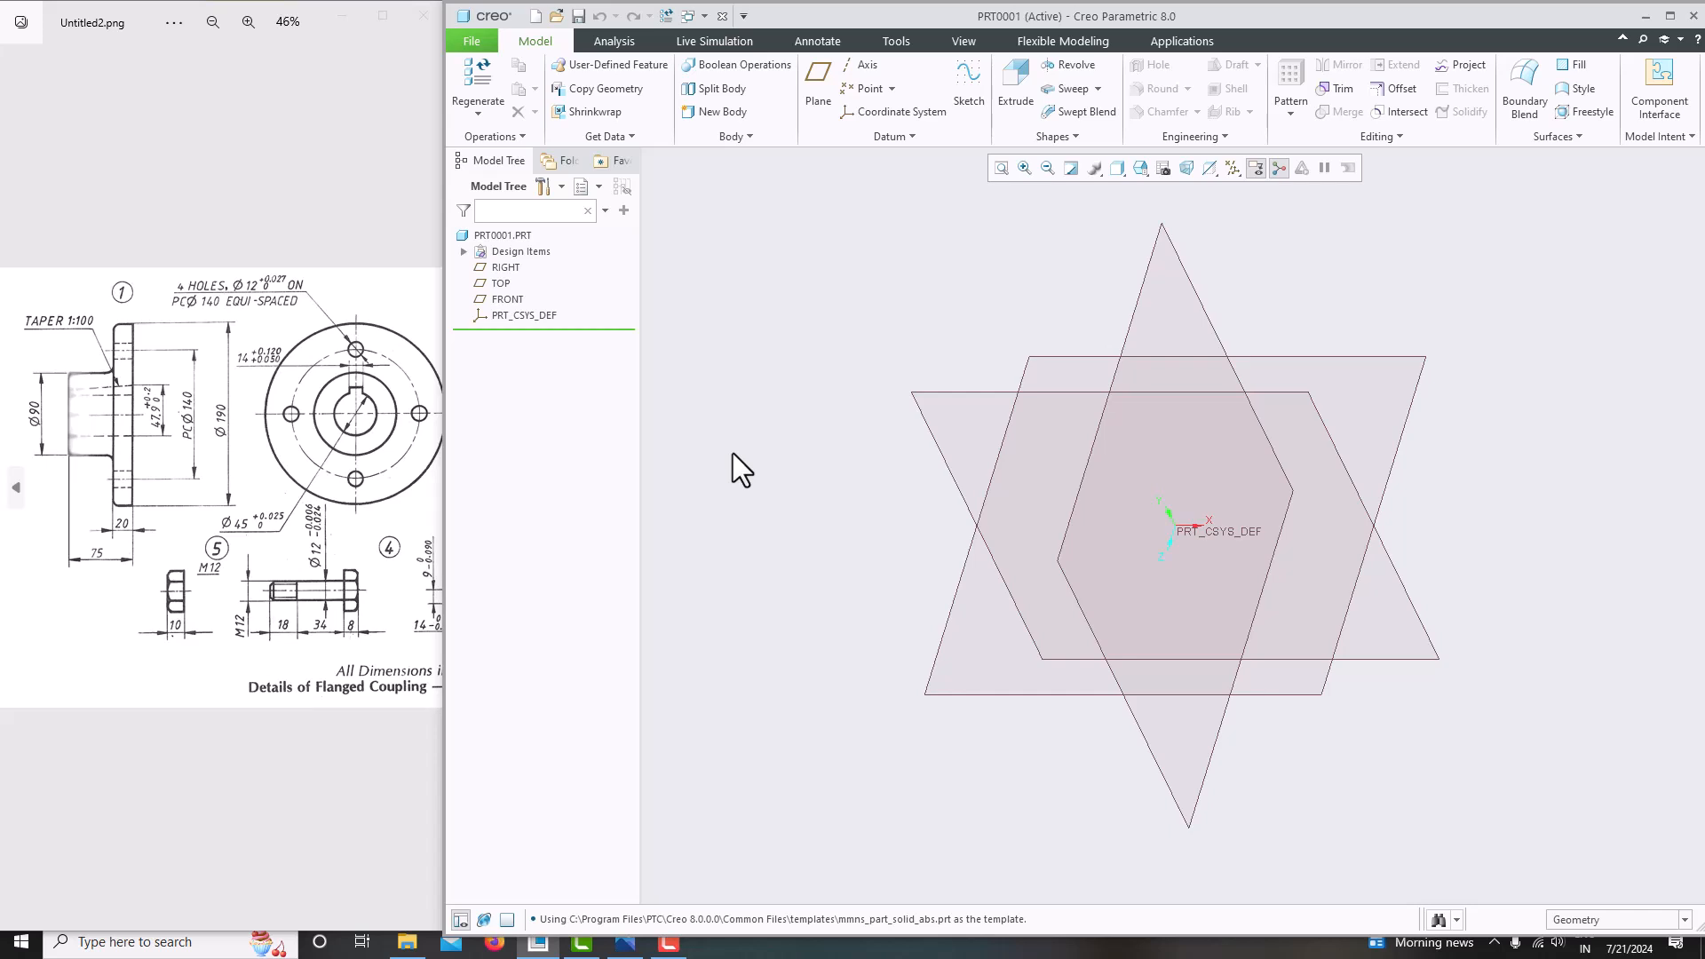
Start a sketch on the RIGHT datum plane and orient the view parallel to the screen.
{"action": "left_click", "coordinate": [506, 267]}
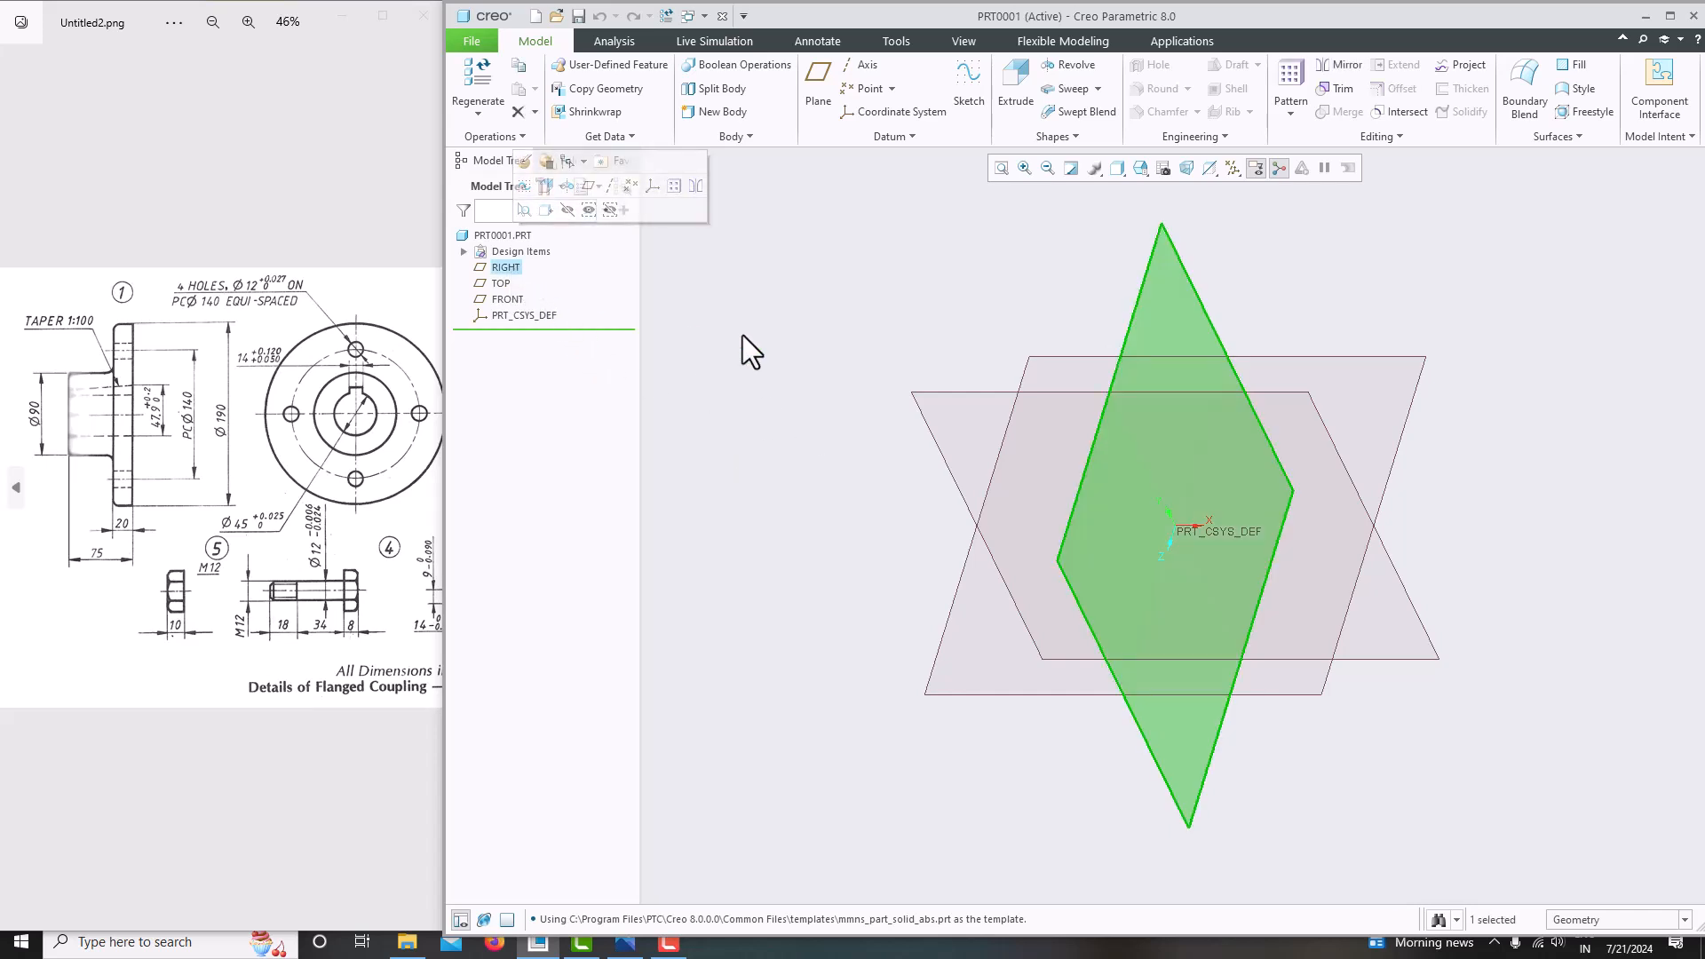
{"action": "left_click", "coordinate": [964, 115]}
{"action": "left_click", "coordinate": [1208, 168]}
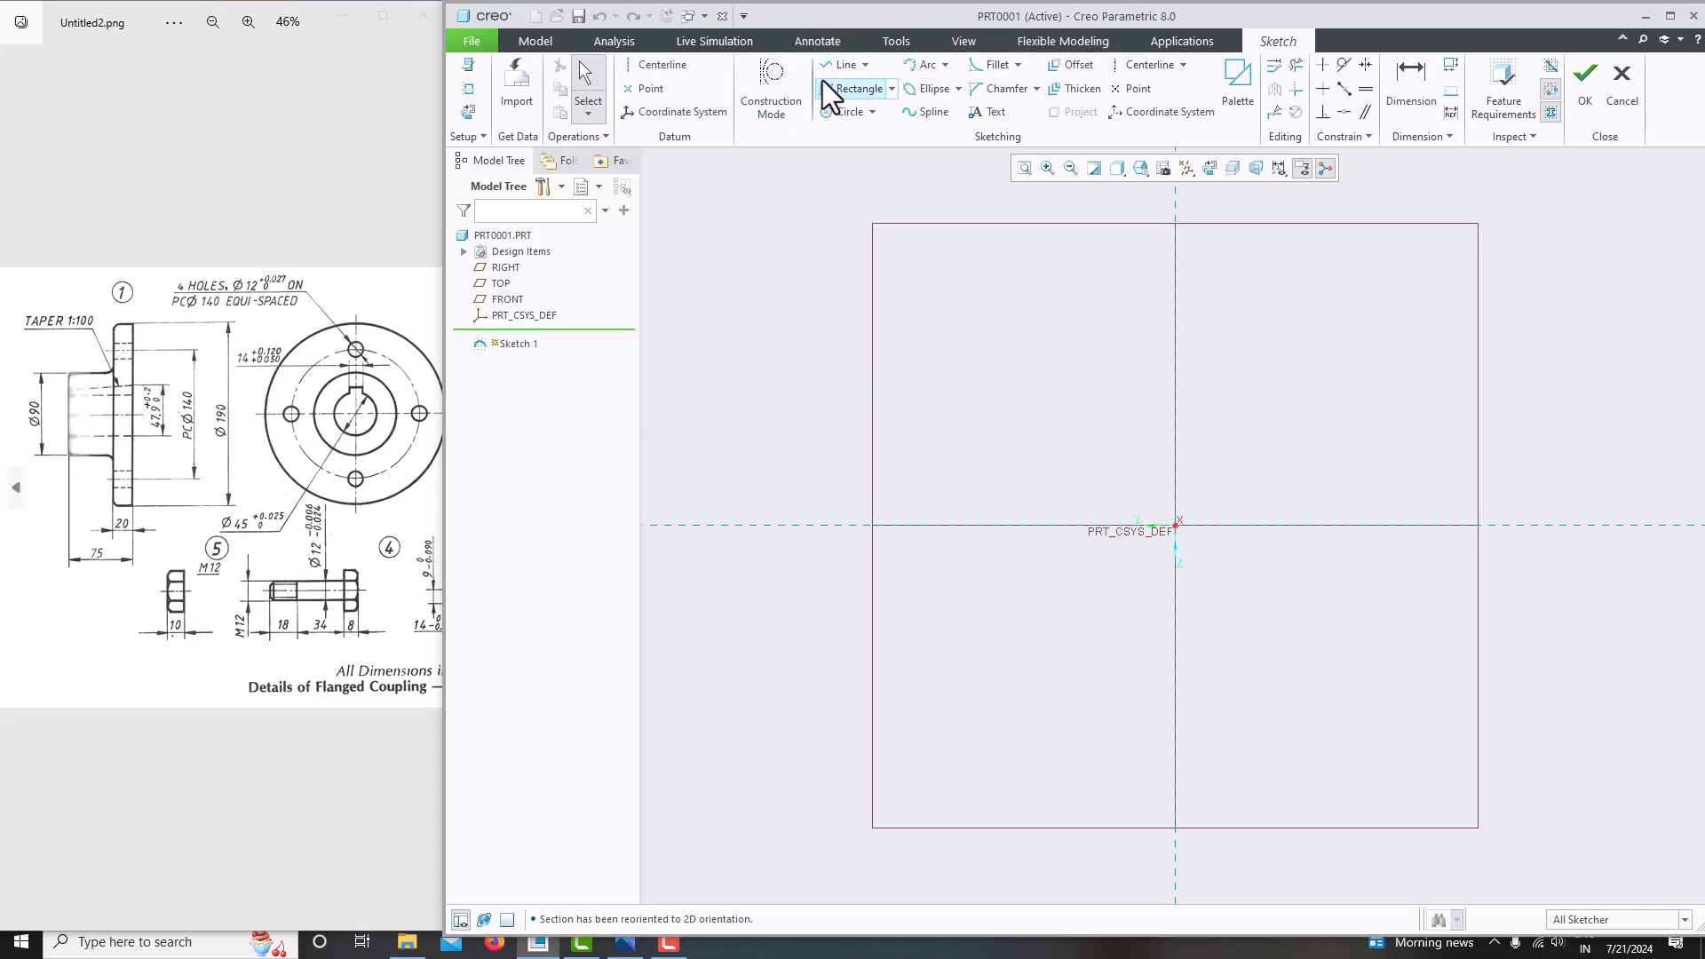
Place a horizontal datum centerline along the horizontal reference through the sketch origin.
{"action": "left_click", "coordinate": [655, 65]}
{"action": "left_click", "coordinate": [835, 525]}
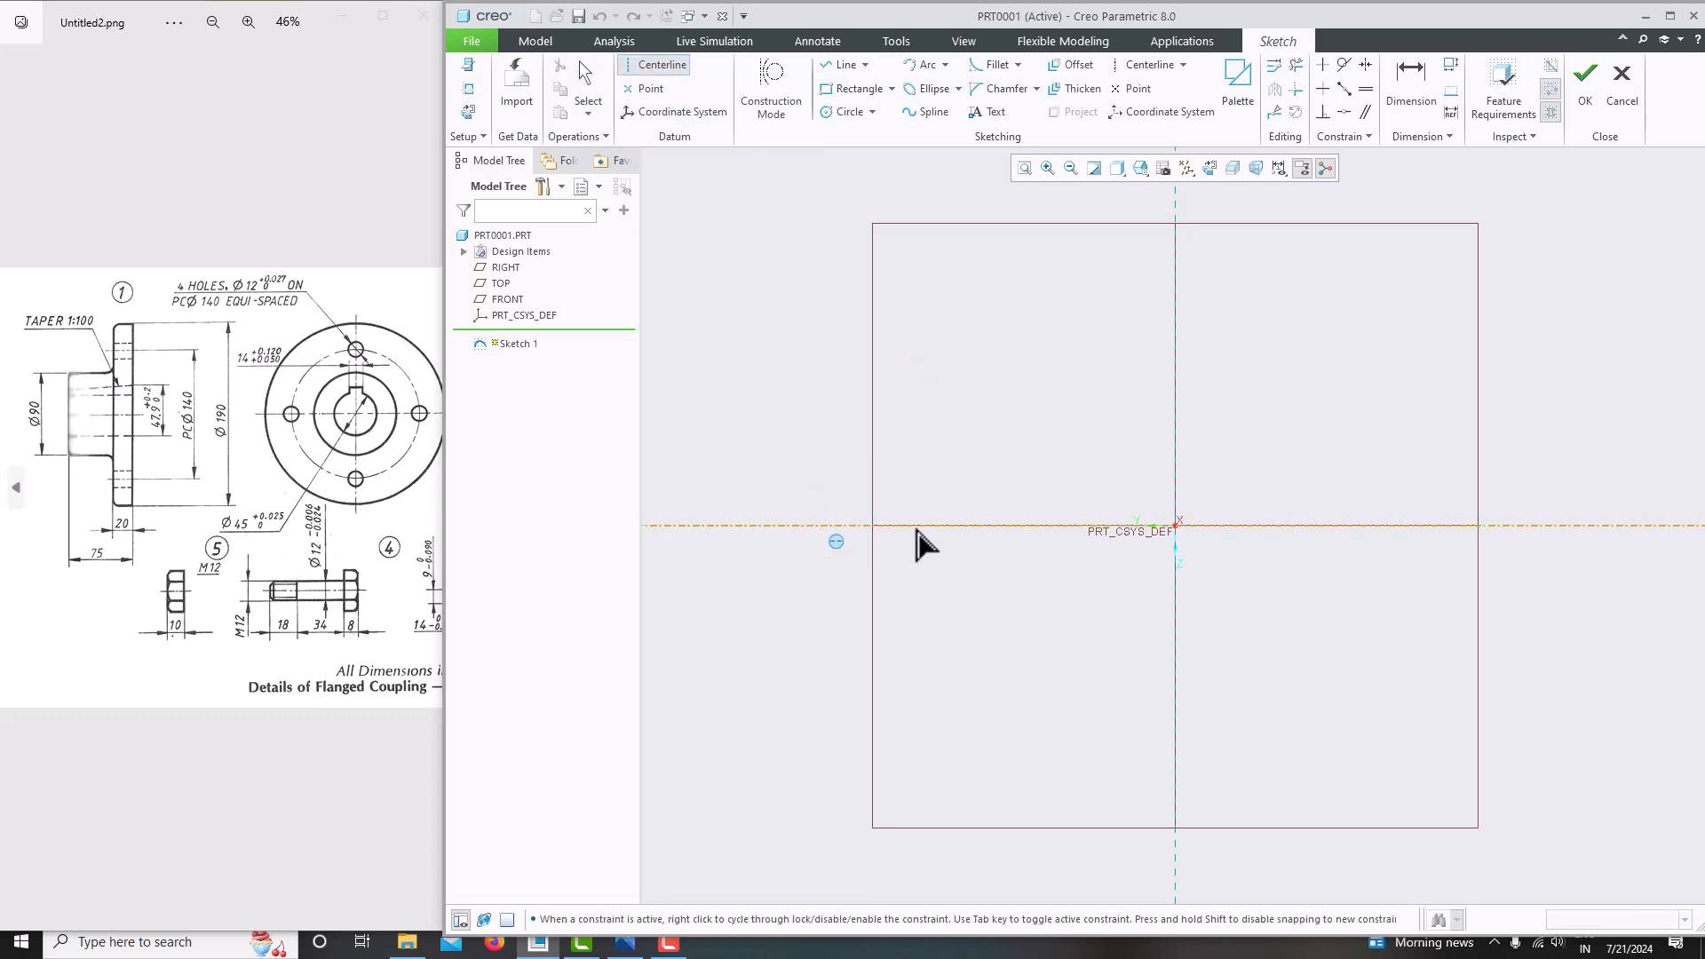
{"action": "left_click", "coordinate": [939, 524]}
{"action": "middle_click", "coordinate": [971, 394]}
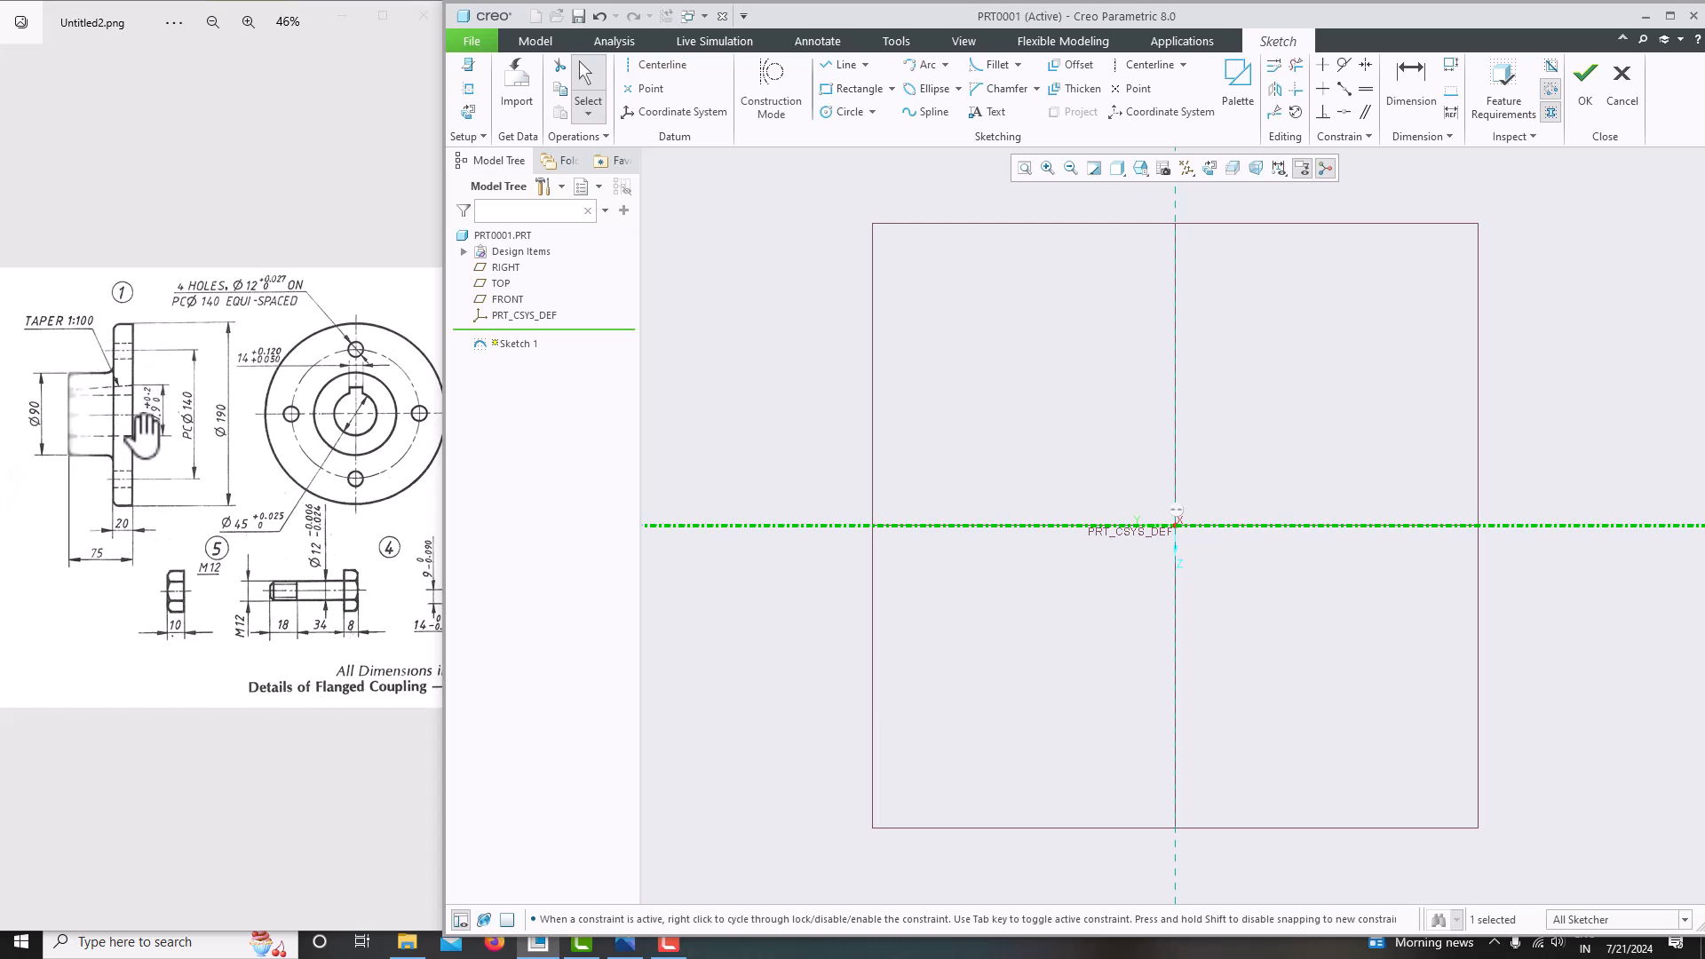
Draw a vertical line about 81 mm long on the vertical reference, starting about 53 mm below the centerline.
{"action": "left_click", "coordinate": [837, 67]}
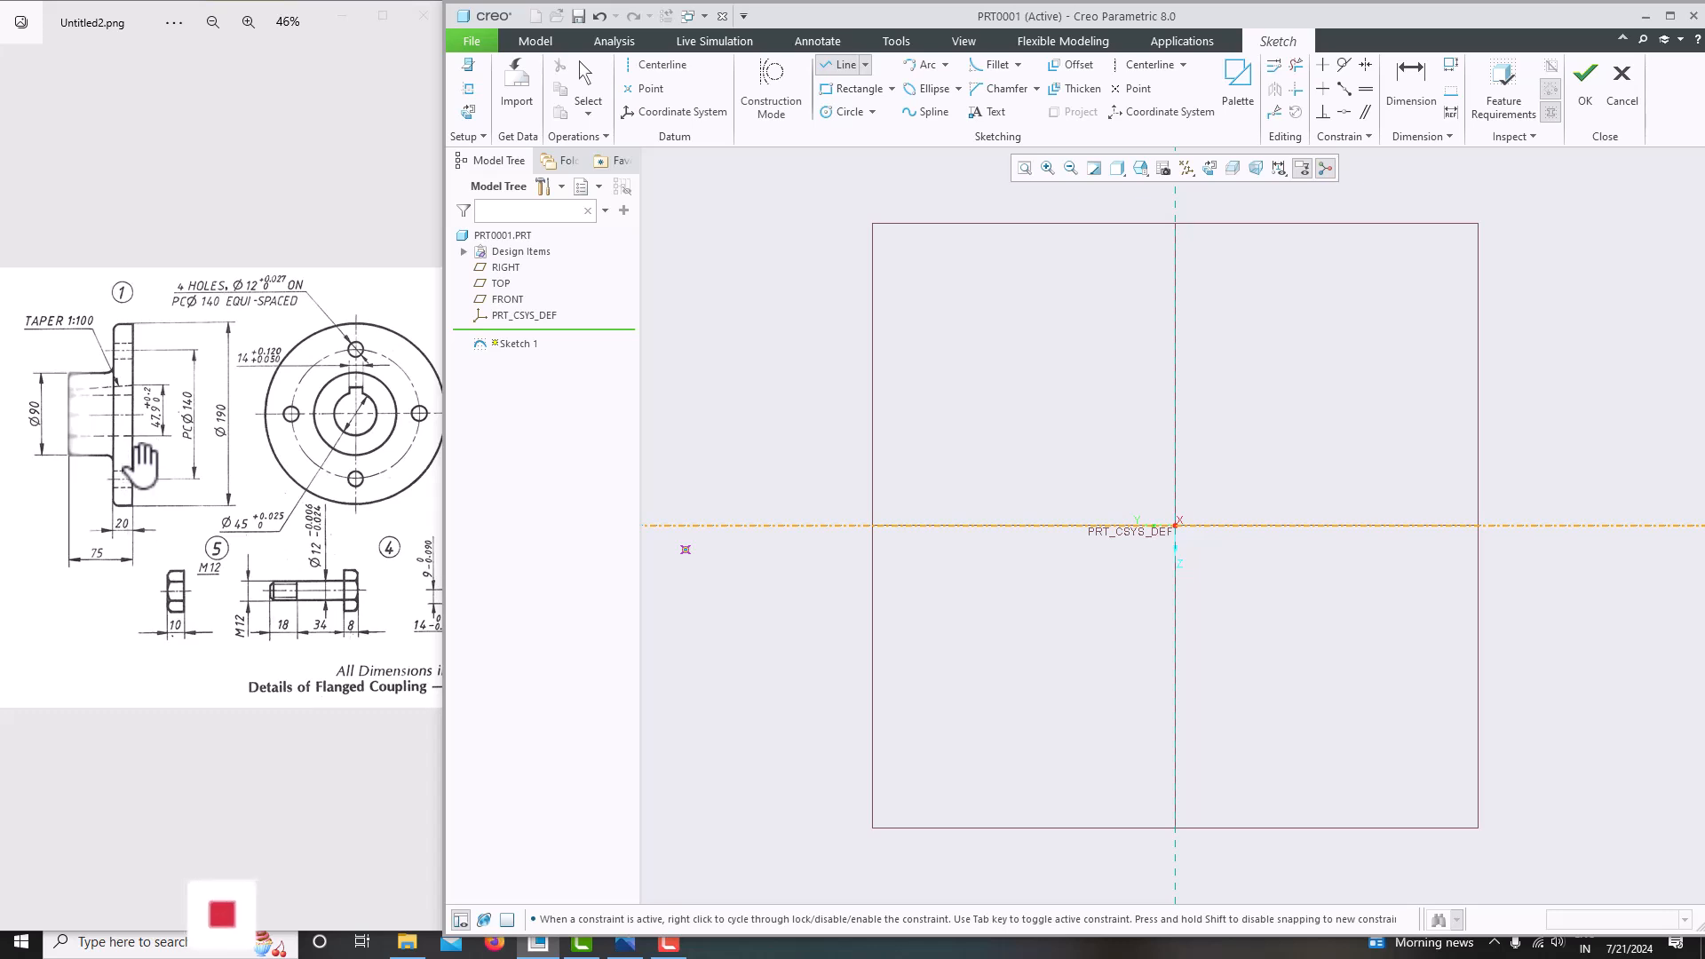
{"action": "left_click", "coordinate": [1176, 526]}
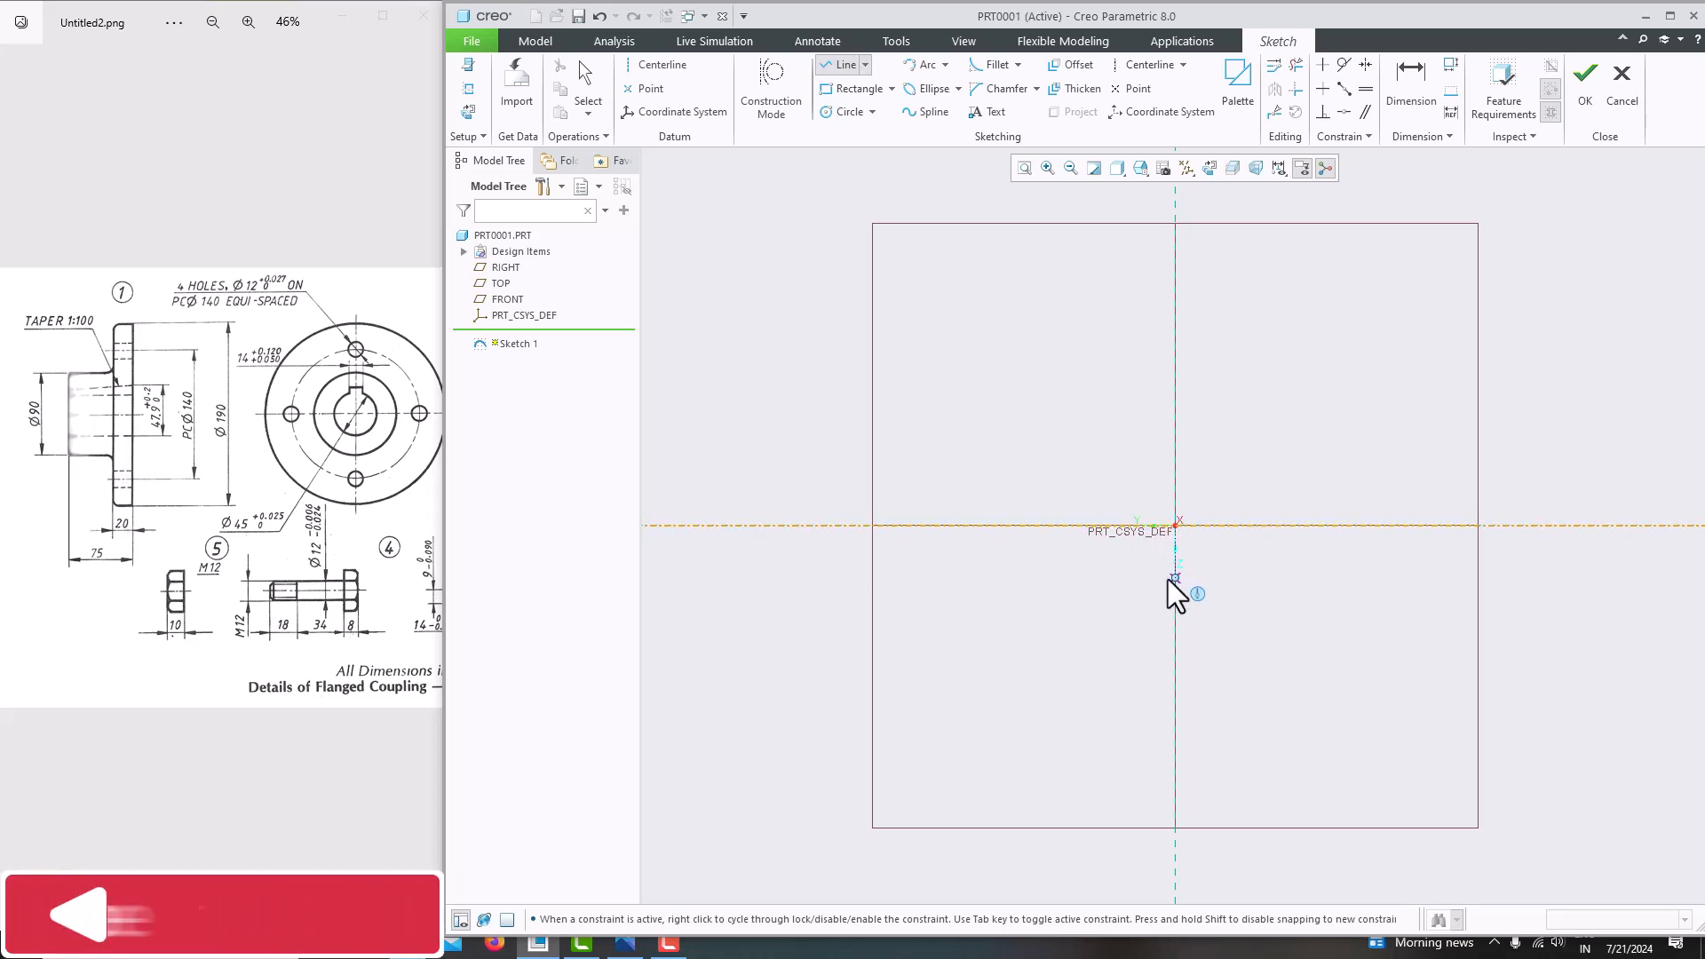
{"action": "left_click", "coordinate": [1173, 685]}
{"action": "middle_click", "coordinate": [1293, 634]}
{"action": "middle_click", "coordinate": [1291, 632]}
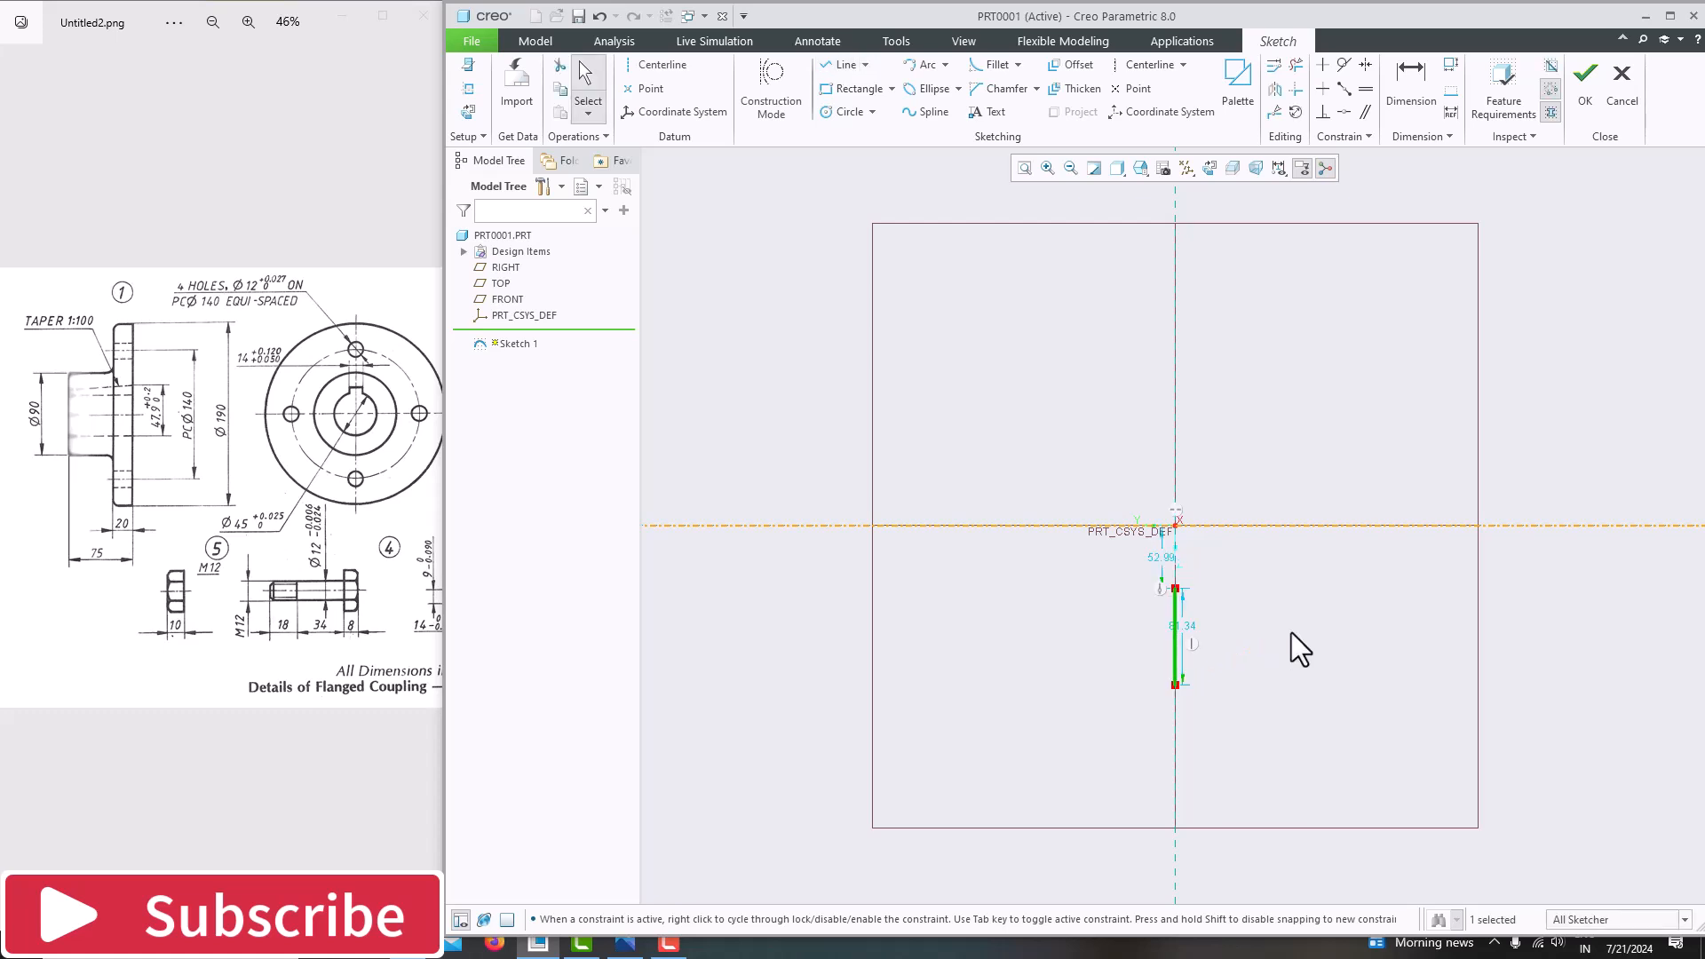
Dimension the line's lower endpoint as a diameter about the centerline and set it to 190 mm.
{"action": "scroll", "coordinate": [1004, 600], "scroll_direction": "down", "scroll_amount": 3}
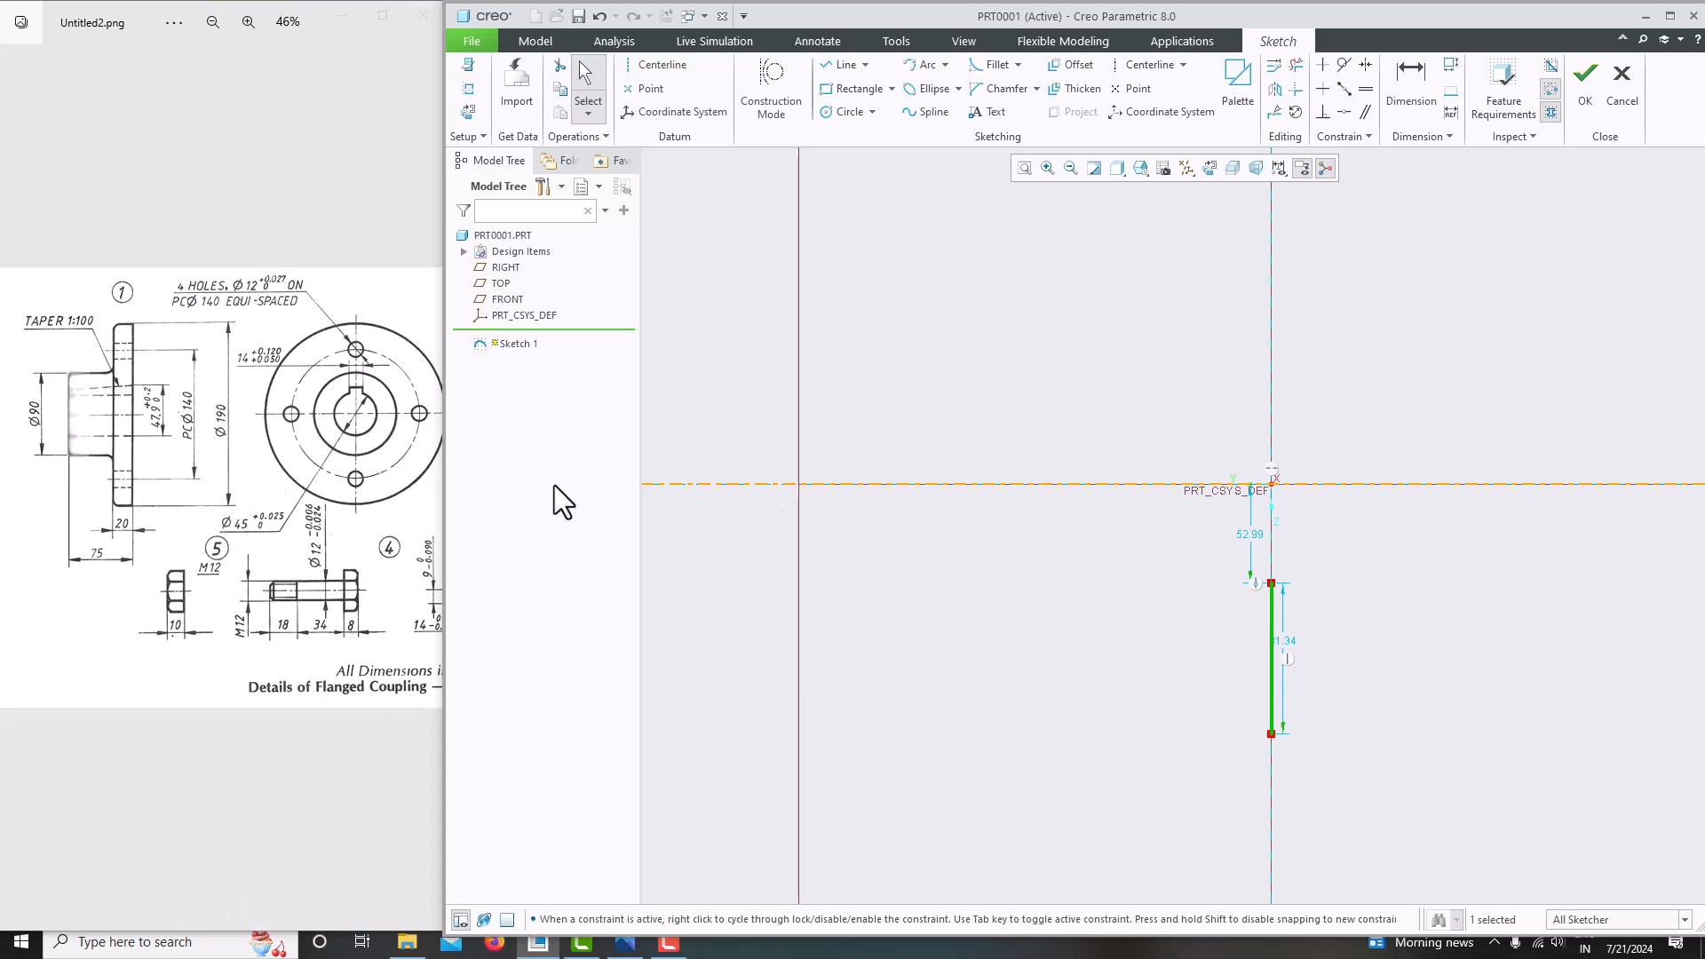
{"action": "left_click", "coordinate": [1392, 78]}
{"action": "left_click", "coordinate": [1272, 735]}
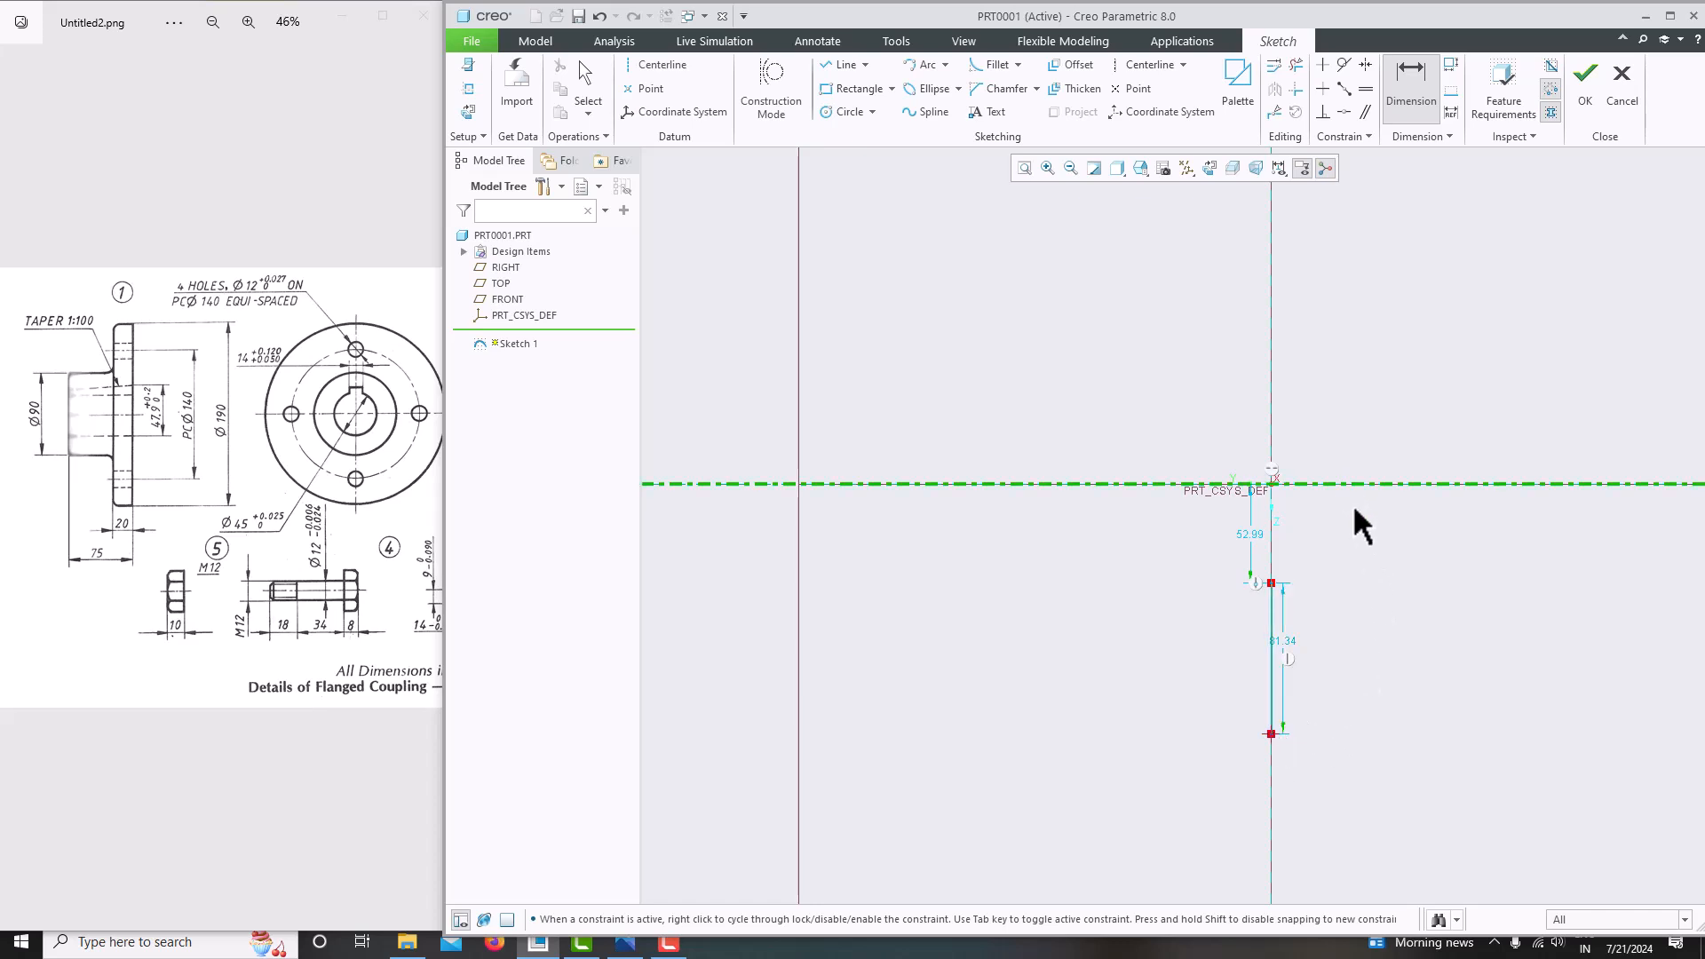
{"action": "middle_click", "coordinate": [1351, 609]}
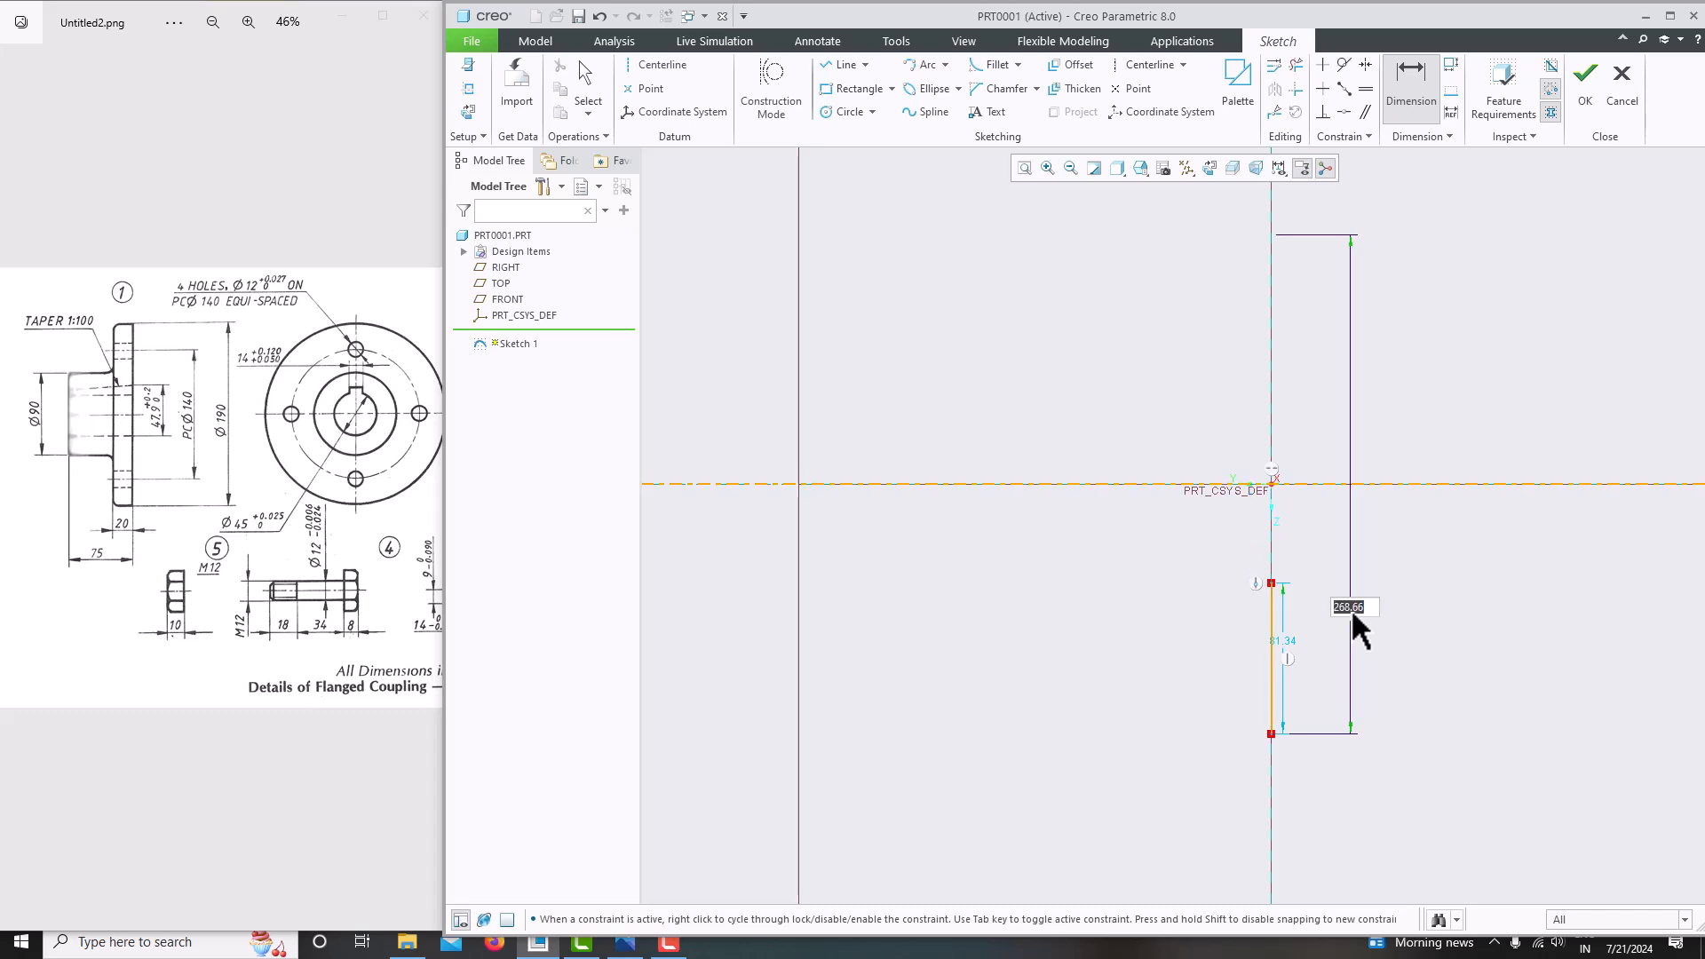
{"action": "type", "text": "190"}
{"action": "key", "text": "Return"}
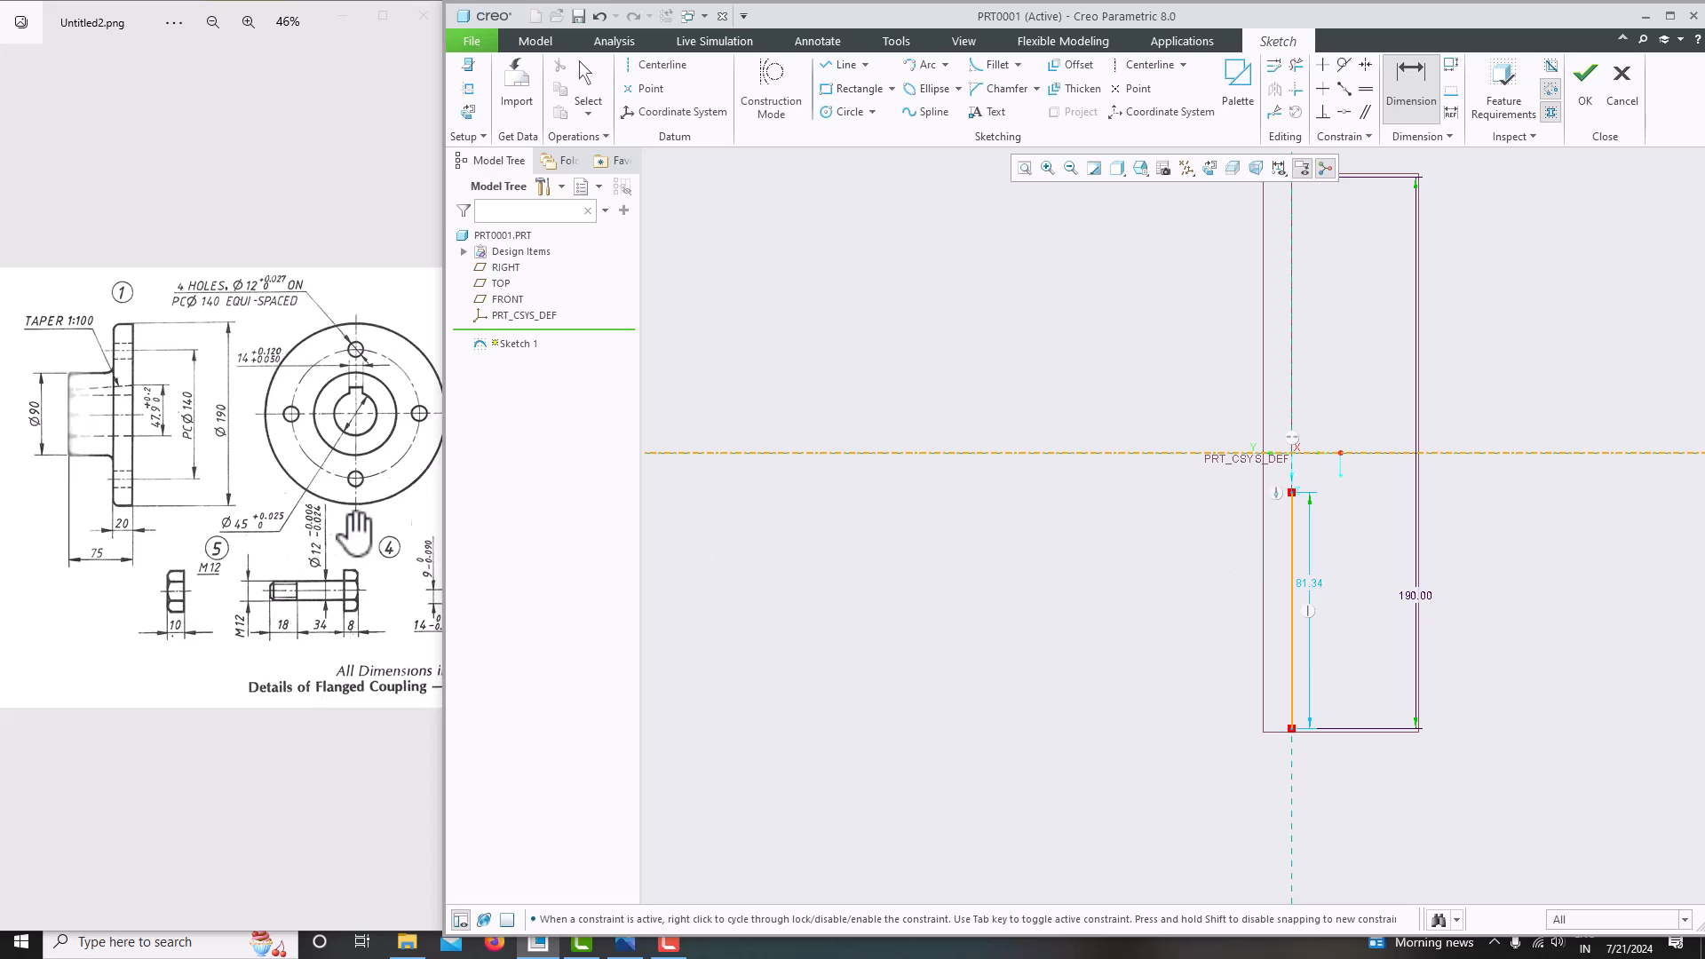
Dimension the vertical line's upper endpoint as a diameter about the centerline and set it to 45 mm, per the drawing's bore.
{"action": "scroll", "coordinate": [153, 455], "scroll_direction": "down", "scroll_amount": 1}
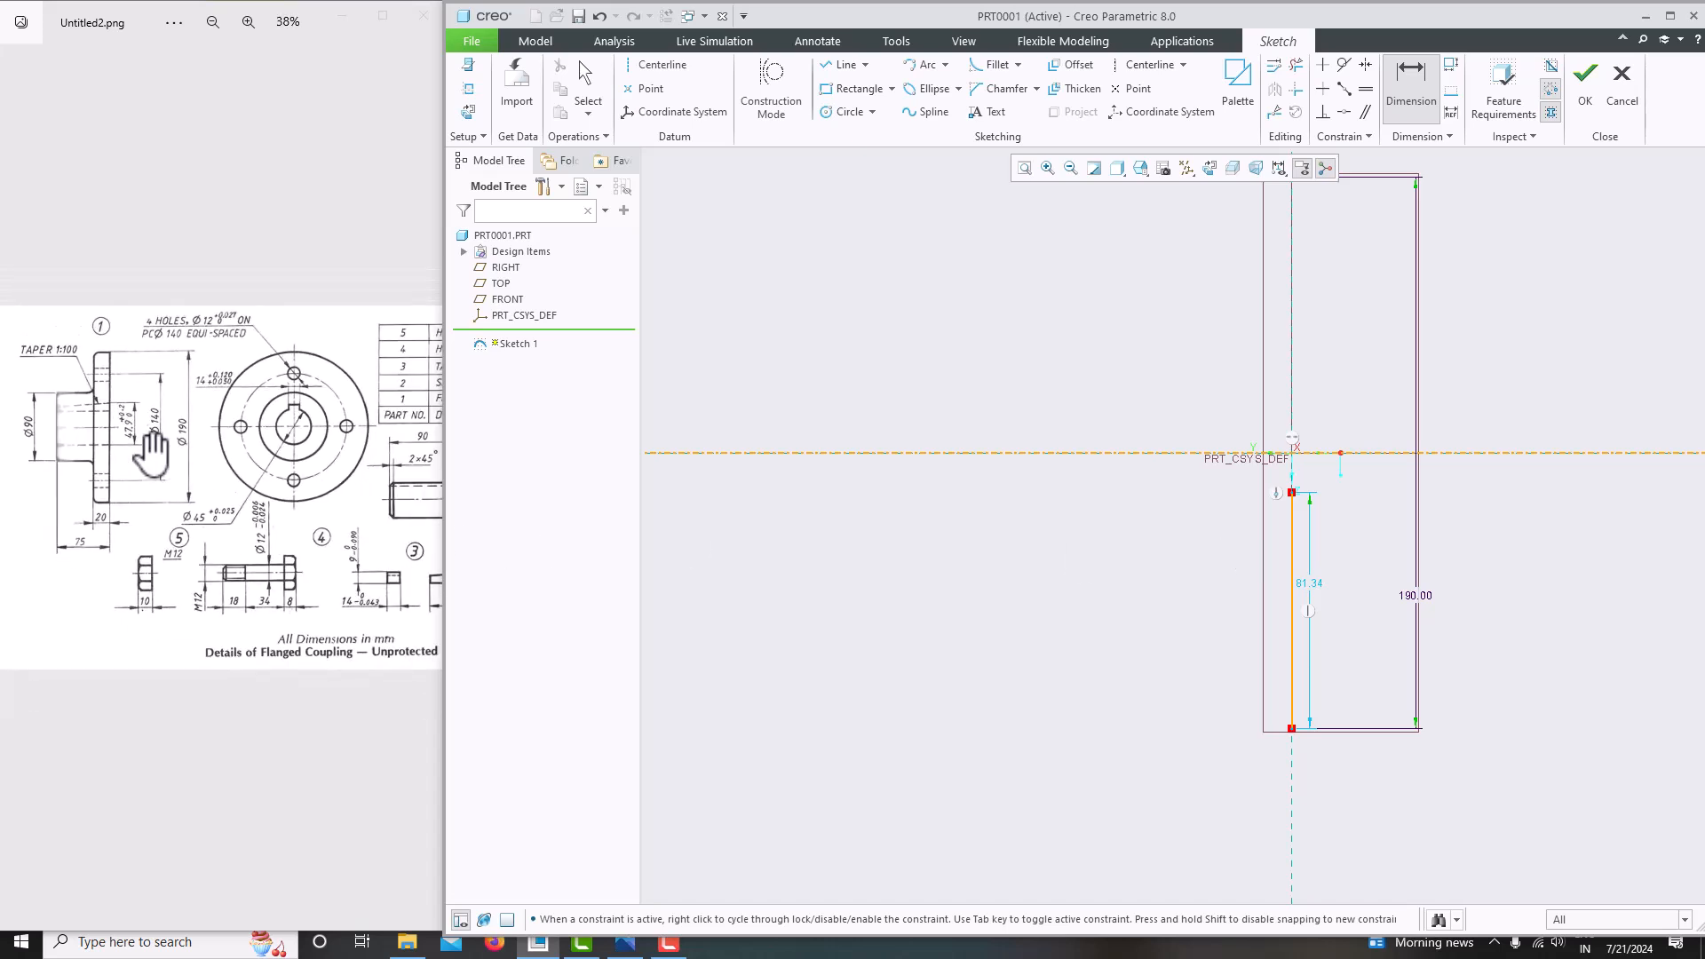
{"action": "scroll", "coordinate": [133, 449], "scroll_direction": "up", "scroll_amount": 5}
{"action": "left_click_drag", "start_coordinate": [109, 462], "coordinate": [203, 470]}
{"action": "scroll", "coordinate": [200, 471], "scroll_direction": "down", "scroll_amount": 3}
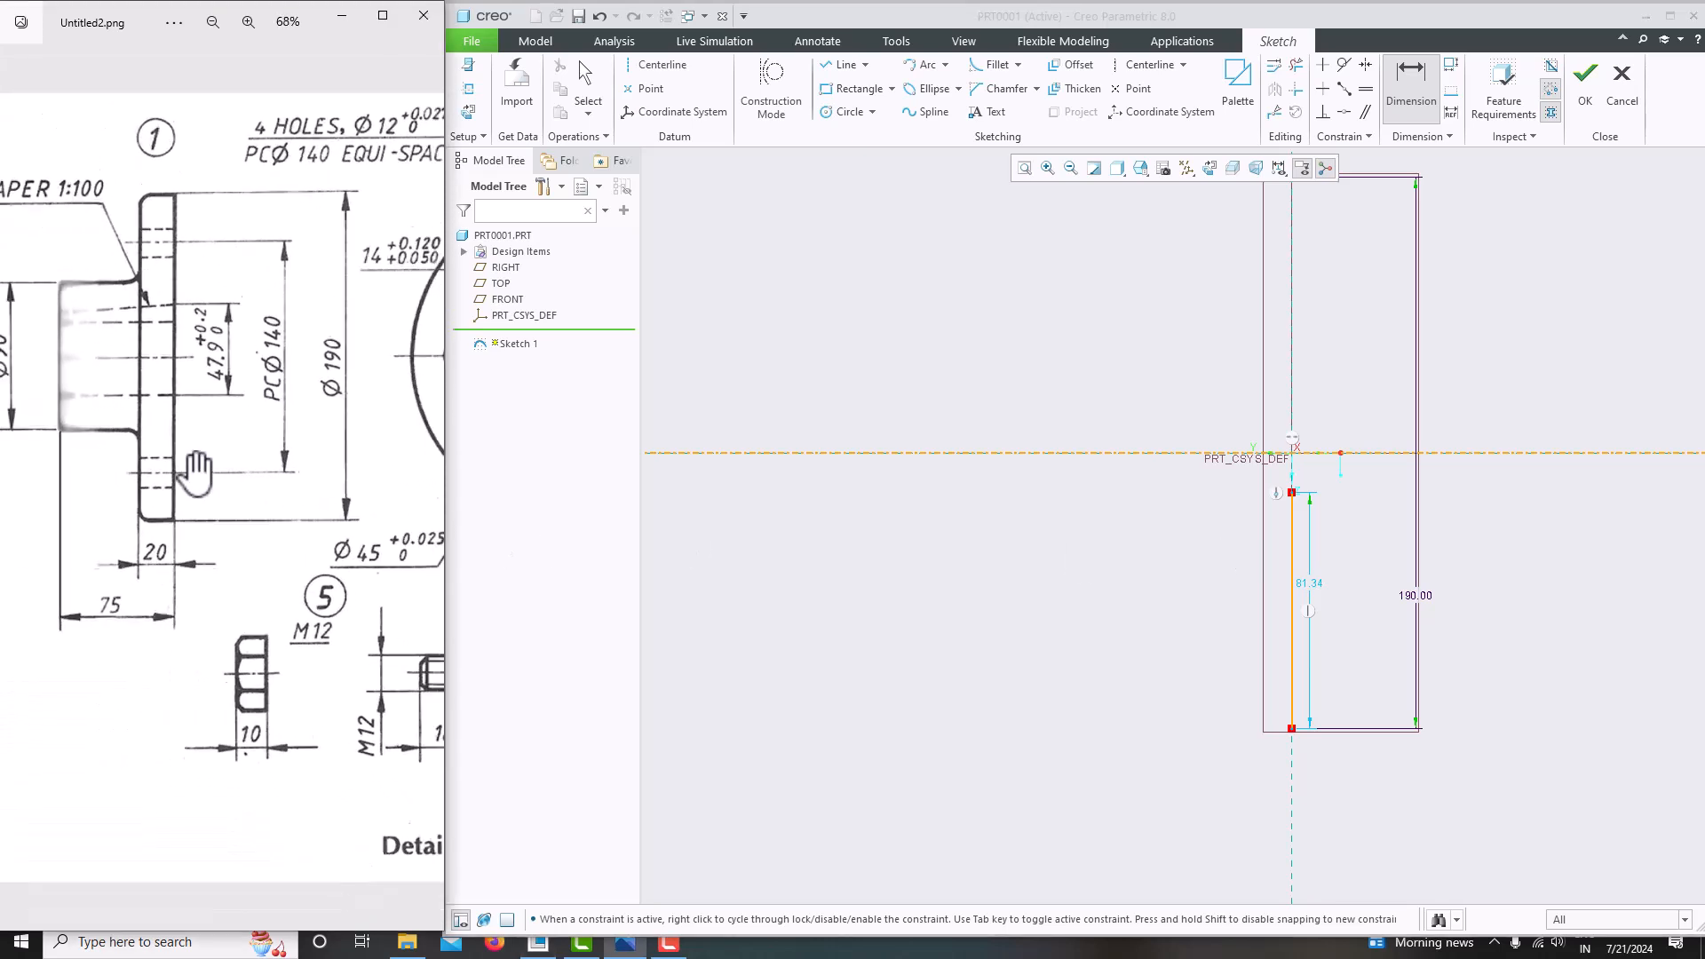
{"action": "scroll", "coordinate": [193, 470], "scroll_direction": "down", "scroll_amount": 3}
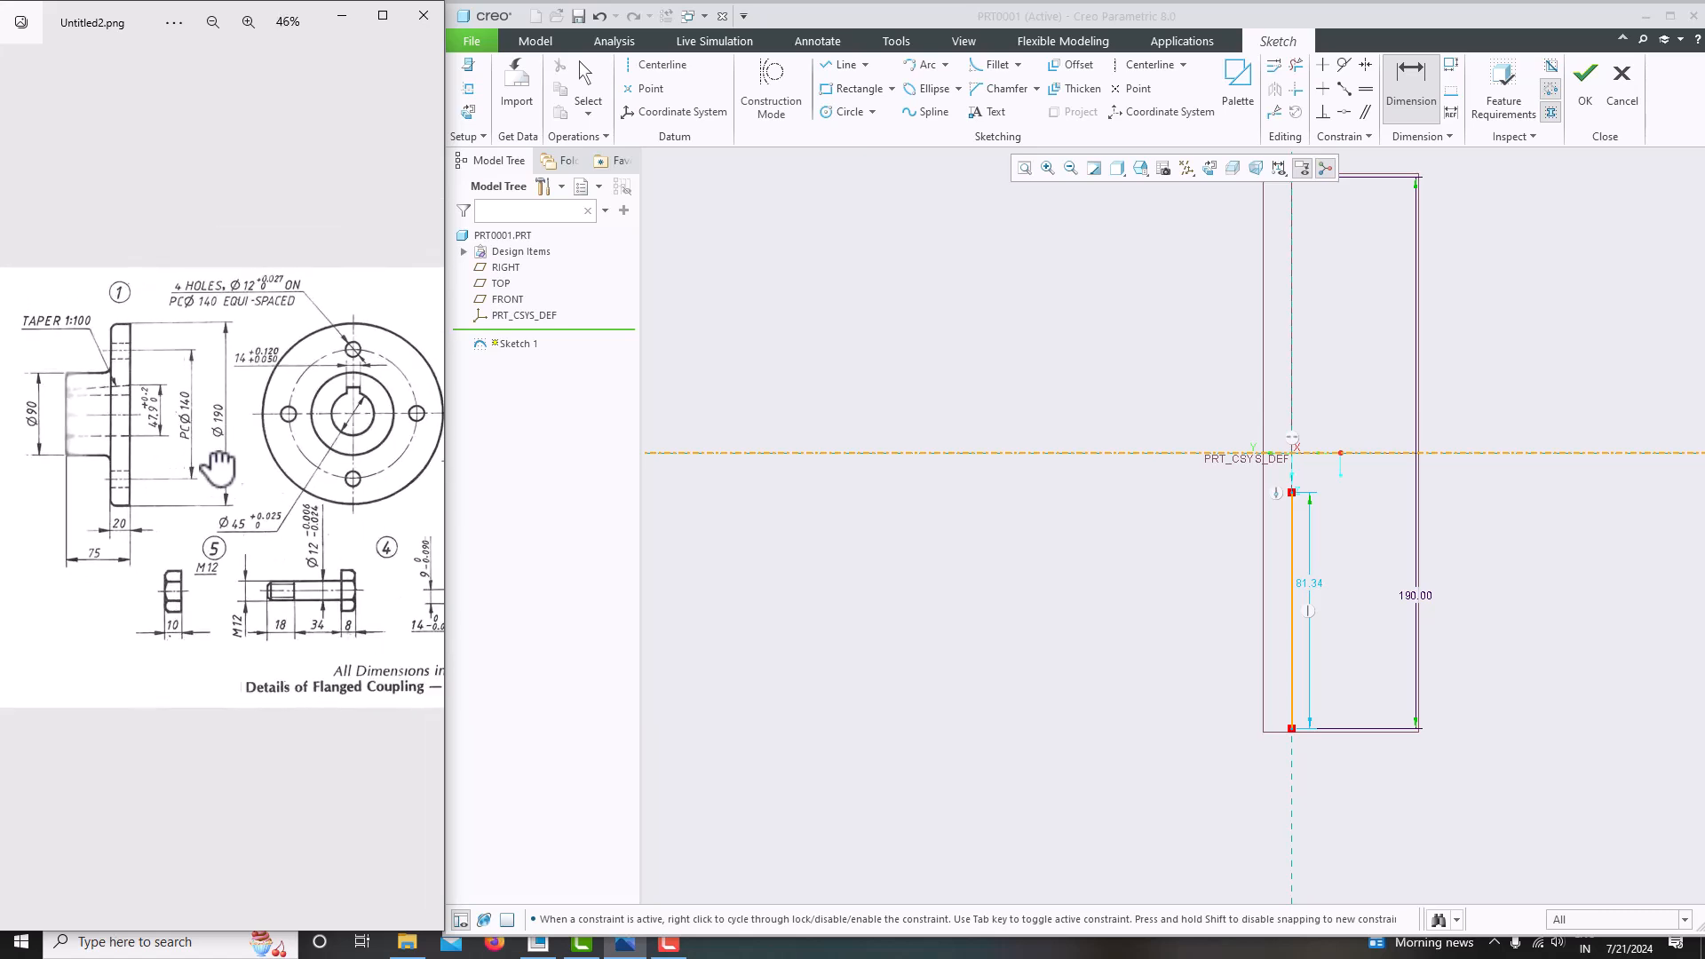
{"action": "scroll", "coordinate": [238, 560], "scroll_direction": "up", "scroll_amount": 3}
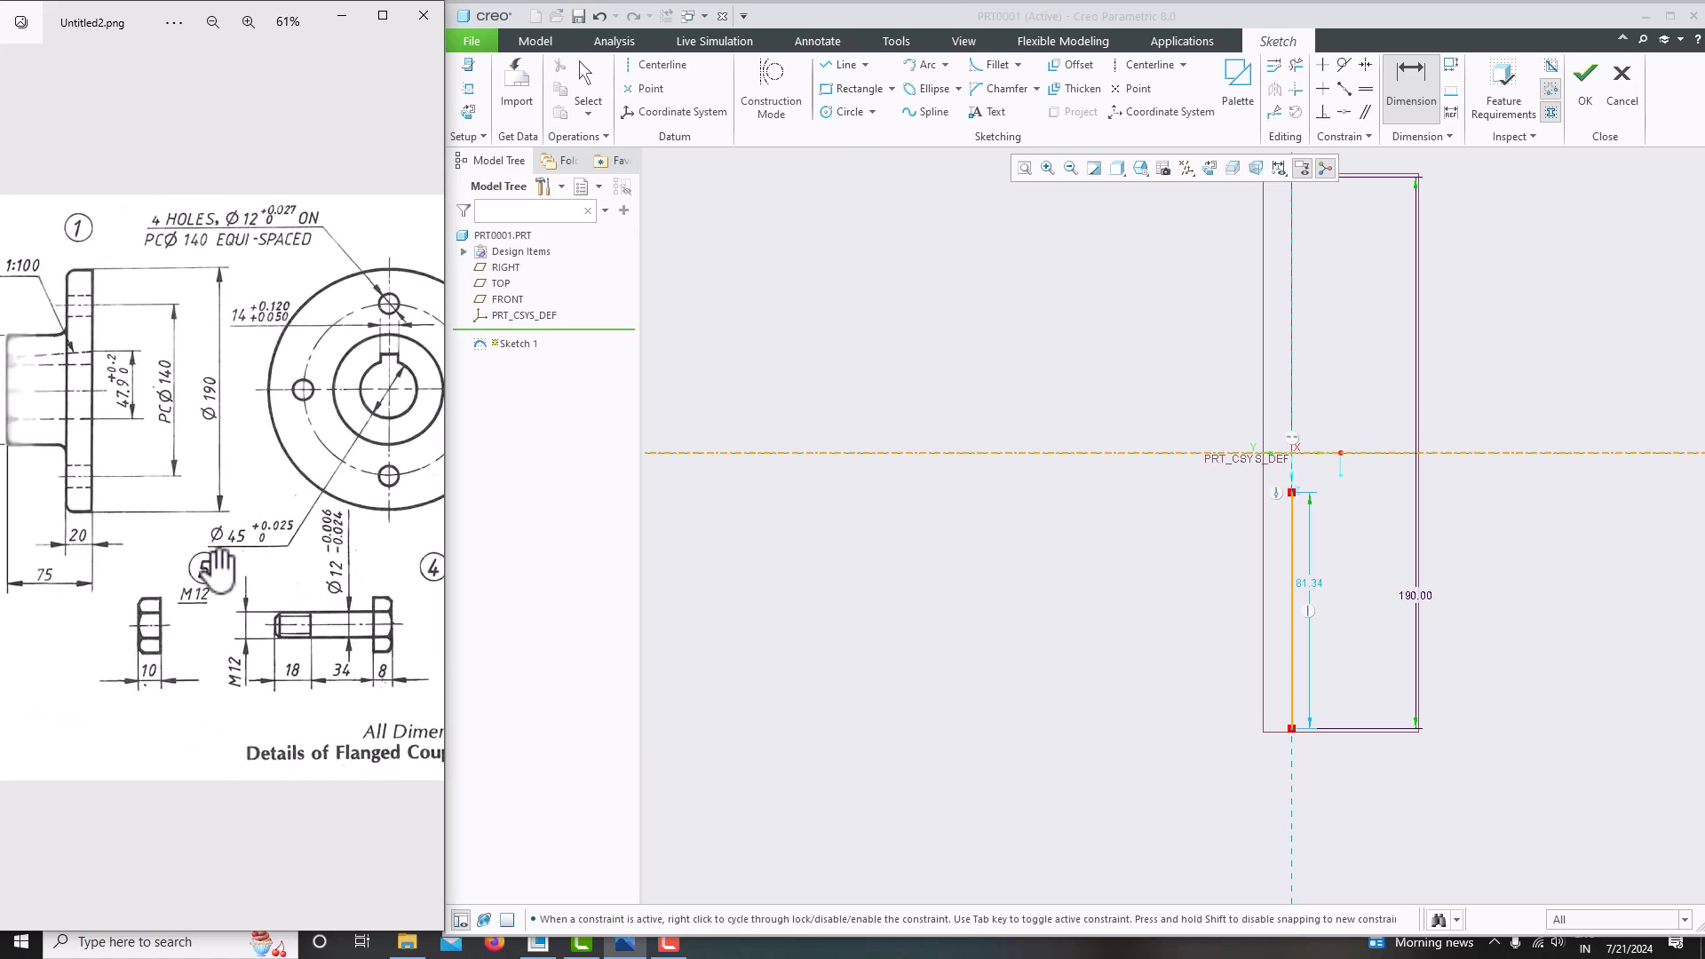
{"action": "left_click", "coordinate": [1410, 89]}
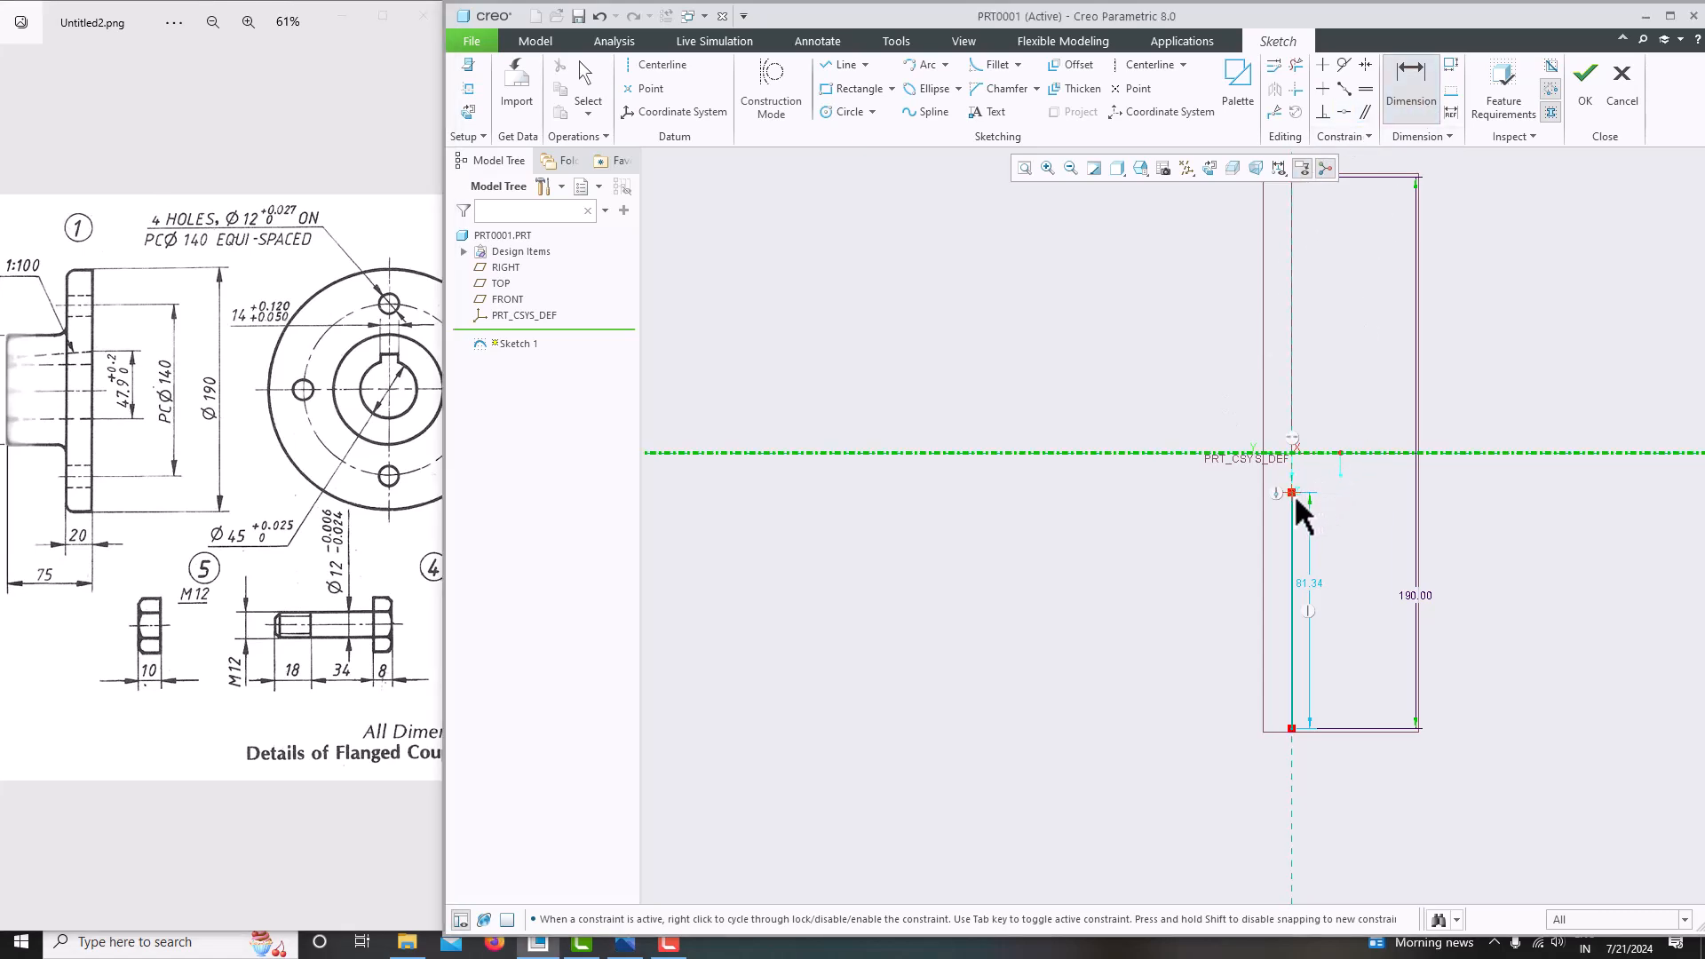
{"action": "left_click", "coordinate": [1327, 455]}
{"action": "middle_click", "coordinate": [1325, 467]}
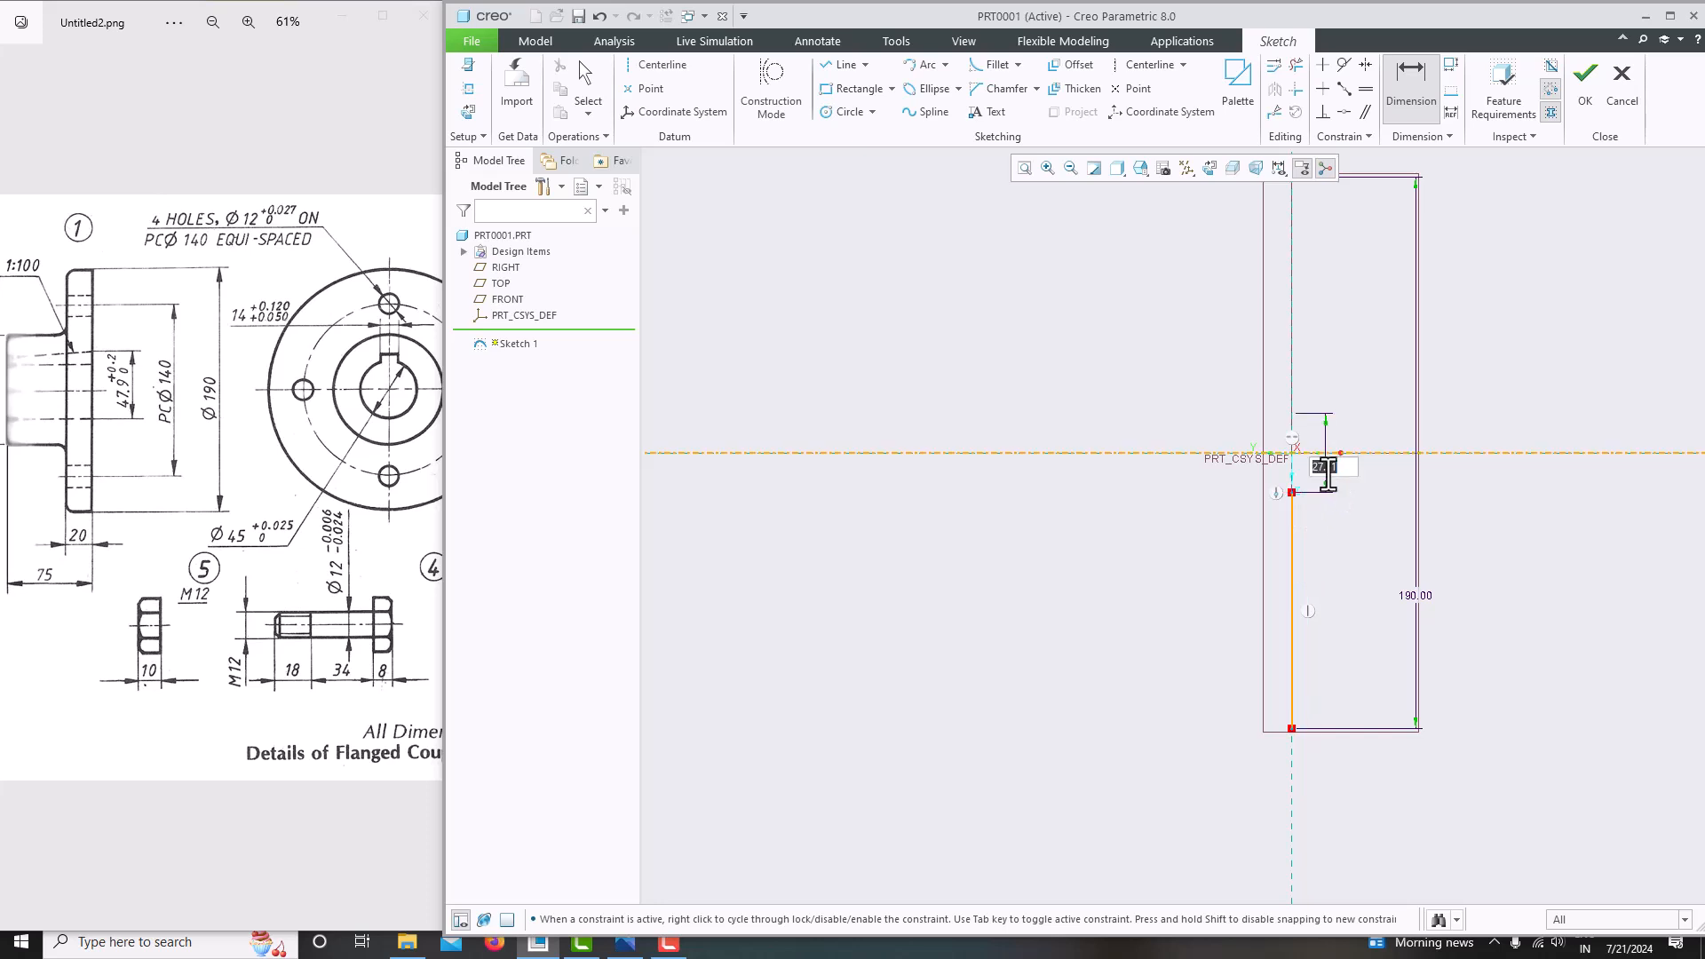
{"action": "type", "text": "45"}
{"action": "key", "text": "Return"}
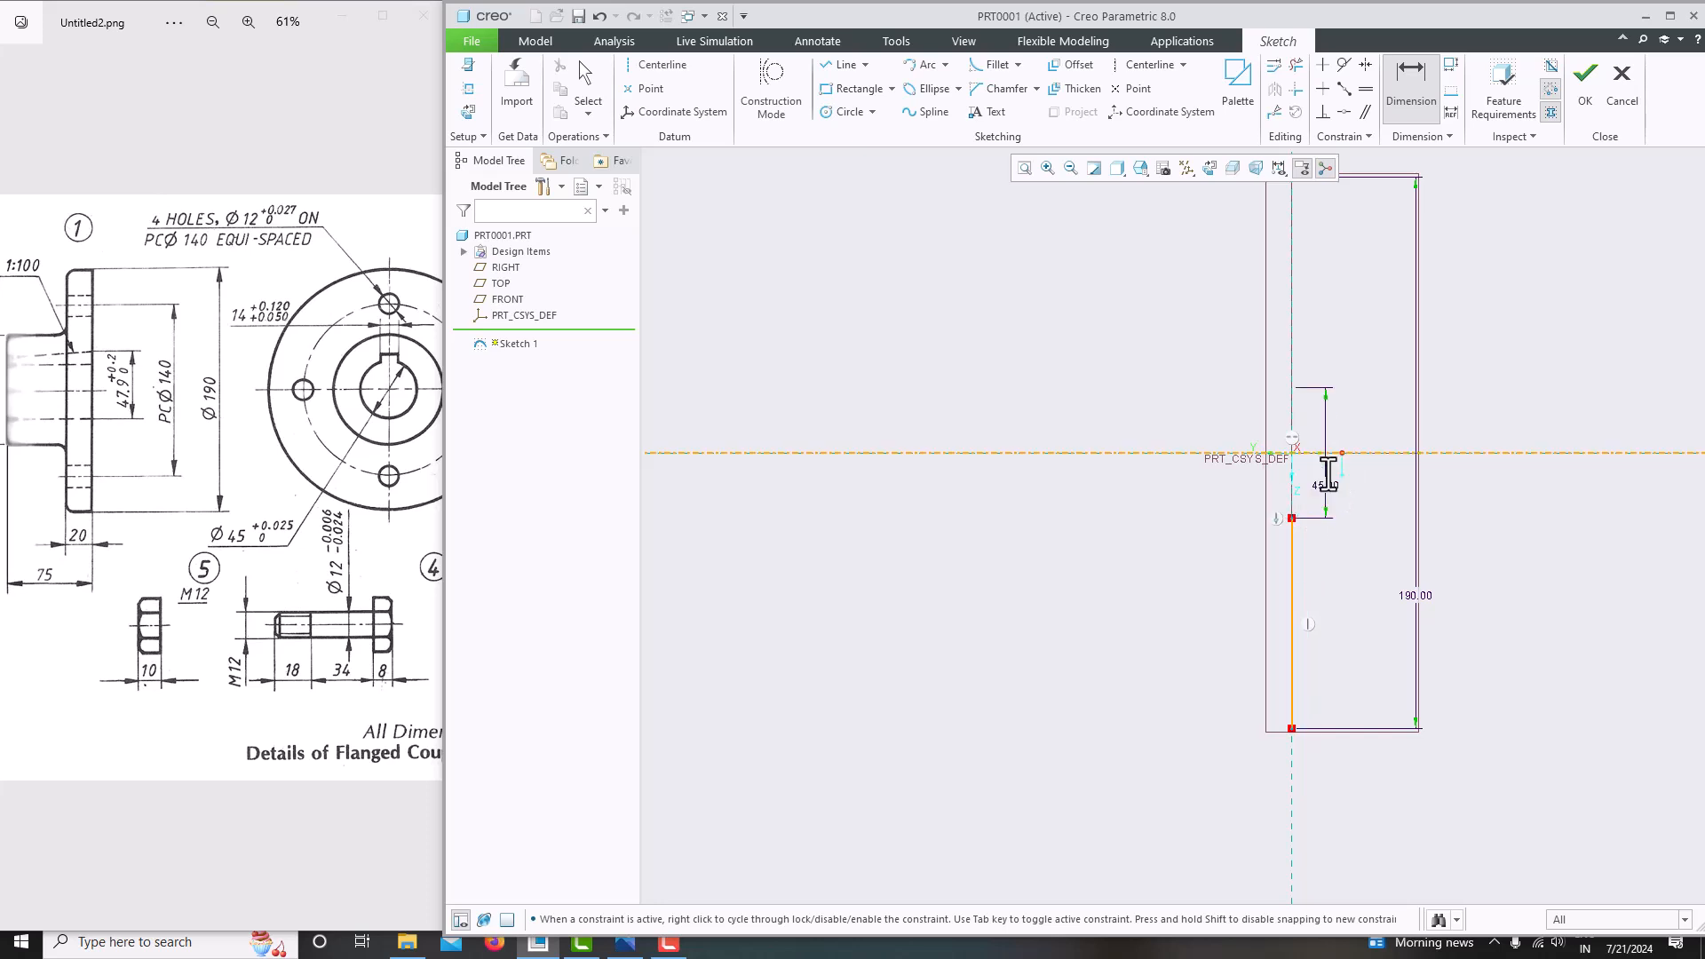
Draw the remaining stepped profile lines into a closed L-shaped section, with a flange edge about 26 mm long and a hub step about 52 mm long.
{"action": "left_click", "coordinate": [839, 65]}
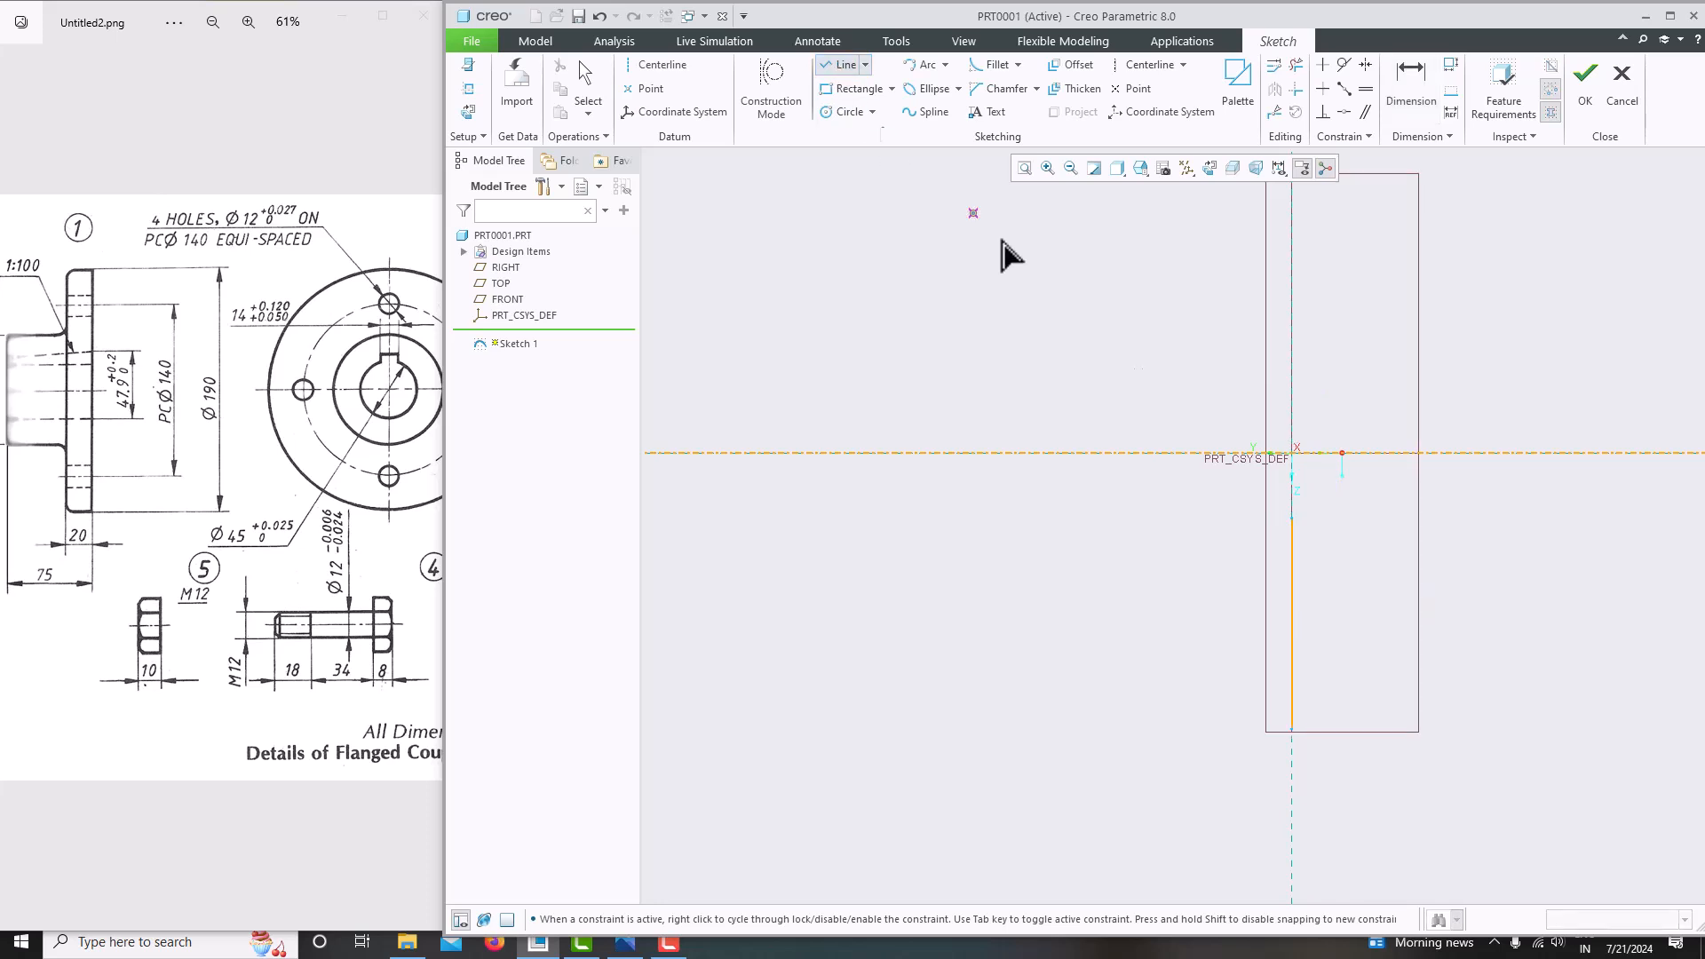
{"action": "left_click", "coordinate": [1292, 730]}
{"action": "left_click", "coordinate": [1214, 730]}
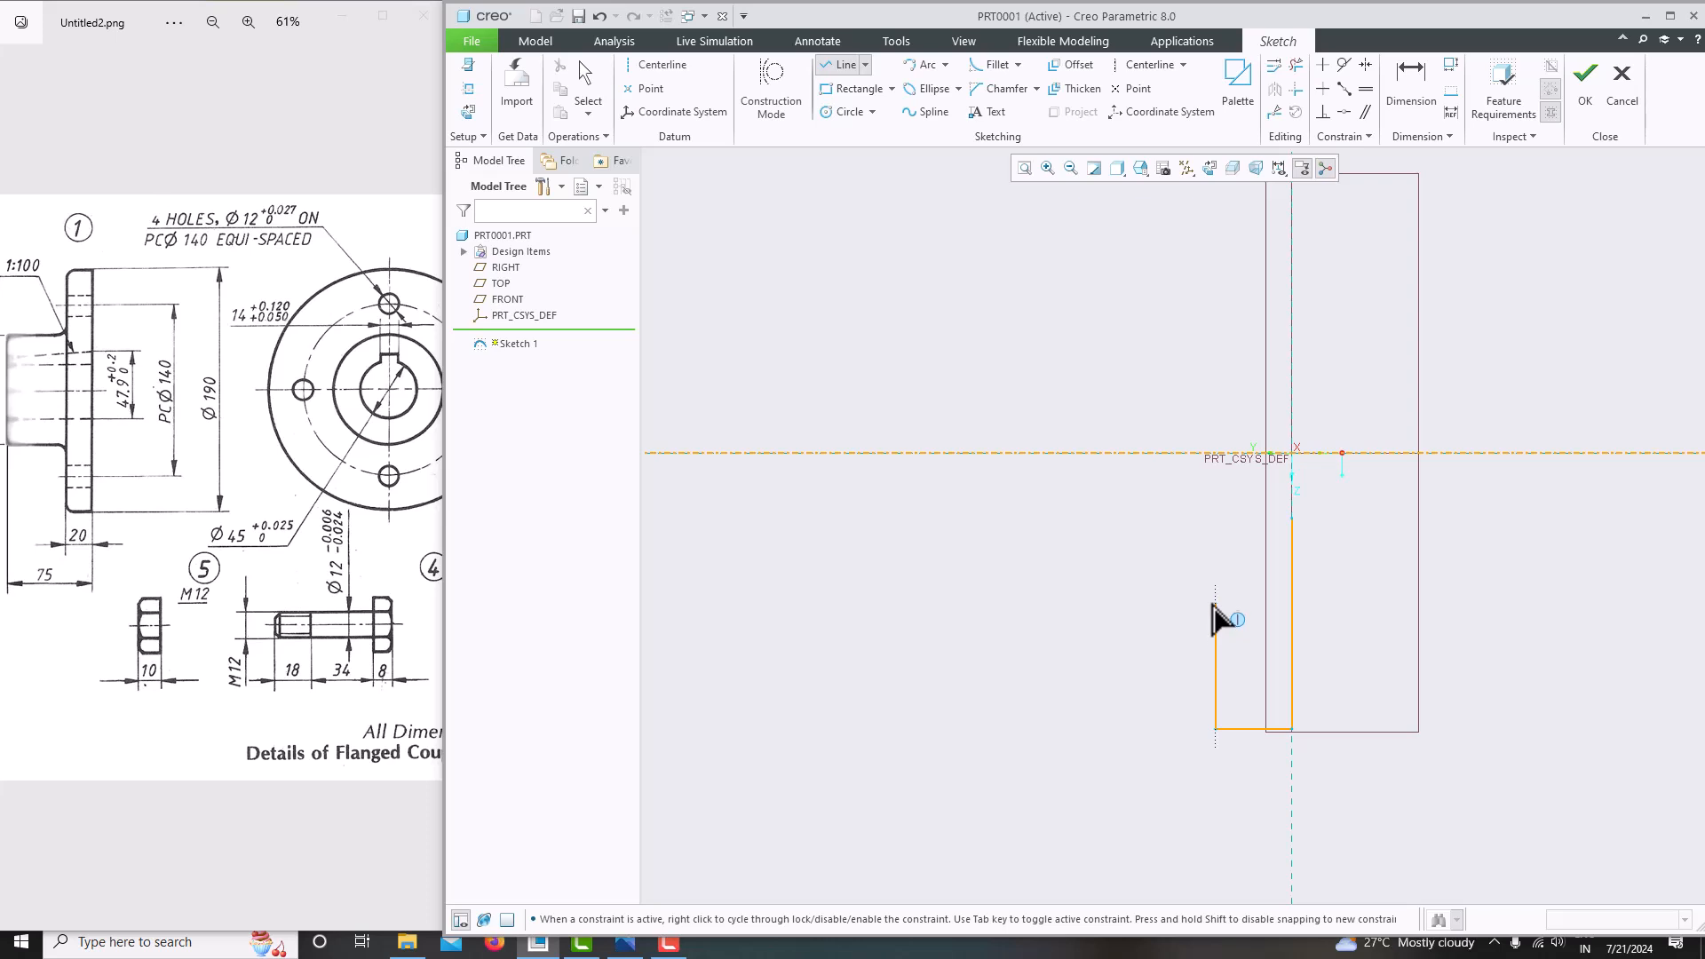
{"action": "left_click", "coordinate": [1215, 602]}
{"action": "left_click", "coordinate": [1065, 518]}
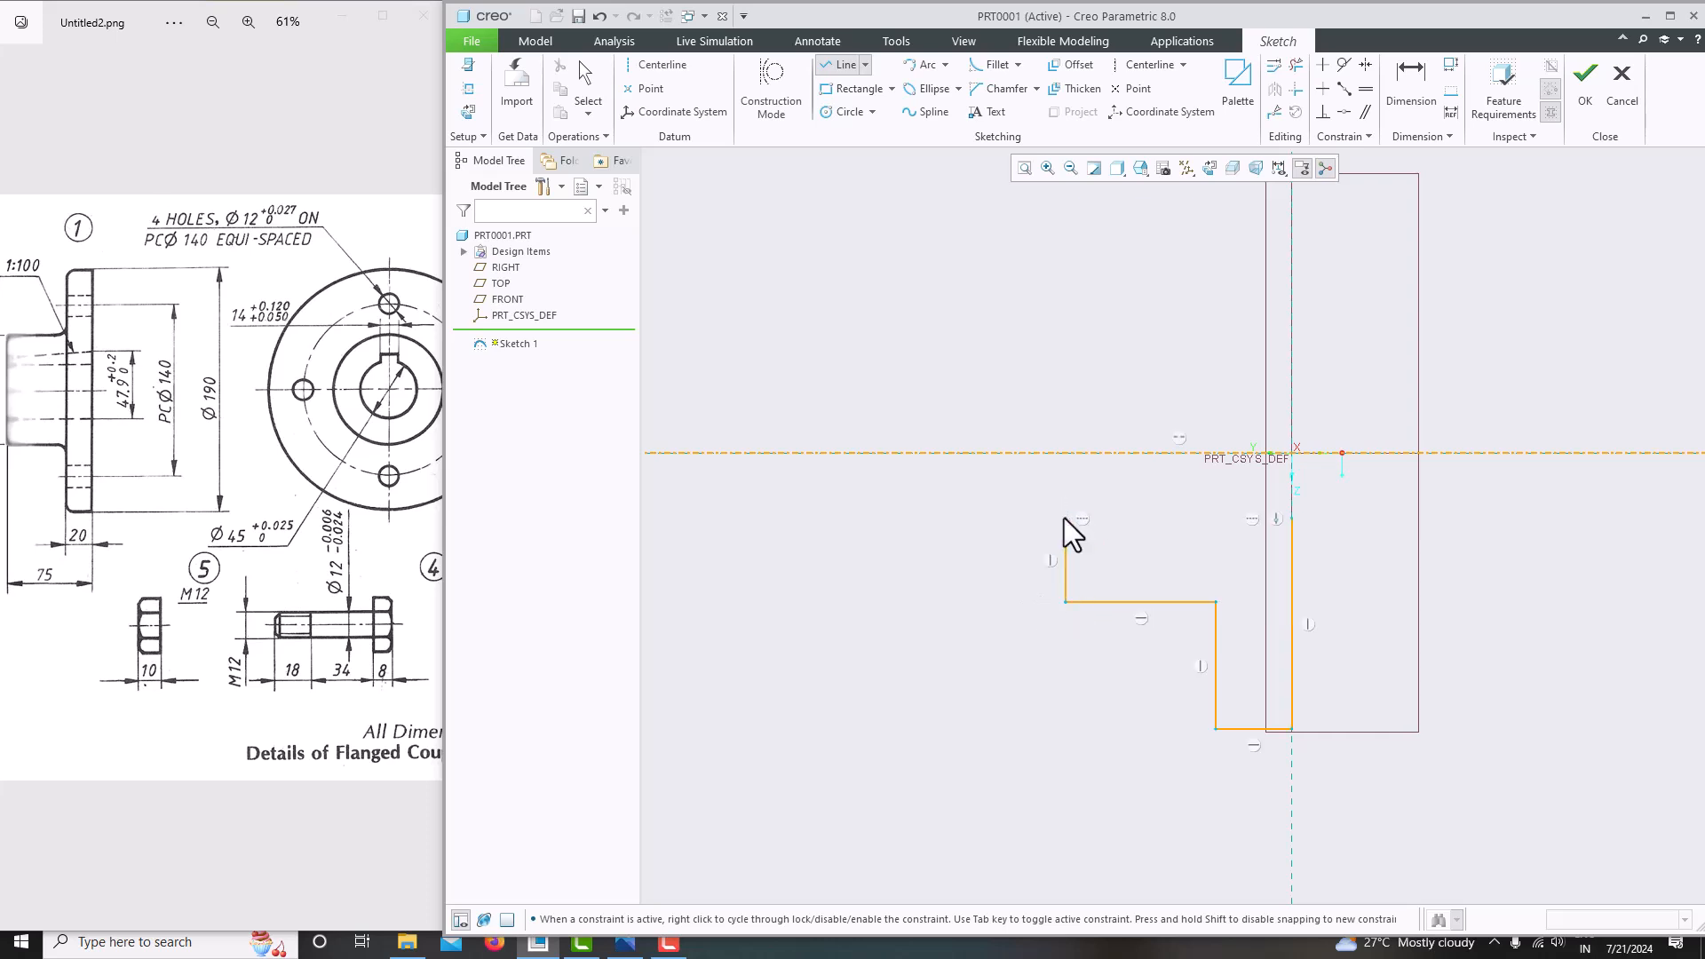
{"action": "left_click", "coordinate": [1291, 519]}
{"action": "middle_click", "coordinate": [1387, 524]}
{"action": "left_click", "coordinate": [1235, 778]}
Try to dimension the overall length between the hub's outer corner and the flange's lower face corner, and delete that slanted dimension.
{"action": "scroll", "coordinate": [142, 497], "scroll_direction": "down", "scroll_amount": 3, "text": "ctrl"}
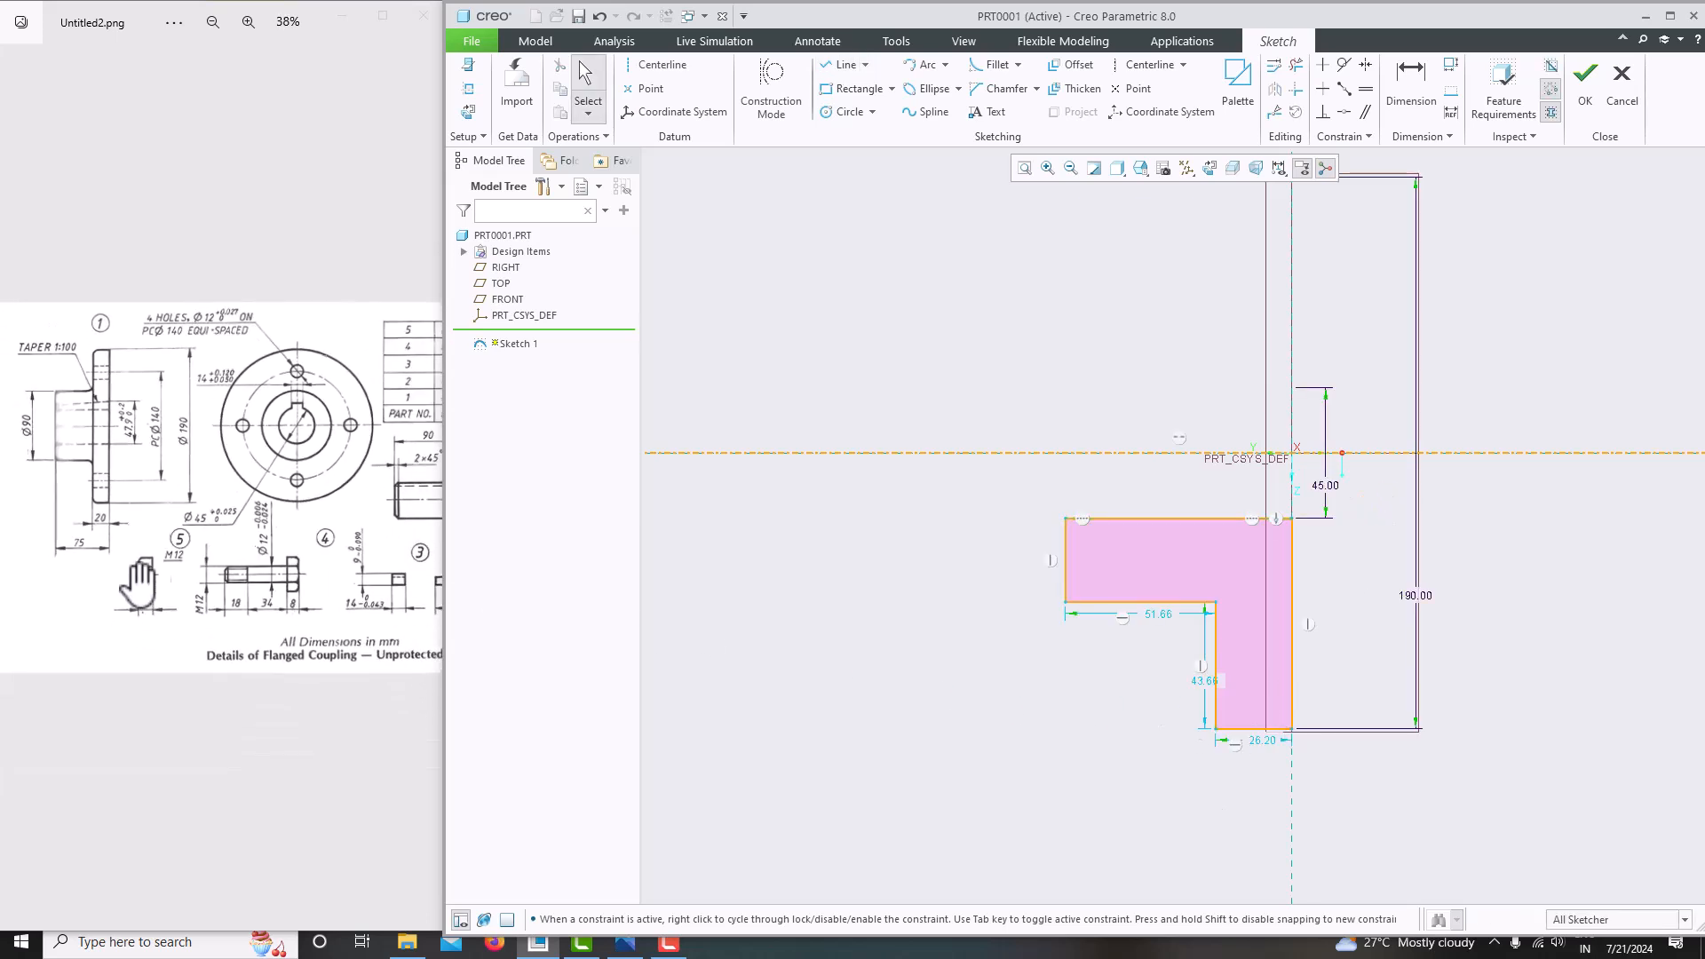
{"action": "scroll", "coordinate": [84, 497], "scroll_direction": "up", "scroll_amount": 5, "text": "ctrl"}
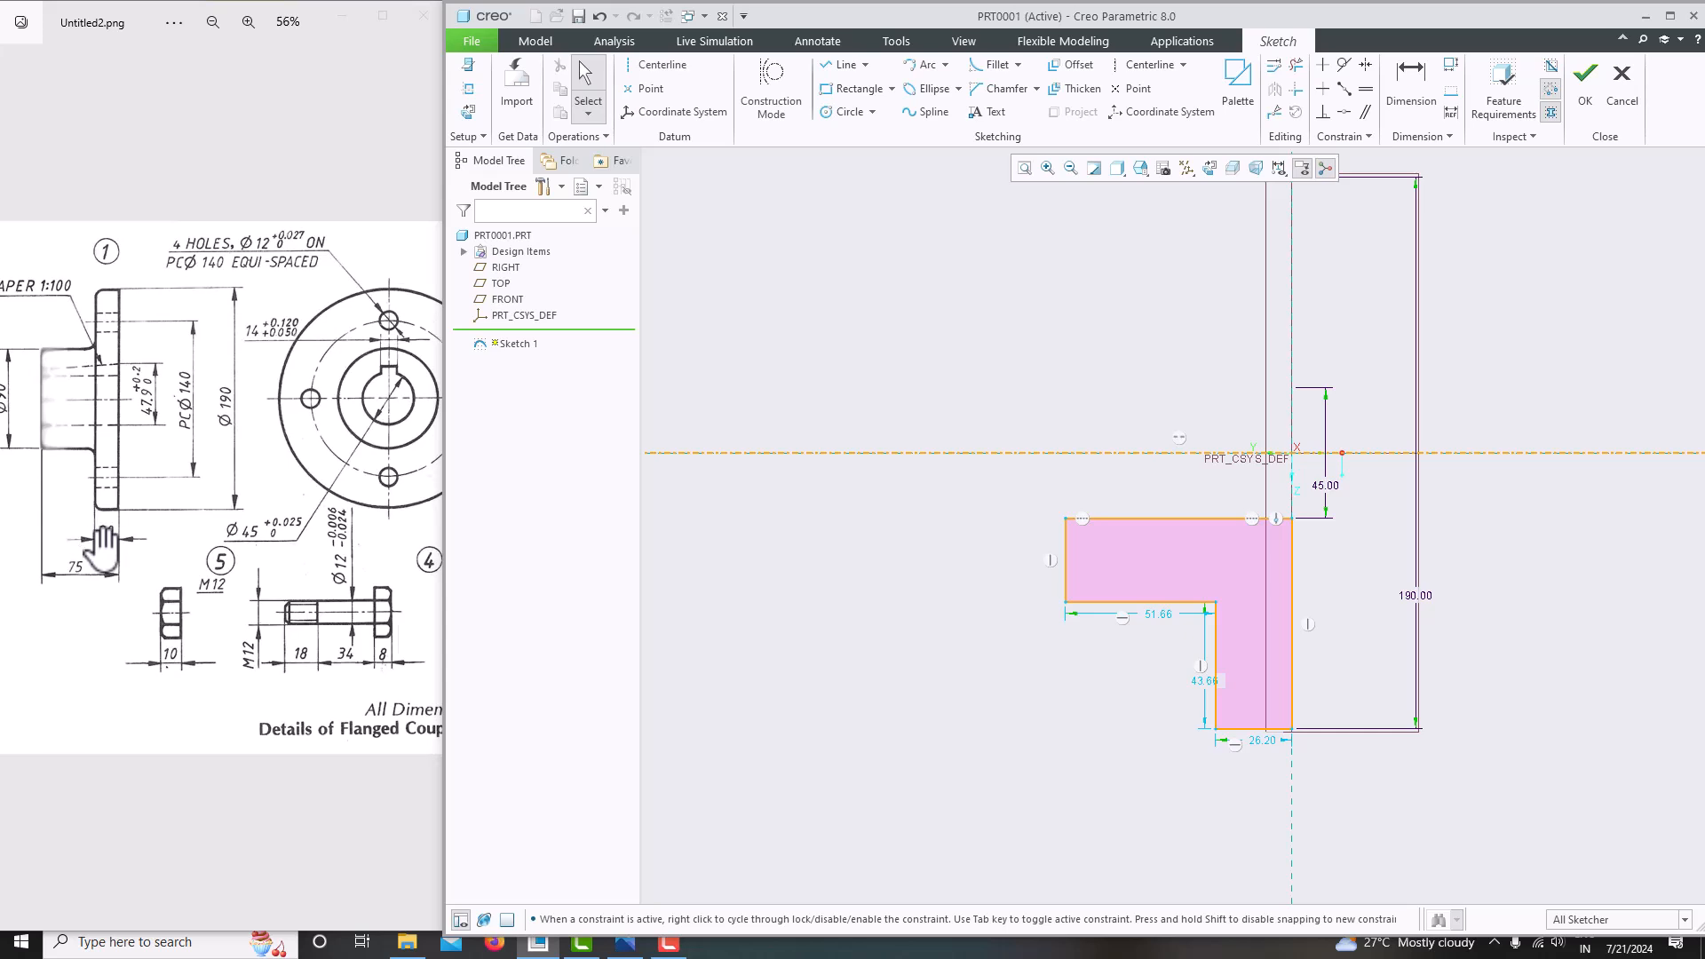
{"action": "left_click_drag", "start_coordinate": [177, 575], "coordinate": [234, 575]}
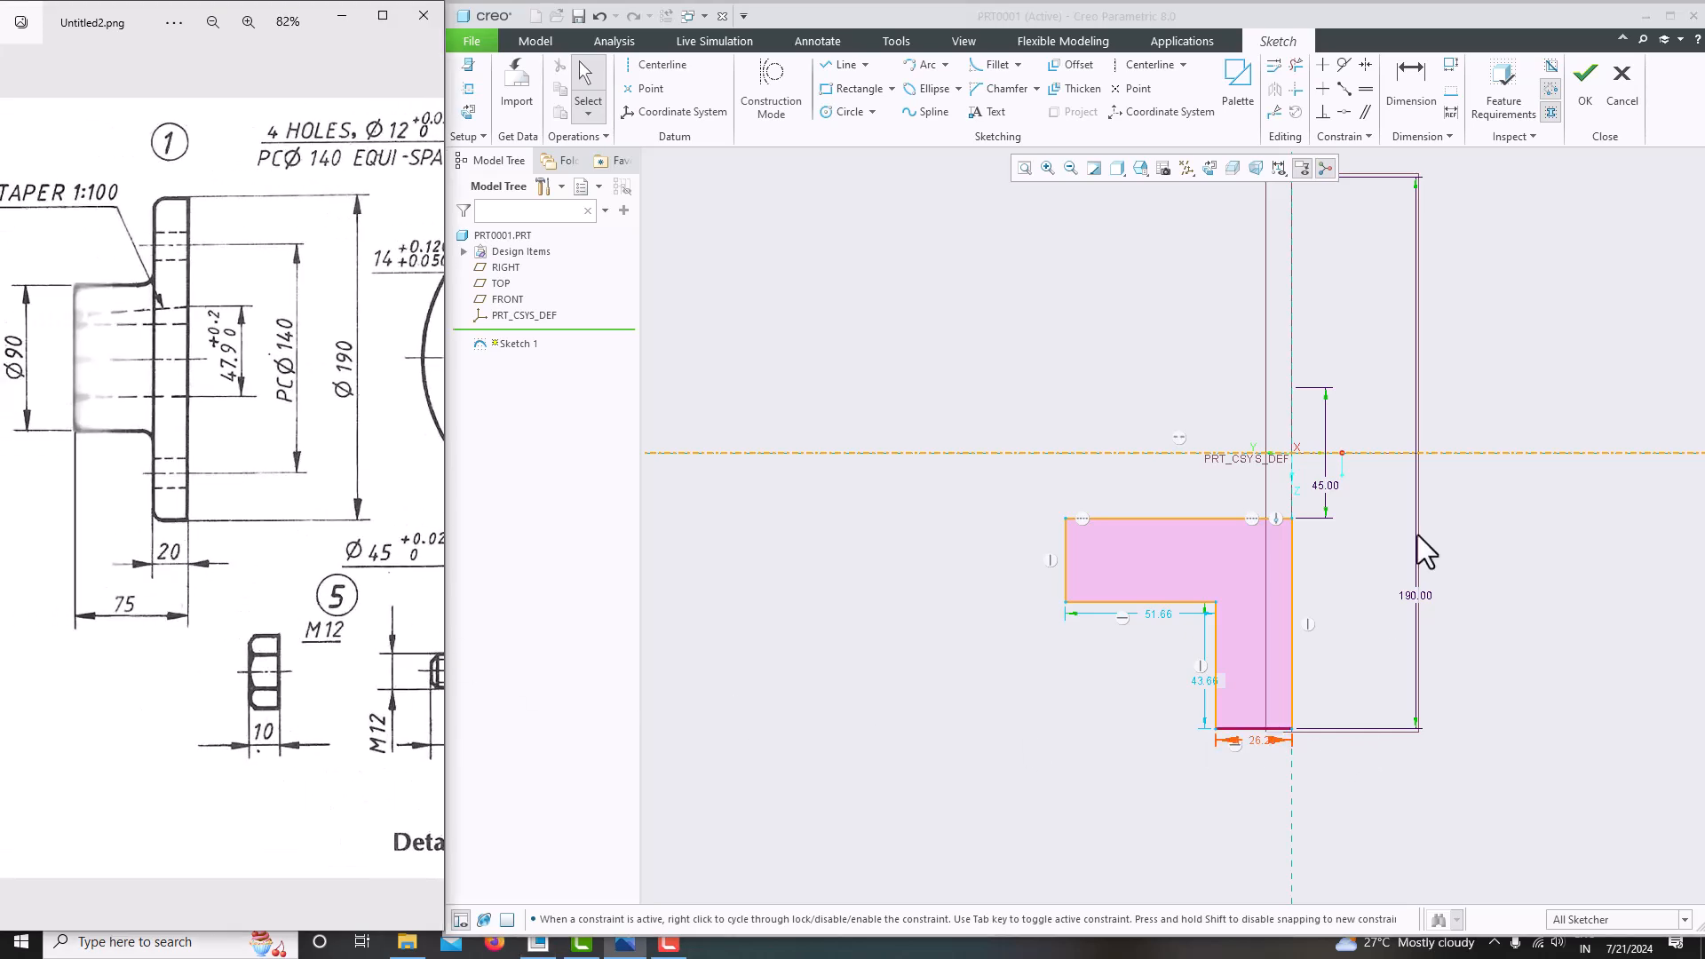
{"action": "left_click", "coordinate": [1407, 104]}
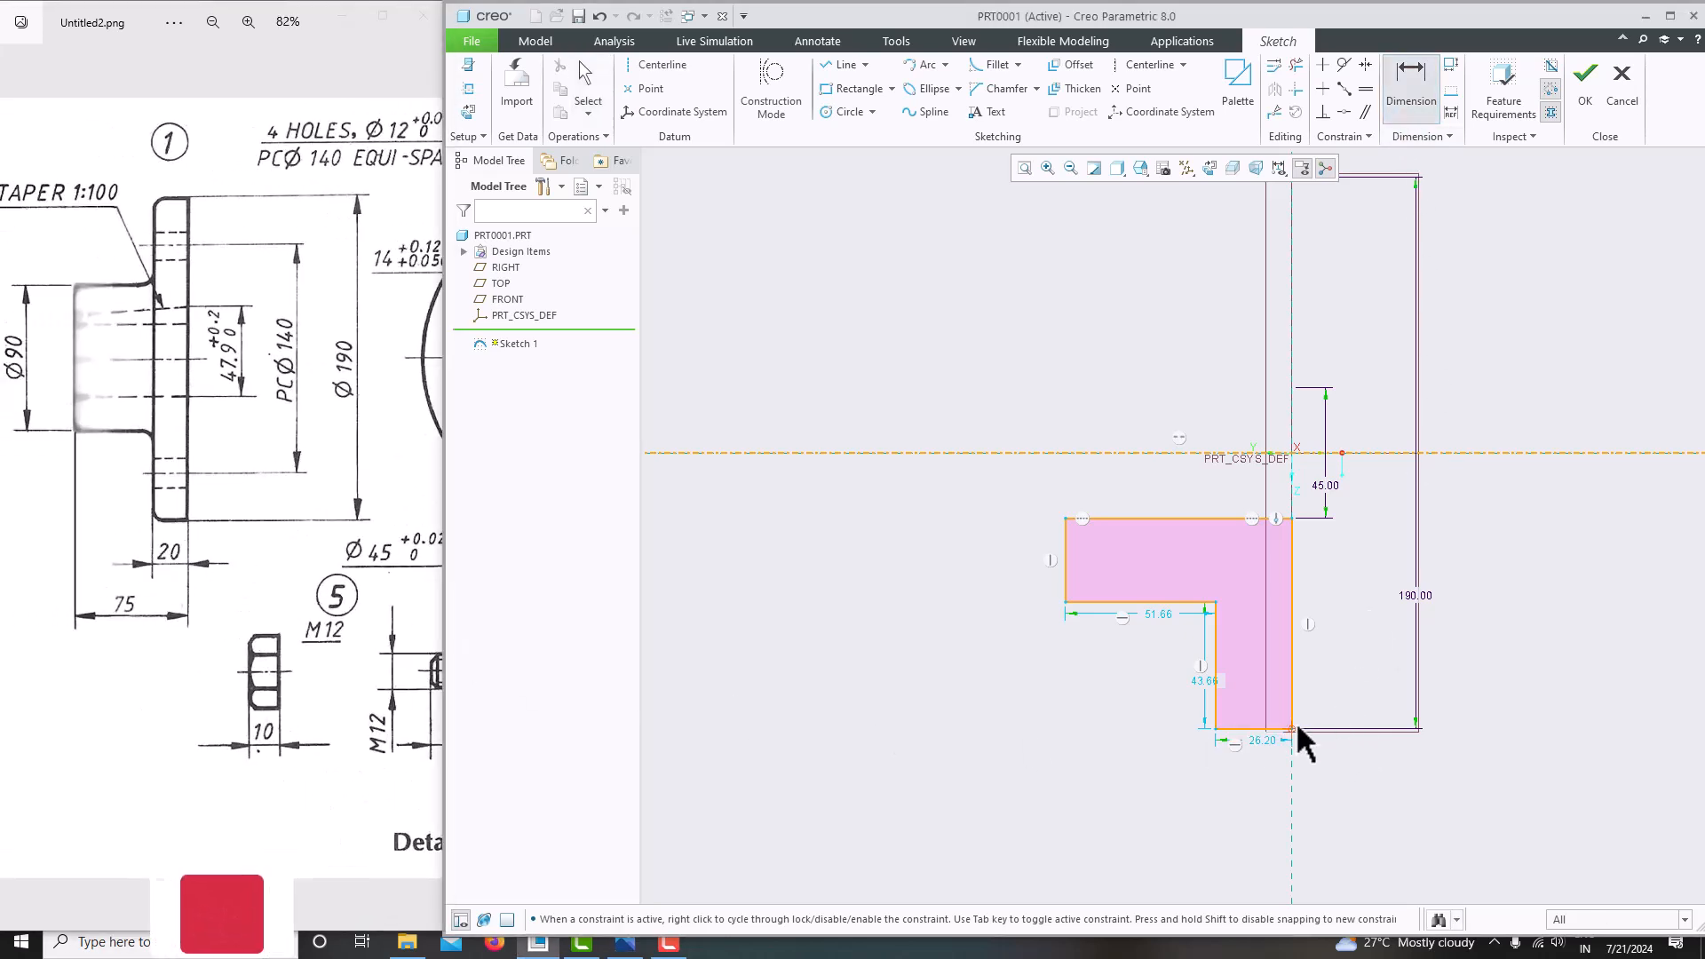
{"action": "left_click", "coordinate": [1066, 601]}
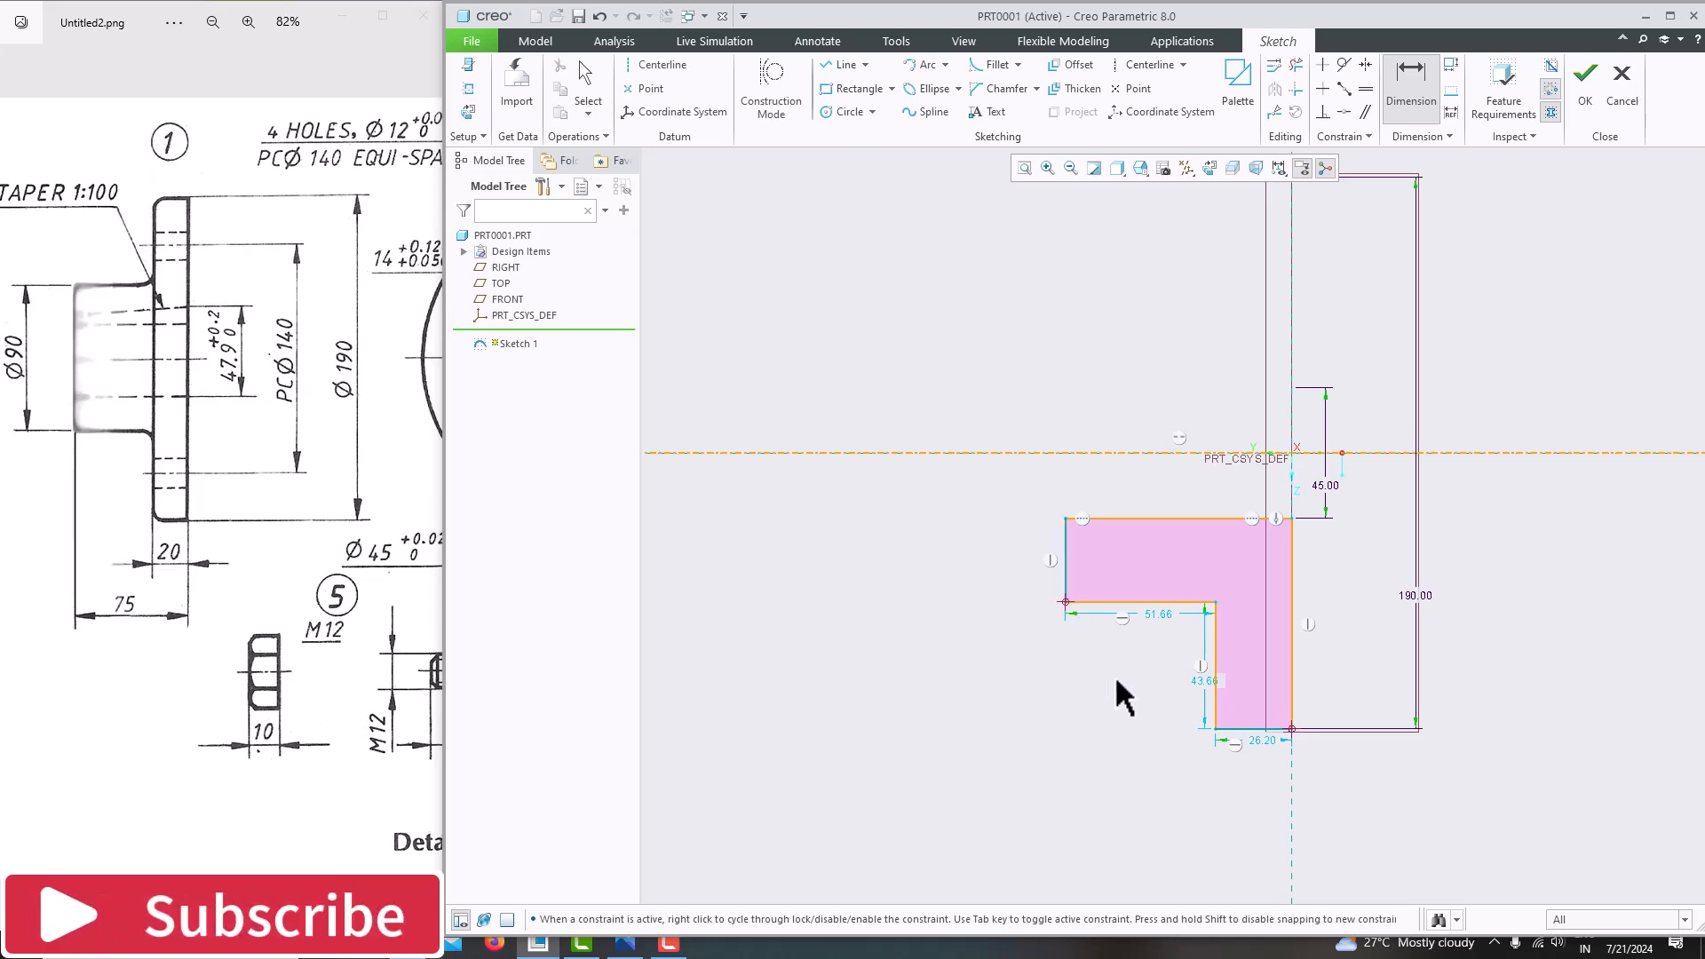
{"action": "middle_click", "coordinate": [1143, 721]}
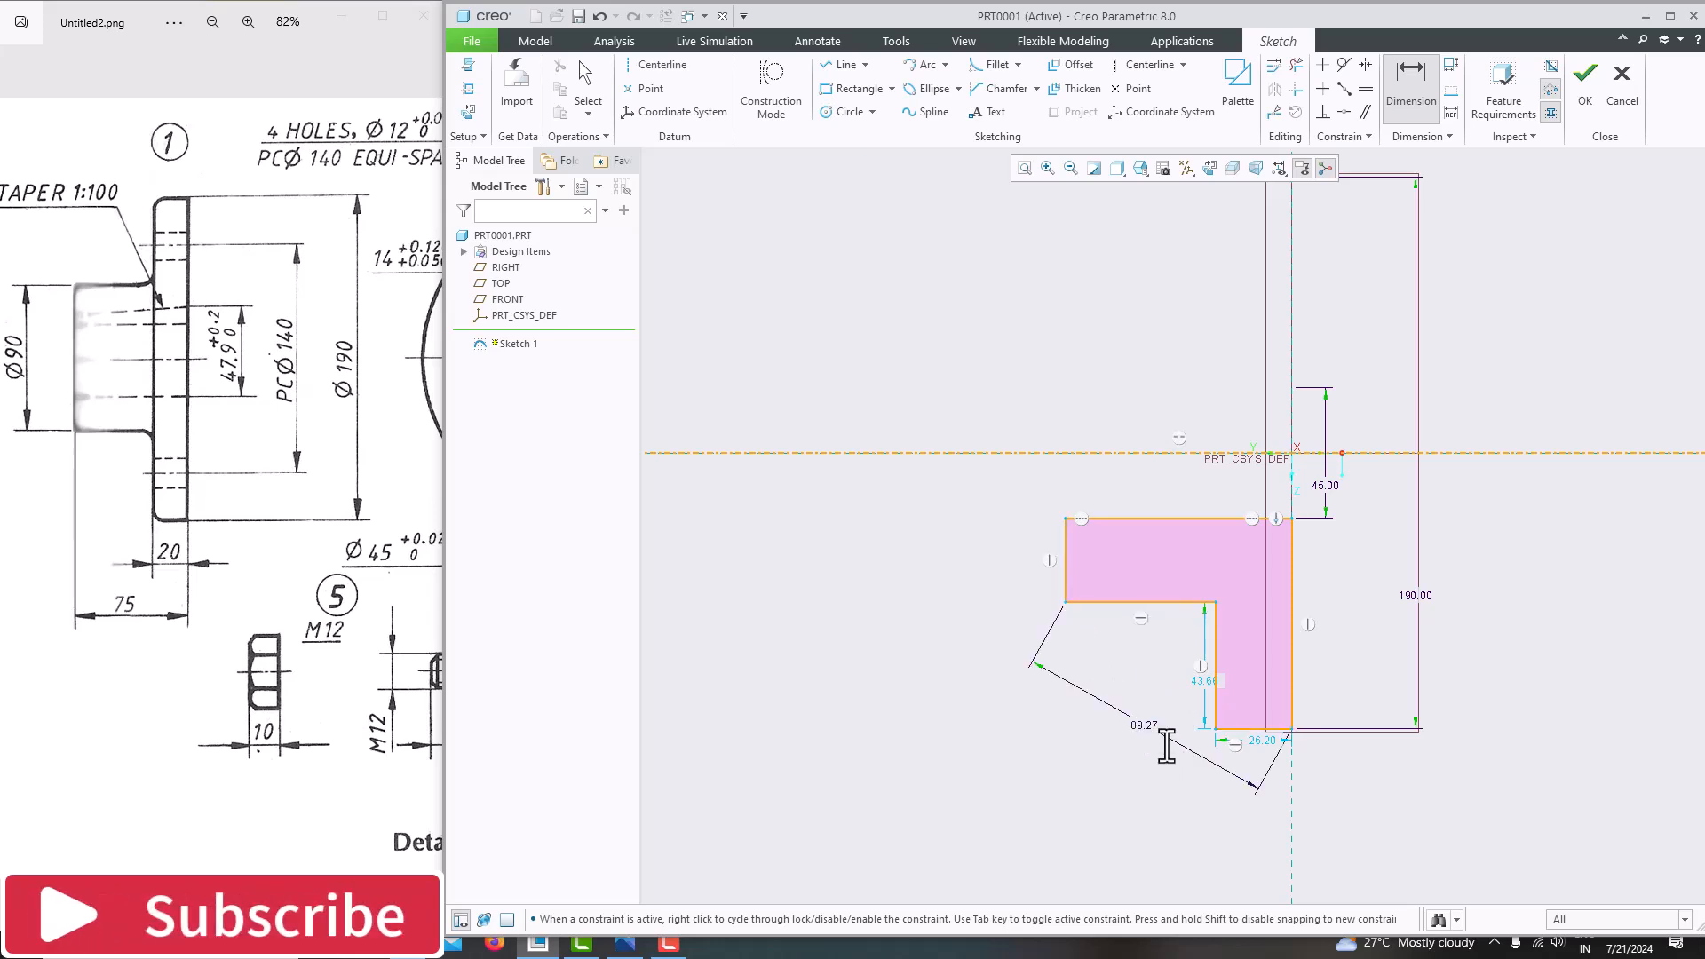
{"action": "middle_click", "coordinate": [1142, 727]}
{"action": "left_click", "coordinate": [1139, 726]}
{"action": "key", "text": "Delete"}
Dimension the overall length from the hub's lower outer corner to the flange's vertical face line and set it to 75 mm.
{"action": "left_click", "coordinate": [1398, 98]}
{"action": "left_click", "coordinate": [1065, 601]}
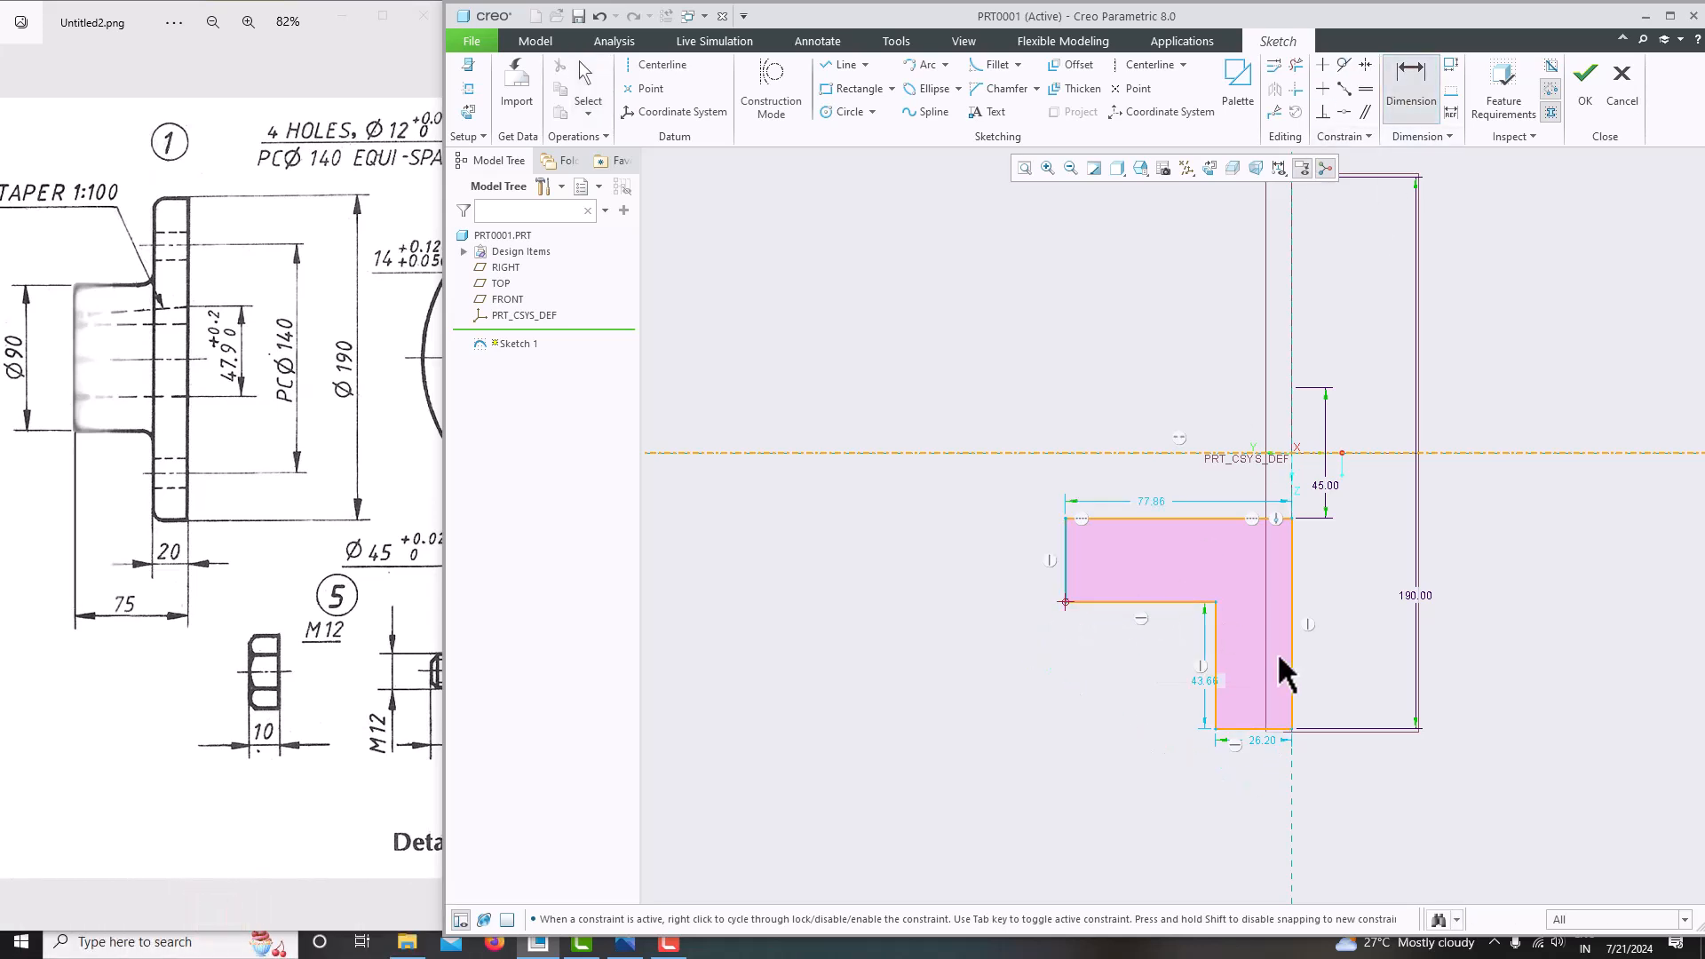
{"action": "left_click", "coordinate": [1292, 647]}
{"action": "middle_click", "coordinate": [1239, 601]}
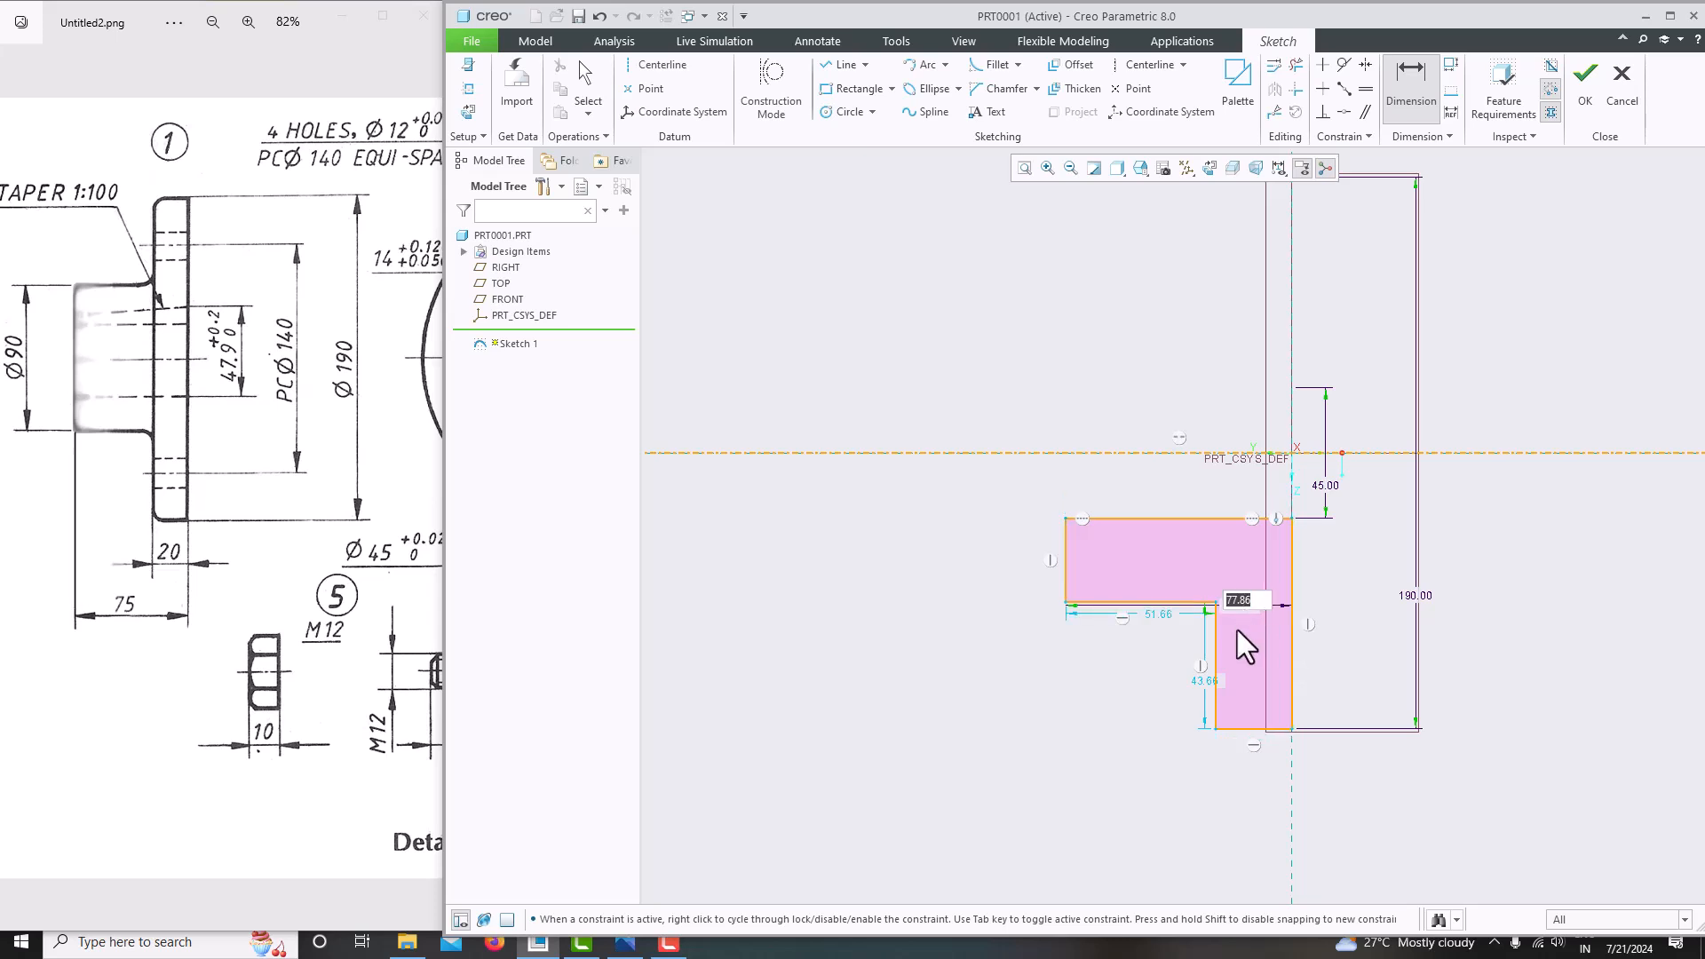
{"action": "type", "text": "75"}
{"action": "key", "text": "Return"}
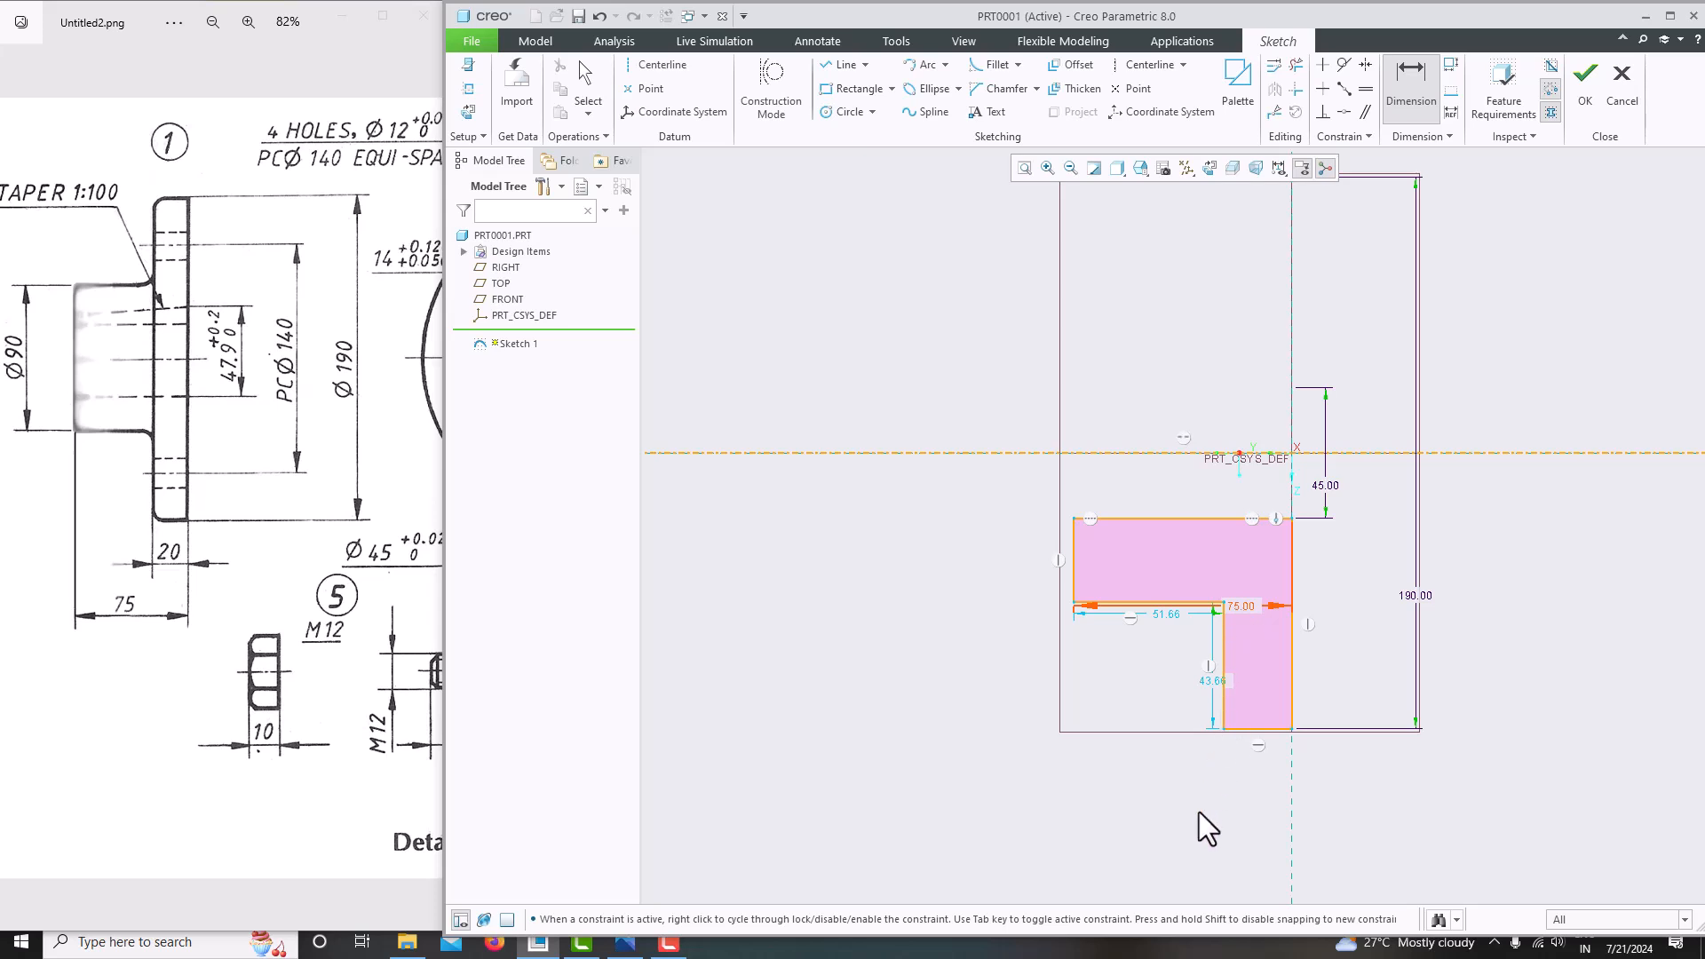
Orient the sketch parallel to the screen again and move the overall length dimension below the profile.
{"action": "mouse_move", "coordinate": [1230, 762]}
{"action": "middle_mouse_down"}
{"action": "mouse_move", "coordinate": [1234, 584]}
{"action": "mouse_move", "coordinate": [1275, 408]}
{"action": "mouse_move", "coordinate": [1261, 206]}
{"action": "middle_mouse_up"}
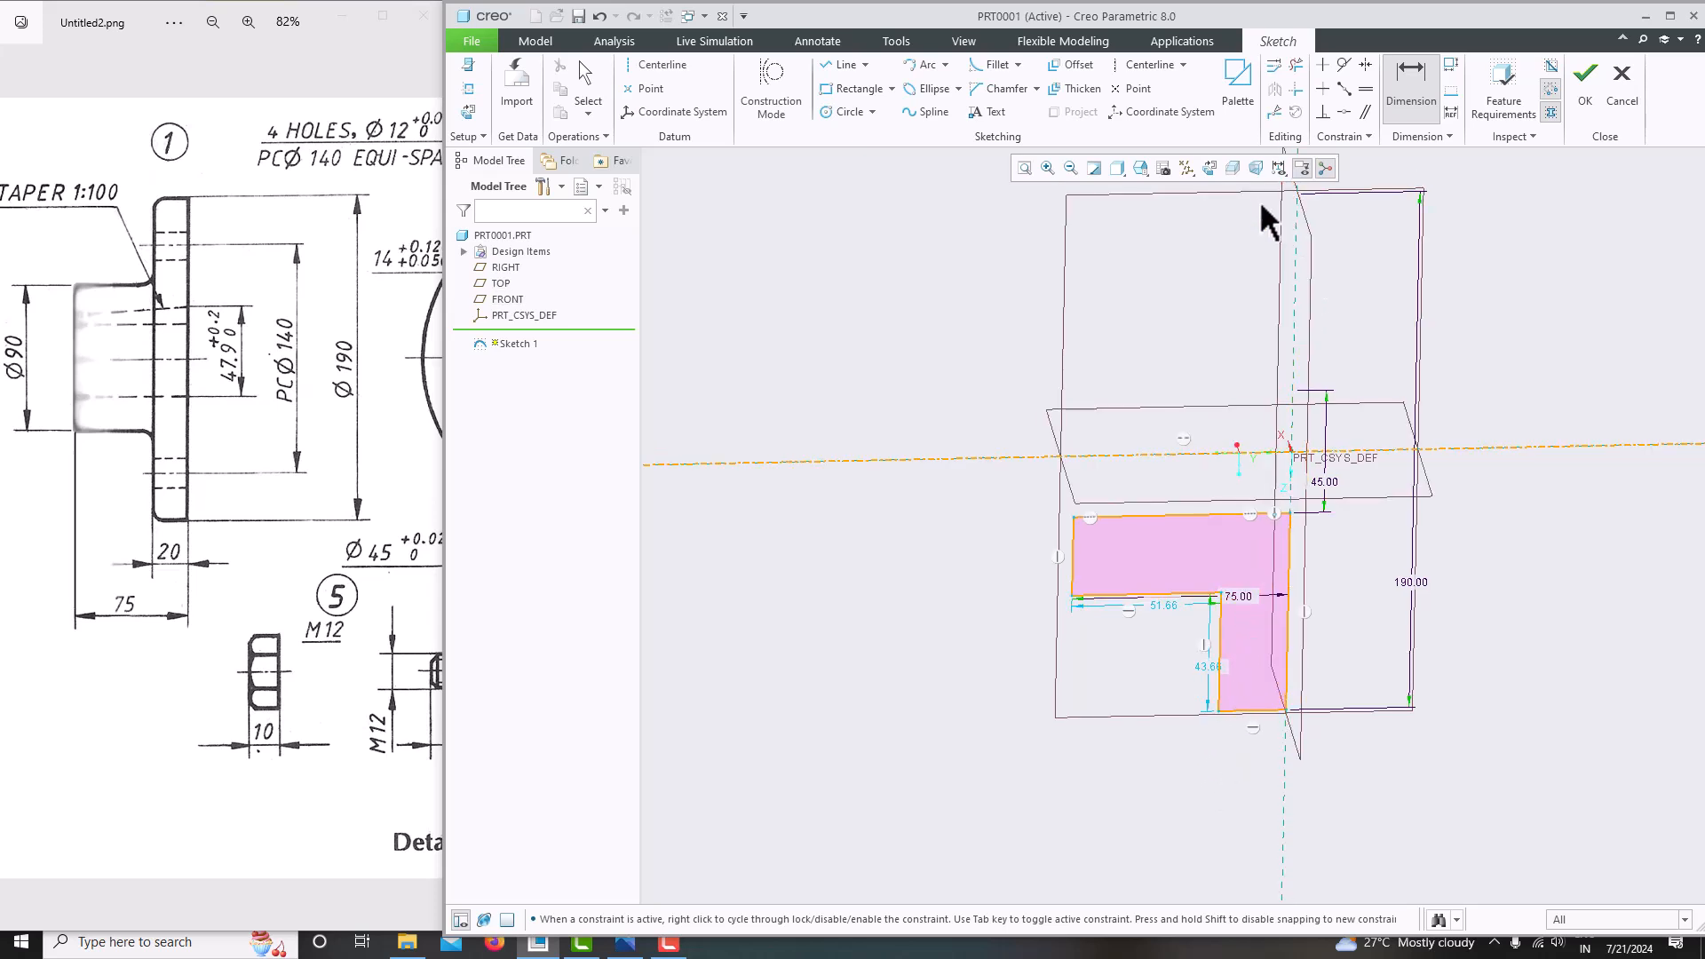
{"action": "left_click", "coordinate": [1213, 168]}
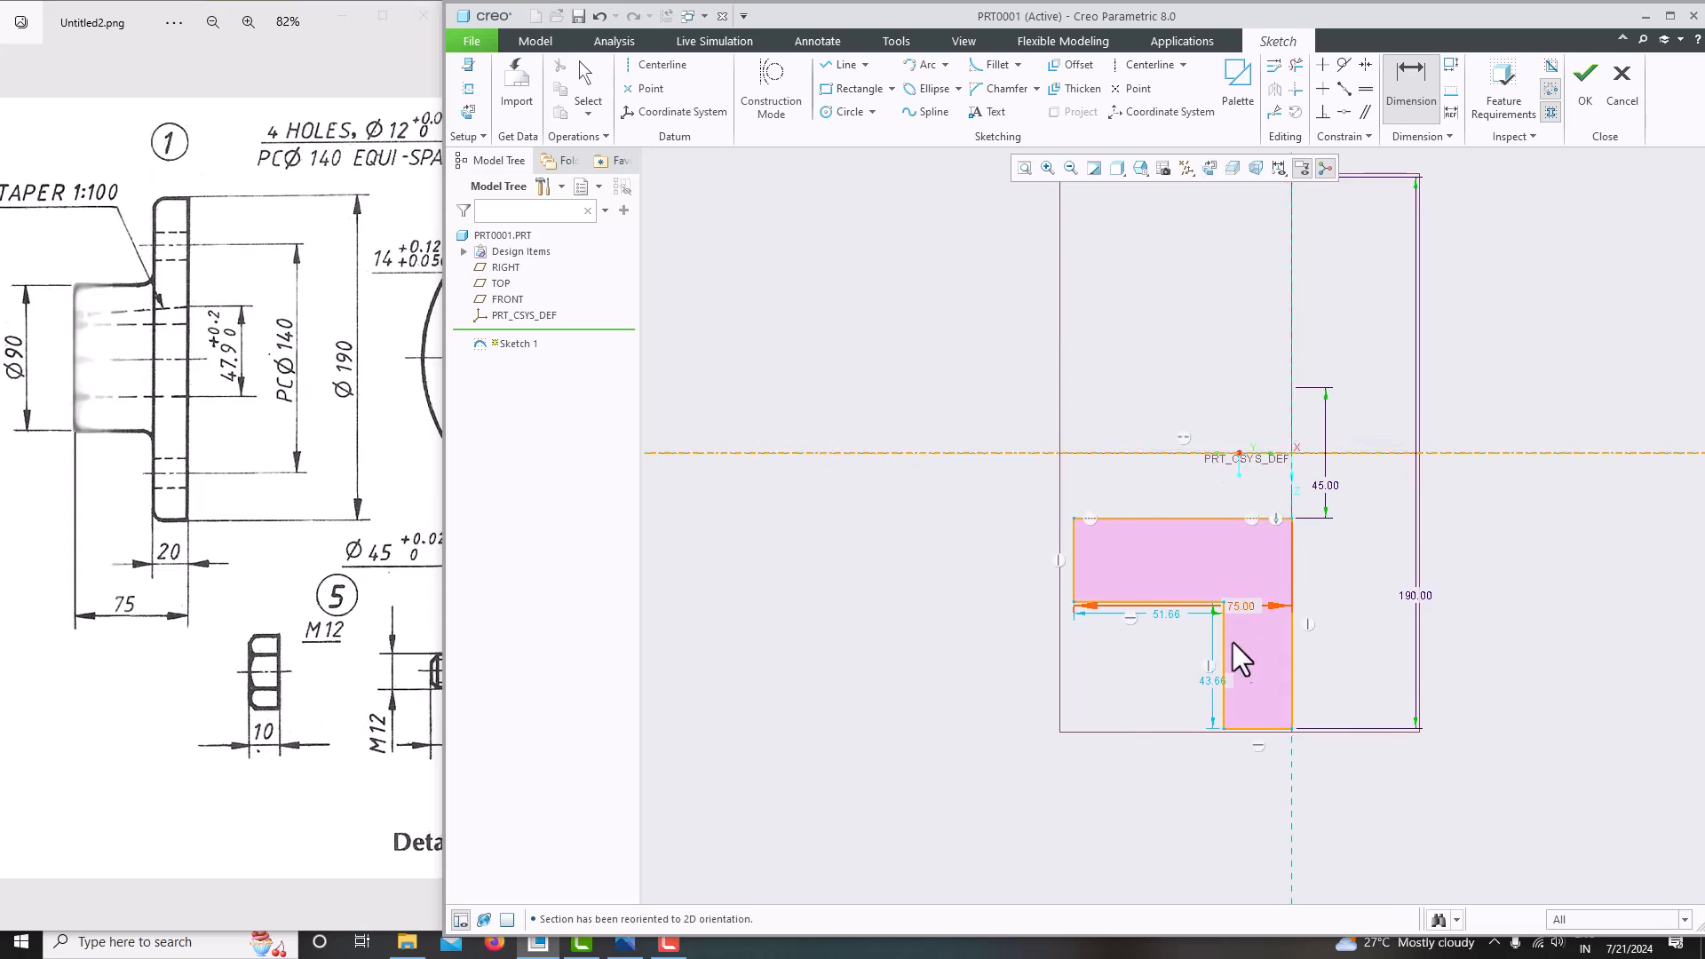
{"action": "middle_click", "coordinate": [1247, 760]}
{"action": "left_click_drag", "start_coordinate": [1239, 606], "coordinate": [1240, 782]}
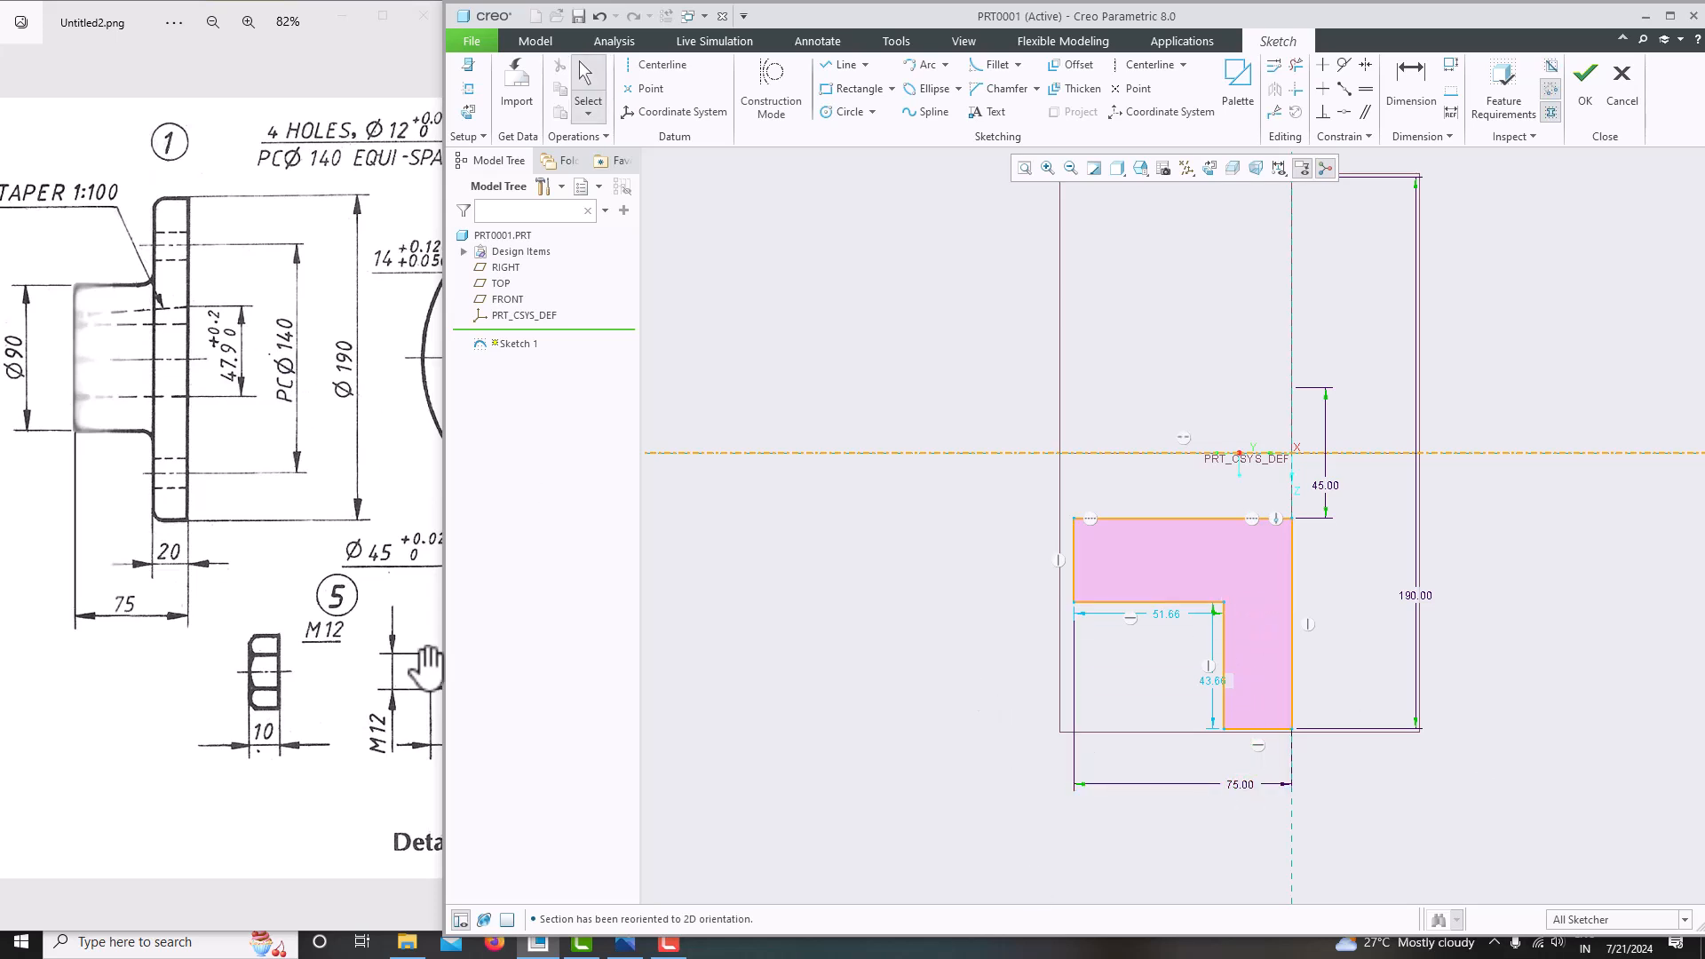
Dimension the flange thickness along the profile's lower edge and set it to 20 mm.
{"action": "left_click", "coordinate": [1412, 89]}
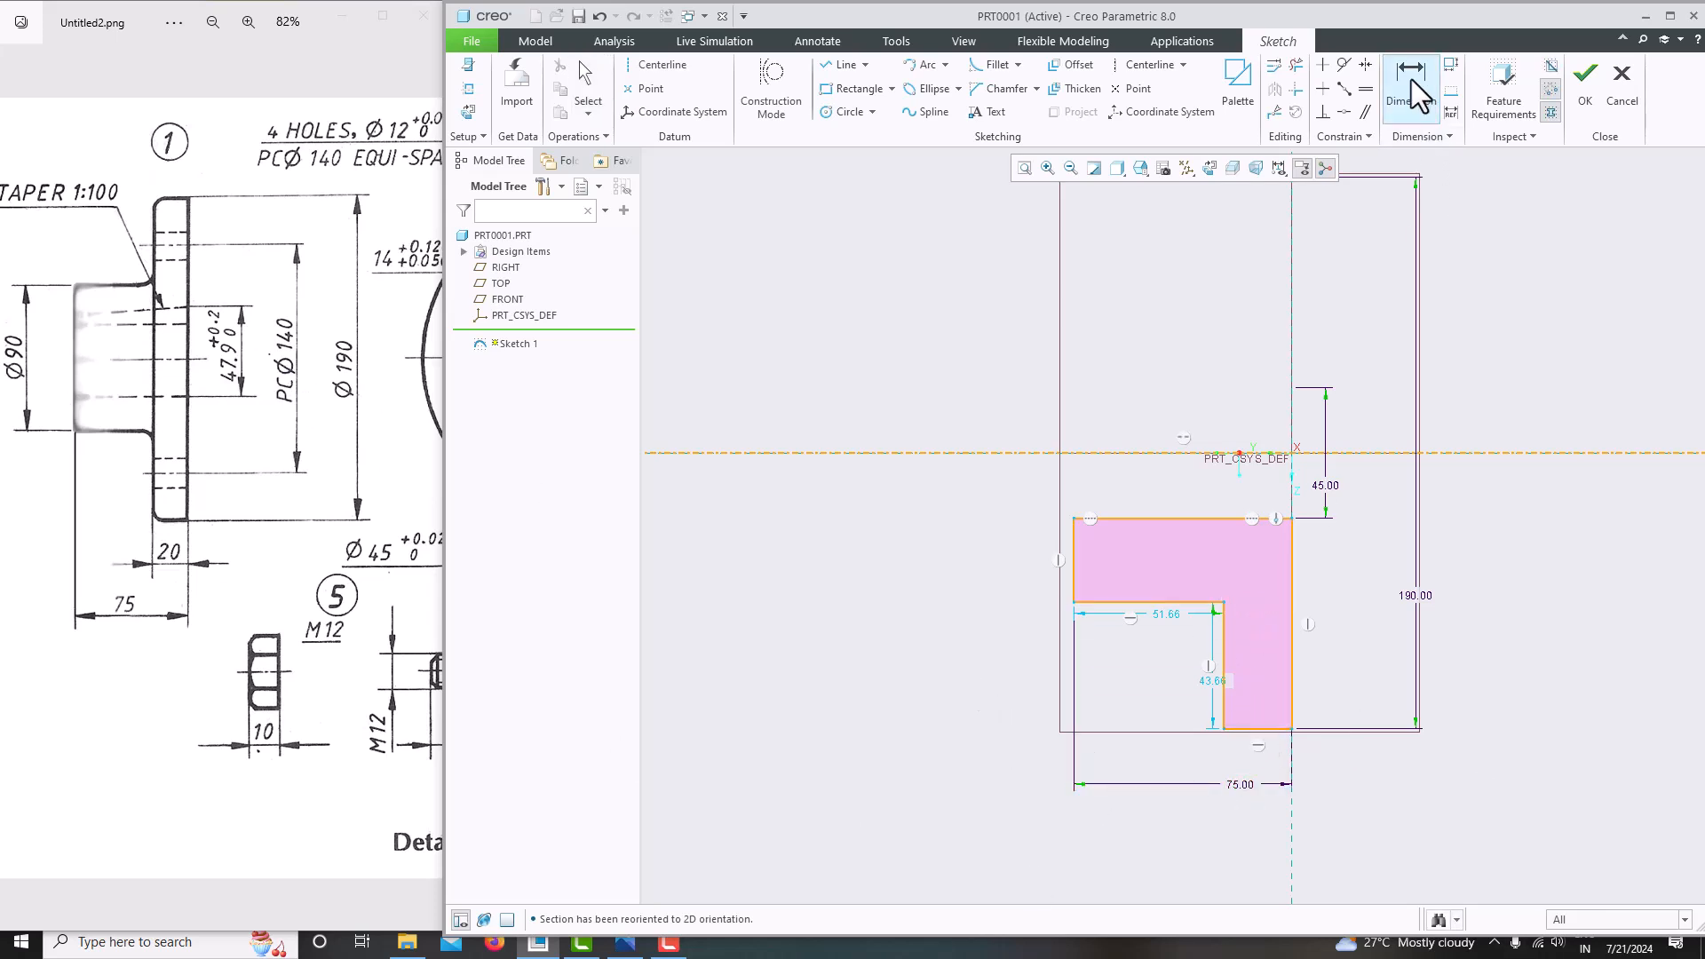
{"action": "middle_click", "coordinate": [1253, 750]}
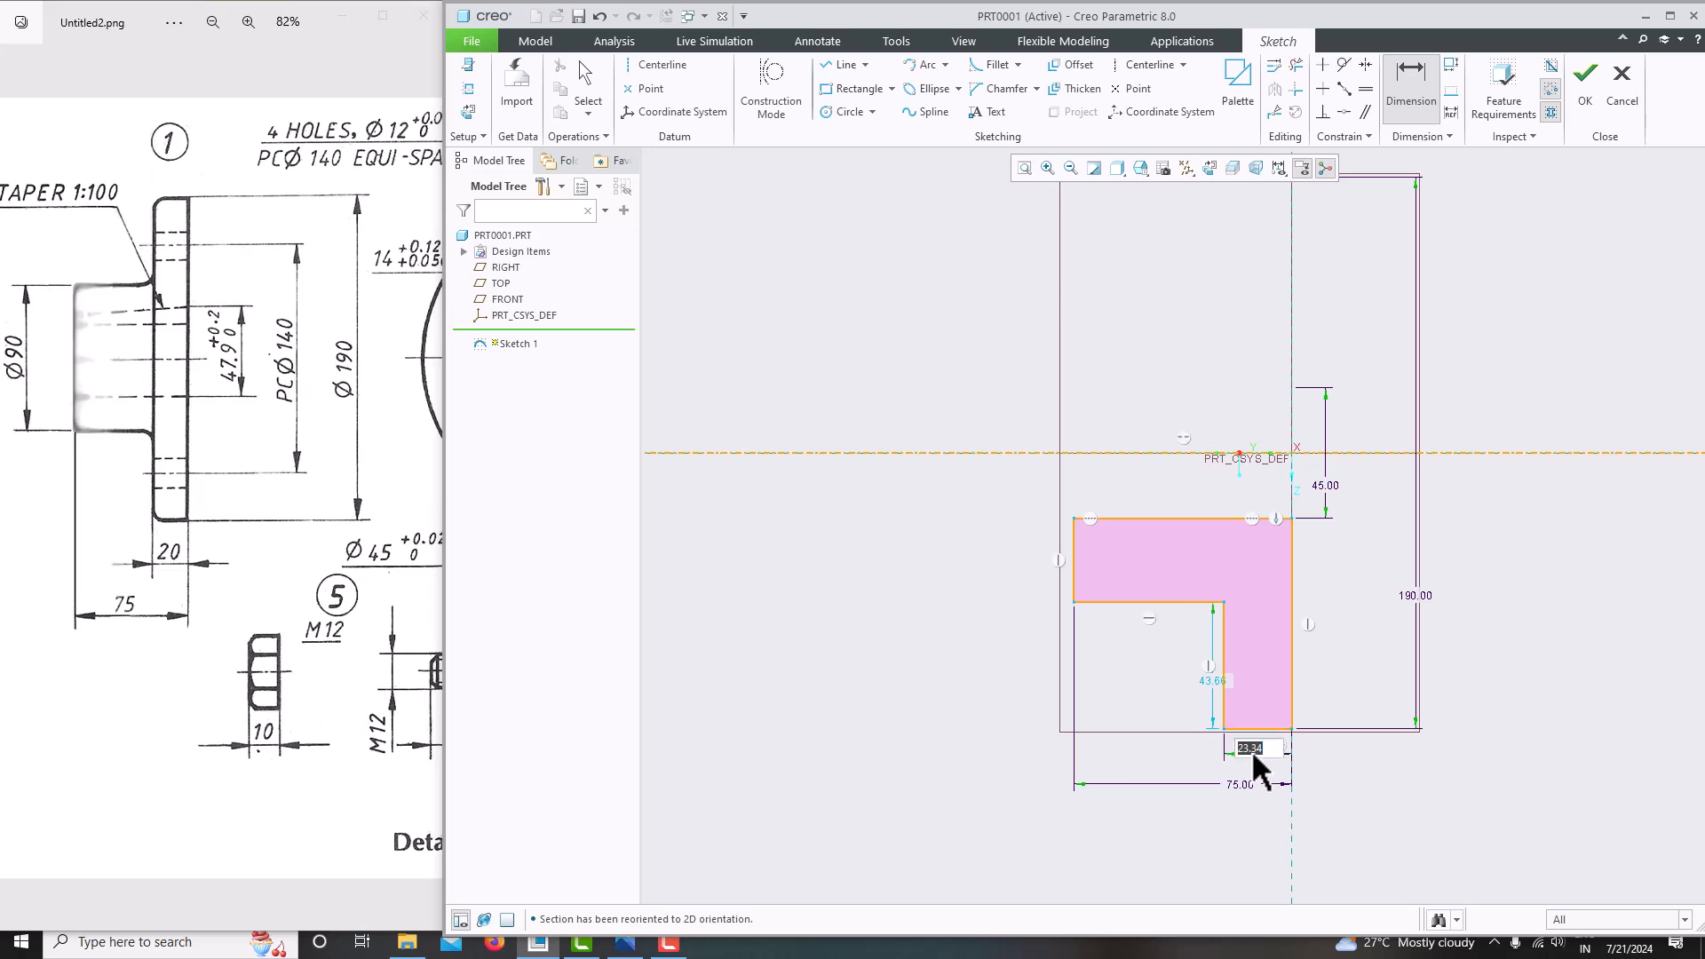
{"action": "type", "text": "20"}
{"action": "key", "text": "Return"}
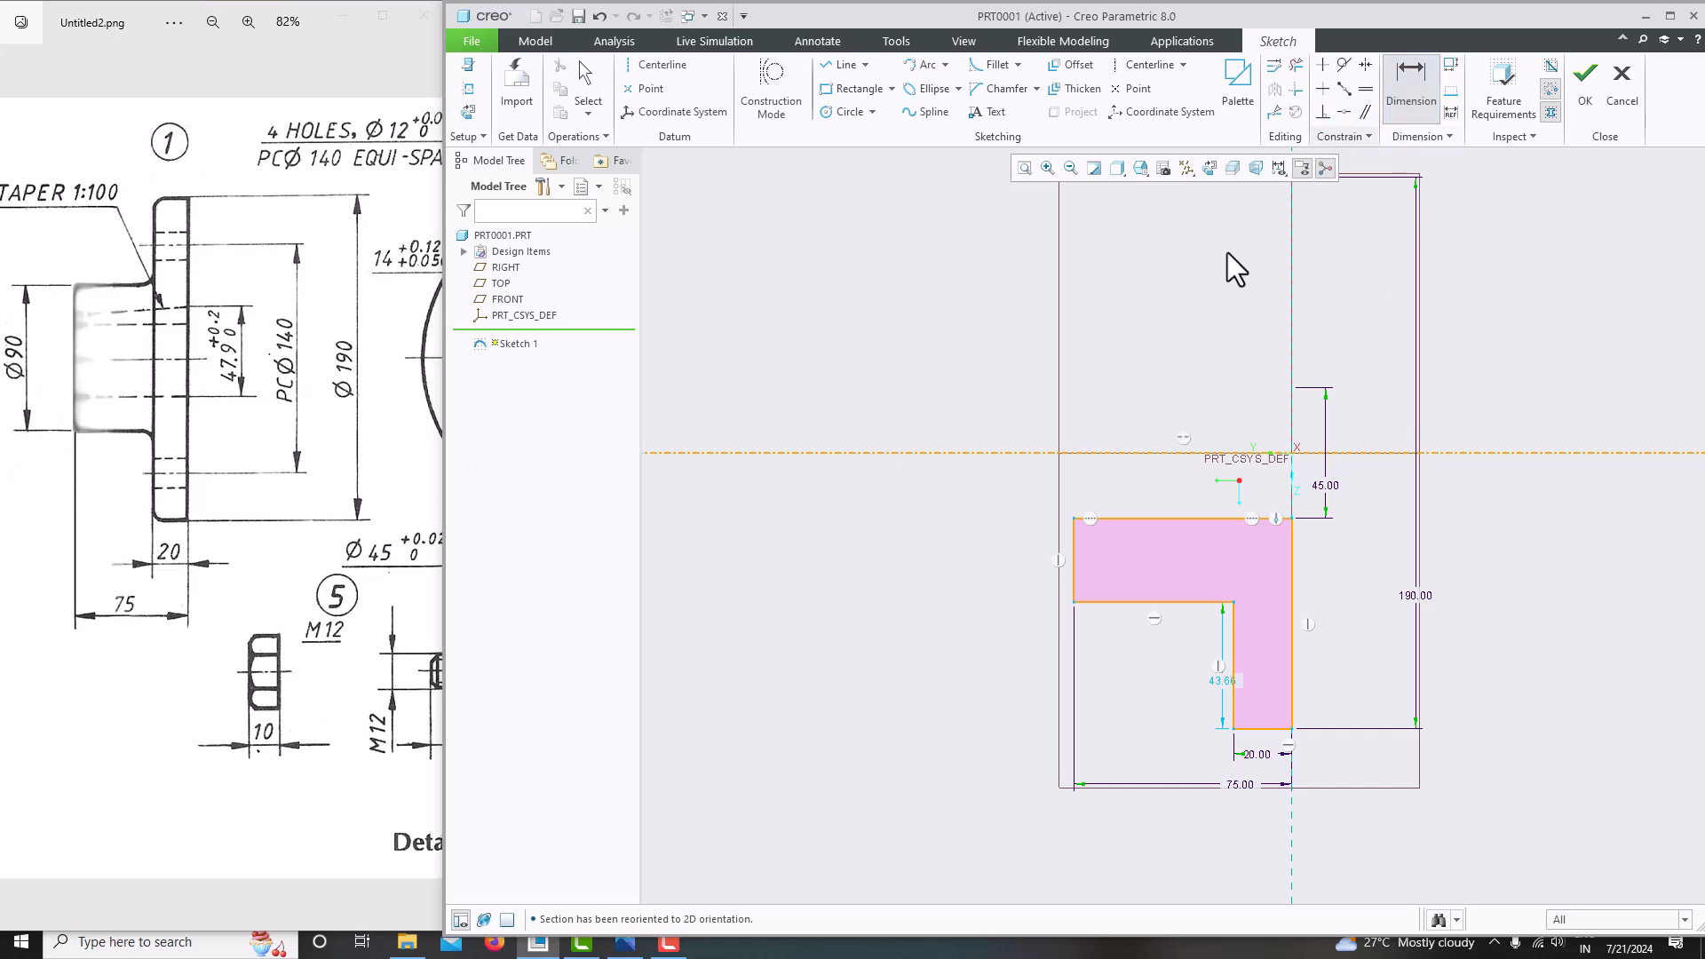
Dimension the hub's outer corner as a diameter about the centerline and set it to 90 mm.
{"action": "left_click", "coordinate": [1087, 454]}
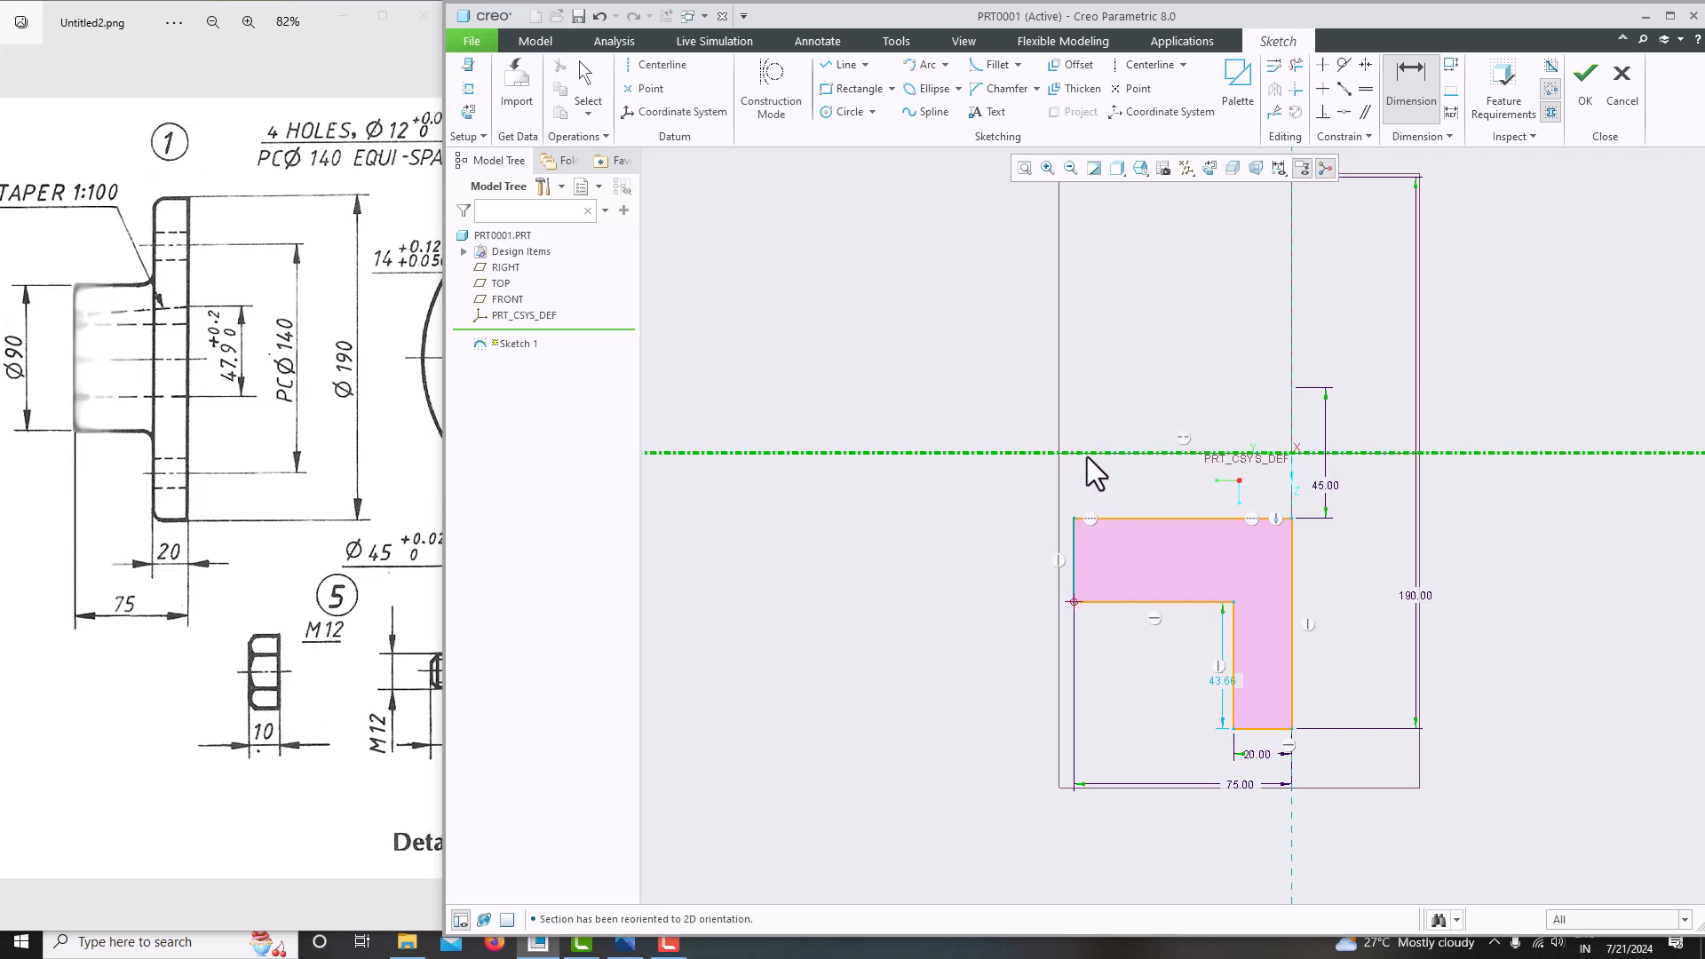
{"action": "middle_click", "coordinate": [995, 492]}
{"action": "type", "text": "90"}
{"action": "key", "text": "Return"}
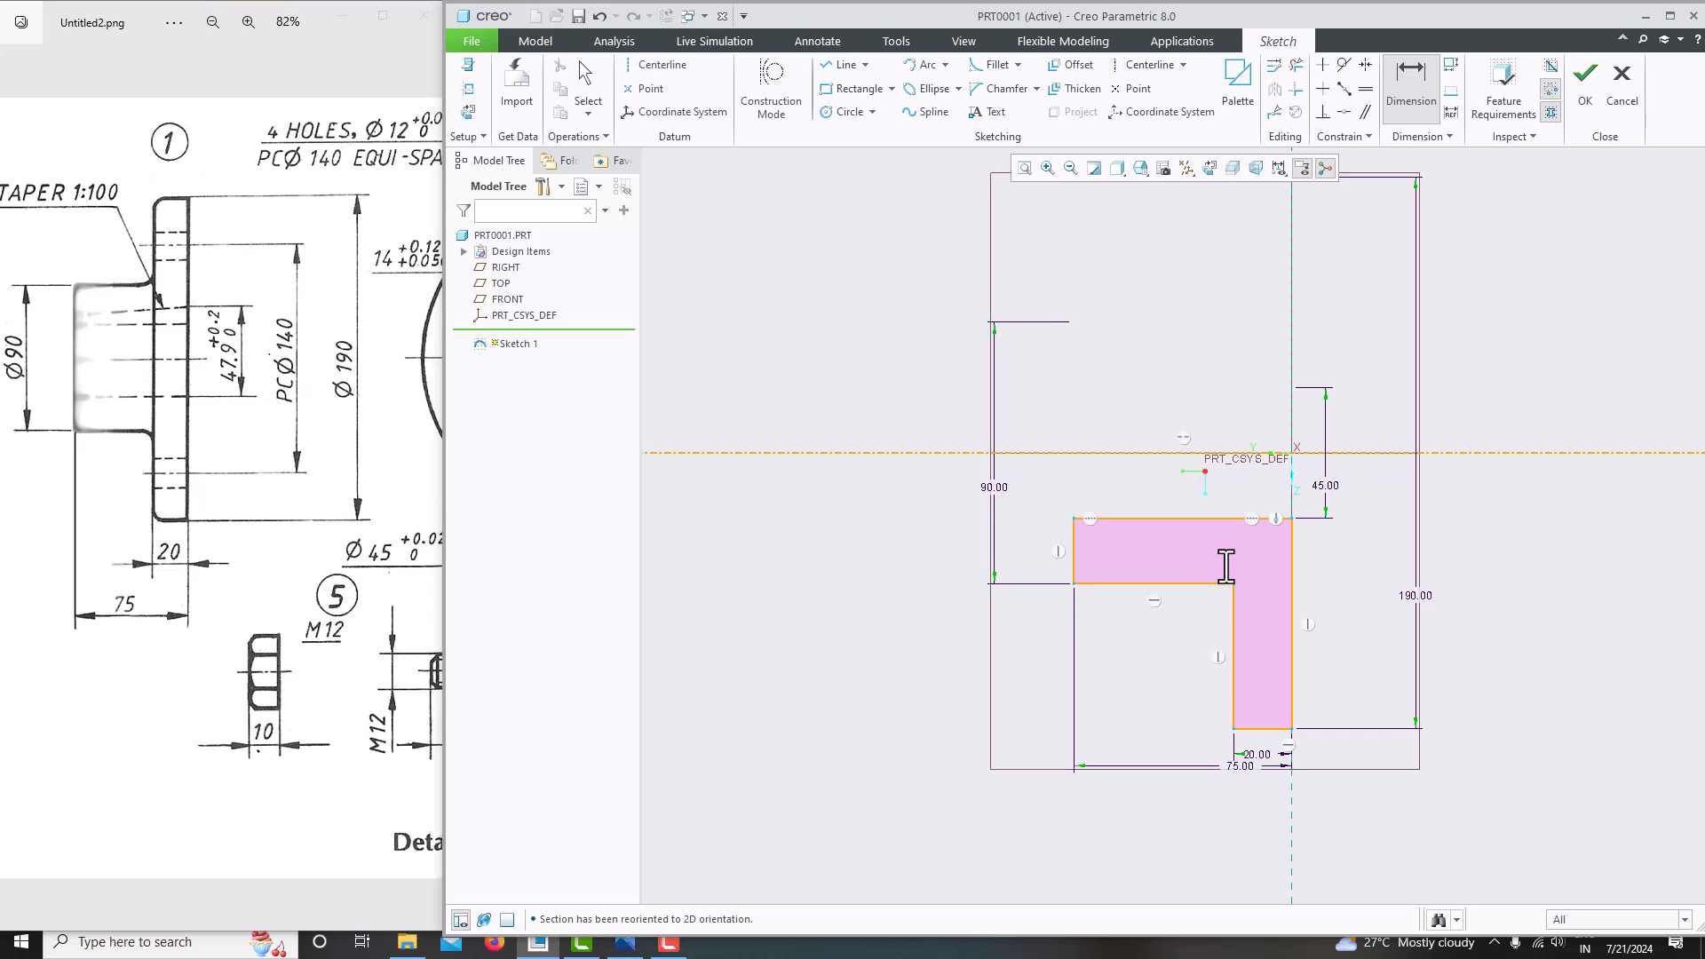
{"action": "middle_click", "coordinate": [1365, 544]}
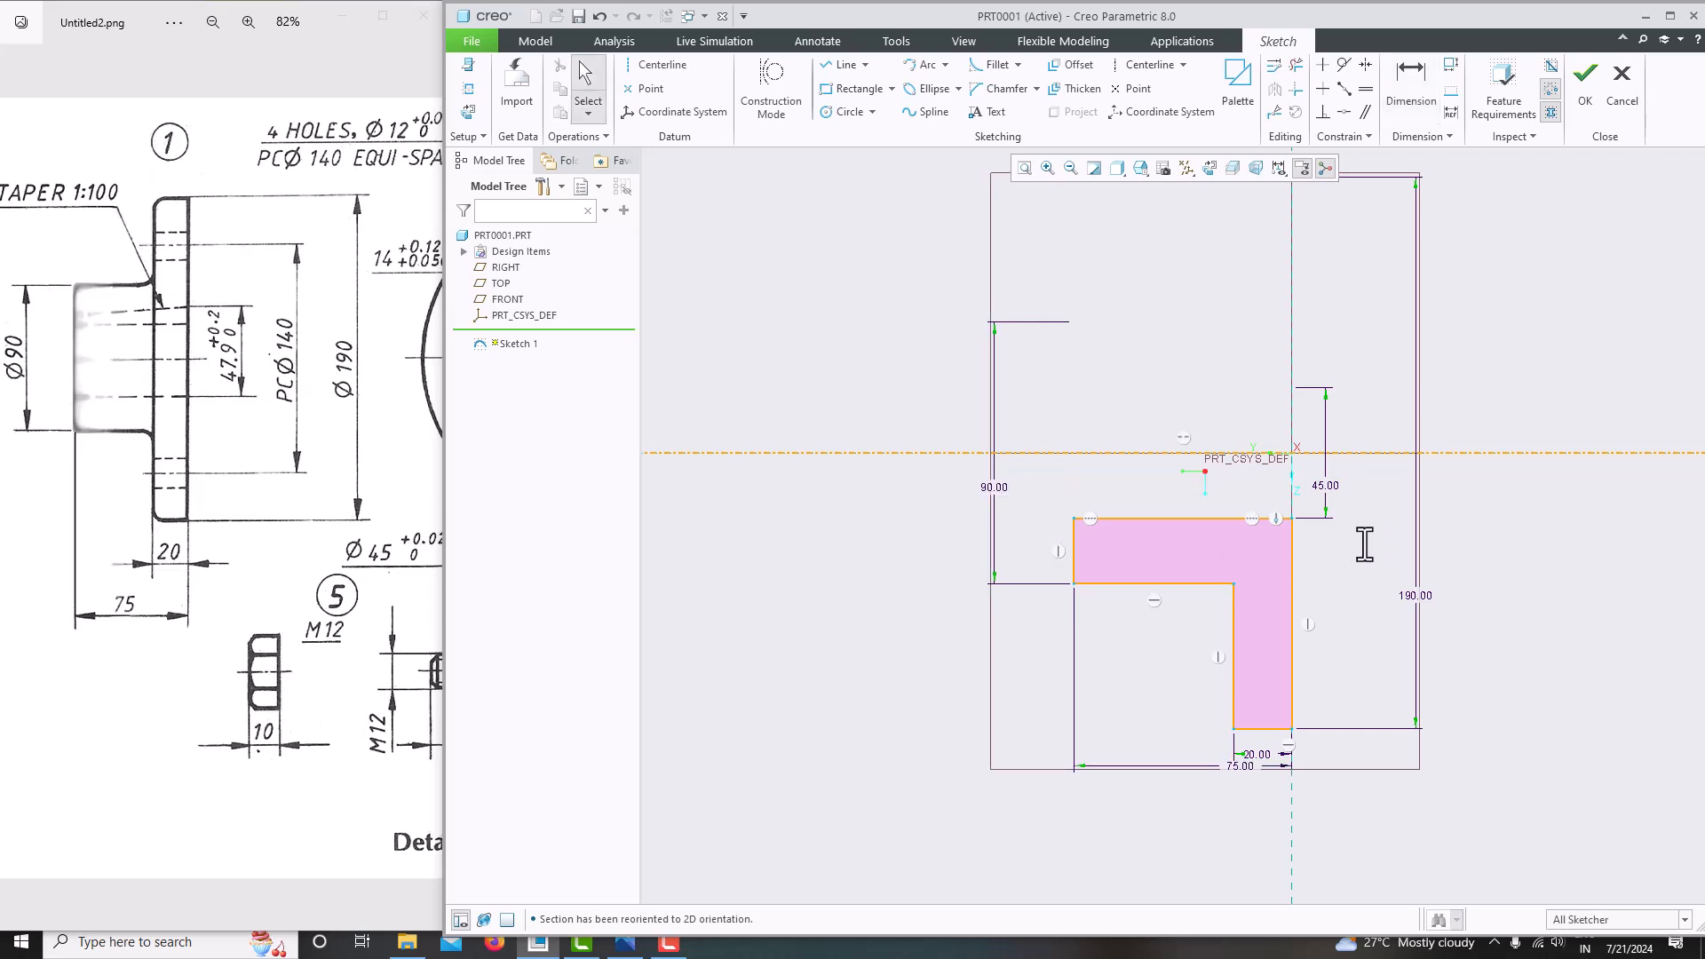
Finish the profile sketch and revolve it 360° about its internal centerline as a solid.
{"action": "left_click", "coordinate": [1579, 107]}
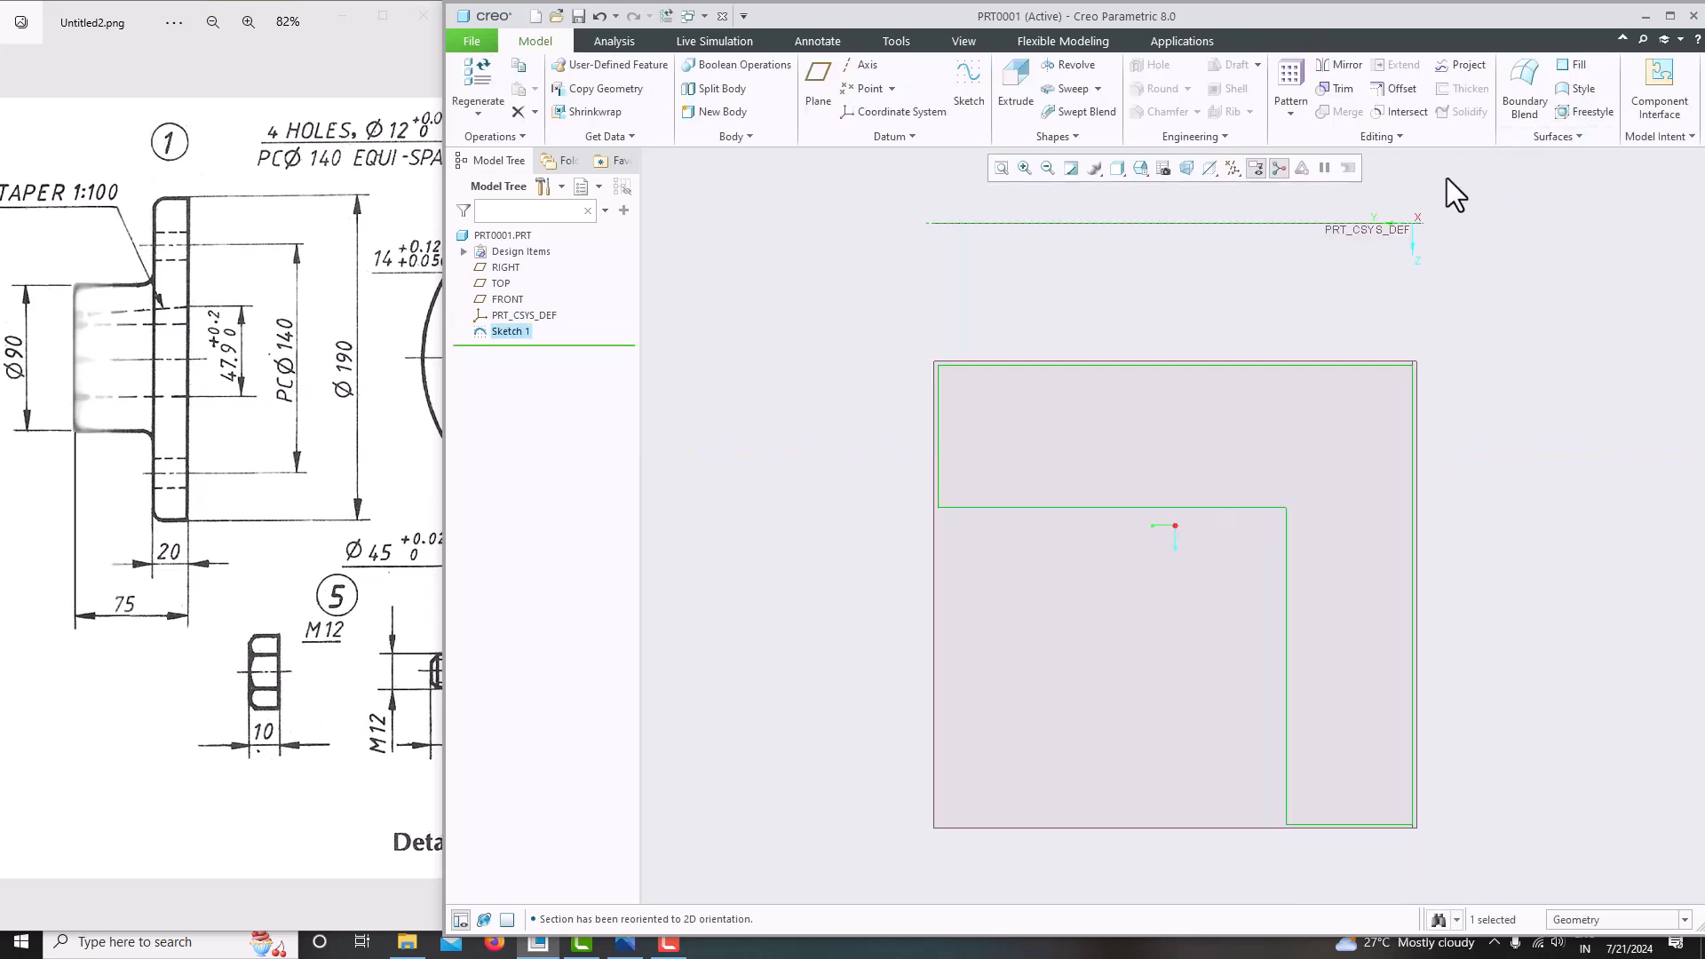
{"action": "left_click", "coordinate": [1025, 85]}
{"action": "left_click", "coordinate": [1231, 97]}
{"action": "left_click", "coordinate": [1076, 66]}
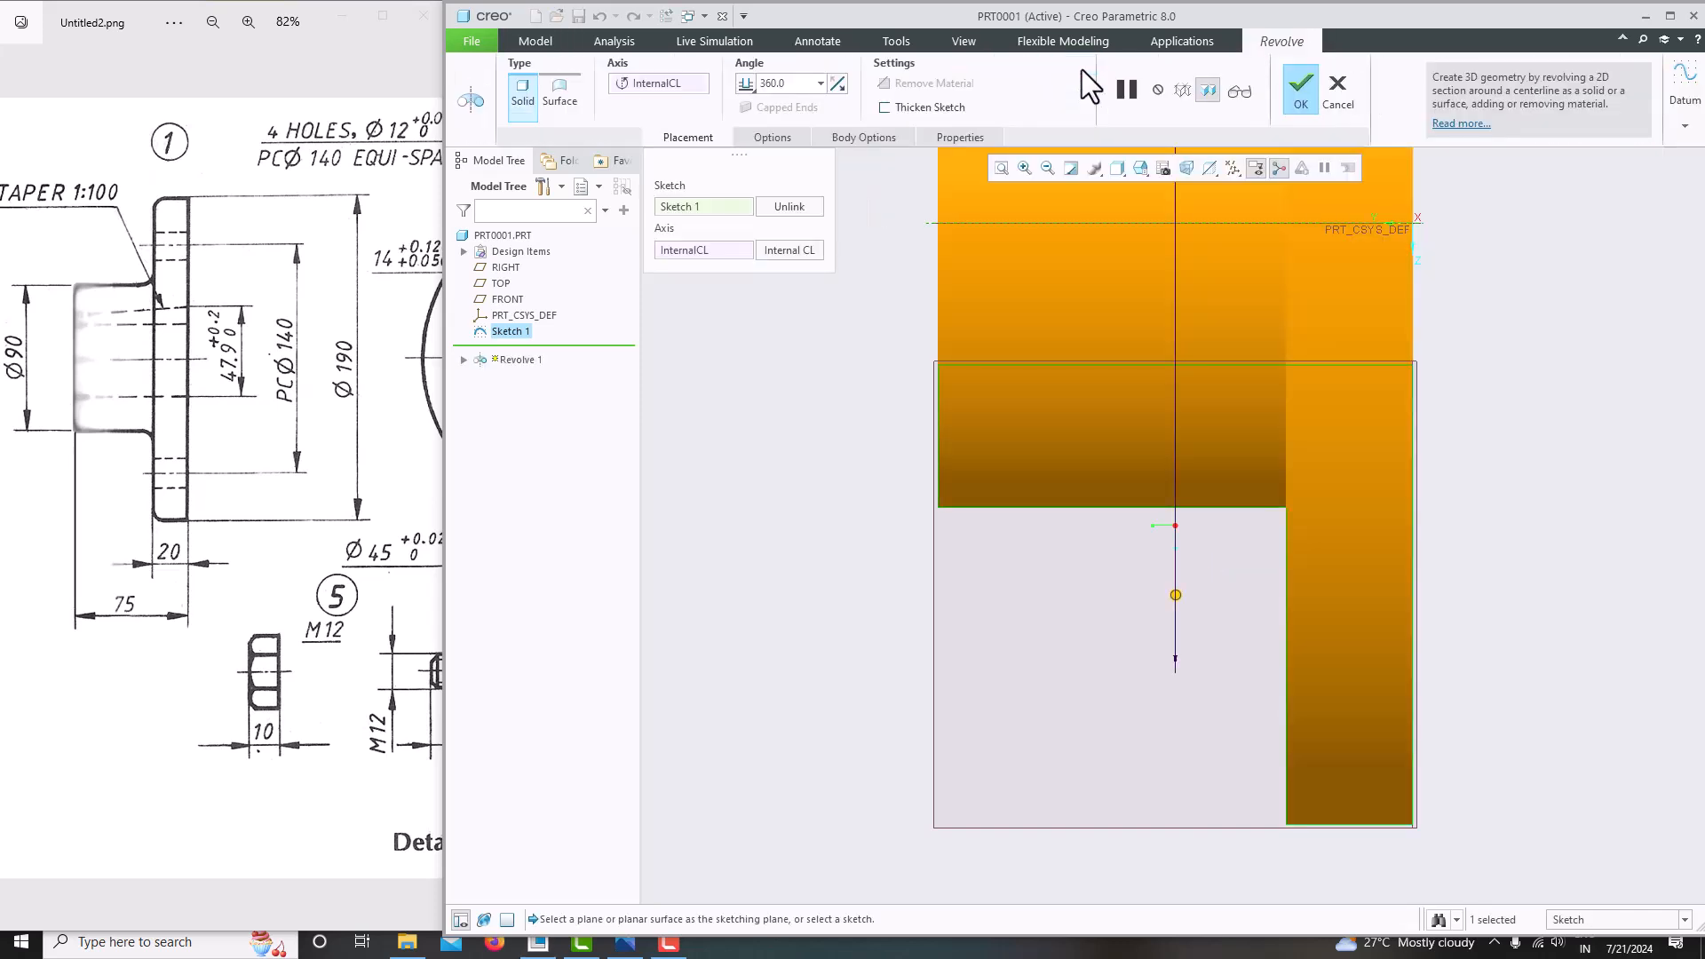
{"action": "middle_click_drag", "start_coordinate": [1113, 515], "coordinate": [1208, 520]}
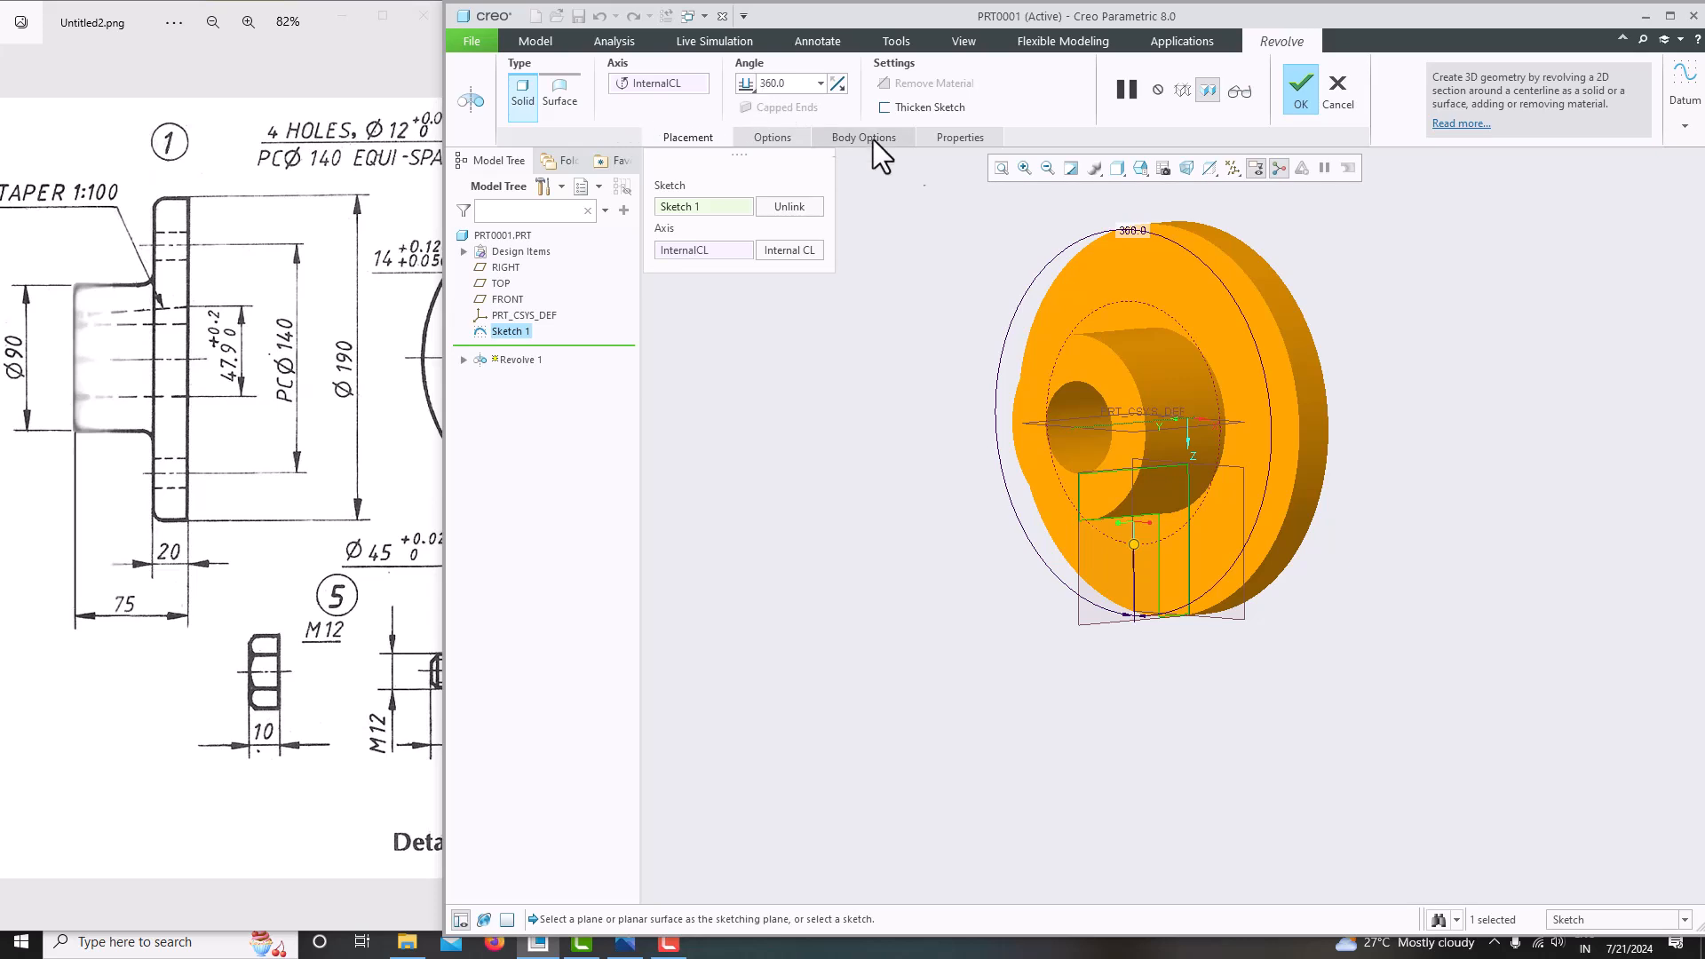
{"action": "left_click", "coordinate": [1299, 89]}
{"action": "middle_click_drag", "start_coordinate": [1305, 289], "coordinate": [1085, 474]}
{"action": "scroll", "coordinate": [1085, 474], "scroll_direction": "up", "scroll_amount": 5}
{"action": "middle_click_drag", "start_coordinate": [1338, 578], "coordinate": [1415, 548]}
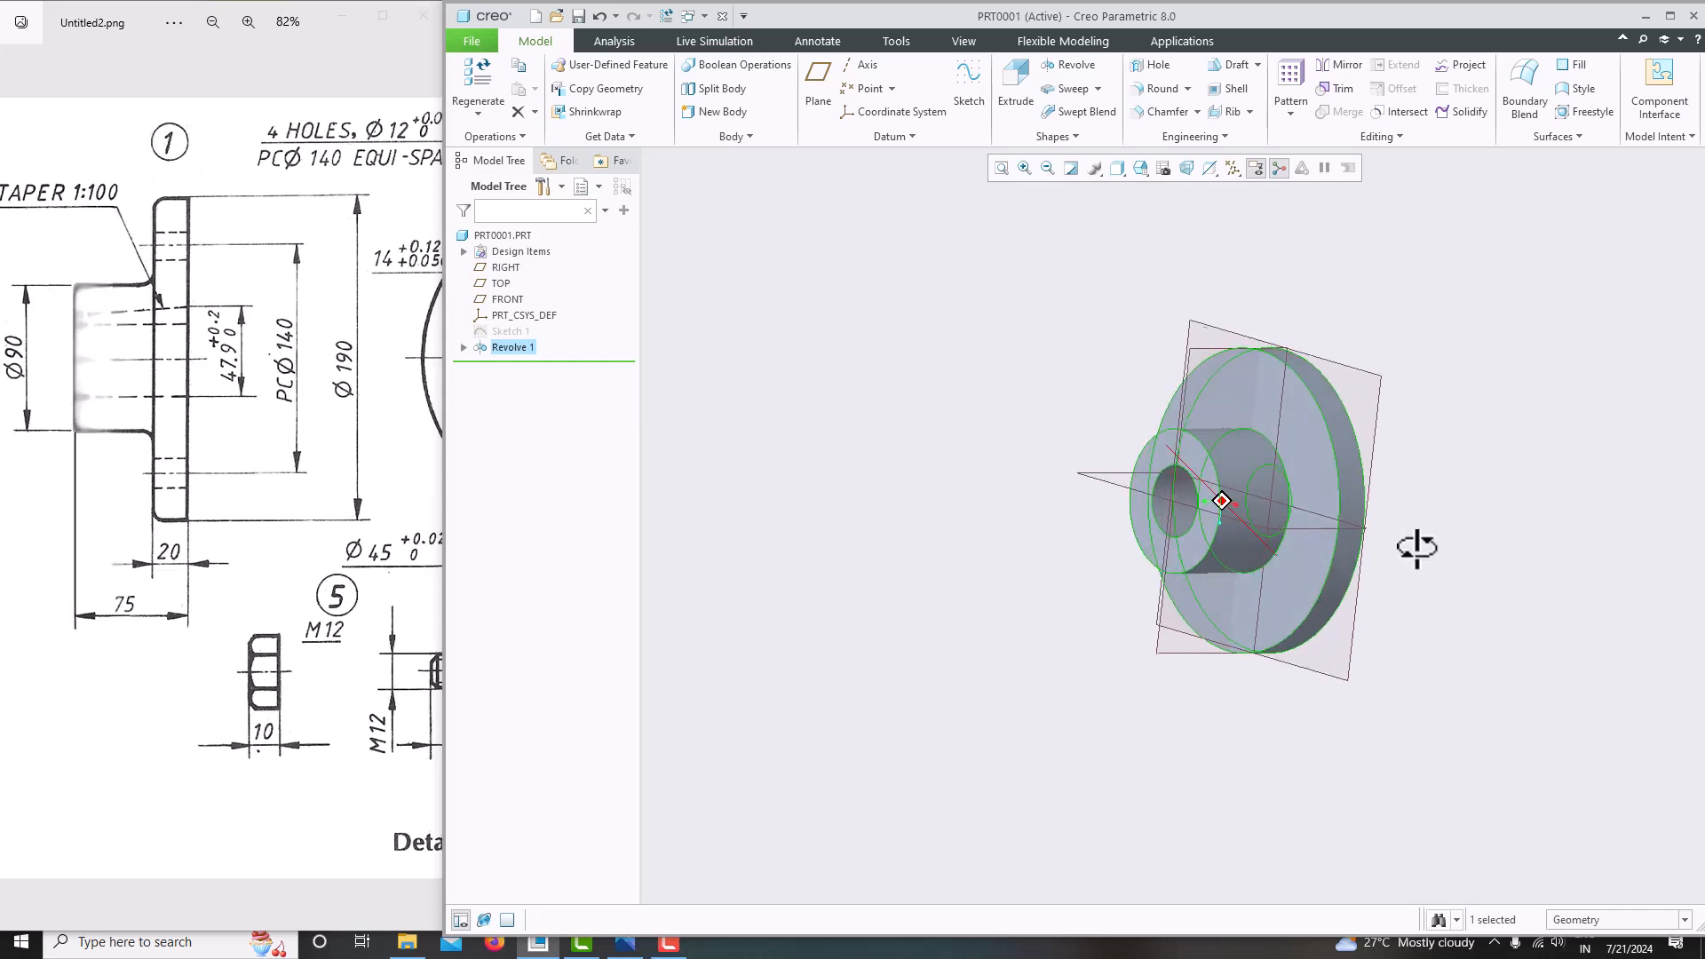
Examine the keyway and bore details in the reference drawing's front view.
{"action": "scroll", "coordinate": [219, 453], "scroll_direction": "down", "scroll_amount": 3}
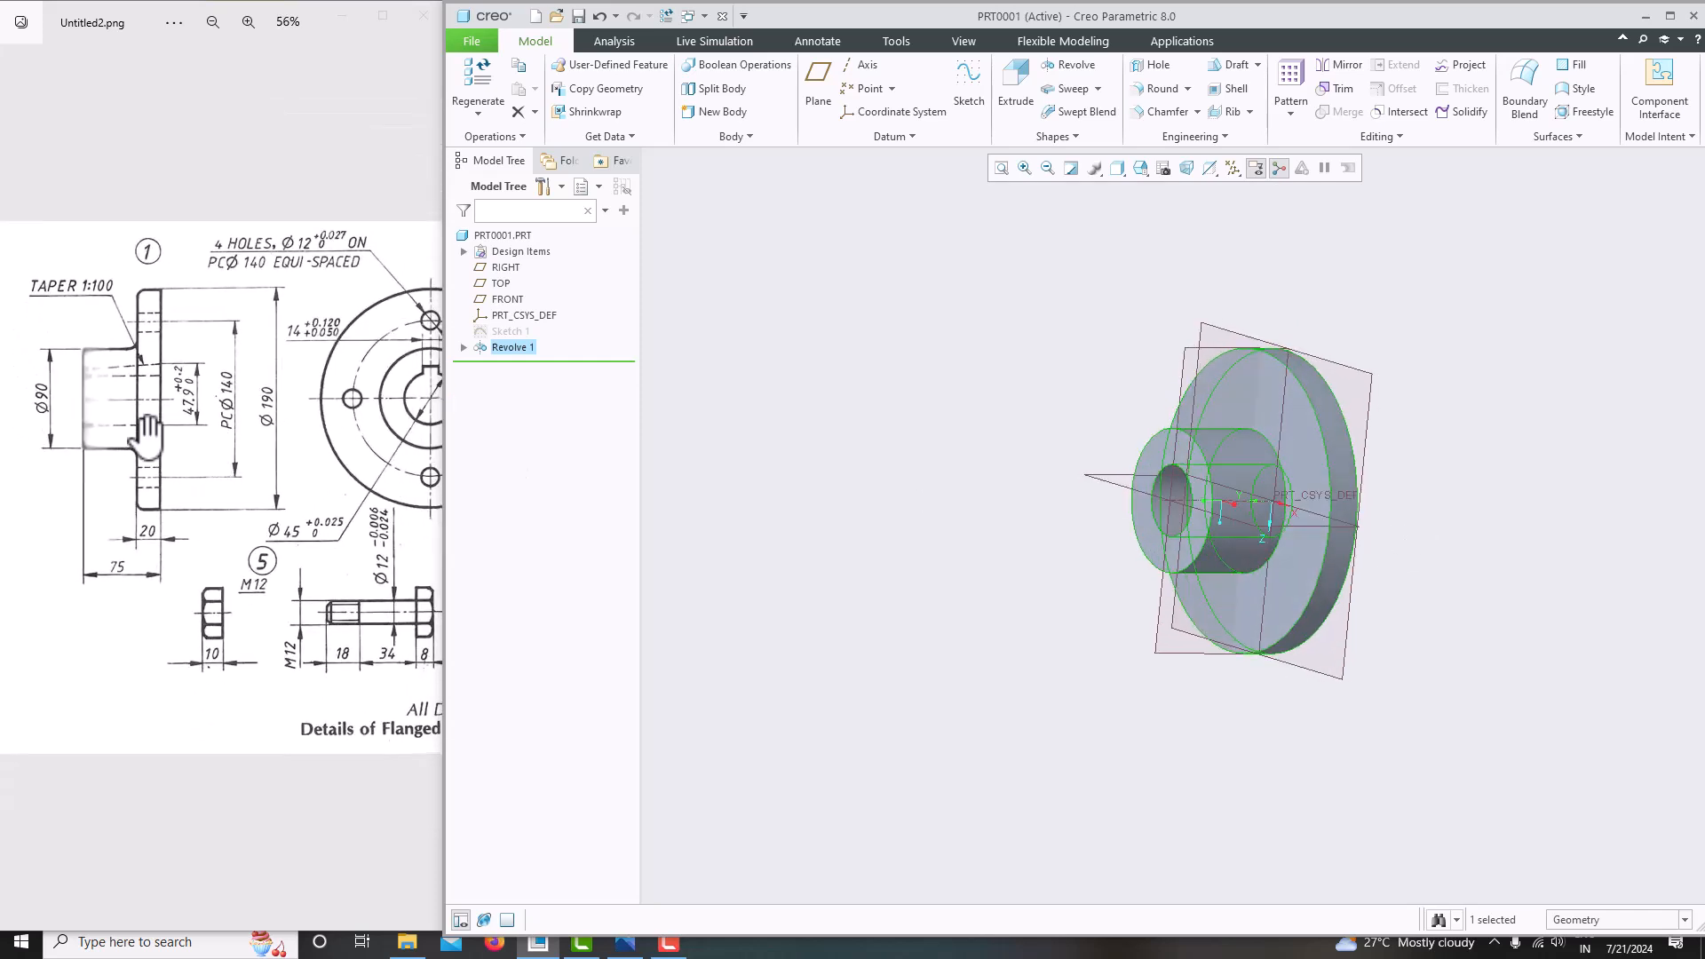
{"action": "scroll", "coordinate": [145, 438], "scroll_direction": "down", "scroll_amount": 3}
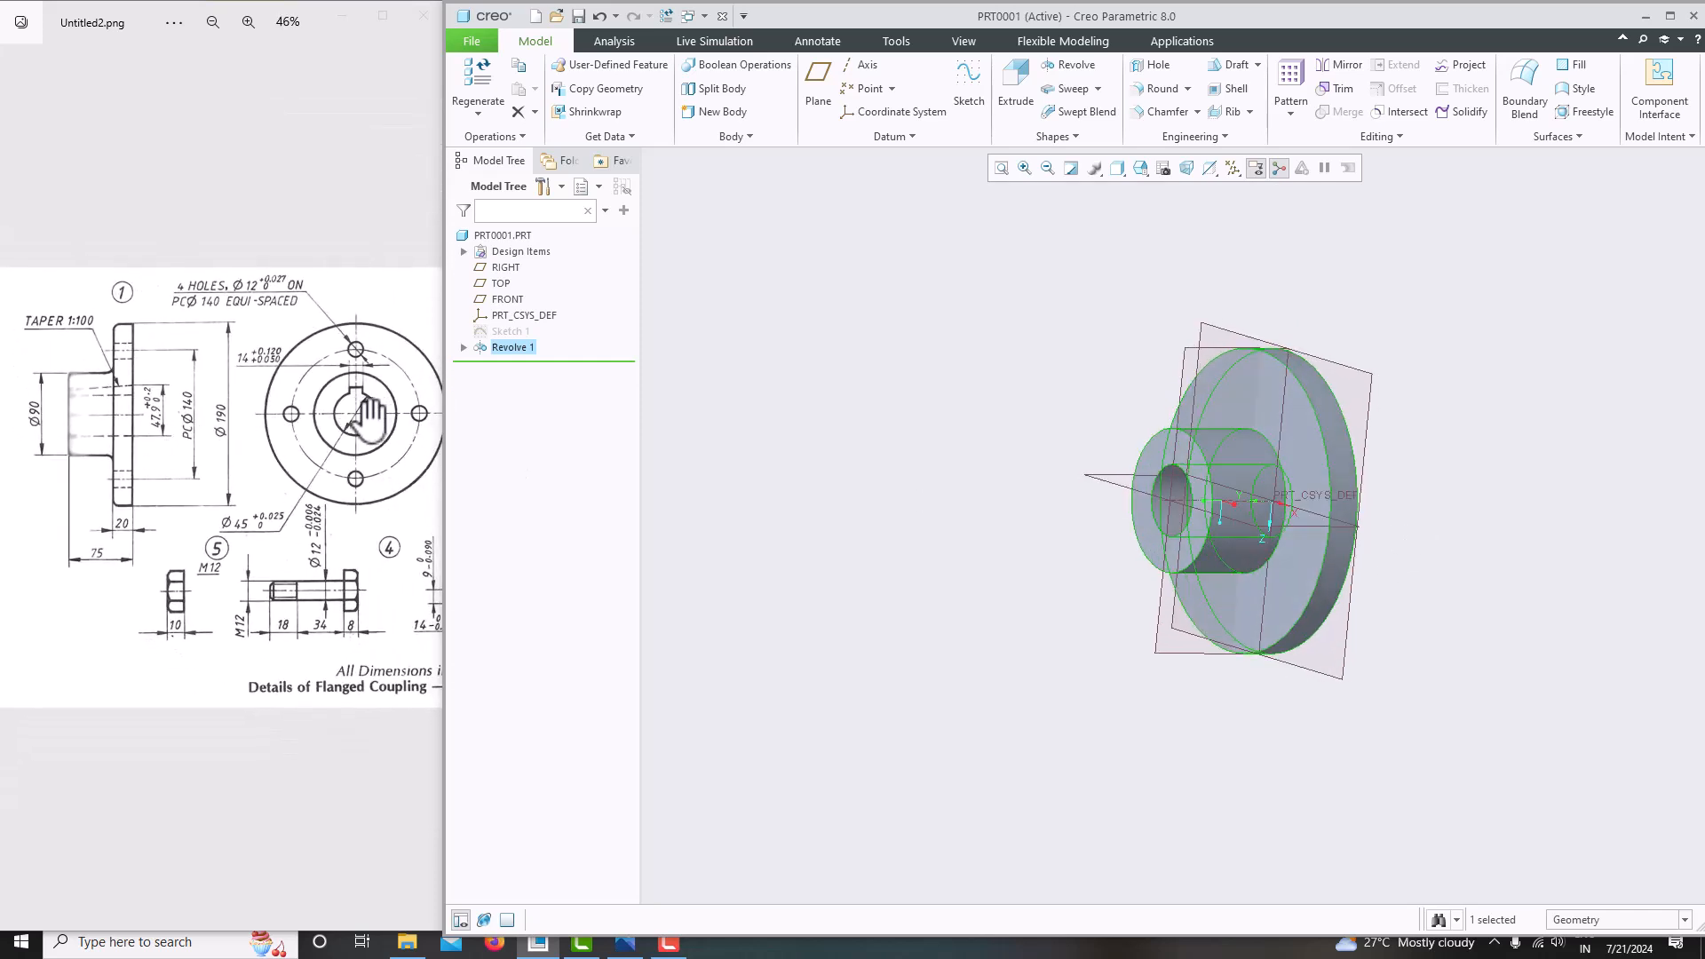
{"action": "scroll", "coordinate": [355, 408], "scroll_direction": "up", "scroll_amount": 2}
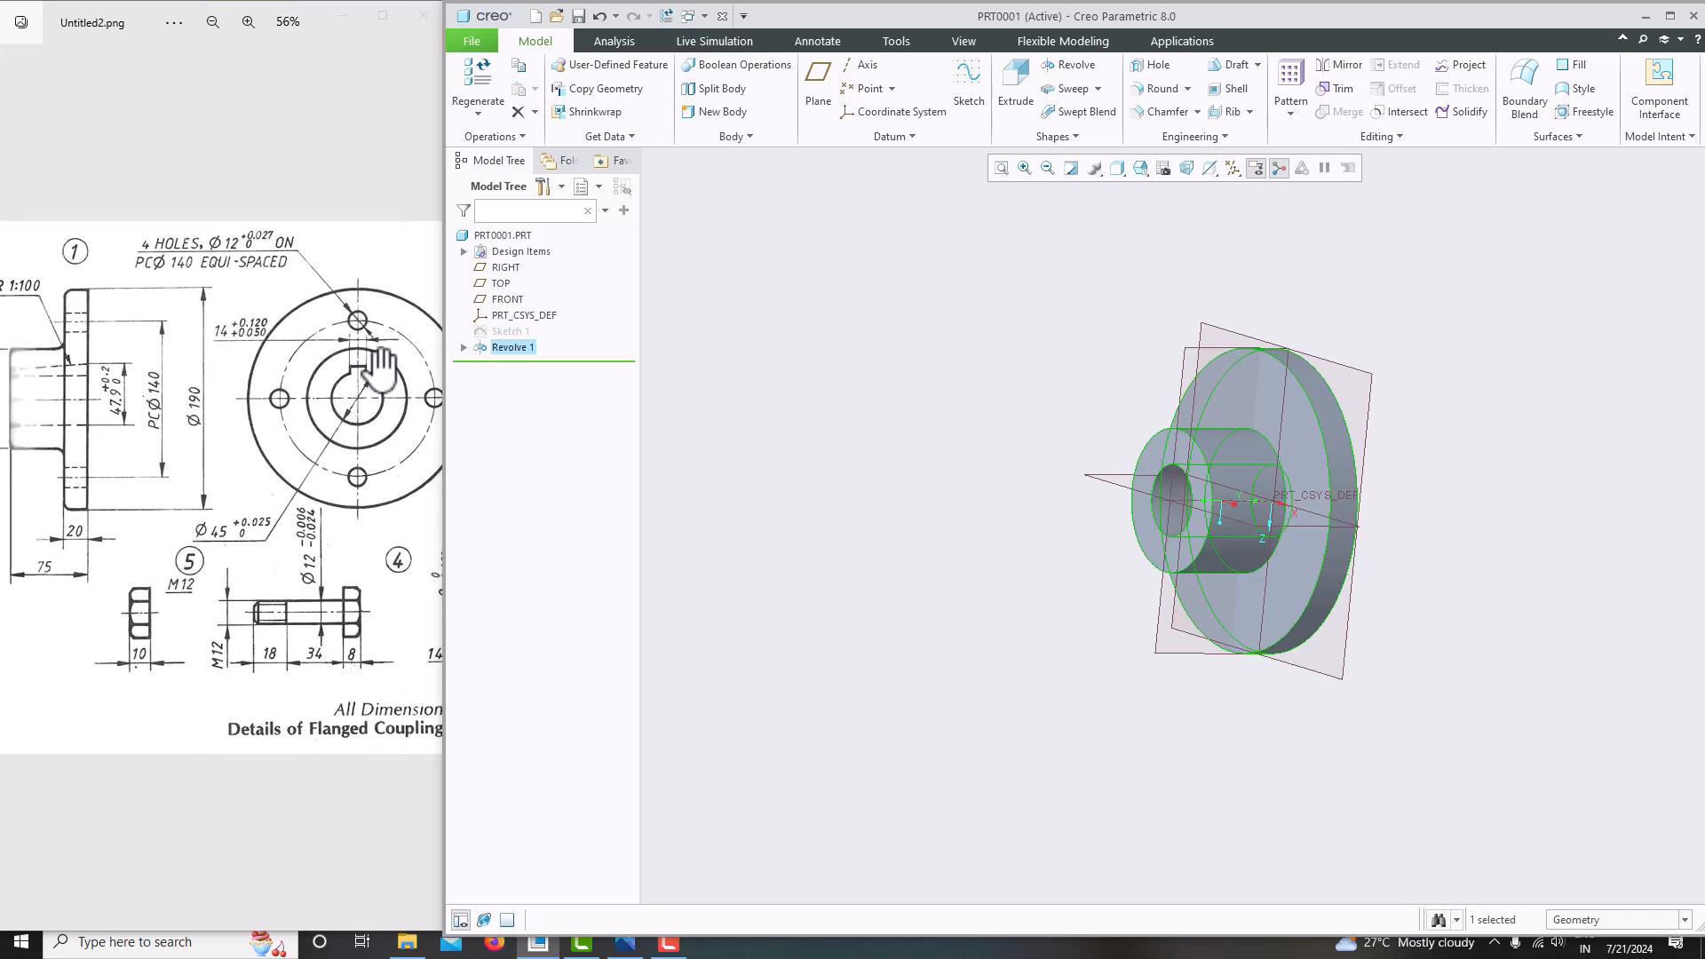
Start a sketch on the RIGHT datum plane, facing the sketch plane with the model clipped in front of it.
{"action": "middle_click_drag", "start_coordinate": [1079, 486], "coordinate": [1021, 464]}
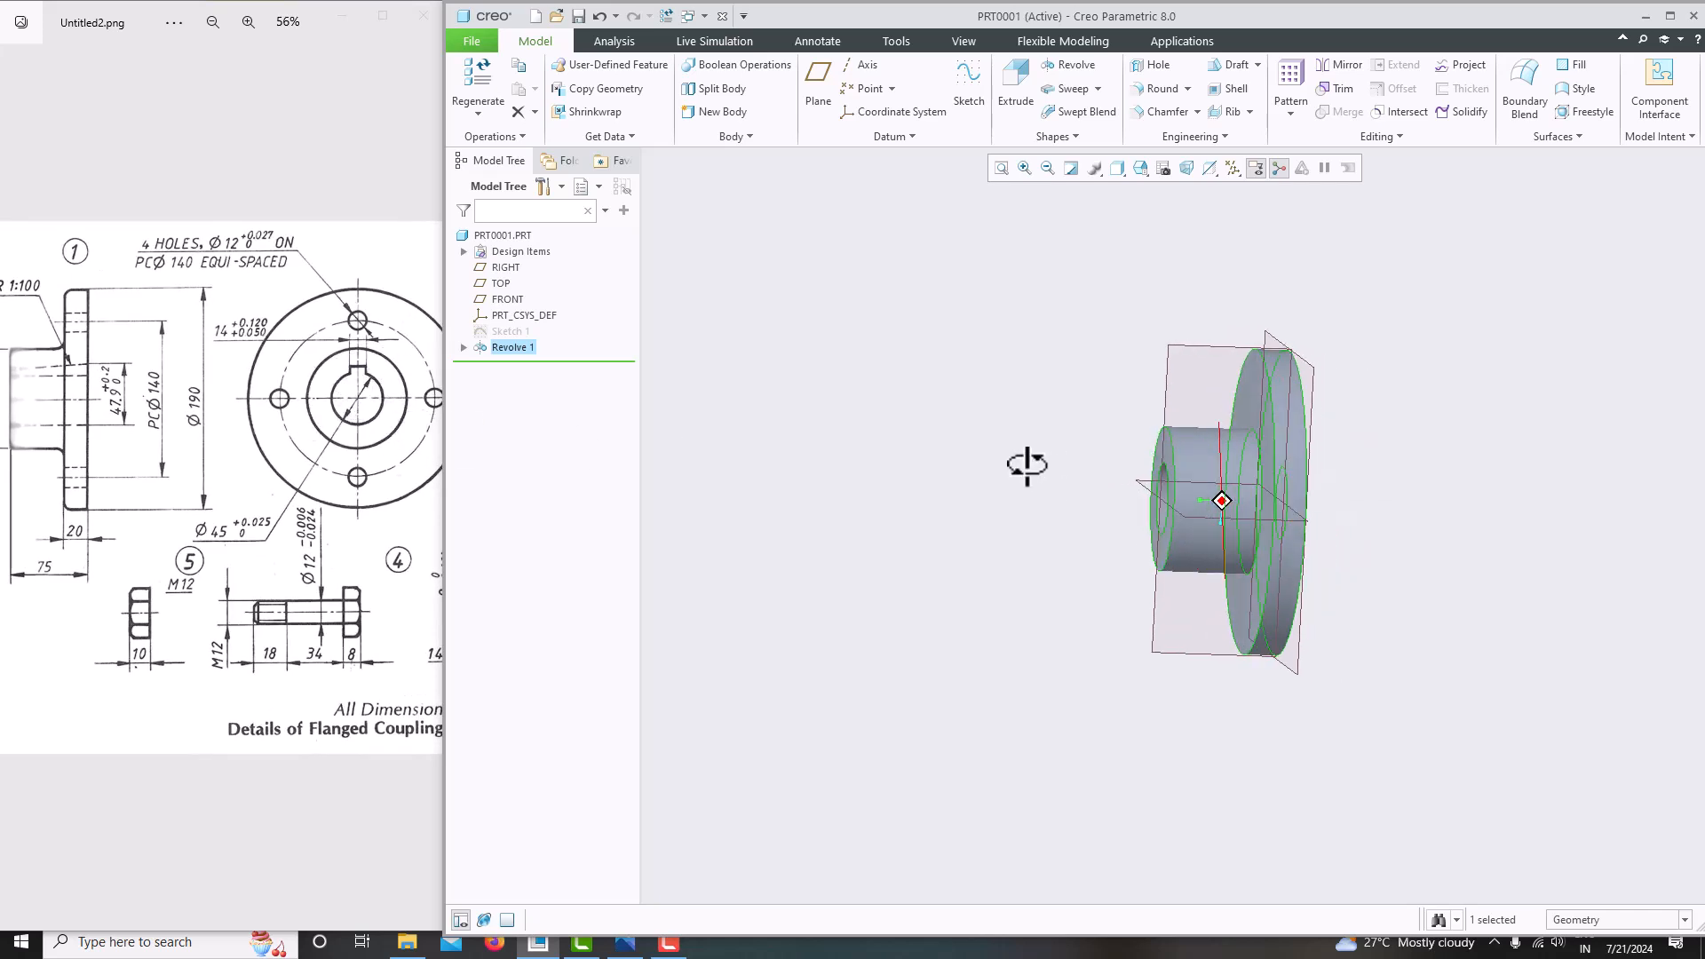
{"action": "left_click", "coordinate": [1172, 360]}
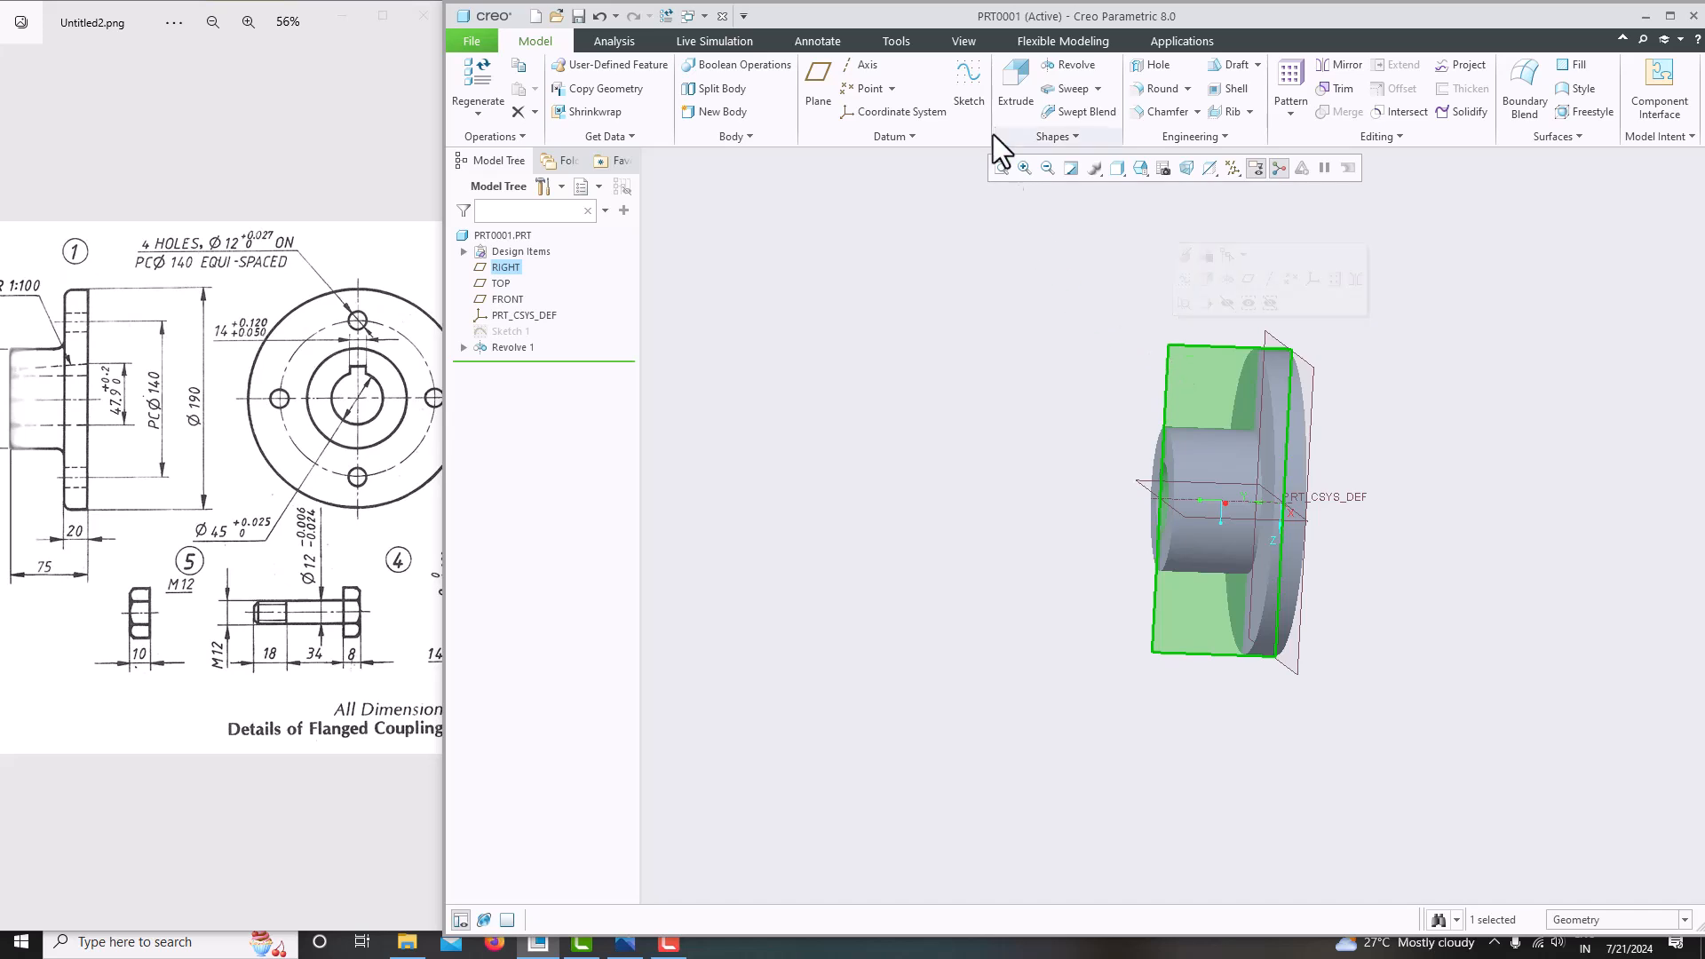
{"action": "left_click", "coordinate": [969, 89]}
{"action": "left_click", "coordinate": [1210, 168]}
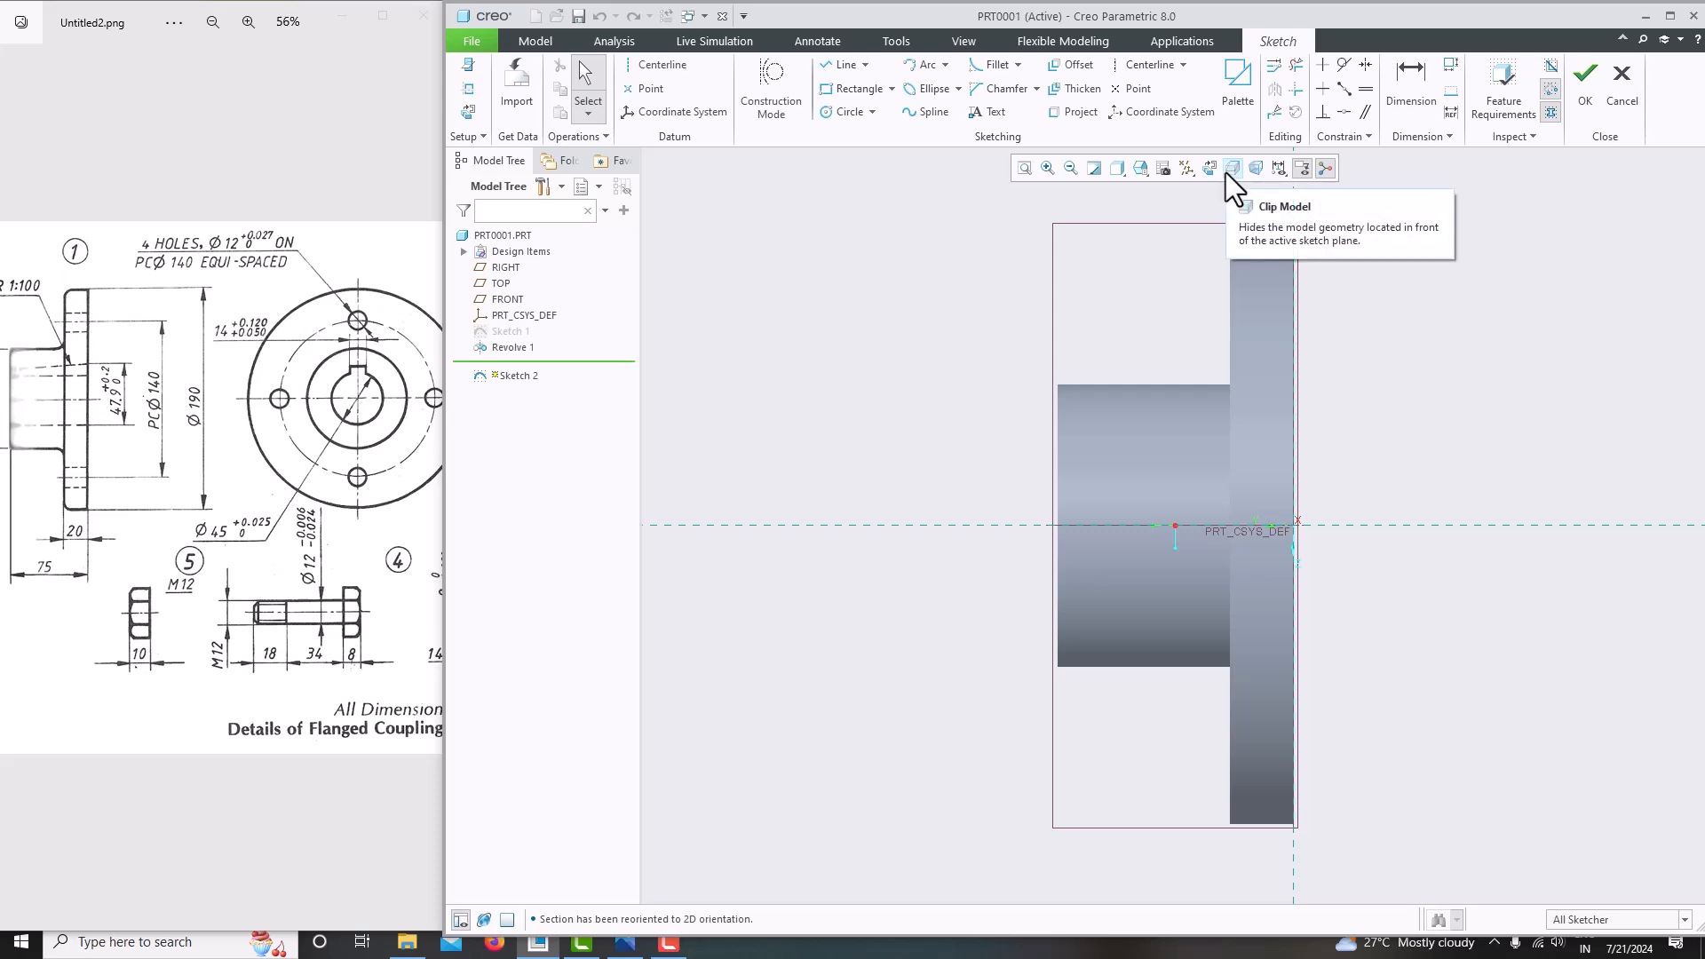
{"action": "left_click", "coordinate": [1231, 168]}
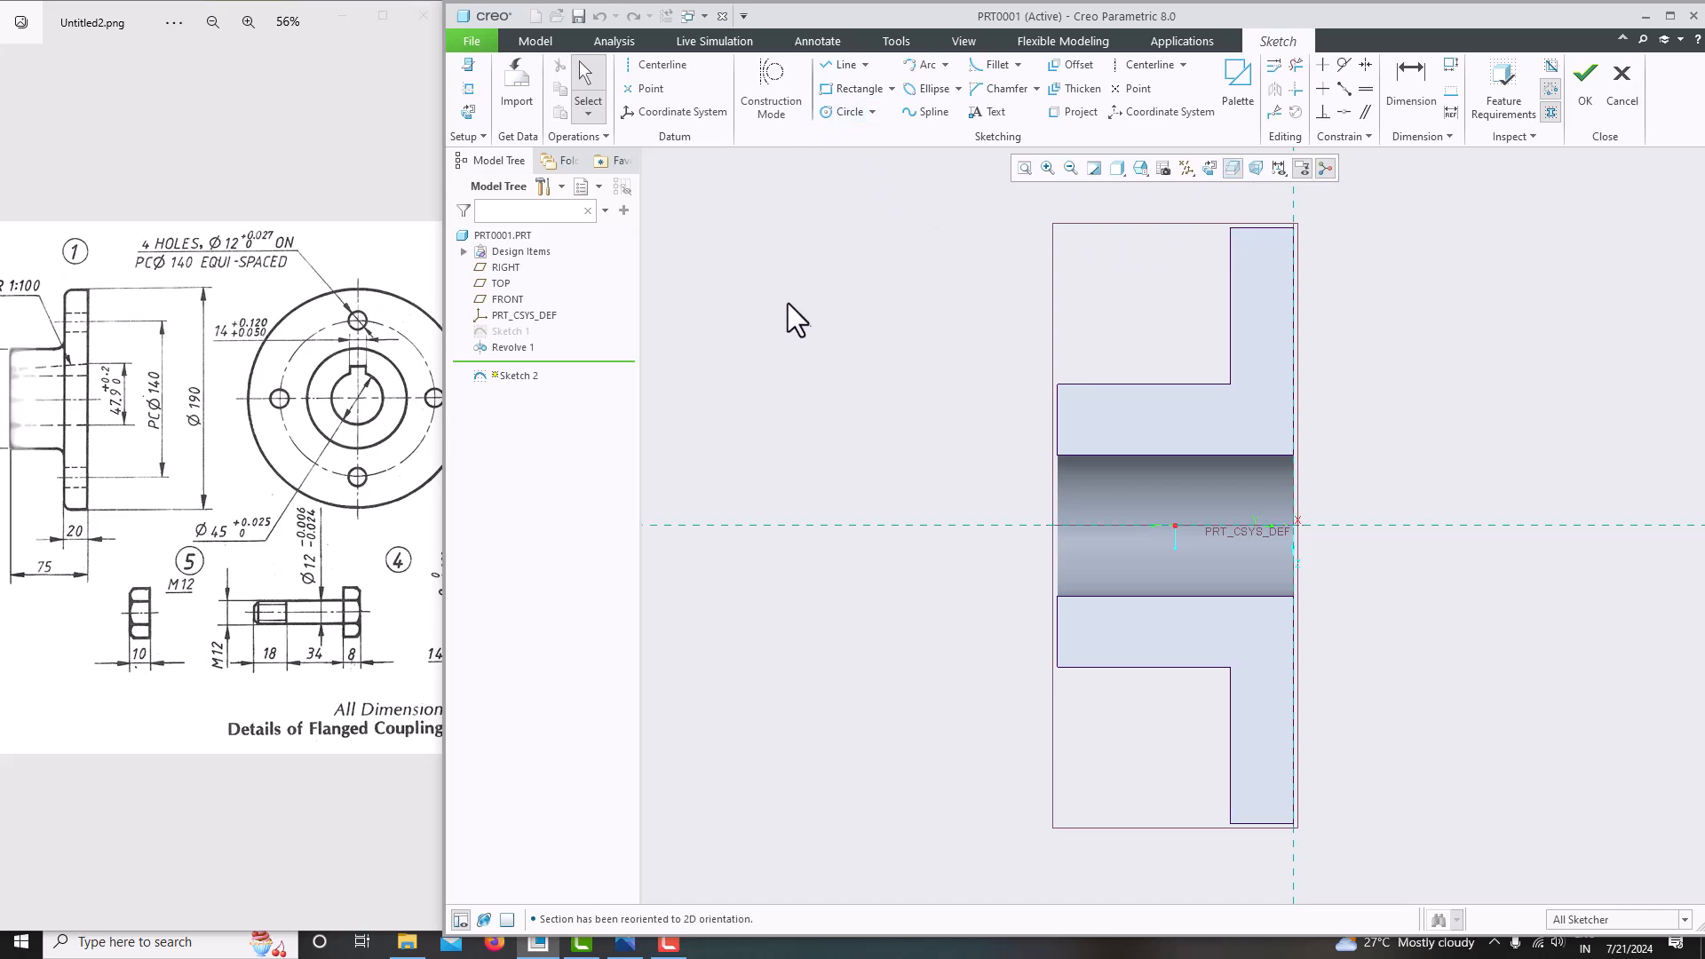
Add the bore's upper silhouette and the hub's free end edge as sketch references.
{"action": "left_click", "coordinate": [469, 90]}
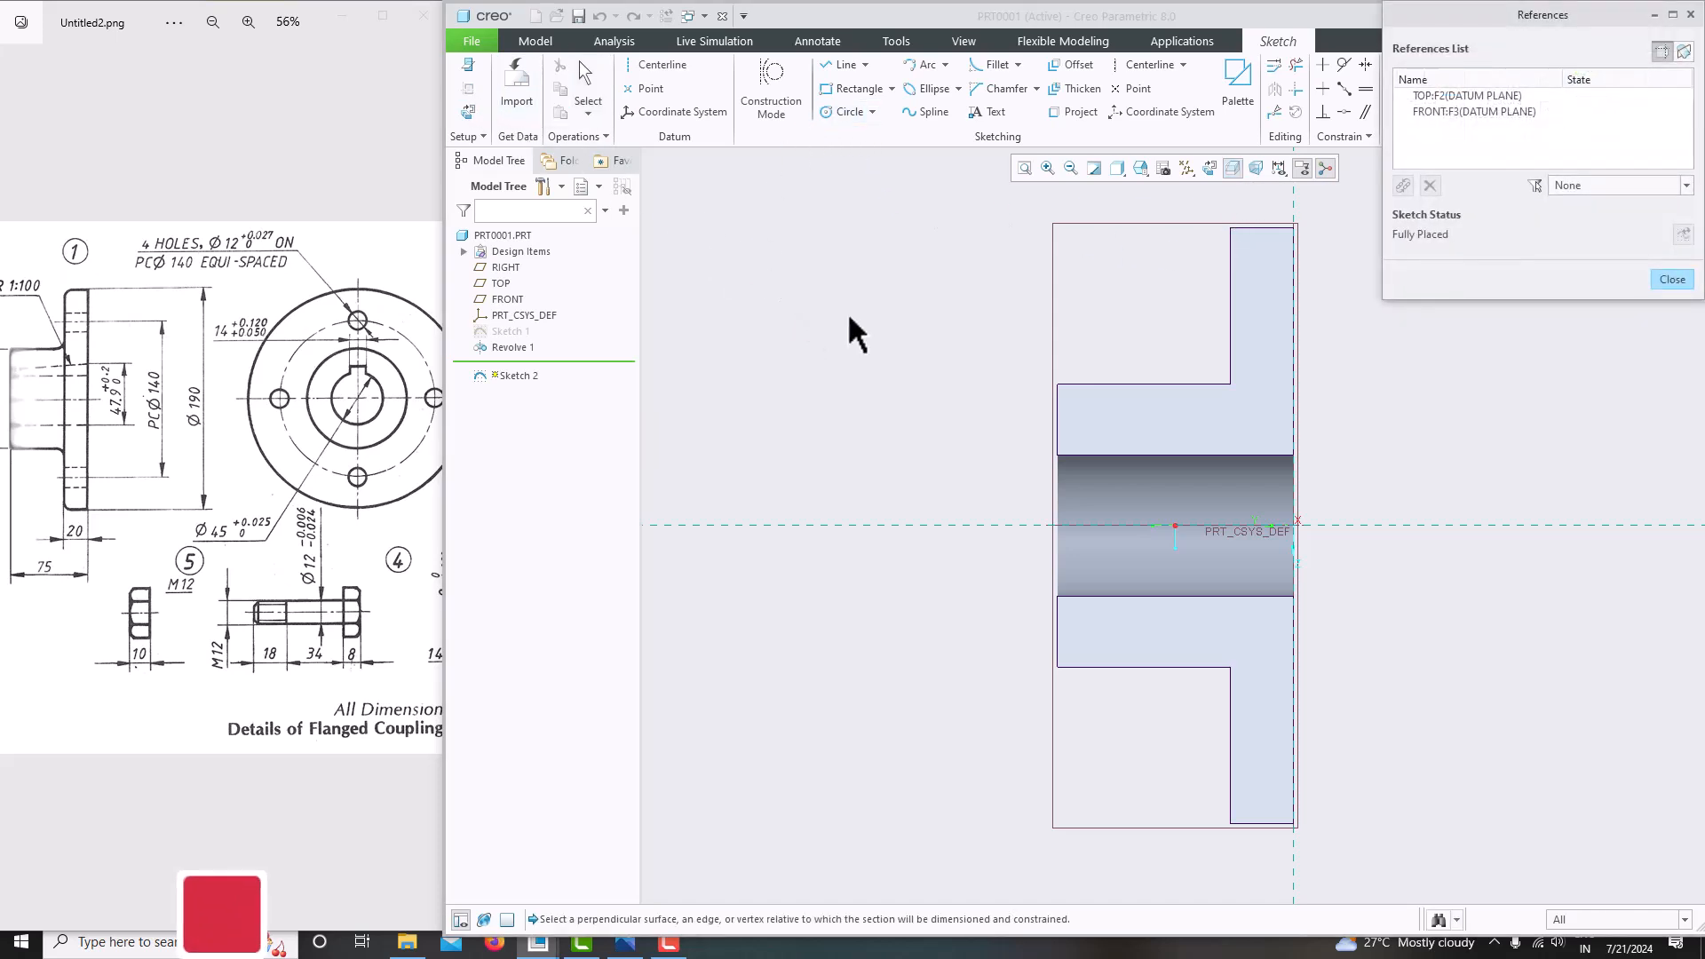
{"action": "left_click", "coordinate": [1058, 445]}
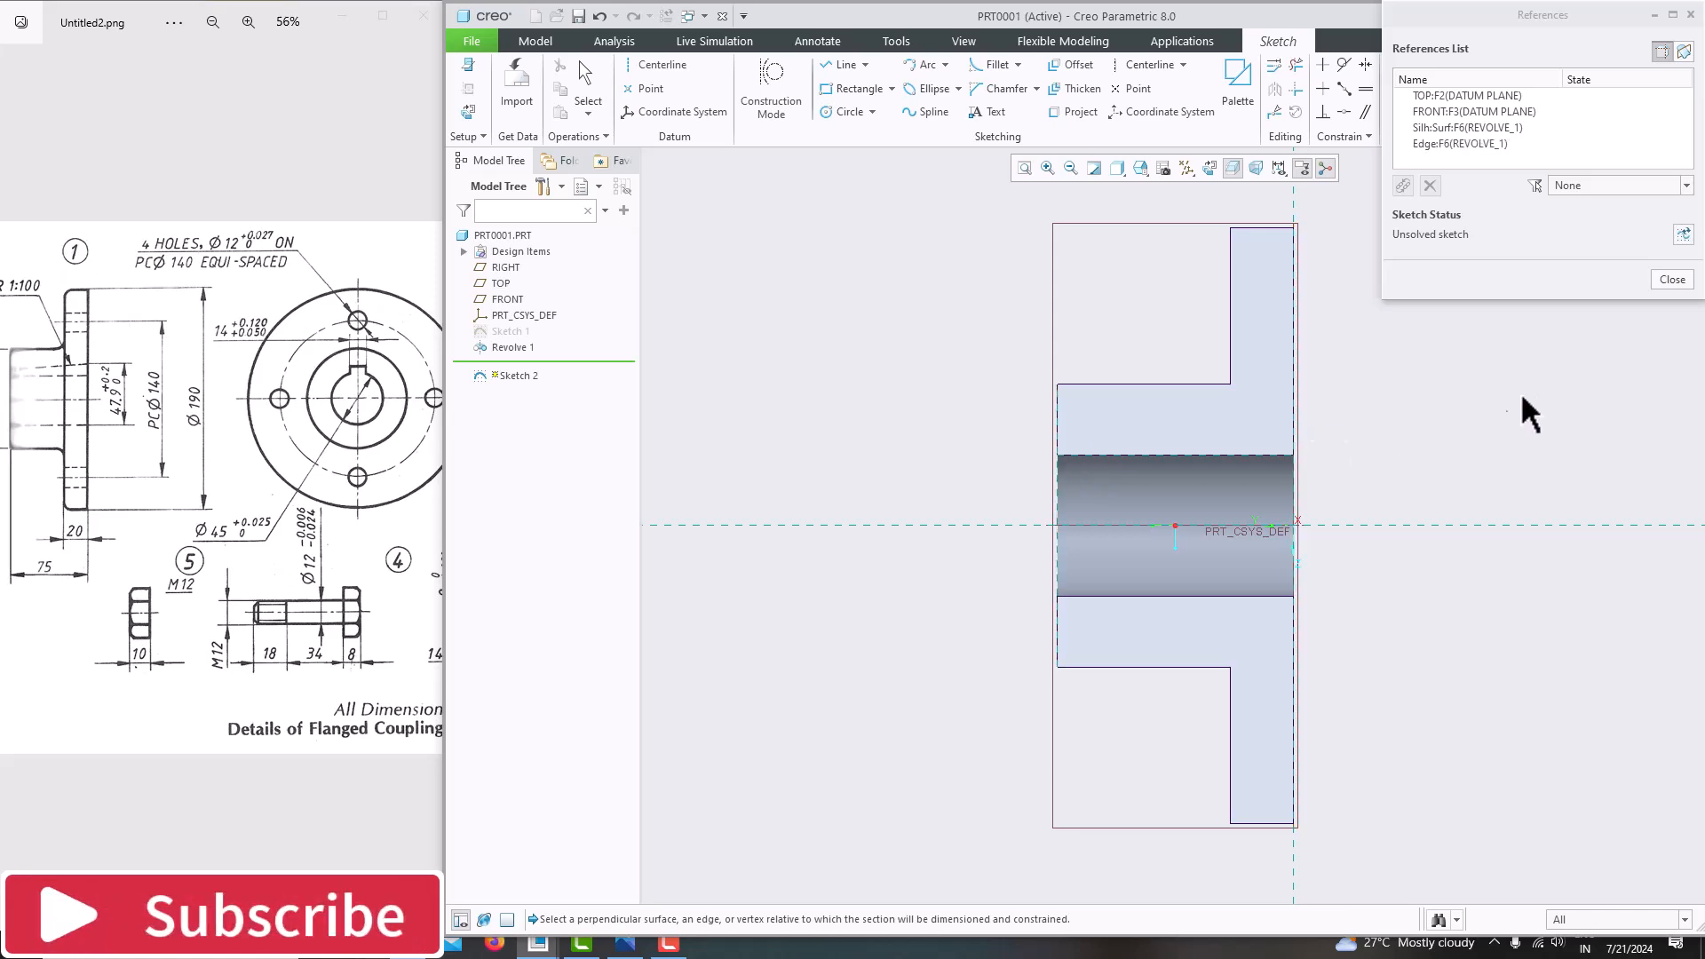
{"action": "left_click", "coordinate": [1660, 280]}
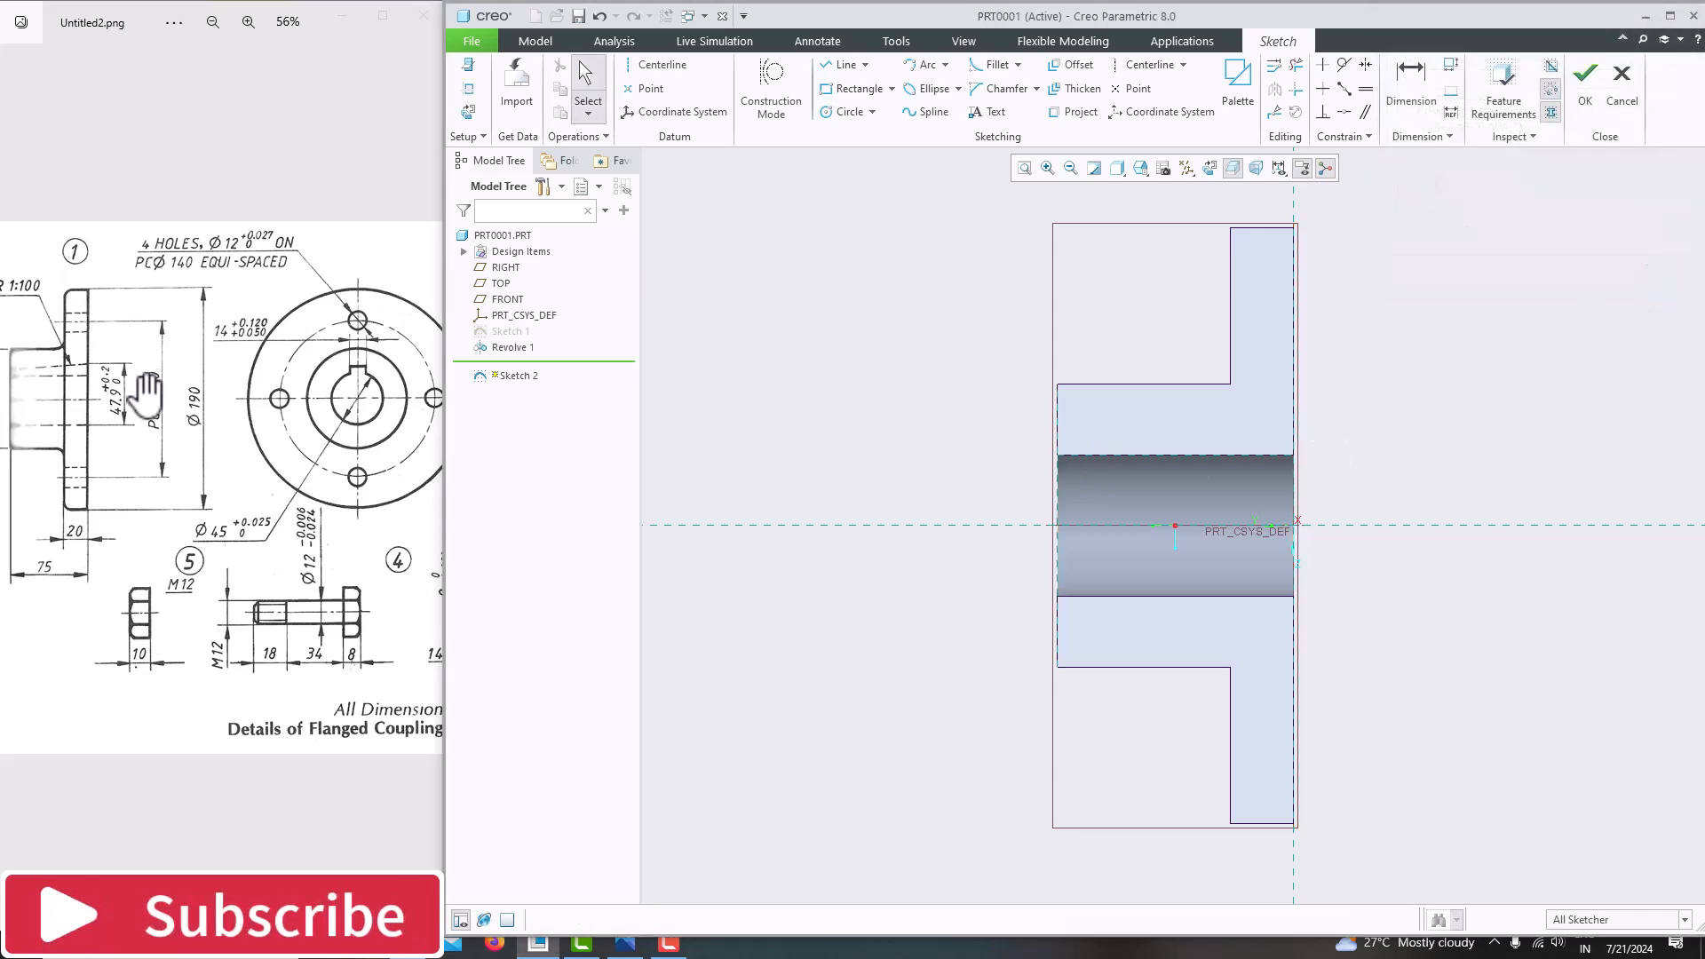
Check the keyway's taper and height in the reference drawing's side view, and add the bore's lower silhouette as a sketch reference.
{"action": "left_click_drag", "start_coordinate": [54, 417], "coordinate": [127, 417]}
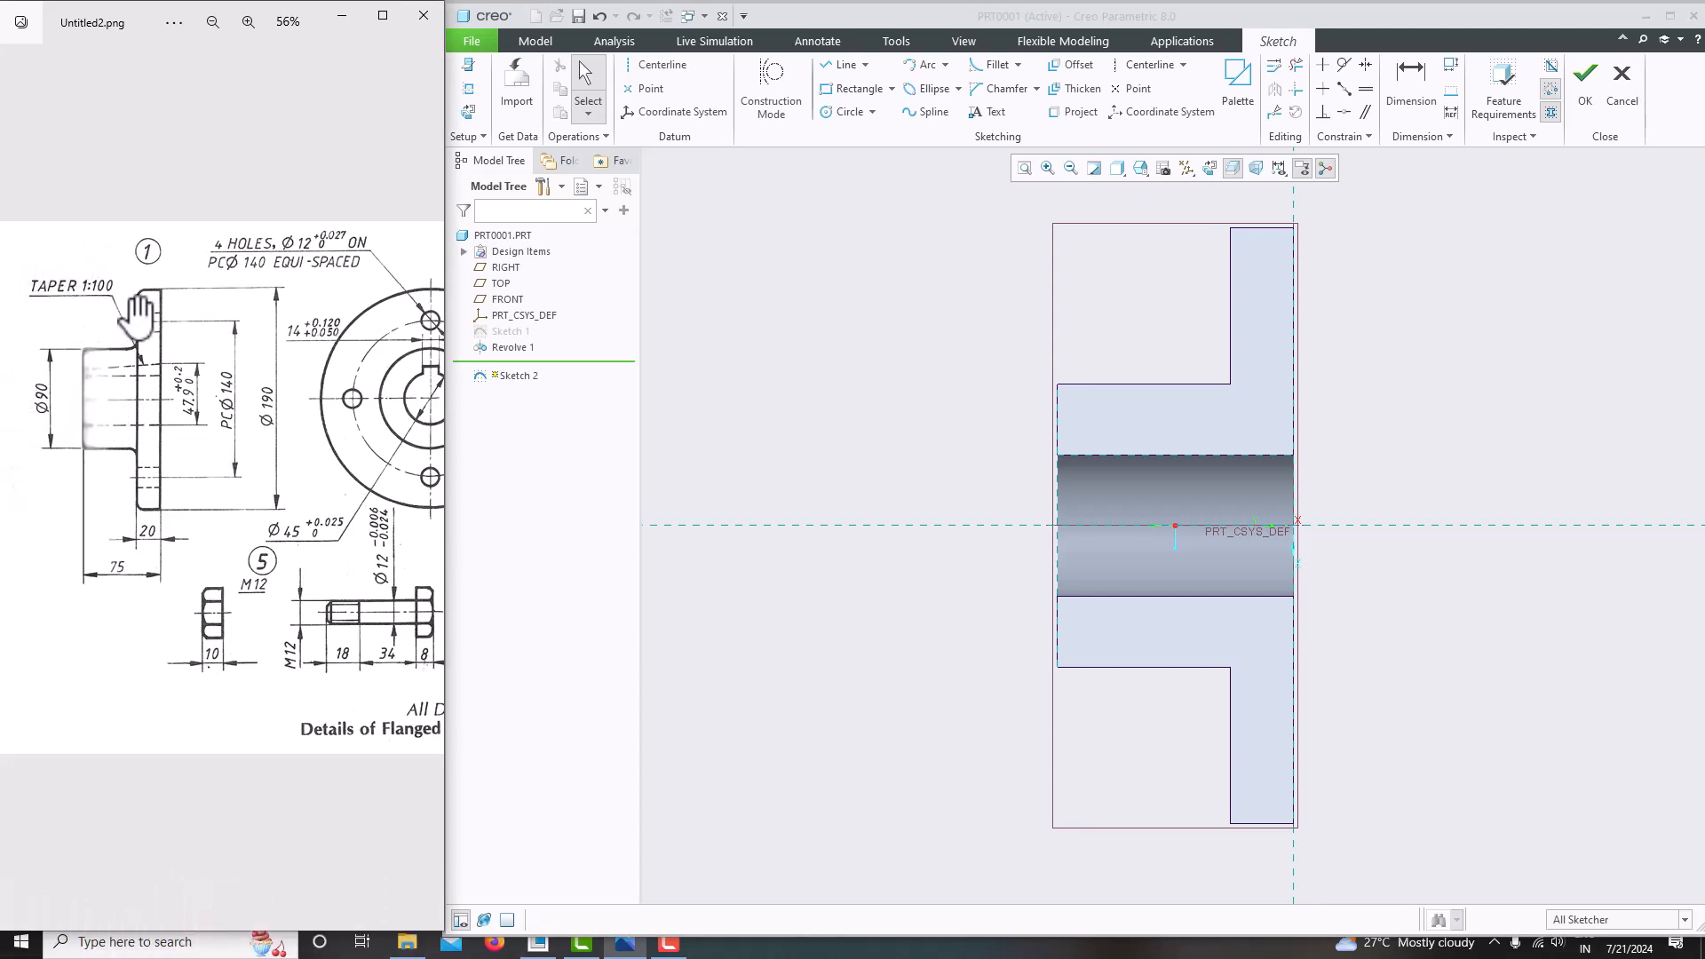
{"action": "scroll", "coordinate": [145, 407], "scroll_direction": "up", "scroll_amount": 4}
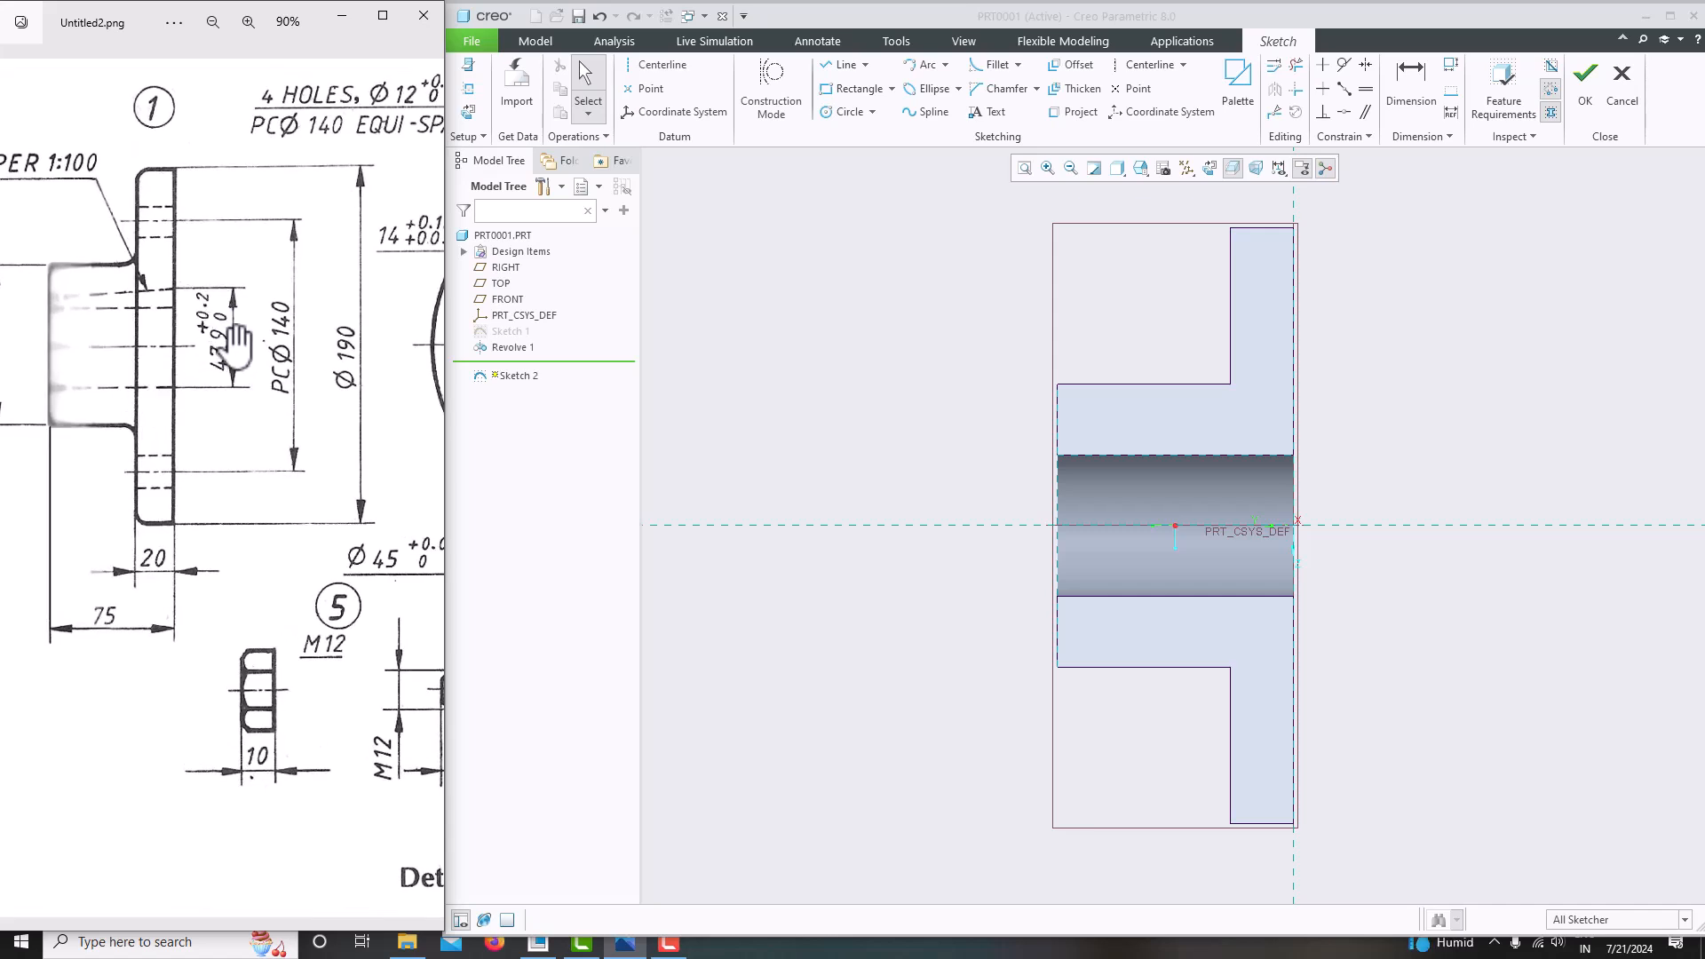
{"action": "left_click", "coordinate": [835, 72]}
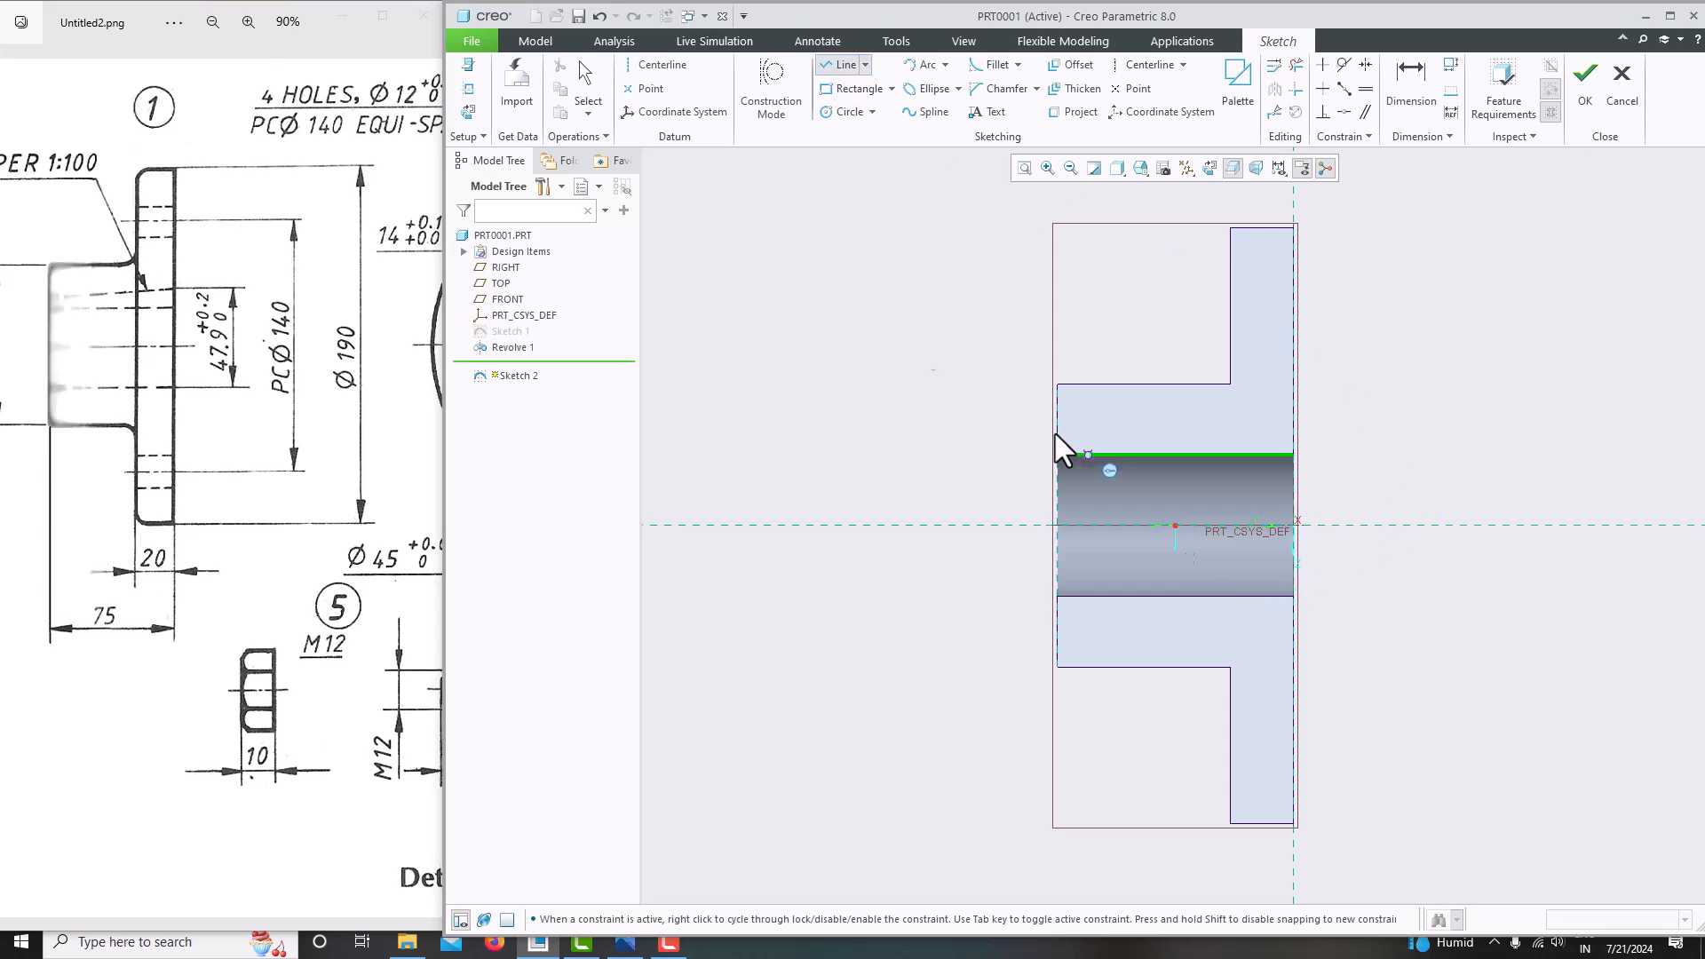
{"action": "left_click", "coordinate": [468, 89]}
{"action": "left_click", "coordinate": [1185, 599]}
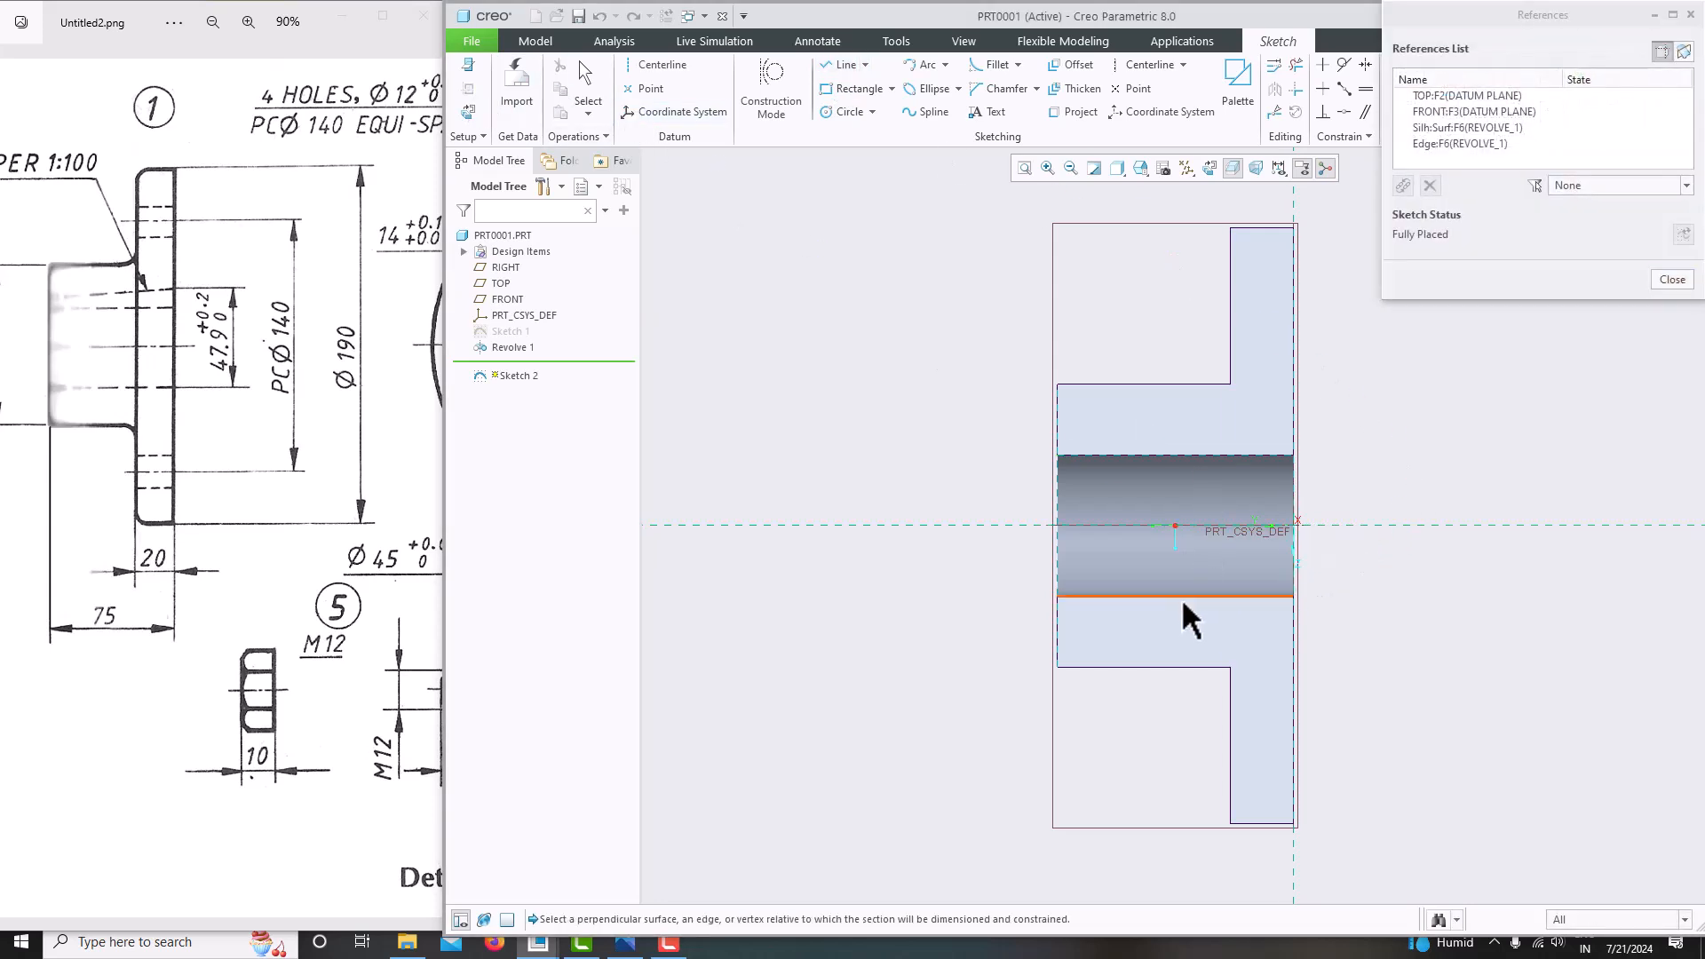
{"action": "left_click", "coordinate": [1236, 596]}
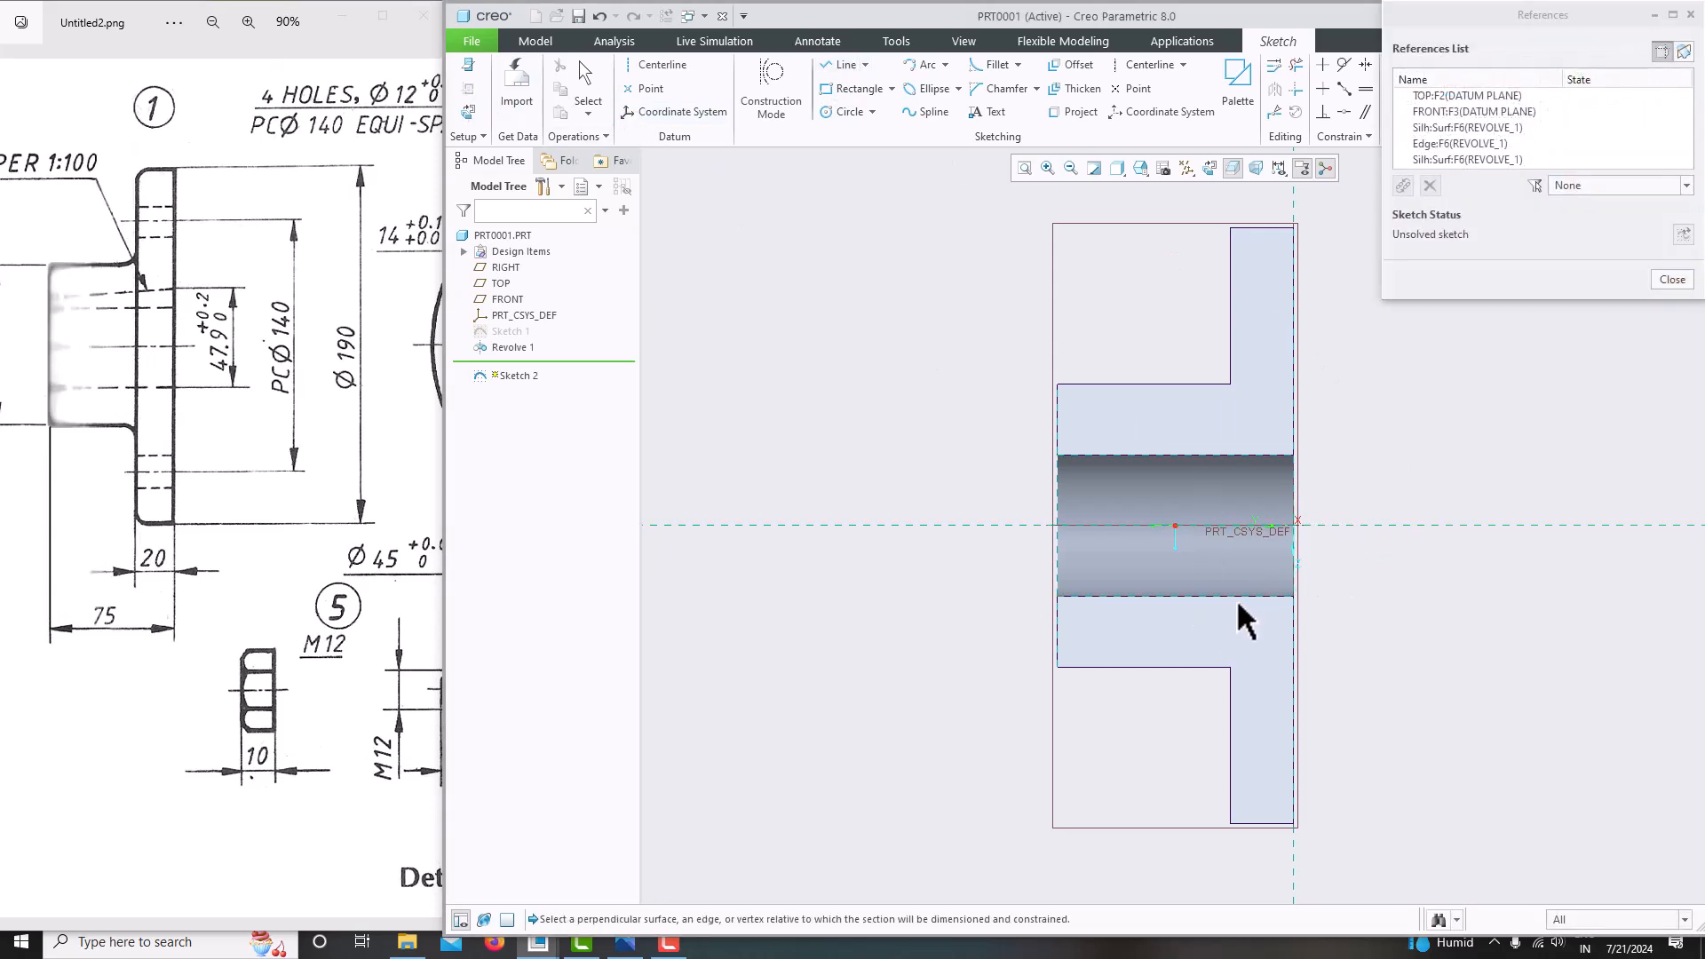
{"action": "left_click", "coordinate": [1672, 281]}
Sketch a closed four-line keyway profile from the bore's lower edge, with a sloped upper line about 58.42 mm high at the flange face.
{"action": "left_click", "coordinate": [852, 66]}
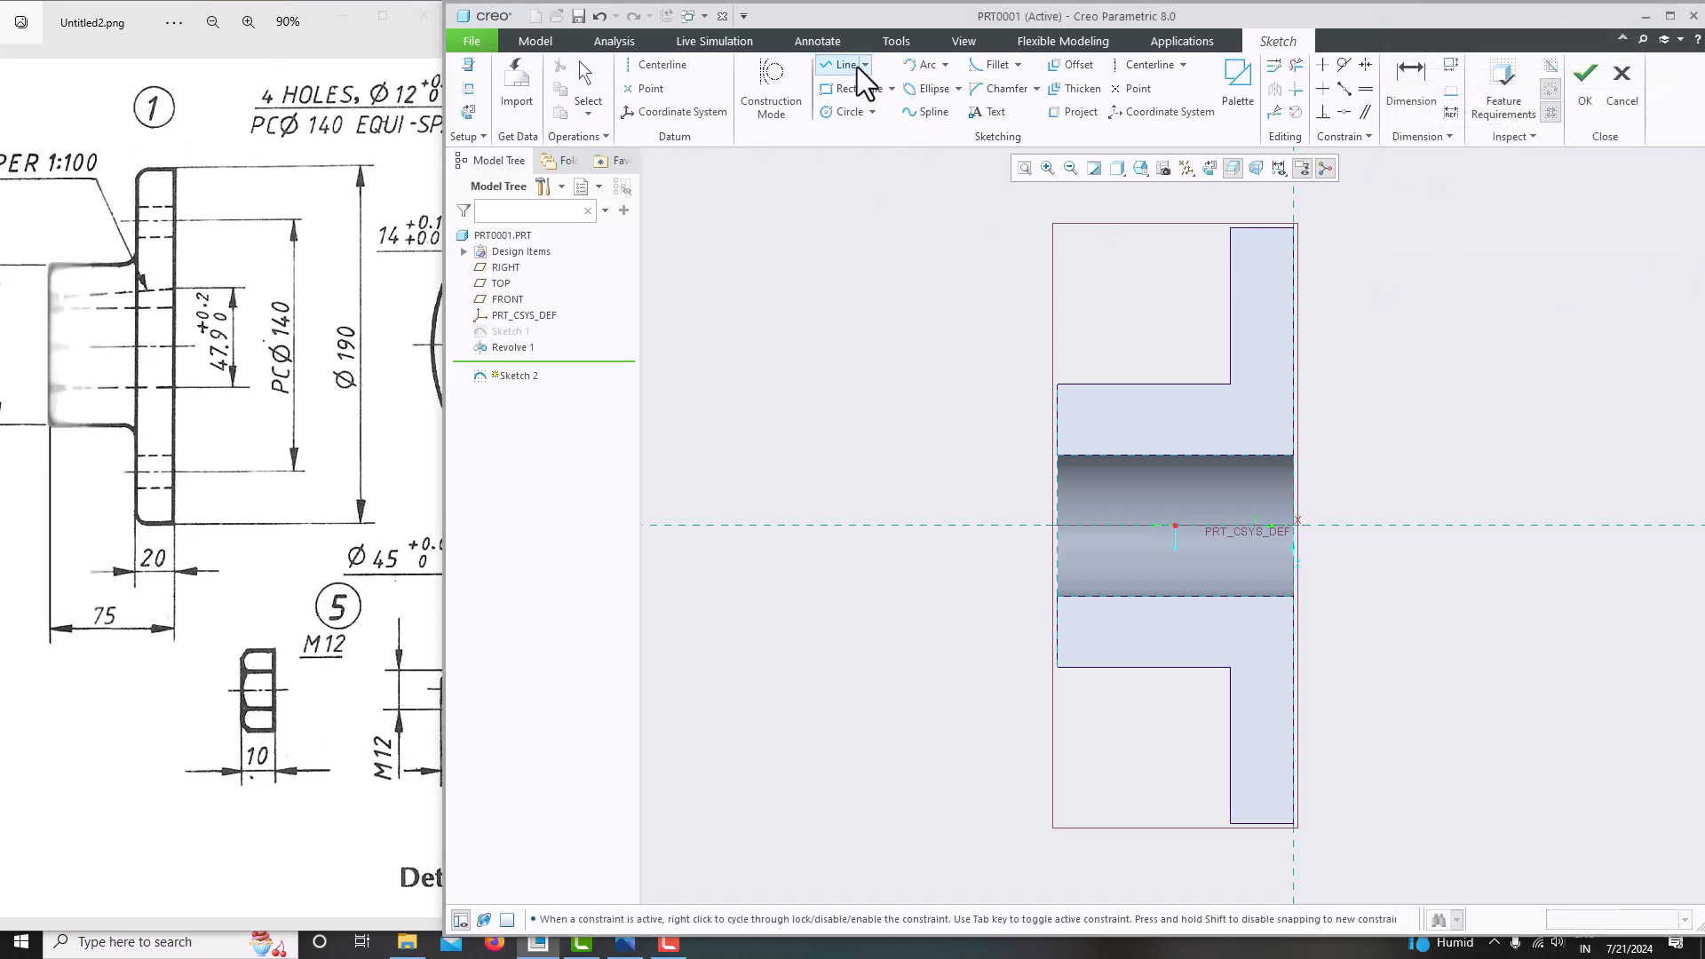
{"action": "left_click", "coordinate": [1293, 596]}
{"action": "left_click", "coordinate": [1292, 413]}
{"action": "left_click", "coordinate": [1060, 438]}
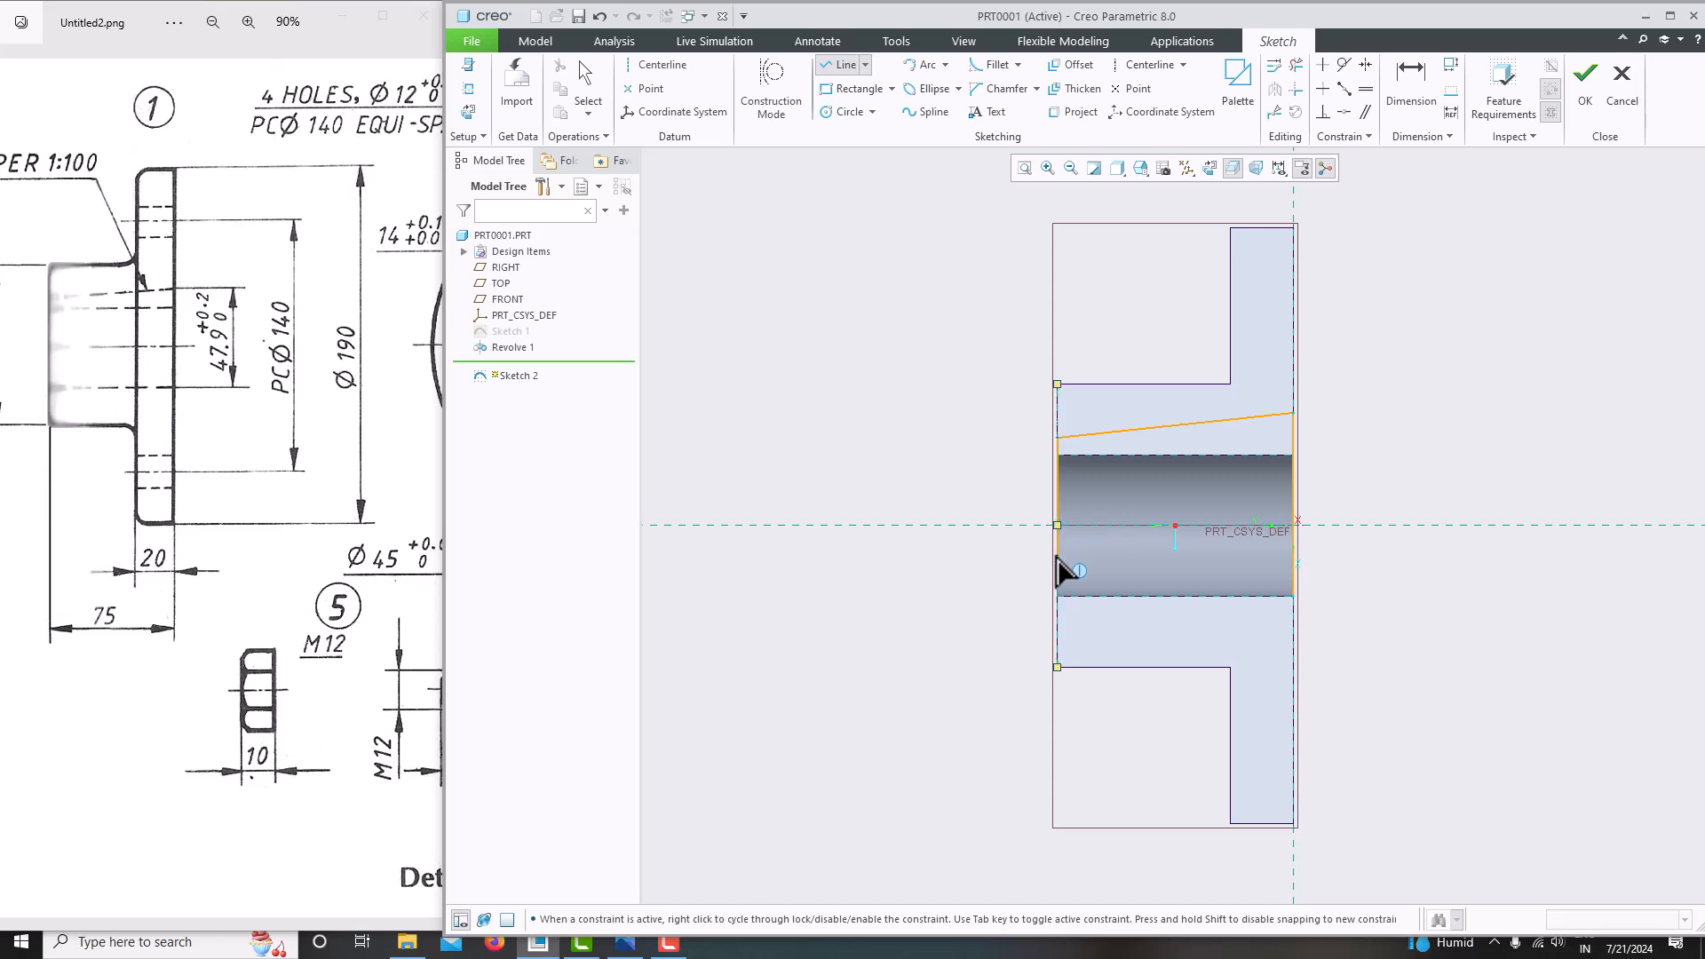
{"action": "left_click", "coordinate": [1057, 599]}
{"action": "left_click", "coordinate": [1293, 596]}
{"action": "middle_click", "coordinate": [1402, 391]}
{"action": "middle_click", "coordinate": [1403, 389]}
{"action": "mouse_move", "coordinate": [1403, 389]}
{"action": "middle_mouse_down"}
{"action": "mouse_move", "coordinate": [1275, 430]}
{"action": "mouse_move", "coordinate": [1314, 438]}
{"action": "middle_mouse_up"}
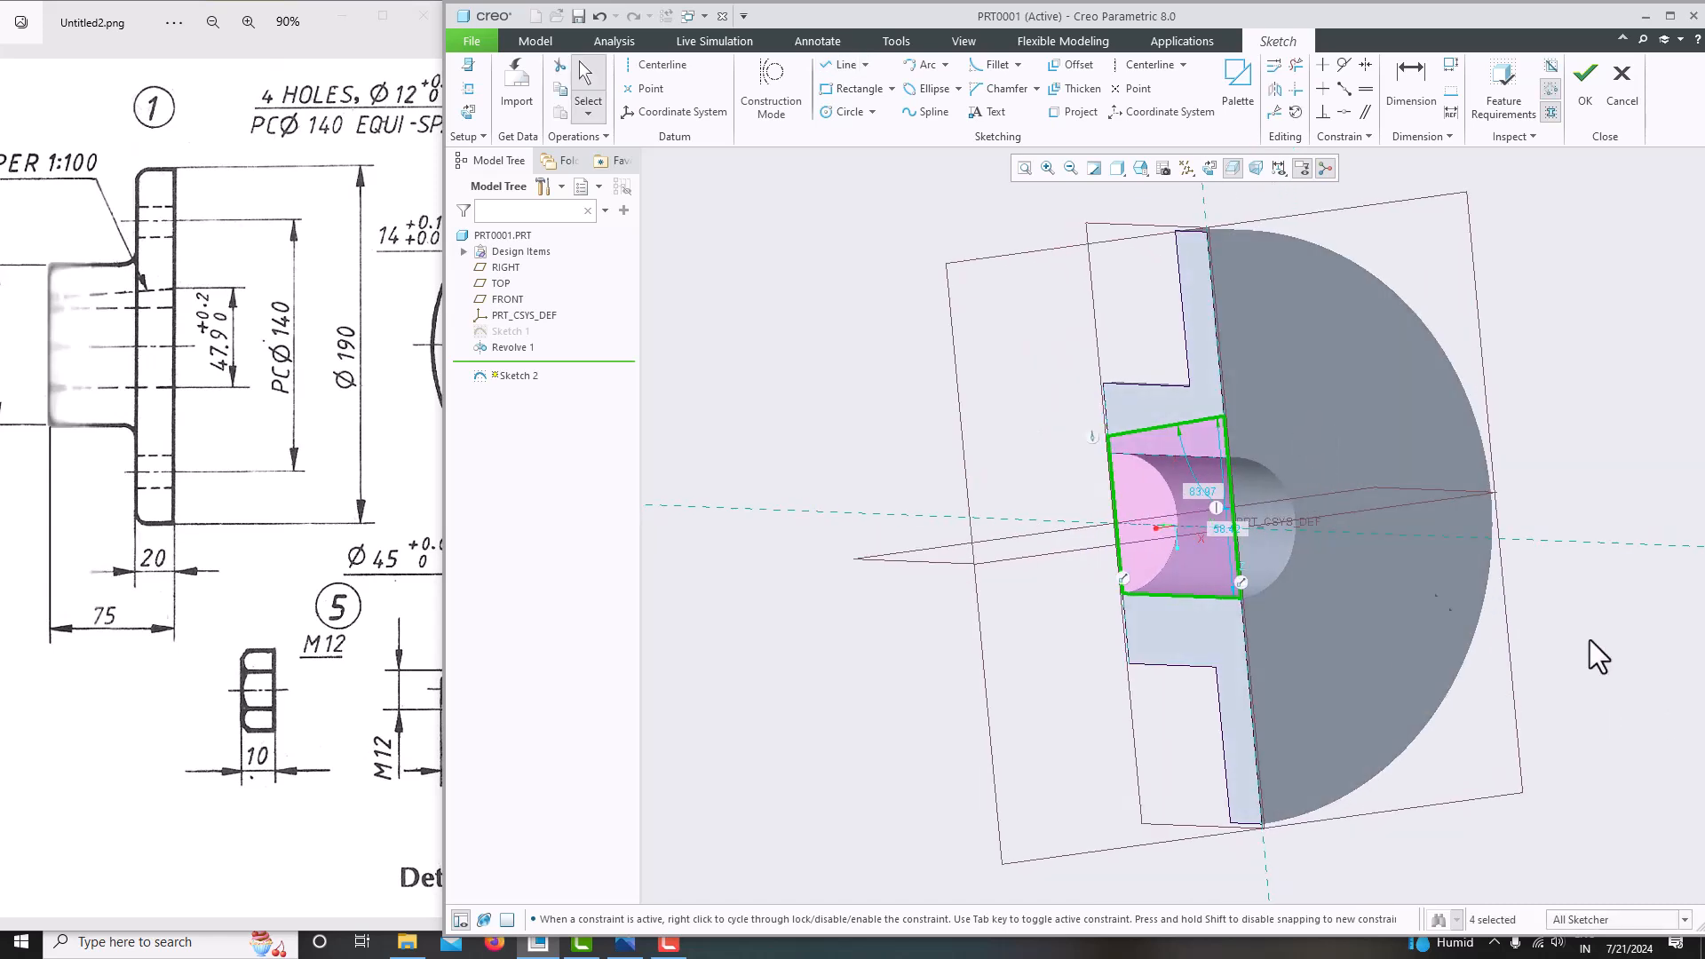
{"action": "left_click", "coordinate": [1207, 169]}
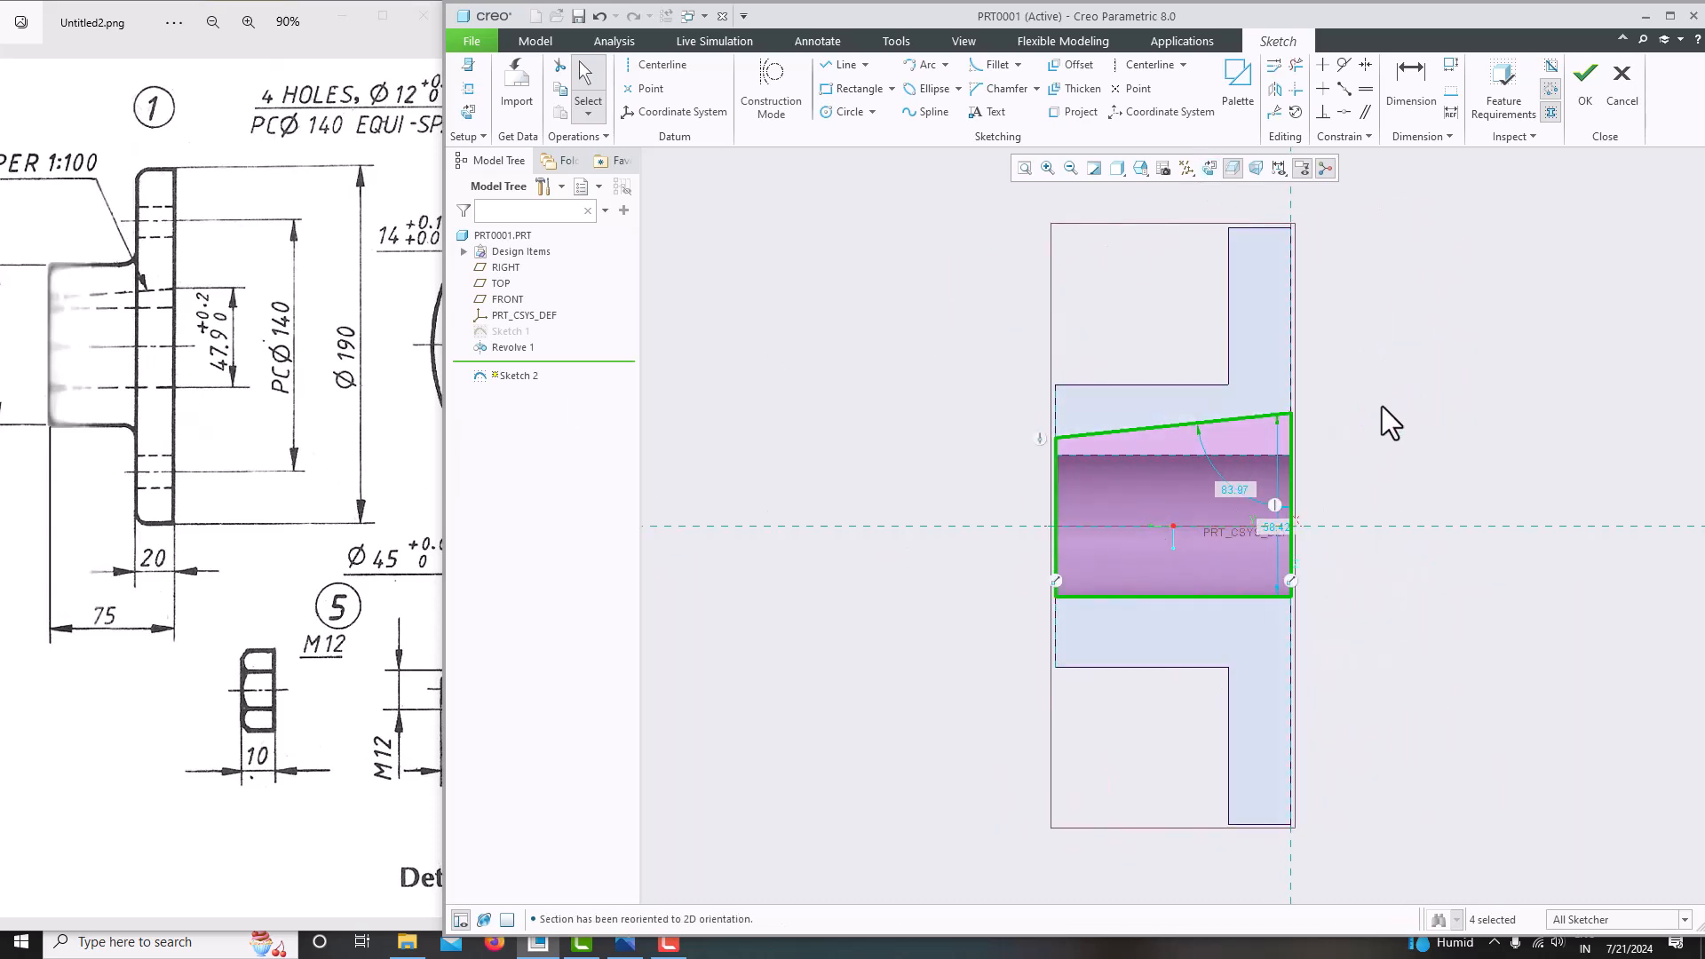
Dimension the keyway profile's vertical line at the flange face and set it to 47.9 mm.
{"action": "left_click", "coordinate": [1407, 117]}
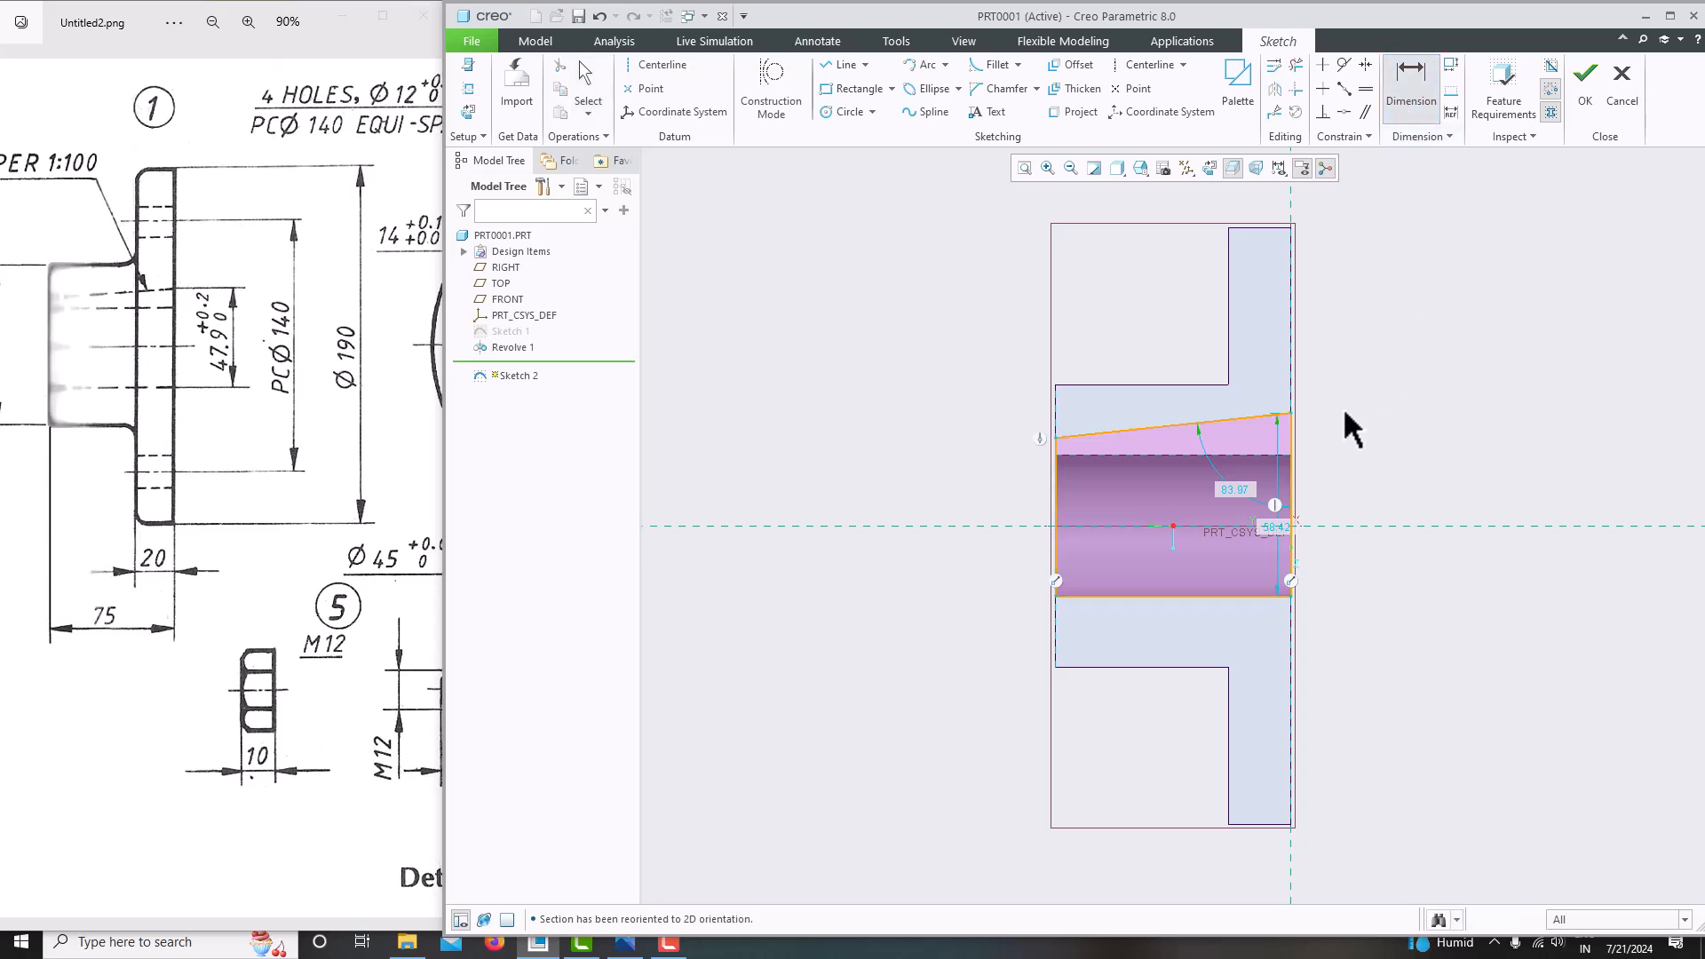
{"action": "left_click", "coordinate": [1292, 444]}
{"action": "middle_click", "coordinate": [1370, 456]}
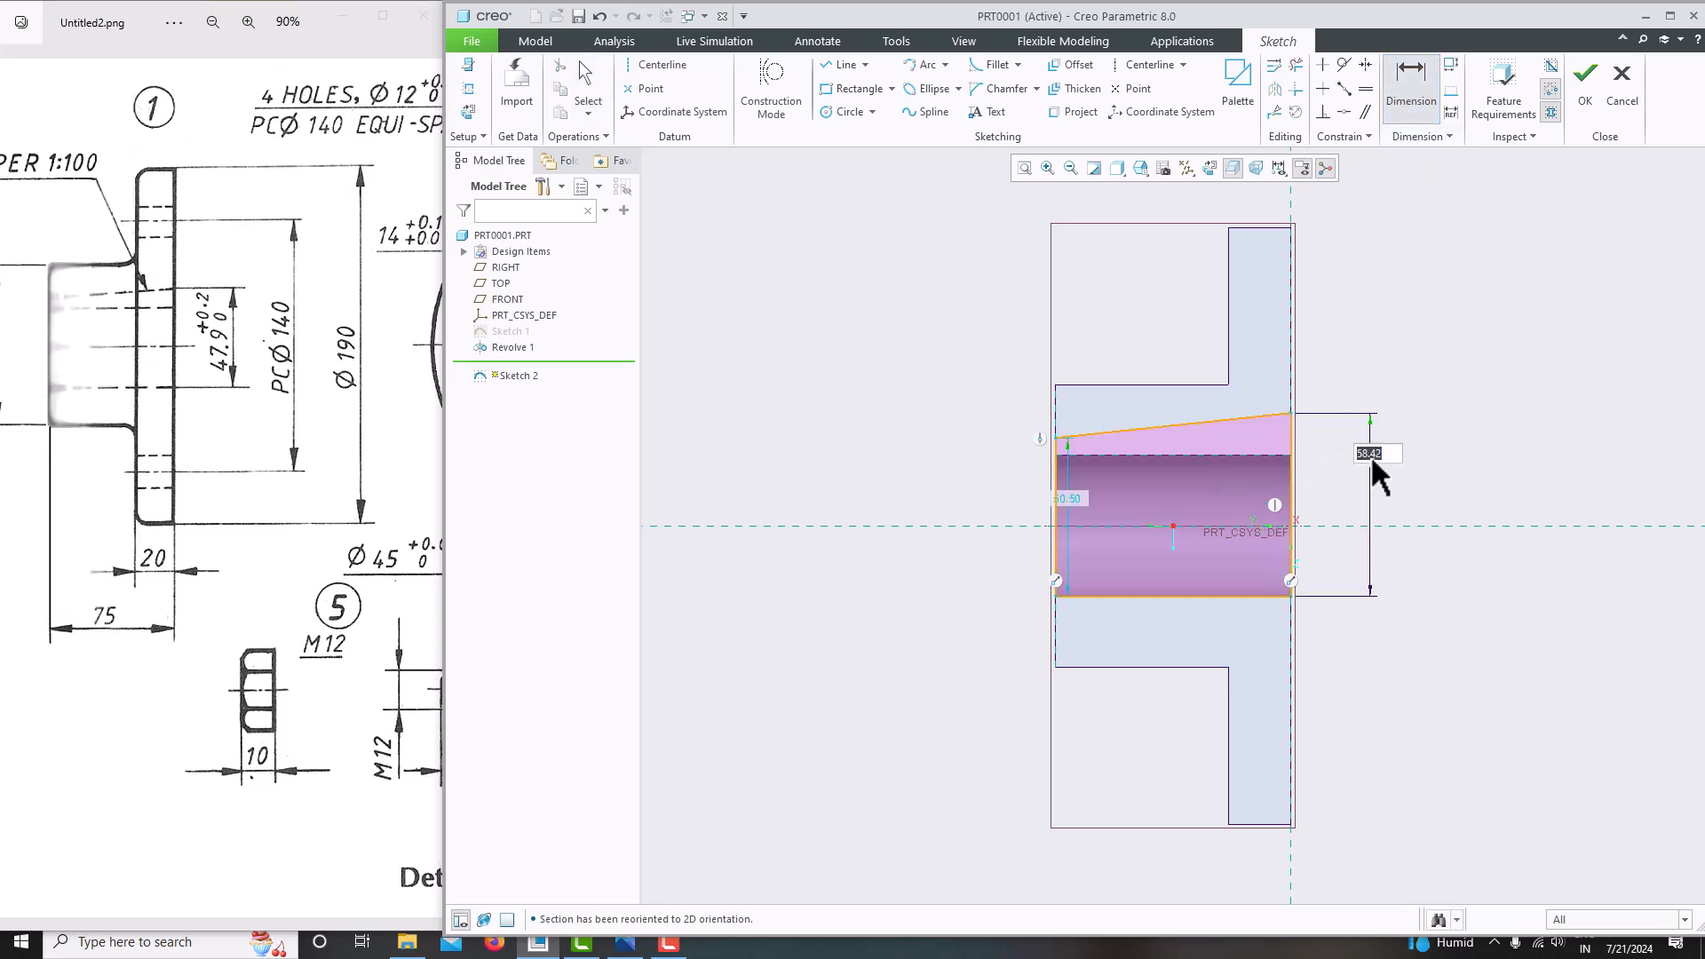
{"action": "type", "text": "47.9"}
{"action": "key", "text": "Return"}
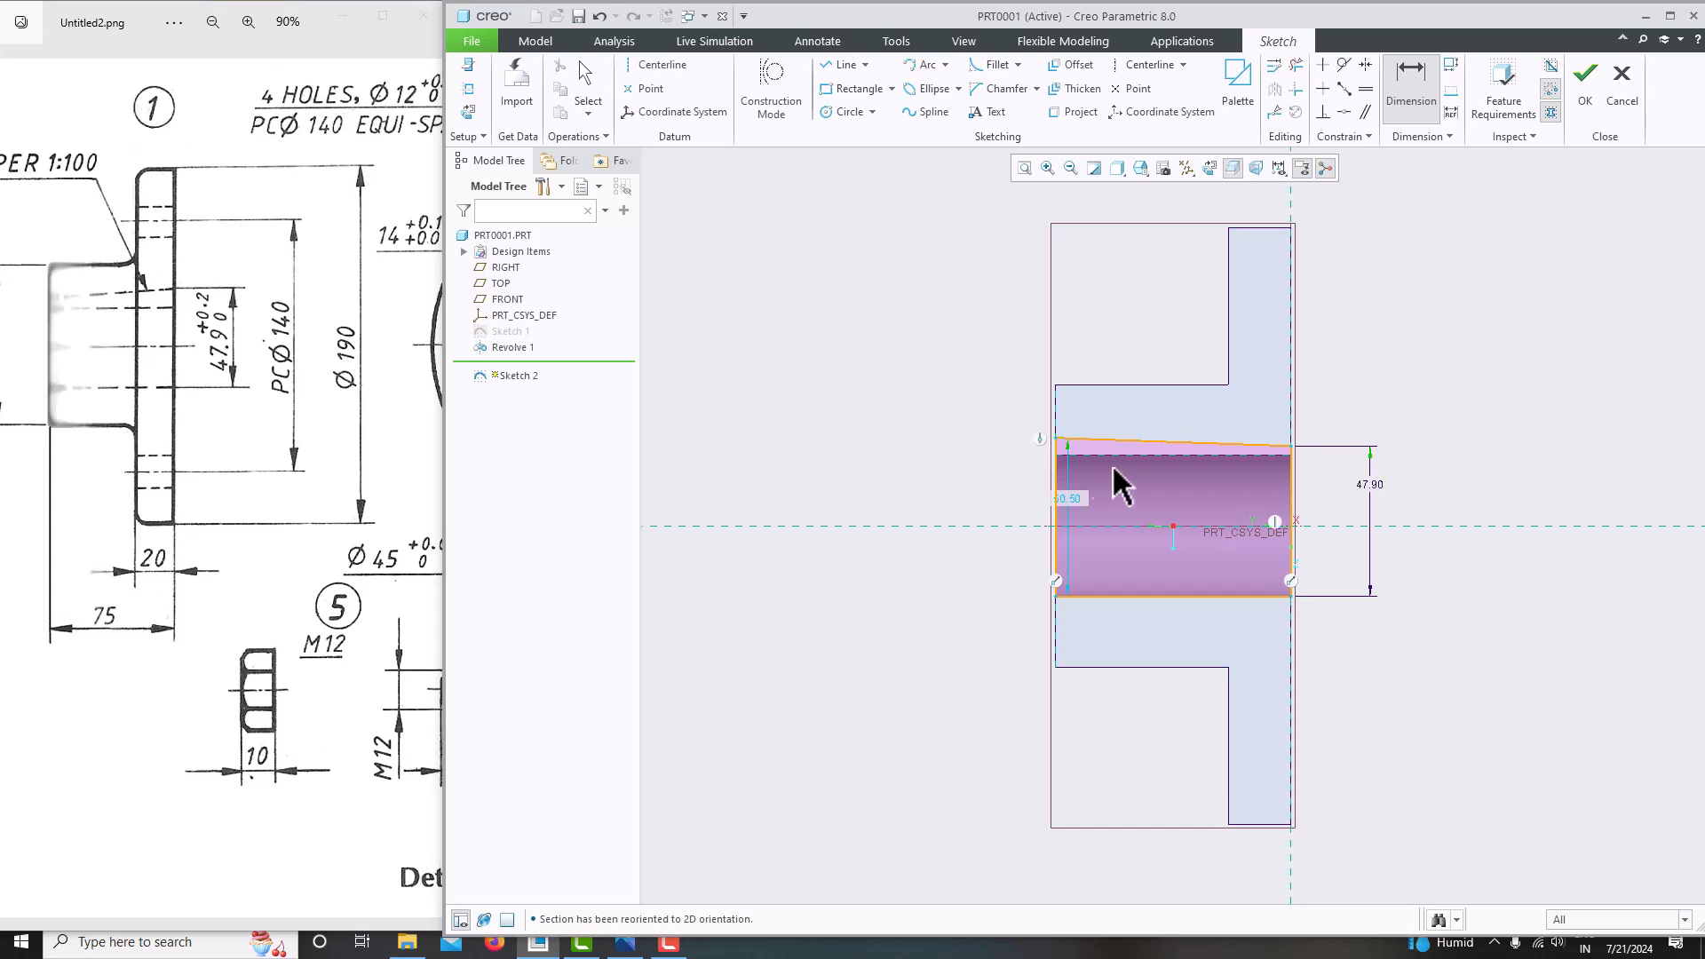
Check the 1:100 taper and 75 mm length in the drawing, and calculate 1/100 × 75 in Calculator.
{"action": "scroll", "coordinate": [1065, 486], "scroll_direction": "down", "scroll_amount": 2}
{"action": "scroll", "coordinate": [1065, 487], "scroll_direction": "down", "scroll_amount": 1}
{"action": "left_click", "coordinate": [139, 321]}
{"action": "left_click_drag", "start_coordinate": [139, 322], "coordinate": [185, 323]}
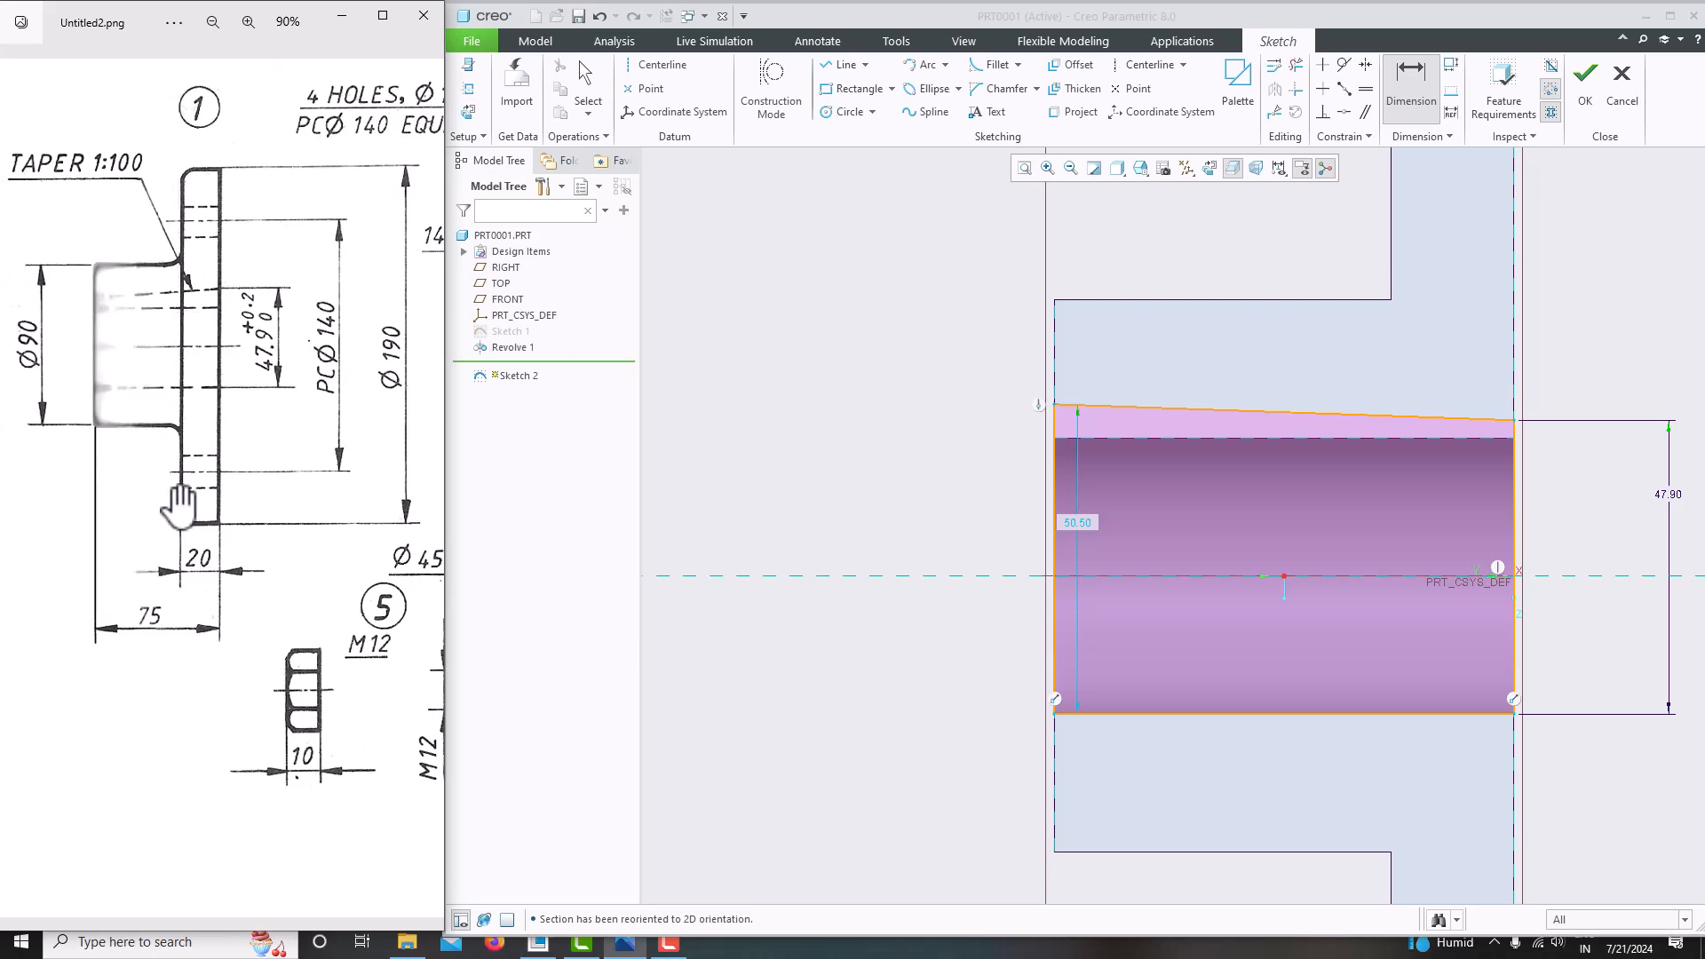
{"action": "left_click", "coordinate": [24, 944]}
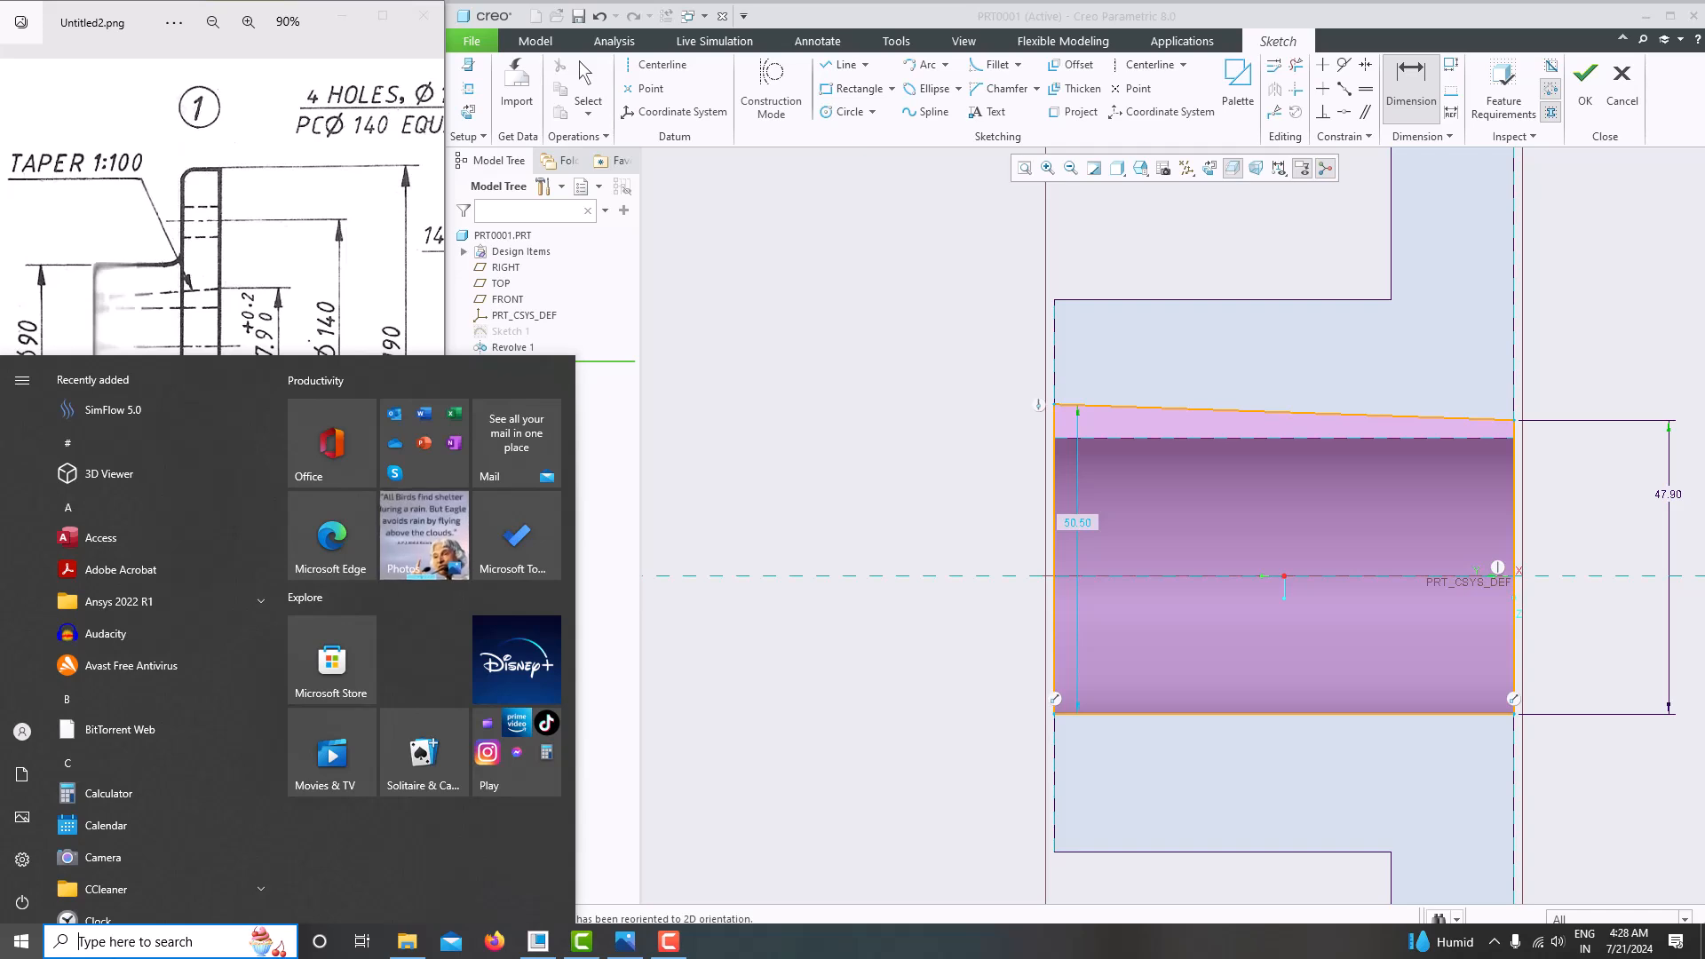
{"action": "type", "text": "cal"}
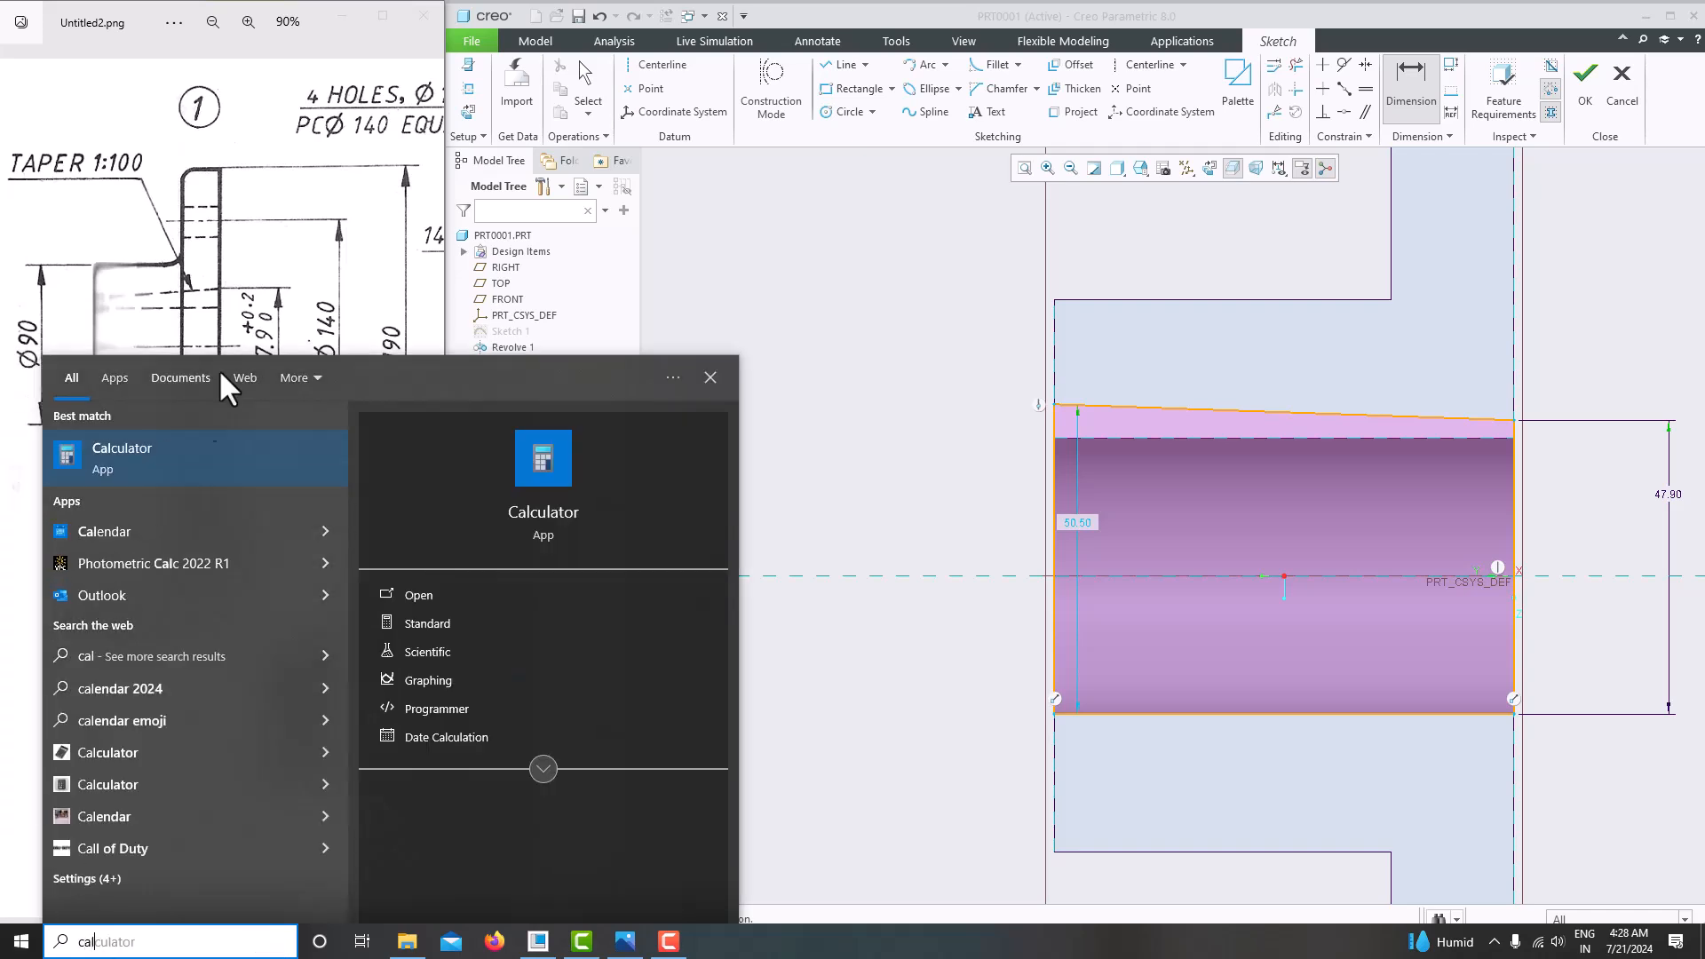
{"action": "left_click", "coordinate": [179, 443]}
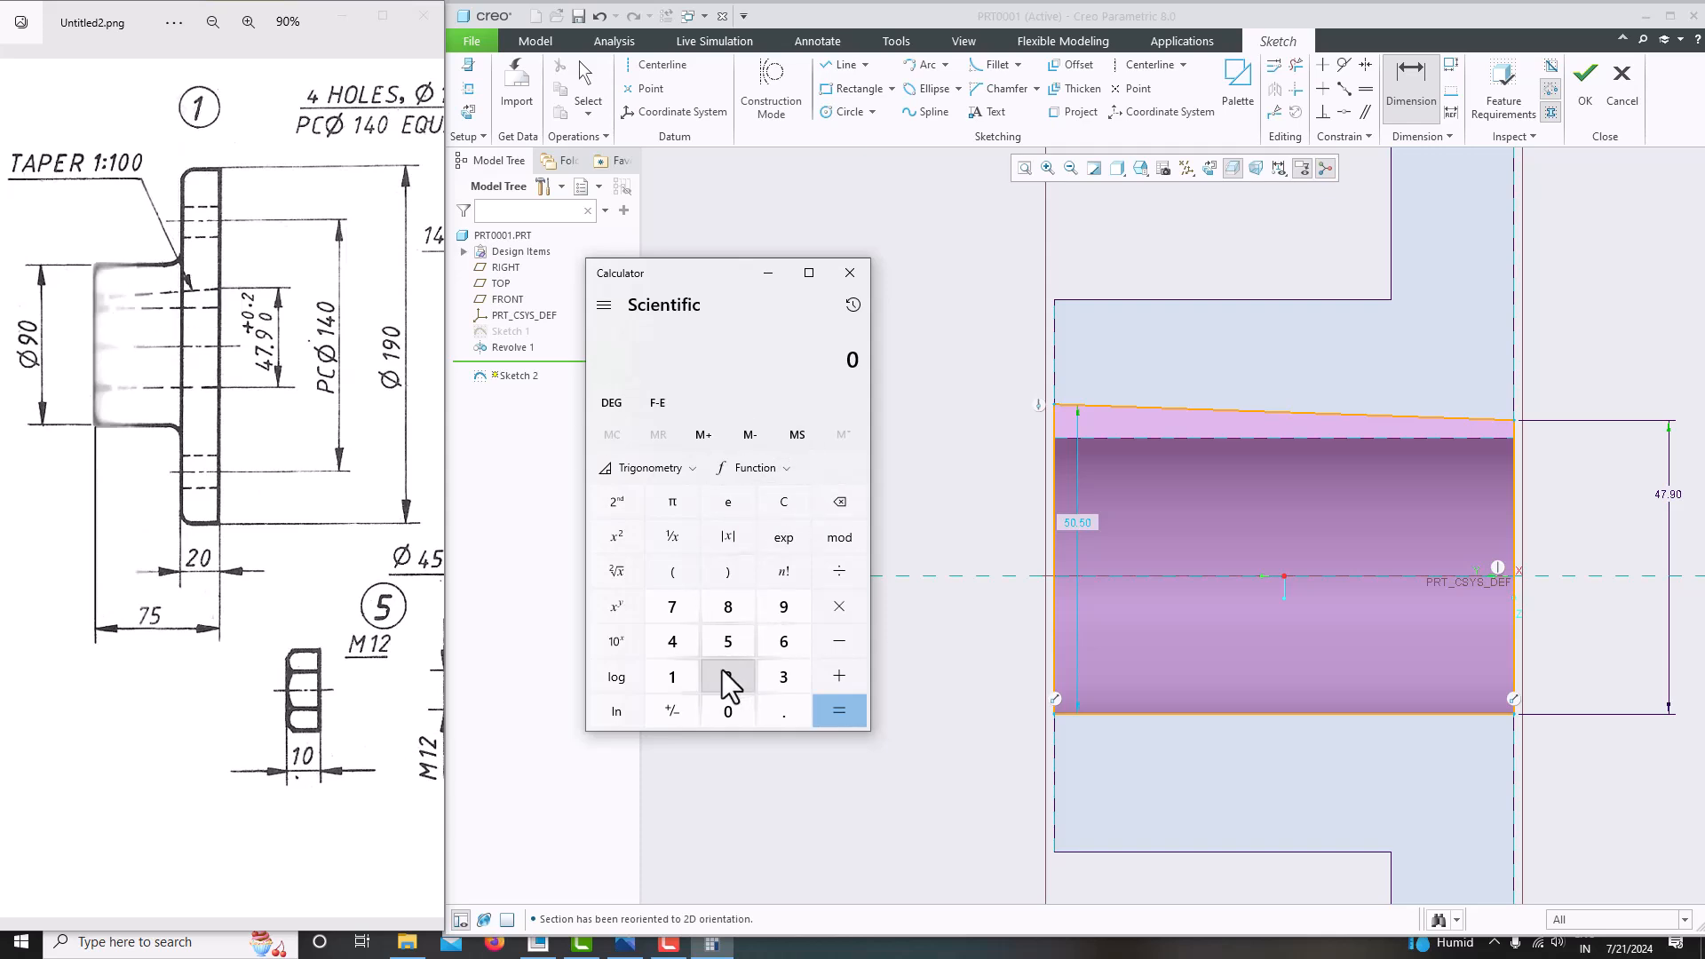
{"action": "type", "text": "1/100"}
{"action": "type", "text": "7"}
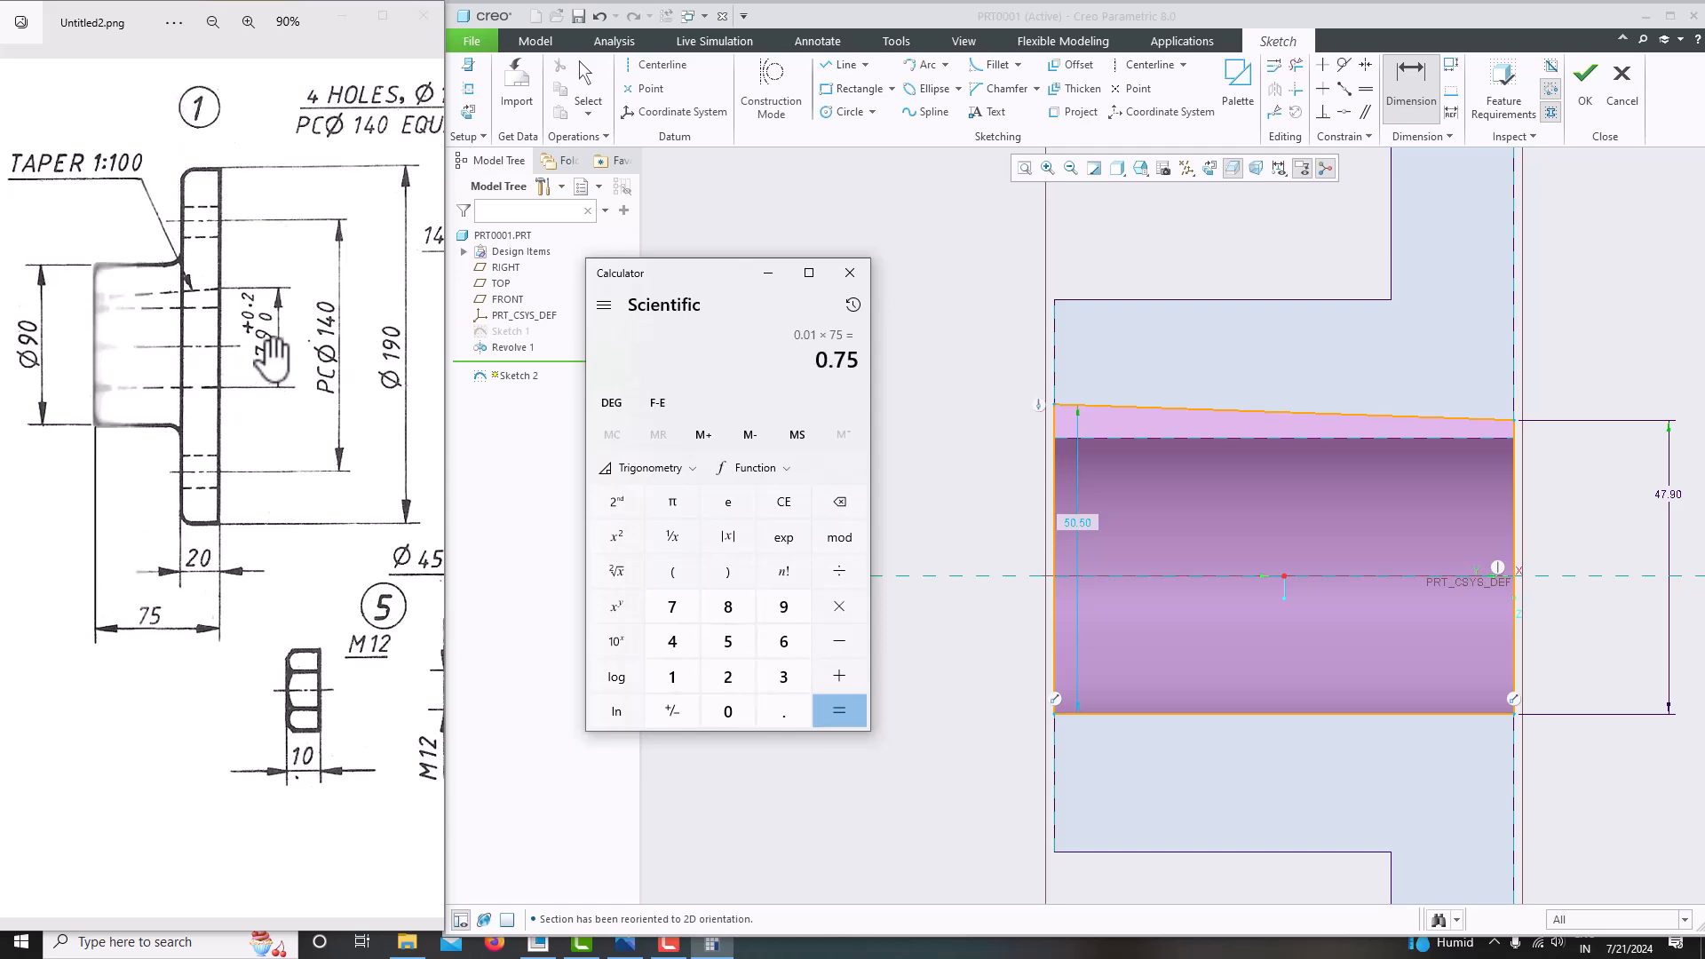
Set the keyway profile's height at the hub end to 47.15 mm (47.9 minus 0.75) and finish the sketch.
{"action": "double_click", "coordinate": [1076, 522]}
{"action": "type", "text": "47.9-"}
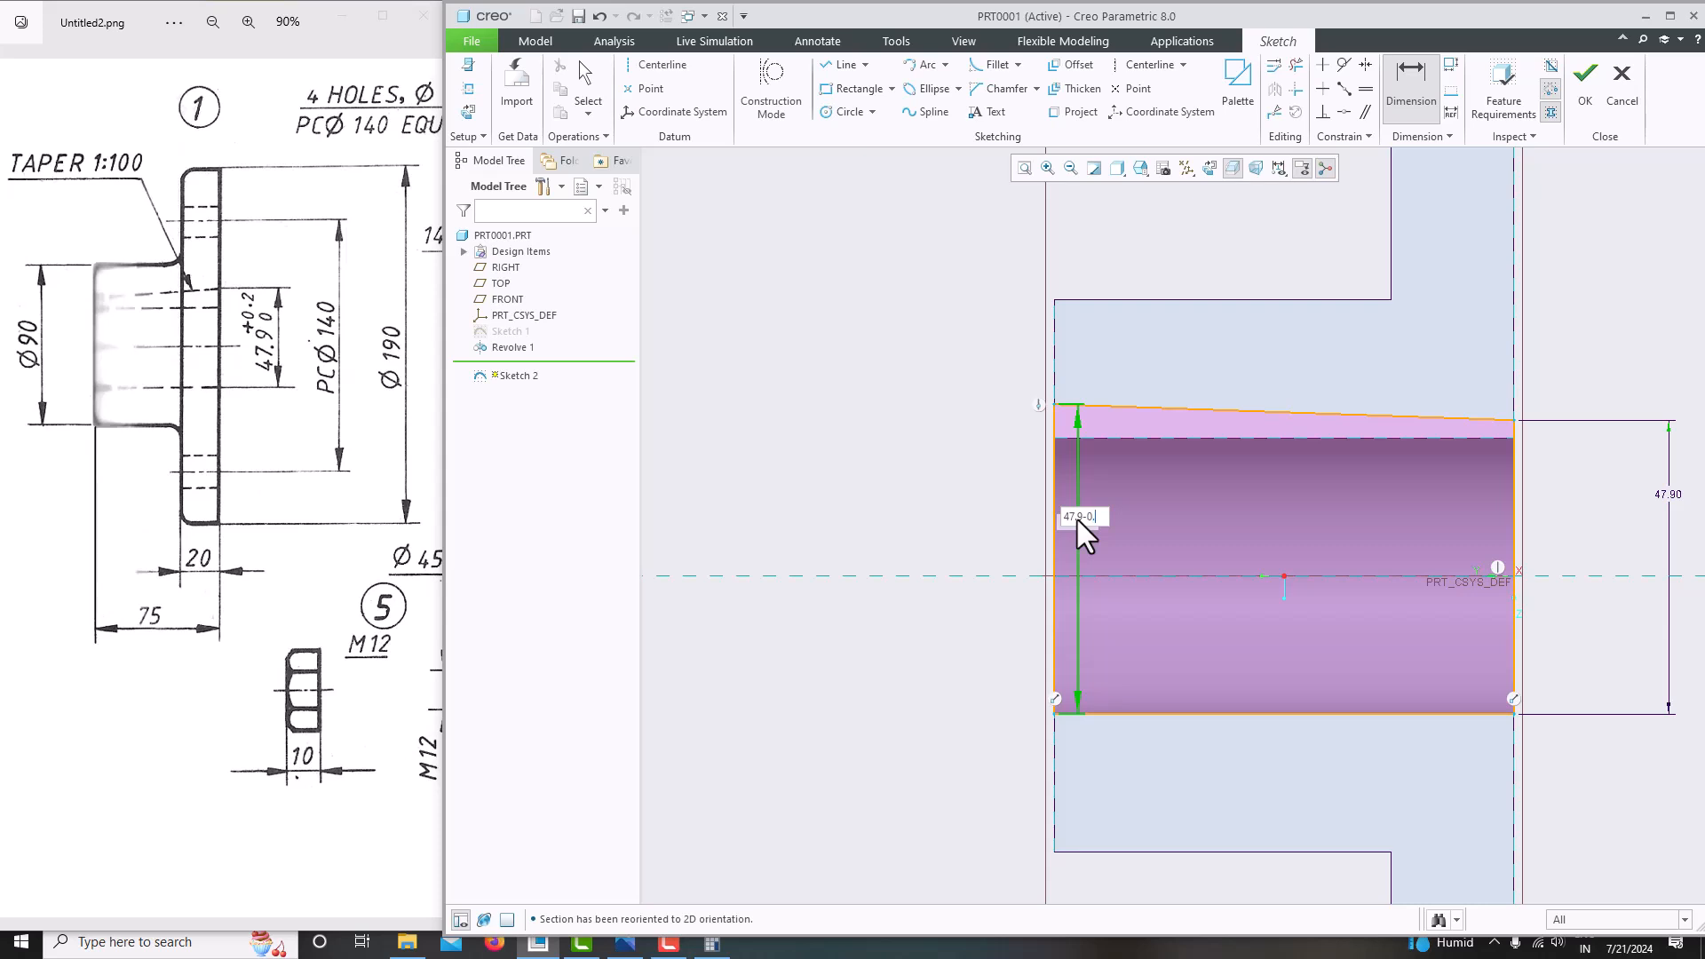
{"action": "key", "text": "Return"}
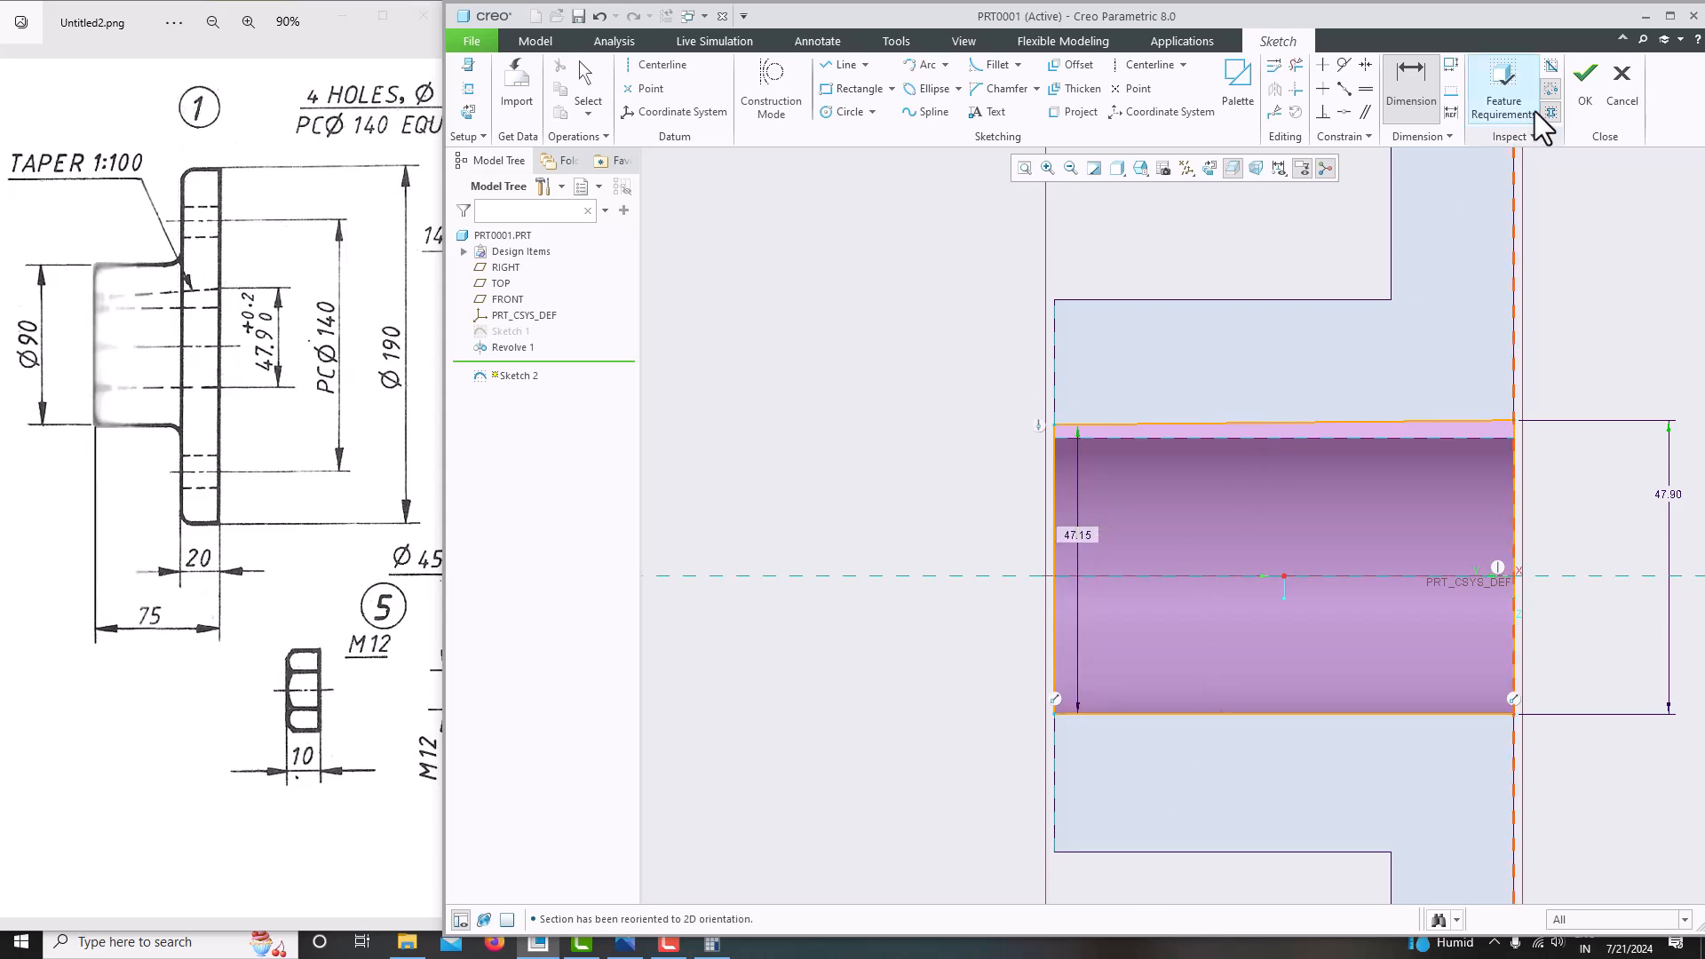
{"action": "left_click", "coordinate": [1590, 99]}
Extrude the keyway sketch symmetrically about its sketch plane with material removal.
{"action": "mouse_move", "coordinate": [1534, 259]}
{"action": "middle_mouse_down"}
{"action": "mouse_move", "coordinate": [1403, 255]}
{"action": "mouse_move", "coordinate": [1397, 275]}
{"action": "middle_mouse_up"}
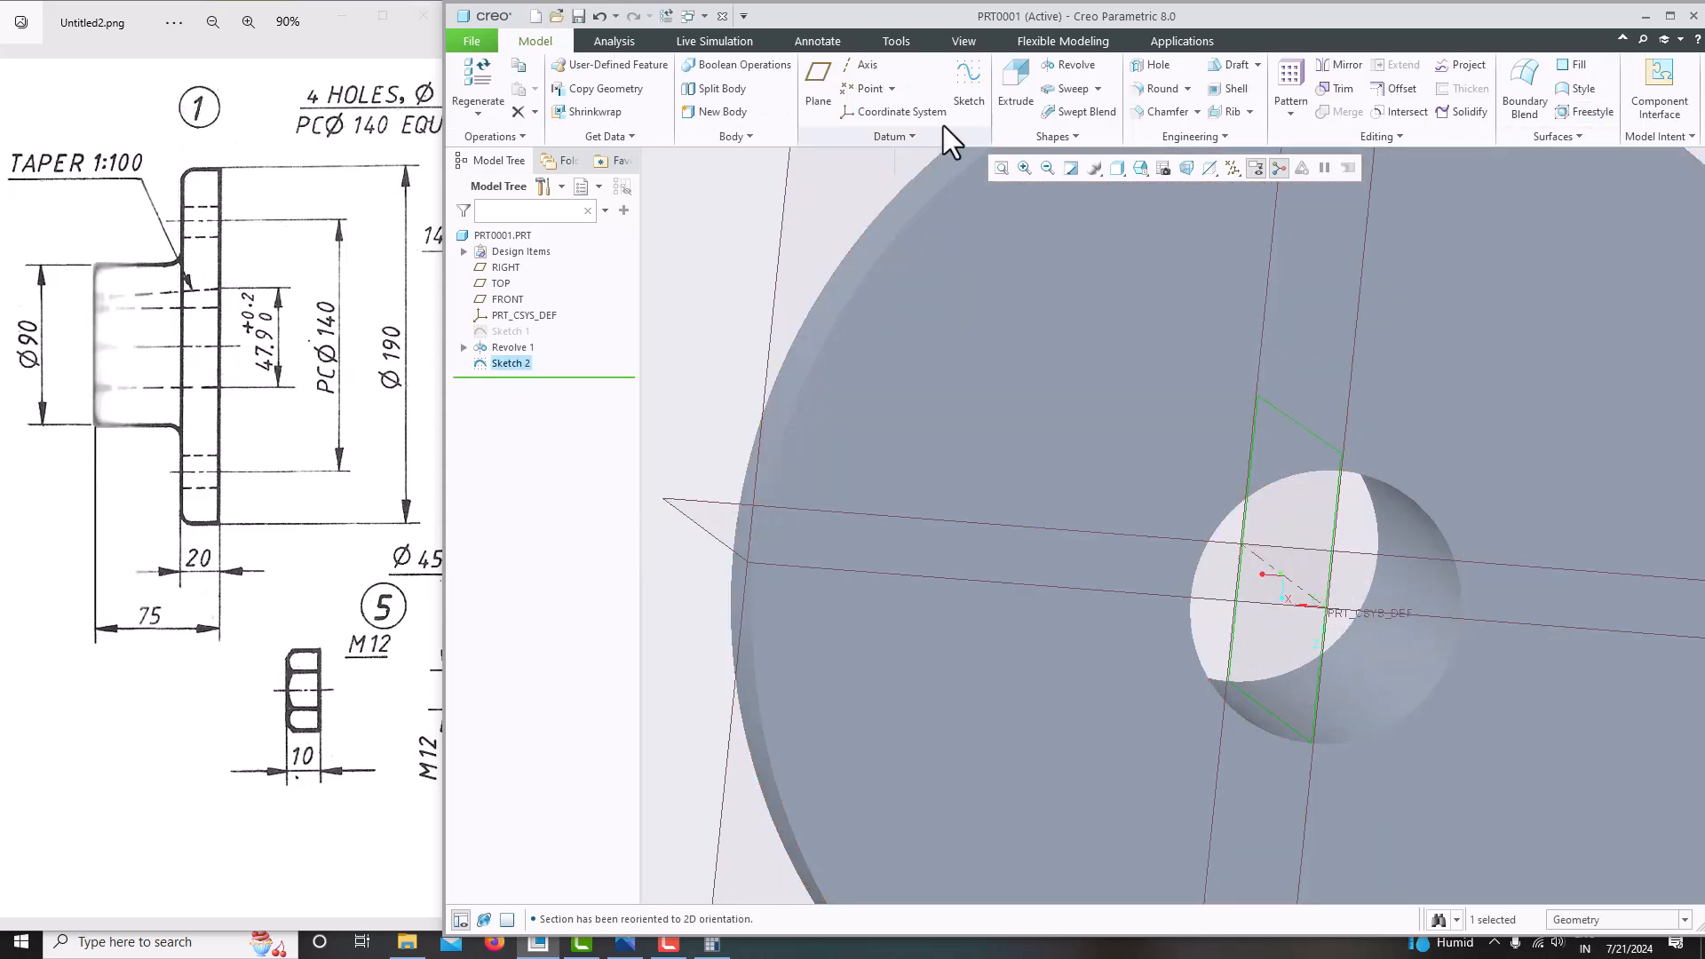
{"action": "left_click", "coordinate": [1010, 93]}
{"action": "left_click", "coordinate": [618, 83]}
{"action": "left_click", "coordinate": [636, 121]}
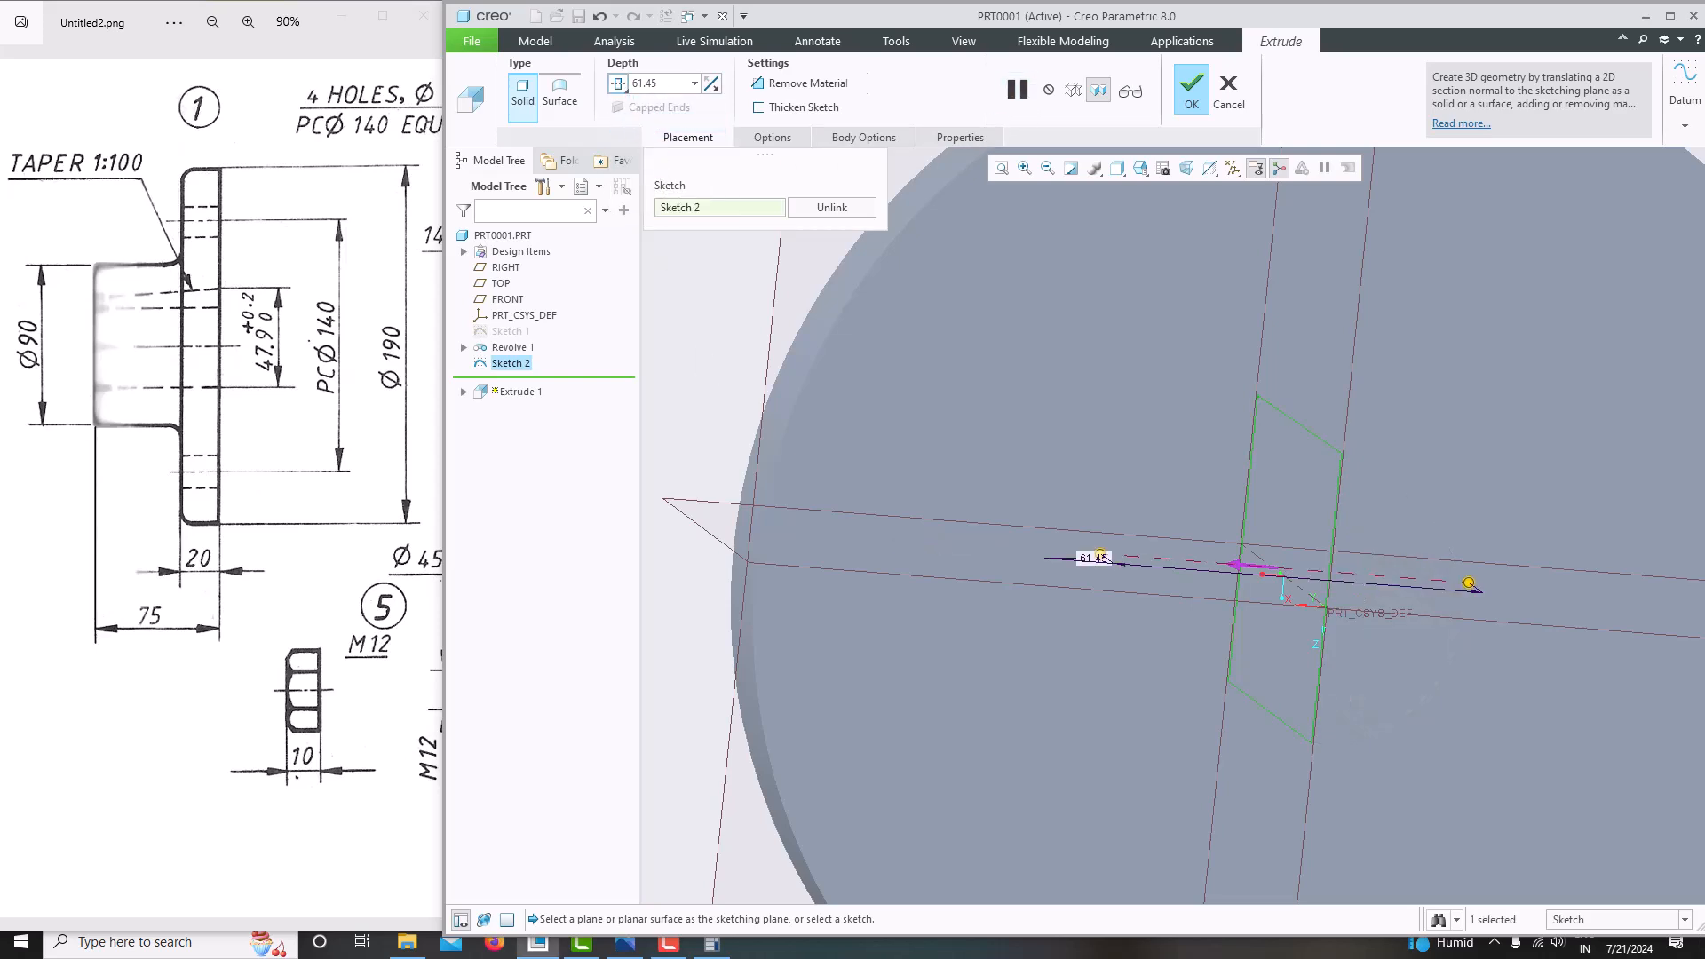
{"action": "left_click", "coordinate": [787, 83]}
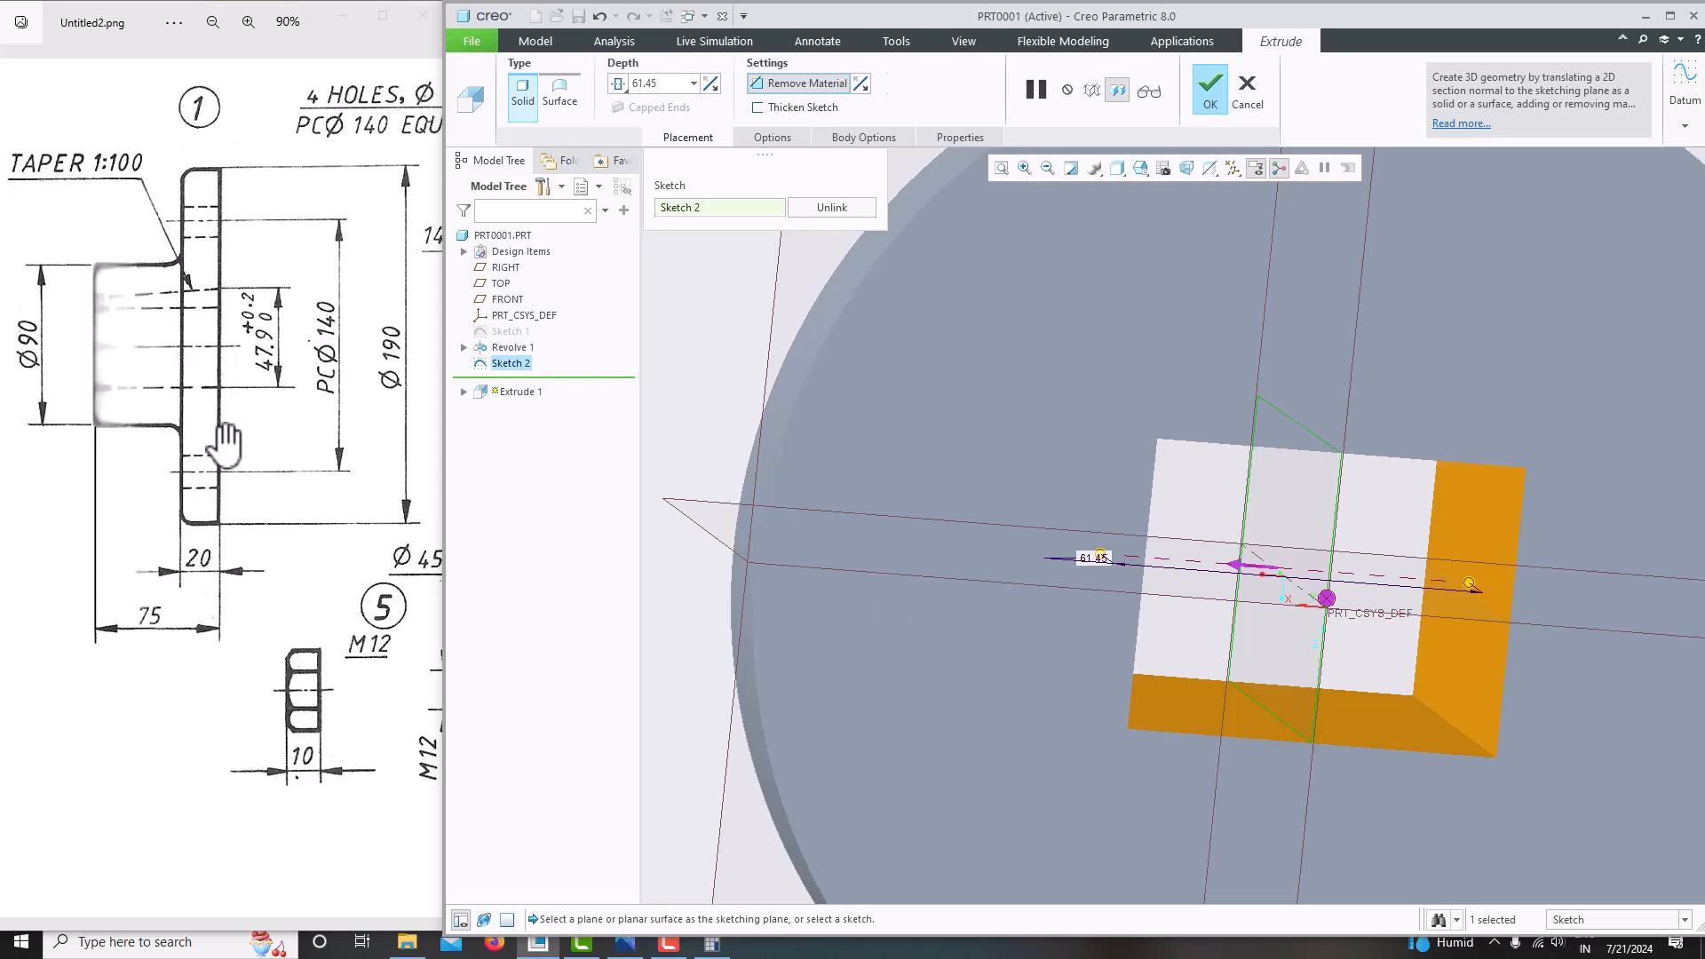
Set the symmetric cut's depth to the drawing's 14 mm keyway width and complete the extrusion.
{"action": "scroll", "coordinate": [224, 444], "scroll_direction": "down", "scroll_amount": 5, "text": "ctrl"}
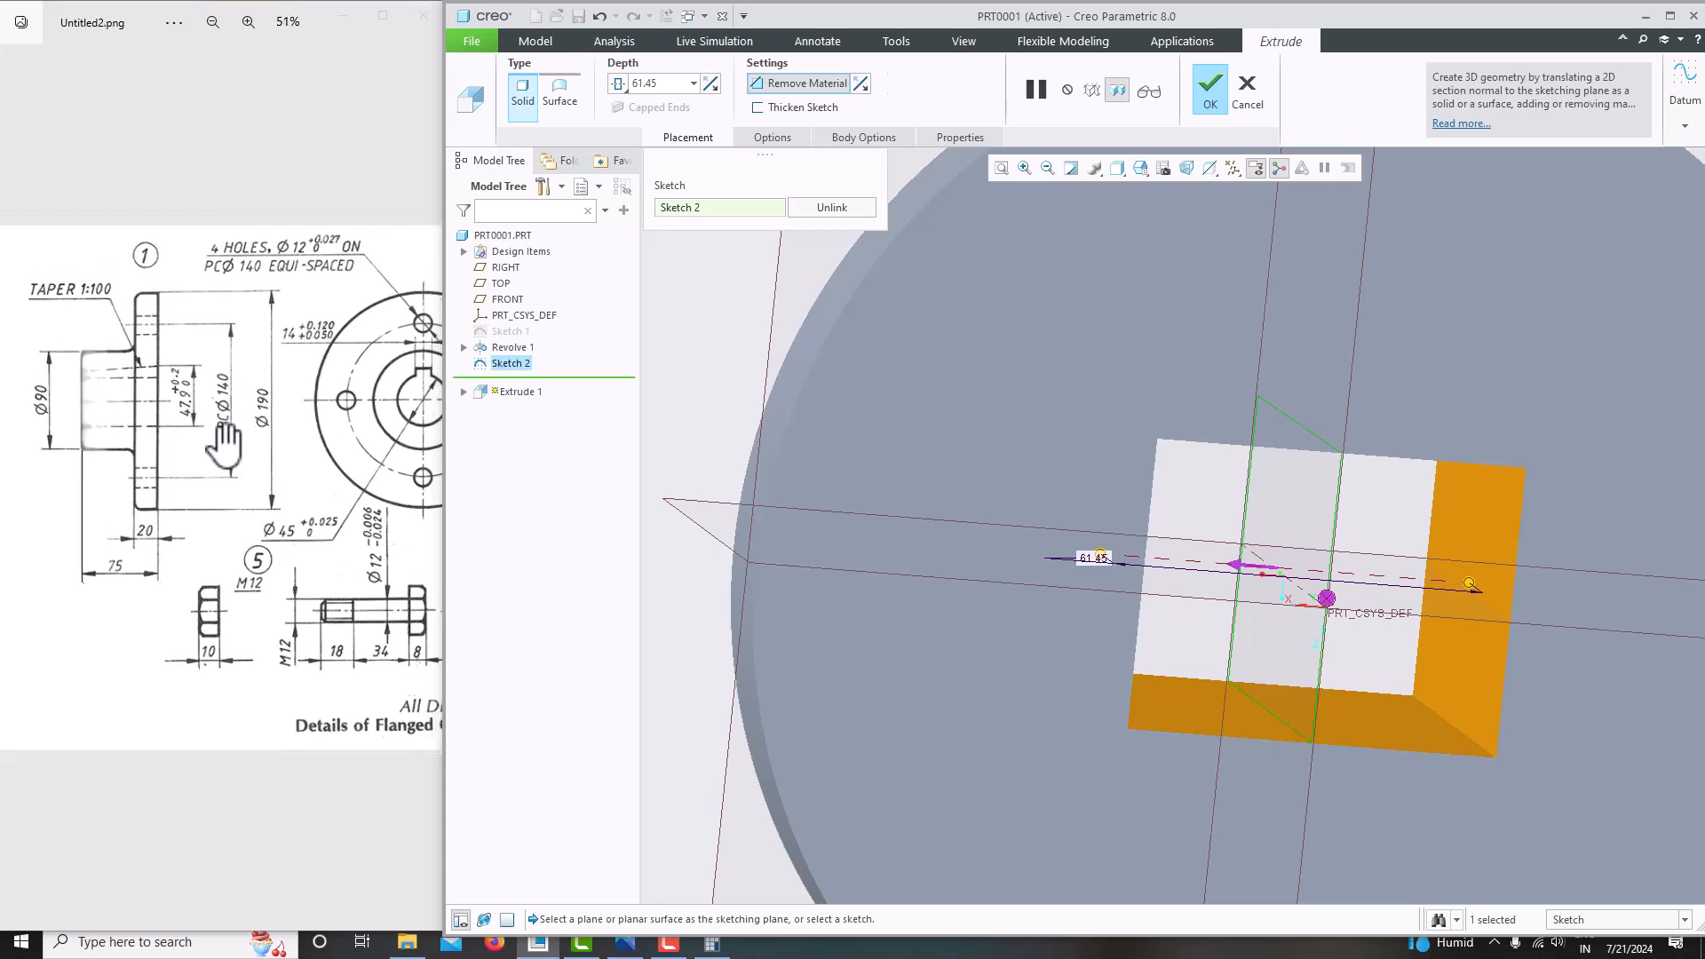
{"action": "scroll", "coordinate": [247, 518], "scroll_direction": "up", "scroll_amount": 3, "text": "ctrl"}
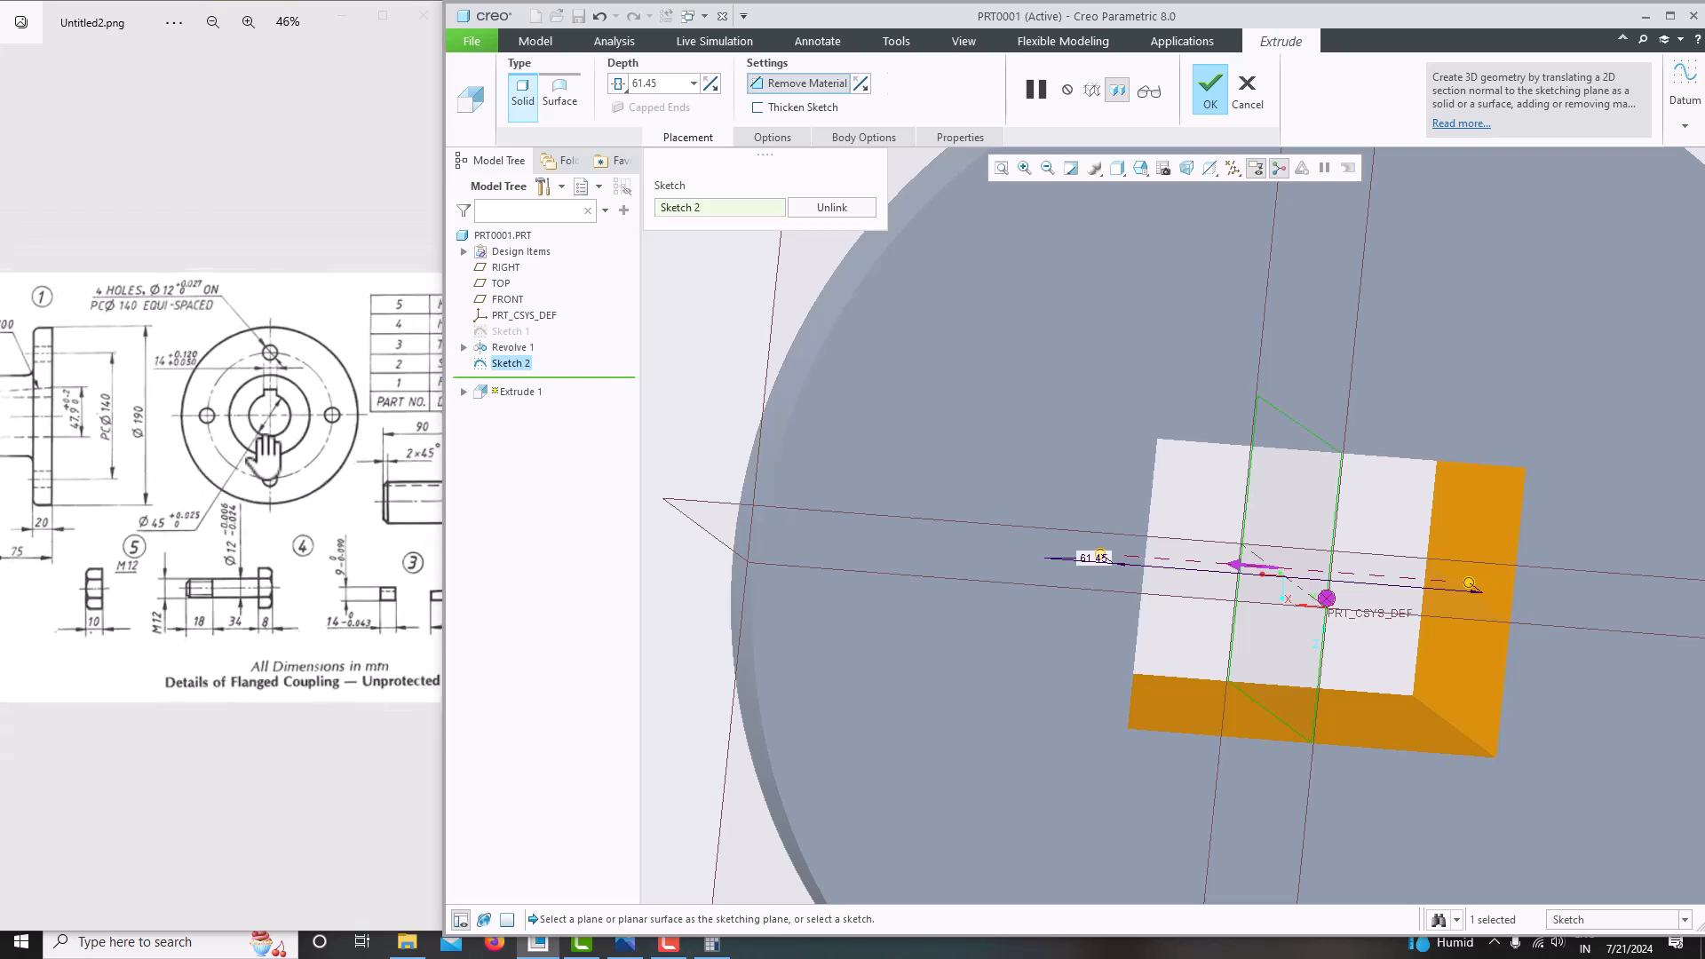
{"action": "left_click", "coordinate": [673, 83]}
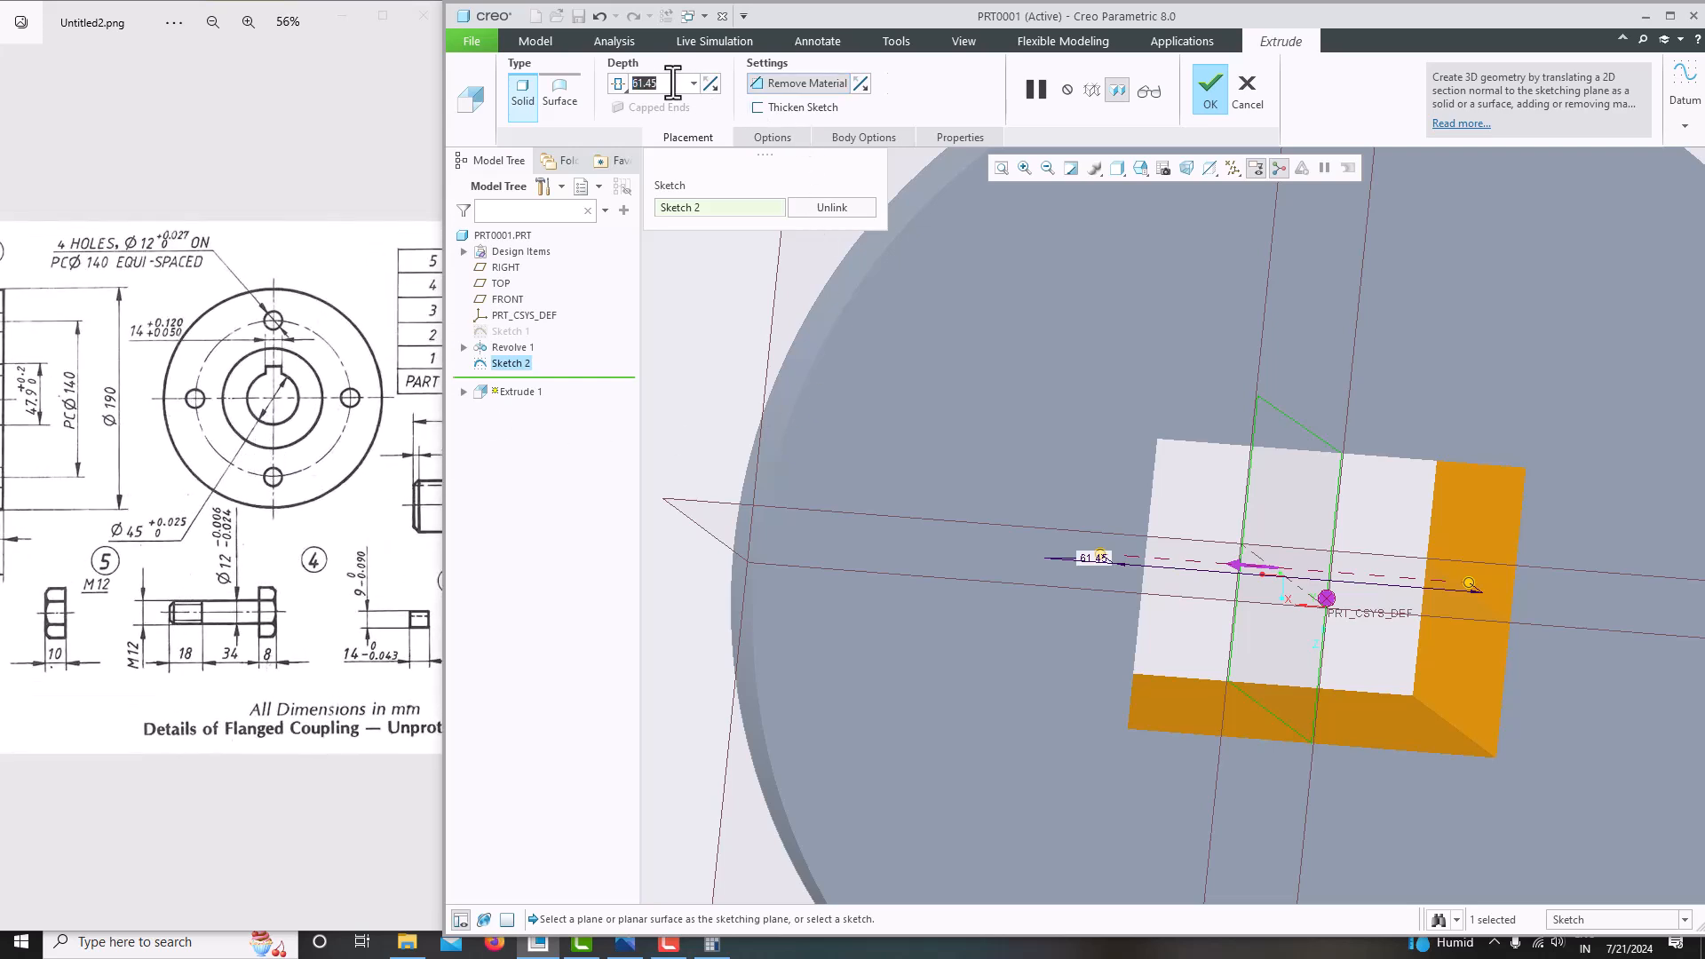
{"action": "type", "text": "14"}
{"action": "key", "text": "Return"}
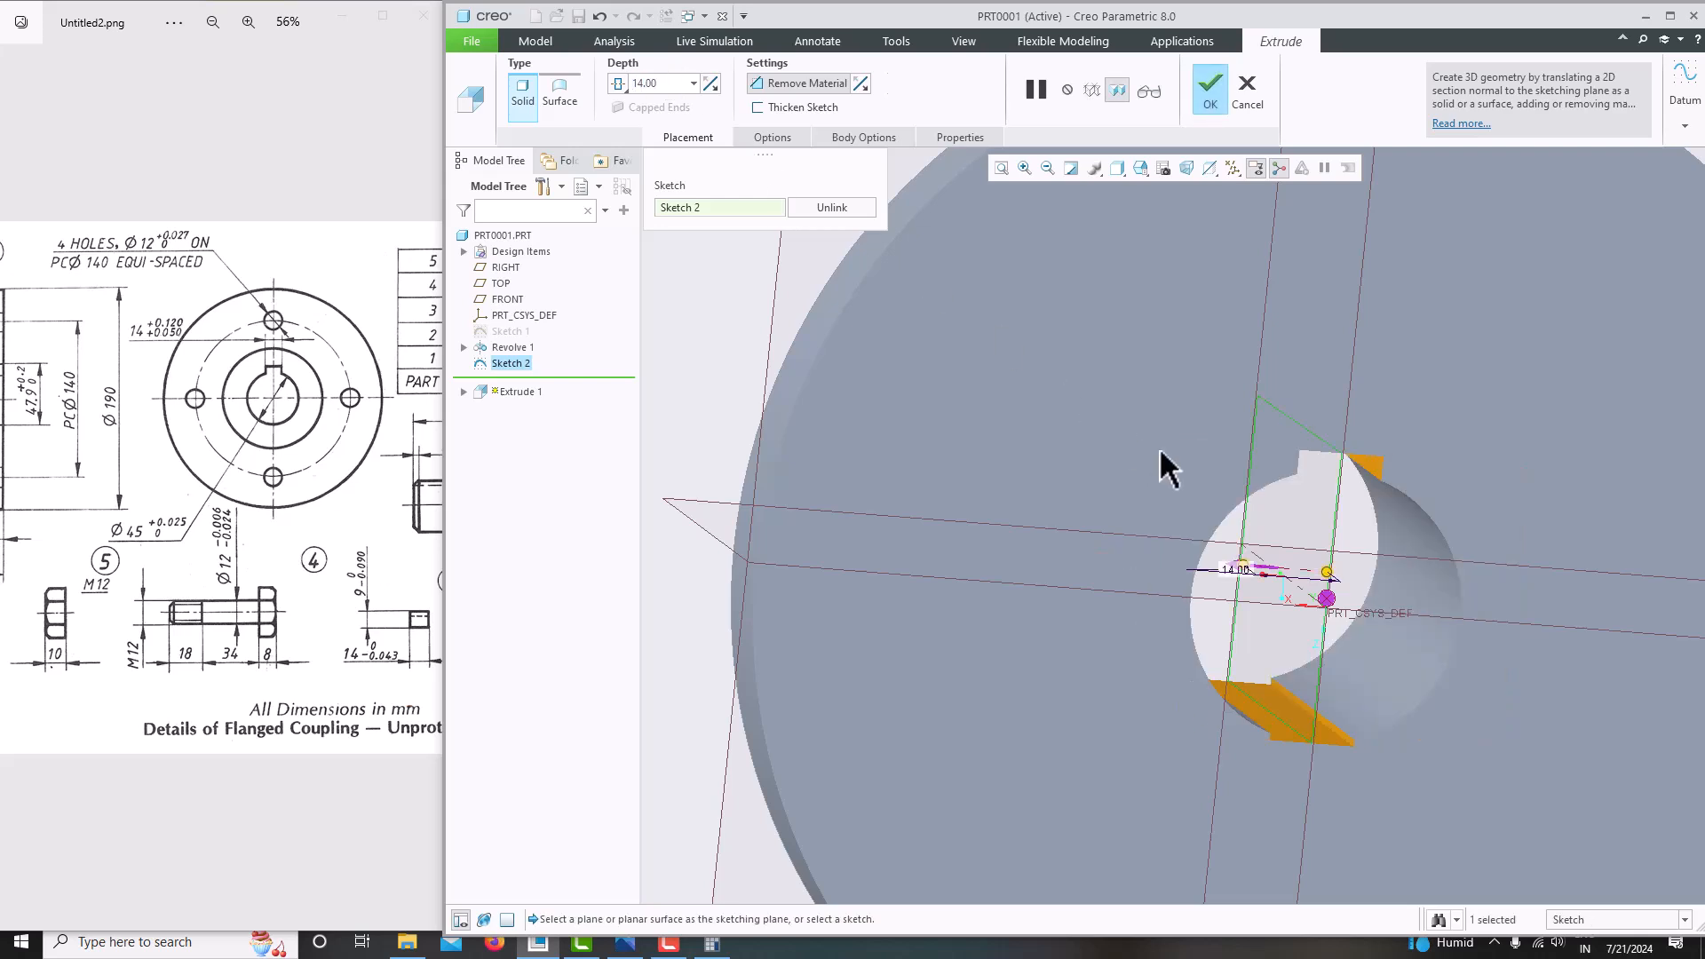
{"action": "middle_click_drag", "start_coordinate": [1161, 483], "coordinate": [1102, 439]}
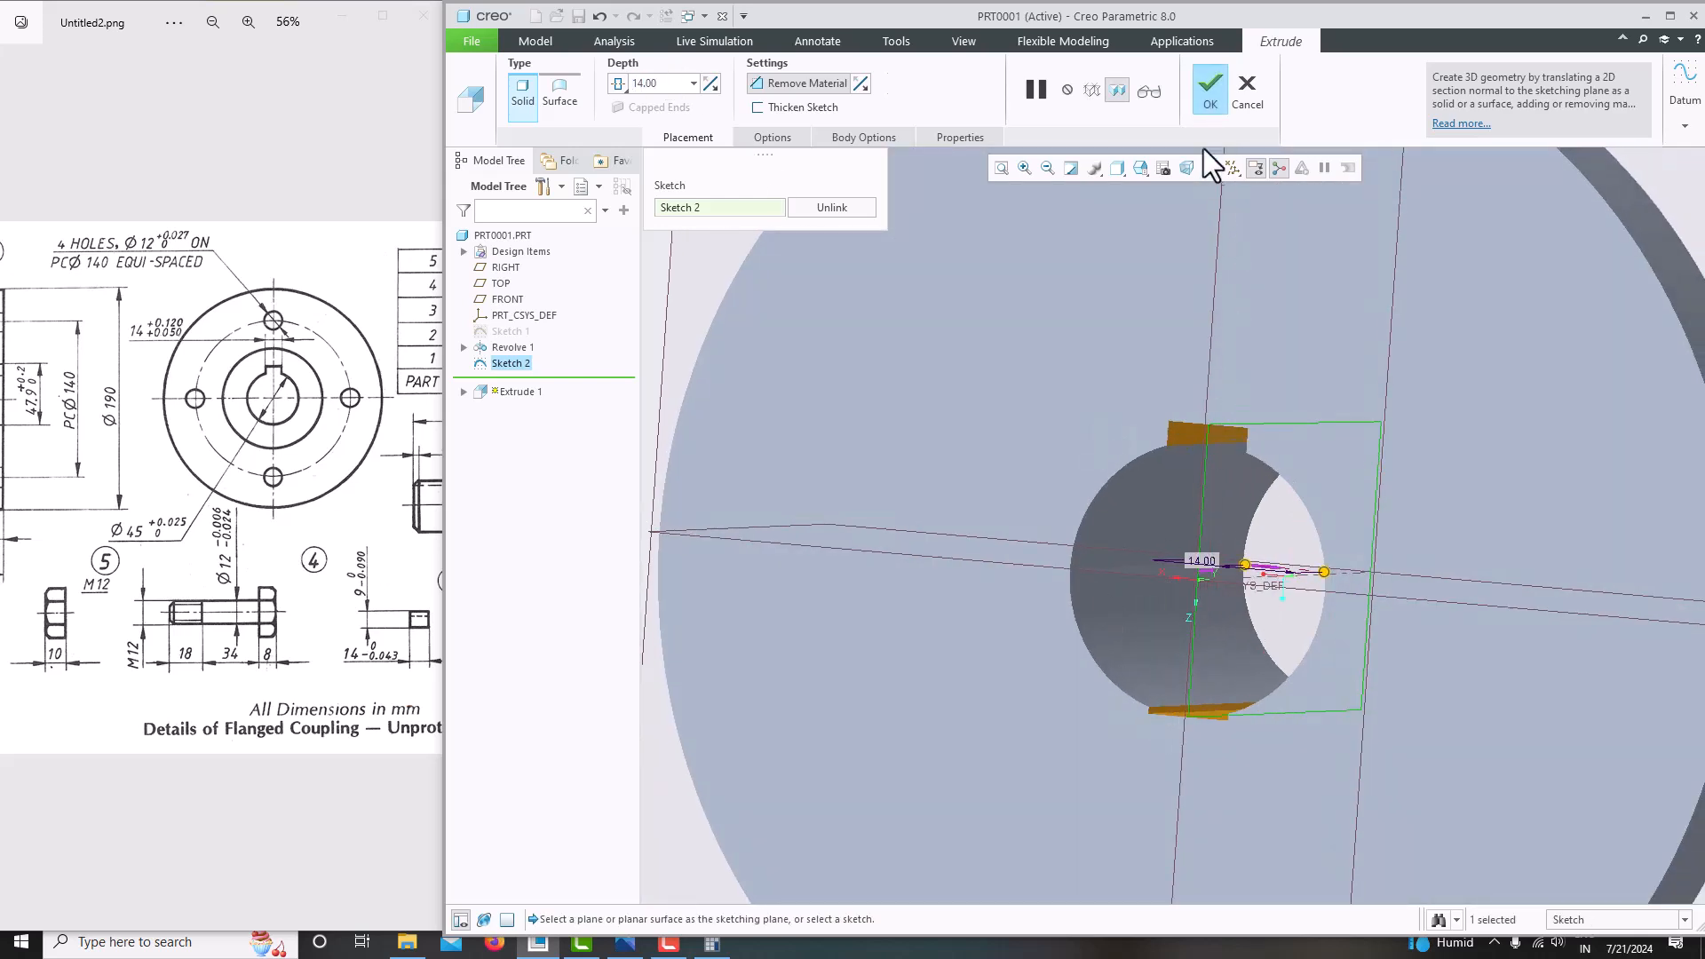
{"action": "left_click", "coordinate": [1209, 89]}
Reopen the keyway sketch and draw a horizontal line across the profile at mid-height, spanning from the flange face to the hub end.
{"action": "left_click", "coordinate": [513, 364]}
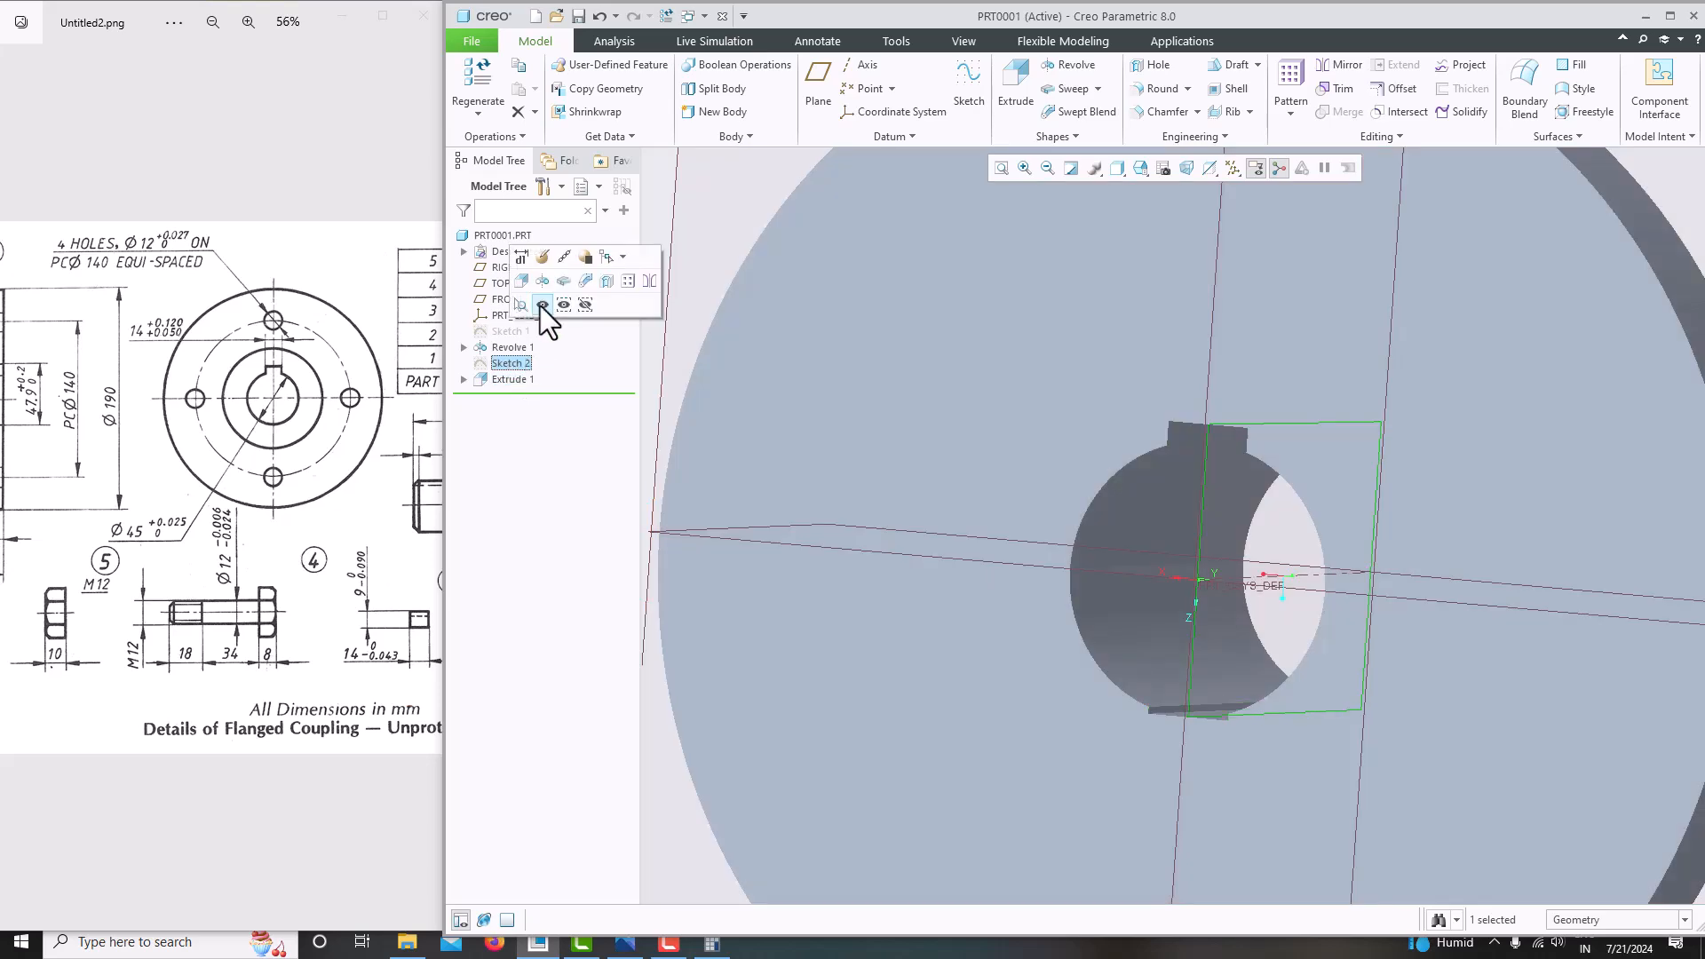
{"action": "left_click", "coordinate": [541, 261]}
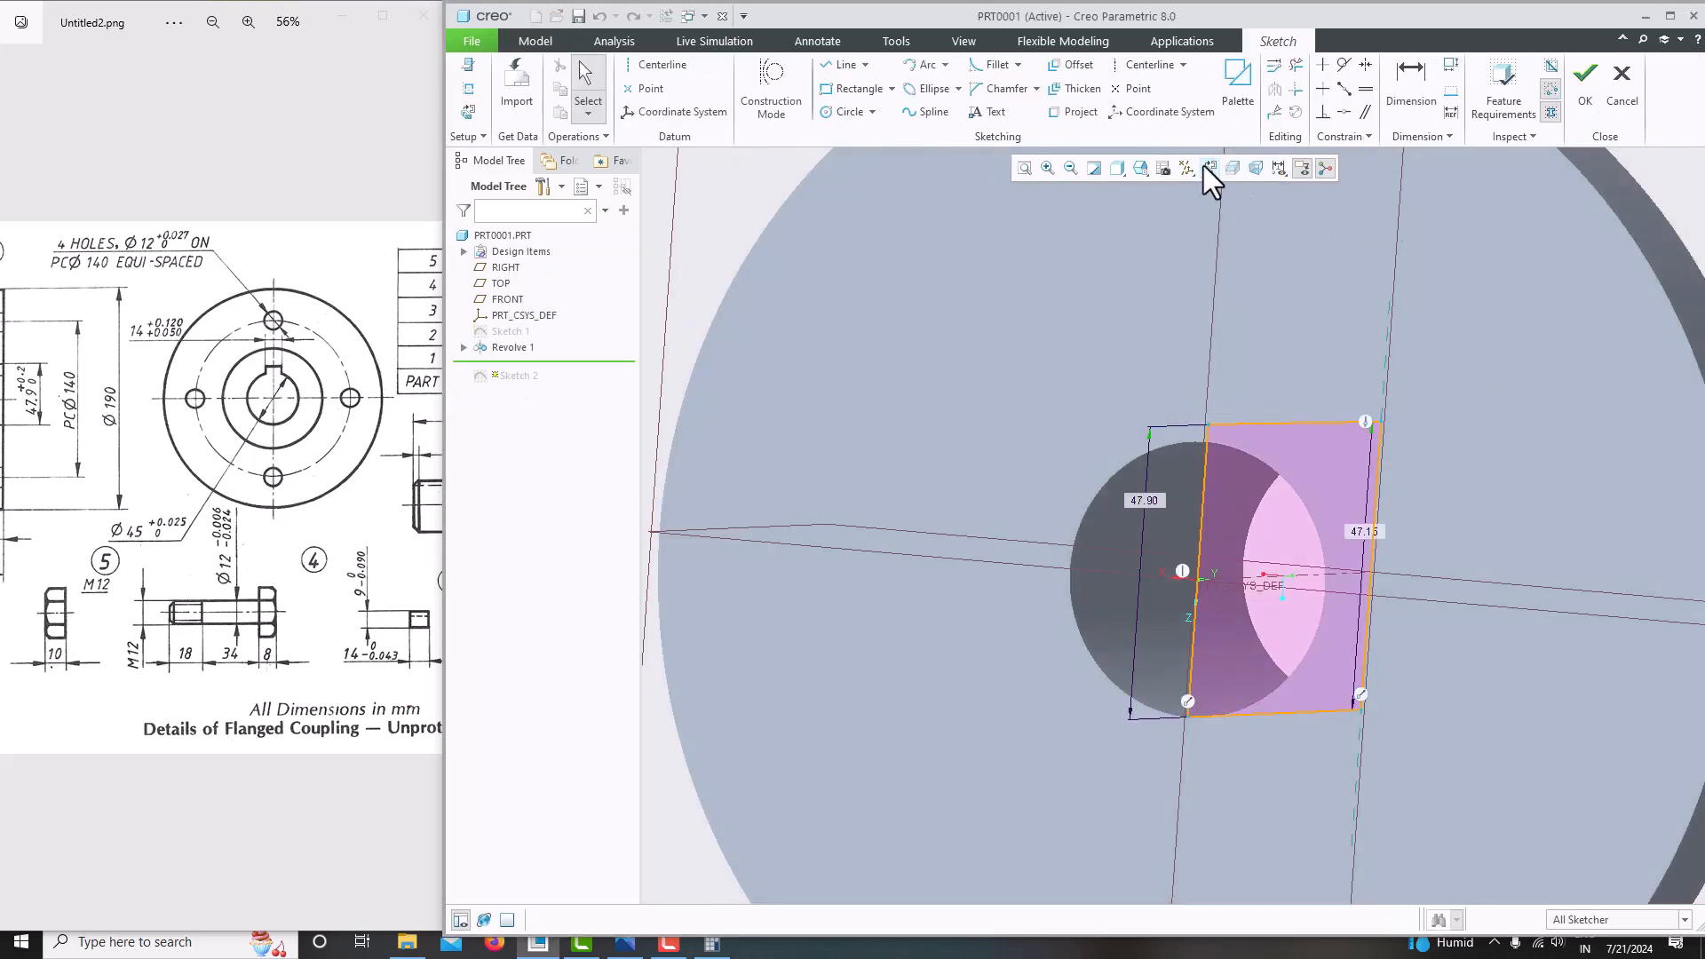
{"action": "left_click", "coordinate": [1206, 167]}
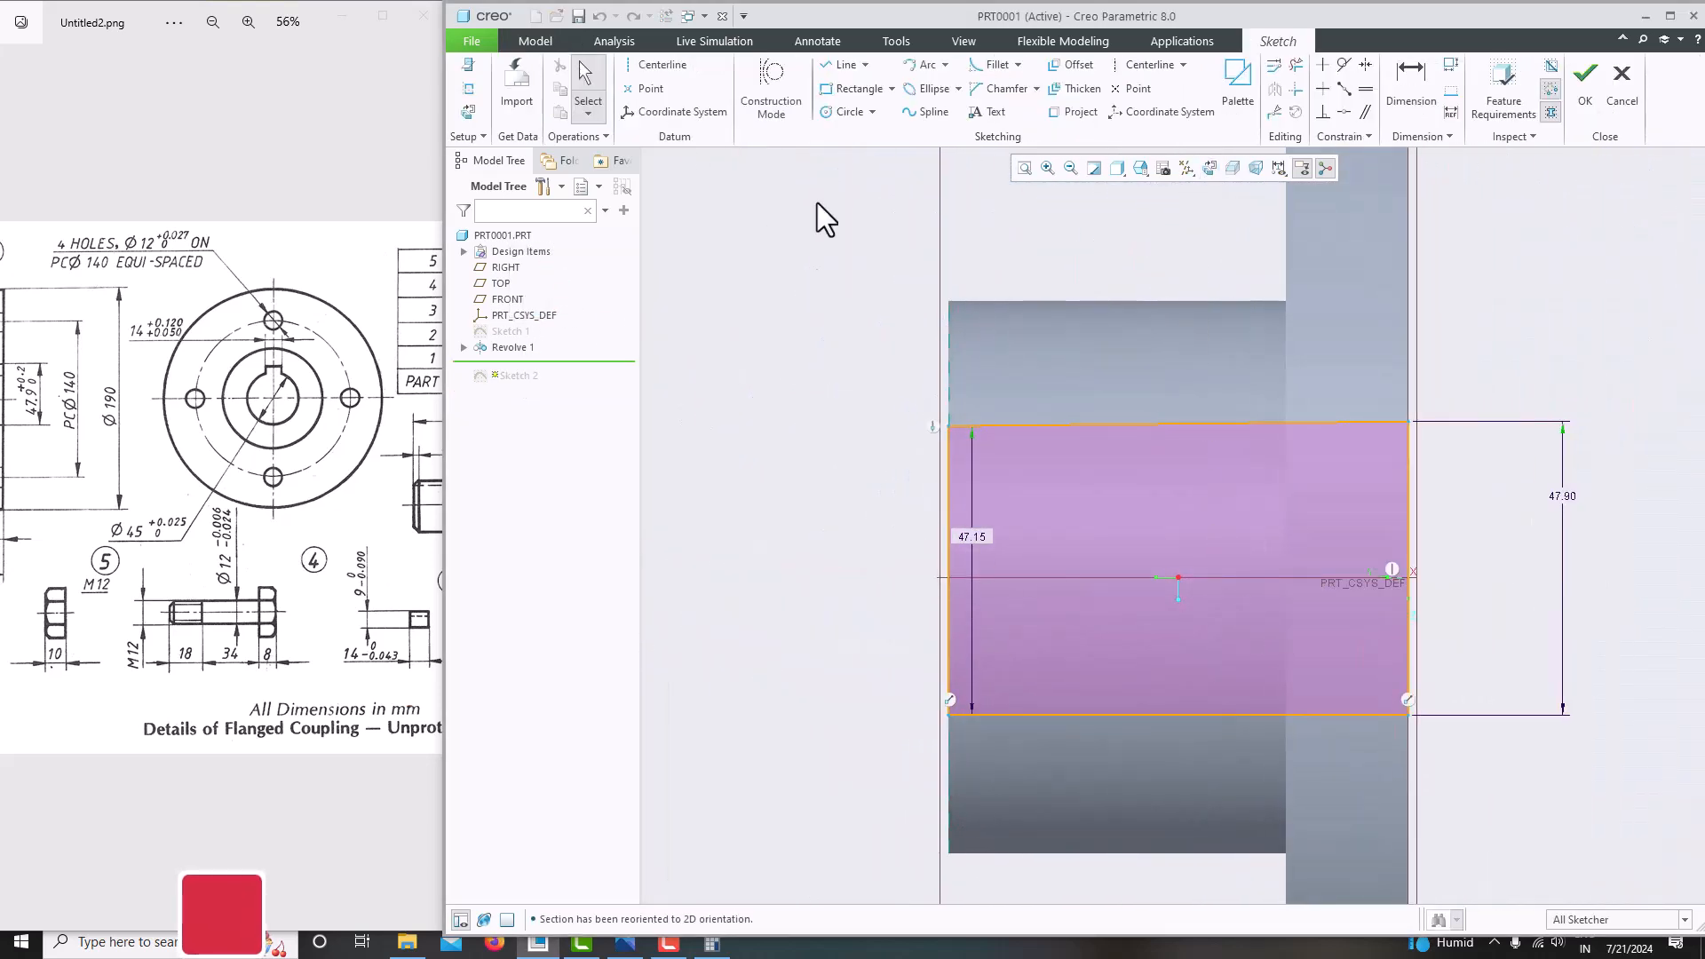
{"action": "left_click", "coordinate": [830, 67]}
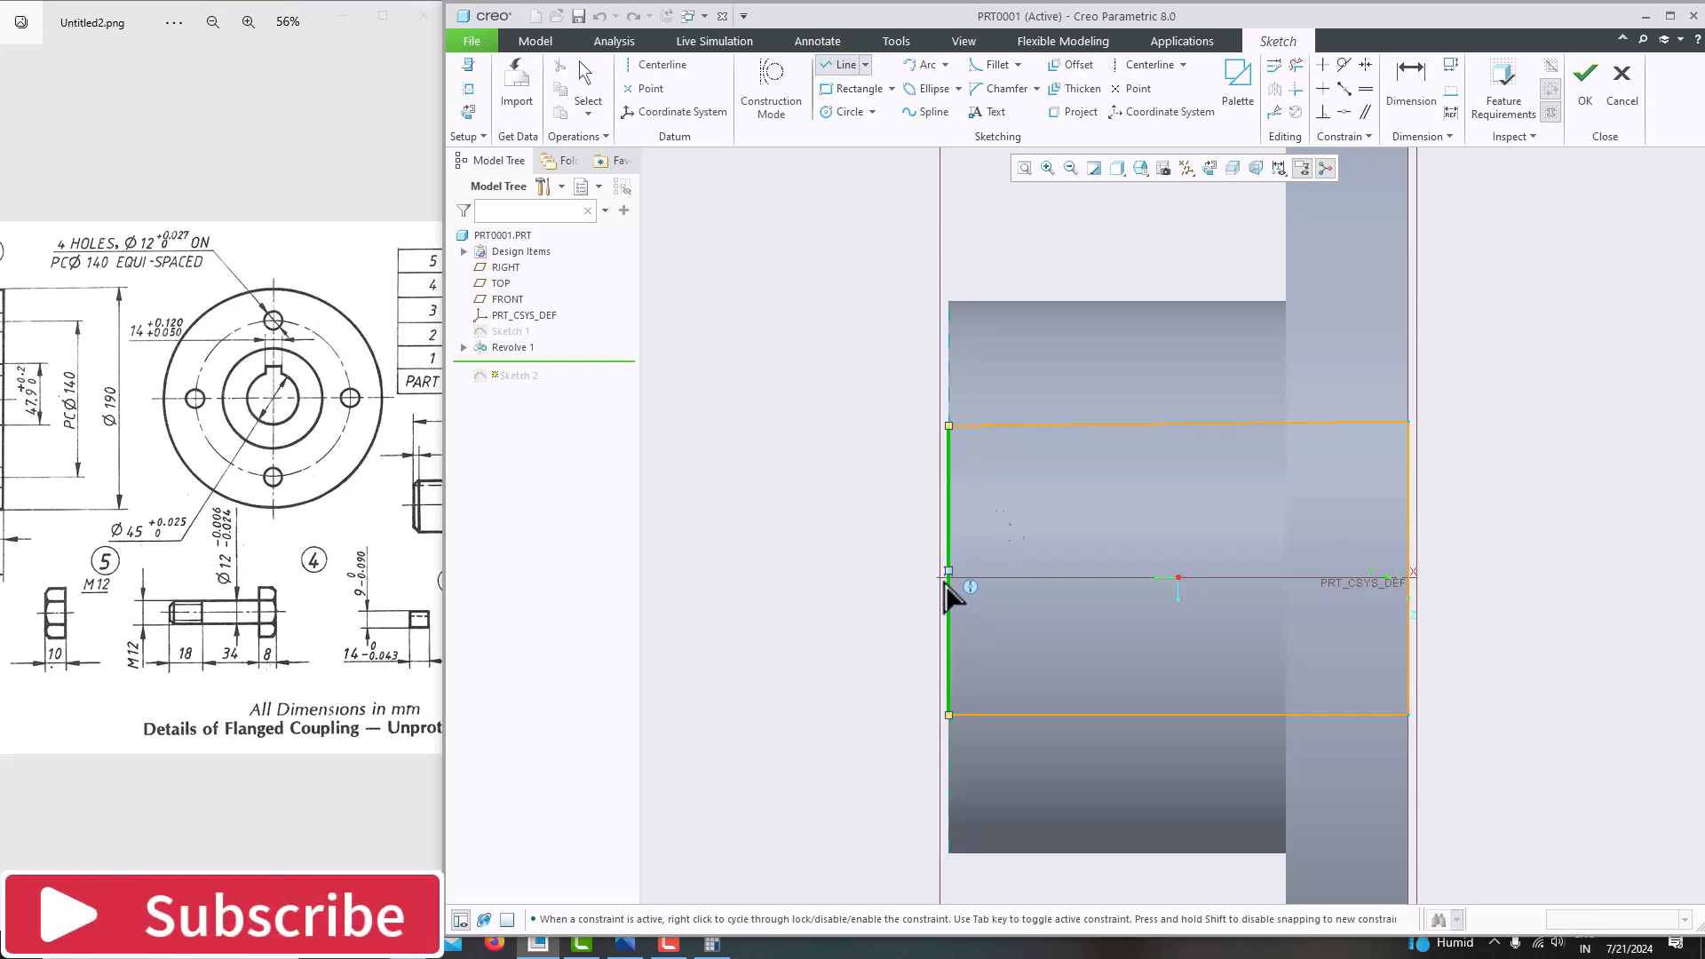
{"action": "left_click", "coordinate": [1231, 171]}
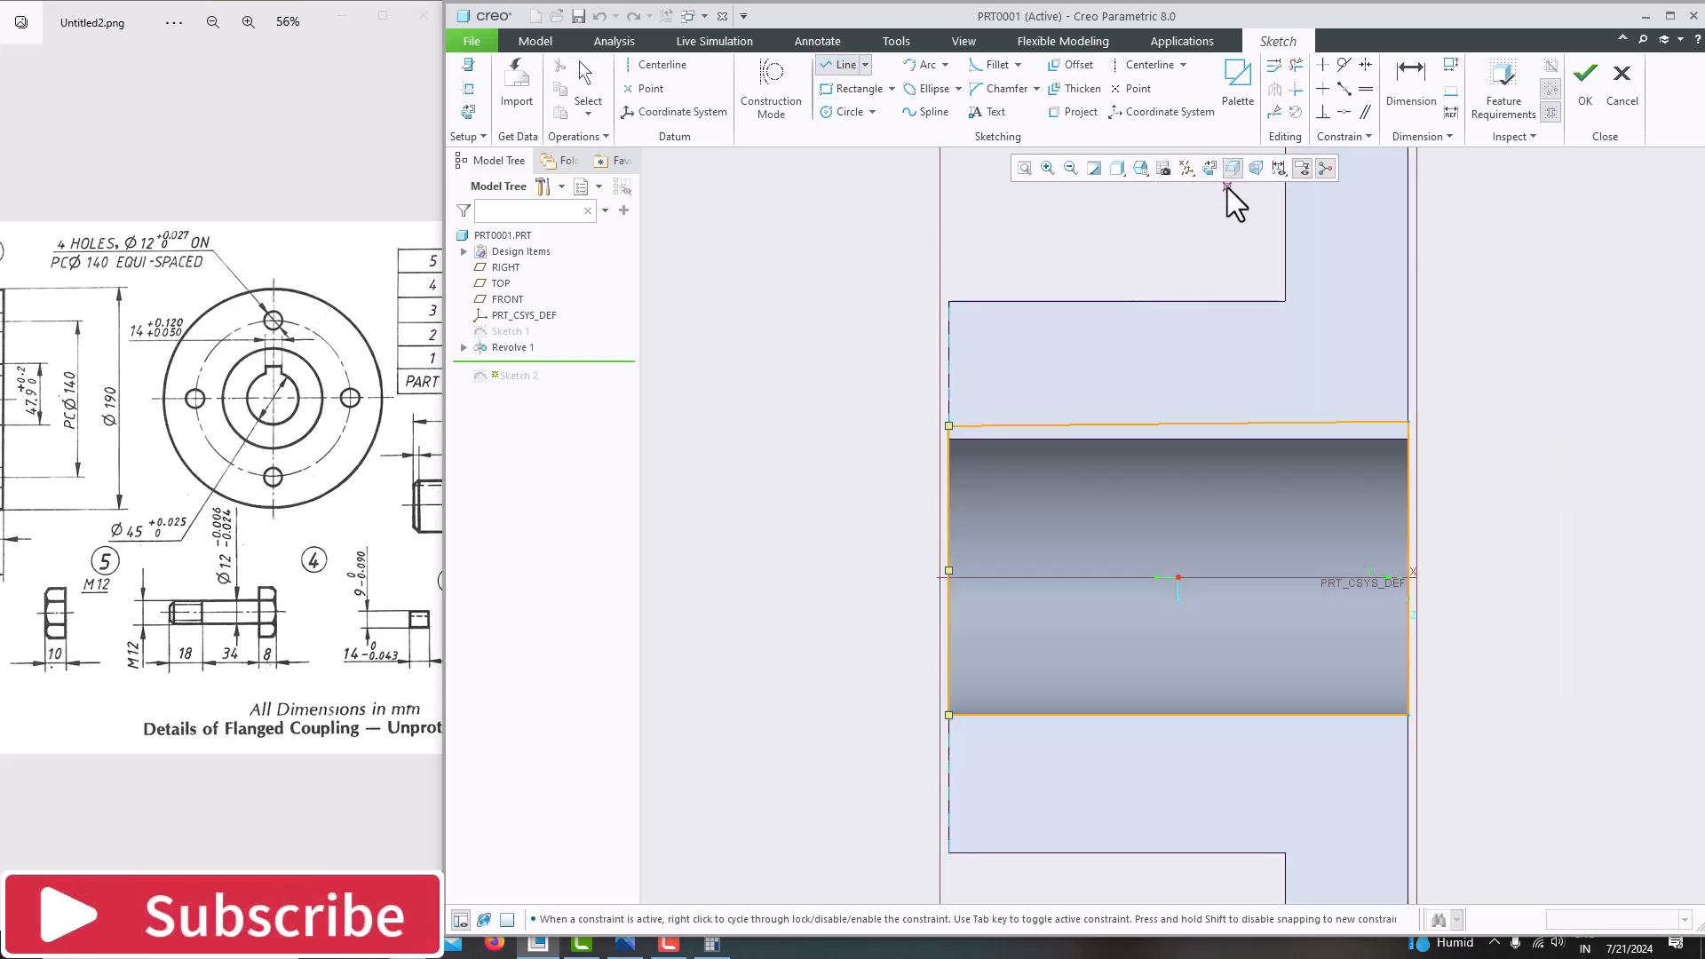
{"action": "left_click", "coordinate": [948, 586]}
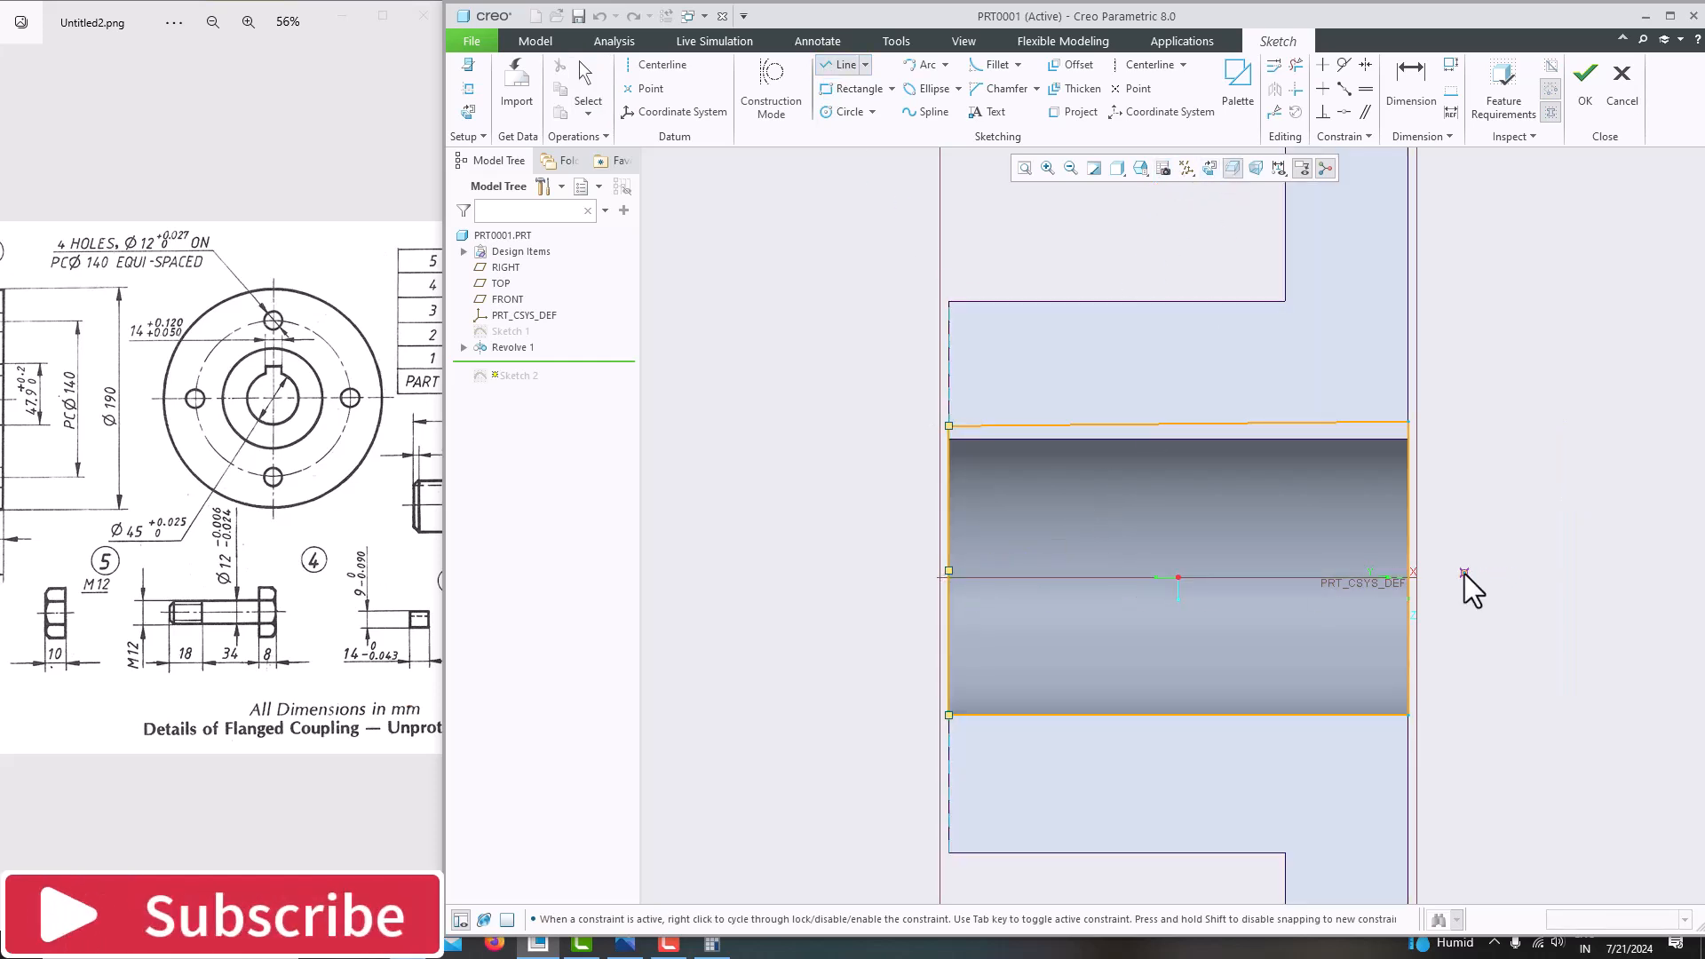
{"action": "left_click", "coordinate": [1409, 571]}
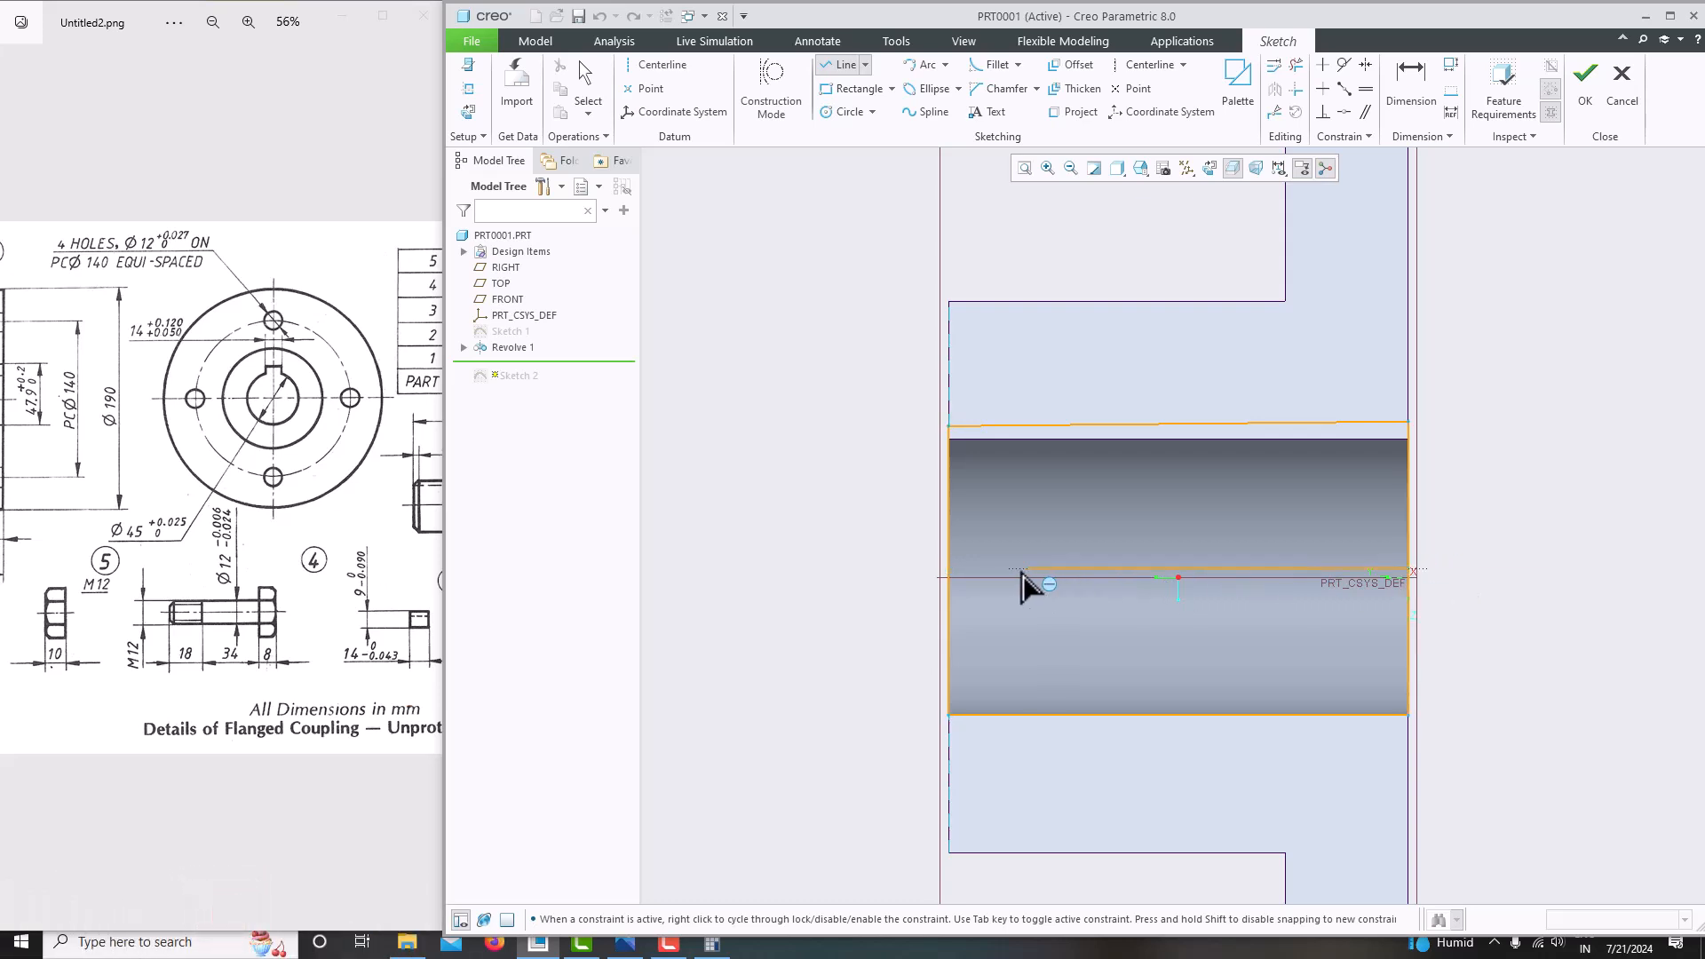
{"action": "left_click", "coordinate": [948, 568]}
{"action": "middle_click", "coordinate": [851, 524]}
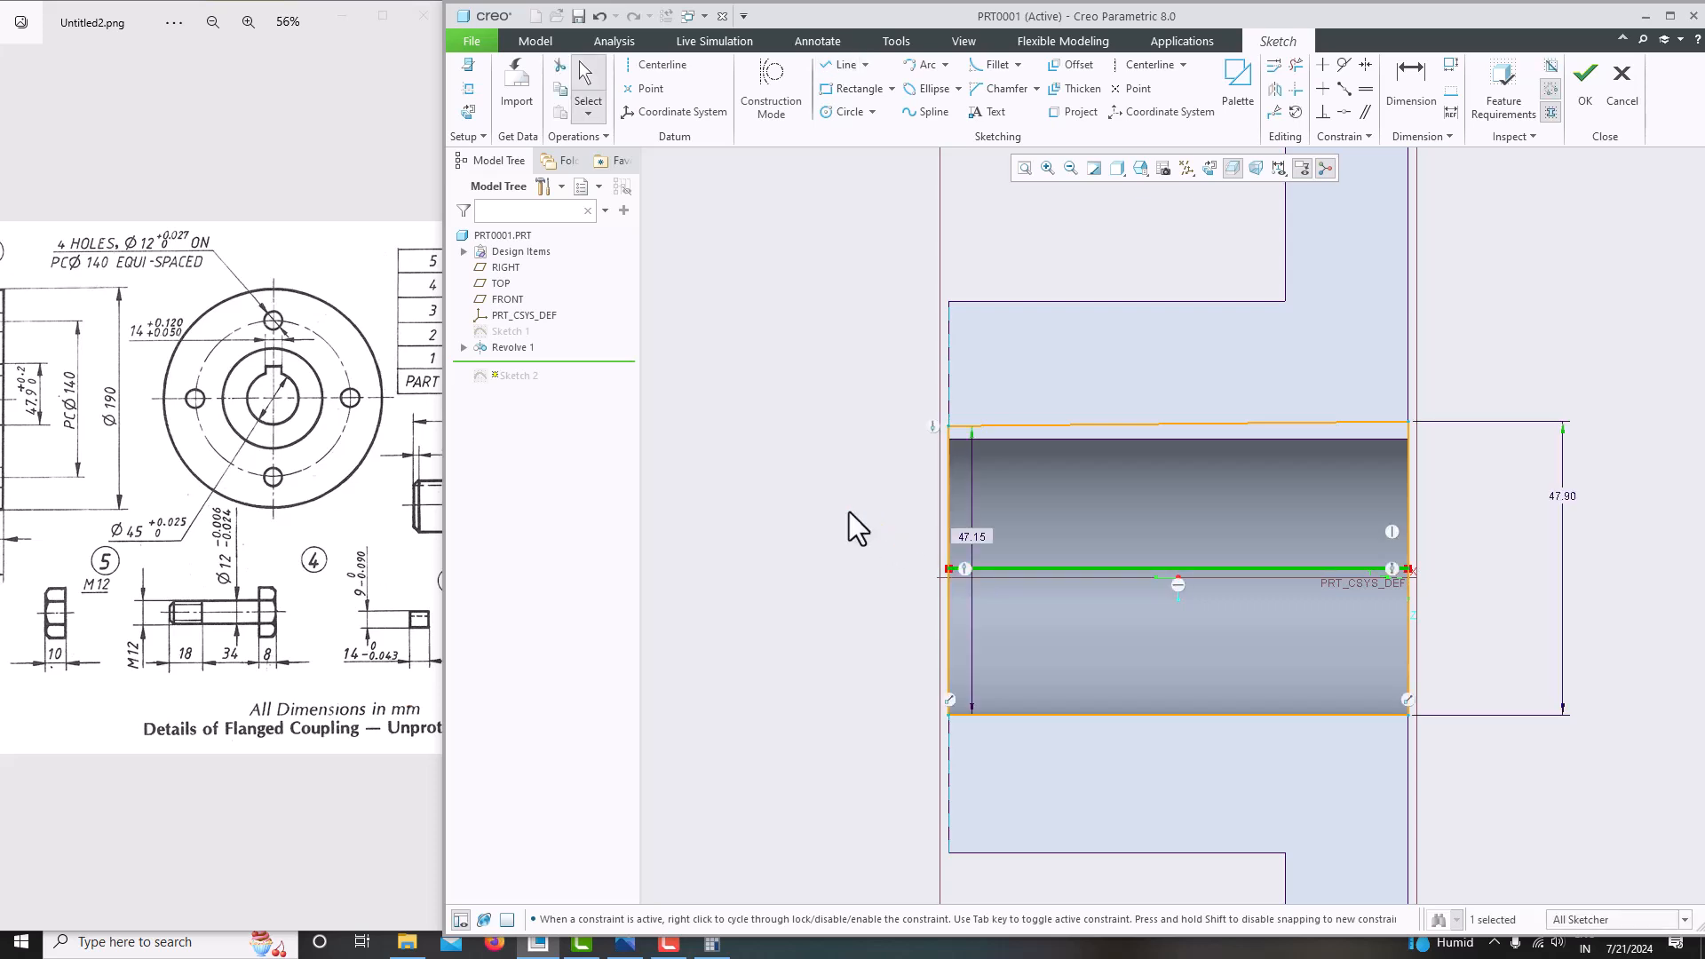
Trim away the part of the keyway profile below the new horizontal line and finish the sketch.
{"action": "left_click", "coordinate": [1295, 65]}
{"action": "left_click_drag", "start_coordinate": [877, 631], "coordinate": [1399, 728]}
{"action": "left_click_drag", "start_coordinate": [1325, 645], "coordinate": [1331, 641]}
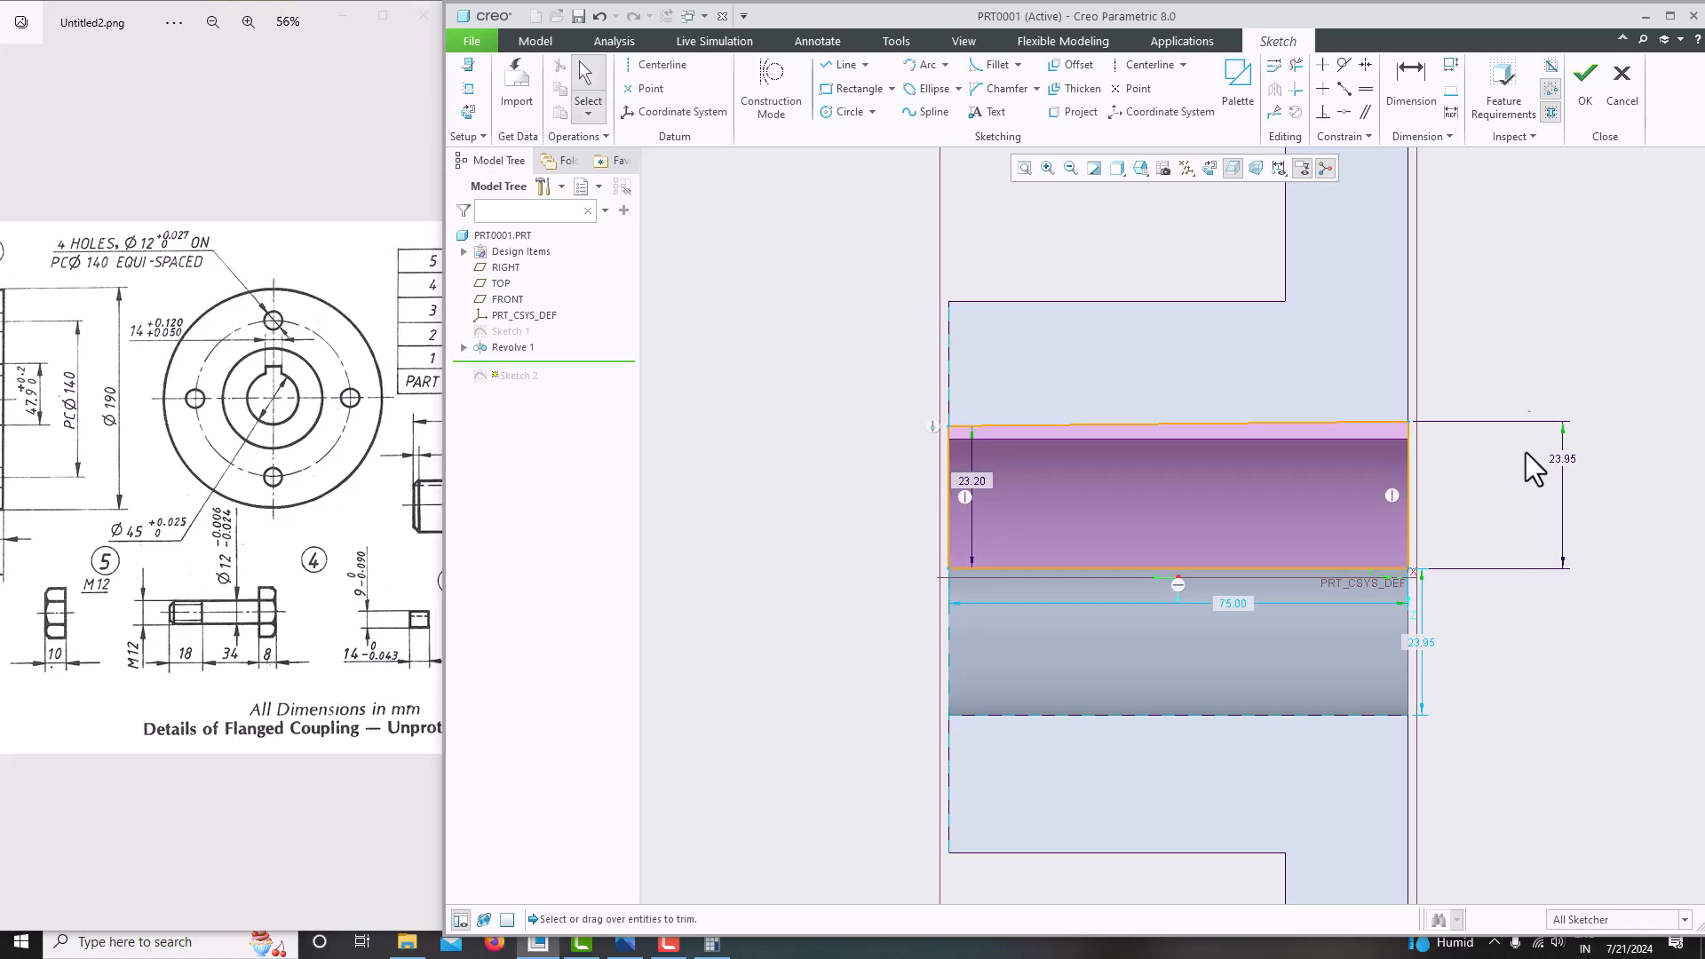
{"action": "left_click", "coordinate": [1574, 110]}
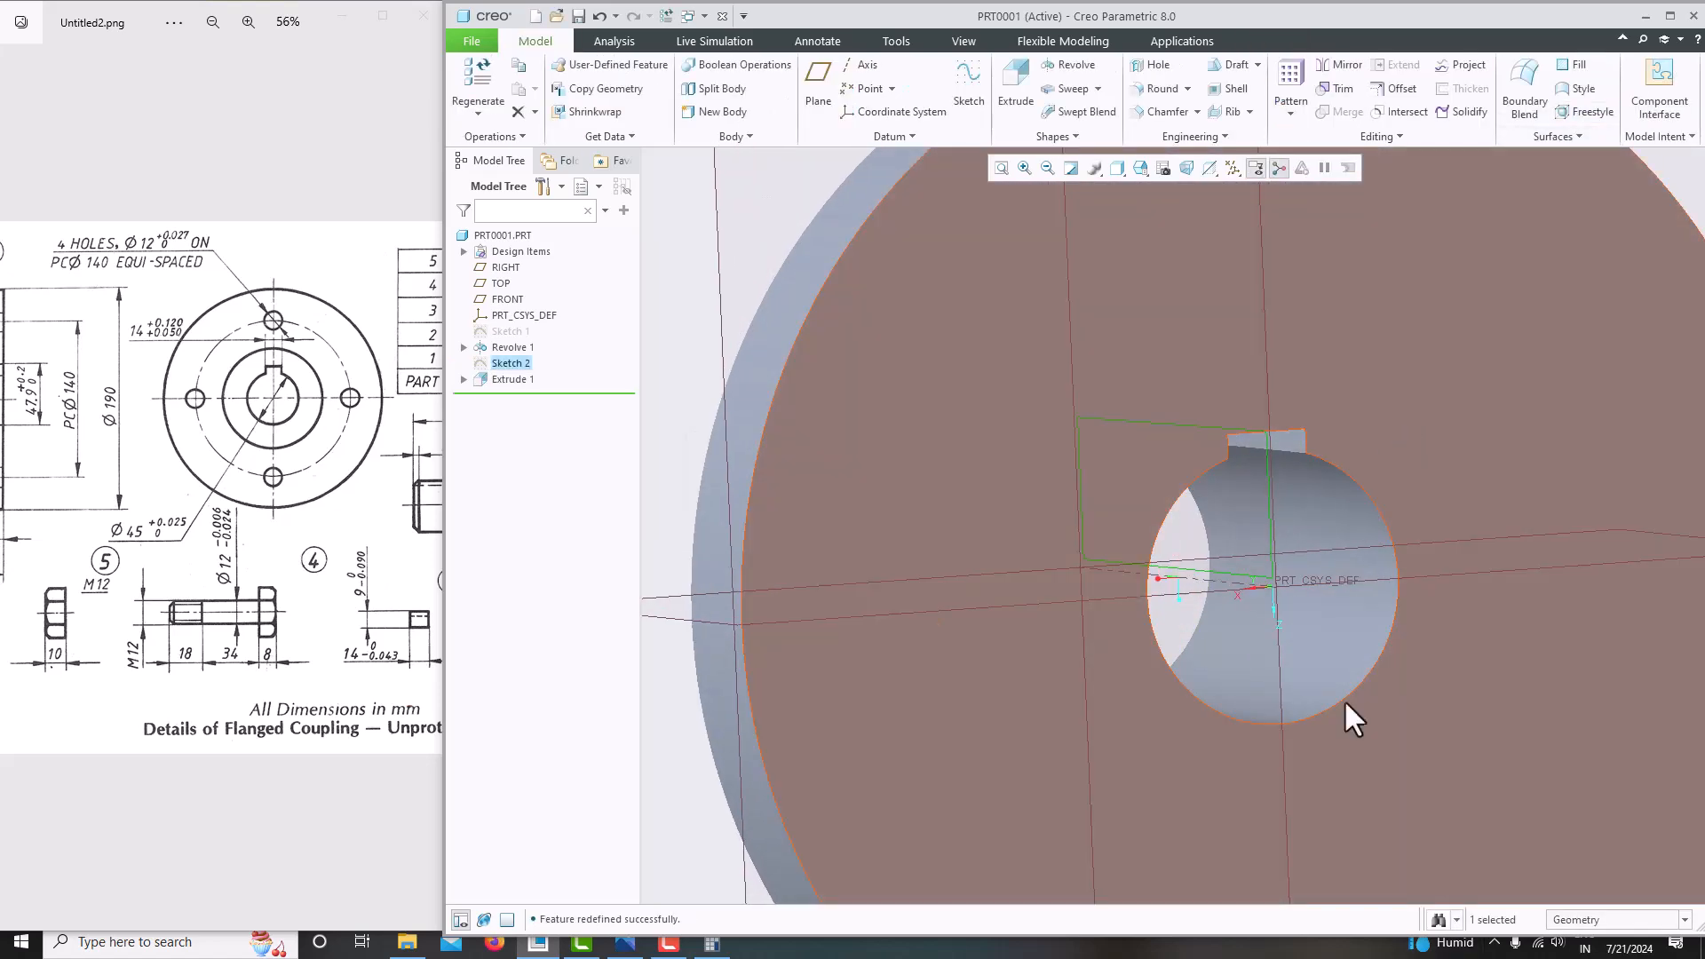
{"action": "middle_click_drag", "start_coordinate": [1345, 706], "coordinate": [1272, 544]}
{"action": "scroll", "coordinate": [1043, 499], "scroll_direction": "up", "scroll_amount": 5}
{"action": "middle_click_drag", "start_coordinate": [1043, 499], "coordinate": [1152, 545]}
{"action": "left_click", "coordinate": [932, 551]}
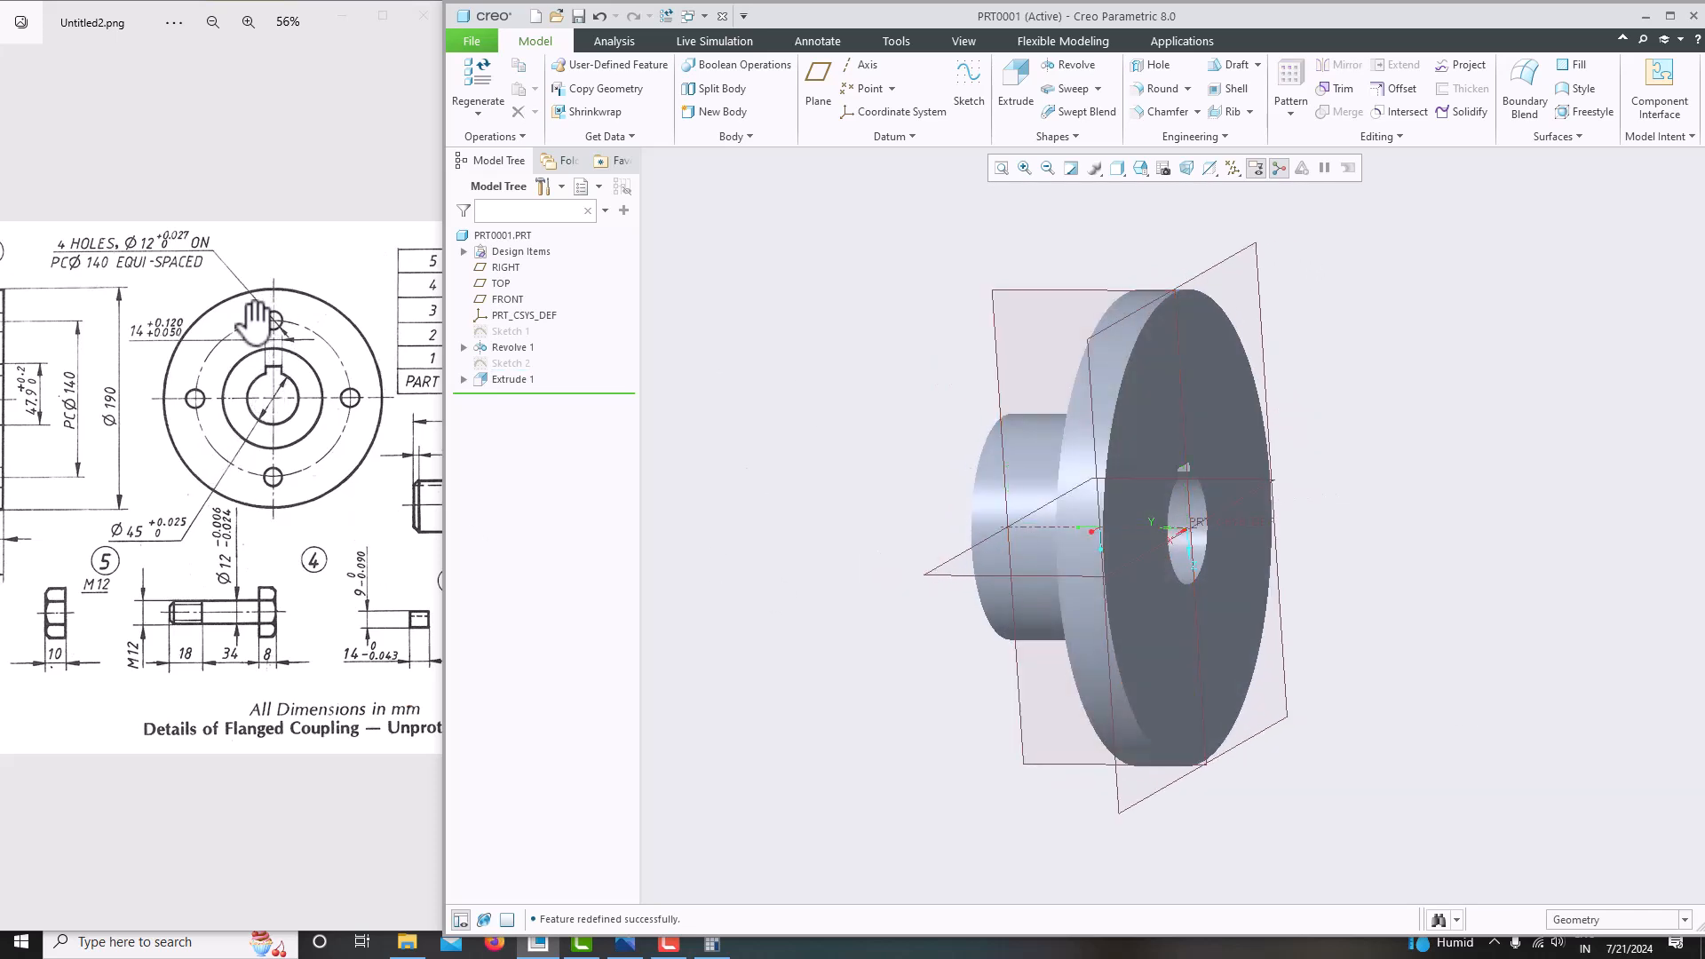
Check the bolt-hole details in the drawing, start a sketch on the flange's outer face, and add the vertical datum plane as a reference.
{"action": "scroll", "coordinate": [277, 397], "scroll_direction": "down", "scroll_amount": 2}
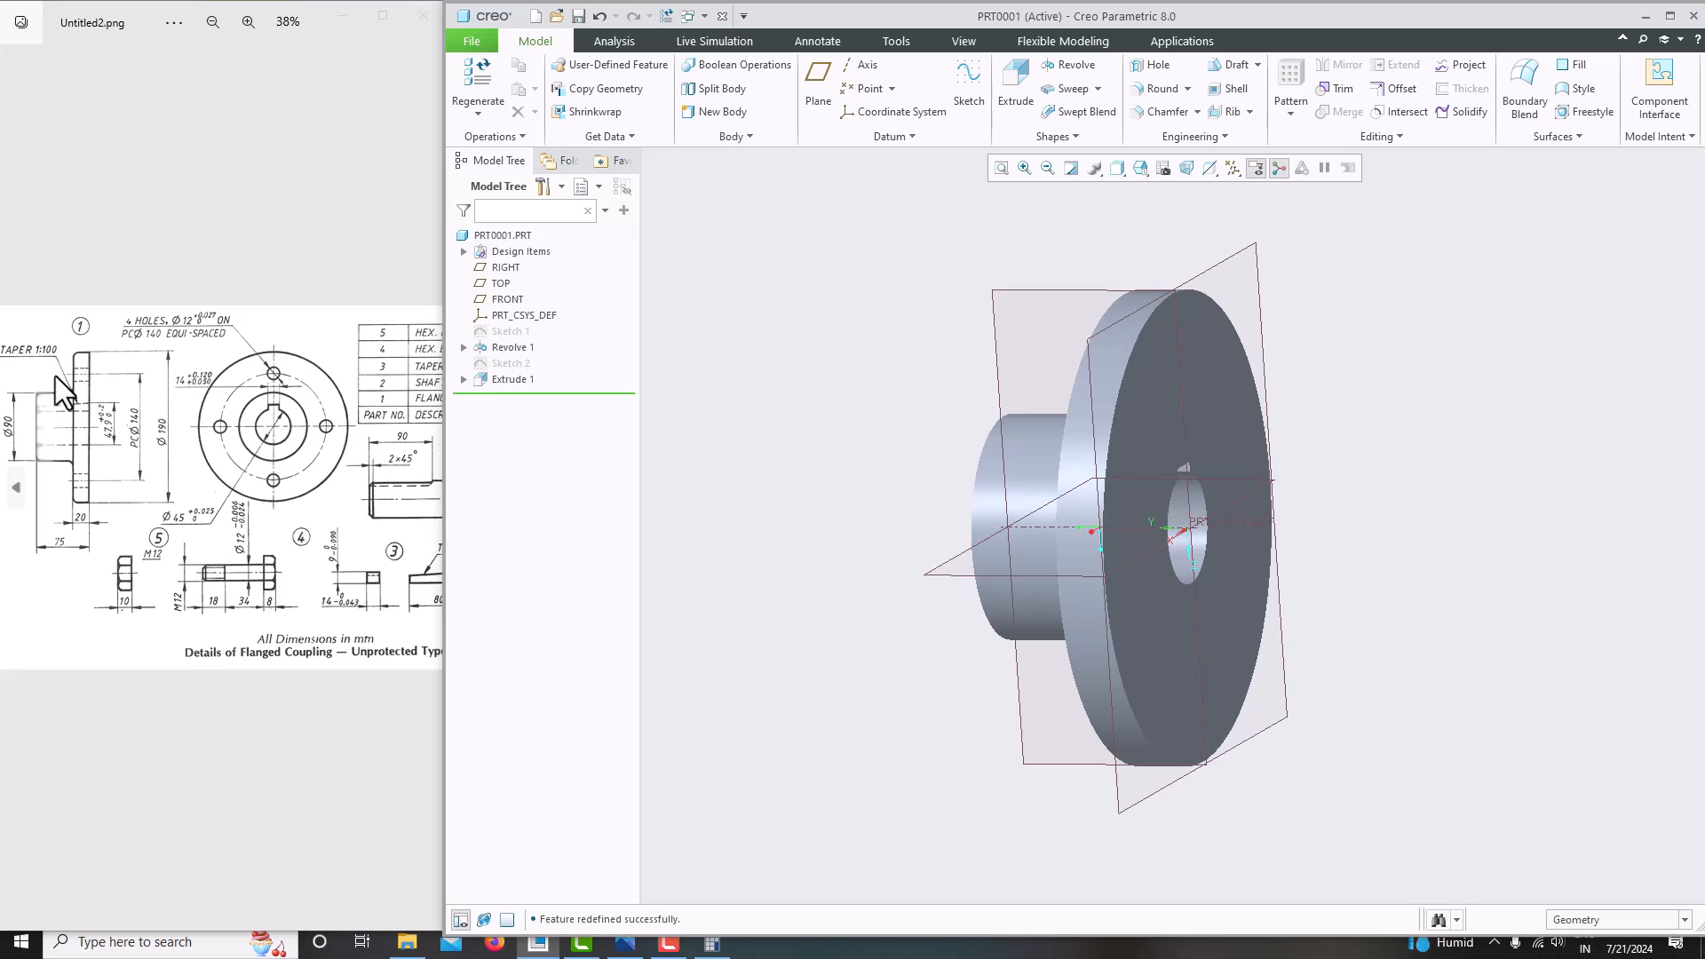
{"action": "scroll", "coordinate": [244, 417], "scroll_direction": "up", "scroll_amount": 2}
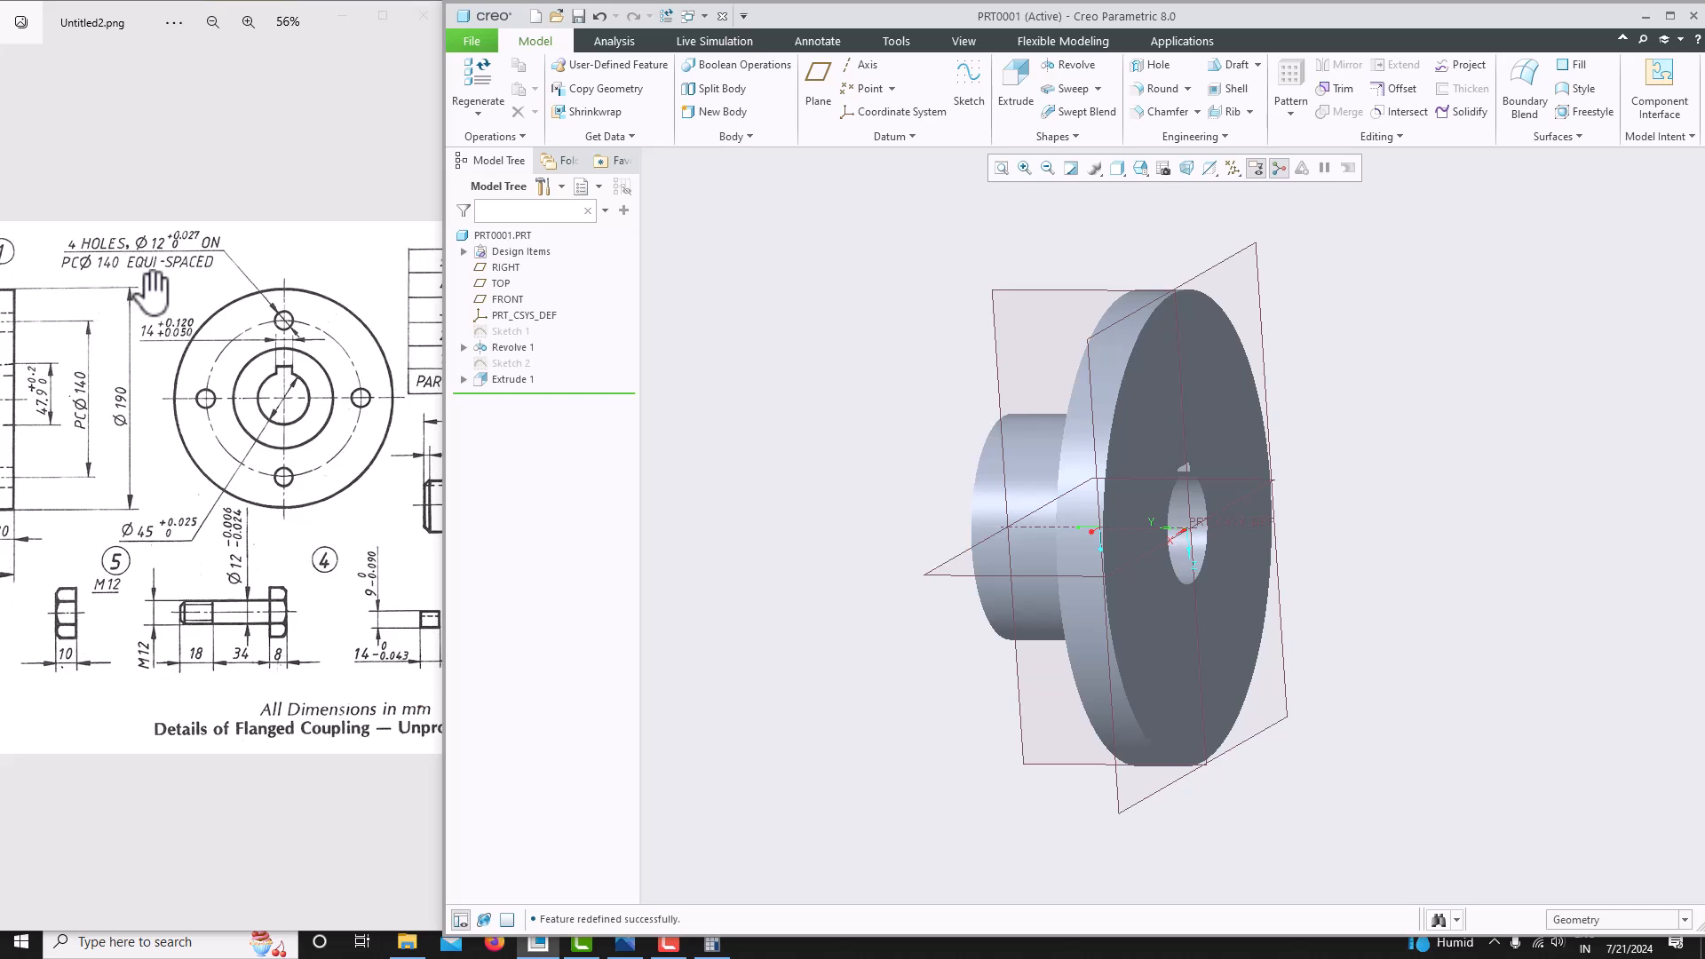
{"action": "middle_click_drag", "start_coordinate": [1028, 352], "coordinate": [950, 341]}
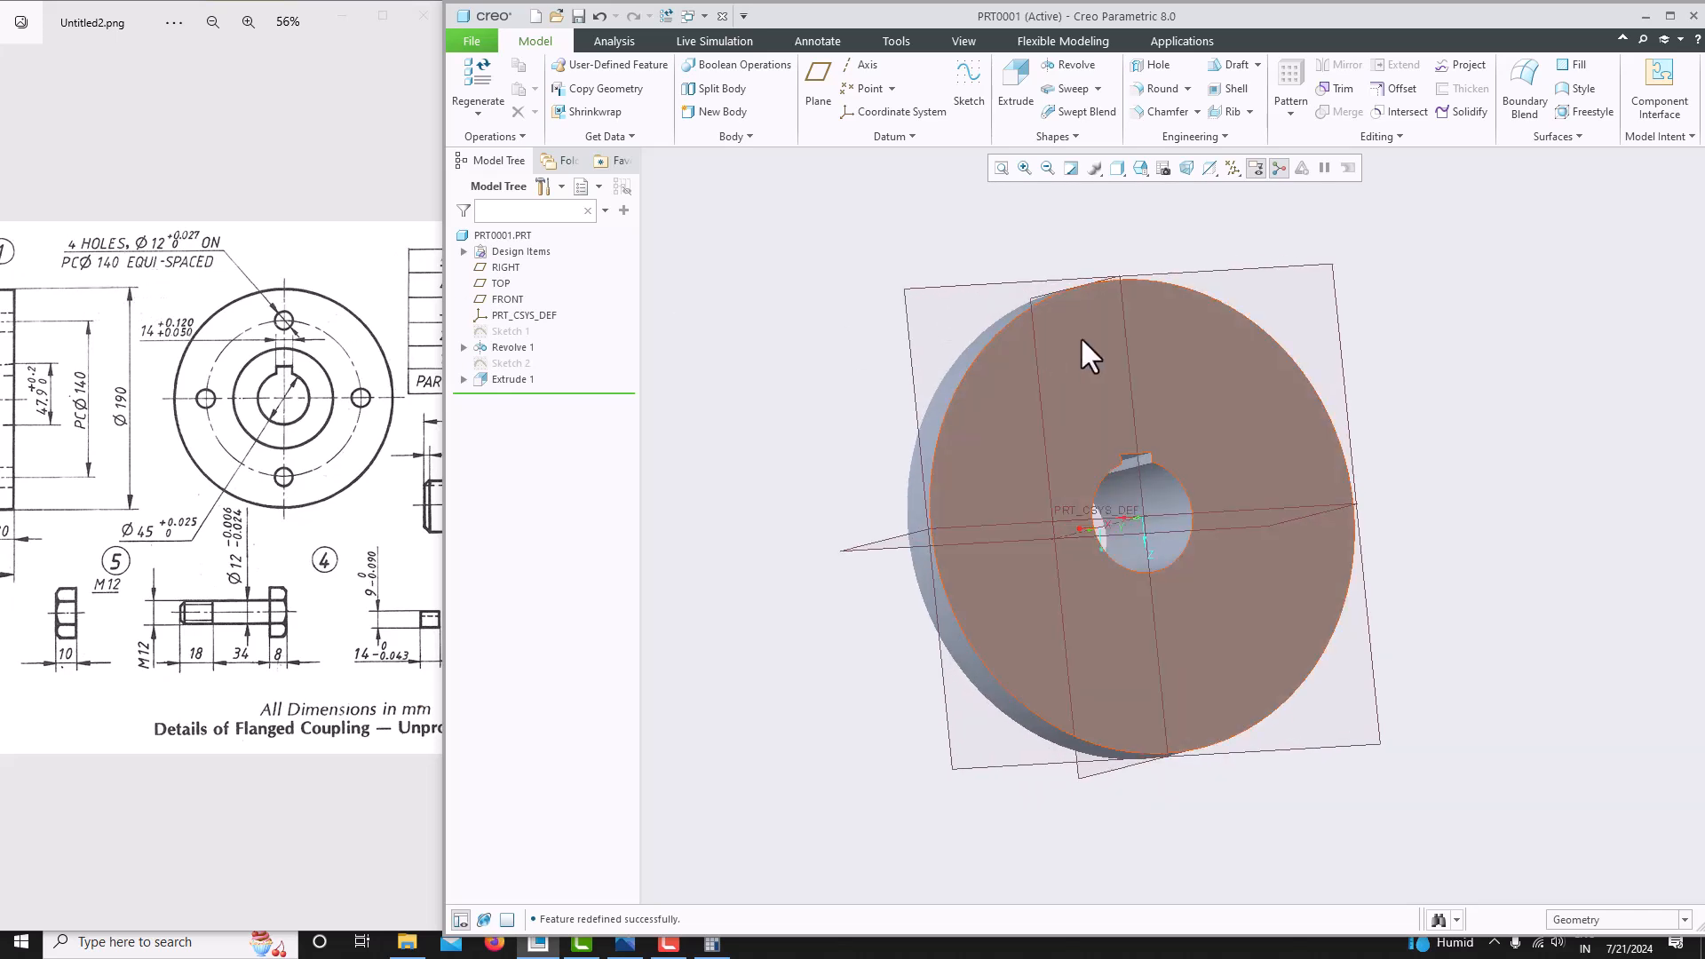
{"action": "left_click", "coordinate": [1145, 334]}
{"action": "left_click", "coordinate": [962, 85]}
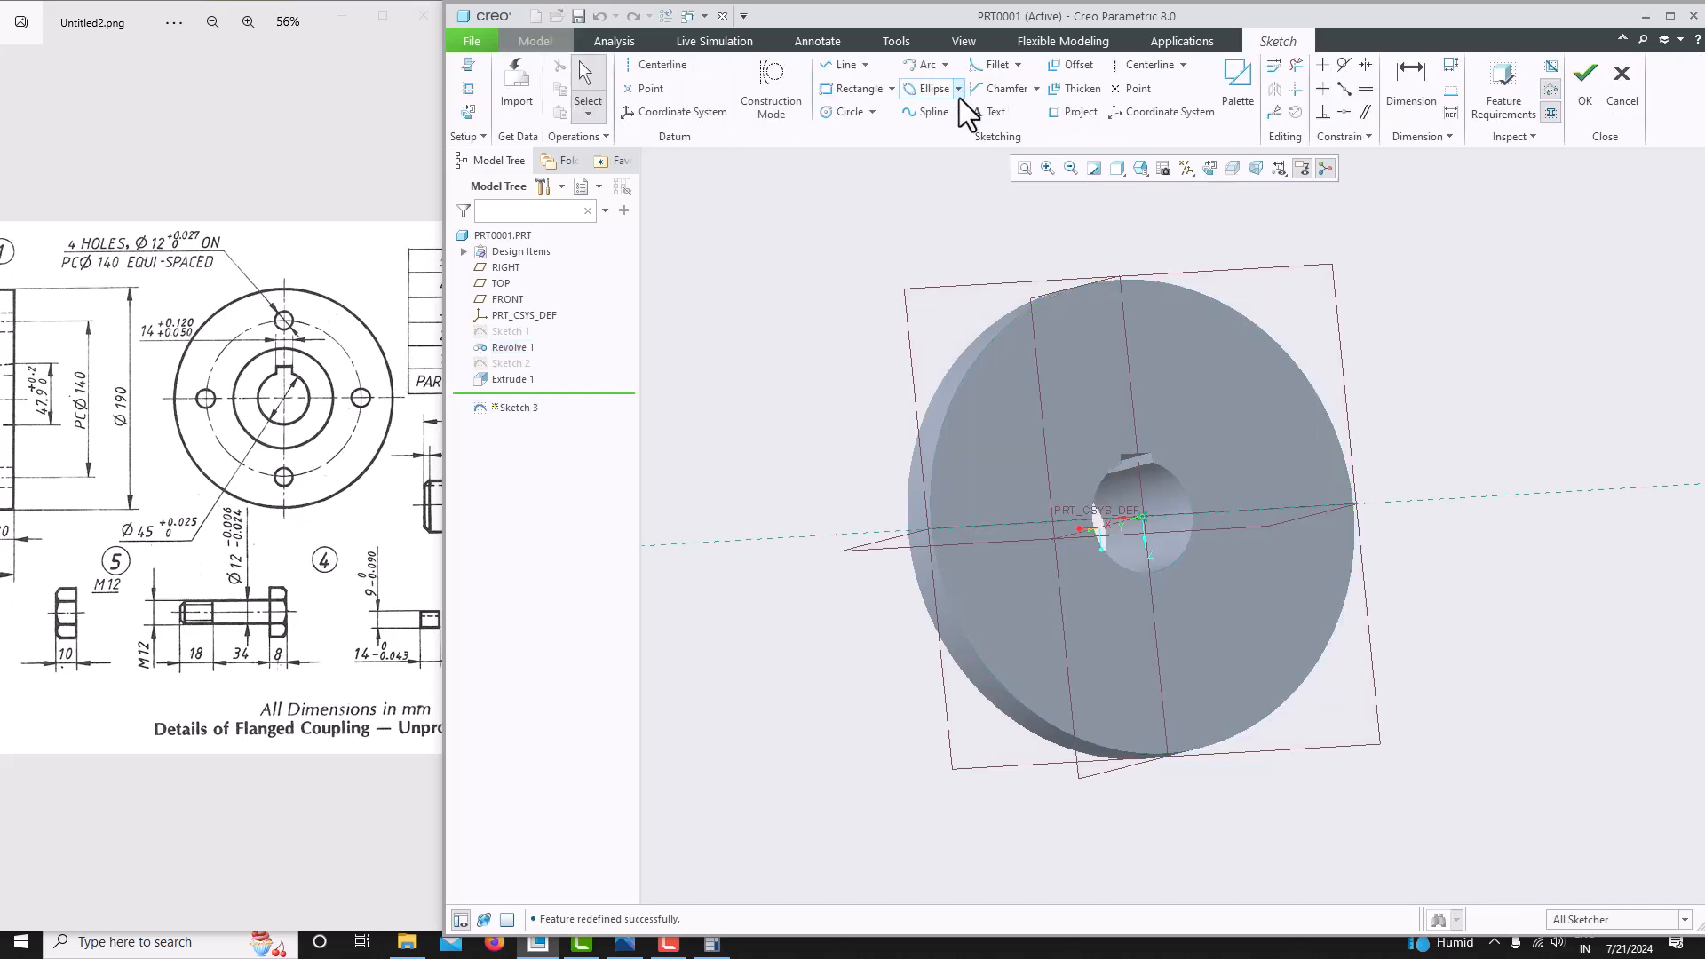
{"action": "left_click", "coordinate": [1206, 168]}
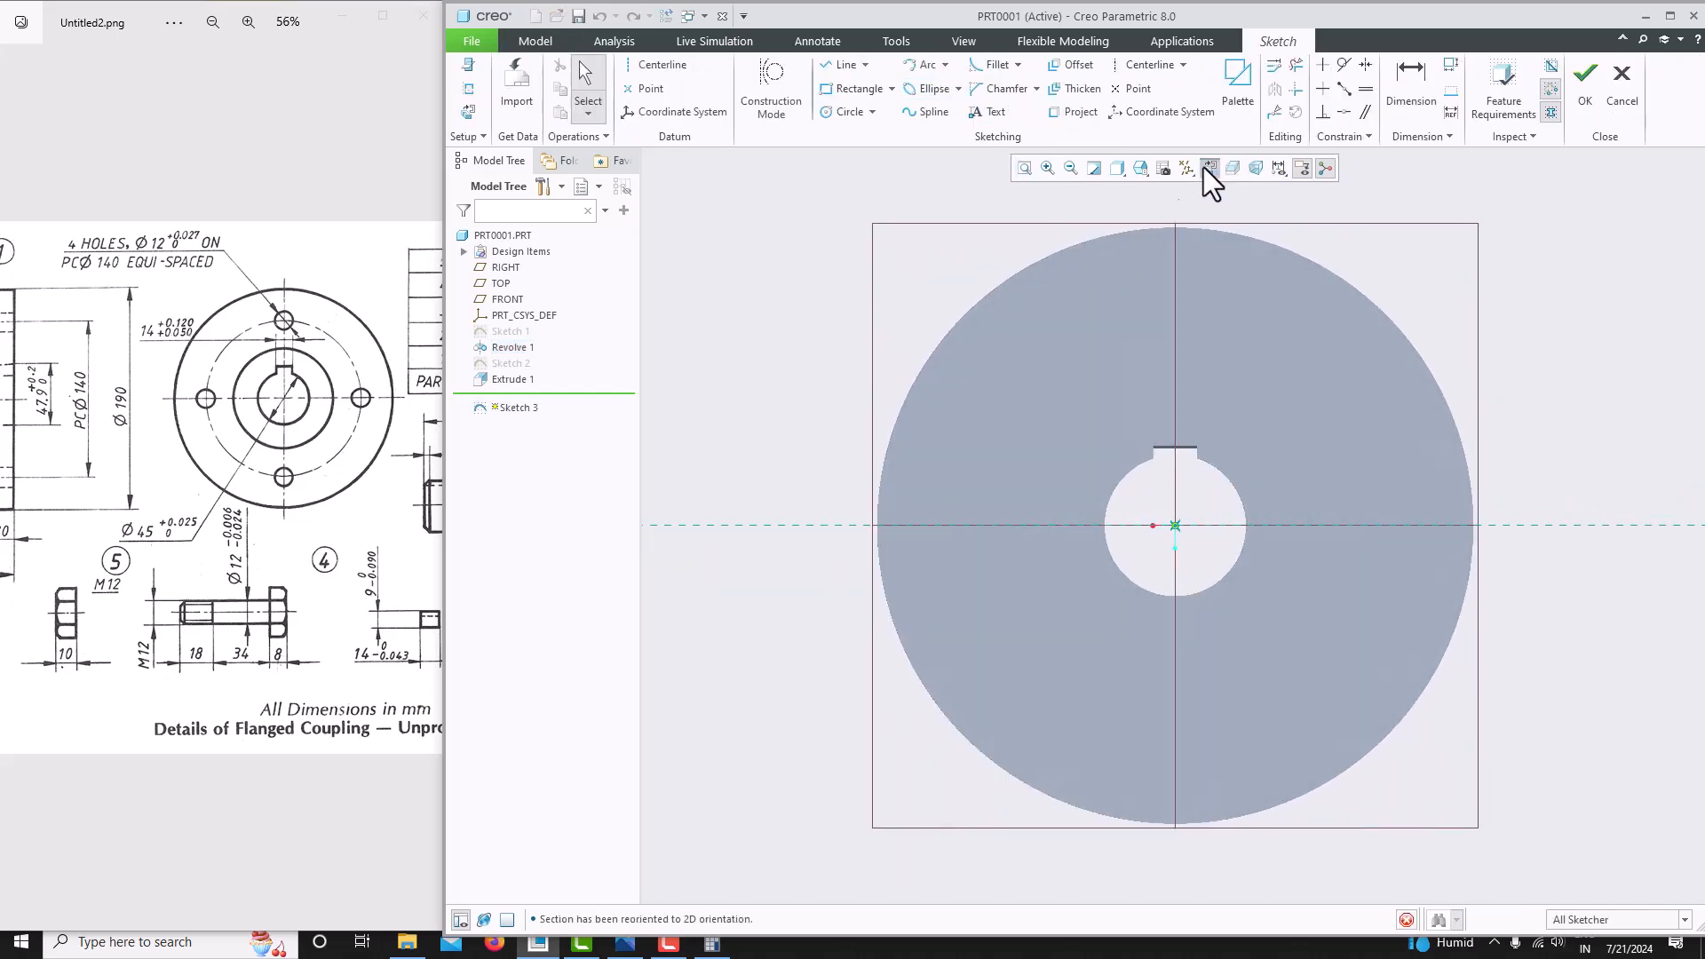
{"action": "left_click", "coordinate": [467, 89]}
{"action": "left_click", "coordinate": [1178, 327]}
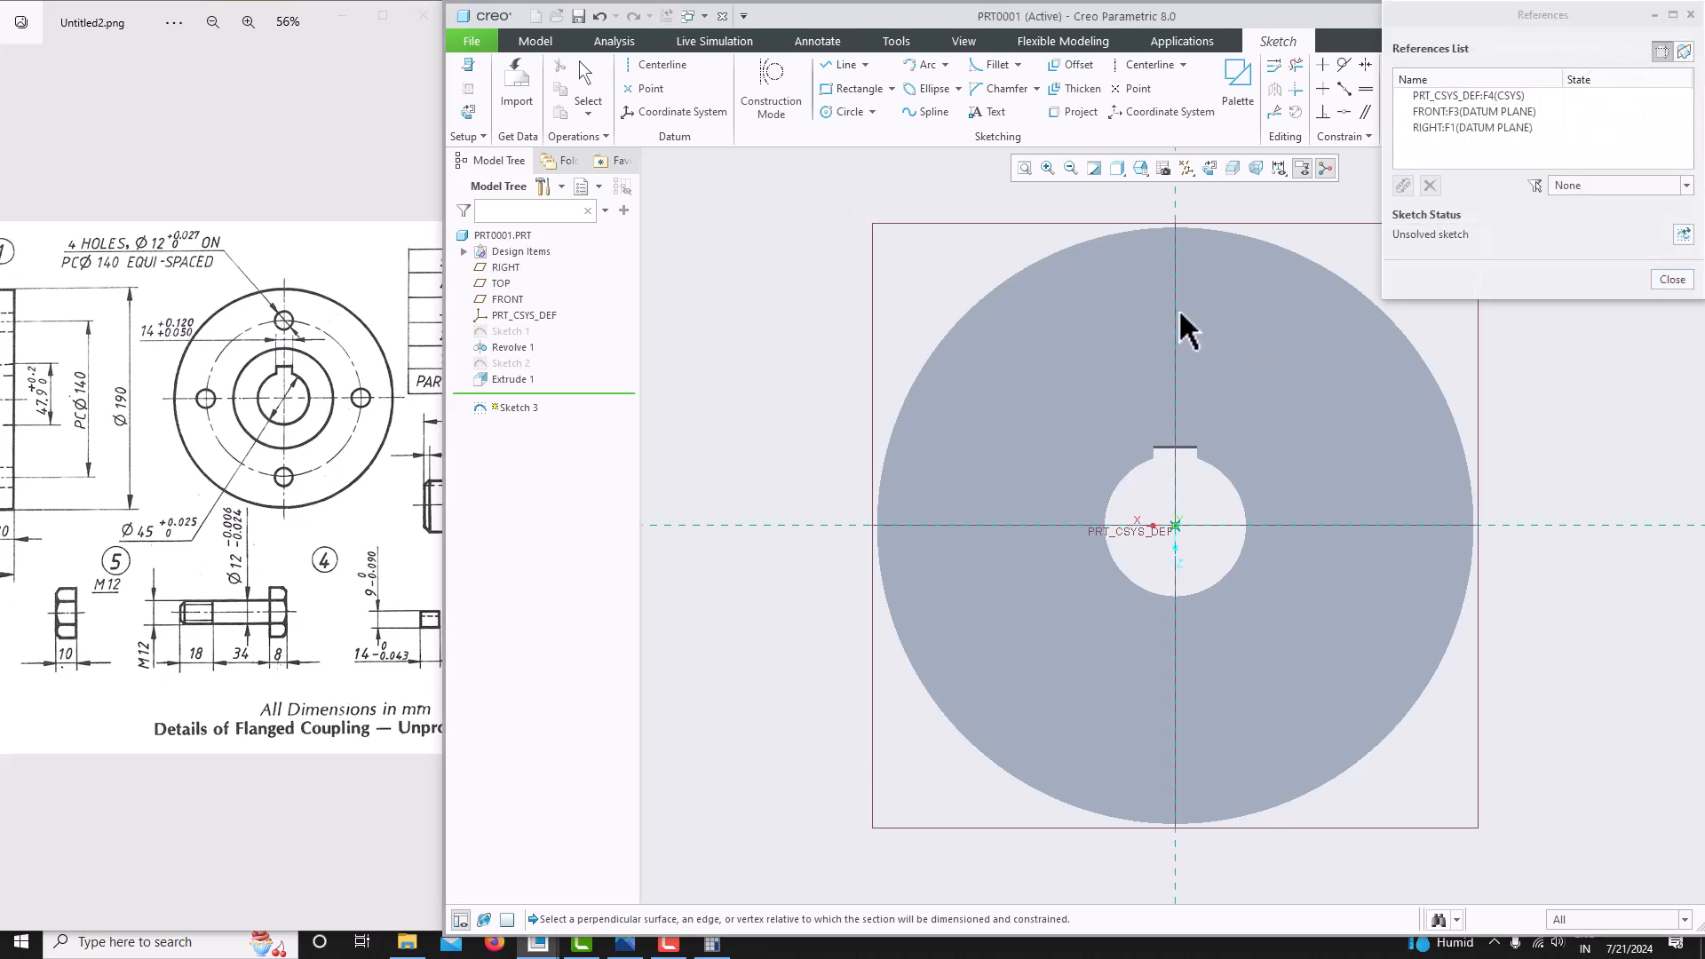
{"action": "left_click", "coordinate": [1672, 279]}
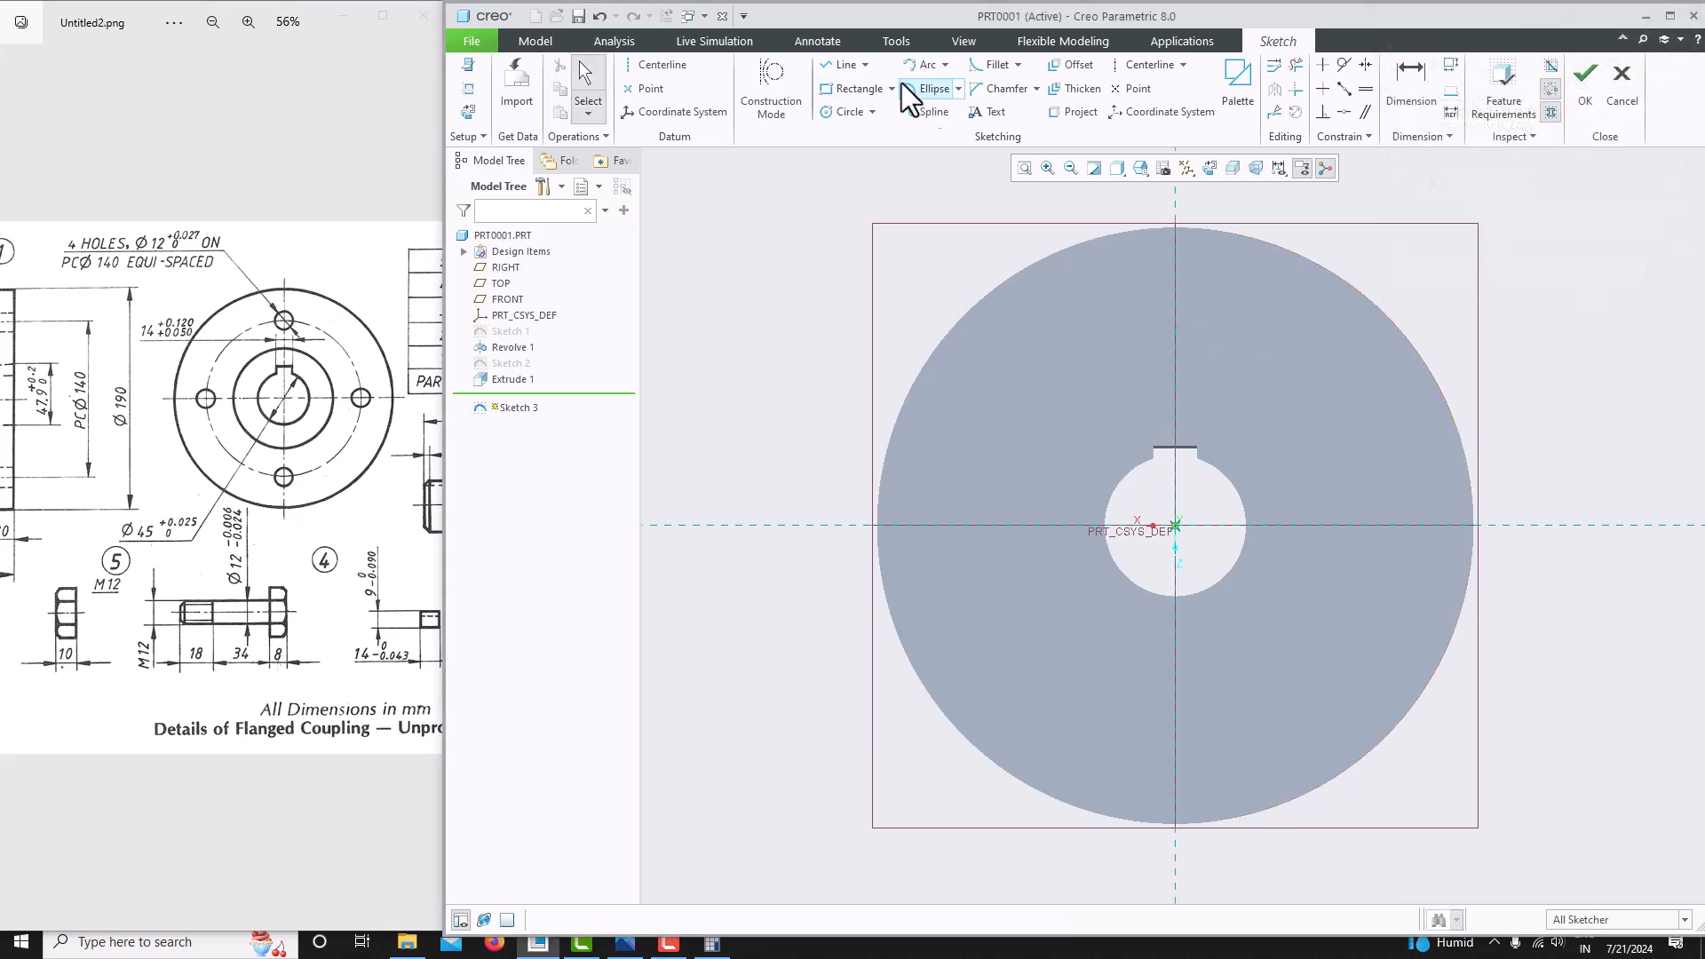
Sketch a circle about 21 mm in diameter on the vertical reference, about 73 mm above the bore centre.
{"action": "left_click", "coordinate": [843, 112]}
{"action": "left_click", "coordinate": [1174, 295]}
{"action": "left_click", "coordinate": [1142, 297]}
{"action": "middle_click", "coordinate": [1092, 299]}
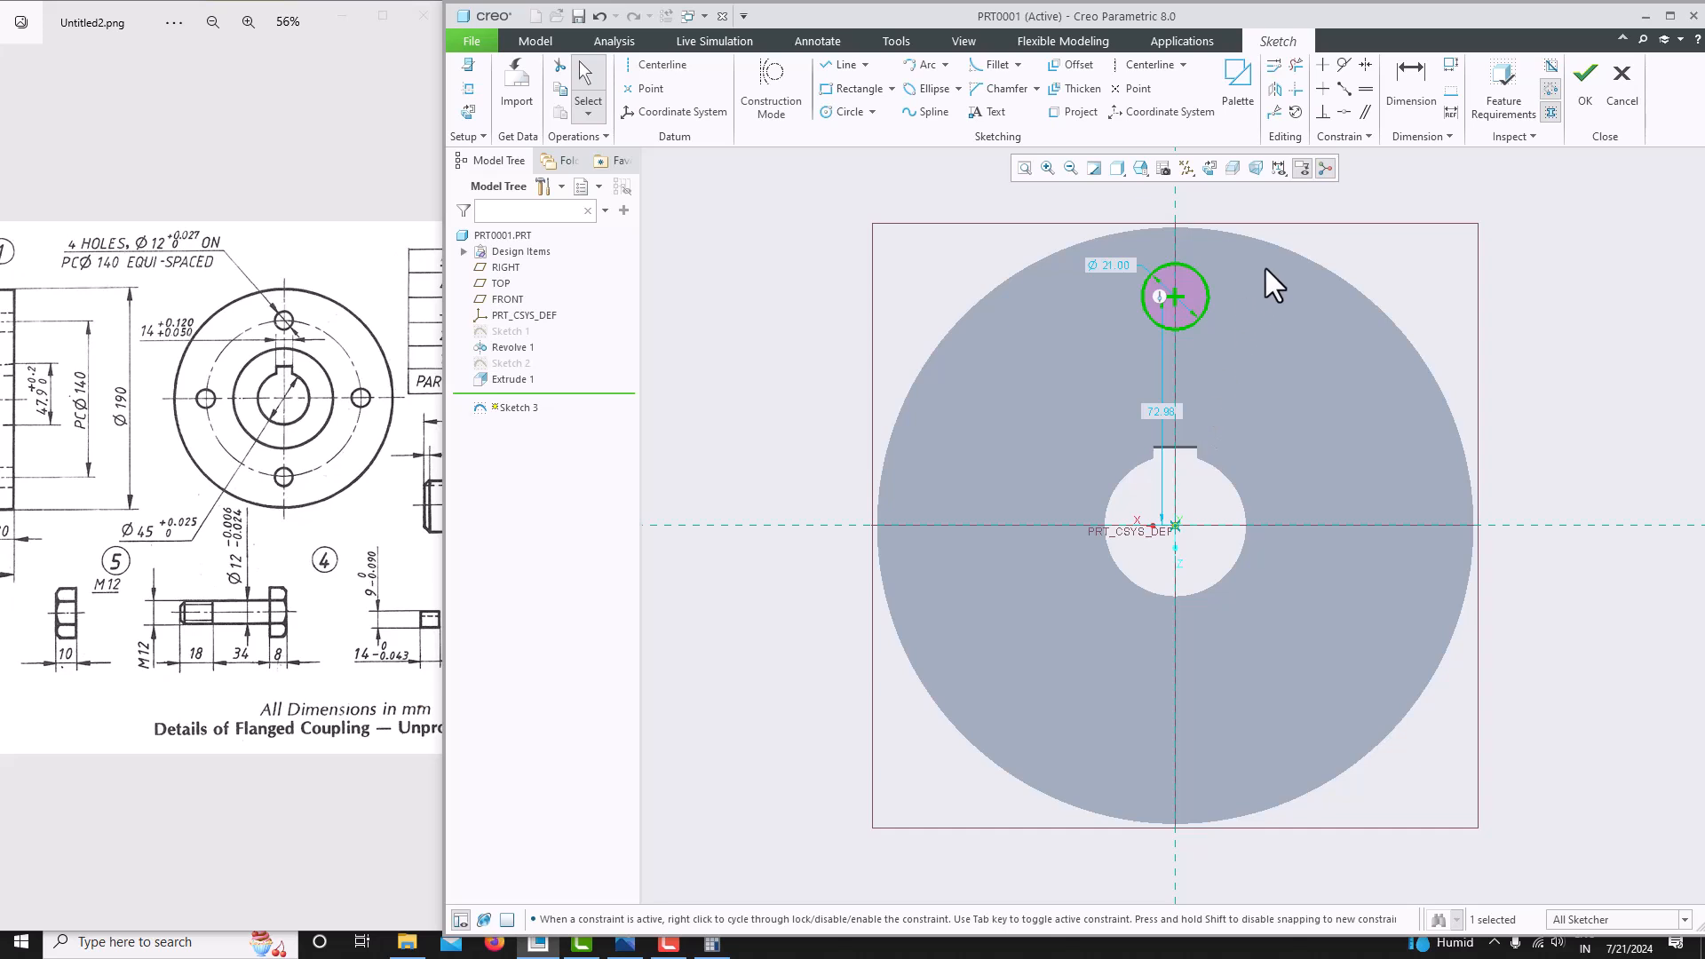
Try to dimension the circle's centre as a diameter about the horizontal reference.
{"action": "left_click", "coordinate": [1406, 86]}
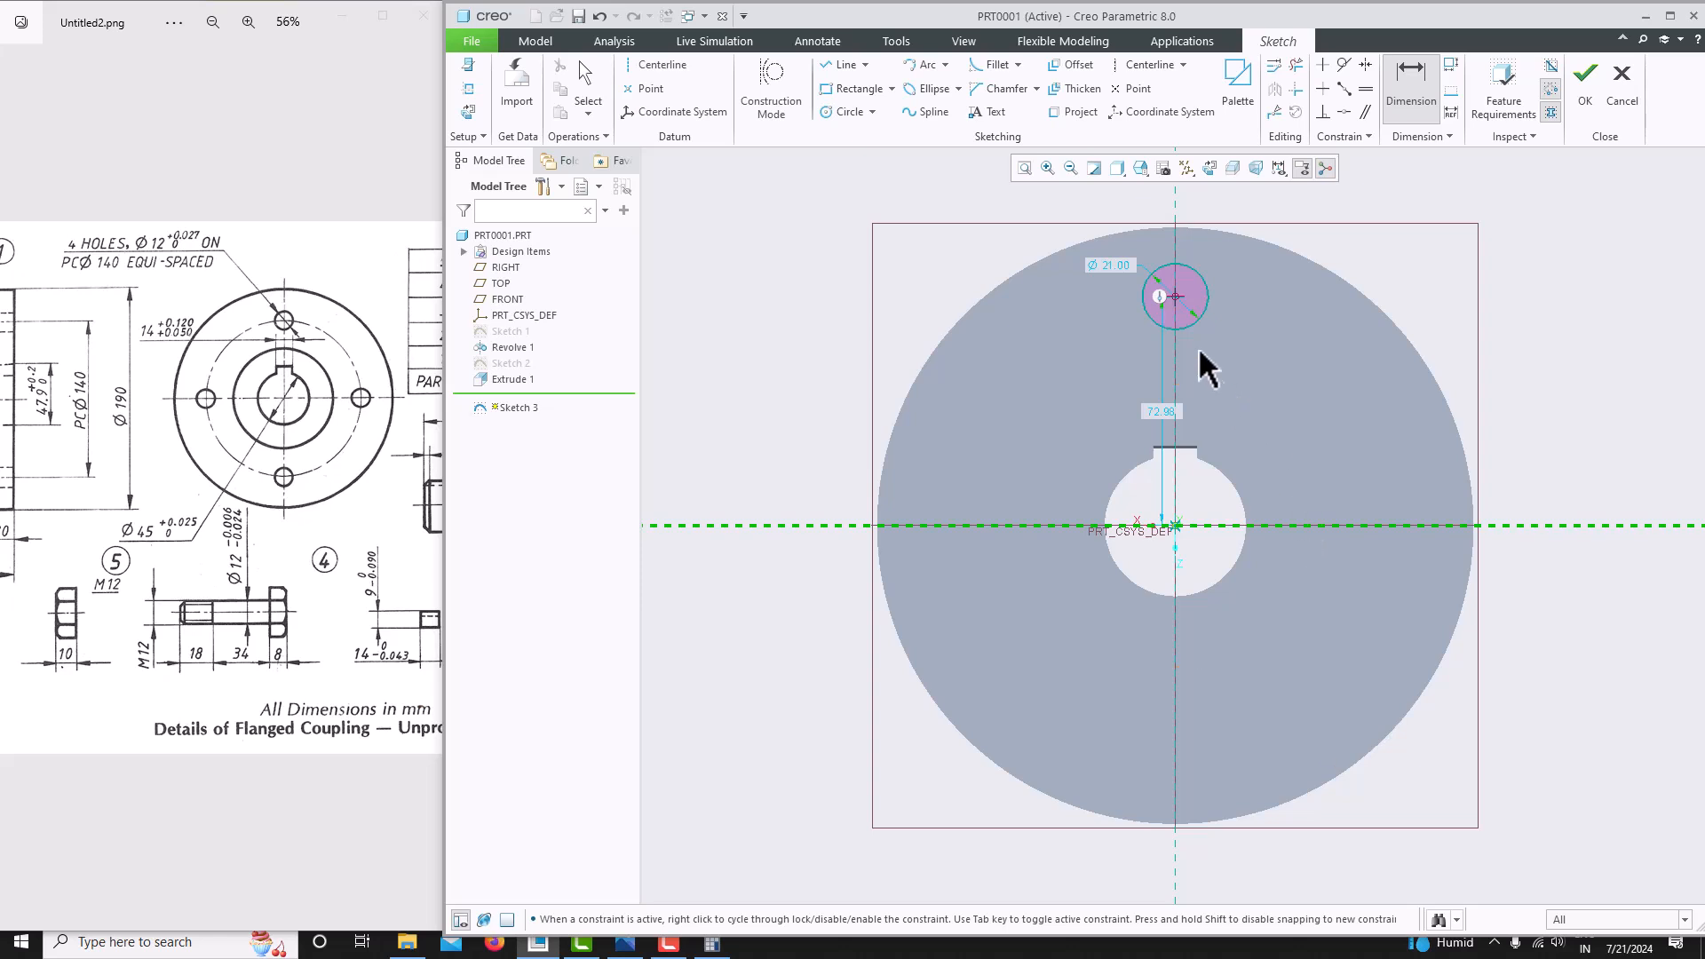
{"action": "middle_click", "coordinate": [1295, 410]}
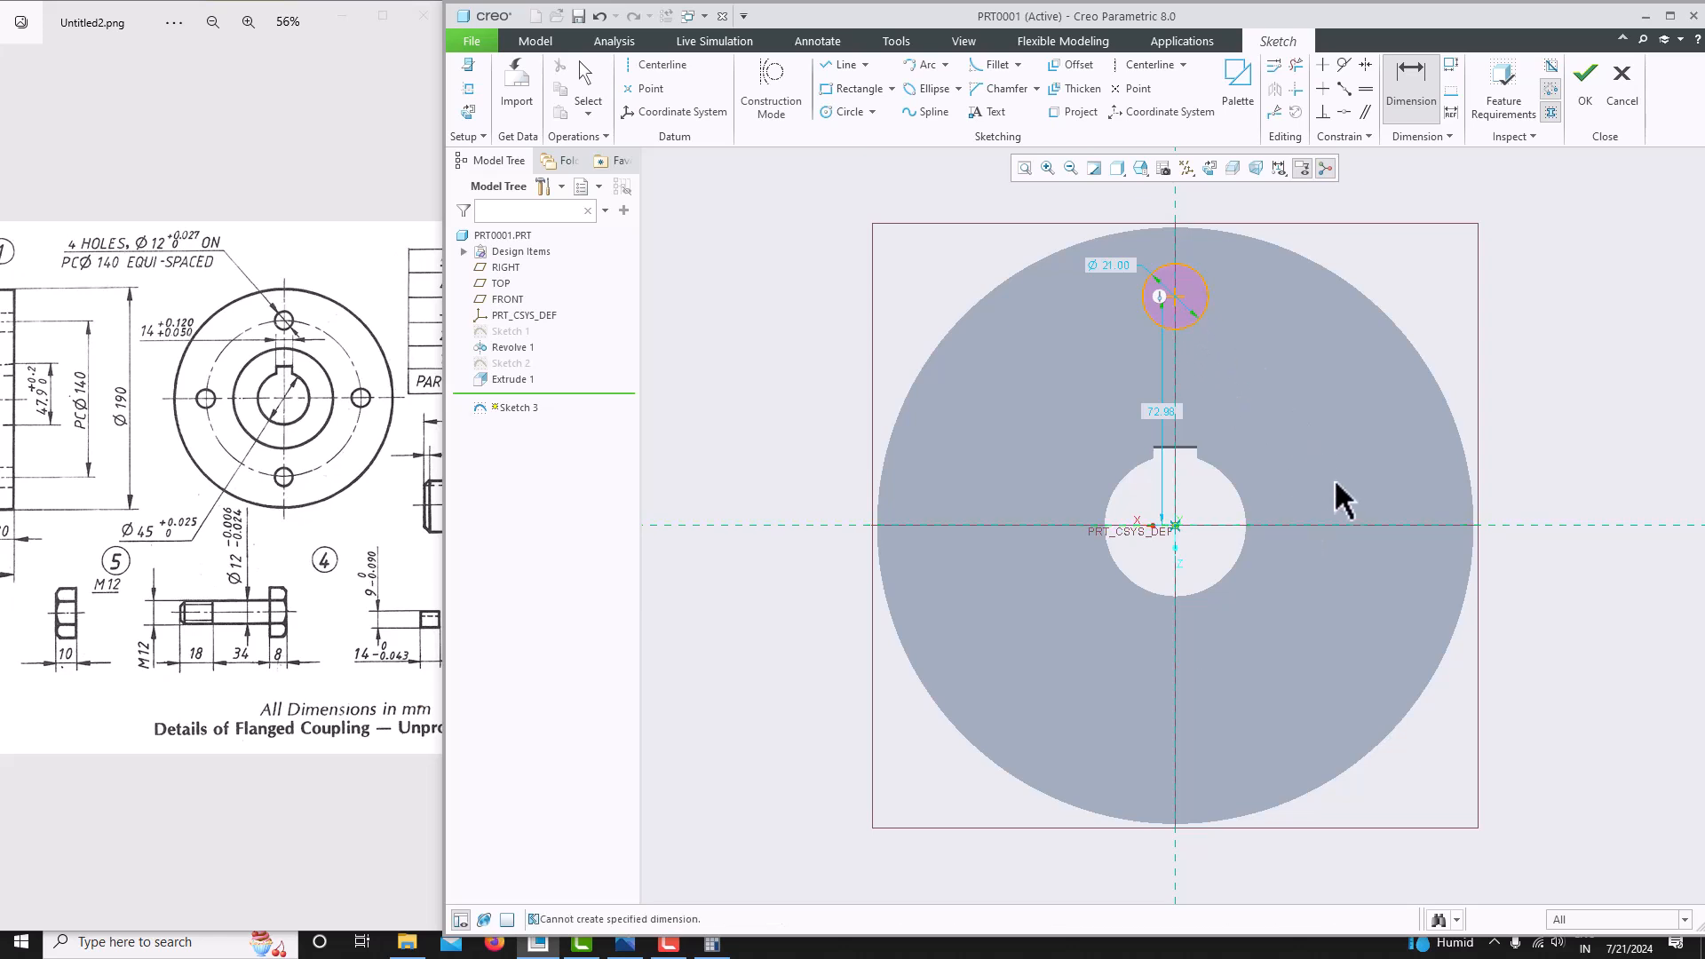
{"action": "middle_click", "coordinate": [1248, 462]}
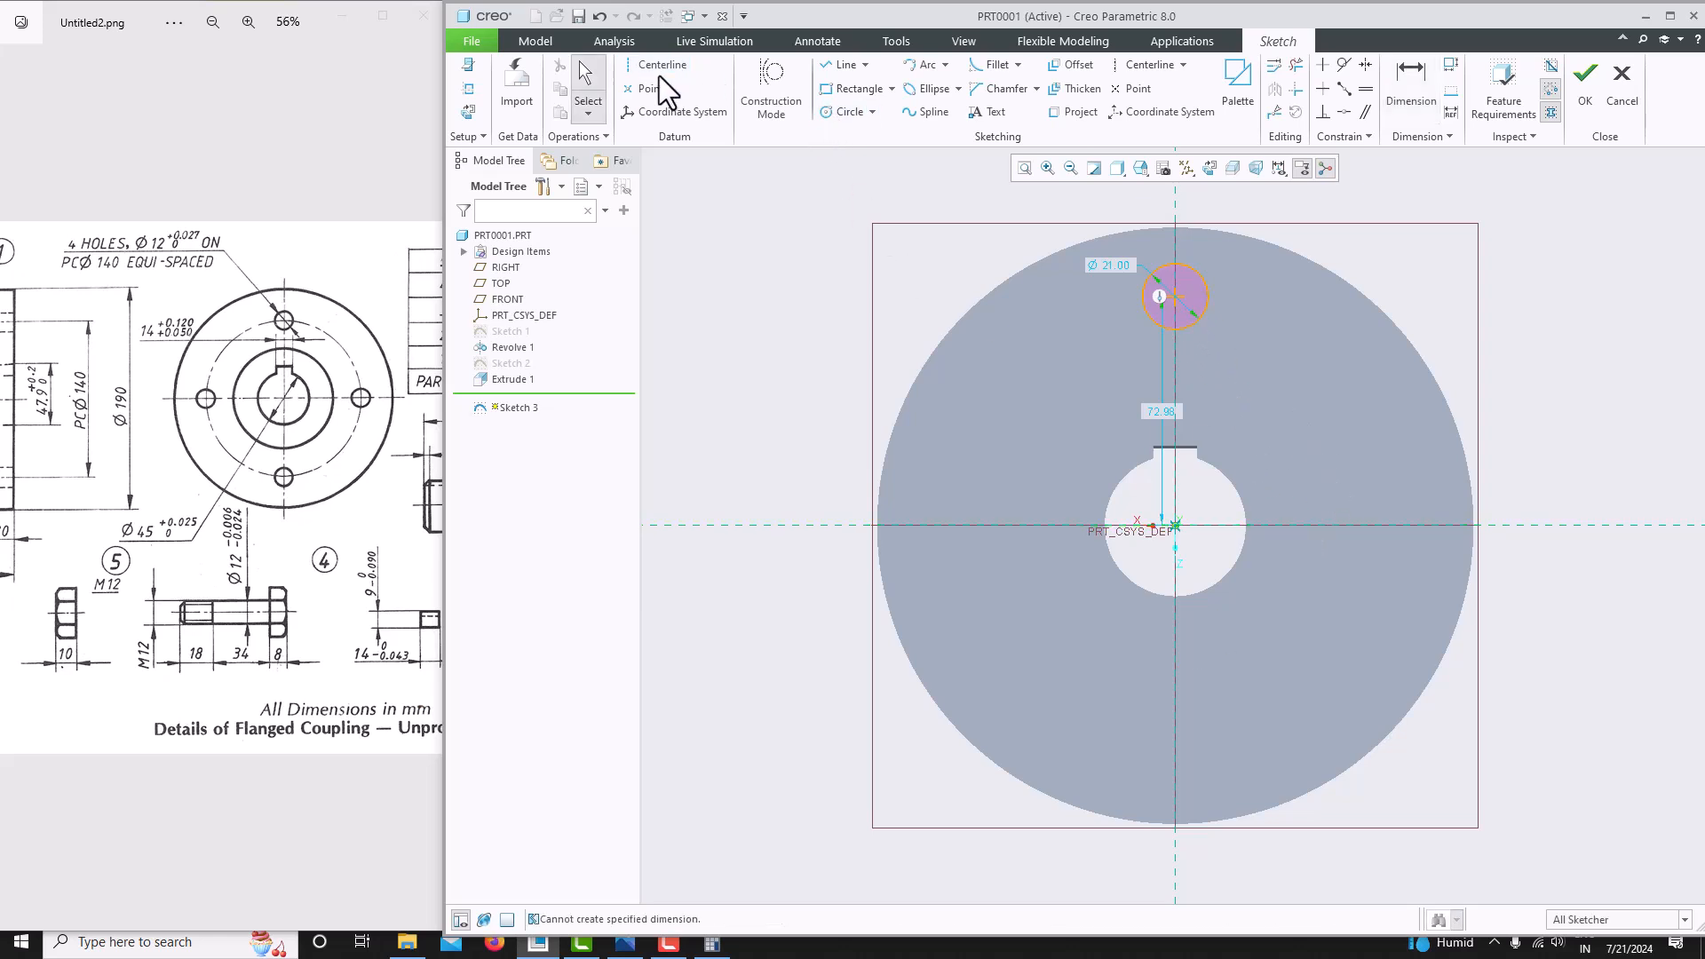
Add a horizontal centerline through the bore centre and dimension the circle's centre about it as a 140 mm pitch-circle diameter.
{"action": "left_click", "coordinate": [1146, 65]}
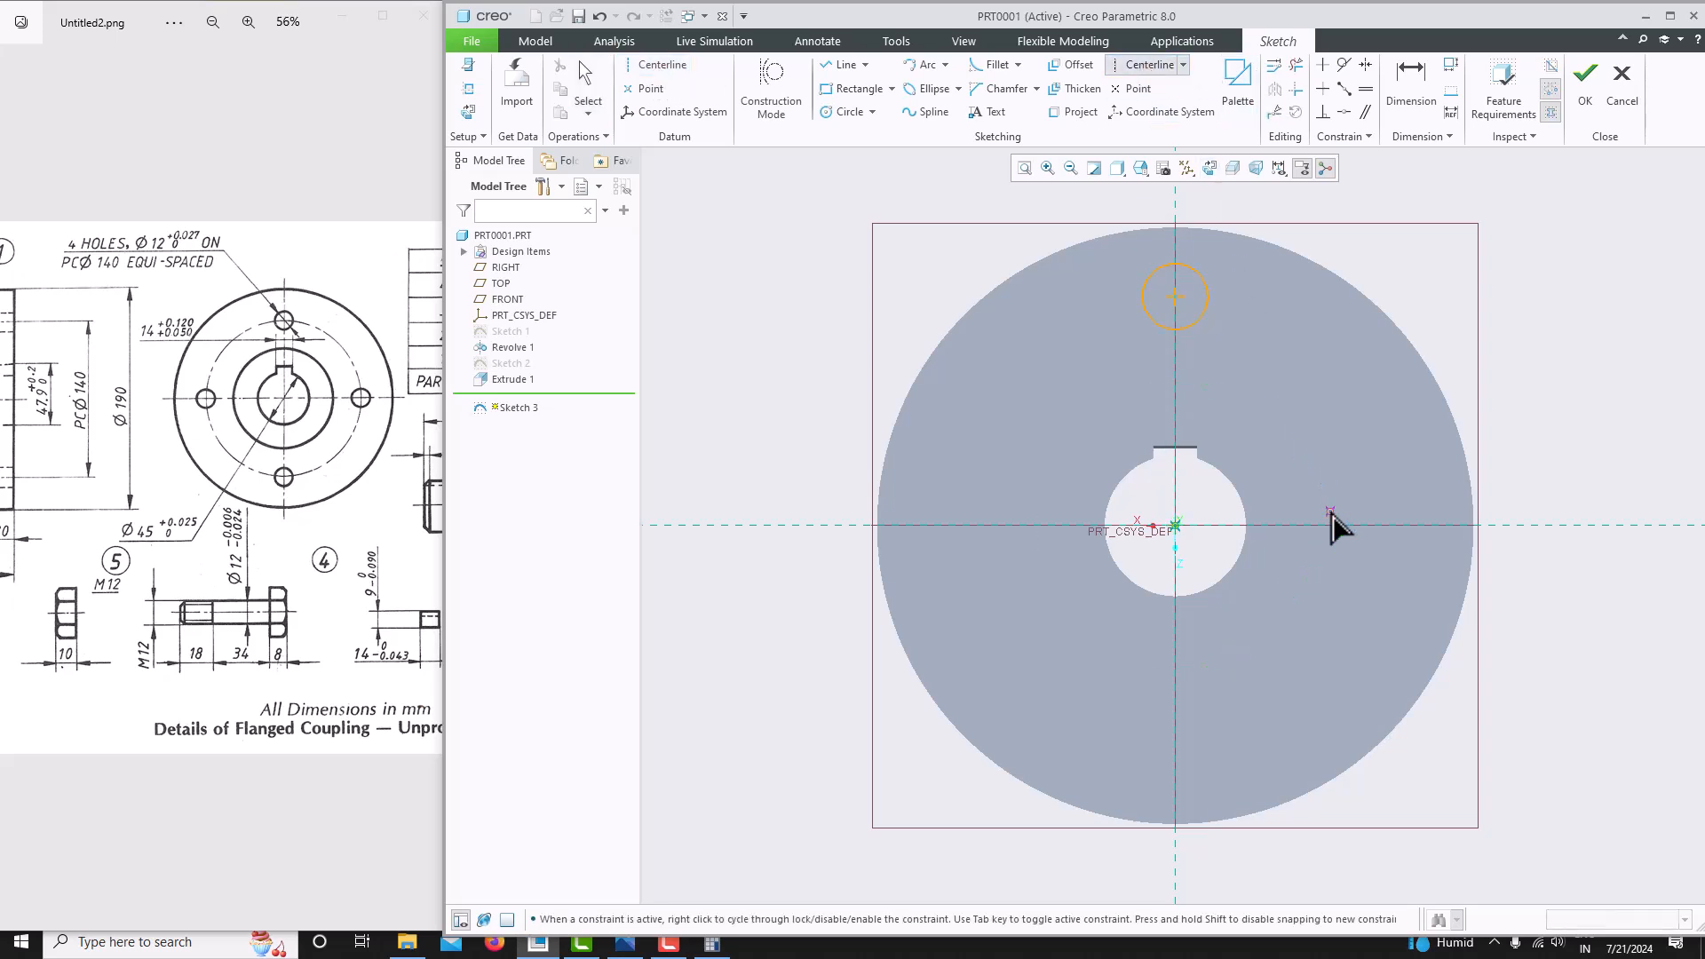
{"action": "left_click", "coordinate": [1277, 524]}
{"action": "middle_click", "coordinate": [1293, 429]}
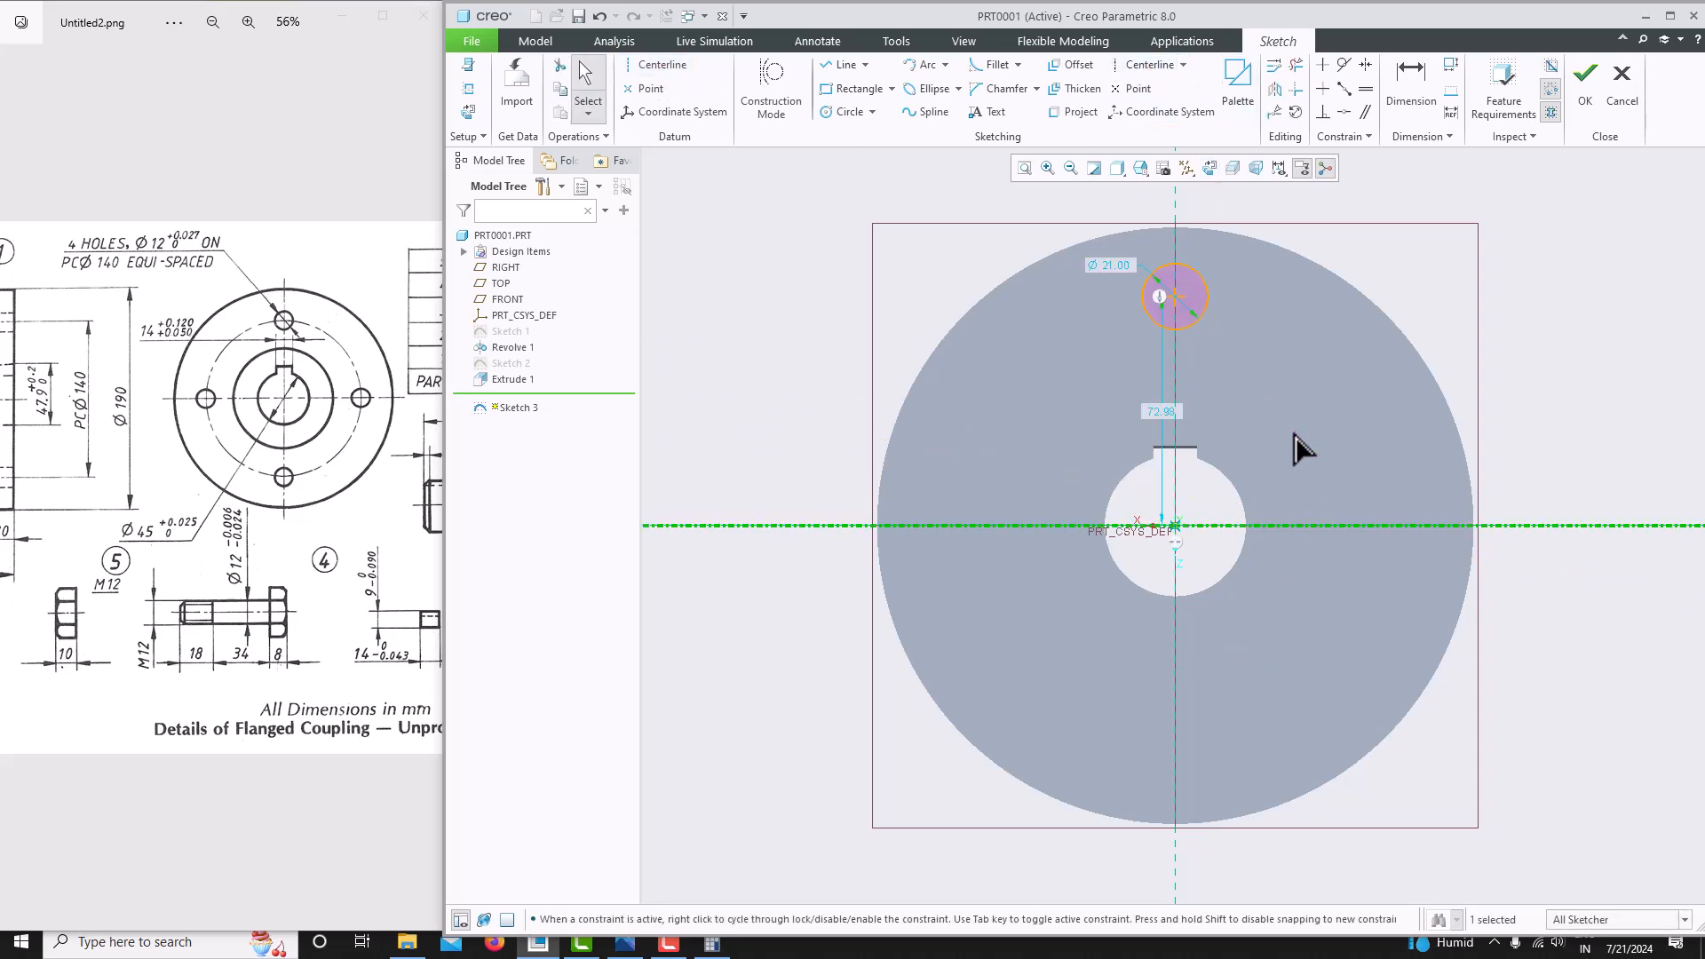
{"action": "left_click", "coordinate": [1400, 86]}
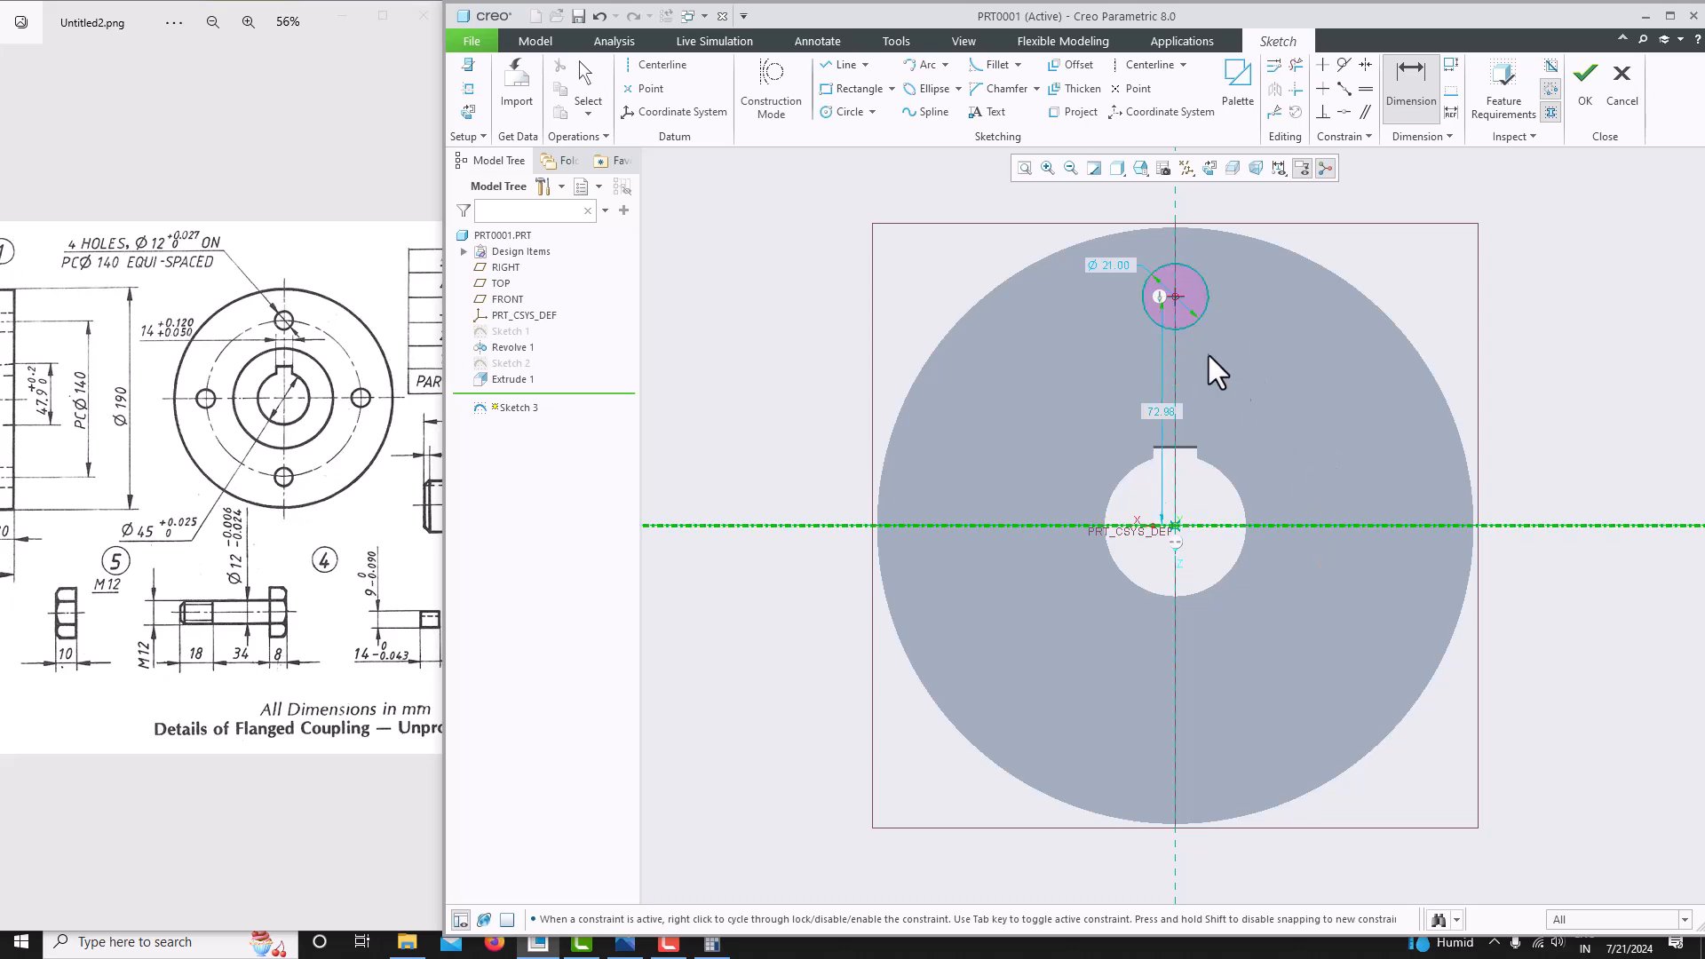
{"action": "left_click", "coordinate": [1172, 296]}
{"action": "middle_click", "coordinate": [1271, 378]}
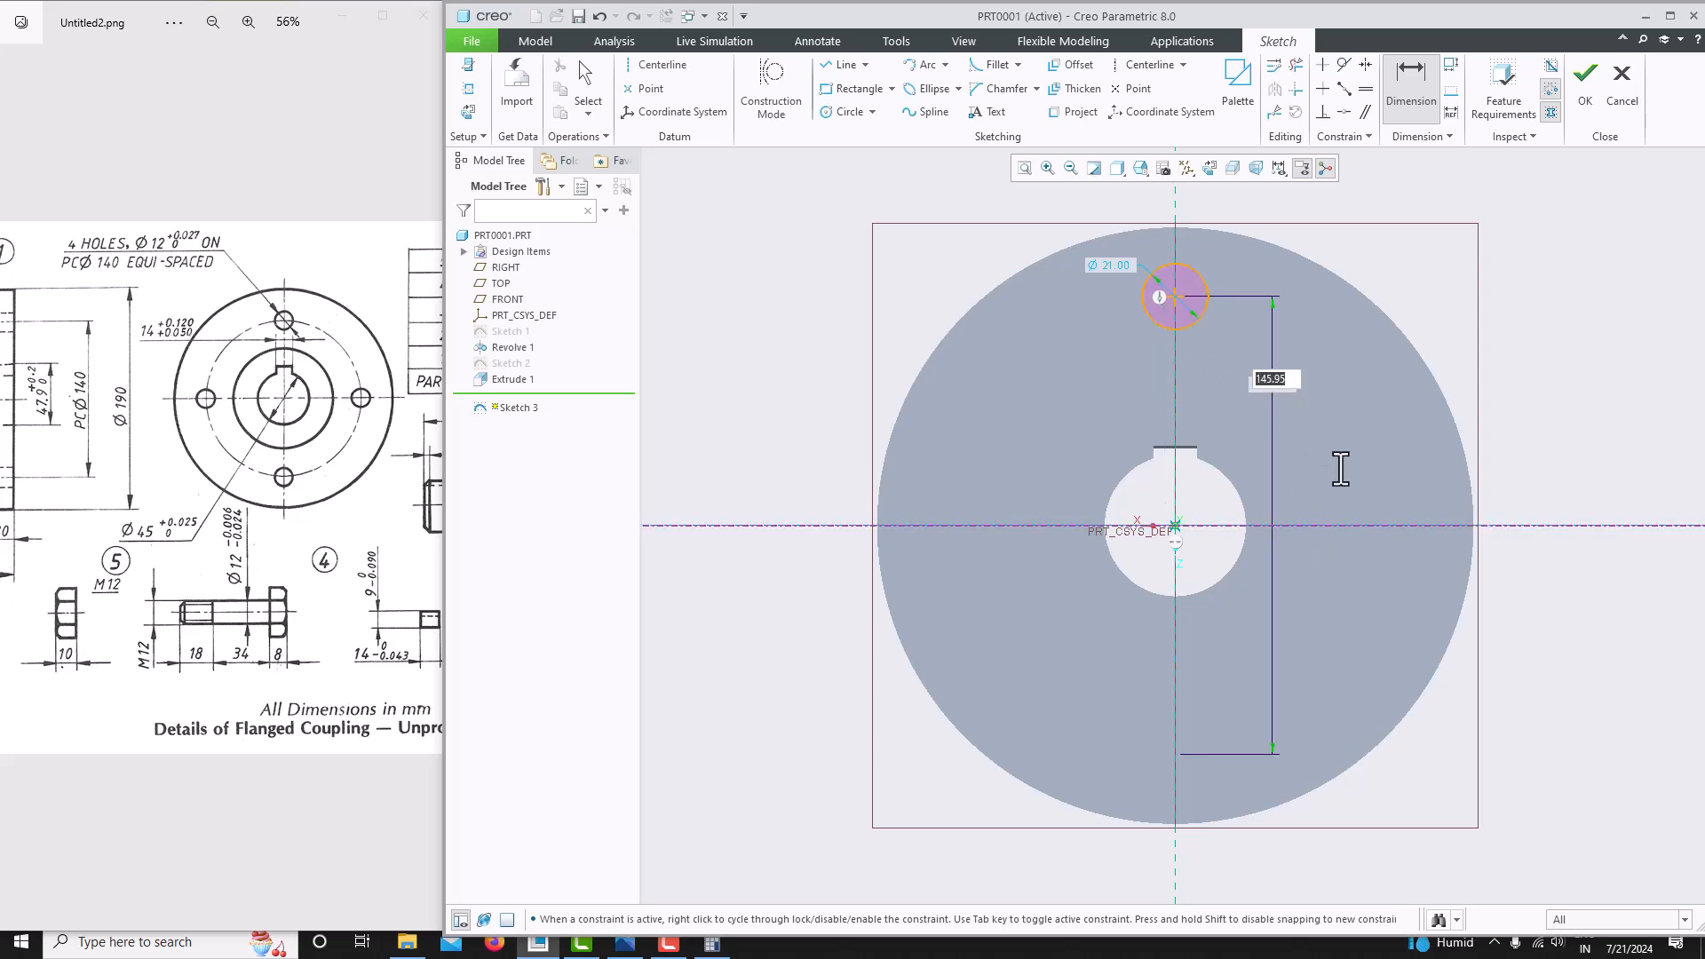
{"action": "type", "text": "140"}
{"action": "key", "text": "Return"}
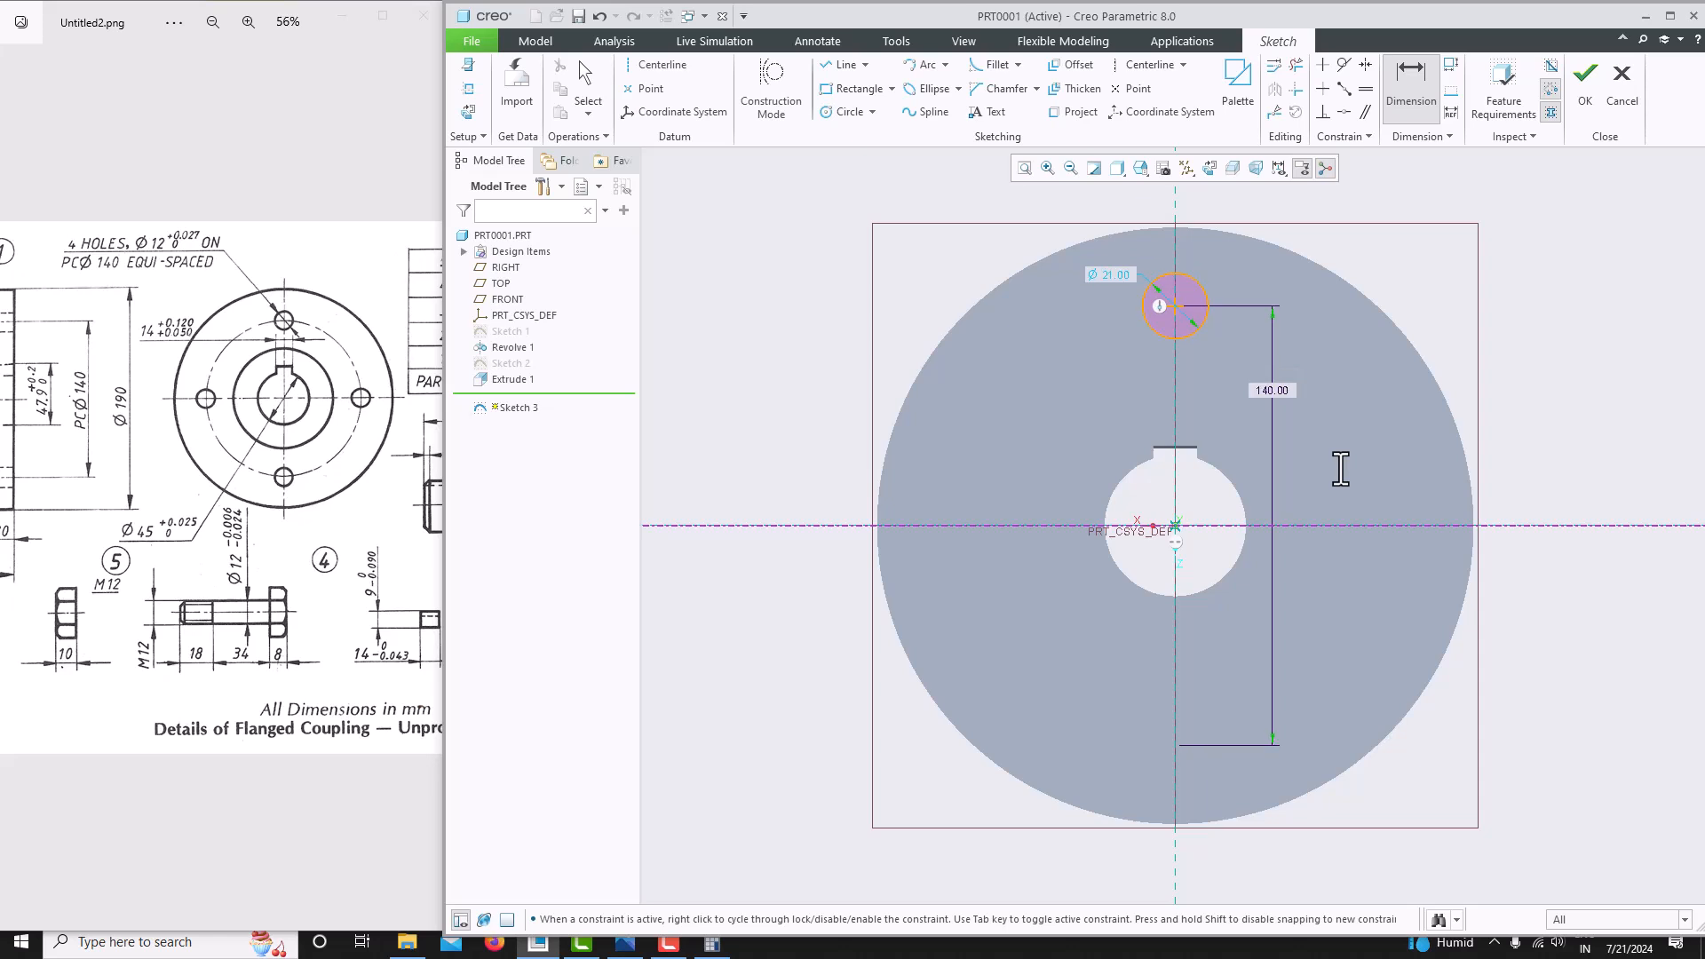
Set the hole circle's diameter to 12 mm and finish the sketch.
{"action": "double_click", "coordinate": [1109, 275]}
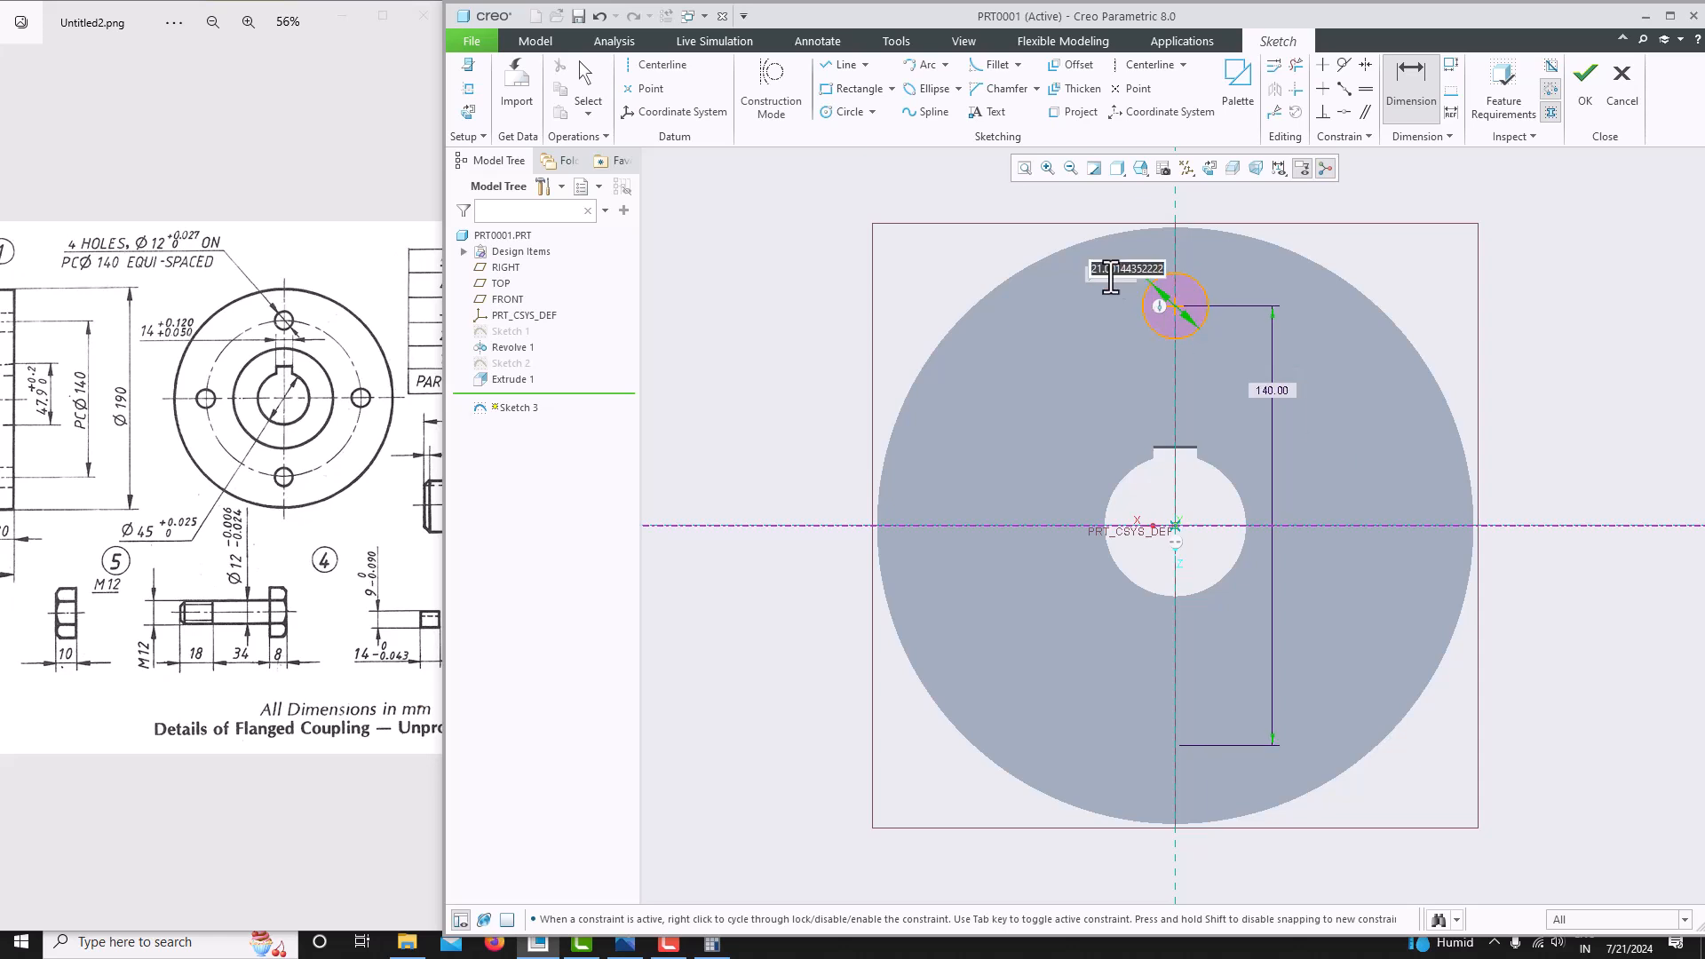
{"action": "type", "text": "12"}
{"action": "key", "text": "Return"}
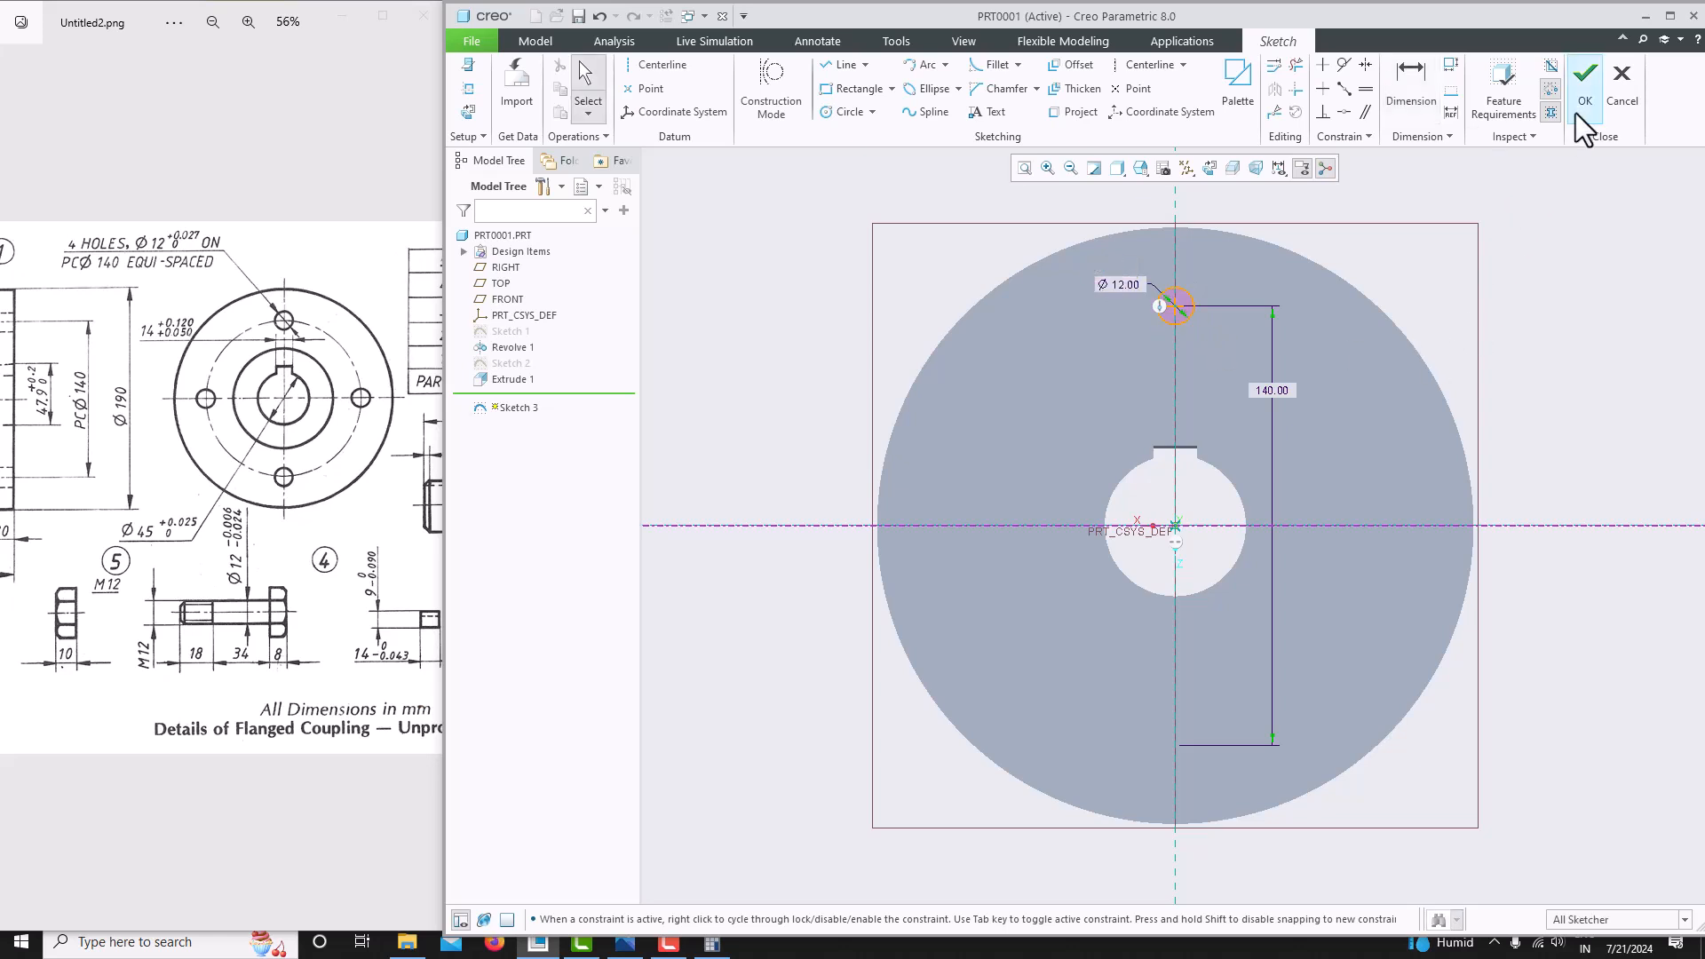
{"action": "left_click", "coordinate": [1582, 89]}
Extrude the hole circle into the body with material removal, cutting all the way through the flange.
{"action": "left_click", "coordinate": [1017, 92]}
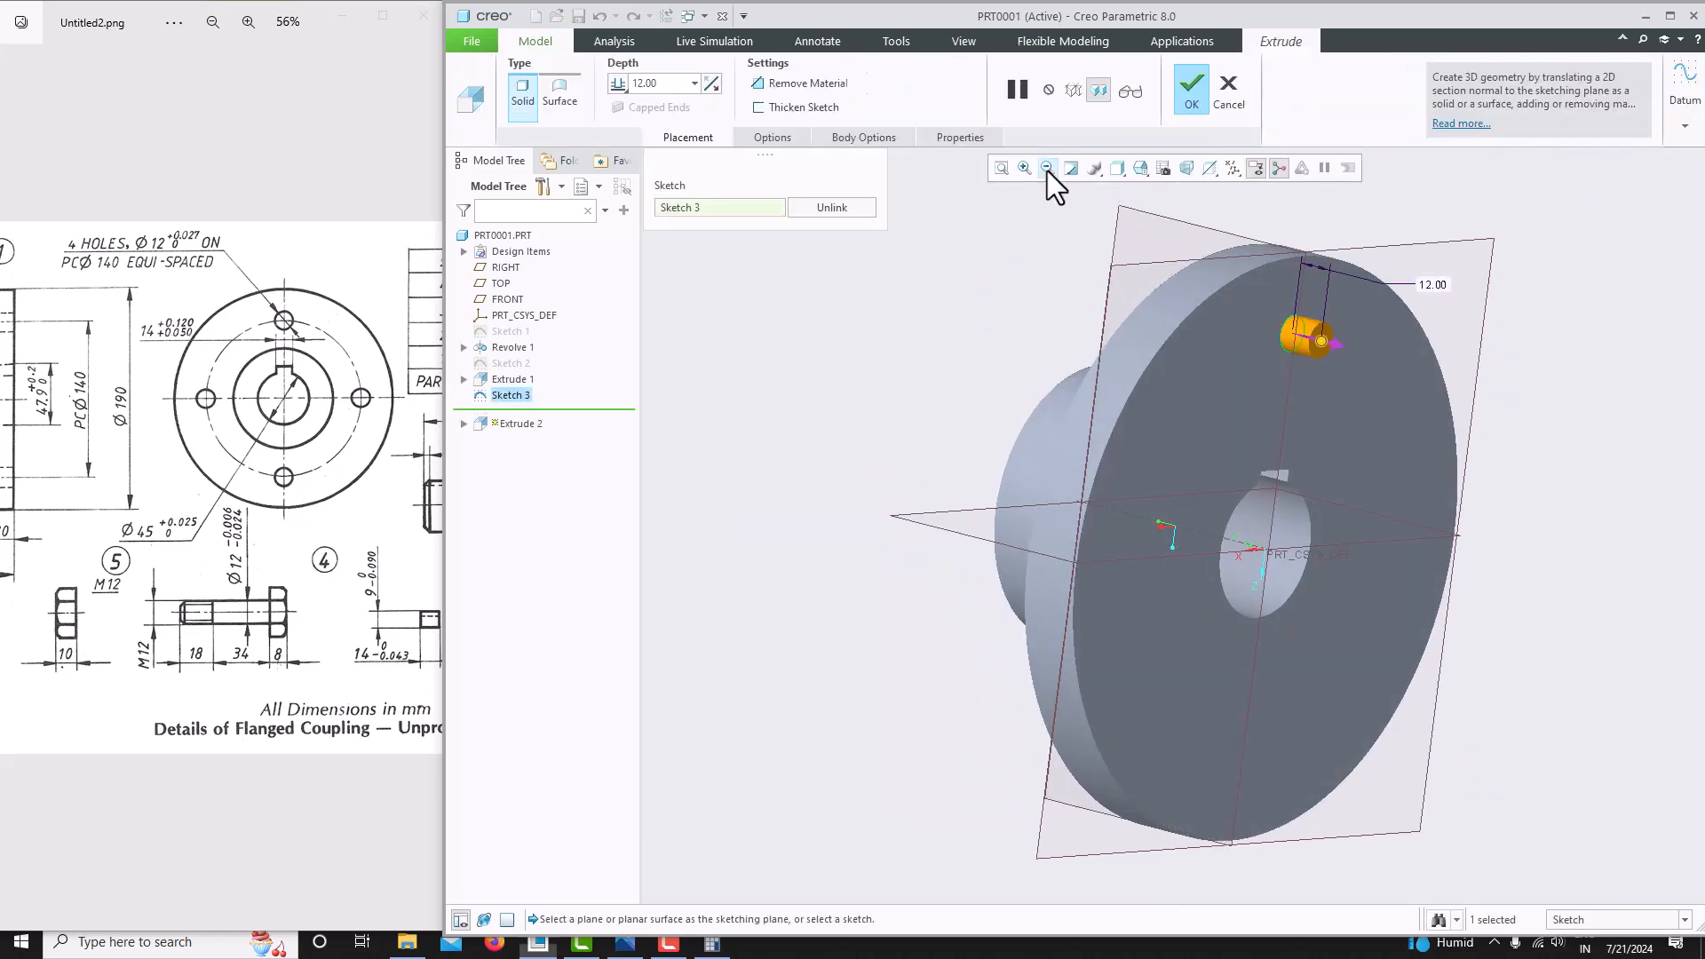
{"action": "middle_click_drag", "start_coordinate": [1127, 342], "coordinate": [1255, 369]}
{"action": "left_click", "coordinate": [1387, 364]}
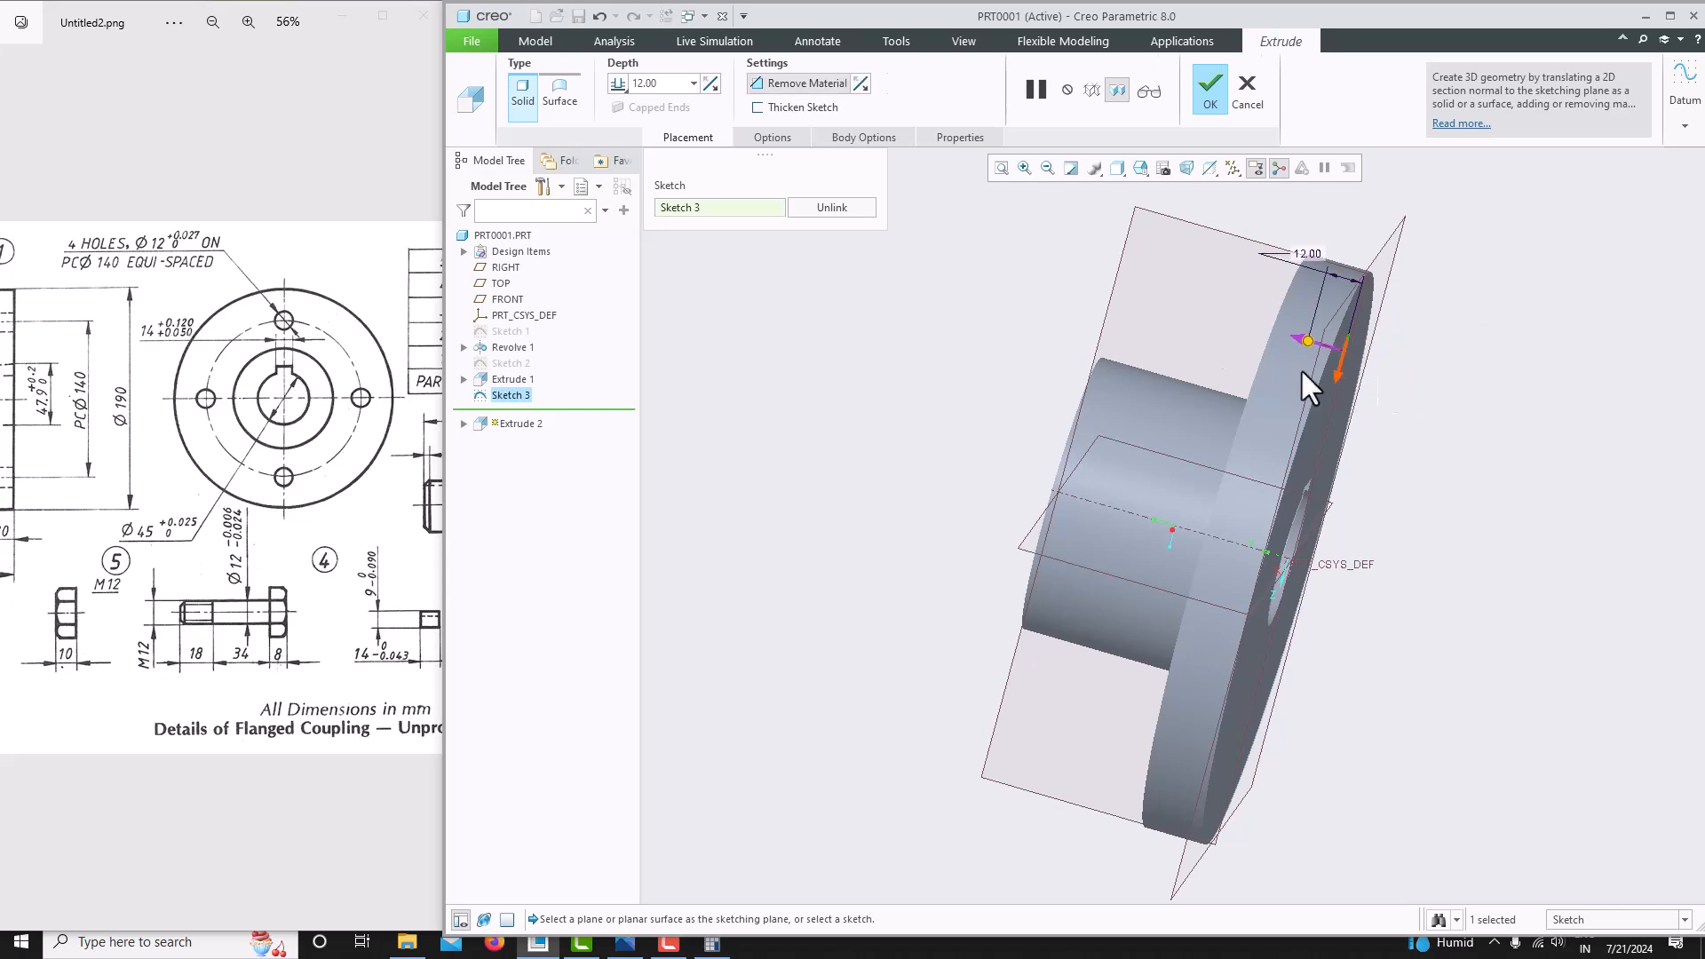
{"action": "left_click", "coordinate": [625, 92]}
{"action": "left_click", "coordinate": [652, 142]}
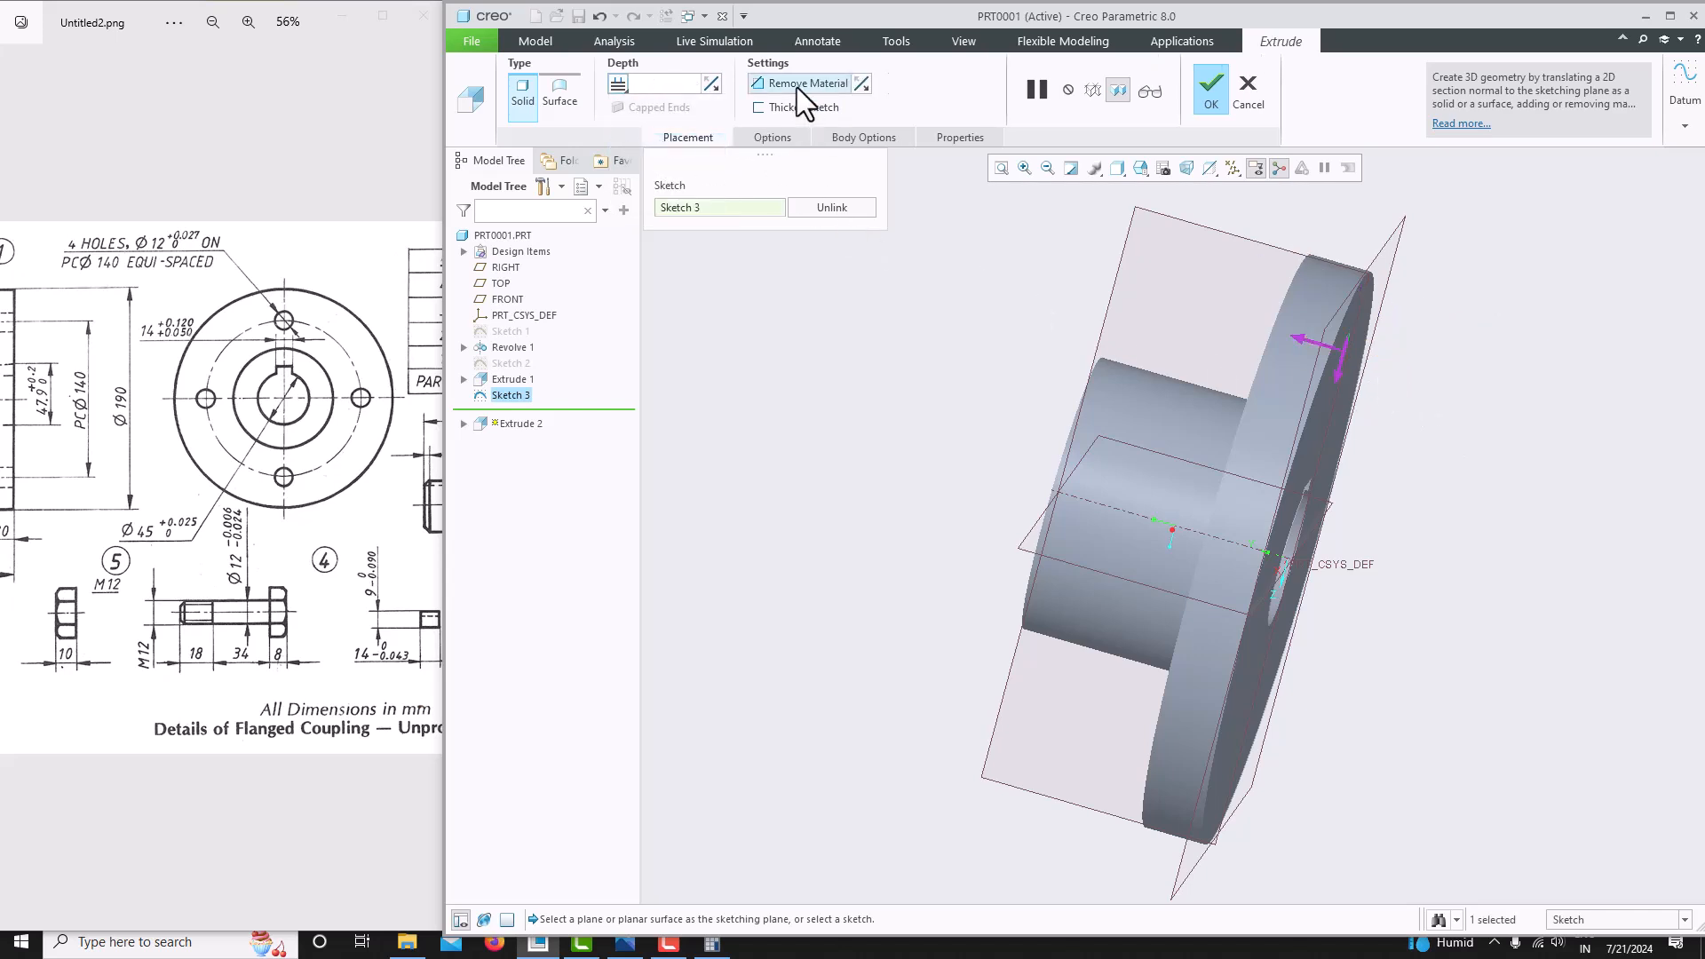
{"action": "left_click", "coordinate": [1211, 89]}
{"action": "middle_click_drag", "start_coordinate": [1208, 267], "coordinate": [1181, 335]}
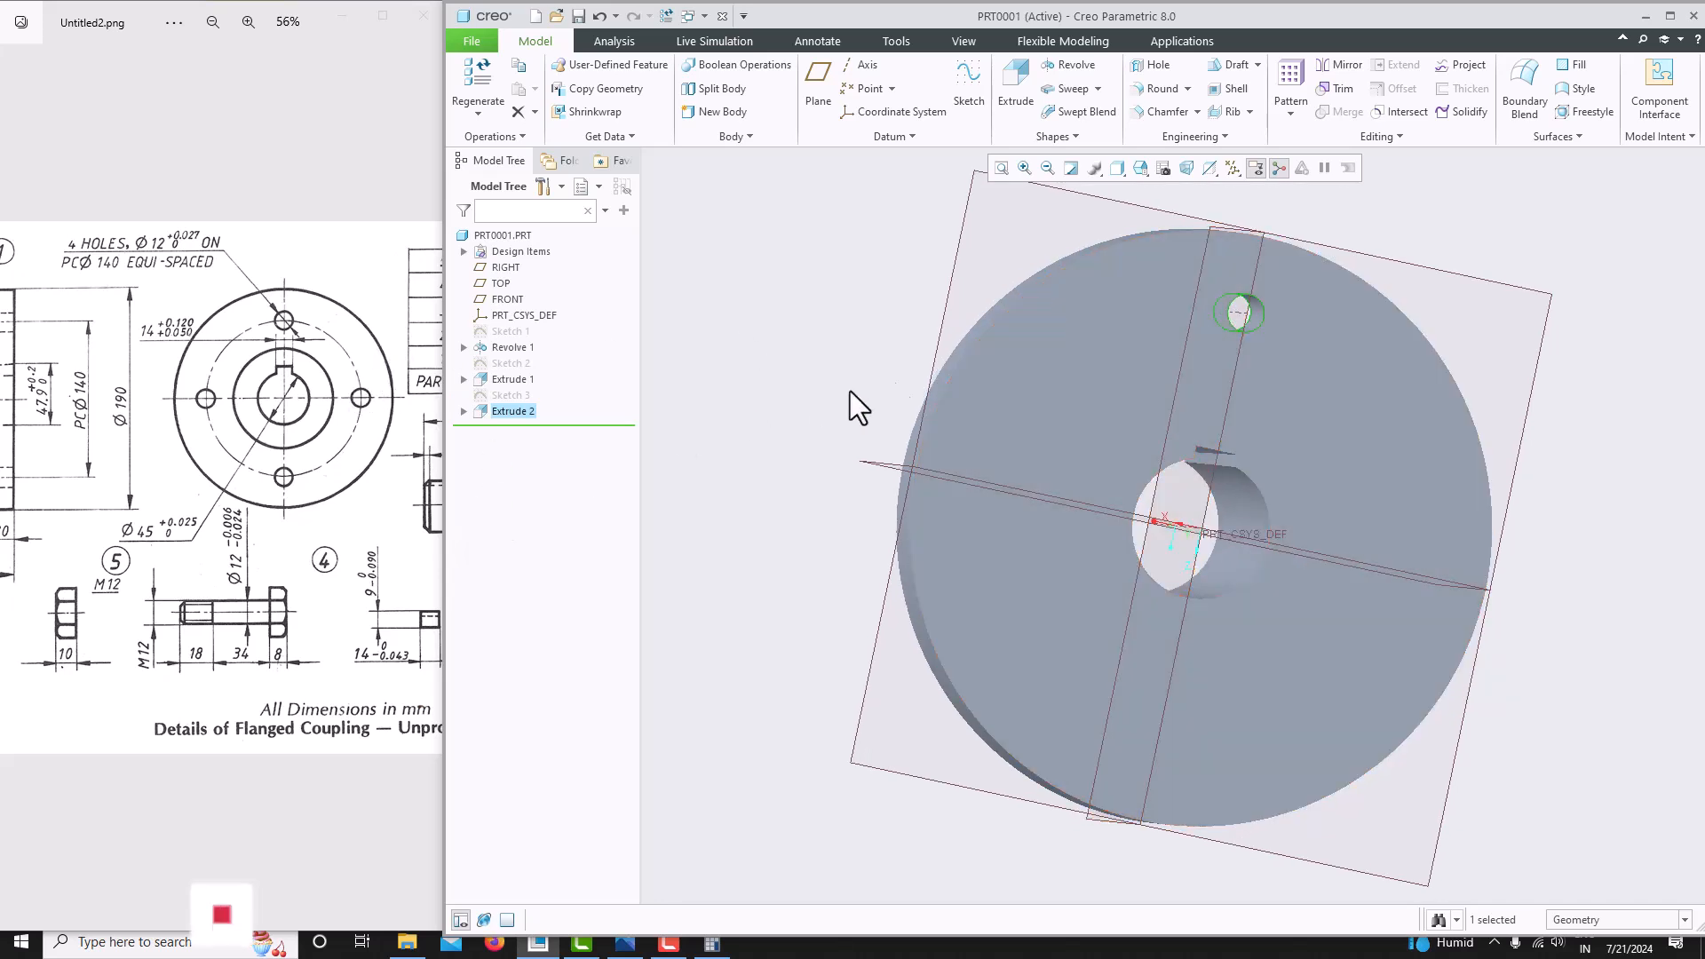
Pattern the bolt hole around the bore's central axis with 4 members over a 360° angular extent.
{"action": "left_click", "coordinate": [1291, 85]}
{"action": "left_click", "coordinate": [535, 96]}
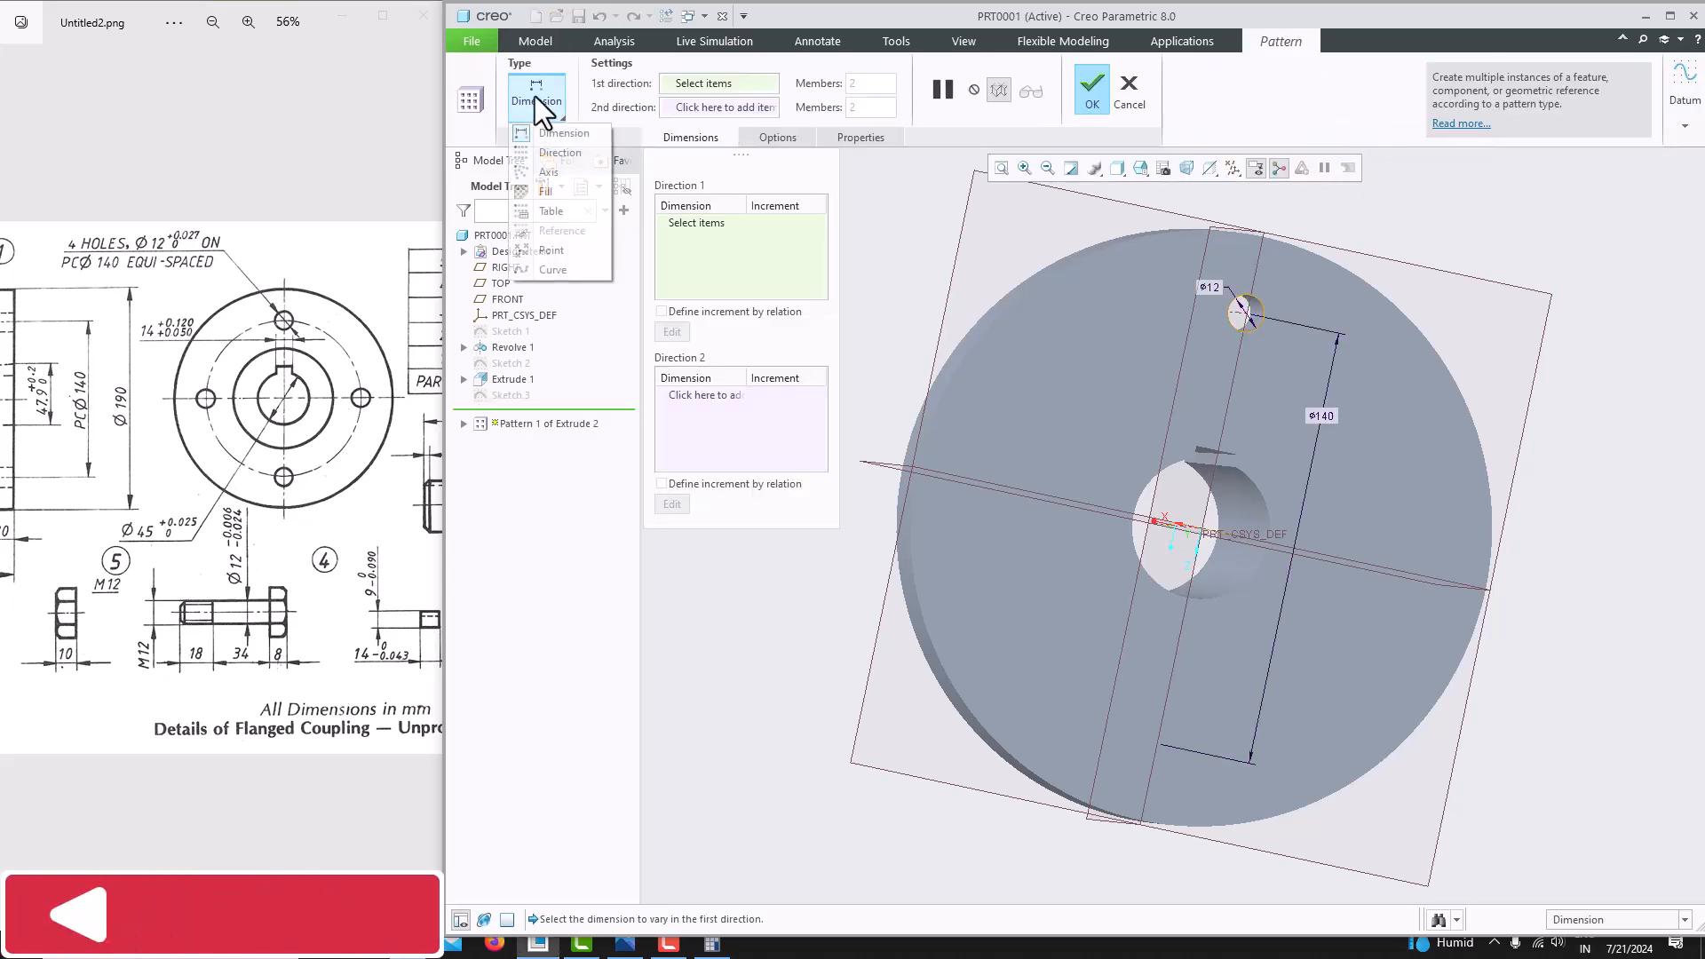
{"action": "left_click", "coordinate": [542, 174]}
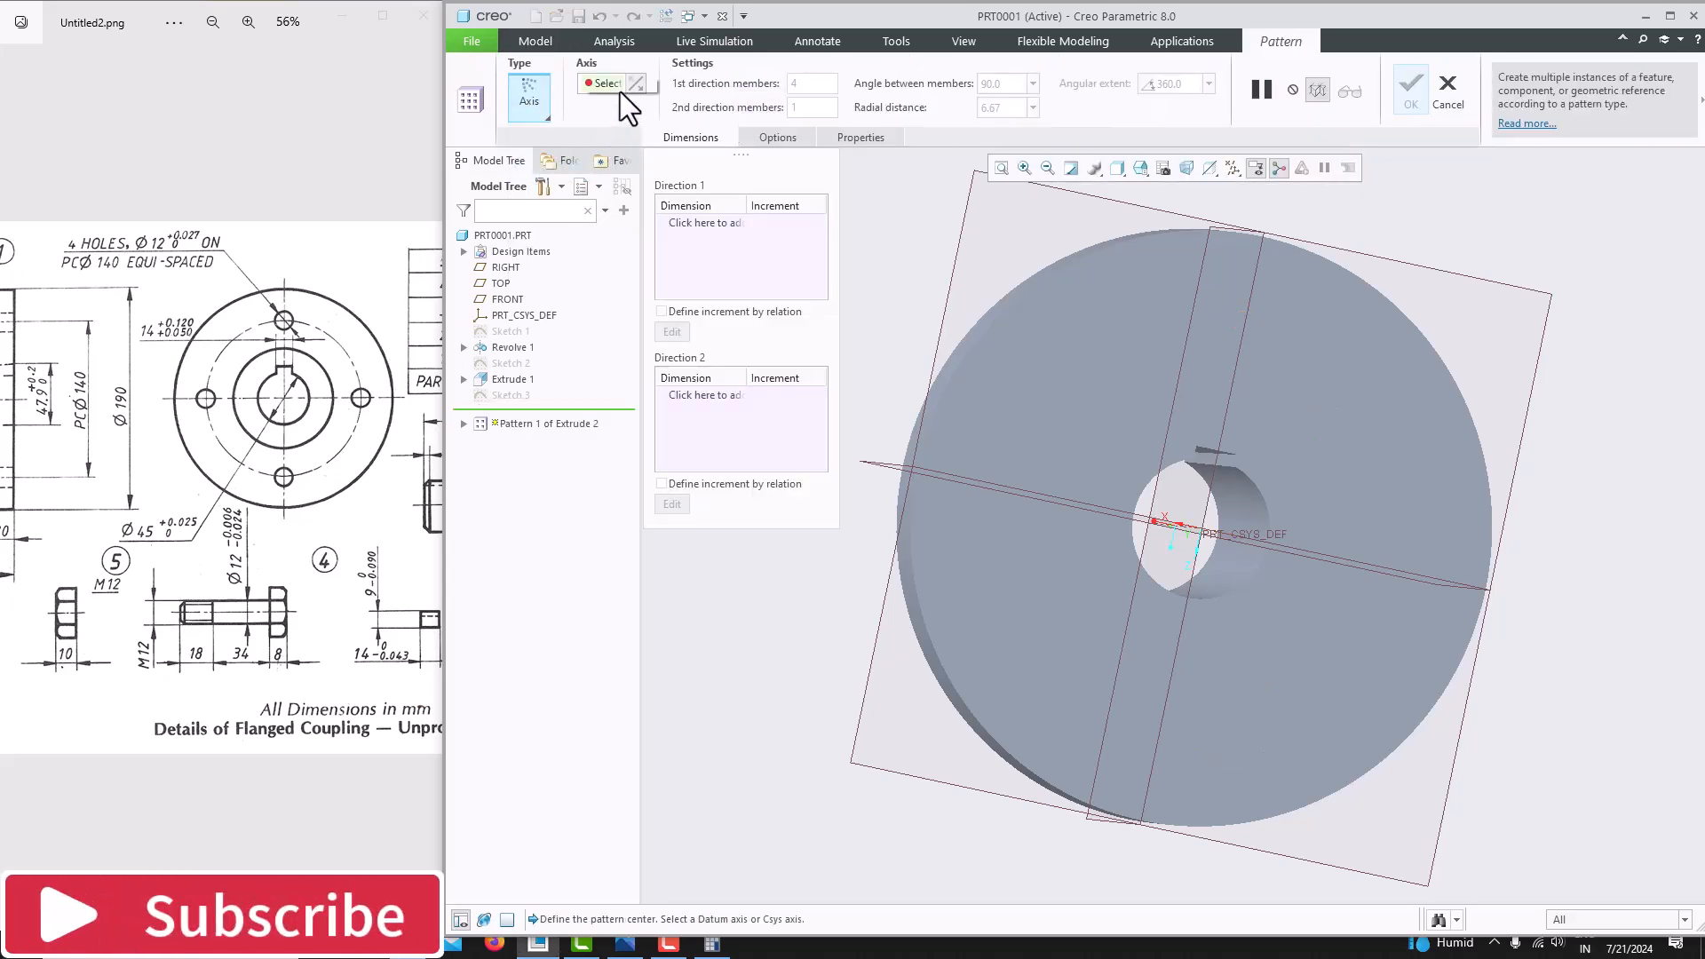
{"action": "middle_click_drag", "start_coordinate": [1182, 529], "coordinate": [1097, 524]}
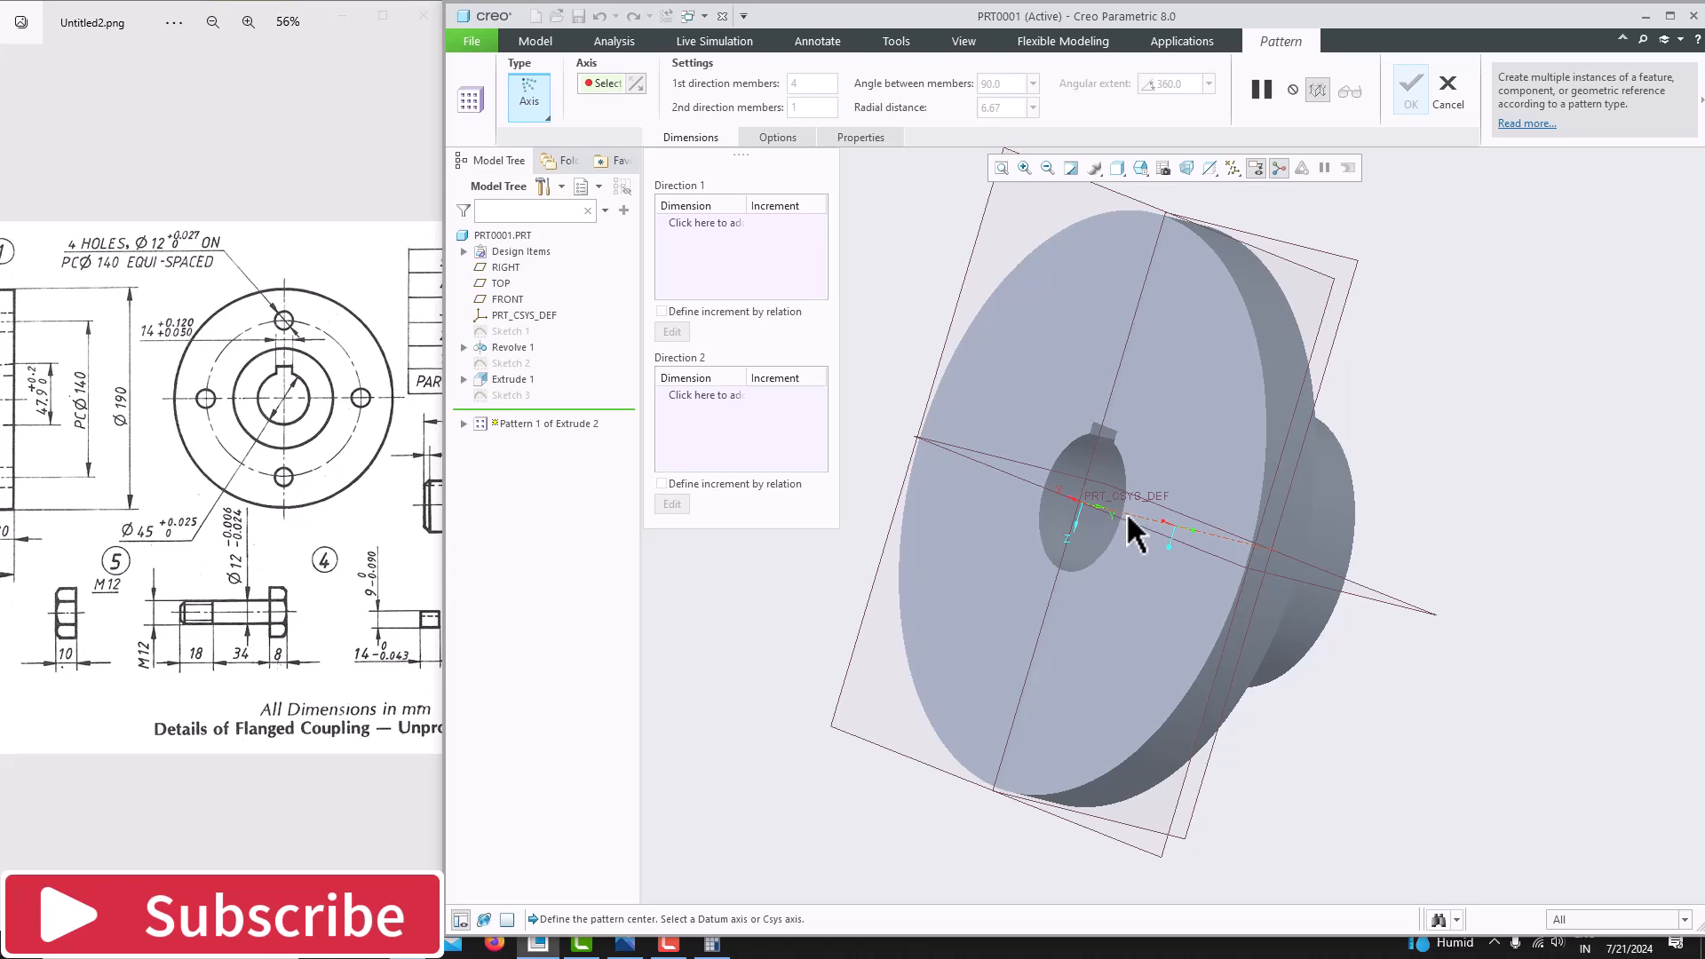
{"action": "left_click", "coordinate": [1125, 513]}
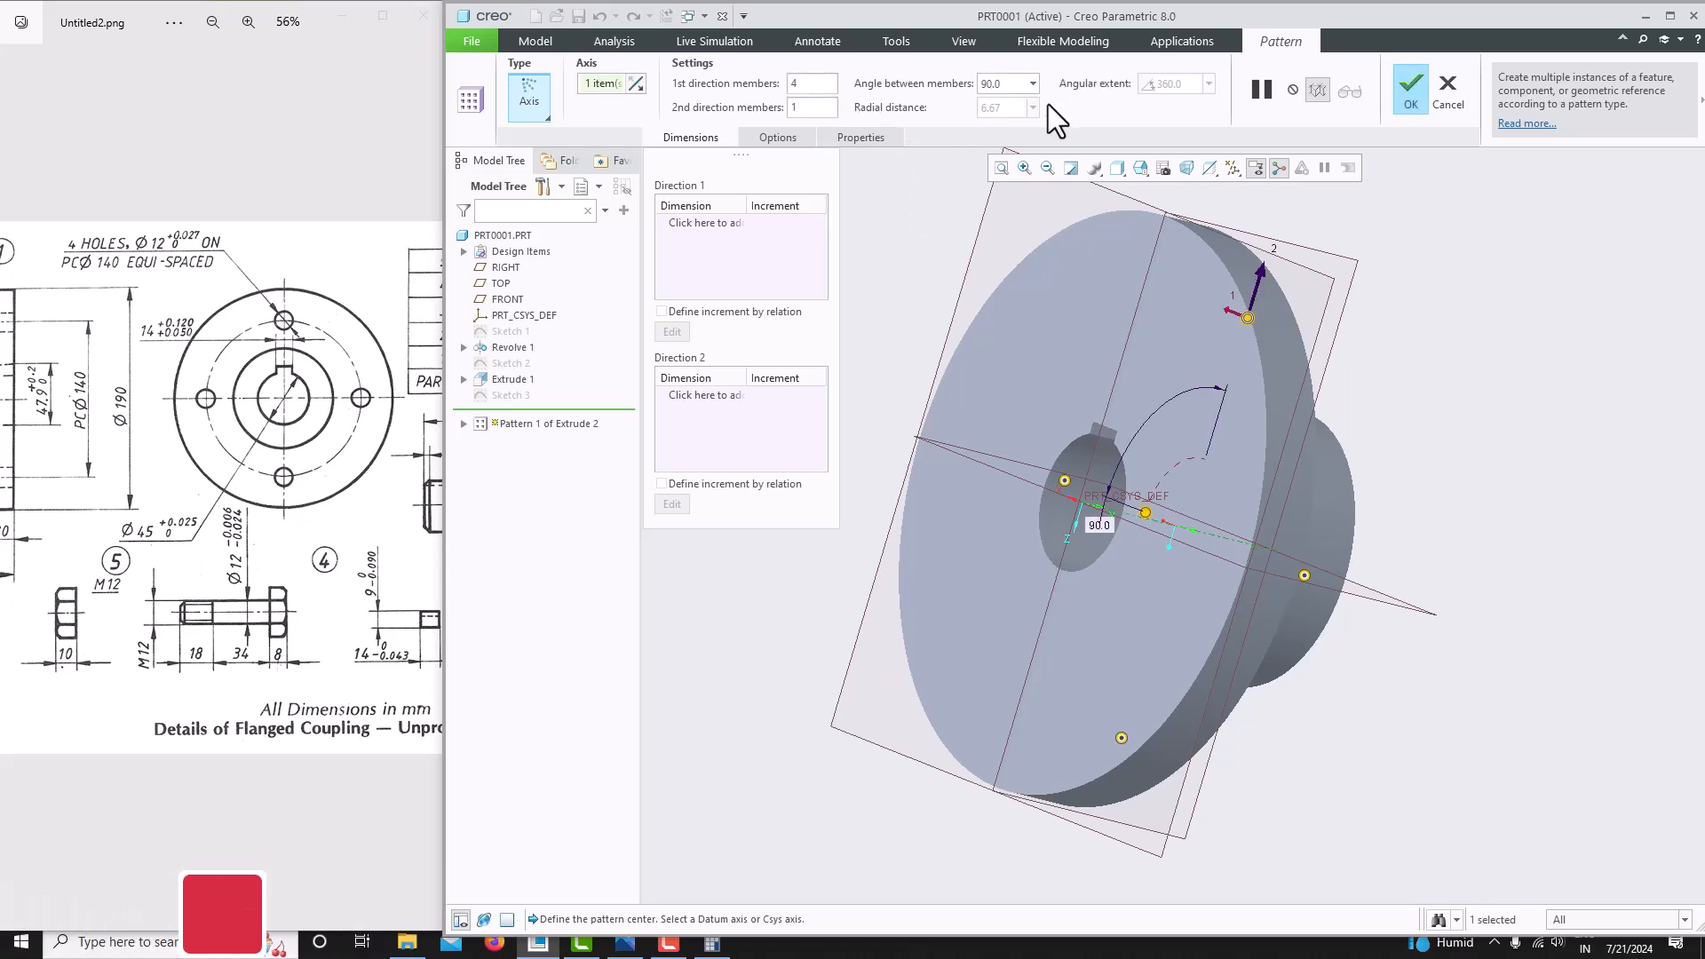
{"action": "left_click", "coordinate": [1089, 85]}
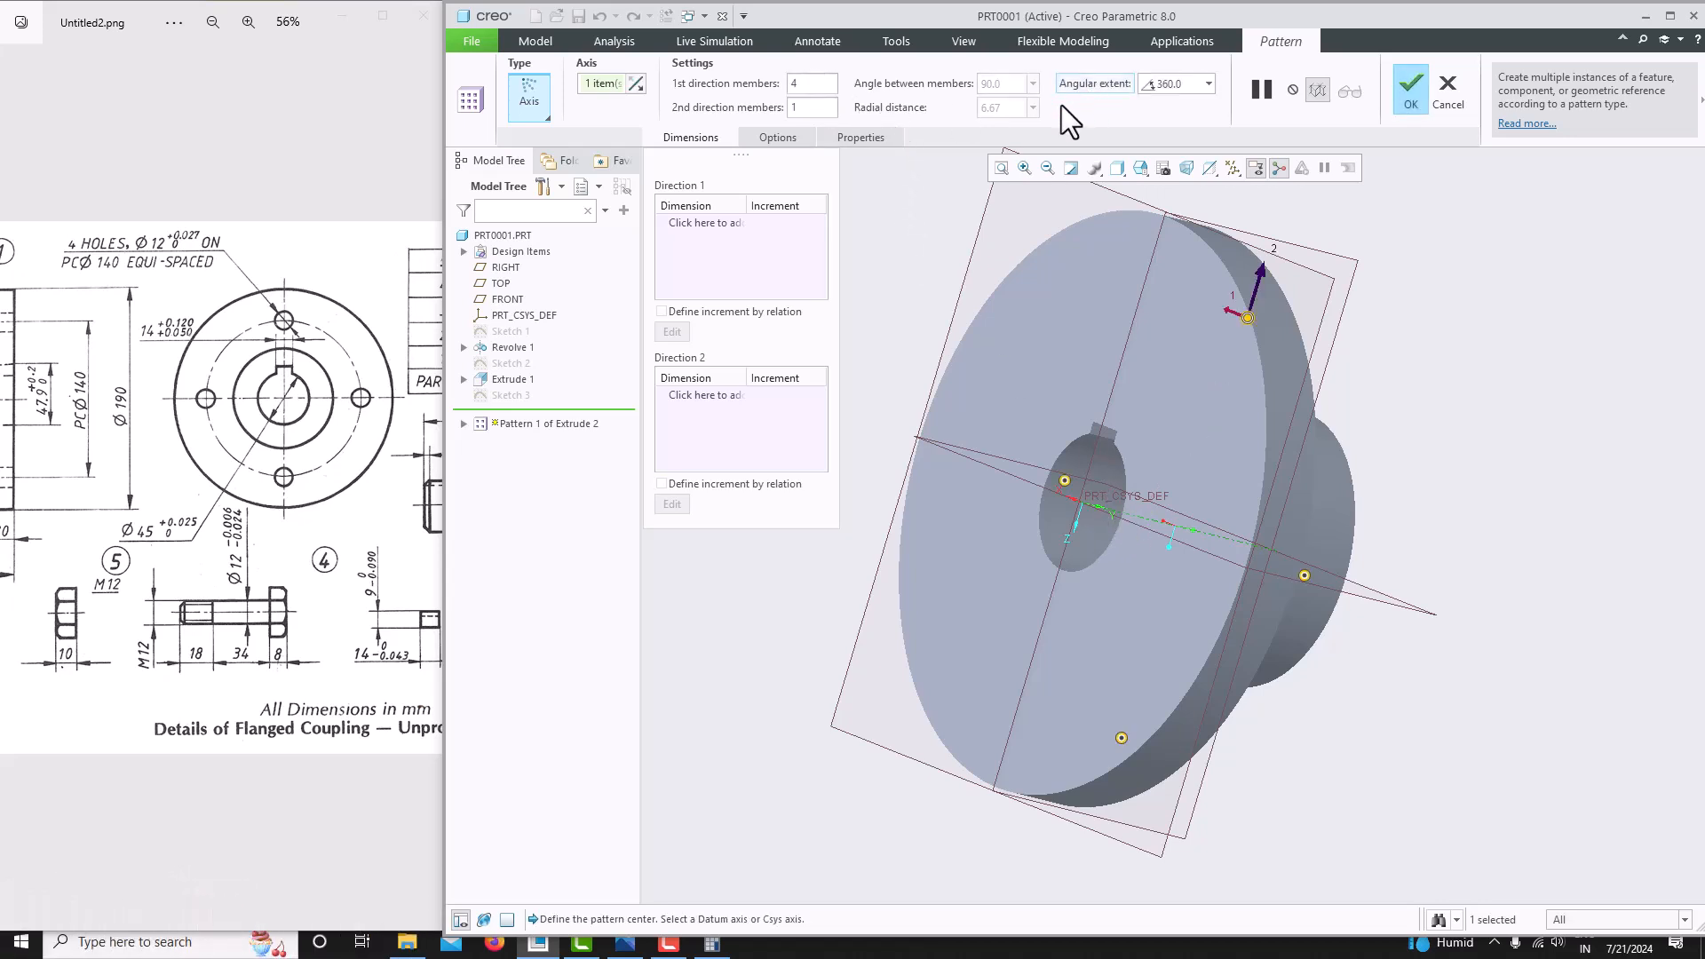
{"action": "double_click", "coordinate": [825, 89]}
{"action": "middle_click_drag", "start_coordinate": [1035, 408], "coordinate": [1069, 432]}
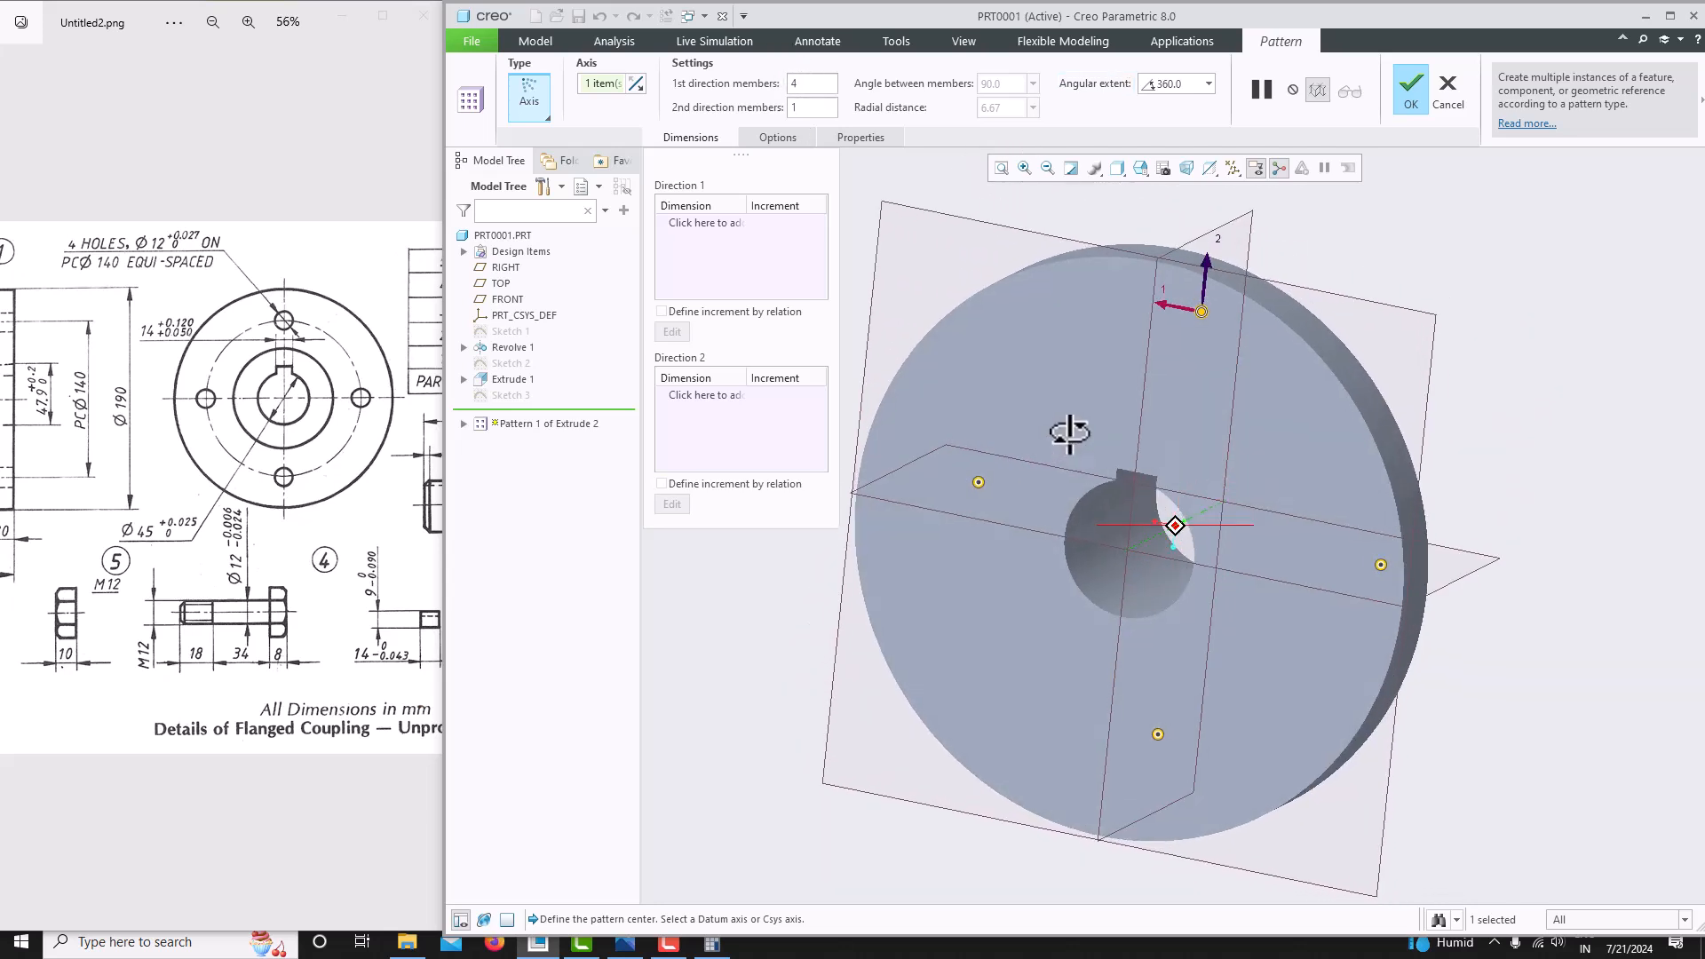
{"action": "left_click", "coordinate": [1412, 88]}
{"action": "middle_click_drag", "start_coordinate": [1362, 278], "coordinate": [1020, 403]}
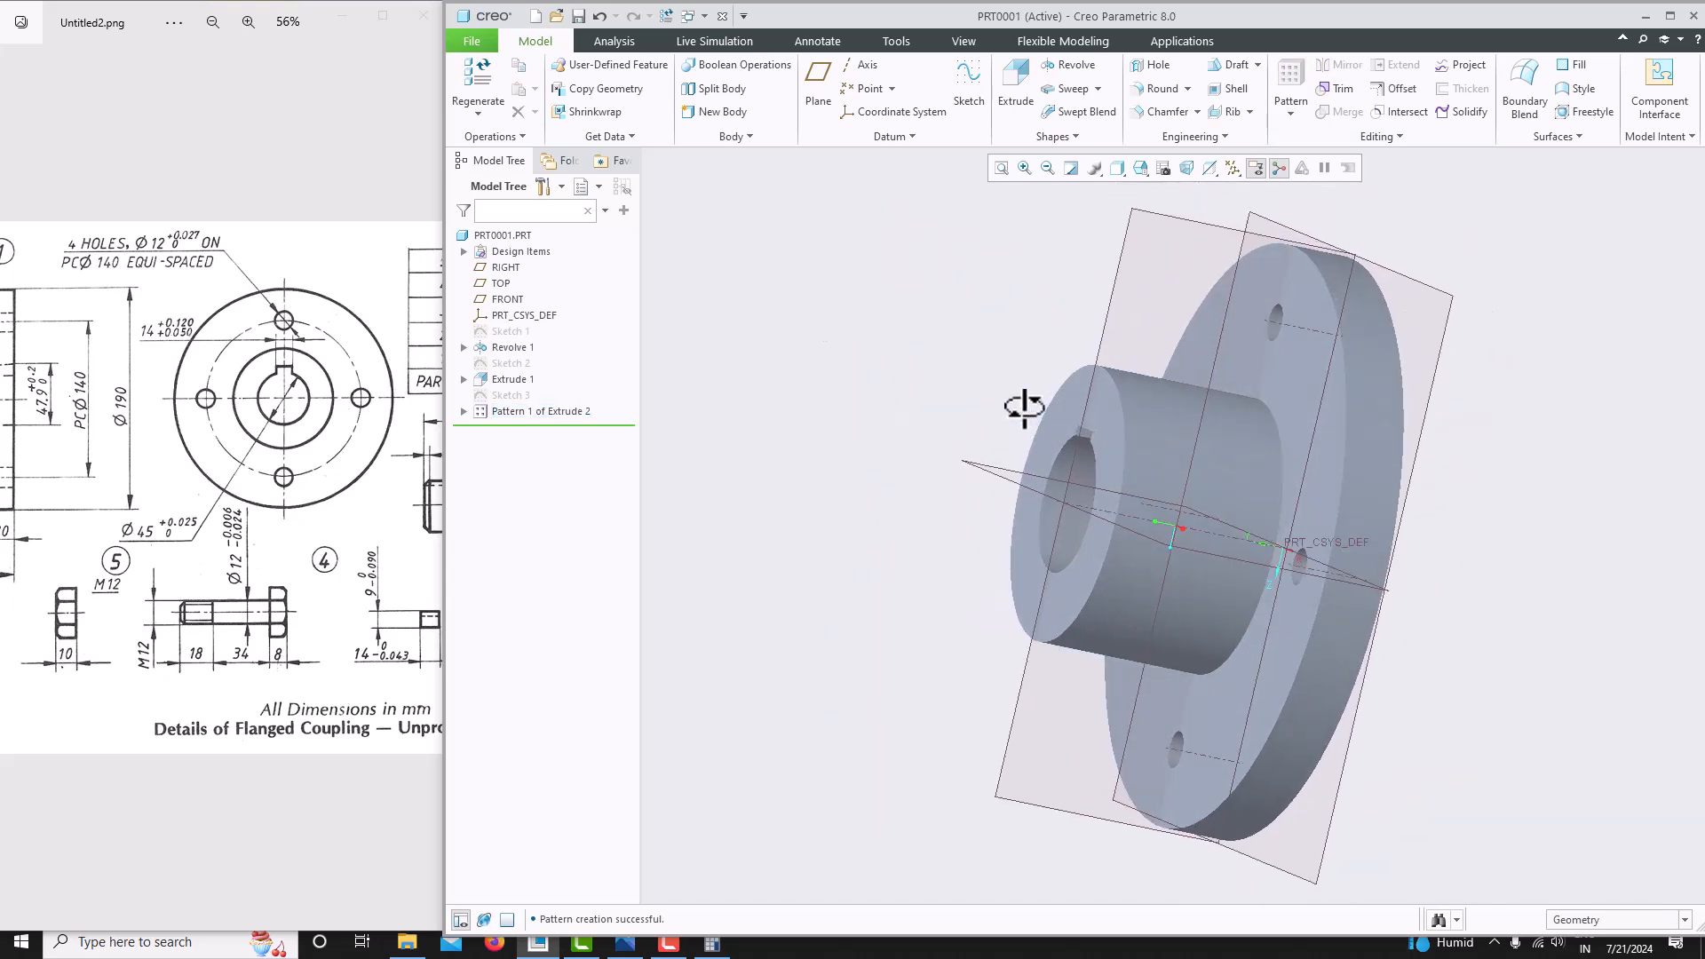
Check the drawing's fillet note and start a round on the hub's end edge, the hub-to-flange edge and the flange's hub-side outer edge.
{"action": "scroll", "coordinate": [194, 458], "scroll_direction": "down", "scroll_amount": 3}
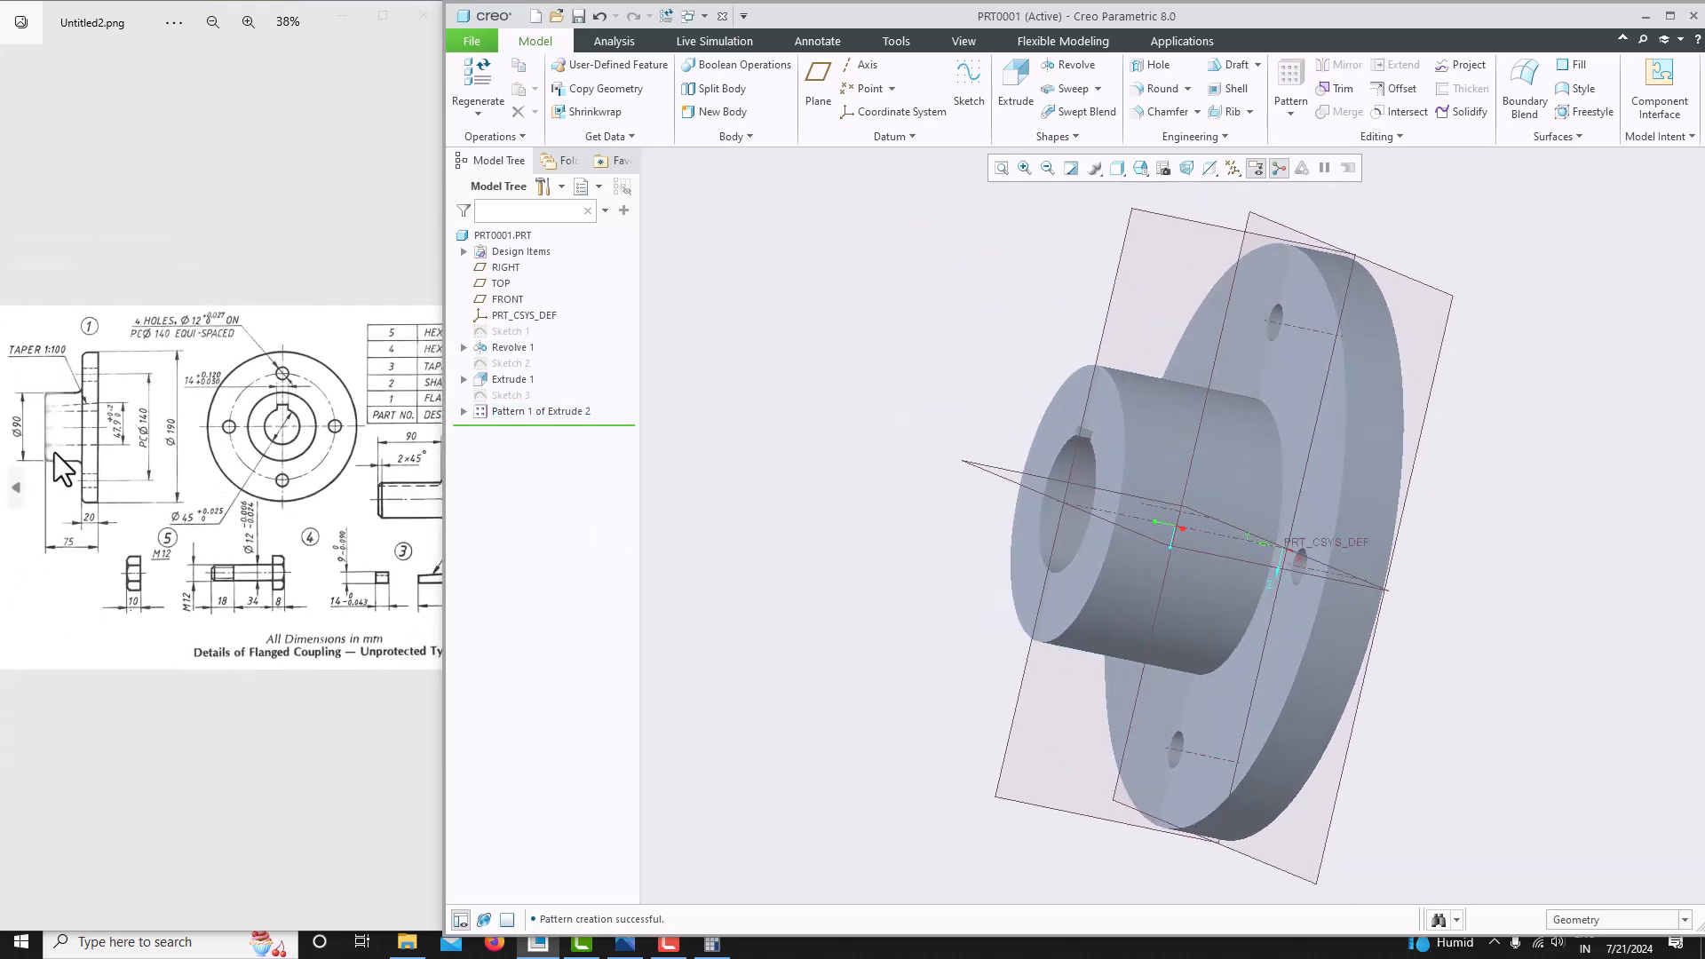
{"action": "left_click", "coordinate": [99, 412]}
{"action": "scroll", "coordinate": [102, 409], "scroll_direction": "up", "scroll_amount": 5}
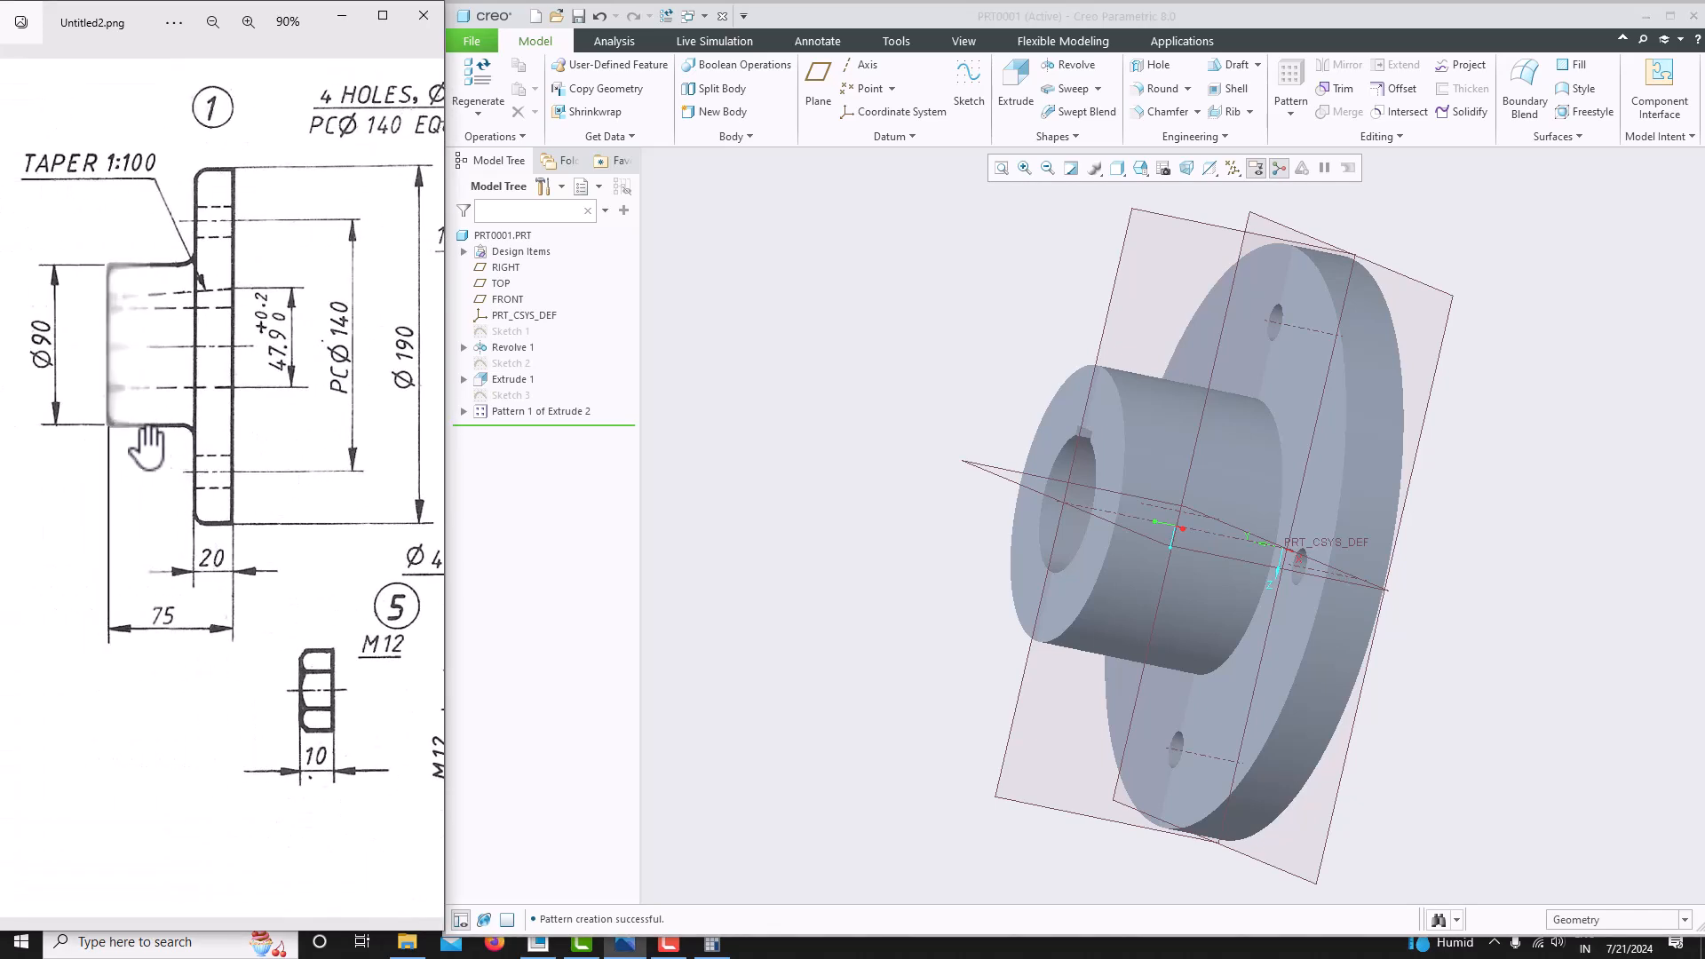
{"action": "scroll", "coordinate": [193, 531], "scroll_direction": "down", "scroll_amount": 4}
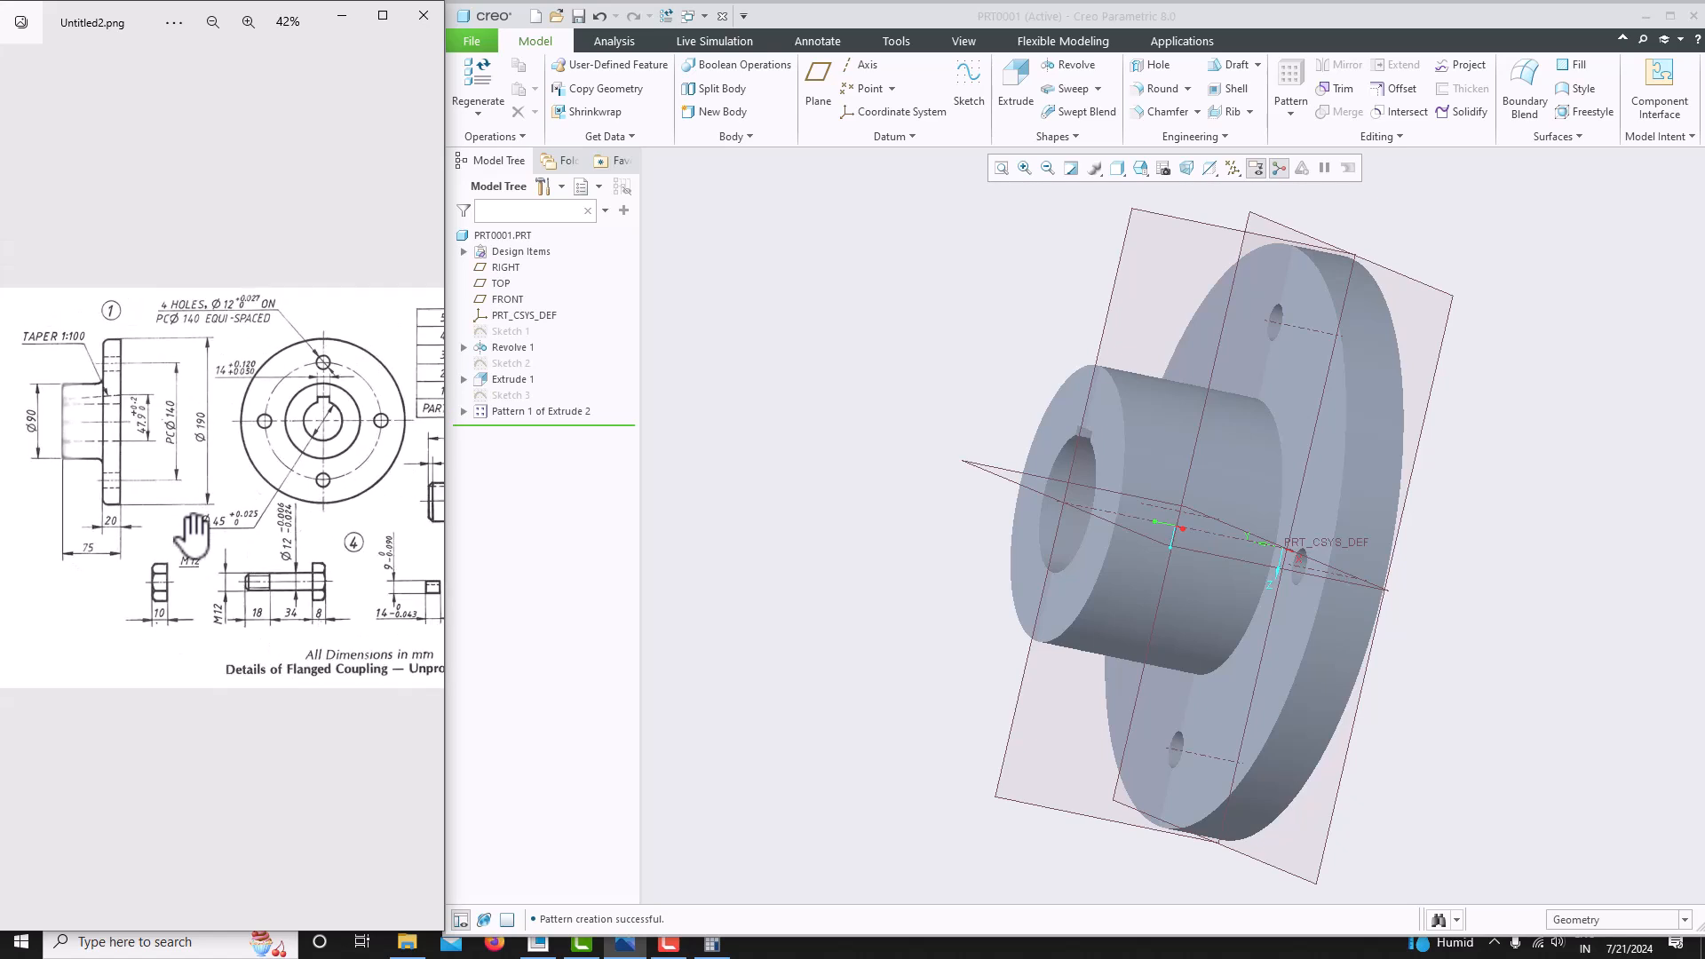
{"action": "scroll", "coordinate": [193, 535], "scroll_direction": "down", "scroll_amount": 1}
{"action": "left_click_drag", "start_coordinate": [301, 551], "coordinate": [138, 543]}
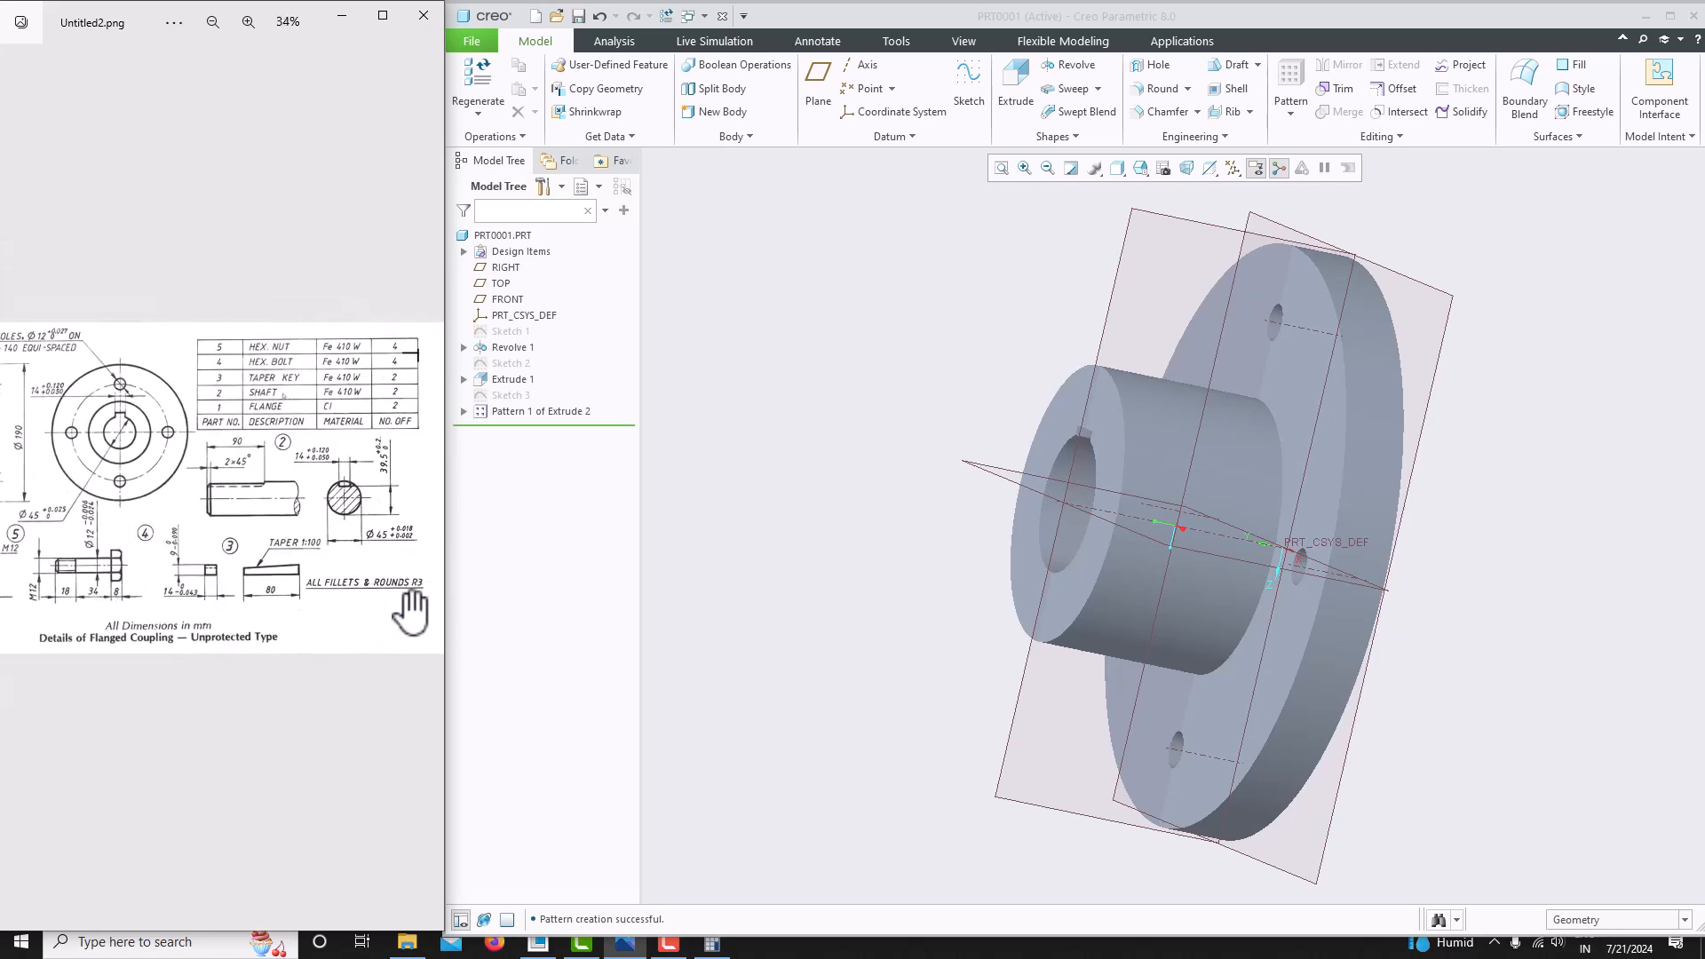
{"action": "left_click", "coordinate": [1141, 89]}
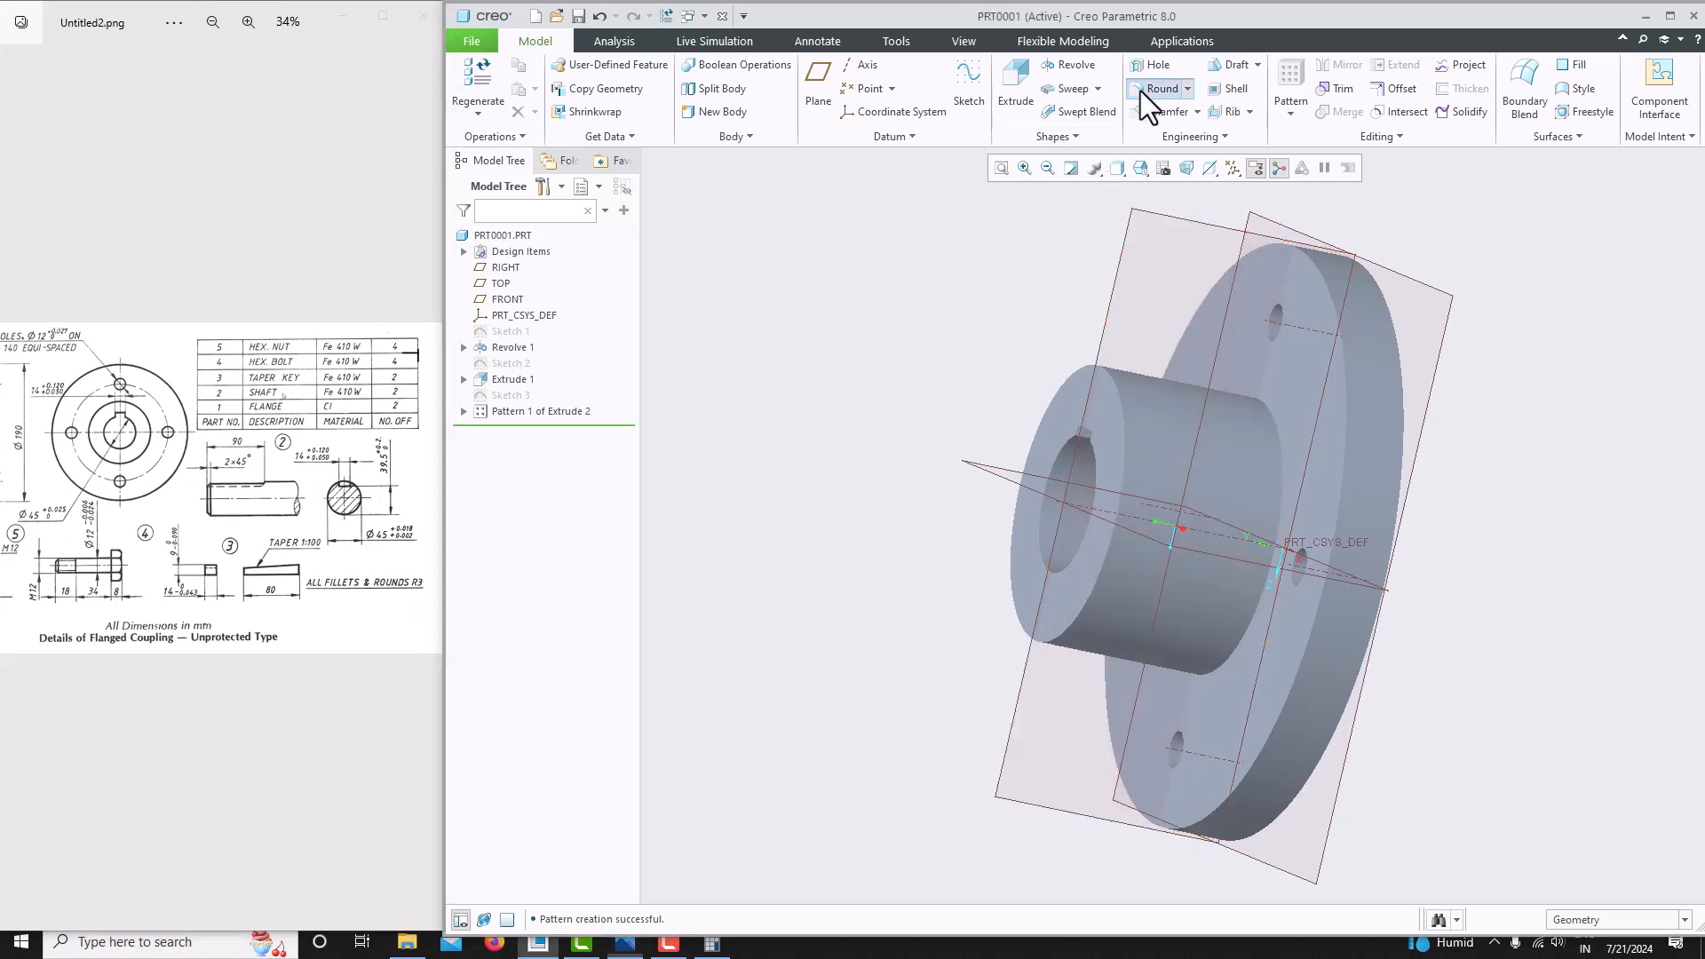
{"action": "left_click", "coordinate": [1141, 90]}
{"action": "left_click", "coordinate": [1118, 393]}
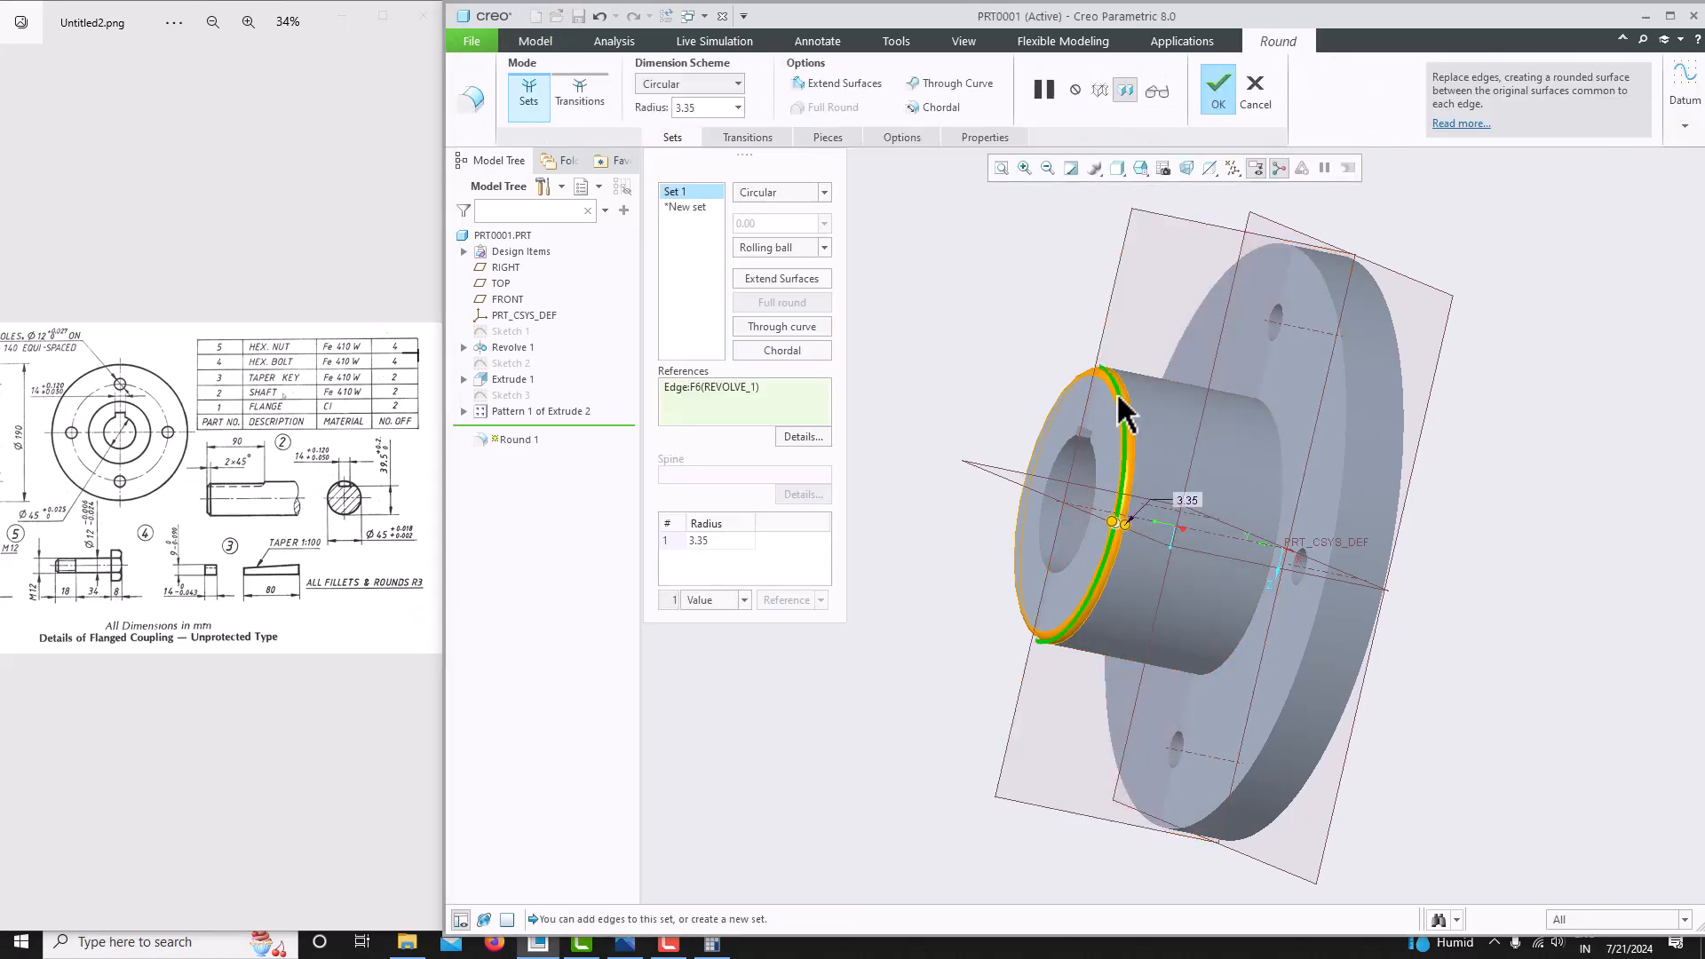
{"action": "left_click", "coordinate": [1283, 447], "text": "ctrl"}
{"action": "left_click", "coordinate": [1351, 381], "text": "ctrl"}
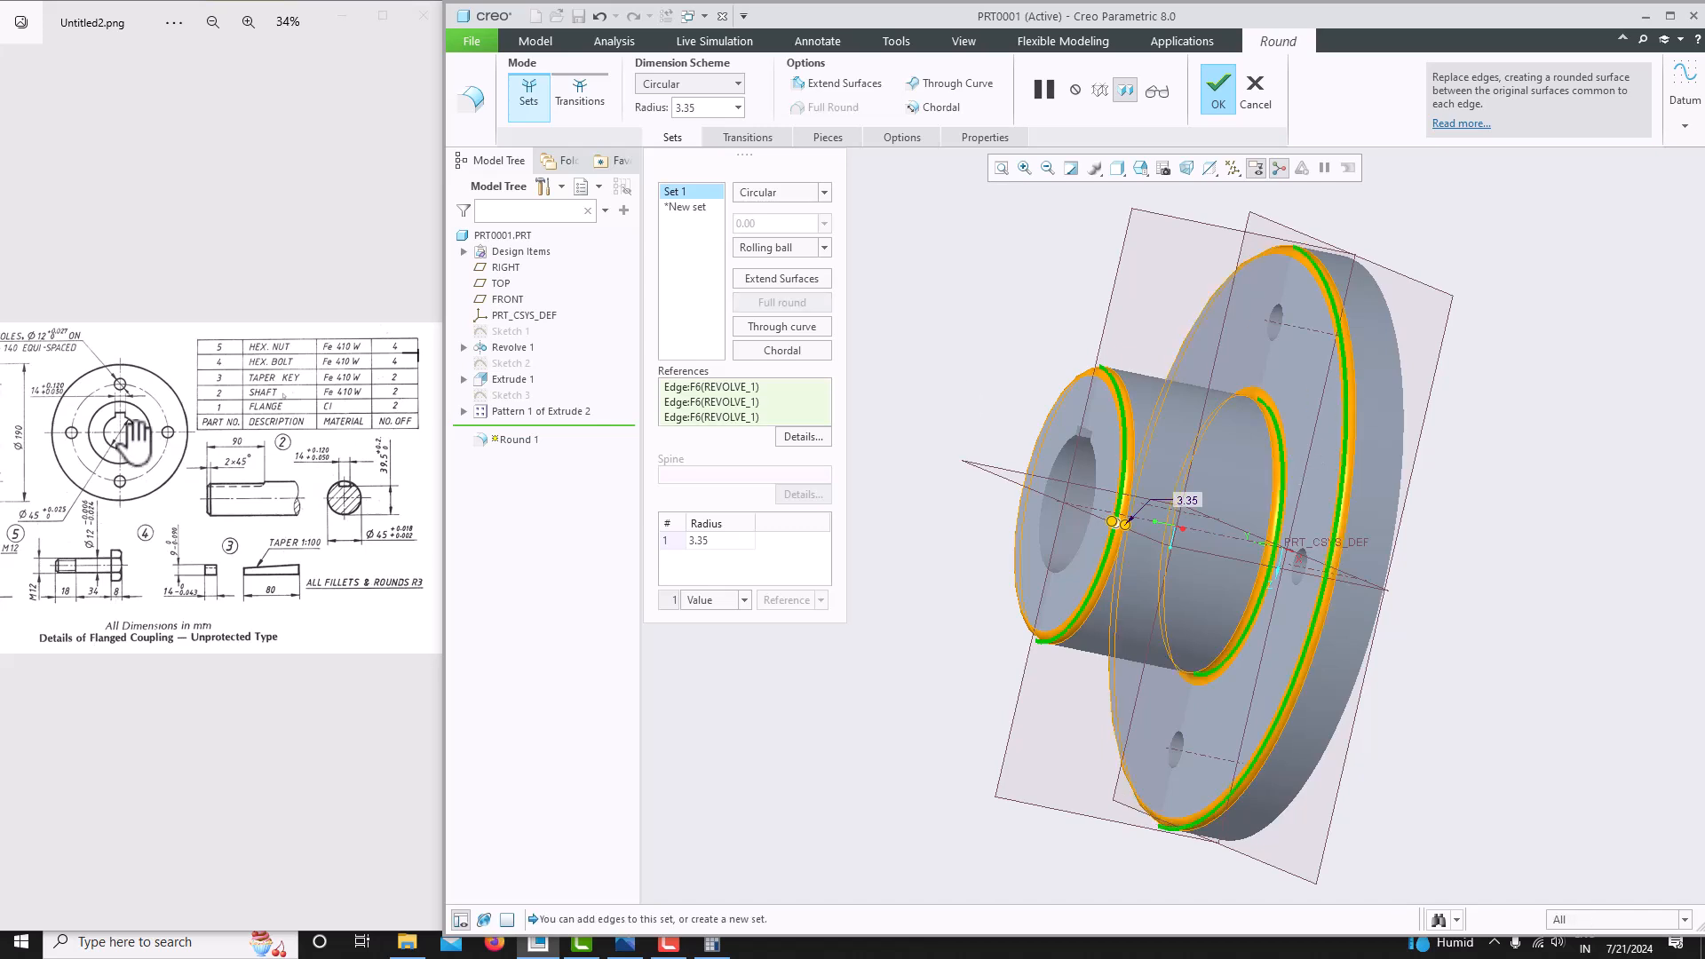
Set the round radius on the three selected edges to 3 mm and complete the feature.
{"action": "left_click_drag", "start_coordinate": [157, 435], "coordinate": [326, 472]}
{"action": "scroll", "coordinate": [96, 391], "scroll_direction": "up", "scroll_amount": 5}
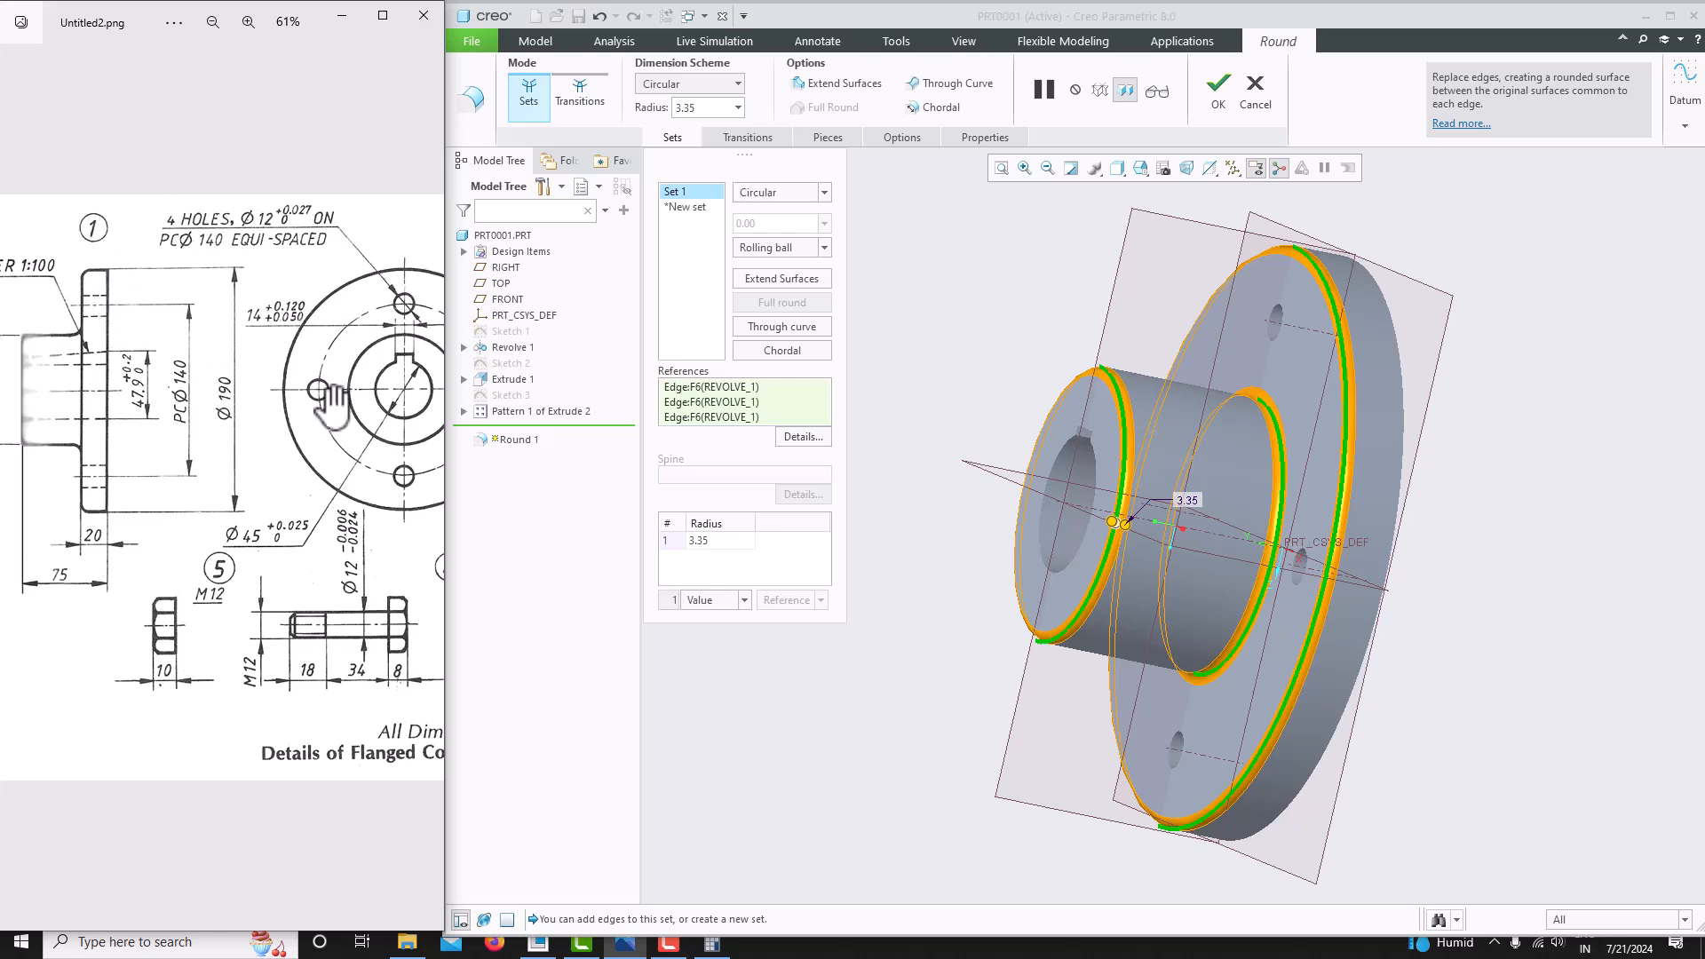
{"action": "double_click", "coordinate": [702, 112]}
{"action": "type", "text": "3"}
{"action": "key", "text": "Return"}
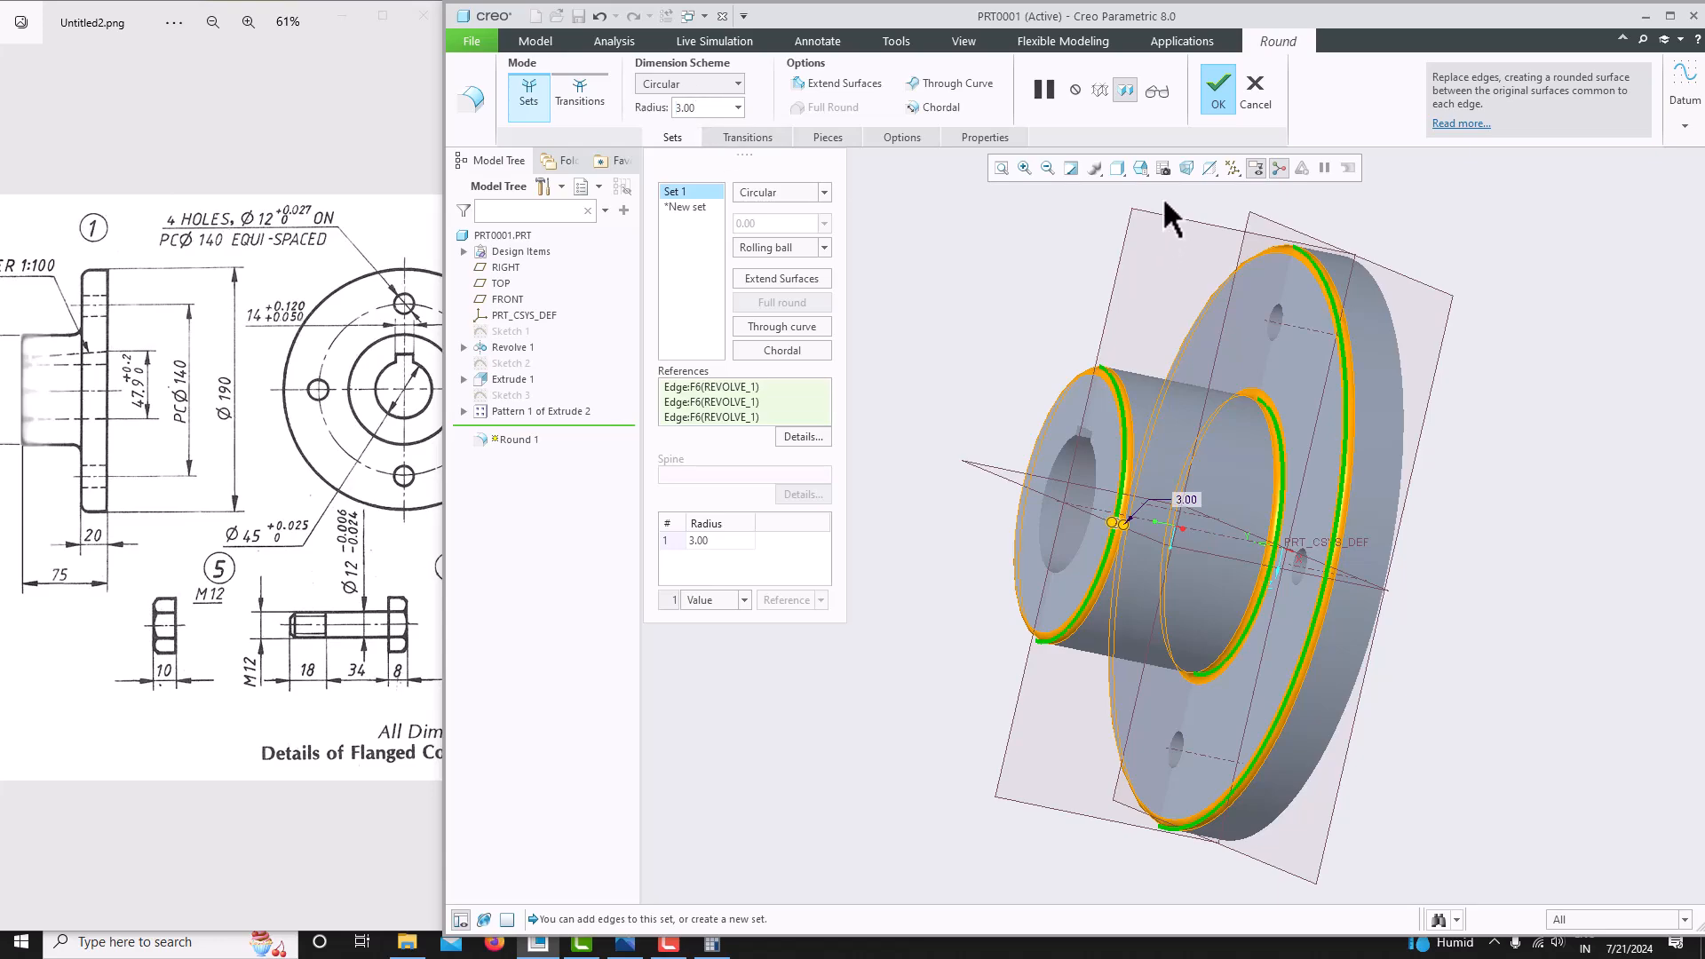
{"action": "left_click", "coordinate": [1220, 89]}
{"action": "middle_click_drag", "start_coordinate": [1180, 449], "coordinate": [914, 460]}
{"action": "left_click", "coordinate": [913, 461]}
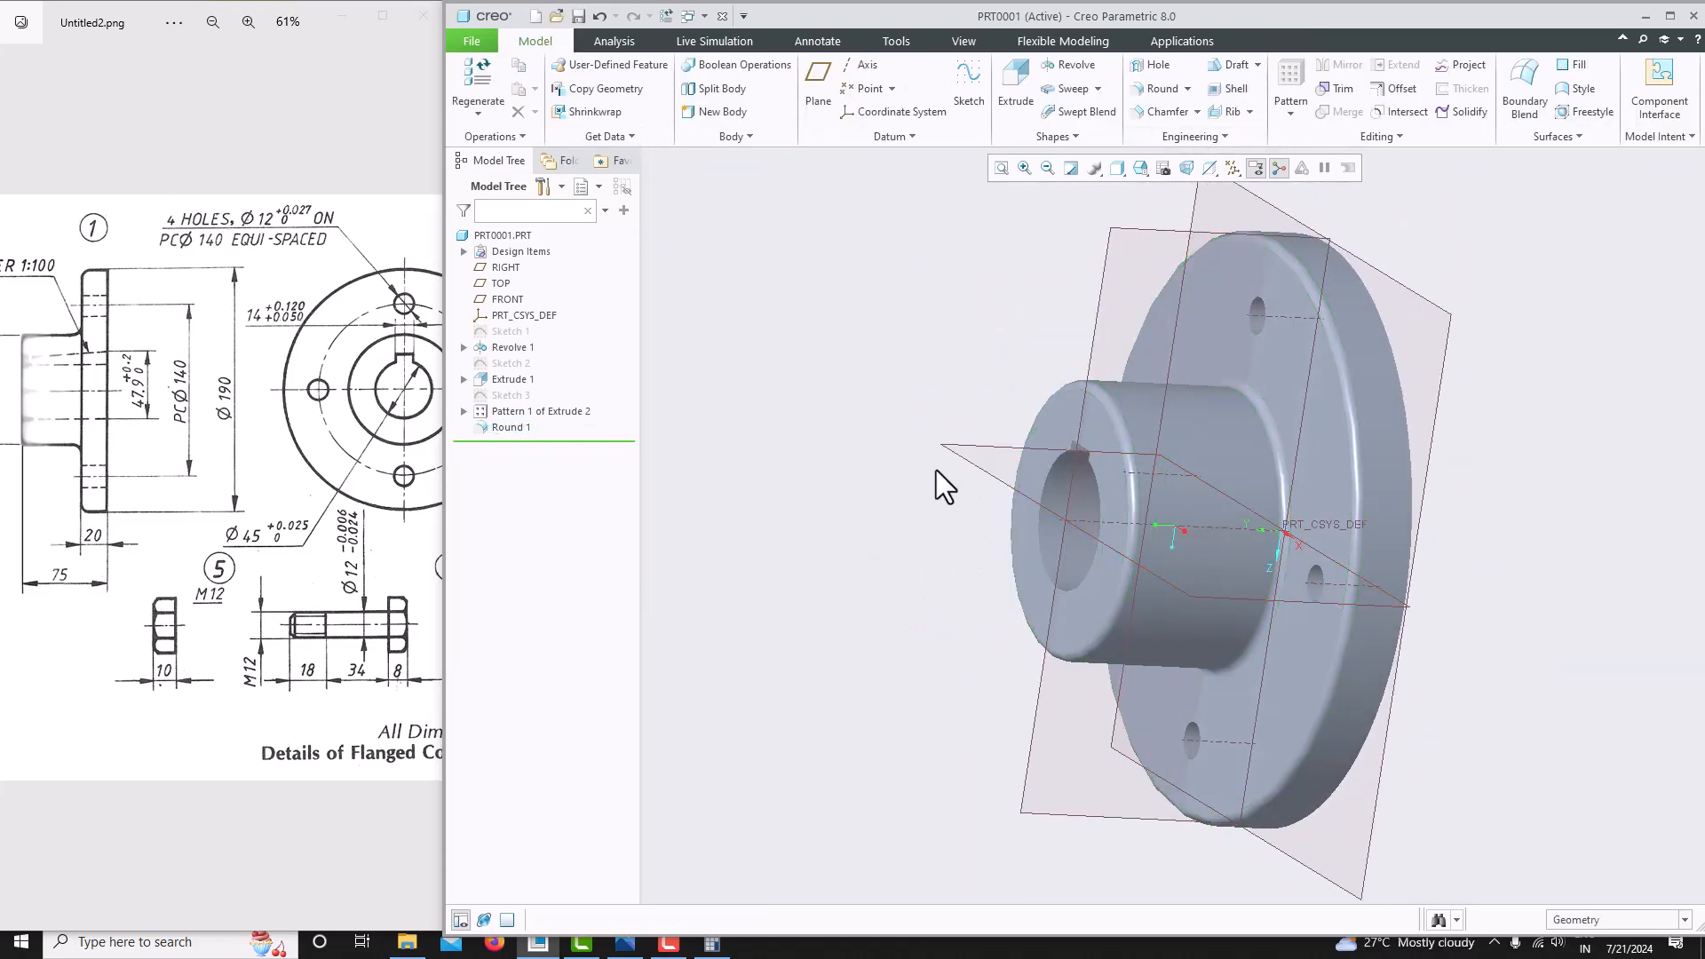
Reset the flange to Standard Orientation and display it as Shading With Edges.
{"action": "scroll", "coordinate": [936, 473], "scroll_direction": "up", "scroll_amount": 4}
{"action": "scroll", "coordinate": [936, 473], "scroll_direction": "down", "scroll_amount": 5}
{"action": "mouse_move", "coordinate": [311, 409]}
{"action": "left_mouse_down"}
{"action": "mouse_move", "coordinate": [40, 437]}
{"action": "mouse_move", "coordinate": [132, 442]}
{"action": "left_mouse_up"}
{"action": "scroll", "coordinate": [980, 573], "scroll_direction": "down", "scroll_amount": 3}
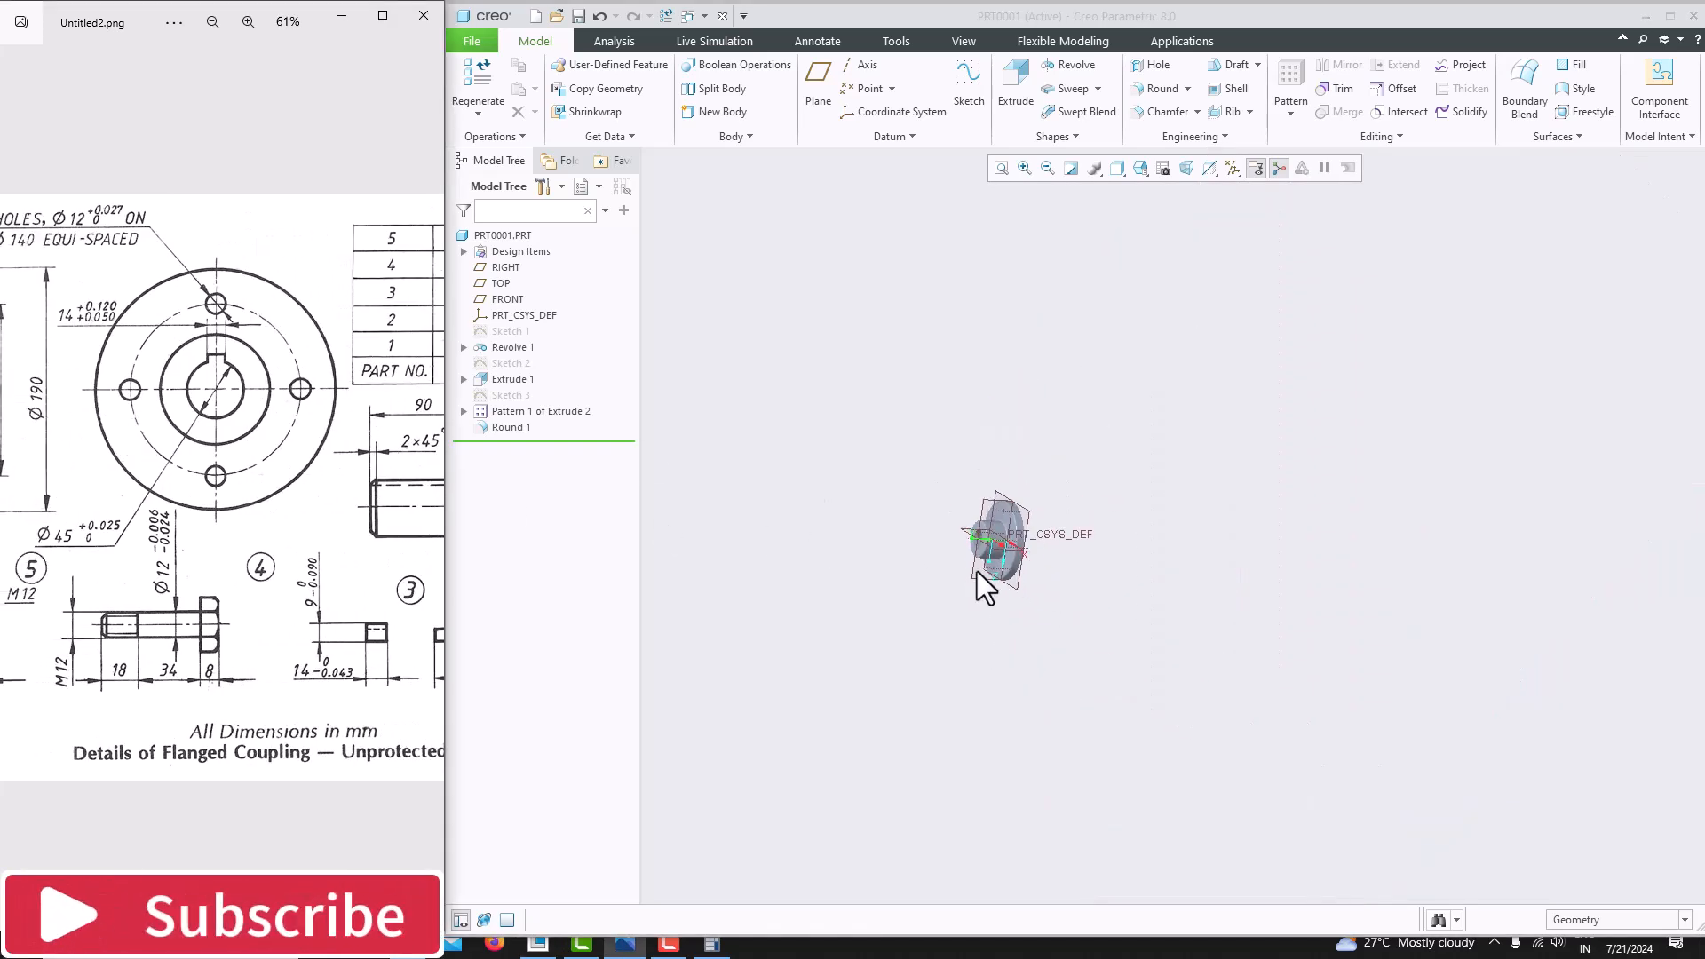
{"action": "scroll", "coordinate": [897, 548], "scroll_direction": "up", "scroll_amount": 3}
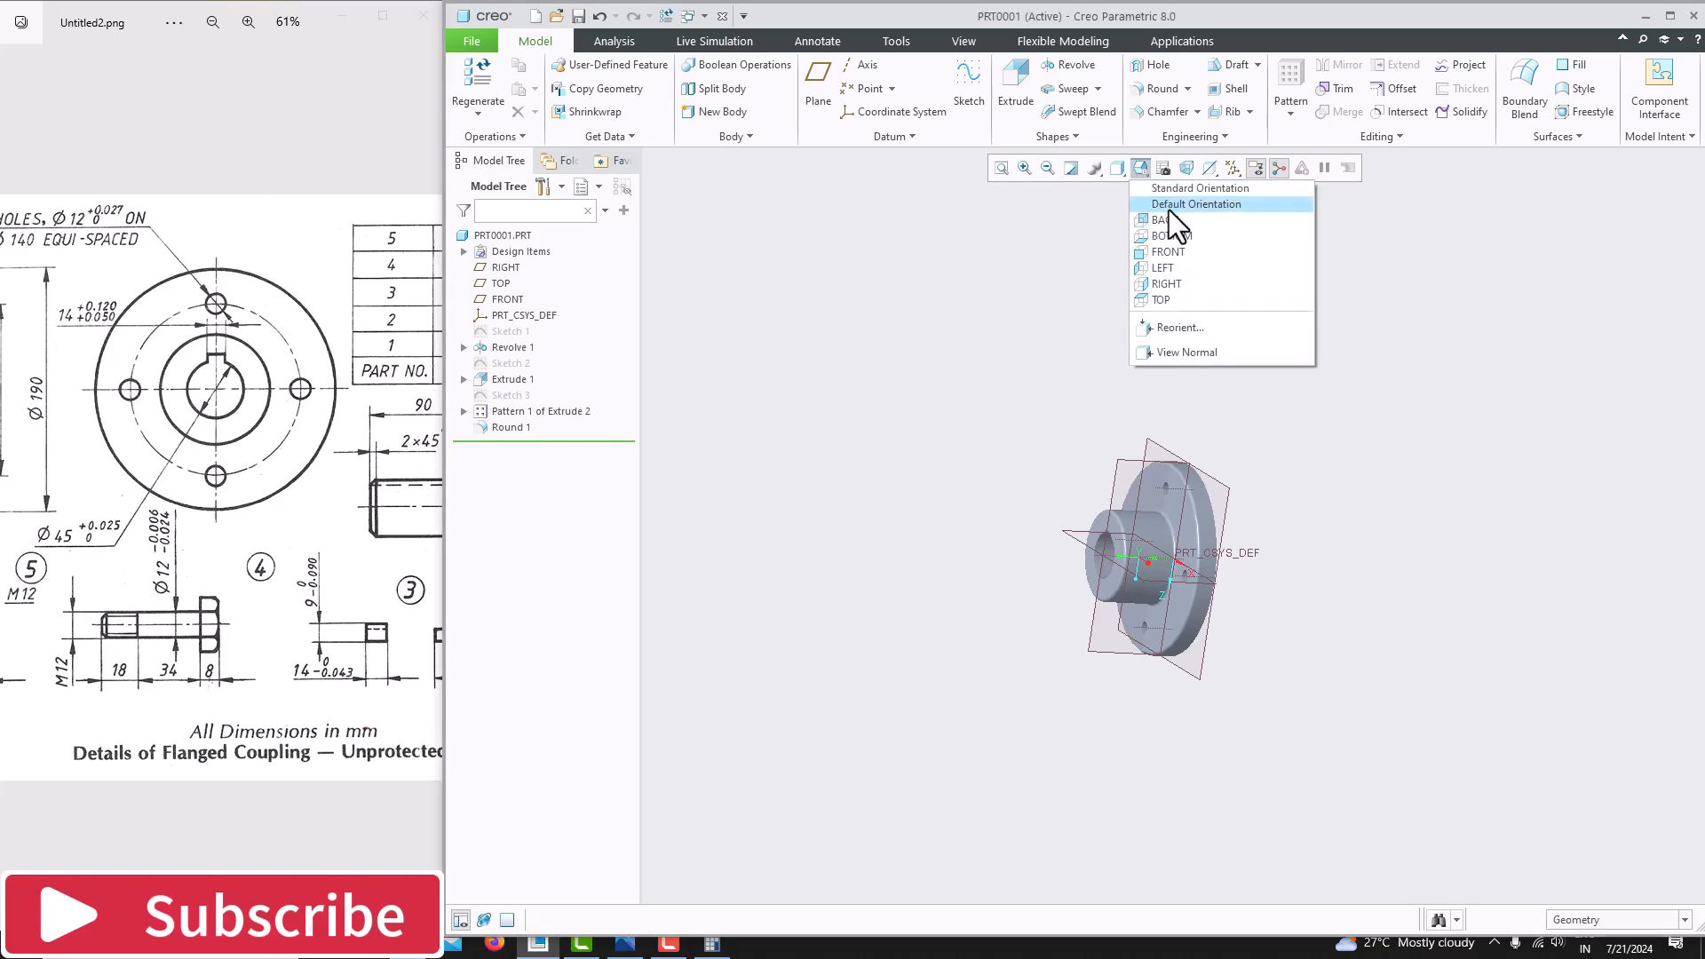
{"action": "left_click", "coordinate": [1167, 192]}
{"action": "left_click", "coordinate": [1118, 169]}
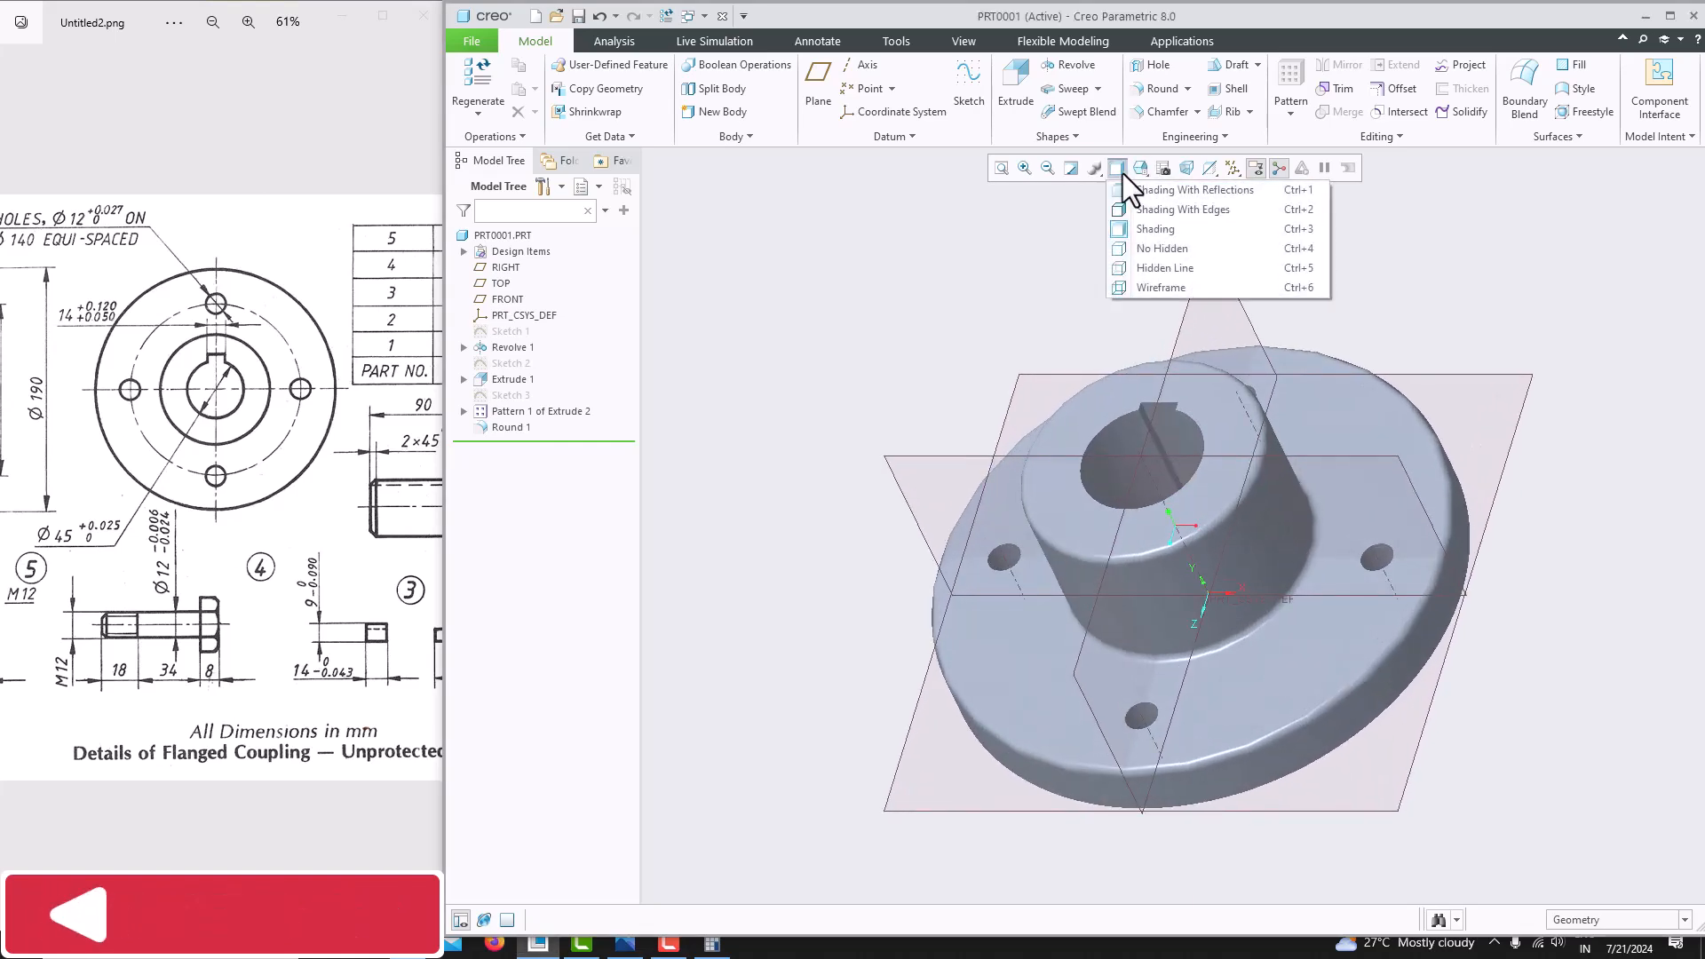
{"action": "left_click", "coordinate": [1147, 206]}
Turn off the display of all datum features so only the flange geometry is shown.
{"action": "middle_click_drag", "start_coordinate": [1348, 292], "coordinate": [1207, 189]}
{"action": "left_click", "coordinate": [1234, 169]}
{"action": "left_click", "coordinate": [1234, 188]}
{"action": "middle_click_drag", "start_coordinate": [1057, 245], "coordinate": [1116, 306]}
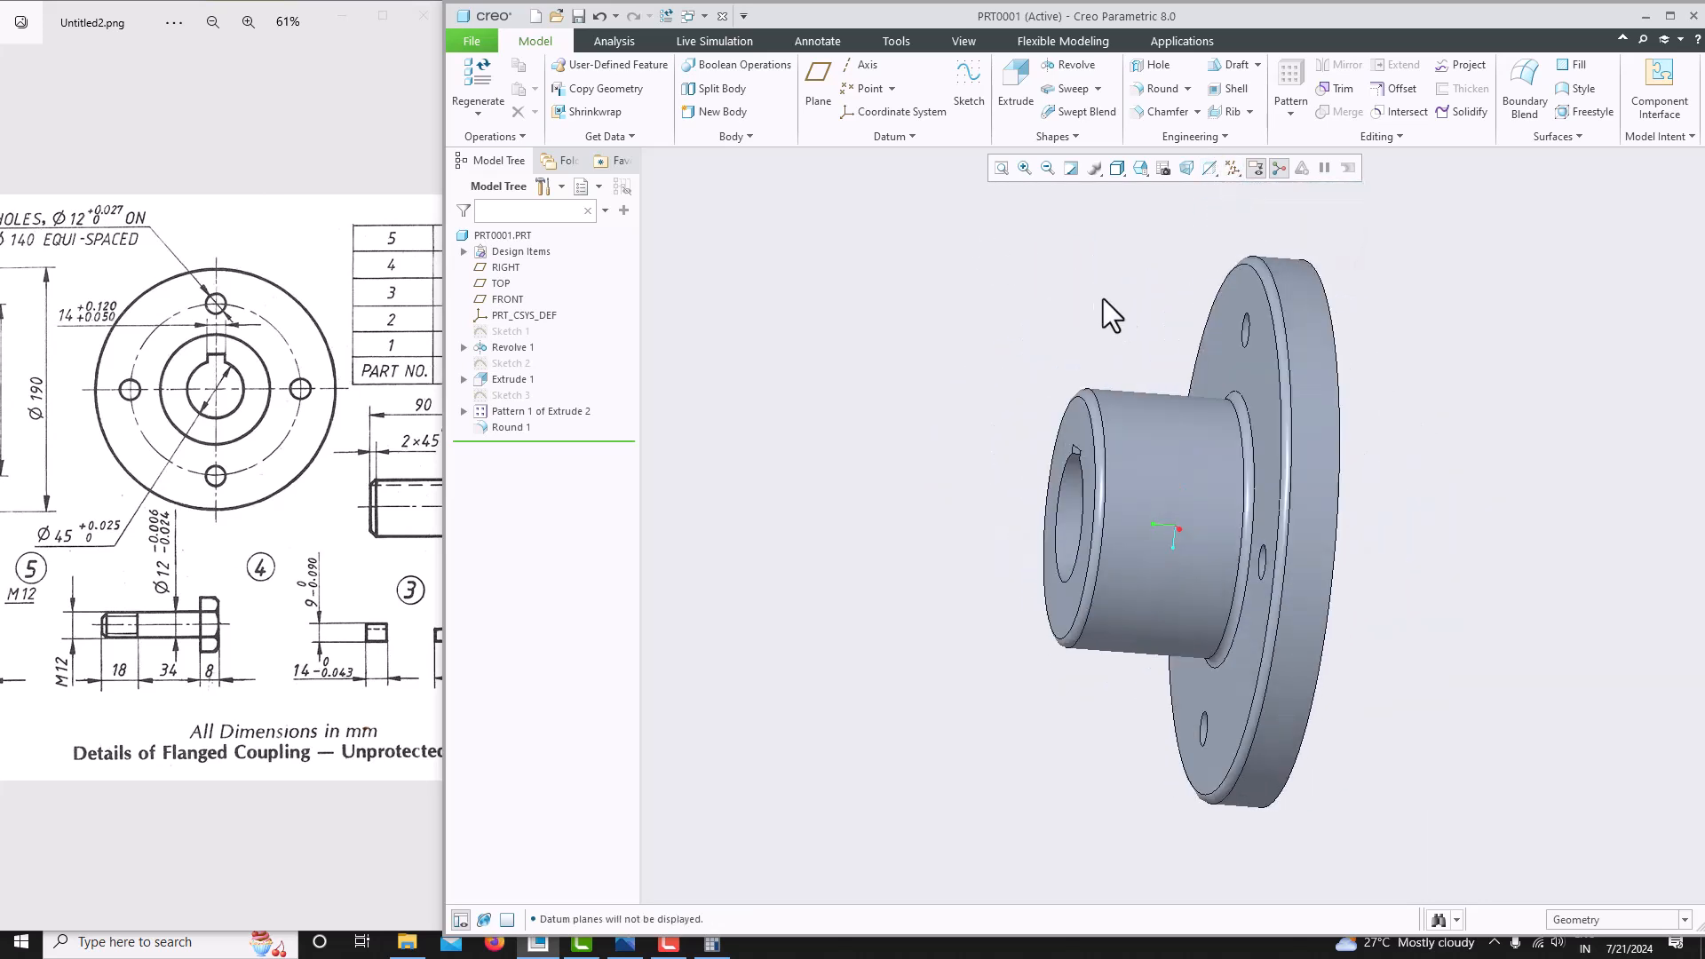
Save a copy of the part as 1_flange in the Flange_Coupling-A5 folder and close the current part.
{"action": "left_click", "coordinate": [472, 43]}
{"action": "mouse_move", "coordinate": [499, 163]}
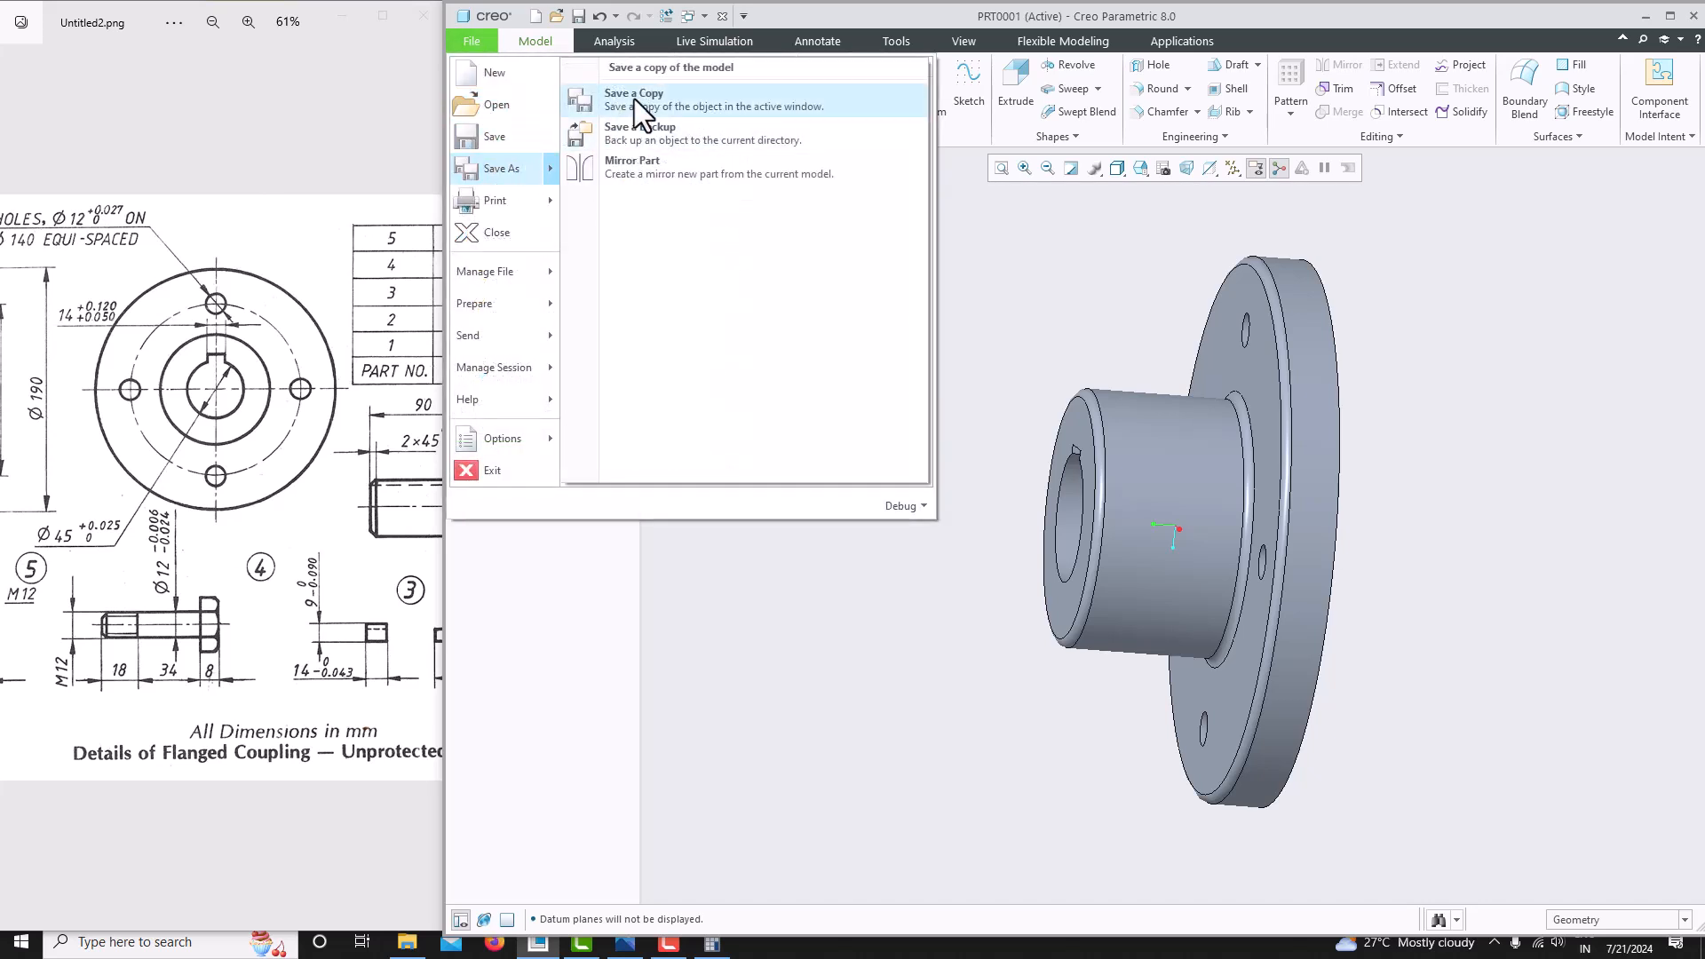
{"action": "left_click", "coordinate": [634, 98]}
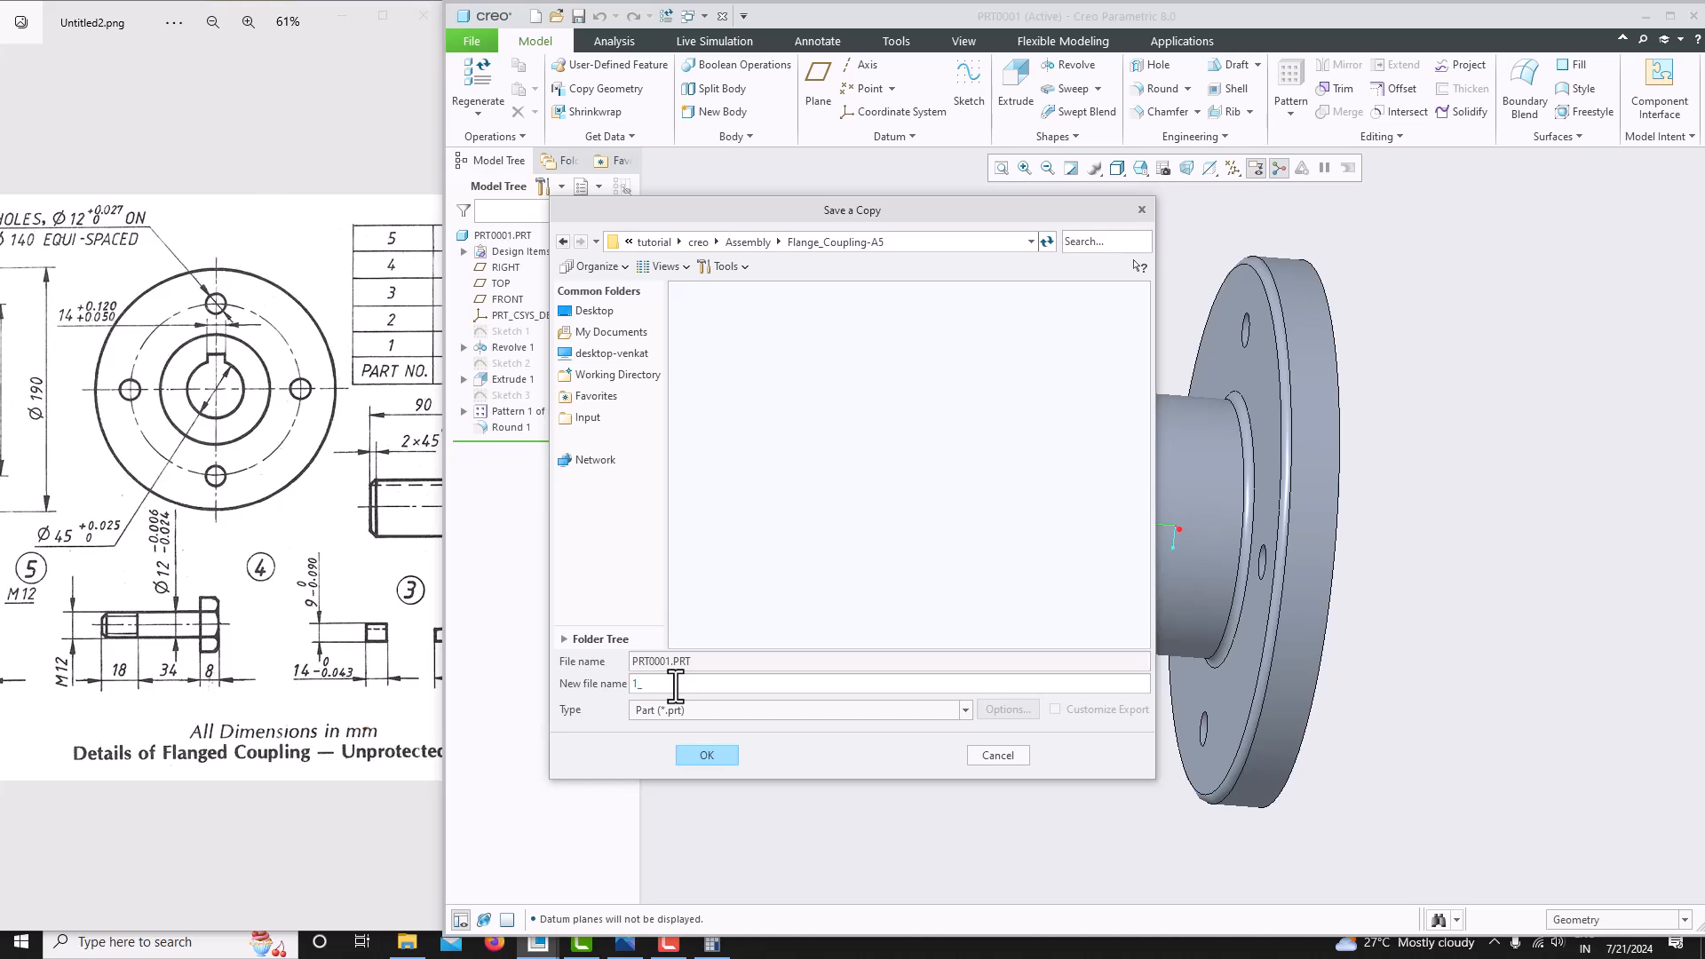
{"action": "left_click_drag", "start_coordinate": [164, 546], "coordinate": [418, 546]}
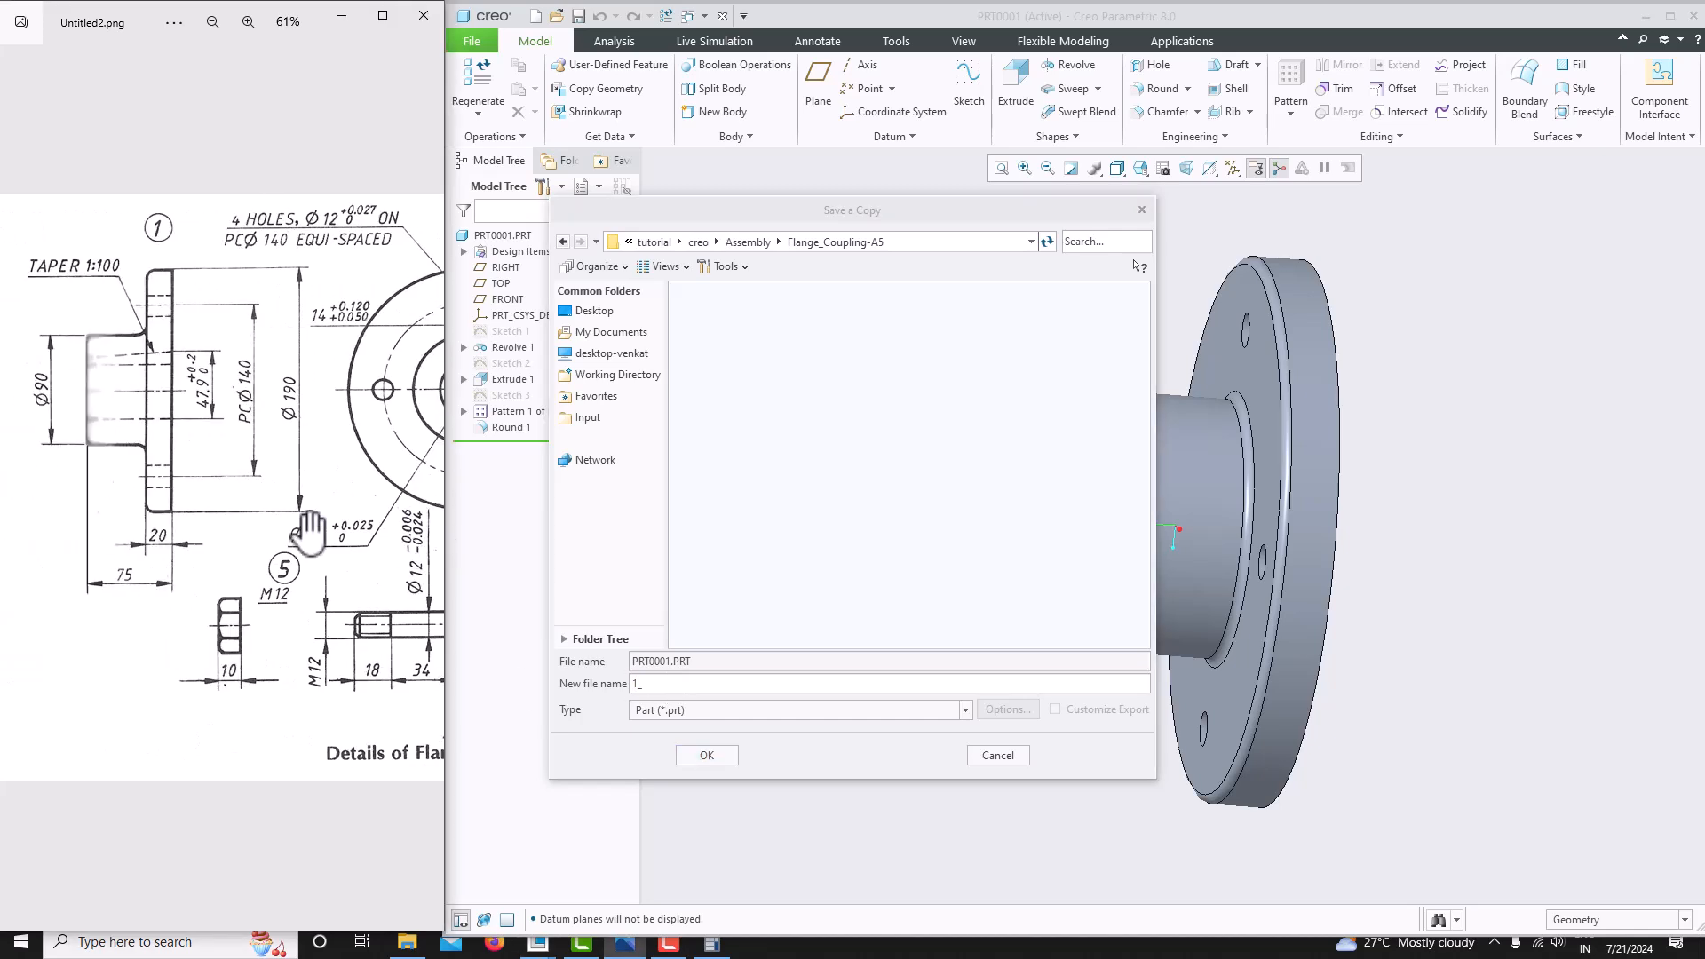
{"action": "scroll", "coordinate": [222, 510], "scroll_direction": "down", "scroll_amount": 4}
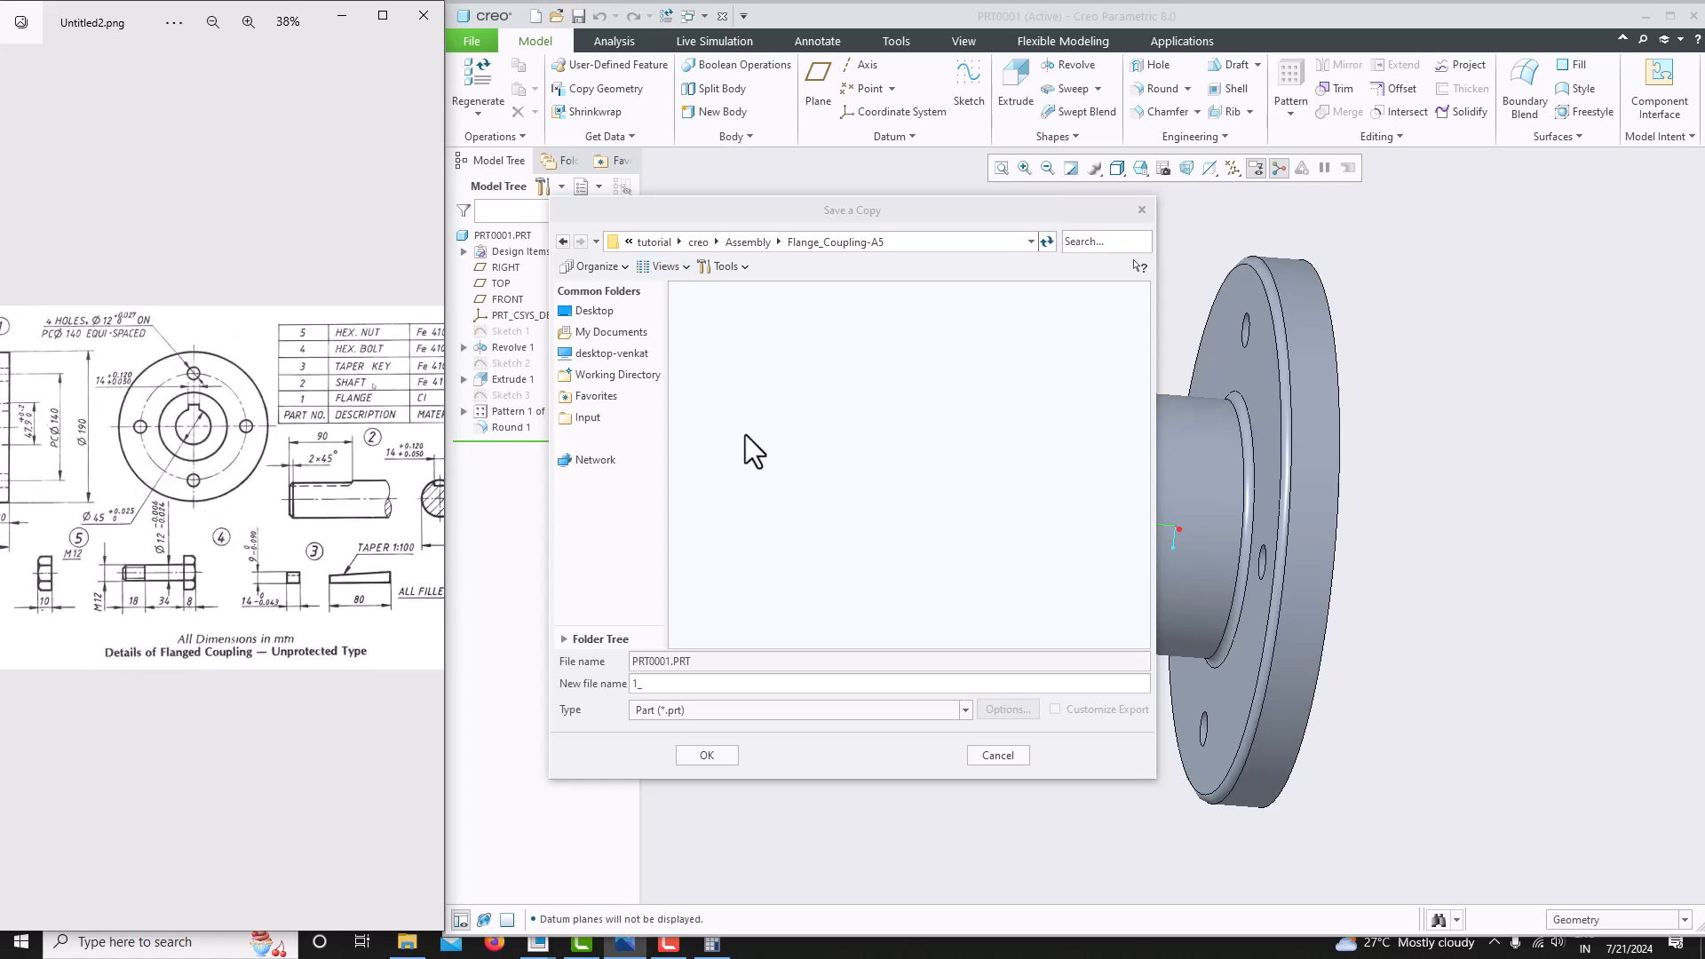
{"action": "left_click", "coordinate": [688, 685]}
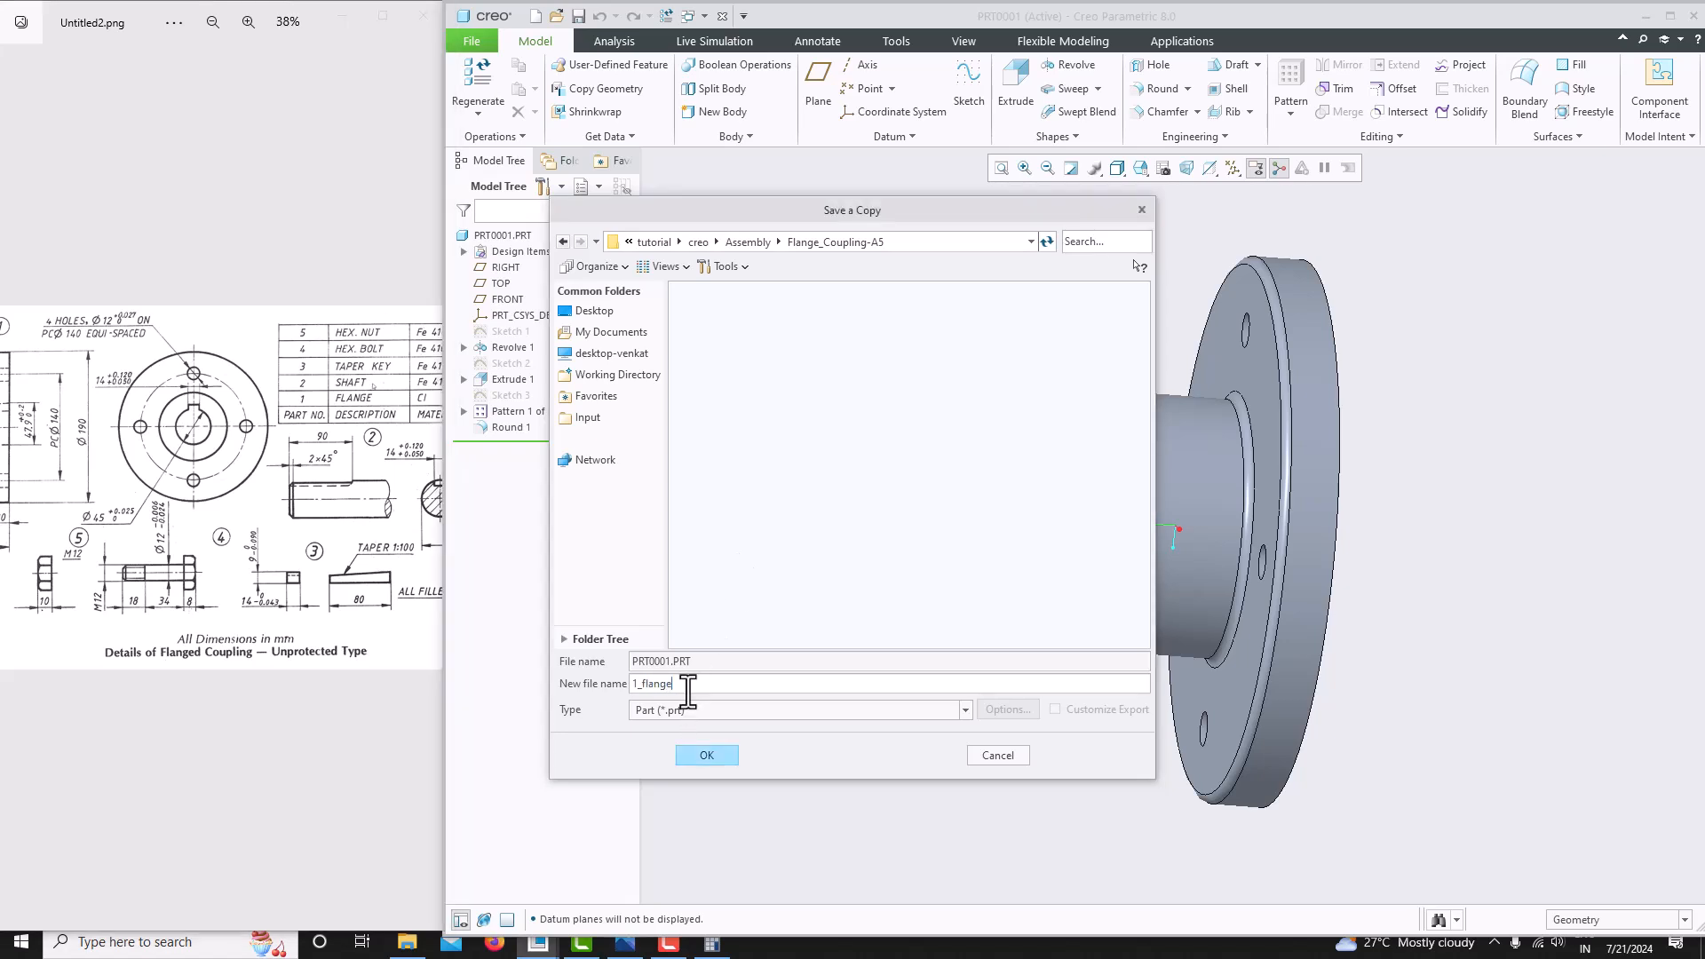
{"action": "key", "text": "Return"}
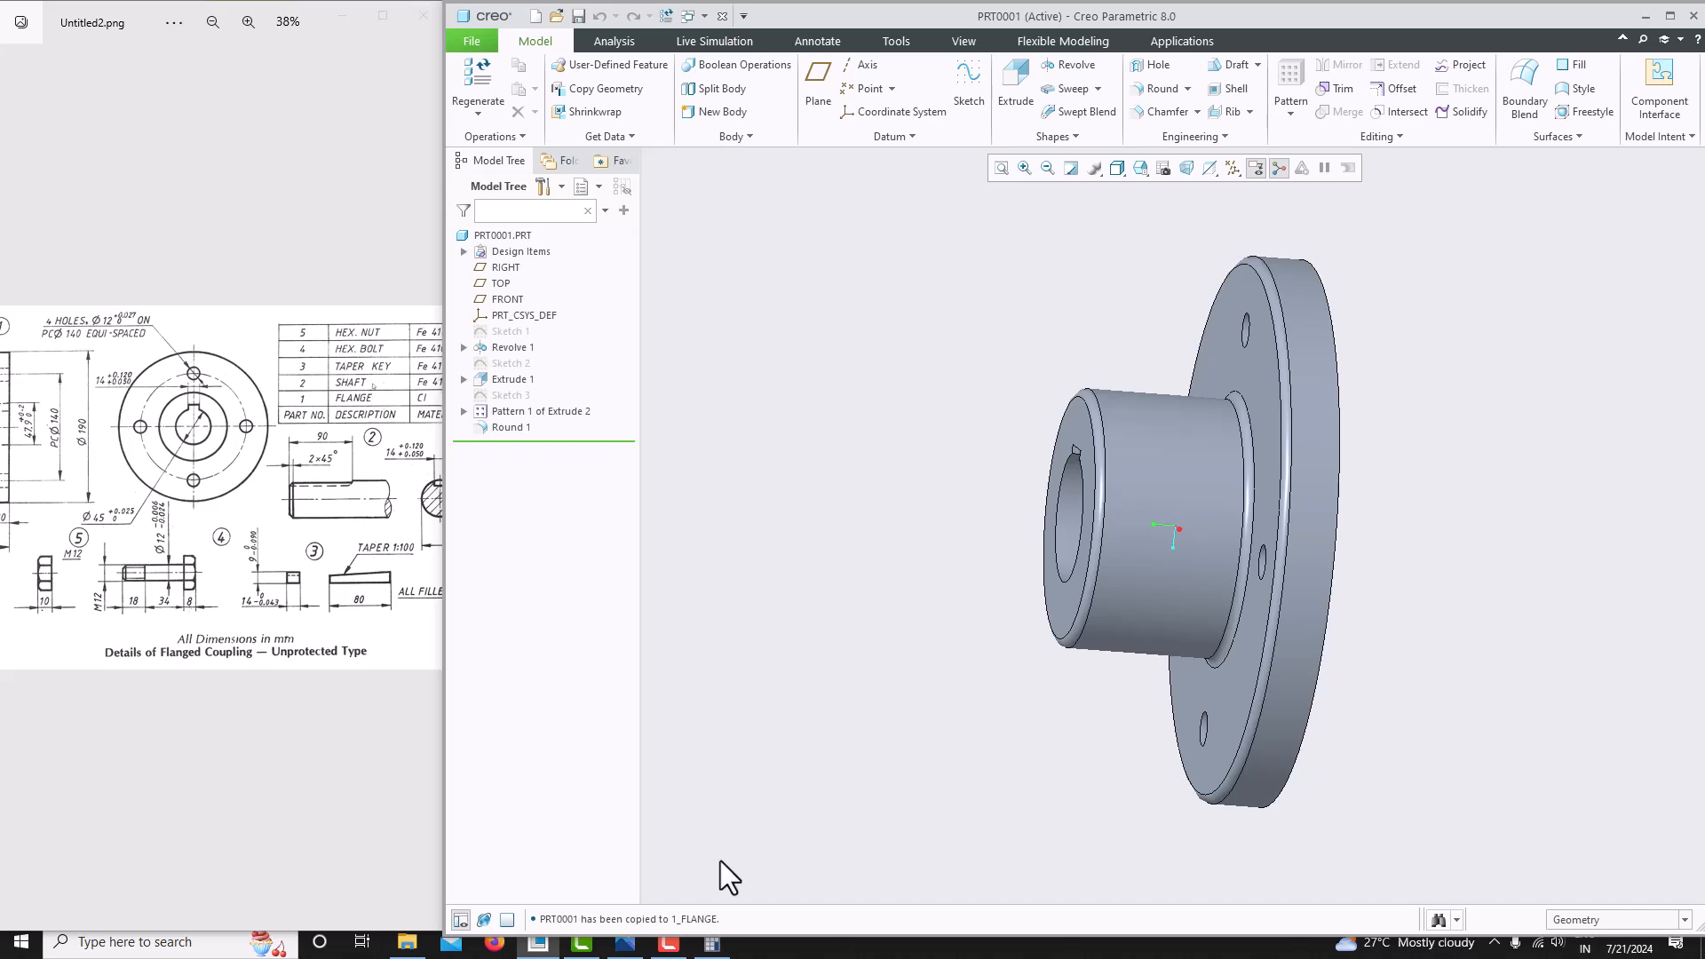
{"action": "left_click", "coordinate": [484, 47]}
{"action": "left_click", "coordinate": [490, 236]}
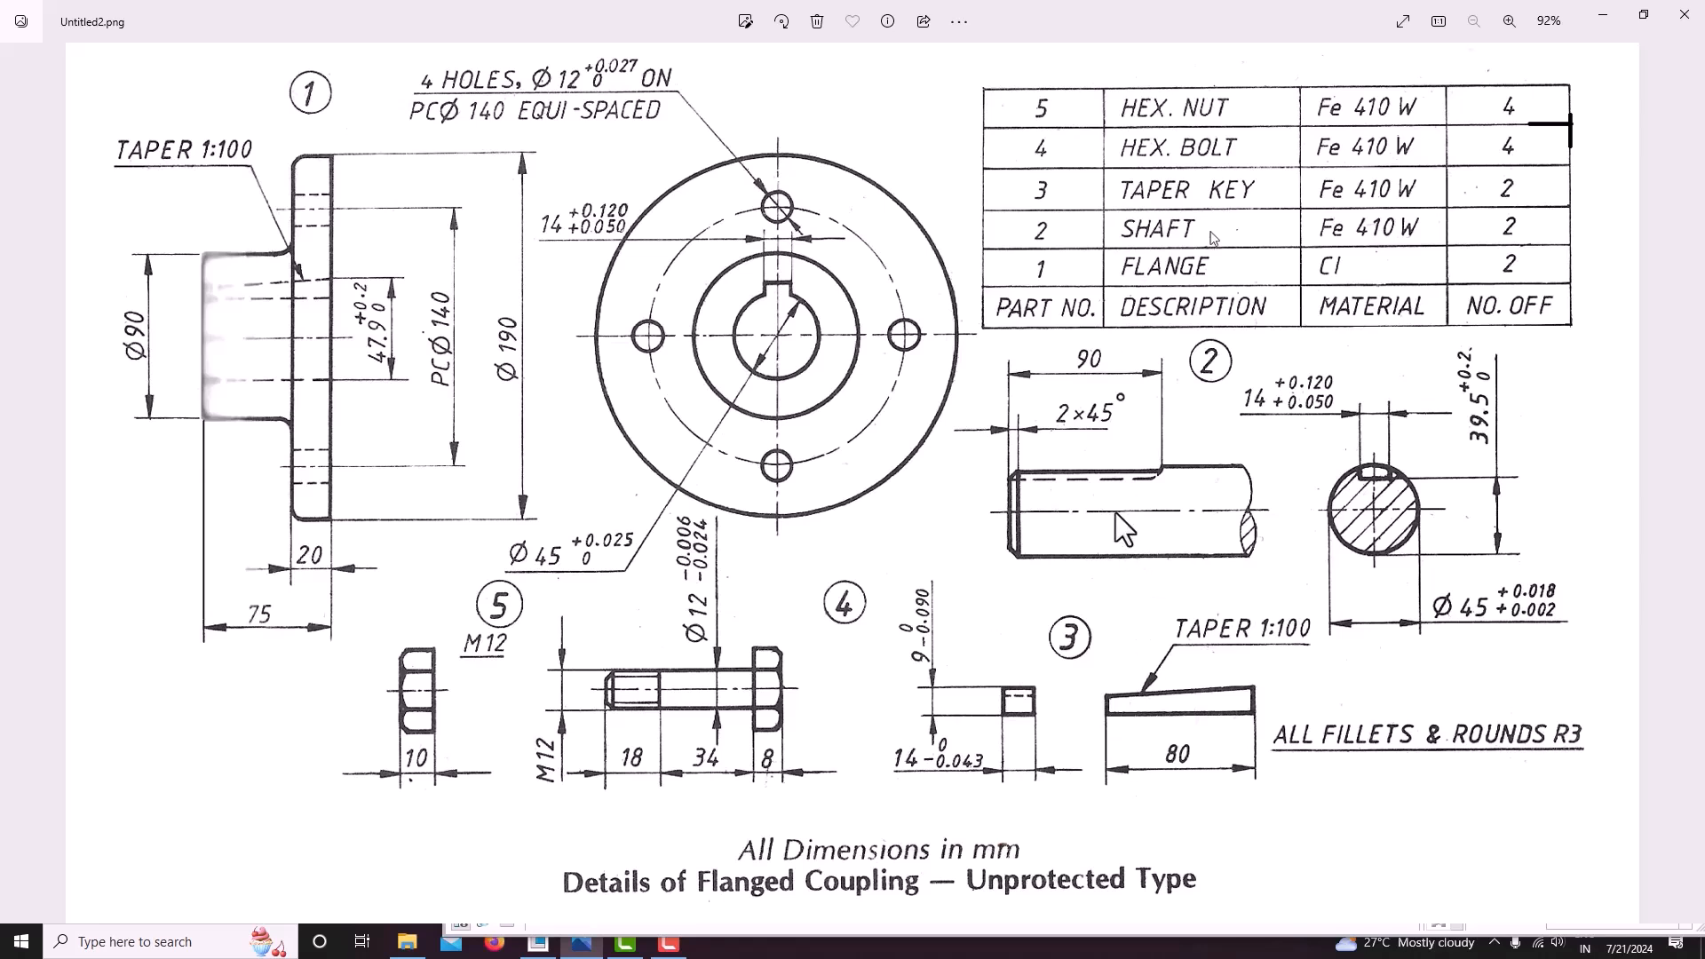
Dock the Untitled2.png drawing in a narrow window beside Creo Parametric and bring the shaft's views into sight.
{"action": "left_click", "coordinate": [538, 944]}
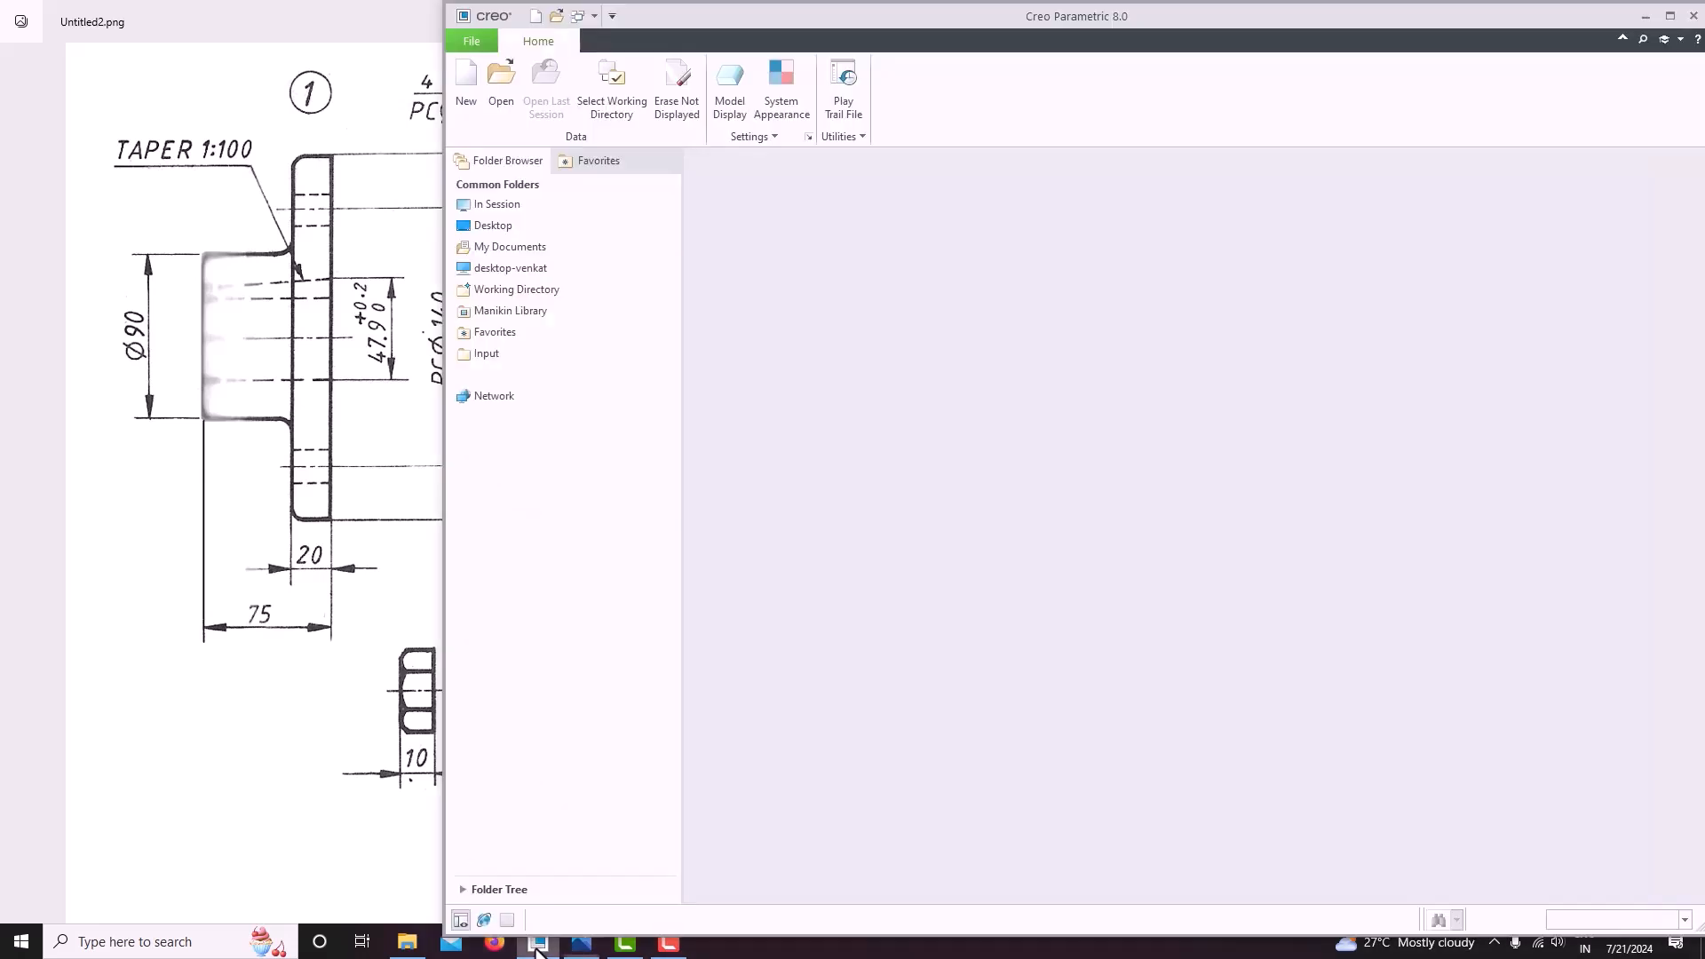
{"action": "left_click", "coordinate": [345, 447]}
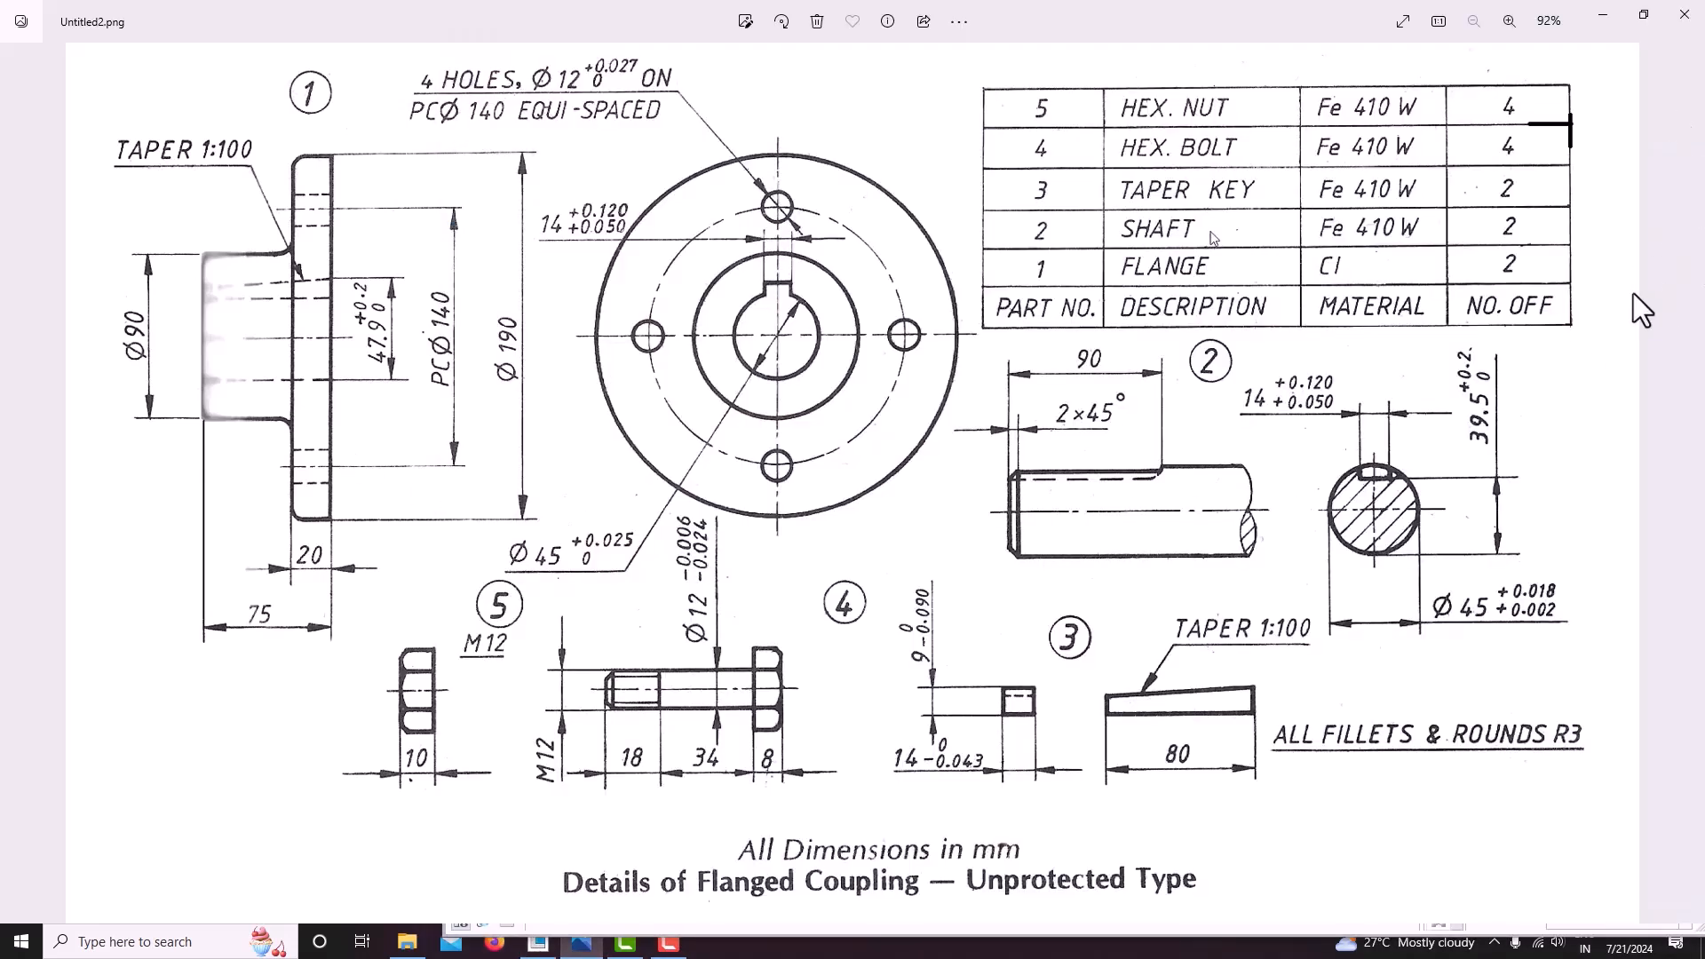
{"action": "key", "text": "super+Left"}
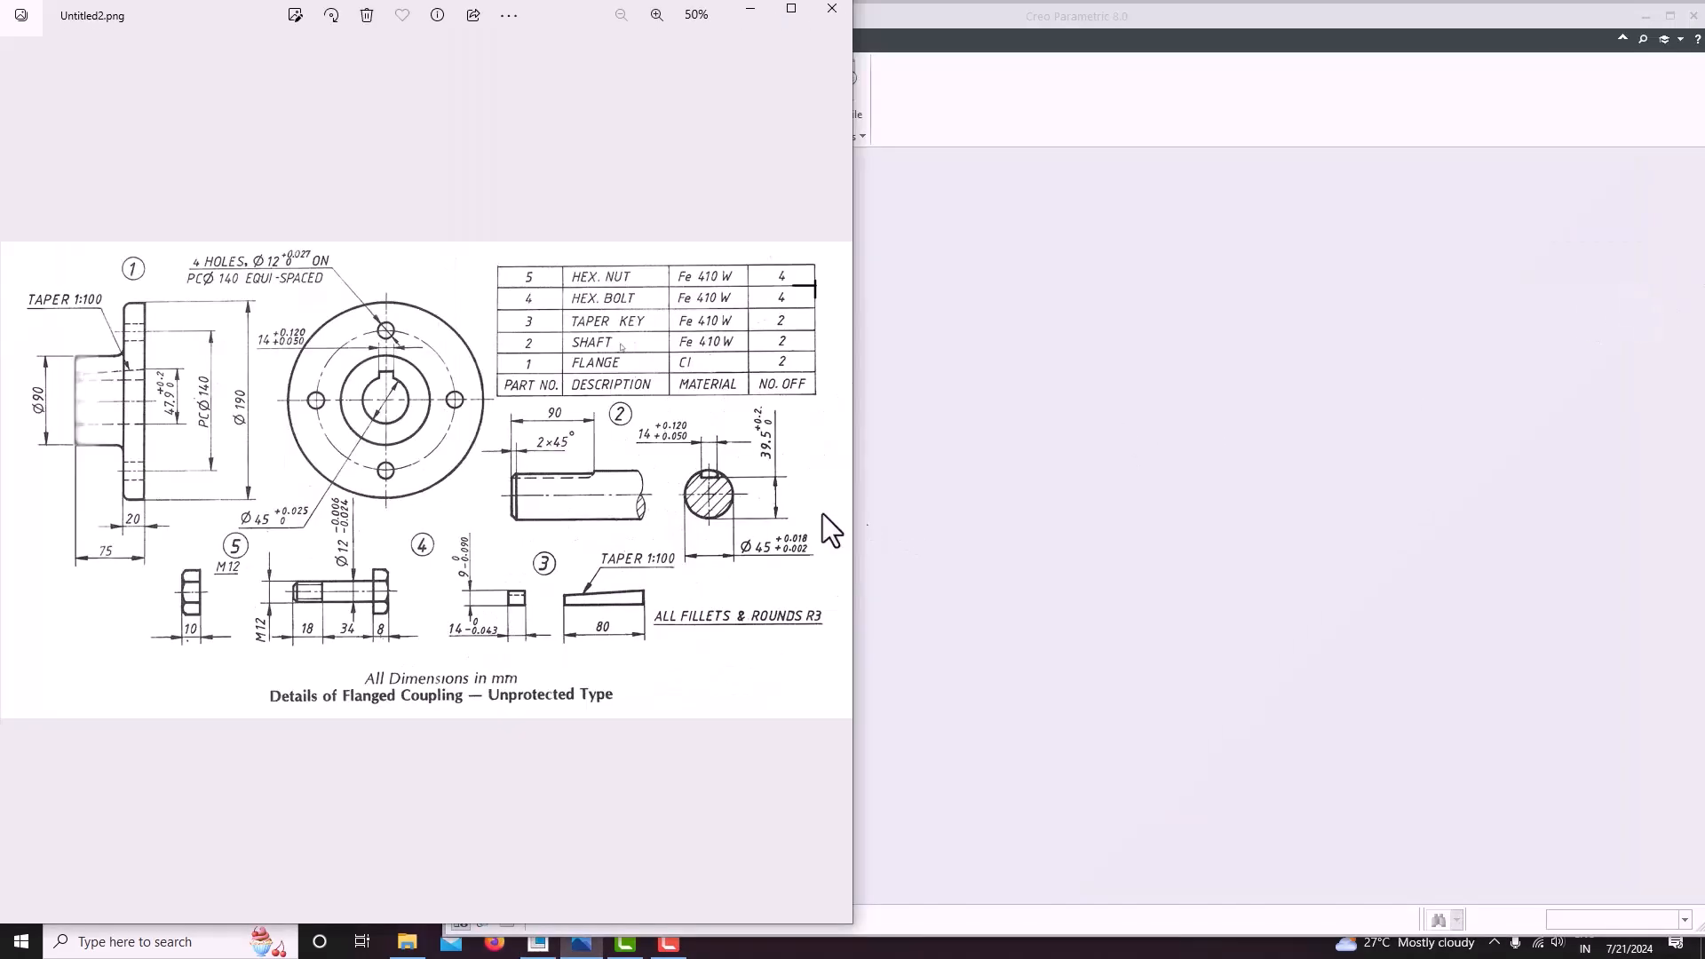
{"action": "left_click_drag", "start_coordinate": [854, 504], "coordinate": [444, 503]}
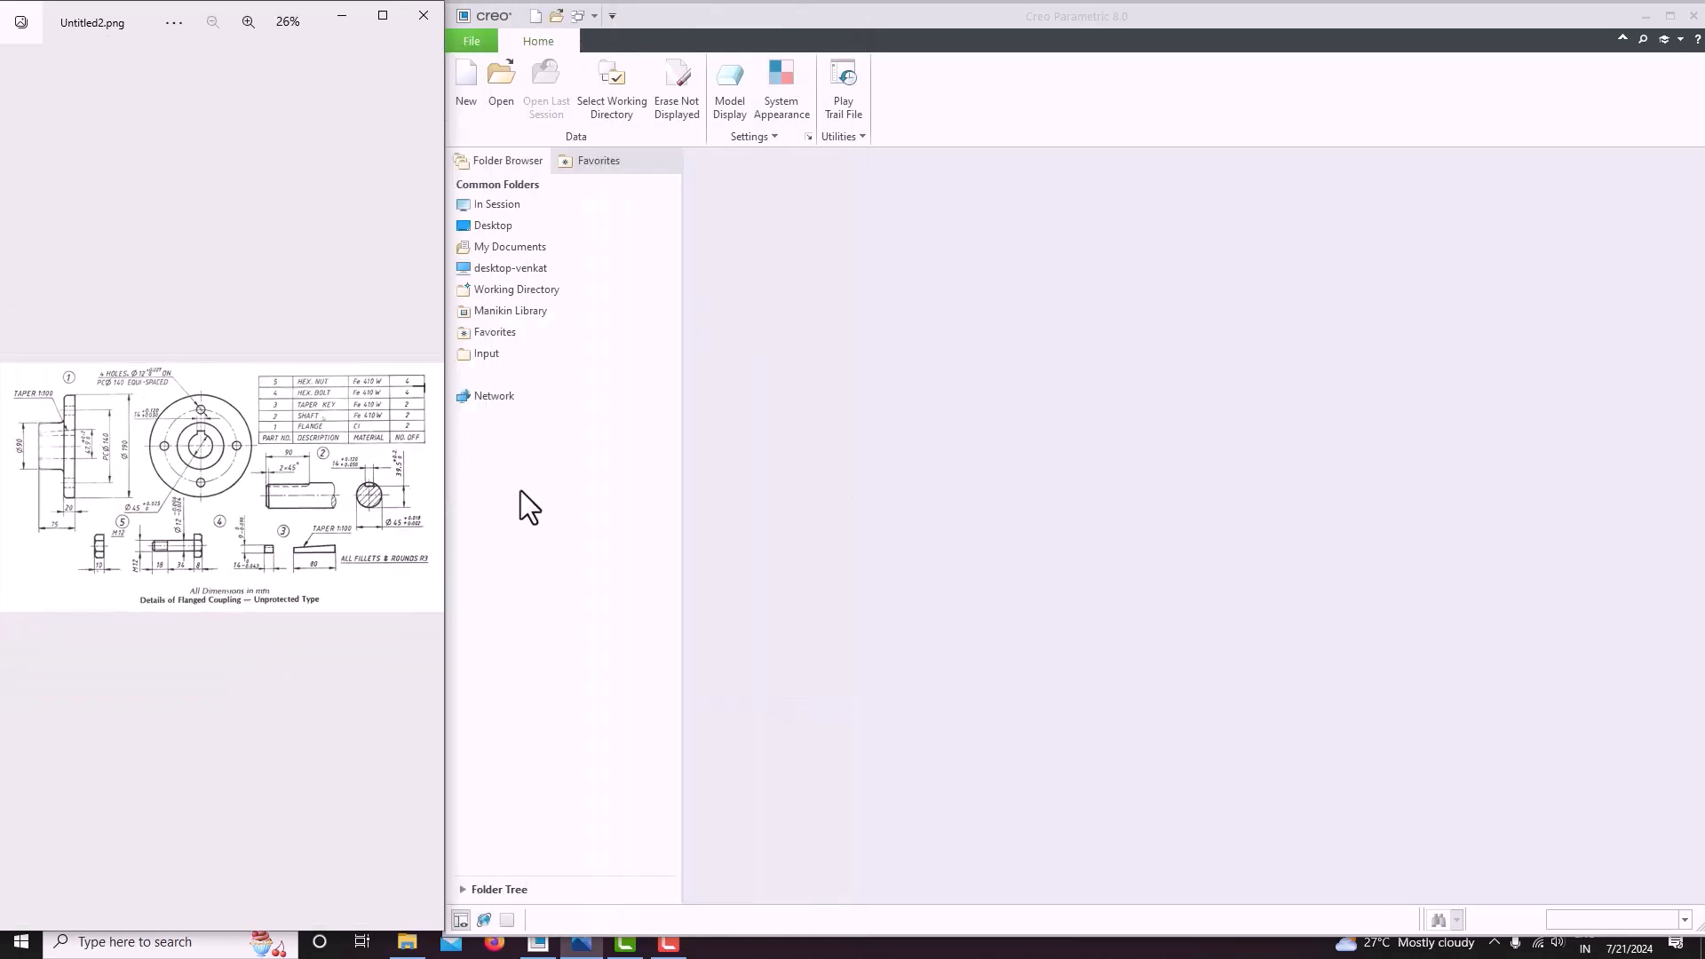
{"action": "scroll", "coordinate": [268, 514], "scroll_direction": "up", "scroll_amount": 5}
{"action": "left_click_drag", "start_coordinate": [373, 555], "coordinate": [167, 517]}
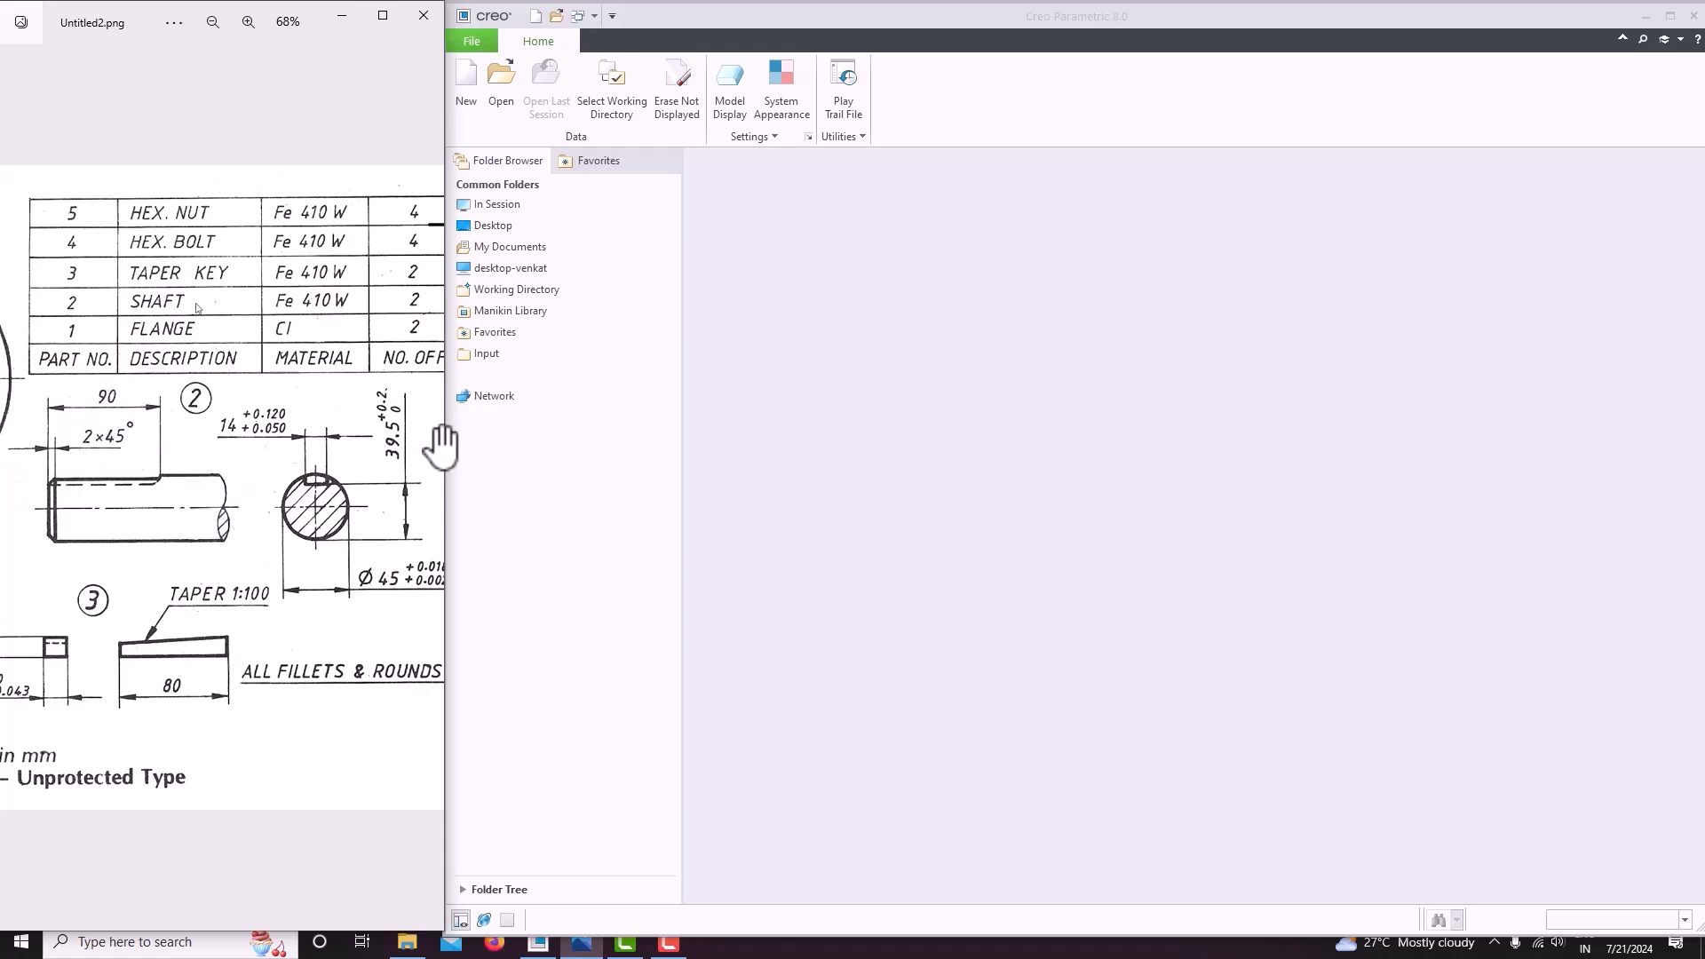
Create a new solid part from the mmns_part_solid_abs template instead of the default template.
{"action": "left_click", "coordinate": [481, 103]}
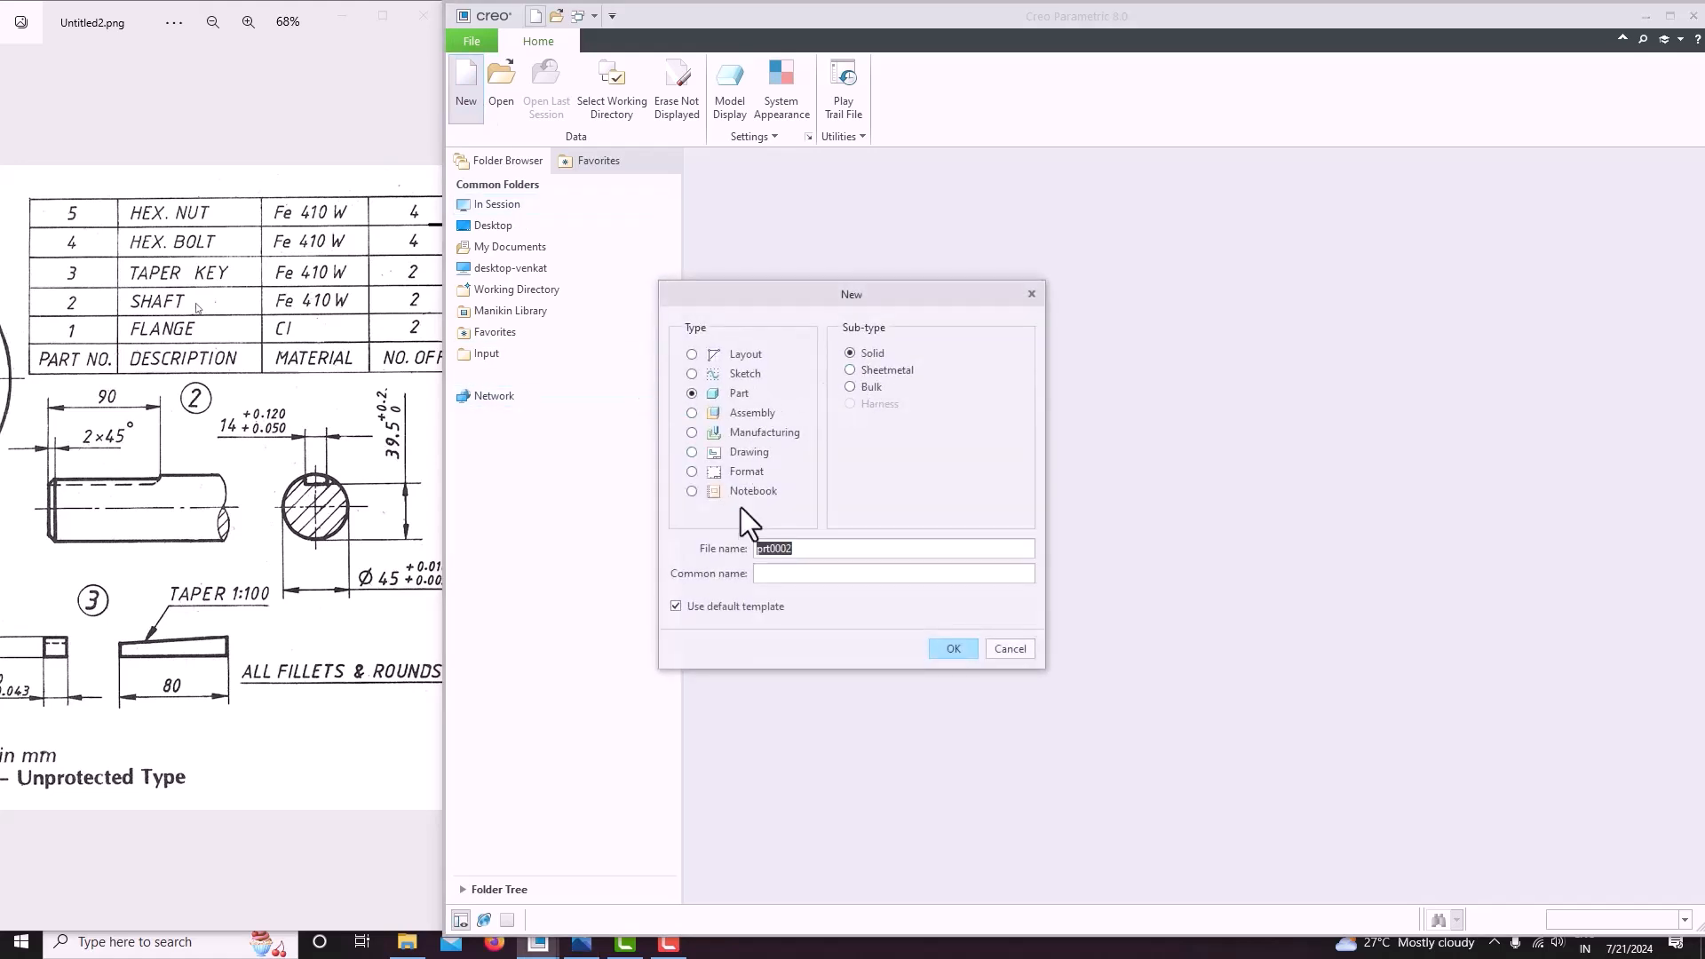
{"action": "left_click", "coordinate": [709, 613]}
{"action": "left_click", "coordinate": [960, 654]}
{"action": "scroll", "coordinate": [992, 399], "scroll_direction": "down", "scroll_amount": 5}
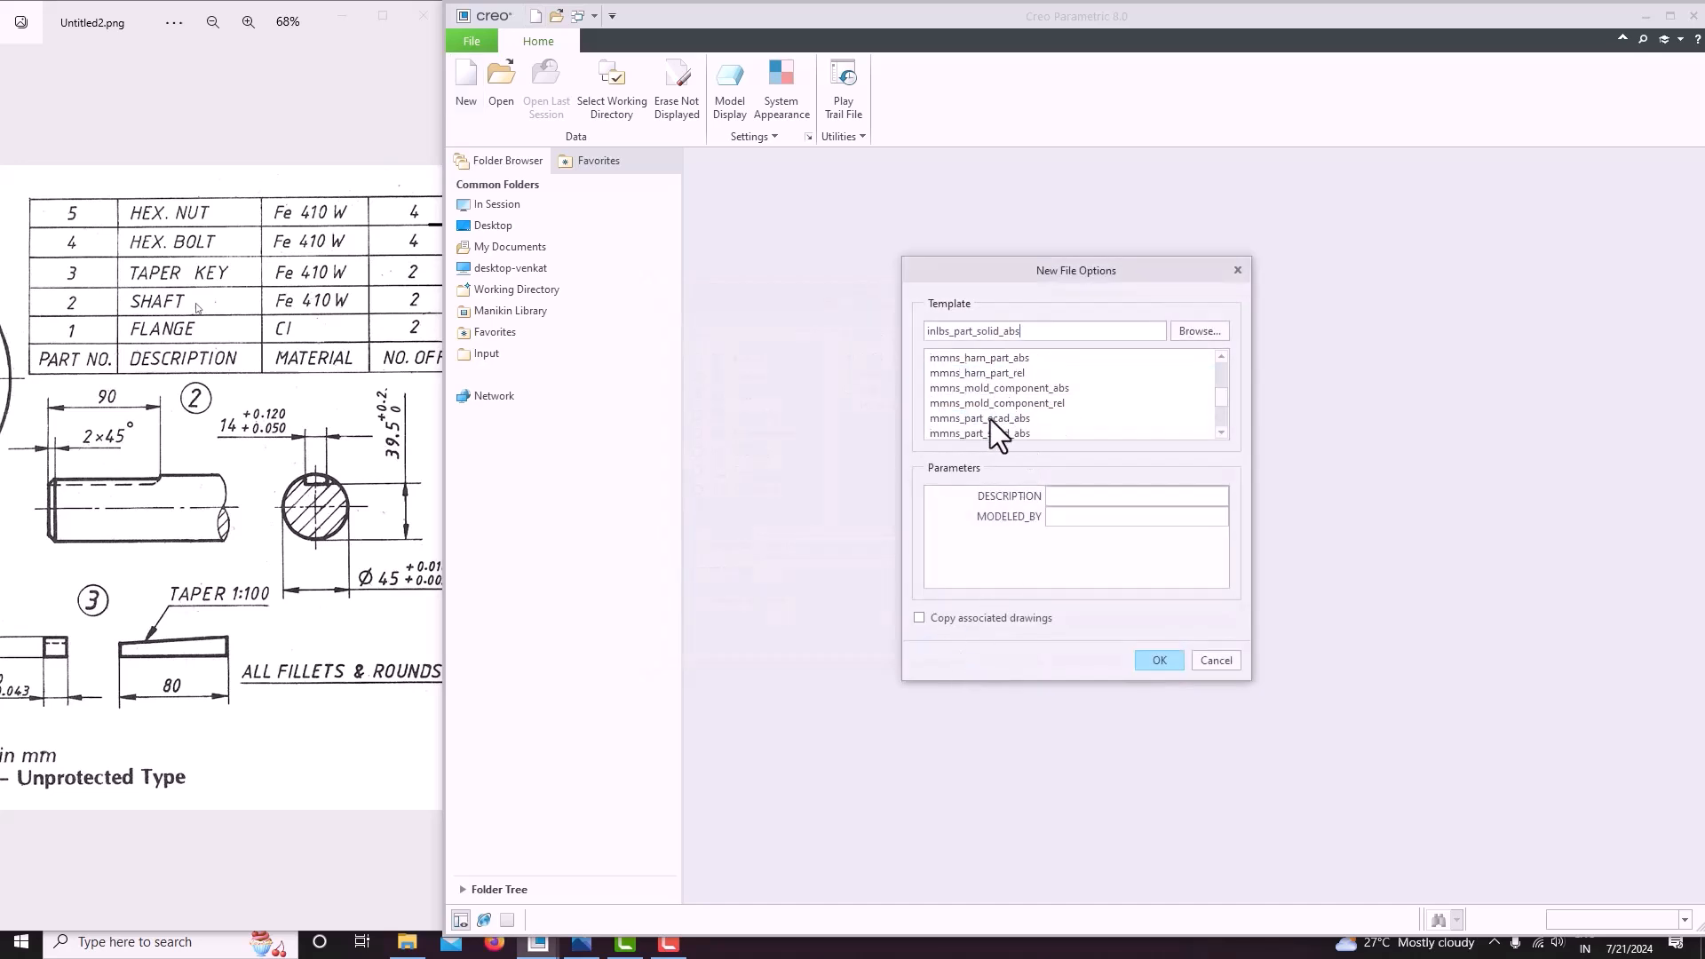
{"action": "left_click", "coordinate": [947, 435]}
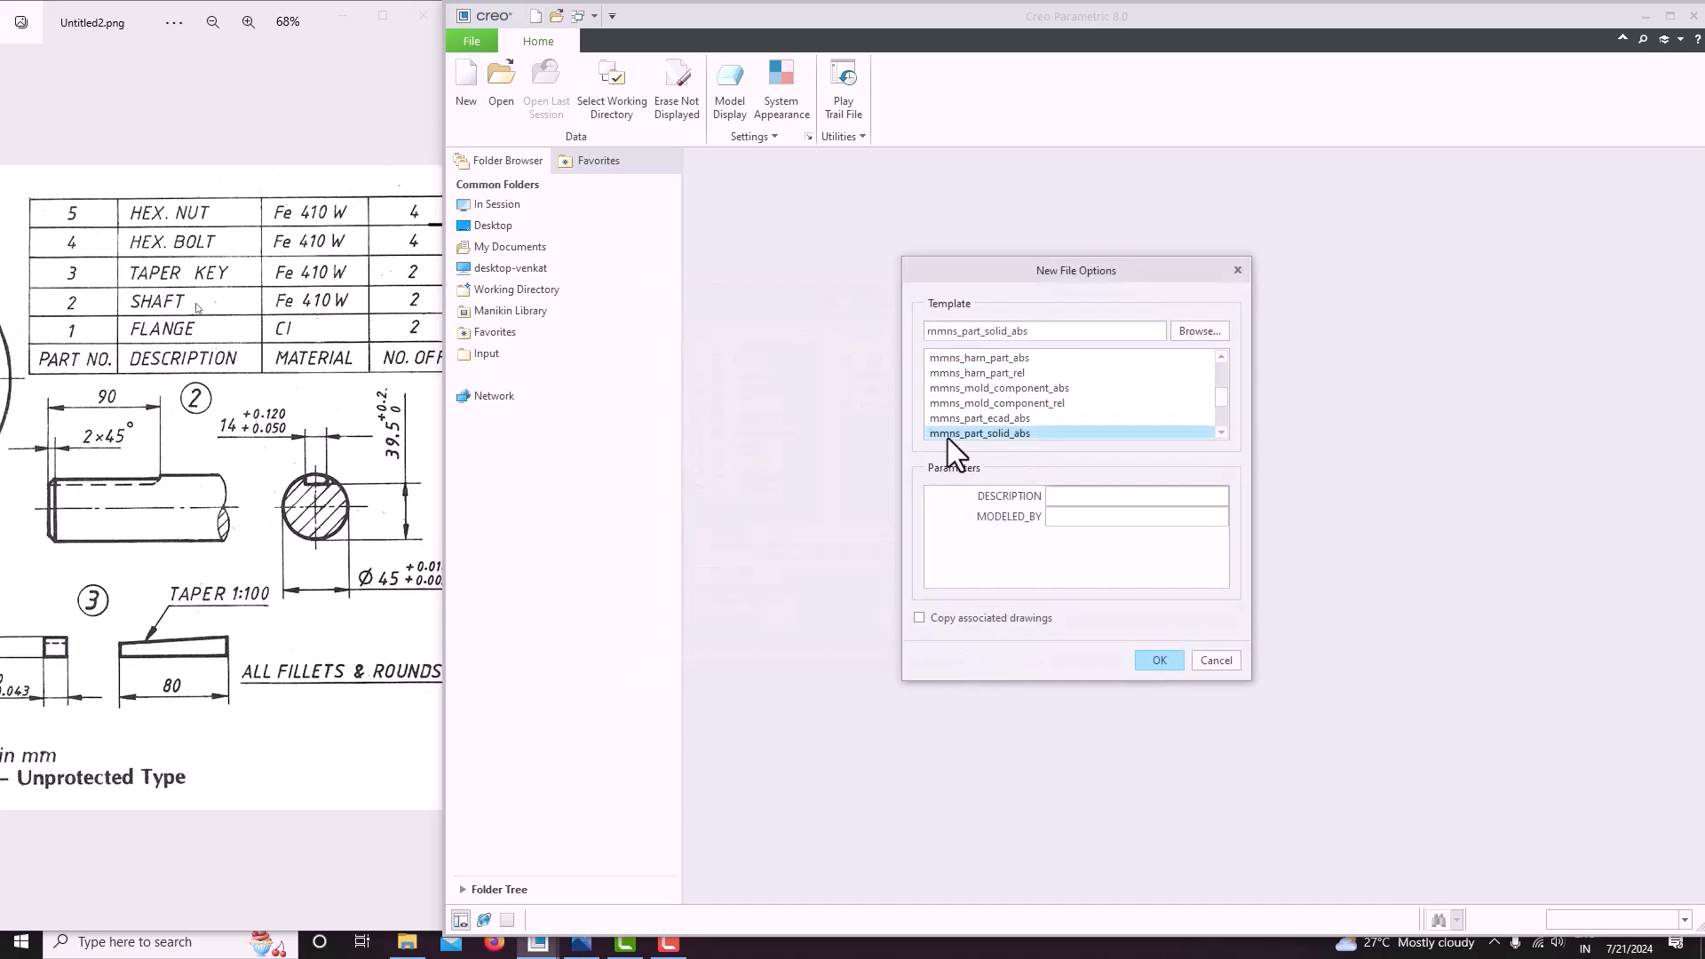
{"action": "left_click", "coordinate": [1148, 660]}
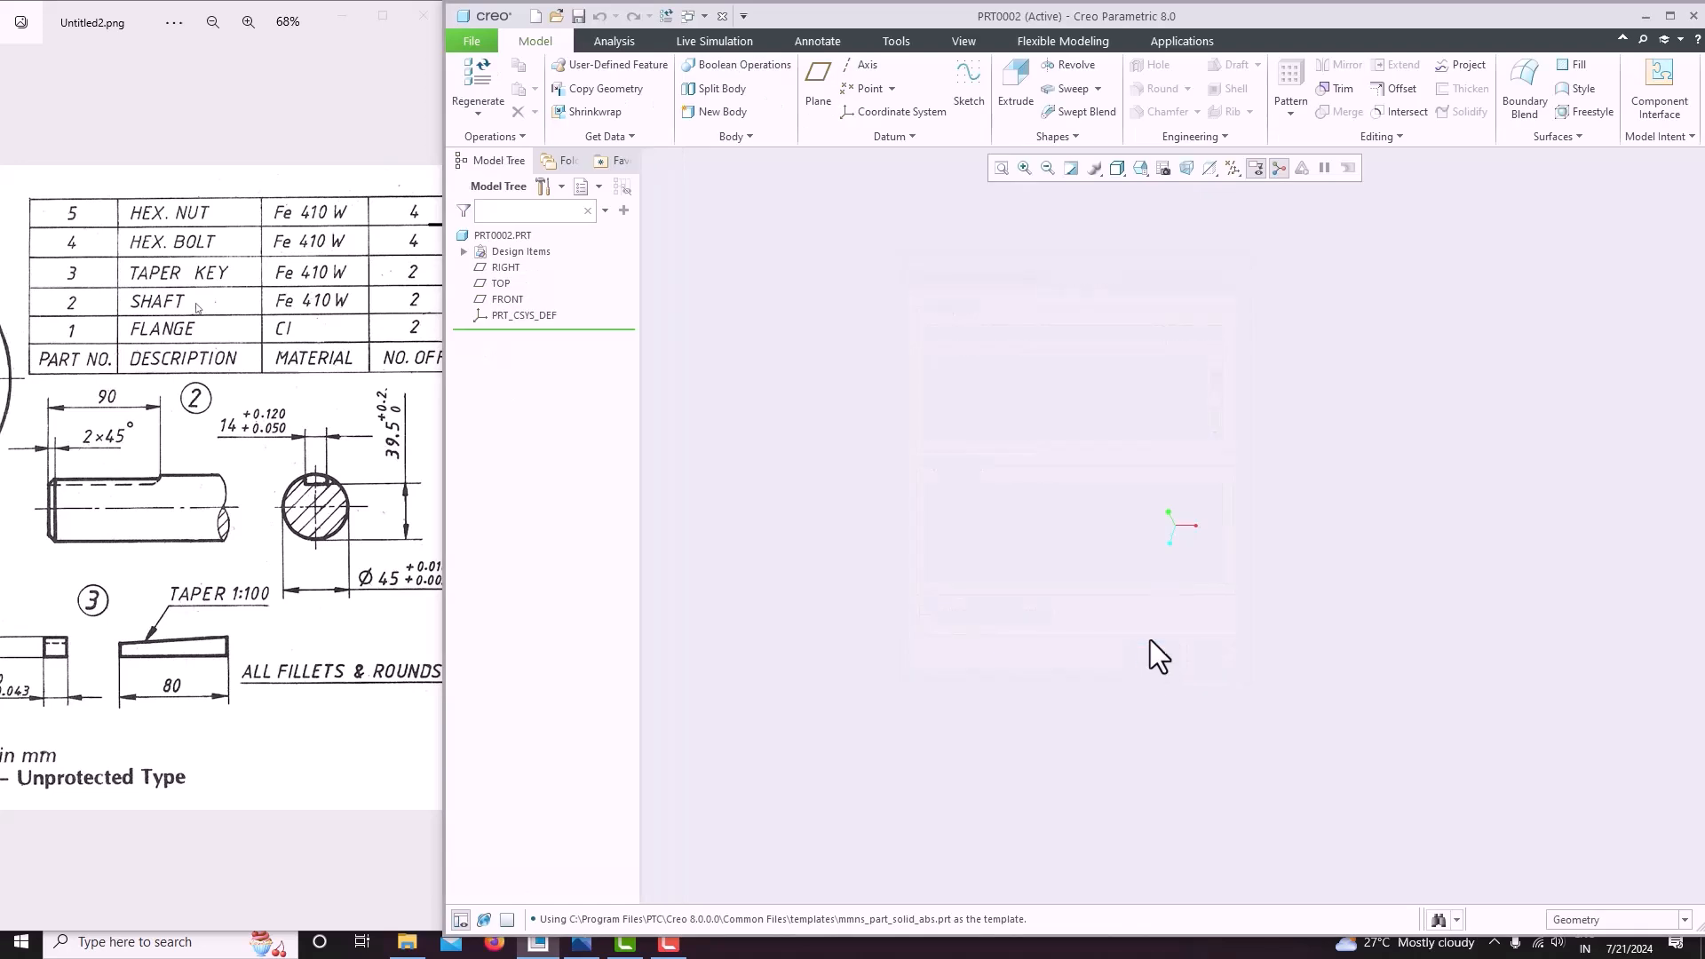
Turn on the display of all datum features and start a sketch on the FRONT plane in 2D sketch orientation.
{"action": "left_click", "coordinate": [1247, 170]}
{"action": "left_click", "coordinate": [1228, 192]}
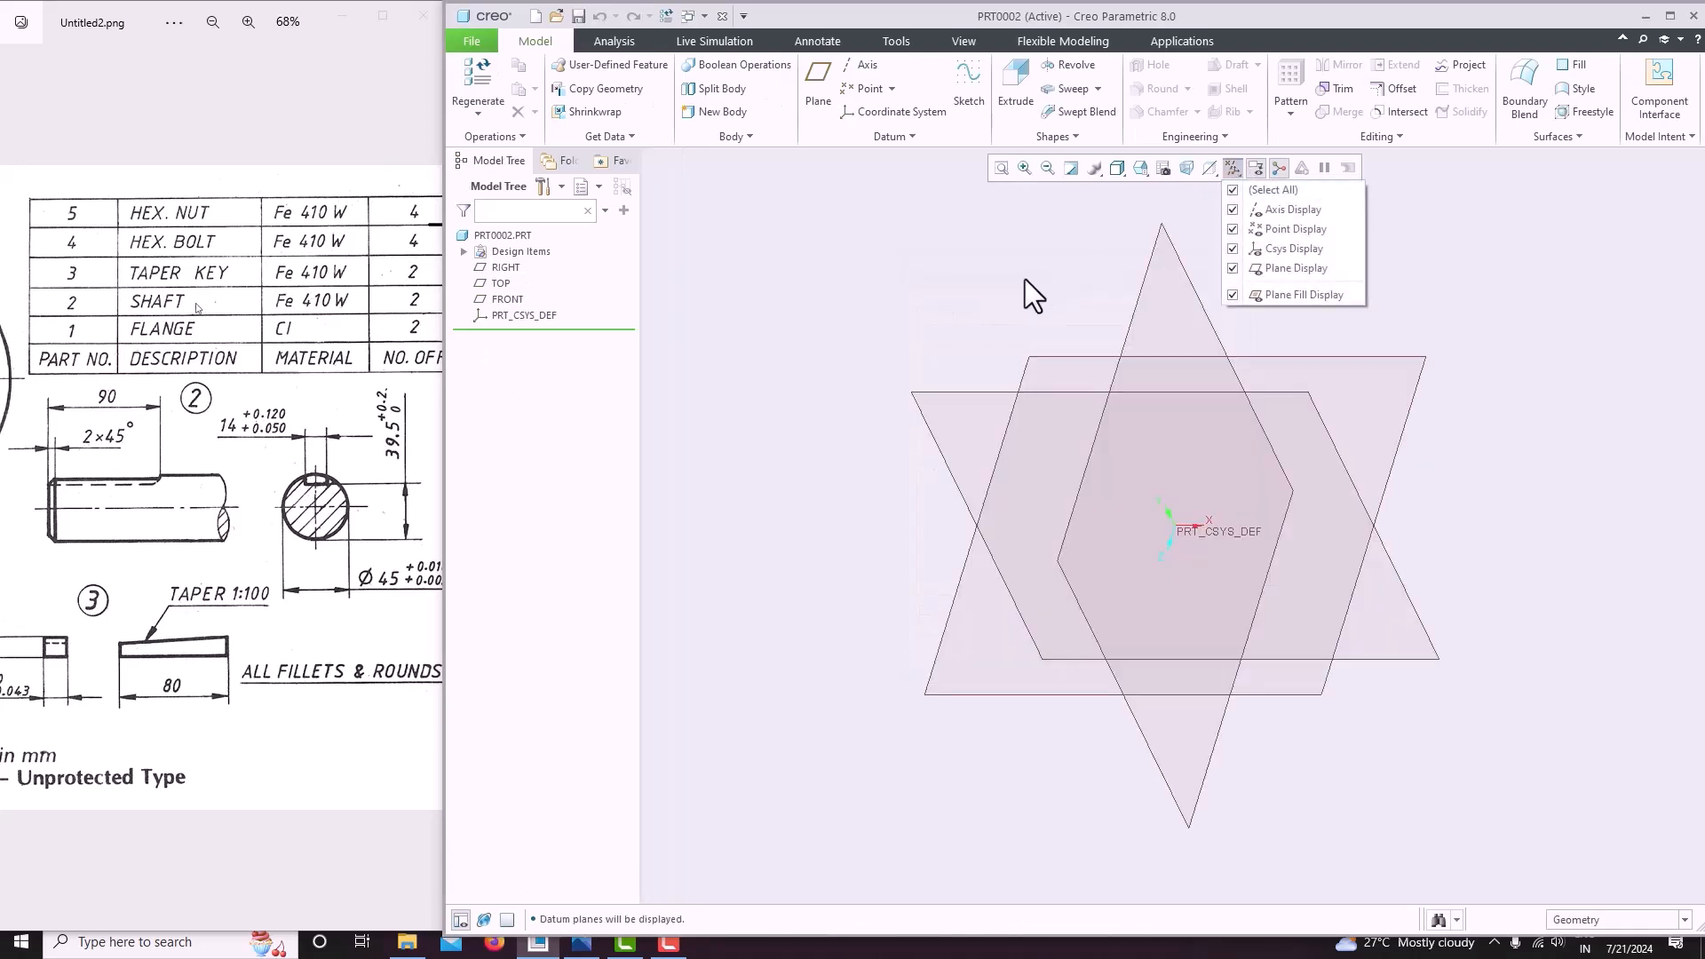
{"action": "left_click", "coordinate": [965, 396]}
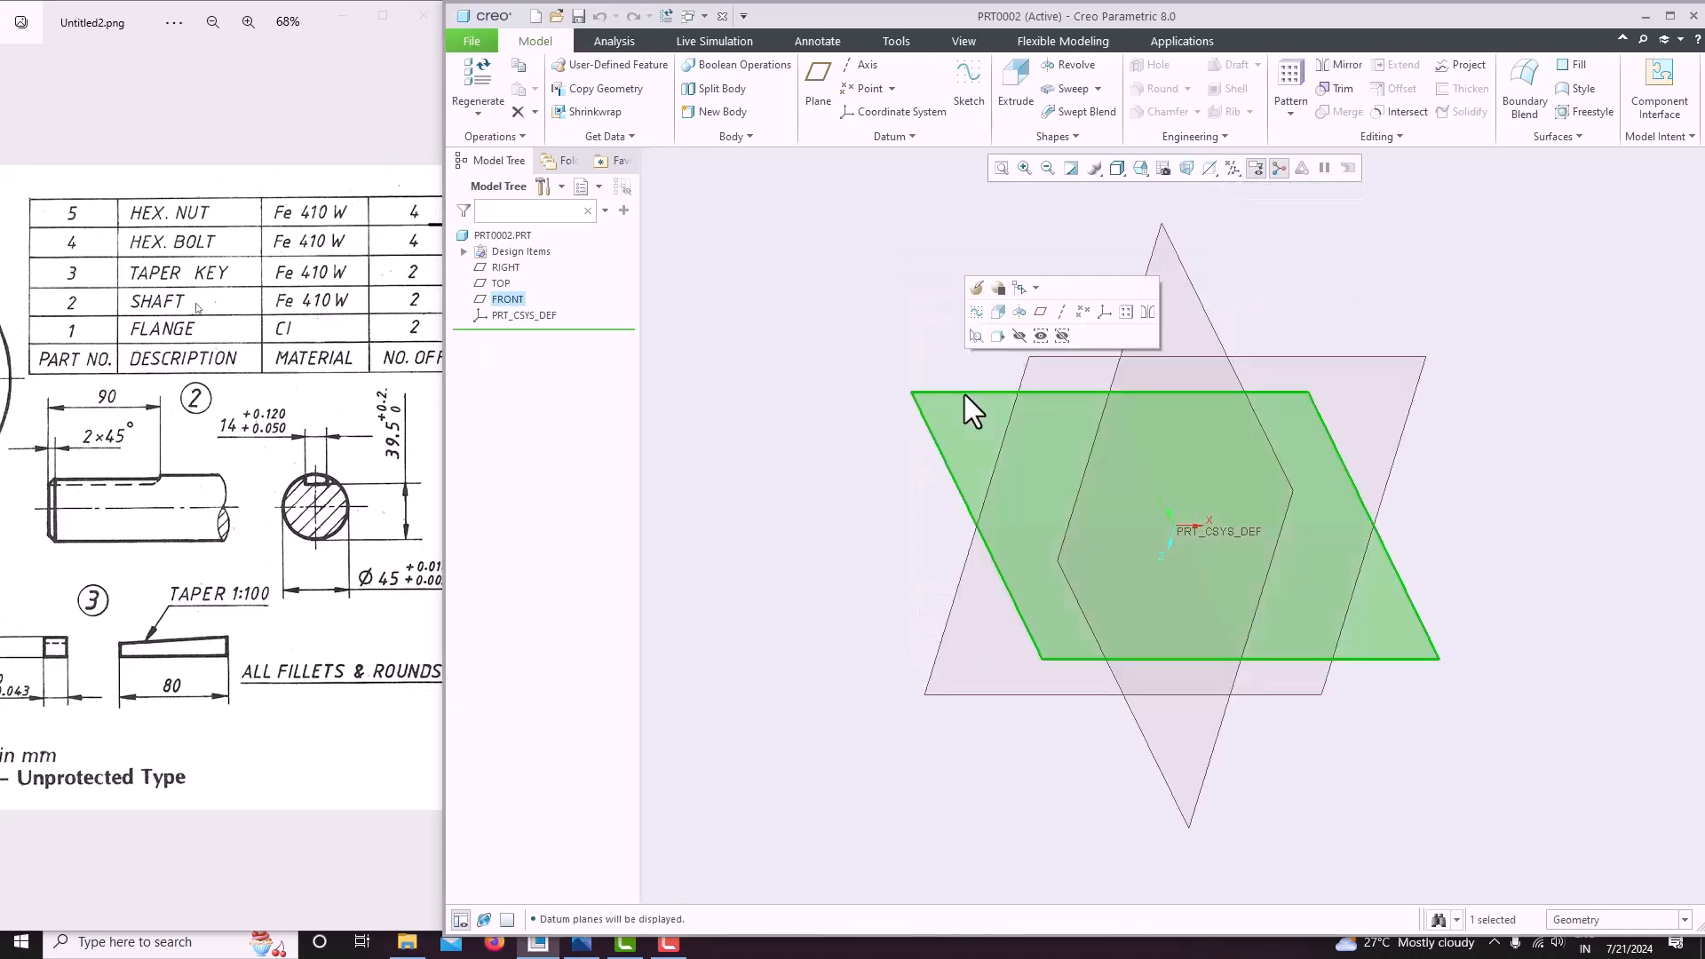
{"action": "left_click", "coordinate": [968, 96]}
{"action": "left_click", "coordinate": [1207, 167]}
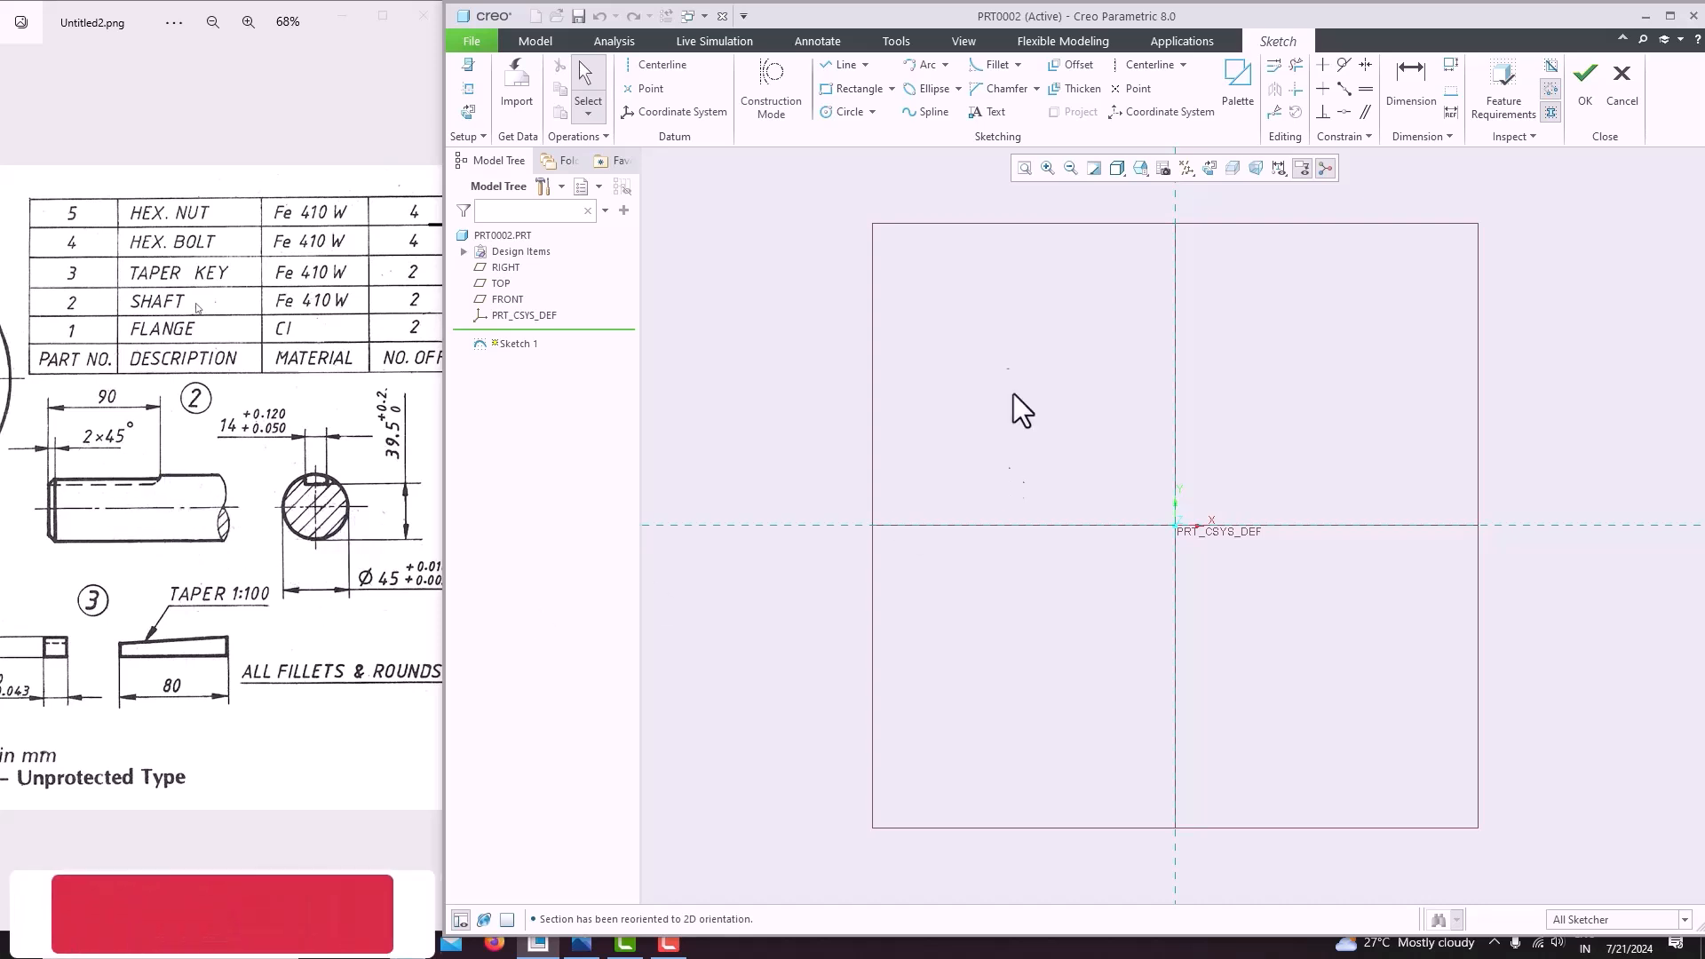
Sketch a circle centred on the origin, set its diameter to 45 mm, and finish the sketch.
{"action": "left_click", "coordinate": [848, 112]}
{"action": "left_click", "coordinate": [1173, 526]}
{"action": "left_click", "coordinate": [1121, 474]}
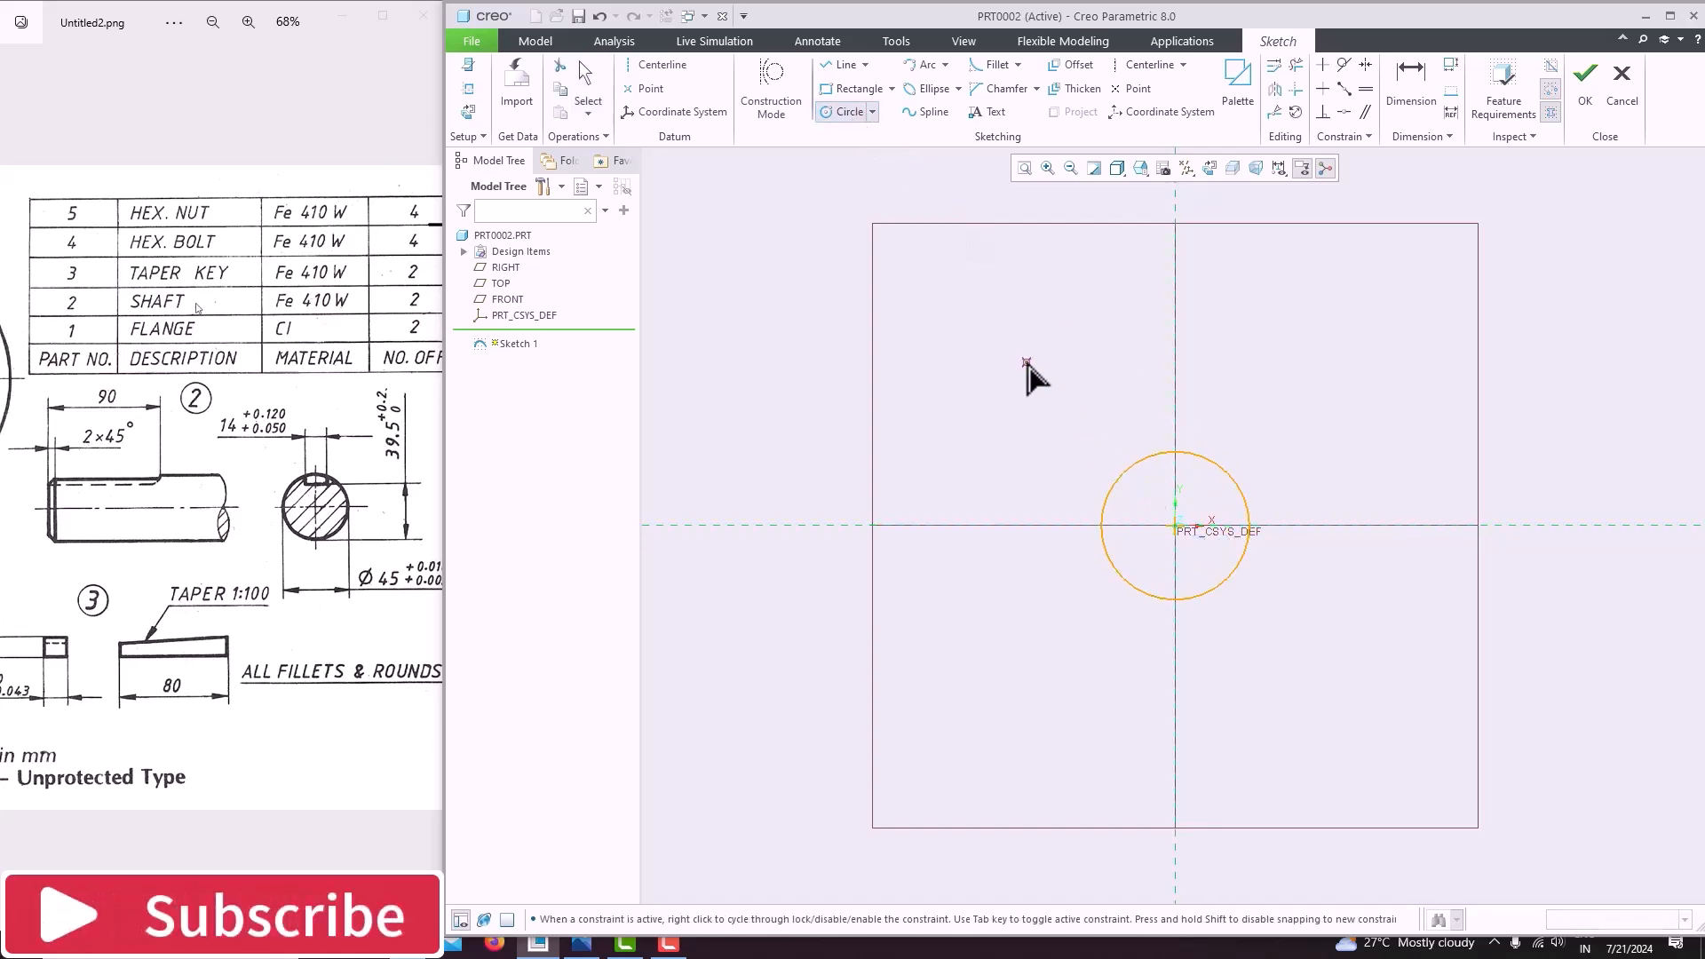
{"action": "middle_click", "coordinate": [1028, 367]}
{"action": "double_click", "coordinate": [1074, 455]}
{"action": "type", "text": "45"}
{"action": "key", "text": "Return"}
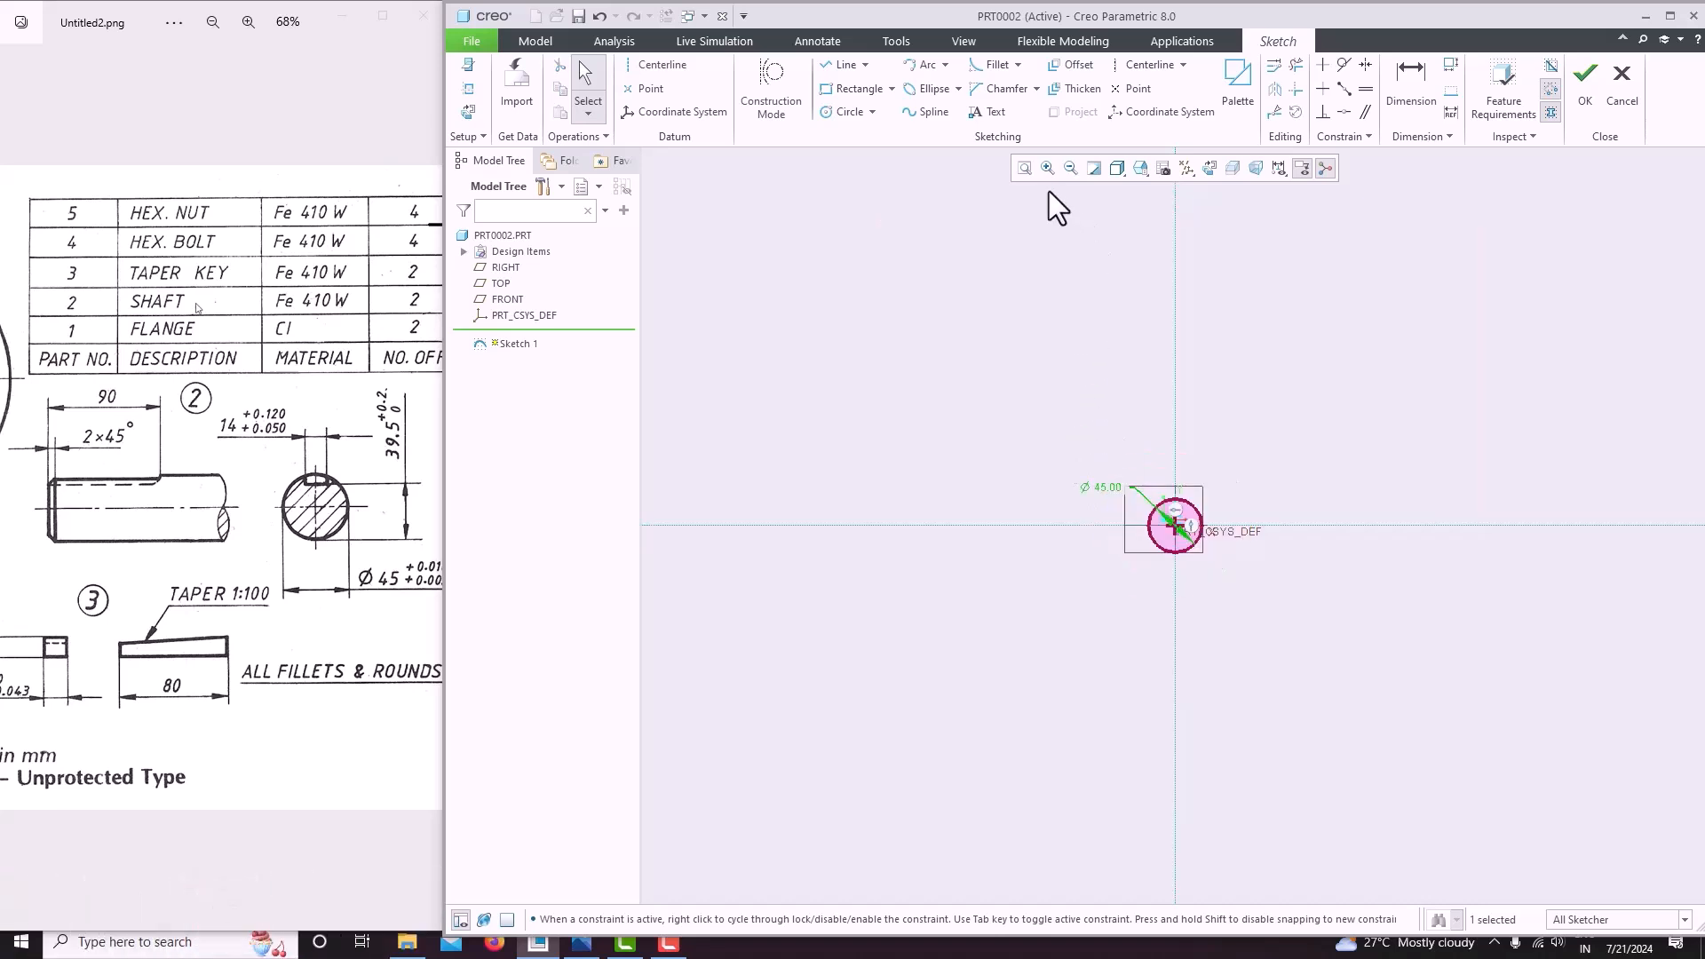
{"action": "left_click", "coordinate": [1025, 169]}
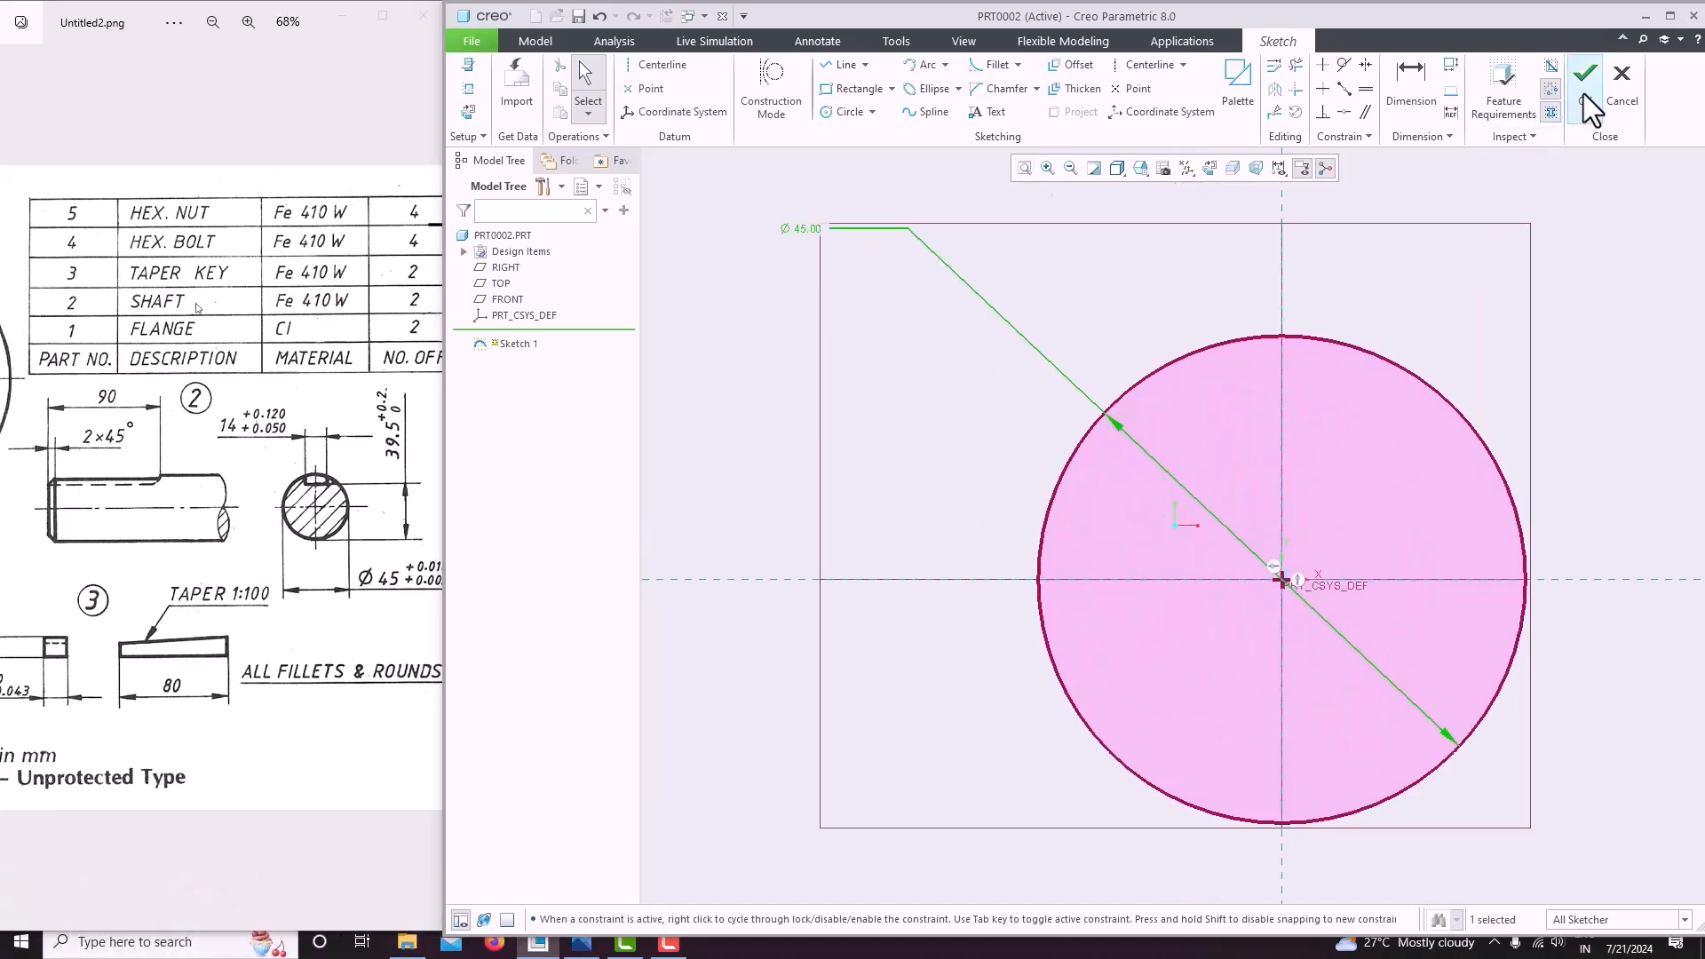
{"action": "left_click", "coordinate": [1583, 94]}
Extrude the circle symmetrically about the sketch plane to a total length of 190 mm as the shaft body.
{"action": "left_click", "coordinate": [1026, 92]}
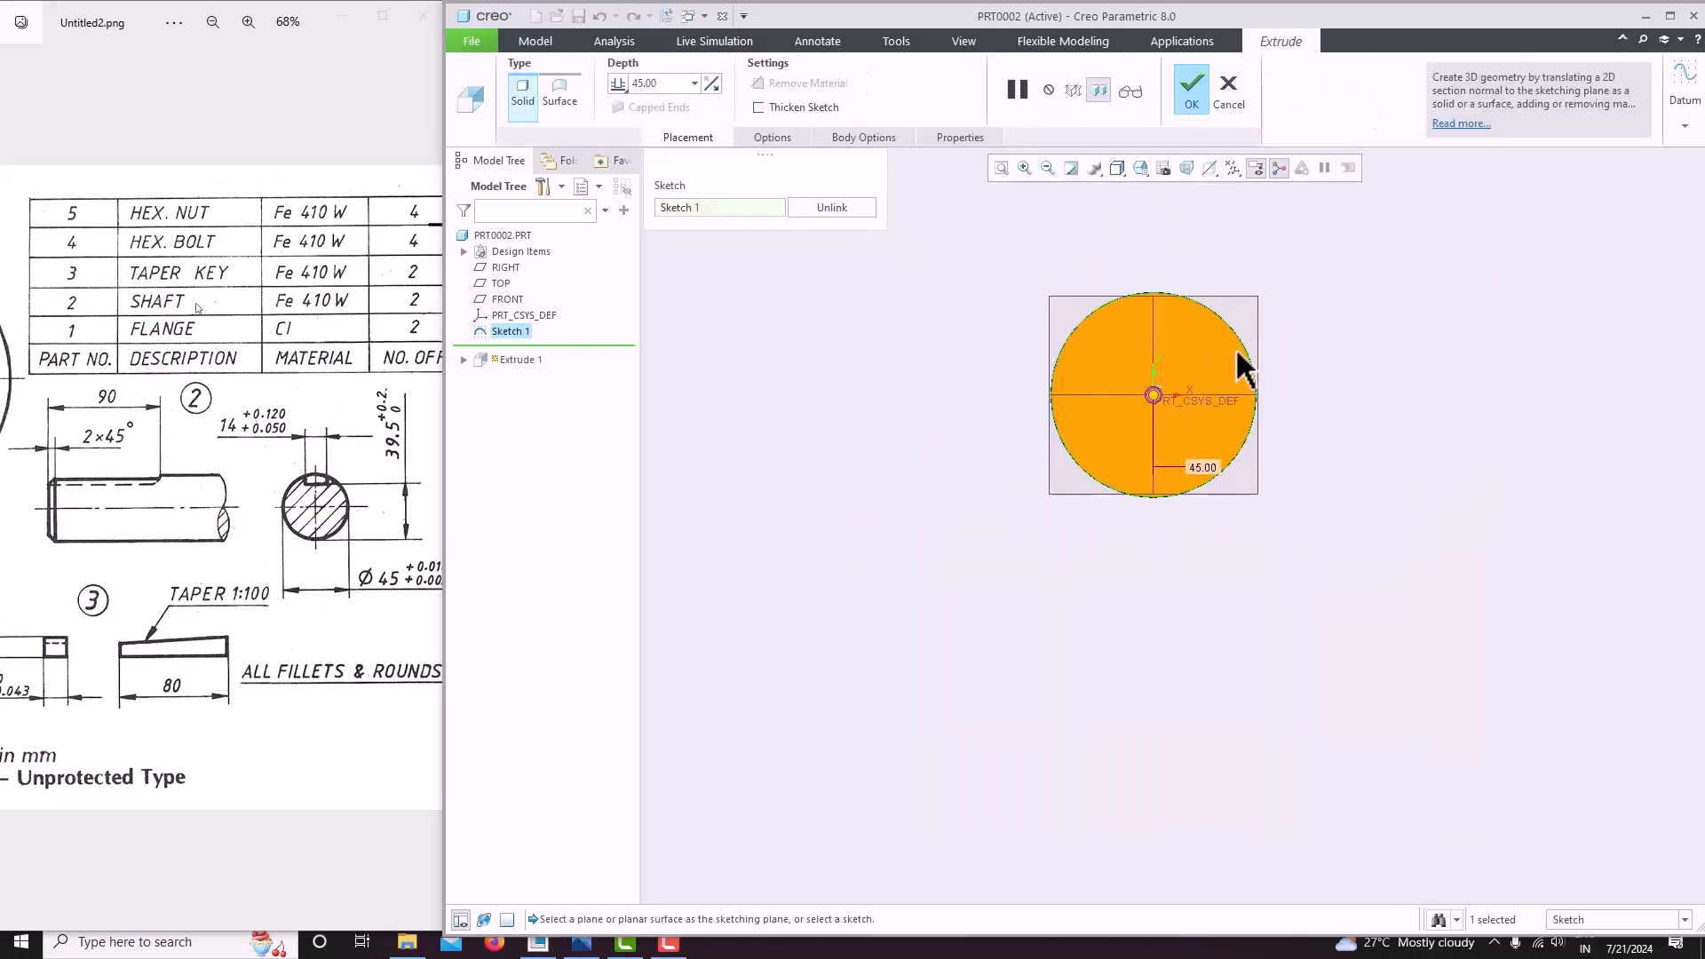
{"action": "middle_click_drag", "start_coordinate": [1235, 348], "coordinate": [1106, 353]}
{"action": "left_click", "coordinate": [629, 86]}
{"action": "left_click", "coordinate": [636, 117]}
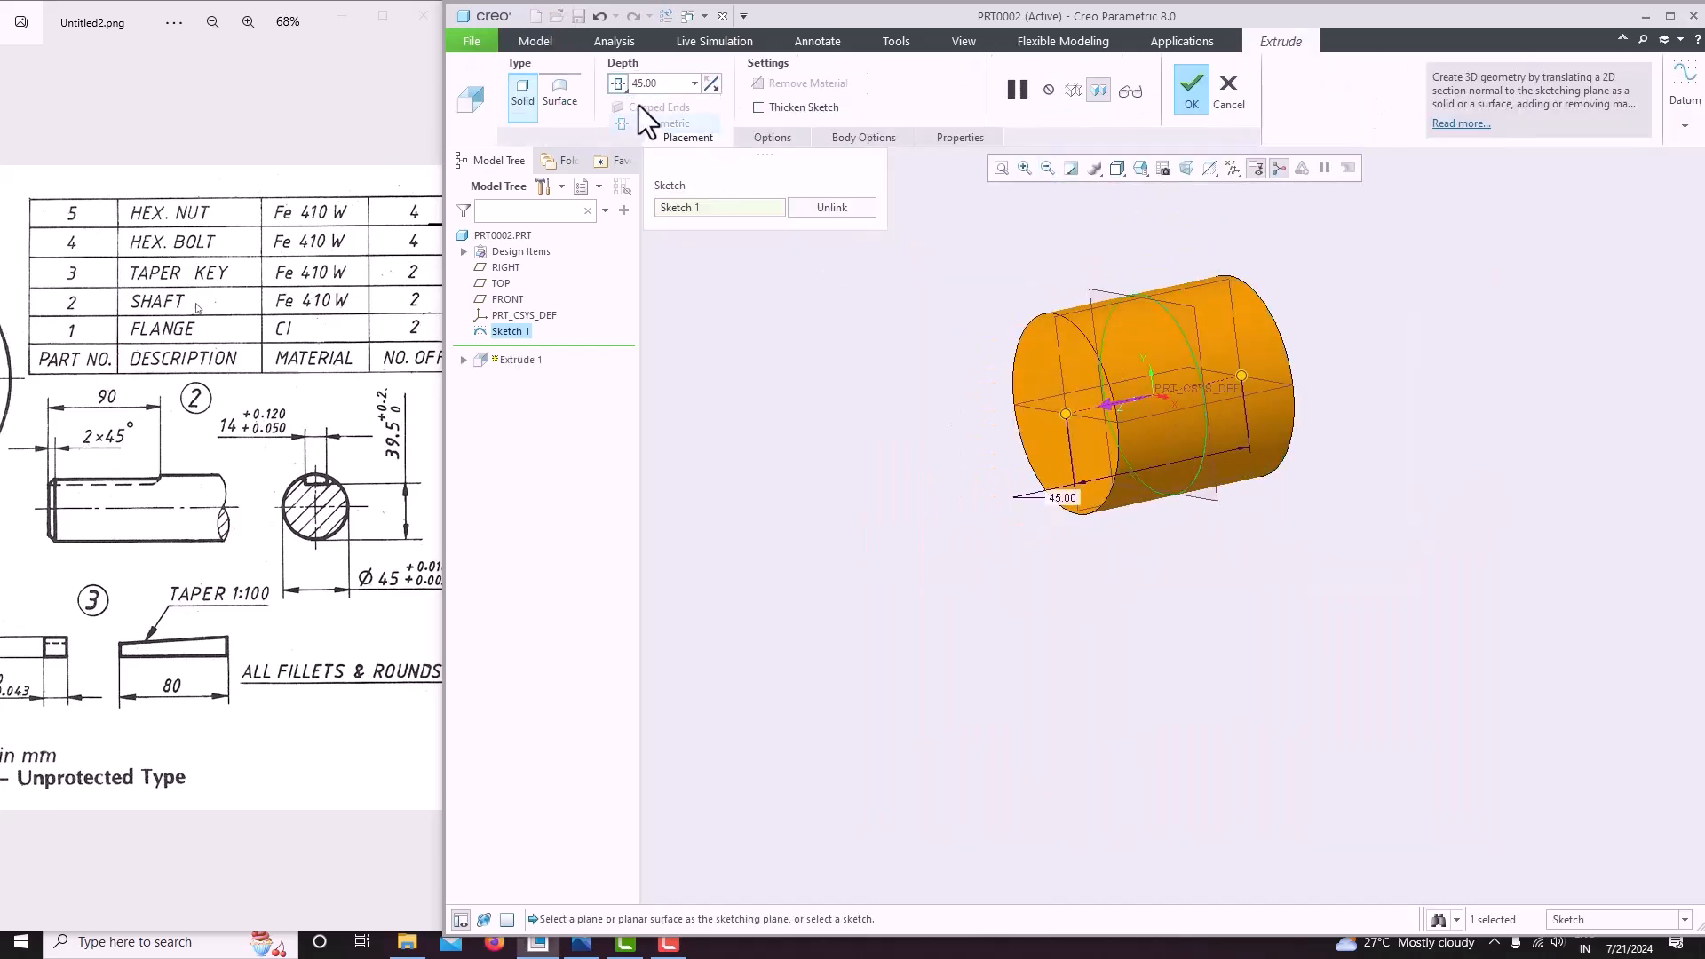
{"action": "double_click", "coordinate": [672, 86]}
{"action": "type", "text": "190"}
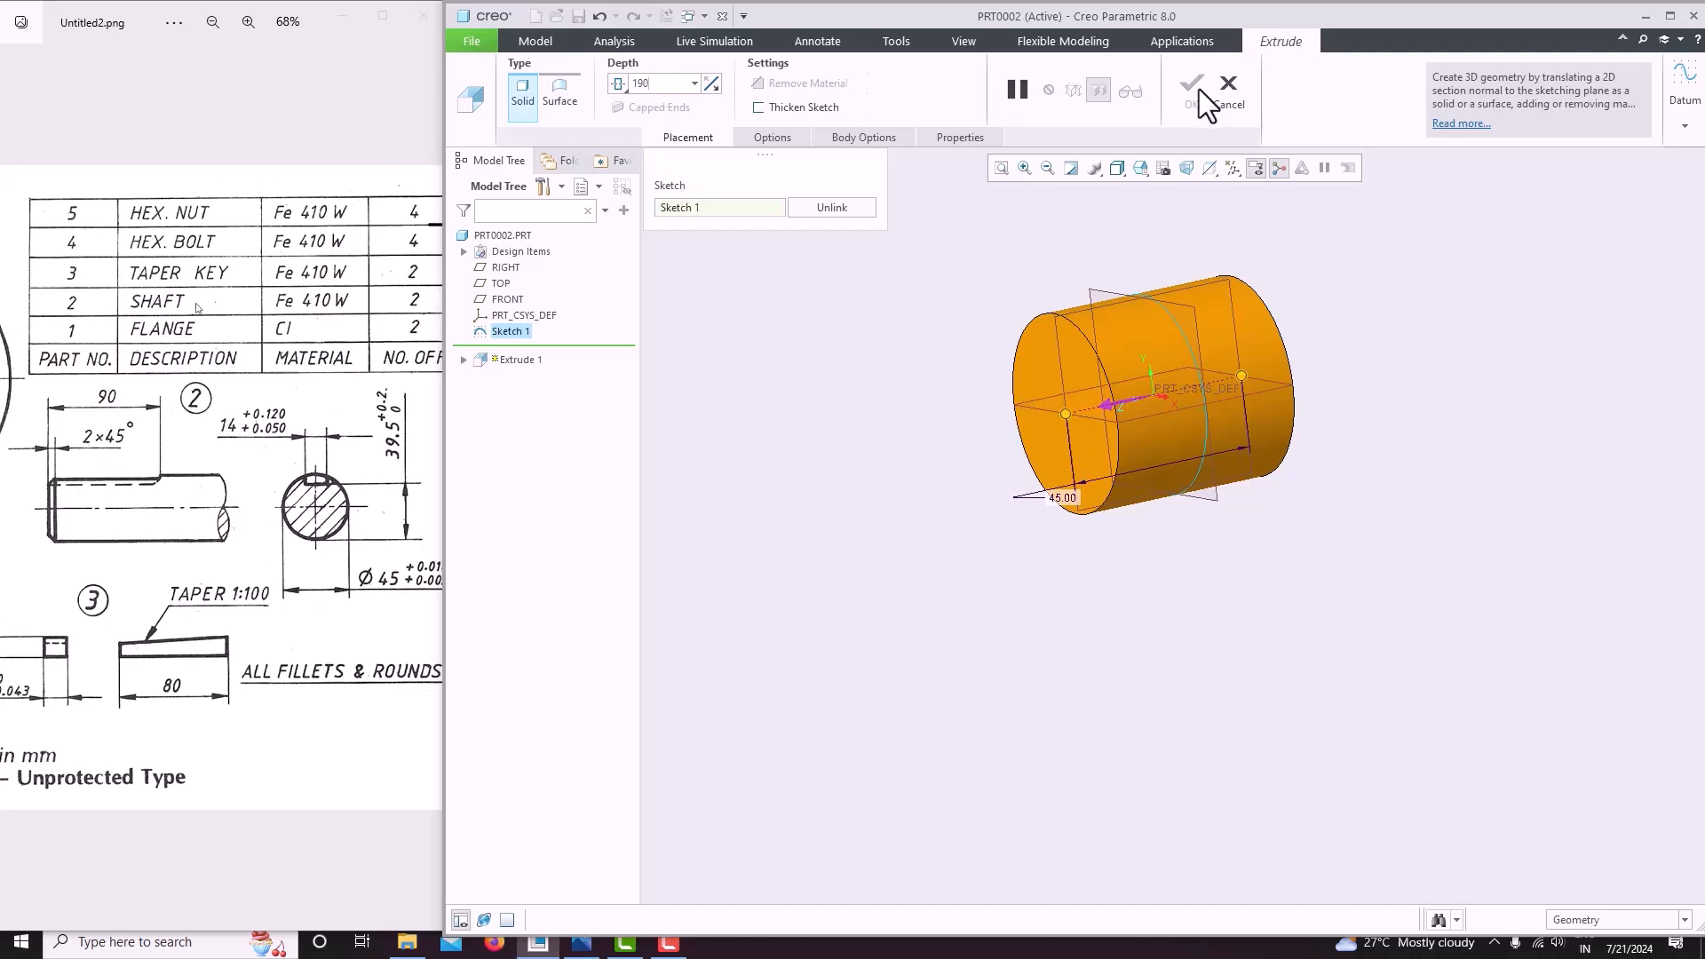
{"action": "mouse_move", "coordinate": [1101, 295]}
{"action": "middle_mouse_down"}
{"action": "mouse_move", "coordinate": [1015, 343]}
{"action": "mouse_move", "coordinate": [1101, 323]}
{"action": "middle_mouse_up"}
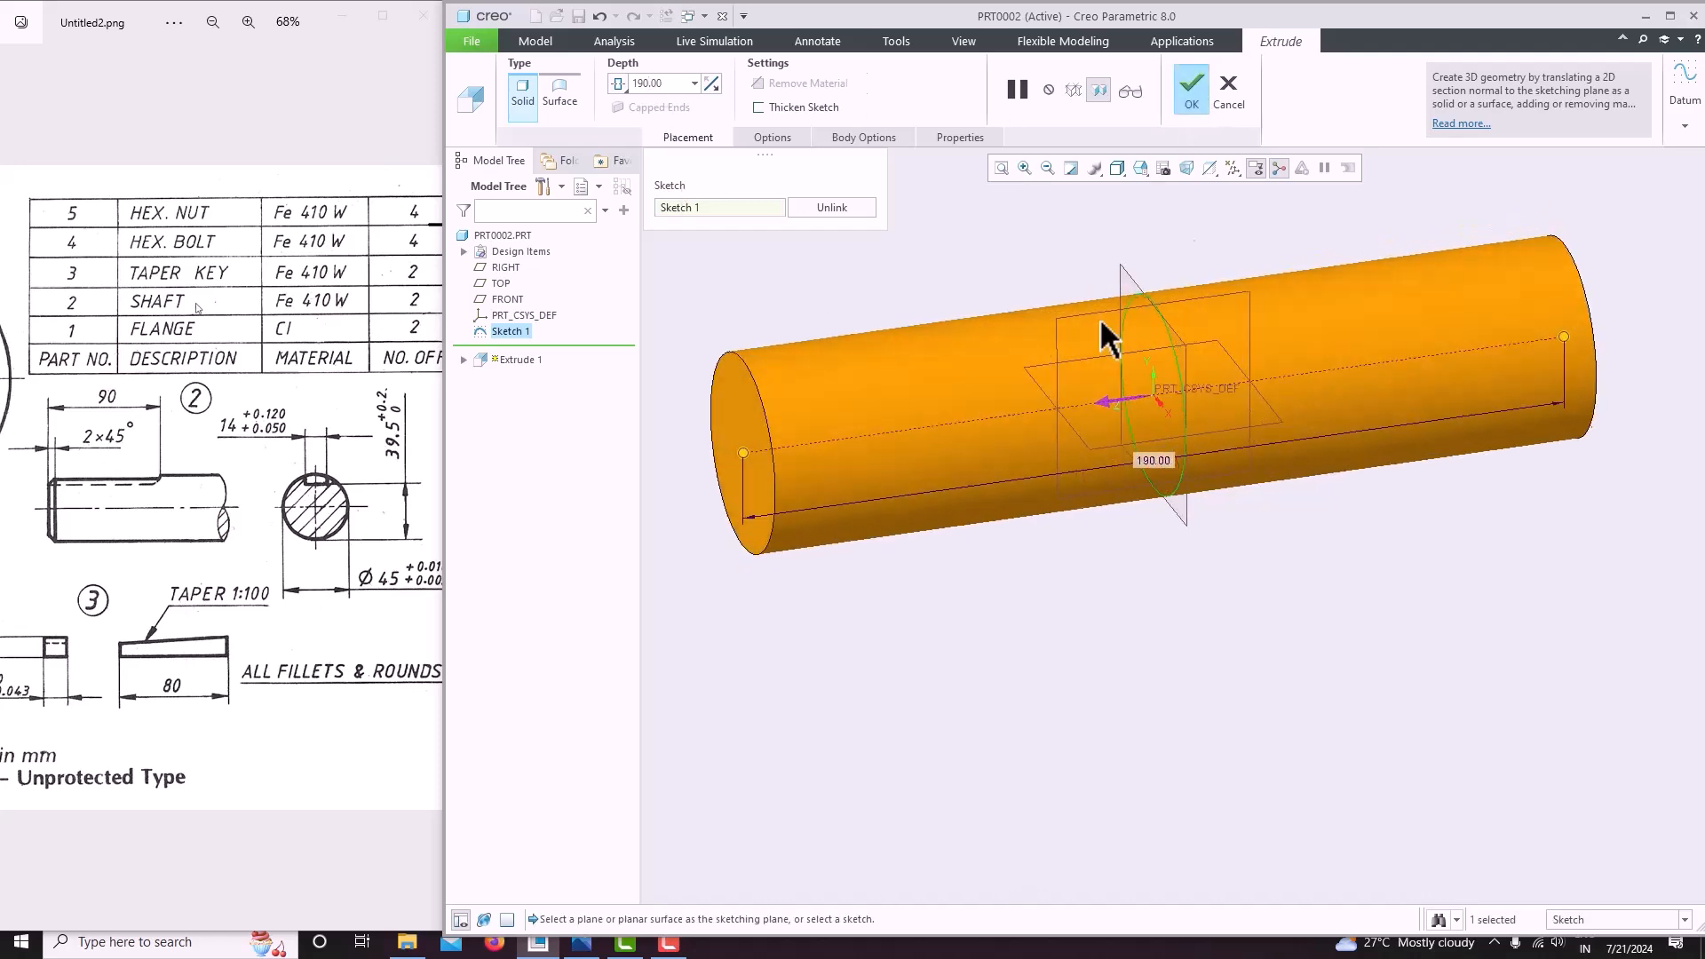
{"action": "left_click", "coordinate": [1198, 96]}
{"action": "scroll", "coordinate": [1158, 403], "scroll_direction": "up", "scroll_amount": 3}
{"action": "left_click", "coordinate": [990, 555]}
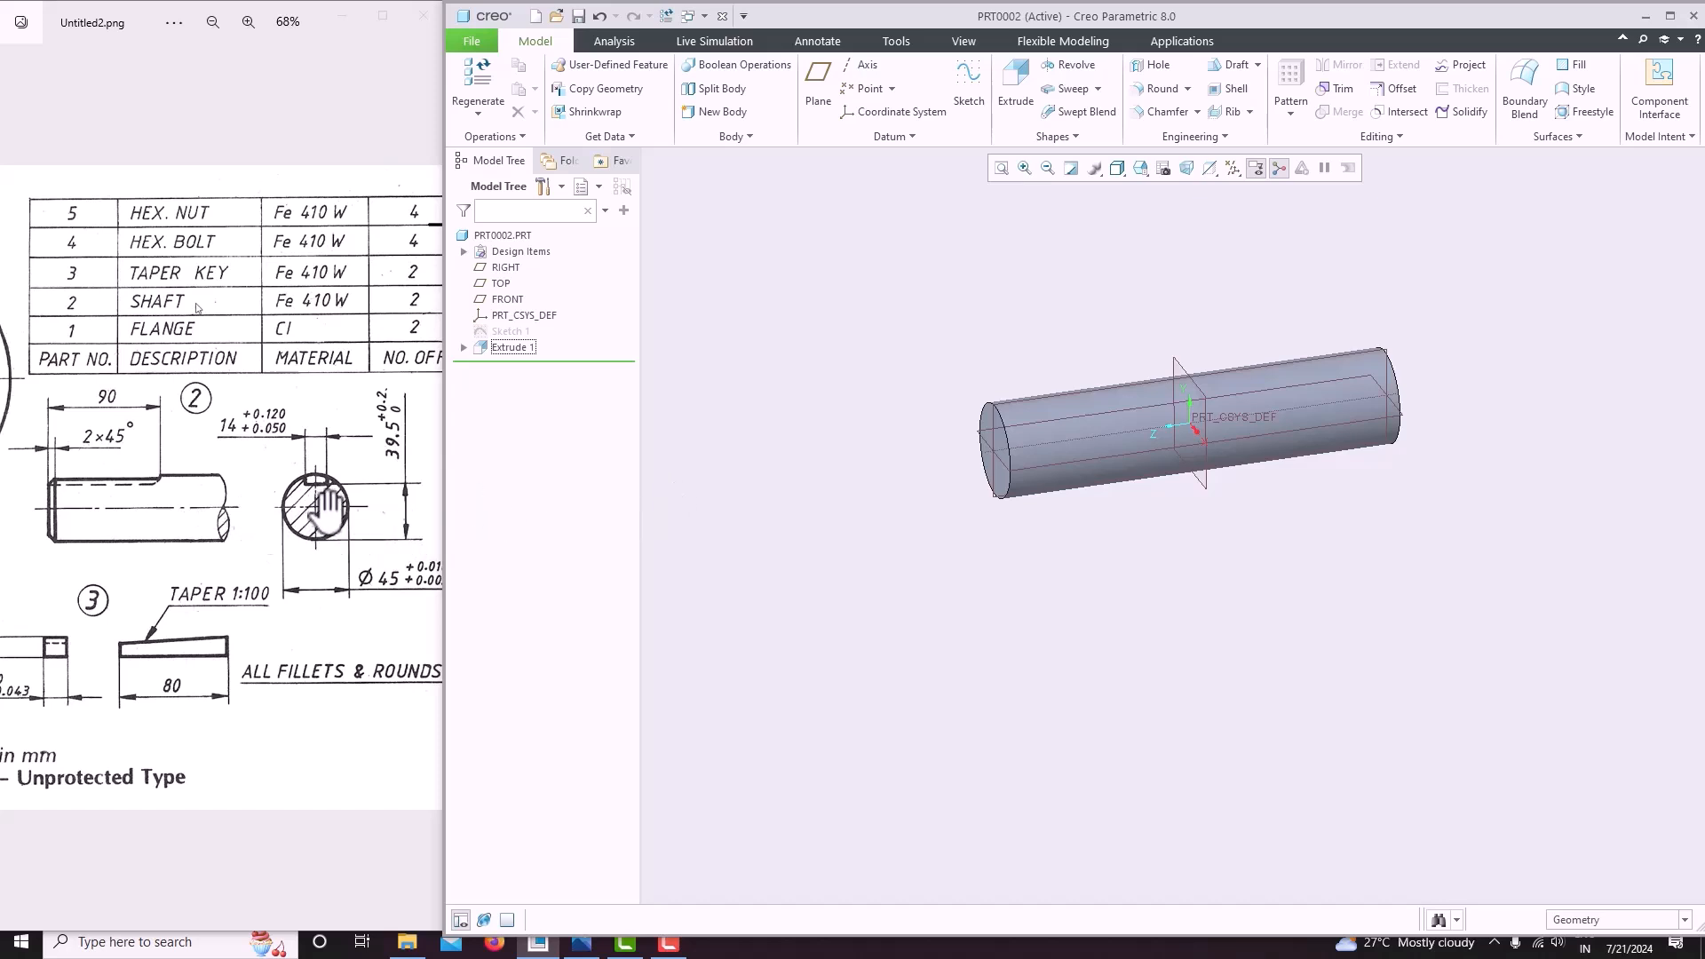
Select the TOP datum plane and switch to Calculator to divide the 45 mm shaft diameter by 2.
{"action": "middle_click_drag", "start_coordinate": [919, 517], "coordinate": [931, 524]}
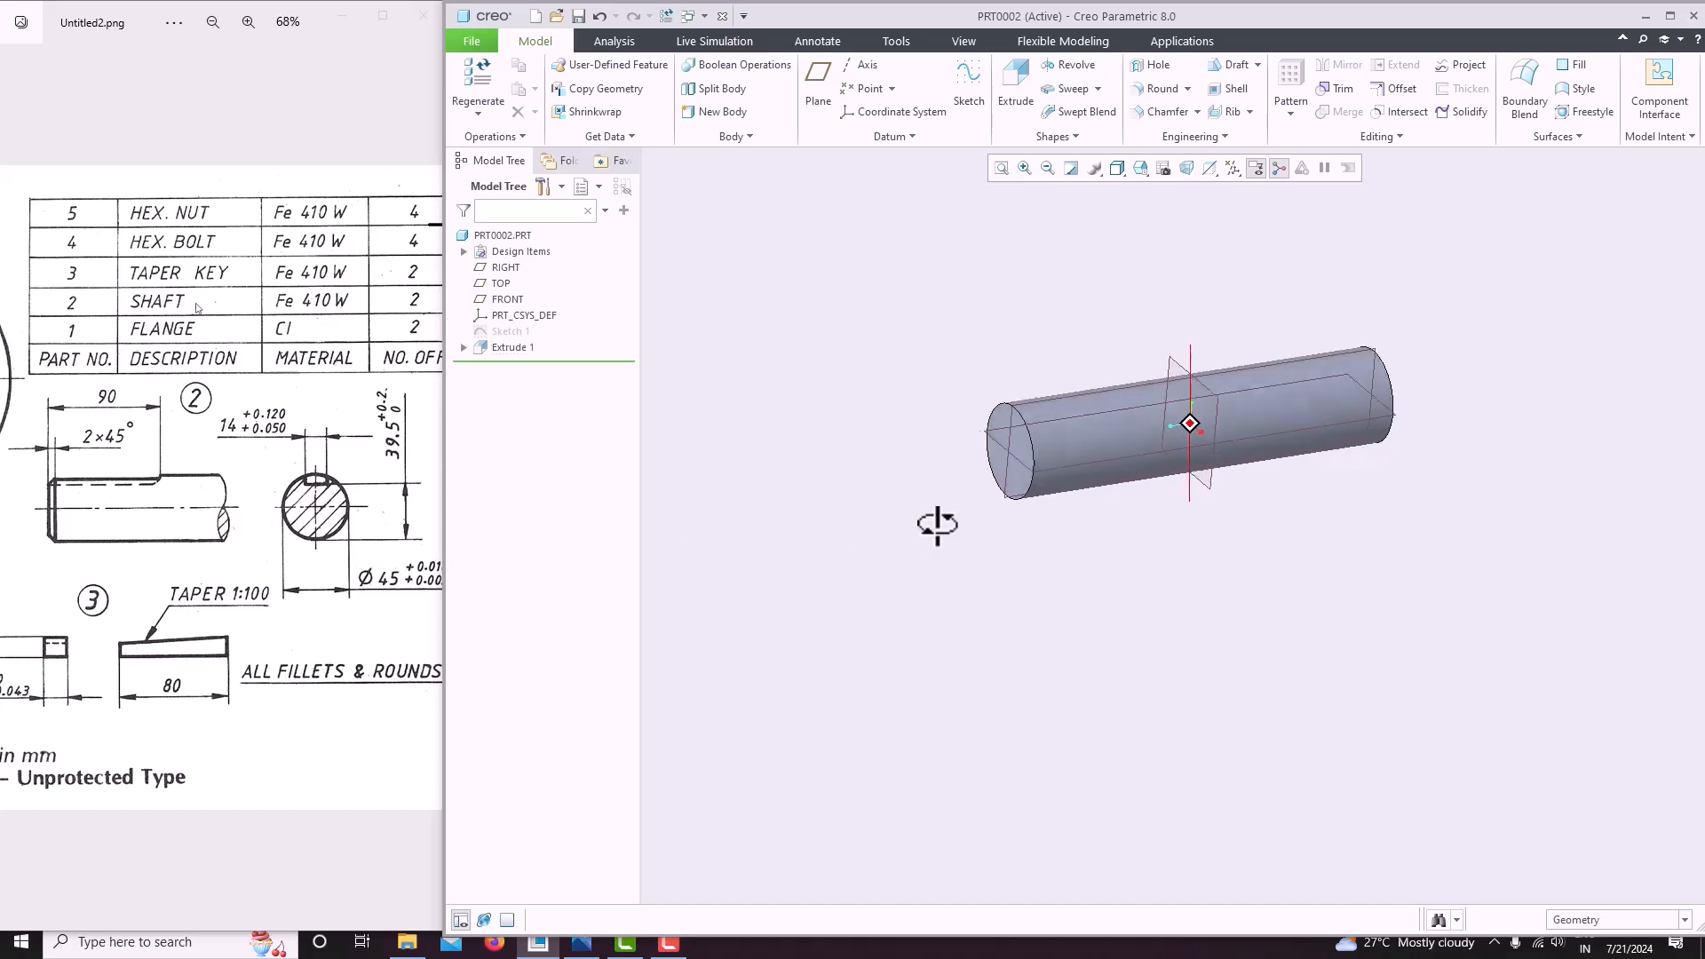
{"action": "left_click", "coordinate": [1084, 467]}
{"action": "mouse_move", "coordinate": [1084, 467]}
{"action": "middle_mouse_down"}
{"action": "mouse_move", "coordinate": [1165, 524]}
{"action": "mouse_move", "coordinate": [1142, 533]}
{"action": "mouse_move", "coordinate": [1170, 532]}
{"action": "middle_mouse_up"}
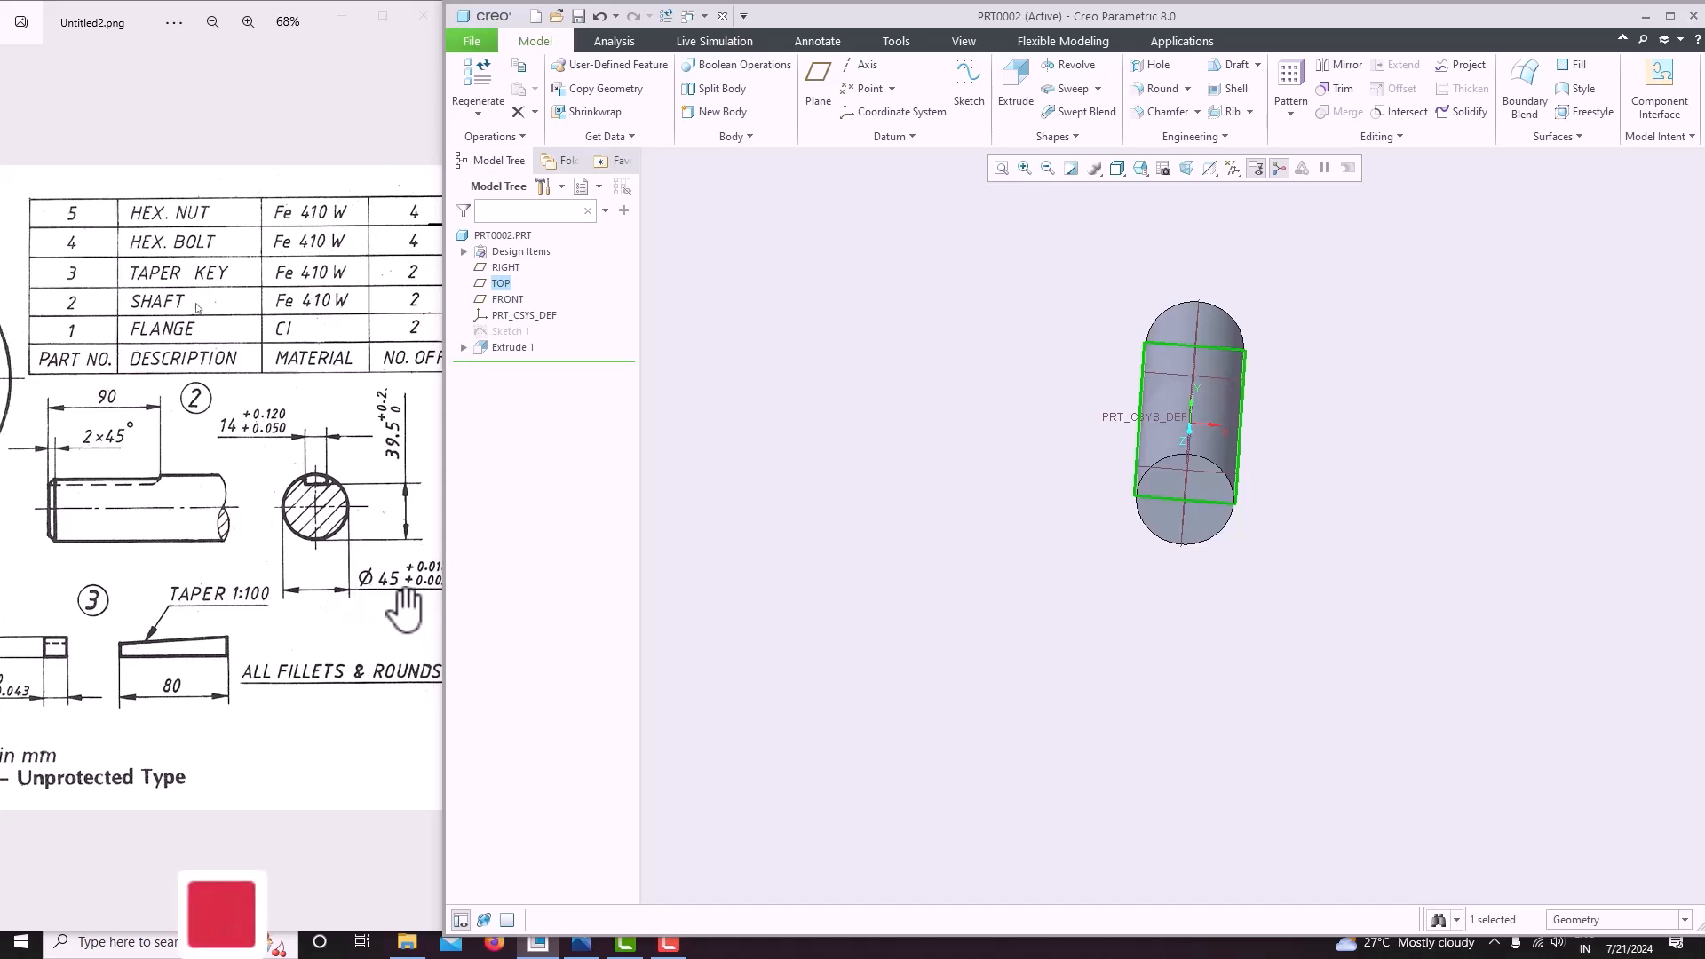
{"action": "left_click", "coordinate": [235, 942]}
{"action": "type", "text": "cal"}
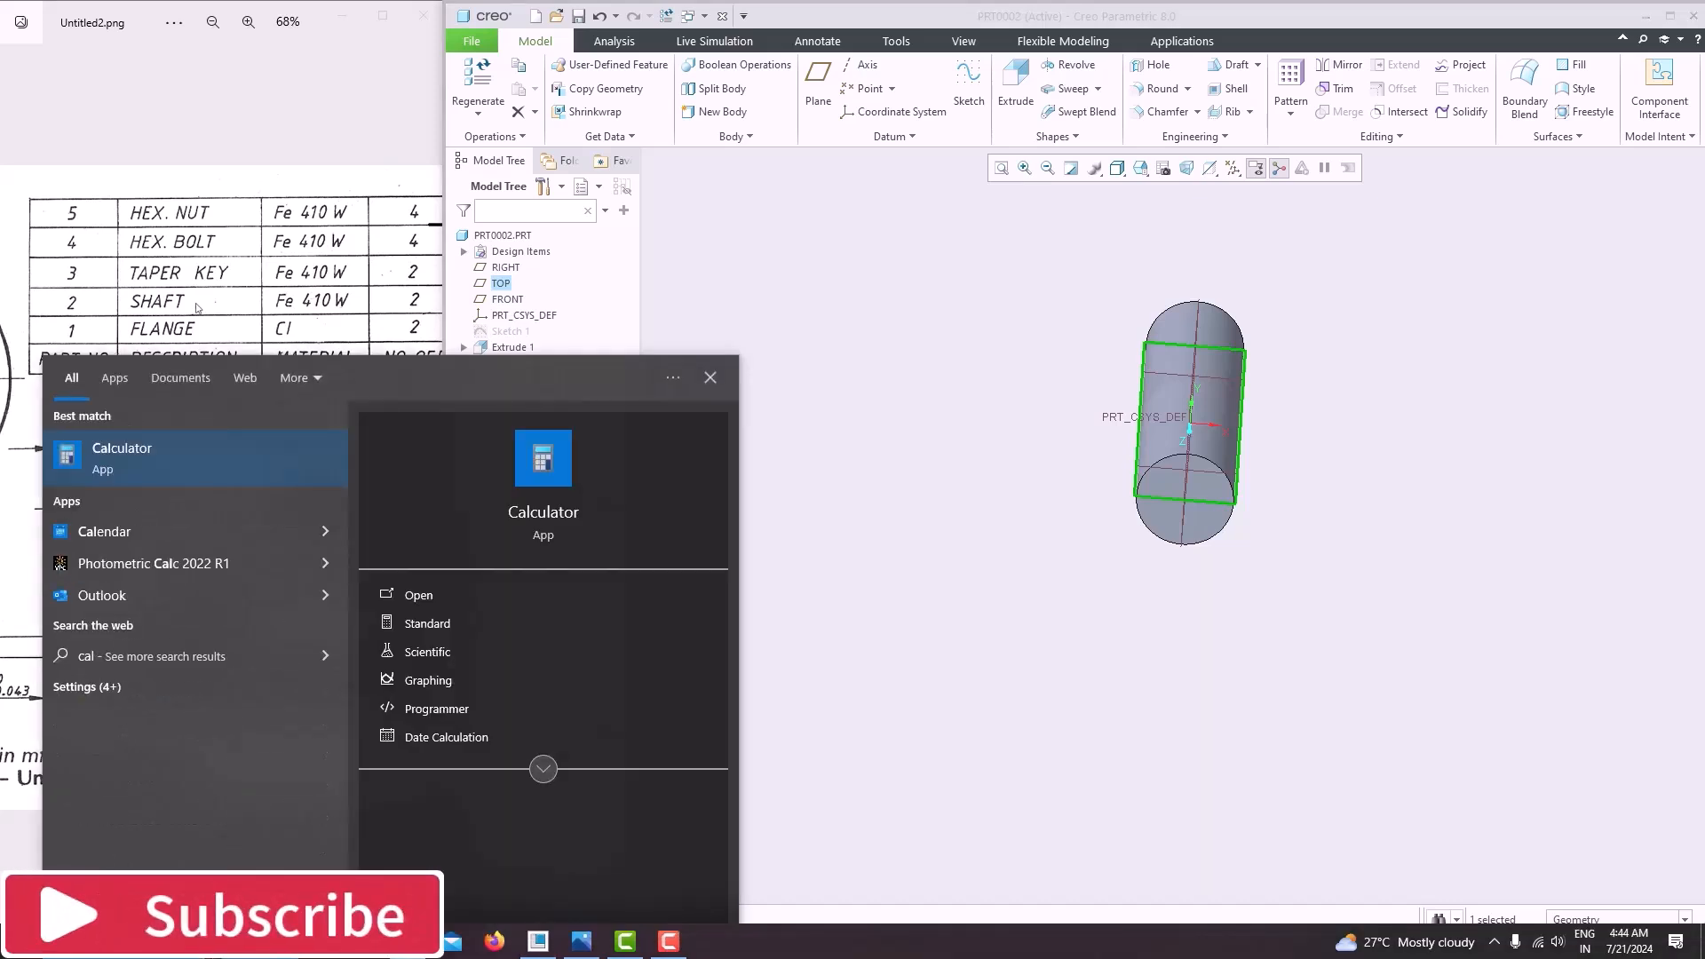
{"action": "key", "text": "Return"}
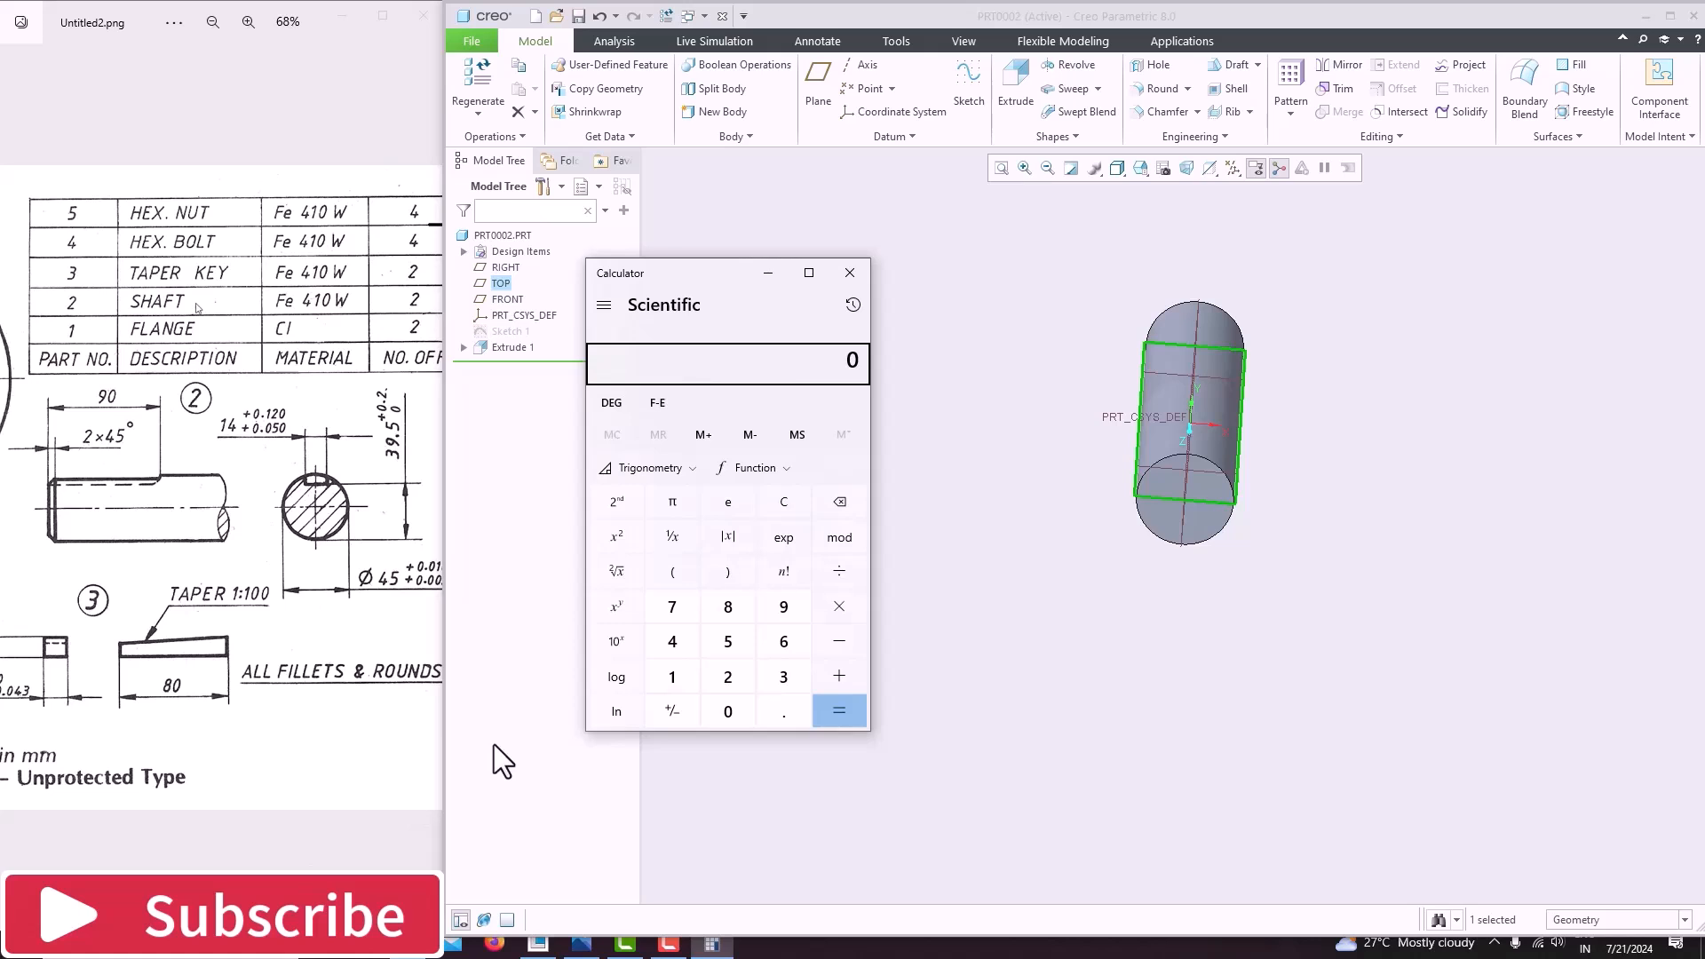
{"action": "type", "text": "/2"}
{"action": "key", "text": "Return"}
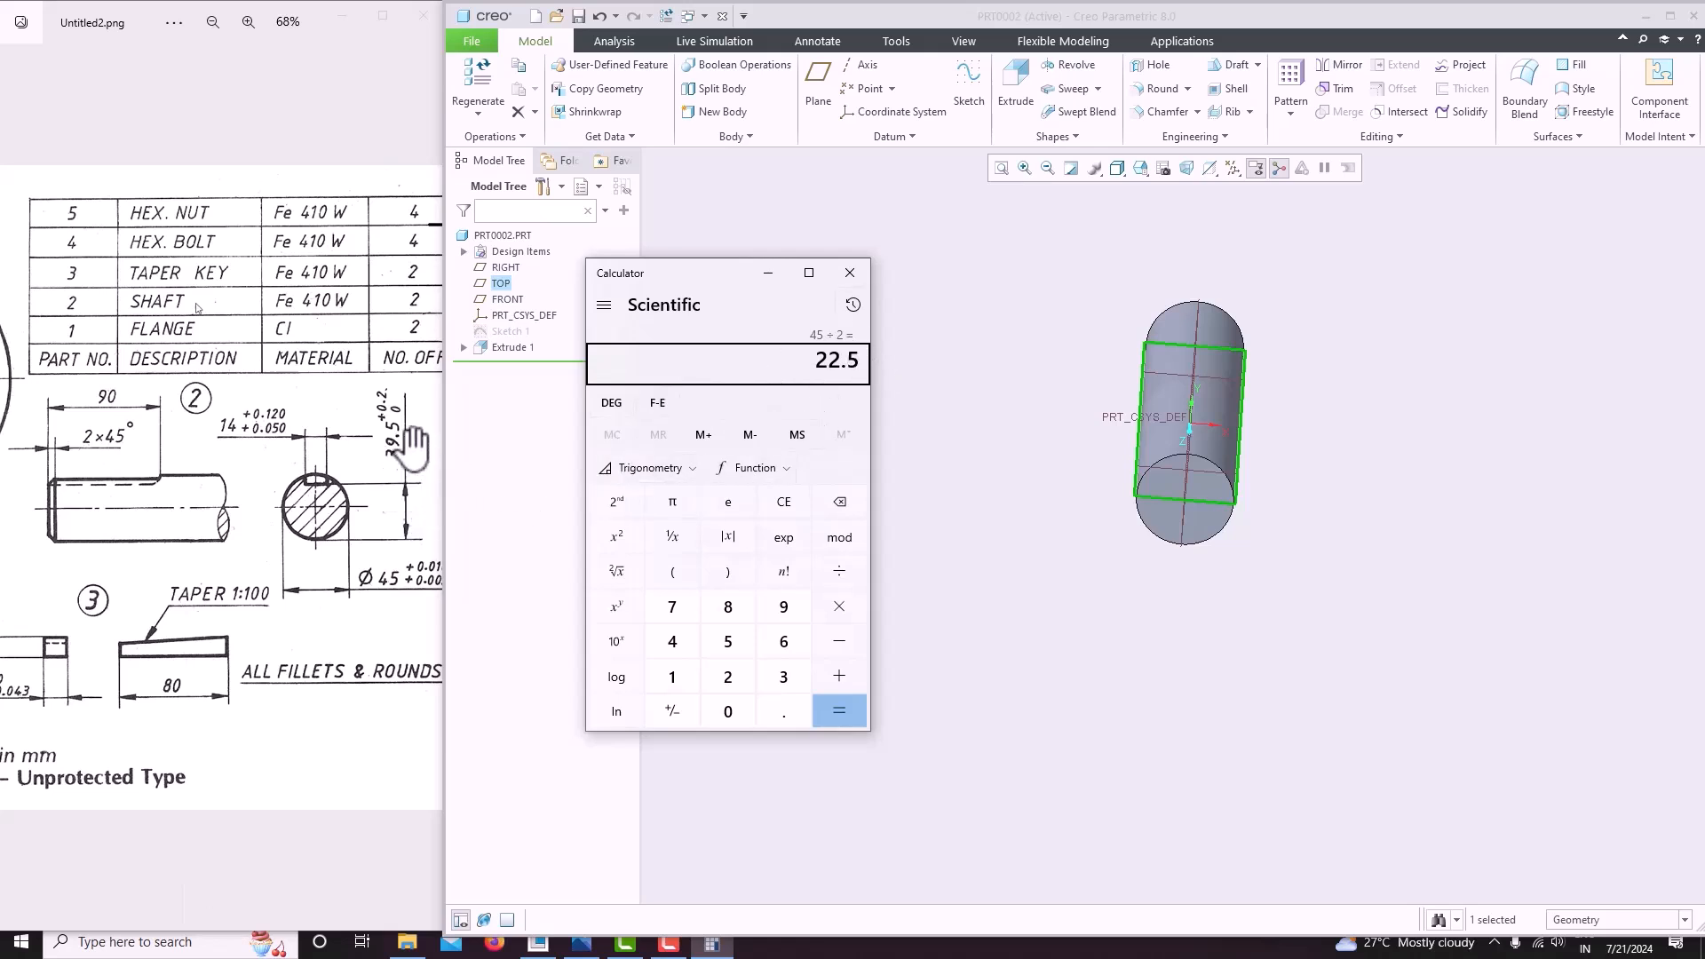
Work out the keyway floor's height above the shaft axis from the drawing's 39.5 mm dimension and the shaft radius, and close Calculator.
{"action": "middle_click_drag", "start_coordinate": [1227, 453], "coordinate": [1163, 451]}
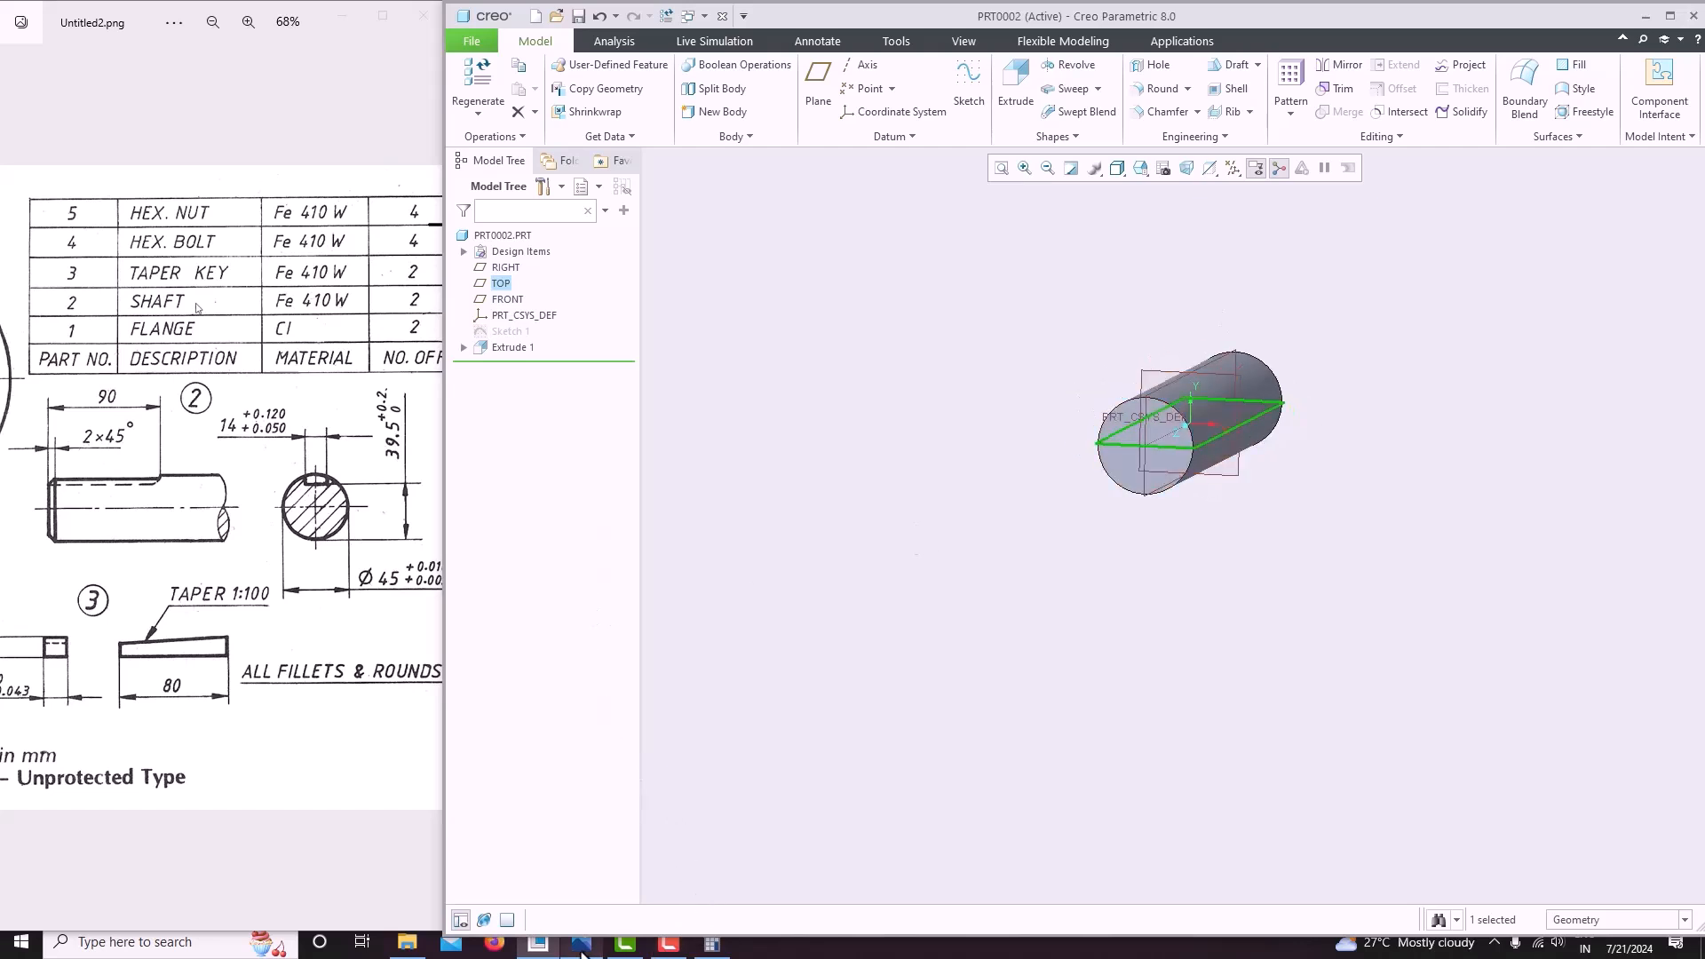
{"action": "left_click", "coordinate": [711, 944]}
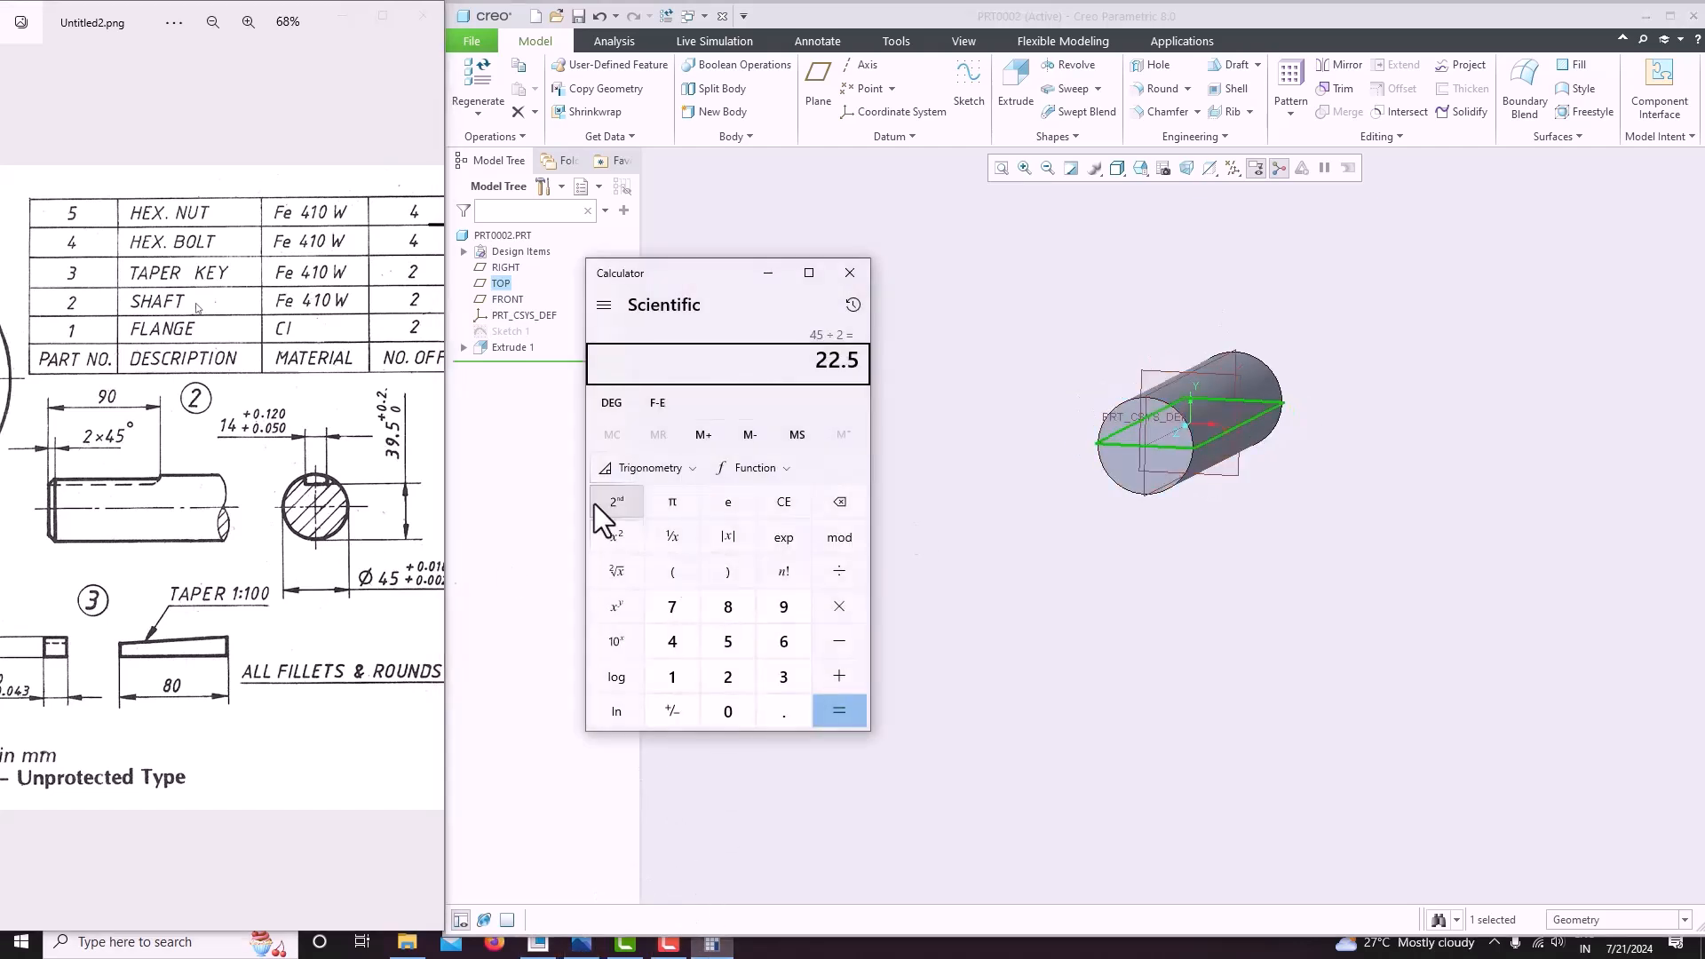
{"action": "left_click", "coordinate": [826, 368]}
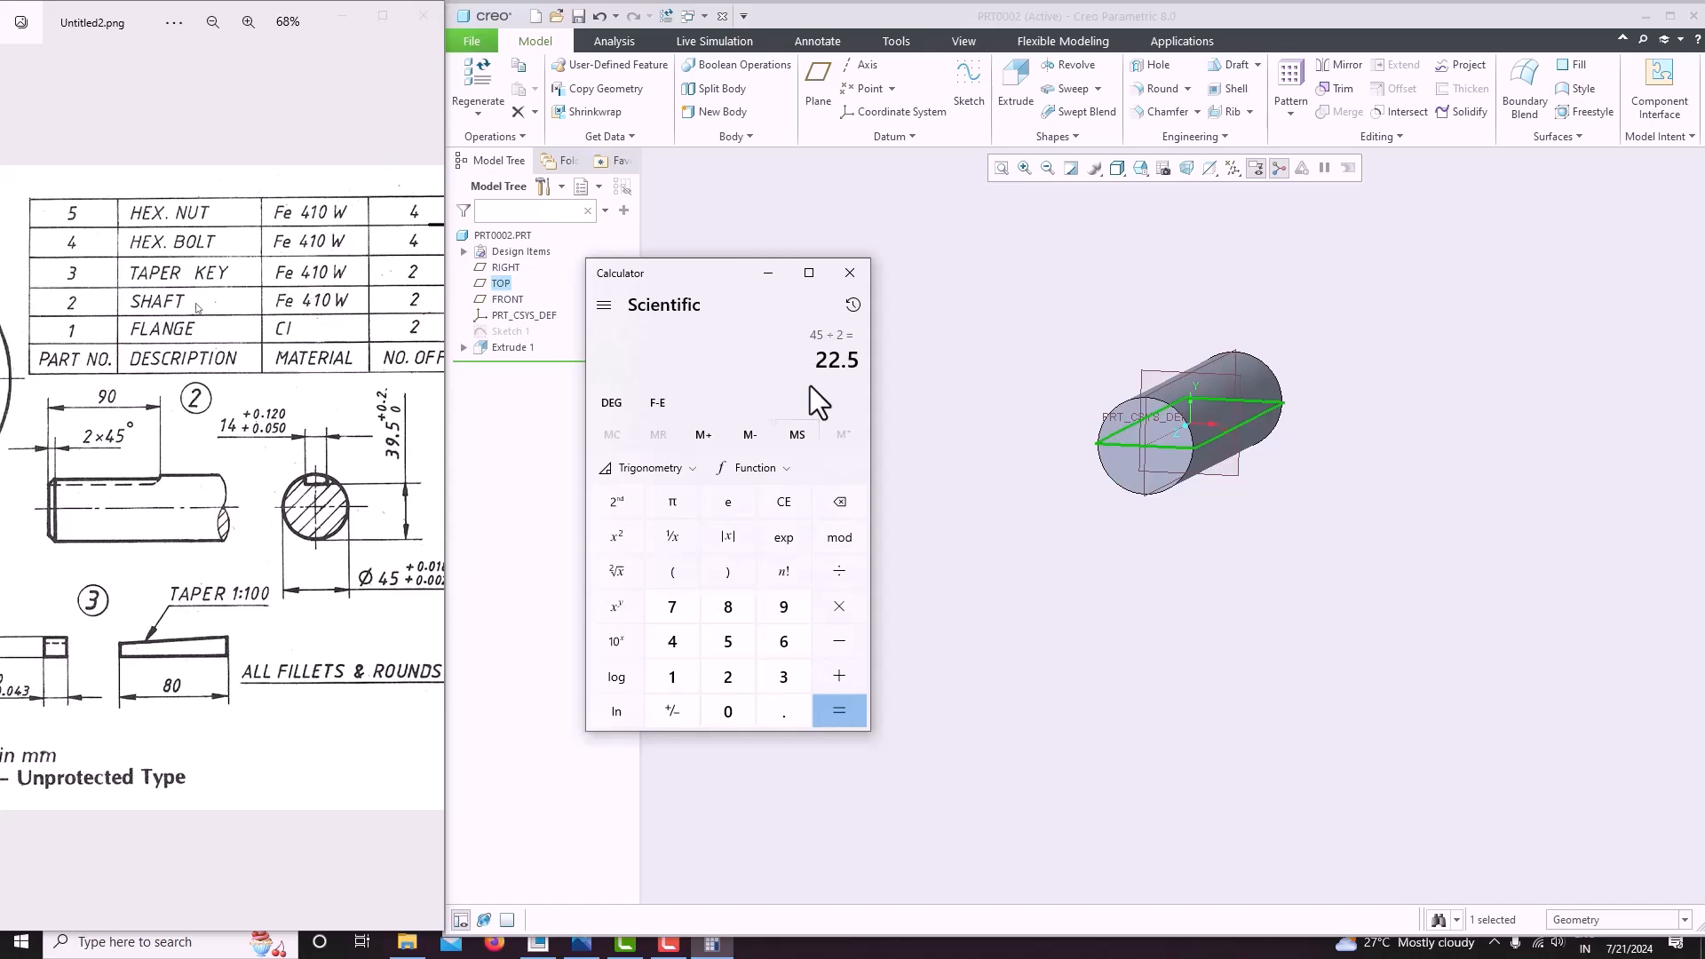
{"action": "type", "text": "5-2"}
{"action": "left_click", "coordinate": [854, 274]}
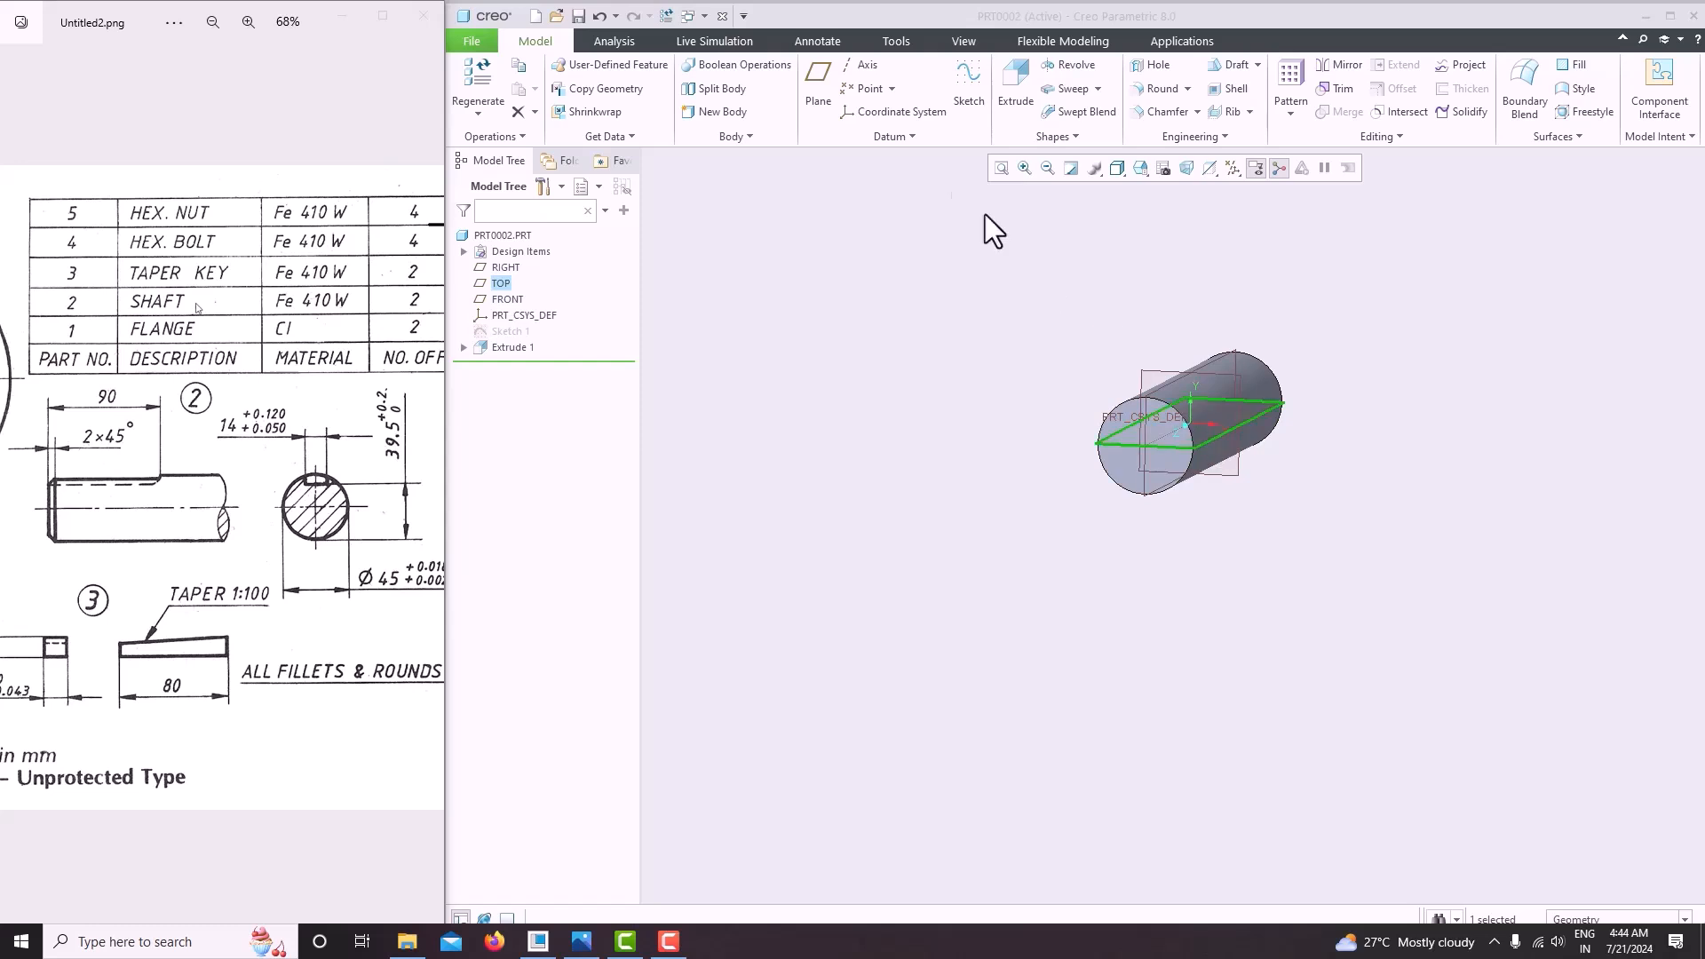
Create a datum plane offset 17 mm upward from the TOP plane.
{"action": "left_click", "coordinate": [818, 99]}
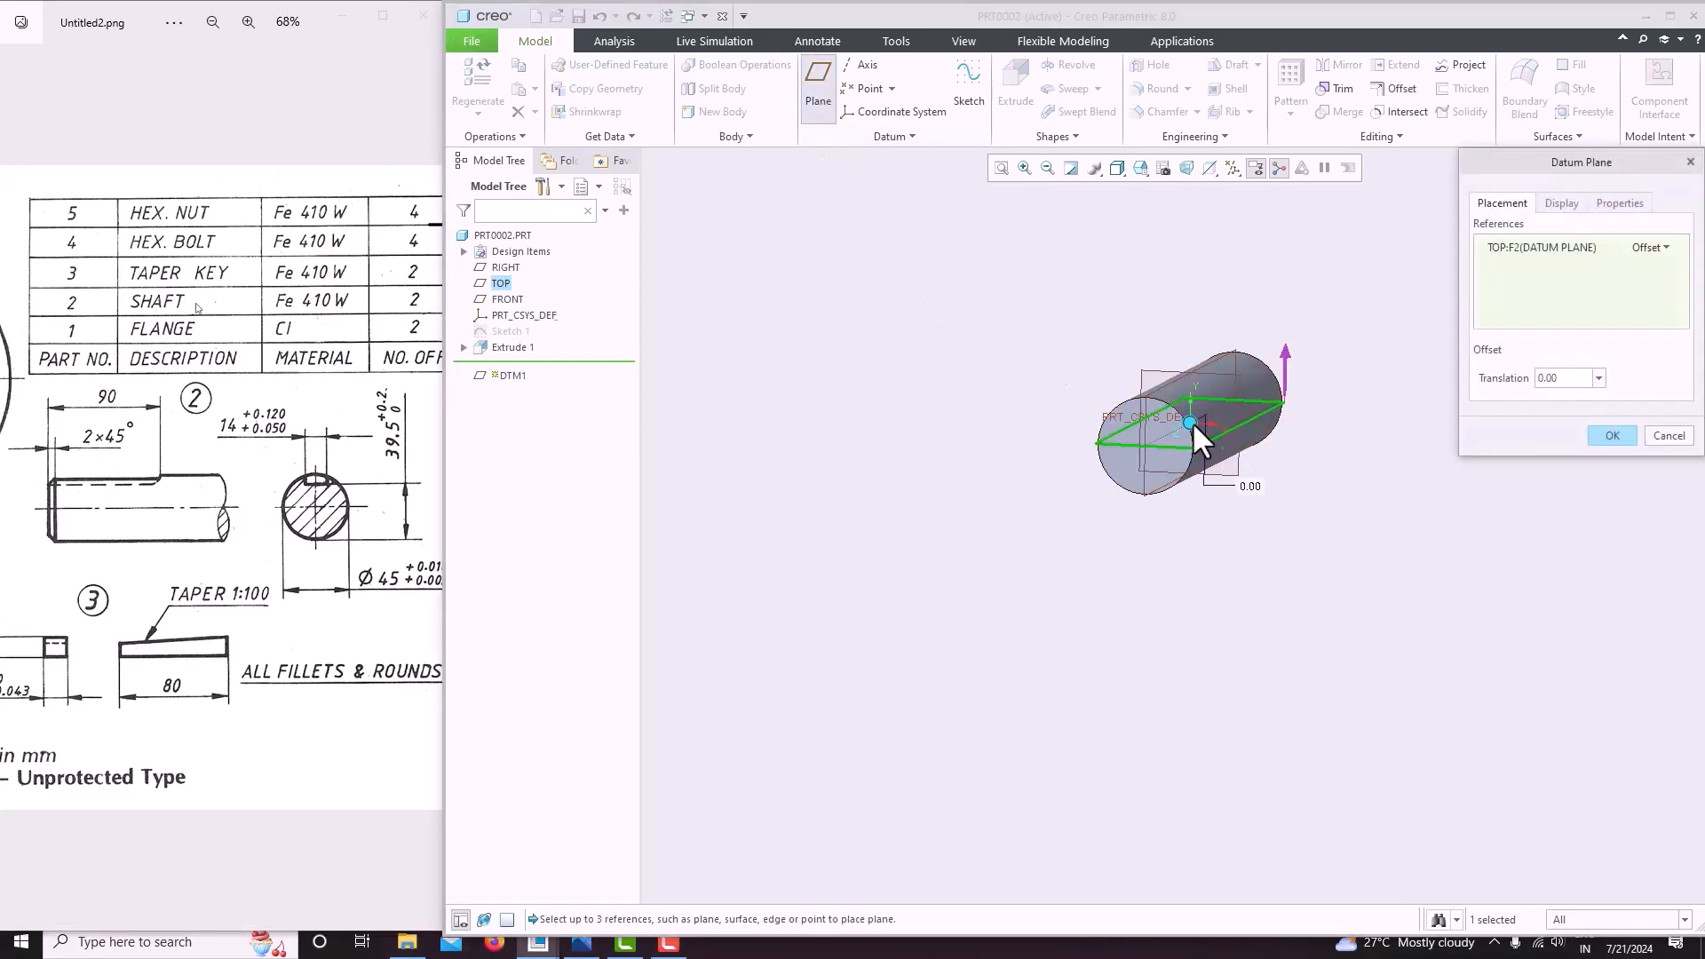
{"action": "left_click_drag", "start_coordinate": [1194, 425], "coordinate": [1199, 391]}
{"action": "double_click", "coordinate": [1565, 378]}
{"action": "type", "text": "17"}
{"action": "key", "text": "Return"}
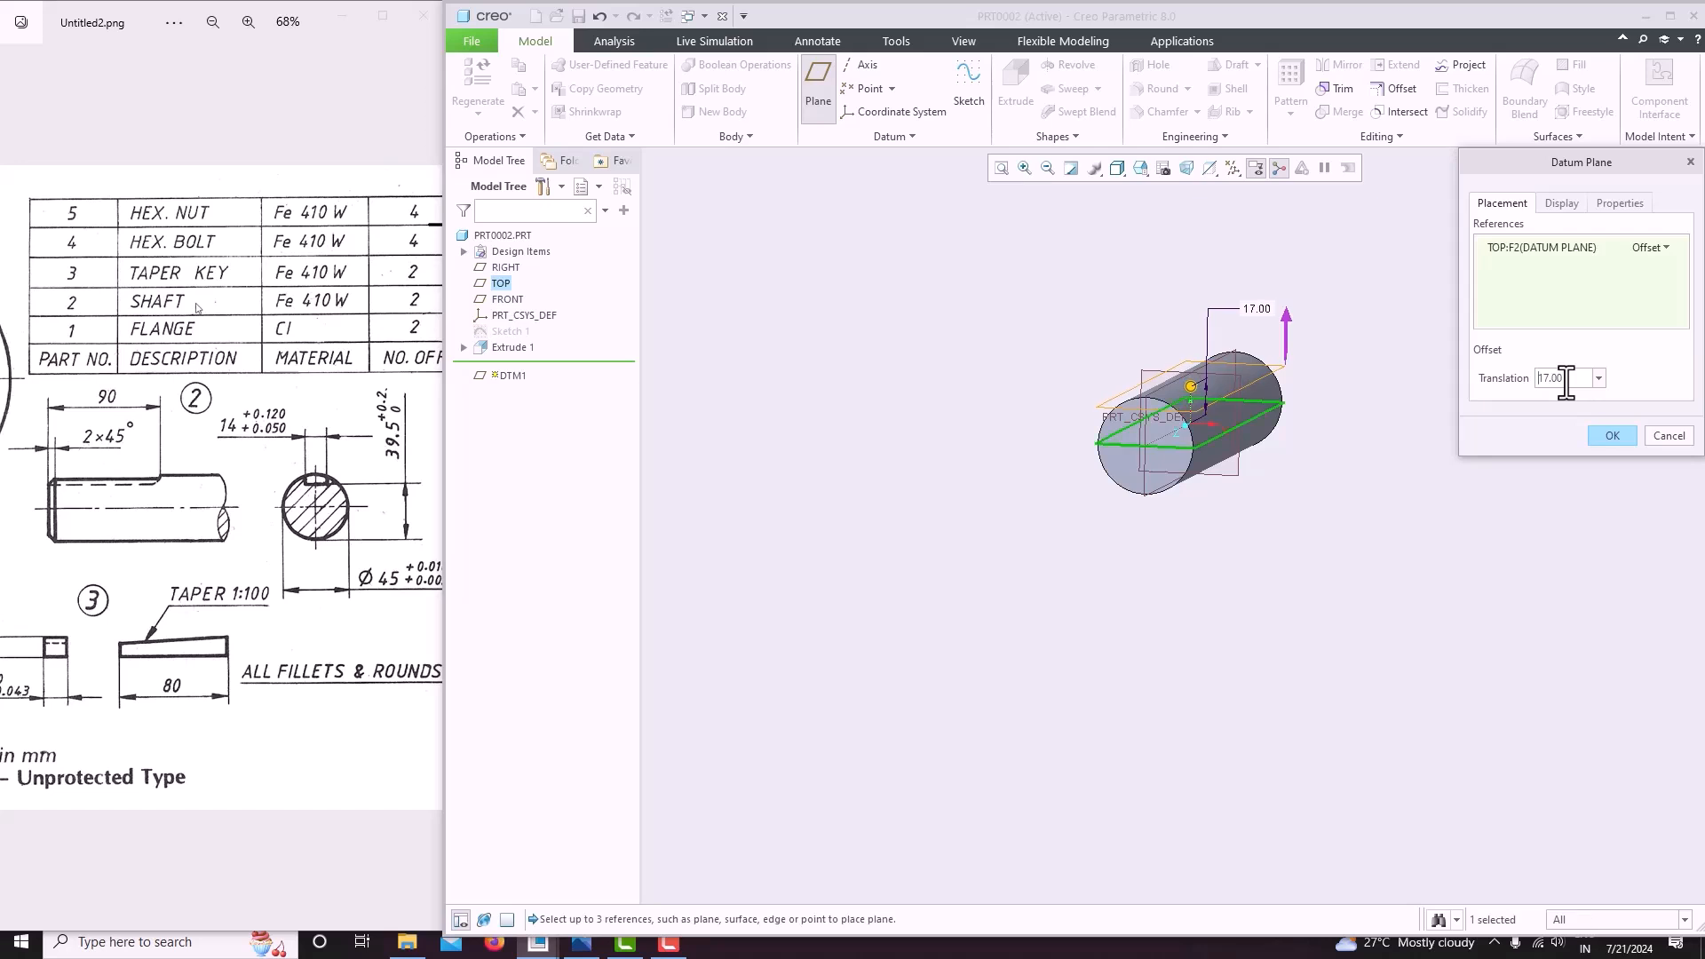
{"action": "left_click", "coordinate": [1612, 436]}
Start a sketch on the new offset plane and add the shaft's end face and both side silhouettes as references.
{"action": "middle_click_drag", "start_coordinate": [1542, 444], "coordinate": [1534, 430]}
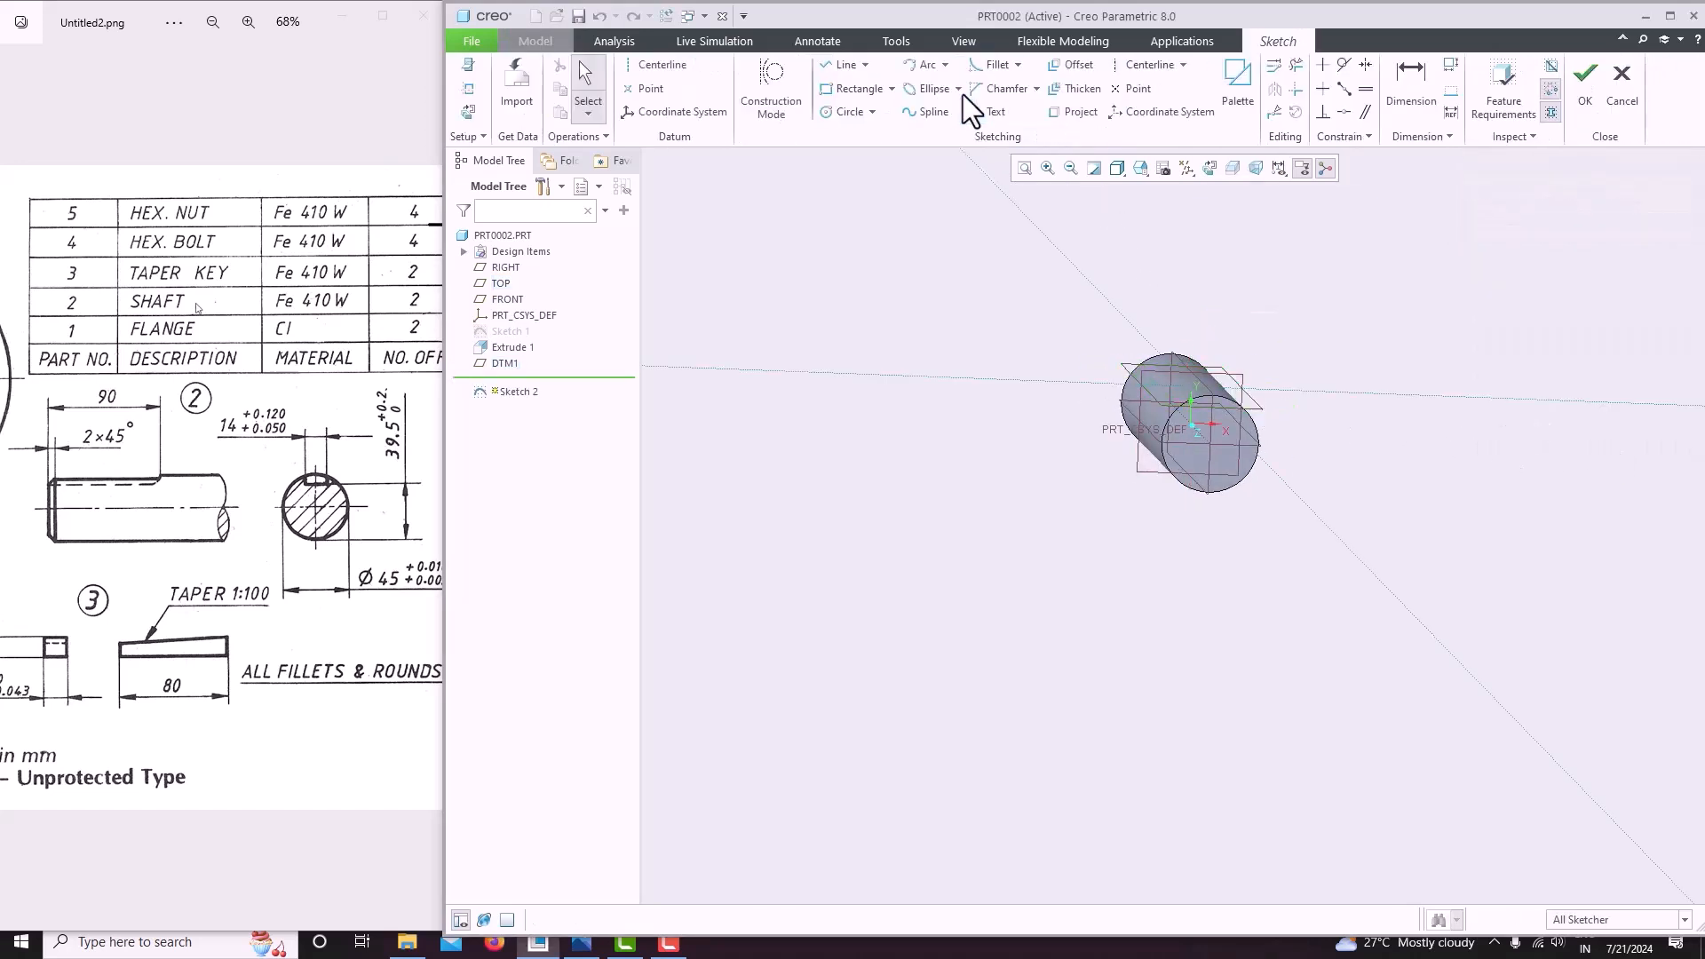
{"action": "left_click", "coordinate": [1216, 171]}
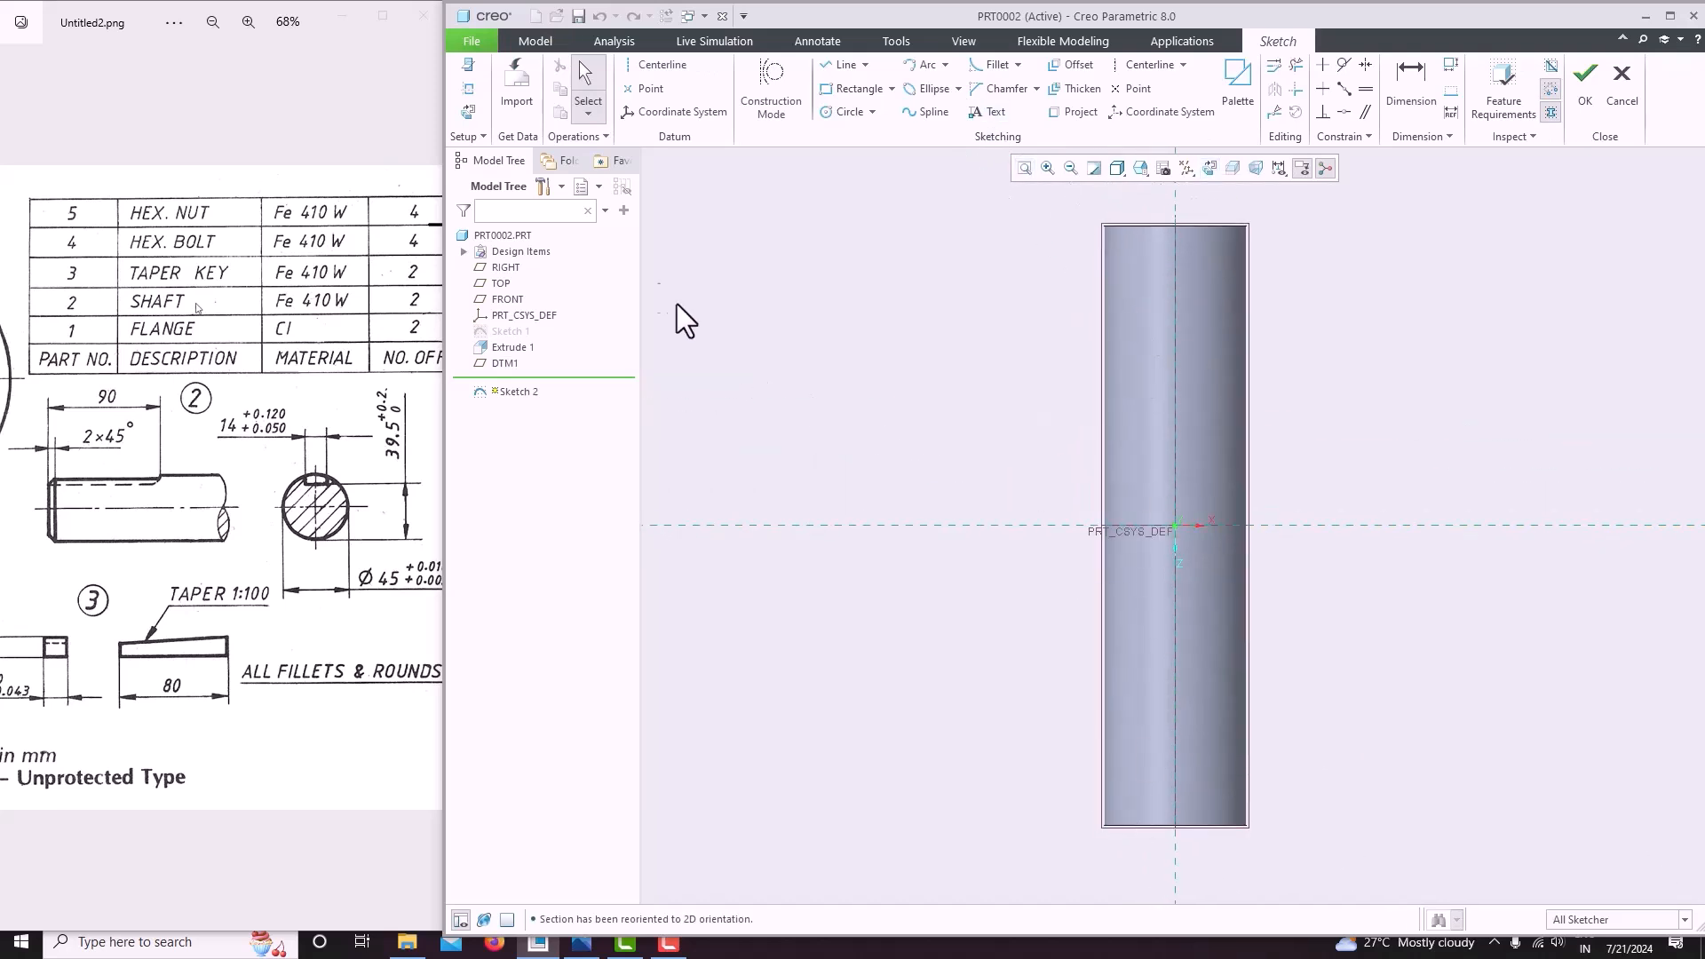
{"action": "left_click", "coordinate": [469, 88]}
{"action": "left_click", "coordinate": [1212, 825]}
{"action": "left_click", "coordinate": [1245, 776]}
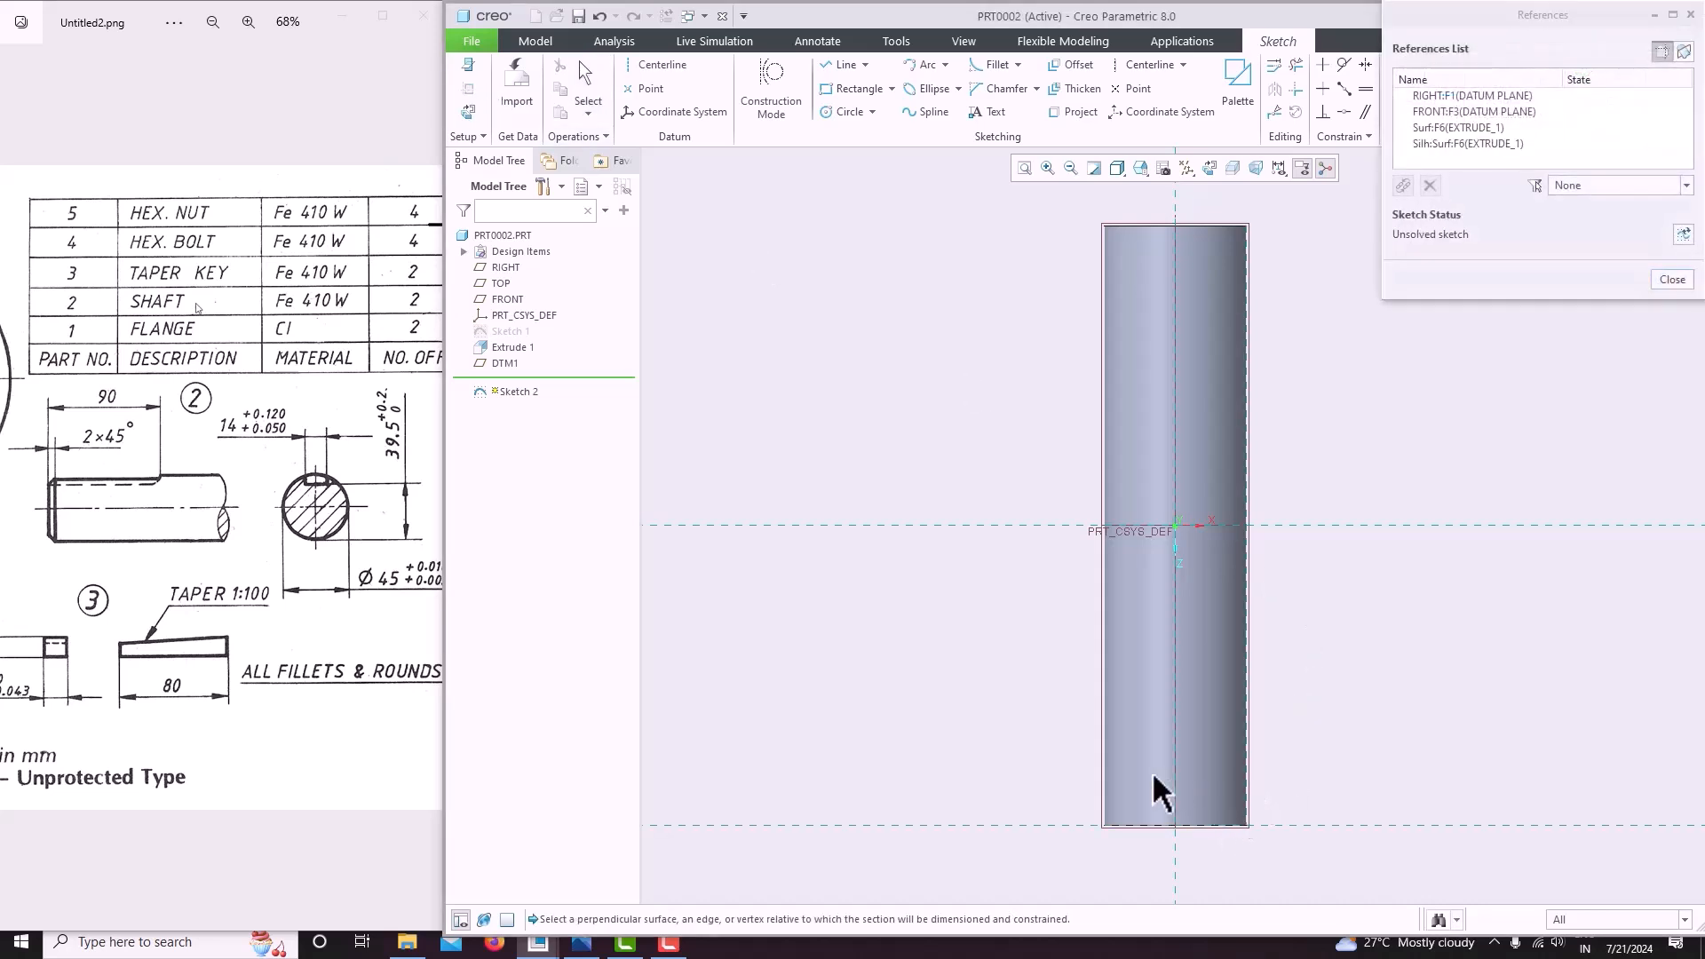
{"action": "left_click", "coordinate": [1110, 751]}
{"action": "left_click", "coordinate": [1664, 281]}
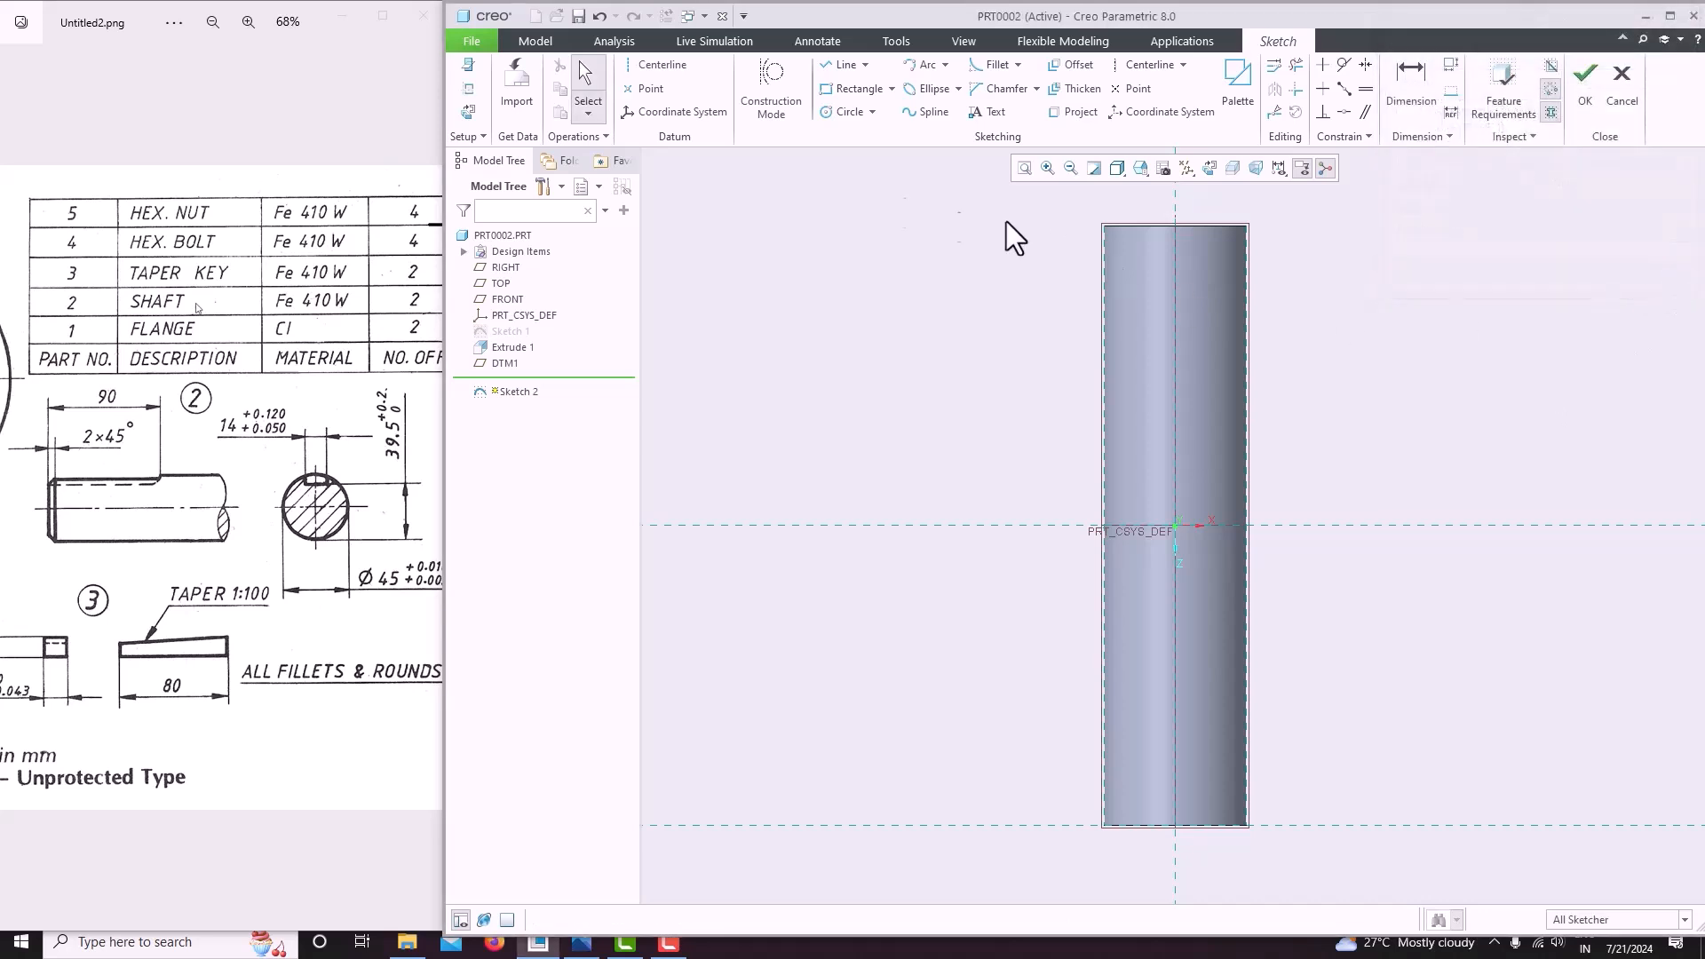
Sketch a circle centred on the shaft's centreline, about 28 mm from the FRONT plane, and set its diameter to 14 mm.
{"action": "left_click", "coordinate": [829, 112]}
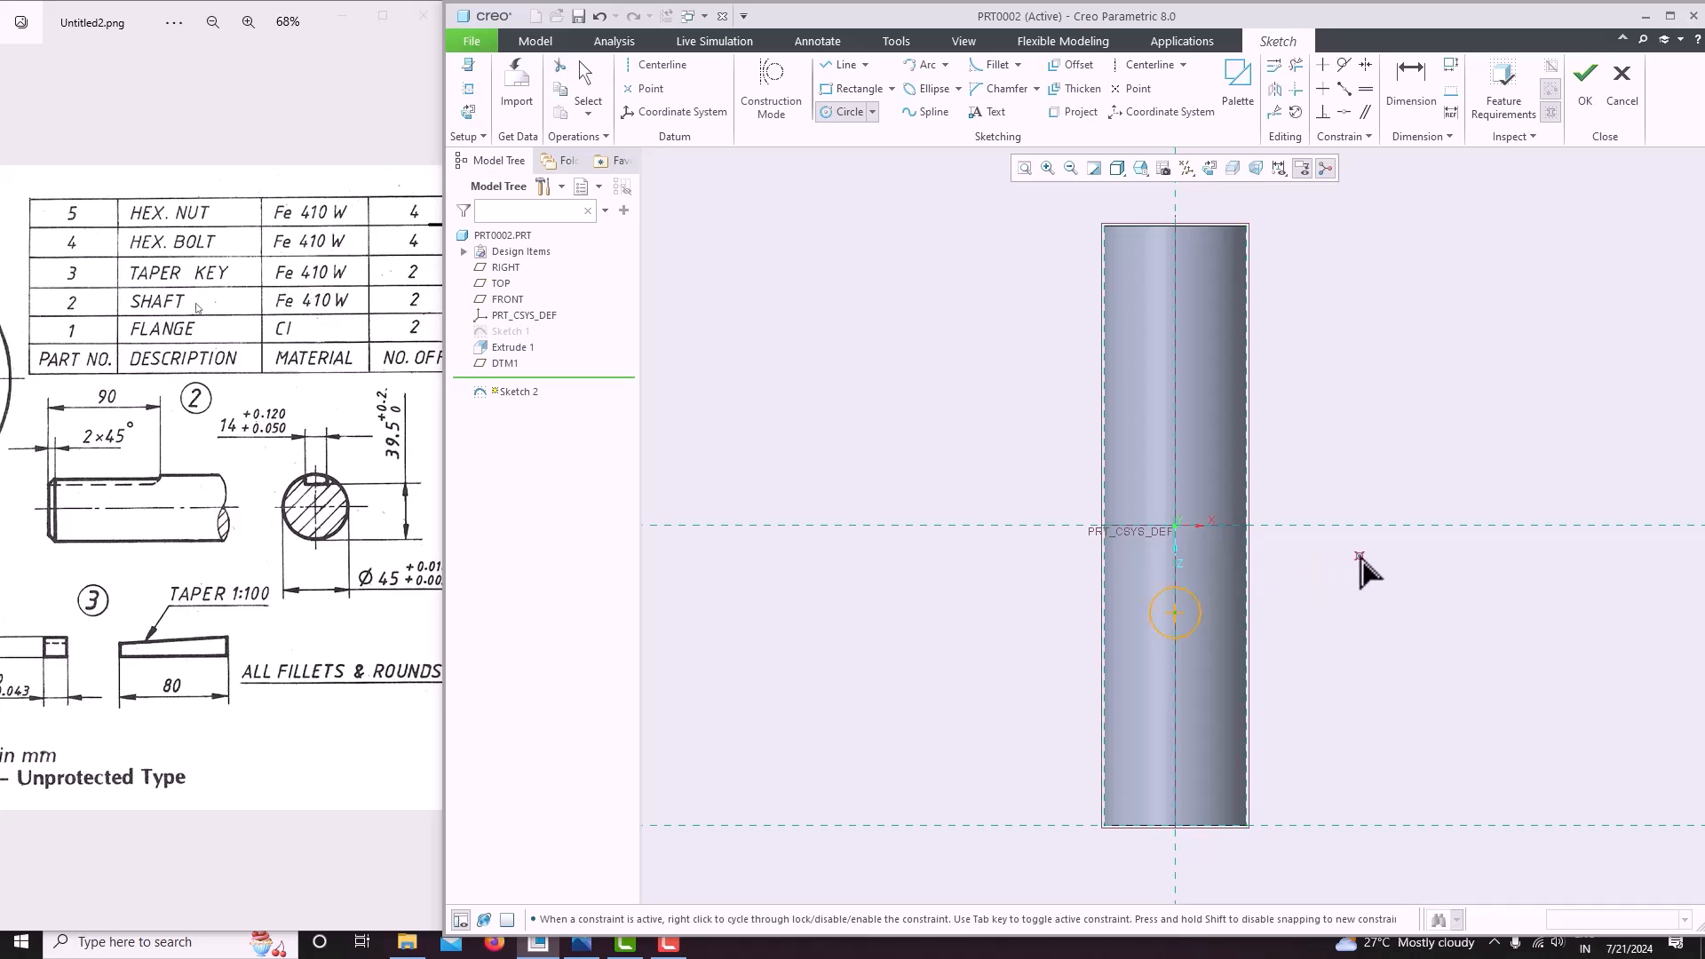
{"action": "left_click", "coordinate": [1175, 612]}
{"action": "left_click", "coordinate": [1194, 593]}
{"action": "middle_click", "coordinate": [1194, 593]}
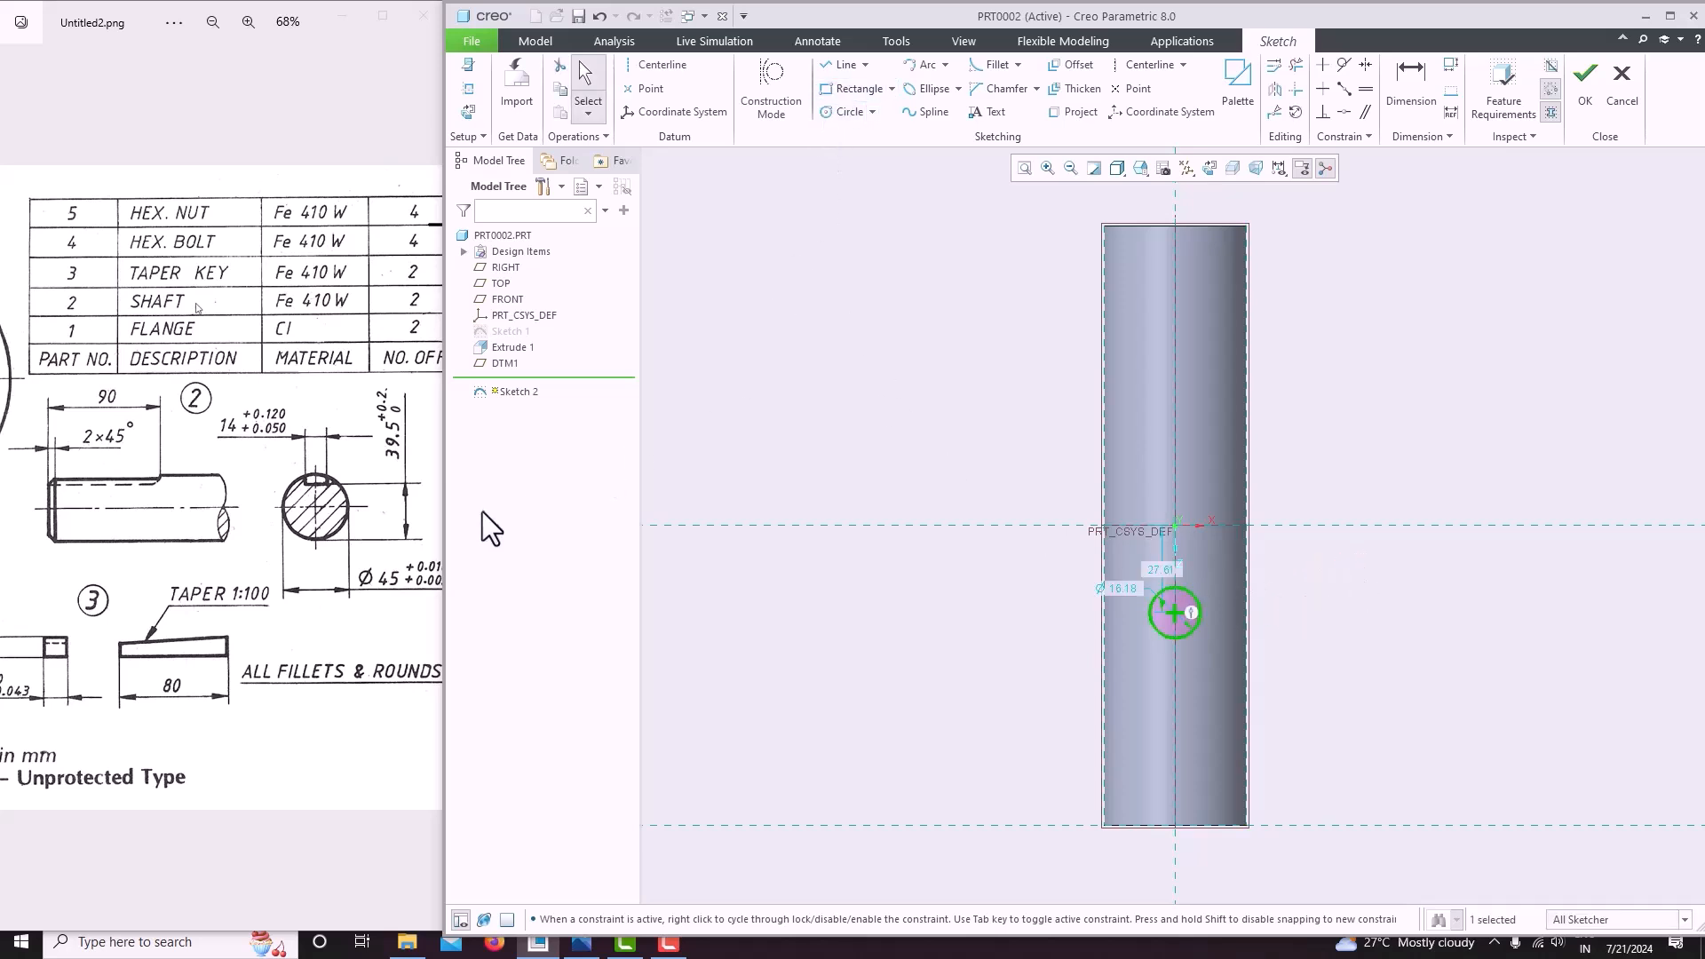
{"action": "scroll", "coordinate": [293, 608], "scroll_direction": "down", "scroll_amount": 4}
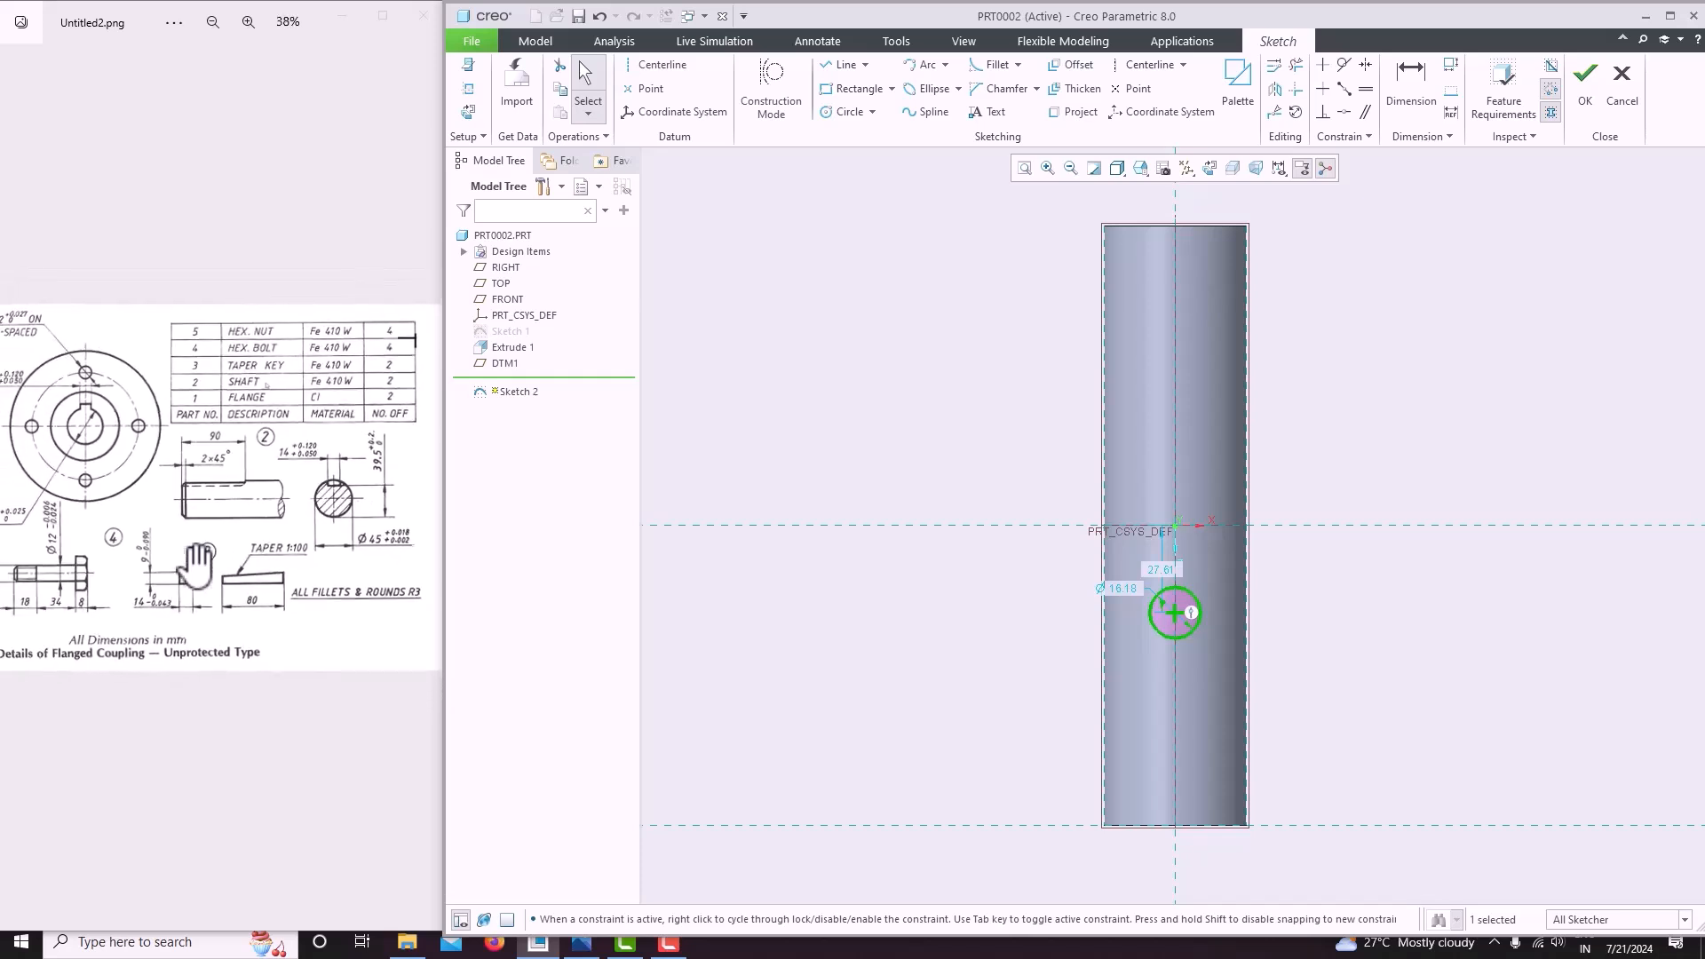
{"action": "scroll", "coordinate": [285, 497], "scroll_direction": "up", "scroll_amount": 4}
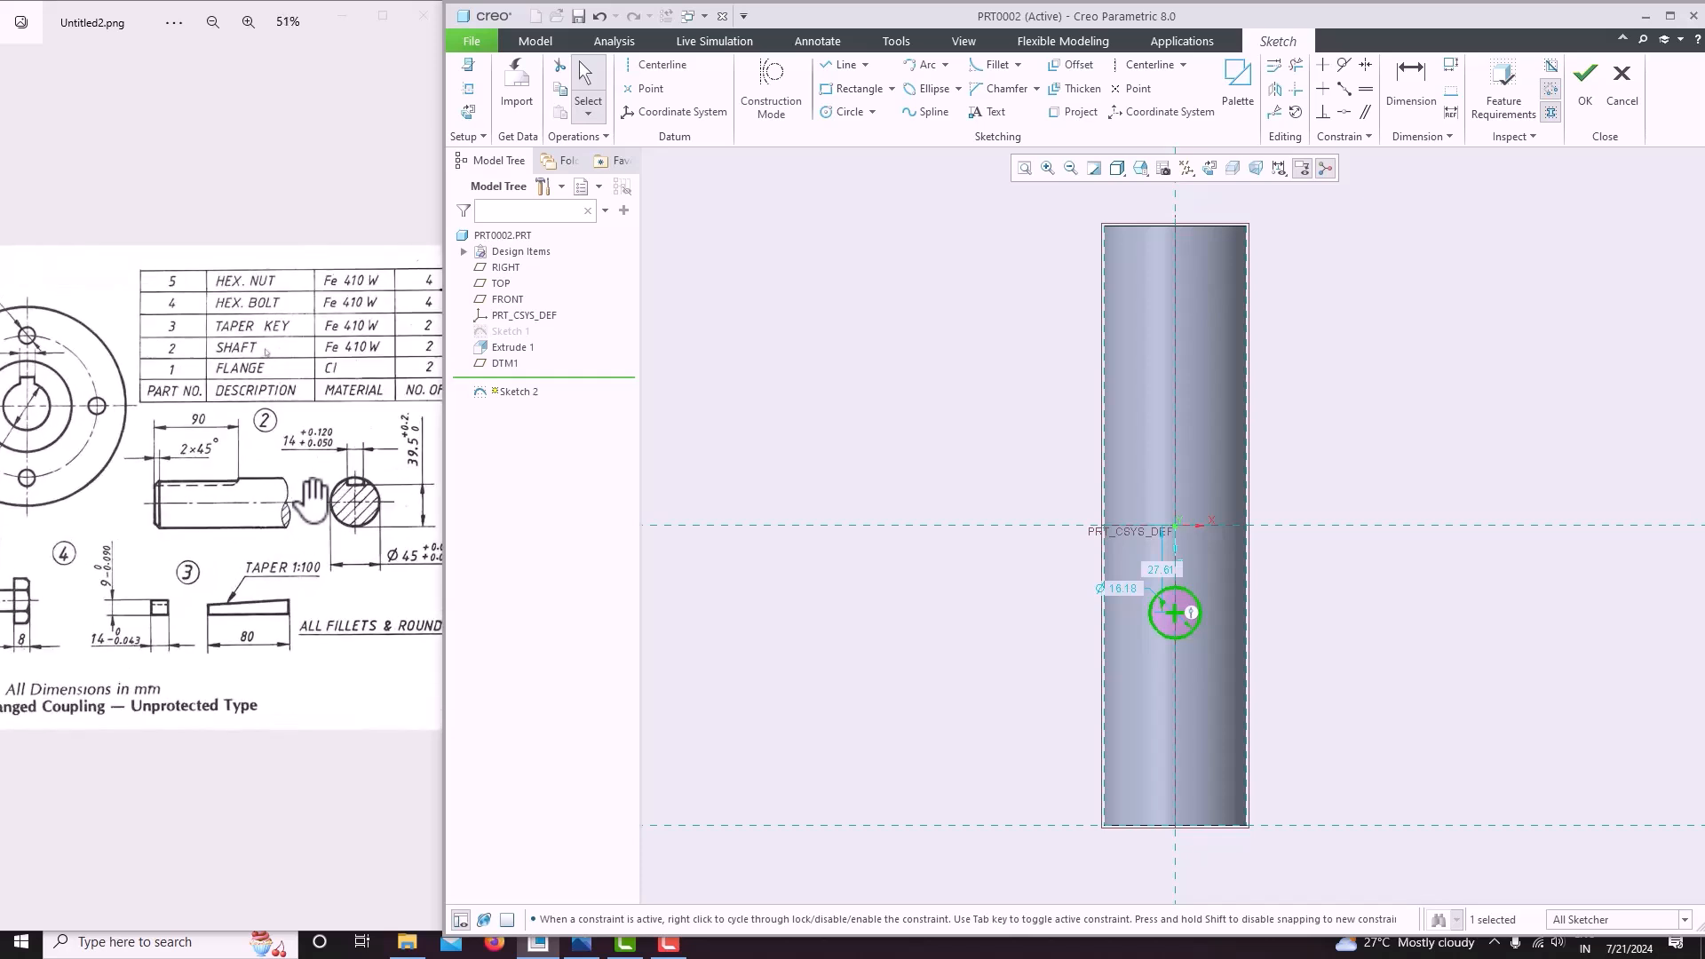
{"action": "double_click", "coordinate": [1127, 589]}
{"action": "type", "text": "14"}
{"action": "key", "text": "Return"}
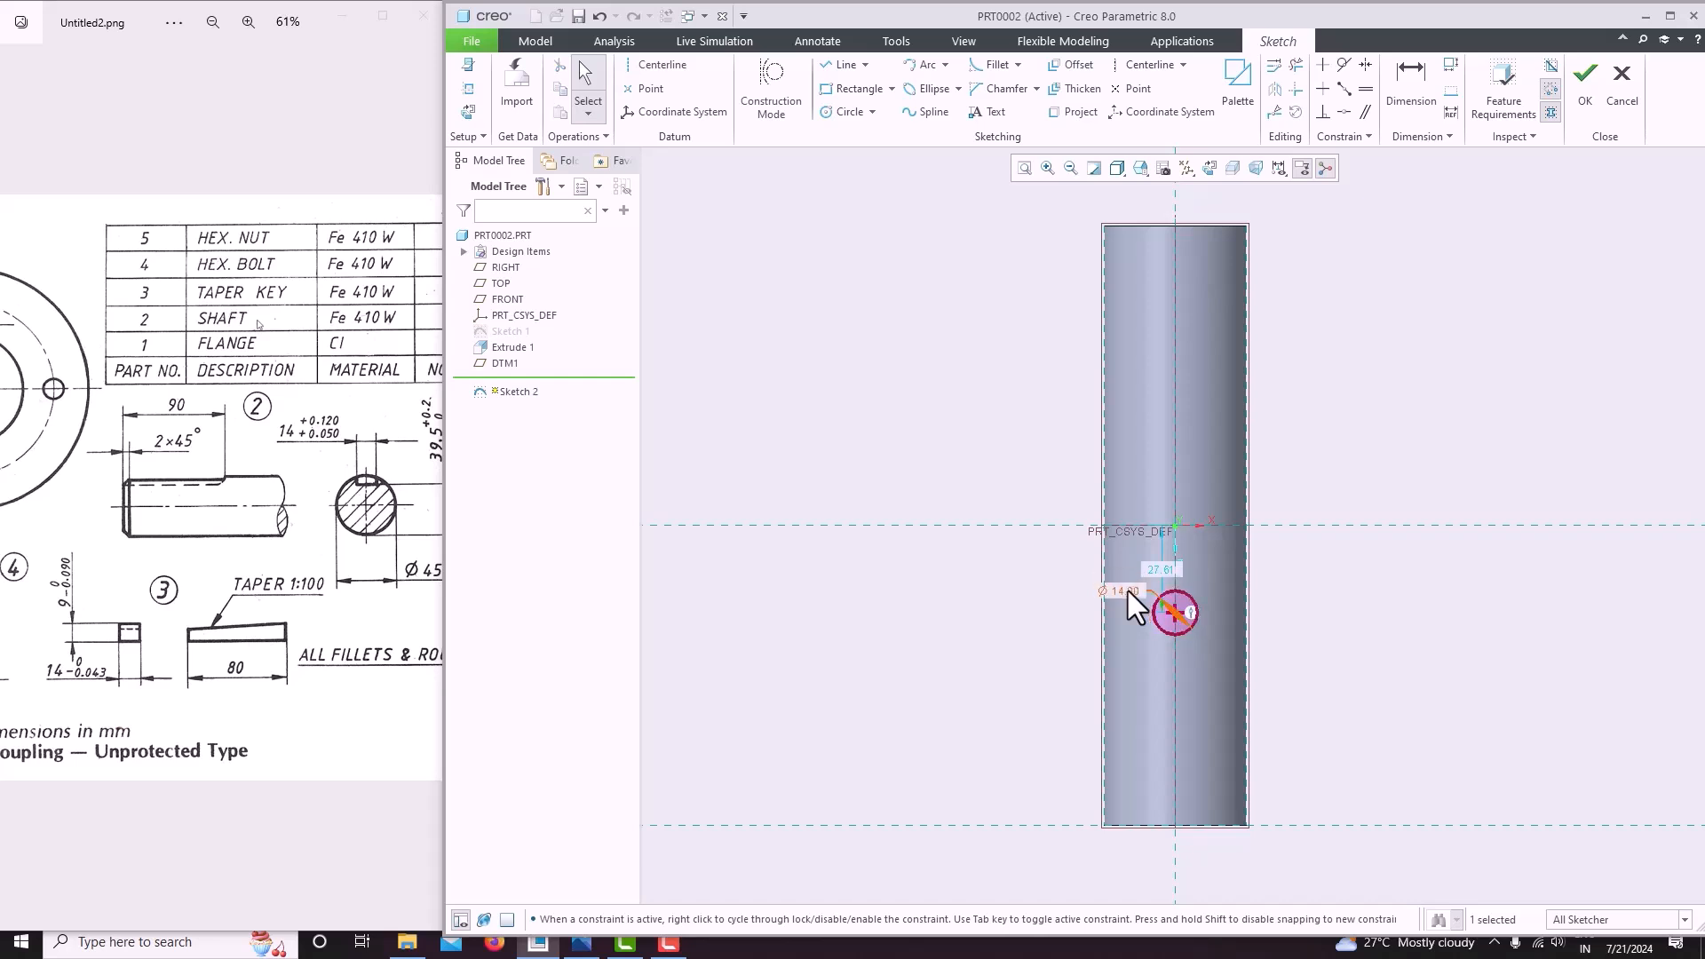
Draw vertical lines from both sides of the circle to the shaft's end face and close them with a line along that face.
{"action": "left_click", "coordinate": [845, 64]}
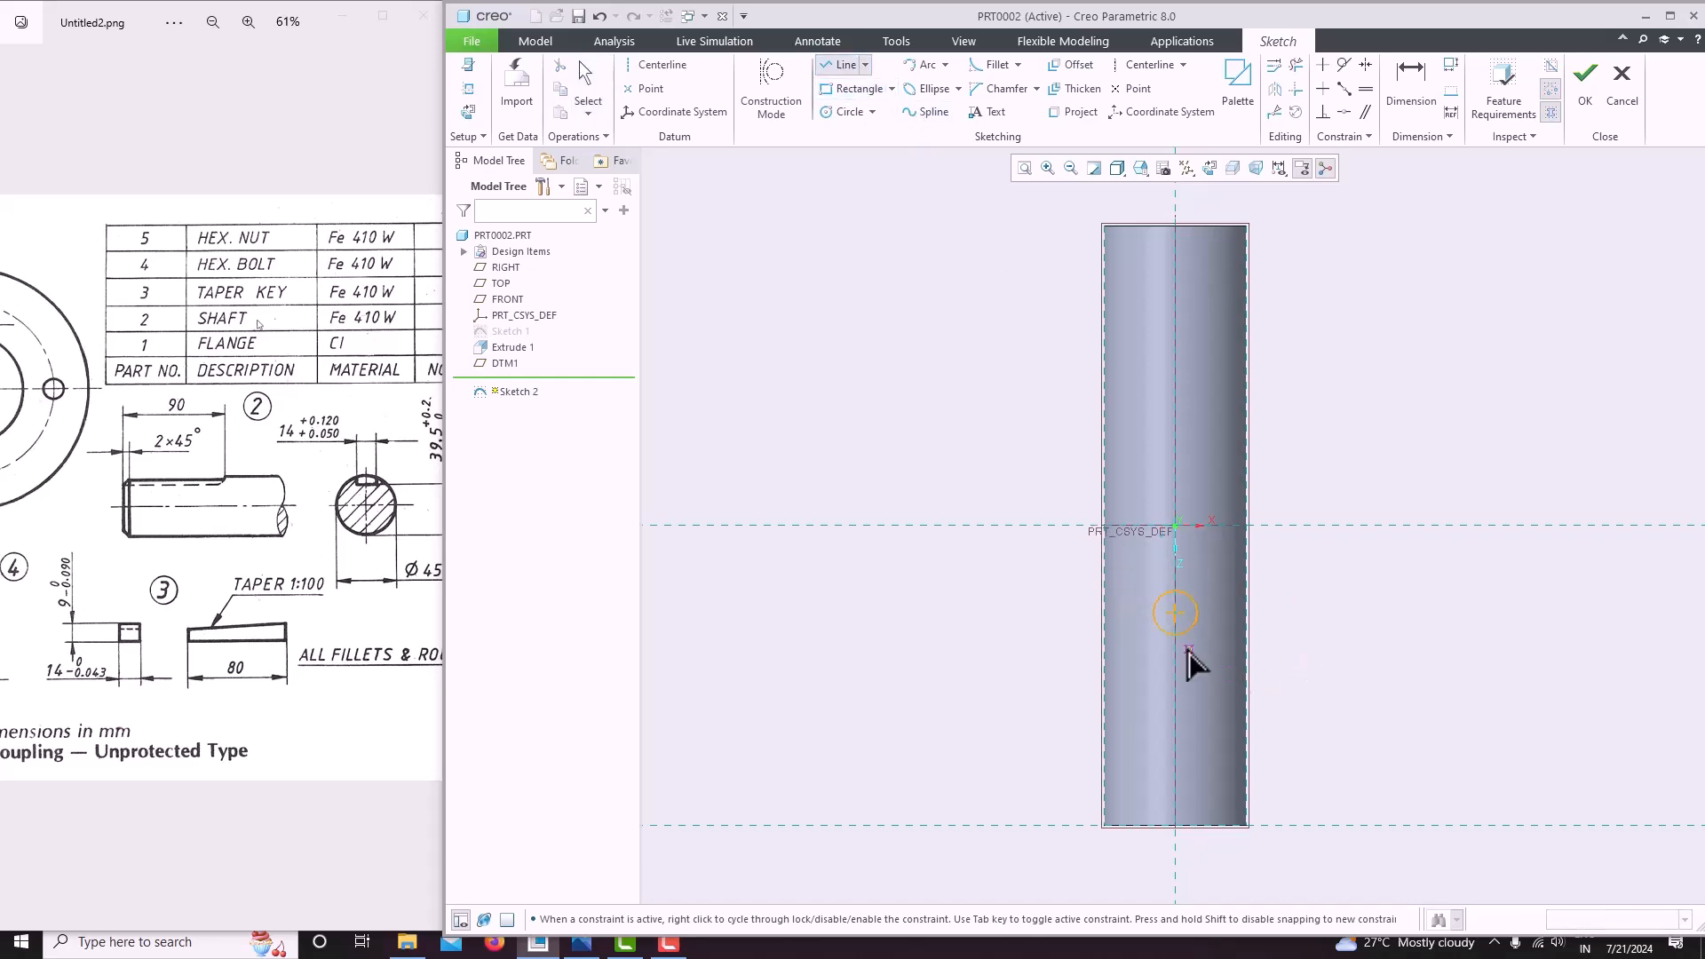
{"action": "left_click", "coordinate": [1152, 613]}
{"action": "left_click", "coordinate": [1152, 824]}
{"action": "left_click", "coordinate": [1198, 613]}
{"action": "left_click", "coordinate": [1198, 824]}
{"action": "left_click", "coordinate": [1152, 824]}
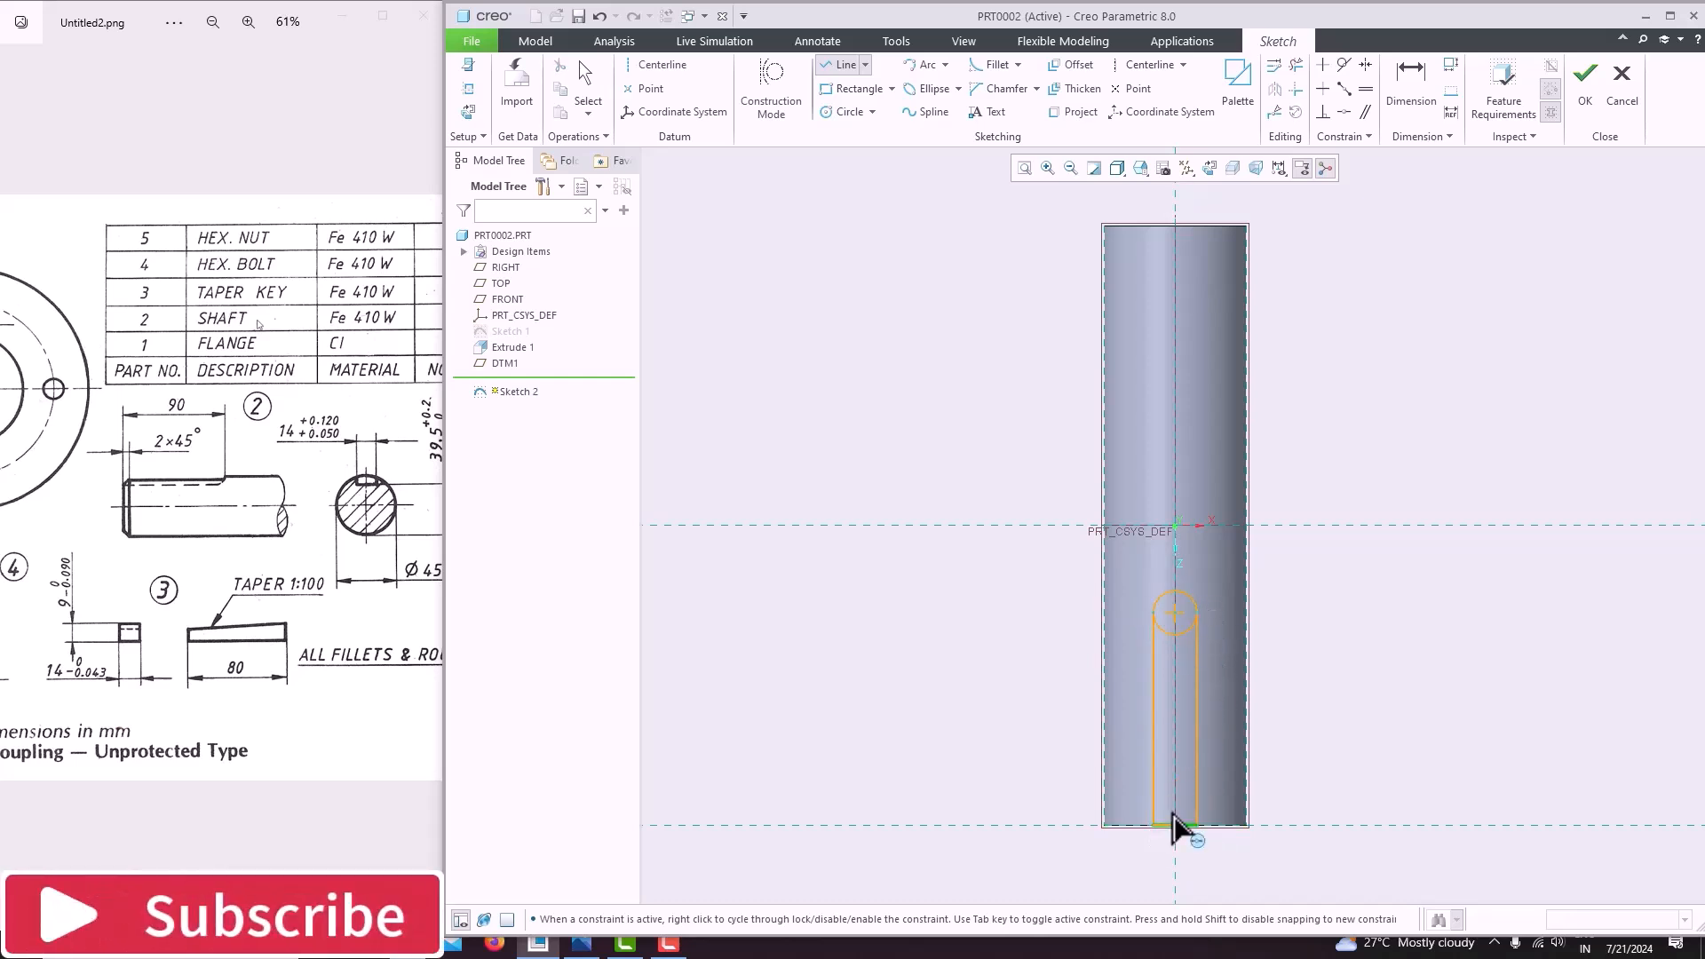
{"action": "middle_click", "coordinate": [1339, 645]}
Trim away the lower half of the circle inside the keyway profile to leave a single closed slot outline.
{"action": "left_click", "coordinate": [1297, 66]}
{"action": "scroll", "coordinate": [1169, 644], "scroll_direction": "up", "scroll_amount": 3}
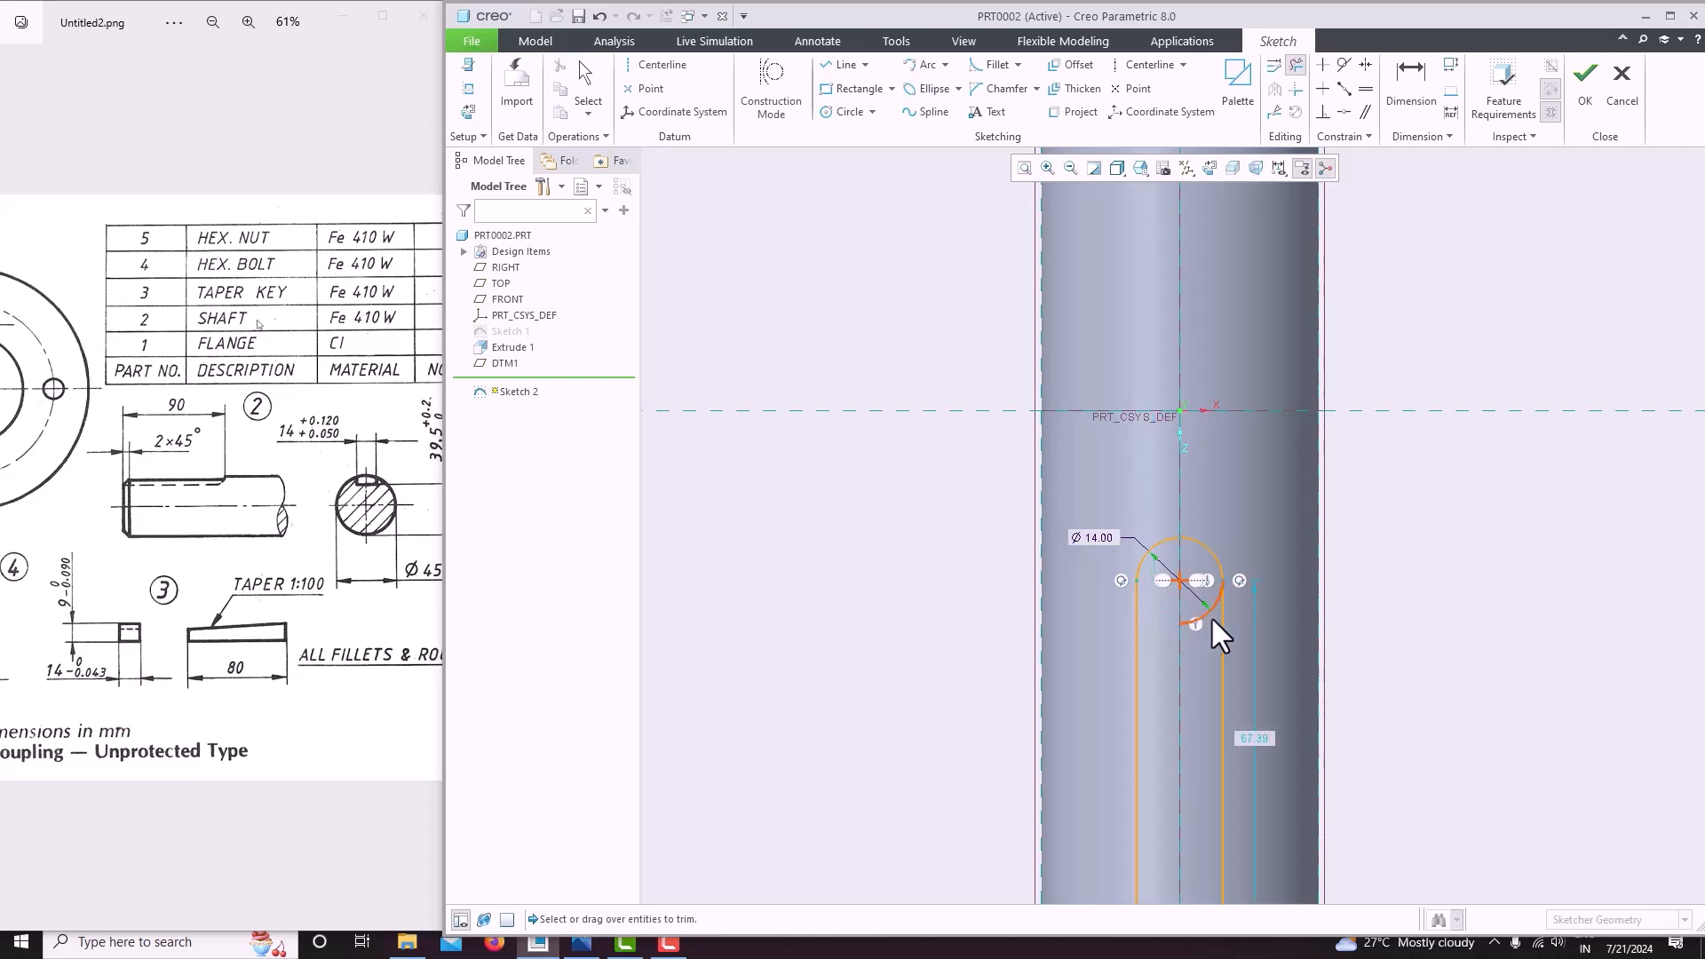
{"action": "left_click", "coordinate": [1205, 615]}
{"action": "middle_click", "coordinate": [1318, 509]}
{"action": "scroll", "coordinate": [1297, 542], "scroll_direction": "down", "scroll_amount": 2}
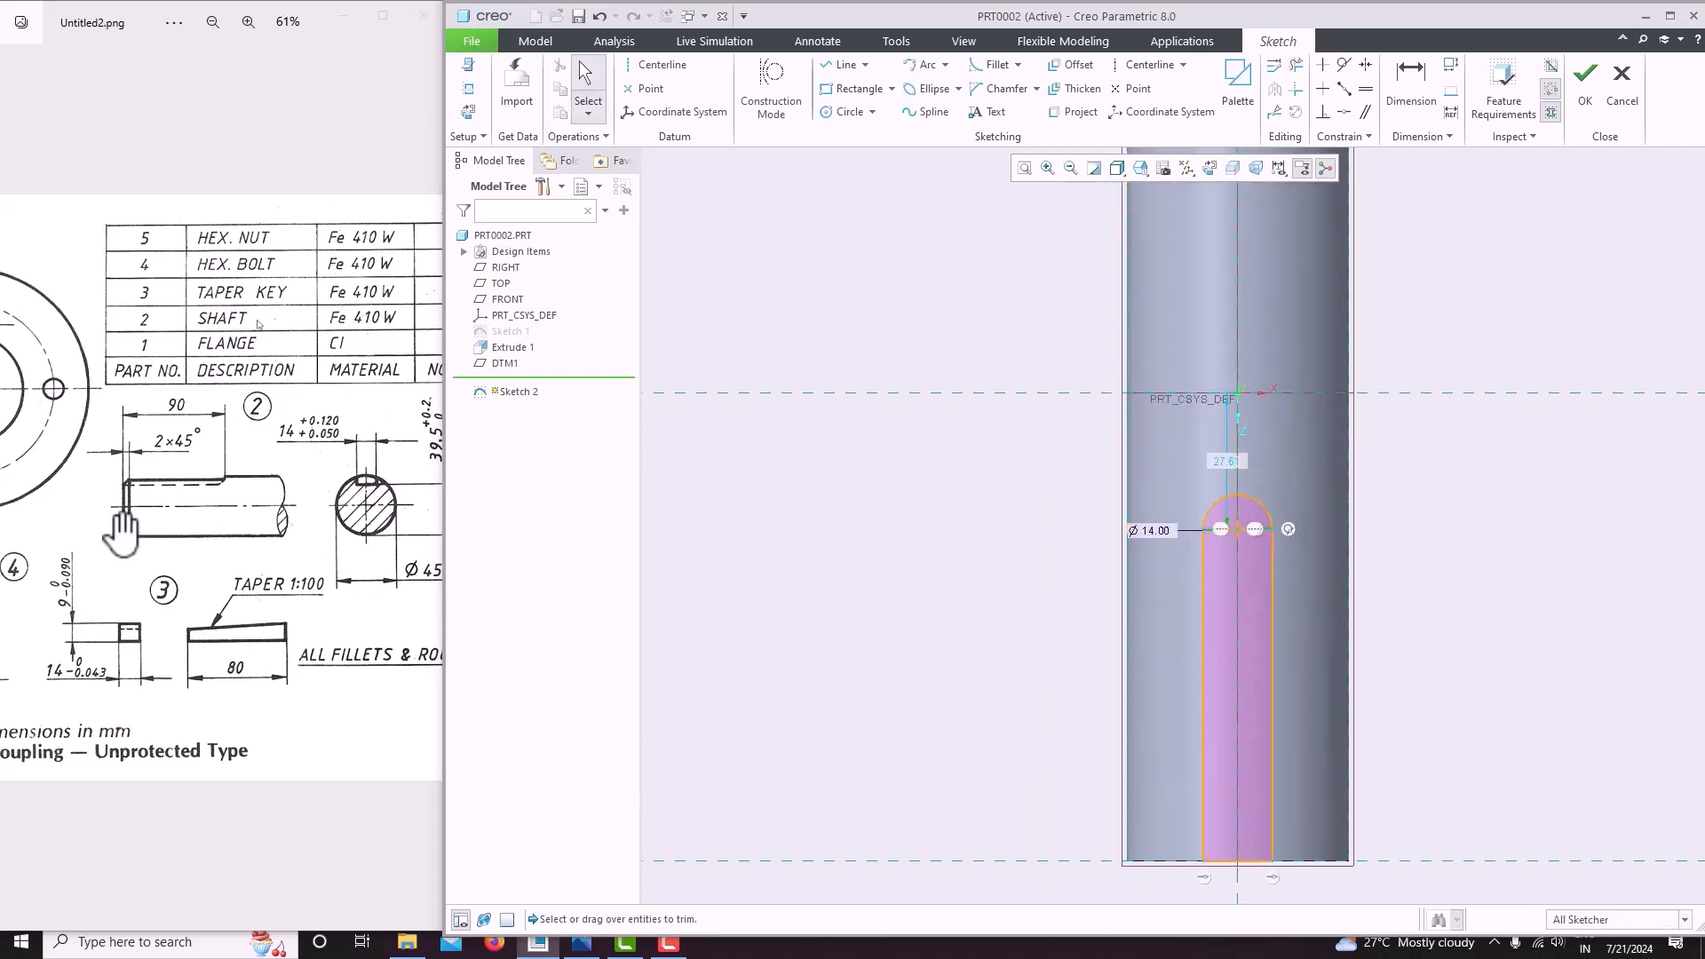
Dimension the keyway profile from the arc's outermost point to the shaft's end face and set the length to 90 mm.
{"action": "left_click", "coordinate": [1414, 88]}
{"action": "left_click", "coordinate": [1238, 497]}
{"action": "scroll", "coordinate": [1246, 621], "scroll_direction": "down", "scroll_amount": 1}
{"action": "left_click", "coordinate": [1240, 659]}
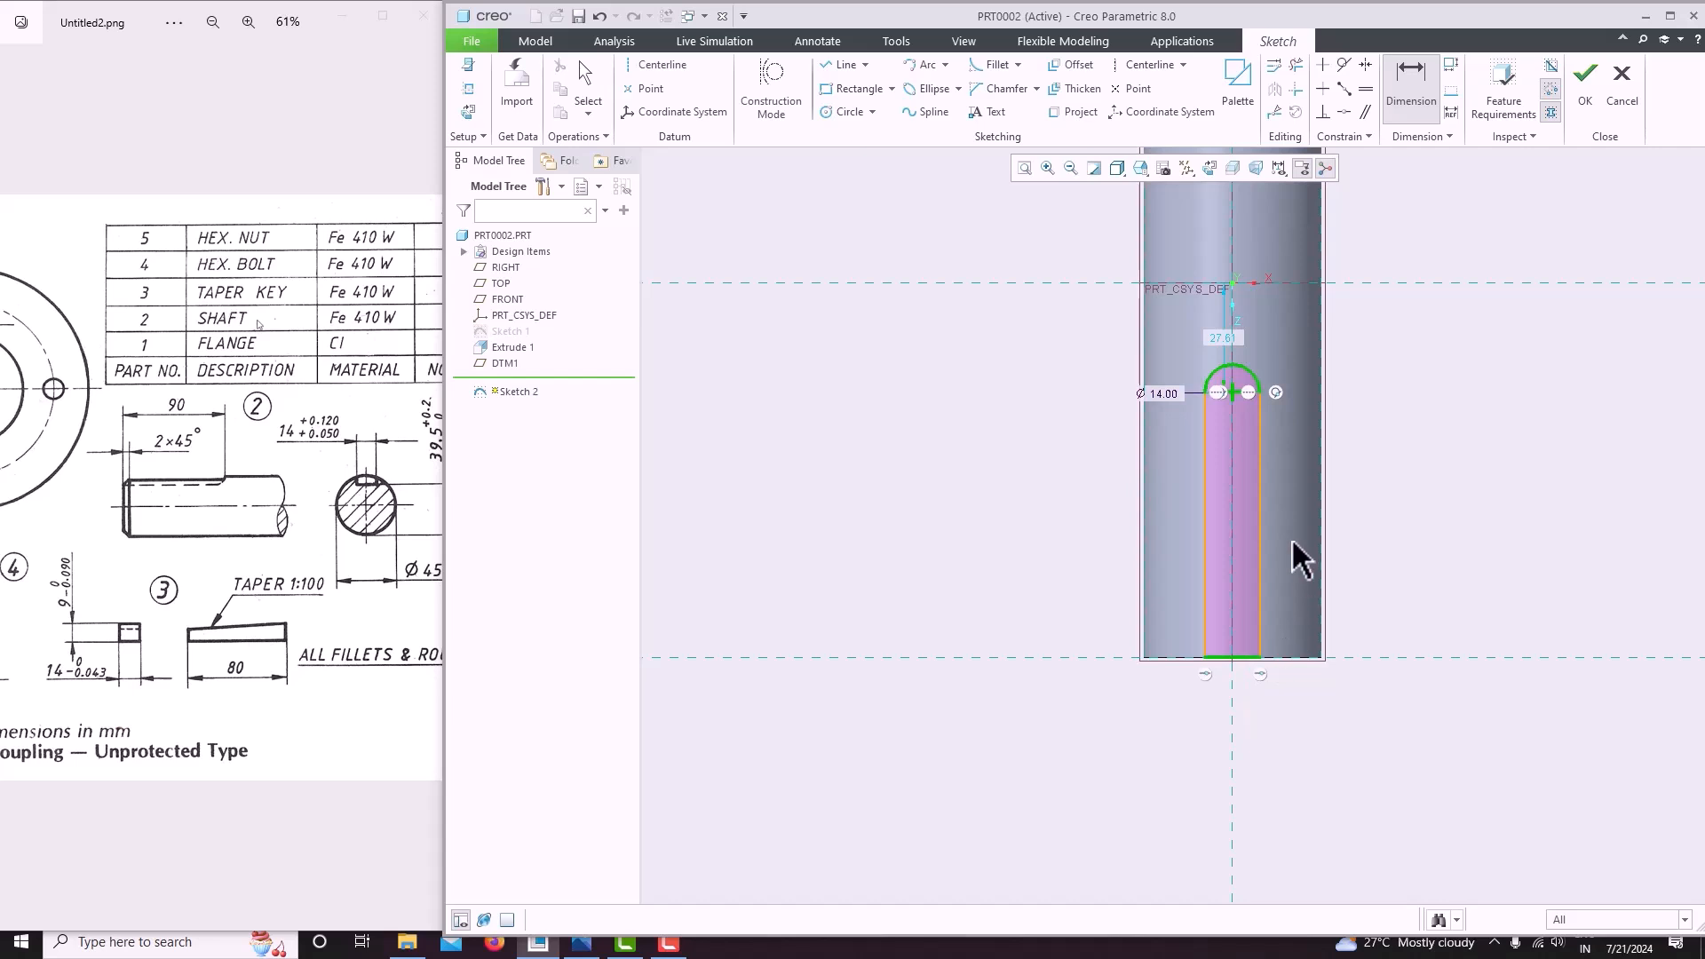
{"action": "middle_click", "coordinate": [1294, 552]}
{"action": "key", "text": "Return"}
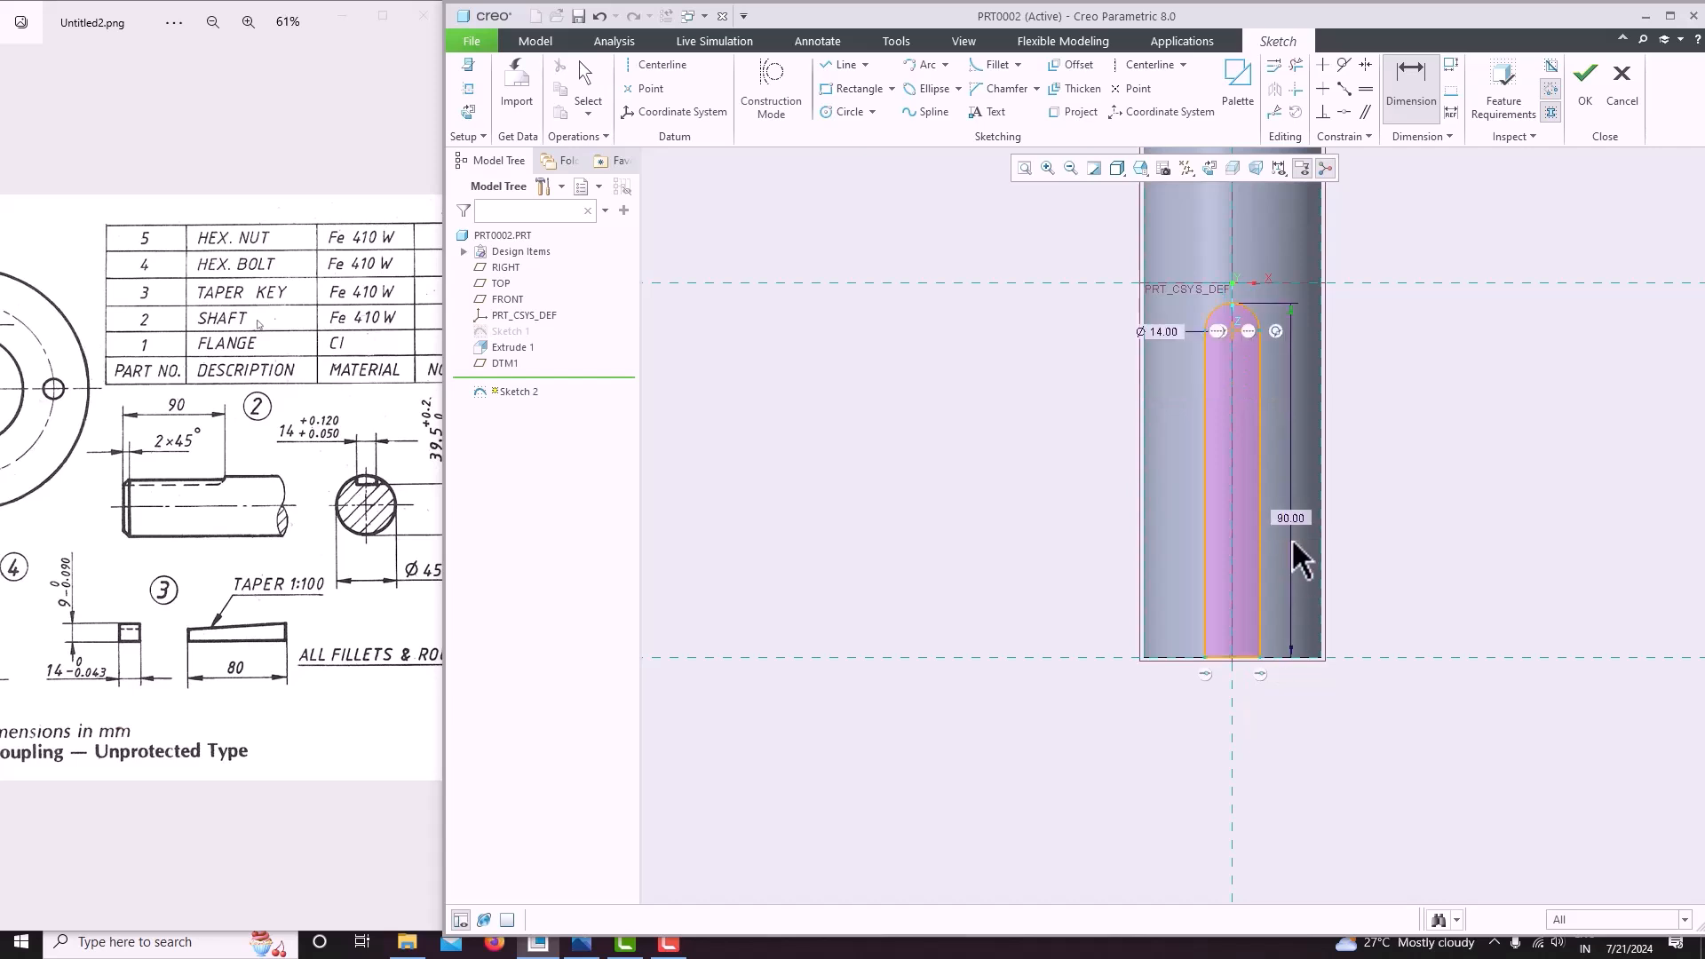
{"action": "middle_click", "coordinate": [1408, 400]}
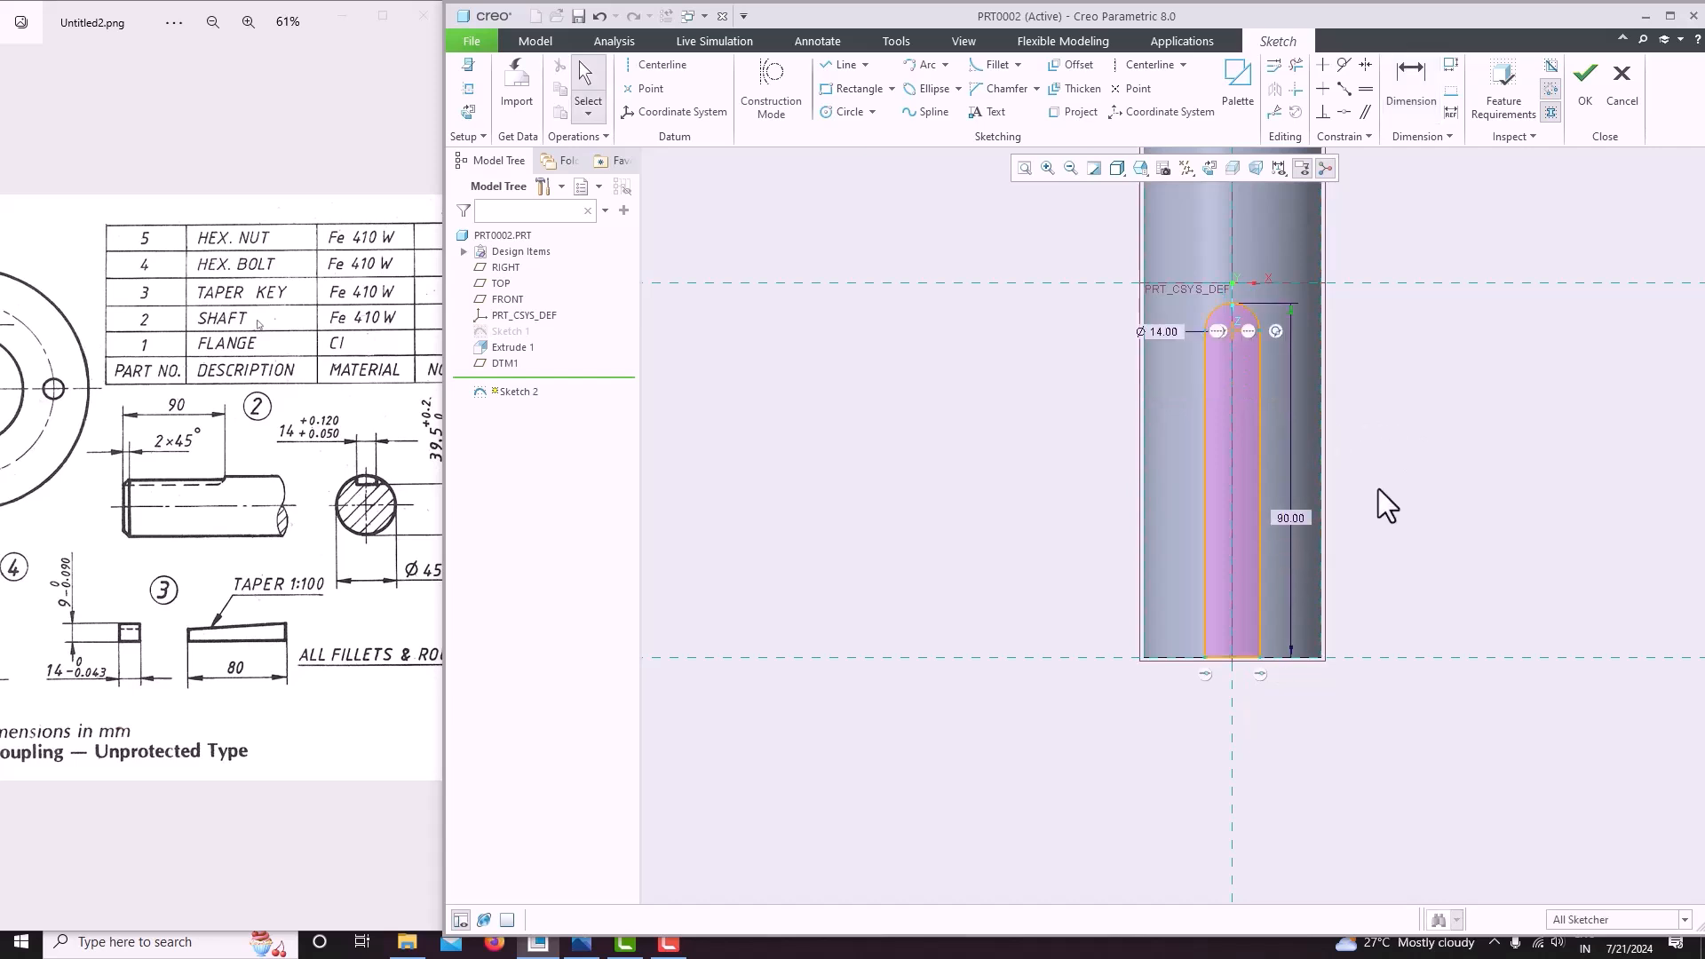
Finish the sketch and extrude it upward as a material-removing cut out through the shaft's surface to form the keyway.
{"action": "left_click", "coordinate": [1569, 99]}
{"action": "middle_click_drag", "start_coordinate": [1217, 464], "coordinate": [1134, 357]}
{"action": "left_click", "coordinate": [1009, 99]}
{"action": "middle_click_drag", "start_coordinate": [1283, 386], "coordinate": [1003, 350]}
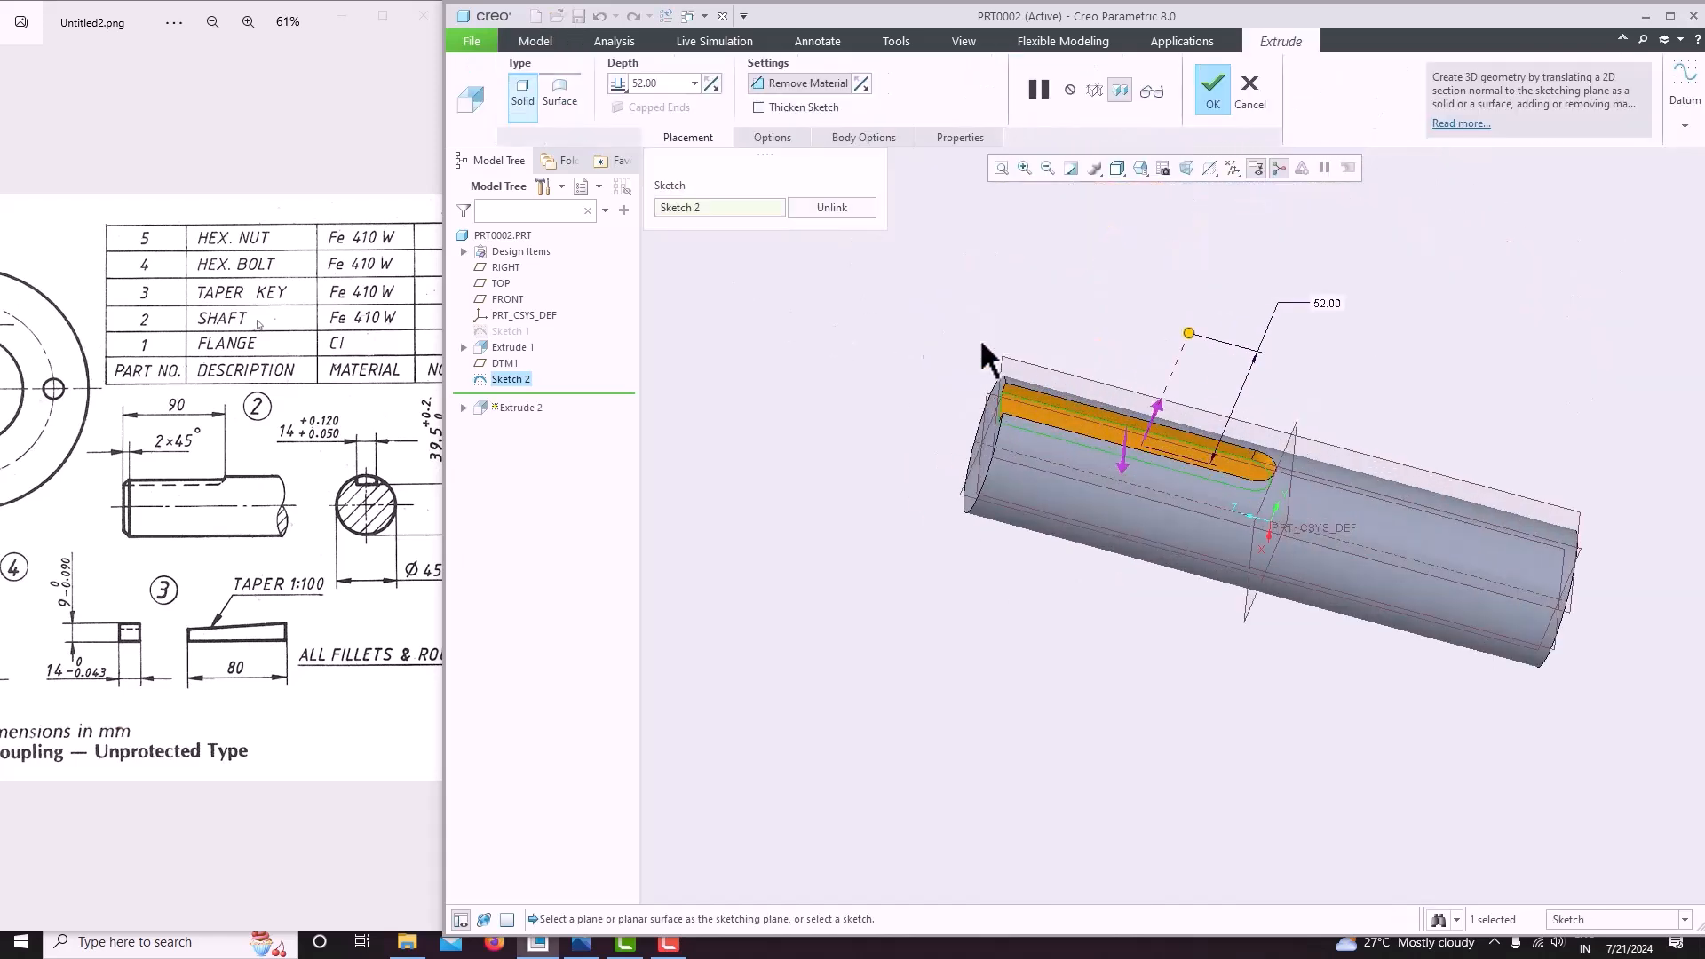
{"action": "left_click", "coordinate": [619, 82]}
{"action": "left_click", "coordinate": [645, 142]}
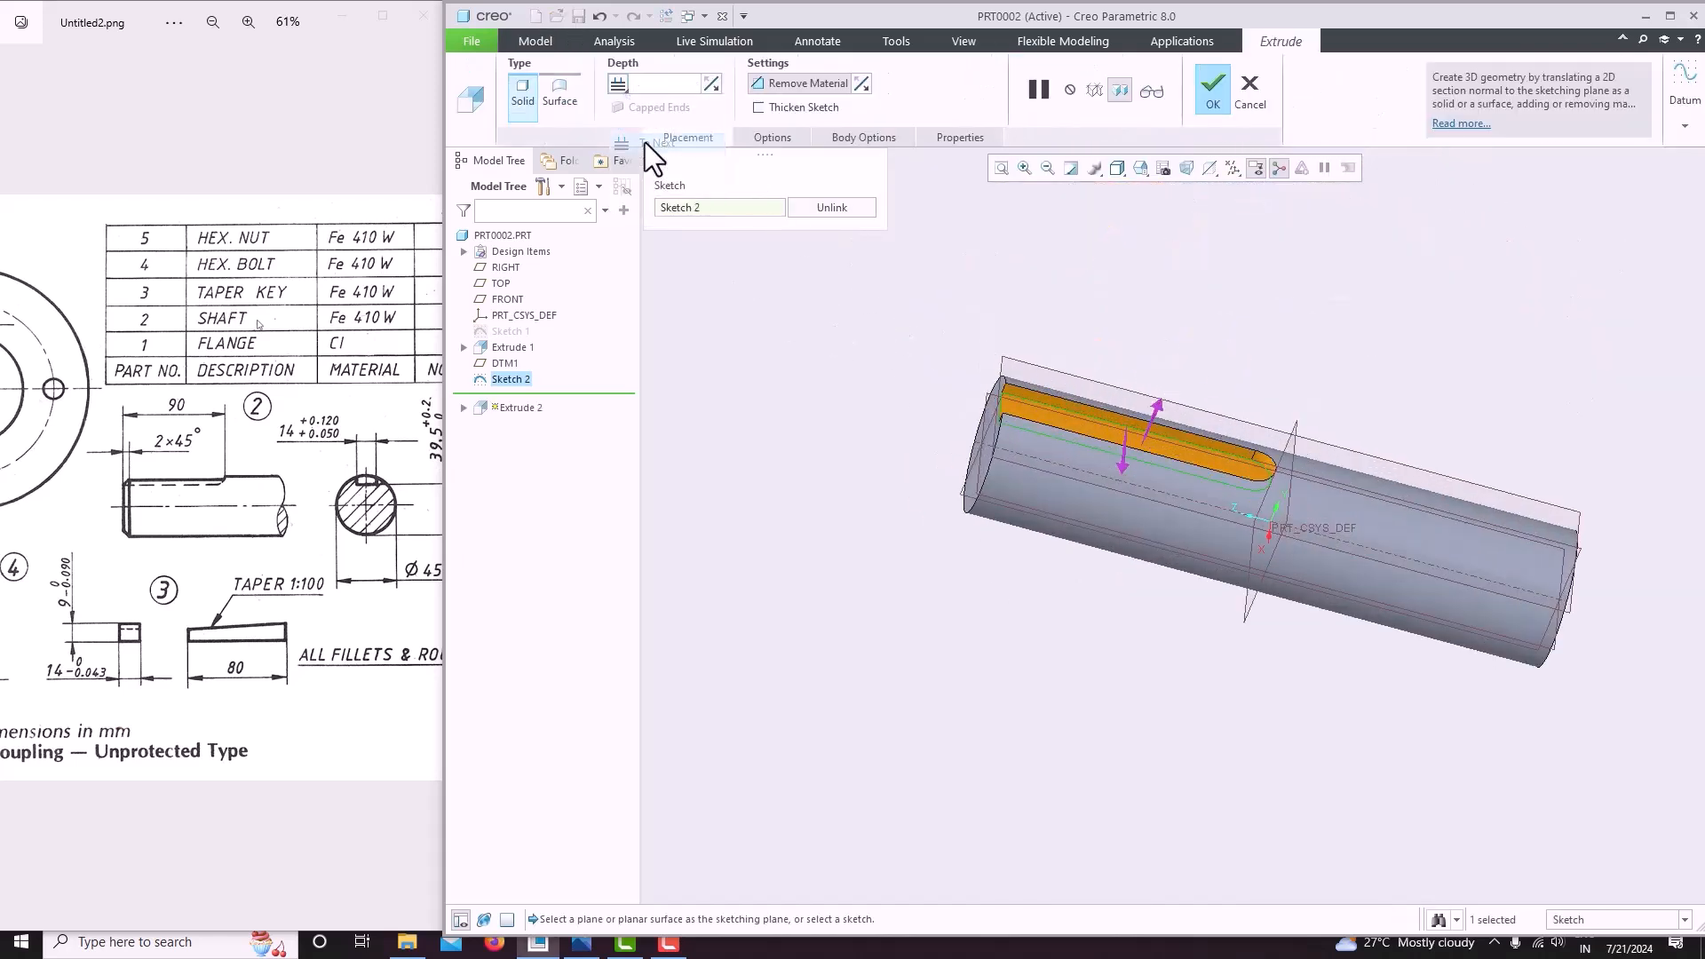
{"action": "left_click", "coordinate": [1211, 94]}
{"action": "middle_click_drag", "start_coordinate": [1200, 195], "coordinate": [1249, 386]}
{"action": "scroll", "coordinate": [1153, 495], "scroll_direction": "down", "scroll_amount": 4}
{"action": "mouse_move", "coordinate": [1195, 471]}
{"action": "middle_mouse_down"}
{"action": "mouse_move", "coordinate": [1378, 521]}
{"action": "mouse_move", "coordinate": [1267, 482]}
{"action": "middle_mouse_up"}
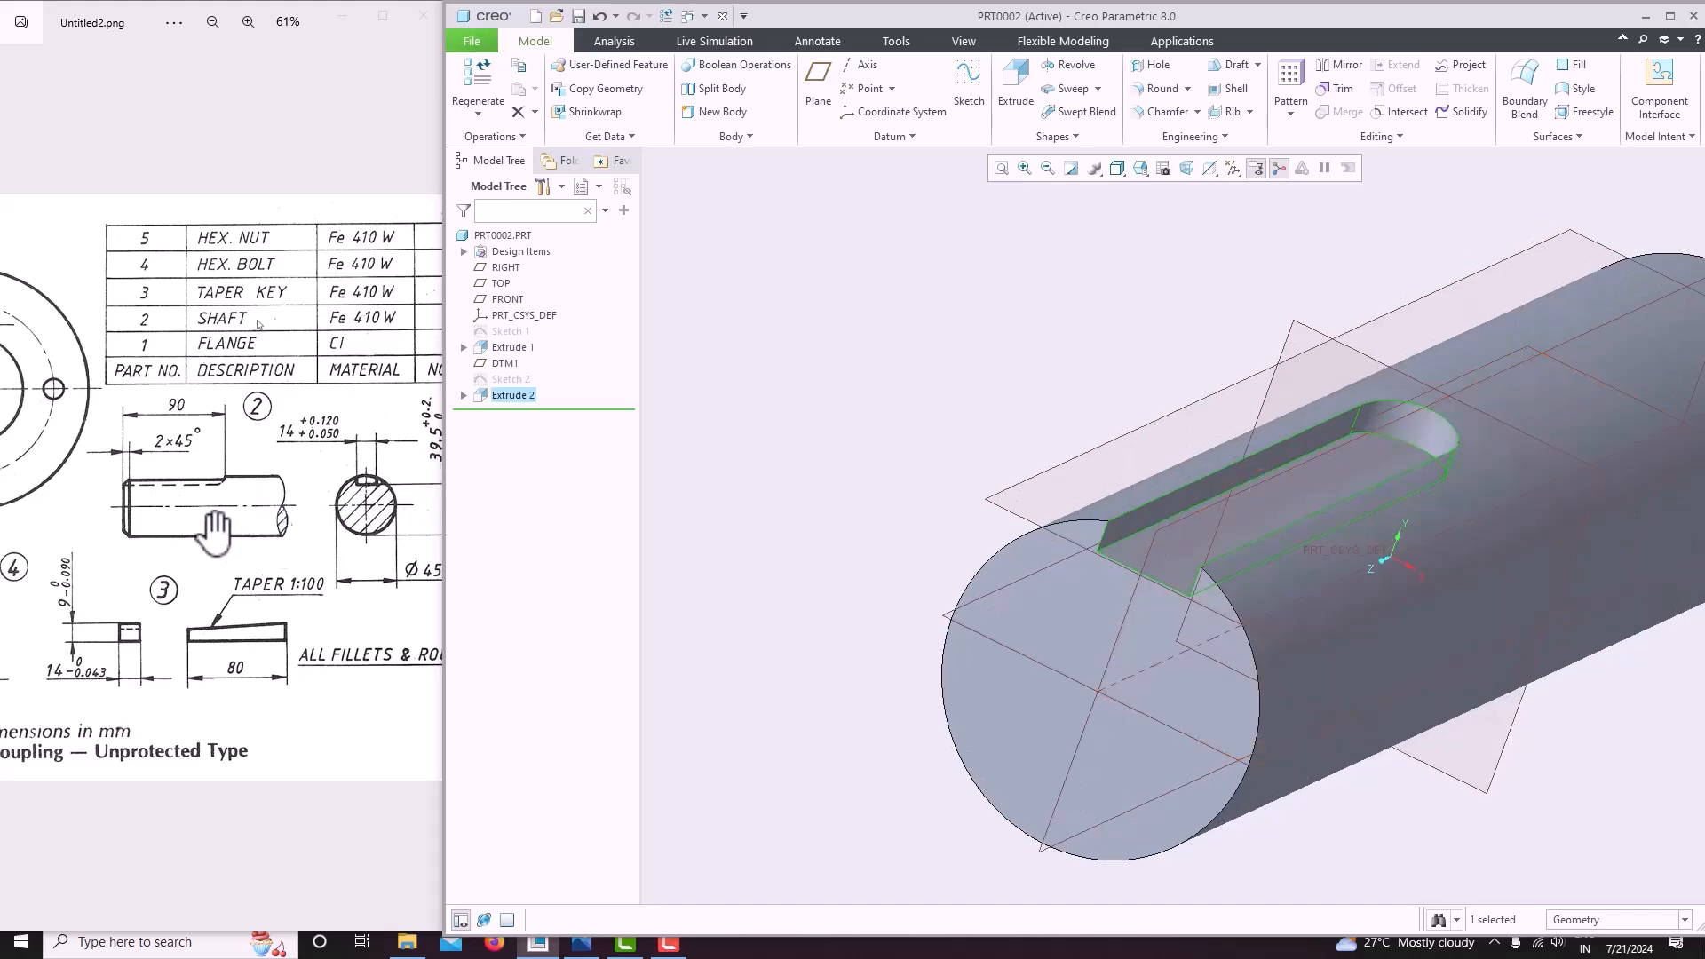
{"action": "scroll", "coordinate": [282, 252], "scroll_direction": "up", "scroll_amount": 3}
{"action": "scroll", "coordinate": [281, 251], "scroll_direction": "up", "scroll_amount": 2}
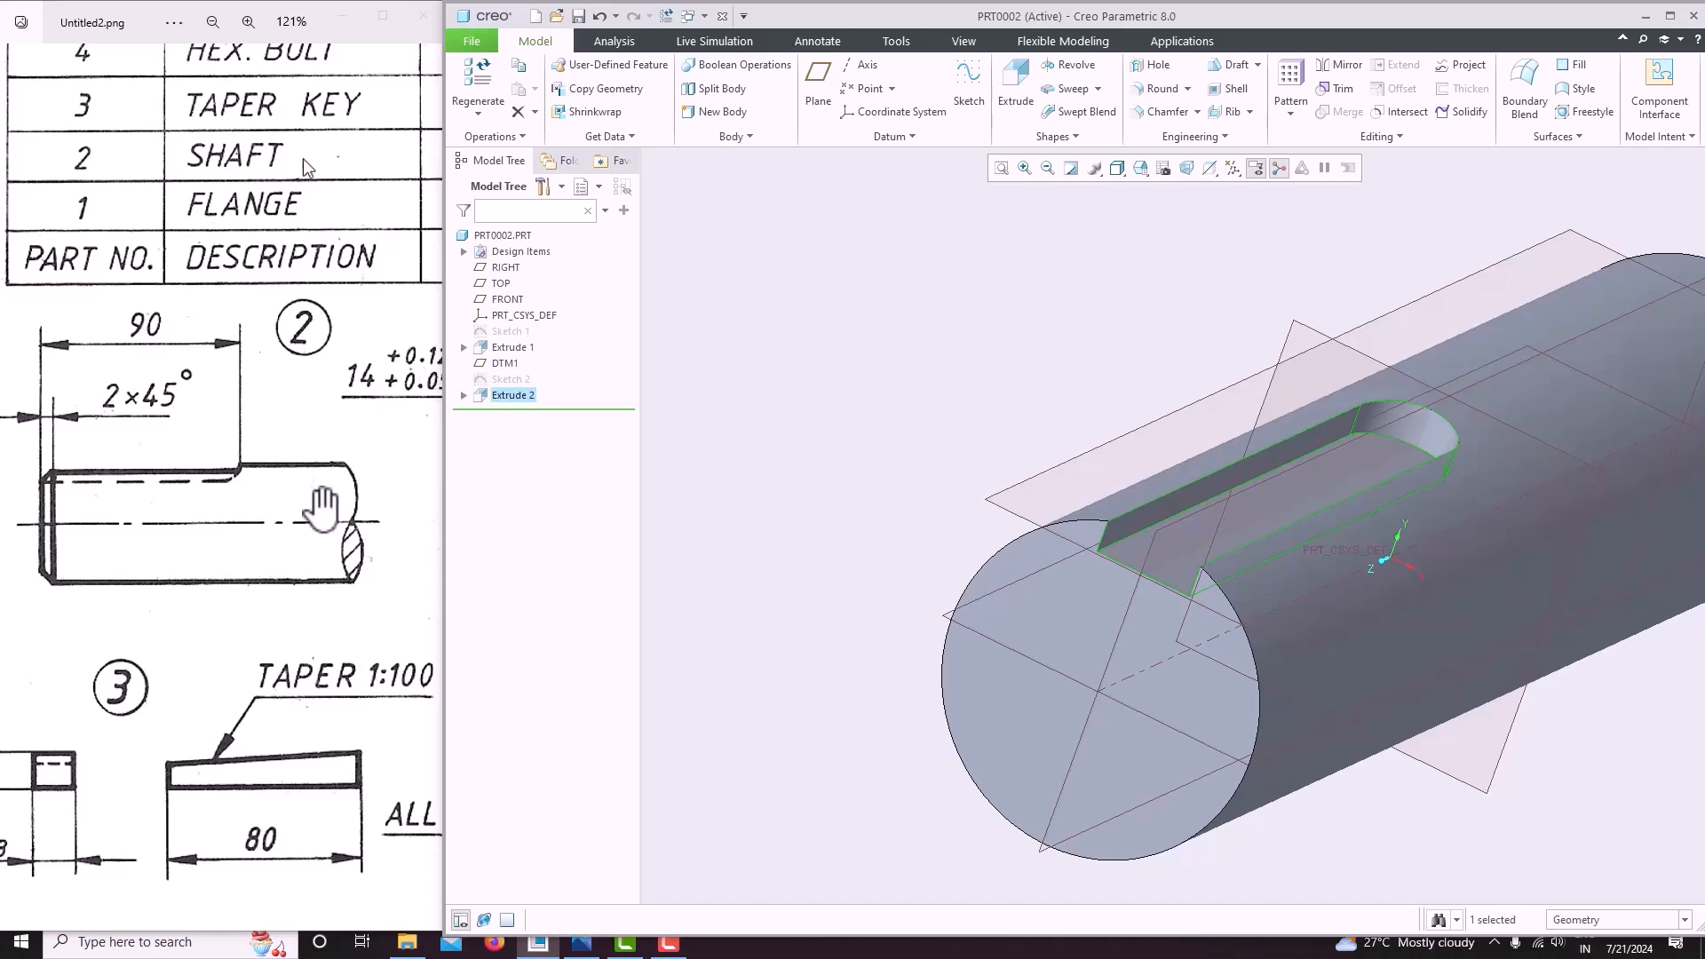
{"action": "scroll", "coordinate": [226, 621], "scroll_direction": "down", "scroll_amount": 5}
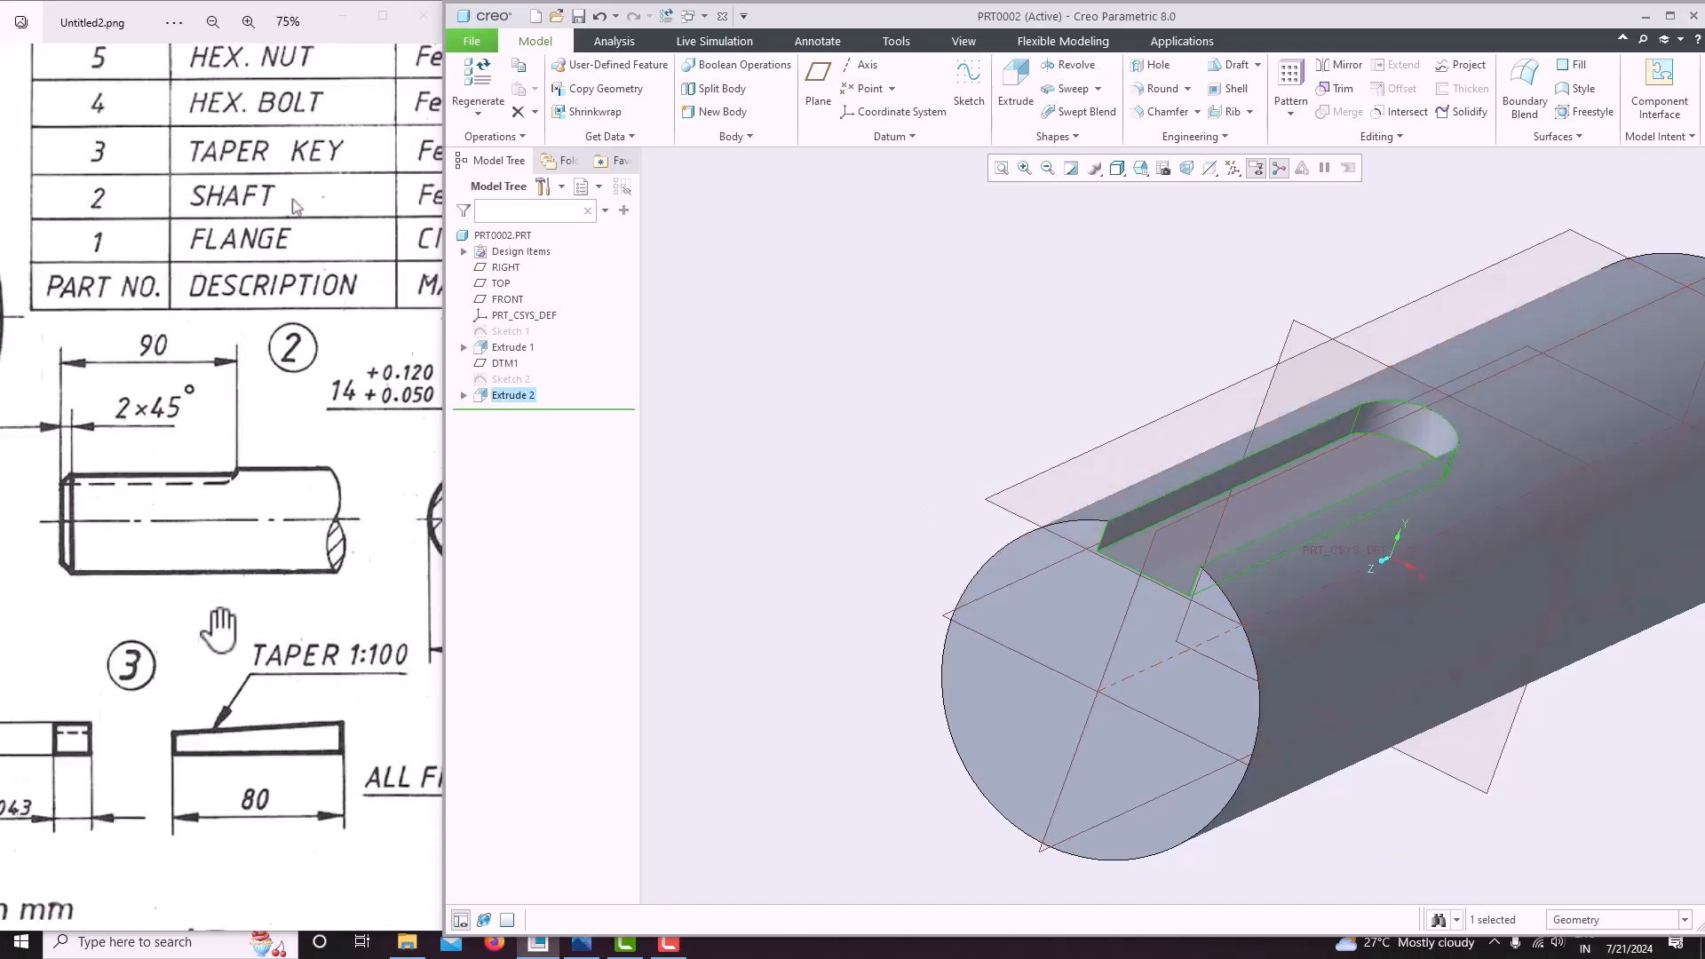
{"action": "scroll", "coordinate": [251, 487], "scroll_direction": "up", "scroll_amount": 3}
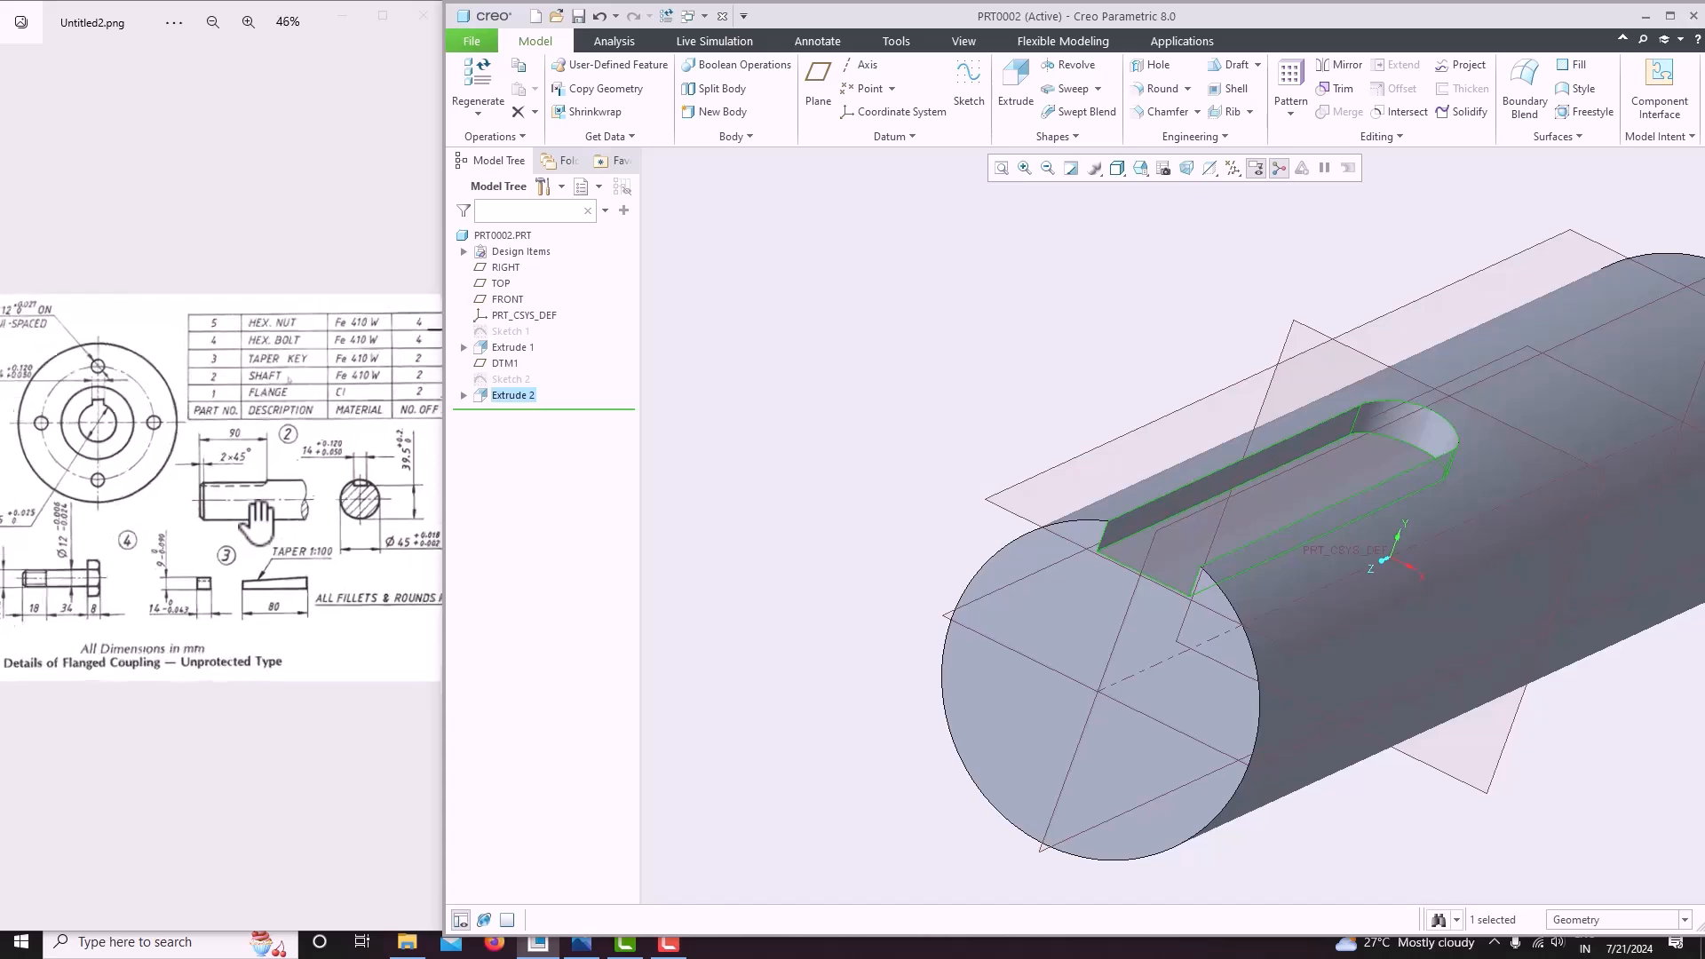
{"action": "left_click", "coordinate": [1145, 89]}
{"action": "left_click", "coordinate": [1402, 443]}
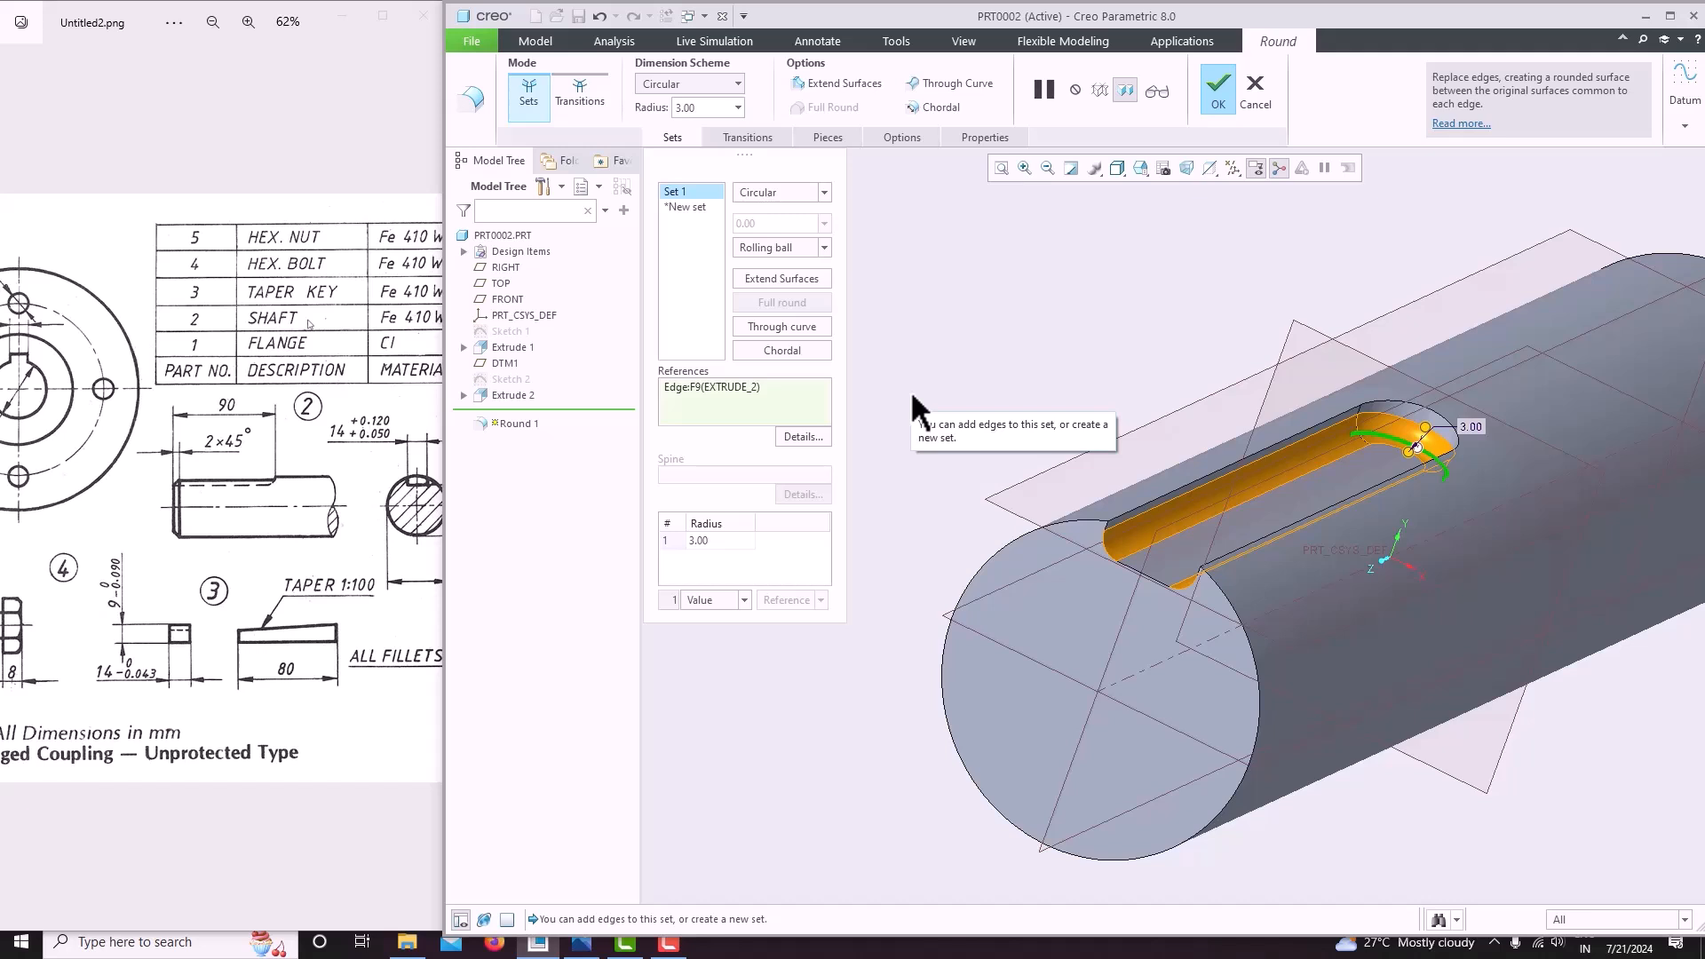
{"action": "left_click", "coordinate": [1253, 99]}
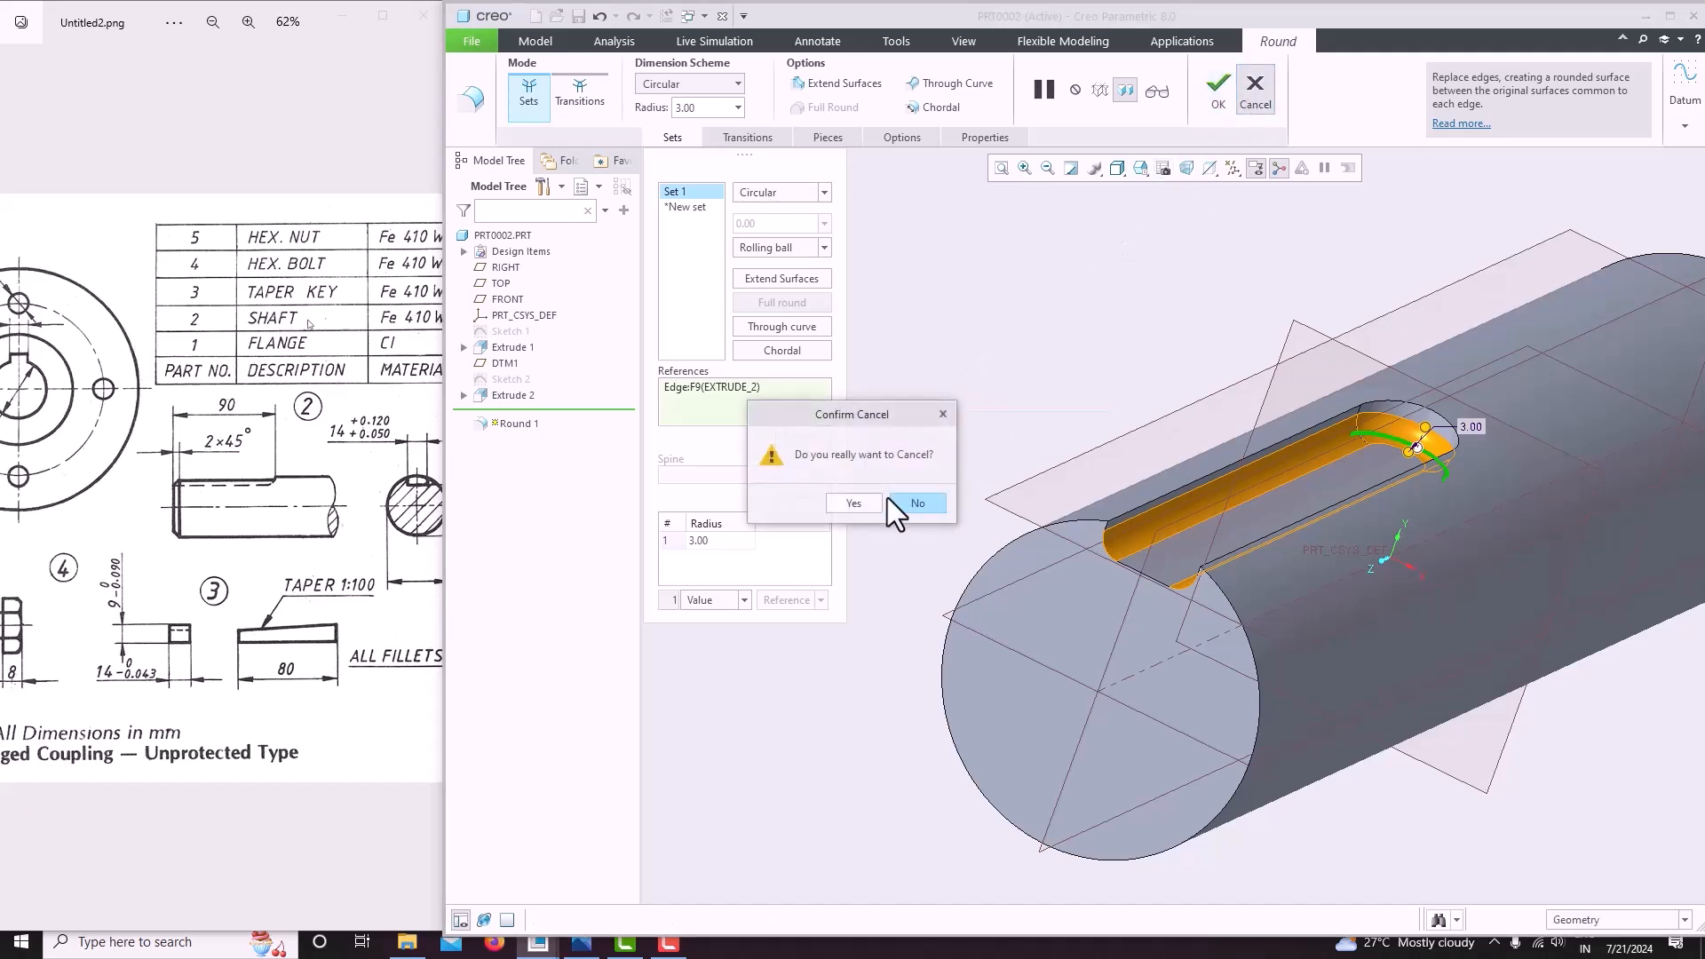
{"action": "left_click", "coordinate": [858, 503]}
Chamfer the circular edge of the shaft's keyway end using the 45 x D scheme with a D value of 2 mm.
{"action": "scroll", "coordinate": [924, 445], "scroll_direction": "up", "scroll_amount": 5}
{"action": "scroll", "coordinate": [921, 478], "scroll_direction": "down", "scroll_amount": 3}
{"action": "middle_click_drag", "start_coordinate": [1023, 460], "coordinate": [1040, 473]}
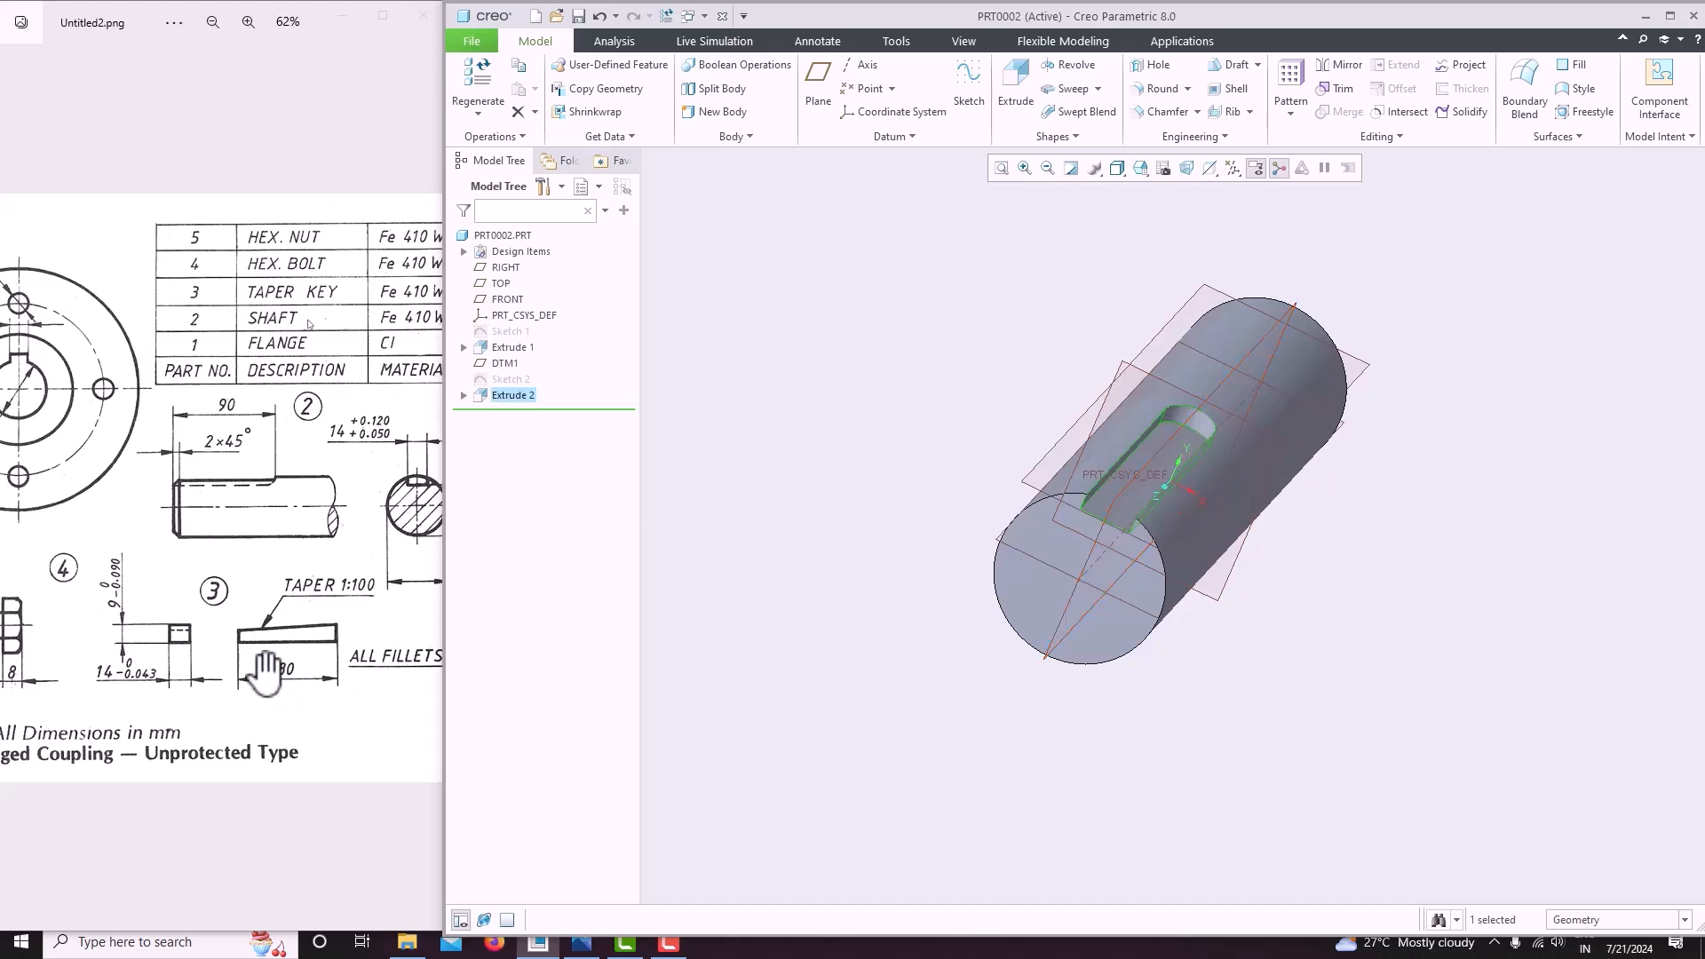
{"action": "scroll", "coordinate": [226, 675], "scroll_direction": "up", "scroll_amount": 3}
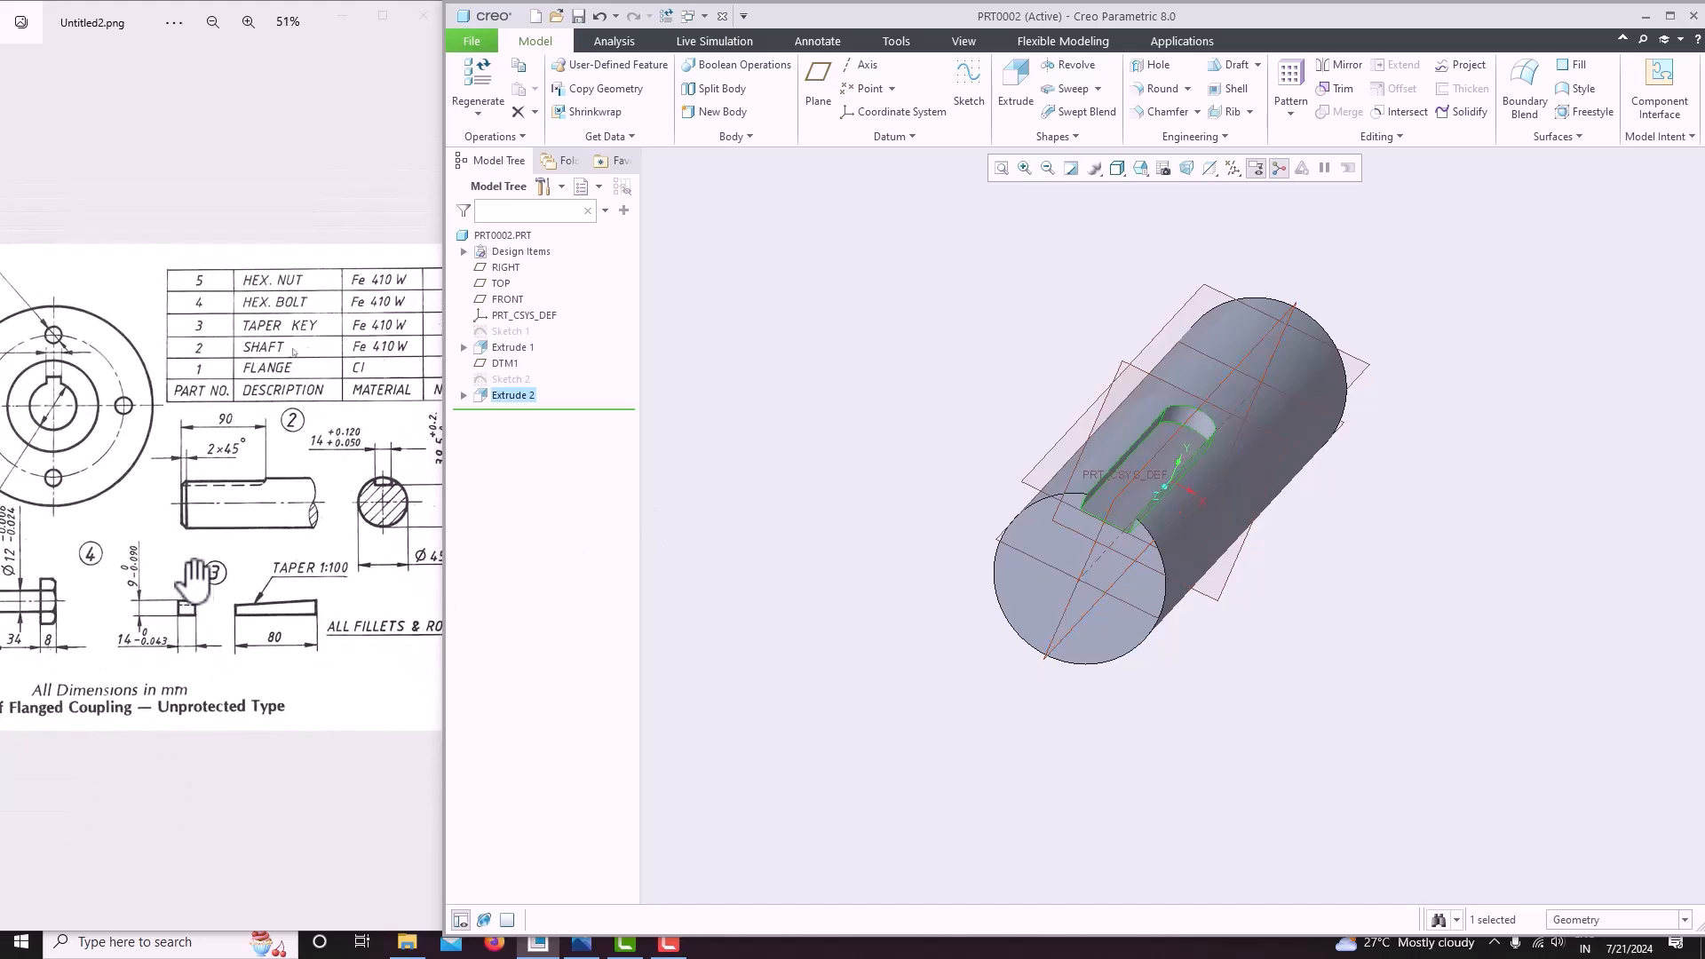
{"action": "scroll", "coordinate": [211, 492], "scroll_direction": "up", "scroll_amount": 2}
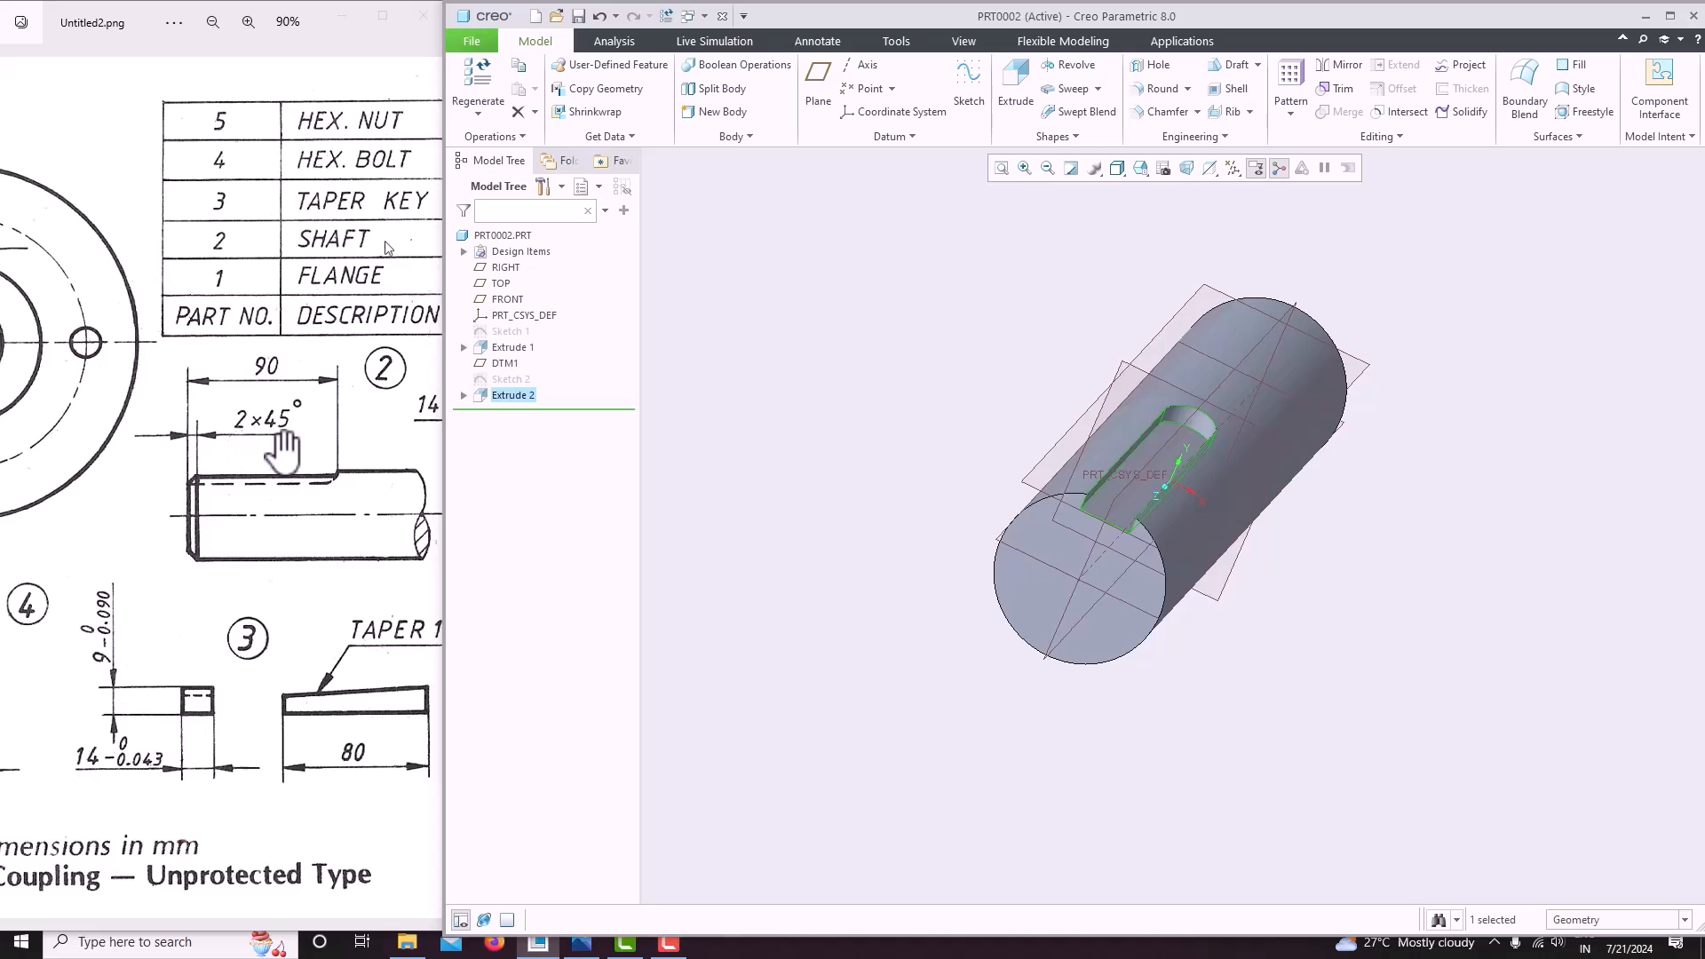
{"action": "left_click", "coordinate": [1163, 111]}
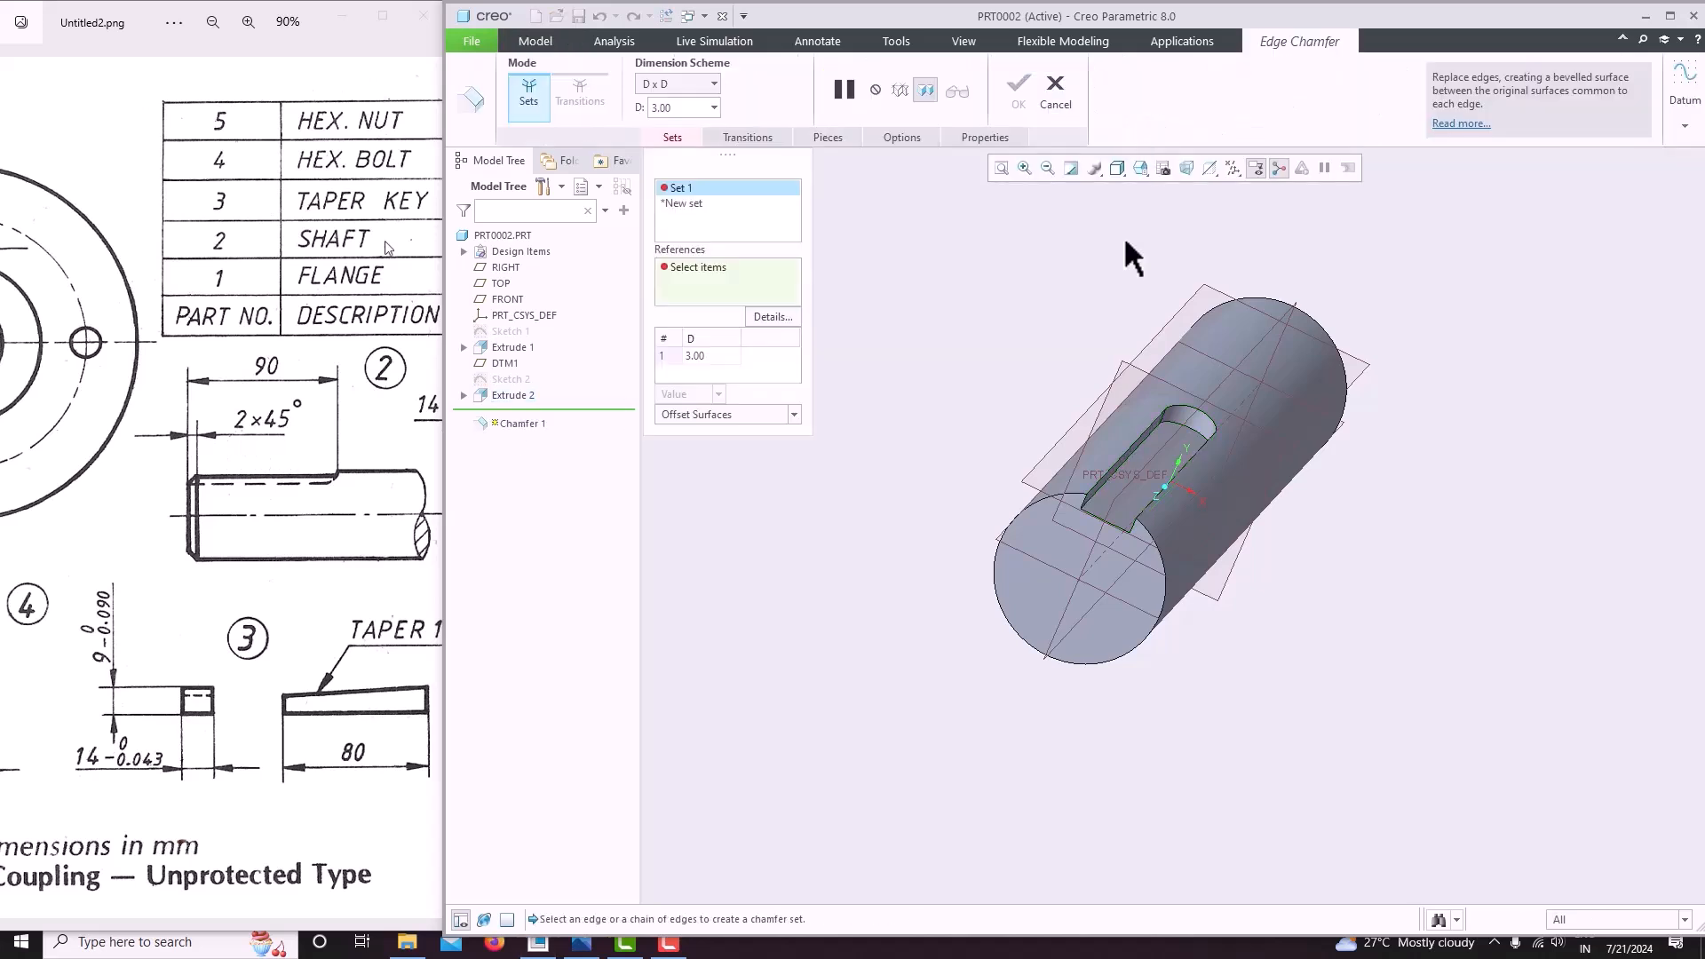
{"action": "left_click", "coordinate": [1062, 513]}
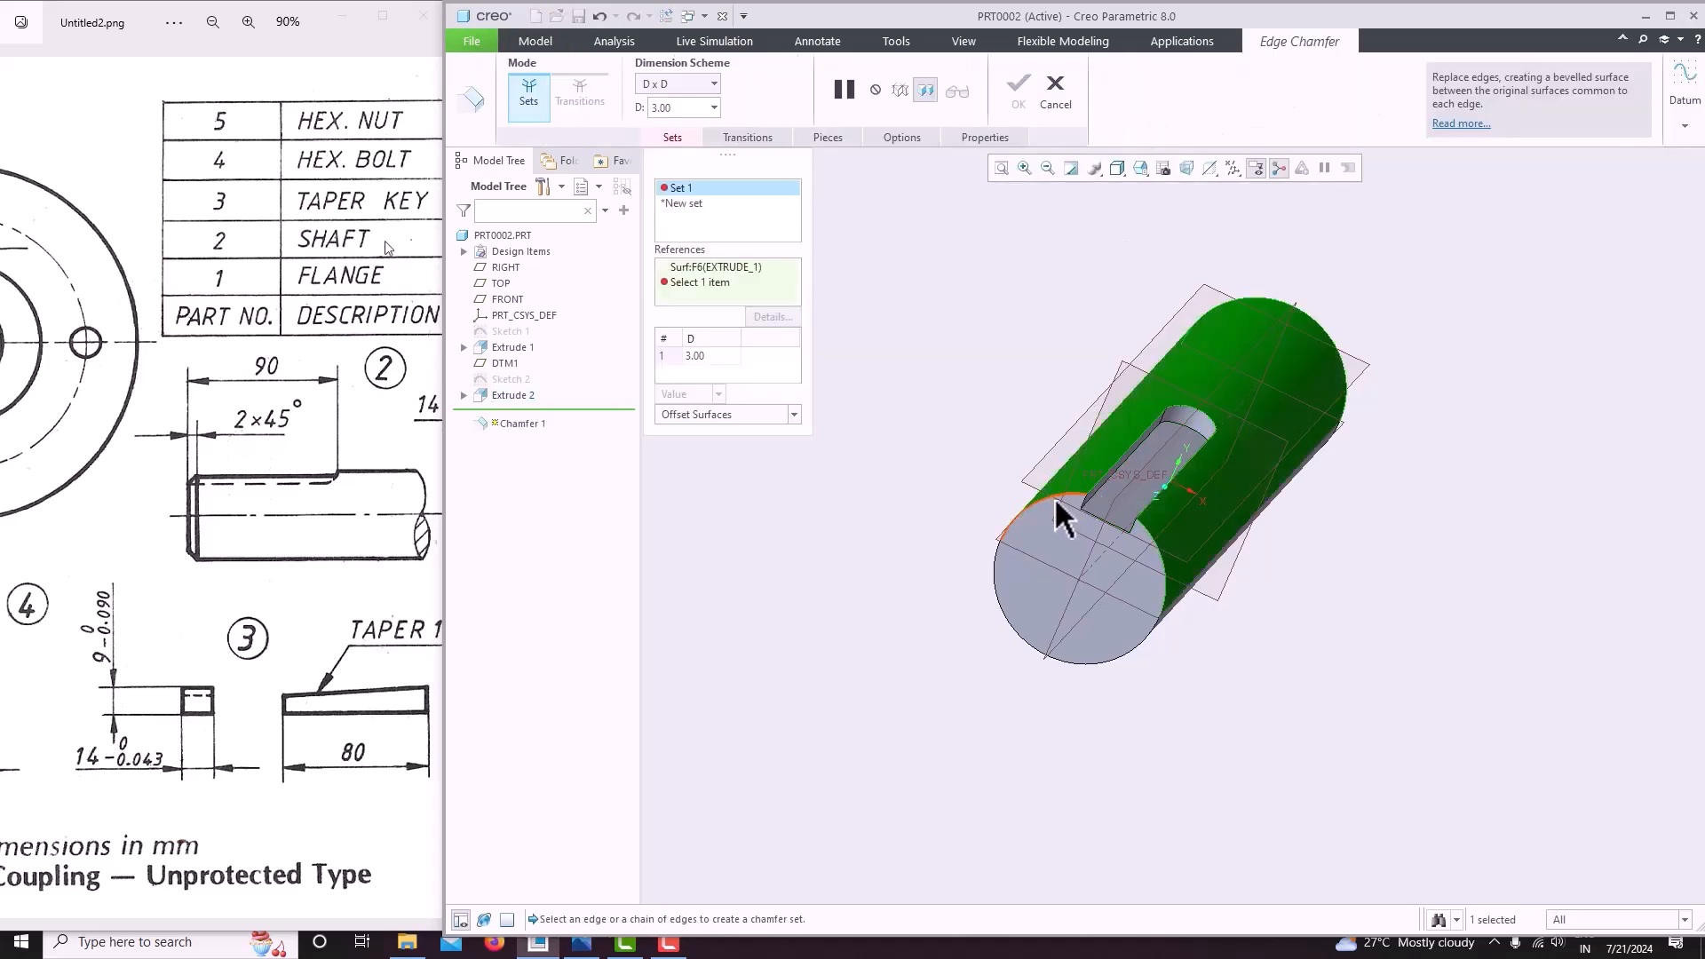
{"action": "left_click", "coordinate": [1063, 513]}
{"action": "middle_click_drag", "start_coordinate": [1077, 525], "coordinate": [982, 498]}
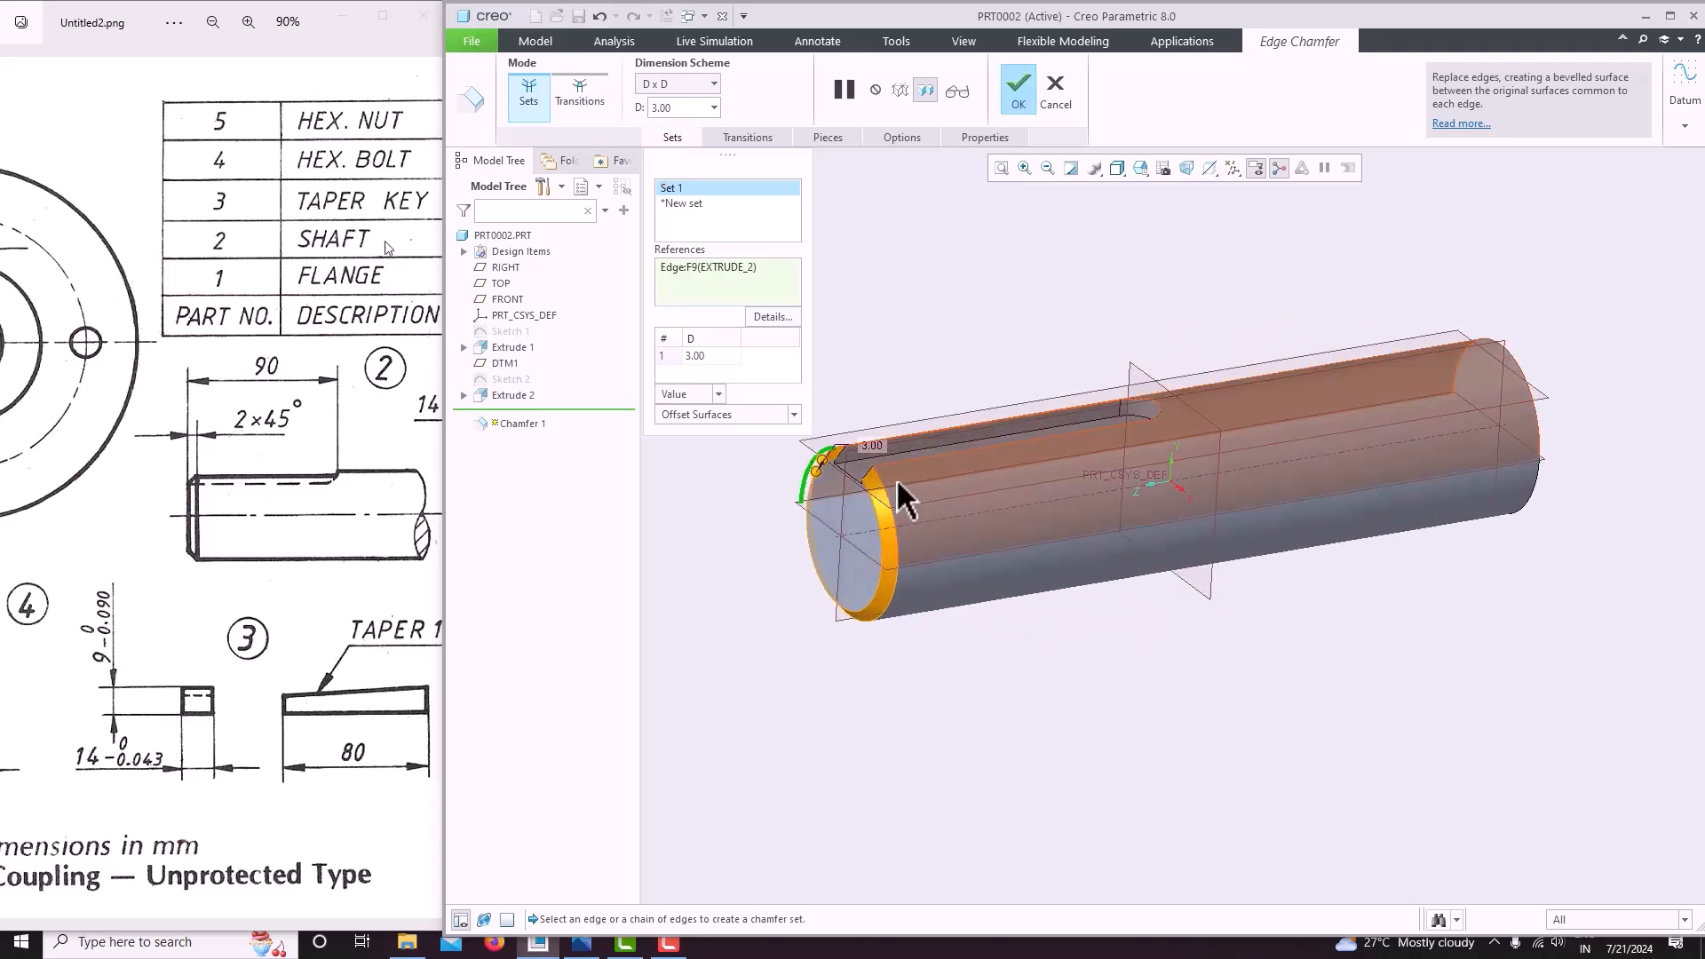
{"action": "scroll", "coordinate": [879, 499], "scroll_direction": "up", "scroll_amount": 2}
{"action": "scroll", "coordinate": [852, 486], "scroll_direction": "down", "scroll_amount": 3}
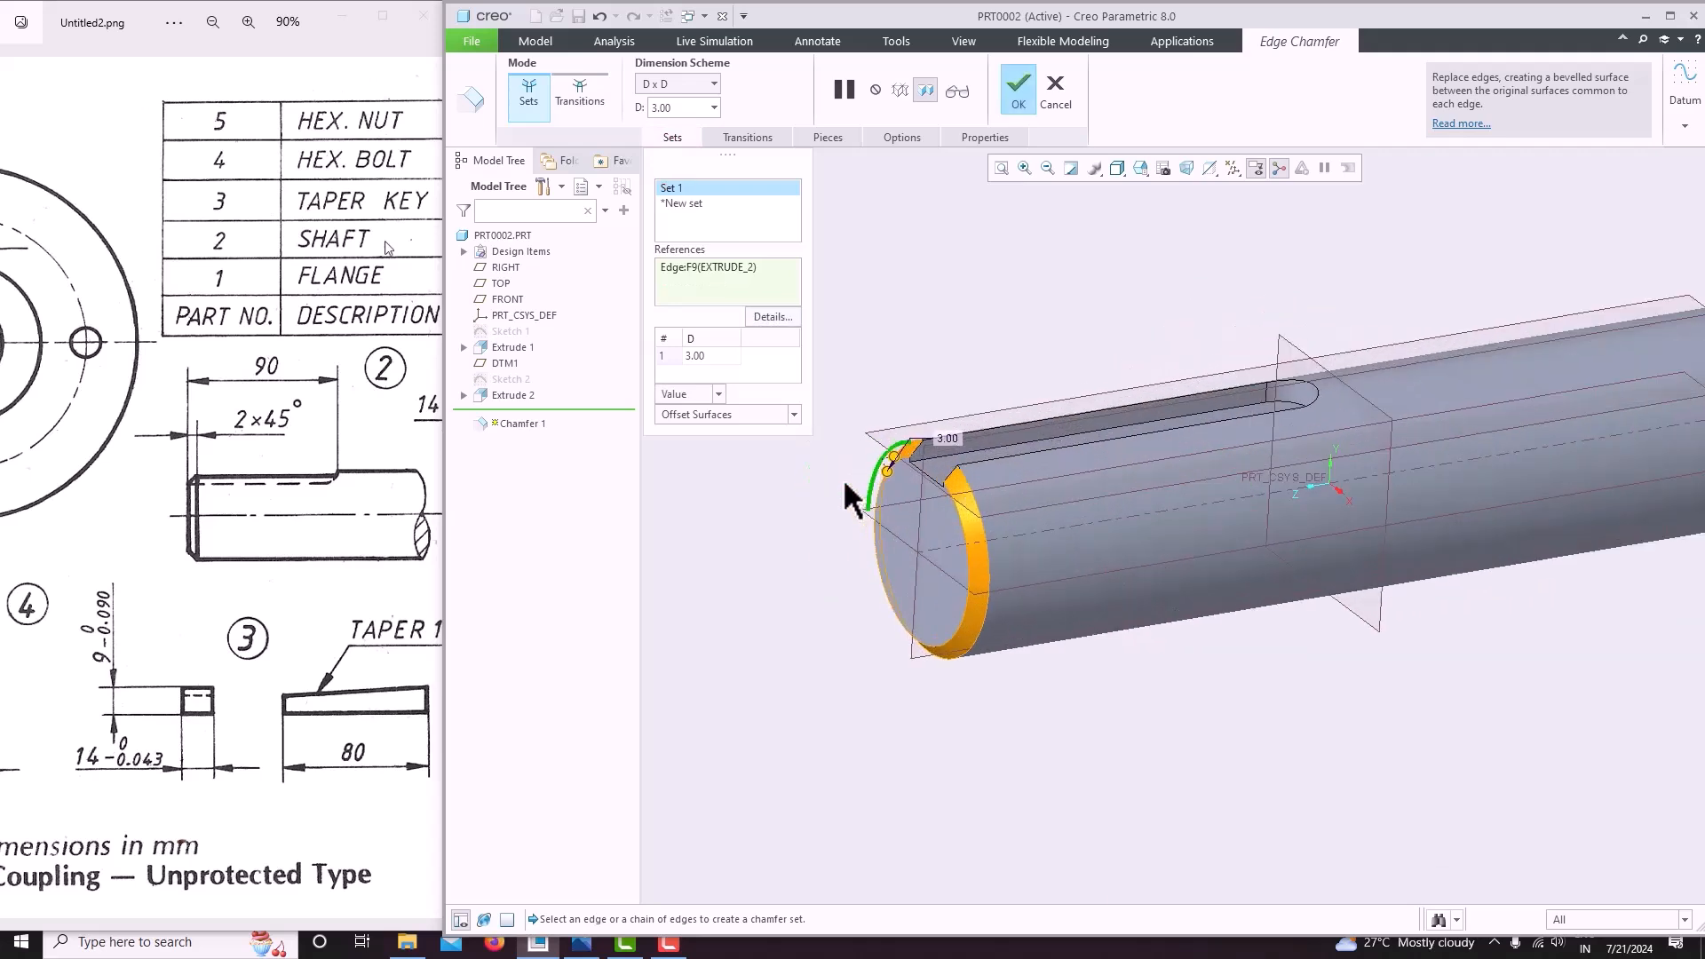
{"action": "left_click", "coordinate": [675, 85]}
{"action": "left_click", "coordinate": [657, 148]}
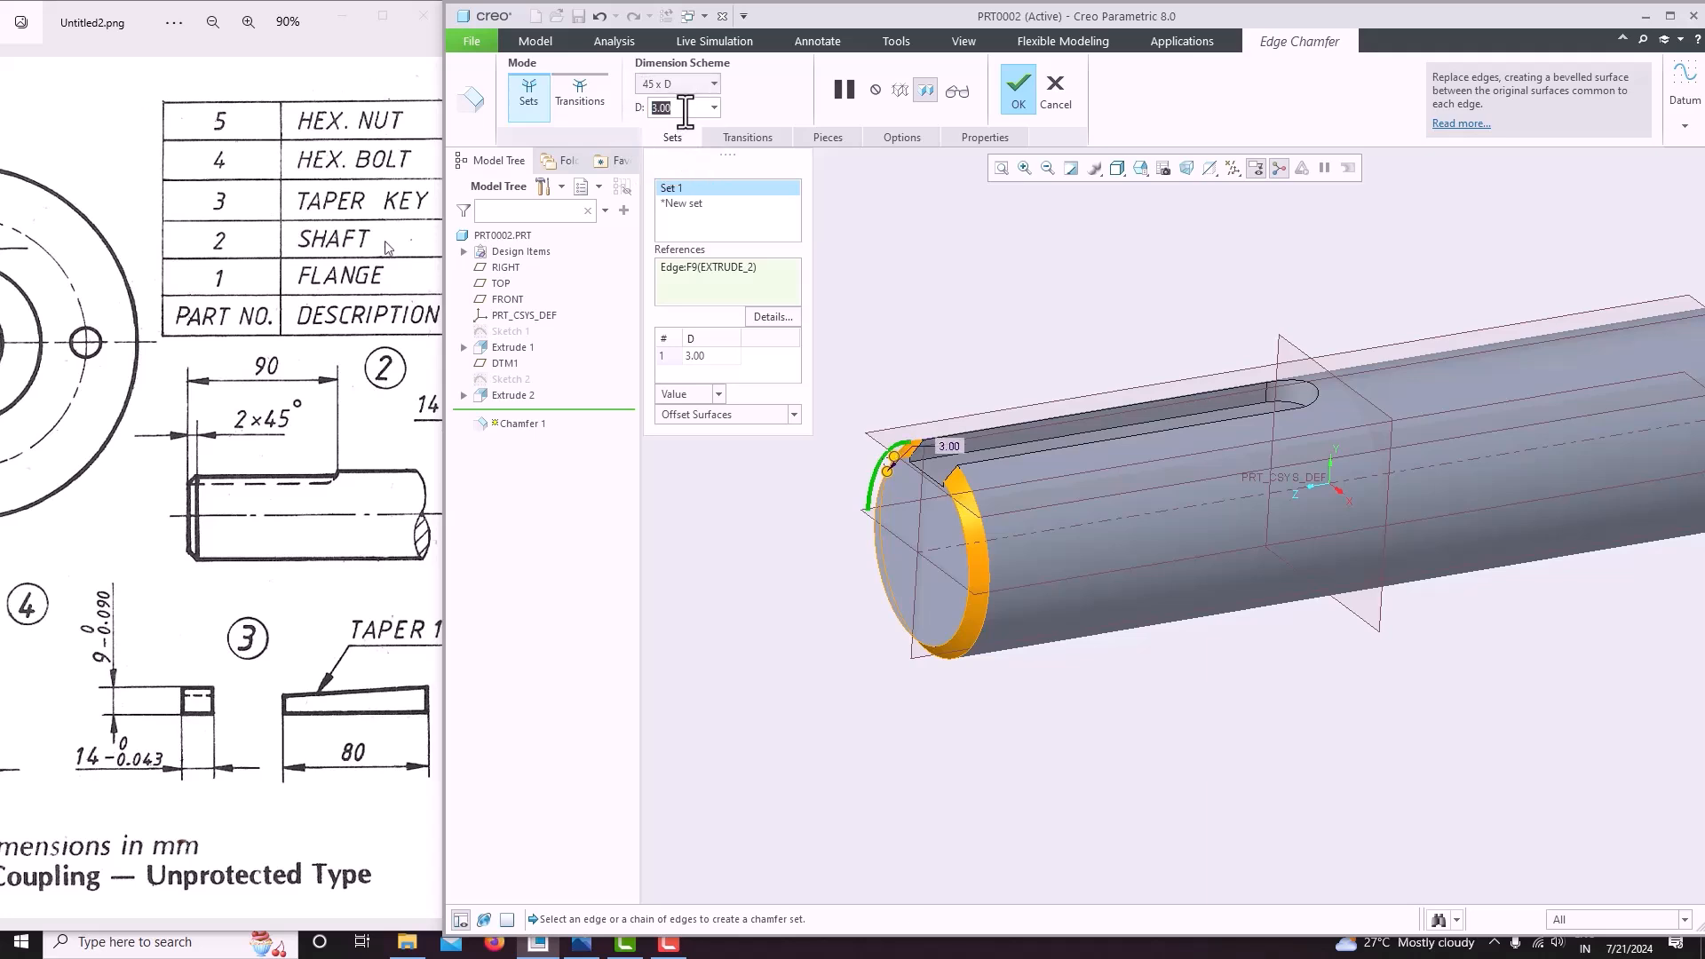
{"action": "key", "text": "Return"}
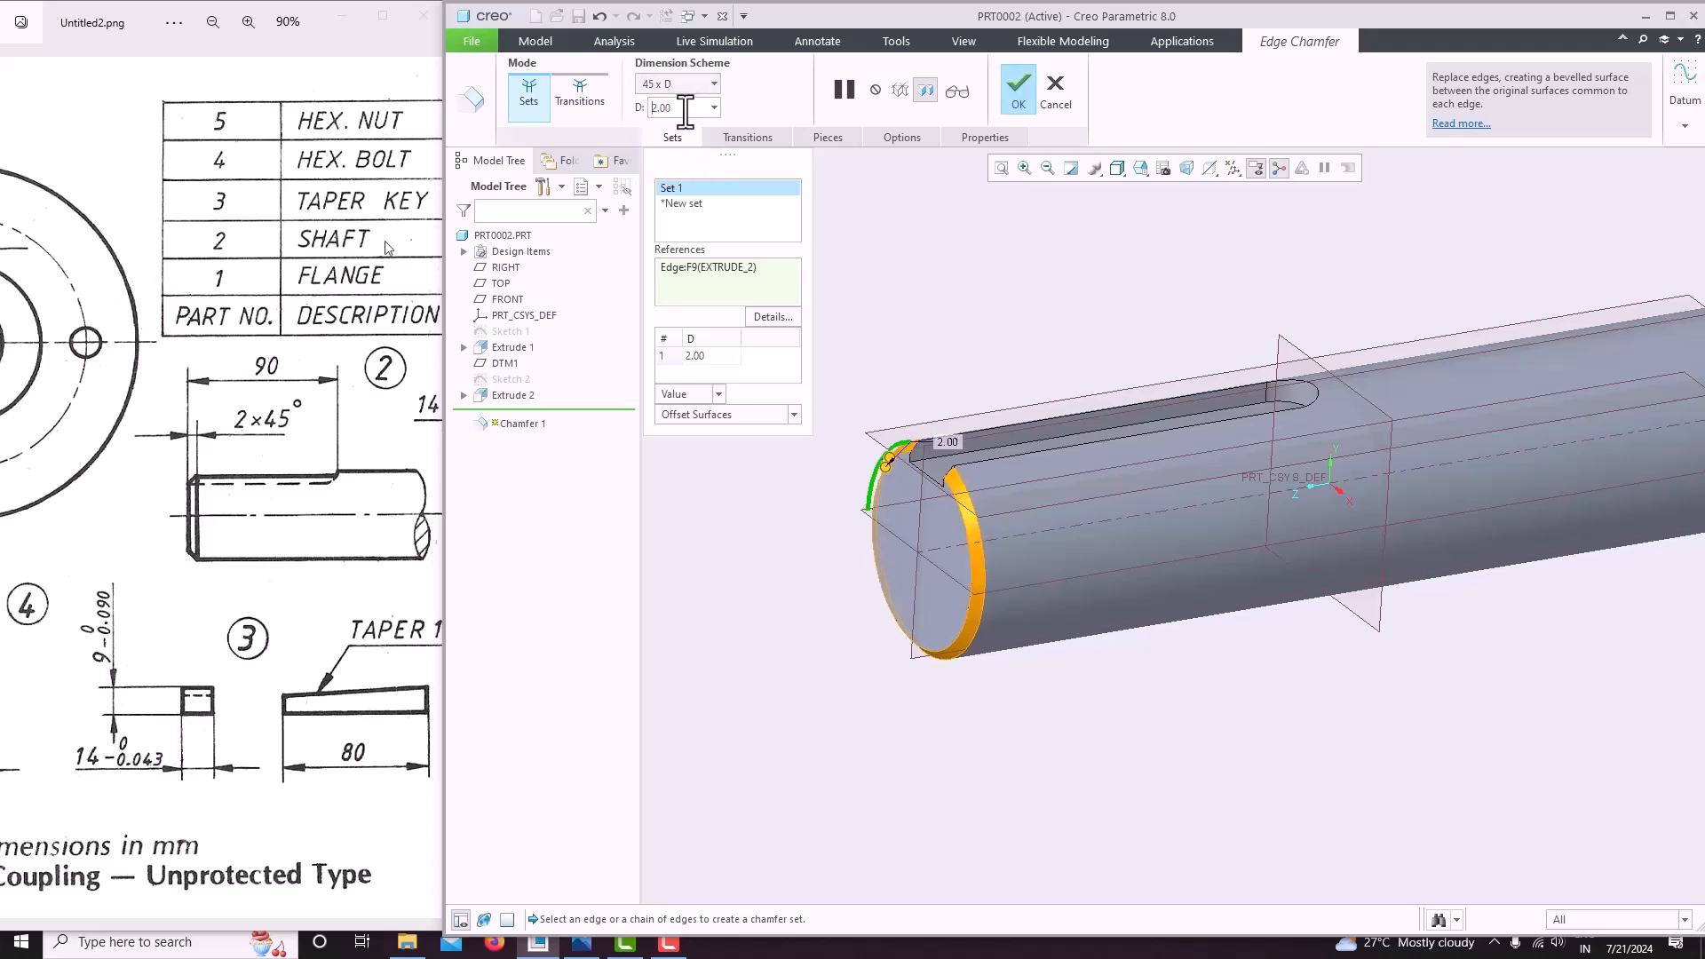
{"action": "left_click", "coordinate": [1028, 90]}
Inspect the chamfered shaft from several sides and compare it with the part drawing.
{"action": "scroll", "coordinate": [1040, 324], "scroll_direction": "down", "scroll_amount": 5}
{"action": "middle_click_drag", "start_coordinate": [1092, 331], "coordinate": [1191, 483]}
{"action": "scroll", "coordinate": [1142, 418], "scroll_direction": "down", "scroll_amount": 3}
{"action": "scroll", "coordinate": [1122, 418], "scroll_direction": "up", "scroll_amount": 6}
{"action": "mouse_move", "coordinate": [1122, 418]}
{"action": "middle_mouse_down"}
{"action": "mouse_move", "coordinate": [1209, 443]}
{"action": "mouse_move", "coordinate": [1105, 428]}
{"action": "middle_mouse_up"}
{"action": "scroll", "coordinate": [364, 540], "scroll_direction": "down", "scroll_amount": 7}
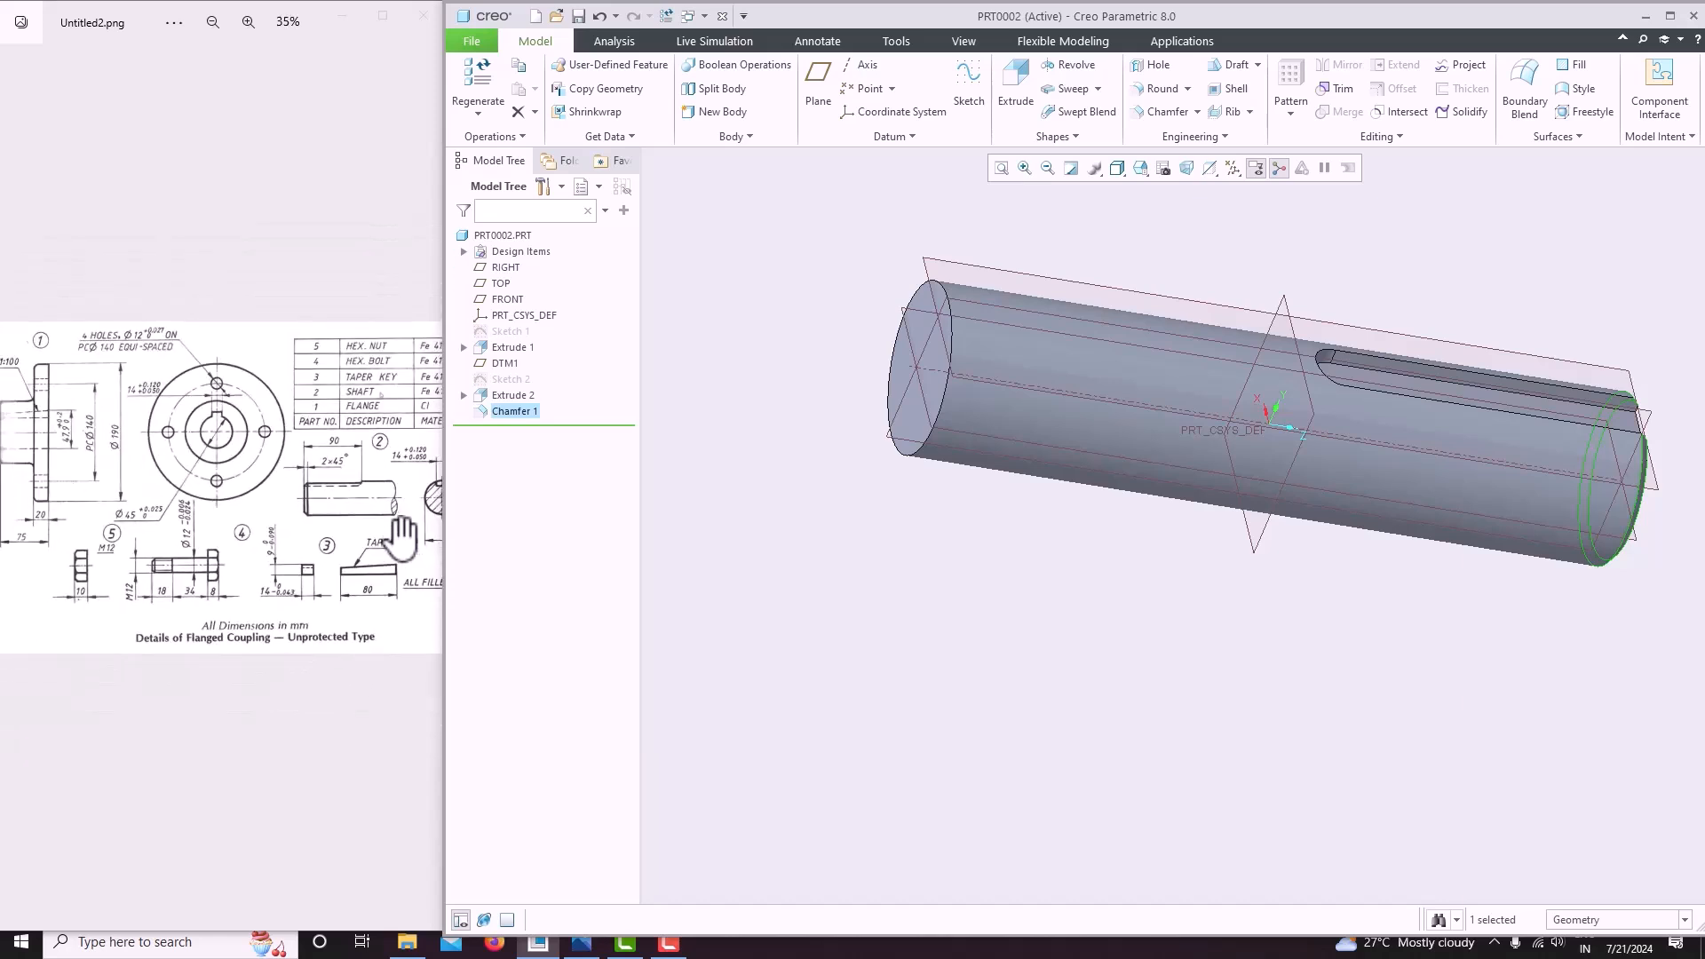
{"action": "left_click_drag", "start_coordinate": [399, 538], "coordinate": [312, 533]}
{"action": "scroll", "coordinate": [867, 520], "scroll_direction": "down", "scroll_amount": 3}
{"action": "scroll", "coordinate": [867, 520], "scroll_direction": "up", "scroll_amount": 2}
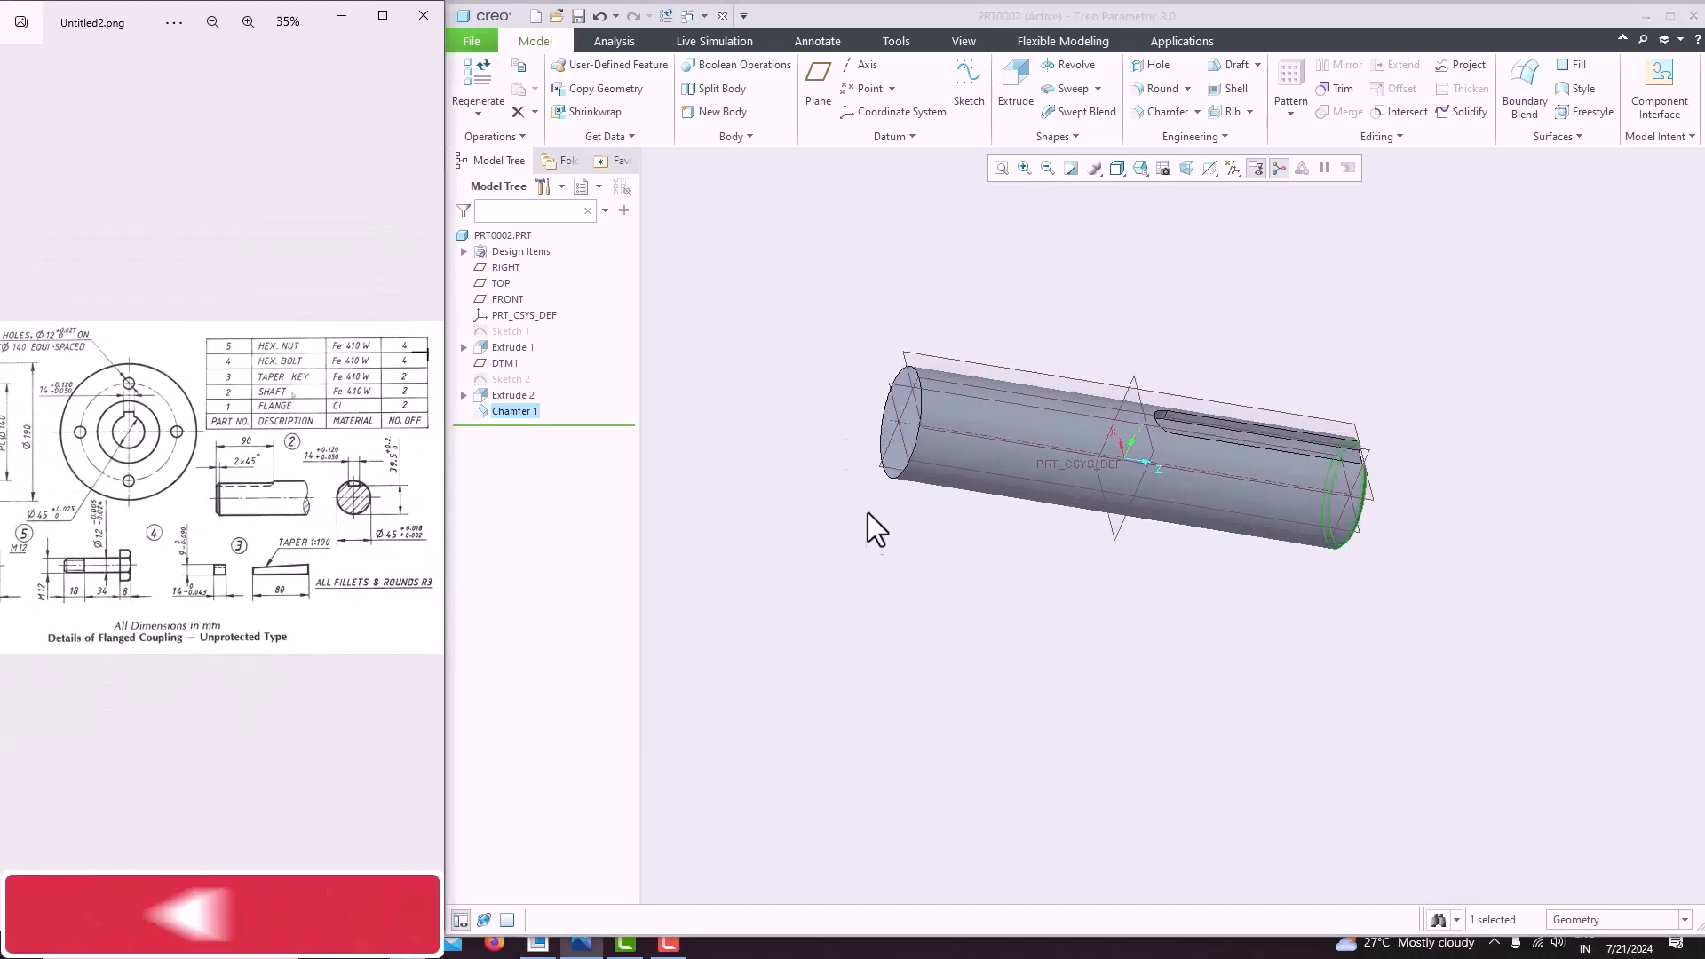
Save a copy of the part as 2_shaft in the Flange_Coupling-A5 folder and close the part.
{"action": "left_click", "coordinate": [473, 39]}
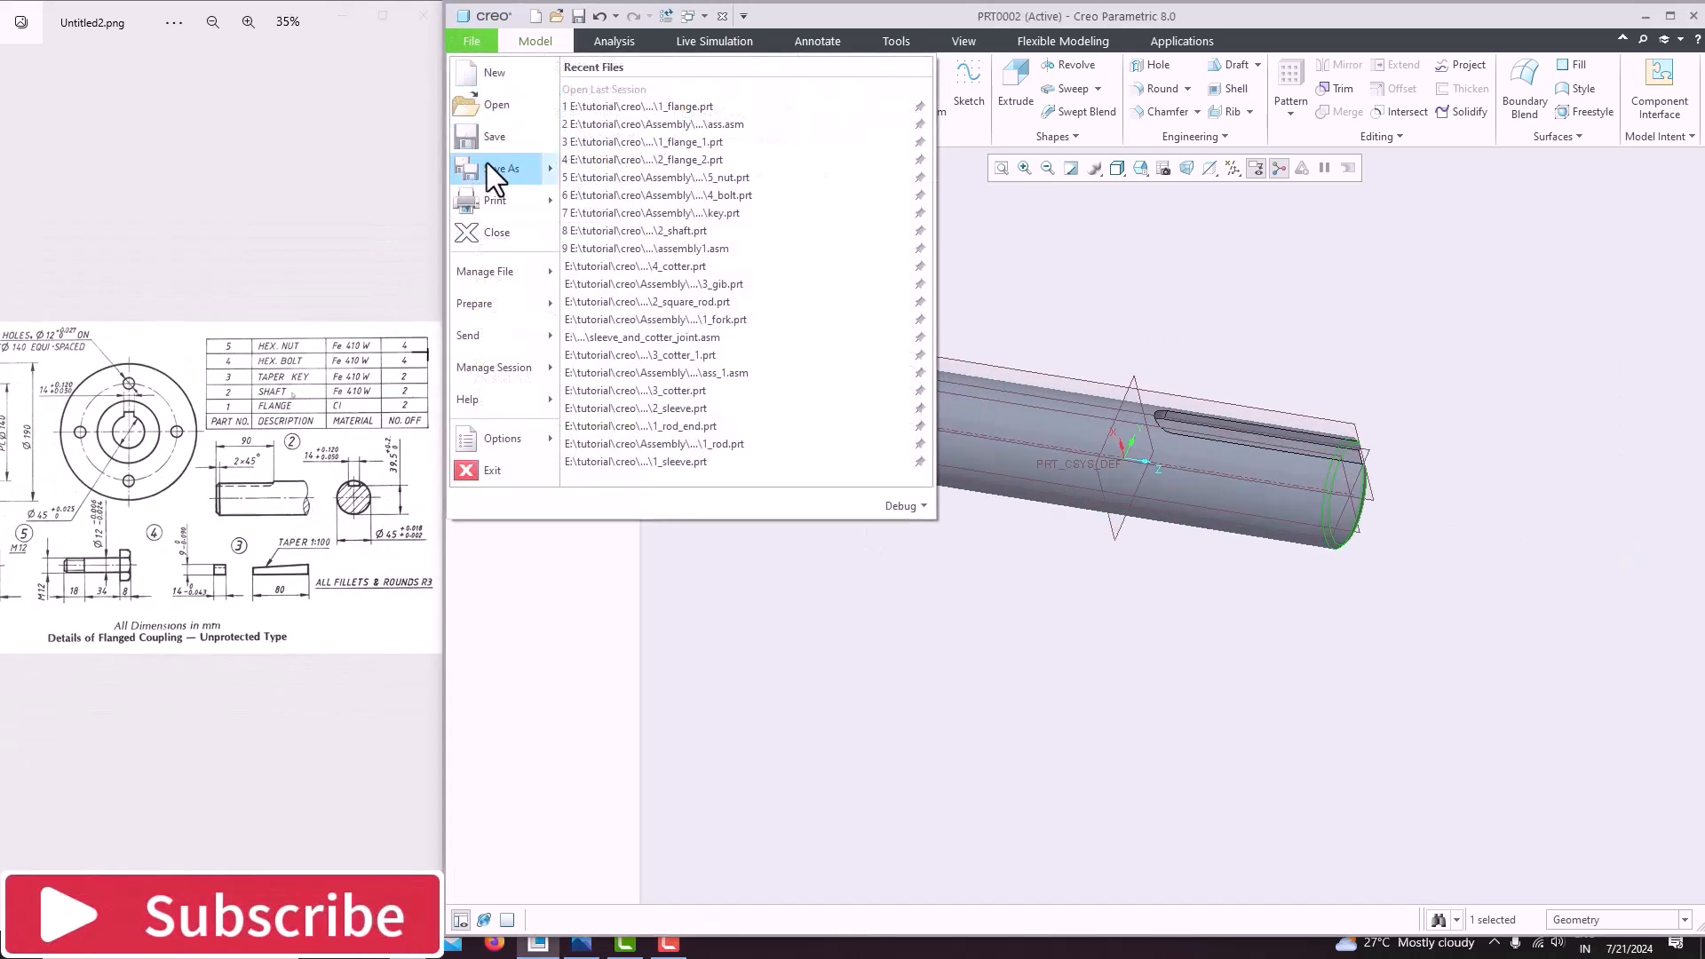
{"action": "mouse_move", "coordinate": [486, 165]}
{"action": "left_click", "coordinate": [622, 100]}
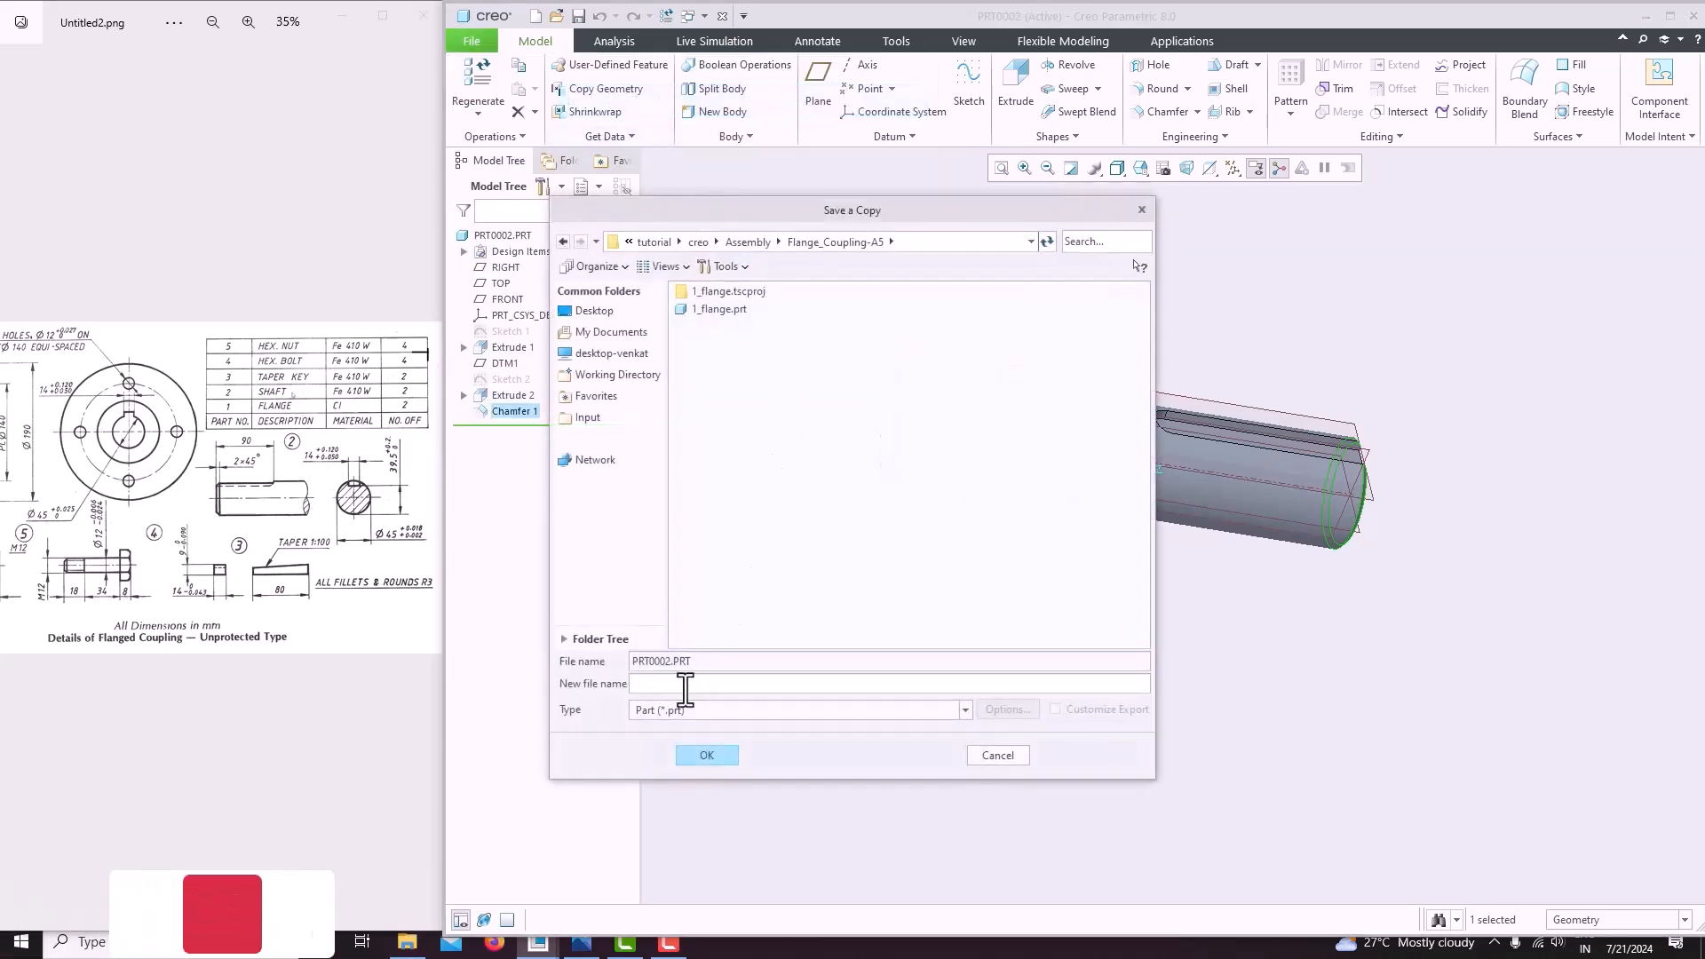
{"action": "type", "text": "2_shaft"}
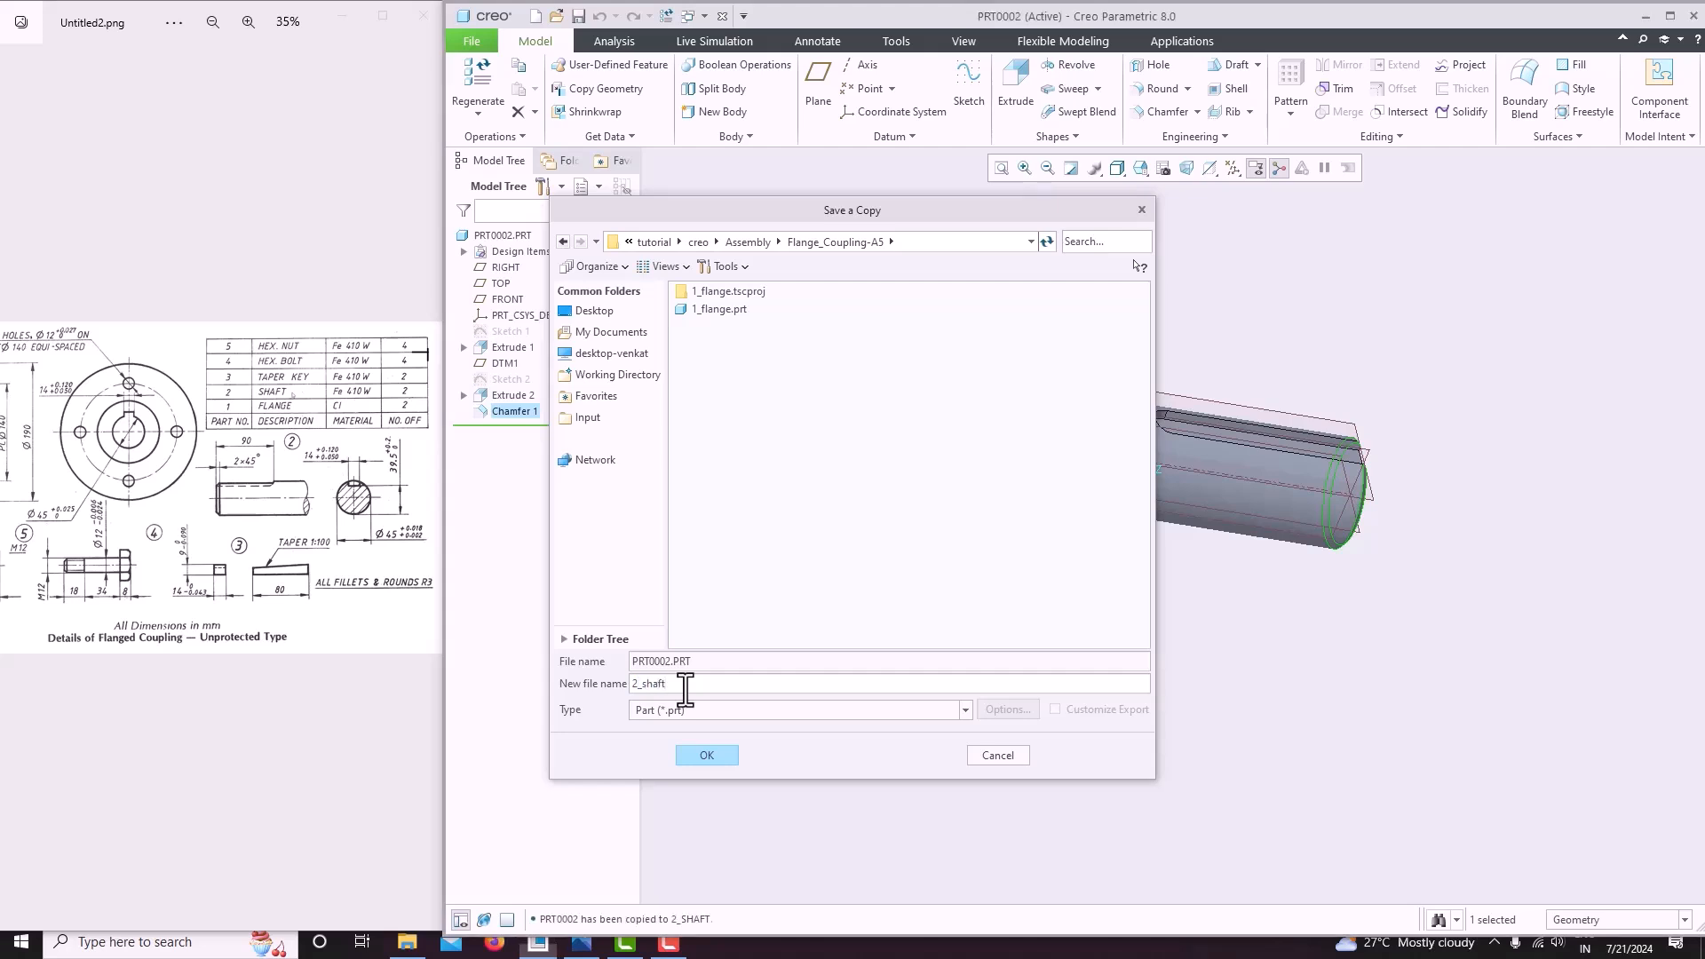
{"action": "key", "text": "Return"}
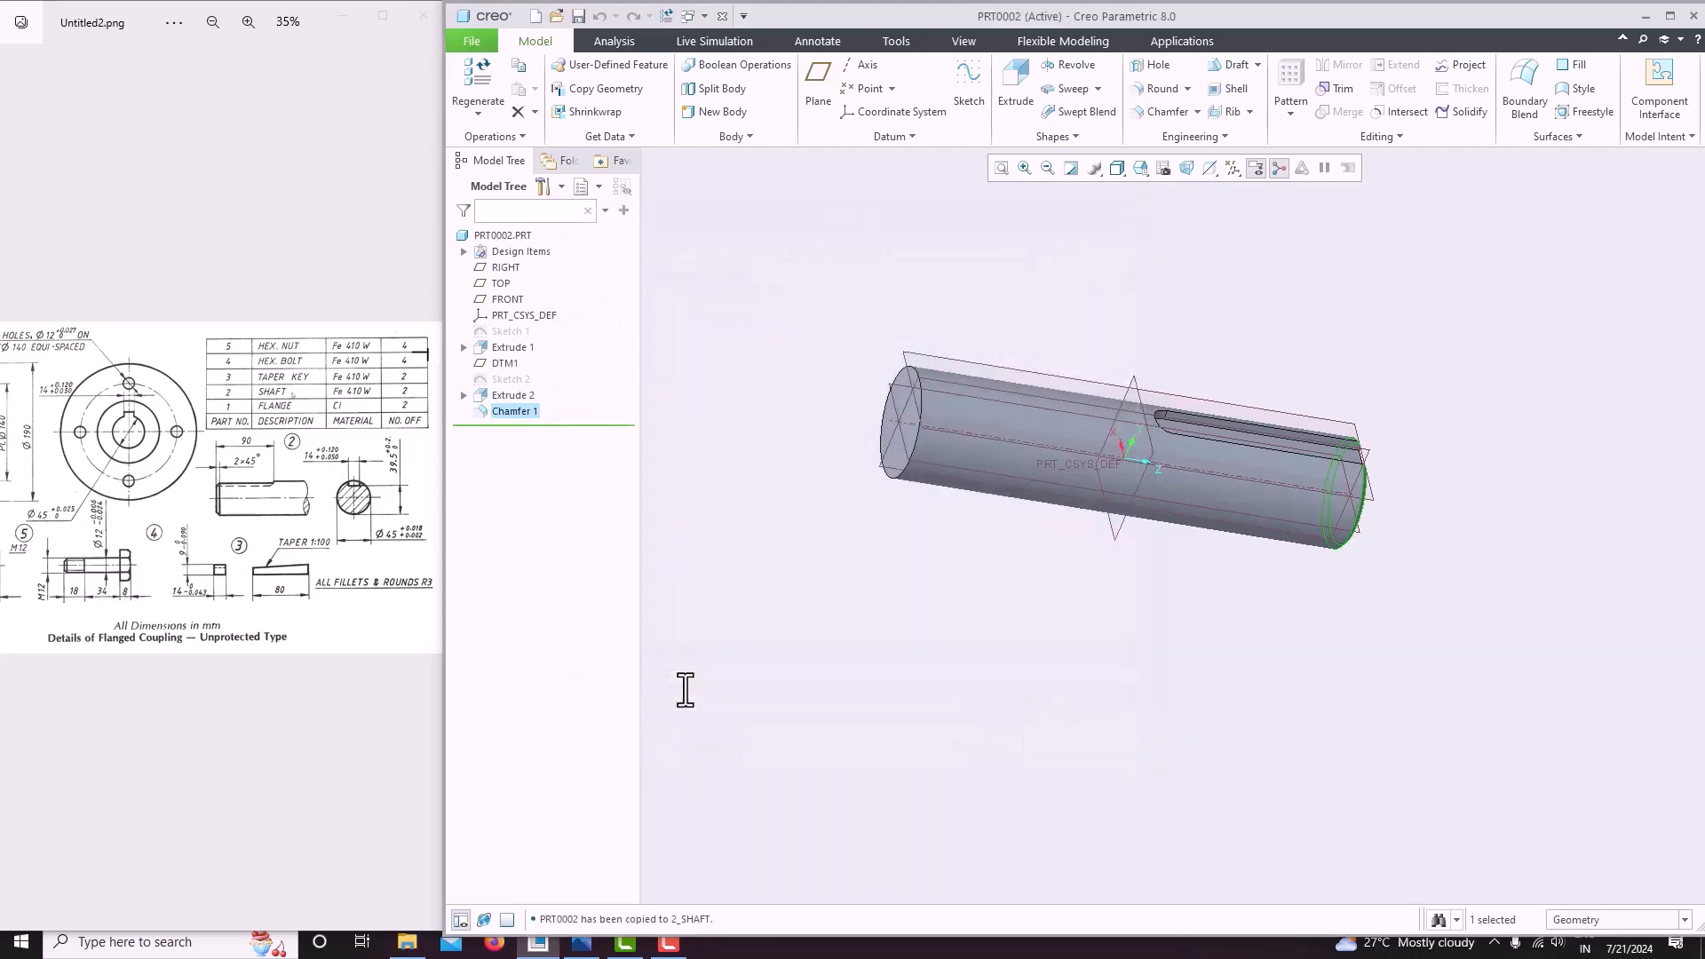
{"action": "left_click", "coordinate": [481, 46]}
{"action": "left_click", "coordinate": [495, 236]}
Create a new solid part without the default template, using the mmns_part_solid_abs template.
{"action": "scroll", "coordinate": [267, 648], "scroll_direction": "up", "scroll_amount": 3}
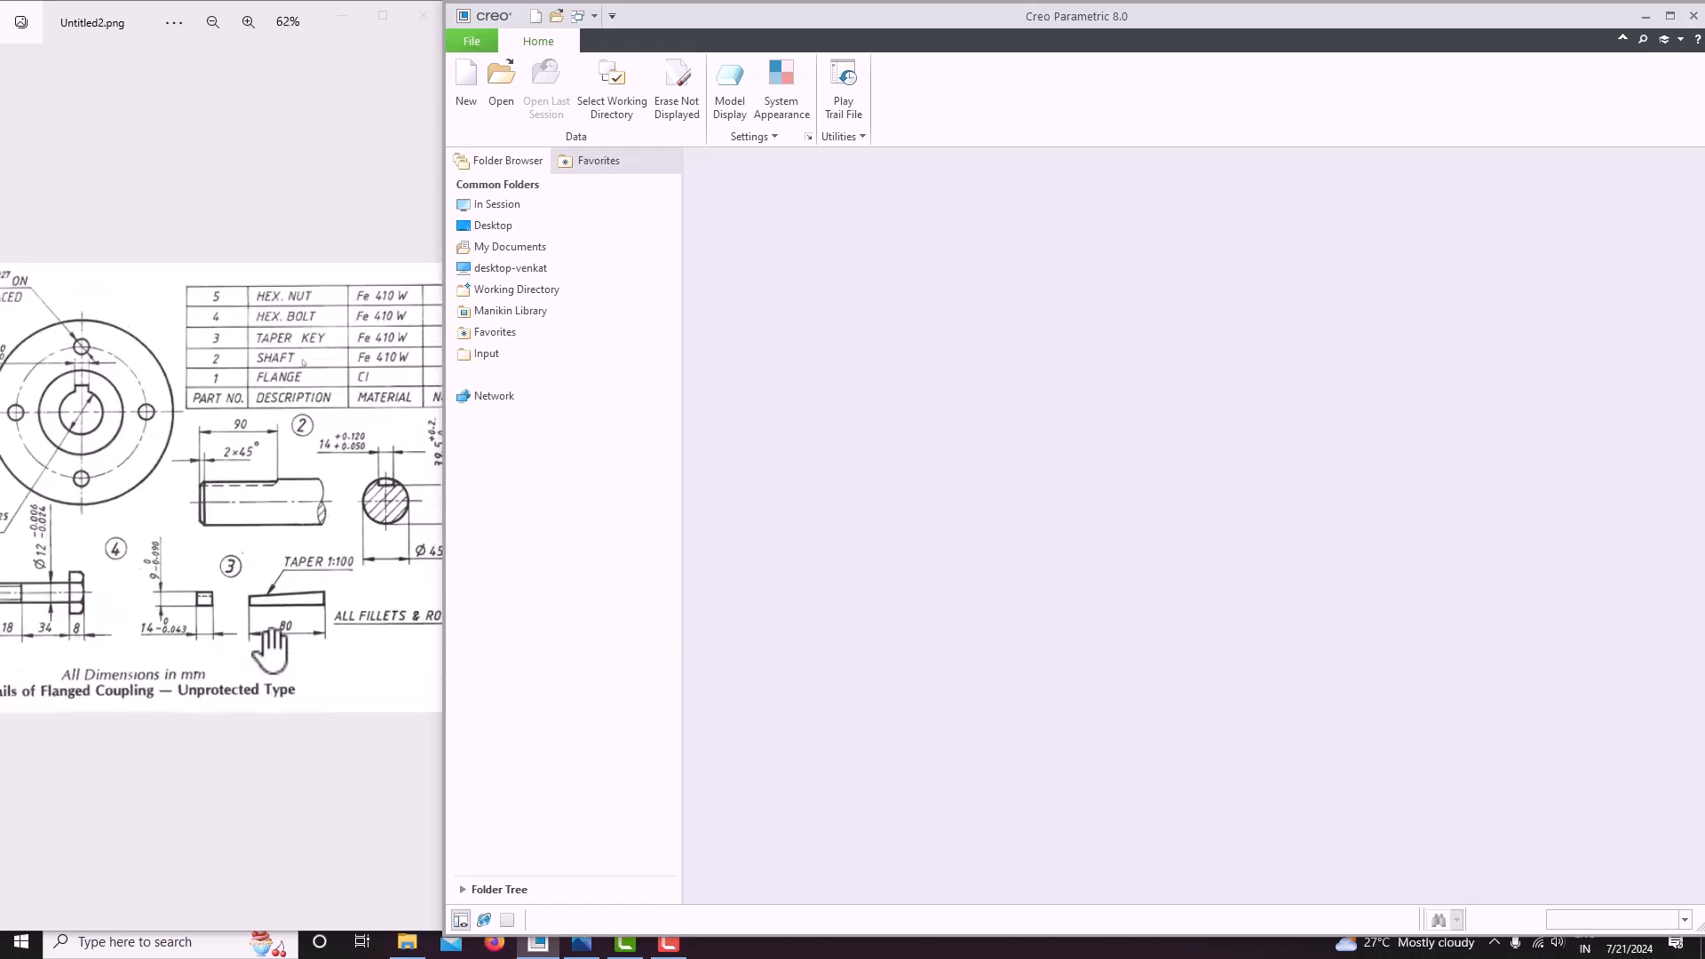
{"action": "left_click_drag", "start_coordinate": [258, 711], "coordinate": [239, 711]}
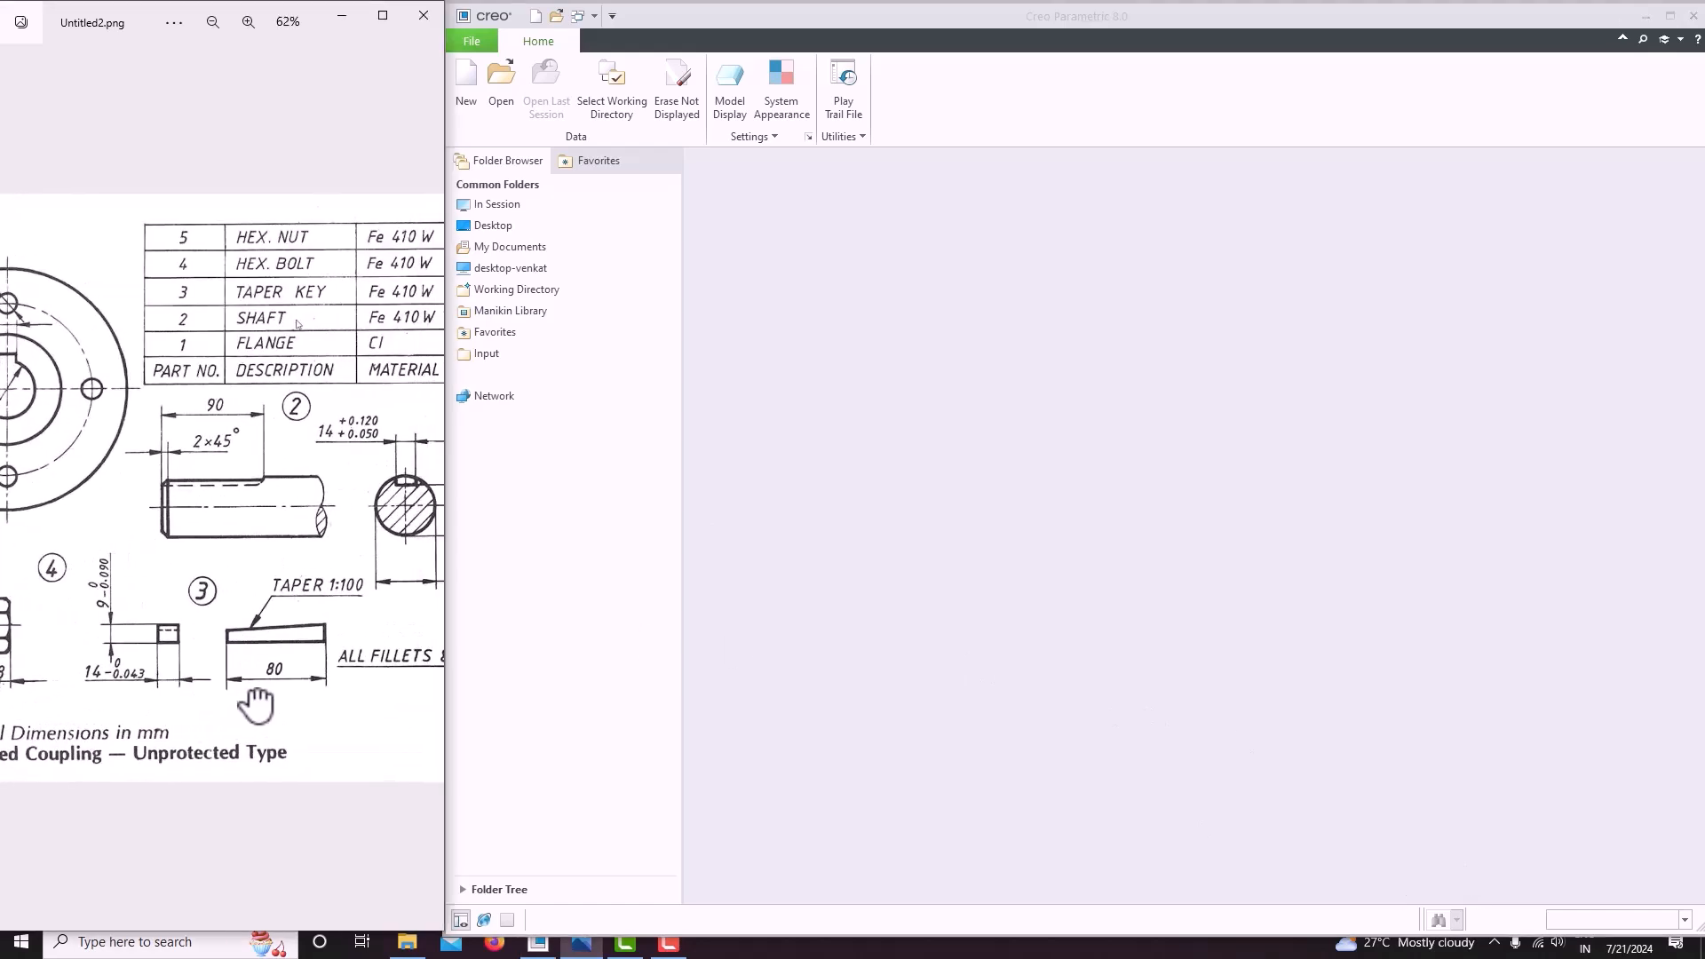
{"action": "left_click", "coordinate": [470, 115]}
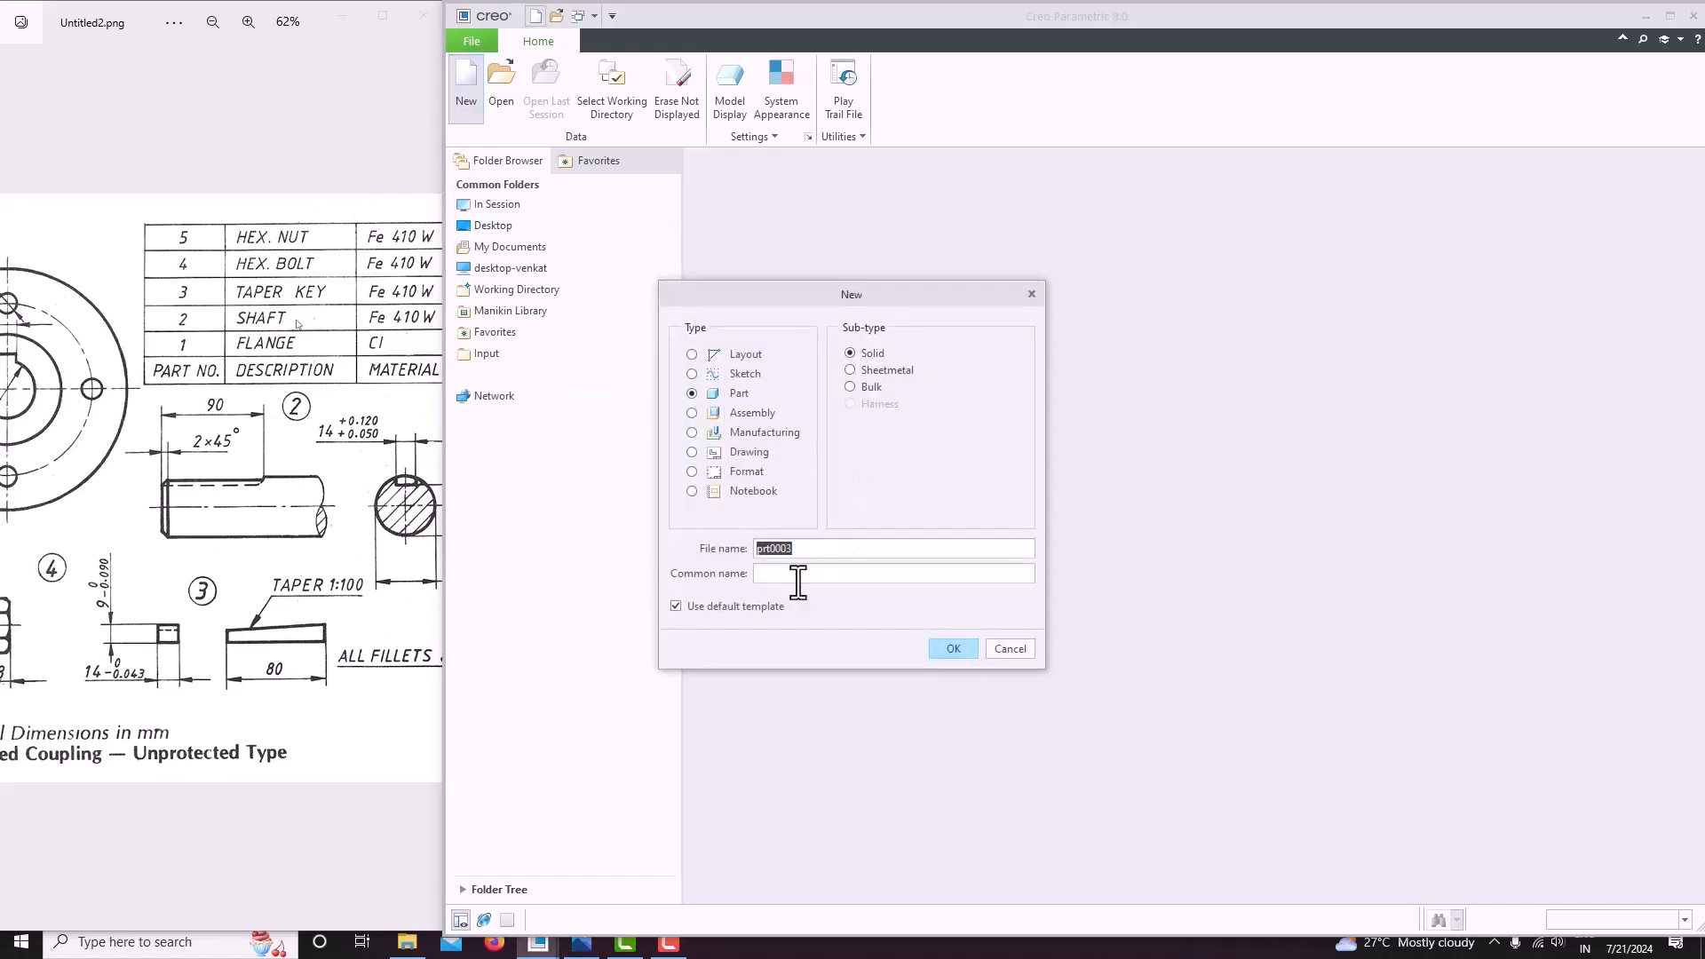
{"action": "left_click", "coordinate": [719, 609]}
{"action": "left_click", "coordinate": [934, 655]}
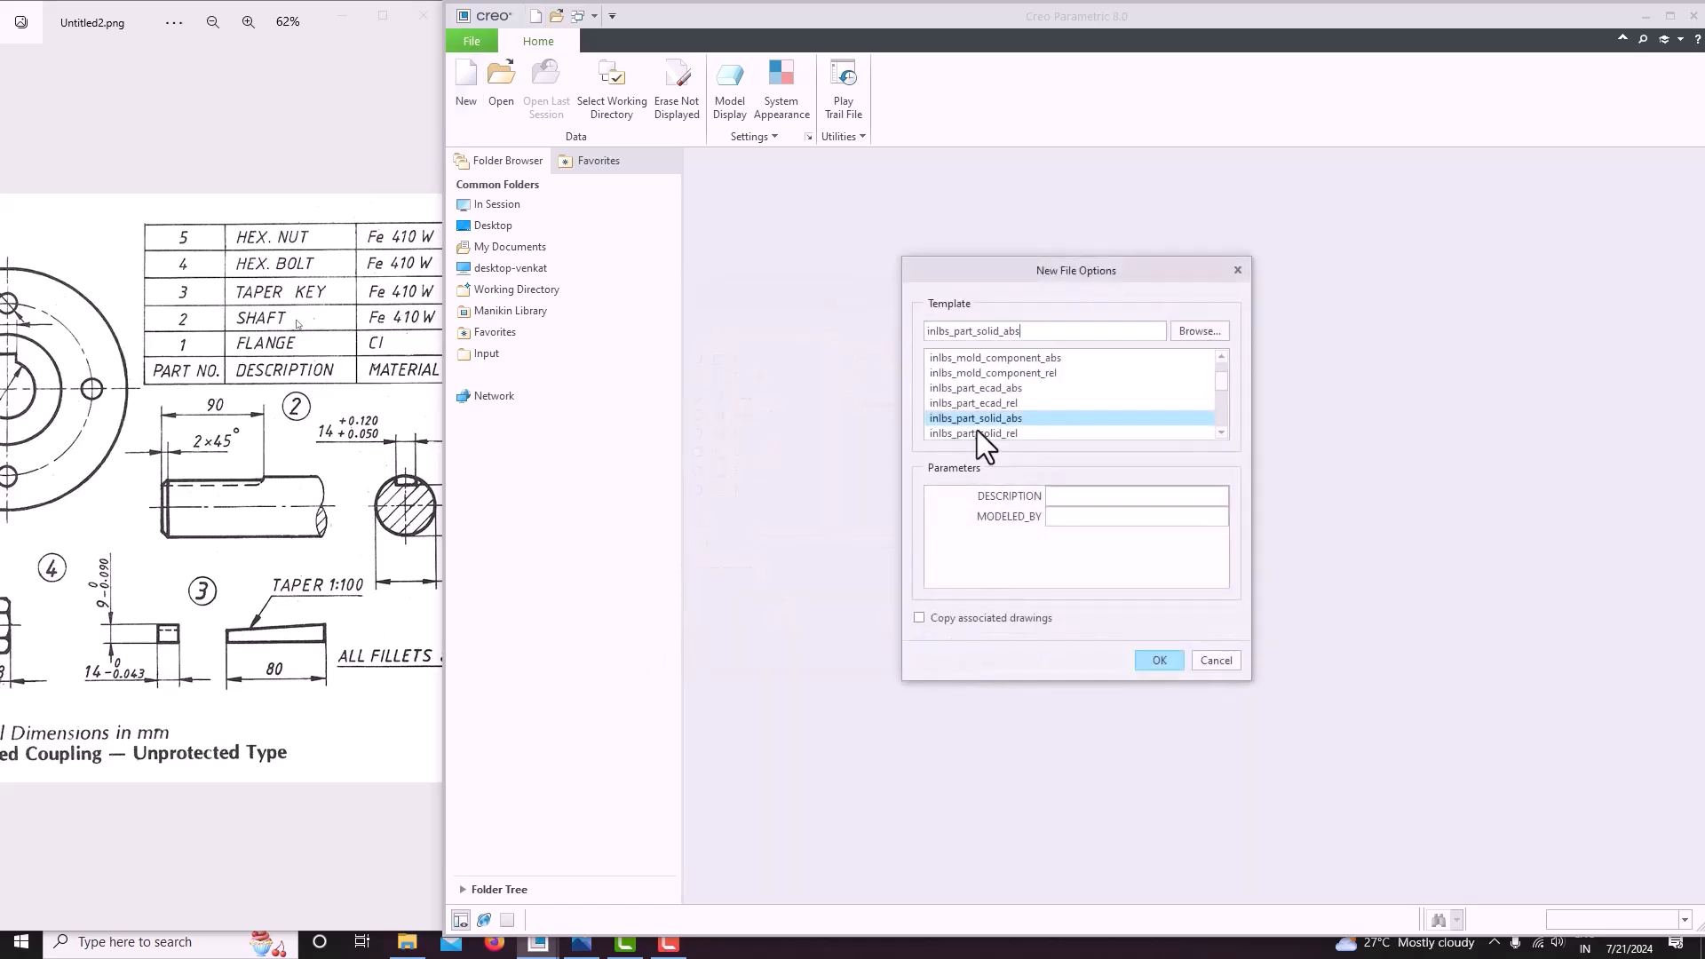
{"action": "scroll", "coordinate": [977, 430], "scroll_direction": "down", "scroll_amount": 5}
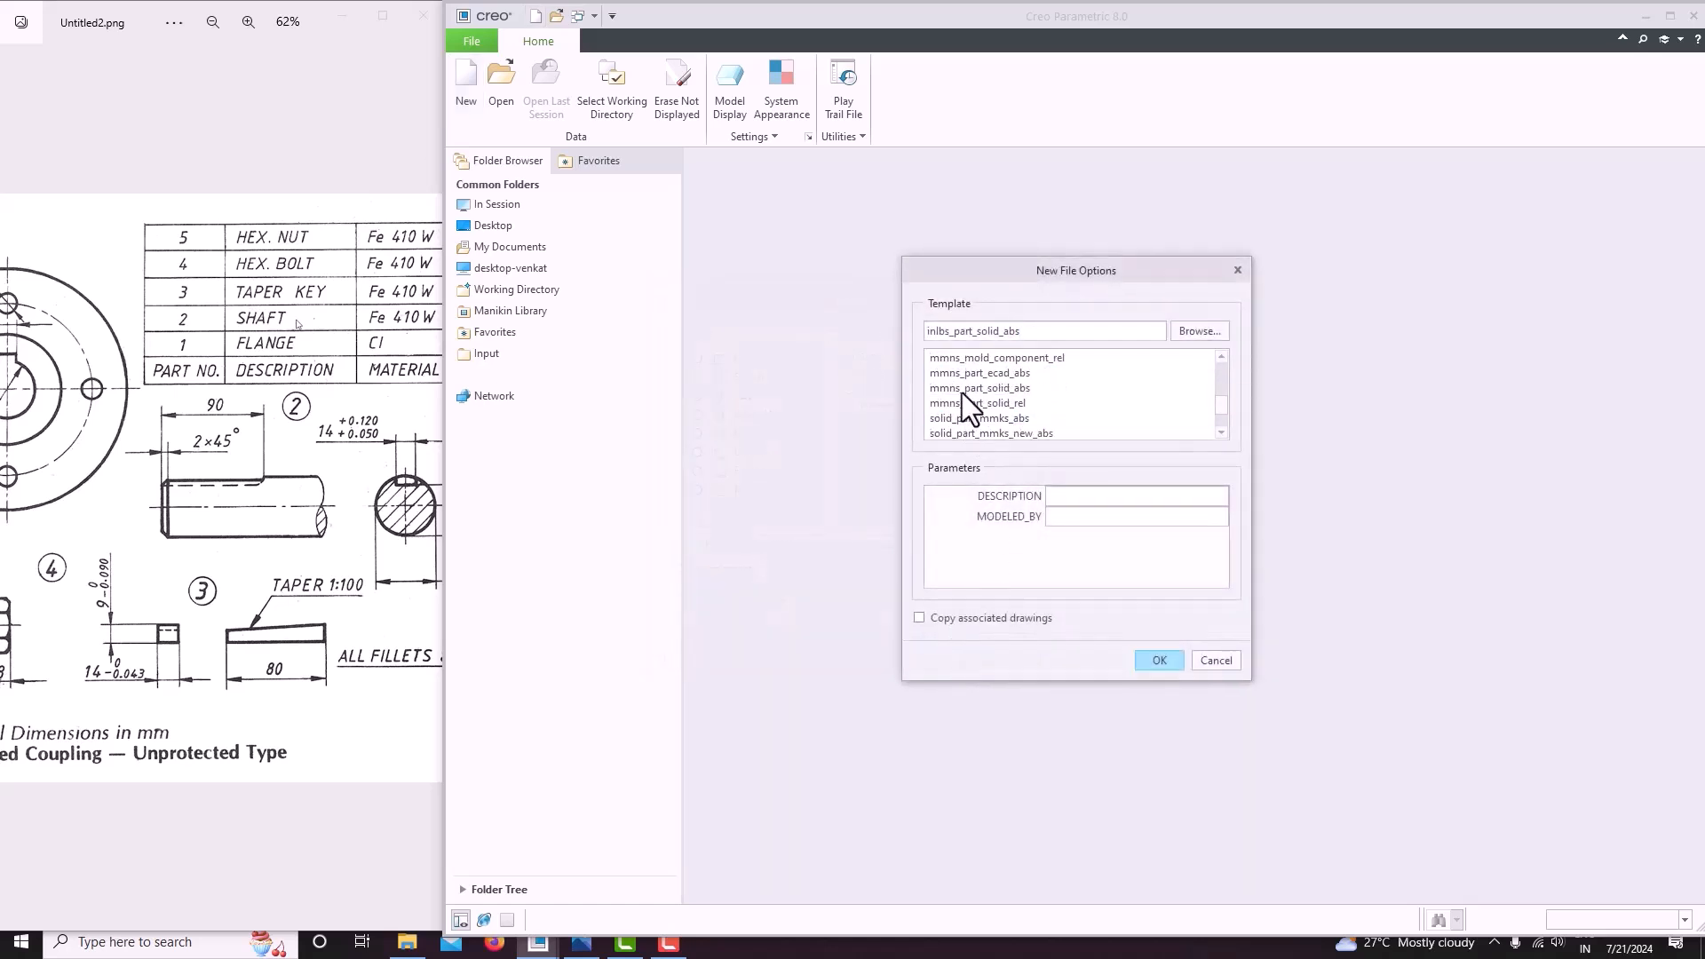
{"action": "left_click", "coordinate": [961, 391]}
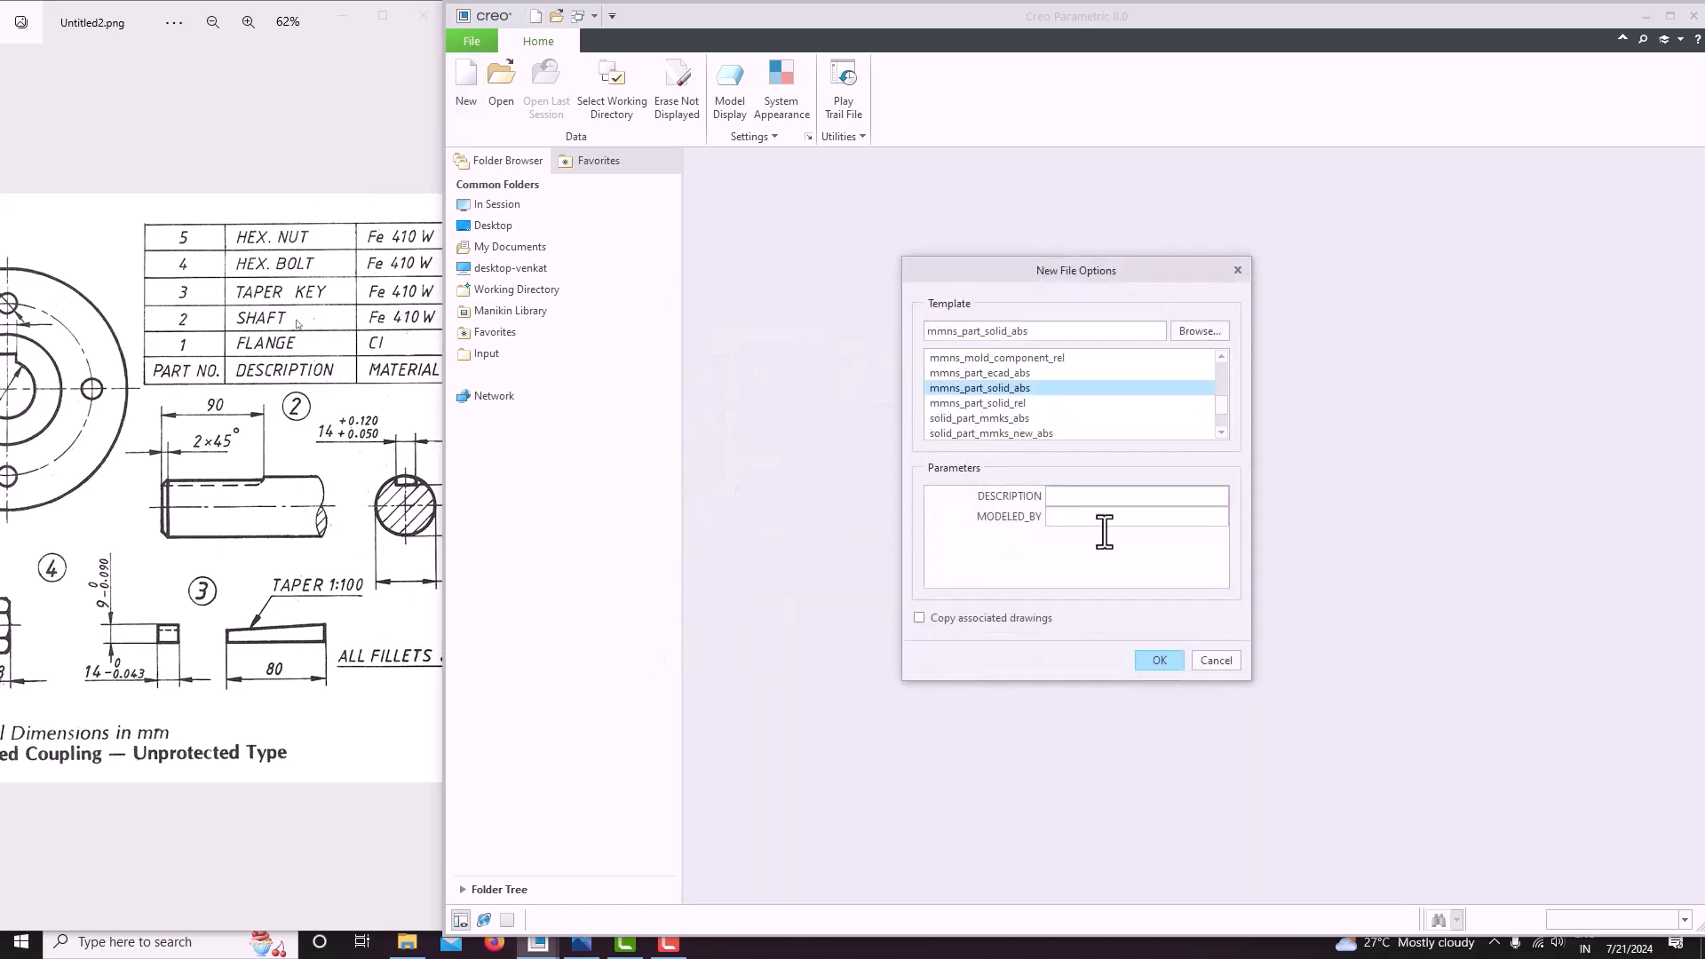
{"action": "left_click", "coordinate": [1160, 657]}
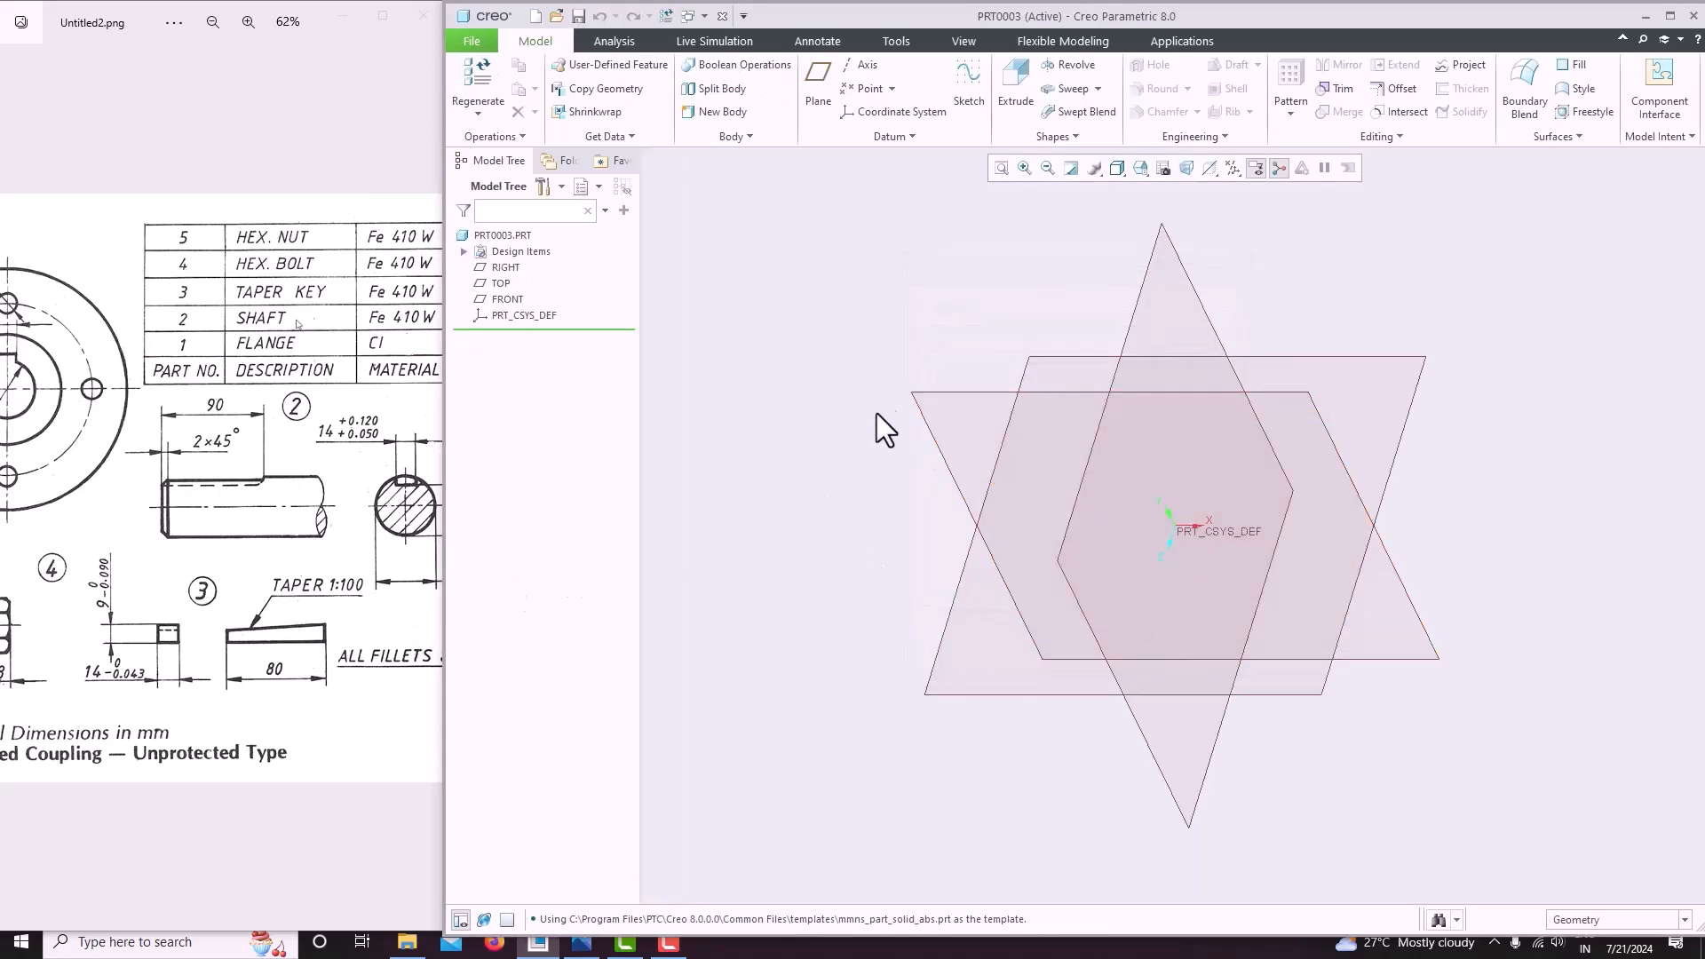
Start a sketch on the FRONT plane and add horizontal and vertical centerlines through the origin.
{"action": "left_click", "coordinate": [929, 391]}
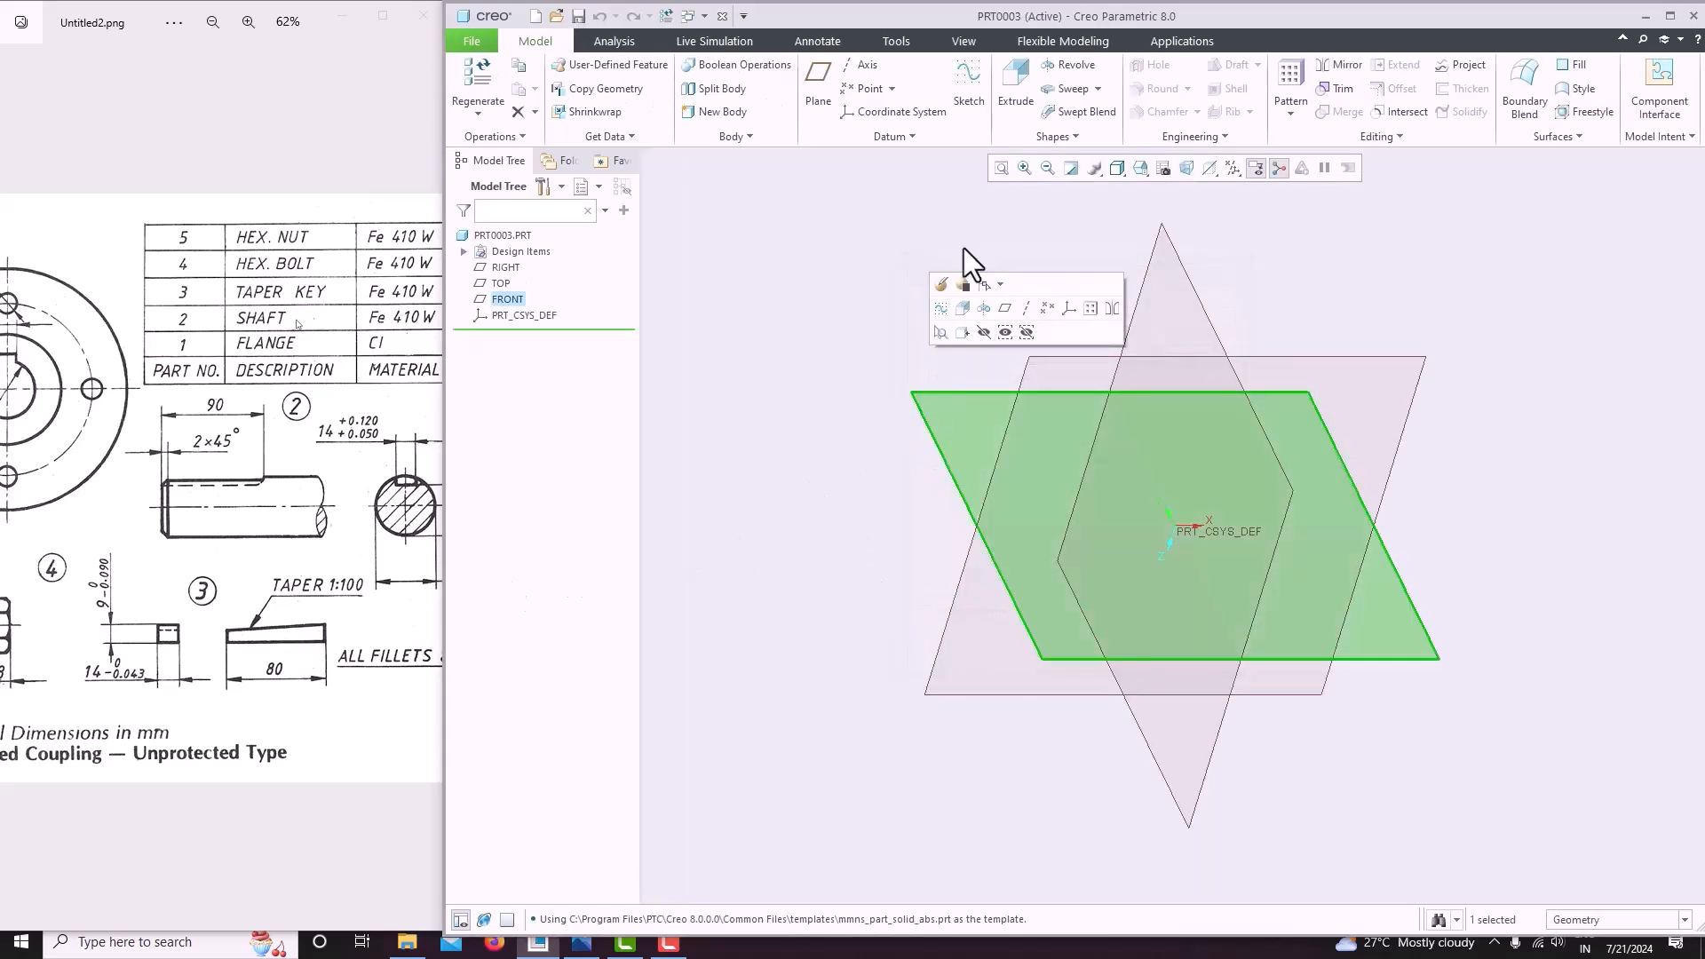
{"action": "left_click", "coordinate": [968, 98]}
{"action": "left_click", "coordinate": [1210, 168]}
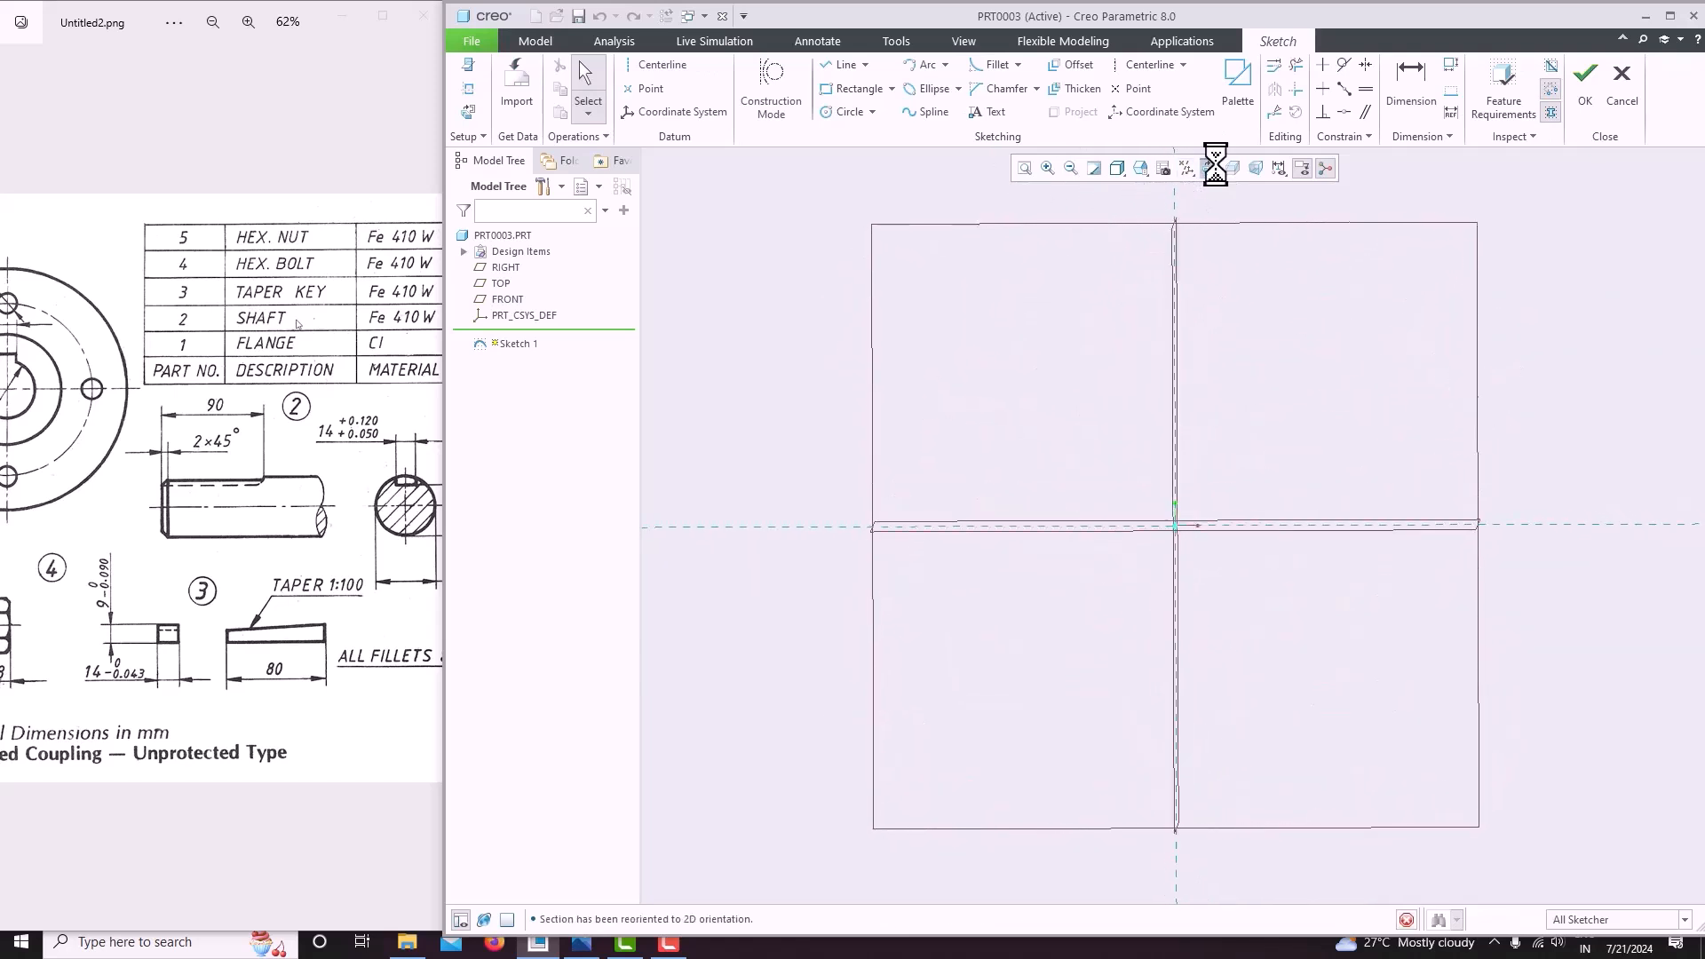
{"action": "left_click", "coordinate": [655, 66]}
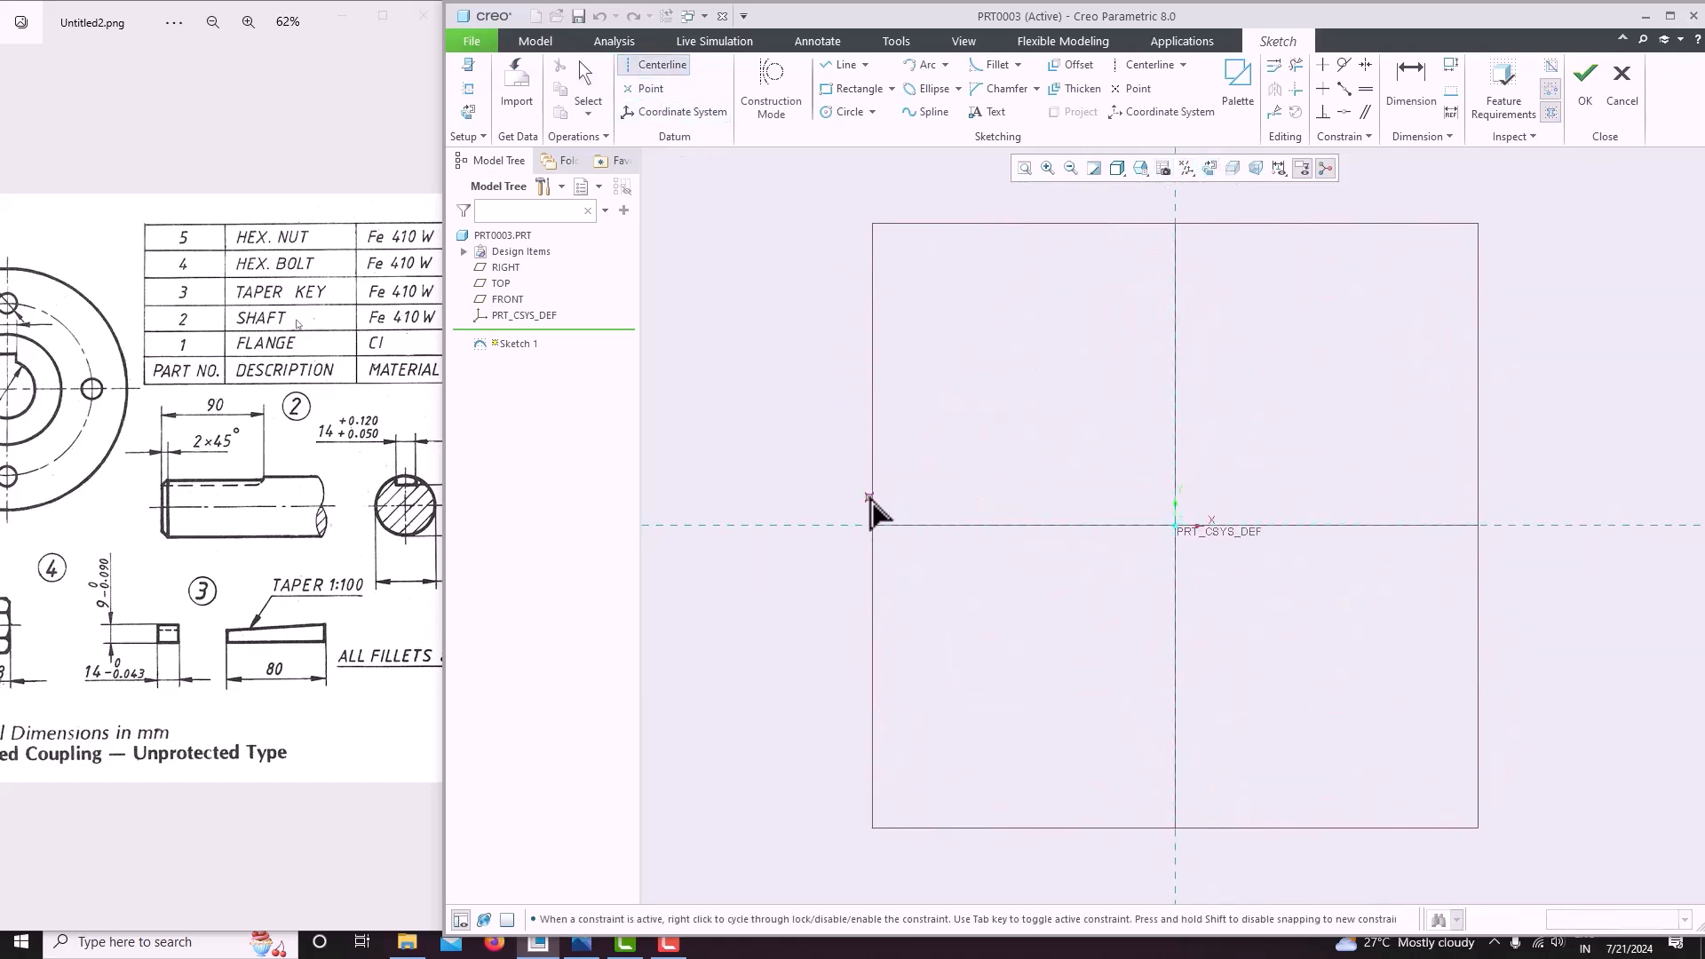
{"action": "left_click", "coordinate": [925, 530]}
{"action": "left_click", "coordinate": [1175, 339]}
{"action": "left_click", "coordinate": [1174, 296]}
{"action": "middle_click", "coordinate": [1351, 342]}
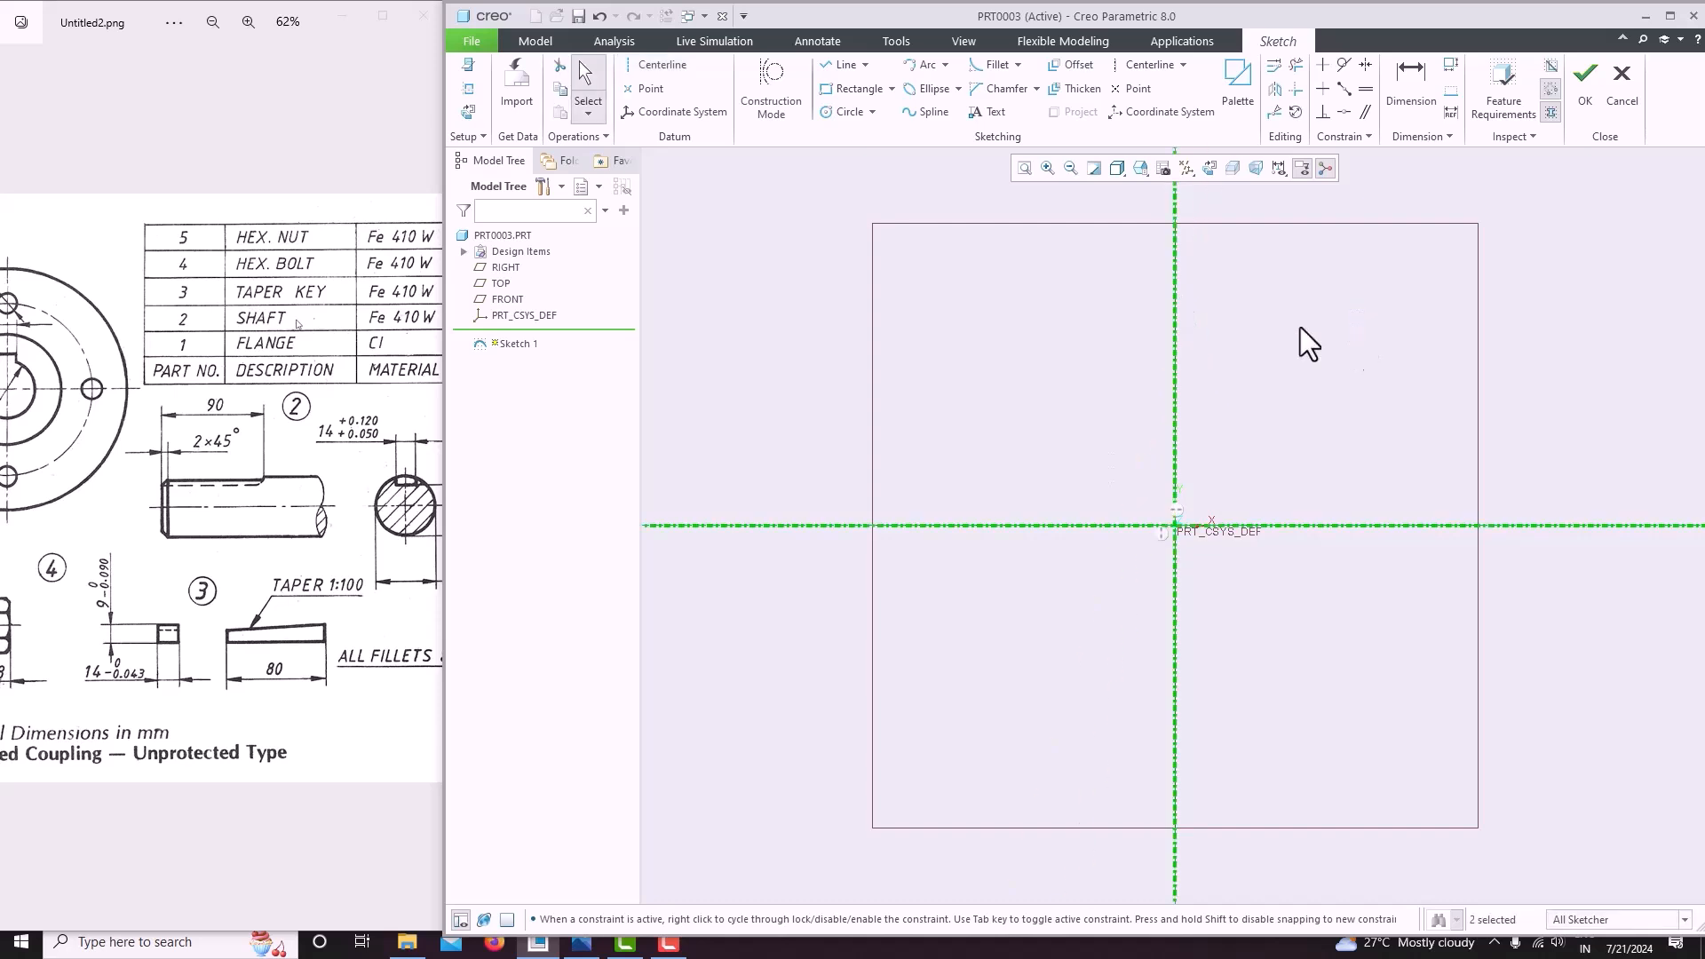
Draw the key's base line along the horizontal centerline, ending at the origin, and set its length to 80 mm.
{"action": "left_click", "coordinate": [843, 64]}
{"action": "left_click", "coordinate": [873, 525]}
{"action": "left_click", "coordinate": [1181, 525]}
{"action": "middle_click", "coordinate": [1133, 427]}
{"action": "middle_click", "coordinate": [1132, 427]}
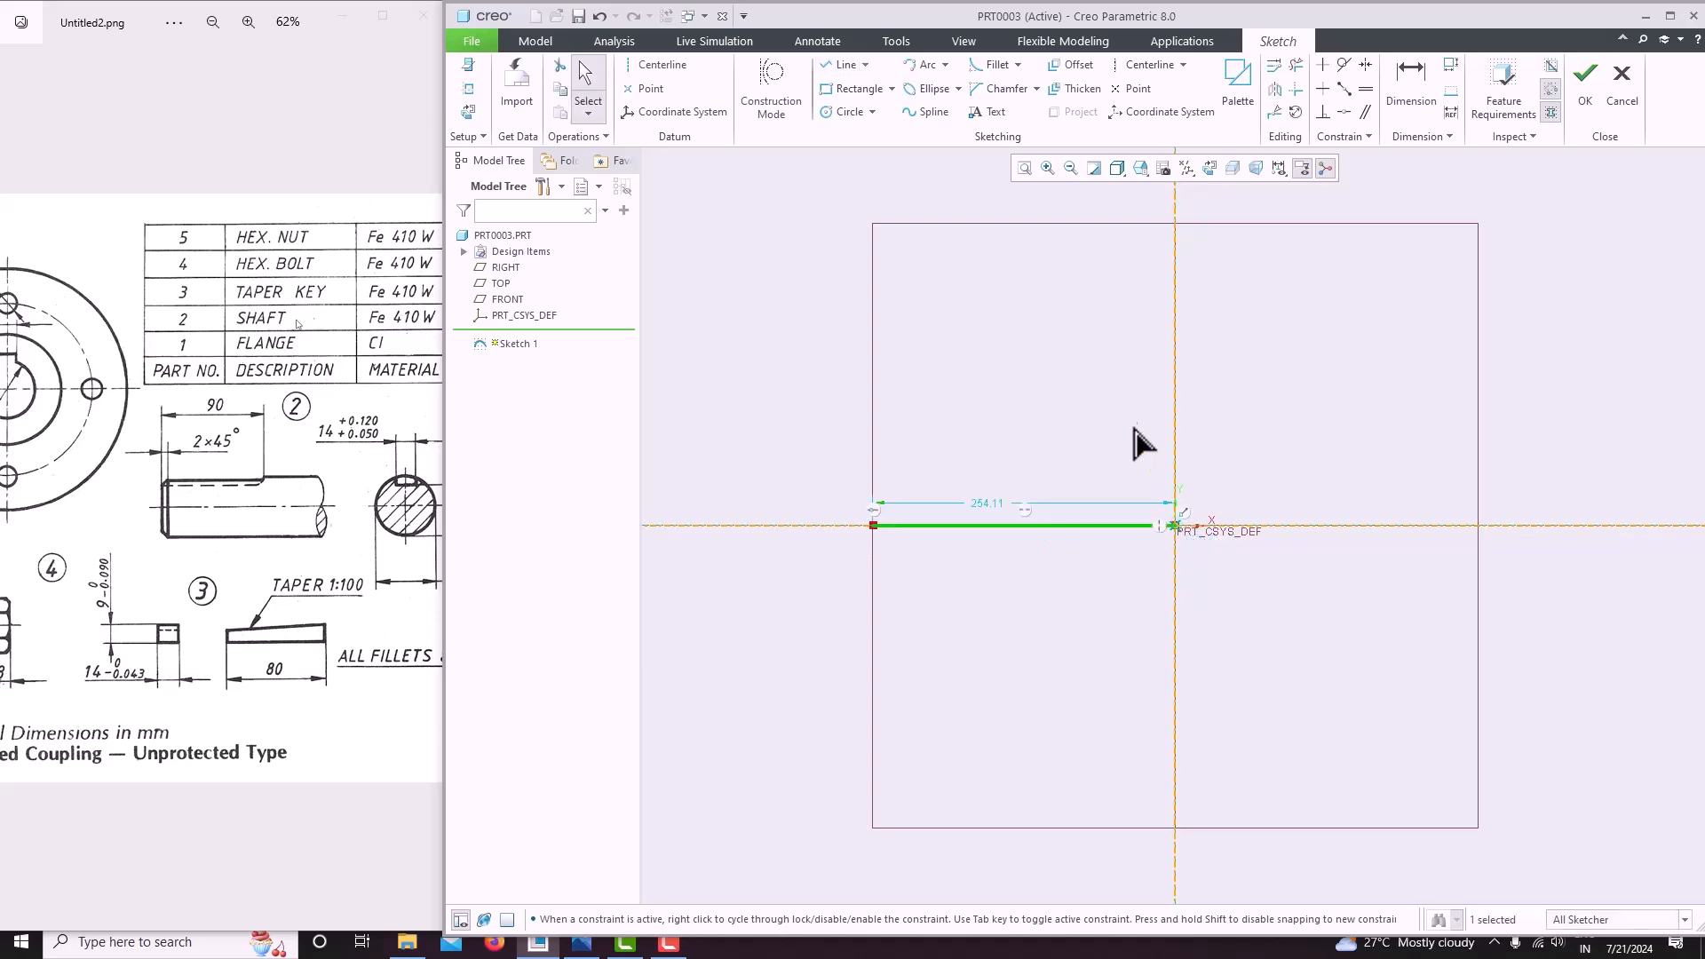
{"action": "double_click", "coordinate": [982, 506]}
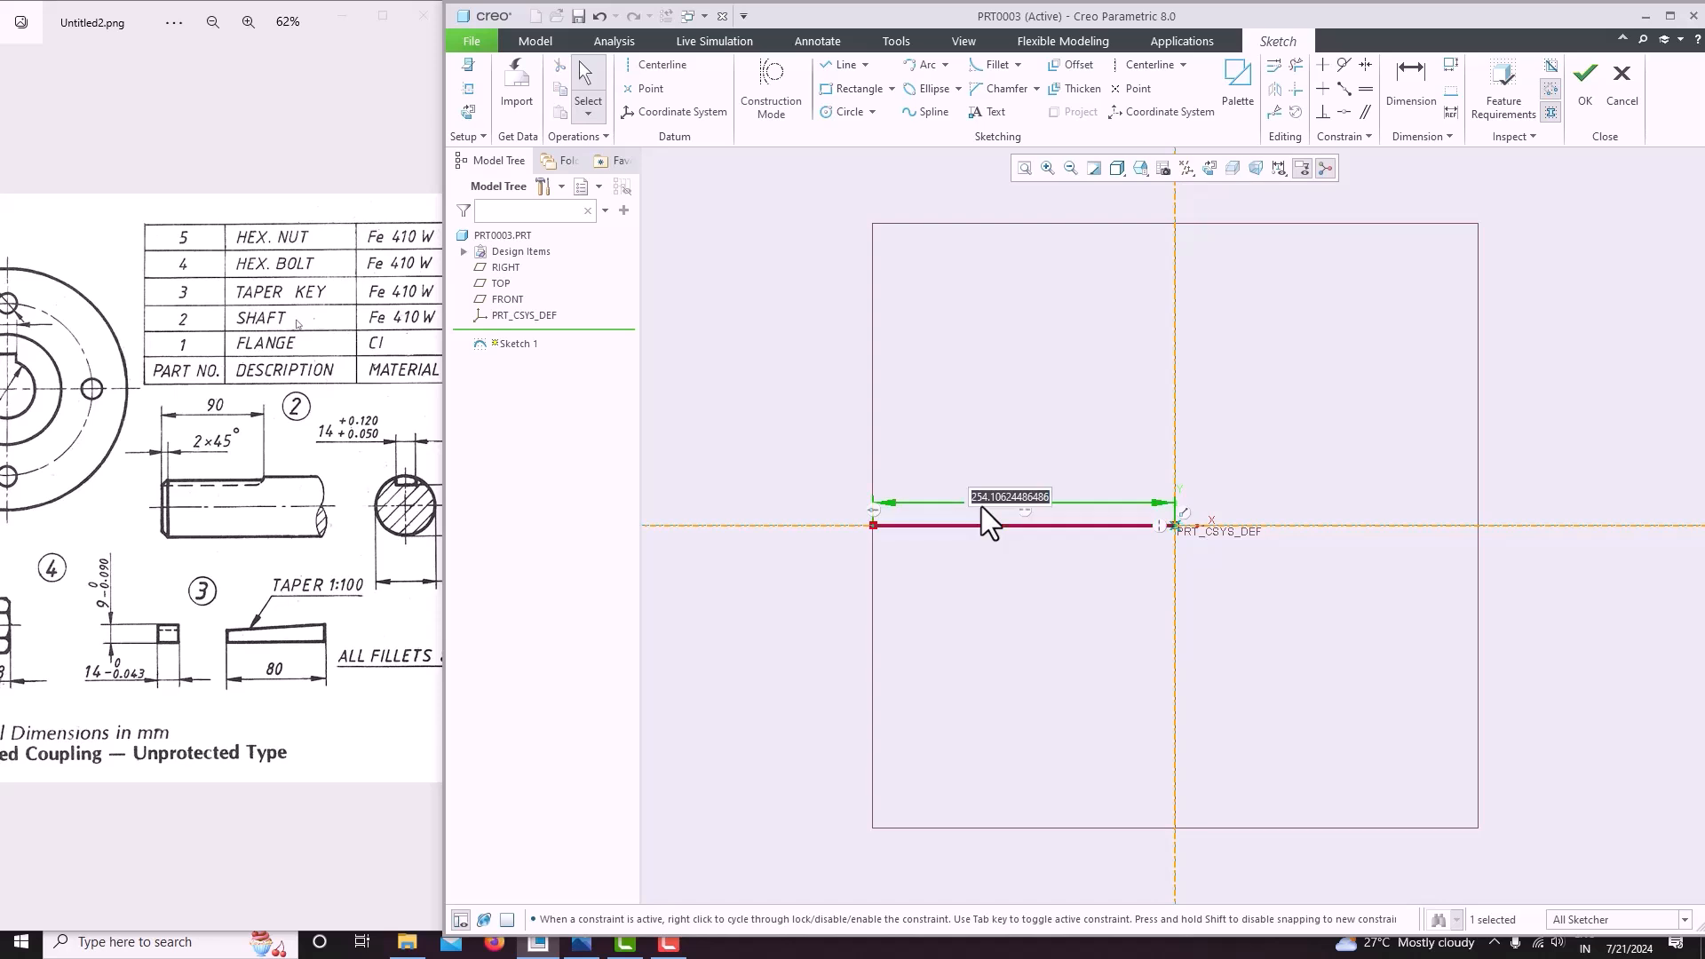
{"action": "type", "text": "80"}
{"action": "key", "text": "Return"}
{"action": "left_click", "coordinate": [1017, 170]}
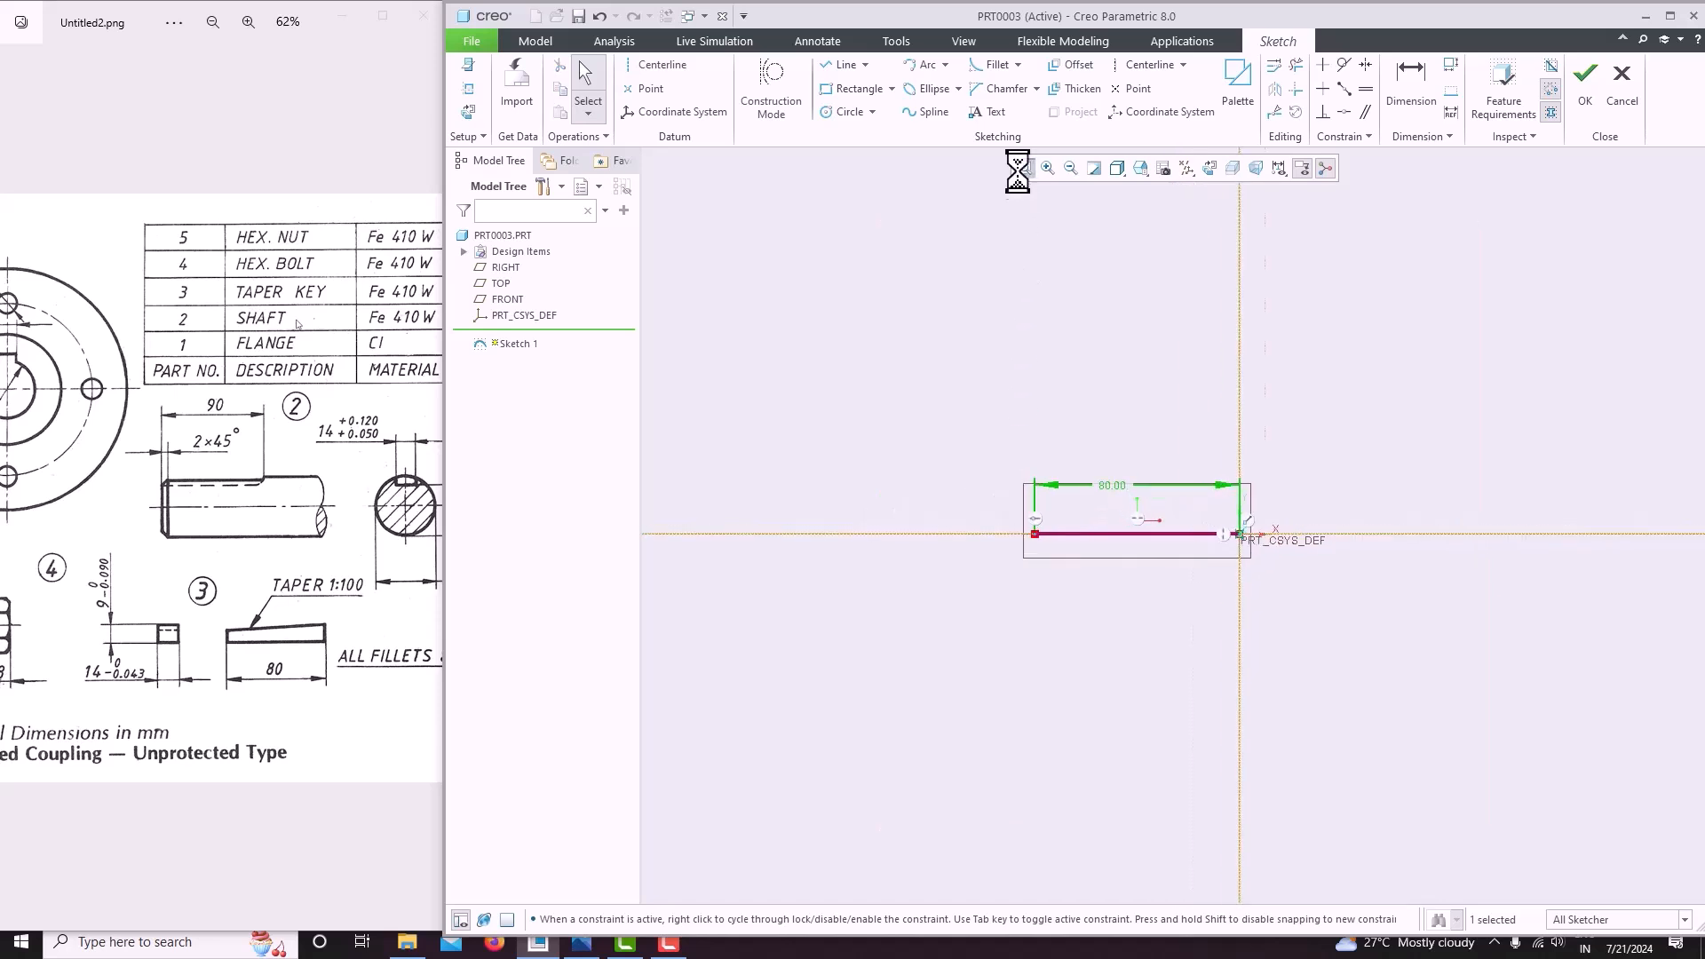
Close the key profile above the base with a tall vertical edge at the origin, a sloping top and a shorter vertical edge.
{"action": "left_click", "coordinate": [840, 65]}
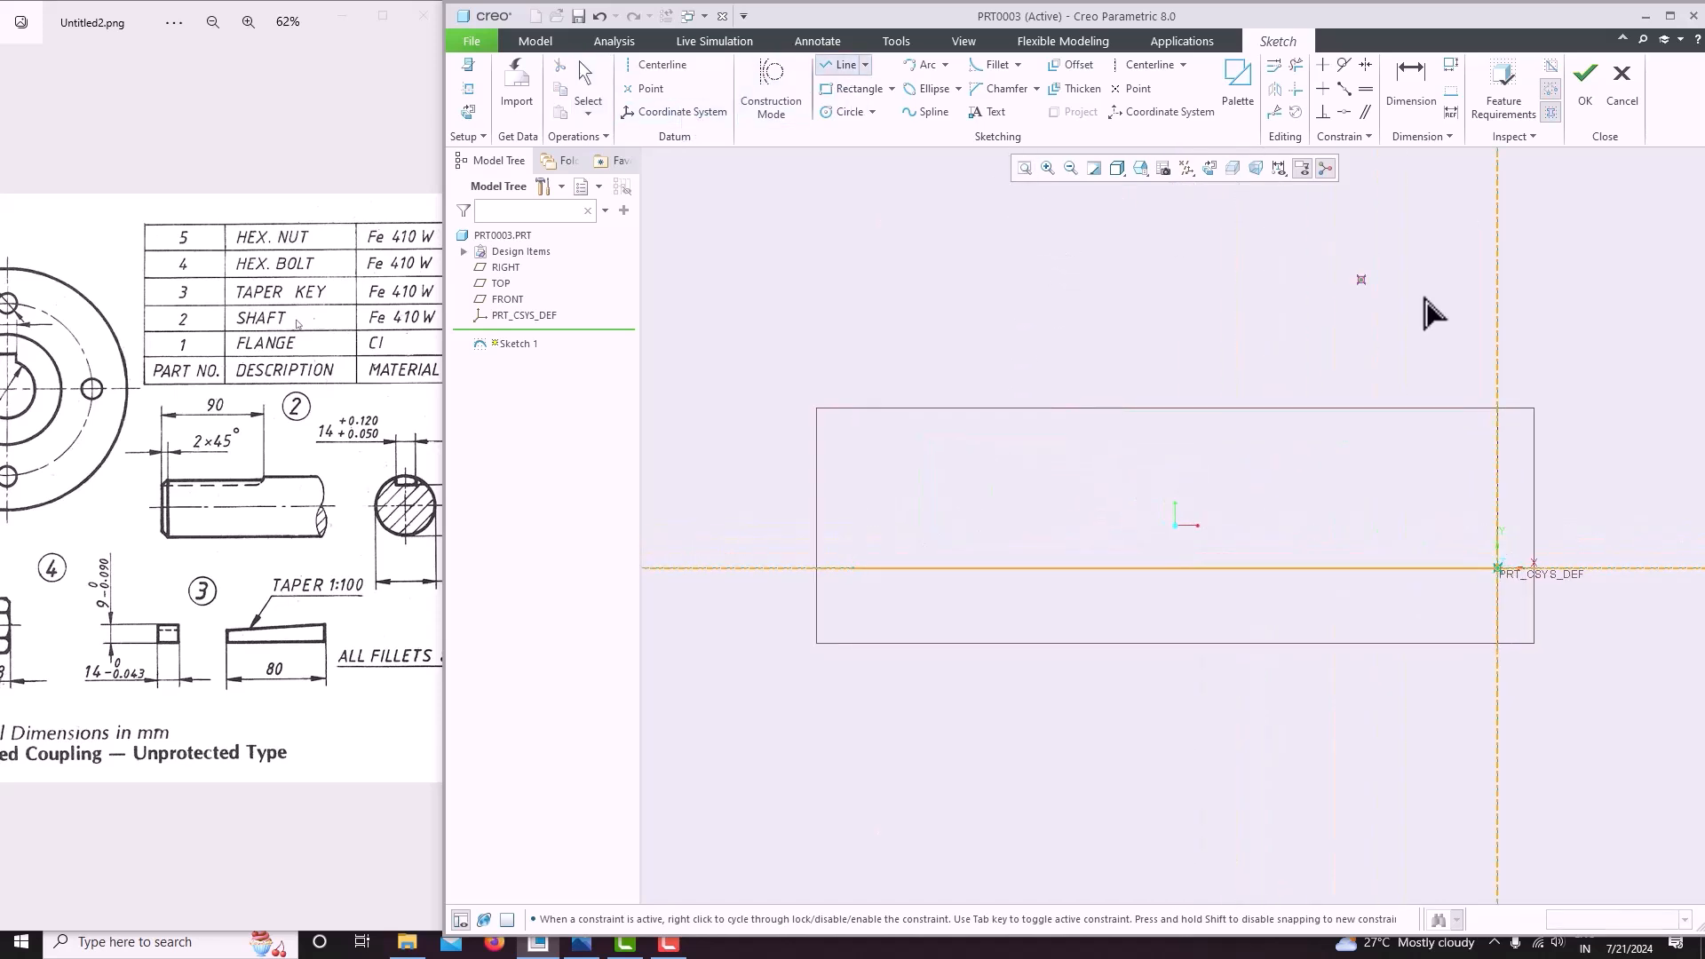
{"action": "left_click", "coordinate": [1496, 290]}
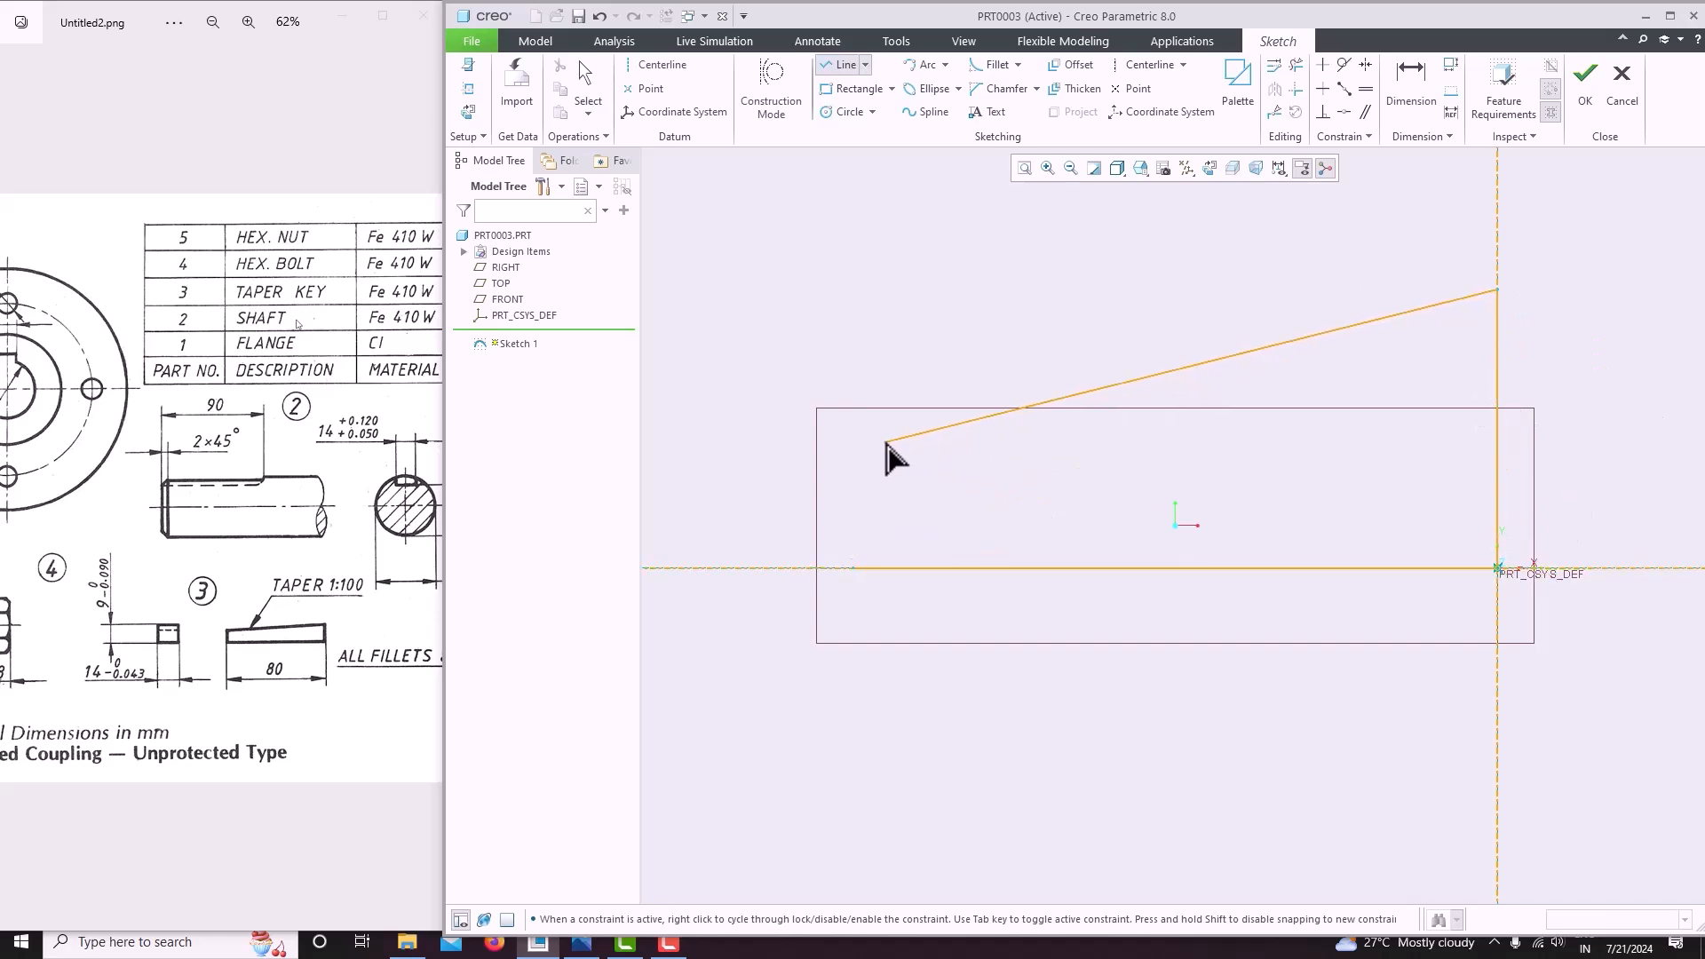
{"action": "left_click", "coordinate": [853, 439]}
{"action": "left_click", "coordinate": [852, 568]}
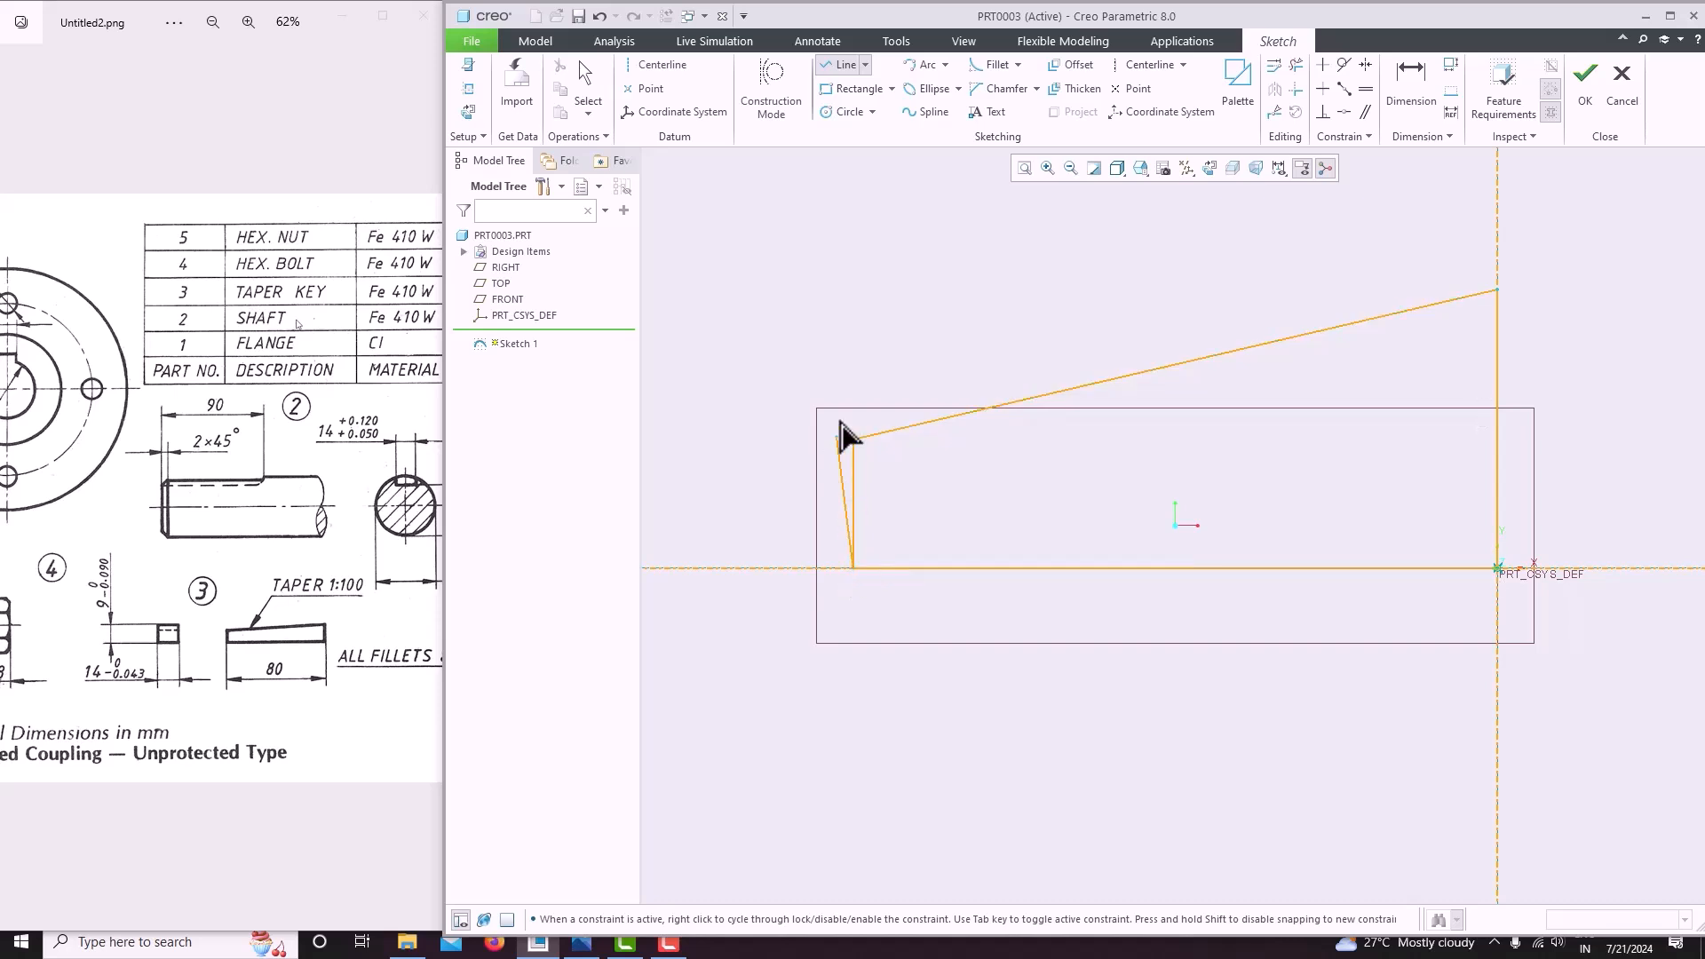
{"action": "middle_click", "coordinate": [859, 359]}
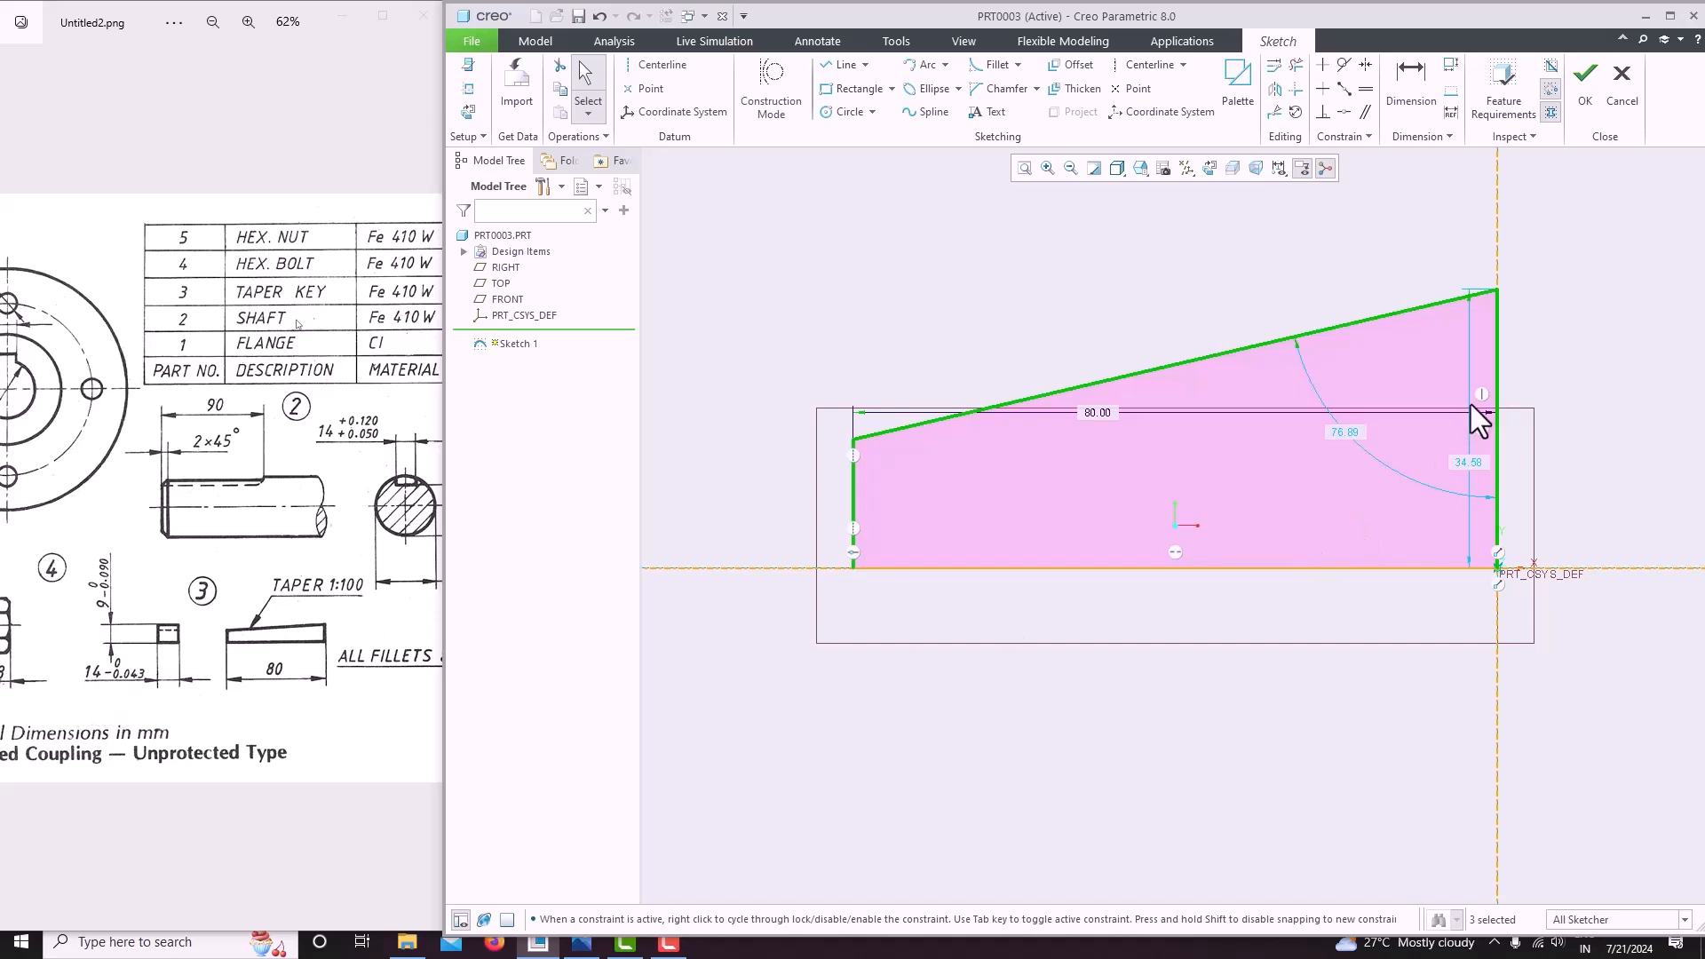
Set the height of the profile's tall vertical edge at the origin to 14 mm.
{"action": "double_click", "coordinate": [1480, 462]}
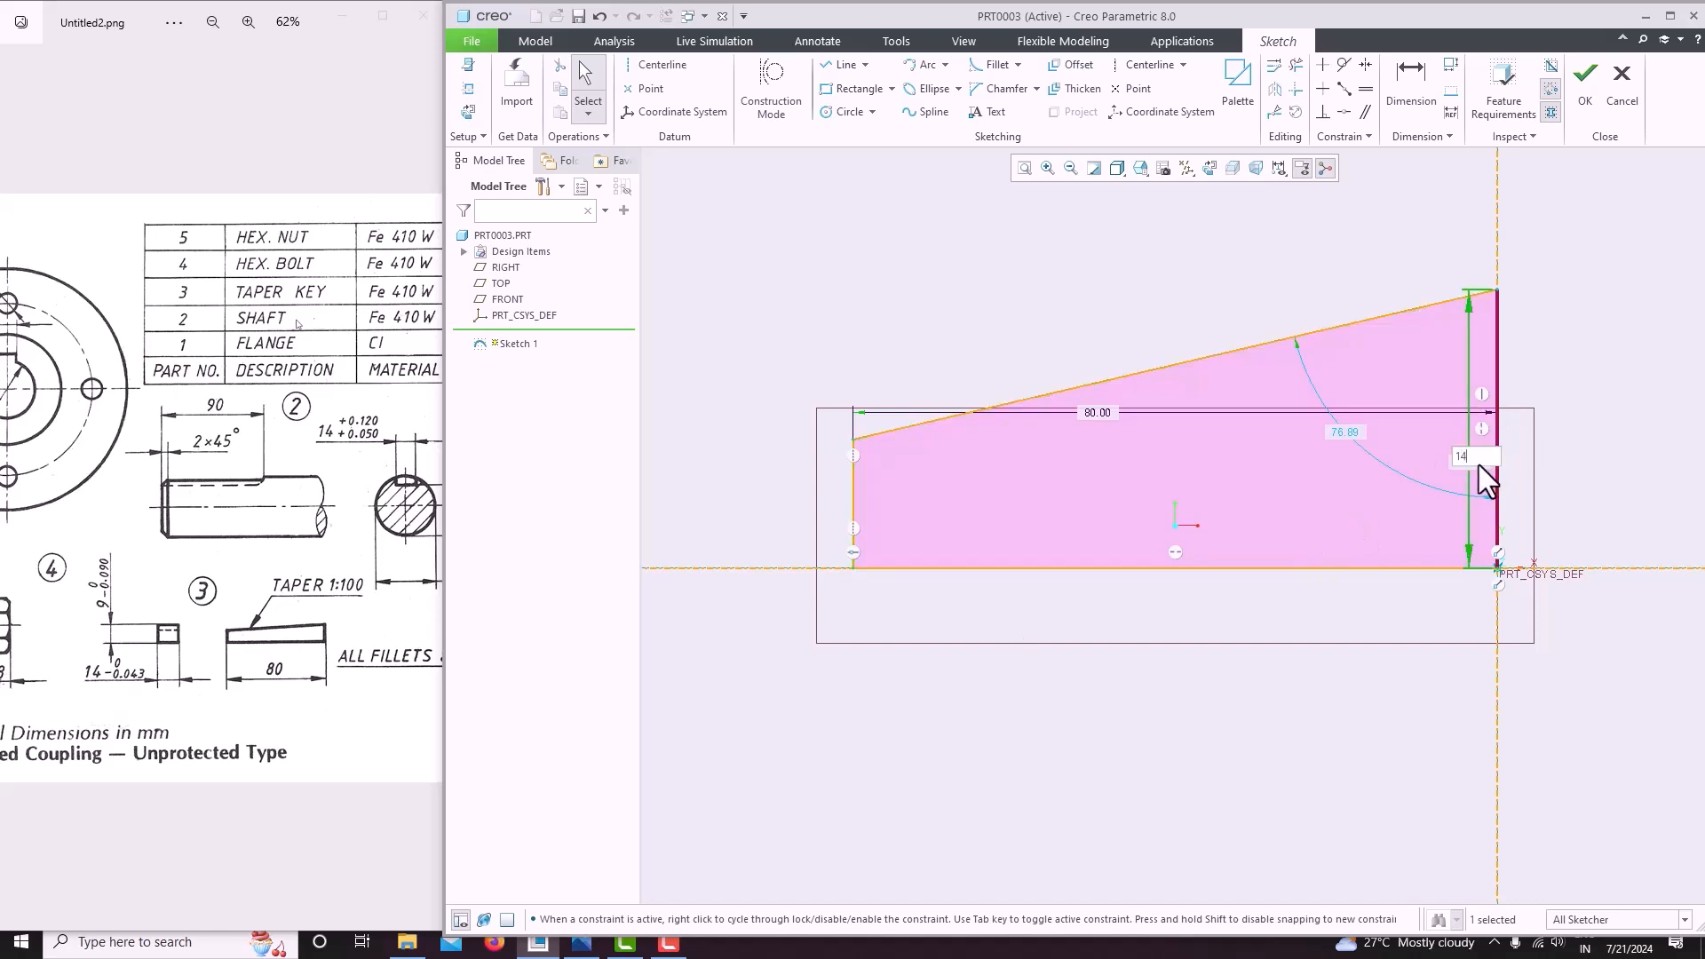
{"action": "key", "text": "Return"}
{"action": "left_click_drag", "start_coordinate": [888, 598], "coordinate": [882, 511]}
{"action": "scroll", "coordinate": [897, 514], "scroll_direction": "down", "scroll_amount": 3}
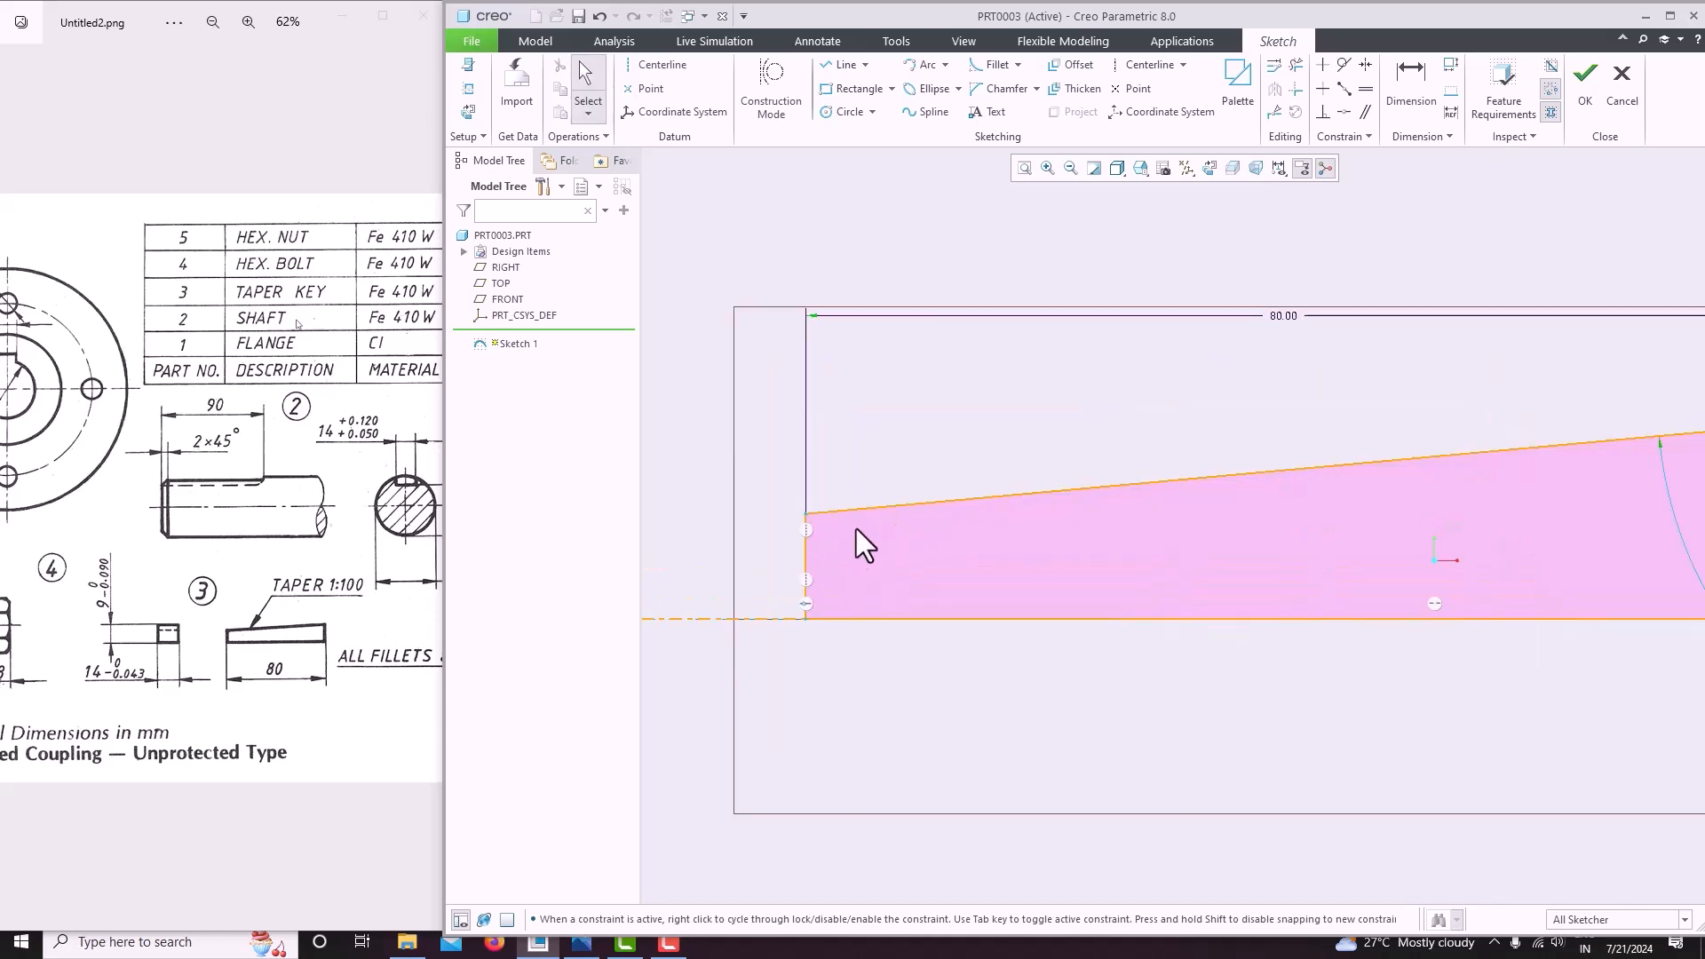
{"action": "scroll", "coordinate": [790, 540], "scroll_direction": "up", "scroll_amount": 3}
{"action": "scroll", "coordinate": [796, 550], "scroll_direction": "down", "scroll_amount": 1}
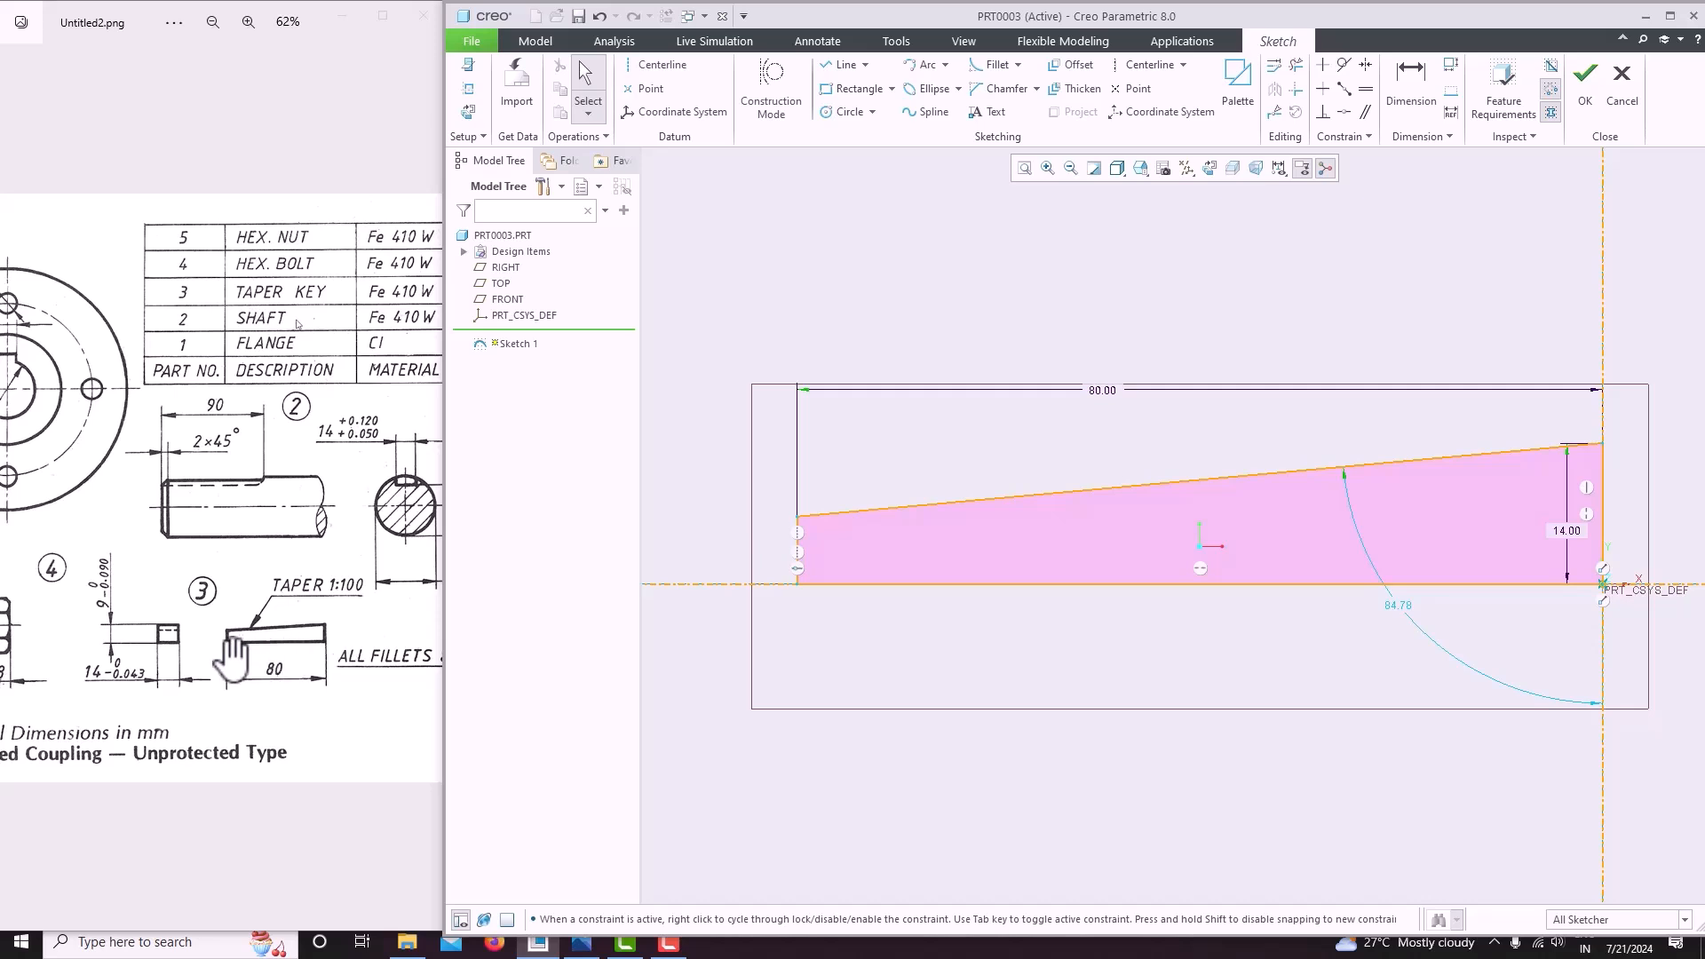
Open Calculator, multiply the drawing's 1:100 taper (0.01) by the 80 mm key length, and close it.
{"action": "scroll", "coordinate": [259, 659], "scroll_direction": "up", "scroll_amount": 3, "text": "ctrl"}
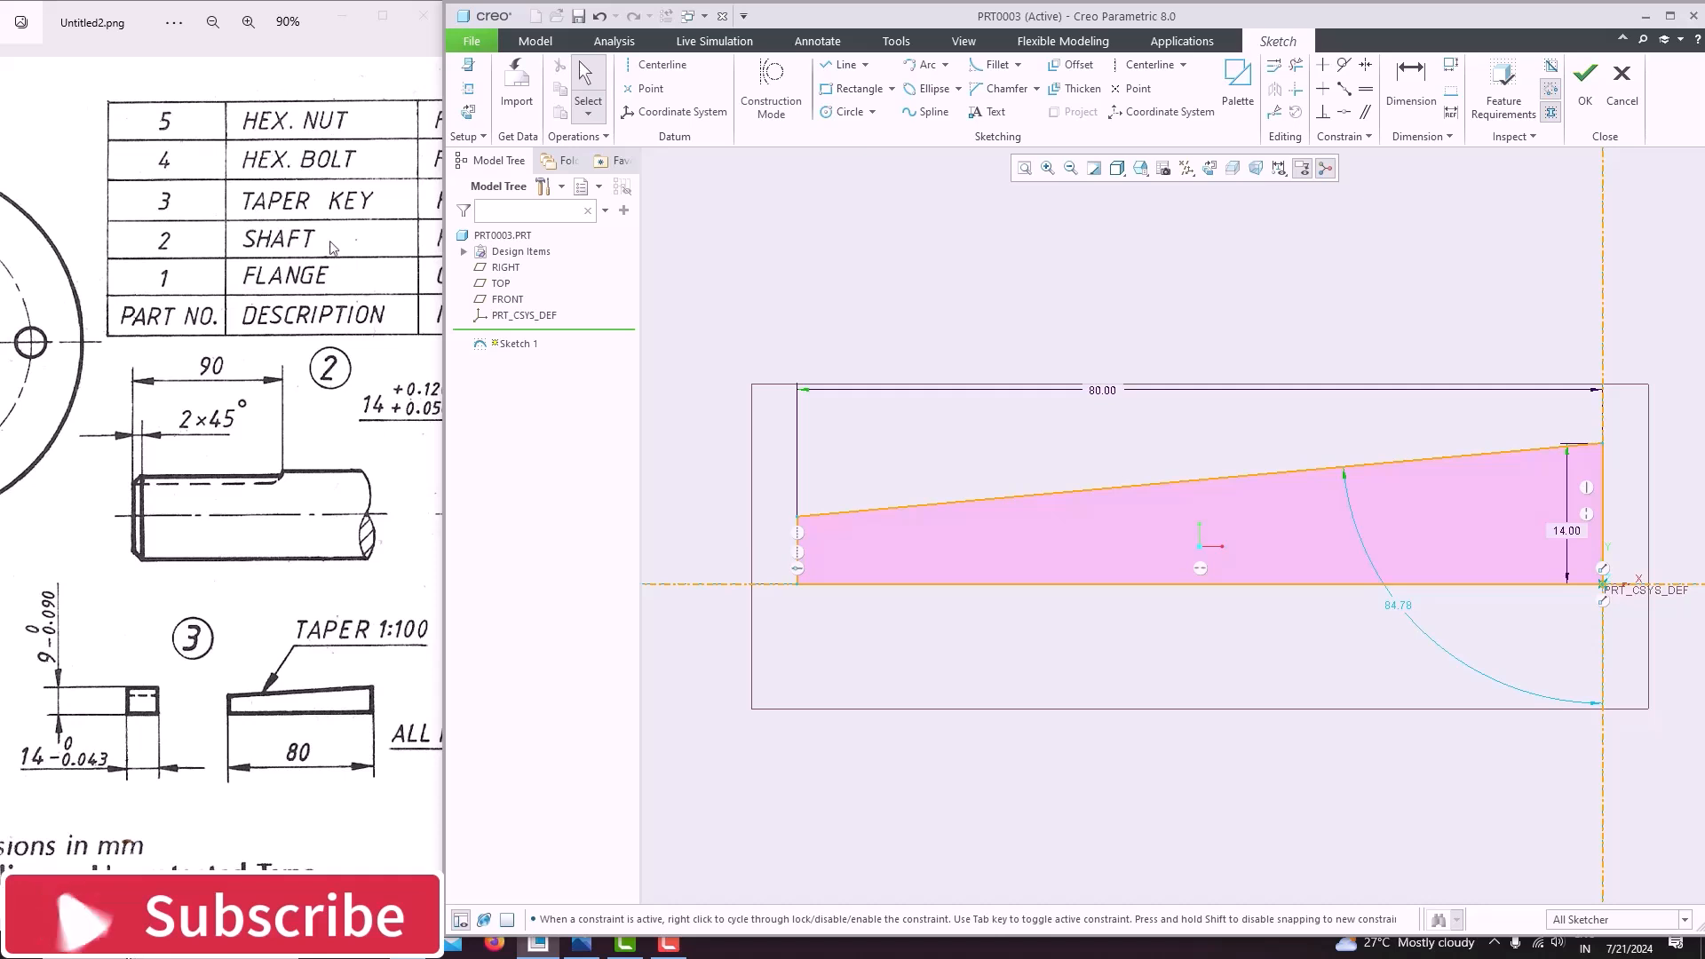
{"action": "left_click", "coordinate": [134, 942]}
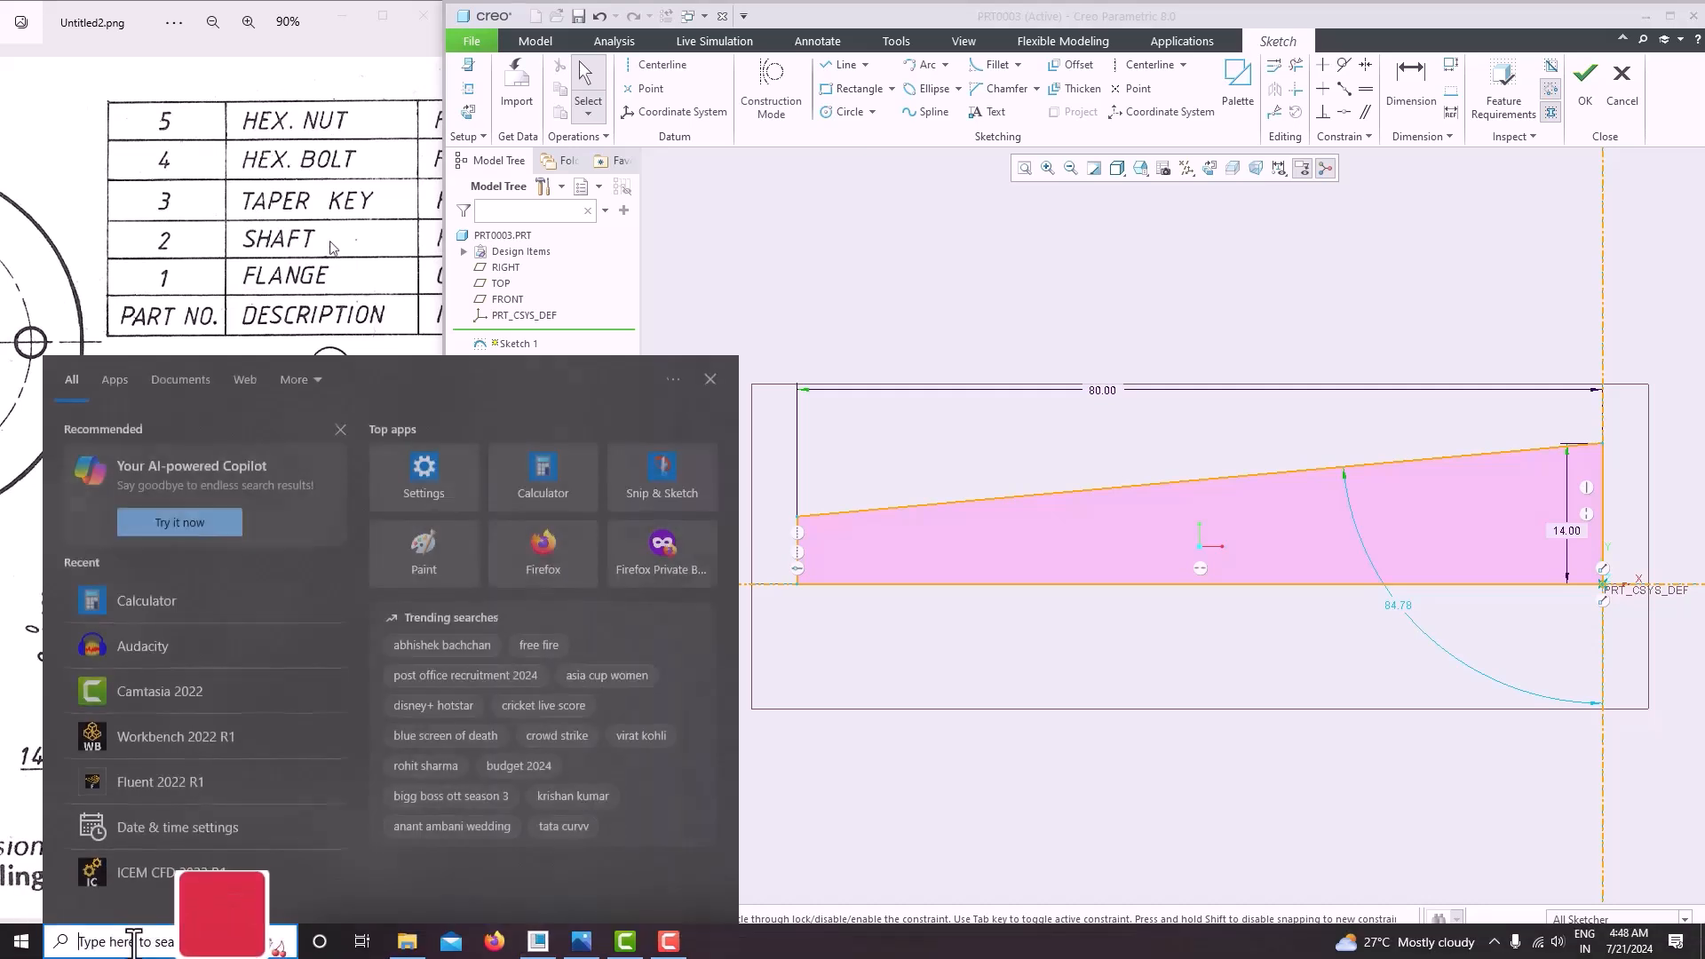
{"action": "type", "text": "cal"}
{"action": "key", "text": "Return"}
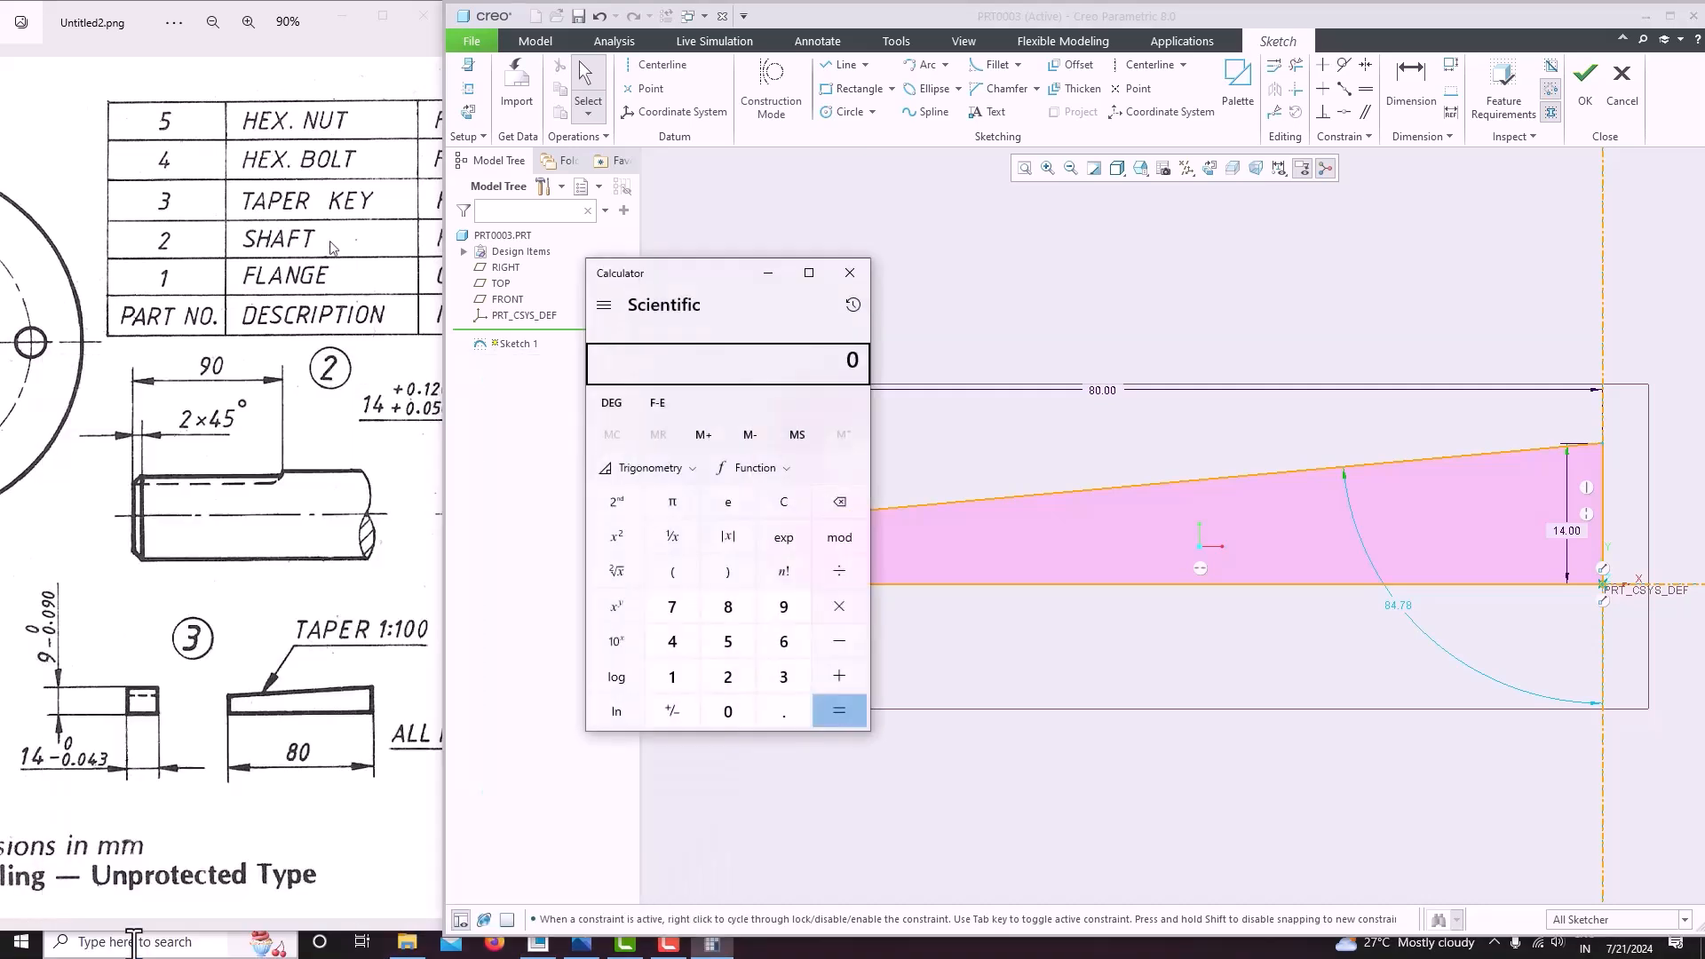
{"action": "type", "text": "1/"}
{"action": "key", "text": "BackSpace"}
{"action": "key", "text": "Return"}
{"action": "type", "text": "*"}
{"action": "type", "text": "80"}
{"action": "key", "text": "Return"}
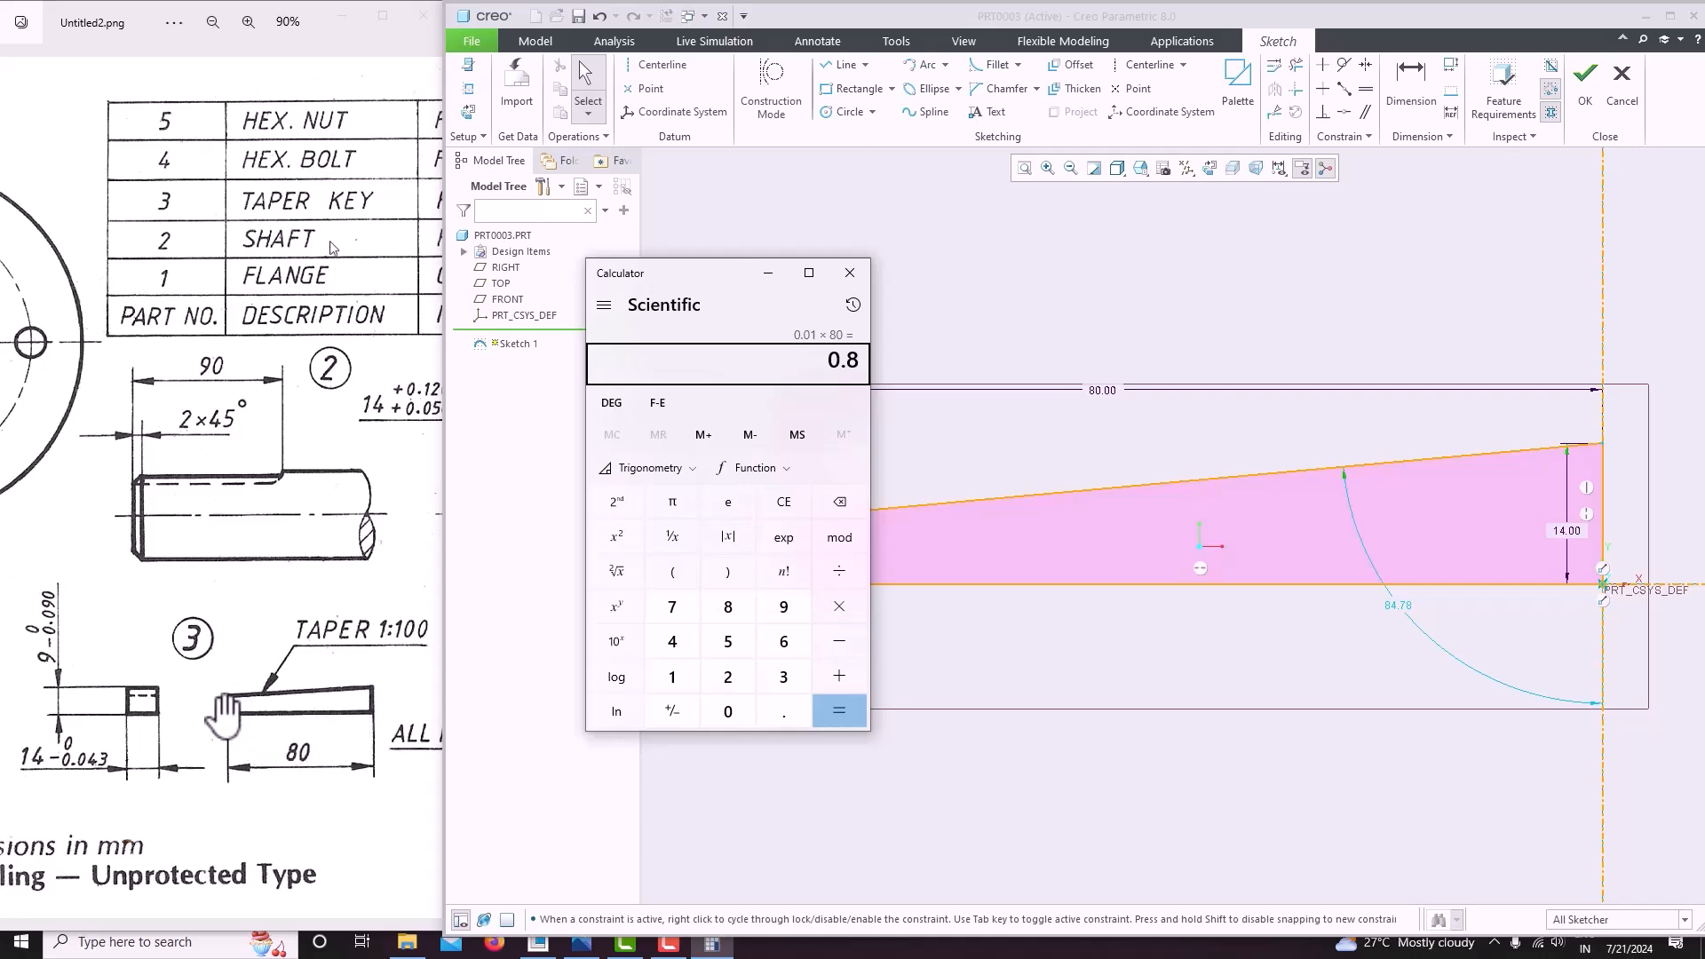
{"action": "scroll", "coordinate": [245, 731], "scroll_direction": "down", "scroll_amount": 1}
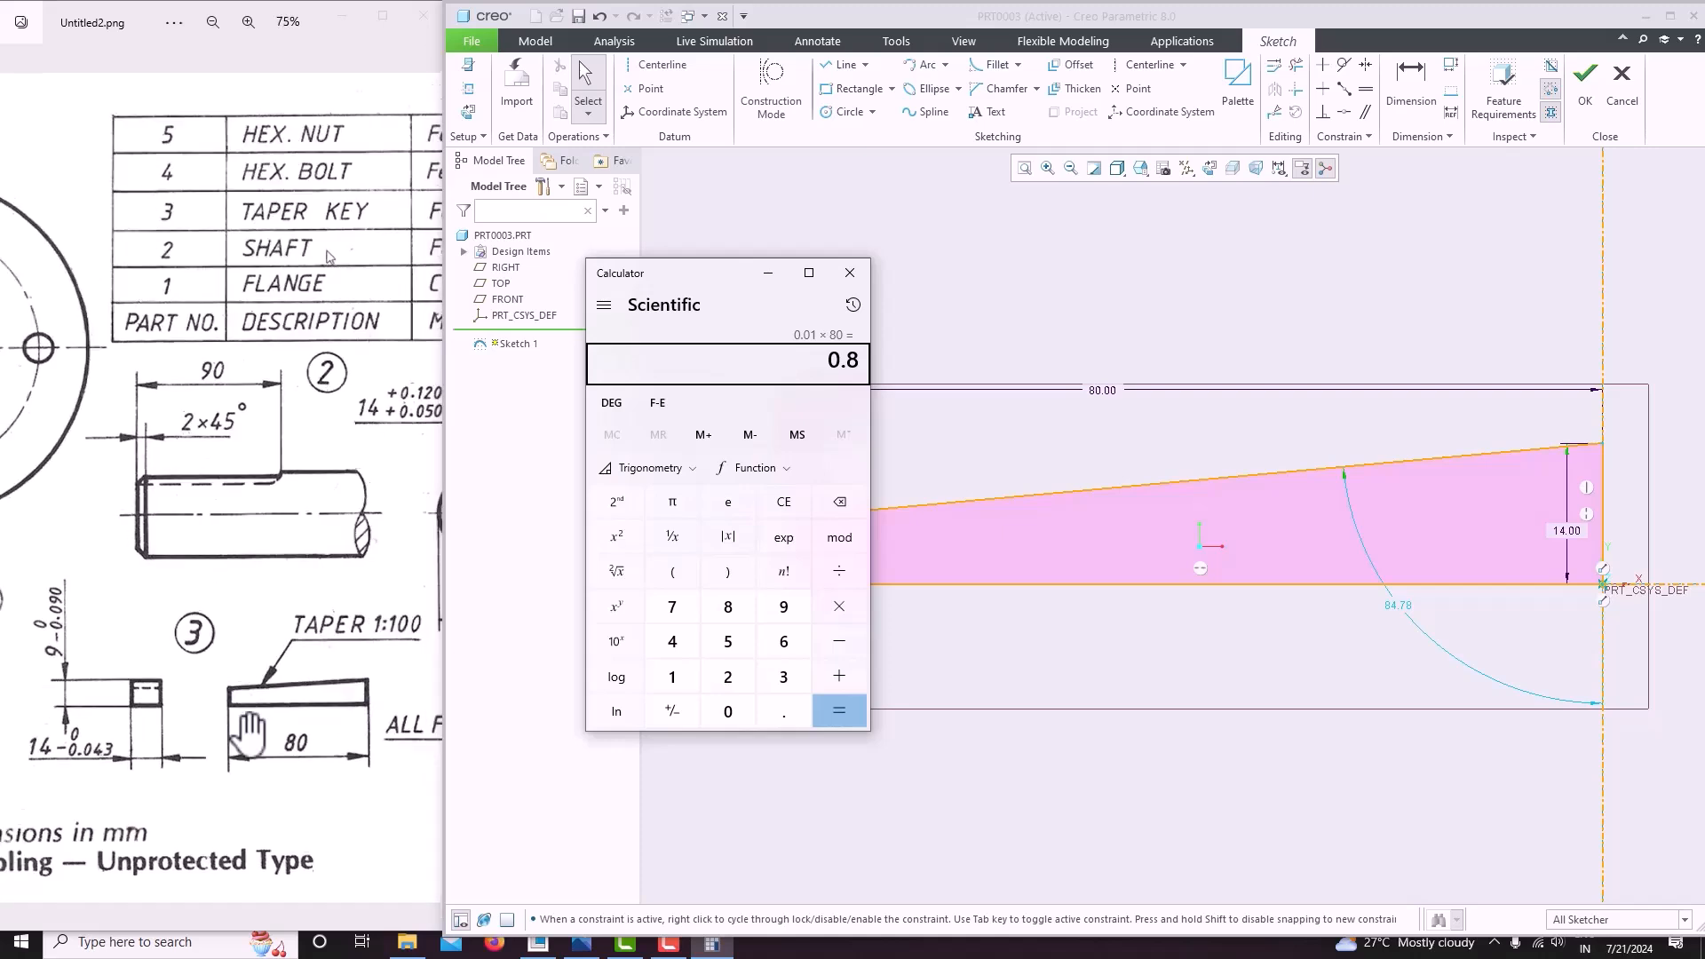
{"action": "scroll", "coordinate": [355, 688], "scroll_direction": "up", "scroll_amount": 1}
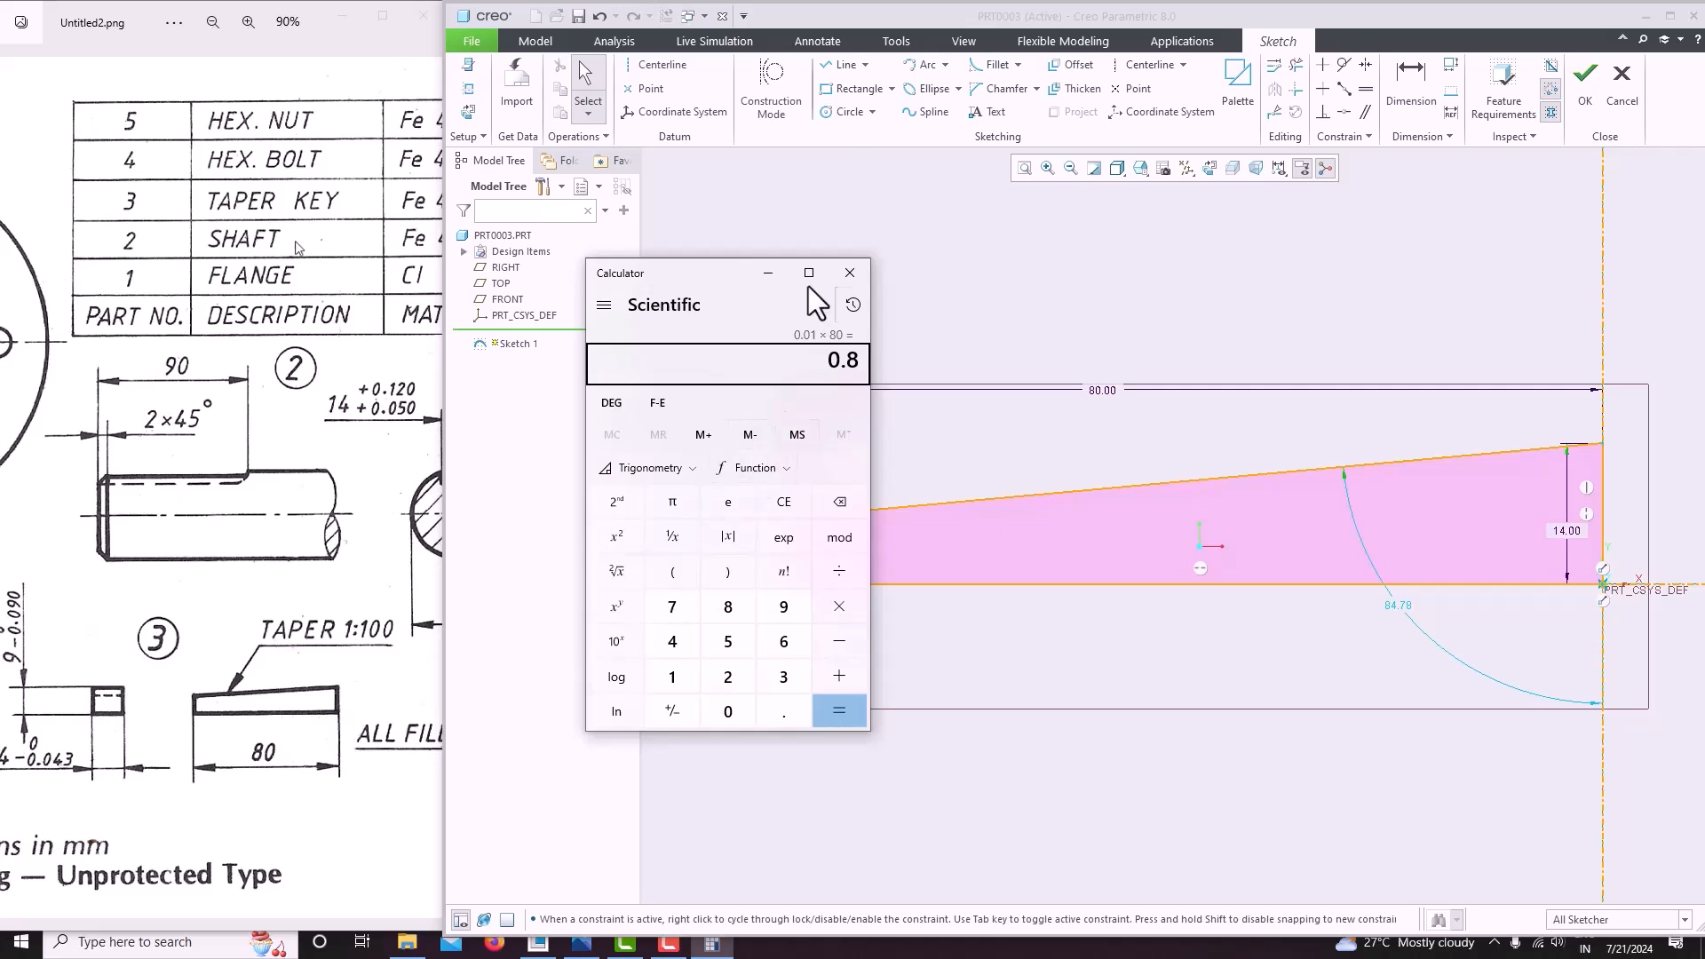
{"action": "left_click_drag", "start_coordinate": [710, 291], "coordinate": [589, 190]}
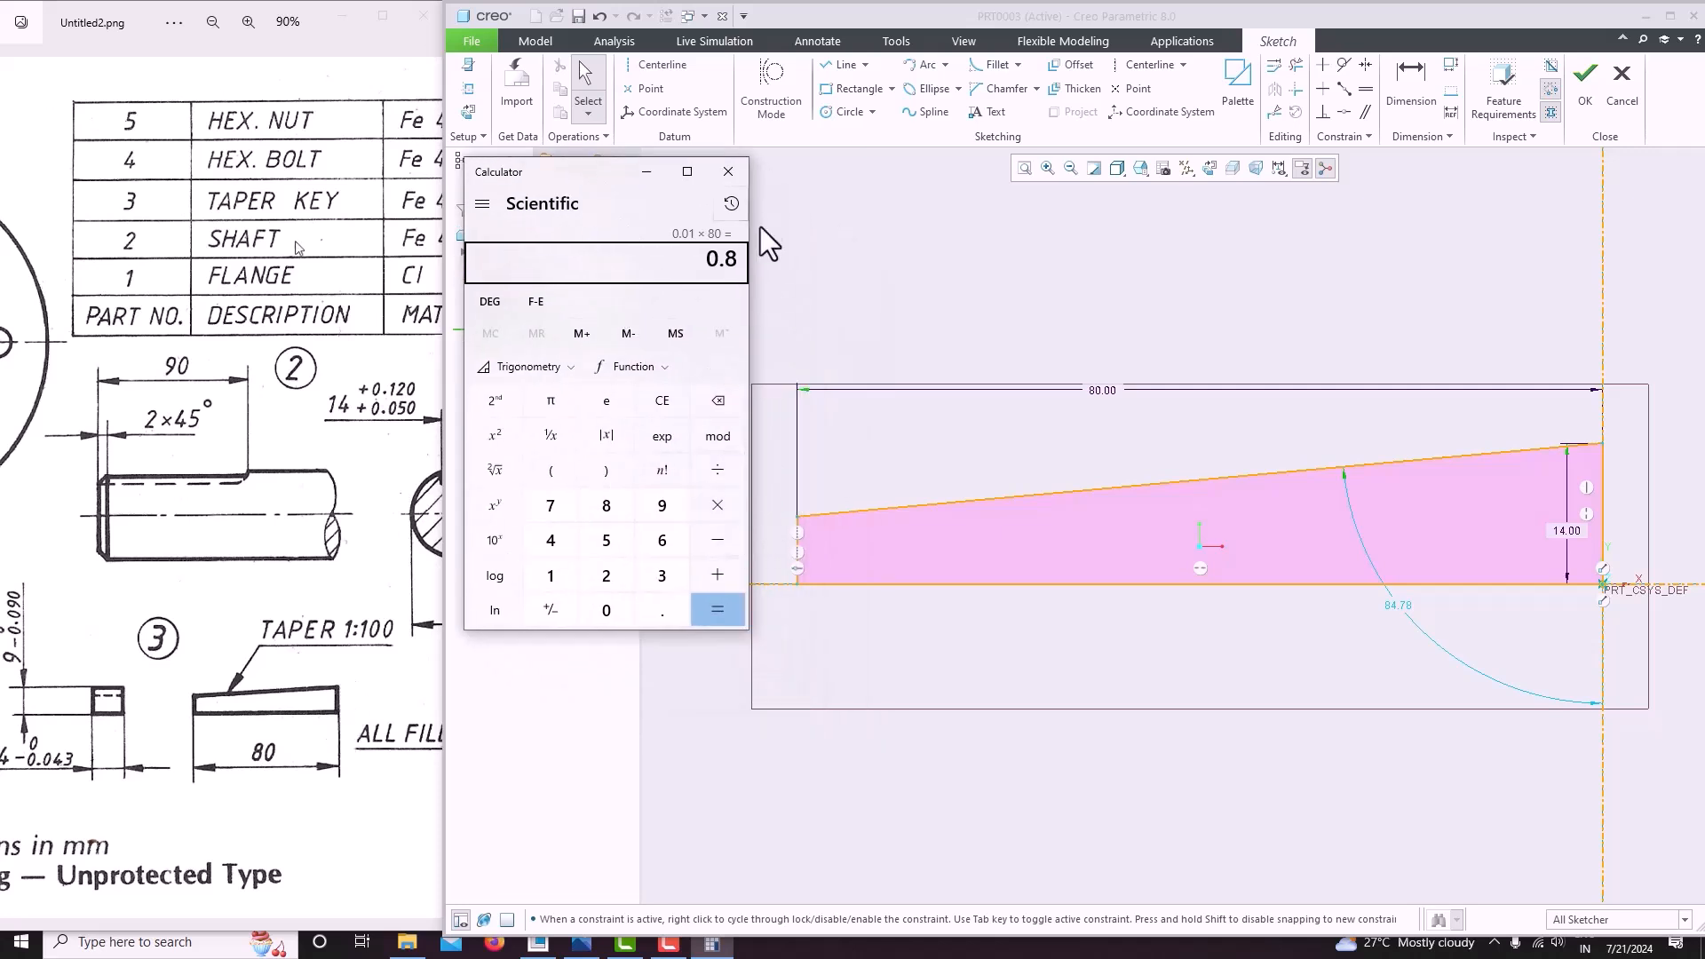
{"action": "left_click", "coordinate": [728, 171]}
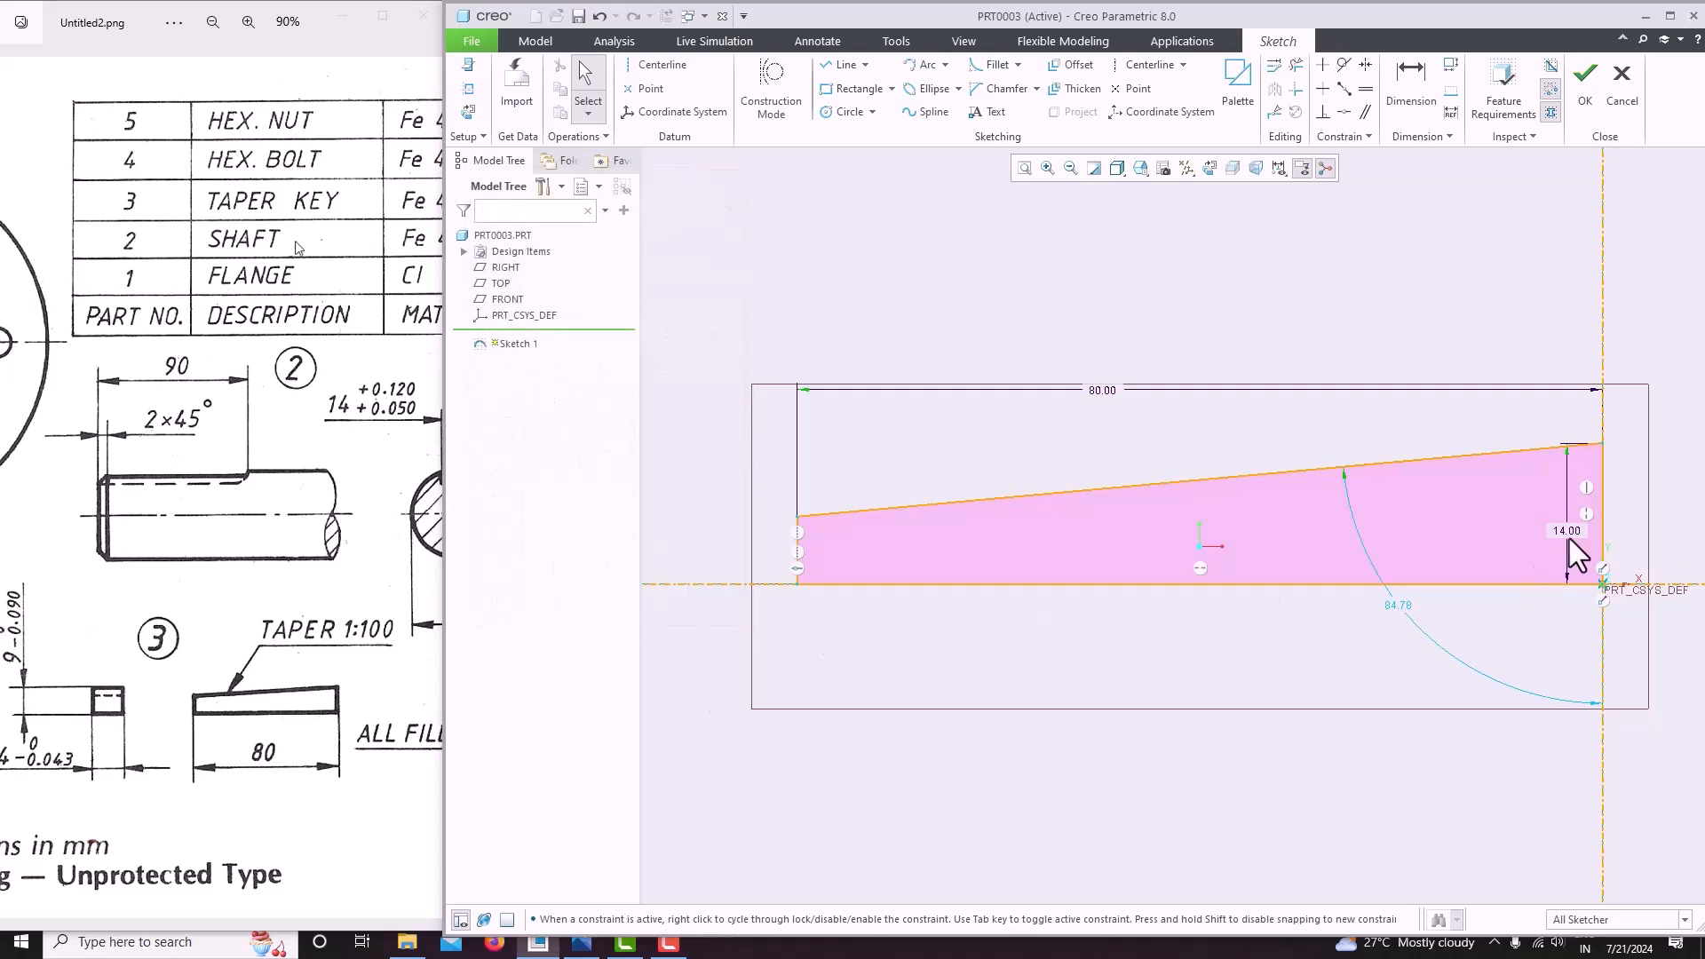
Dimension the short vertical edge at the key's thin end as 14-0.8 mm and compare the profile with the drawing.
{"action": "left_click", "coordinate": [1411, 85]}
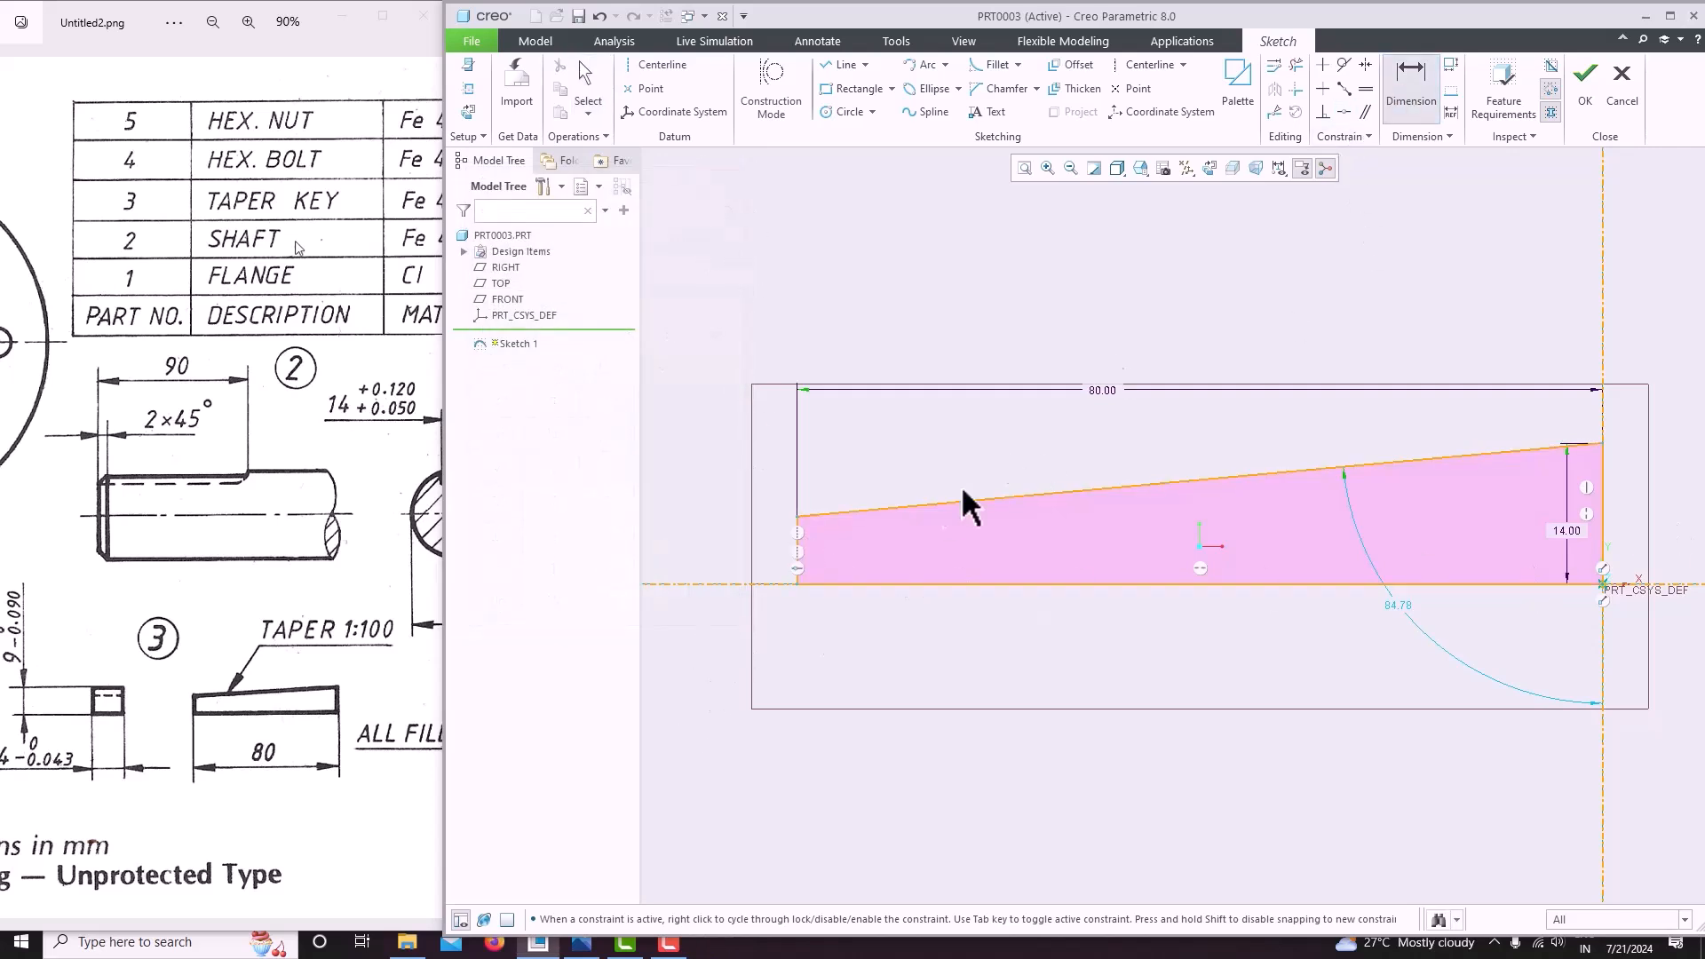
{"action": "left_click", "coordinate": [801, 556]}
{"action": "middle_click", "coordinate": [825, 559]}
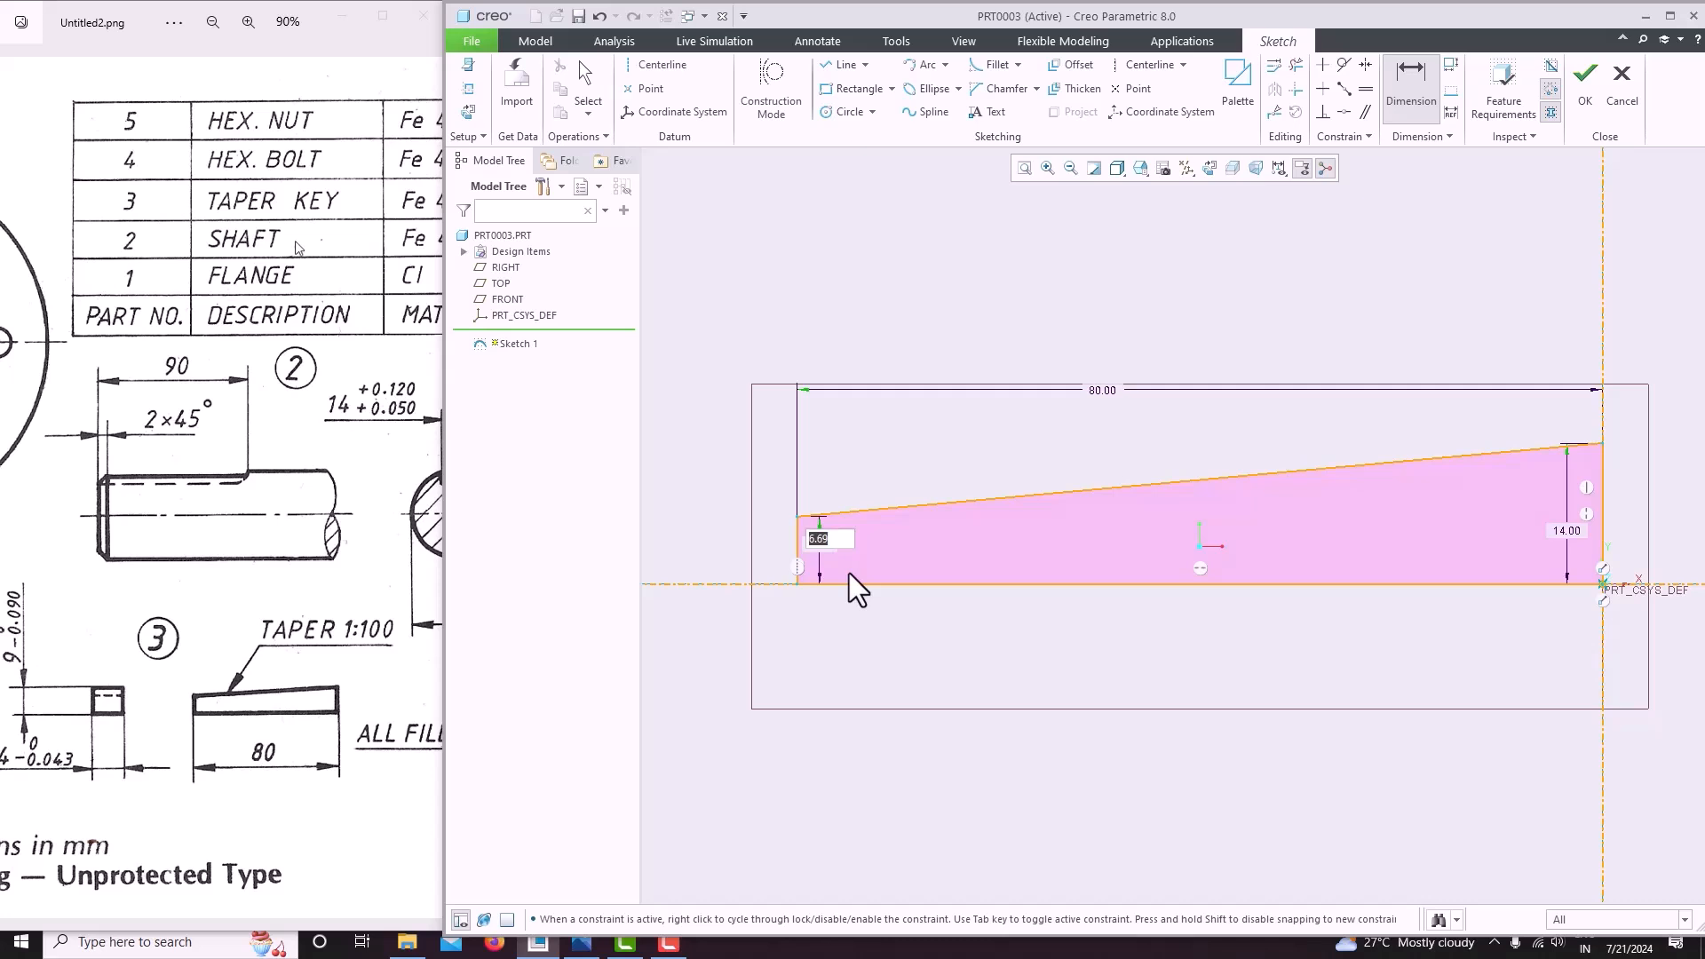
{"action": "type", "text": "14-0.8"}
{"action": "key", "text": "Return"}
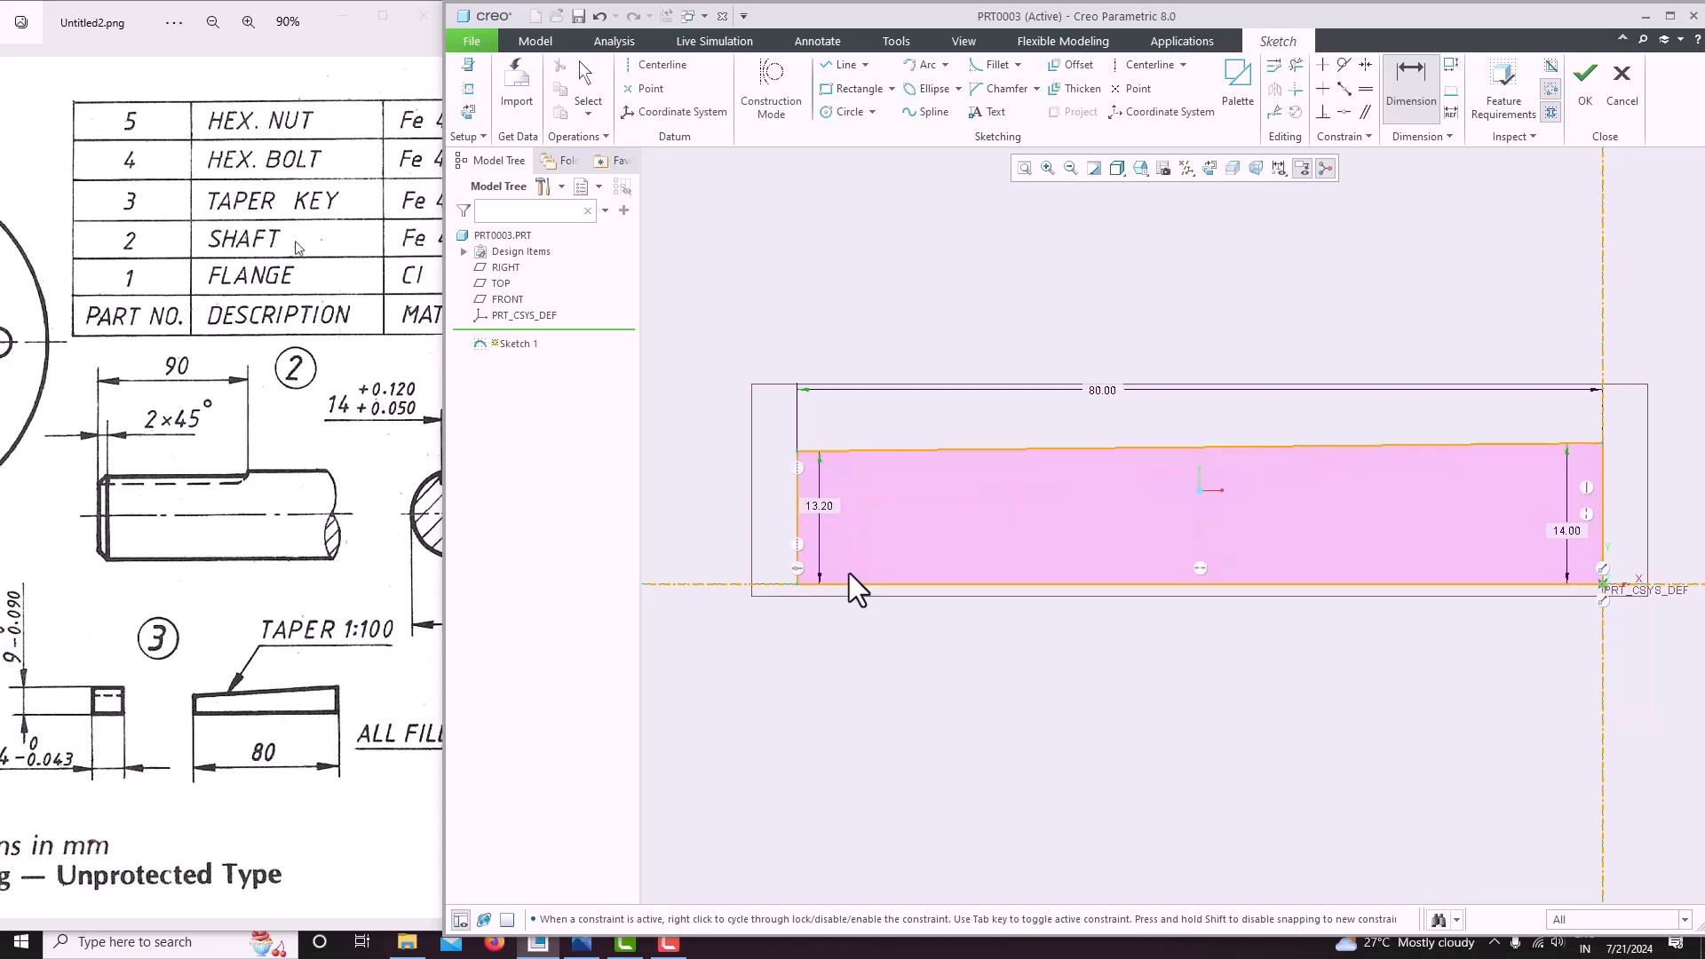
{"action": "scroll", "coordinate": [229, 646], "scroll_direction": "down", "scroll_amount": 4}
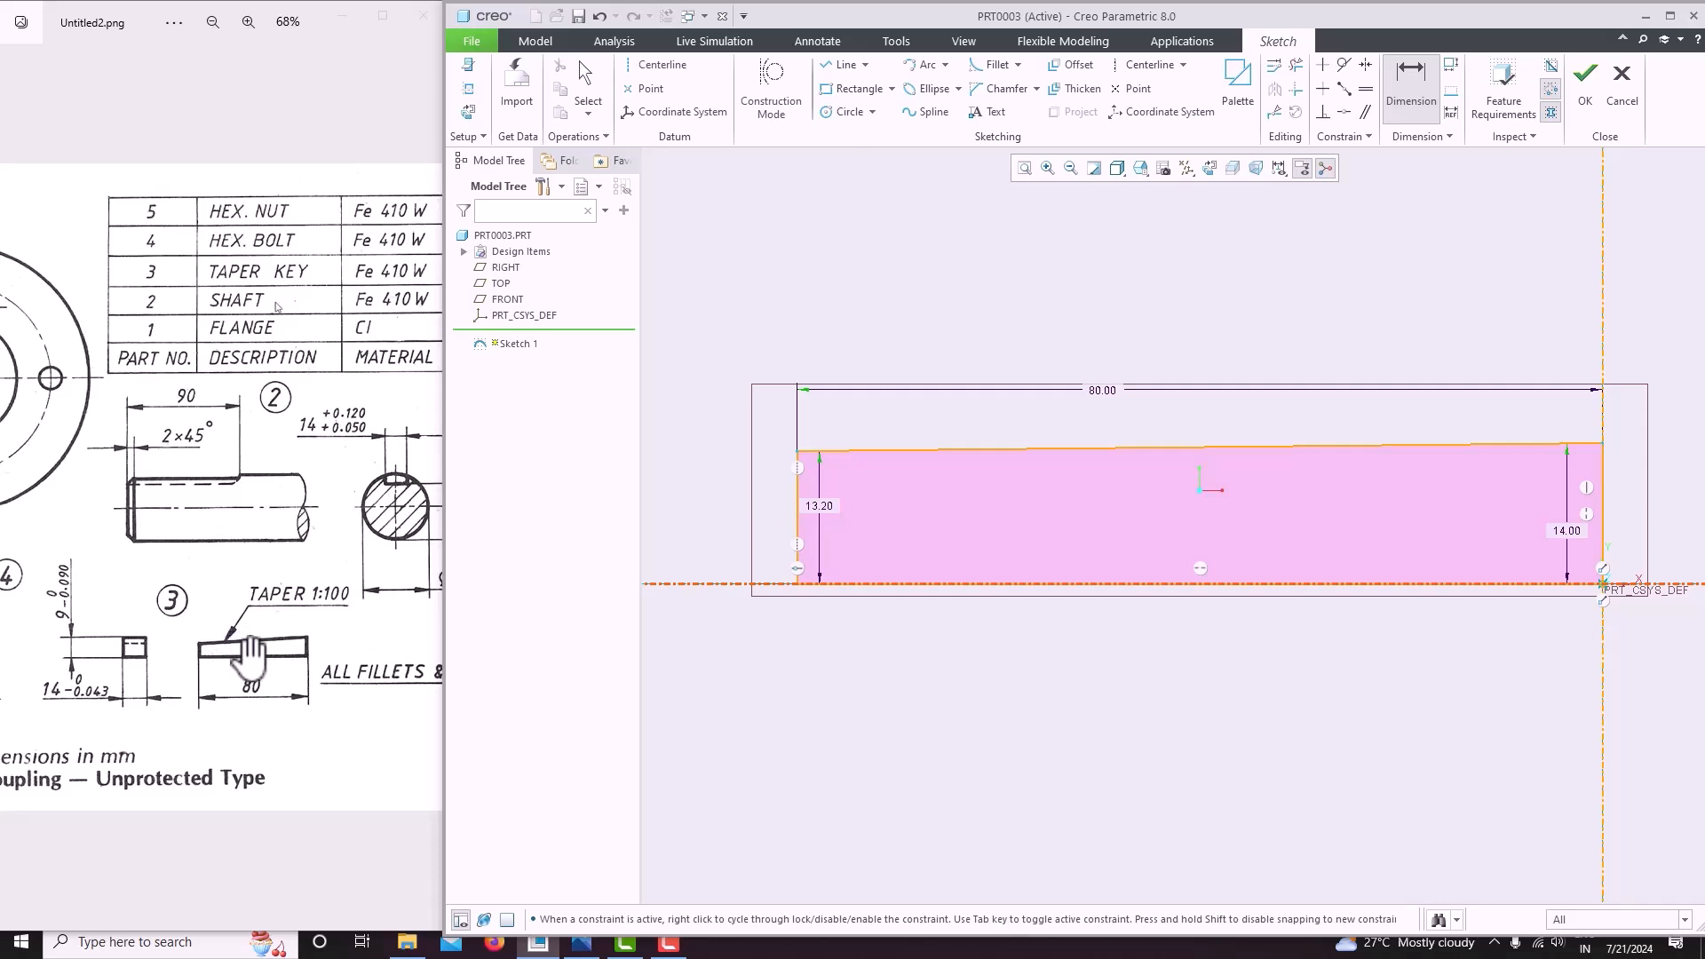
{"action": "scroll", "coordinate": [251, 657], "scroll_direction": "down", "scroll_amount": 2}
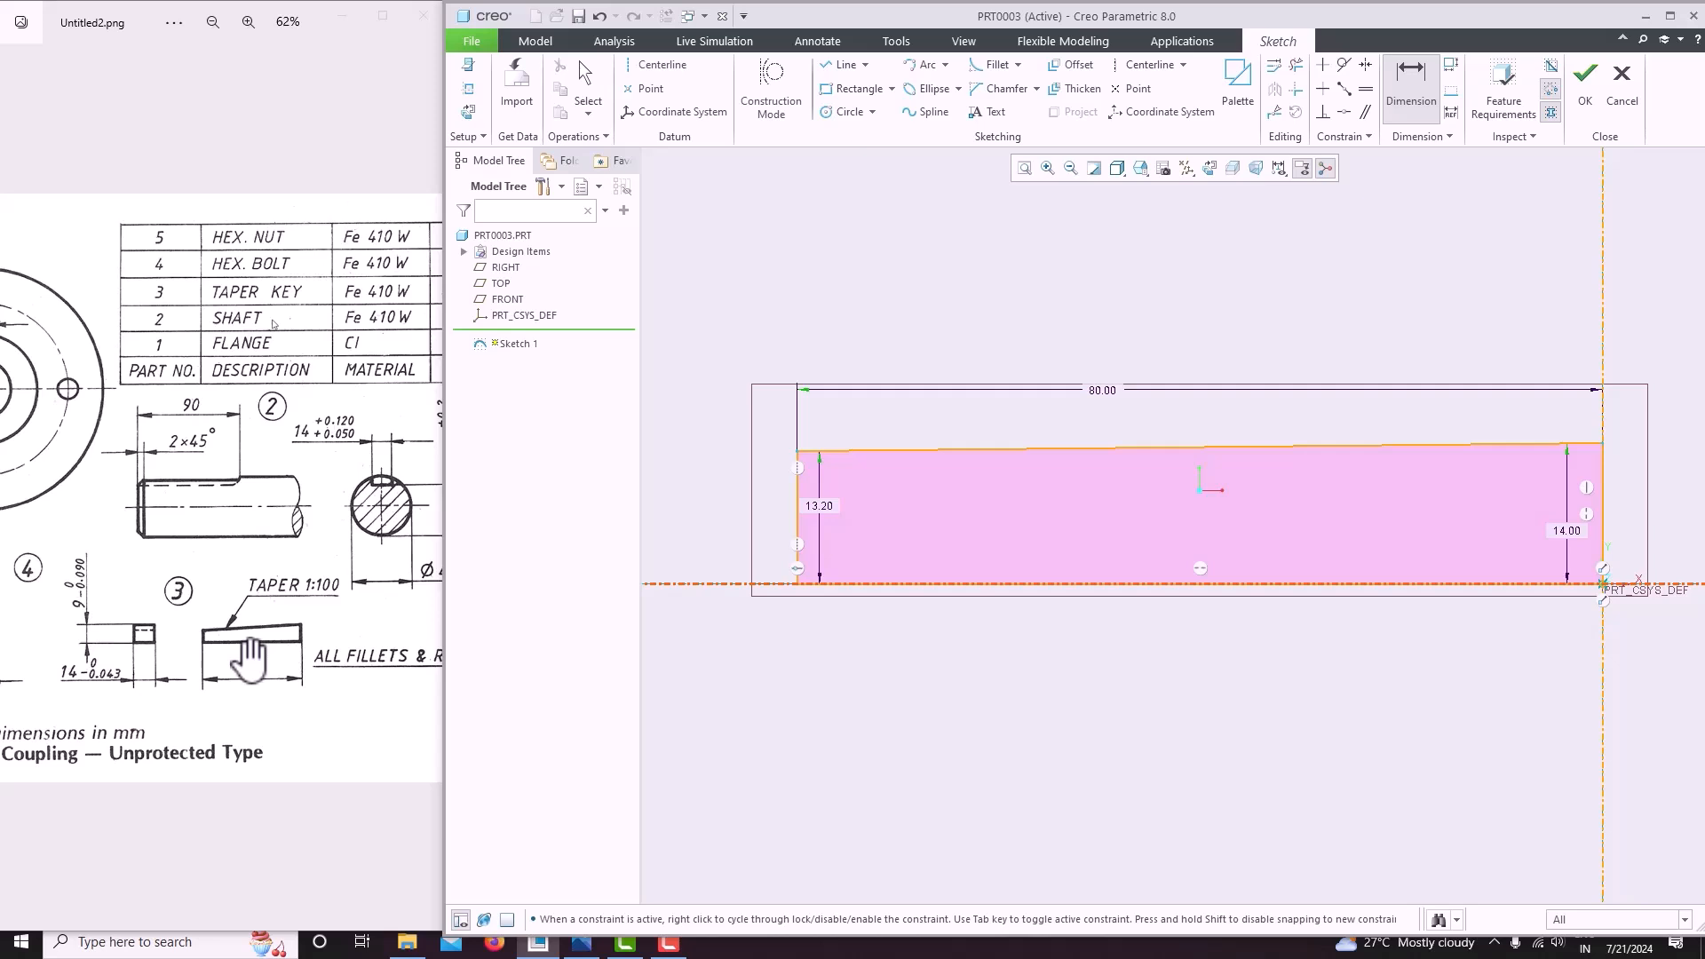
{"action": "scroll", "coordinate": [251, 657], "scroll_direction": "up", "scroll_amount": 2}
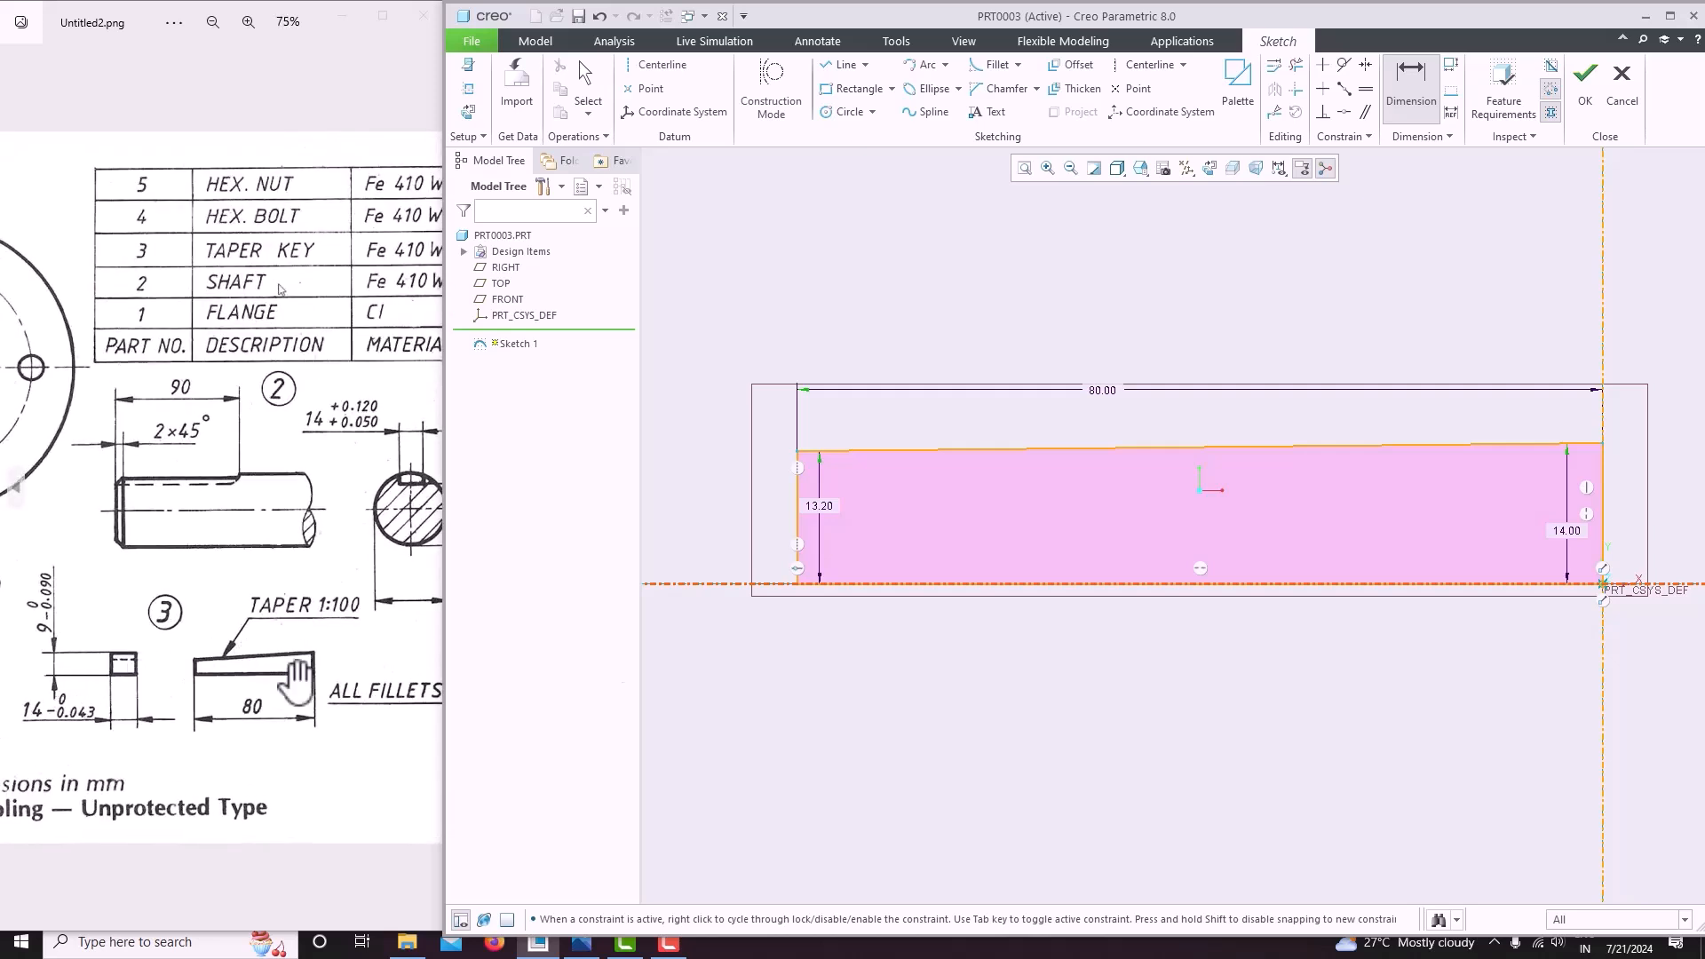
Set the key profile's tall edge to 9 mm and its thin-end edge to 9-0.9 mm, and finish the sketch.
{"action": "type", "text": "9"}
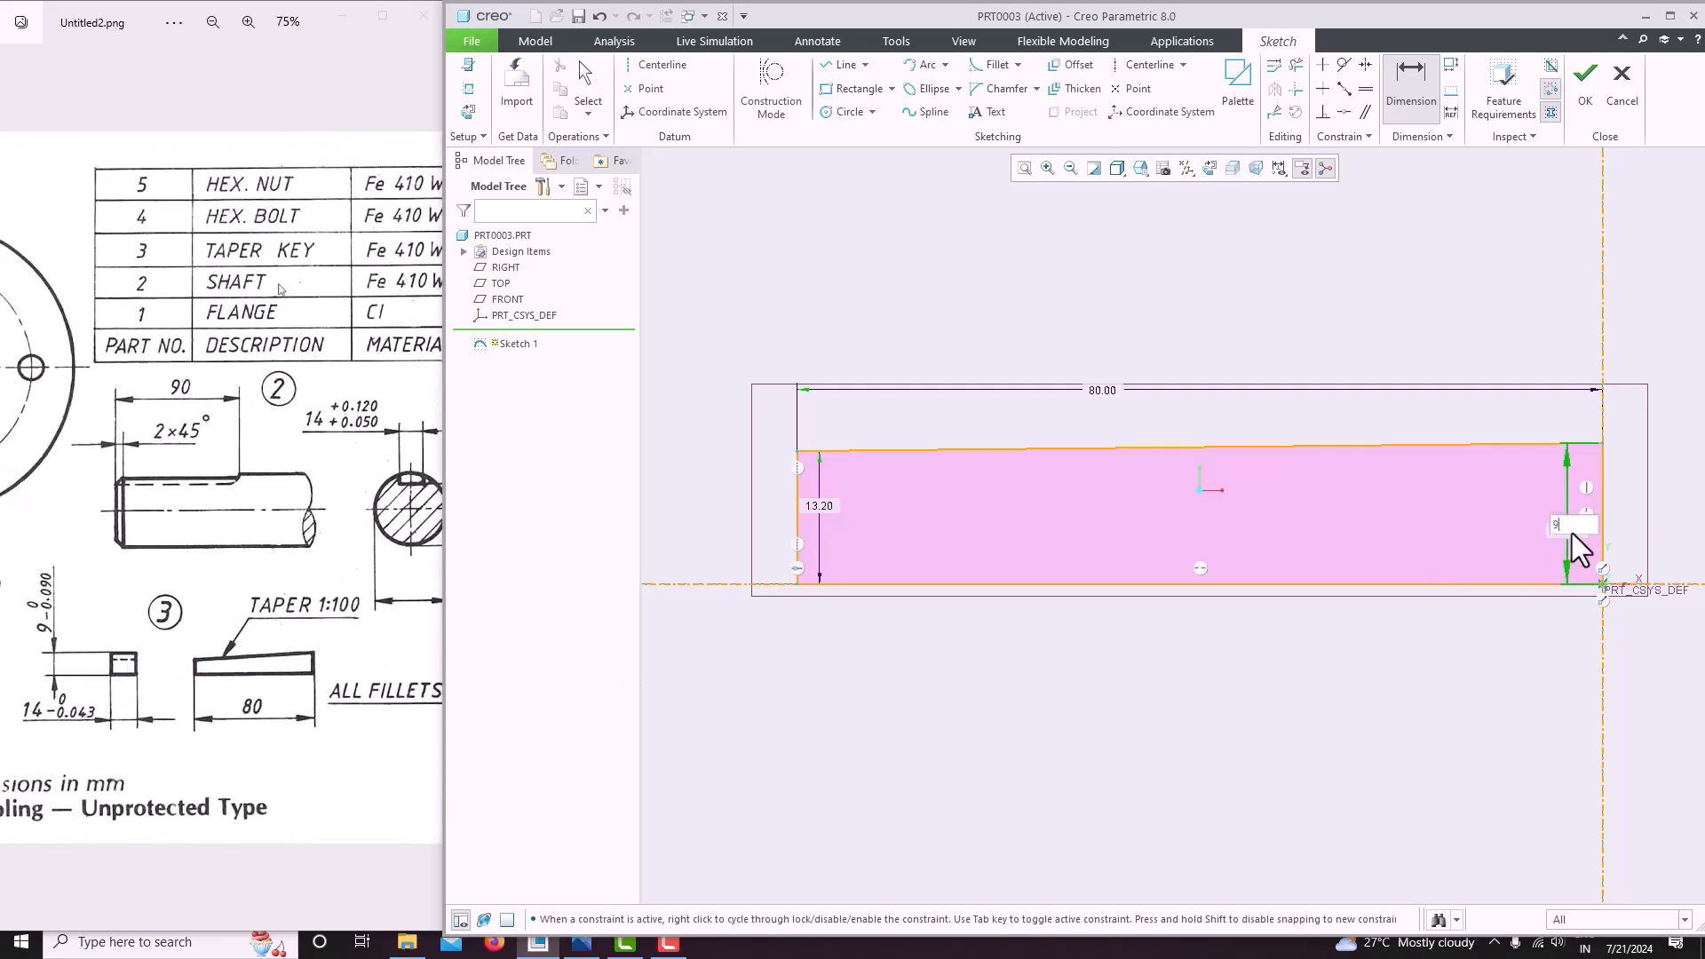
{"action": "key", "text": "Return"}
{"action": "double_click", "coordinate": [826, 505]}
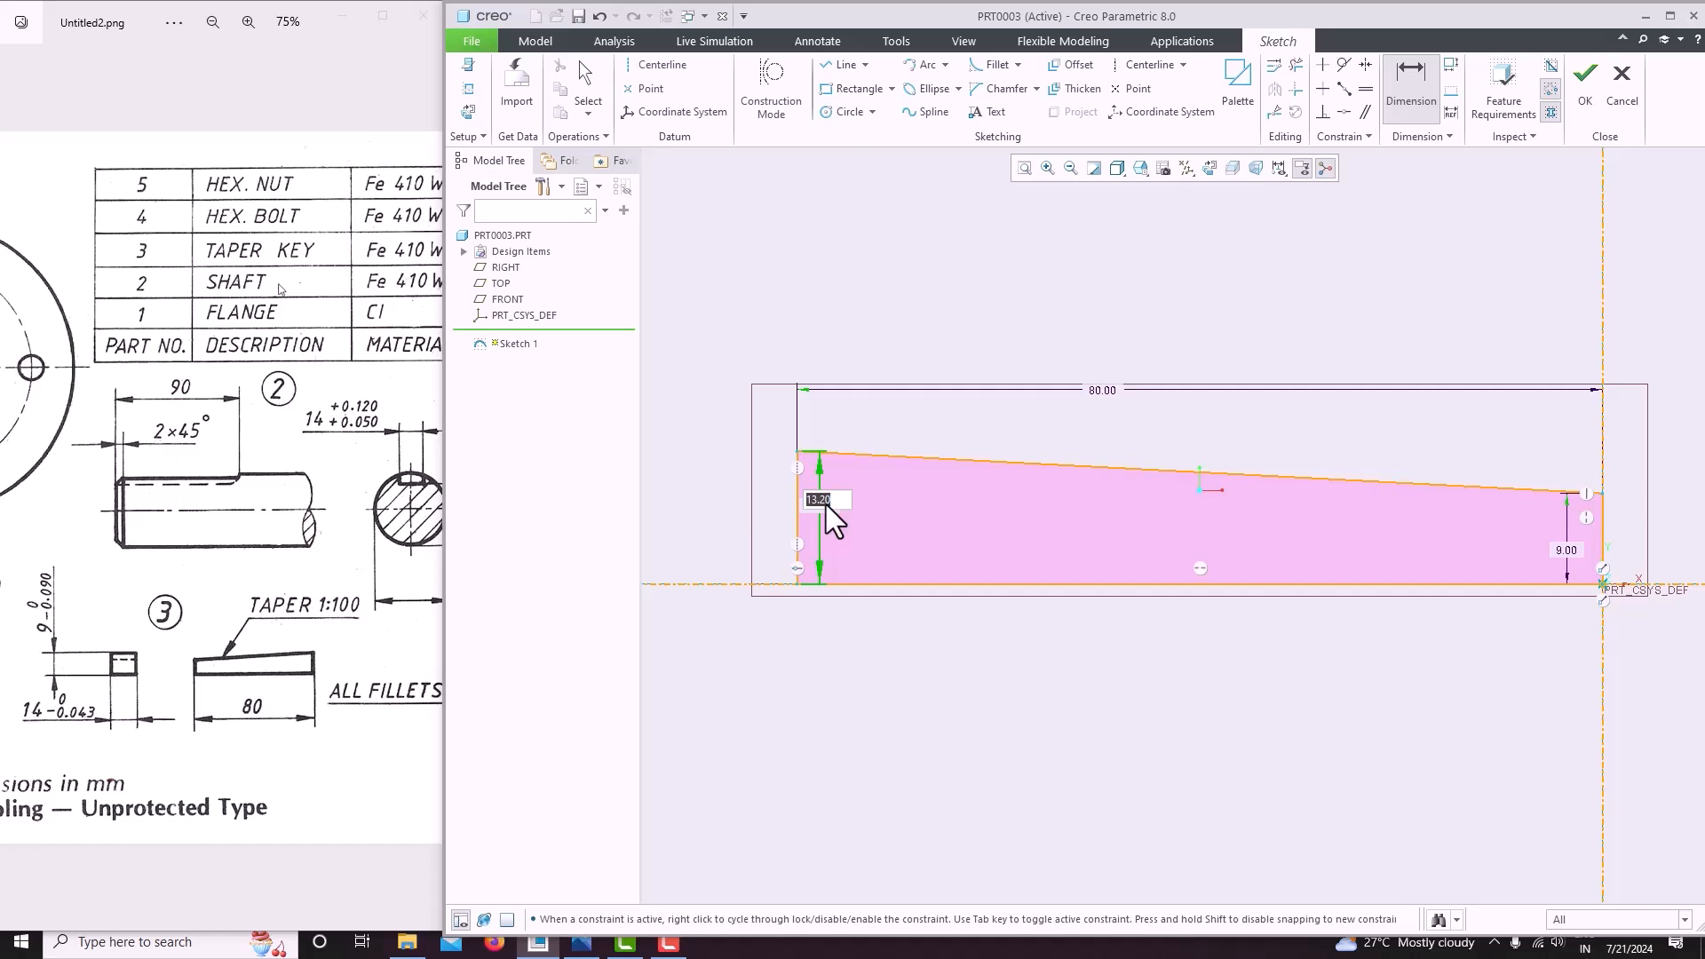
{"action": "type", "text": "9-0.9"}
{"action": "key", "text": "Return"}
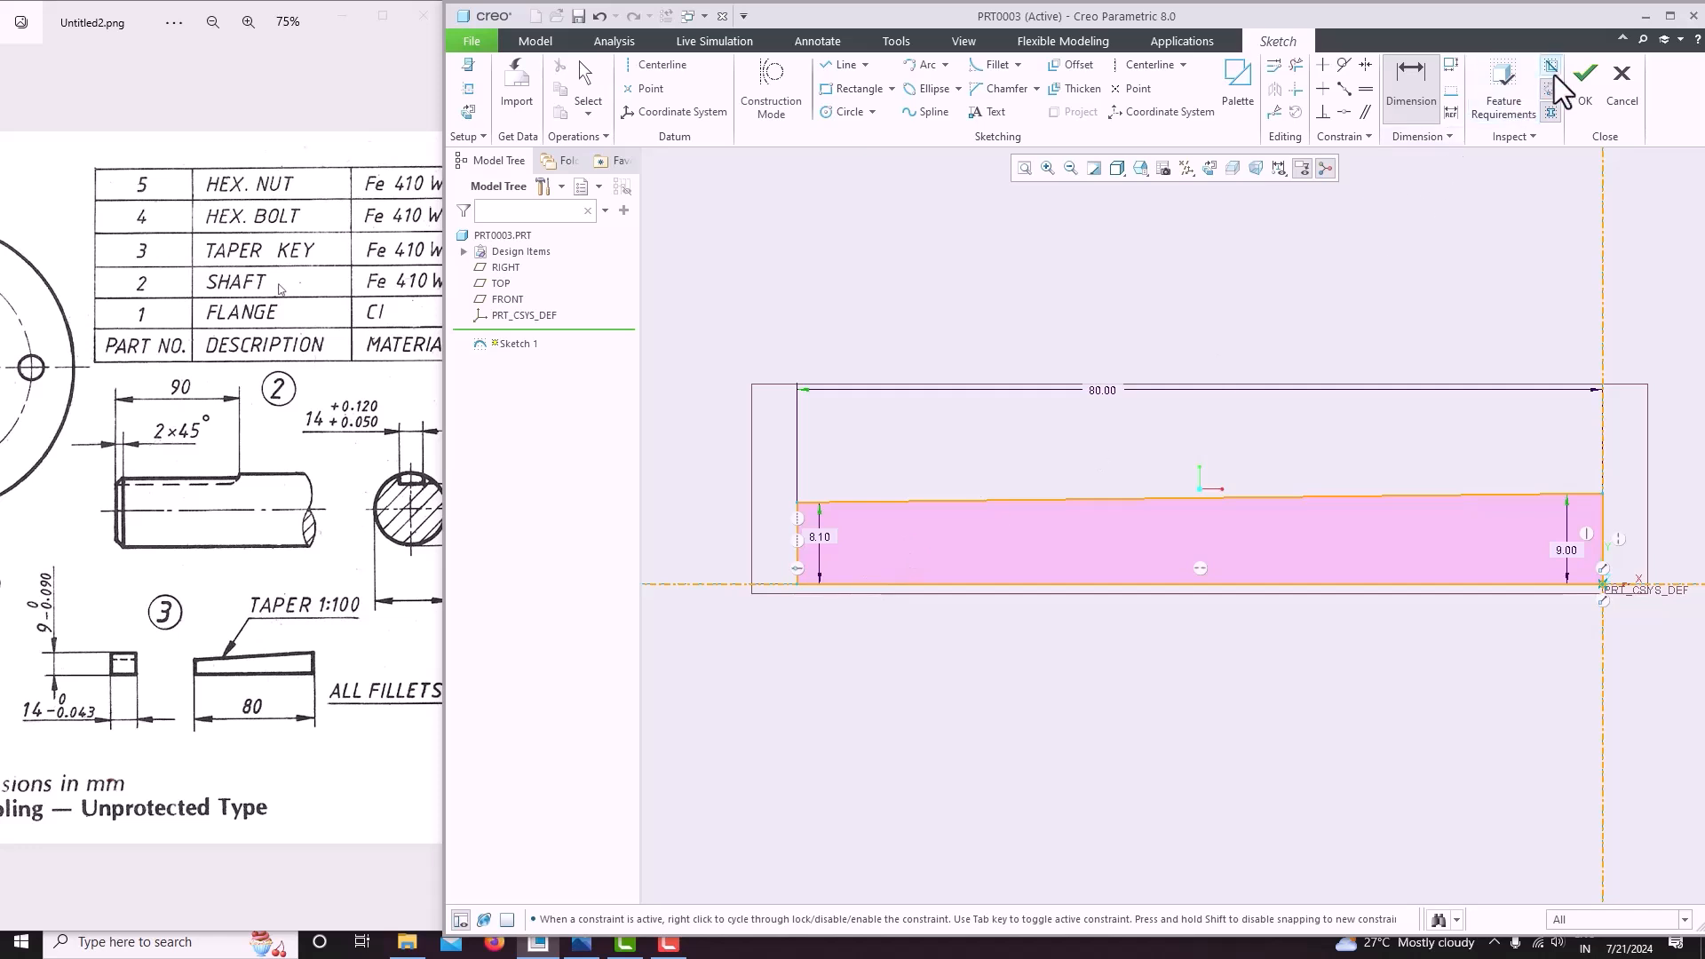
{"action": "left_click", "coordinate": [1581, 104]}
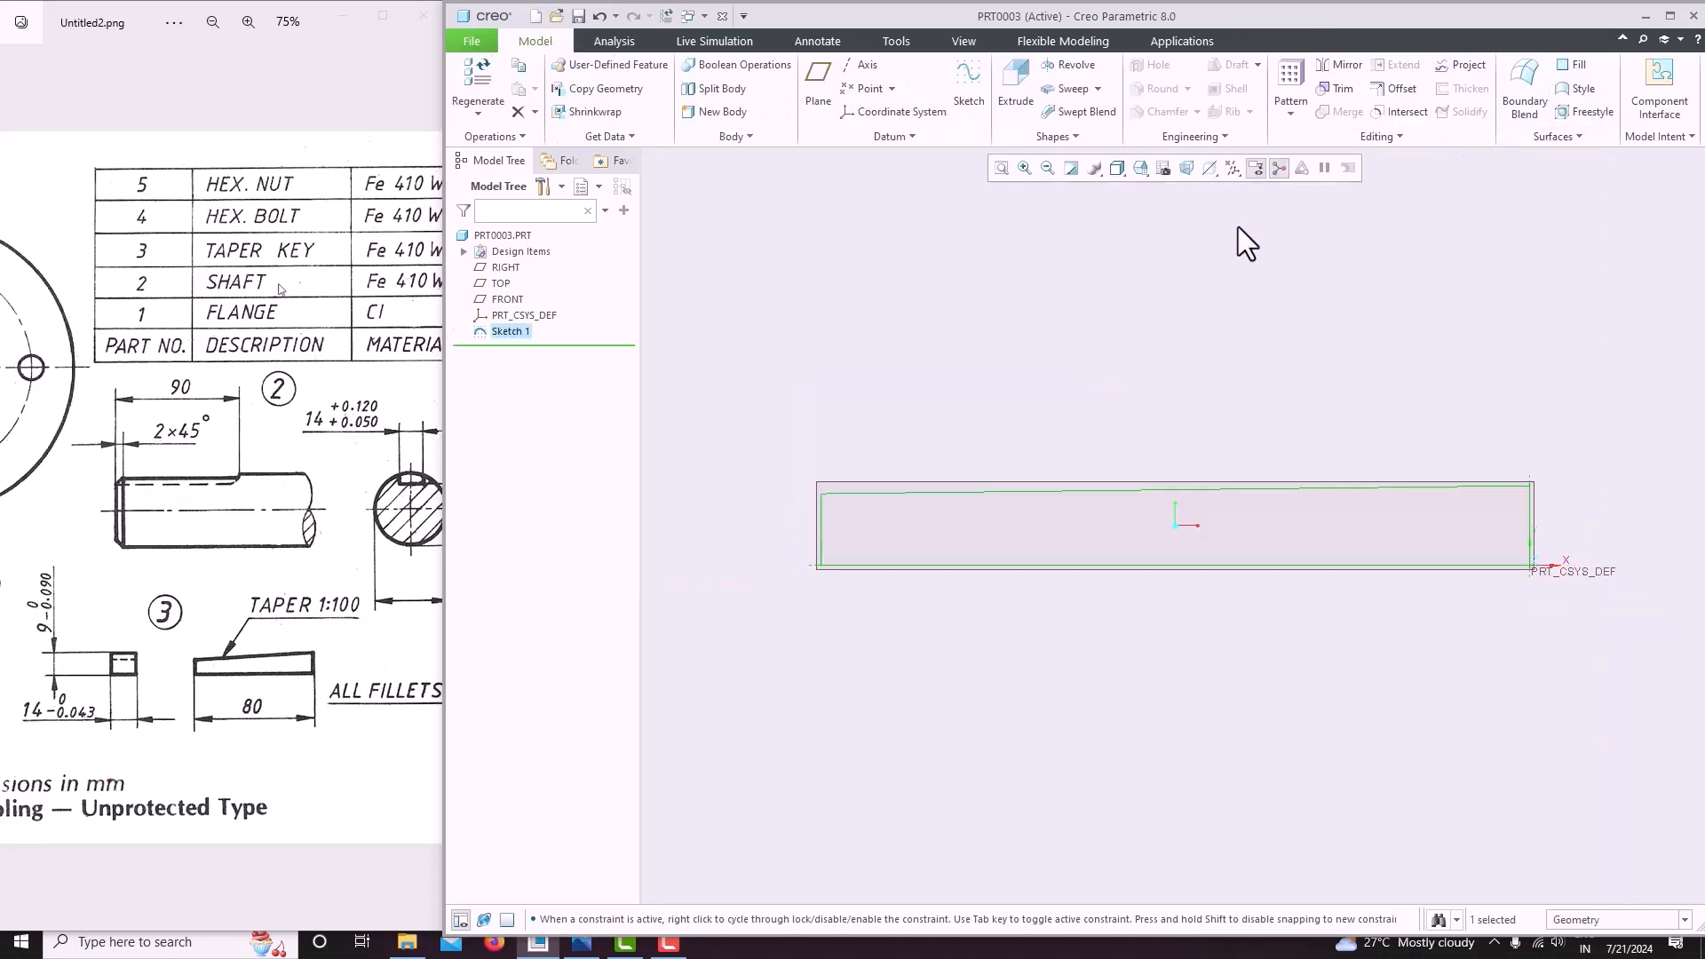
Extrude the key profile symmetrically about its sketch plane to a total width of 14 mm.
{"action": "left_click", "coordinate": [1029, 102]}
{"action": "left_click", "coordinate": [621, 83]}
{"action": "left_click", "coordinate": [639, 126]}
{"action": "double_click", "coordinate": [664, 78]}
{"action": "type", "text": "14"}
{"action": "key", "text": "Return"}
{"action": "middle_click_drag", "start_coordinate": [1155, 444], "coordinate": [1212, 334]}
{"action": "left_click", "coordinate": [1191, 86]}
Apply the blue appearance to the key's bottom face and its thick-end face.
{"action": "left_click", "coordinate": [966, 42]}
{"action": "left_click", "coordinate": [643, 110]}
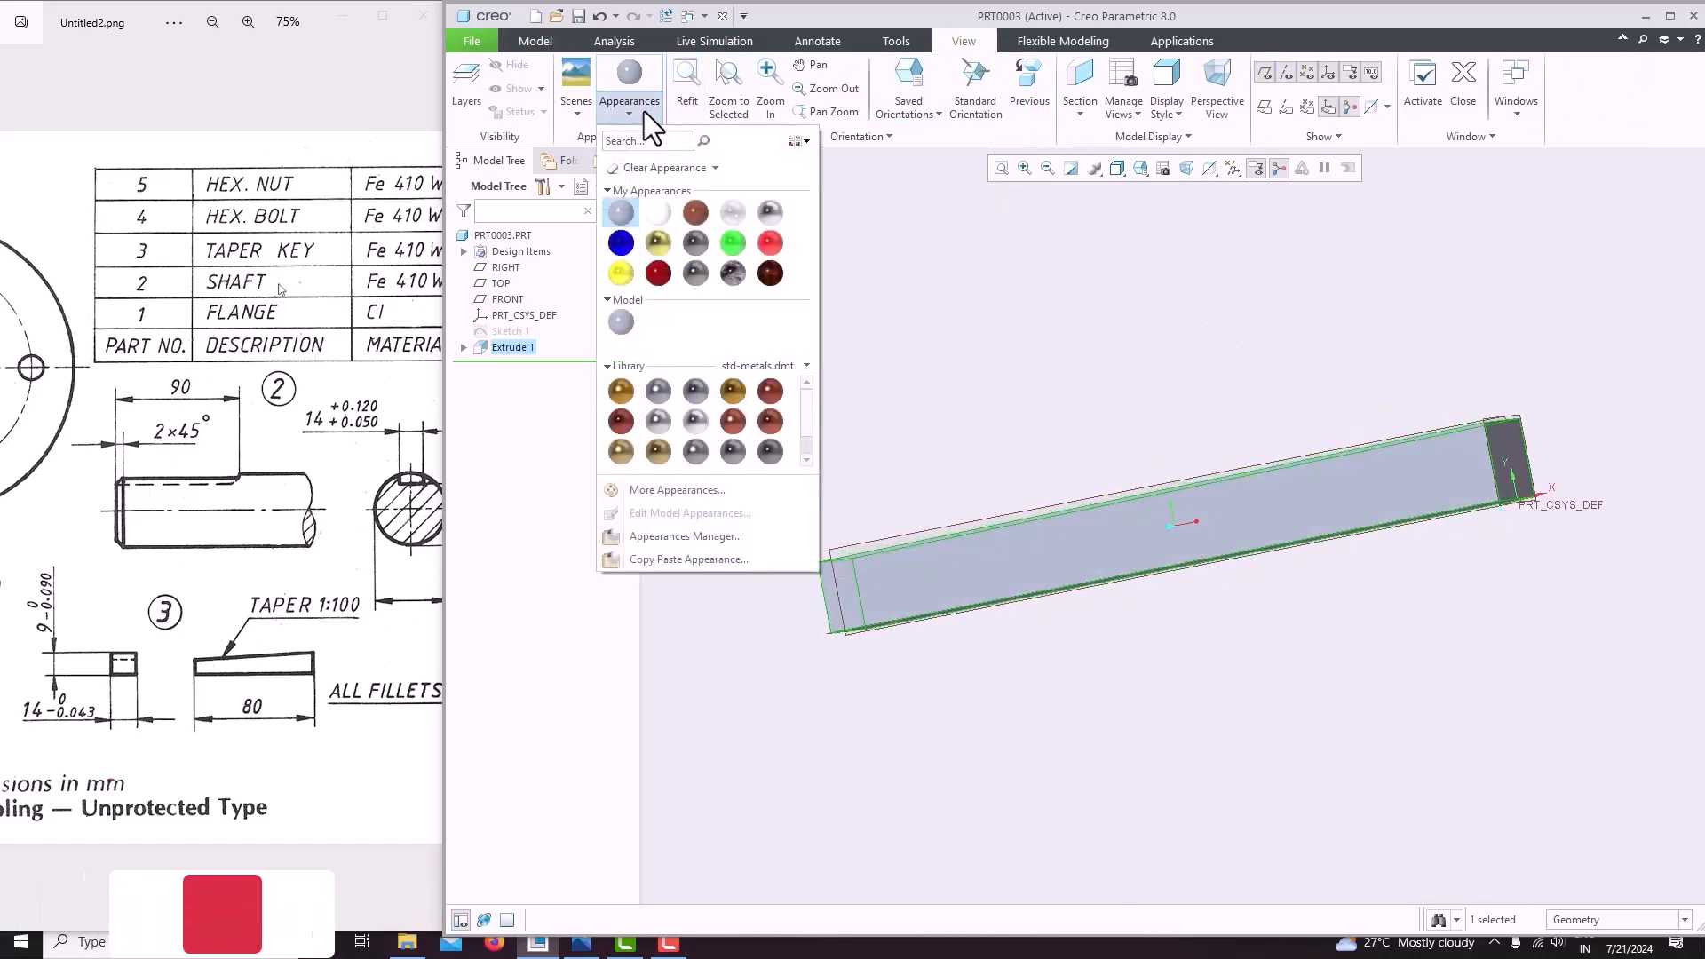
{"action": "left_click", "coordinate": [632, 257]}
{"action": "middle_click_drag", "start_coordinate": [966, 569], "coordinate": [920, 536]}
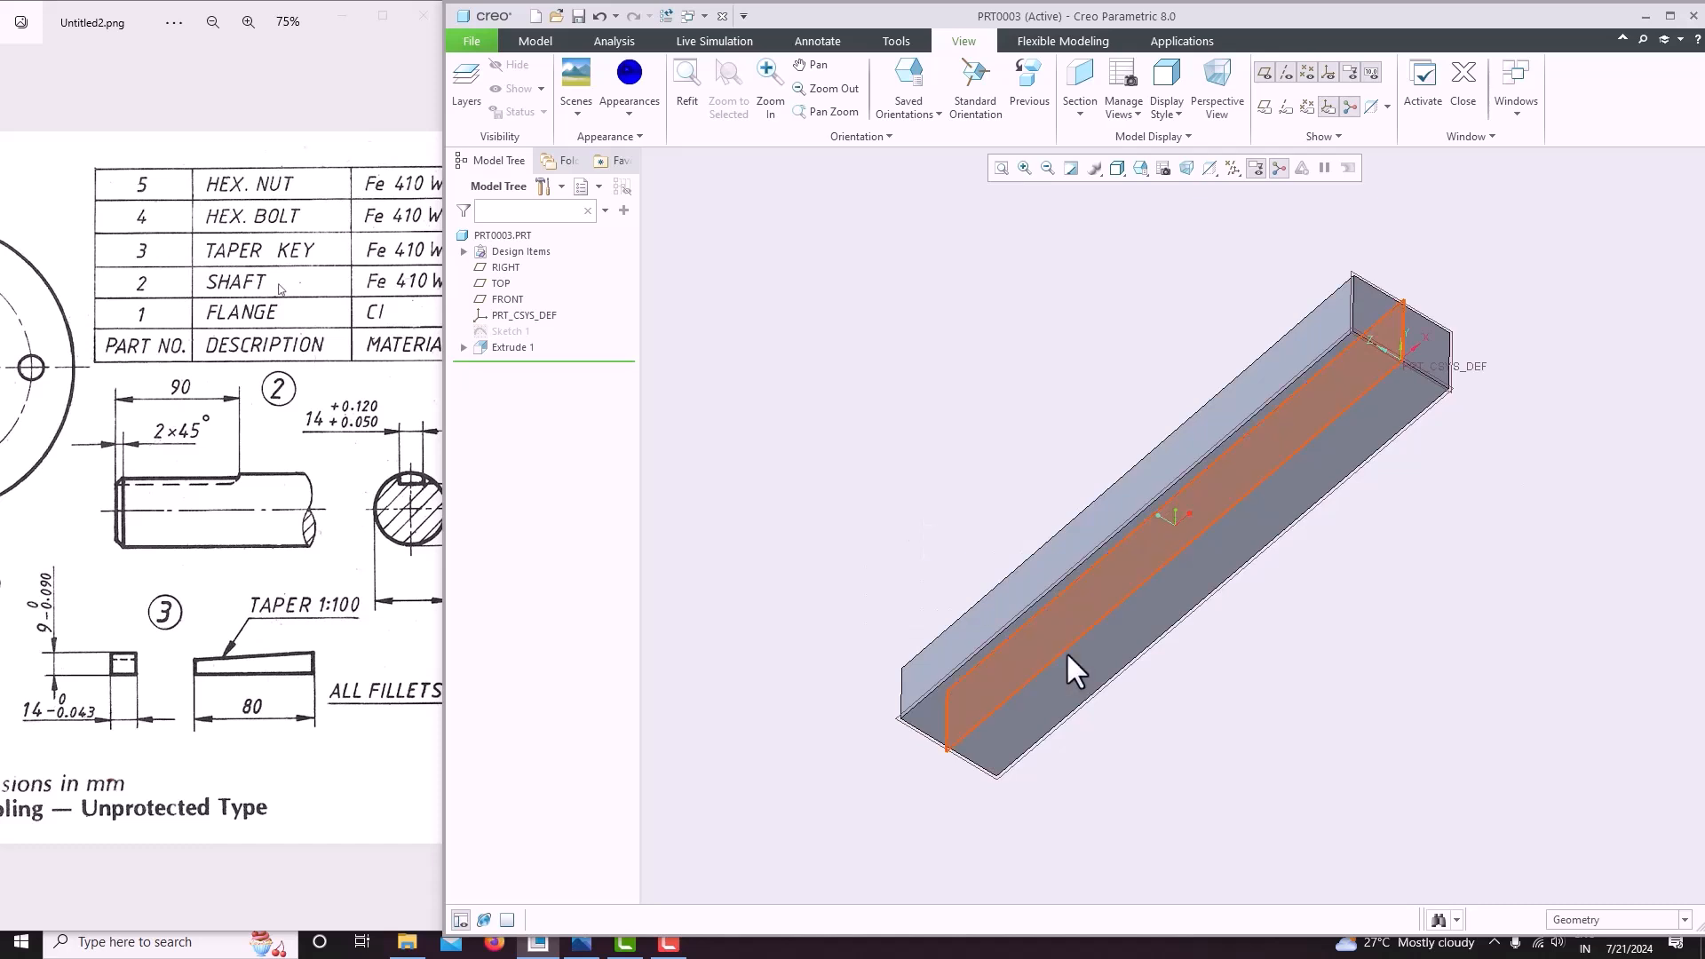
{"action": "left_click", "coordinate": [1099, 683]}
{"action": "middle_click_drag", "start_coordinate": [1099, 680], "coordinate": [1084, 464]}
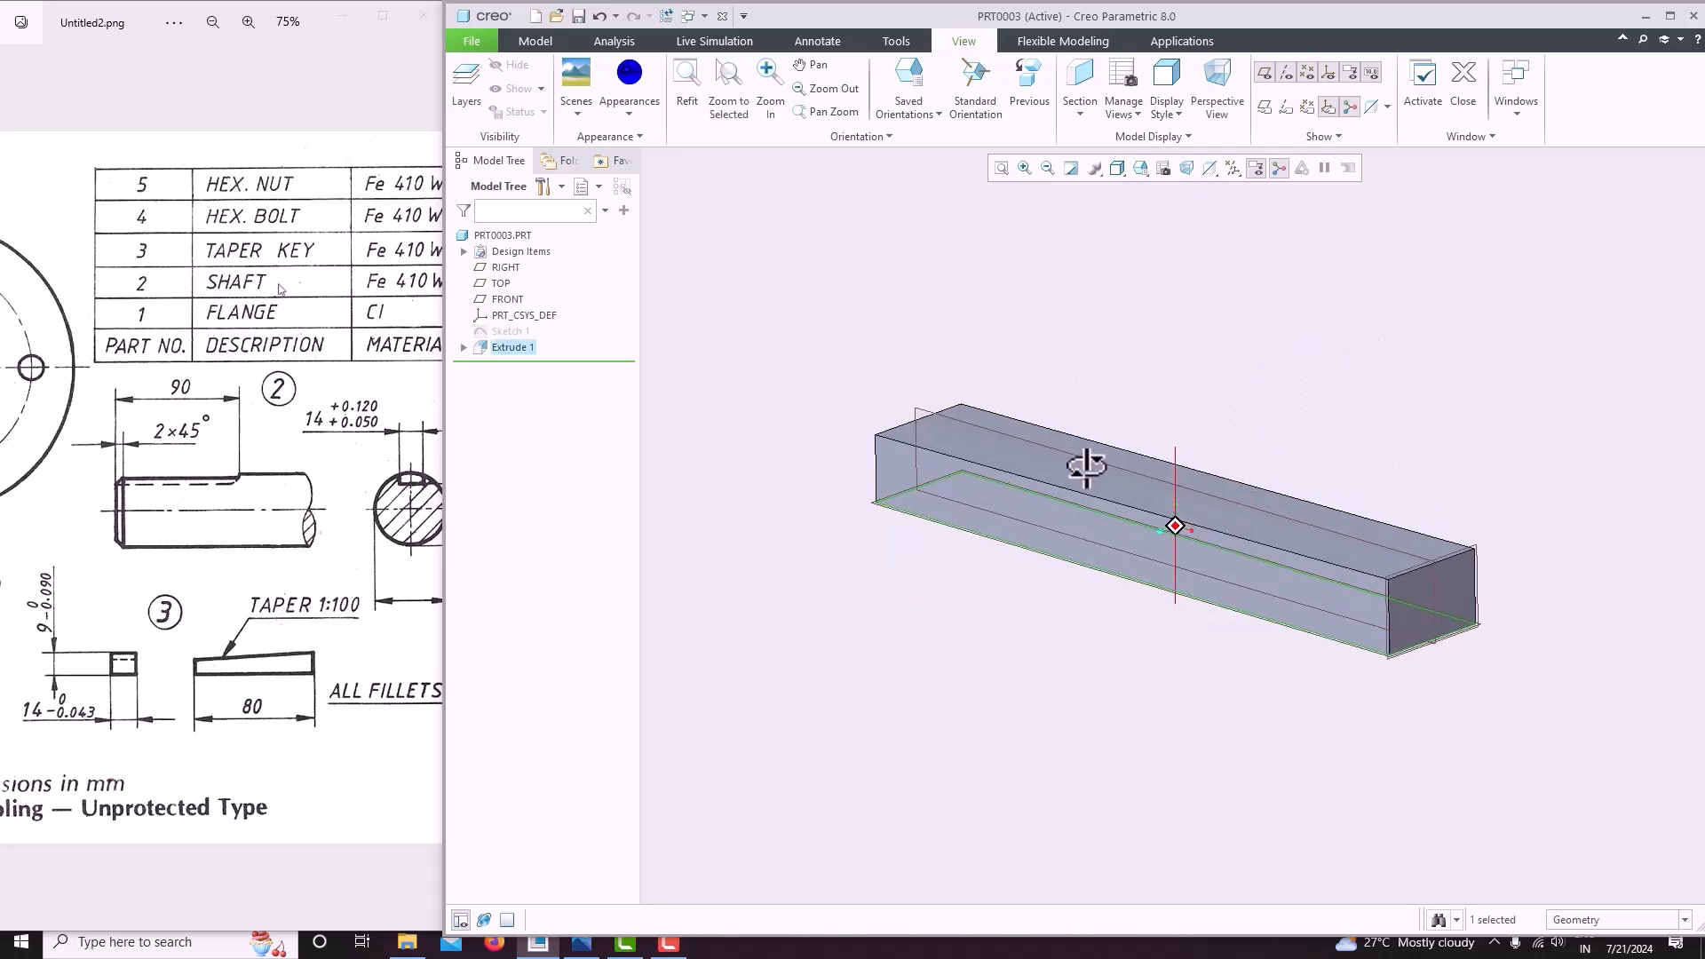
{"action": "left_click", "coordinate": [1442, 589], "text": "ctrl"}
{"action": "middle_click_drag", "start_coordinate": [1424, 610], "coordinate": [1338, 557]}
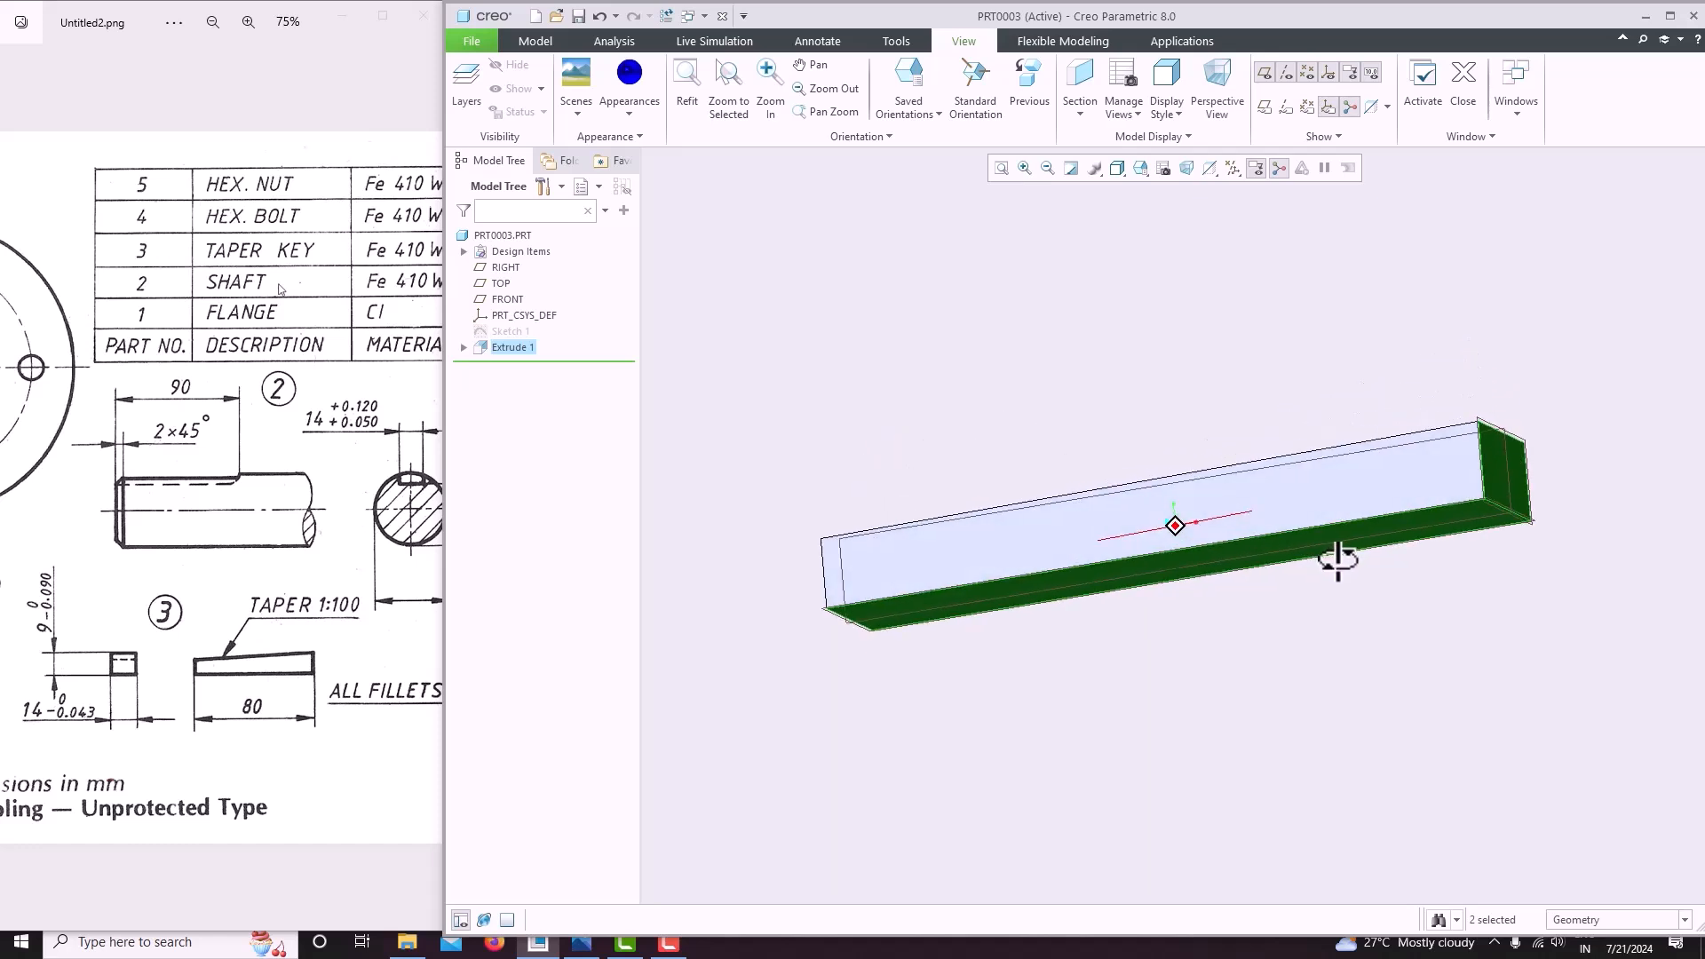
{"action": "left_click", "coordinate": [628, 79]}
{"action": "middle_click_drag", "start_coordinate": [908, 343], "coordinate": [943, 364]}
{"action": "mouse_move", "coordinate": [1175, 424]}
{"action": "middle_mouse_down"}
{"action": "mouse_move", "coordinate": [1154, 400]}
{"action": "mouse_move", "coordinate": [1163, 444]}
{"action": "middle_mouse_up"}
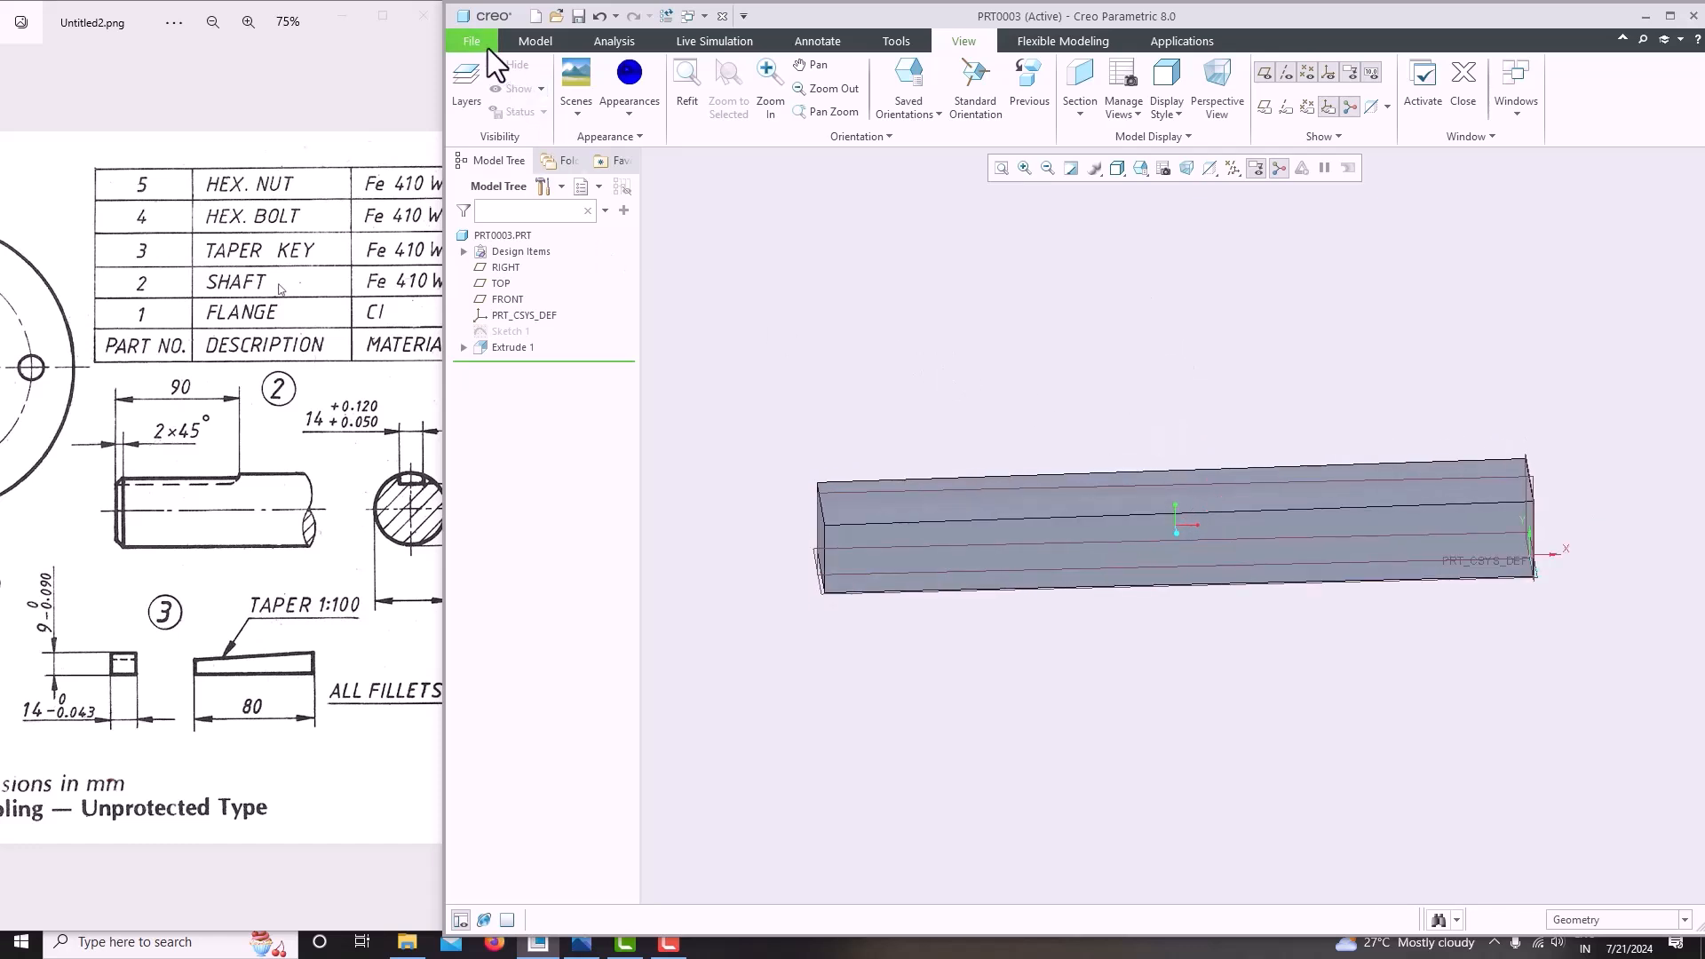
Save a copy of the key part as 3_taper_key in the Flange_Coupling-A5 folder.
{"action": "left_click", "coordinate": [487, 46]}
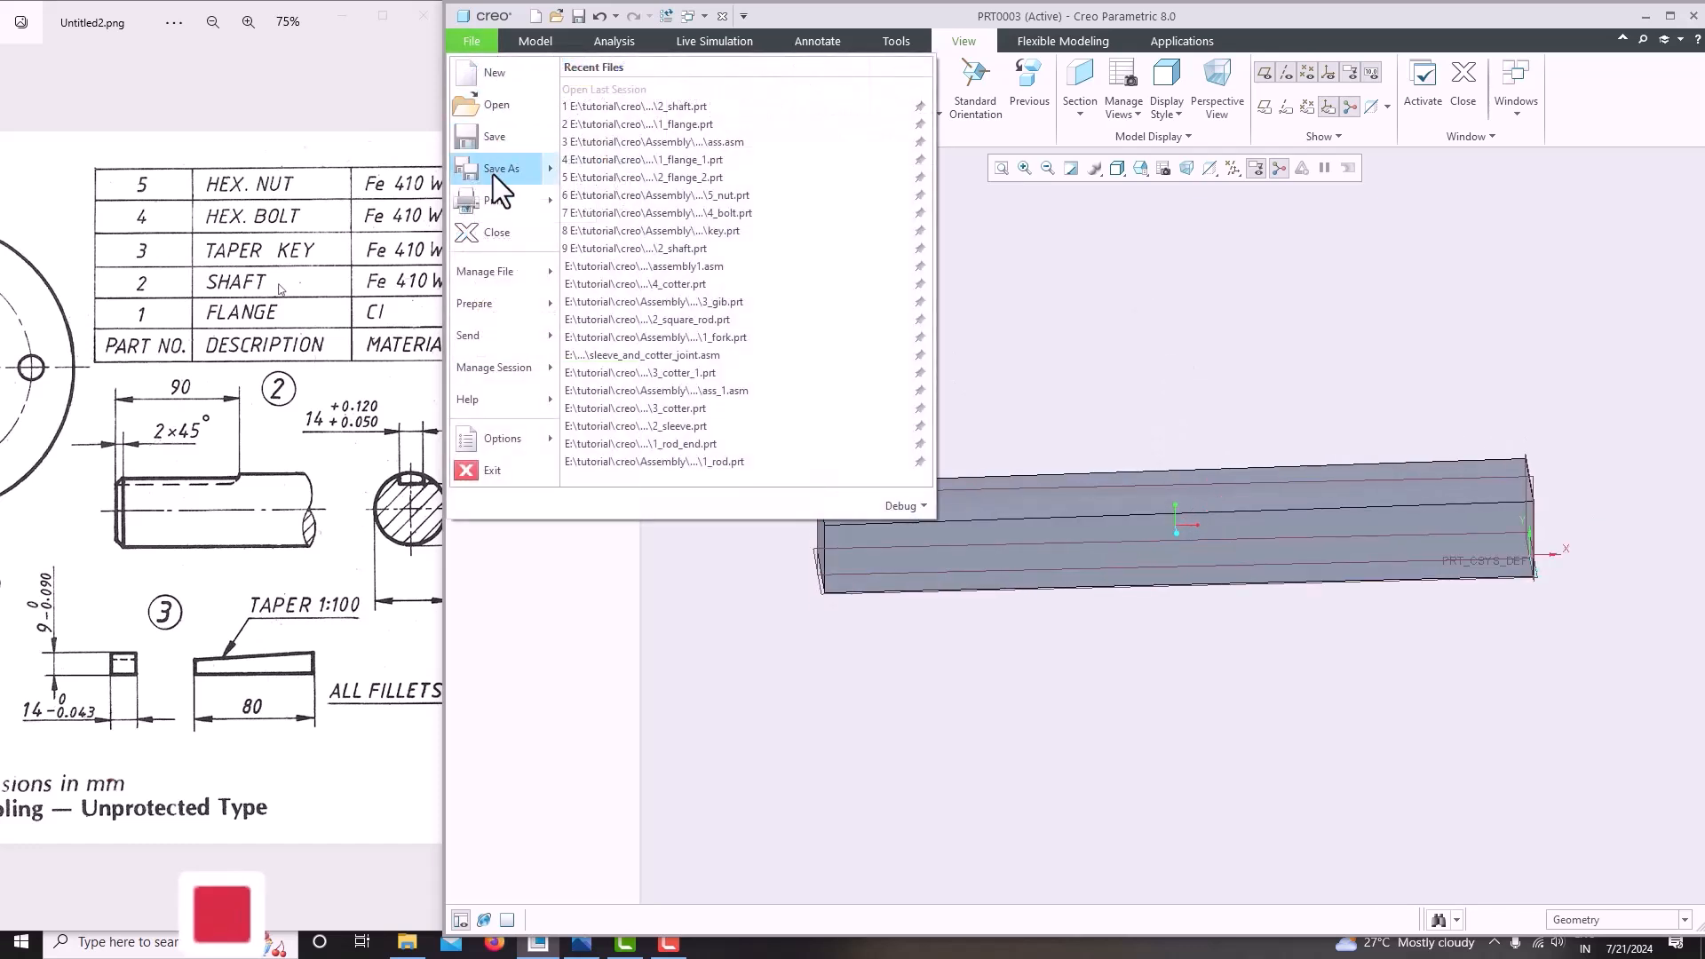
{"action": "mouse_move", "coordinate": [493, 170]}
{"action": "left_click", "coordinate": [668, 99]}
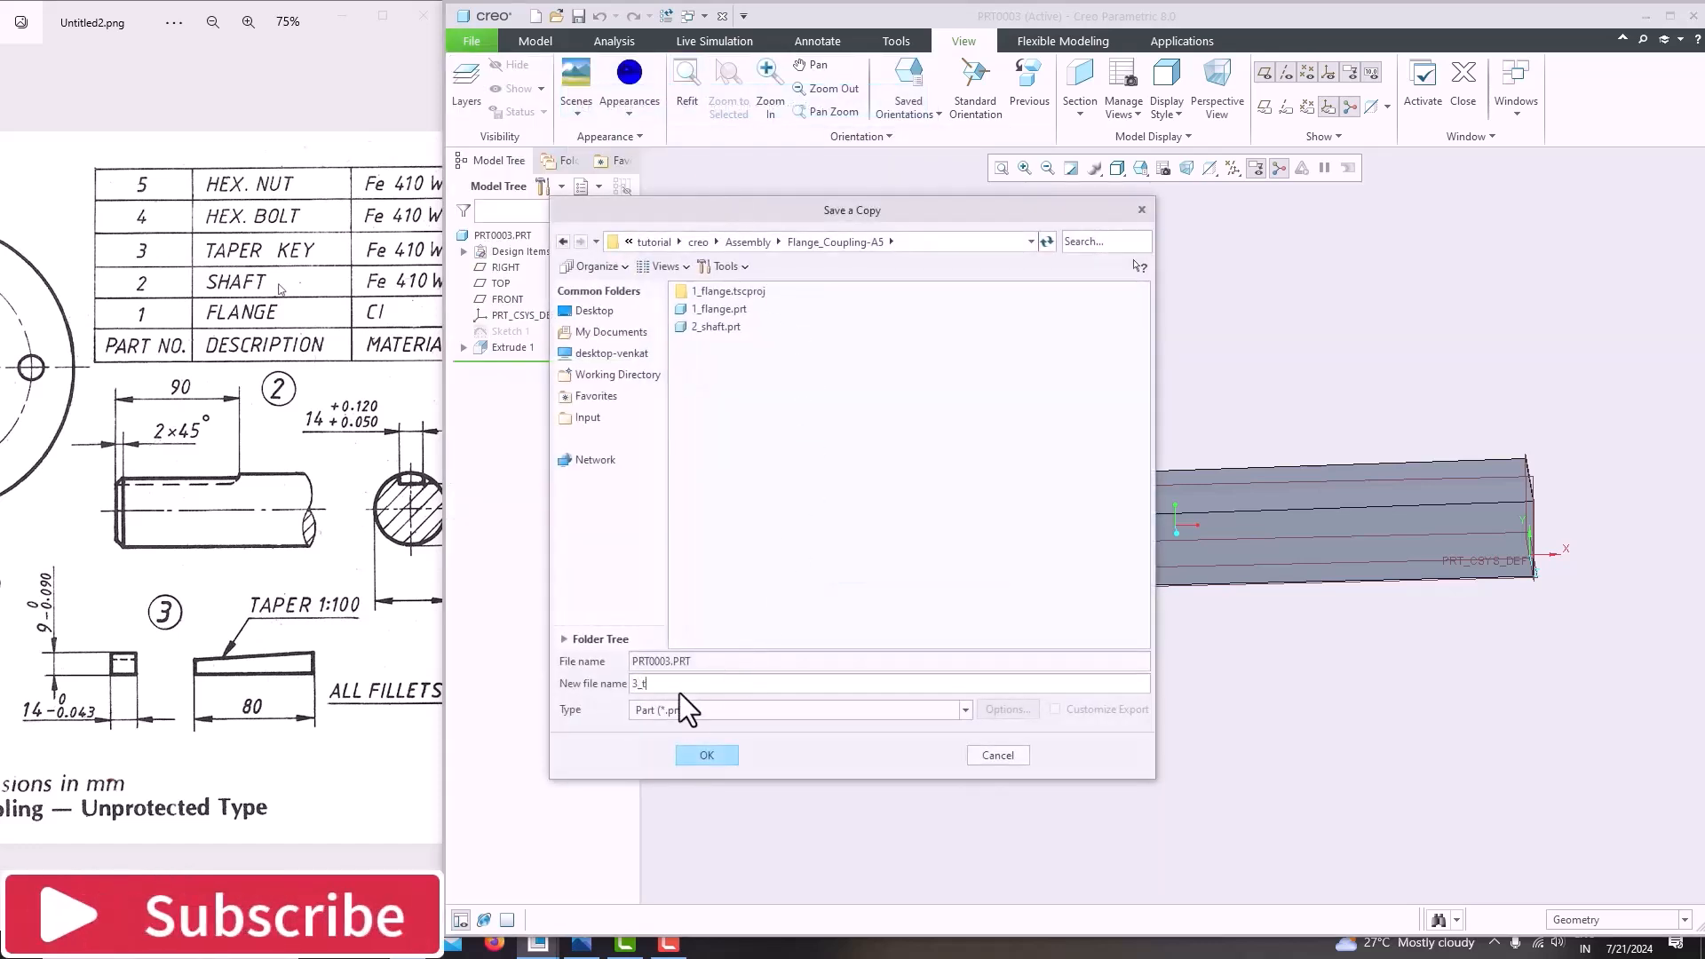
{"action": "type", "text": "3_taper_key"}
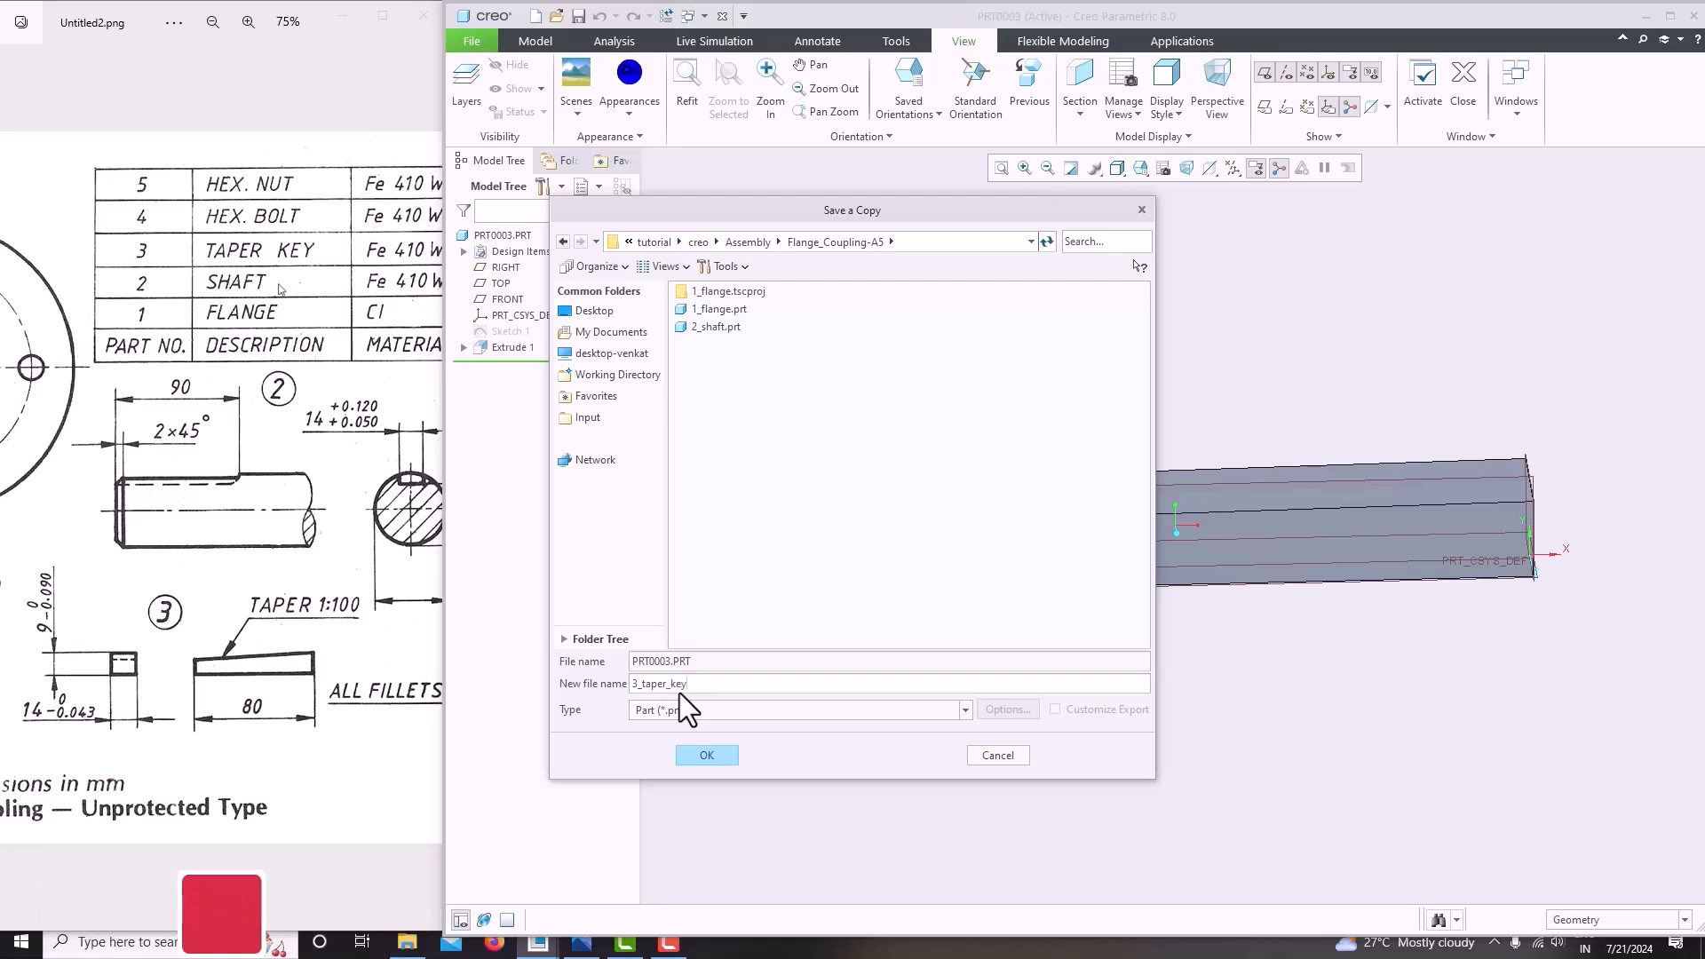
{"action": "key", "text": "Return"}
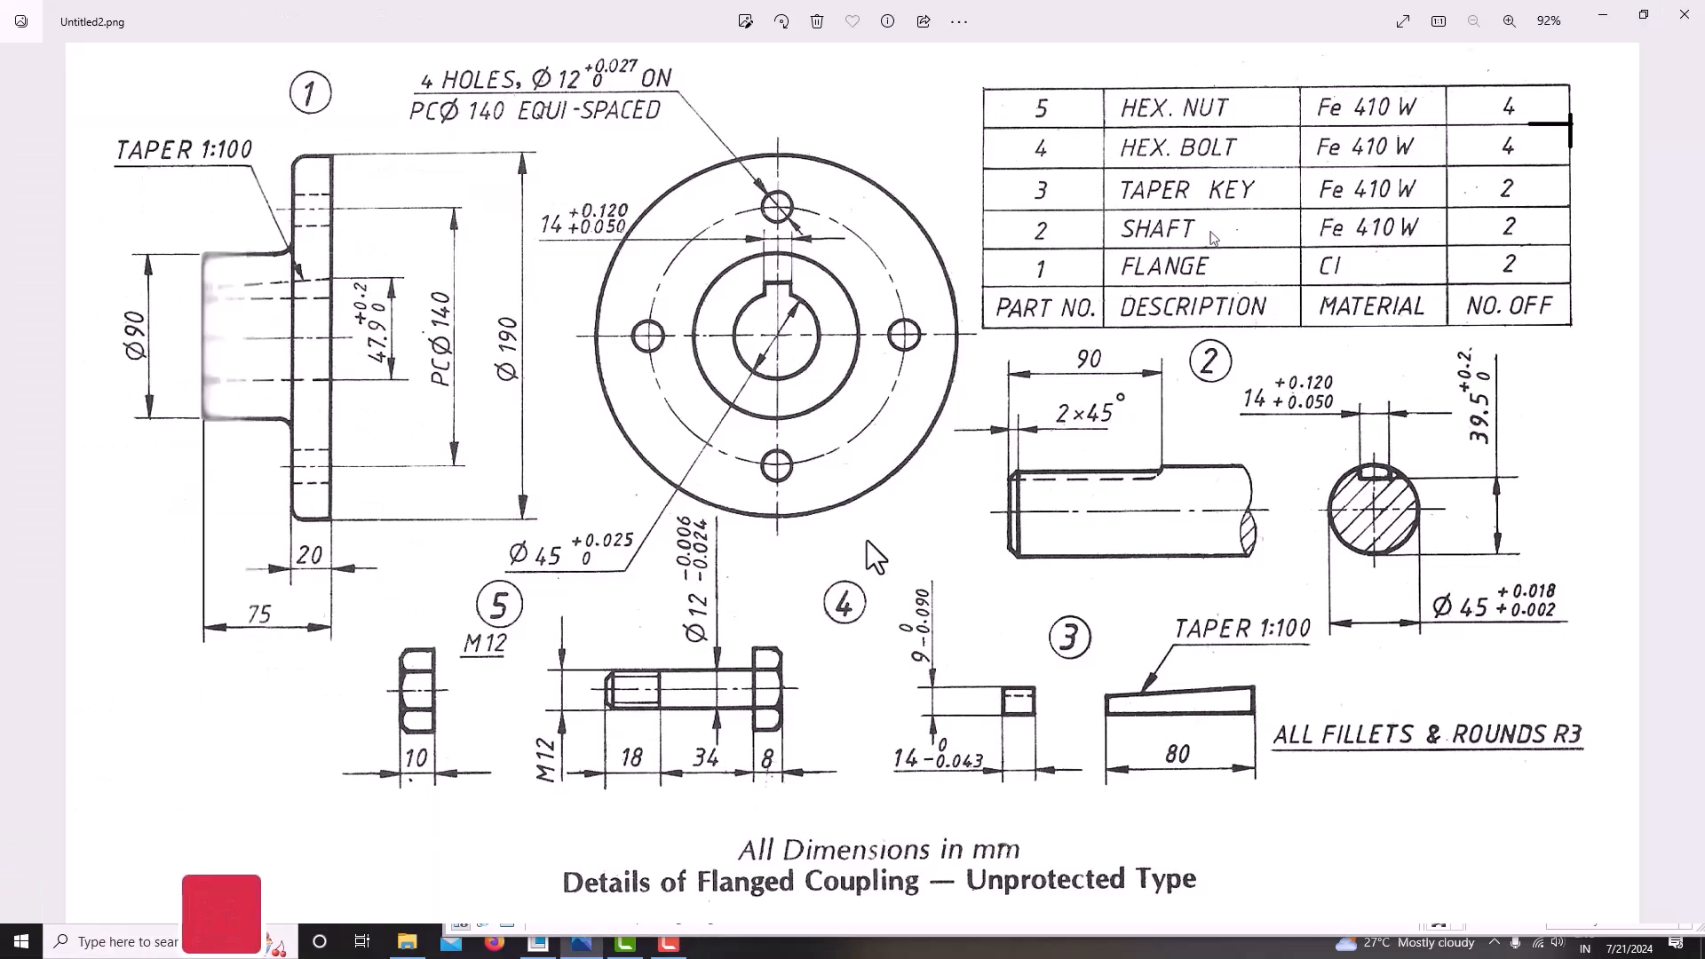
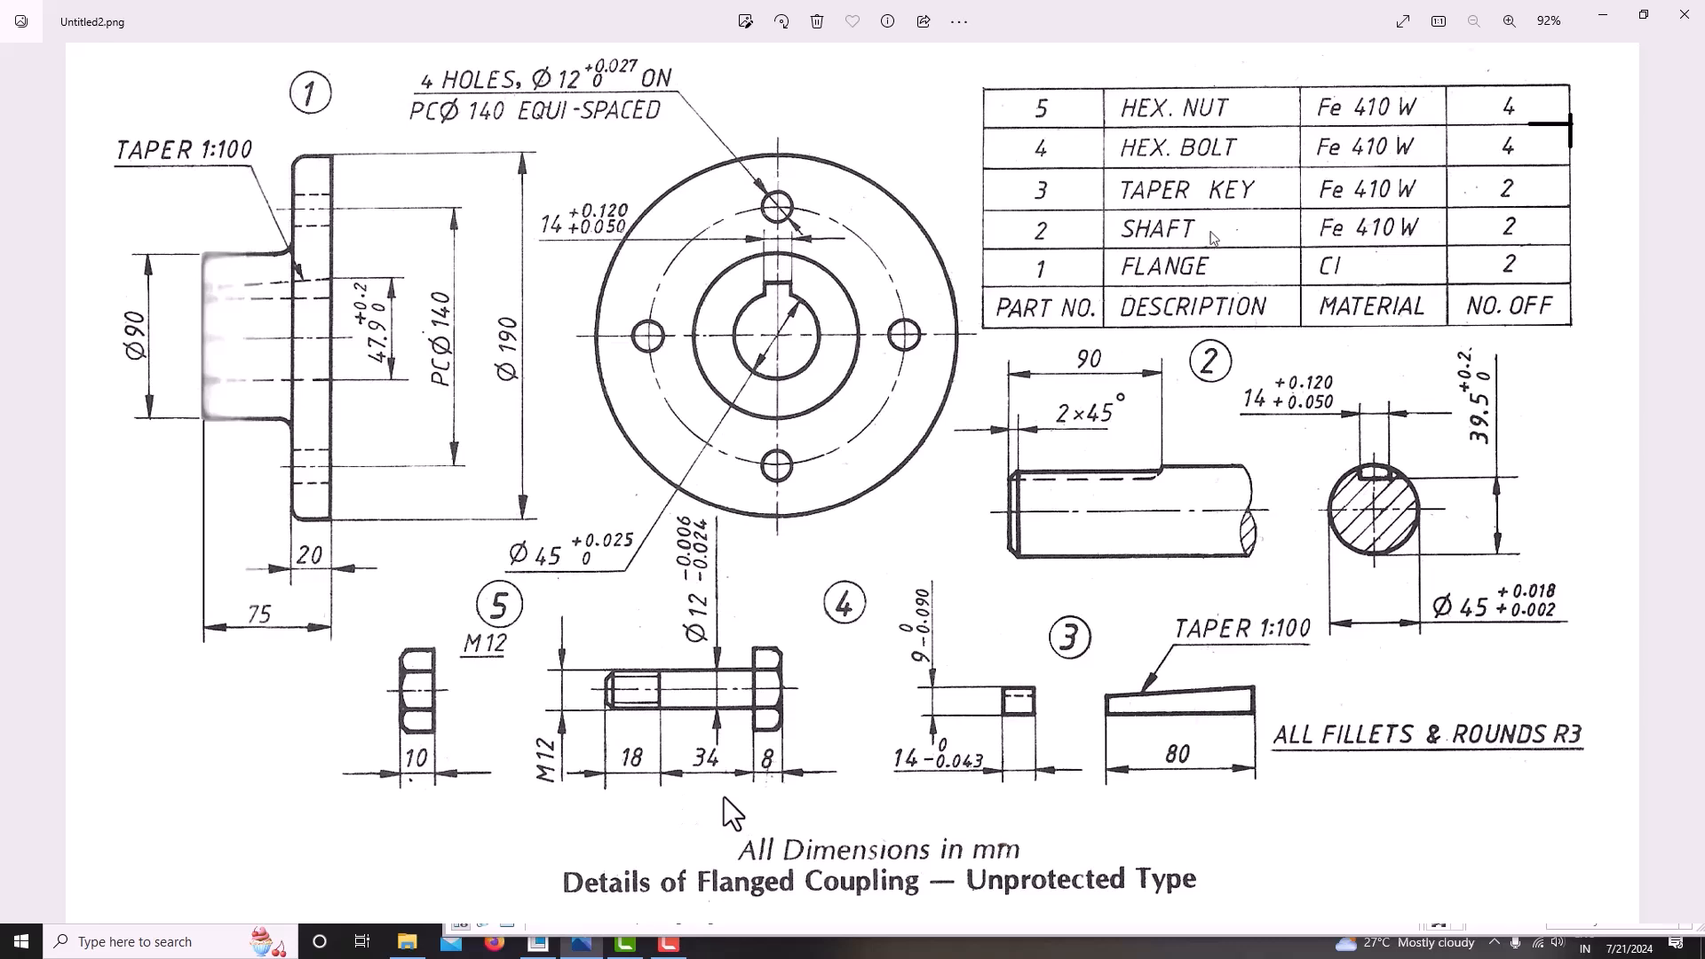
Return to Creo Parametric and close the original key part.
{"action": "left_click", "coordinate": [535, 946]}
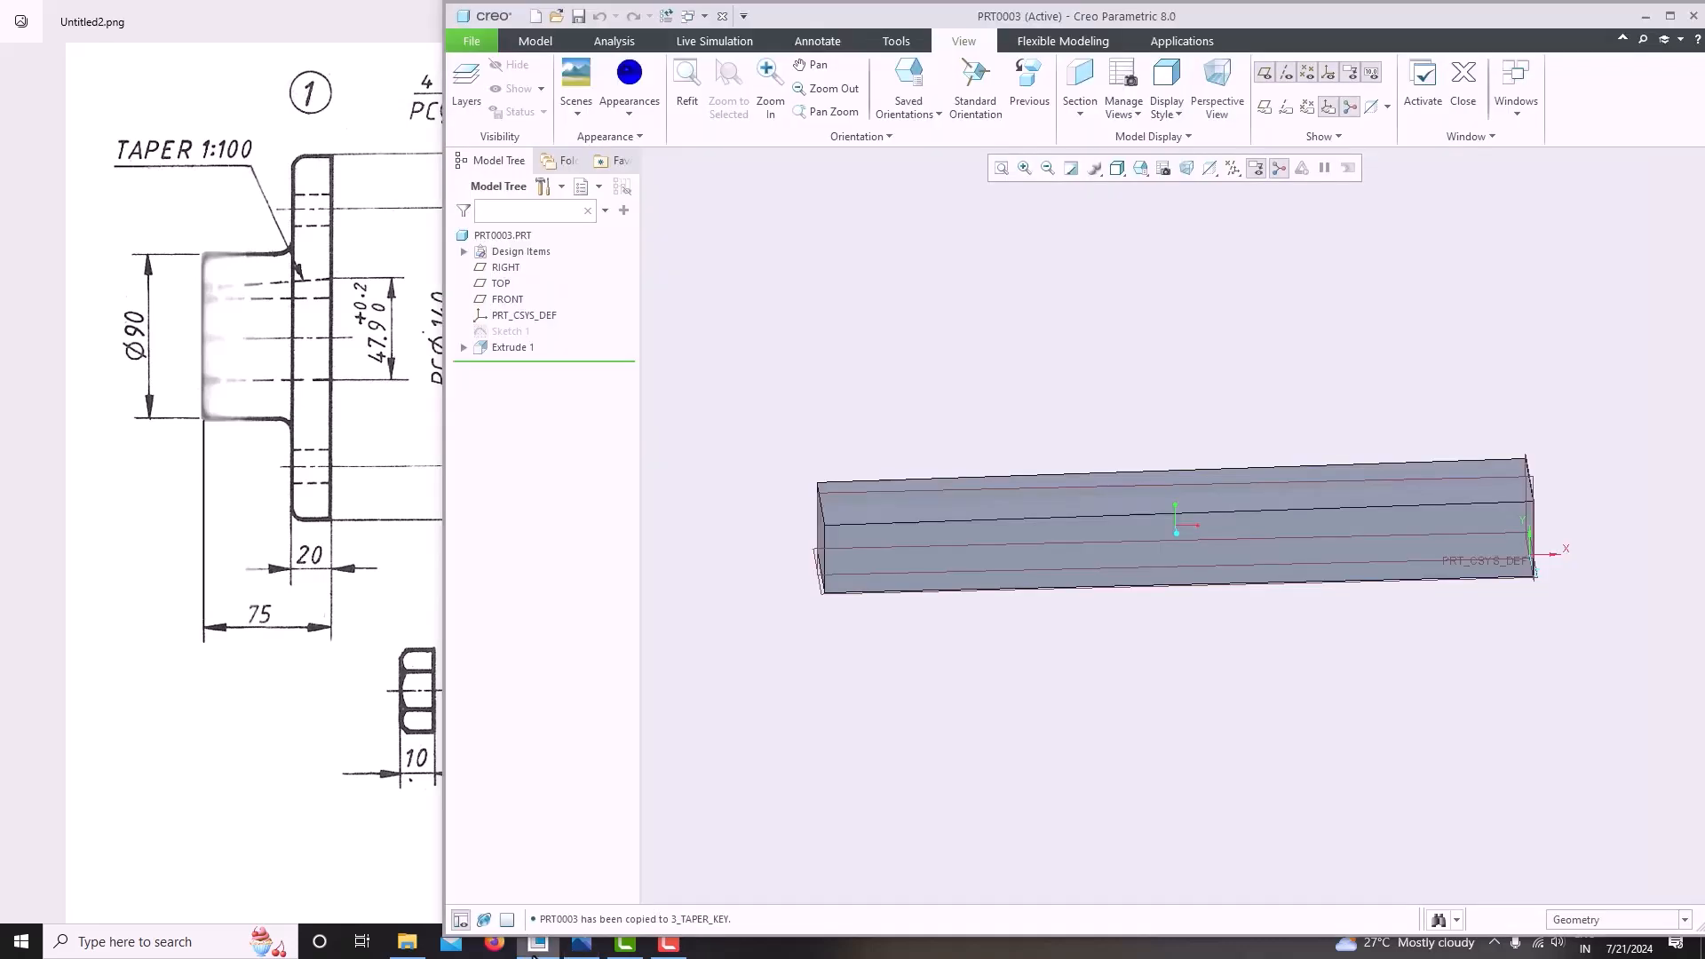
{"action": "left_click", "coordinate": [472, 42]}
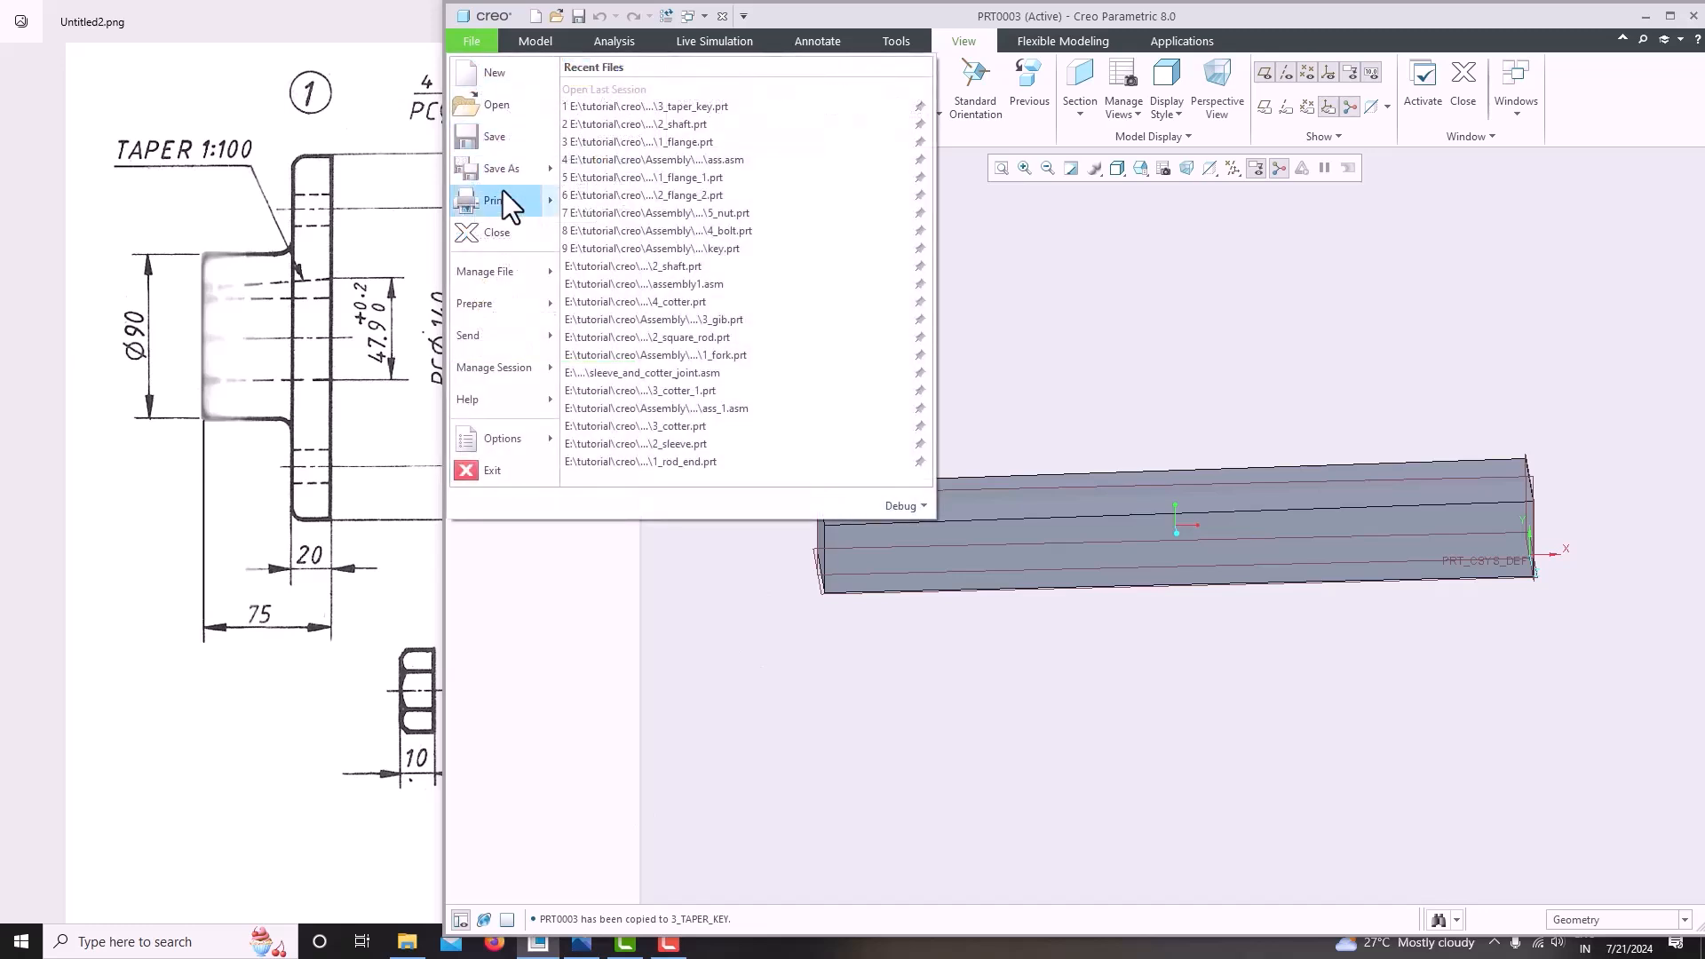
{"action": "left_click", "coordinate": [506, 232]}
Dock the coupling drawing in a narrow window beside Creo Parametric and enlarge its hex bolt detail.
{"action": "left_click", "coordinate": [306, 620]}
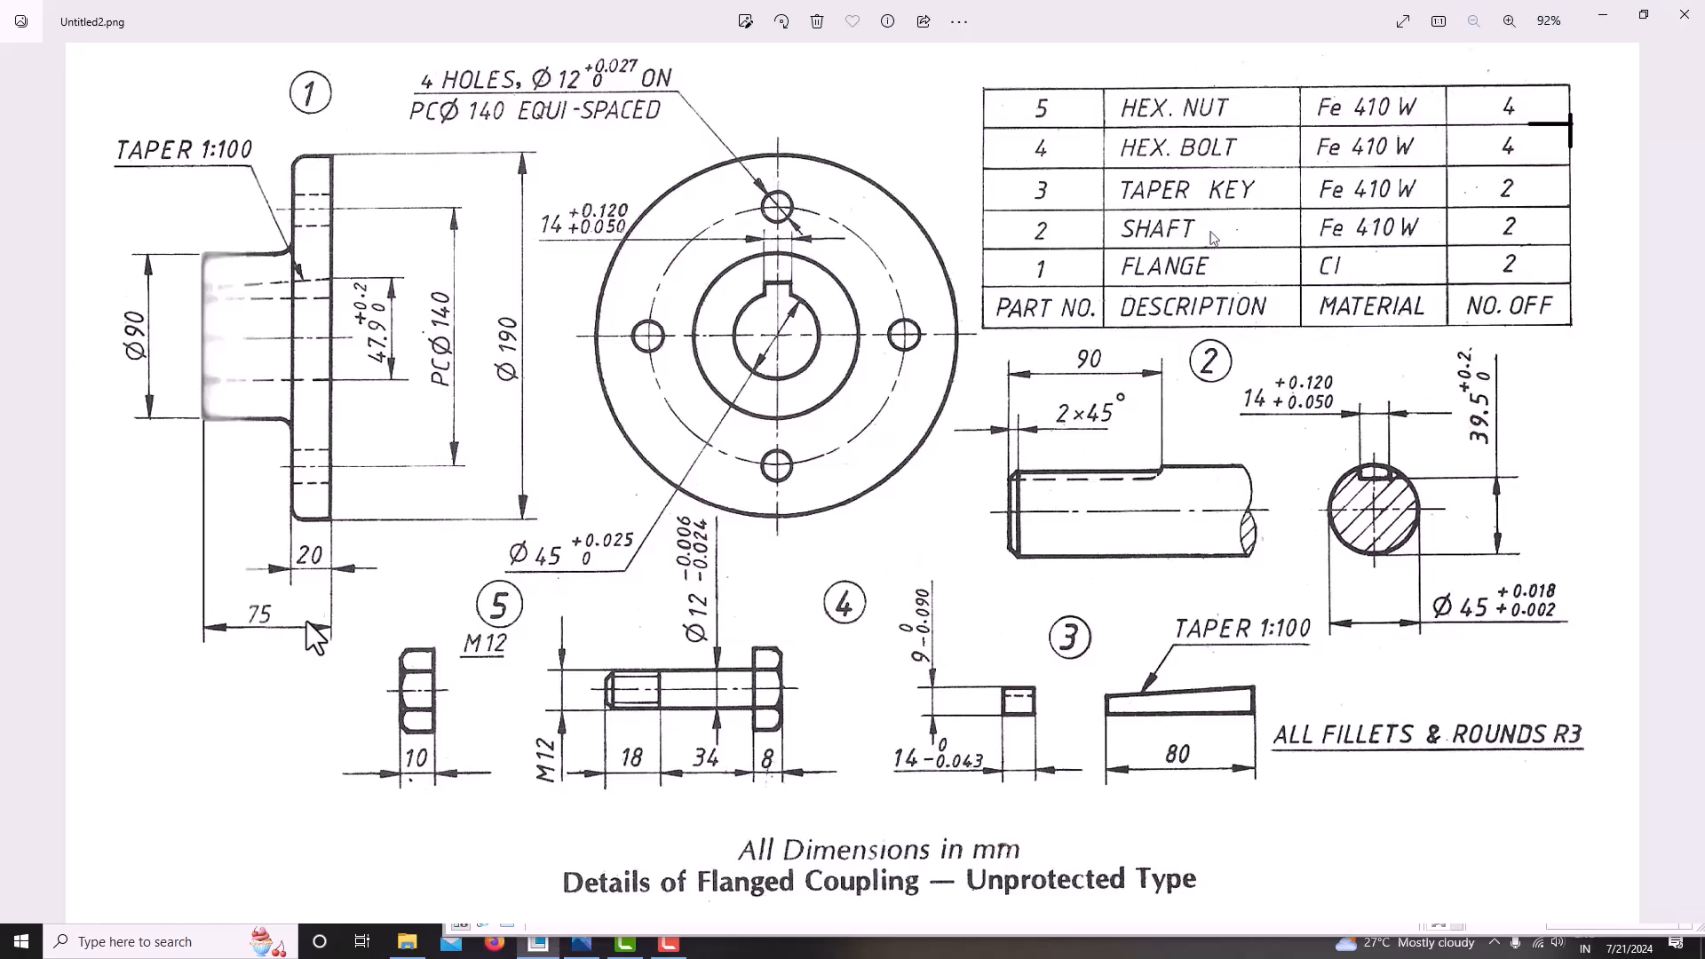
{"action": "key", "text": "super+Left"}
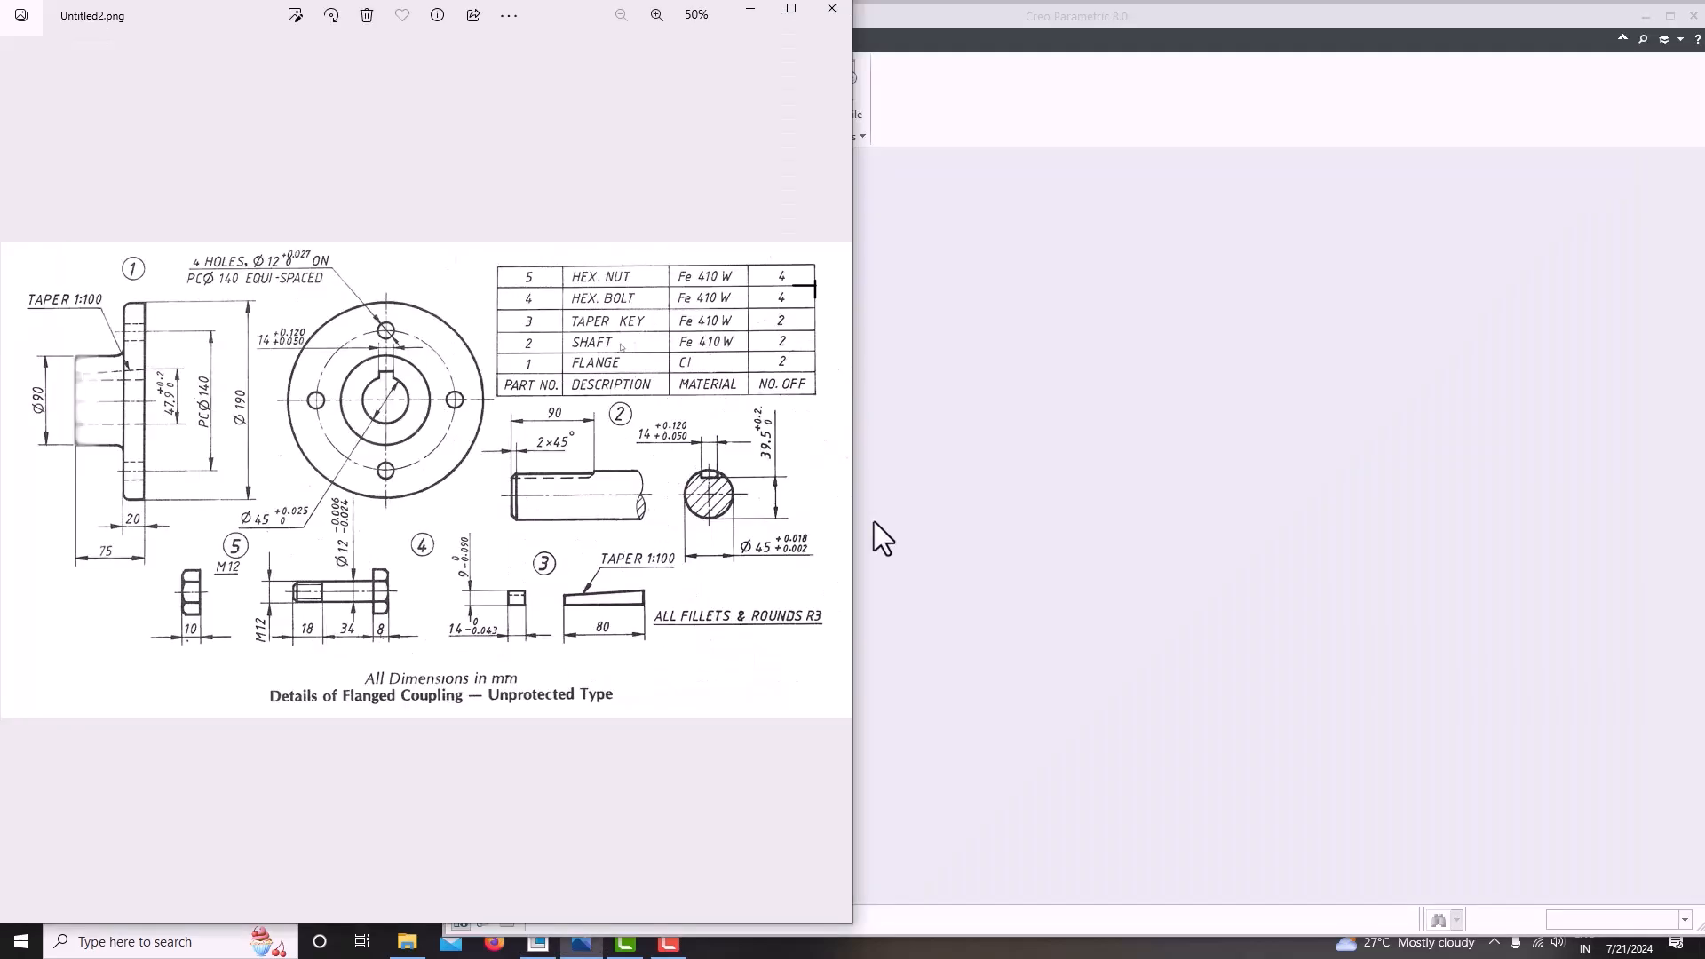
{"action": "left_click_drag", "start_coordinate": [852, 502], "coordinate": [445, 510]}
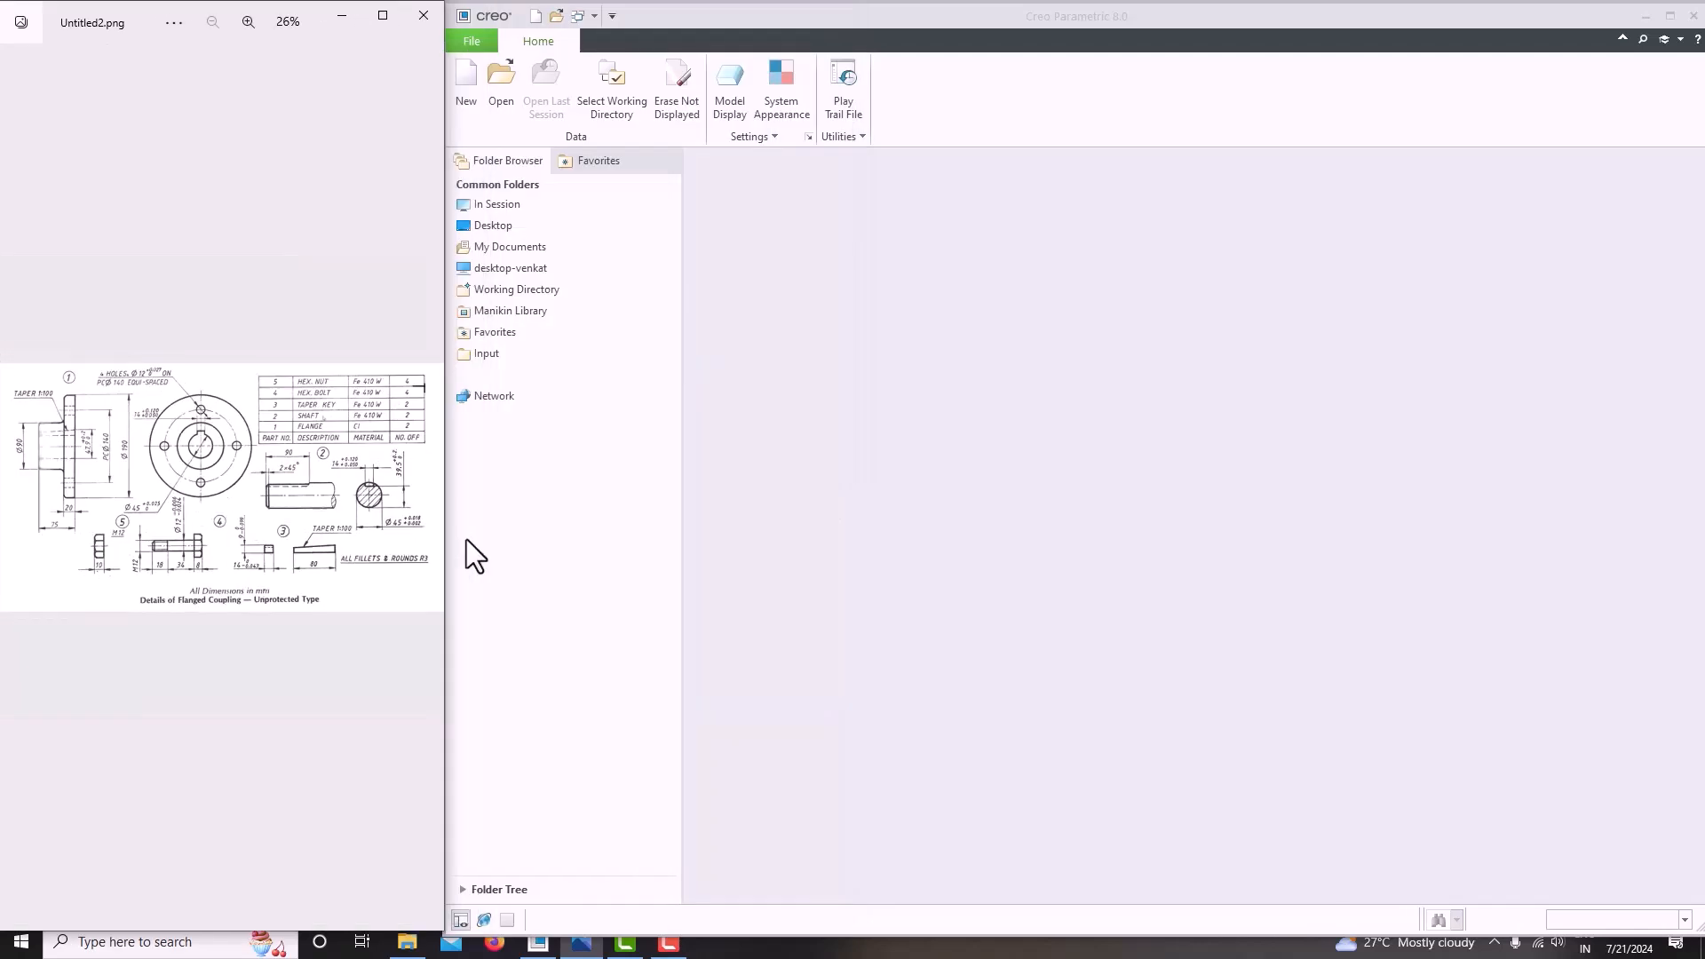
{"action": "scroll", "coordinate": [129, 597], "scroll_direction": "up", "scroll_amount": 5}
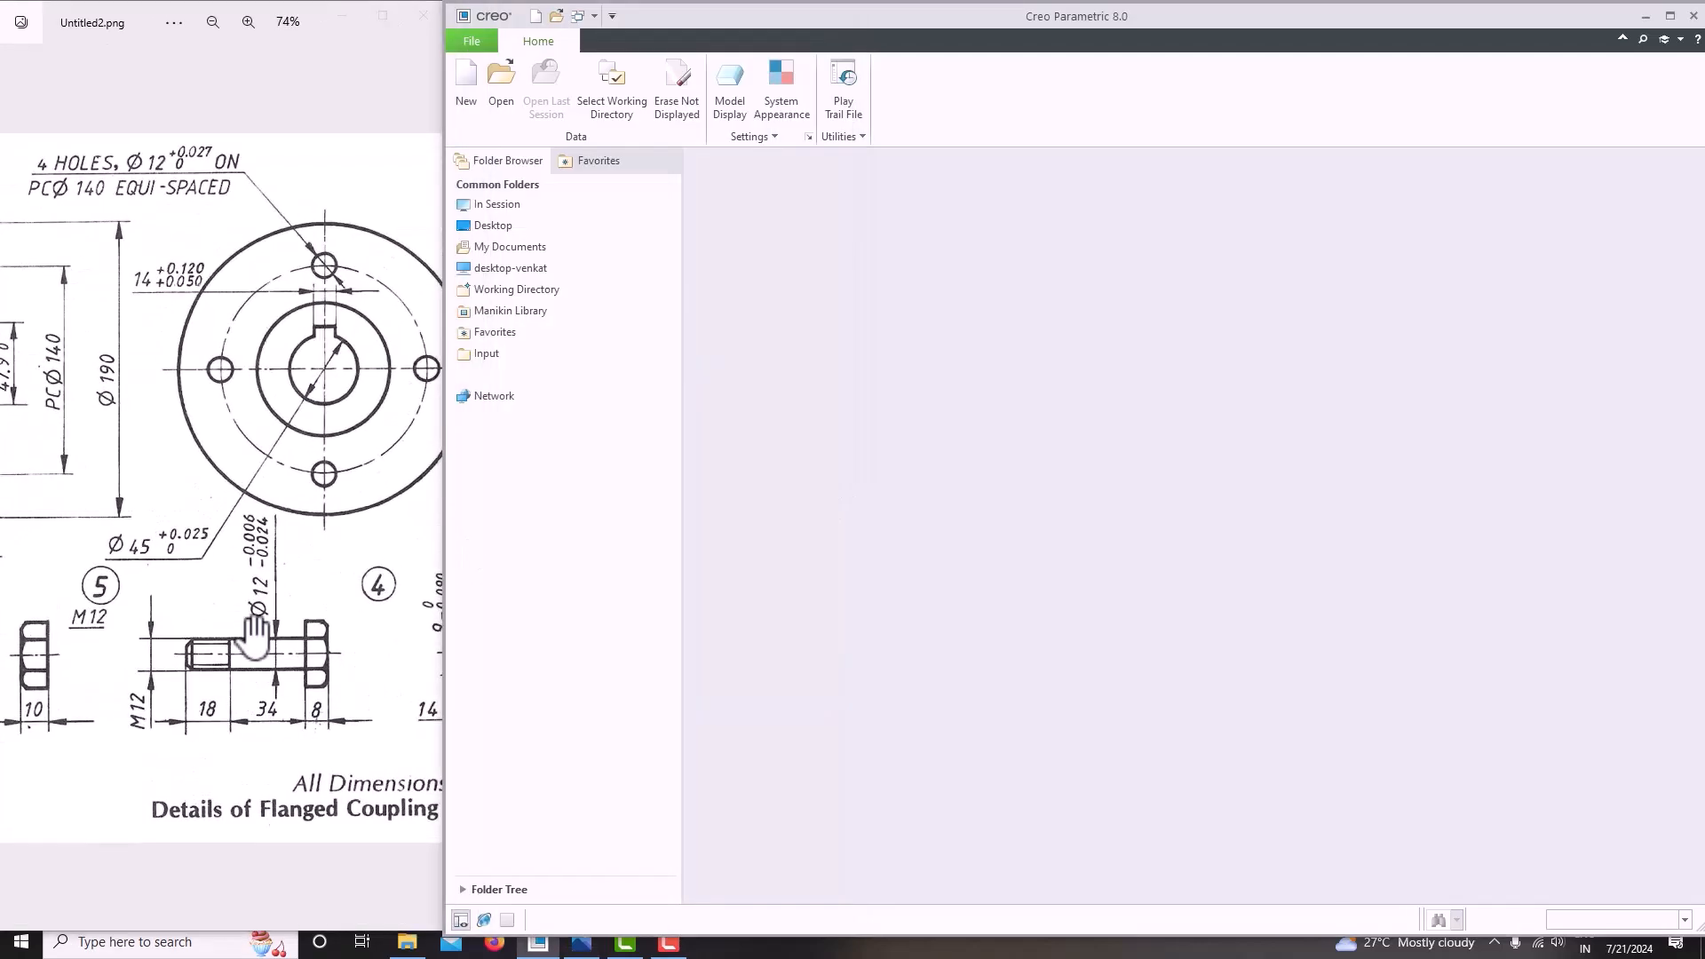
Create a new solid part with the mmns_part_solid_abs template instead of the default template.
{"action": "left_click", "coordinate": [476, 98]}
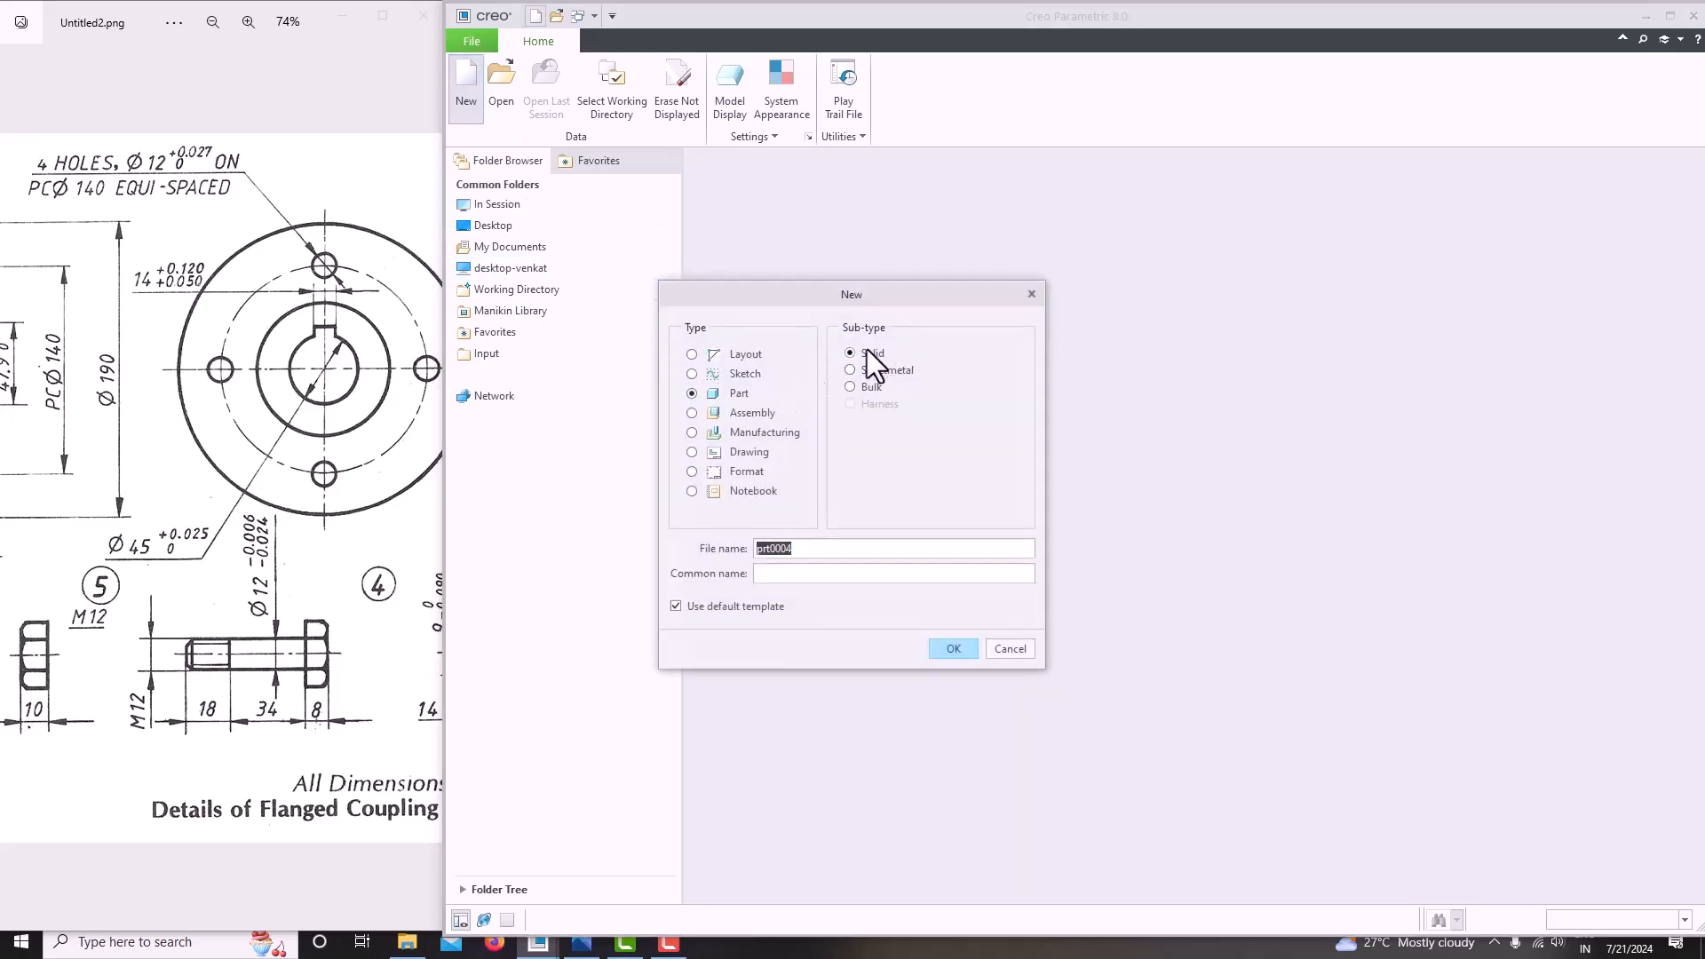
{"action": "left_click", "coordinate": [691, 604]}
{"action": "left_click", "coordinate": [953, 649]}
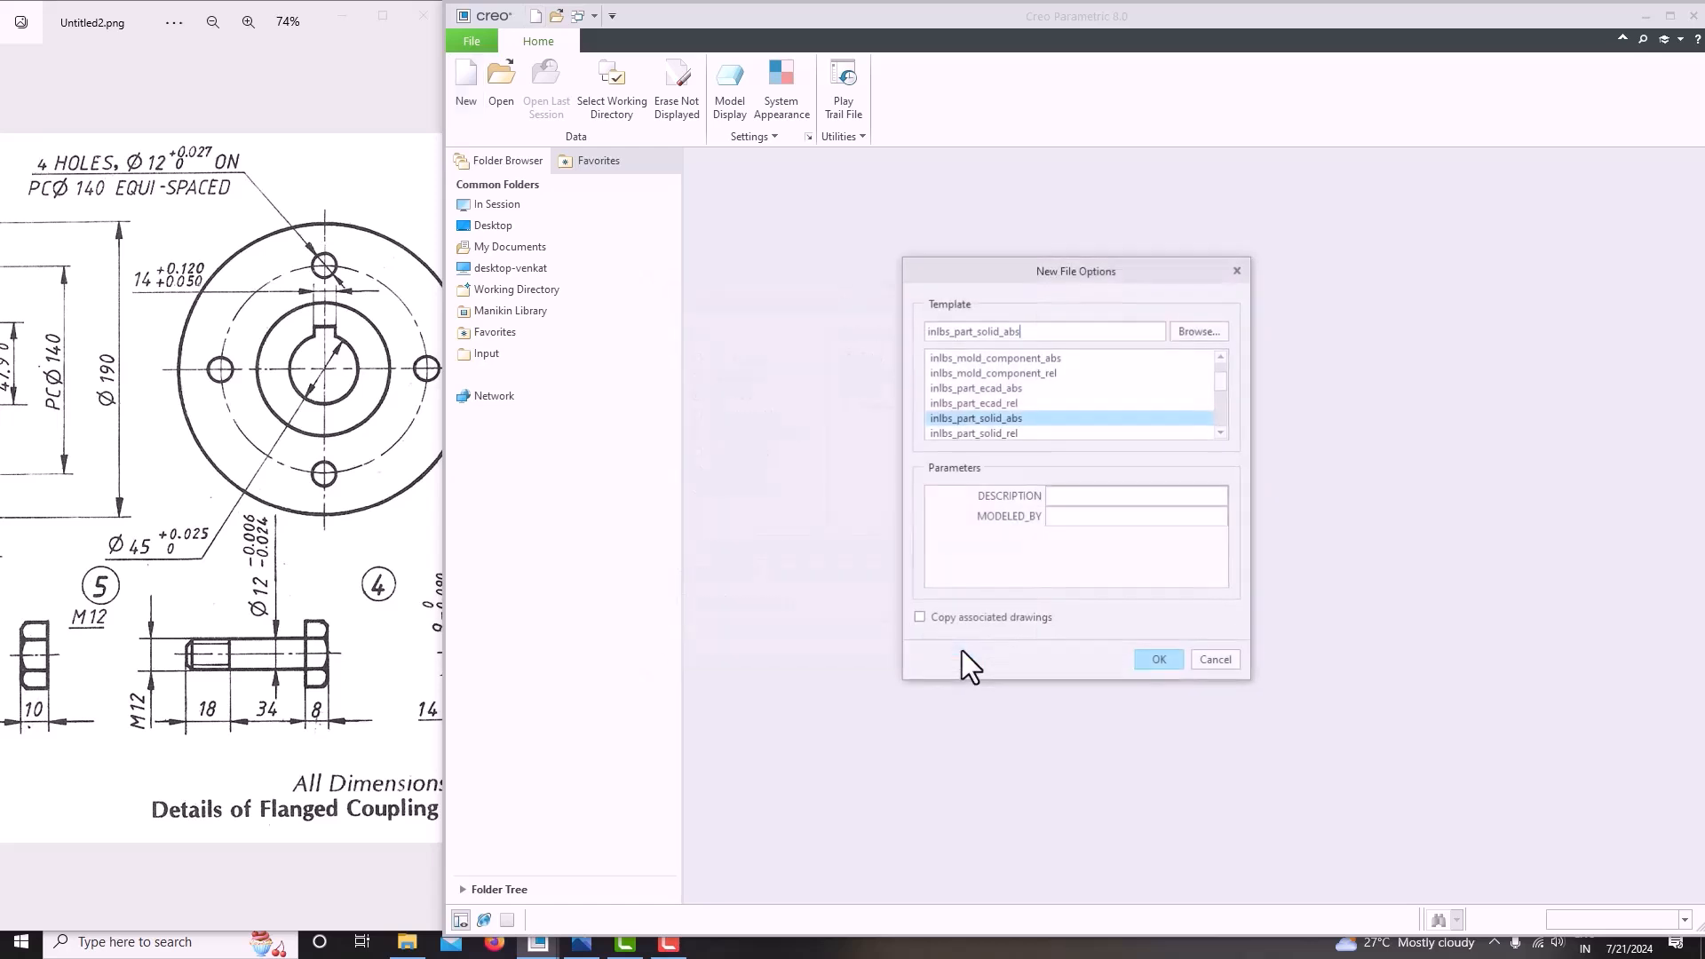
{"action": "scroll", "coordinate": [994, 434], "scroll_direction": "down", "scroll_amount": 1}
{"action": "left_click", "coordinate": [973, 433]}
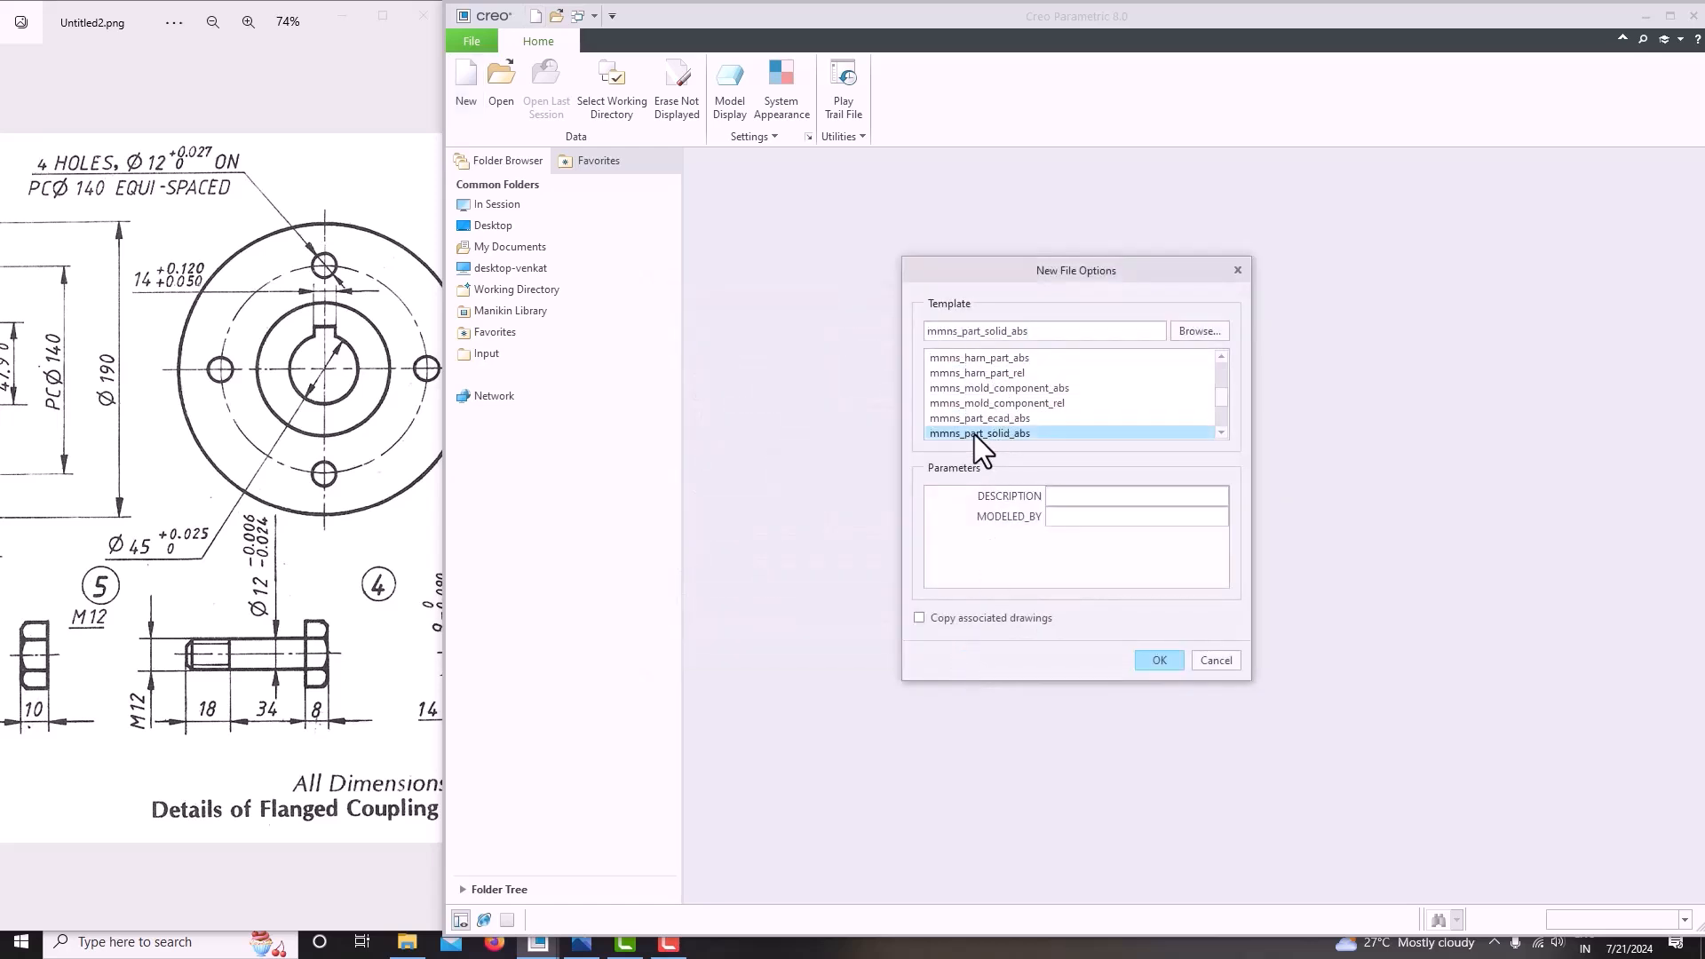
{"action": "left_click", "coordinate": [1162, 657]}
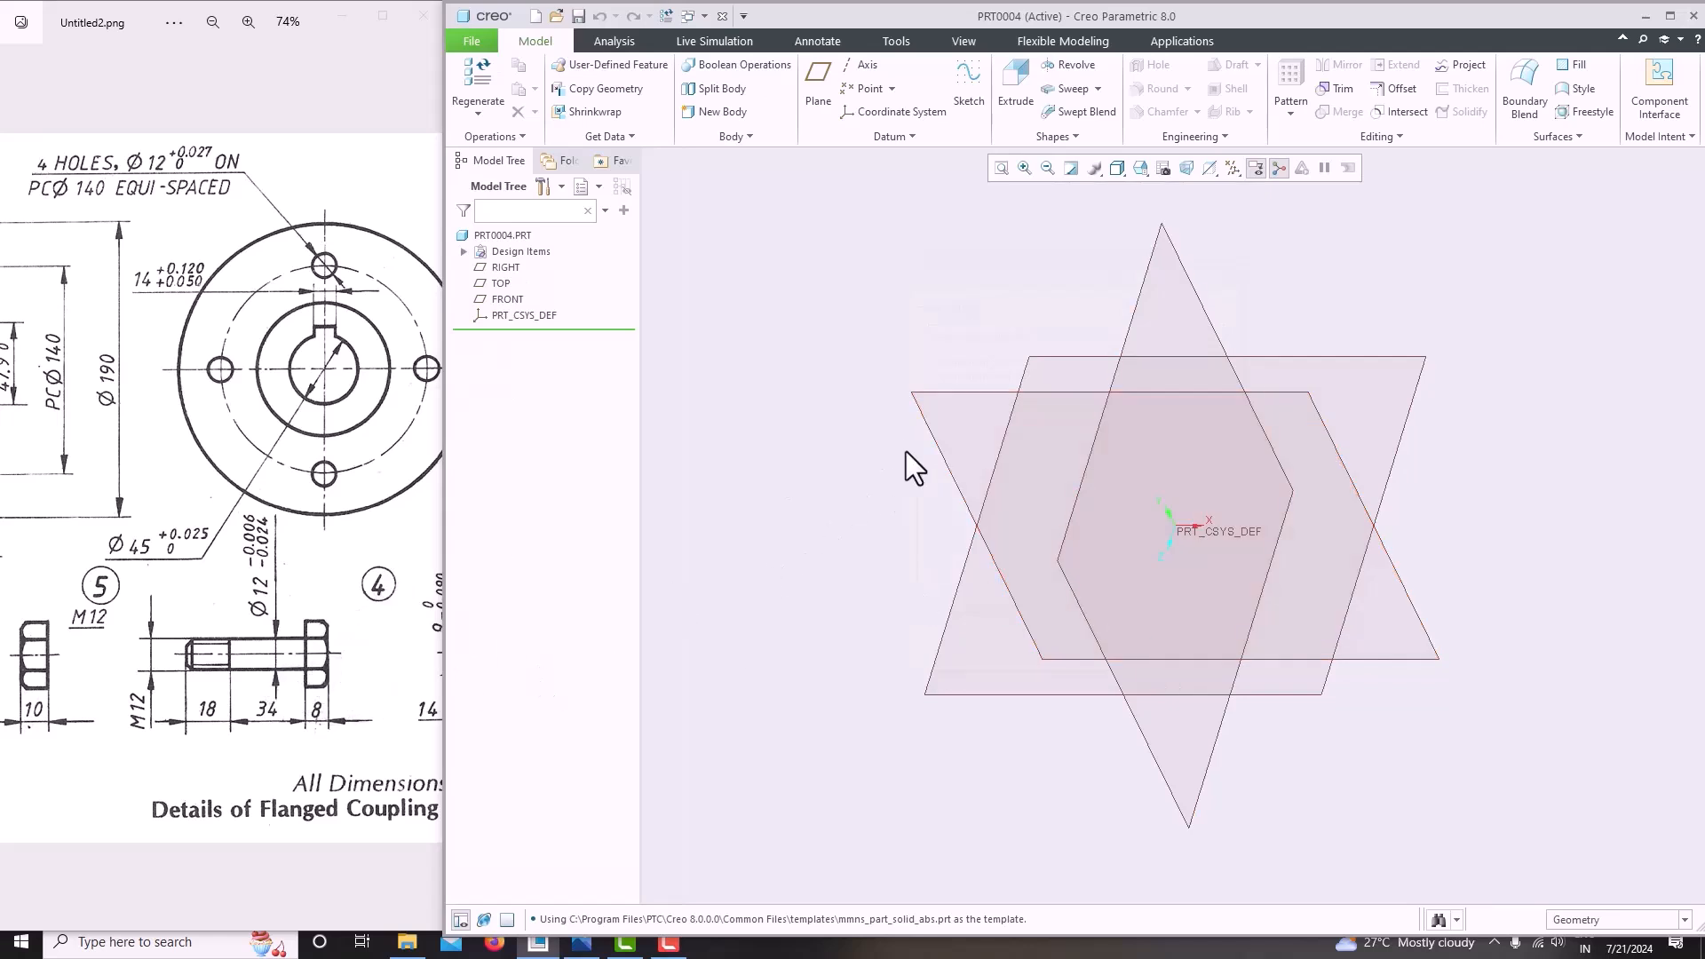
Start a sketch on the FRONT plane and orient the view parallel to the sketch.
{"action": "left_click", "coordinate": [941, 391]}
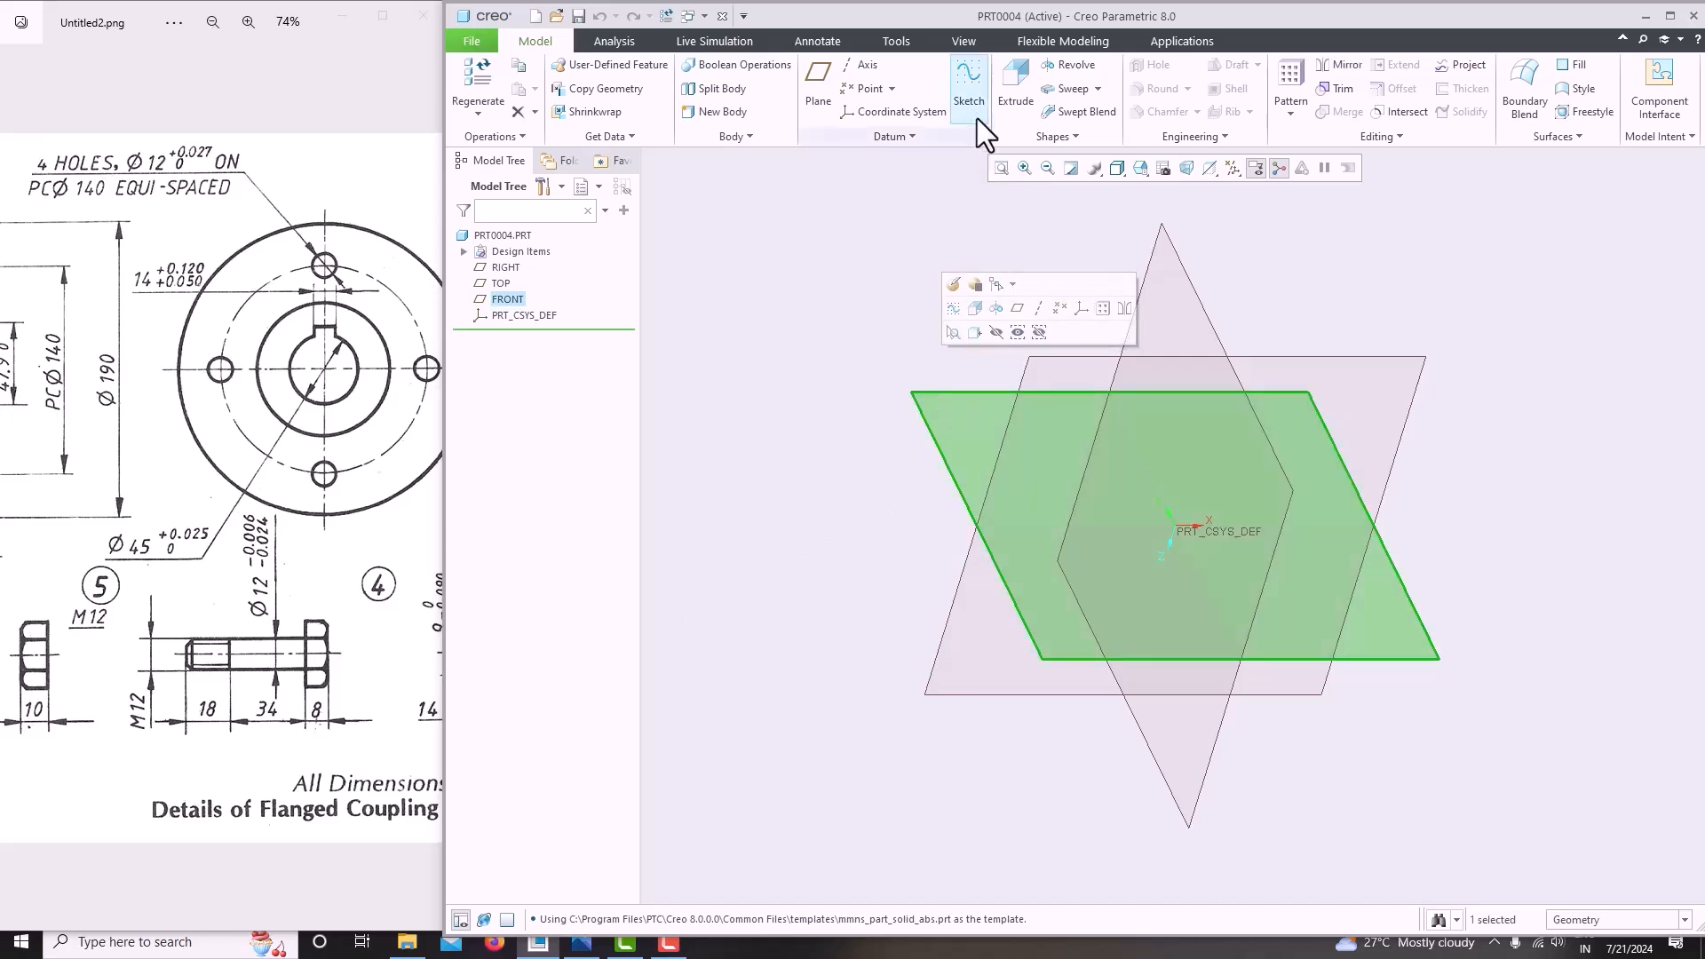
{"action": "left_click", "coordinate": [969, 89]}
{"action": "left_click", "coordinate": [1209, 167]}
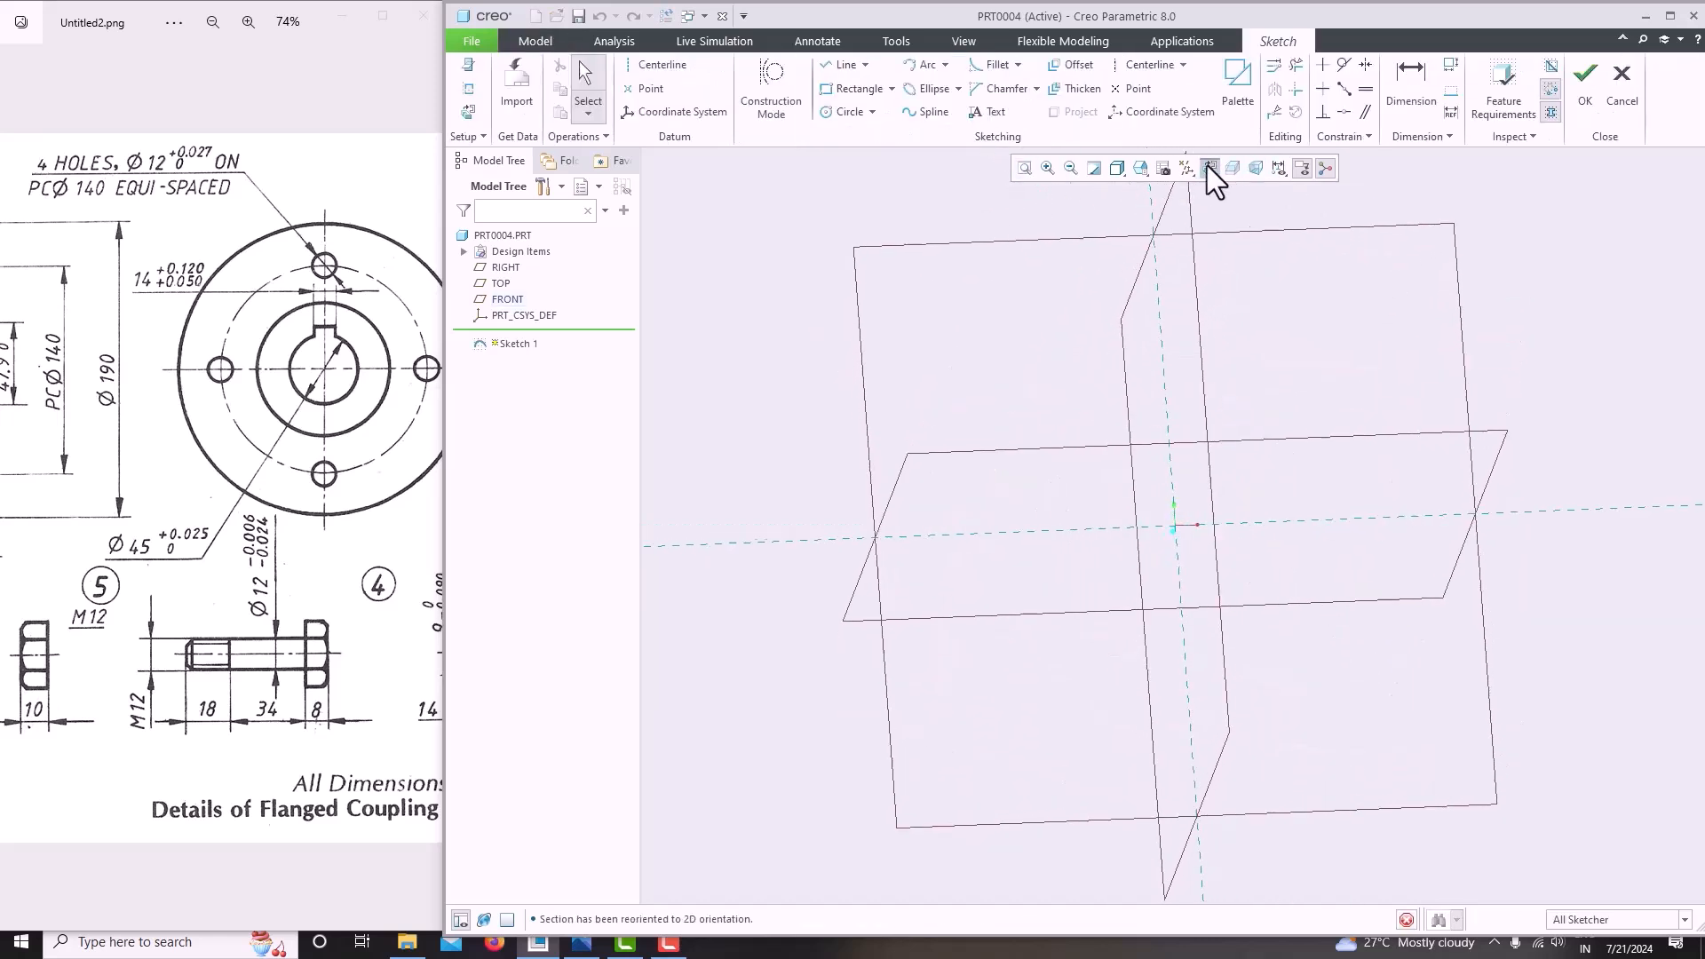
Insert a 6-Sided Hexagon from the Sketcher Palette near the origin with sides of about 63 mm, and close the palette.
{"action": "left_click", "coordinate": [1240, 100]}
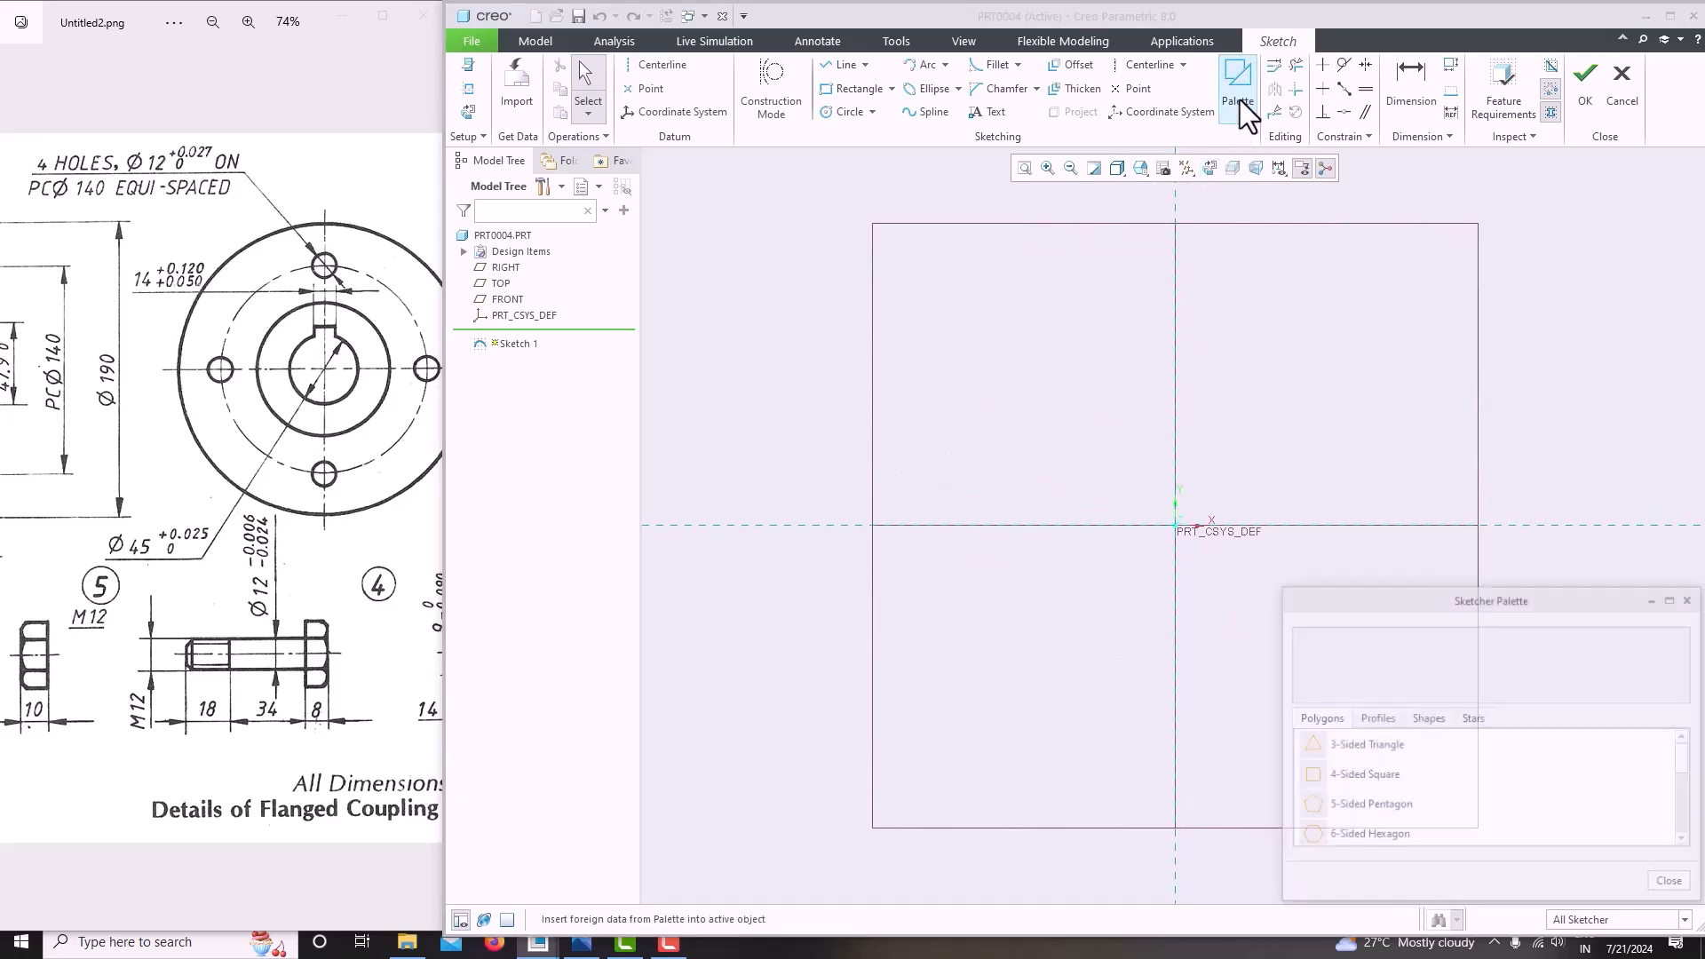
{"action": "mouse_move", "coordinate": [1440, 593]}
{"action": "left_mouse_down"}
{"action": "mouse_move", "coordinate": [1434, 359]}
{"action": "mouse_move", "coordinate": [1402, 216]}
{"action": "left_mouse_up"}
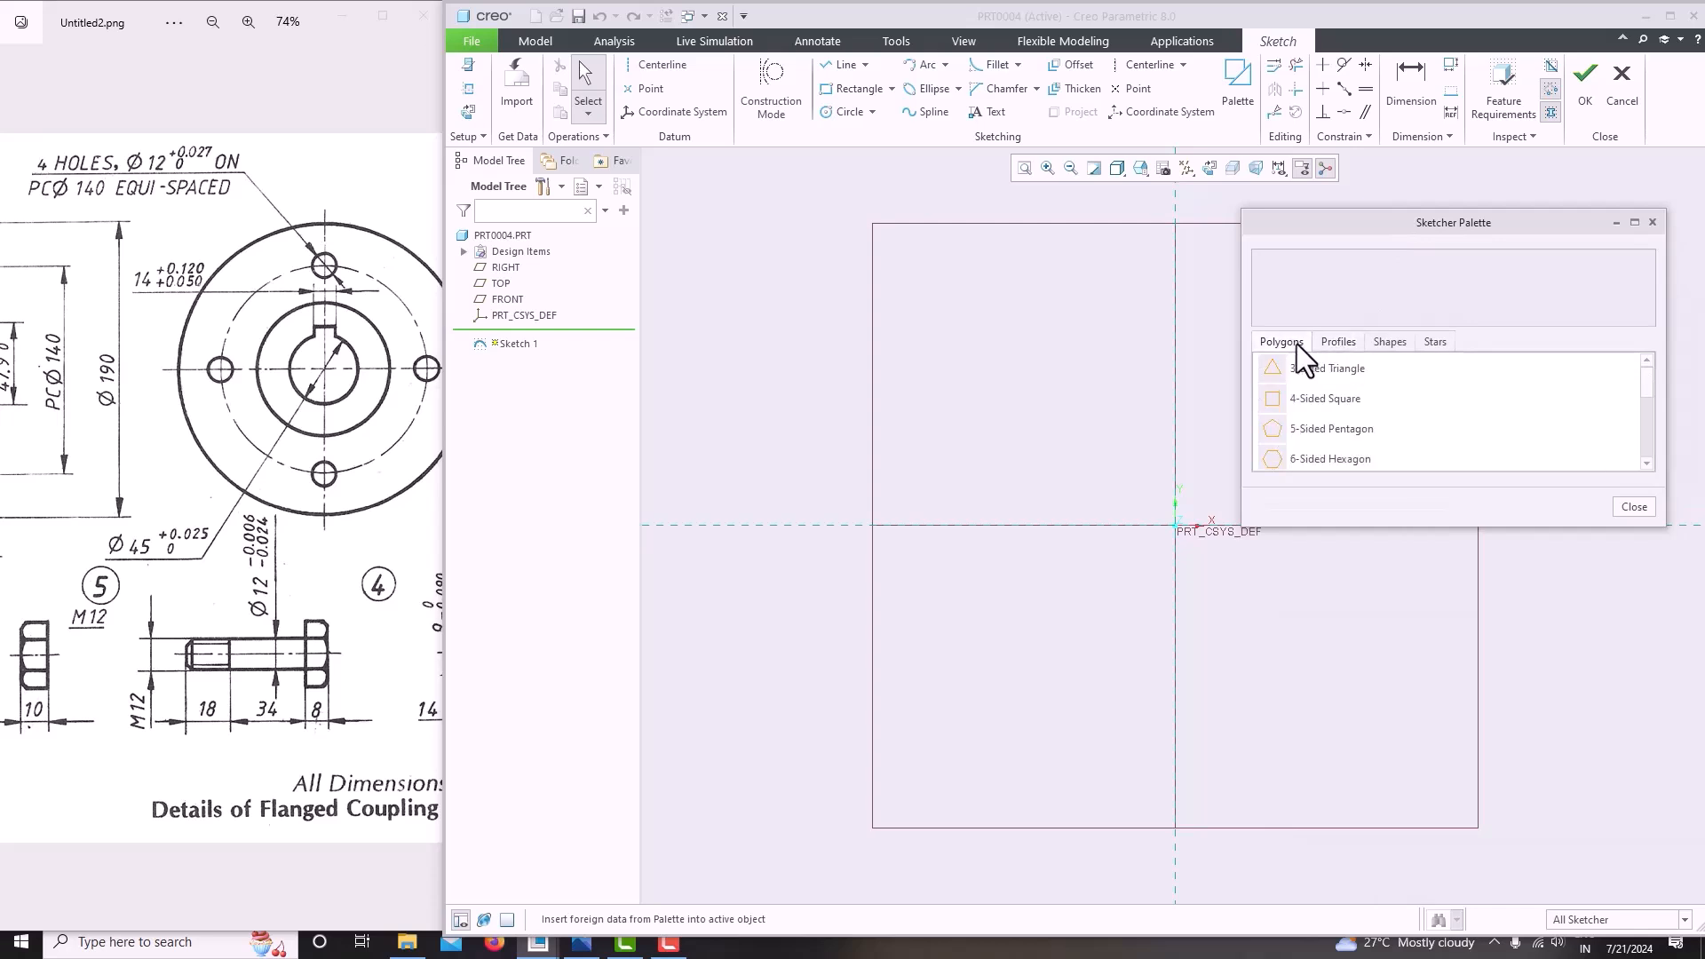
{"action": "scroll", "coordinate": [1300, 403], "scroll_direction": "down", "scroll_amount": 1}
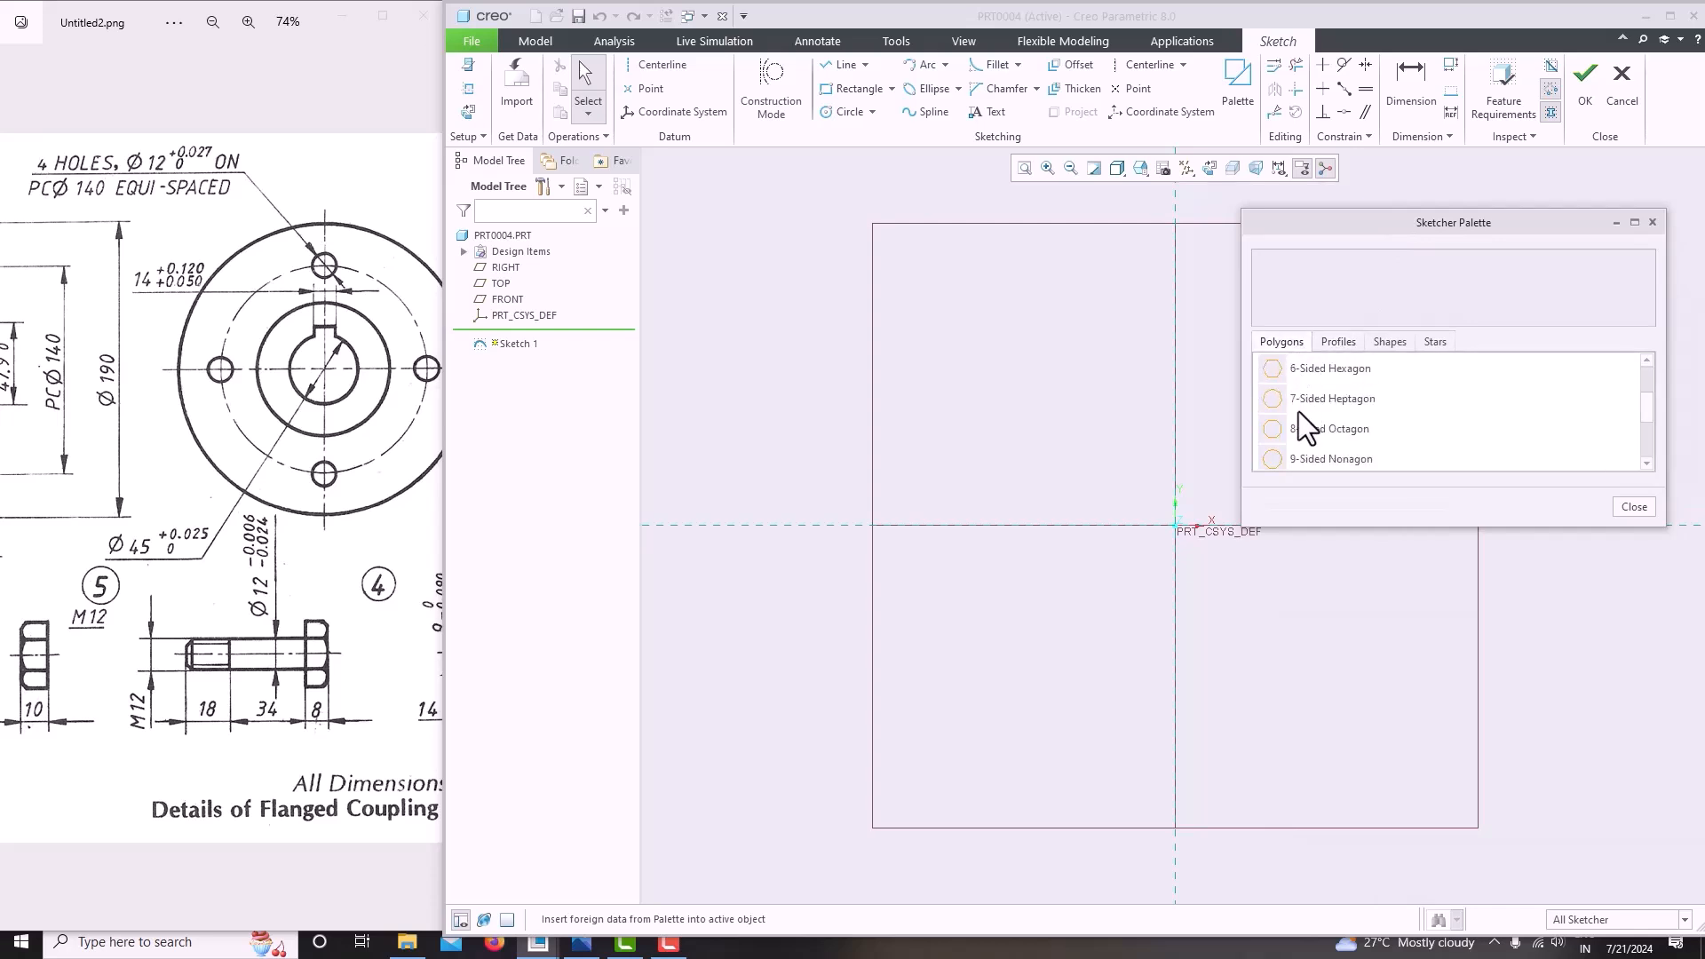
{"action": "left_click_drag", "start_coordinate": [1317, 224], "coordinate": [1420, 203]}
{"action": "left_click", "coordinate": [1418, 349]}
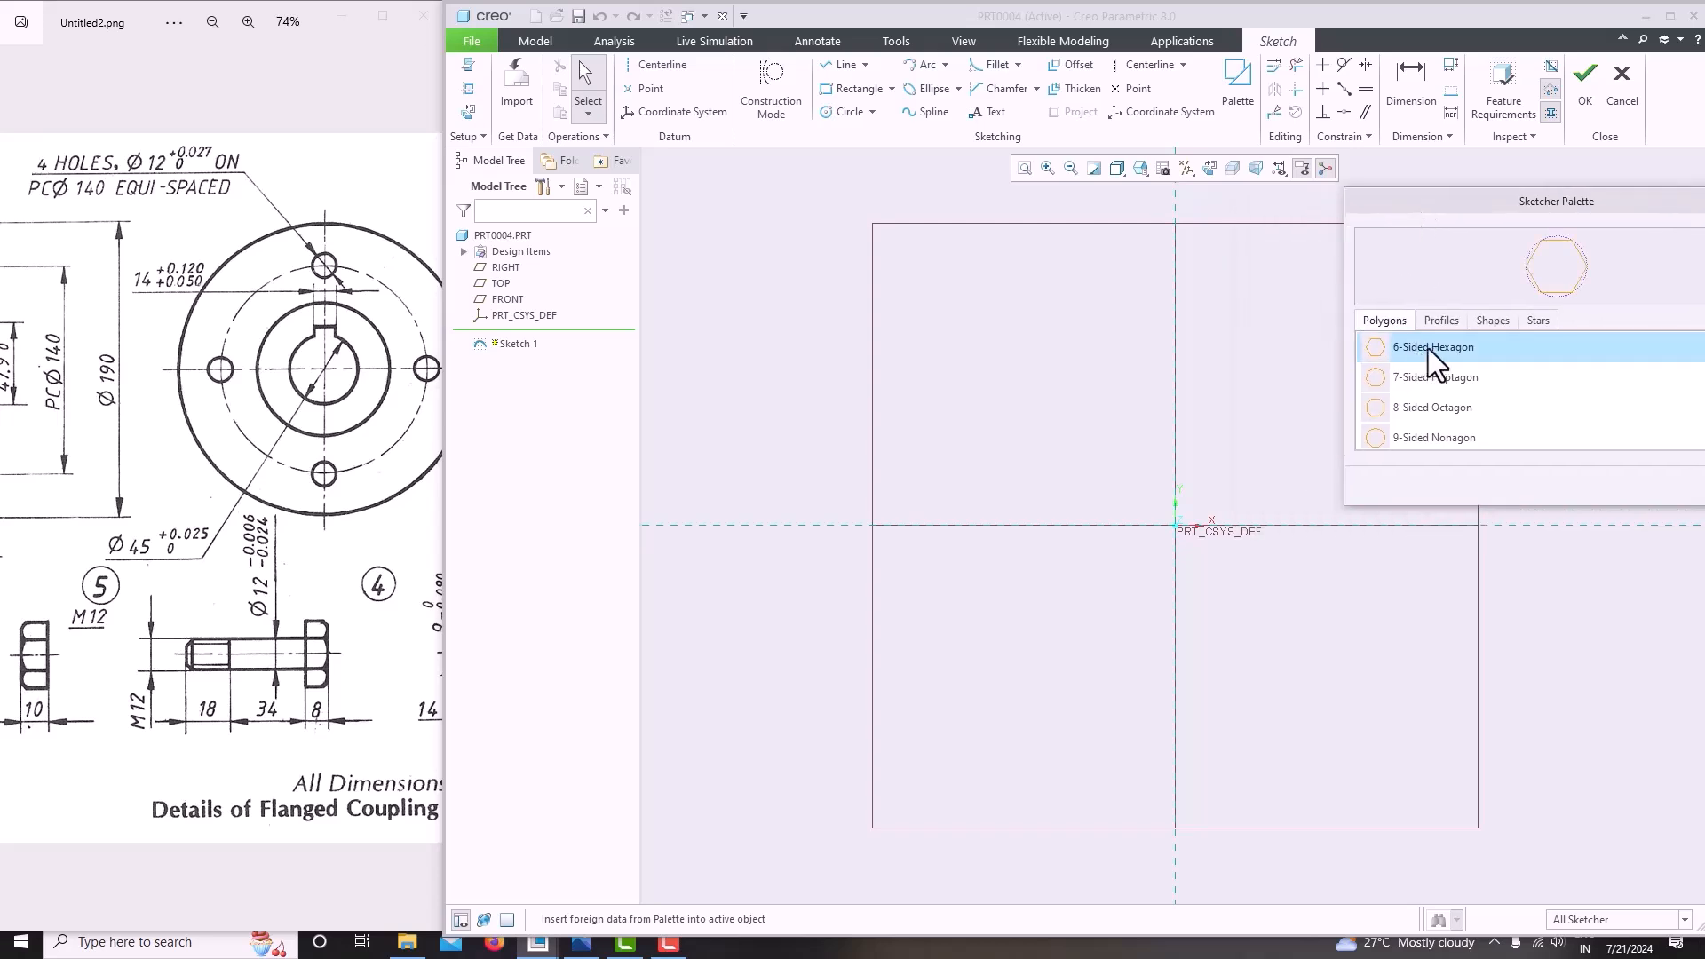
{"action": "double_click", "coordinate": [1428, 348]}
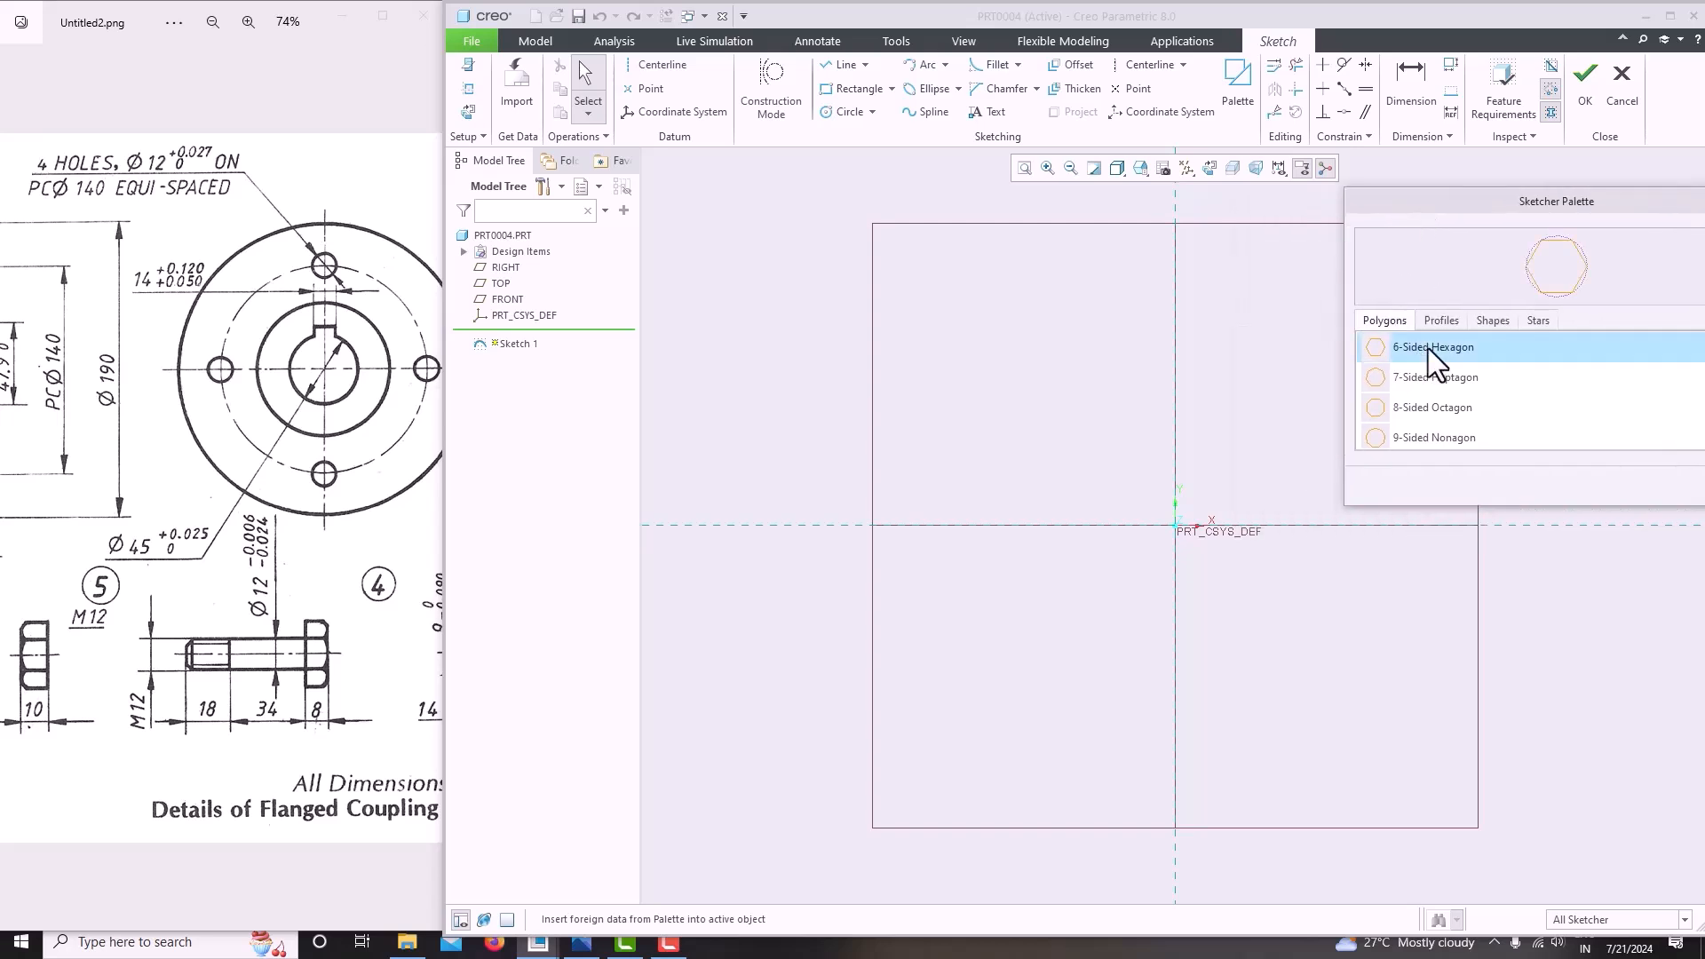
{"action": "left_click", "coordinate": [1101, 451]}
{"action": "left_click_drag", "start_coordinate": [1547, 211], "coordinate": [1286, 193]}
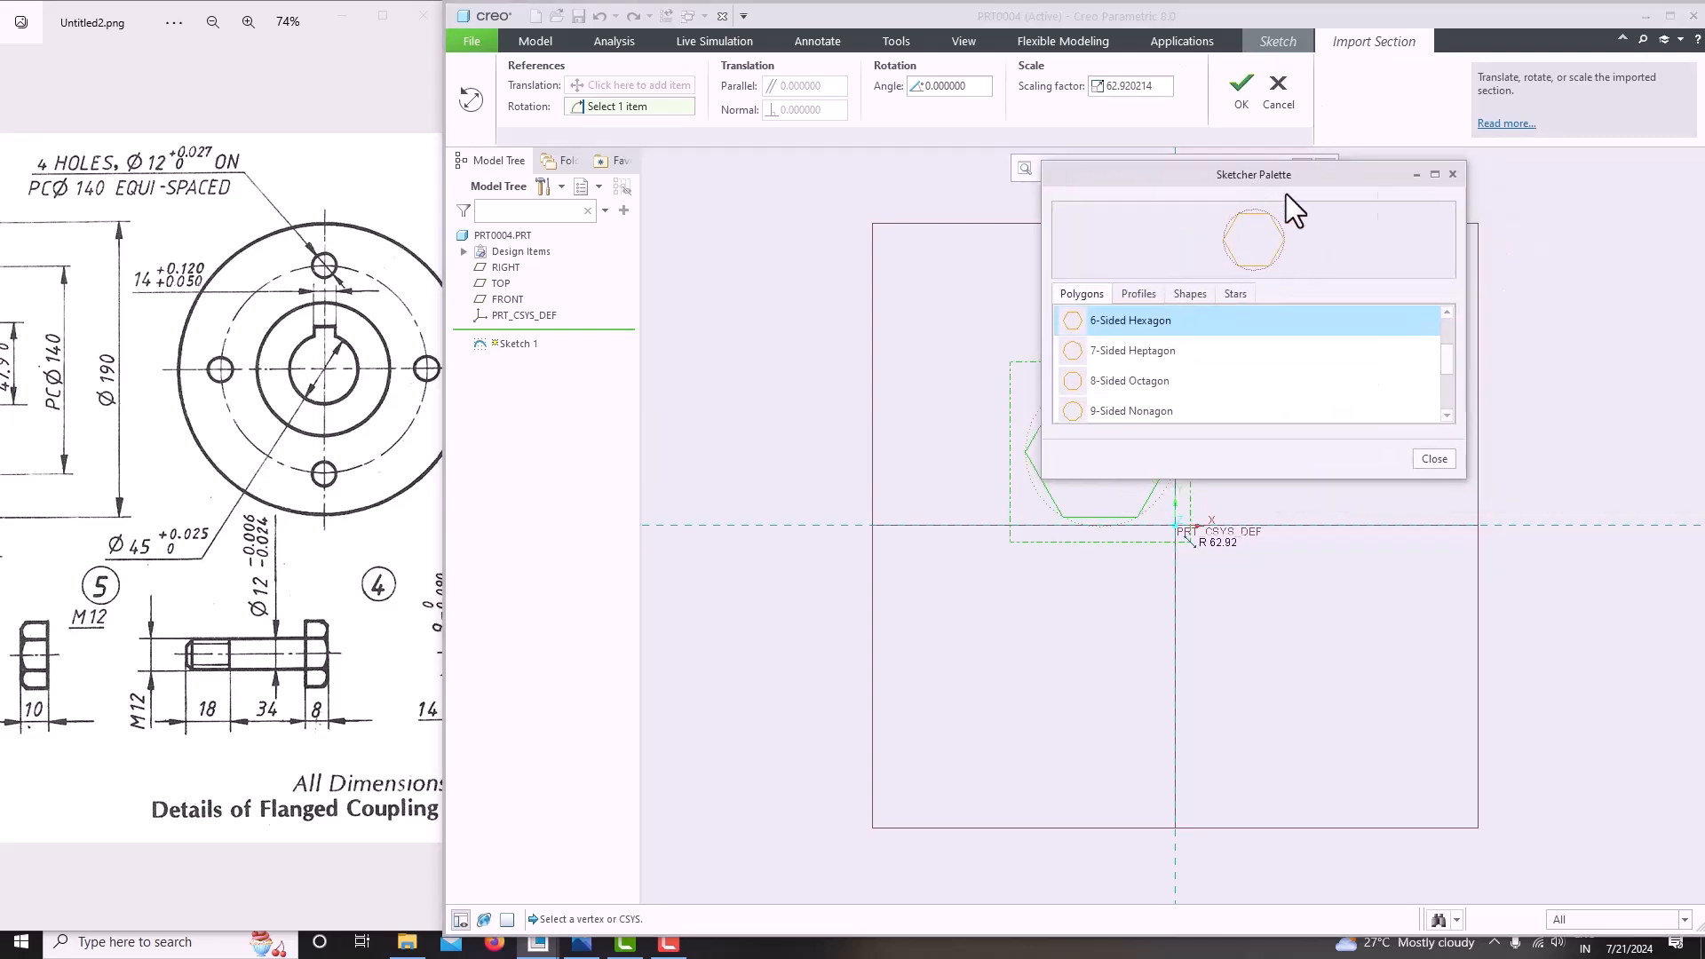
{"action": "left_click", "coordinate": [1457, 179]}
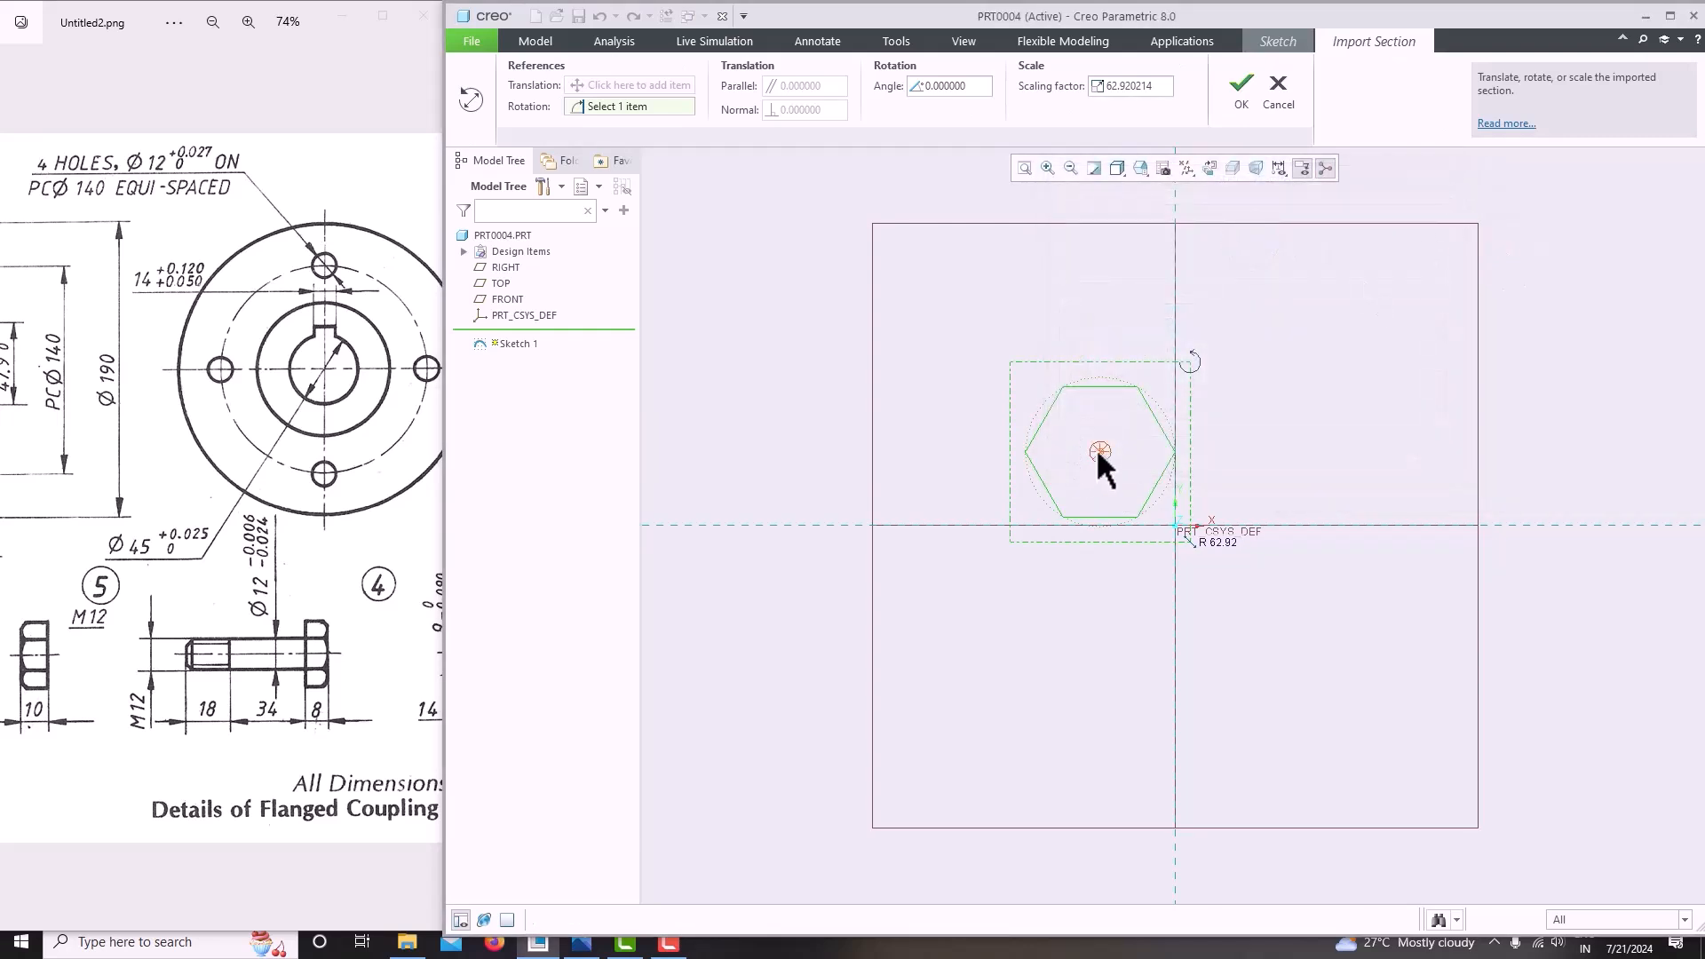
Move the hexagon's centre onto the sketch origin and accept the placement.
{"action": "left_click_drag", "start_coordinate": [1104, 454], "coordinate": [1214, 526]}
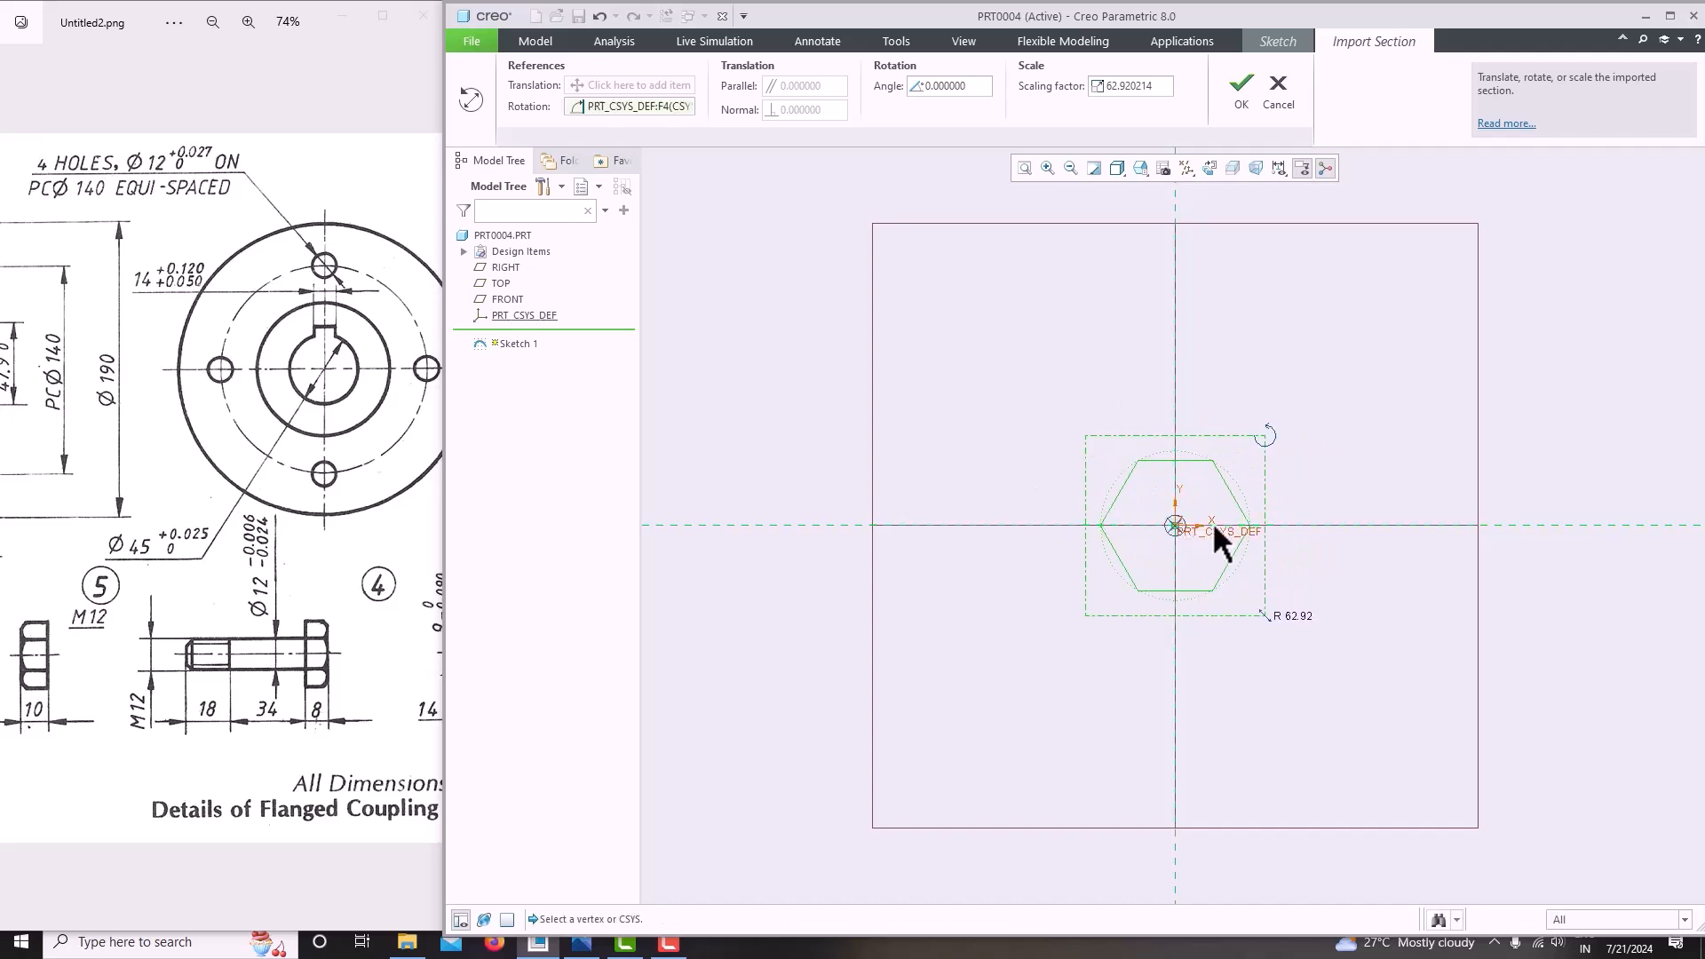
{"action": "middle_click", "coordinate": [1328, 476]}
{"action": "scroll", "coordinate": [1176, 573], "scroll_direction": "down", "scroll_amount": 5}
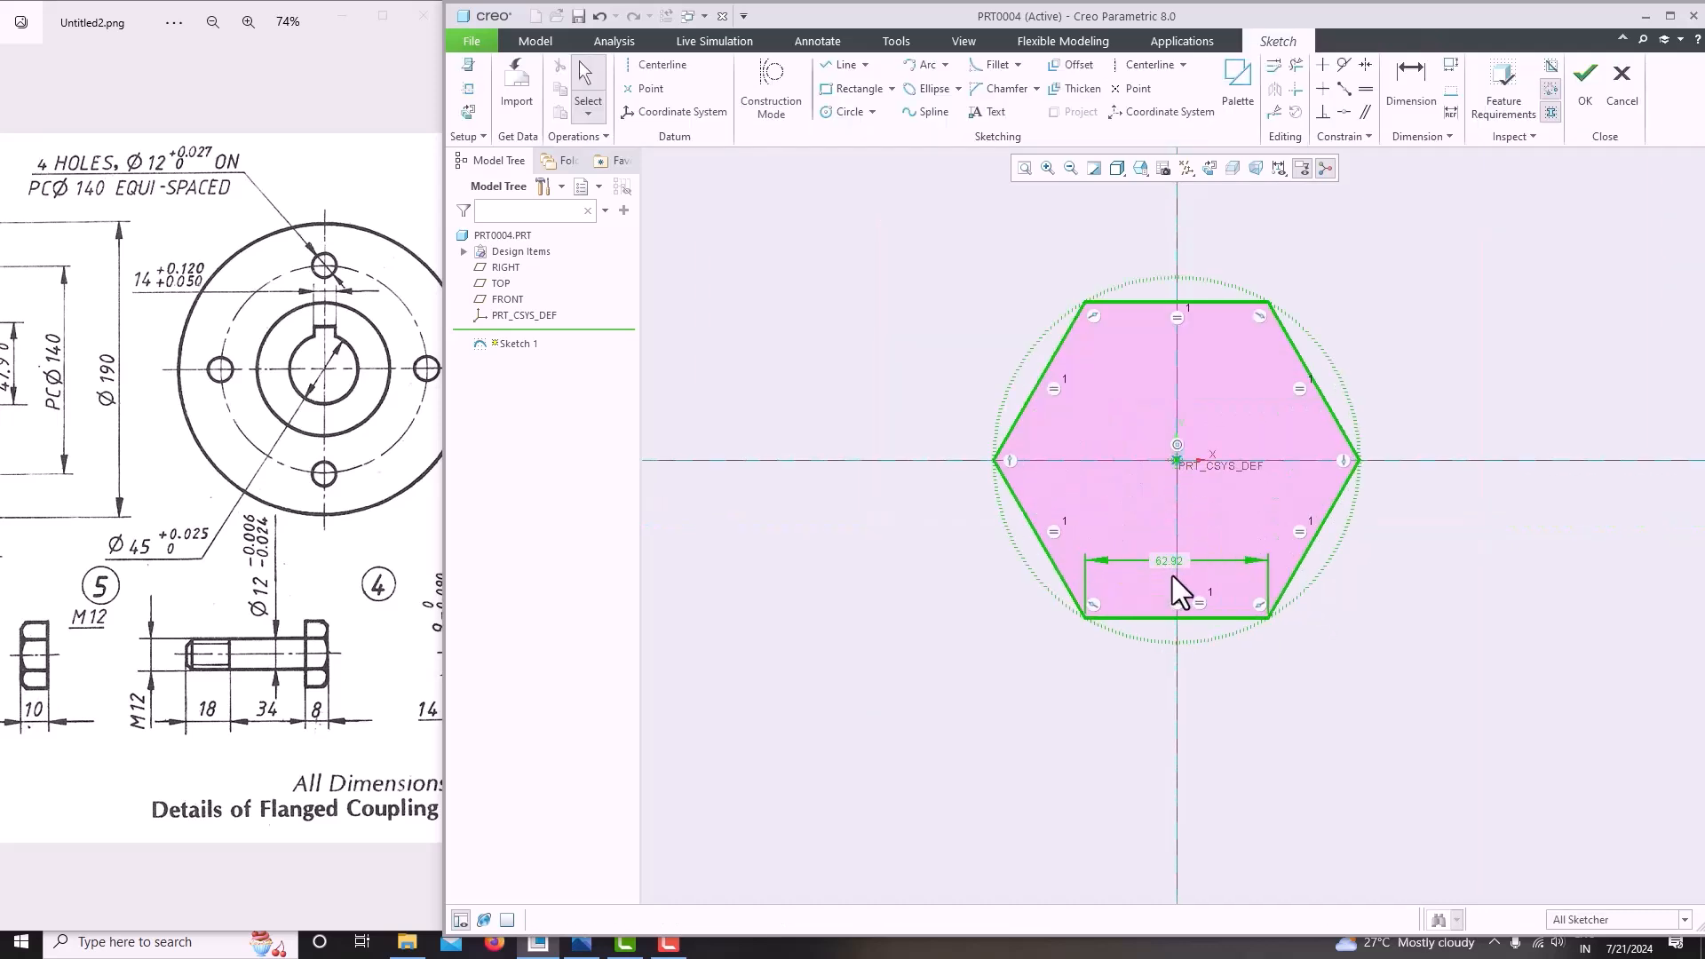
Replace the hexagon's side-length dimension with a corner-to-corner dimension of 24 mm and finish the sketch.
{"action": "left_click", "coordinate": [1159, 557]}
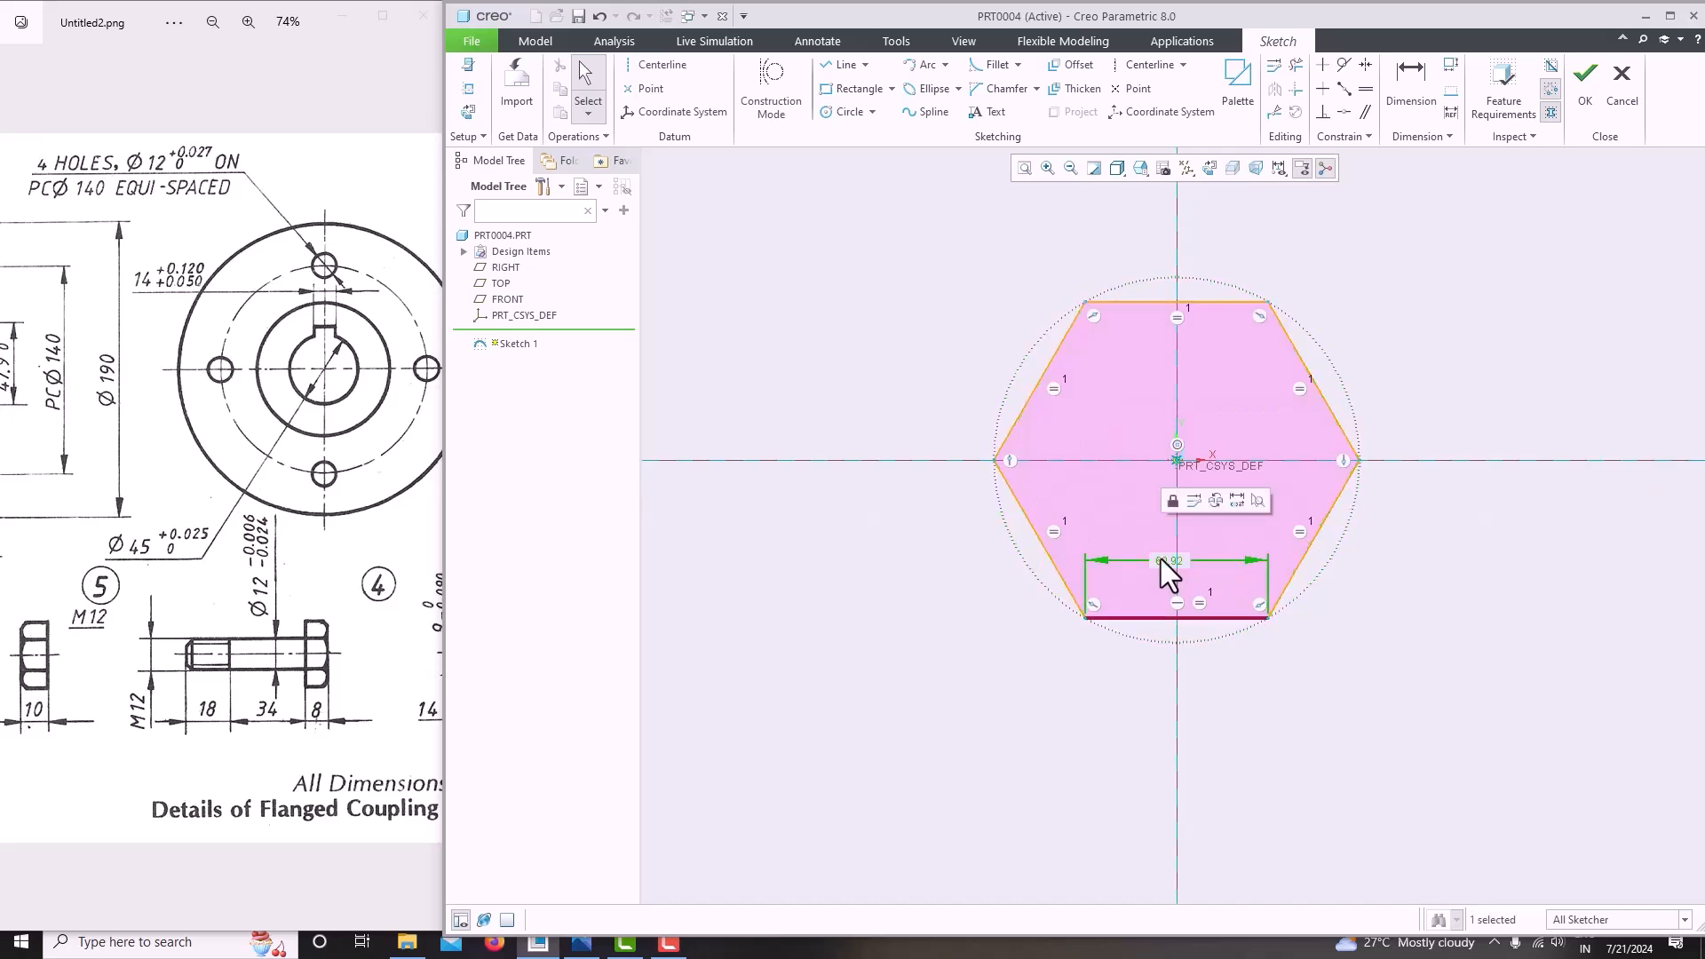
{"action": "key", "text": "Delete"}
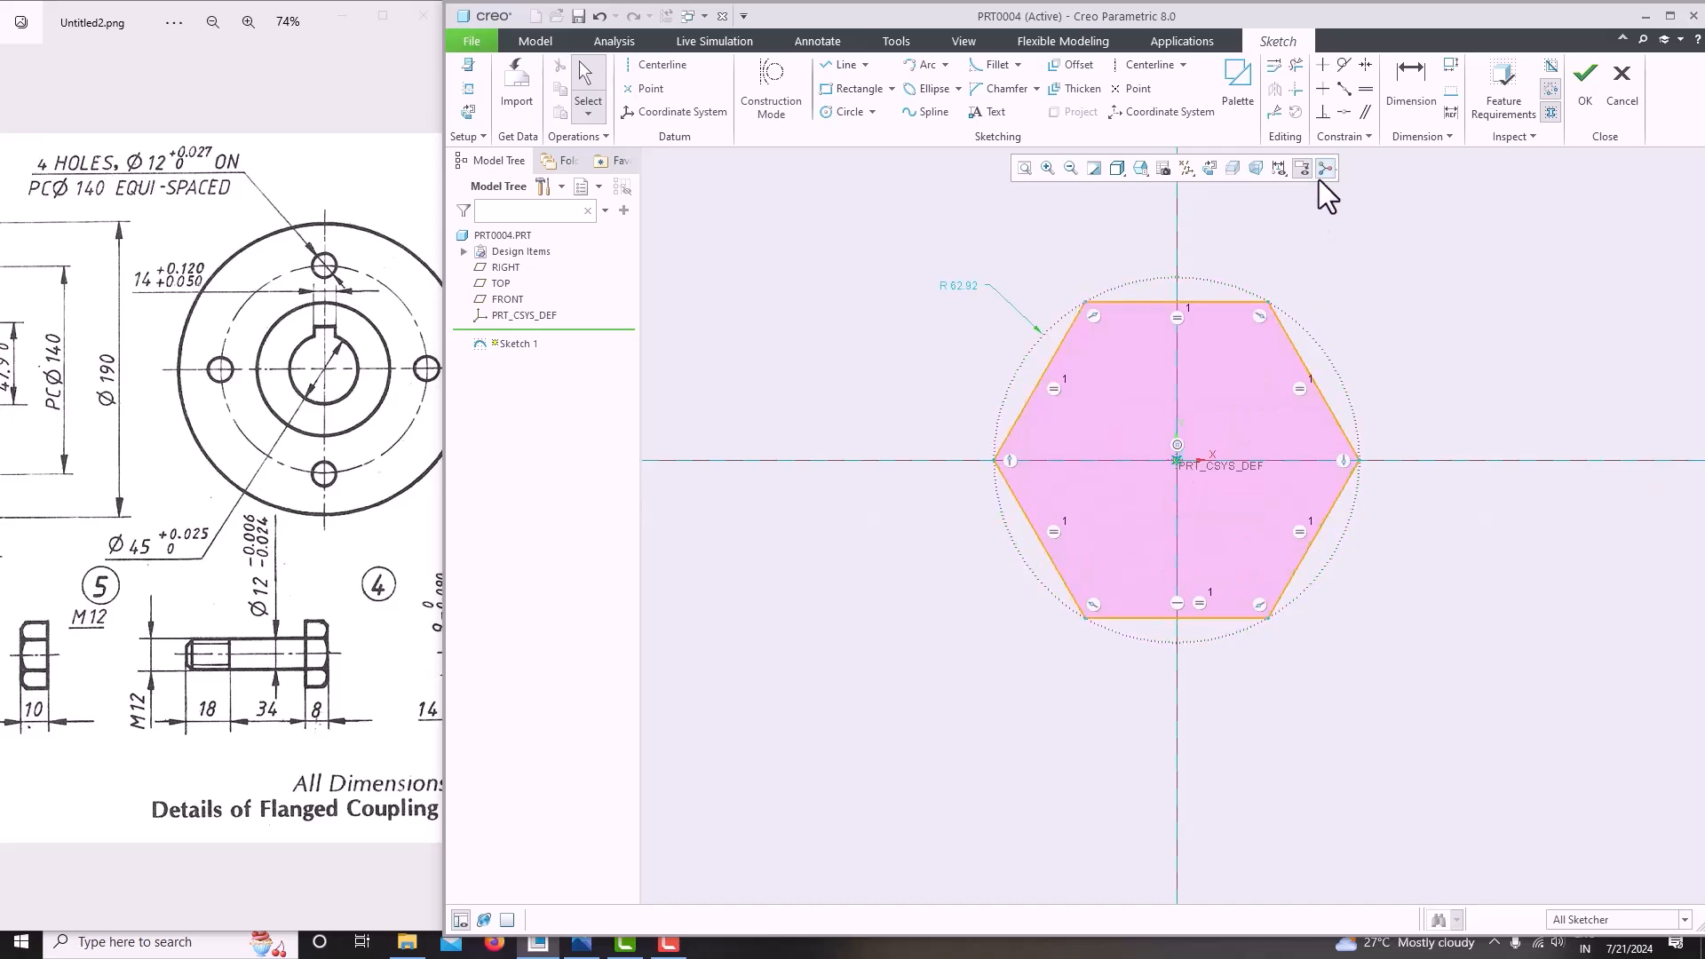
{"action": "left_click", "coordinate": [1411, 89]}
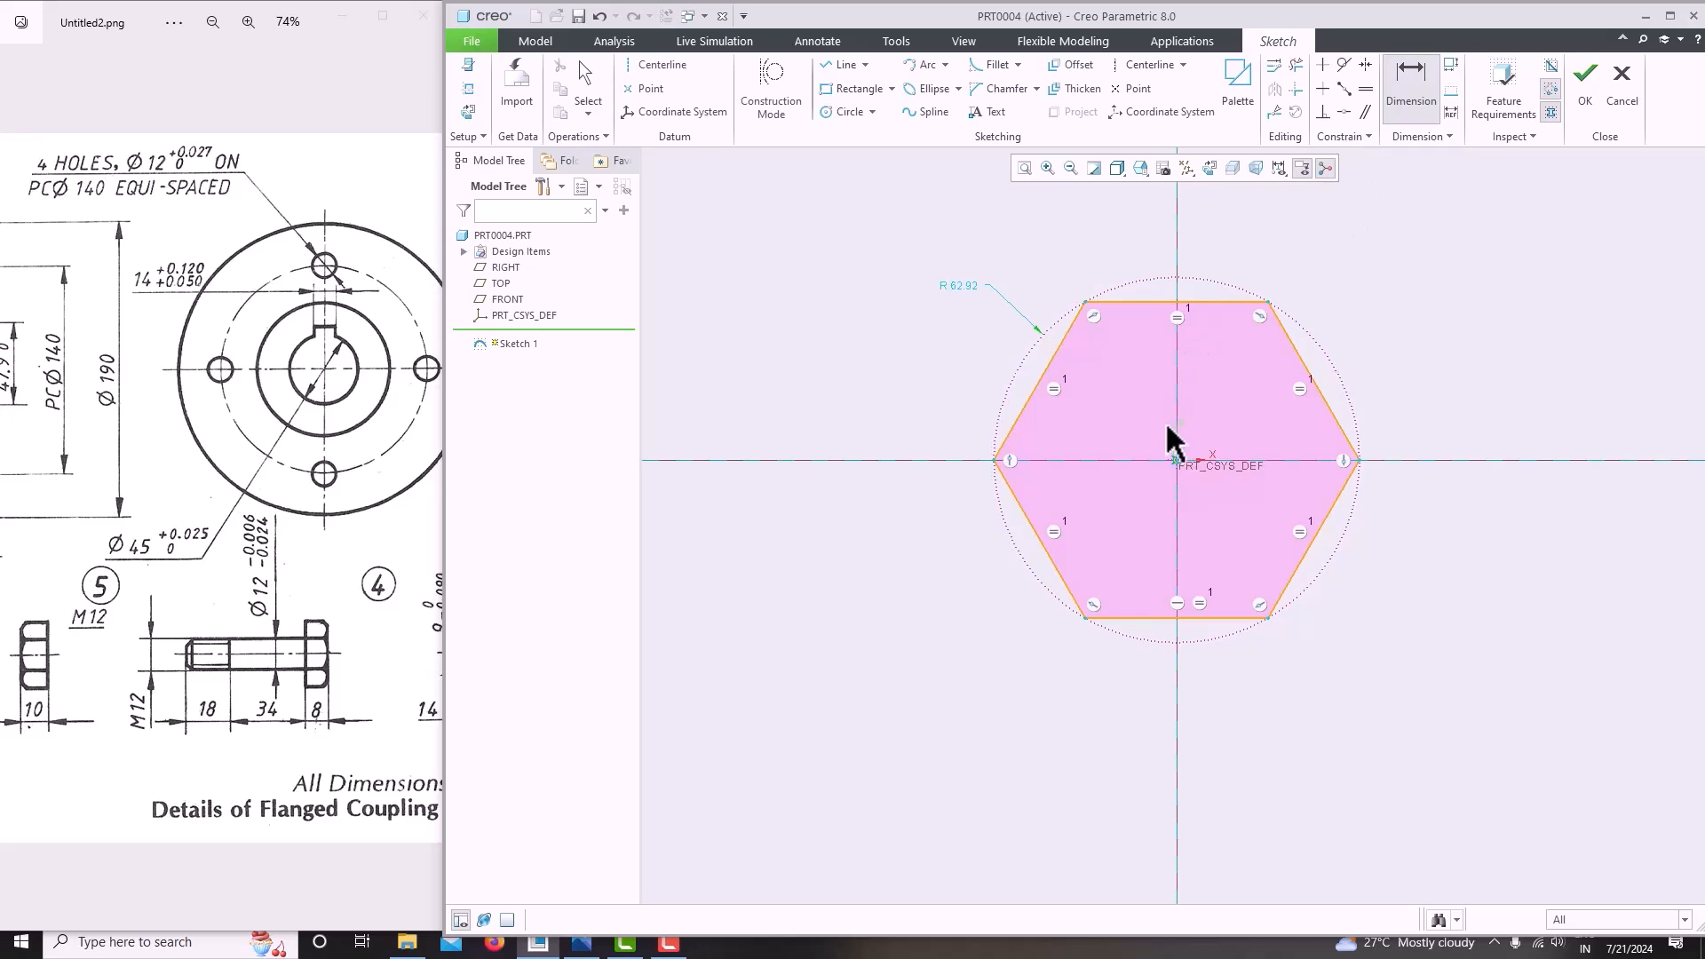
{"action": "left_click", "coordinate": [995, 460]}
{"action": "left_click", "coordinate": [1356, 460]}
{"action": "middle_click", "coordinate": [1196, 419]}
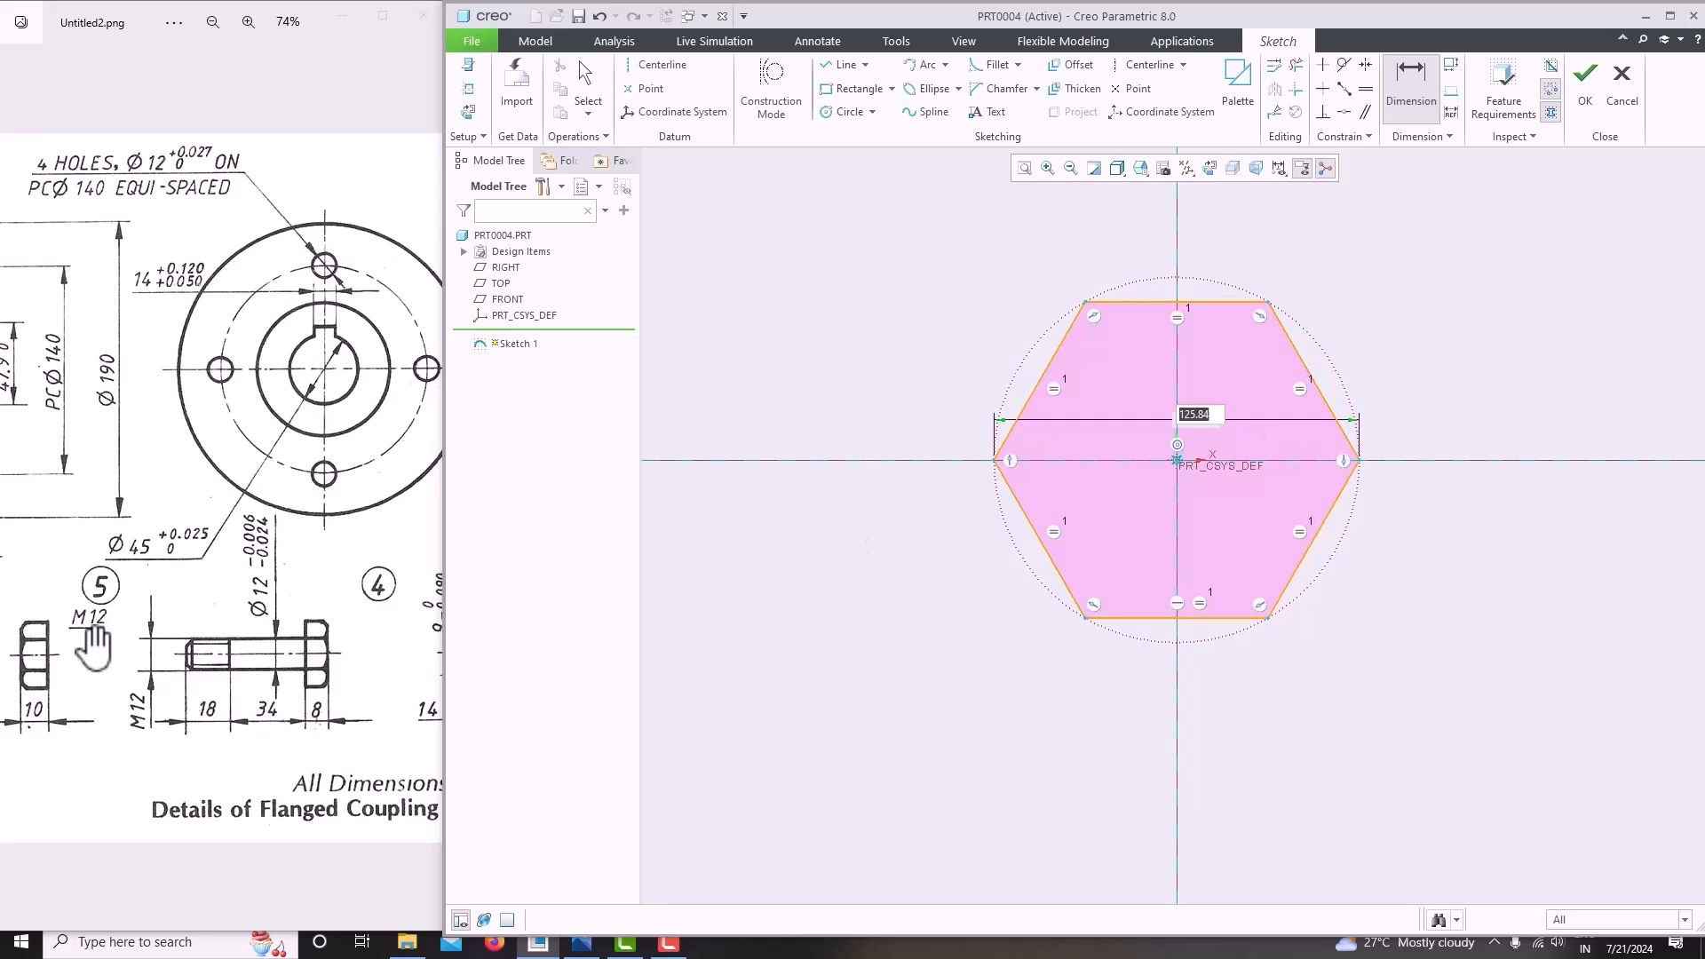
{"action": "type", "text": "24"}
{"action": "key", "text": "Return"}
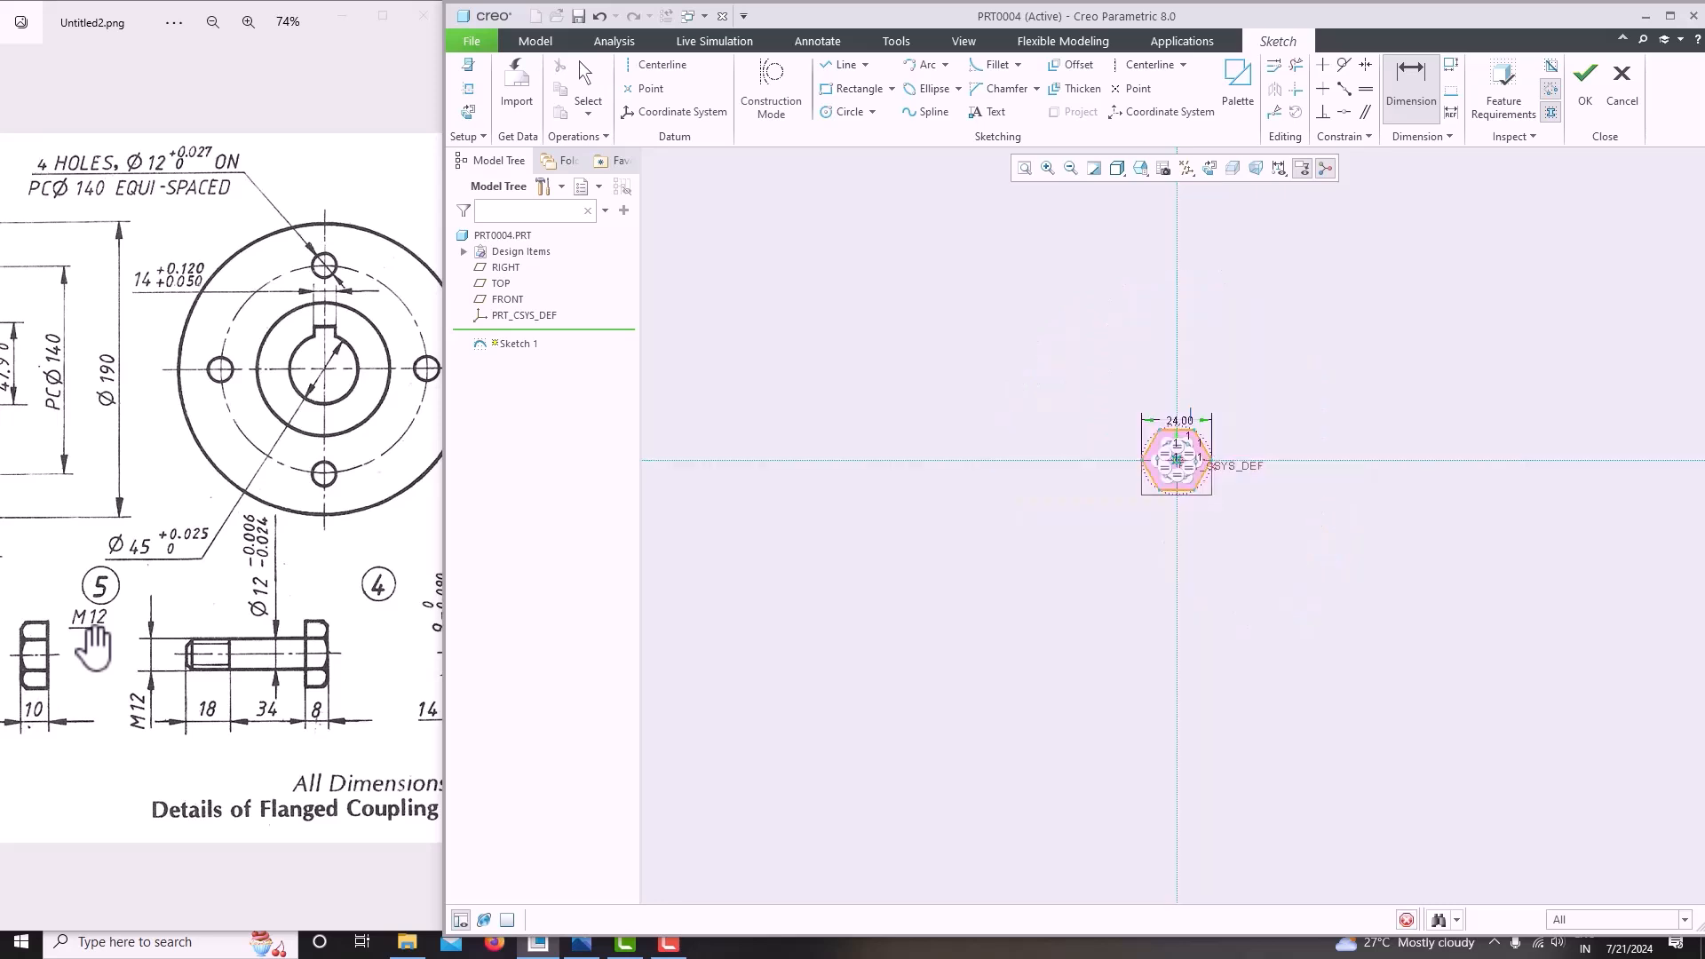
{"action": "left_click", "coordinate": [1025, 168]}
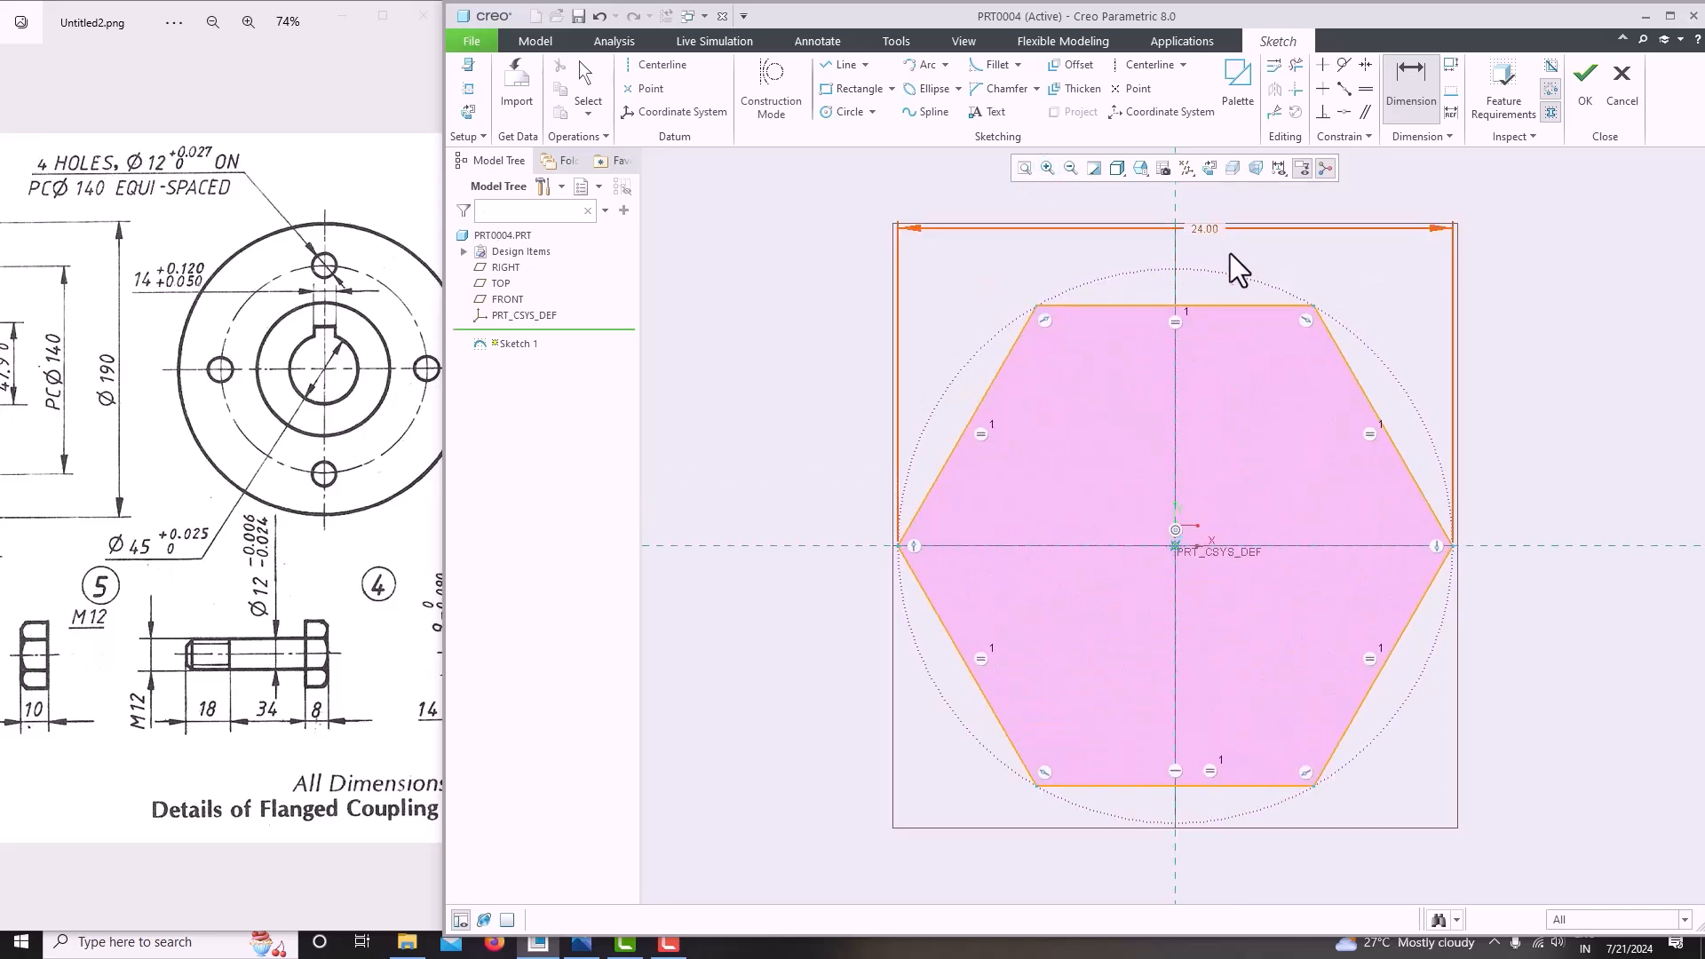
{"action": "middle_click", "coordinate": [1317, 275]}
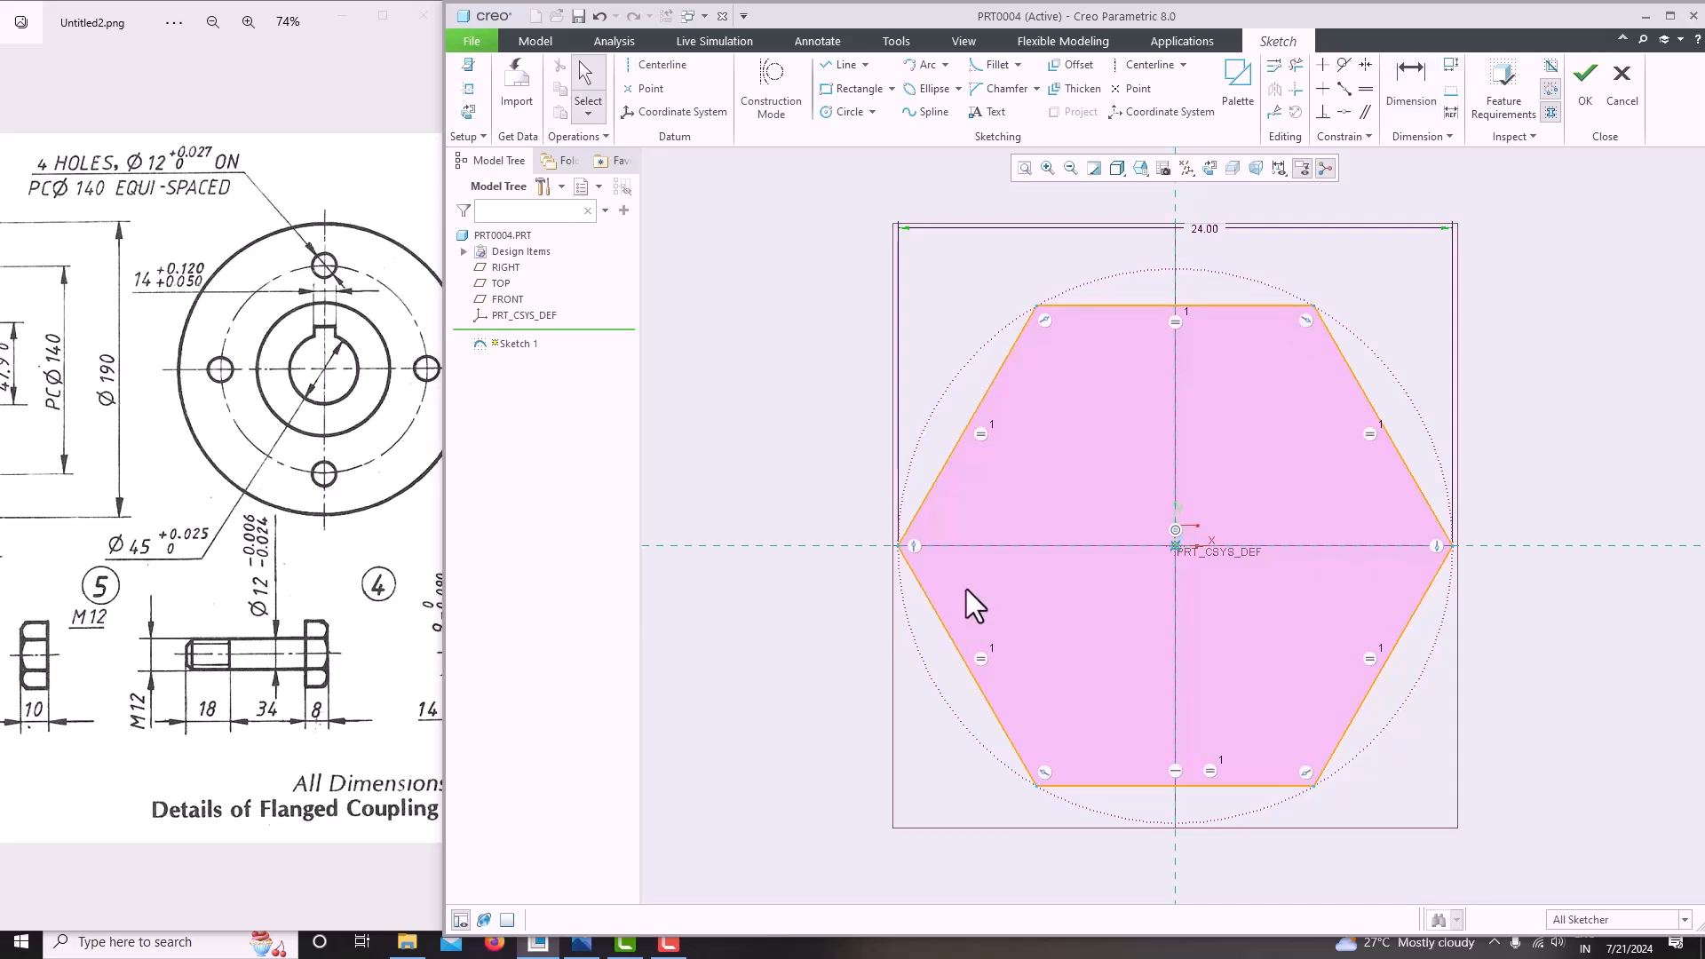
{"action": "left_click", "coordinate": [1587, 93]}
Extrude the hexagon symmetrically about the sketch plane to a total depth of 8 mm.
{"action": "scroll", "coordinate": [893, 570], "scroll_direction": "up", "scroll_amount": 4}
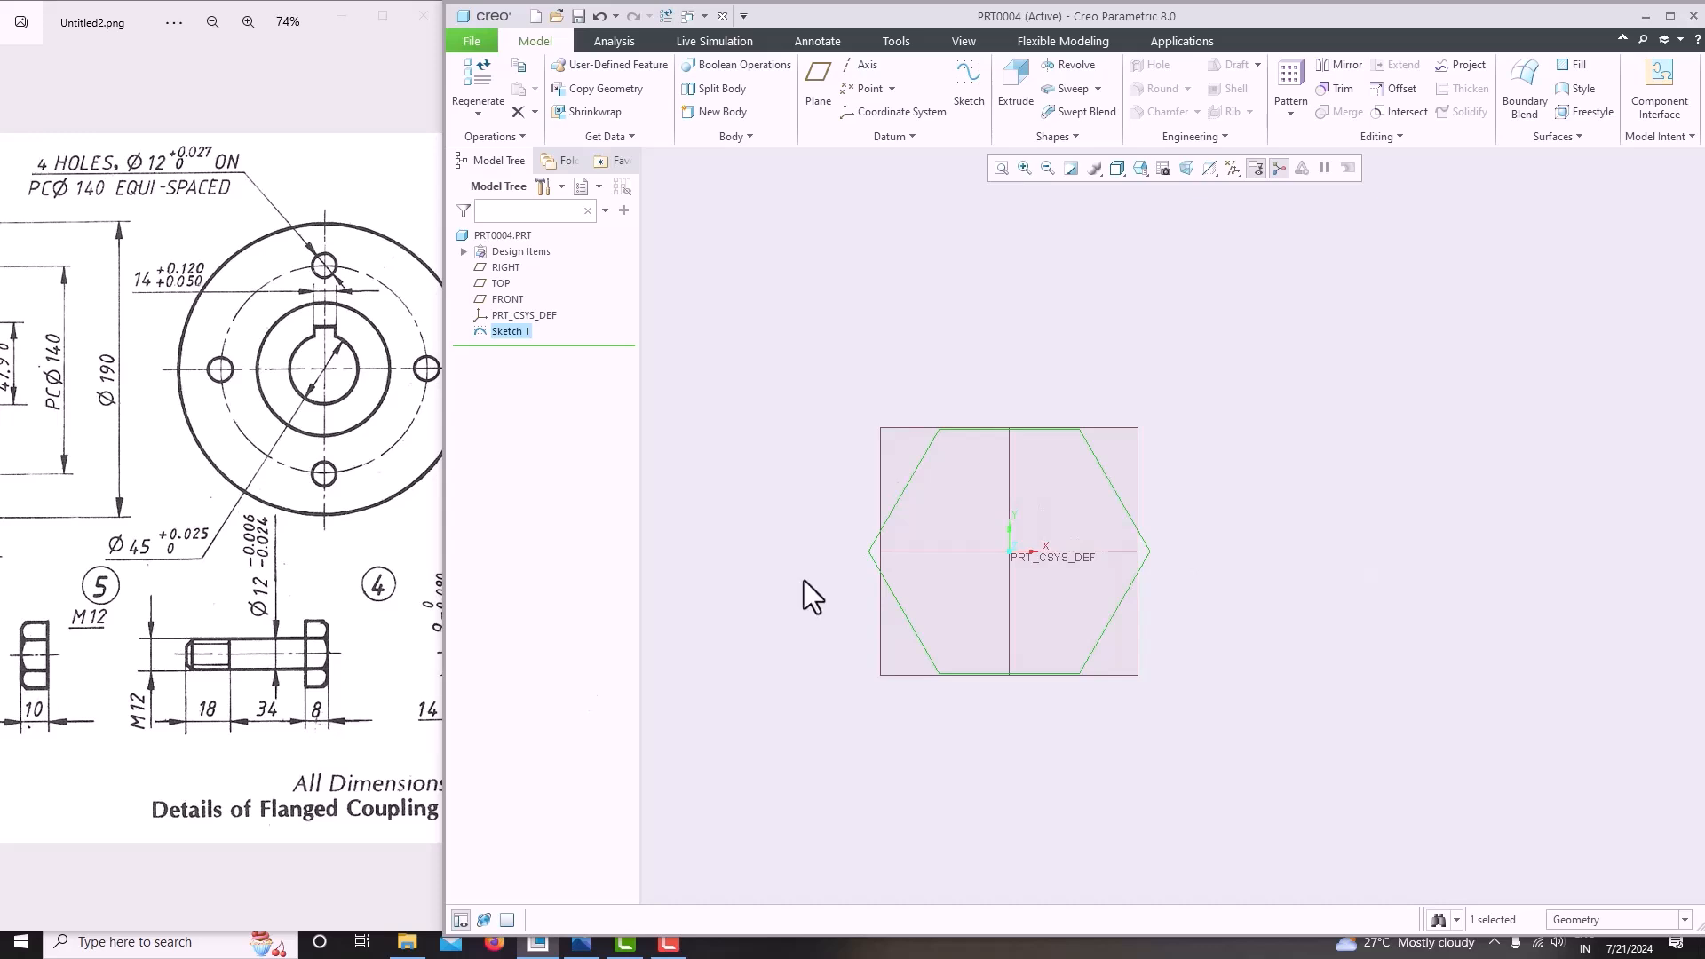
{"action": "left_click", "coordinate": [1001, 100]}
{"action": "middle_click_drag", "start_coordinate": [1012, 230], "coordinate": [948, 318]}
{"action": "left_click", "coordinate": [618, 82]}
{"action": "left_click", "coordinate": [632, 124]}
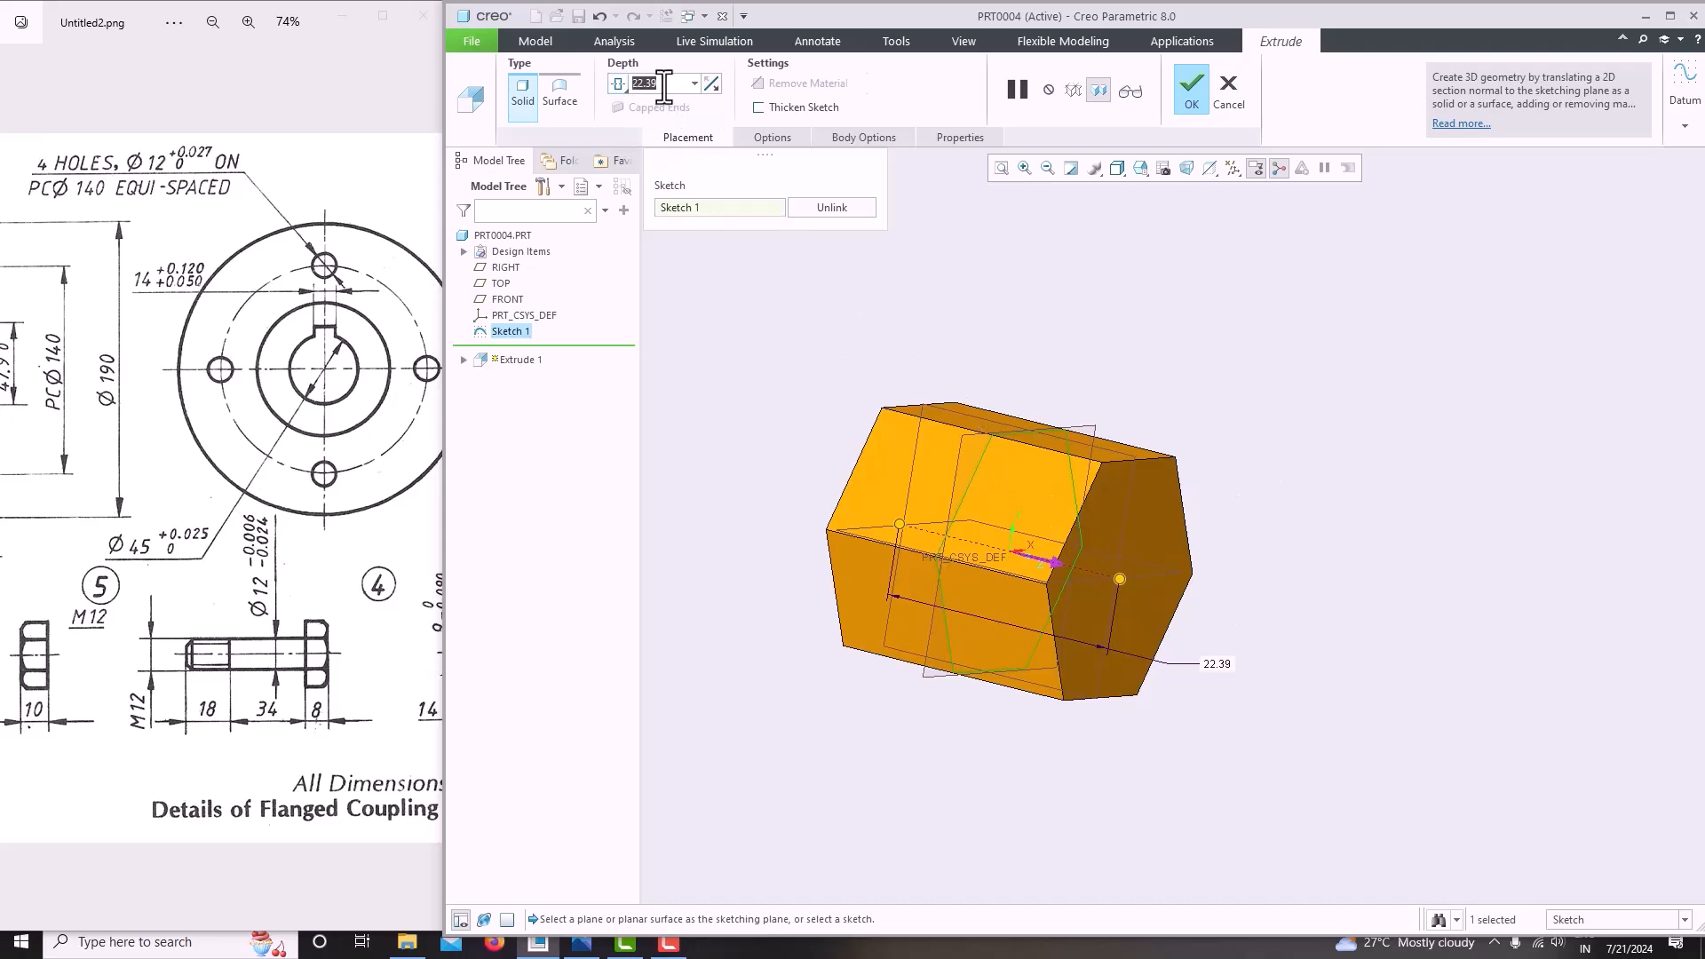
{"action": "type", "text": "8"}
{"action": "key", "text": "Return"}
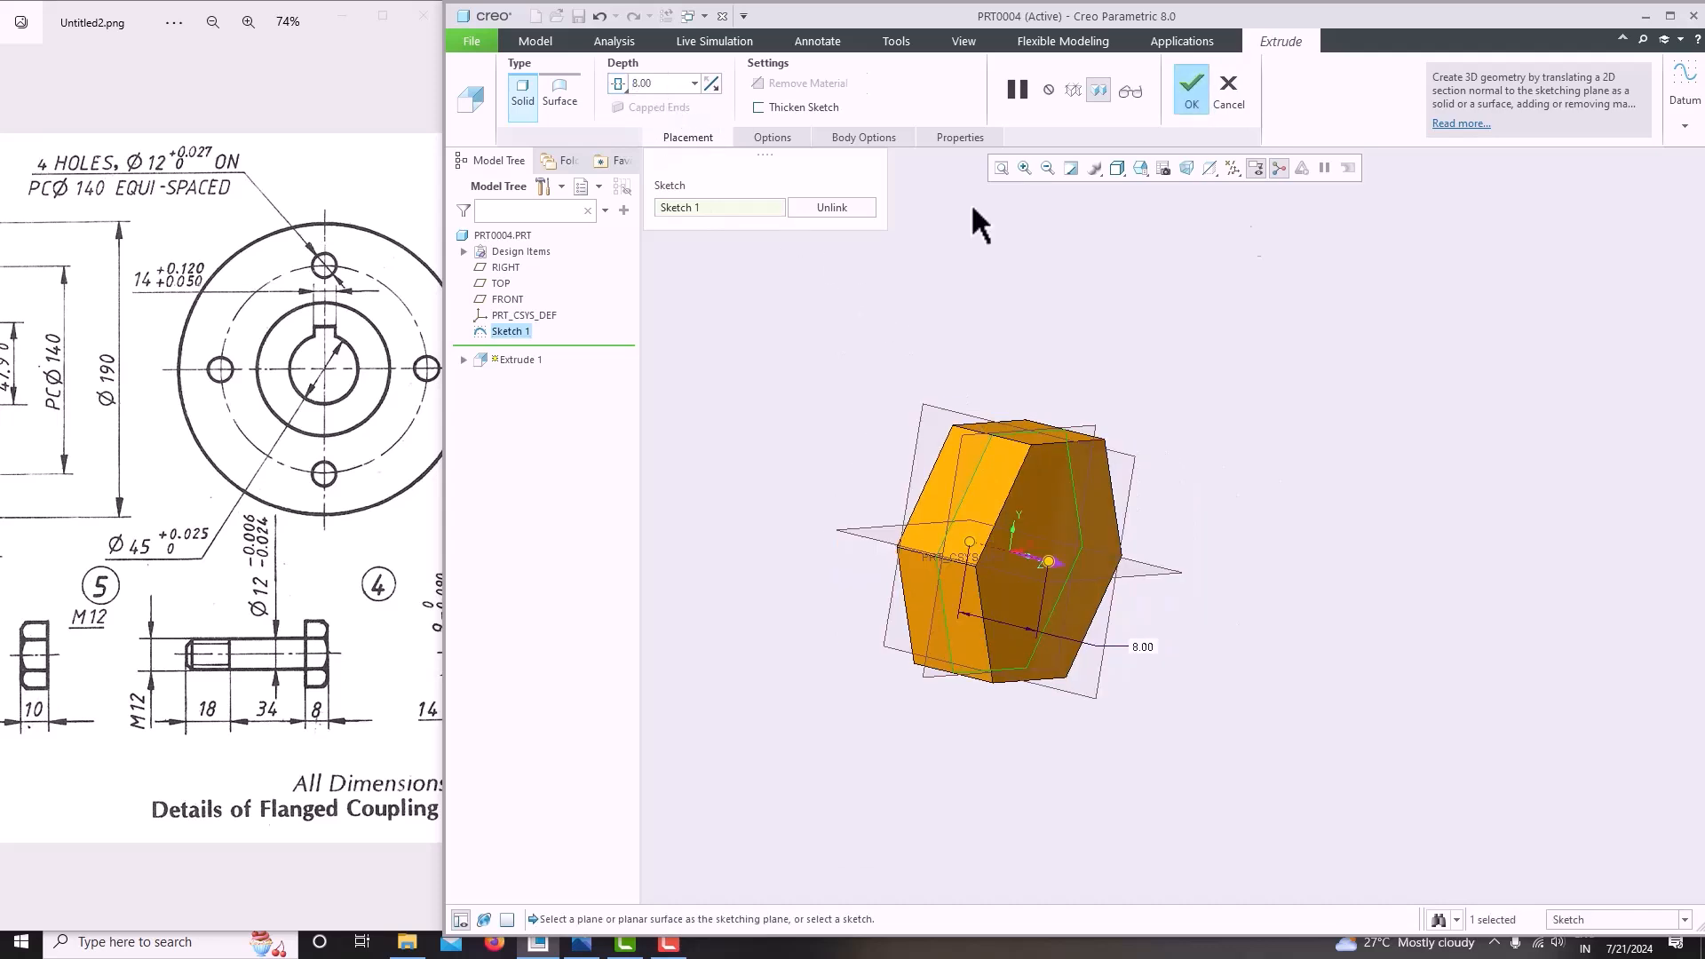
{"action": "left_click", "coordinate": [1193, 89]}
Sketch a 12 mm diameter circle centred on the origin on the bolt head's flat hexagonal face, and finish the sketch.
{"action": "middle_click_drag", "start_coordinate": [1154, 284], "coordinate": [1094, 342]}
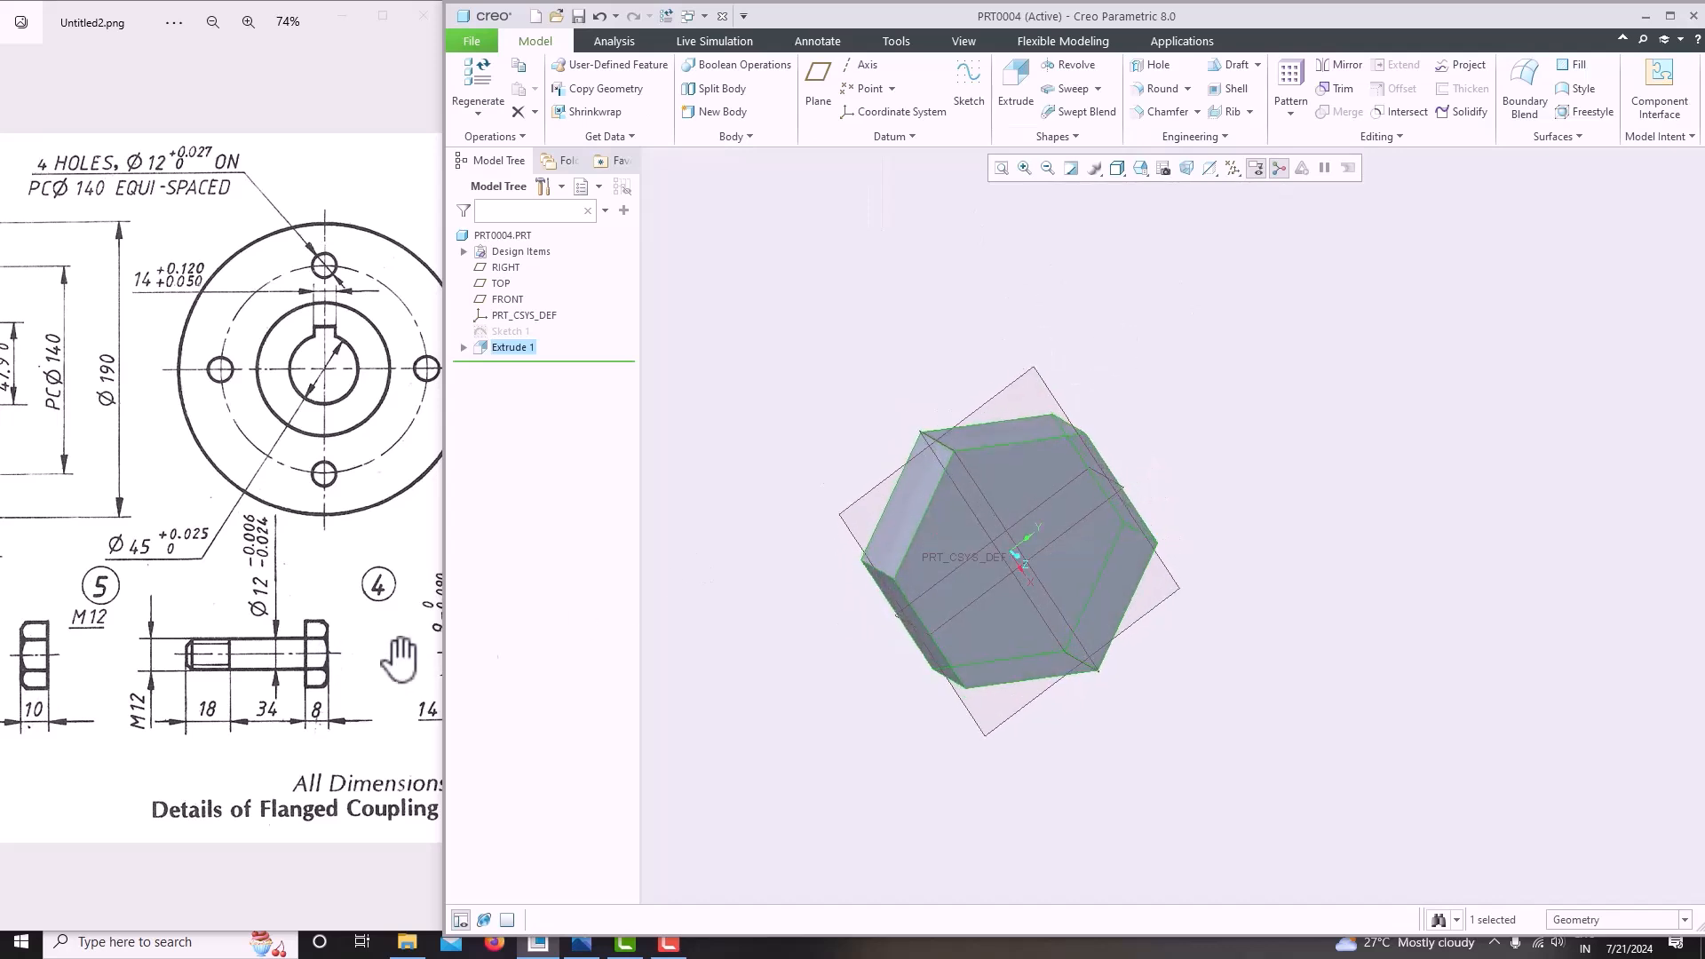
{"action": "mouse_move", "coordinate": [696, 666]}
{"action": "middle_mouse_down"}
{"action": "mouse_move", "coordinate": [1092, 494]}
{"action": "mouse_move", "coordinate": [1057, 570]}
{"action": "middle_mouse_up"}
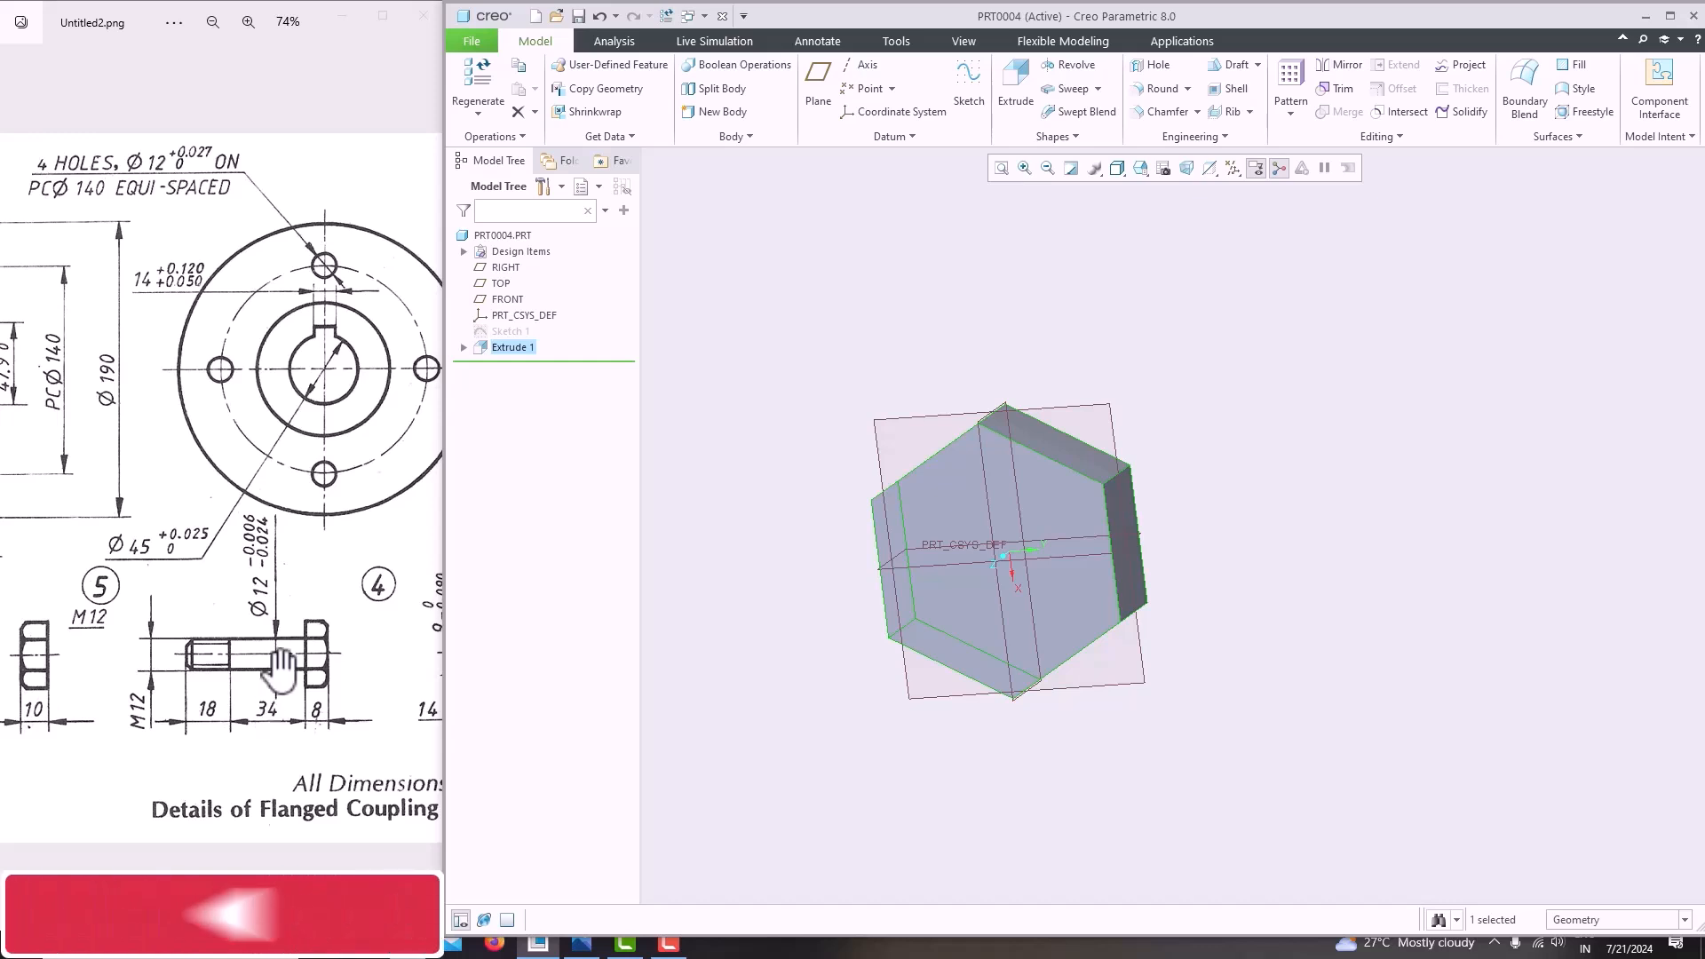
{"action": "left_click", "coordinate": [945, 508]}
{"action": "left_click", "coordinate": [973, 117]}
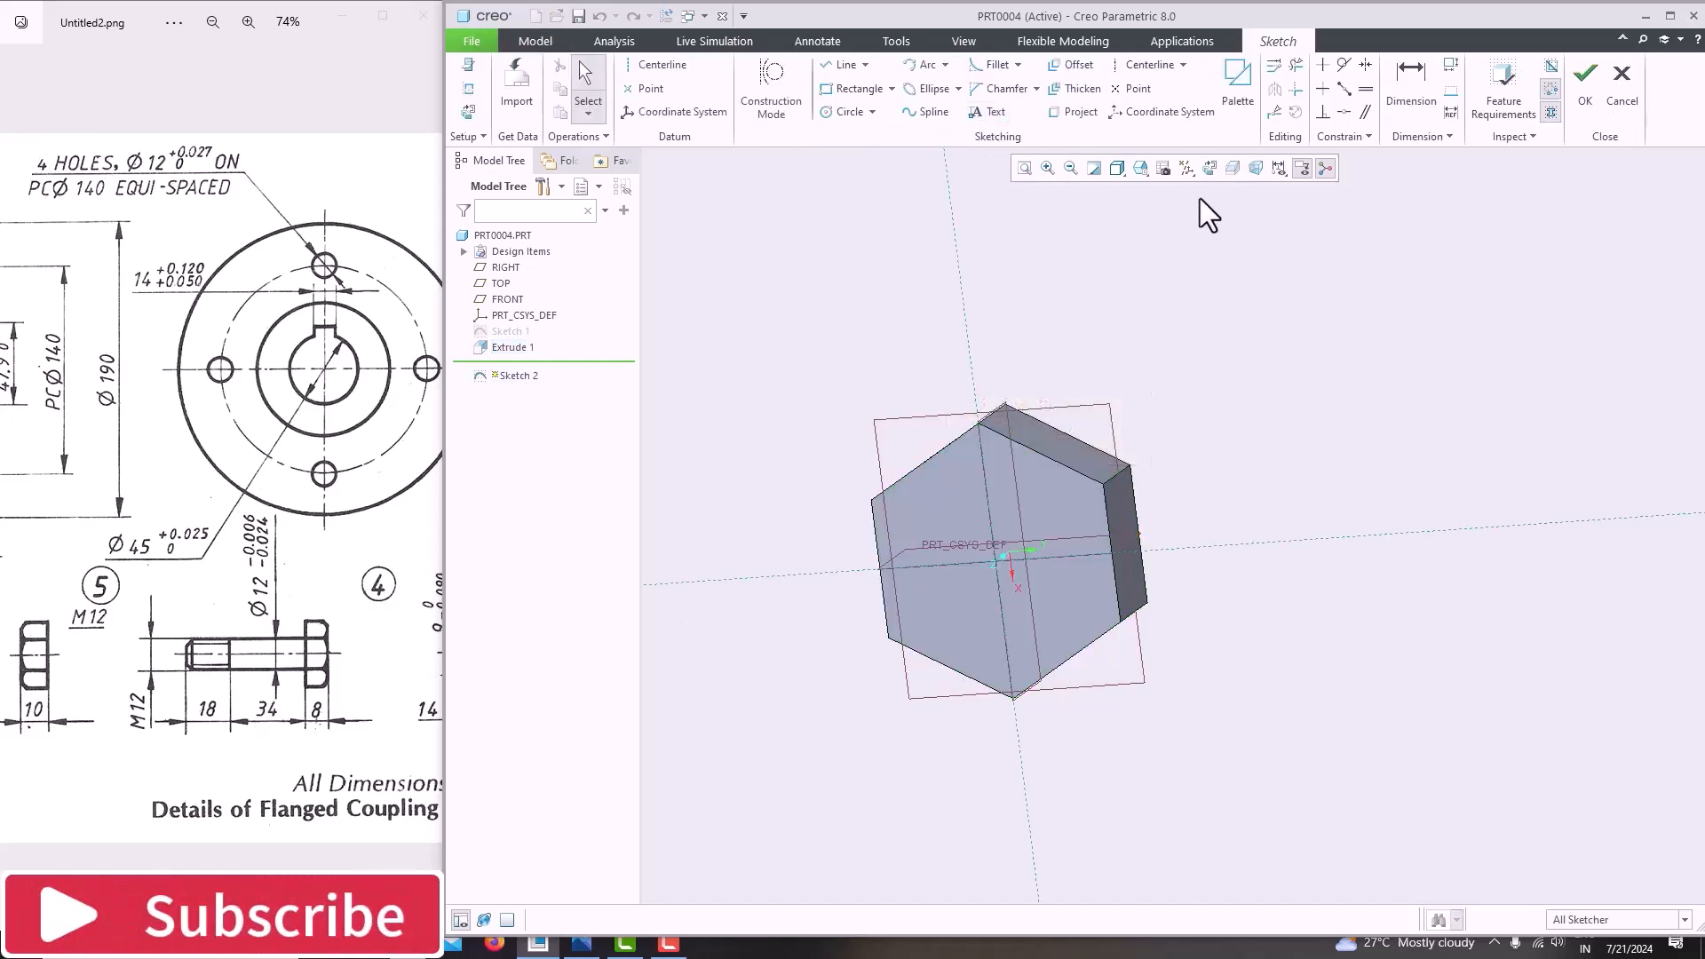
{"action": "left_click", "coordinate": [838, 113]}
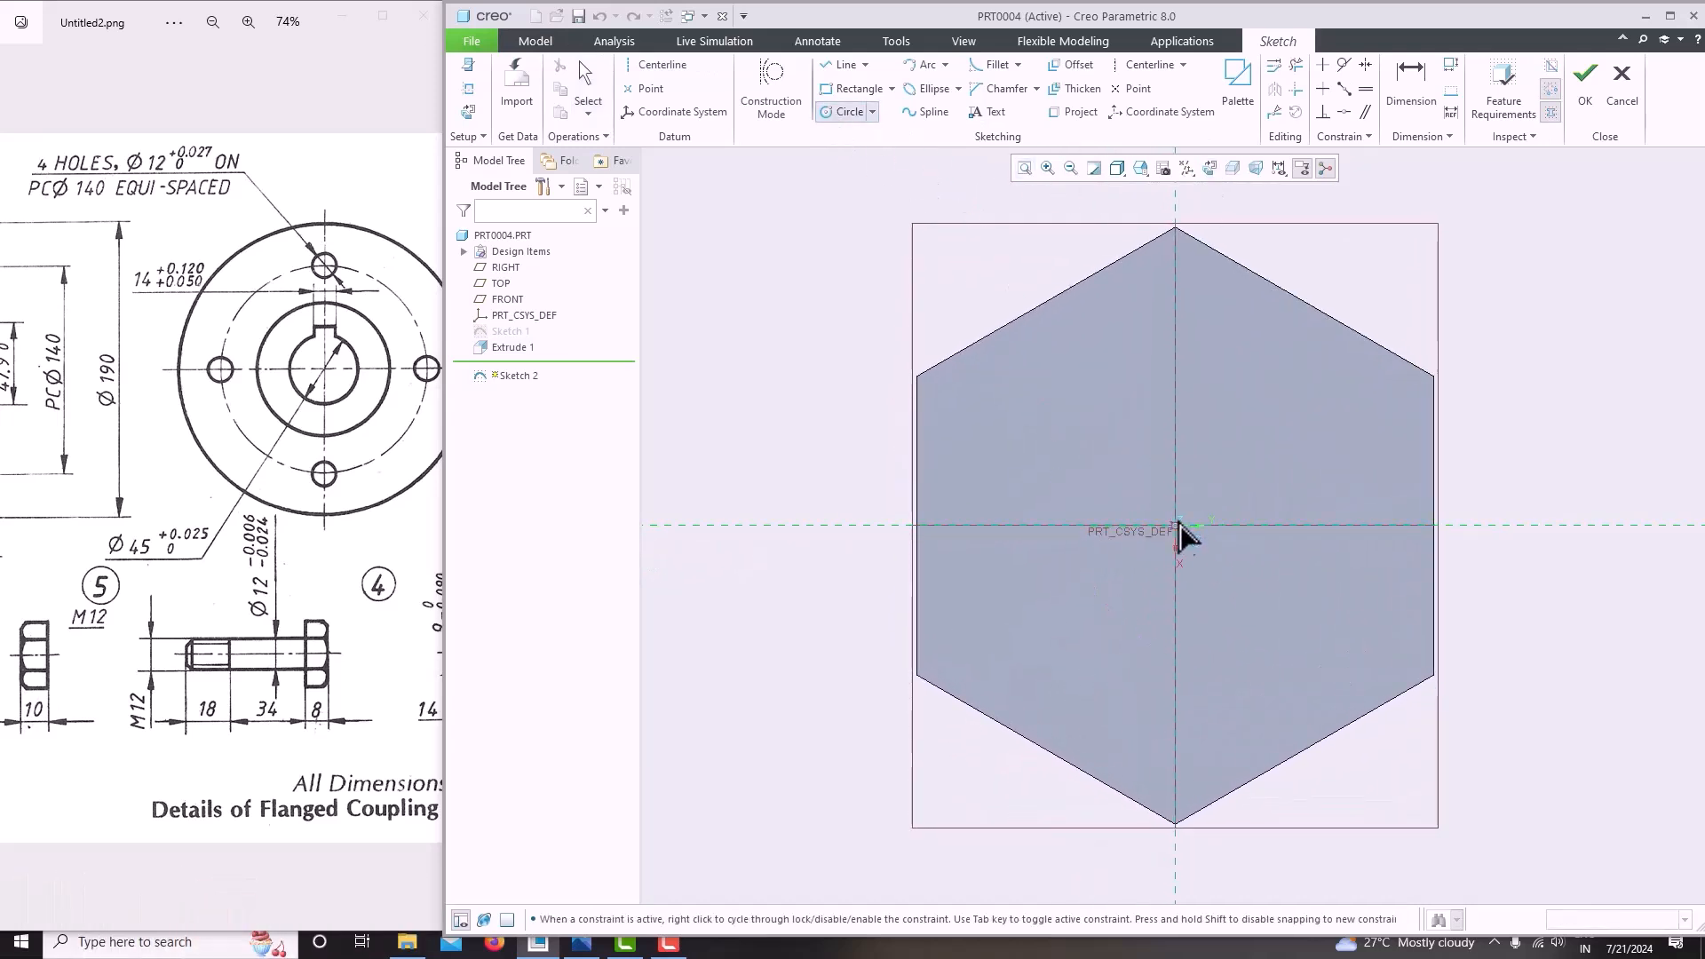
{"action": "middle_click", "coordinate": [1058, 341]}
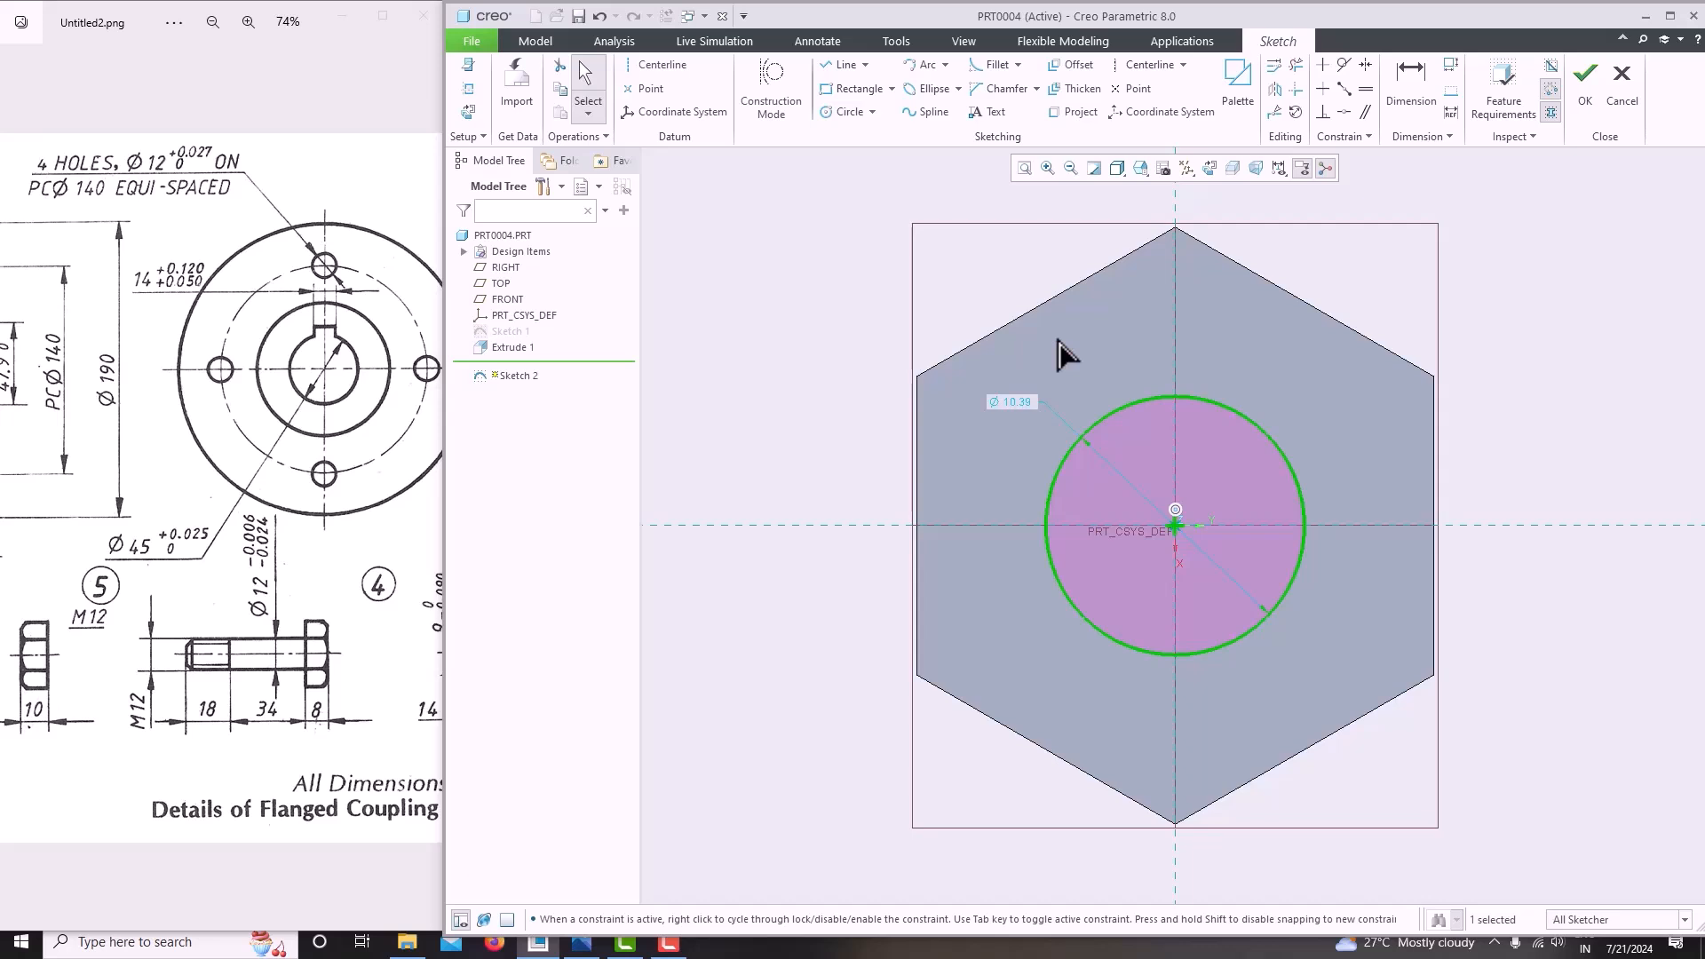
{"action": "double_click", "coordinate": [1022, 399]}
{"action": "type", "text": "12"}
{"action": "key", "text": "Return"}
{"action": "left_click", "coordinate": [1589, 89]}
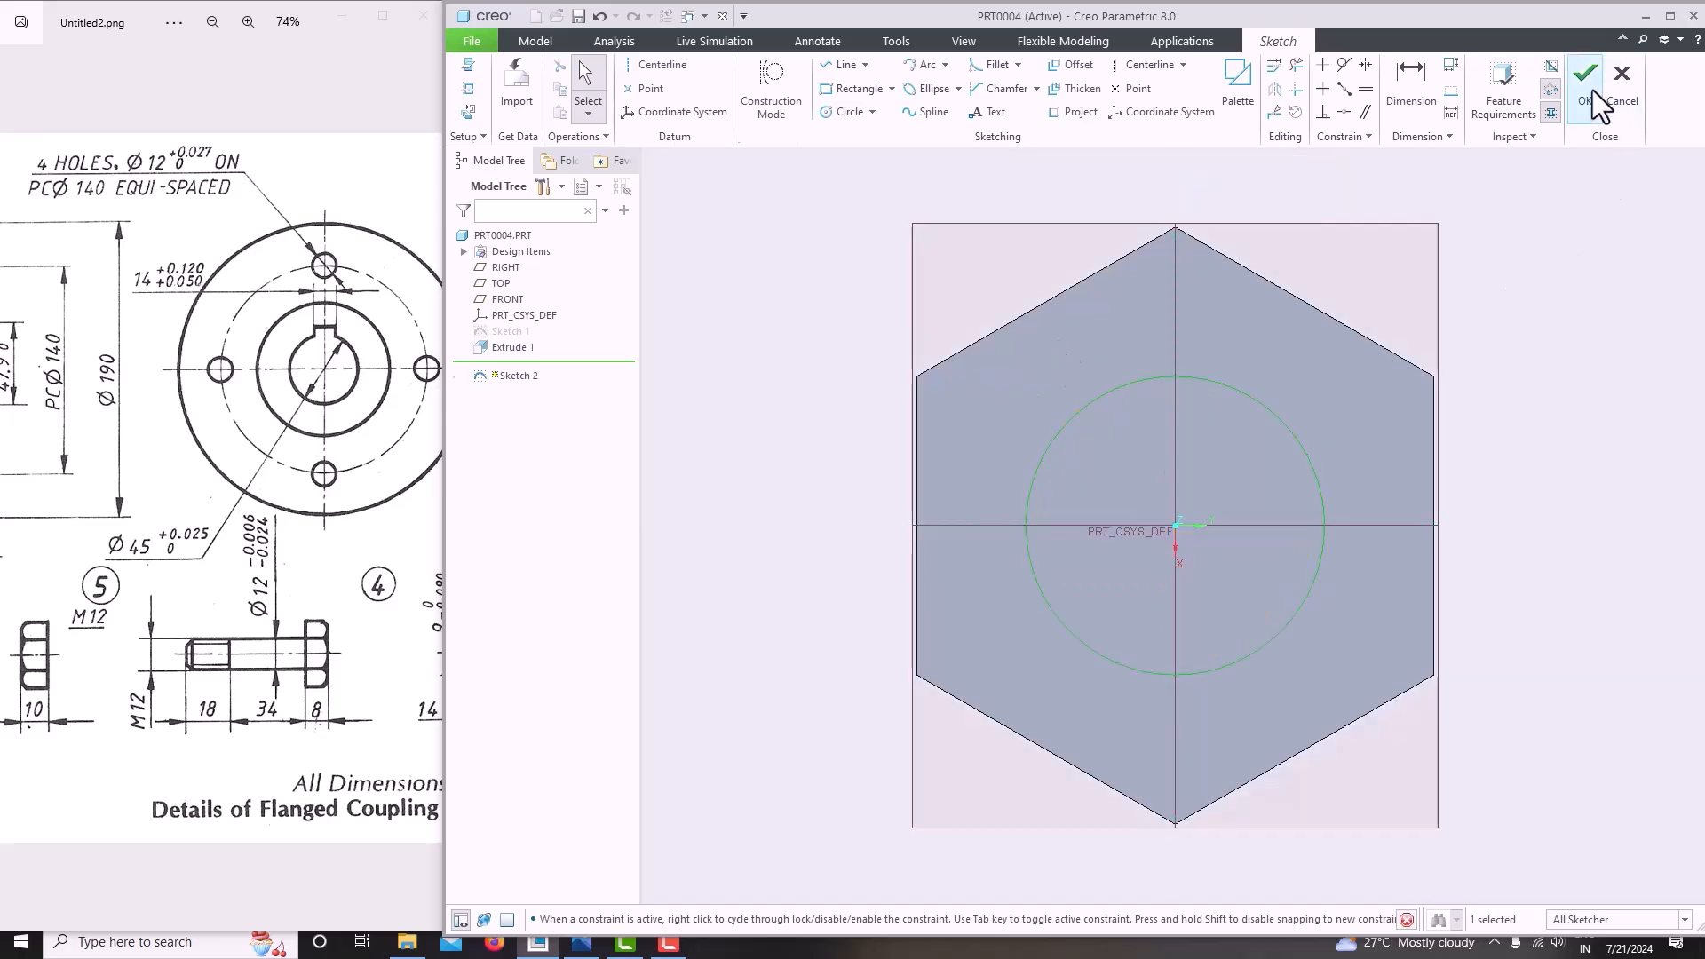
Extrude the circle away from the head by 18+34 mm to form the bolt shank.
{"action": "left_click", "coordinate": [1018, 93]}
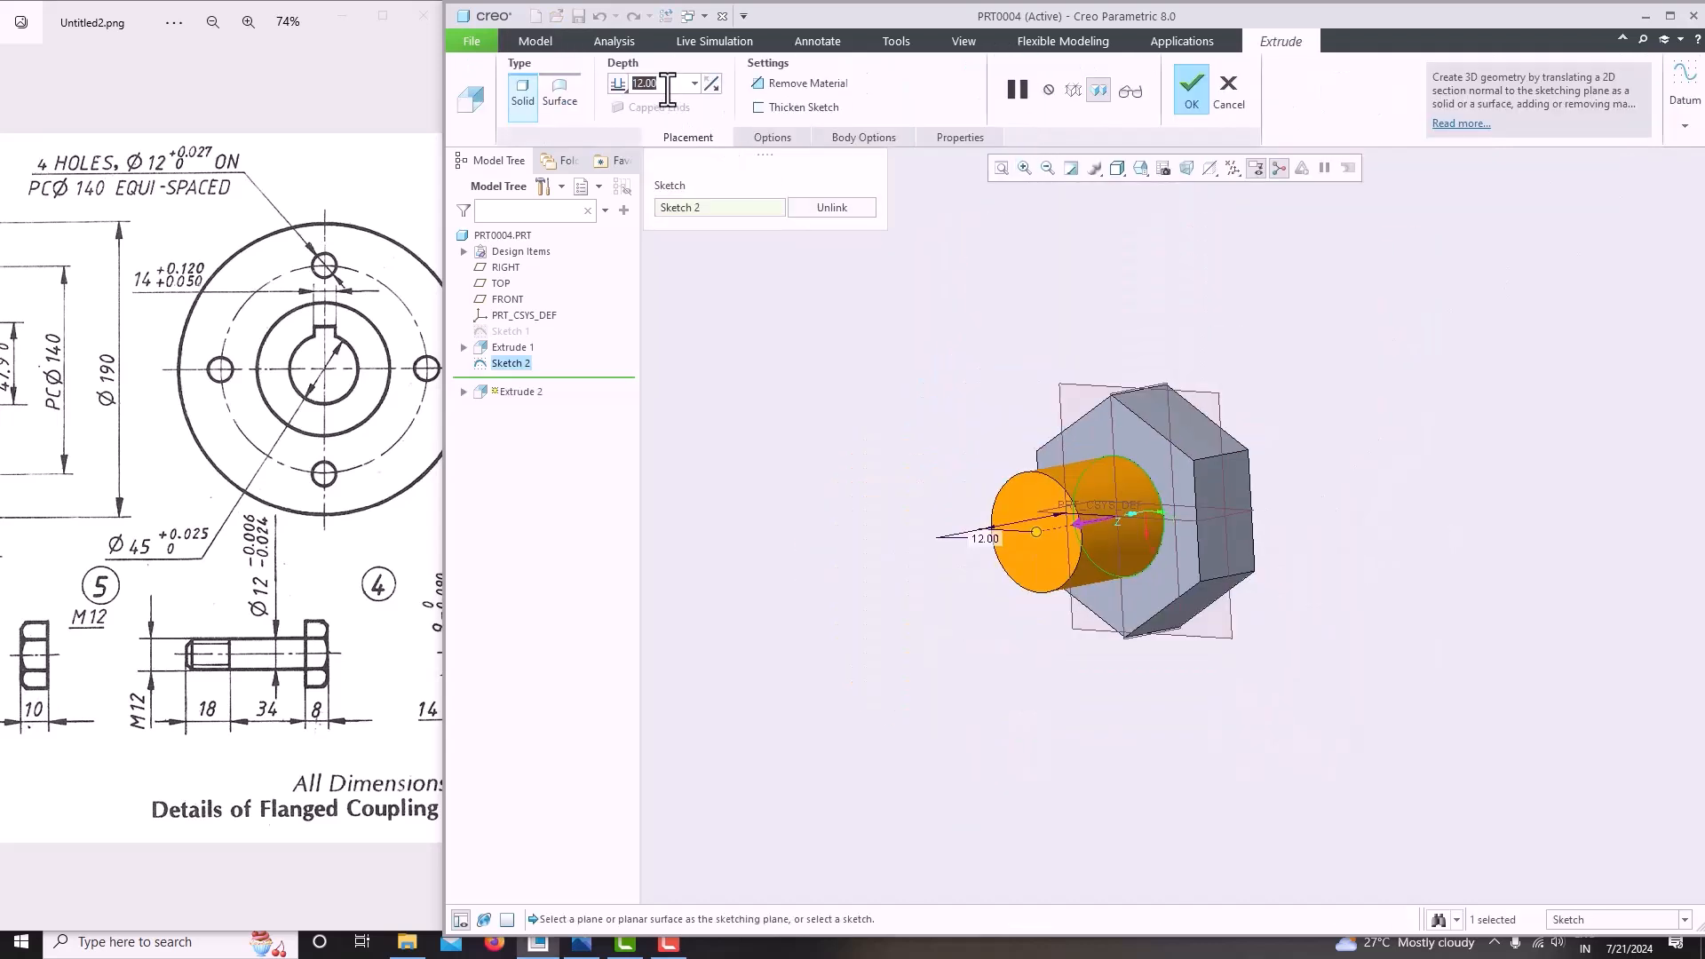
{"action": "type", "text": "18"}
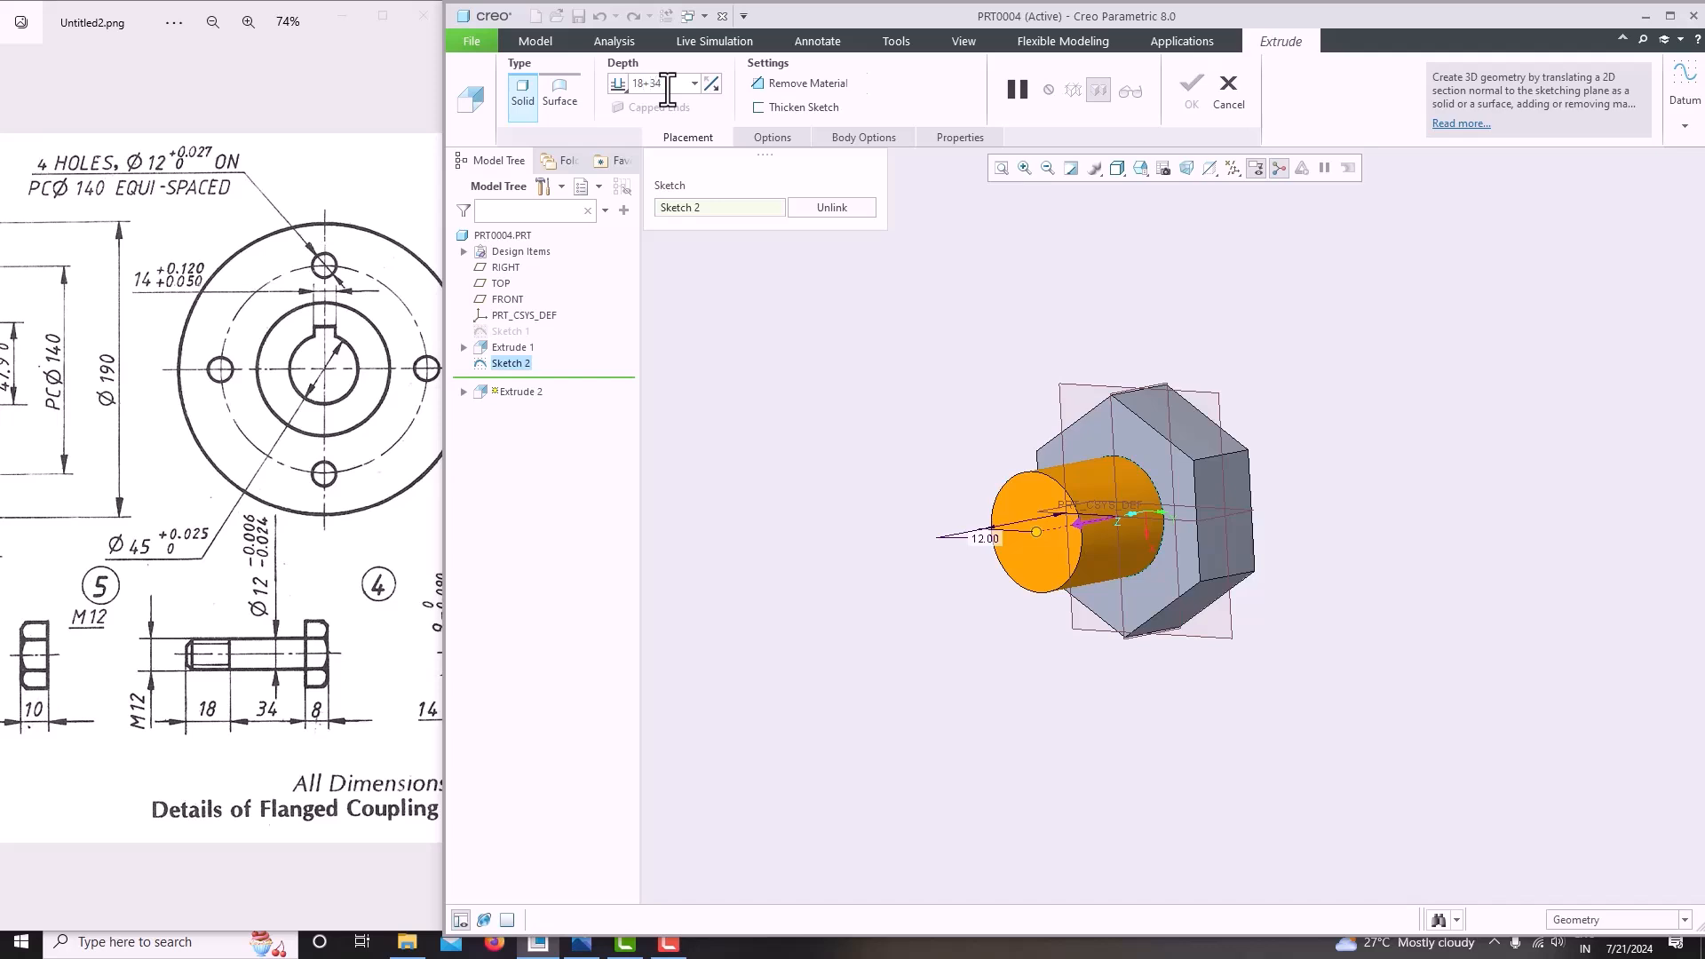
{"action": "type", "text": "+34"}
{"action": "key", "text": "Return"}
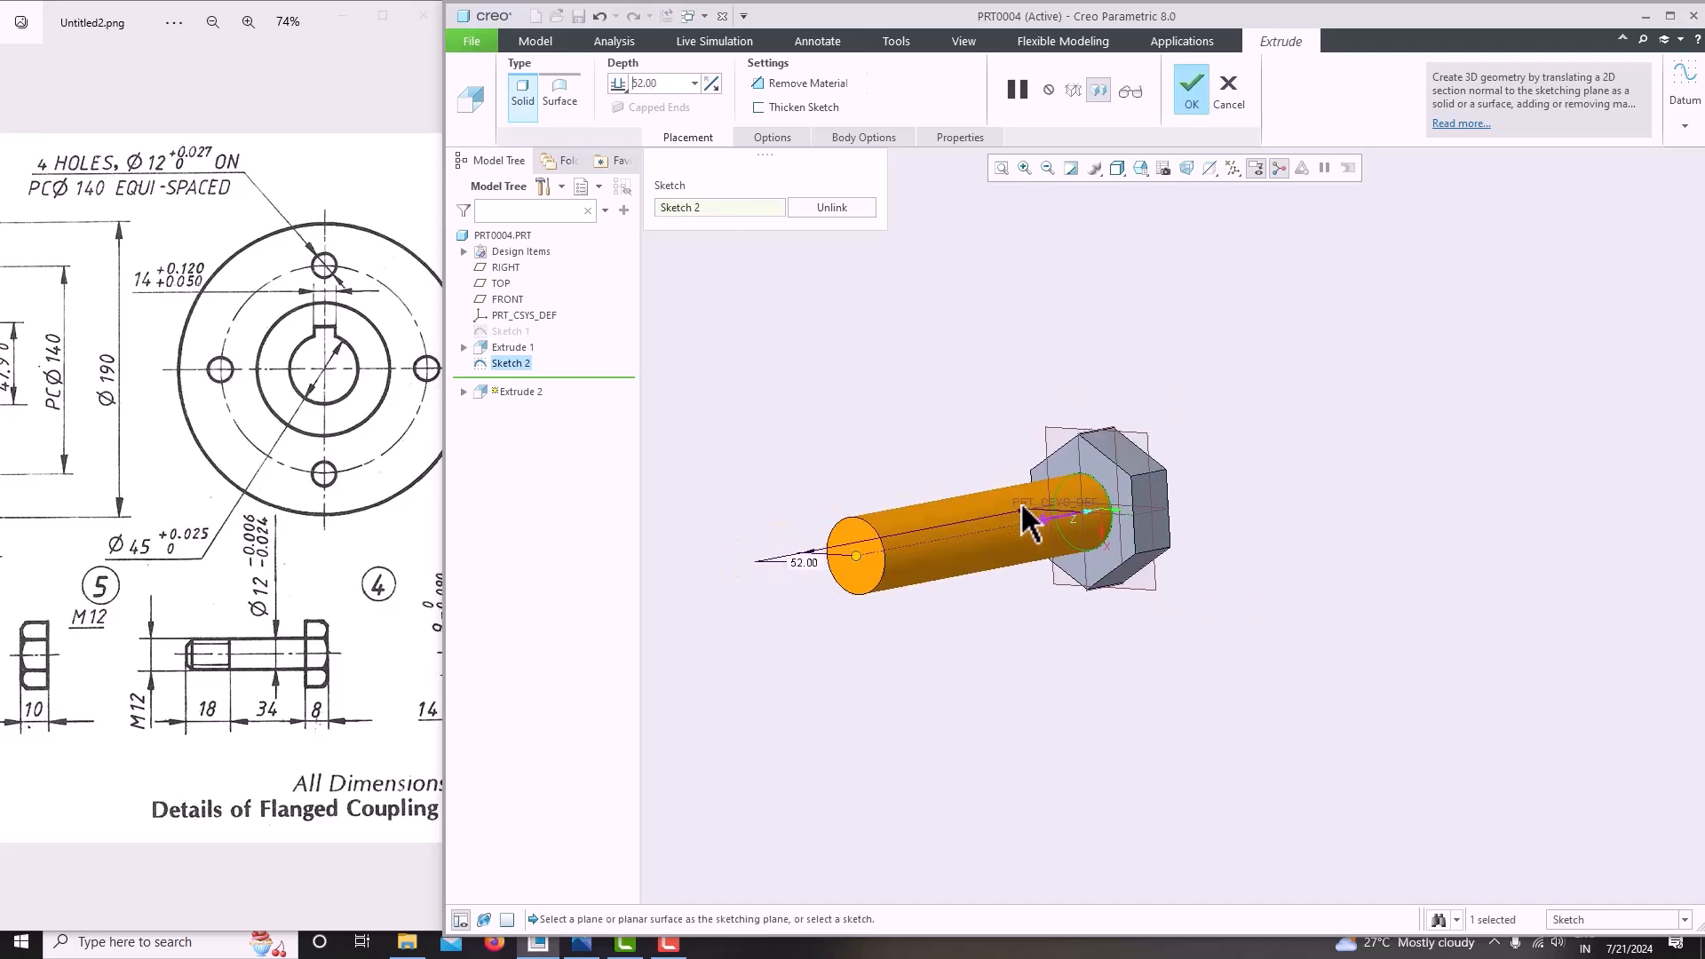
{"action": "scroll", "coordinate": [1020, 501], "scroll_direction": "down", "scroll_amount": 2}
{"action": "scroll", "coordinate": [142, 732], "scroll_direction": "up", "scroll_amount": 2}
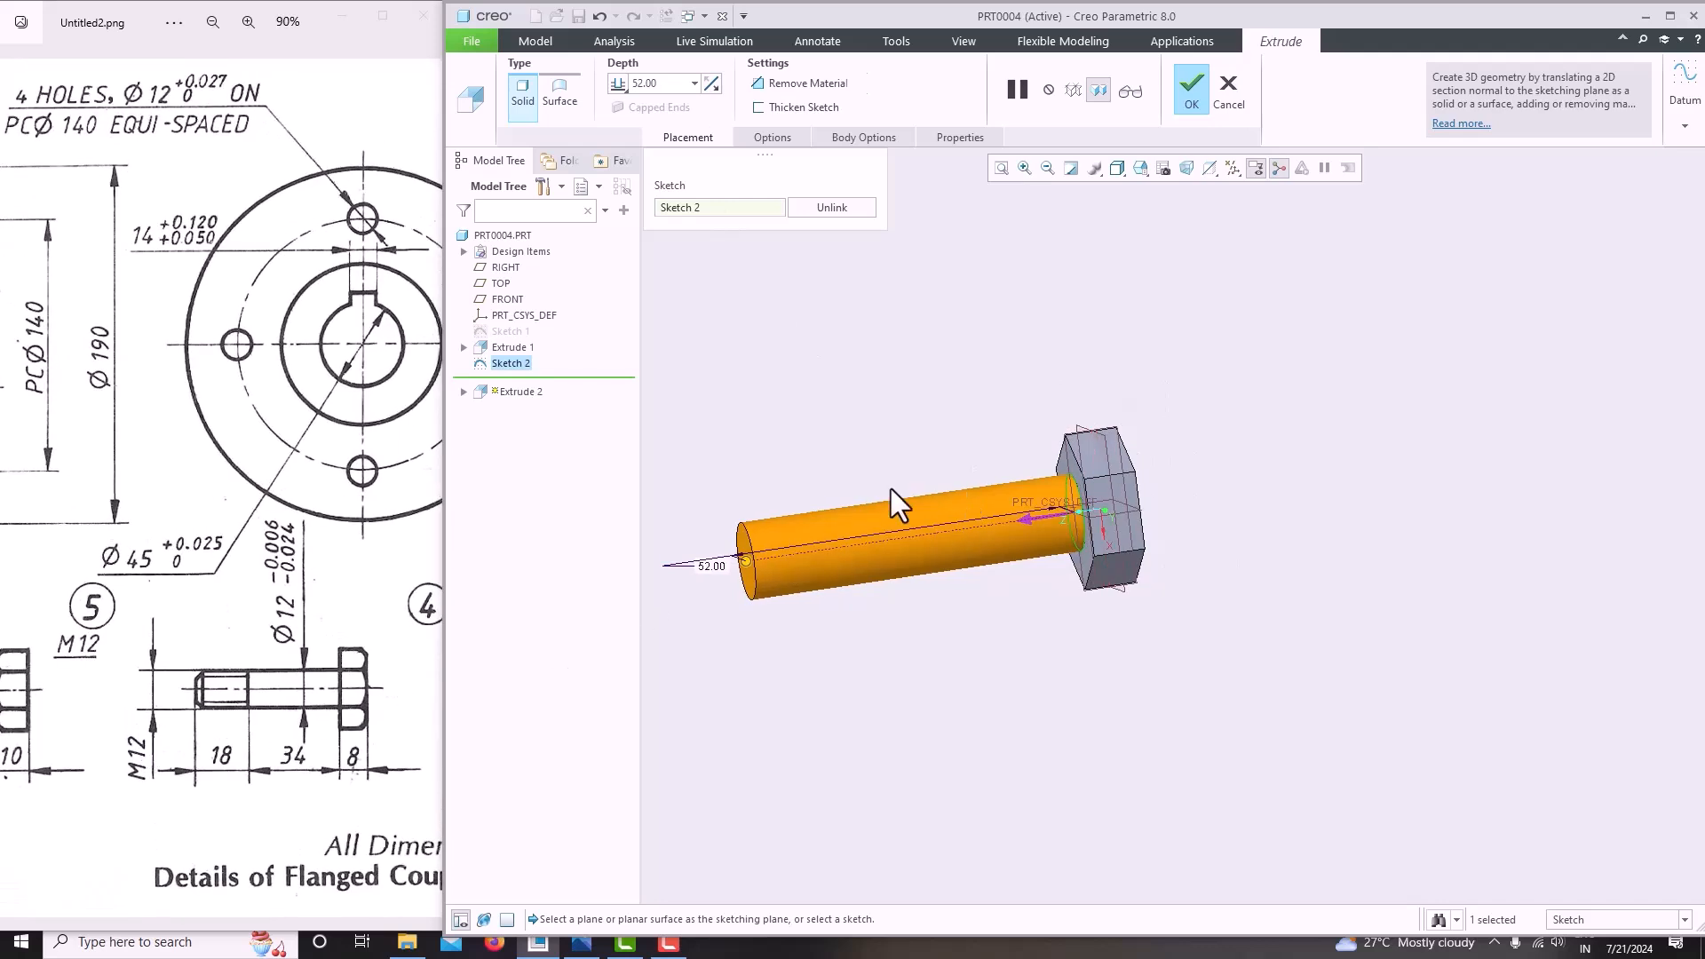
{"action": "left_click", "coordinate": [1191, 89]}
Examine the free end of the bolt shank and compare it with the bolt in the drawing.
{"action": "middle_click_drag", "start_coordinate": [1175, 424], "coordinate": [1062, 553]}
{"action": "scroll", "coordinate": [901, 535], "scroll_direction": "down", "scroll_amount": 4}
{"action": "scroll", "coordinate": [879, 524], "scroll_direction": "up", "scroll_amount": 2}
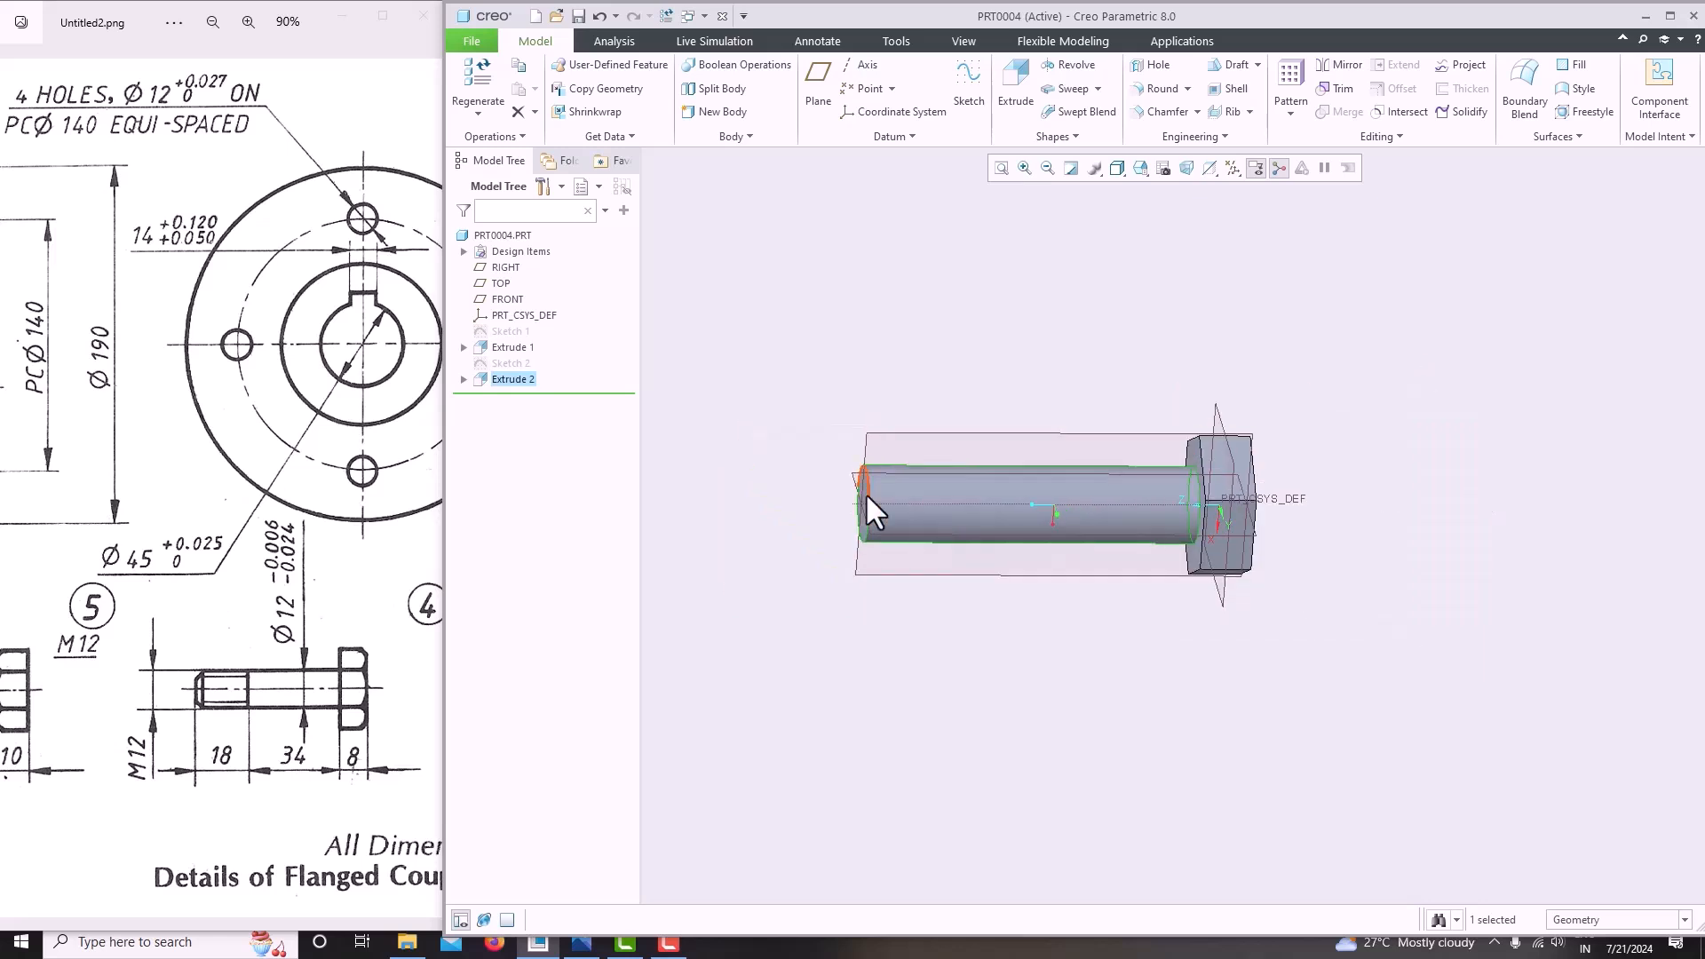
{"action": "scroll", "coordinate": [875, 503], "scroll_direction": "down", "scroll_amount": 1}
{"action": "scroll", "coordinate": [879, 568], "scroll_direction": "up", "scroll_amount": 2}
{"action": "scroll", "coordinate": [881, 568], "scroll_direction": "down", "scroll_amount": 3}
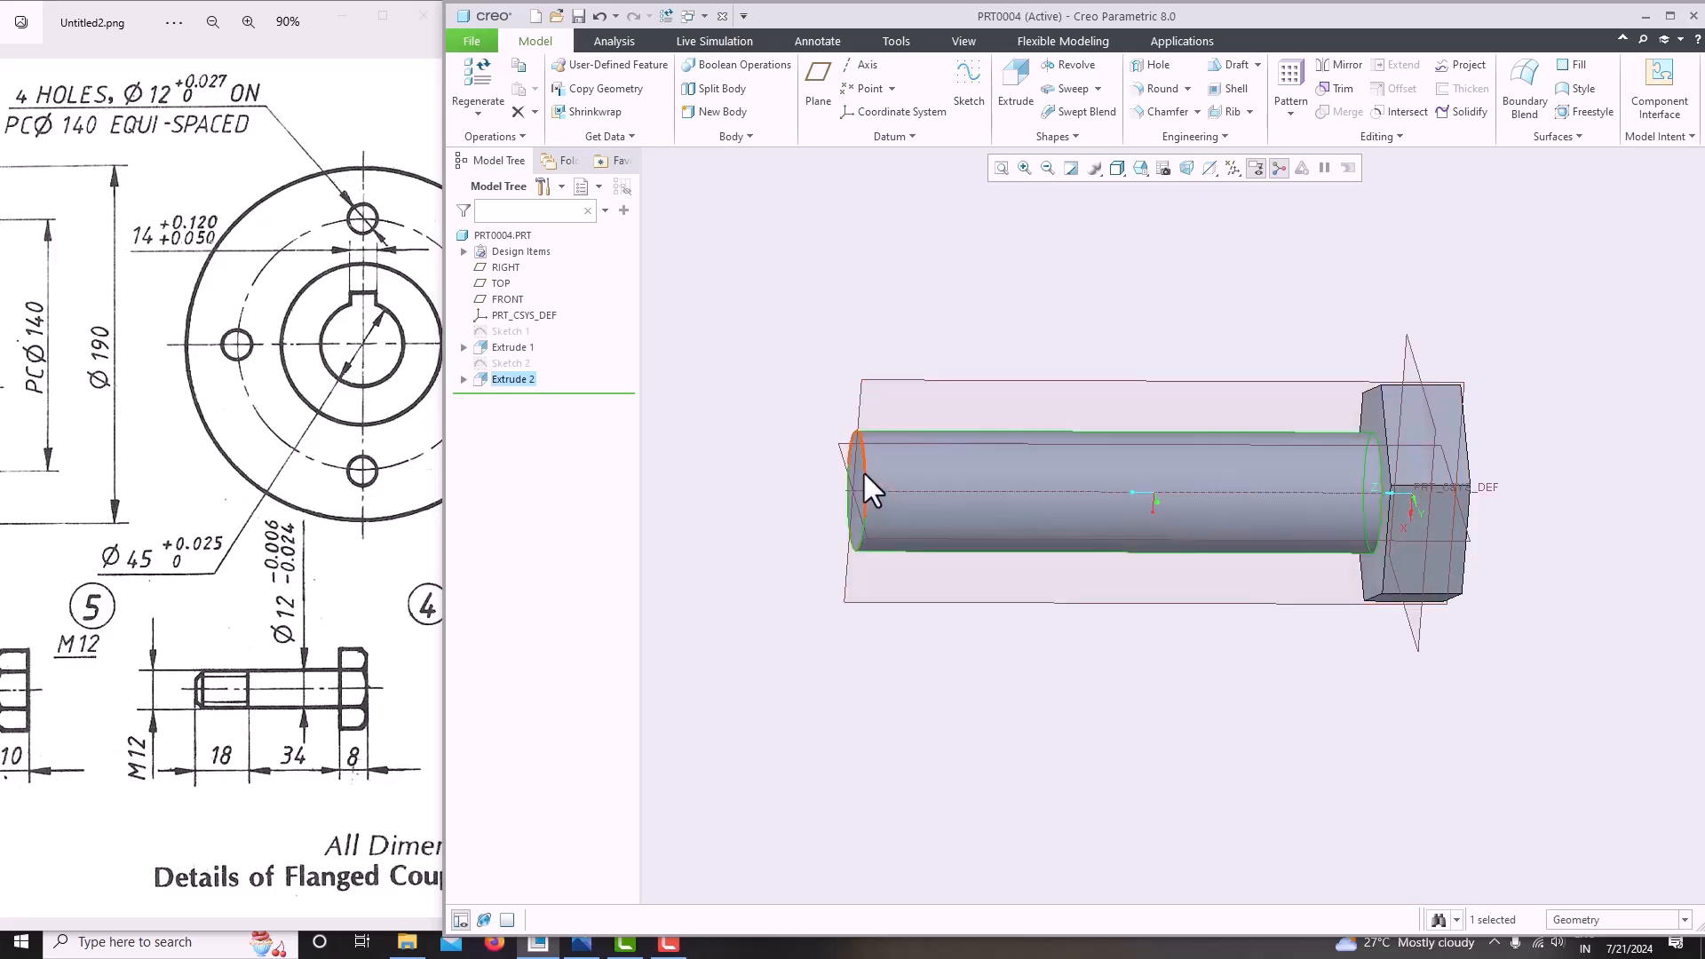
{"action": "scroll", "coordinate": [897, 475], "scroll_direction": "up", "scroll_amount": 2}
{"action": "mouse_move", "coordinate": [927, 477]}
{"action": "middle_mouse_down"}
{"action": "mouse_move", "coordinate": [959, 449]}
{"action": "mouse_move", "coordinate": [941, 466]}
{"action": "middle_mouse_up"}
{"action": "scroll", "coordinate": [839, 481], "scroll_direction": "down", "scroll_amount": 2}
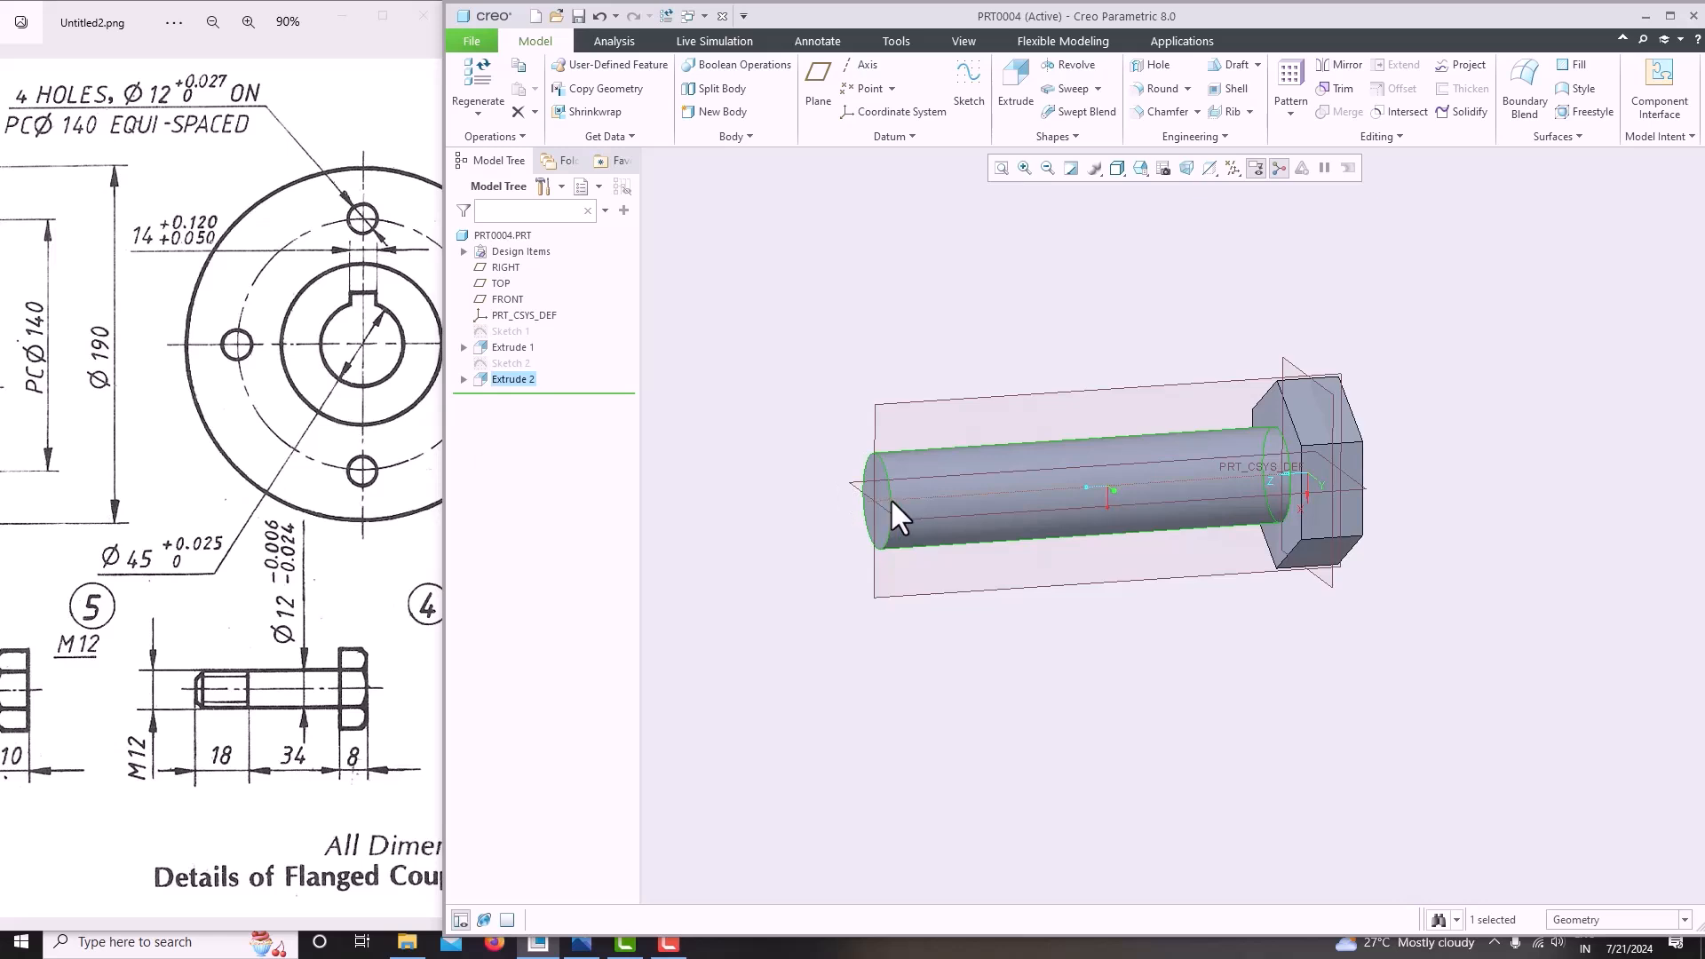
{"action": "mouse_move", "coordinate": [197, 687]}
{"action": "left_mouse_down"}
{"action": "mouse_move", "coordinate": [293, 636]}
{"action": "mouse_move", "coordinate": [257, 623]}
{"action": "left_mouse_up"}
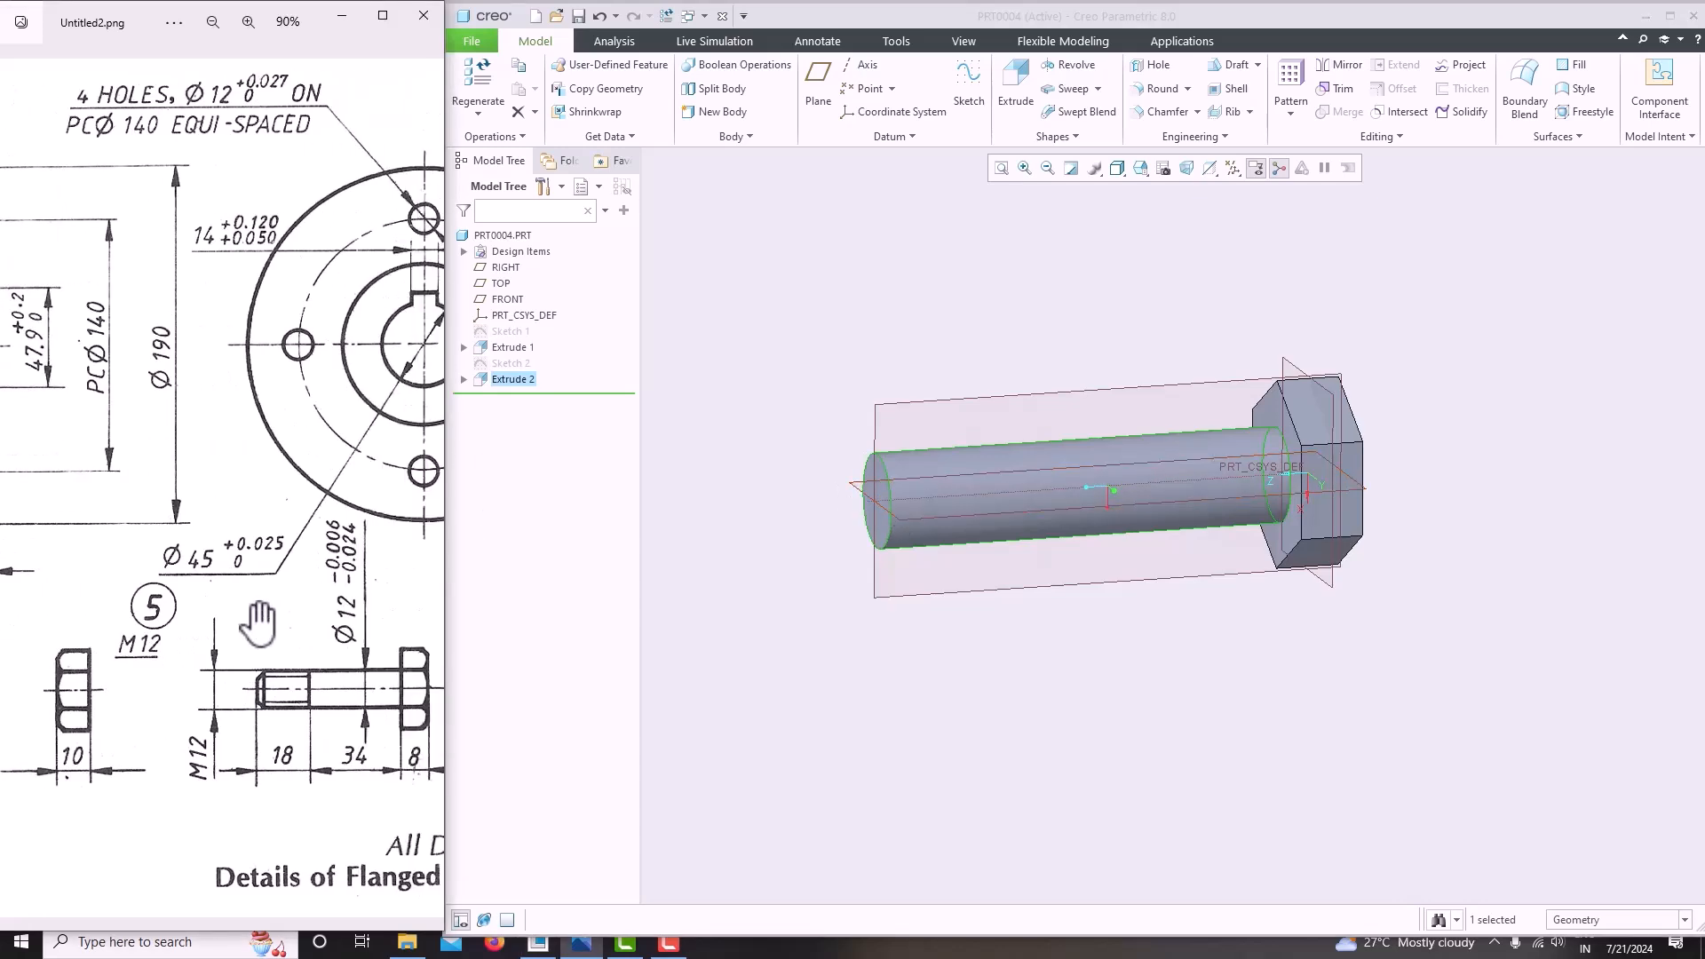
{"action": "scroll", "coordinate": [257, 624], "scroll_direction": "down", "scroll_amount": 2}
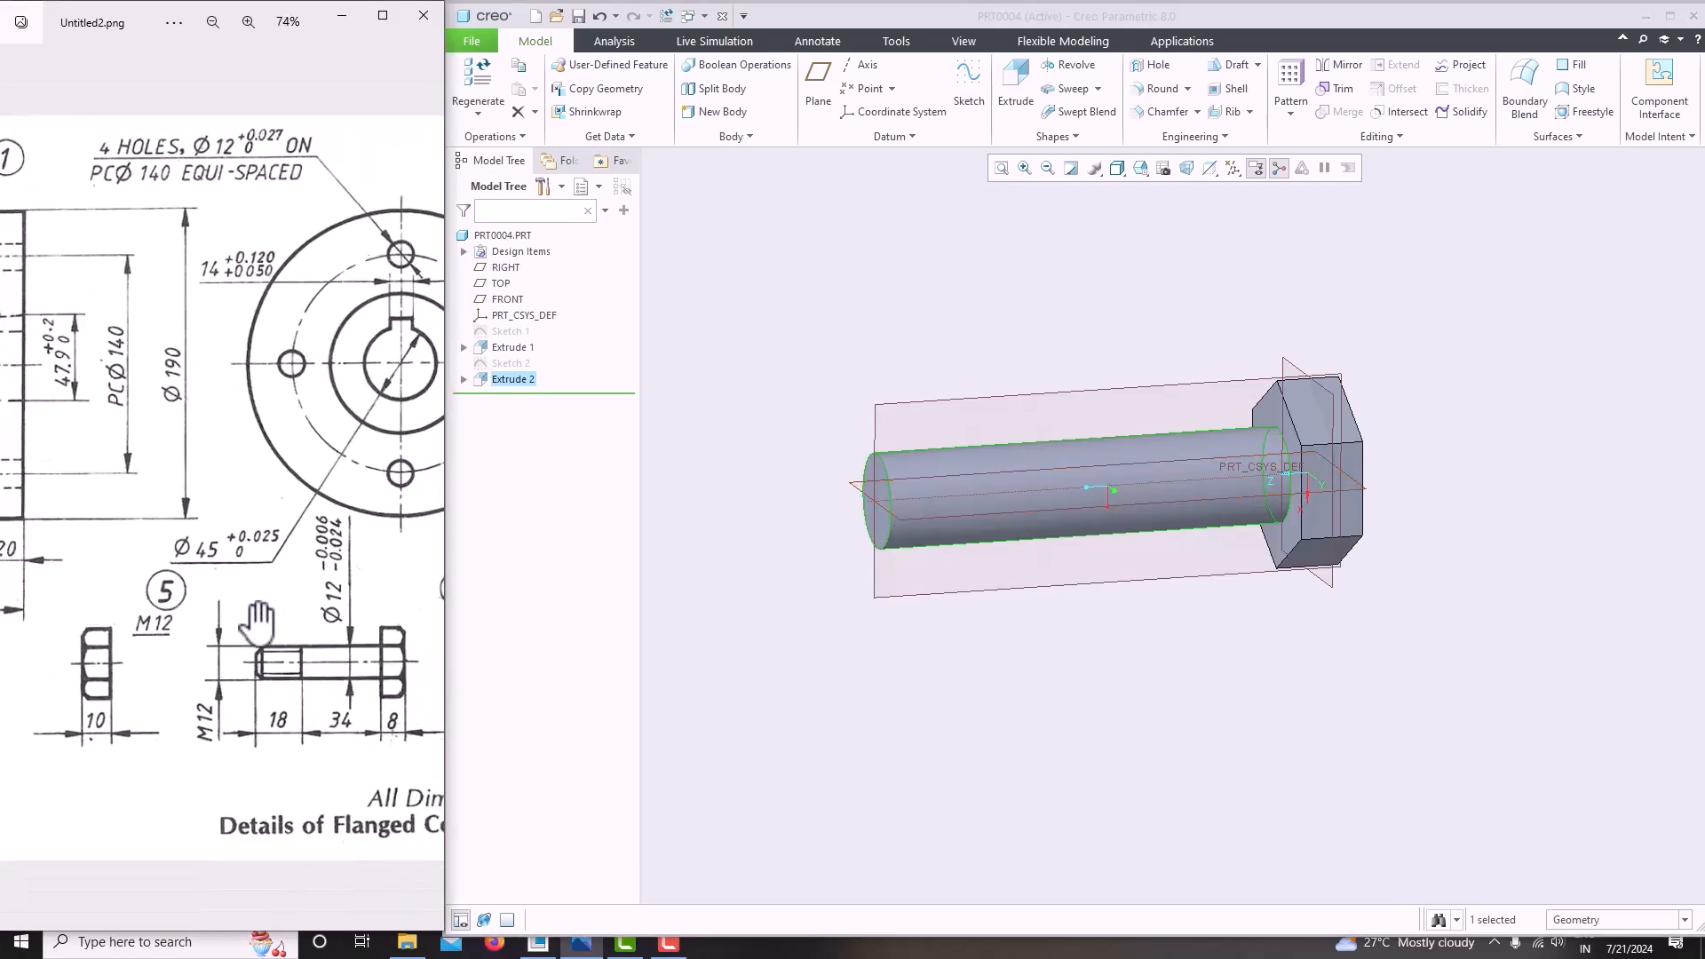
Chamfer the circular edge at the shank's free end with the 45 x D scheme and D set to 1 mm.
{"action": "left_click", "coordinate": [1154, 112]}
{"action": "scroll", "coordinate": [887, 506], "scroll_direction": "down", "scroll_amount": 3}
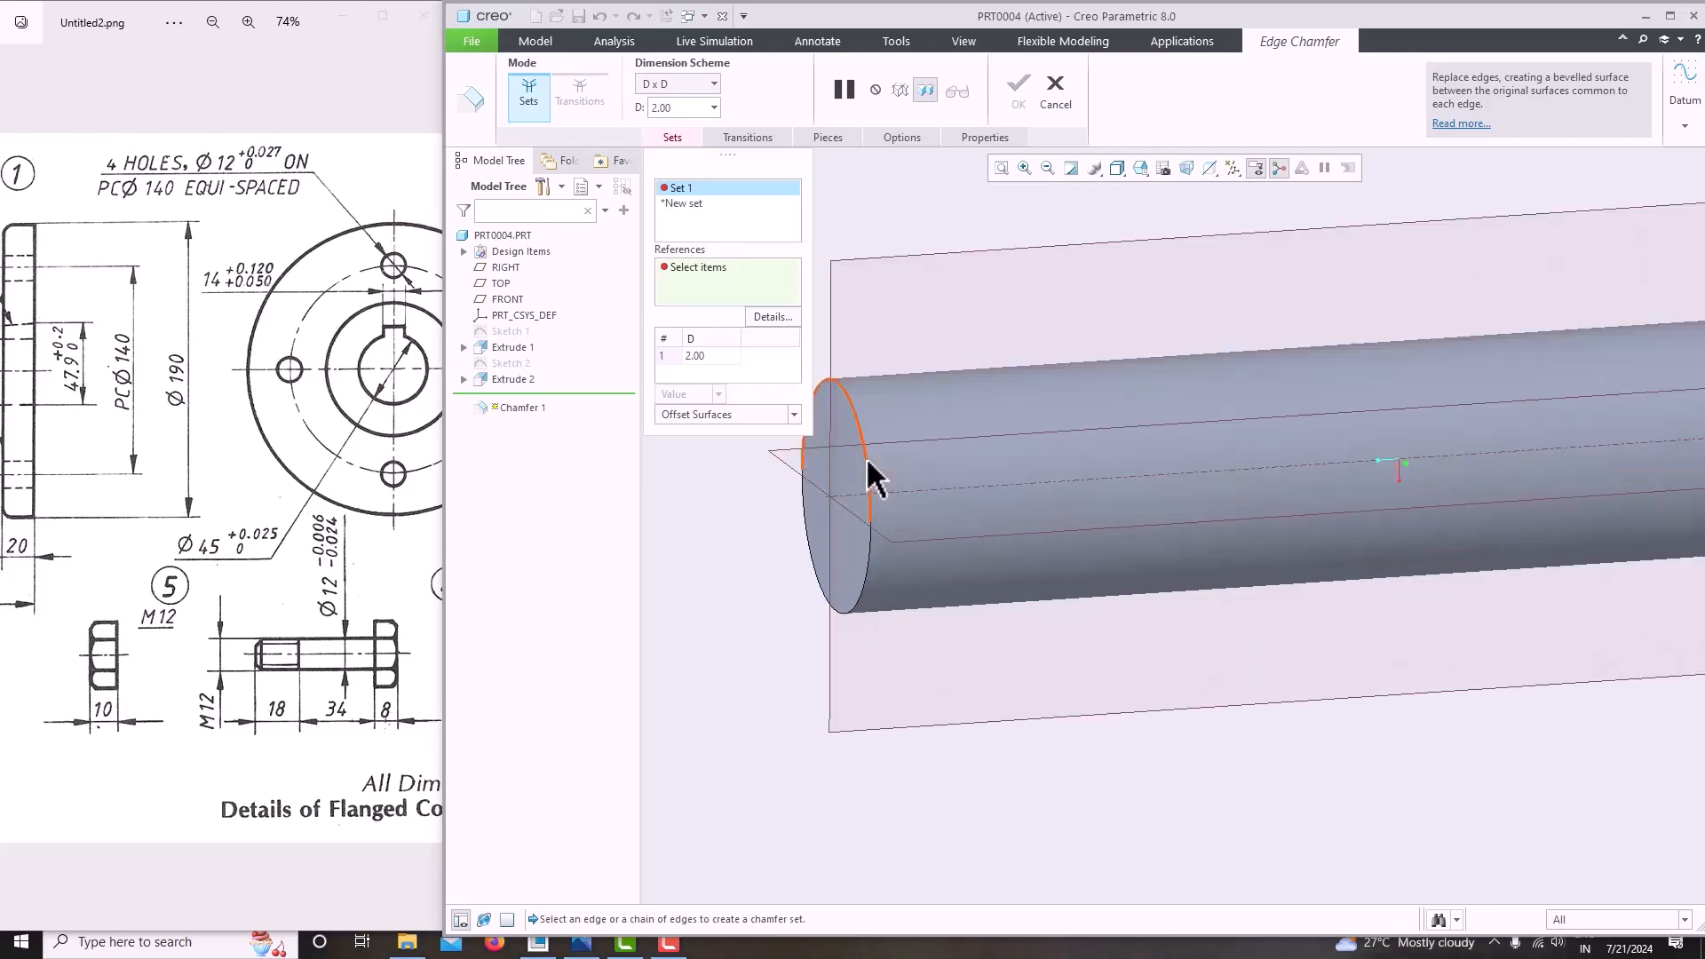
{"action": "left_click", "coordinate": [866, 459]}
{"action": "left_click", "coordinate": [669, 88]}
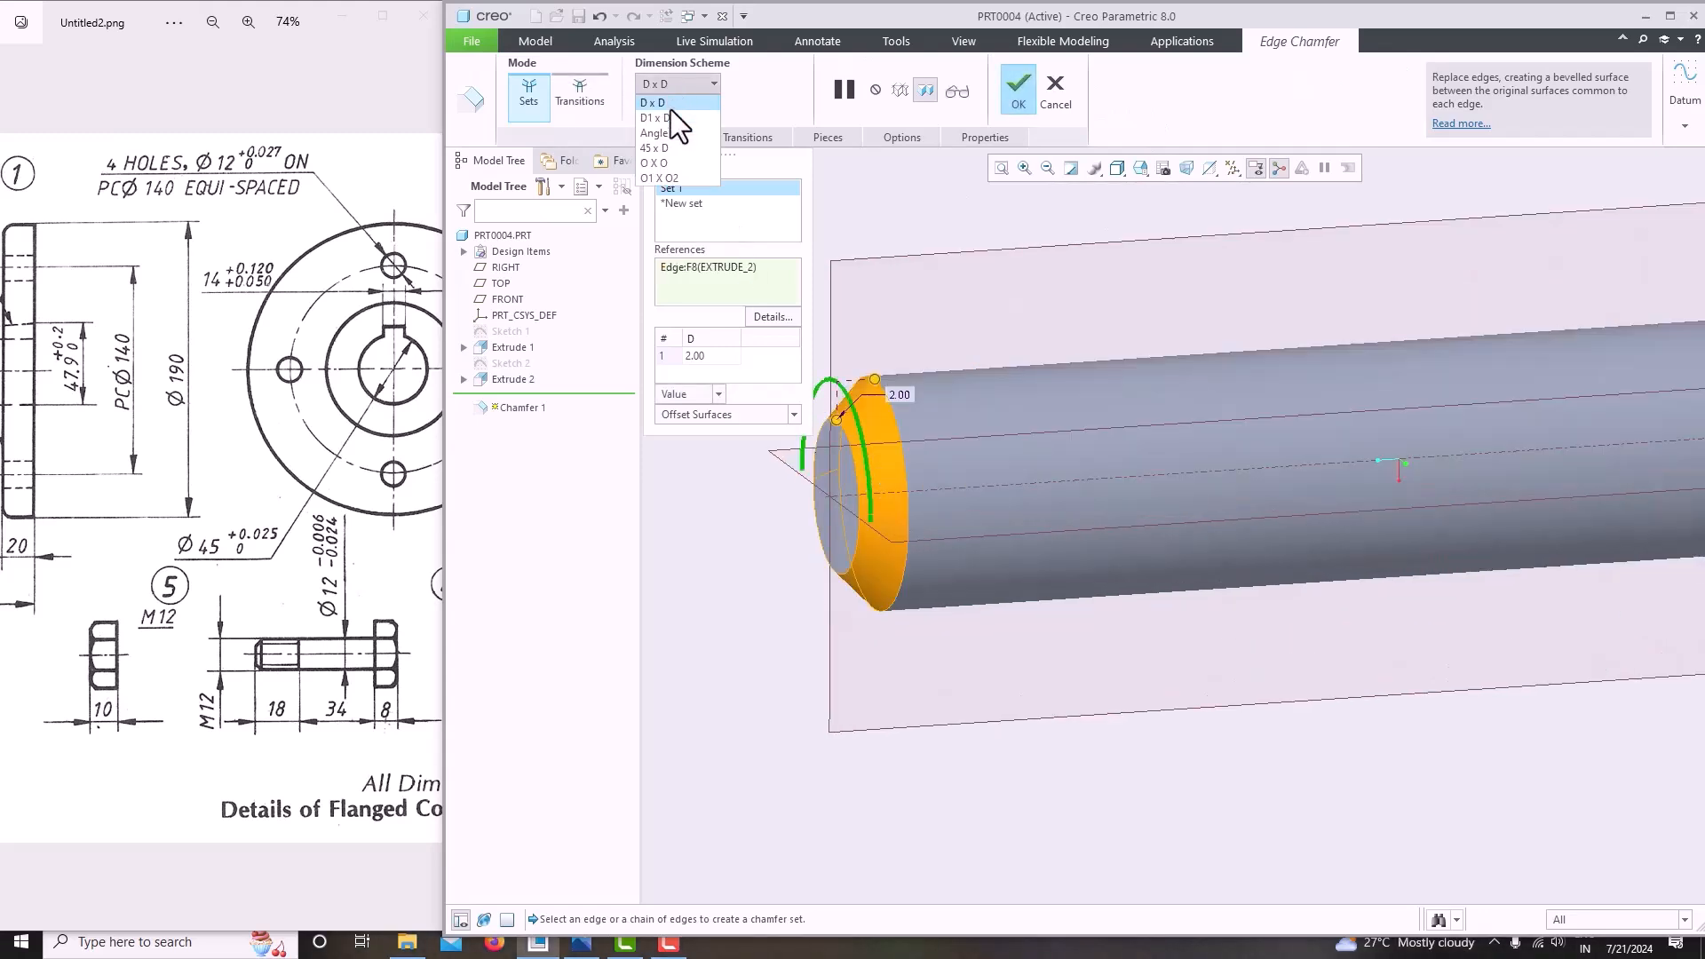
{"action": "left_click", "coordinate": [668, 153]}
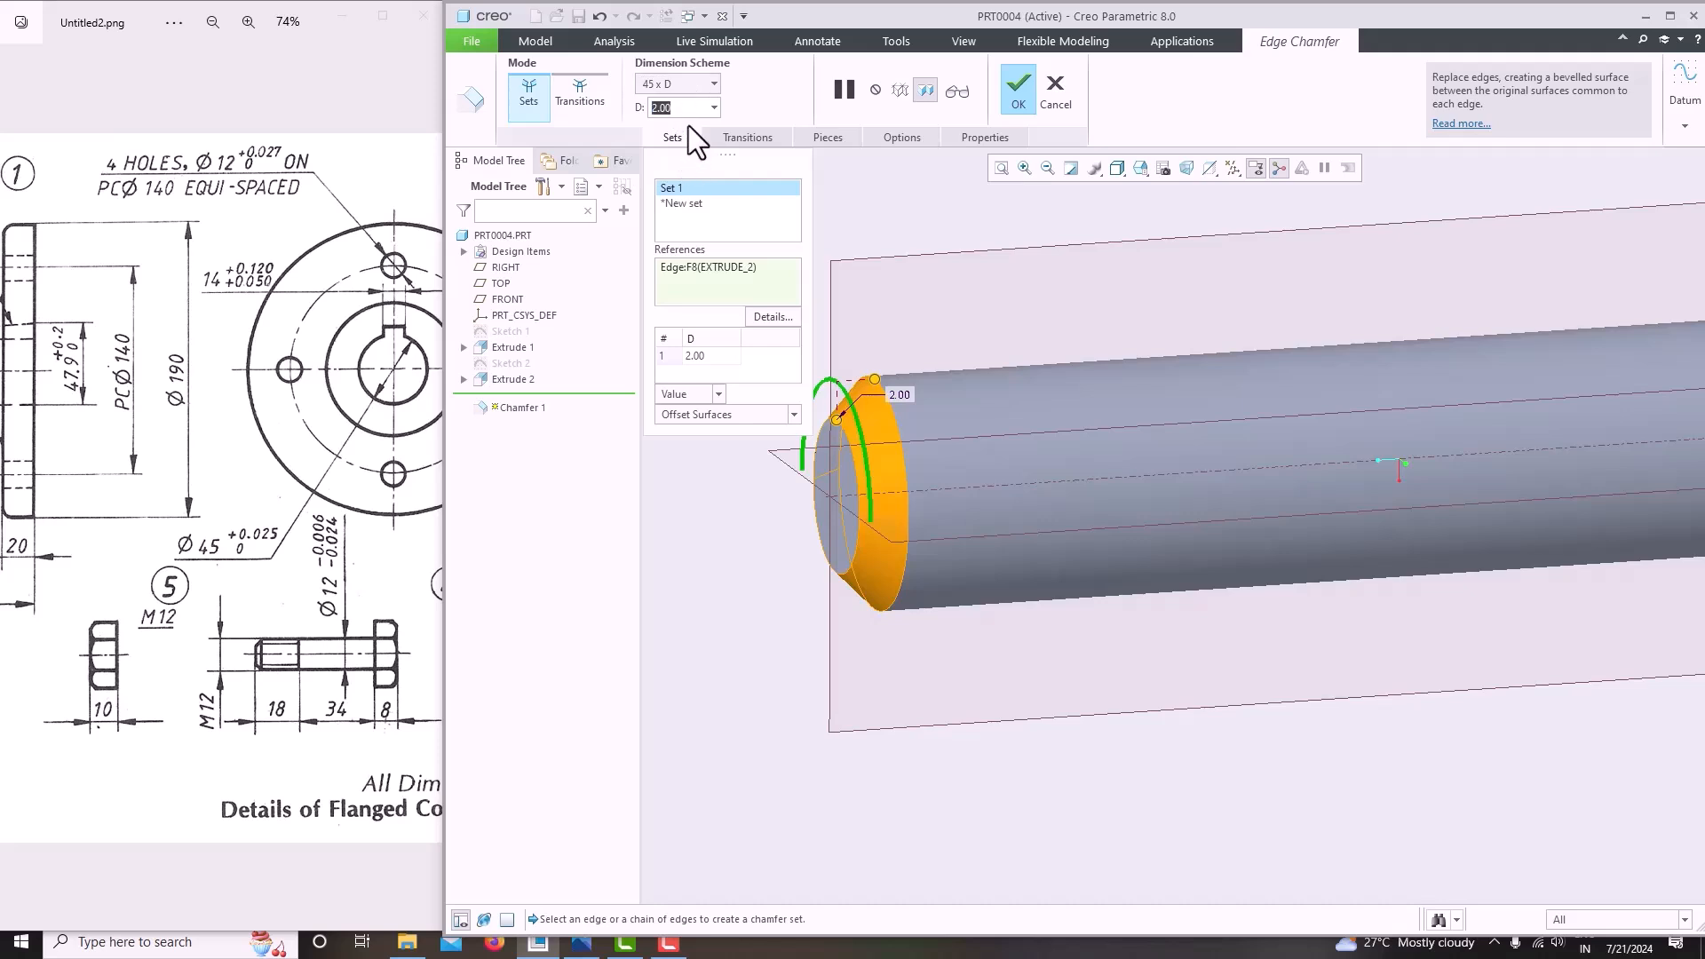
{"action": "type", "text": "1"}
{"action": "key", "text": "Return"}
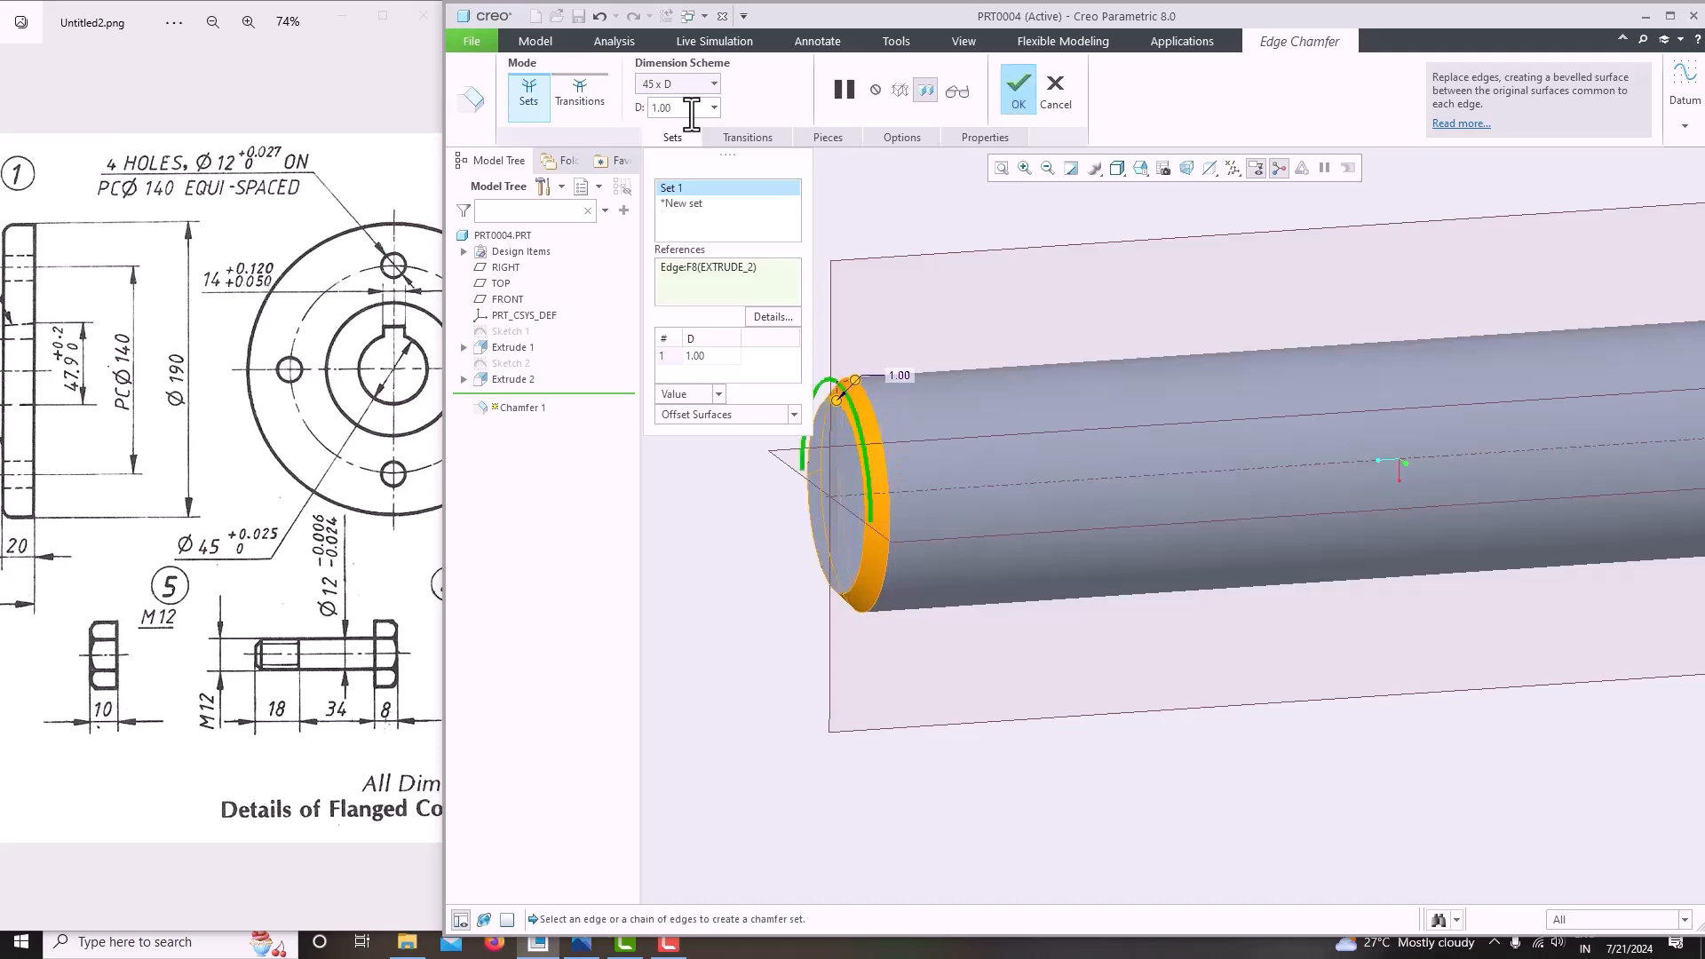
{"action": "middle_click", "coordinate": [995, 227]}
Compare the bolt model with the bolt view in the drawing, focusing on the shape of the hexagonal head.
{"action": "scroll", "coordinate": [967, 359], "scroll_direction": "down", "scroll_amount": 4}
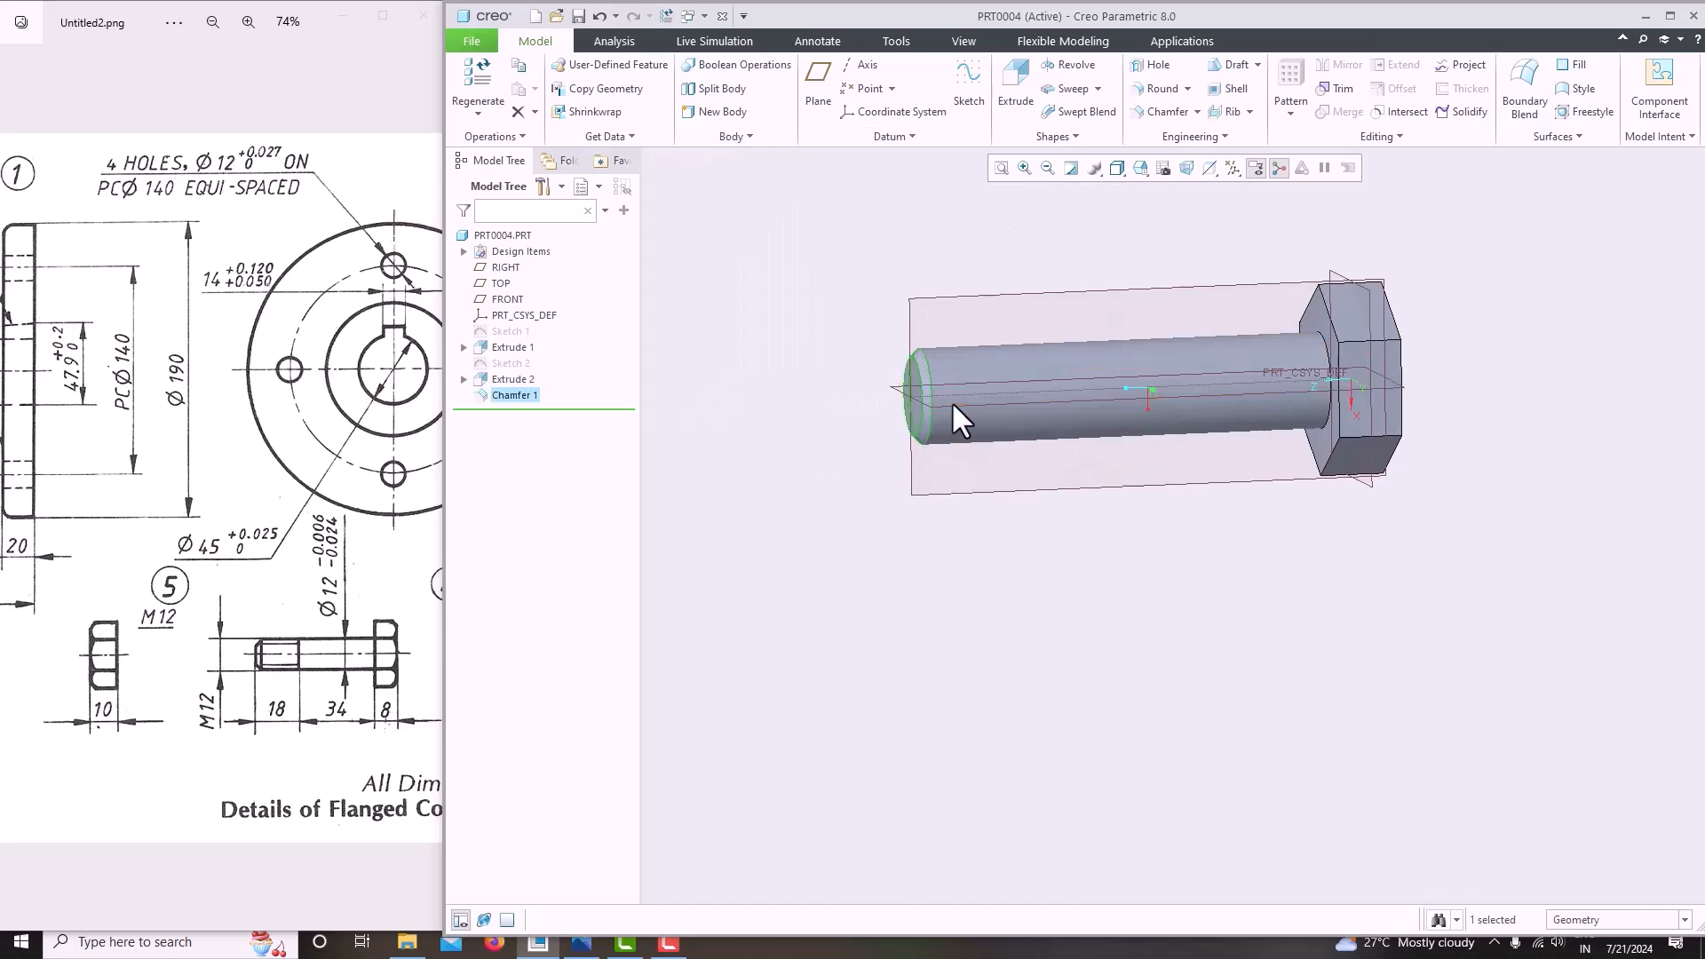
{"action": "mouse_move", "coordinate": [246, 674]}
{"action": "left_mouse_down"}
{"action": "mouse_move", "coordinate": [167, 674]}
{"action": "mouse_move", "coordinate": [194, 664]}
{"action": "left_mouse_up"}
{"action": "scroll", "coordinate": [167, 674], "scroll_direction": "down", "scroll_amount": 3}
{"action": "middle_click_drag", "start_coordinate": [1421, 472], "coordinate": [1368, 449]}
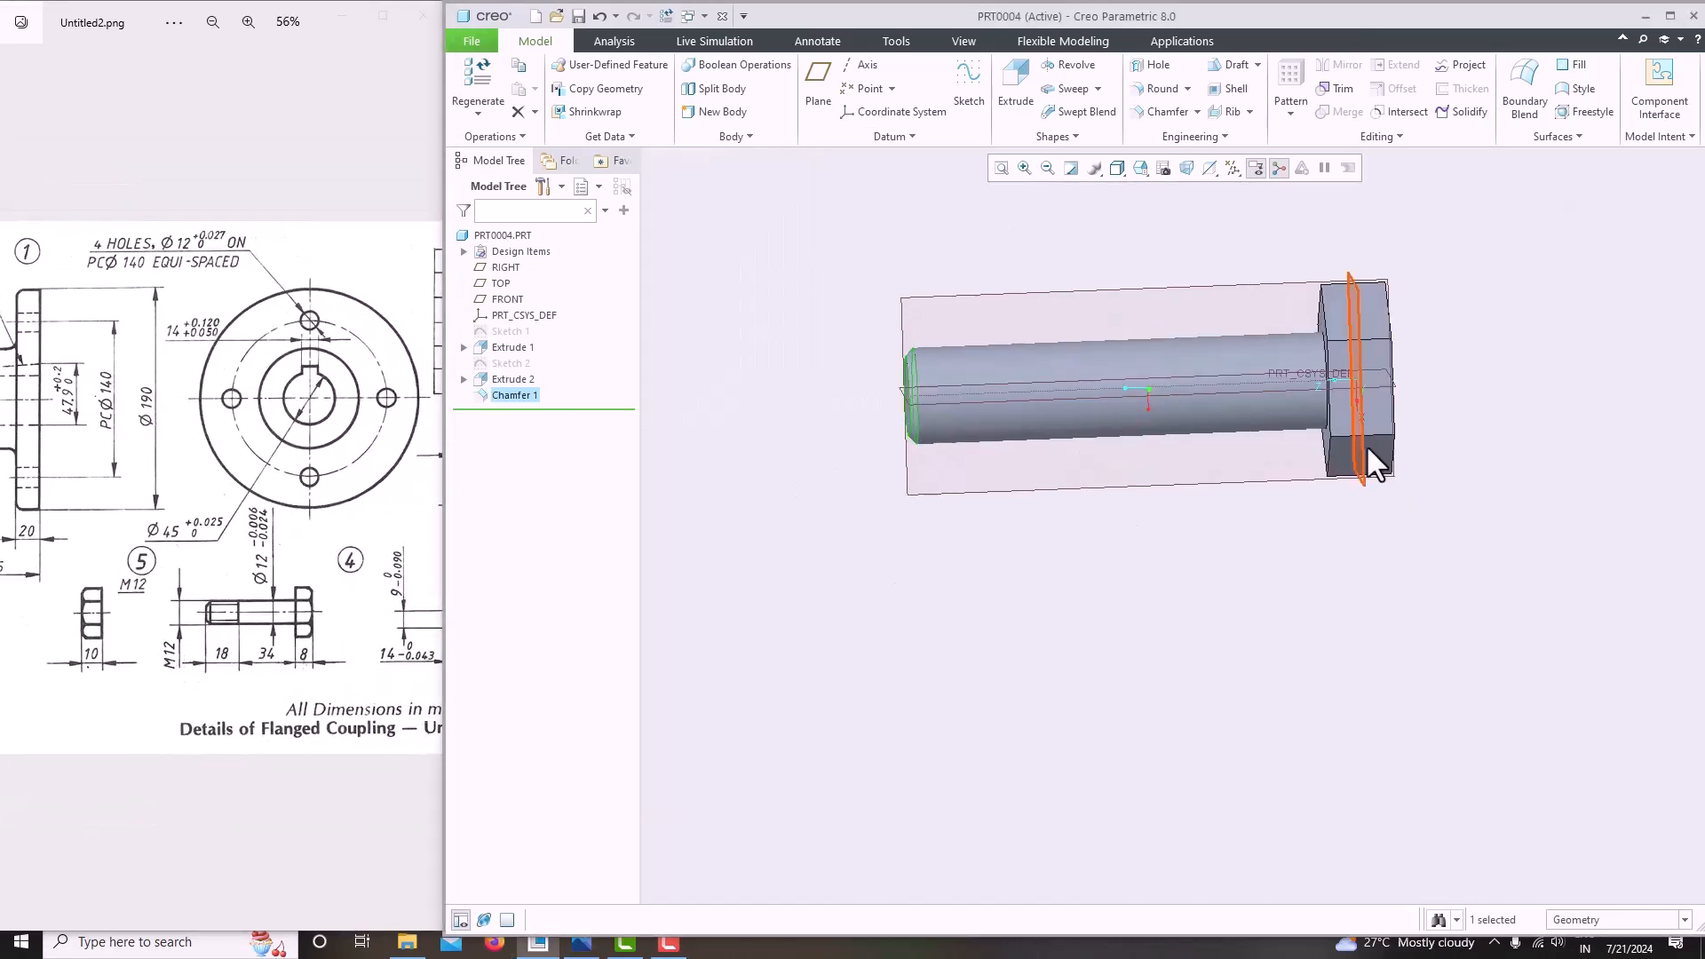
{"action": "scroll", "coordinate": [304, 651], "scroll_direction": "up", "scroll_amount": 5}
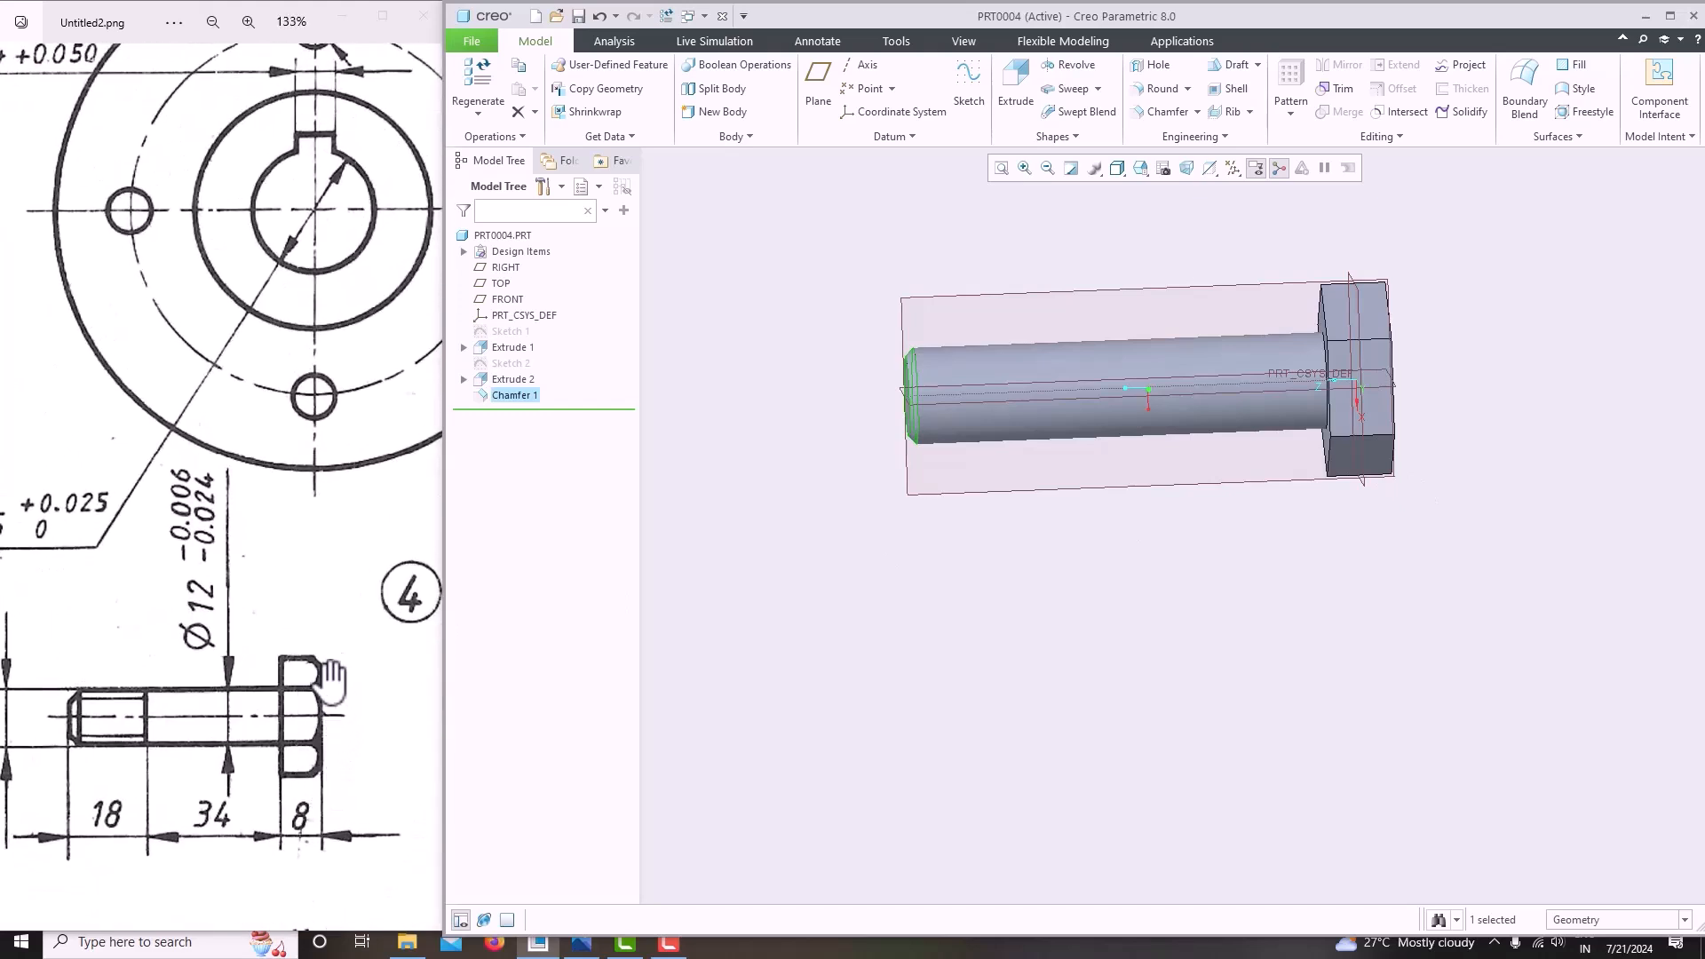
{"action": "middle_click_drag", "start_coordinate": [1154, 537], "coordinate": [998, 392]}
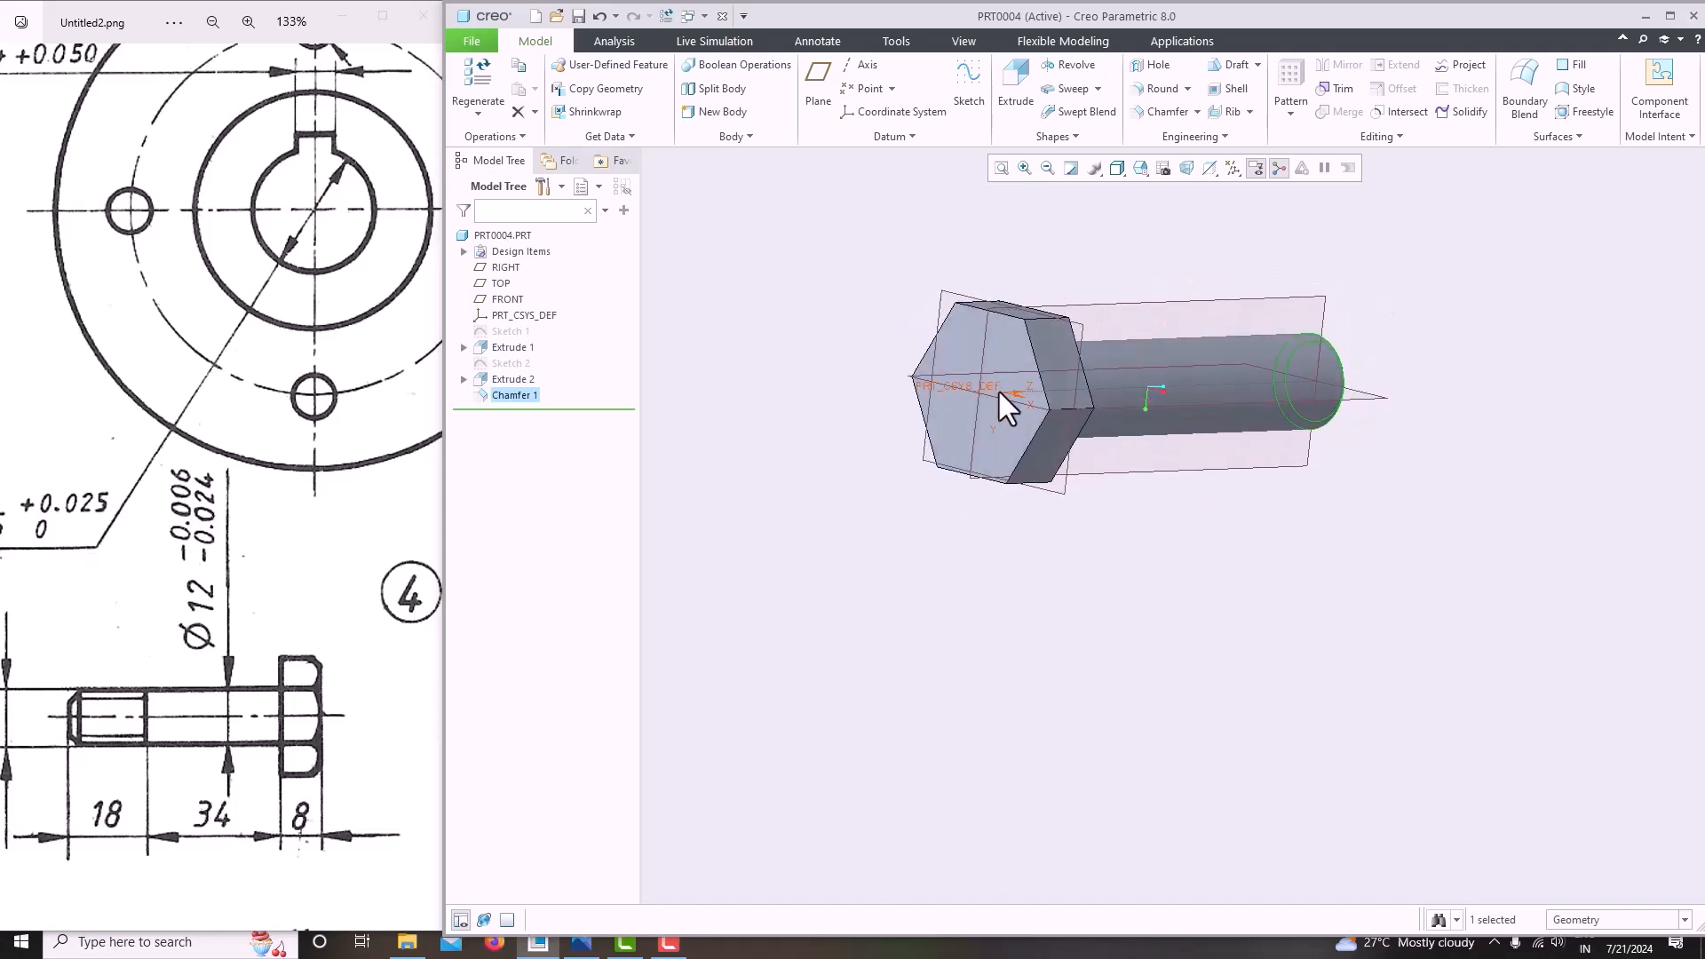
Start a sketch on the RIGHT datum plane, viewed squarely and with the model clipped at the sketching plane.
{"action": "scroll", "coordinate": [994, 337], "scroll_direction": "down", "scroll_amount": 5}
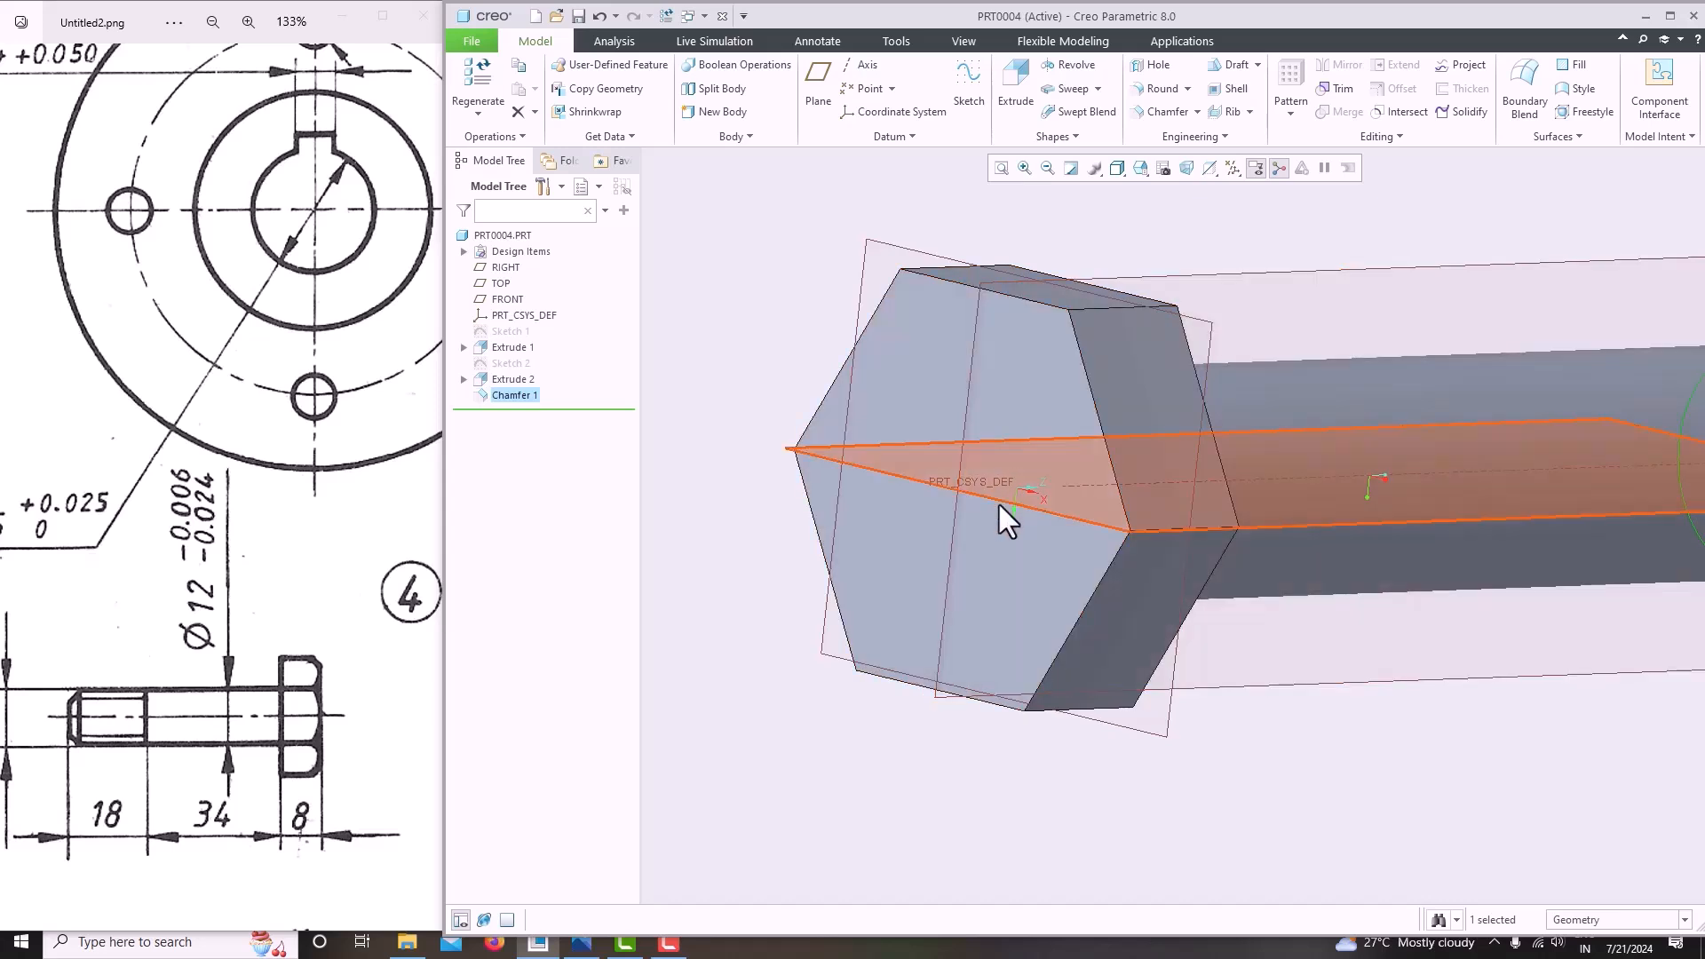
{"action": "left_click", "coordinate": [943, 608]}
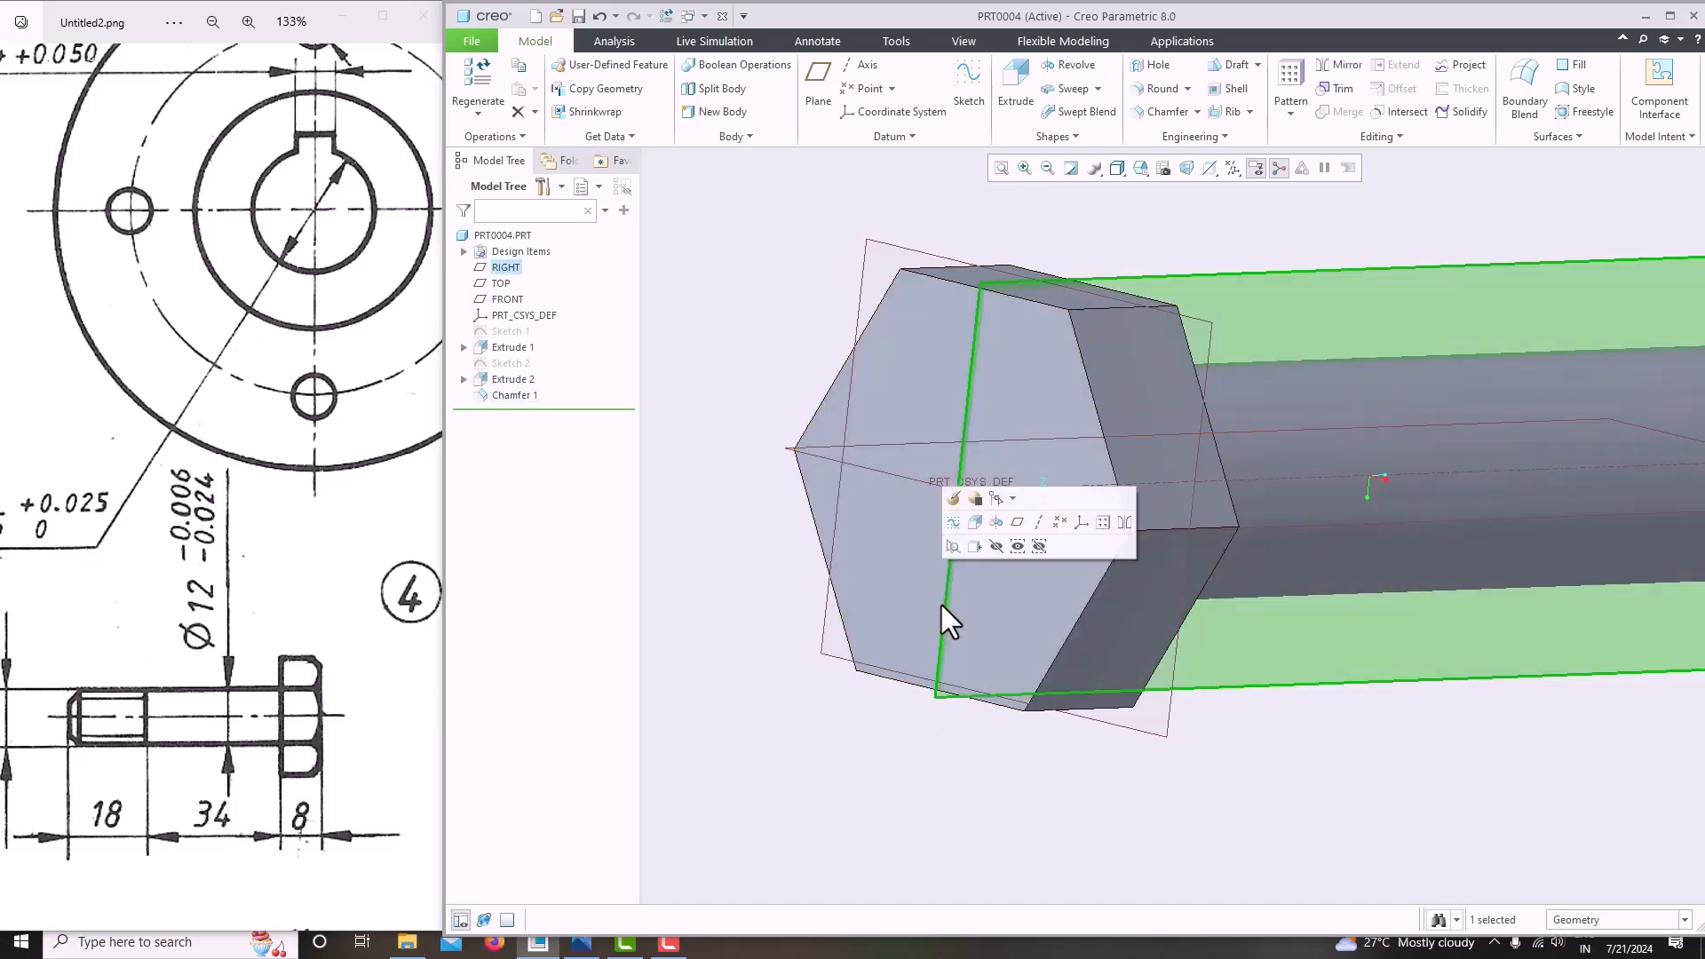
{"action": "left_click", "coordinate": [970, 92]}
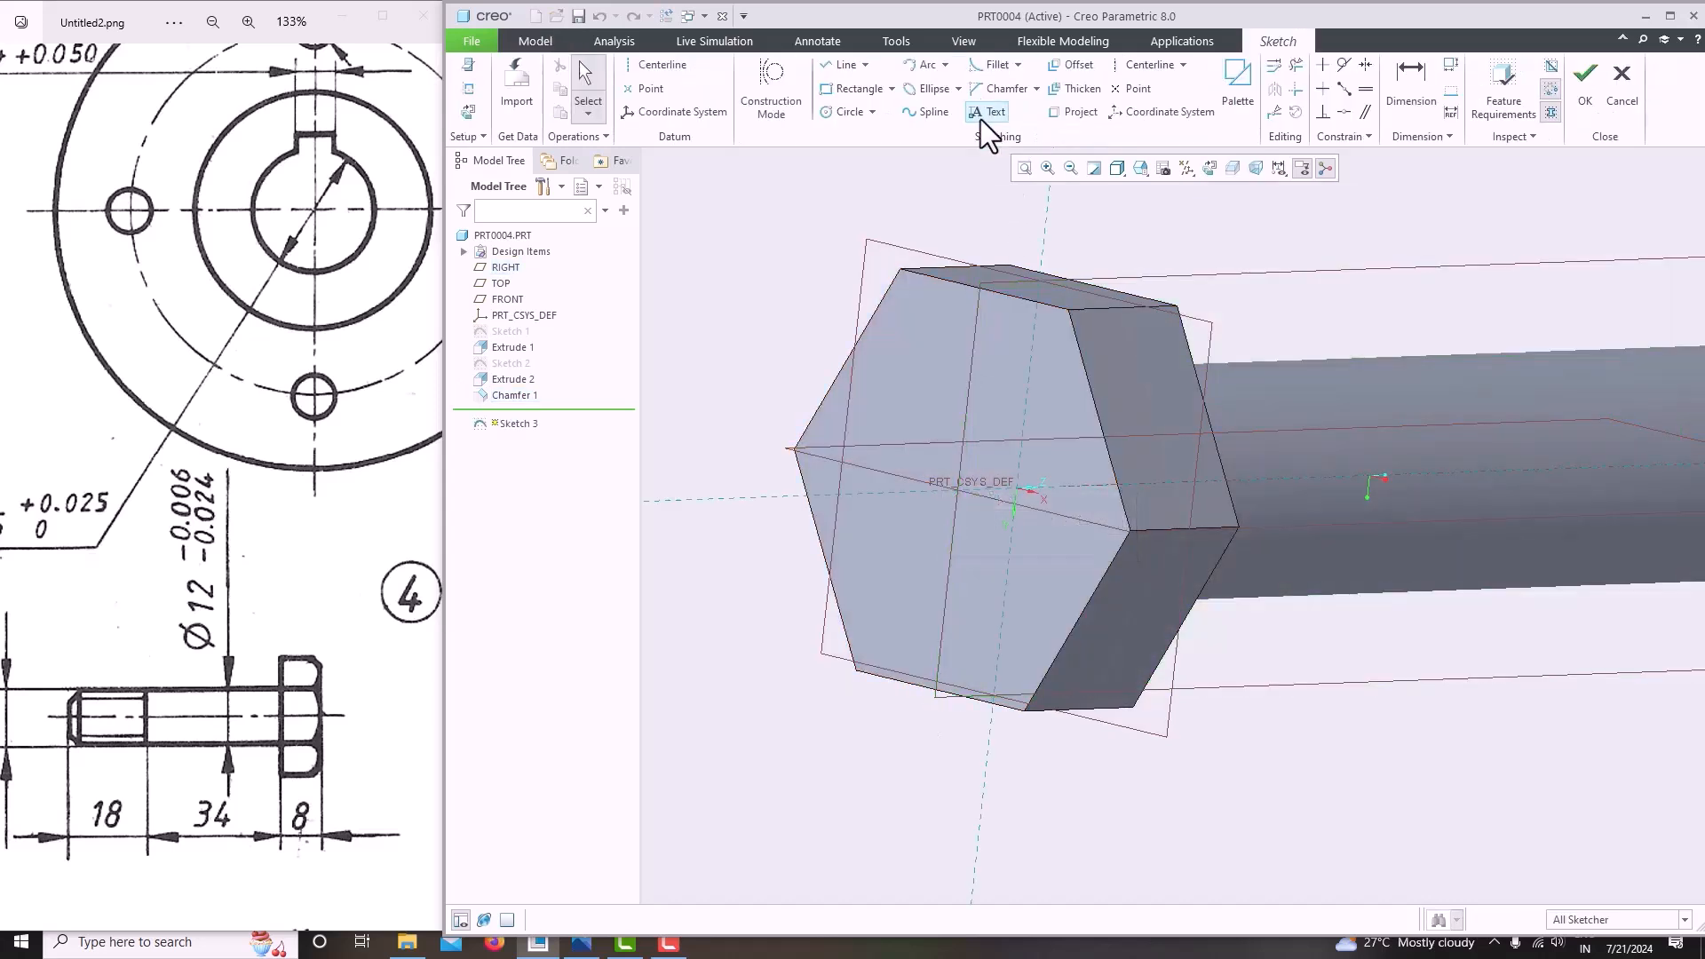
{"action": "left_click", "coordinate": [1206, 172]}
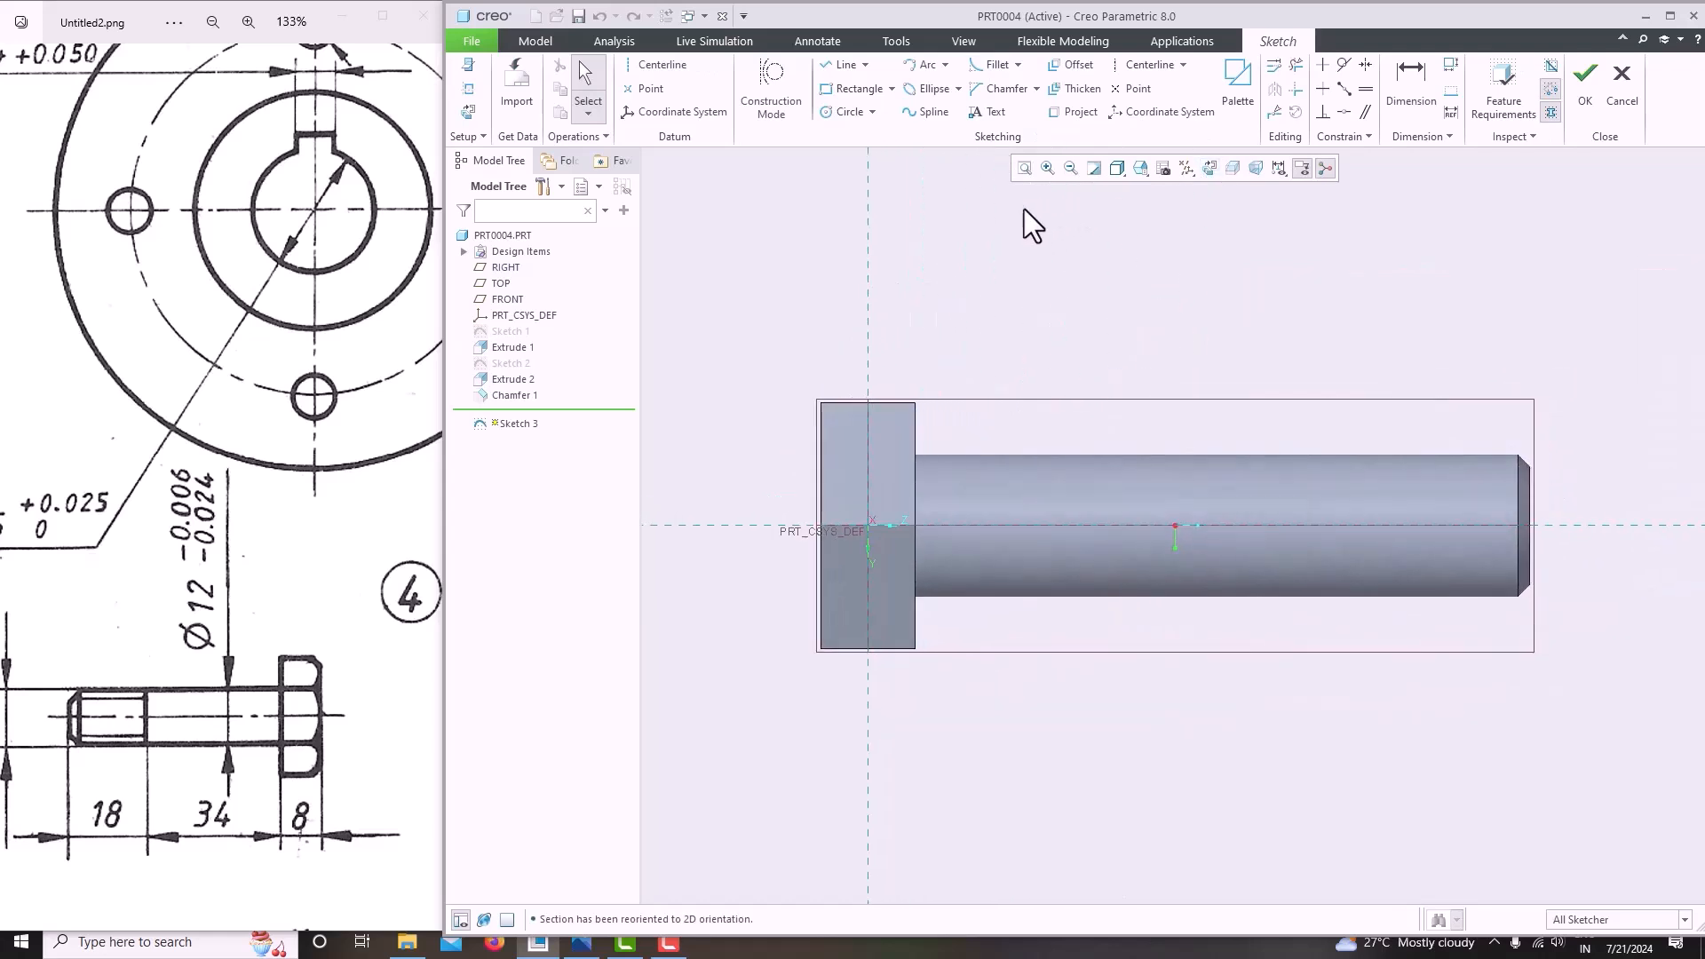
{"action": "left_click", "coordinate": [1232, 169]}
{"action": "scroll", "coordinate": [812, 438], "scroll_direction": "up", "scroll_amount": 5}
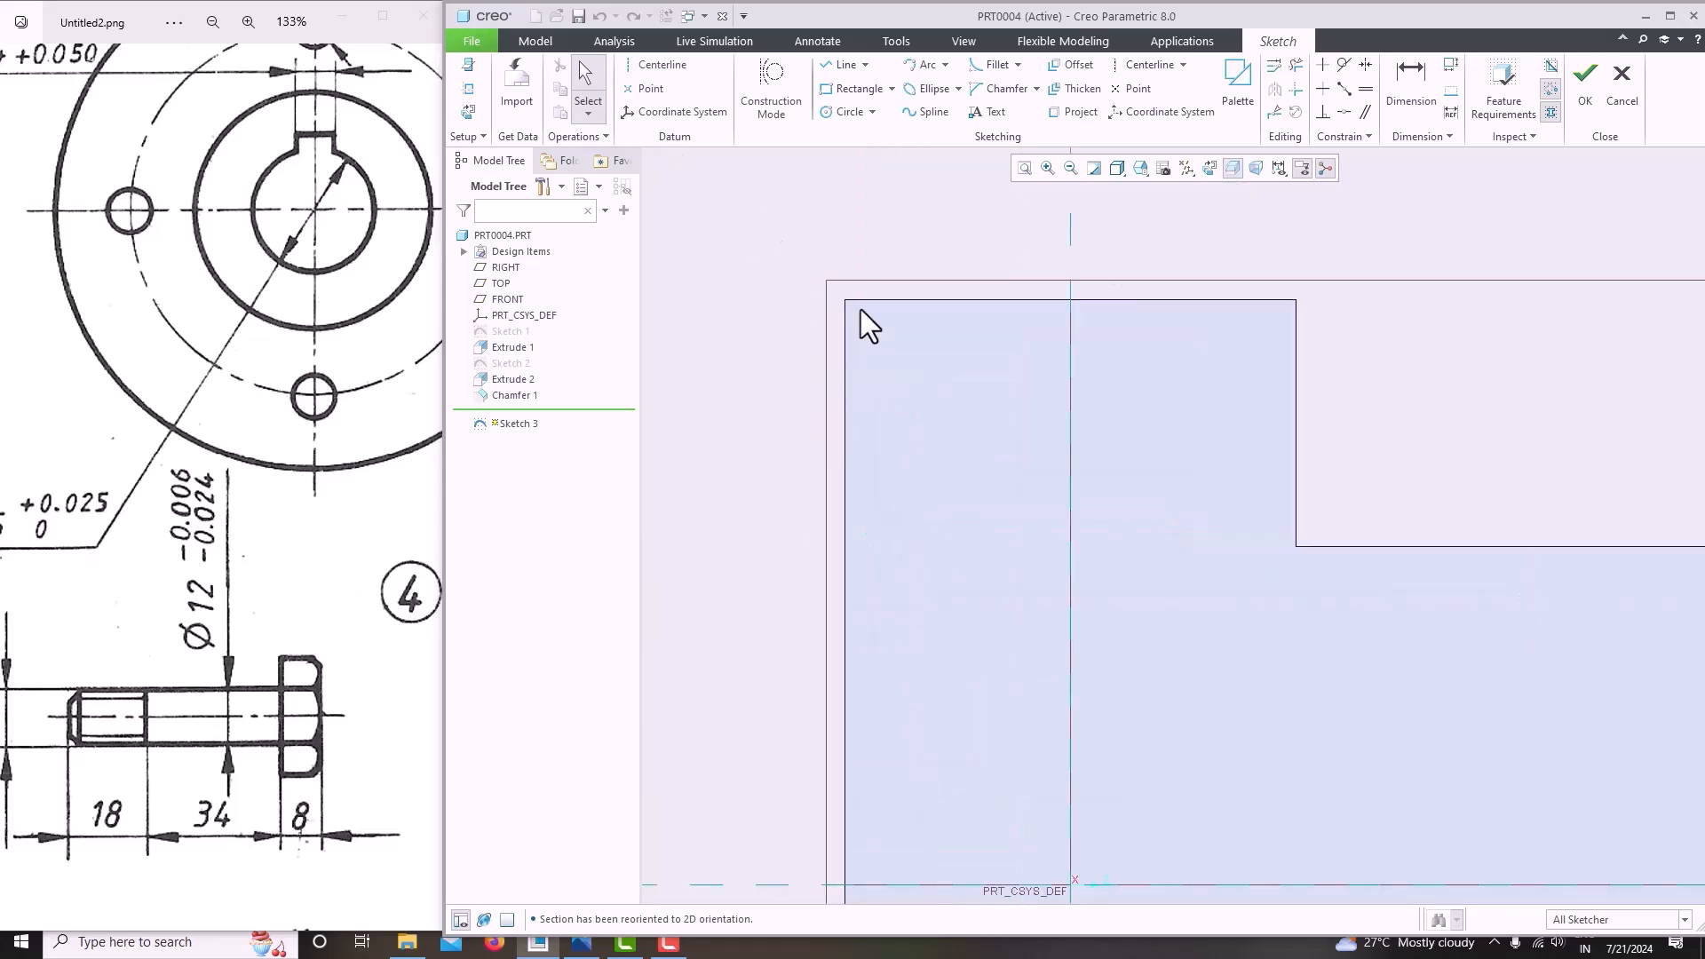
{"action": "scroll", "coordinate": [882, 365], "scroll_direction": "down", "scroll_amount": 3}
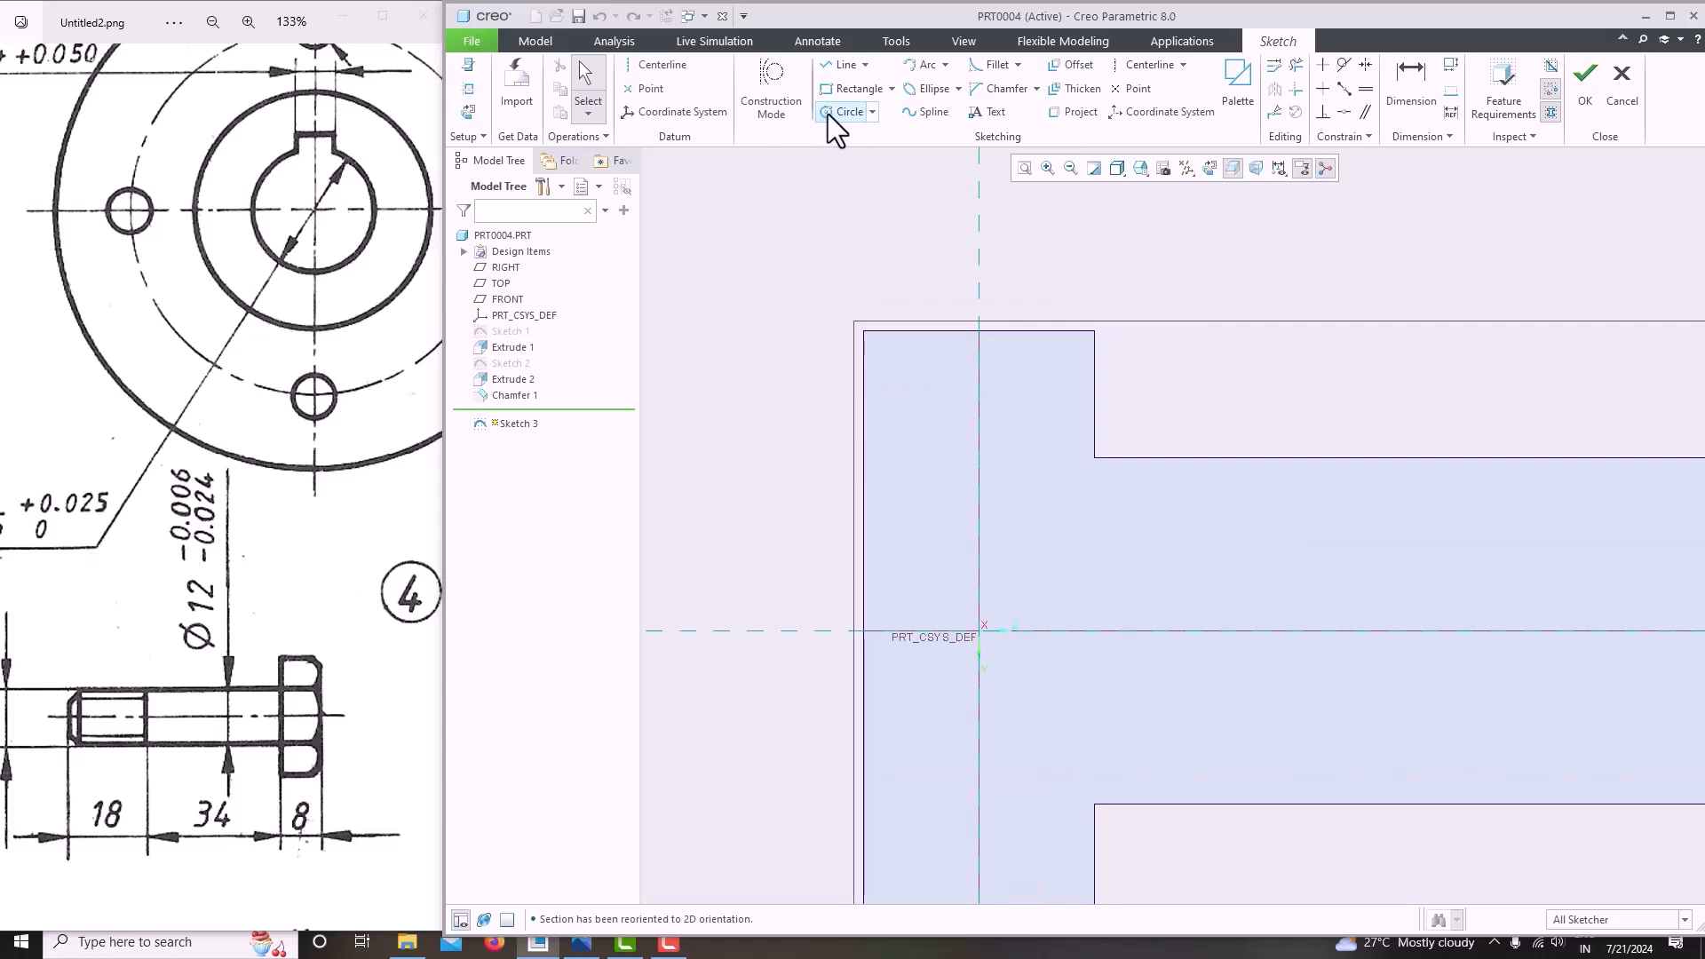
Add the bolt head's end face edge and its outer horizontal edge as sketch references.
{"action": "left_click", "coordinate": [463, 89]}
{"action": "left_click", "coordinate": [862, 391]}
{"action": "left_click", "coordinate": [896, 327]}
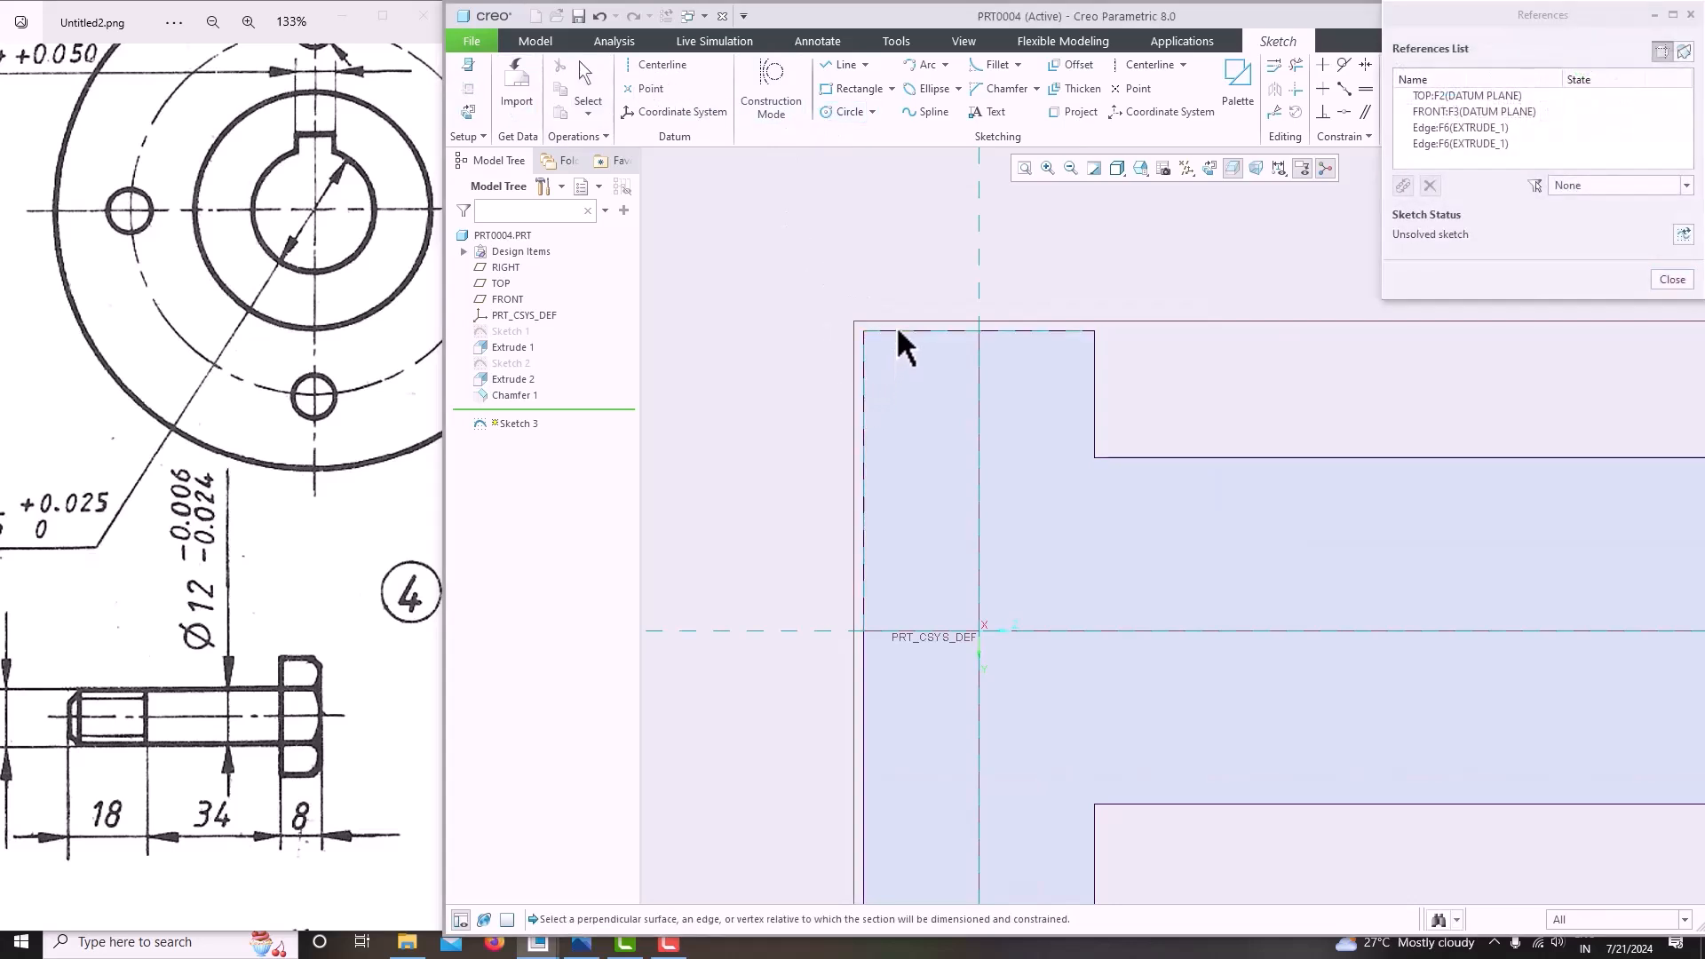
{"action": "left_click", "coordinate": [1675, 280]}
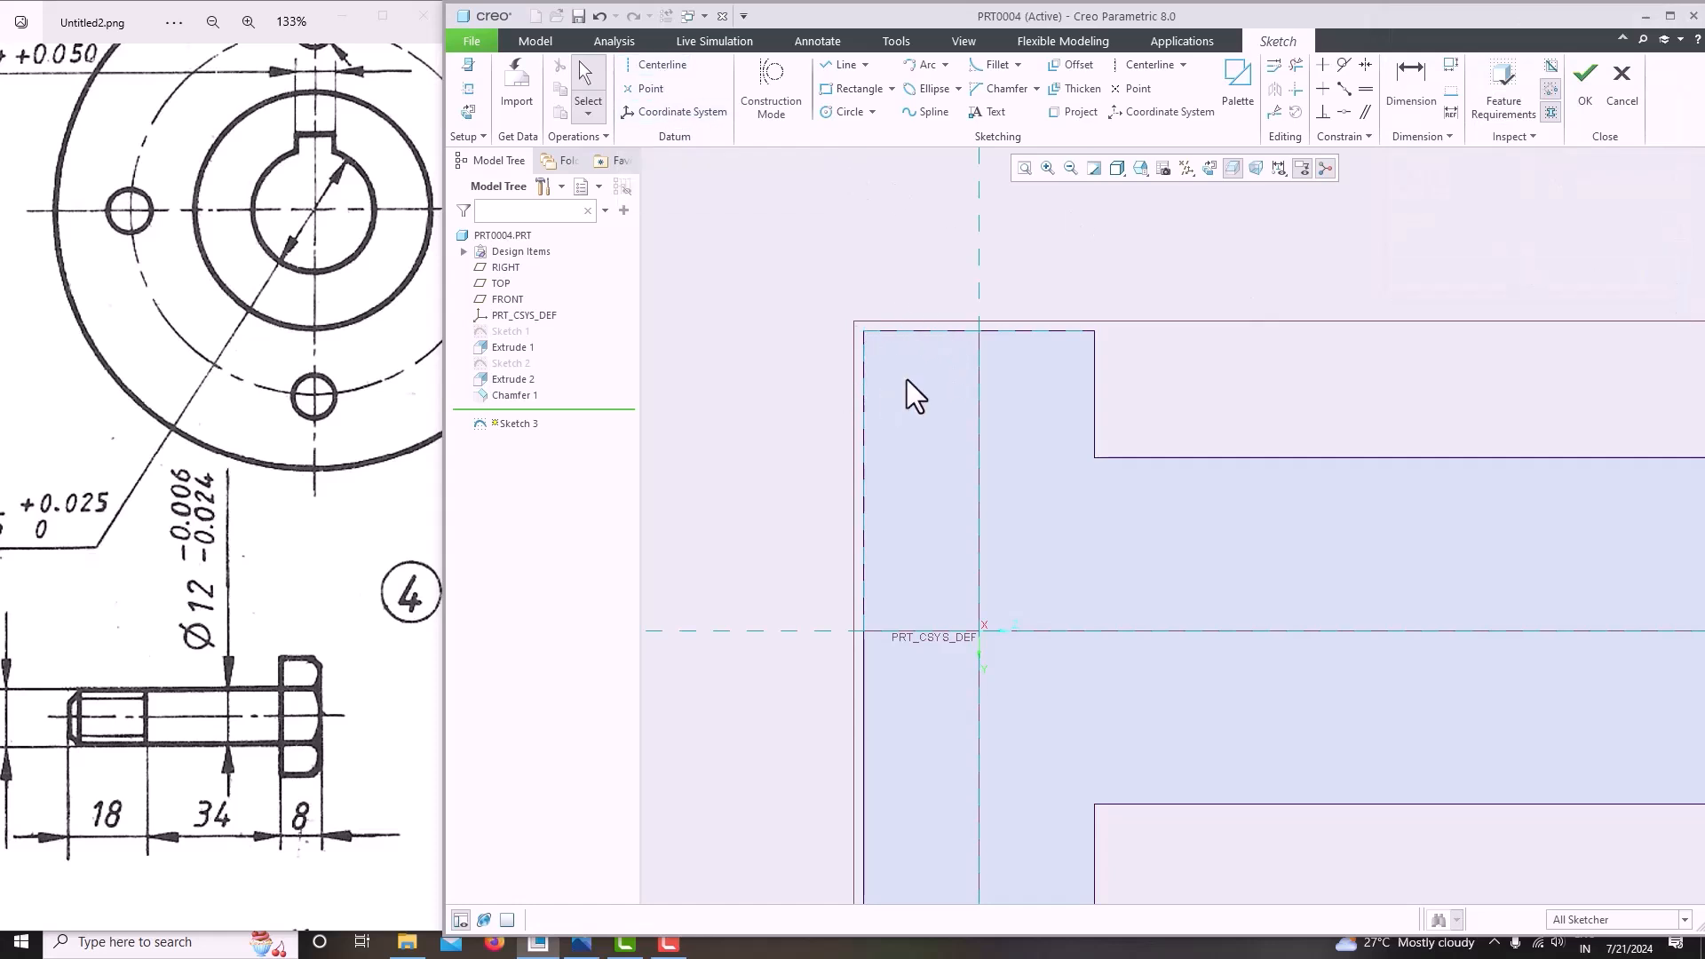
Draw a horizontal centerline along the bolt's axis as the axis of revolution.
{"action": "left_click", "coordinate": [659, 67]}
{"action": "left_click", "coordinate": [771, 633]}
{"action": "left_click", "coordinate": [889, 632]}
{"action": "middle_click", "coordinate": [1183, 445]}
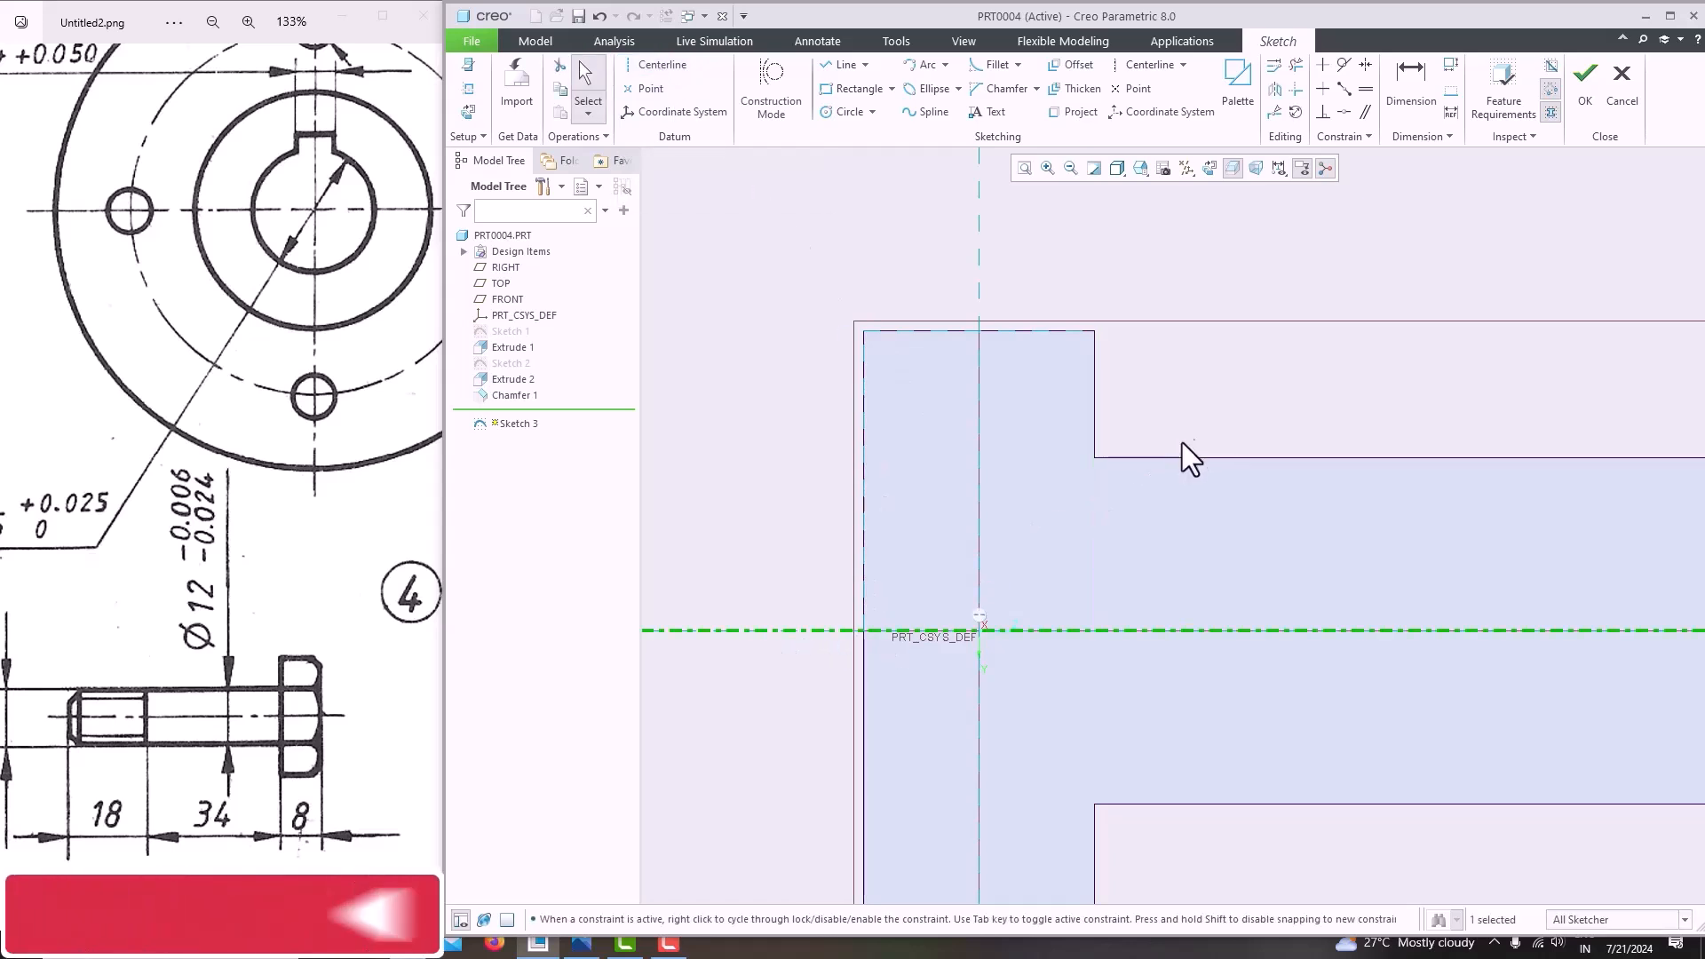
Sketch a closed 45-degree right triangle outward from the head's end corner, with equal legs about 3.1 mm long.
{"action": "left_click", "coordinate": [842, 65]}
{"action": "left_click", "coordinate": [864, 330]}
{"action": "left_click", "coordinate": [864, 242]}
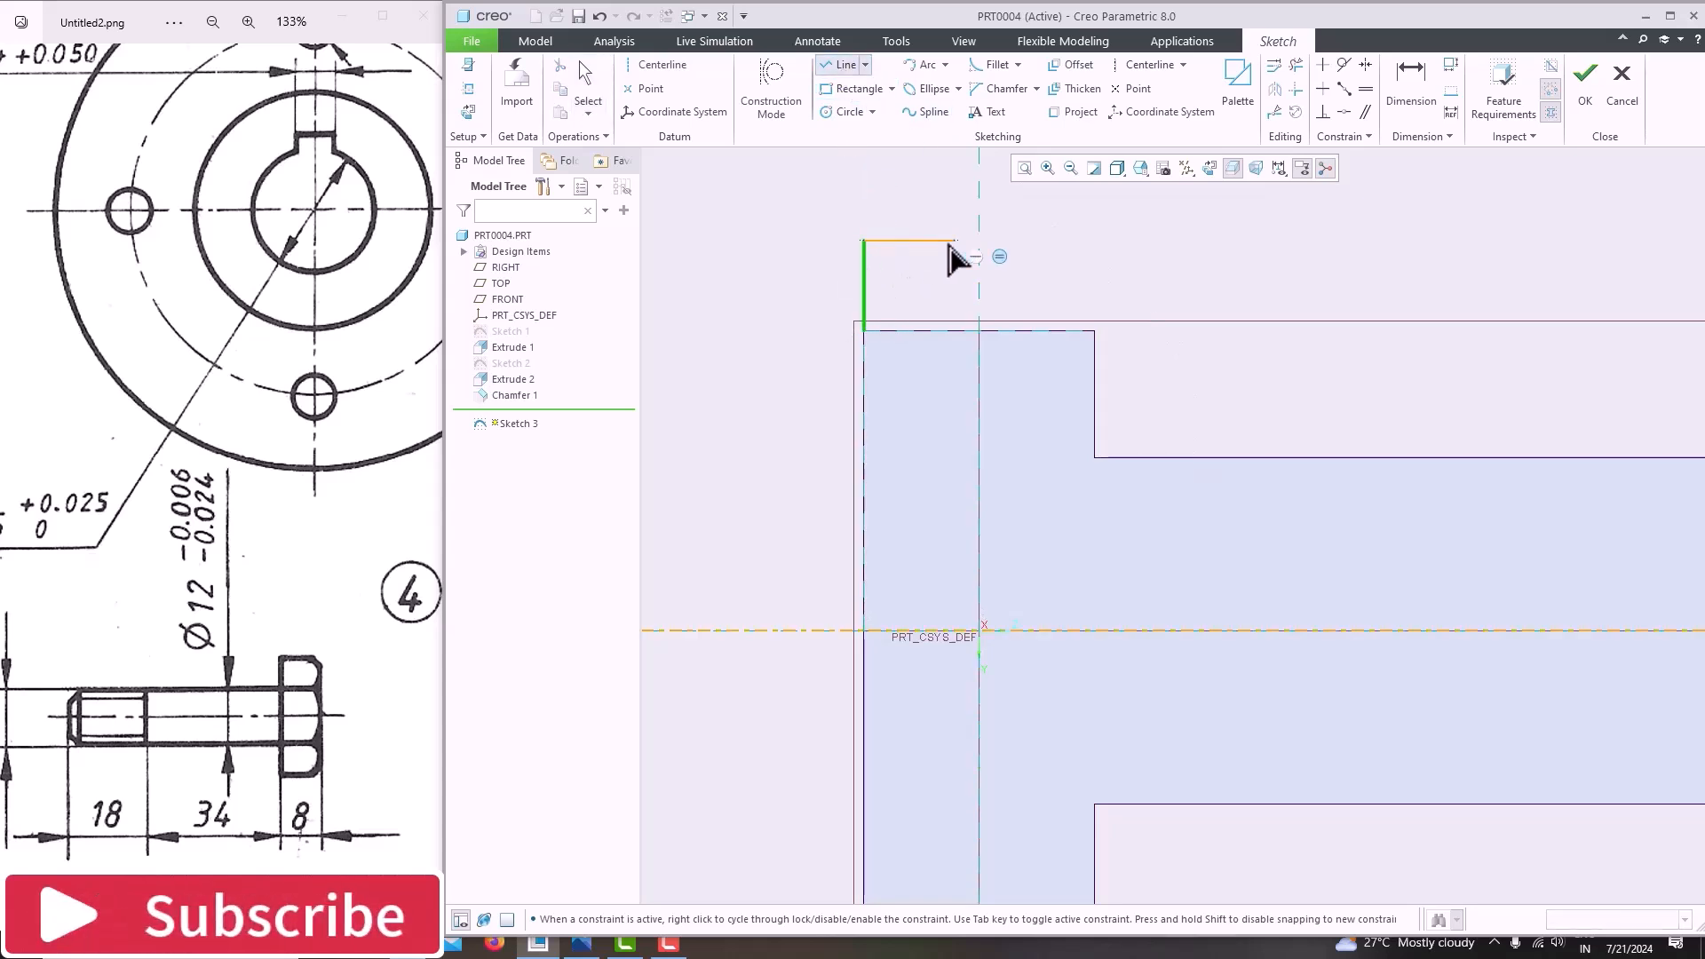
{"action": "left_click", "coordinate": [953, 242]}
{"action": "left_click", "coordinate": [864, 331]}
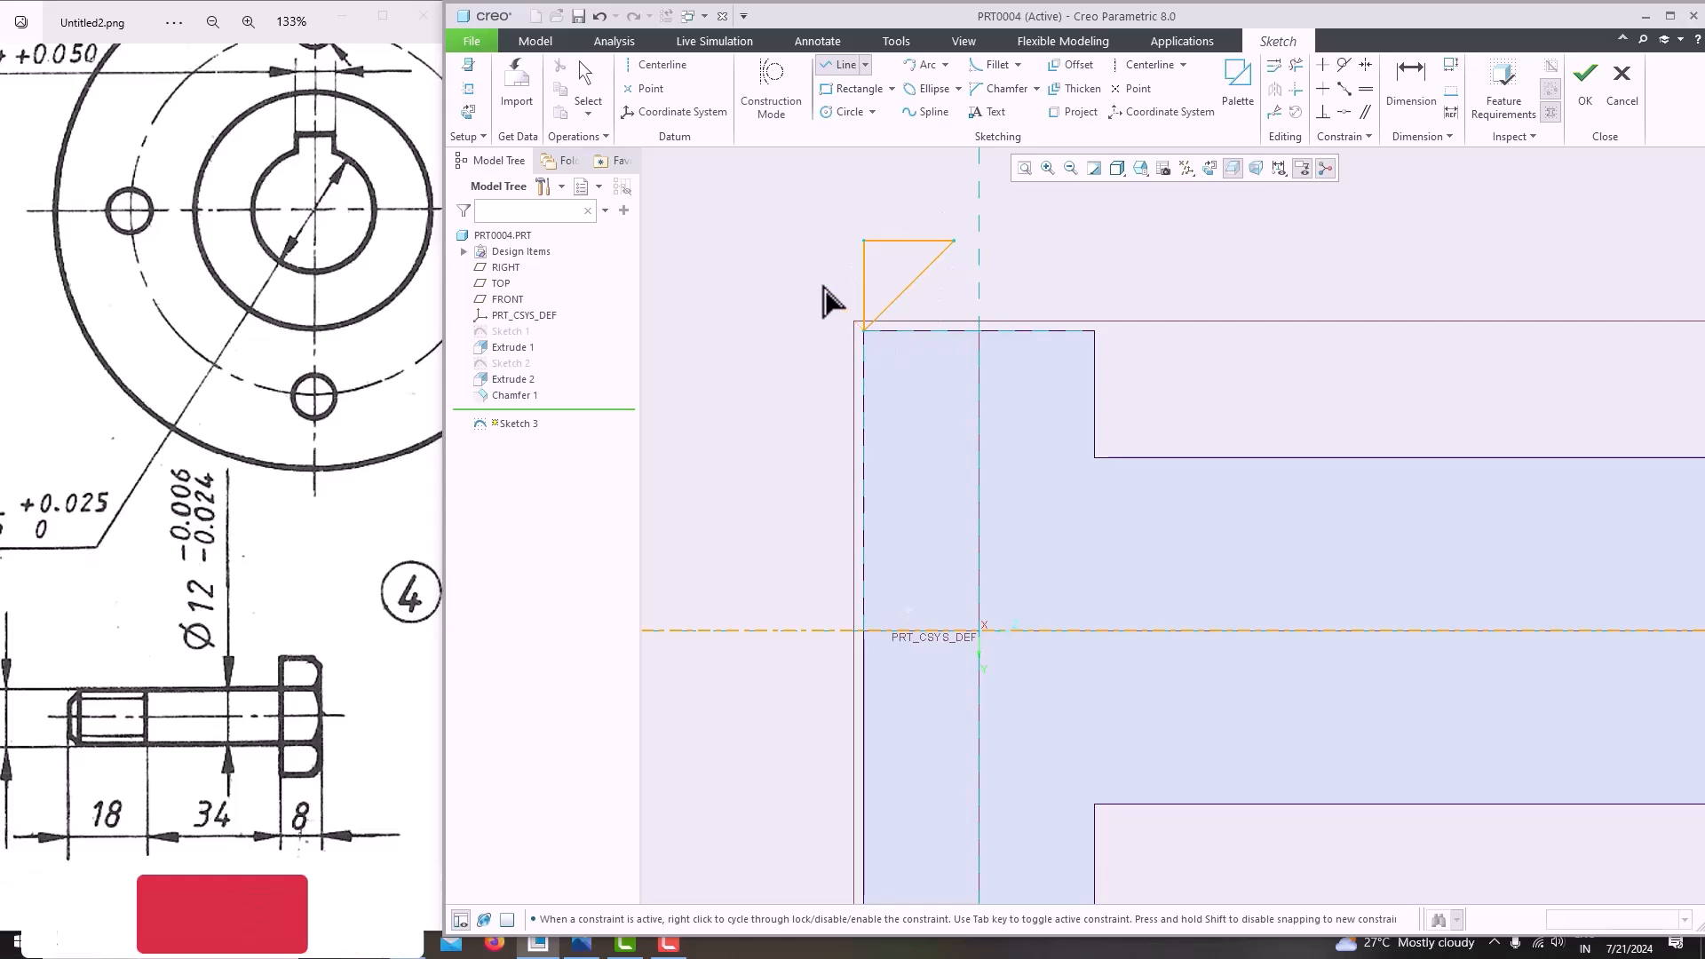
{"action": "middle_click", "coordinate": [843, 284]}
Set the length of the triangle's vertical leg to 5 mm.
{"action": "double_click", "coordinate": [851, 296]}
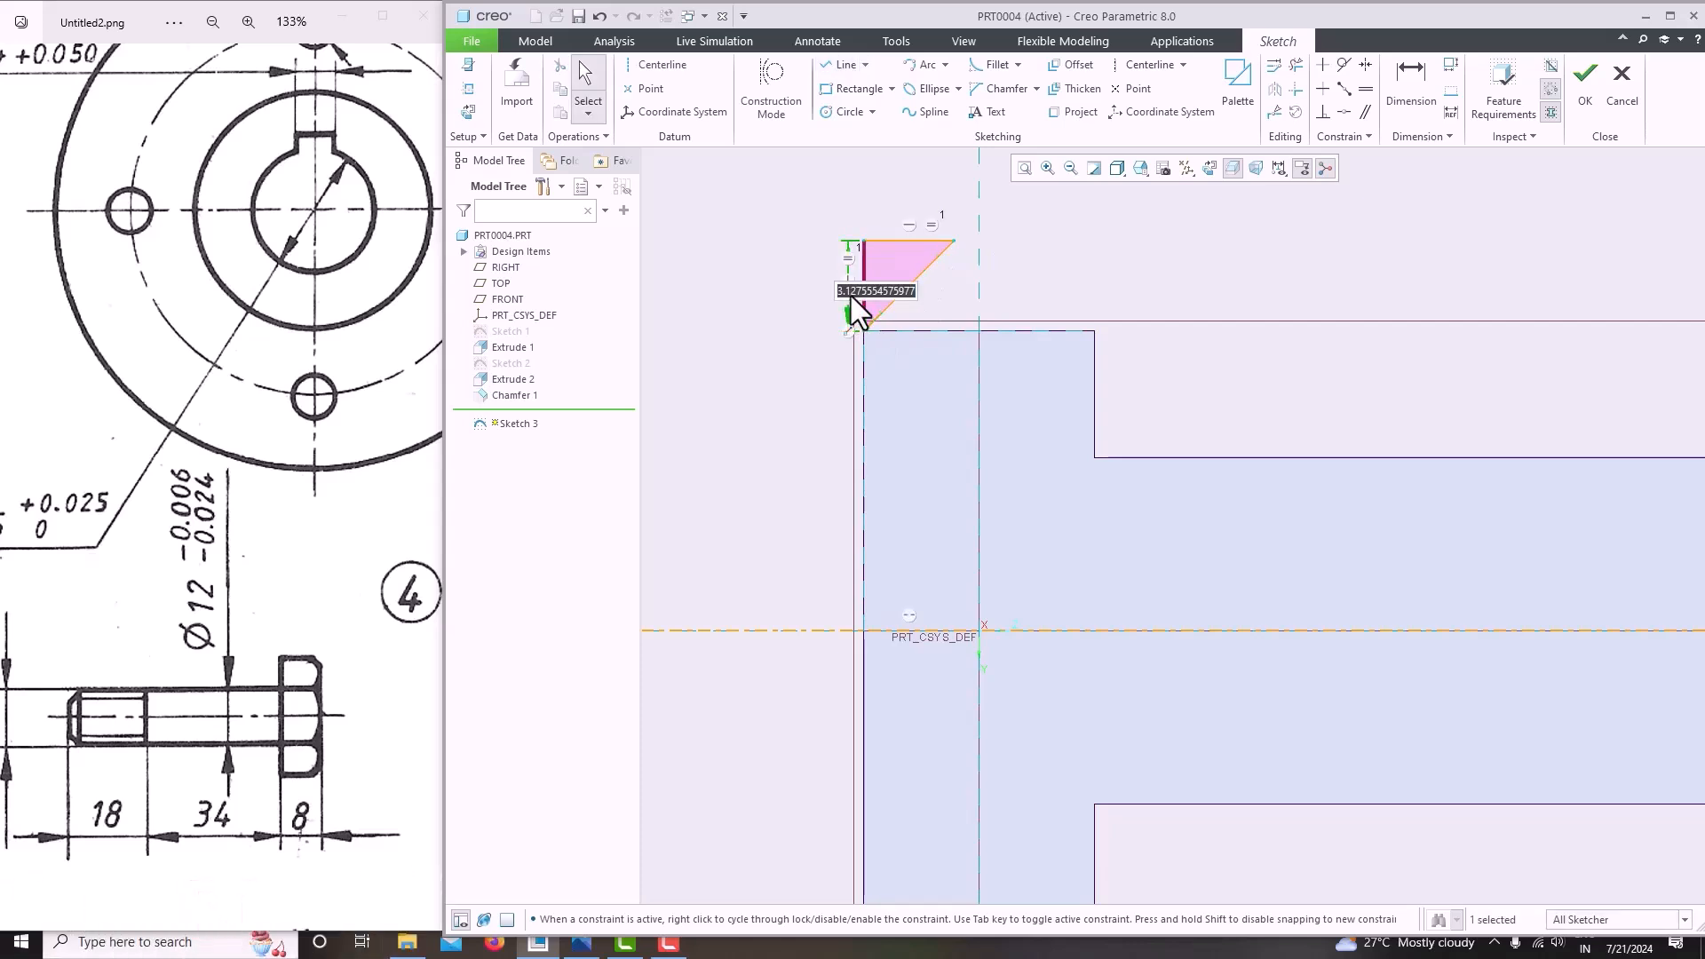
{"action": "type", "text": "5"}
{"action": "key", "text": "Return"}
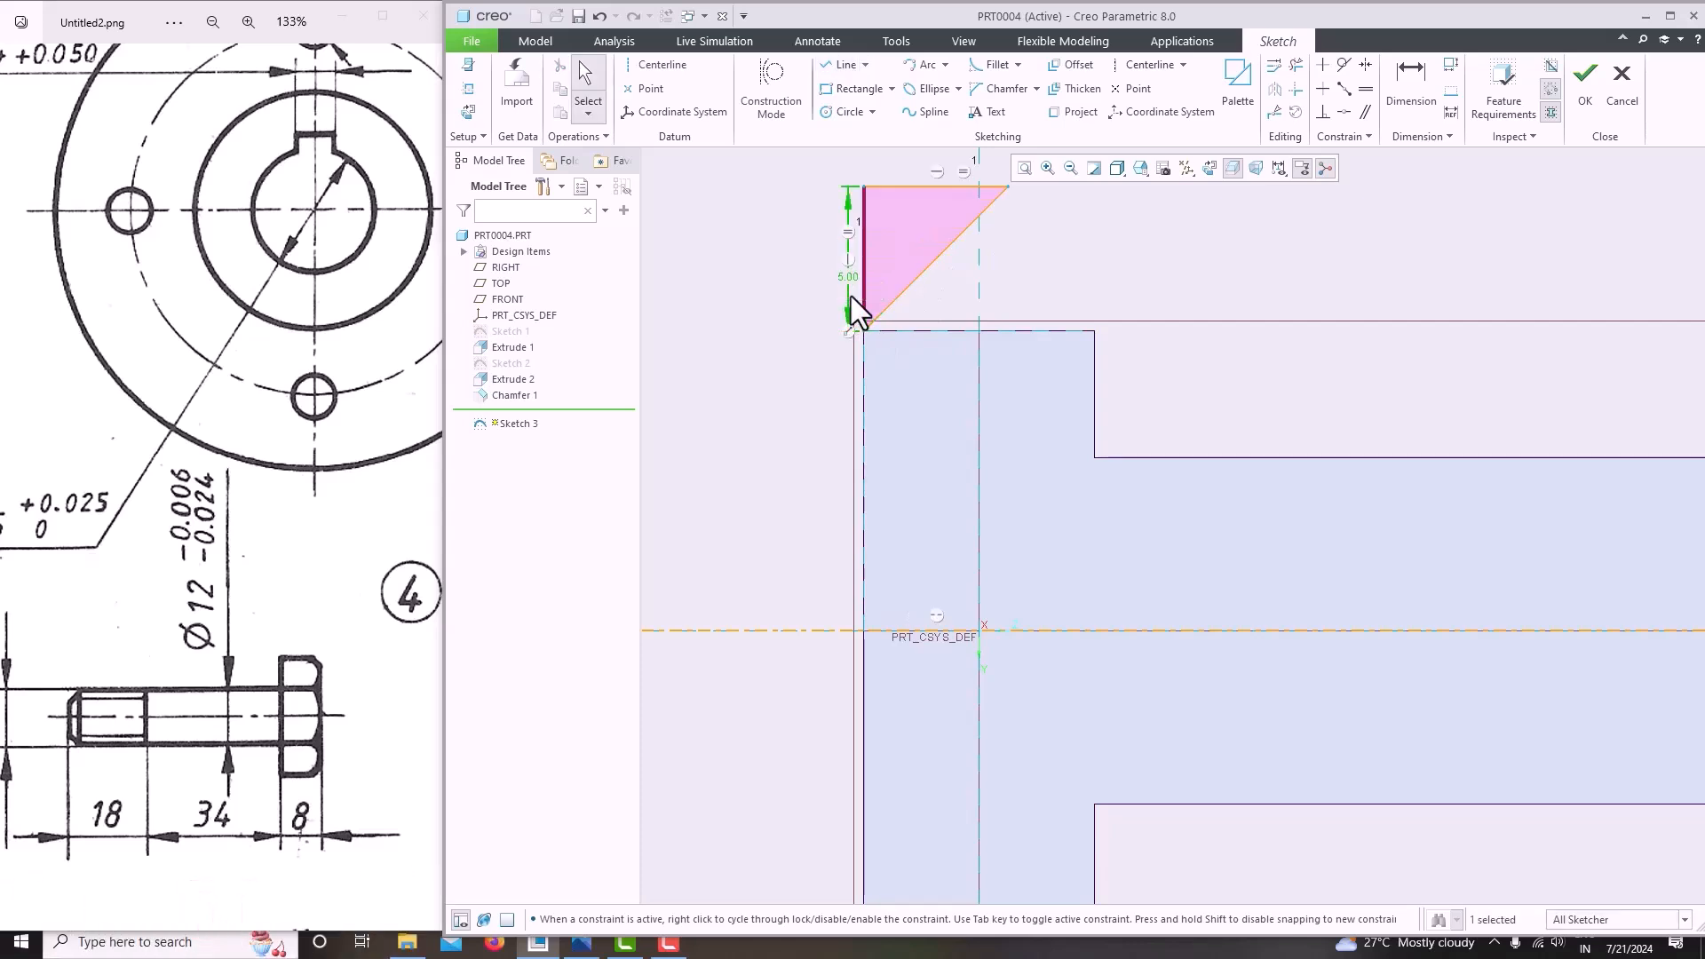
Set the triangle's vertical leg to 3 mm and finish the sketch.
{"action": "scroll", "coordinate": [977, 397], "scroll_direction": "up", "scroll_amount": 2}
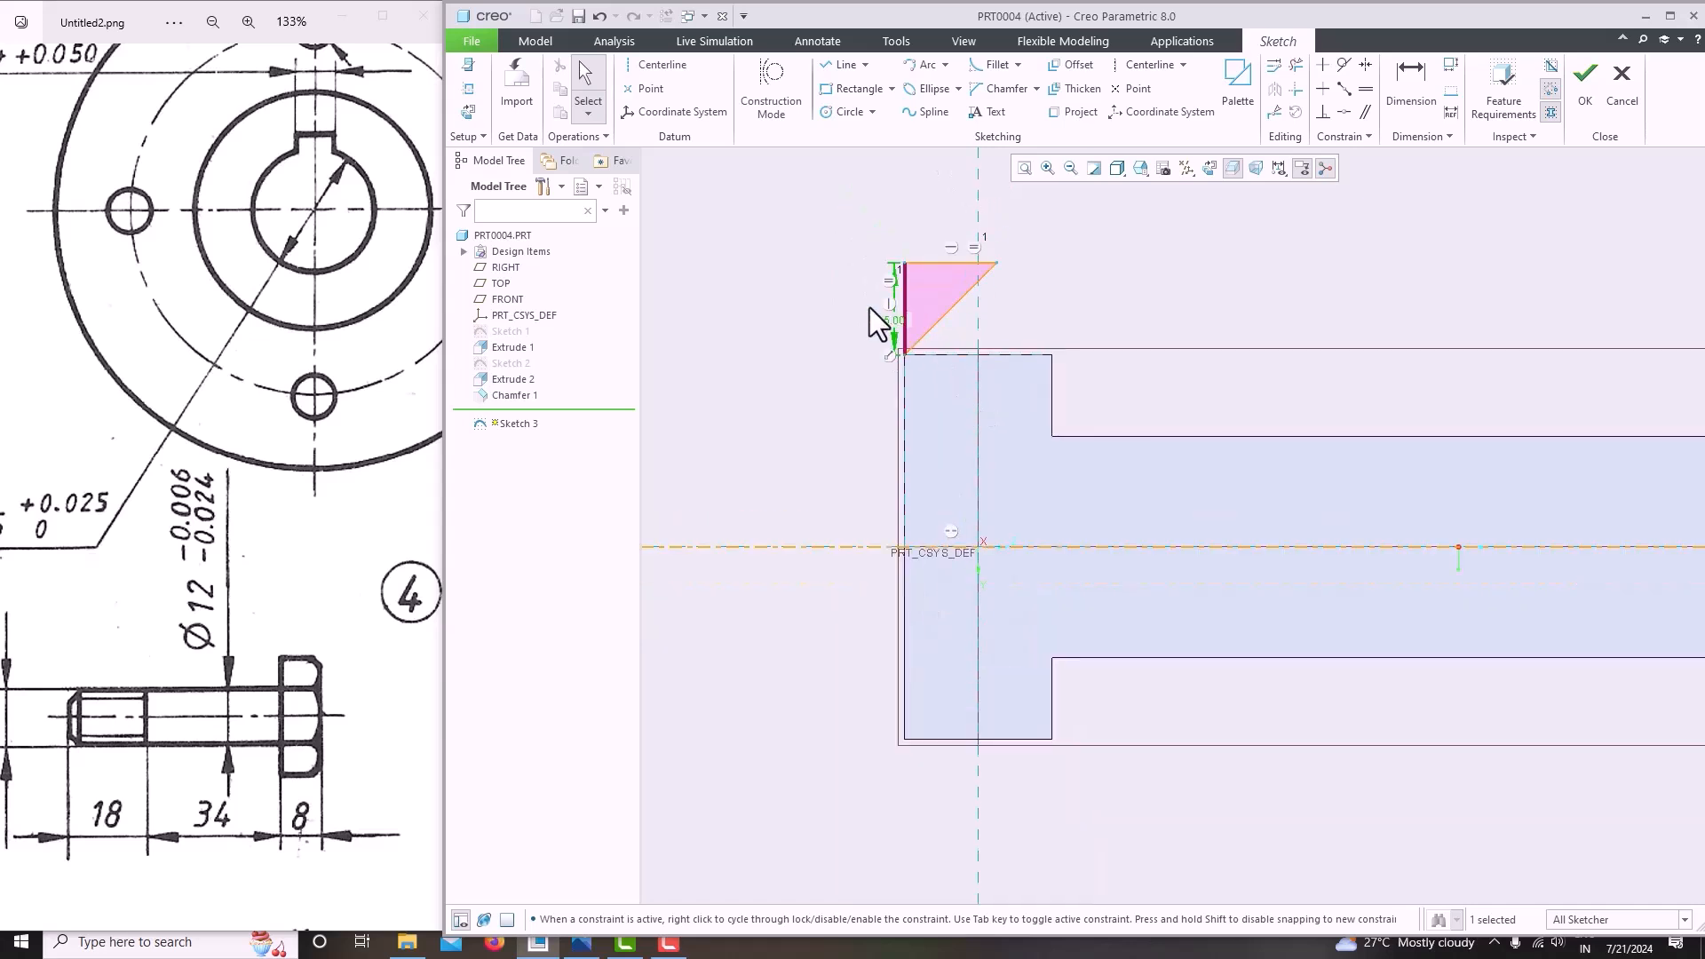
{"action": "type", "text": "3"}
{"action": "key", "text": "Return"}
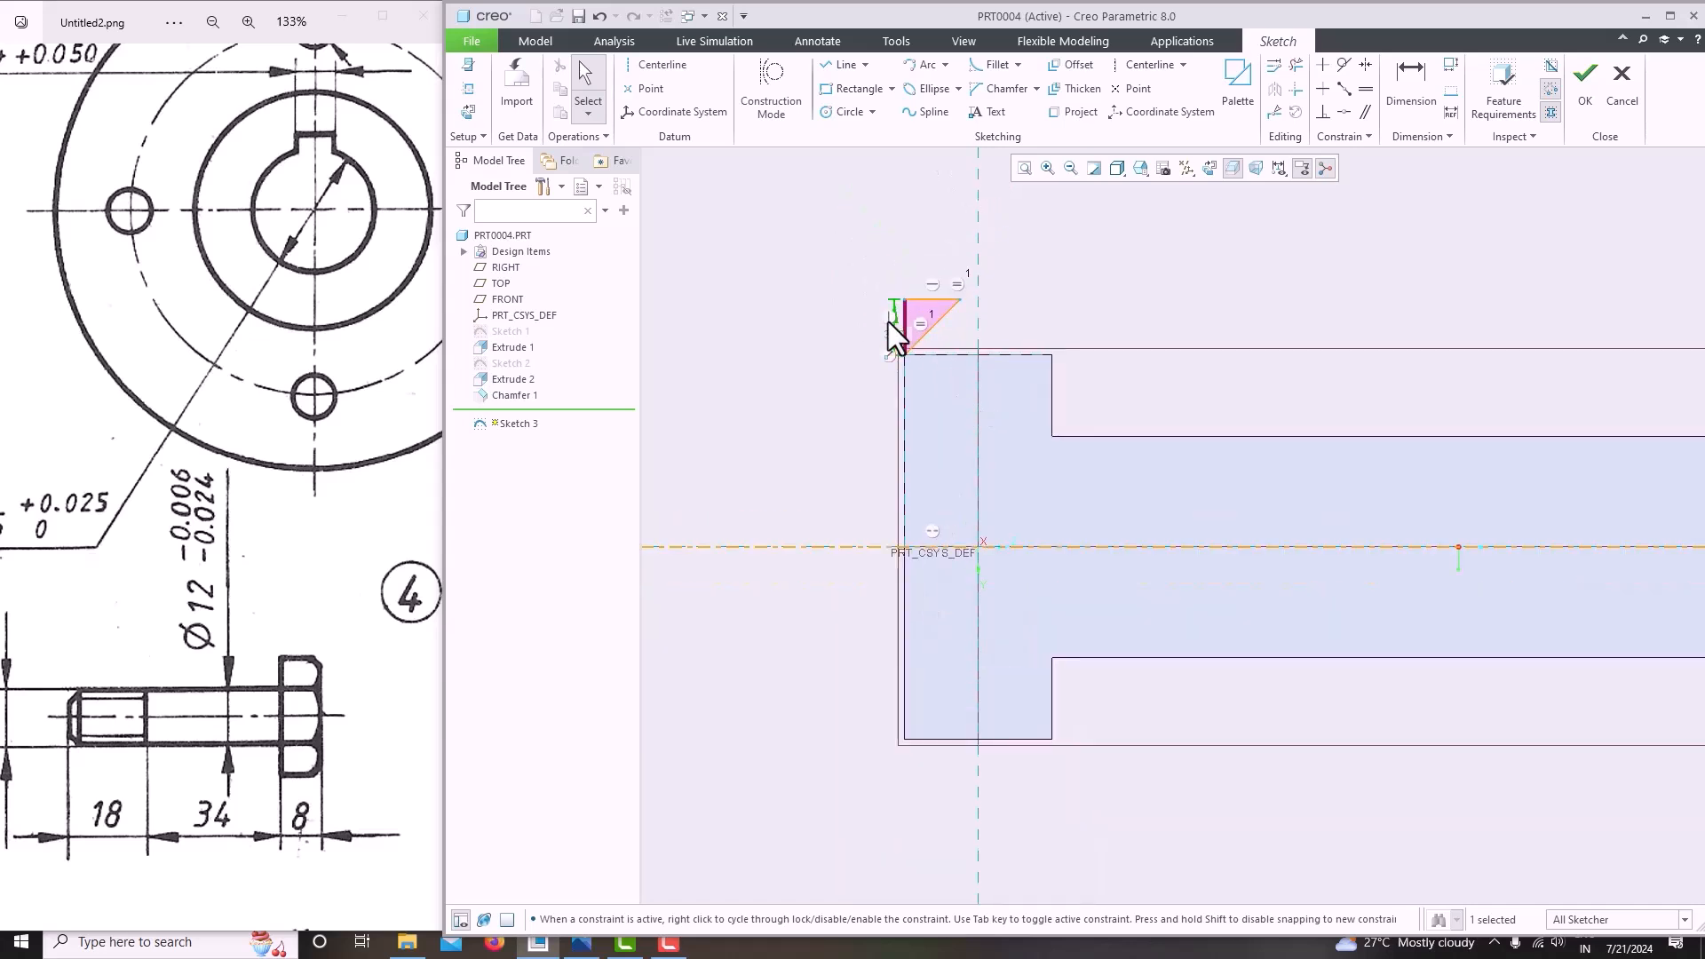
{"action": "left_click", "coordinate": [1587, 102]}
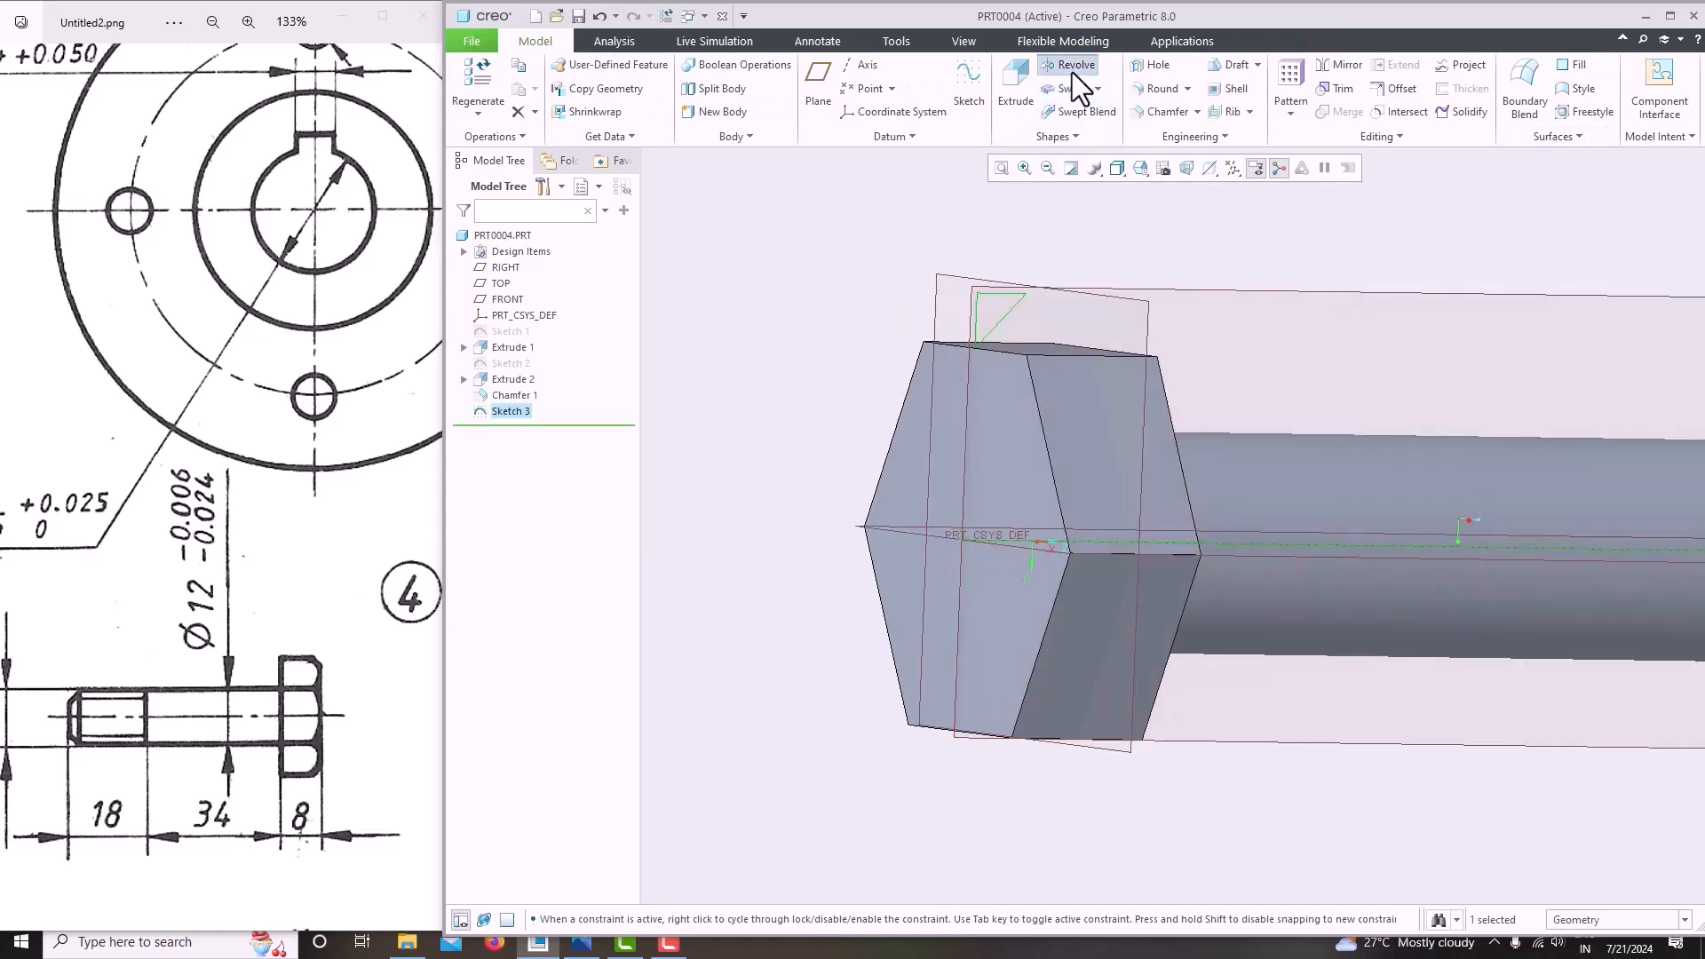
Revolve the triangle sketch 360 degrees about its centerline with Remove Material to bevel the corners of the bolt head.
{"action": "left_click", "coordinate": [1069, 66]}
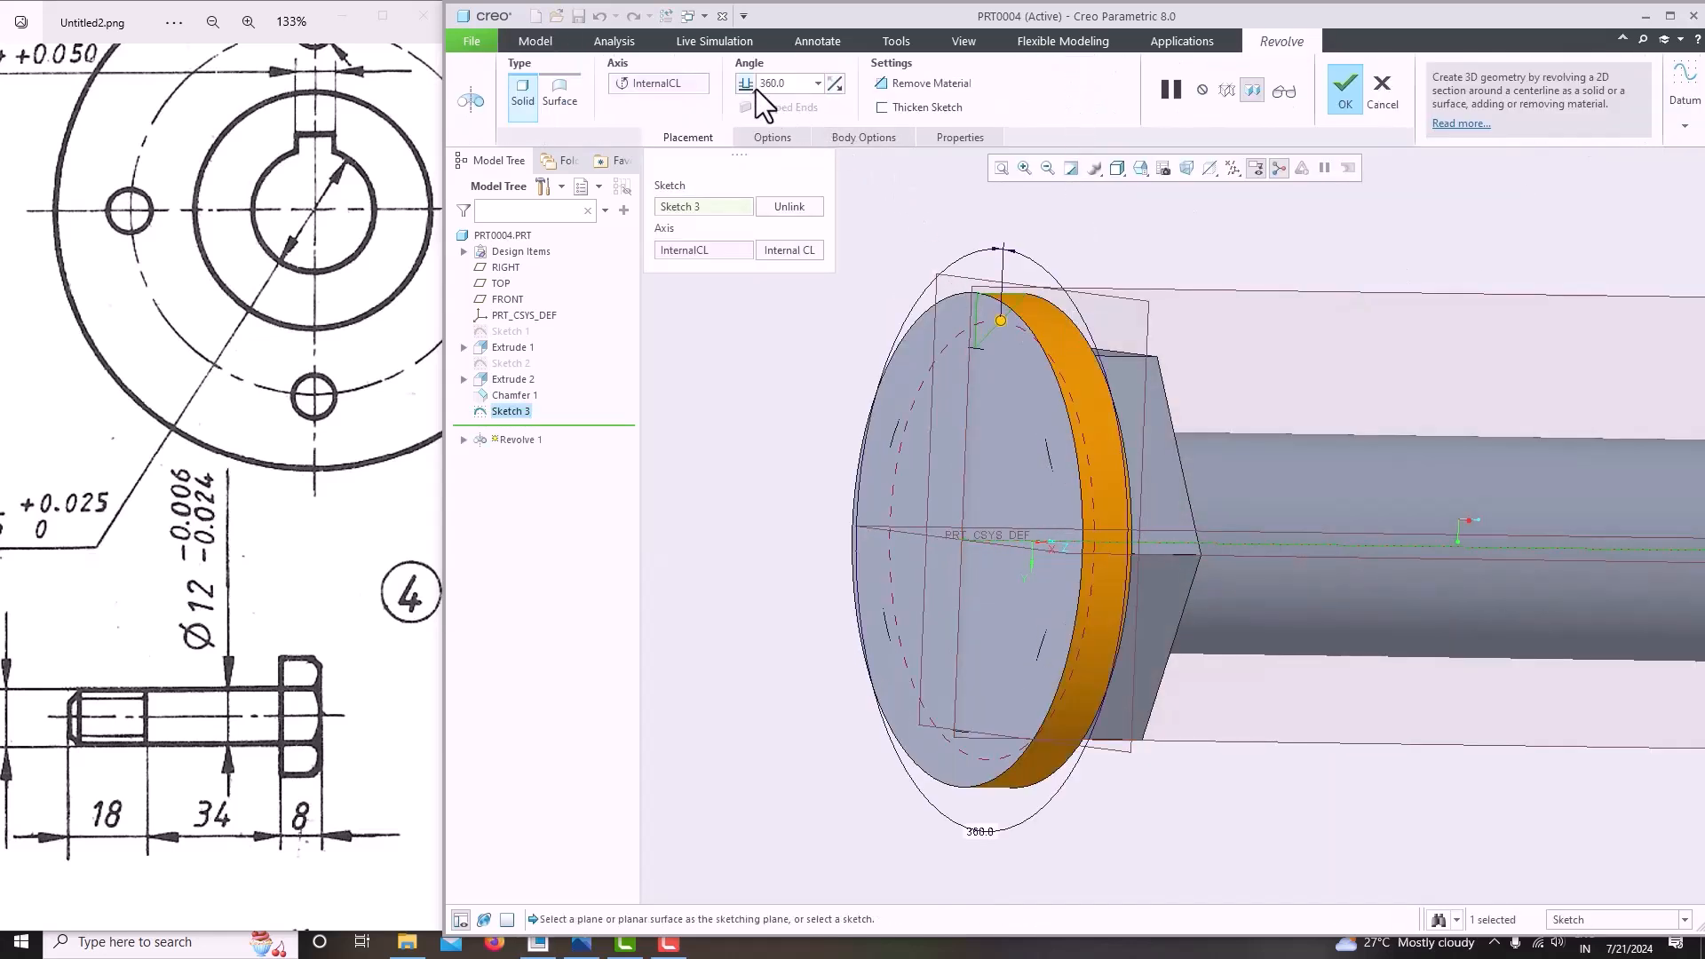
{"action": "left_click", "coordinate": [894, 85]}
{"action": "middle_click_drag", "start_coordinate": [1161, 357], "coordinate": [1276, 451]}
{"action": "scroll", "coordinate": [1385, 448], "scroll_direction": "down", "scroll_amount": 3}
{"action": "scroll", "coordinate": [1230, 494], "scroll_direction": "up", "scroll_amount": 3}
{"action": "scroll", "coordinate": [1276, 449], "scroll_direction": "down", "scroll_amount": 3}
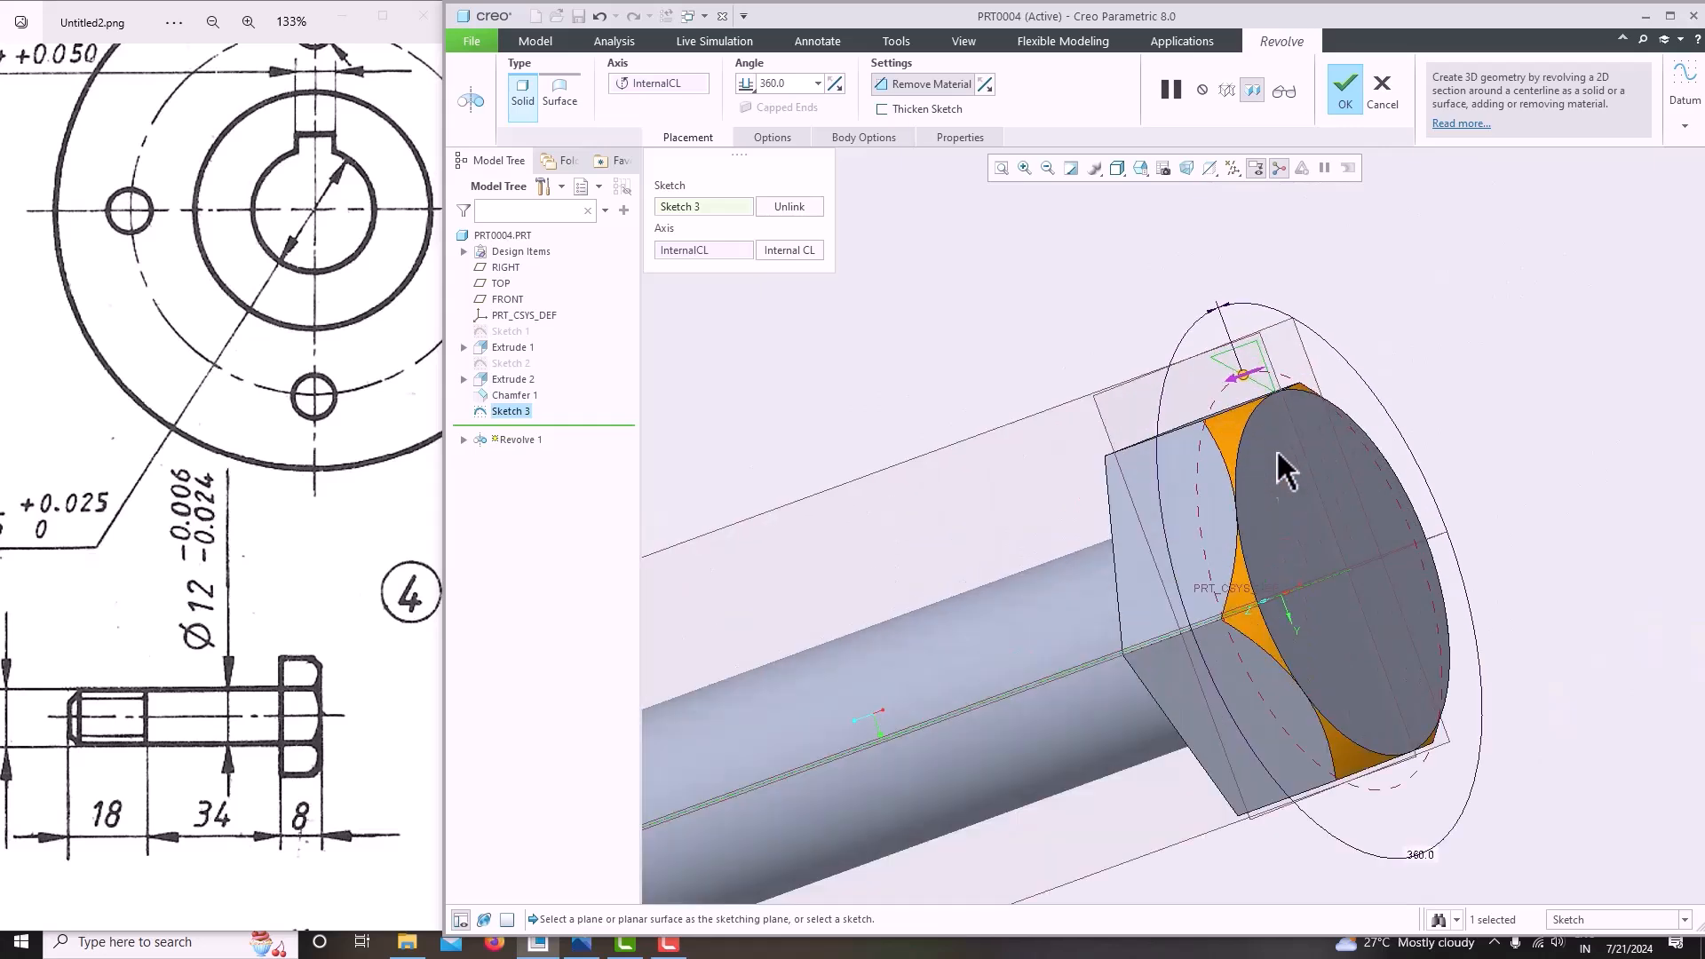
{"action": "scroll", "coordinate": [1252, 493], "scroll_direction": "down", "scroll_amount": 2}
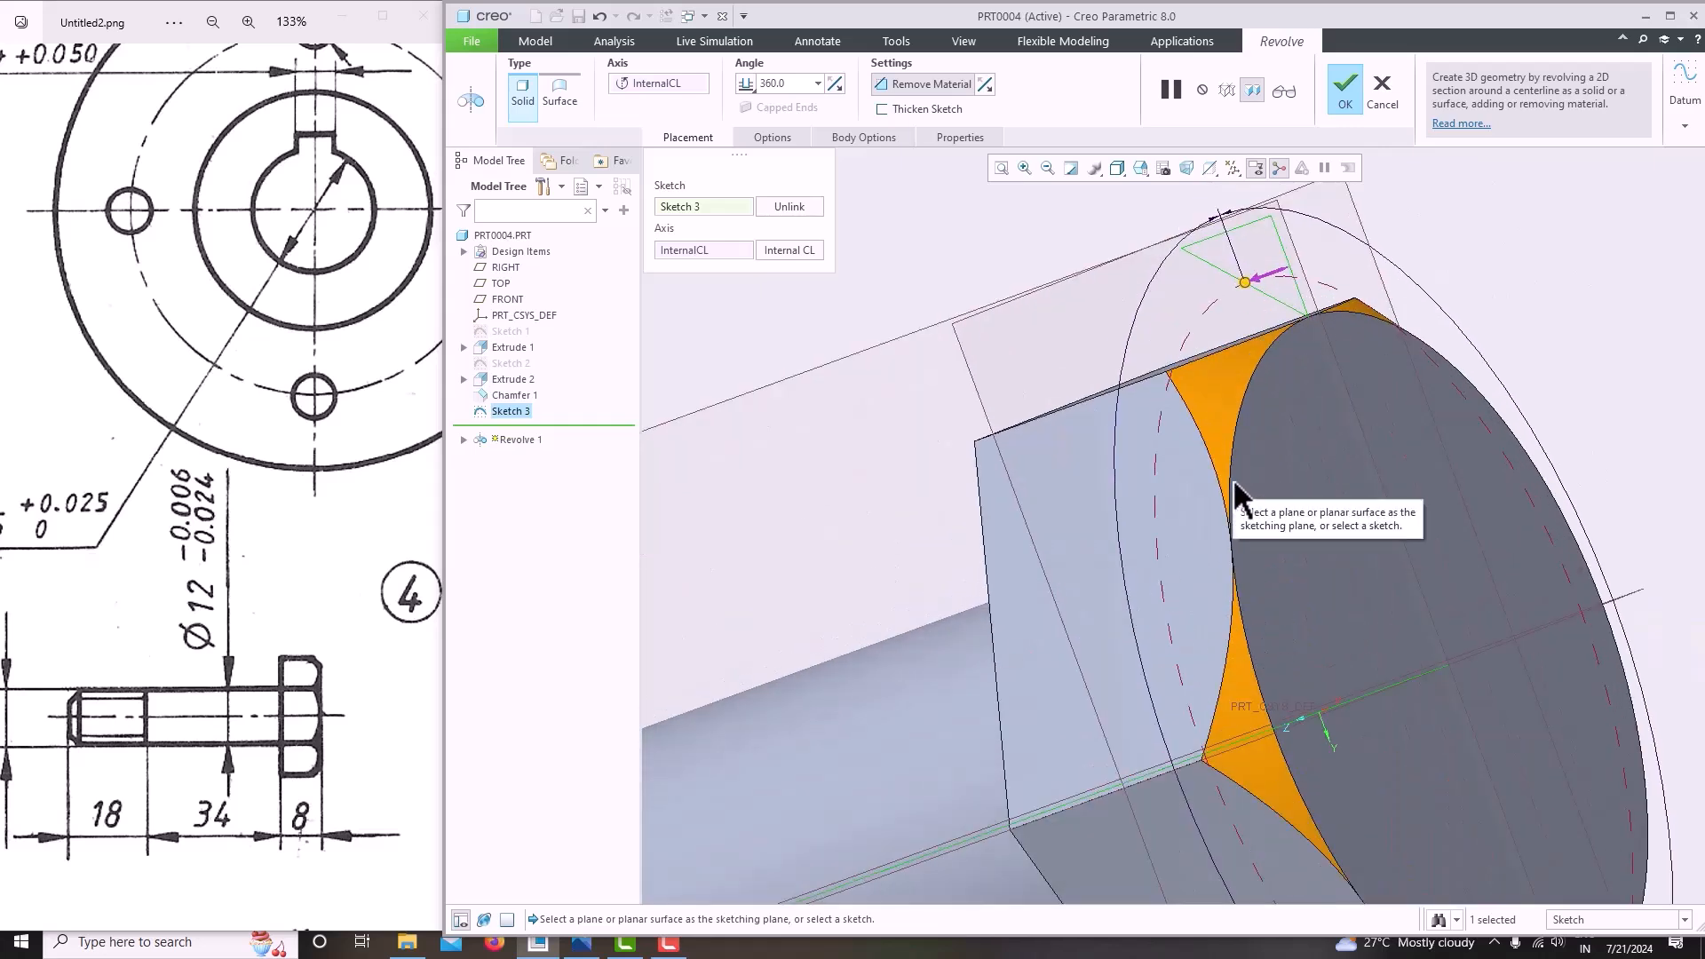
{"action": "left_click", "coordinate": [1346, 89]}
Examine the bolt and compare its shank with the 18 mm threaded M12 end in the drawing.
{"action": "scroll", "coordinate": [1127, 497], "scroll_direction": "up", "scroll_amount": 5}
{"action": "mouse_move", "coordinate": [1181, 507]}
{"action": "middle_mouse_down"}
{"action": "mouse_move", "coordinate": [1246, 528]}
{"action": "mouse_move", "coordinate": [1210, 544]}
{"action": "mouse_move", "coordinate": [1226, 540]}
{"action": "mouse_move", "coordinate": [1189, 613]}
{"action": "middle_mouse_up"}
{"action": "left_click_drag", "start_coordinate": [171, 738], "coordinate": [297, 710]}
{"action": "scroll", "coordinate": [267, 715], "scroll_direction": "down", "scroll_amount": 5}
{"action": "scroll", "coordinate": [213, 709], "scroll_direction": "up", "scroll_amount": 1}
{"action": "left_click_drag", "start_coordinate": [170, 704], "coordinate": [248, 676]}
{"action": "scroll", "coordinate": [203, 671], "scroll_direction": "down", "scroll_amount": 4}
{"action": "scroll", "coordinate": [162, 641], "scroll_direction": "up", "scroll_amount": 3}
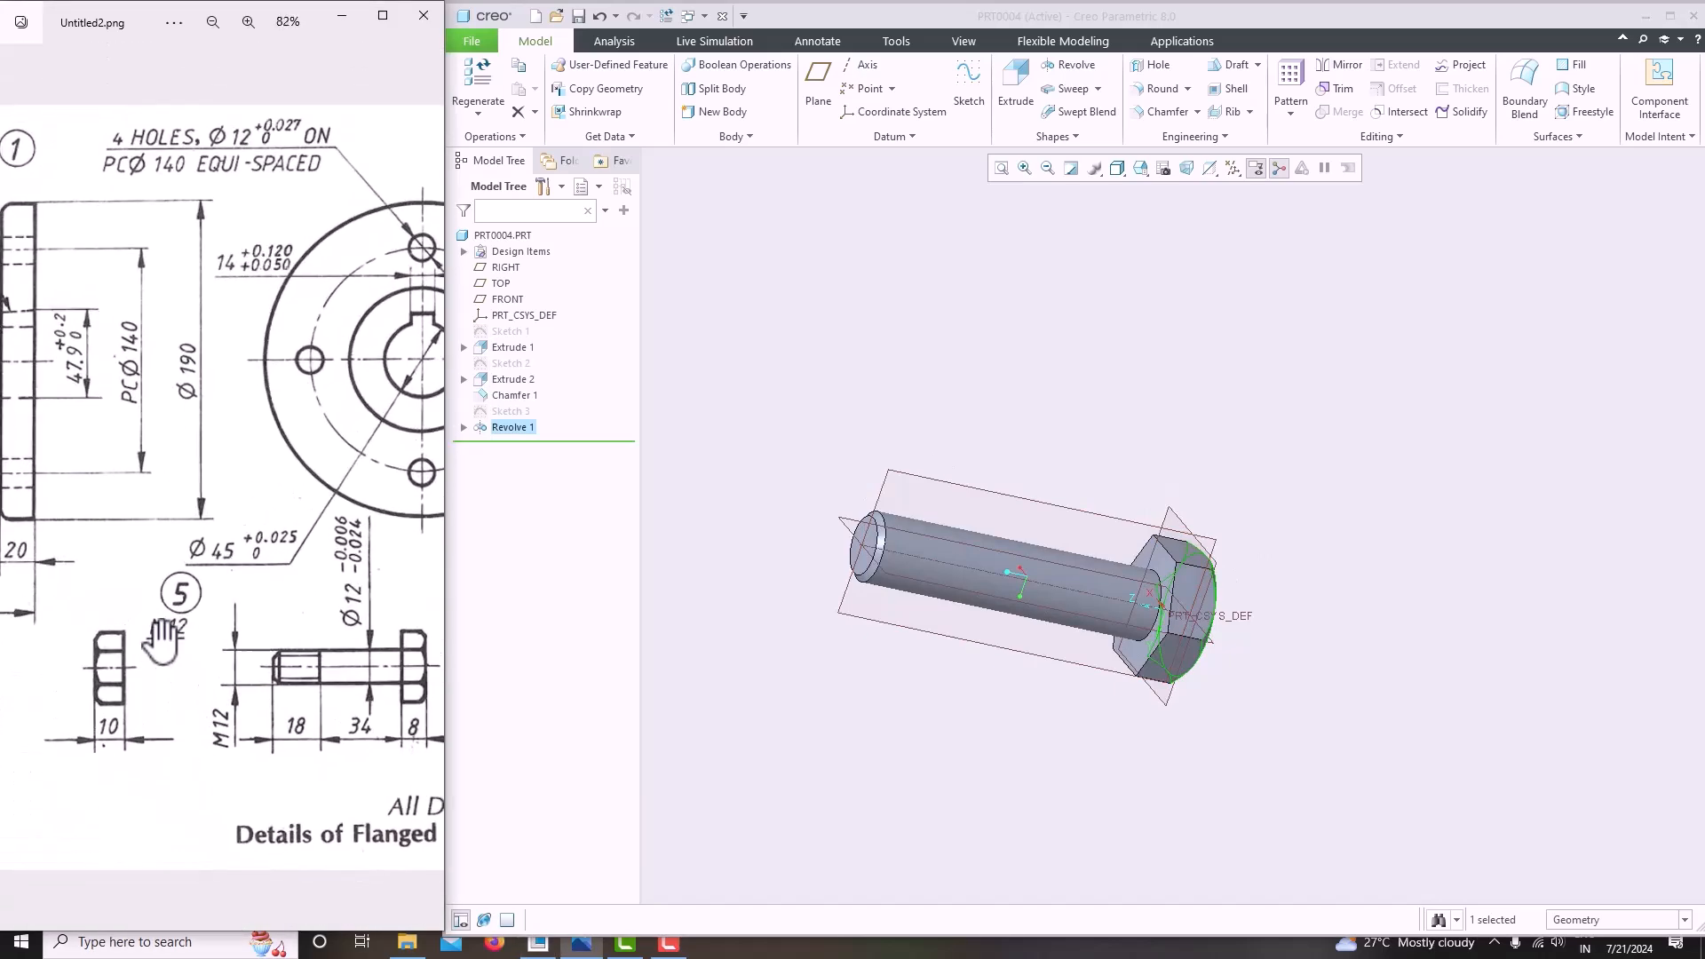
{"action": "left_click_drag", "start_coordinate": [275, 713], "coordinate": [235, 706]}
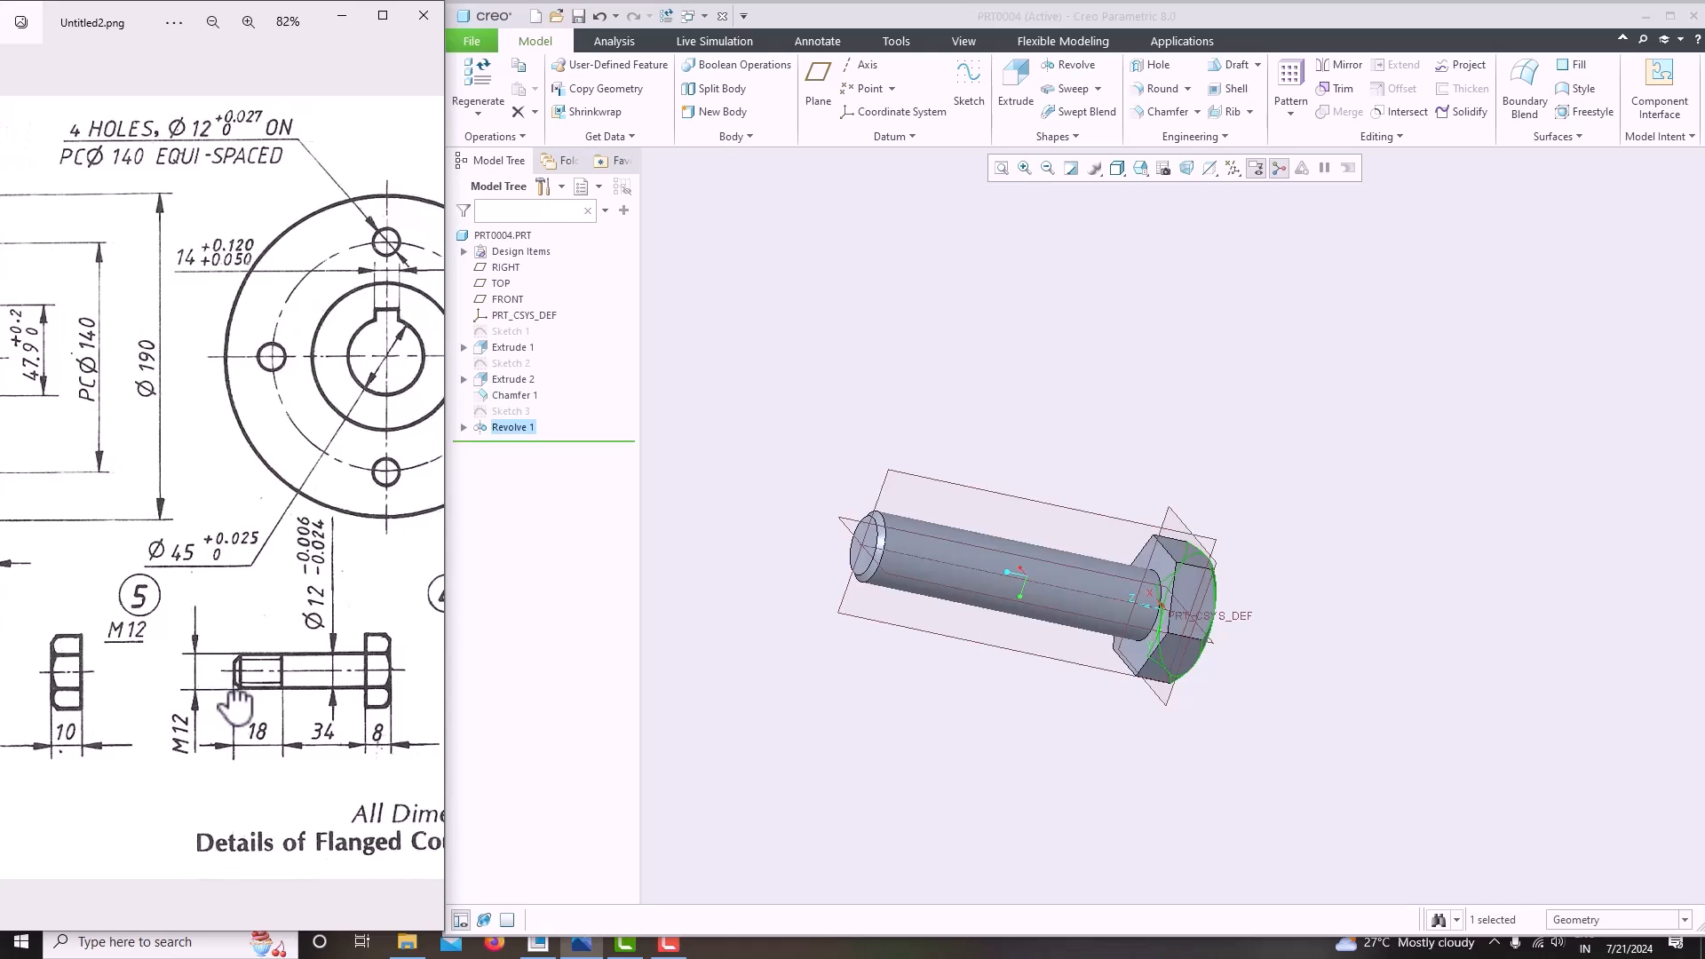
{"action": "mouse_move", "coordinate": [821, 682]}
{"action": "middle_mouse_down"}
{"action": "mouse_move", "coordinate": [787, 719]}
{"action": "mouse_move", "coordinate": [743, 715]}
{"action": "mouse_move", "coordinate": [811, 755]}
{"action": "mouse_move", "coordinate": [797, 723]}
{"action": "middle_mouse_up"}
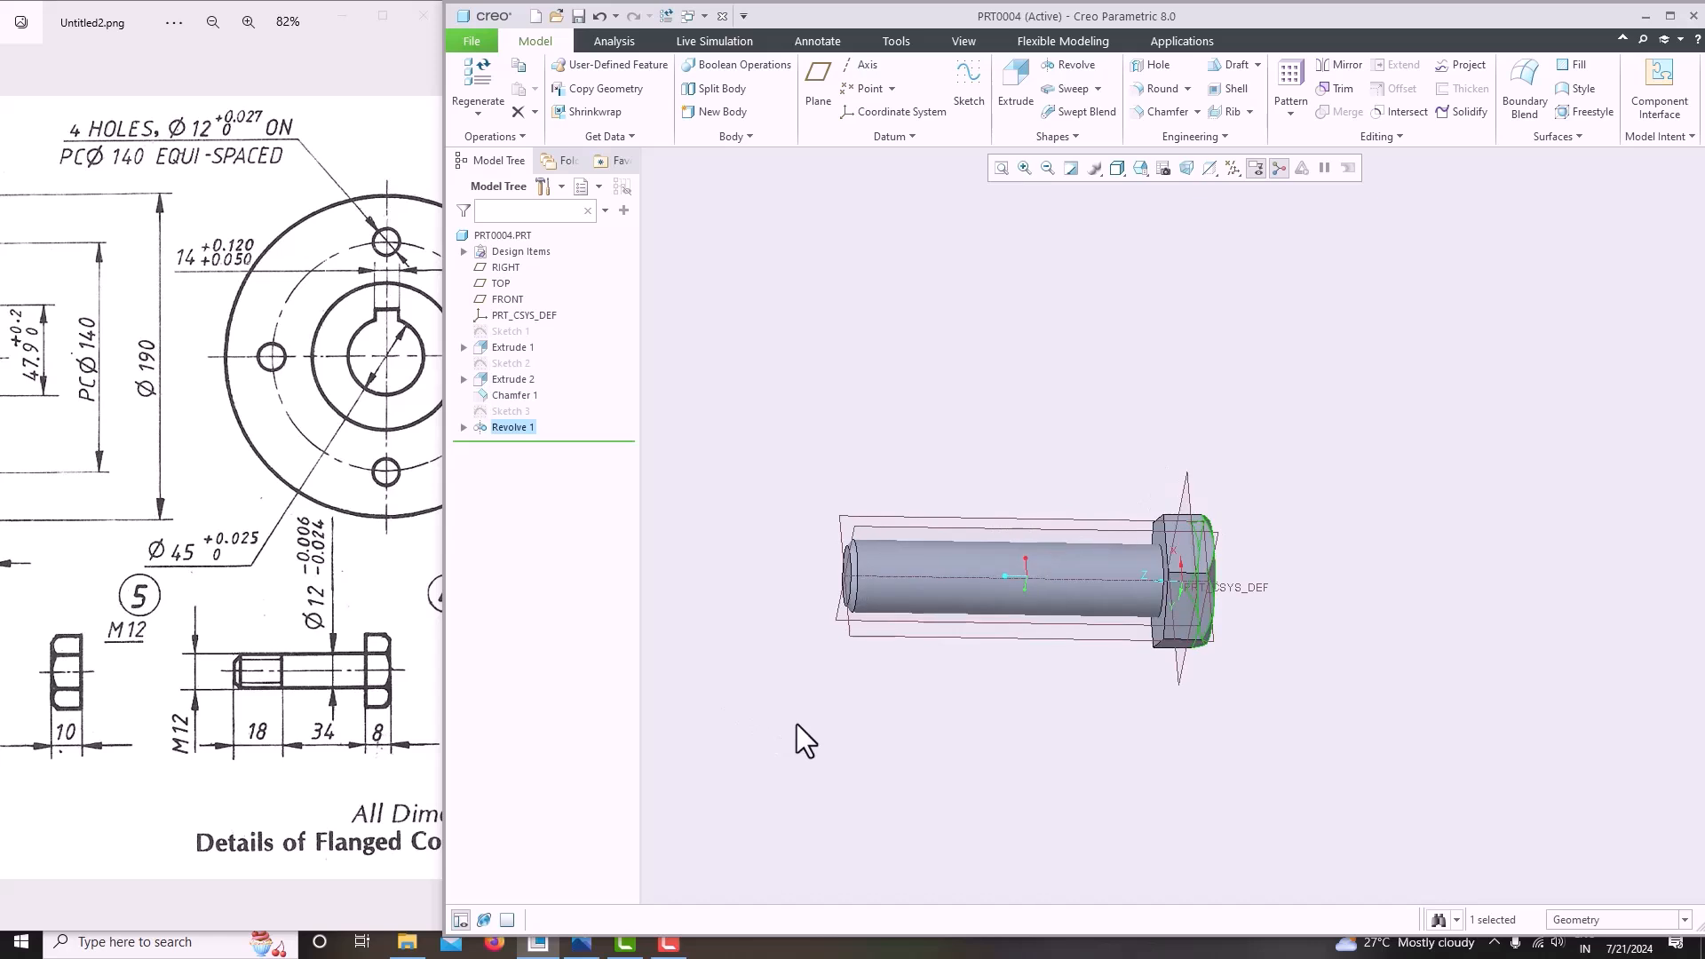
Start a helical sweep and open its helix profile sketch on the TOP datum plane, oriented by RIGHT, viewed squarely and clipped.
{"action": "left_click", "coordinate": [1098, 86]}
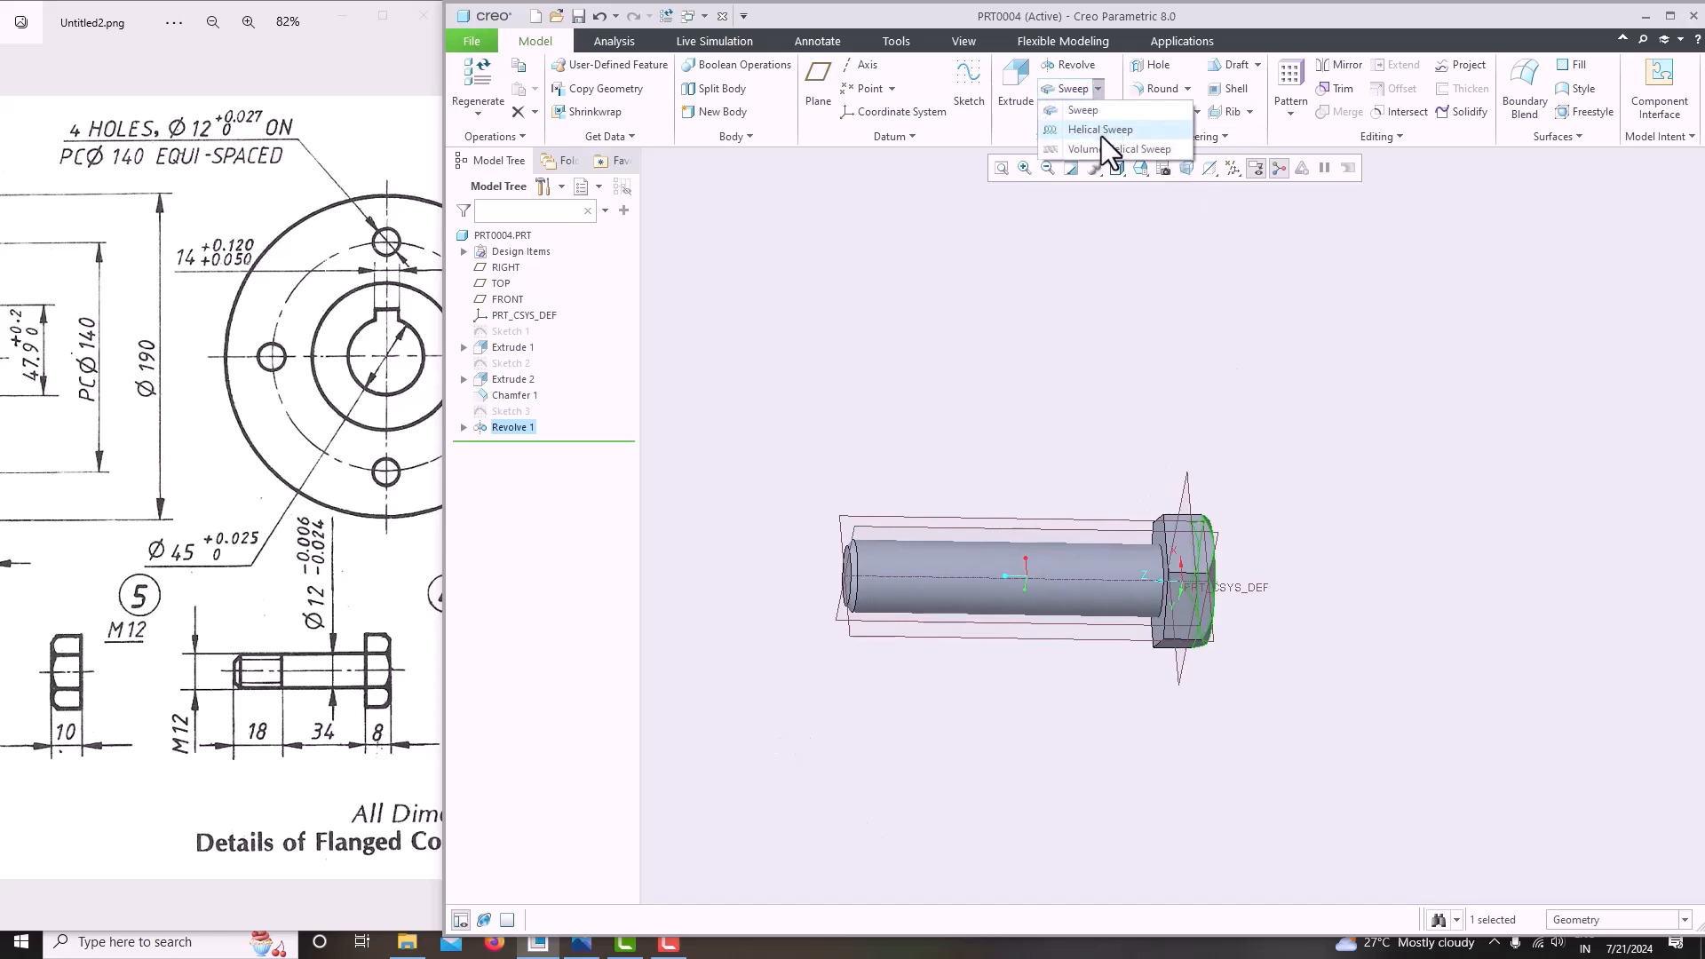
{"action": "middle_click_drag", "start_coordinate": [1031, 297], "coordinate": [977, 466]}
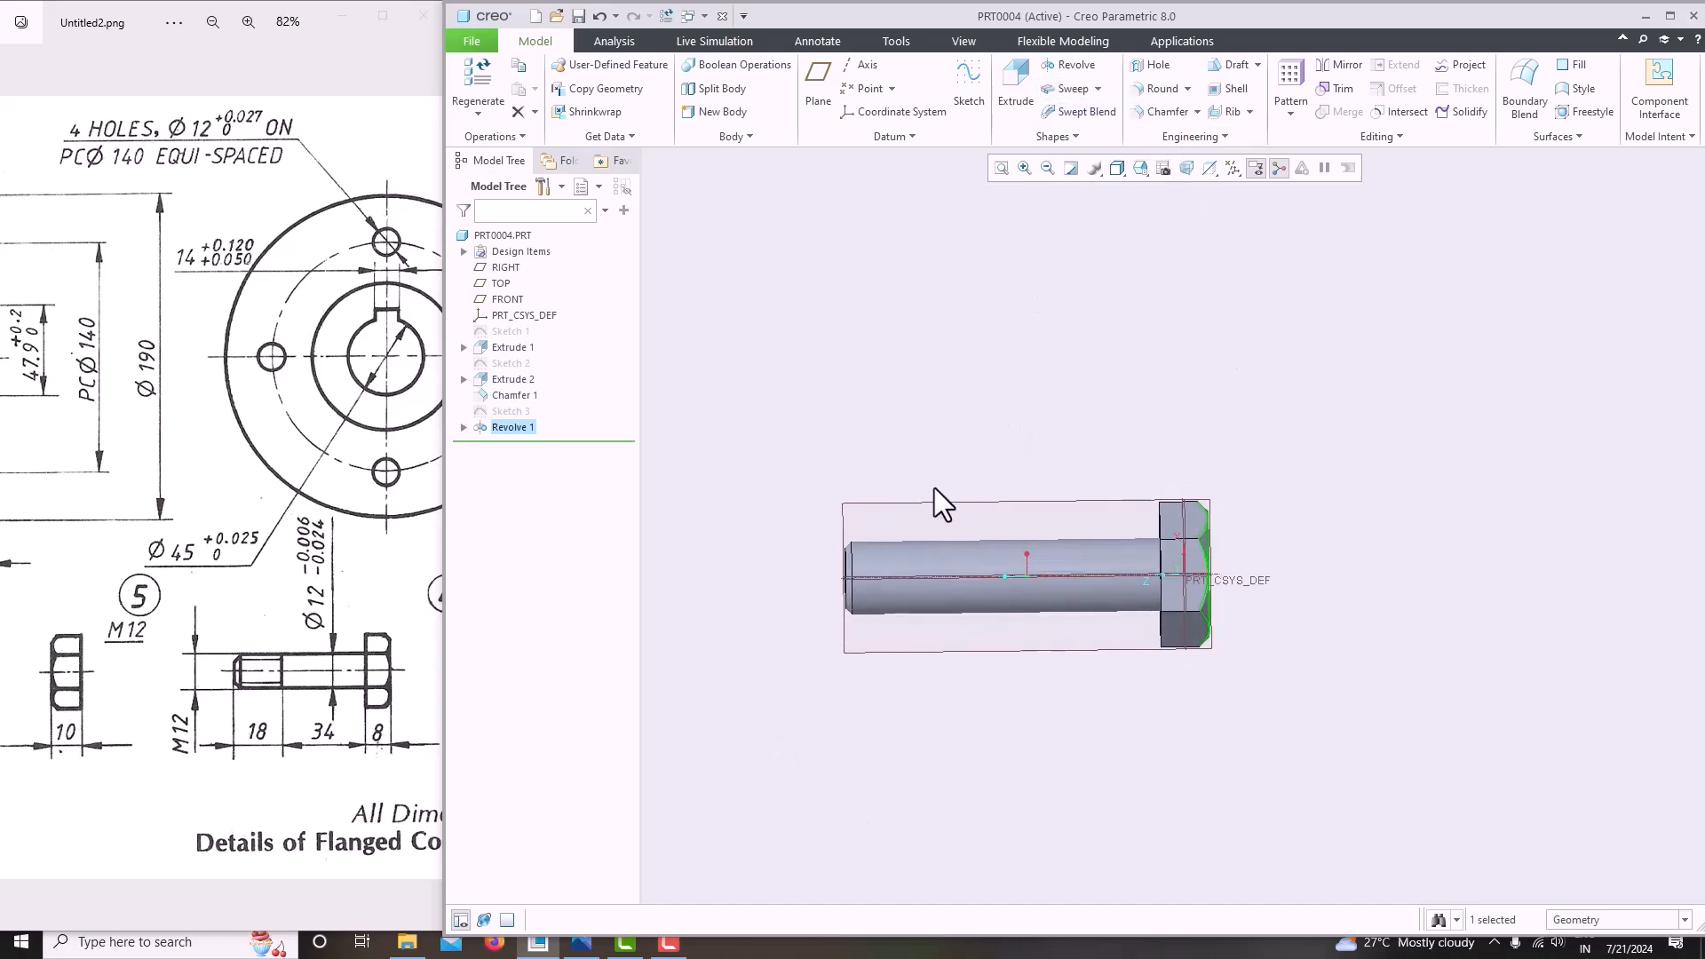
{"action": "left_click", "coordinate": [924, 504]}
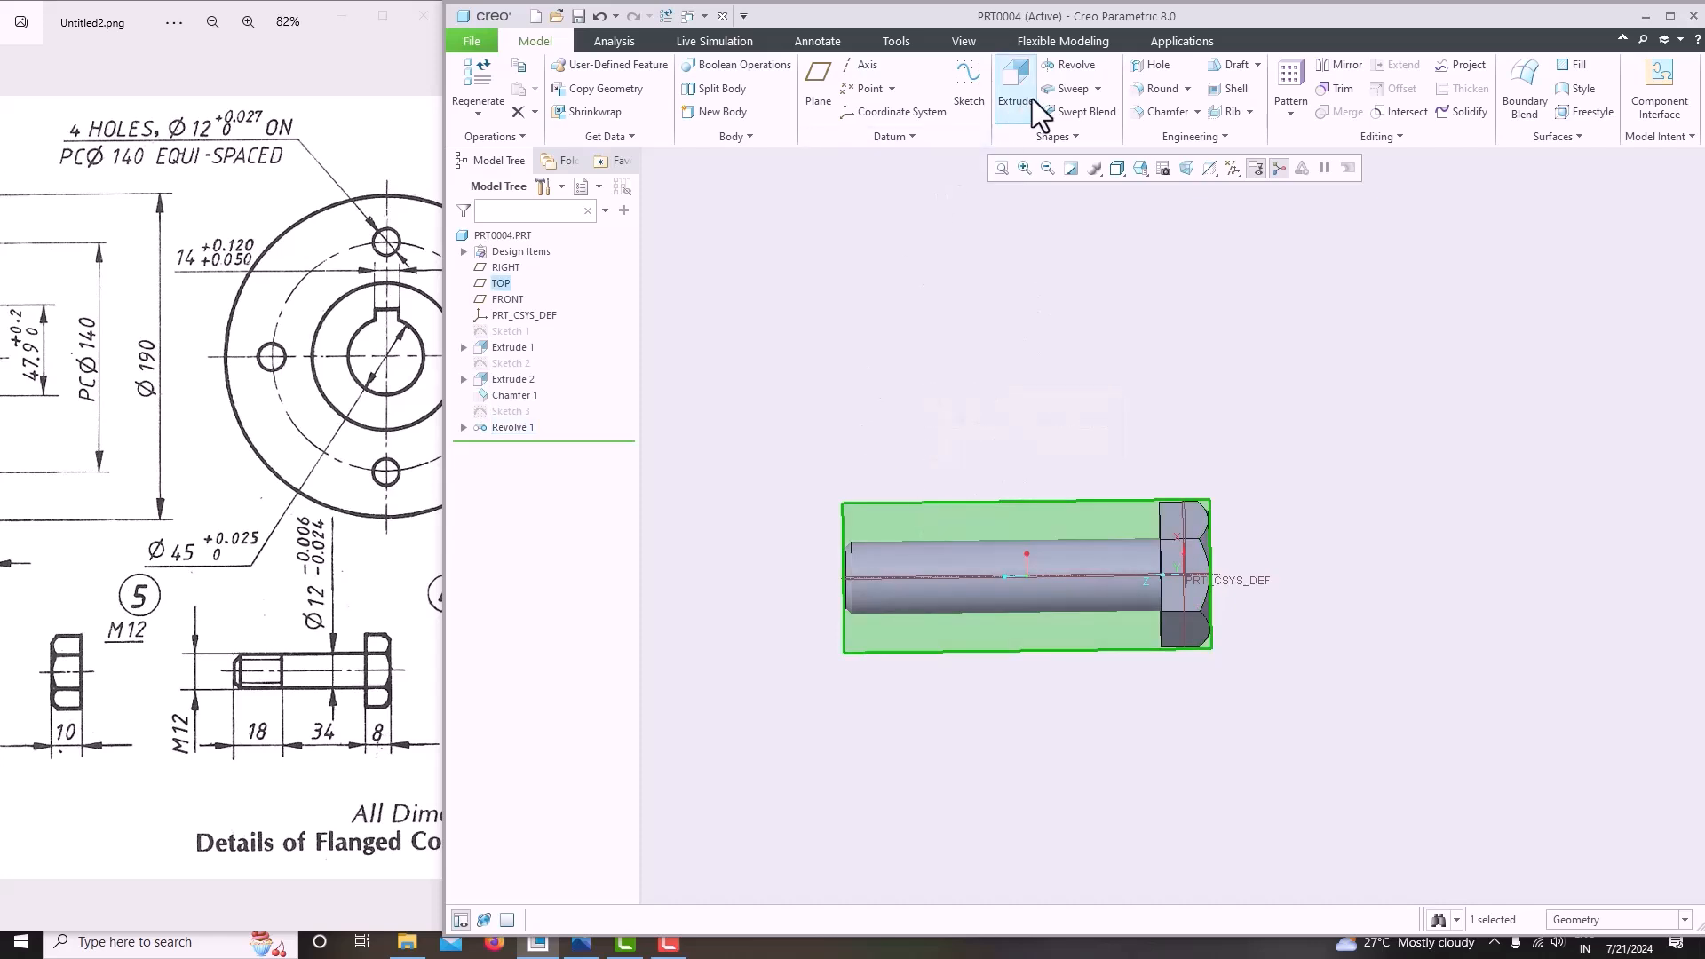
{"action": "left_click", "coordinate": [1099, 88]}
{"action": "left_click", "coordinate": [1105, 131]}
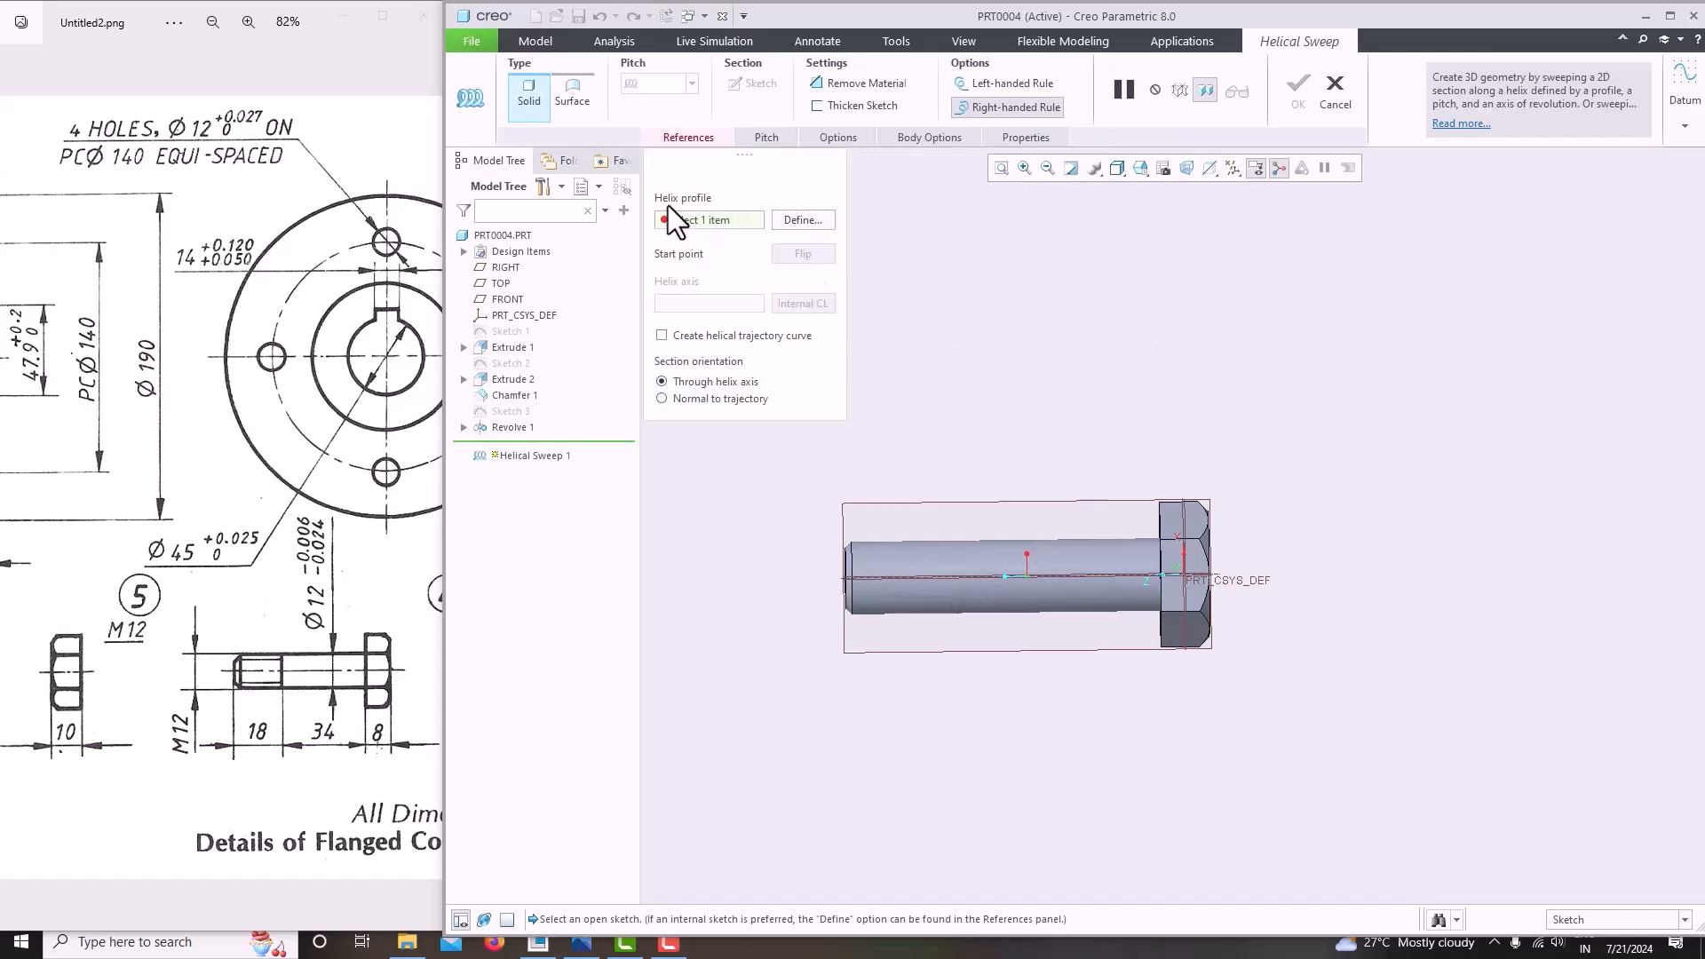
{"action": "left_click", "coordinate": [791, 222]}
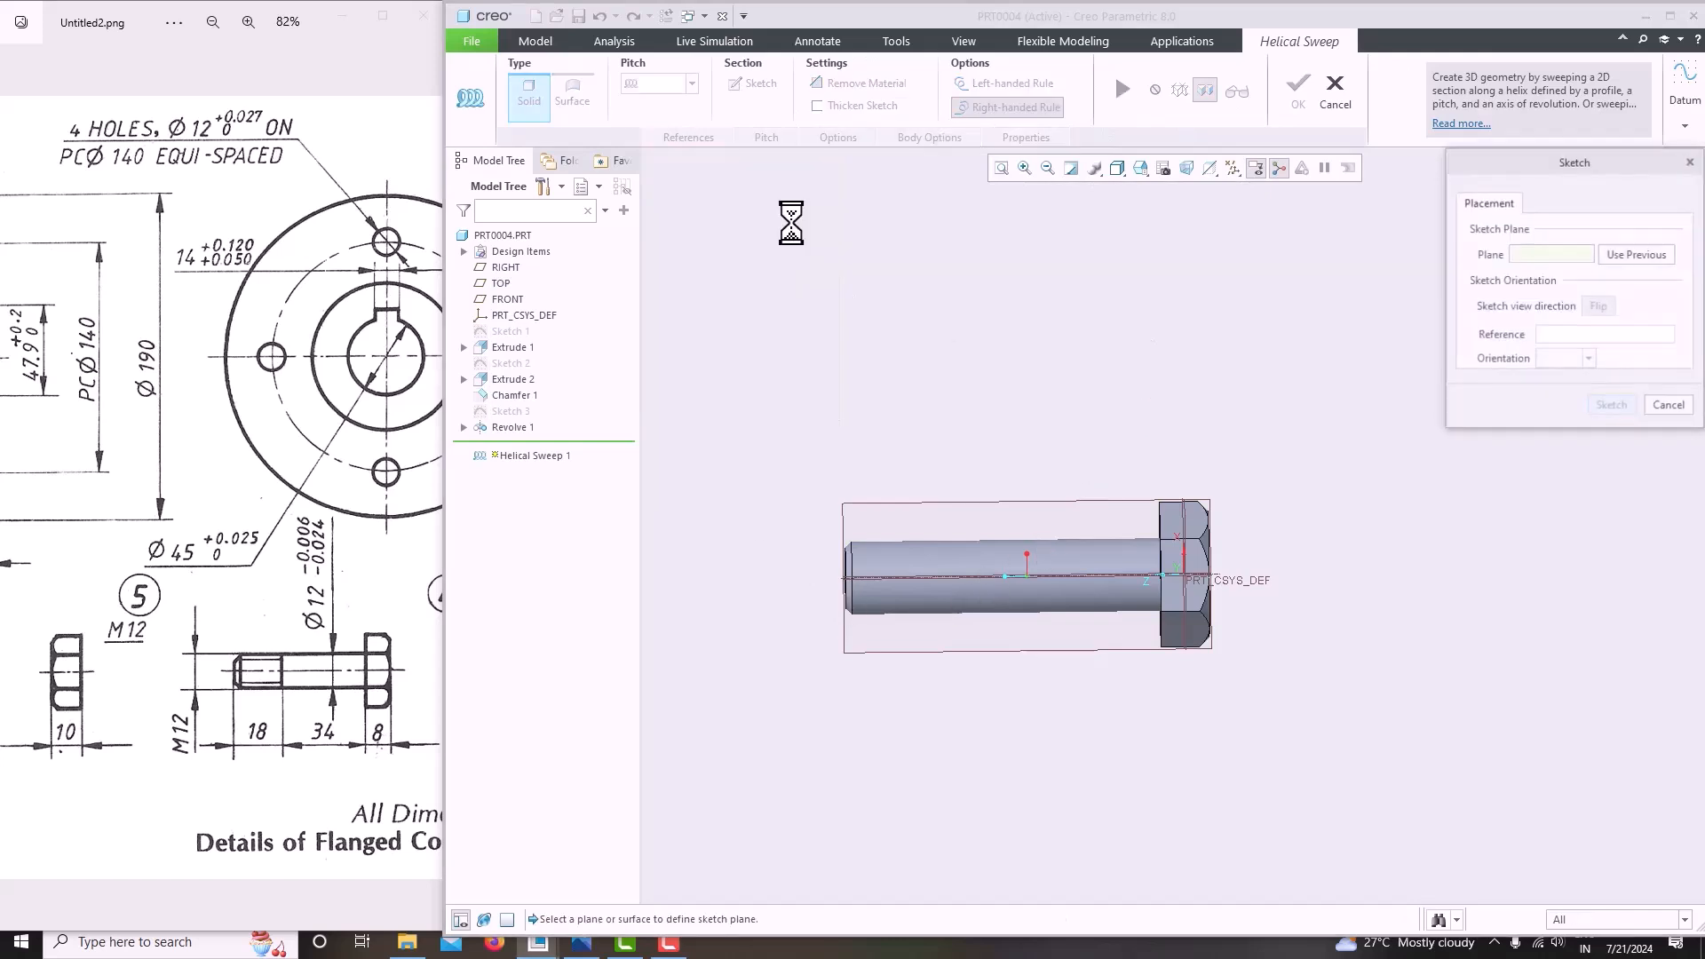
{"action": "left_click", "coordinate": [994, 497]}
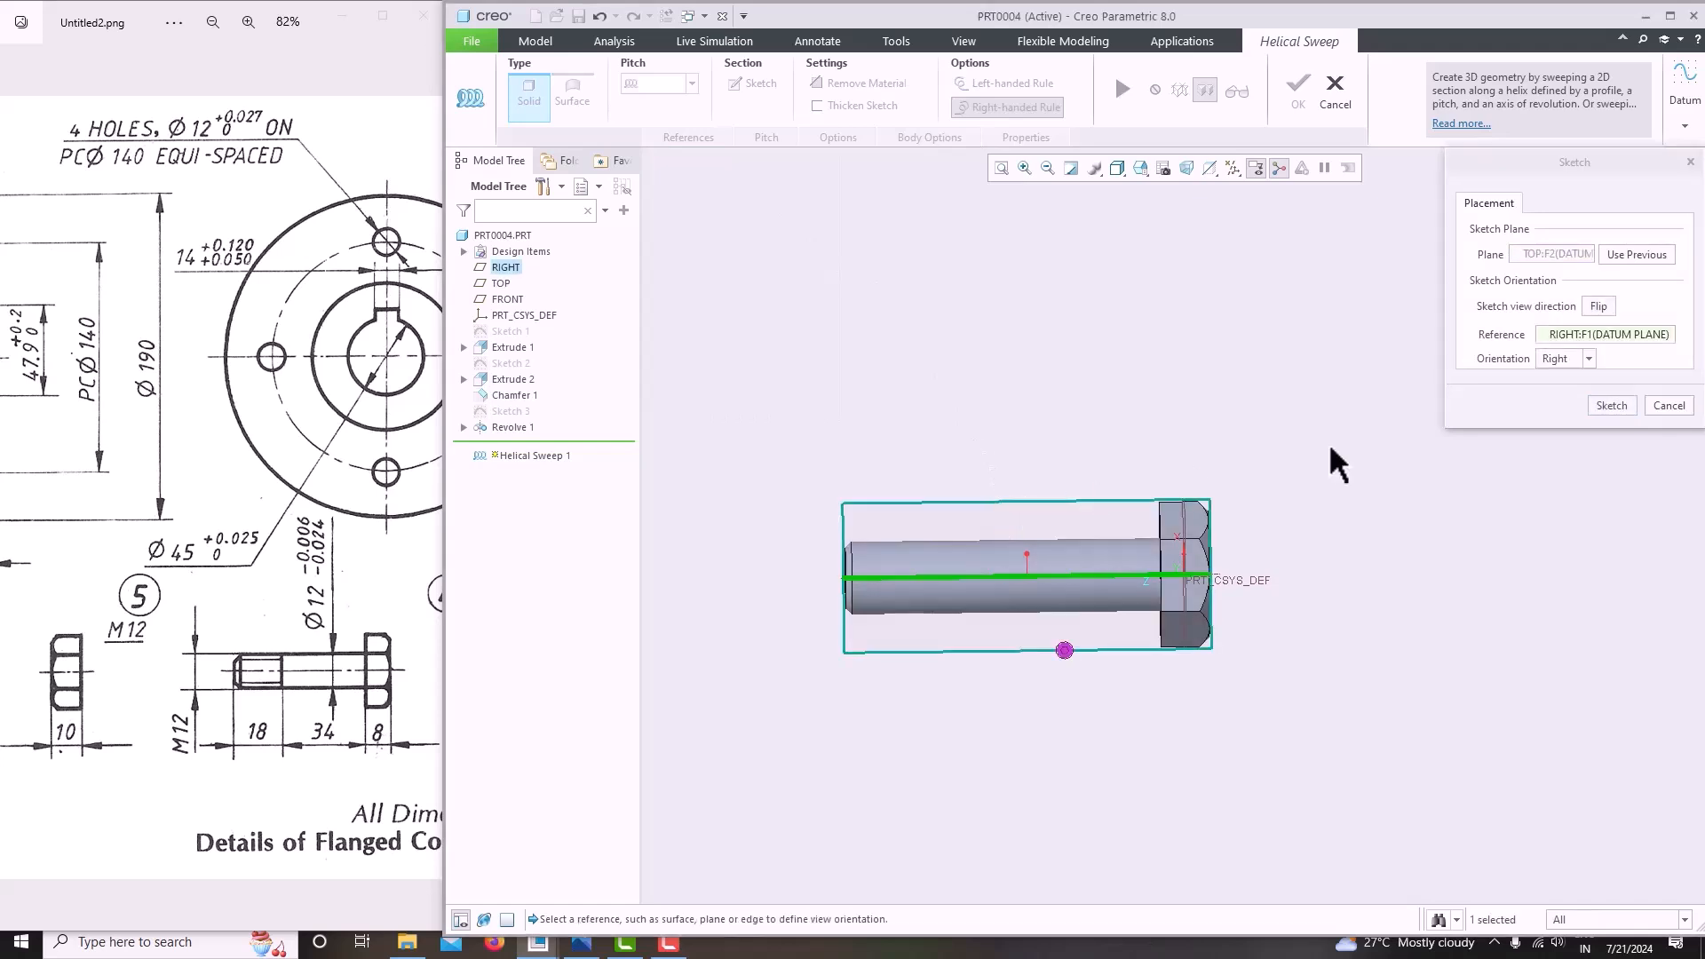
{"action": "left_click", "coordinate": [1612, 401]}
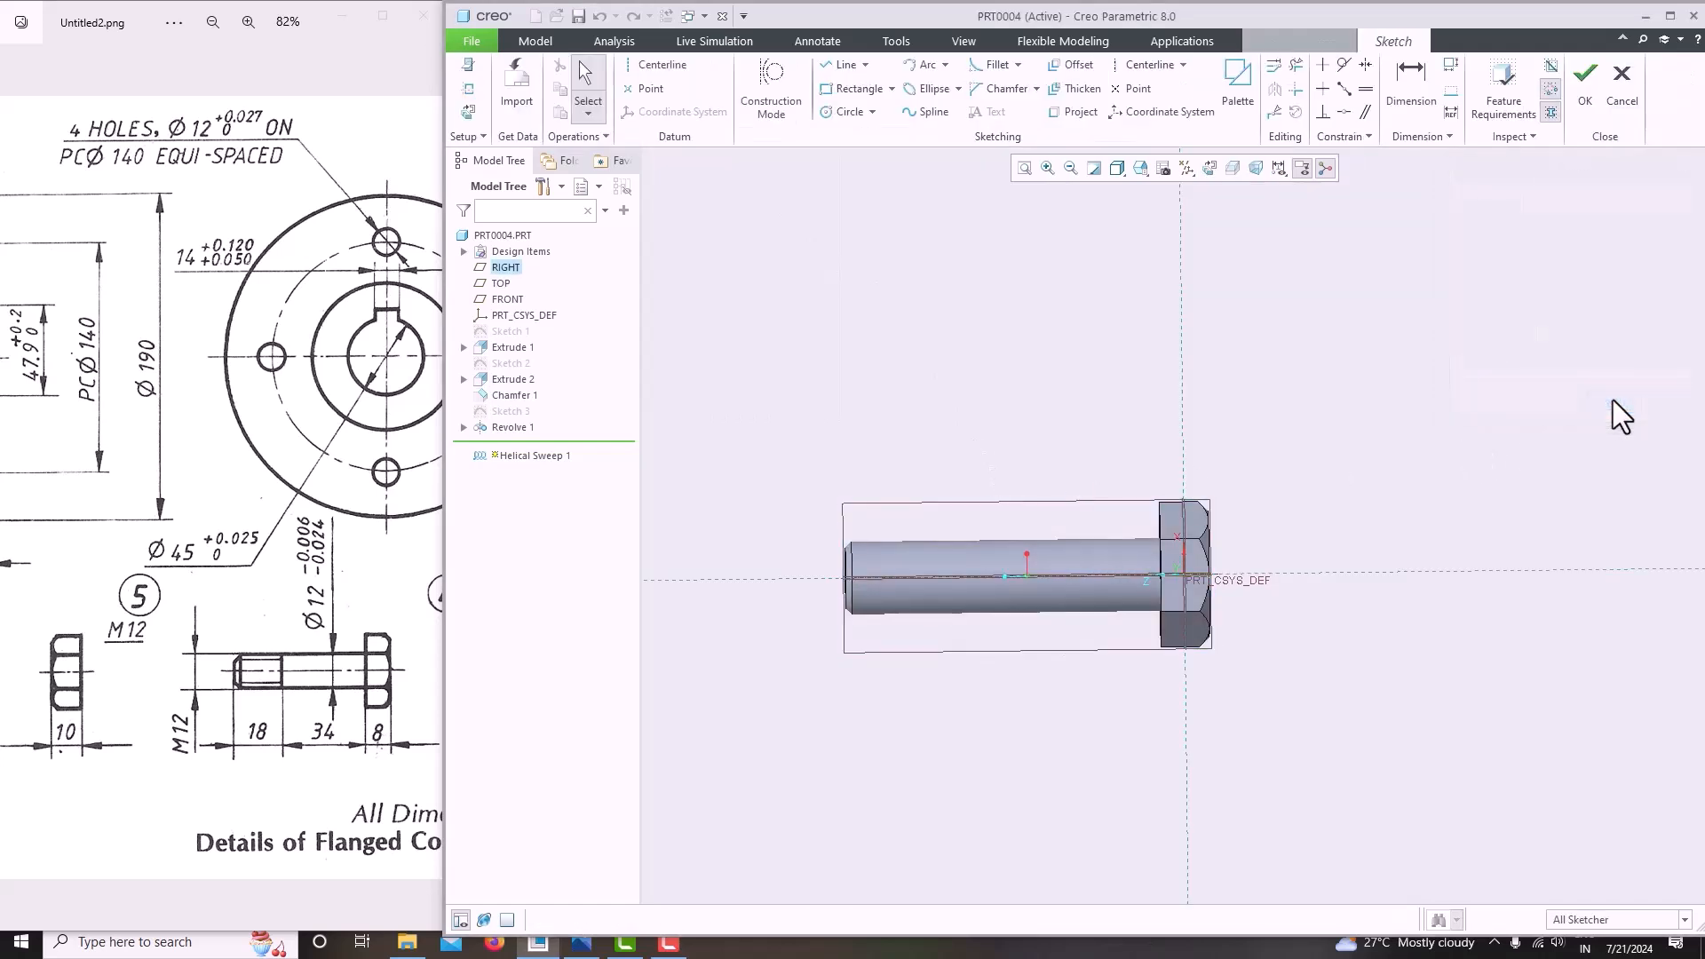
{"action": "left_click", "coordinate": [1211, 166]}
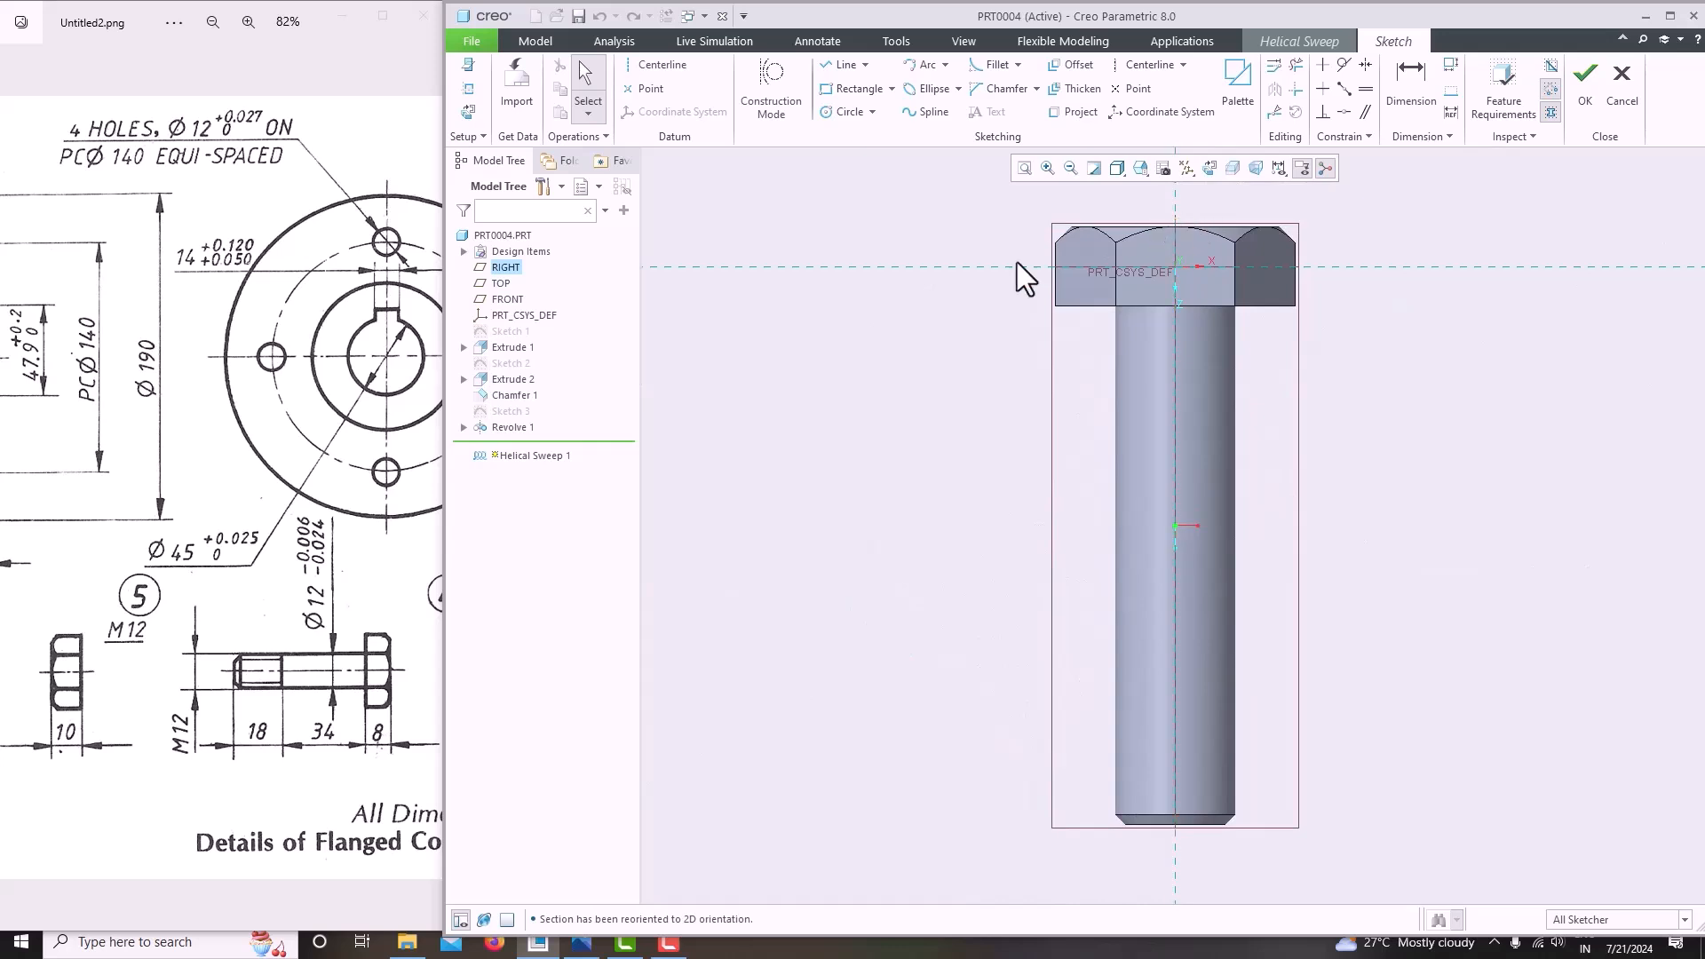
{"action": "left_click", "coordinate": [1228, 168]}
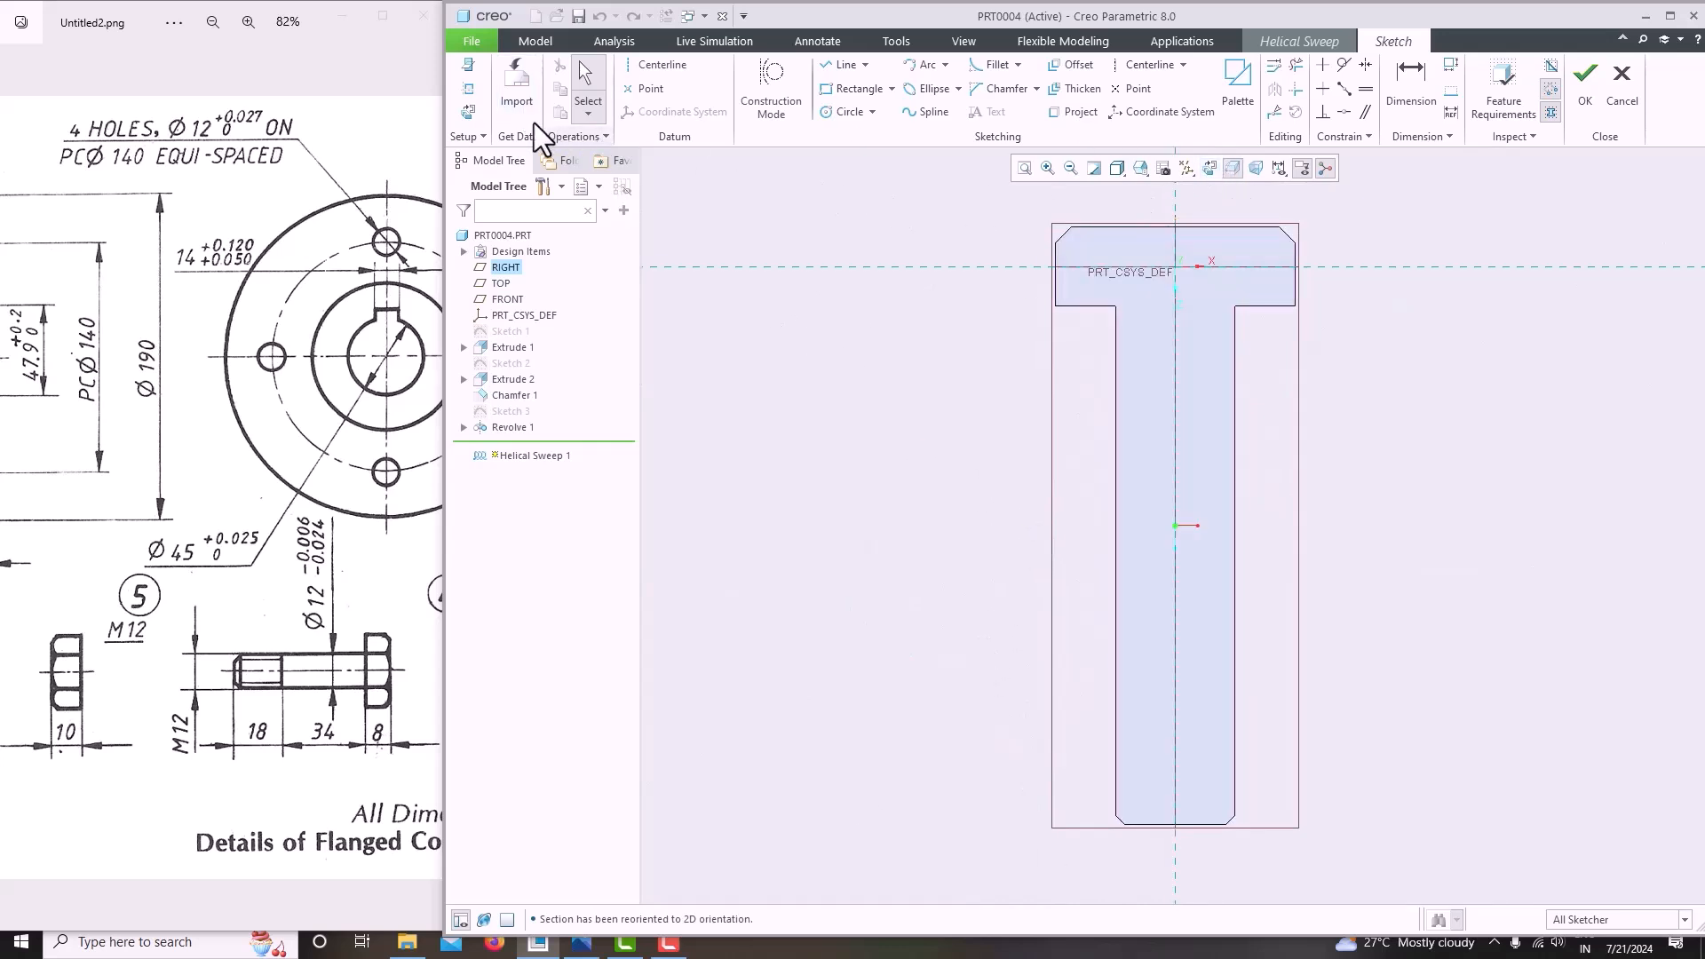
Add a vertical centerline along the bolt's axis in the helix profile sketch.
{"action": "left_click", "coordinate": [665, 73]}
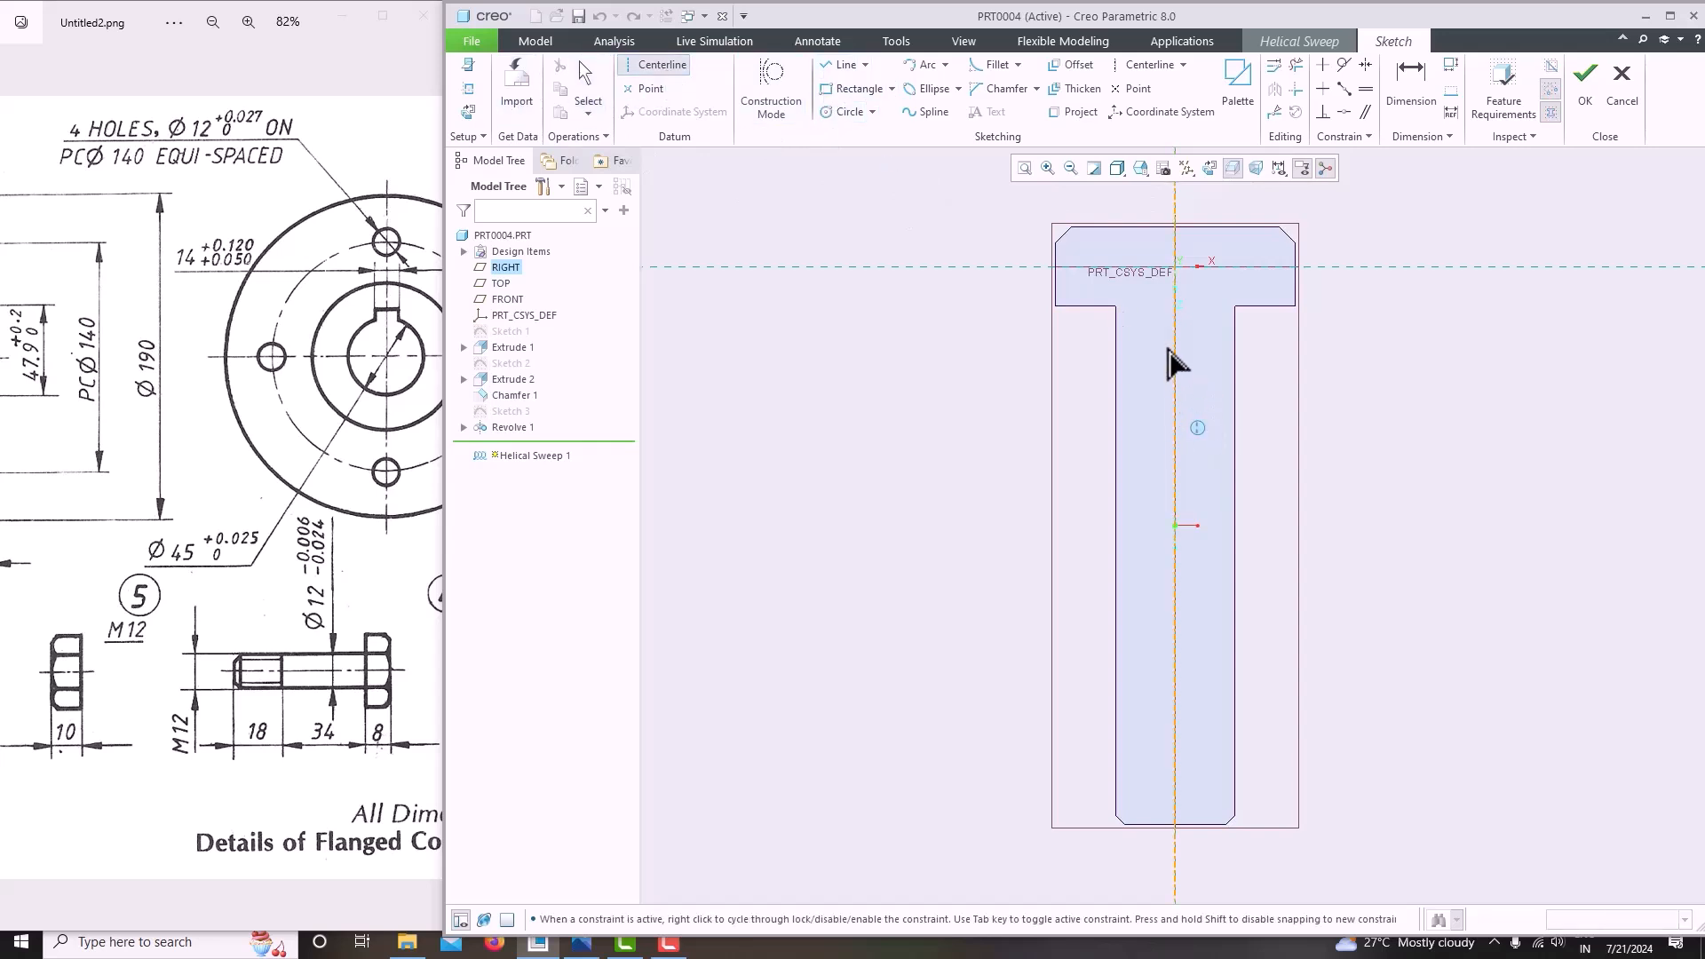
{"action": "left_click", "coordinate": [1172, 360]}
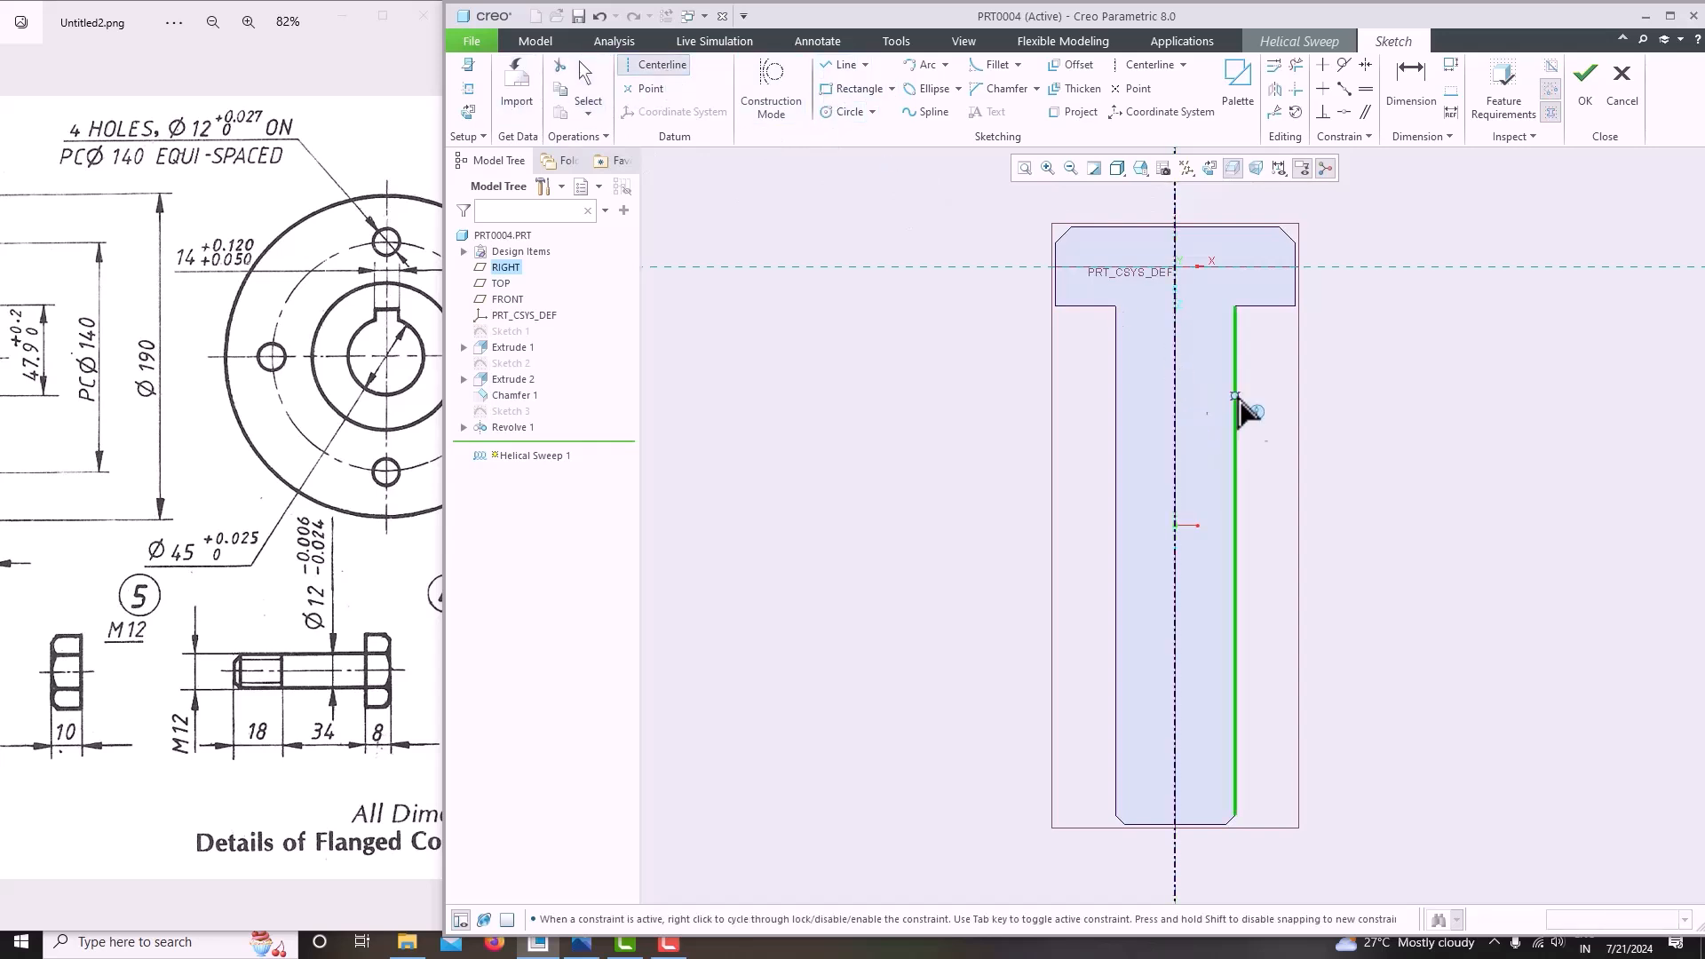
{"action": "middle_click", "coordinate": [1389, 466]}
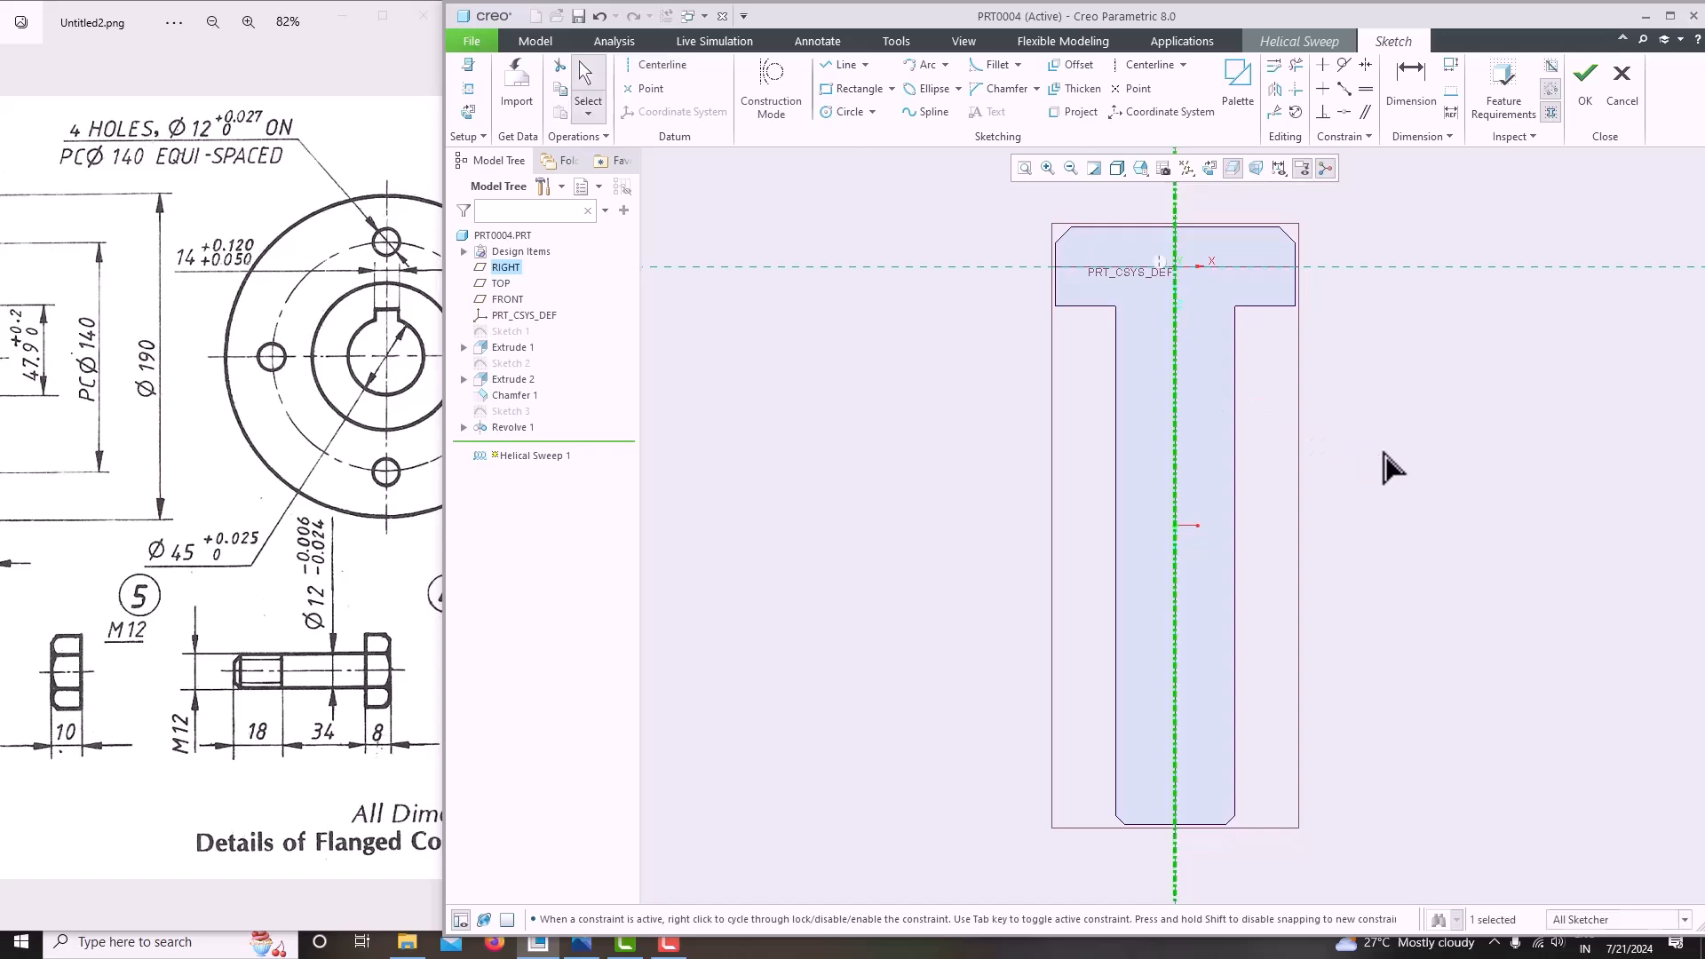
Add the shank's right-hand silhouette edge to the references of the helix profile sketch.
{"action": "left_click", "coordinate": [847, 67]}
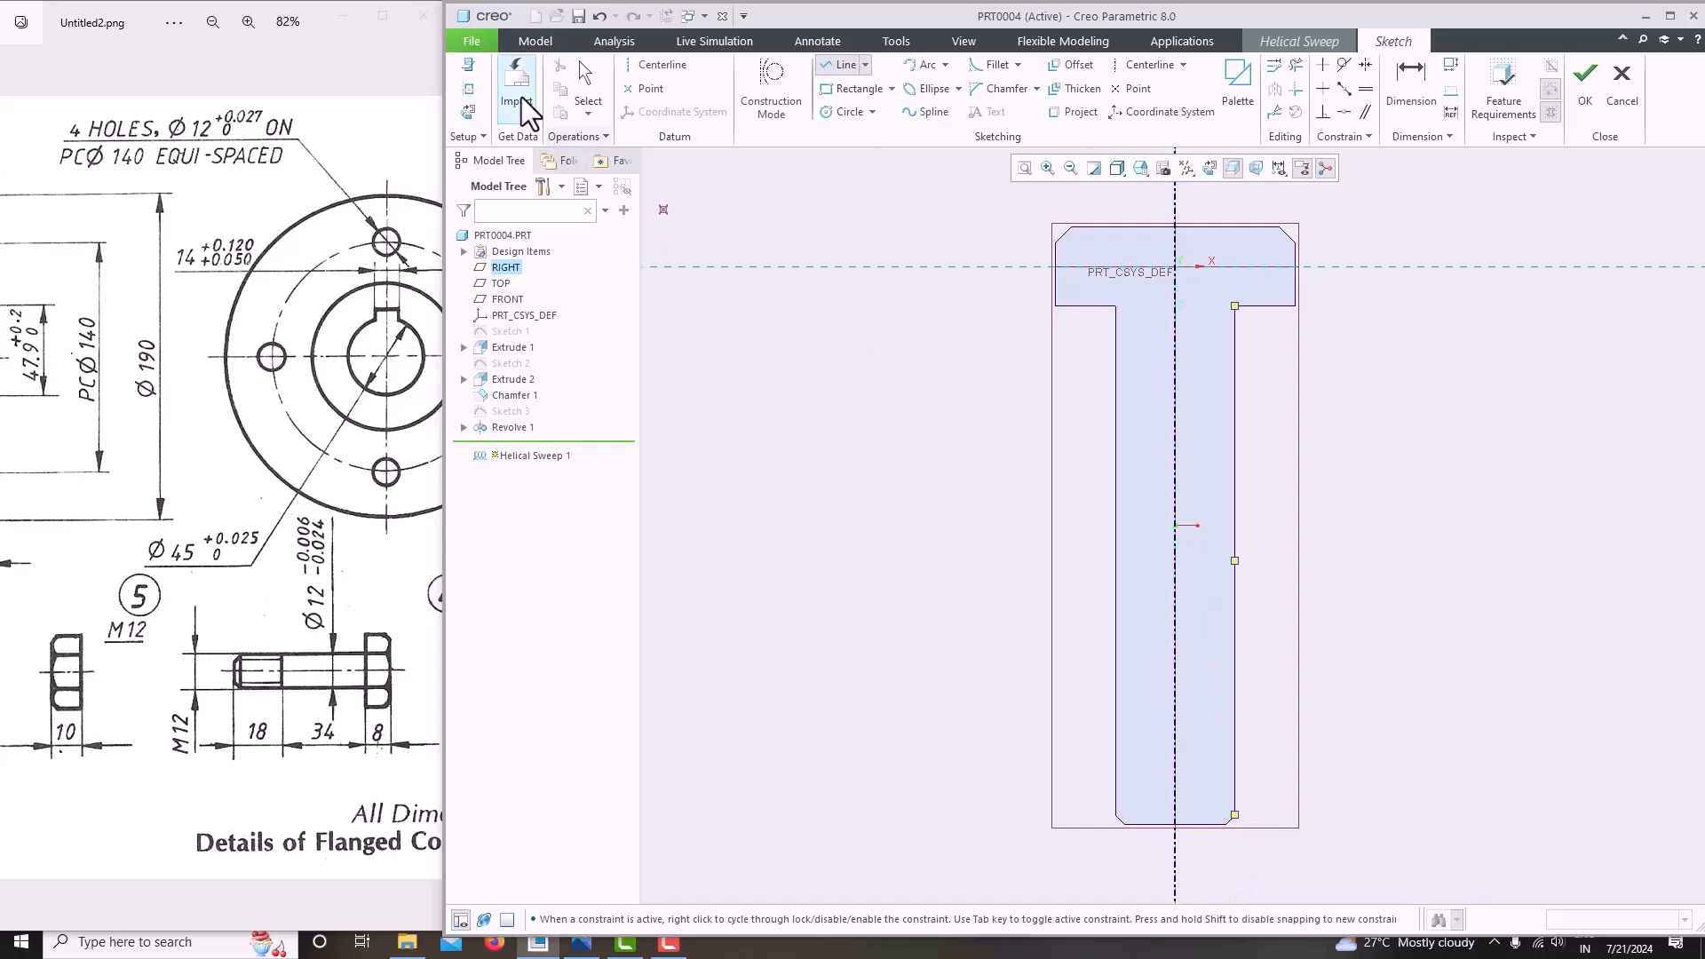
{"action": "left_click", "coordinate": [465, 89]}
{"action": "left_click", "coordinate": [1234, 563]}
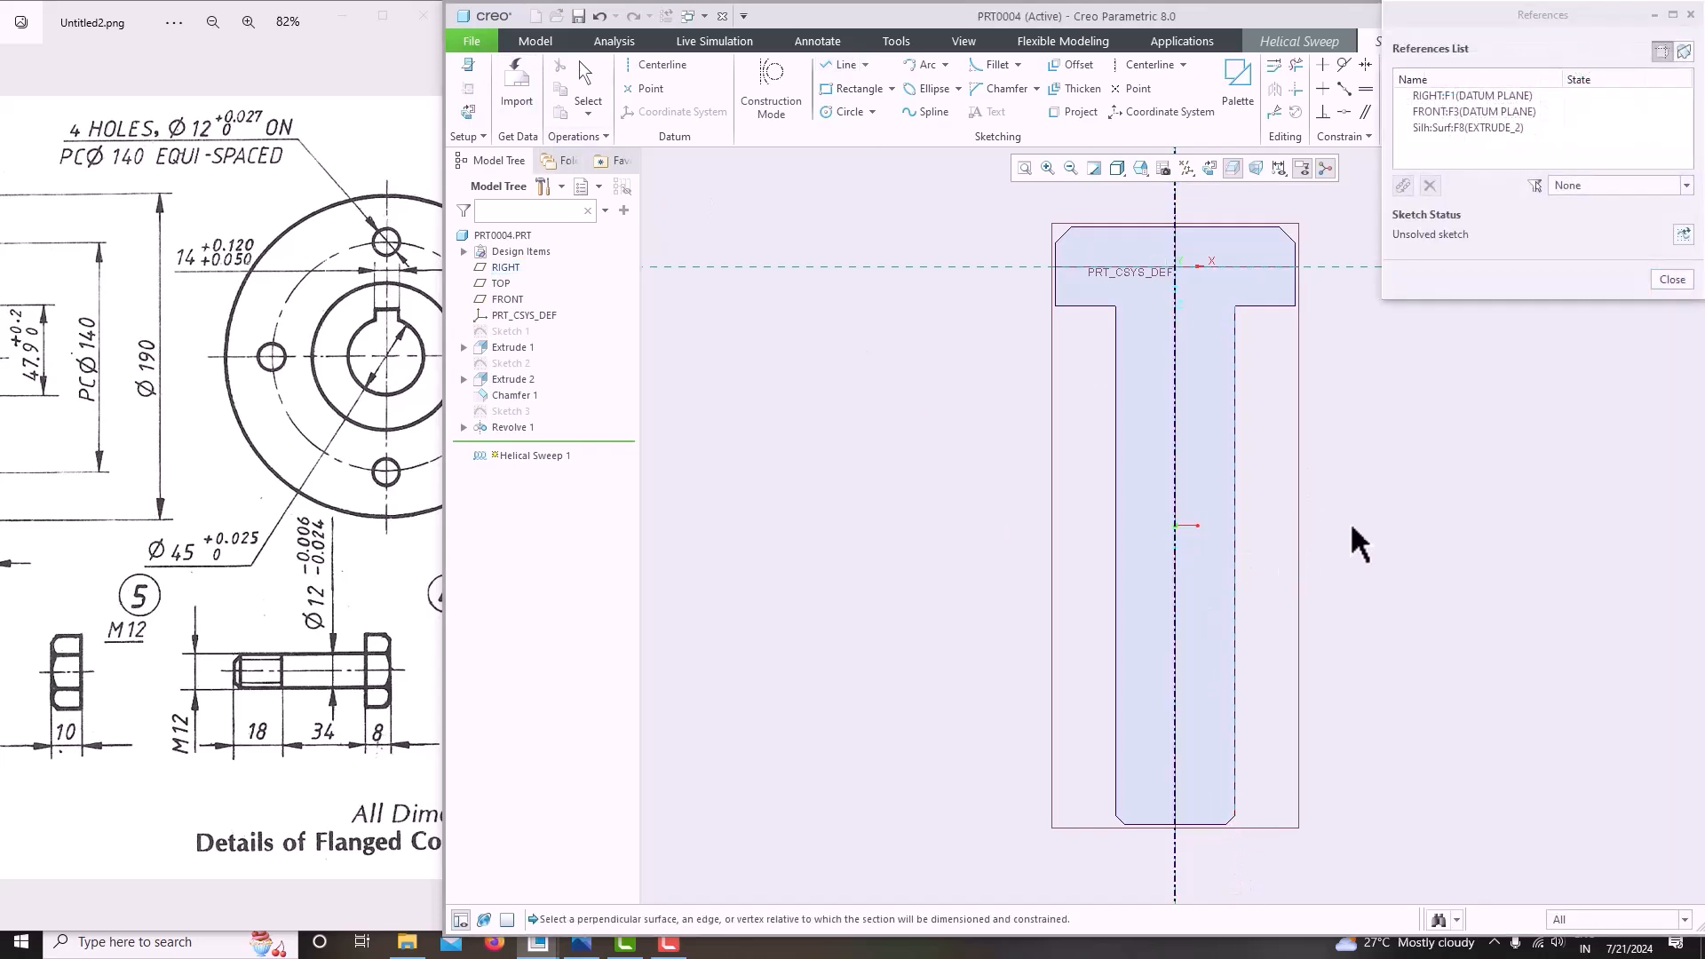
{"action": "left_click", "coordinate": [1674, 281]}
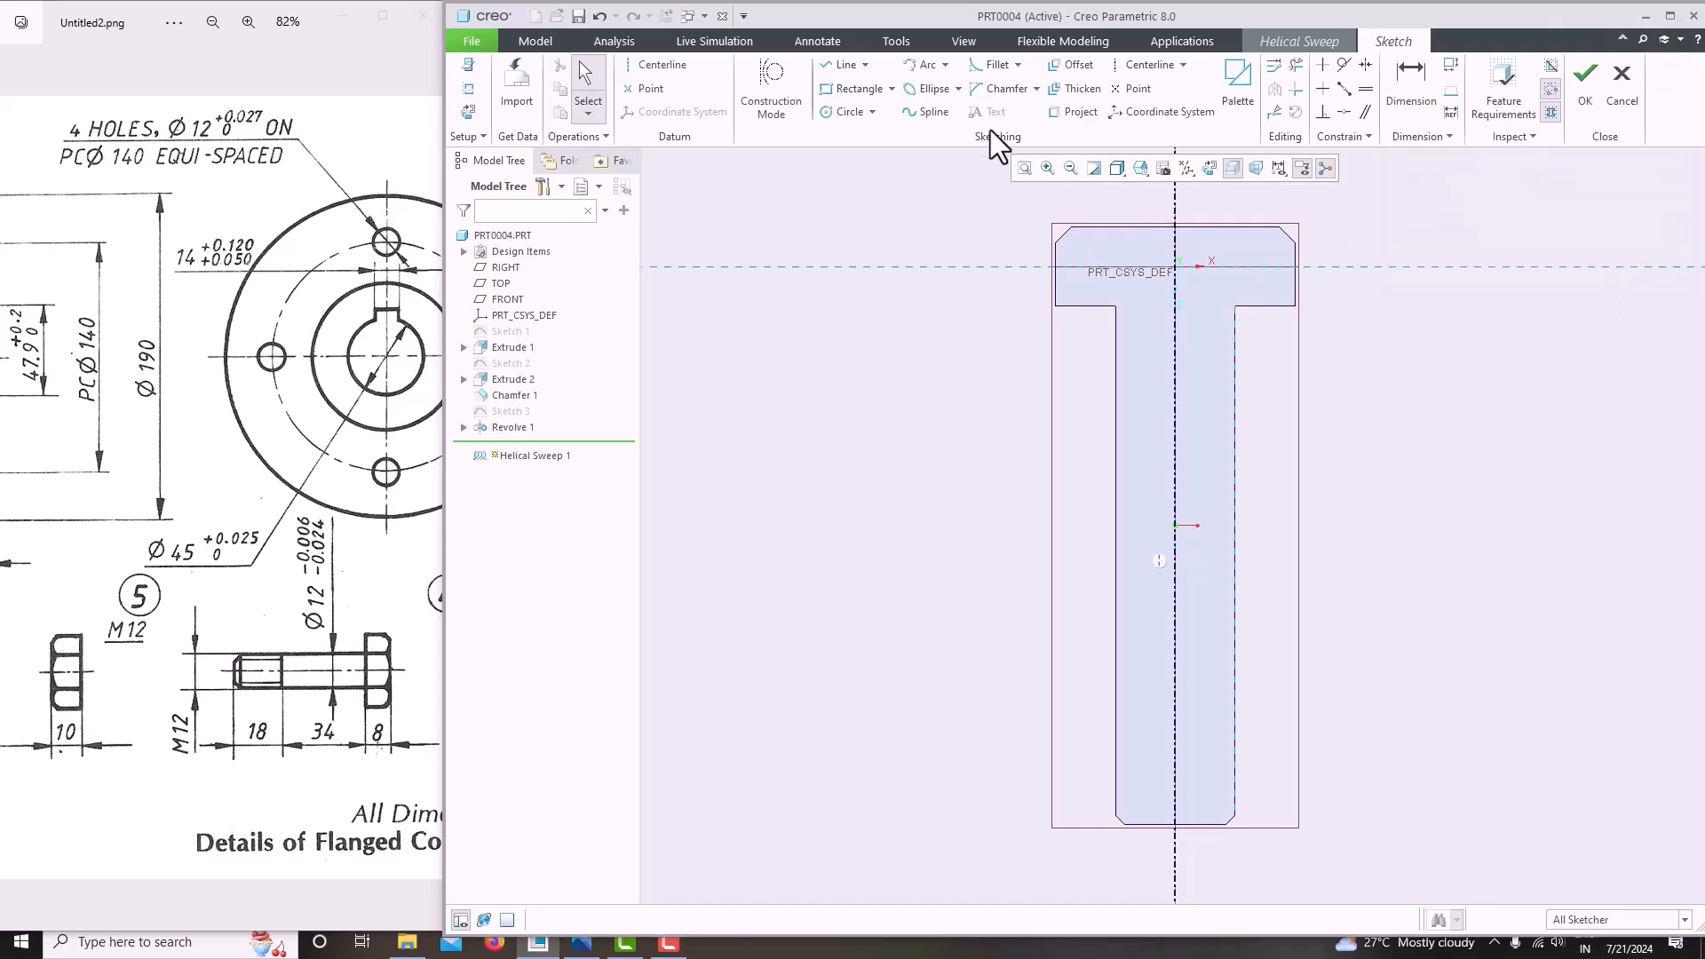
Draw a vertical line about 40 mm long along the shank's right edge, from below the bolt's end upward.
{"action": "left_click", "coordinate": [845, 64]}
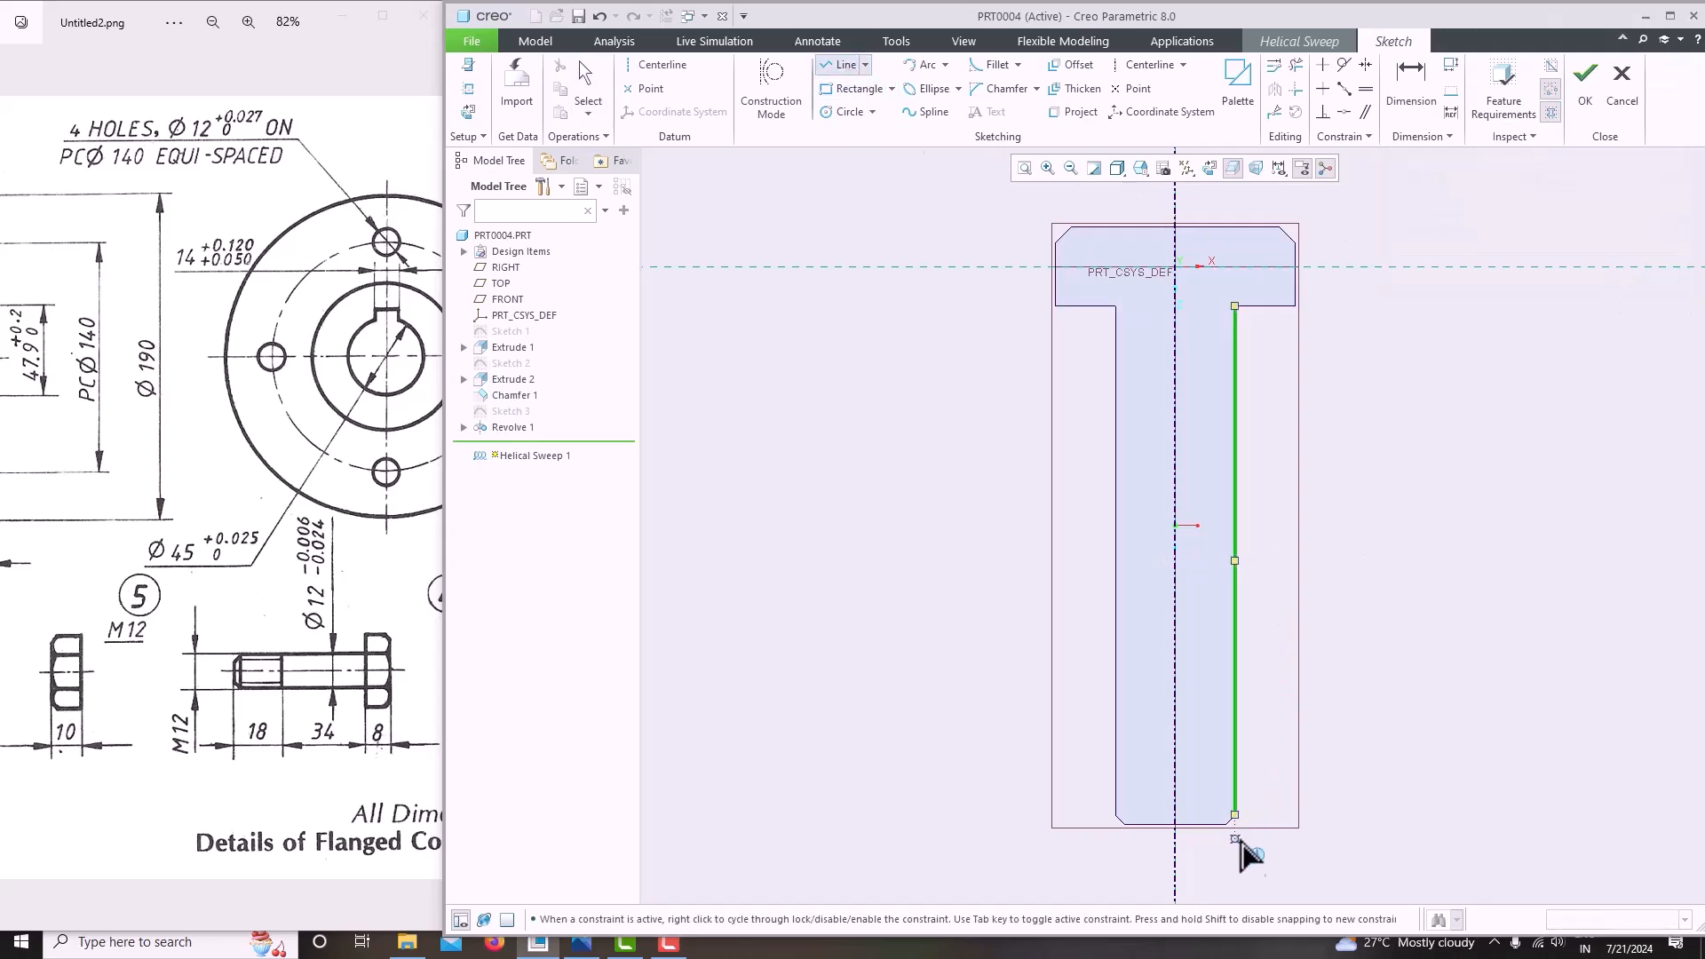
{"action": "left_click", "coordinate": [1235, 897]}
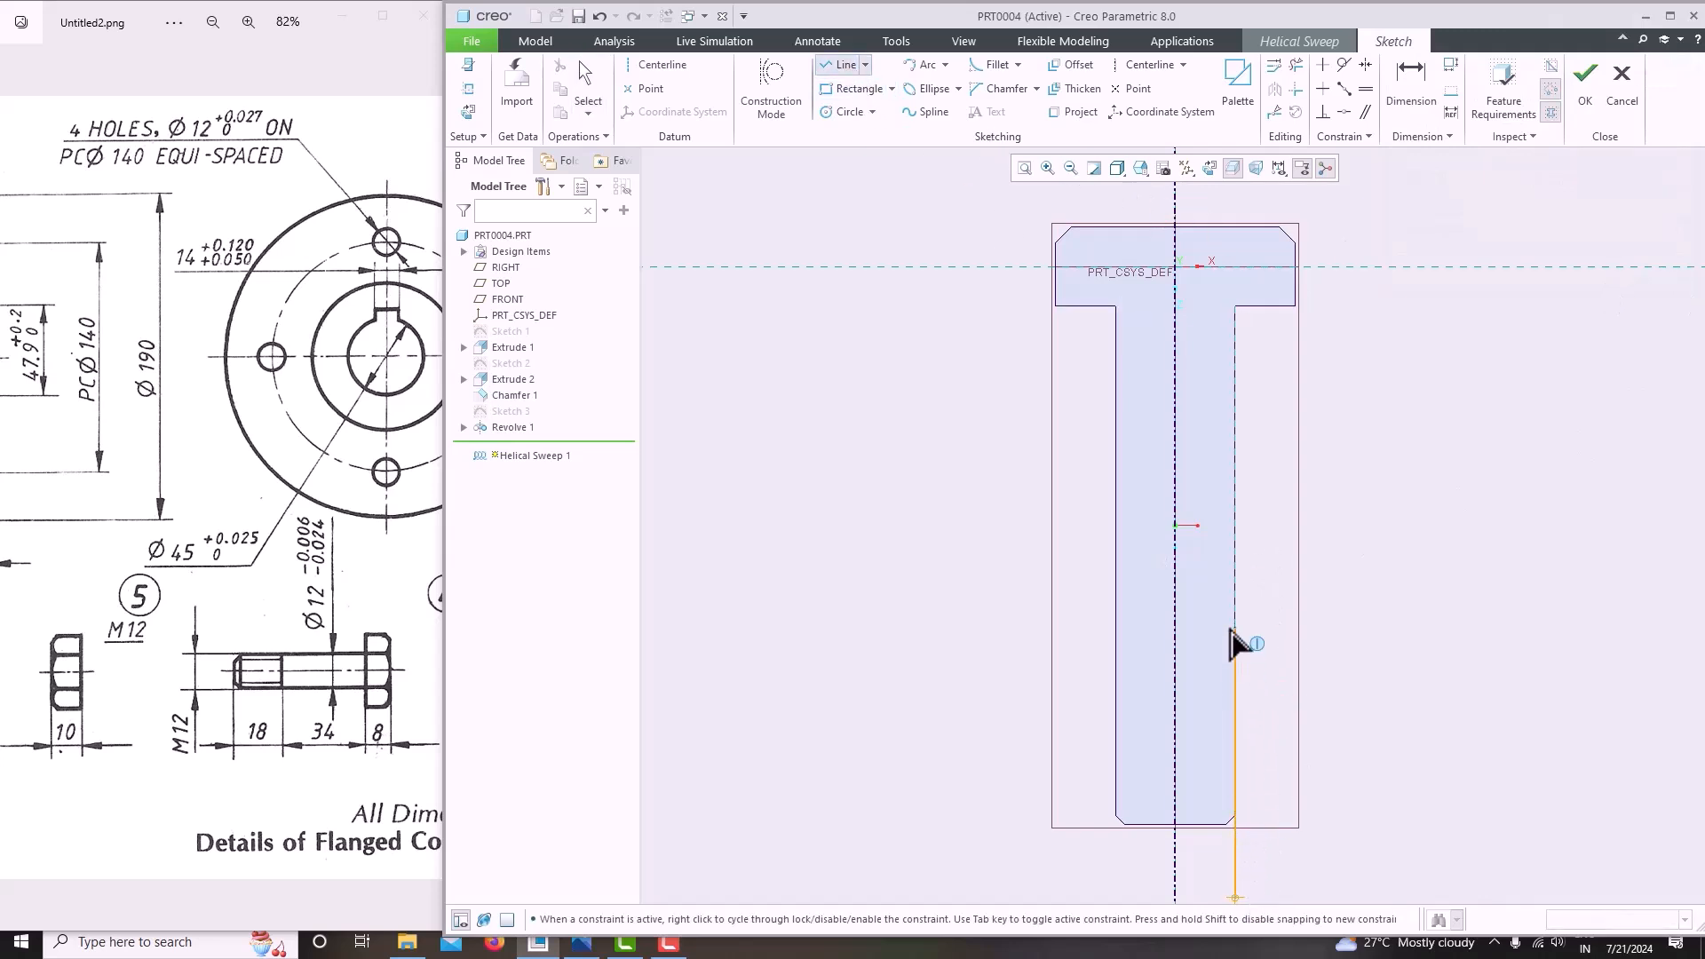
{"action": "left_click", "coordinate": [1234, 499]}
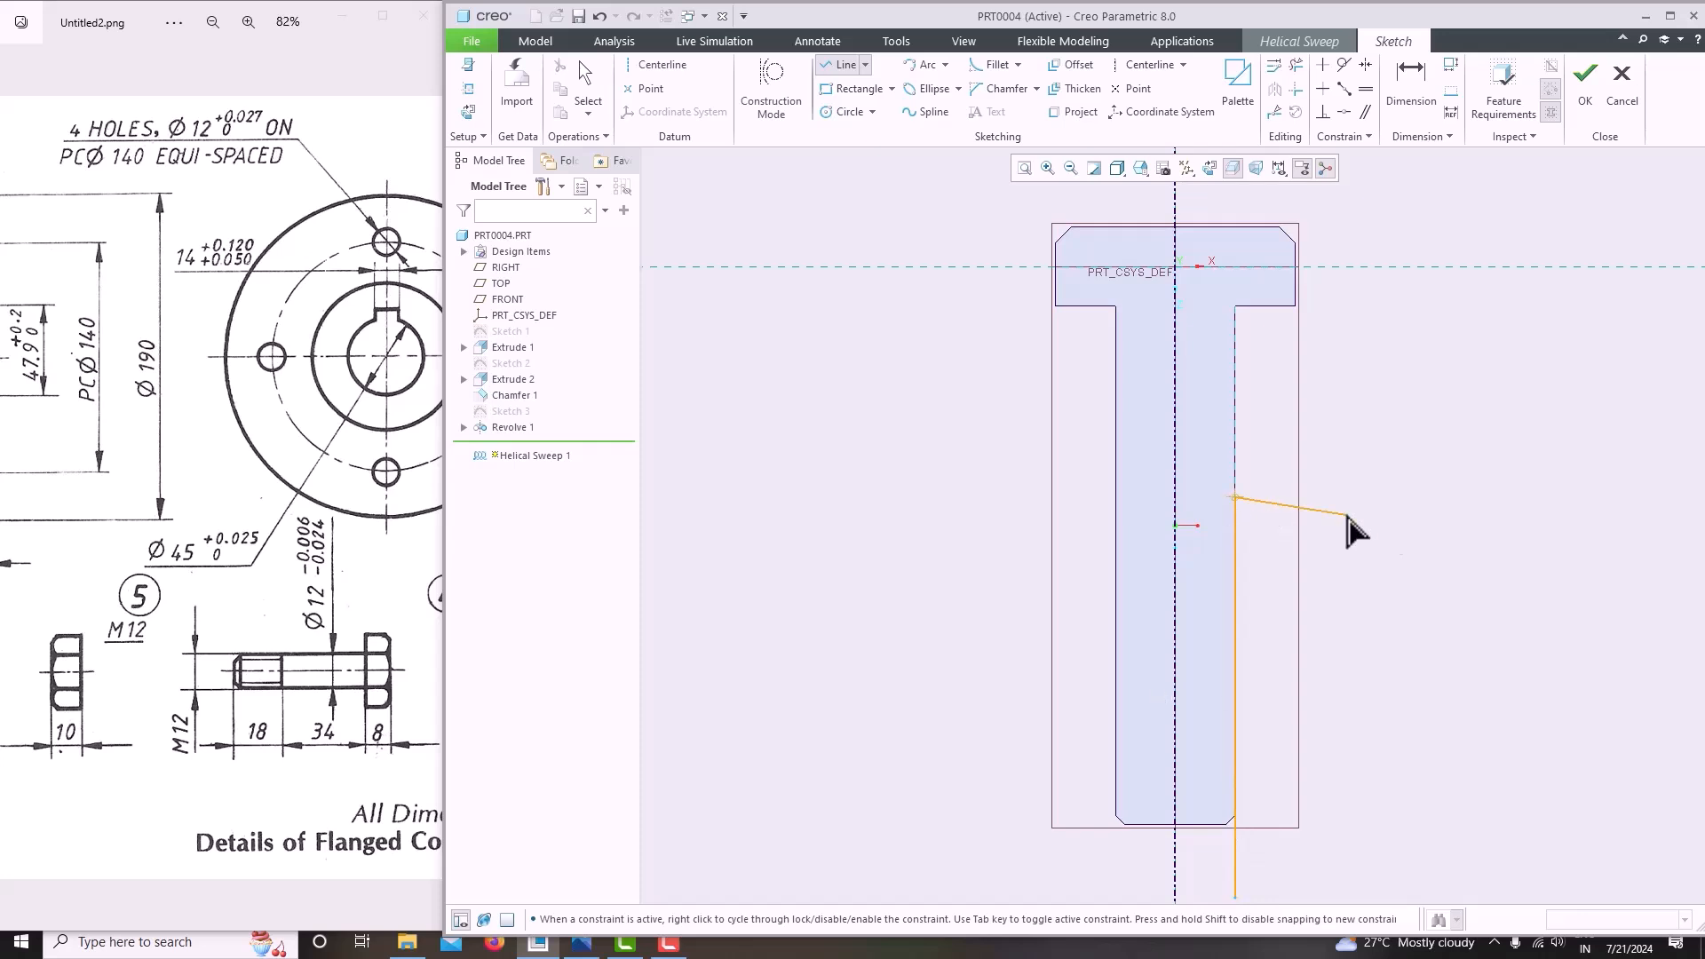
{"action": "middle_click", "coordinate": [1418, 533]}
{"action": "middle_click", "coordinate": [1415, 520]}
Examine the start point and direction arrow at the profile line's lower end, both with and without the model clipped at the sketch plane.
{"action": "scroll", "coordinate": [1415, 533], "scroll_direction": "down", "scroll_amount": 2}
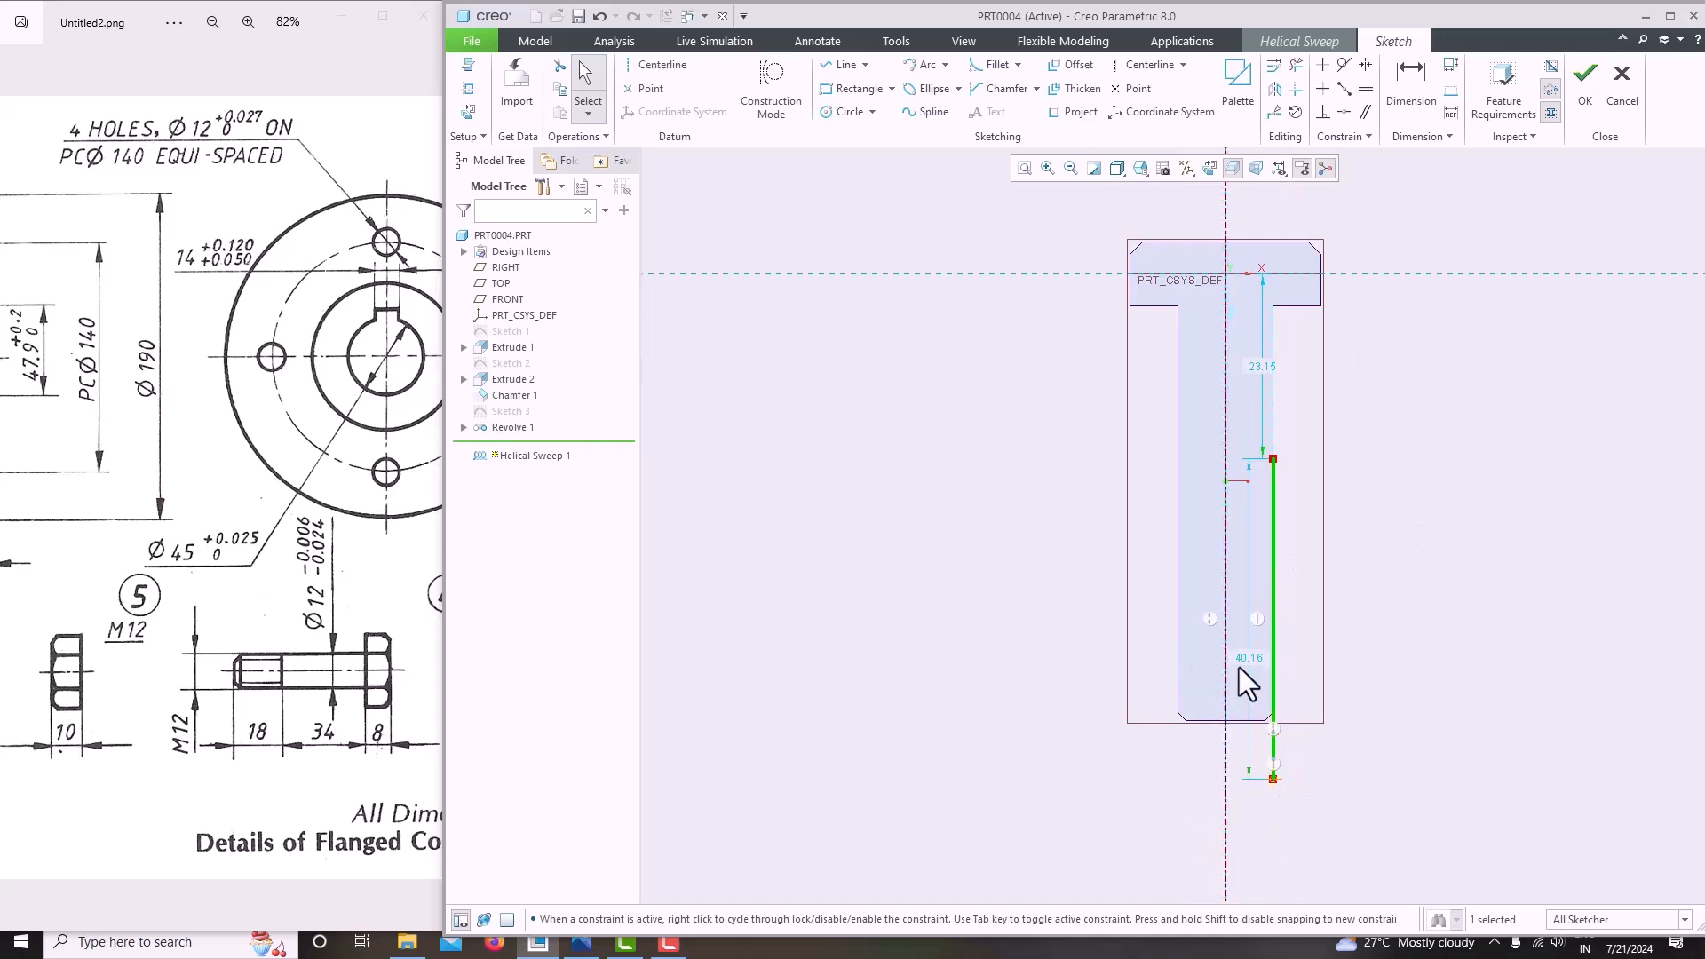
{"action": "scroll", "coordinate": [1274, 781], "scroll_direction": "up", "scroll_amount": 4}
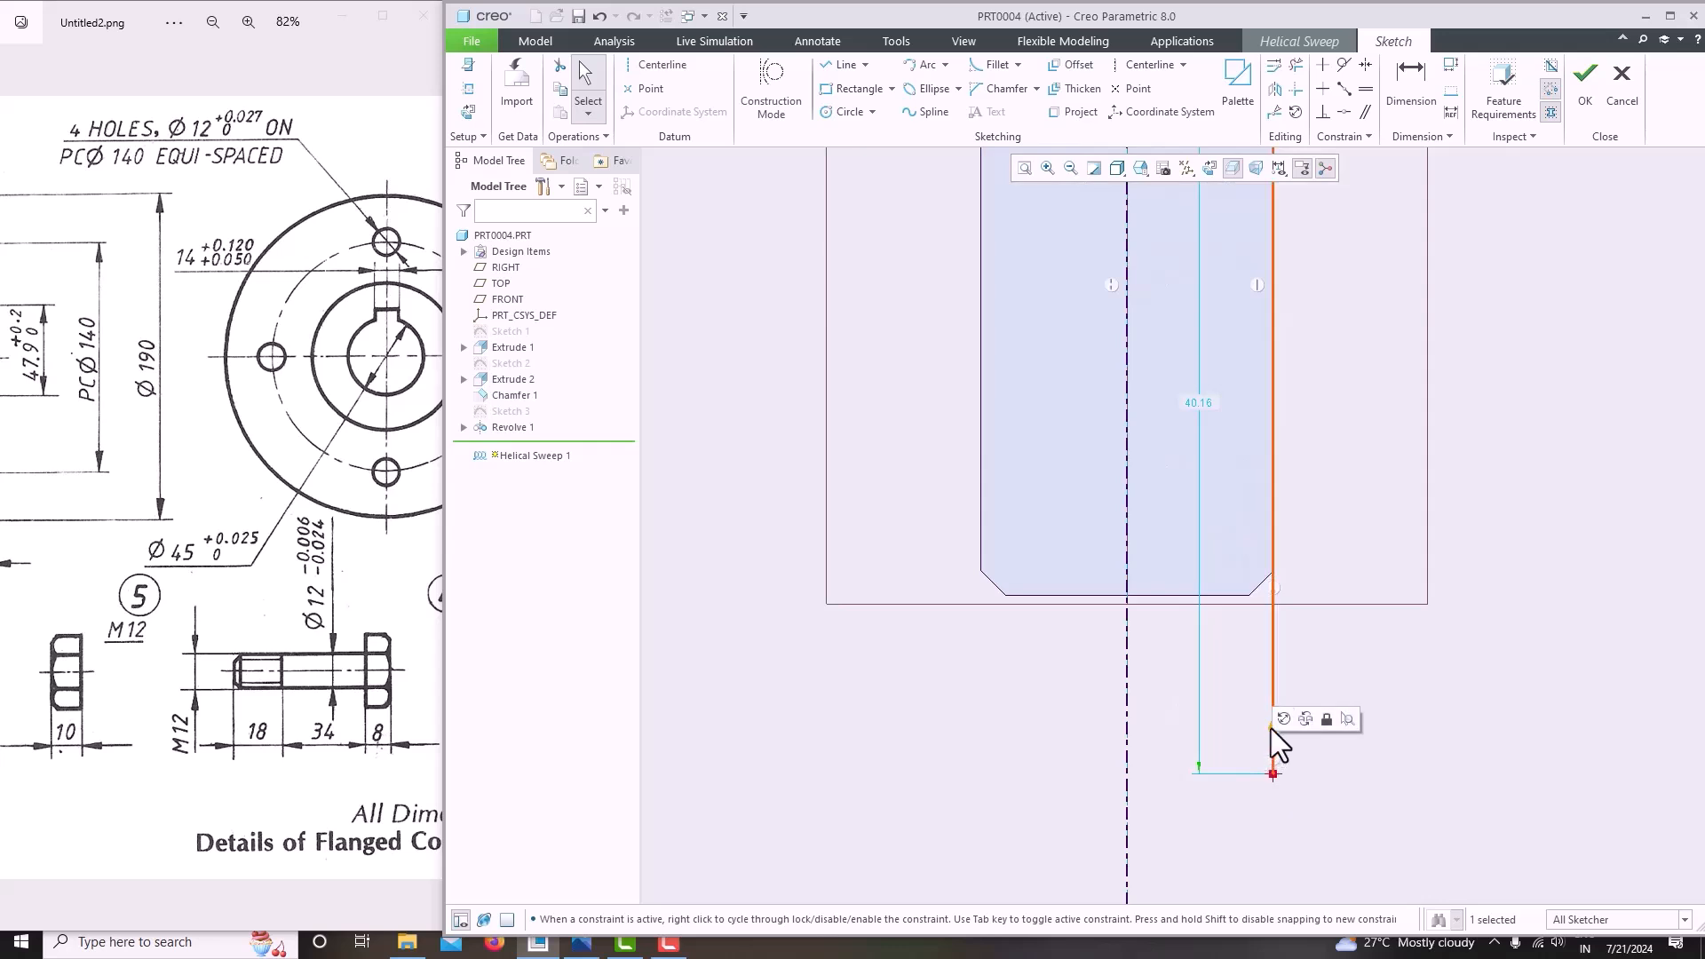
{"action": "left_click", "coordinate": [1308, 757]}
{"action": "left_click", "coordinate": [1273, 726]}
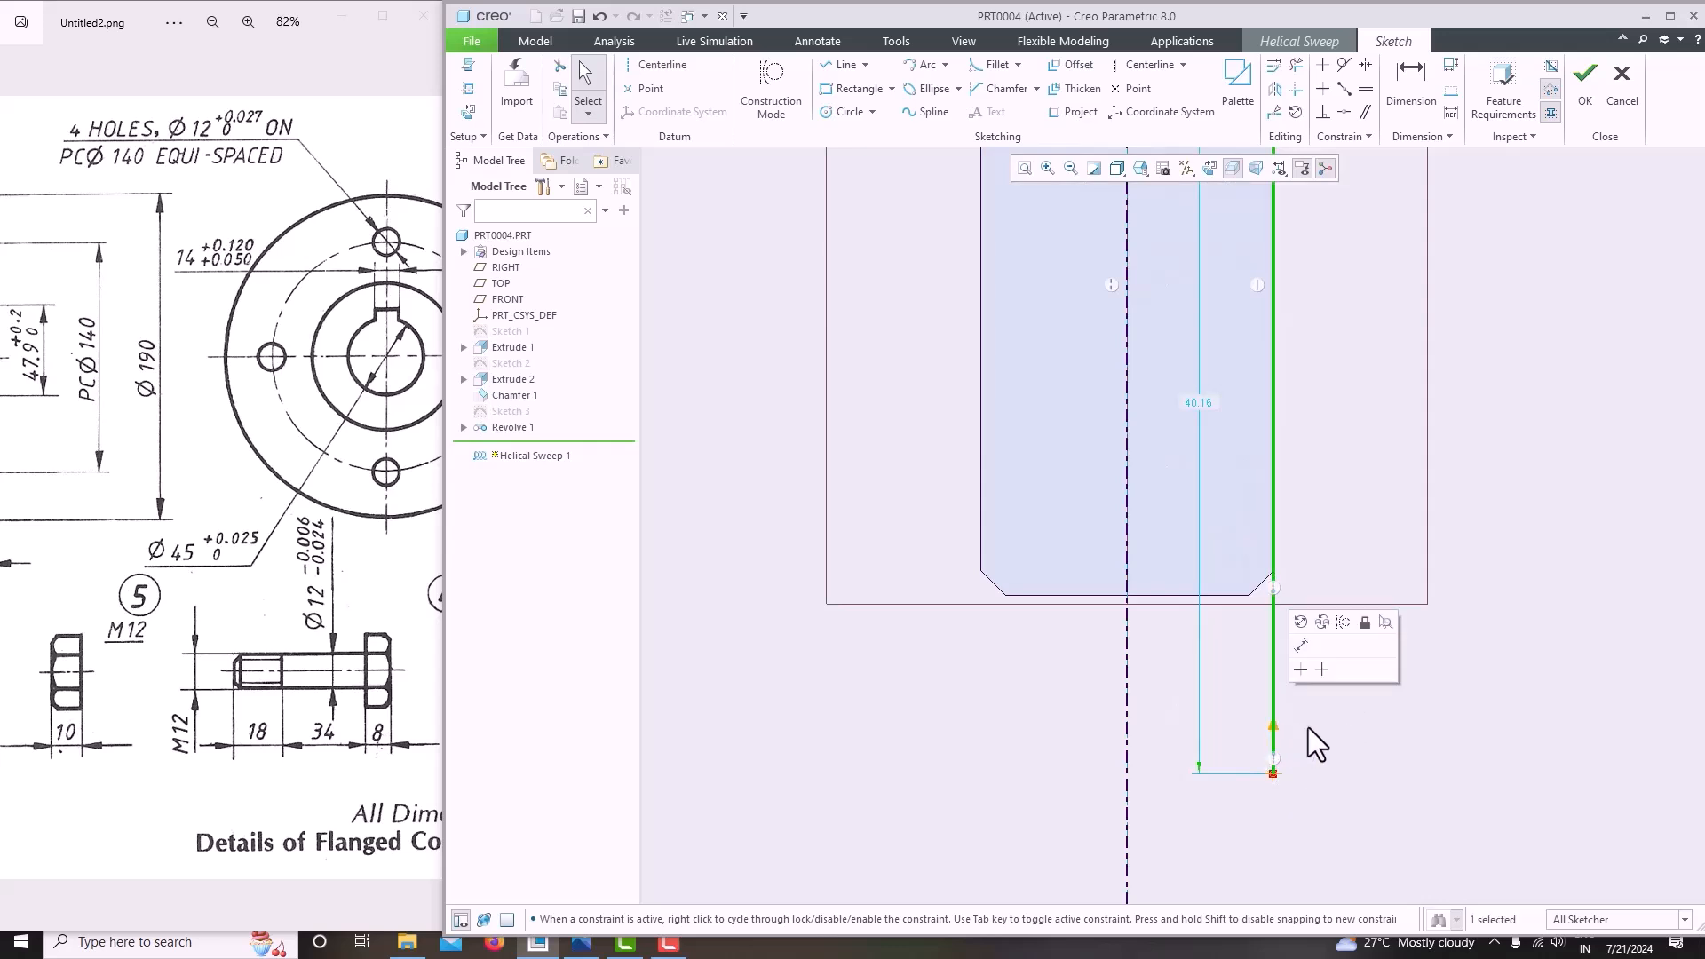
{"action": "scroll", "coordinate": [1308, 734], "scroll_direction": "up", "scroll_amount": 3}
{"action": "left_click", "coordinate": [1256, 771]}
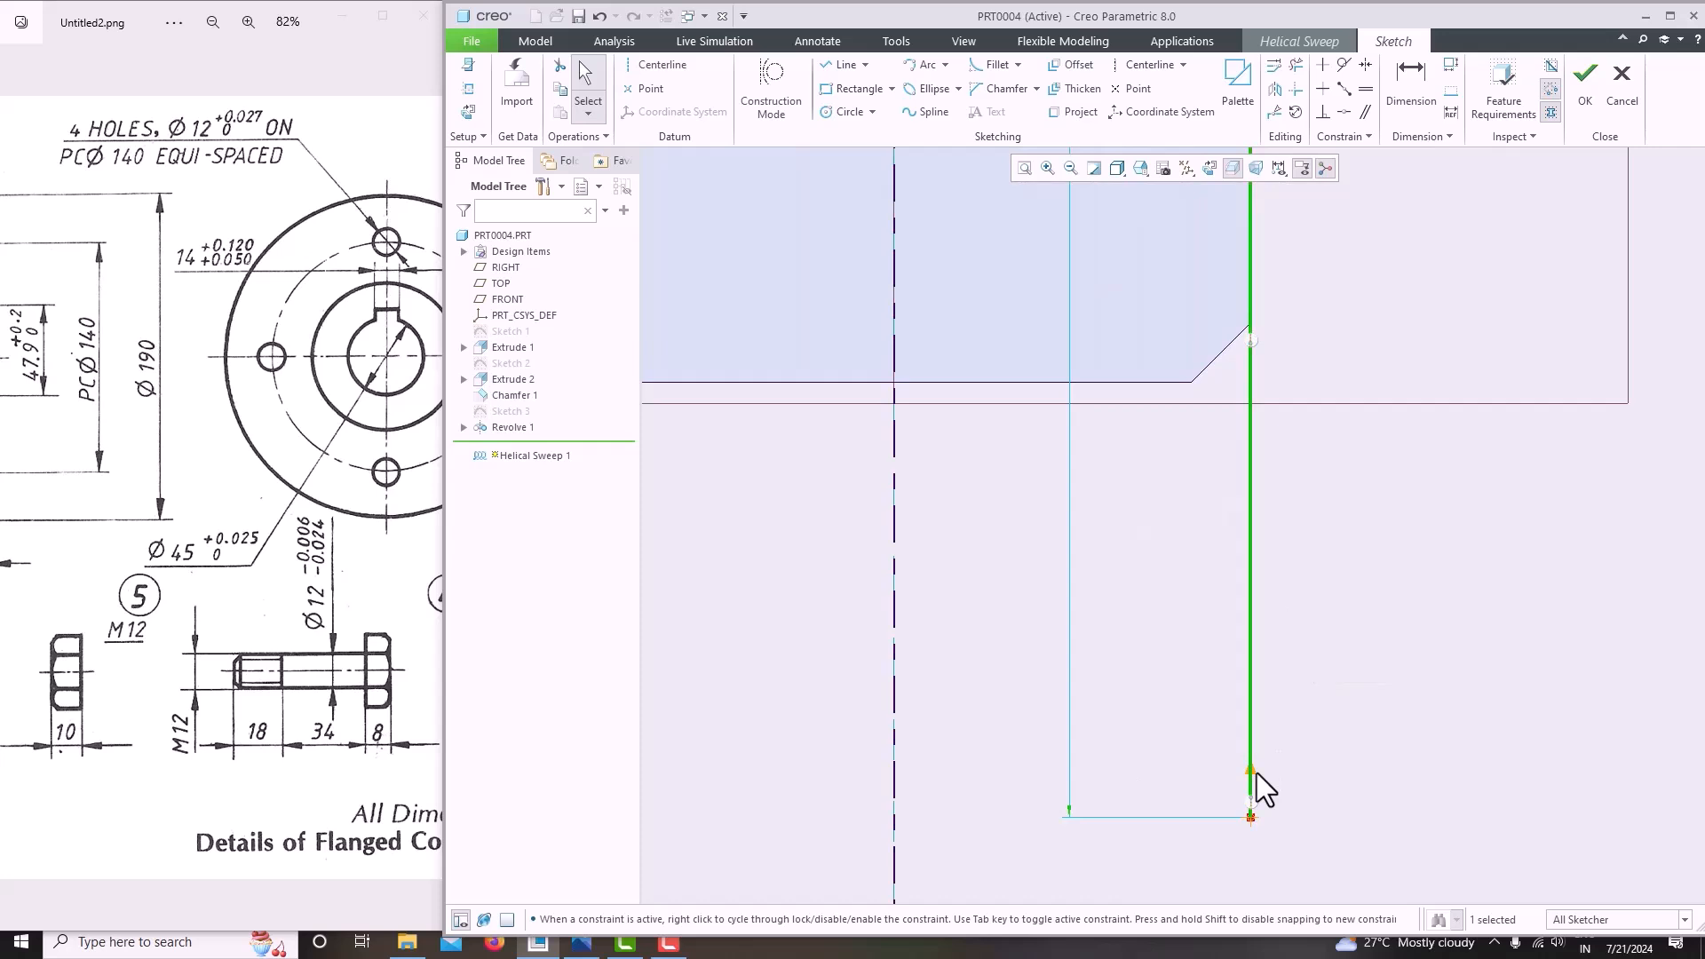
{"action": "left_click", "coordinate": [1254, 820]}
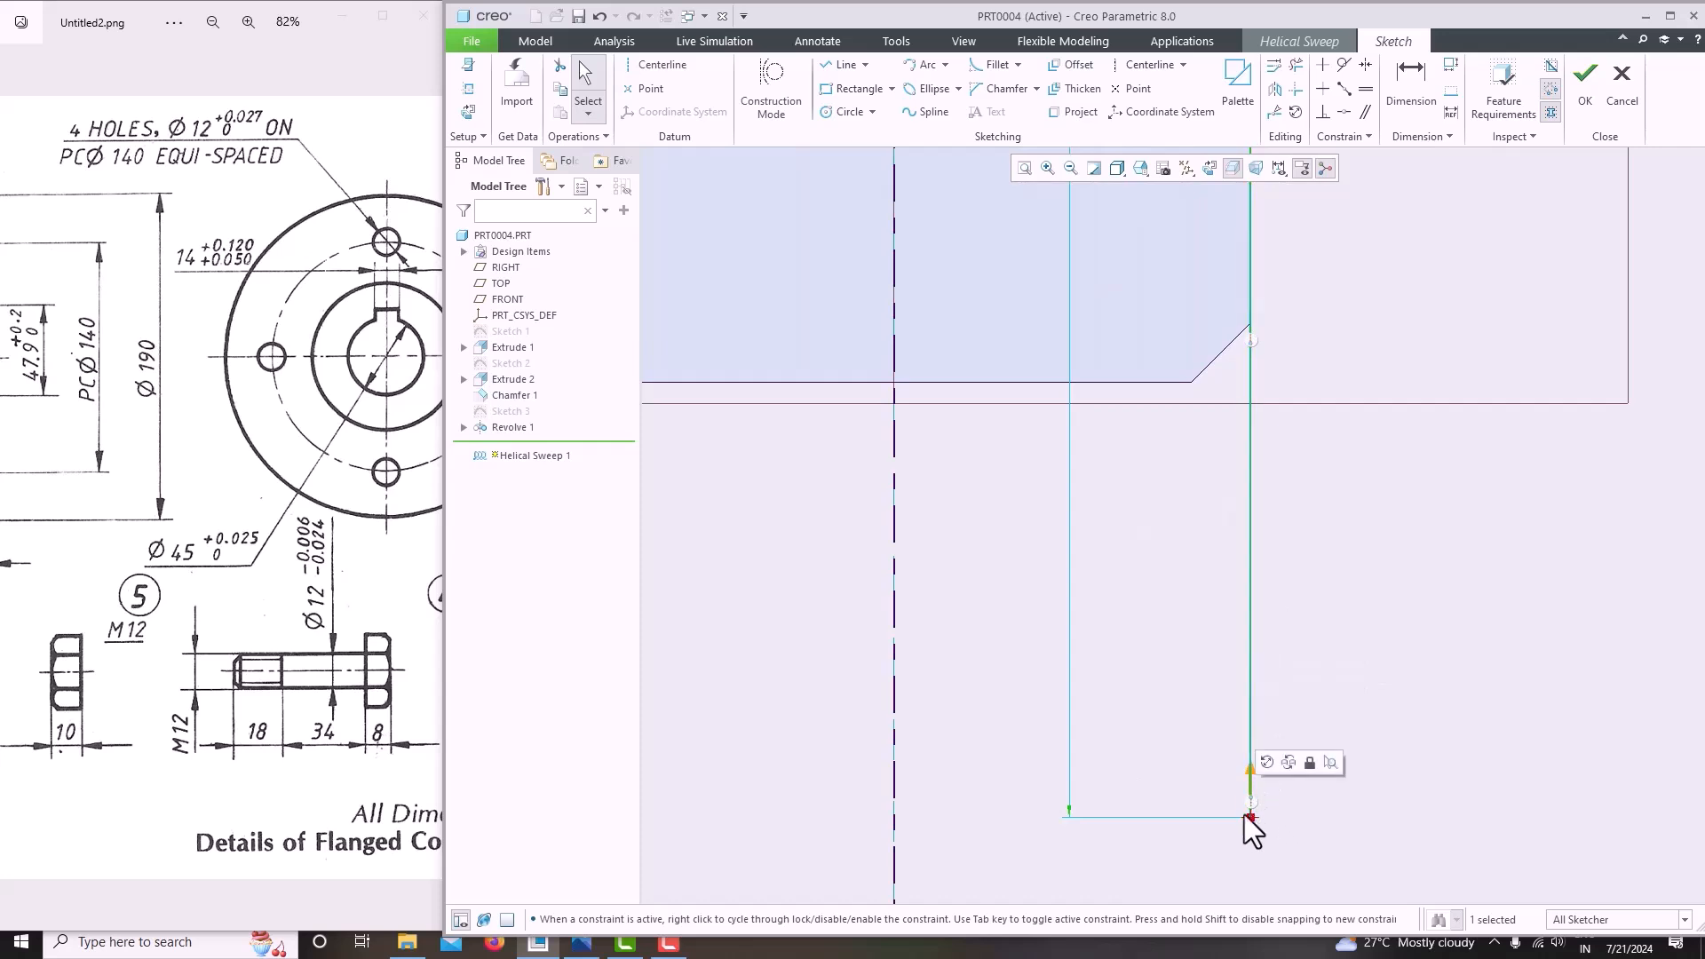
{"action": "left_click", "coordinate": [1249, 772]}
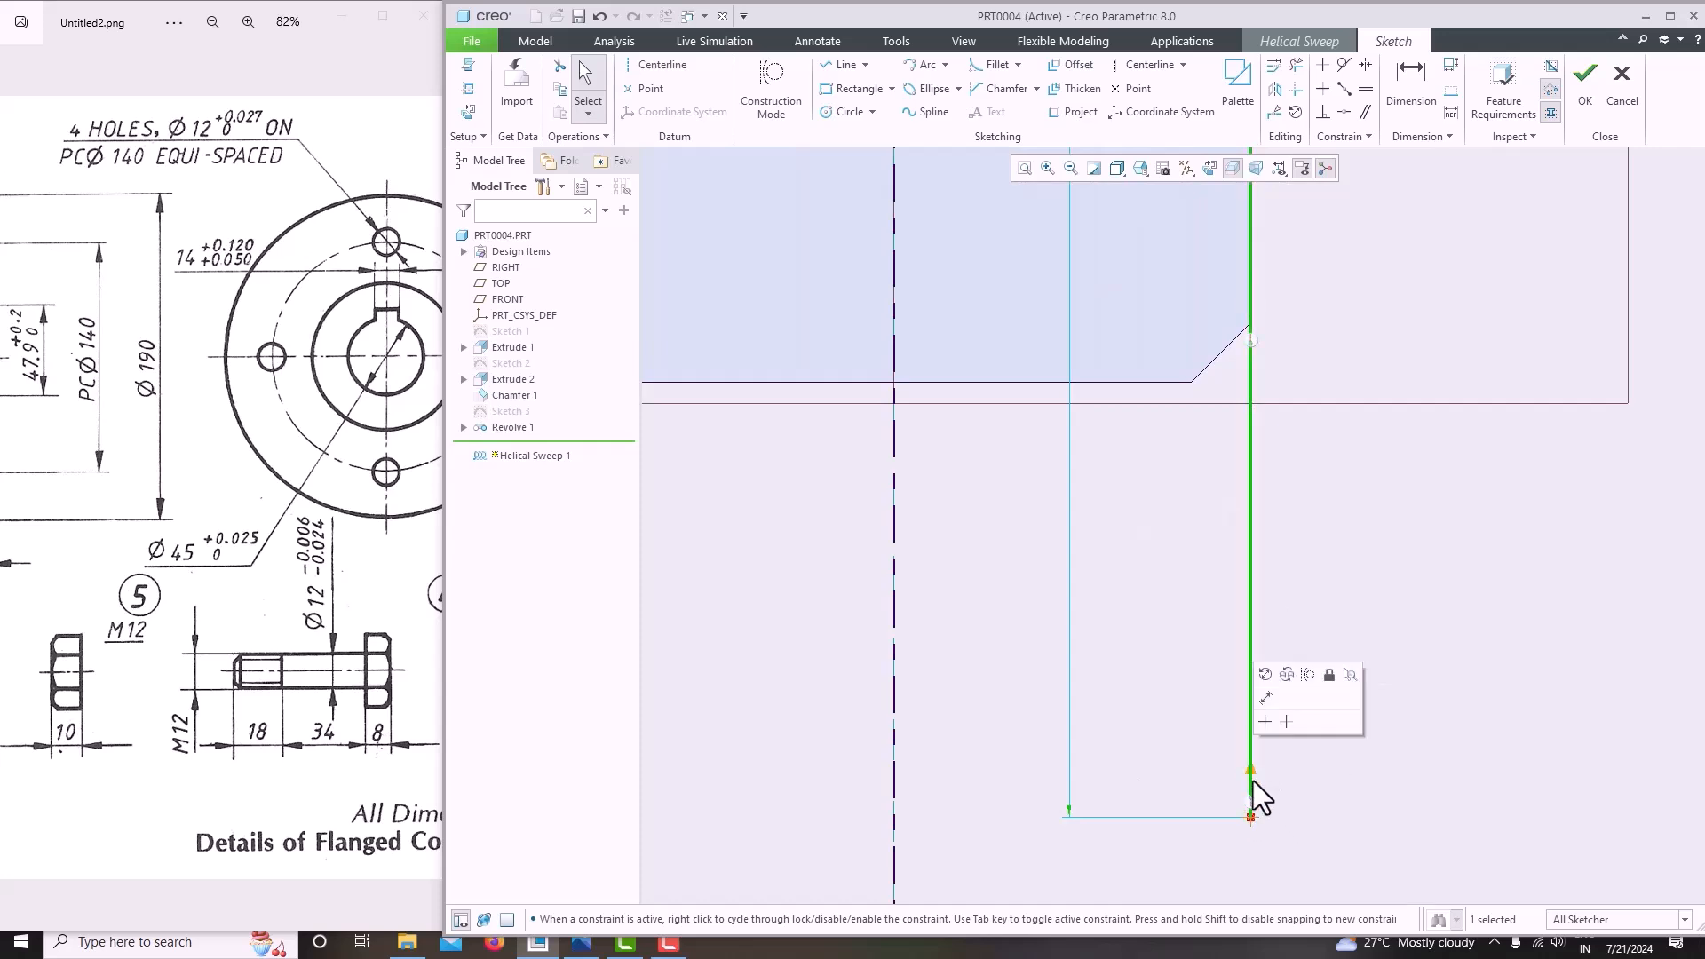
{"action": "left_click", "coordinate": [1253, 821]}
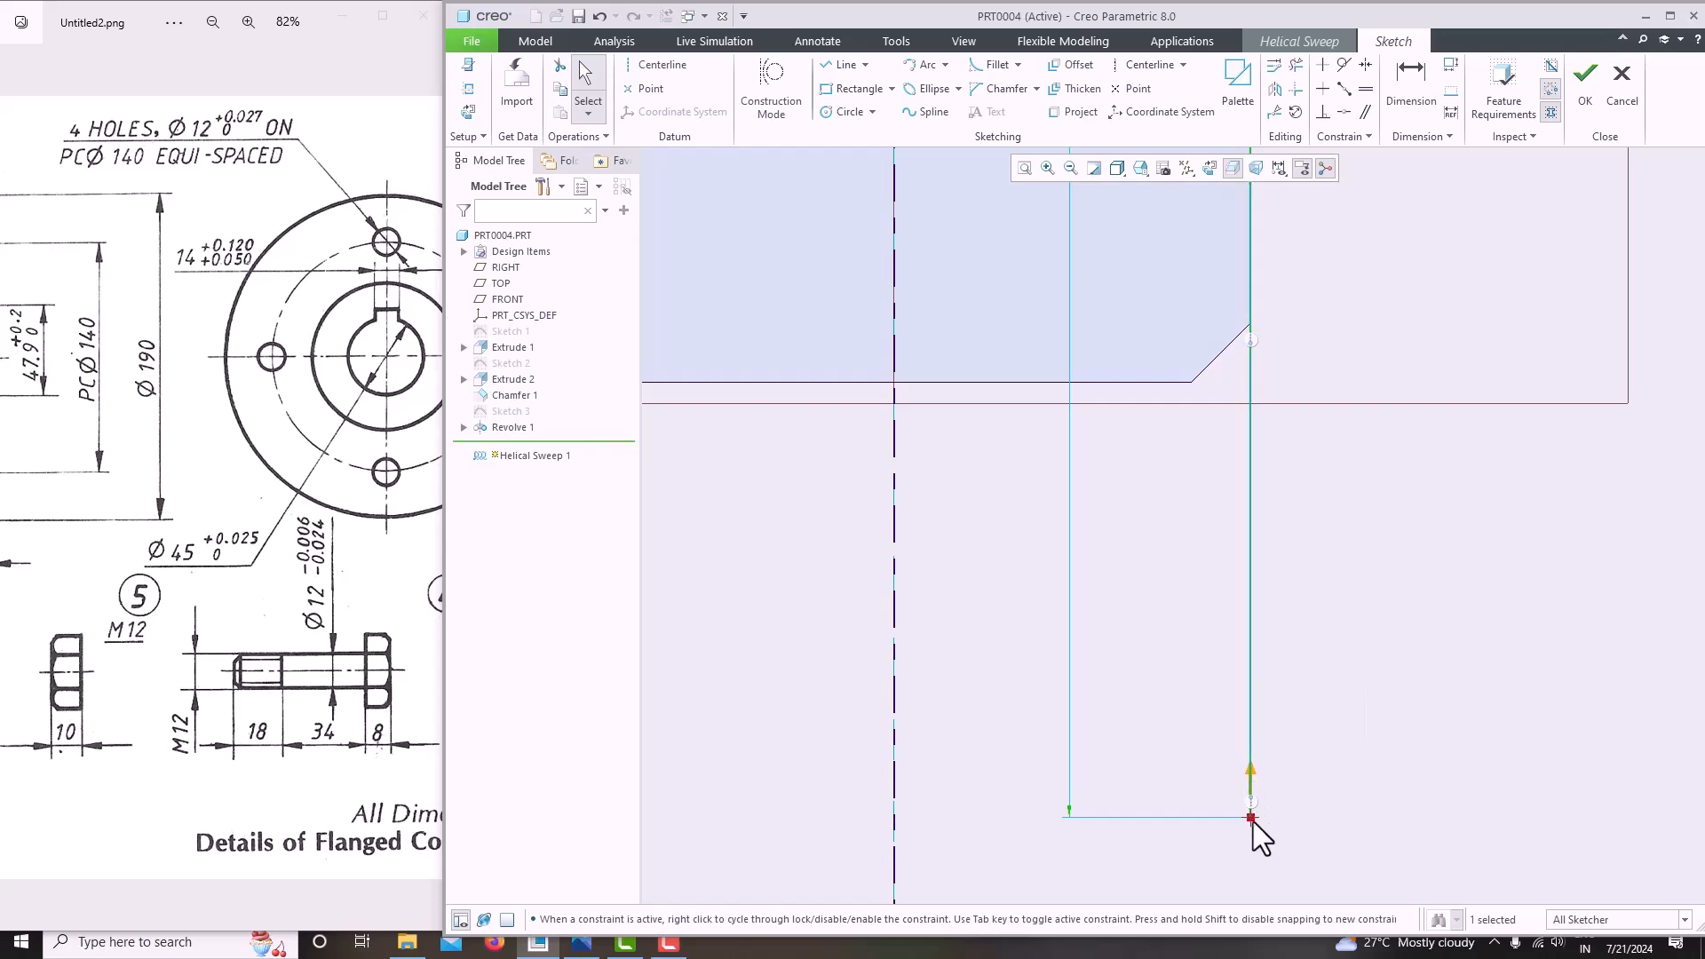
{"action": "left_click", "coordinate": [1252, 821]}
{"action": "scroll", "coordinate": [1158, 730], "scroll_direction": "up", "scroll_amount": 5}
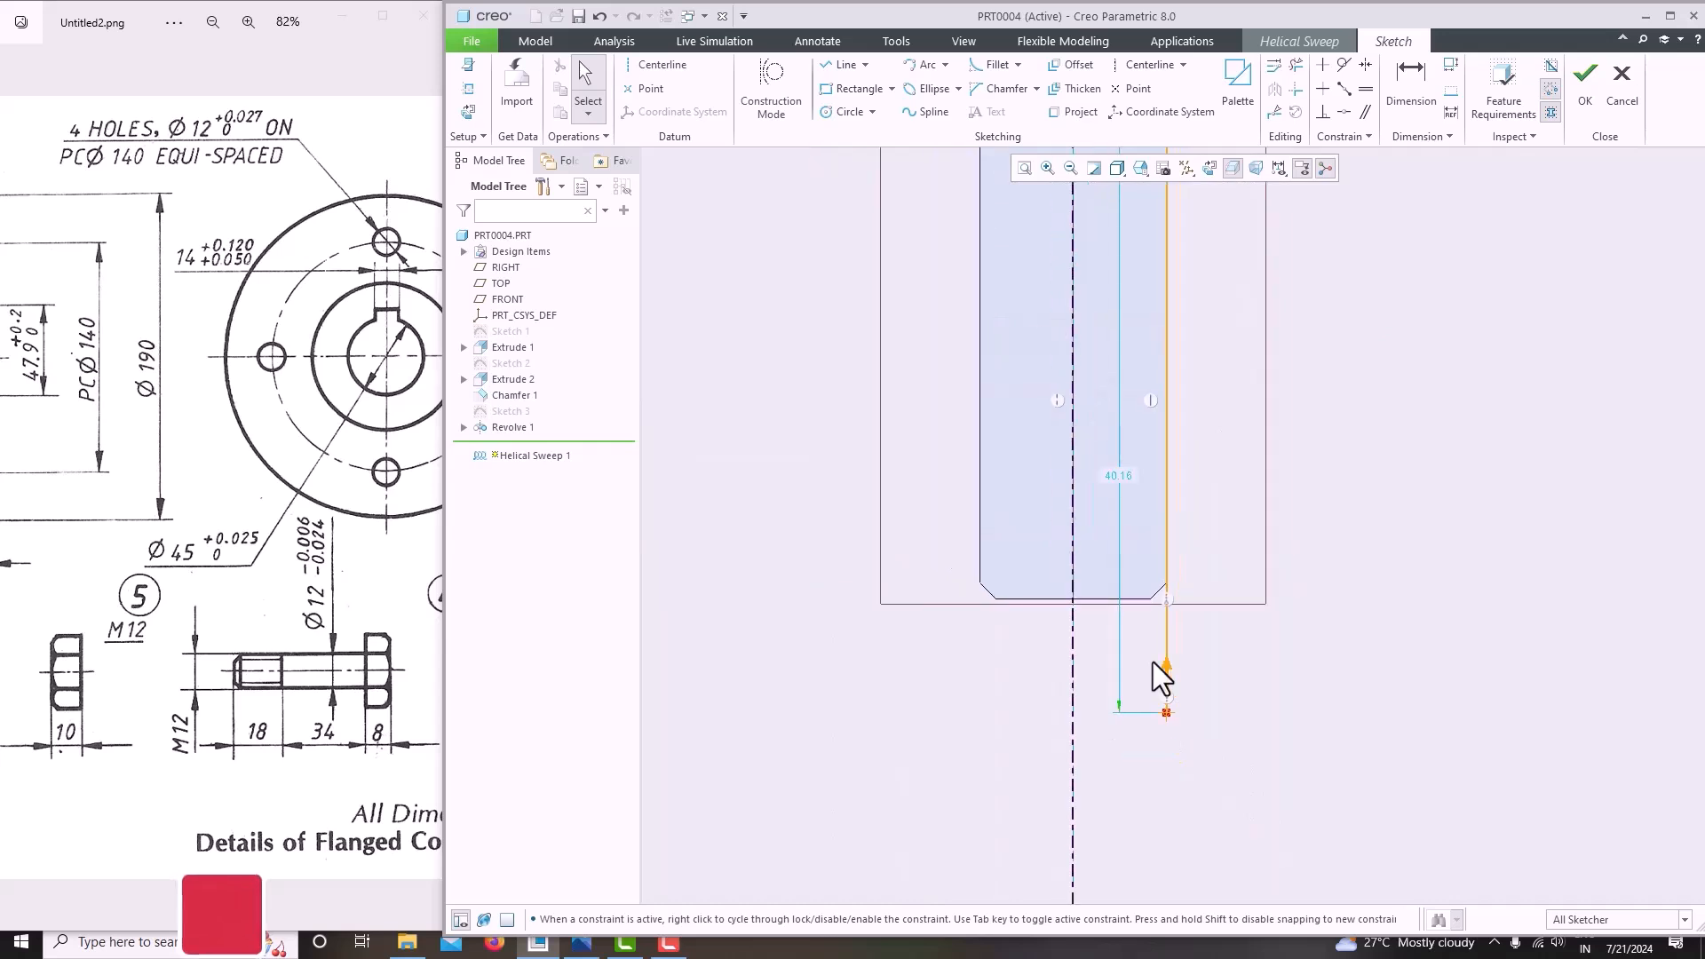
{"action": "scroll", "coordinate": [1154, 666], "scroll_direction": "up", "scroll_amount": 2}
{"action": "left_click", "coordinate": [1161, 679]}
{"action": "left_click", "coordinate": [1237, 700]}
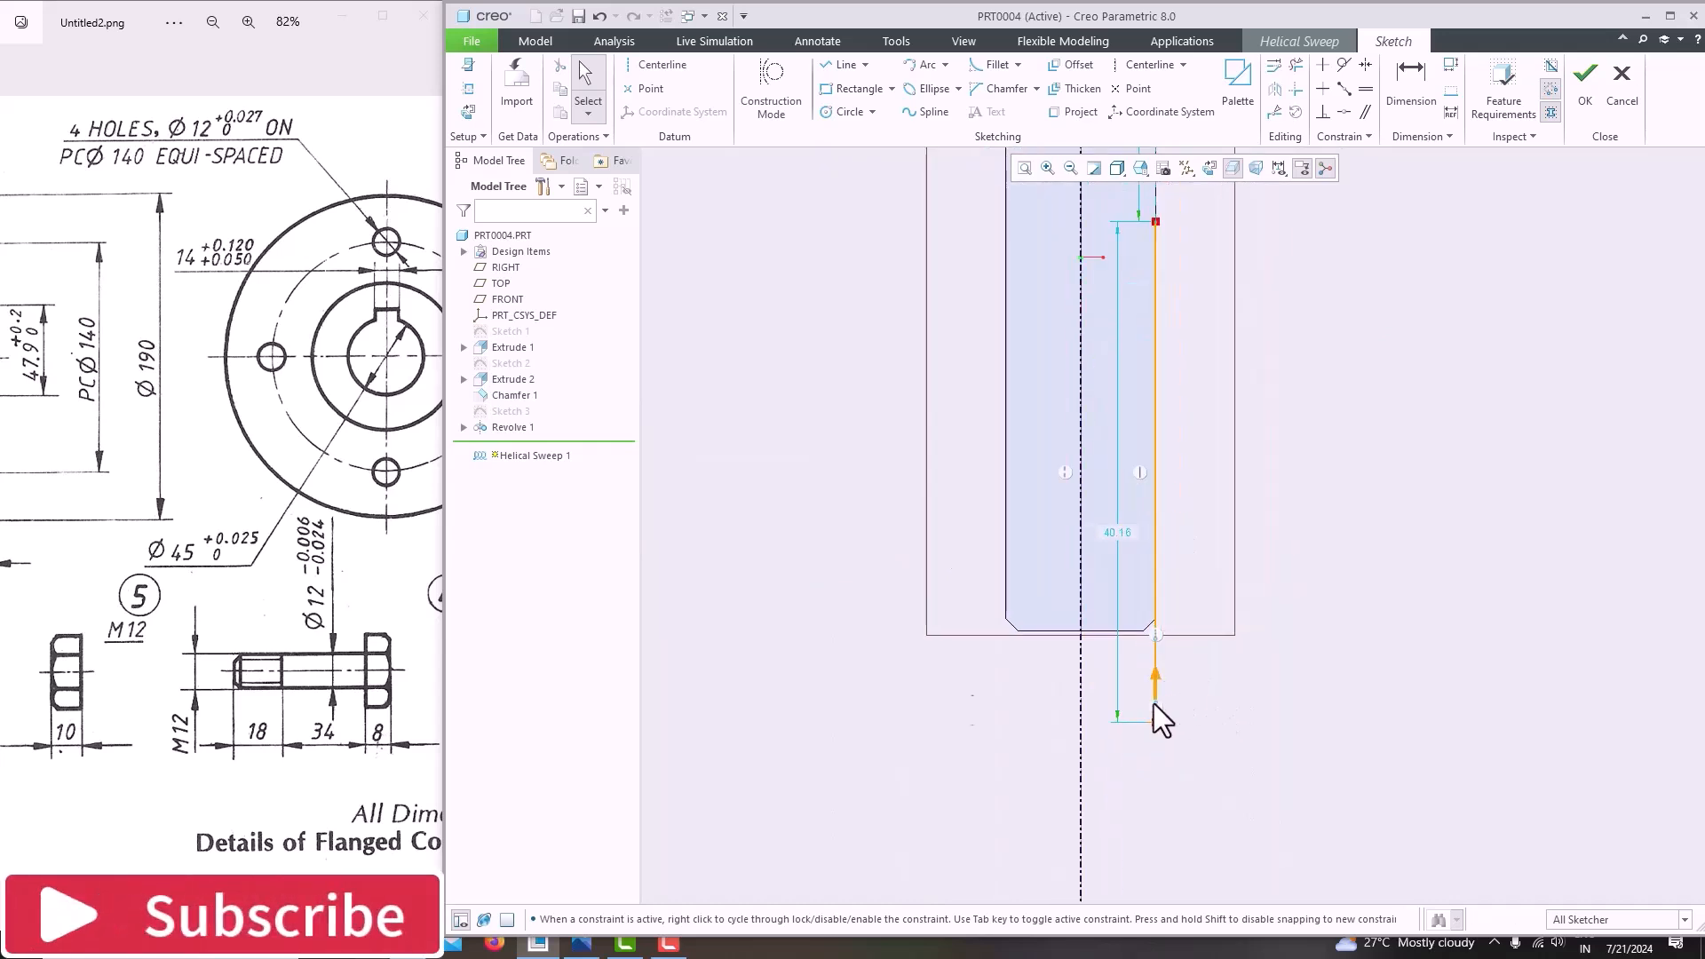
{"action": "left_click", "coordinate": [1234, 168]}
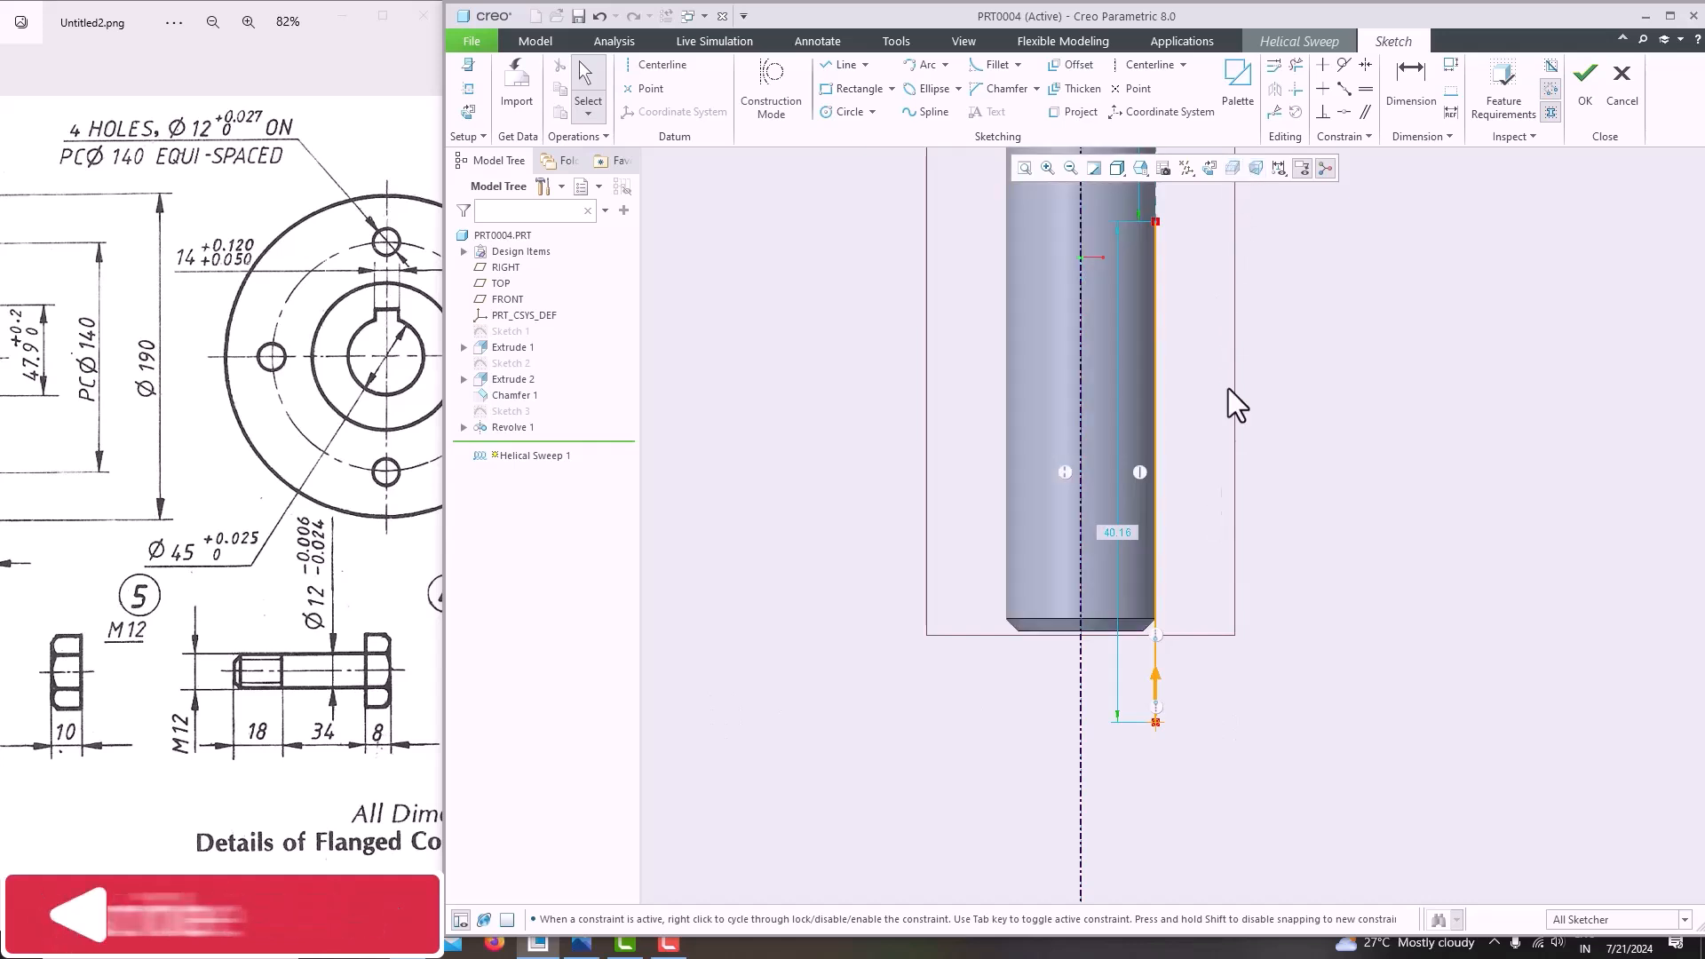
{"action": "left_click", "coordinate": [1155, 688]}
{"action": "left_click", "coordinate": [1246, 670]}
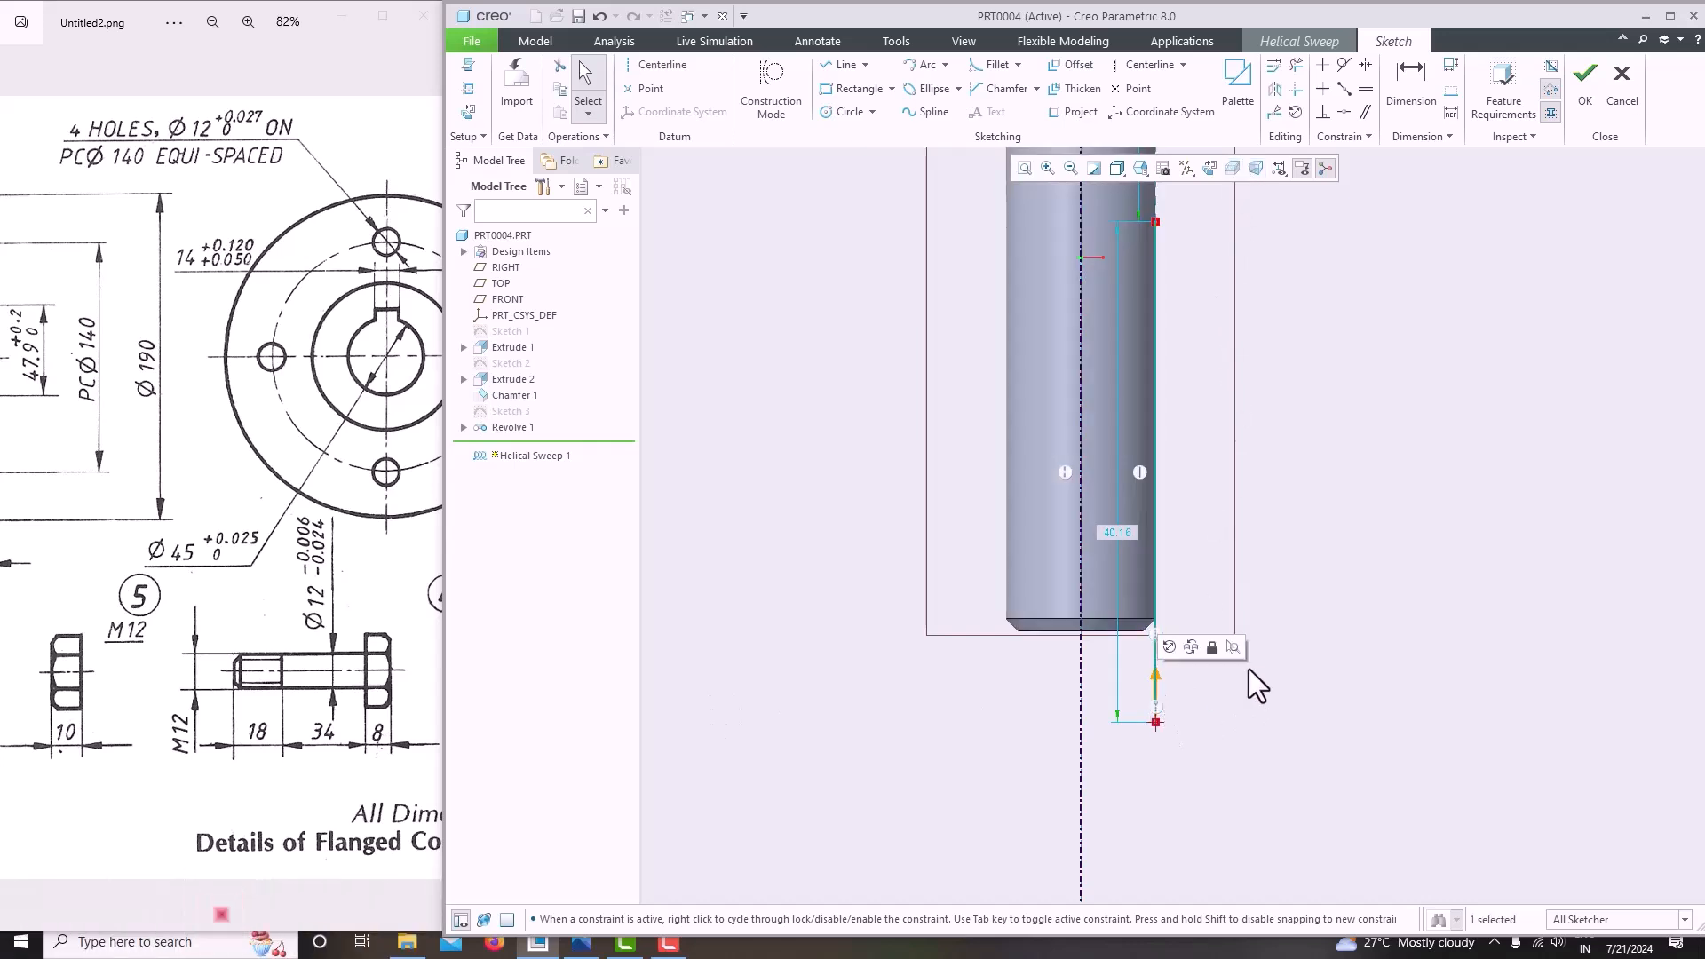
{"action": "left_click", "coordinate": [1233, 168]}
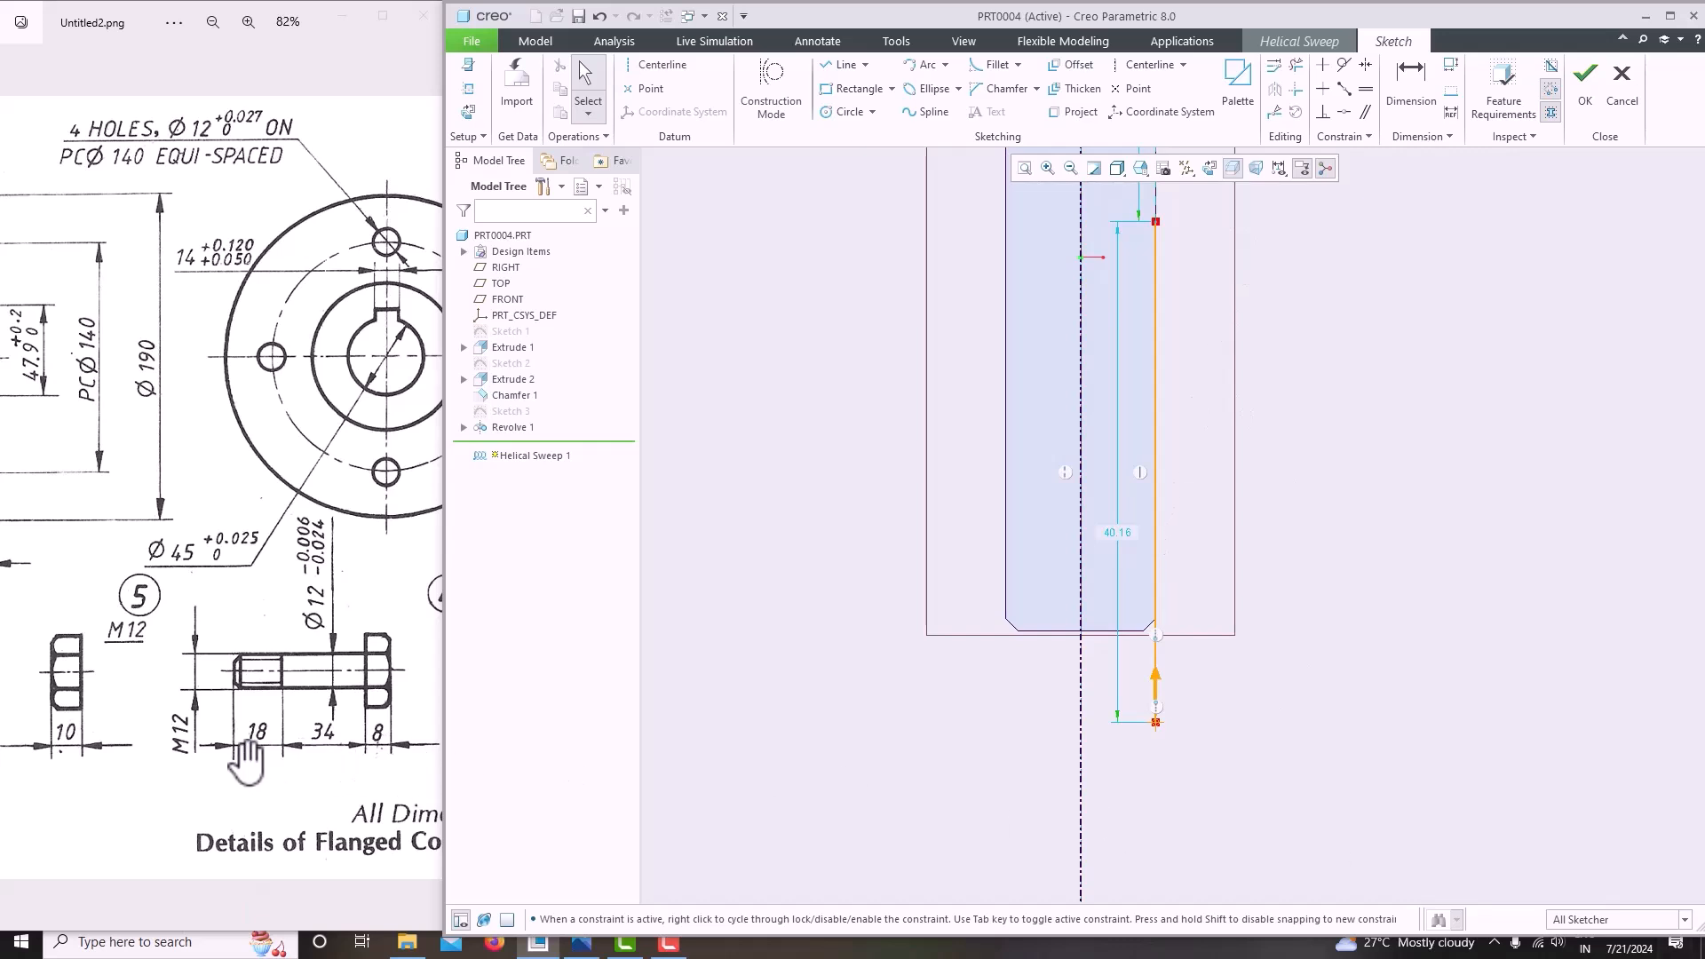
Dimension the profile line's upper endpoint from the shank's end face and set the distance to 18 mm.
{"action": "left_click", "coordinate": [1388, 79]}
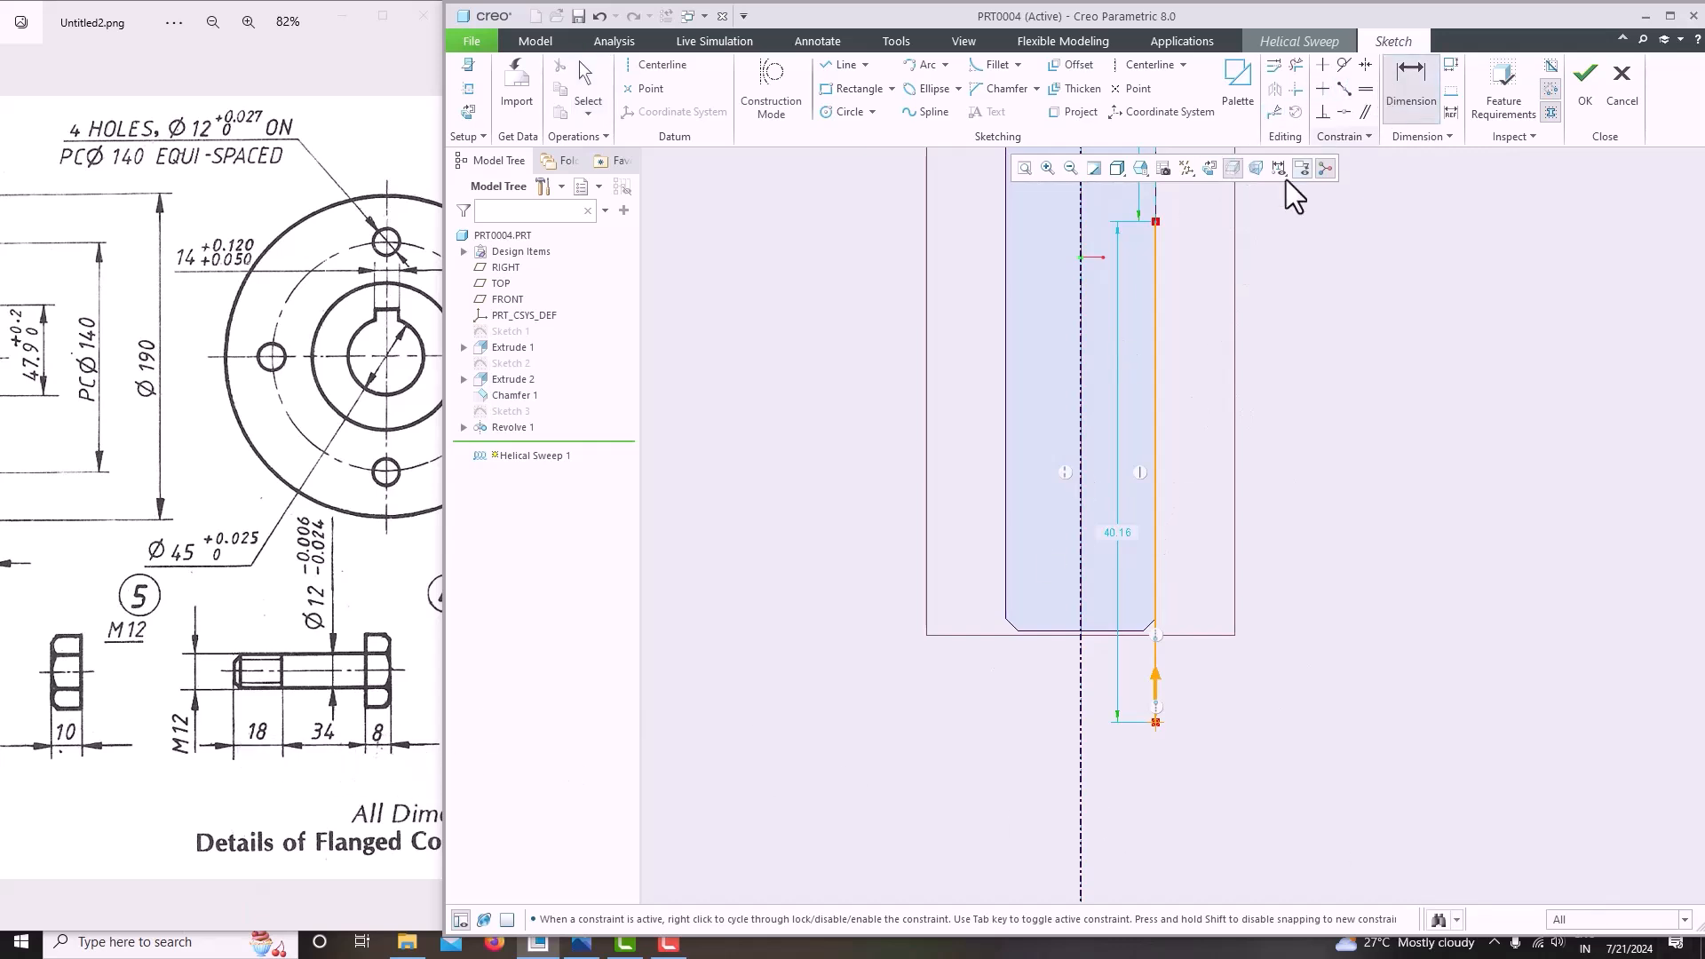
{"action": "left_click", "coordinate": [1175, 611]}
{"action": "middle_click", "coordinate": [1175, 541]}
{"action": "type", "text": "18"}
{"action": "key", "text": "Return"}
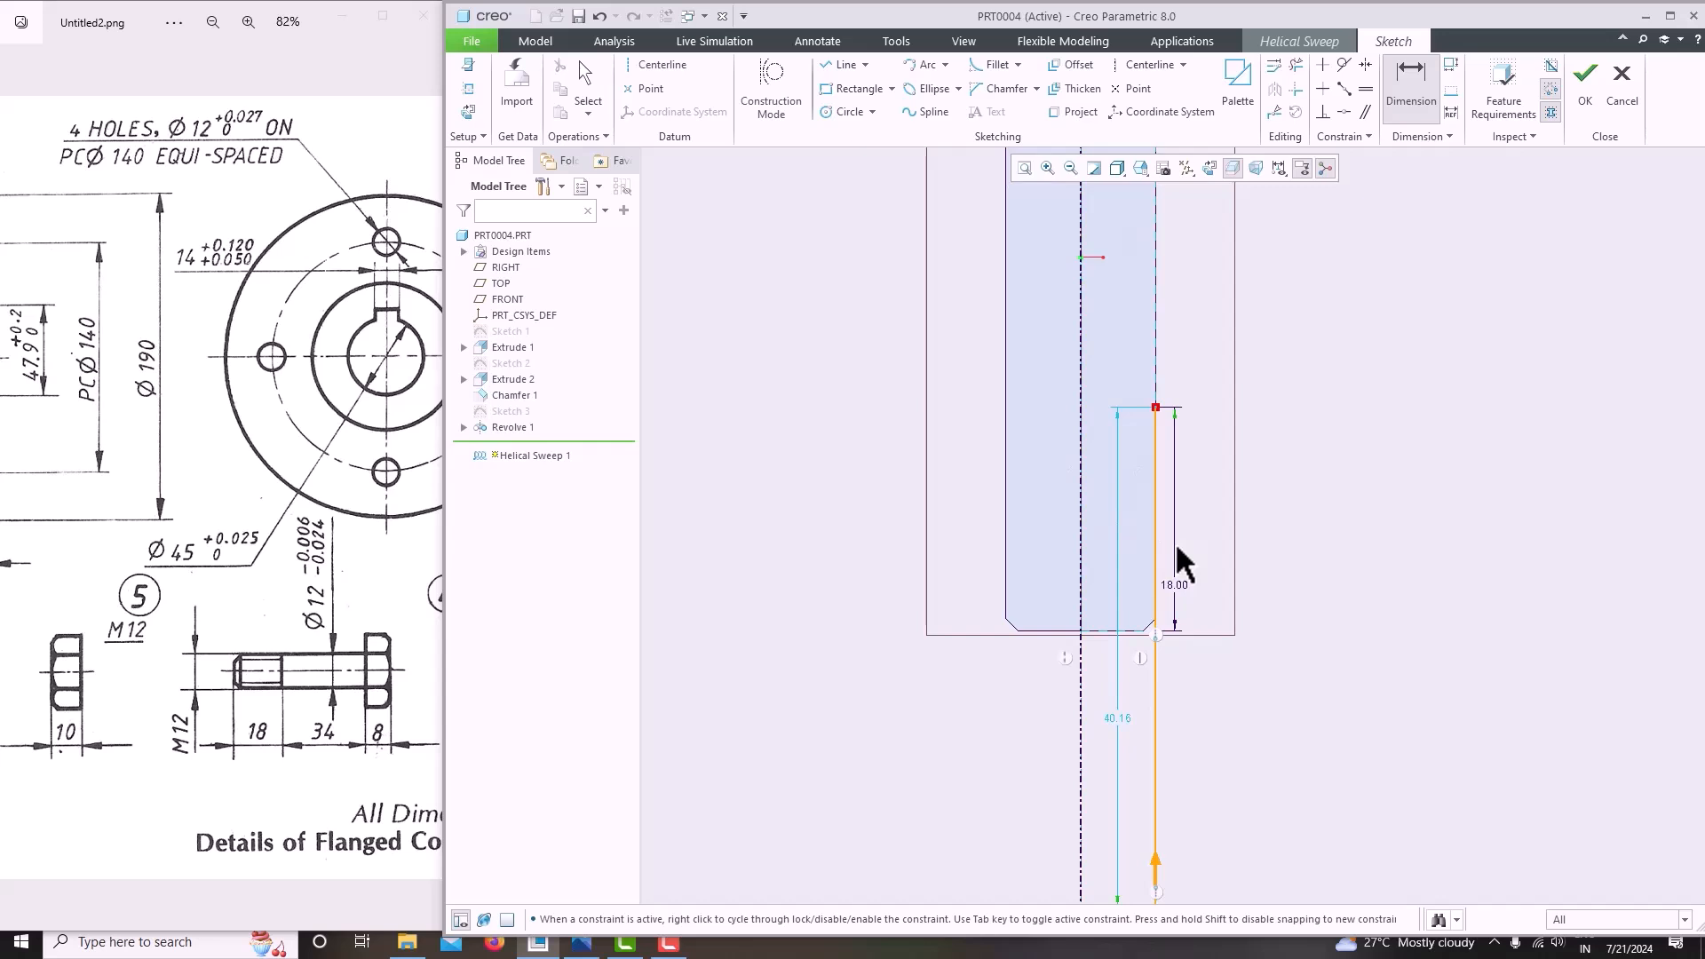
Set the vertical profile line's total length to 30 mm.
{"action": "scroll", "coordinate": [1213, 621], "scroll_direction": "up", "scroll_amount": 5}
{"action": "scroll", "coordinate": [1097, 555], "scroll_direction": "down", "scroll_amount": 5}
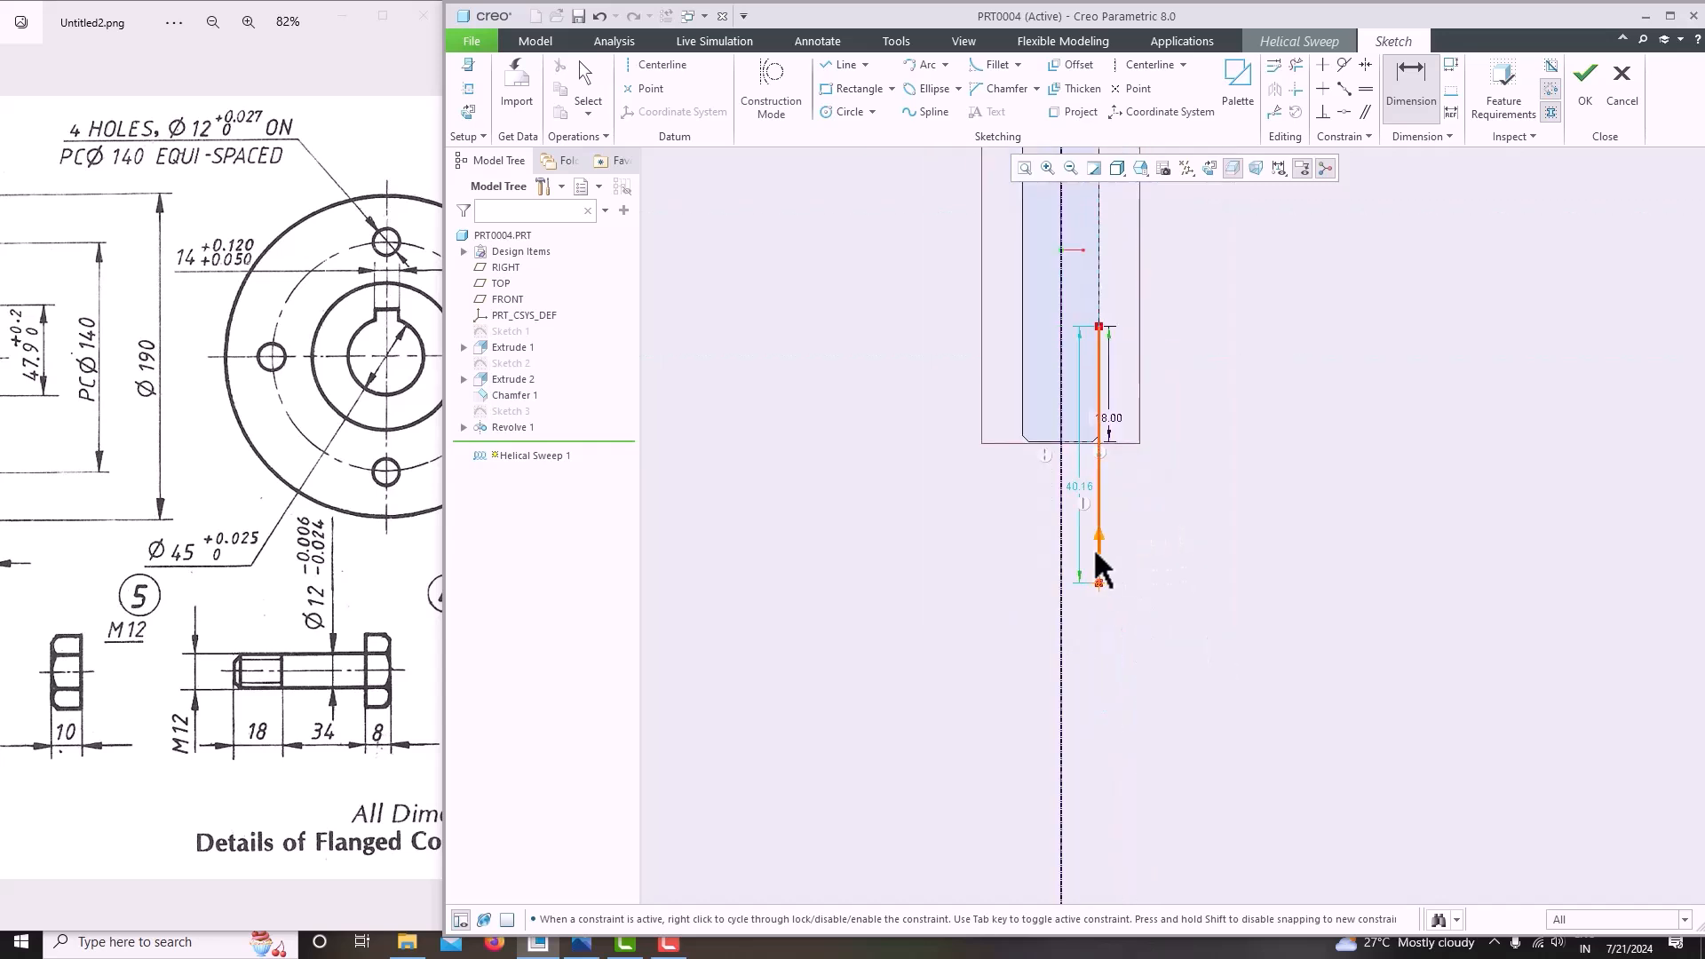
{"action": "double_click", "coordinate": [1072, 412]}
{"action": "type", "text": "30"}
{"action": "key", "text": "Return"}
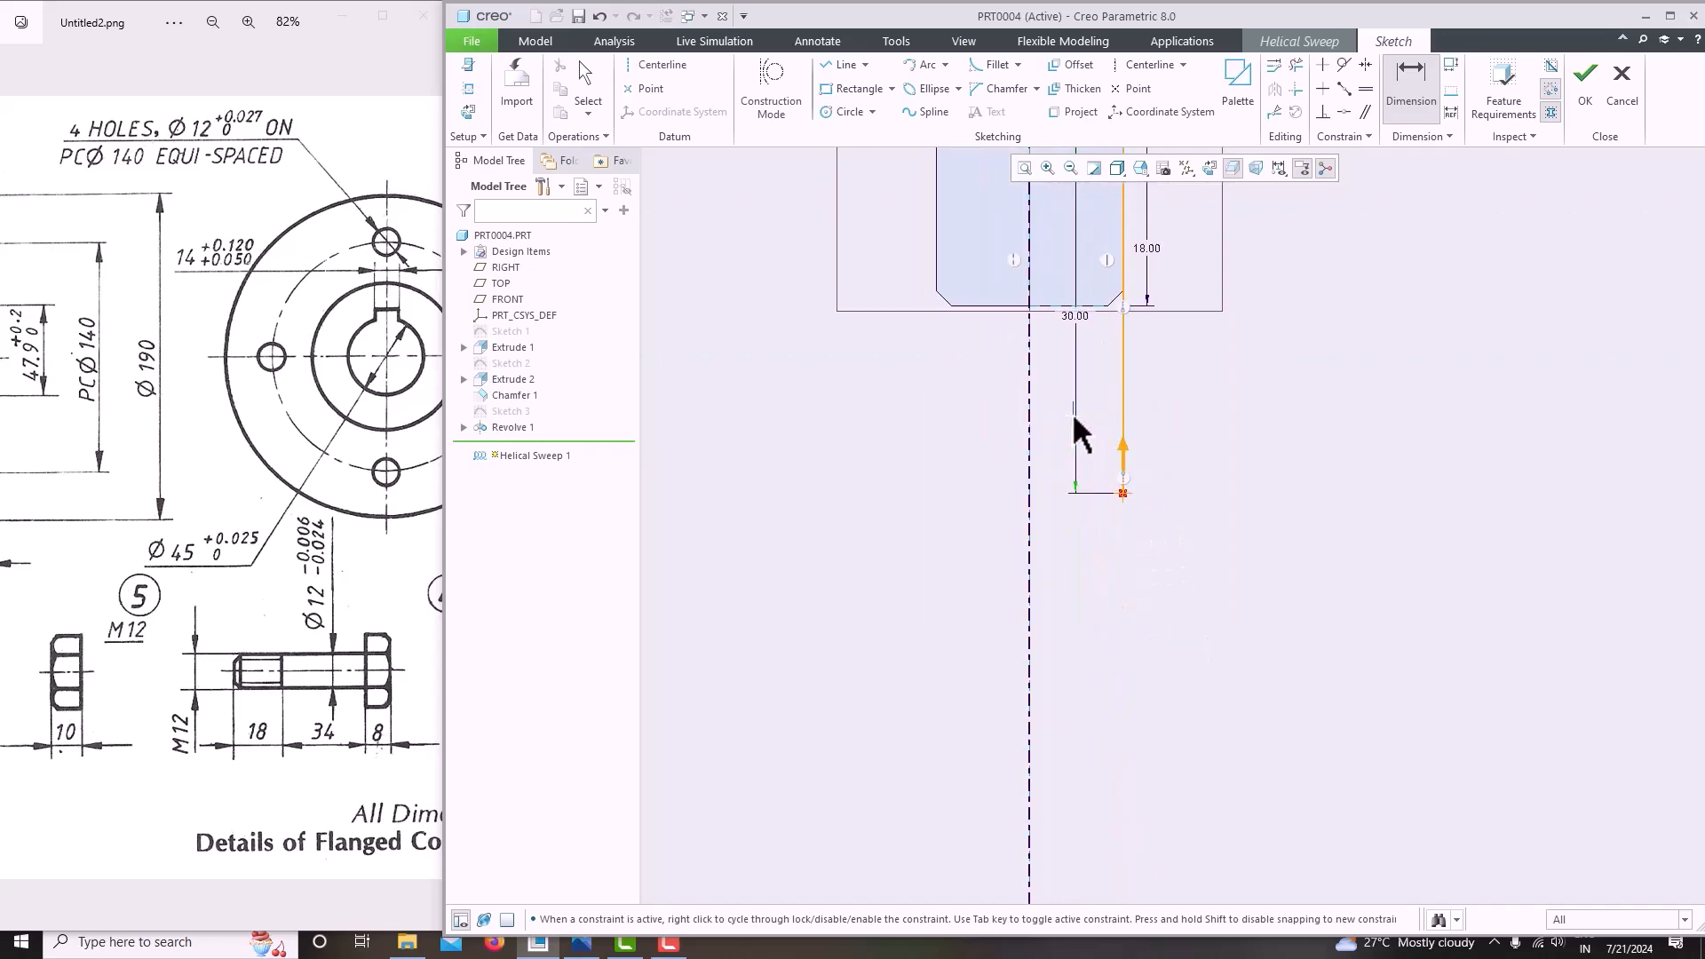
{"action": "scroll", "coordinate": [1119, 579], "scroll_direction": "up", "scroll_amount": 4}
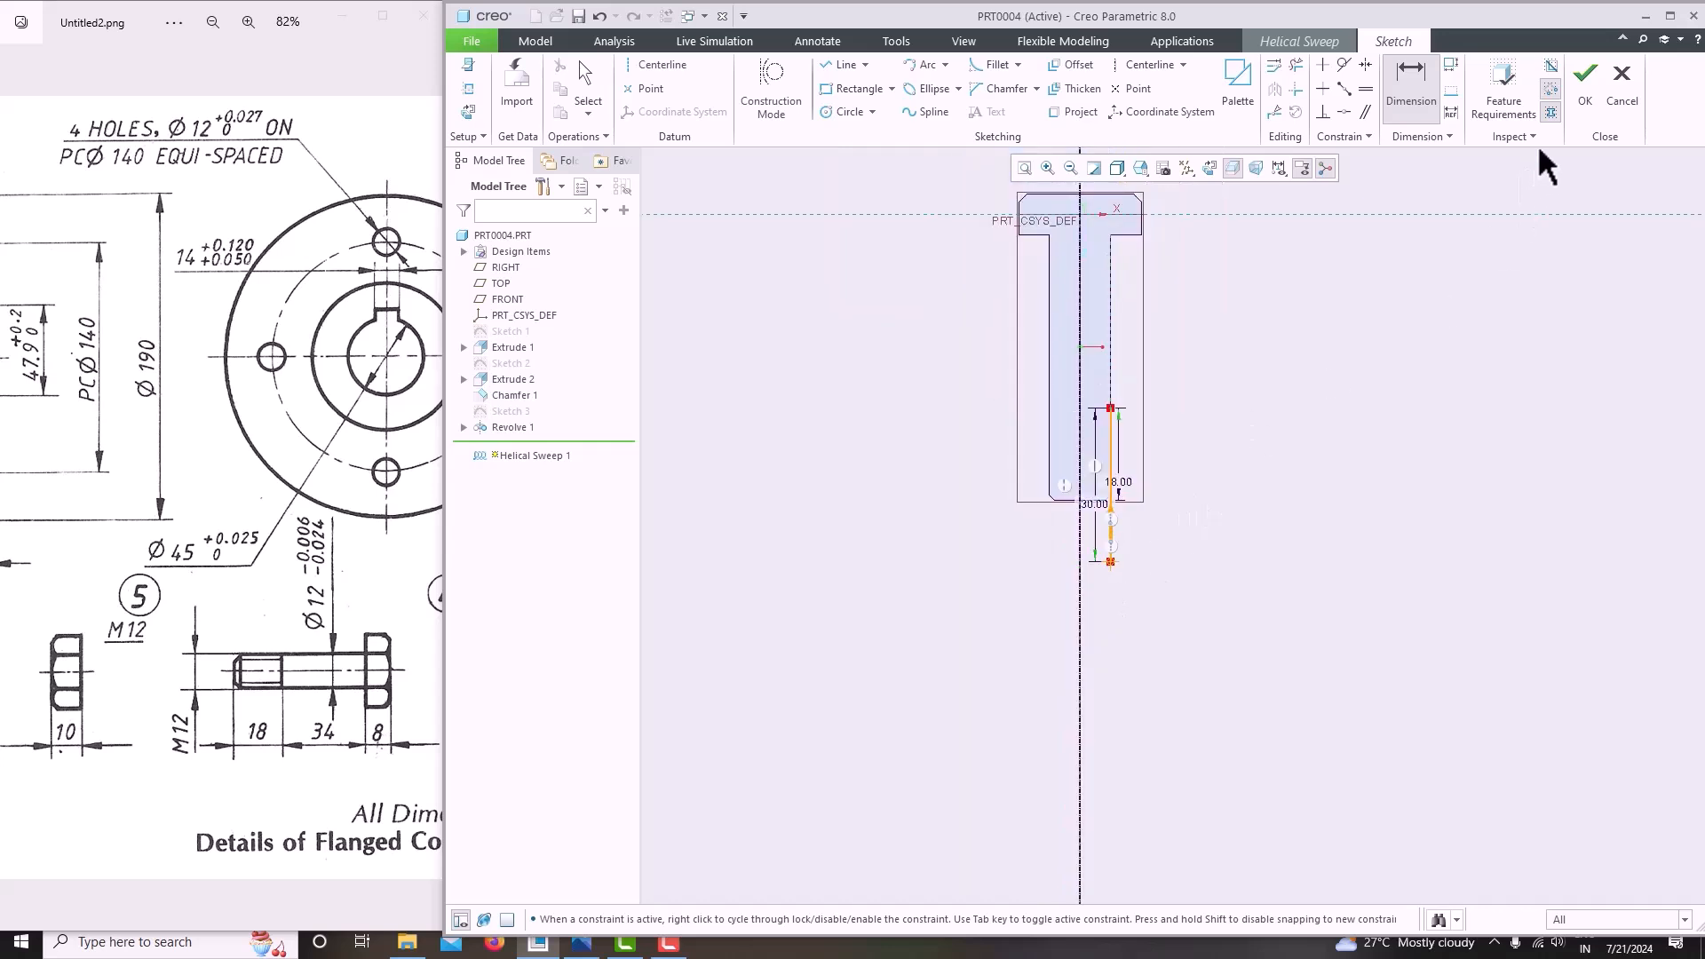
Finish the helix profile sketch beside the bolt shank and set the helical sweep's pitch to 1.
{"action": "middle_click", "coordinate": [1409, 281]}
{"action": "scroll", "coordinate": [1408, 284], "scroll_direction": "down", "scroll_amount": 2}
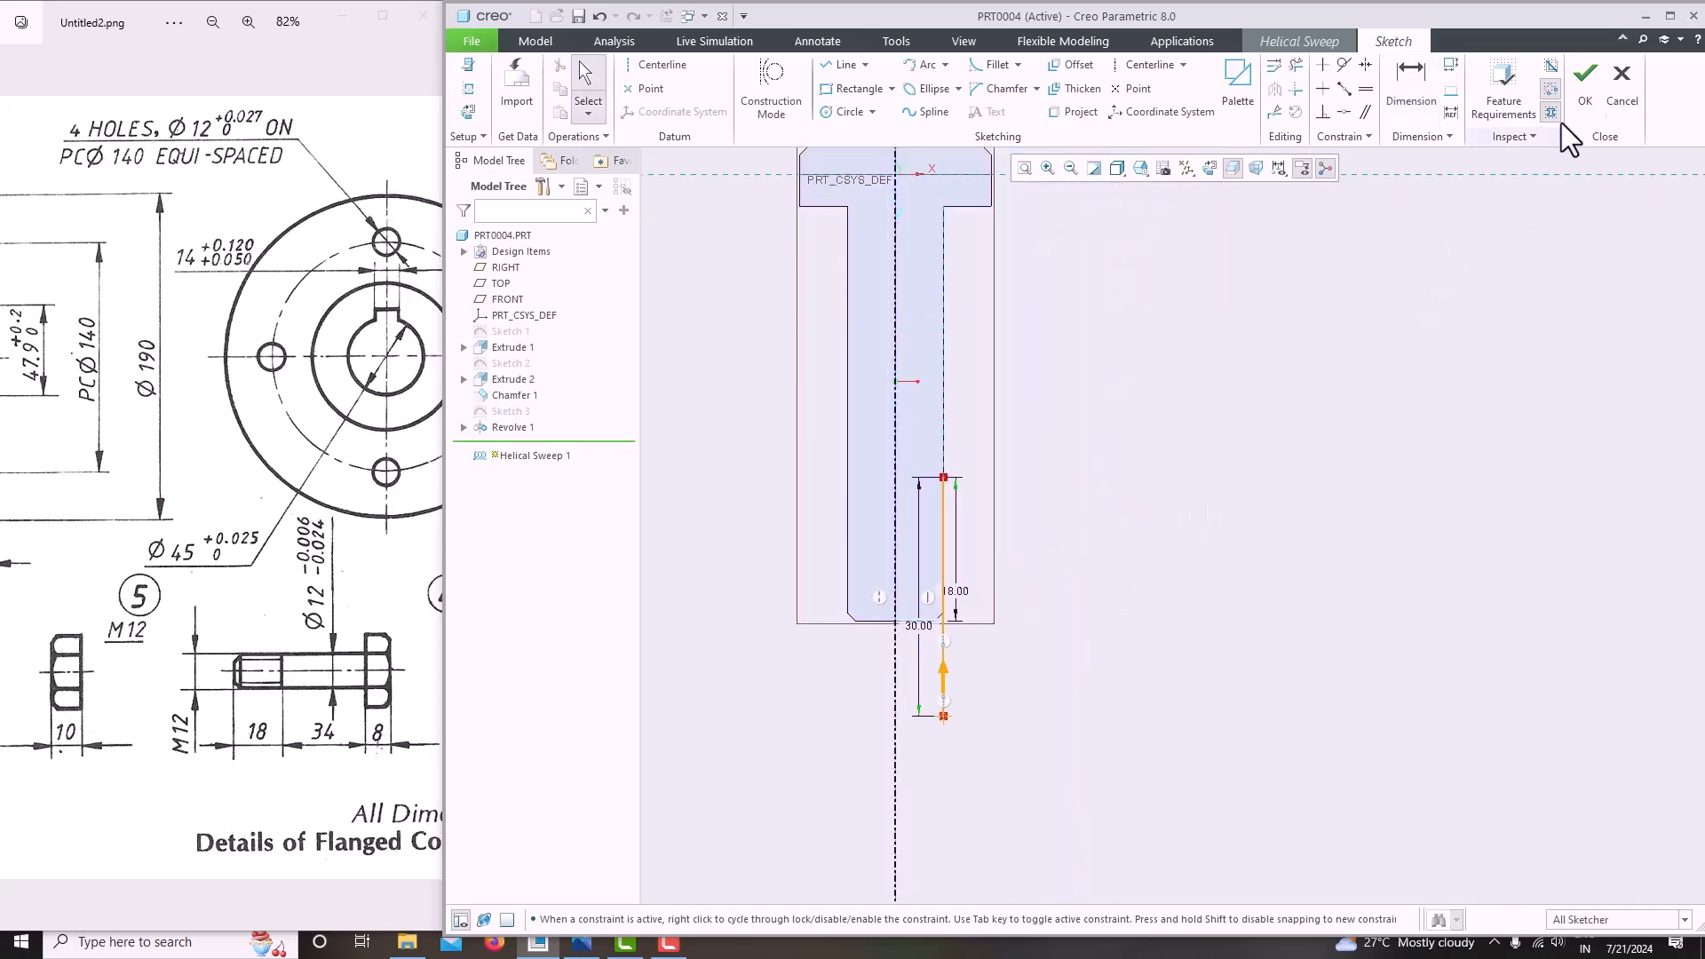
{"action": "left_click", "coordinate": [1586, 92]}
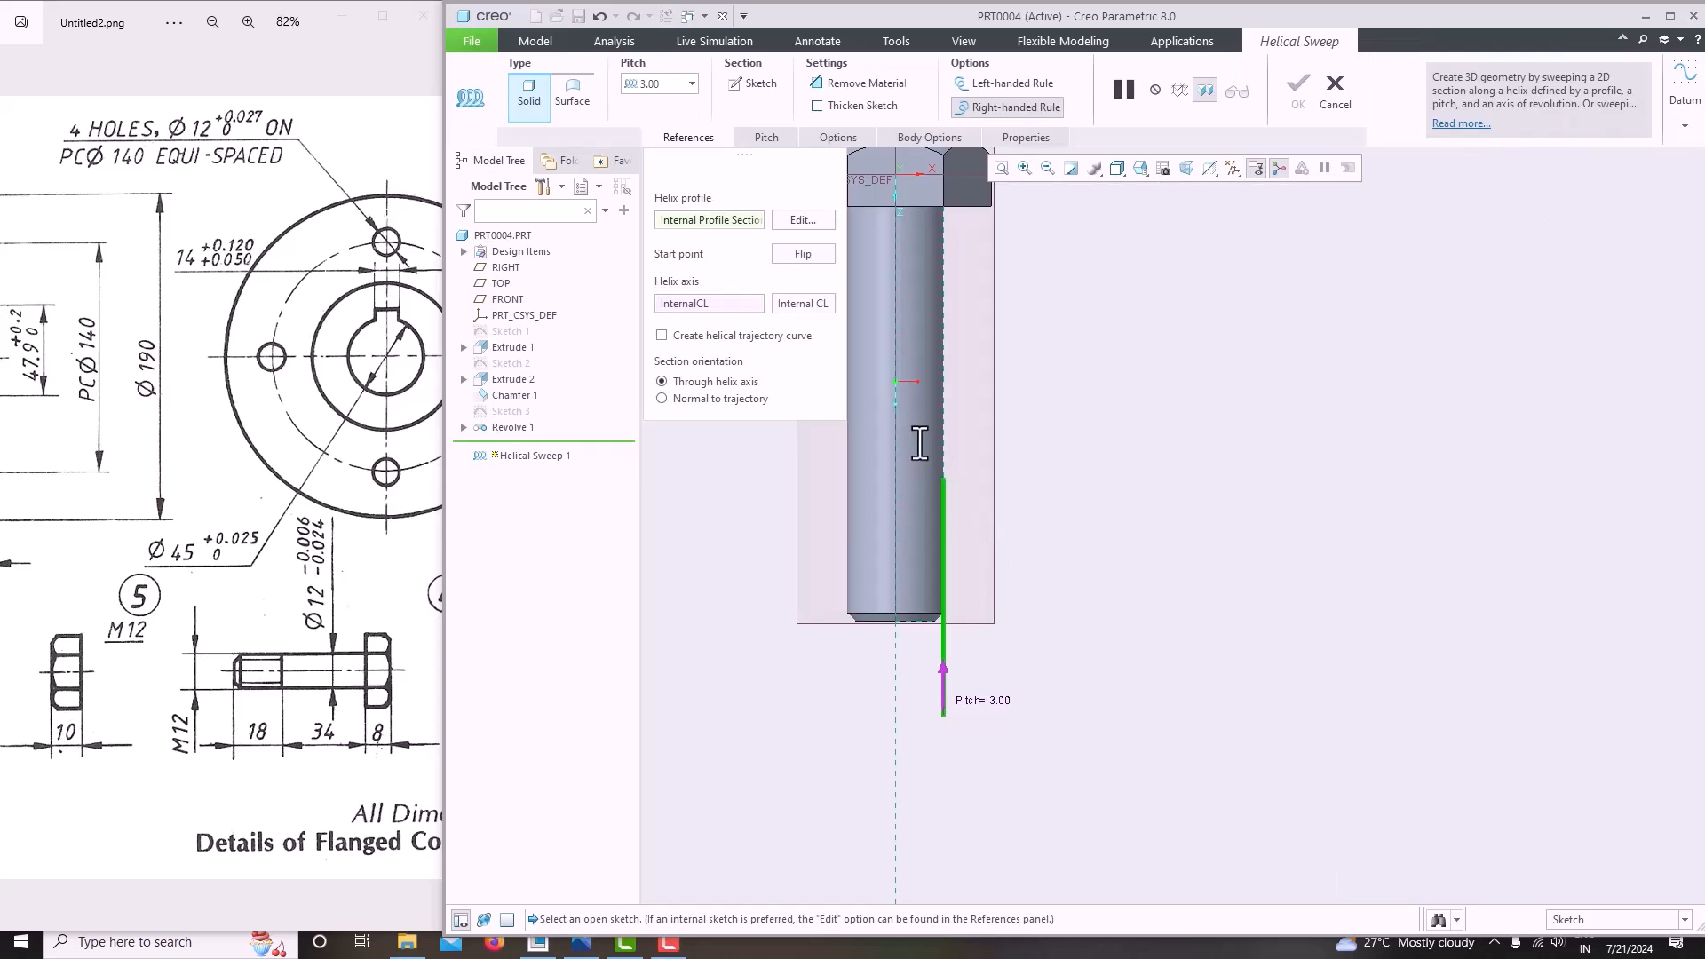
{"action": "left_click", "coordinate": [945, 703]}
{"action": "left_click", "coordinate": [945, 527]}
{"action": "left_click", "coordinate": [665, 84]}
{"action": "type", "text": "1"}
{"action": "key", "text": "Return"}
Sketch the sweep section as a closed triangle at the helix start point, about 2.2 tall, with its tip pointing towards the bolt axis.
{"action": "left_click", "coordinate": [762, 83]}
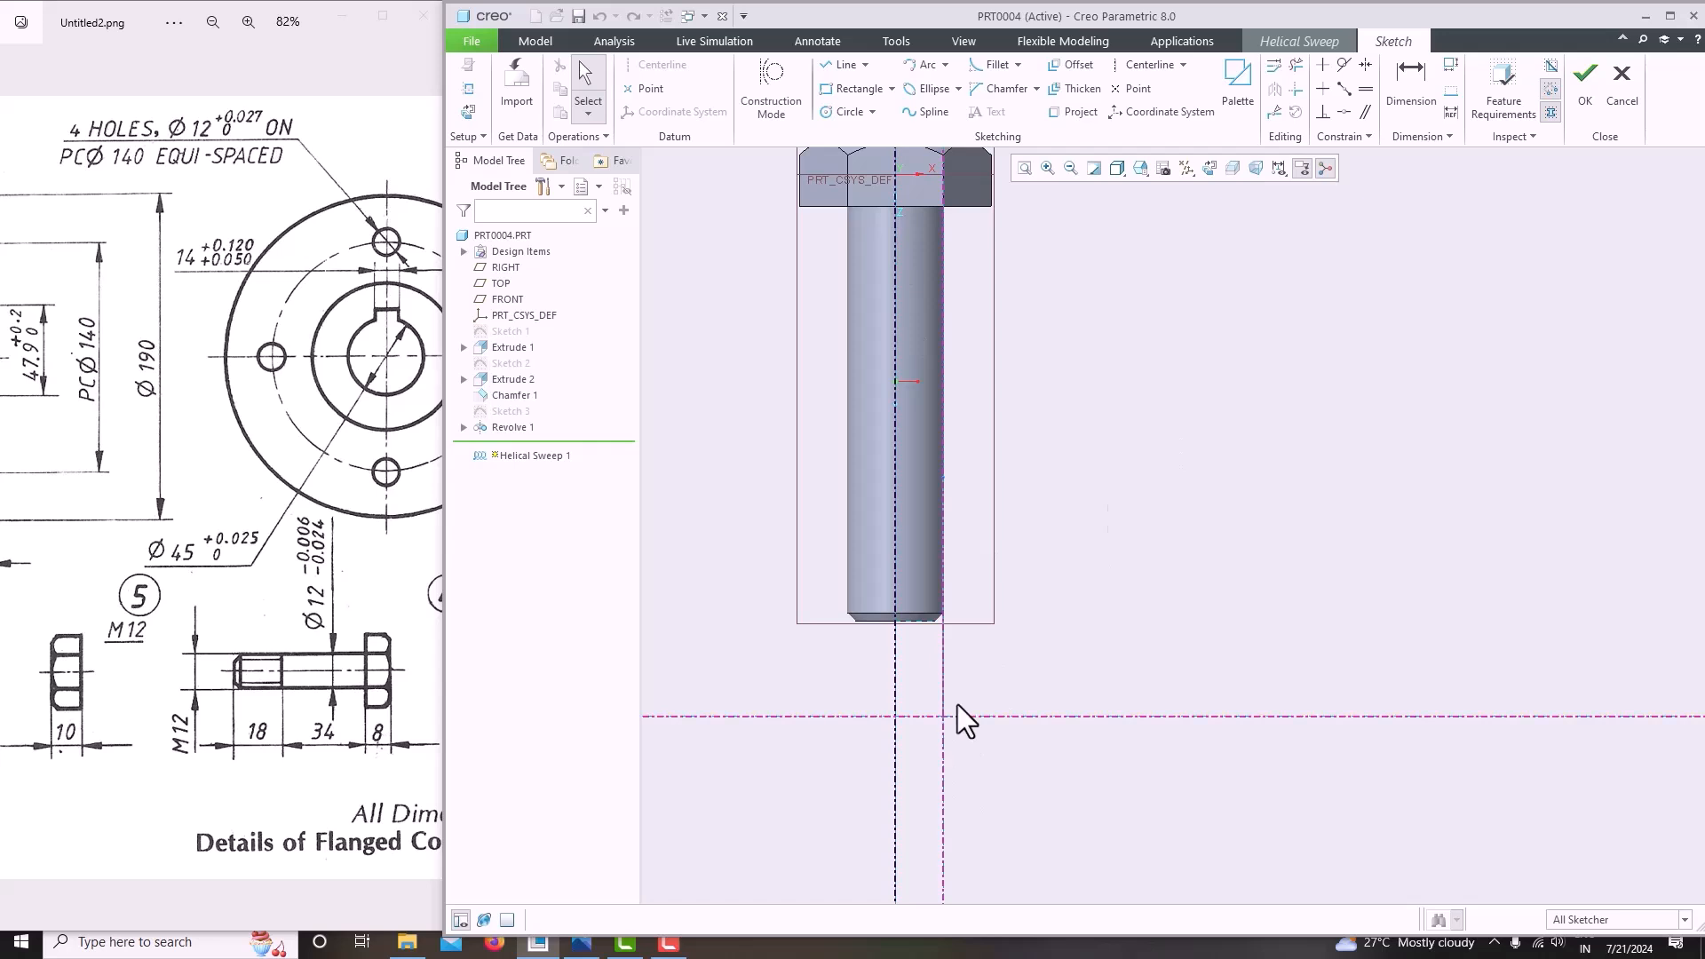
{"action": "left_click", "coordinate": [1208, 169]}
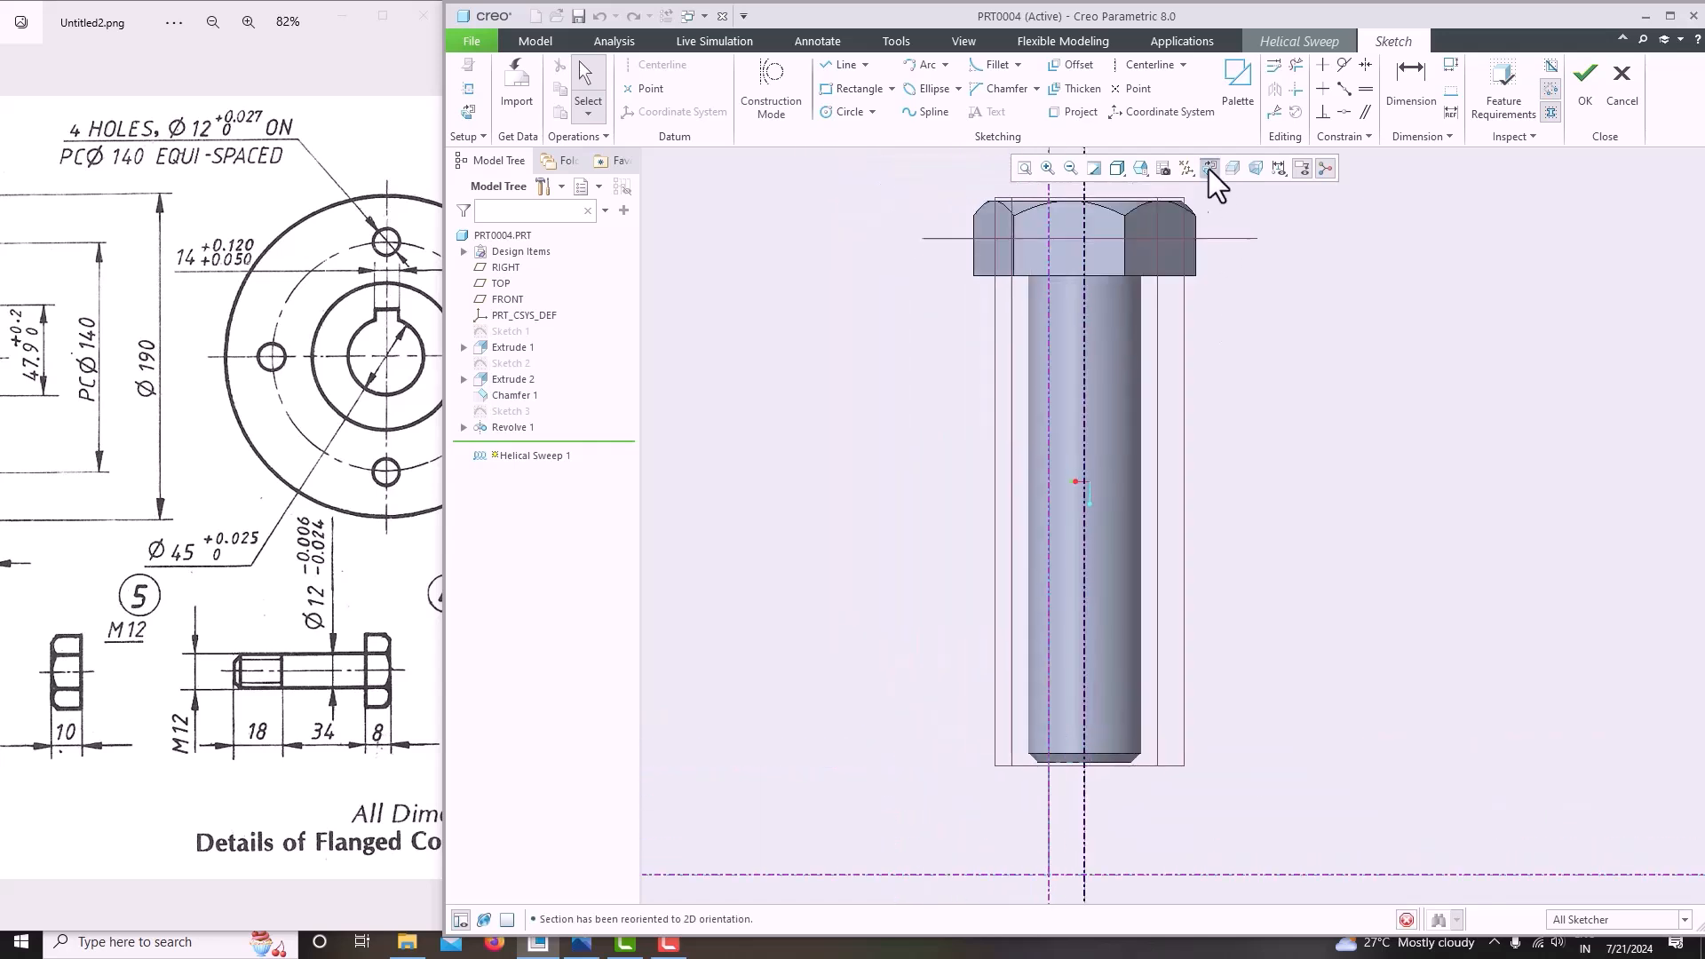
{"action": "scroll", "coordinate": [1053, 565], "scroll_direction": "down", "scroll_amount": 5}
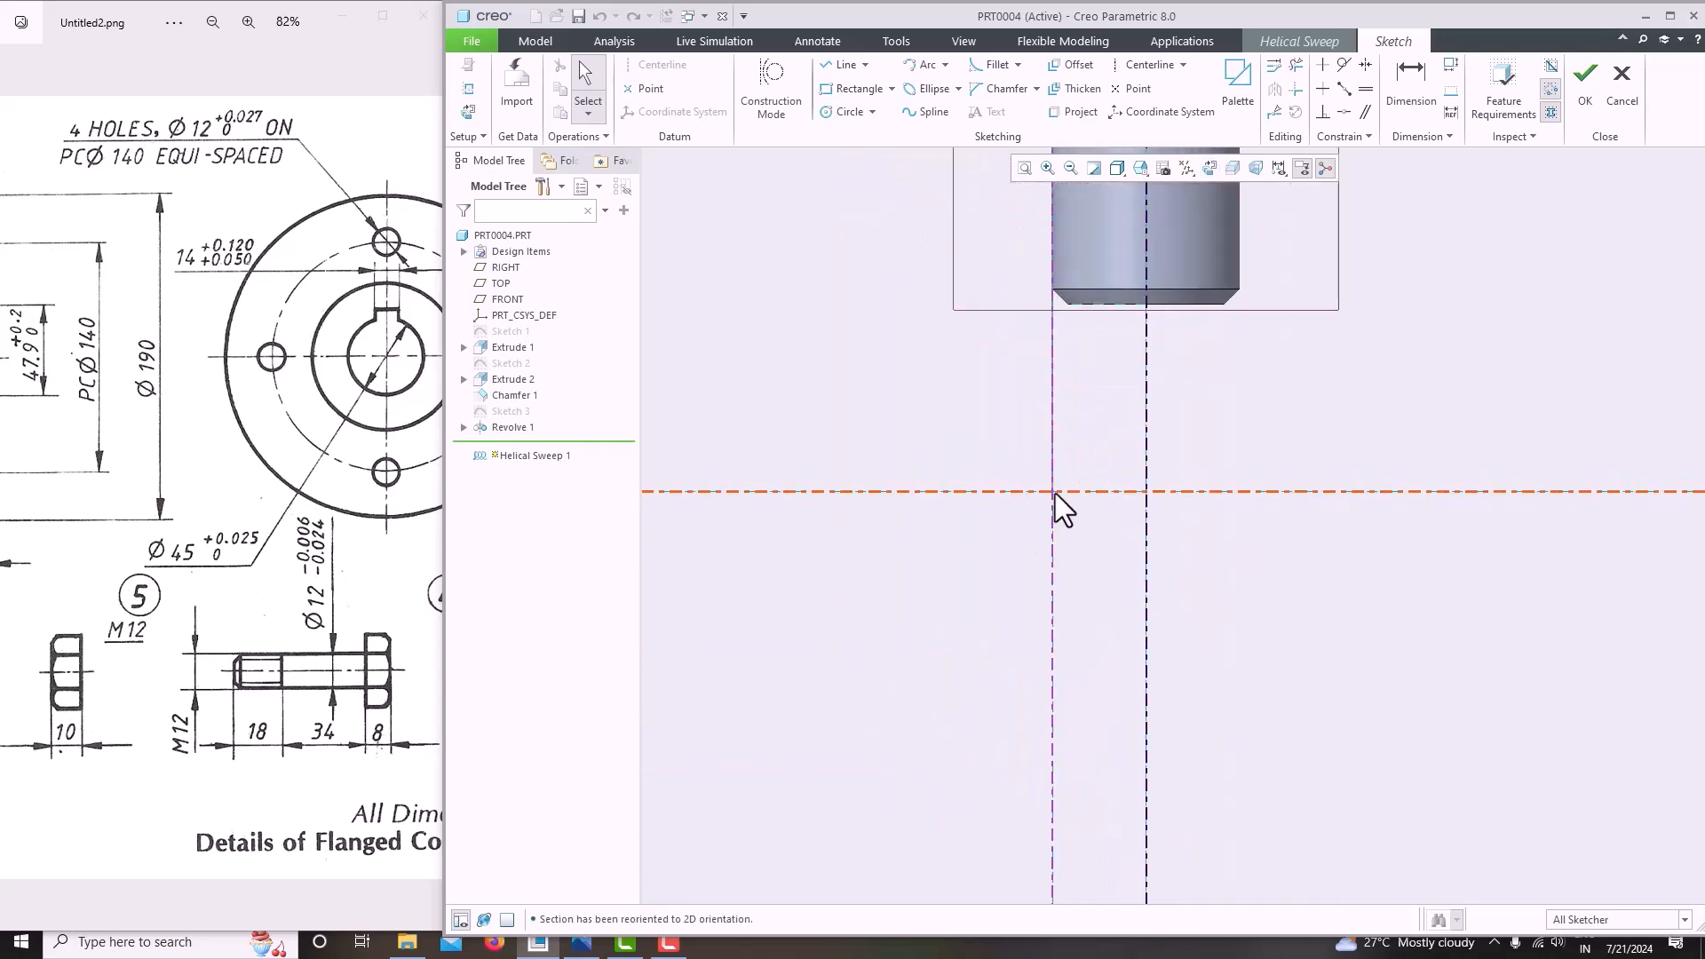
{"action": "scroll", "coordinate": [1054, 487], "scroll_direction": "down", "scroll_amount": 3}
{"action": "scroll", "coordinate": [943, 356], "scroll_direction": "up", "scroll_amount": 5}
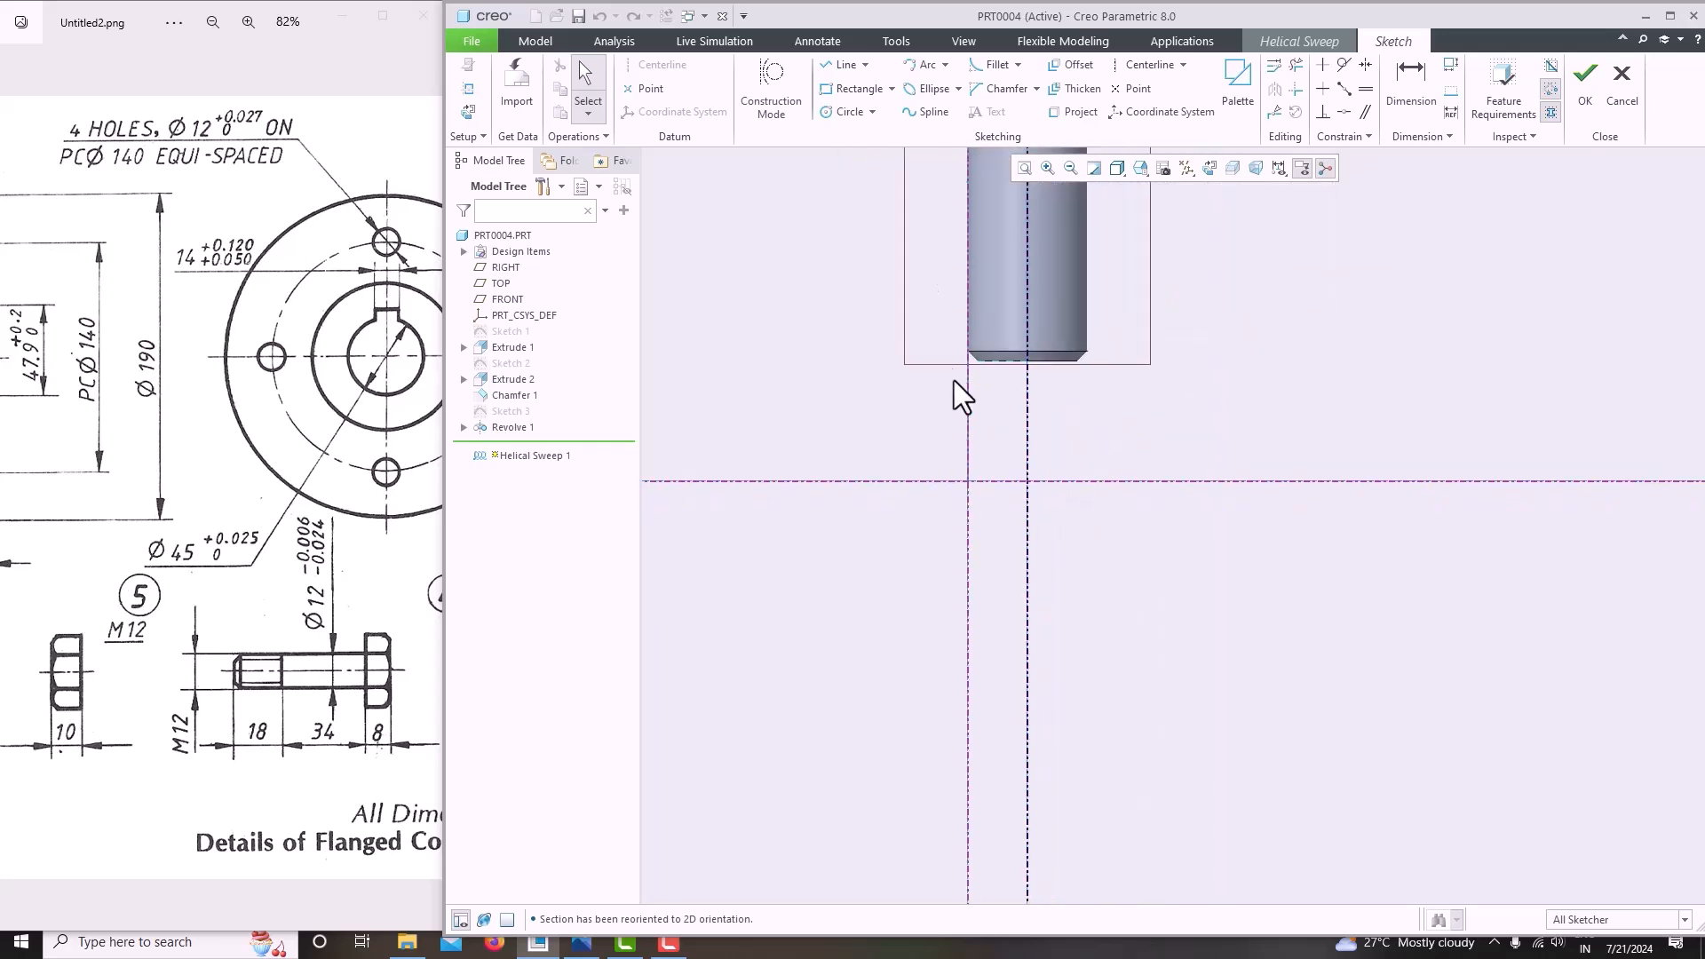
{"action": "left_click", "coordinate": [834, 66]}
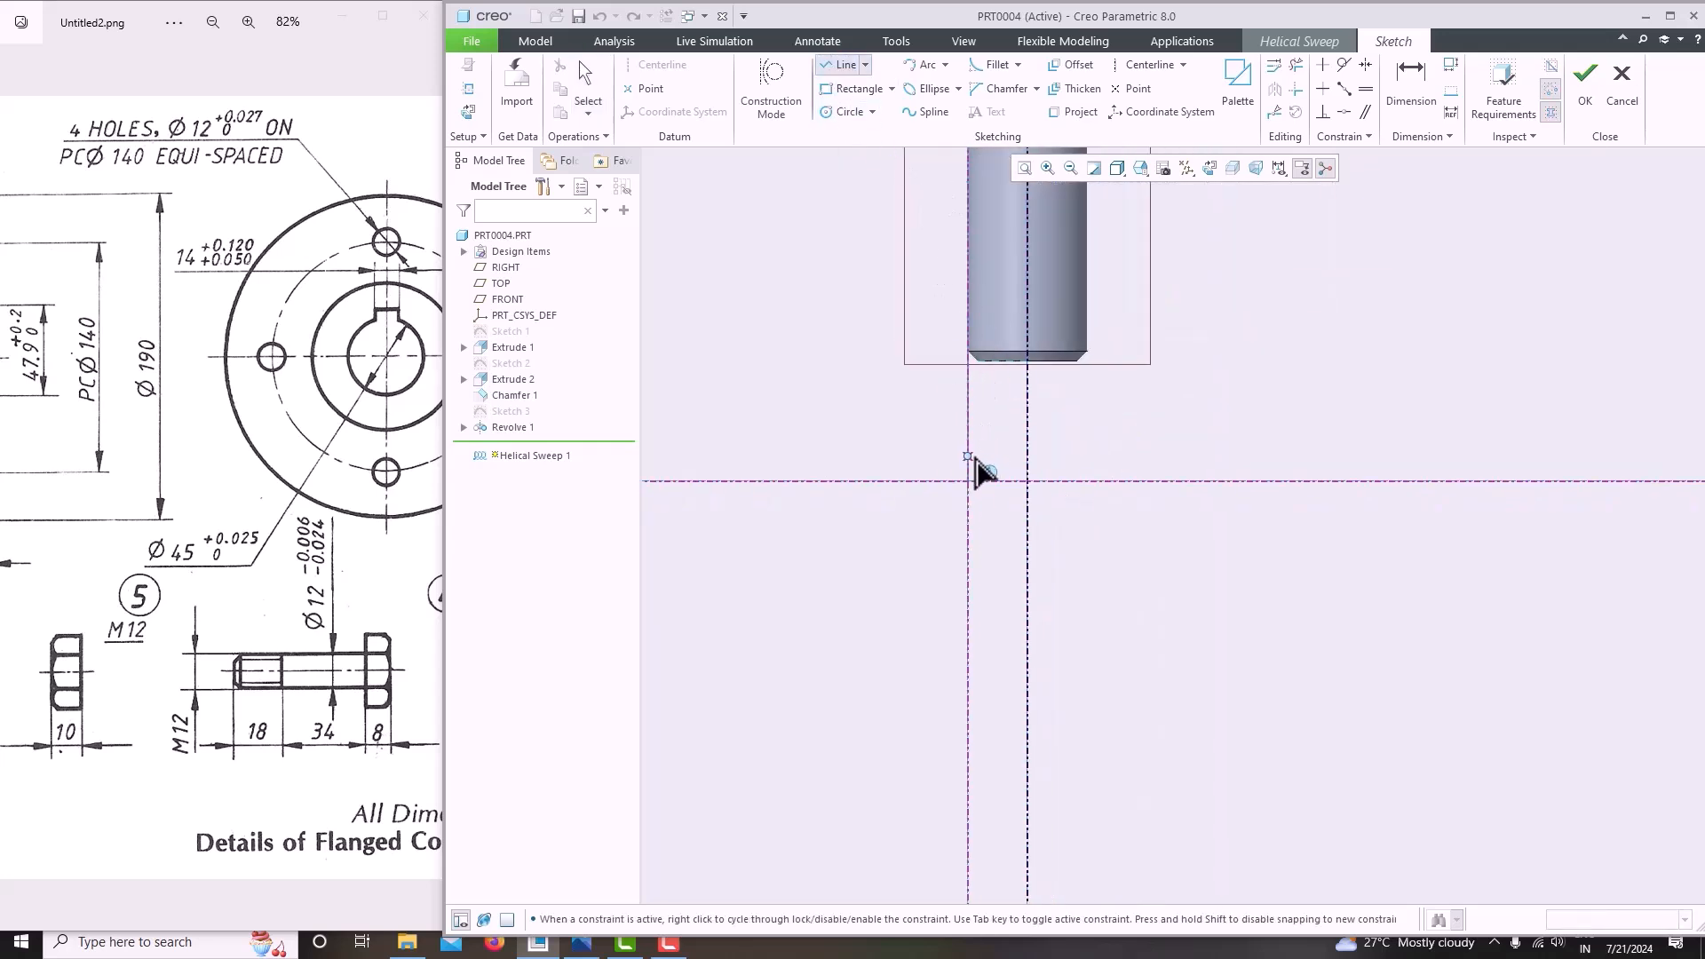
{"action": "scroll", "coordinate": [978, 476], "scroll_direction": "down", "scroll_amount": 3}
{"action": "left_click", "coordinate": [961, 487]}
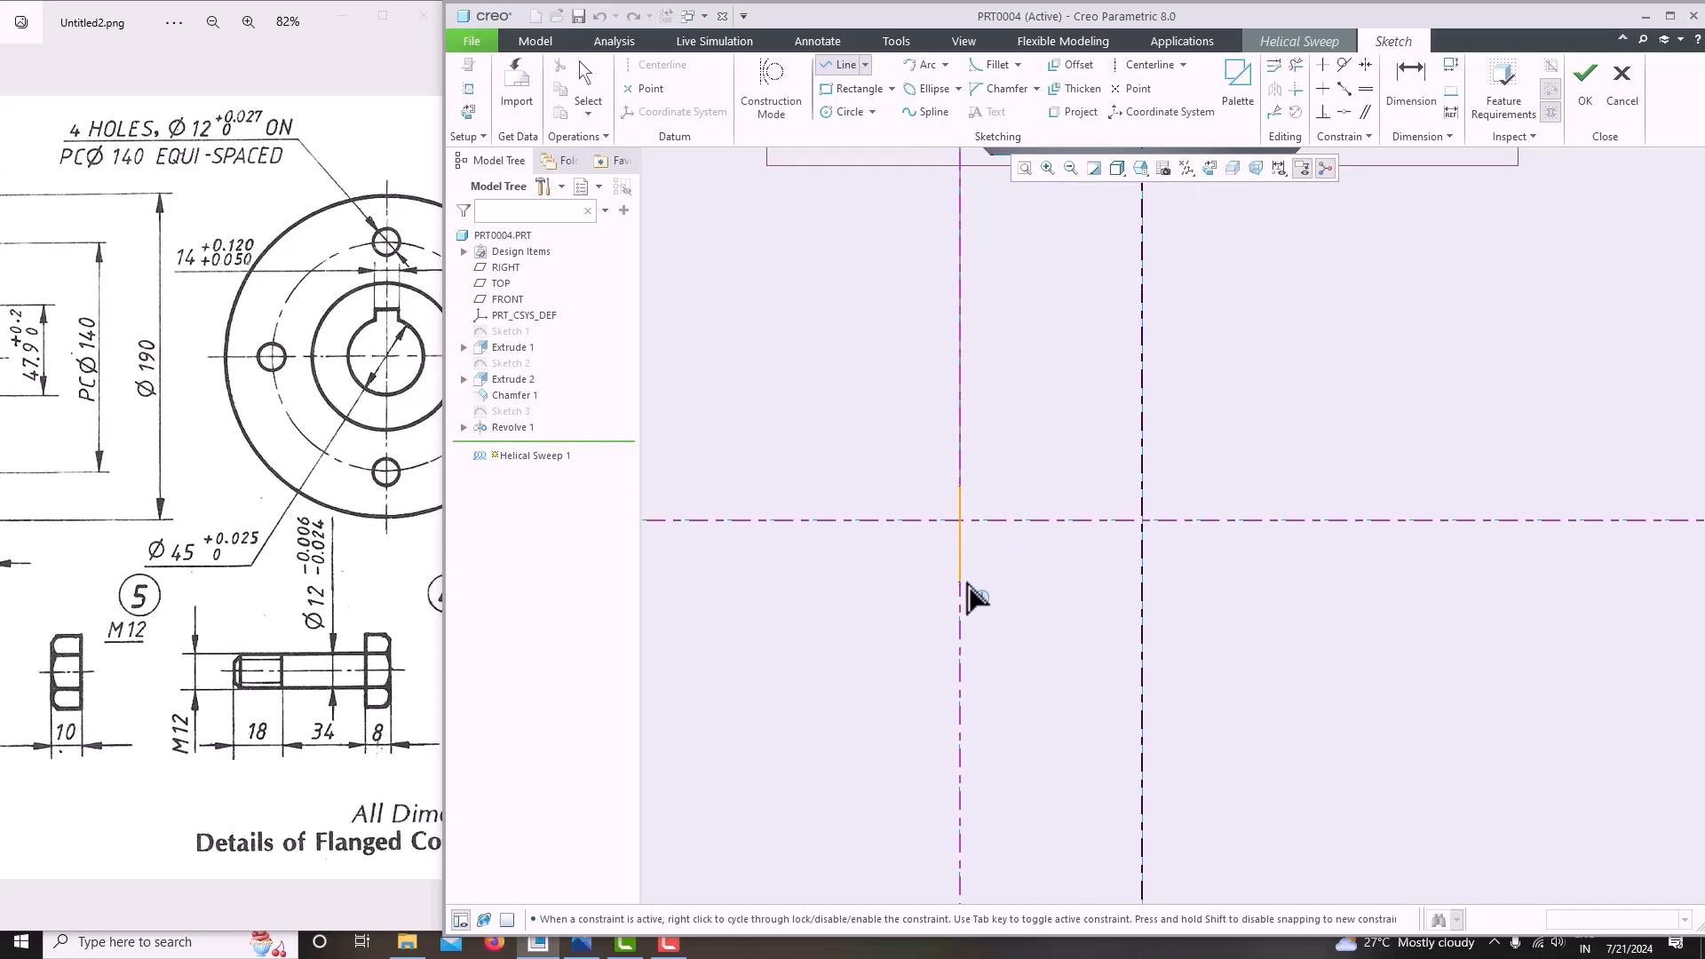
{"action": "left_click", "coordinate": [962, 555]}
{"action": "left_click", "coordinate": [1019, 520]}
{"action": "left_click", "coordinate": [961, 487]}
{"action": "middle_click", "coordinate": [991, 431]}
Set the length of the triangle's vertical side to 1.
{"action": "scroll", "coordinate": [1044, 515], "scroll_direction": "up", "scroll_amount": 5}
{"action": "scroll", "coordinate": [1024, 411], "scroll_direction": "down", "scroll_amount": 4}
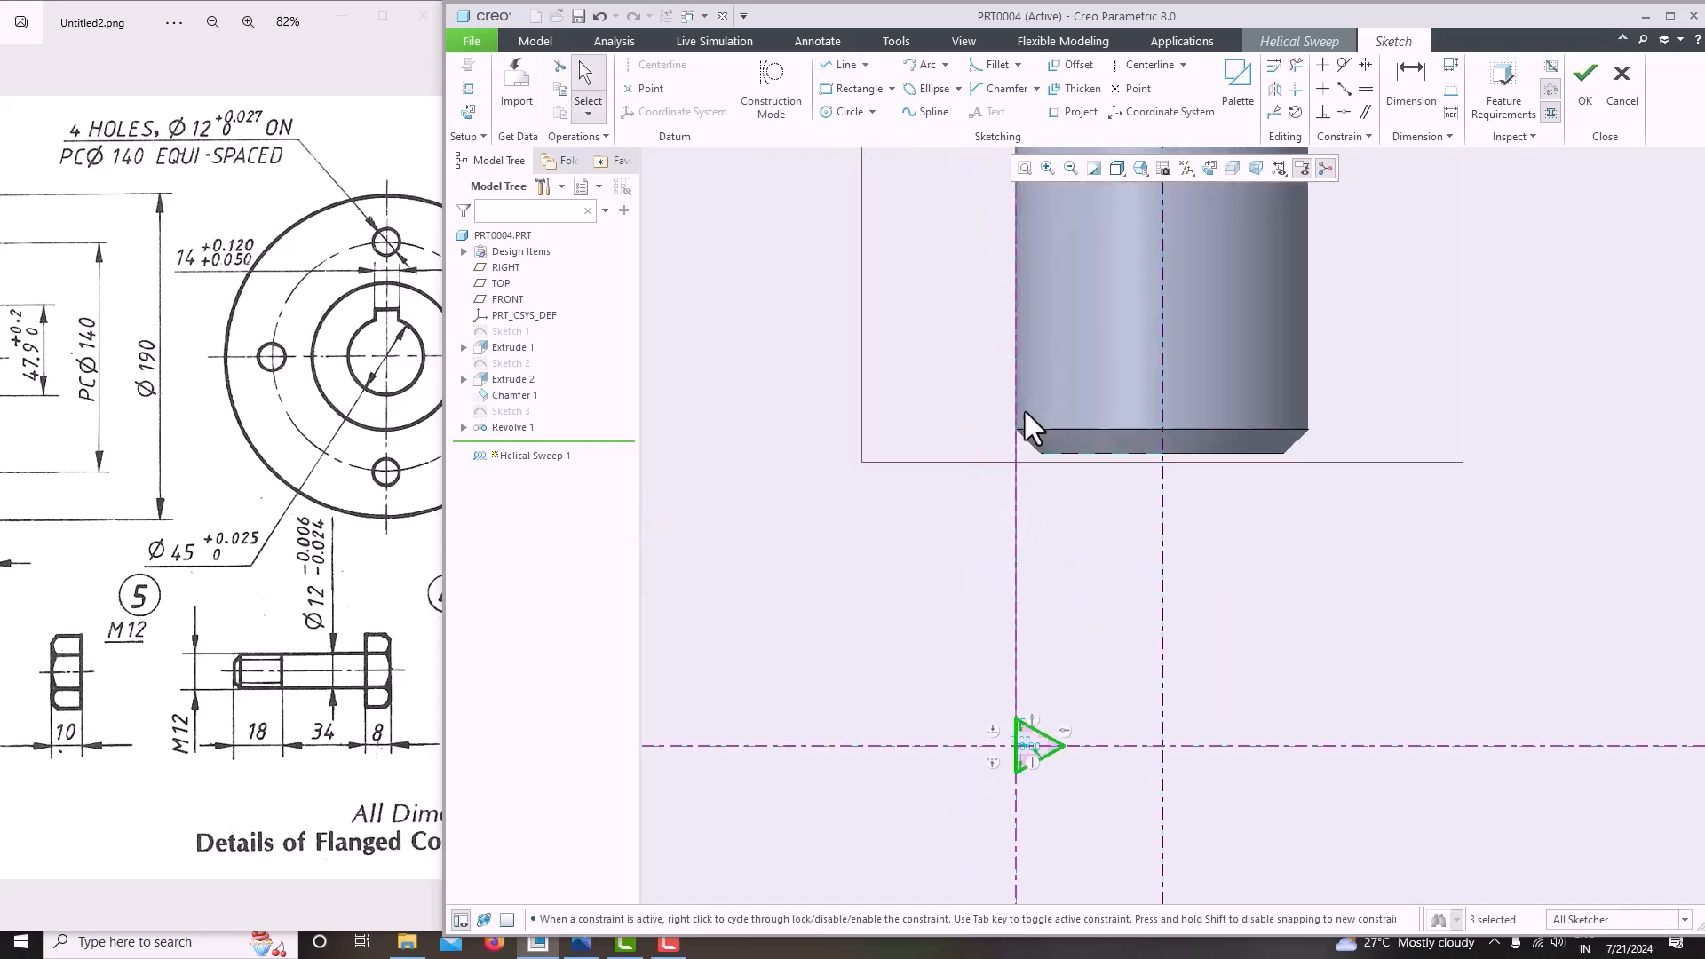
{"action": "scroll", "coordinate": [984, 715], "scroll_direction": "down", "scroll_amount": 4}
{"action": "scroll", "coordinate": [984, 716], "scroll_direction": "up", "scroll_amount": 4}
{"action": "scroll", "coordinate": [977, 710], "scroll_direction": "down", "scroll_amount": 4}
{"action": "scroll", "coordinate": [948, 666], "scroll_direction": "up", "scroll_amount": 4}
{"action": "scroll", "coordinate": [951, 652], "scroll_direction": "down", "scroll_amount": 3}
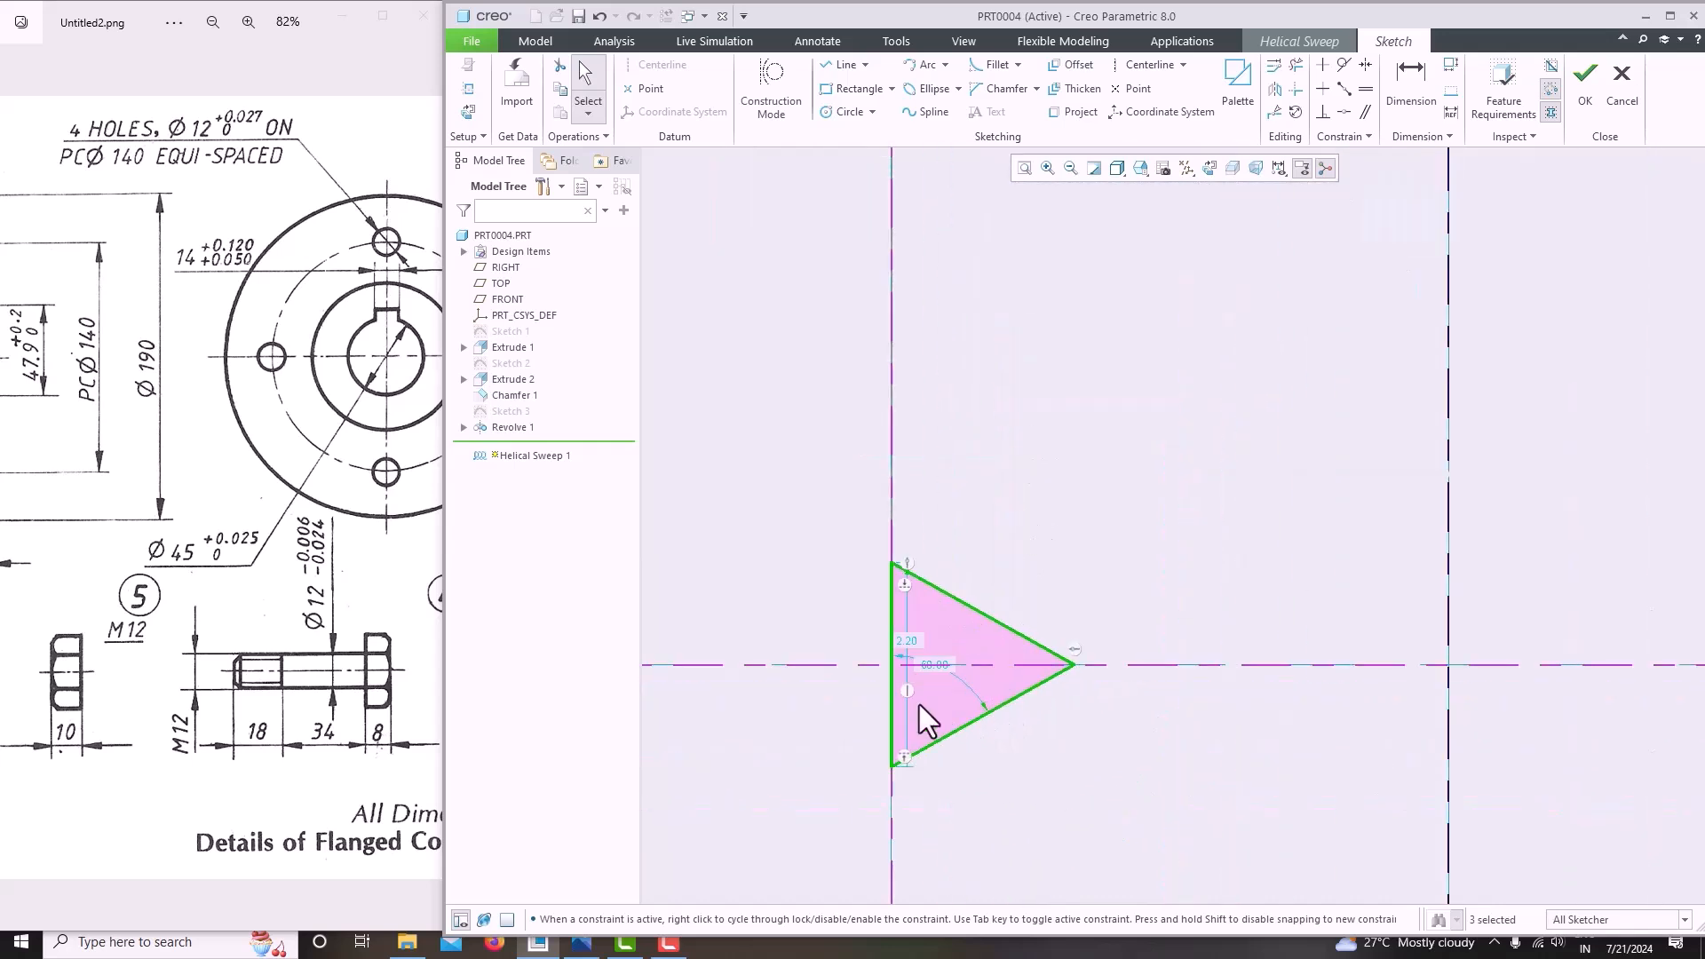
{"action": "double_click", "coordinate": [908, 643]}
{"action": "type", "text": "1."}
{"action": "key", "text": "Return"}
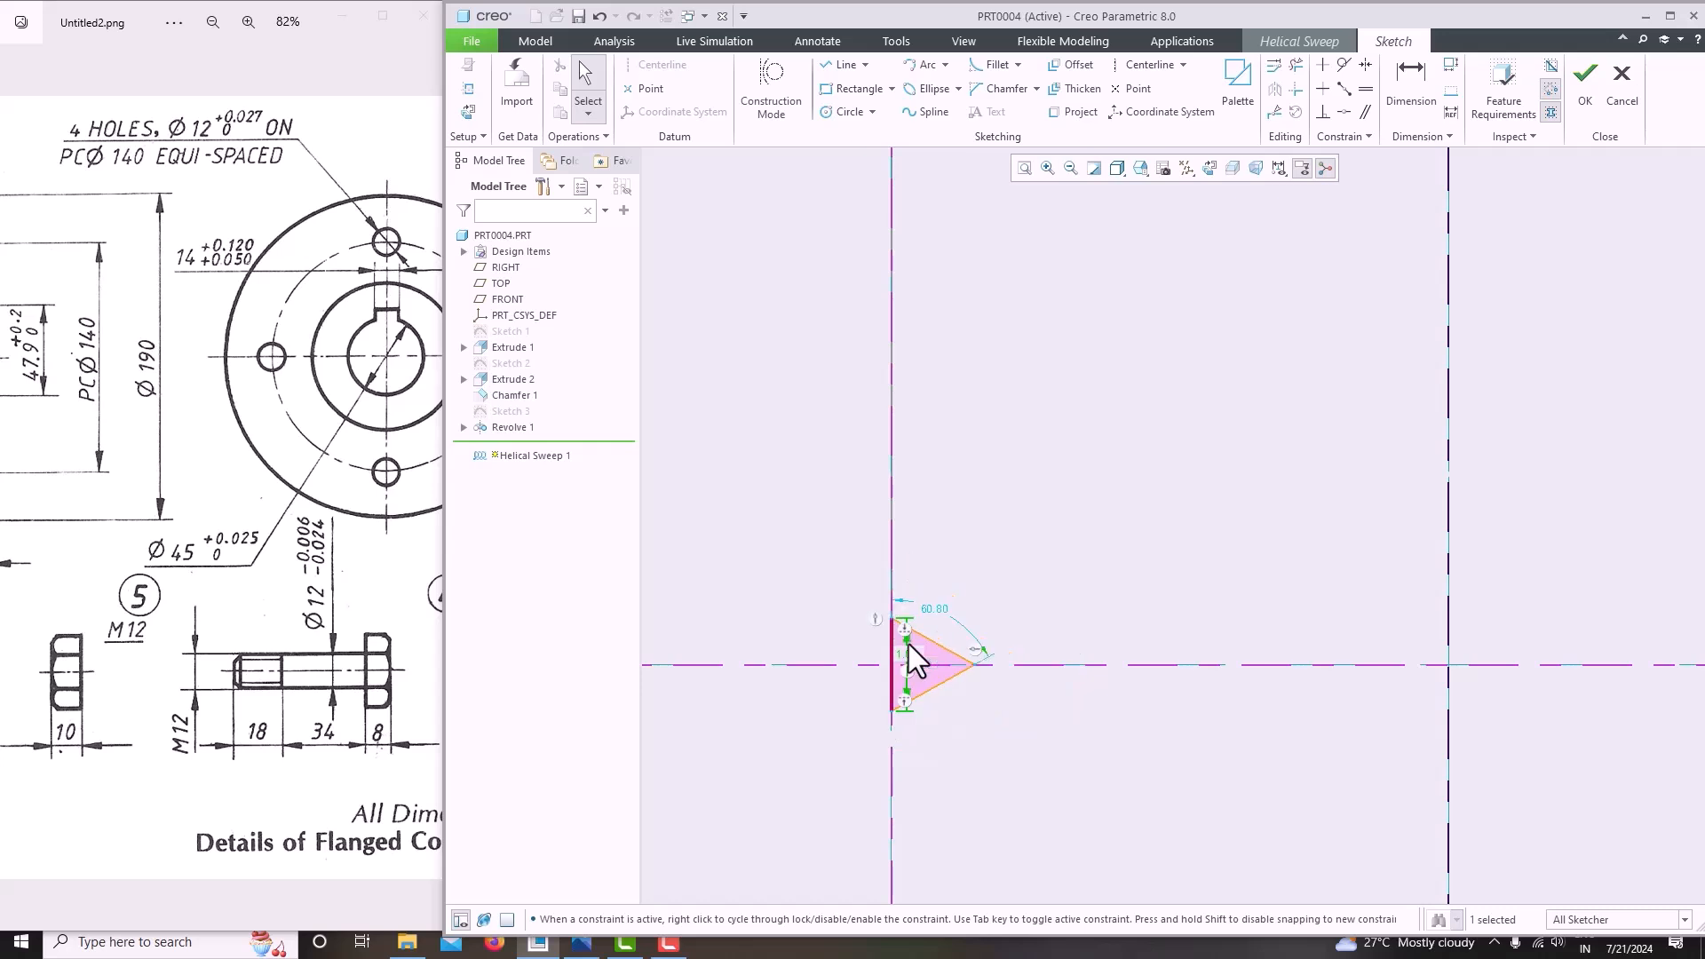
Constrain the triangle's vertical side and a sloping side to equal length, and finish the section sketch.
{"action": "scroll", "coordinate": [967, 663], "scroll_direction": "down", "scroll_amount": 2}
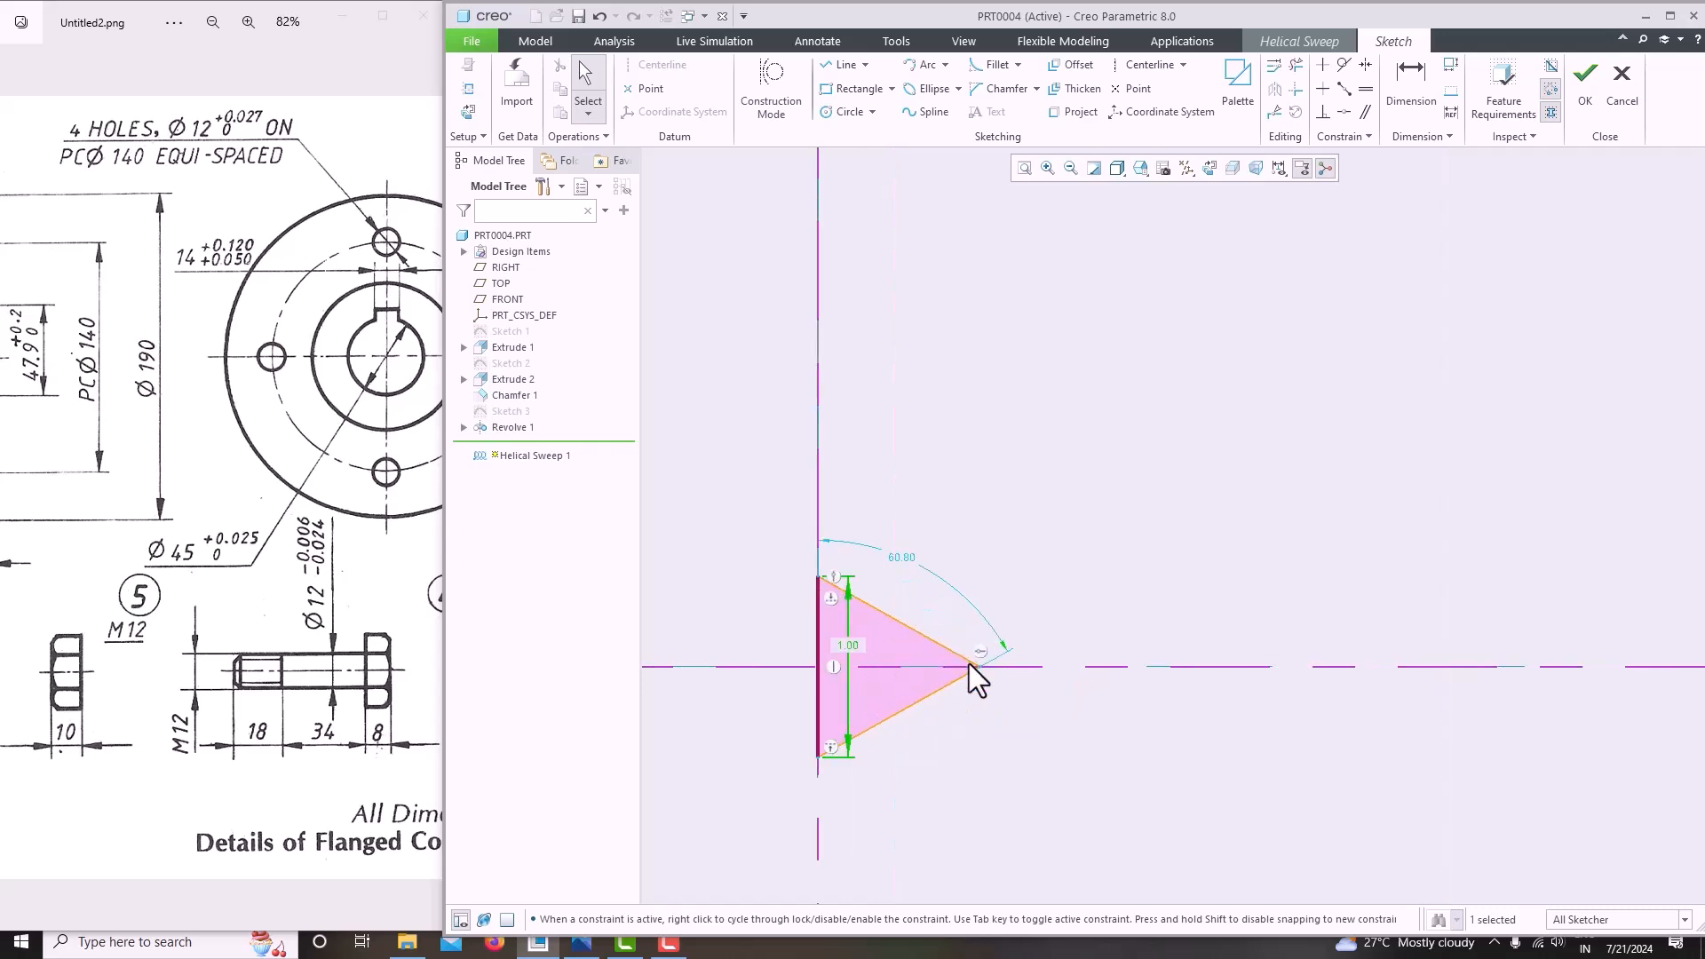
{"action": "left_click", "coordinate": [1358, 92]}
{"action": "left_click", "coordinate": [821, 710]}
{"action": "left_click", "coordinate": [877, 728]}
{"action": "scroll", "coordinate": [1020, 625], "scroll_direction": "up", "scroll_amount": 5}
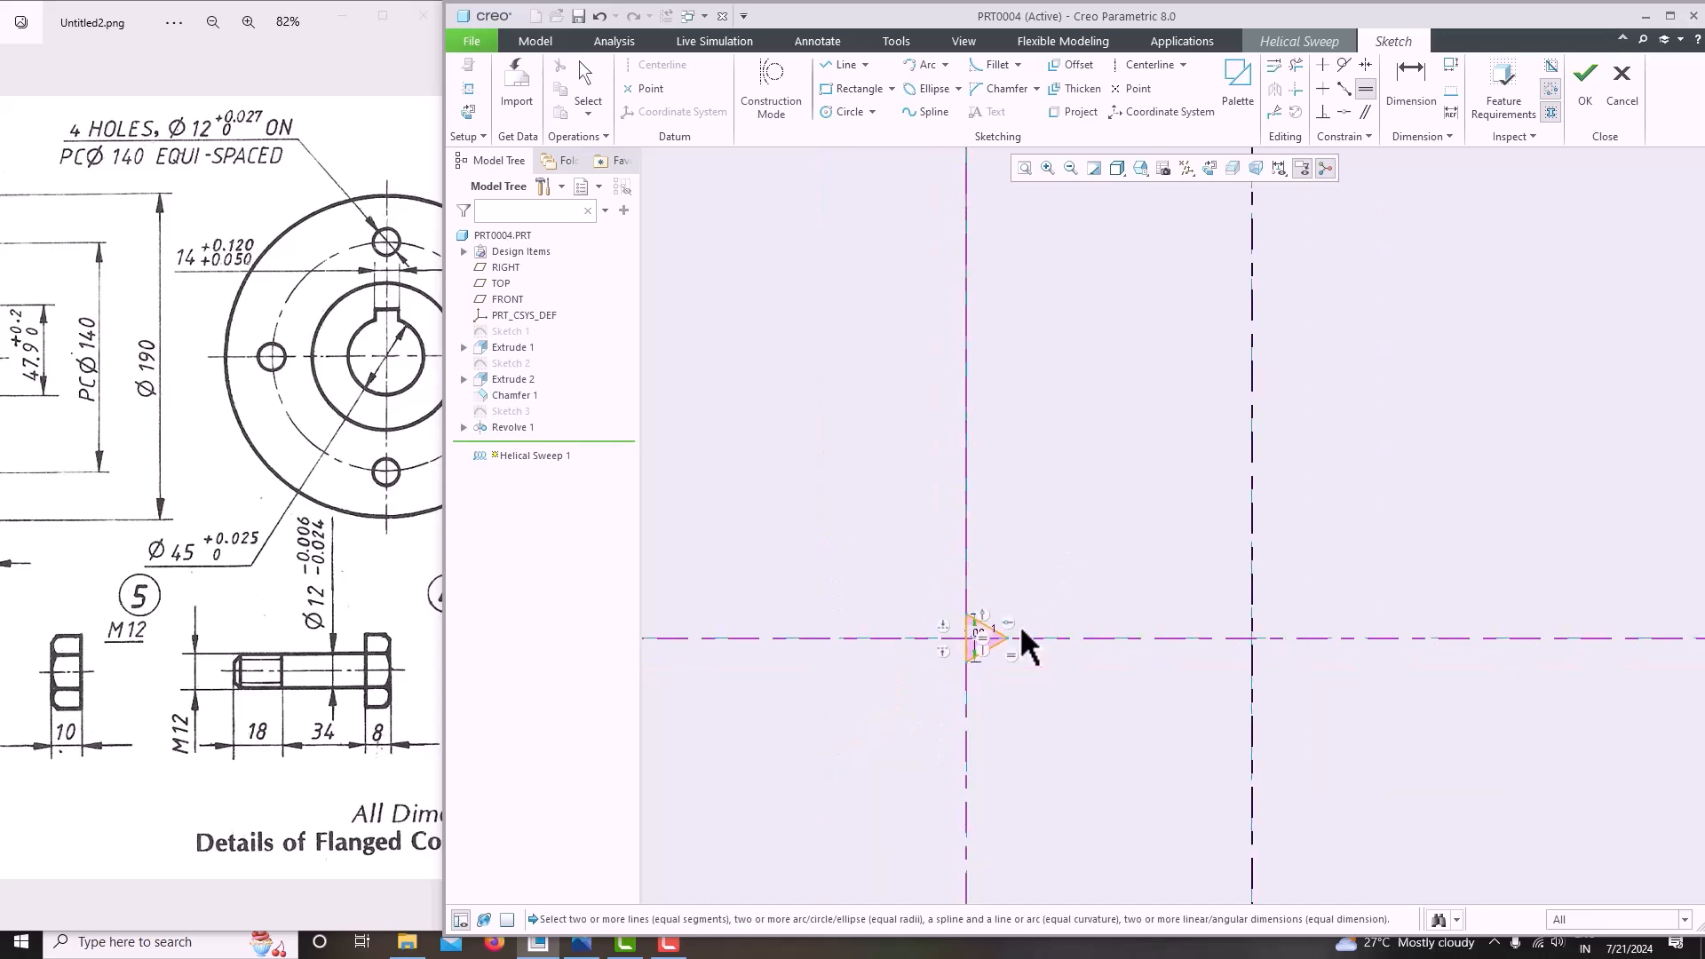
{"action": "left_click", "coordinate": [1579, 100]}
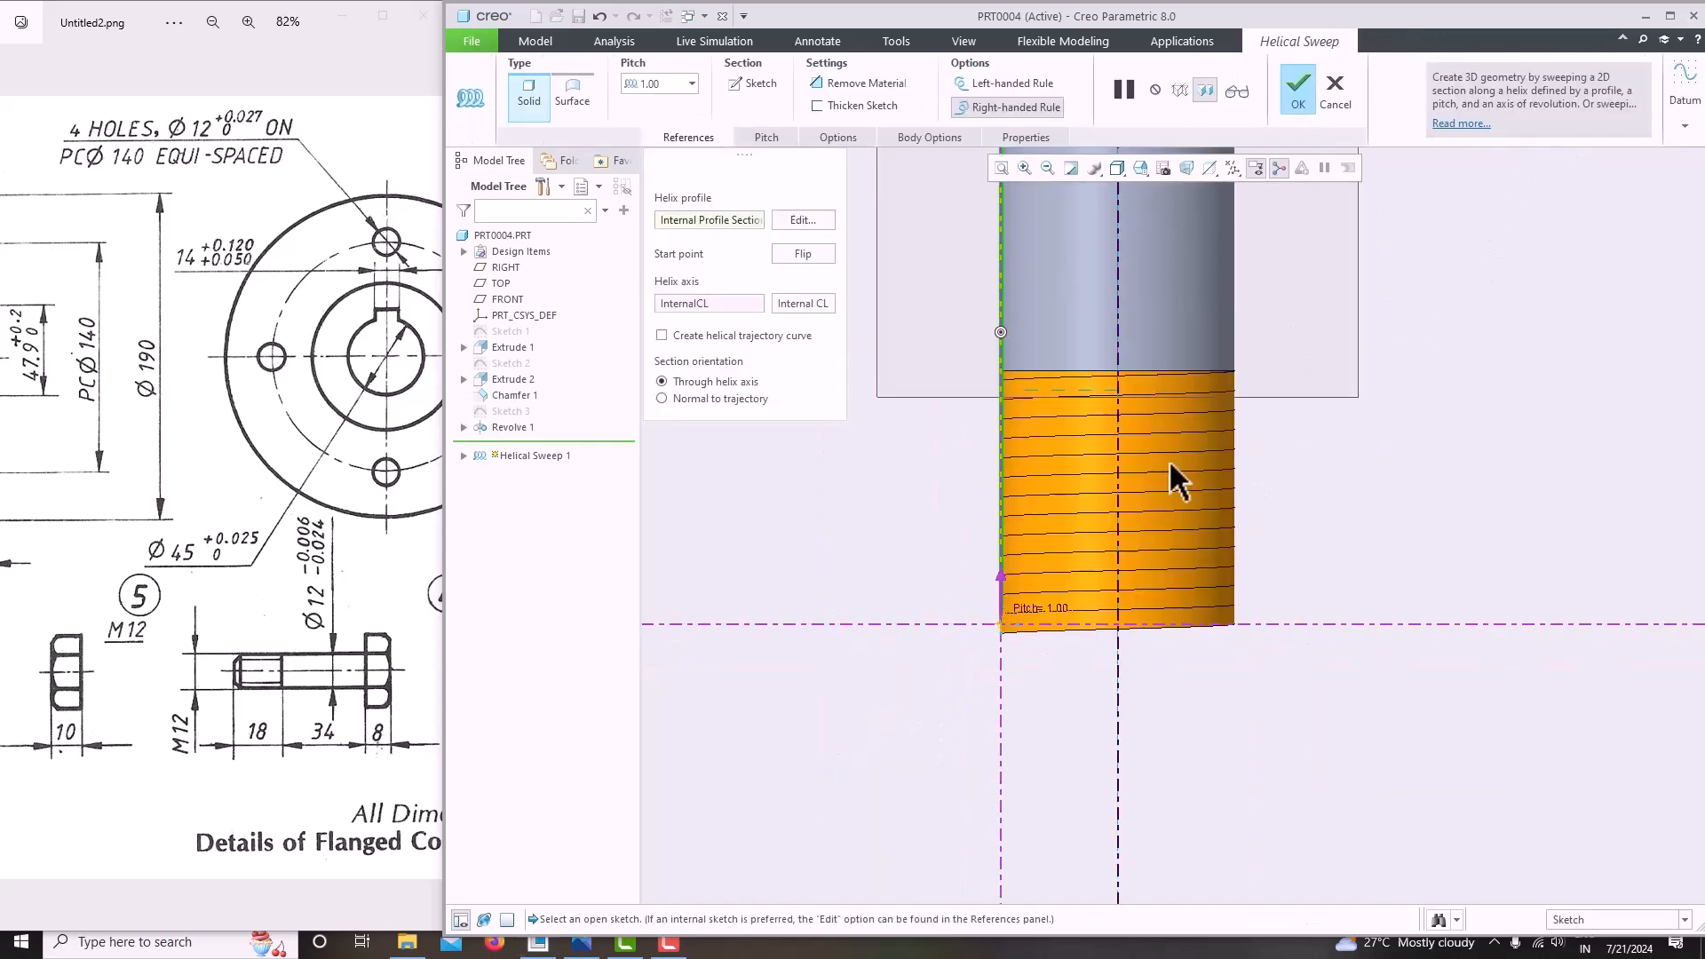
Make the helical sweep remove material from the shank and complete the thread feature.
{"action": "scroll", "coordinate": [1169, 460], "scroll_direction": "up", "scroll_amount": 3}
{"action": "middle_click_drag", "start_coordinate": [1134, 414], "coordinate": [1286, 426]}
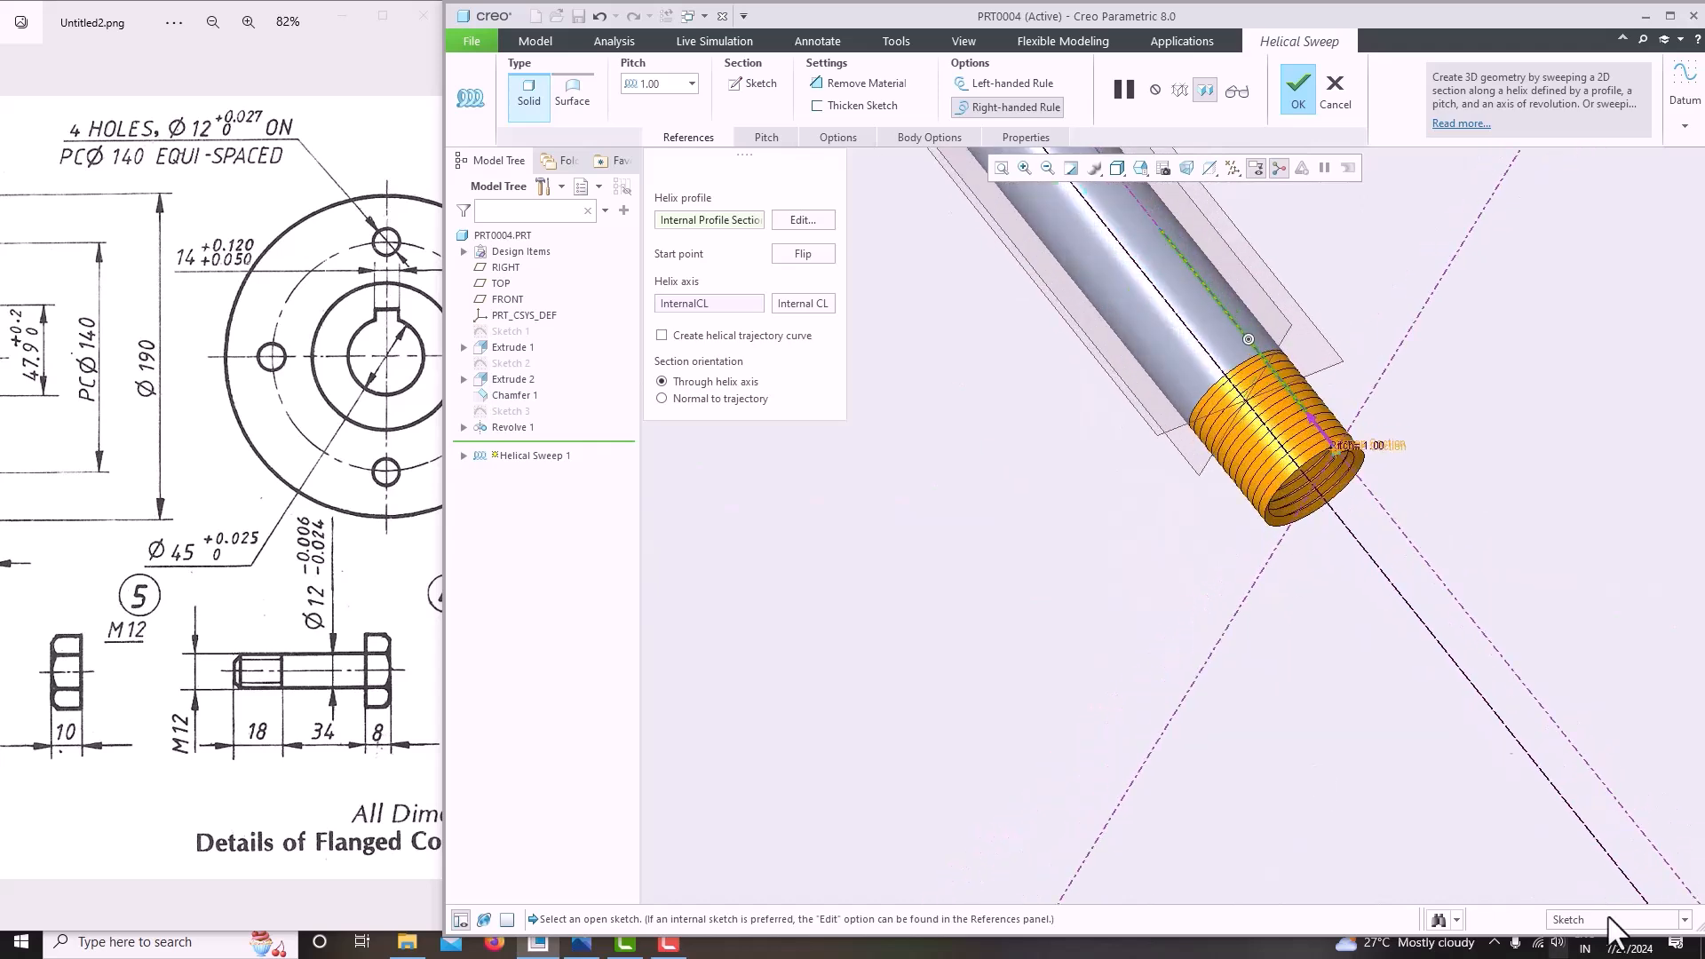
{"action": "left_click", "coordinate": [861, 89]}
{"action": "middle_click_drag", "start_coordinate": [1179, 472], "coordinate": [1323, 416]}
{"action": "scroll", "coordinate": [1311, 472], "scroll_direction": "up", "scroll_amount": 5}
{"action": "scroll", "coordinate": [1308, 461], "scroll_direction": "down", "scroll_amount": 9}
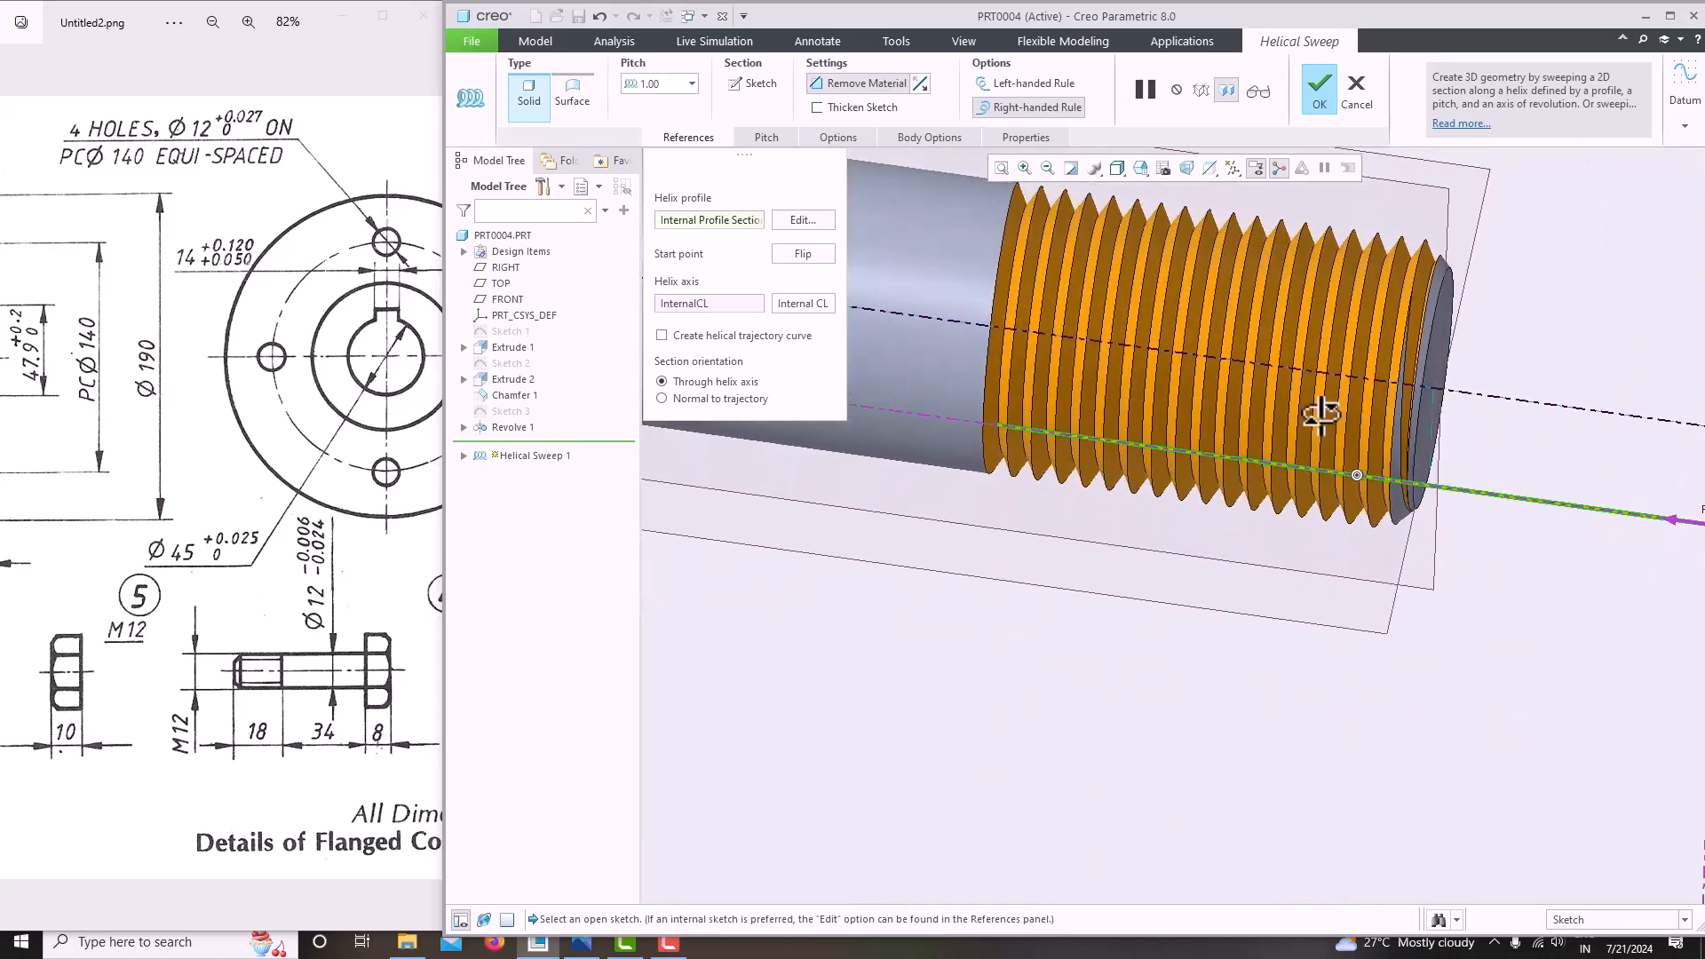
{"action": "left_click", "coordinate": [1320, 89]}
Create a sketch on the small triangular face where the thread ends, projecting the face's edges into it.
{"action": "scroll", "coordinate": [1267, 385], "scroll_direction": "up", "scroll_amount": 5}
{"action": "middle_click_drag", "start_coordinate": [1222, 600], "coordinate": [1115, 669]}
{"action": "scroll", "coordinate": [1138, 397], "scroll_direction": "down", "scroll_amount": 6}
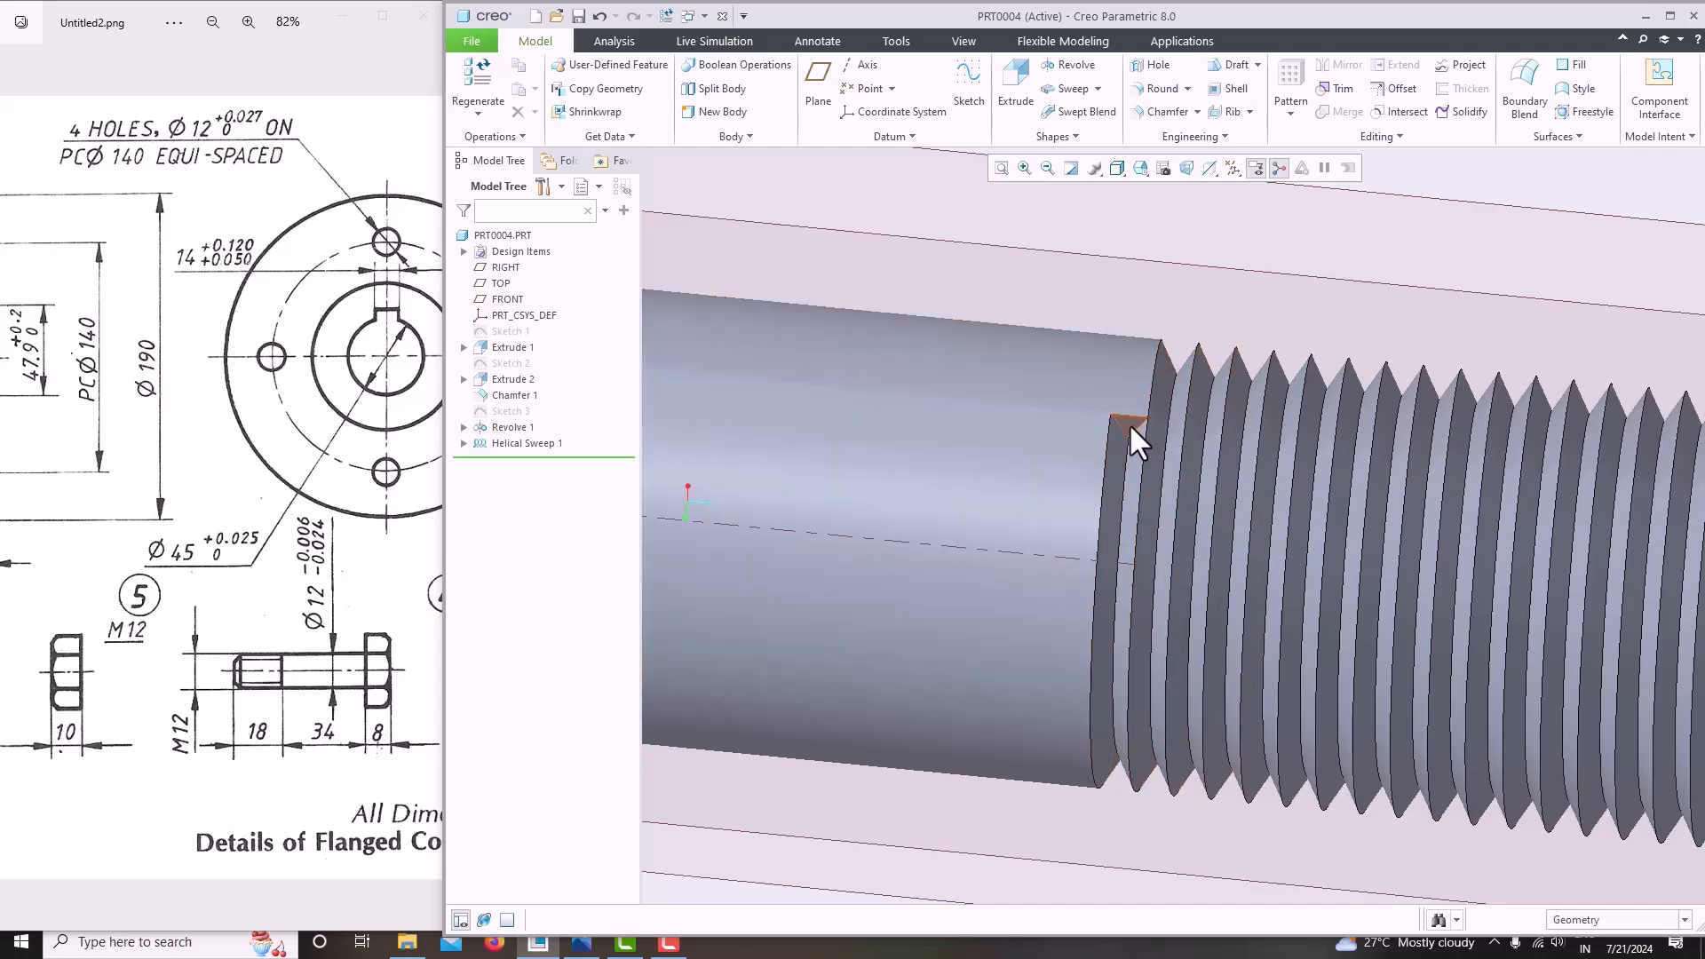
{"action": "left_click", "coordinate": [1128, 422]}
{"action": "left_click", "coordinate": [968, 84]}
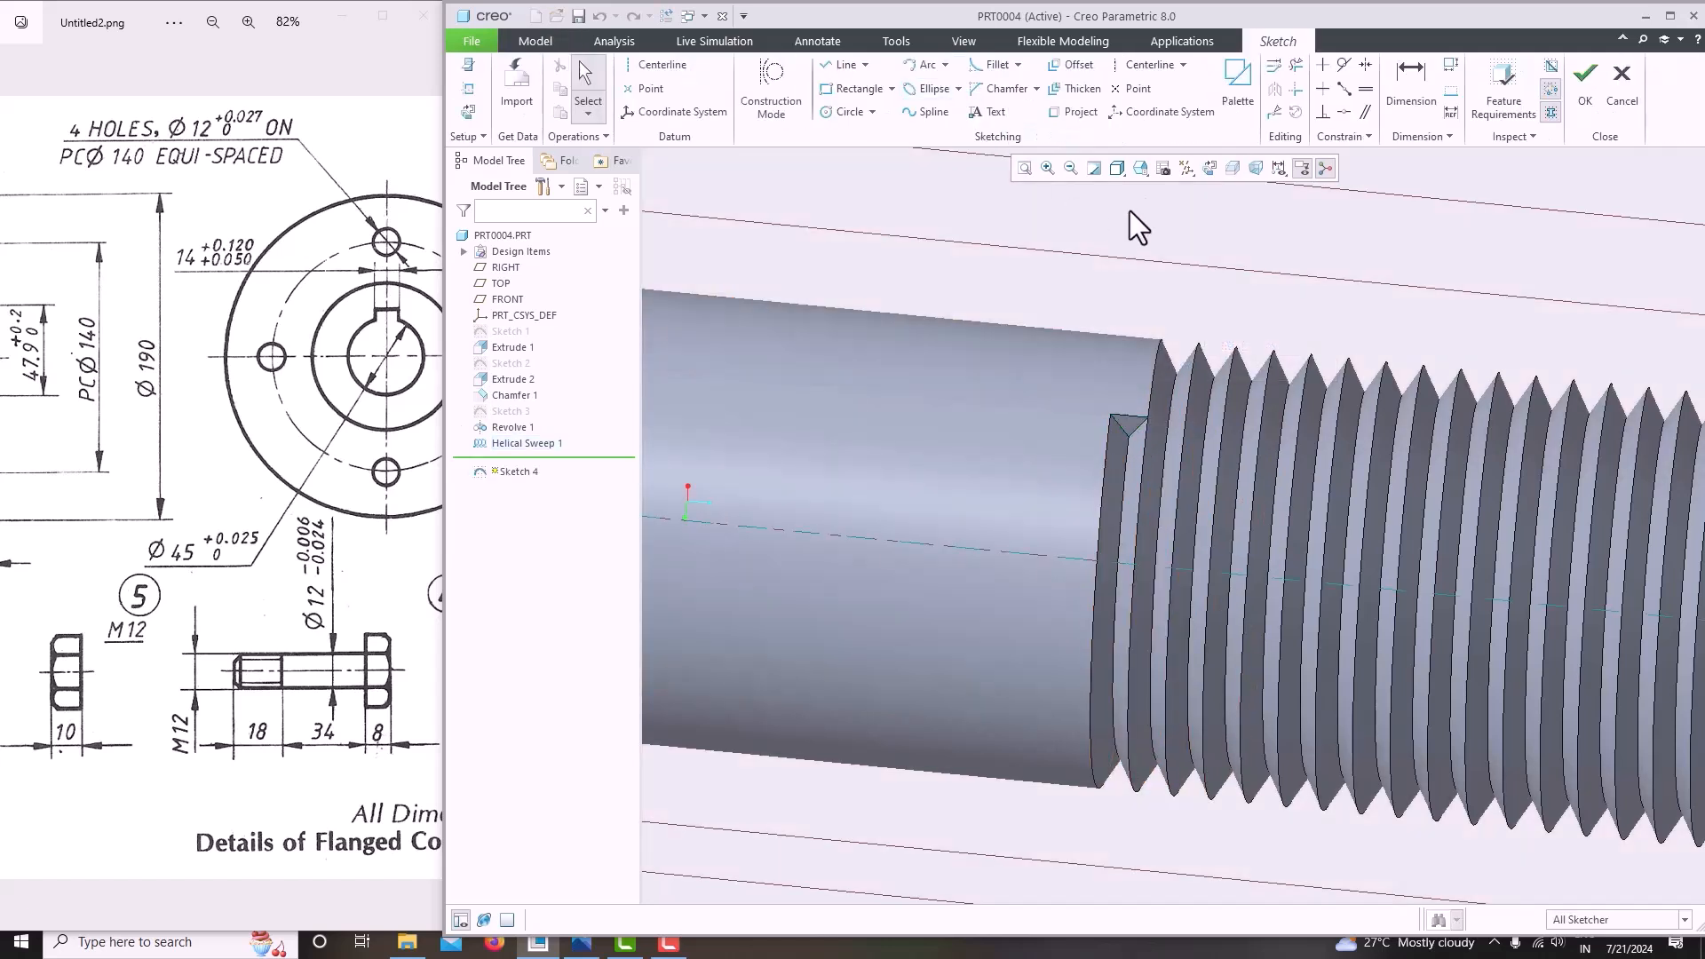
{"action": "left_click", "coordinate": [1203, 168]}
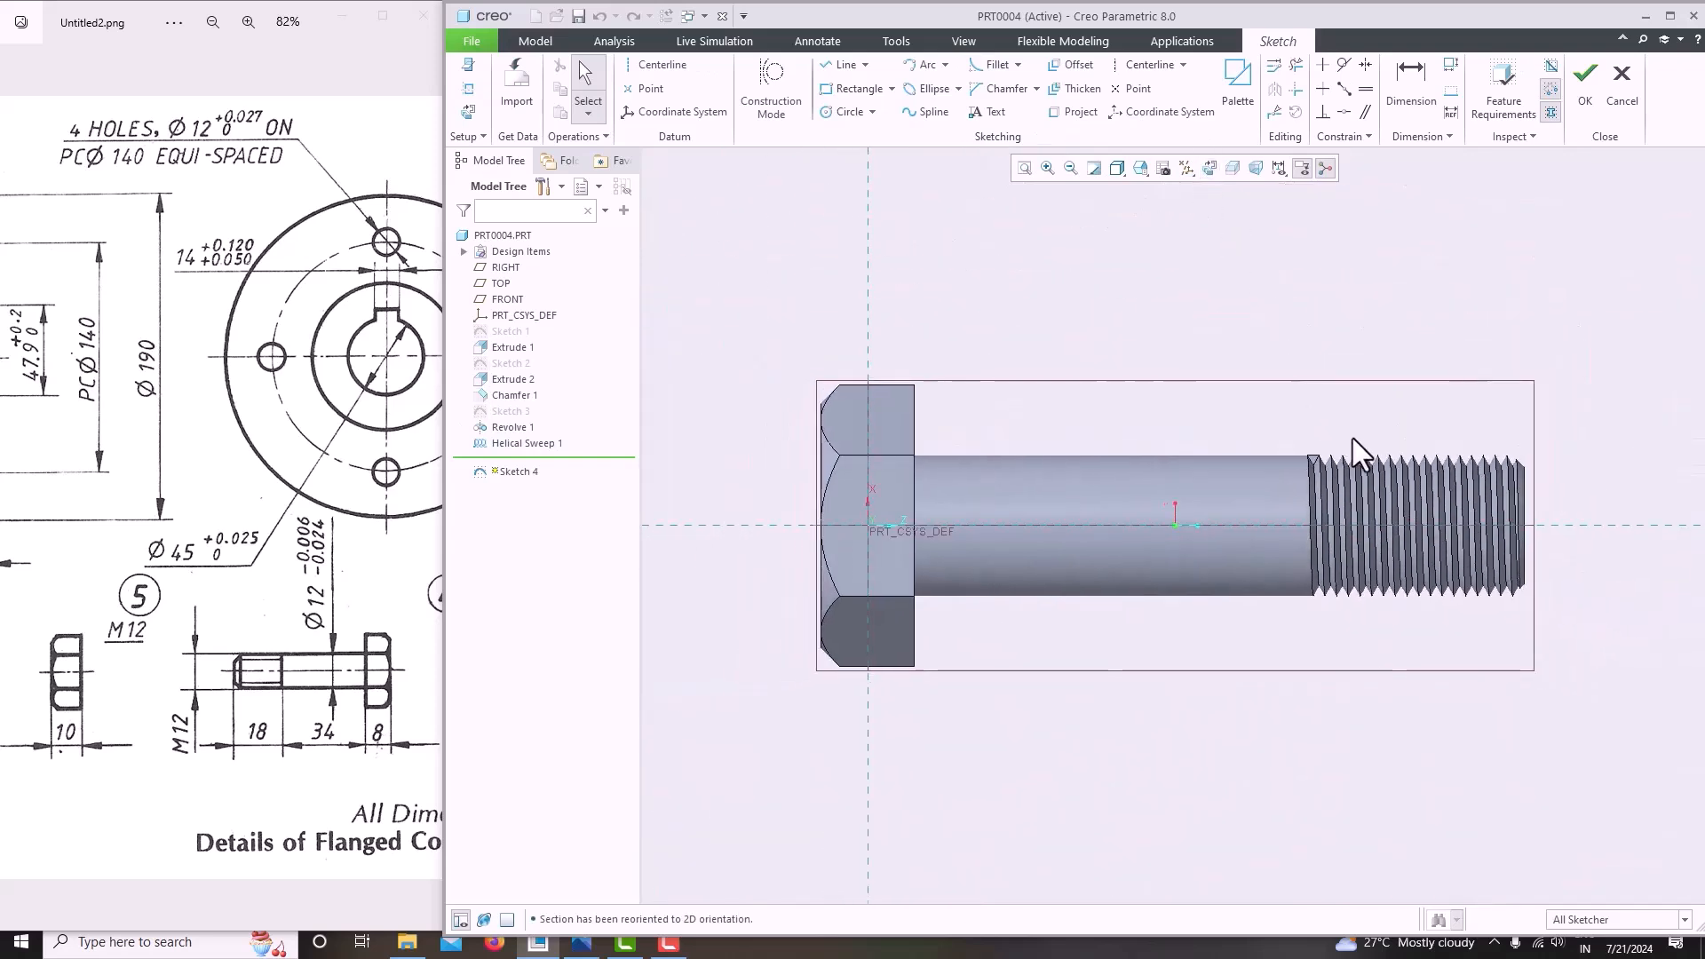
{"action": "scroll", "coordinate": [1278, 513], "scroll_direction": "up", "scroll_amount": 5}
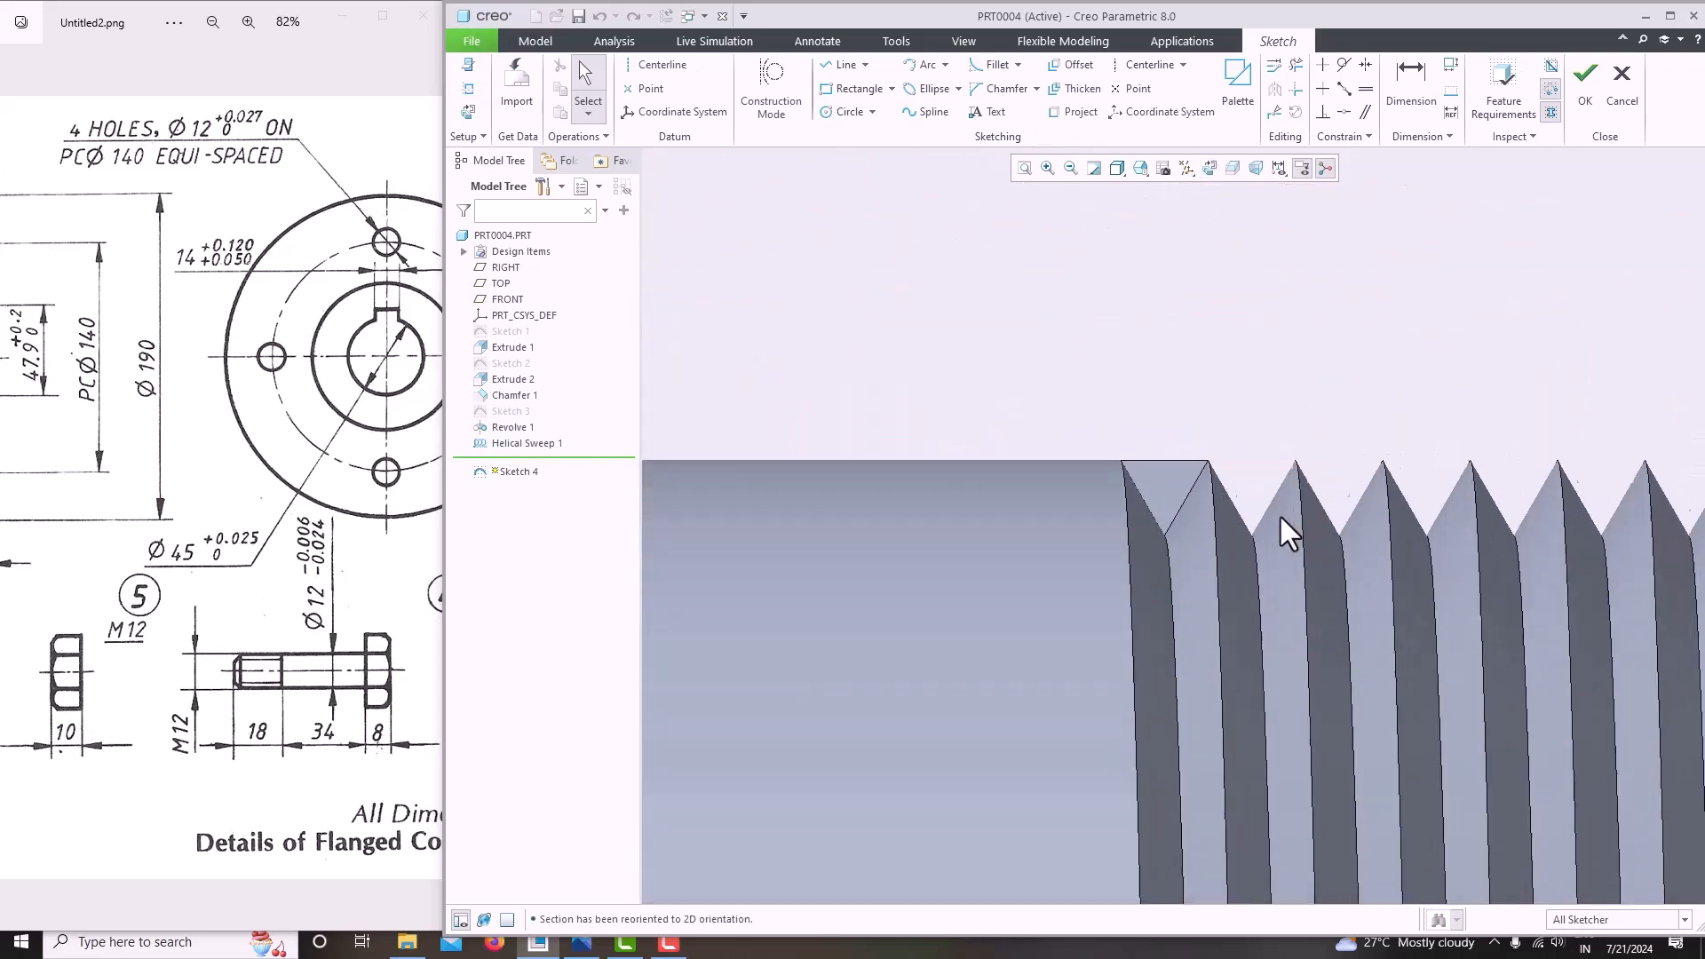
{"action": "left_click", "coordinate": [1077, 115]}
{"action": "left_click", "coordinate": [1174, 516]}
{"action": "left_click", "coordinate": [1165, 460]}
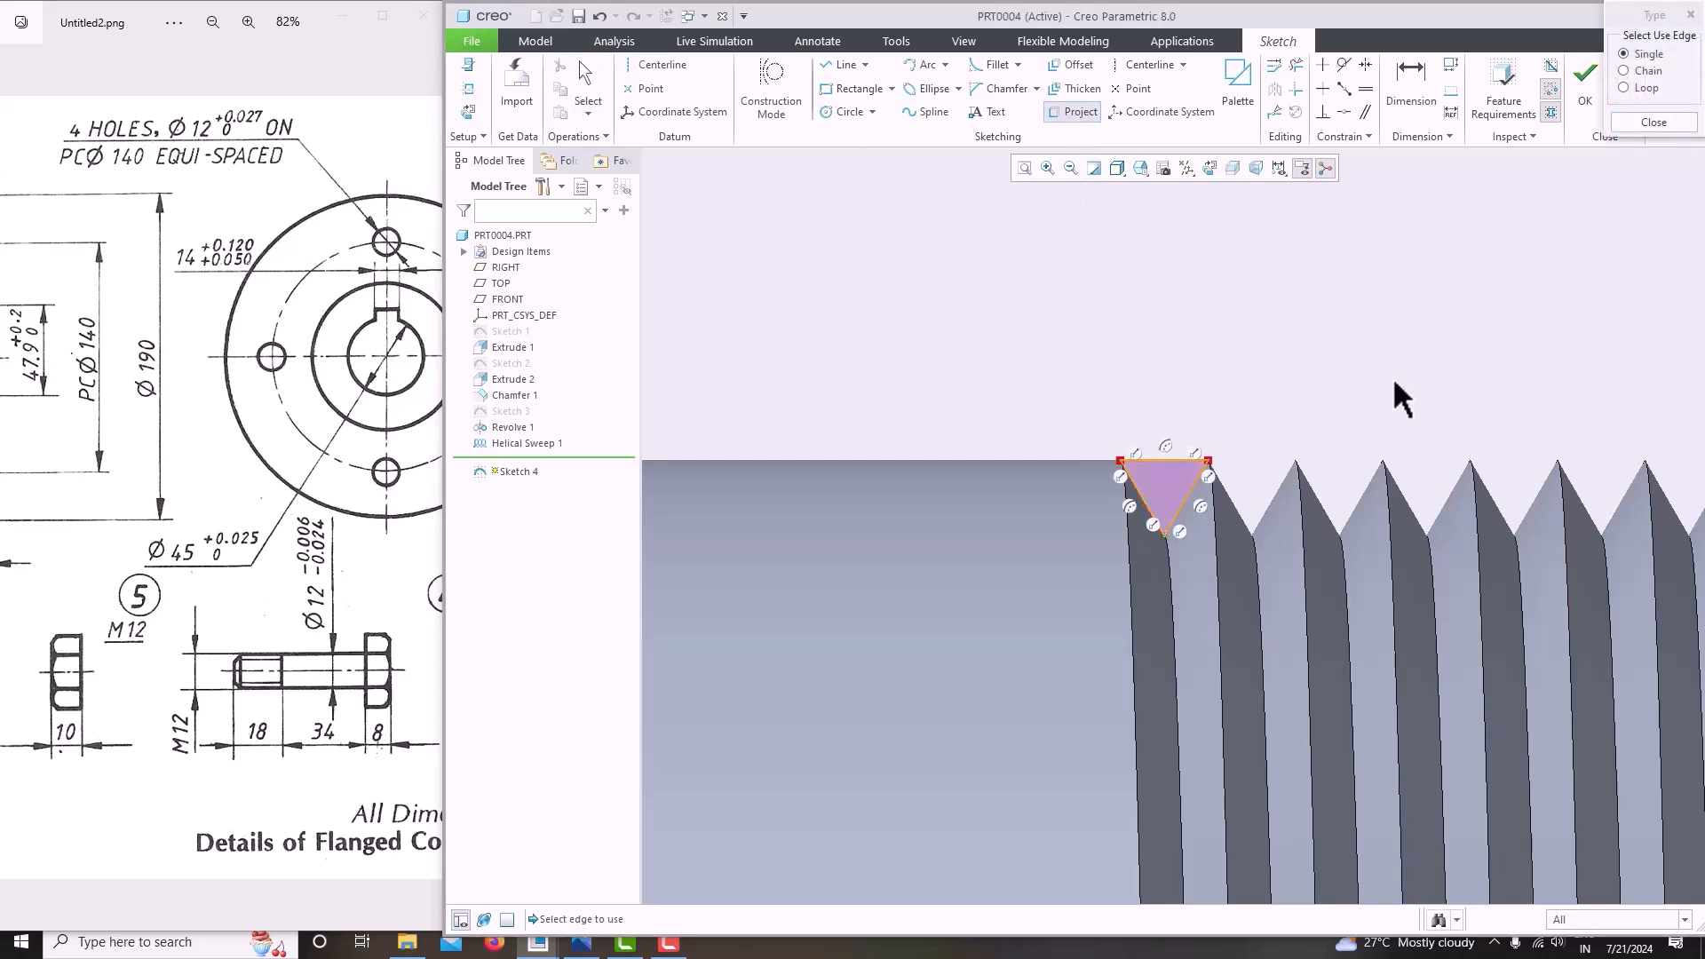
{"action": "left_click", "coordinate": [1653, 124]}
{"action": "left_click", "coordinate": [1584, 89]}
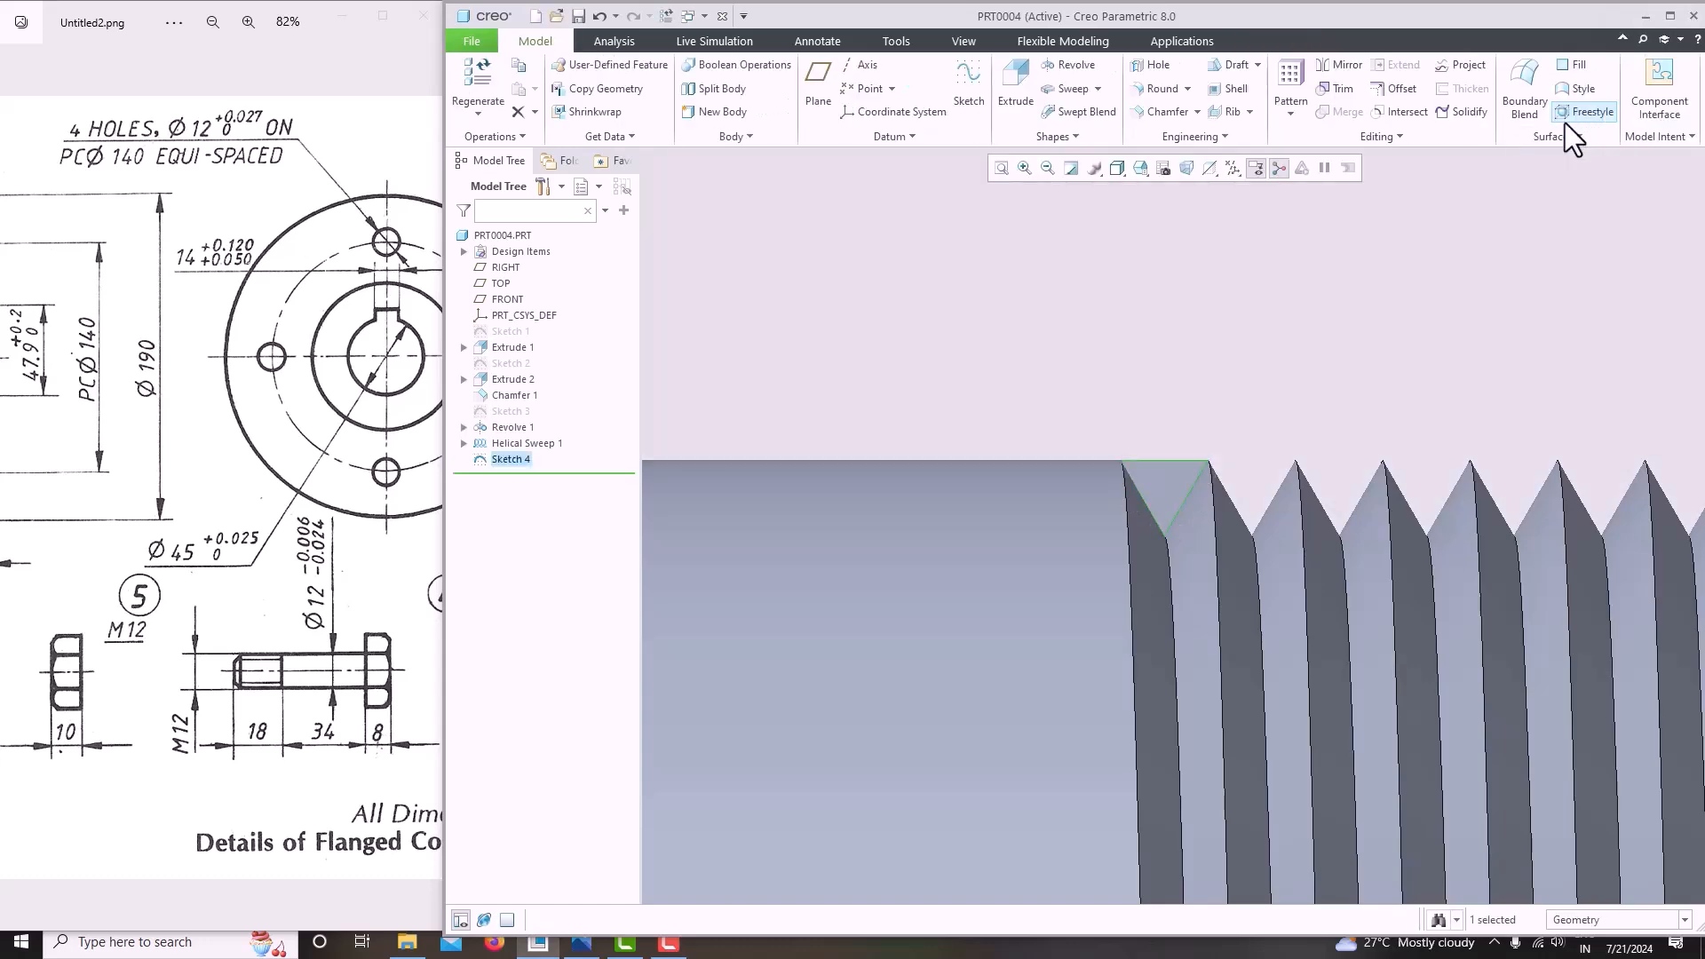
Extrude the projected triangle as a material-removing cut through the bolt at the thread's end.
{"action": "left_click", "coordinate": [1014, 99]}
{"action": "middle_click_drag", "start_coordinate": [1041, 360], "coordinate": [1050, 472]}
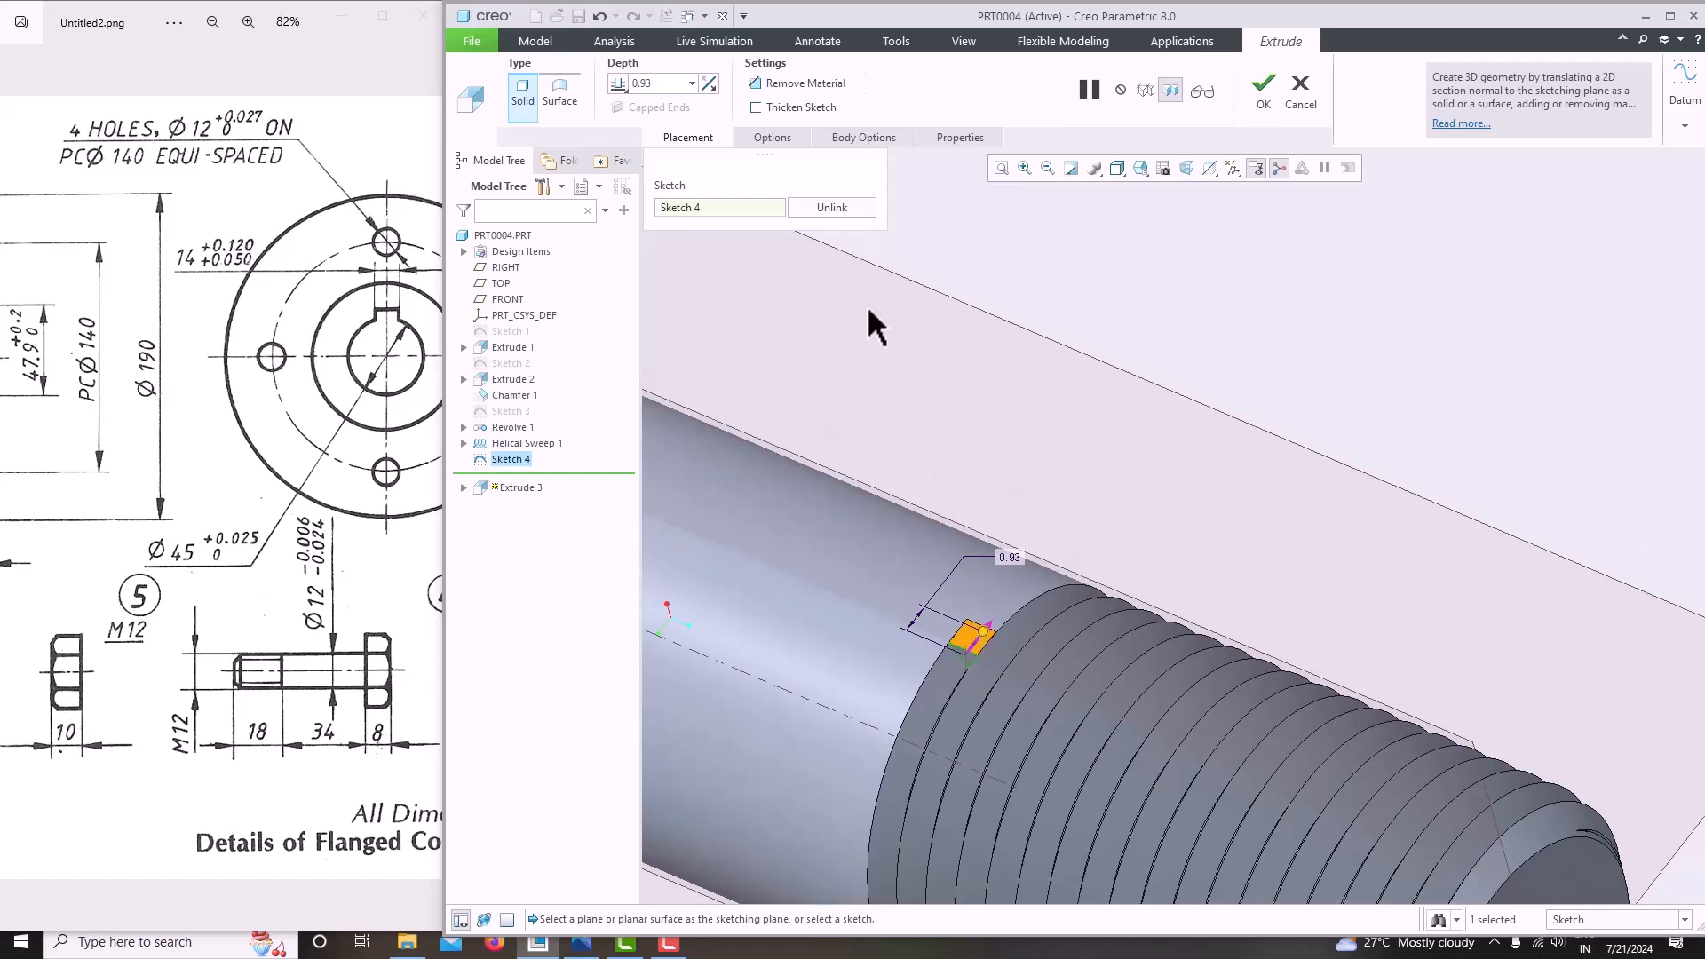
{"action": "left_click", "coordinate": [621, 84]}
{"action": "left_click", "coordinate": [643, 139]}
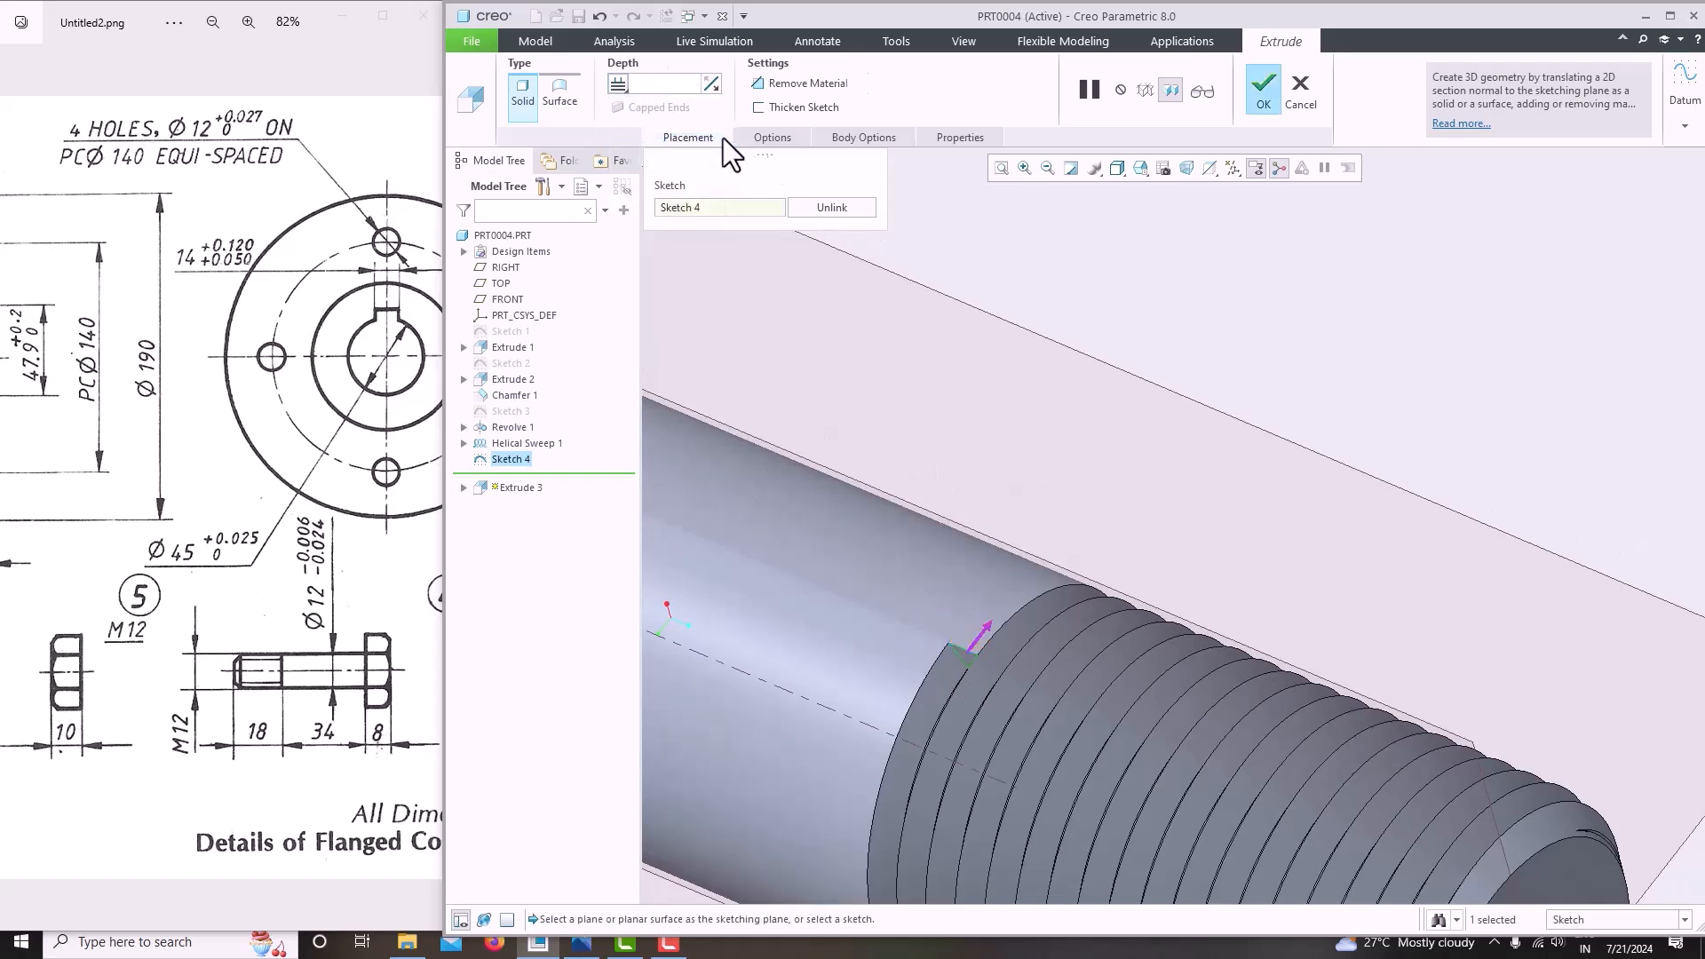
{"action": "left_click", "coordinate": [799, 83]}
{"action": "left_click", "coordinate": [1263, 89]}
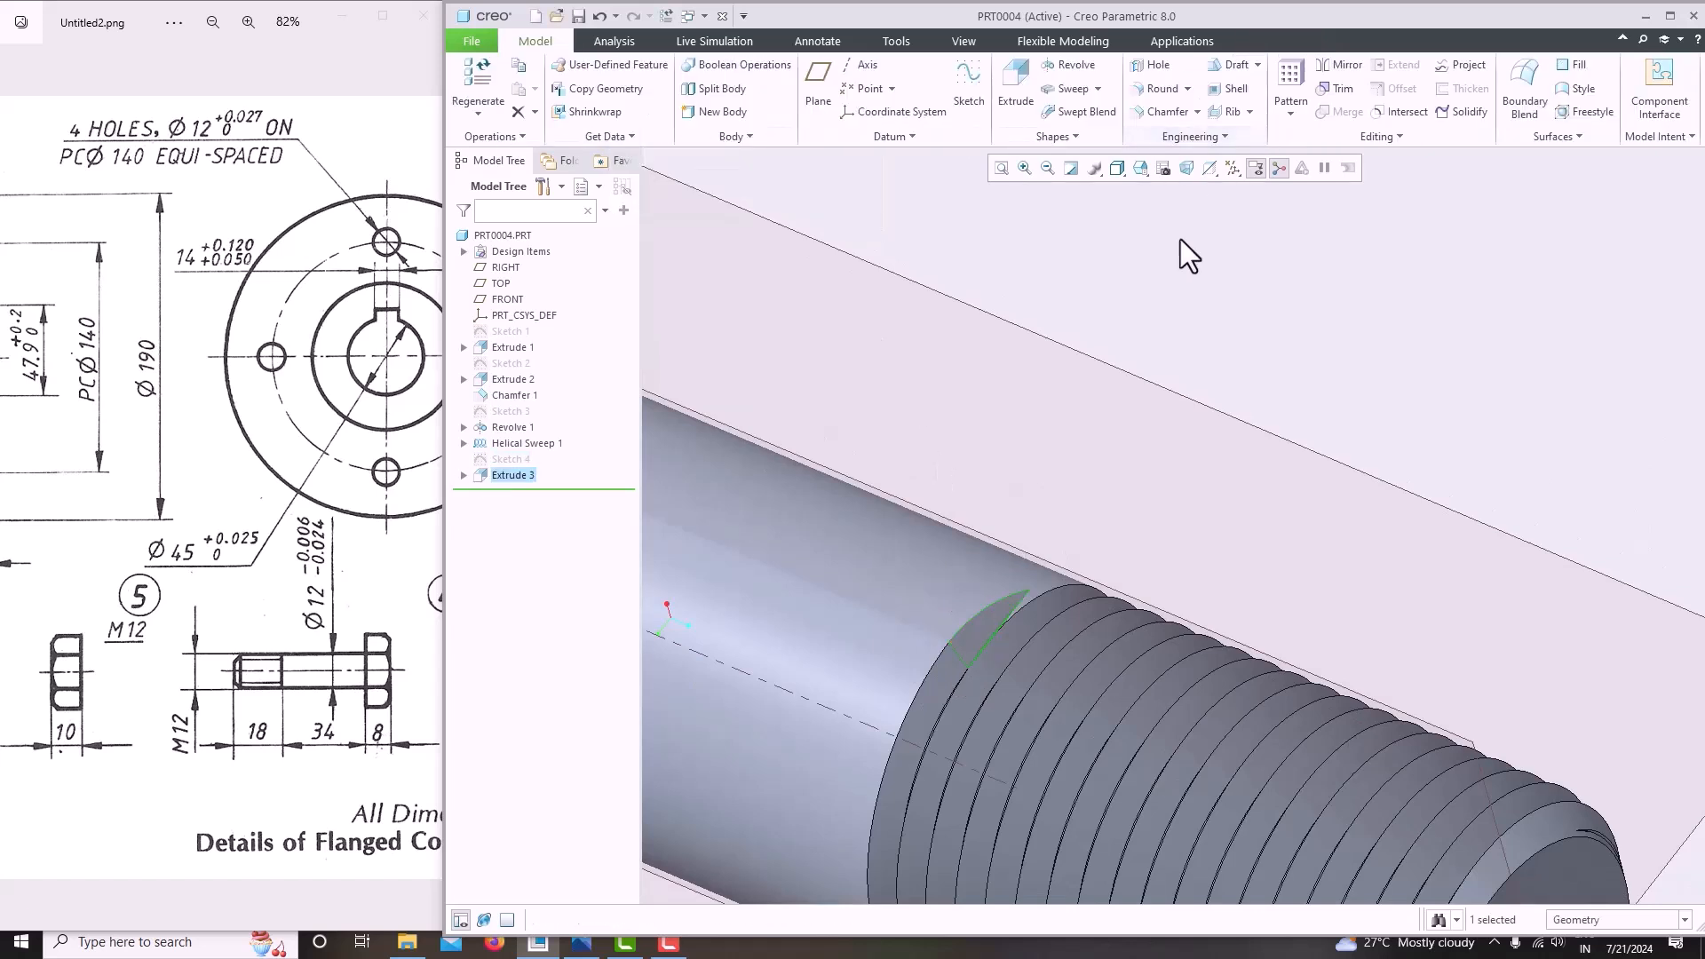
Examine the thread runout and the whole bolt from several directions.
{"action": "scroll", "coordinate": [1119, 388], "scroll_direction": "down", "scroll_amount": 5}
{"action": "middle_click_drag", "start_coordinate": [1119, 388], "coordinate": [1130, 370]}
{"action": "scroll", "coordinate": [1083, 446], "scroll_direction": "up", "scroll_amount": 4}
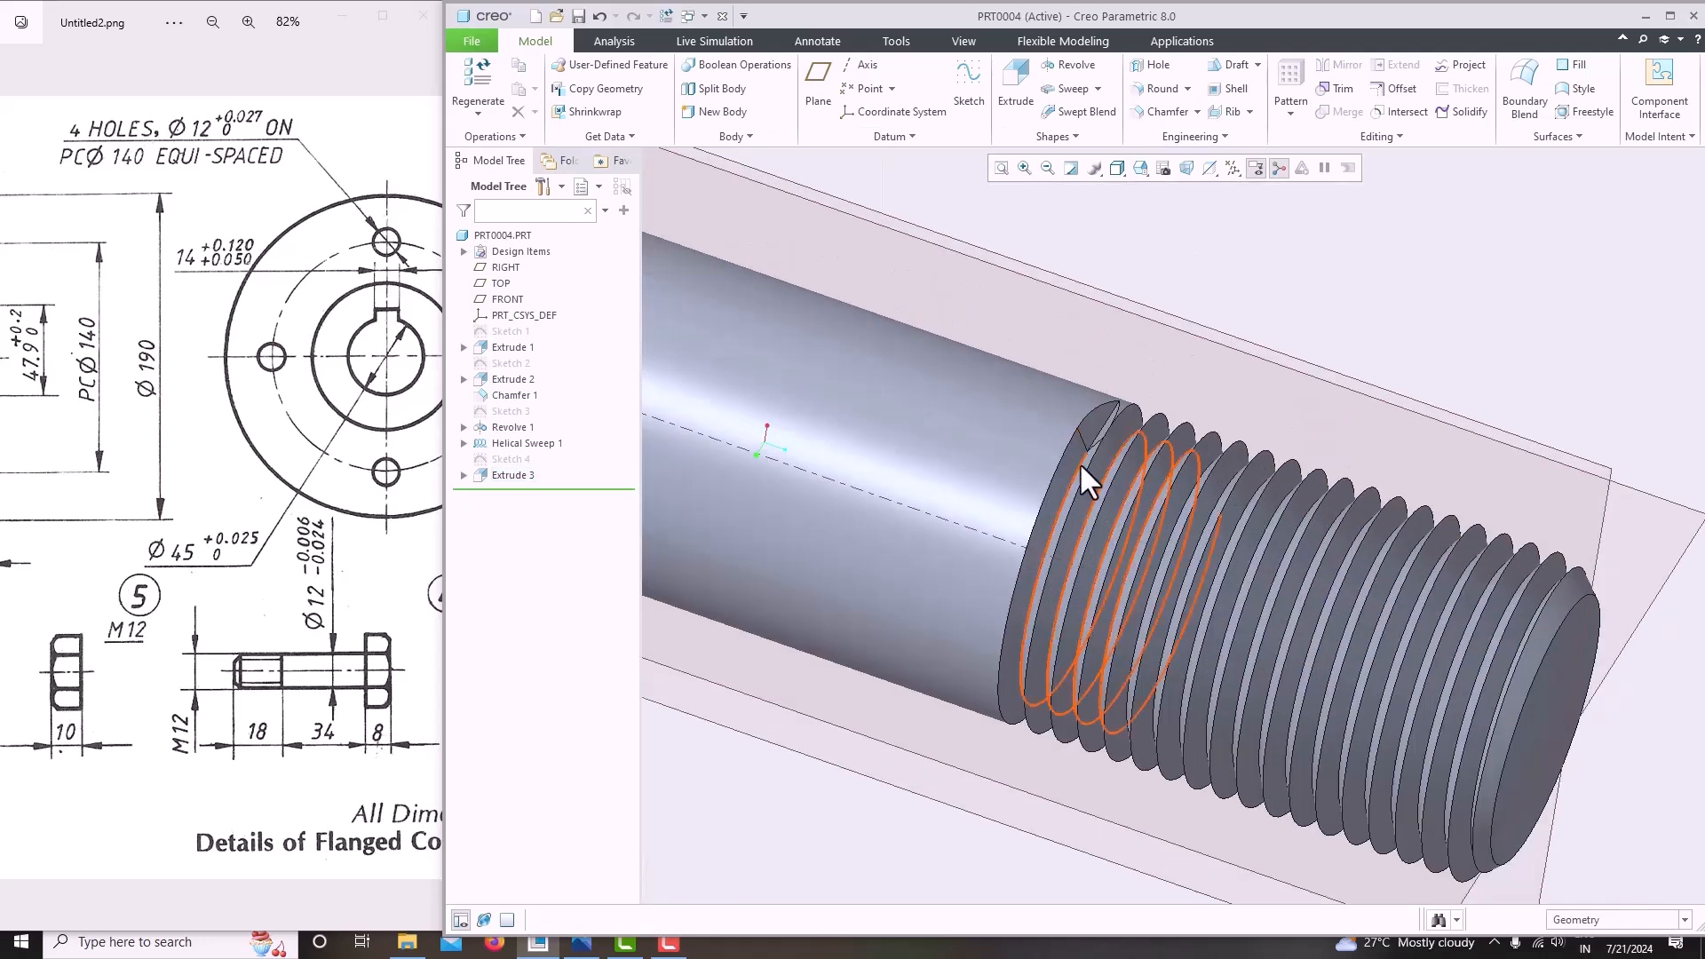
{"action": "scroll", "coordinate": [1108, 435], "scroll_direction": "down", "scroll_amount": 2}
{"action": "scroll", "coordinate": [1098, 471], "scroll_direction": "down", "scroll_amount": 3}
{"action": "mouse_move", "coordinate": [1098, 476]}
{"action": "middle_mouse_down"}
{"action": "mouse_move", "coordinate": [1139, 342]}
{"action": "mouse_move", "coordinate": [1047, 503]}
{"action": "mouse_move", "coordinate": [825, 522]}
{"action": "mouse_move", "coordinate": [875, 559]}
{"action": "middle_mouse_up"}
{"action": "scroll", "coordinate": [1180, 293], "scroll_direction": "down", "scroll_amount": 4}
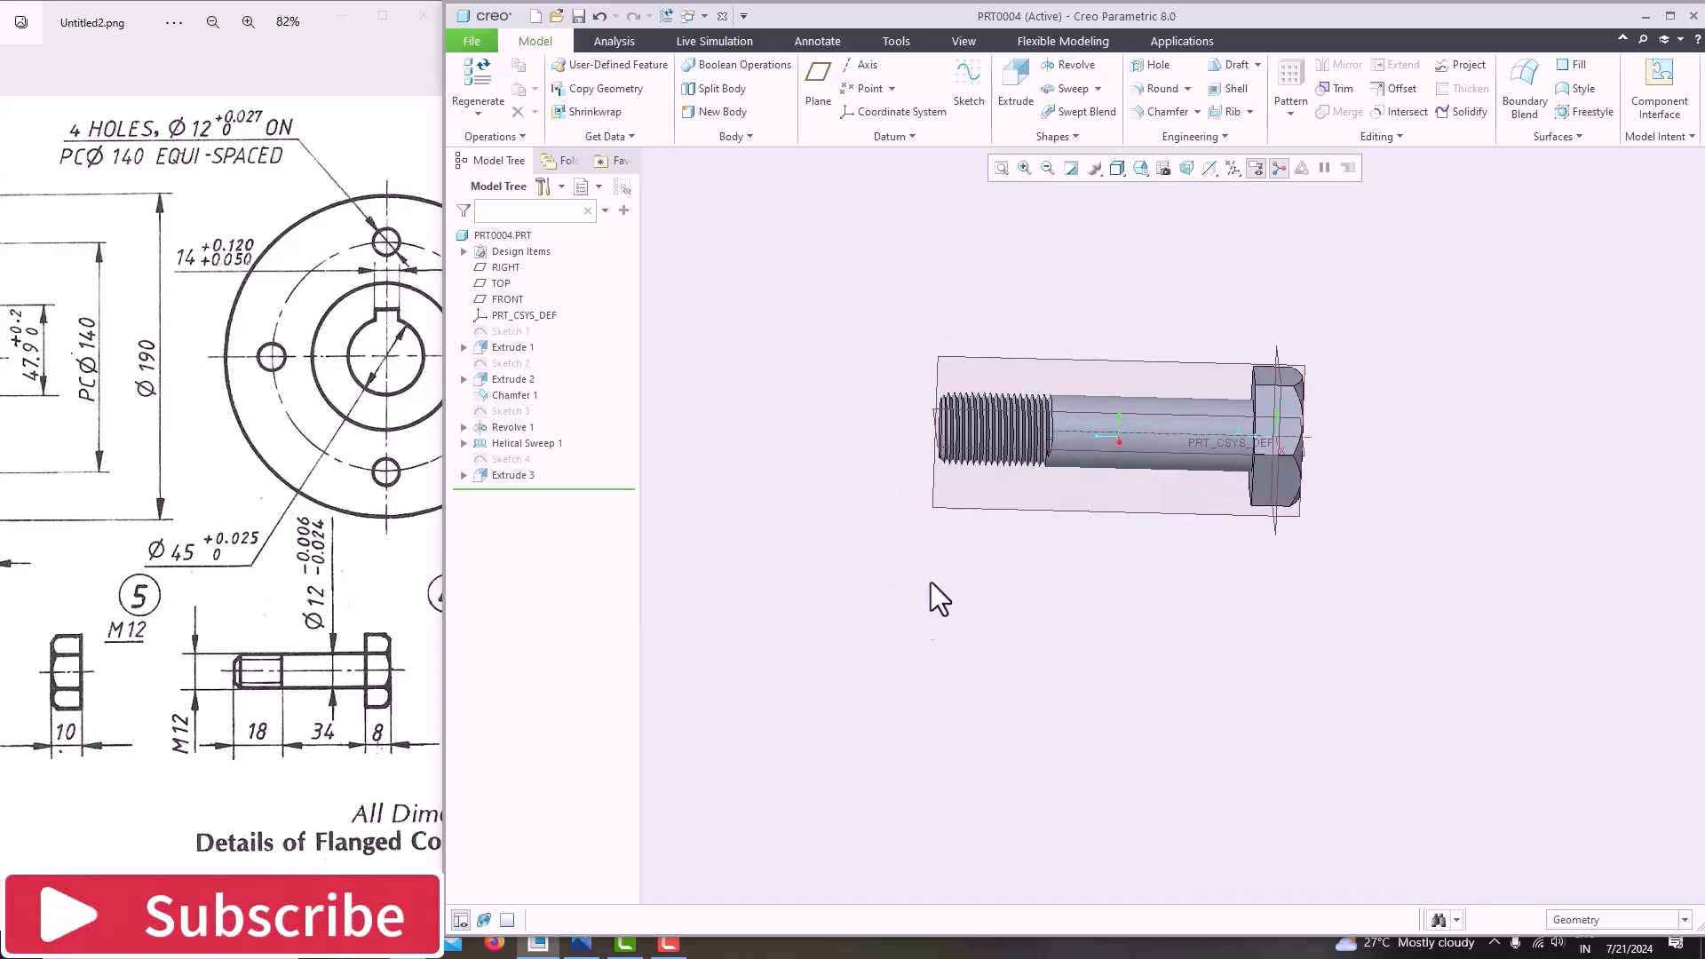
{"action": "scroll", "coordinate": [210, 765], "scroll_direction": "down", "scroll_amount": 3}
{"action": "scroll", "coordinate": [978, 526], "scroll_direction": "down", "scroll_amount": 4}
{"action": "scroll", "coordinate": [981, 522], "scroll_direction": "up", "scroll_amount": 6}
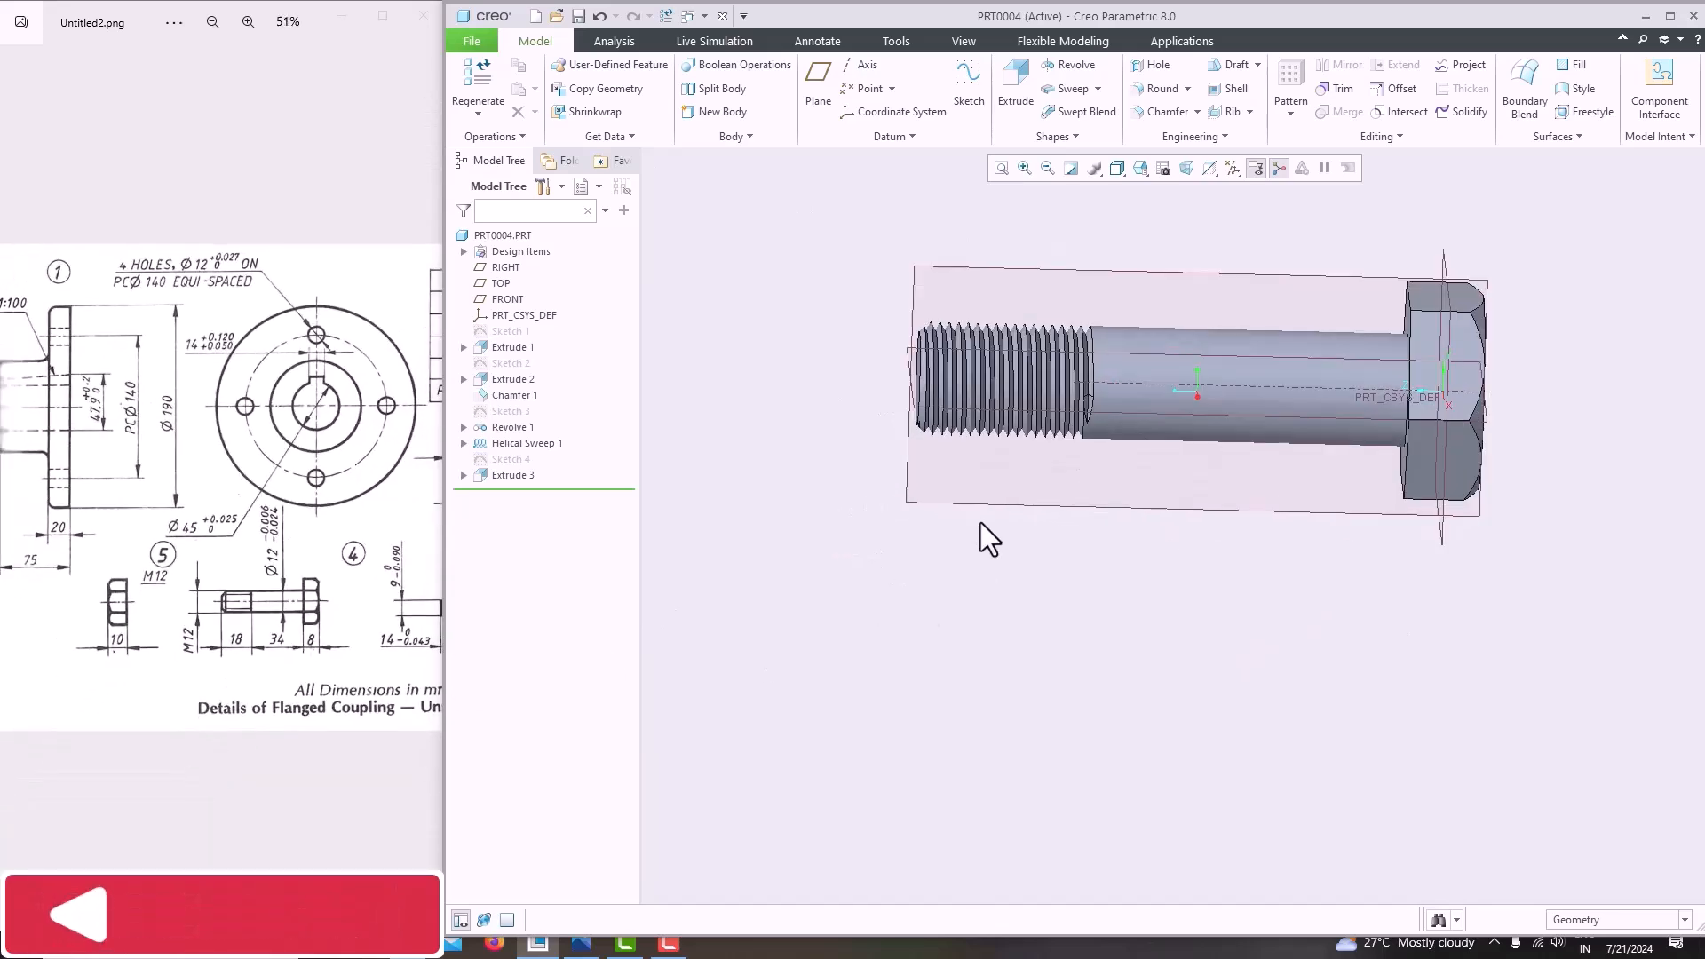
Save a copy of the part as 4_bolt in the Flange_Coupling-A5 folder, following the reference drawing's part numbering.
{"action": "left_click", "coordinate": [462, 45]}
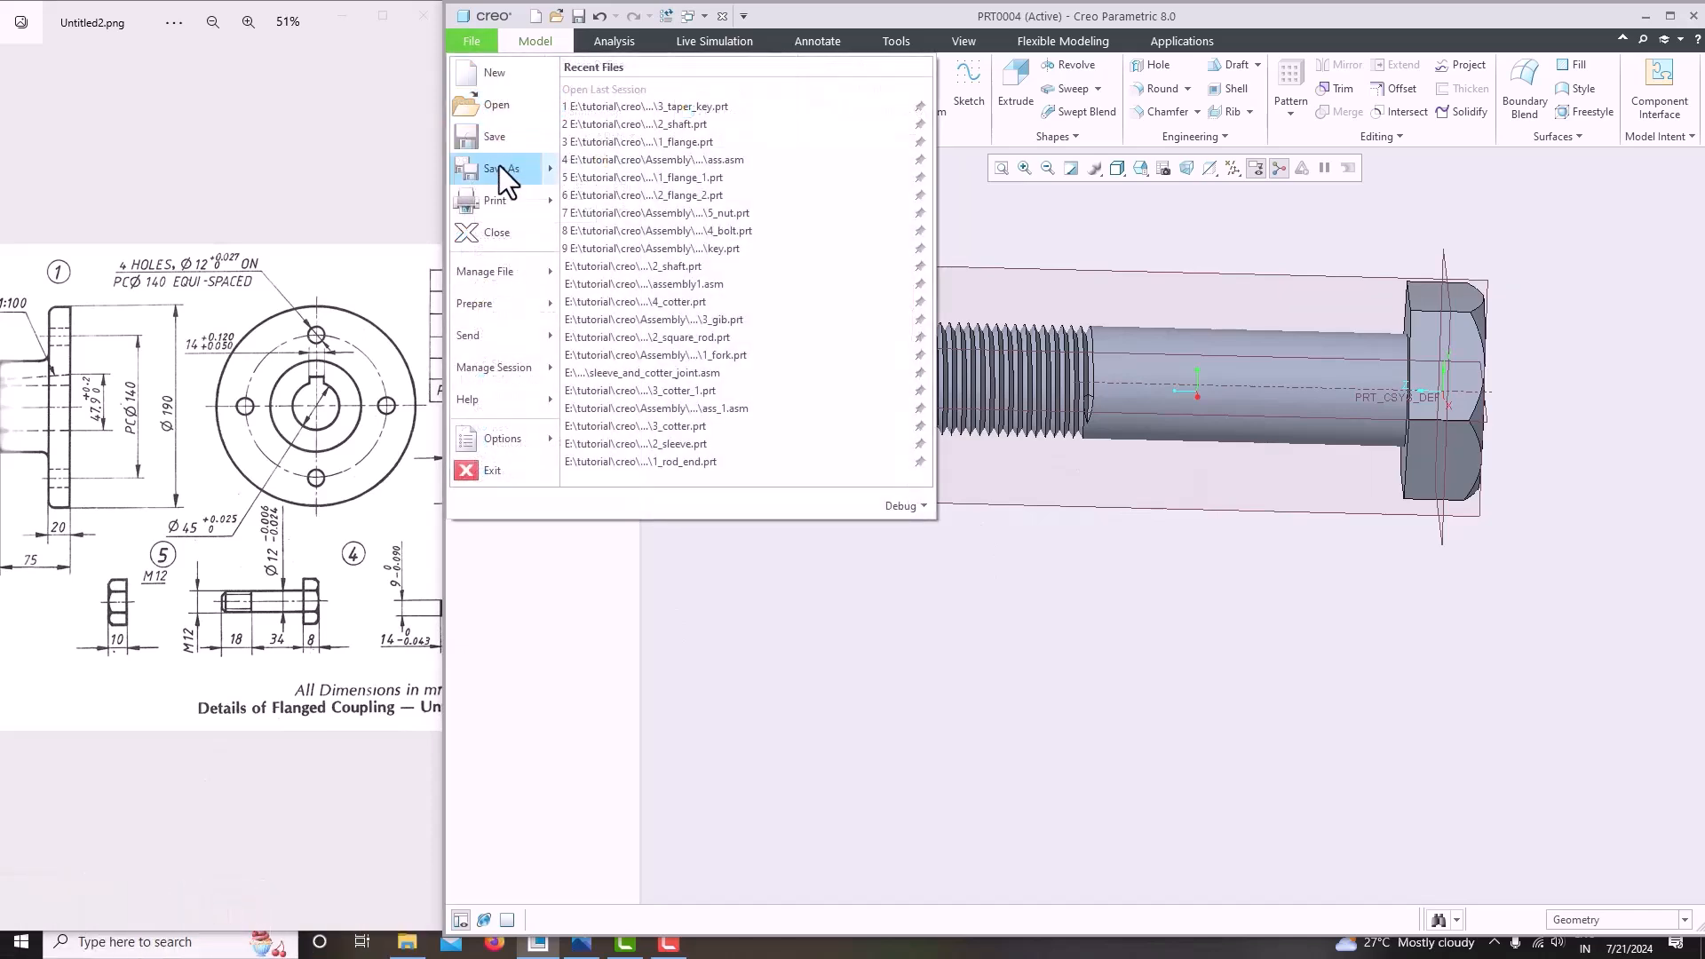
{"action": "mouse_move", "coordinate": [499, 167]}
{"action": "left_click", "coordinate": [663, 107]}
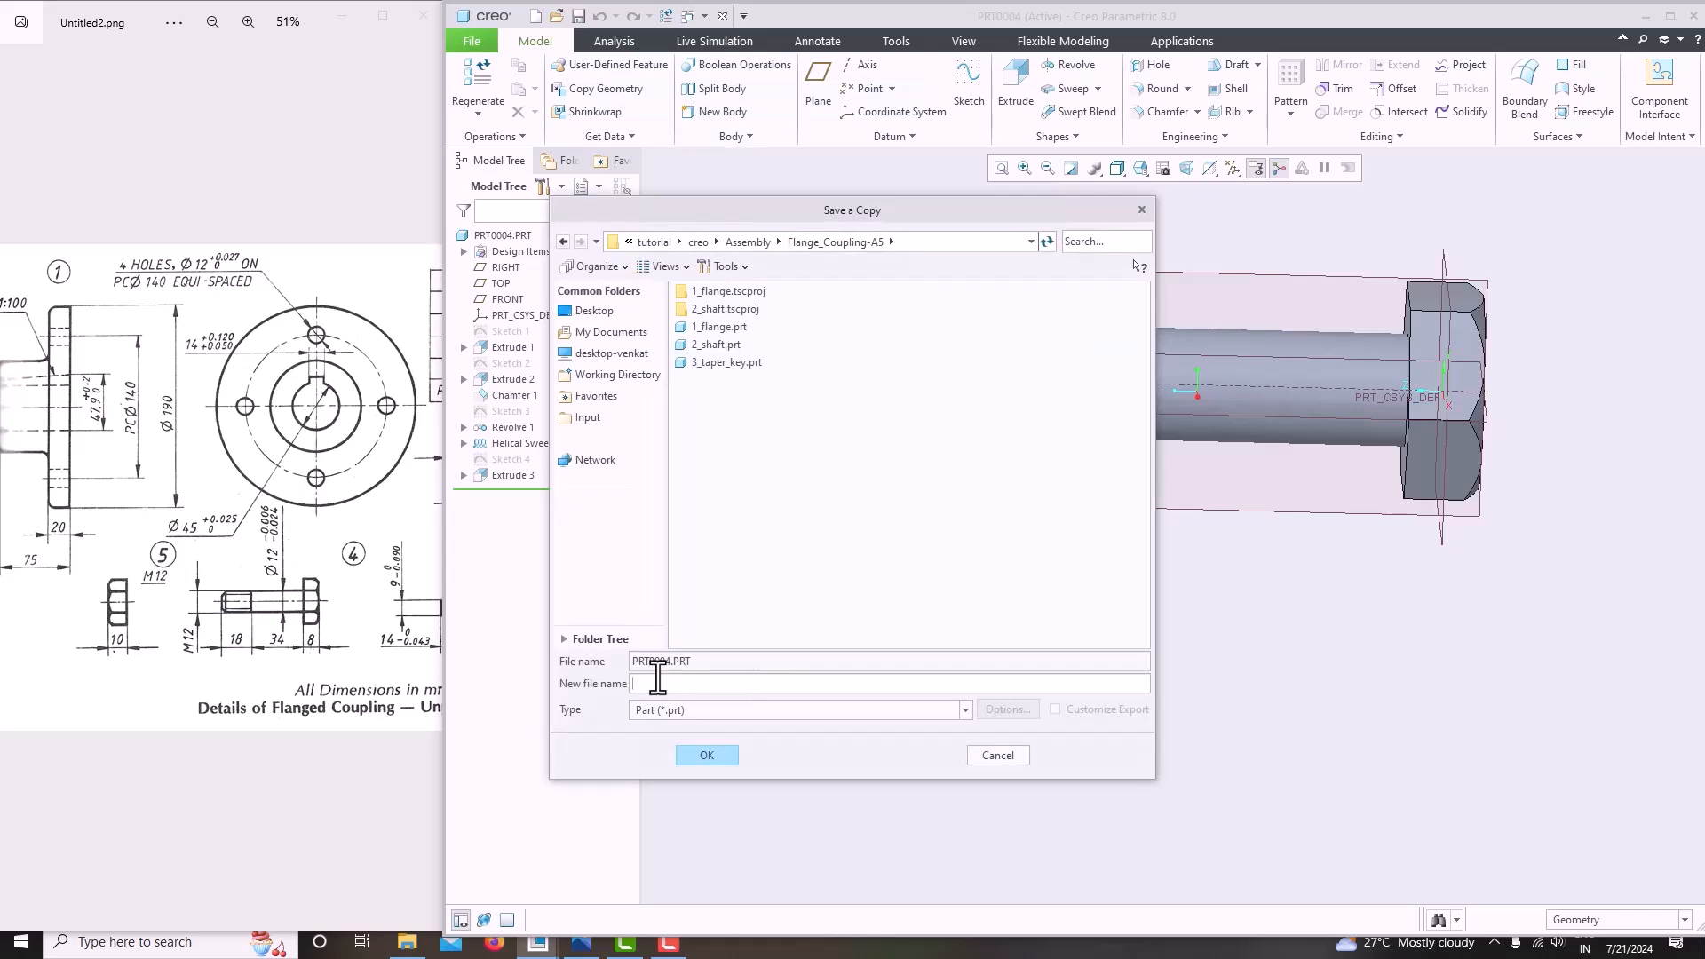
{"action": "left_click", "coordinate": [349, 657]}
{"action": "scroll", "coordinate": [267, 657], "scroll_direction": "down", "scroll_amount": 2}
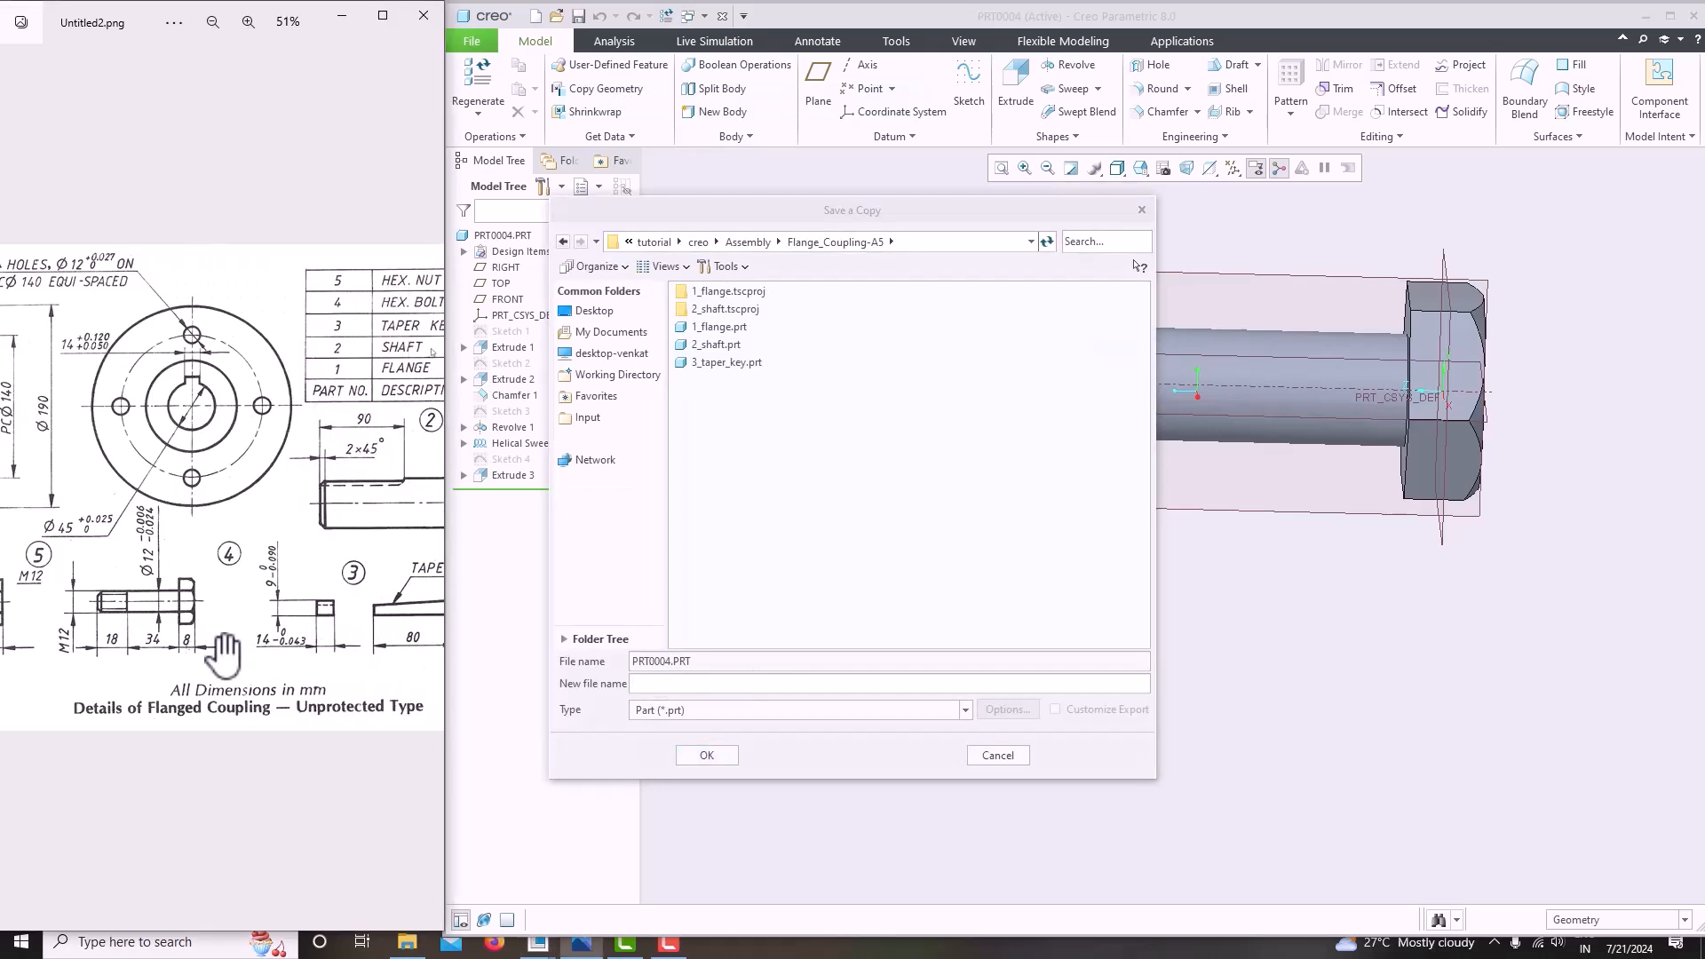
{"action": "scroll", "coordinate": [224, 655], "scroll_direction": "up", "scroll_amount": 2}
{"action": "left_click", "coordinate": [689, 683]}
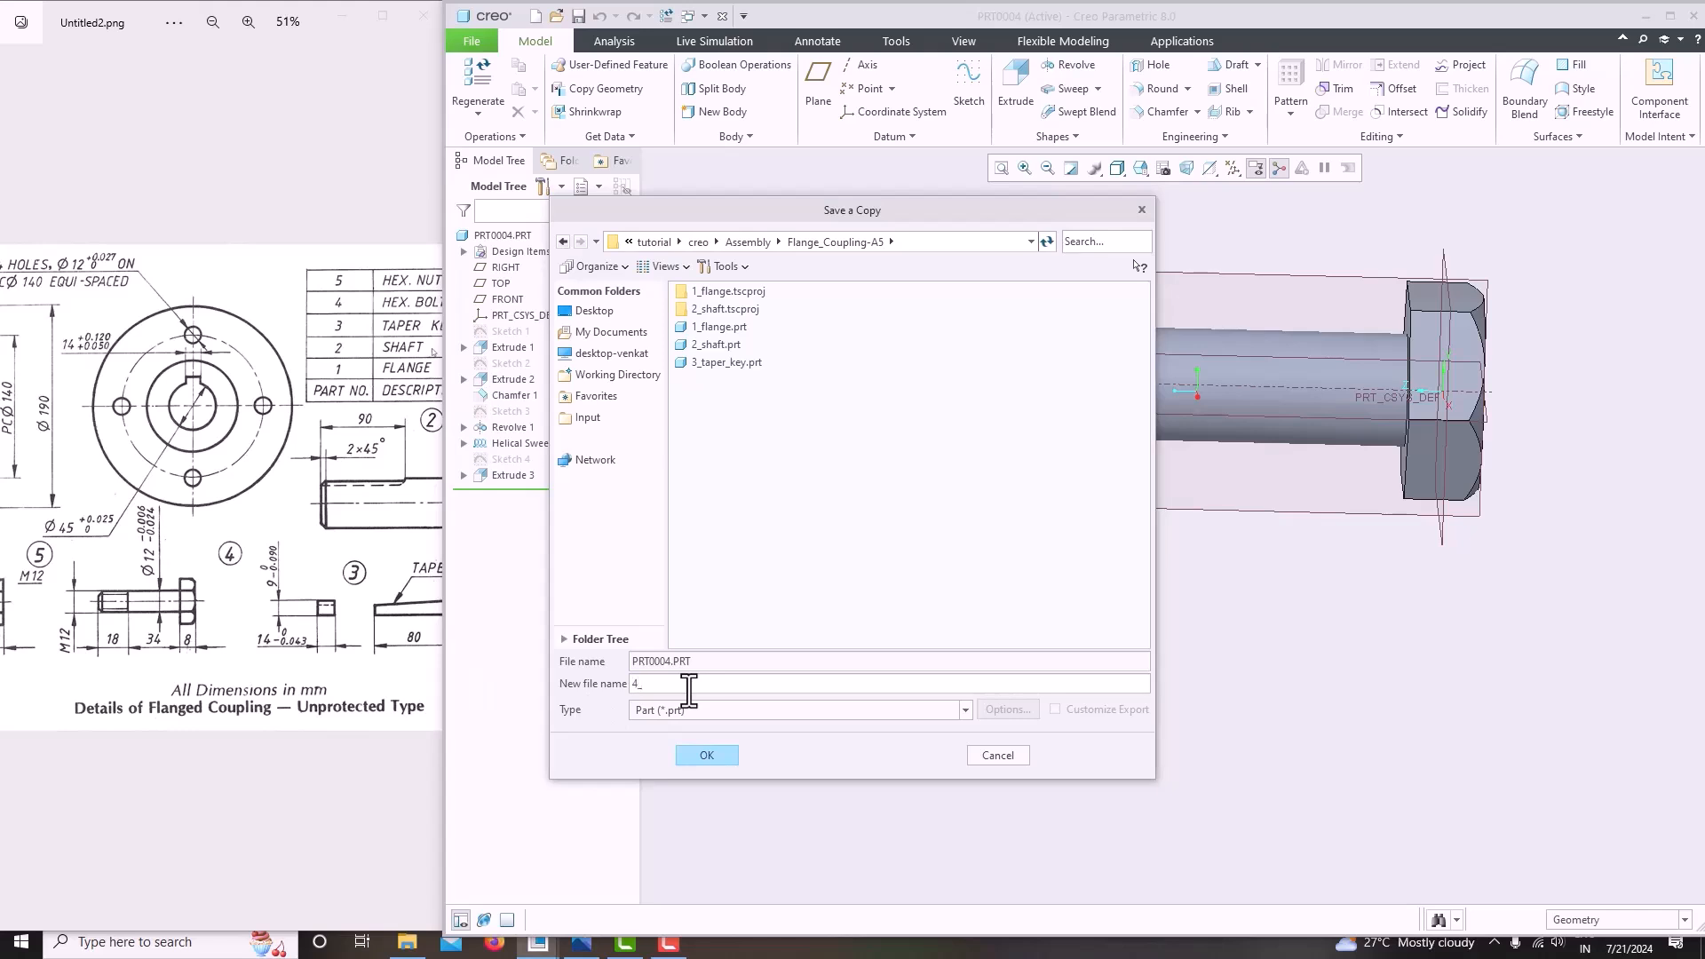
{"action": "key", "text": "Return"}
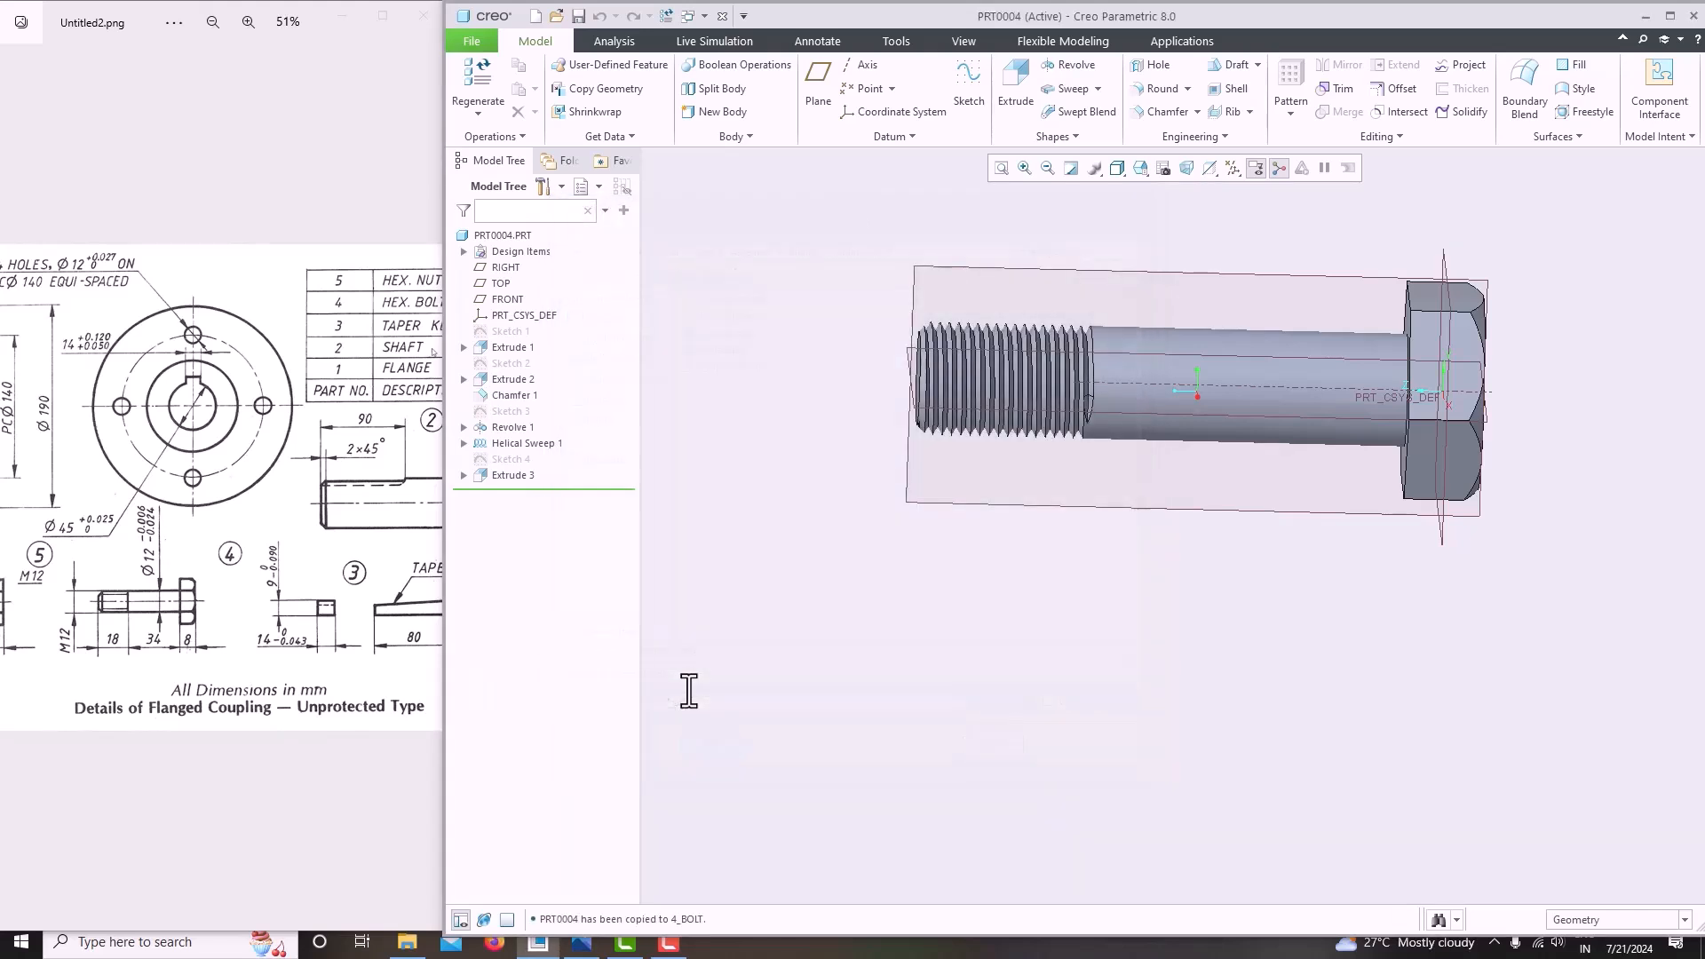
Consult the reference drawing for the M12 hex nut, part 5.
{"action": "left_click_drag", "start_coordinate": [253, 586], "coordinate": [315, 577]}
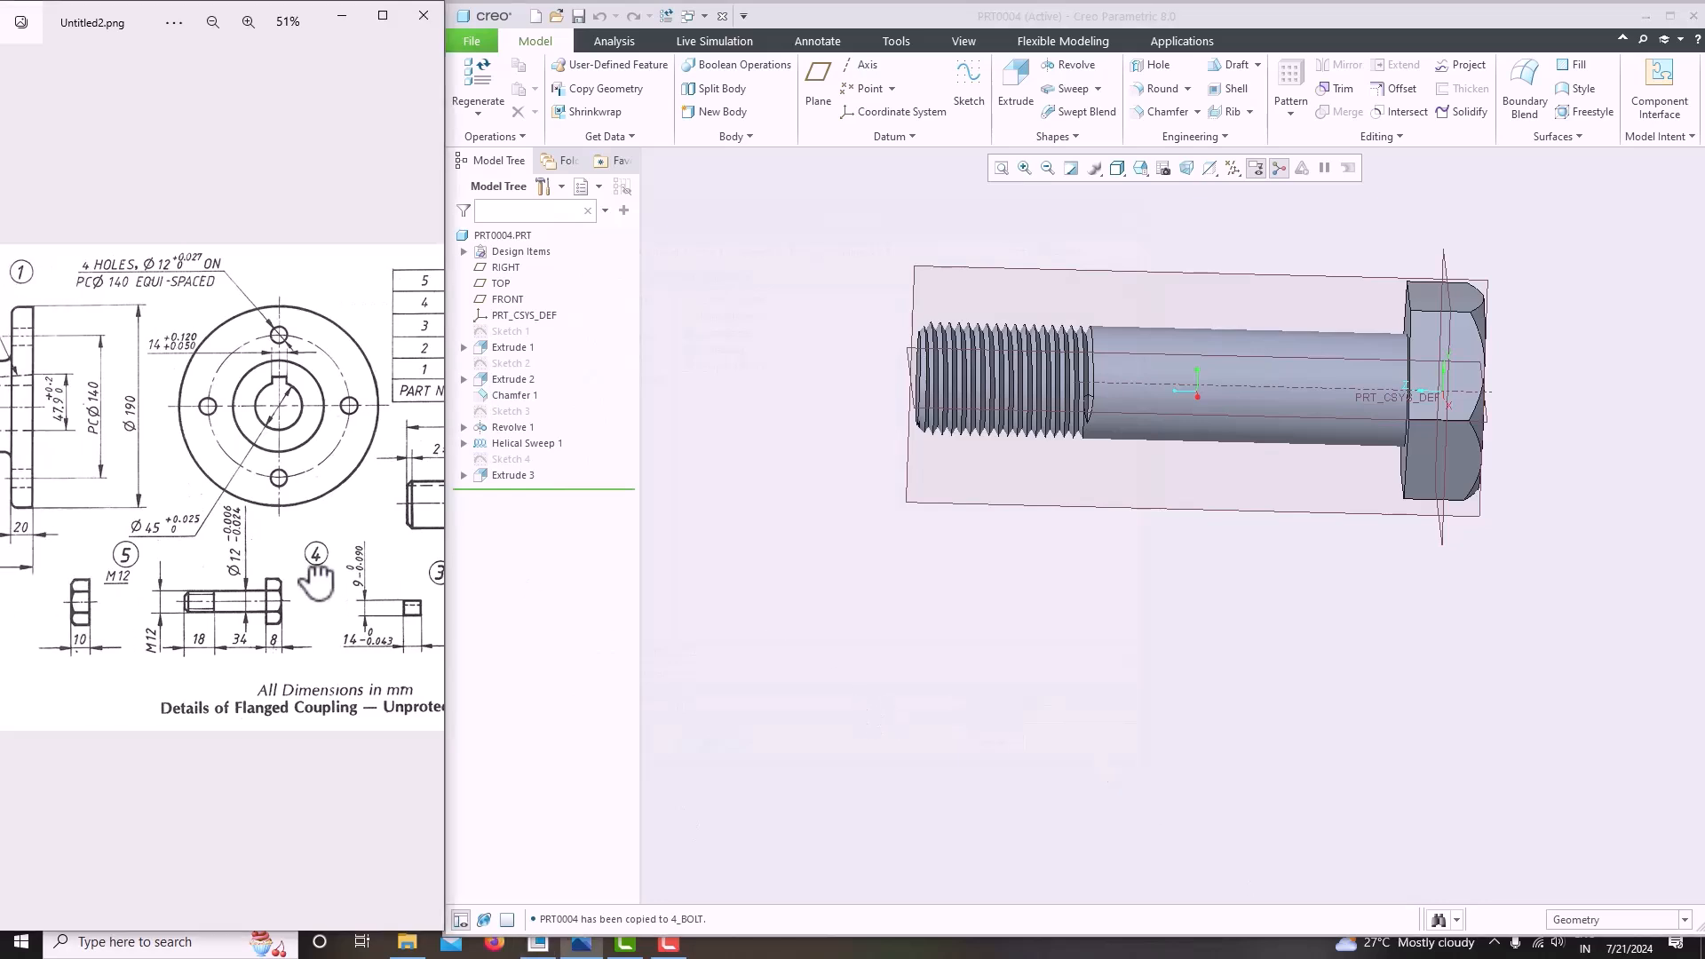
{"action": "left_click", "coordinate": [847, 550]}
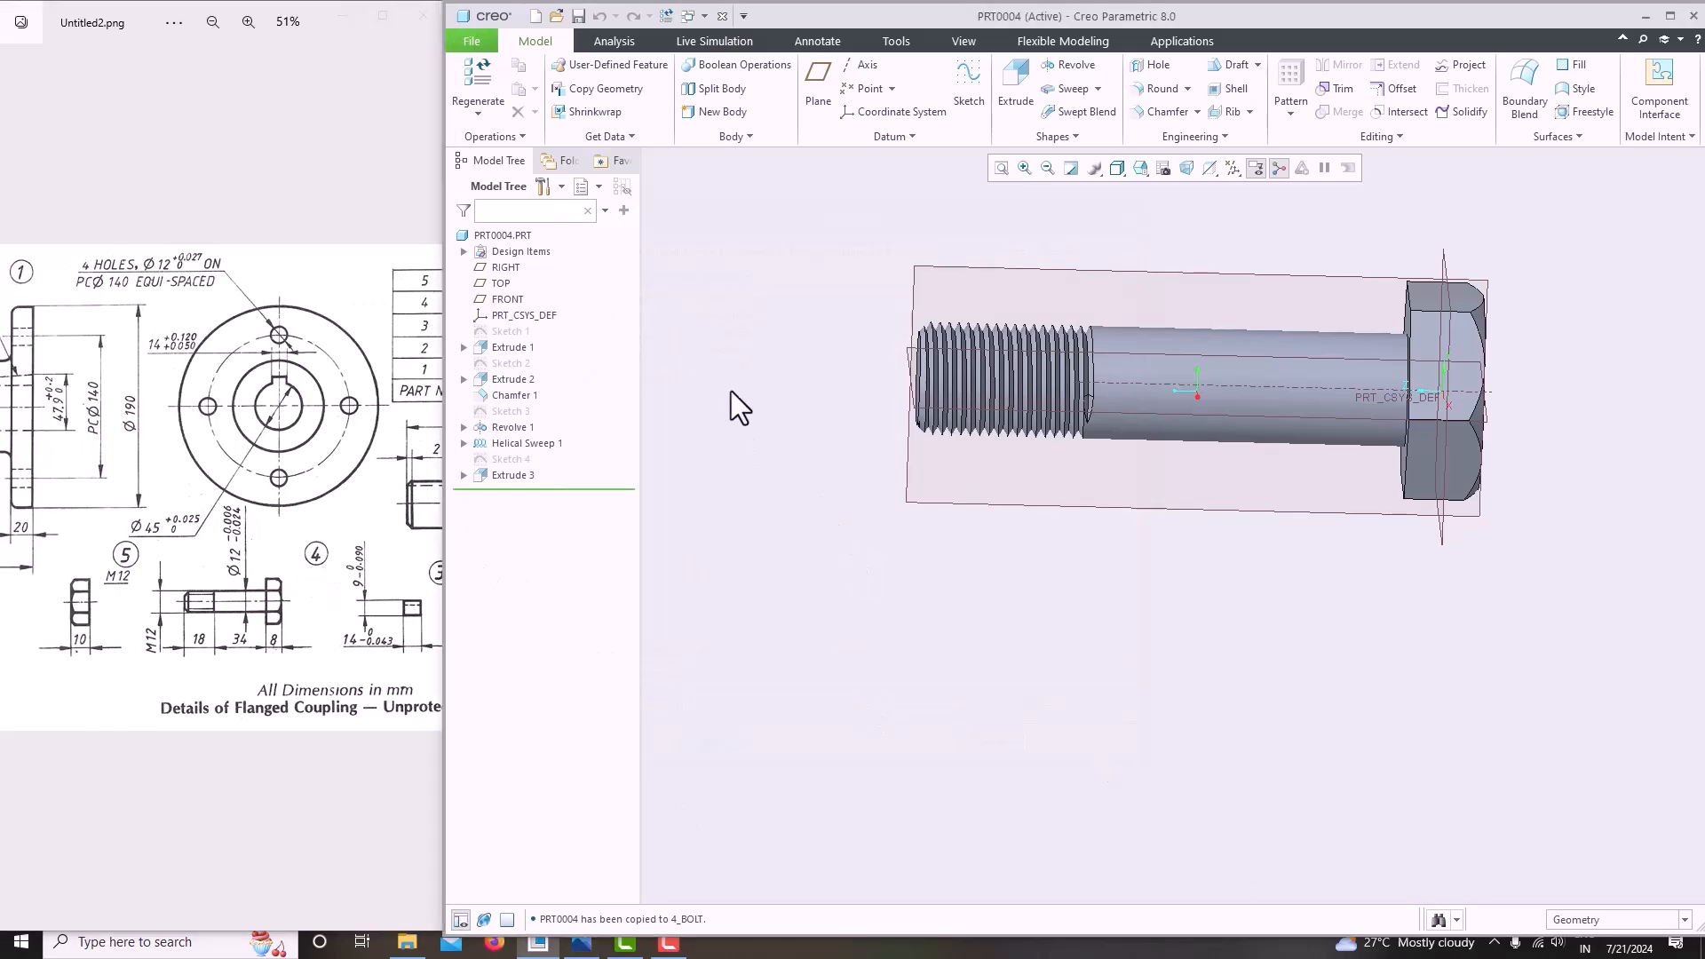
Close the bolt part and create a new solid part from the mmns_part_solid_abs template.
{"action": "middle_click_drag", "start_coordinate": [893, 405], "coordinate": [937, 411]}
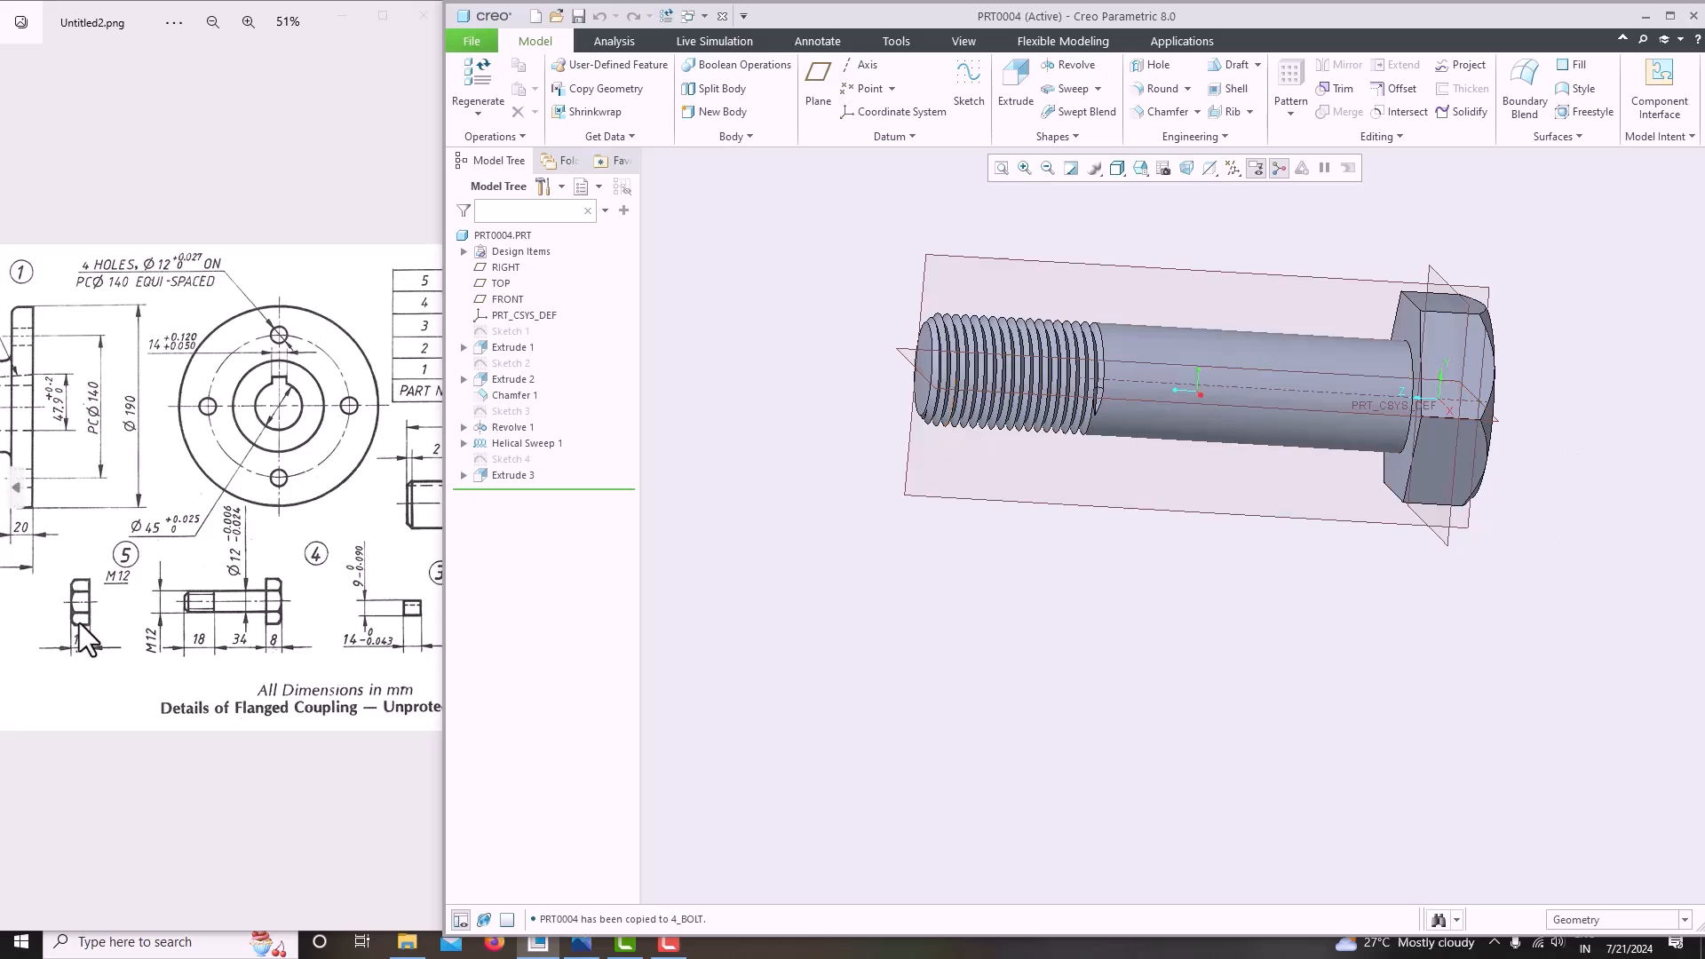
{"action": "left_click", "coordinate": [471, 43]}
{"action": "left_click", "coordinate": [484, 234]}
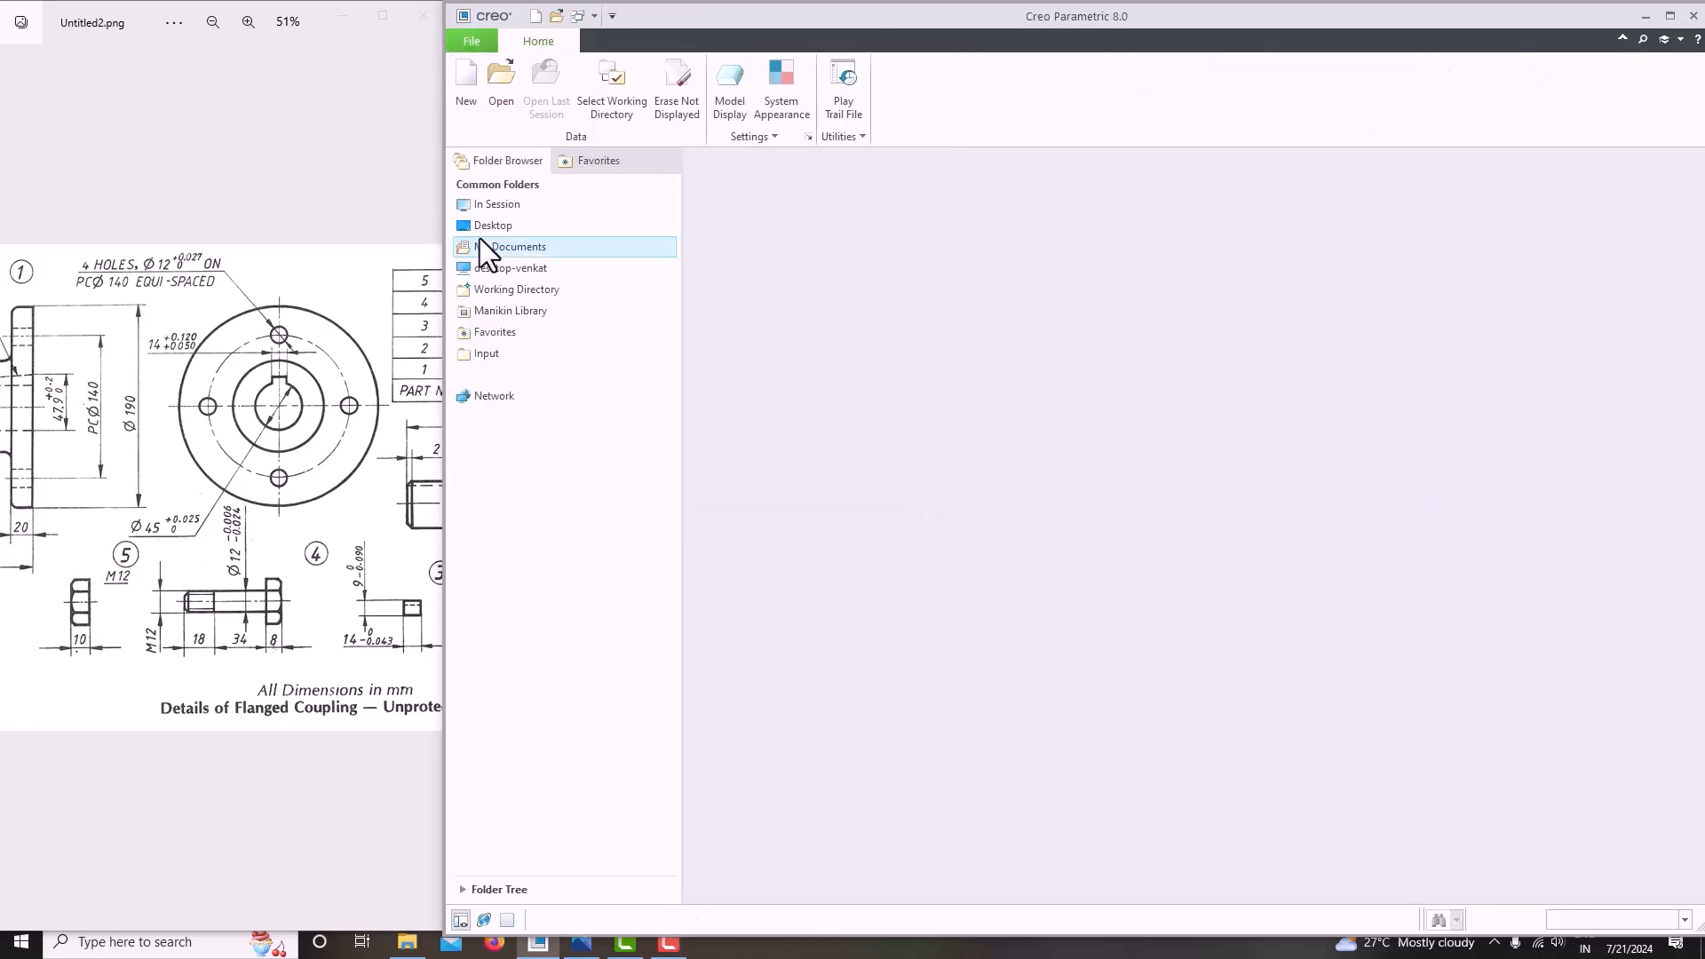
{"action": "left_click", "coordinate": [469, 93]}
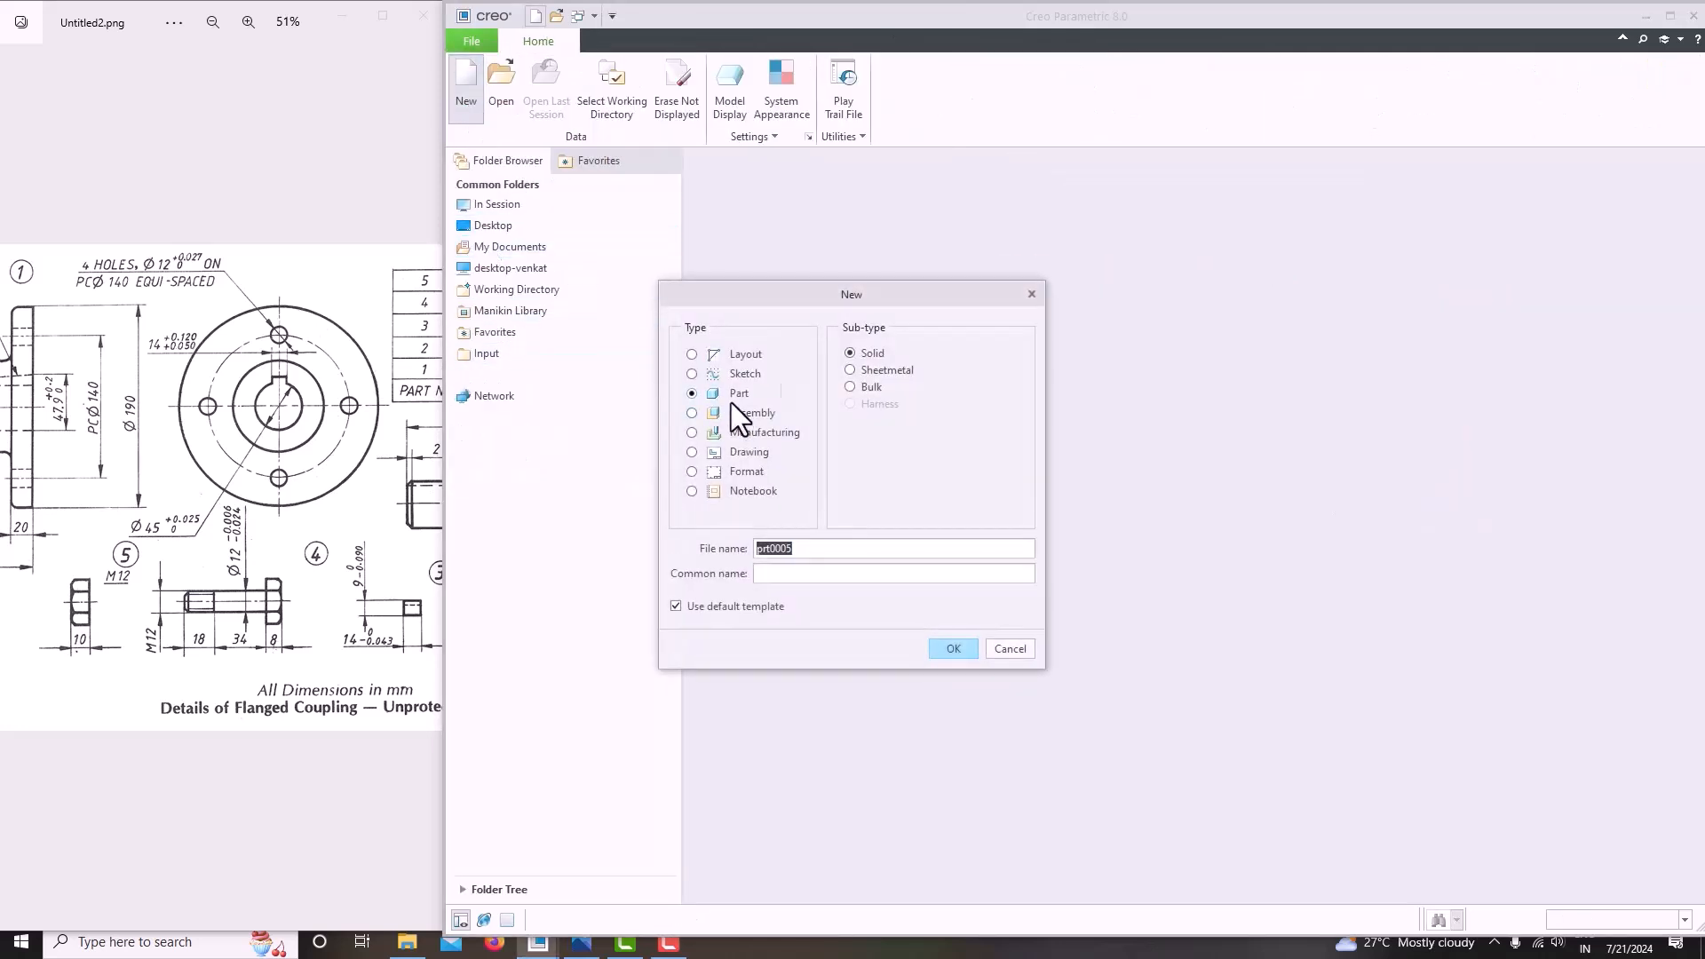
{"action": "left_click", "coordinate": [717, 610]}
{"action": "left_click", "coordinate": [954, 649]}
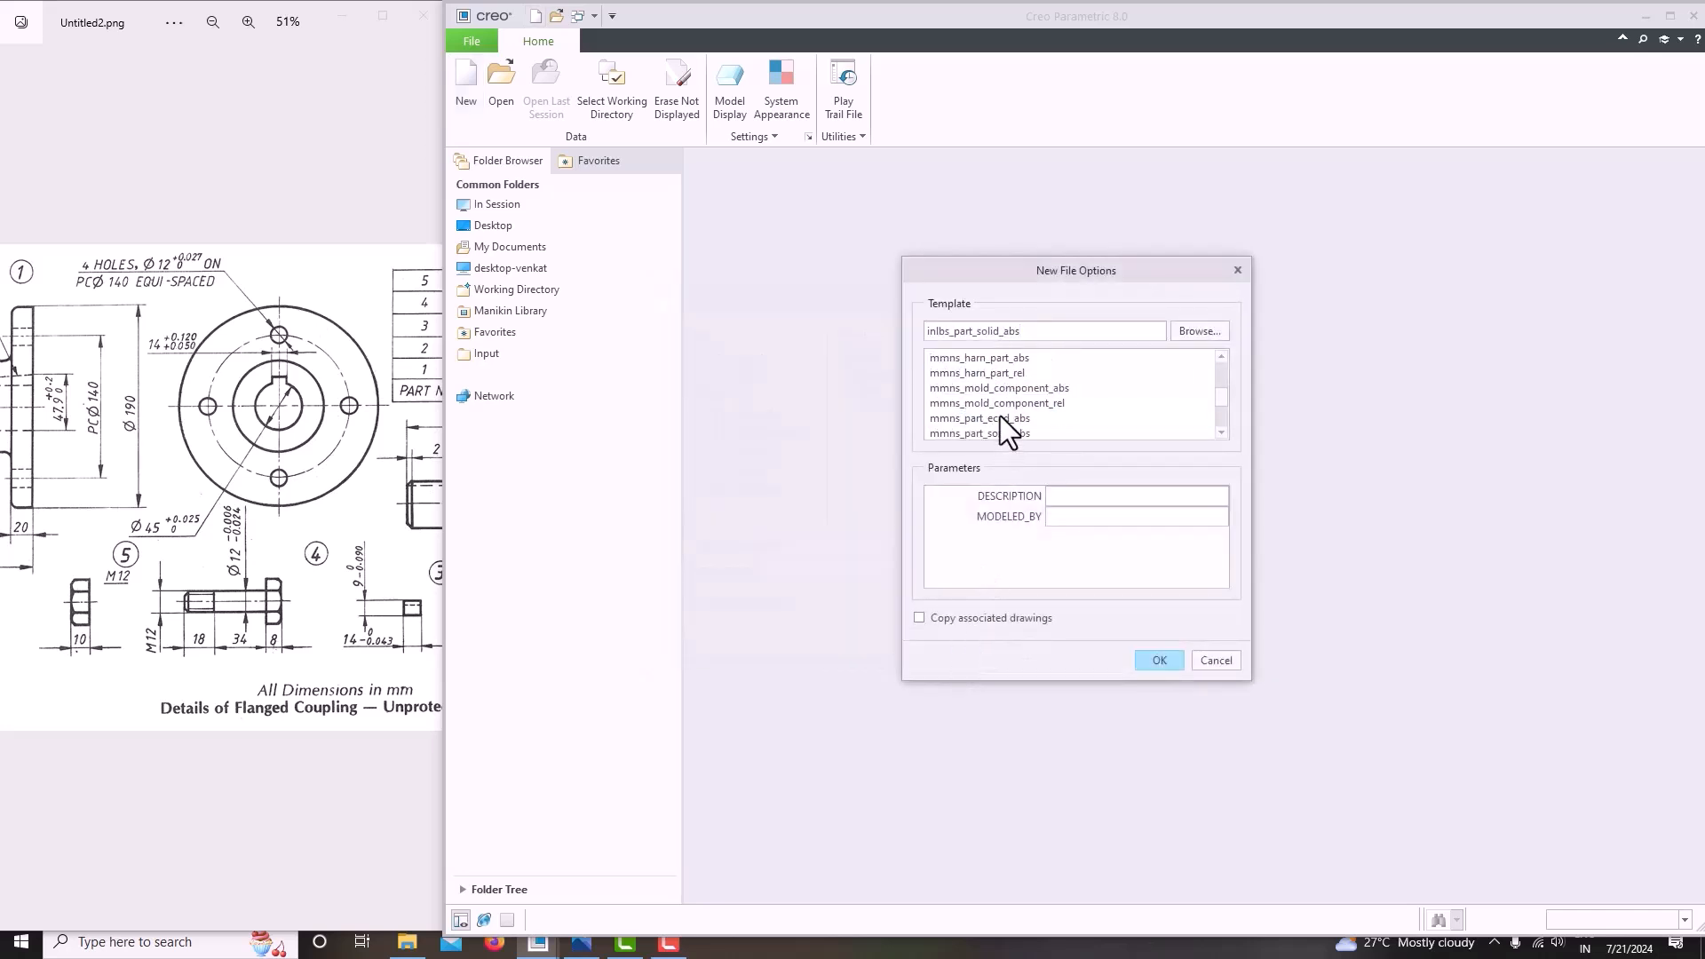
{"action": "left_click", "coordinate": [976, 434]}
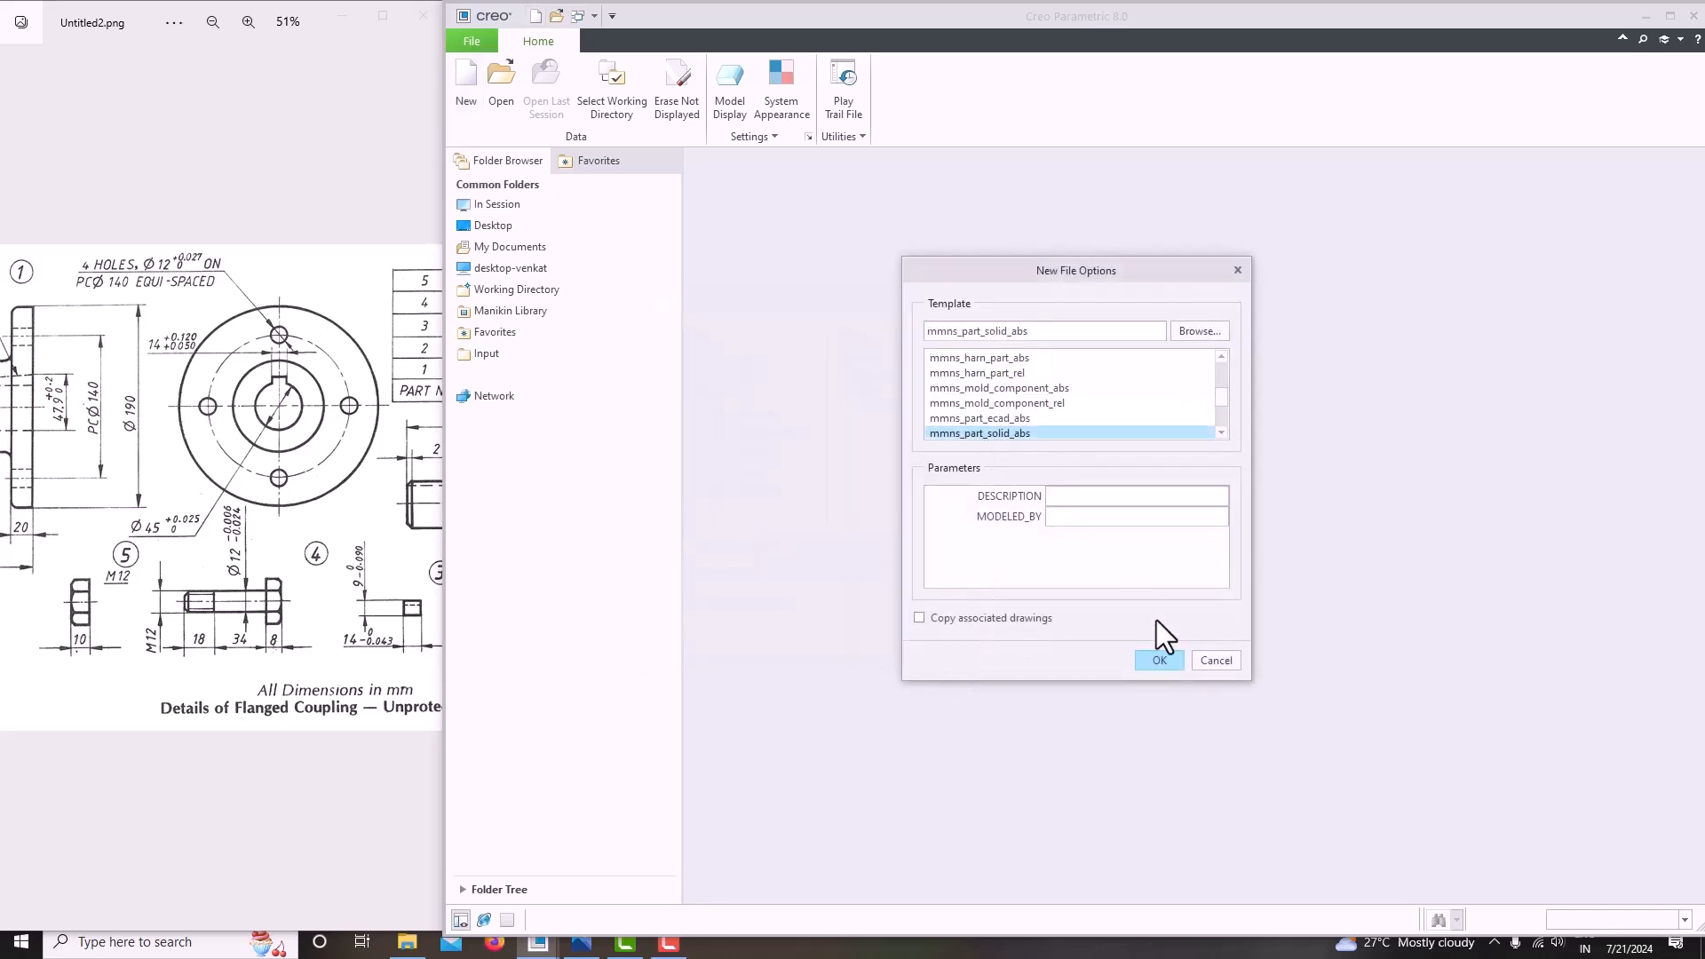
{"action": "left_click", "coordinate": [1159, 660]}
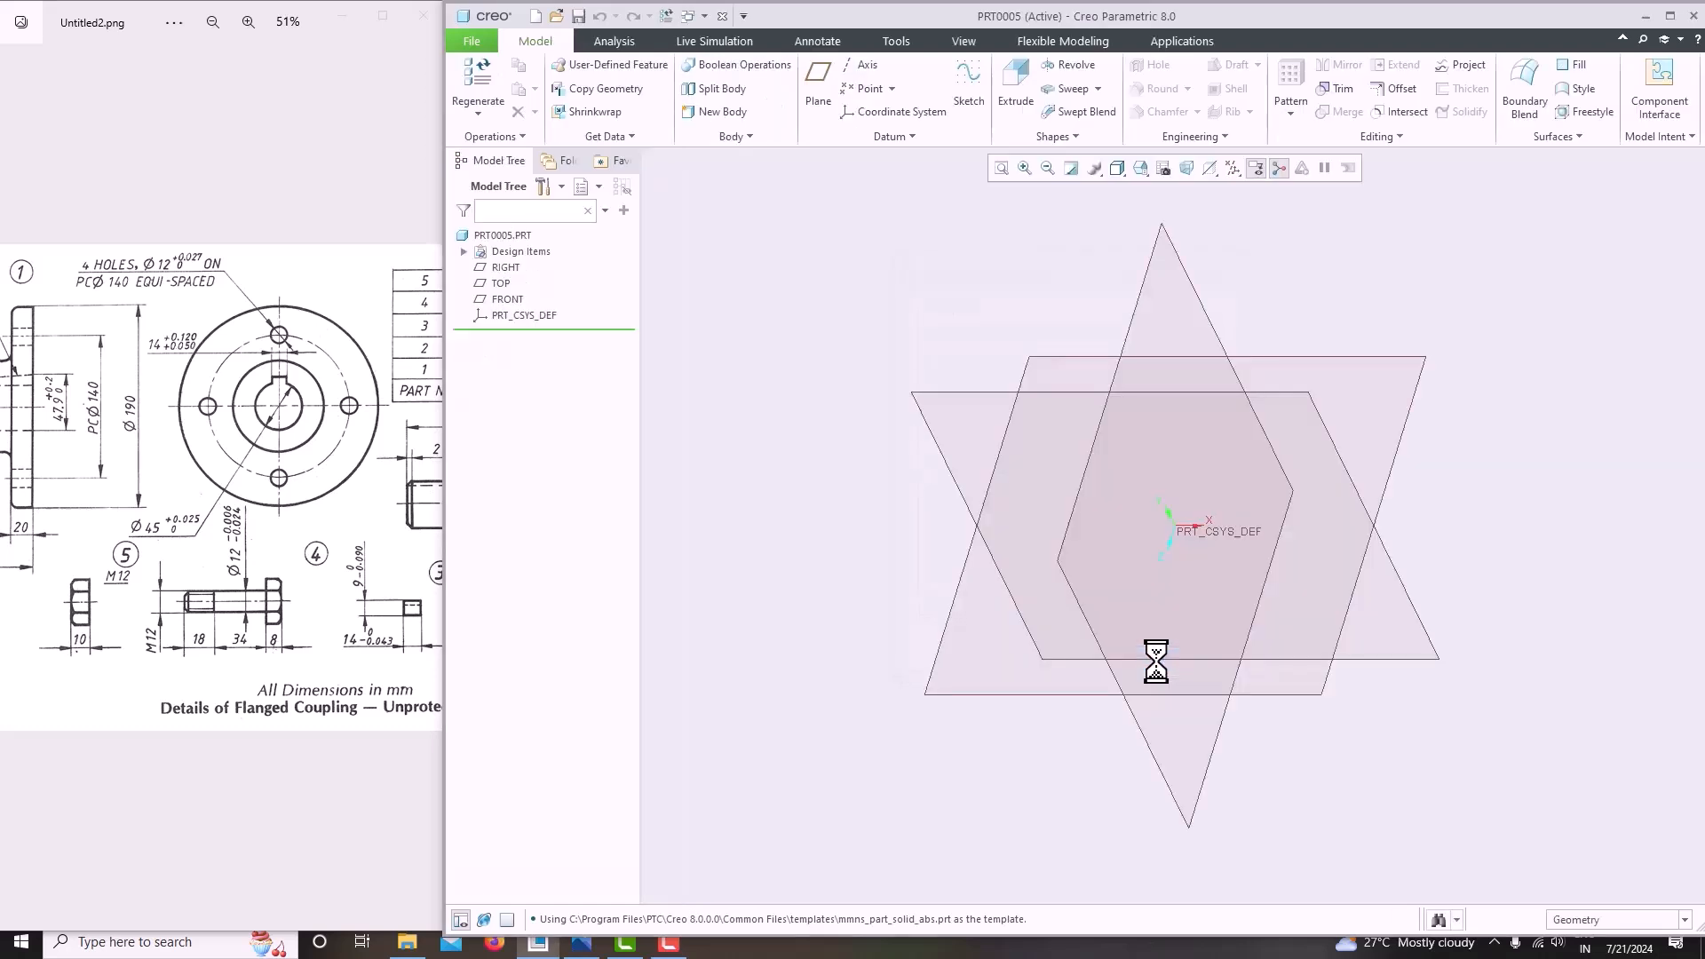
Start a sketch on the FRONT plane, viewed straight on, and enlarge the M12 nut in the reference drawing.
{"action": "left_click", "coordinate": [928, 397]}
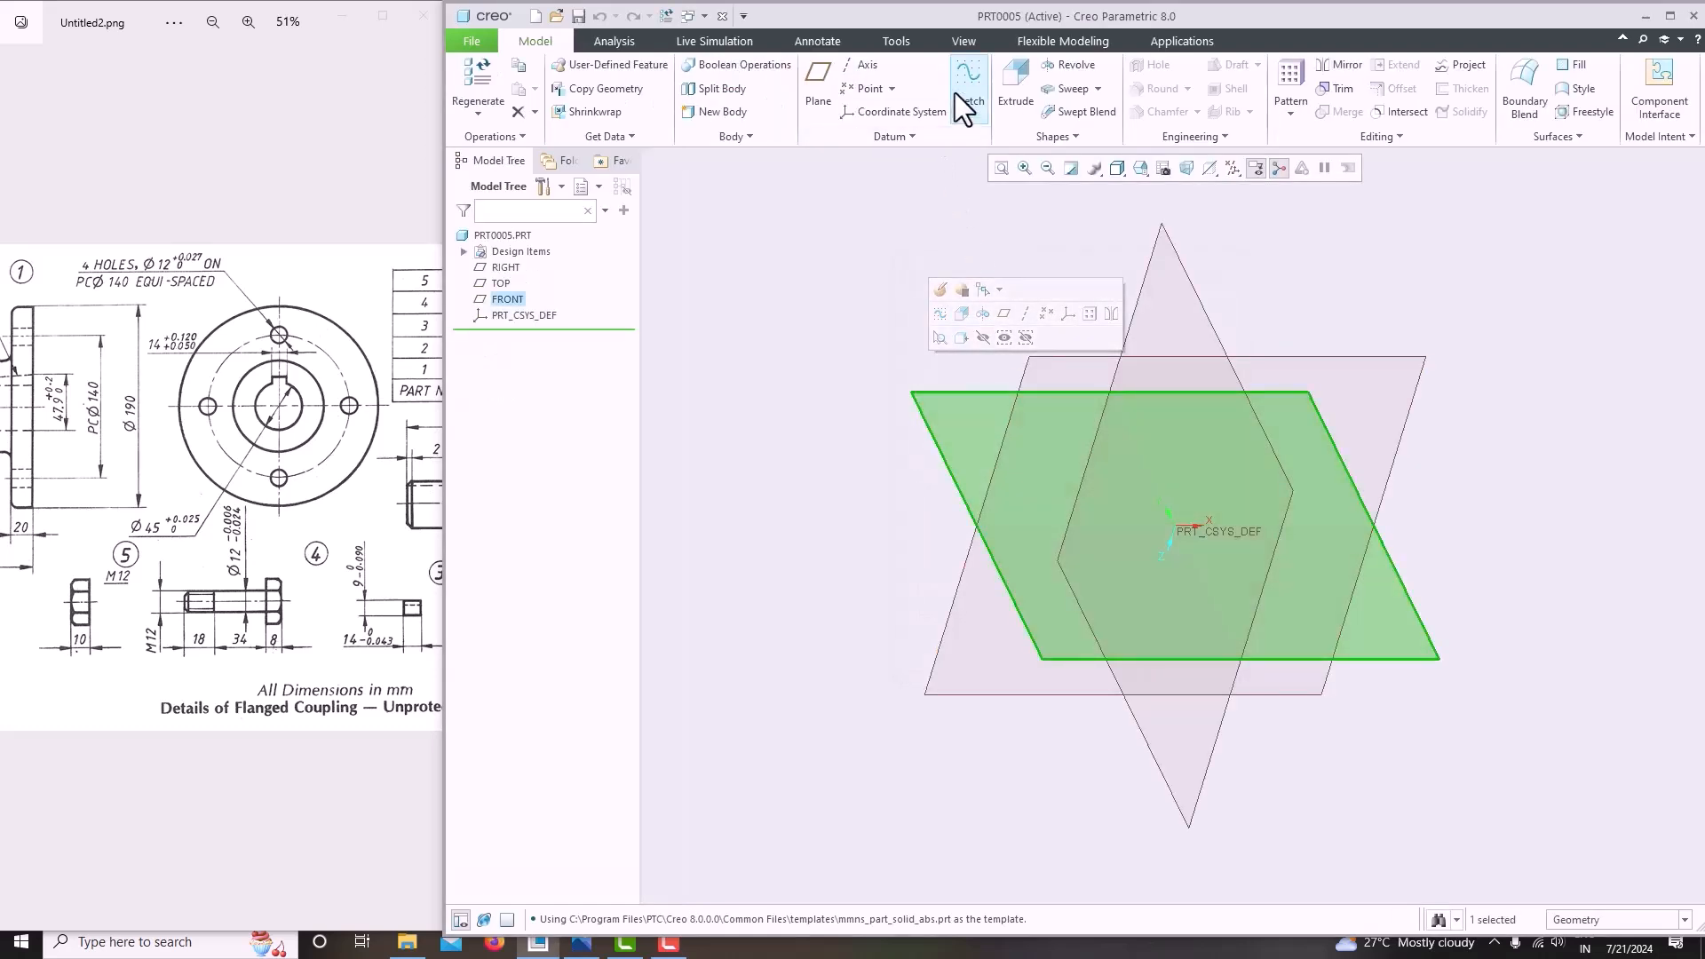
{"action": "left_click", "coordinate": [959, 97]}
{"action": "left_click", "coordinate": [1209, 169]}
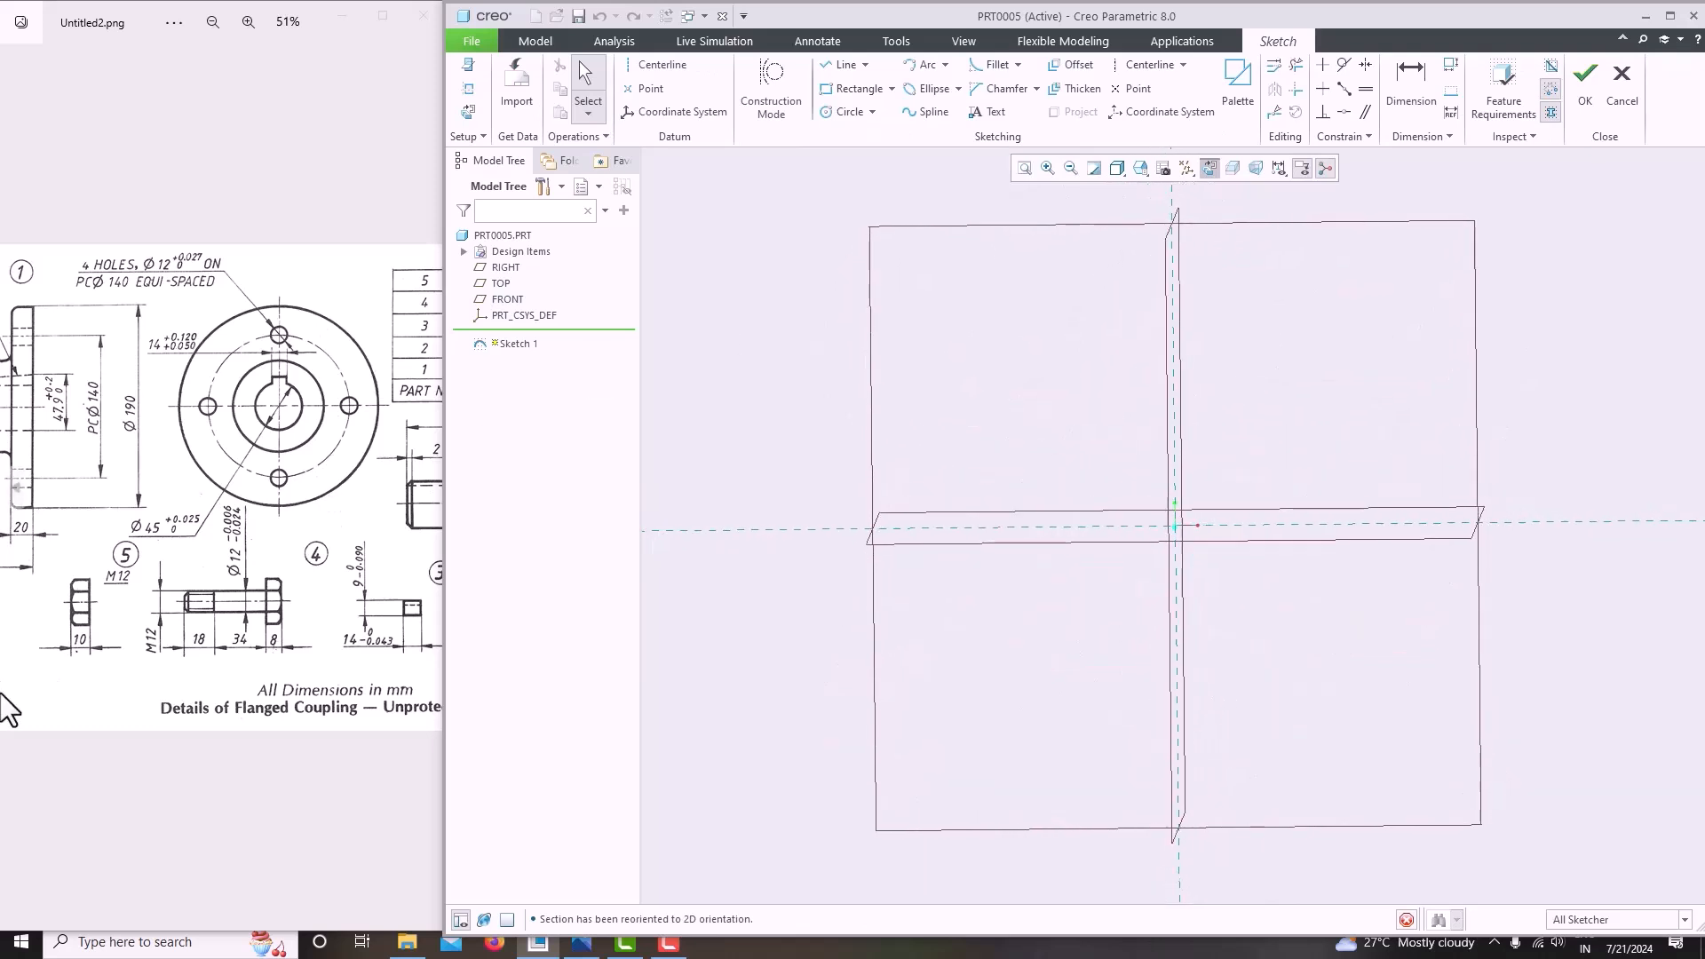
{"action": "scroll", "coordinate": [93, 616], "scroll_direction": "up", "scroll_amount": 3}
{"action": "mouse_move", "coordinate": [119, 625]}
{"action": "left_mouse_down"}
{"action": "mouse_move", "coordinate": [226, 637]}
{"action": "mouse_move", "coordinate": [208, 645]}
{"action": "left_mouse_up"}
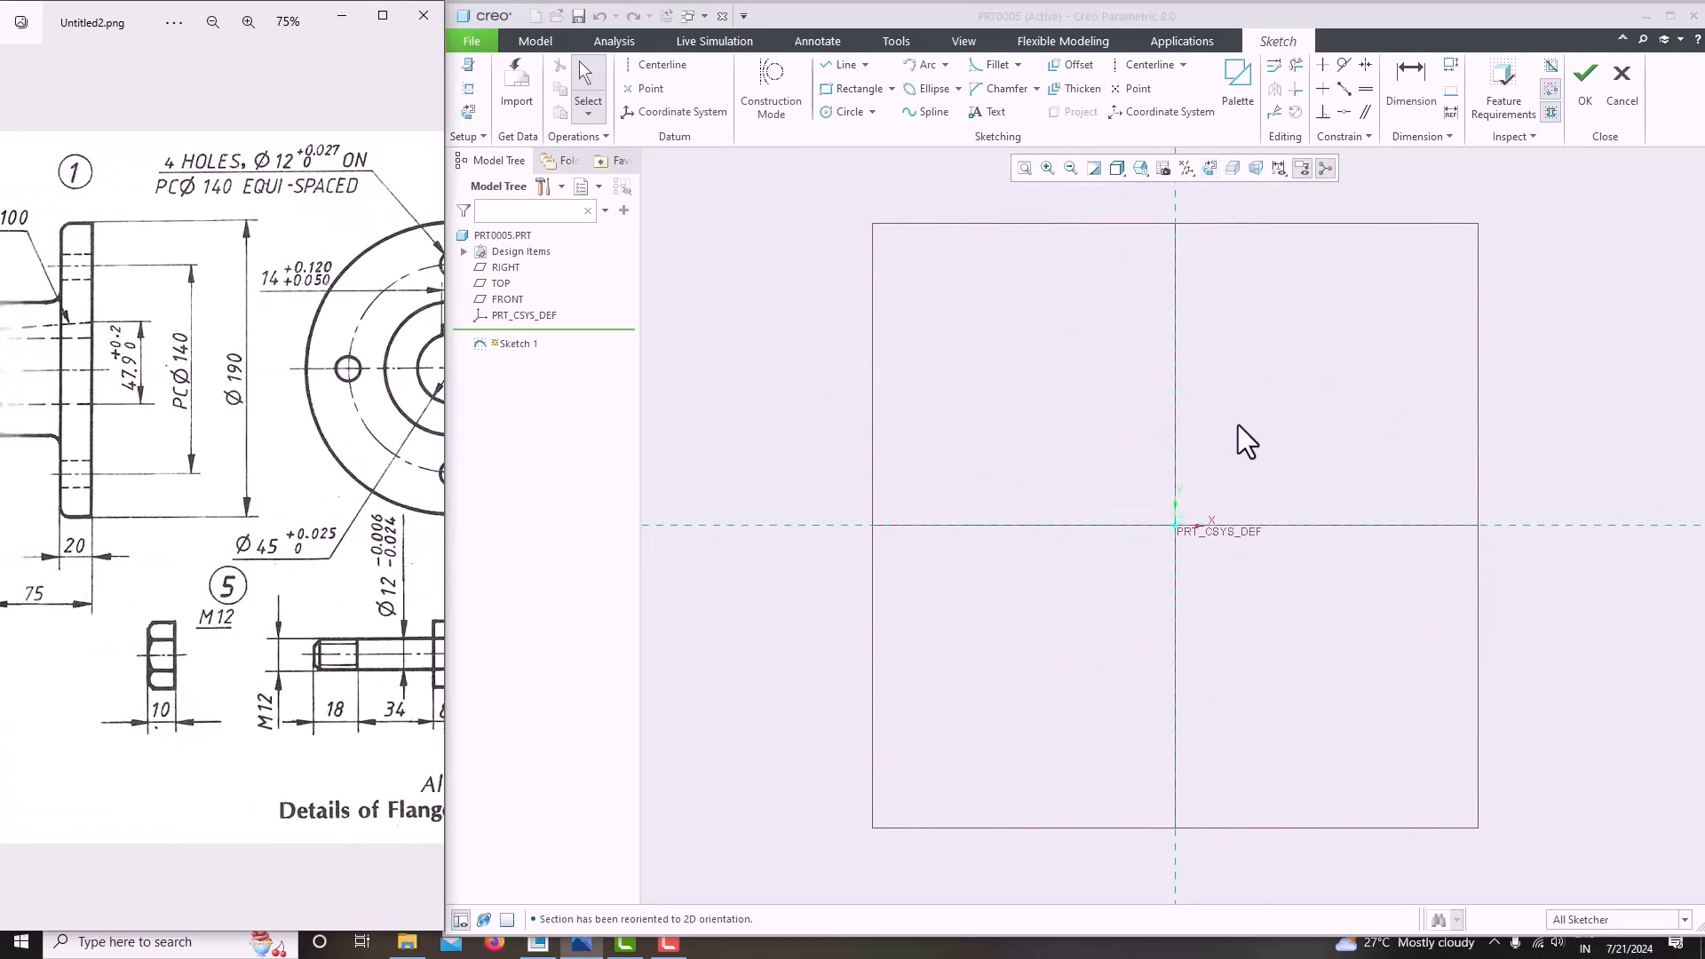
Insert a 6-sided hexagon with sides of about 63 mm from the sketcher palette, centred on the origin.
{"action": "left_click", "coordinate": [1238, 82]}
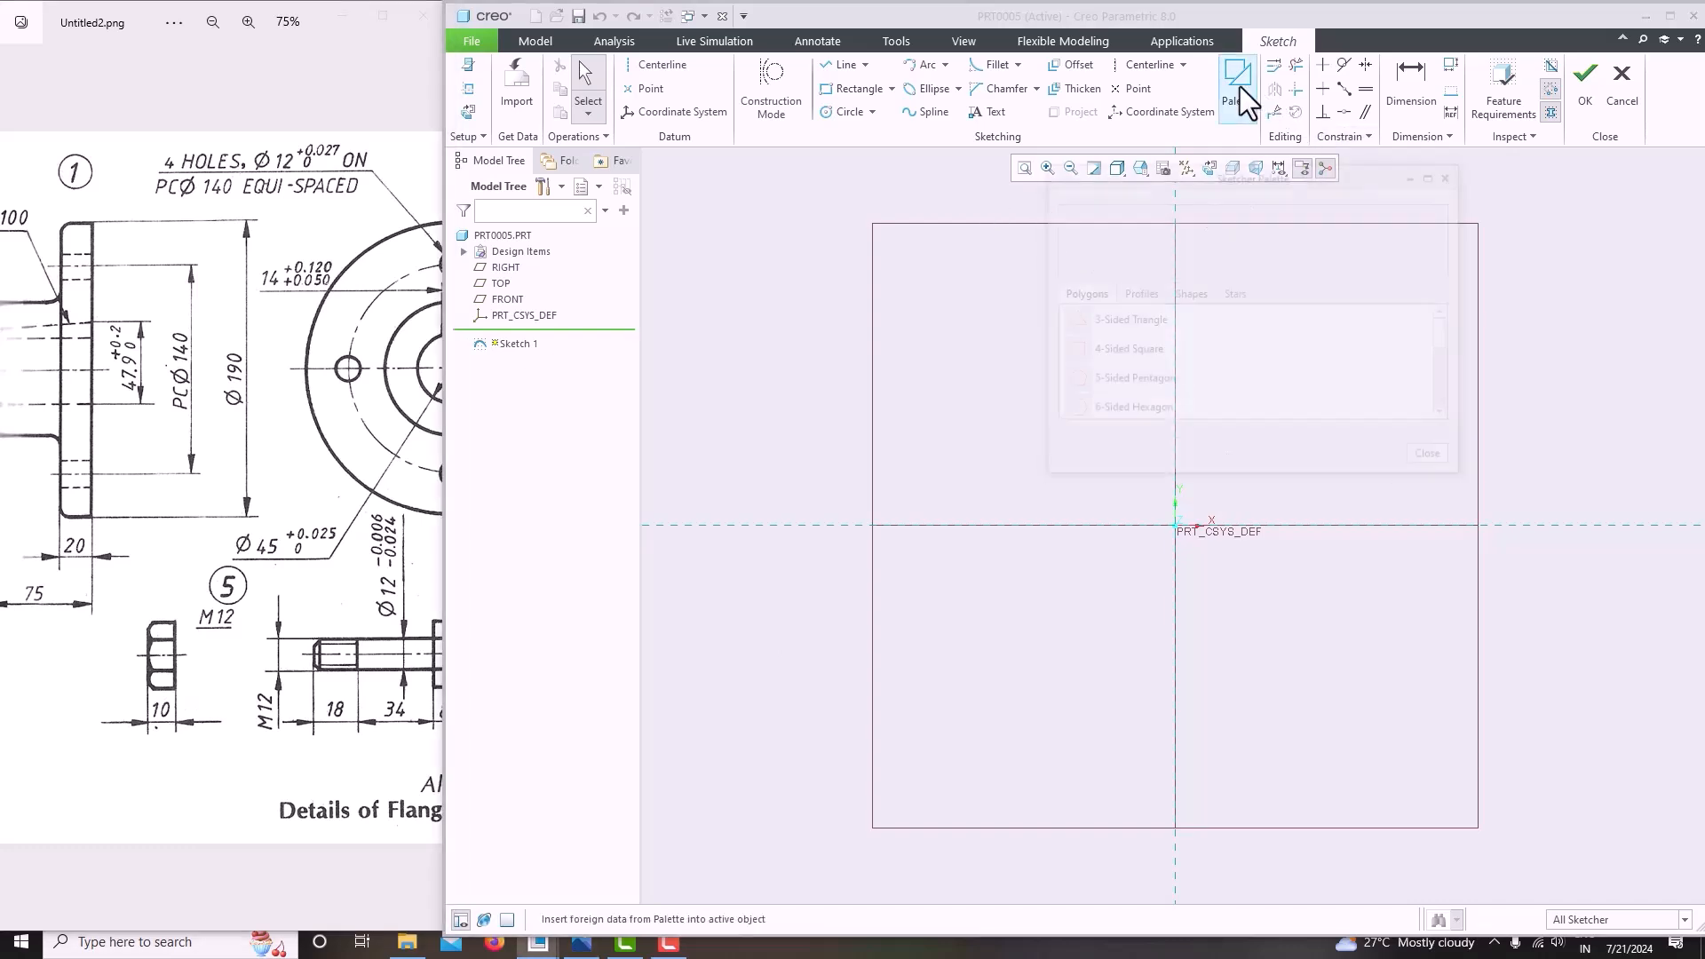
{"action": "left_click", "coordinate": [1123, 408]}
{"action": "double_click", "coordinate": [1124, 408]}
{"action": "left_click", "coordinate": [926, 477]}
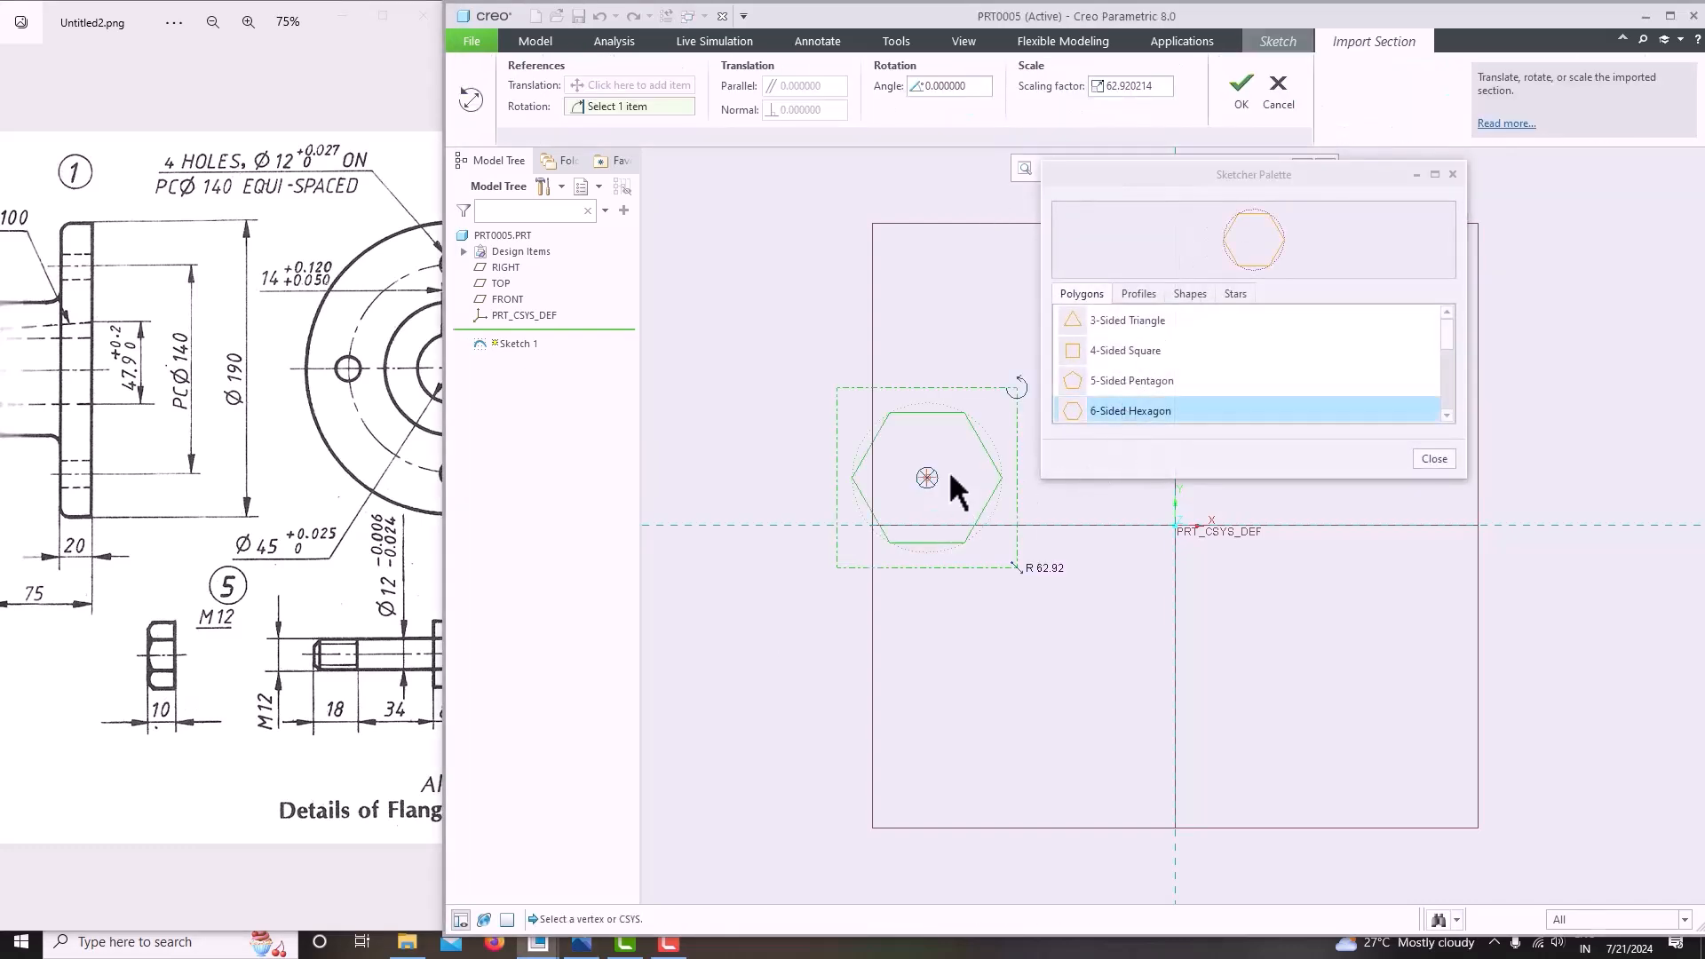
{"action": "left_click", "coordinate": [1453, 174]}
{"action": "mouse_move", "coordinate": [926, 478]}
{"action": "left_mouse_down"}
{"action": "mouse_move", "coordinate": [1146, 498]}
{"action": "mouse_move", "coordinate": [1175, 525]}
{"action": "left_mouse_up"}
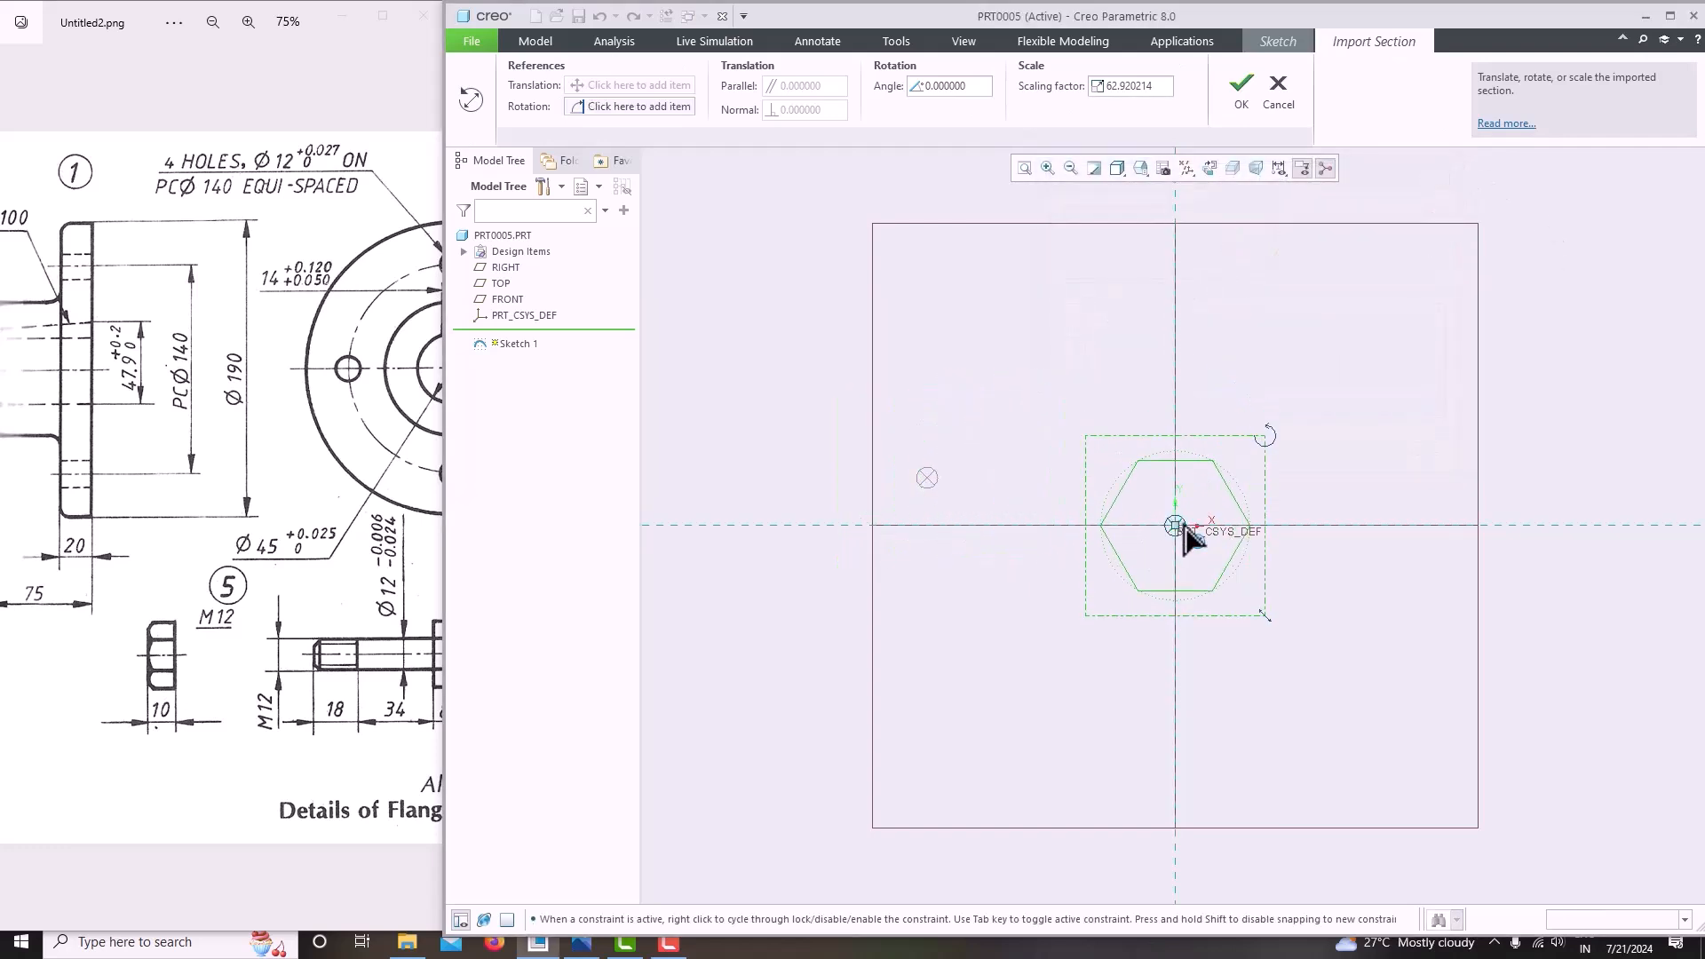
{"action": "middle_click", "coordinate": [1332, 447]}
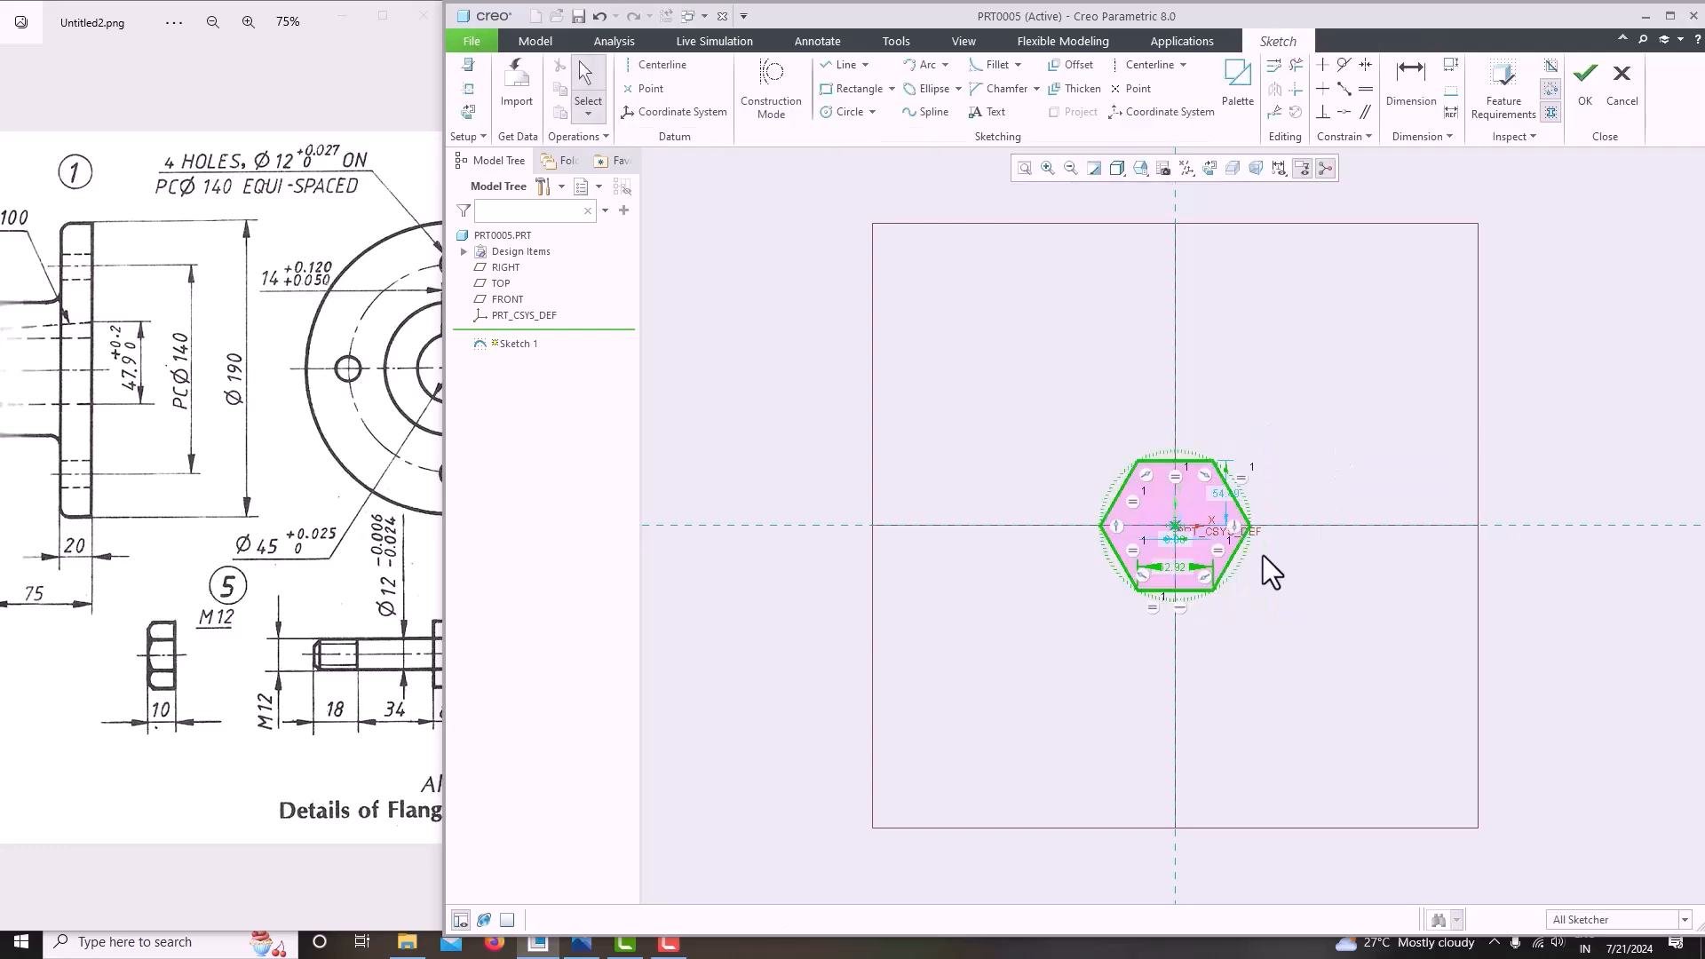
Replace the hexagon's side-length dimension with a 24 mm dimension across its two horizontal corners.
{"action": "scroll", "coordinate": [1178, 587], "scroll_direction": "down", "scroll_amount": 3}
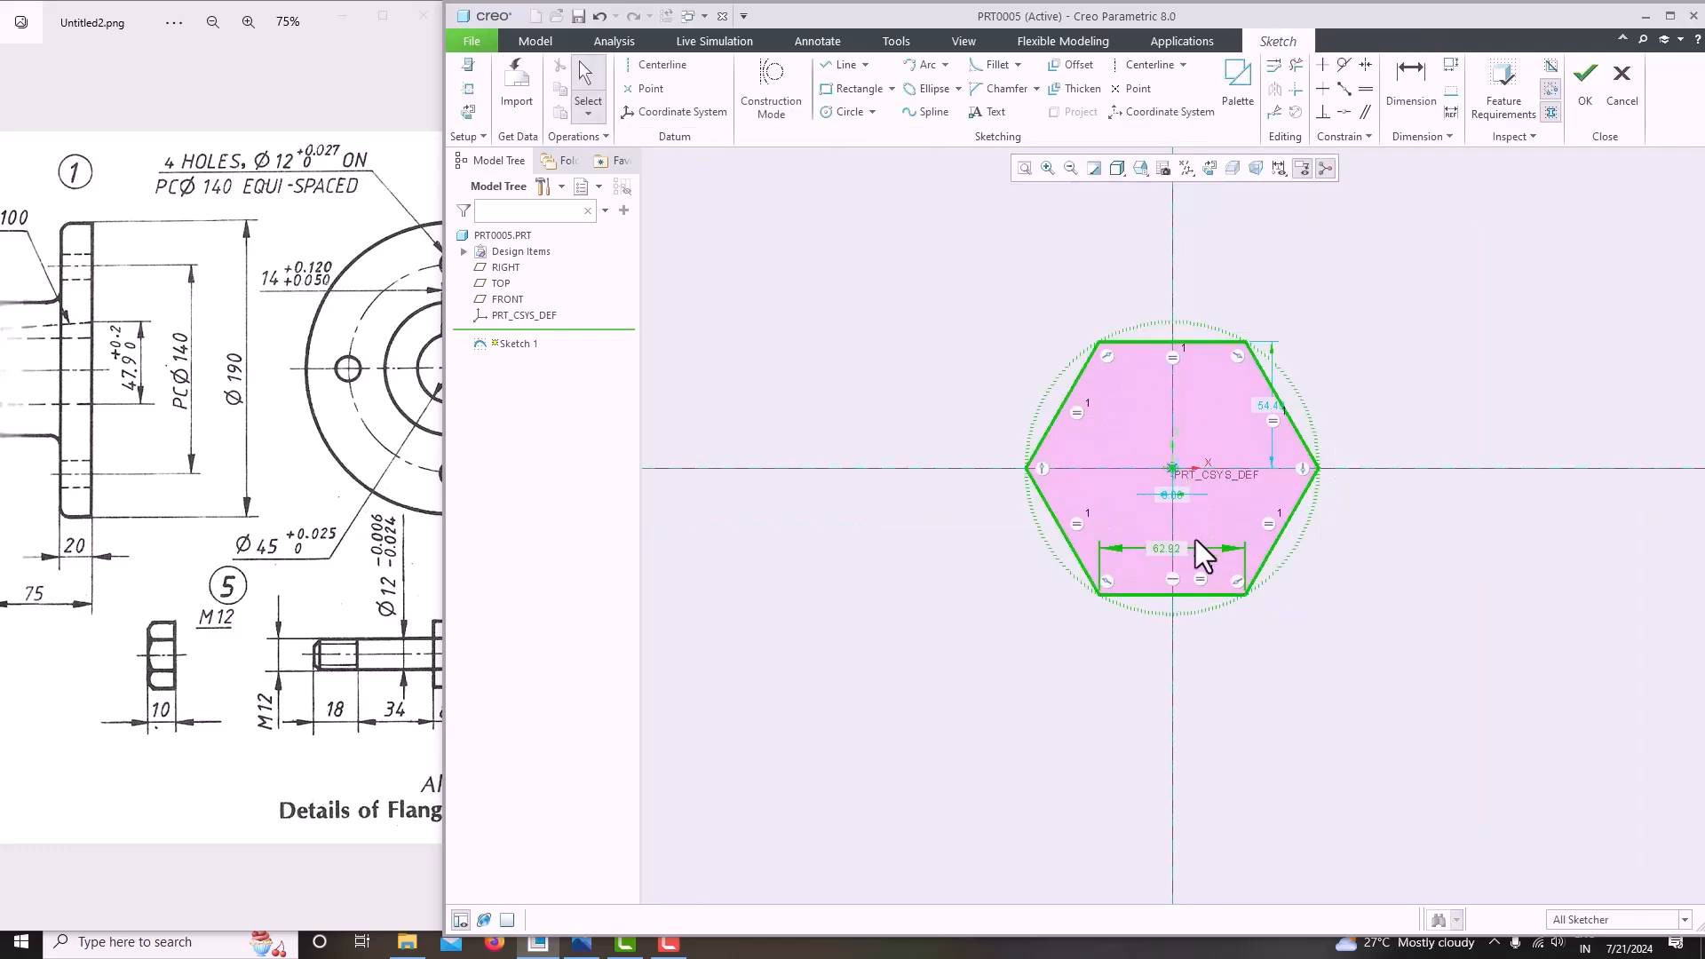
{"action": "left_click", "coordinate": [1170, 545]}
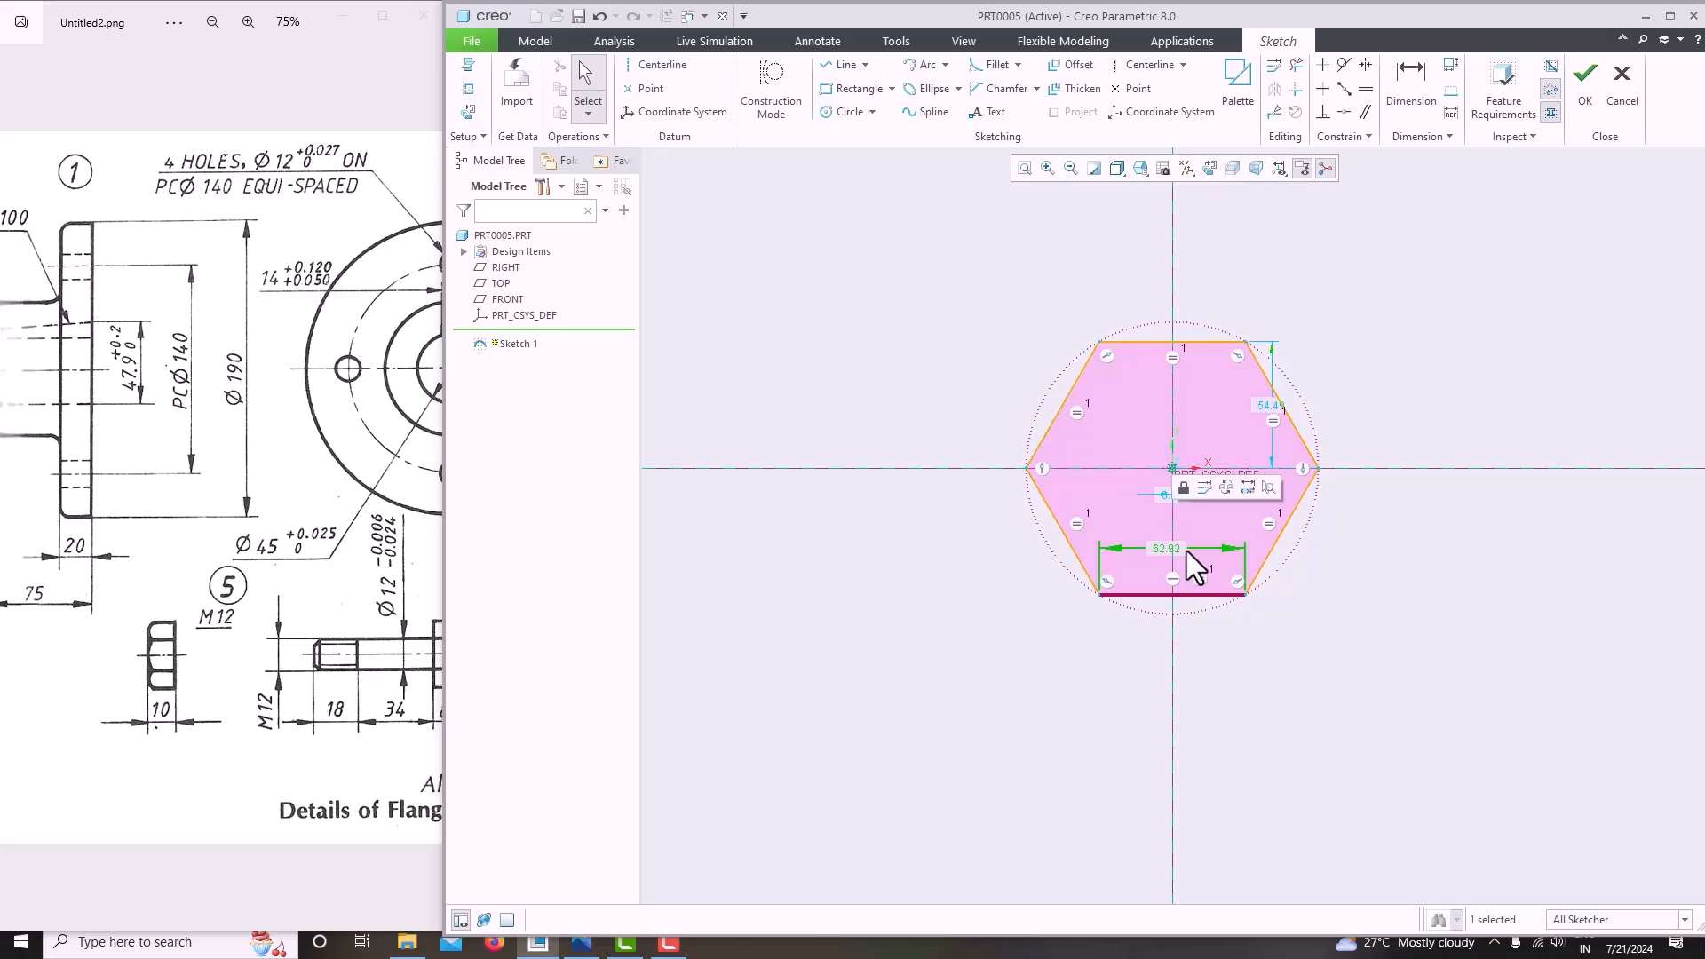
{"action": "key", "text": "Delete"}
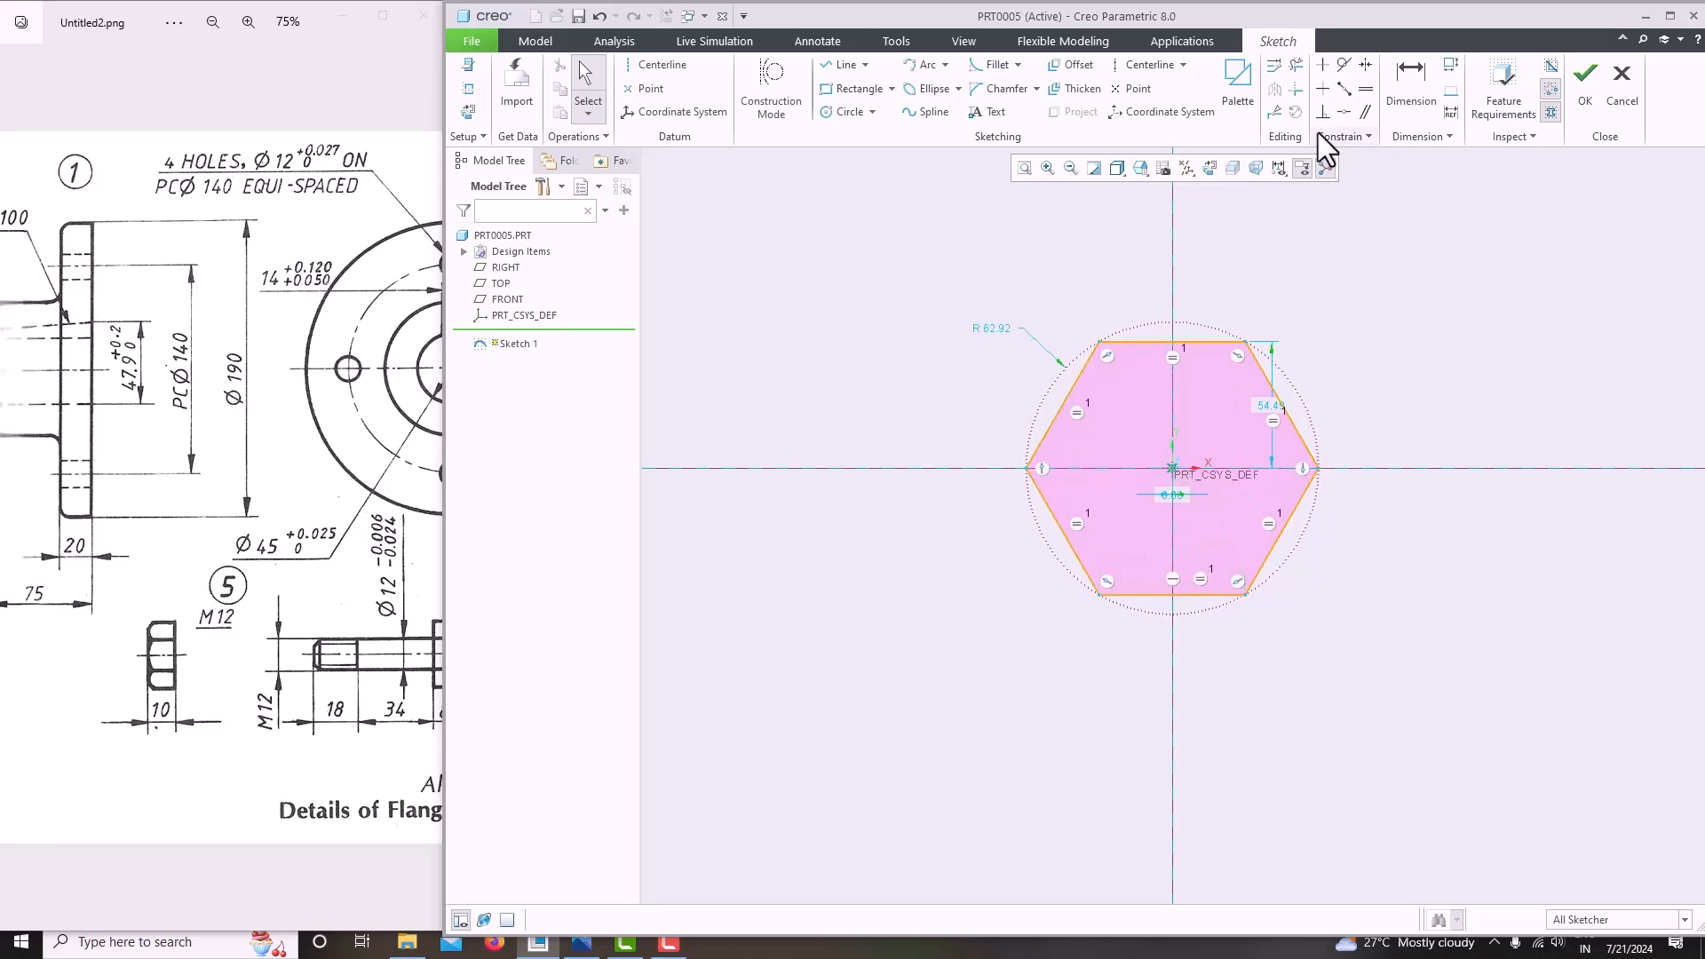
{"action": "left_click", "coordinate": [1398, 98]}
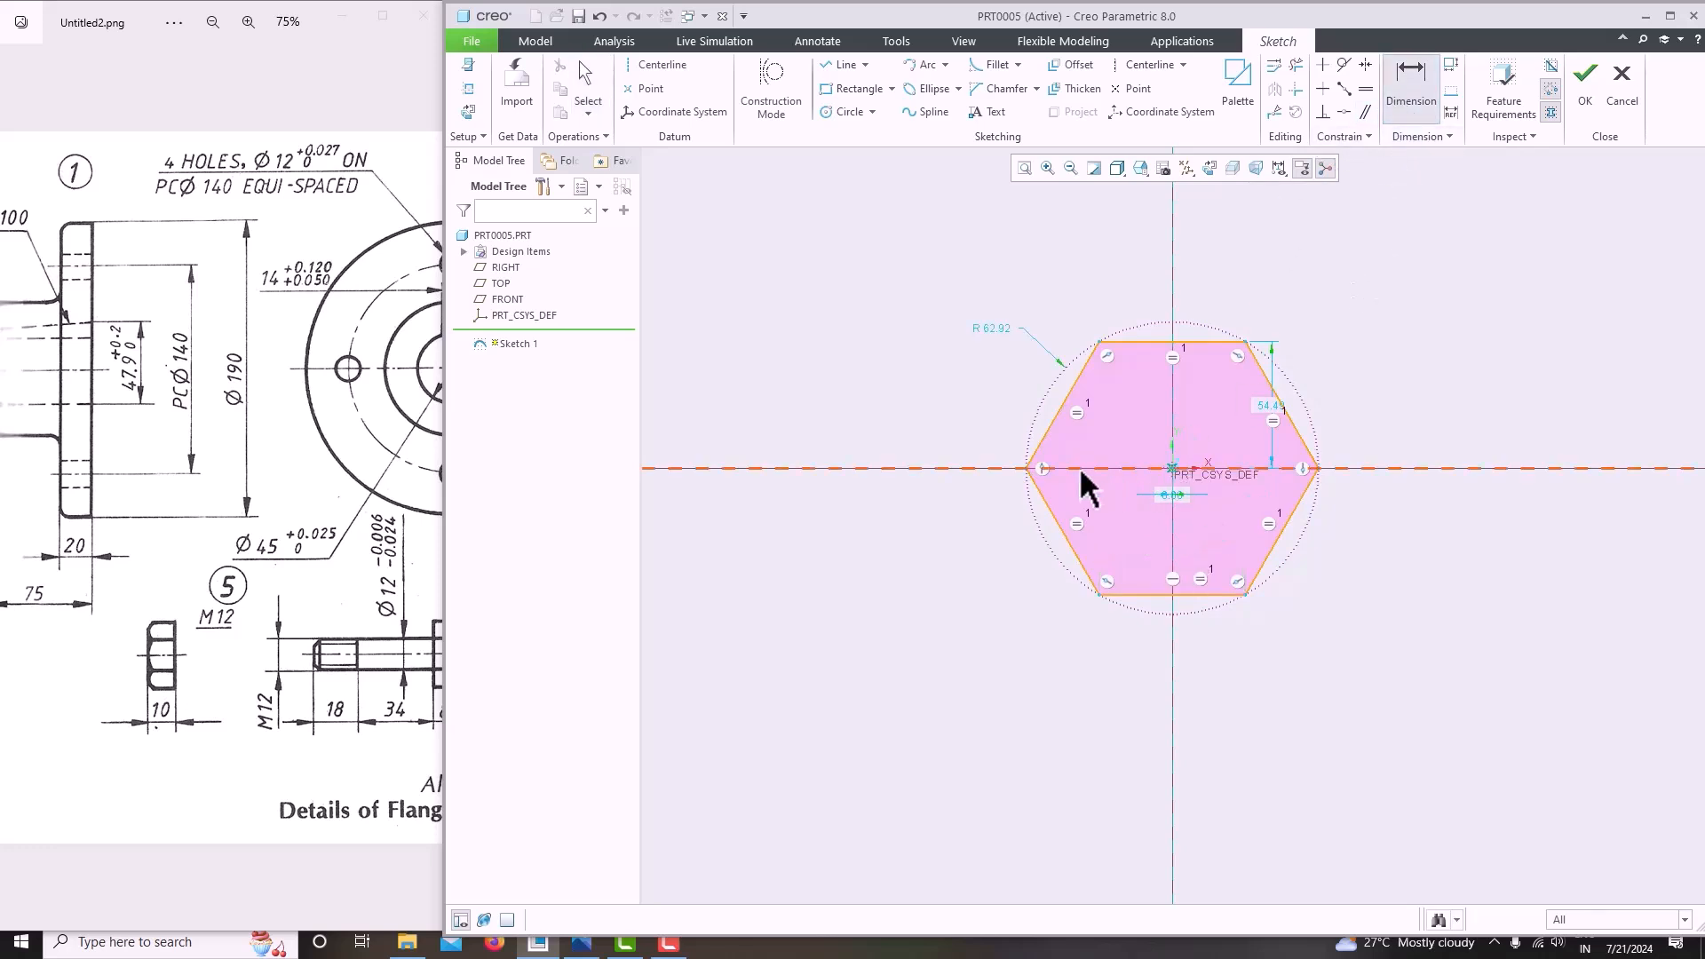
{"action": "left_click", "coordinate": [1027, 469]}
{"action": "left_click", "coordinate": [1318, 469]}
{"action": "middle_click", "coordinate": [1210, 437]}
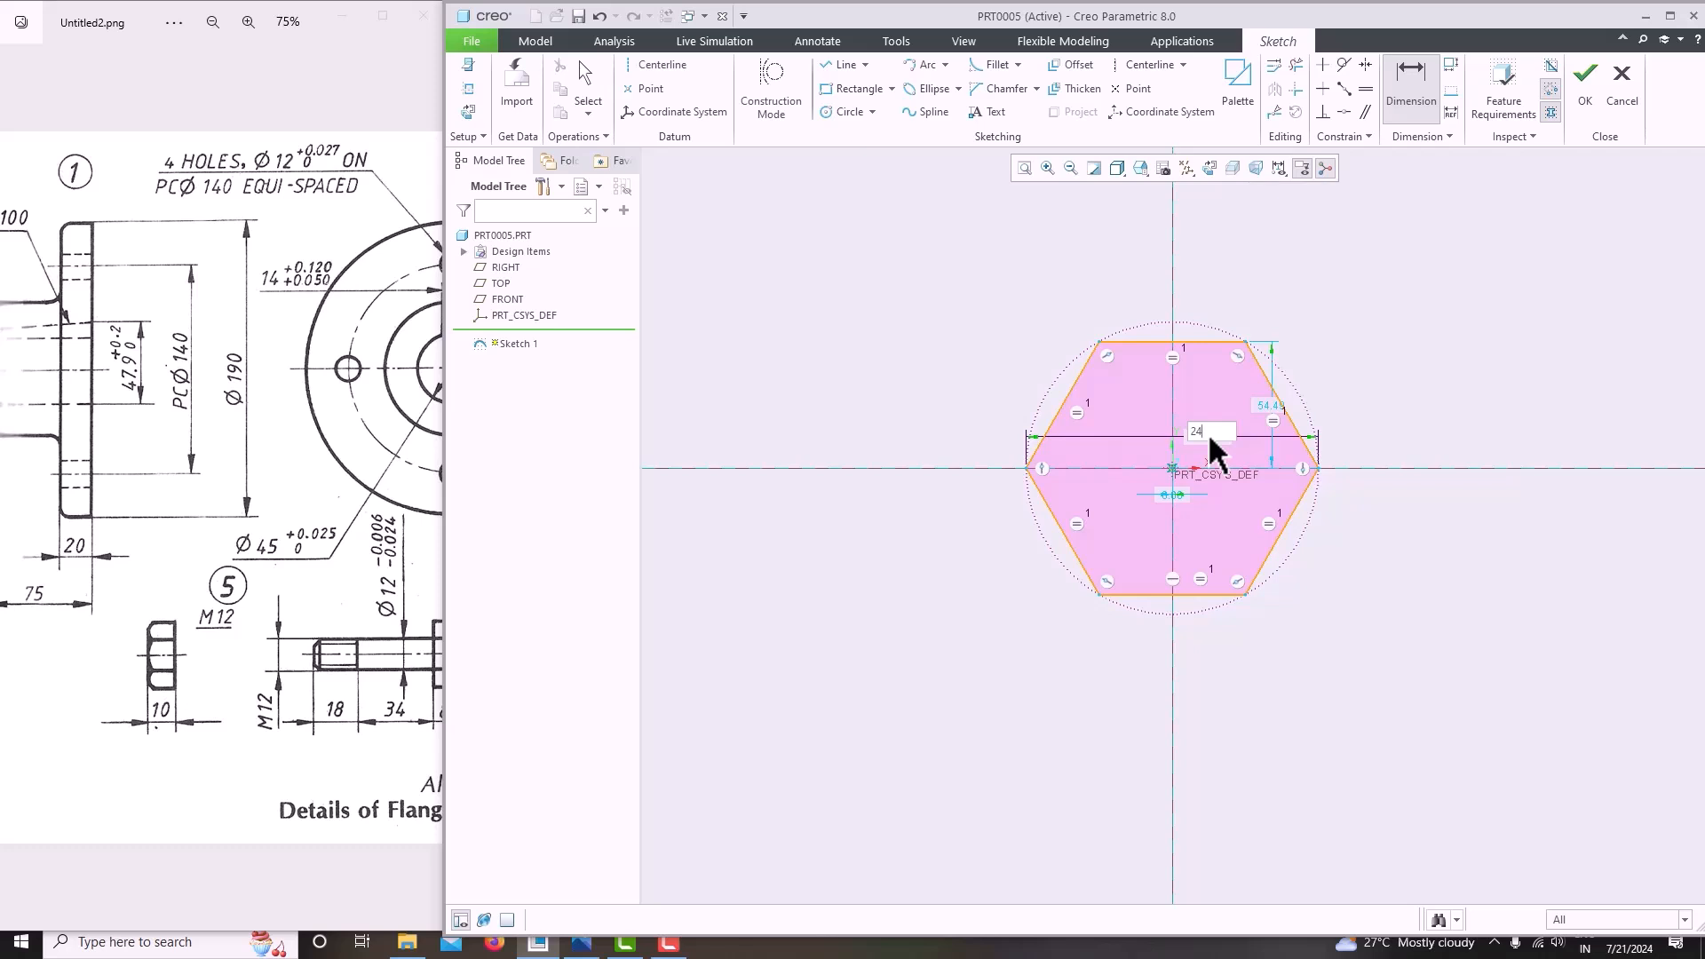
{"action": "type", "text": "24"}
{"action": "key", "text": "Return"}
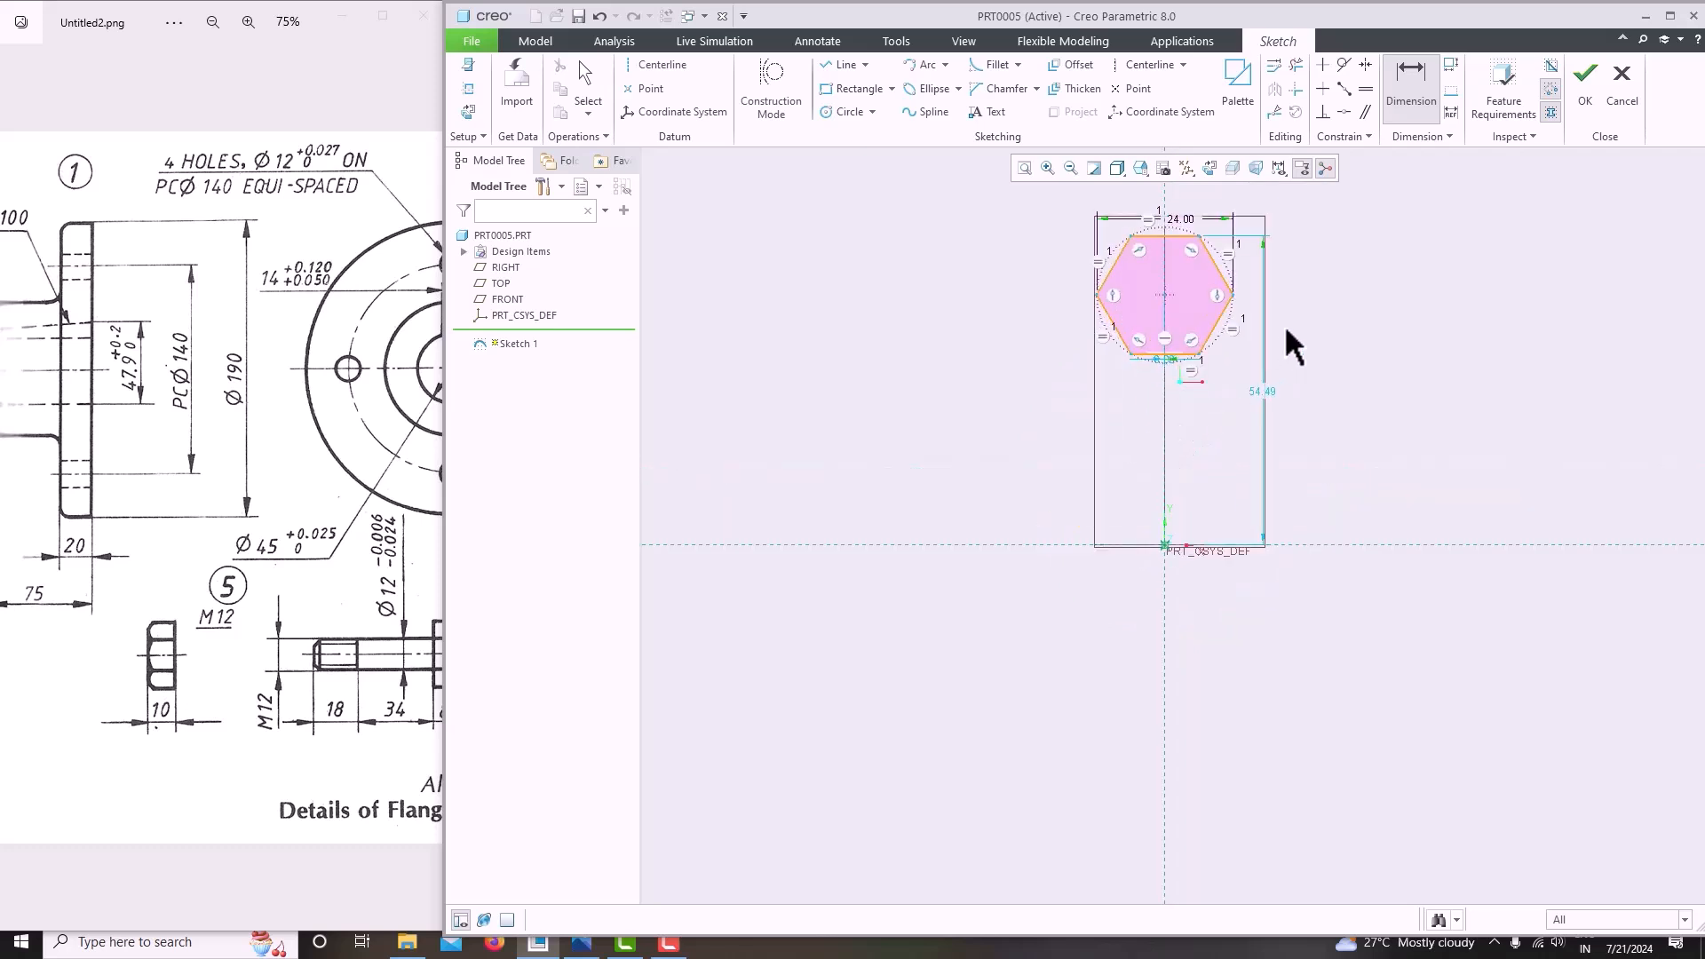
{"action": "middle_click", "coordinate": [1285, 327]}
Make the hexagon's centre coincident with the origin and finish the sketch.
{"action": "left_click", "coordinate": [1345, 112]}
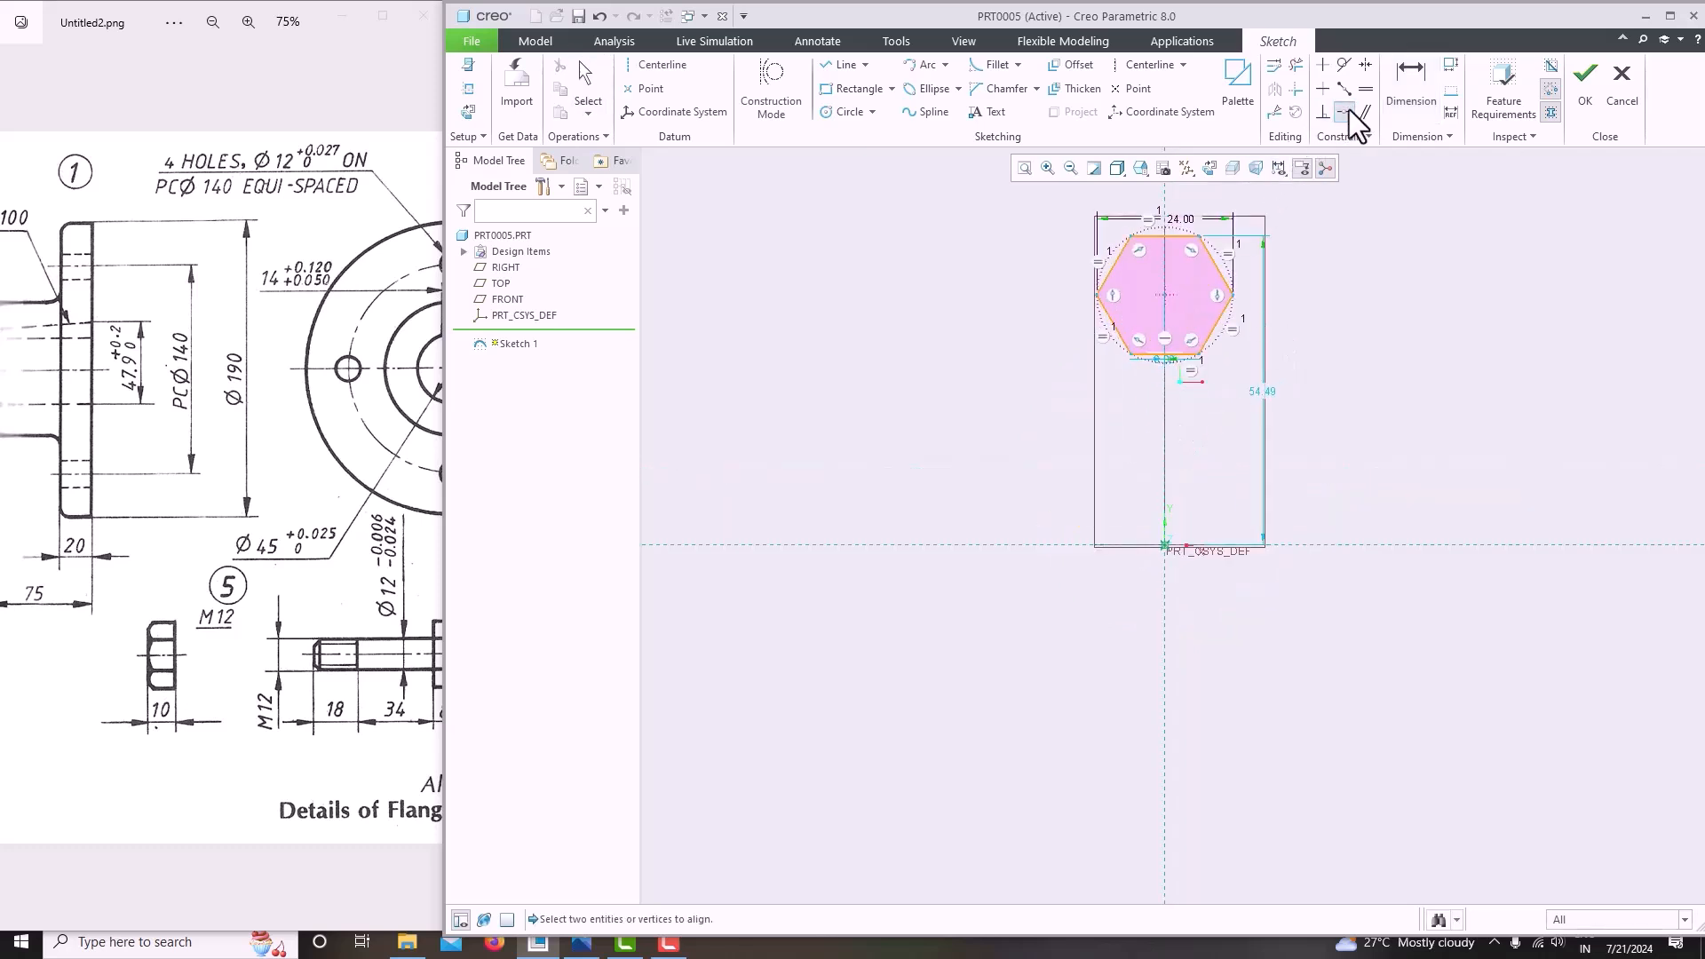
{"action": "left_click", "coordinate": [1165, 296]}
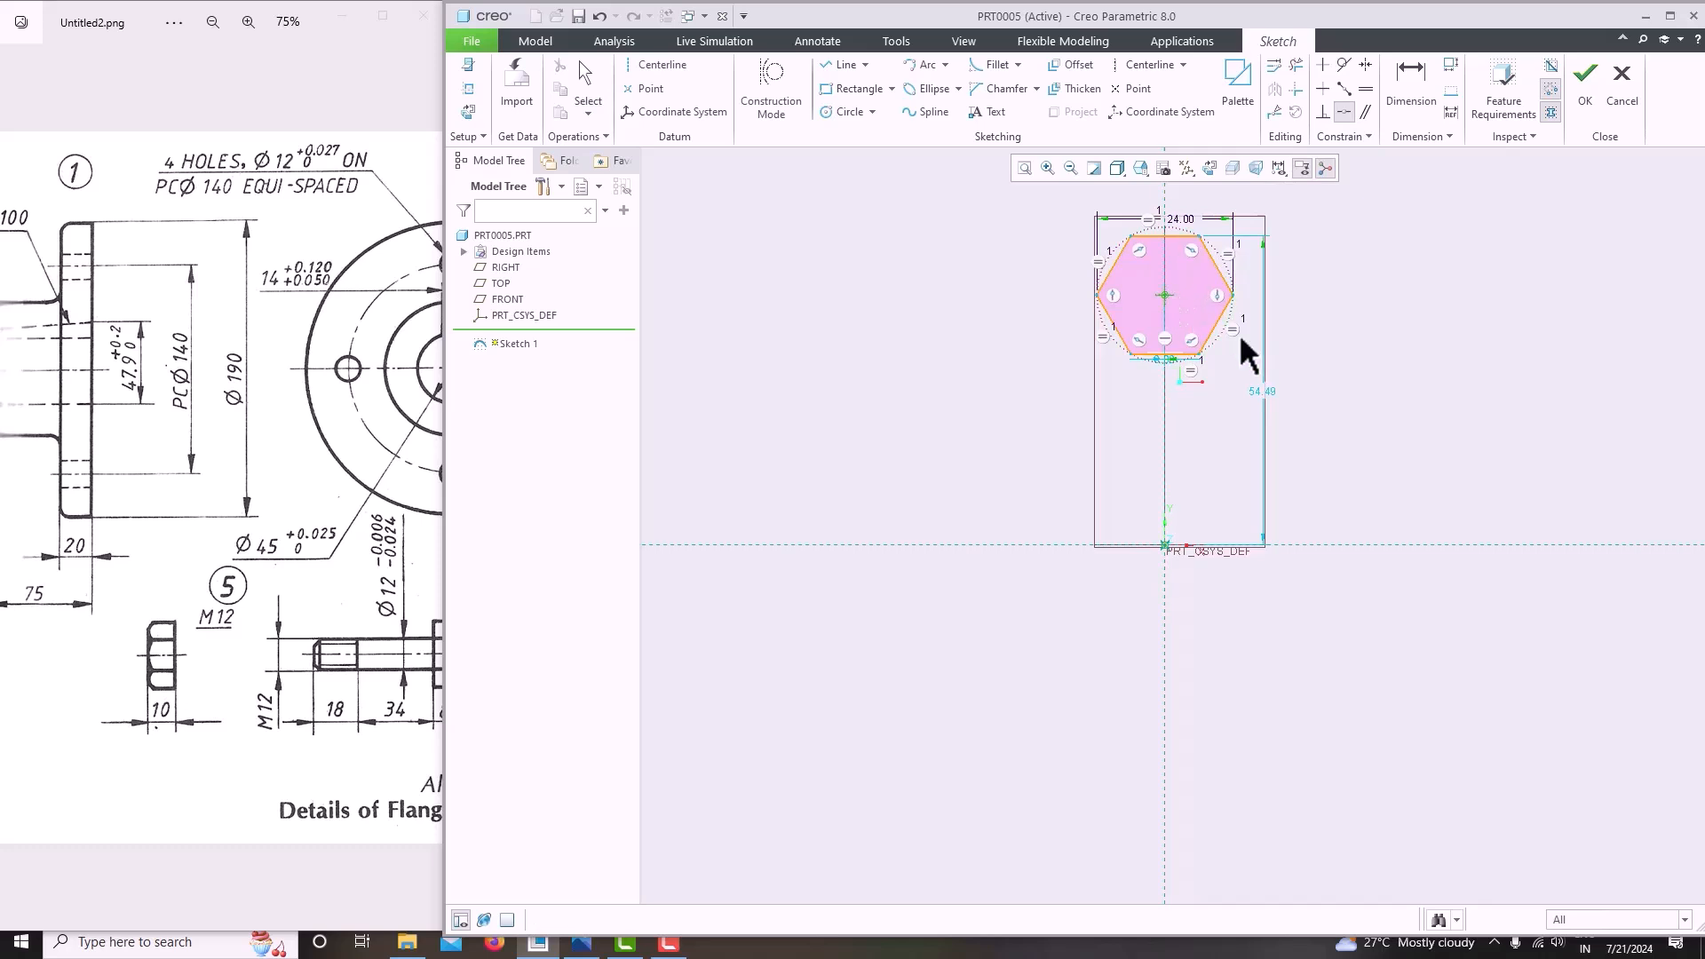
{"action": "left_click", "coordinate": [1163, 545]}
{"action": "scroll", "coordinate": [1278, 457], "scroll_direction": "down", "scroll_amount": 3}
{"action": "middle_click", "coordinate": [1340, 412]}
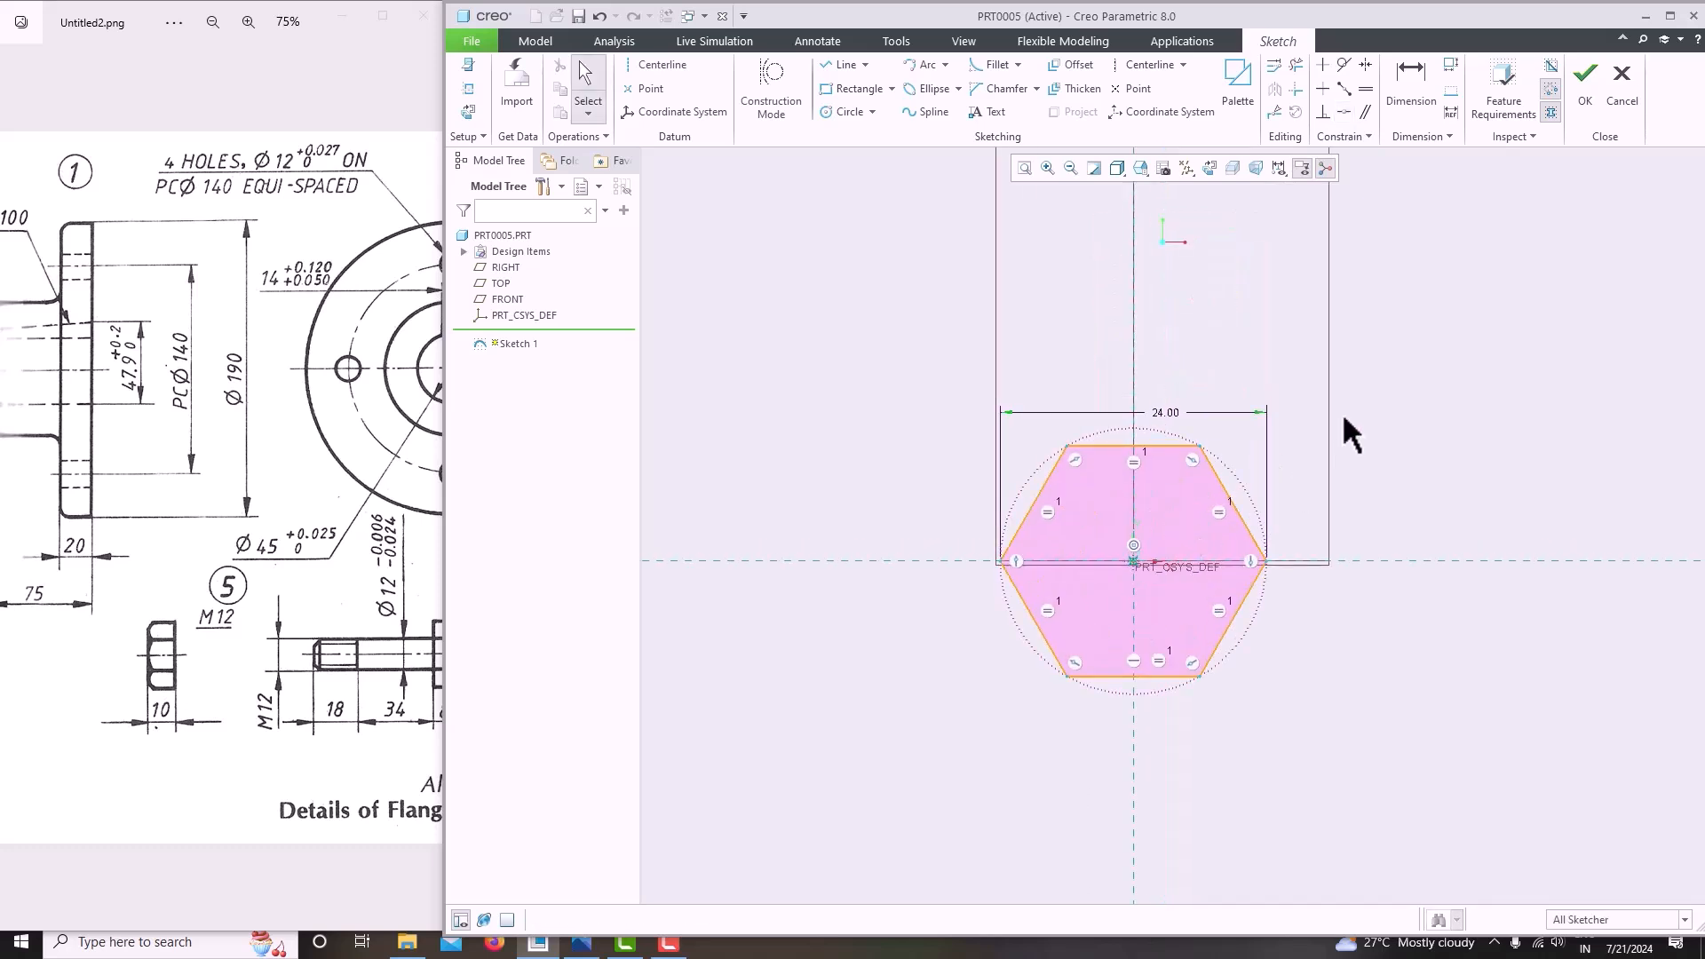
{"action": "left_click", "coordinate": [1584, 76]}
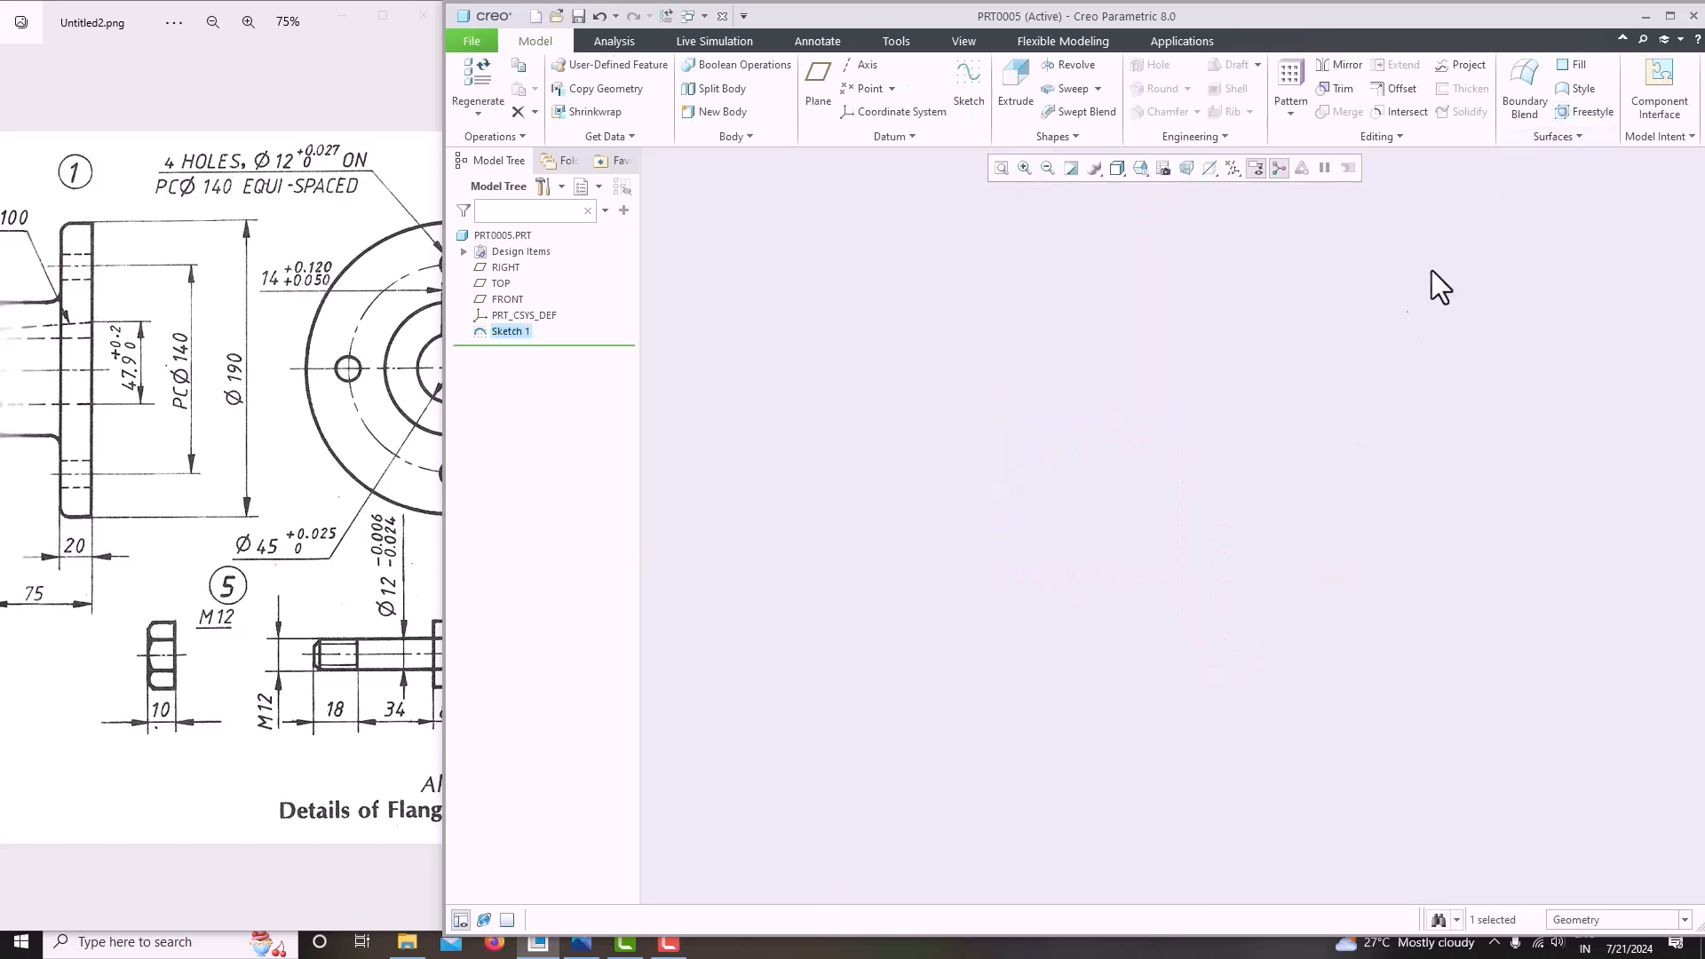
Extrude the hexagon 10 mm symmetrically about the sketch plane as a solid.
{"action": "left_click", "coordinate": [1002, 168]}
{"action": "middle_click_drag", "start_coordinate": [1154, 428], "coordinate": [1290, 435]}
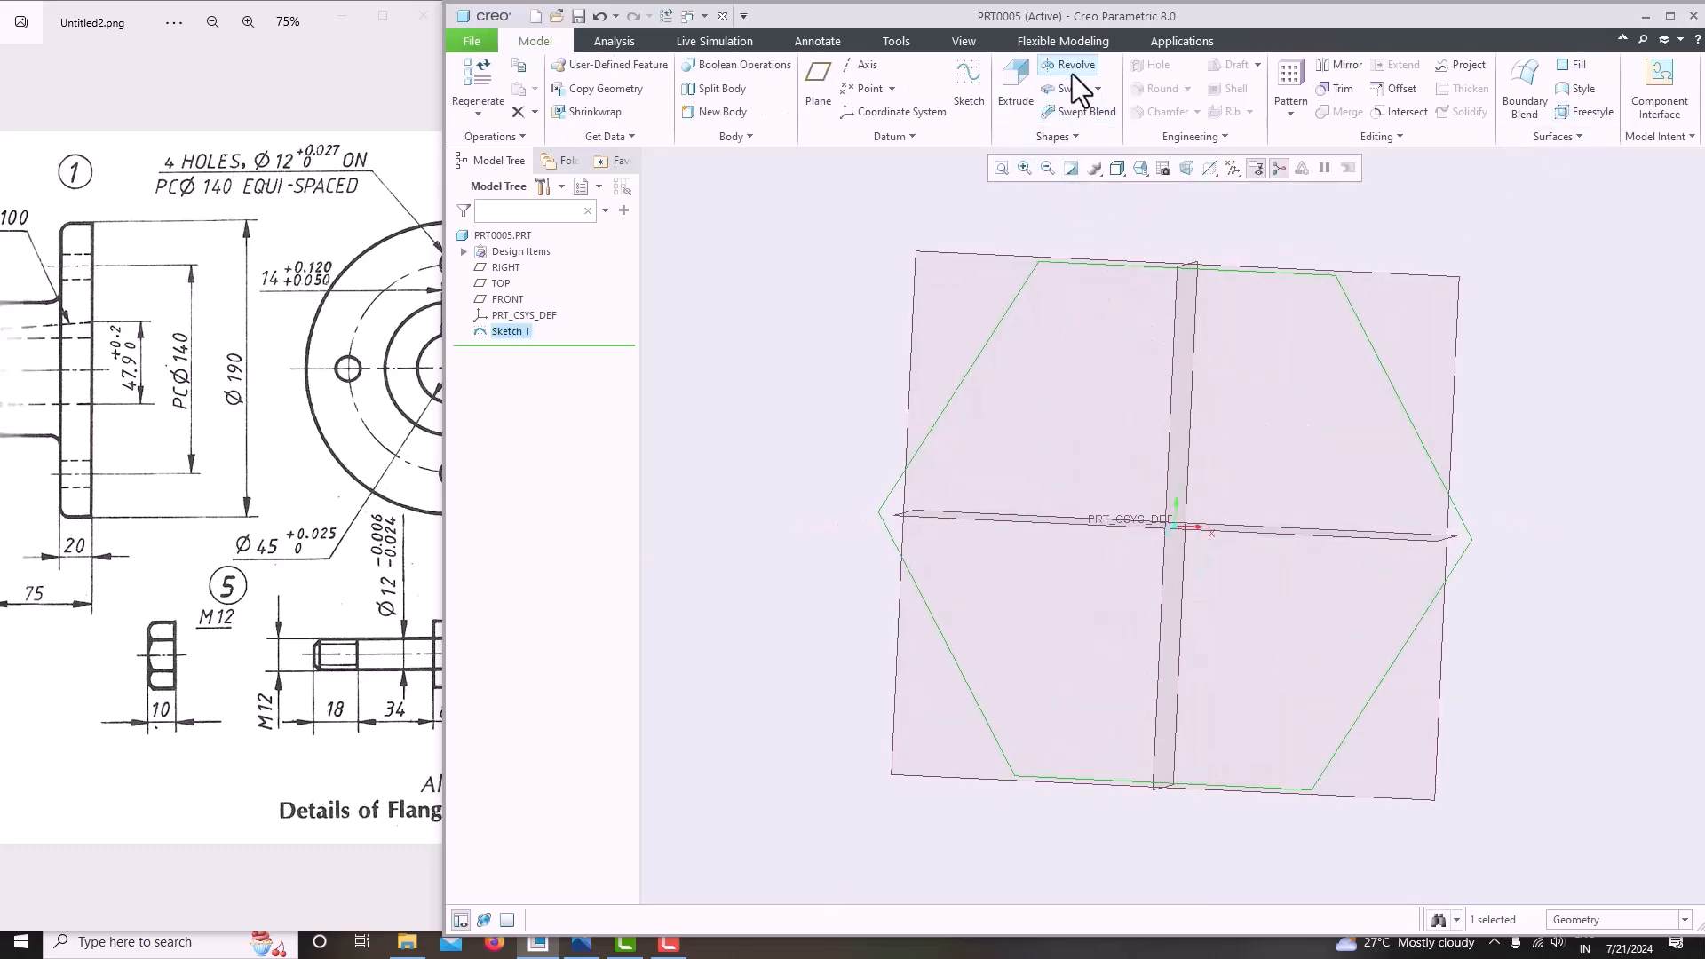
{"action": "left_click", "coordinate": [1012, 92]}
{"action": "middle_click_drag", "start_coordinate": [1202, 344], "coordinate": [1048, 409]}
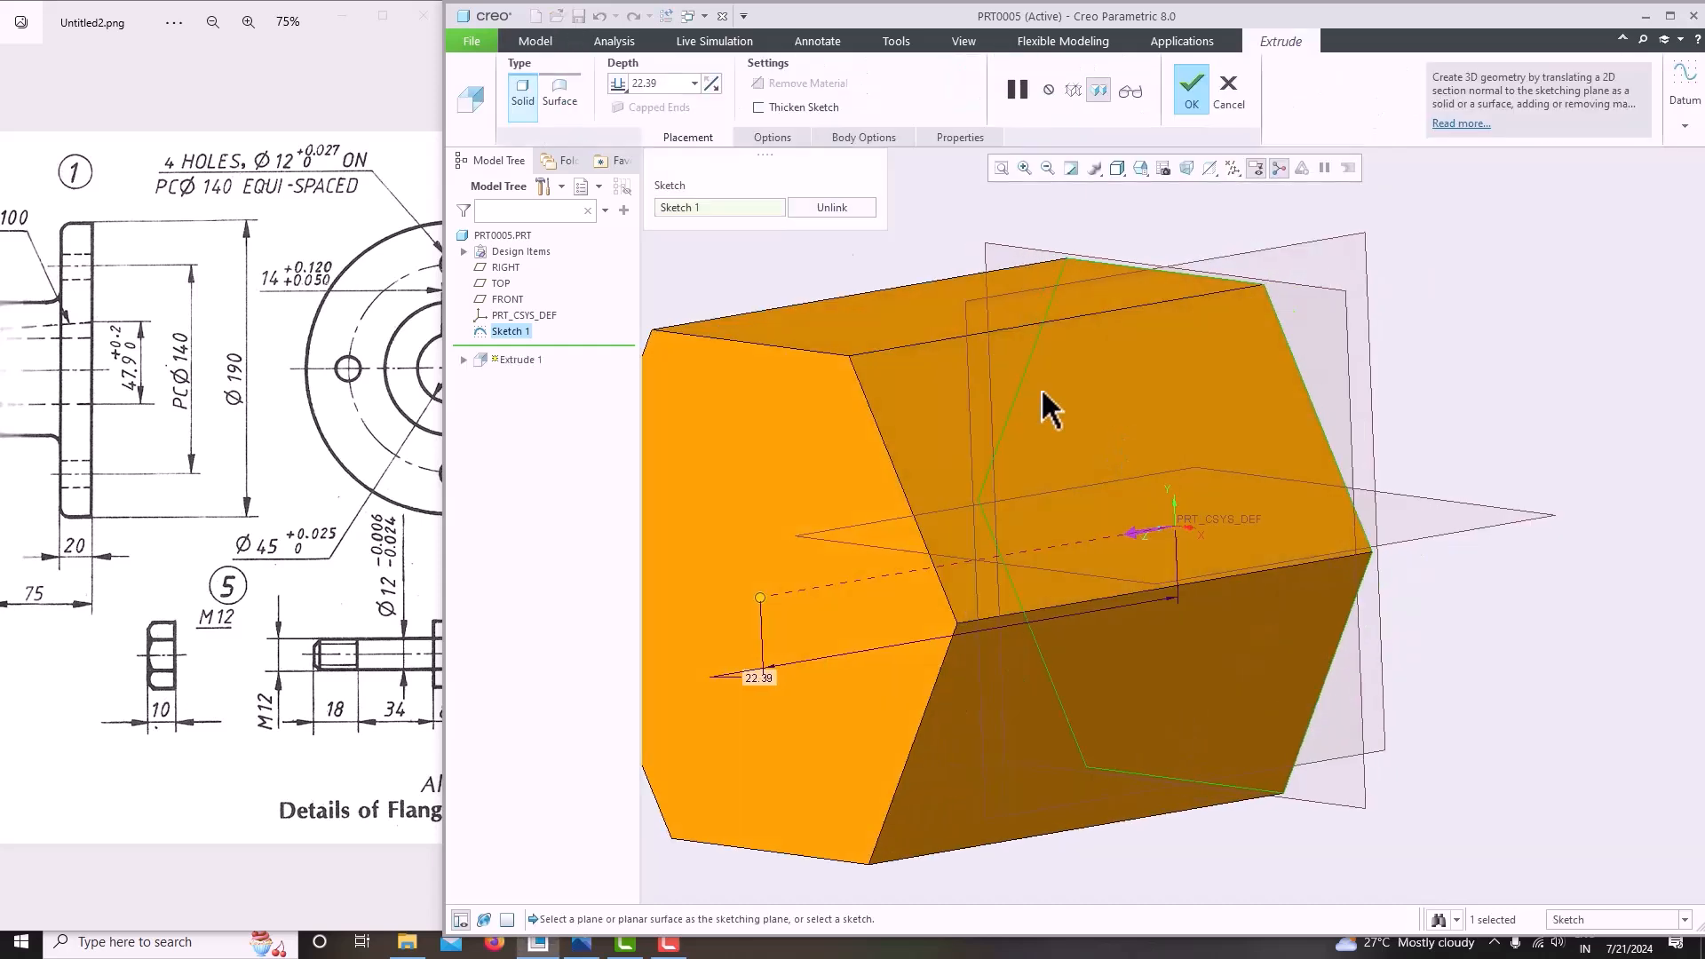
{"action": "left_click", "coordinate": [619, 83]}
{"action": "left_click", "coordinate": [657, 122]}
{"action": "double_click", "coordinate": [665, 83]}
{"action": "type", "text": "10"}
{"action": "key", "text": "Return"}
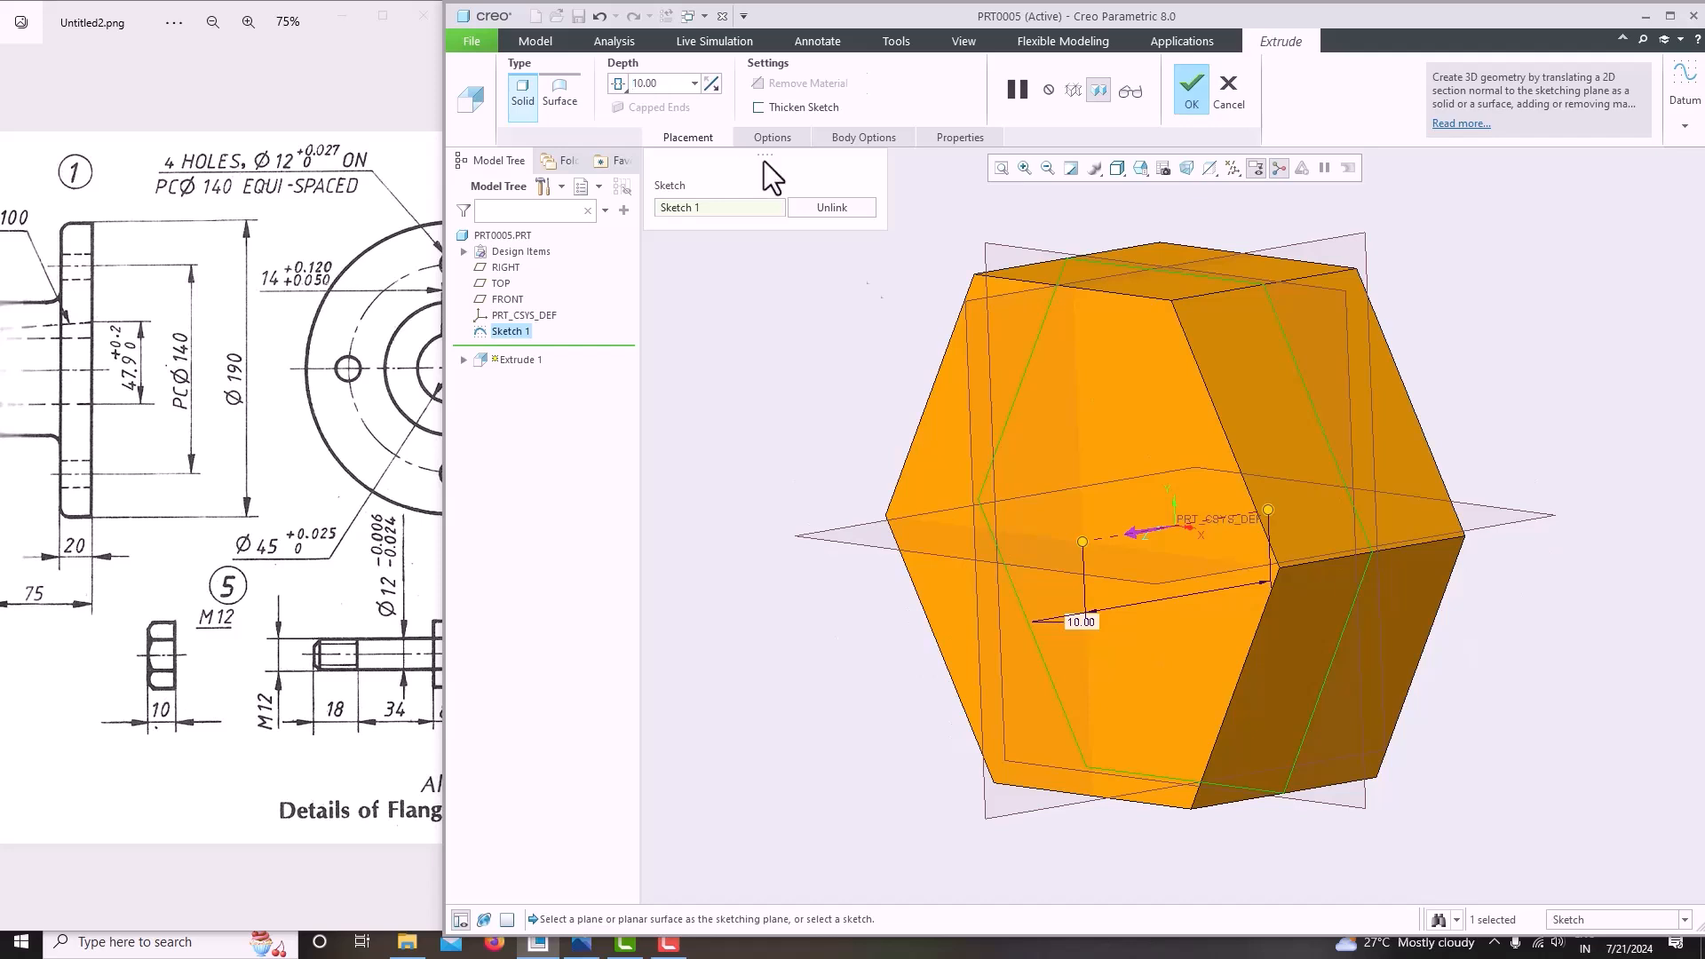
{"action": "left_click", "coordinate": [1185, 102]}
Sketch a 12 mm diameter circle centred on the nut's front hexagonal face and finish the sketch.
{"action": "scroll", "coordinate": [1126, 493], "scroll_direction": "up", "scroll_amount": 4}
{"action": "middle_click_drag", "start_coordinate": [1132, 494], "coordinate": [1165, 470]}
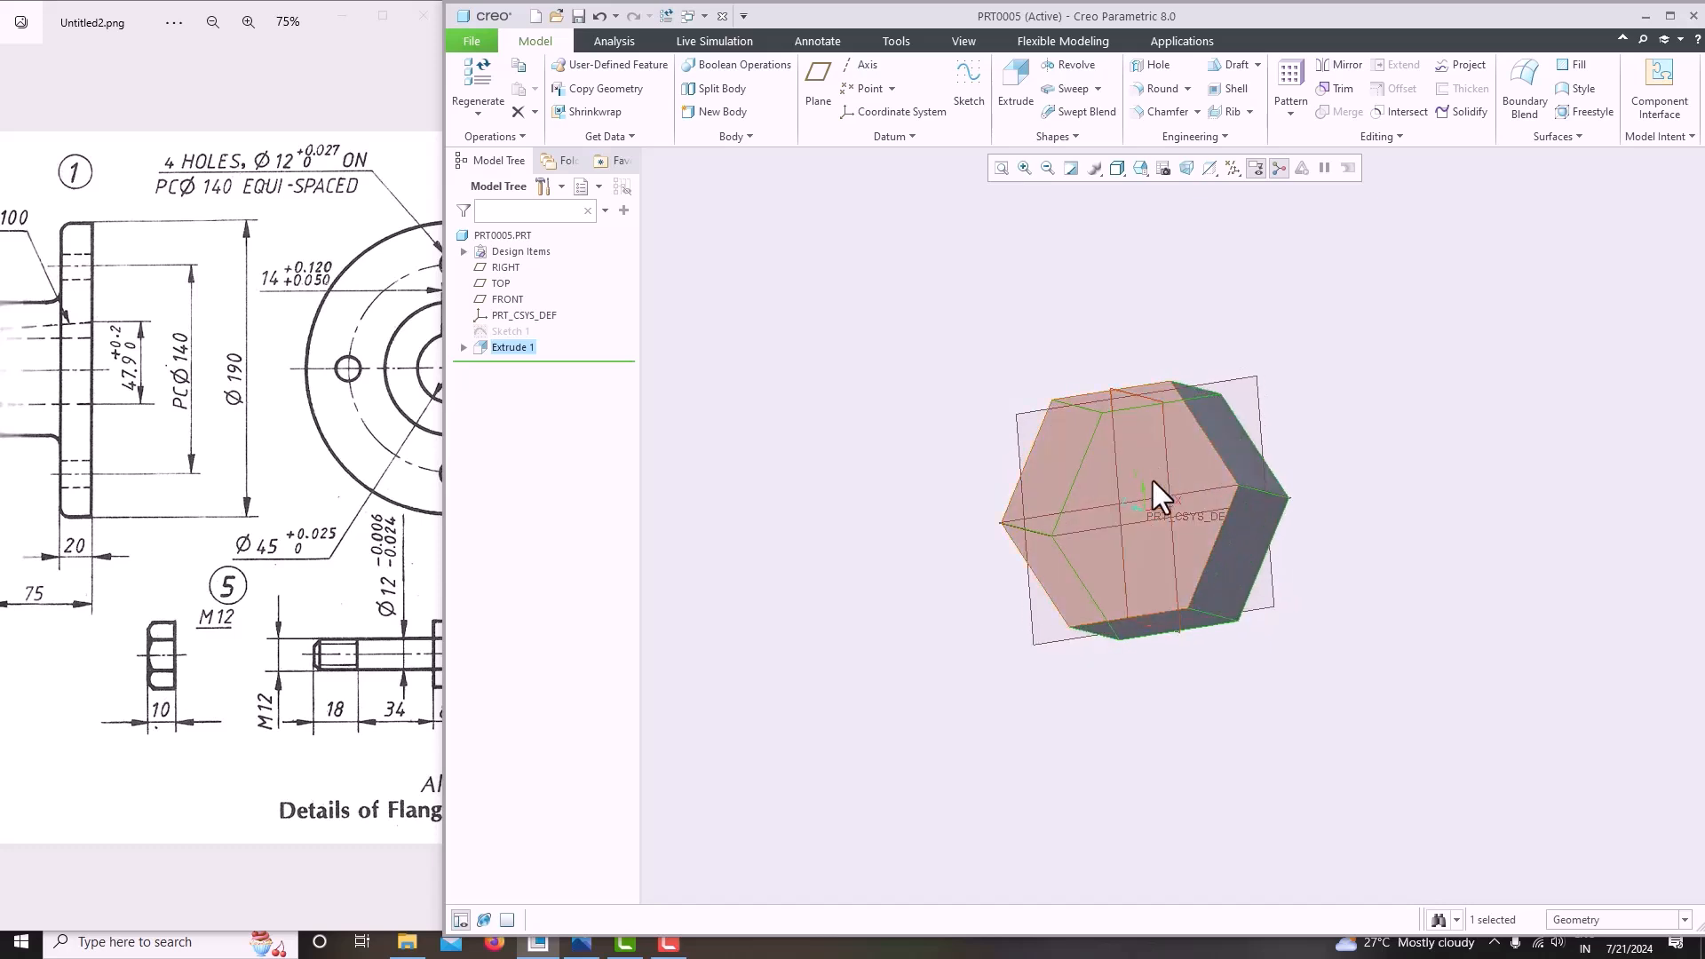
{"action": "left_click", "coordinate": [1195, 472]}
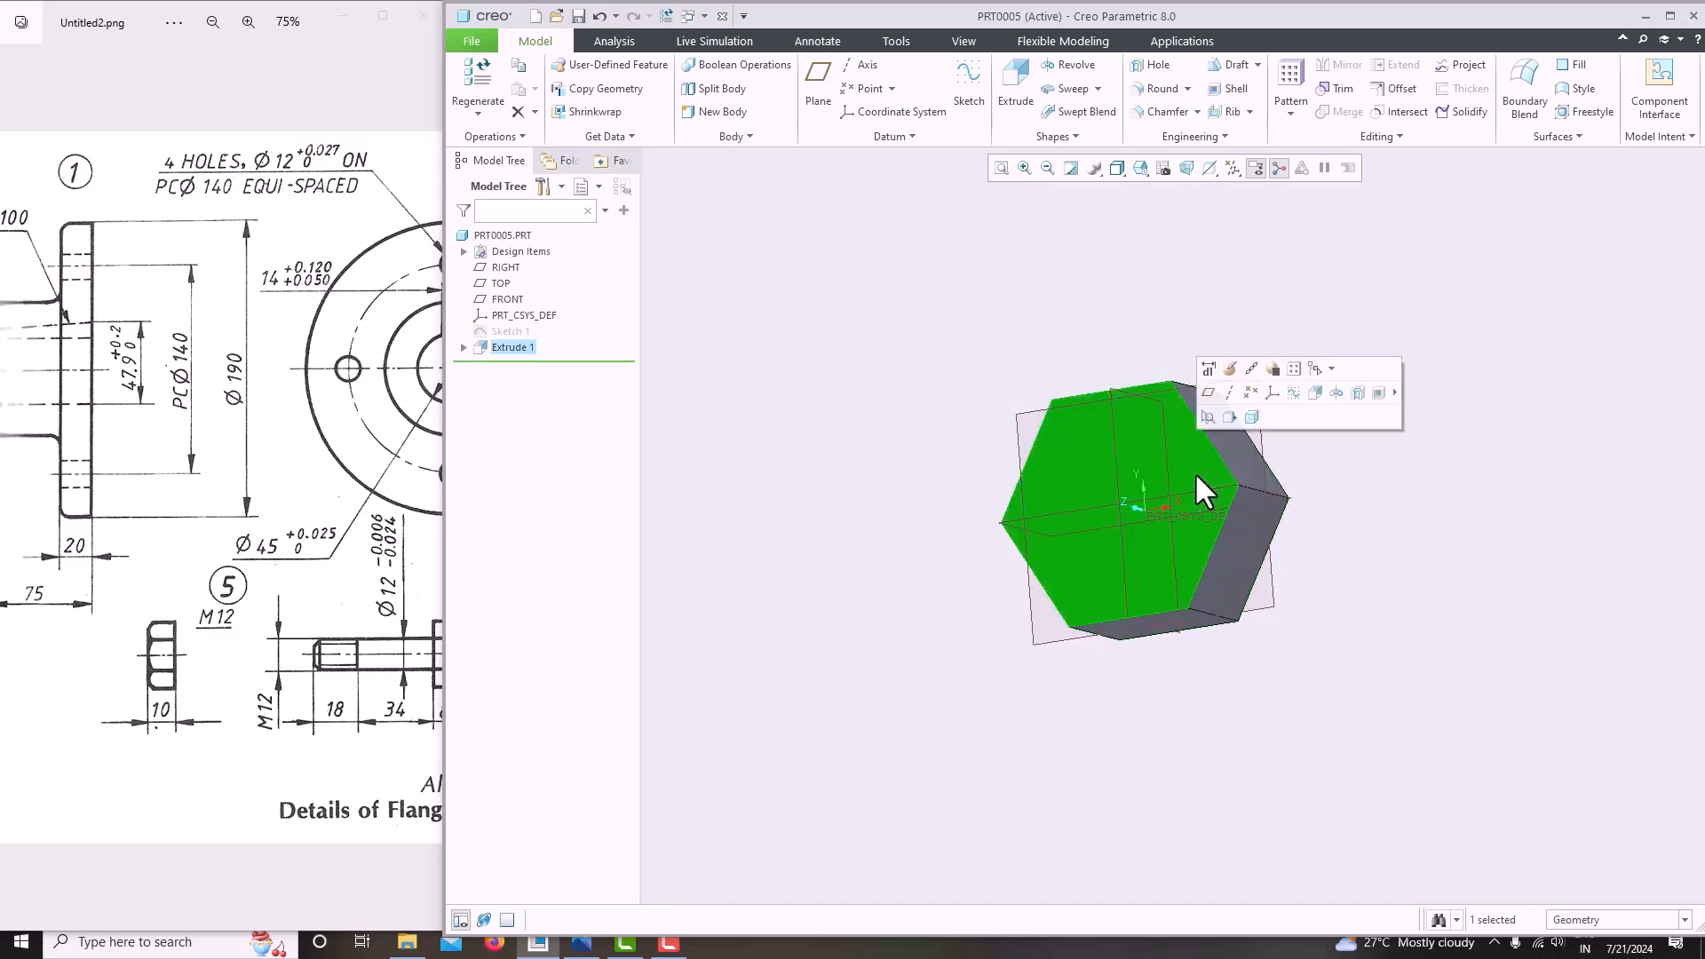
{"action": "left_click", "coordinate": [967, 89]}
{"action": "left_click", "coordinate": [1213, 169]}
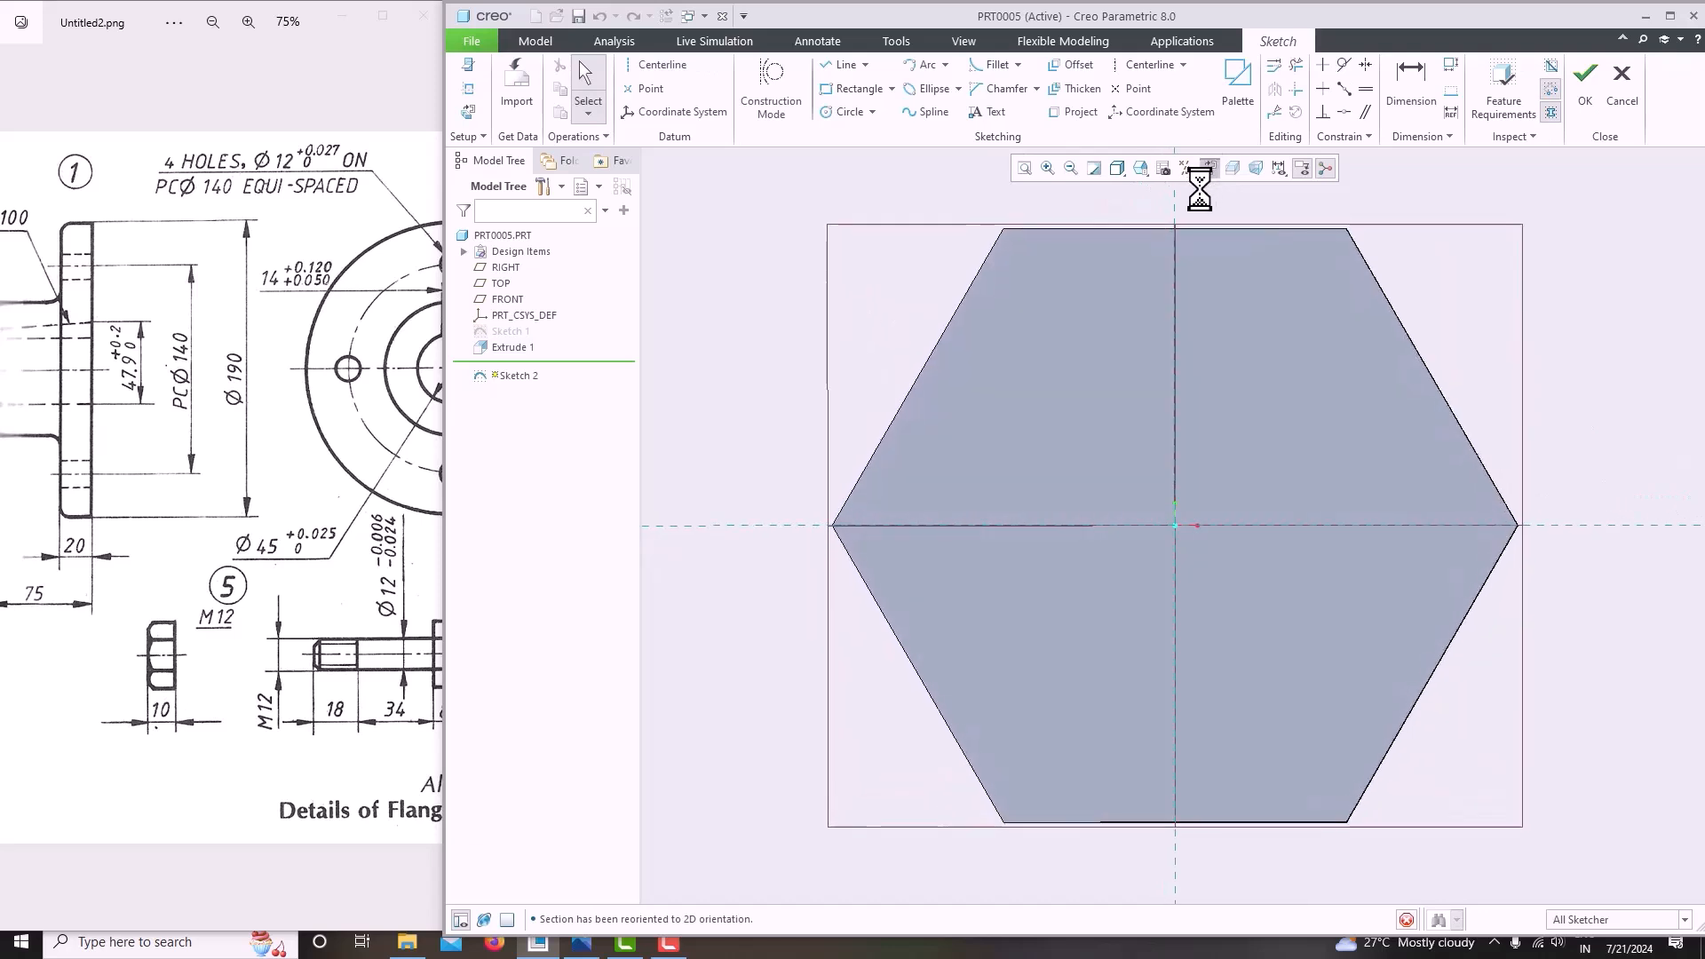
{"action": "left_click", "coordinate": [834, 112]}
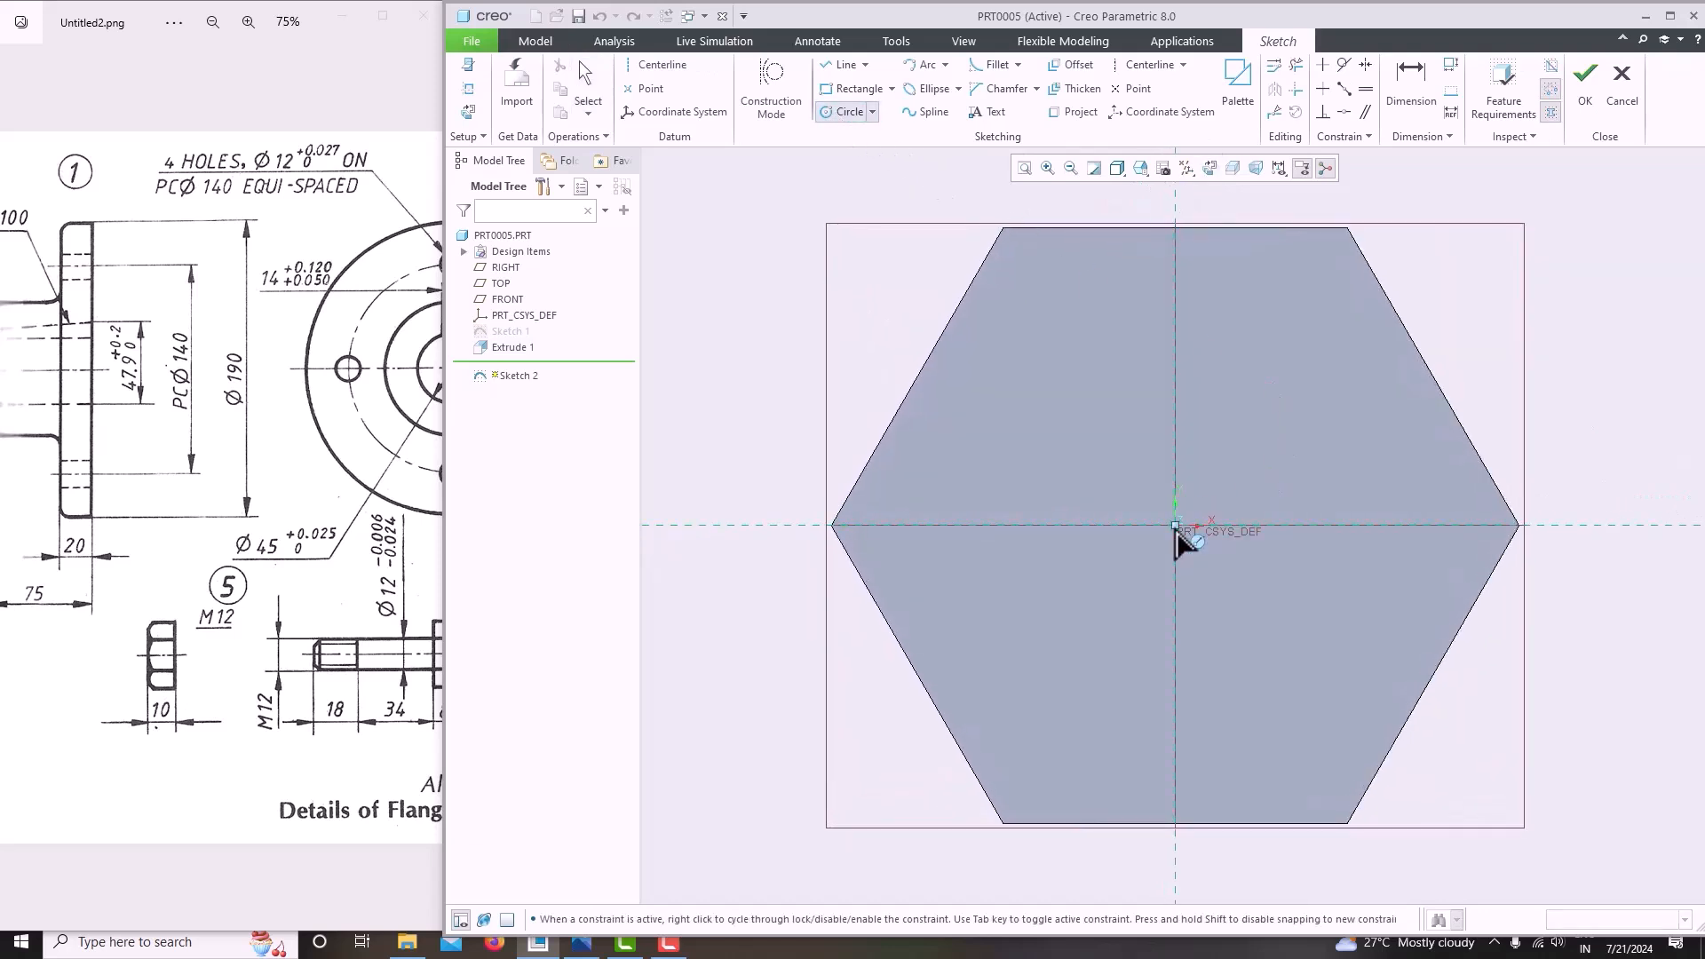
{"action": "left_click", "coordinate": [1093, 442]}
{"action": "middle_click", "coordinate": [1020, 354]}
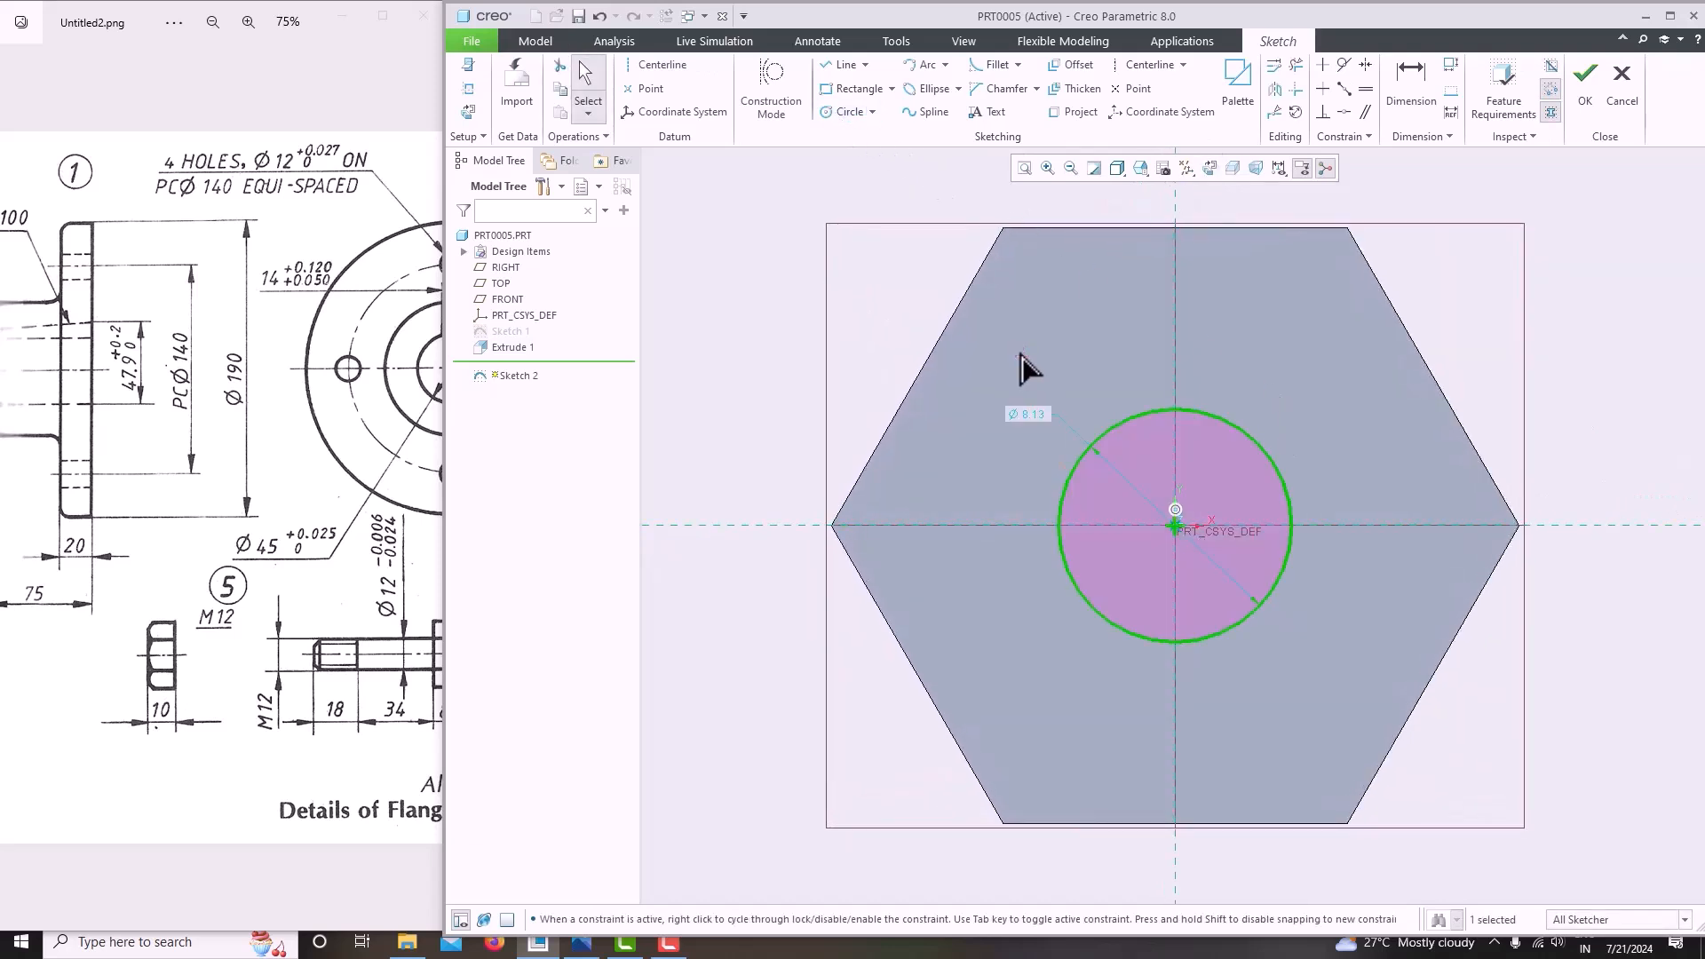
{"action": "double_click", "coordinate": [1034, 412]}
{"action": "type", "text": "12"}
{"action": "key", "text": "Return"}
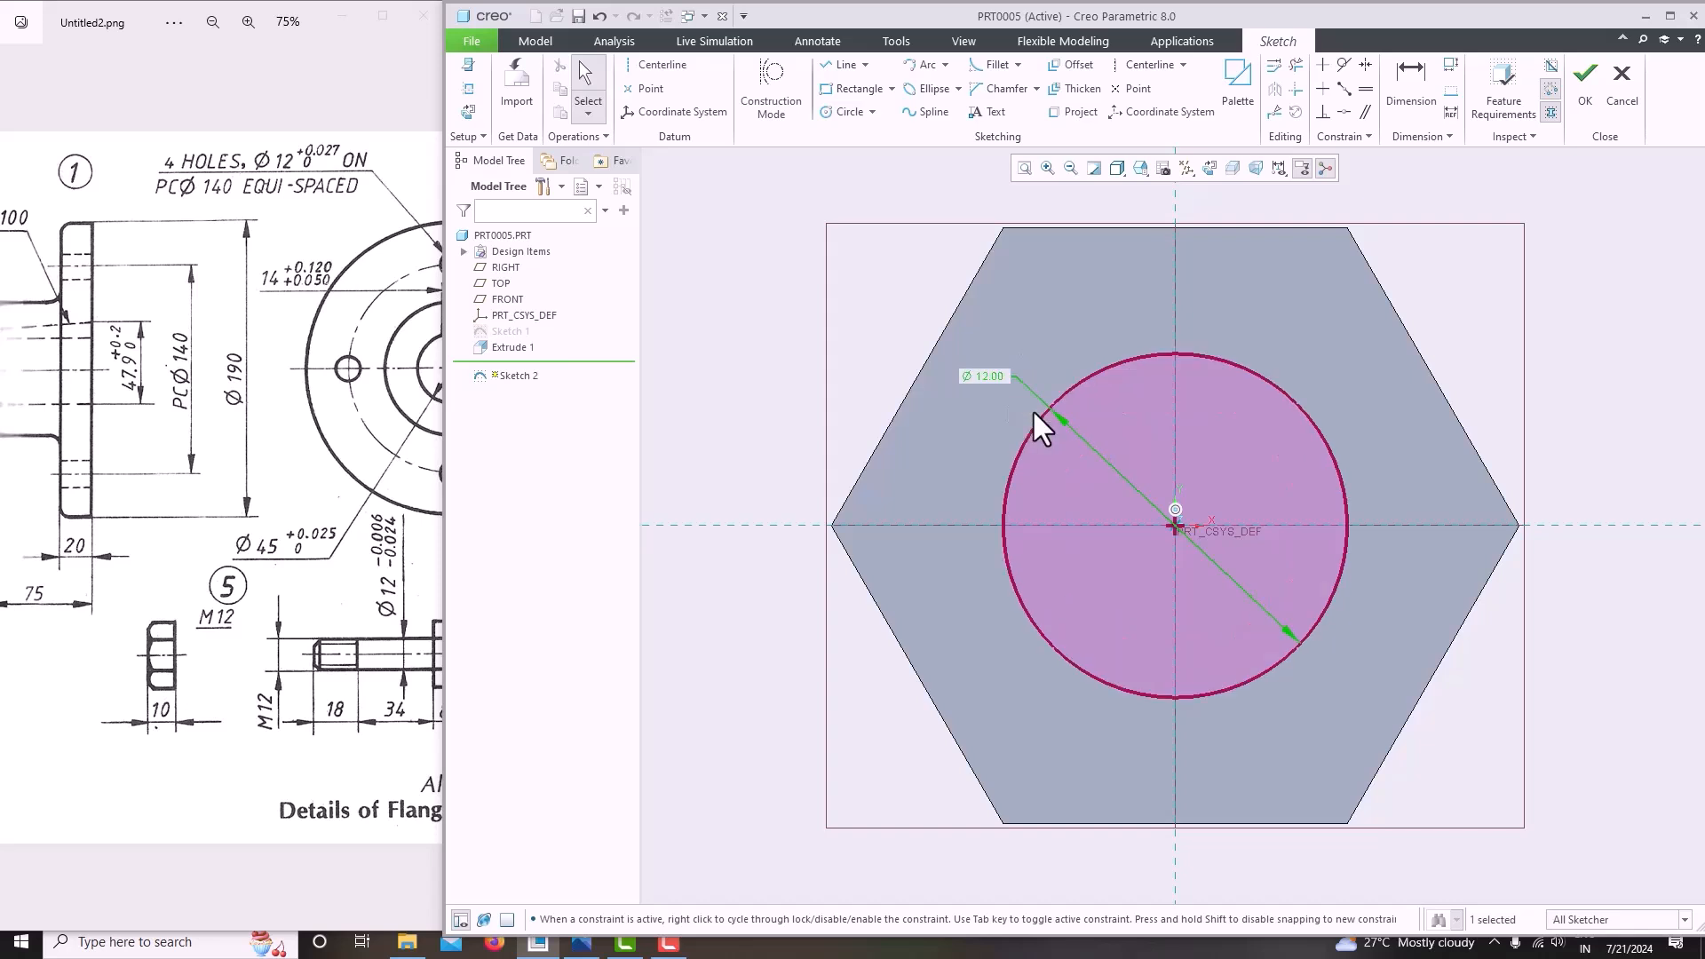
{"action": "left_click", "coordinate": [1585, 93]}
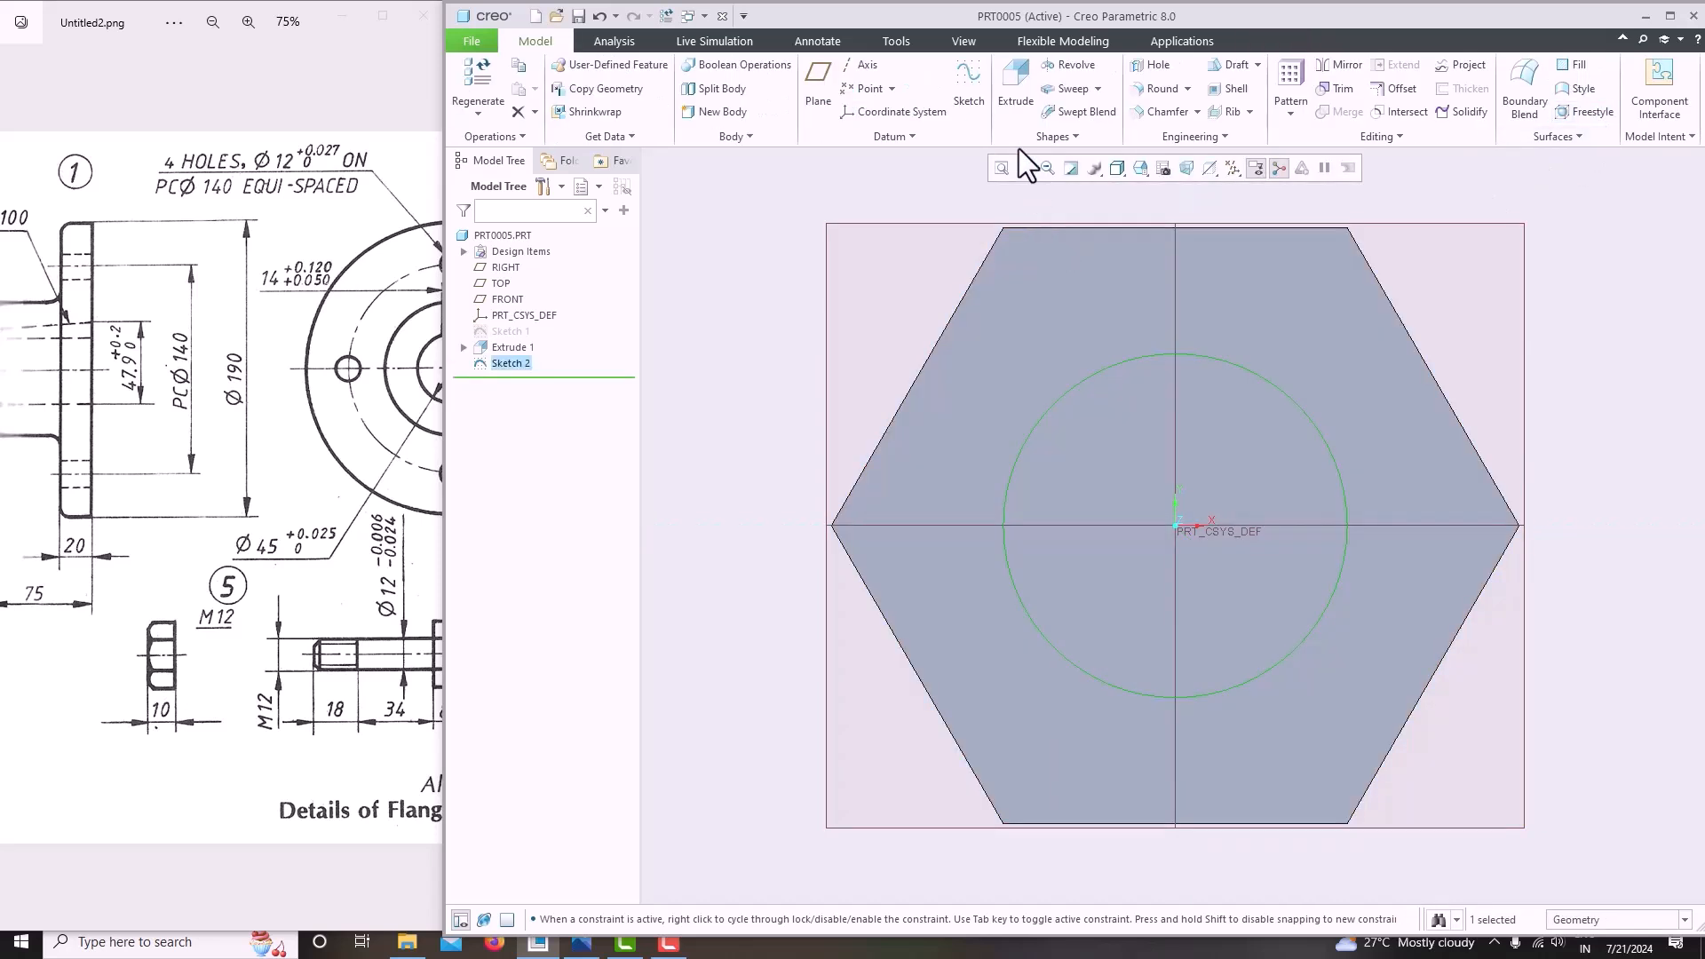
Extrude the 12 mm circle as a material-removing cut through the nut, with the depth set to To Next.
{"action": "left_click", "coordinate": [1014, 99]}
{"action": "middle_click_drag", "start_coordinate": [1195, 464], "coordinate": [1103, 501]}
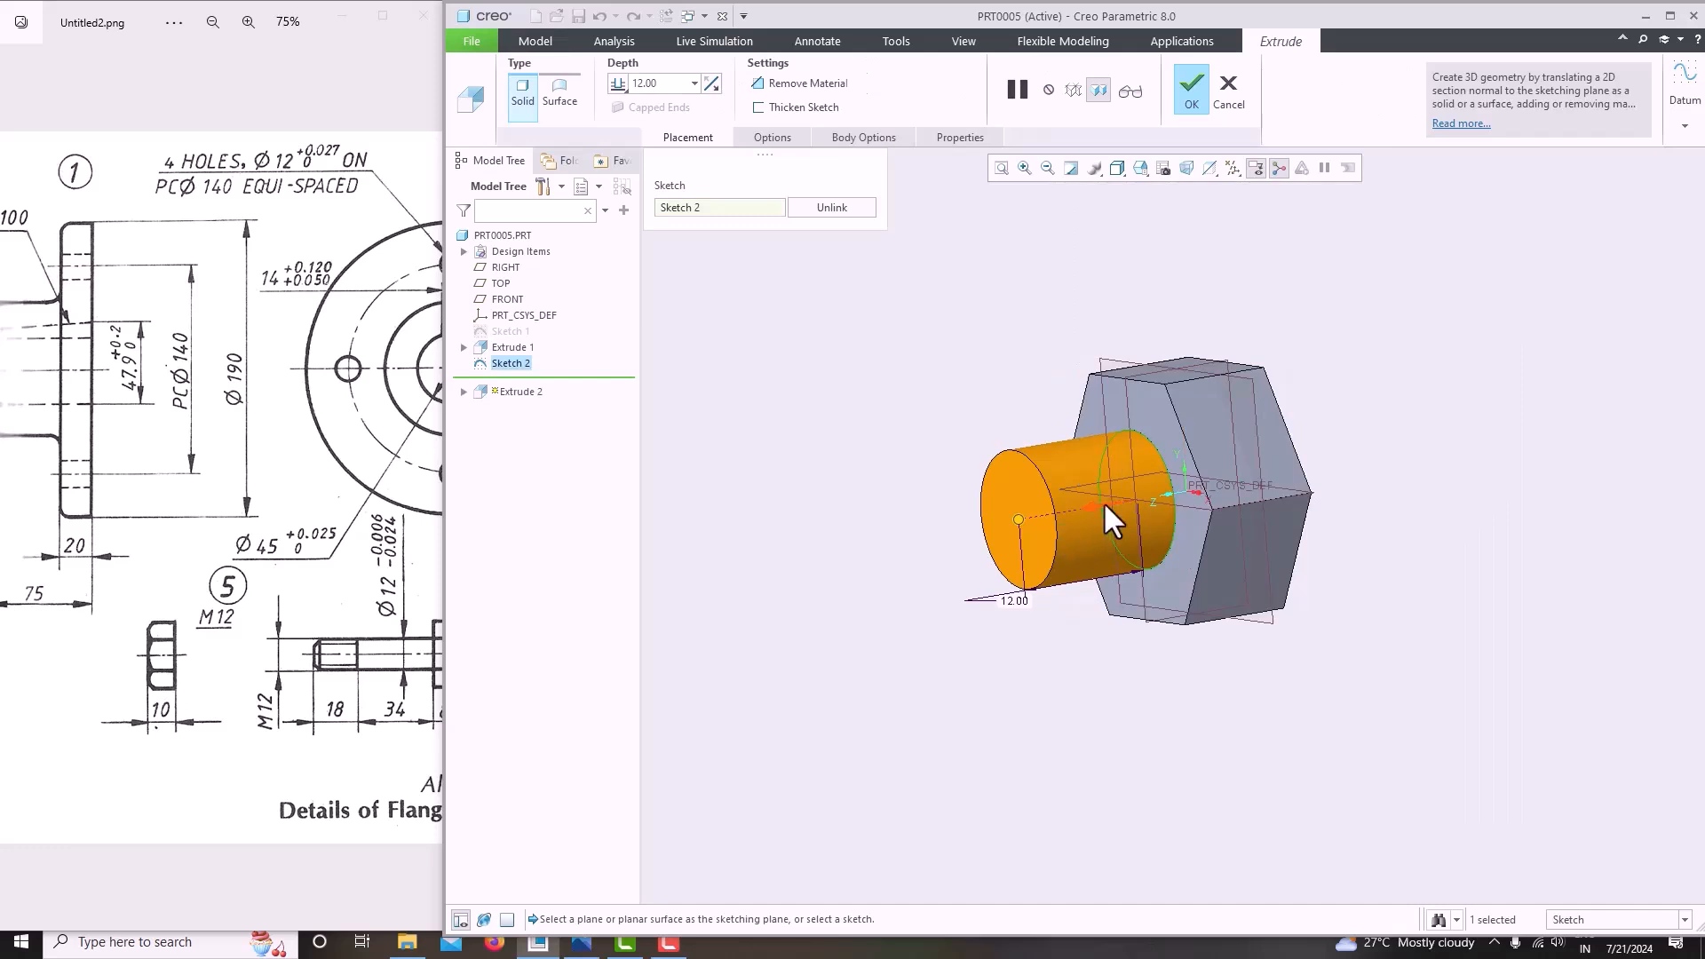
{"action": "left_click", "coordinate": [1103, 500]}
{"action": "left_click", "coordinate": [615, 87]}
{"action": "left_click", "coordinate": [666, 142]}
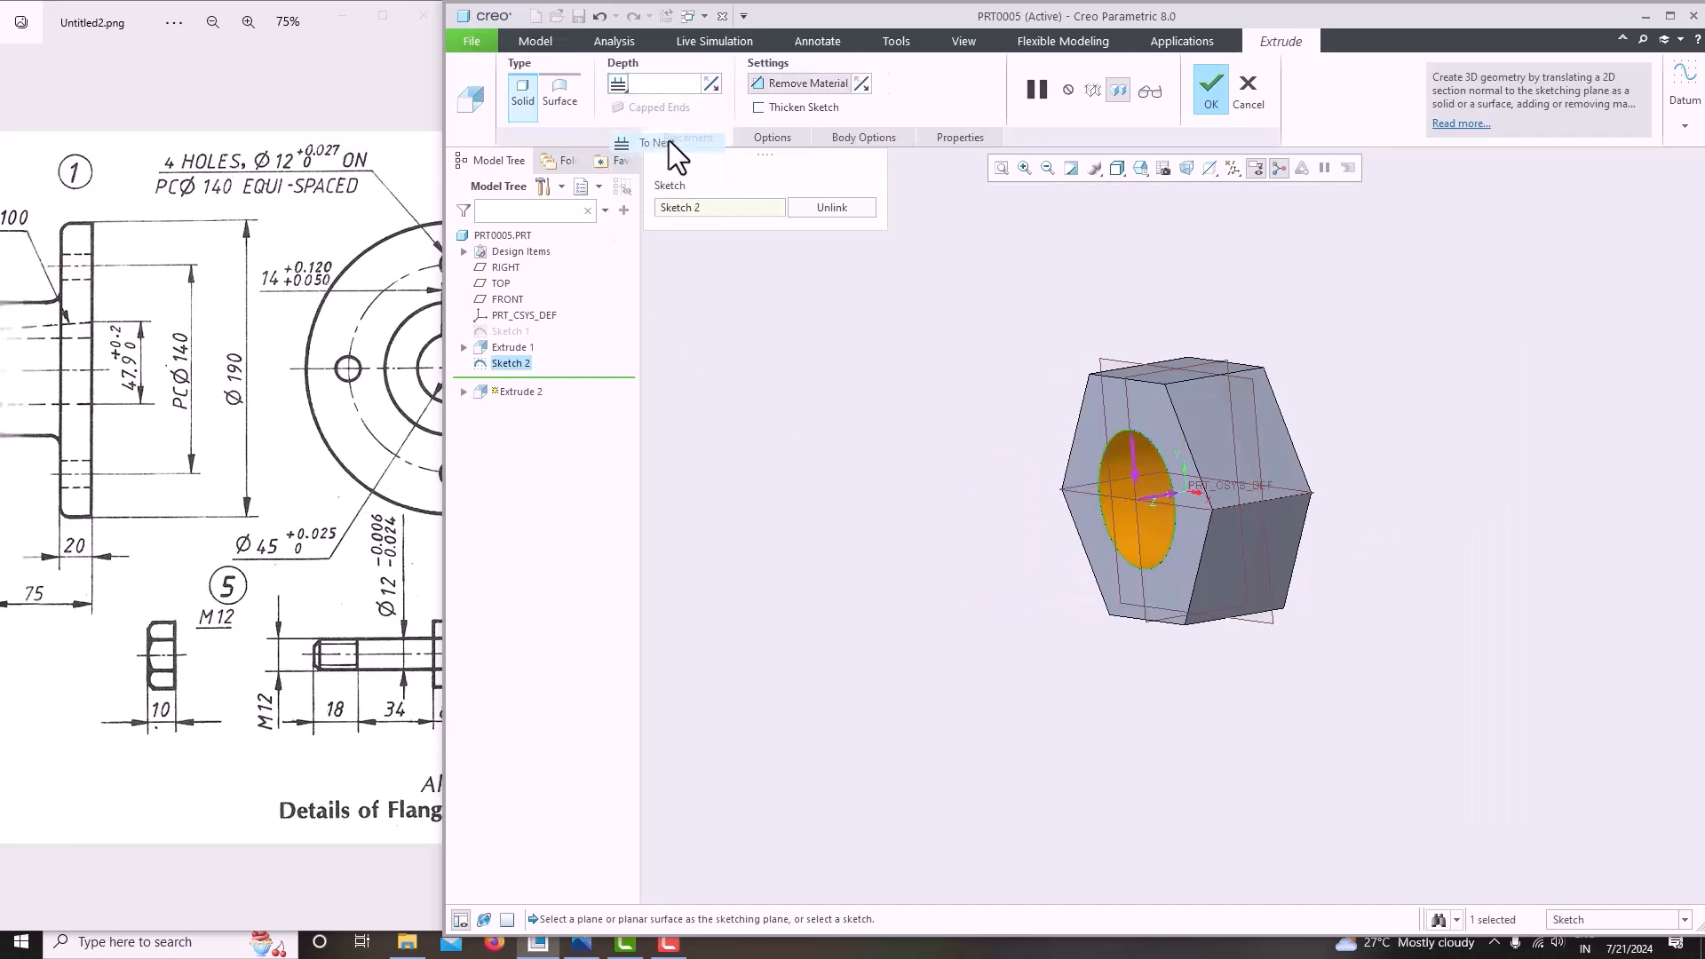
{"action": "left_click", "coordinate": [1212, 104]}
{"action": "middle_click_drag", "start_coordinate": [1191, 190], "coordinate": [819, 662]}
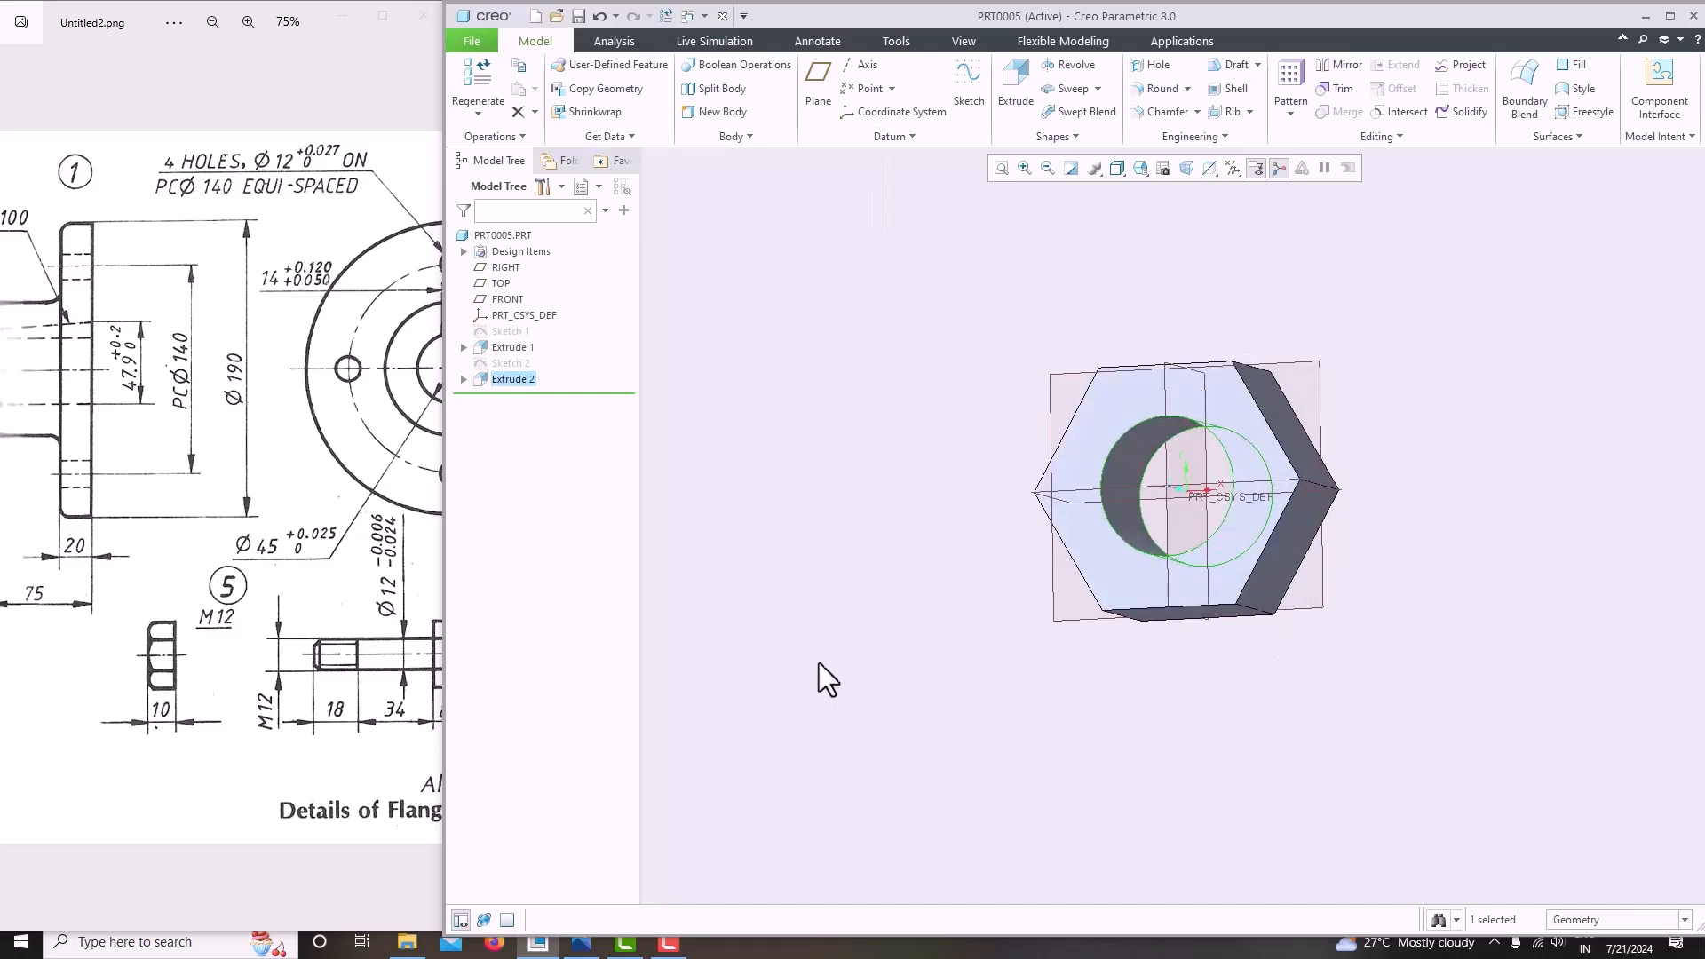
Check the nut's profile in the reference drawing and start a sketch on the RIGHT datum plane, viewed flat with the model clipped at that plane.
{"action": "scroll", "coordinate": [144, 697], "scroll_direction": "up", "scroll_amount": 3}
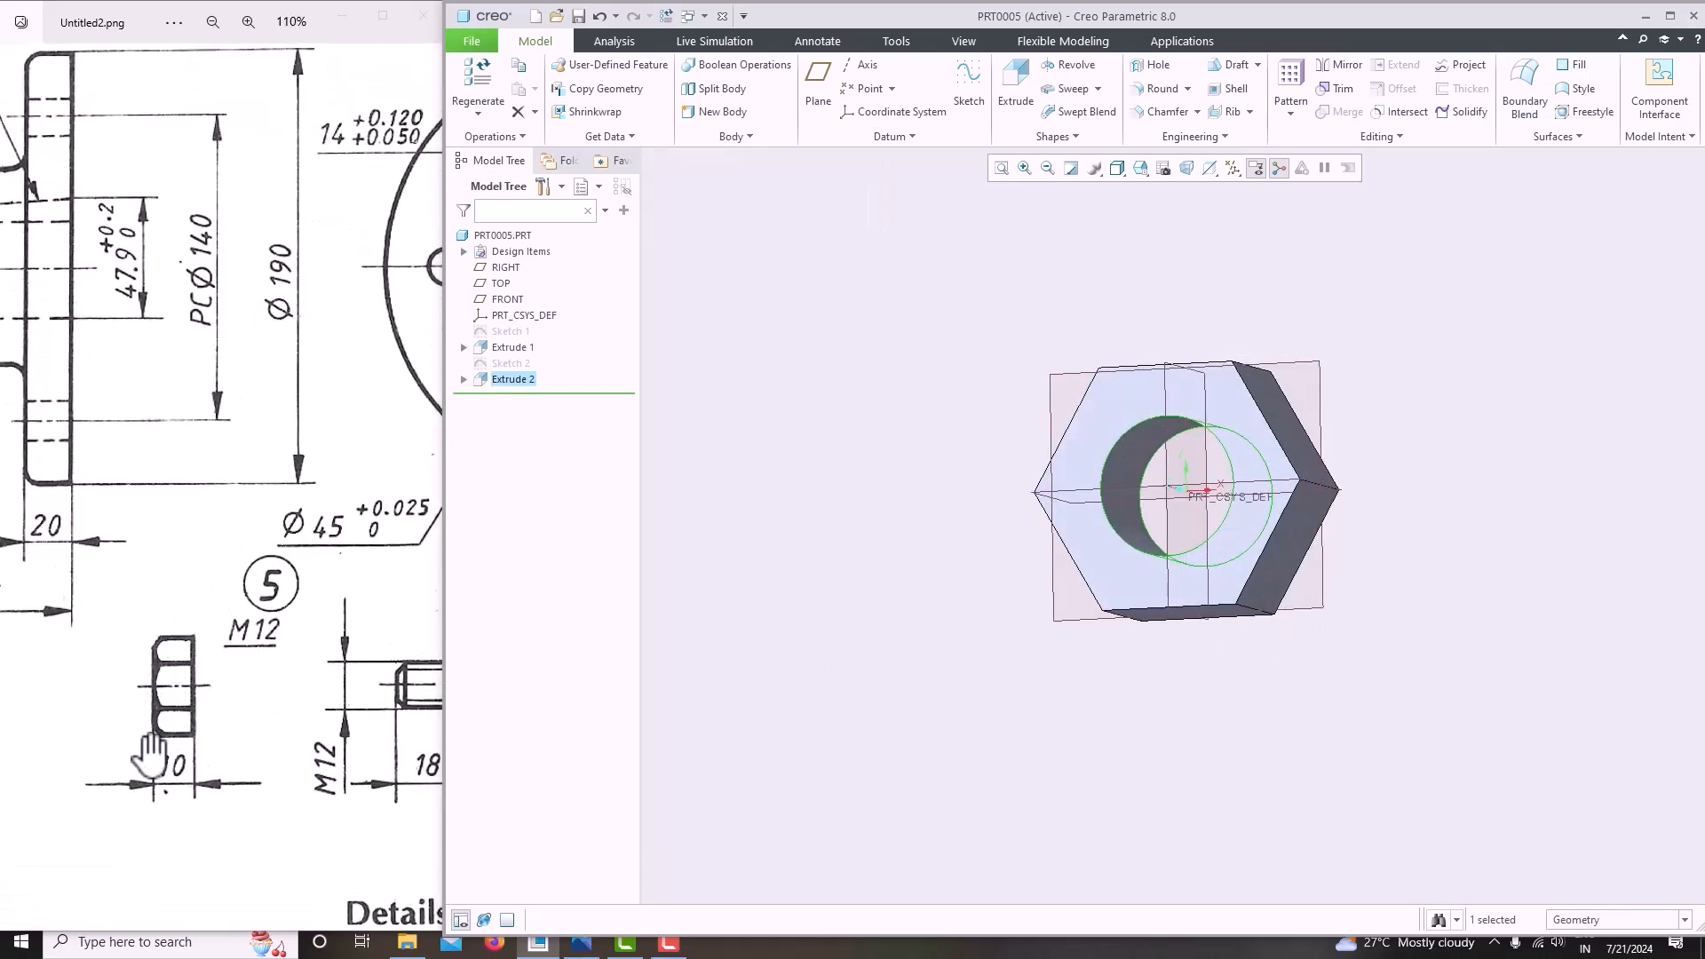
{"action": "scroll", "coordinate": [165, 707], "scroll_direction": "down", "scroll_amount": 2}
{"action": "scroll", "coordinate": [166, 708], "scroll_direction": "up", "scroll_amount": 2}
{"action": "middle_click_drag", "start_coordinate": [977, 612], "coordinate": [1132, 535]}
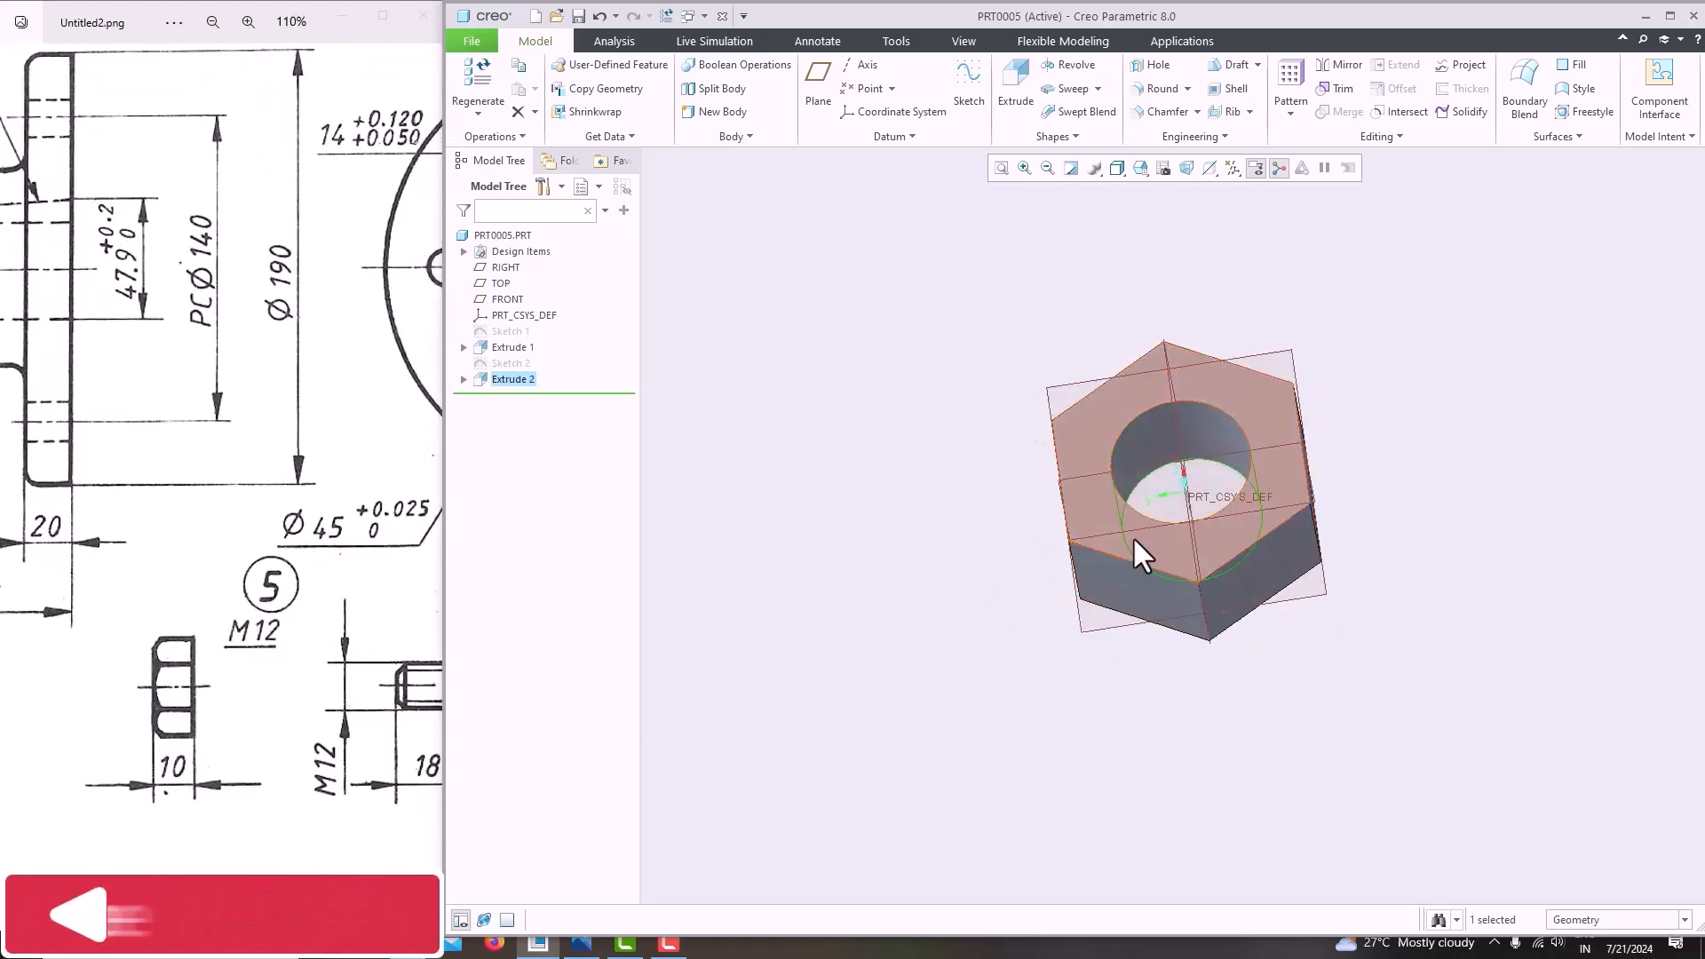
{"action": "scroll", "coordinate": [1108, 476], "scroll_direction": "up", "scroll_amount": 3}
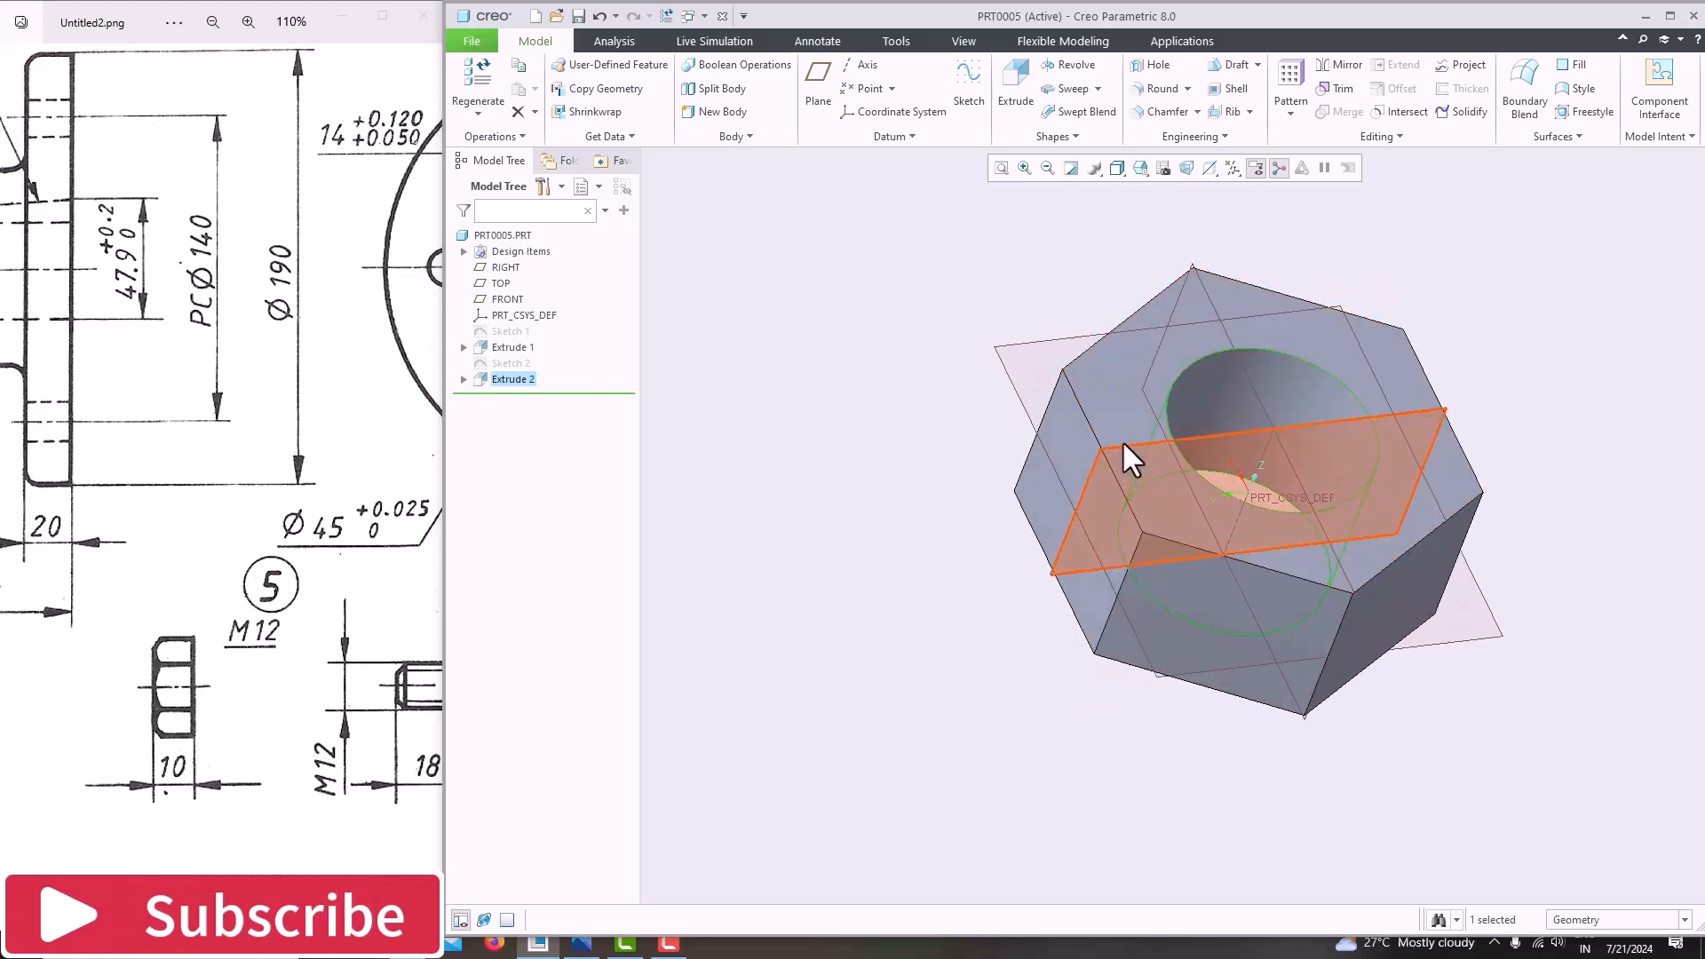
{"action": "left_click", "coordinate": [1122, 444]}
{"action": "left_click", "coordinate": [971, 96]}
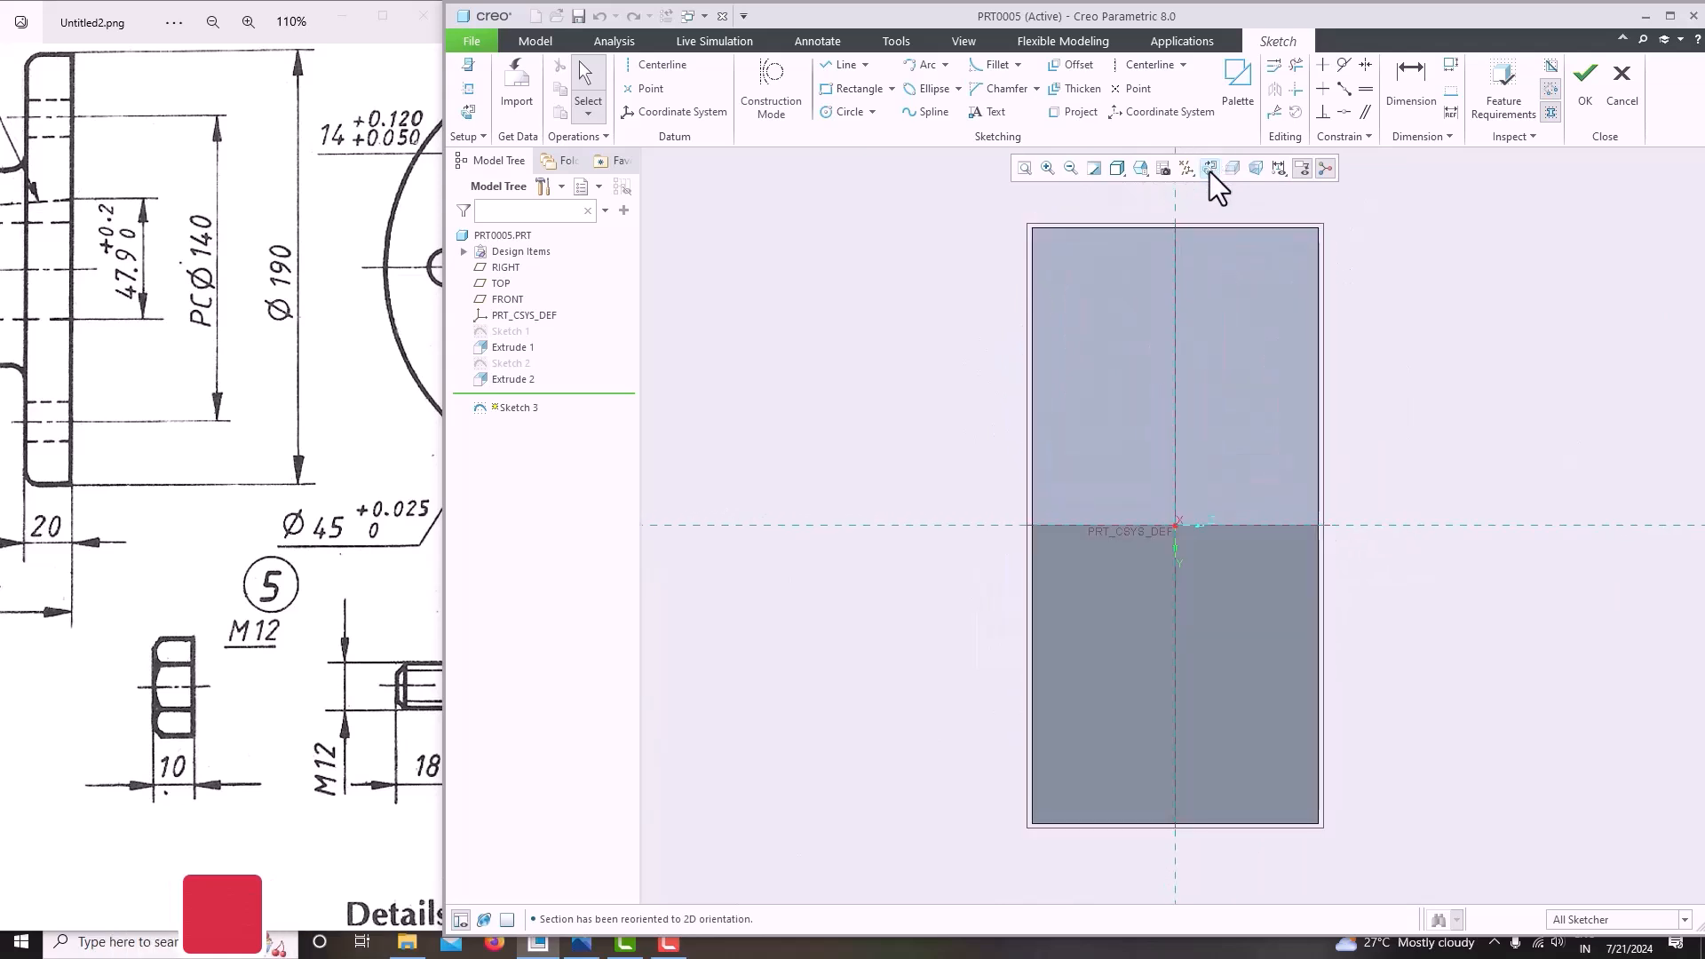
{"action": "left_click", "coordinate": [1227, 173]}
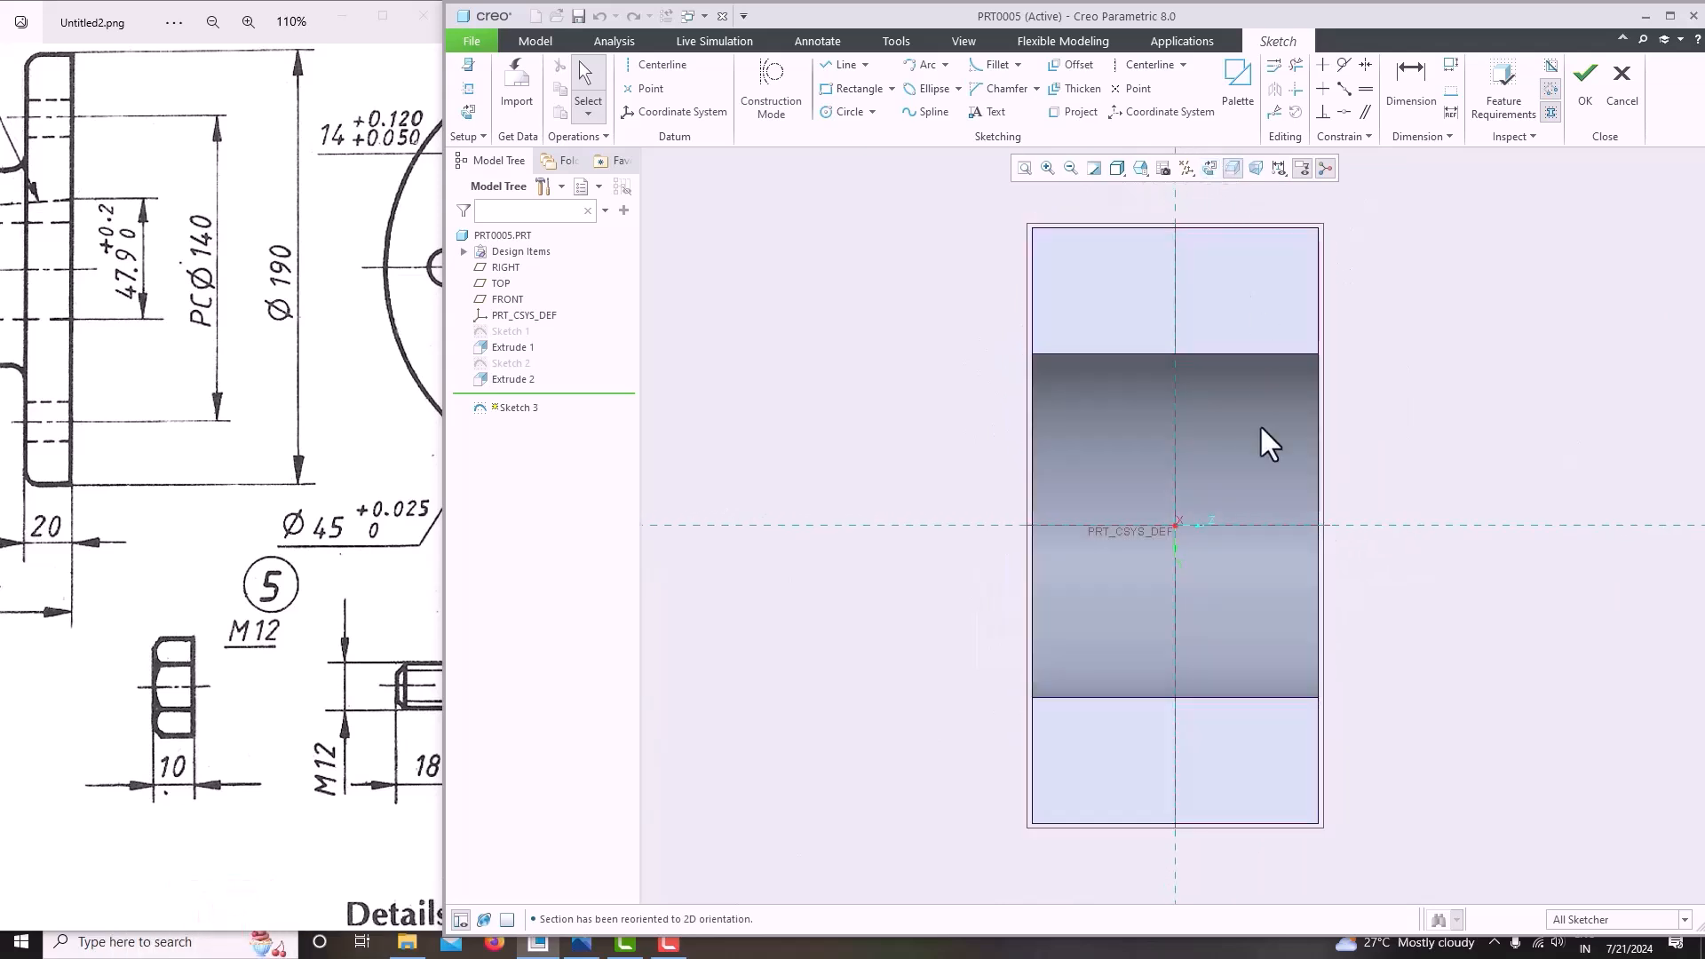
Add a datum centerline along the nut's horizontal axis to serve as the axis of revolution.
{"action": "scroll", "coordinate": [1159, 506], "scroll_direction": "down", "scroll_amount": 4}
{"action": "scroll", "coordinate": [1159, 507], "scroll_direction": "up", "scroll_amount": 5}
{"action": "scroll", "coordinate": [1160, 508], "scroll_direction": "up", "scroll_amount": 2}
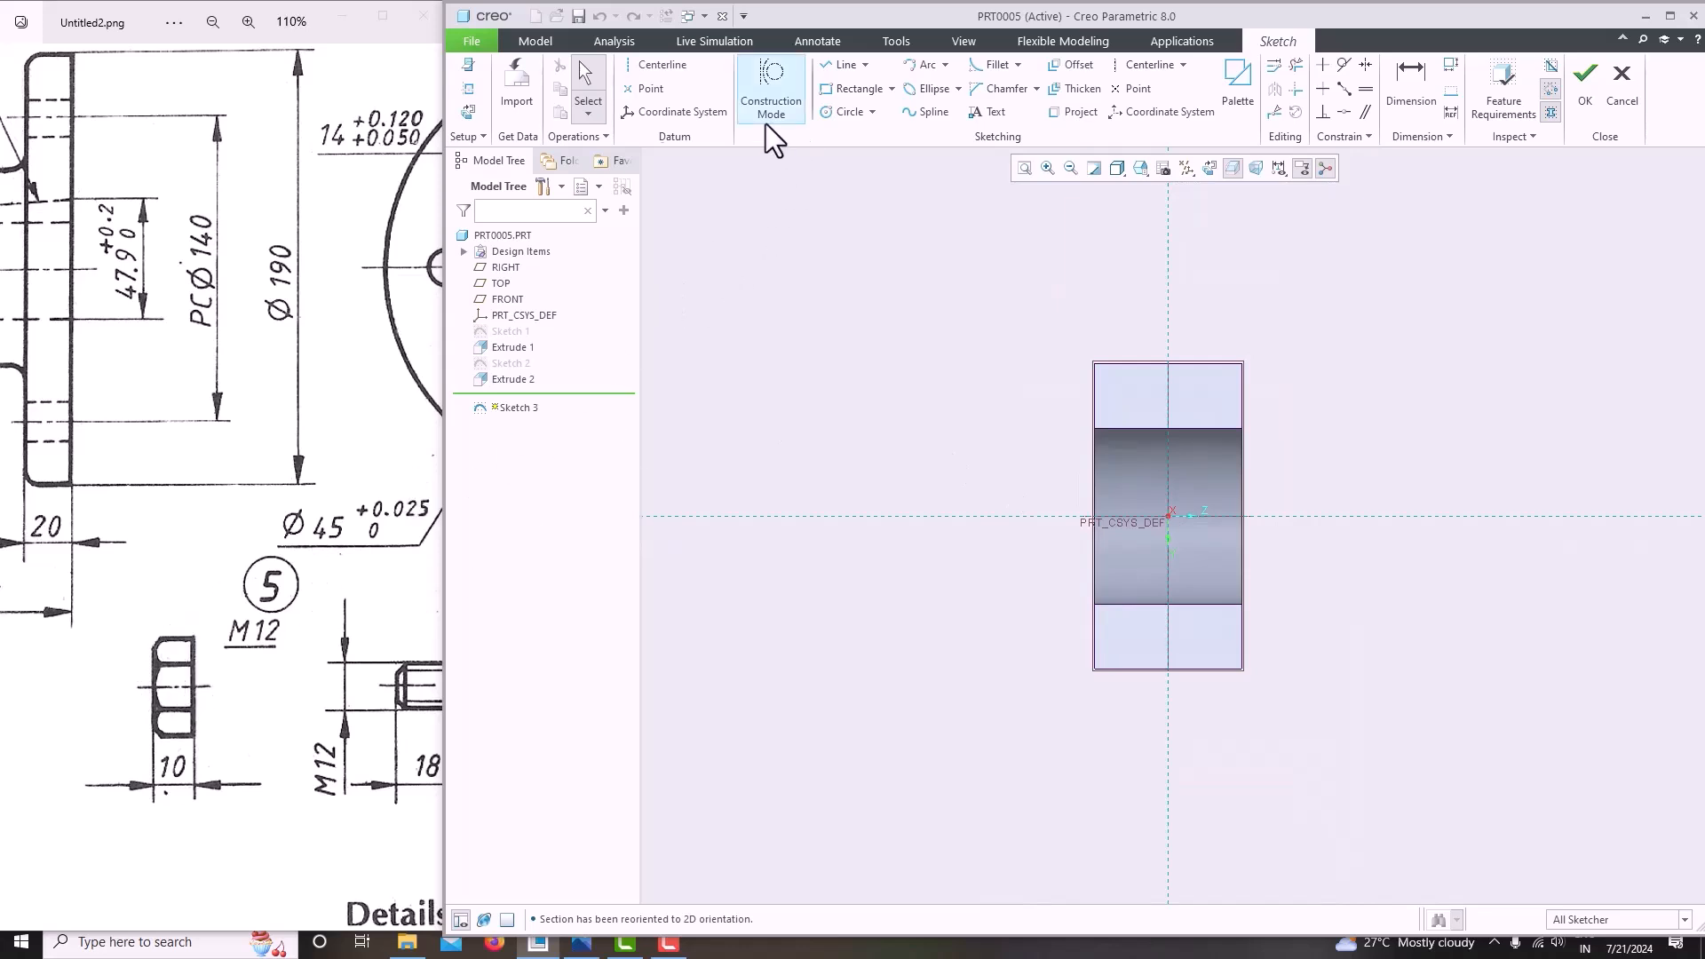
{"action": "left_click", "coordinate": [653, 65]}
{"action": "left_click", "coordinate": [863, 519]}
{"action": "left_click", "coordinate": [1069, 515]}
{"action": "middle_click", "coordinate": [1456, 378]}
{"action": "scroll", "coordinate": [1330, 357], "scroll_direction": "down", "scroll_amount": 3}
{"action": "scroll", "coordinate": [1155, 382], "scroll_direction": "up", "scroll_amount": 2}
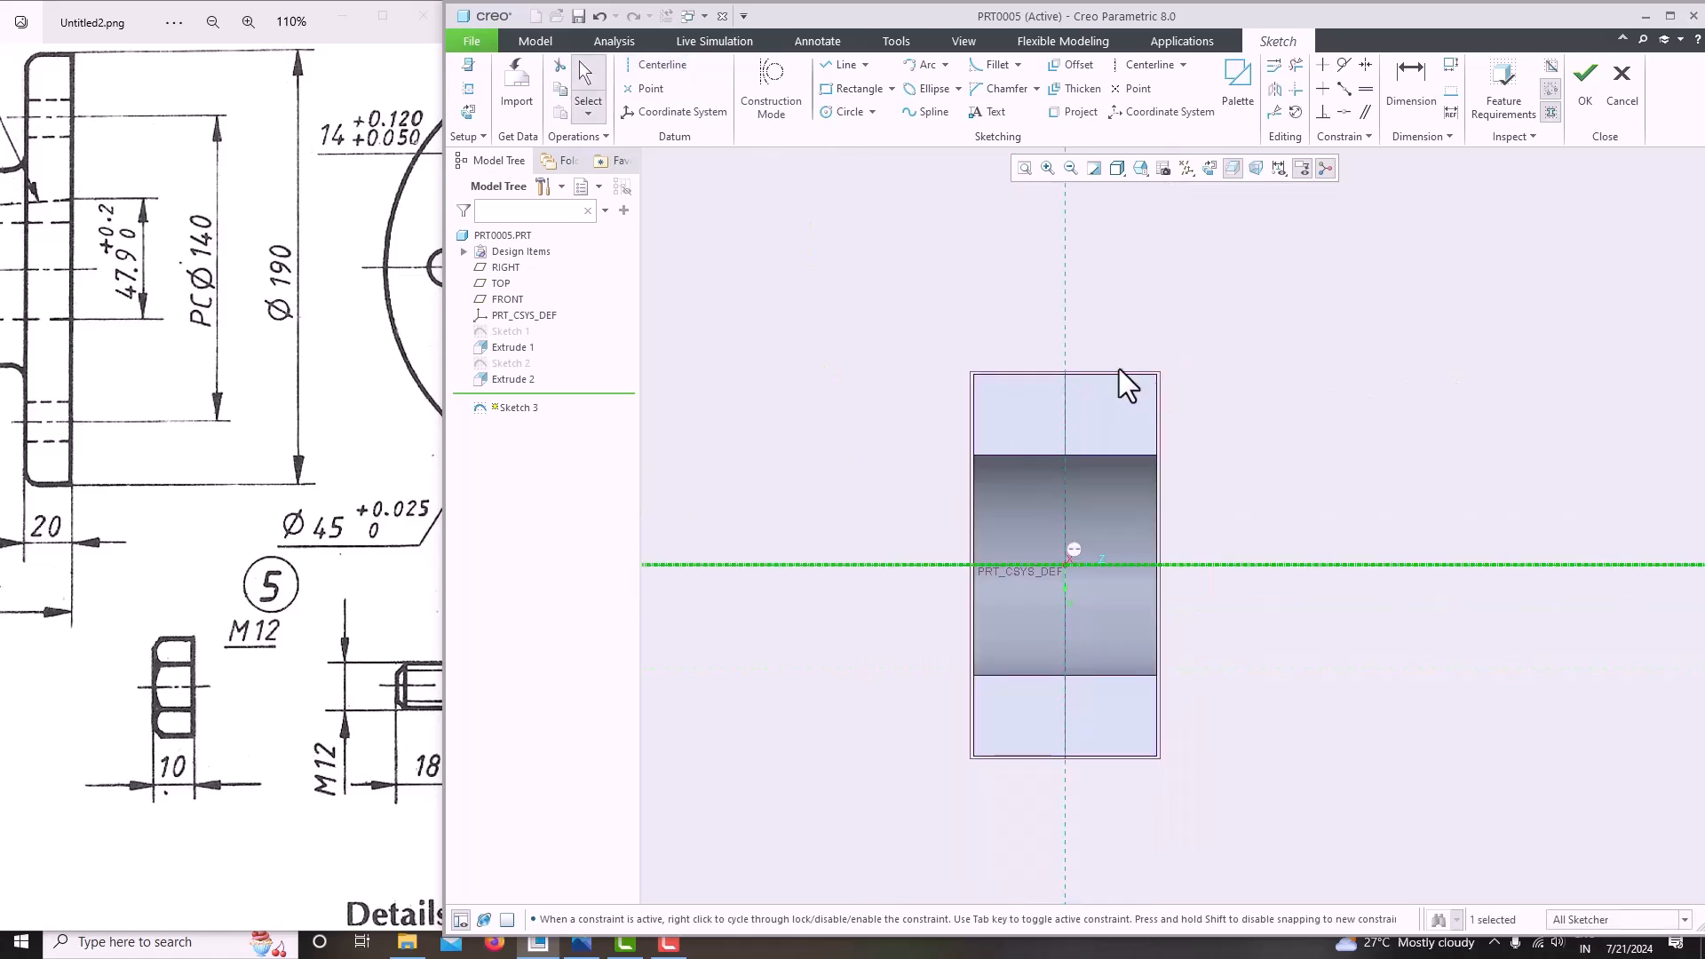
{"action": "scroll", "coordinate": [1116, 371], "scroll_direction": "down", "scroll_amount": 2}
Draw a closed right triangle with equal vertical and horizontal legs, starting at the section's upper left corner and lying above the nut.
{"action": "left_click", "coordinate": [837, 66]}
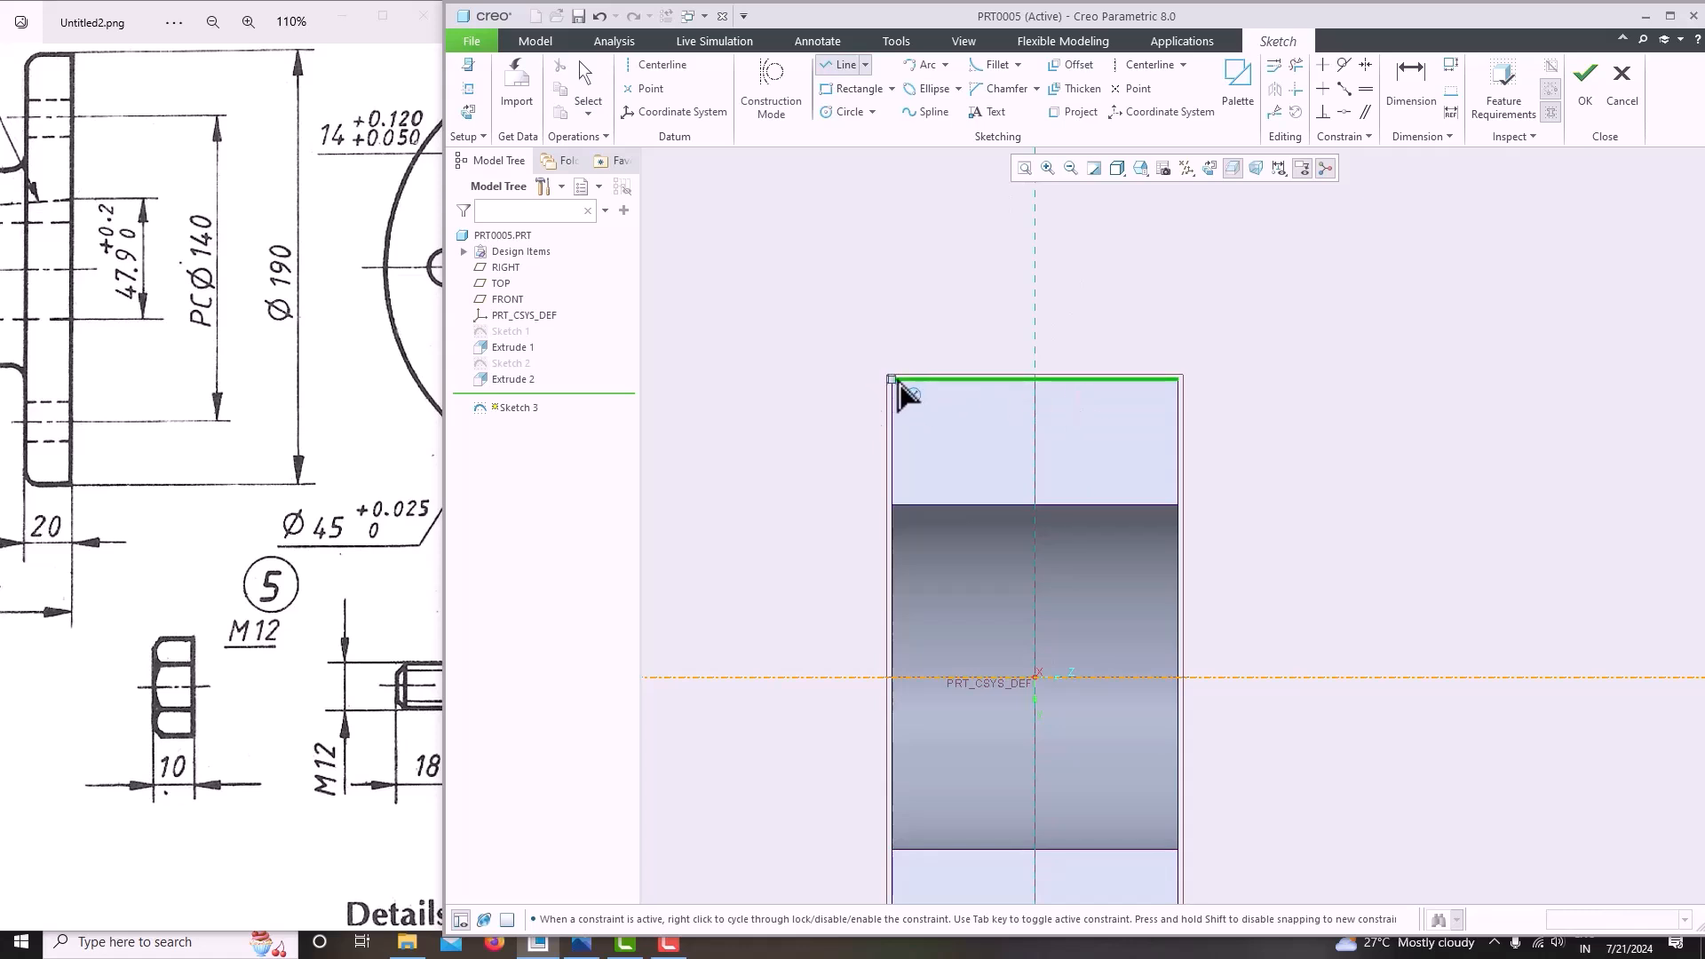
{"action": "left_click", "coordinate": [891, 380]}
{"action": "left_click", "coordinate": [892, 317]}
{"action": "left_click", "coordinate": [955, 316]}
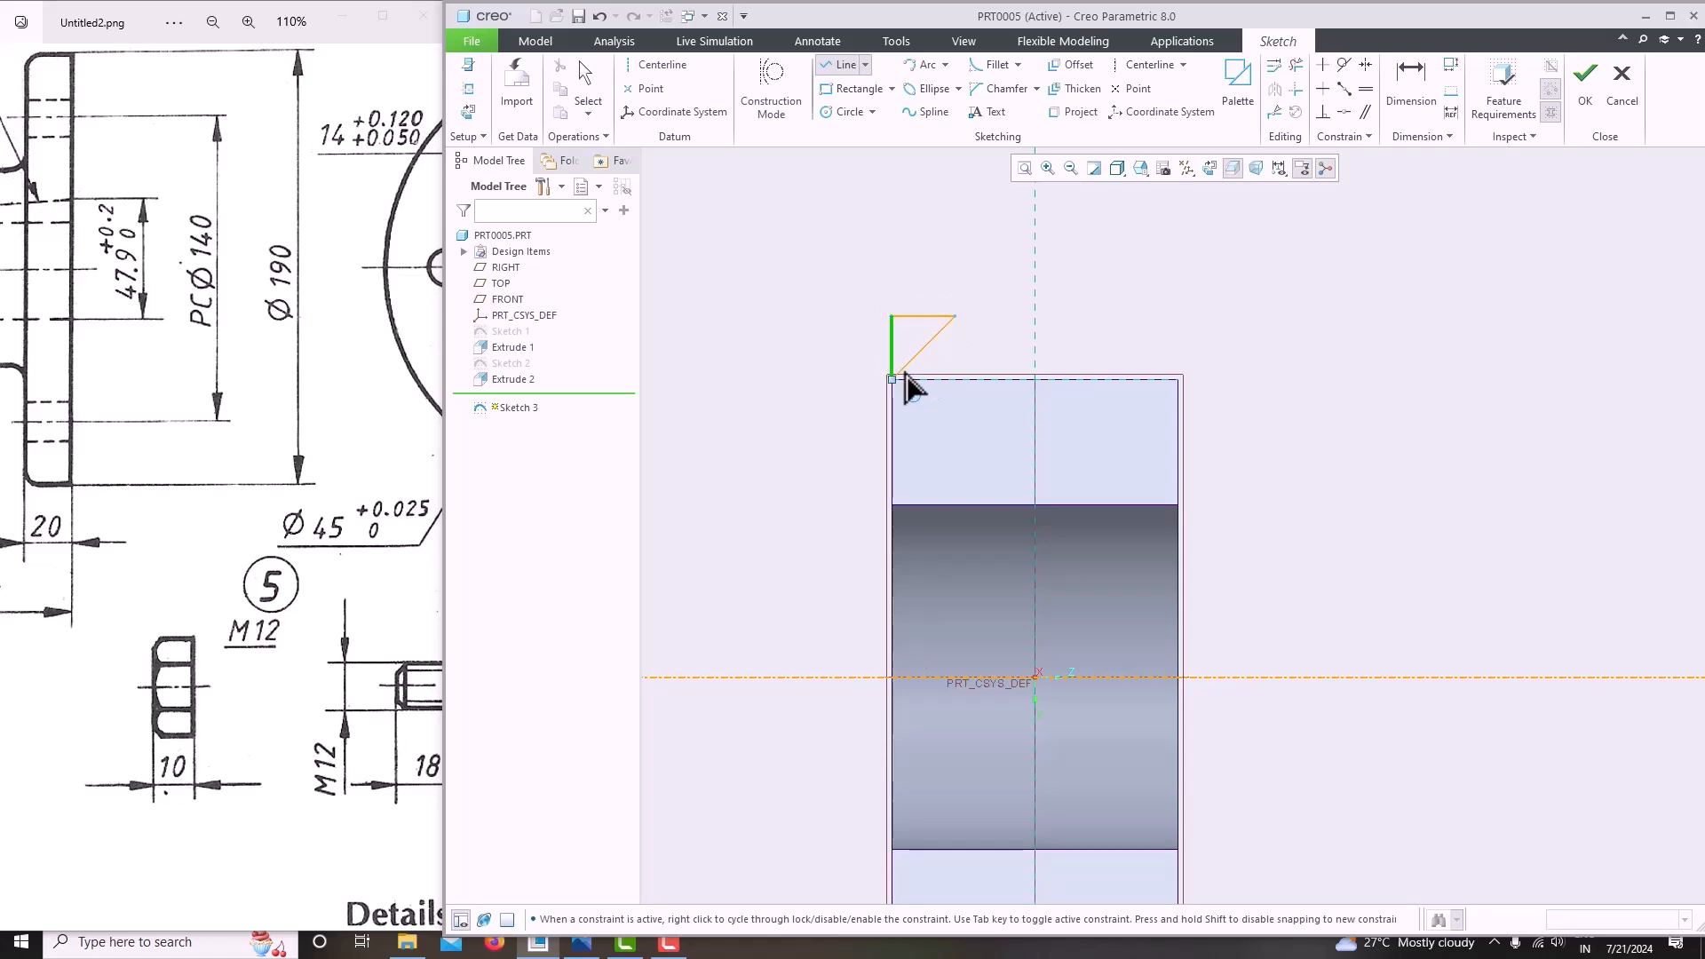
{"action": "left_click", "coordinate": [891, 378]}
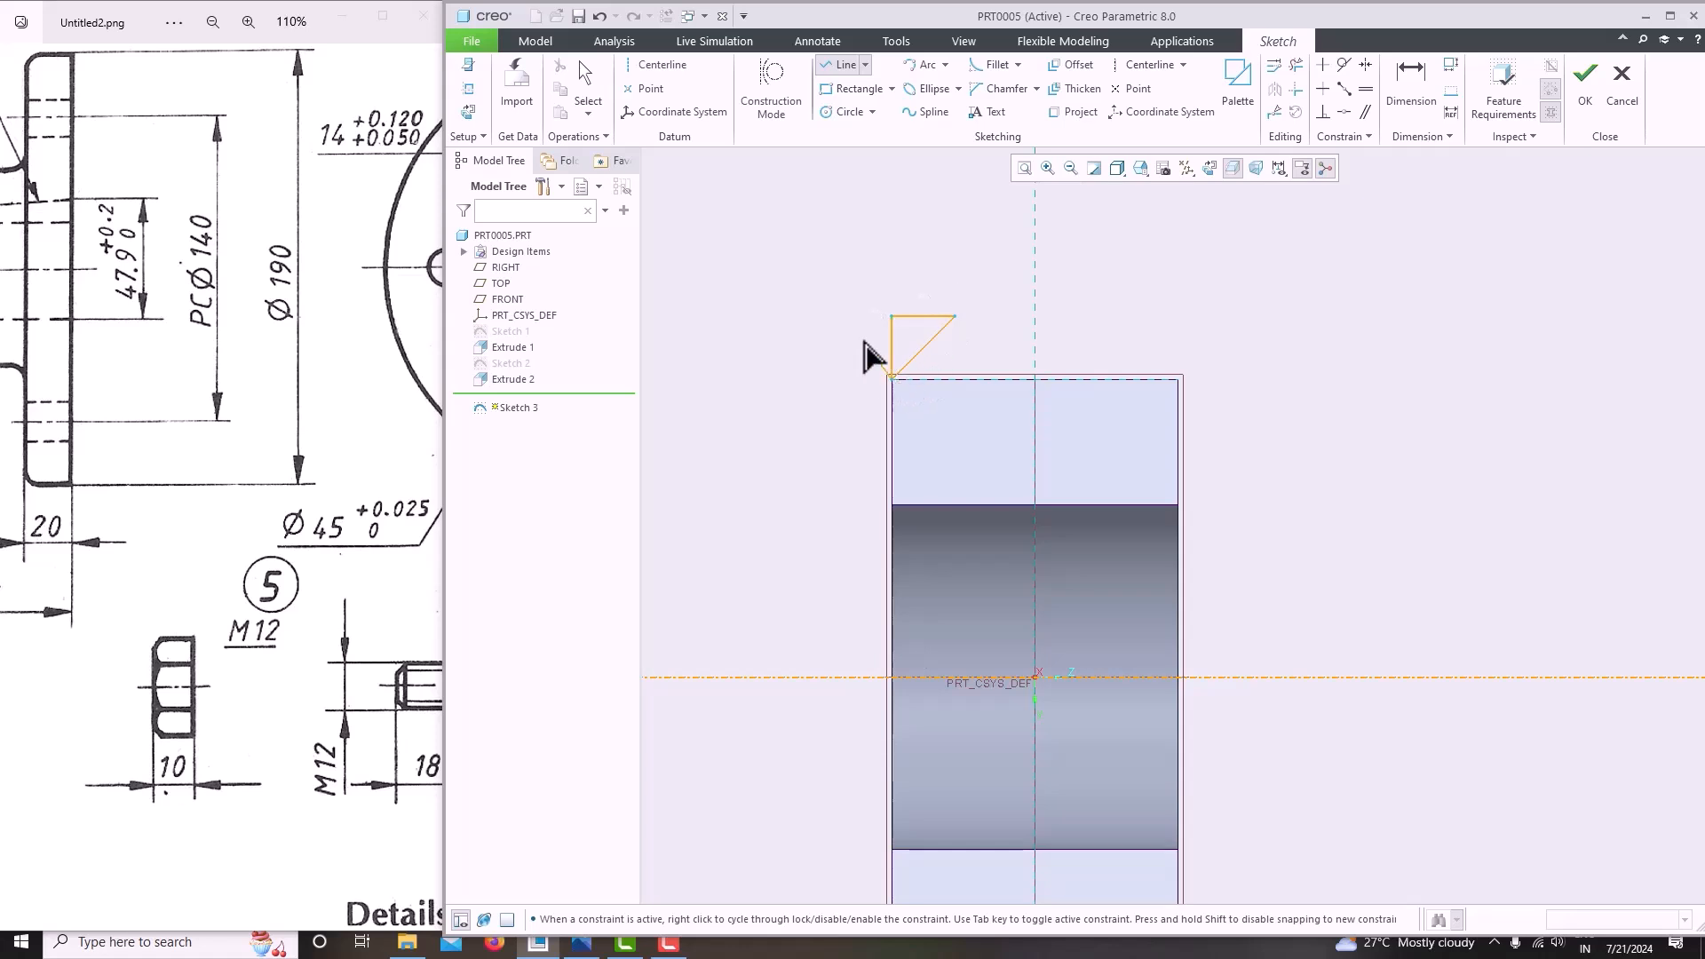
{"action": "middle_click", "coordinate": [808, 295]}
Set the triangle's vertical leg to 3 mm and finish the sketch.
{"action": "scroll", "coordinate": [875, 369], "scroll_direction": "down", "scroll_amount": 2}
{"action": "double_click", "coordinate": [880, 348]}
{"action": "type", "text": "3"}
{"action": "key", "text": "Return"}
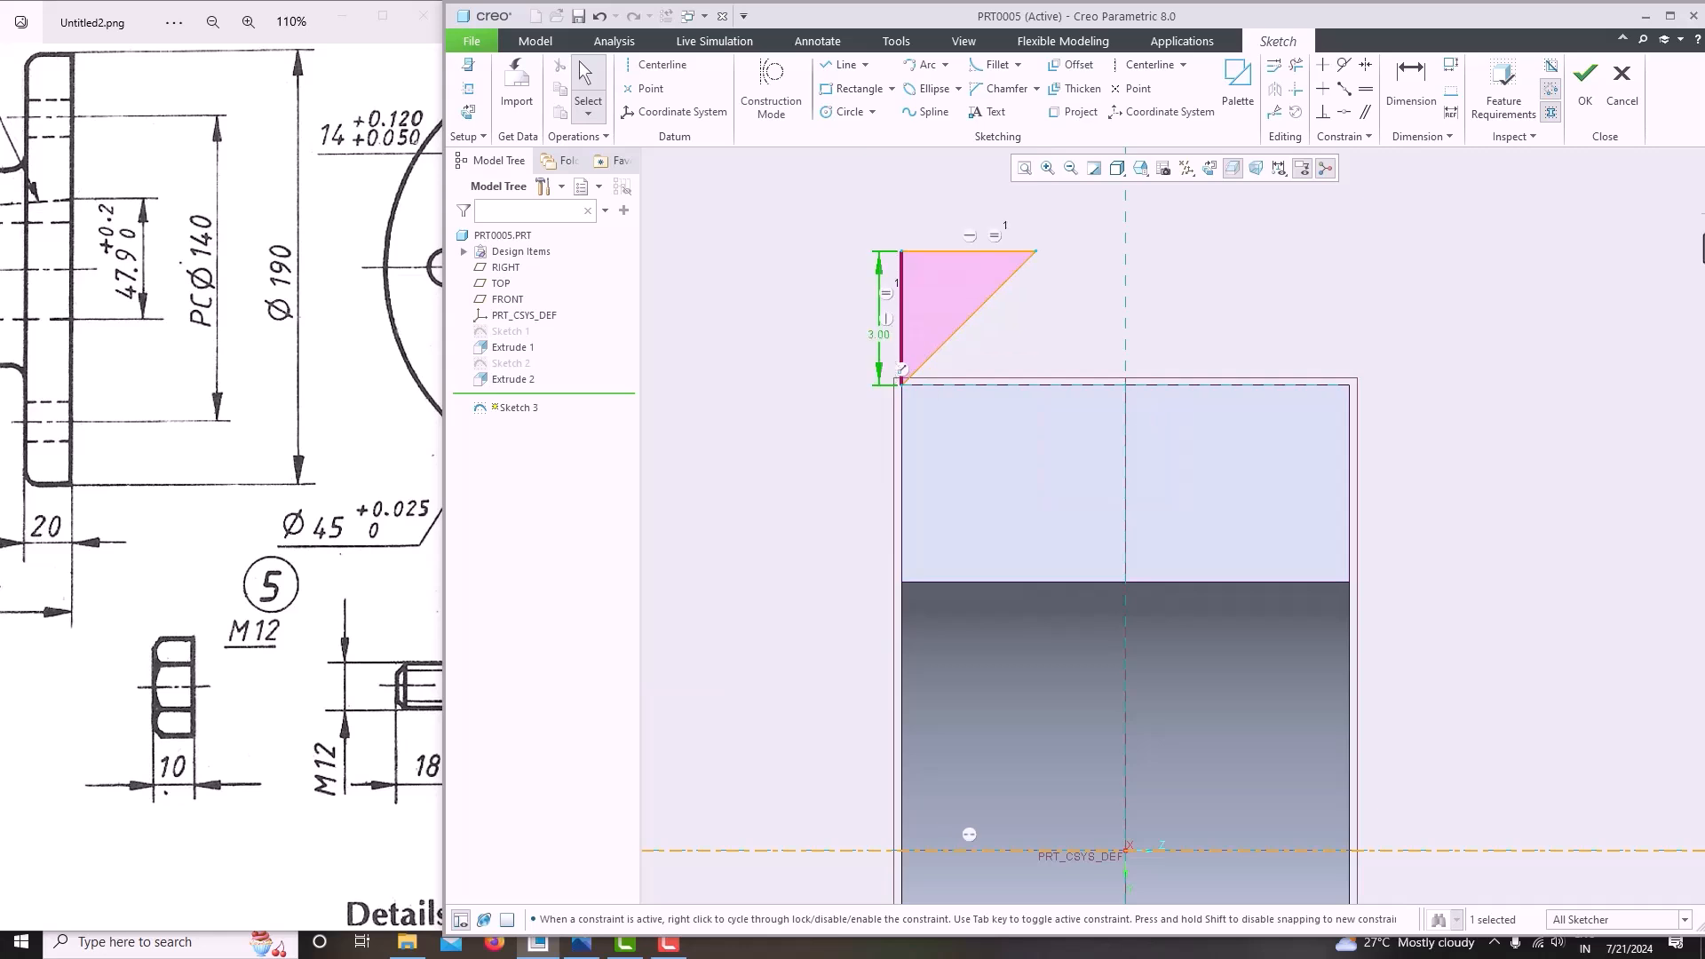
{"action": "left_click", "coordinate": [1589, 86]}
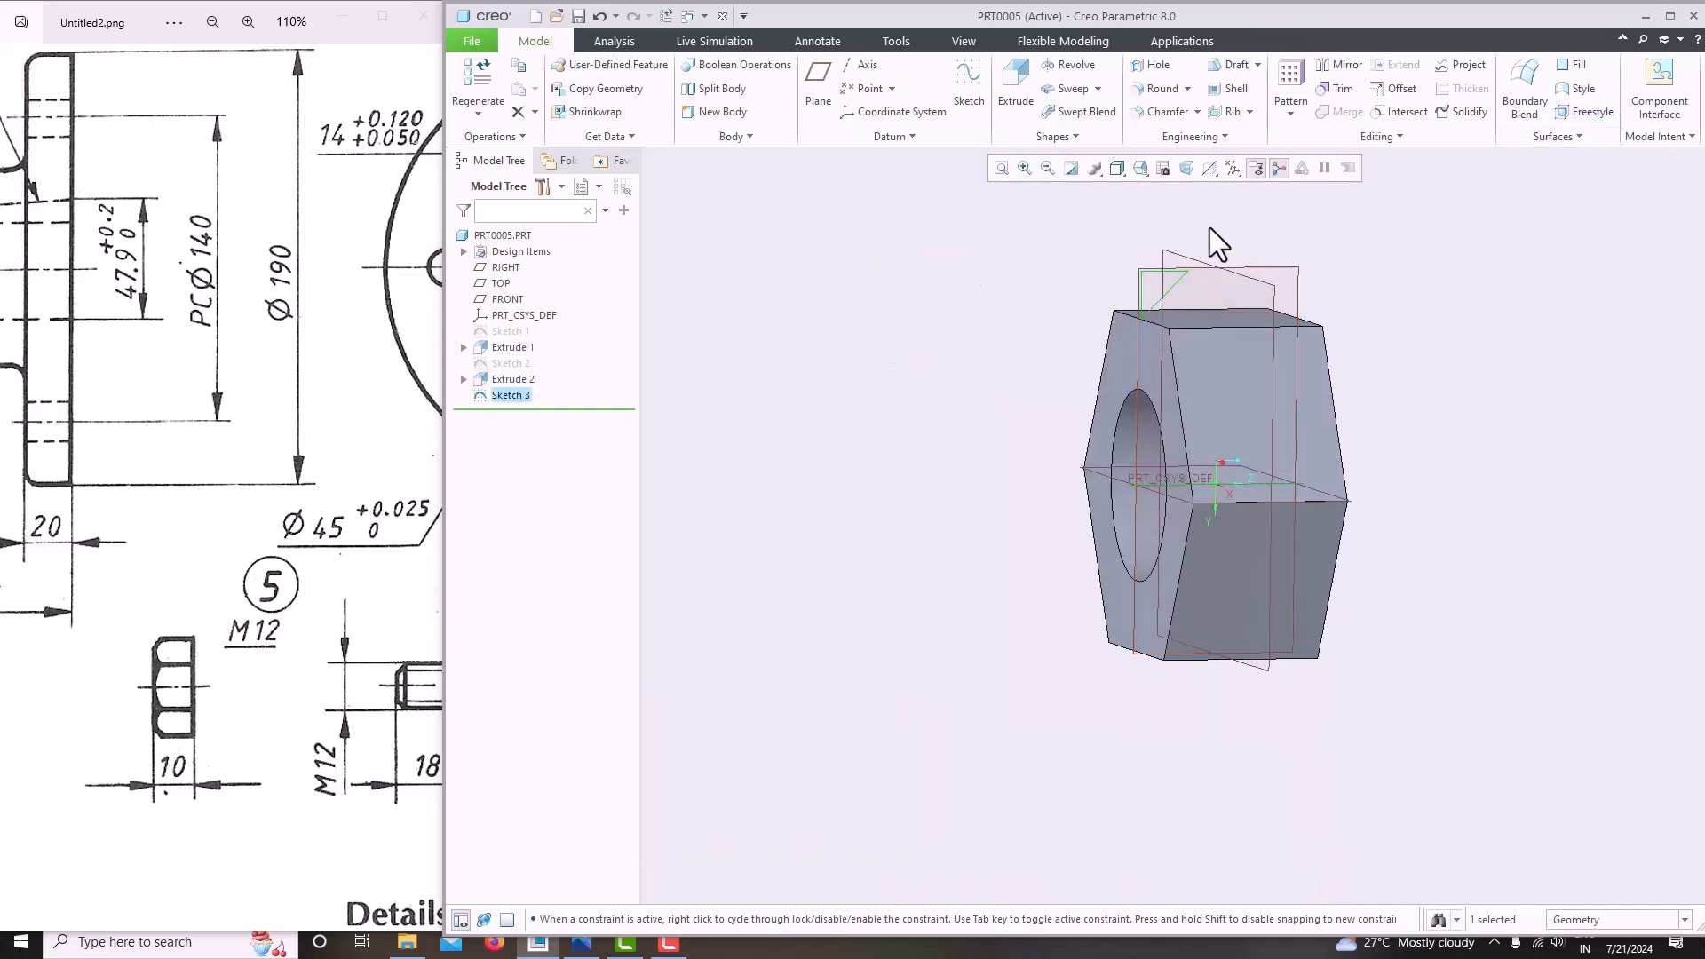
Revolve the triangle 360 degrees about the centerline, removing material to chamfer the nut's corners on one face.
{"action": "left_click", "coordinate": [1088, 71]}
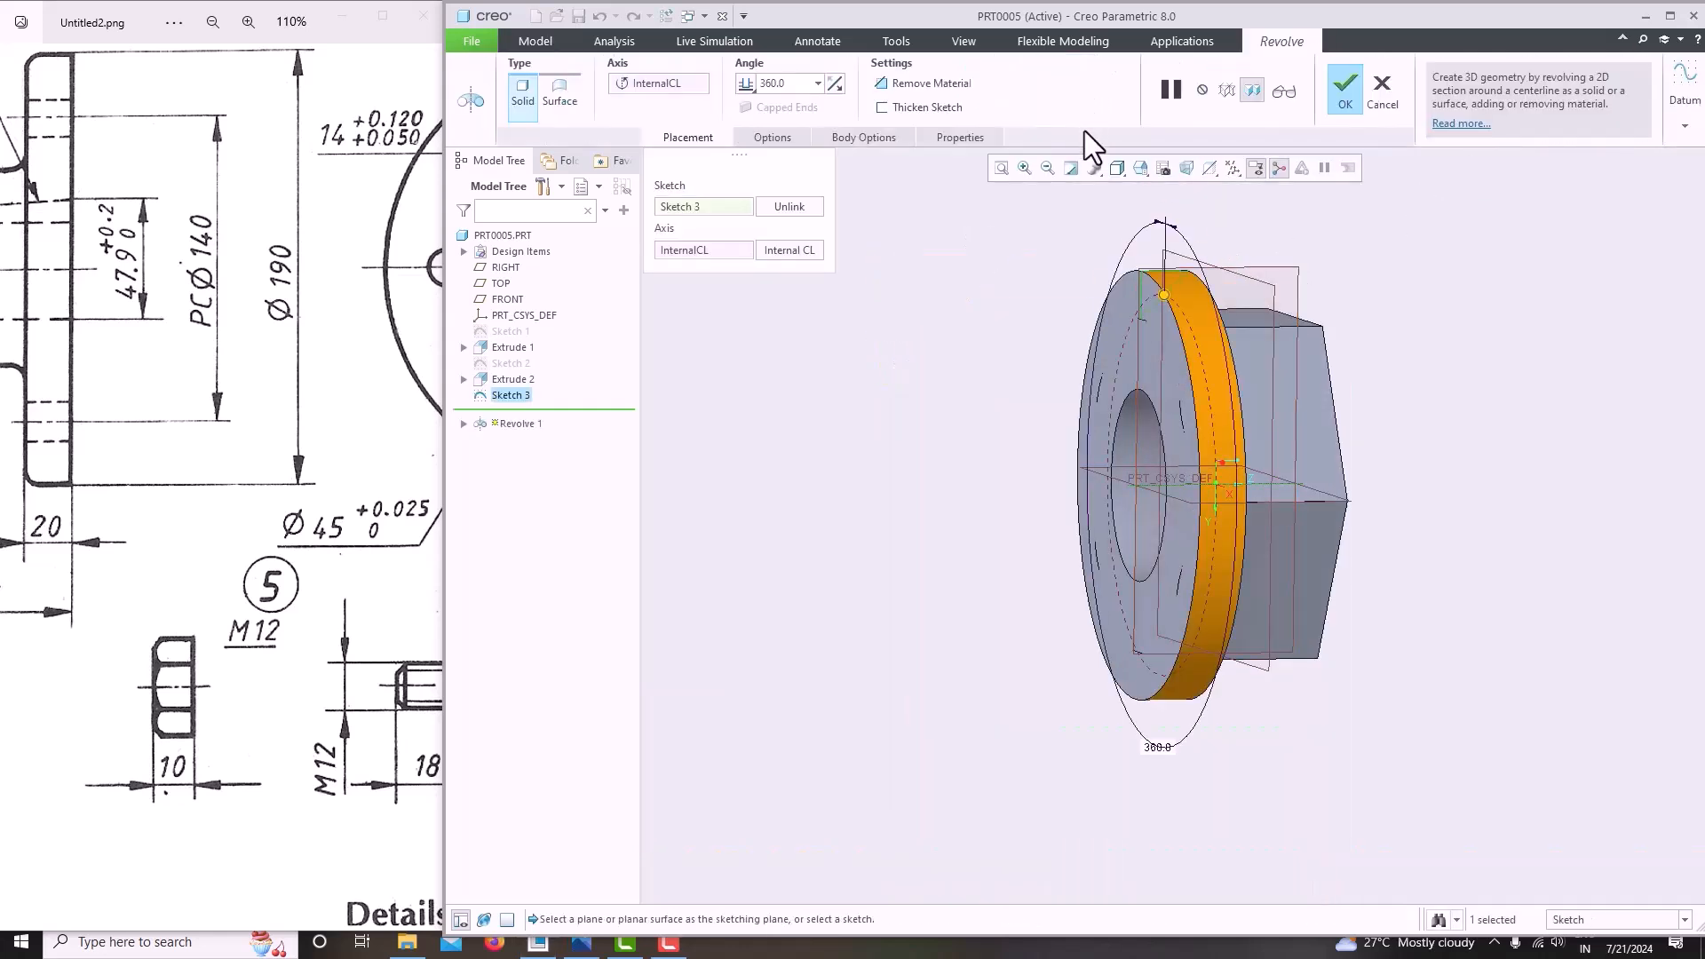
{"action": "left_click", "coordinate": [922, 91]}
{"action": "middle_click_drag", "start_coordinate": [981, 260], "coordinate": [1165, 202]}
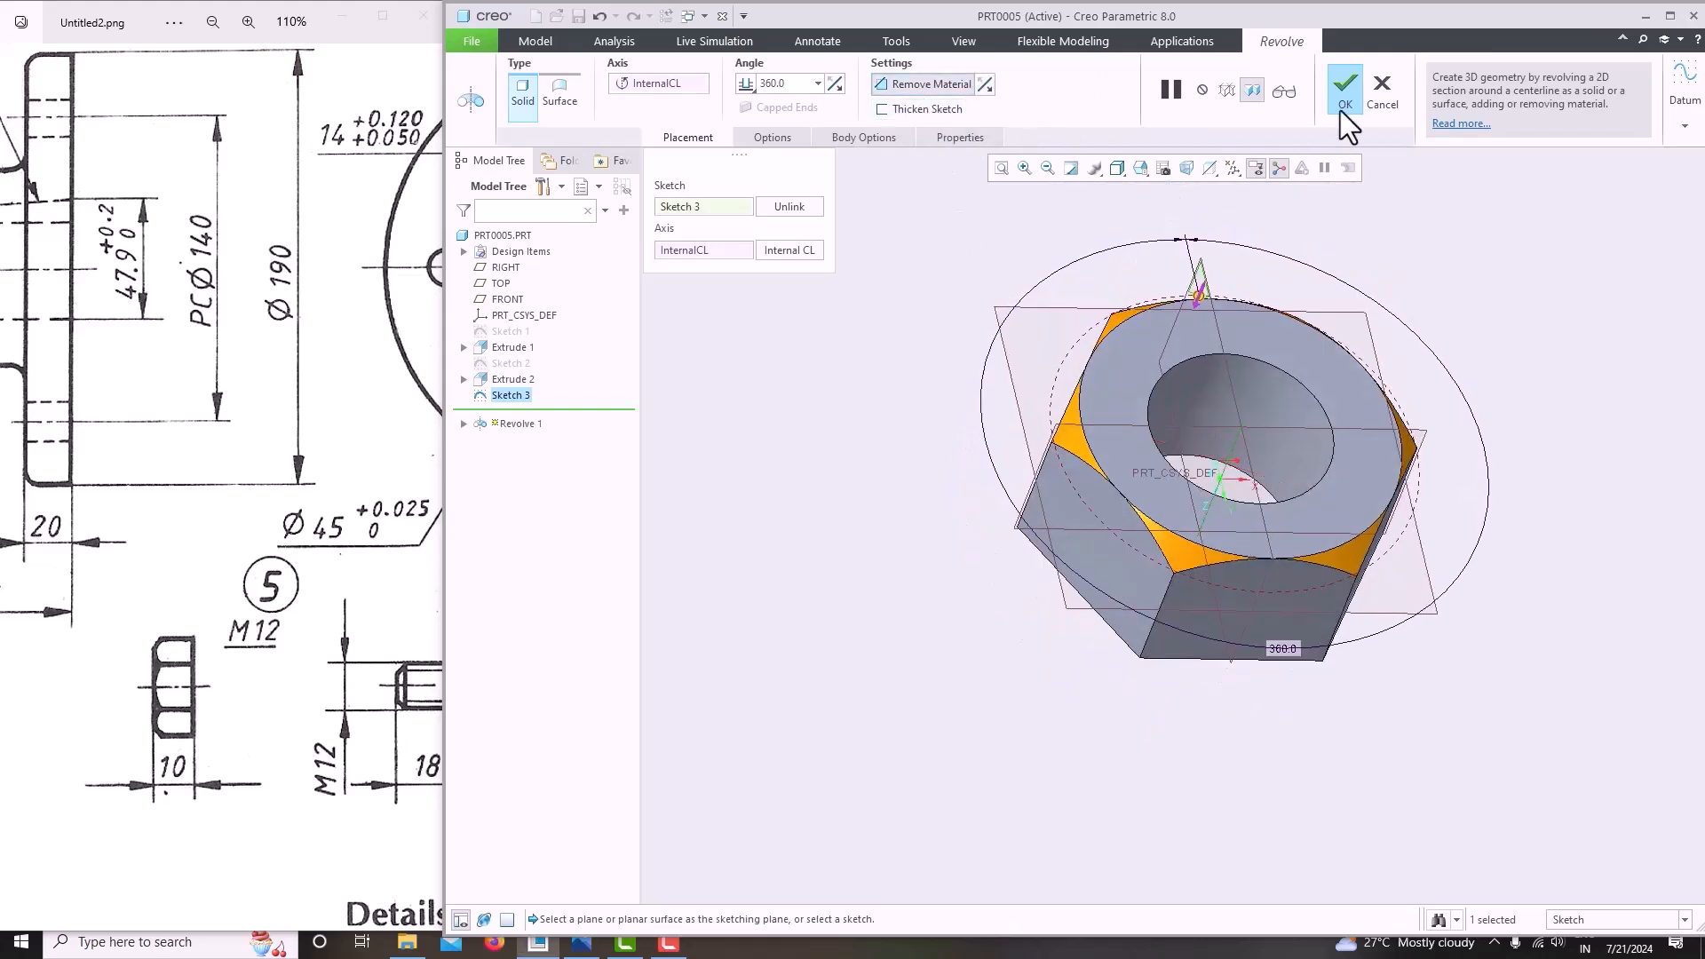
{"action": "left_click", "coordinate": [1343, 97]}
{"action": "middle_click_drag", "start_coordinate": [1308, 236], "coordinate": [1474, 395]}
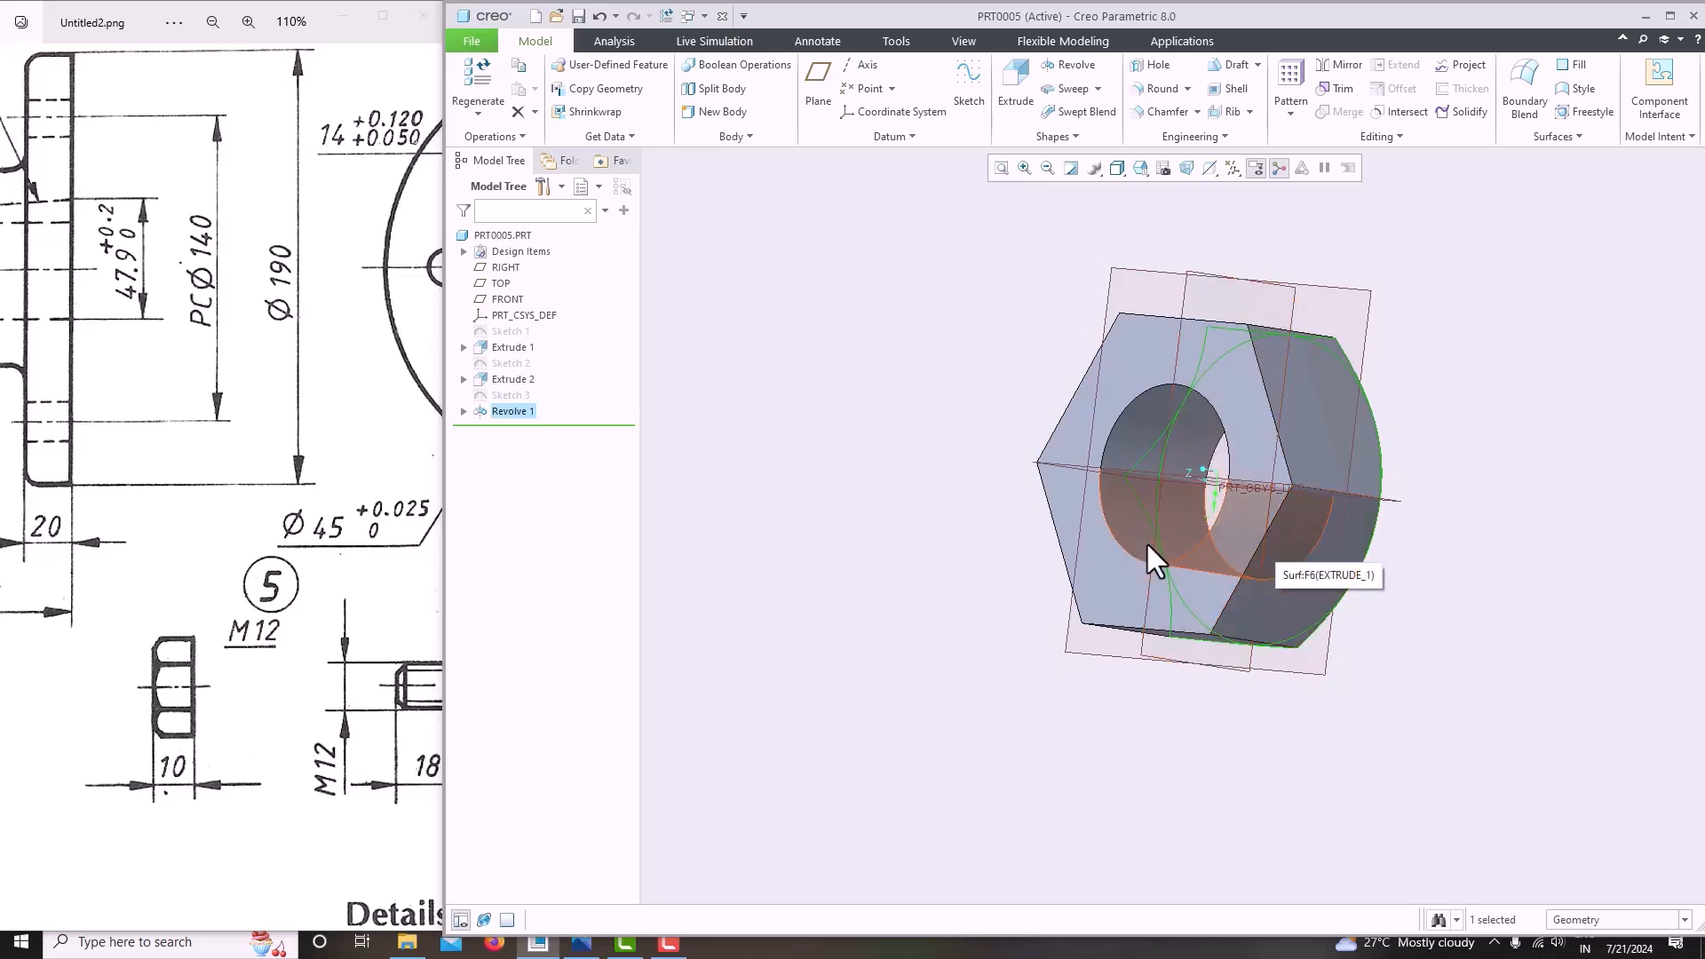
Start a helical sweep and open its helix profile sketch on the RIGHT datum plane, viewed flat with the model clipped.
{"action": "middle_click_drag", "start_coordinate": [1194, 431], "coordinate": [1173, 472]}
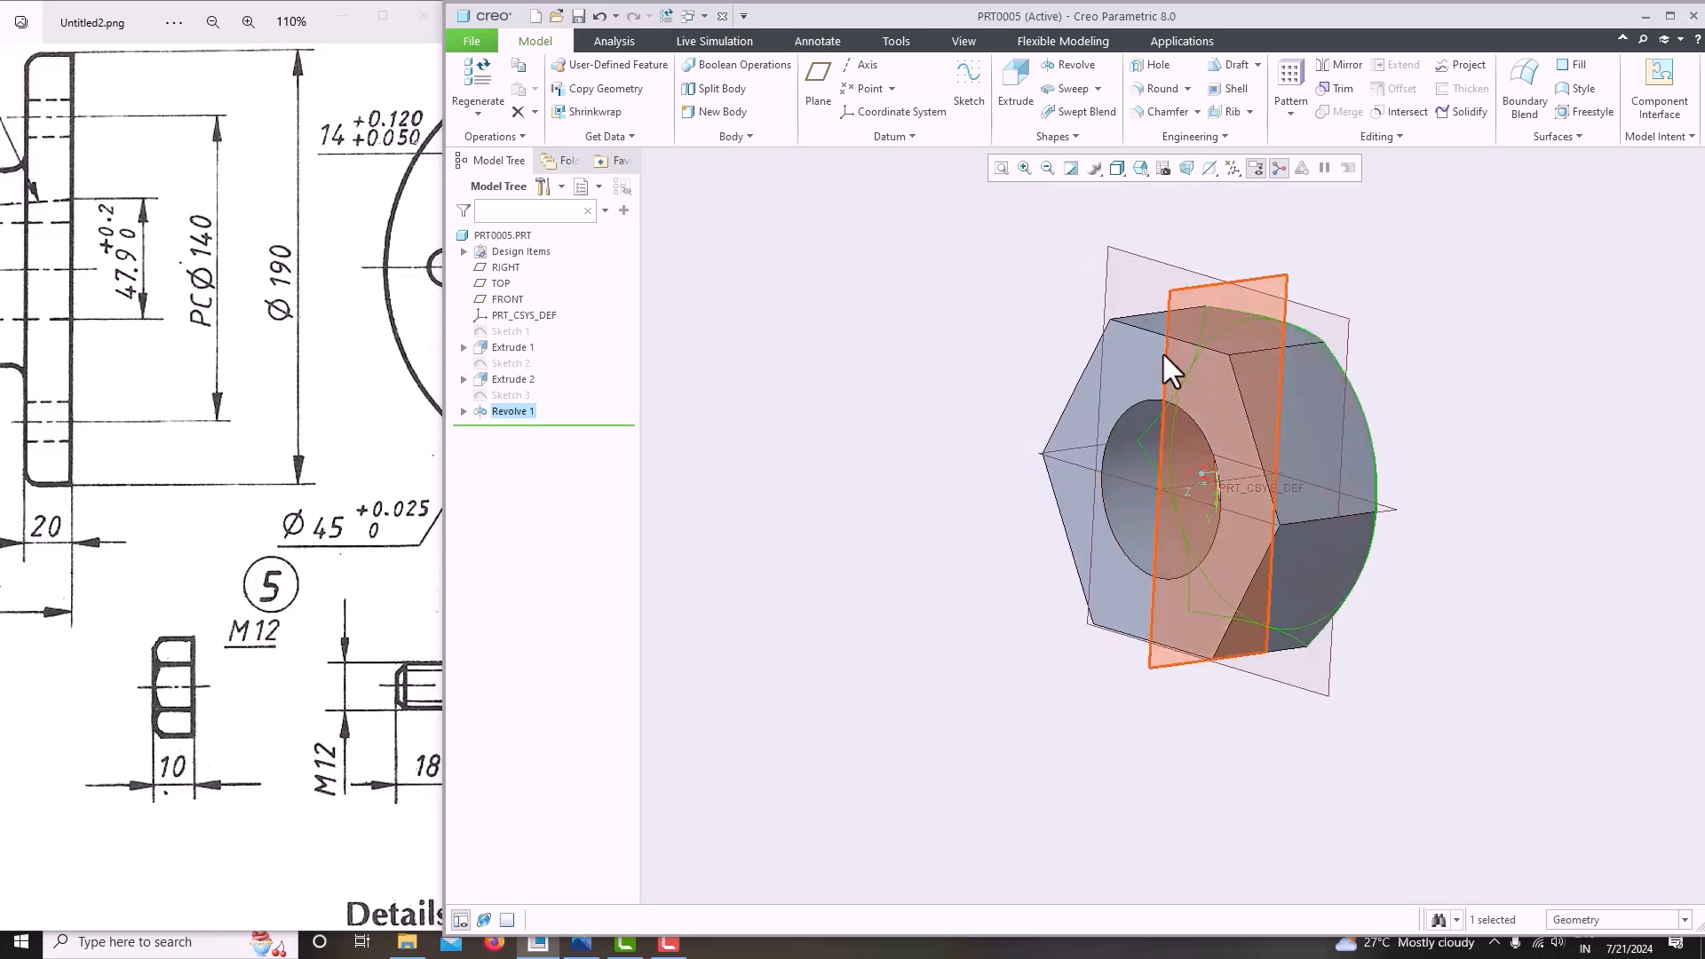
{"action": "middle_click_drag", "start_coordinate": [1214, 415], "coordinate": [1199, 407]}
{"action": "left_click", "coordinate": [1179, 276]}
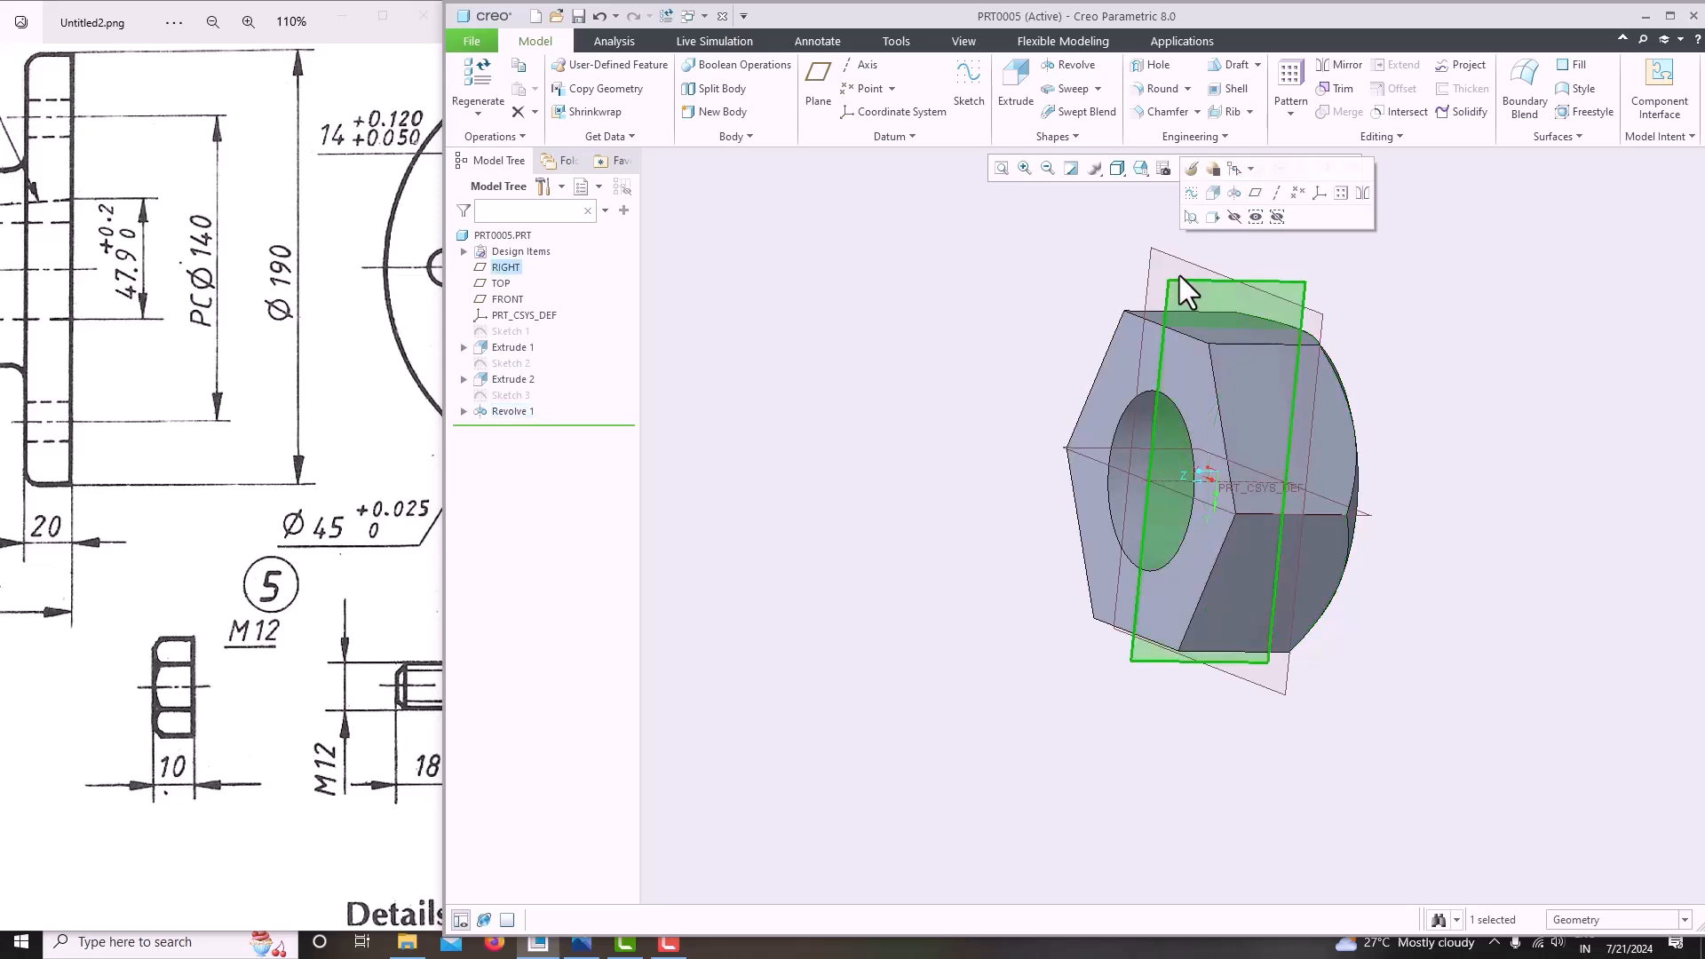
{"action": "left_click", "coordinate": [1035, 261]}
{"action": "left_click", "coordinate": [1097, 89]}
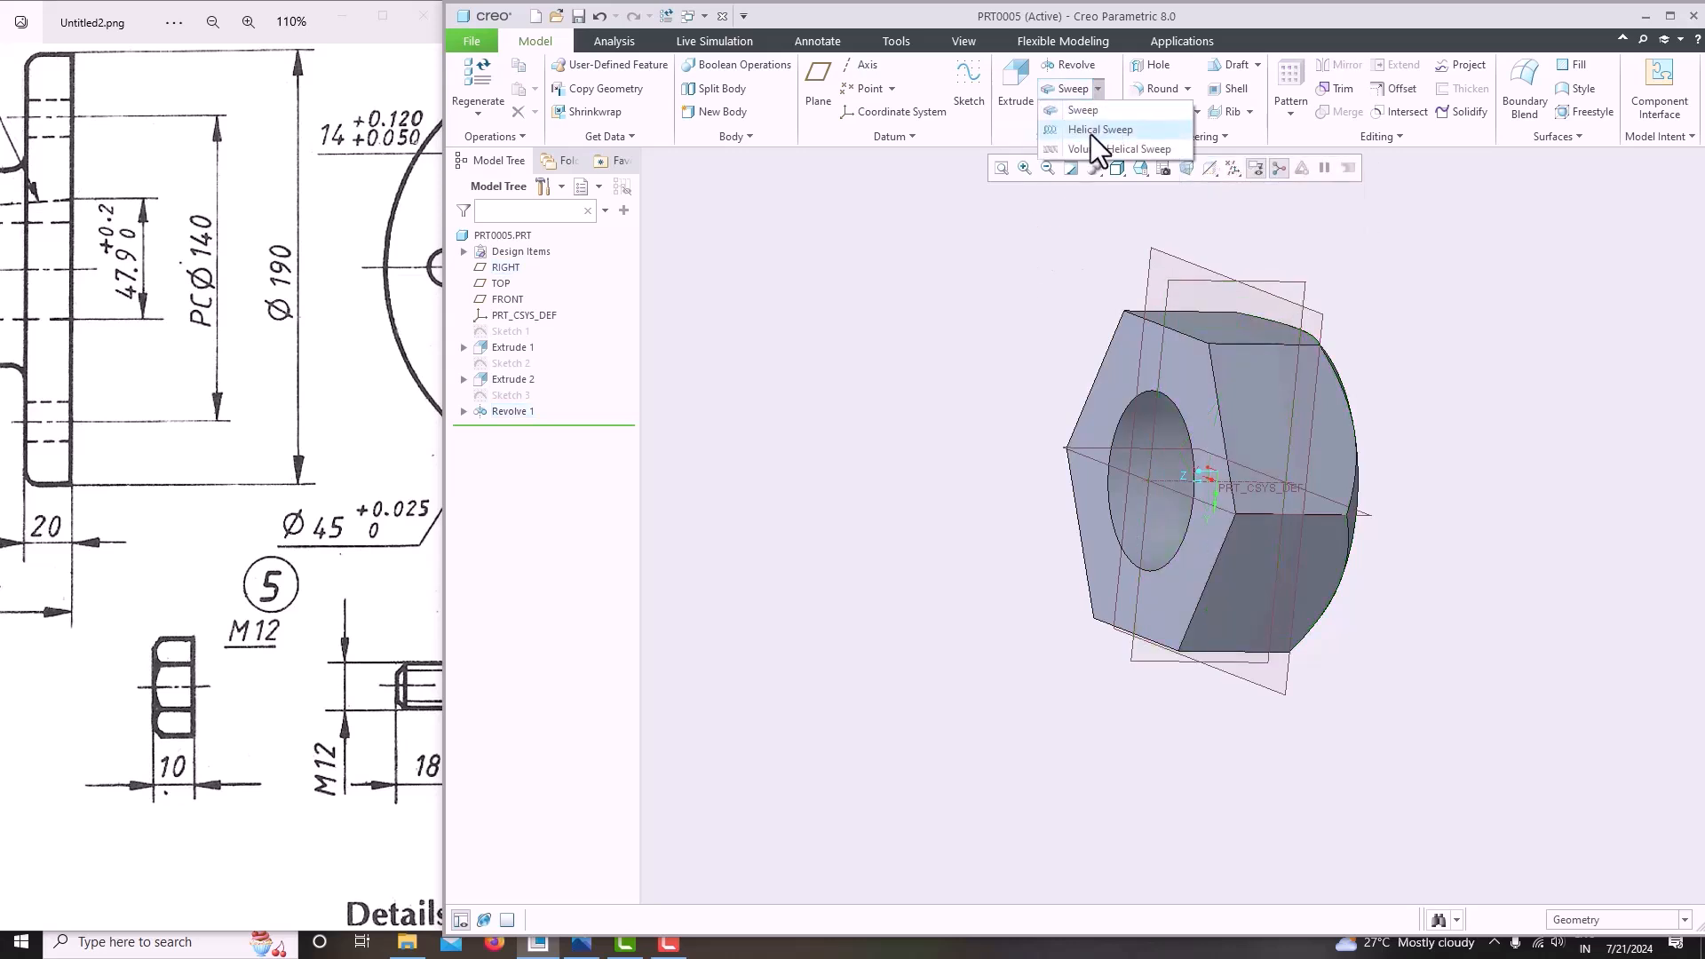
{"action": "left_click", "coordinate": [1090, 135]}
{"action": "left_click", "coordinate": [803, 221]}
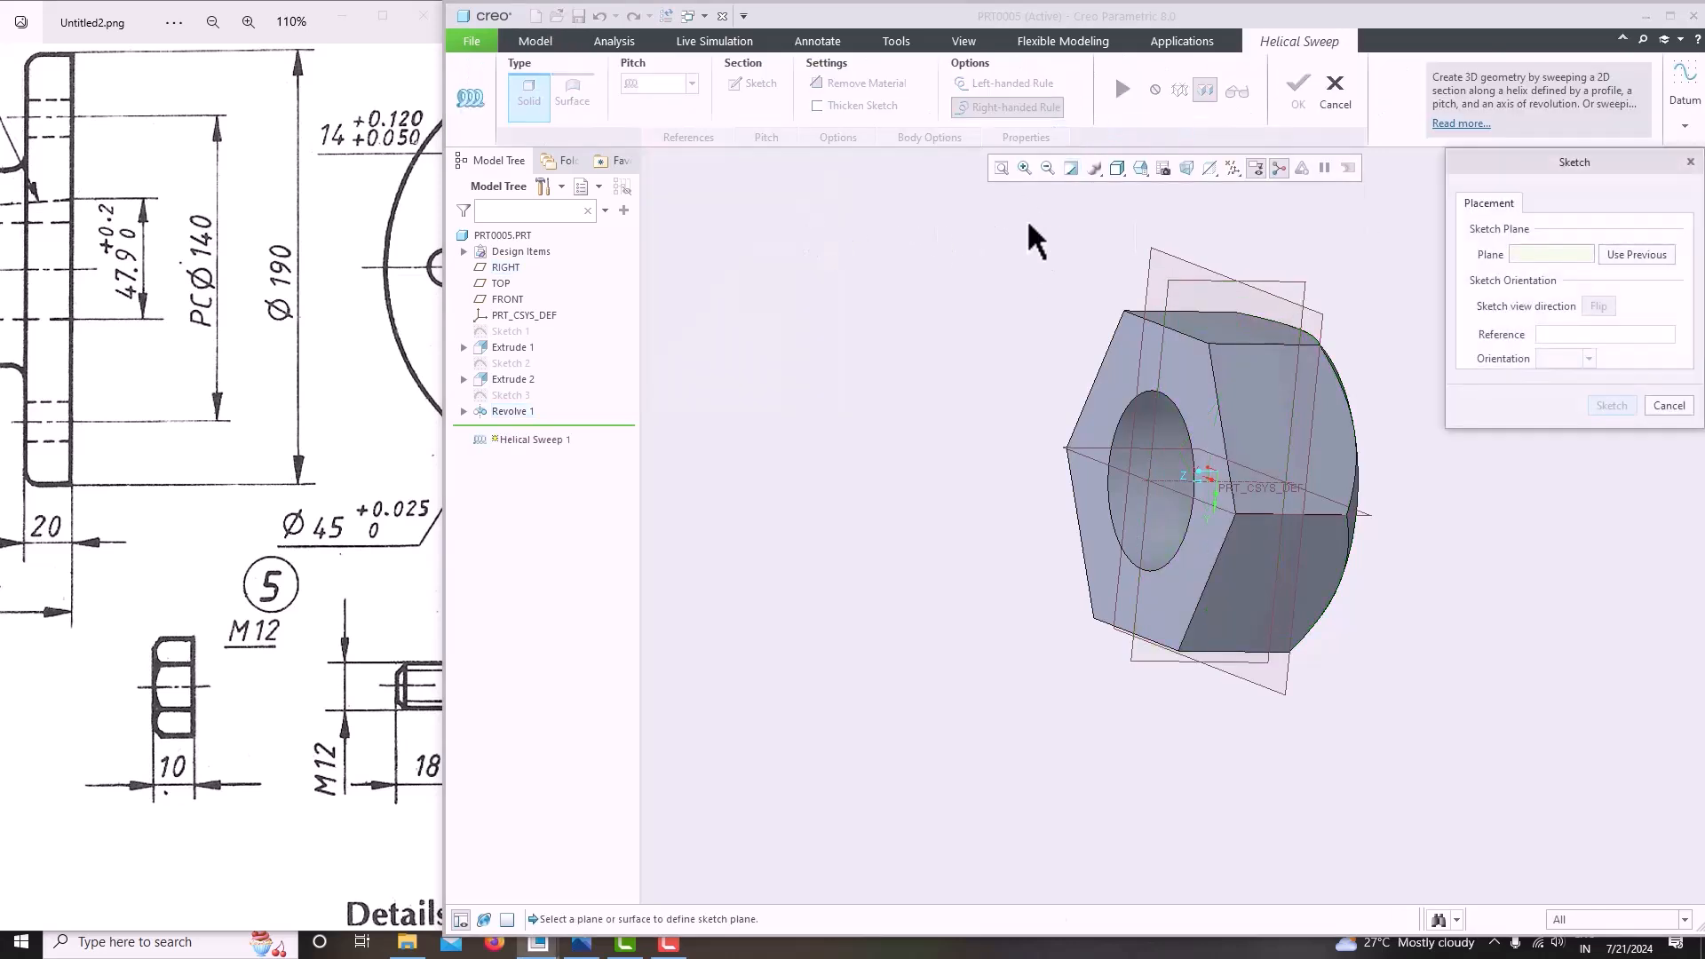
{"action": "left_click", "coordinate": [1179, 286]}
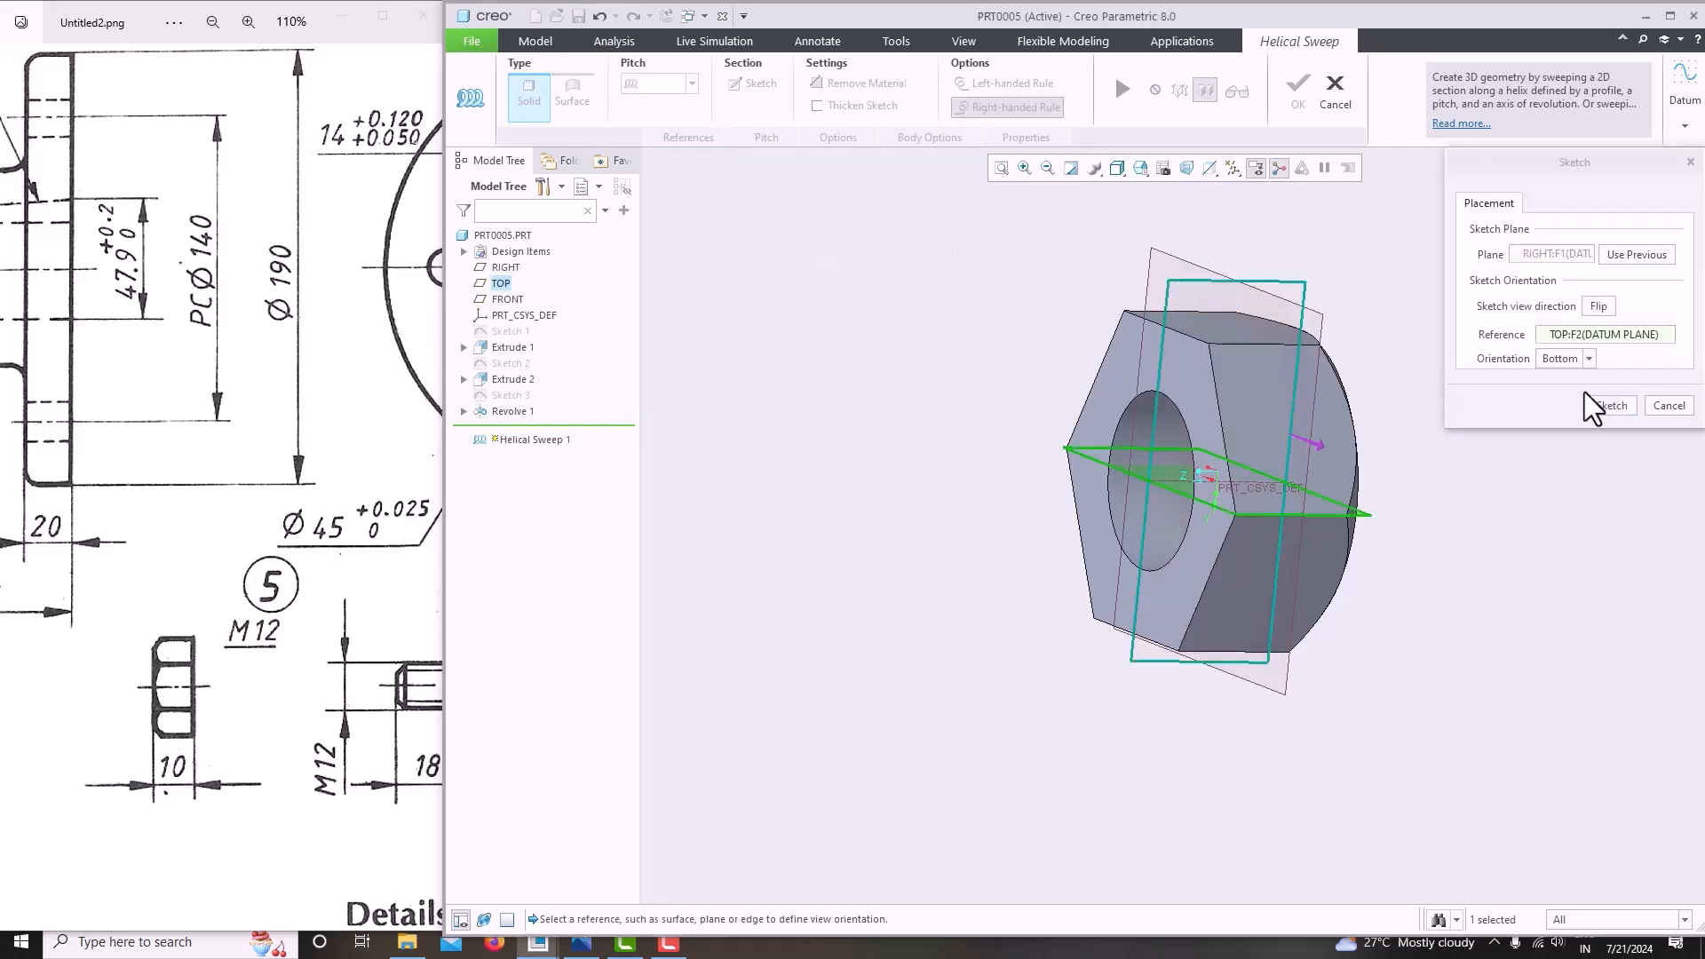
{"action": "left_click", "coordinate": [1619, 409]}
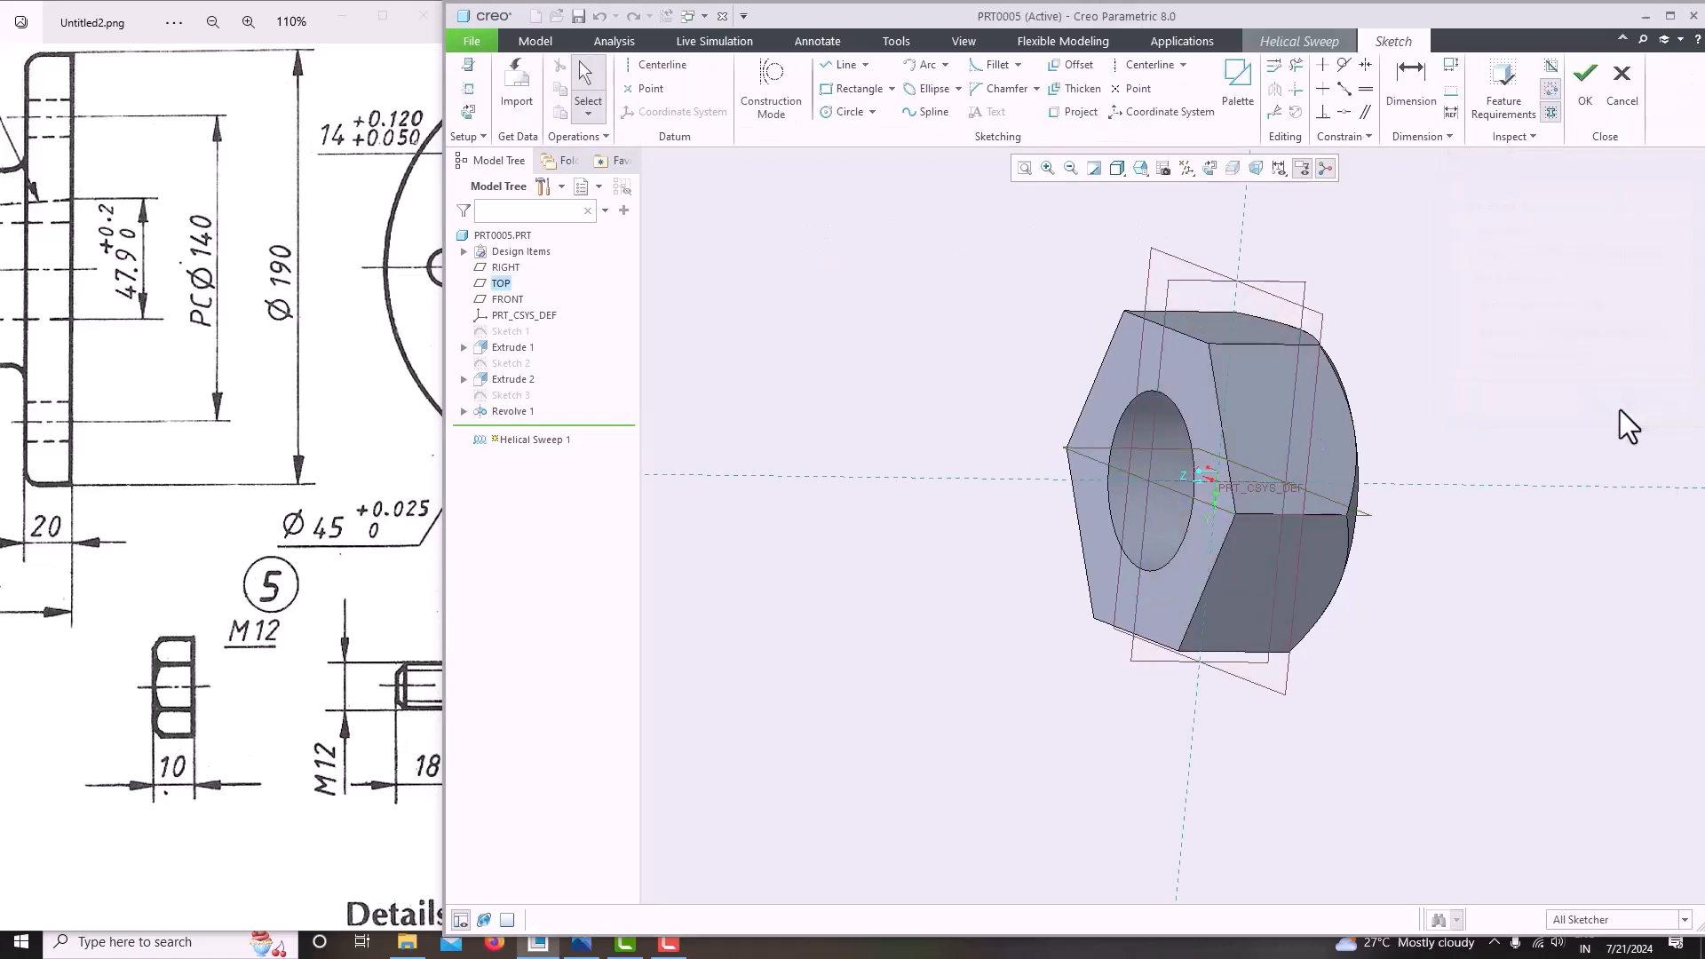
{"action": "left_click", "coordinate": [1207, 168]}
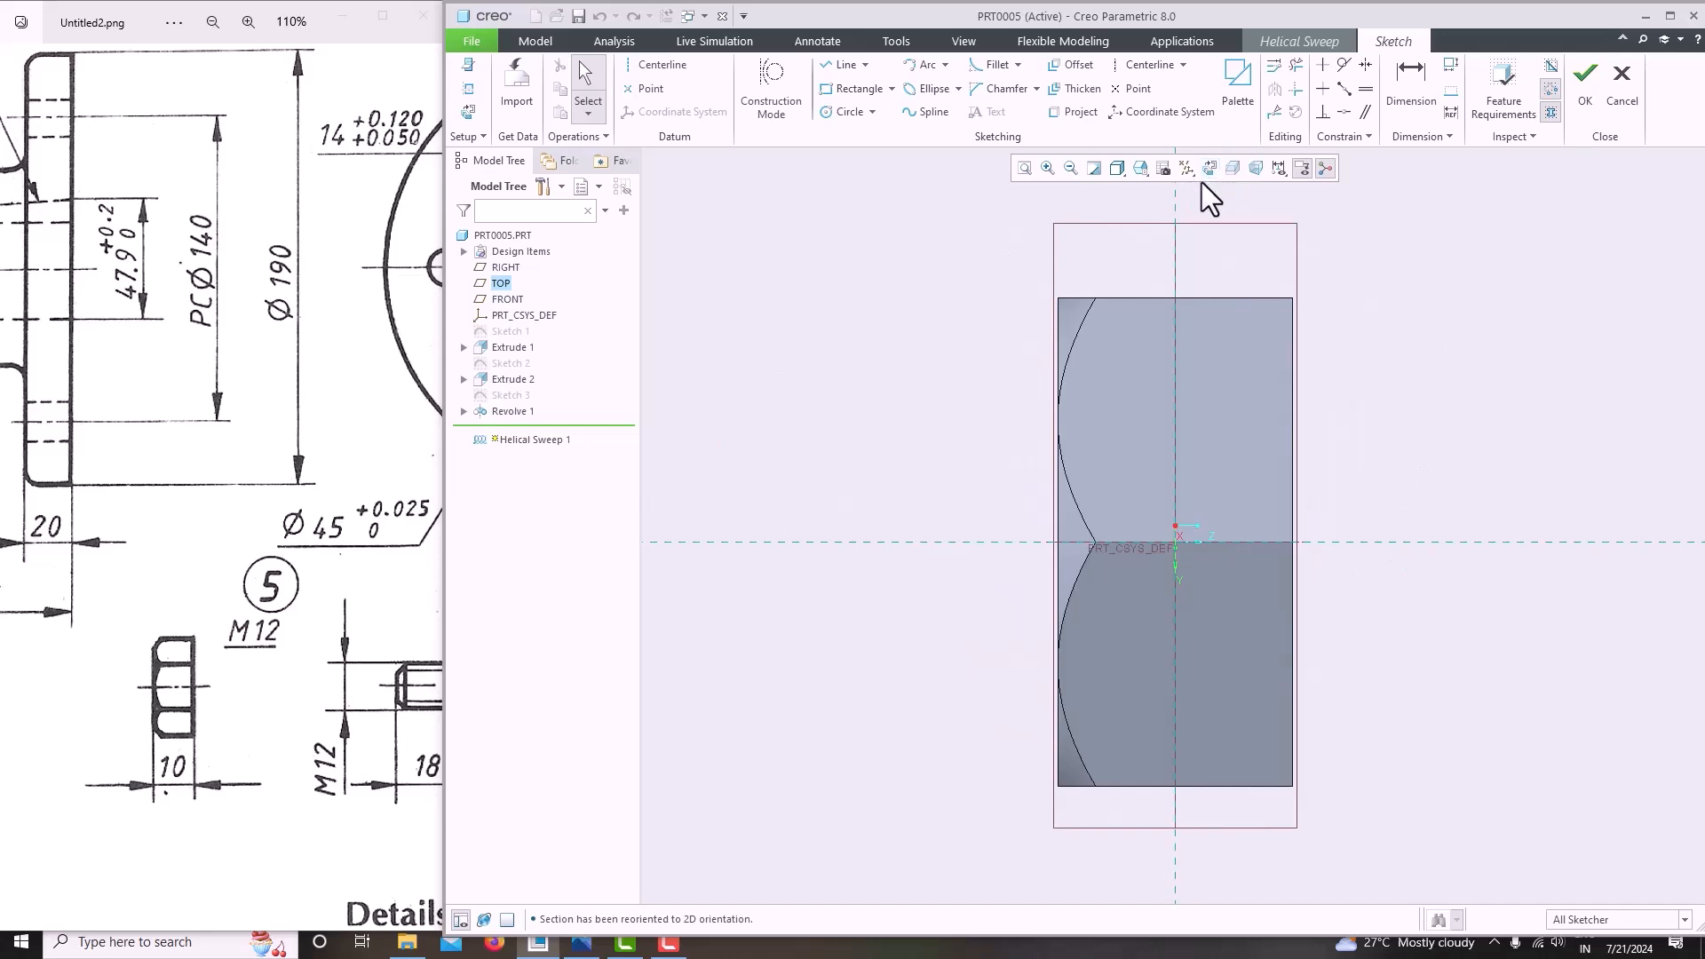
{"action": "left_click", "coordinate": [1235, 168]}
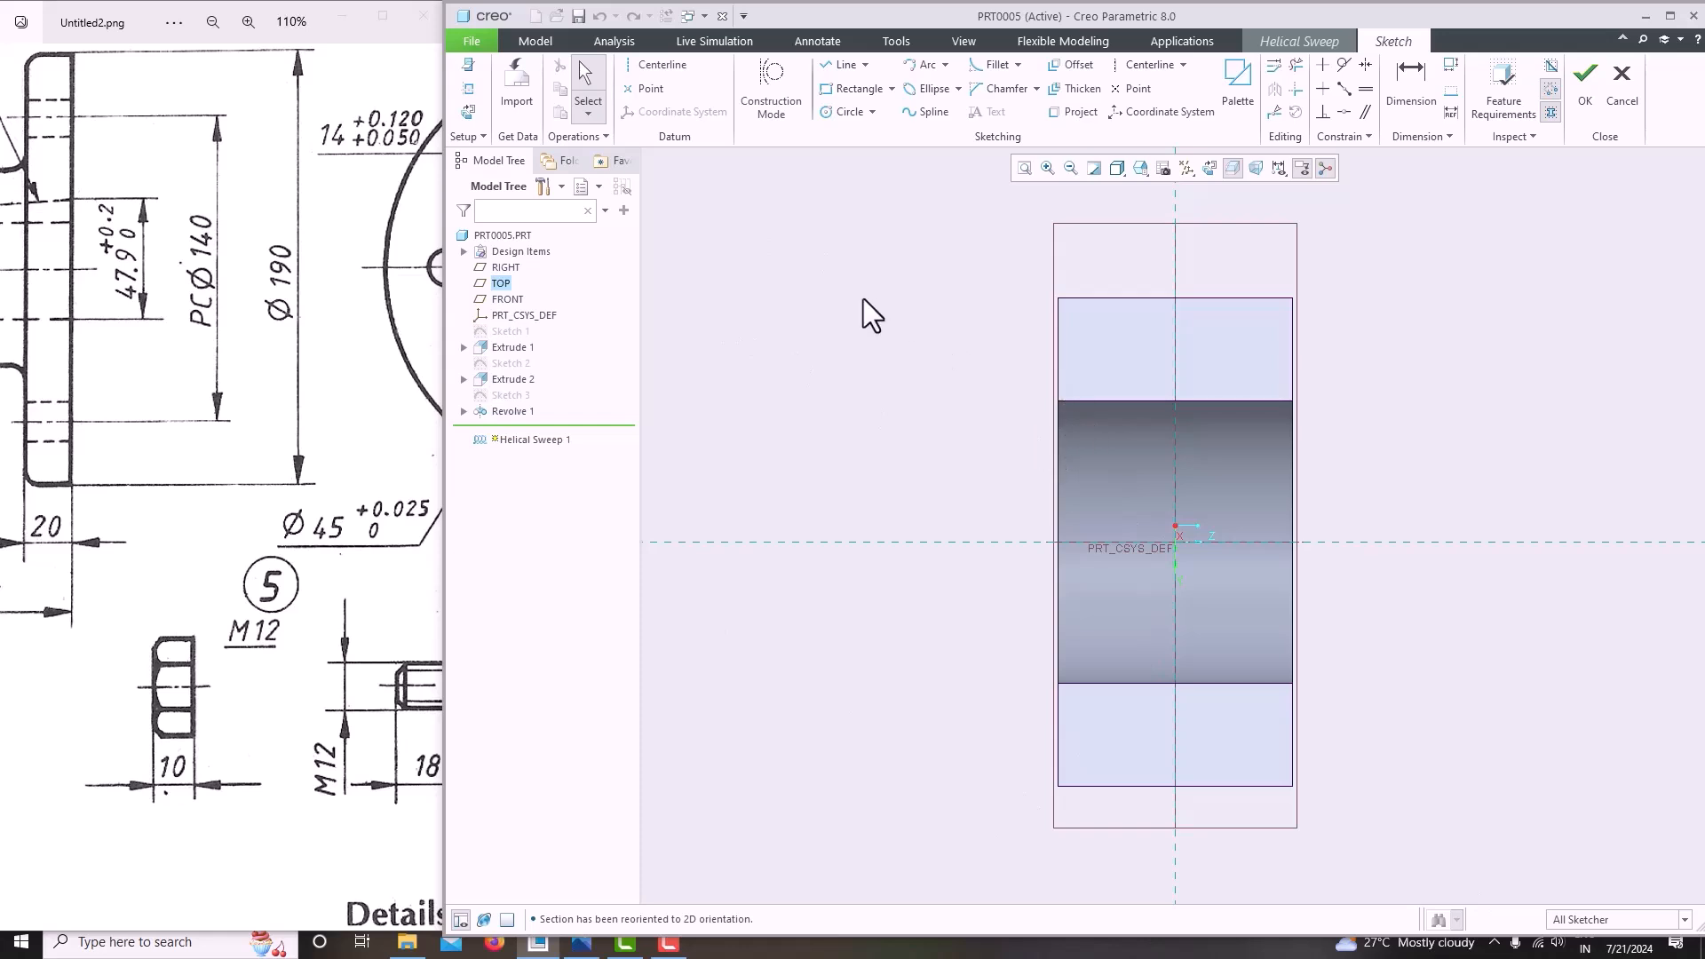
Add a centerline along the nut's axis as the helix axis and add the bore's upper edge as a sketch reference.
{"action": "left_click", "coordinate": [657, 64]}
{"action": "left_click", "coordinate": [705, 543]}
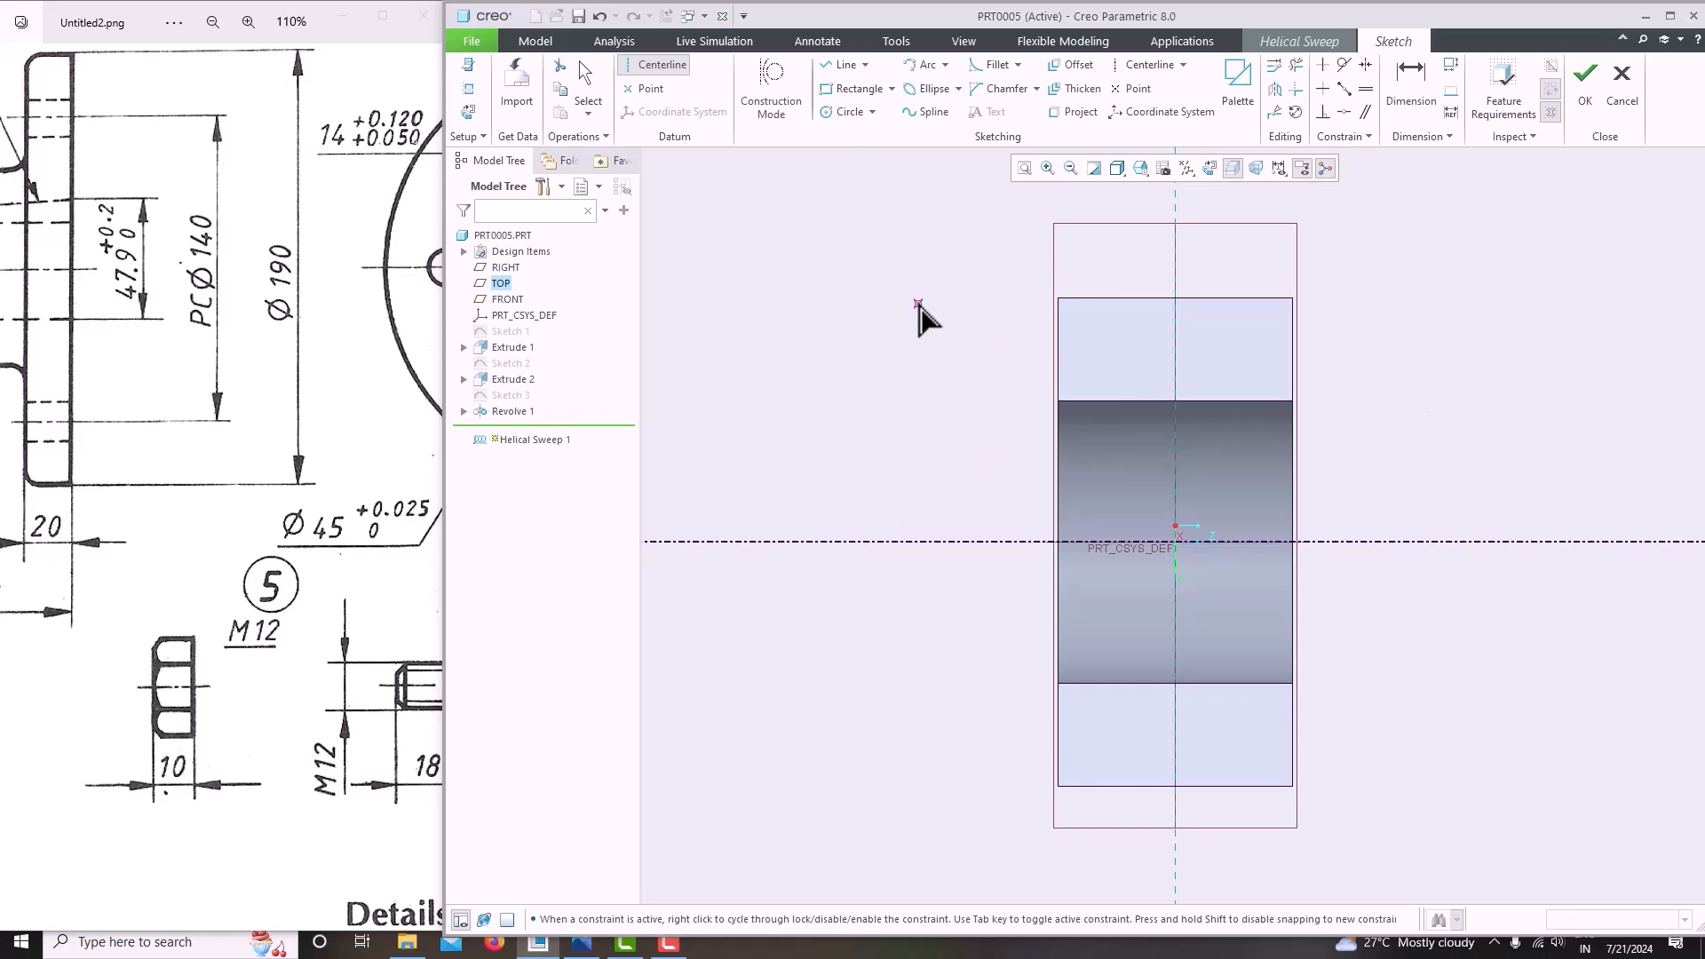
{"action": "middle_click", "coordinate": [918, 308]}
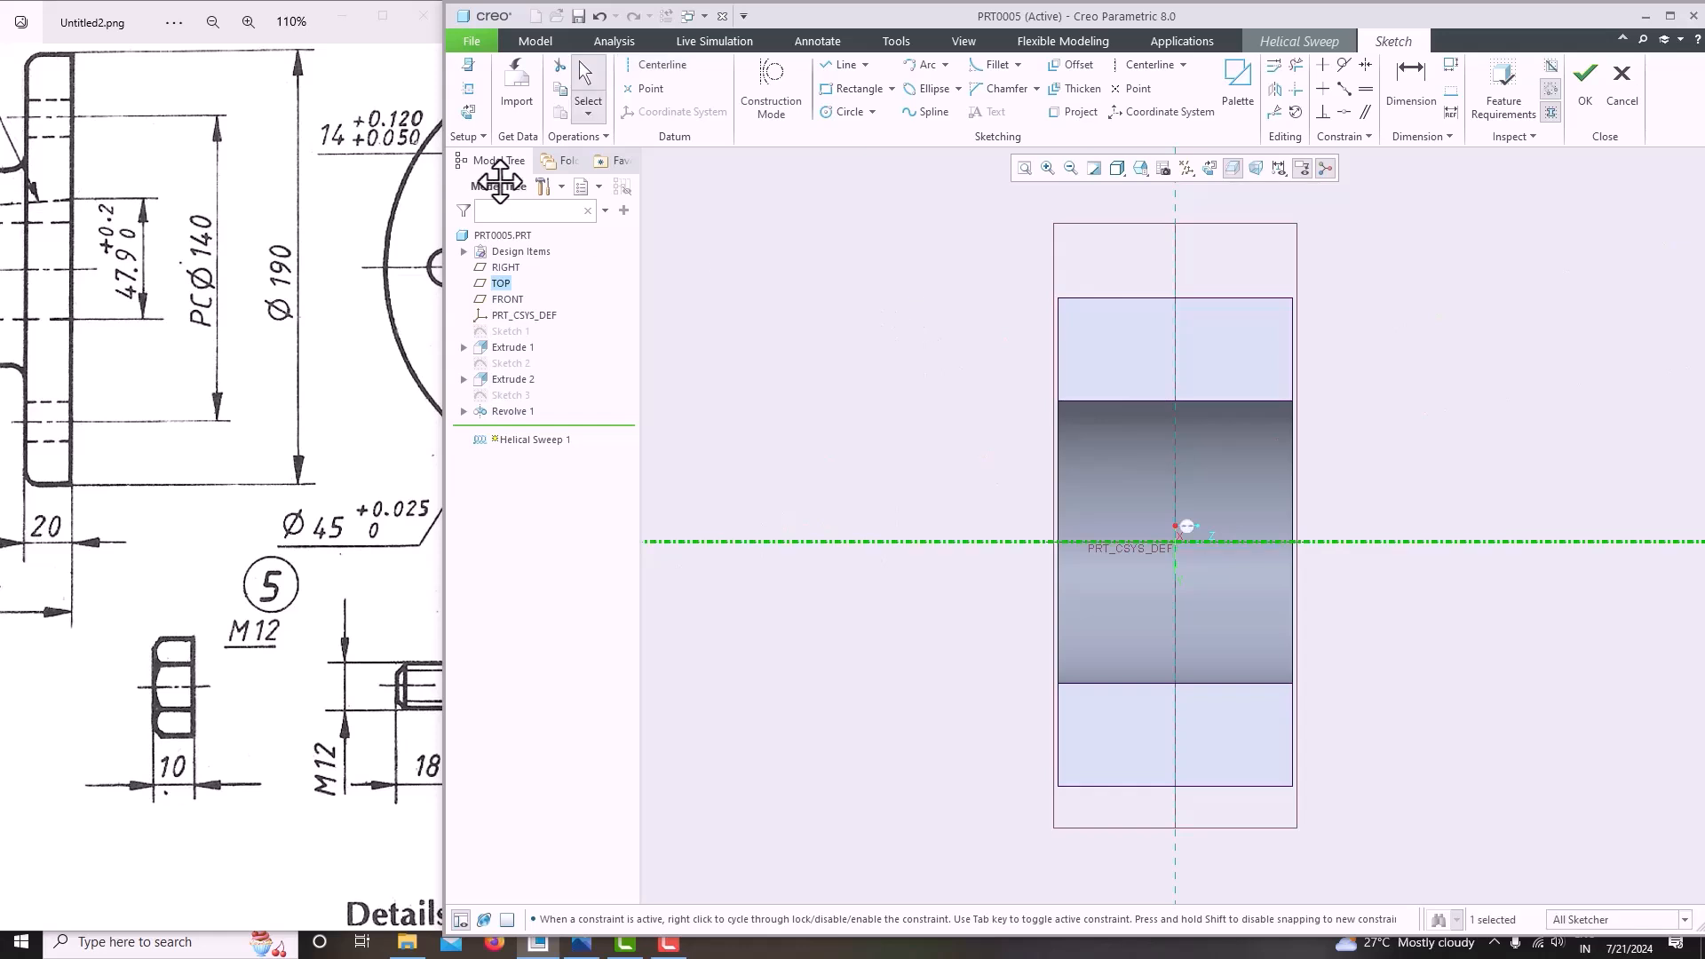
{"action": "left_click", "coordinate": [464, 89]}
{"action": "left_click", "coordinate": [1133, 401]}
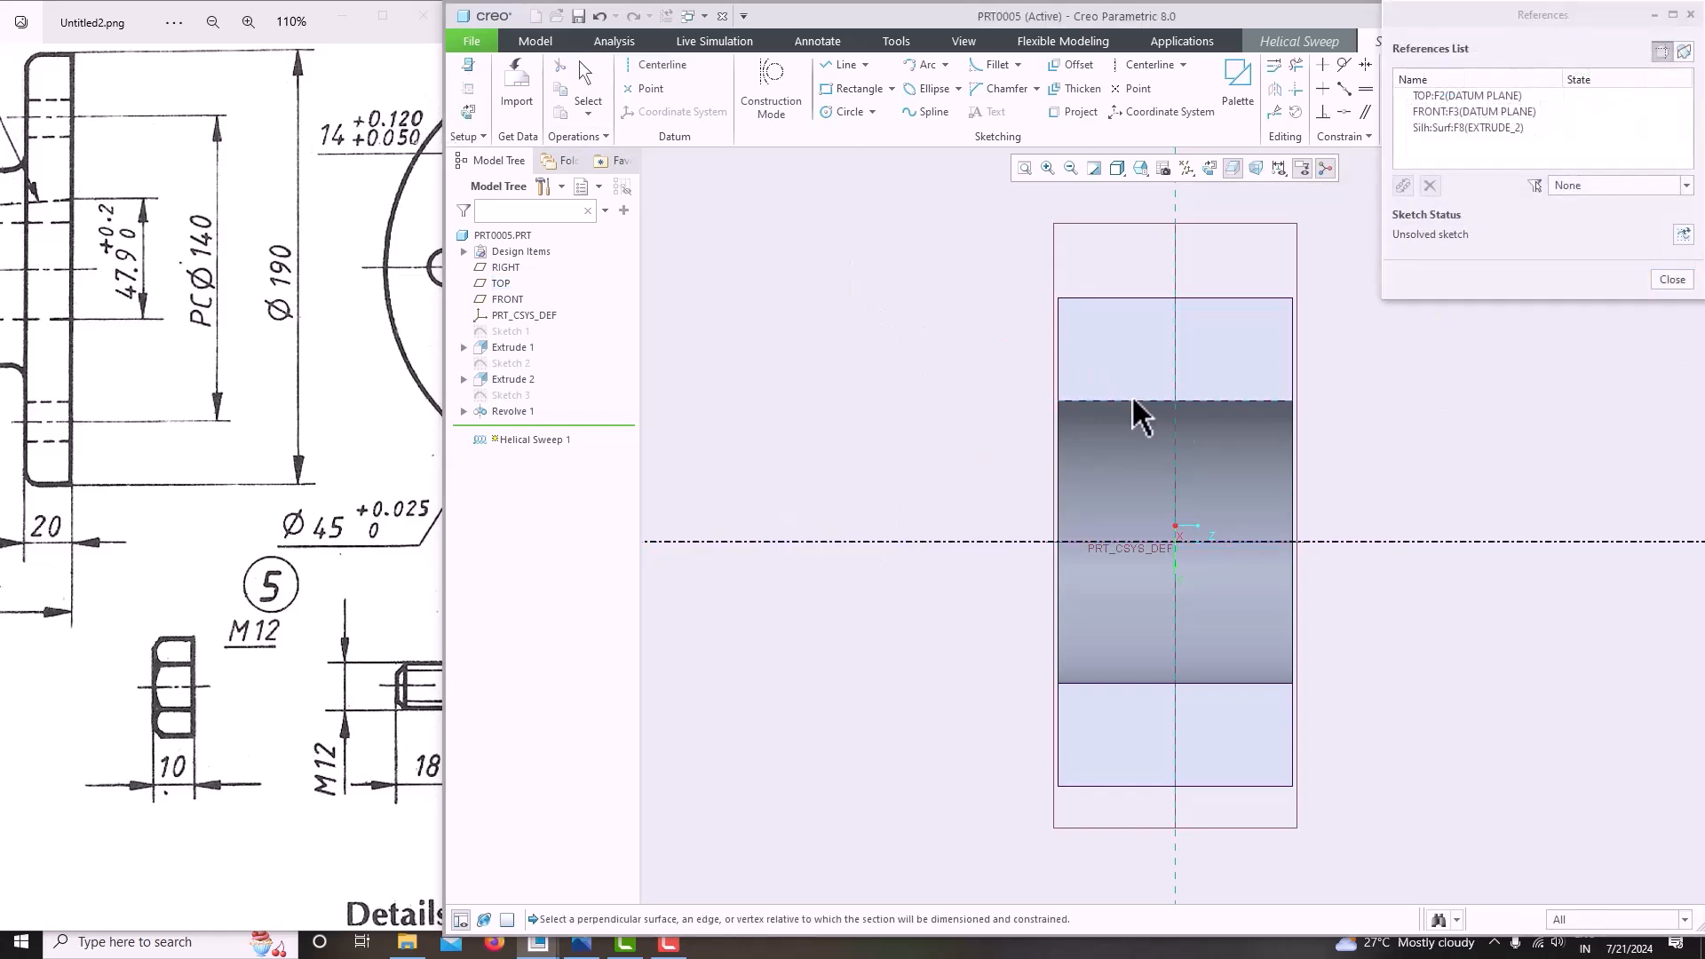
{"action": "left_click", "coordinate": [1672, 279]}
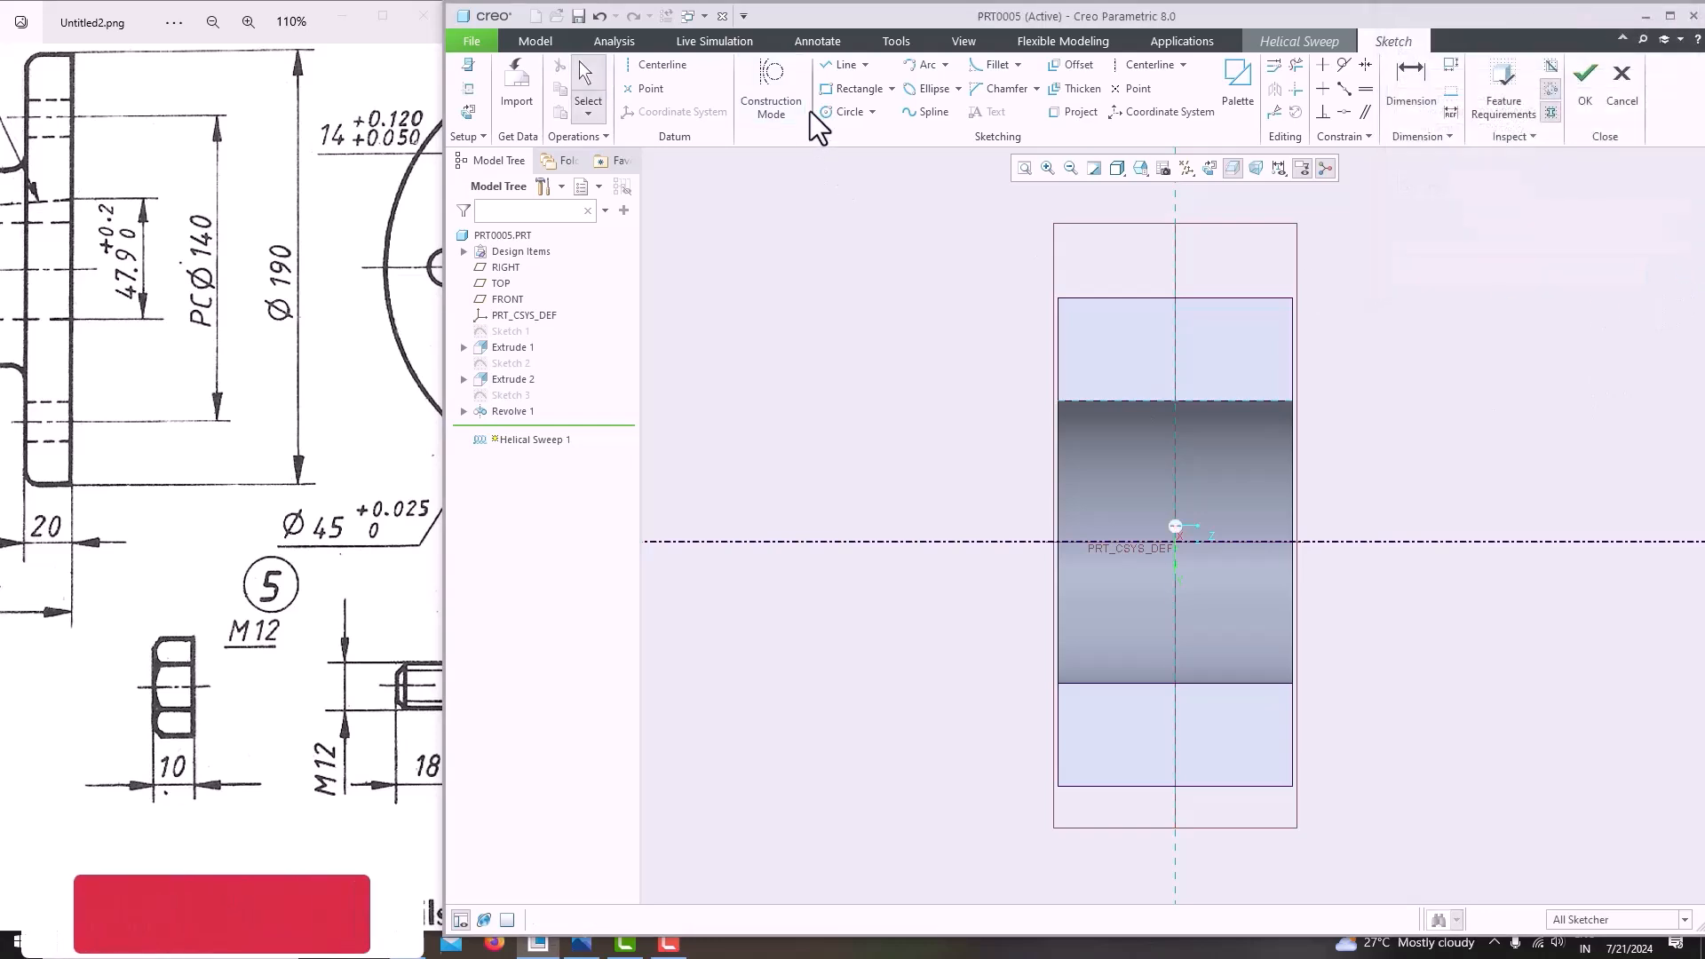
Draw a horizontal helix profile line about 16.6 mm long on the bore's upper edge, extending past both nut faces, and finish the sketch.
{"action": "left_click", "coordinate": [838, 65]}
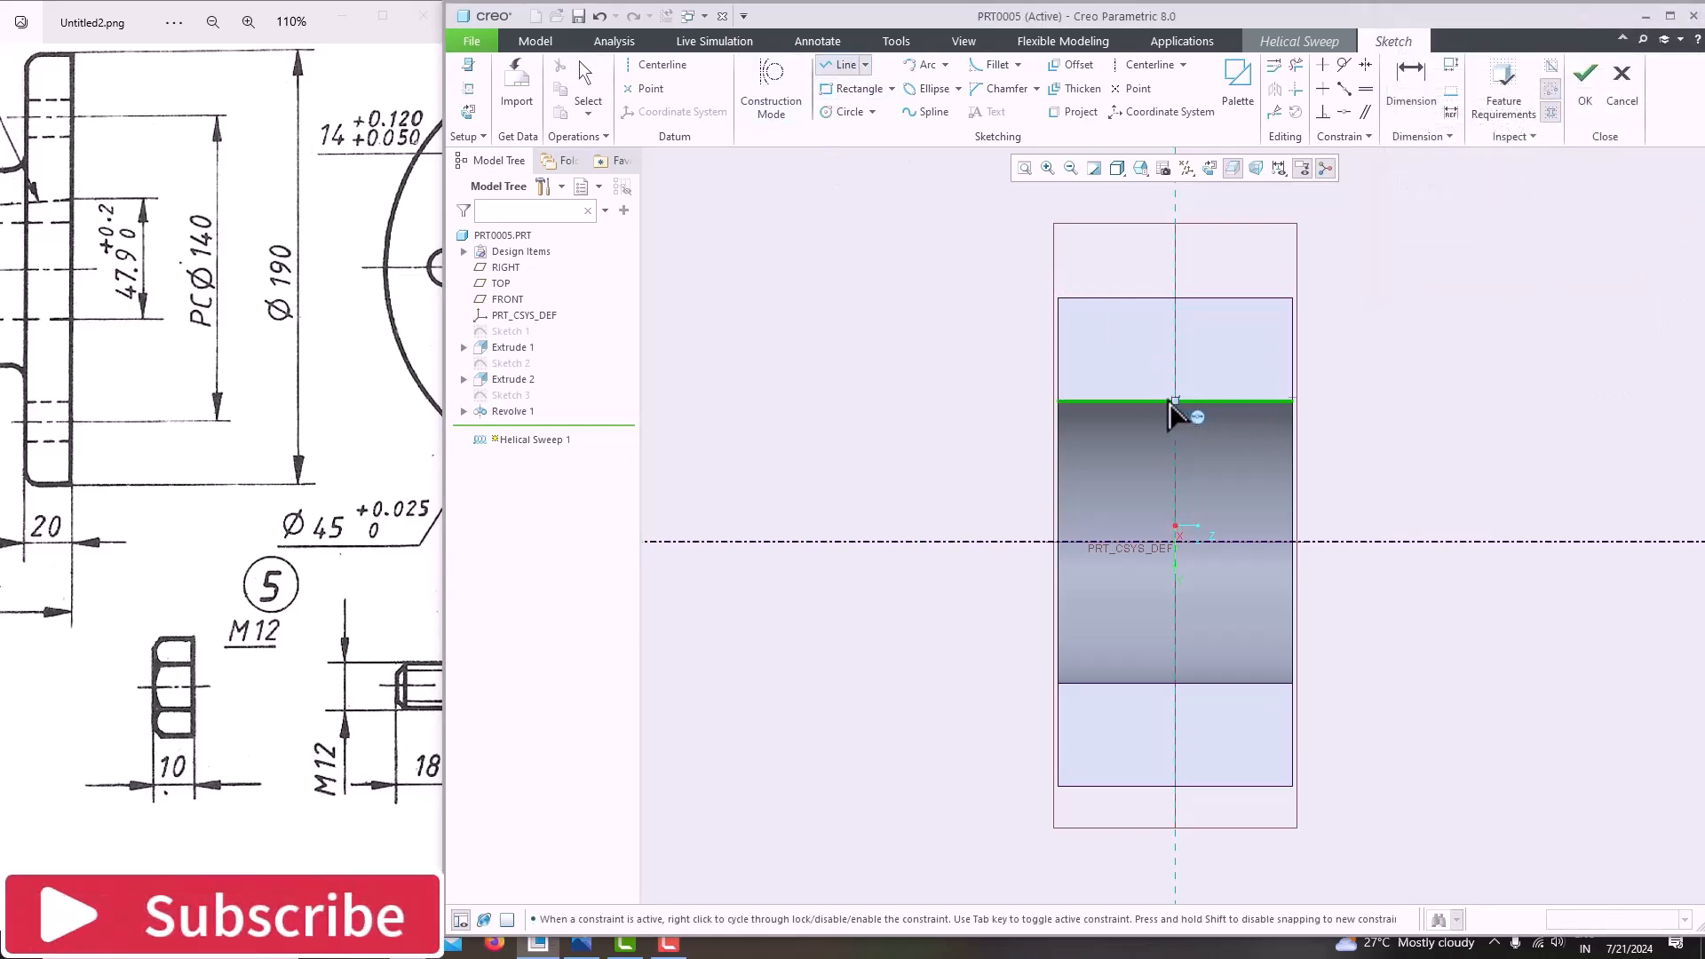
{"action": "left_click", "coordinate": [951, 401]}
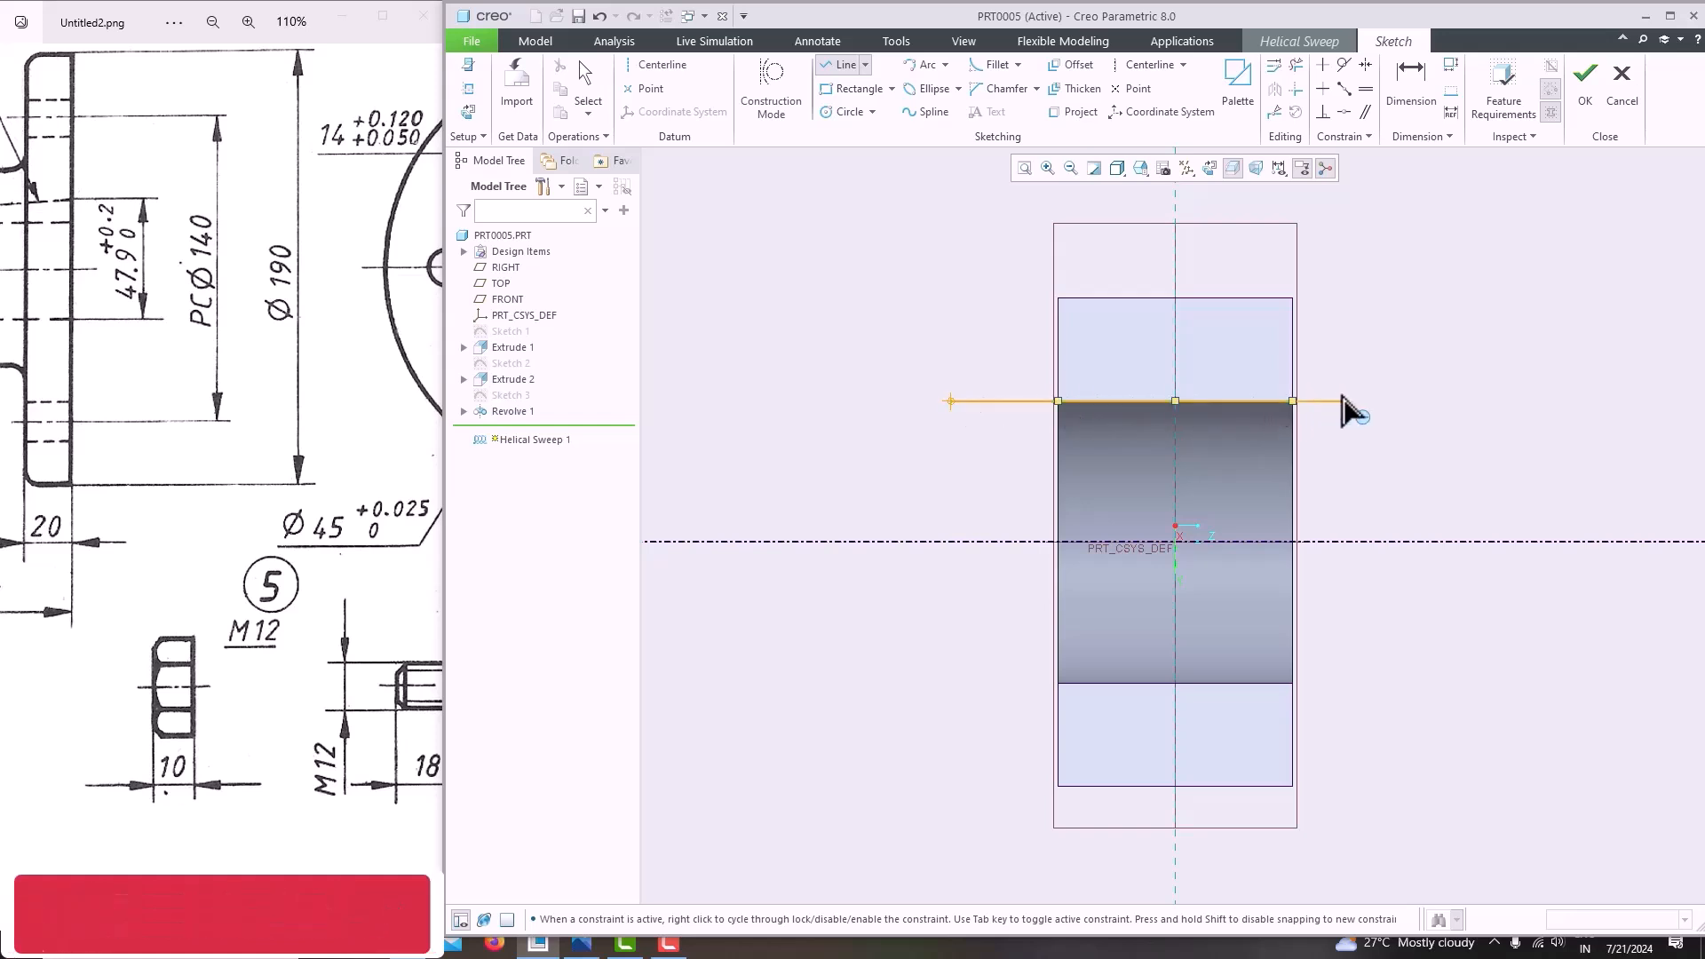
{"action": "left_click", "coordinate": [1340, 401]}
{"action": "middle_click", "coordinate": [1408, 324]}
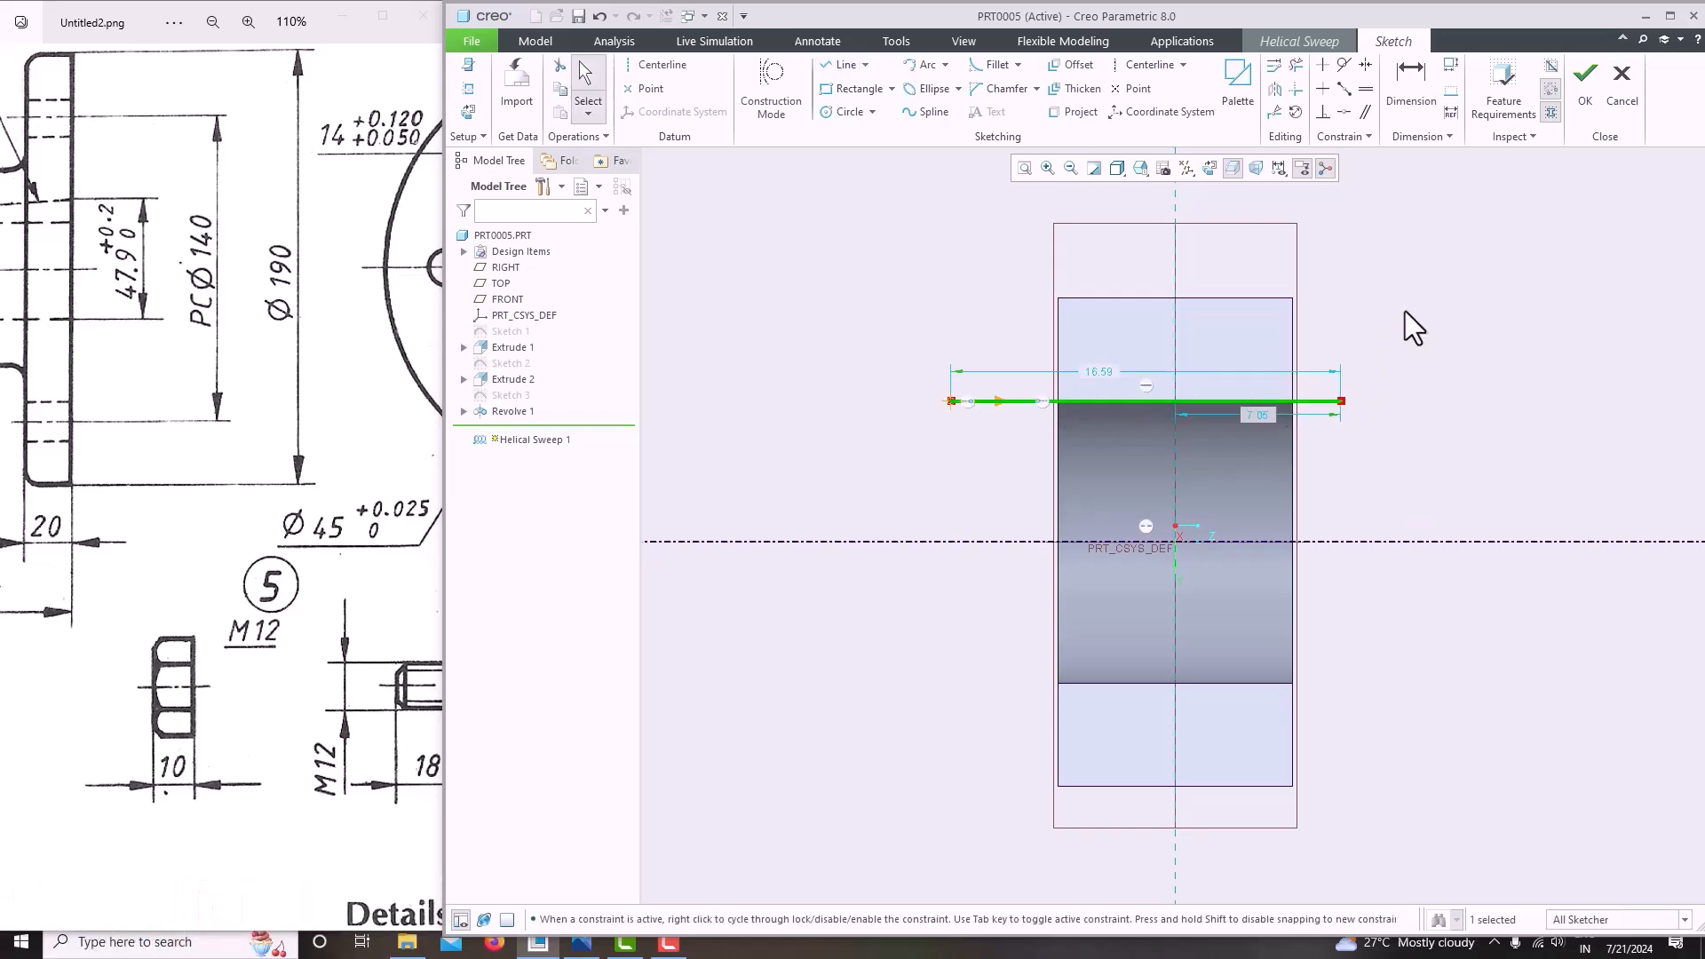
{"action": "left_click", "coordinate": [1578, 110]}
Set the helical sweep's pitch to 1 mm and open its cross-section sketch.
{"action": "left_click", "coordinate": [670, 86]}
{"action": "type", "text": "1"}
{"action": "key", "text": "Return"}
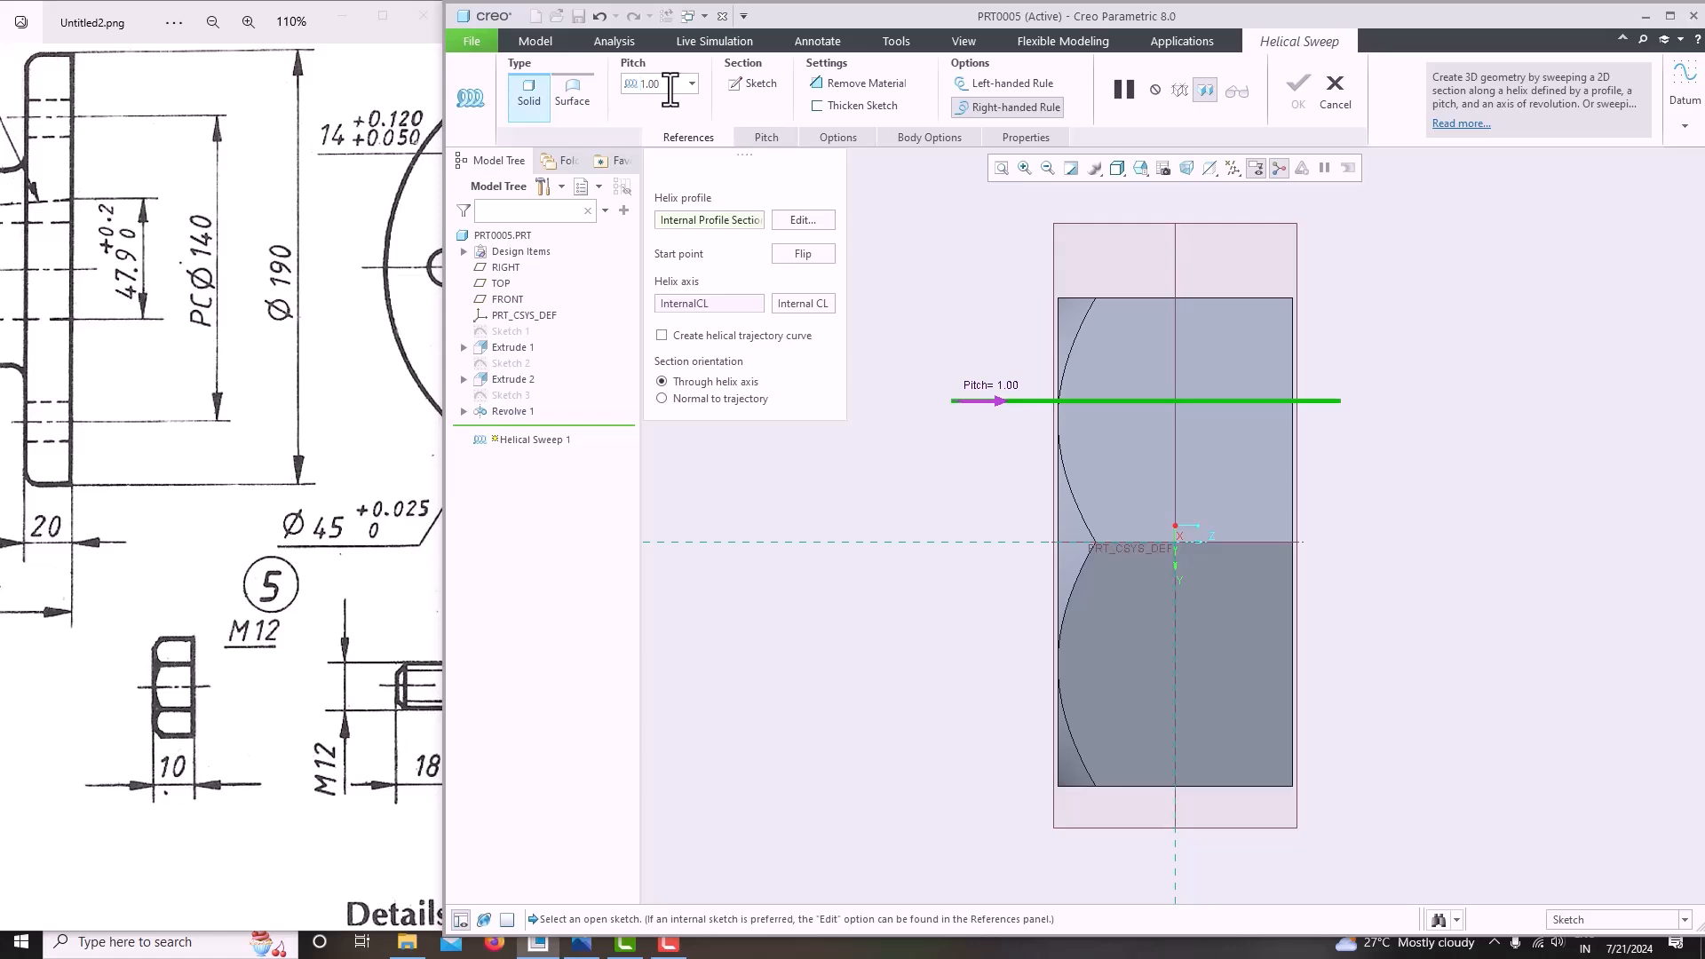
{"action": "left_click", "coordinate": [748, 88]}
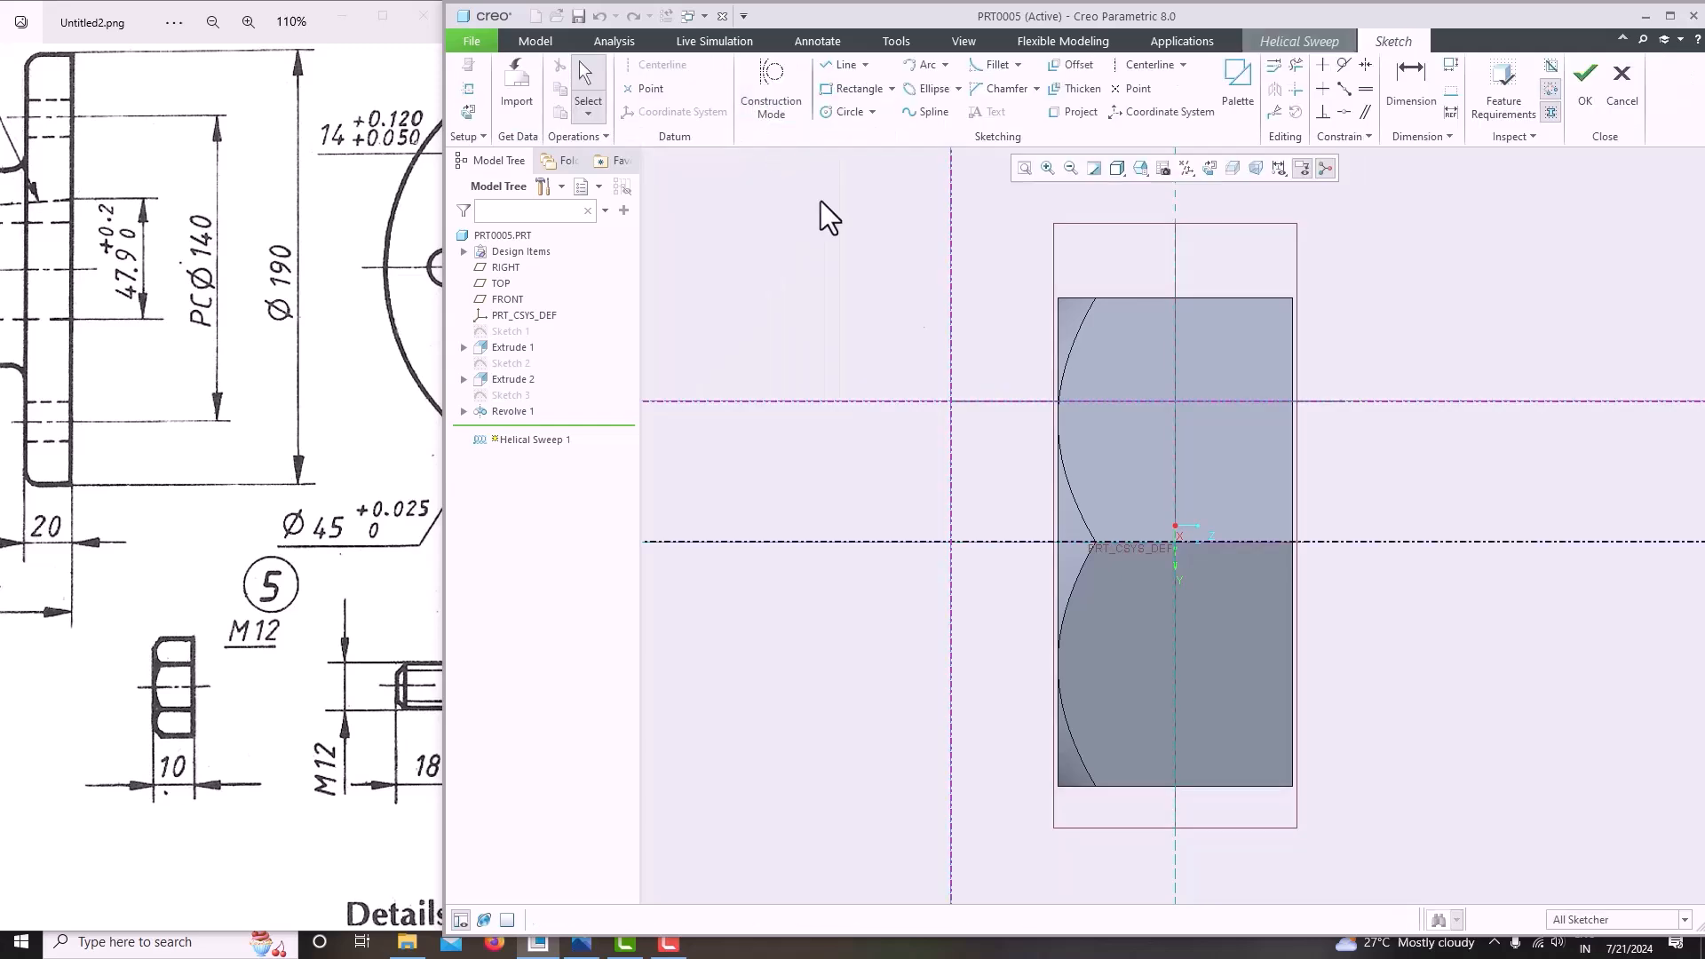
Sketch a closed triangular thread profile with a vertical side about 1.74 mm long on the bore-edge reference and its apex pointing outward from the bore.
{"action": "left_click", "coordinate": [1207, 169]}
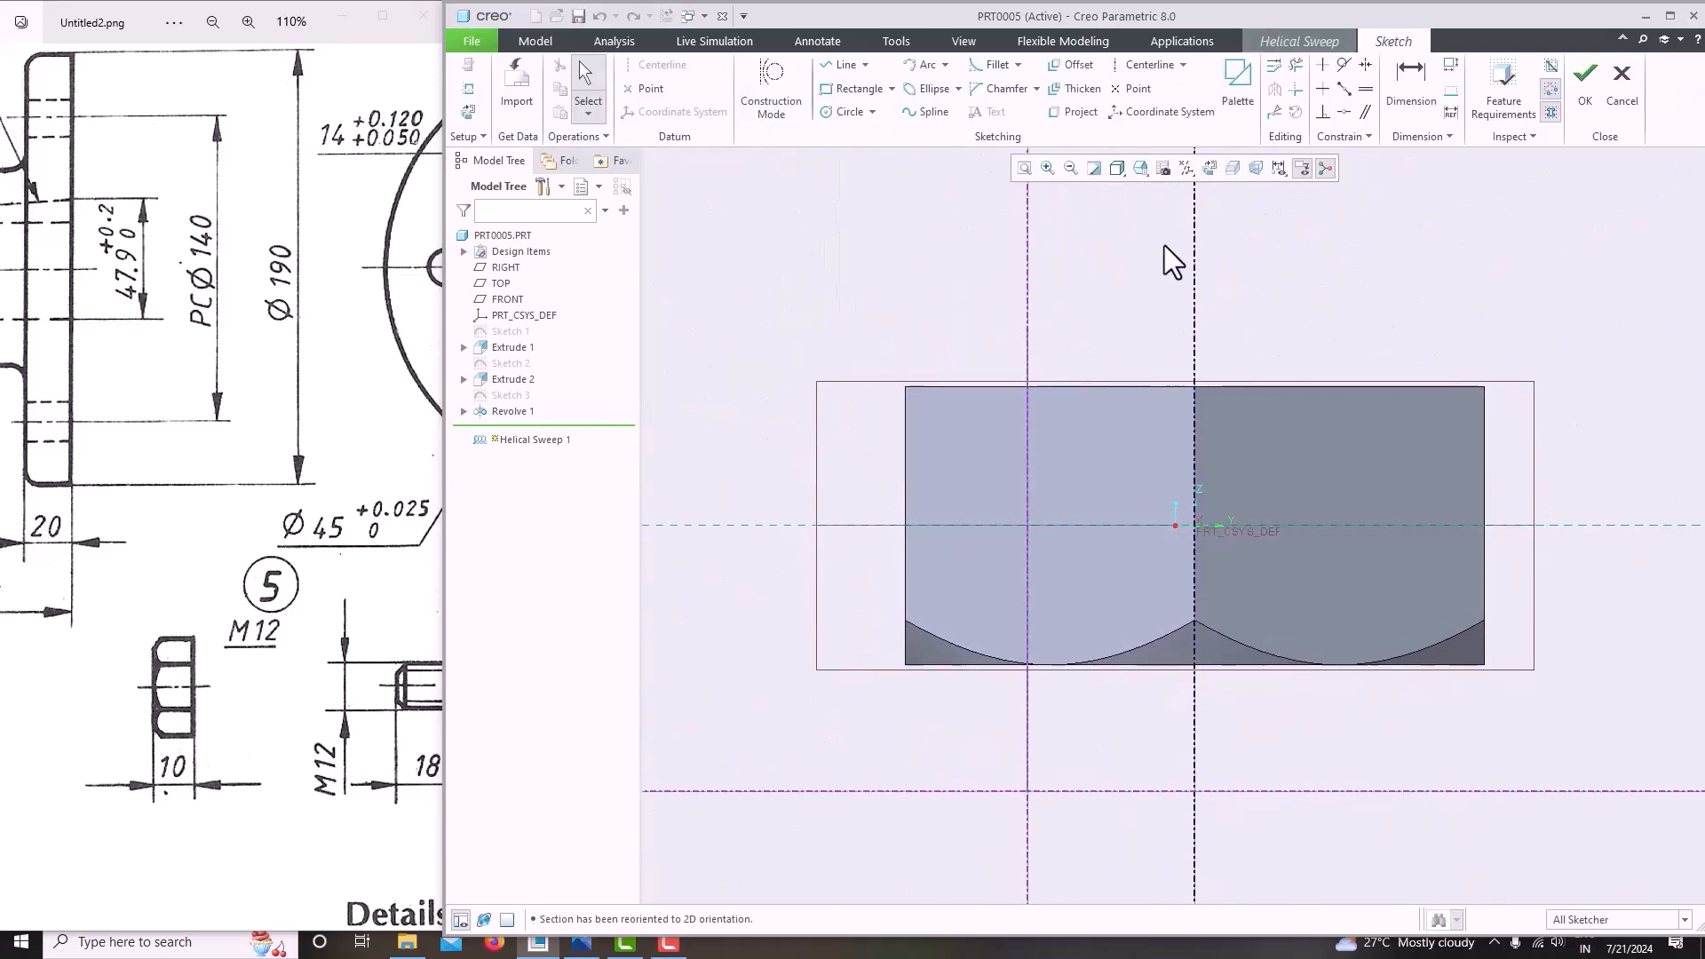
{"action": "left_click", "coordinate": [1231, 169]}
{"action": "scroll", "coordinate": [1012, 738], "scroll_direction": "up", "scroll_amount": 4}
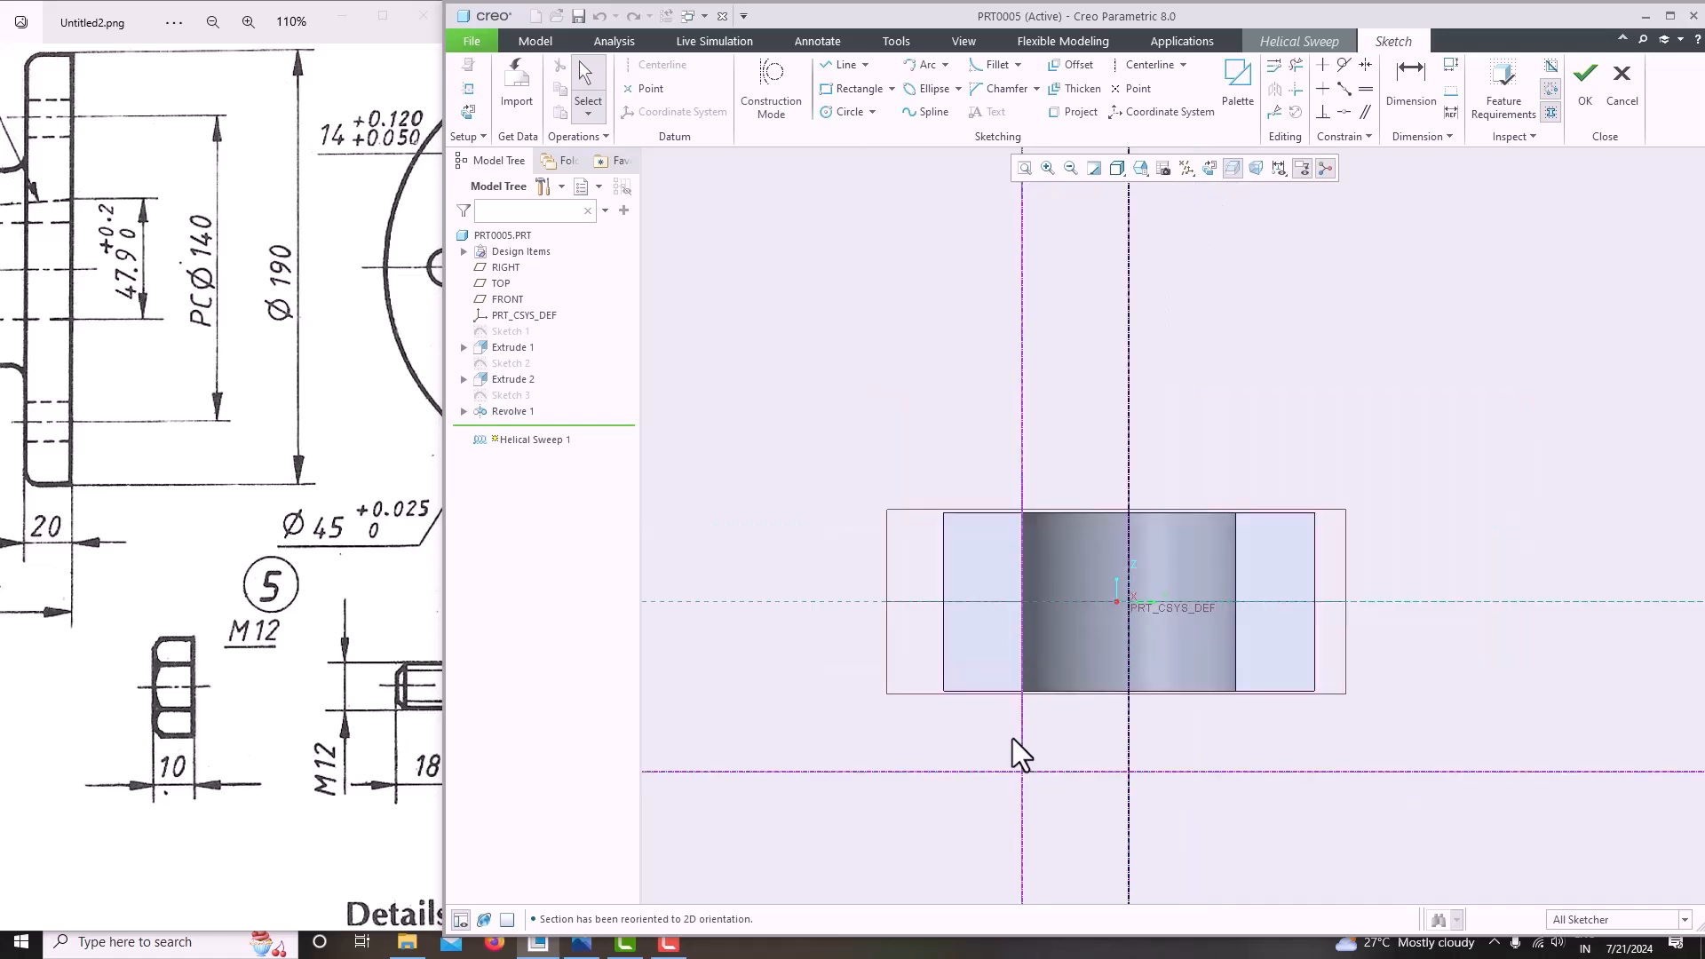
{"action": "scroll", "coordinate": [1018, 791], "scroll_direction": "down", "scroll_amount": 5}
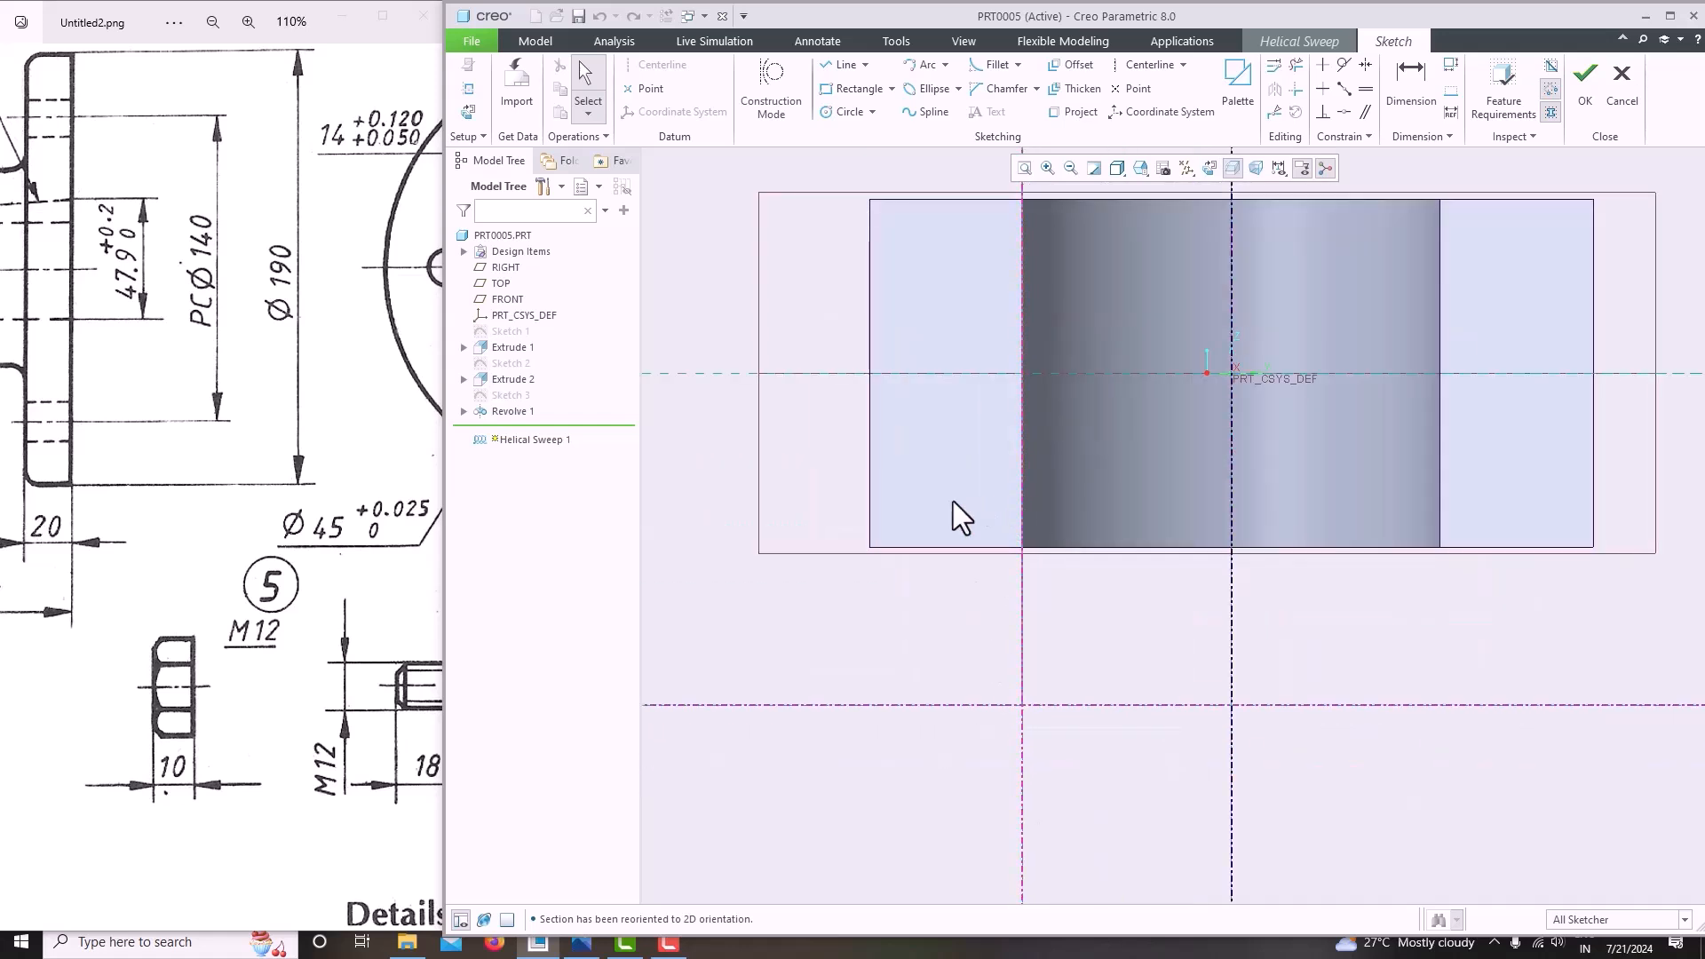
{"action": "left_click", "coordinate": [846, 78]}
{"action": "left_click", "coordinate": [1022, 674]}
{"action": "left_click", "coordinate": [1021, 733]}
{"action": "left_click", "coordinate": [978, 706]}
{"action": "middle_click", "coordinate": [1085, 612]}
{"action": "middle_click", "coordinate": [1084, 611]}
{"action": "scroll", "coordinate": [1012, 719], "scroll_direction": "down", "scroll_amount": 5}
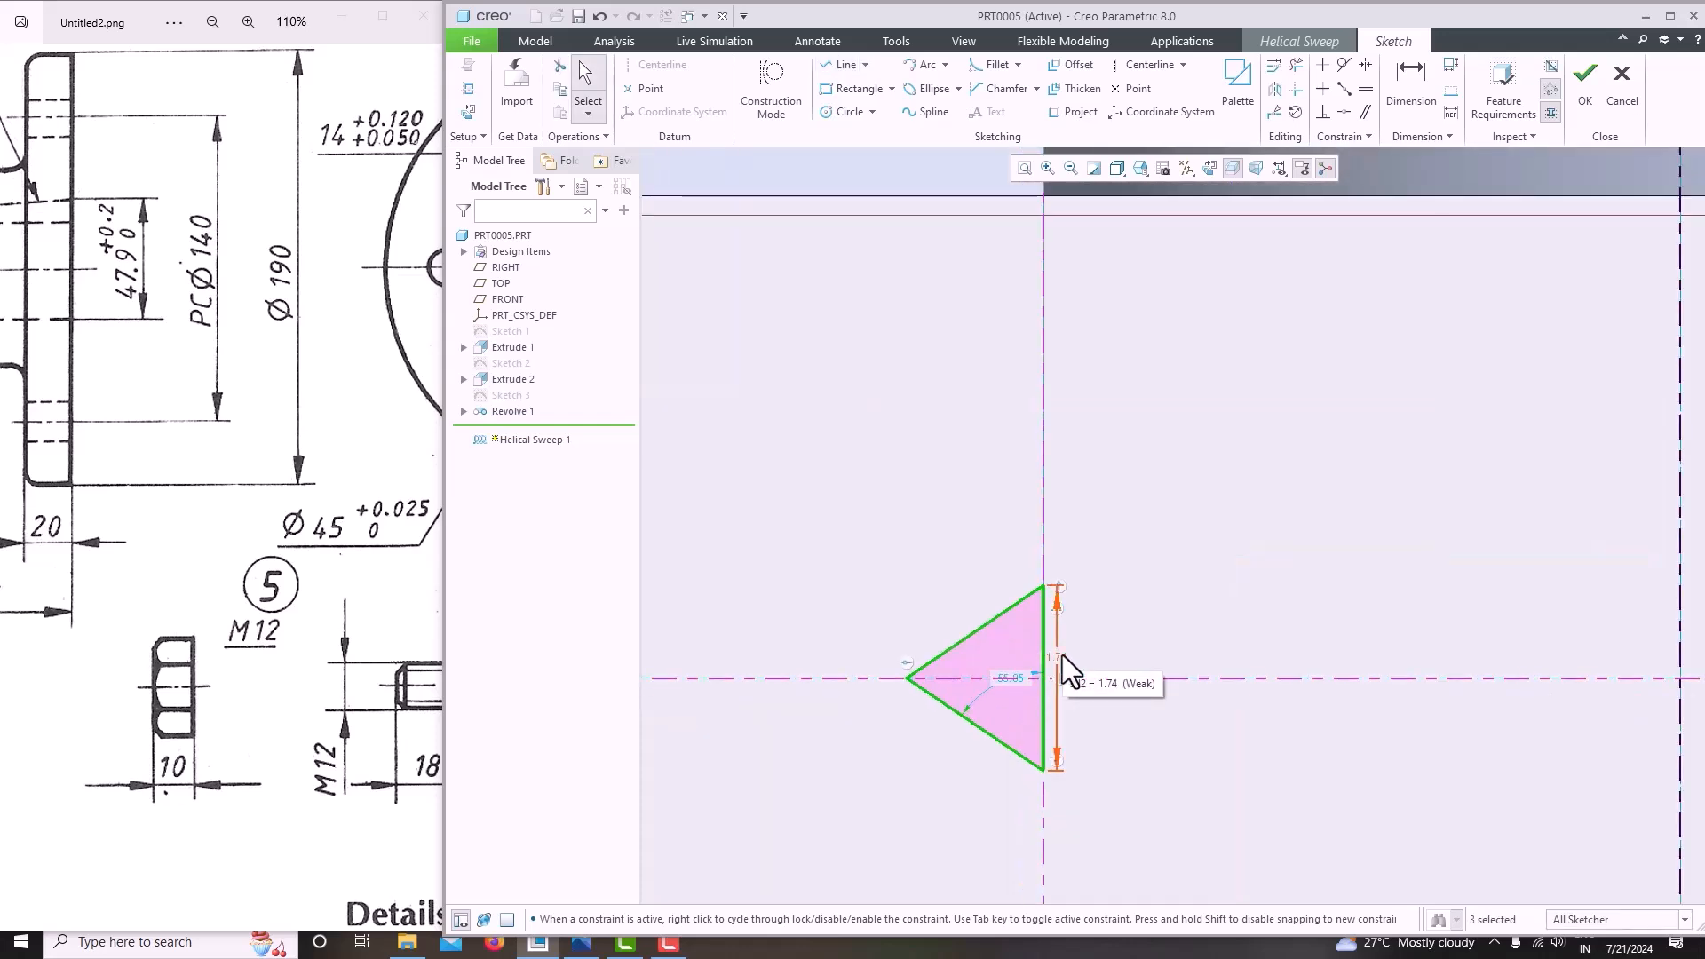
Set the triangle's vertical side to 1 mm, make its sides equal in length and finish the cross-section sketch.
{"action": "double_click", "coordinate": [1062, 654]}
{"action": "type", "text": "1"}
{"action": "key", "text": "Return"}
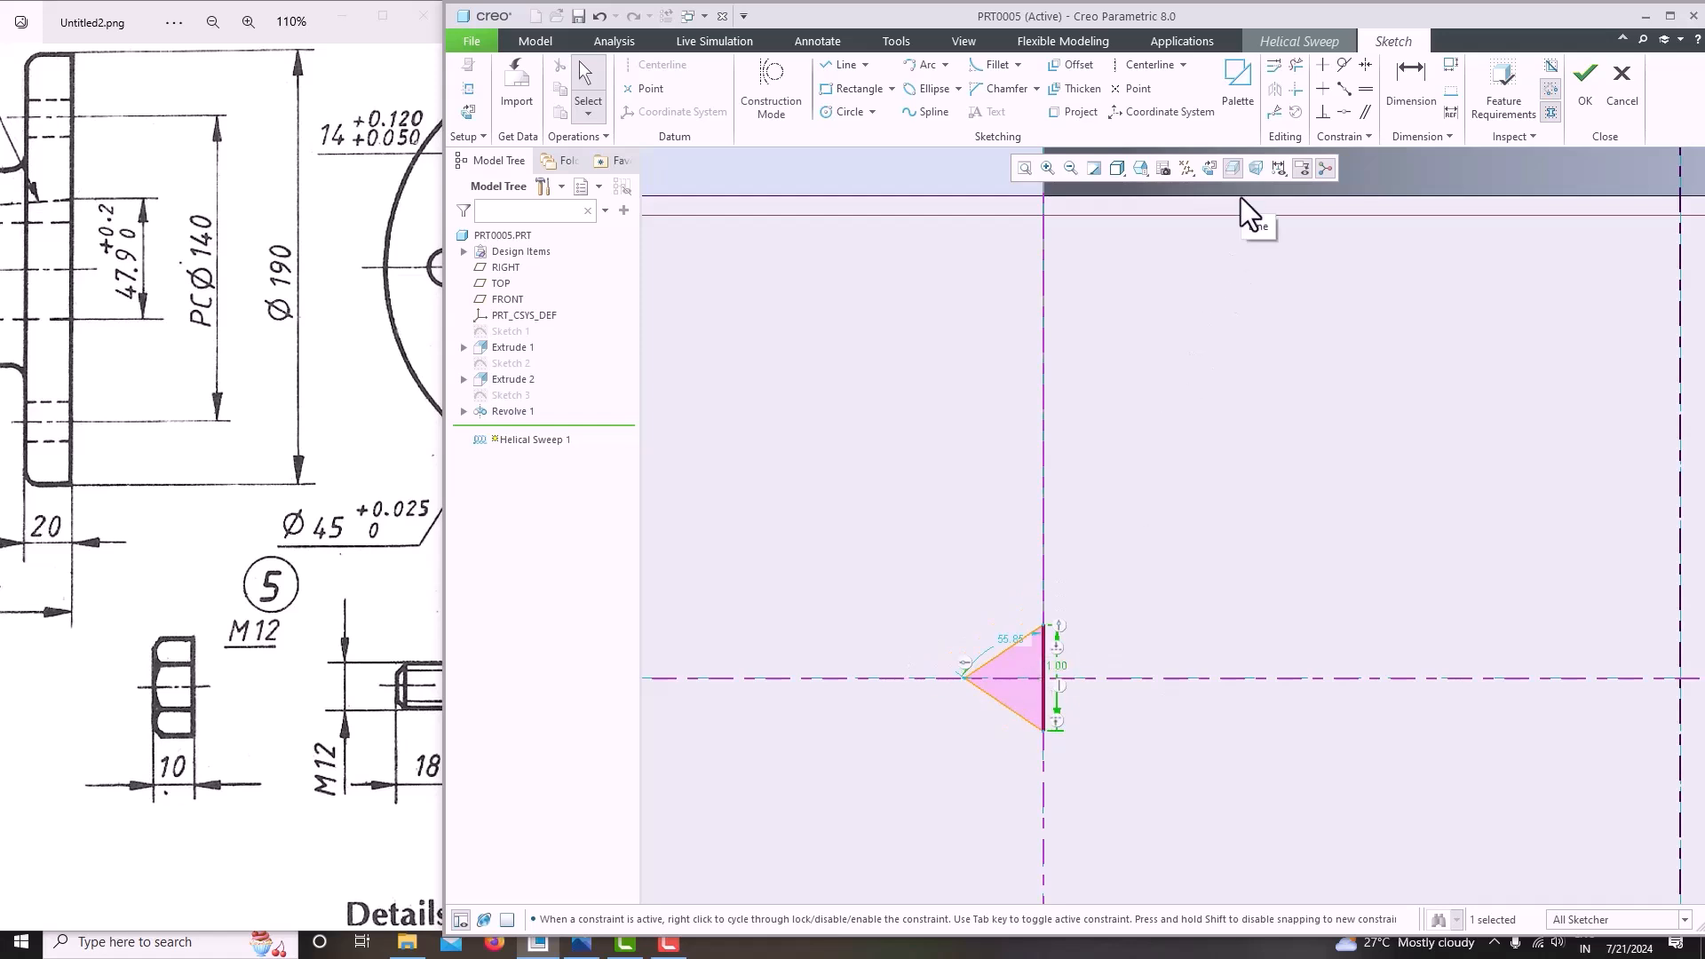
{"action": "left_click", "coordinate": [1365, 90]}
{"action": "scroll", "coordinate": [1060, 759], "scroll_direction": "up", "scroll_amount": 4}
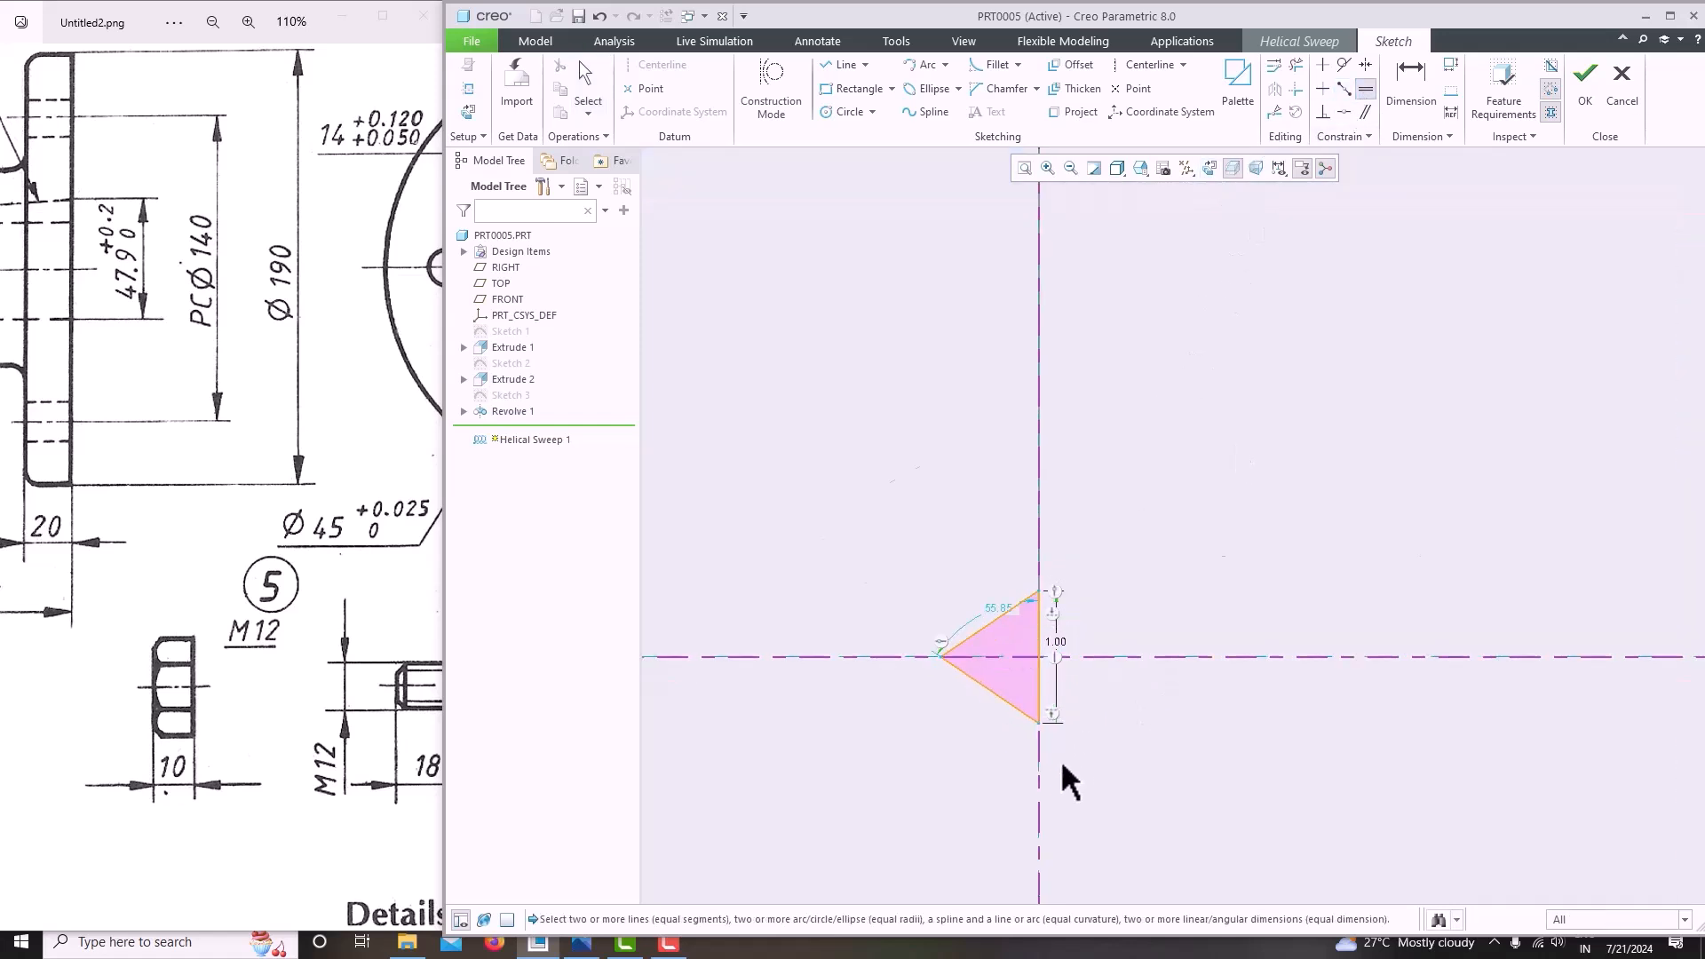
{"action": "left_click", "coordinate": [976, 654]}
{"action": "left_click", "coordinate": [1016, 621]}
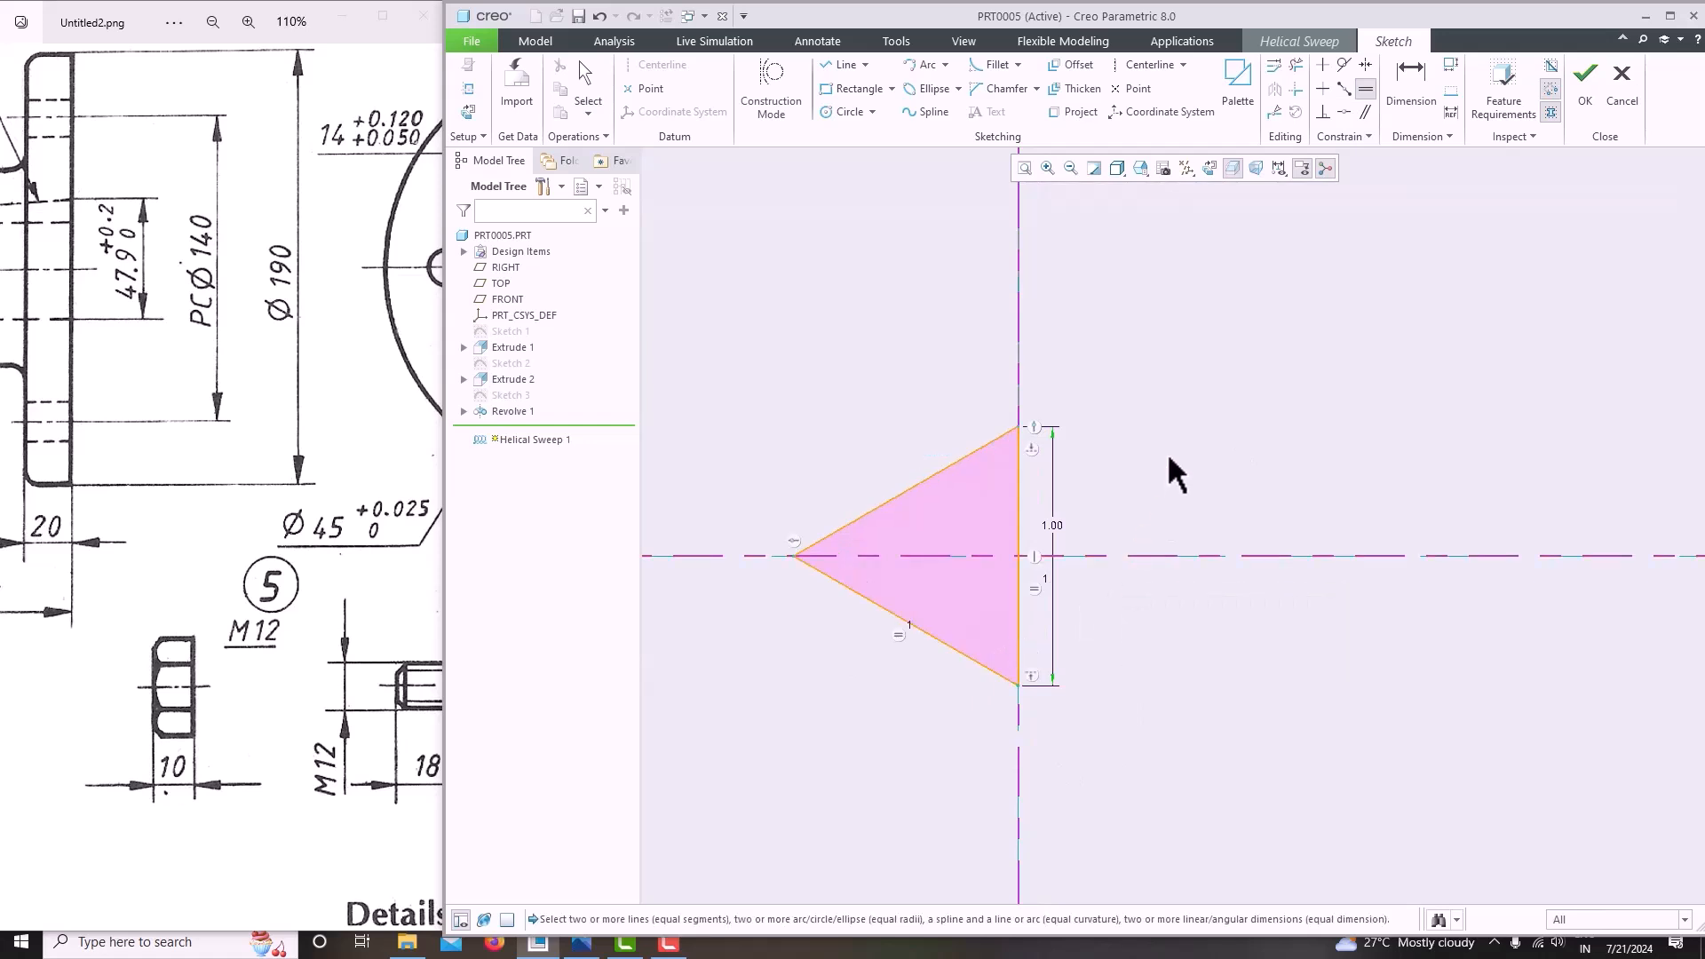
{"action": "left_click", "coordinate": [1596, 108]}
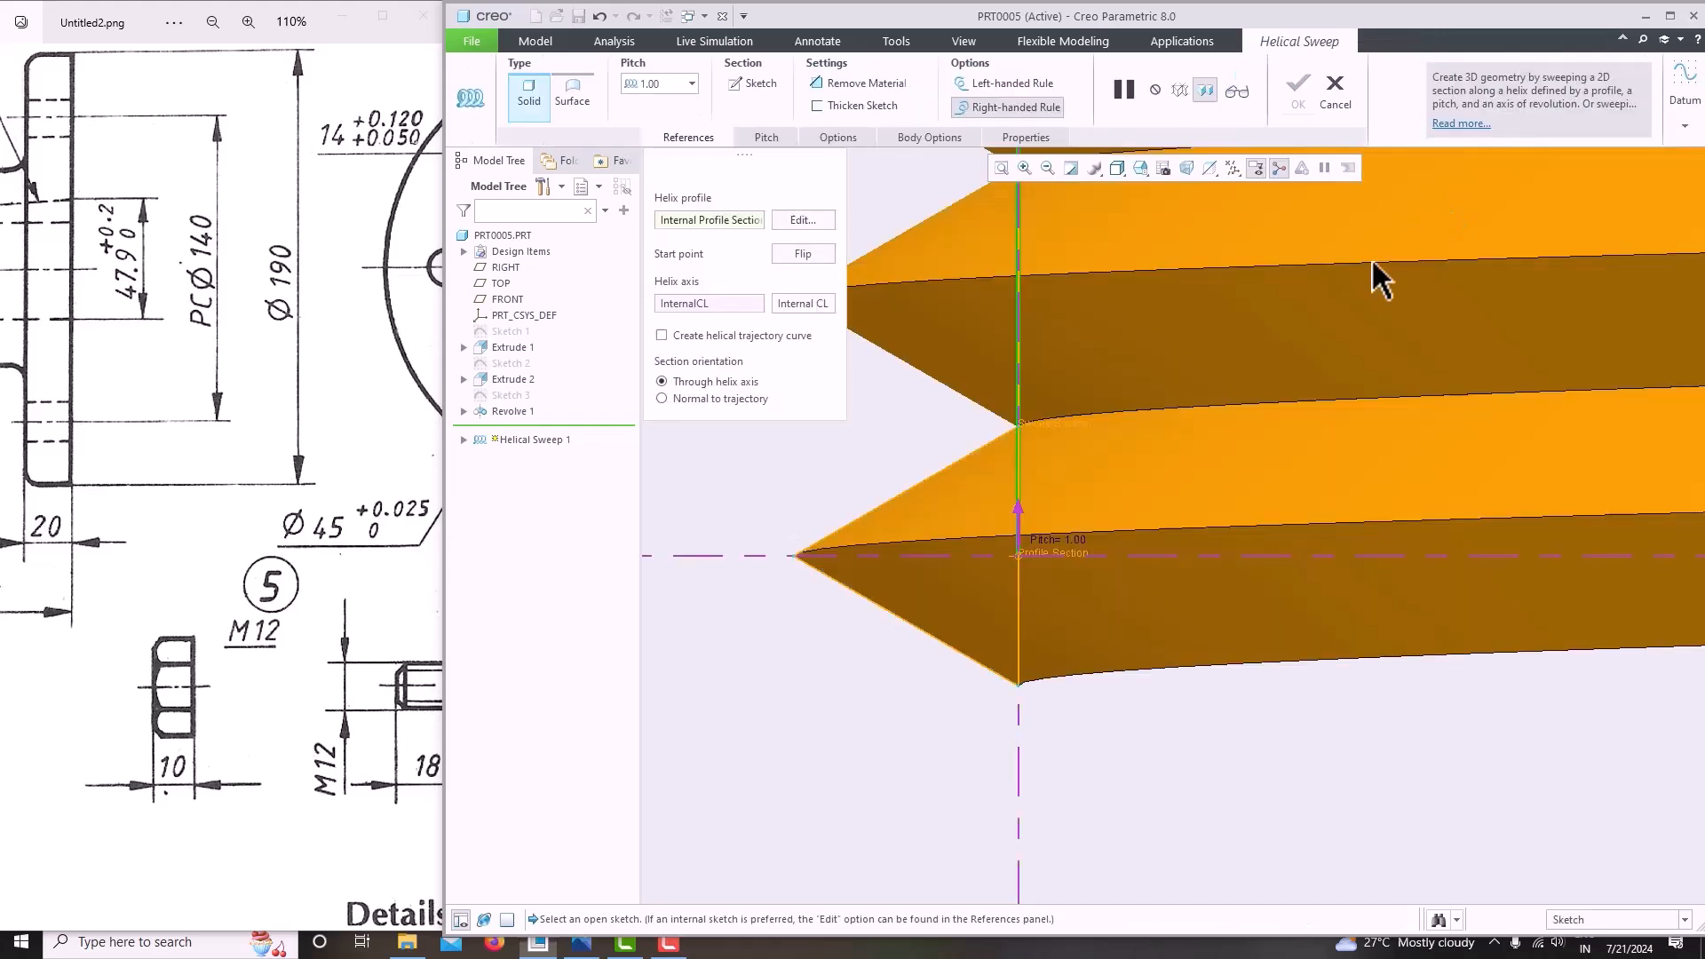
Make the right-handed helical sweep remove material from the nut's bore and complete the feature.
{"action": "middle_click_drag", "start_coordinate": [1303, 494], "coordinate": [1293, 563]}
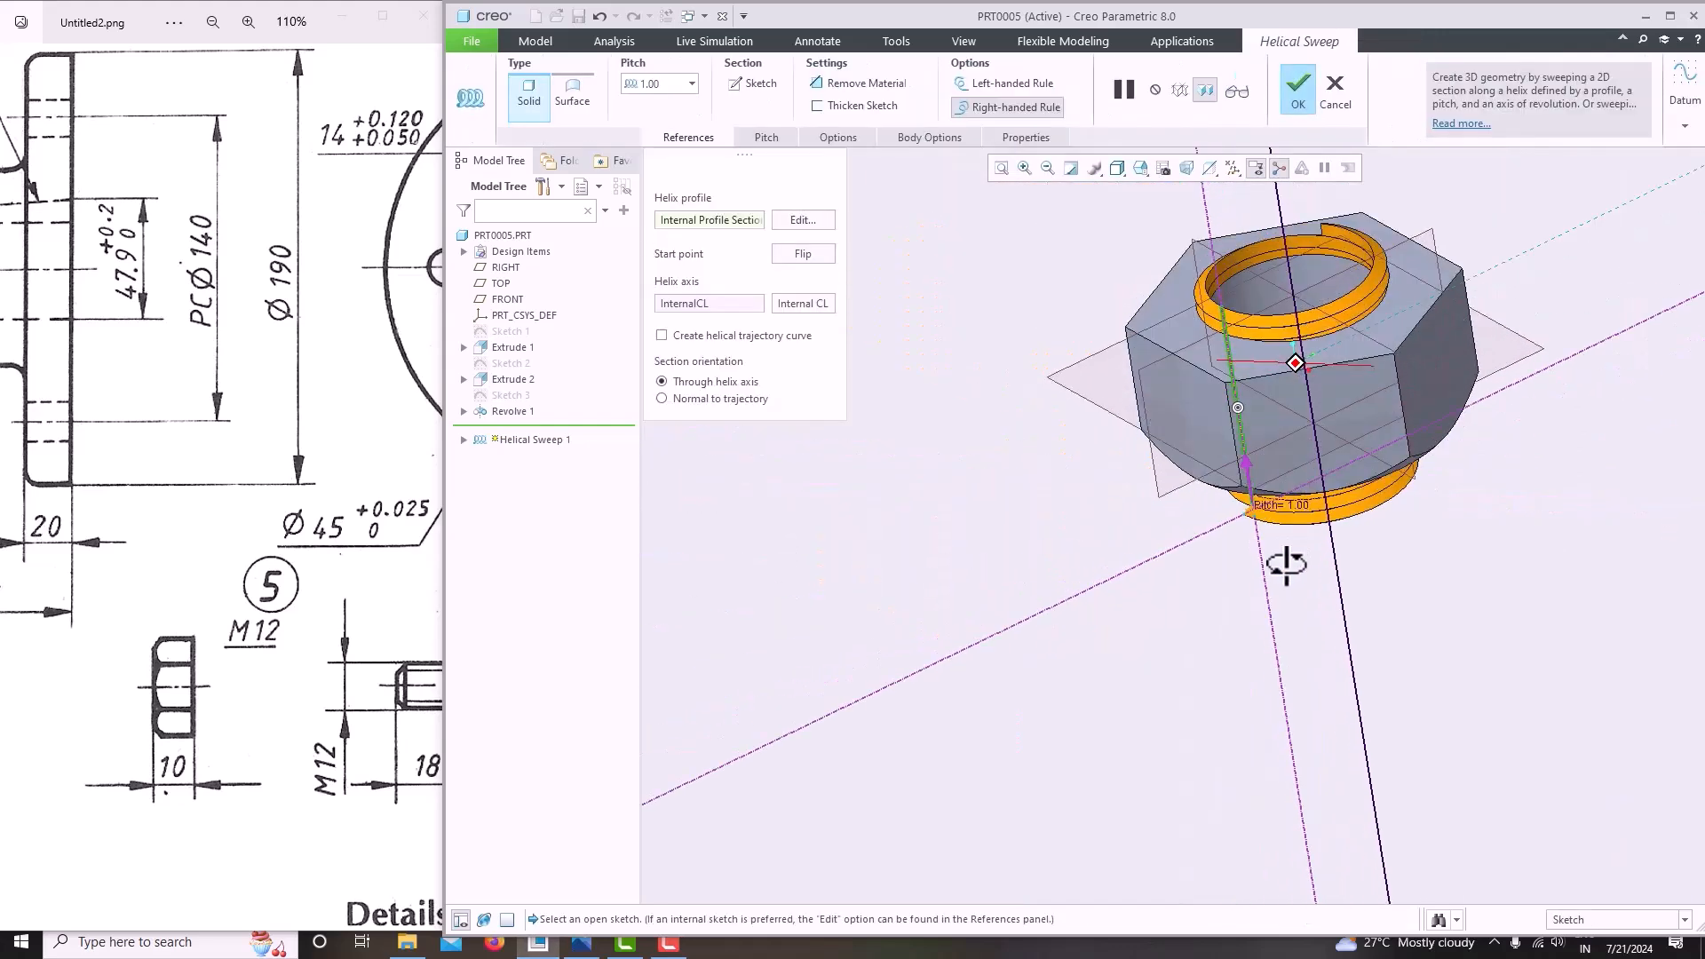
{"action": "left_click", "coordinate": [837, 85]}
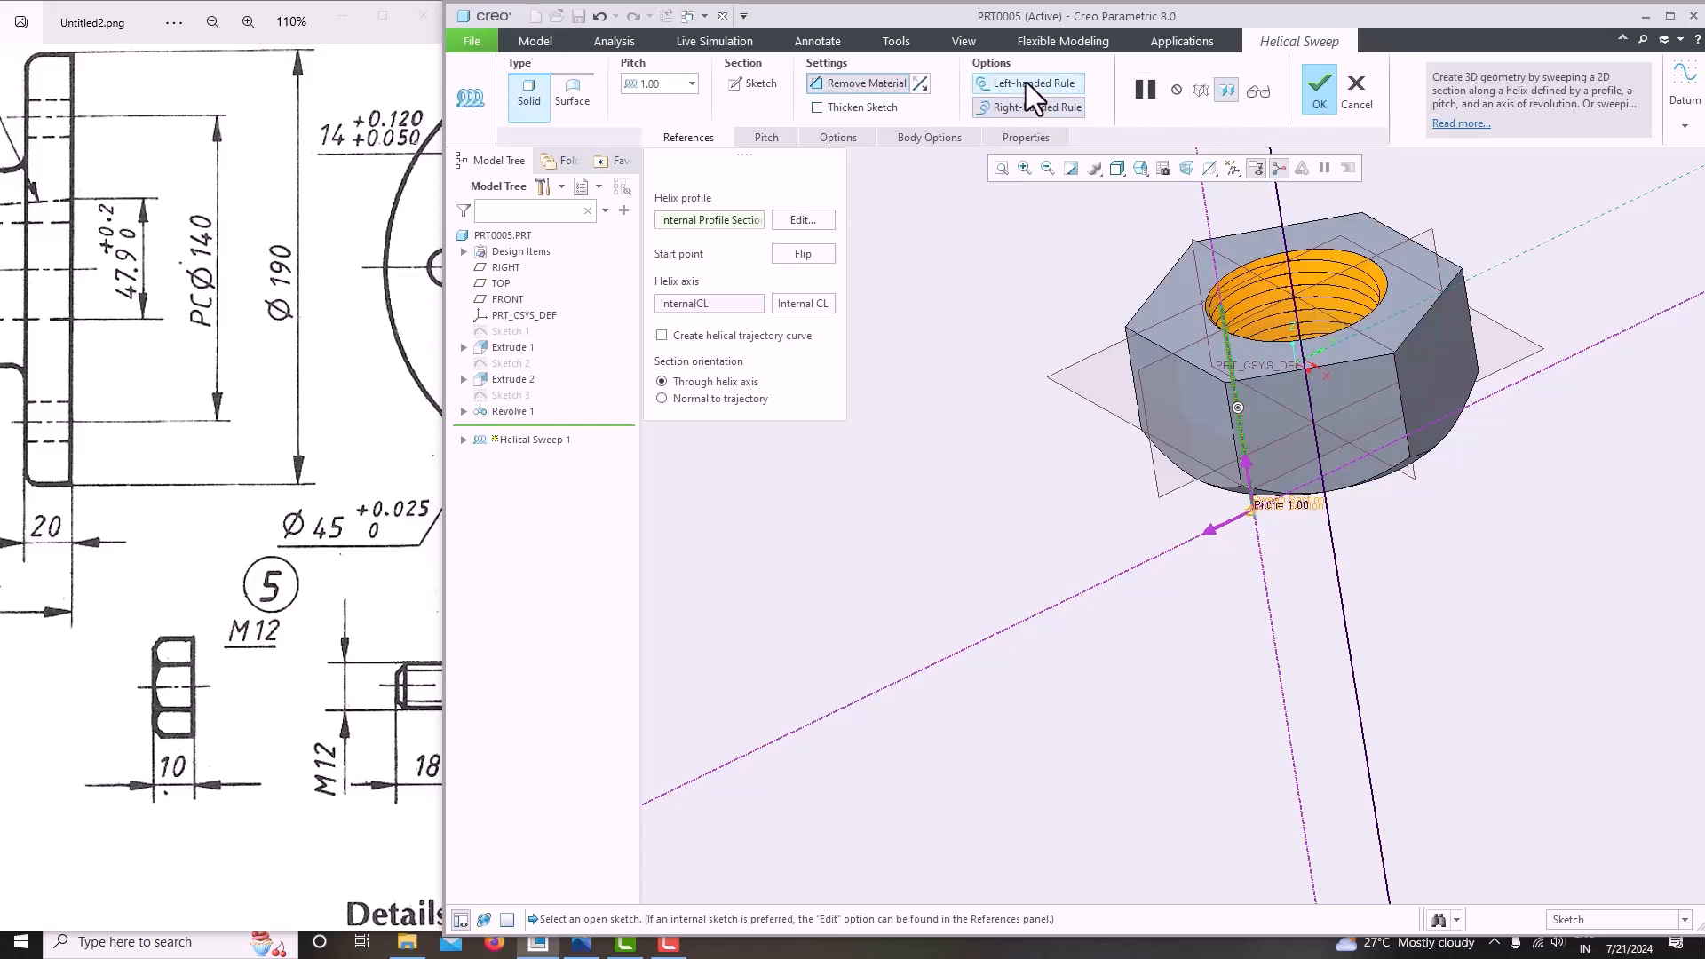
{"action": "left_click", "coordinate": [1308, 96]}
Save a copy of the threaded nut part as 5_nut in the Flange_Coupling-A5 folder.
{"action": "middle_click_drag", "start_coordinate": [1154, 177], "coordinate": [1247, 484]}
{"action": "scroll", "coordinate": [1047, 700], "scroll_direction": "up", "scroll_amount": 3}
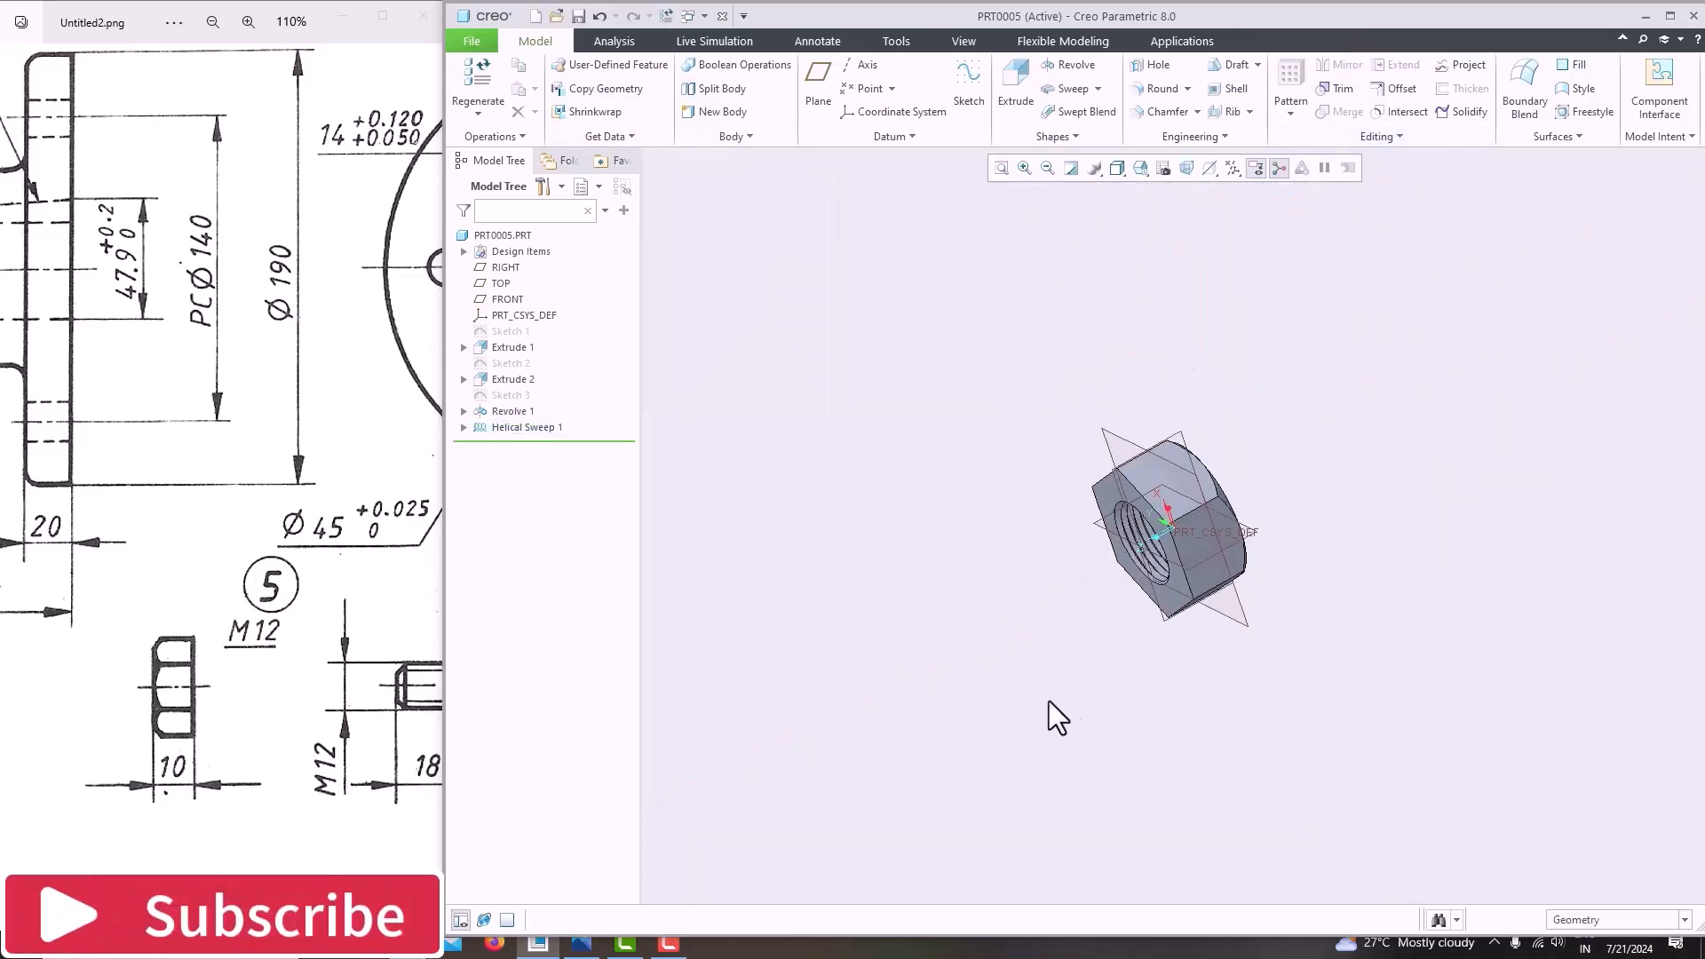
{"action": "scroll", "coordinate": [1158, 632], "scroll_direction": "down", "scroll_amount": 3}
{"action": "left_click", "coordinate": [472, 45]}
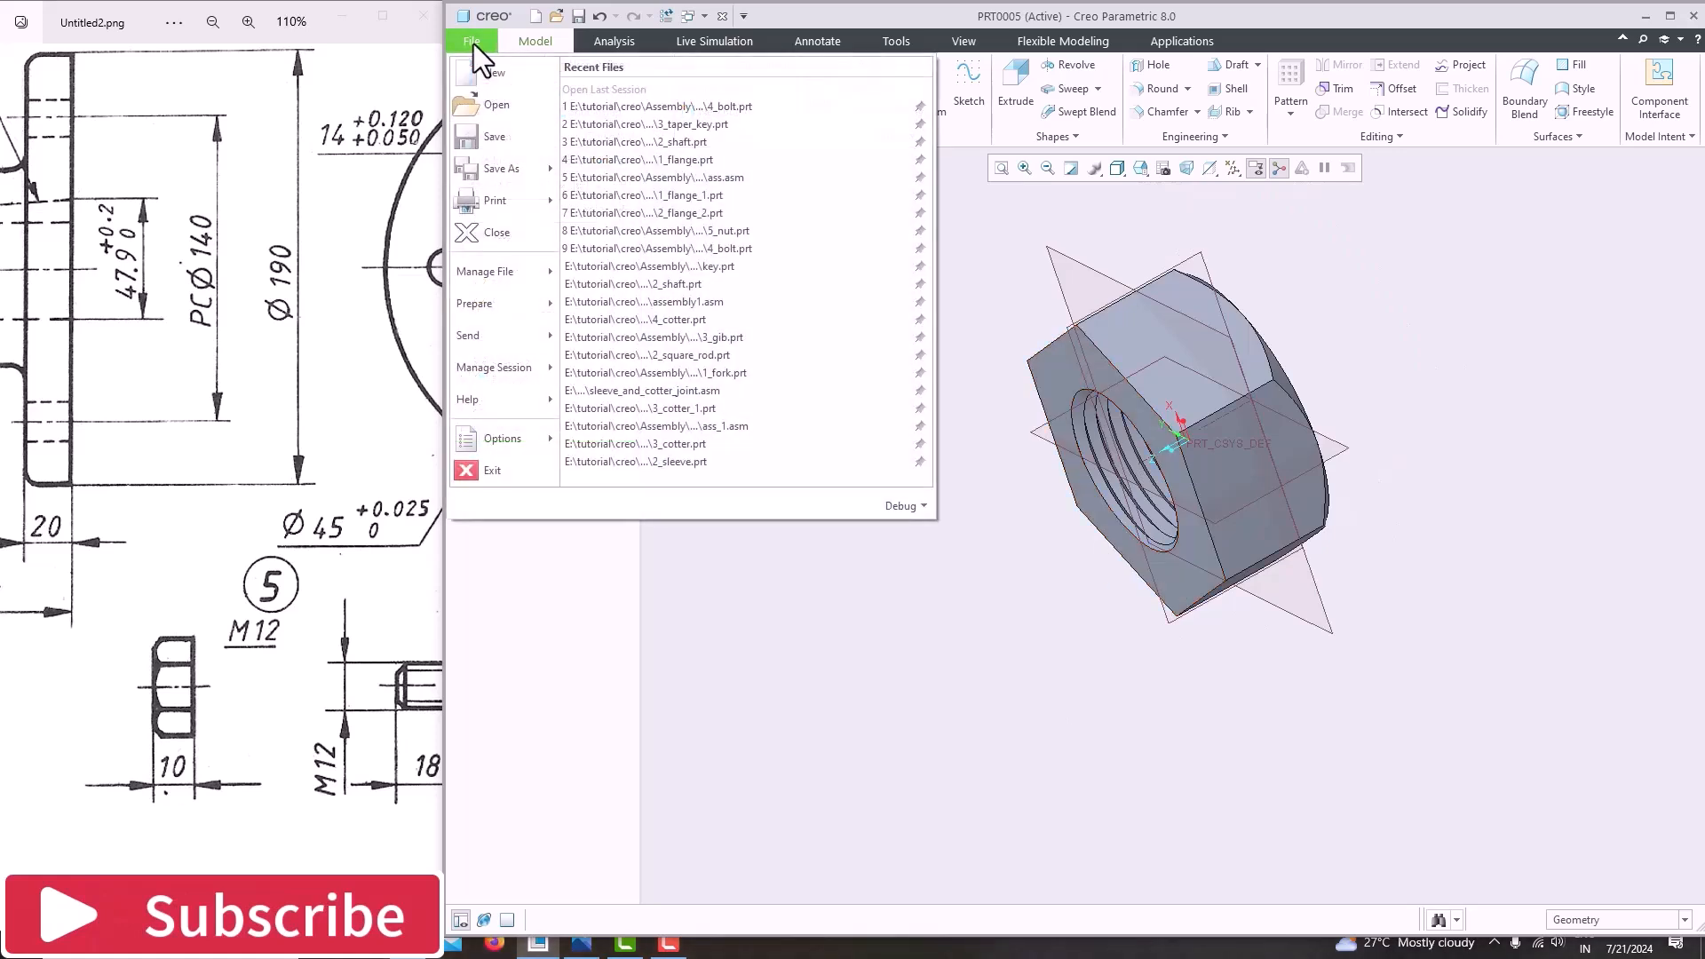
{"action": "mouse_move", "coordinate": [506, 173]}
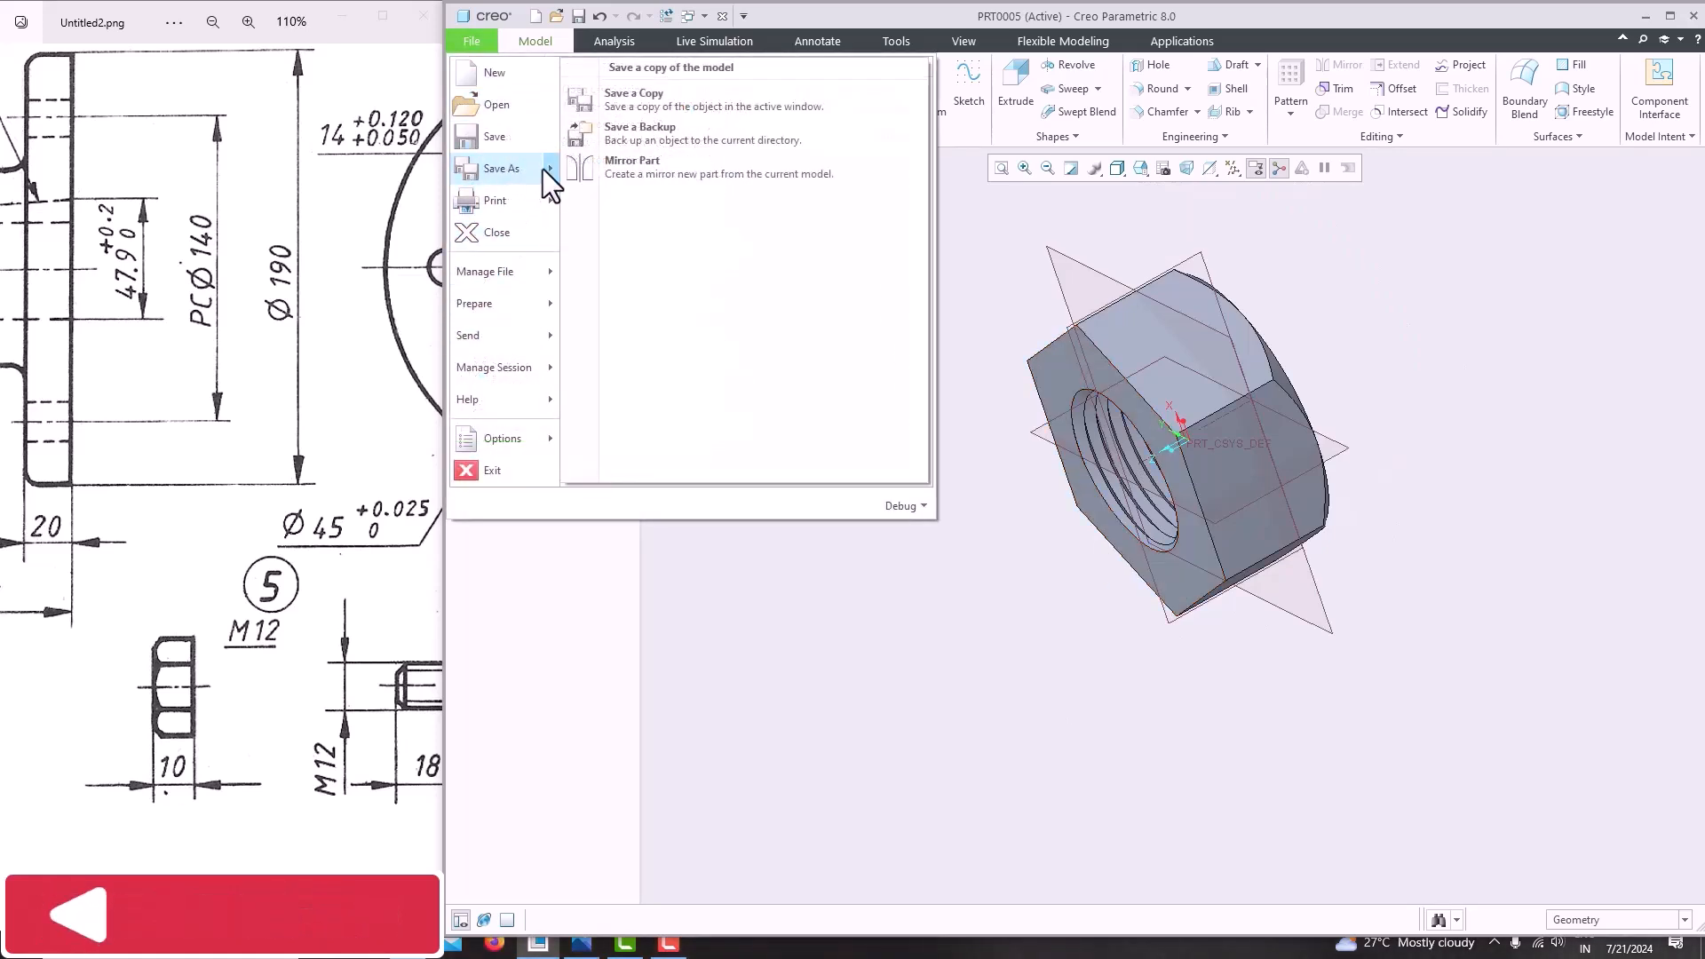
{"action": "left_click", "coordinate": [679, 106]}
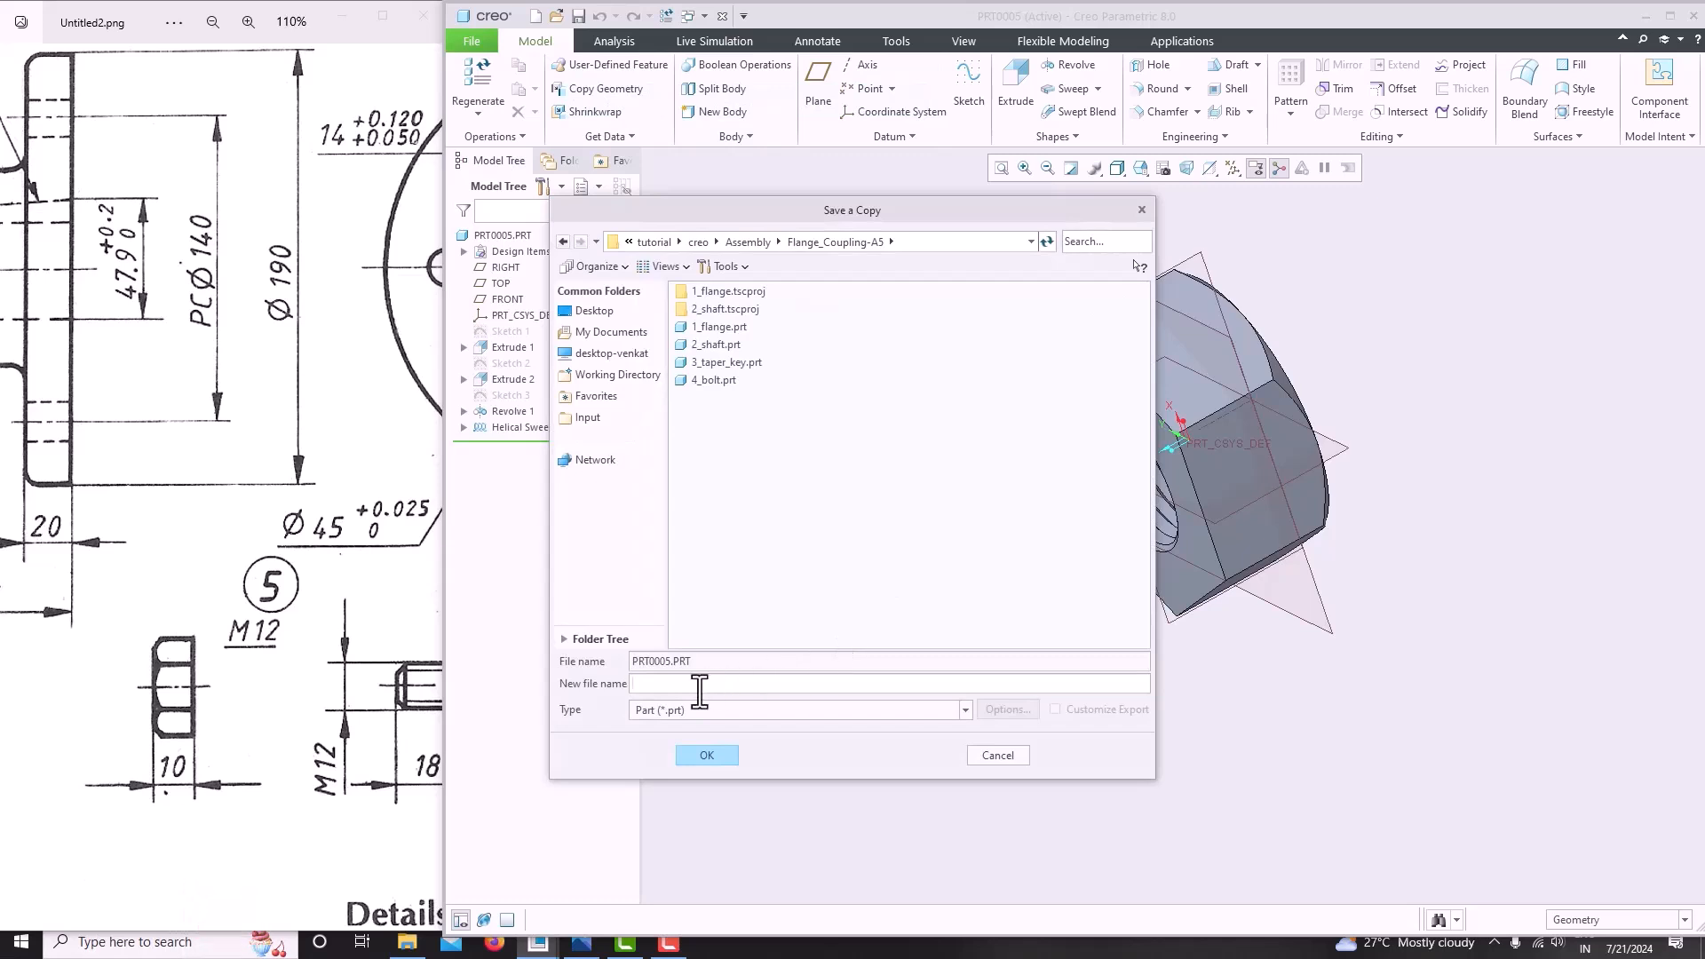
{"action": "type", "text": "5_nut"}
{"action": "key", "text": "Return"}
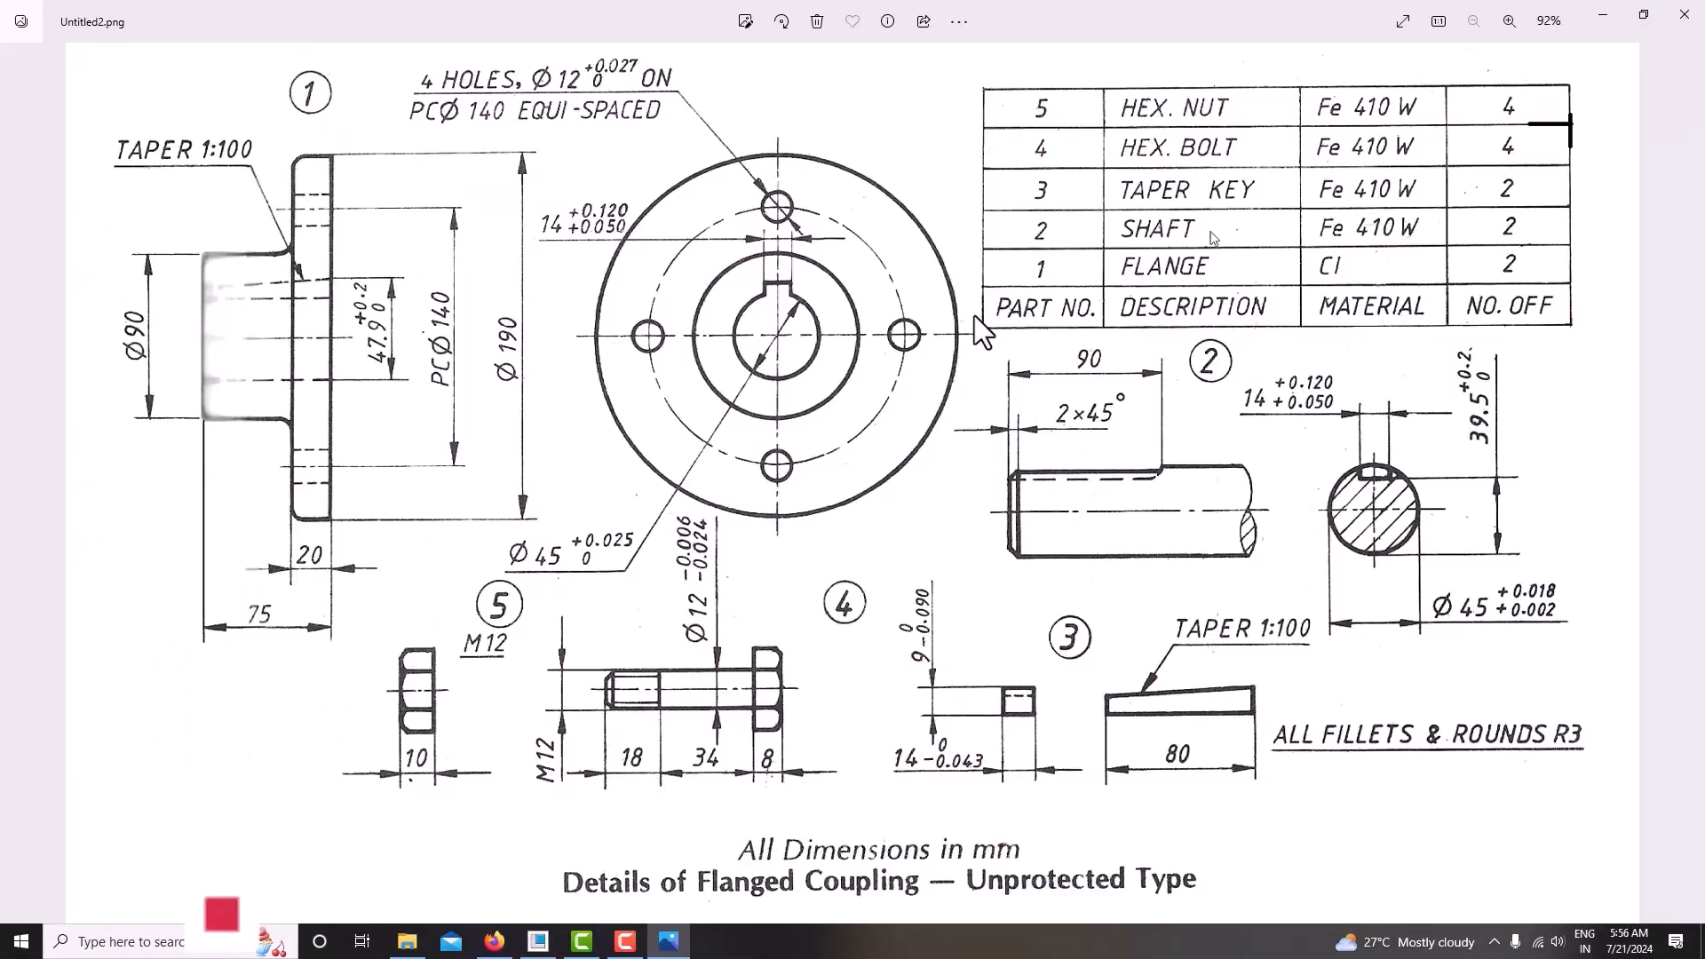
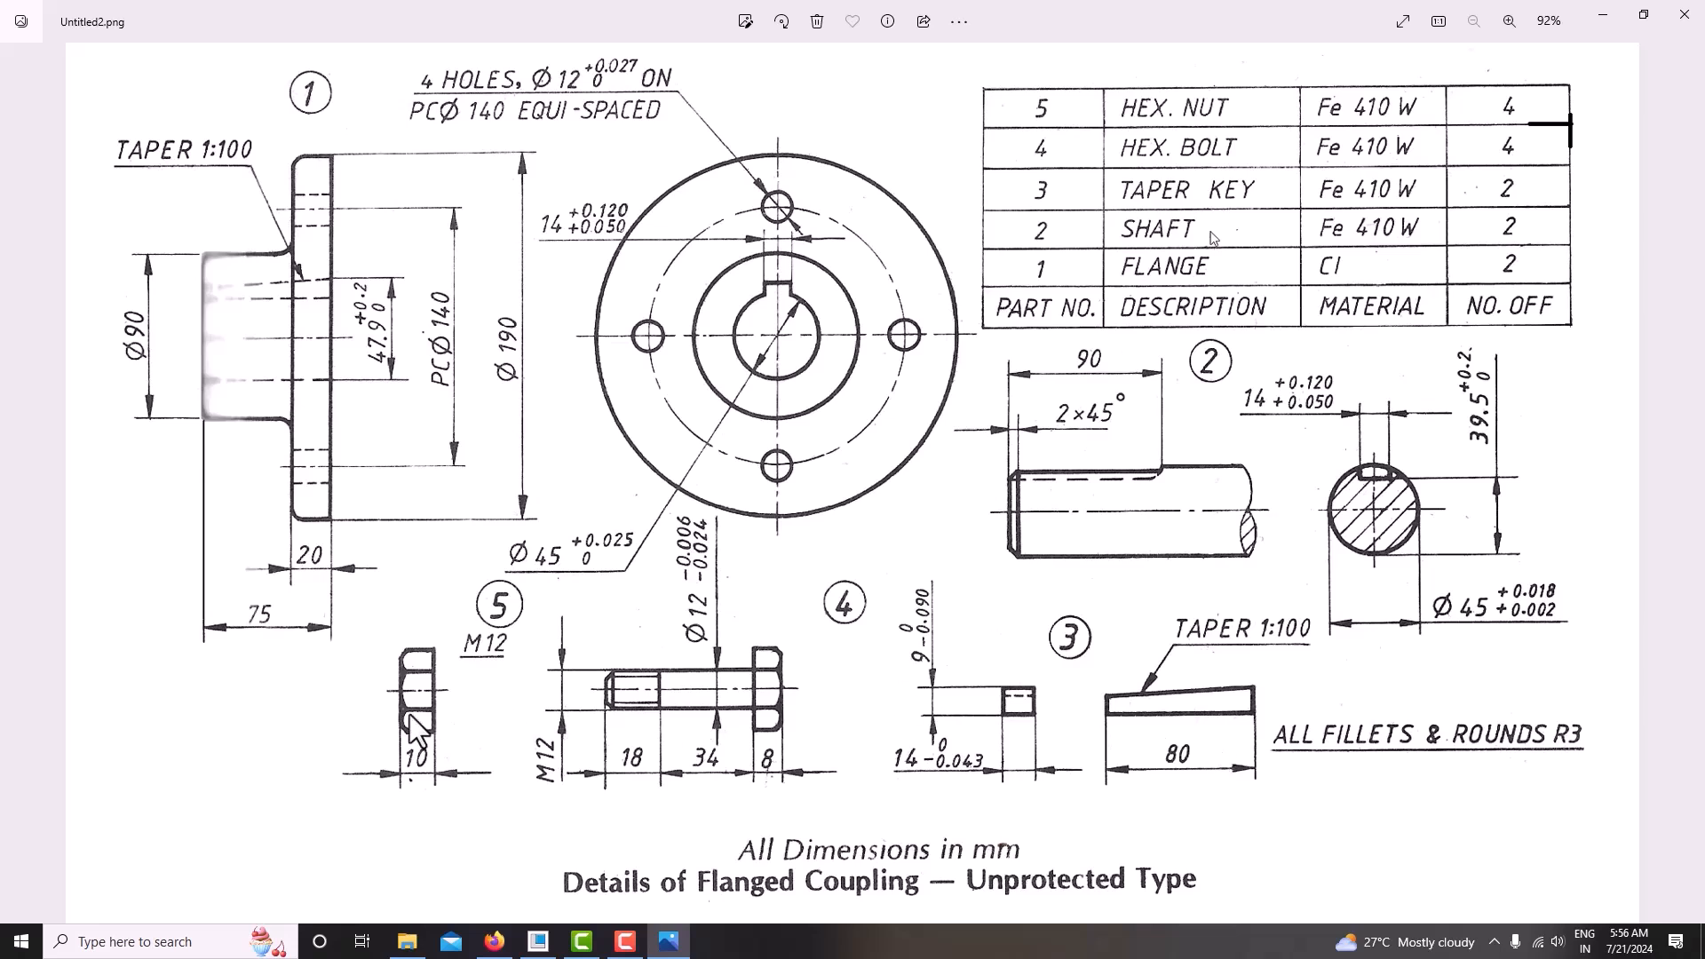
Show the coupling's assembly drawing Untitled1.png in the image viewer and switch to Creo Parametric.
{"action": "key", "text": "Left"}
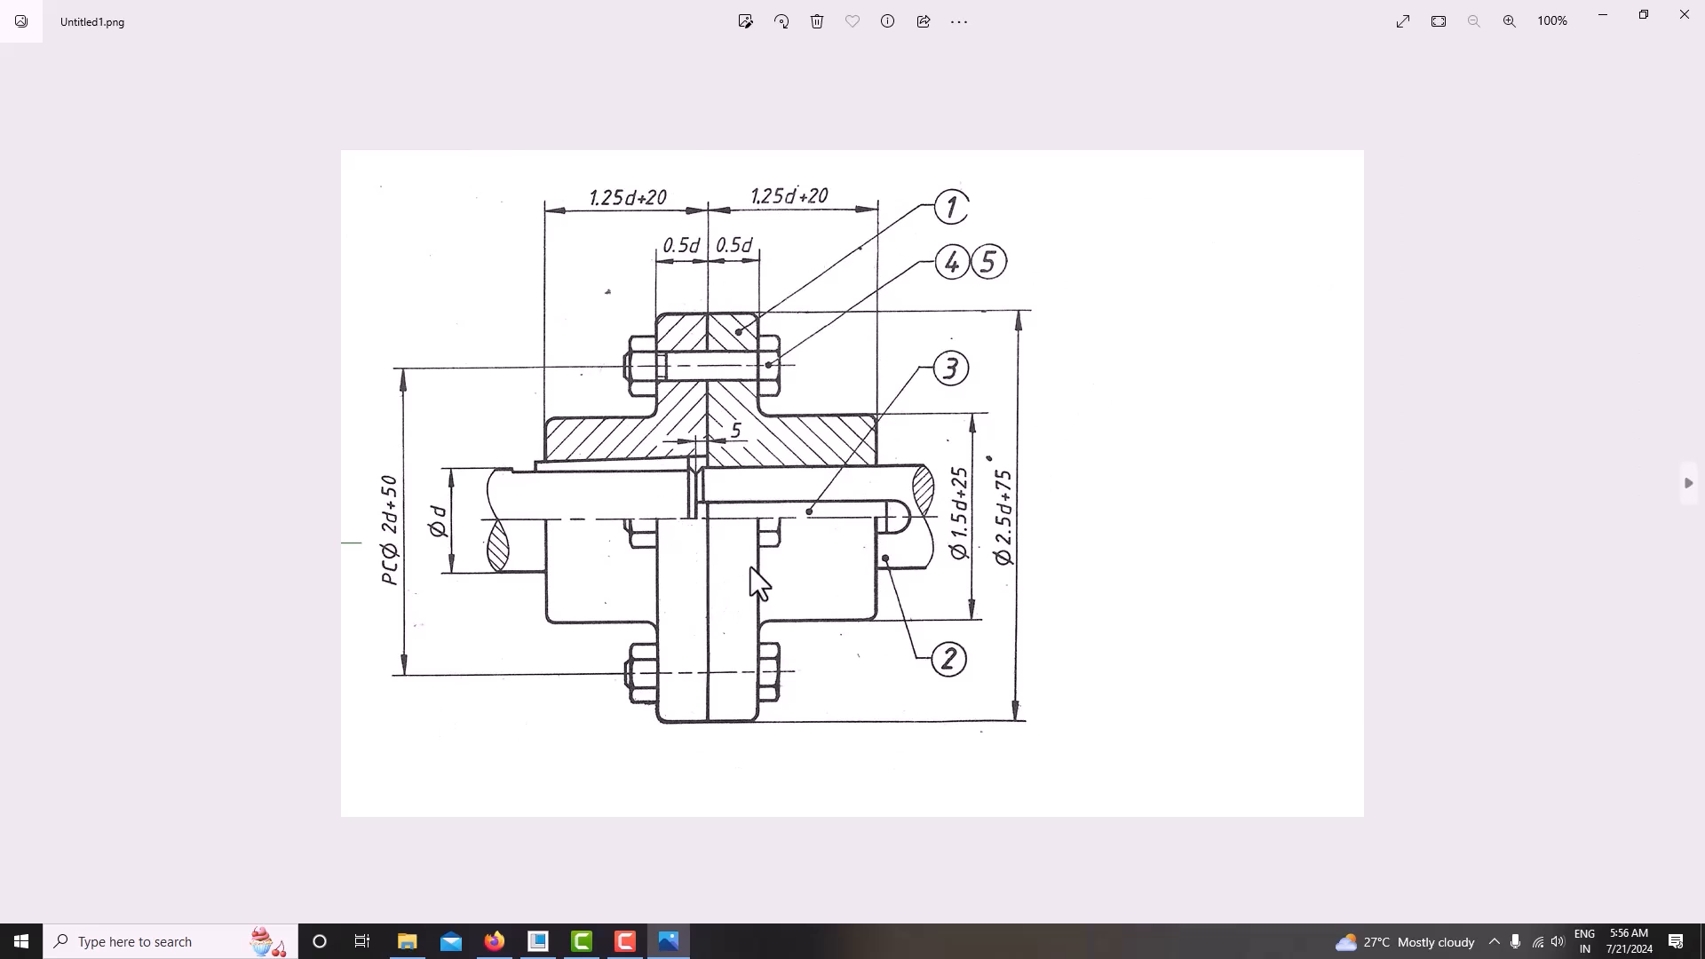
{"action": "left_click", "coordinate": [538, 942]}
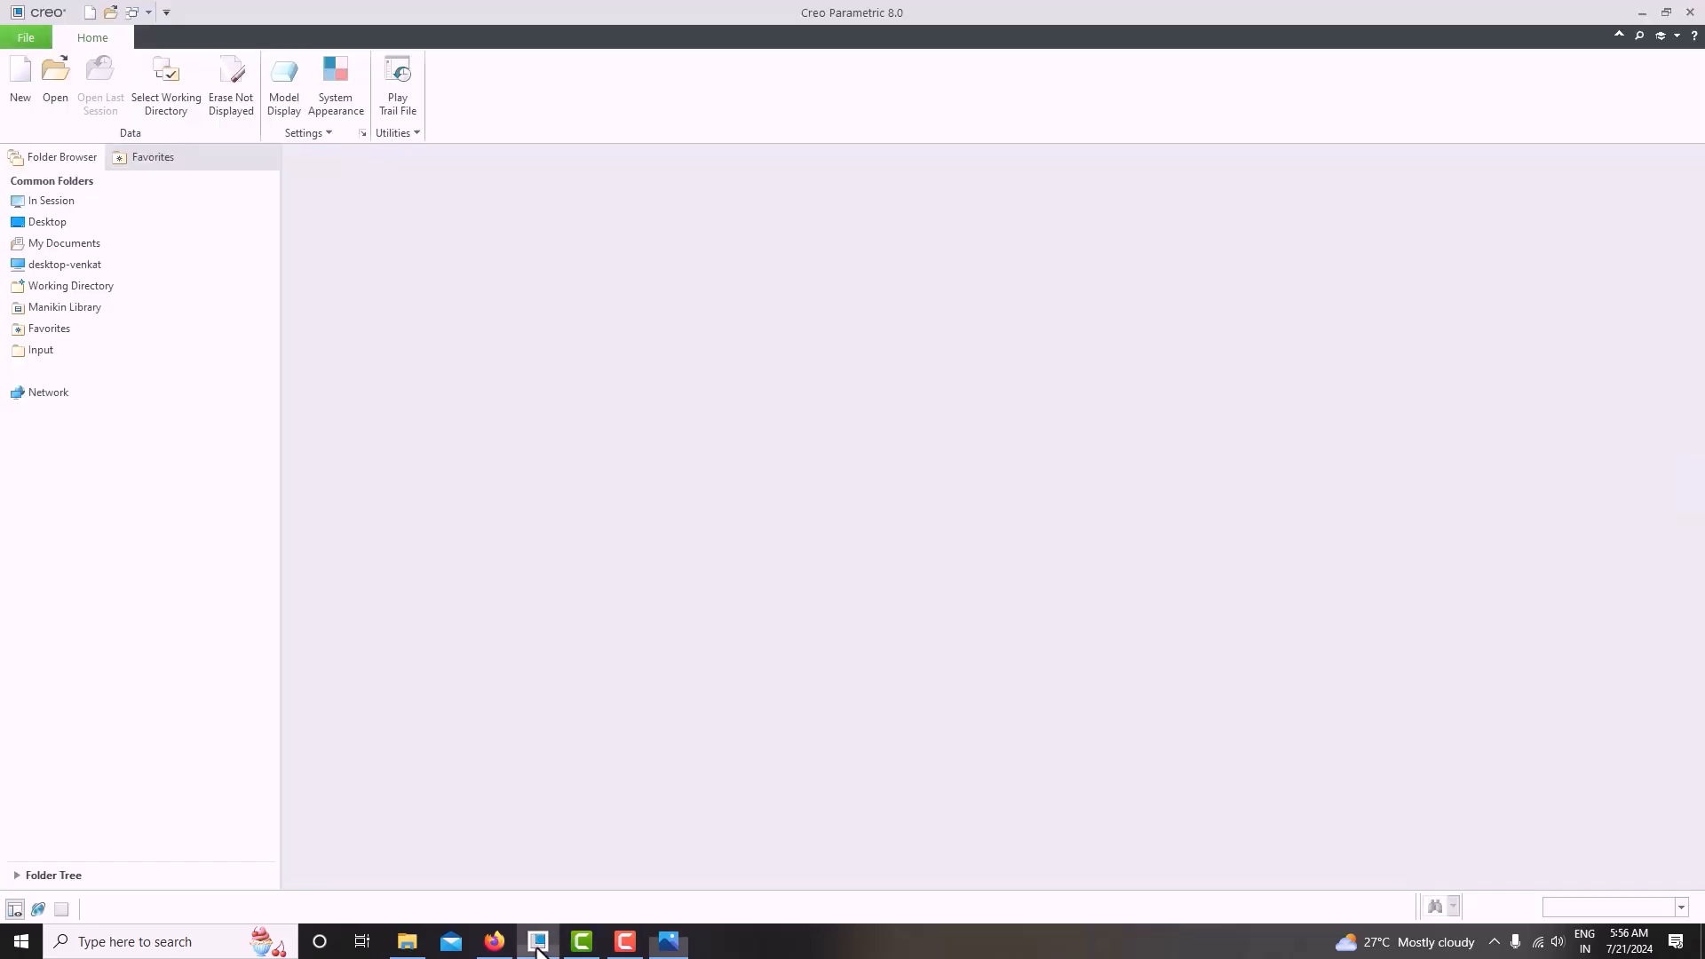
Create a new Design assembly from the mmns_asm_design_abs template instead of the default one and display its datum planes.
{"action": "left_click", "coordinate": [21, 84]}
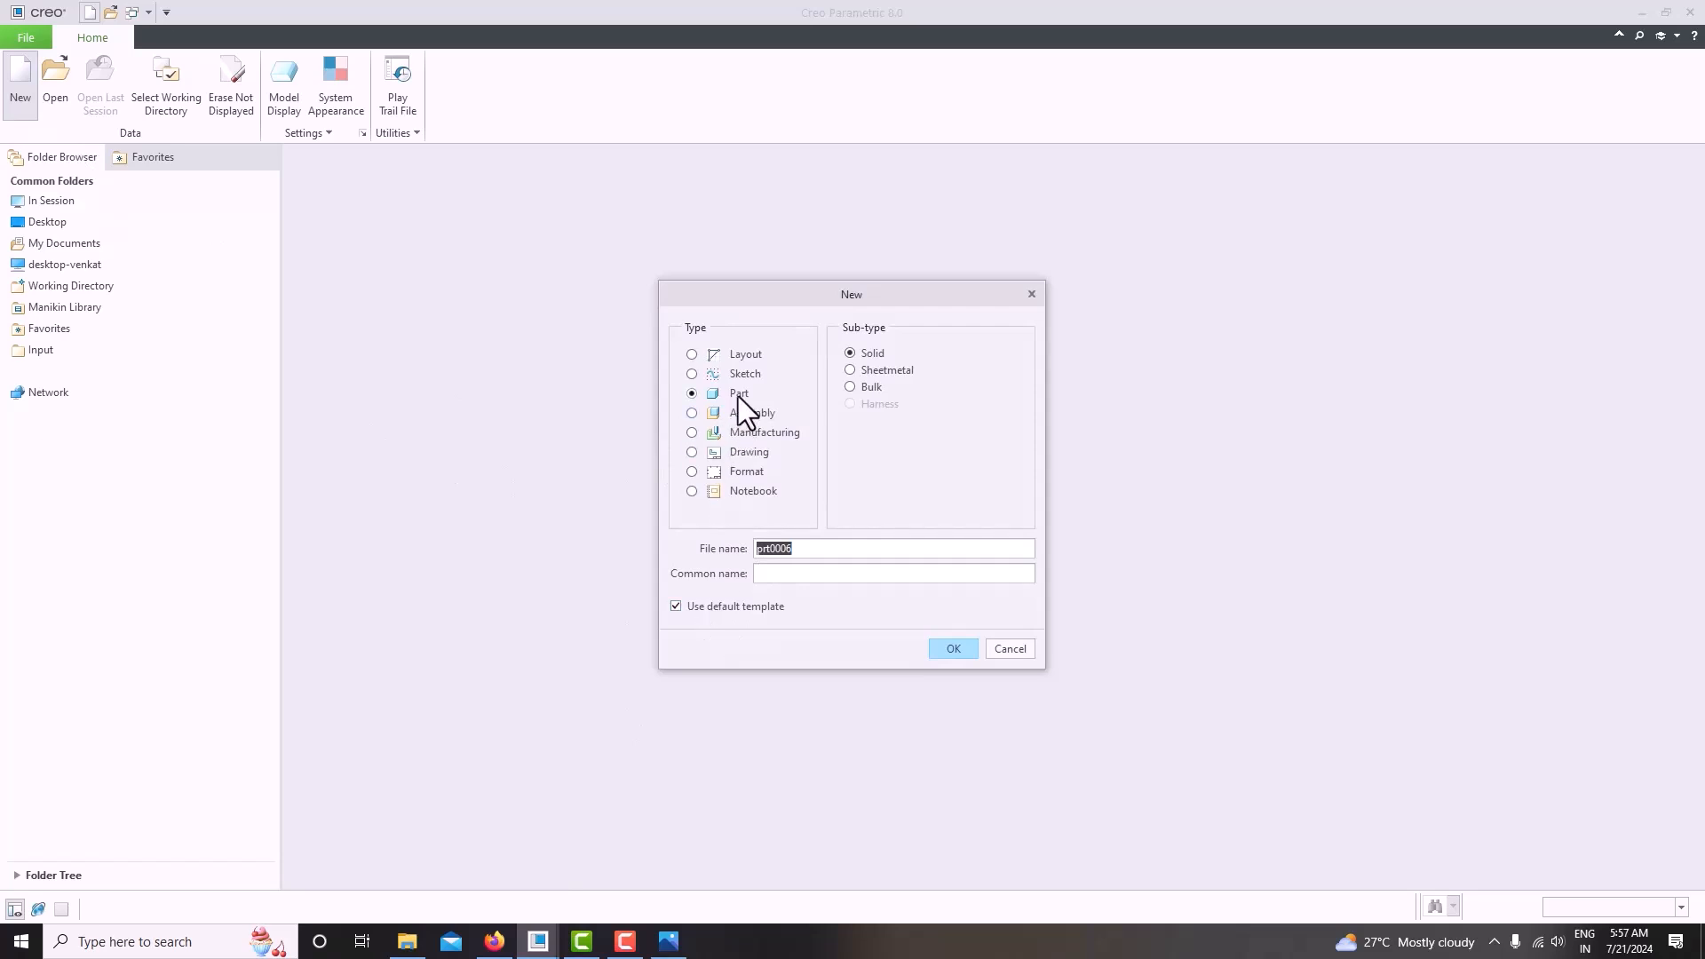
{"action": "left_click", "coordinate": [690, 416]}
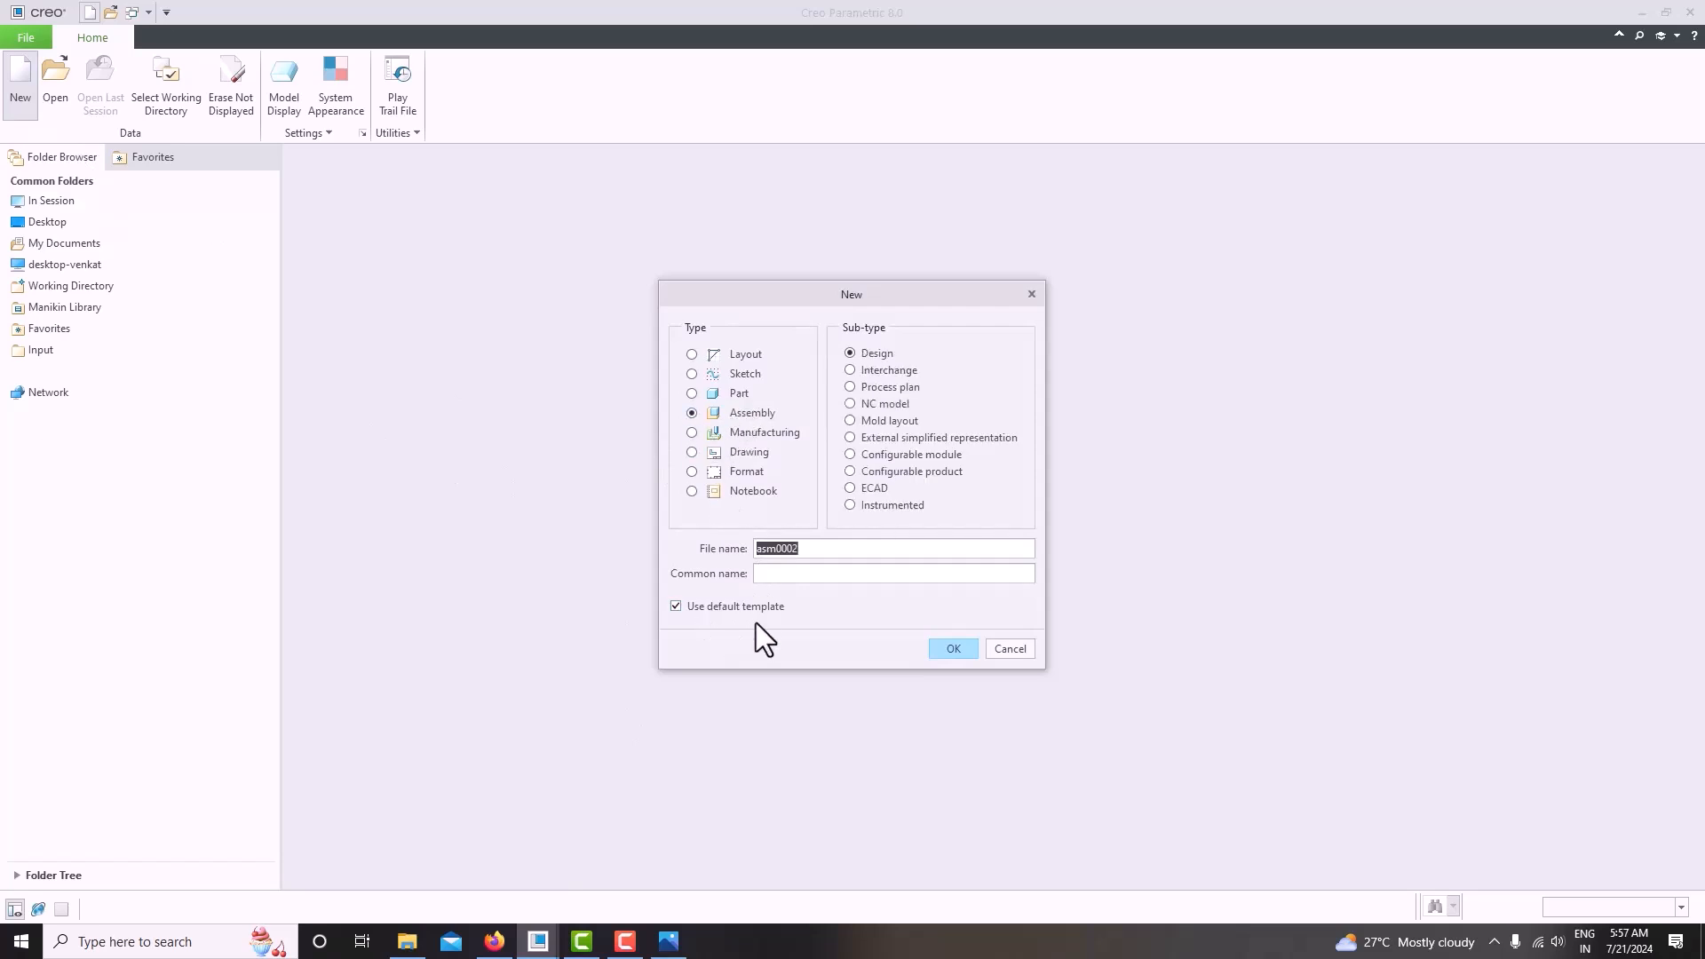
{"action": "left_click", "coordinate": [699, 611]}
{"action": "left_click", "coordinate": [950, 656]}
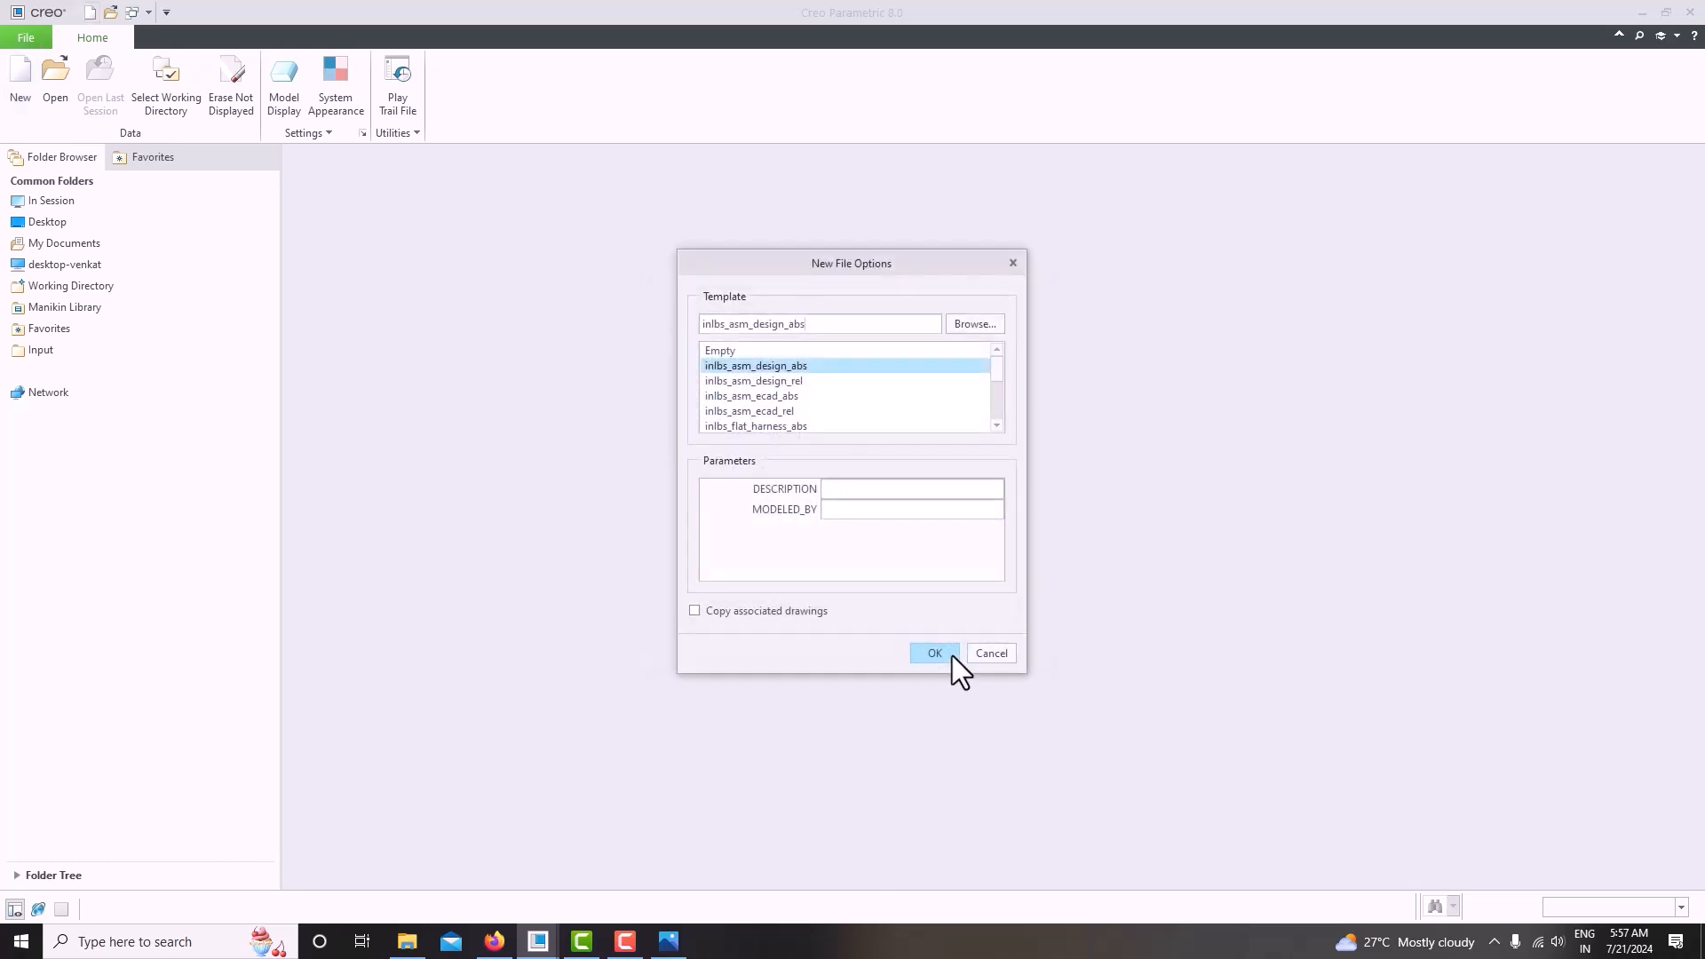
{"action": "scroll", "coordinate": [804, 425], "scroll_direction": "down", "scroll_amount": 2}
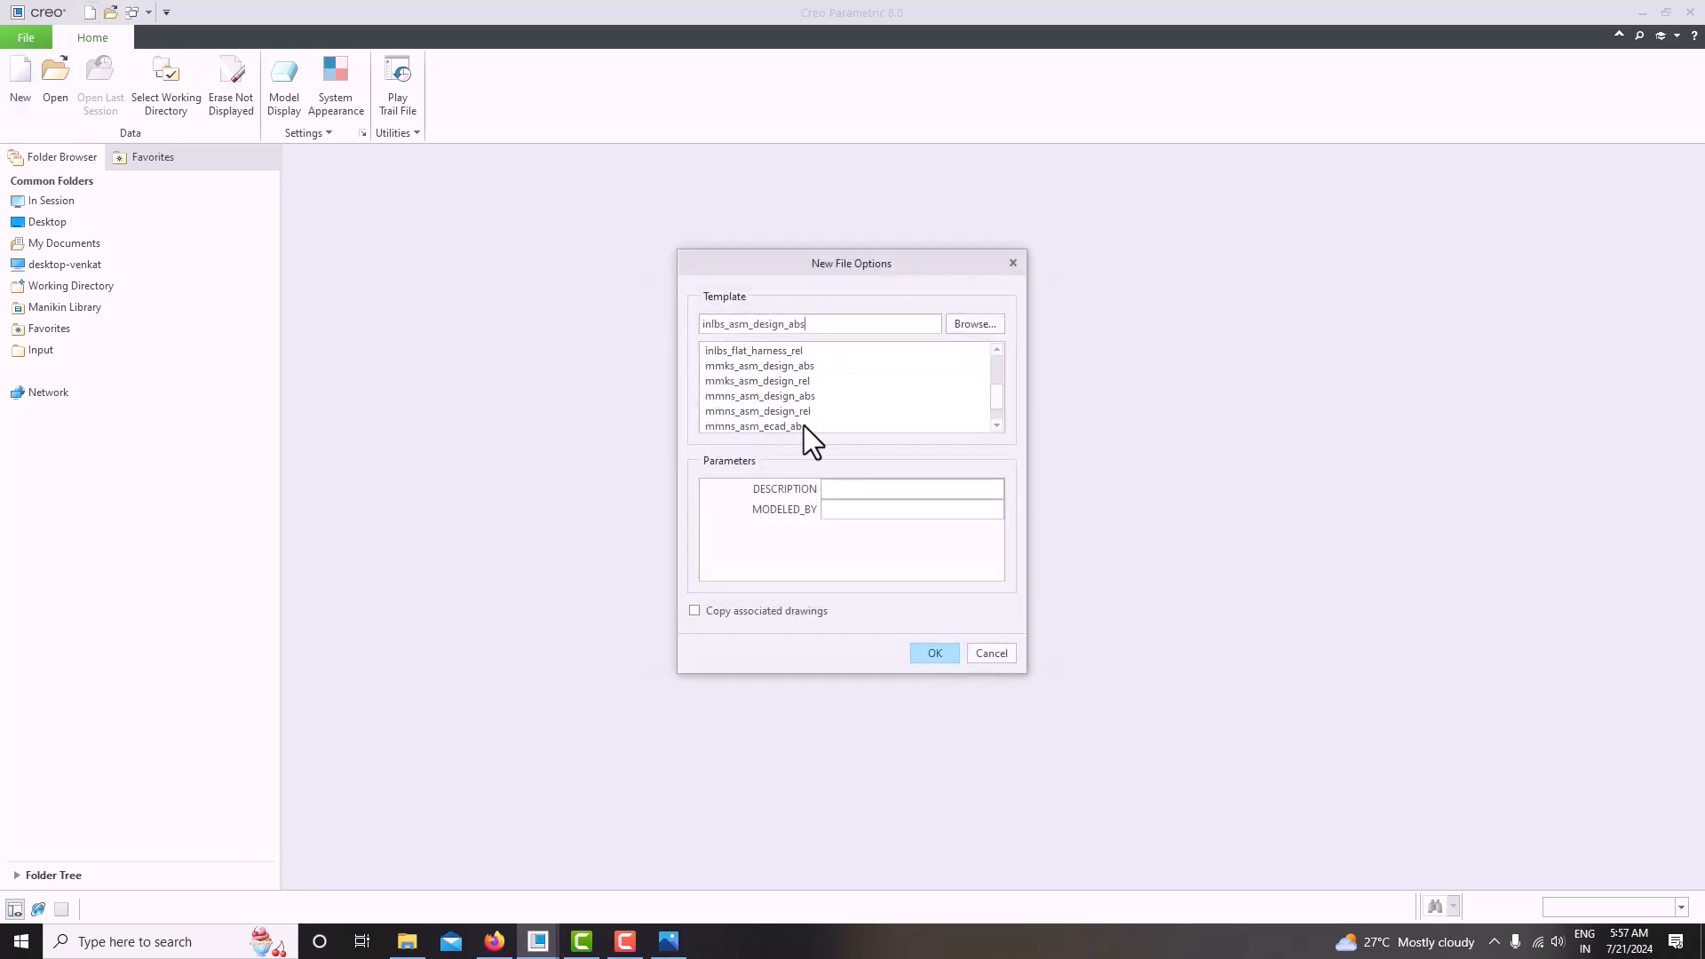
{"action": "left_click", "coordinate": [769, 397]}
{"action": "left_click", "coordinate": [923, 653]}
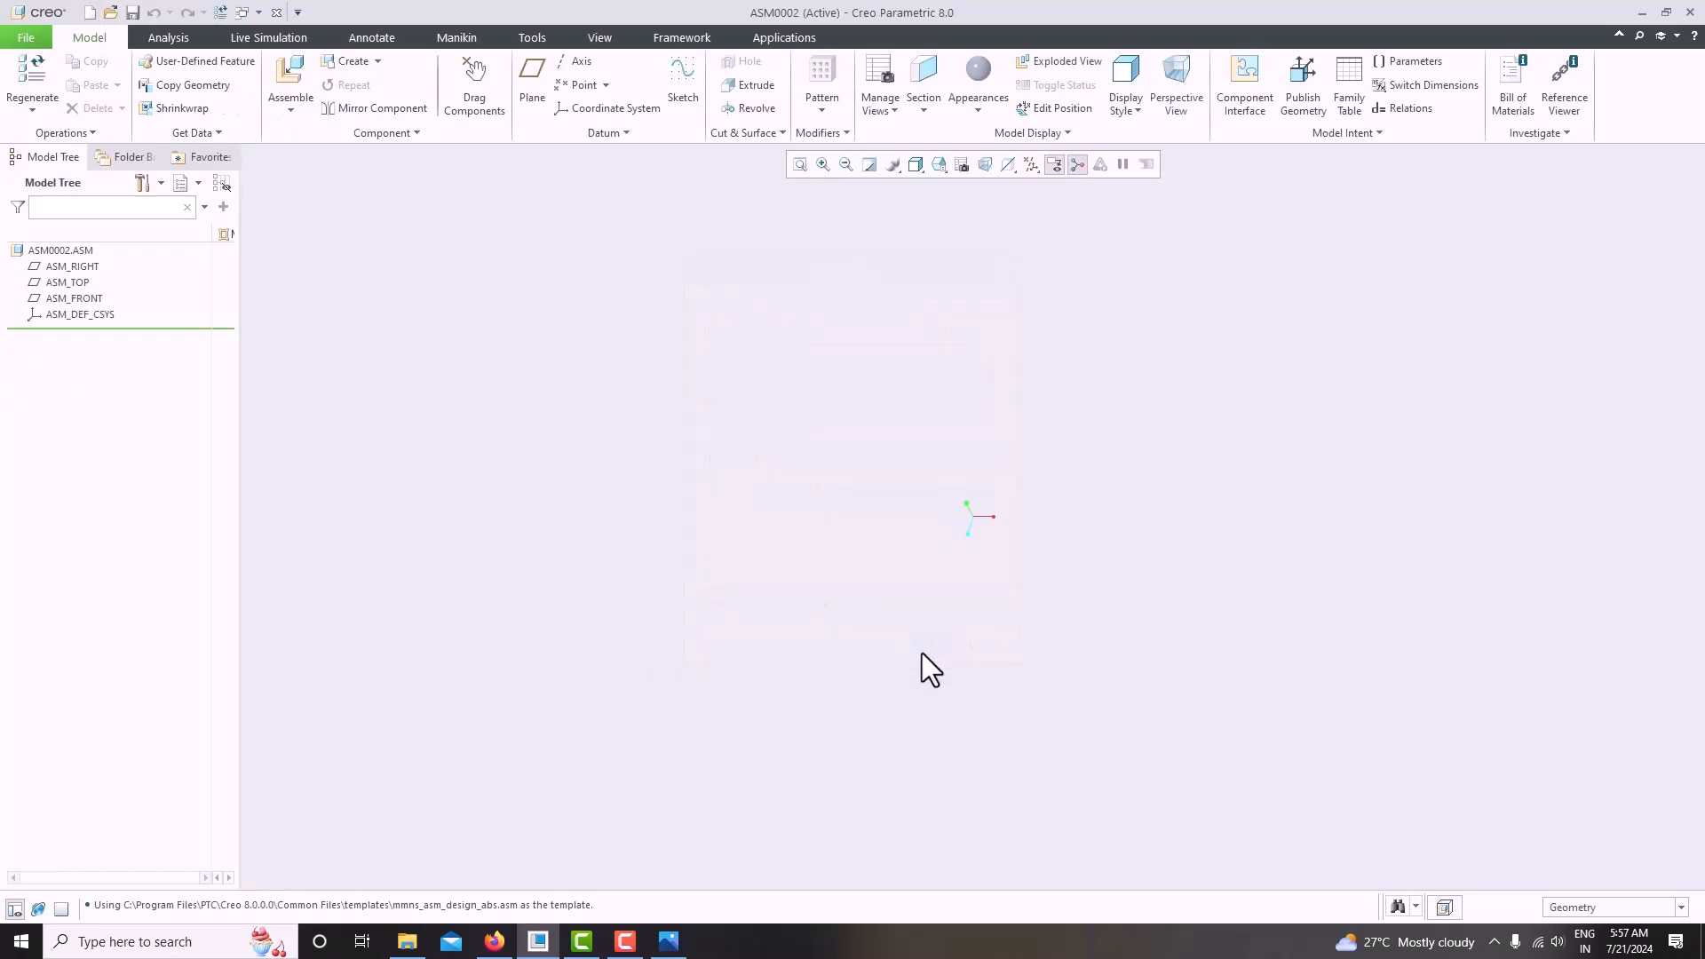
{"action": "left_click", "coordinate": [1023, 165]}
{"action": "left_click", "coordinate": [1027, 187]}
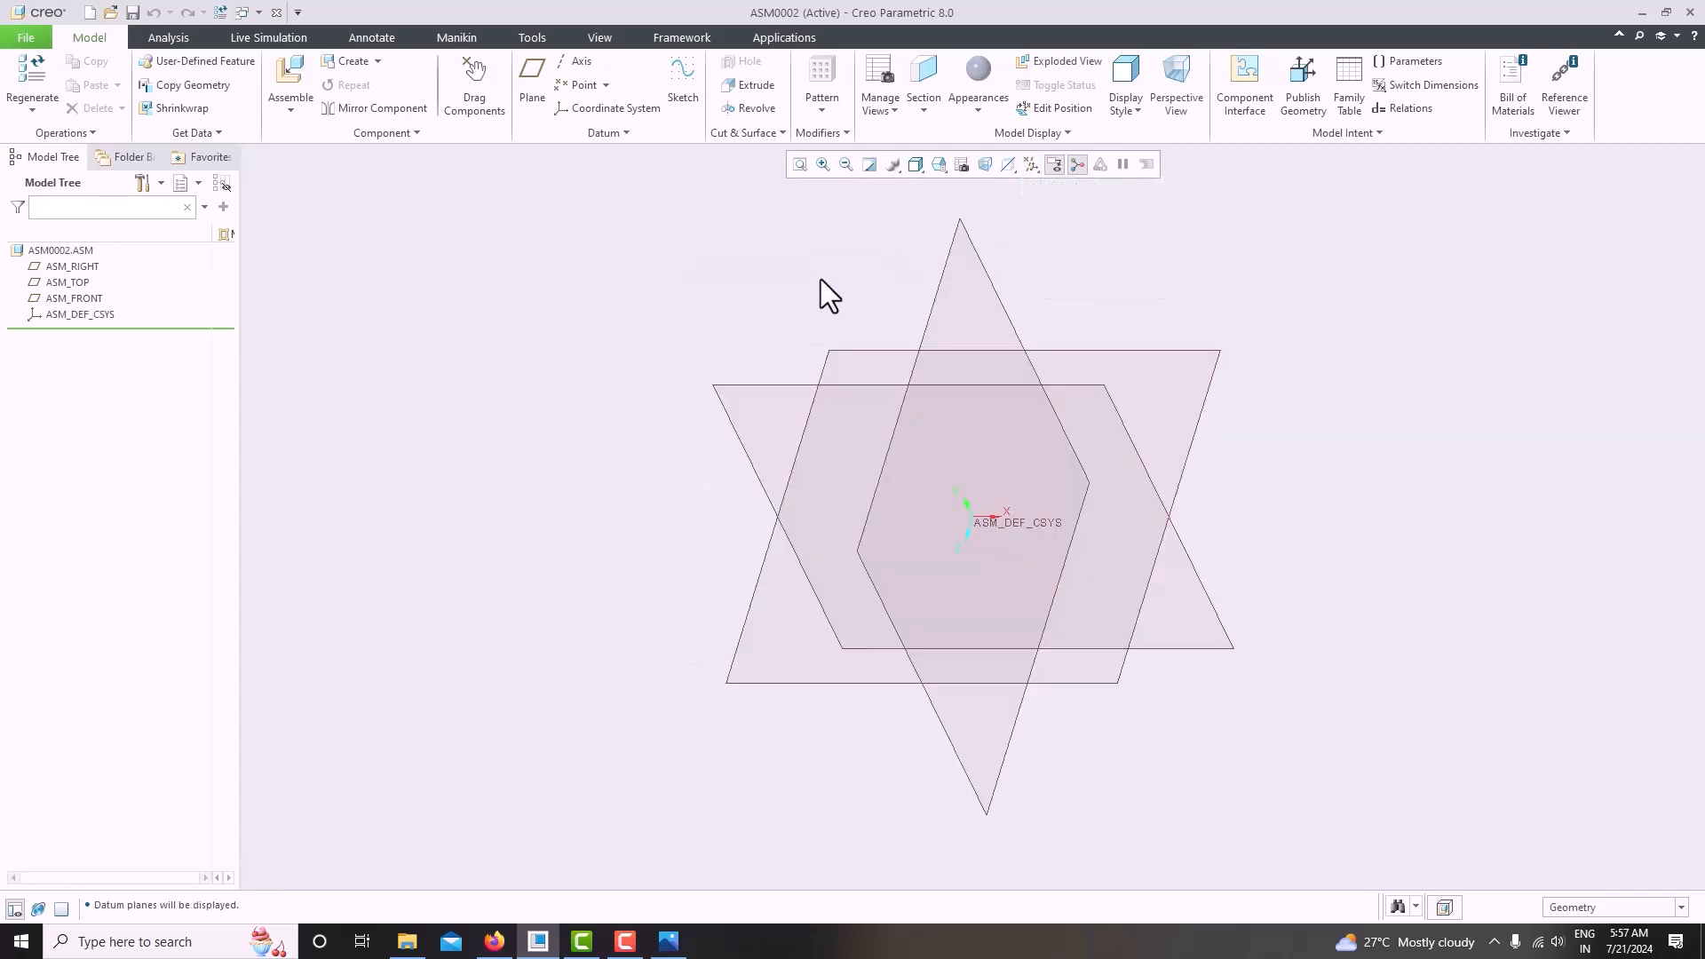
Arrange the assembly drawing in a narrow window beside the Creo Parametric window and enlarge the drawing to 63%.
{"action": "left_click", "coordinate": [668, 941]}
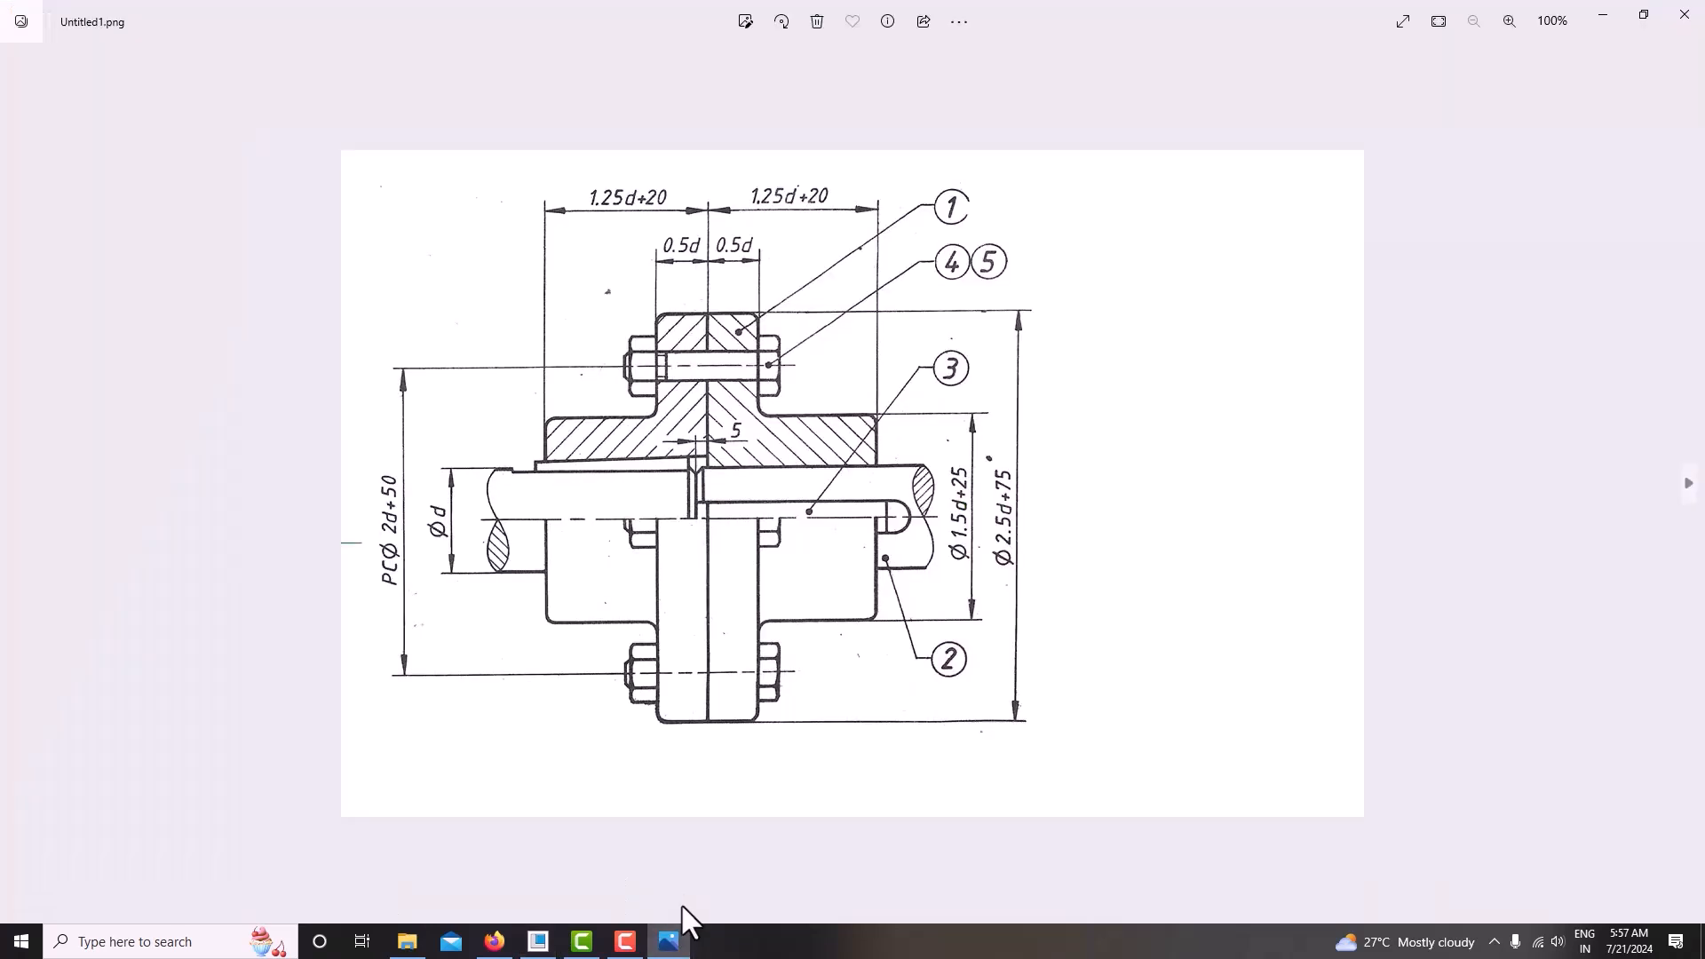
{"action": "key", "text": "super+Left"}
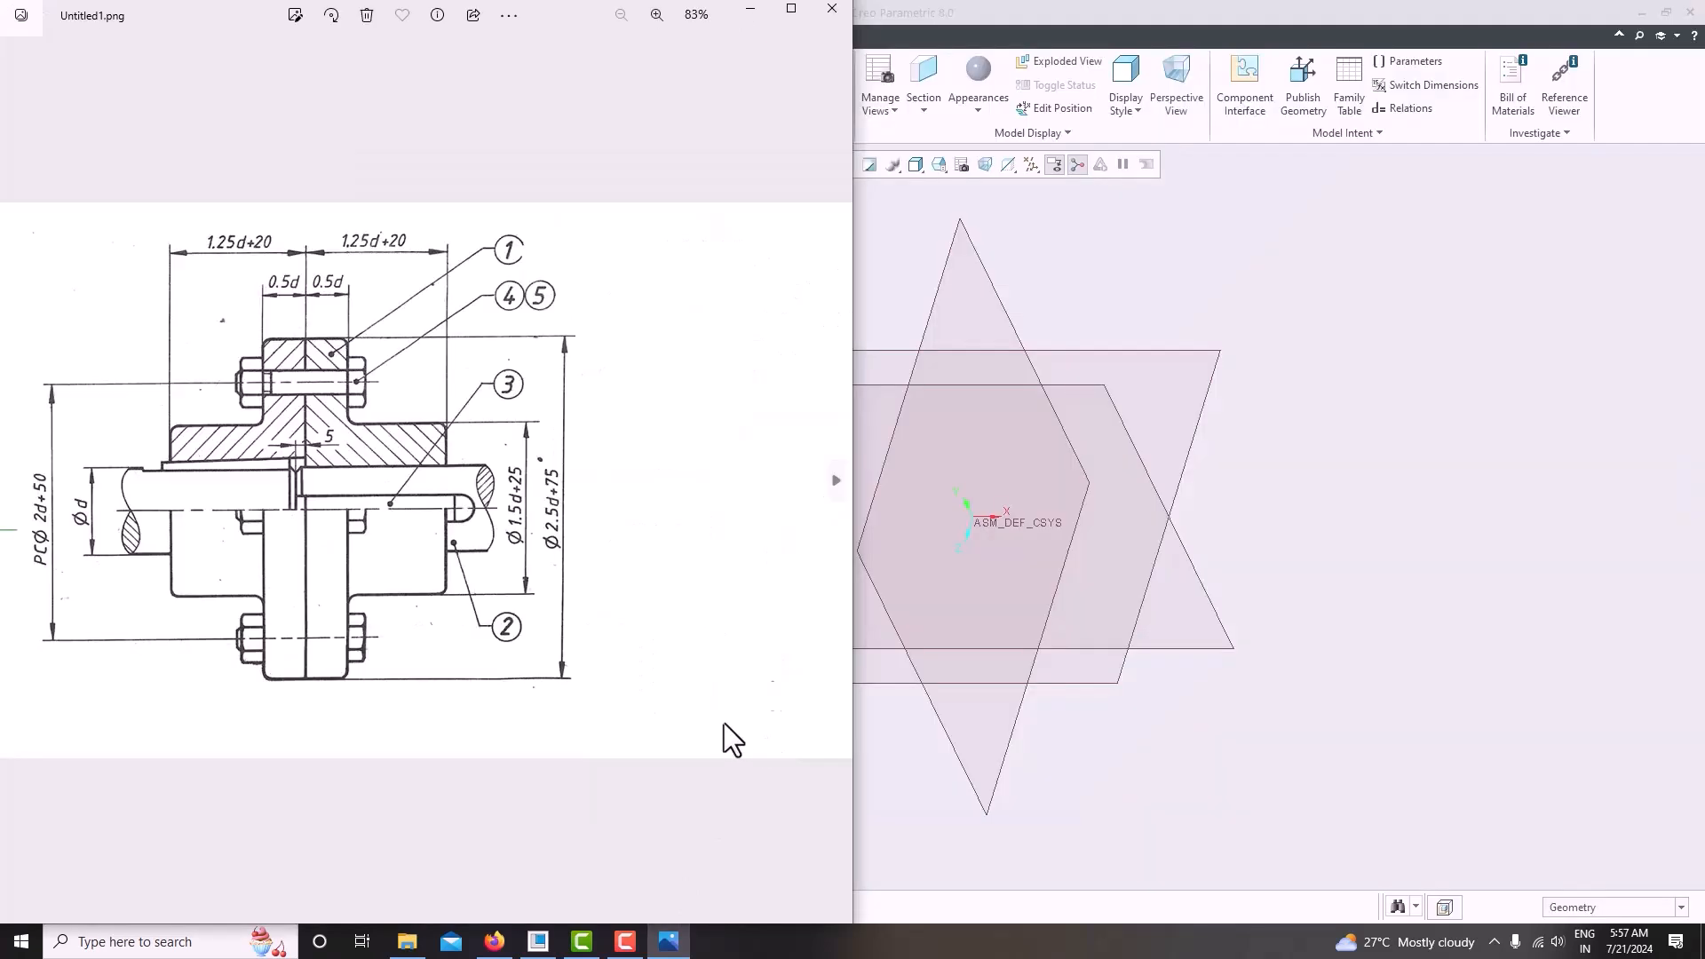
{"action": "left_click_drag", "start_coordinate": [853, 572], "coordinate": [320, 556]}
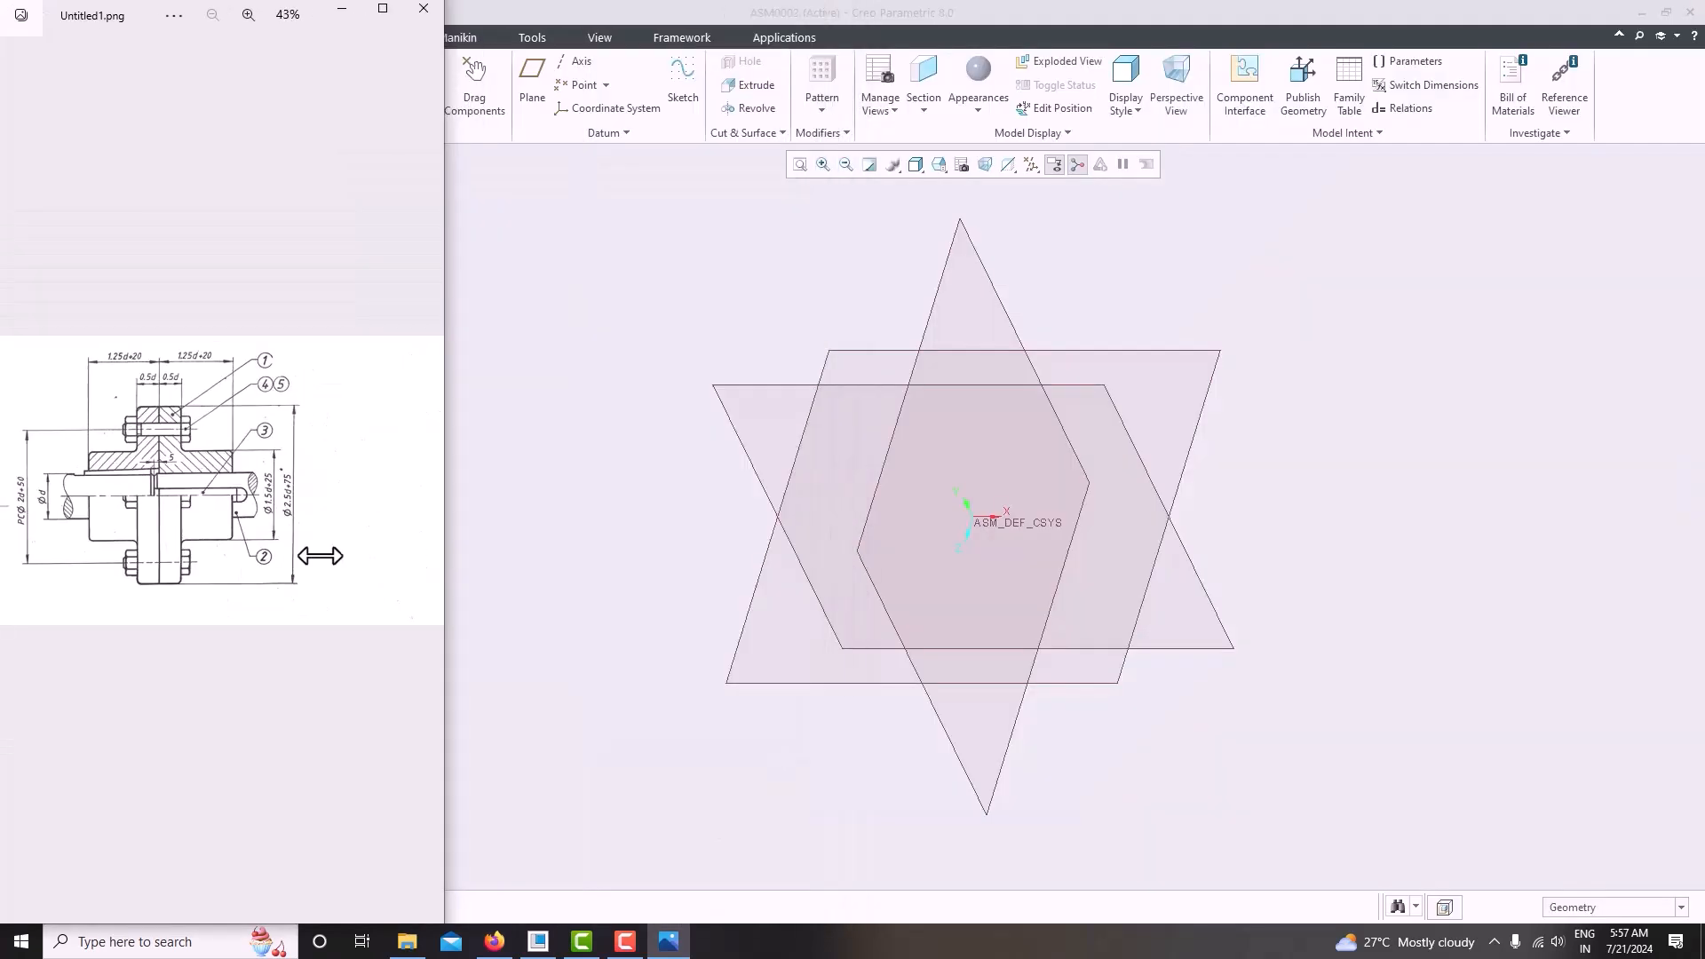
{"action": "left_click", "coordinate": [494, 539]}
{"action": "key", "text": "super+Right"}
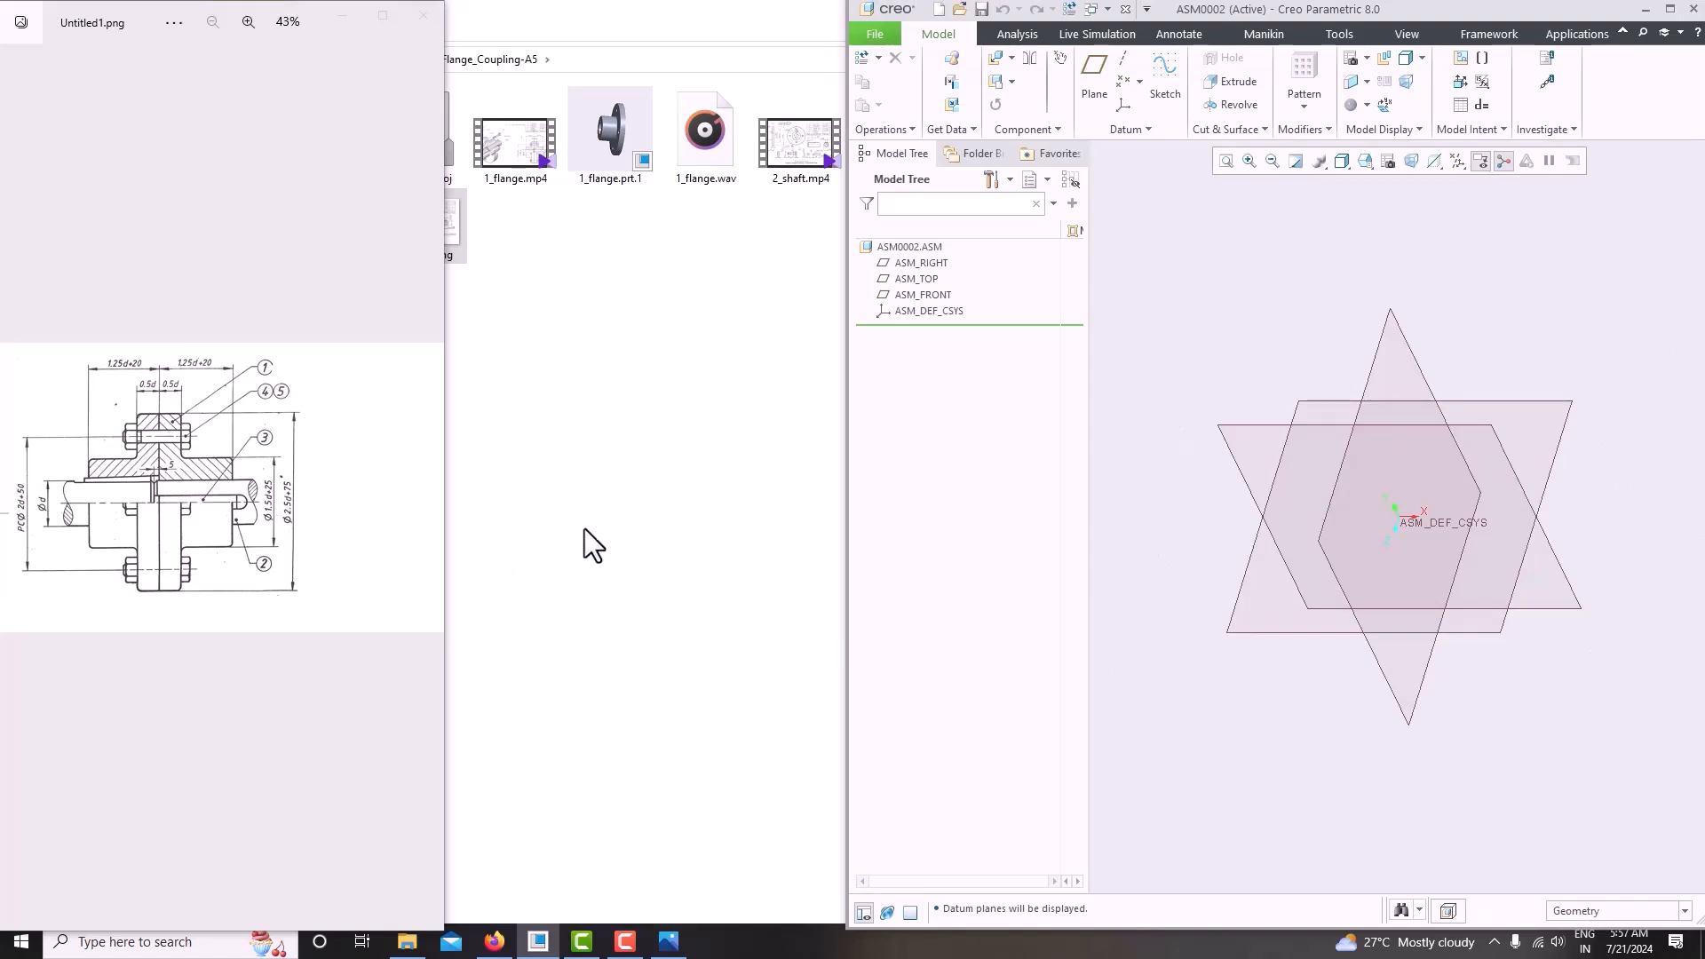
{"action": "left_click_drag", "start_coordinate": [844, 514], "coordinate": [450, 504]}
{"action": "scroll", "coordinate": [241, 511], "scroll_direction": "up", "scroll_amount": 4}
{"action": "left_click_drag", "start_coordinate": [204, 513], "coordinate": [280, 517]}
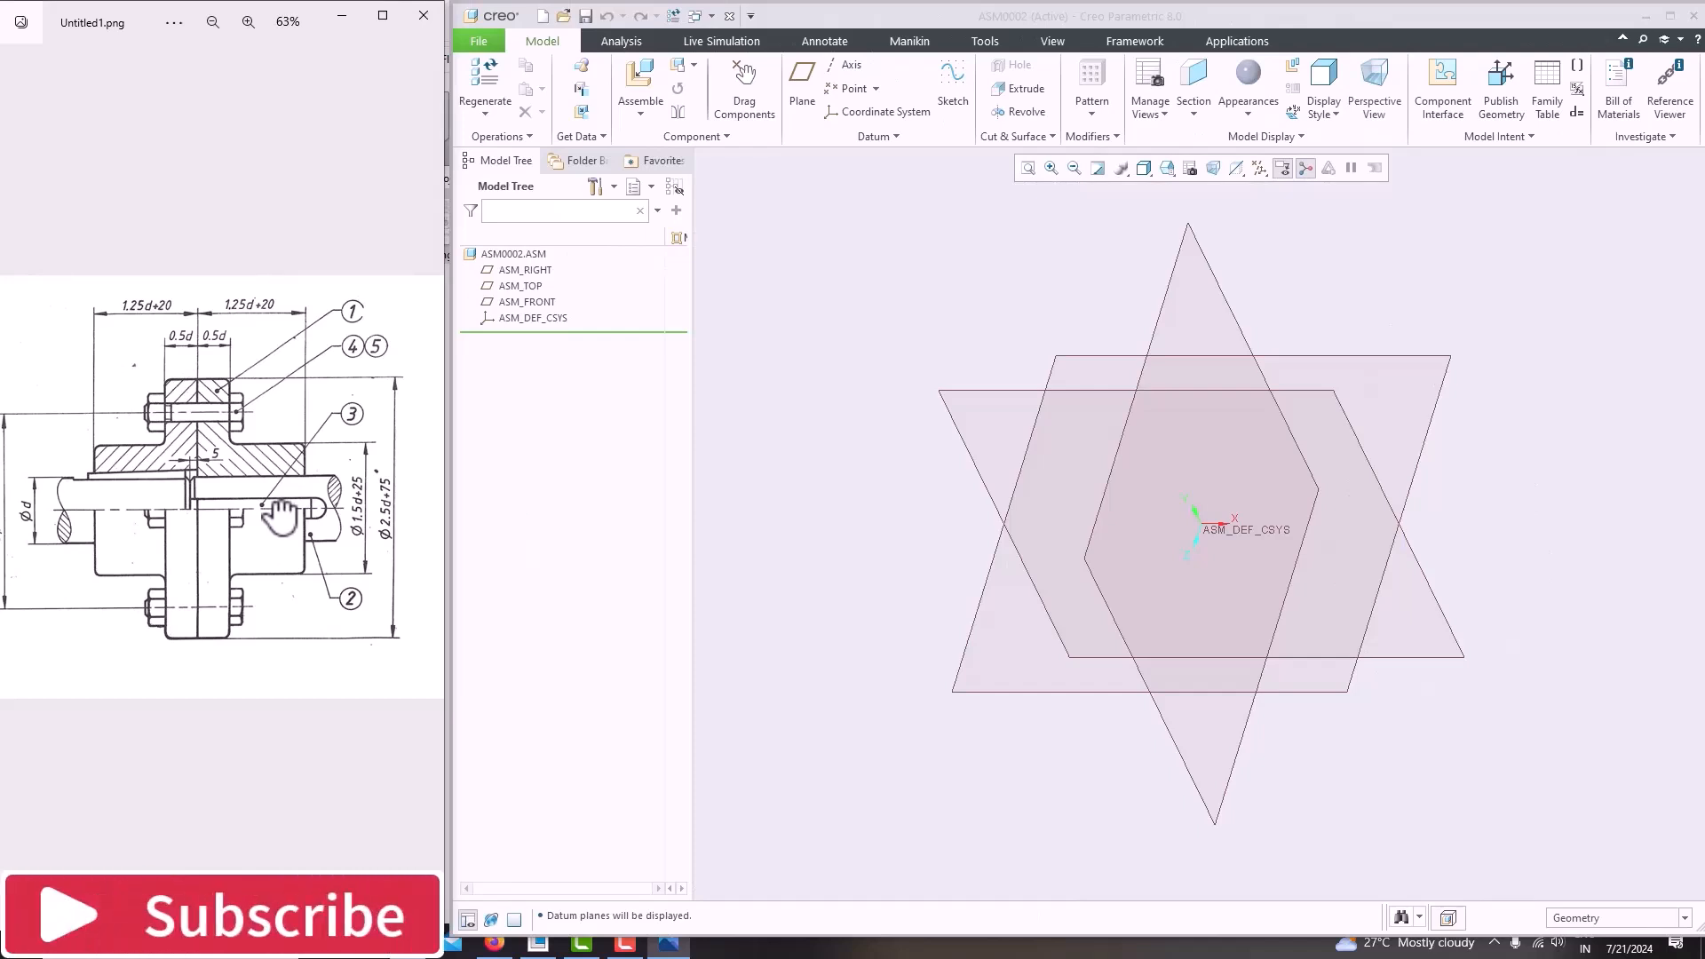
Bring 1_flange.prt from the Flange_Coupling-A5 folder into the assembly after inspecting it in the file preview.
{"action": "left_click", "coordinate": [646, 114]}
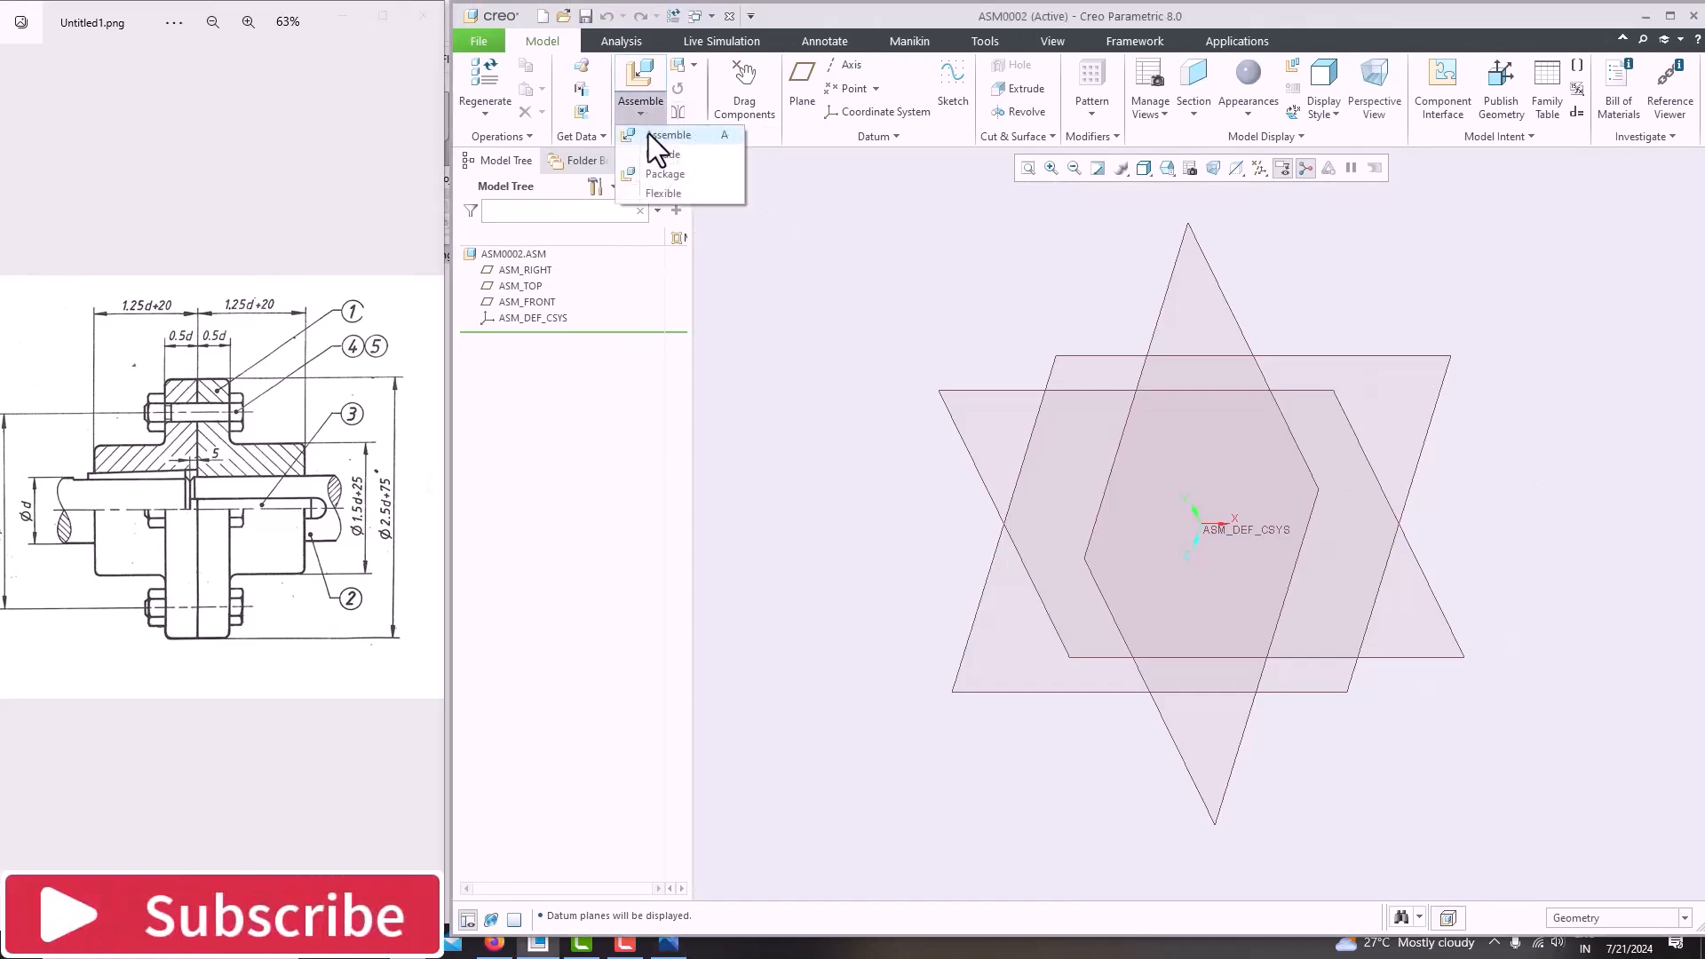
{"action": "left_click", "coordinate": [648, 133]}
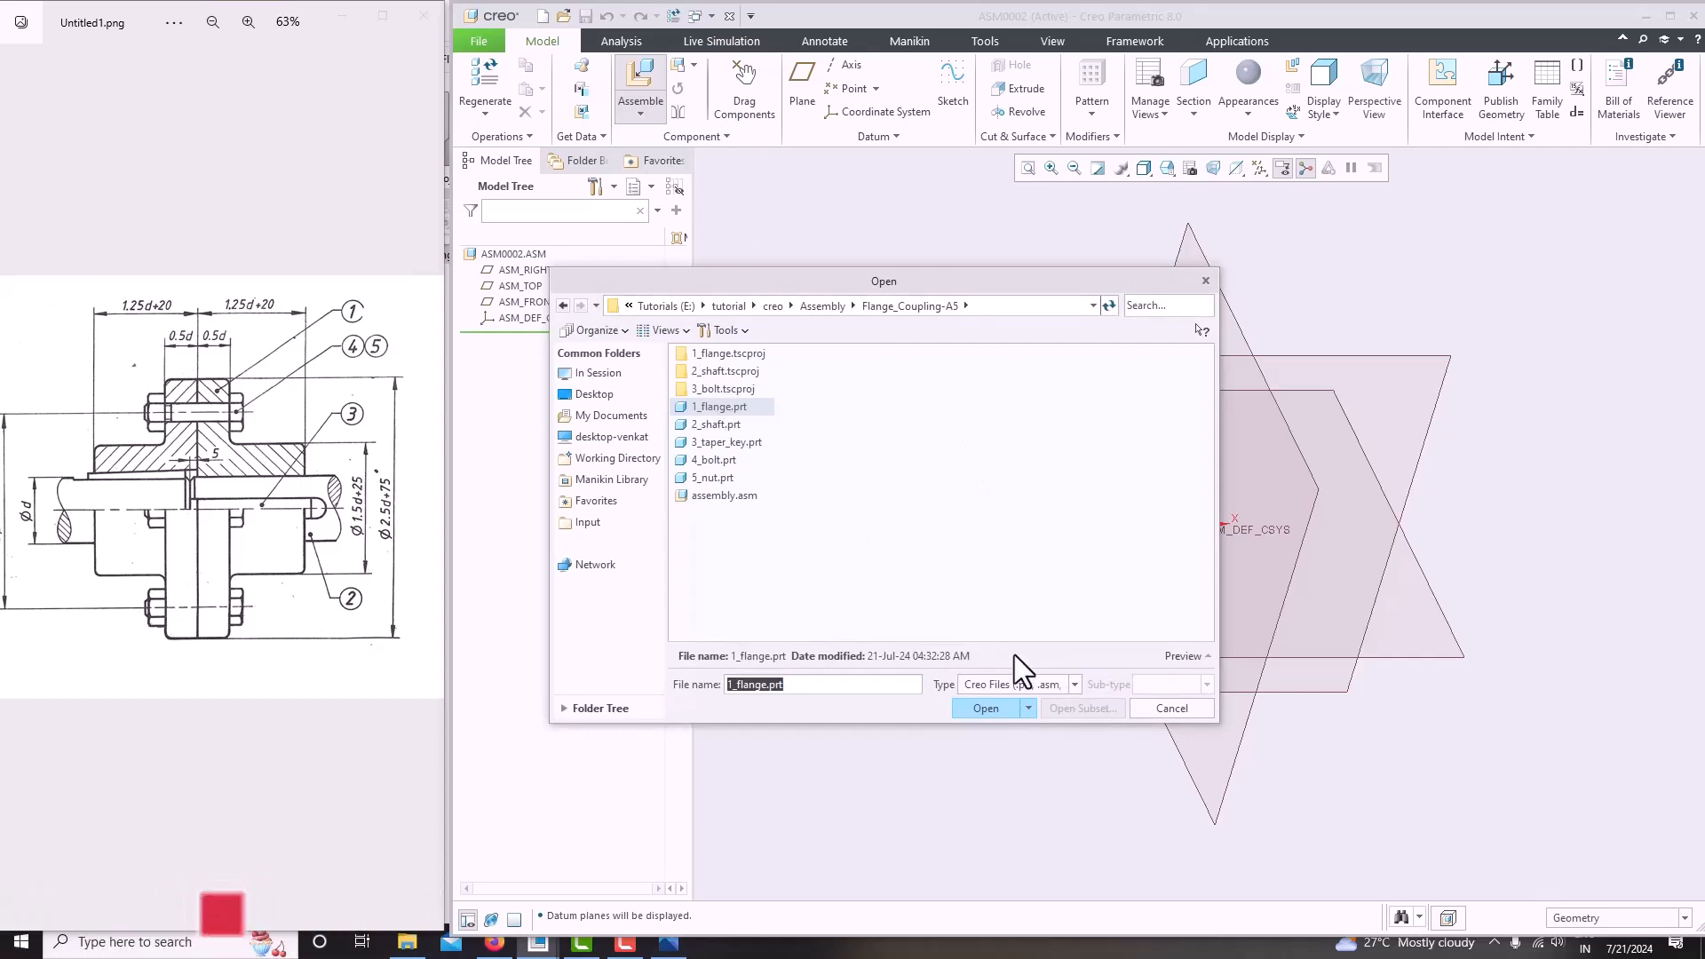
{"action": "left_click", "coordinate": [1166, 657]}
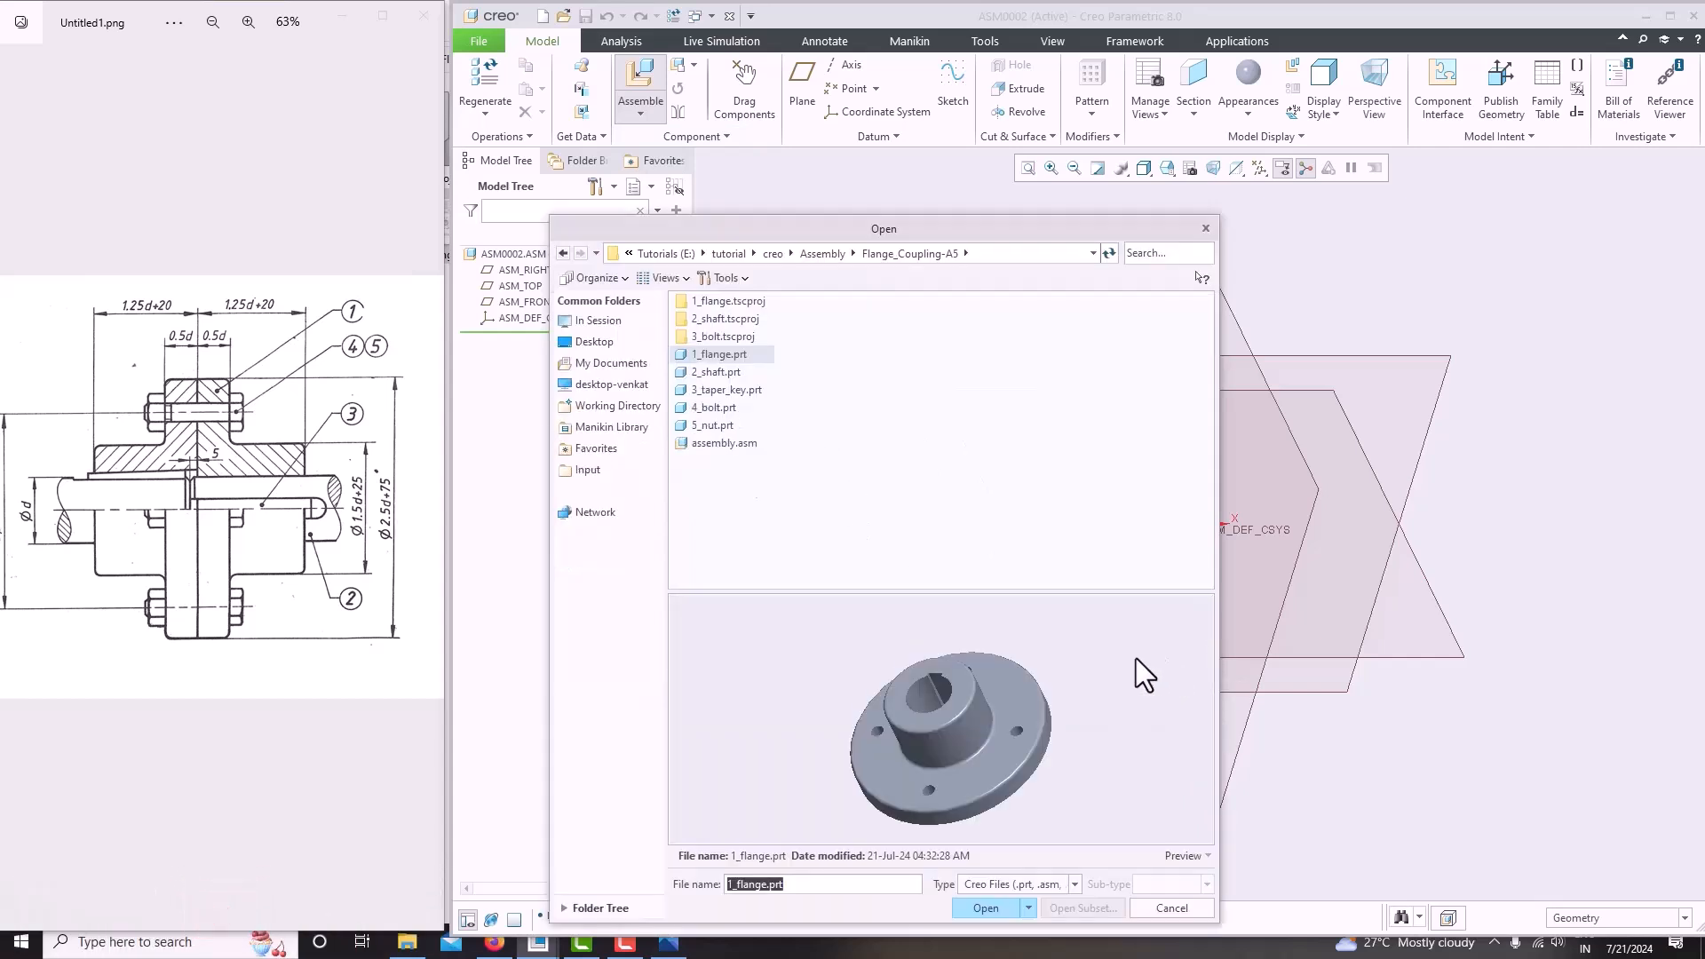
{"action": "mouse_move", "coordinate": [941, 652]}
{"action": "middle_mouse_down"}
{"action": "mouse_move", "coordinate": [1051, 715]}
{"action": "mouse_move", "coordinate": [963, 691]}
{"action": "middle_mouse_up"}
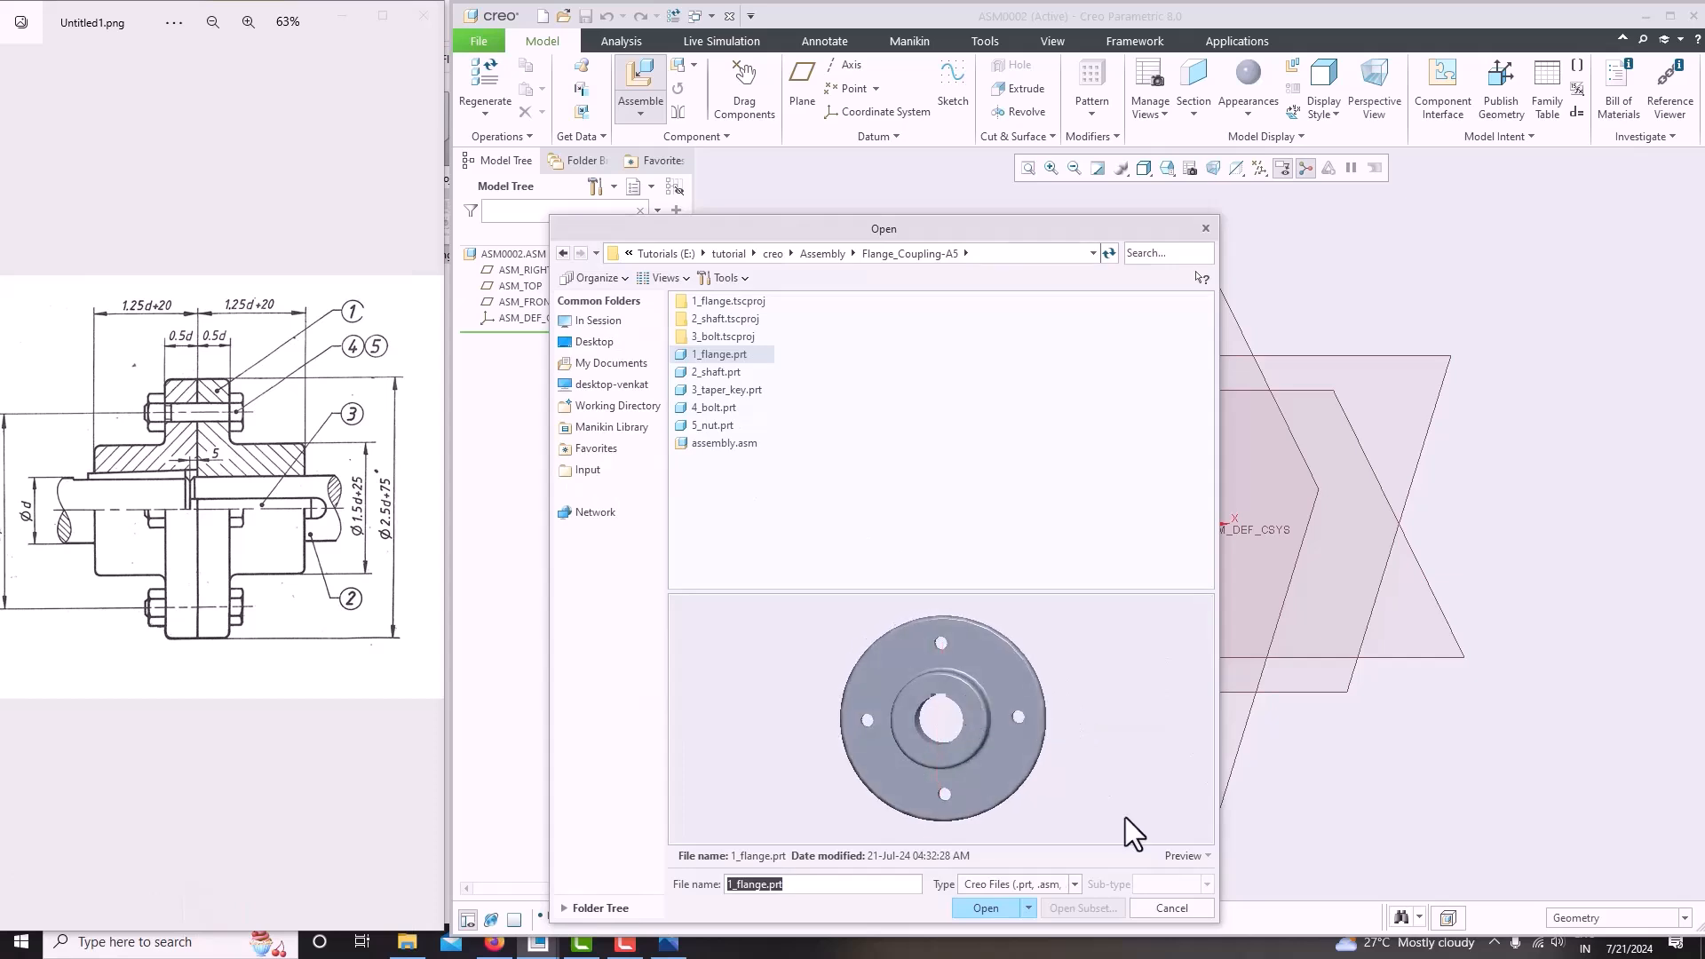
{"action": "mouse_move", "coordinate": [966, 657]}
{"action": "middle_mouse_down"}
{"action": "mouse_move", "coordinate": [1044, 680]}
{"action": "mouse_move", "coordinate": [1083, 737]}
{"action": "mouse_move", "coordinate": [1095, 681]}
{"action": "mouse_move", "coordinate": [1129, 695]}
{"action": "mouse_move", "coordinate": [1064, 694]}
{"action": "middle_mouse_up"}
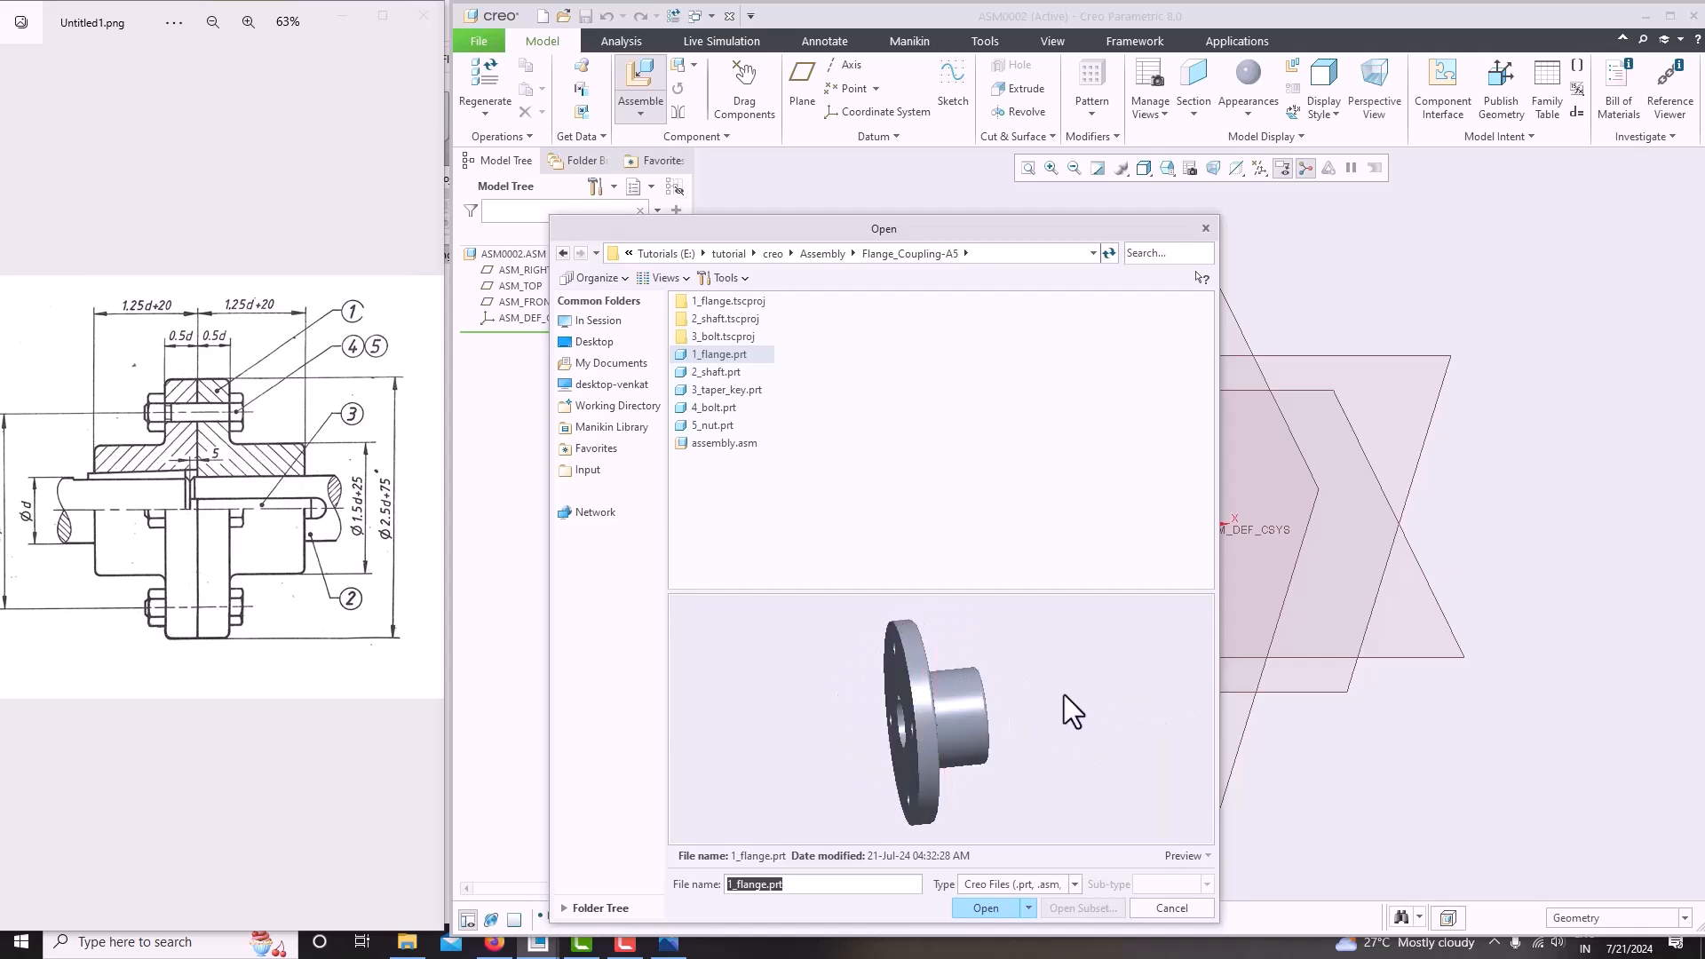
{"action": "left_click", "coordinate": [984, 907]}
Fully constrain the flange at the assembly origin with the Default constraint and accept its placement.
{"action": "middle_click_drag", "start_coordinate": [1104, 569], "coordinate": [1110, 529]}
{"action": "left_click_drag", "start_coordinate": [1105, 490], "coordinate": [1034, 523]}
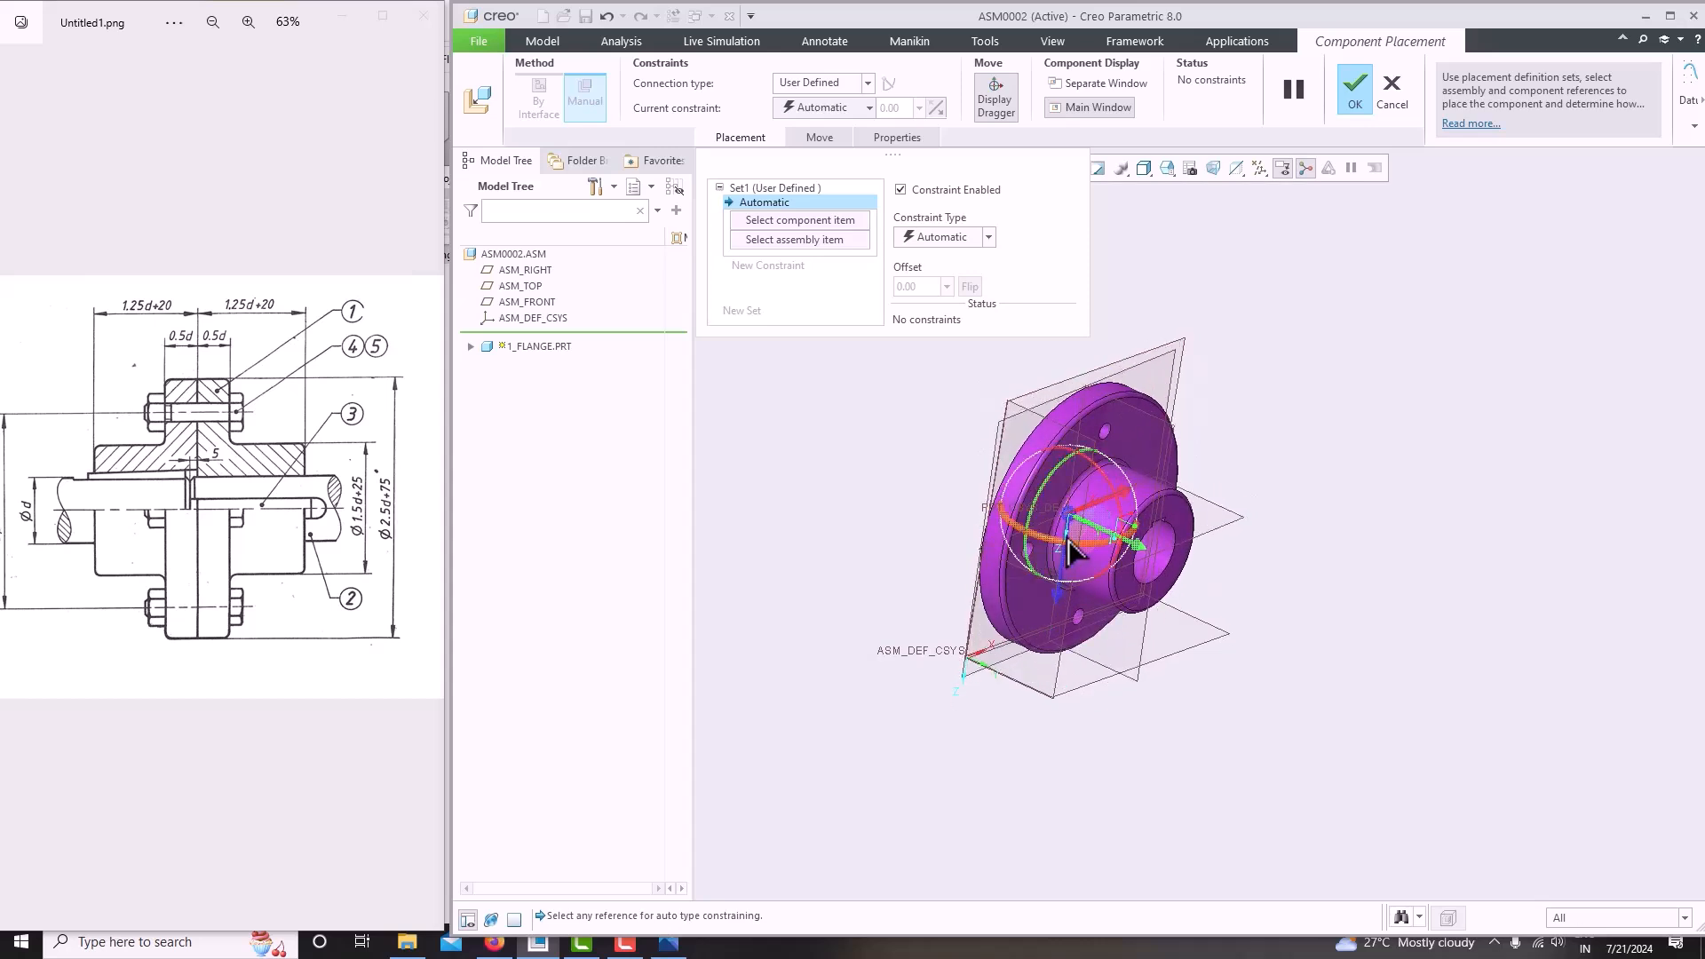
{"action": "left_click_drag", "start_coordinate": [1100, 473], "coordinate": [1091, 472]}
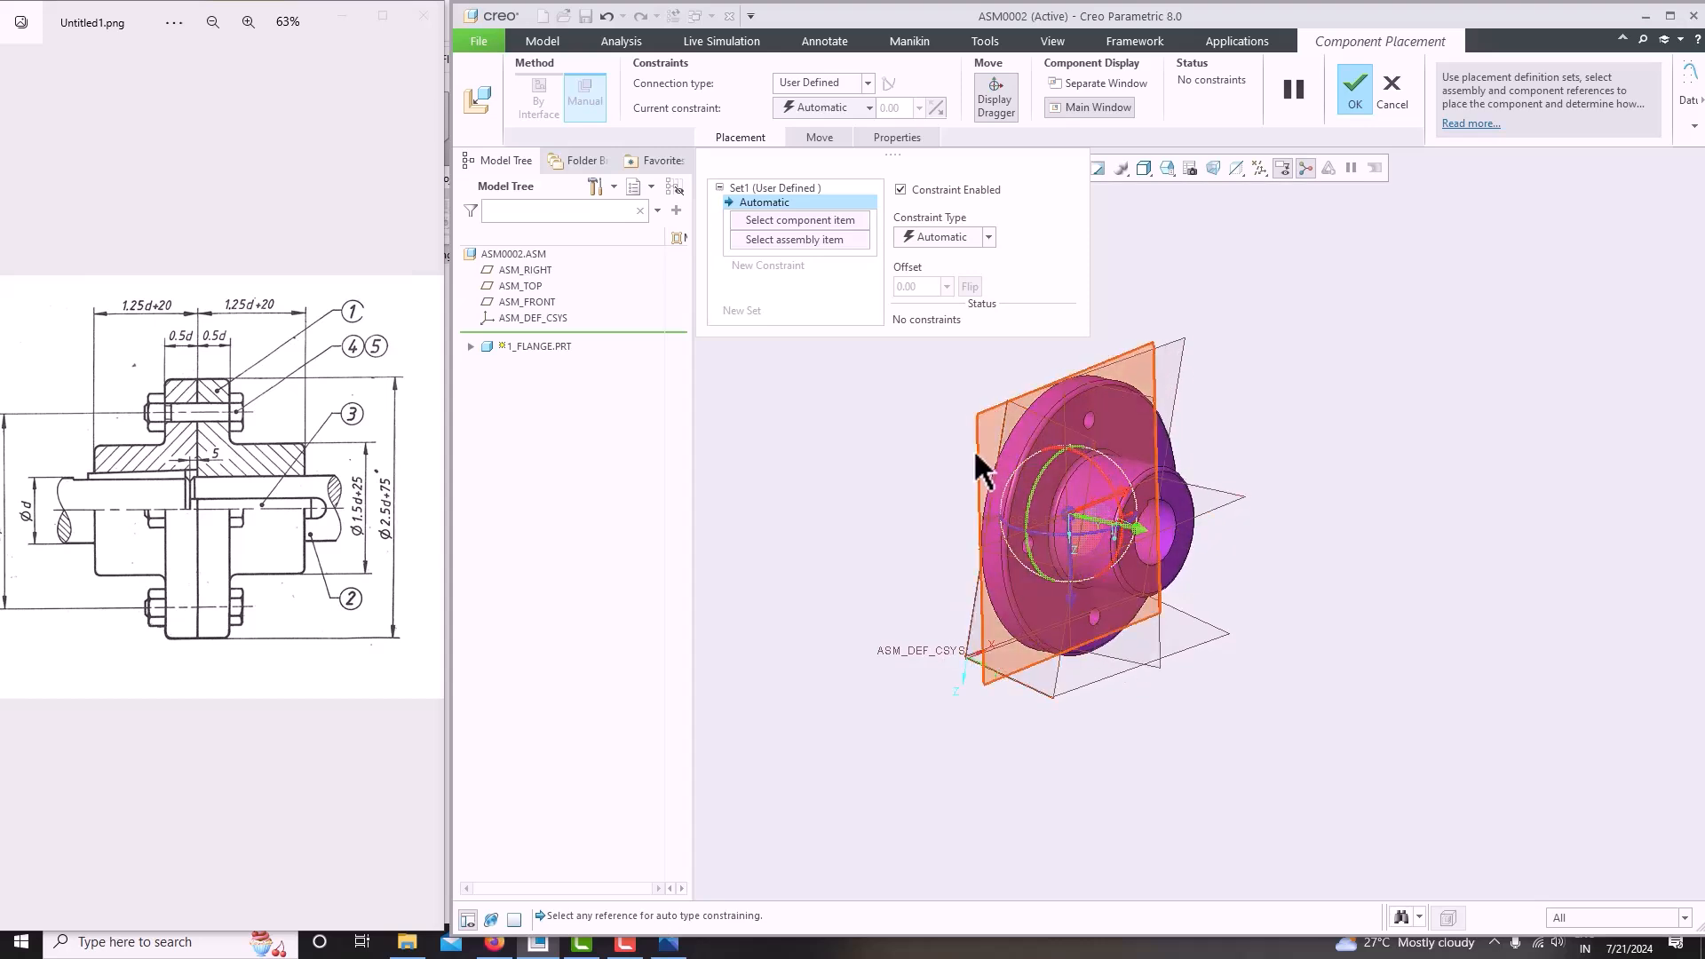
{"action": "left_click", "coordinate": [838, 108]}
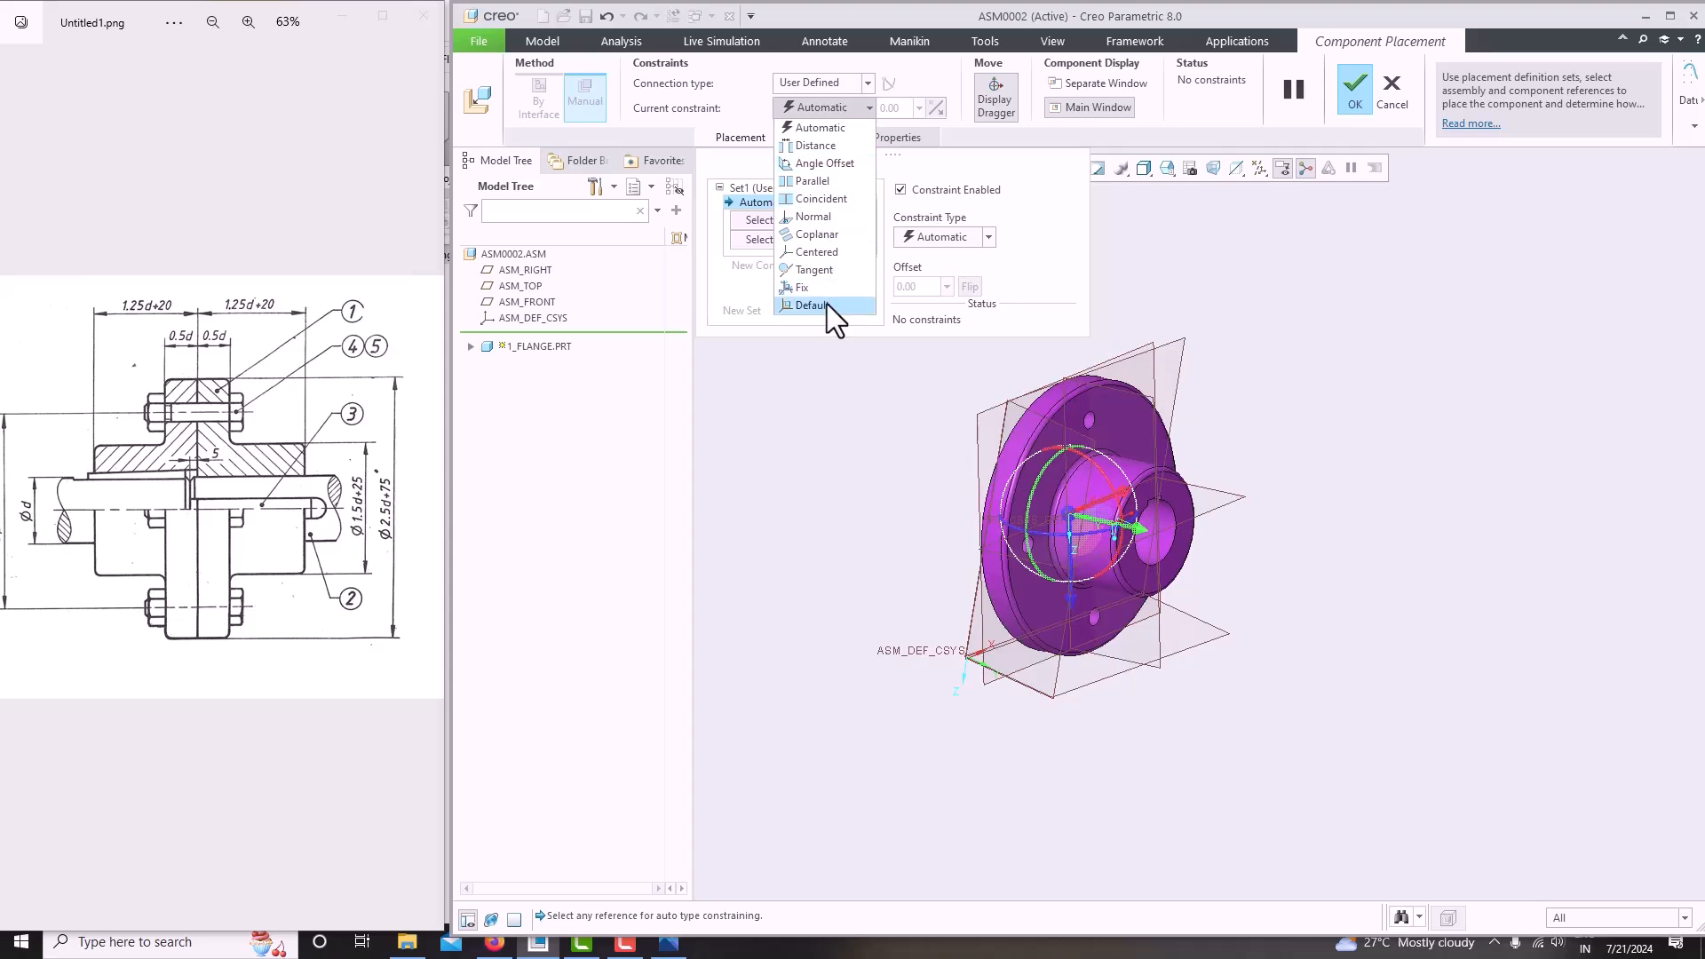
{"action": "left_click", "coordinate": [824, 108]}
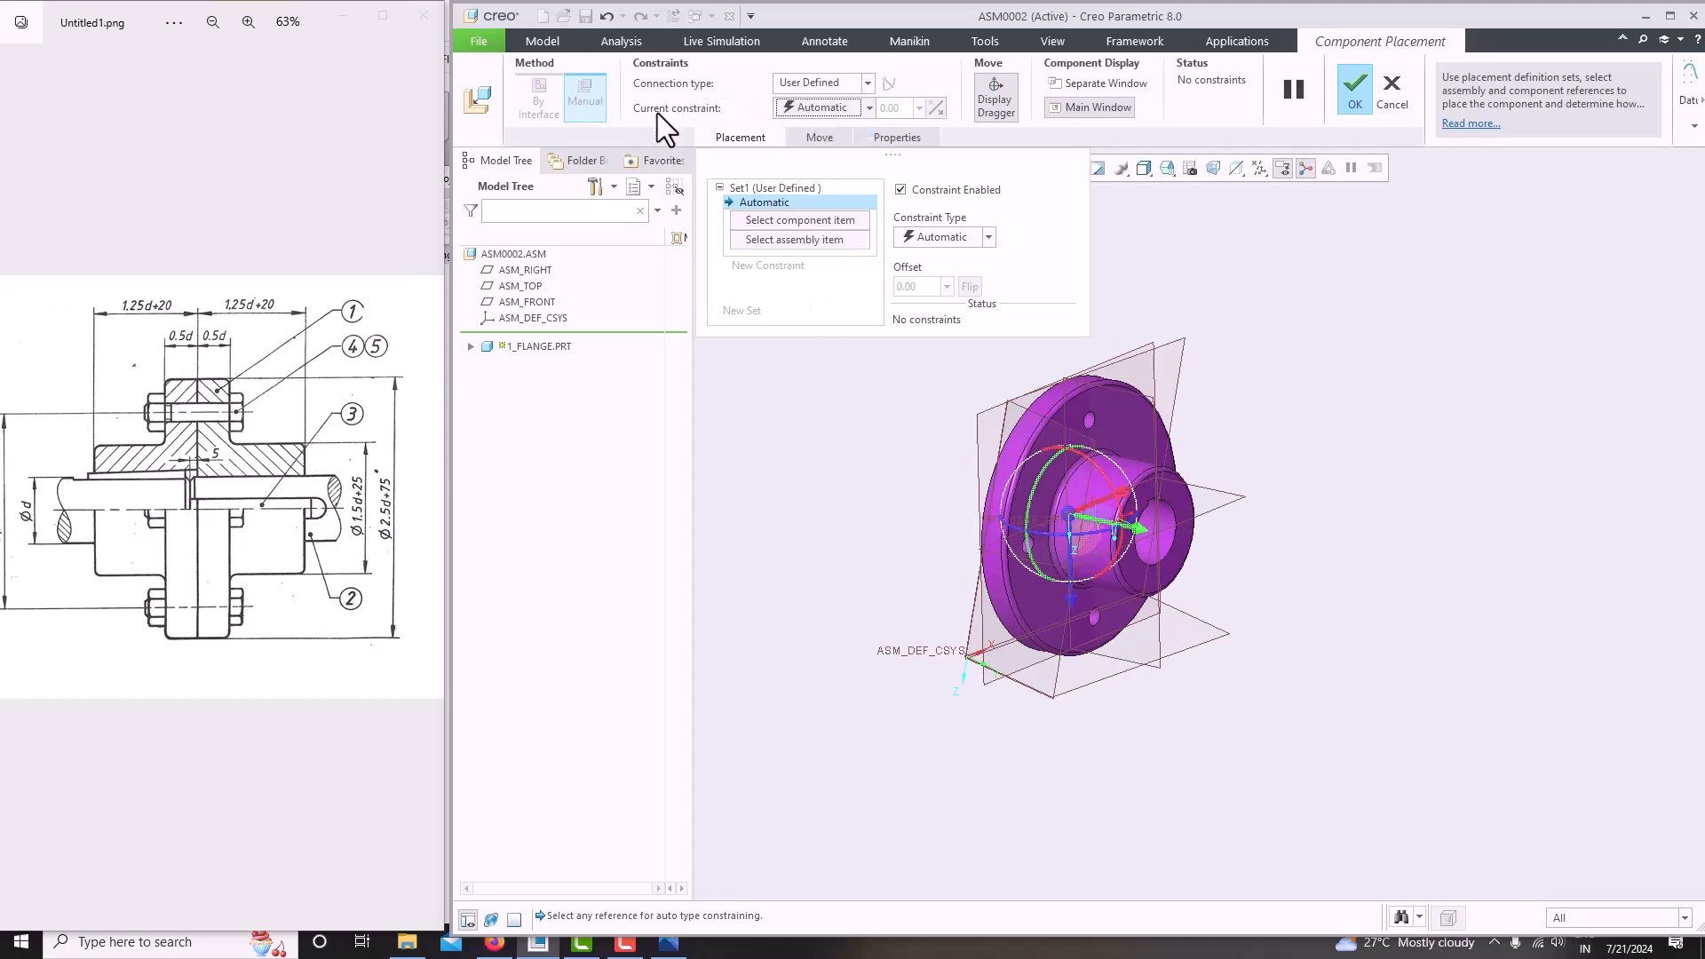
{"action": "left_click", "coordinate": [838, 110]}
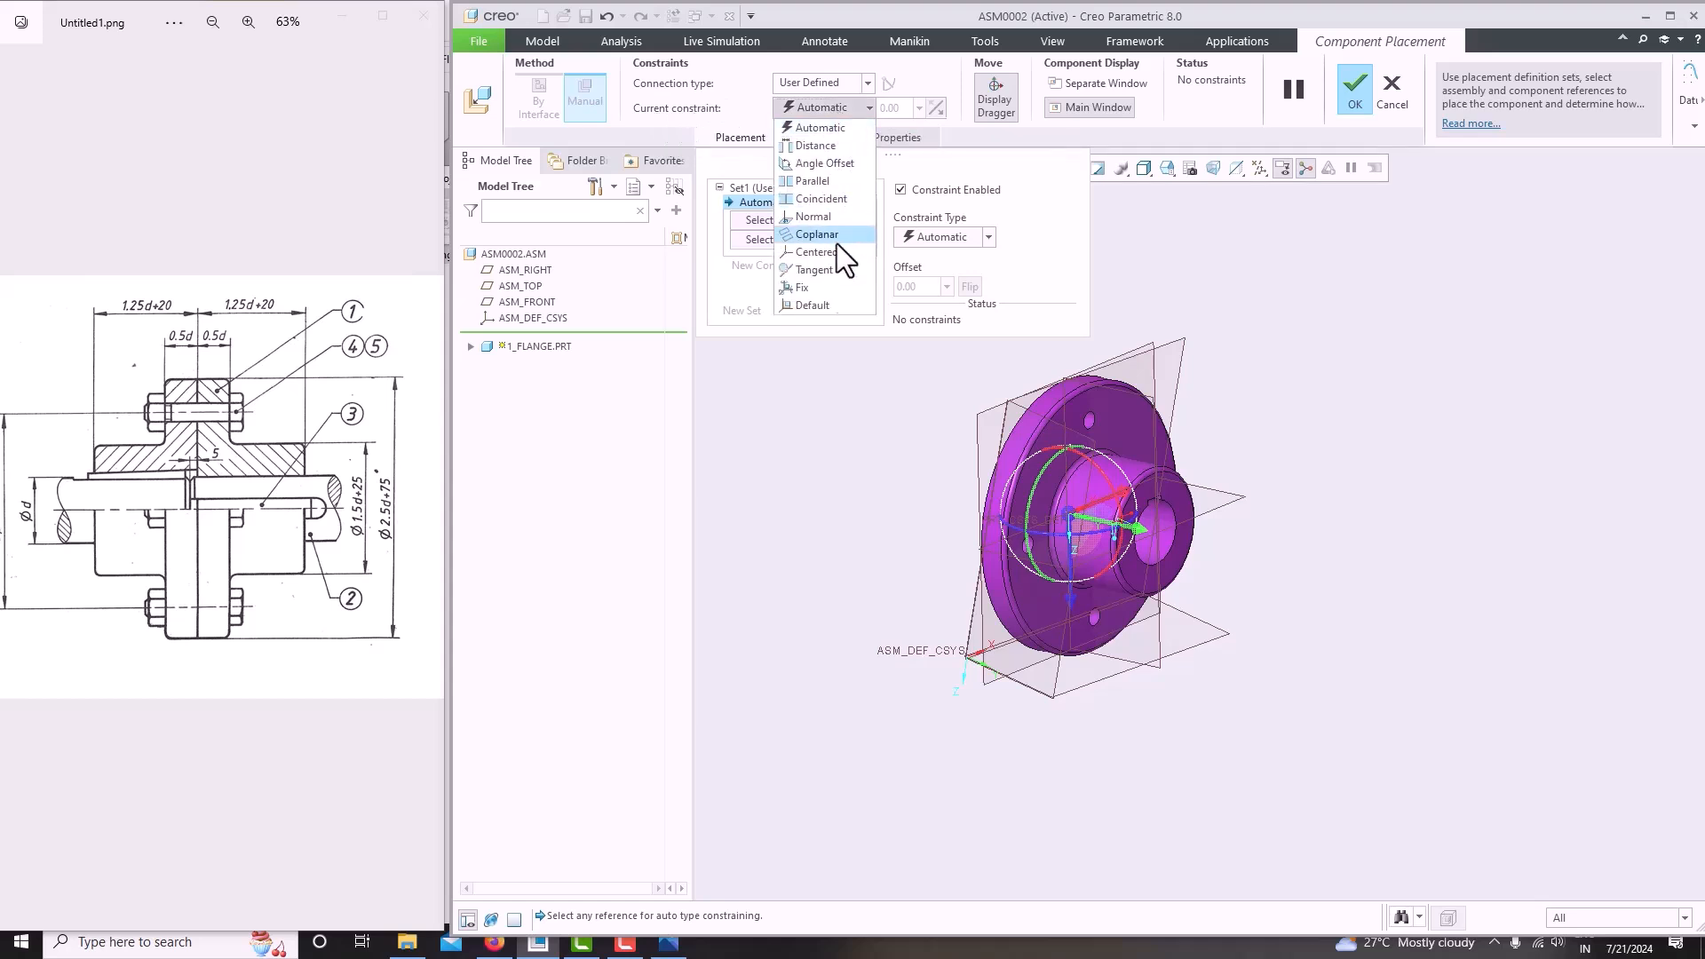
{"action": "left_click", "coordinate": [833, 306]}
{"action": "scroll", "coordinate": [1136, 666], "scroll_direction": "down", "scroll_amount": 3}
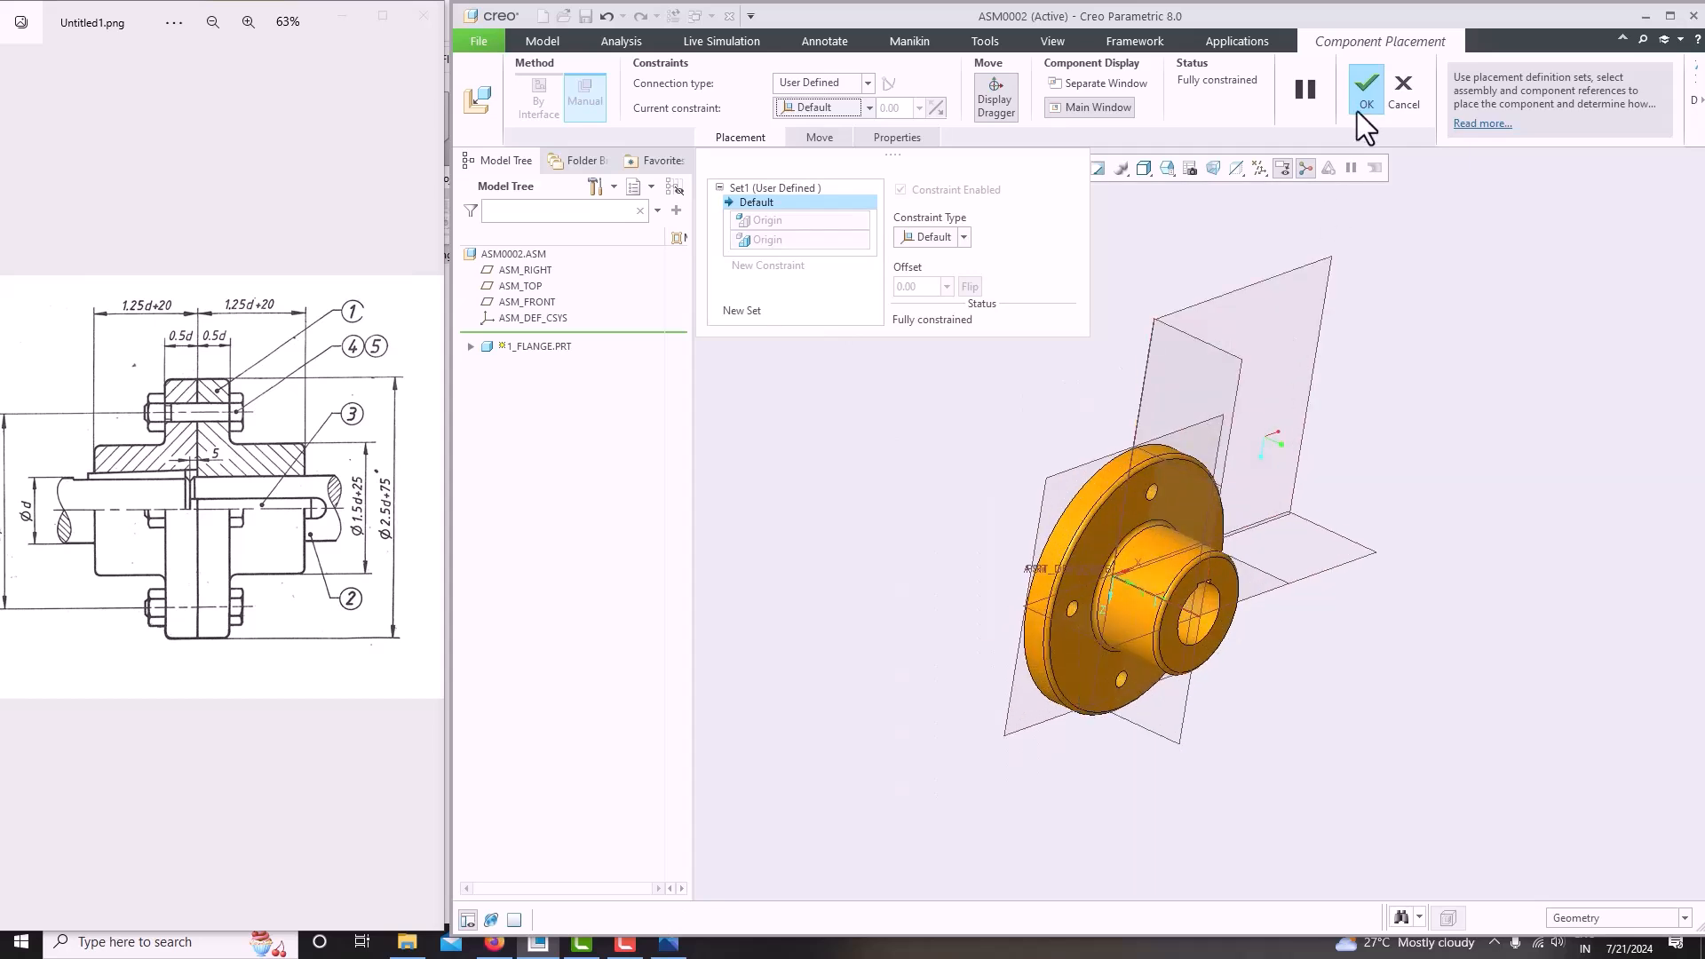
{"action": "left_click", "coordinate": [1367, 87]}
Bring 2_shaft.prt from the Flange_Coupling-A5 folder into the assembly as the second component.
{"action": "middle_click_drag", "start_coordinate": [1318, 266], "coordinate": [1327, 317]}
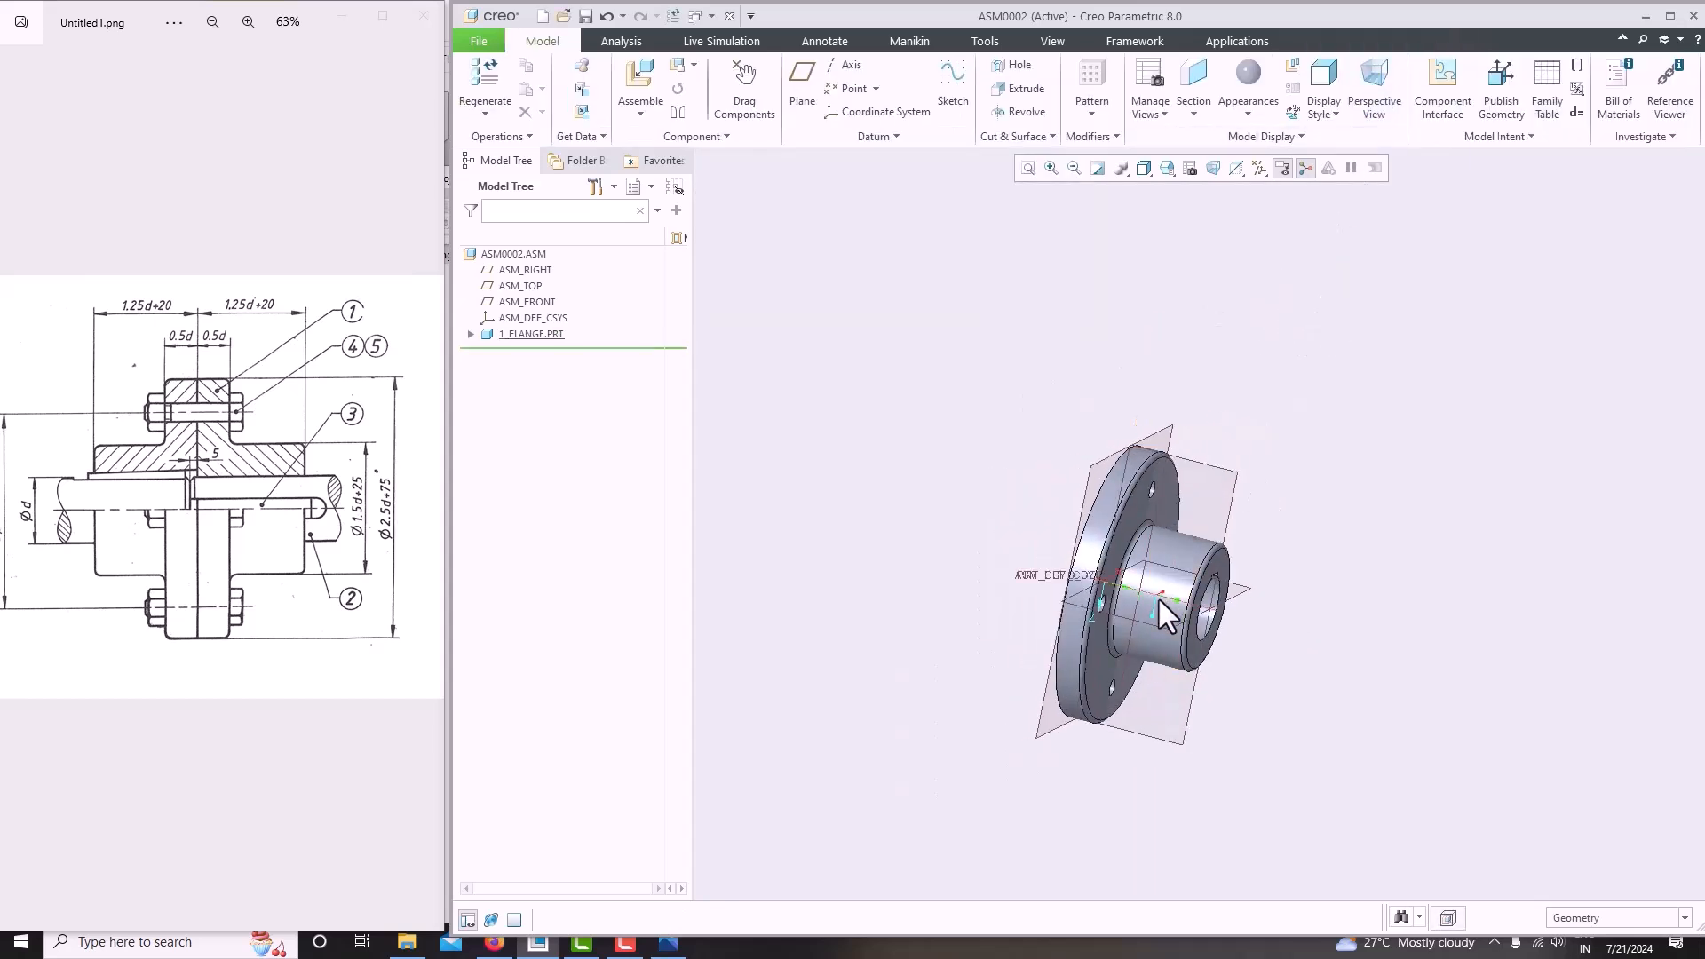
{"action": "left_click", "coordinate": [537, 335]}
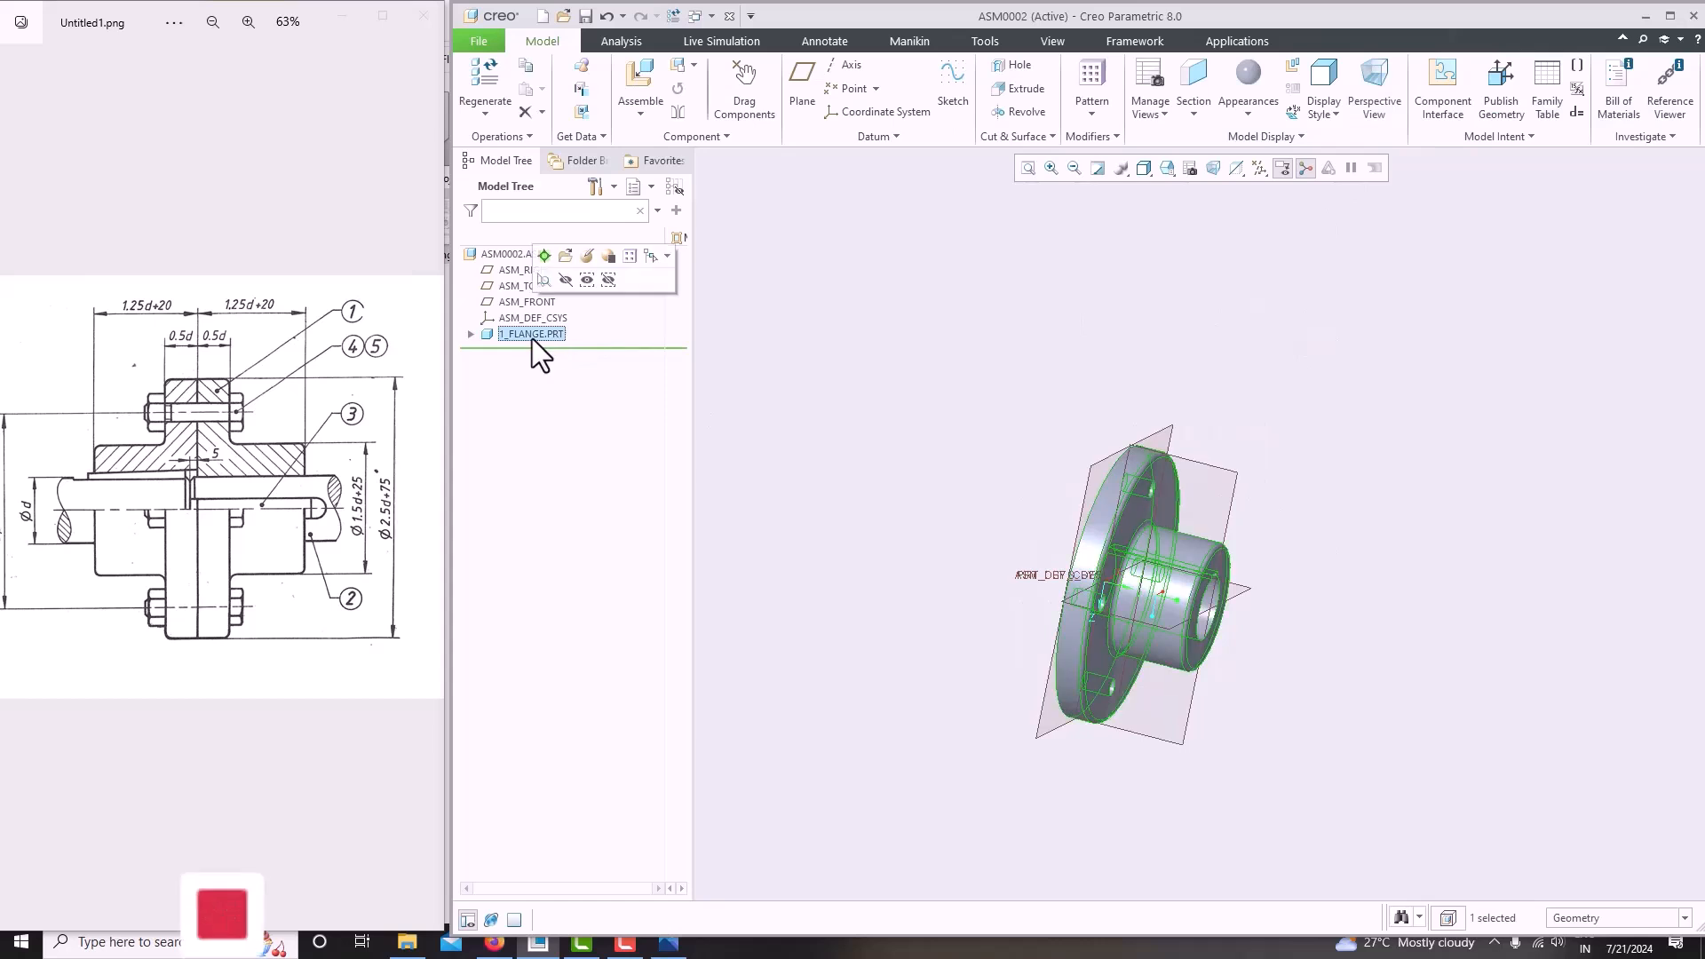
{"action": "left_click", "coordinate": [1259, 416]}
{"action": "middle_click_drag", "start_coordinate": [1259, 415], "coordinate": [985, 493]}
{"action": "middle_click_drag", "start_coordinate": [811, 550], "coordinate": [890, 471]}
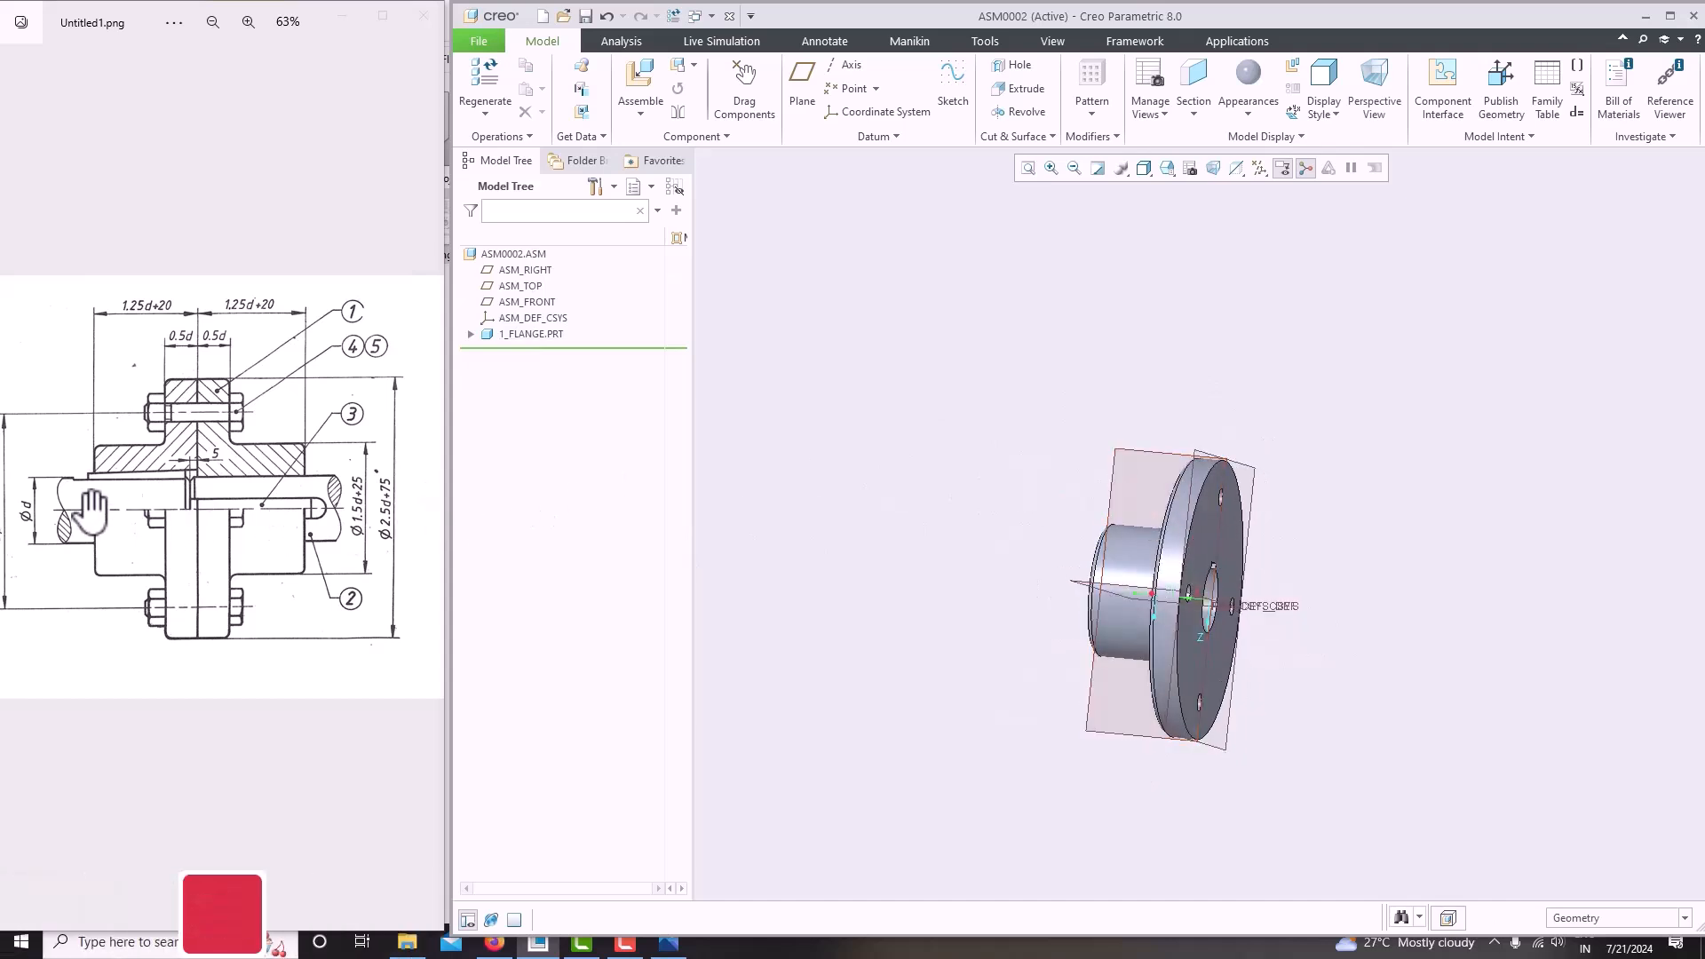
{"action": "left_click", "coordinate": [647, 126]}
{"action": "left_click", "coordinate": [716, 372]}
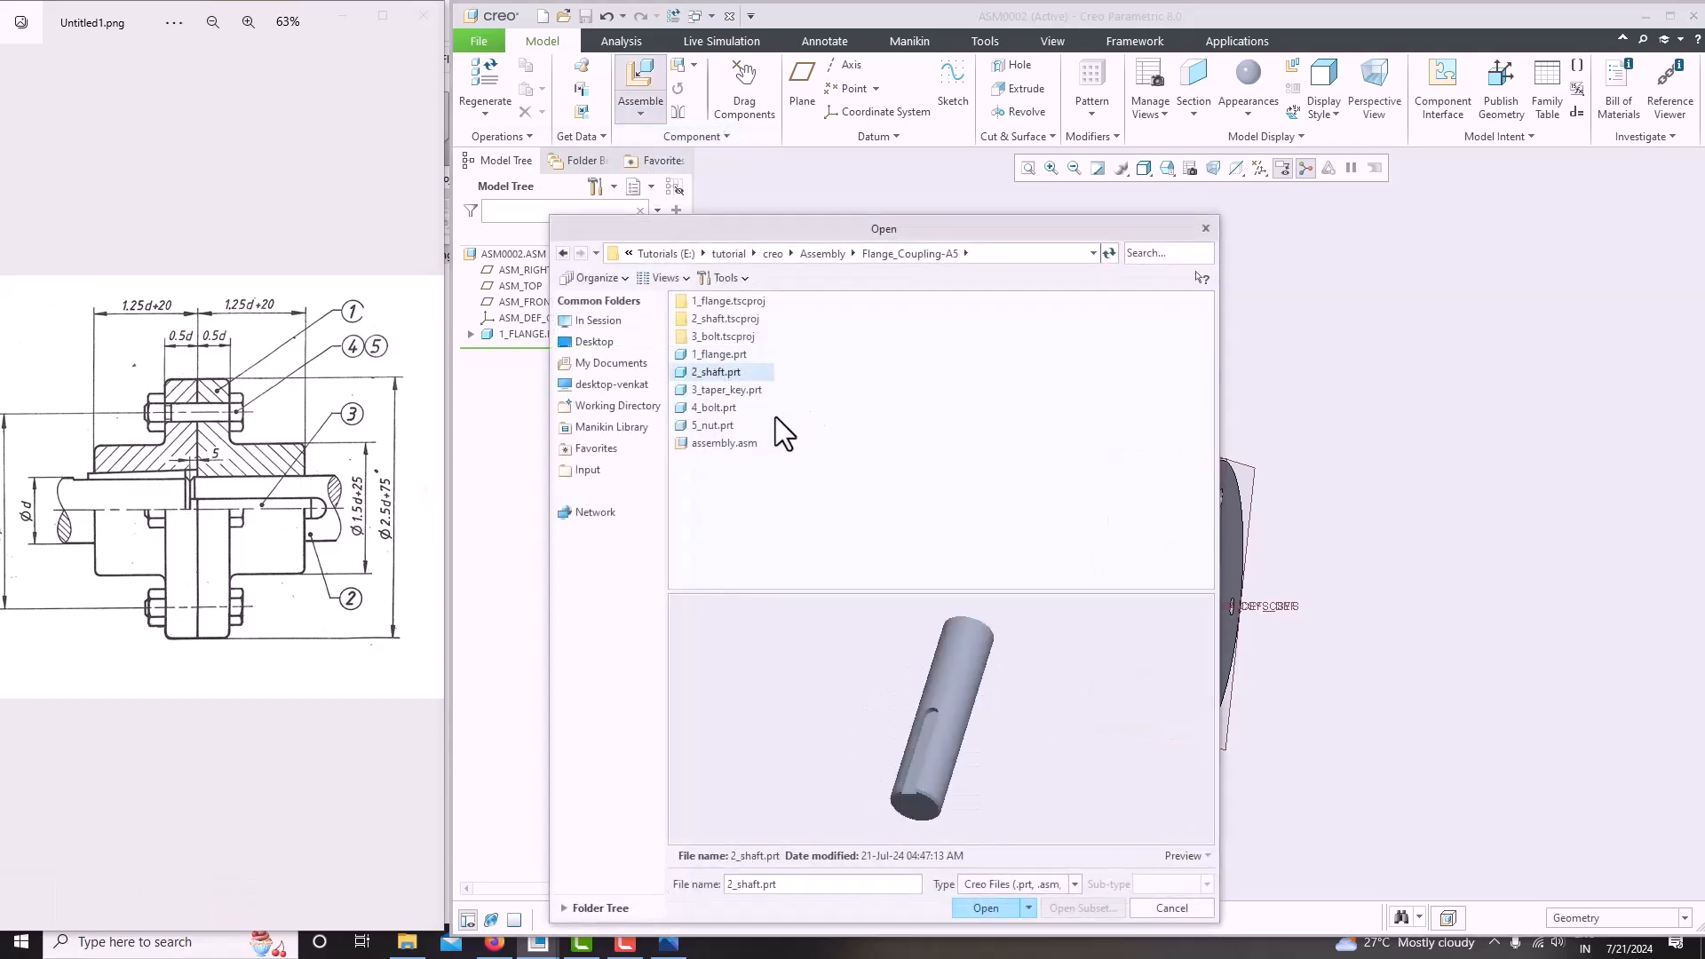
{"action": "mouse_move", "coordinate": [963, 691]}
{"action": "middle_mouse_down"}
{"action": "mouse_move", "coordinate": [1037, 657]}
{"action": "mouse_move", "coordinate": [920, 679]}
{"action": "mouse_move", "coordinate": [966, 722]}
{"action": "mouse_move", "coordinate": [940, 695]}
{"action": "middle_mouse_up"}
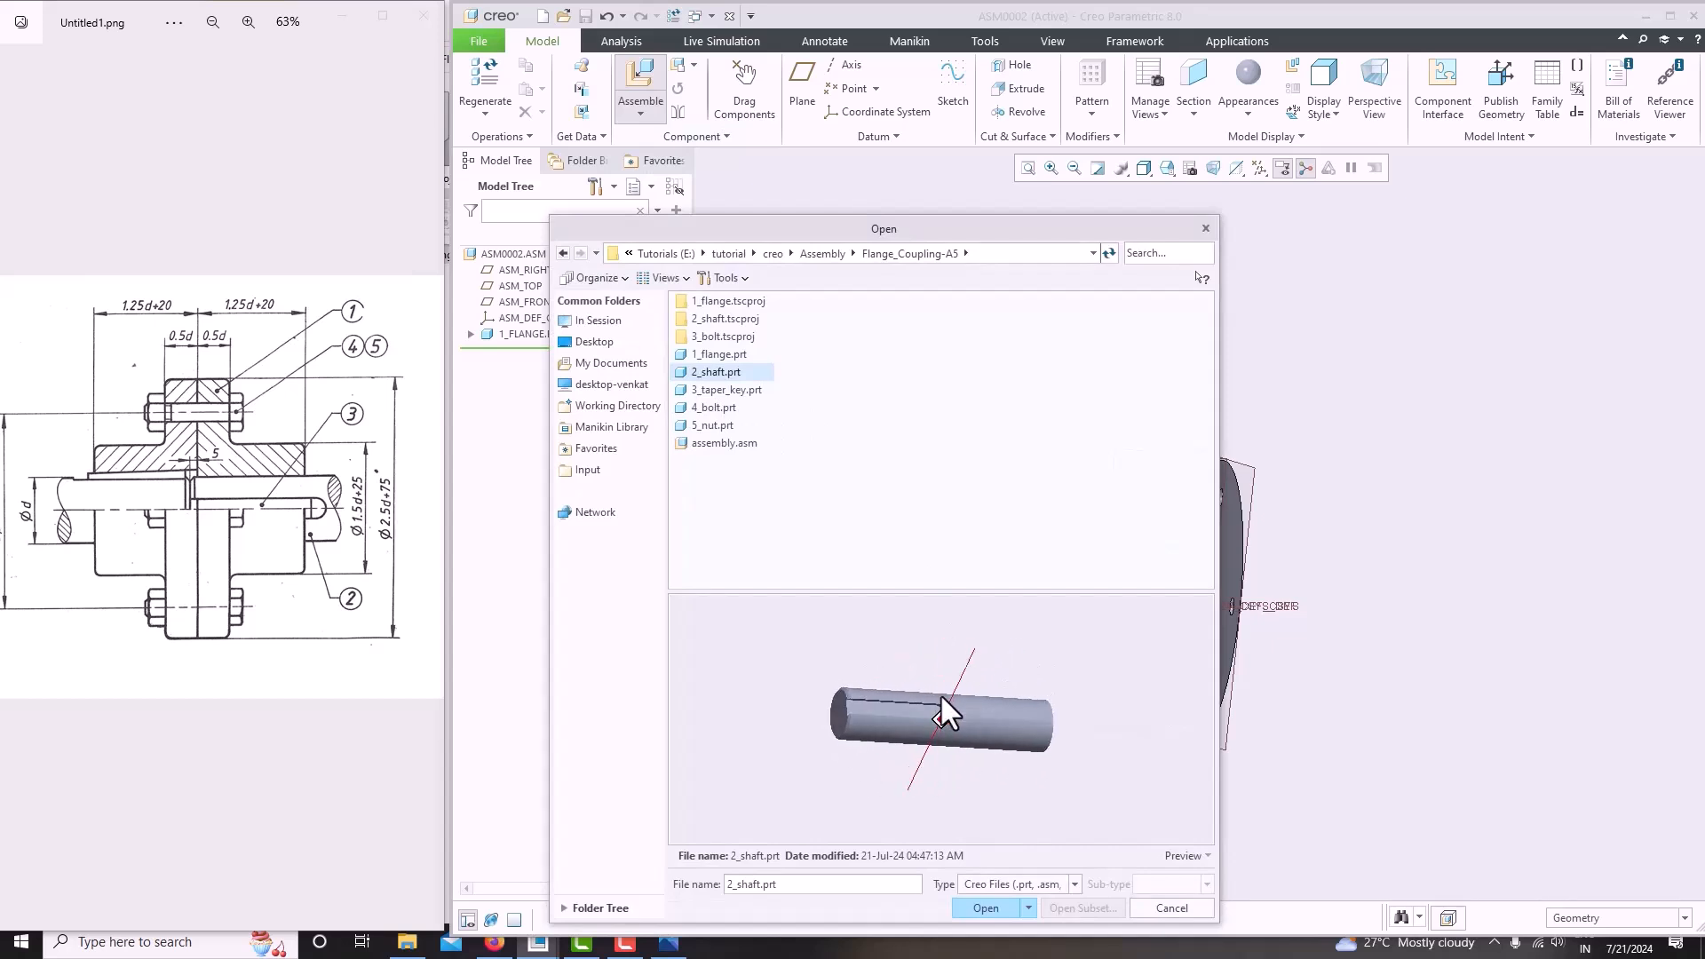
{"action": "left_click", "coordinate": [985, 905]}
Rotate and move the shaft until it lies in front of the flange's hub with its keyway end facing the bore.
{"action": "middle_click_drag", "start_coordinate": [1090, 584], "coordinate": [1234, 612]}
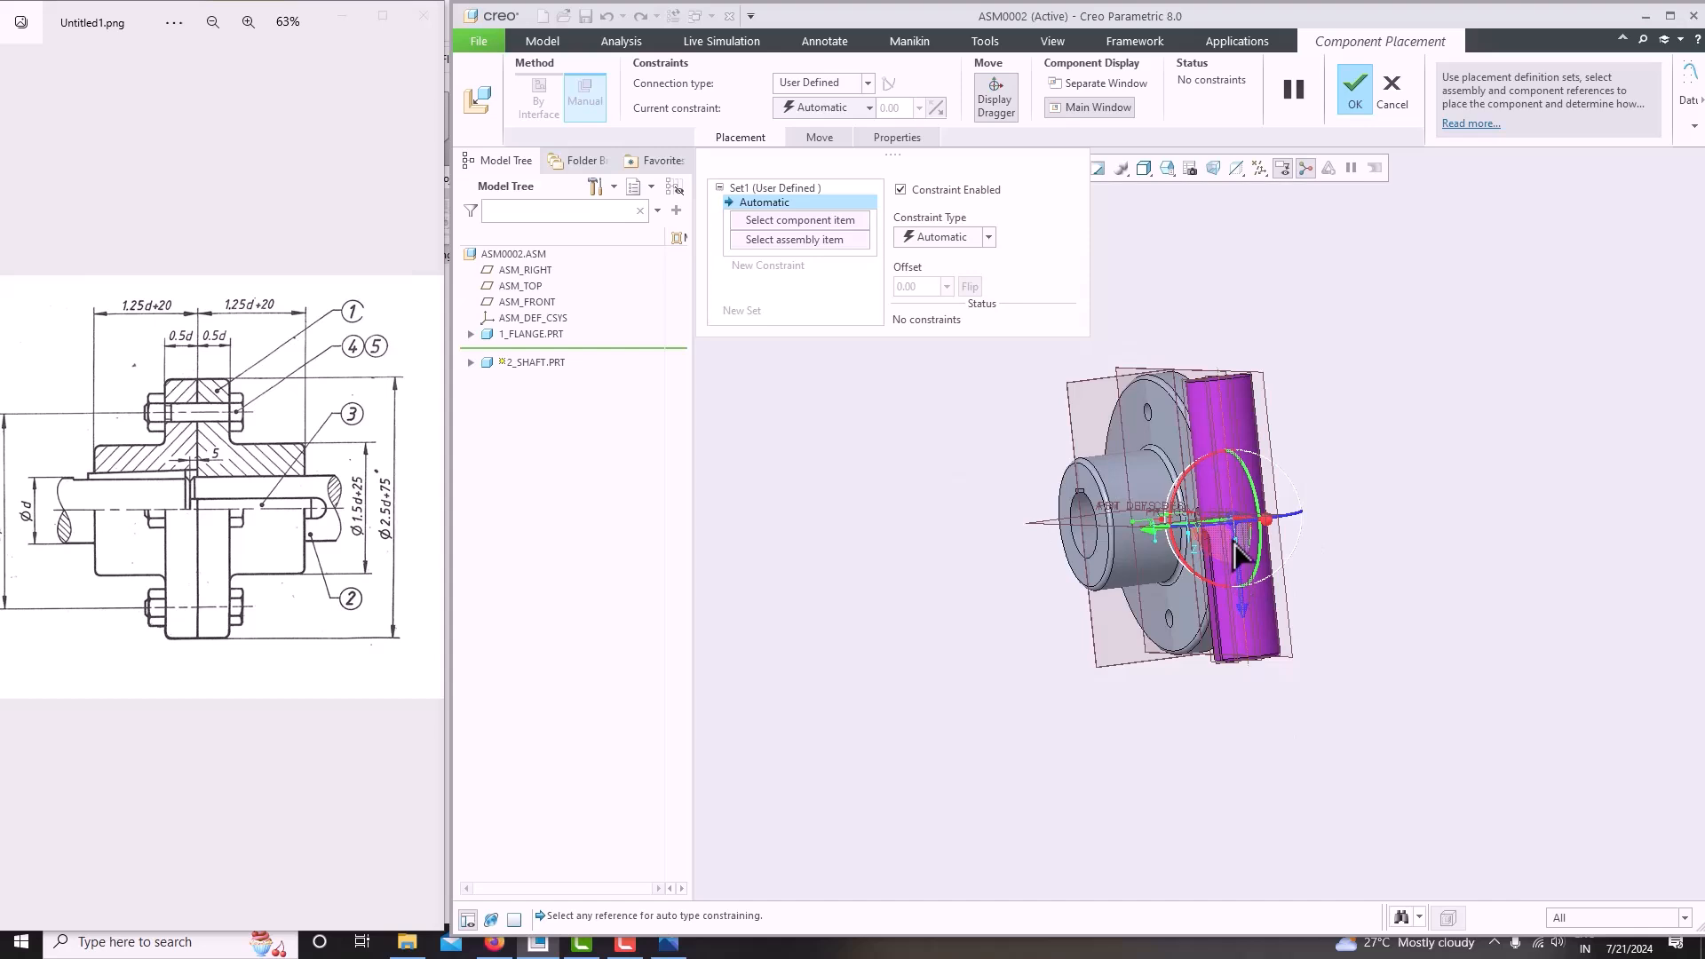
{"action": "scroll", "coordinate": [1236, 552], "scroll_direction": "down", "scroll_amount": 2}
{"action": "left_click_drag", "start_coordinate": [1228, 613], "coordinate": [1241, 493]}
{"action": "left_click_drag", "start_coordinate": [1294, 546], "coordinate": [1016, 523]}
{"action": "middle_click_drag", "start_coordinate": [1275, 476], "coordinate": [1305, 635]}
{"action": "scroll", "coordinate": [1207, 673], "scroll_direction": "down", "scroll_amount": 2}
{"action": "scroll", "coordinate": [1202, 676], "scroll_direction": "up", "scroll_amount": 3}
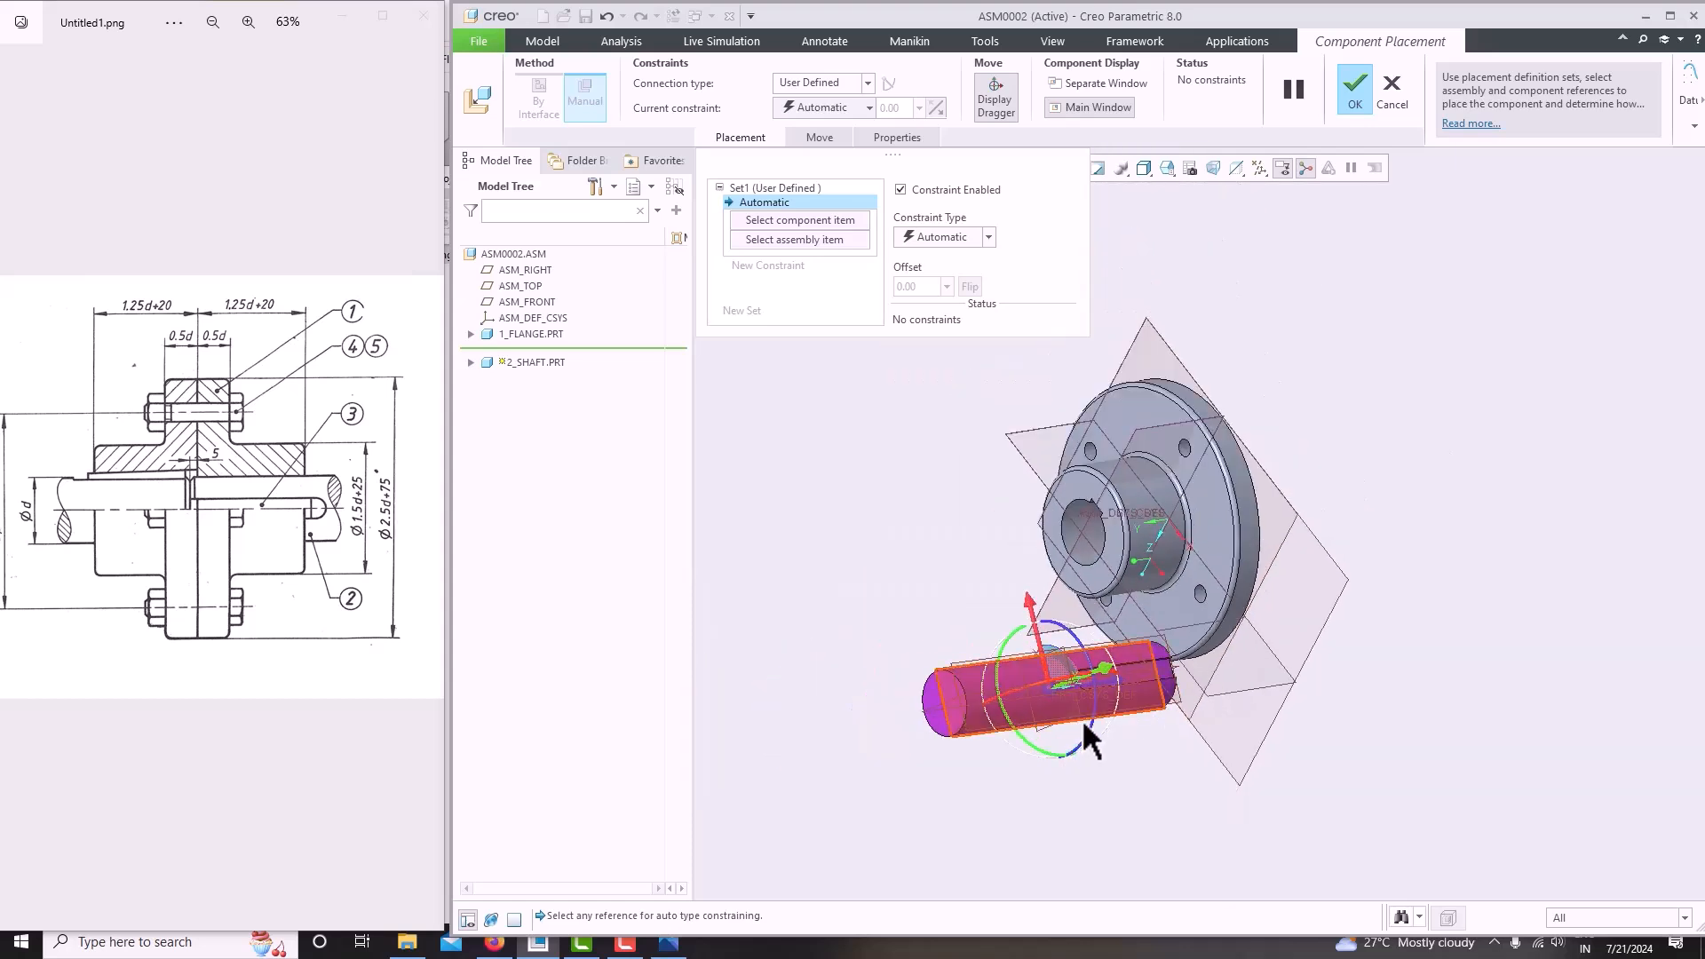
{"action": "left_click_drag", "start_coordinate": [1087, 725], "coordinate": [1084, 701]}
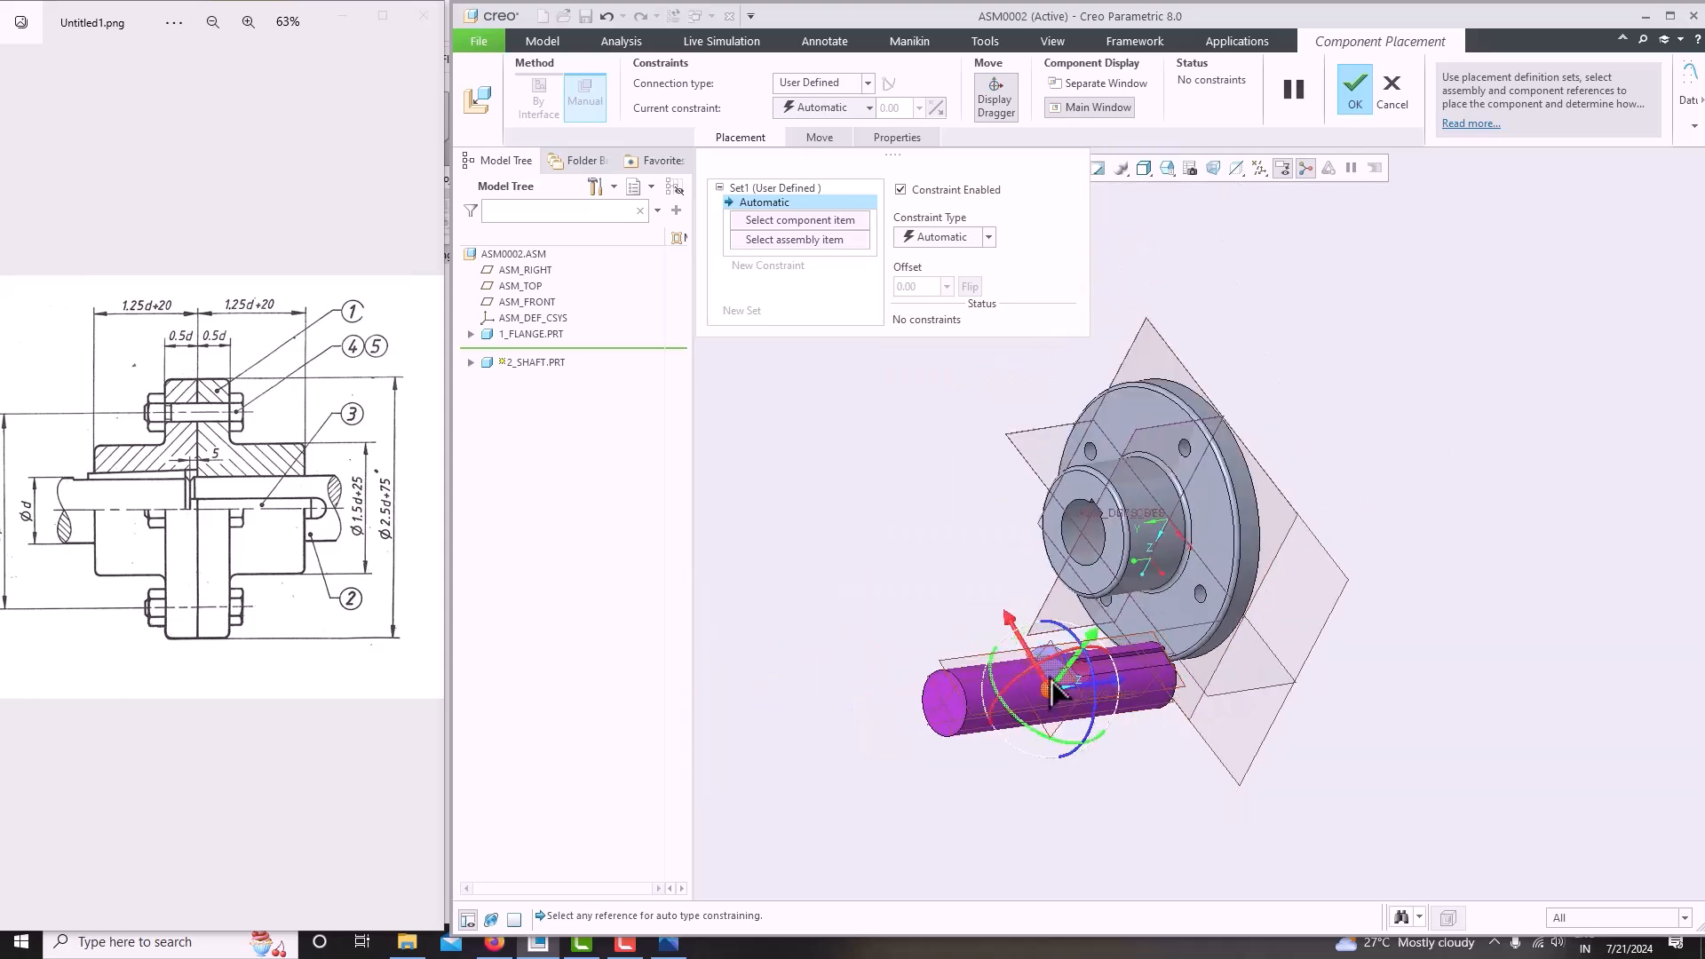
{"action": "left_click", "coordinate": [1047, 689]}
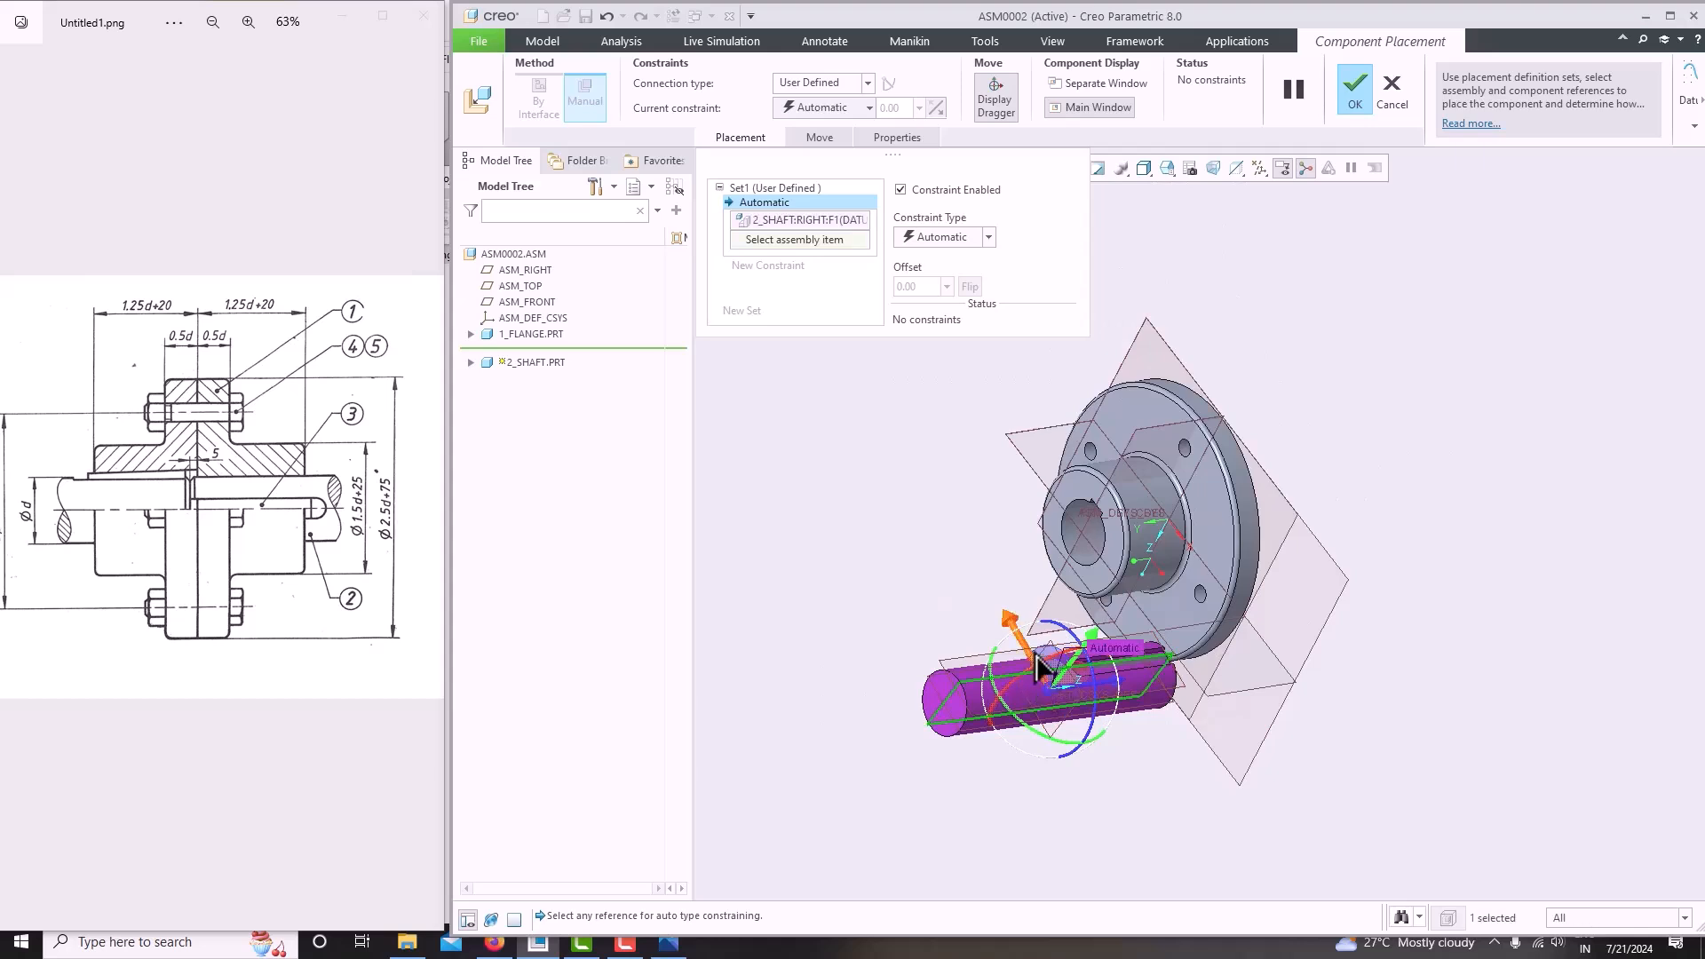
{"action": "left_click_drag", "start_coordinate": [1024, 641], "coordinate": [929, 484]}
Delete the stray automatic constraint from the shaft's placement set so its references are empty.
{"action": "left_click", "coordinate": [1099, 497]}
{"action": "middle_click_drag", "start_coordinate": [1125, 572], "coordinate": [1119, 587]}
{"action": "right_click", "coordinate": [767, 199]}
{"action": "left_click", "coordinate": [778, 207]}
Examine how the shaft lines up with the flange hub and check the datum axis display setting.
{"action": "scroll", "coordinate": [1117, 538], "scroll_direction": "down", "scroll_amount": 3}
{"action": "middle_click_drag", "start_coordinate": [1117, 540], "coordinate": [1050, 515]}
{"action": "scroll", "coordinate": [1104, 568], "scroll_direction": "up", "scroll_amount": 3}
{"action": "scroll", "coordinate": [1046, 563], "scroll_direction": "down", "scroll_amount": 3}
{"action": "scroll", "coordinate": [1142, 534], "scroll_direction": "up", "scroll_amount": 3}
{"action": "scroll", "coordinate": [1047, 516], "scroll_direction": "down", "scroll_amount": 3}
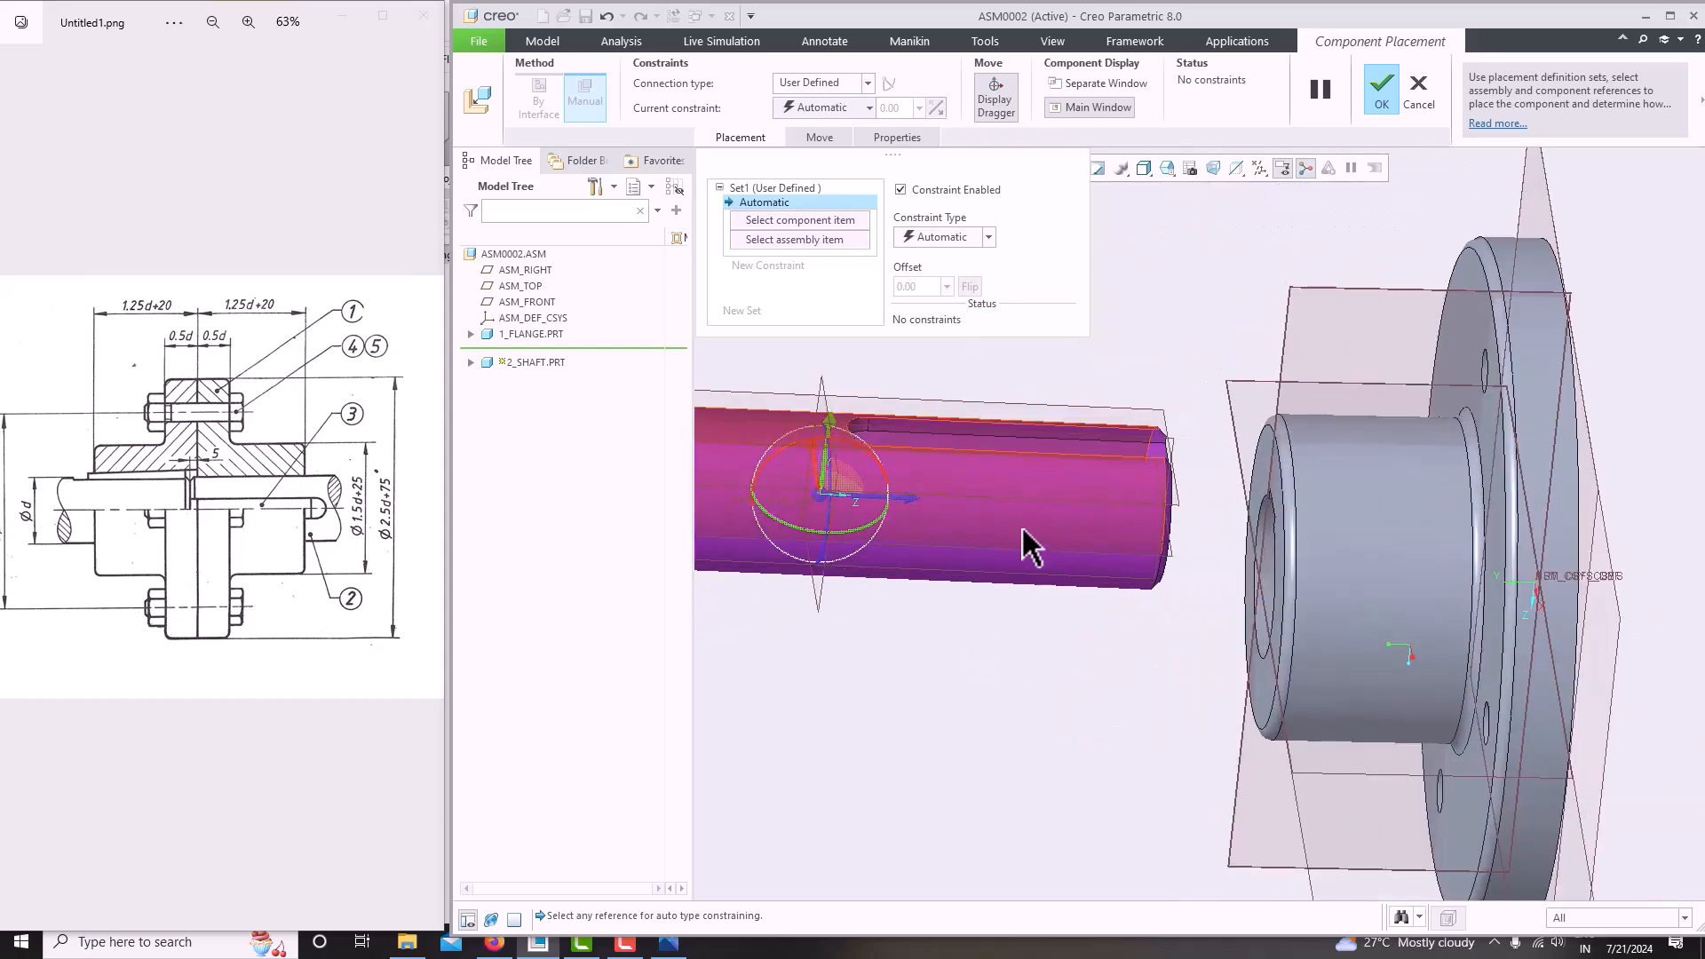
{"action": "left_click", "coordinate": [1259, 169]}
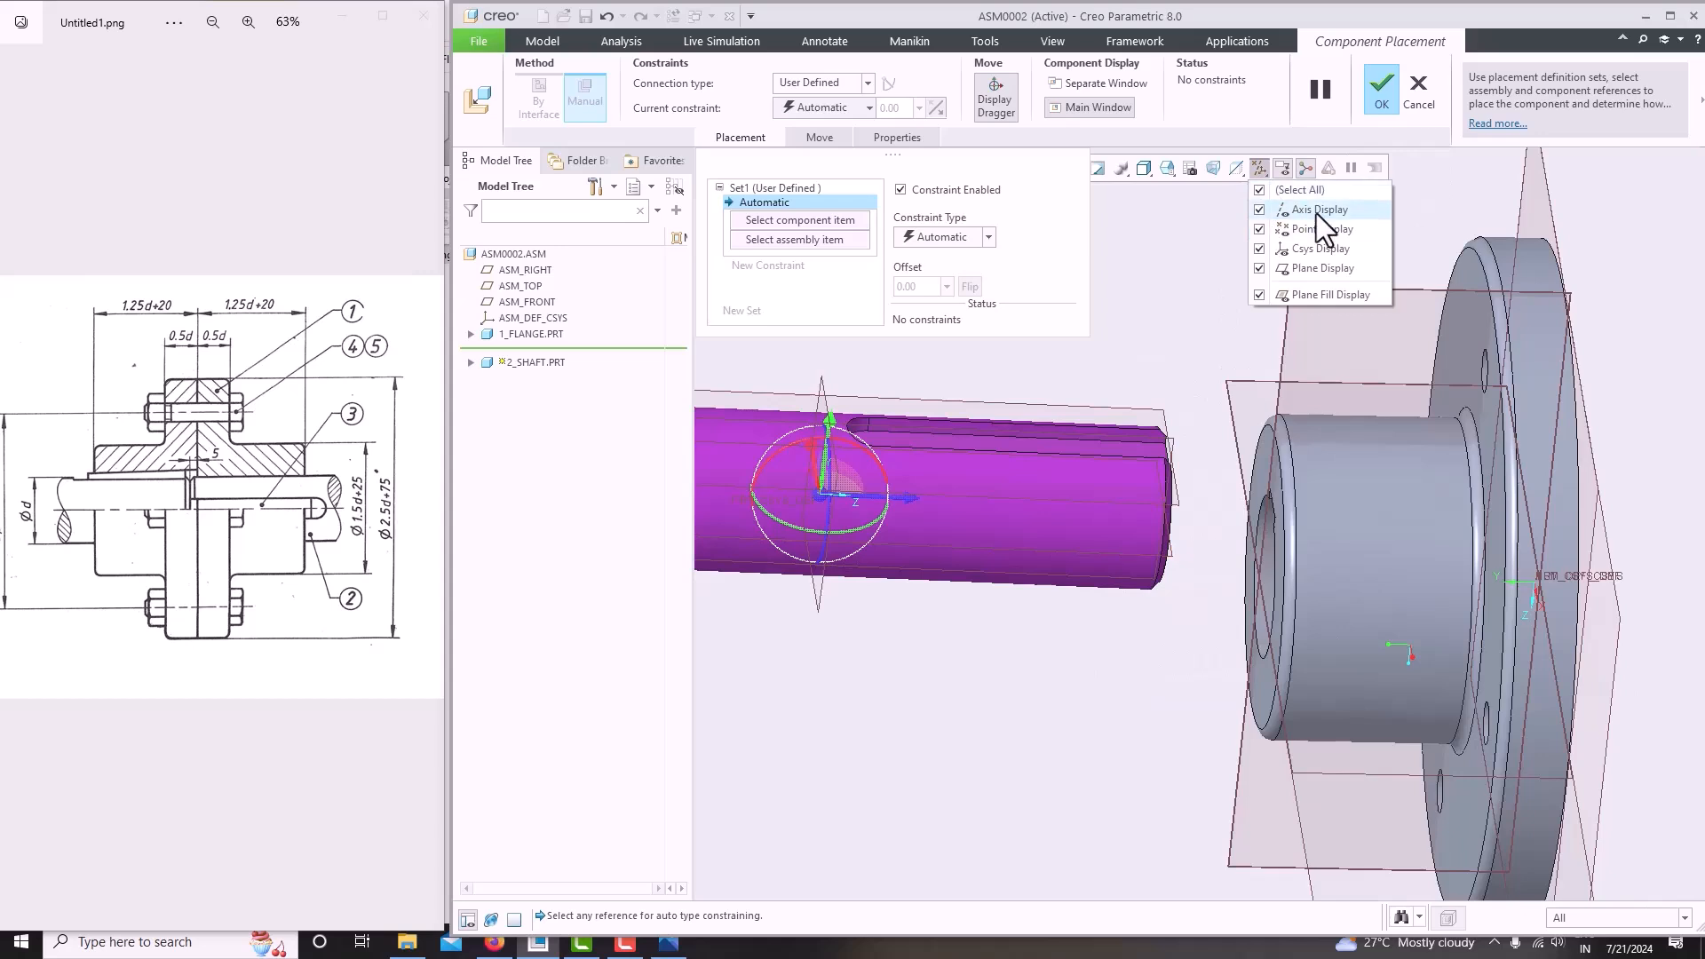
{"action": "left_click", "coordinate": [1177, 266]}
Add a Coincident constraint between the shaft's centre axis and the axis of the flange's bore.
{"action": "scroll", "coordinate": [1159, 424], "scroll_direction": "up", "scroll_amount": 3}
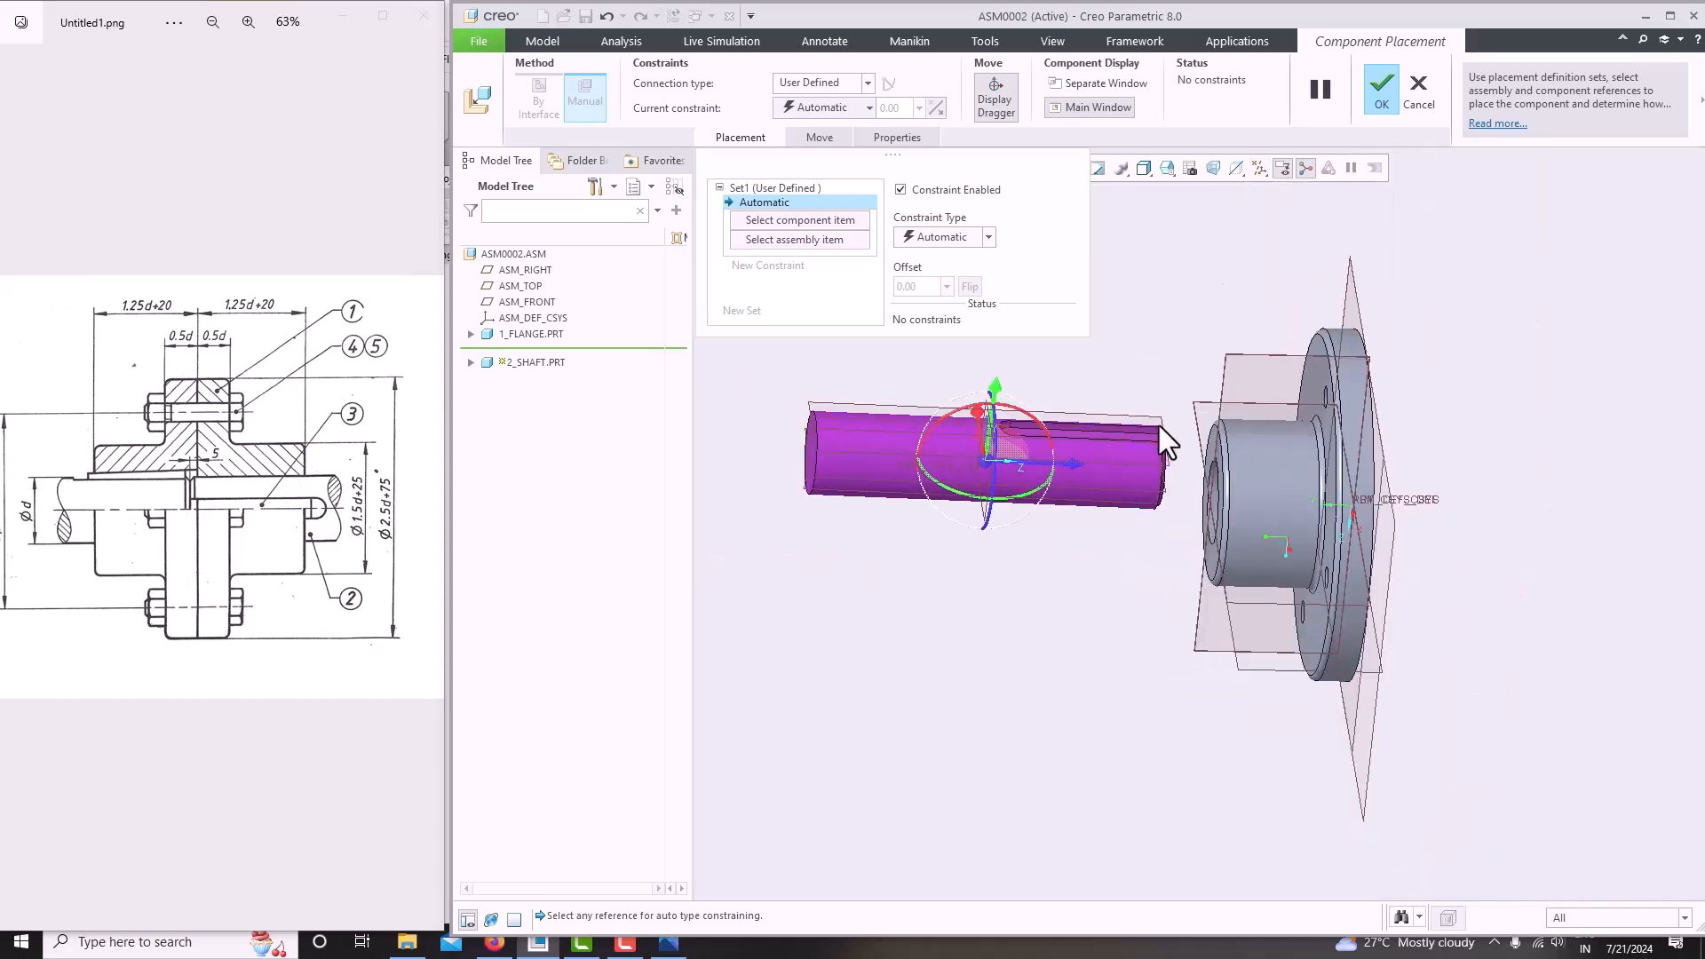
{"action": "middle_click_drag", "start_coordinate": [1159, 425], "coordinate": [1177, 432]}
{"action": "scroll", "coordinate": [892, 479], "scroll_direction": "down", "scroll_amount": 3}
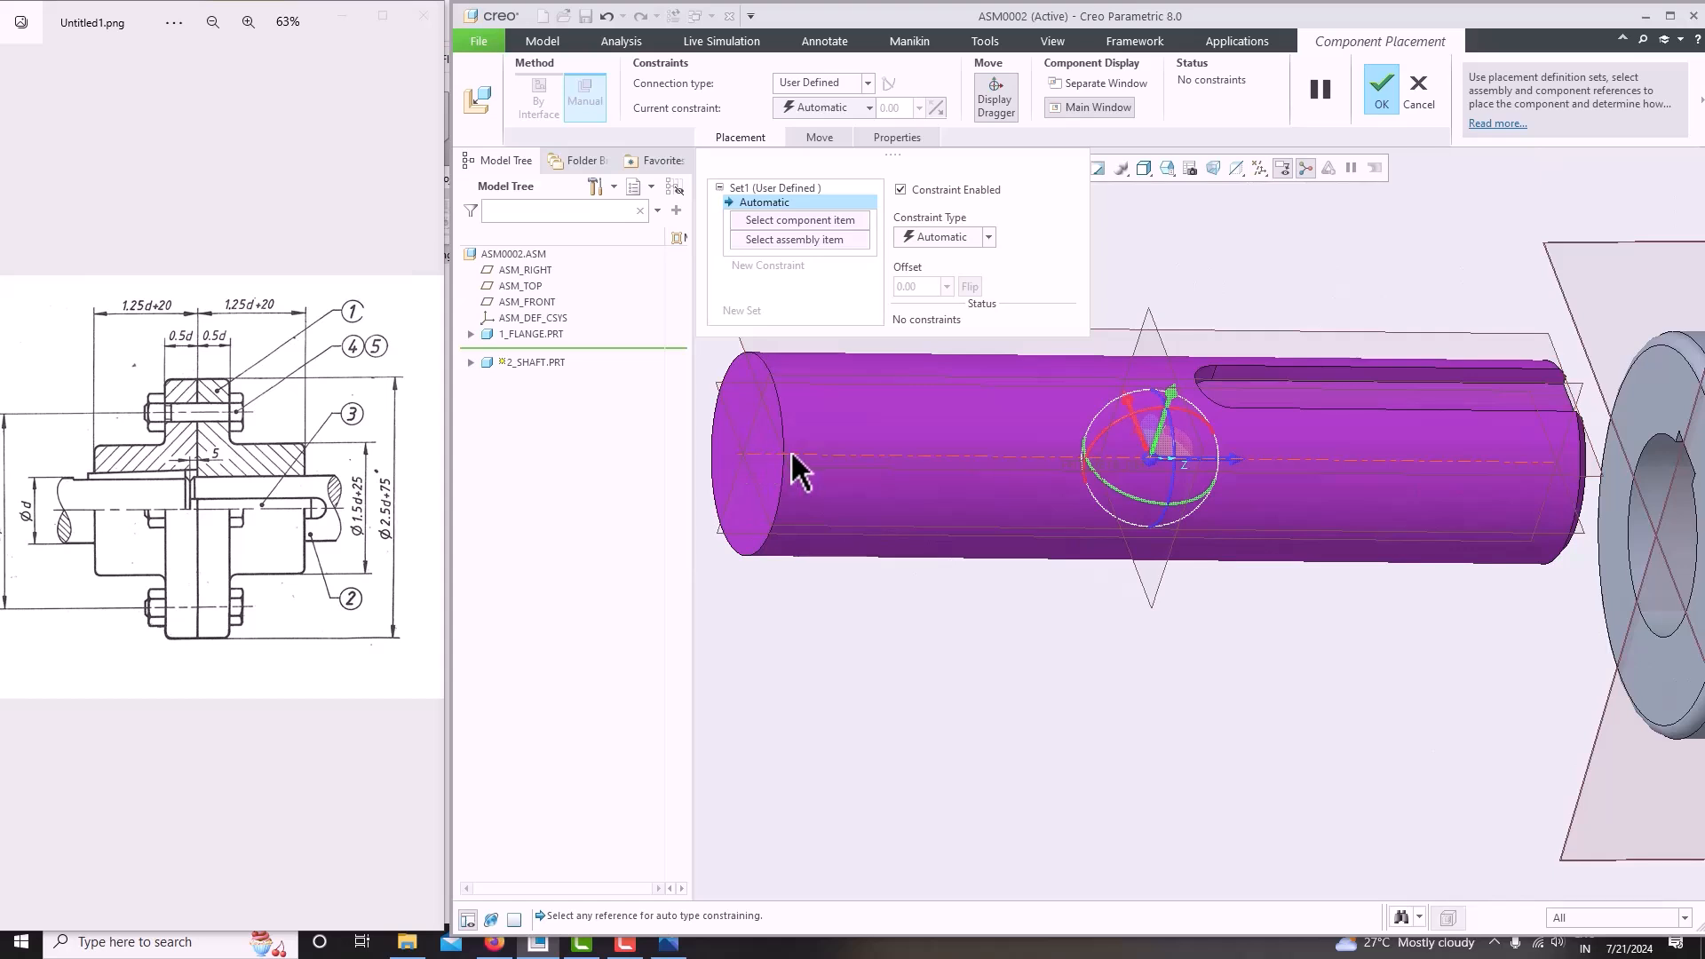
{"action": "scroll", "coordinate": [834, 483], "scroll_direction": "up", "scroll_amount": 3}
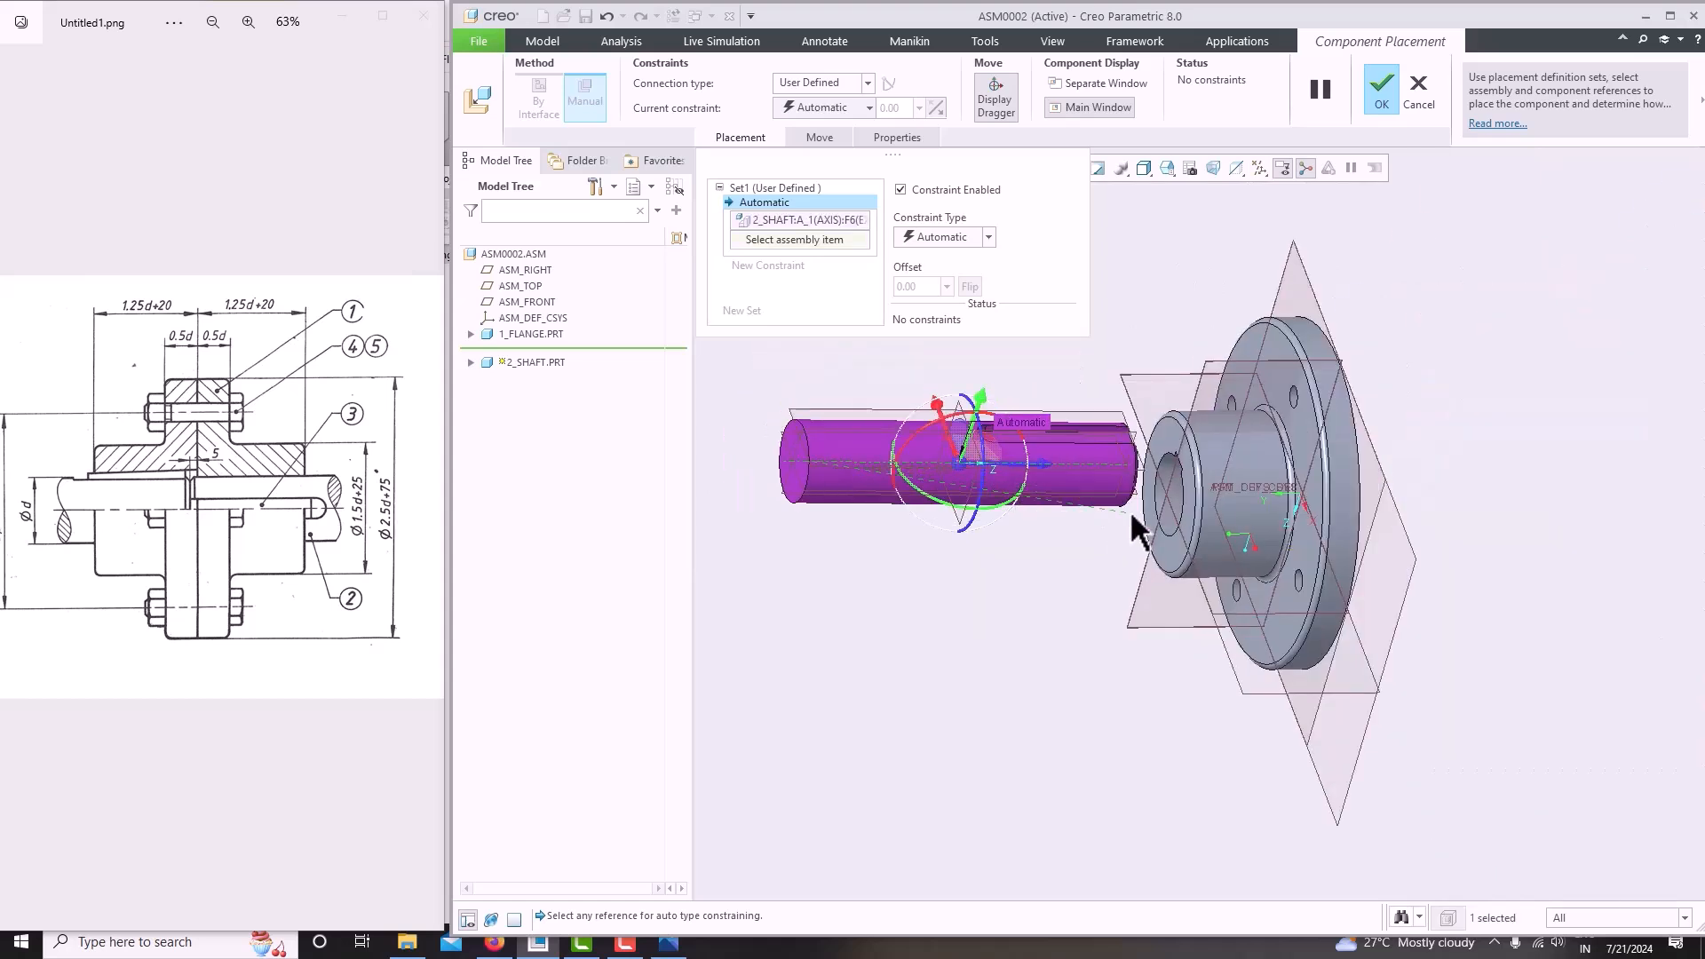
{"action": "scroll", "coordinate": [1210, 426], "scroll_direction": "down", "scroll_amount": 3}
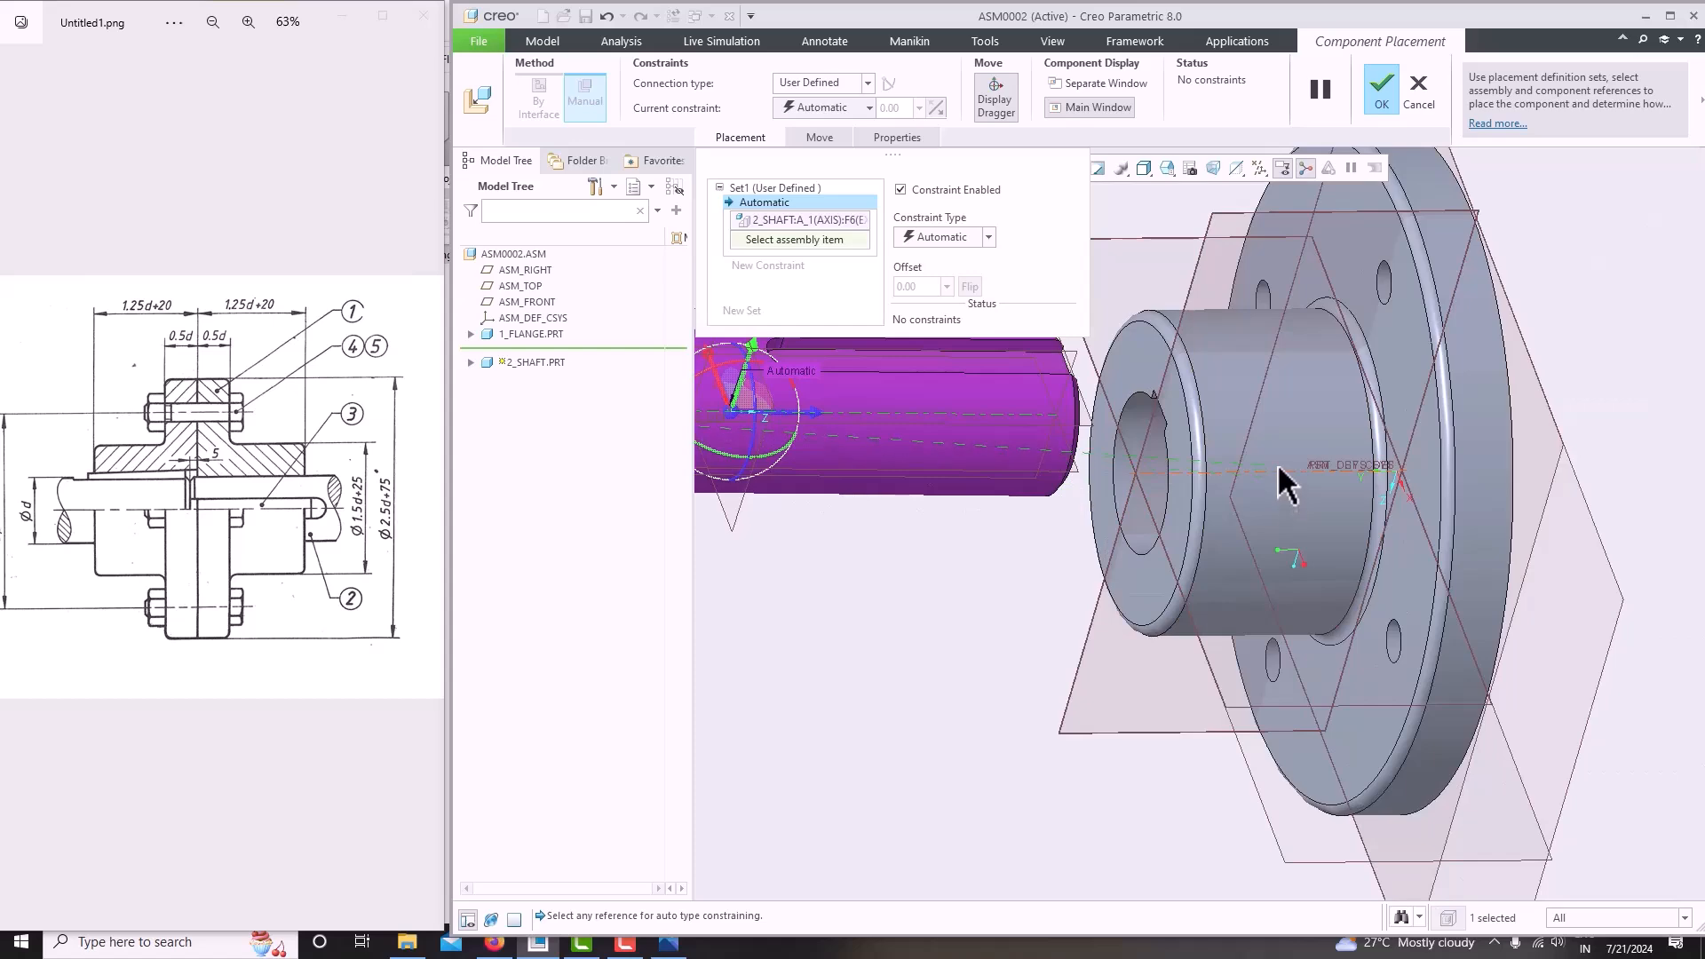
{"action": "left_click", "coordinate": [1282, 491]}
{"action": "scroll", "coordinate": [1154, 524], "scroll_direction": "up", "scroll_amount": 2}
{"action": "middle_click_drag", "start_coordinate": [1141, 531], "coordinate": [1004, 480]}
{"action": "scroll", "coordinate": [994, 461], "scroll_direction": "down", "scroll_amount": 3}
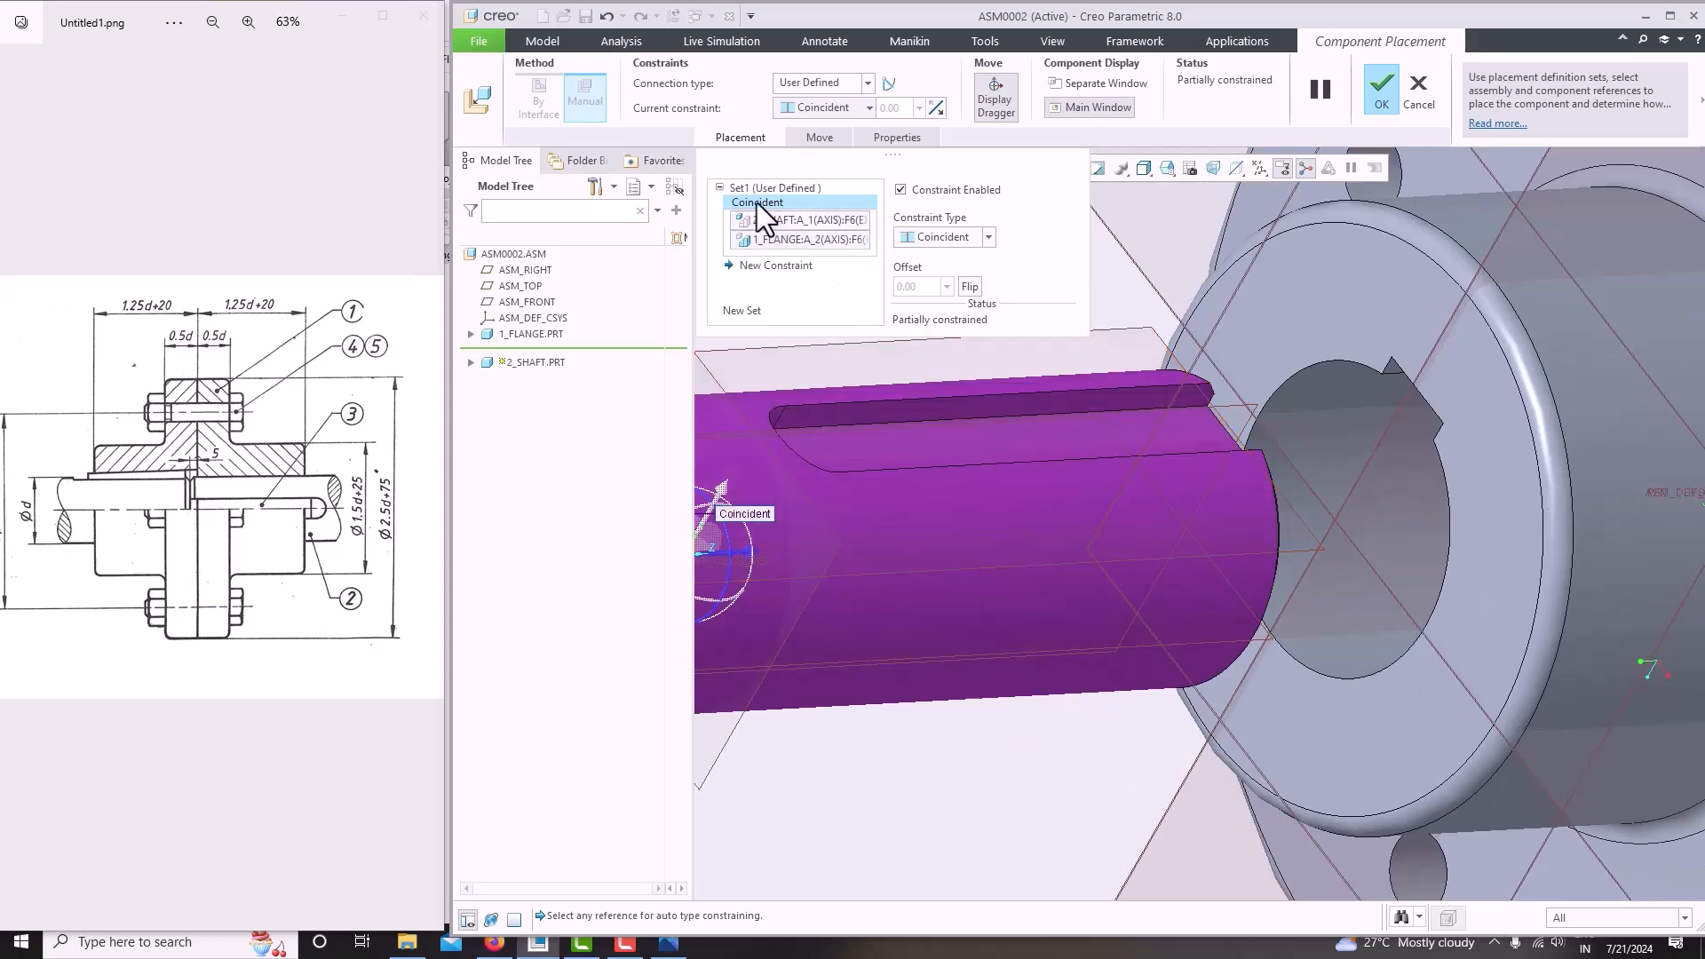
{"action": "left_click", "coordinate": [811, 107]}
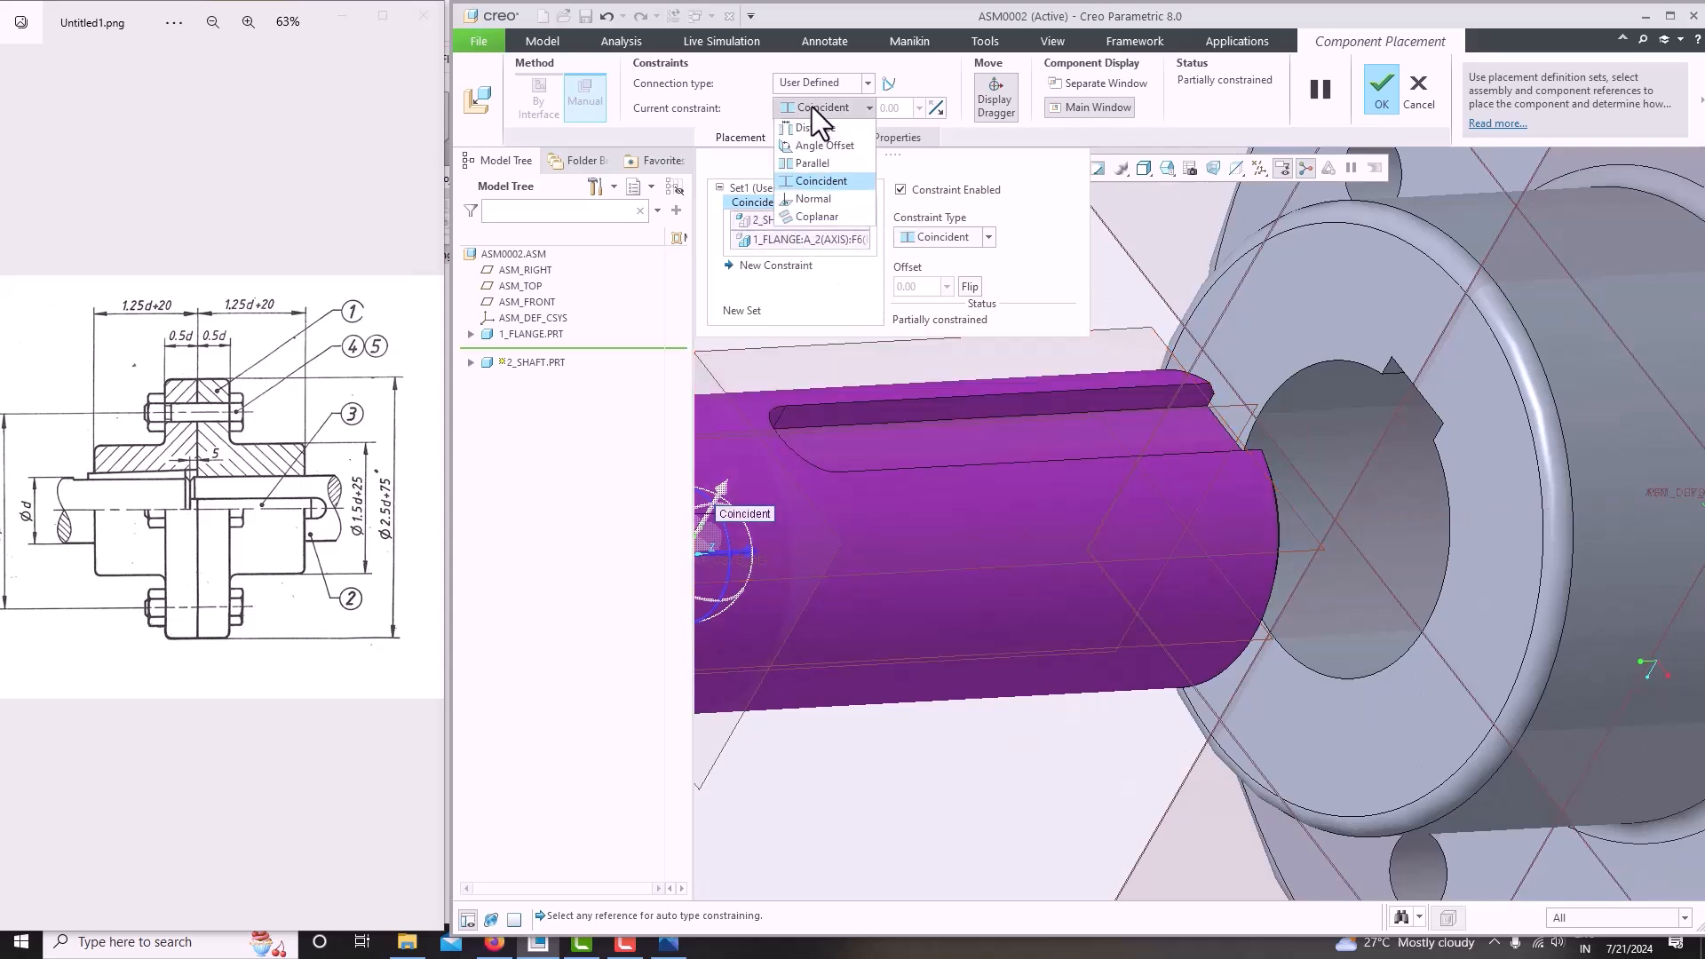
{"action": "left_click", "coordinate": [809, 188]}
Add a second Coincident constraint between a side face of the shaft's keyway and the matching side face of the flange's keyway.
{"action": "scroll", "coordinate": [926, 495], "scroll_direction": "up", "scroll_amount": 3}
{"action": "scroll", "coordinate": [929, 513], "scroll_direction": "down", "scroll_amount": 3}
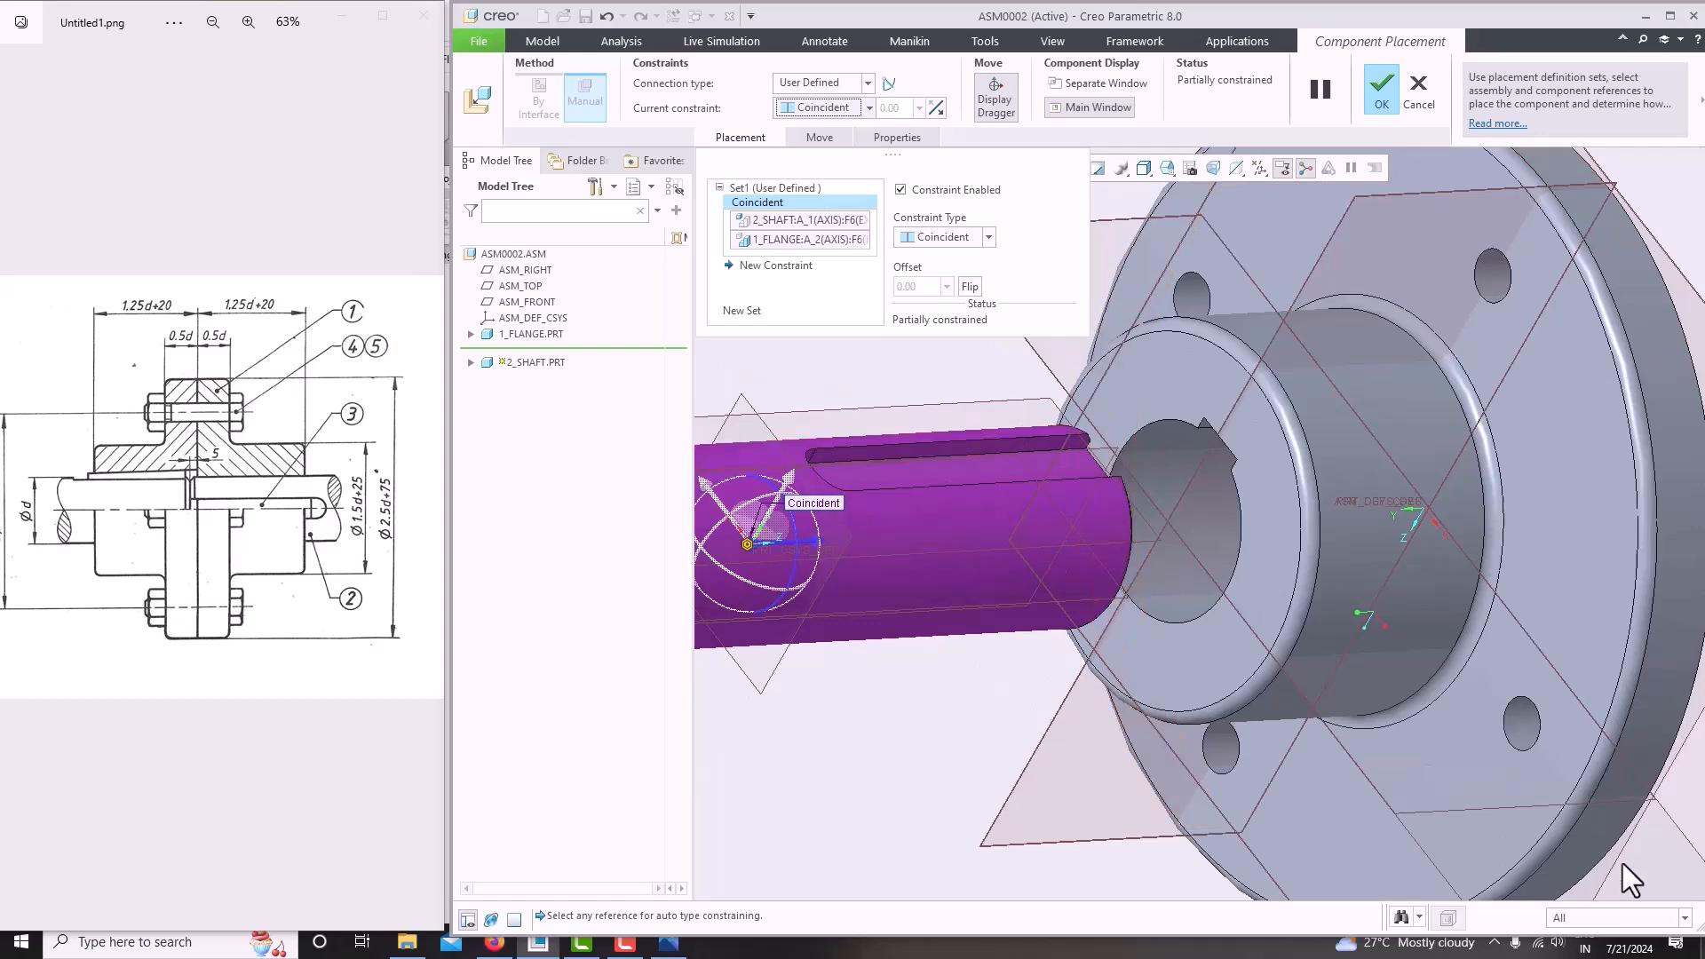
{"action": "middle_click_drag", "start_coordinate": [1201, 483], "coordinate": [1228, 421]}
{"action": "scroll", "coordinate": [1202, 522], "scroll_direction": "up", "scroll_amount": 3}
{"action": "mouse_move", "coordinate": [1203, 524]}
{"action": "middle_mouse_down"}
{"action": "mouse_move", "coordinate": [1210, 573]}
{"action": "mouse_move", "coordinate": [1184, 539]}
{"action": "middle_mouse_up"}
{"action": "scroll", "coordinate": [1099, 483], "scroll_direction": "down", "scroll_amount": 3}
{"action": "scroll", "coordinate": [1097, 482], "scroll_direction": "down", "scroll_amount": 3}
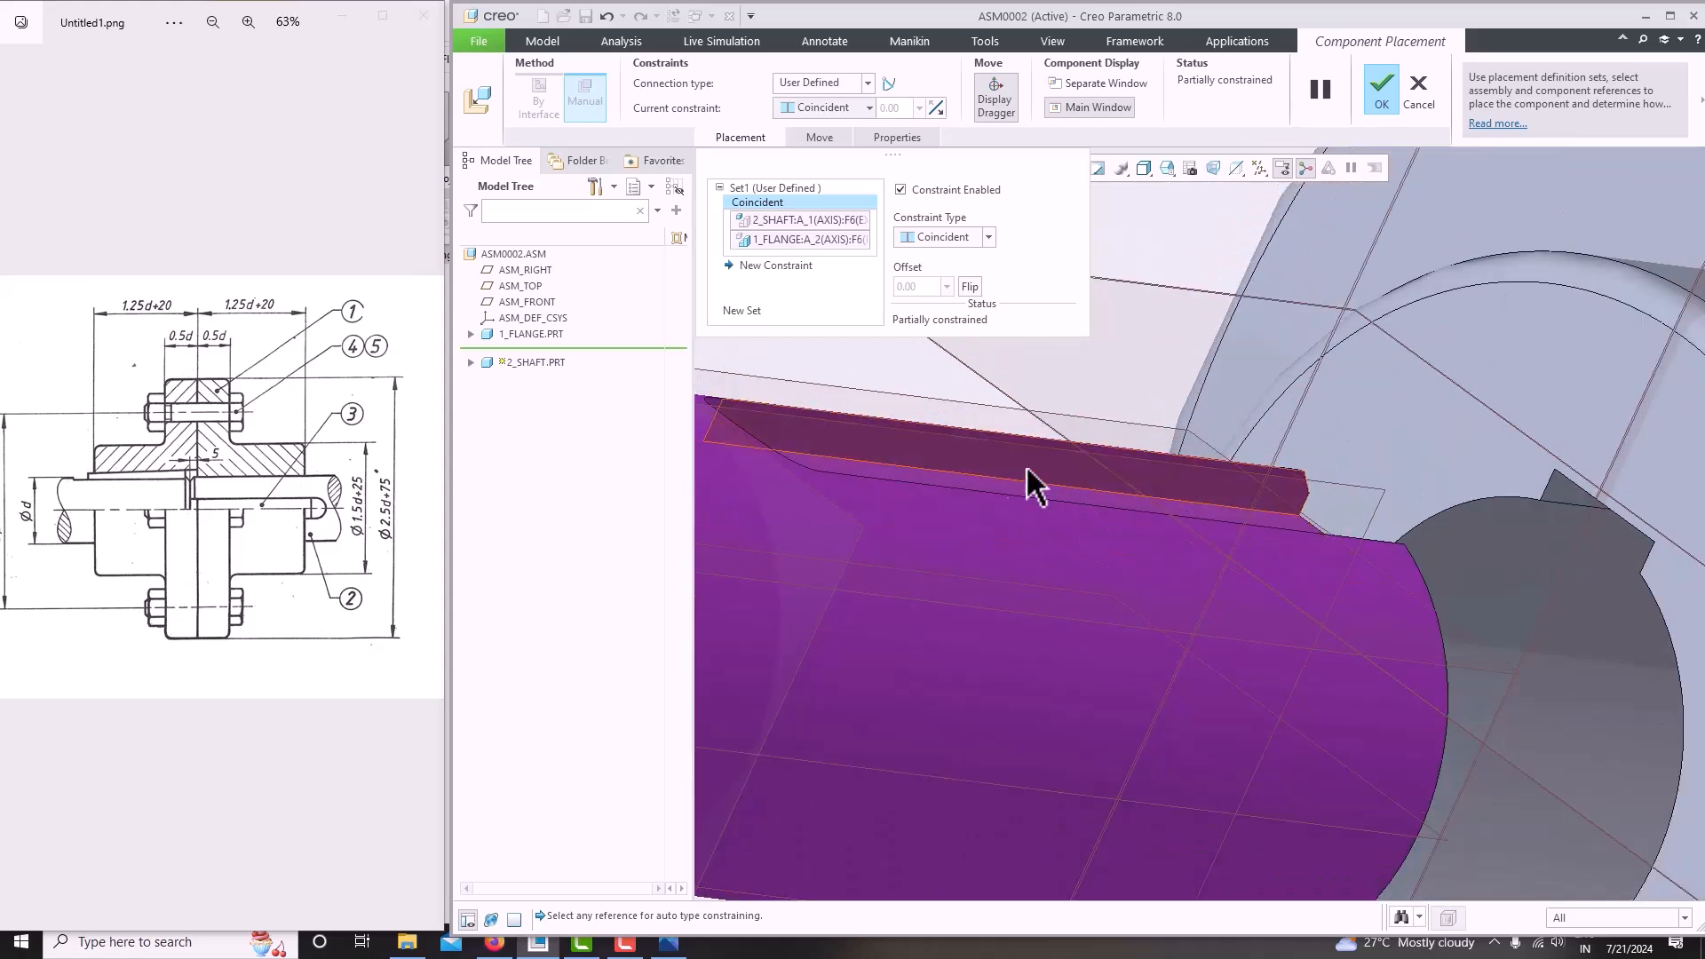
{"action": "left_click", "coordinate": [1000, 463]}
{"action": "scroll", "coordinate": [1351, 576], "scroll_direction": "up", "scroll_amount": 3}
{"action": "middle_click_drag", "start_coordinate": [1373, 568], "coordinate": [1379, 544]}
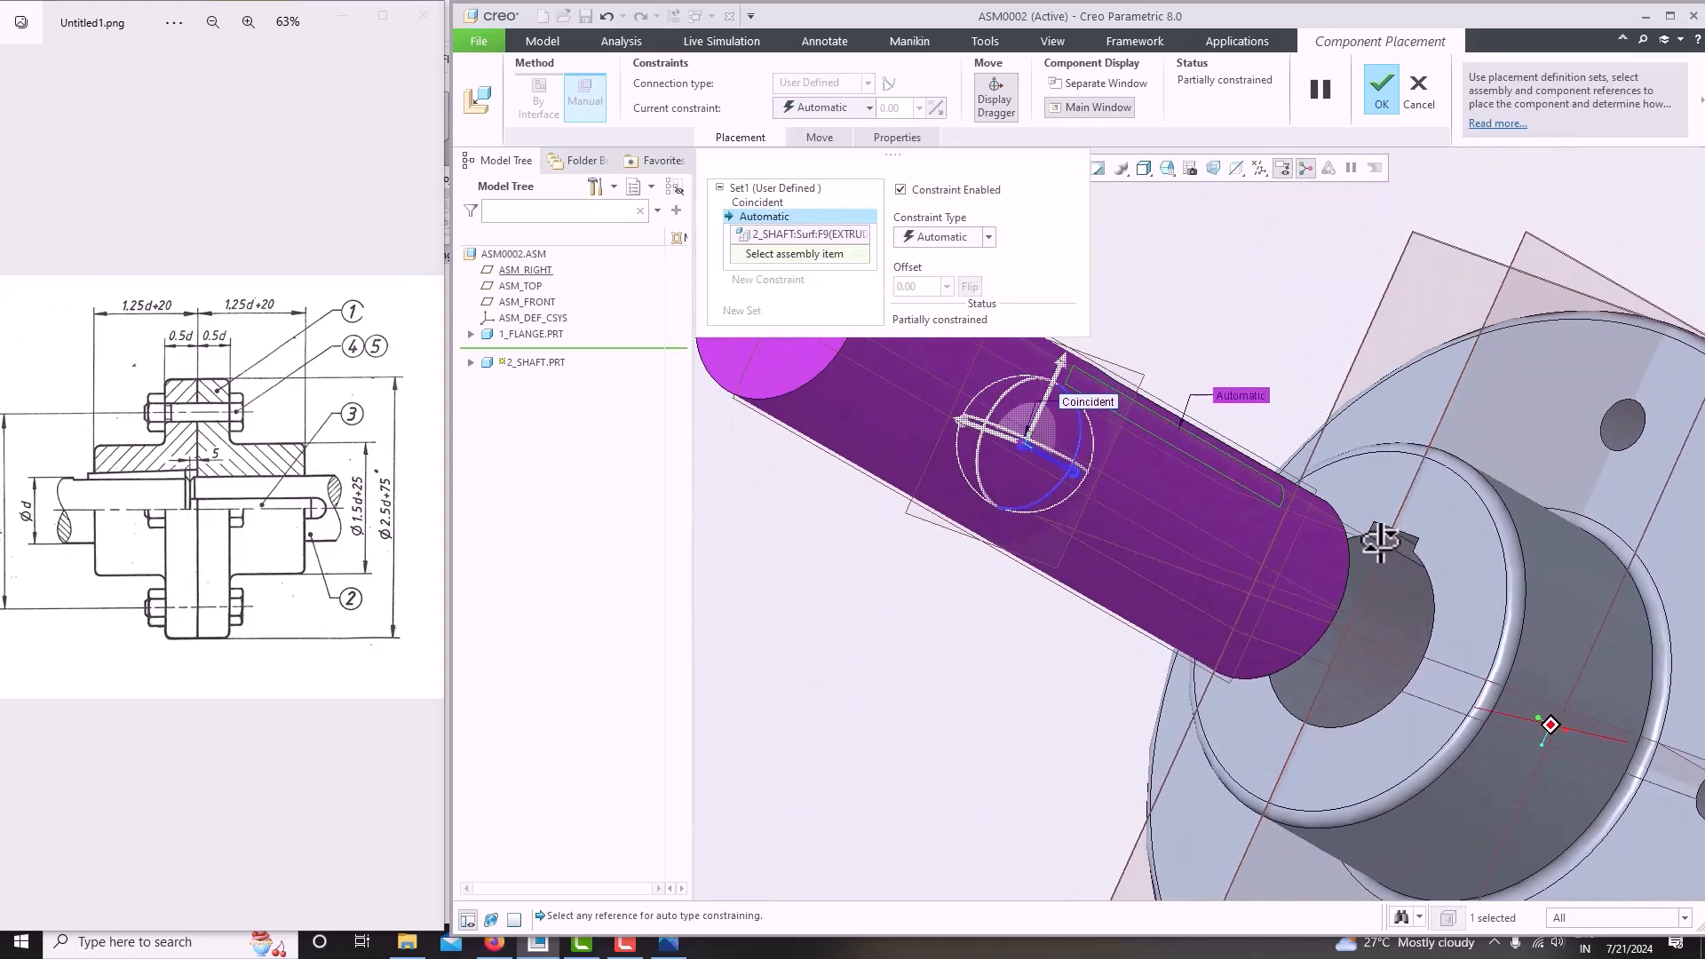
{"action": "scroll", "coordinate": [1387, 552], "scroll_direction": "down", "scroll_amount": 3}
{"action": "left_click", "coordinate": [1368, 498]}
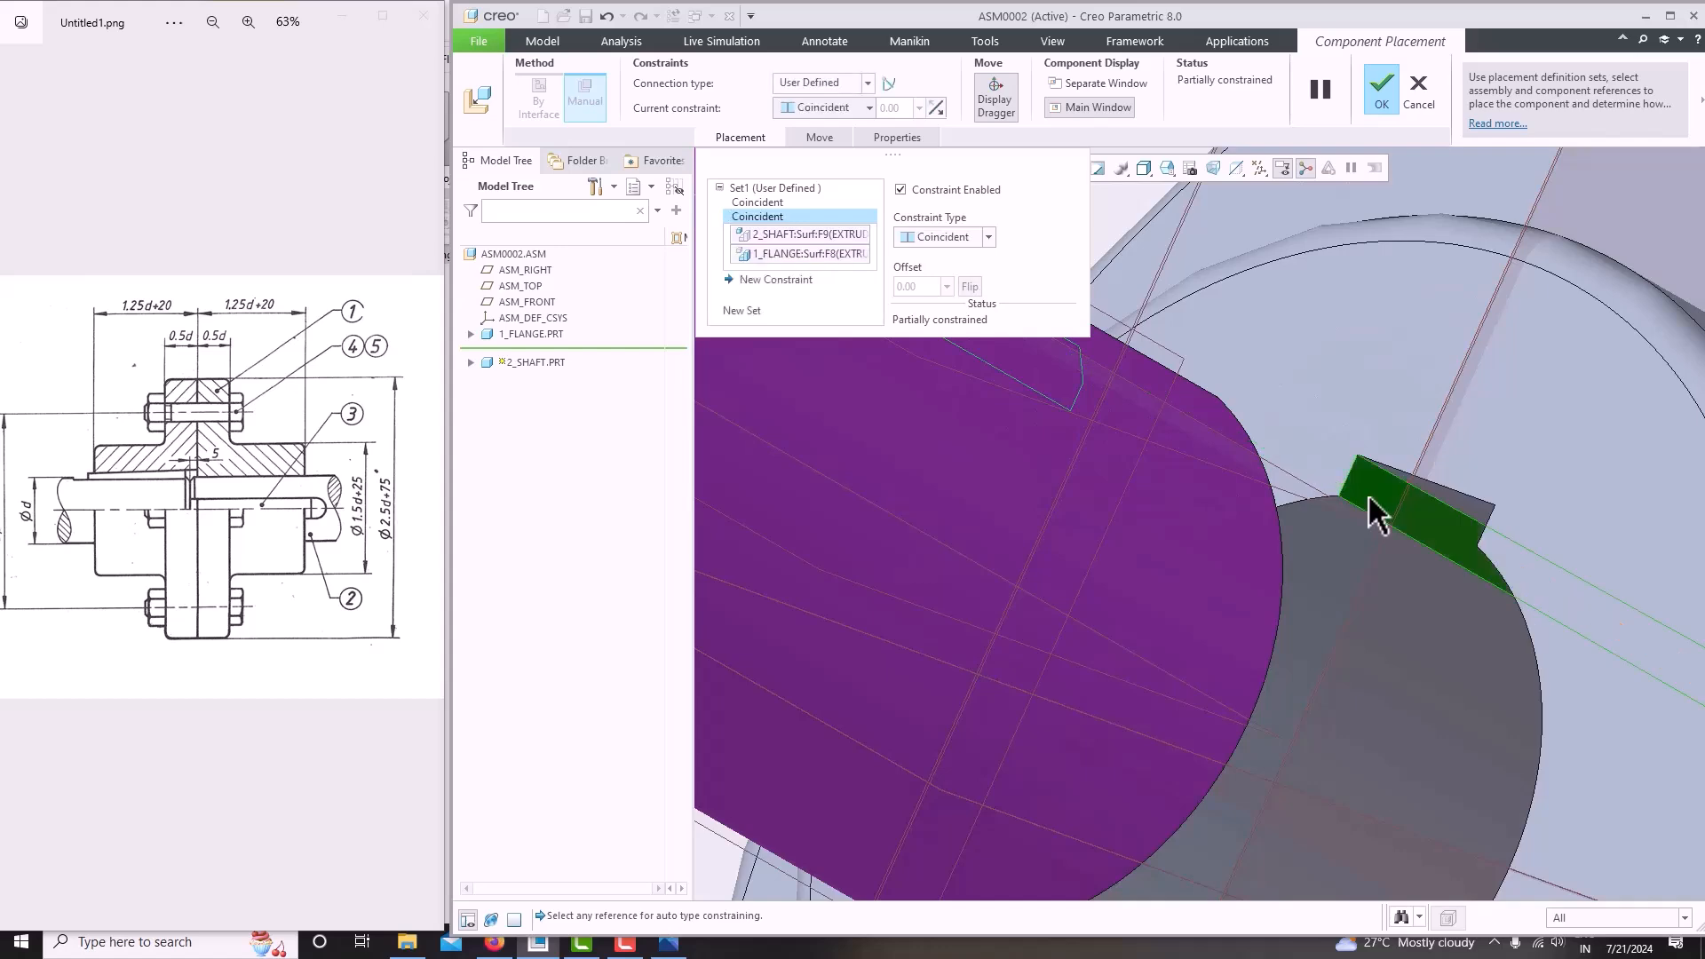
{"action": "left_click", "coordinate": [817, 109]}
{"action": "left_click", "coordinate": [829, 182]}
Slide the shaft slightly farther away from the flange's hub along their common axis.
{"action": "scroll", "coordinate": [1038, 458], "scroll_direction": "up", "scroll_amount": 5}
{"action": "middle_click_drag", "start_coordinate": [1043, 461], "coordinate": [968, 503]}
{"action": "scroll", "coordinate": [940, 564], "scroll_direction": "up", "scroll_amount": 3}
{"action": "scroll", "coordinate": [941, 569], "scroll_direction": "down", "scroll_amount": 4}
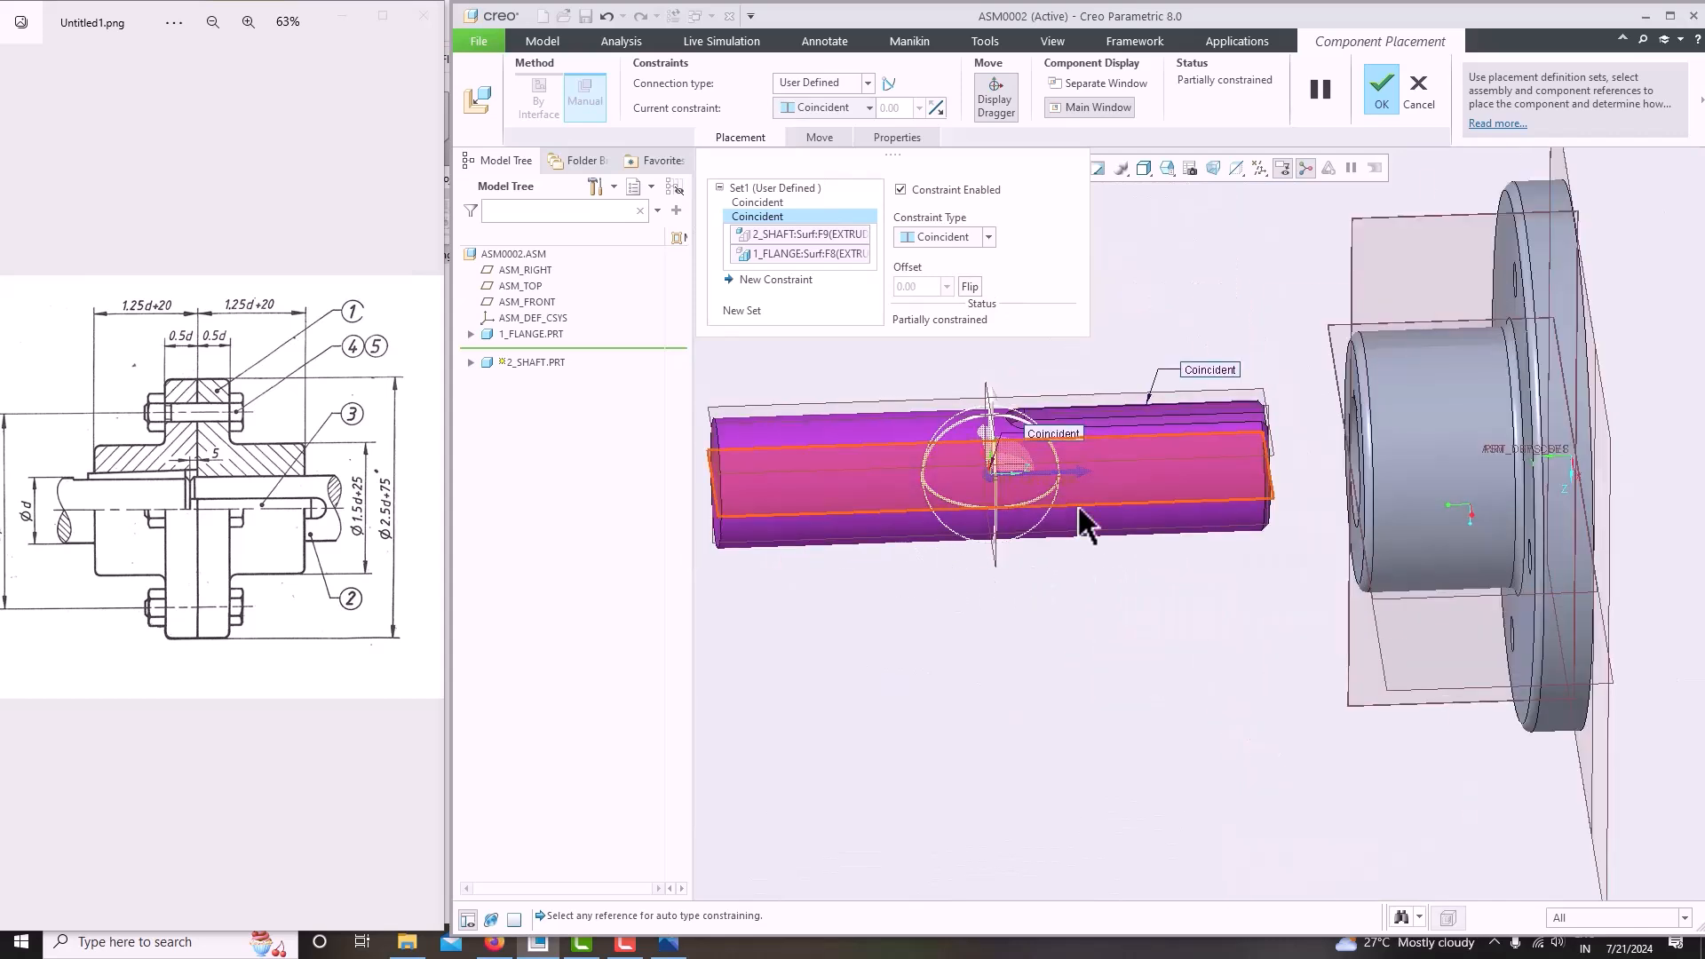
{"action": "left_click_drag", "start_coordinate": [1076, 486], "coordinate": [1052, 500]}
Add a Distance constraint between the shaft's end face at the keyway and the flange's flat mating face.
{"action": "scroll", "coordinate": [197, 524], "scroll_direction": "up", "scroll_amount": 4}
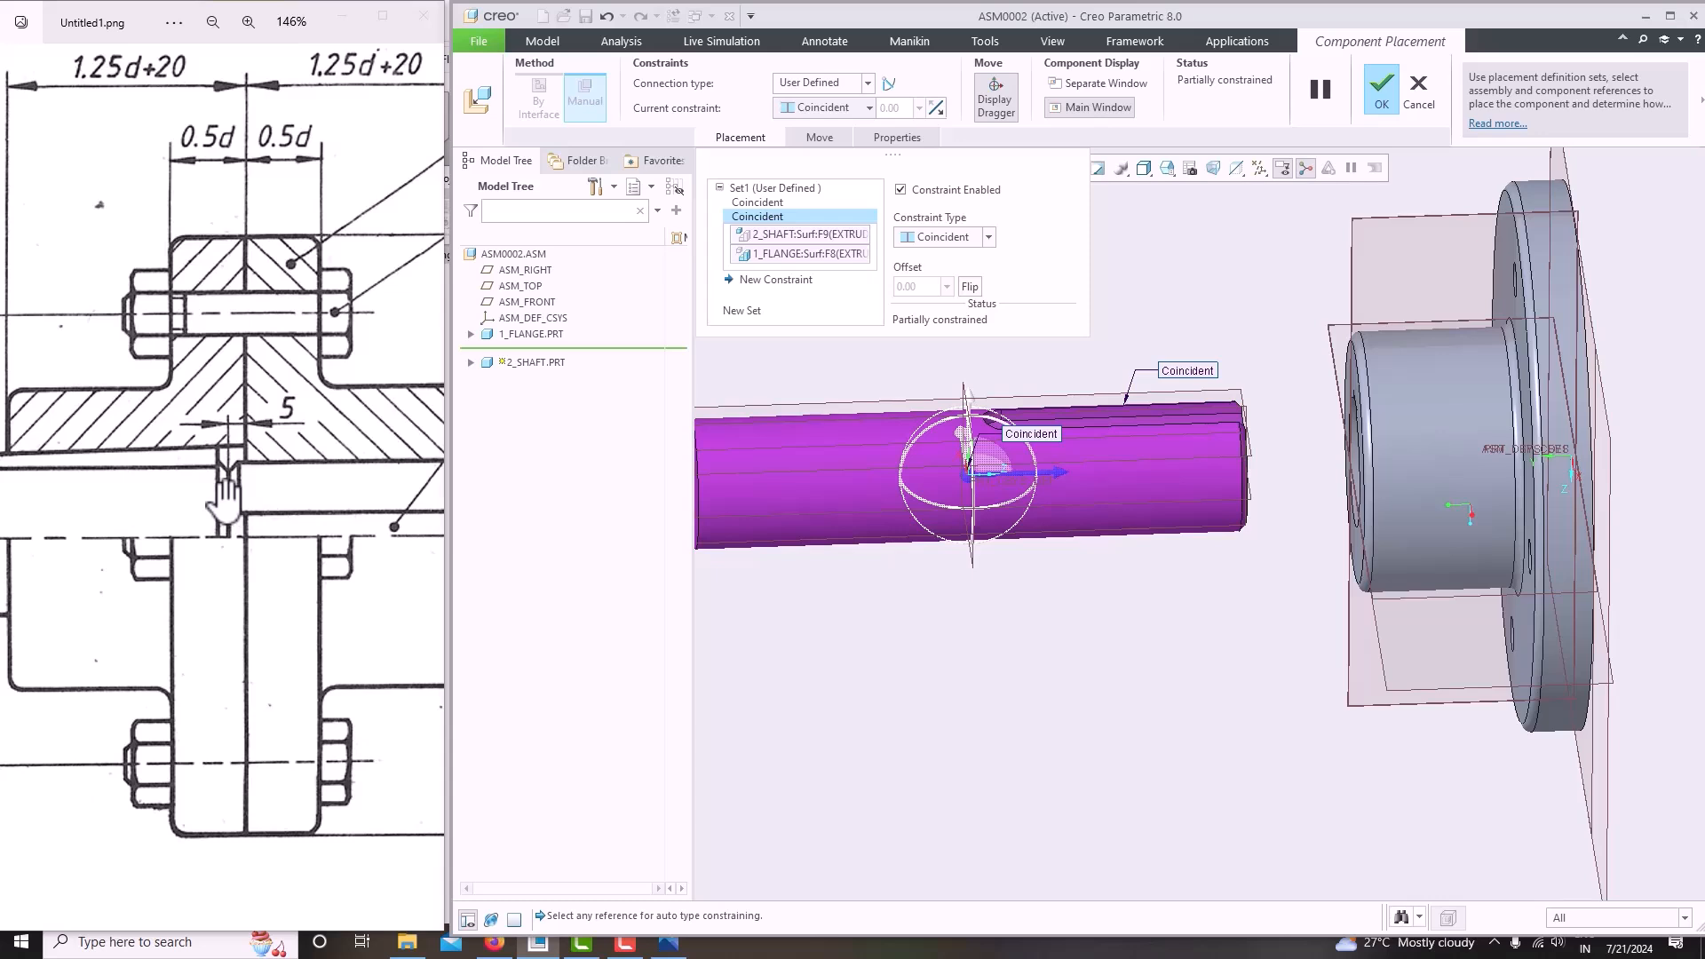
{"action": "middle_click_drag", "start_coordinate": [1015, 557], "coordinate": [1106, 551]}
{"action": "scroll", "coordinate": [1297, 483], "scroll_direction": "up", "scroll_amount": 3}
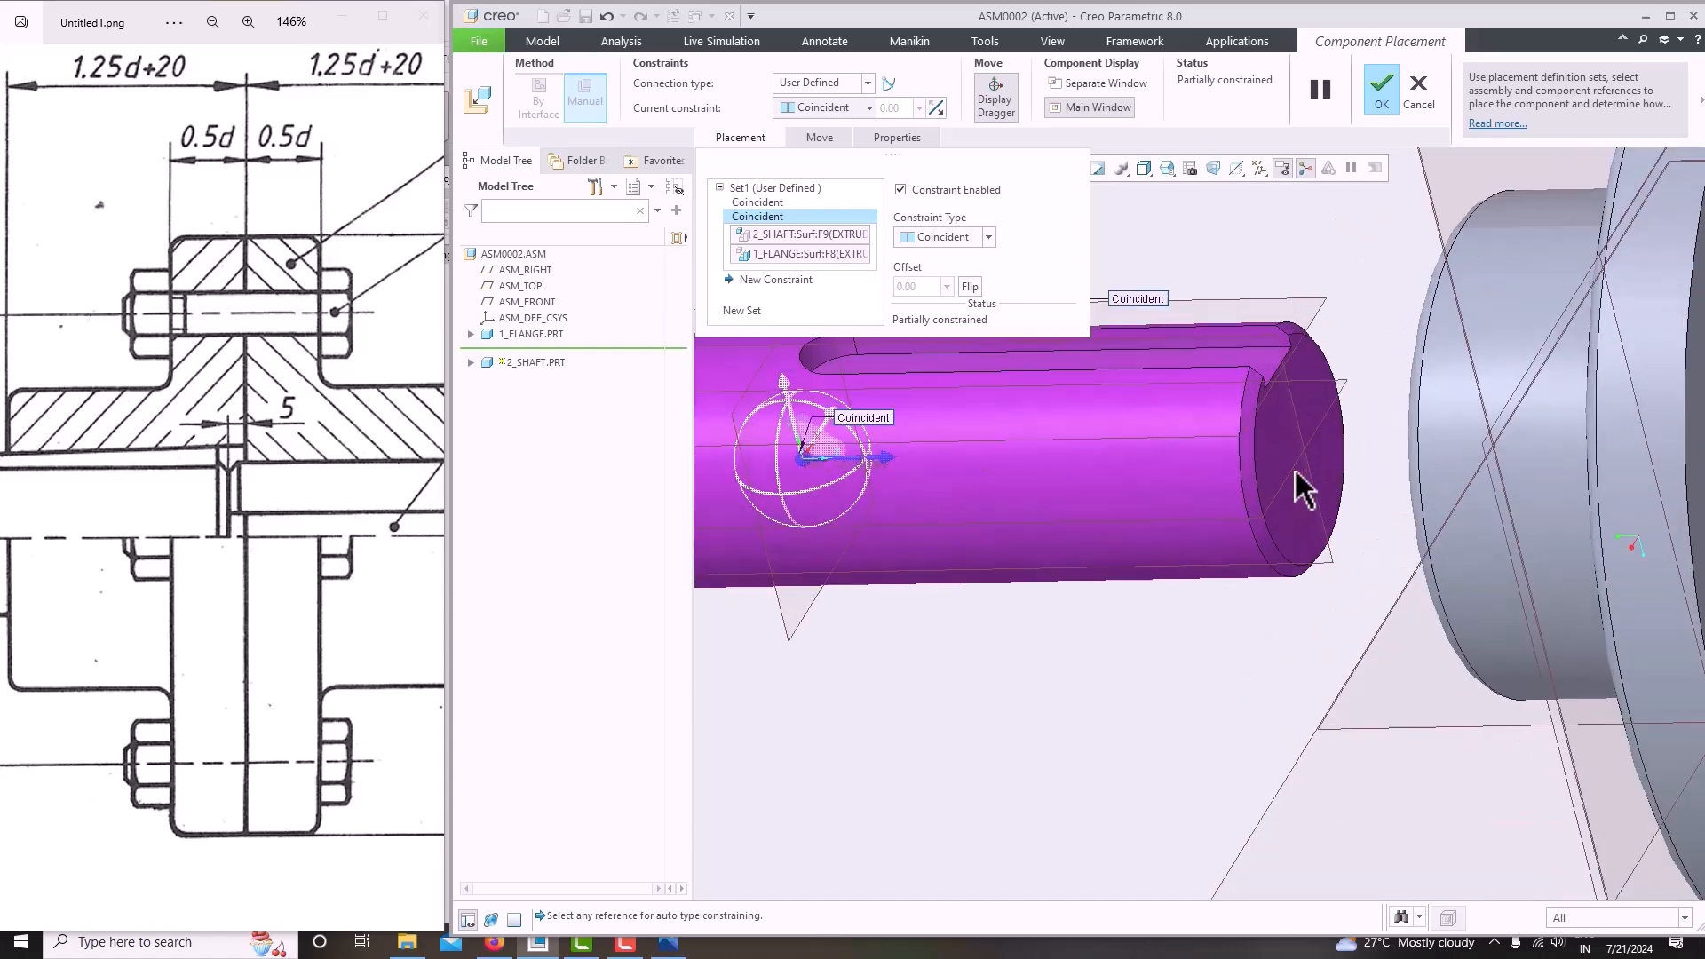
{"action": "left_click", "coordinate": [1309, 407]}
{"action": "scroll", "coordinate": [1275, 479], "scroll_direction": "down", "scroll_amount": 3}
{"action": "scroll", "coordinate": [1279, 550], "scroll_direction": "up", "scroll_amount": 4}
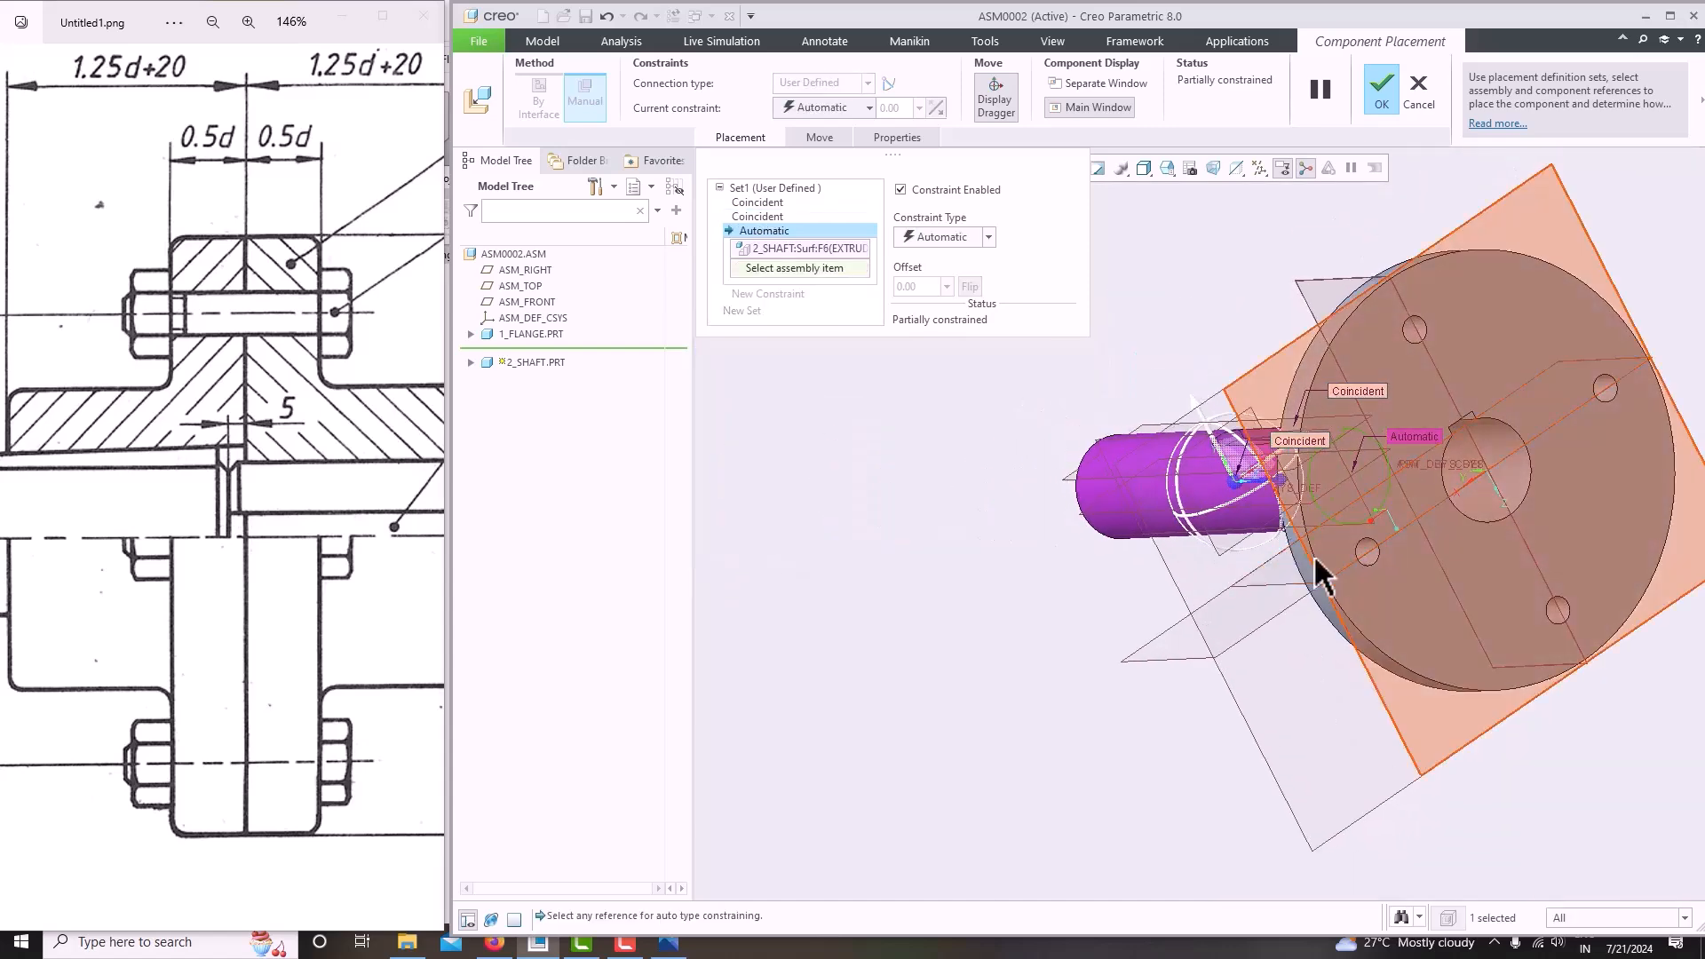
{"action": "left_click", "coordinate": [1494, 334]}
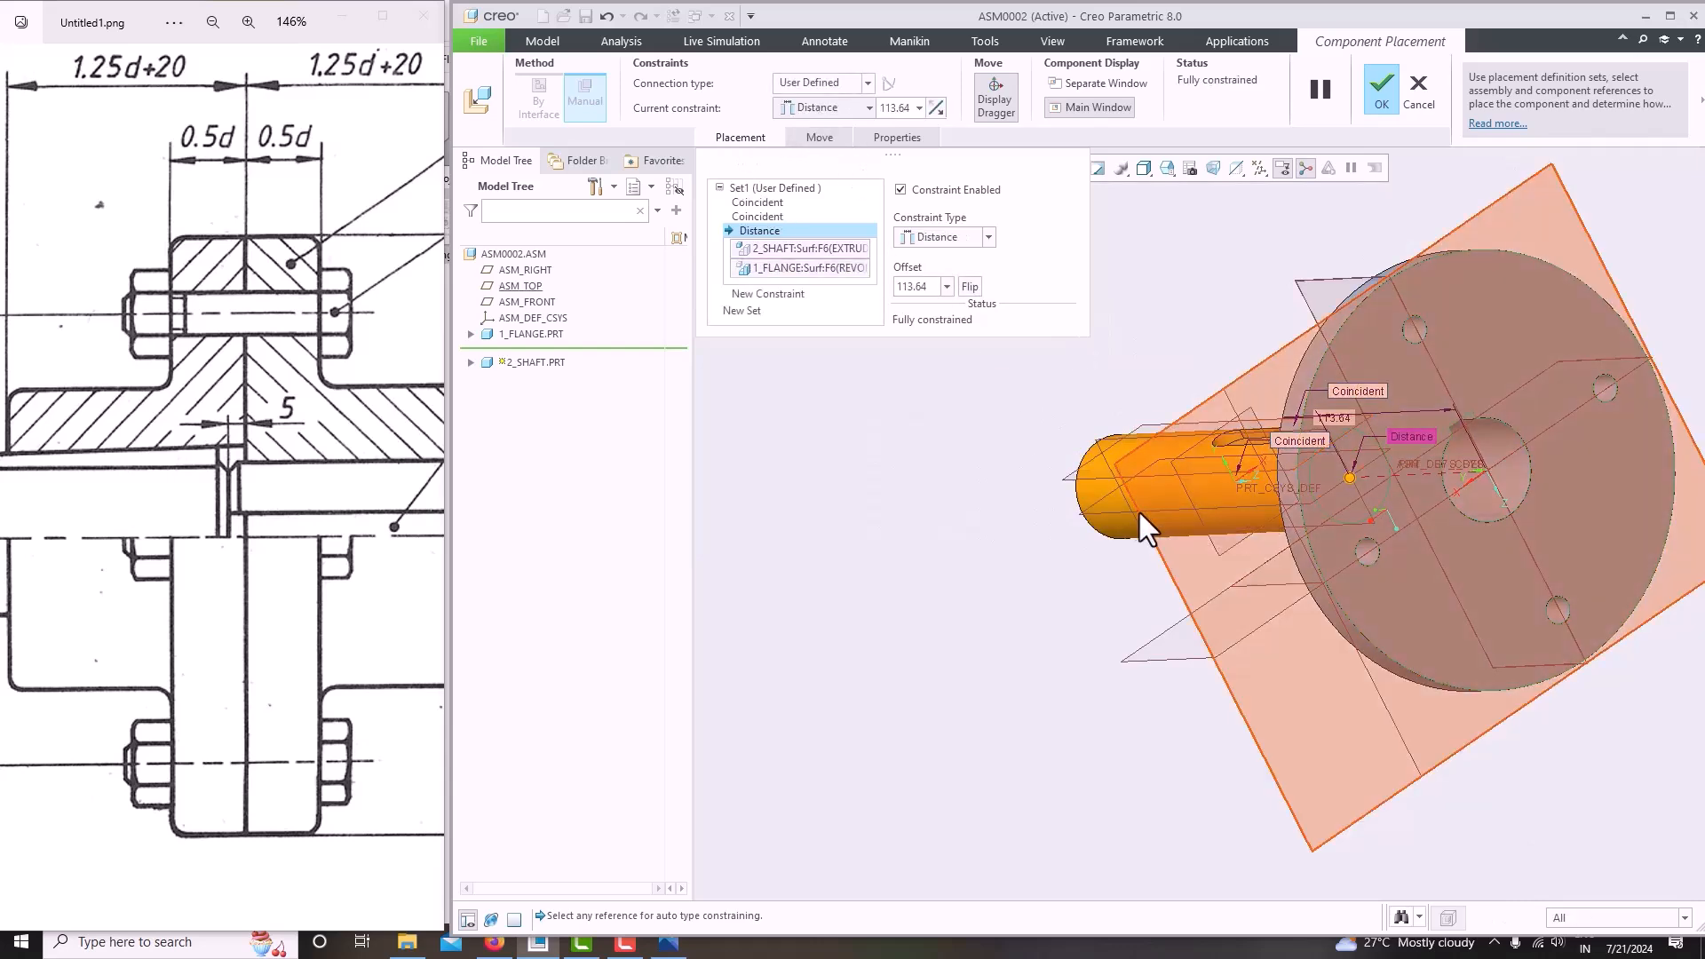
Set the distance offset between the shaft end and the flange face to 5 and finish placing the shaft.
{"action": "middle_click_drag", "start_coordinate": [1334, 520], "coordinate": [1195, 385]}
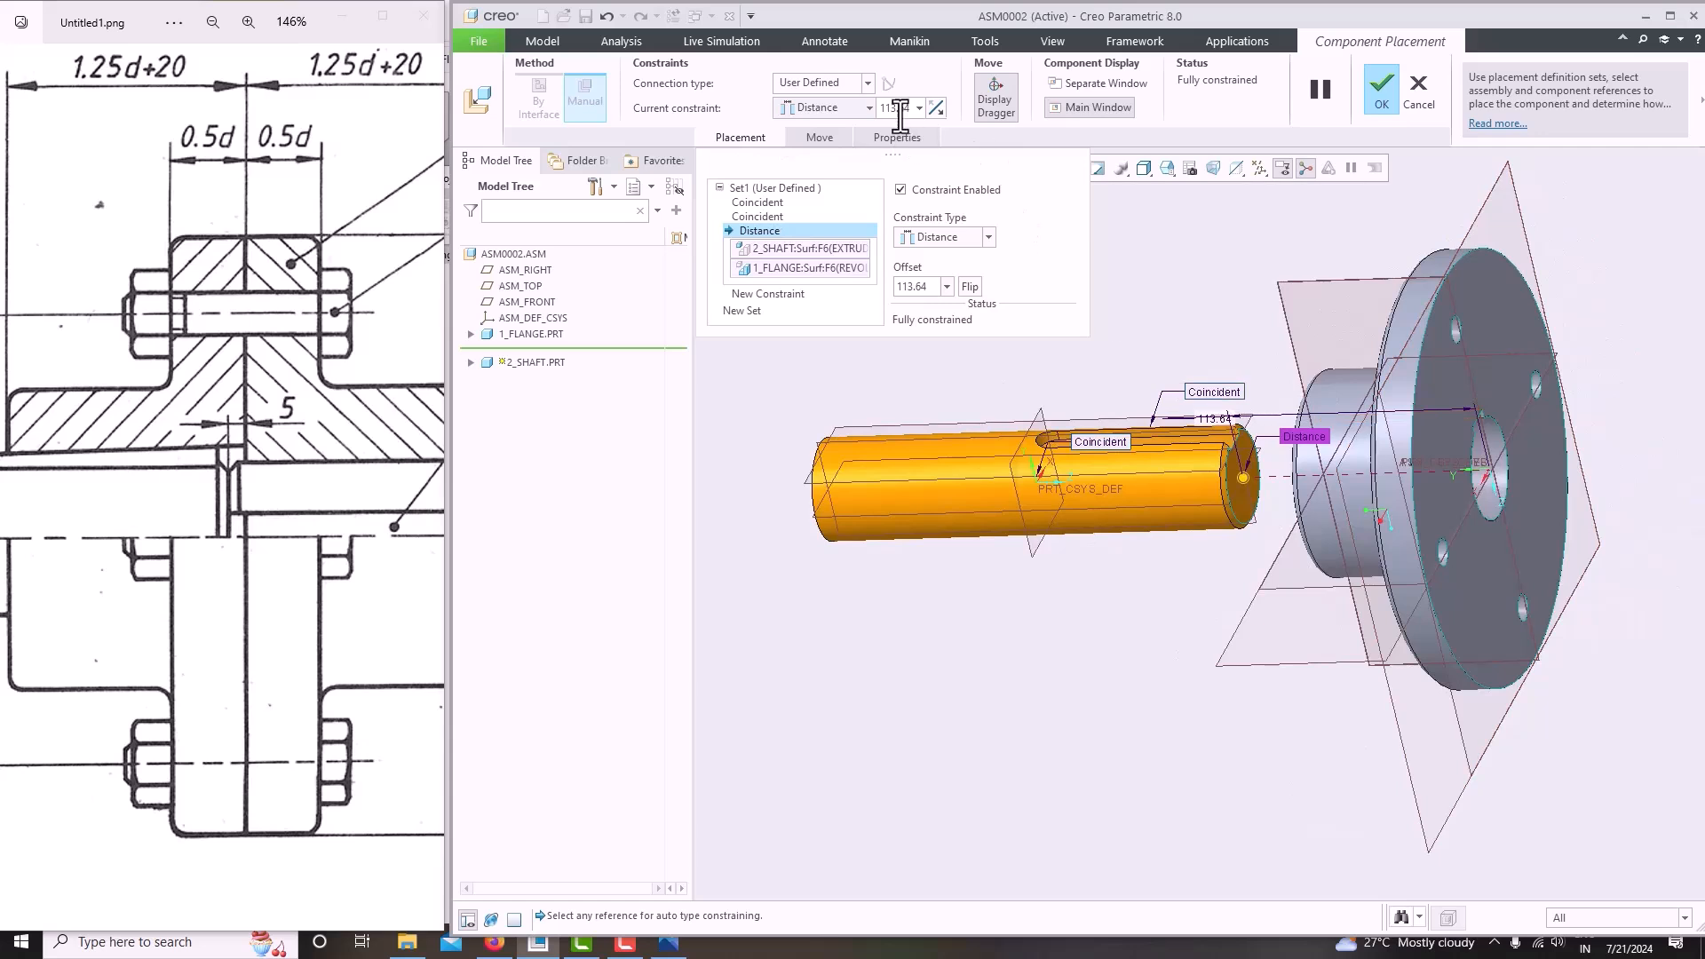
{"action": "type", "text": "5"}
{"action": "key", "text": "Return"}
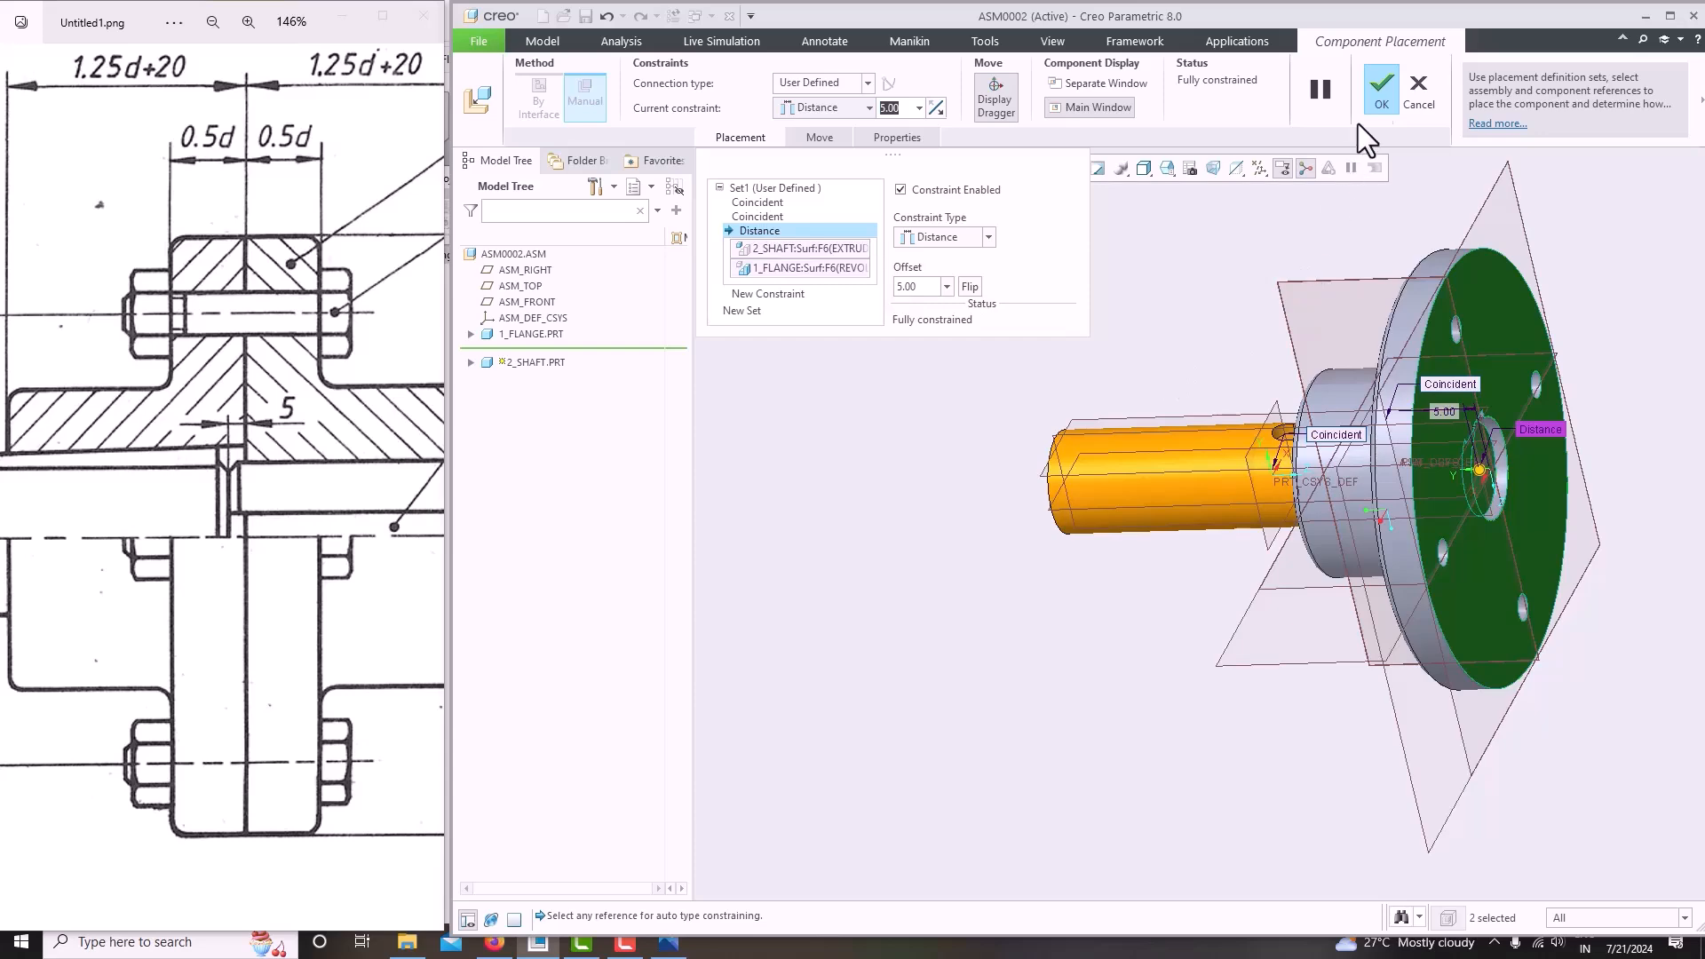
{"action": "left_click", "coordinate": [1381, 89]}
{"action": "middle_click_drag", "start_coordinate": [1331, 284], "coordinate": [1229, 375]}
{"action": "middle_click_drag", "start_coordinate": [1298, 492], "coordinate": [1265, 502]}
{"action": "scroll", "coordinate": [1275, 428], "scroll_direction": "up", "scroll_amount": 3}
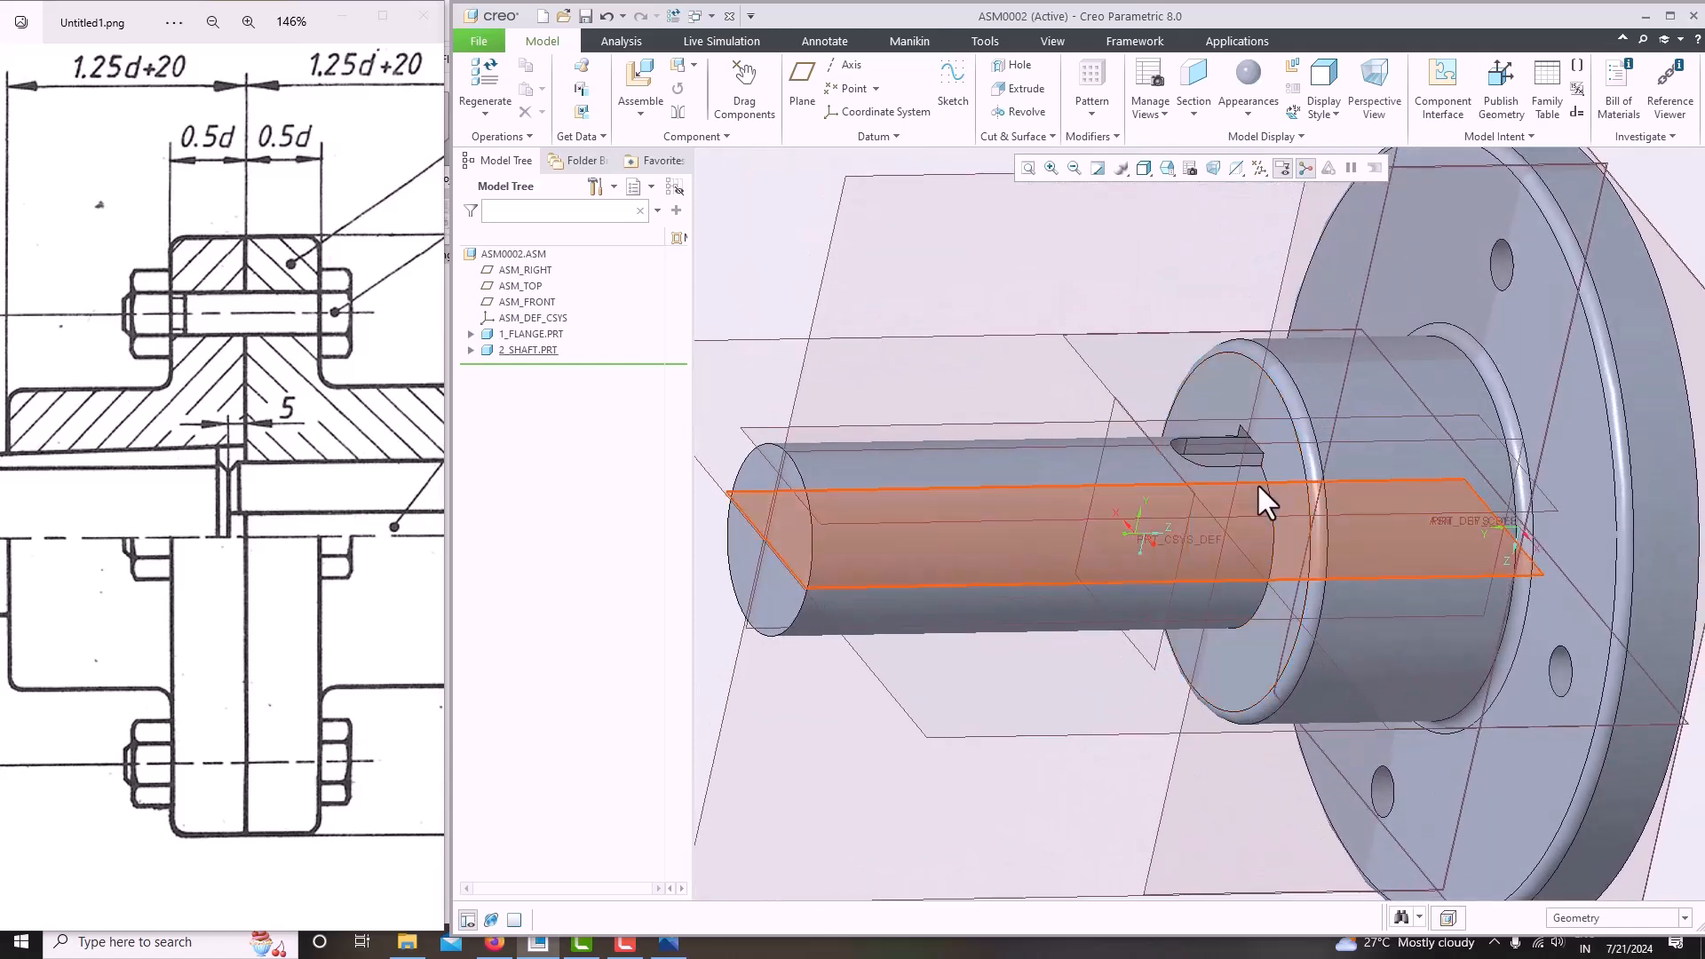
Bring the part 3_taper_key.prt into the assembly as a new component.
{"action": "scroll", "coordinate": [1261, 506], "scroll_direction": "down", "scroll_amount": 4}
{"action": "scroll", "coordinate": [228, 493], "scroll_direction": "down", "scroll_amount": 2}
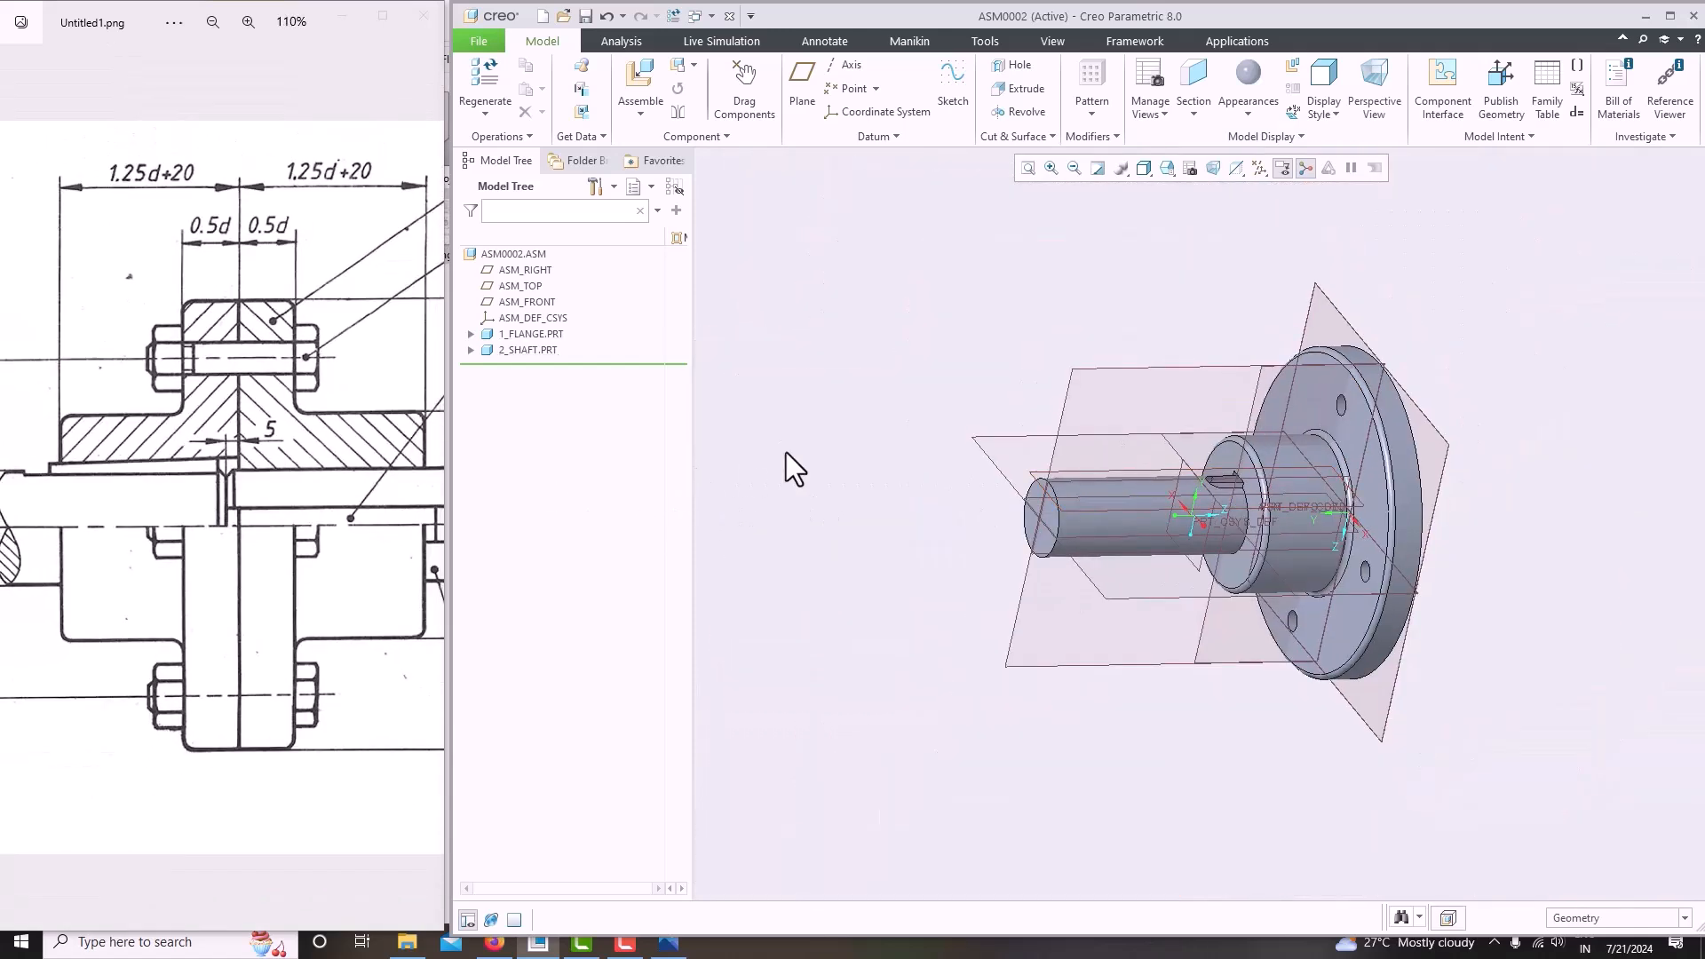
{"action": "left_click", "coordinate": [639, 113]}
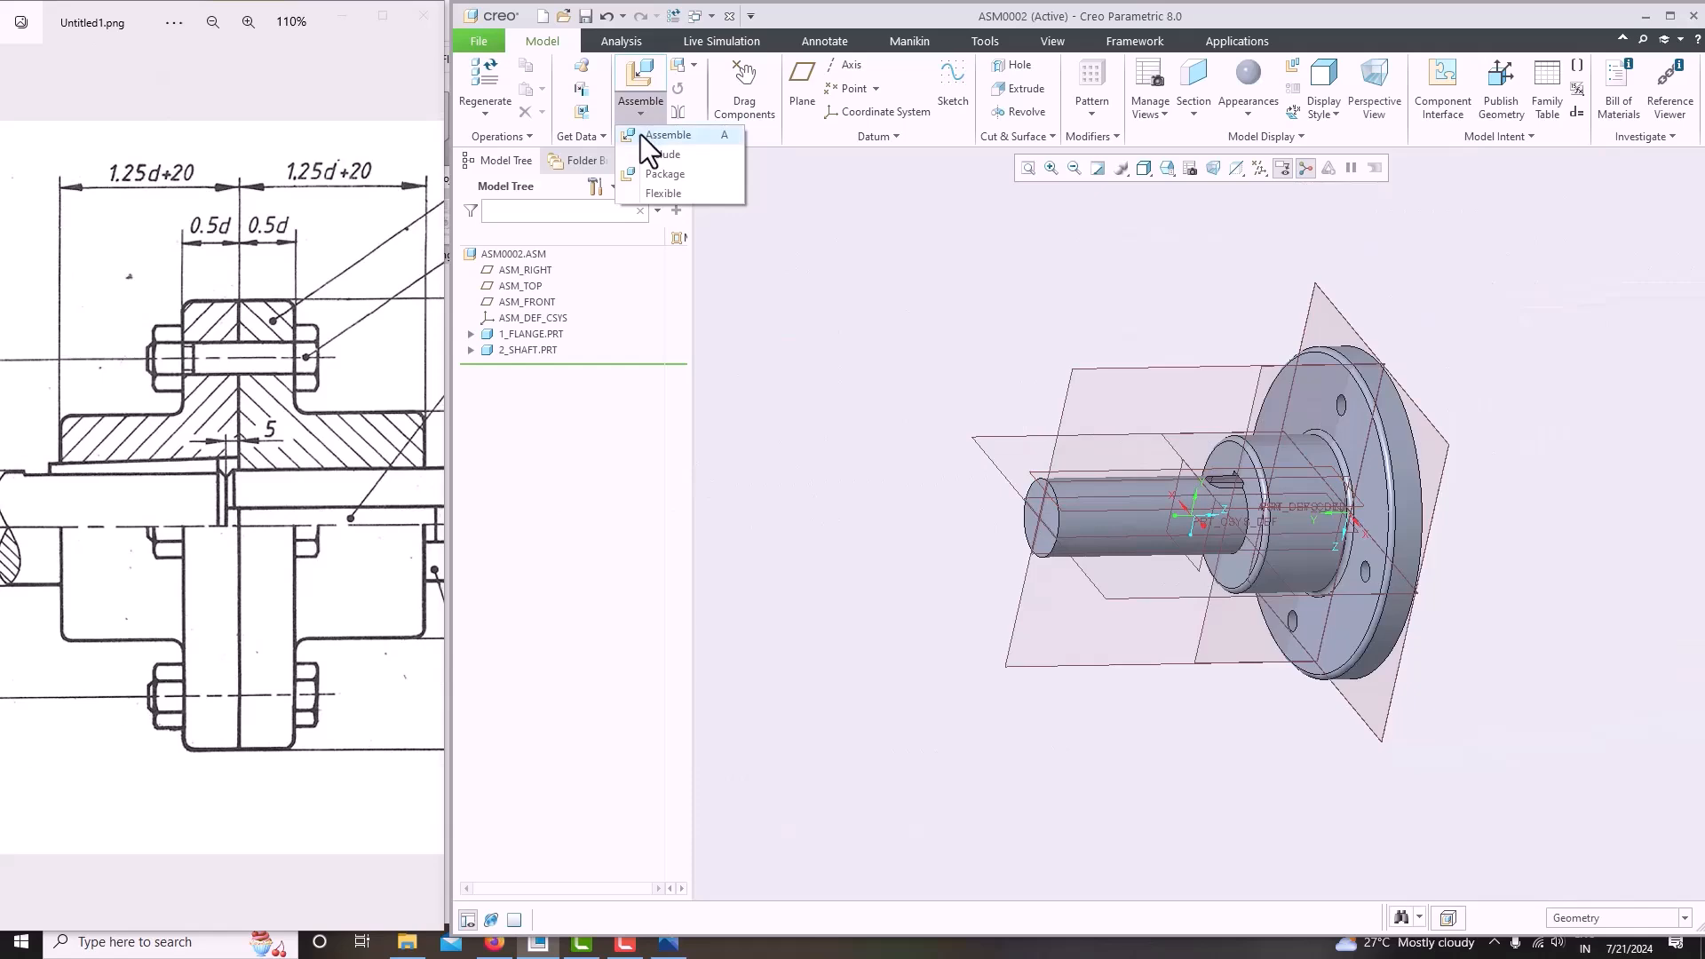
{"action": "left_click", "coordinate": [641, 135]}
{"action": "left_click", "coordinate": [714, 391]}
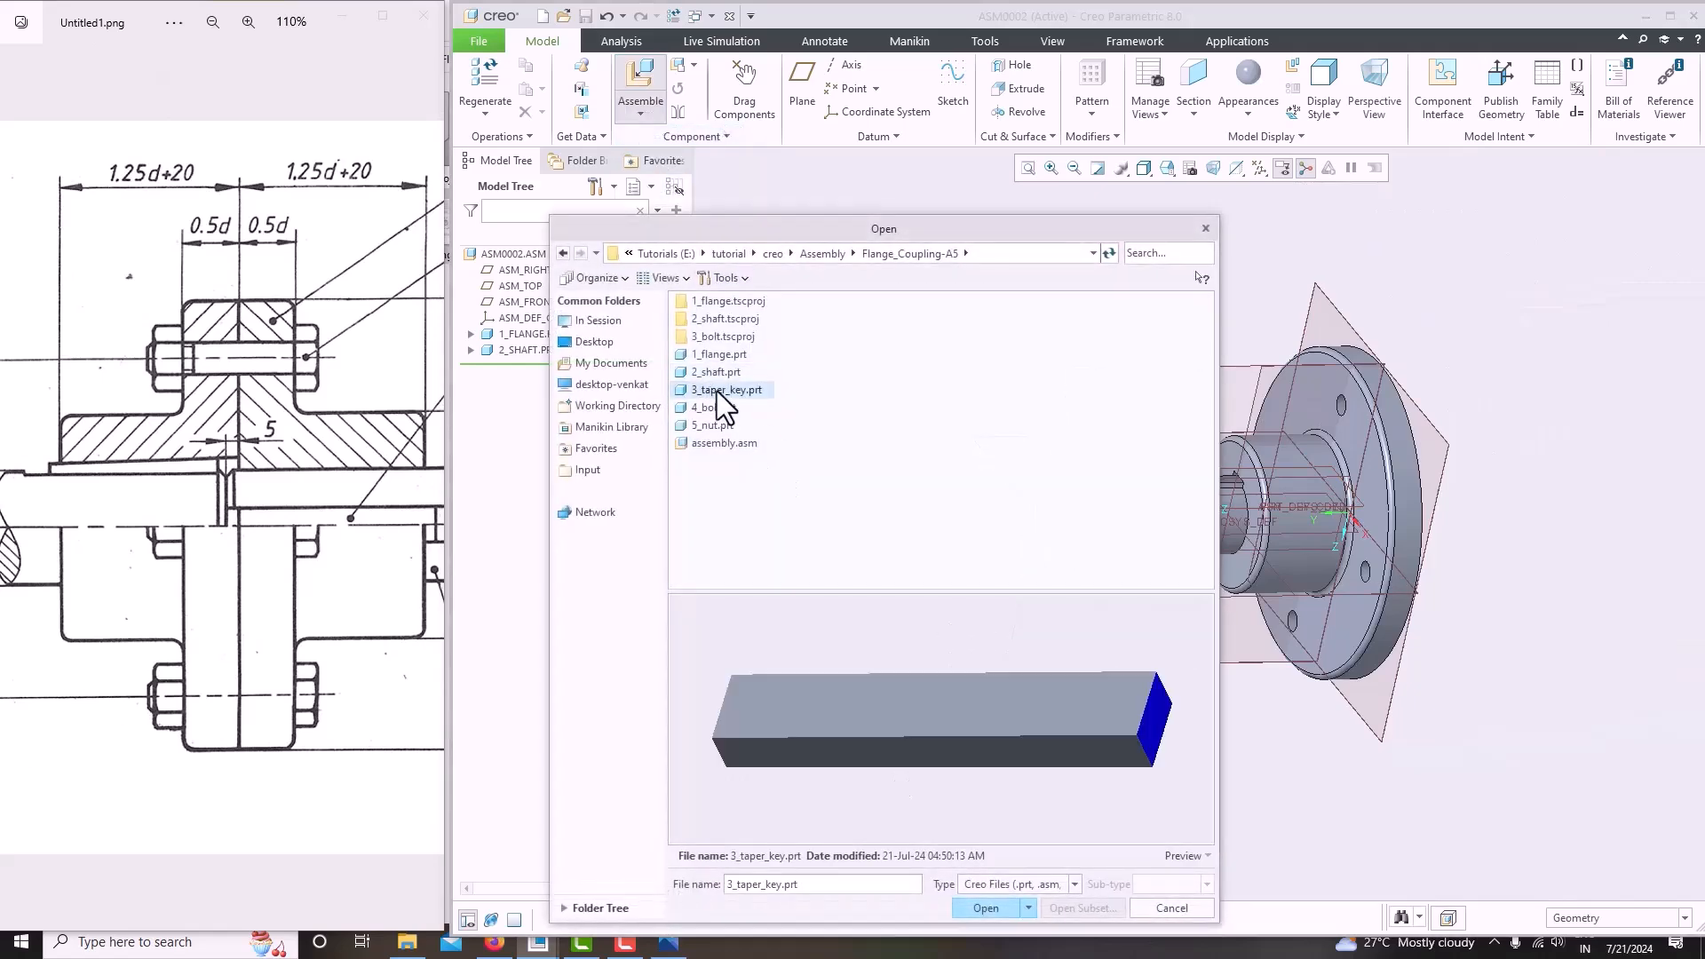
{"action": "left_click", "coordinate": [986, 909]}
Turn the taper key to point toward the flange's bore and move it out in front of the flange's flat face.
{"action": "scroll", "coordinate": [1240, 754], "scroll_direction": "down", "scroll_amount": 2}
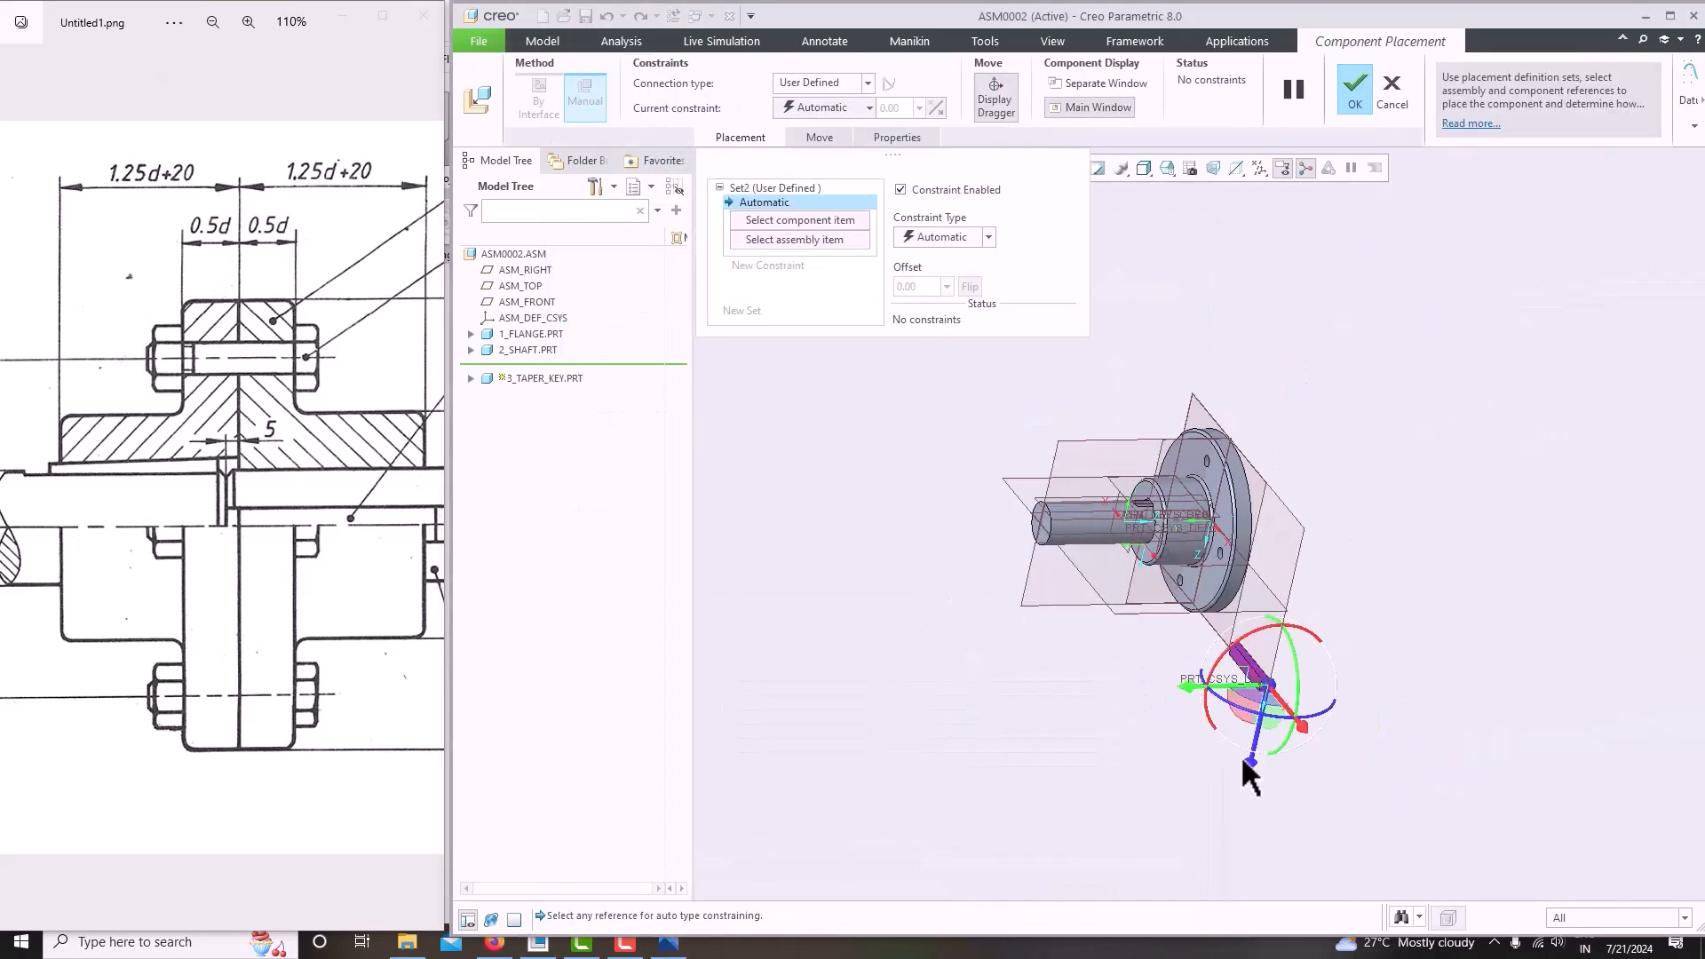
{"action": "scroll", "coordinate": [1226, 701], "scroll_direction": "up", "scroll_amount": 4}
{"action": "scroll", "coordinate": [1202, 693], "scroll_direction": "down", "scroll_amount": 2}
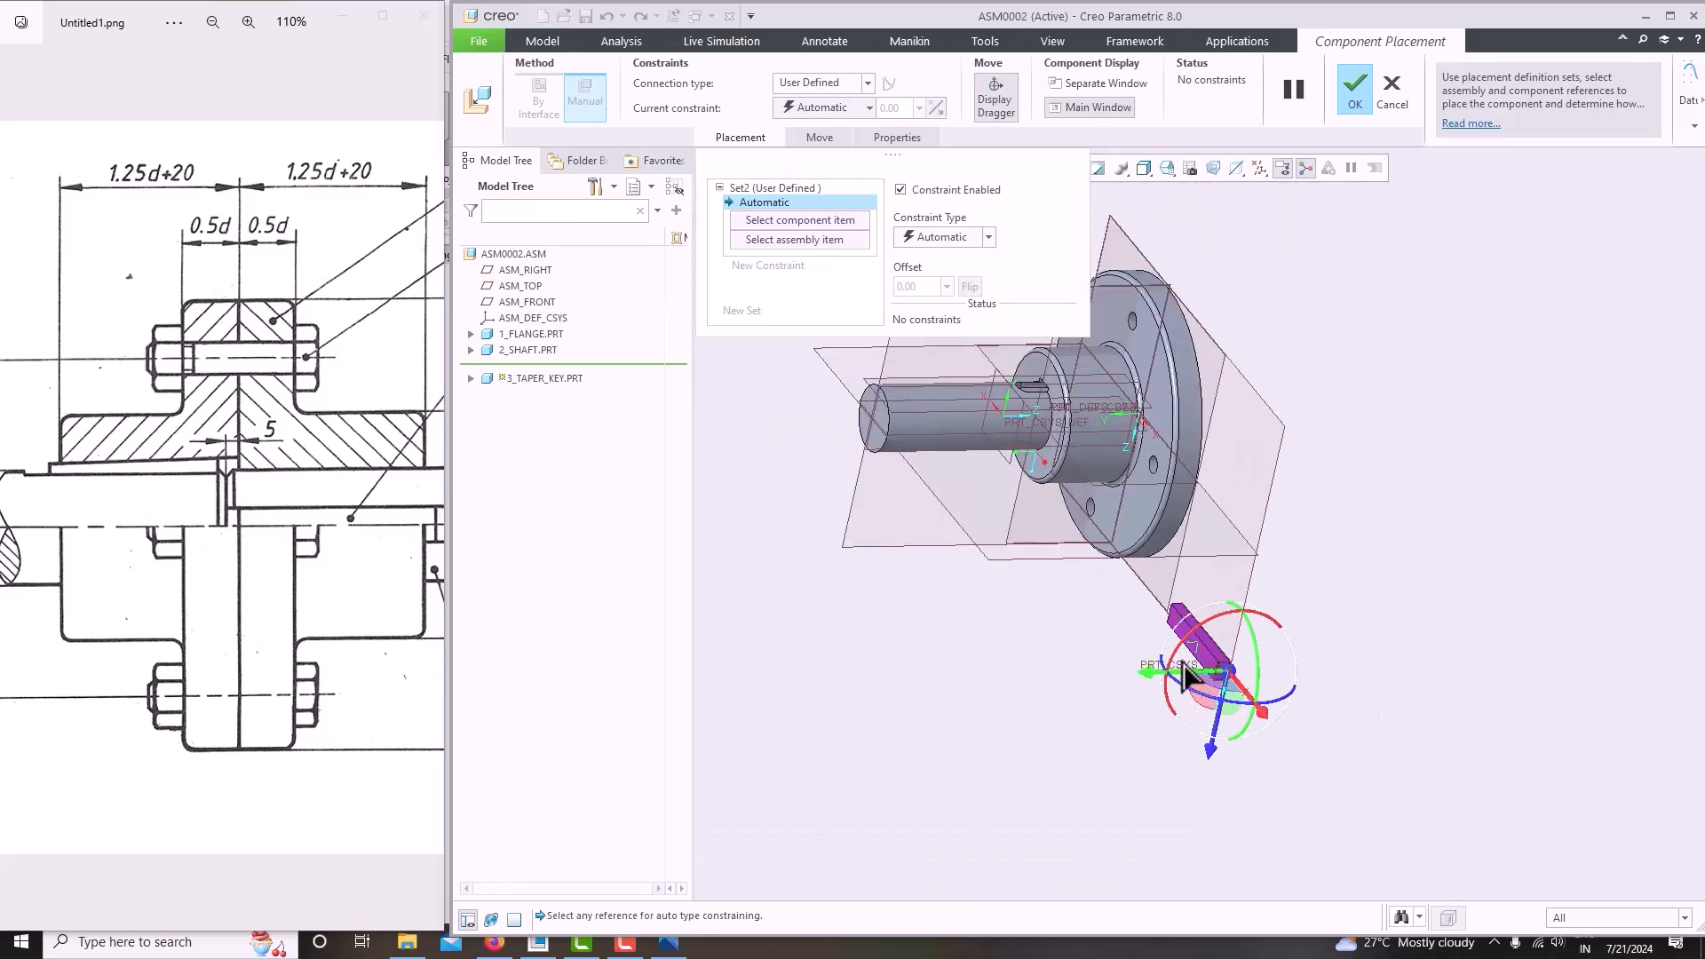
{"action": "scroll", "coordinate": [1190, 675], "scroll_direction": "up", "scroll_amount": 1}
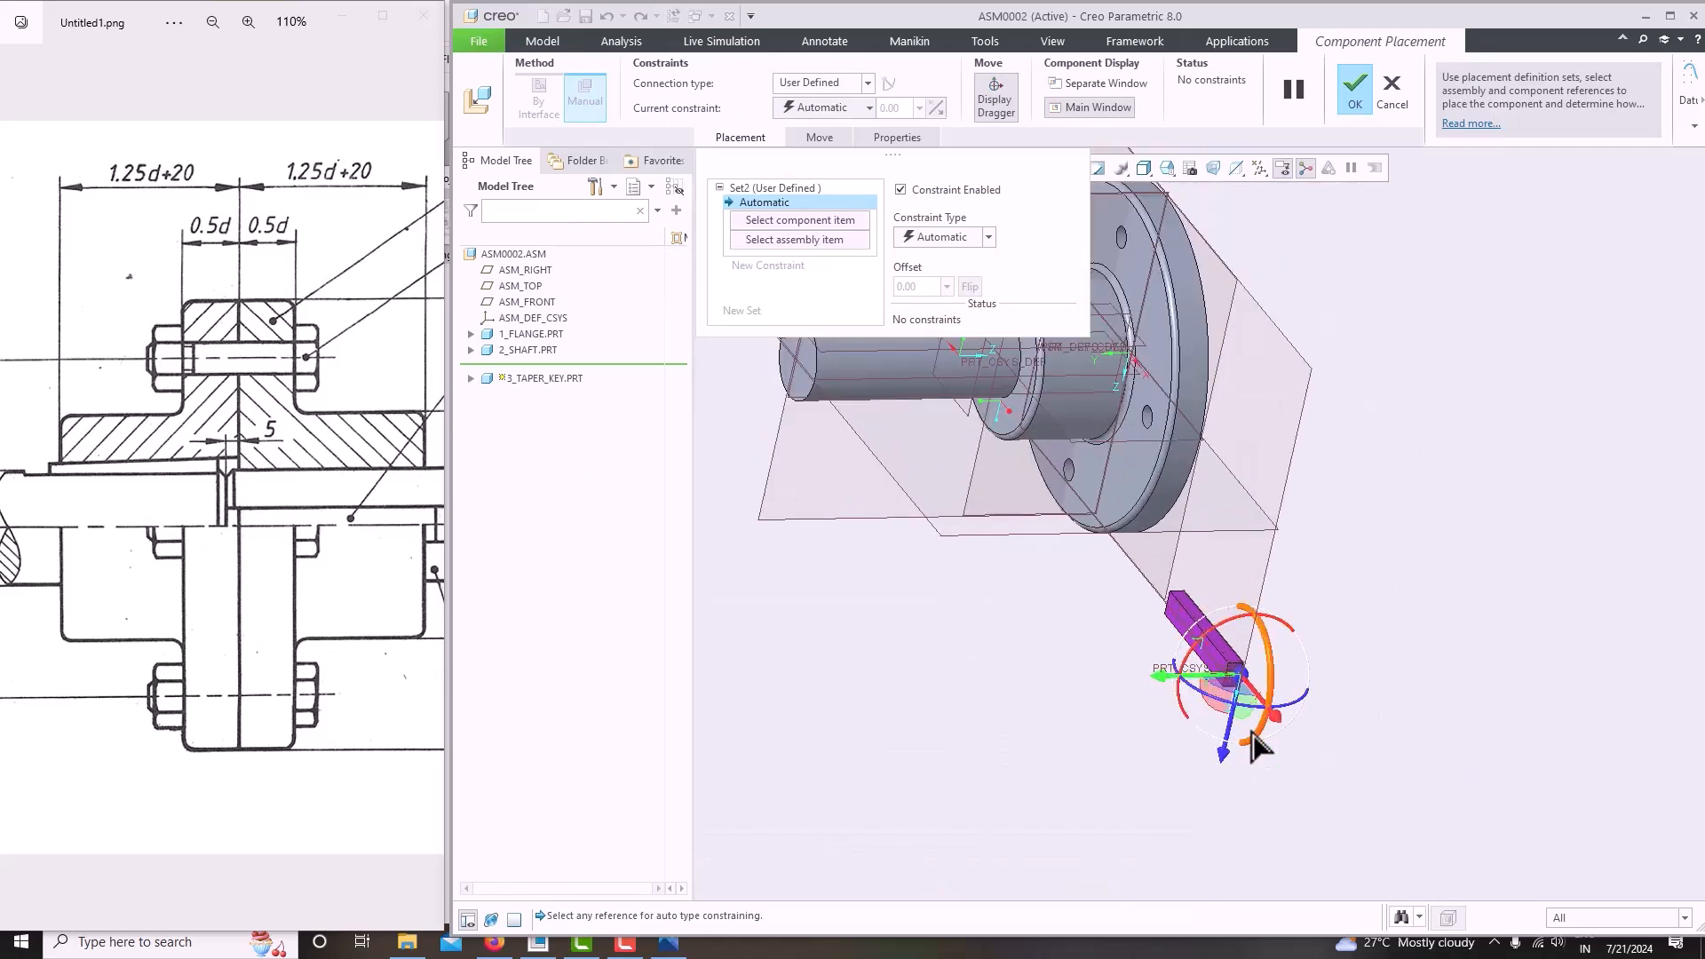
{"action": "scroll", "coordinate": [1192, 689], "scroll_direction": "down", "scroll_amount": 2}
{"action": "scroll", "coordinate": [1194, 685], "scroll_direction": "up", "scroll_amount": 1}
{"action": "middle_click_drag", "start_coordinate": [1115, 472], "coordinate": [1034, 475]}
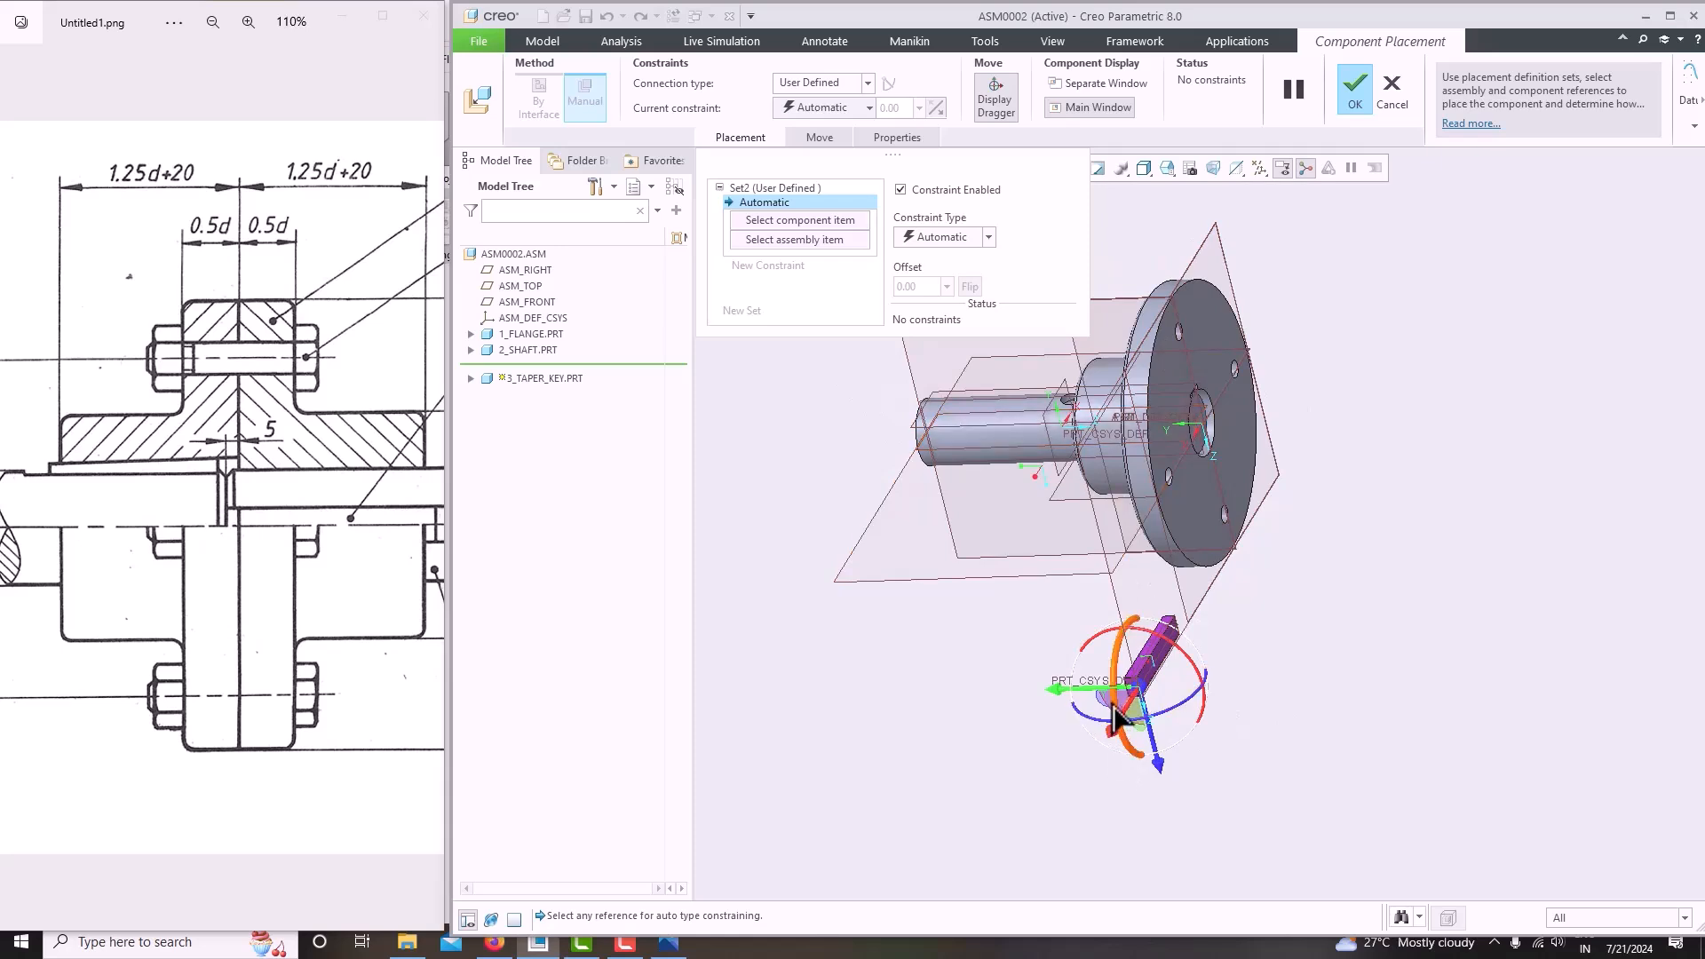
{"action": "left_click_drag", "start_coordinate": [1129, 728], "coordinate": [1135, 624]}
{"action": "left_click_drag", "start_coordinate": [1194, 702], "coordinate": [1398, 737]}
{"action": "left_click_drag", "start_coordinate": [1348, 682], "coordinate": [1397, 479]}
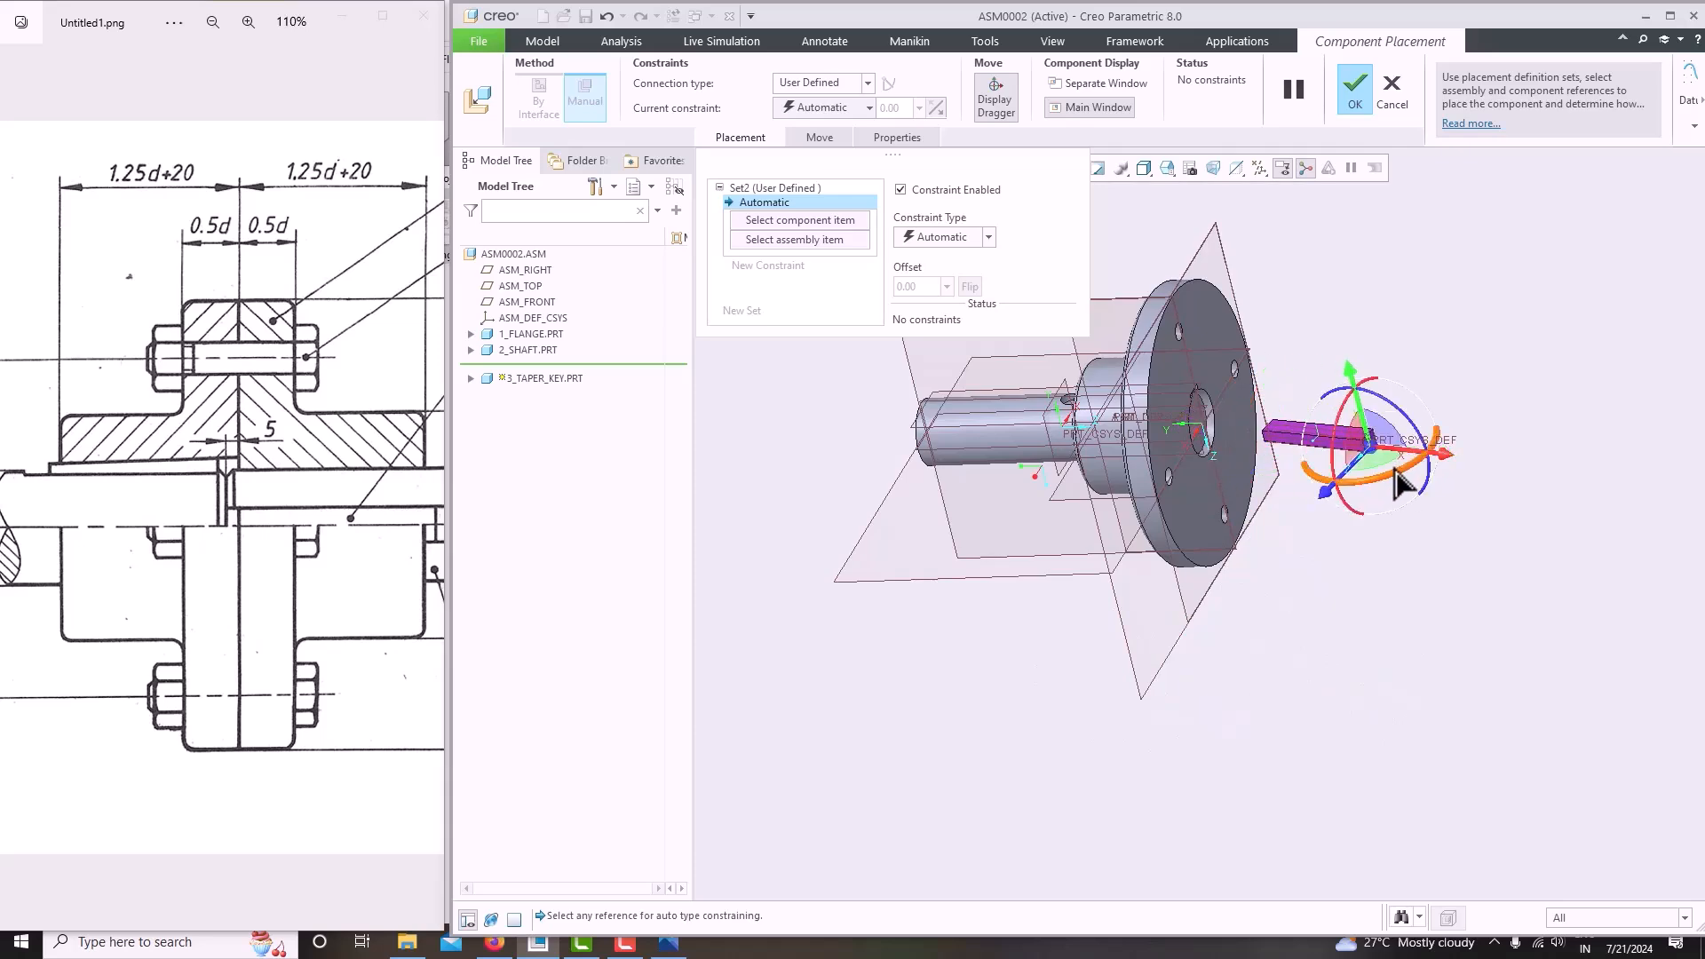
Move the taper key farther away from the flange's flat face and end its placement without constraints.
{"action": "middle_click_drag", "start_coordinate": [1362, 486], "coordinate": [1321, 555]}
{"action": "left_click_drag", "start_coordinate": [892, 736], "coordinate": [1228, 522]}
{"action": "middle_click_drag", "start_coordinate": [1227, 522], "coordinate": [1288, 569]}
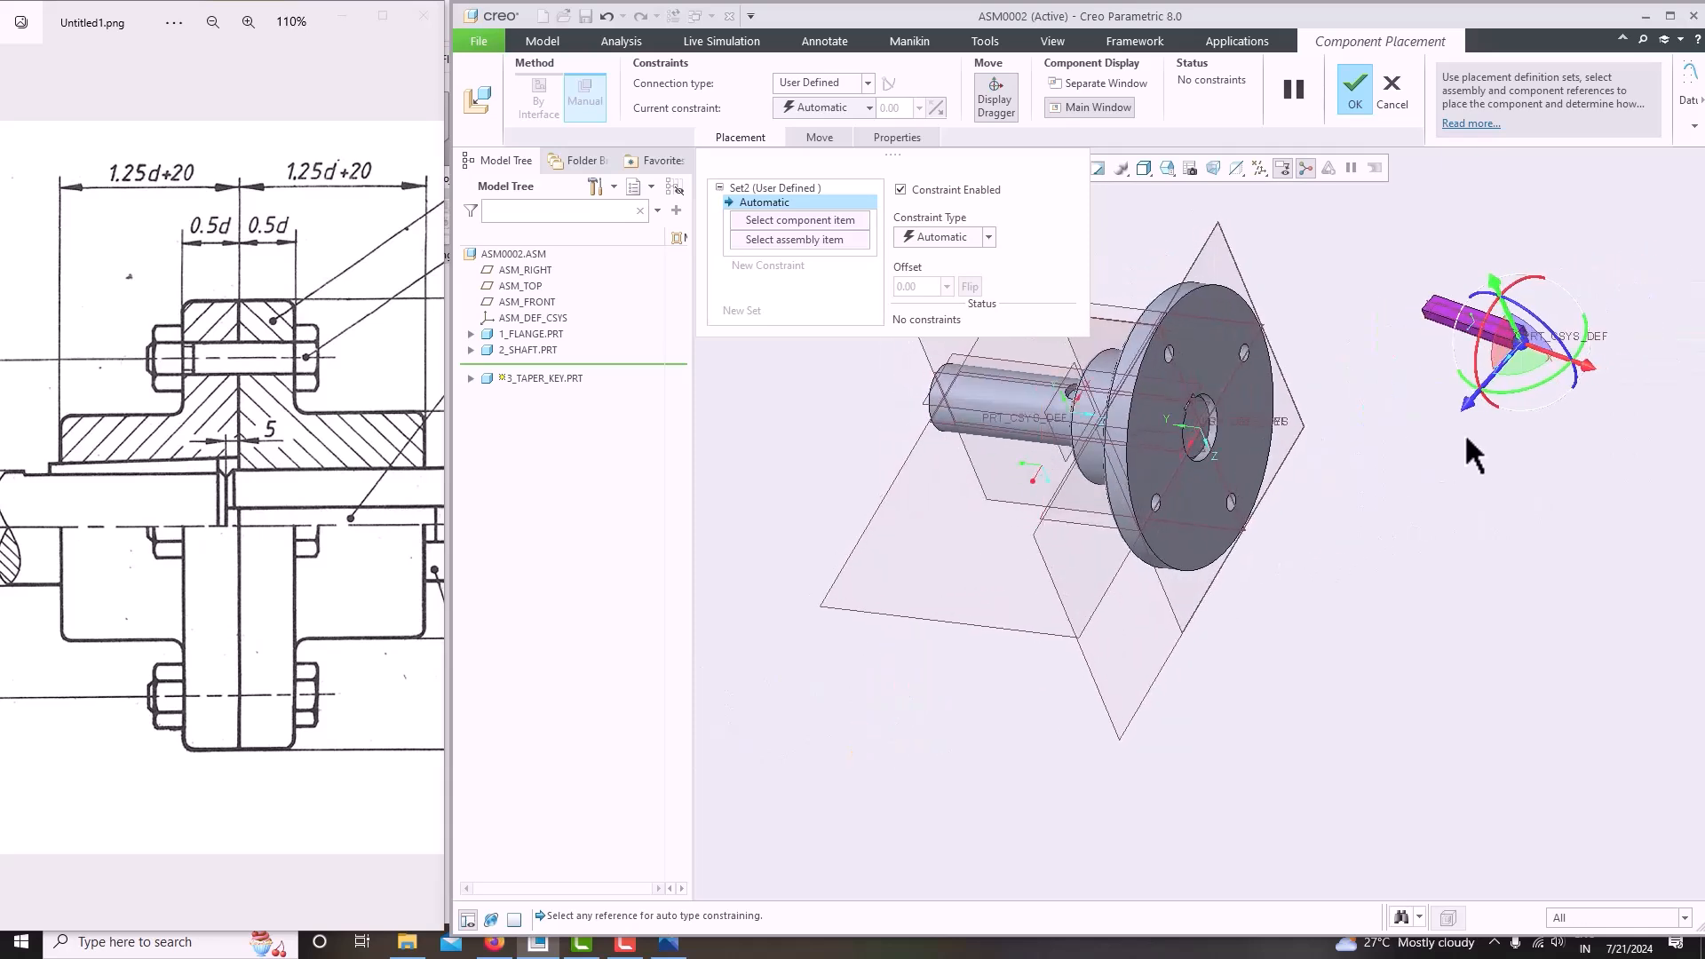
{"action": "left_click_drag", "start_coordinate": [1491, 410], "coordinate": [1503, 408]}
{"action": "middle_click_drag", "start_coordinate": [1503, 408], "coordinate": [1343, 453]}
{"action": "scroll", "coordinate": [1428, 438], "scroll_direction": "up", "scroll_amount": 3}
{"action": "scroll", "coordinate": [1530, 348], "scroll_direction": "down", "scroll_amount": 4}
{"action": "scroll", "coordinate": [1422, 362], "scroll_direction": "down", "scroll_amount": 3}
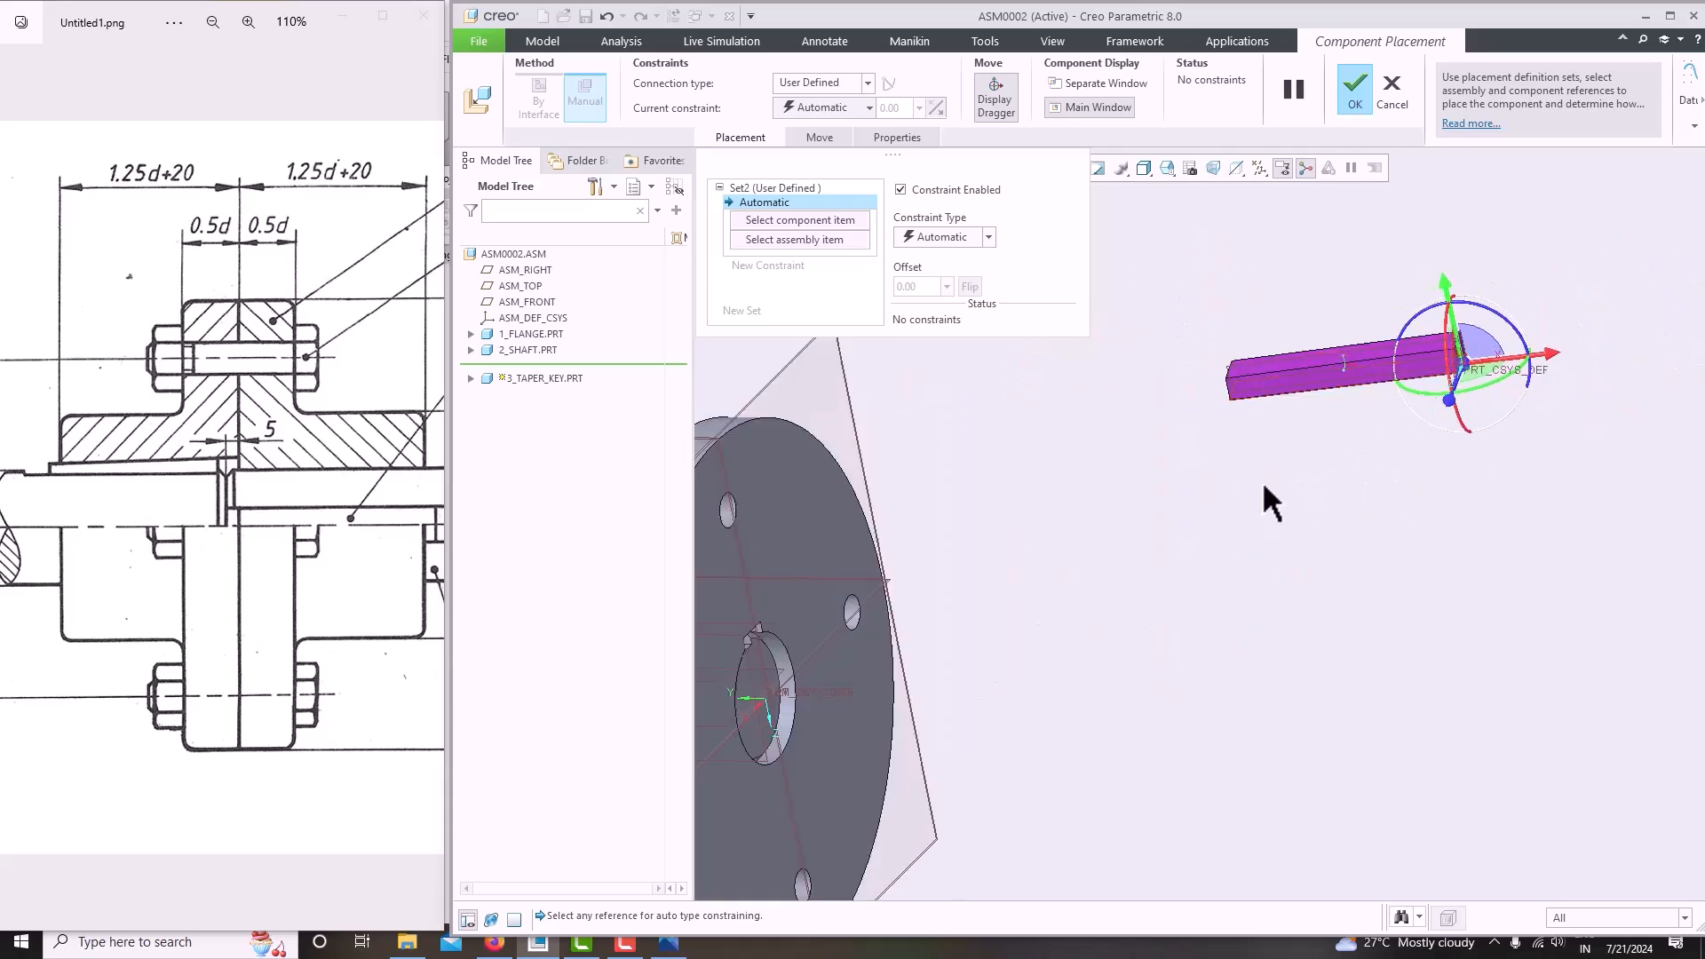
{"action": "middle_click", "coordinate": [1153, 440]}
Examine the taper key's faces and how they match the keyway opening in the flange's bore.
{"action": "middle_click_drag", "start_coordinate": [1266, 472], "coordinate": [1202, 487]}
{"action": "scroll", "coordinate": [1287, 501], "scroll_direction": "up", "scroll_amount": 2}
{"action": "scroll", "coordinate": [1204, 394], "scroll_direction": "down", "scroll_amount": 5}
{"action": "scroll", "coordinate": [1237, 563], "scroll_direction": "down", "scroll_amount": 3}
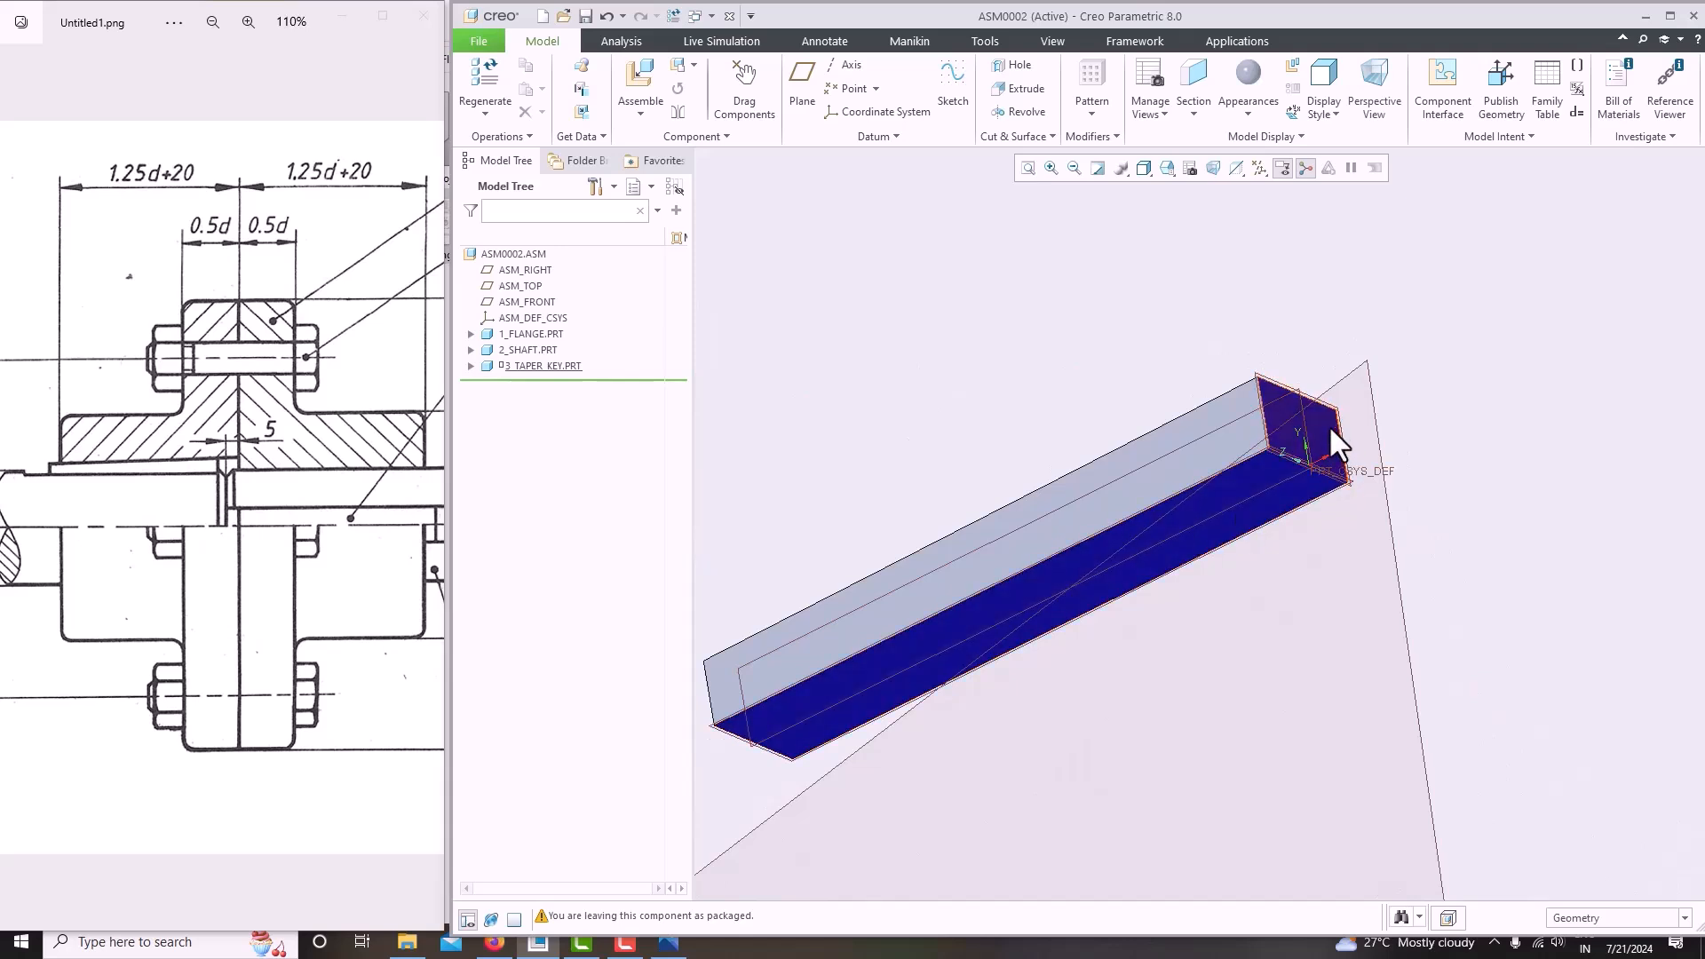
{"action": "scroll", "coordinate": [1329, 426], "scroll_direction": "up", "scroll_amount": 3}
{"action": "middle_click_drag", "start_coordinate": [1329, 430], "coordinate": [1345, 446]}
{"action": "scroll", "coordinate": [1346, 445], "scroll_direction": "up", "scroll_amount": 3}
{"action": "middle_click_drag", "start_coordinate": [1380, 520], "coordinate": [1360, 524]}
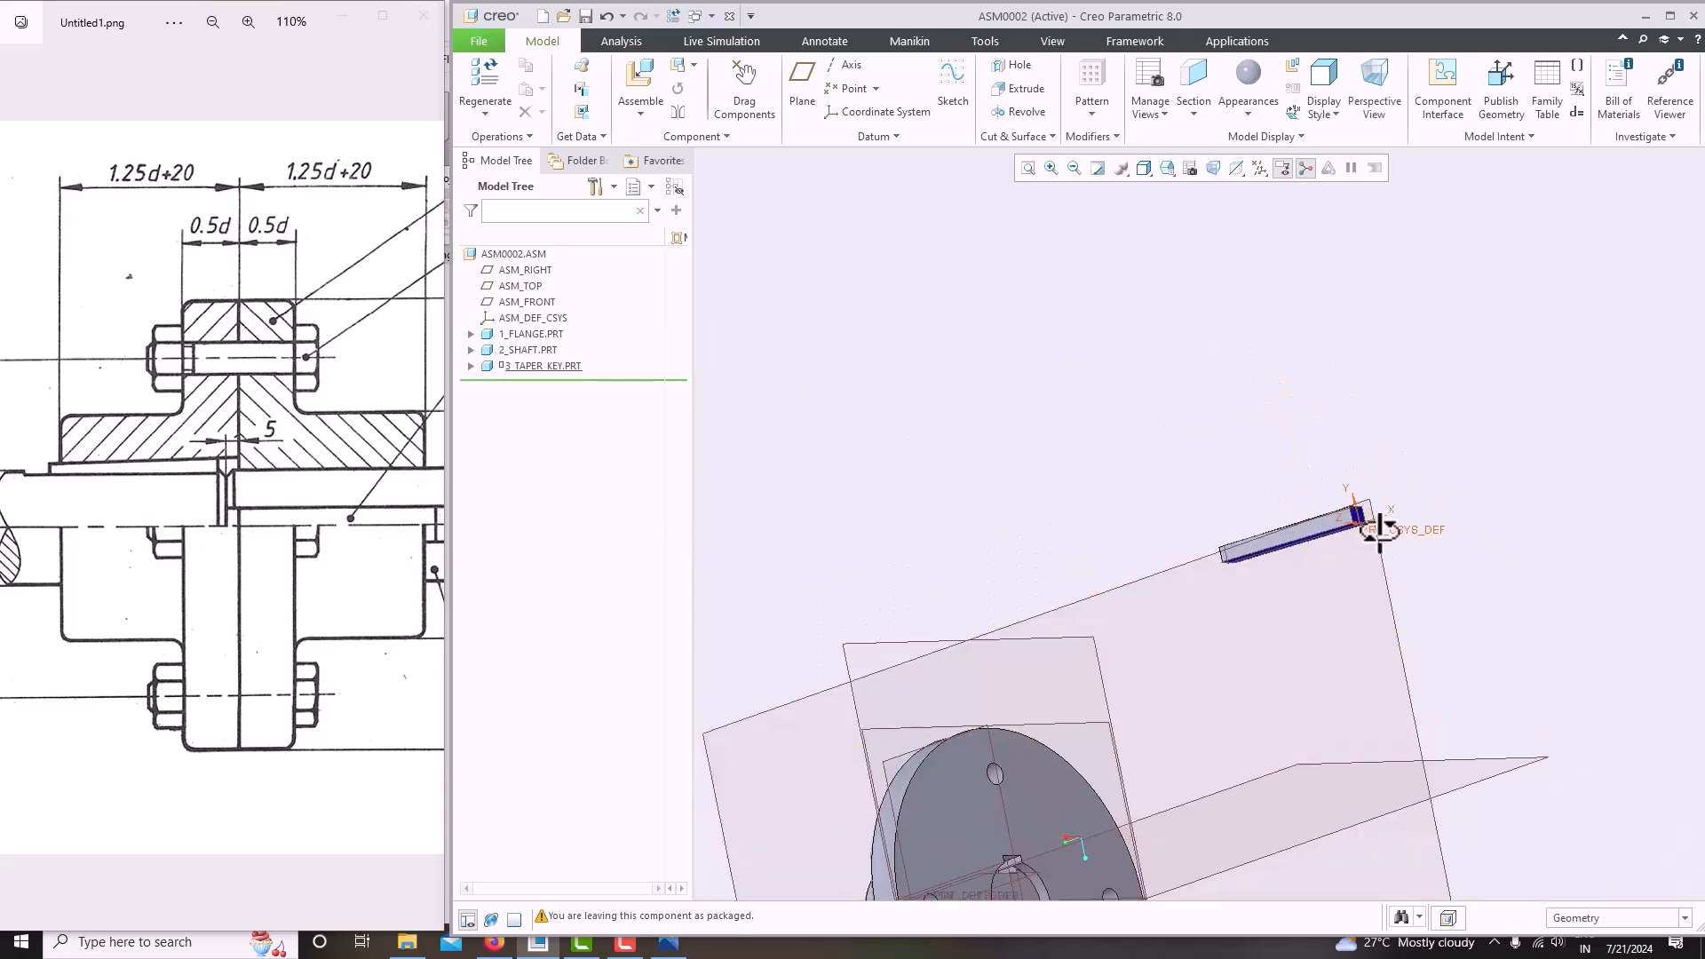
{"action": "scroll", "coordinate": [1359, 524], "scroll_direction": "down", "scroll_amount": 5}
{"action": "scroll", "coordinate": [1214, 449], "scroll_direction": "up", "scroll_amount": 3}
{"action": "middle_click_drag", "start_coordinate": [1215, 449], "coordinate": [1230, 566]}
{"action": "scroll", "coordinate": [988, 658], "scroll_direction": "down", "scroll_amount": 5}
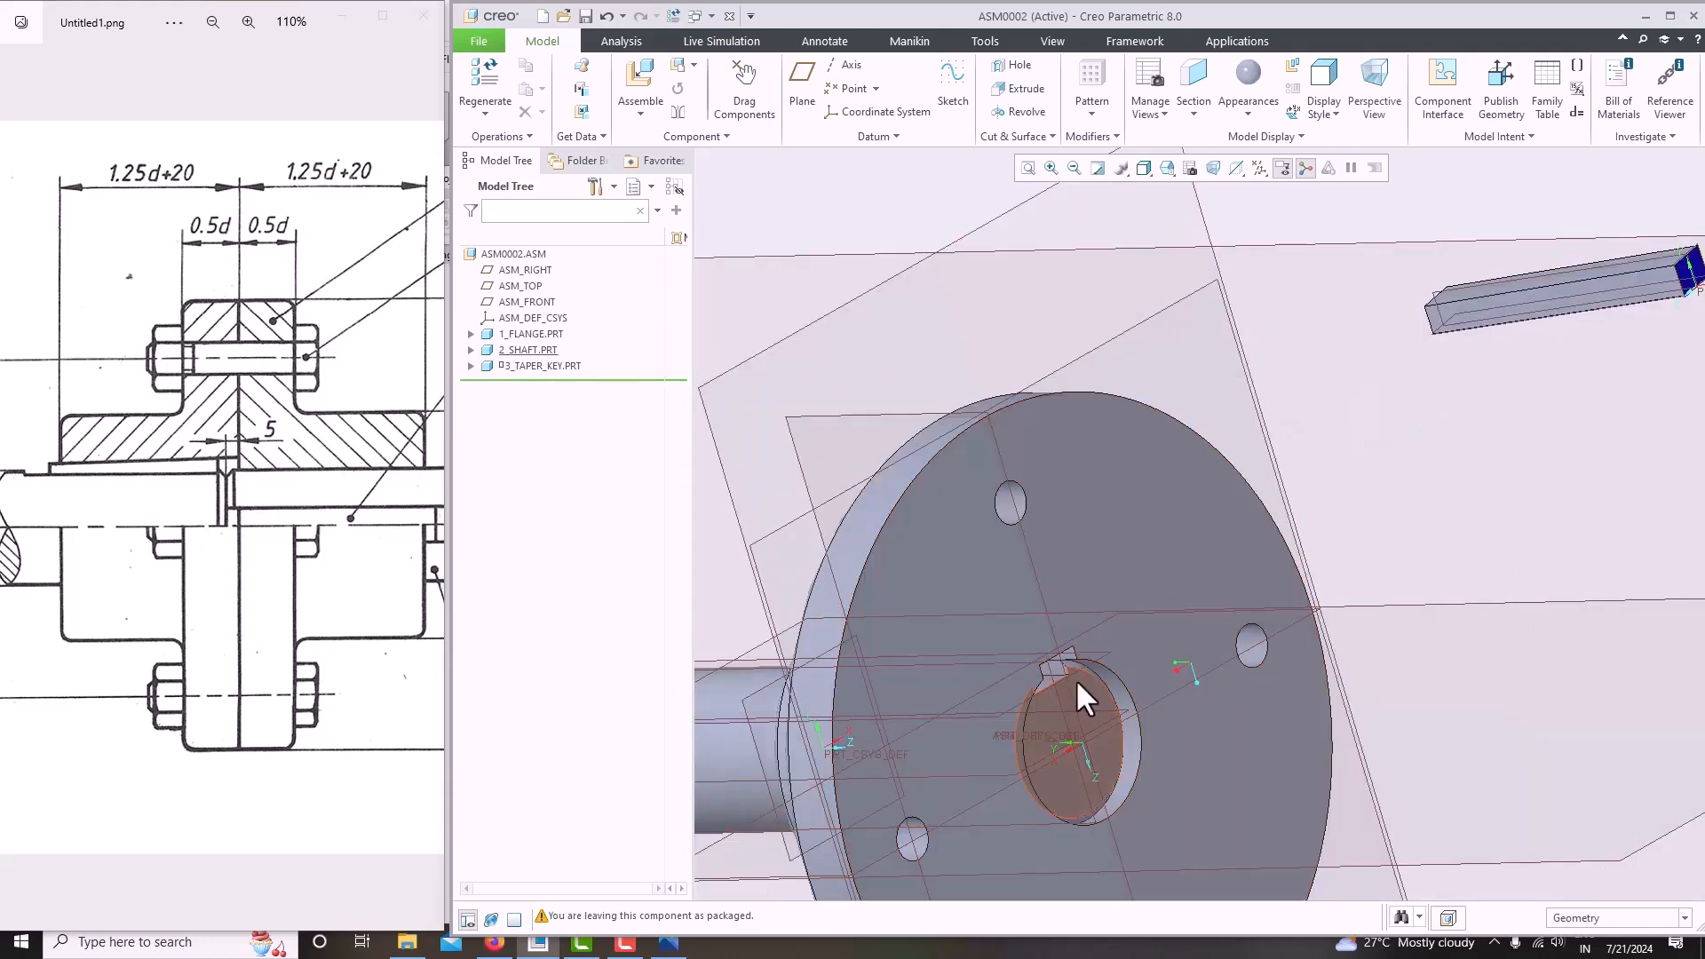
{"action": "scroll", "coordinate": [1026, 601], "scroll_direction": "up", "scroll_amount": 3}
{"action": "scroll", "coordinate": [1136, 428], "scroll_direction": "up", "scroll_amount": 2}
{"action": "scroll", "coordinate": [1164, 433], "scroll_direction": "down", "scroll_amount": 7}
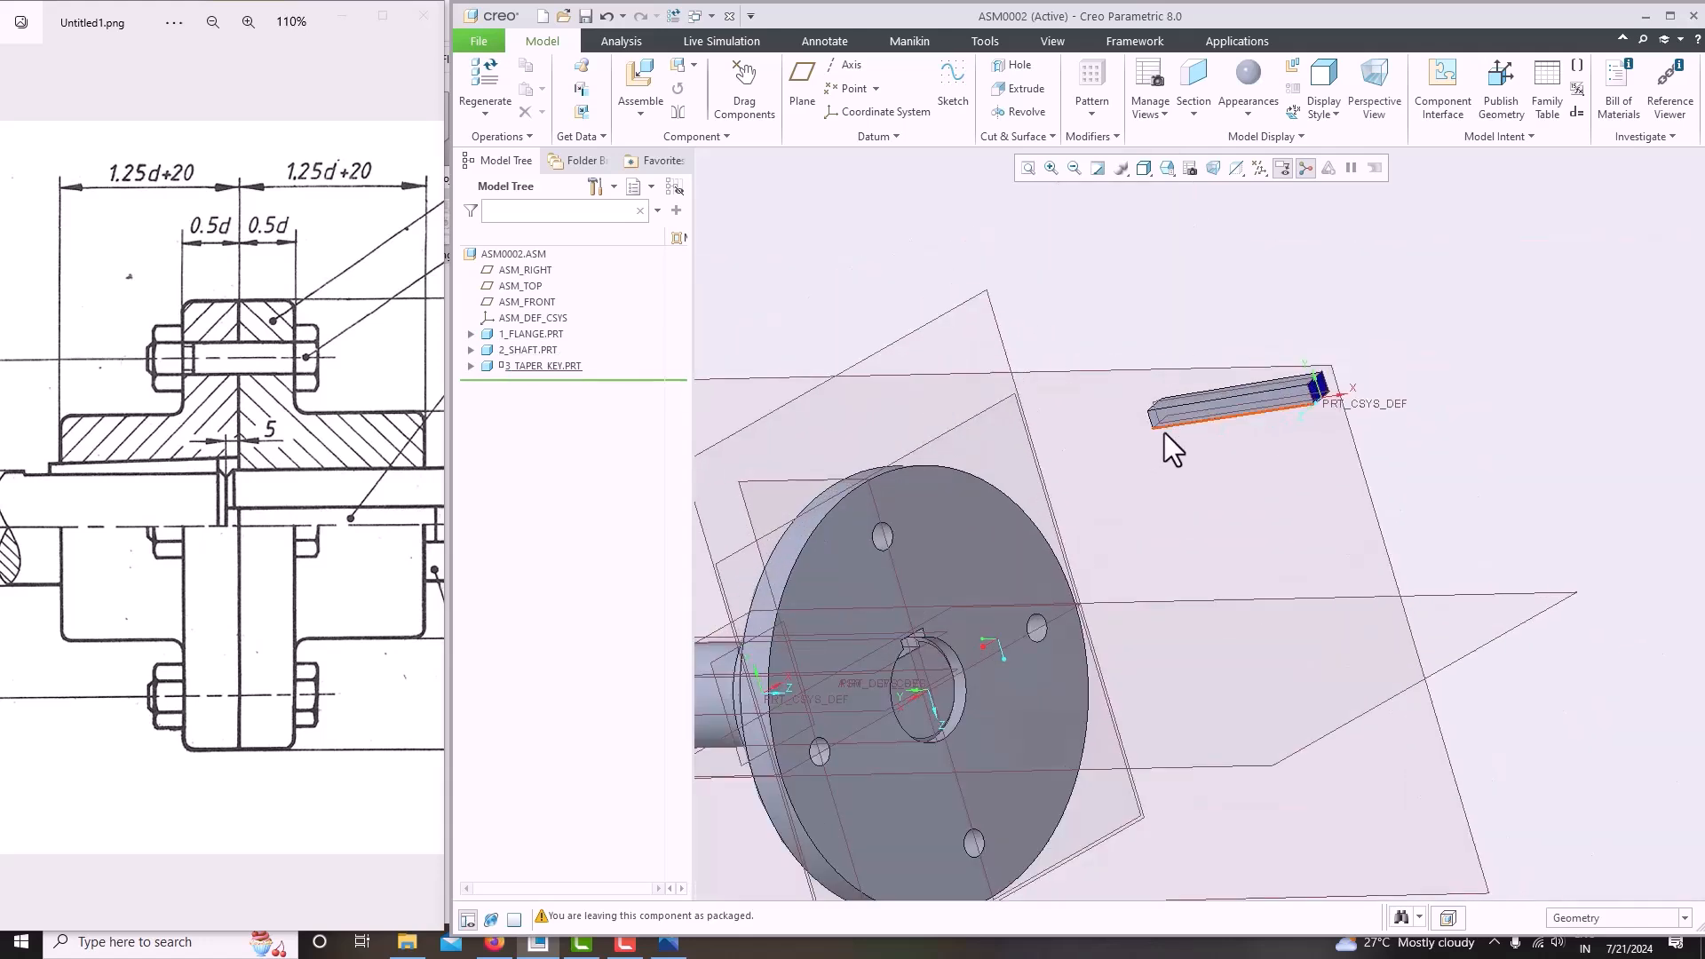
Reopen the placement definition of the 3_taper_key.prt component for constraining.
{"action": "left_click", "coordinate": [508, 366]}
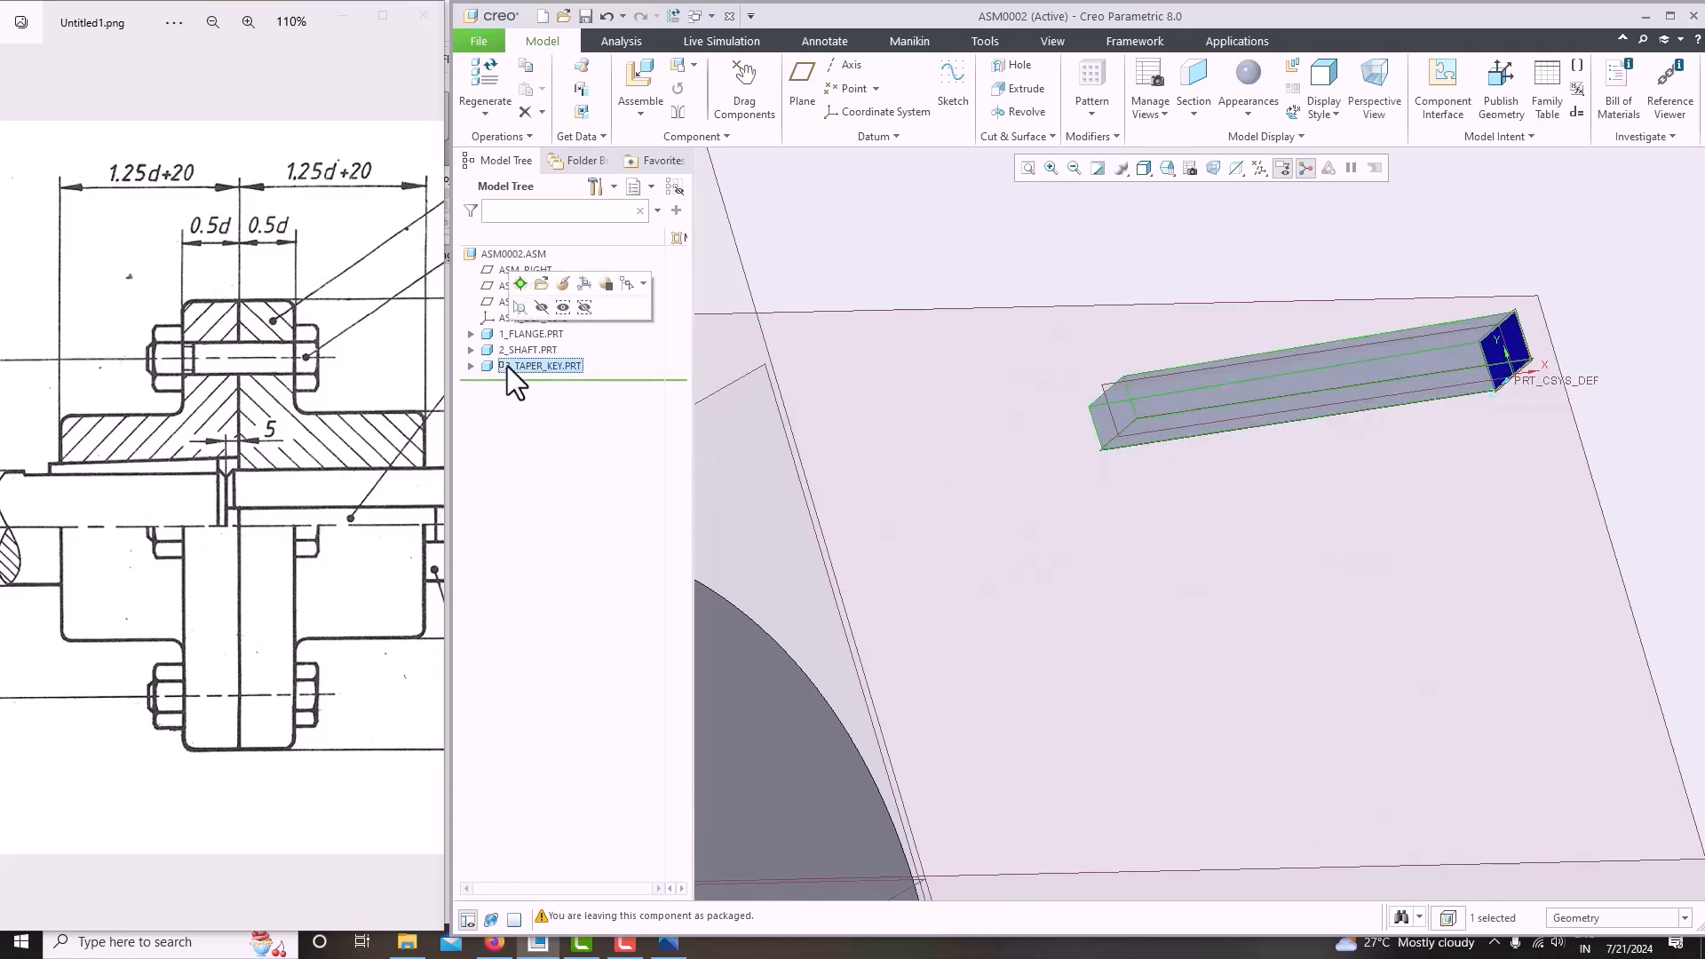
{"action": "left_click", "coordinate": [563, 281]}
{"action": "scroll", "coordinate": [1154, 479], "scroll_direction": "up", "scroll_amount": 3}
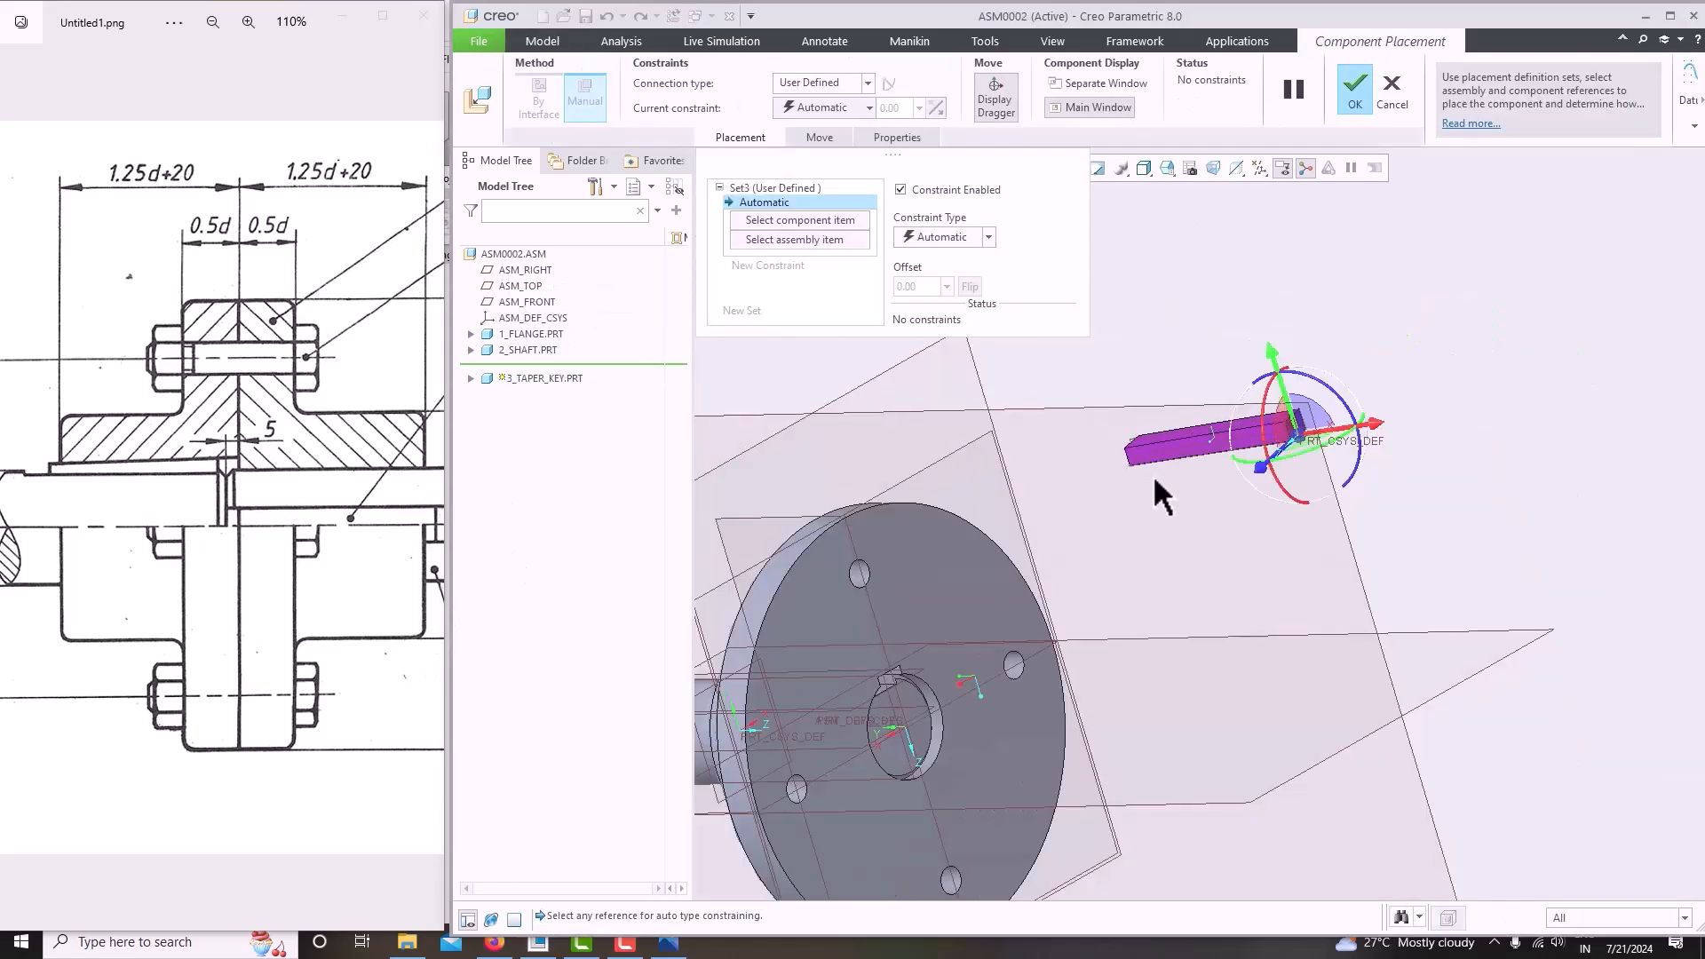
{"action": "middle_click_drag", "start_coordinate": [1307, 642], "coordinate": [1223, 561]}
{"action": "scroll", "coordinate": [1208, 515], "scroll_direction": "down", "scroll_amount": 3}
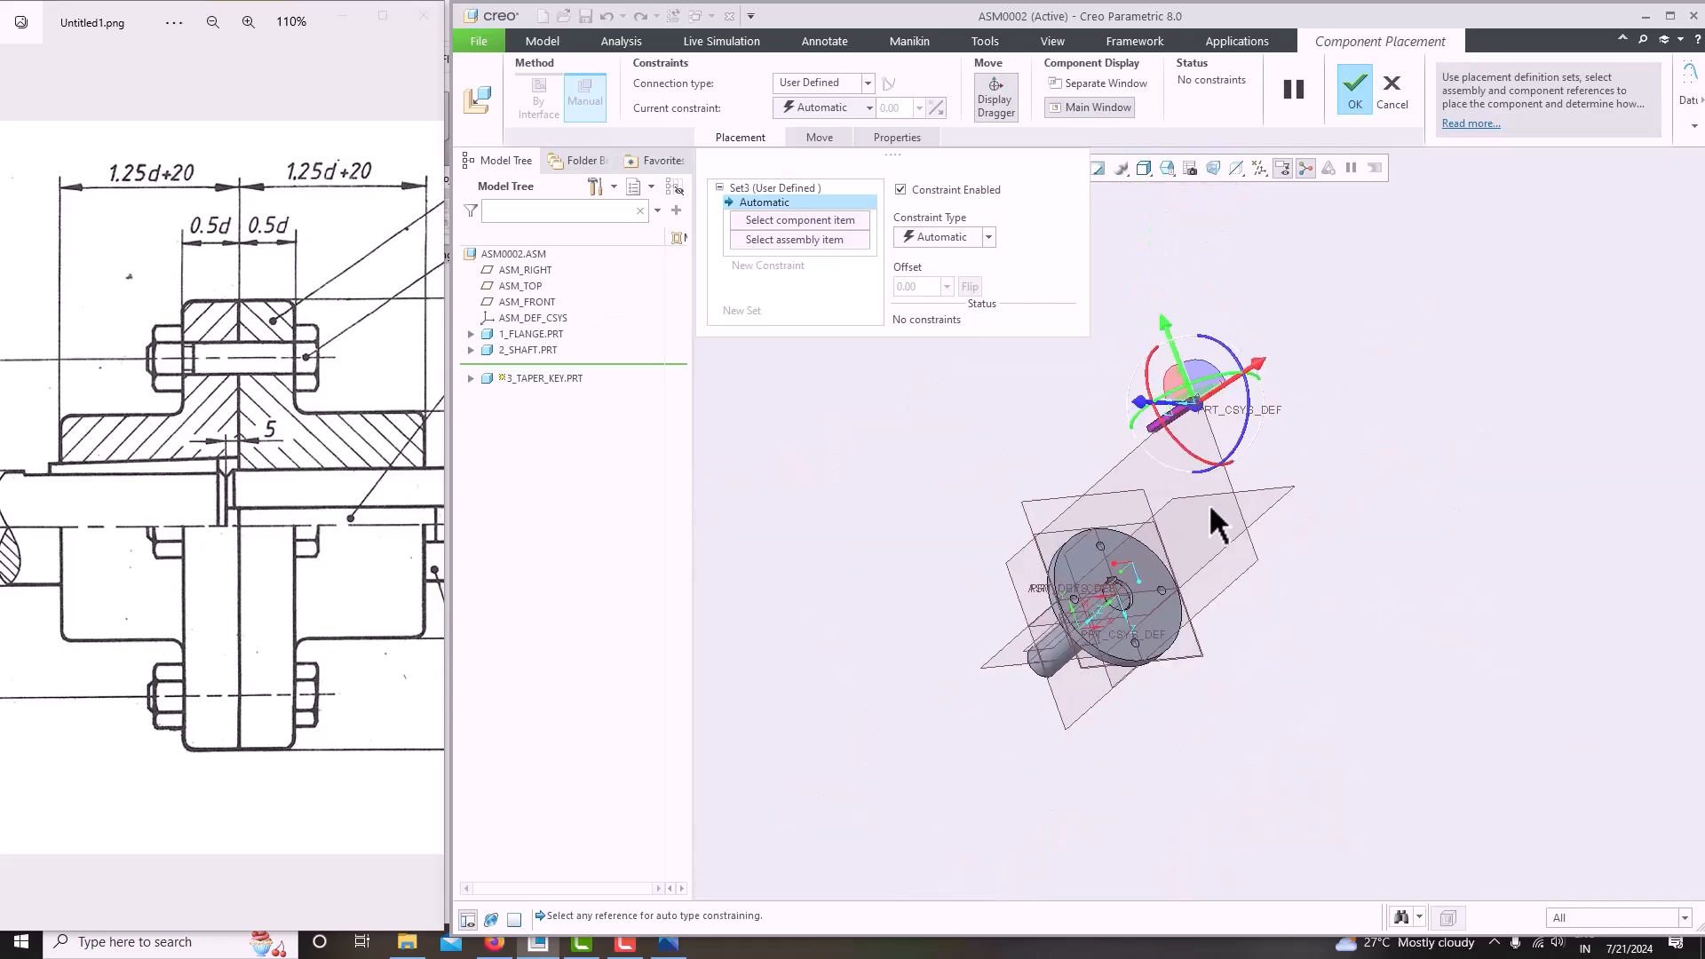
Add a Coincident constraint between the taper key's bottom face and the floor of the shaft's keyway.
{"action": "scroll", "coordinate": [1180, 586], "scroll_direction": "up", "scroll_amount": 10}
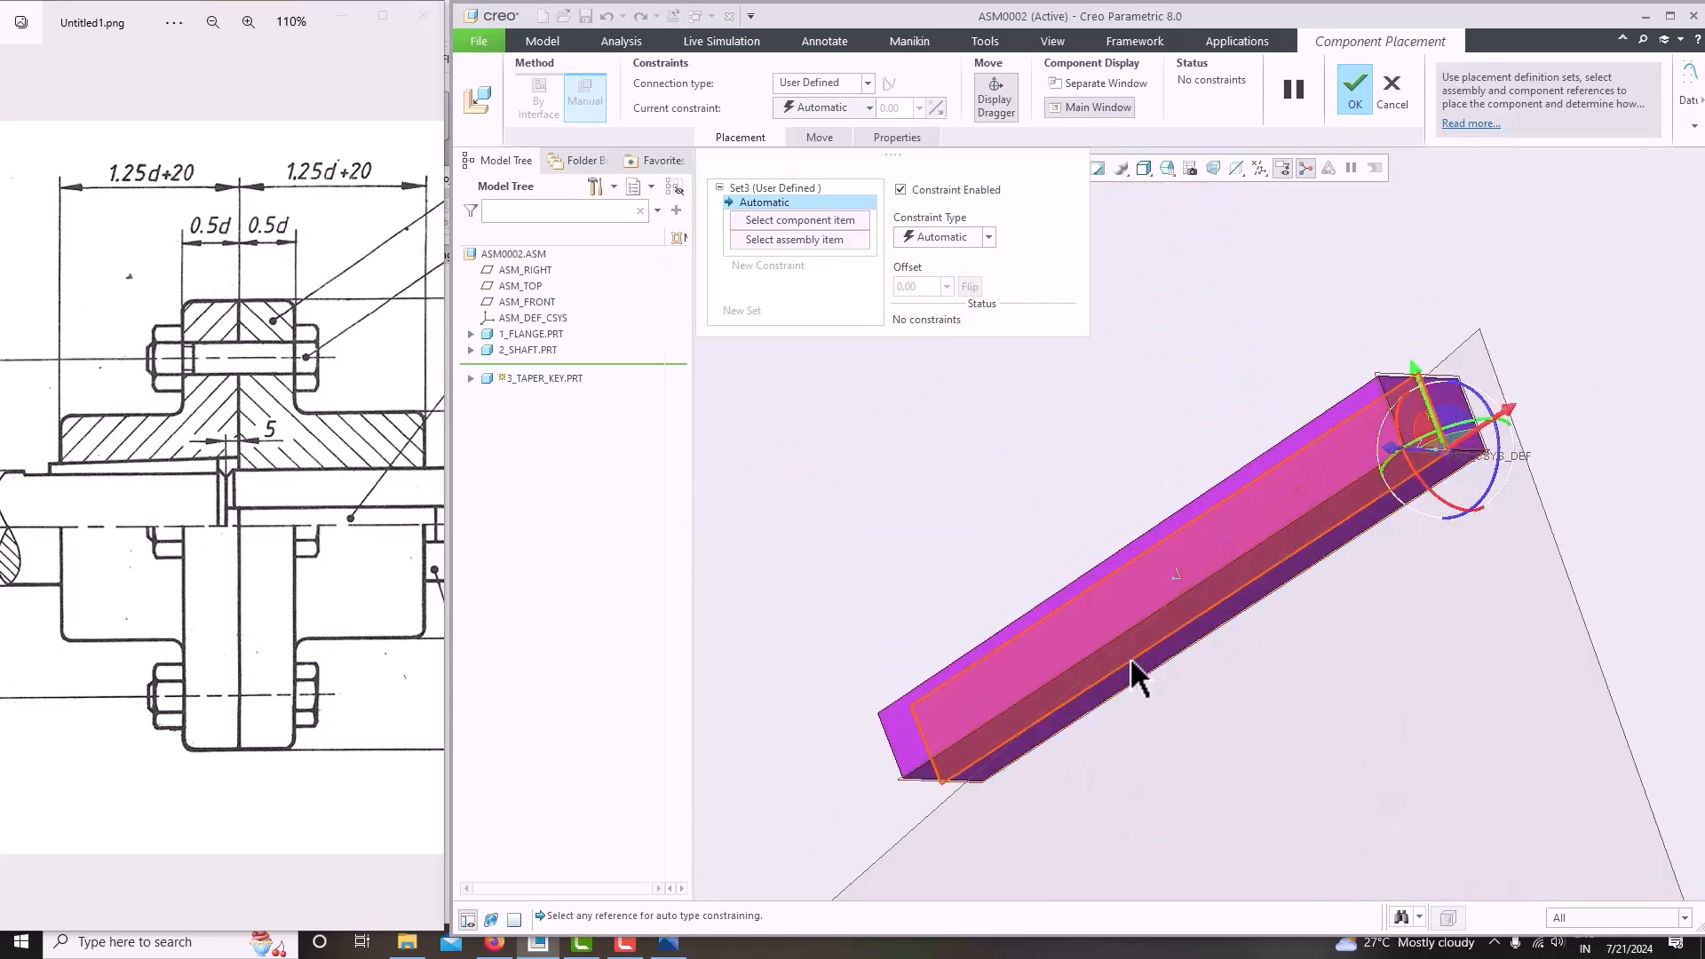
{"action": "left_click", "coordinate": [1145, 672]}
{"action": "scroll", "coordinate": [1142, 664], "scroll_direction": "down", "scroll_amount": 5}
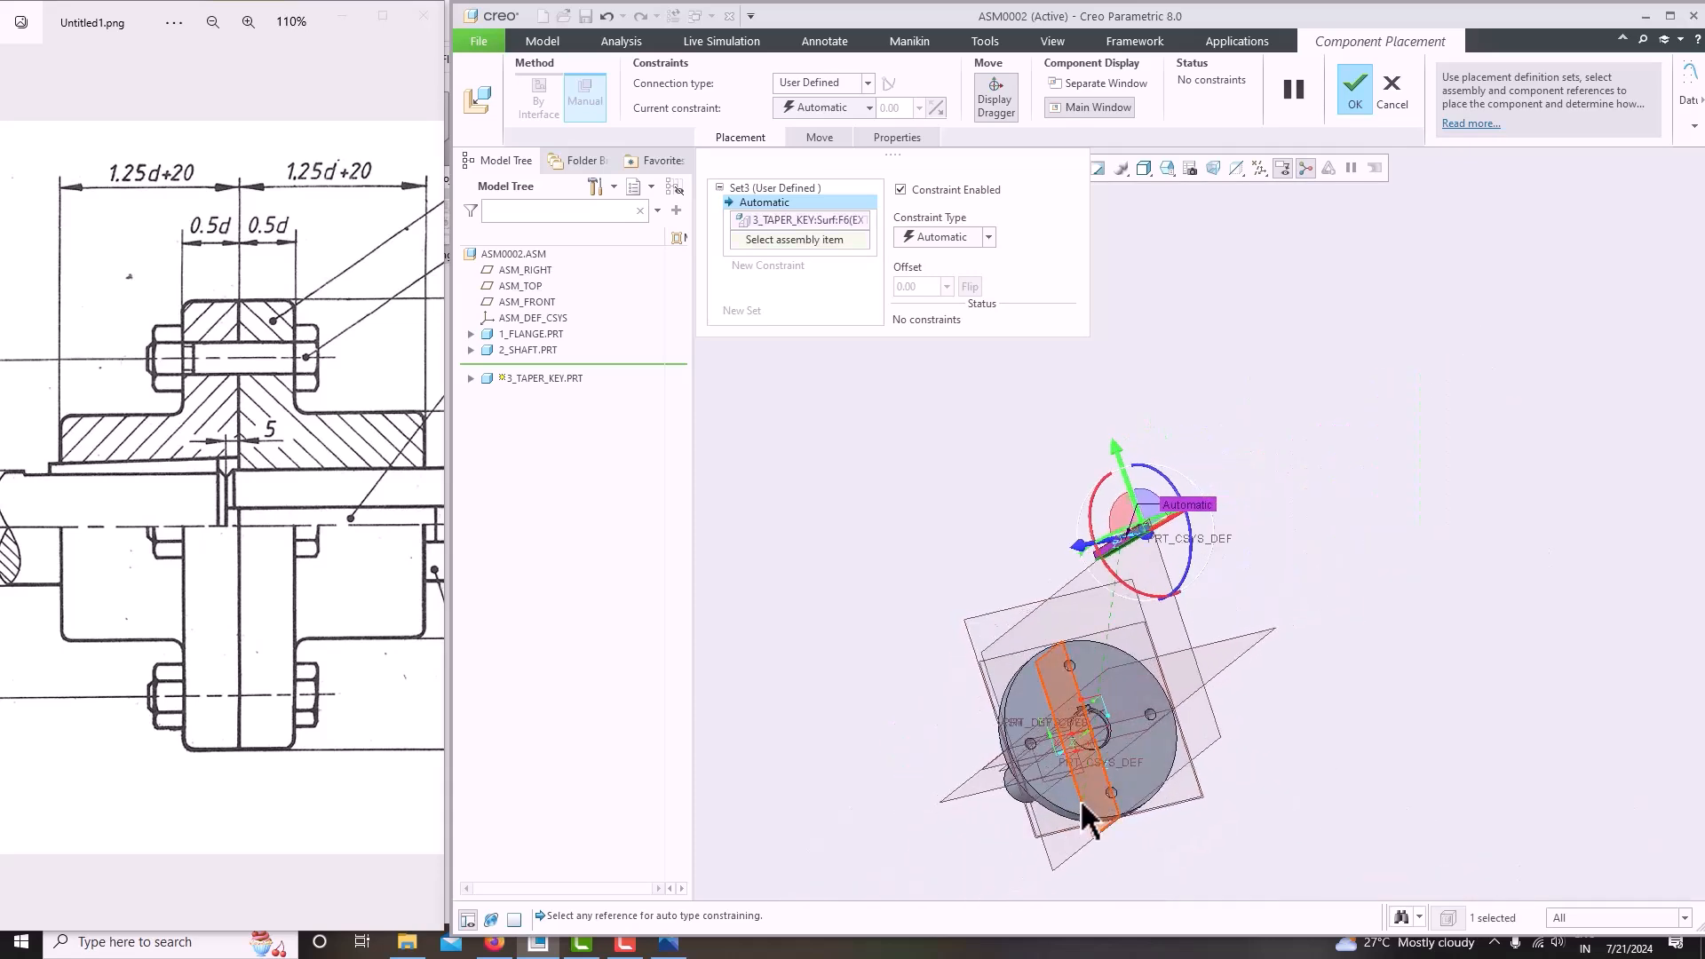
{"action": "scroll", "coordinate": [1092, 811], "scroll_direction": "up", "scroll_amount": 8}
{"action": "middle_click_drag", "start_coordinate": [1092, 696], "coordinate": [1091, 730]}
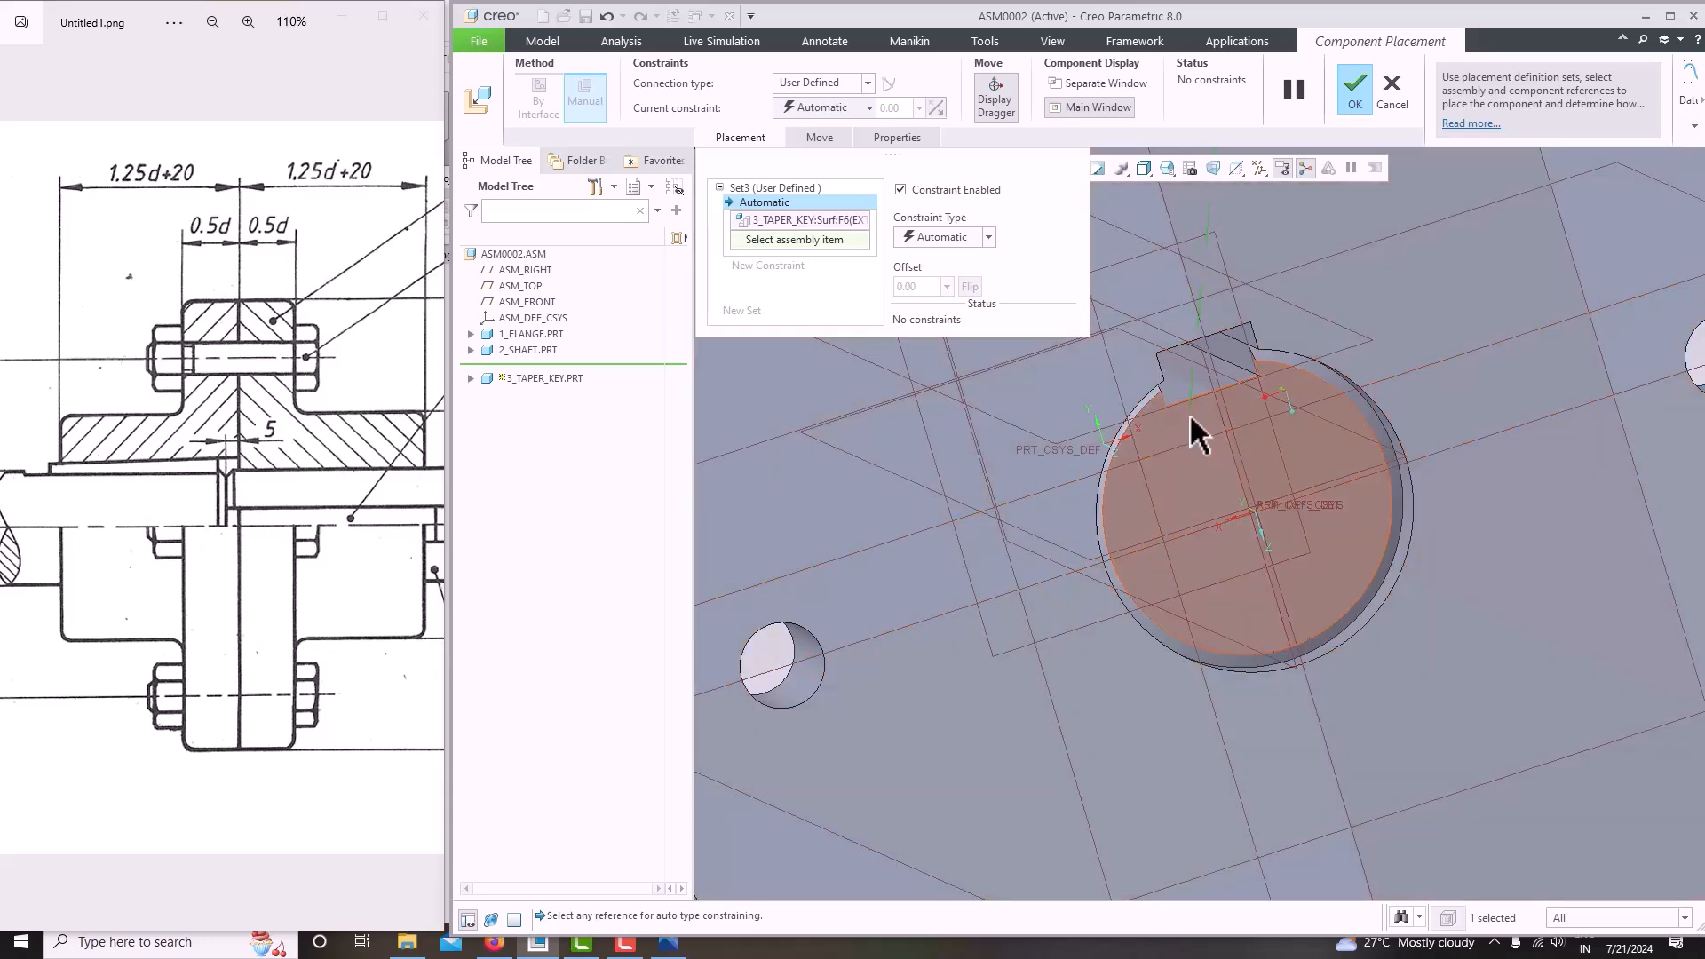
{"action": "left_click", "coordinate": [1186, 375]}
{"action": "scroll", "coordinate": [1168, 581], "scroll_direction": "down", "scroll_amount": 5}
{"action": "middle_click_drag", "start_coordinate": [1170, 583], "coordinate": [1219, 543]}
{"action": "left_click", "coordinate": [822, 105]}
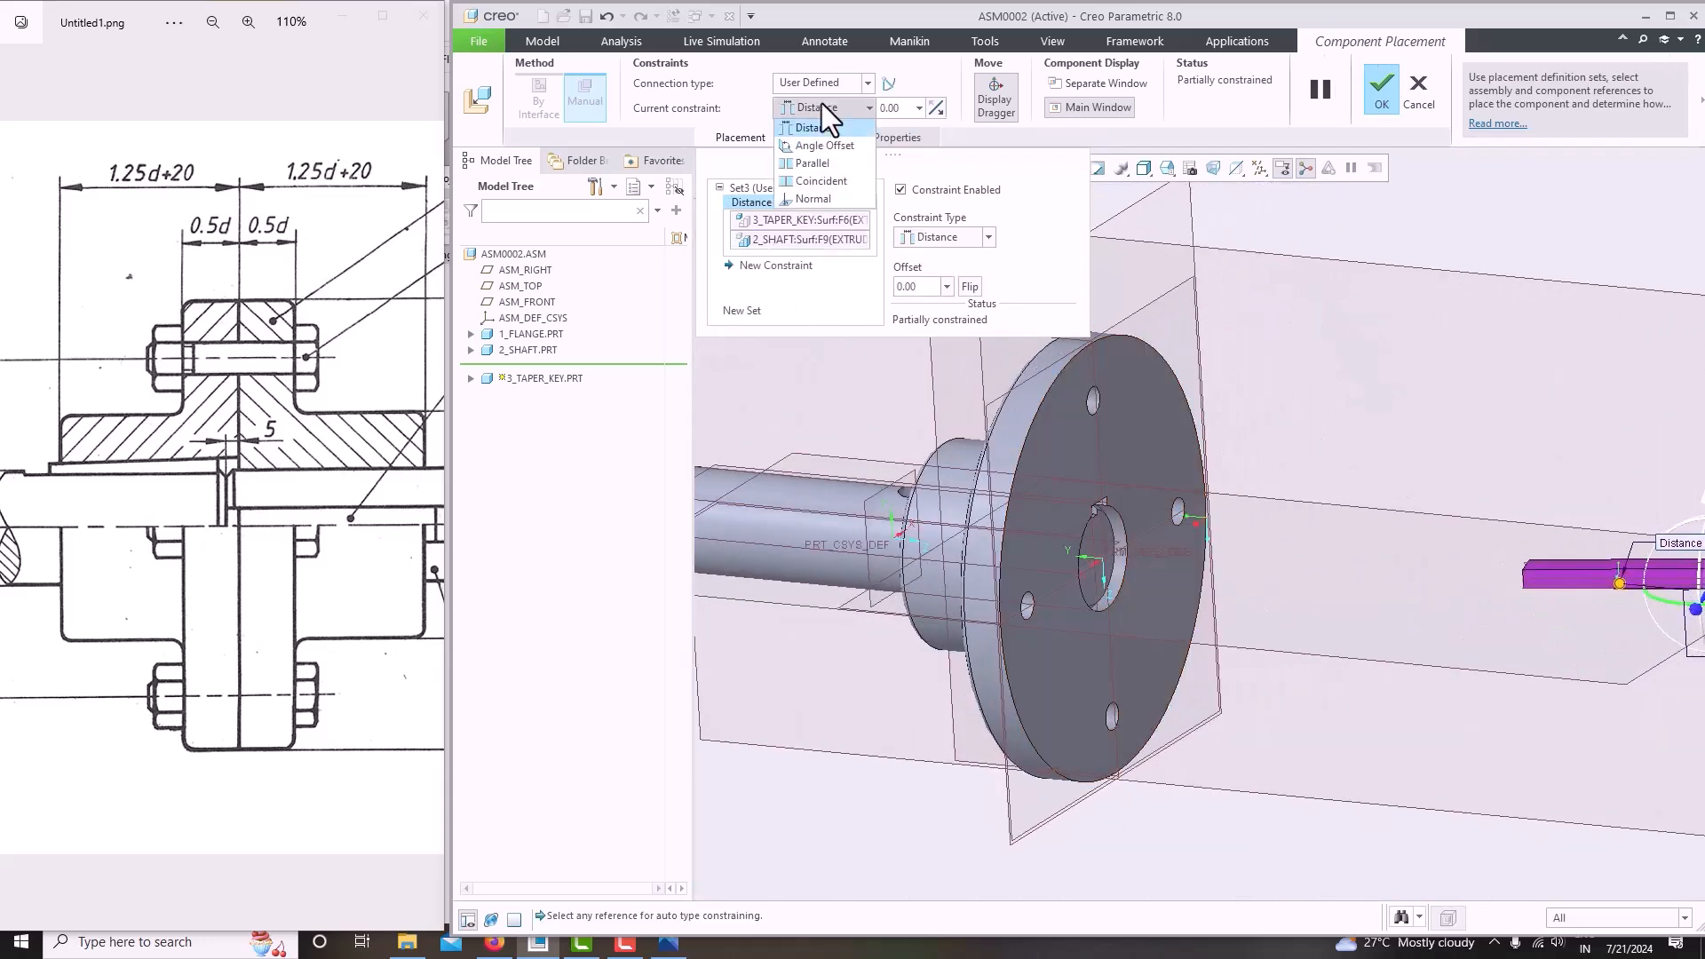
{"action": "left_click", "coordinate": [819, 185]}
Add a second Coincident constraint between the taper key's side face and the matching side face of the flange's keyway.
{"action": "scroll", "coordinate": [1058, 525], "scroll_direction": "down", "scroll_amount": 3}
{"action": "middle_click_drag", "start_coordinate": [1058, 524], "coordinate": [1271, 575]}
{"action": "scroll", "coordinate": [1181, 509], "scroll_direction": "up", "scroll_amount": 3}
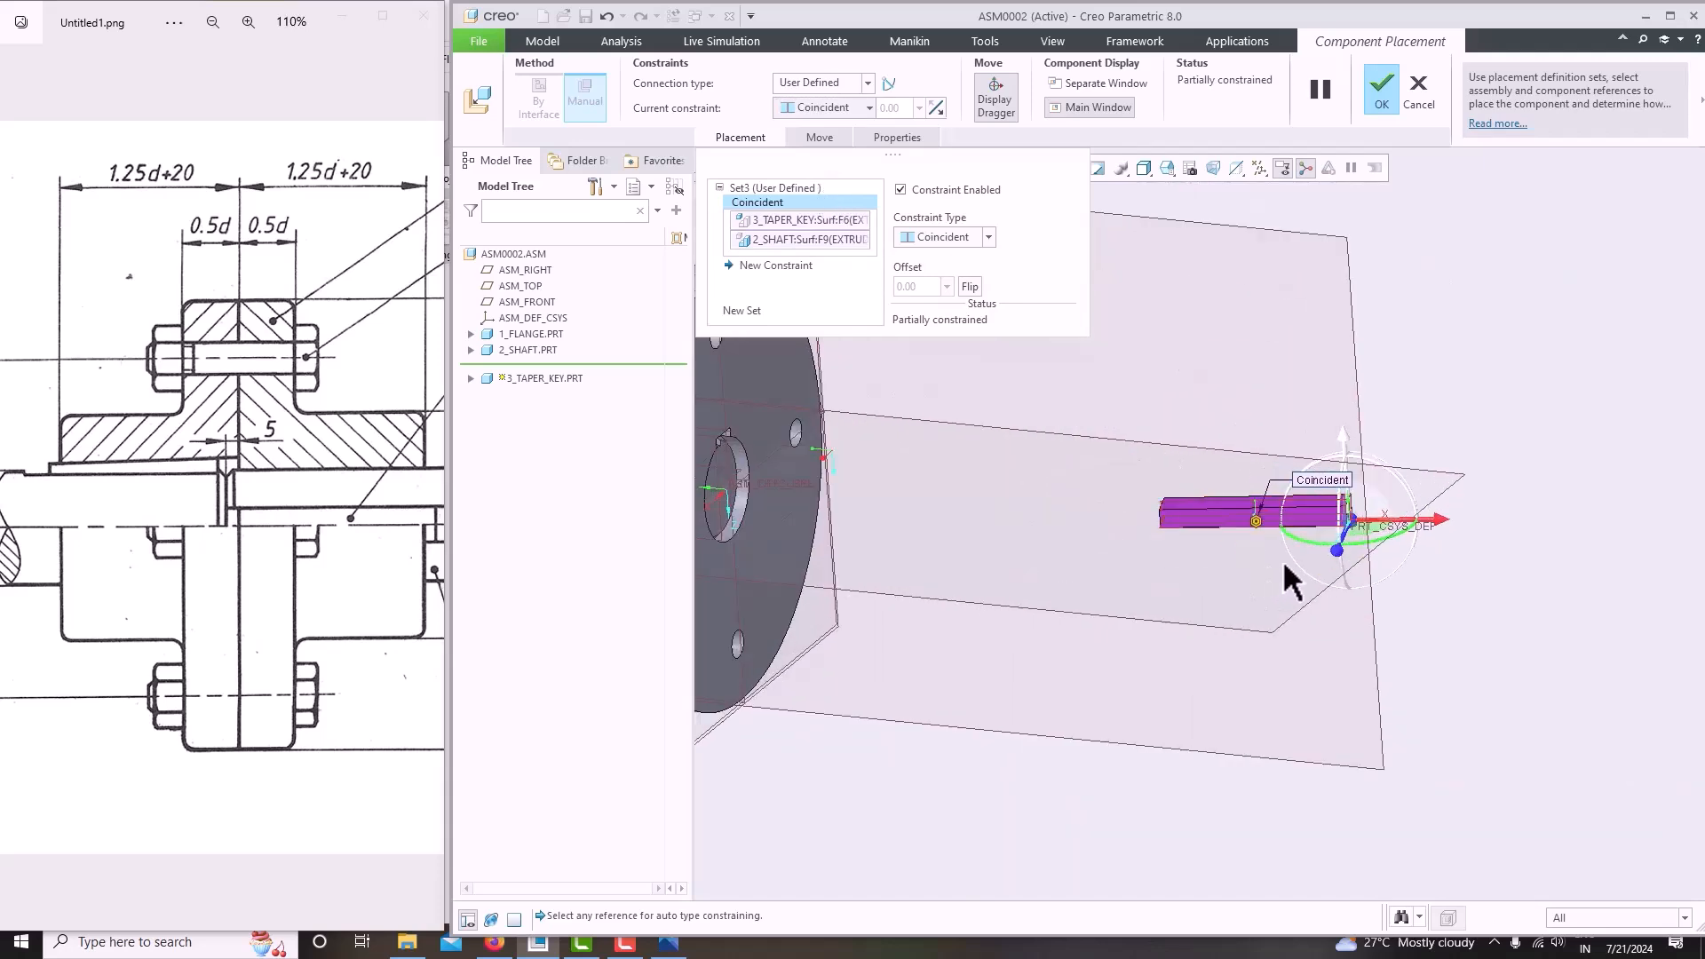
{"action": "scroll", "coordinate": [1379, 568], "scroll_direction": "down", "scroll_amount": 3}
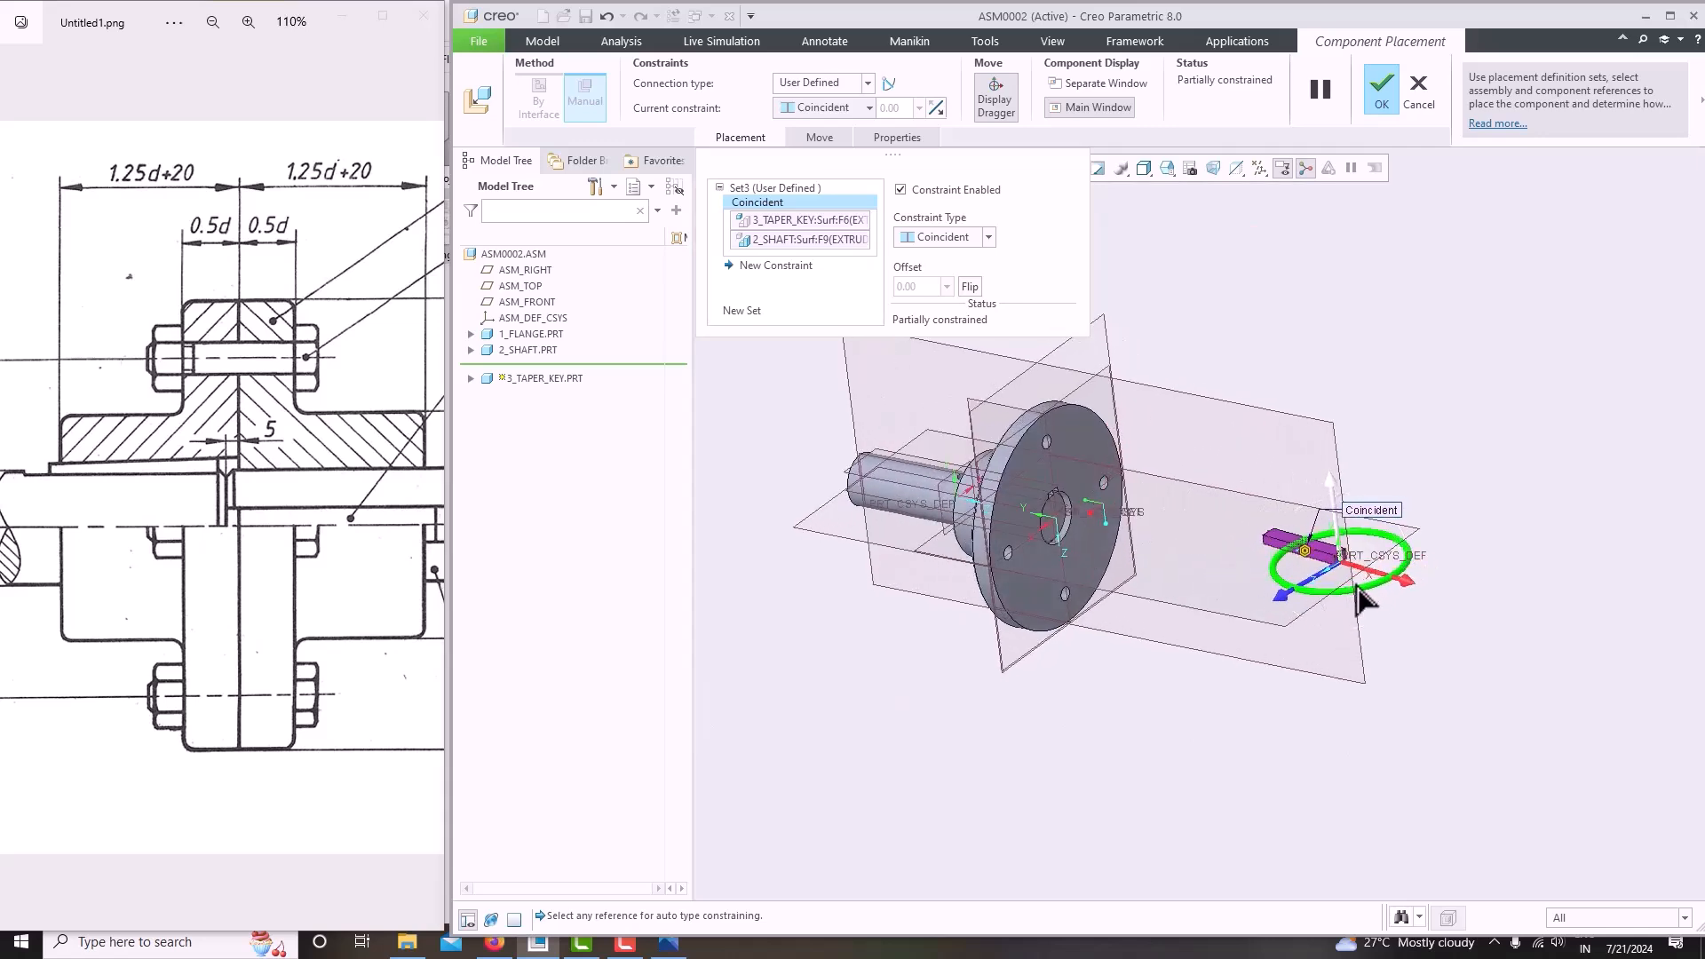
{"action": "scroll", "coordinate": [1367, 582], "scroll_direction": "up", "scroll_amount": 3}
{"action": "scroll", "coordinate": [1099, 473], "scroll_direction": "down", "scroll_amount": 3}
{"action": "middle_click_drag", "start_coordinate": [1099, 472], "coordinate": [1130, 518]}
{"action": "scroll", "coordinate": [1185, 498], "scroll_direction": "up", "scroll_amount": 4}
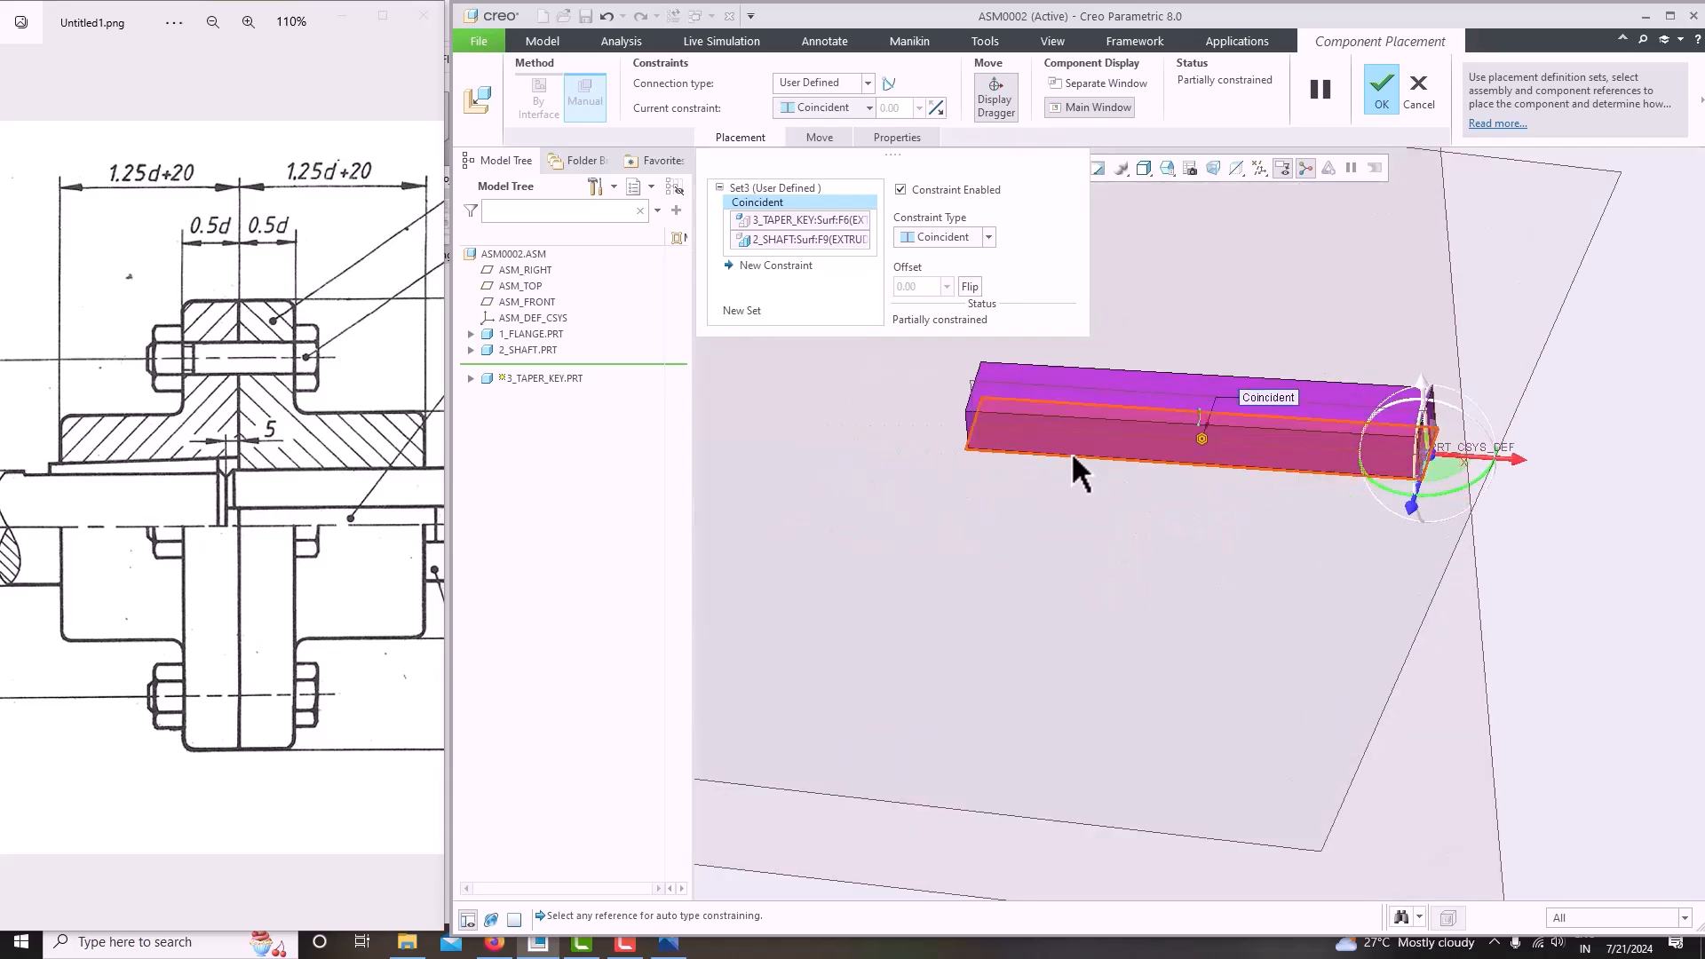
{"action": "left_click", "coordinate": [1057, 435]}
{"action": "scroll", "coordinate": [1056, 435], "scroll_direction": "down", "scroll_amount": 3}
{"action": "middle_click_drag", "start_coordinate": [1057, 435], "coordinate": [956, 526]}
{"action": "scroll", "coordinate": [907, 479], "scroll_direction": "up", "scroll_amount": 4}
{"action": "scroll", "coordinate": [908, 493], "scroll_direction": "down", "scroll_amount": 3}
{"action": "scroll", "coordinate": [1034, 427], "scroll_direction": "up", "scroll_amount": 3}
{"action": "scroll", "coordinate": [1033, 428], "scroll_direction": "up", "scroll_amount": 2}
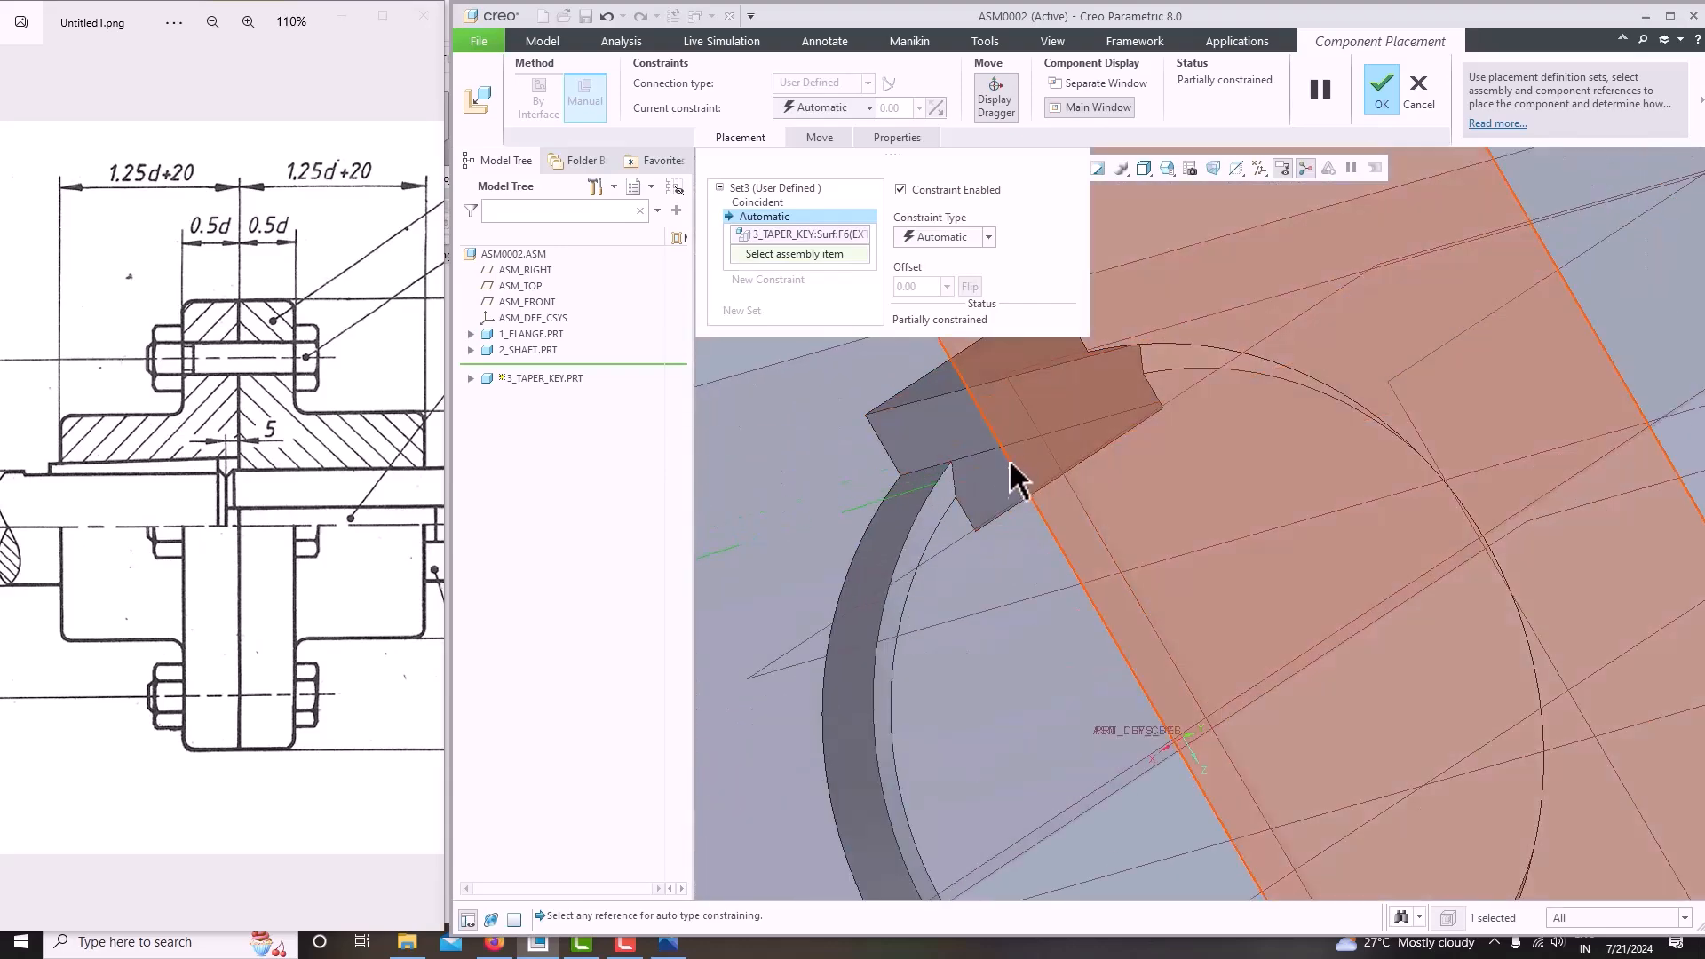
{"action": "left_click", "coordinate": [961, 432]}
{"action": "scroll", "coordinate": [1021, 495], "scroll_direction": "down", "scroll_amount": 5}
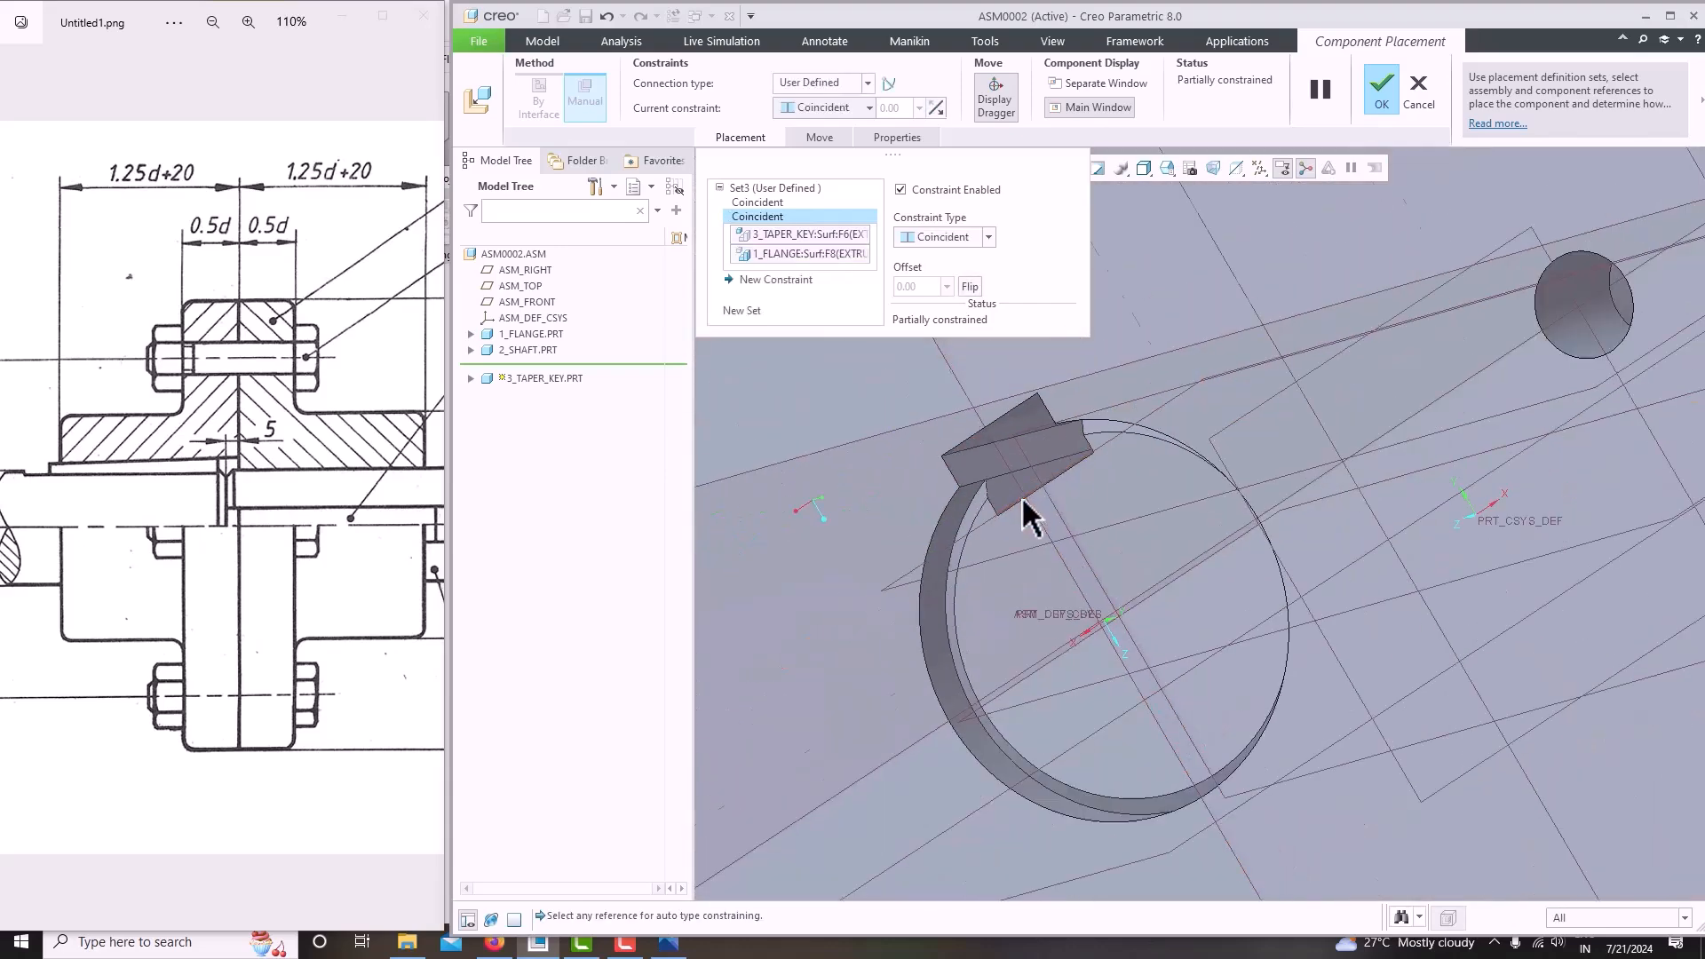
{"action": "middle_click_drag", "start_coordinate": [1021, 497], "coordinate": [1184, 471]}
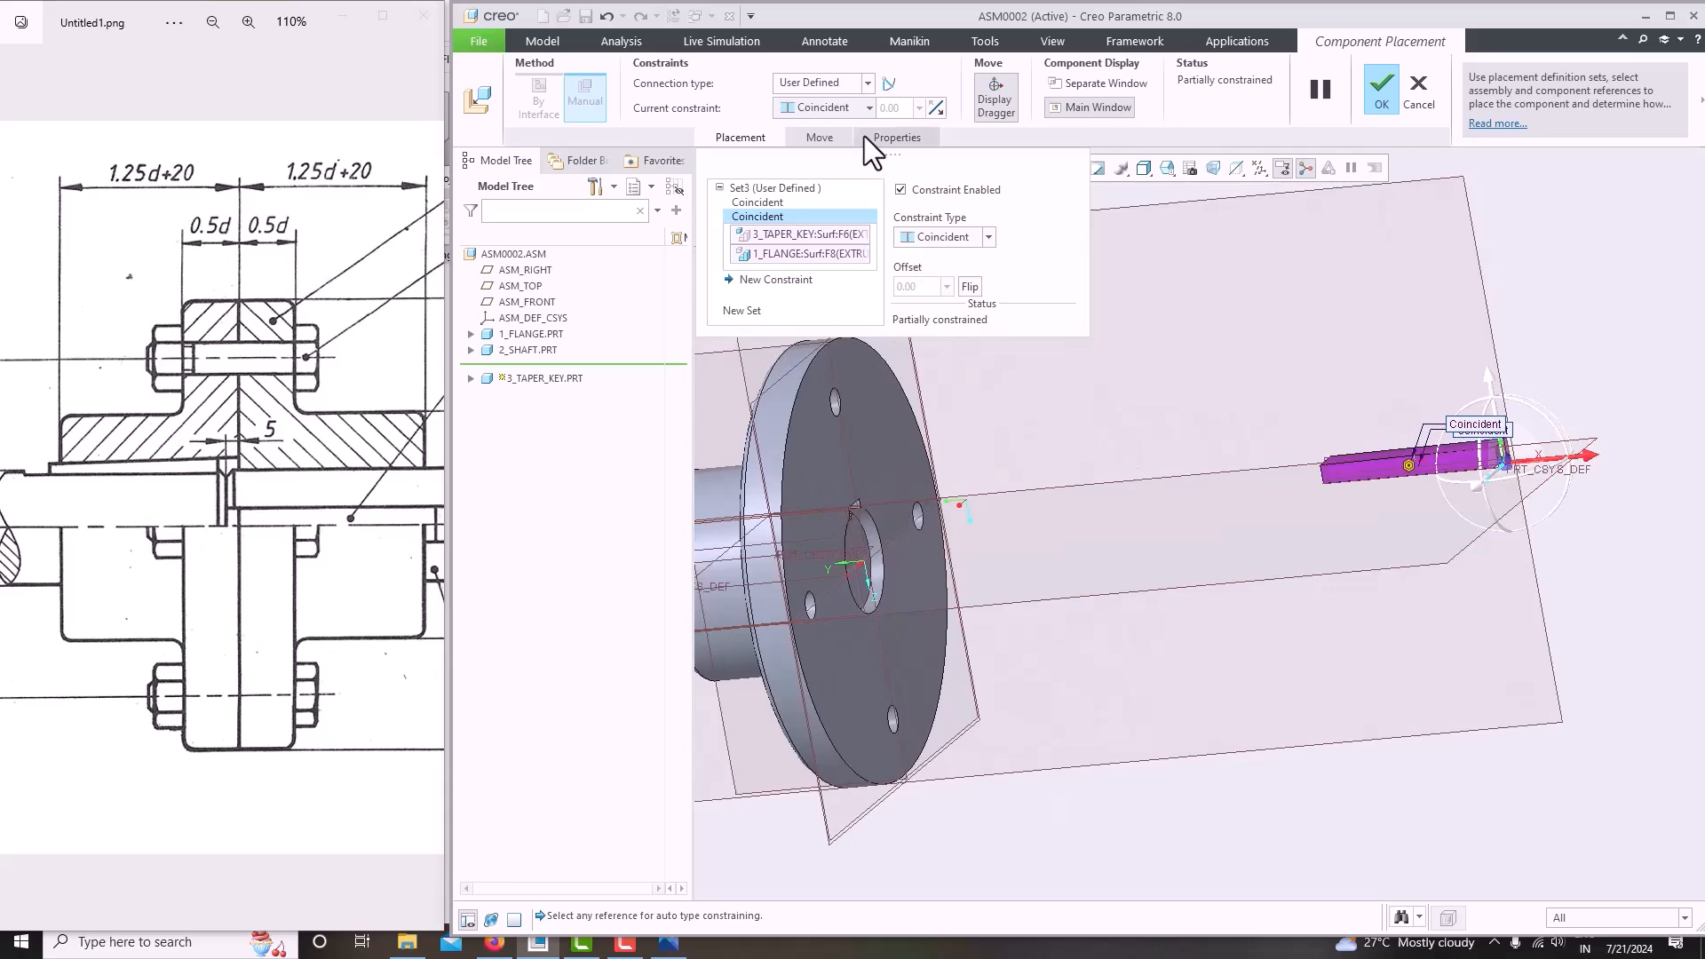
{"action": "left_click", "coordinate": [824, 180]}
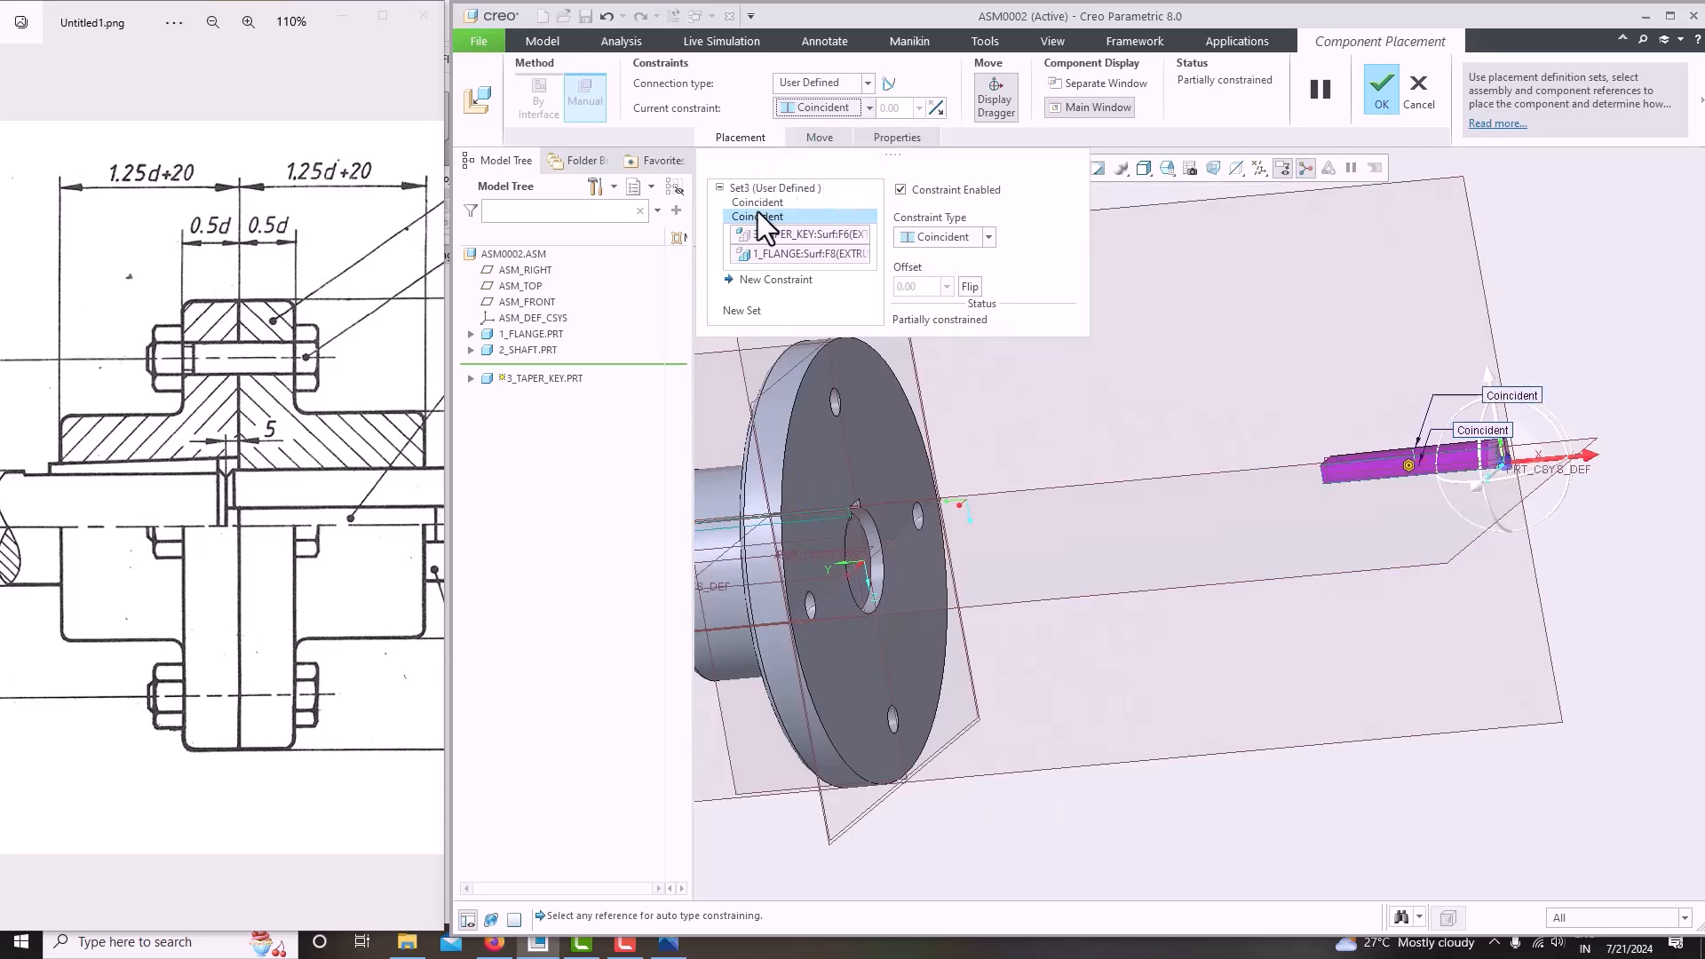
Add a third Coincident constraint between the taper key's end face and the shaft's end face inside the flange bore.
{"action": "middle_click_drag", "start_coordinate": [1433, 483], "coordinate": [1167, 502]}
{"action": "scroll", "coordinate": [1167, 511], "scroll_direction": "down", "scroll_amount": 5}
{"action": "scroll", "coordinate": [1420, 559], "scroll_direction": "up", "scroll_amount": 5}
{"action": "middle_click_drag", "start_coordinate": [1397, 570], "coordinate": [1175, 583]}
{"action": "scroll", "coordinate": [1571, 622], "scroll_direction": "down", "scroll_amount": 3}
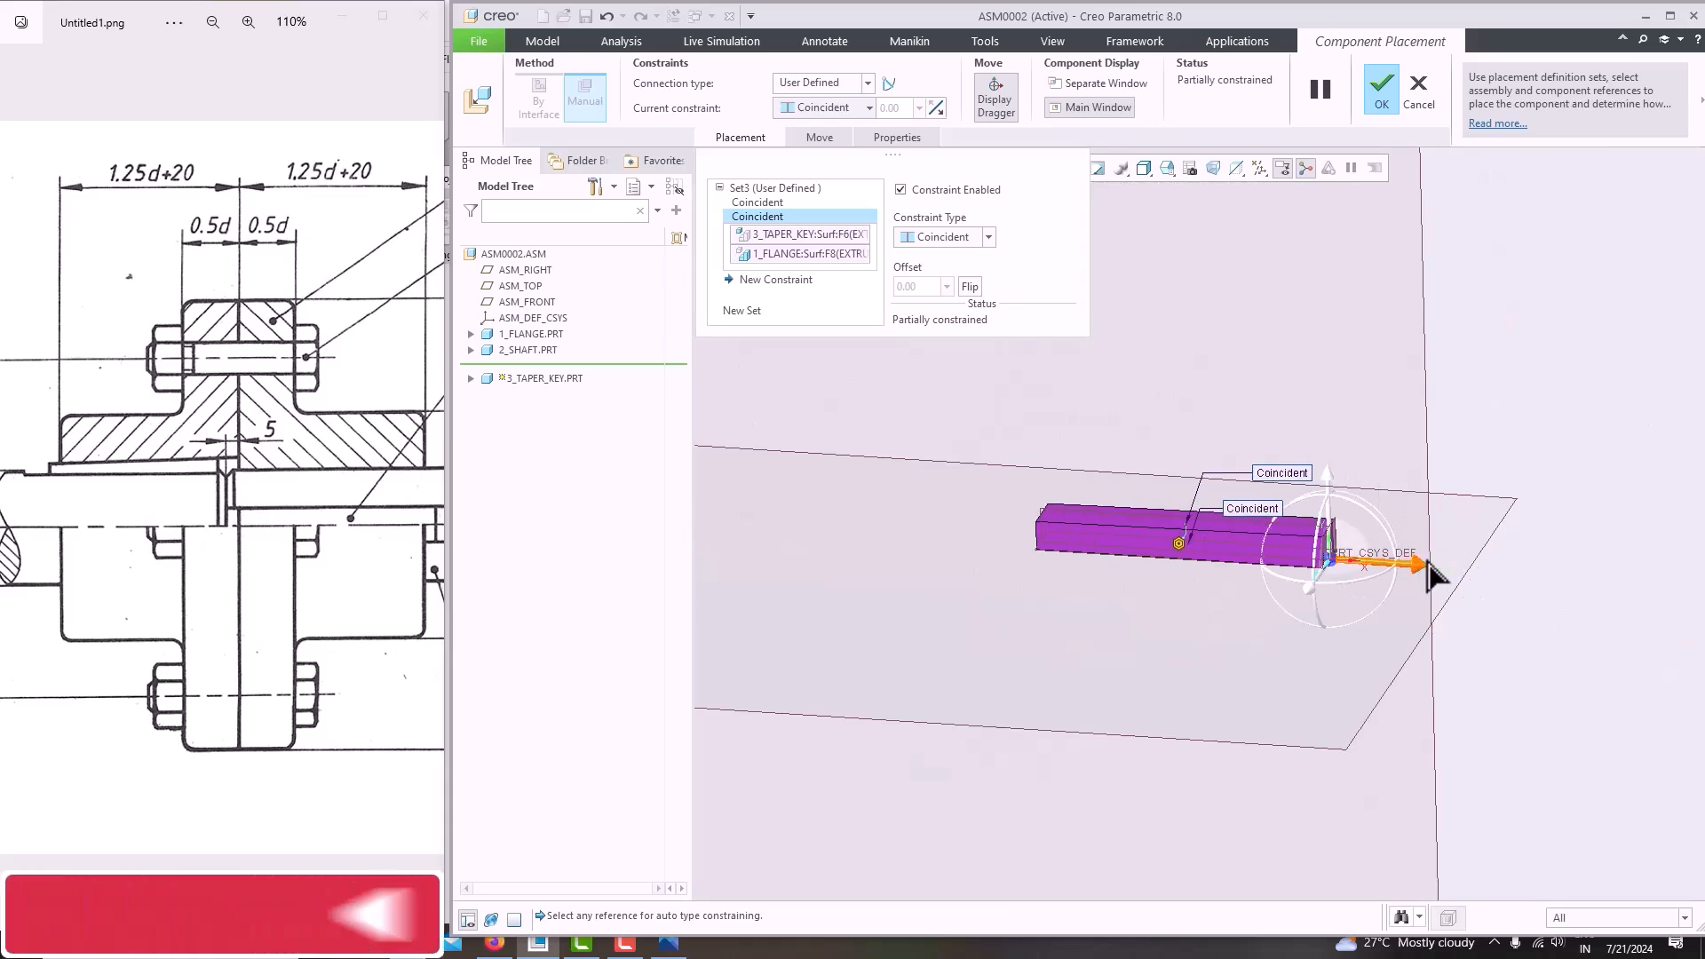
{"action": "scroll", "coordinate": [1423, 584], "scroll_direction": "up", "scroll_amount": 4}
{"action": "scroll", "coordinate": [1424, 586], "scroll_direction": "down", "scroll_amount": 5}
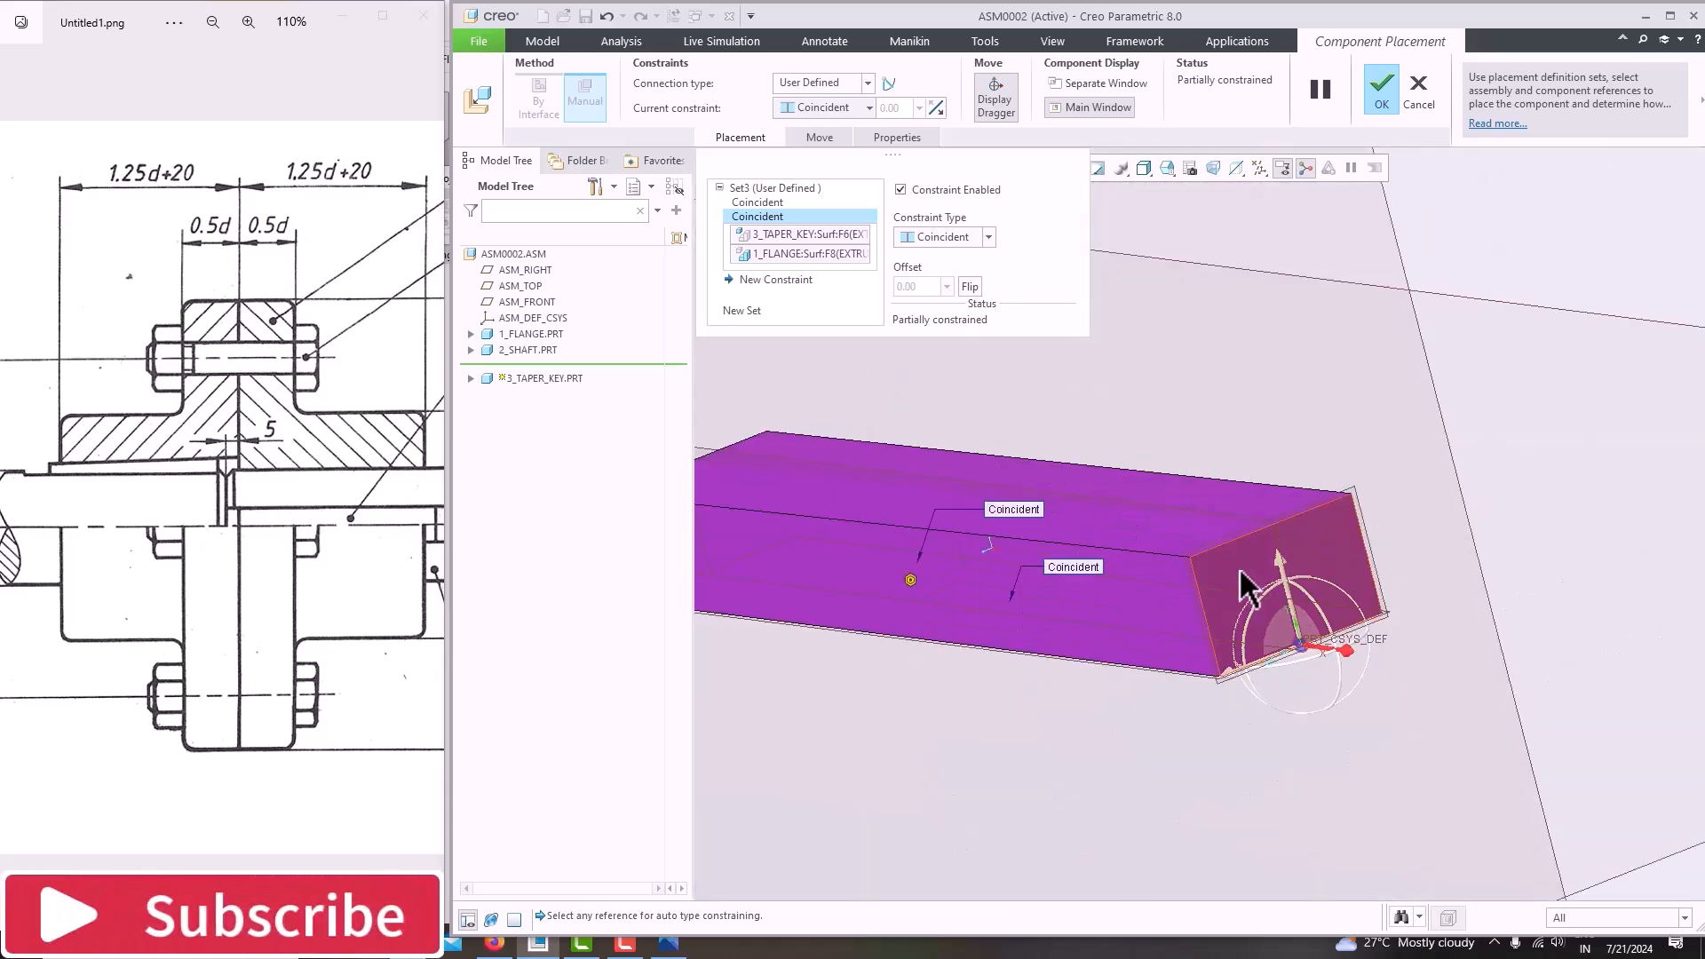
{"action": "left_click", "coordinate": [1301, 546]}
{"action": "scroll", "coordinate": [1200, 574], "scroll_direction": "up", "scroll_amount": 5}
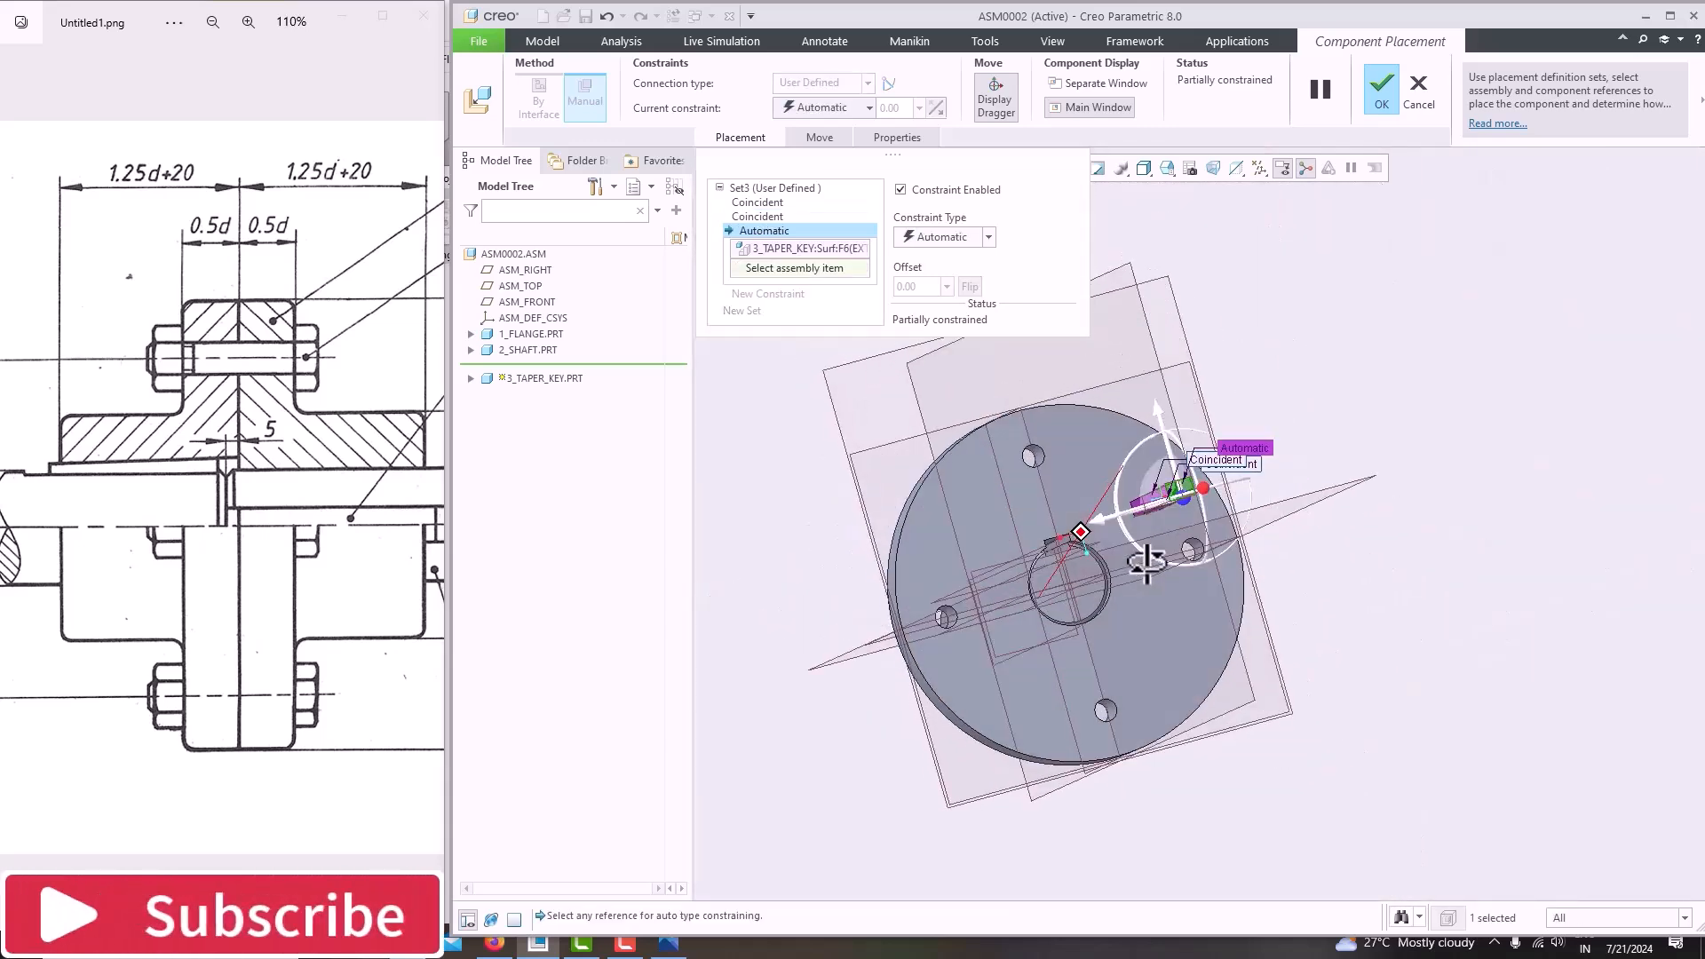
{"action": "scroll", "coordinate": [1065, 586], "scroll_direction": "down", "scroll_amount": 5}
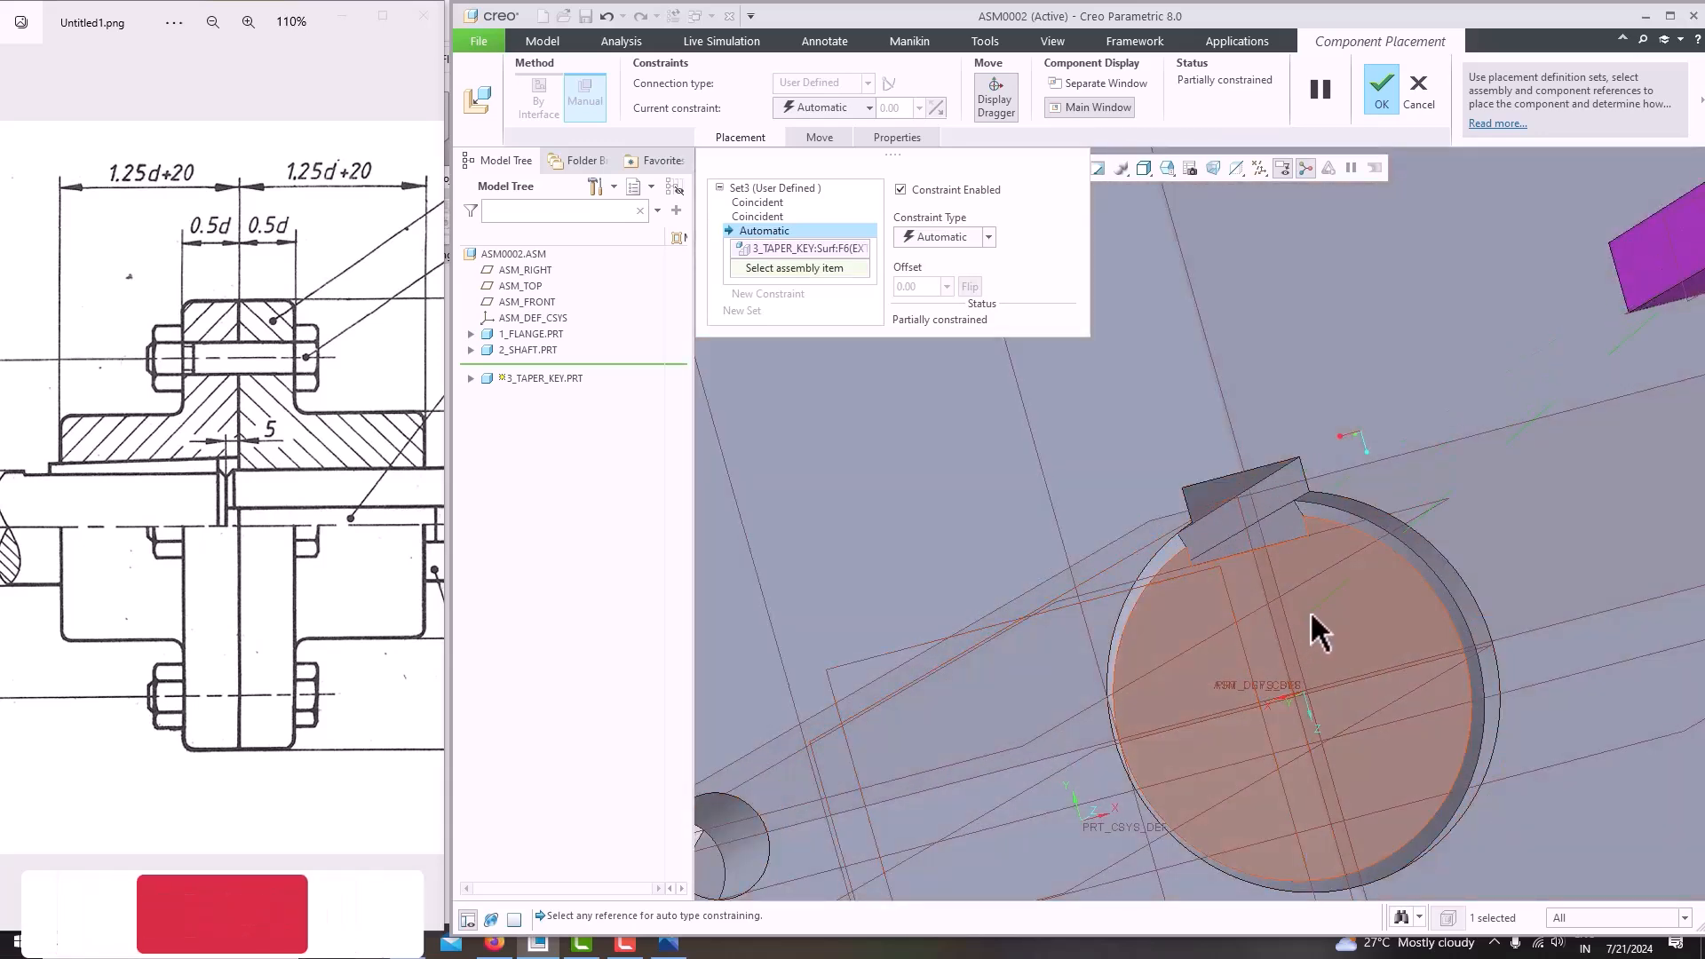
{"action": "left_click", "coordinate": [1311, 624]}
{"action": "scroll", "coordinate": [1320, 630], "scroll_direction": "up", "scroll_amount": 5}
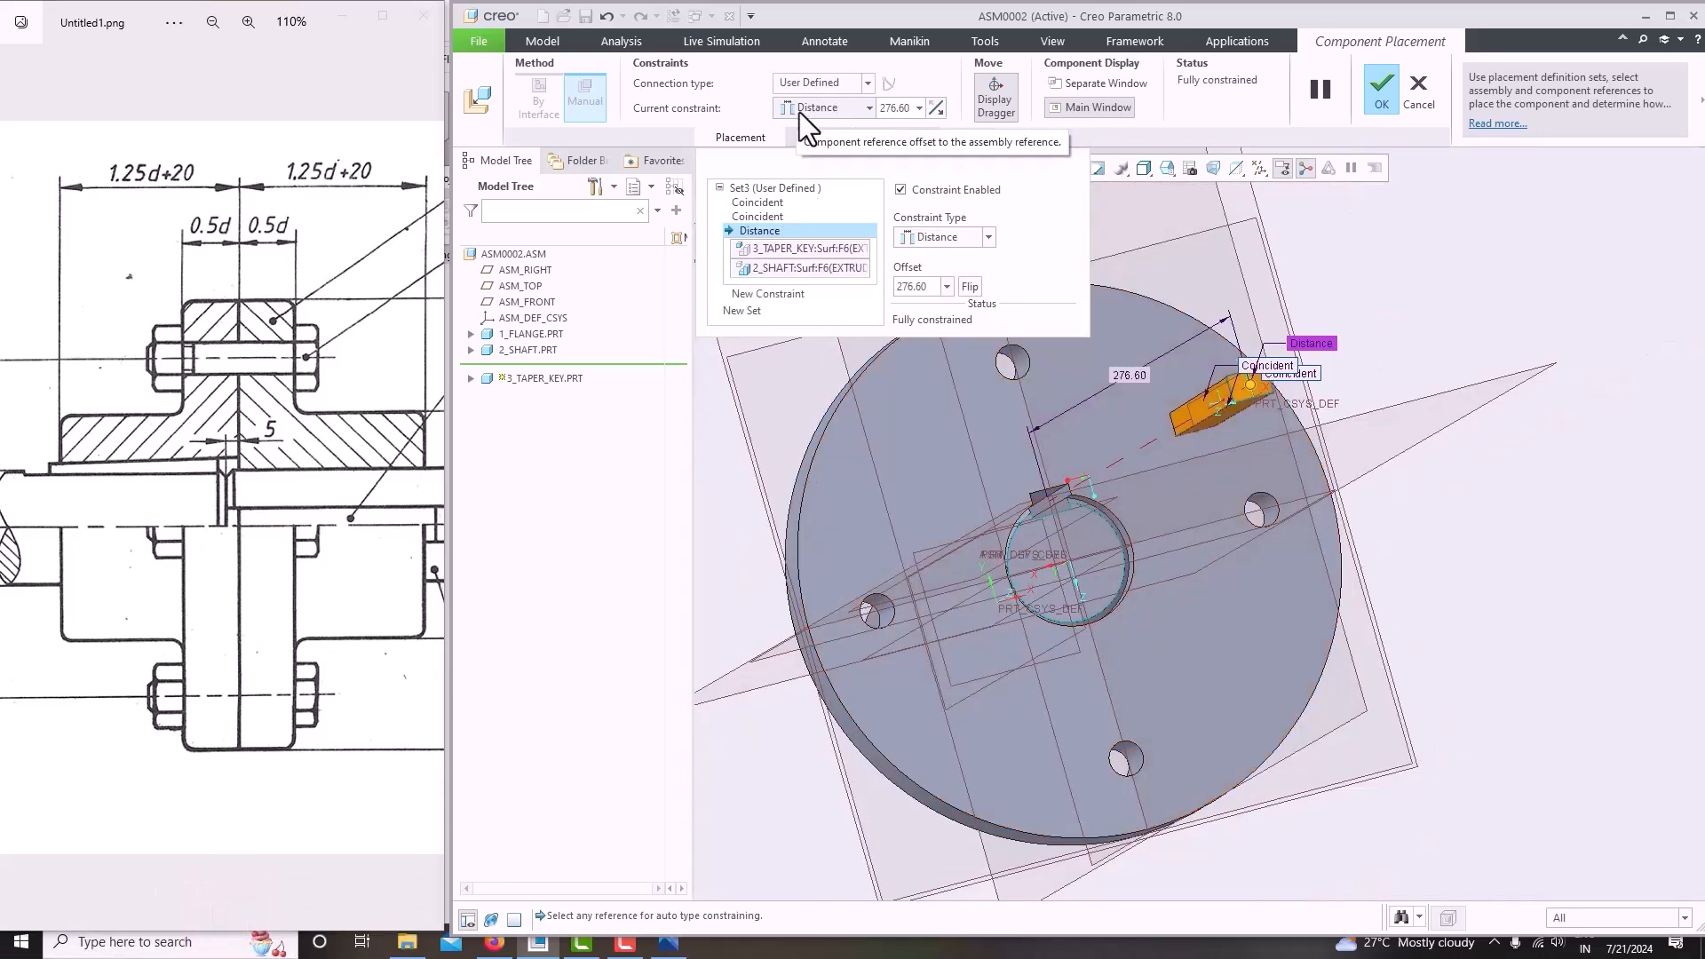
{"action": "left_click", "coordinate": [799, 112]}
{"action": "left_click", "coordinate": [815, 183]}
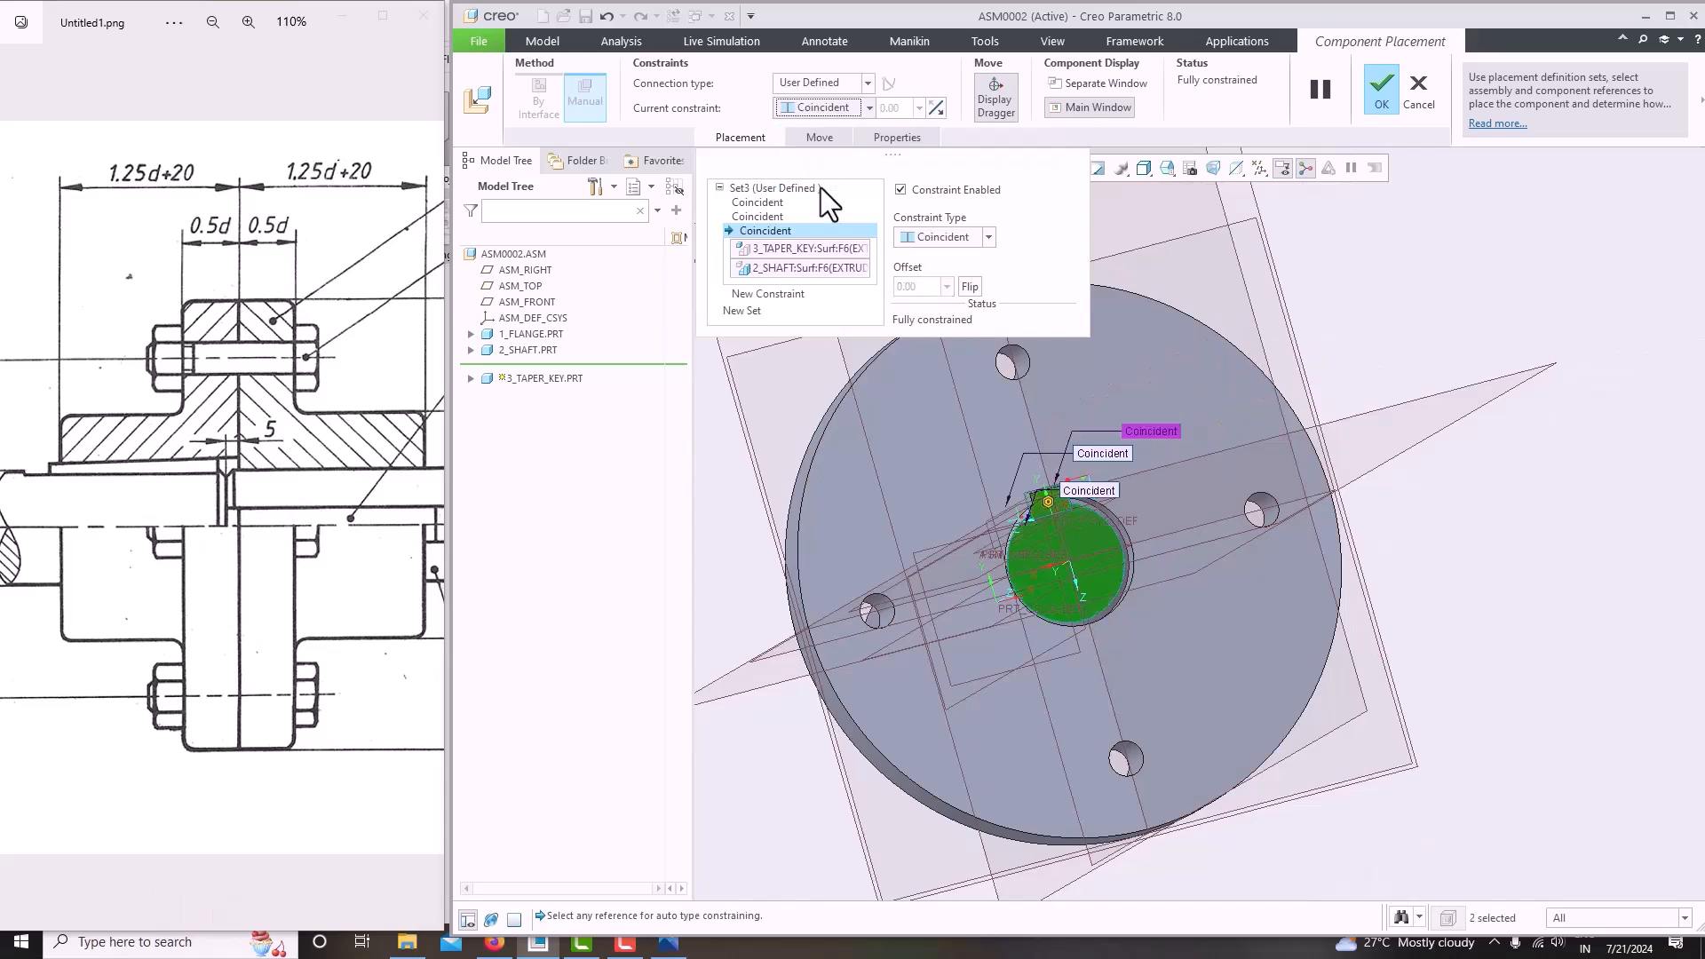
Check the taper key's position from the flange side and accept its placement.
{"action": "middle_click_drag", "start_coordinate": [1019, 430], "coordinate": [1077, 524]}
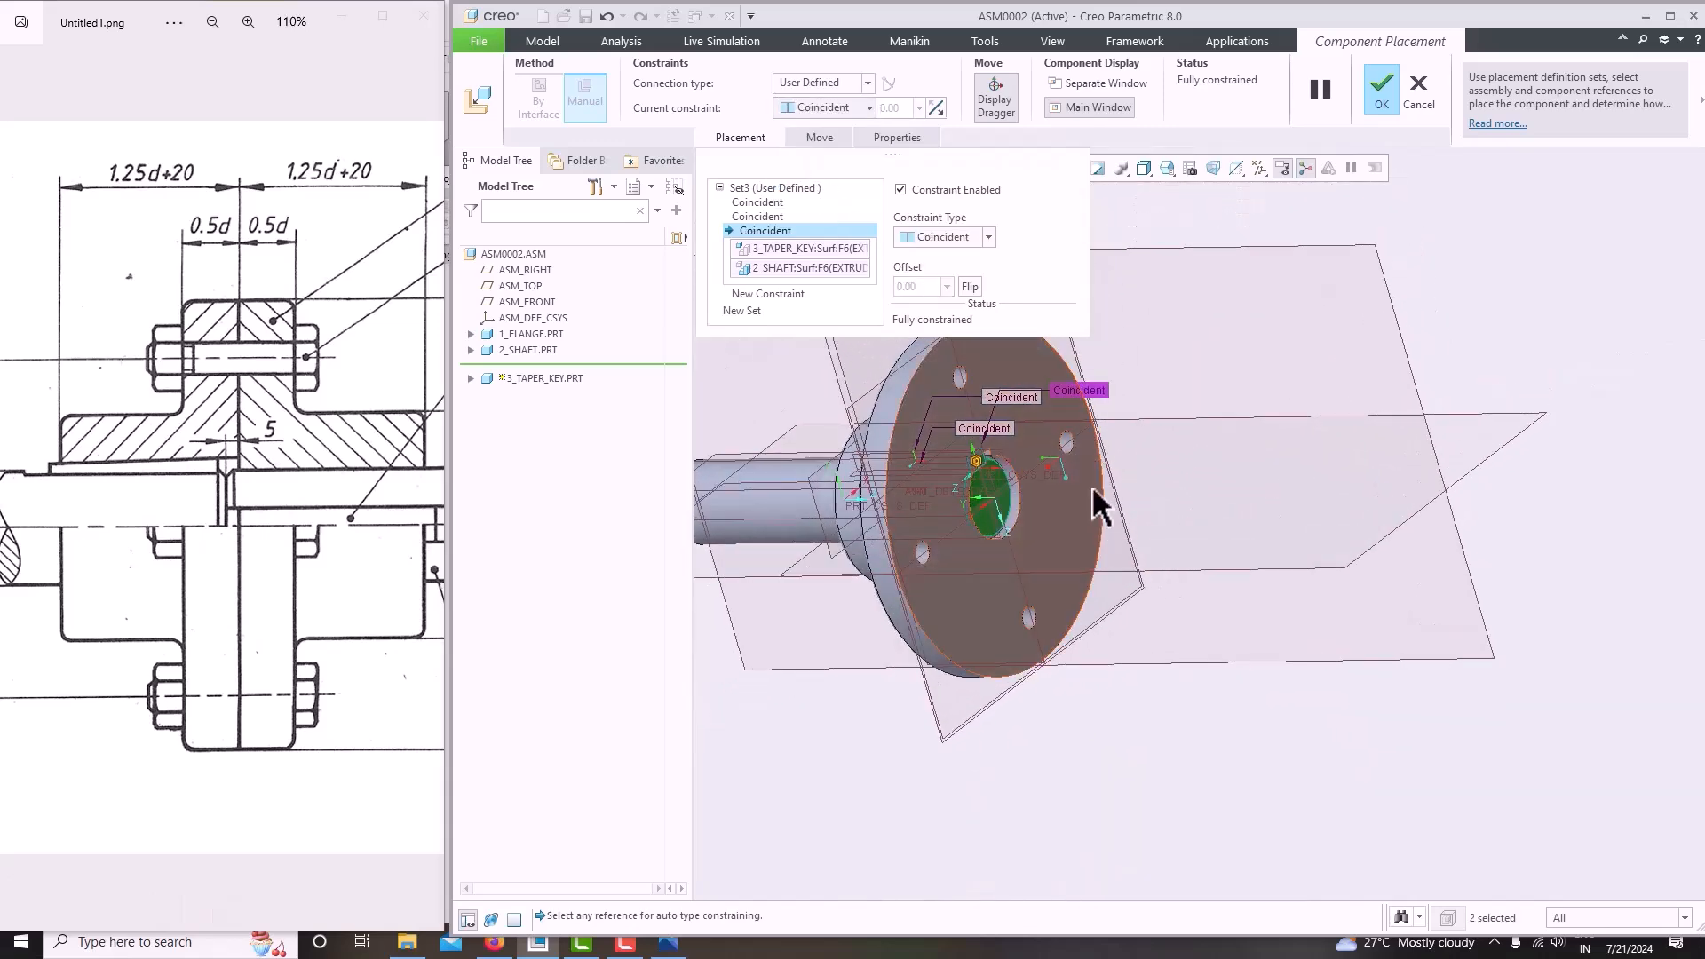
{"action": "scroll", "coordinate": [1276, 505], "scroll_direction": "up", "scroll_amount": 4}
{"action": "scroll", "coordinate": [1099, 526], "scroll_direction": "down", "scroll_amount": 4}
{"action": "mouse_move", "coordinate": [1210, 506]}
{"action": "middle_mouse_down"}
{"action": "mouse_move", "coordinate": [1172, 483]}
{"action": "mouse_move", "coordinate": [1235, 514]}
{"action": "middle_mouse_up"}
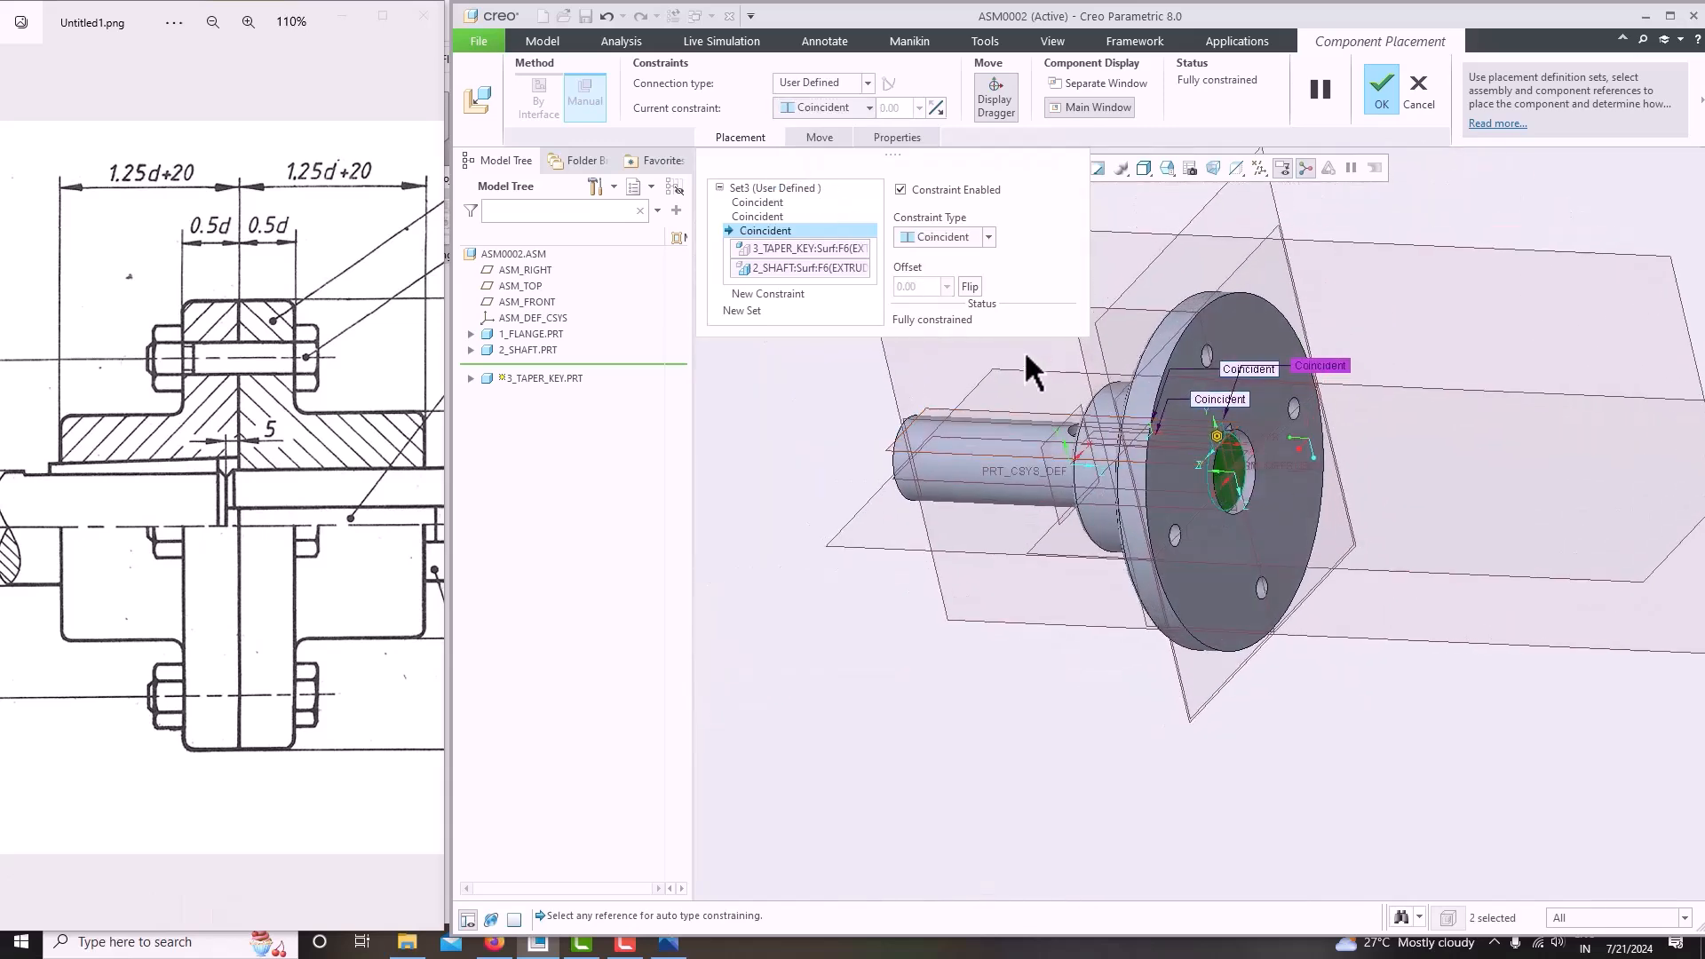
{"action": "left_click", "coordinate": [1387, 98]}
Reopen the taper key's placement definition, inspect how its far end sits in the shaft keyway, and close the definition.
{"action": "scroll", "coordinate": [1228, 297], "scroll_direction": "down", "scroll_amount": 3}
{"action": "mouse_move", "coordinate": [1199, 419]}
{"action": "middle_mouse_down"}
{"action": "mouse_move", "coordinate": [1240, 405]}
{"action": "mouse_move", "coordinate": [1221, 413]}
{"action": "middle_mouse_up"}
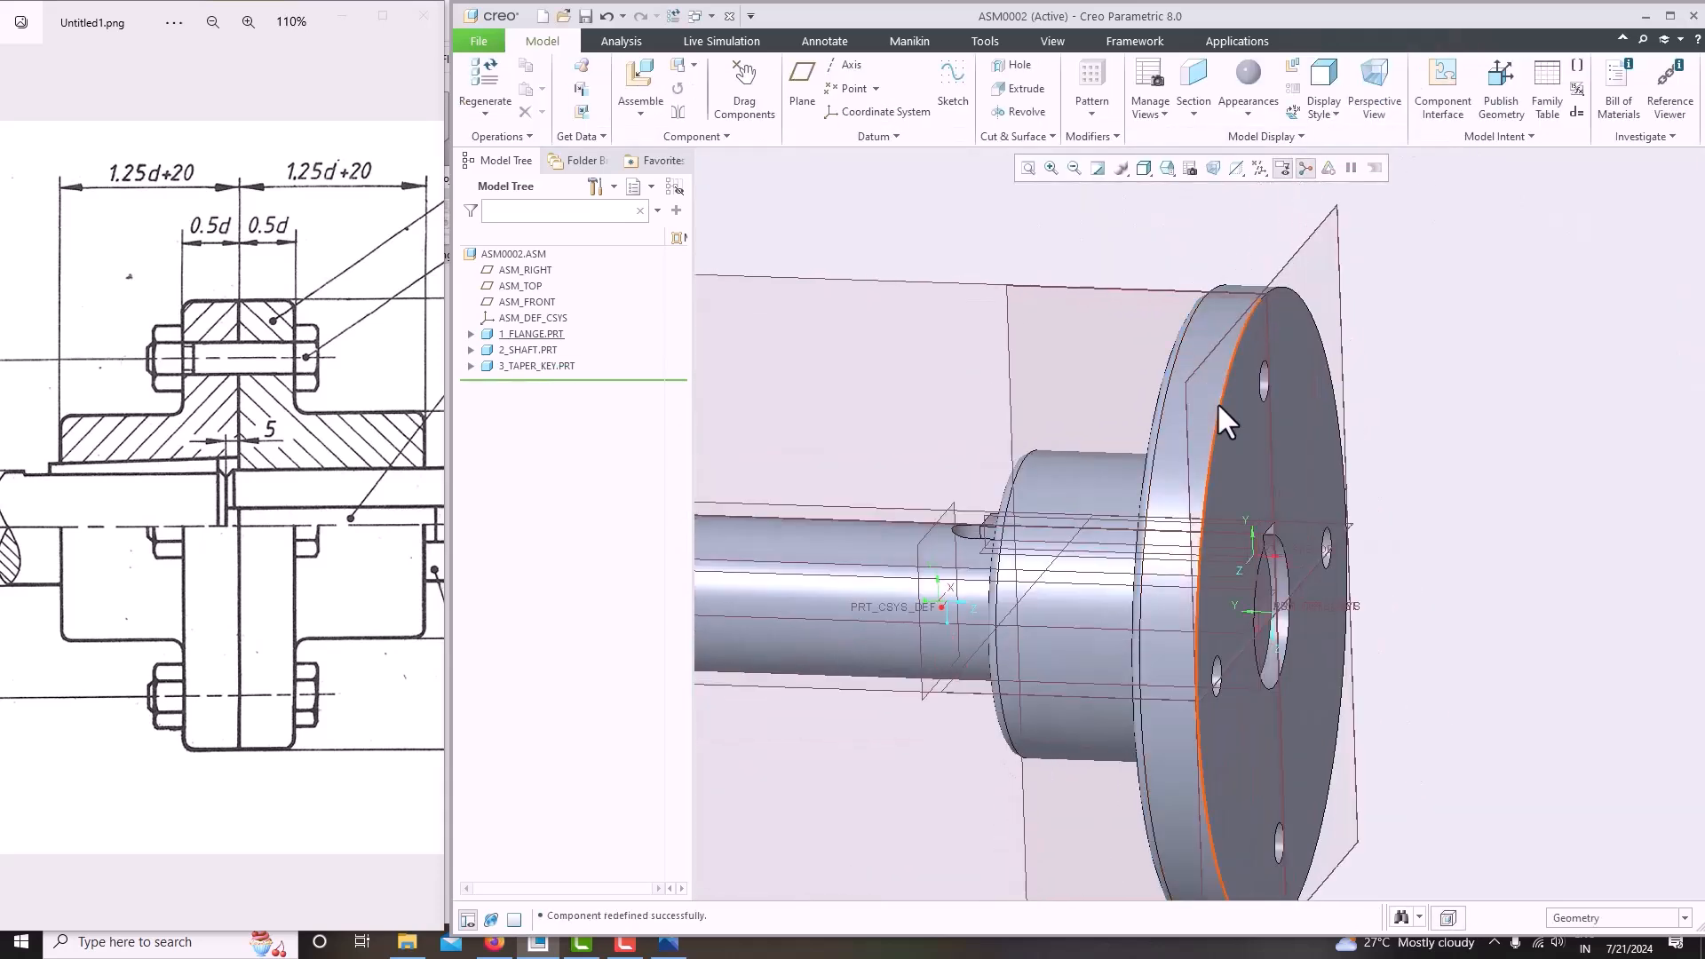
{"action": "scroll", "coordinate": [1220, 416], "scroll_direction": "up", "scroll_amount": 5}
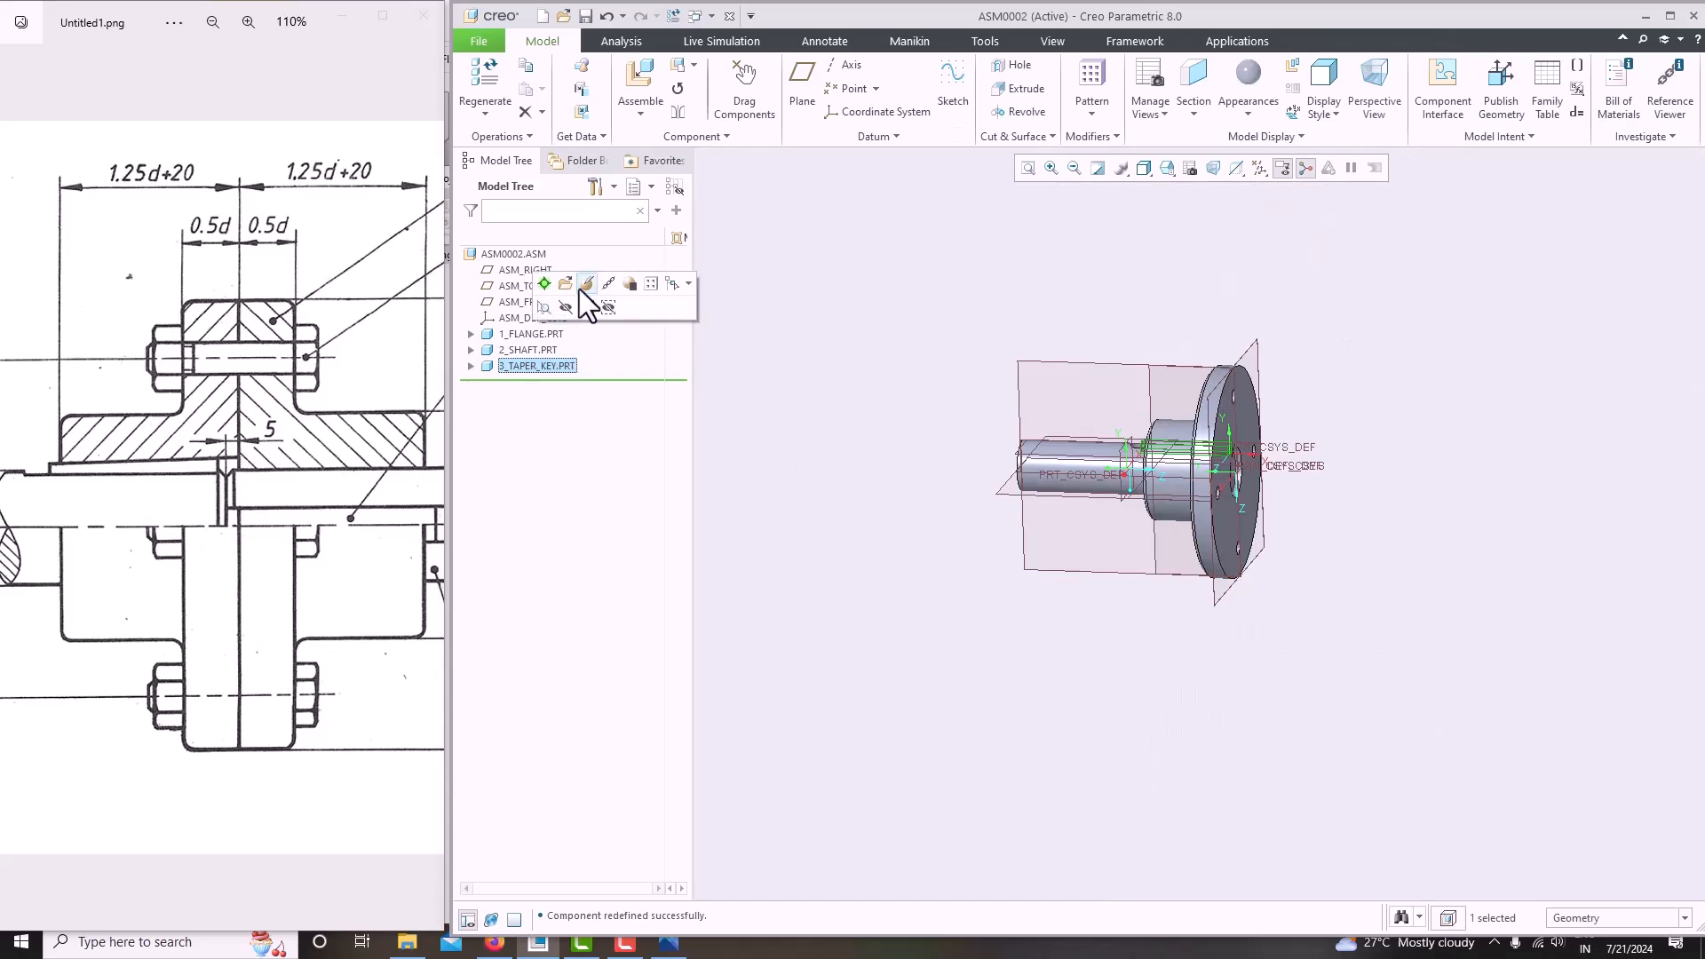
{"action": "left_click", "coordinate": [586, 284]}
{"action": "scroll", "coordinate": [1194, 466], "scroll_direction": "down", "scroll_amount": 5}
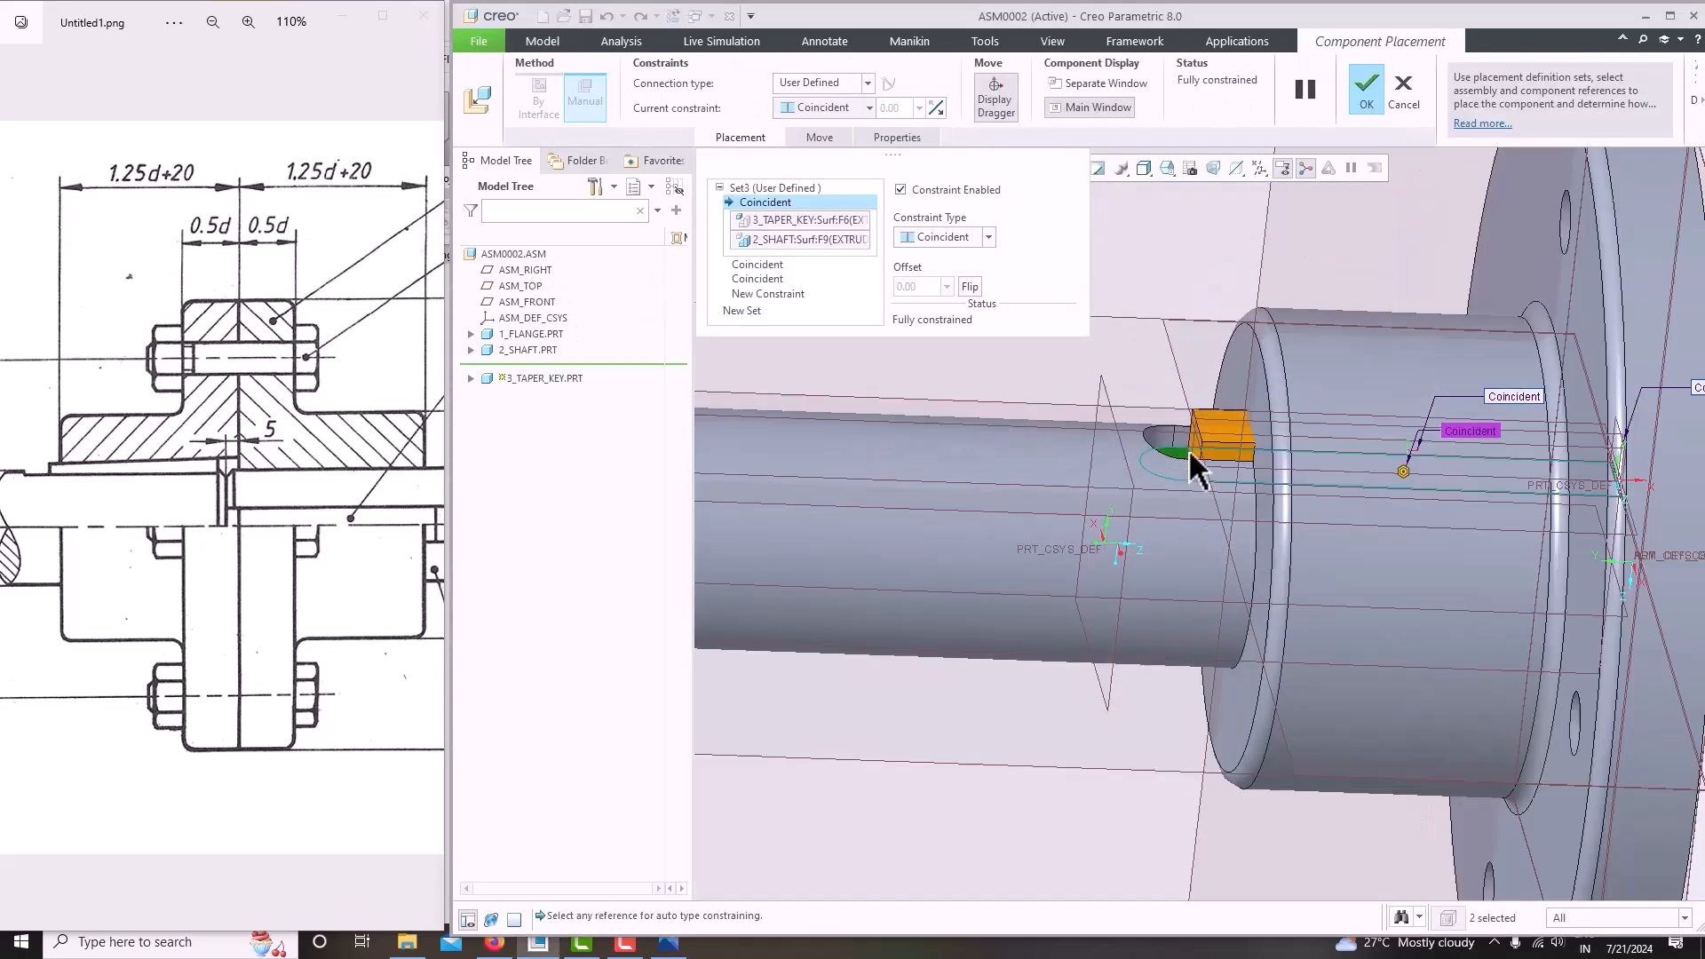
{"action": "scroll", "coordinate": [1207, 463], "scroll_direction": "down", "scroll_amount": 3}
{"action": "scroll", "coordinate": [1172, 488], "scroll_direction": "up", "scroll_amount": 8}
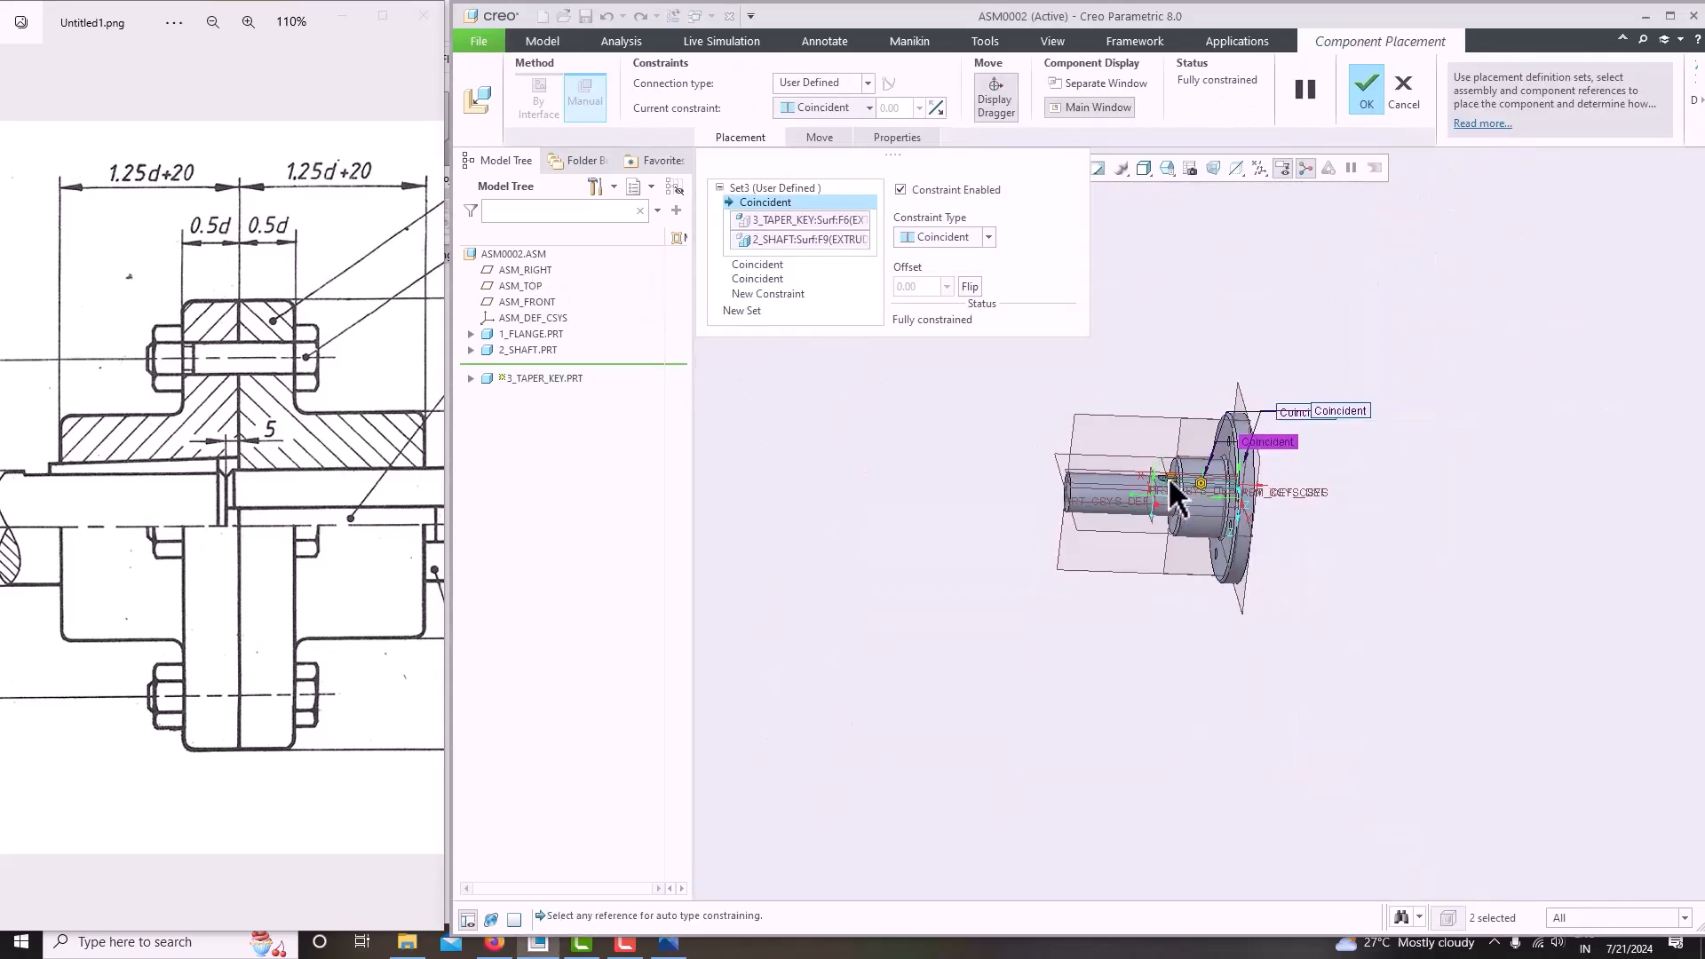
{"action": "left_click", "coordinate": [1362, 99]}
Insert 1_flange.prt into the assembly as the second flange, following the reference drawing.
{"action": "middle_click_drag", "start_coordinate": [1194, 457], "coordinate": [1142, 441]}
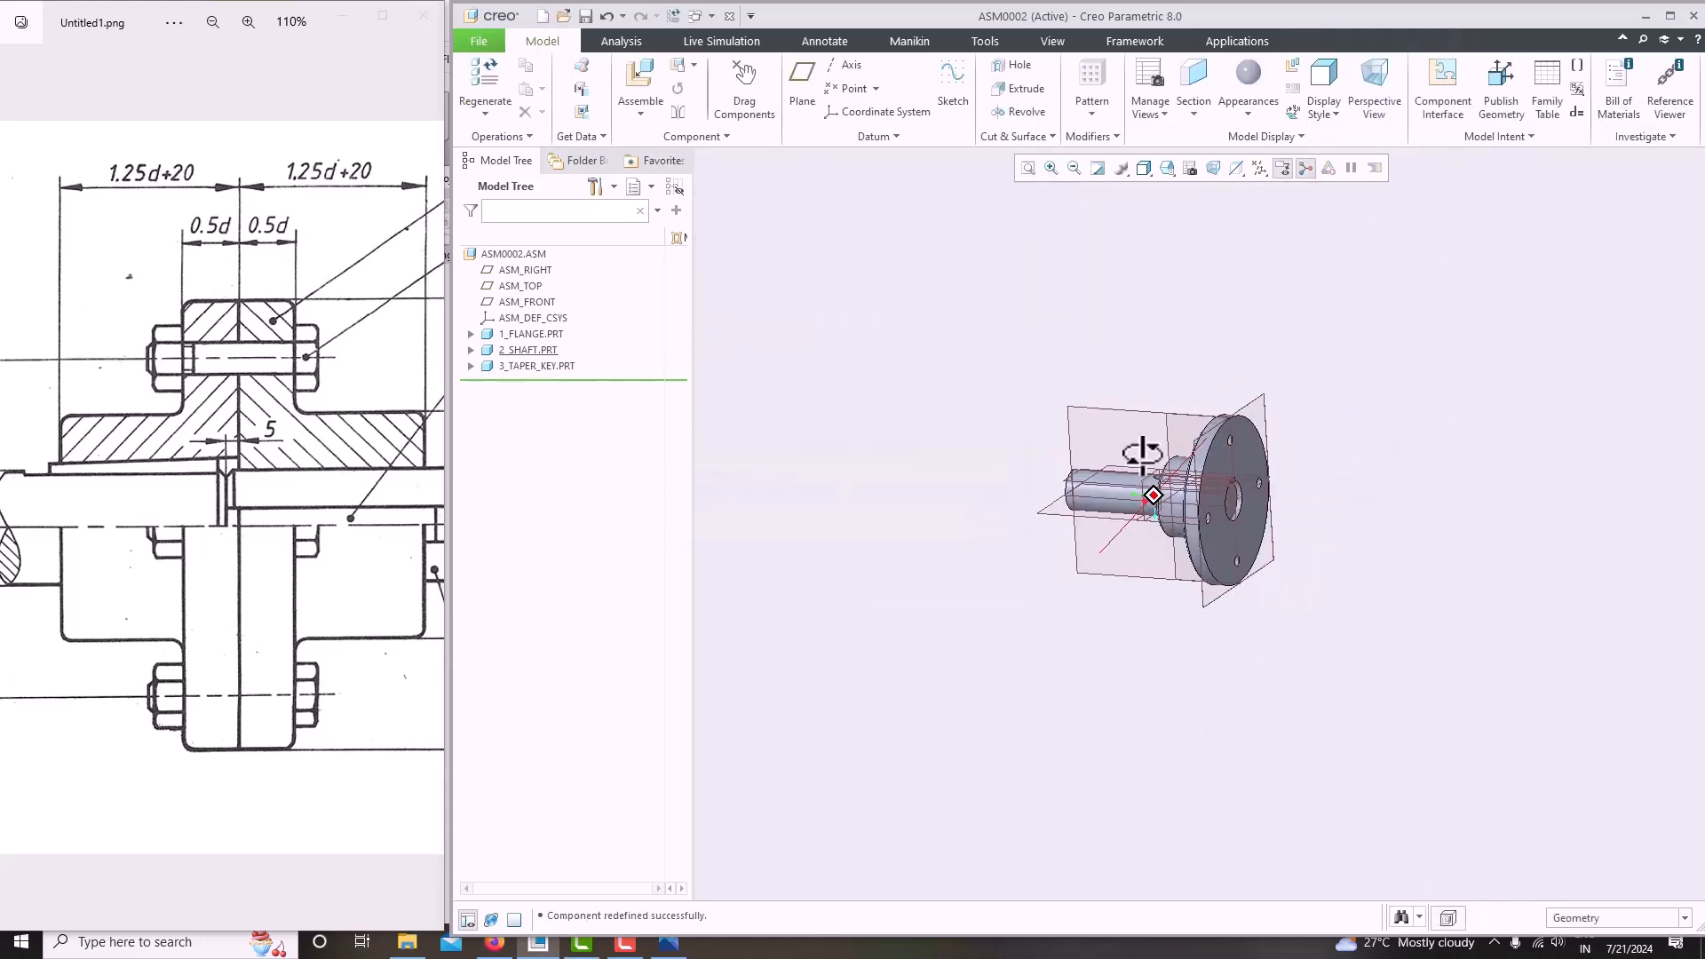
{"action": "scroll", "coordinate": [1145, 462], "scroll_direction": "down", "scroll_amount": 4}
{"action": "scroll", "coordinate": [297, 524], "scroll_direction": "down", "scroll_amount": 5}
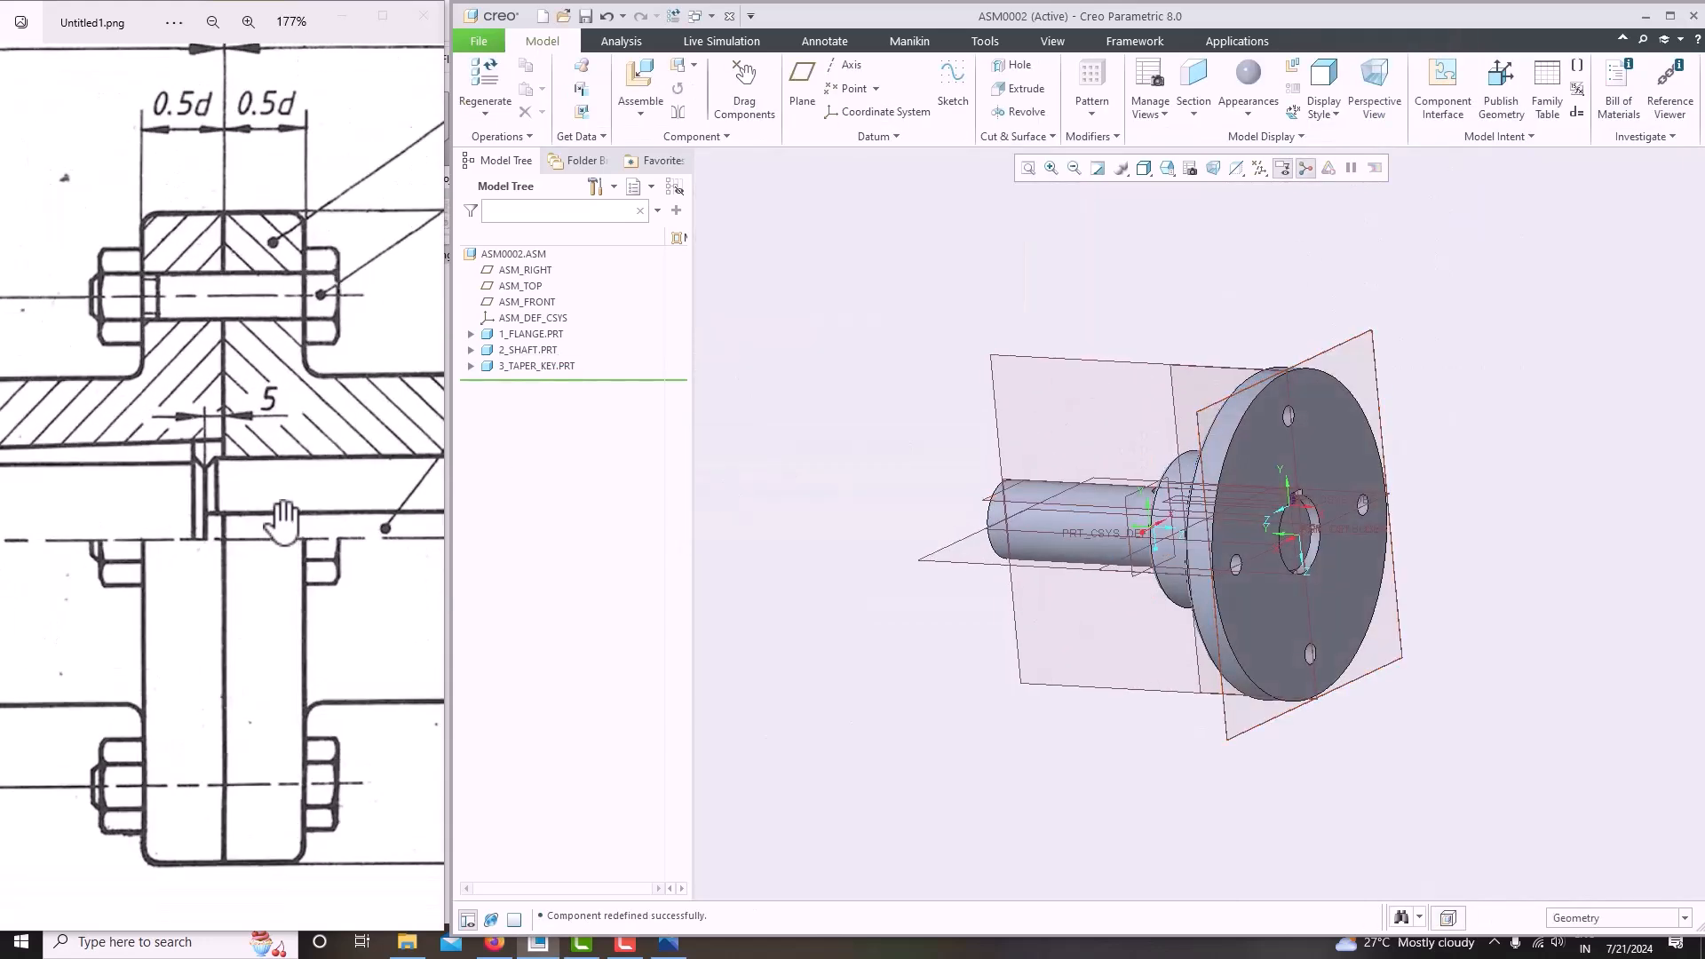
{"action": "scroll", "coordinate": [280, 523], "scroll_direction": "up", "scroll_amount": 2}
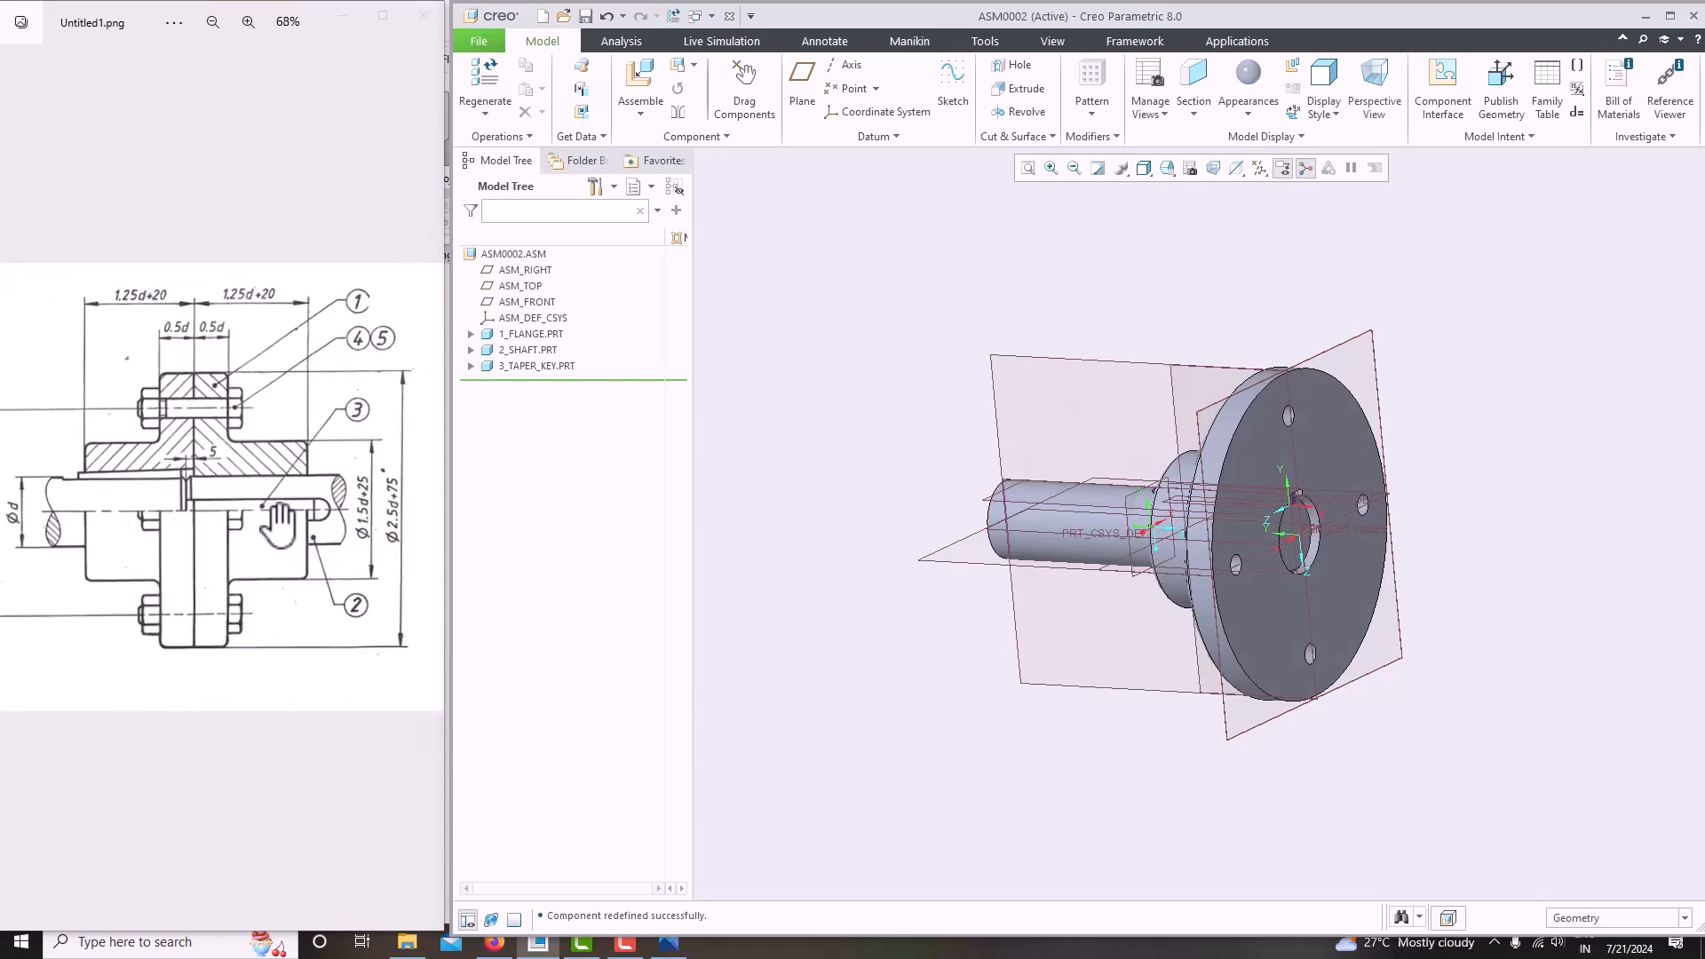
{"action": "scroll", "coordinate": [266, 543], "scroll_direction": "up", "scroll_amount": 2}
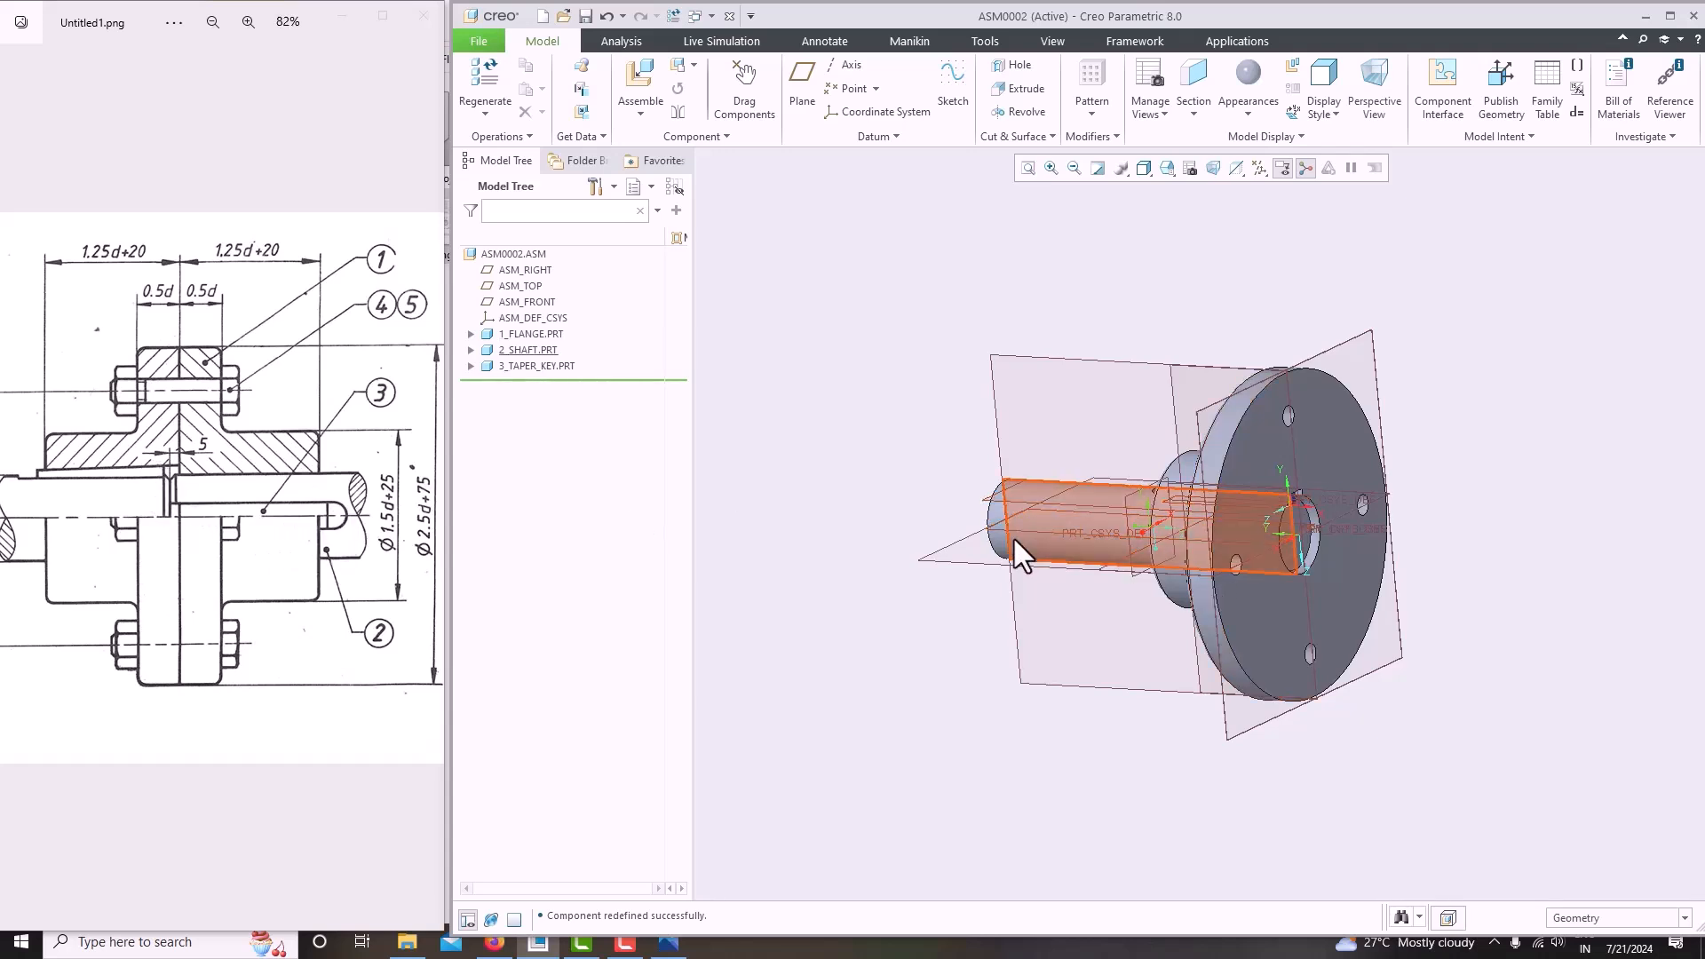
{"action": "scroll", "coordinate": [854, 428], "scroll_direction": "up", "scroll_amount": 2}
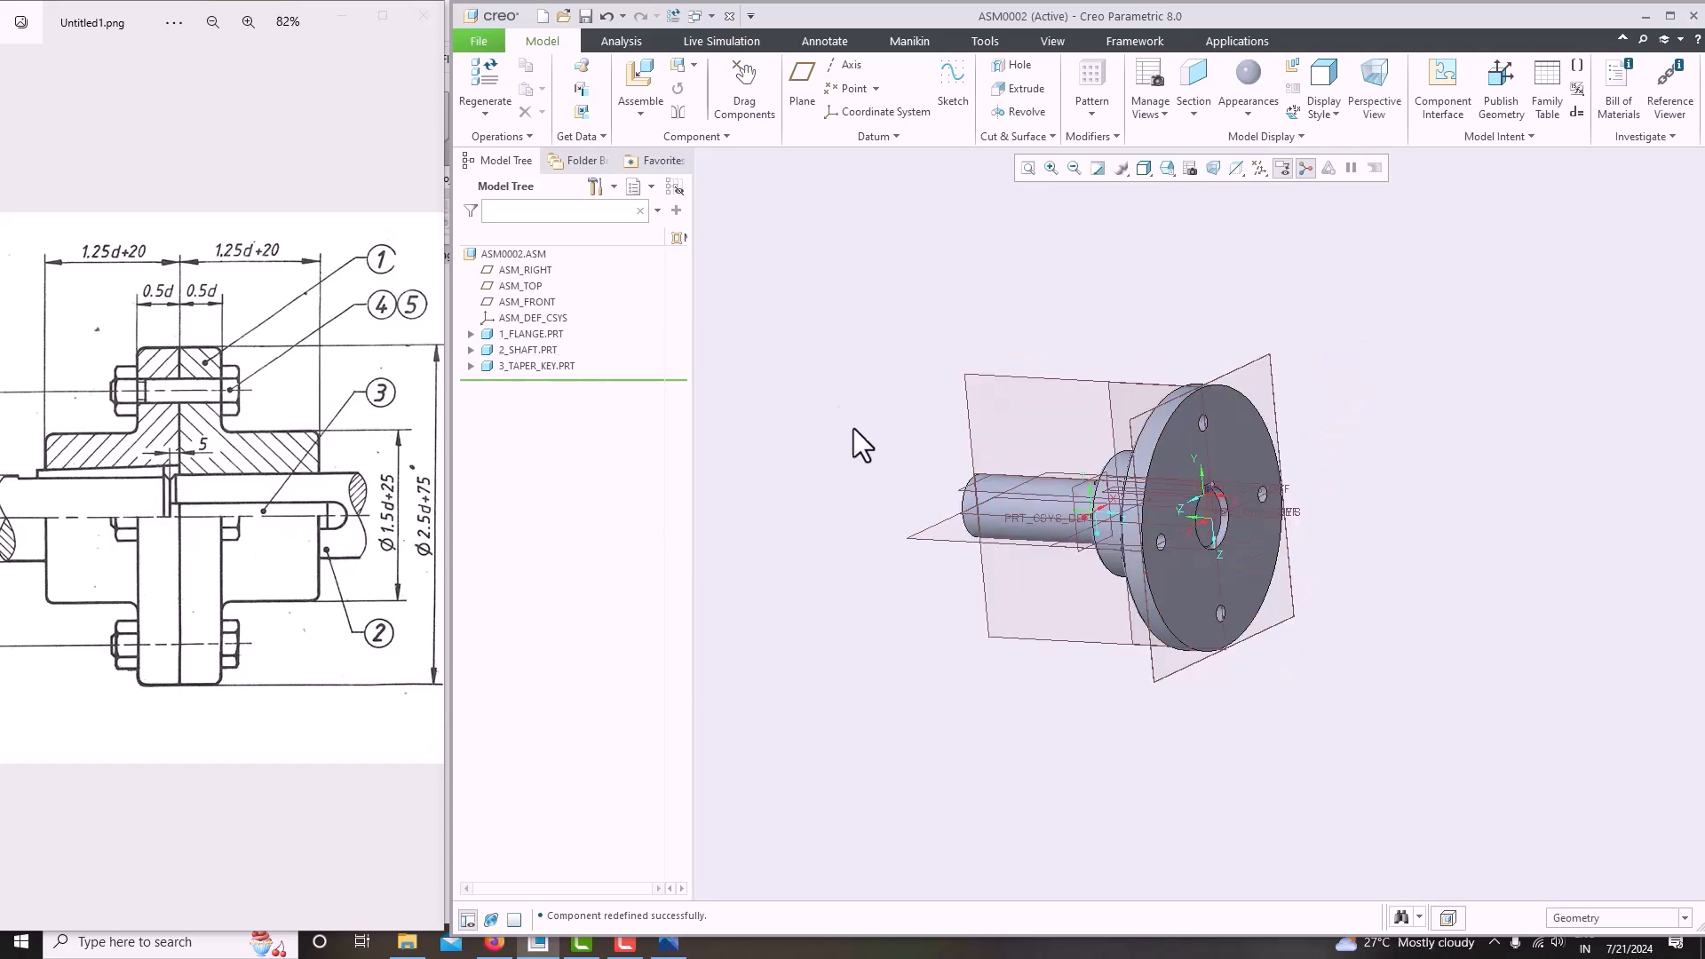
{"action": "left_click", "coordinate": [647, 119]}
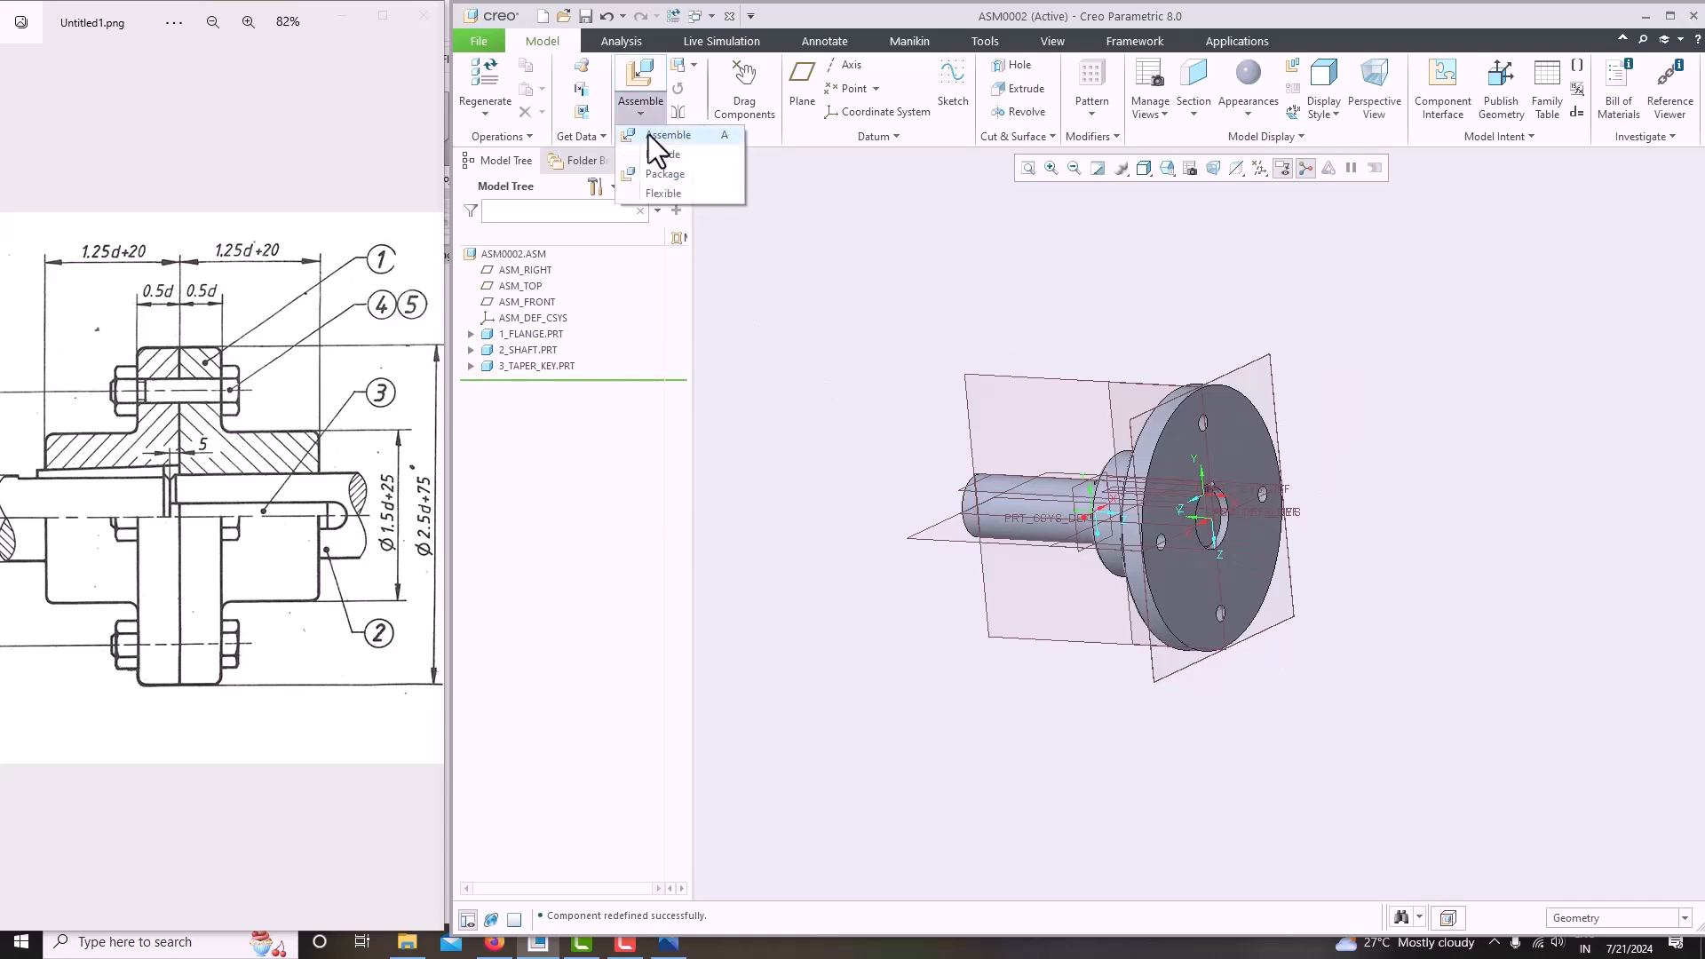
{"action": "left_click", "coordinate": [648, 135]}
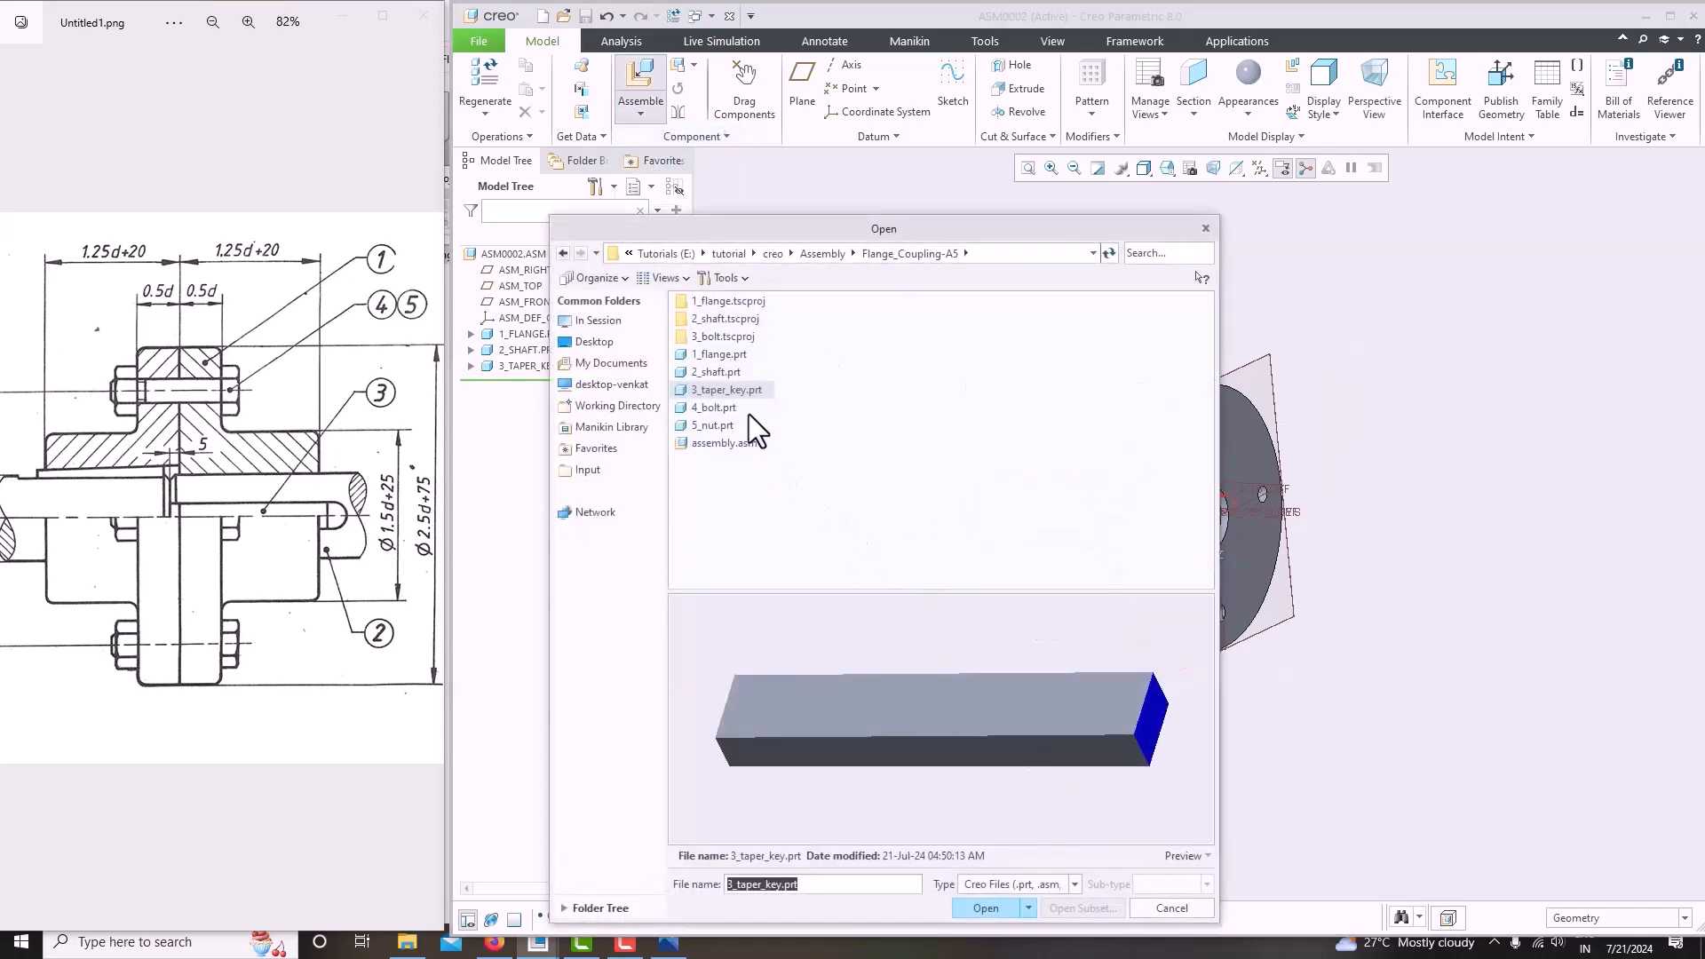
{"action": "left_click", "coordinate": [717, 355]}
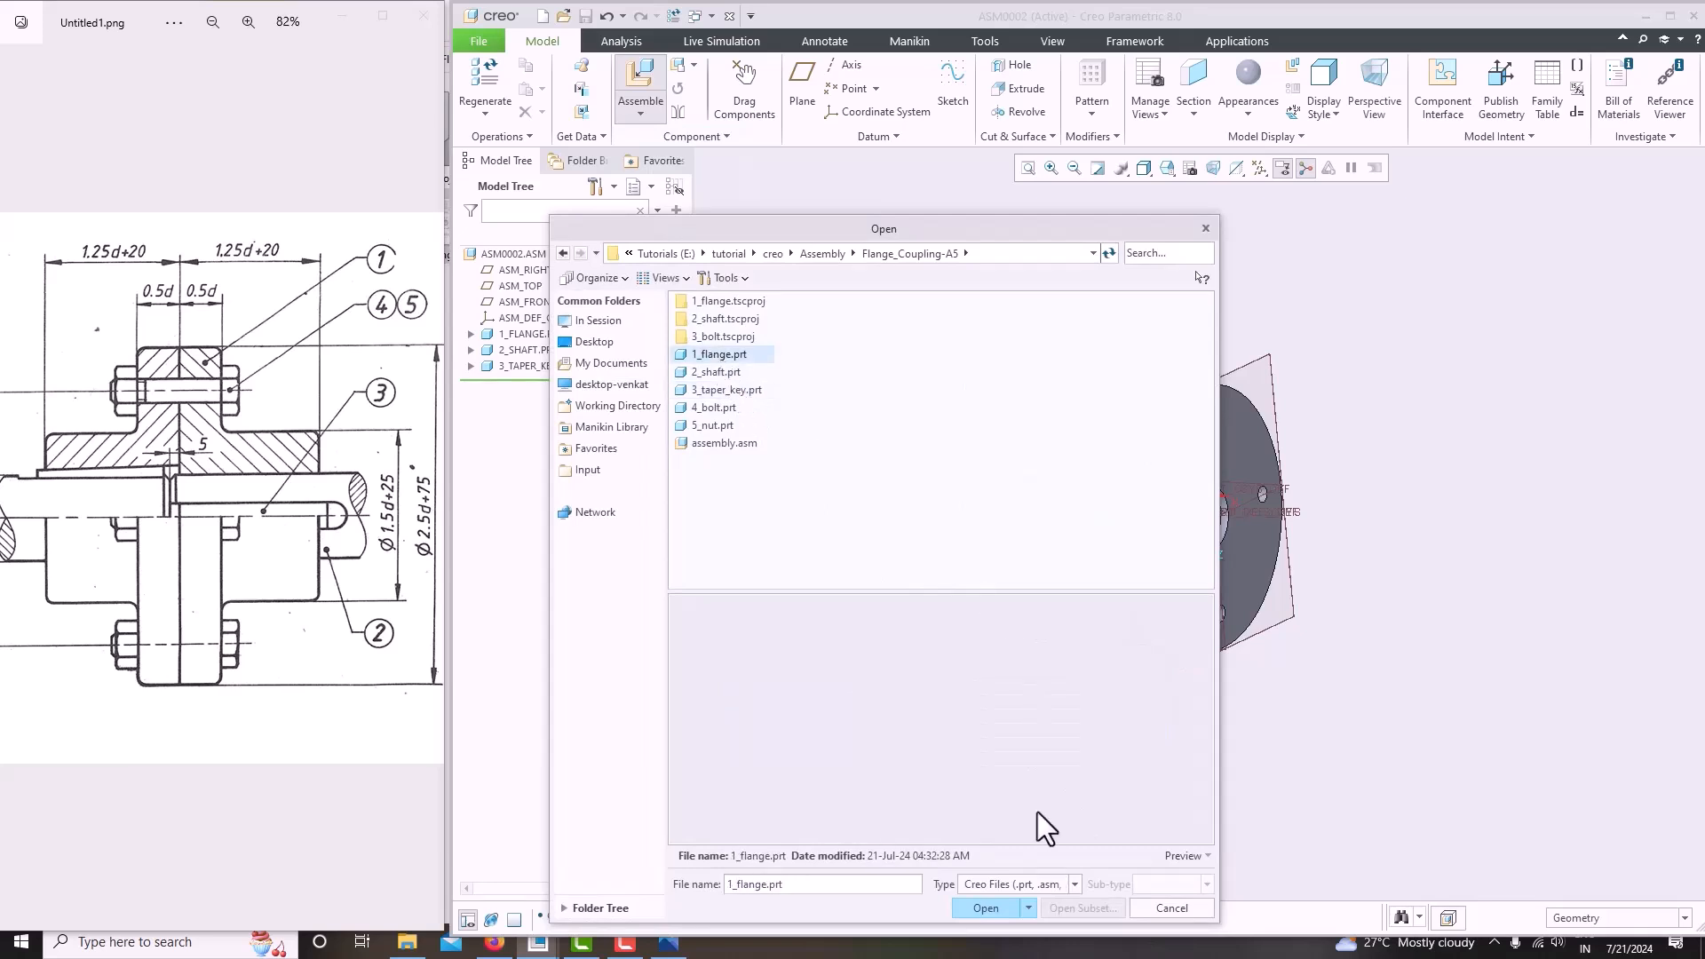
{"action": "left_click", "coordinate": [986, 907]}
Rotate the second flange so its hub faces away from the first flange and its bolt holes roughly line up.
{"action": "middle_click_drag", "start_coordinate": [1061, 611], "coordinate": [1130, 679]}
{"action": "left_click_drag", "start_coordinate": [1059, 577], "coordinate": [1117, 590]}
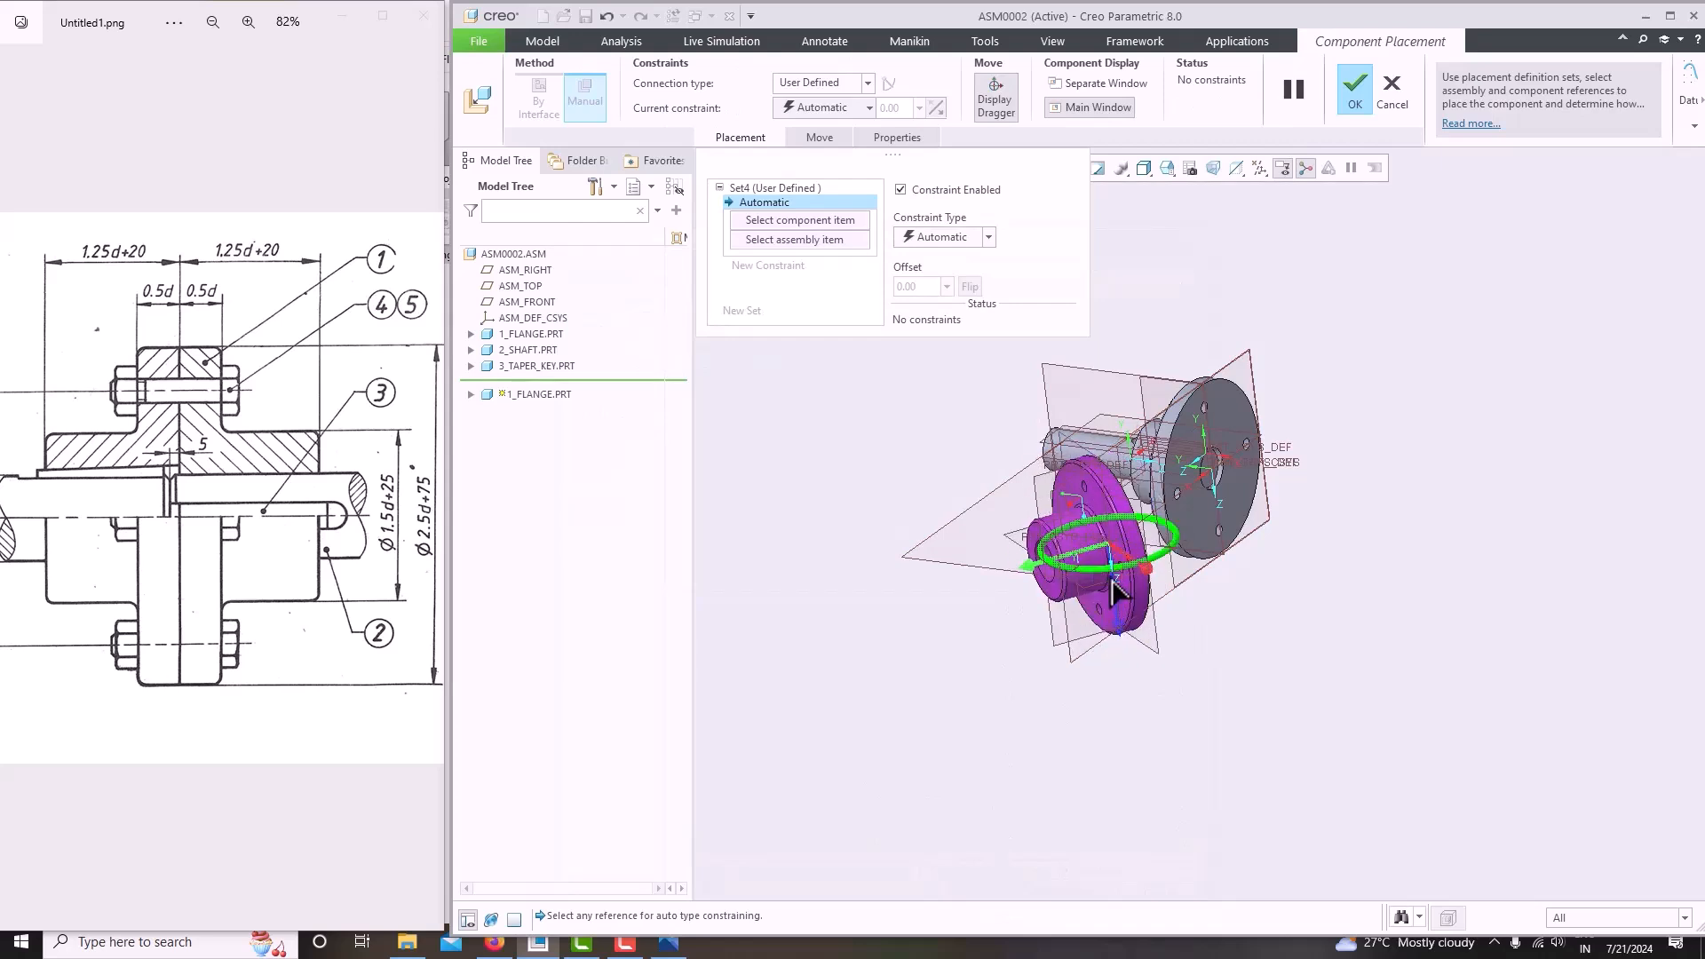
{"action": "left_click_drag", "start_coordinate": [1222, 575], "coordinate": [1339, 515]}
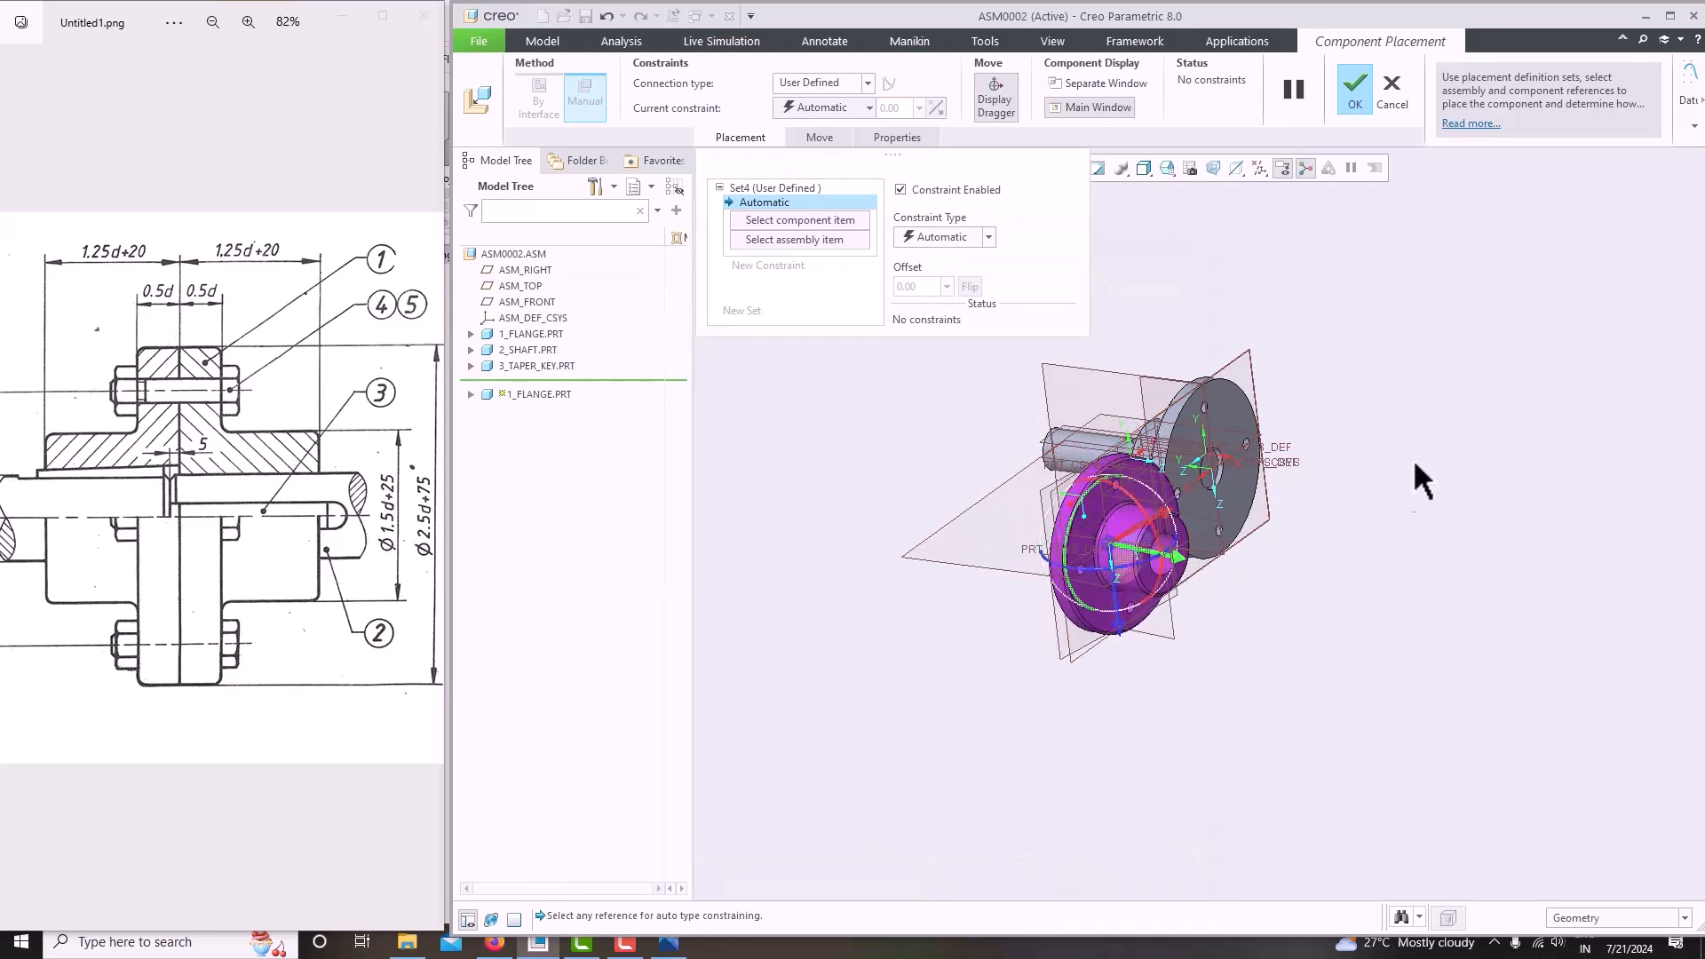
{"action": "scroll", "coordinate": [1117, 590], "scroll_direction": "down", "scroll_amount": 3}
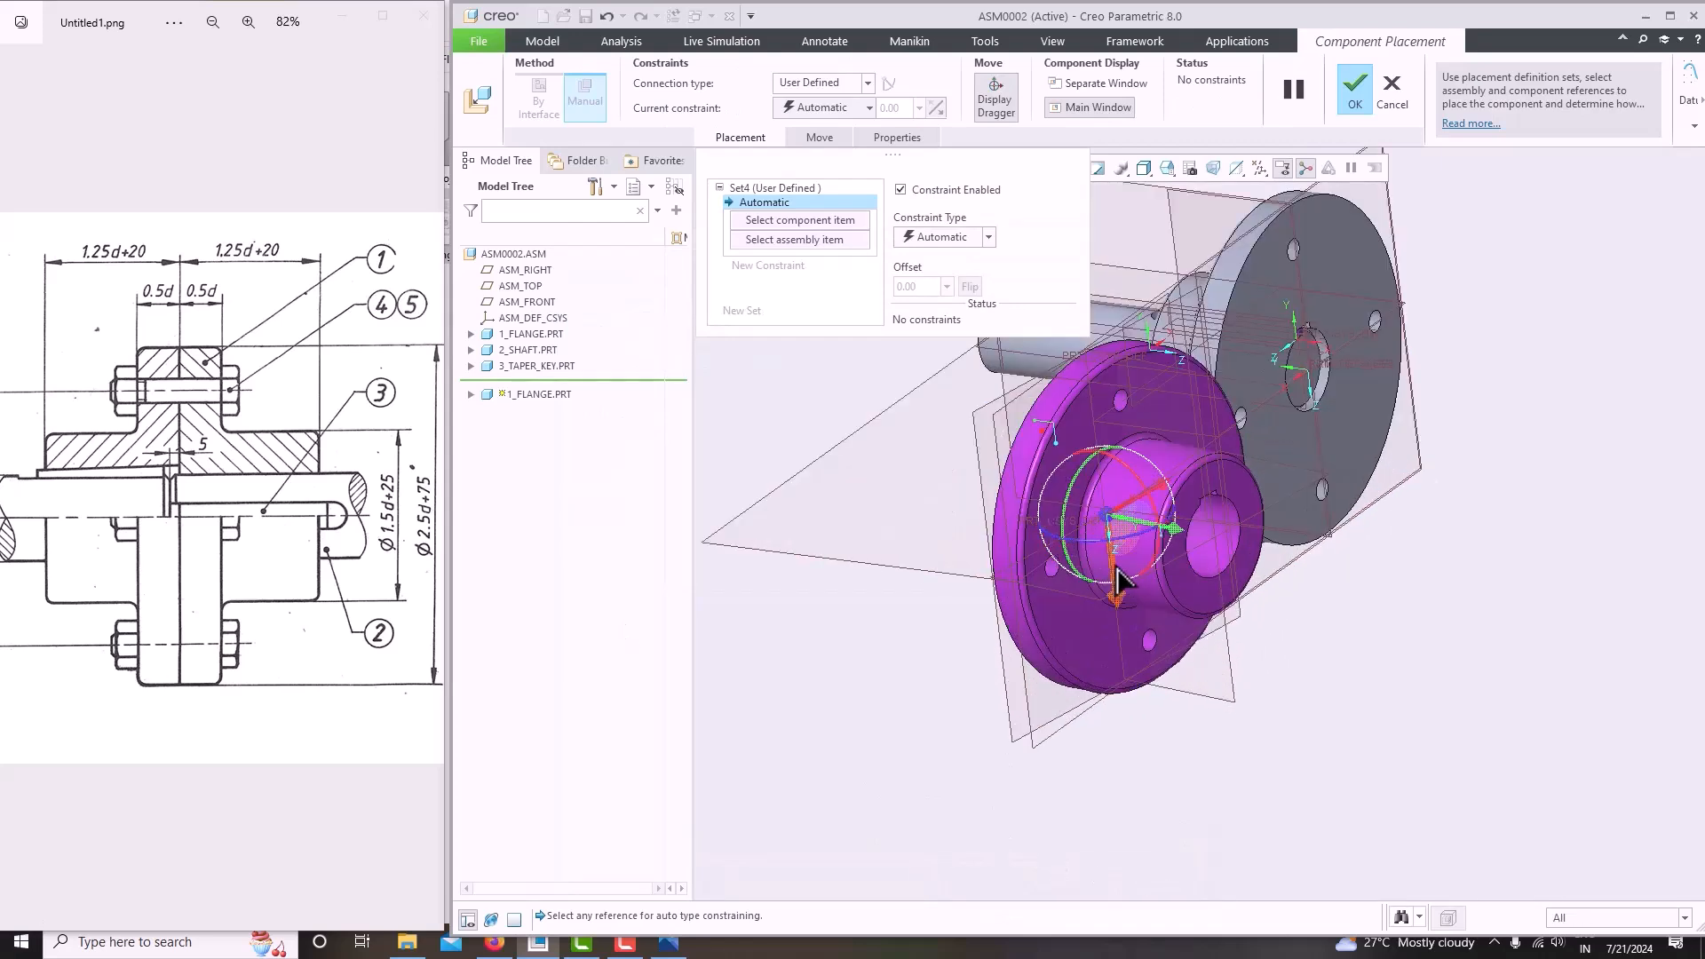
{"action": "middle_click_drag", "start_coordinate": [1117, 568], "coordinate": [1094, 557]}
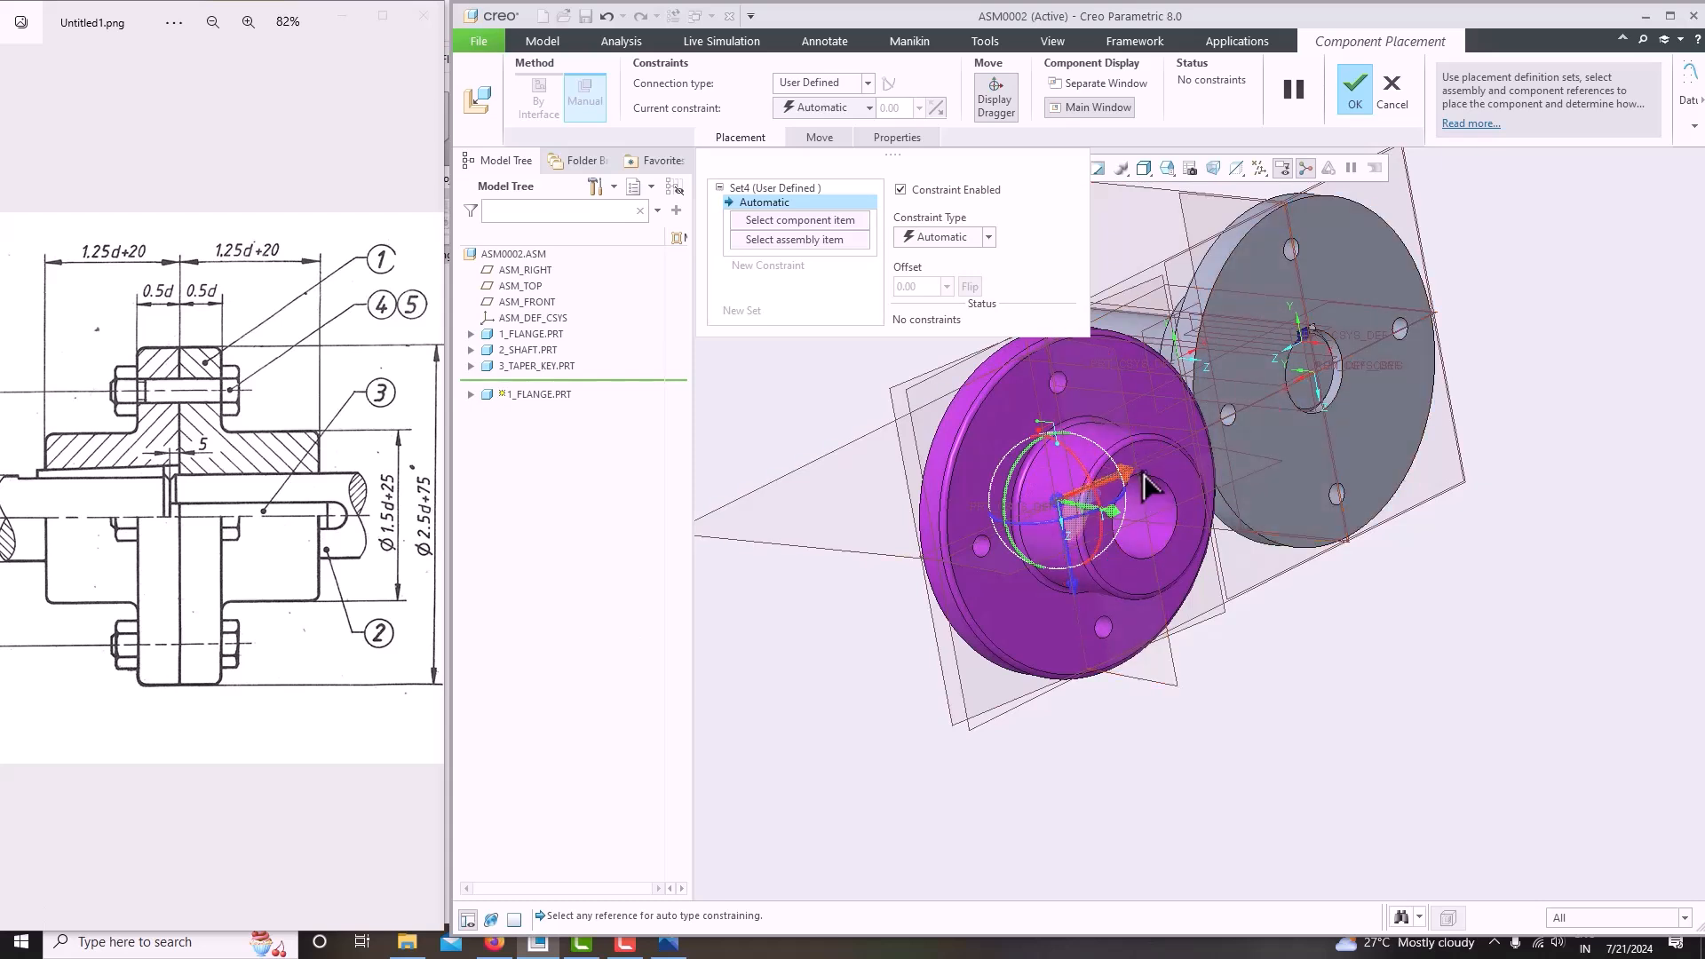
{"action": "left_click_drag", "start_coordinate": [1023, 468], "coordinate": [992, 562]}
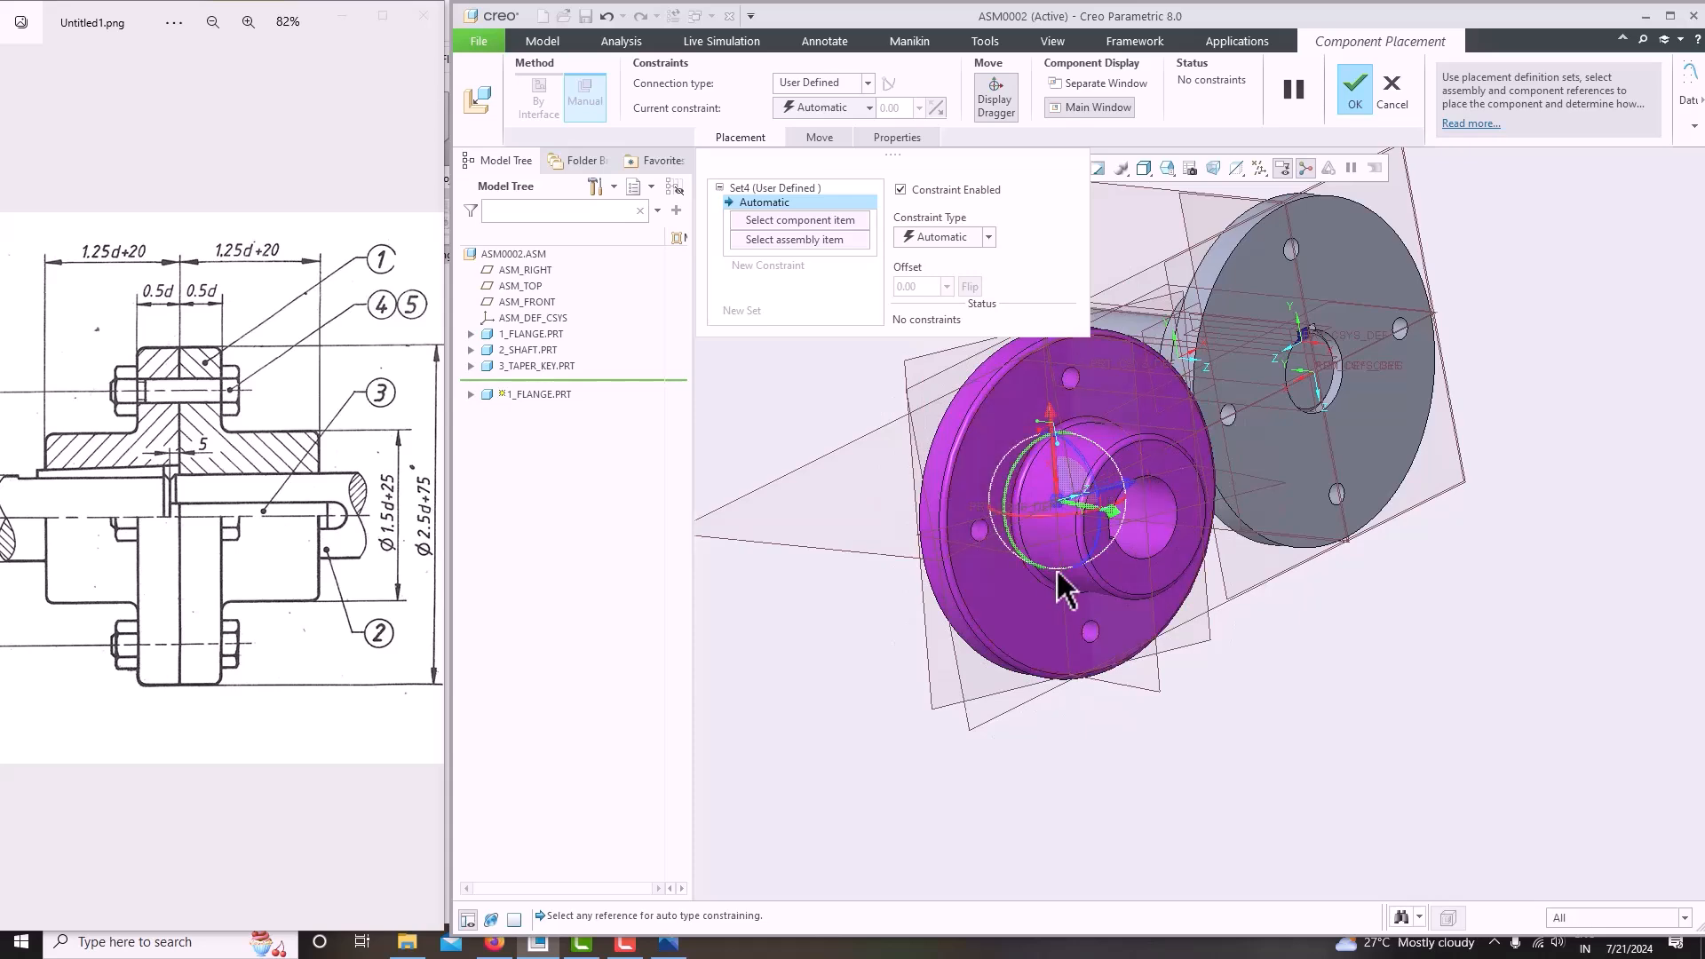
{"action": "scroll", "coordinate": [1065, 590], "scroll_direction": "up", "scroll_amount": 2}
{"action": "middle_click_drag", "start_coordinate": [1061, 568], "coordinate": [1031, 515]}
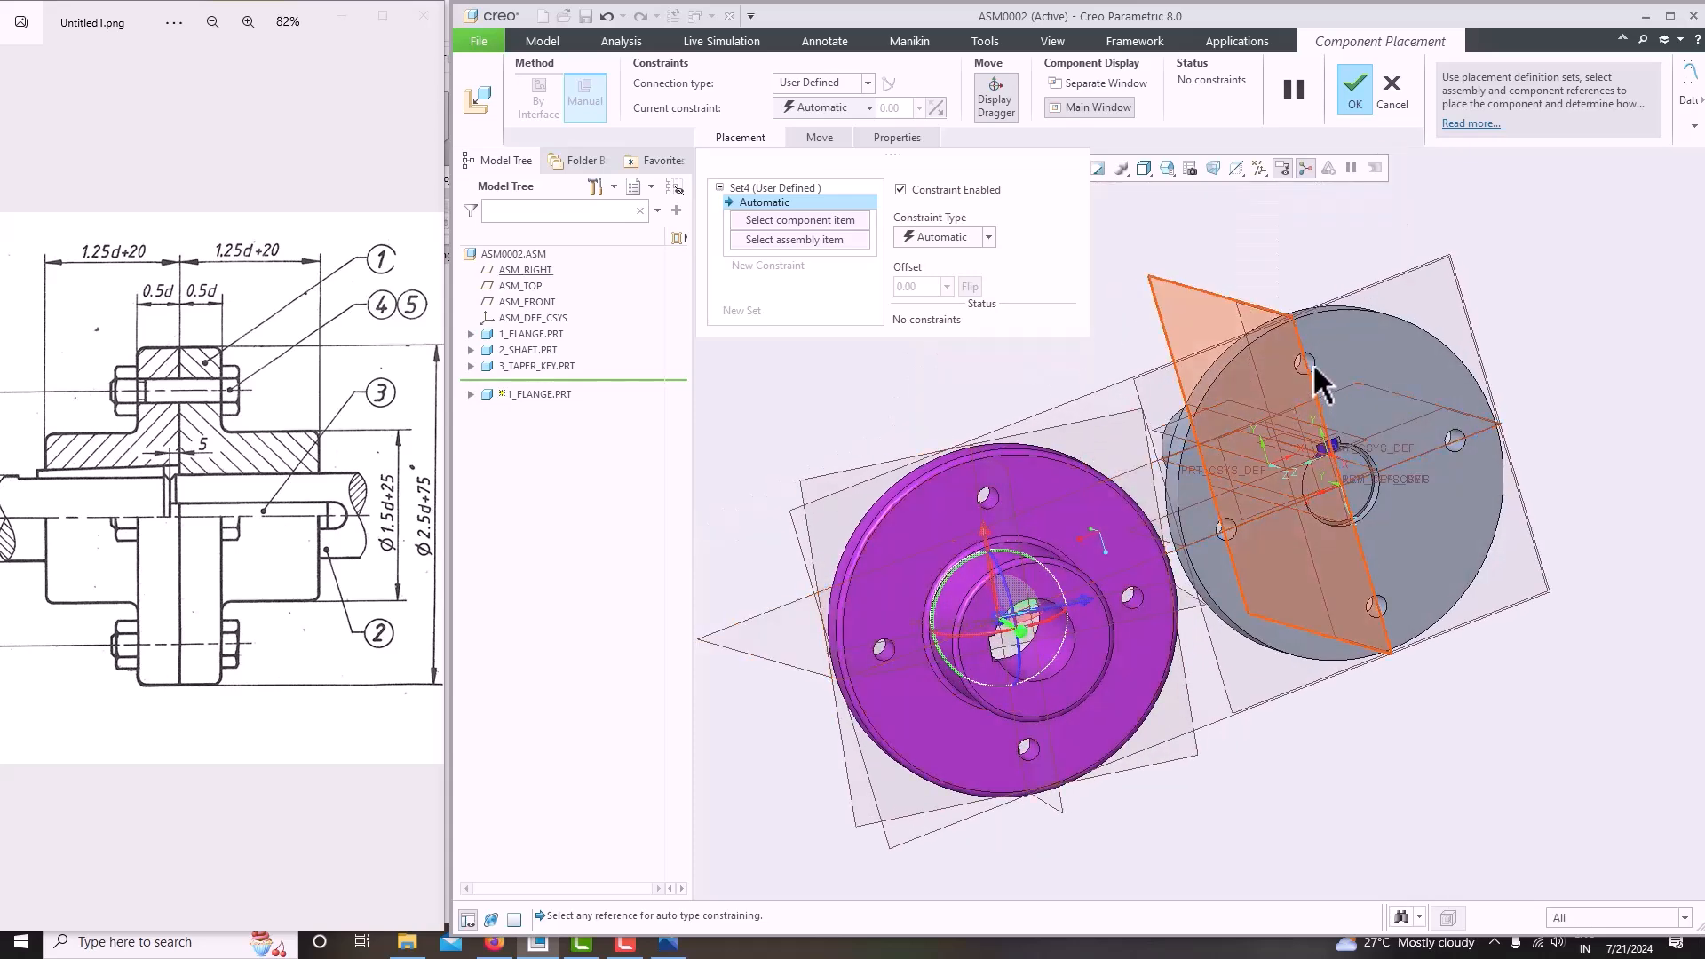
Add a Coincident constraint between the axes of the upper bolt holes of the second and first flanges.
{"action": "scroll", "coordinate": [990, 524], "scroll_direction": "down", "scroll_amount": 5}
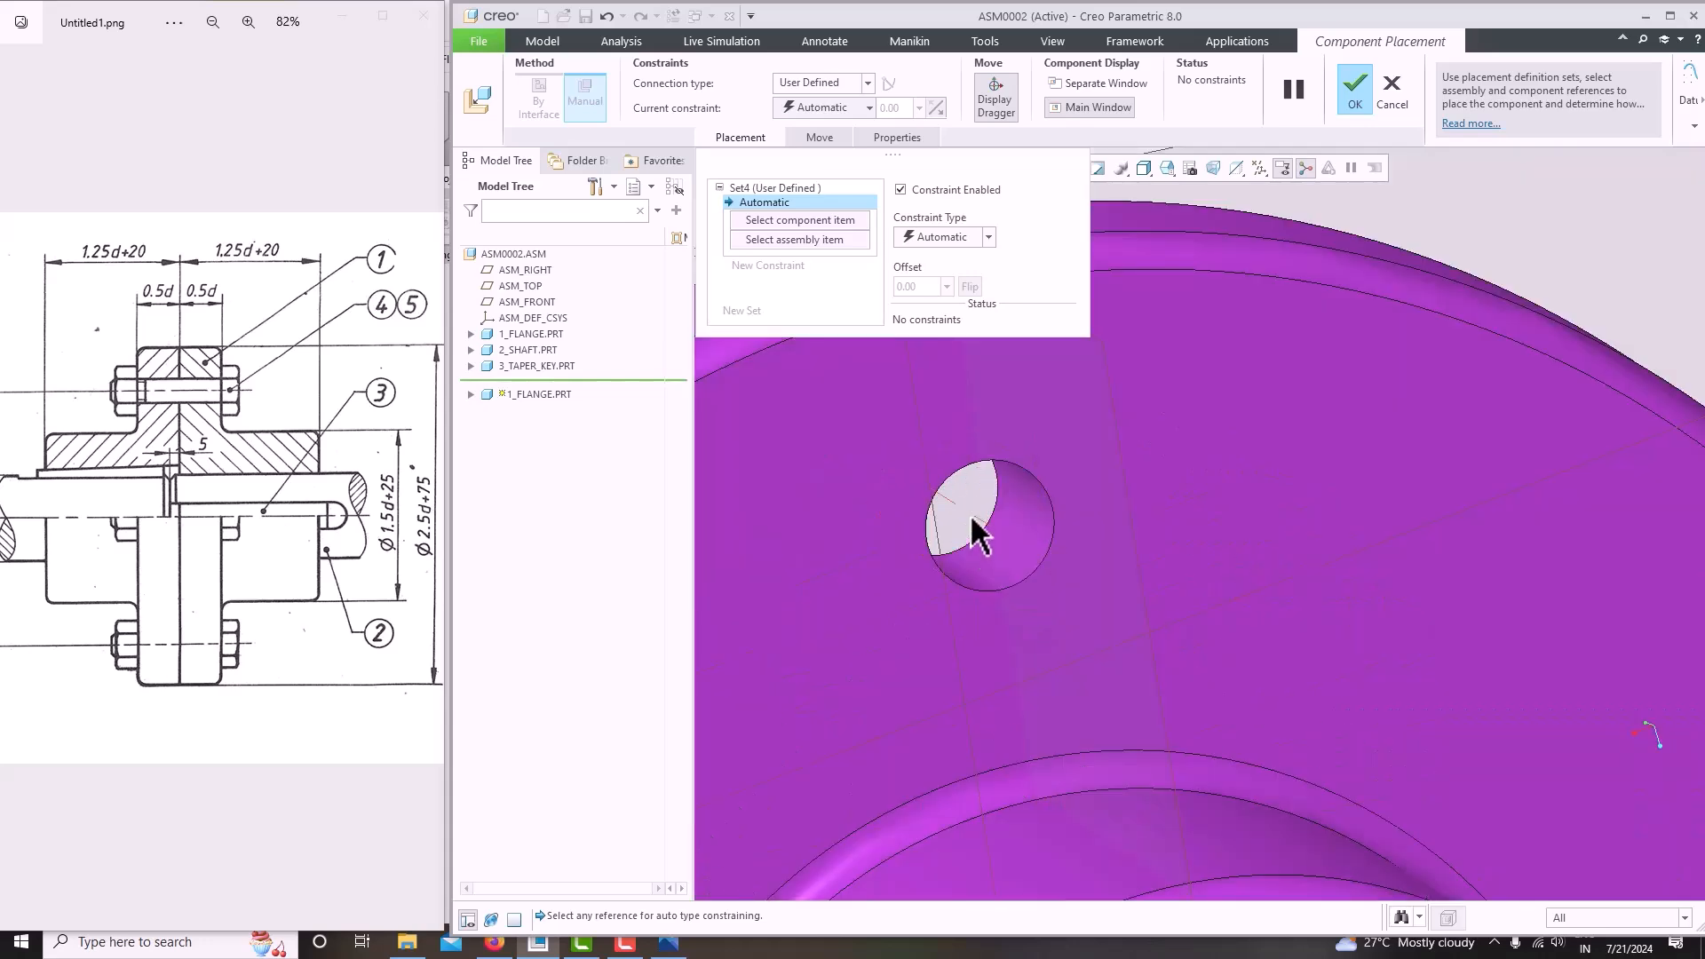
{"action": "scroll", "coordinate": [966, 515], "scroll_direction": "up", "scroll_amount": 4}
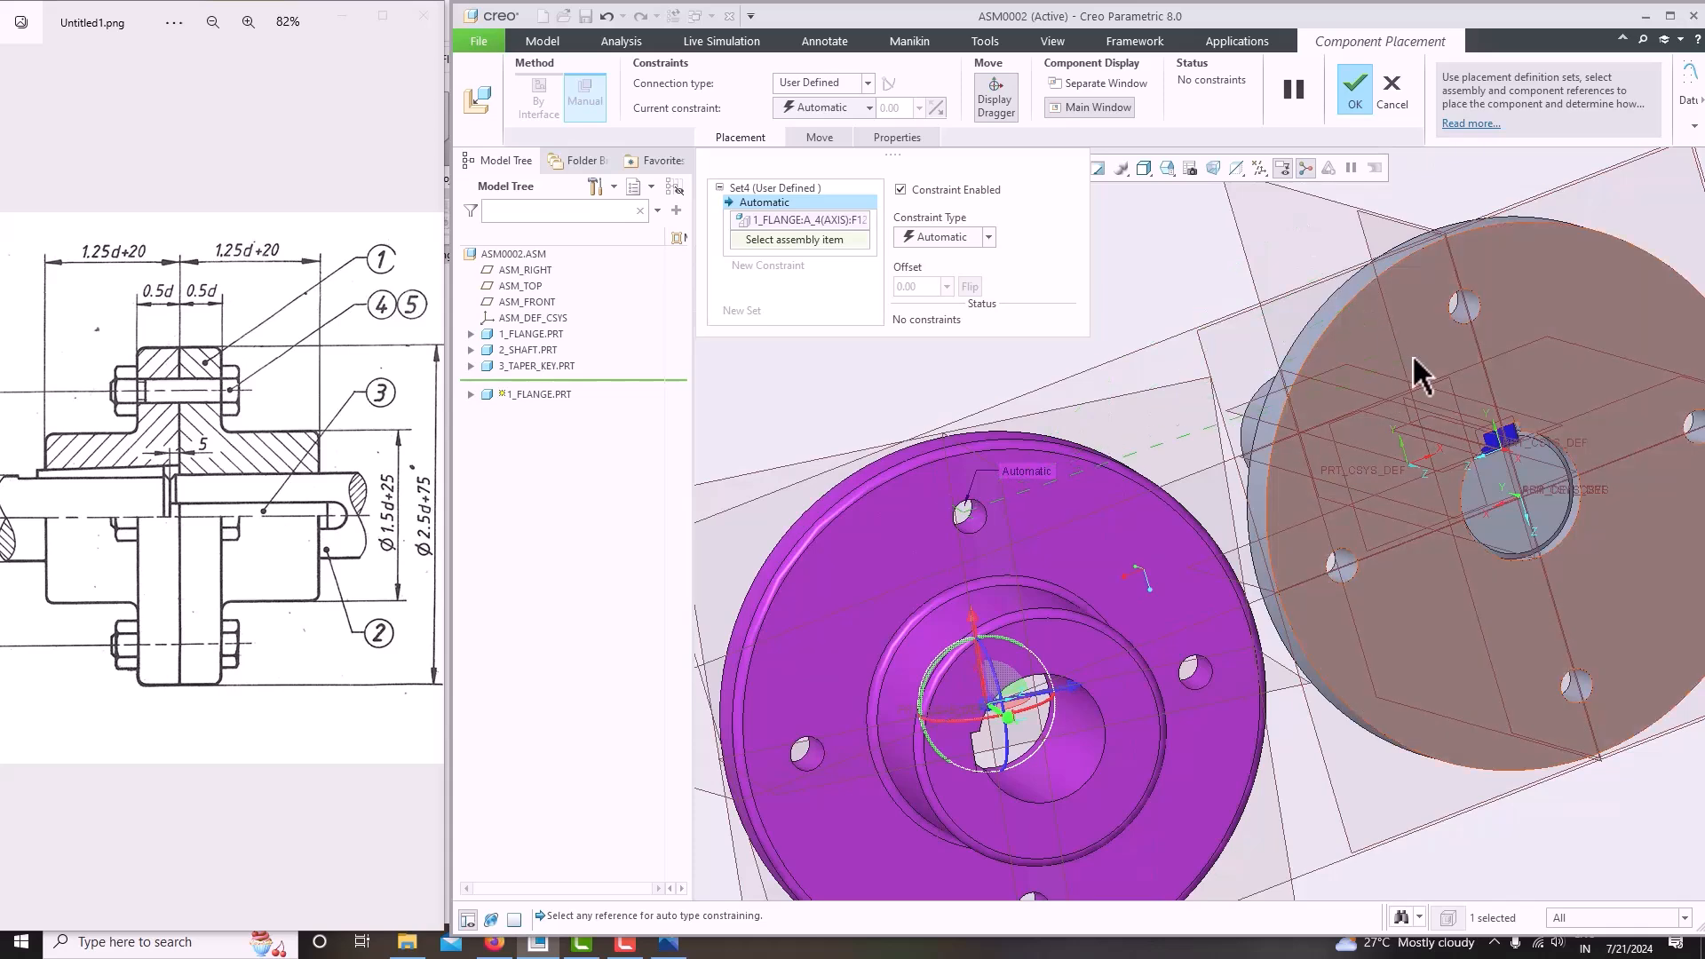
{"action": "scroll", "coordinate": [1472, 304], "scroll_direction": "down", "scroll_amount": 5}
{"action": "scroll", "coordinate": [1472, 304], "scroll_direction": "down", "scroll_amount": 3}
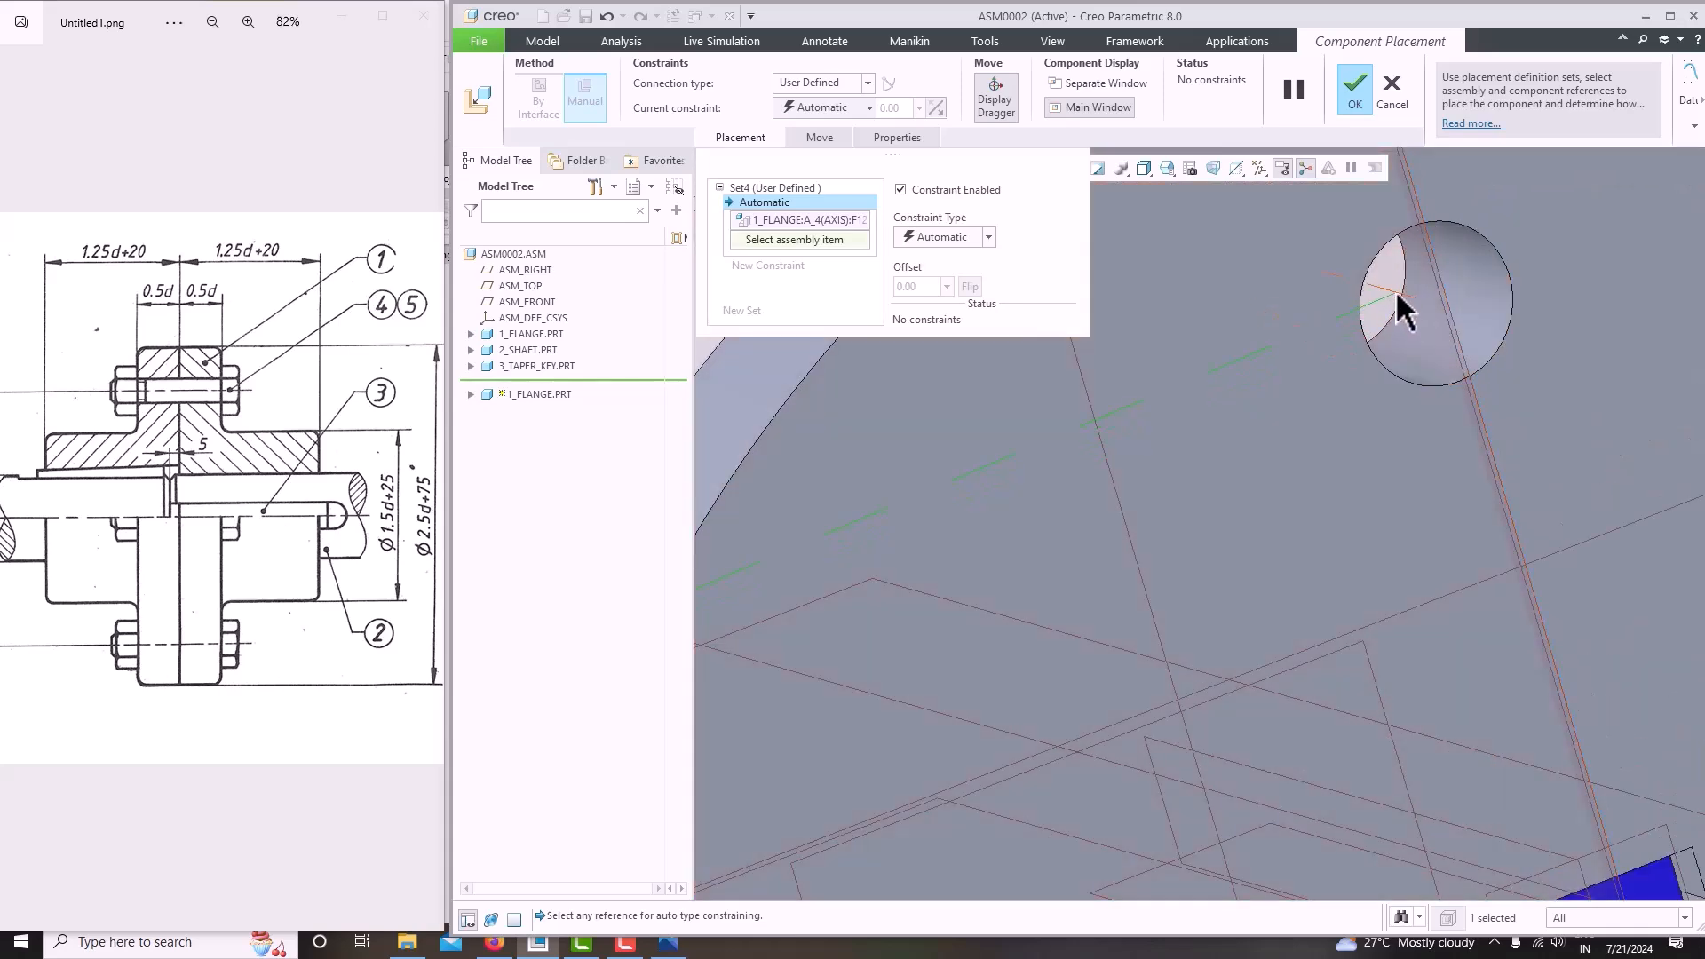
{"action": "left_click", "coordinate": [1398, 295]}
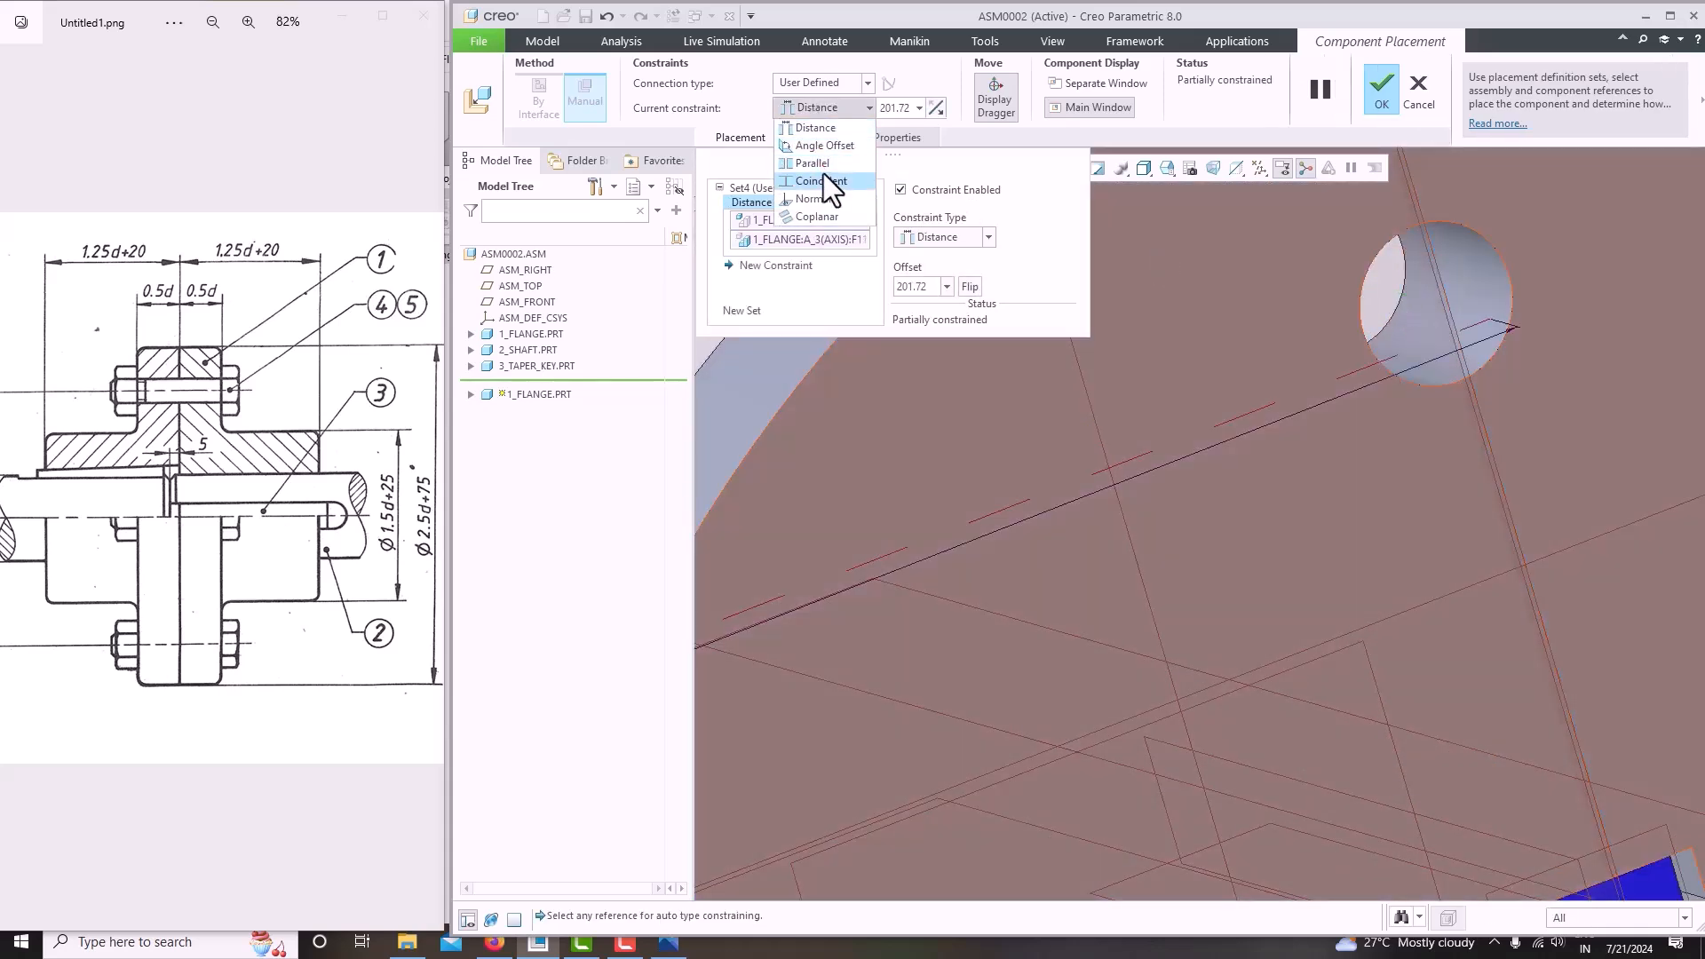
{"action": "left_click", "coordinate": [823, 181]}
{"action": "scroll", "coordinate": [1019, 476], "scroll_direction": "up", "scroll_amount": 8}
{"action": "middle_click_drag", "start_coordinate": [1128, 457], "coordinate": [1106, 537]}
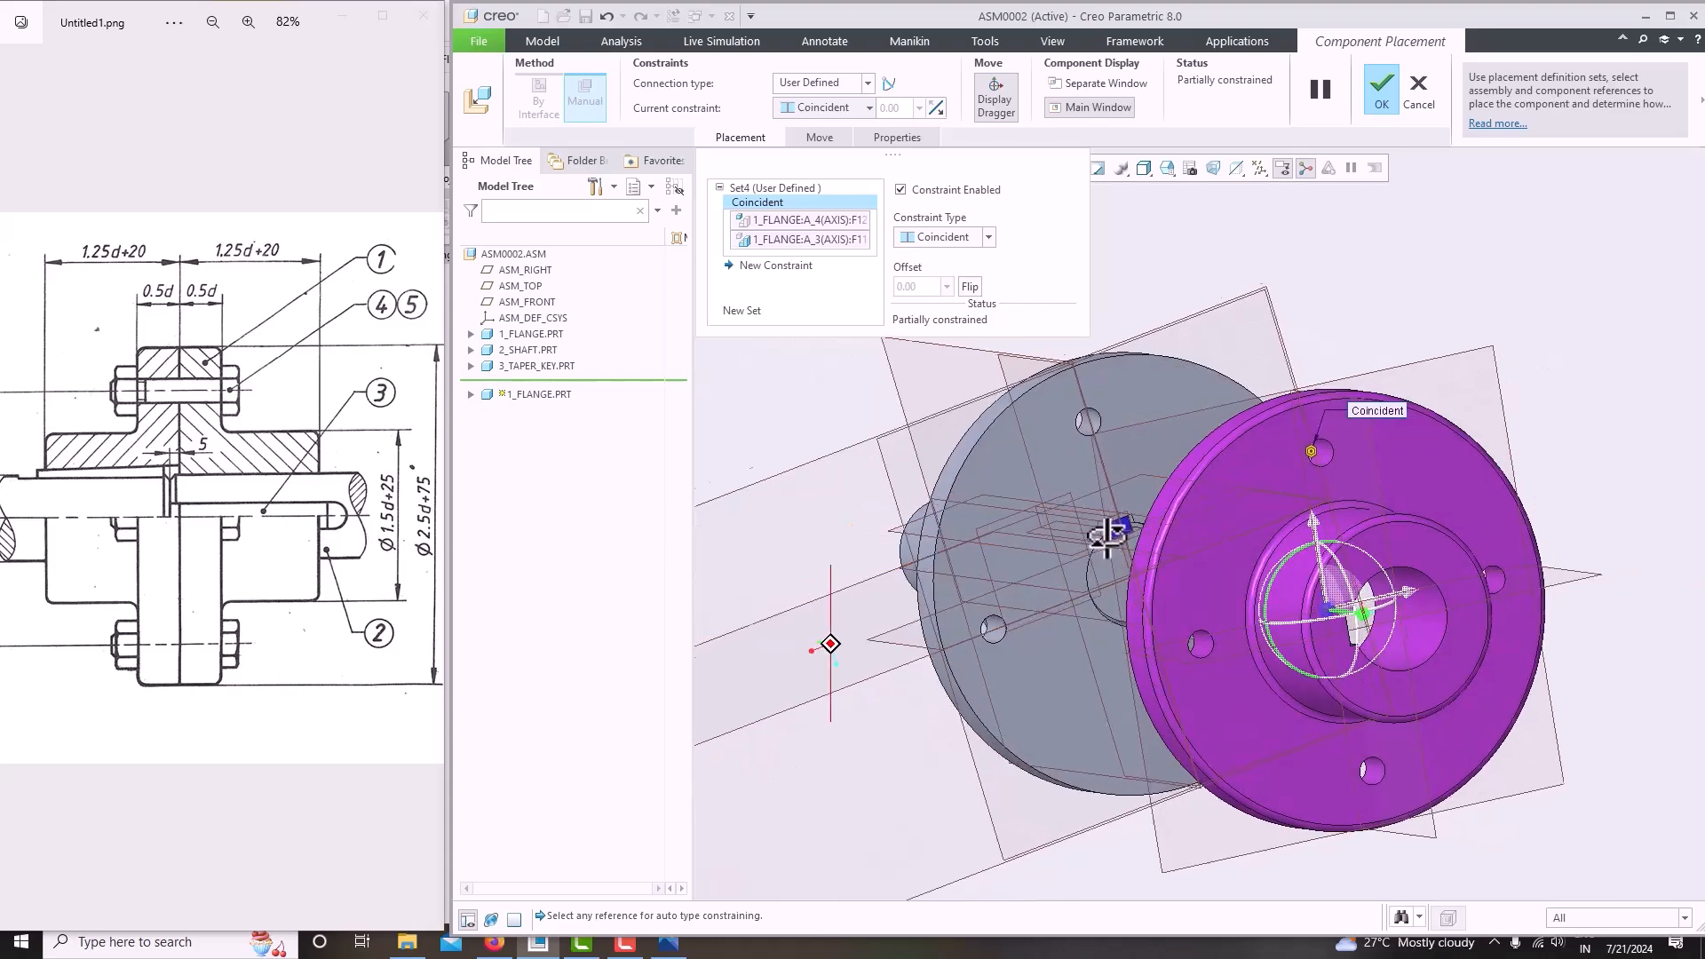
Examine the remaining bolt holes and the facing sides of the two flanges from several angles.
{"action": "scroll", "coordinate": [1106, 537], "scroll_direction": "down", "scroll_amount": 6}
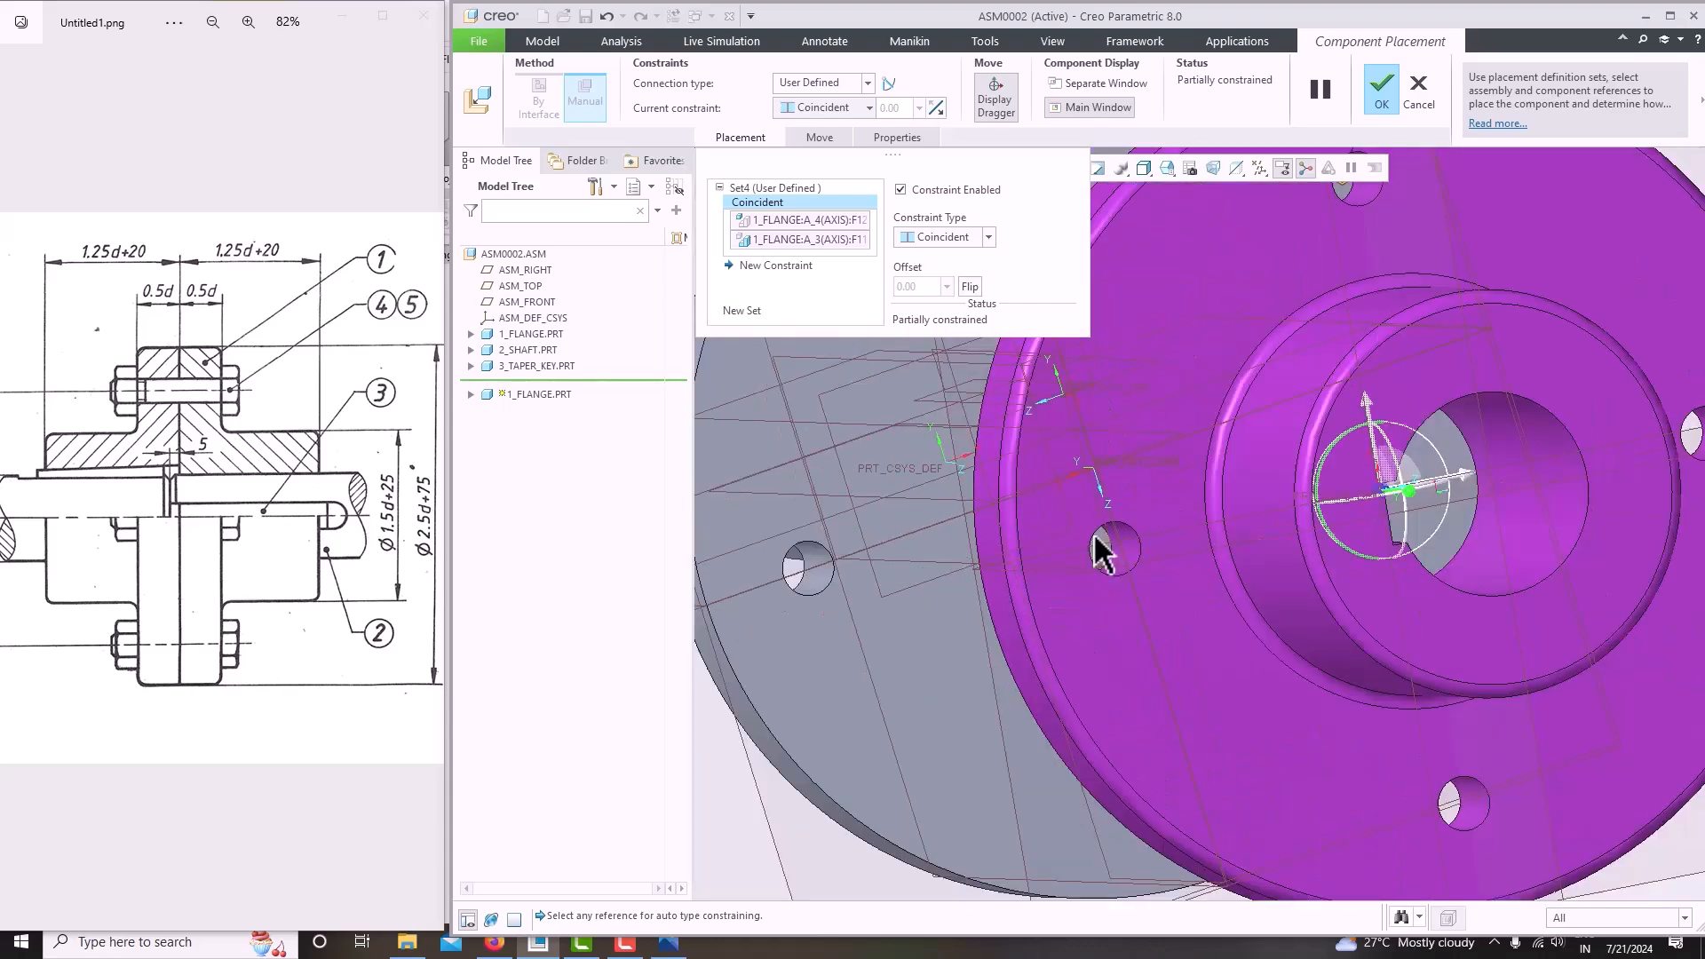
{"action": "scroll", "coordinate": [1101, 551], "scroll_direction": "up", "scroll_amount": 5}
{"action": "scroll", "coordinate": [1019, 616], "scroll_direction": "up", "scroll_amount": 2}
{"action": "scroll", "coordinate": [972, 590], "scroll_direction": "down", "scroll_amount": 8}
{"action": "scroll", "coordinate": [974, 581], "scroll_direction": "up", "scroll_amount": 10}
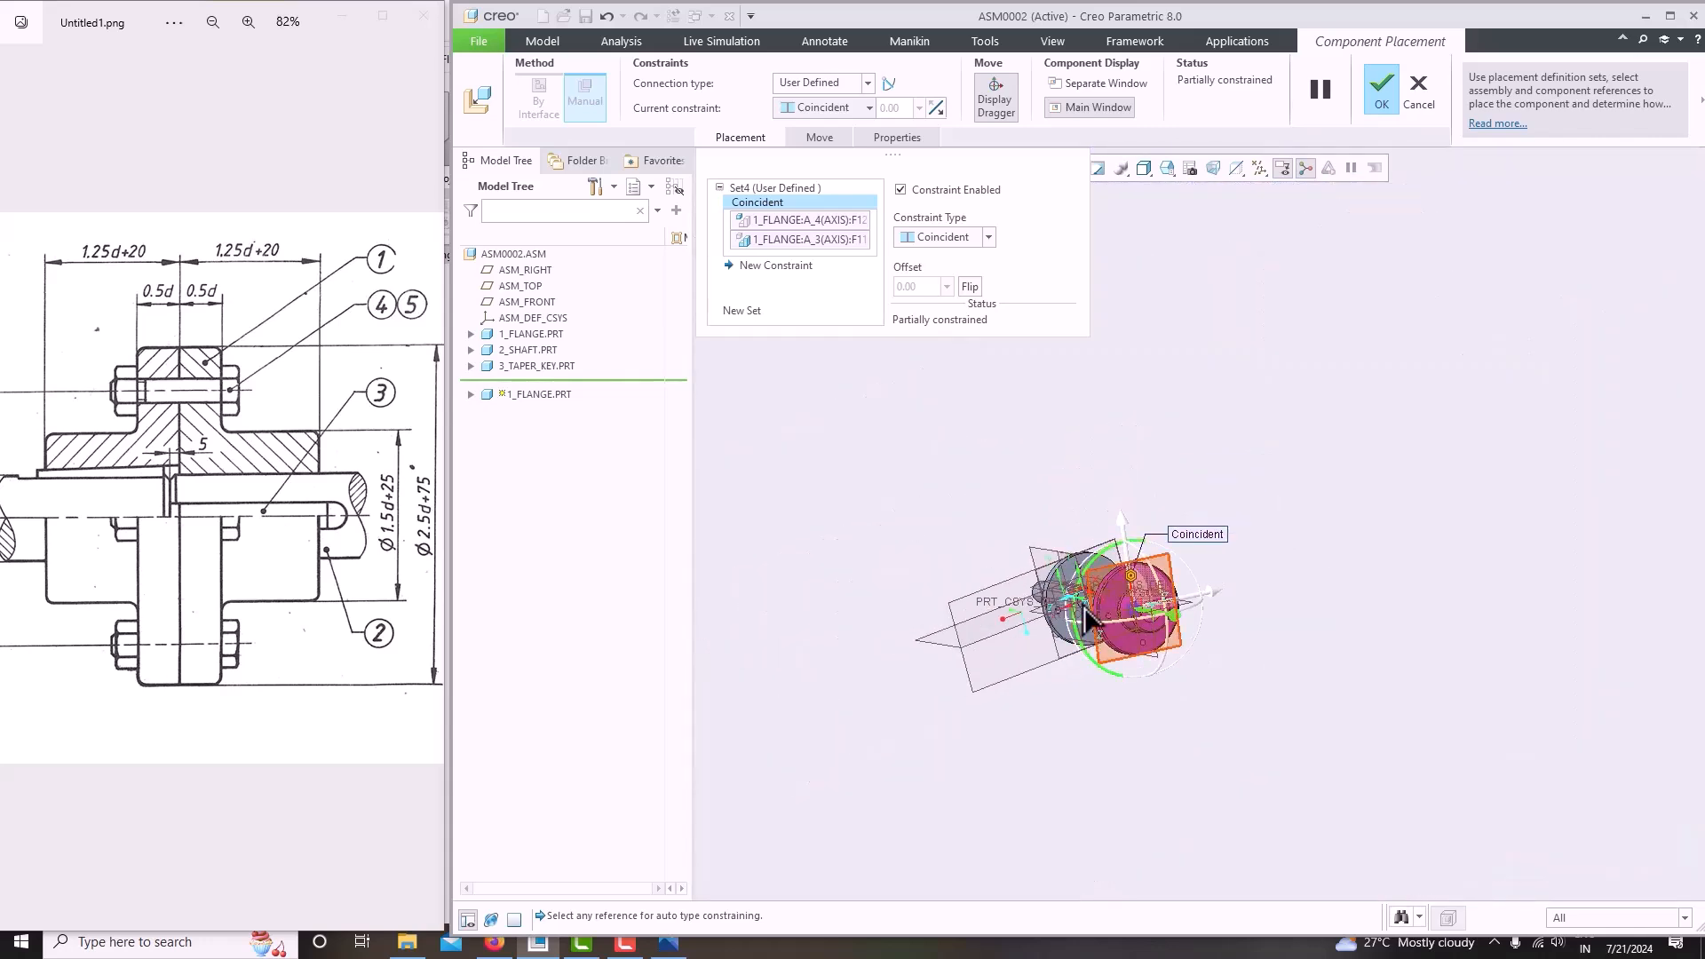
{"action": "scroll", "coordinate": [1086, 616], "scroll_direction": "down", "scroll_amount": 8}
{"action": "scroll", "coordinate": [1088, 603], "scroll_direction": "up", "scroll_amount": 2}
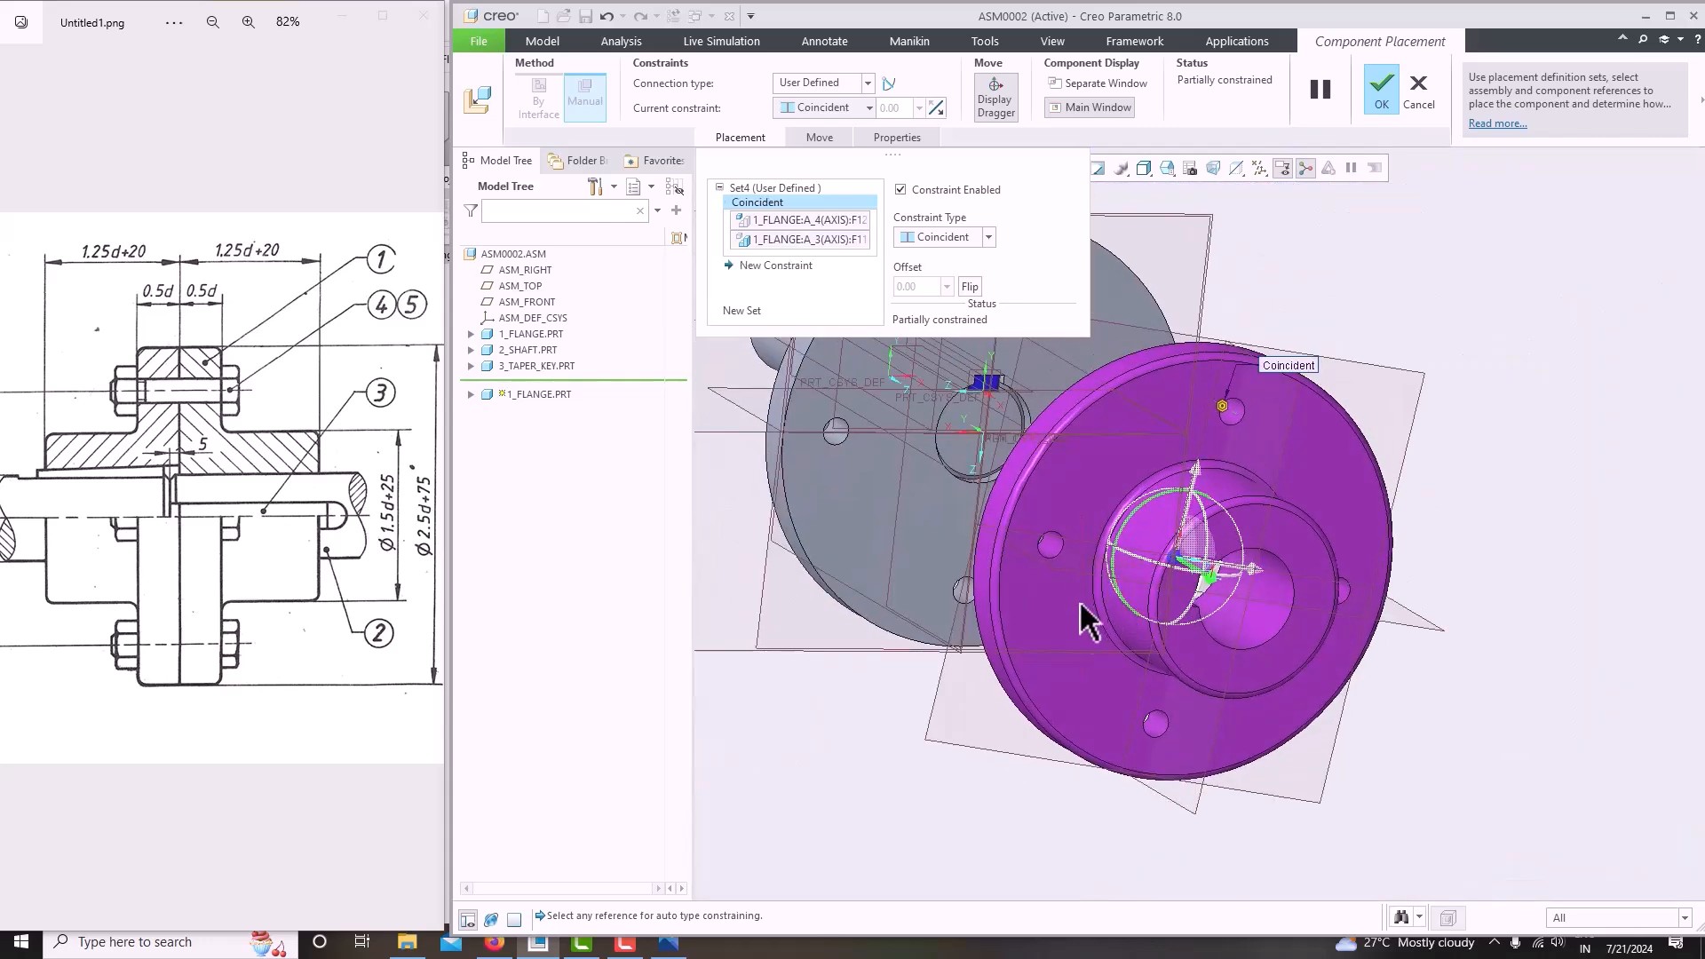
{"action": "scroll", "coordinate": [1079, 599], "scroll_direction": "up", "scroll_amount": 6}
{"action": "scroll", "coordinate": [1240, 500], "scroll_direction": "up", "scroll_amount": 3}
{"action": "scroll", "coordinate": [1210, 495], "scroll_direction": "down", "scroll_amount": 8}
{"action": "scroll", "coordinate": [1269, 590], "scroll_direction": "up", "scroll_amount": 2}
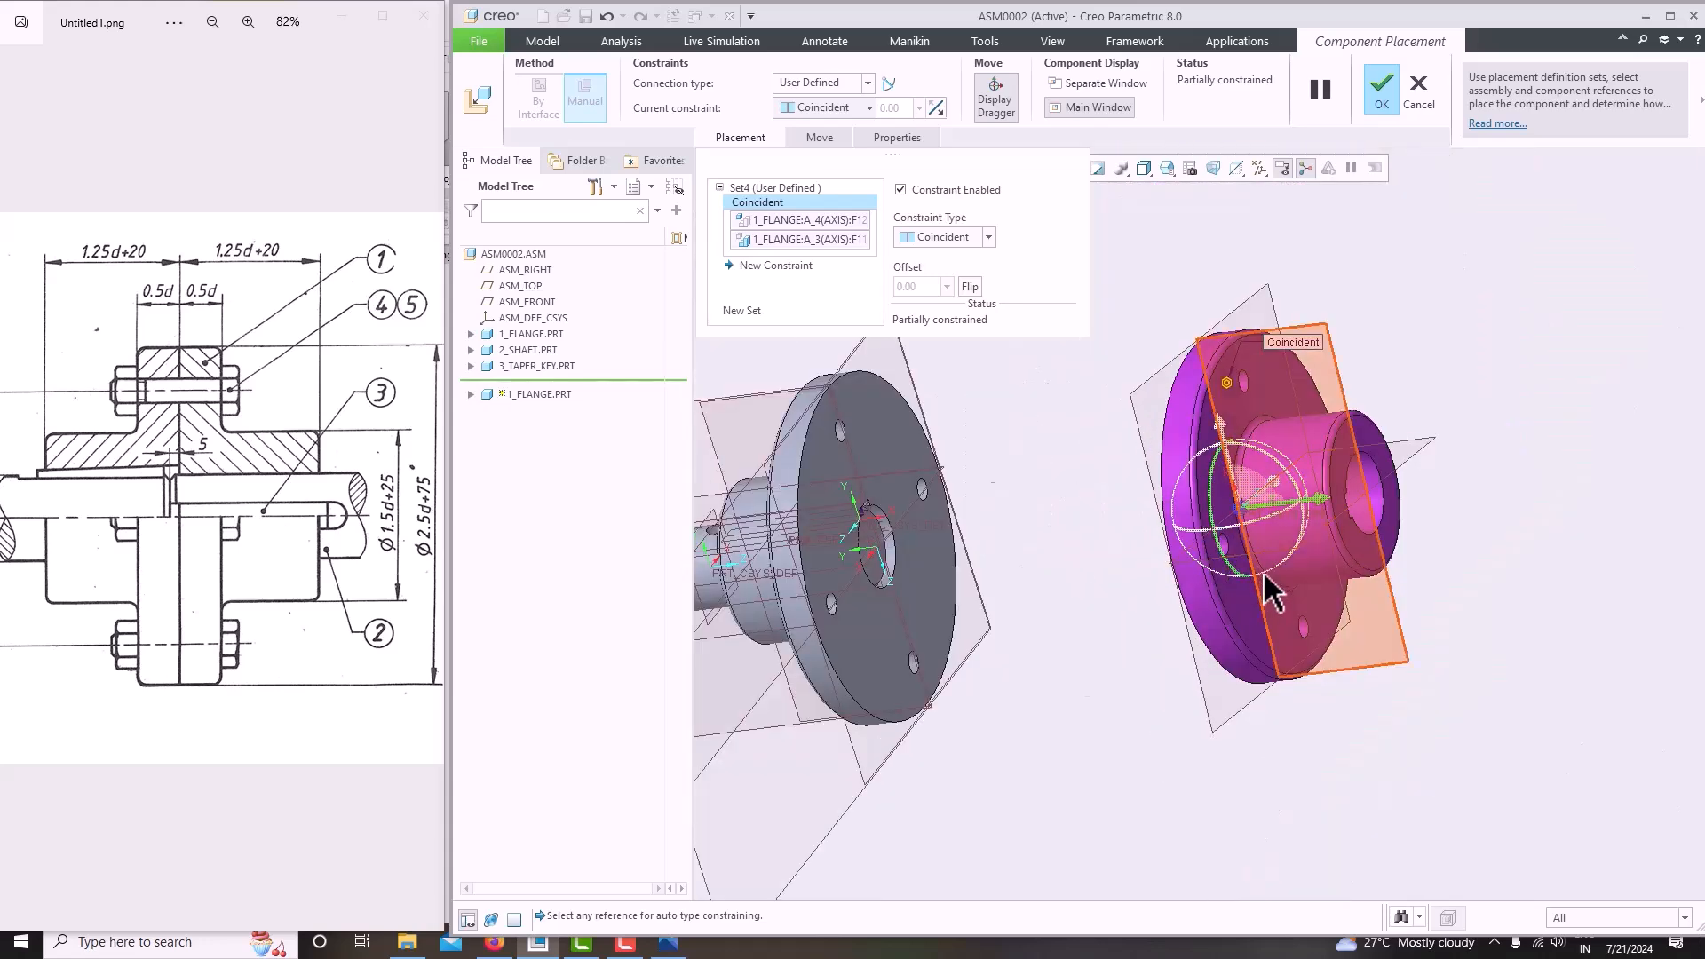
Add a second Coincident constraint between the axes of another pair of bolt holes, the lower ones, on the second and first flanges.
{"action": "scroll", "coordinate": [1251, 586], "scroll_direction": "up", "scroll_amount": 2}
{"action": "scroll", "coordinate": [1225, 559], "scroll_direction": "down", "scroll_amount": 8}
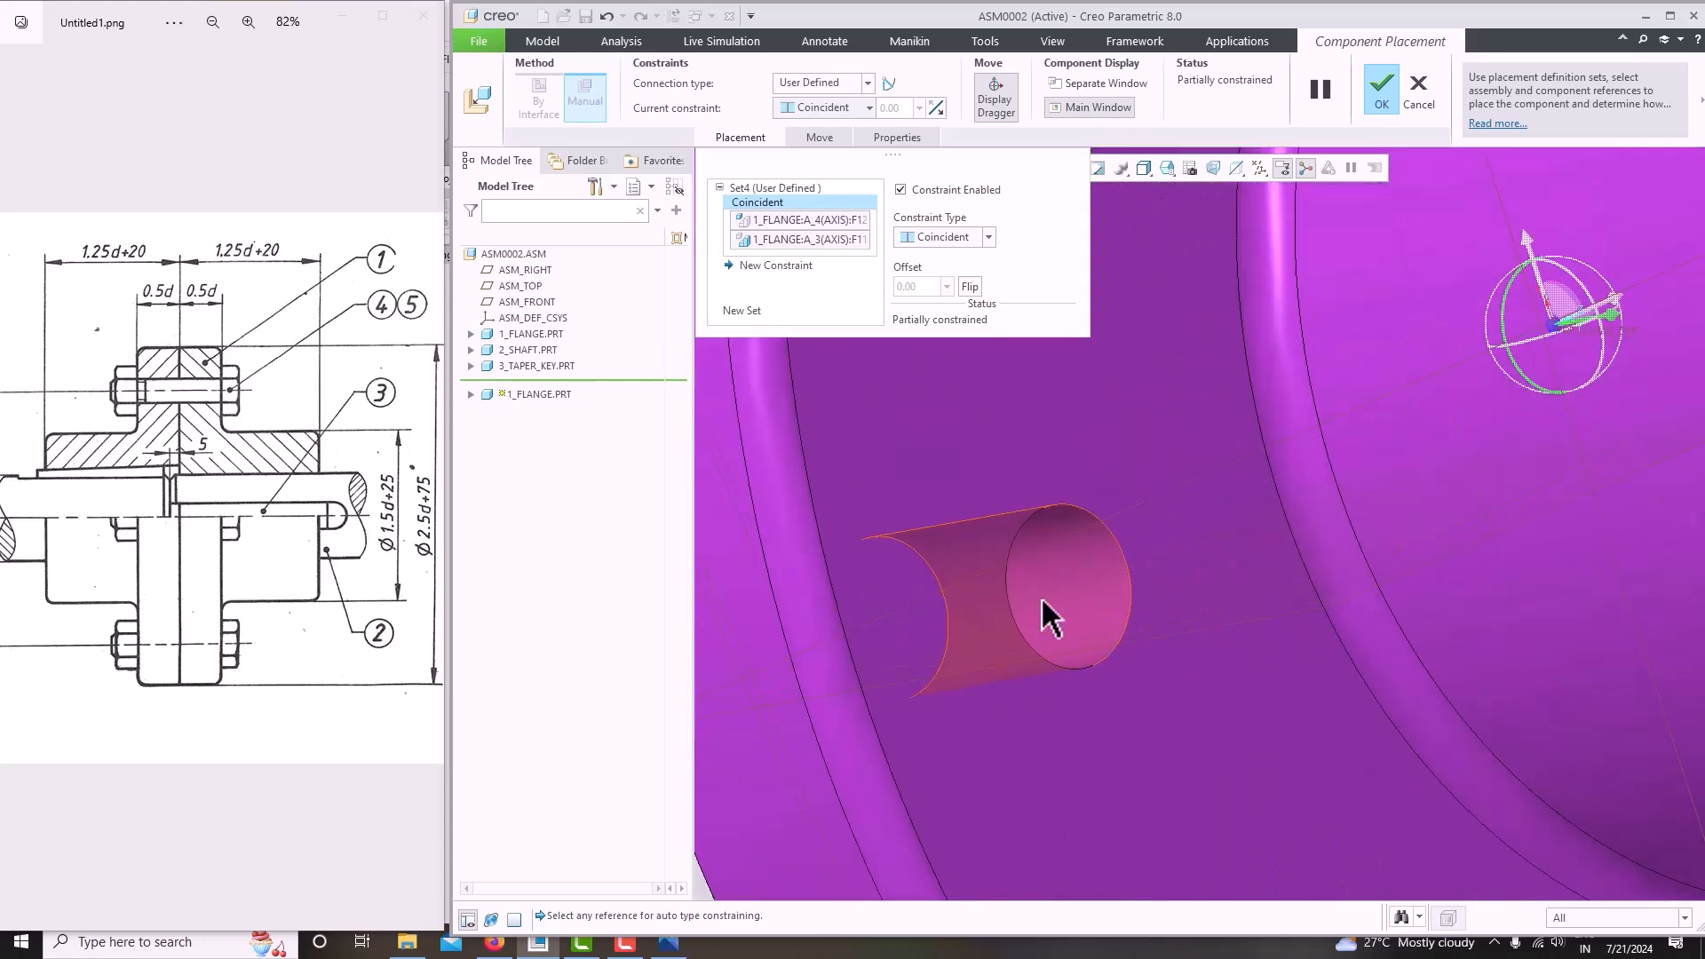
{"action": "scroll", "coordinate": [994, 621], "scroll_direction": "up", "scroll_amount": 4}
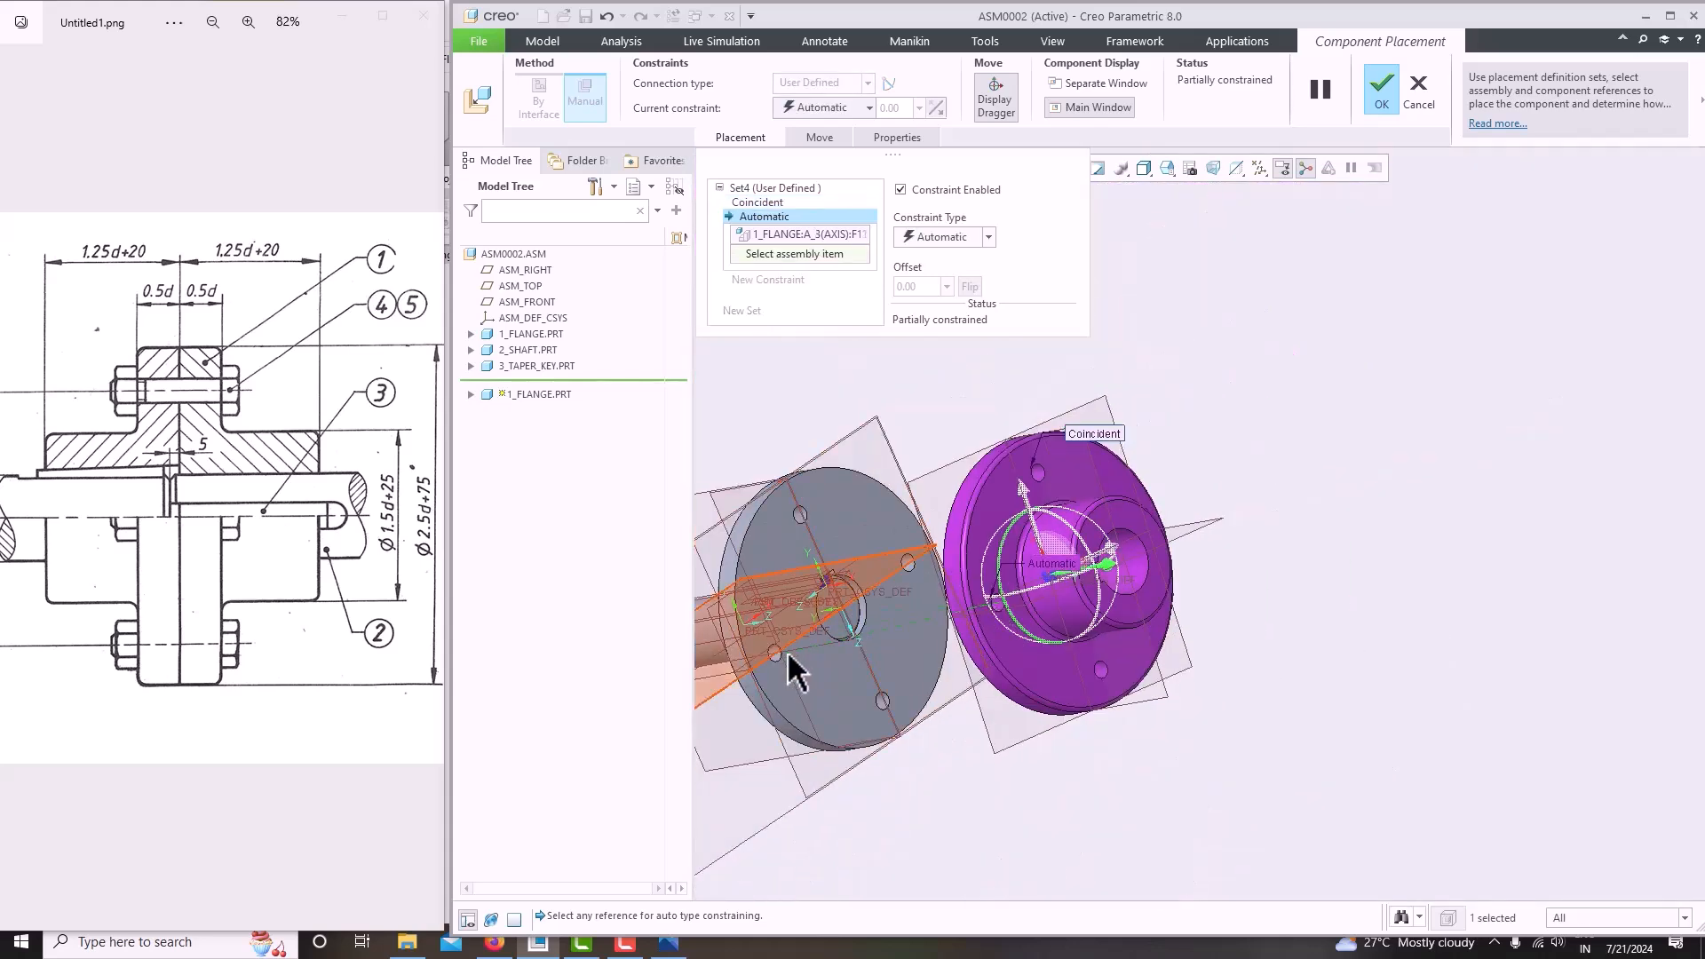
{"action": "scroll", "coordinate": [760, 665], "scroll_direction": "down", "scroll_amount": 8}
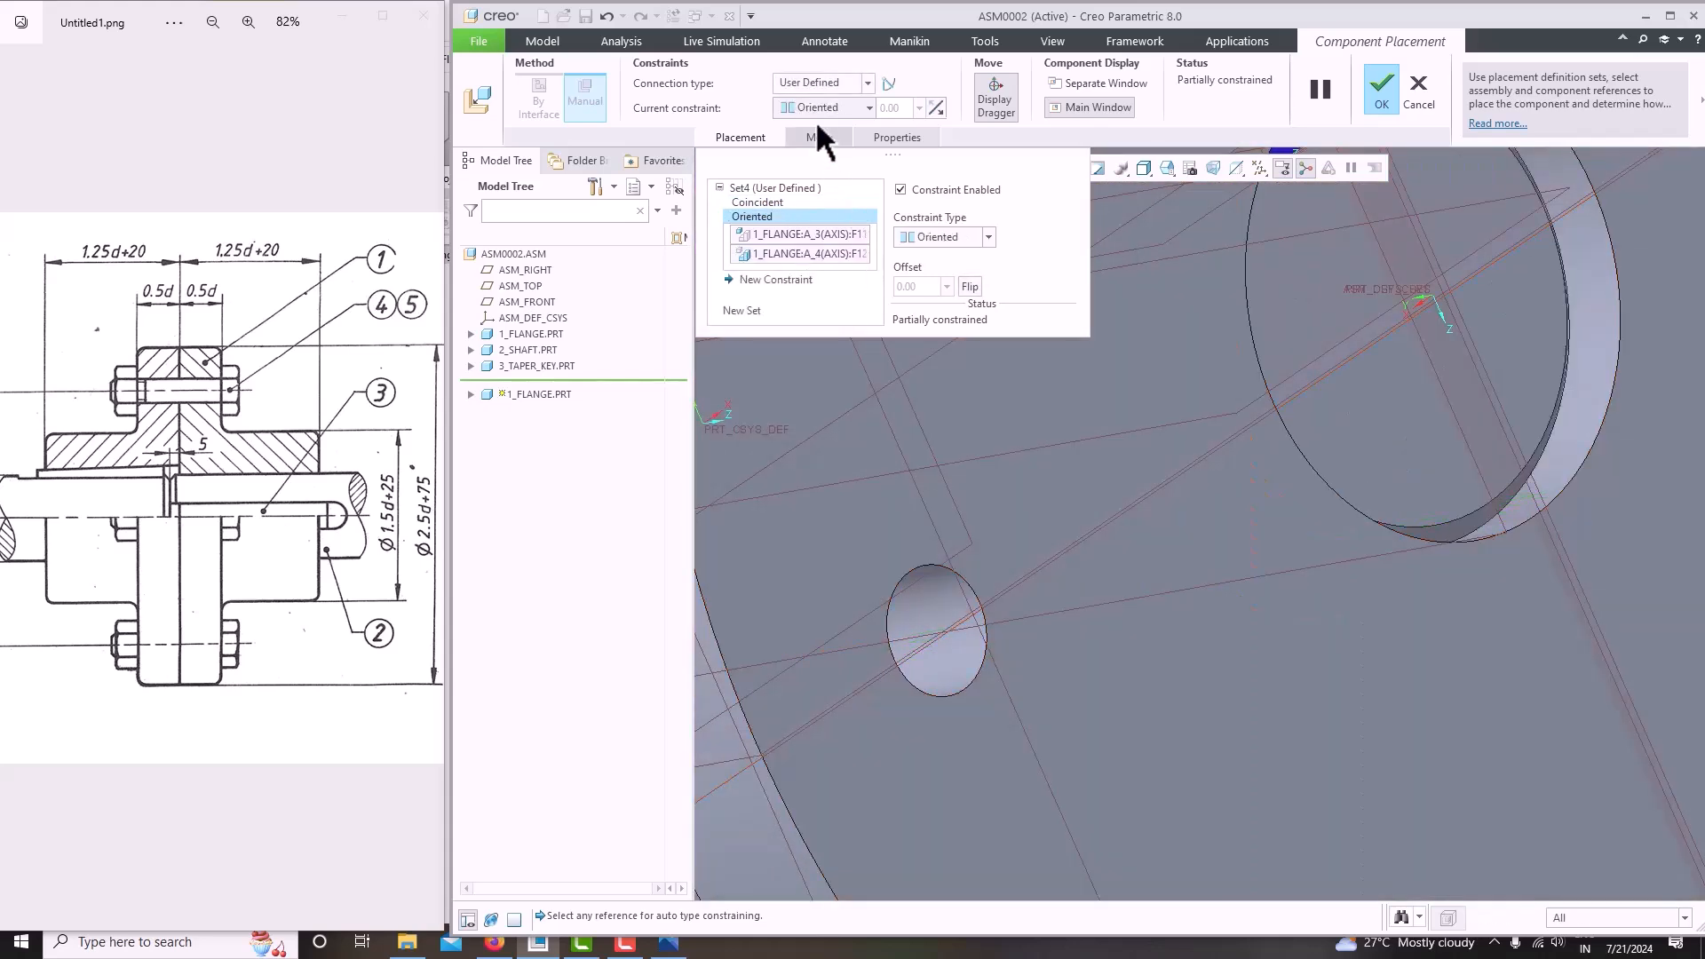
{"action": "left_click", "coordinate": [814, 109]}
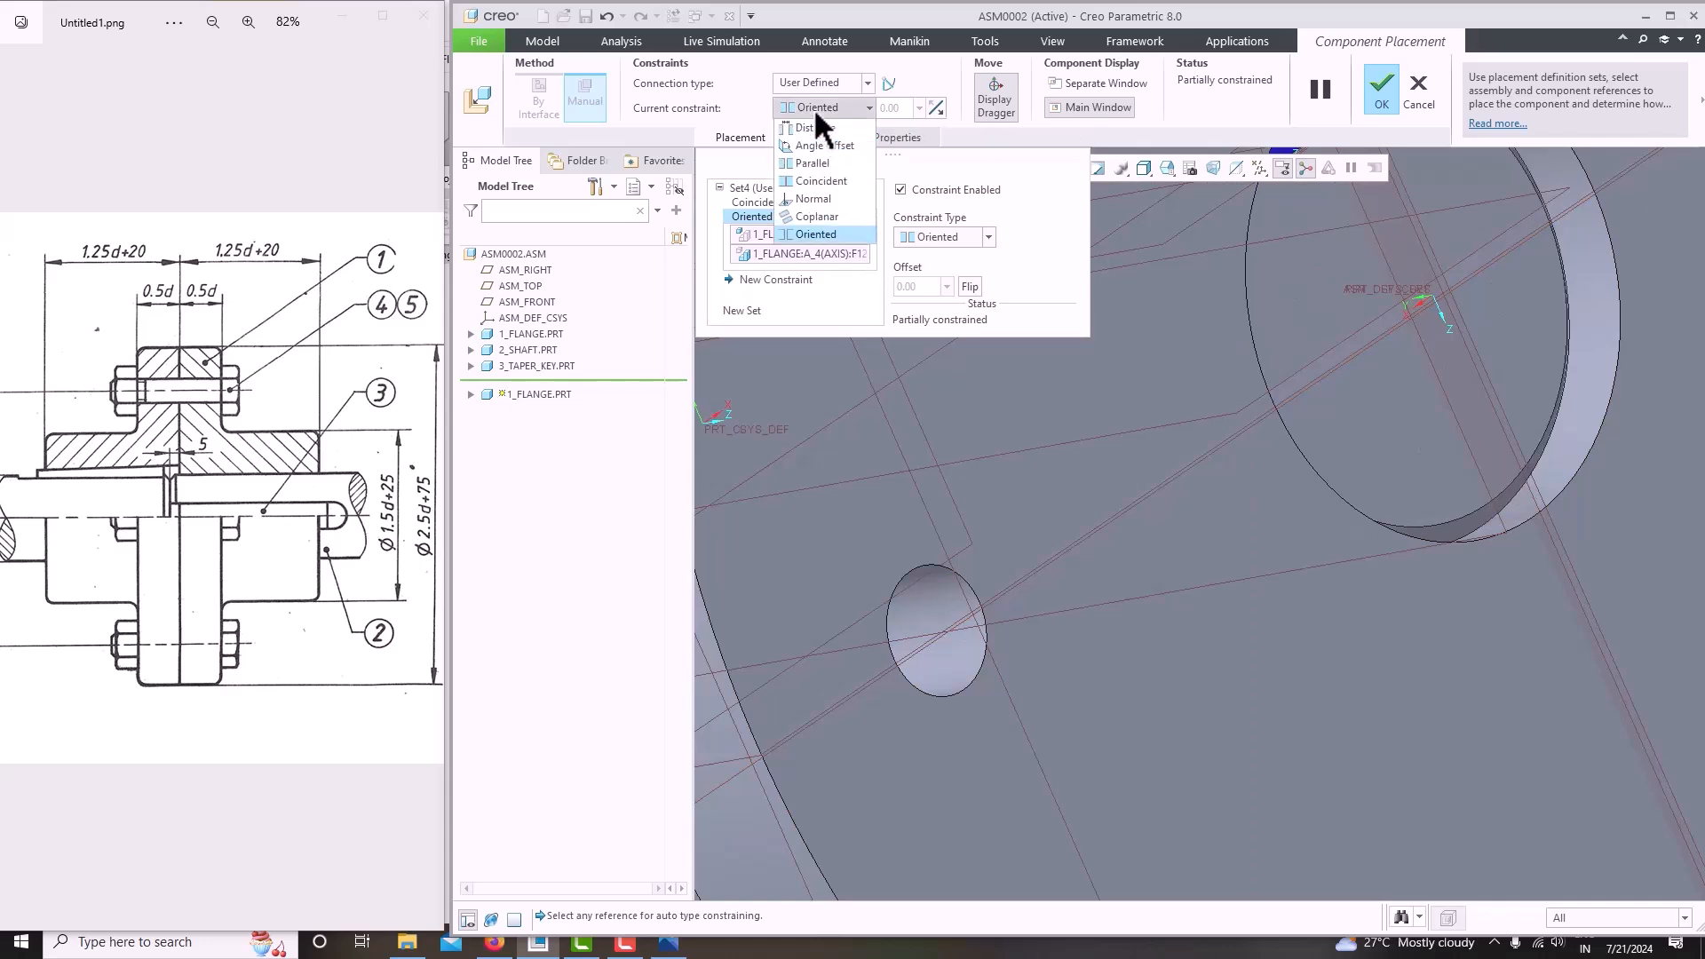
{"action": "left_click", "coordinate": [813, 180]}
{"action": "scroll", "coordinate": [876, 451], "scroll_direction": "up", "scroll_amount": 6}
{"action": "middle_click_drag", "start_coordinate": [875, 450], "coordinate": [1060, 498]}
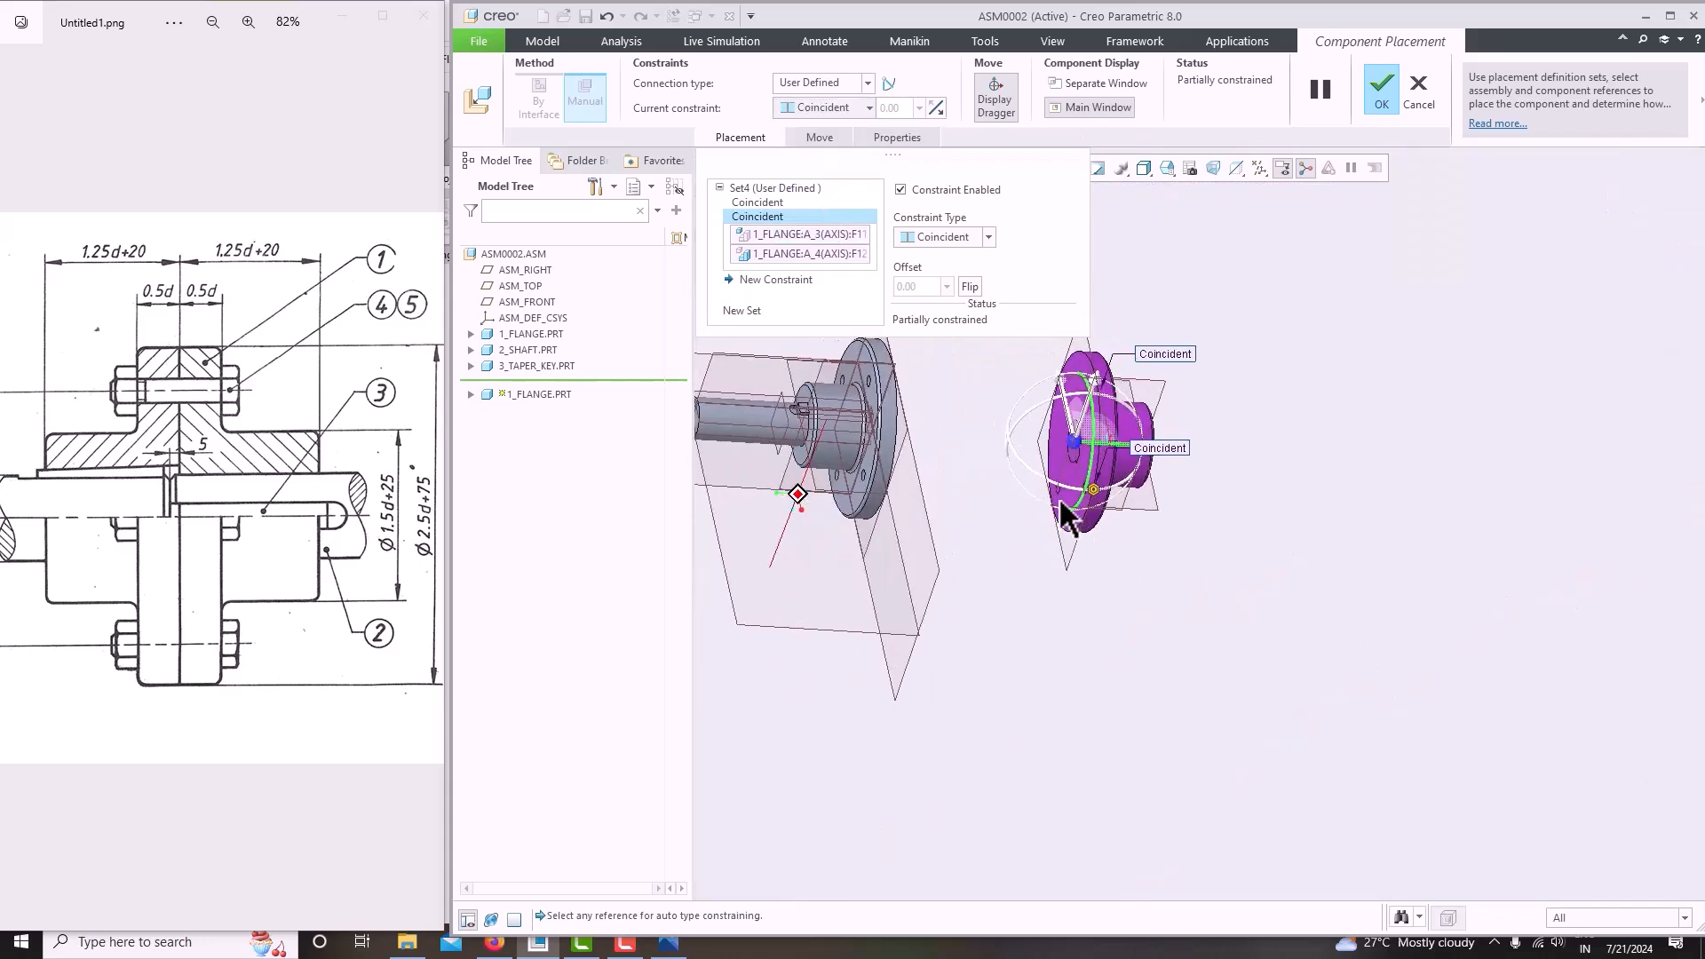
Add a Coincident constraint between the flat mating faces of the second and first flanges.
{"action": "scroll", "coordinate": [1048, 380], "scroll_direction": "down", "scroll_amount": 4}
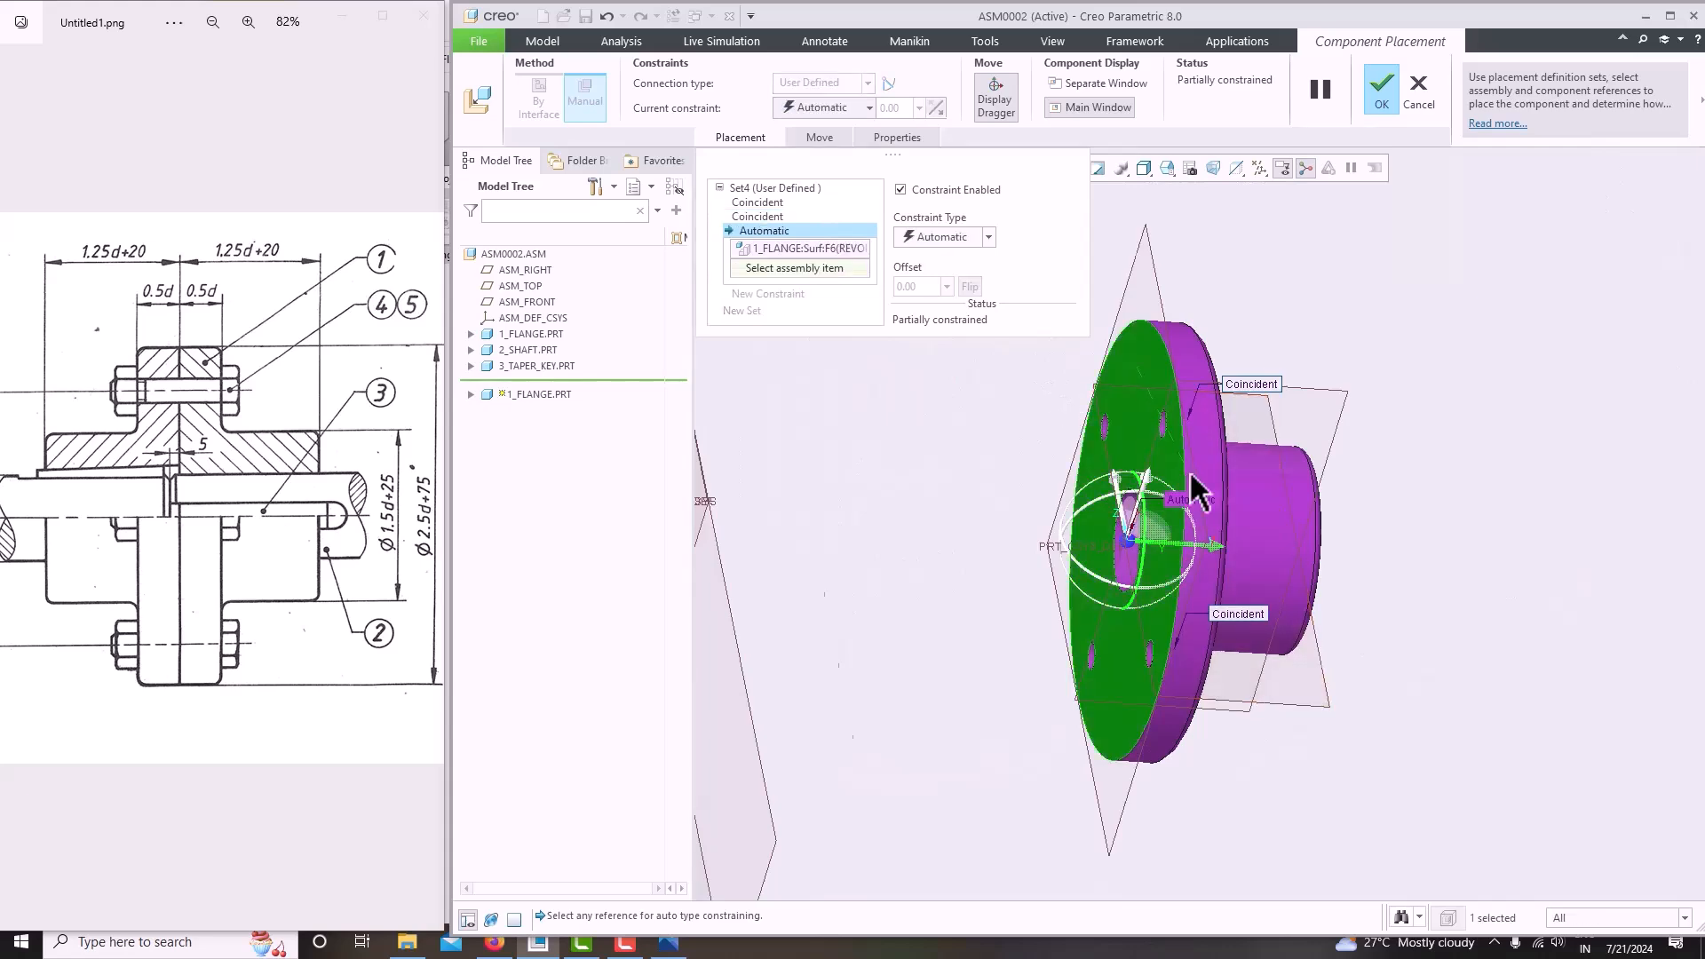
{"action": "scroll", "coordinate": [1163, 485], "scroll_direction": "up", "scroll_amount": 5}
{"action": "middle_click_drag", "start_coordinate": [1141, 481], "coordinate": [1069, 469]}
{"action": "scroll", "coordinate": [1036, 433], "scroll_direction": "down", "scroll_amount": 4}
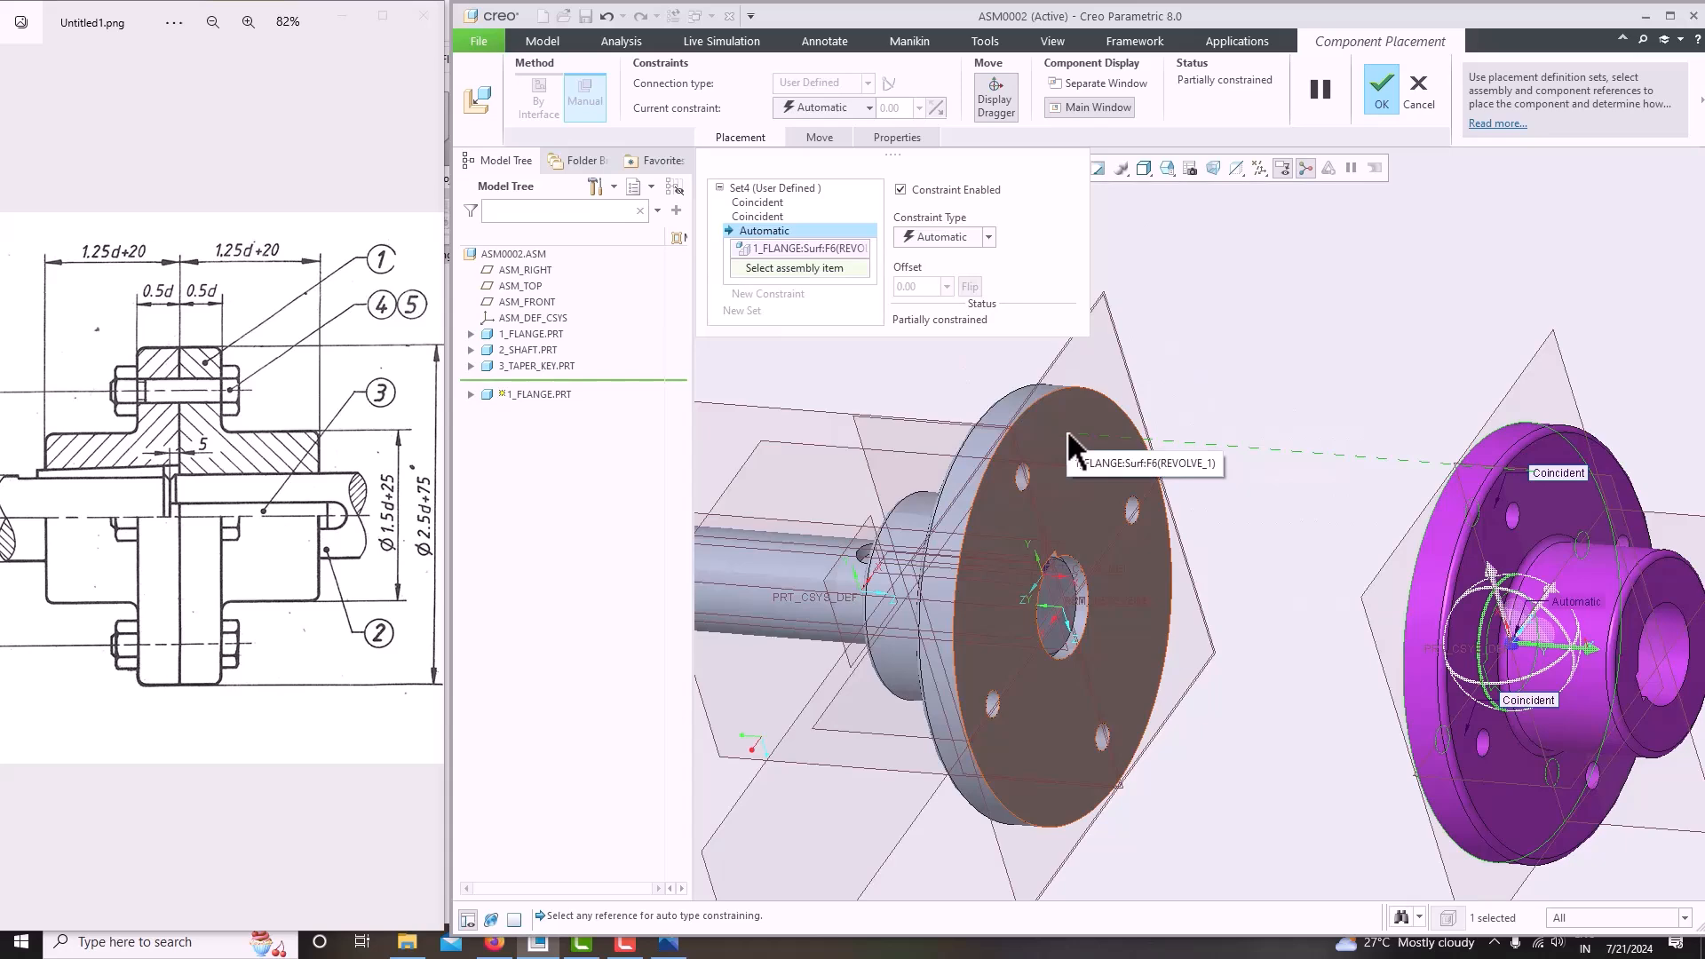
{"action": "left_click", "coordinate": [1069, 434]}
{"action": "left_click", "coordinate": [824, 107]}
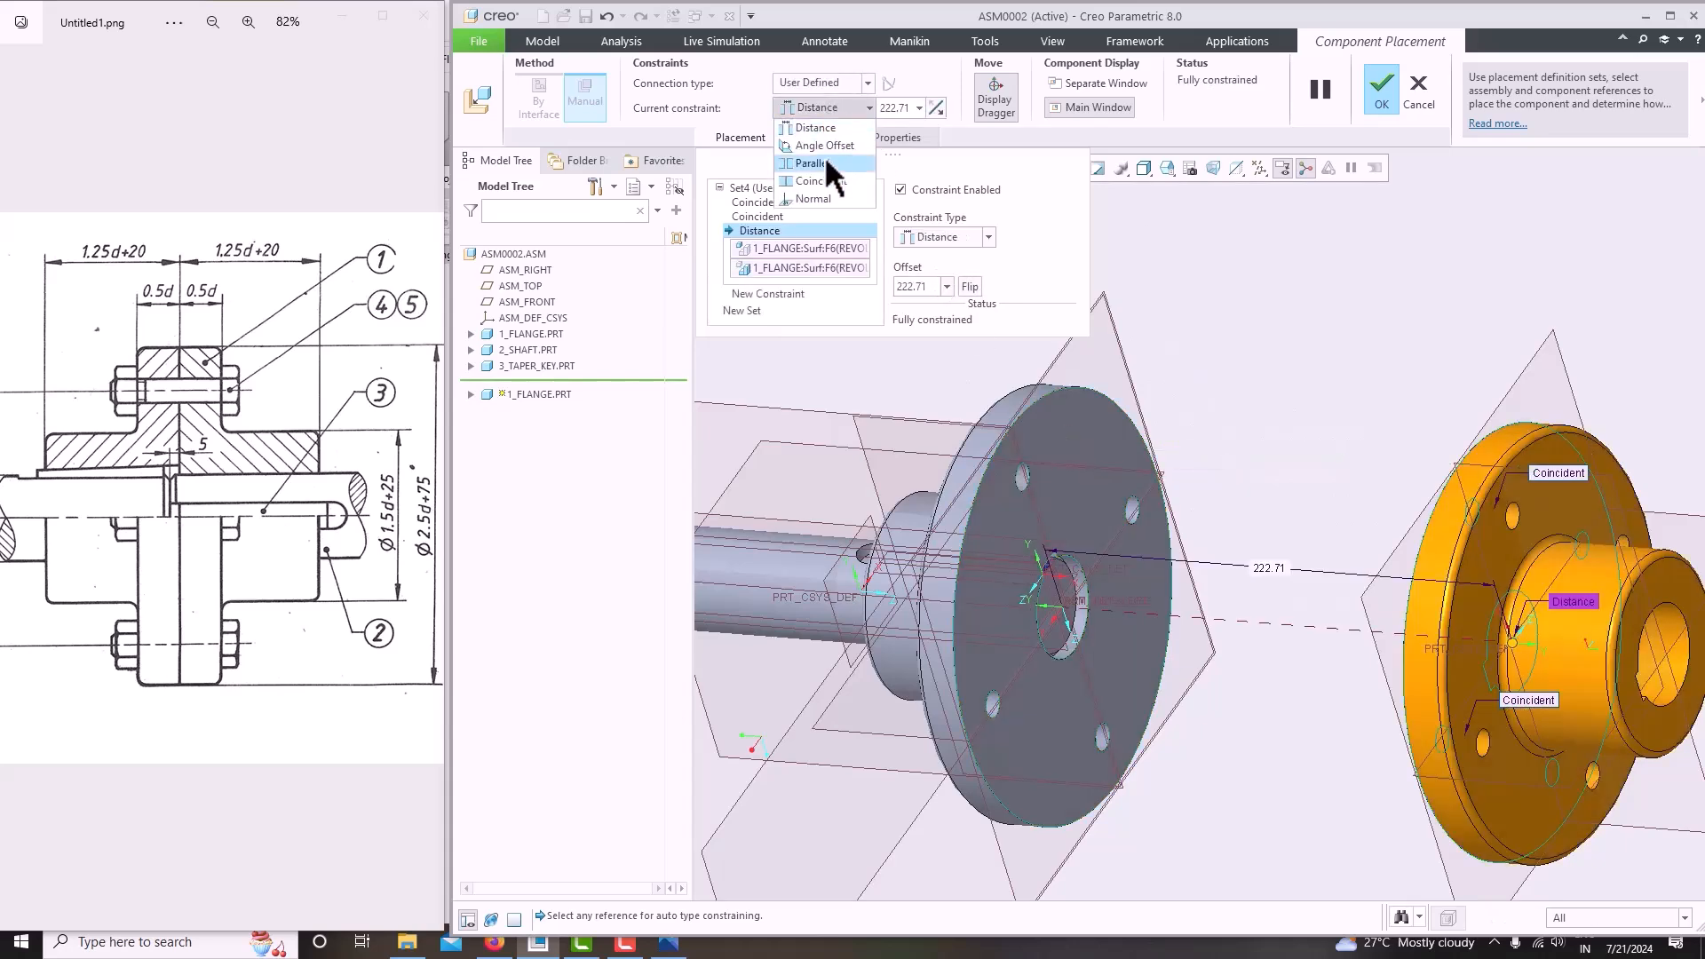
{"action": "left_click", "coordinate": [824, 158]}
Inspect the alignment of the bolt holes through both flanges and accept the second flange's placement.
{"action": "middle_click_drag", "start_coordinate": [1137, 454], "coordinate": [1062, 444]}
{"action": "scroll", "coordinate": [1092, 515], "scroll_direction": "up", "scroll_amount": 4}
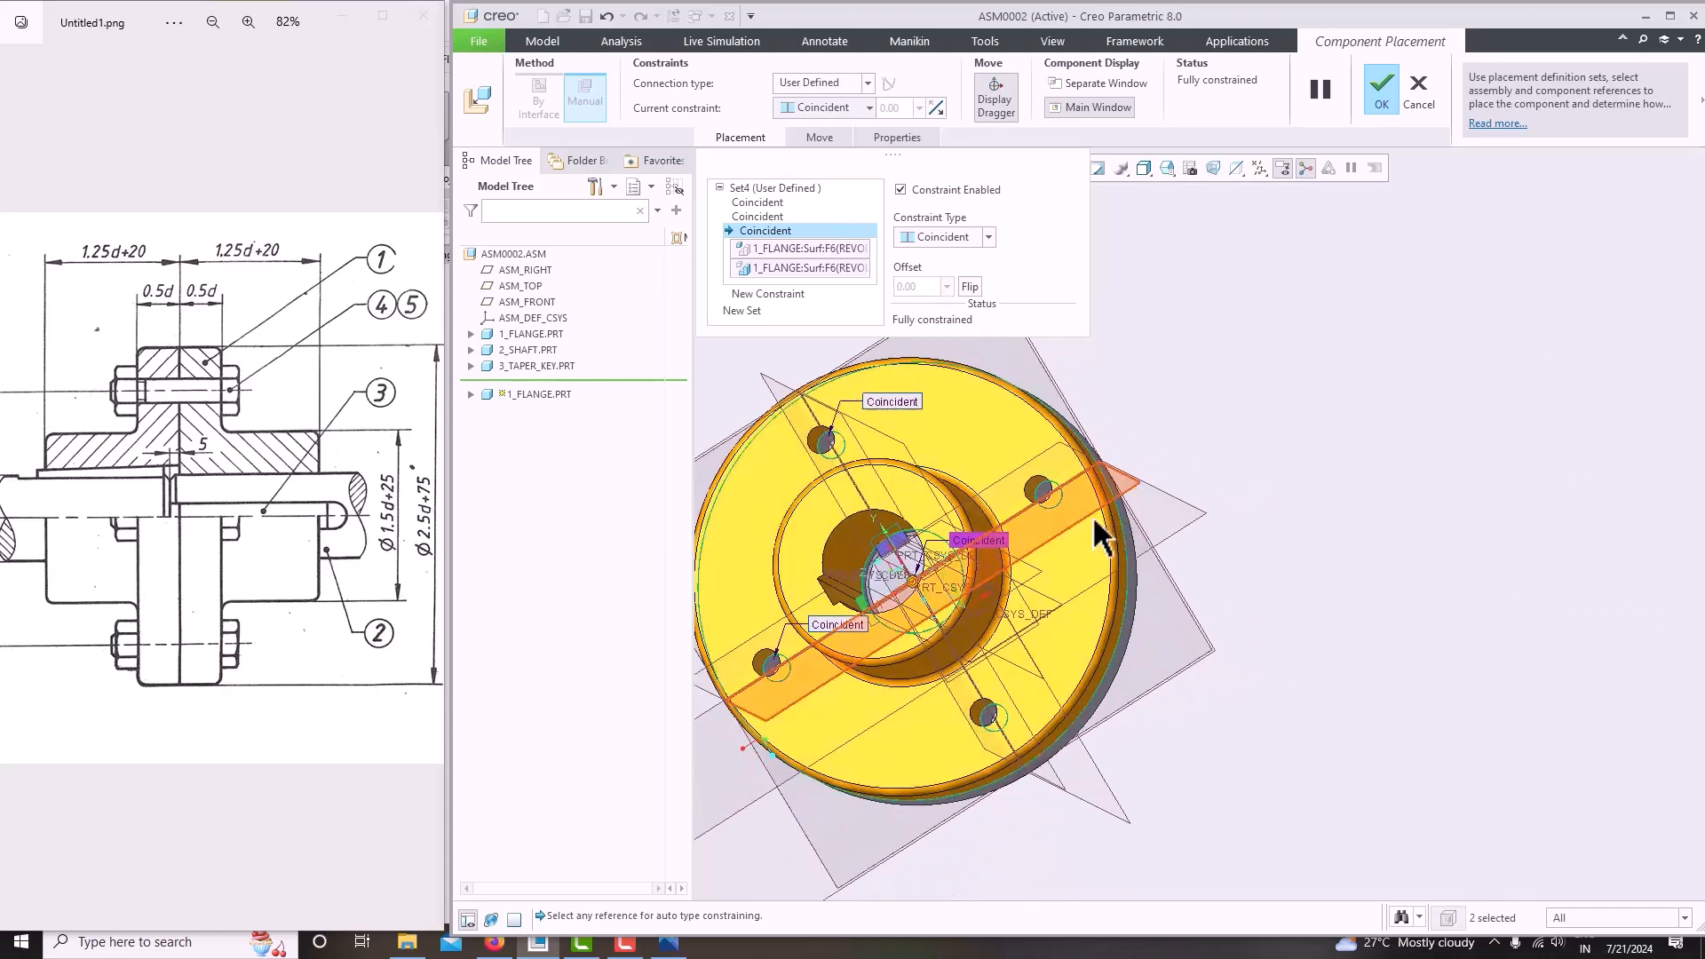
{"action": "scroll", "coordinate": [1021, 497], "scroll_direction": "down", "scroll_amount": 2}
{"action": "scroll", "coordinate": [1096, 528], "scroll_direction": "up", "scroll_amount": 5}
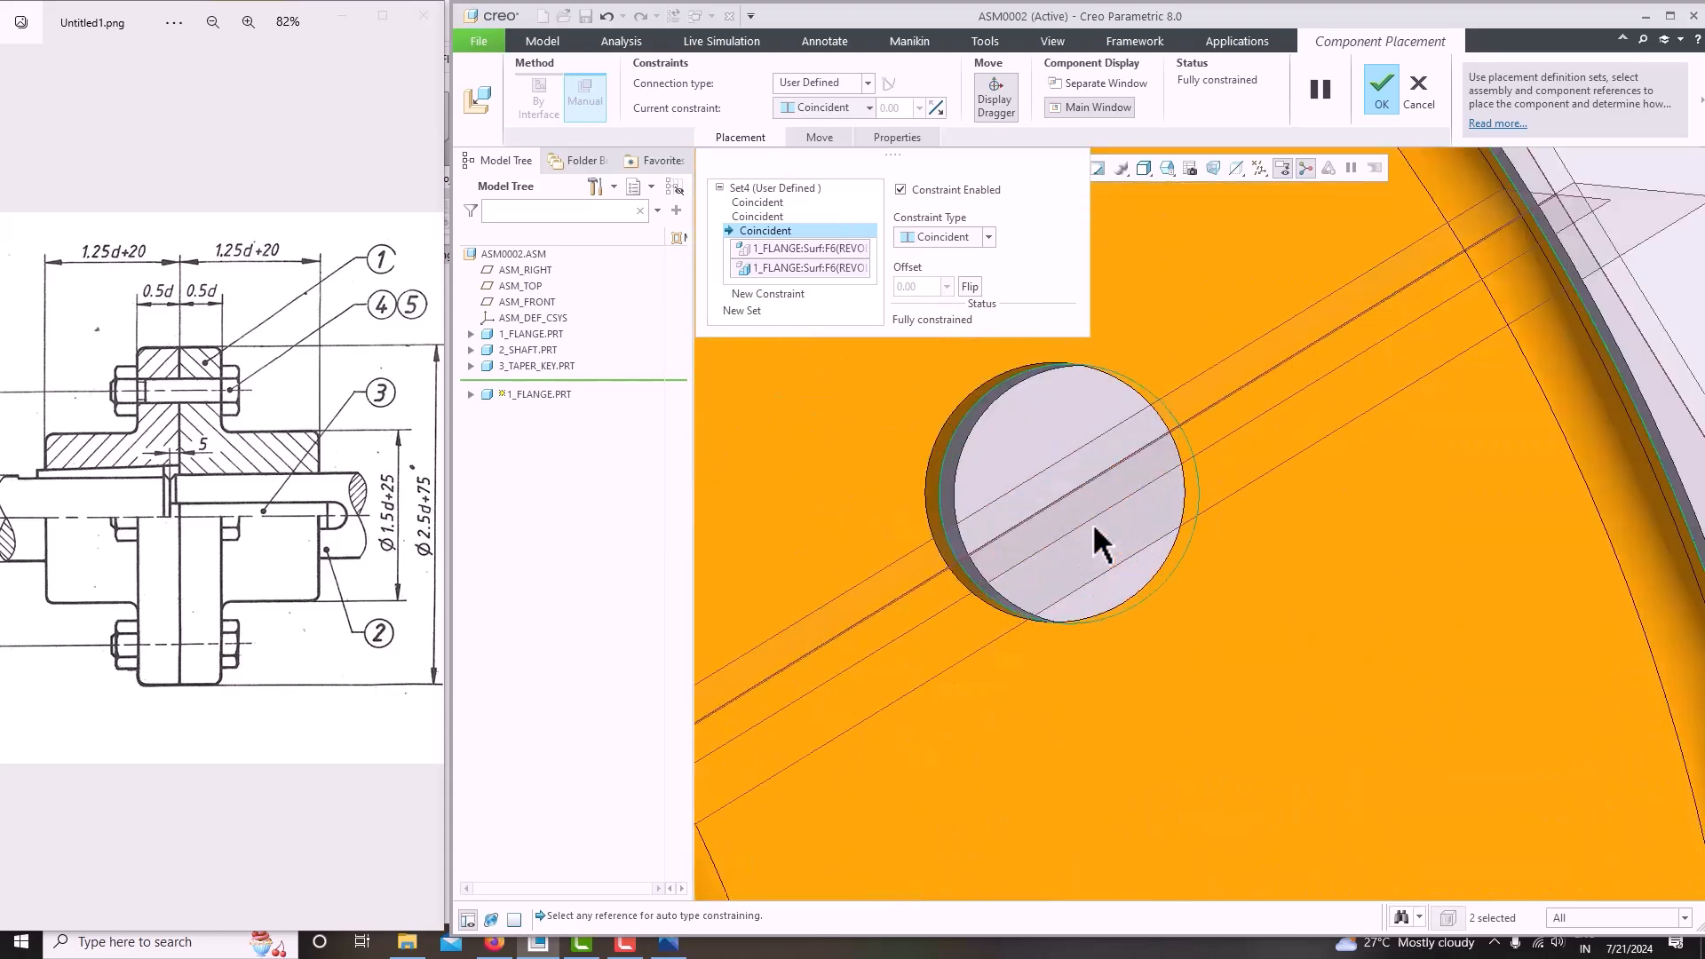
{"action": "scroll", "coordinate": [1092, 522], "scroll_direction": "down", "scroll_amount": 3}
{"action": "scroll", "coordinate": [1095, 526], "scroll_direction": "down", "scroll_amount": 2}
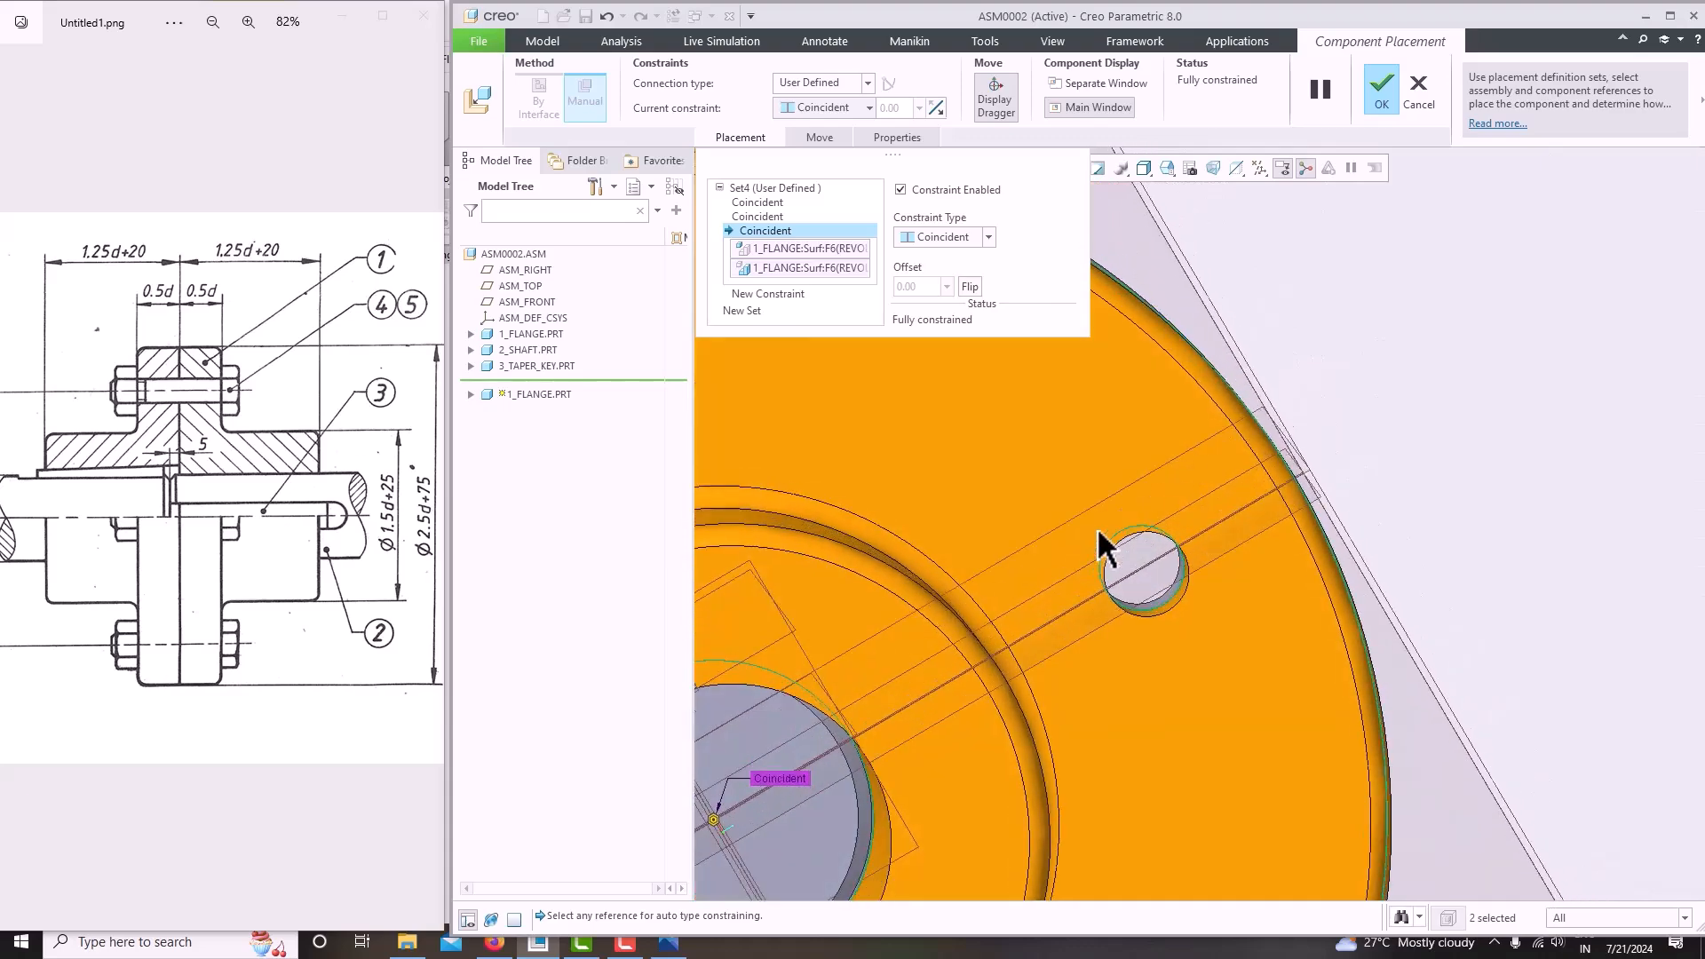
{"action": "scroll", "coordinate": [1104, 524], "scroll_direction": "up", "scroll_amount": 1}
{"action": "scroll", "coordinate": [1048, 551], "scroll_direction": "down", "scroll_amount": 4}
{"action": "middle_click_drag", "start_coordinate": [1021, 572], "coordinate": [1108, 553]}
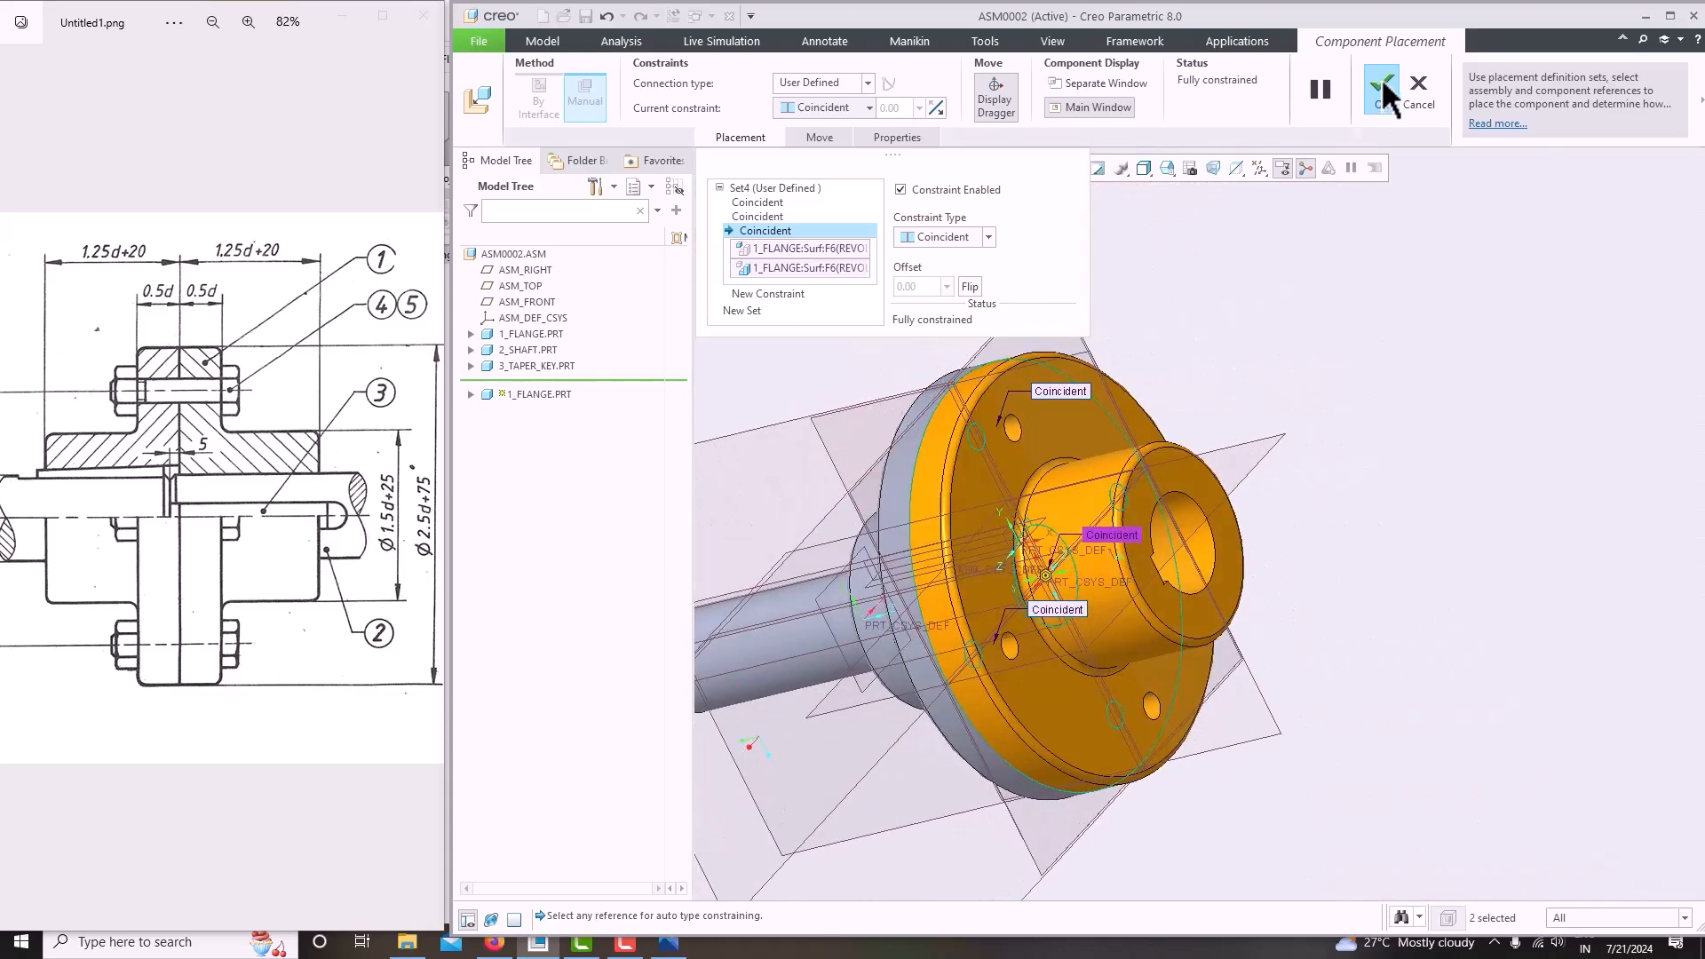
{"action": "left_click", "coordinate": [1381, 79]}
Turn off the display of all datum axes, points, coordinate systems and planes in the assembly.
{"action": "middle_click_drag", "start_coordinate": [1226, 420], "coordinate": [1296, 430]}
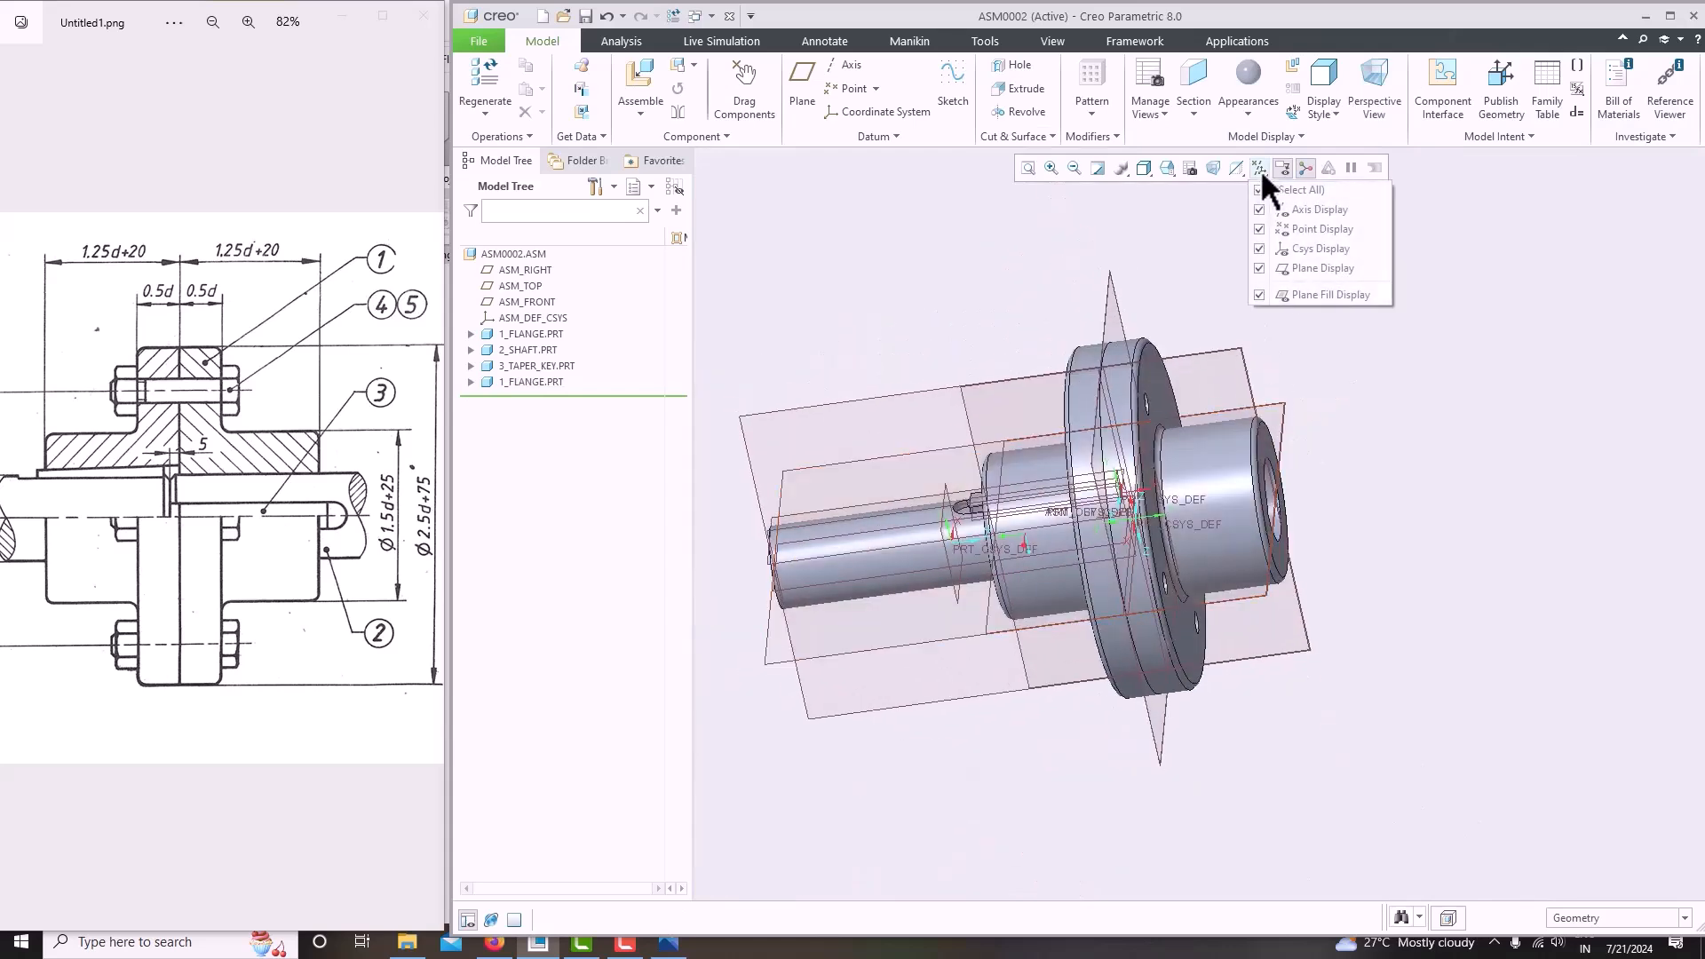
{"action": "left_click", "coordinate": [1257, 188]}
{"action": "mouse_move", "coordinate": [1175, 283]}
{"action": "middle_mouse_down"}
{"action": "mouse_move", "coordinate": [1089, 311]}
{"action": "mouse_move", "coordinate": [1076, 371]}
{"action": "mouse_move", "coordinate": [1015, 381]}
{"action": "mouse_move", "coordinate": [1084, 381]}
{"action": "mouse_move", "coordinate": [1041, 380]}
{"action": "mouse_move", "coordinate": [1077, 381]}
{"action": "mouse_move", "coordinate": [1057, 362]}
{"action": "middle_mouse_up"}
{"action": "scroll", "coordinate": [1076, 373], "scroll_direction": "up", "scroll_amount": 1}
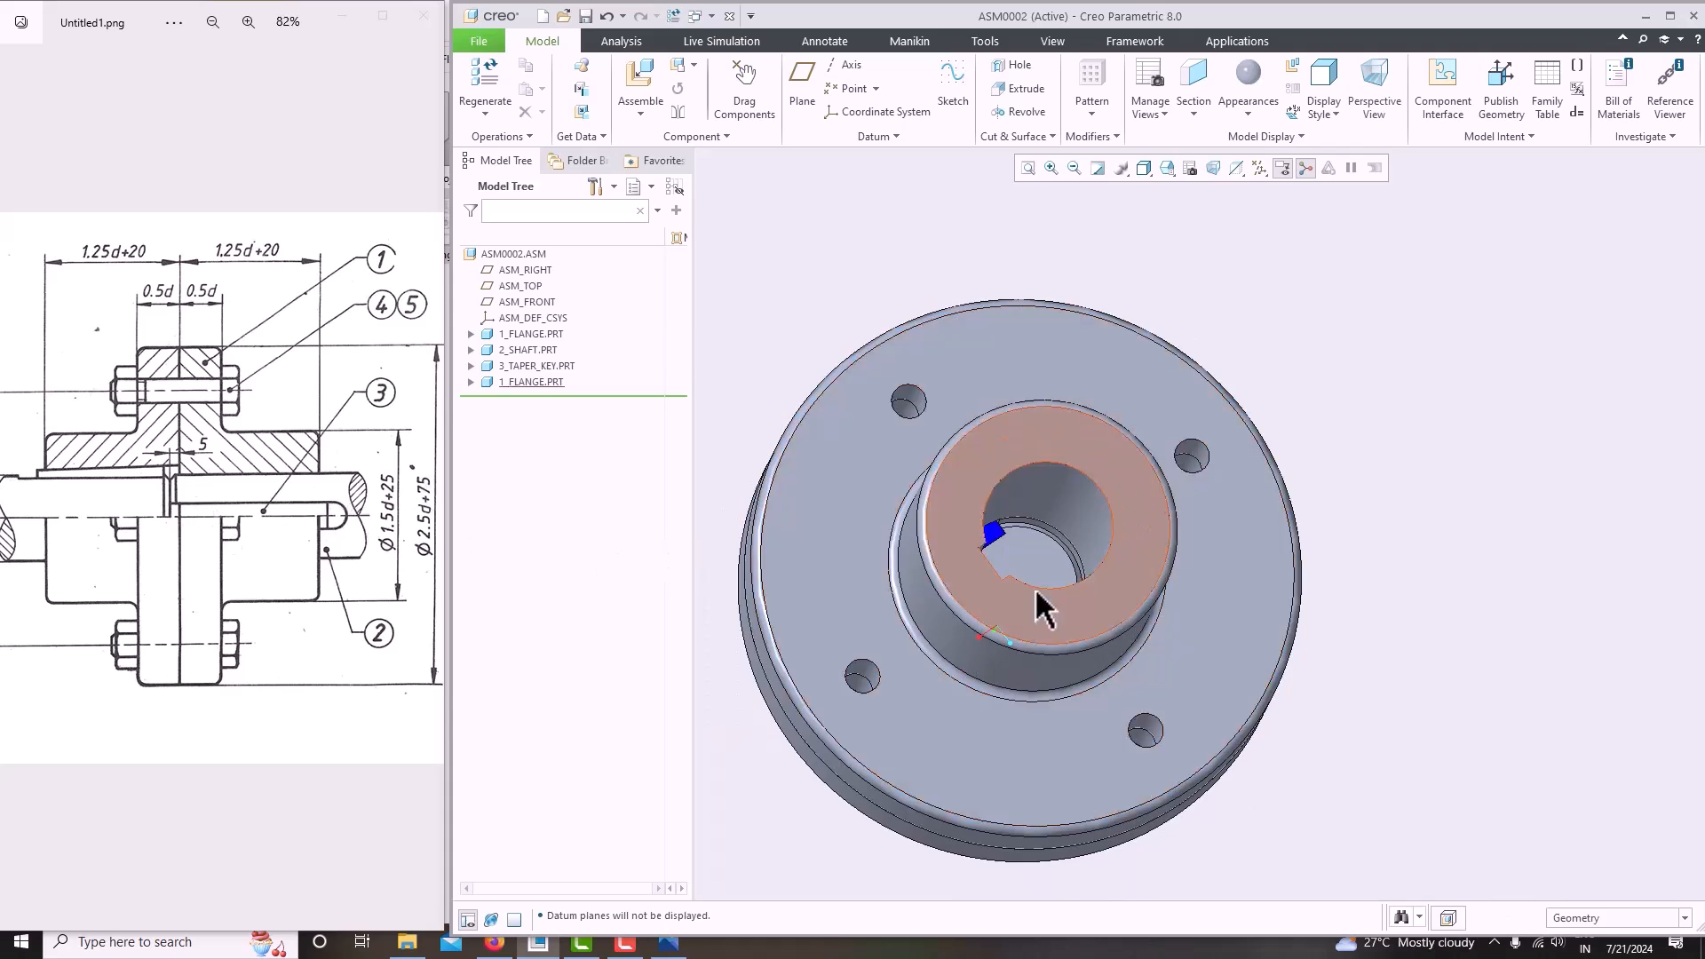
Check the shaft gap in the reference drawing and hide the first flange, its shaft and its taper key.
{"action": "scroll", "coordinate": [151, 488], "scroll_direction": "up", "scroll_amount": 4}
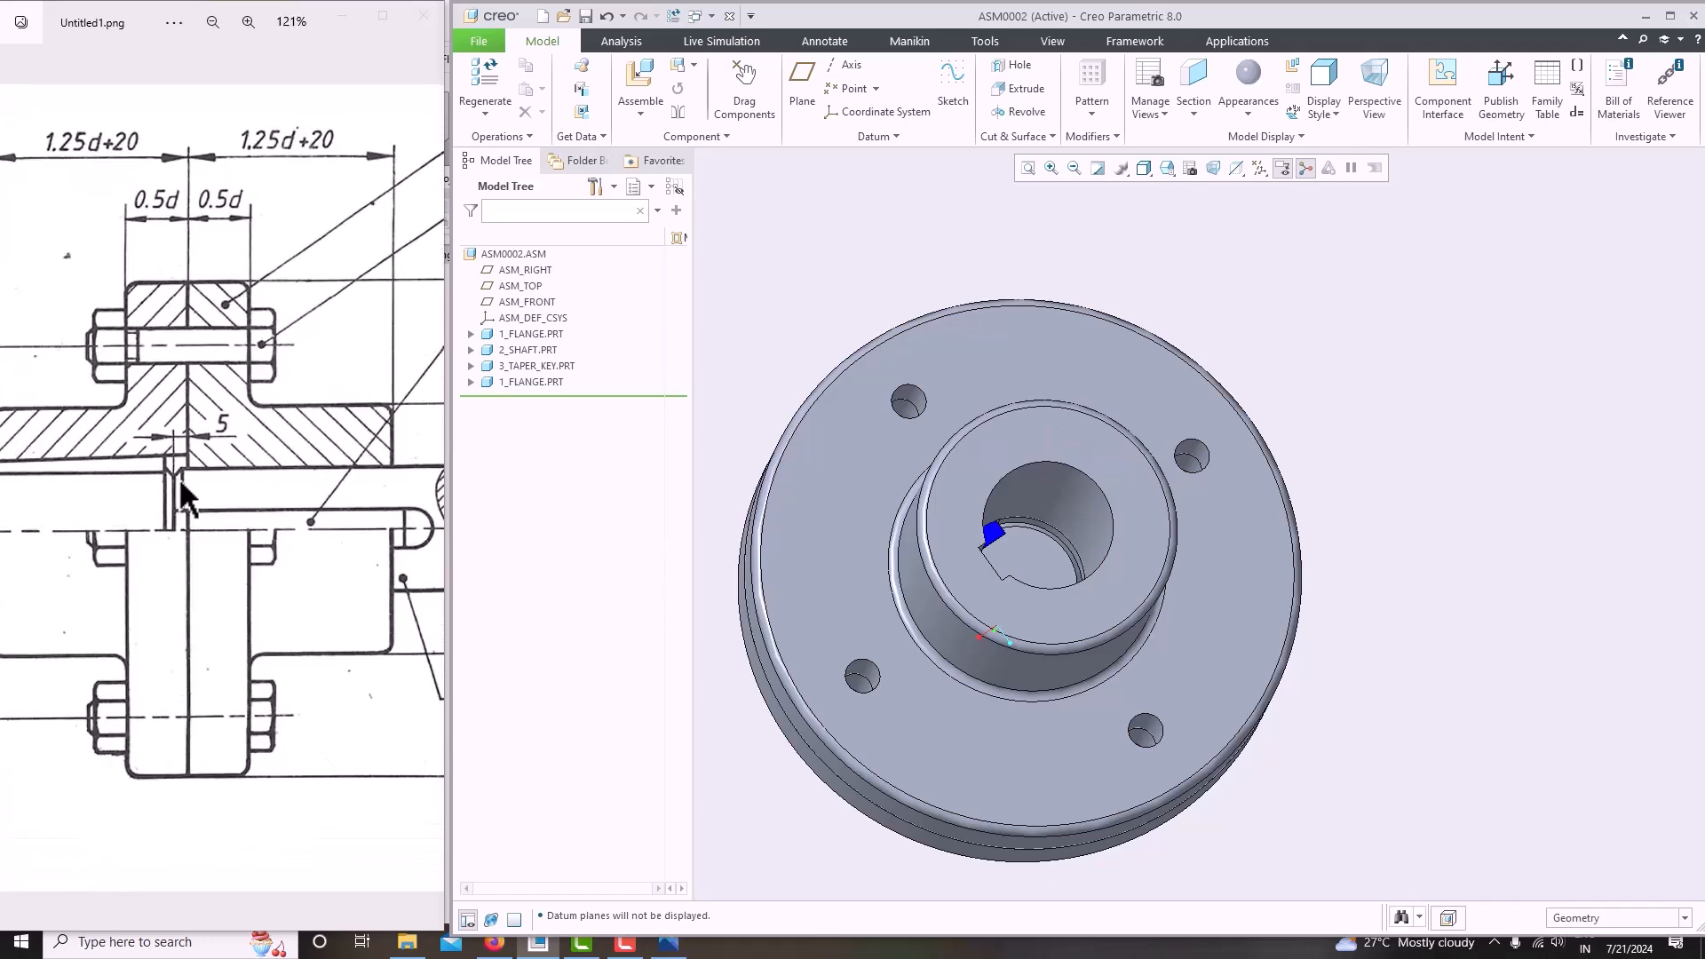
{"action": "mouse_move", "coordinate": [1117, 576]}
{"action": "middle_mouse_down"}
{"action": "mouse_move", "coordinate": [1104, 556]}
{"action": "mouse_move", "coordinate": [1172, 498]}
{"action": "mouse_move", "coordinate": [1312, 654]}
{"action": "mouse_move", "coordinate": [1202, 647]}
{"action": "mouse_move", "coordinate": [1279, 562]}
{"action": "mouse_move", "coordinate": [1255, 597]}
{"action": "mouse_move", "coordinate": [1305, 568]}
{"action": "mouse_move", "coordinate": [1292, 561]}
{"action": "middle_mouse_up"}
{"action": "left_click", "coordinate": [520, 333]}
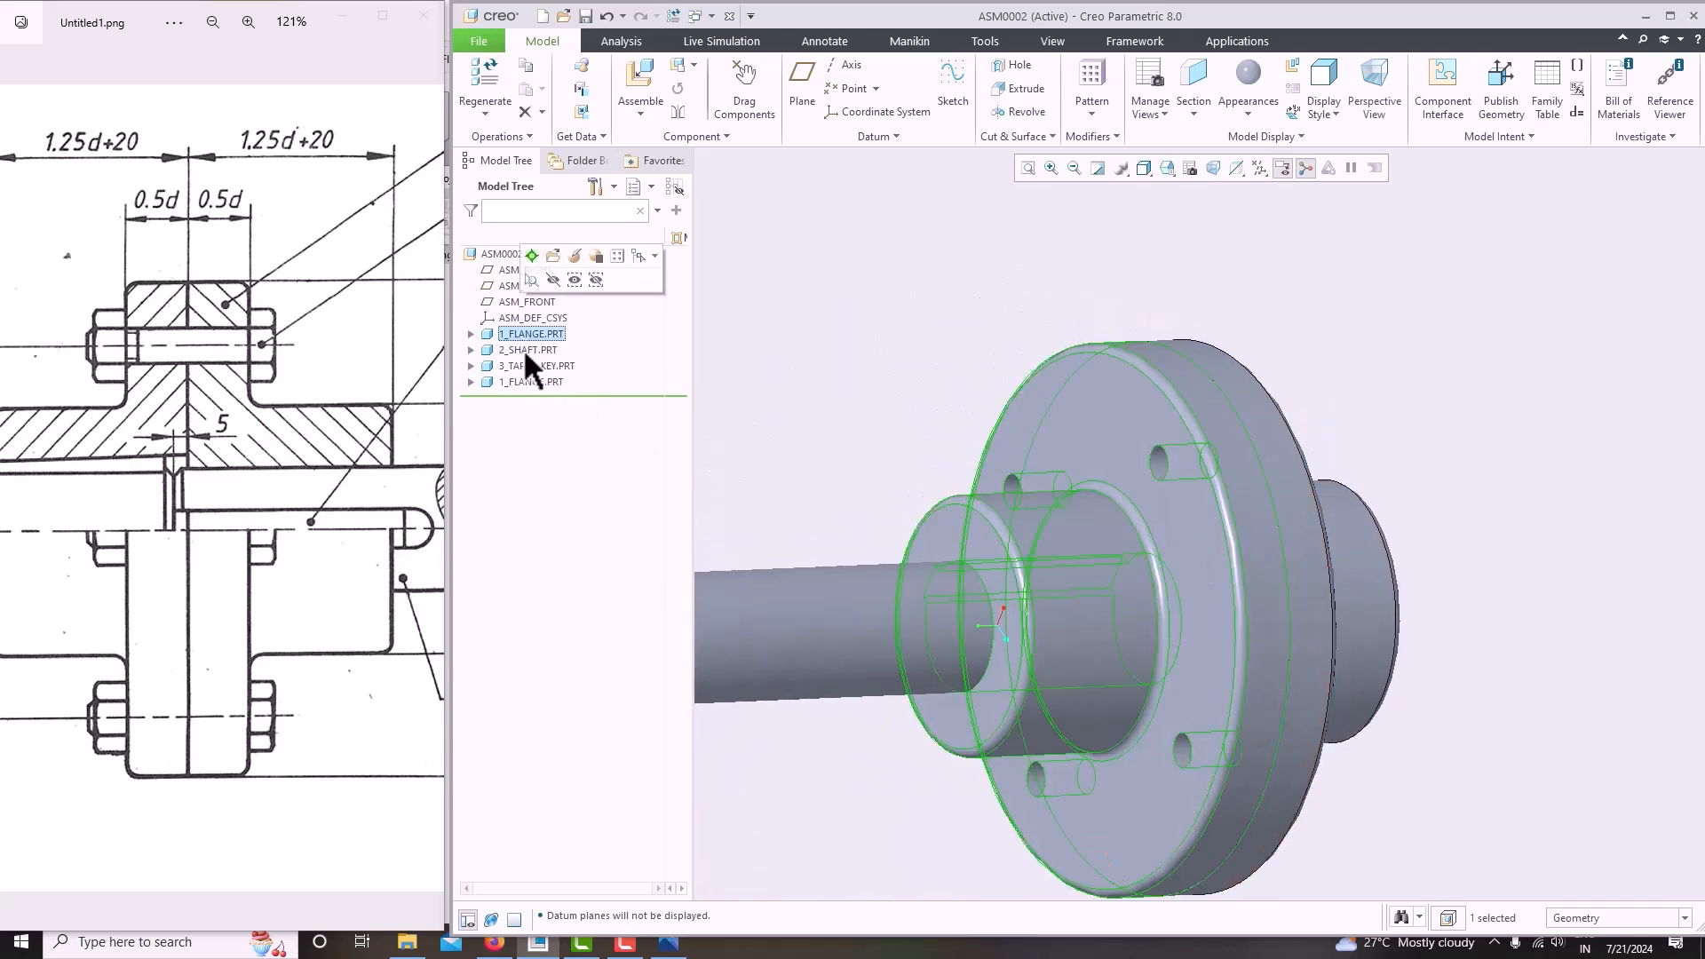
{"action": "left_click", "coordinate": [525, 364], "text": "shift"}
{"action": "left_click", "coordinate": [557, 304]}
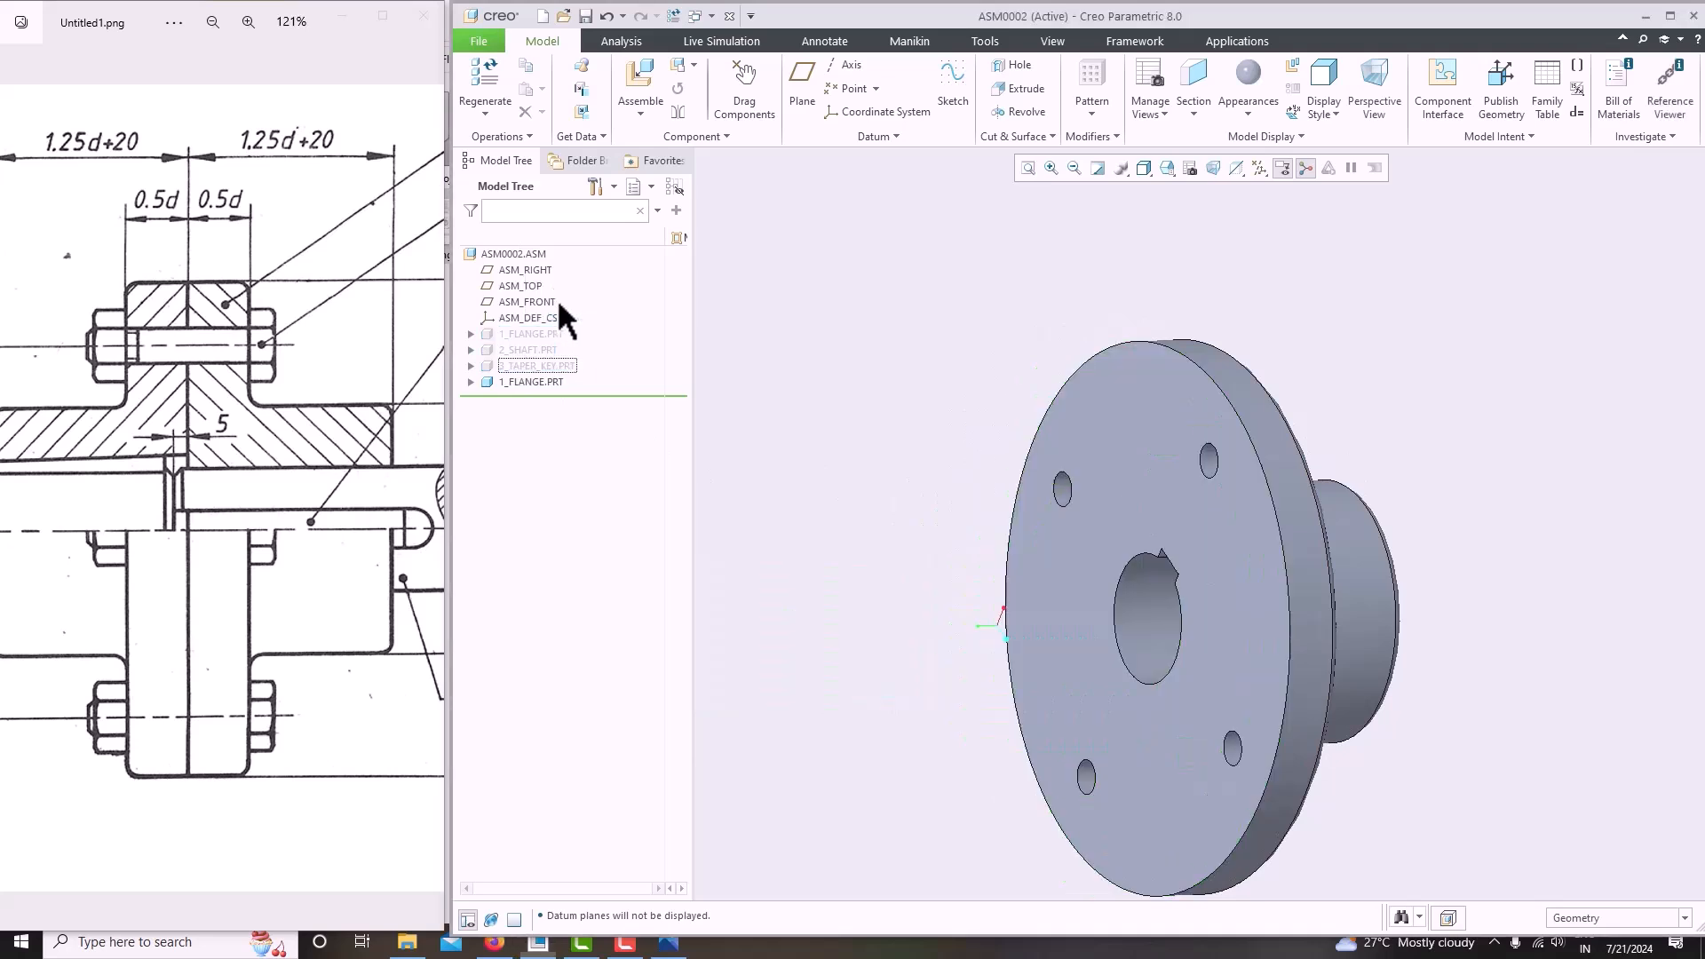
Insert 2_shaft.prt into the assembly as the shaft for the second flange.
{"action": "scroll", "coordinate": [840, 392], "scroll_direction": "up", "scroll_amount": 3}
{"action": "mouse_move", "coordinate": [840, 392]}
{"action": "middle_mouse_down"}
{"action": "mouse_move", "coordinate": [873, 391]}
{"action": "mouse_move", "coordinate": [859, 407]}
{"action": "middle_mouse_up"}
{"action": "left_click", "coordinate": [639, 113]}
{"action": "left_click", "coordinate": [646, 131]}
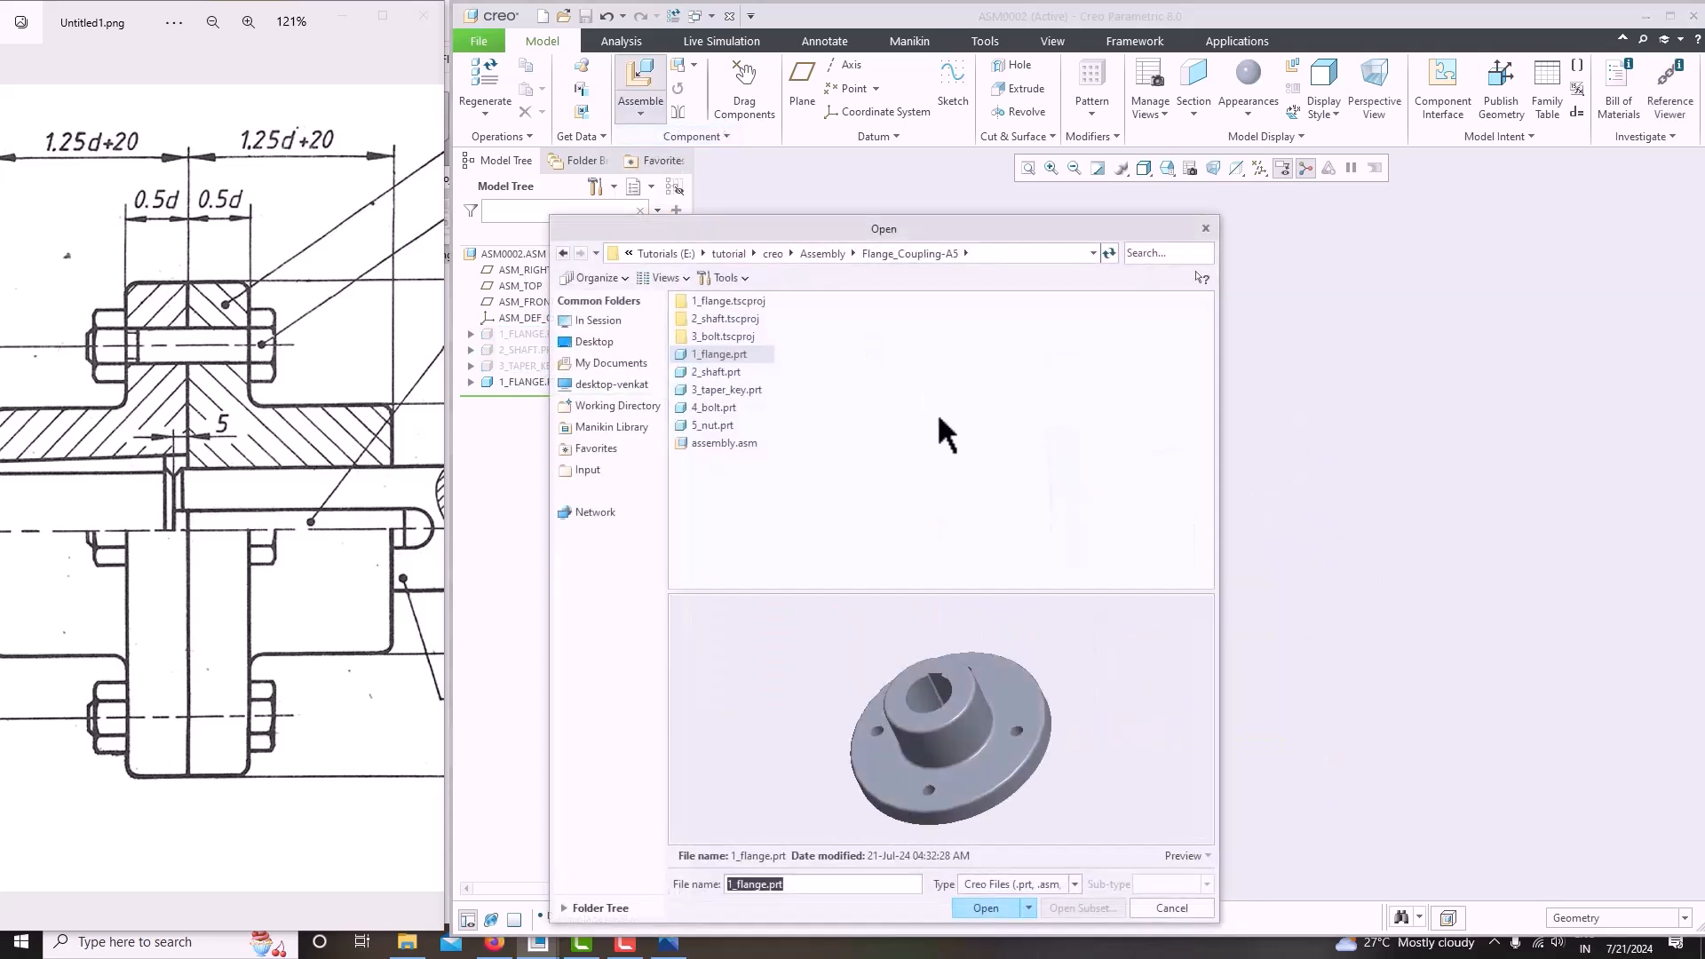
{"action": "left_click", "coordinate": [721, 373]}
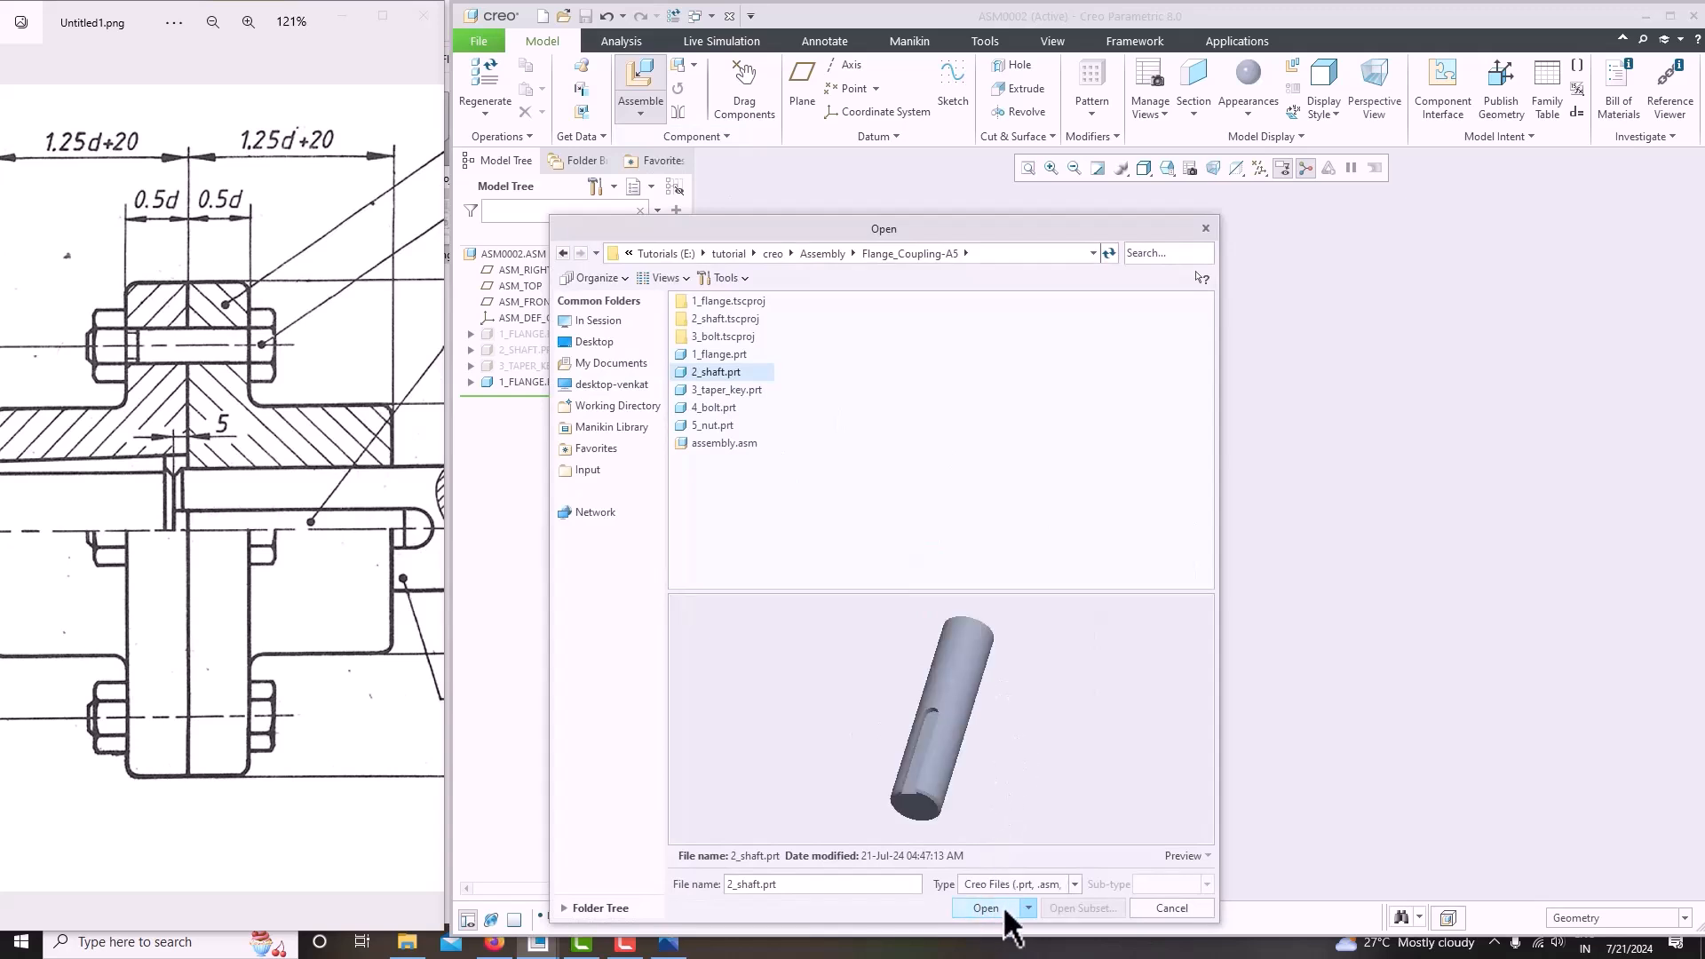
{"action": "left_click", "coordinate": [985, 910]}
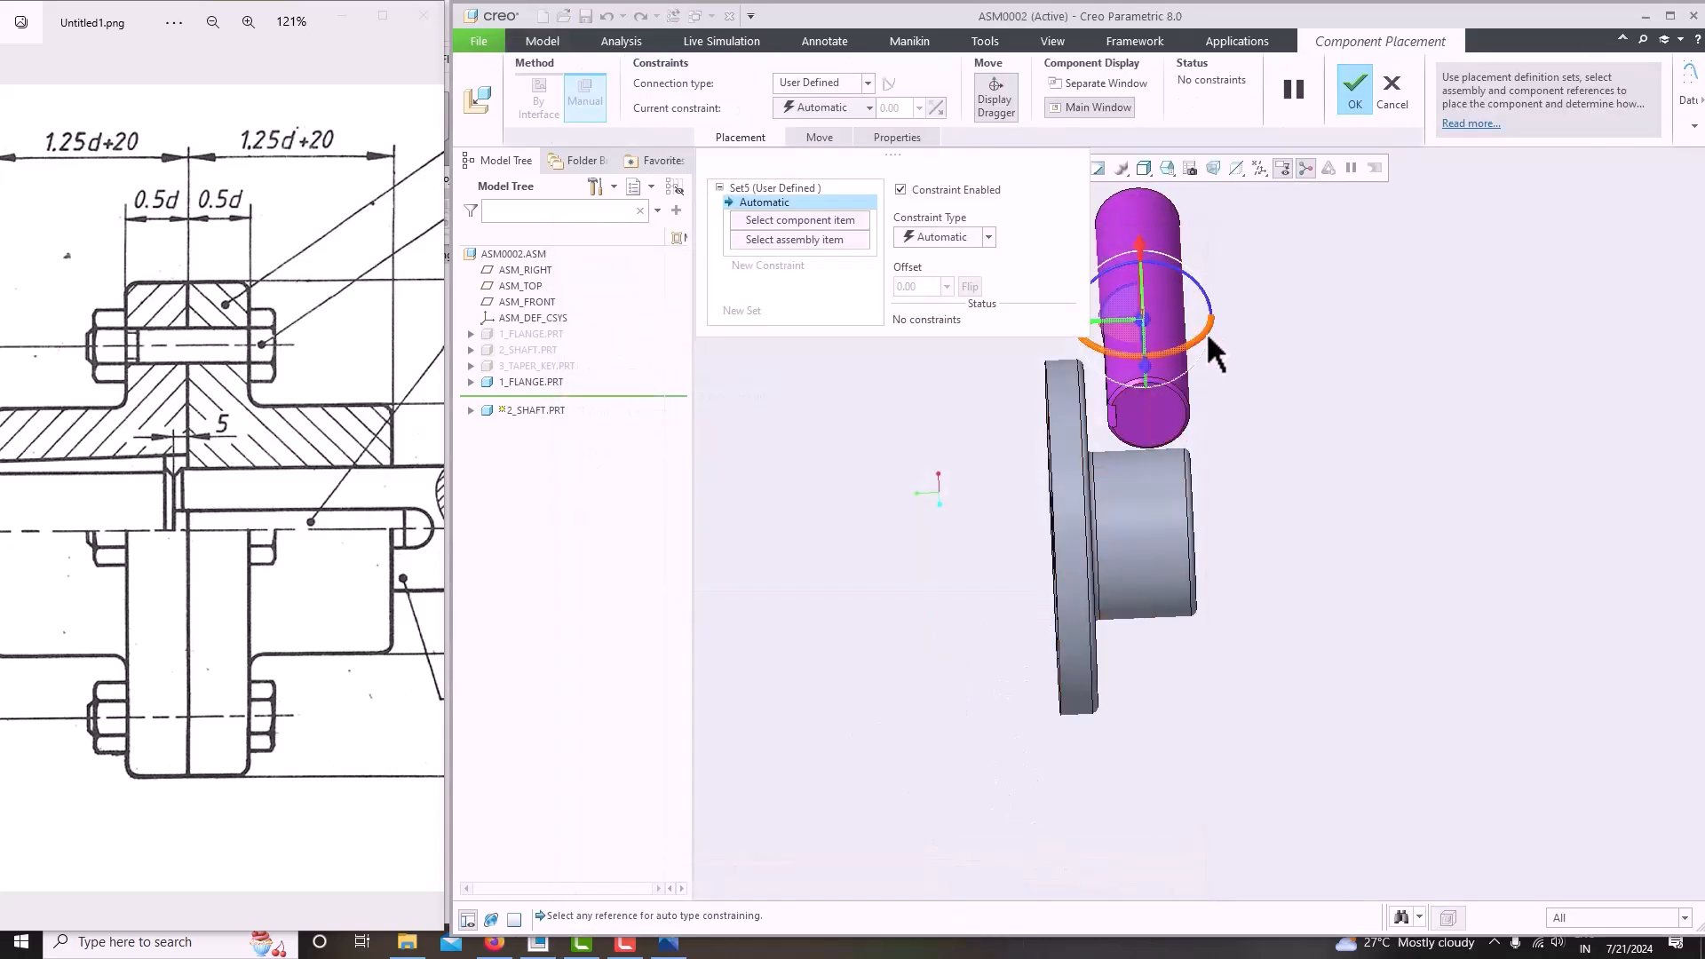
Rotate the new shaft roughly parallel to the flange axis with its keyway end towards the flange, and move it clear on the hub side.
{"action": "left_click_drag", "start_coordinate": [1202, 334], "coordinate": [1129, 353]}
{"action": "middle_click_drag", "start_coordinate": [1106, 451], "coordinate": [1168, 492]}
{"action": "scroll", "coordinate": [1163, 443], "scroll_direction": "down", "scroll_amount": 3}
{"action": "left_click_drag", "start_coordinate": [1206, 429], "coordinate": [1160, 632]}
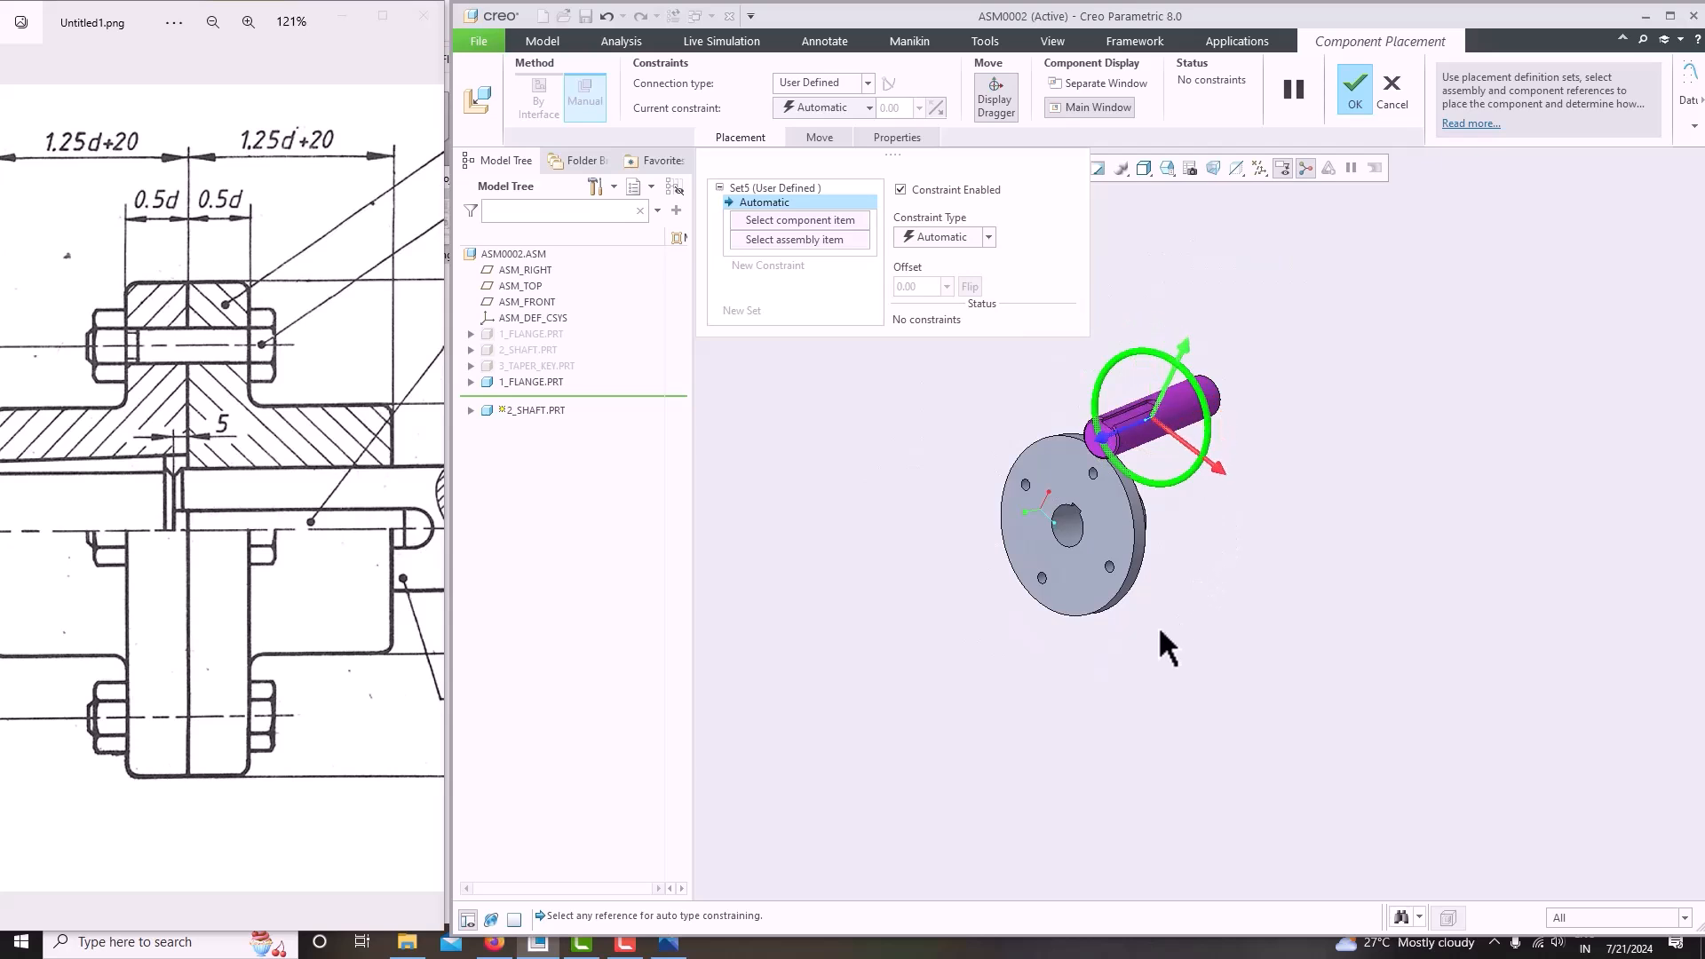
{"action": "scroll", "coordinate": [1070, 456], "scroll_direction": "down", "scroll_amount": 3}
{"action": "middle_click_drag", "start_coordinate": [1105, 479], "coordinate": [1084, 464]}
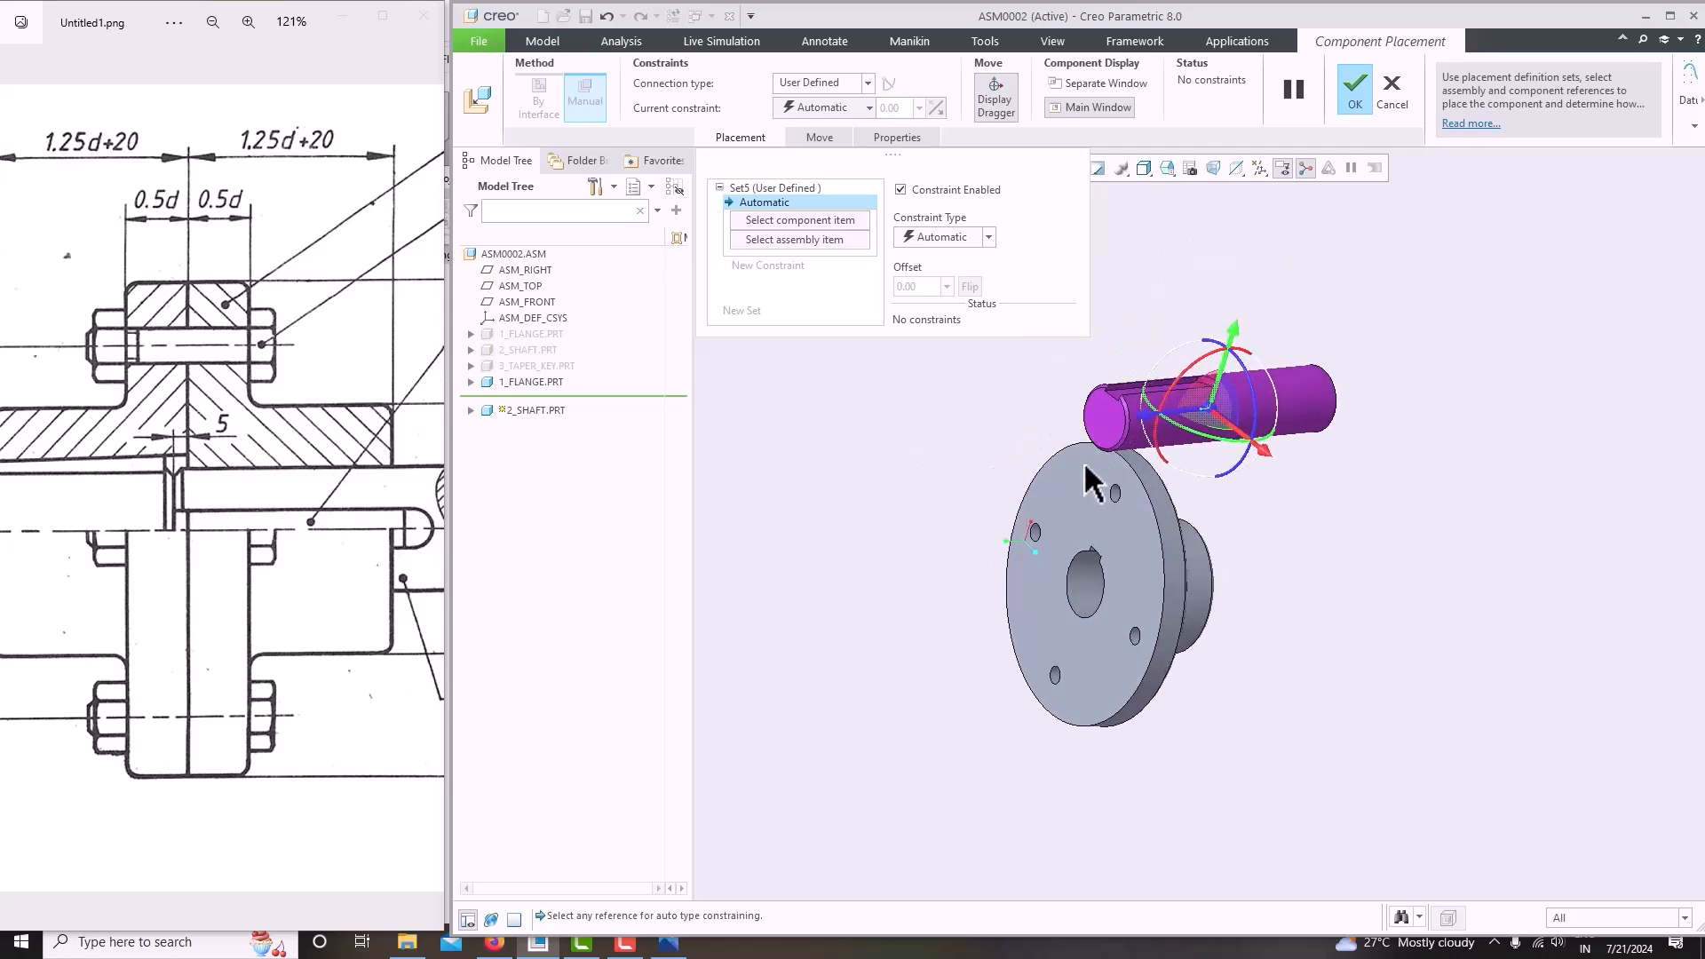
{"action": "middle_click_drag", "start_coordinate": [1174, 410], "coordinate": [1278, 479]}
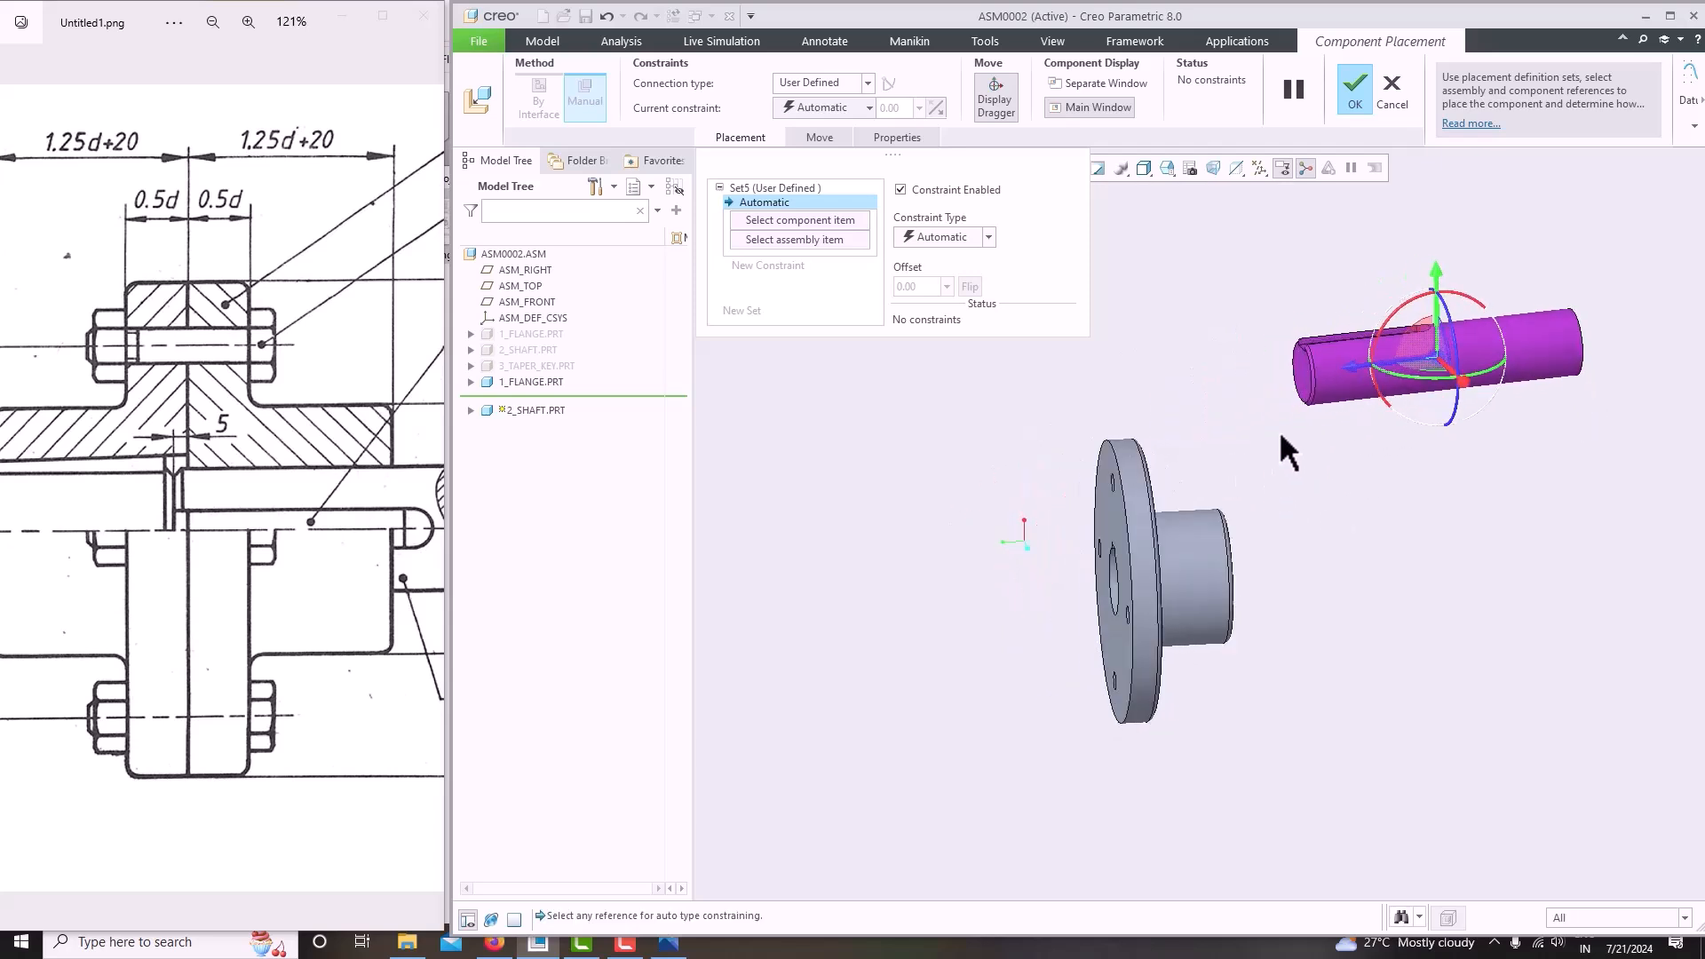
Turn on the display of datum axes only.
{"action": "left_click", "coordinate": [1260, 166]}
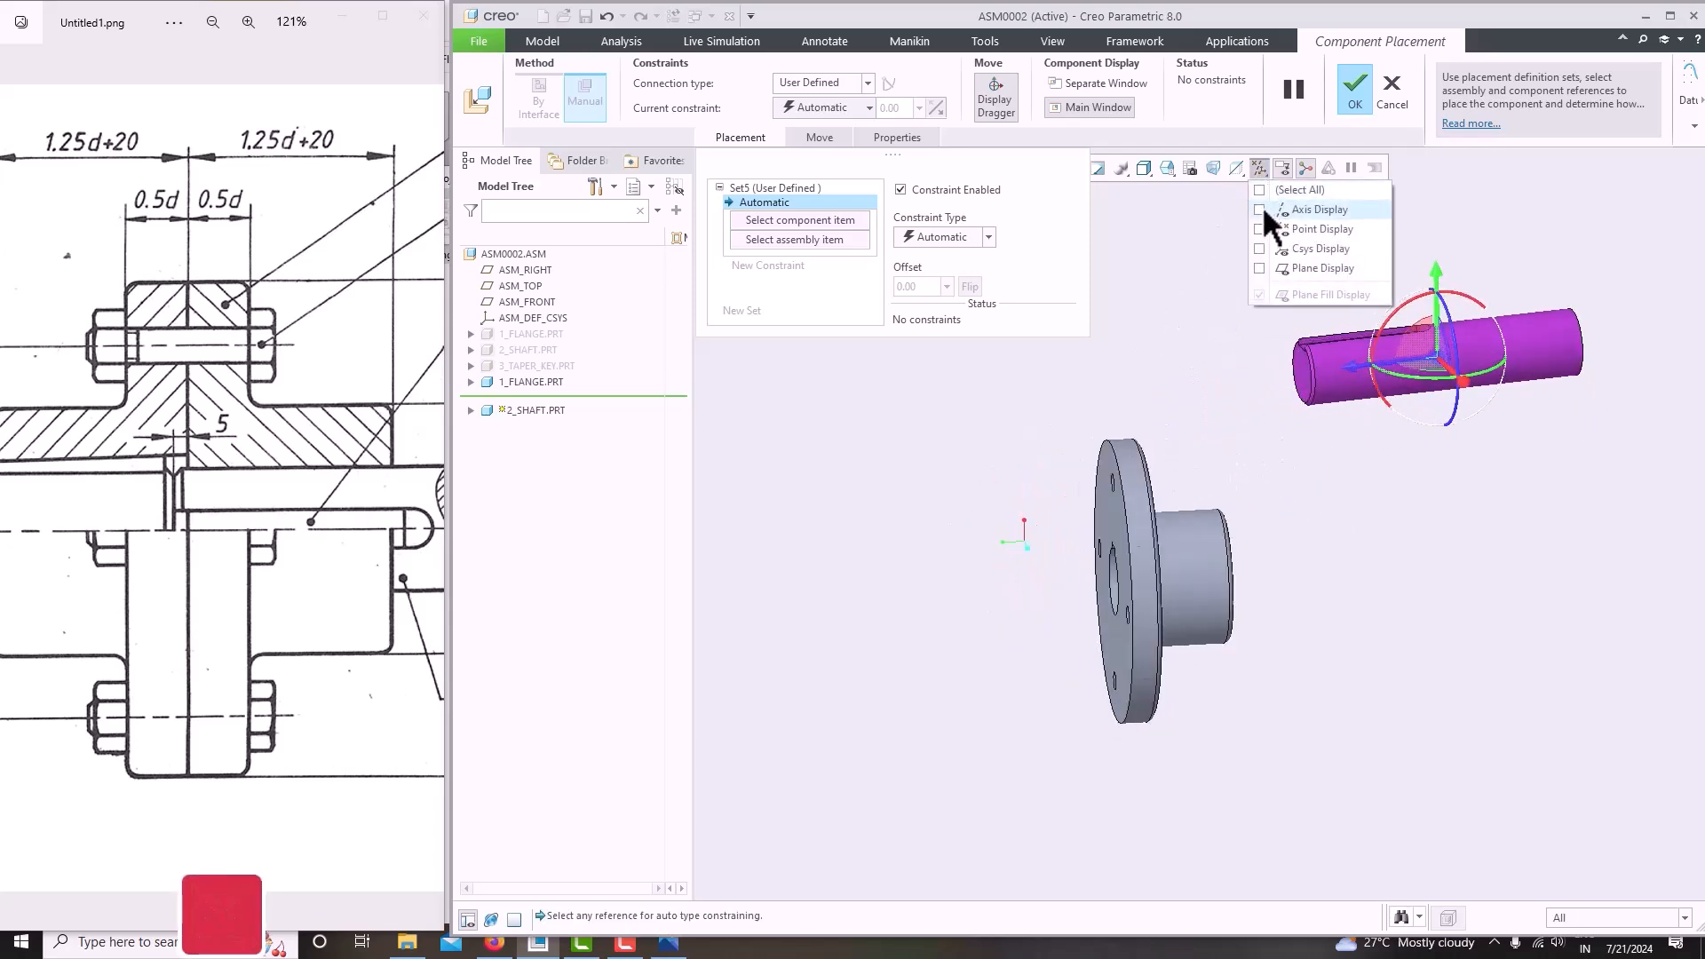
{"action": "left_click", "coordinate": [1259, 210]}
{"action": "left_click", "coordinate": [1341, 437]}
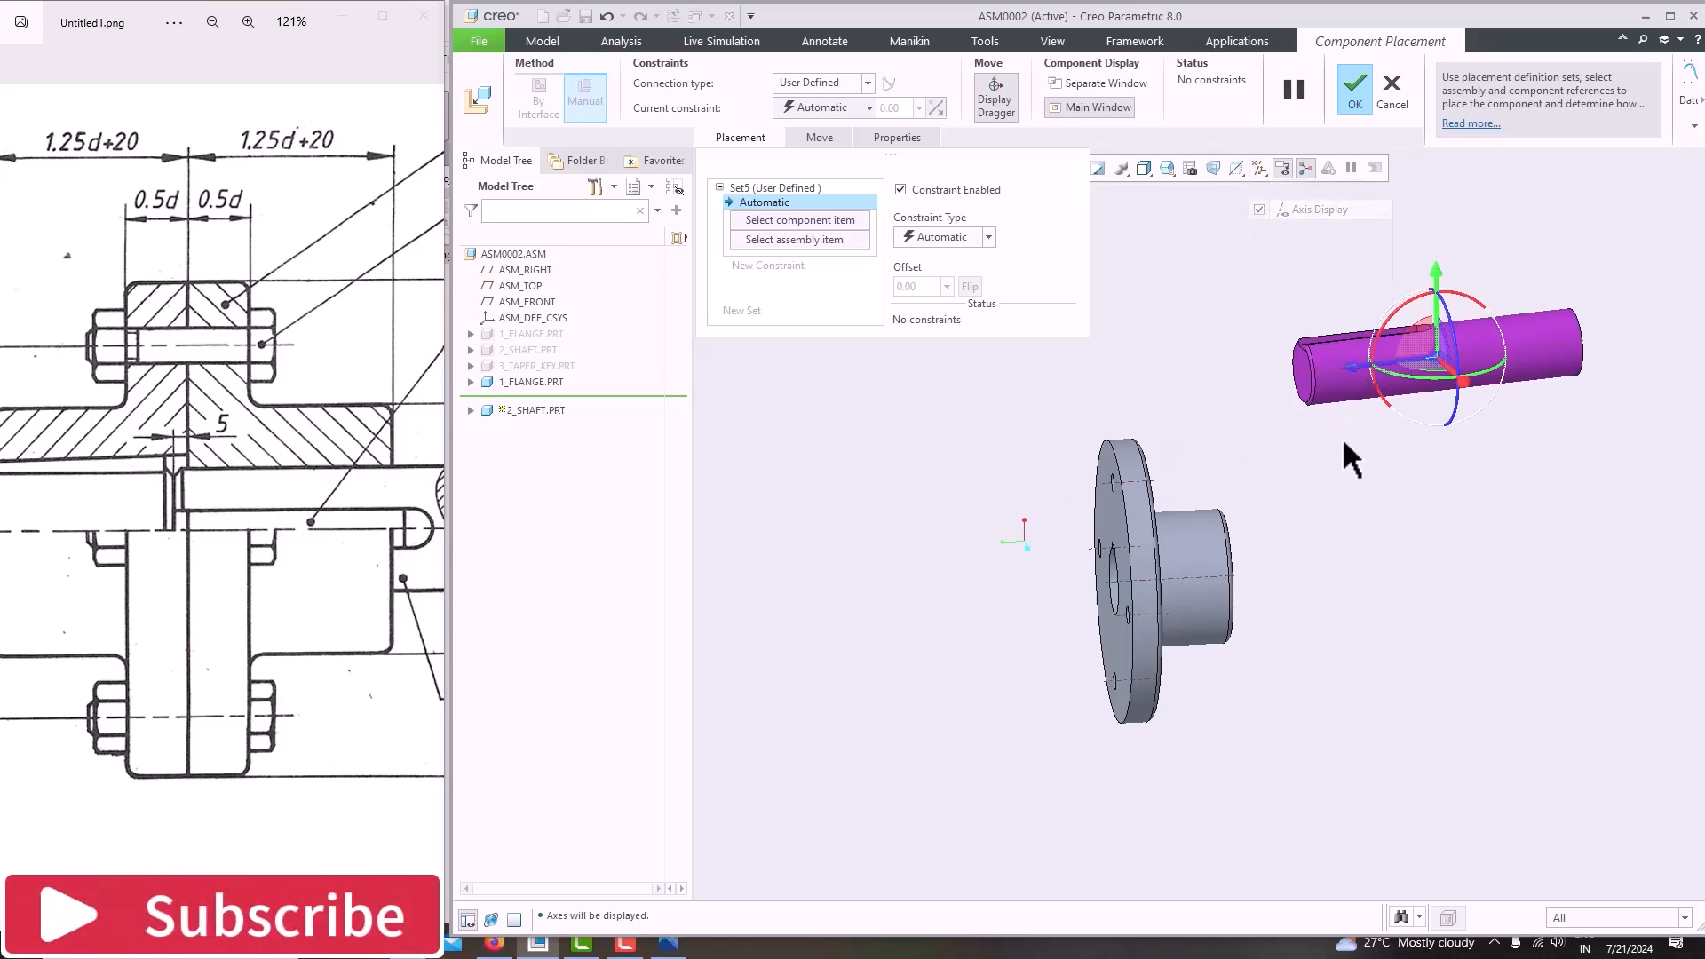
Add a Coincident constraint between the new shaft's axis and the central bore axis of the second flange.
{"action": "scroll", "coordinate": [1340, 437], "scroll_direction": "up", "scroll_amount": 3}
{"action": "left_click", "coordinate": [1332, 386]}
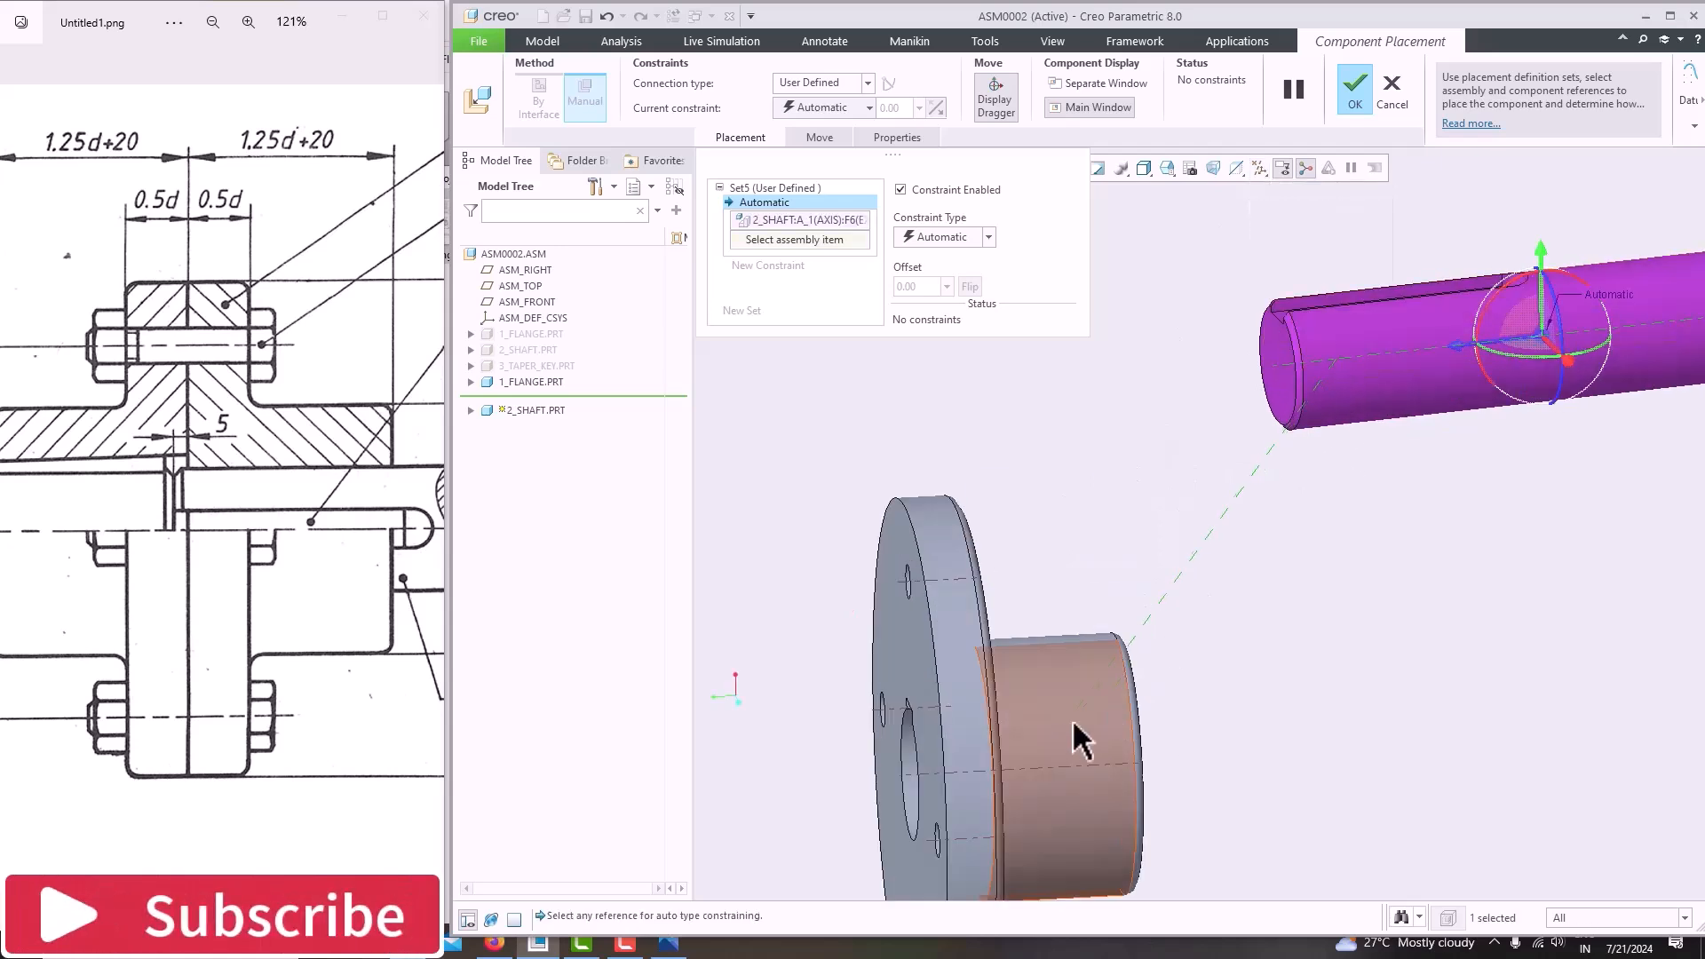
{"action": "left_click", "coordinate": [1033, 767]}
{"action": "left_click", "coordinate": [817, 106]}
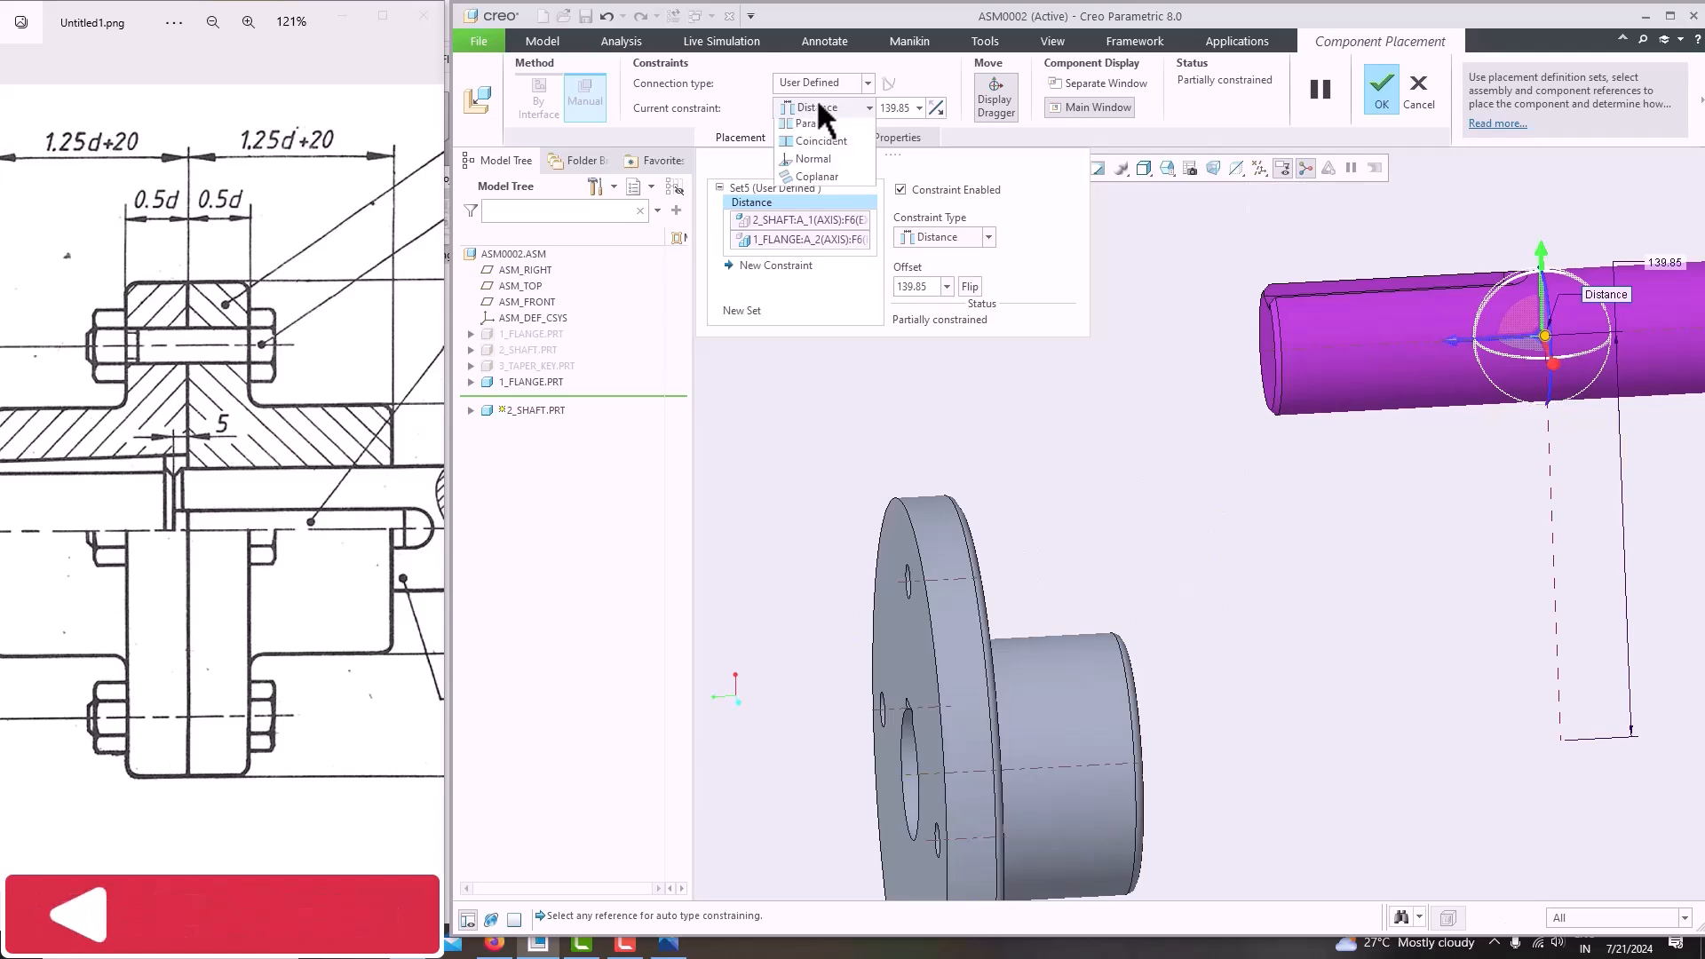
{"action": "left_click", "coordinate": [824, 180]}
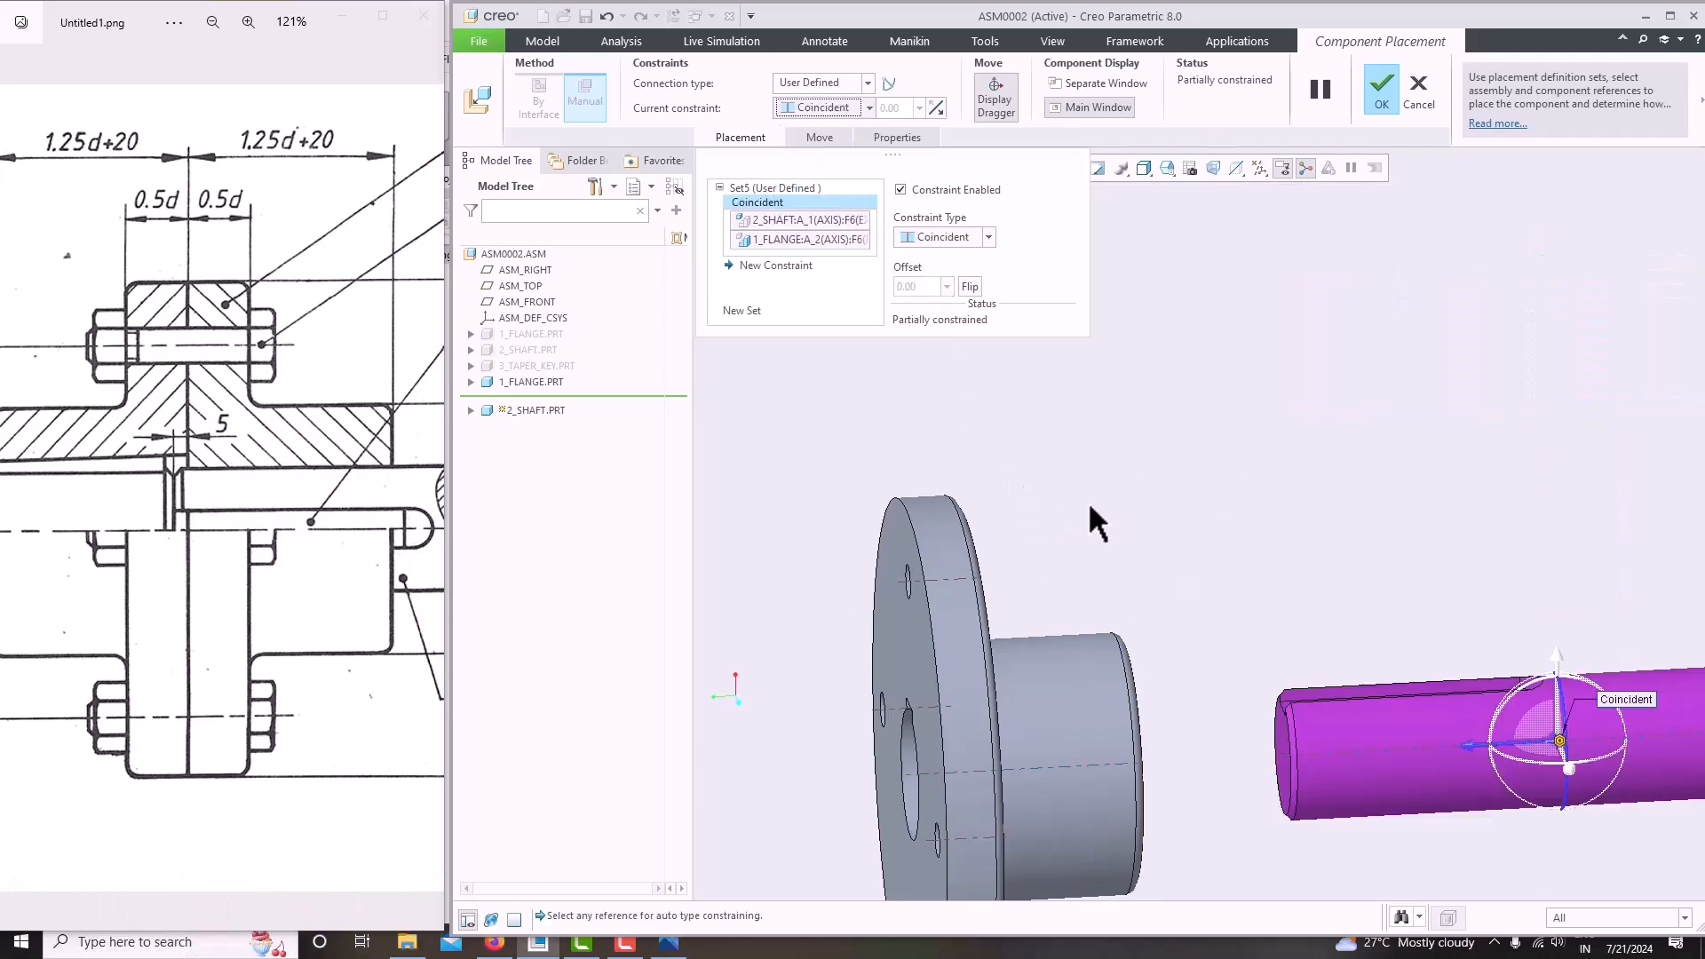
Add a Coincident constraint between the side face of the shaft's keyway and the matching side face of the flange's keyway.
{"action": "scroll", "coordinate": [1088, 493], "scroll_direction": "down", "scroll_amount": 3}
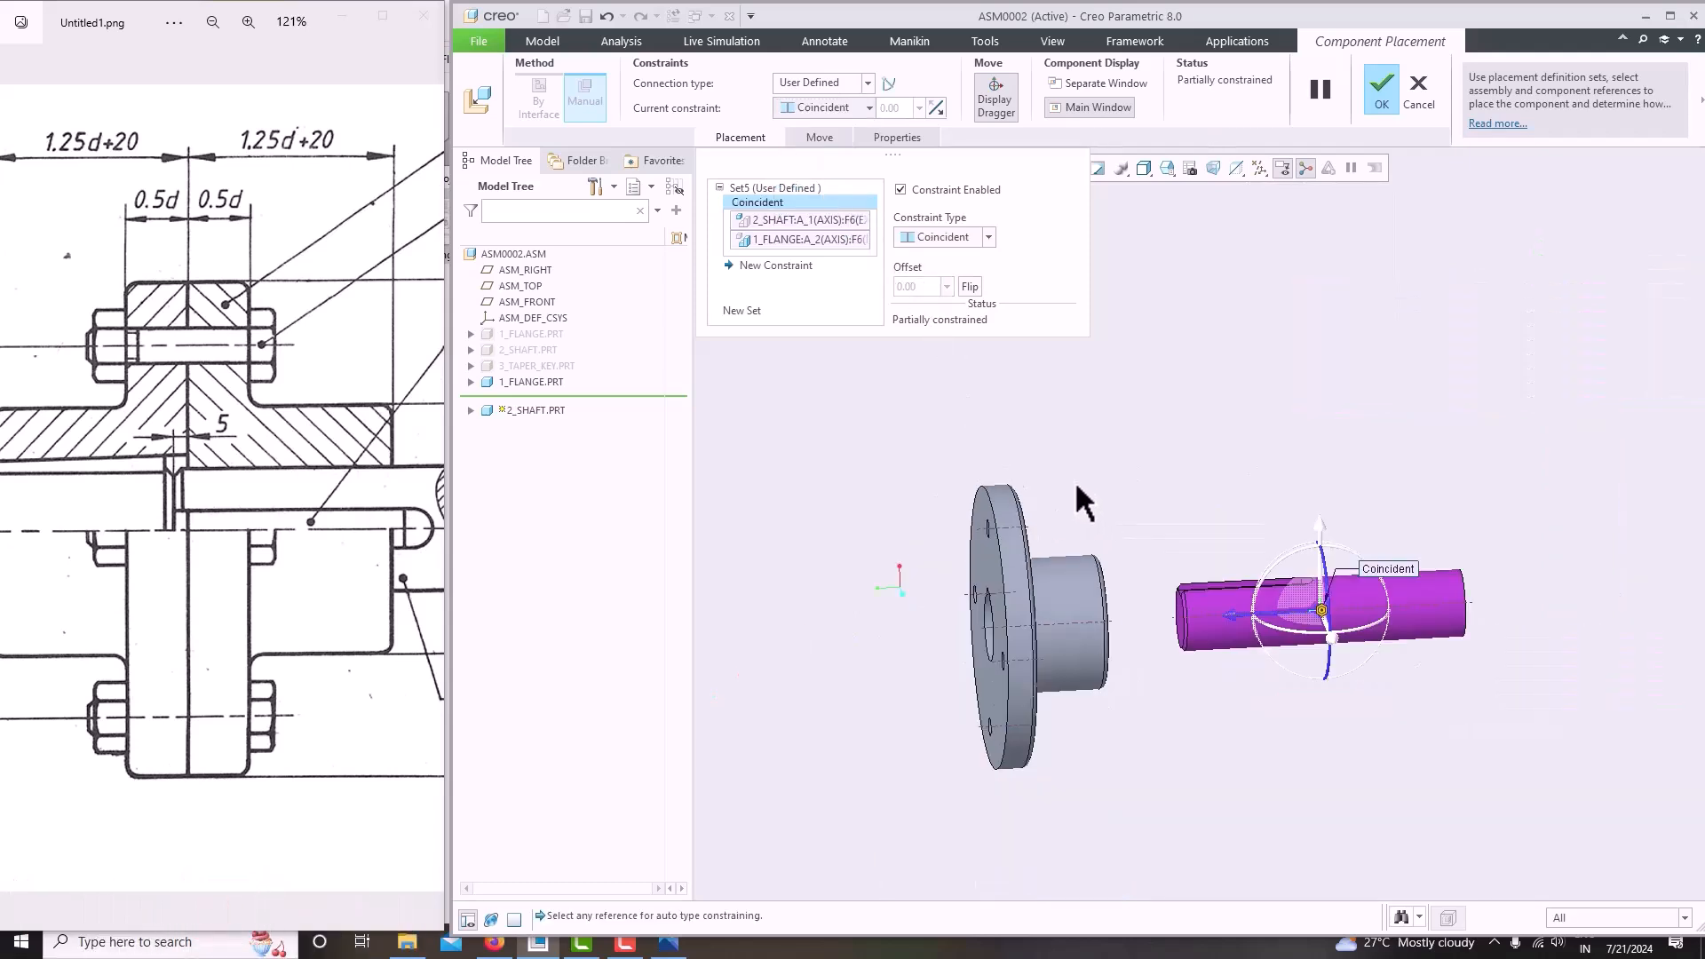
{"action": "left_click", "coordinate": [776, 265]}
{"action": "mouse_move", "coordinate": [1098, 490]}
{"action": "middle_mouse_down"}
{"action": "mouse_move", "coordinate": [1124, 508]}
{"action": "mouse_move", "coordinate": [1110, 504]}
{"action": "middle_mouse_up"}
{"action": "scroll", "coordinate": [1122, 605], "scroll_direction": "up", "scroll_amount": 3}
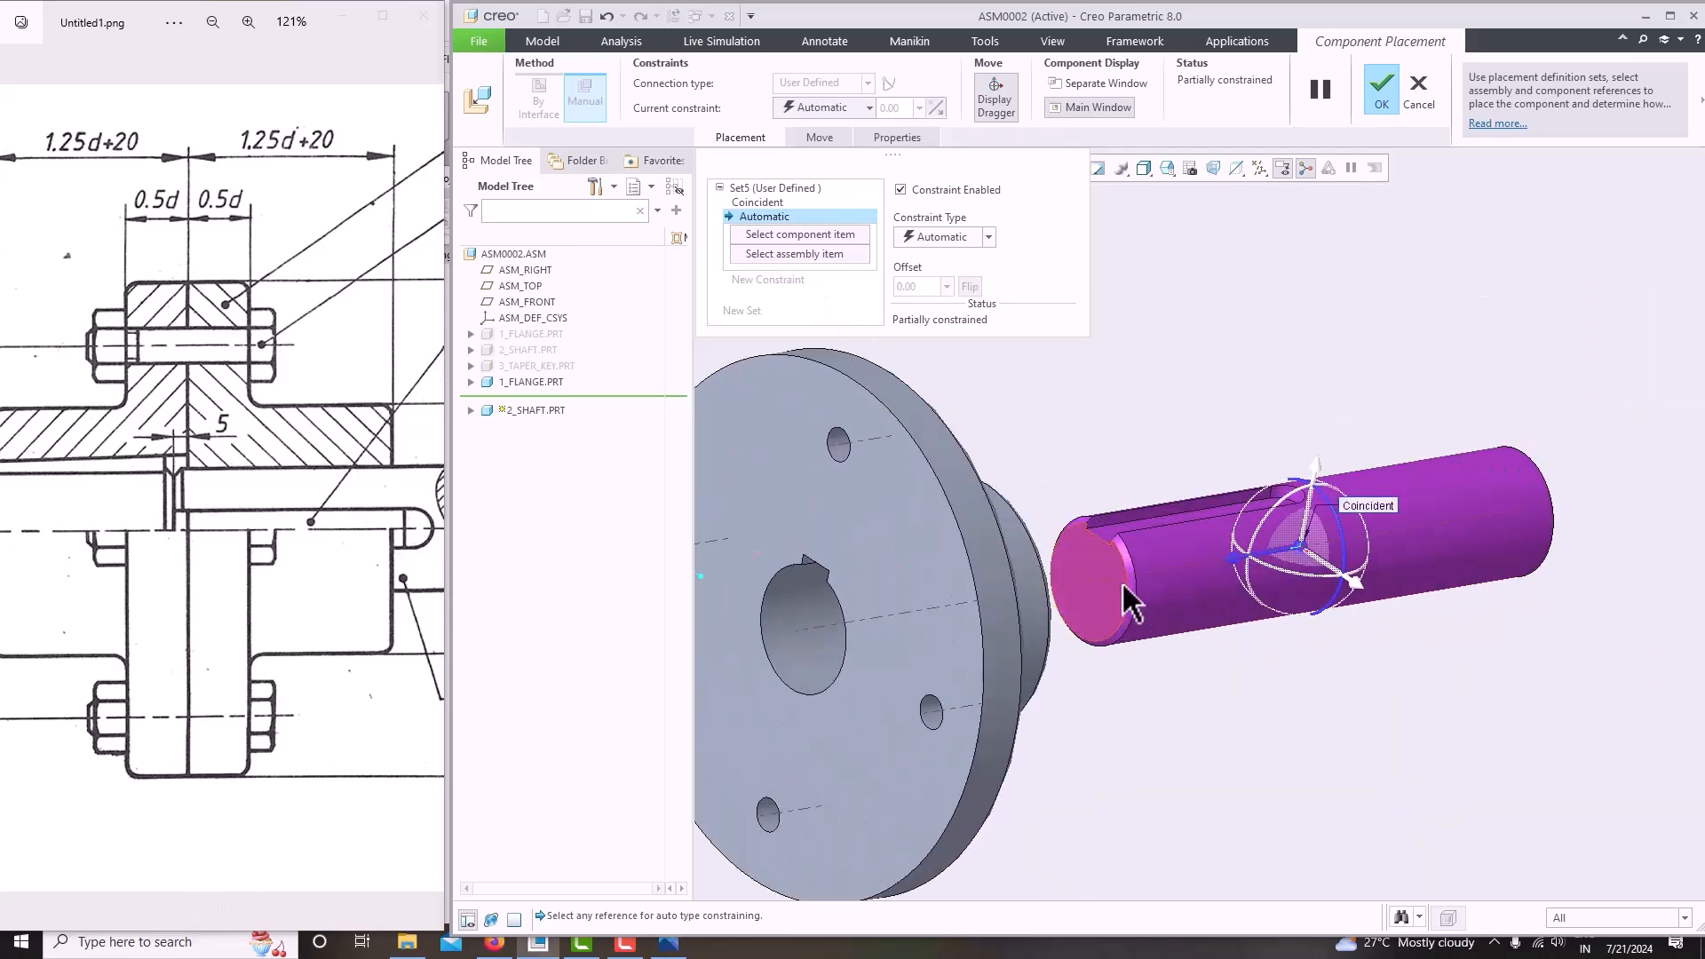
{"action": "scroll", "coordinate": [1121, 580], "scroll_direction": "up", "scroll_amount": 2}
{"action": "left_click", "coordinate": [1107, 497]}
{"action": "scroll", "coordinate": [968, 544], "scroll_direction": "down", "scroll_amount": 3}
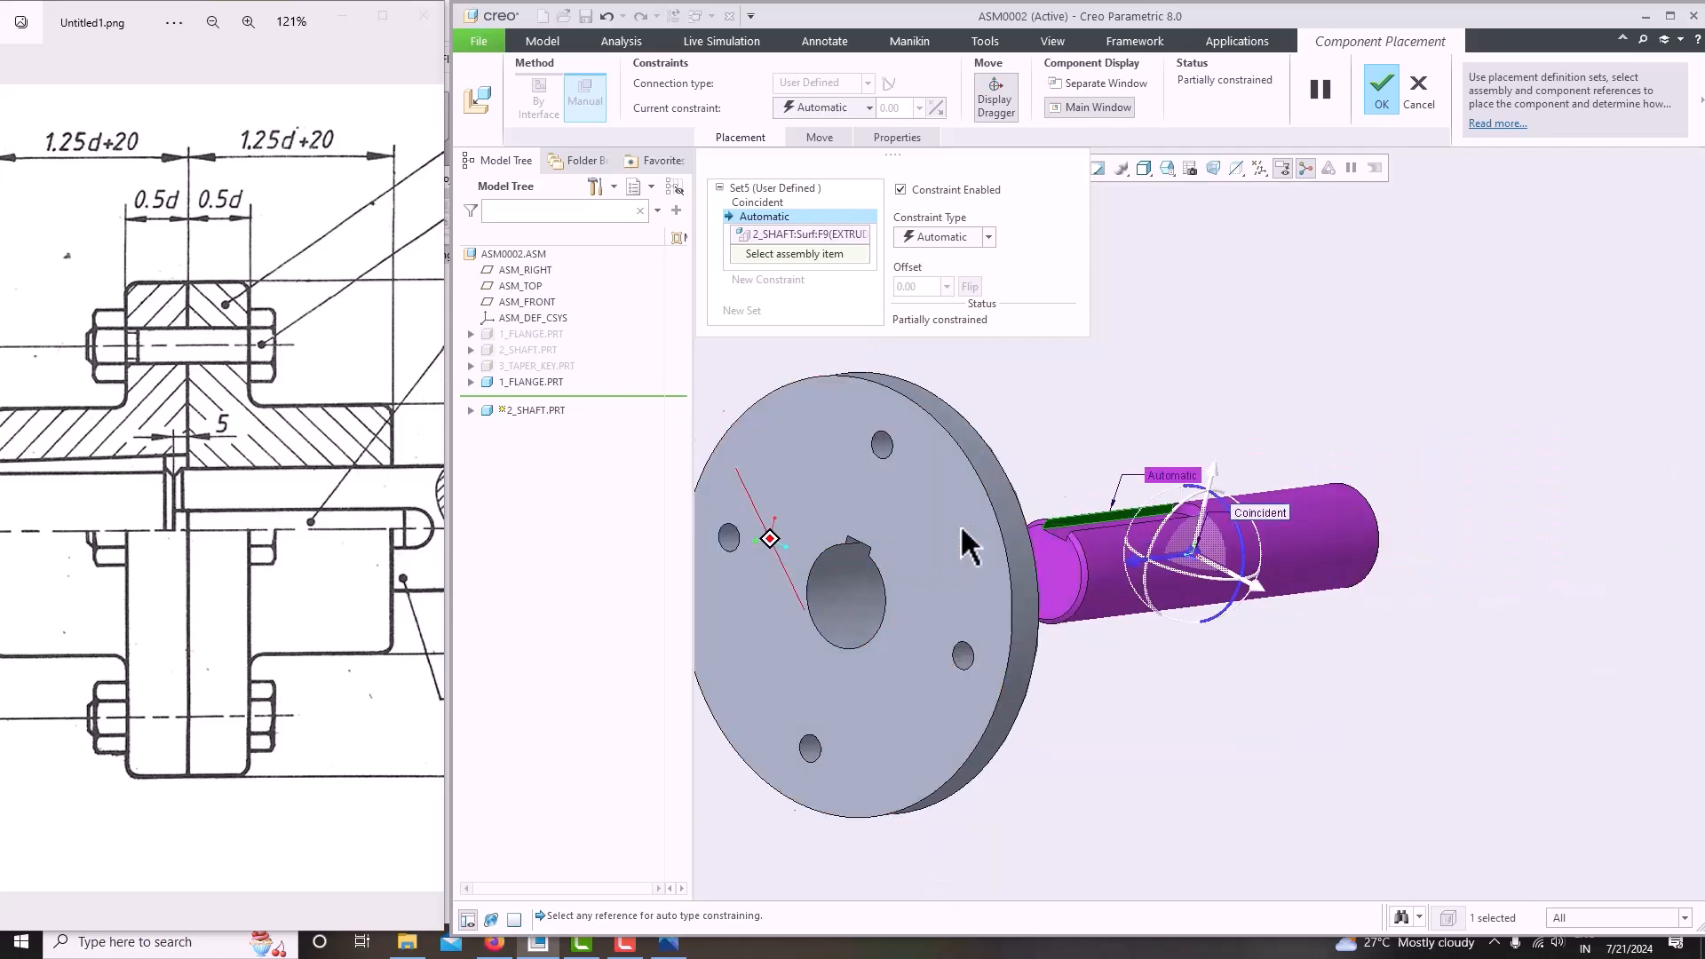
{"action": "middle_click_drag", "start_coordinate": [961, 529], "coordinate": [989, 500]}
{"action": "scroll", "coordinate": [815, 616], "scroll_direction": "up", "scroll_amount": 3}
{"action": "left_click", "coordinate": [826, 539]}
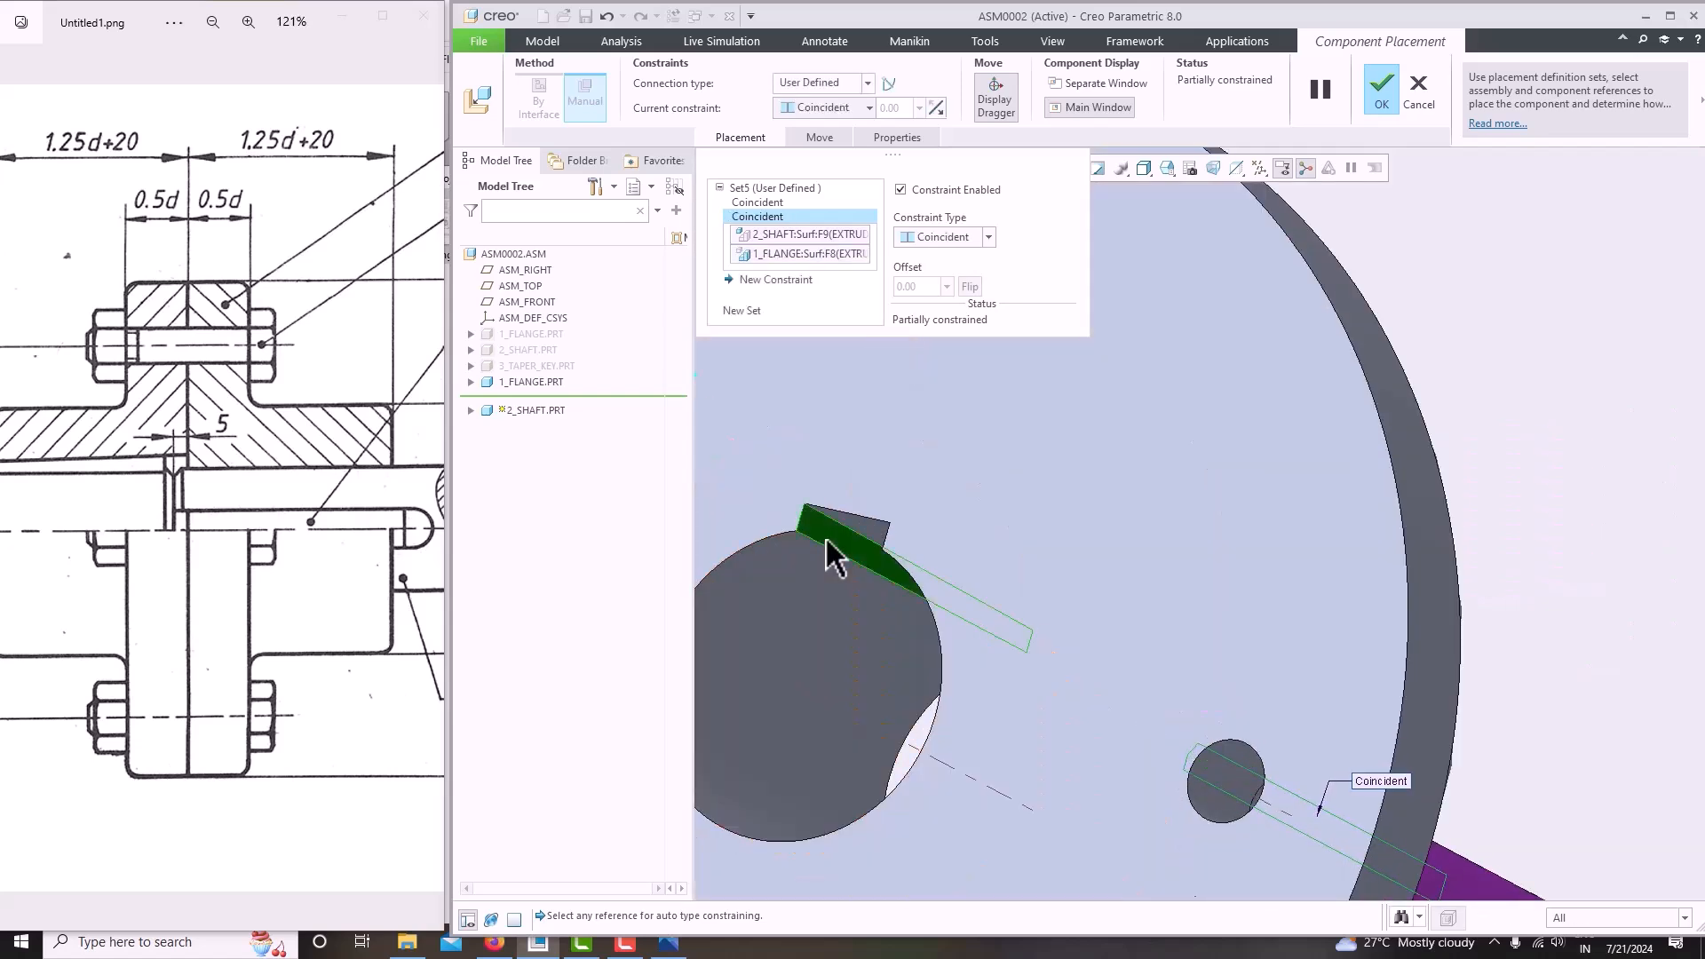
{"action": "left_click", "coordinate": [817, 115]}
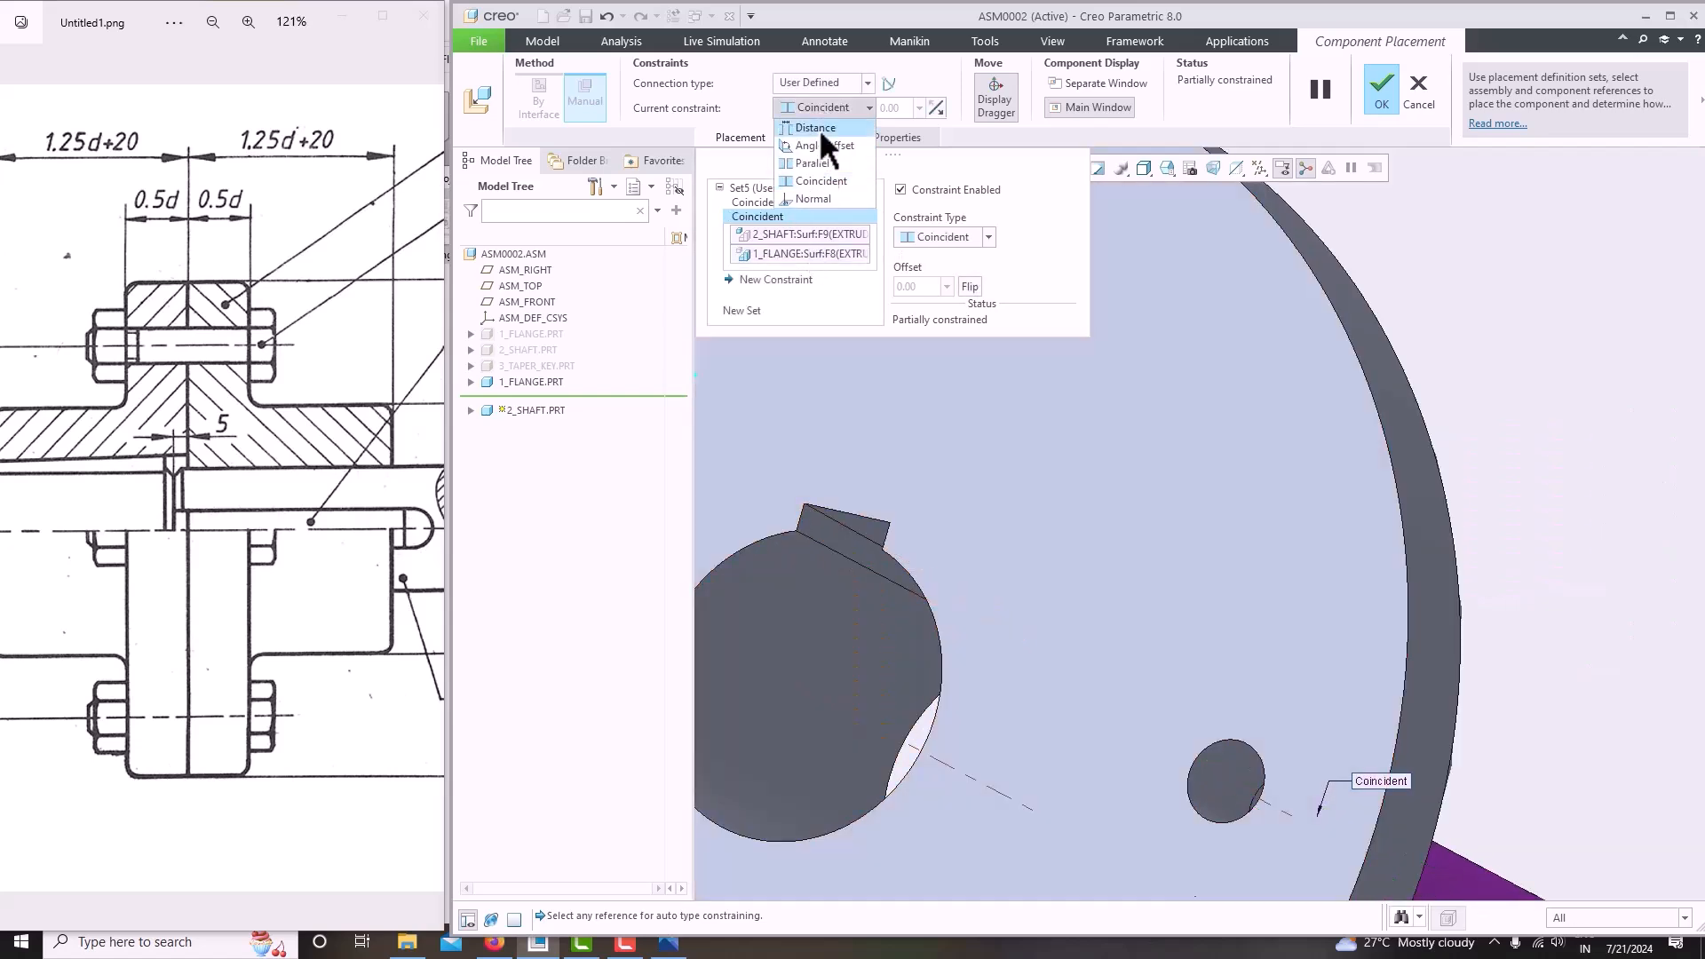
{"action": "left_click", "coordinate": [817, 178]}
Add a Distance constraint of 5 between the shaft's end face and the flange's front face, and accept the shaft's placement.
{"action": "scroll", "coordinate": [1311, 446], "scroll_direction": "down", "scroll_amount": 3}
{"action": "middle_click_drag", "start_coordinate": [1311, 446], "coordinate": [1237, 529]}
{"action": "scroll", "coordinate": [1237, 529], "scroll_direction": "down", "scroll_amount": 2}
{"action": "left_click", "coordinate": [1392, 537]}
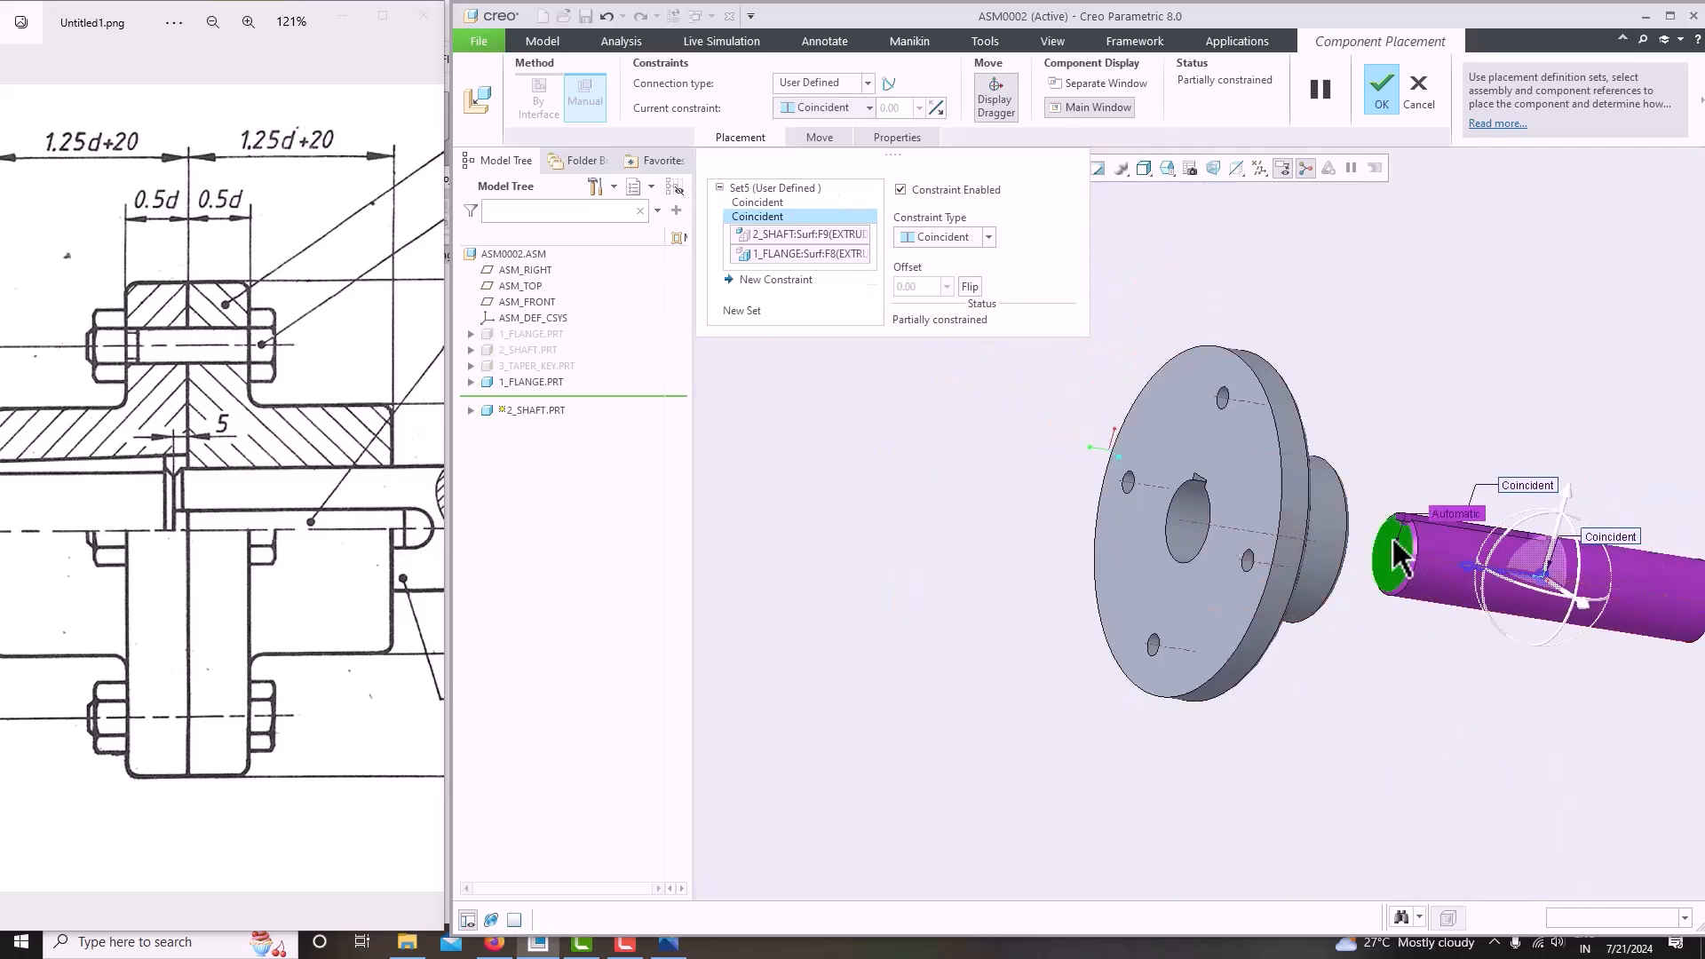
{"action": "left_click", "coordinate": [1254, 504]}
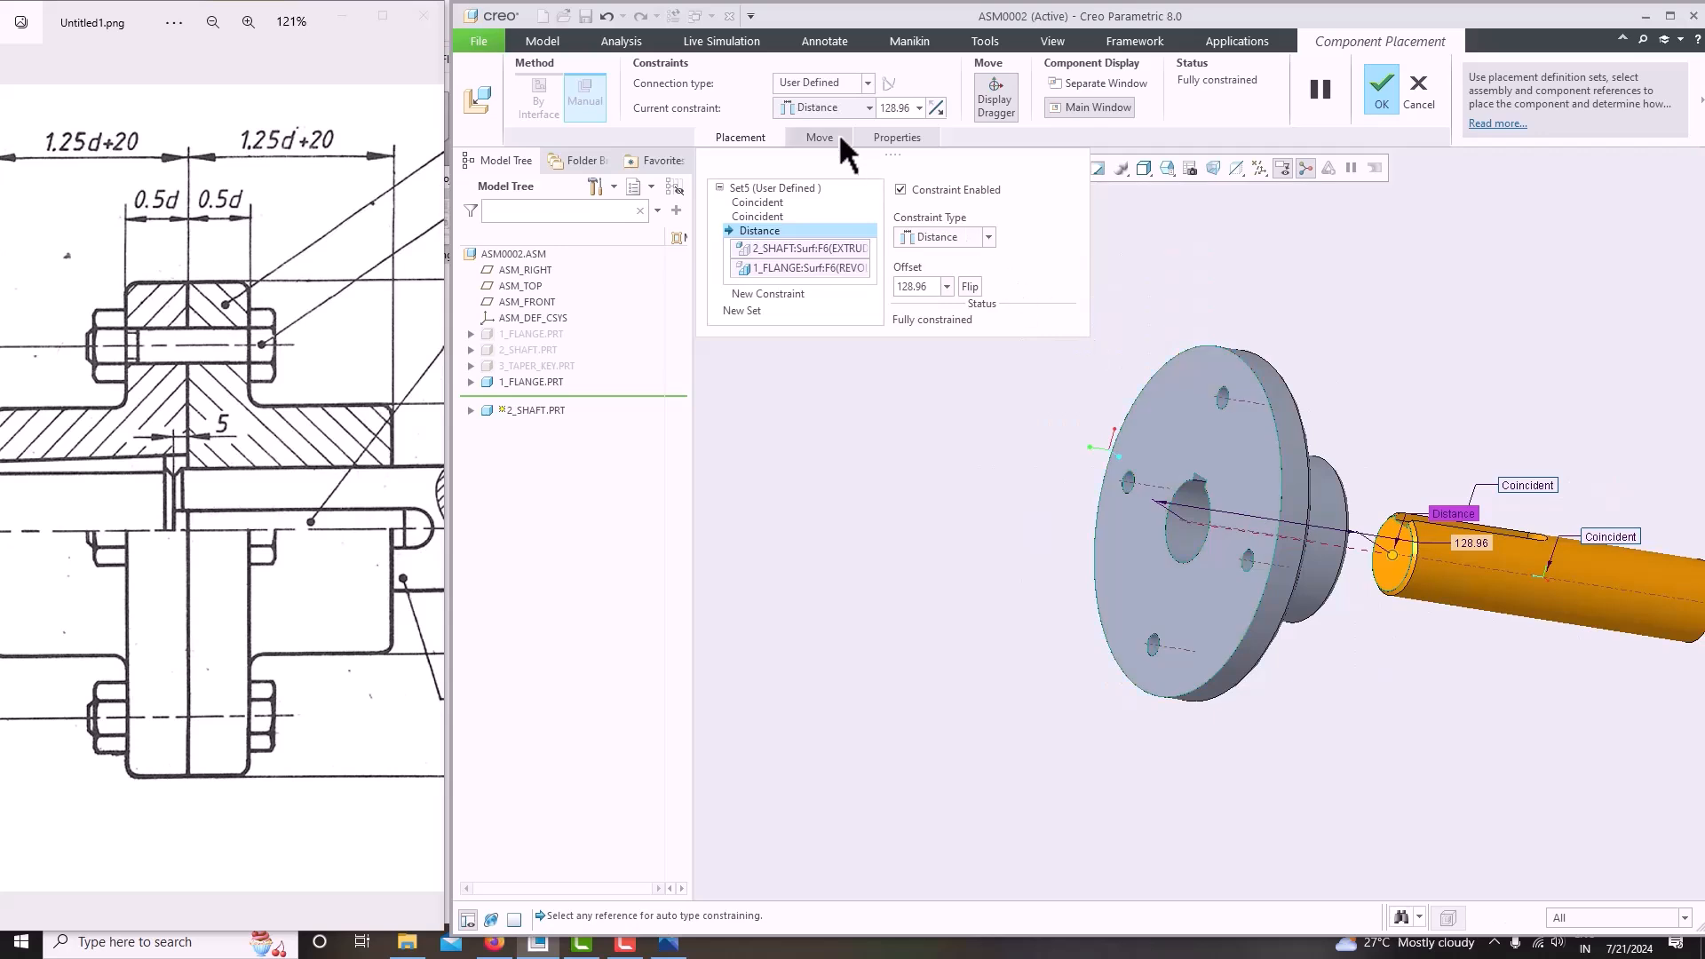
{"action": "left_click_drag", "start_coordinate": [1395, 557], "coordinate": [1159, 544]}
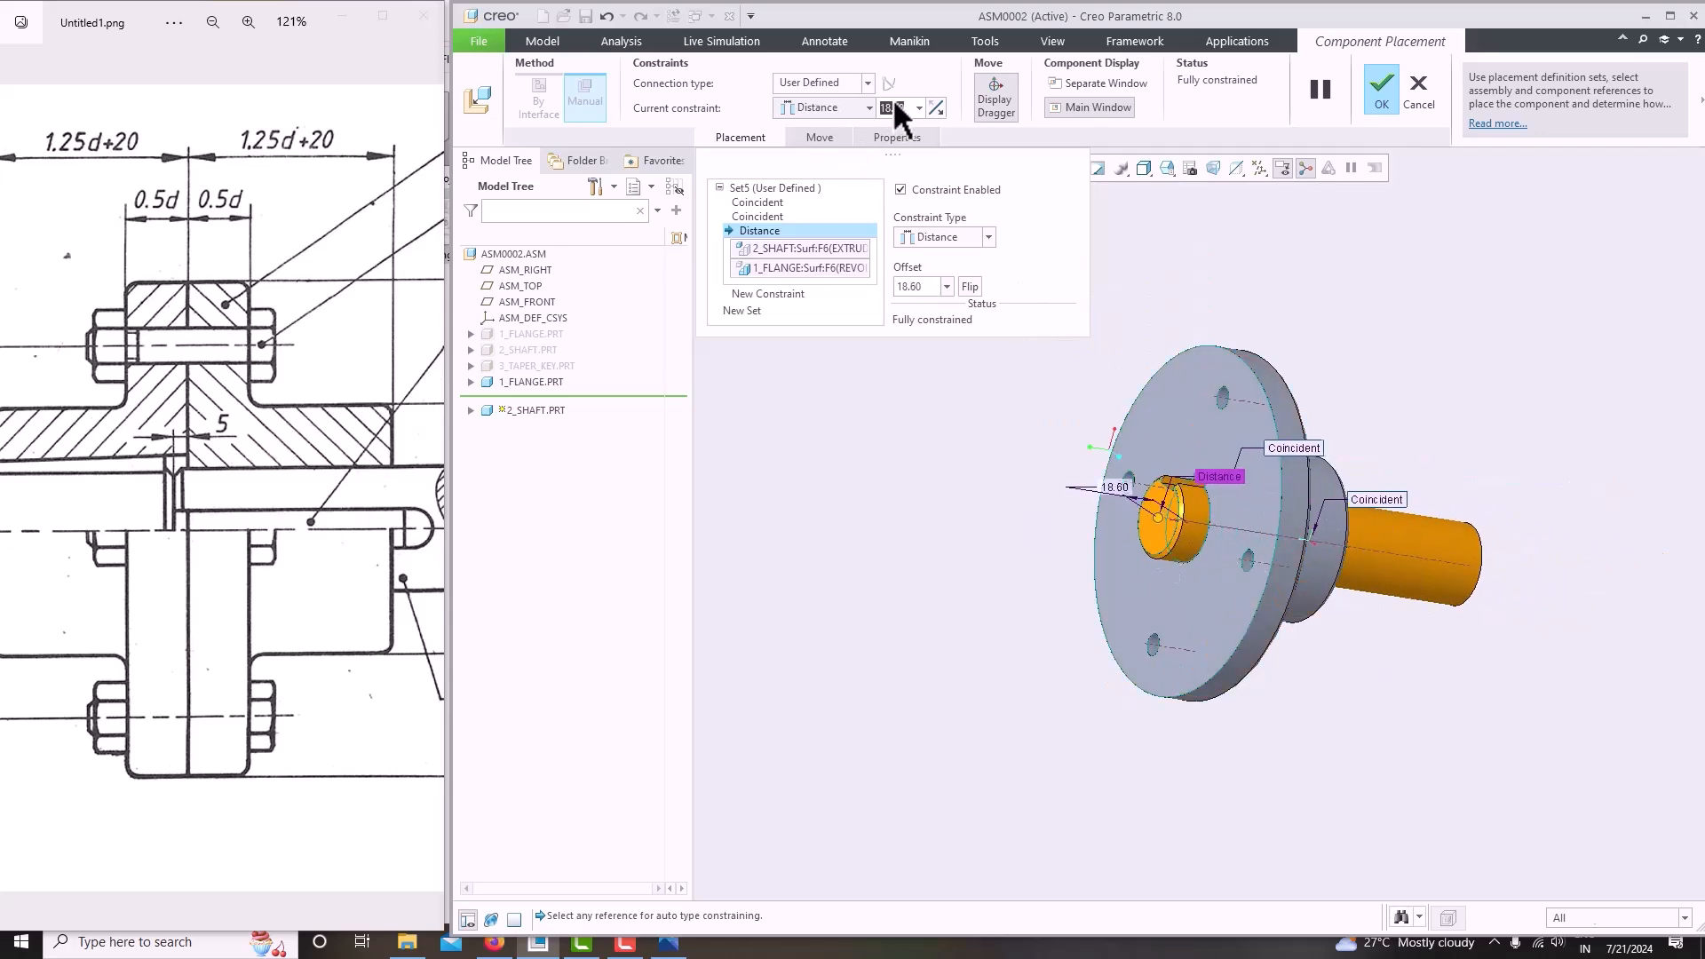
{"action": "type", "text": "5"}
{"action": "key", "text": "Return"}
{"action": "mouse_move", "coordinate": [1315, 427]}
{"action": "middle_mouse_down"}
{"action": "mouse_move", "coordinate": [1316, 486]}
{"action": "mouse_move", "coordinate": [1306, 408]}
{"action": "middle_mouse_up"}
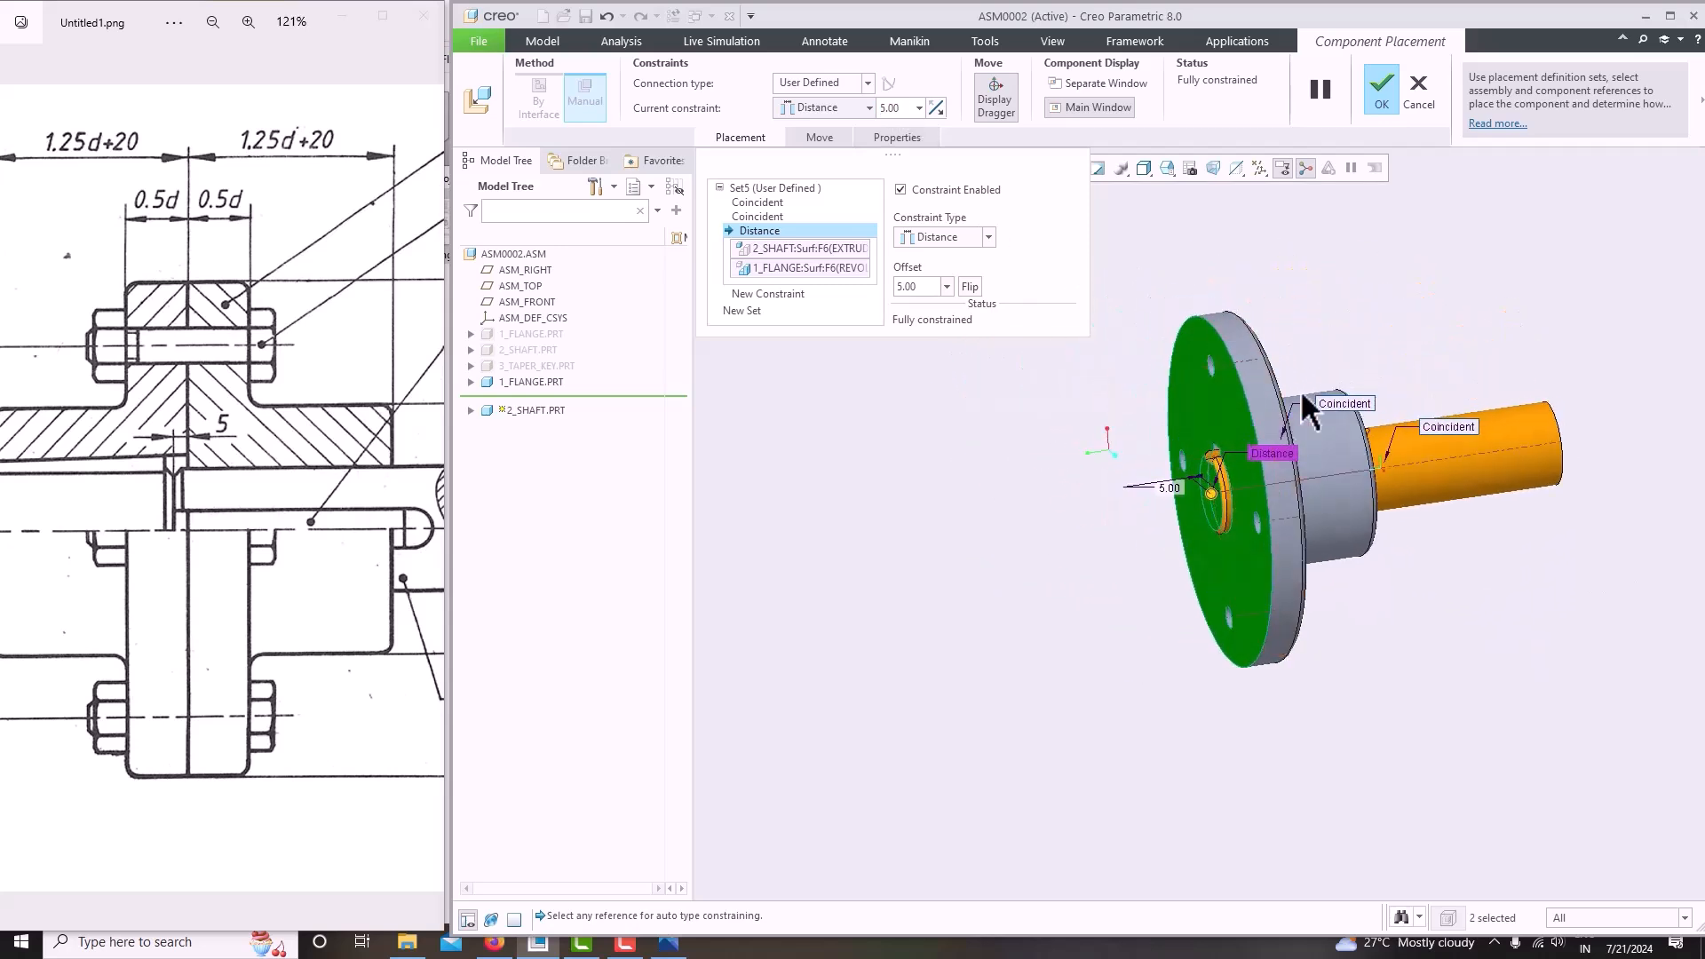
{"action": "middle_click", "coordinate": [1307, 302]}
Insert 3_taper_key.prt into the assembly.
{"action": "scroll", "coordinate": [1252, 429], "scroll_direction": "down", "scroll_amount": 4}
{"action": "middle_click_drag", "start_coordinate": [1033, 460], "coordinate": [1104, 883]}
{"action": "left_click", "coordinate": [641, 113]}
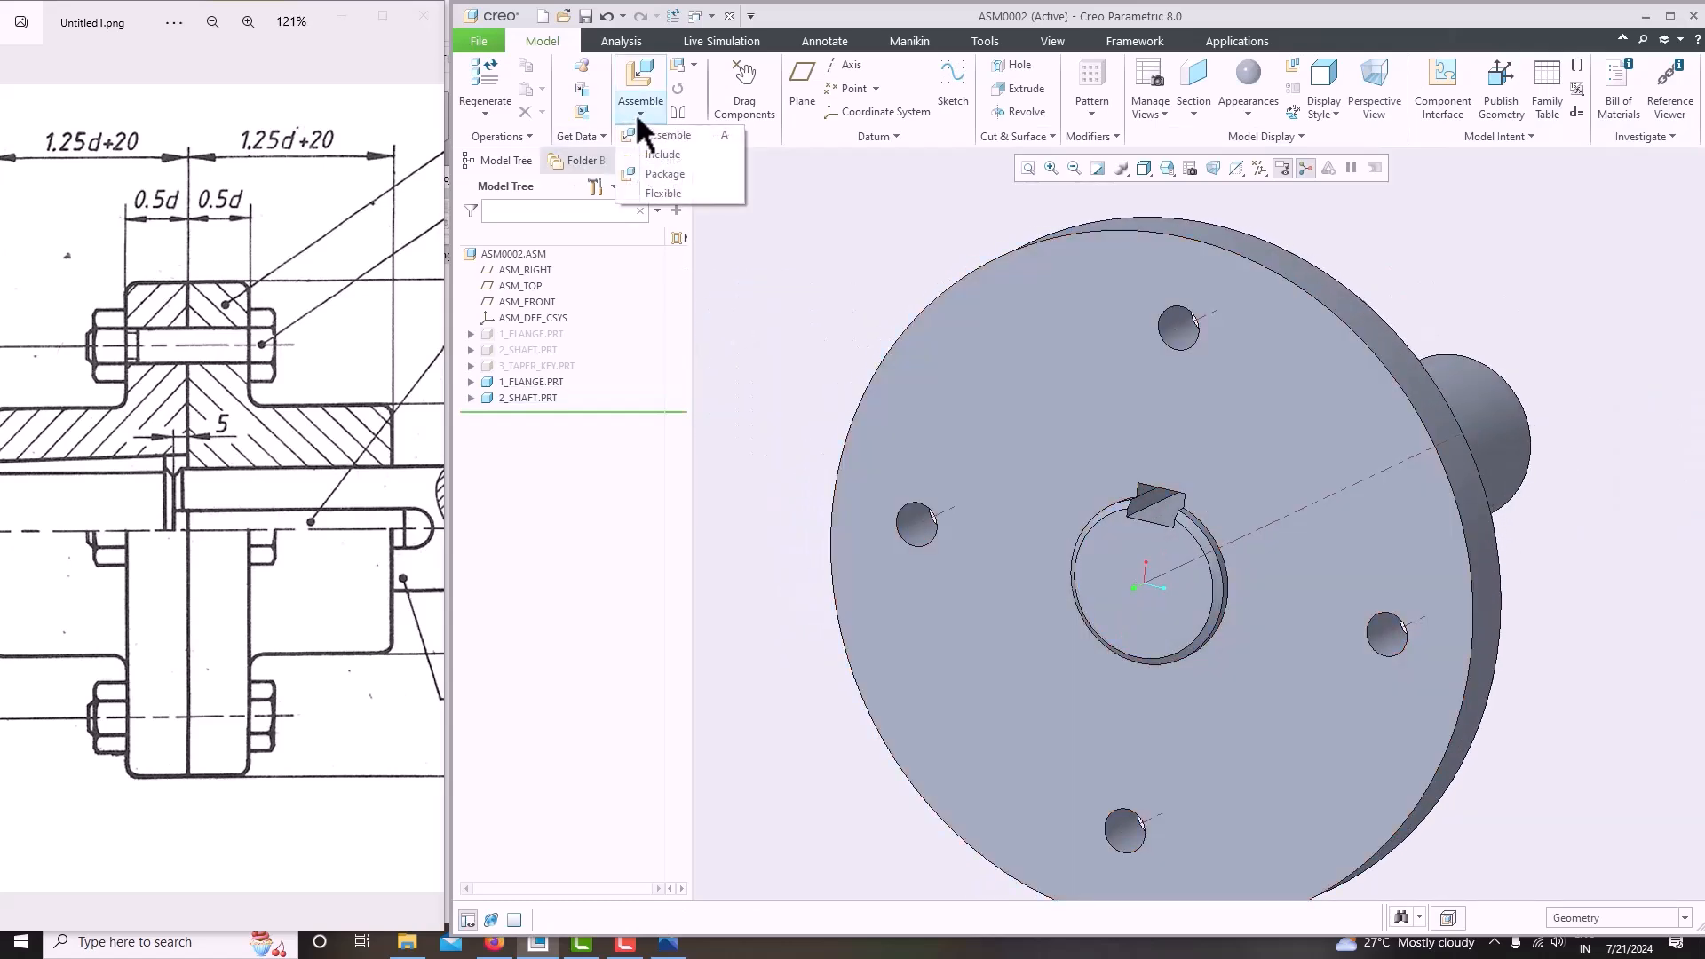
{"action": "left_click", "coordinate": [649, 131]}
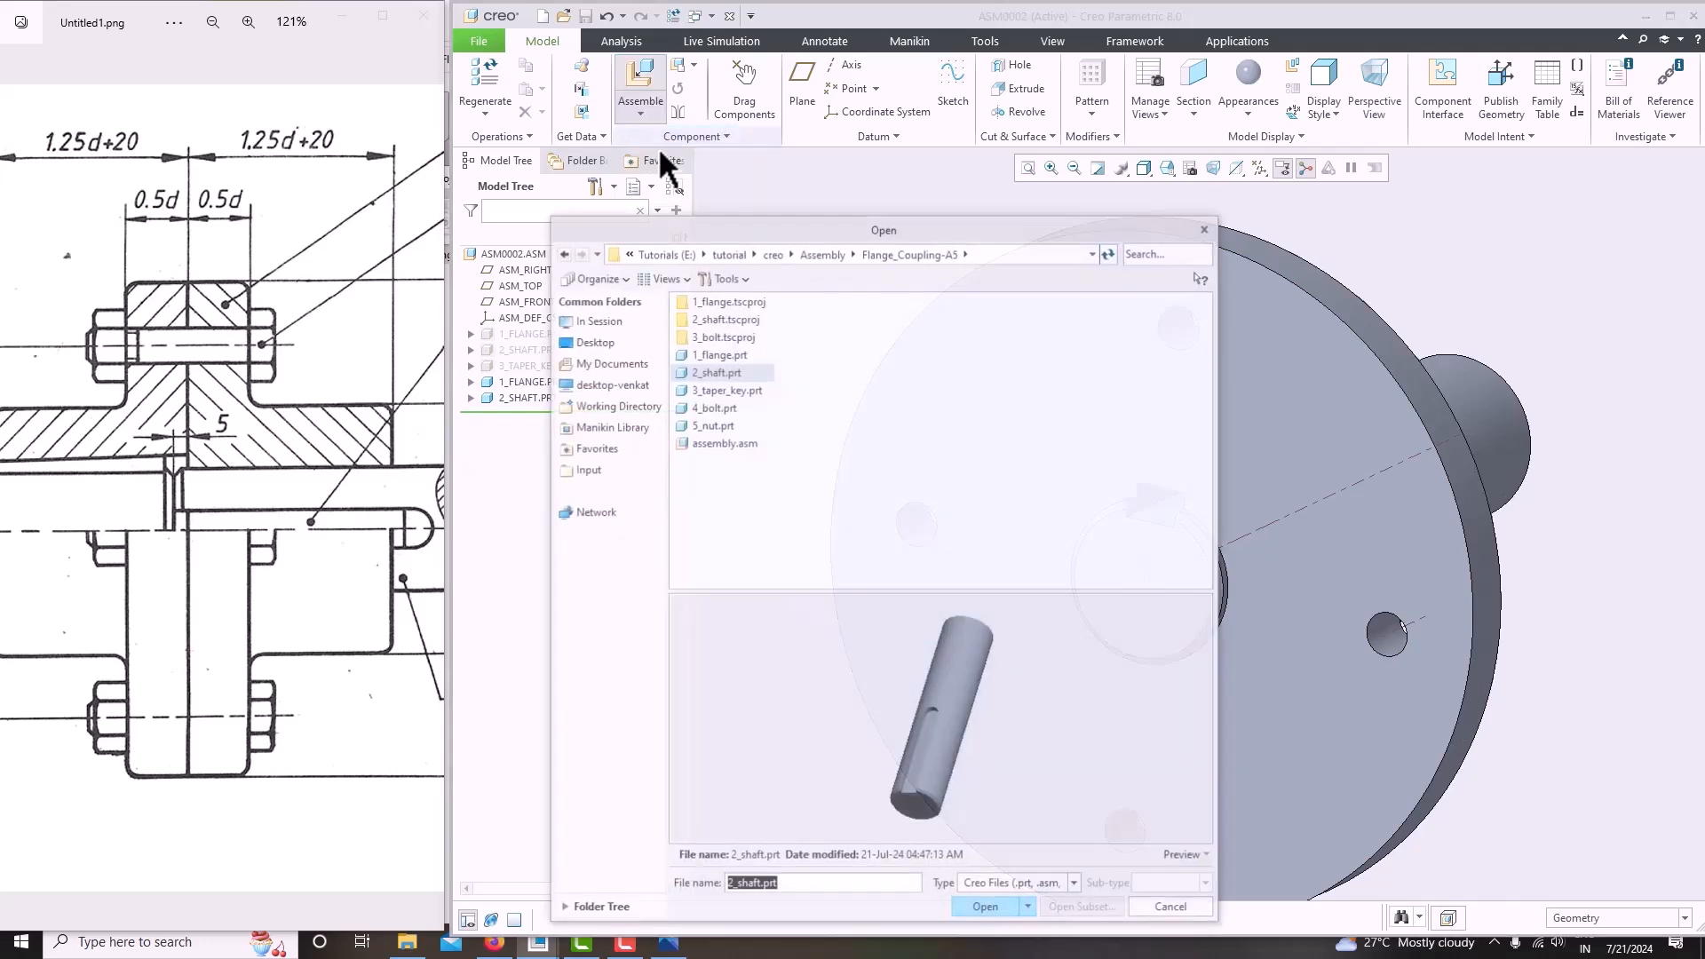
{"action": "left_click", "coordinate": [723, 388]}
{"action": "left_click", "coordinate": [982, 908]}
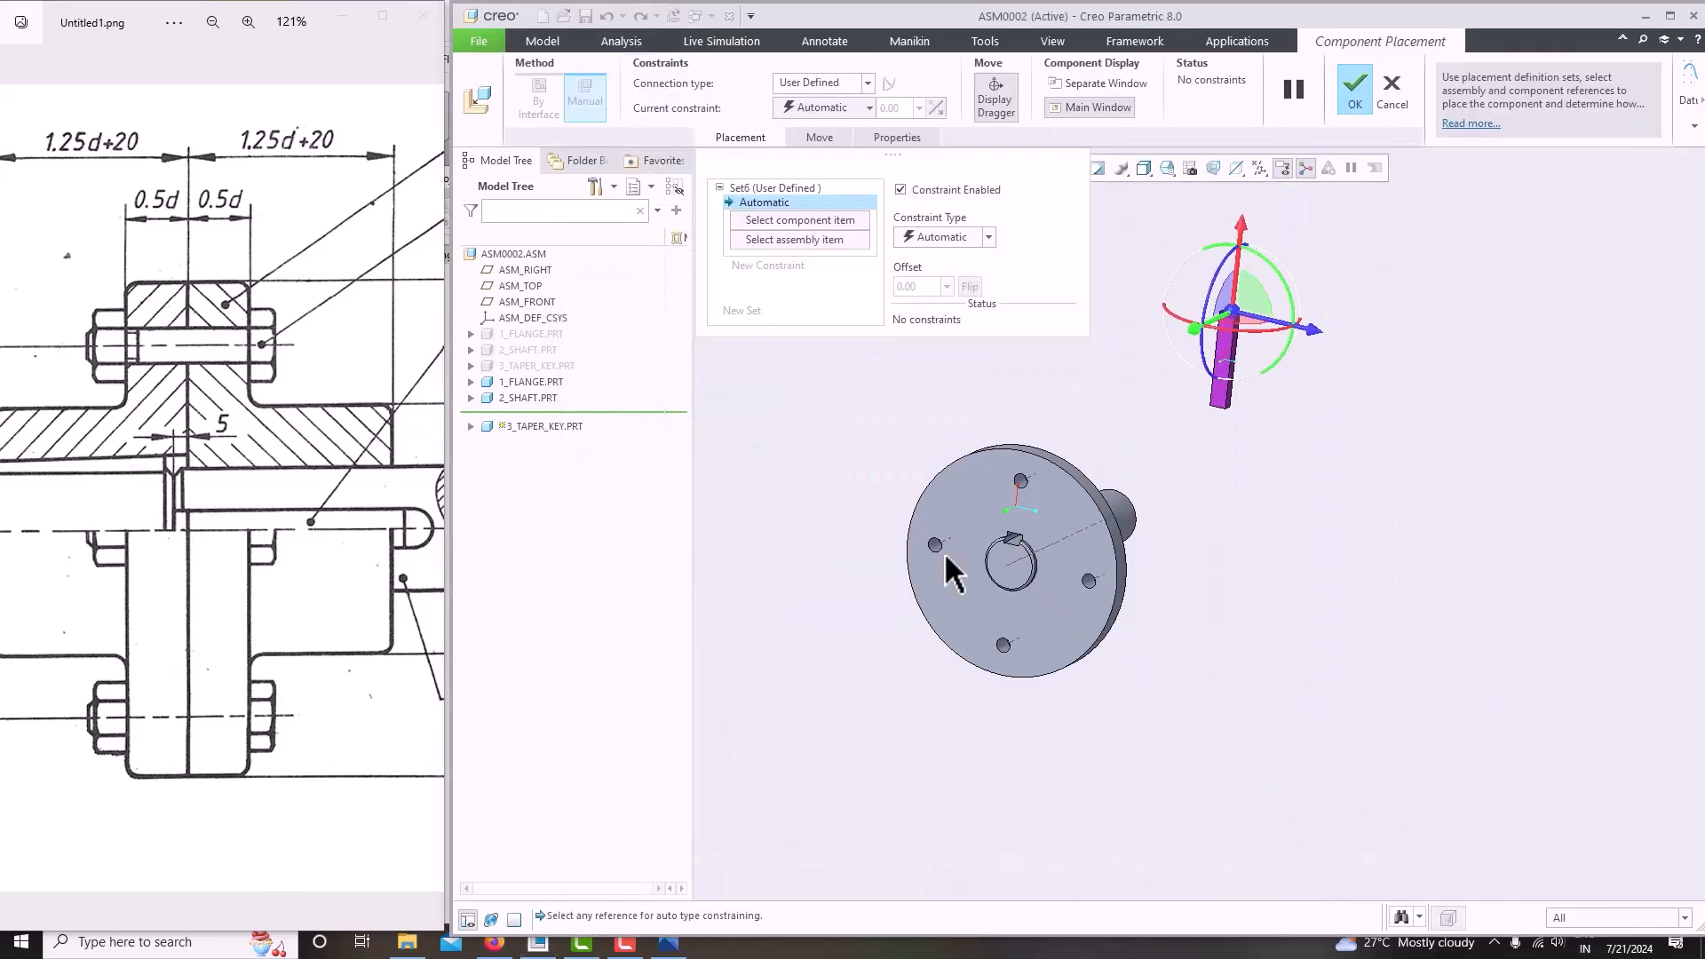
Rotate the taper key so that it lies roughly parallel to the shaft's axis.
{"action": "left_click_drag", "start_coordinate": [1278, 365], "coordinate": [1190, 382]}
{"action": "middle_click_drag", "start_coordinate": [1194, 520], "coordinate": [1110, 497]}
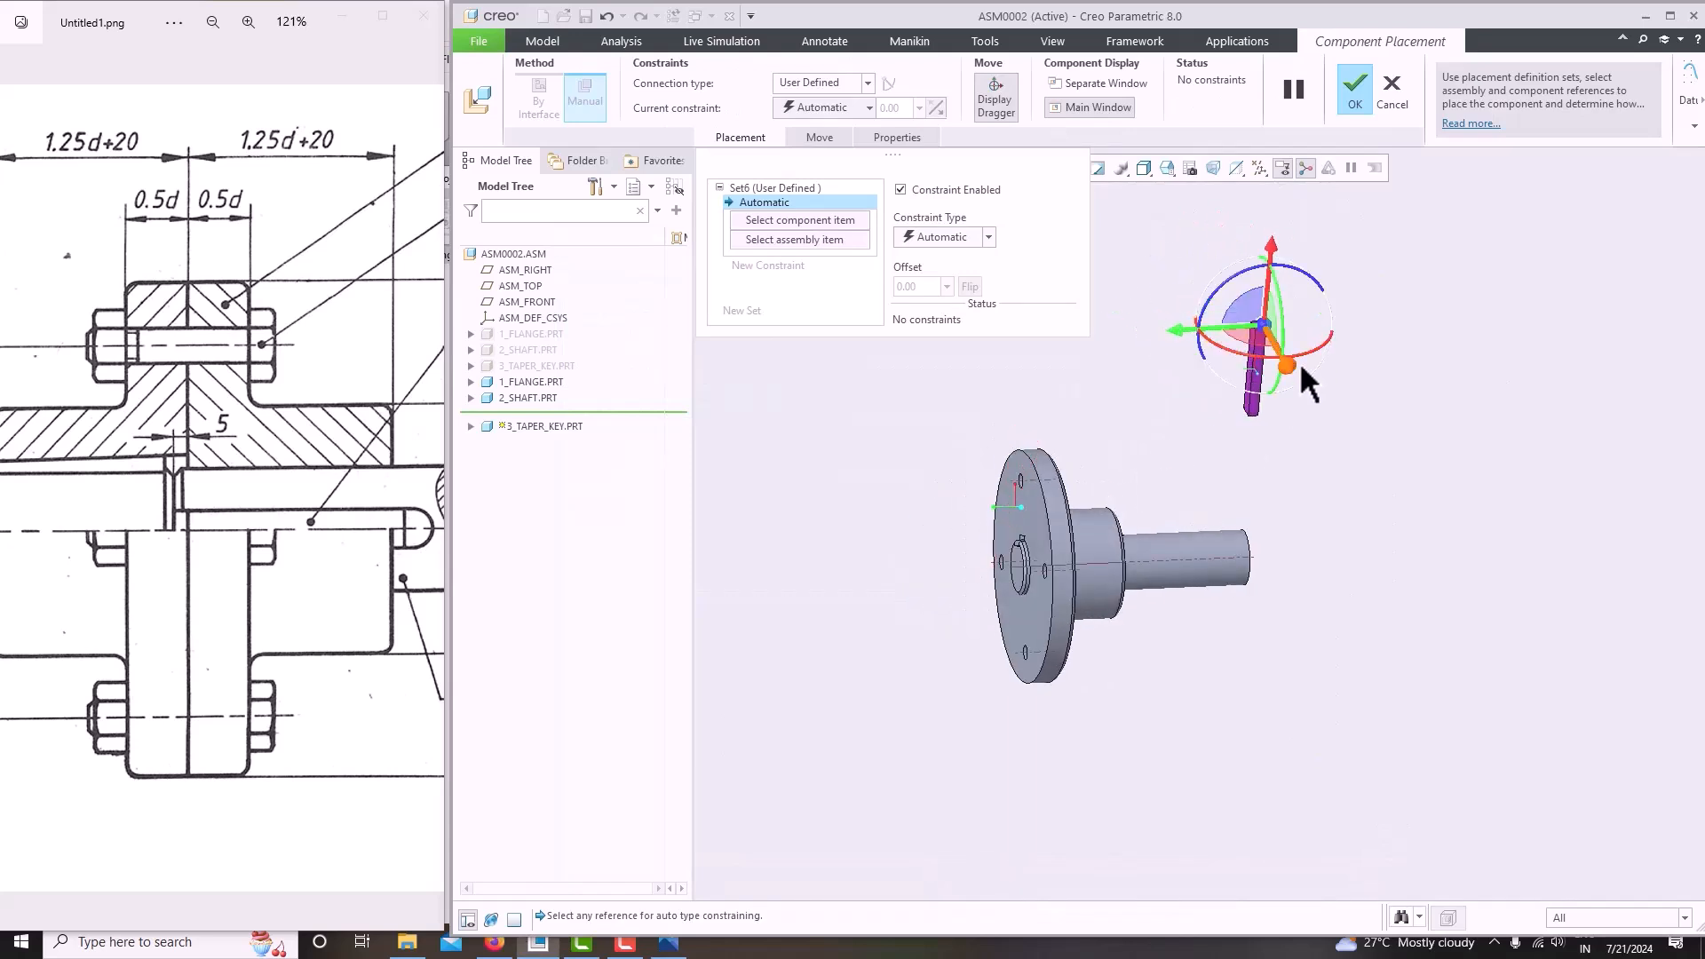
{"action": "left_click_drag", "start_coordinate": [1211, 280], "coordinate": [1361, 254]}
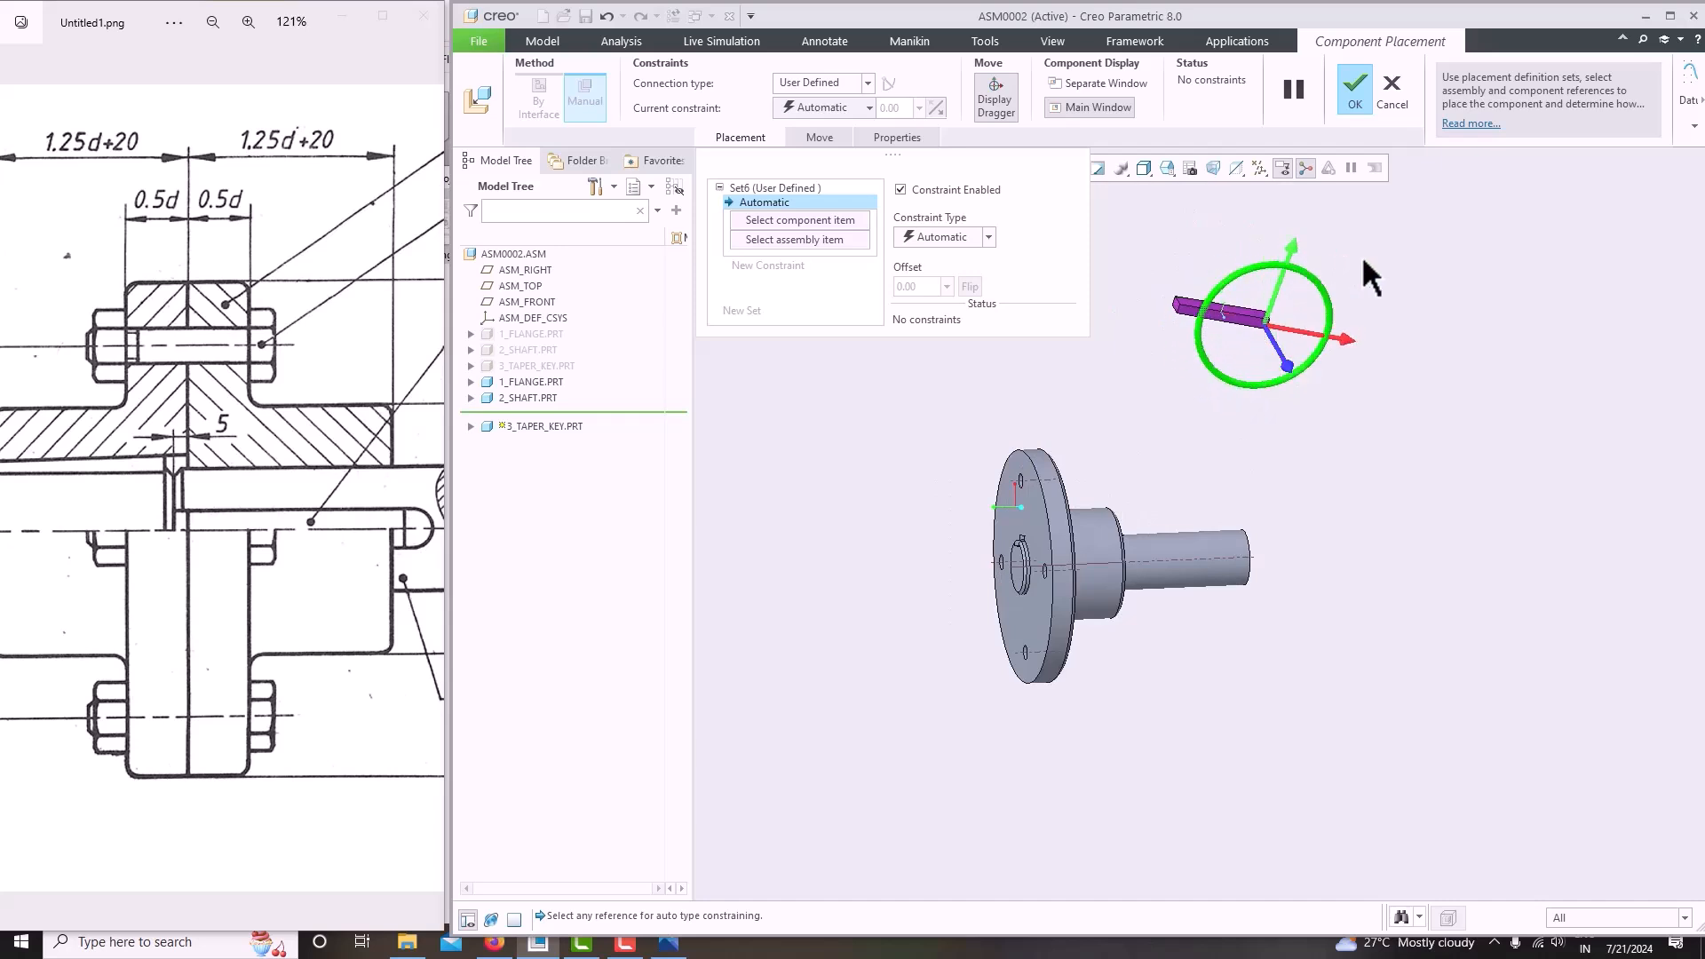
{"action": "left_click_drag", "start_coordinate": [1316, 348], "coordinate": [1005, 209]}
{"action": "scroll", "coordinate": [1253, 373], "scroll_direction": "down", "scroll_amount": 4}
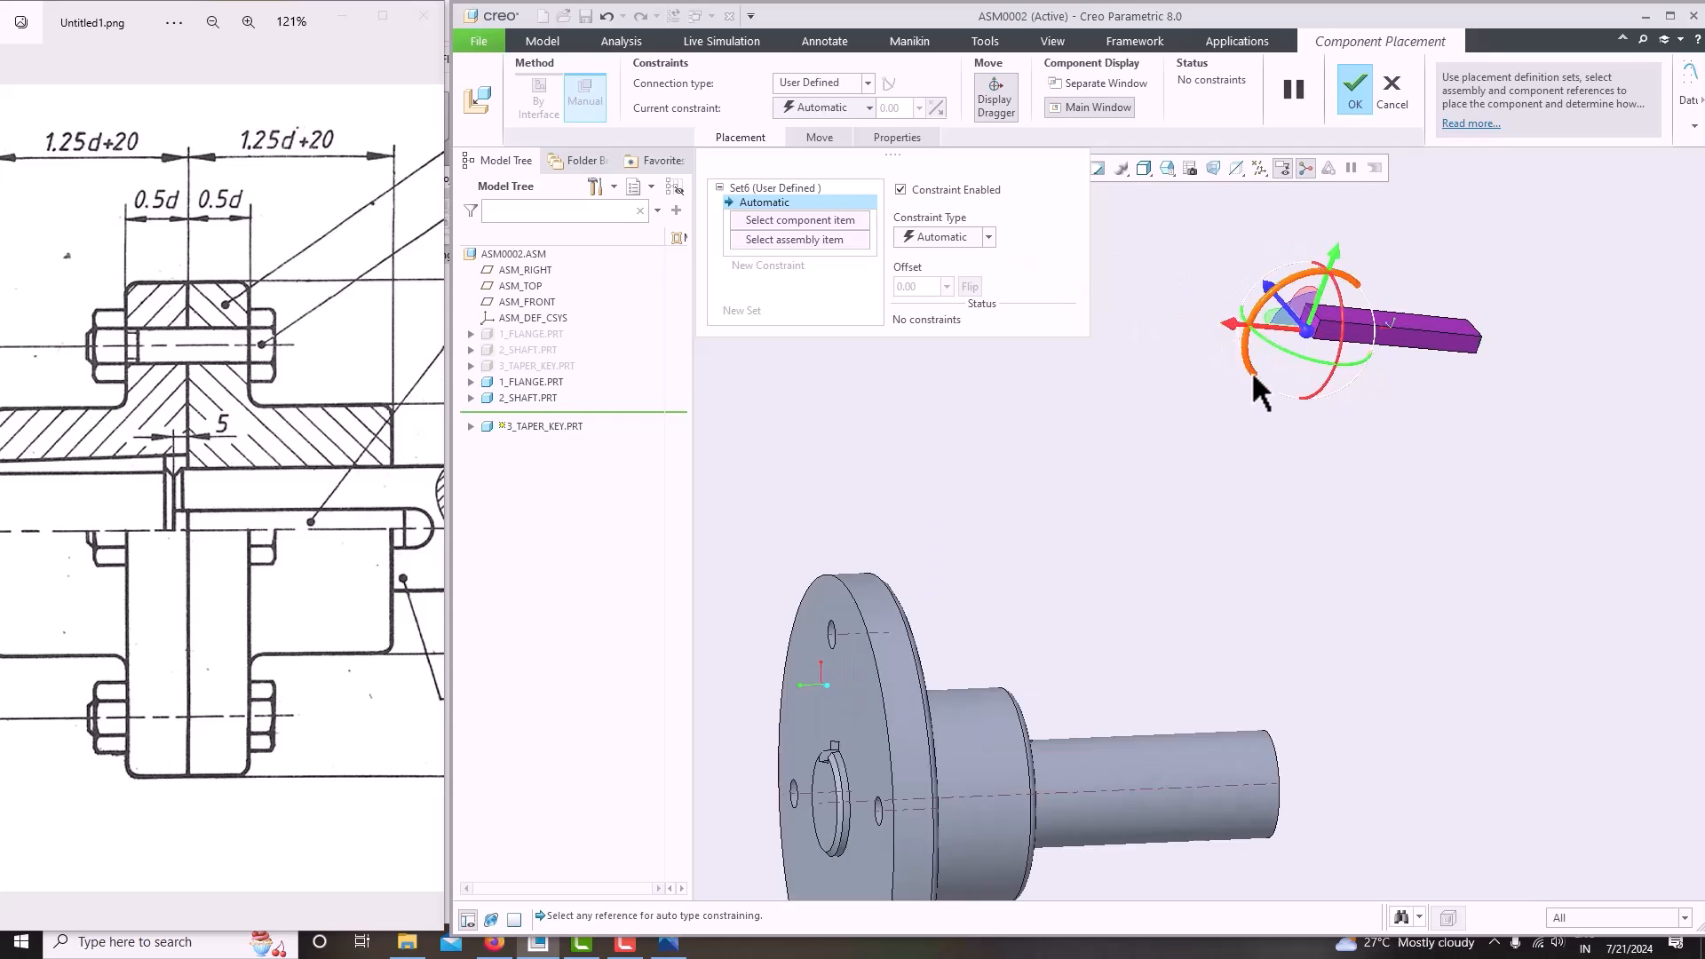
{"action": "middle_click_drag", "start_coordinate": [1253, 371], "coordinate": [1297, 364]}
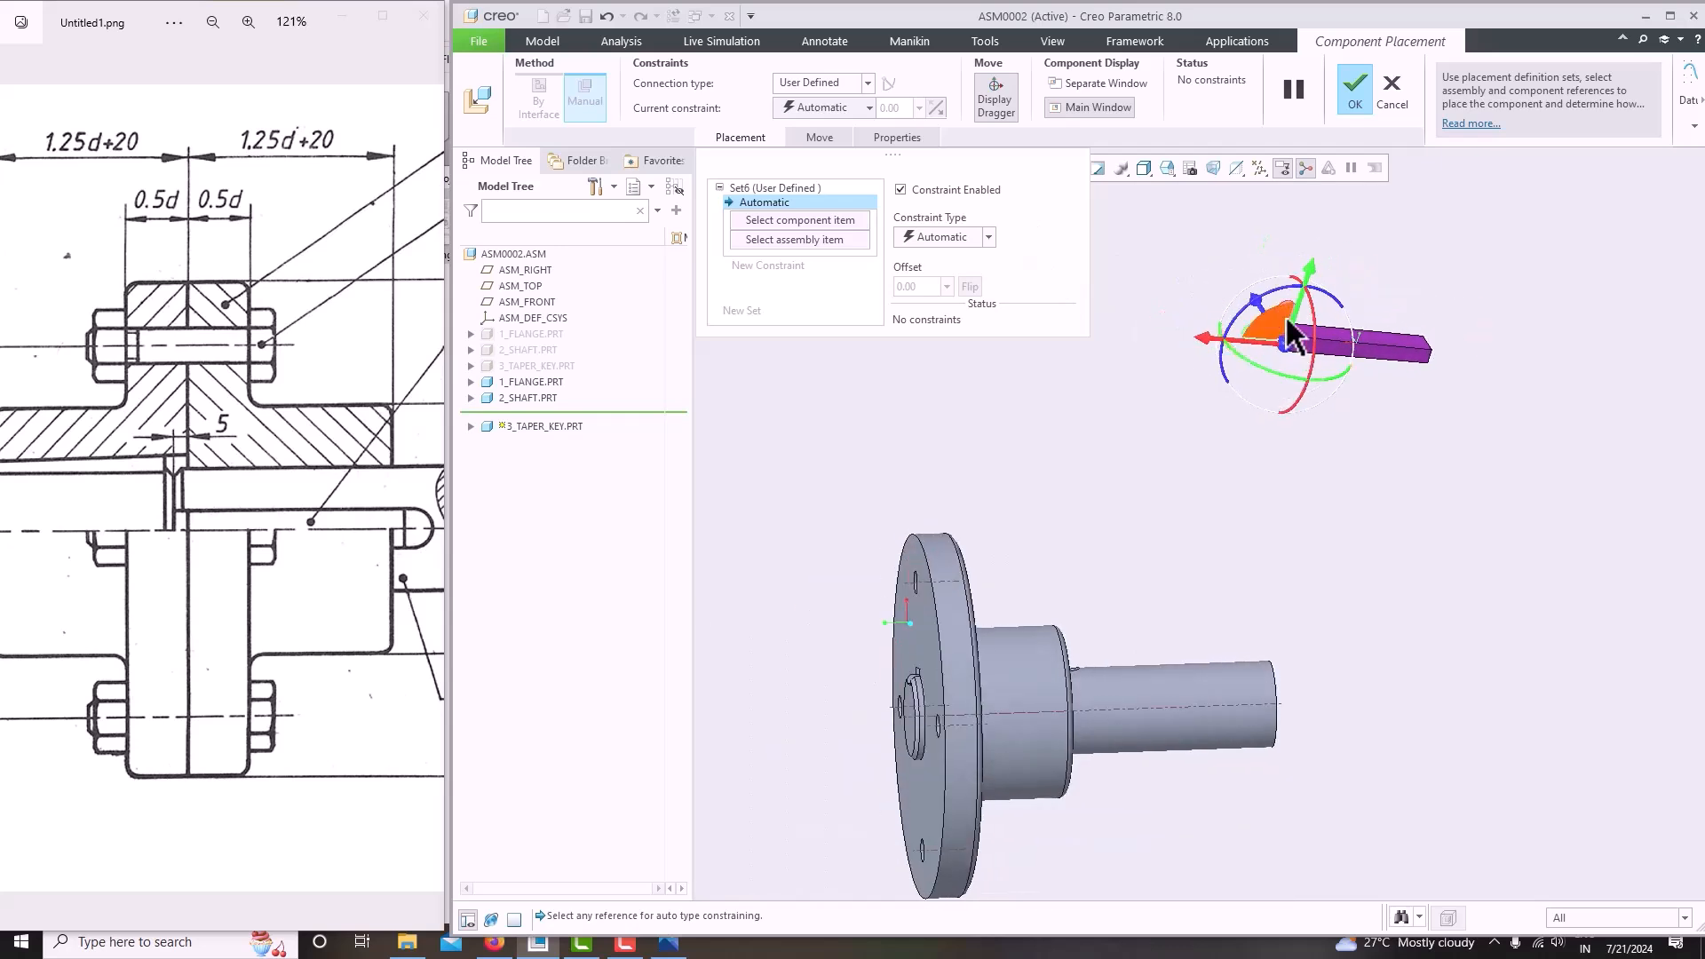
Move the taper key to the open face side of the flange, just in front of the shaft's keyway.
{"action": "left_click_drag", "start_coordinate": [1296, 337], "coordinate": [841, 596]}
{"action": "left_click_drag", "start_coordinate": [890, 477], "coordinate": [834, 688]}
{"action": "middle_click_drag", "start_coordinate": [835, 688], "coordinate": [1261, 729]}
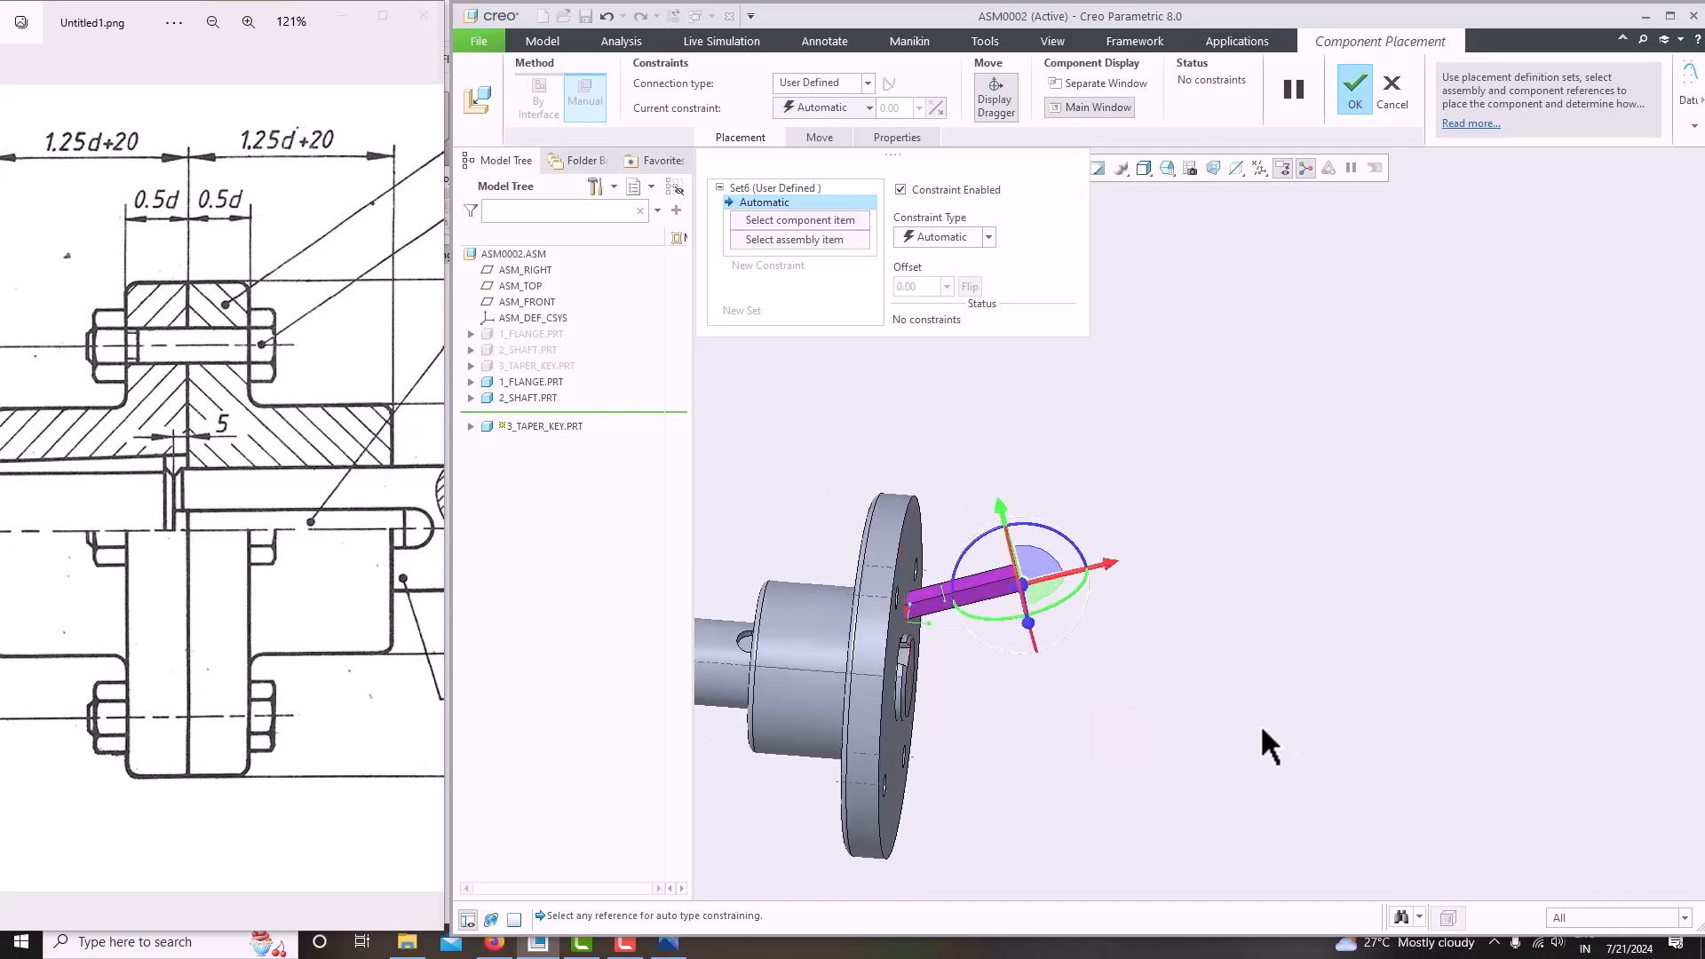
{"action": "left_click_drag", "start_coordinate": [1090, 582], "coordinate": [989, 695]}
{"action": "scroll", "coordinate": [966, 644], "scroll_direction": "up", "scroll_amount": 2}
{"action": "middle_click_drag", "start_coordinate": [989, 696], "coordinate": [942, 654]}
{"action": "scroll", "coordinate": [948, 637], "scroll_direction": "up", "scroll_amount": 3}
{"action": "scroll", "coordinate": [923, 685], "scroll_direction": "down", "scroll_amount": 4}
{"action": "scroll", "coordinate": [934, 673], "scroll_direction": "down", "scroll_amount": 2}
{"action": "scroll", "coordinate": [1021, 613], "scroll_direction": "up", "scroll_amount": 5}
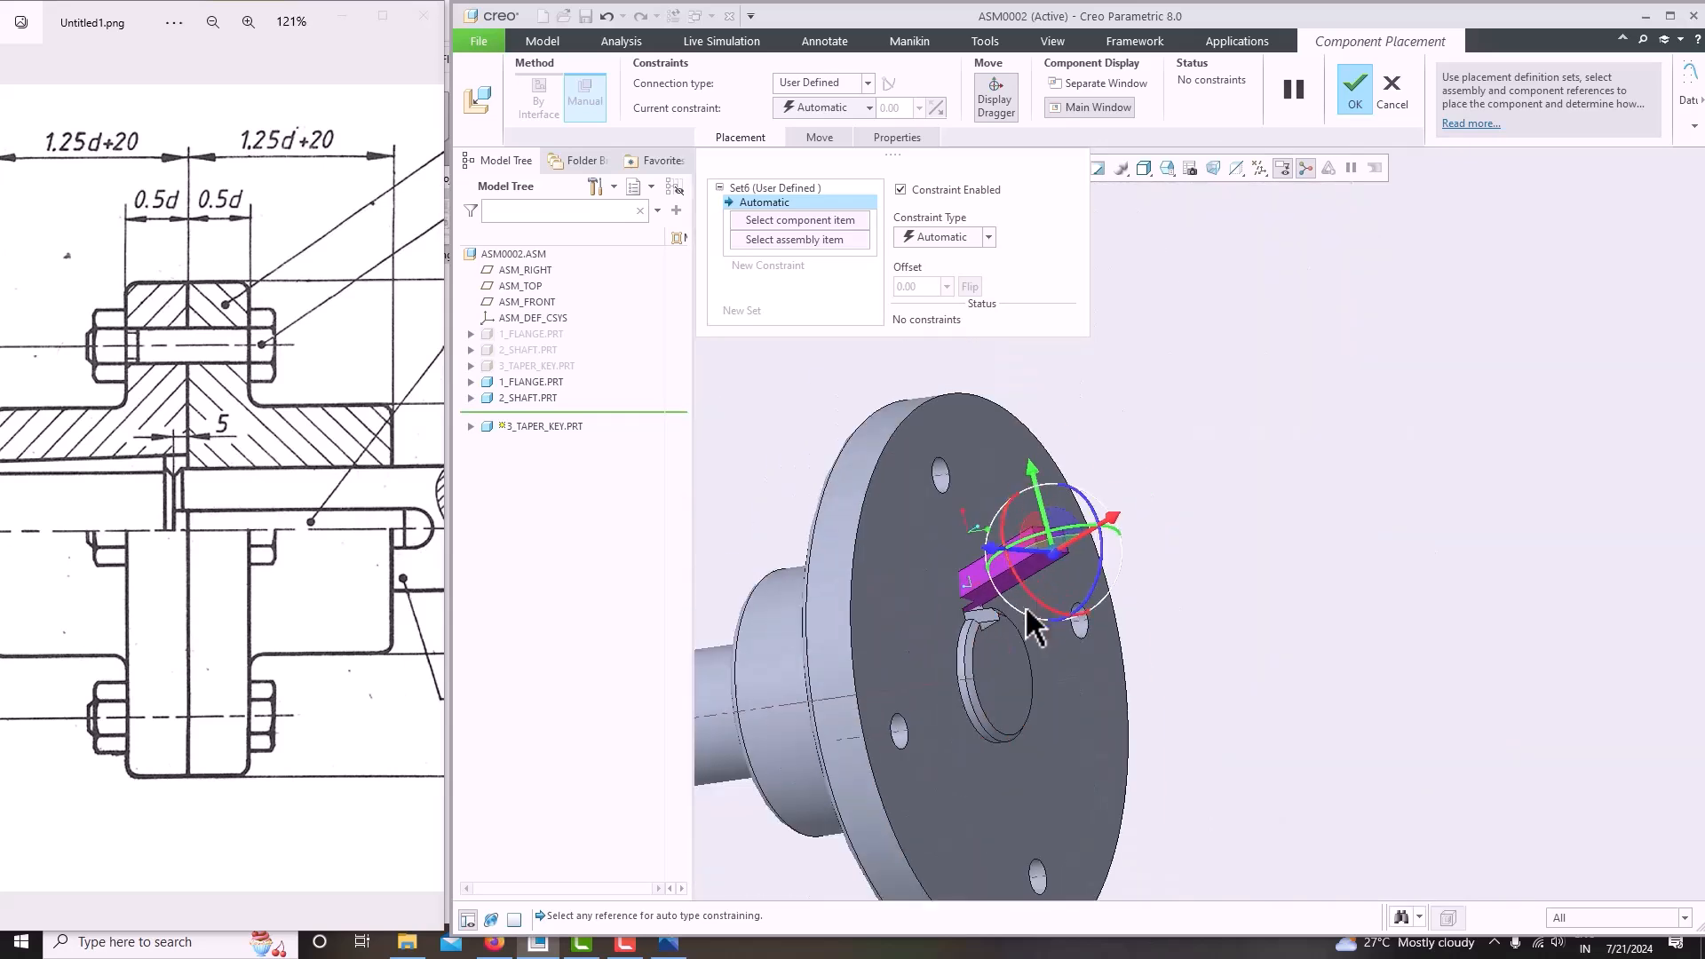
{"action": "scroll", "coordinate": [994, 635], "scroll_direction": "down", "scroll_amount": 5}
{"action": "scroll", "coordinate": [989, 636], "scroll_direction": "up", "scroll_amount": 4}
{"action": "scroll", "coordinate": [989, 626], "scroll_direction": "down", "scroll_amount": 2}
{"action": "left_click_drag", "start_coordinate": [1132, 440], "coordinate": [1383, 419]}
Add a Coincident constraint between the taper key's bottom face and the floor of the shaft's keyway.
{"action": "middle_click_drag", "start_coordinate": [1382, 419], "coordinate": [1092, 536]}
{"action": "scroll", "coordinate": [1065, 529], "scroll_direction": "down", "scroll_amount": 3}
{"action": "left_click", "coordinate": [1042, 504]}
{"action": "left_click", "coordinate": [1182, 364]}
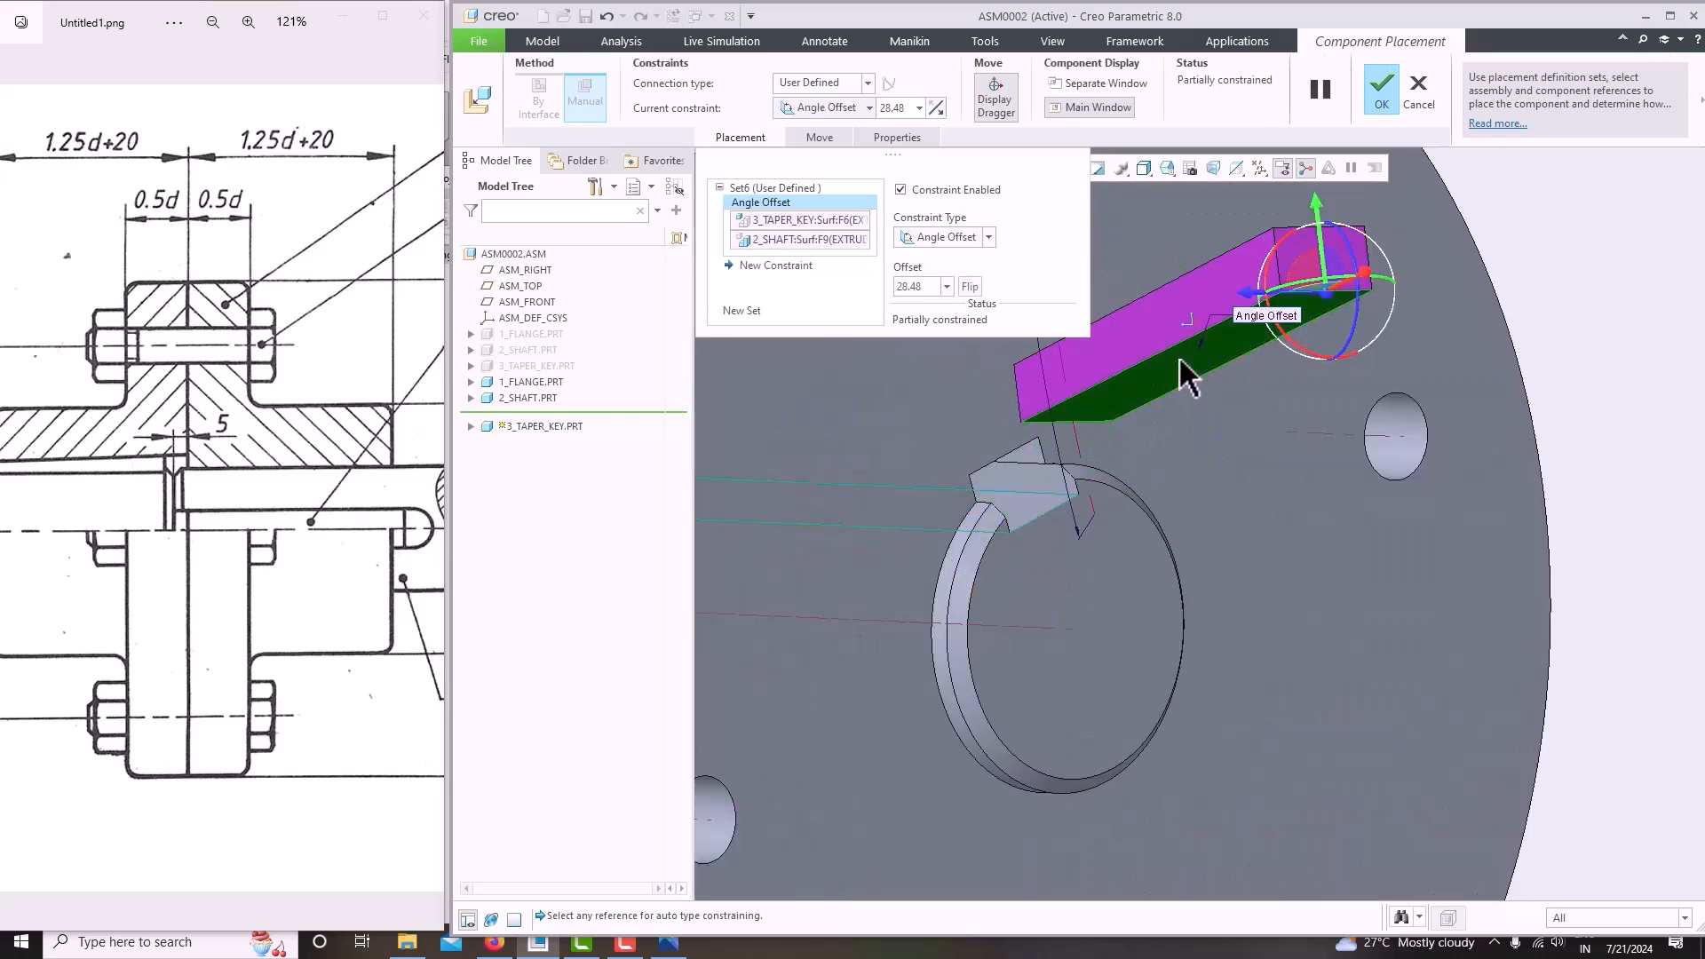
{"action": "left_click", "coordinate": [828, 104]}
{"action": "left_click", "coordinate": [818, 180]}
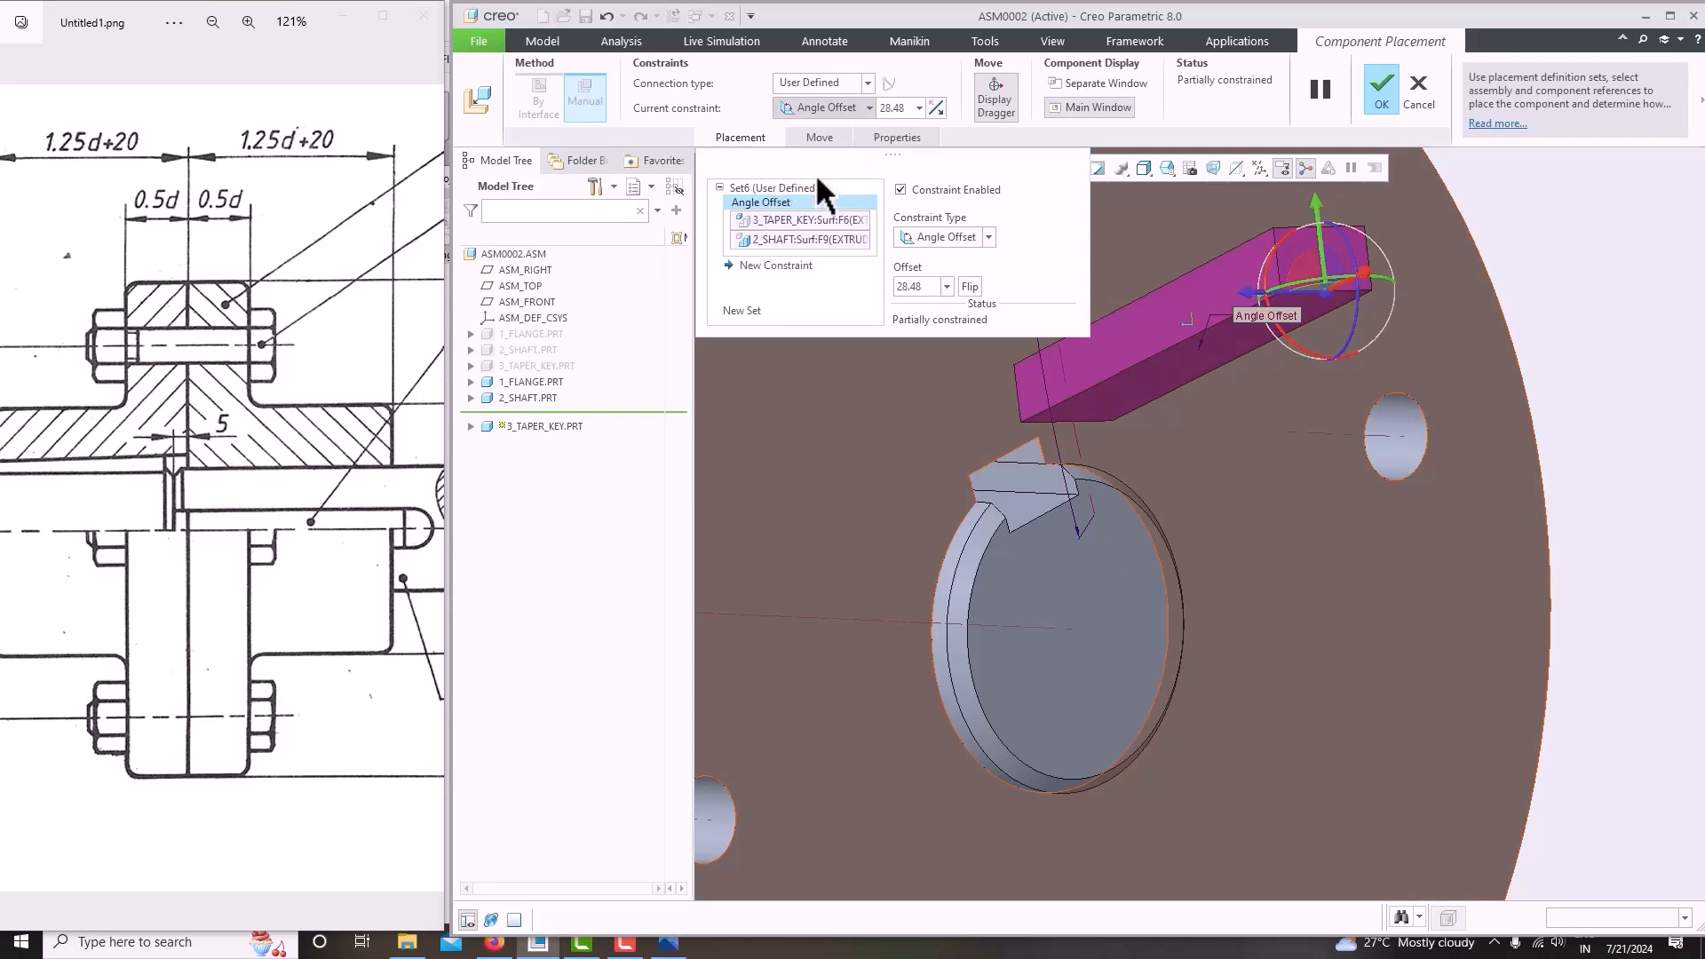
Add a Coincident constraint between the taper key's side face and the matching side face of the shaft's keyway.
{"action": "scroll", "coordinate": [1340, 479], "scroll_direction": "up", "scroll_amount": 3}
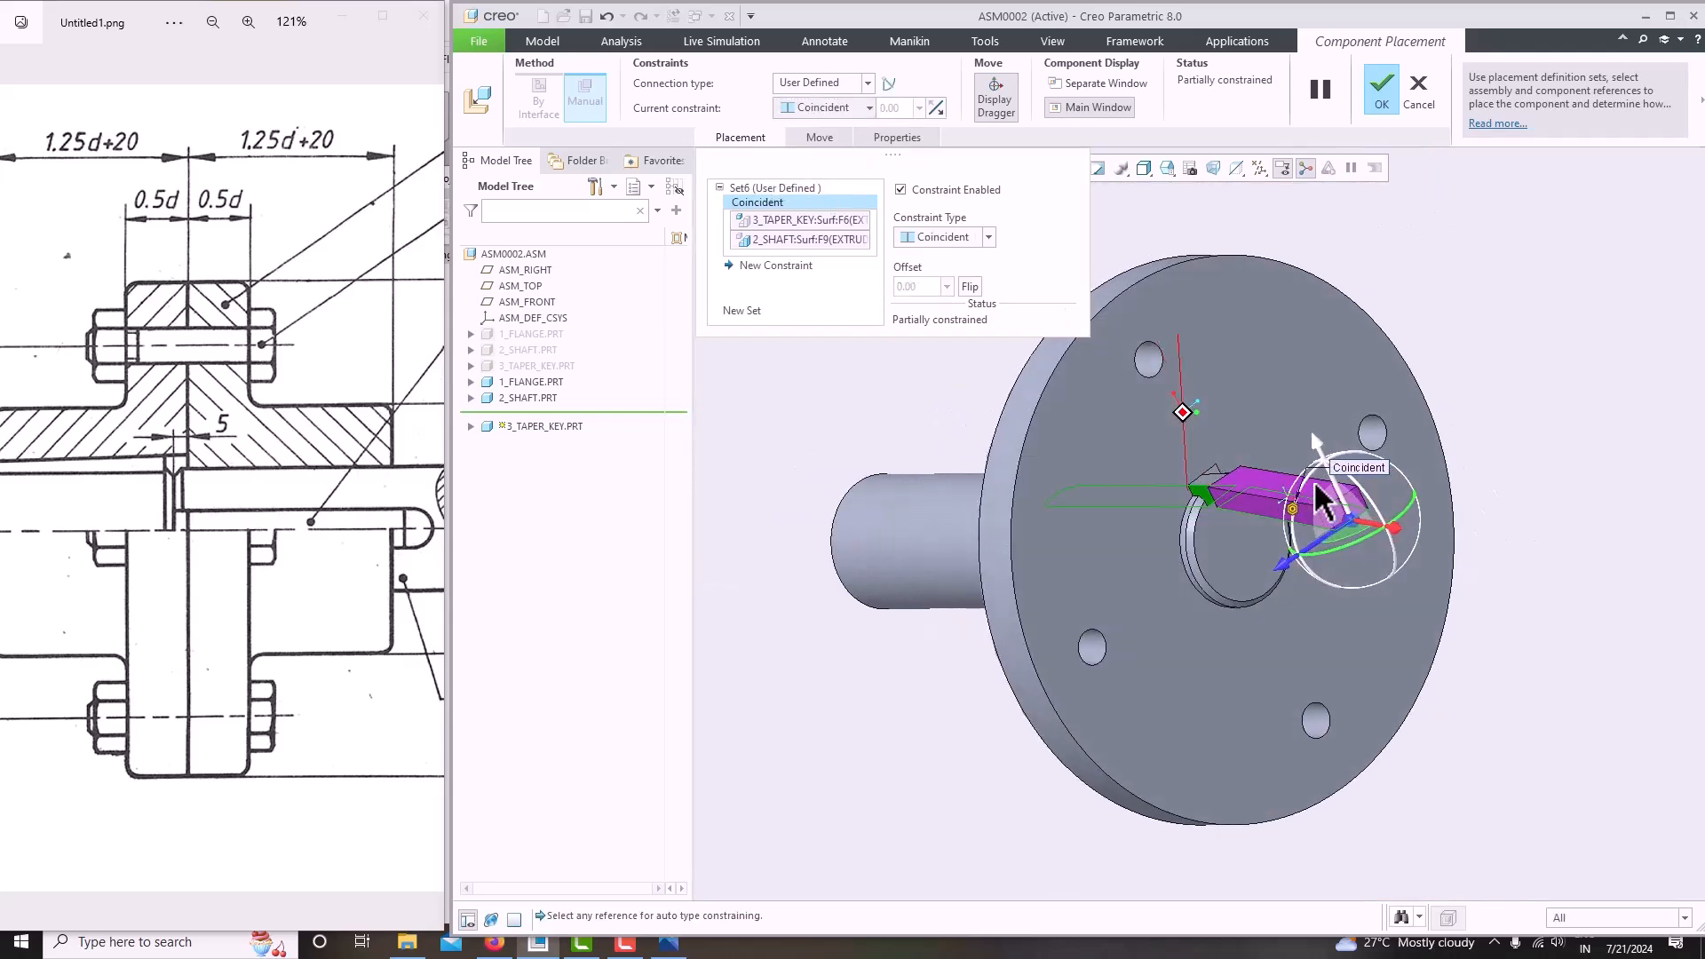
{"action": "left_click_drag", "start_coordinate": [1341, 549], "coordinate": [1348, 551]}
{"action": "scroll", "coordinate": [1341, 549], "scroll_direction": "down", "scroll_amount": 2}
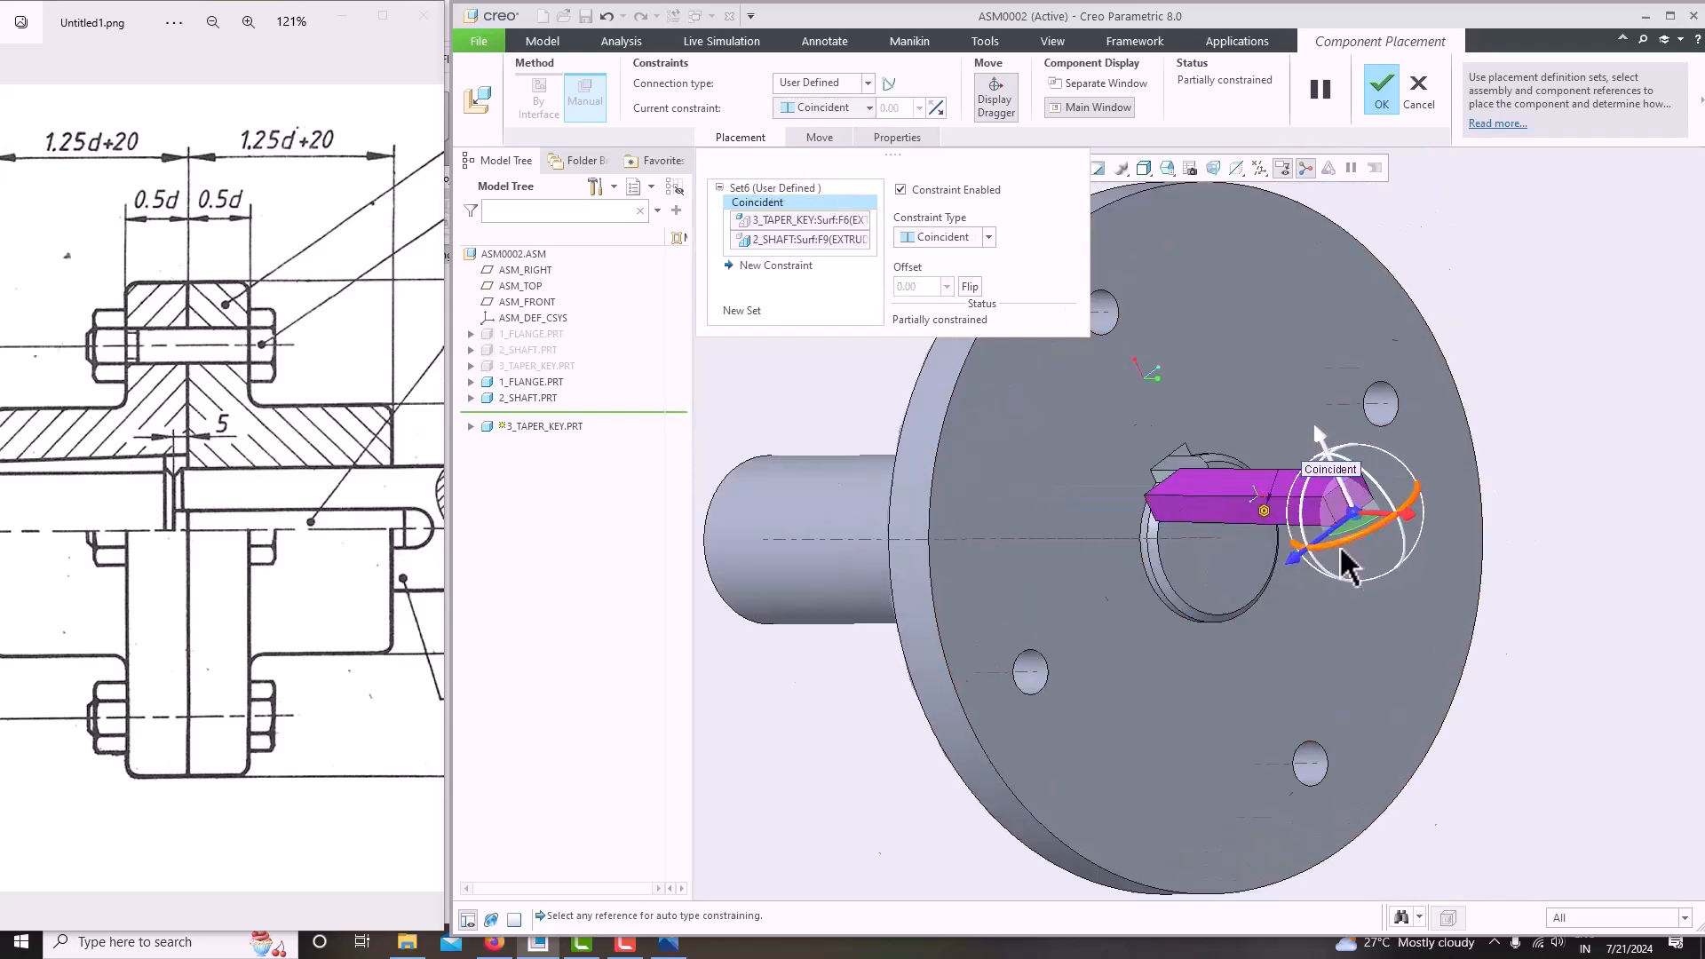
{"action": "scroll", "coordinate": [1190, 495], "scroll_direction": "down", "scroll_amount": 2}
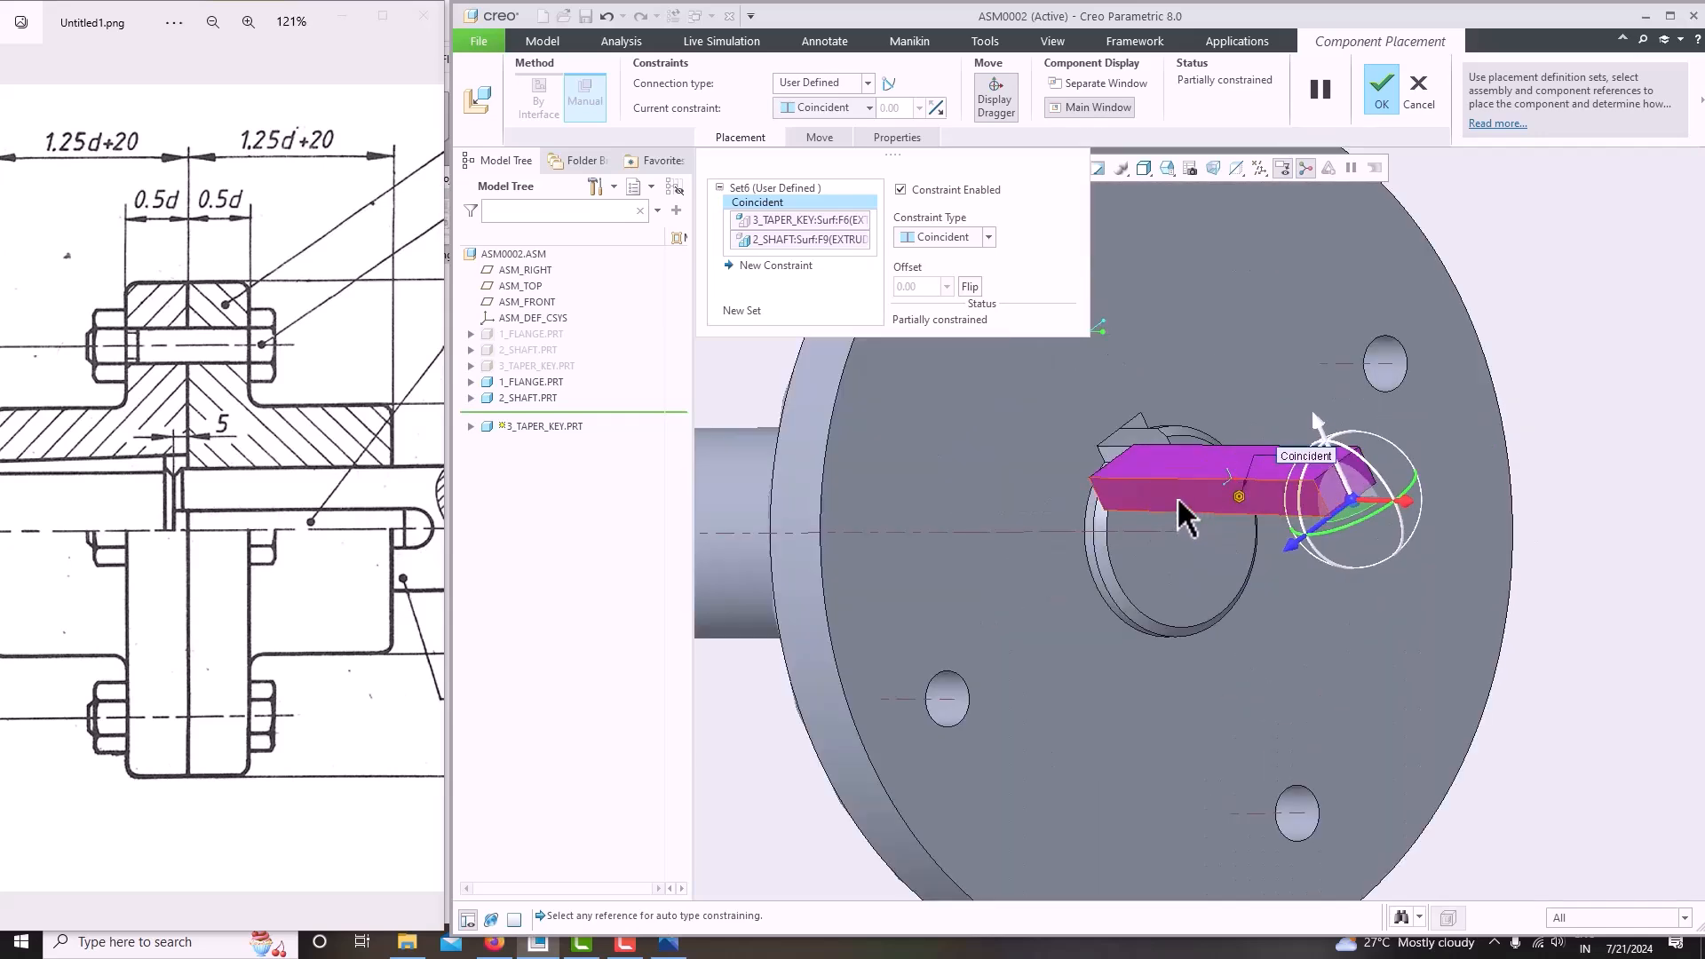
{"action": "left_click", "coordinate": [1178, 499]}
{"action": "middle_click_drag", "start_coordinate": [1178, 500], "coordinate": [1096, 540]}
{"action": "scroll", "coordinate": [1163, 437], "scroll_direction": "down", "scroll_amount": 3}
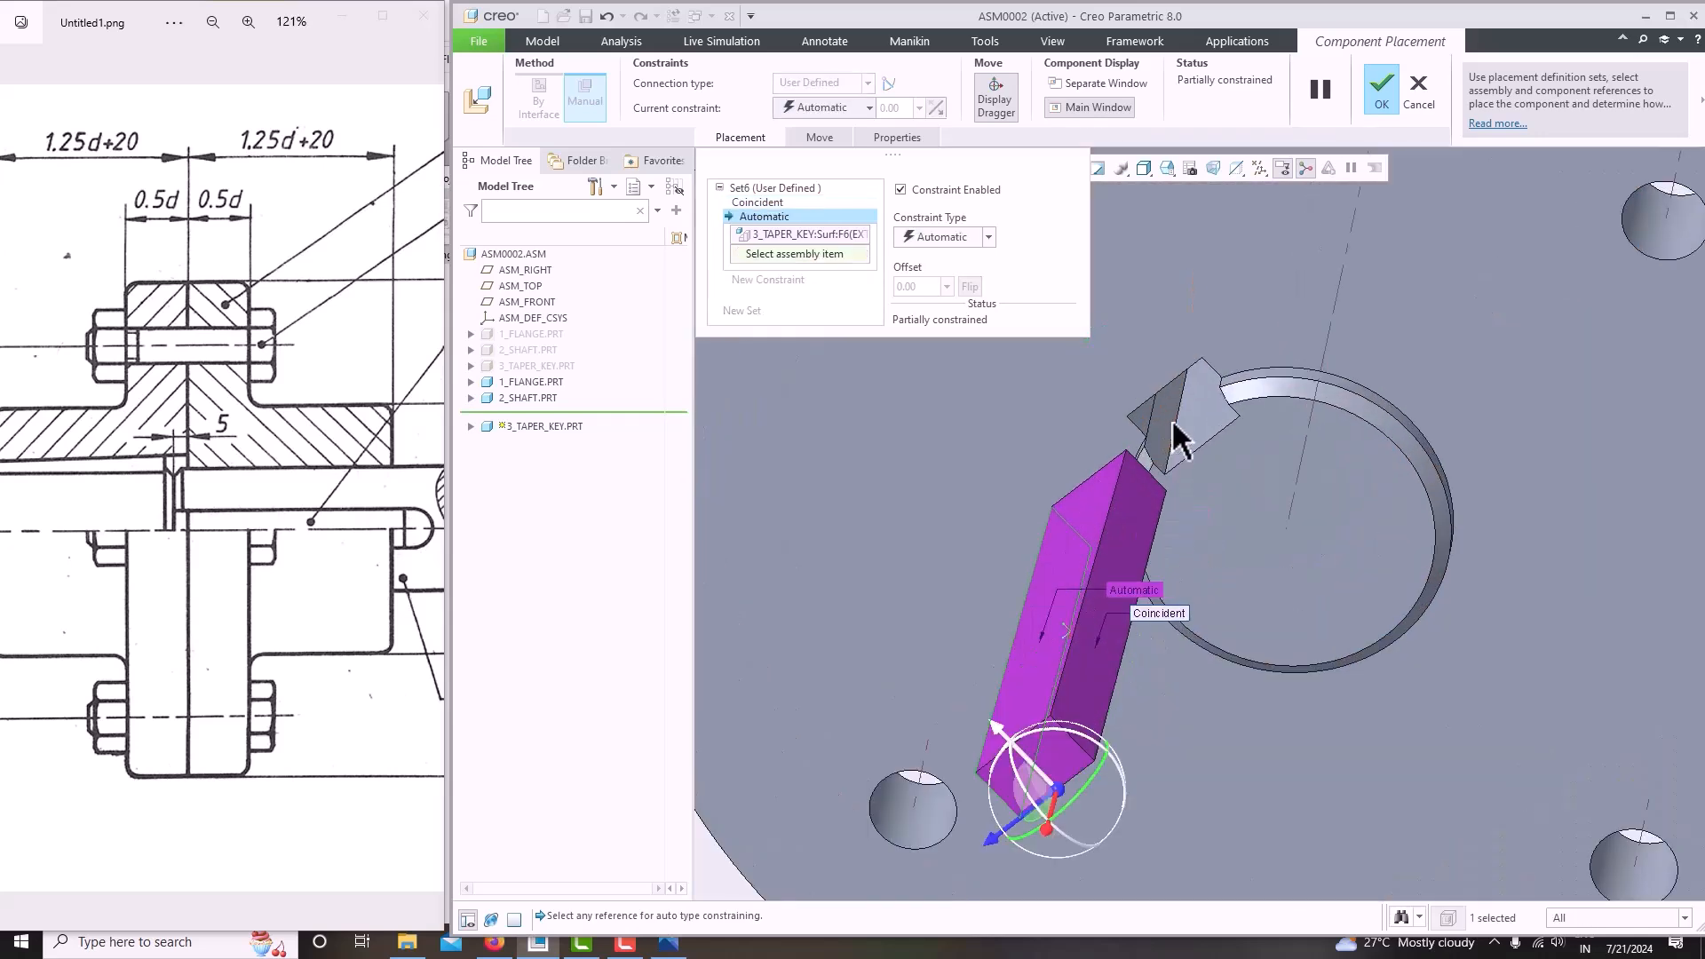
{"action": "left_click", "coordinate": [1178, 433]}
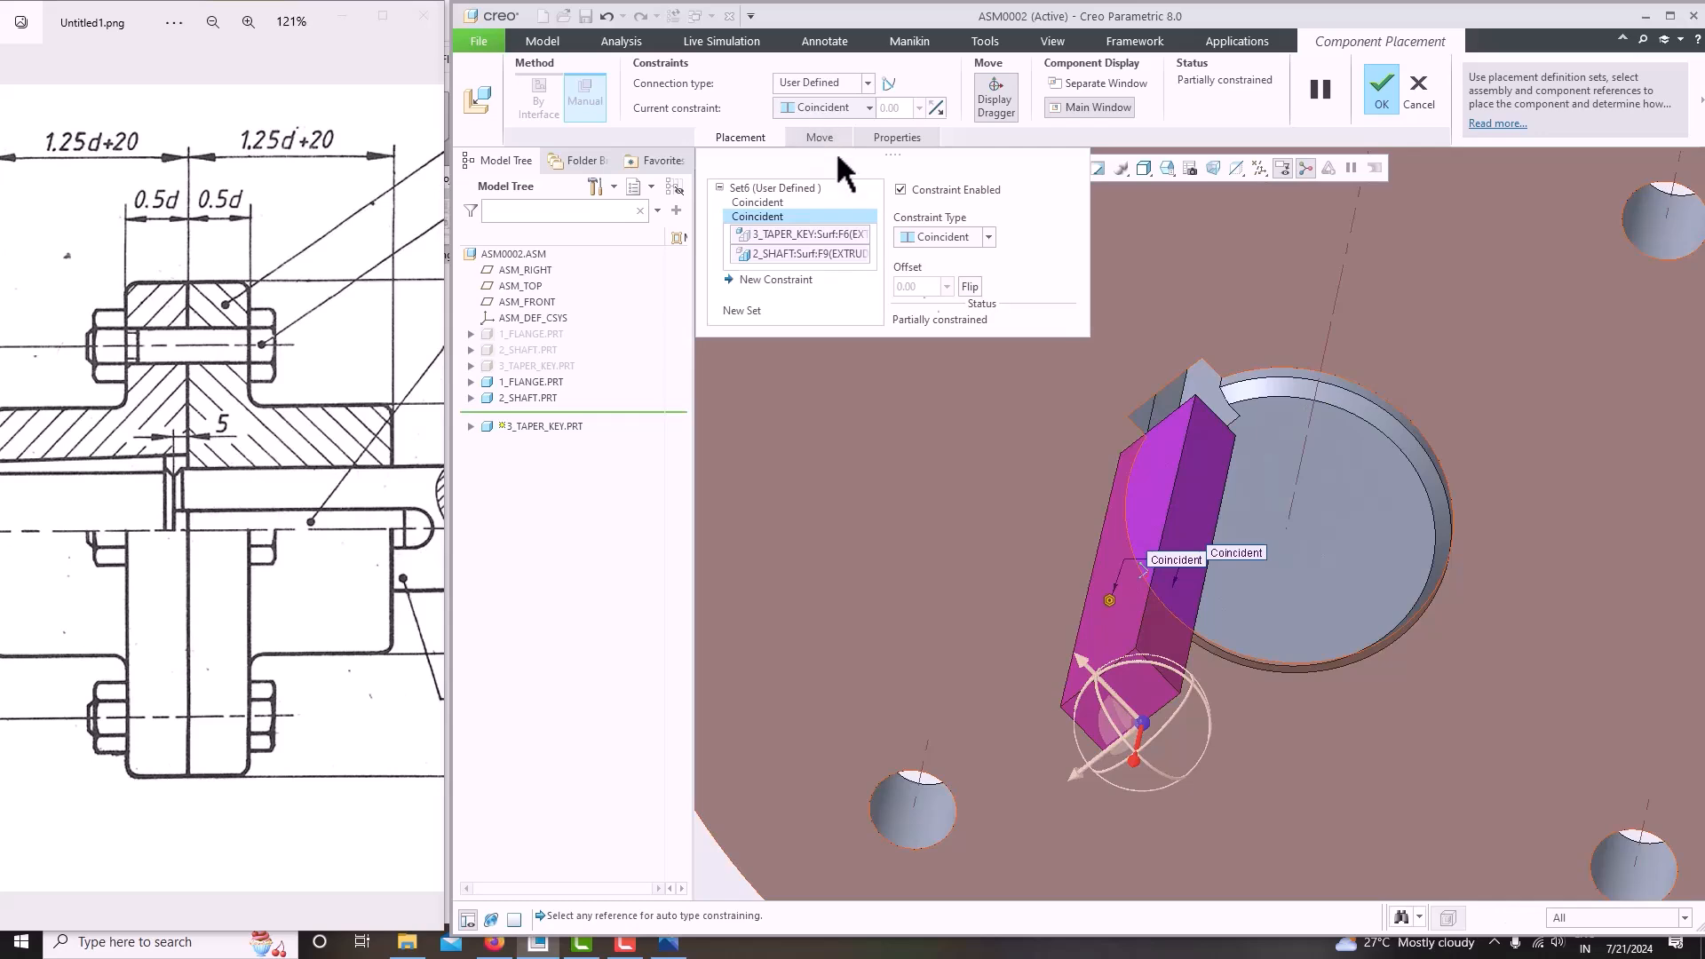
Add a Coincident constraint between the taper key's outer end face and the shaft's end face, and accept the key's placement.
{"action": "scroll", "coordinate": [1074, 533], "scroll_direction": "up", "scroll_amount": 4}
{"action": "middle_click_drag", "start_coordinate": [1074, 532], "coordinate": [1214, 493]}
{"action": "scroll", "coordinate": [1213, 491], "scroll_direction": "down", "scroll_amount": 4}
{"action": "left_click", "coordinate": [1387, 395]}
{"action": "scroll", "coordinate": [1387, 395], "scroll_direction": "up", "scroll_amount": 3}
{"action": "left_click", "coordinate": [994, 604]}
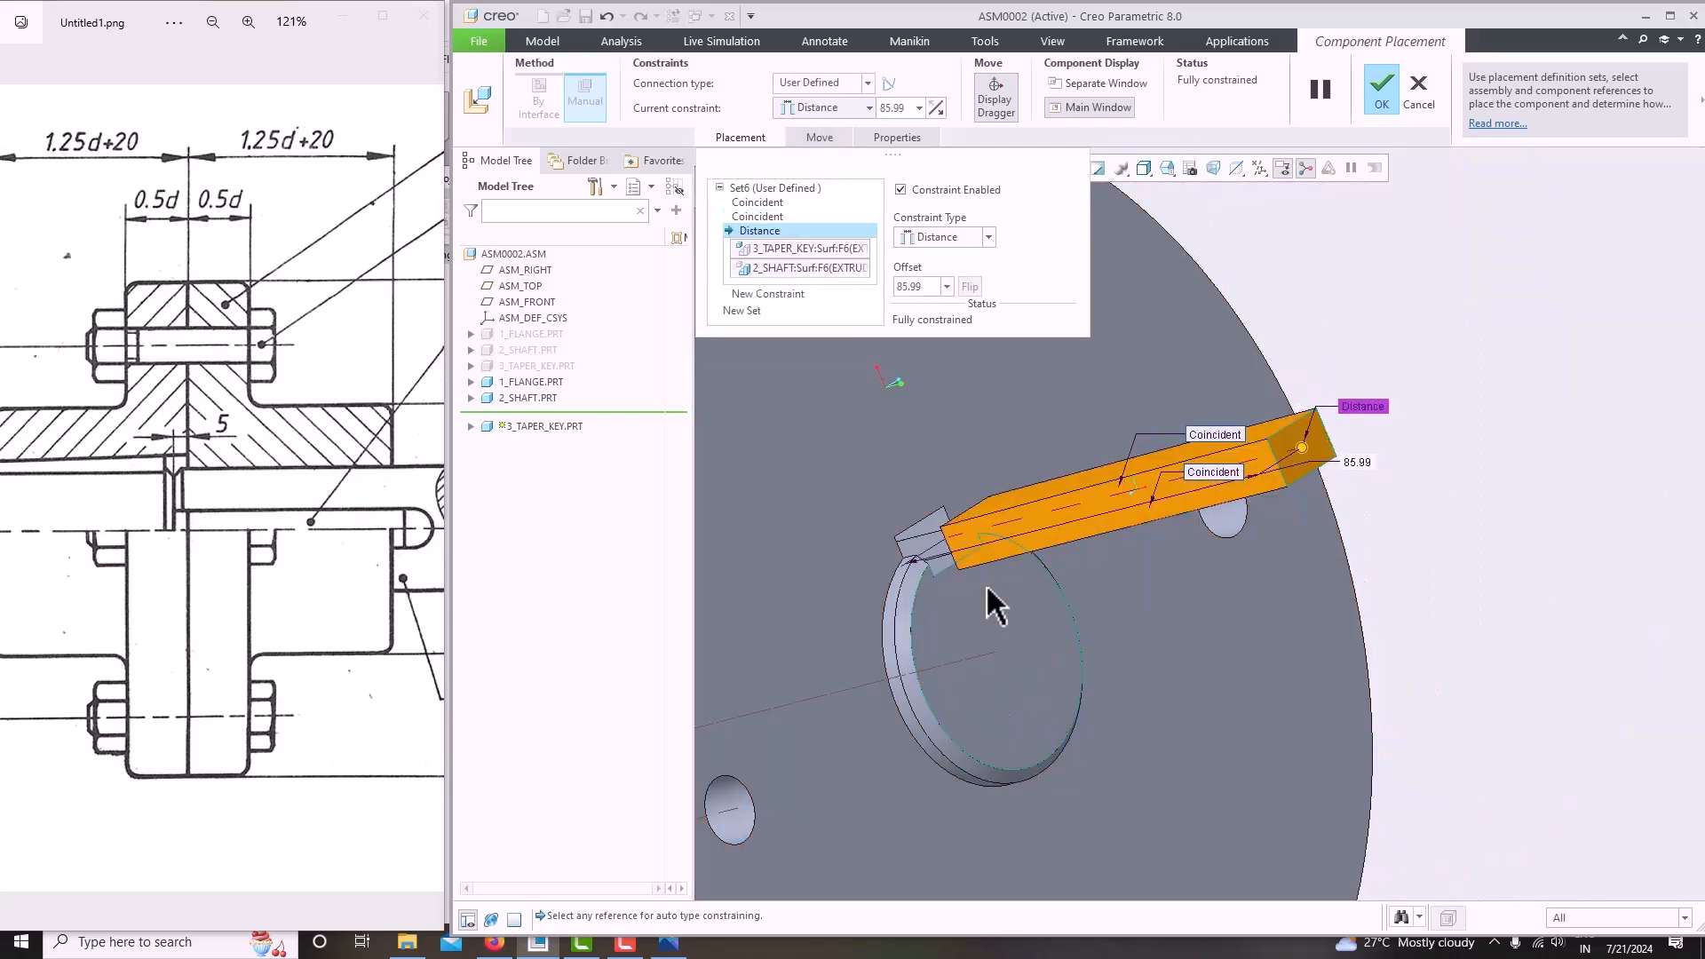
{"action": "left_click", "coordinate": [816, 107]}
{"action": "left_click", "coordinate": [822, 181]}
{"action": "scroll", "coordinate": [1154, 508], "scroll_direction": "up", "scroll_amount": 4}
{"action": "middle_click_drag", "start_coordinate": [1154, 508], "coordinate": [1208, 475]}
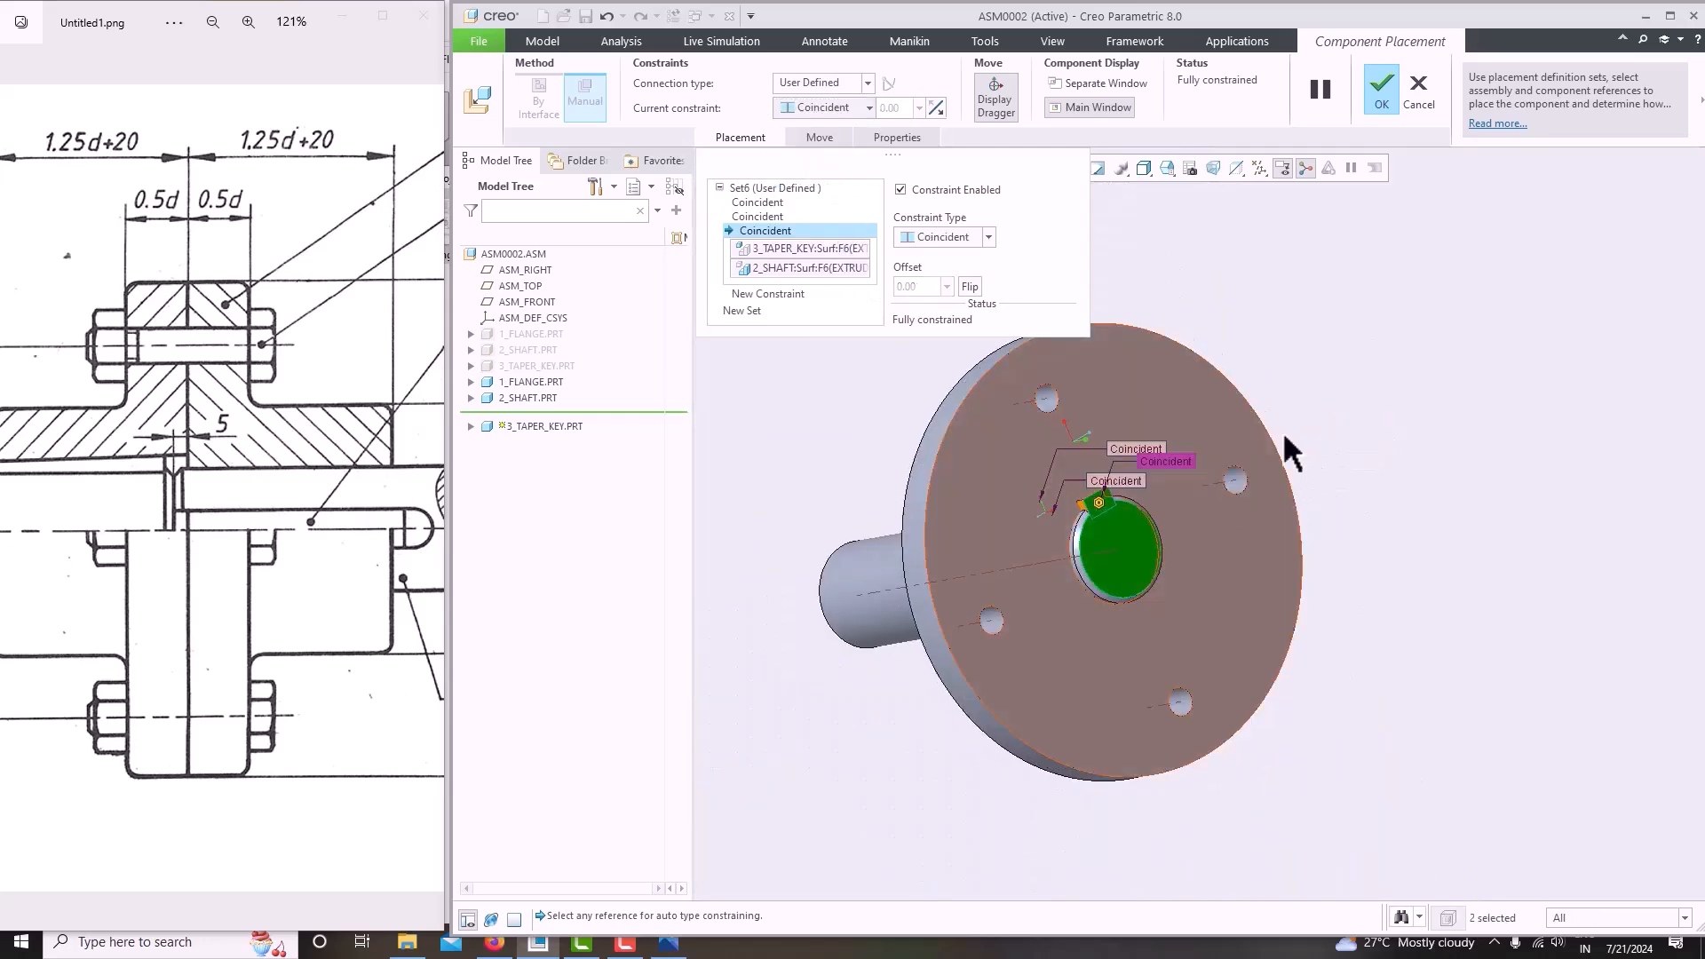
{"action": "middle_click", "coordinate": [1329, 367]}
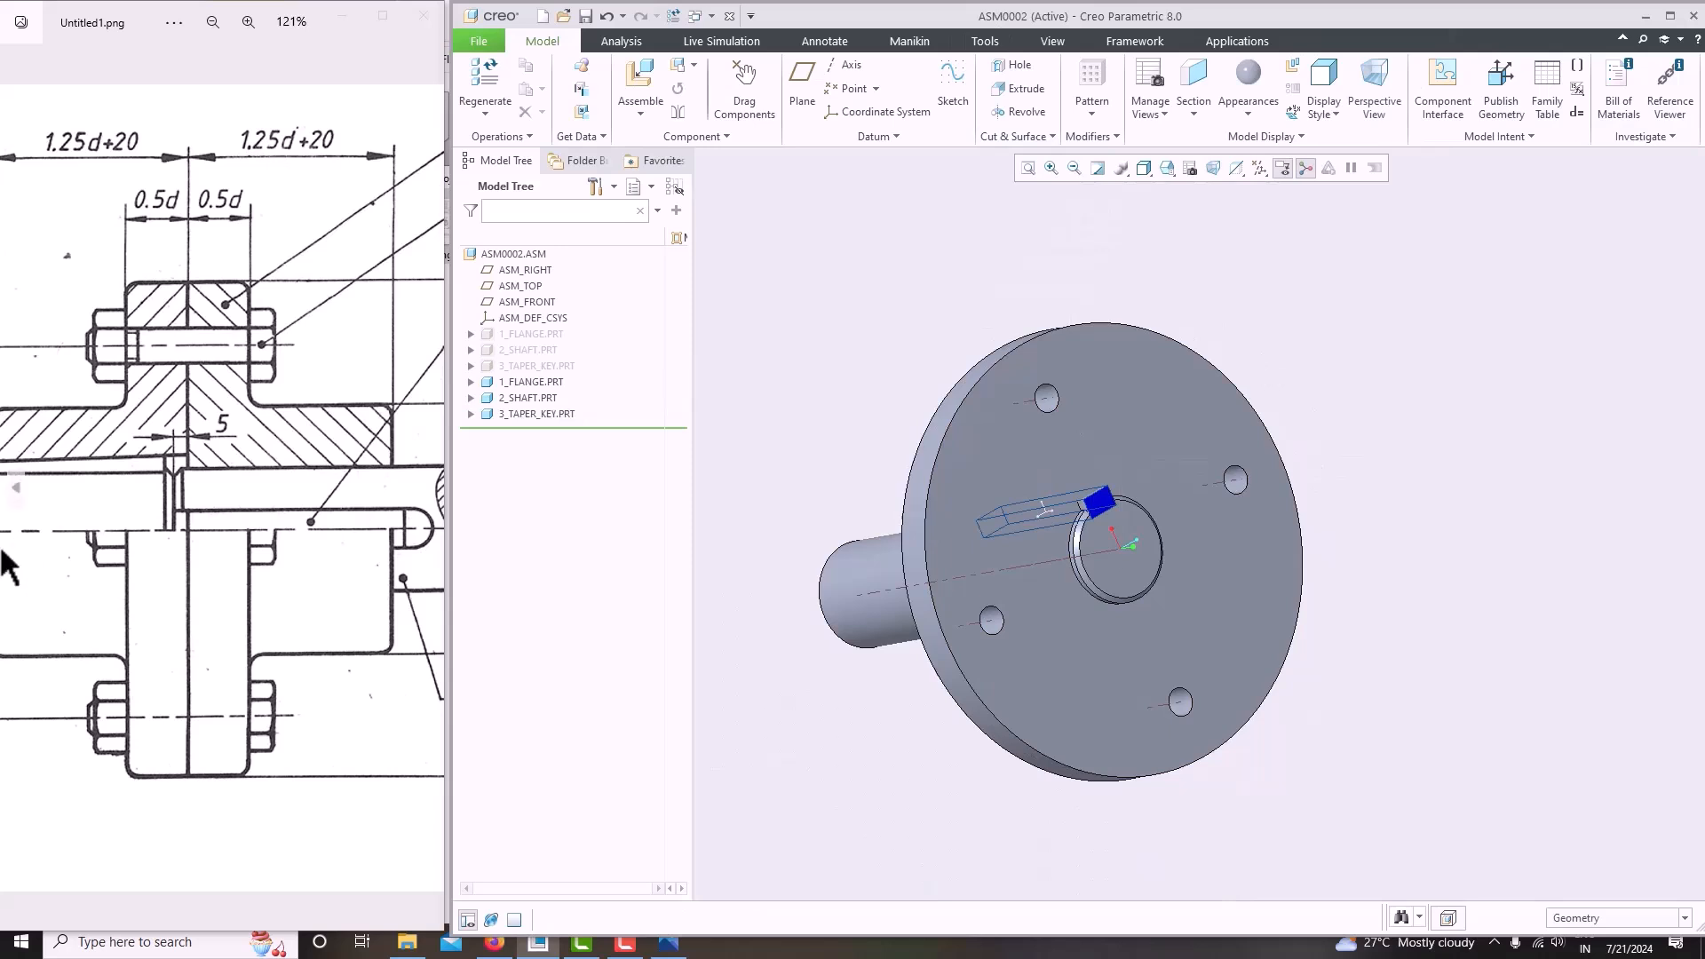
Show the hidden first flange, first shaft and first taper key again.
{"action": "scroll", "coordinate": [1021, 500], "scroll_direction": "up", "scroll_amount": 5}
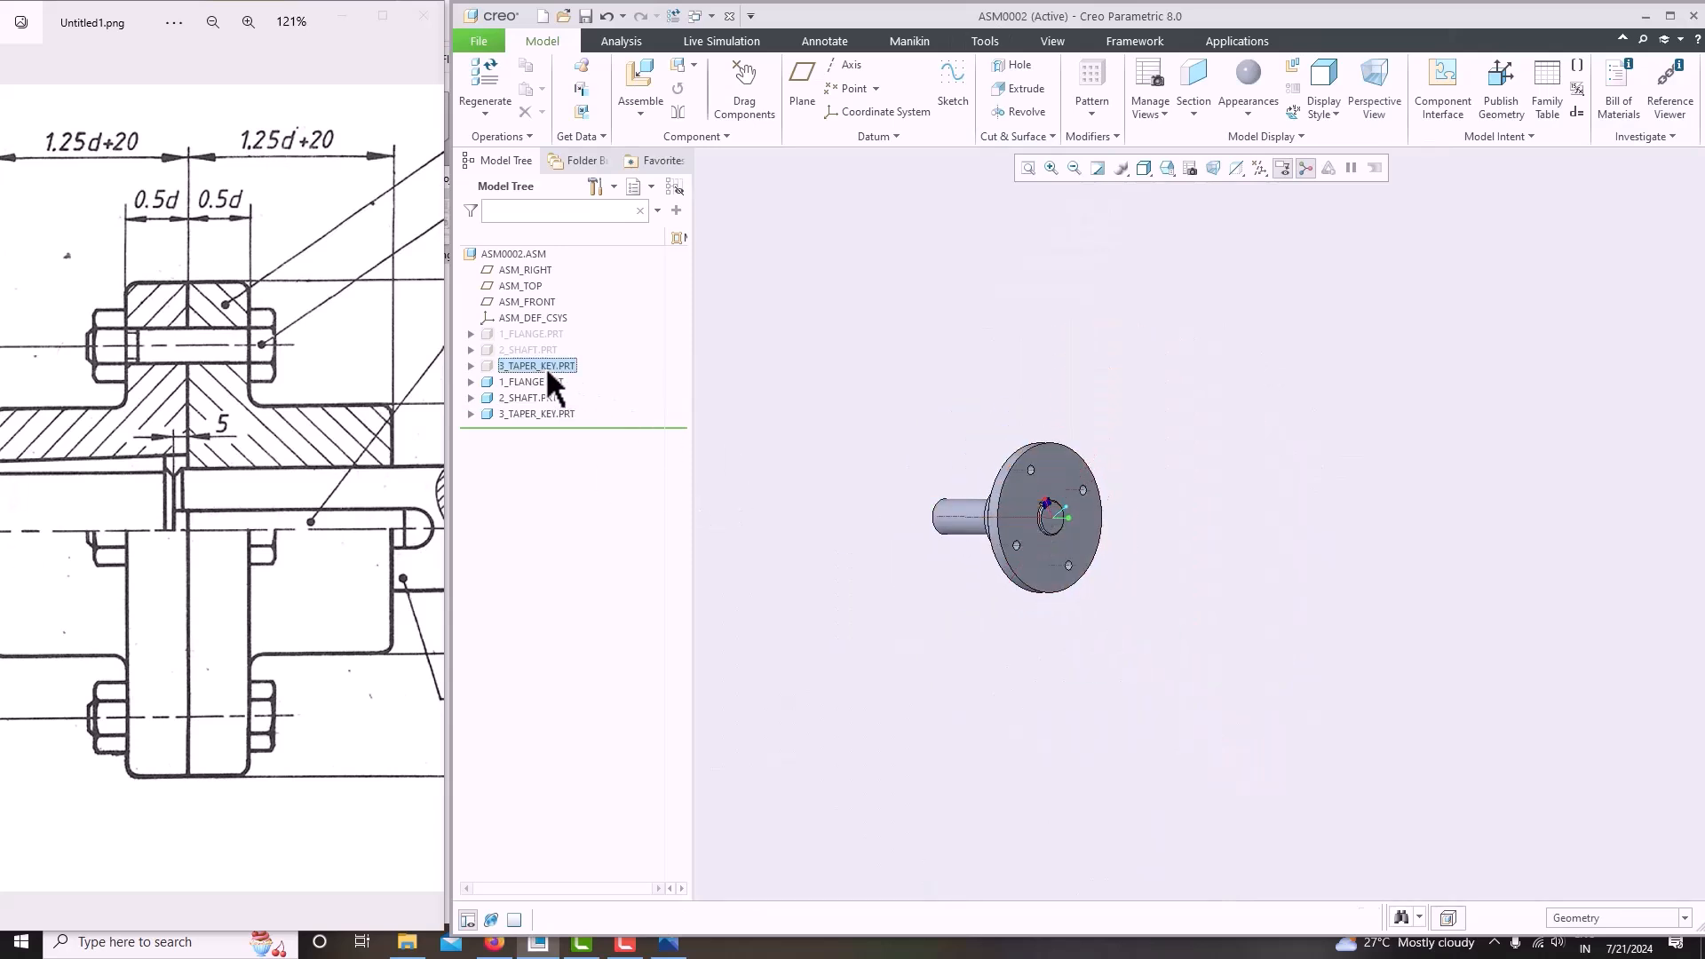
{"action": "left_click", "coordinate": [519, 349], "text": "ctrl"}
{"action": "left_click", "coordinate": [516, 334], "text": "ctrl"}
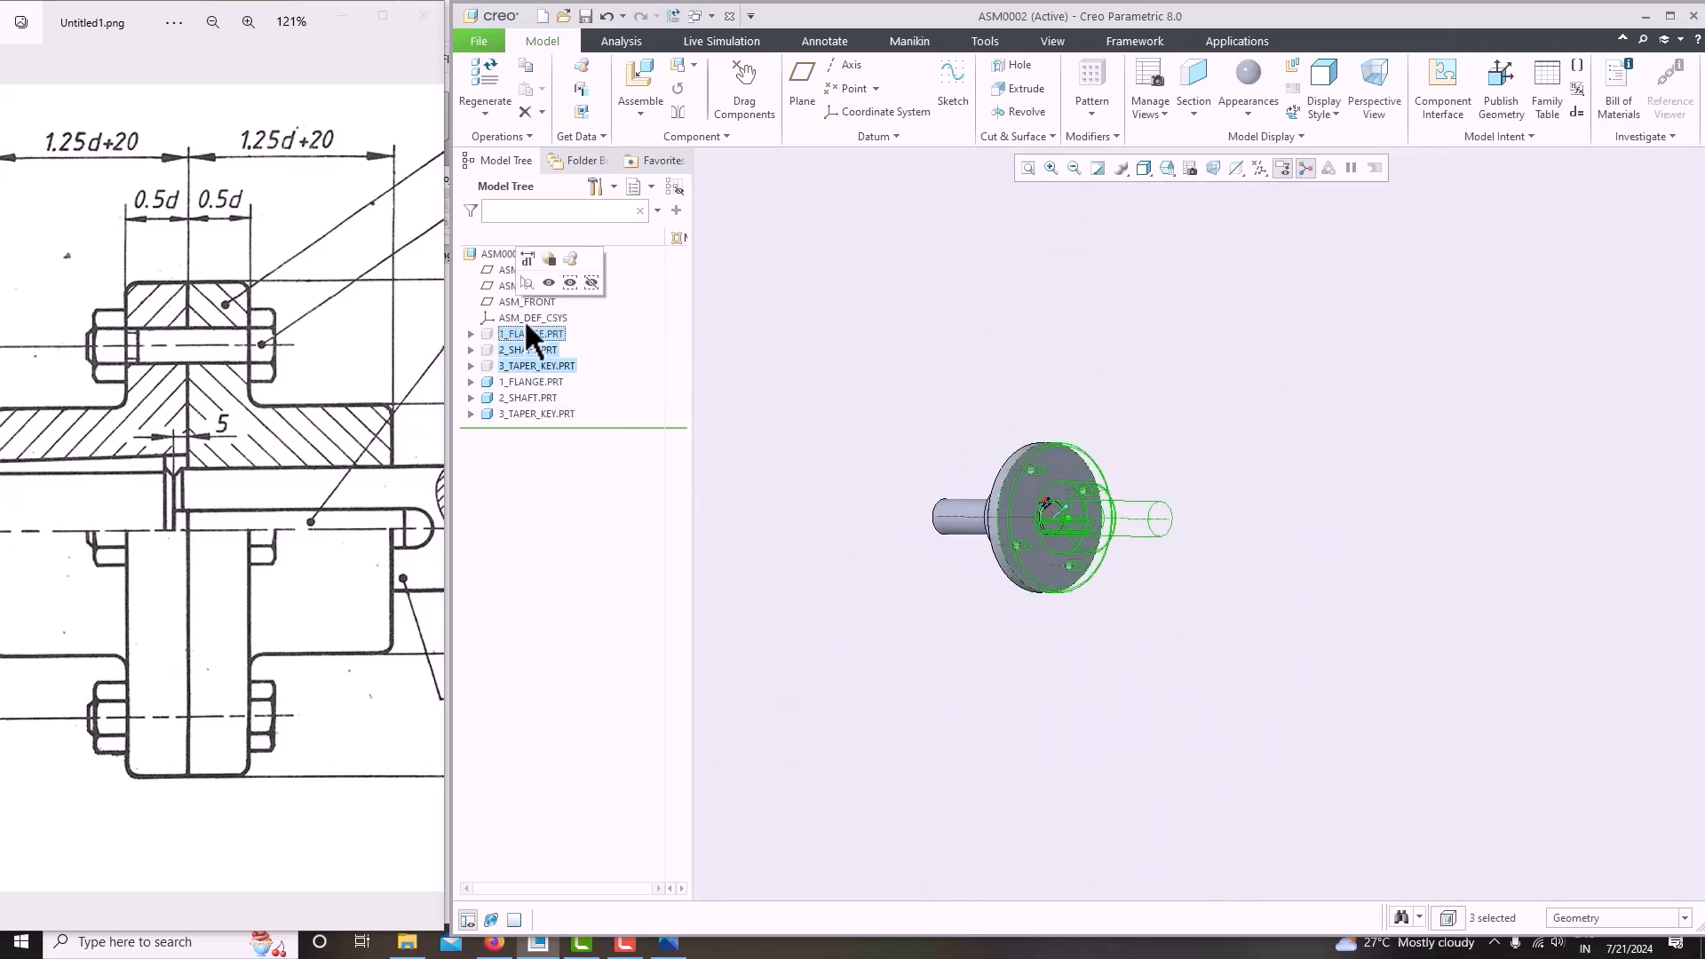
{"action": "left_click", "coordinate": [547, 277]}
{"action": "scroll", "coordinate": [972, 419], "scroll_direction": "down", "scroll_amount": 5}
{"action": "left_click", "coordinate": [924, 354]}
{"action": "middle_click_drag", "start_coordinate": [923, 354], "coordinate": [1009, 410]}
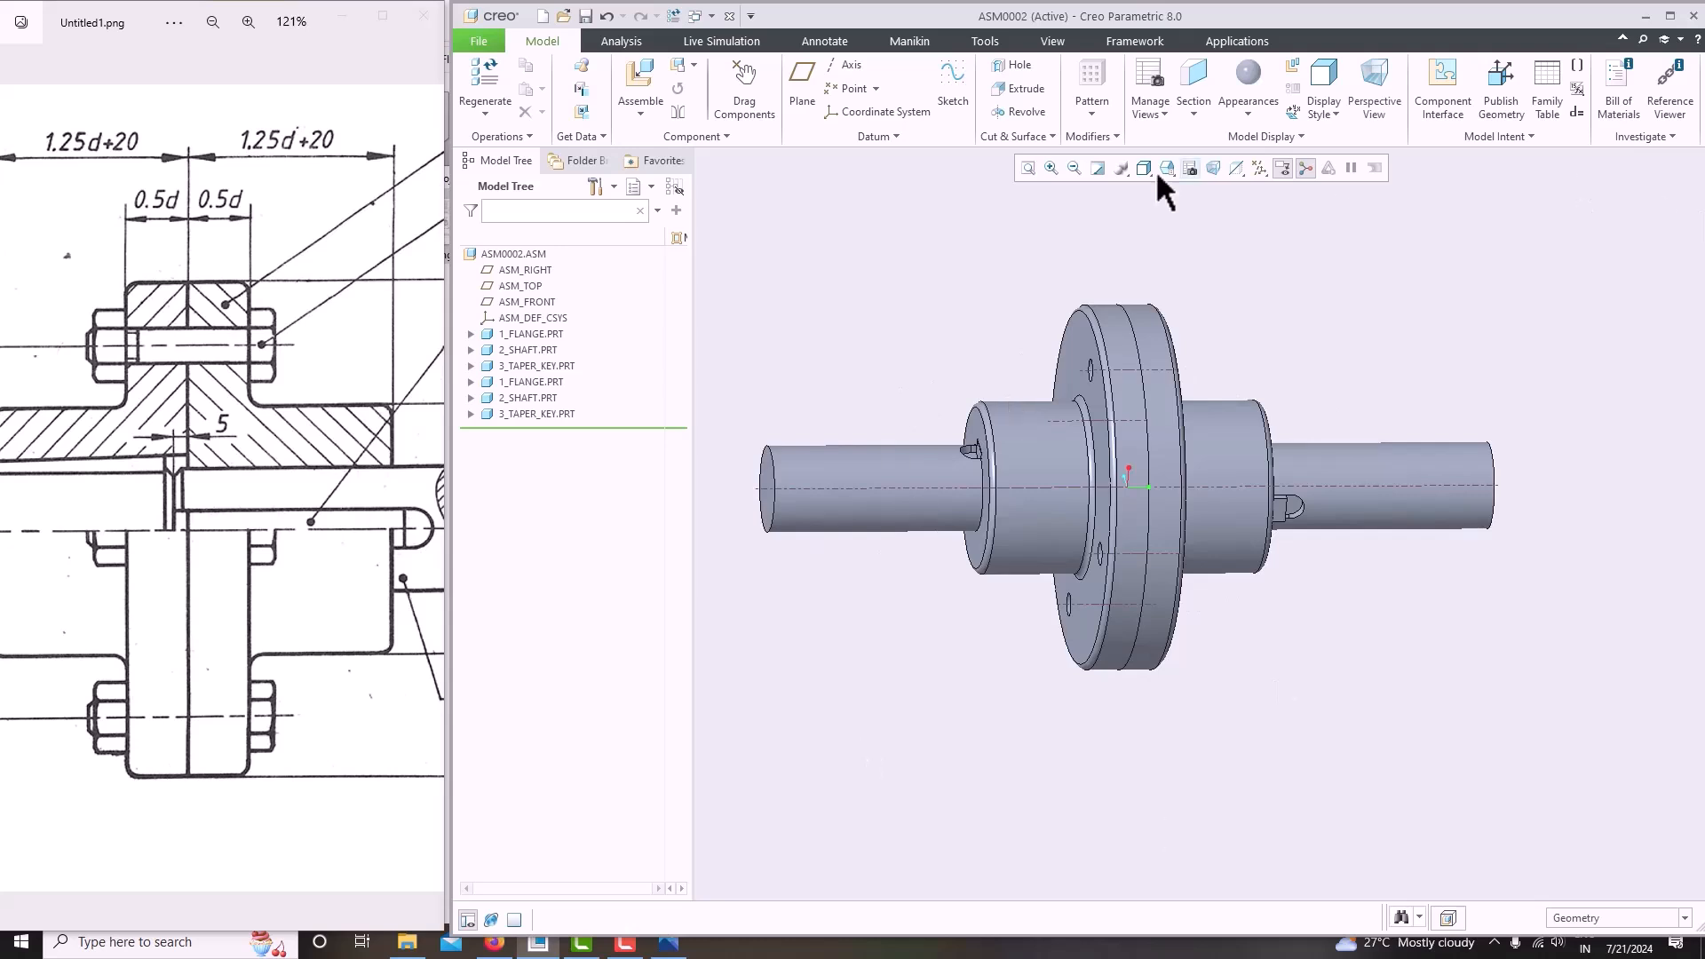
Insert 4_bolt.prt into the assembly.
{"action": "left_click", "coordinate": [640, 114]}
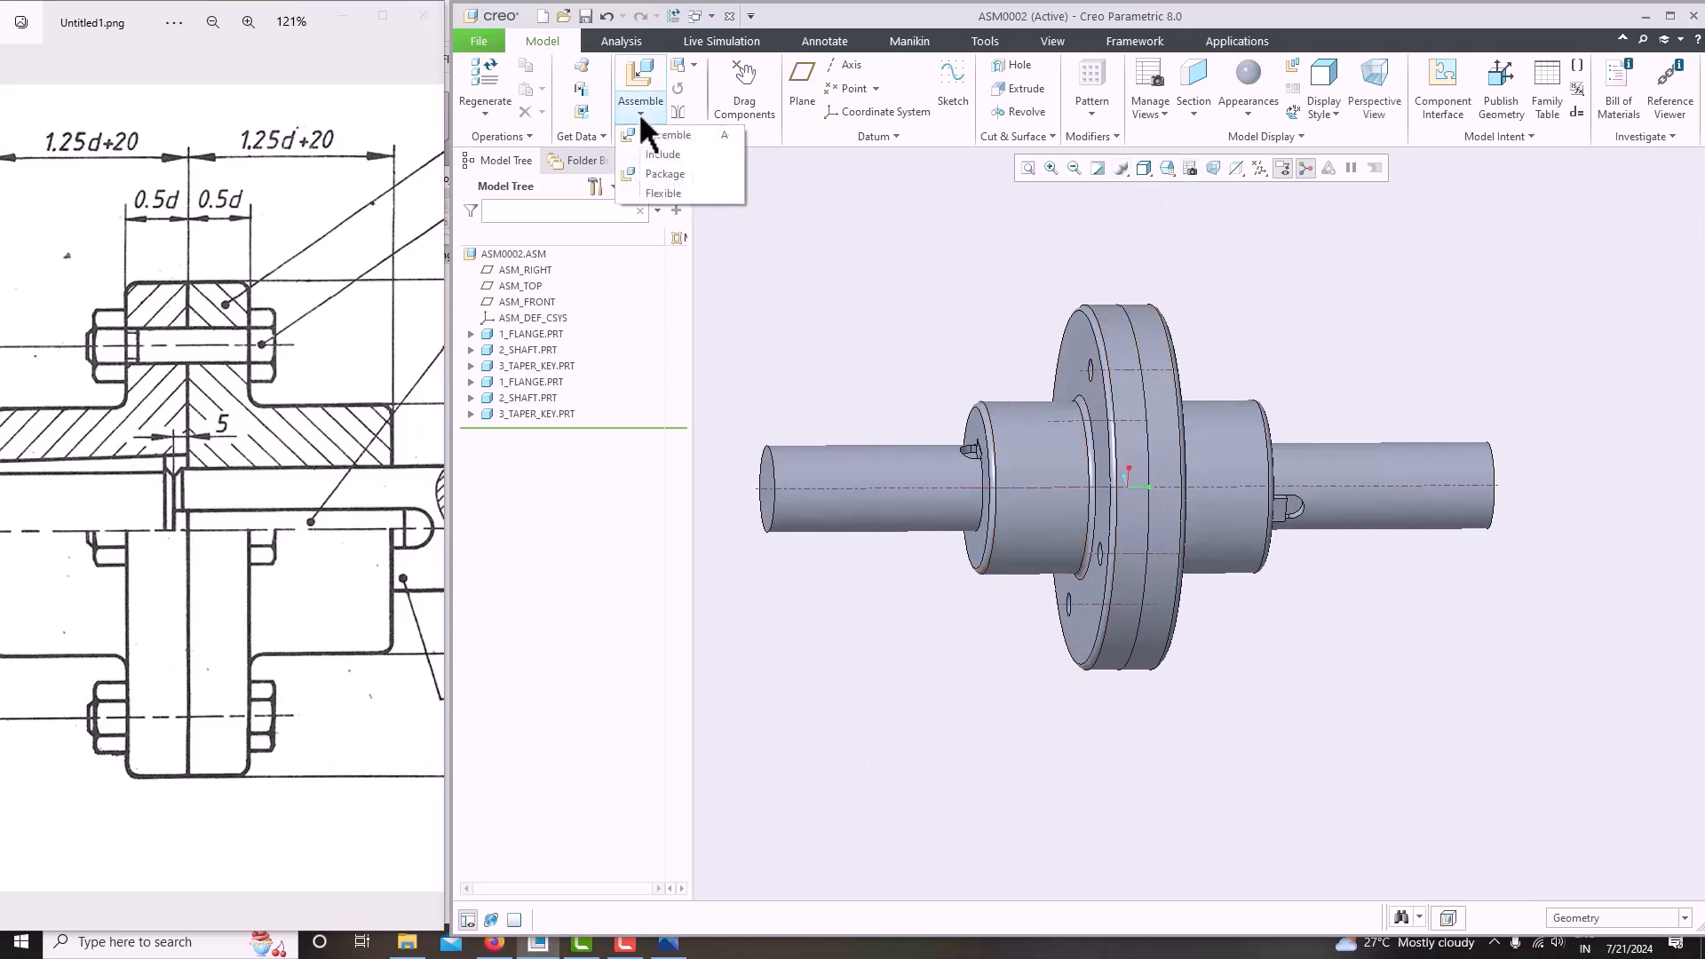
{"action": "left_click", "coordinate": [641, 138]}
{"action": "left_click", "coordinate": [721, 408]}
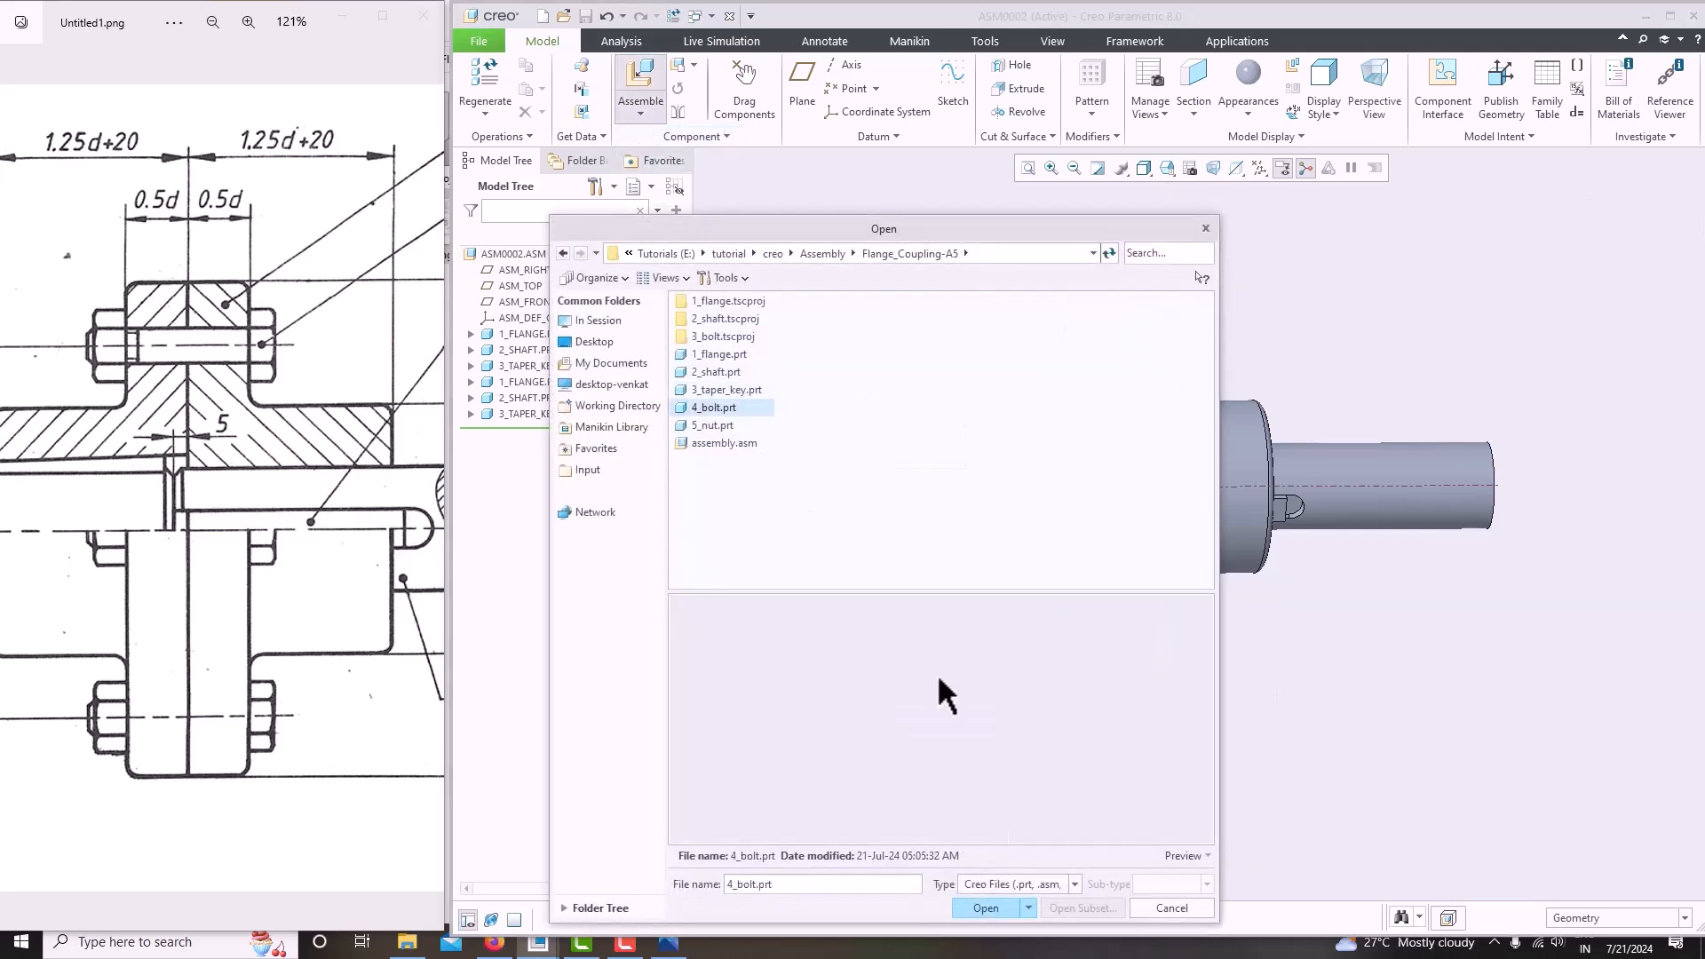
{"action": "left_click", "coordinate": [985, 909]}
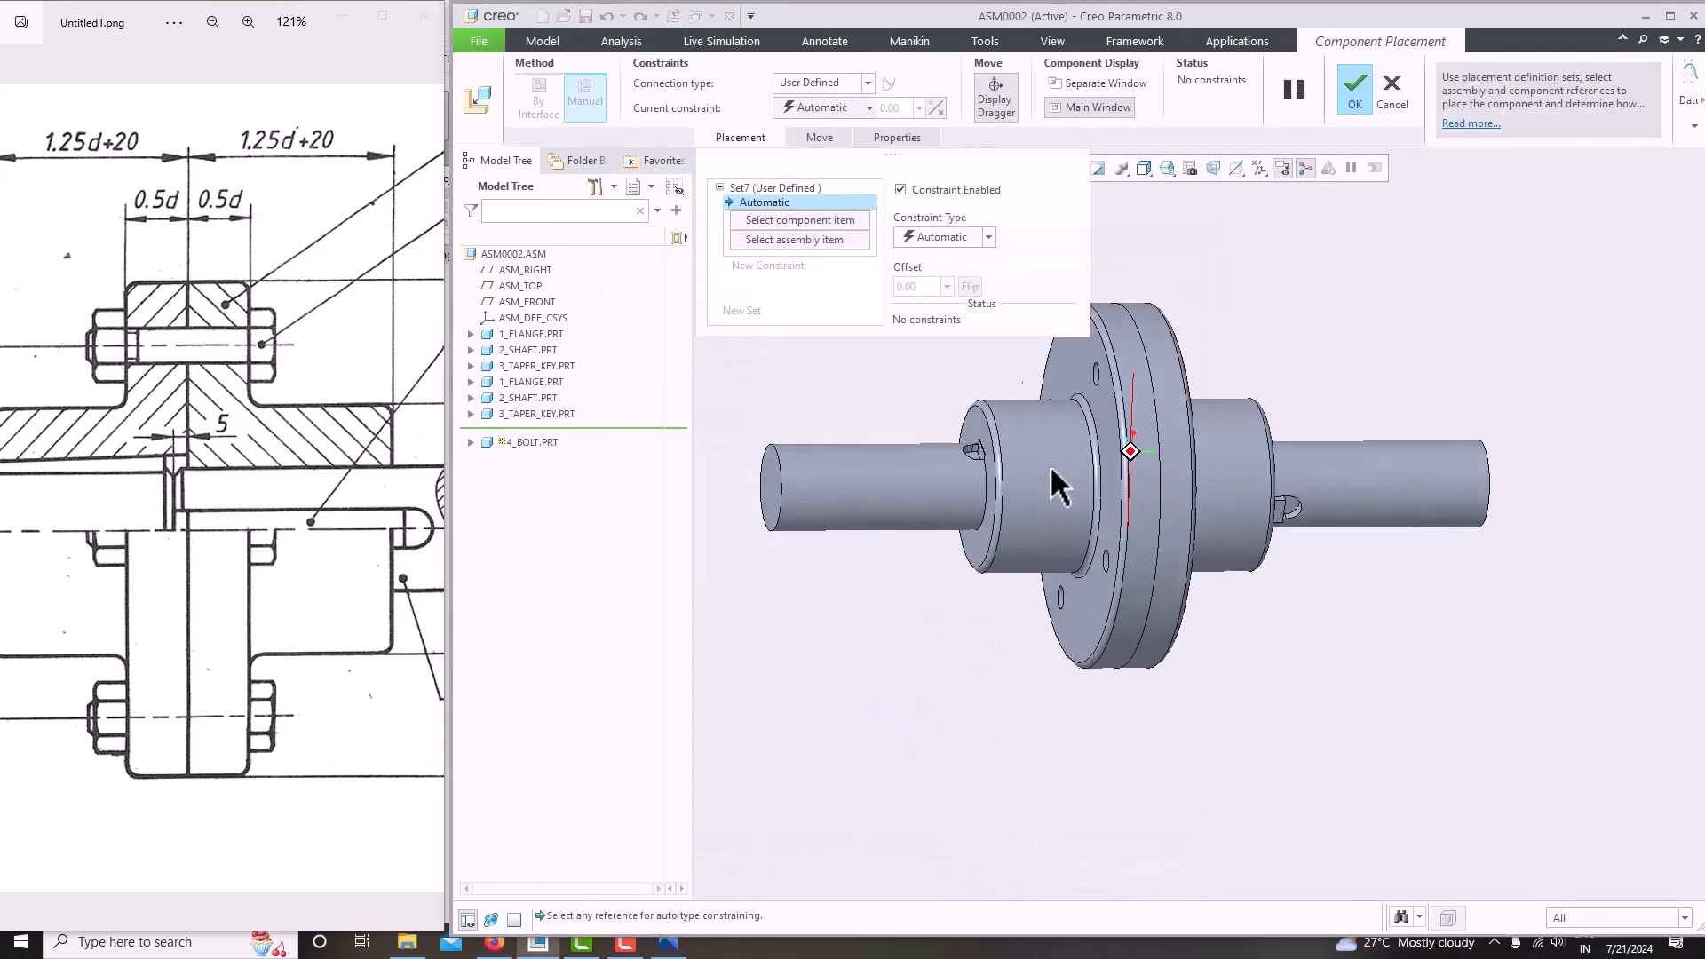
Rotate the bolt roughly parallel to the shaft axis and move it above the second flange with its thread pointing towards the first.
{"action": "scroll", "coordinate": [989, 398], "scroll_direction": "up", "scroll_amount": 2}
{"action": "scroll", "coordinate": [977, 426], "scroll_direction": "down", "scroll_amount": 6}
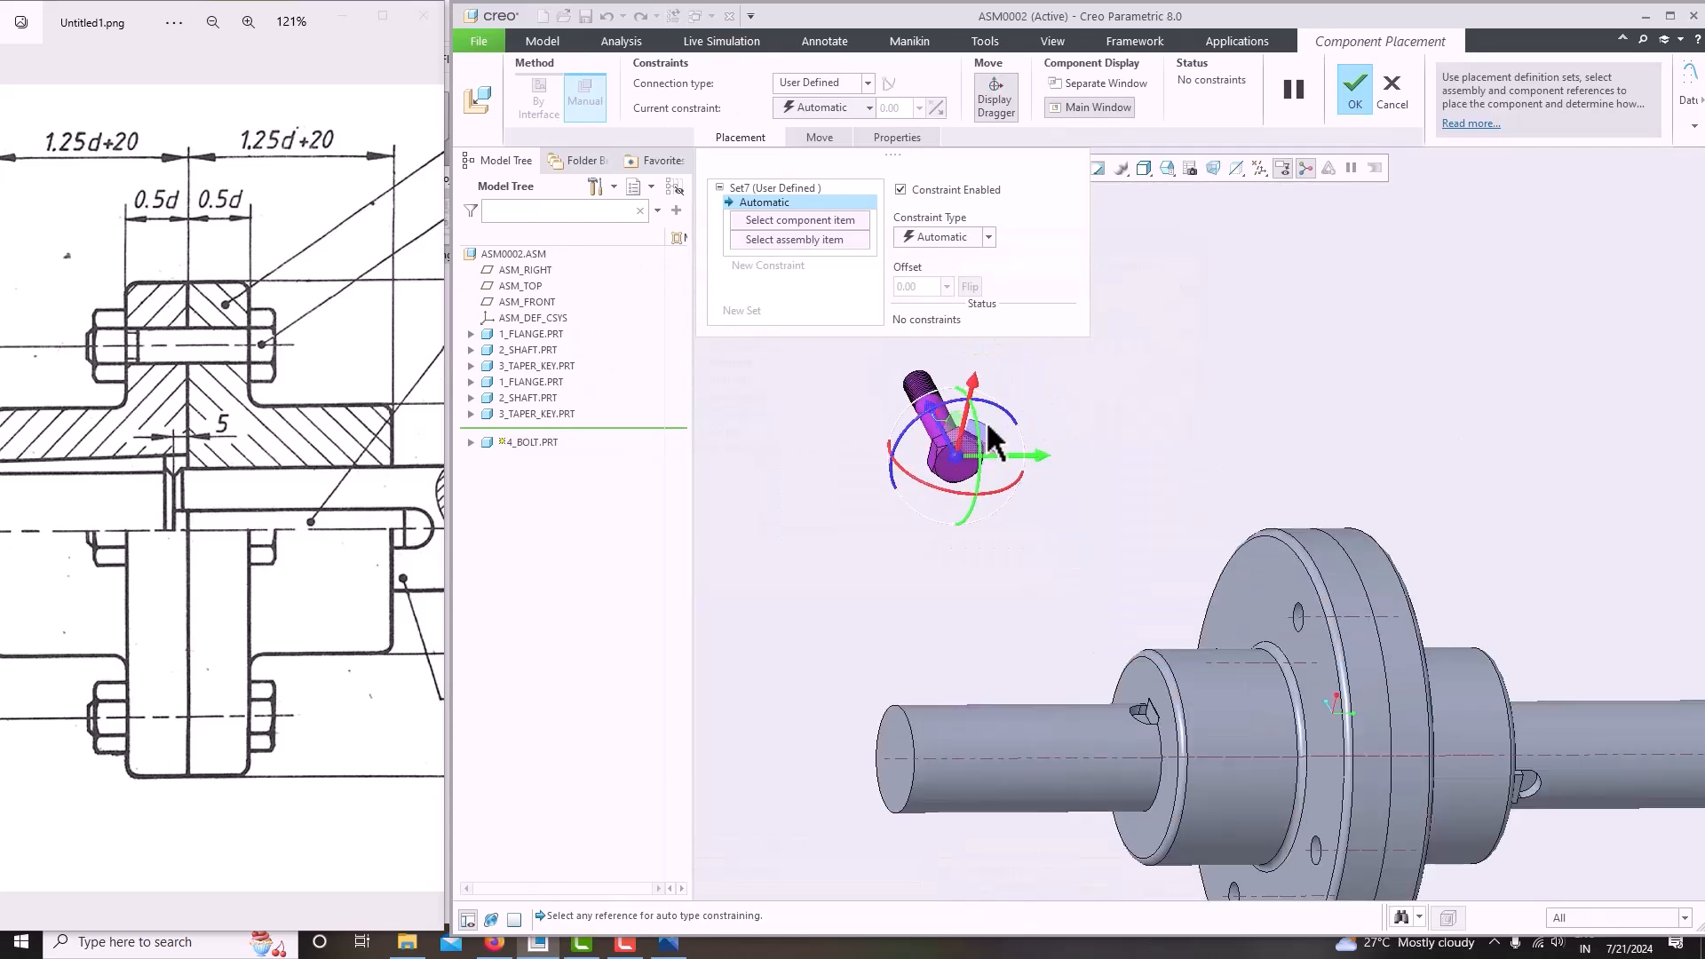
{"action": "left_click_drag", "start_coordinate": [936, 497], "coordinate": [1072, 492]}
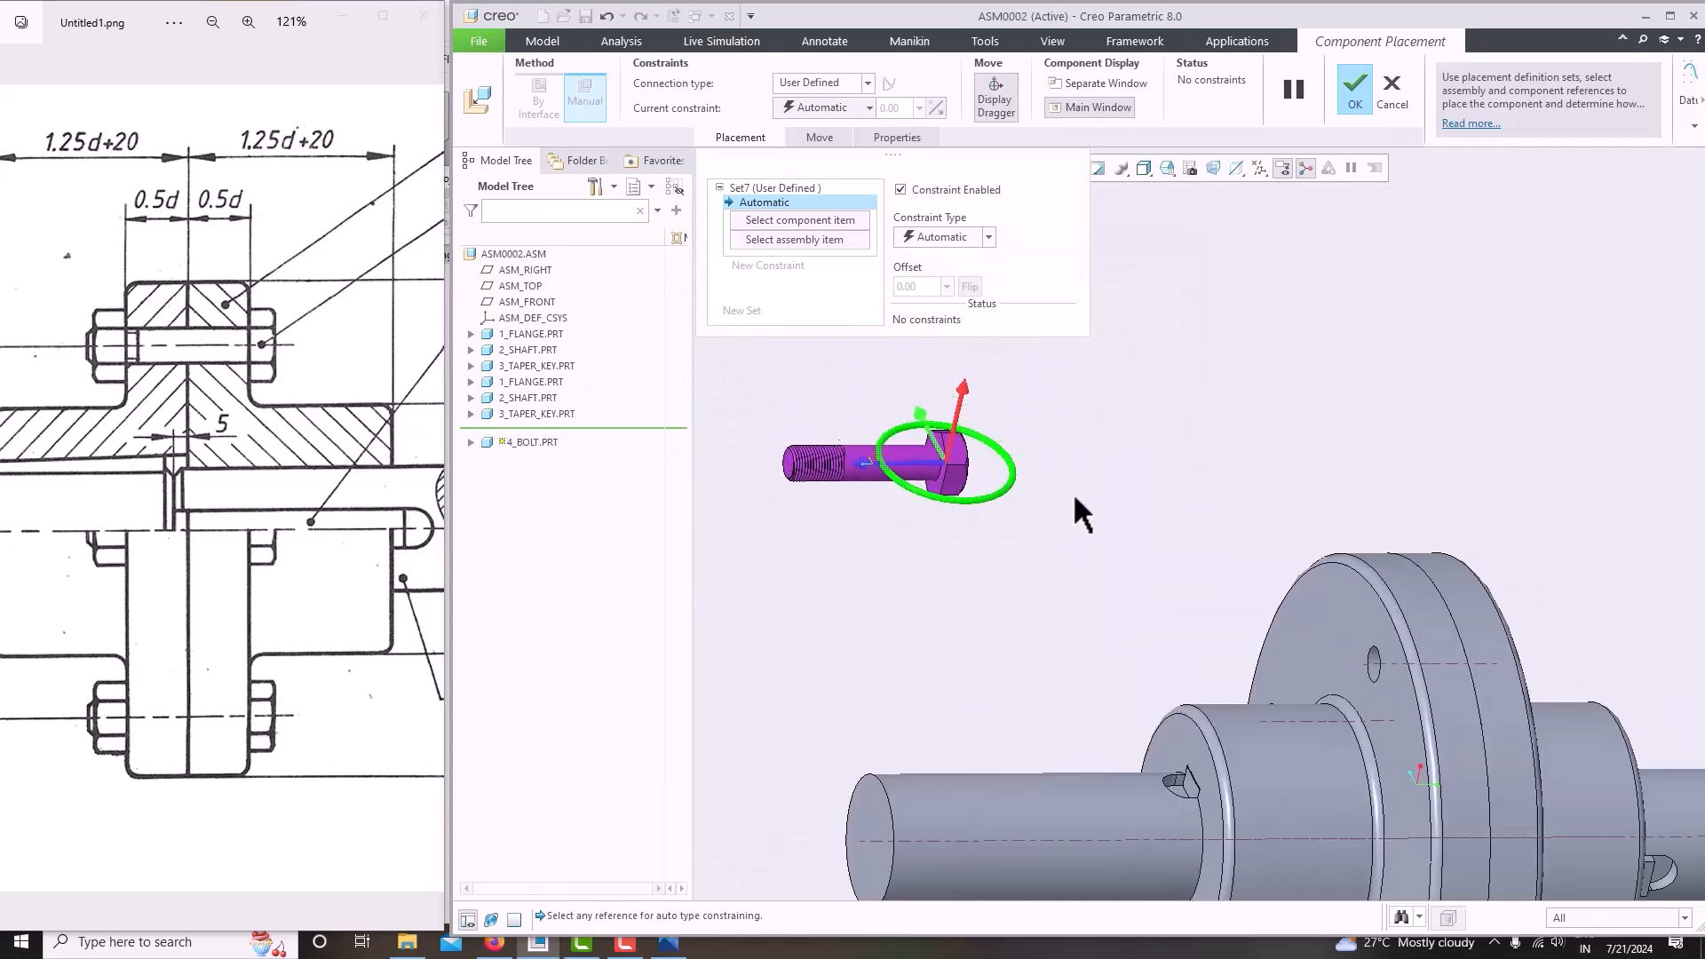
{"action": "left_click_drag", "start_coordinate": [904, 466], "coordinate": [1614, 501]}
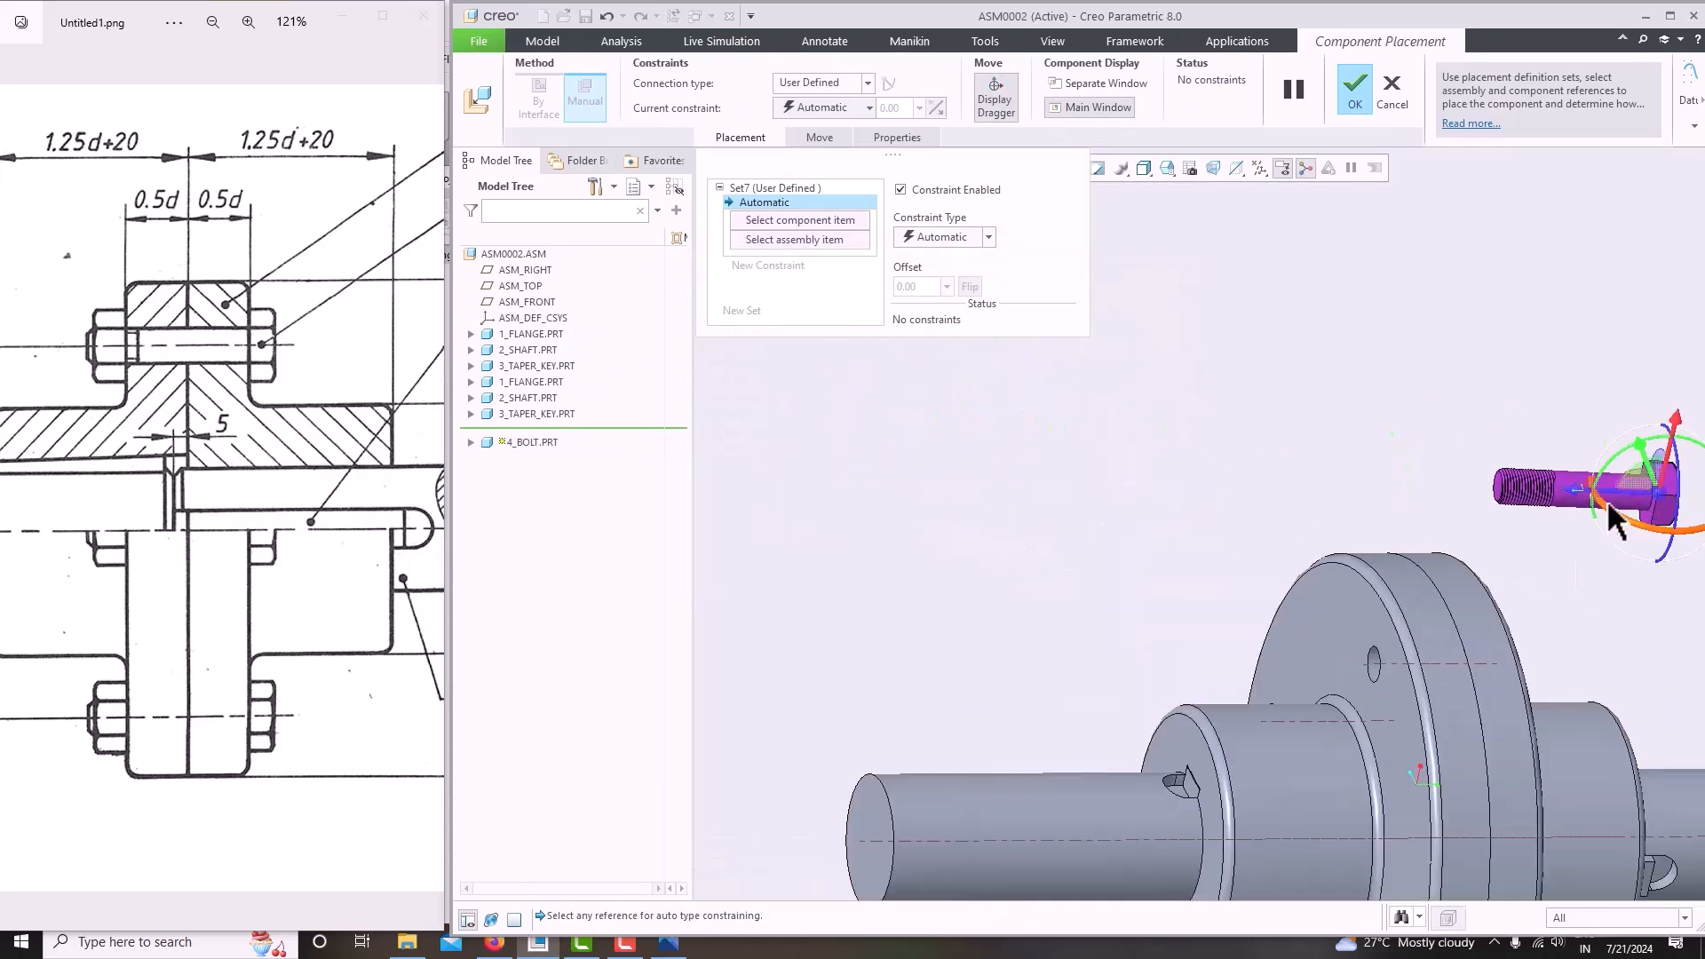
{"action": "middle_click_drag", "start_coordinate": [1612, 502], "coordinate": [1425, 548]}
Add a Distance constraint of 0.00 between the underside of the bolt head and the second flange's hub-side face.
{"action": "scroll", "coordinate": [1092, 472], "scroll_direction": "up", "scroll_amount": 5}
{"action": "middle_click_drag", "start_coordinate": [1092, 471], "coordinate": [1259, 487]}
{"action": "scroll", "coordinate": [1259, 487], "scroll_direction": "down", "scroll_amount": 6}
{"action": "left_click", "coordinate": [1273, 421]}
{"action": "scroll", "coordinate": [1273, 421], "scroll_direction": "up", "scroll_amount": 5}
{"action": "middle_click_drag", "start_coordinate": [1273, 421], "coordinate": [1170, 526]}
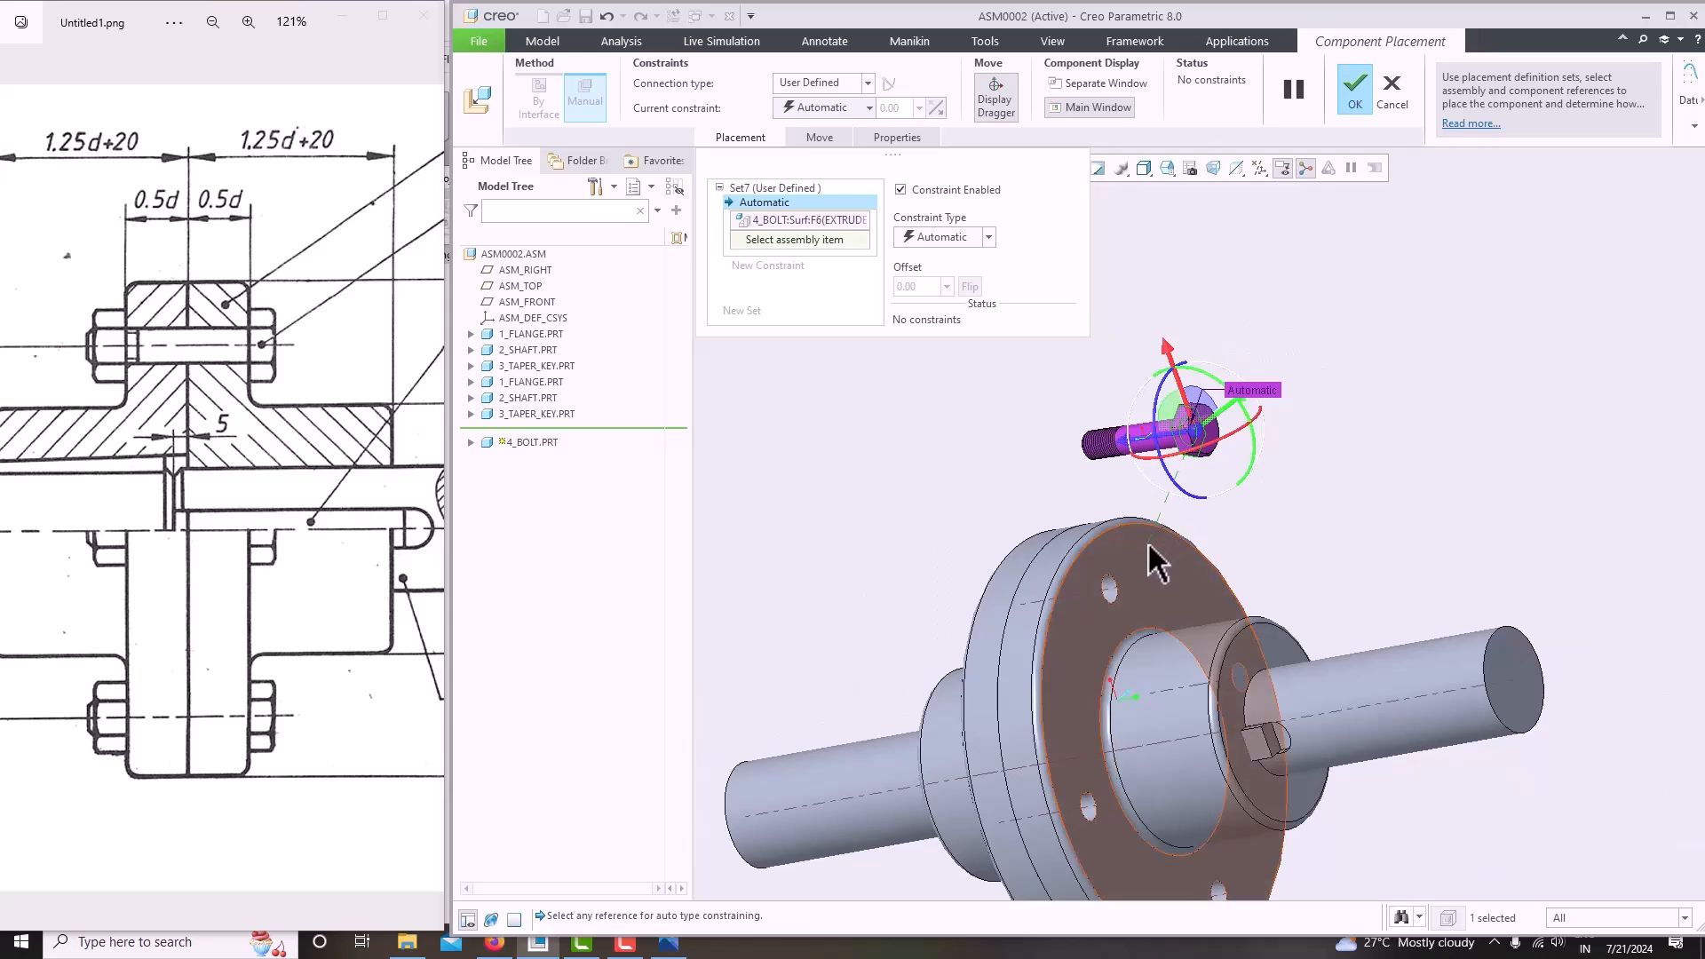
{"action": "left_click", "coordinate": [1155, 559]}
Make the bolt's axis coincident with the axis of a bolt hole in the second flange and accept the placement.
{"action": "scroll", "coordinate": [1034, 499], "scroll_direction": "down", "scroll_amount": 6}
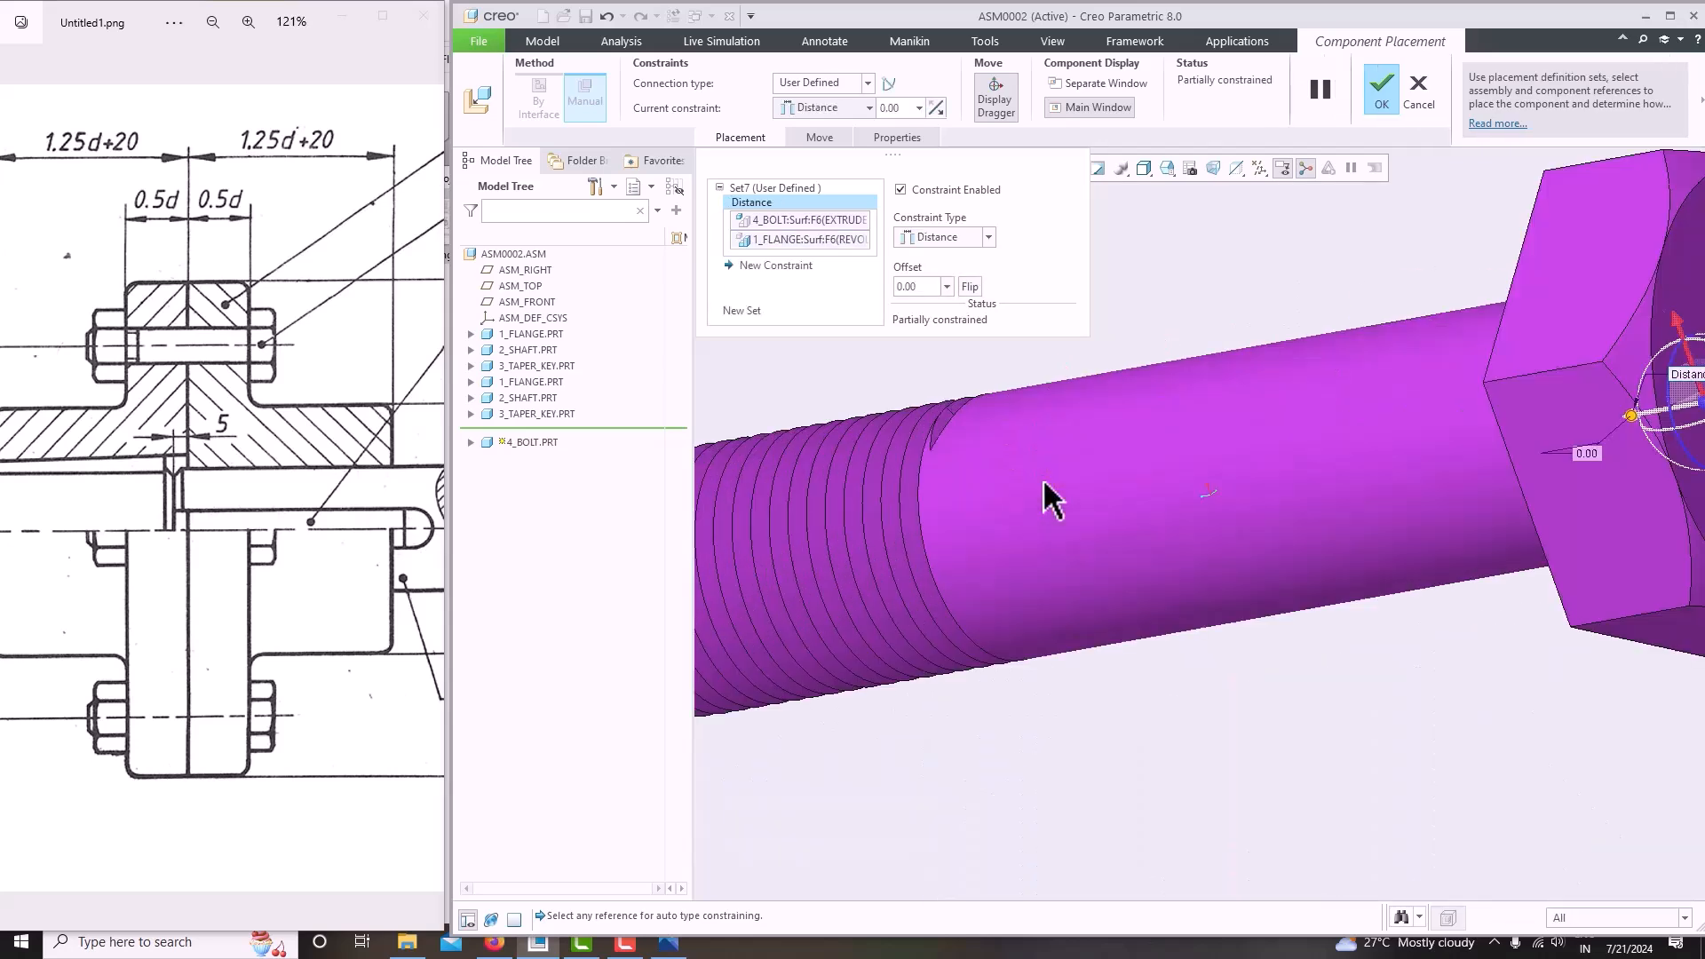
{"action": "left_click", "coordinate": [1098, 510]}
{"action": "scroll", "coordinate": [1104, 521], "scroll_direction": "up", "scroll_amount": 6}
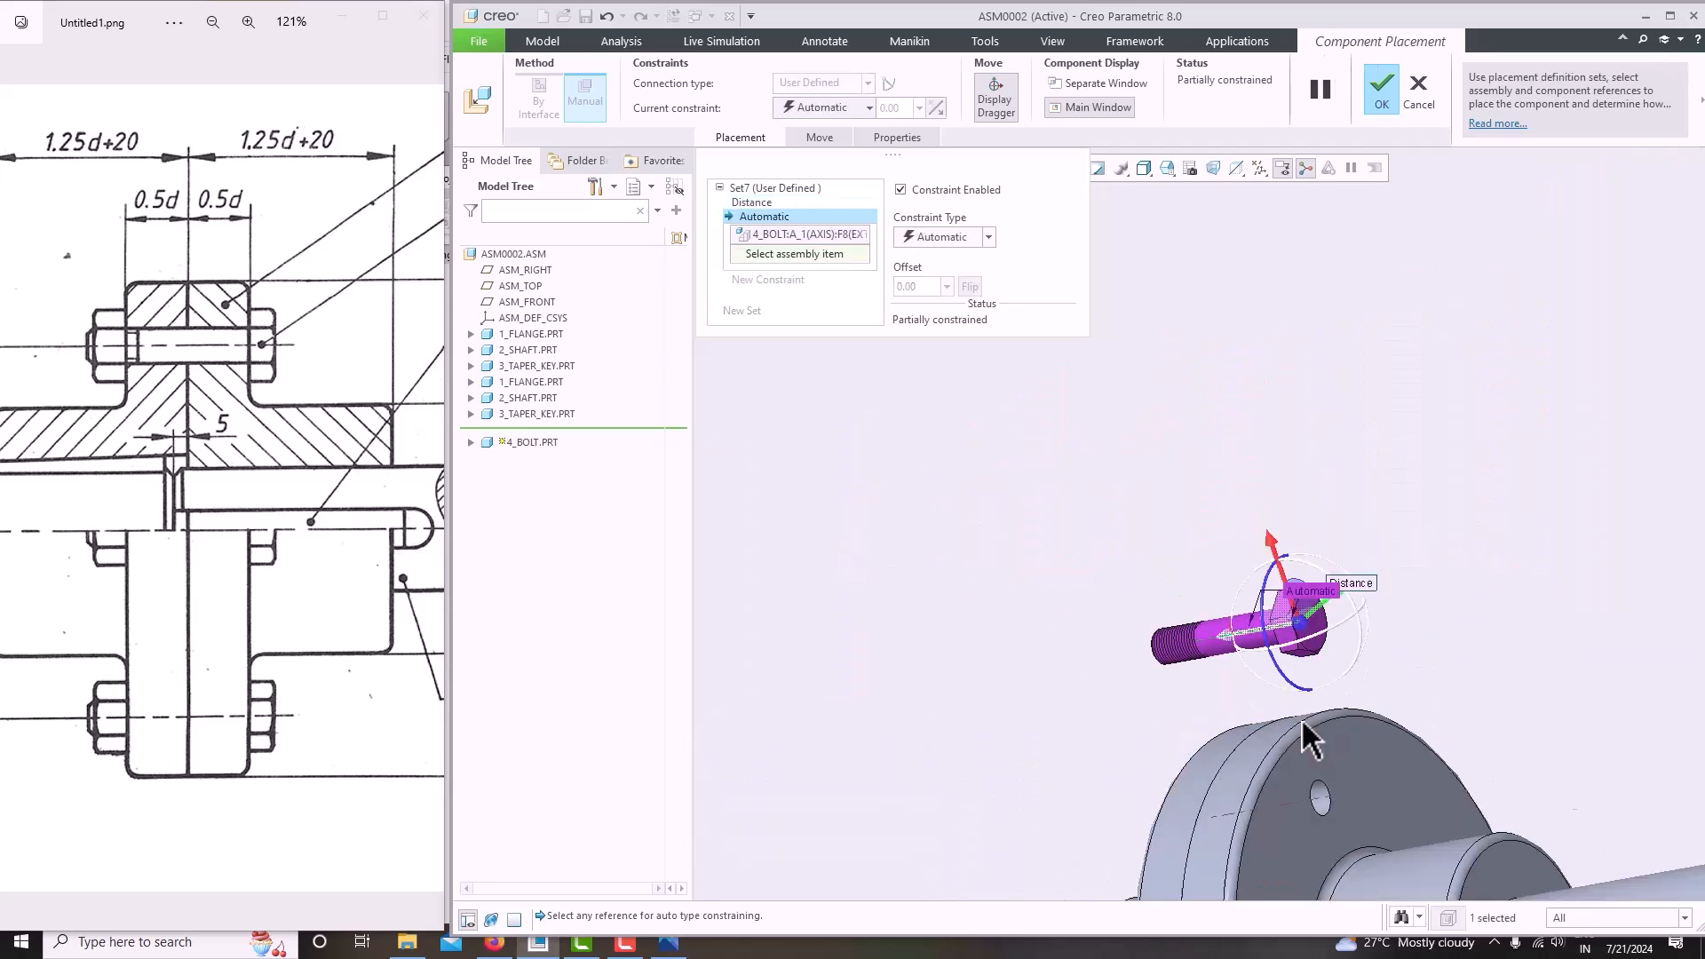
{"action": "scroll", "coordinate": [1312, 801], "scroll_direction": "down", "scroll_amount": 2}
{"action": "left_click", "coordinate": [1276, 763]}
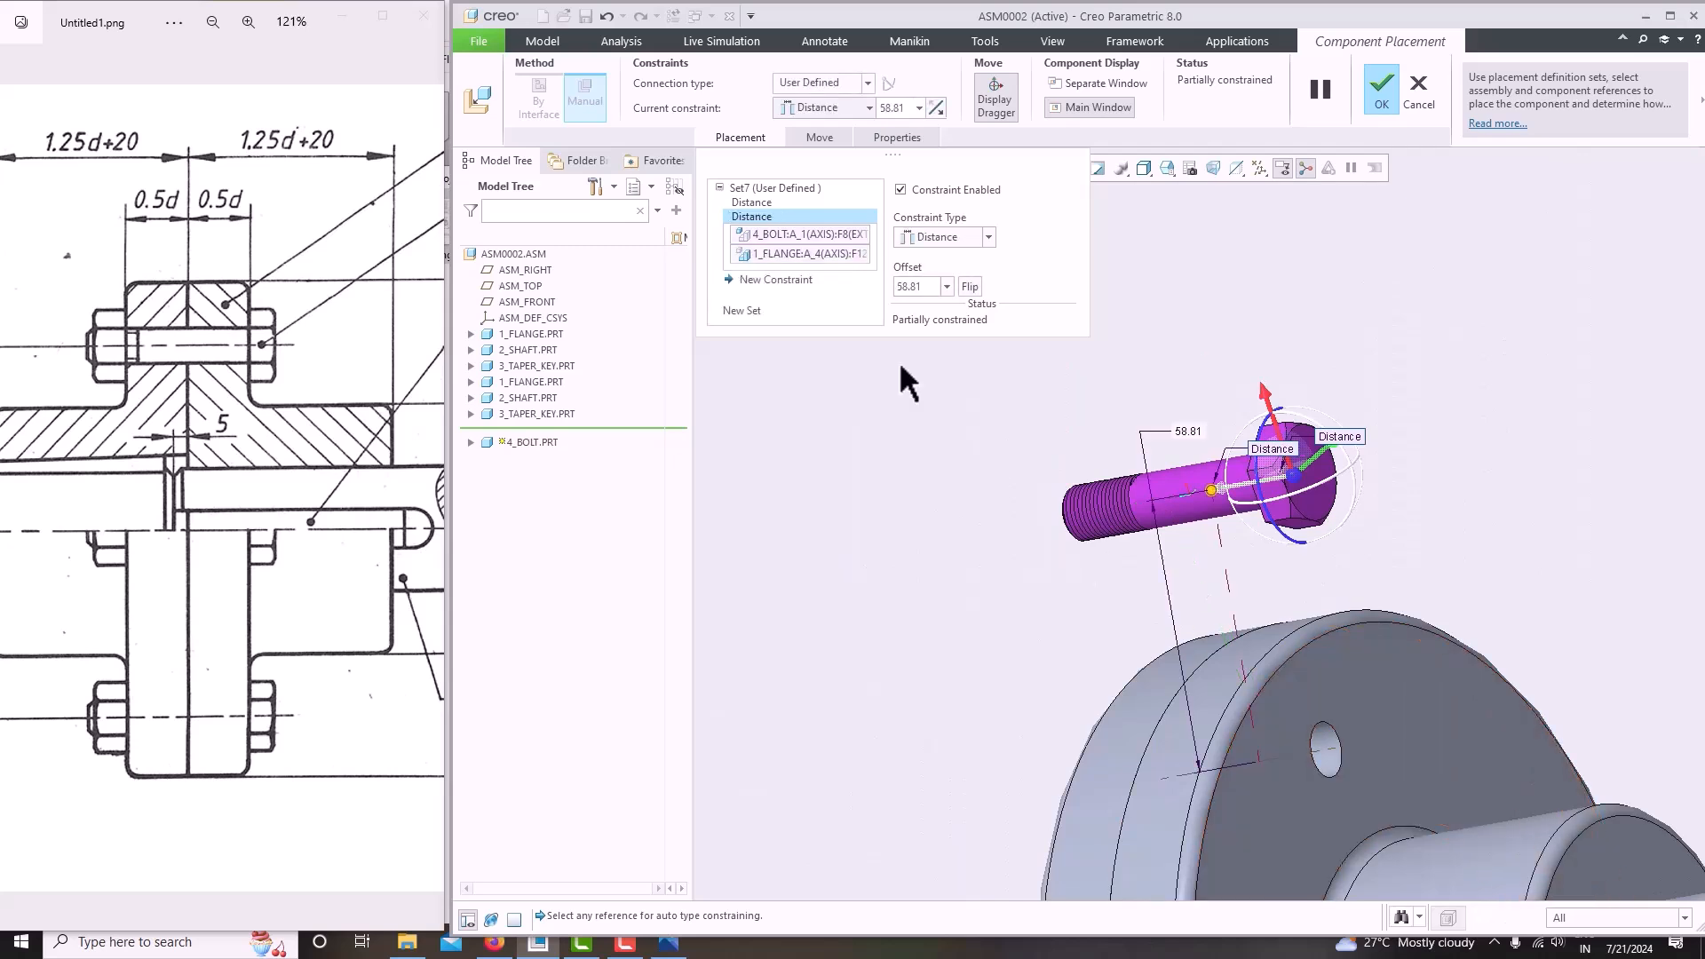
{"action": "left_click", "coordinate": [819, 107]}
{"action": "left_click", "coordinate": [817, 180]}
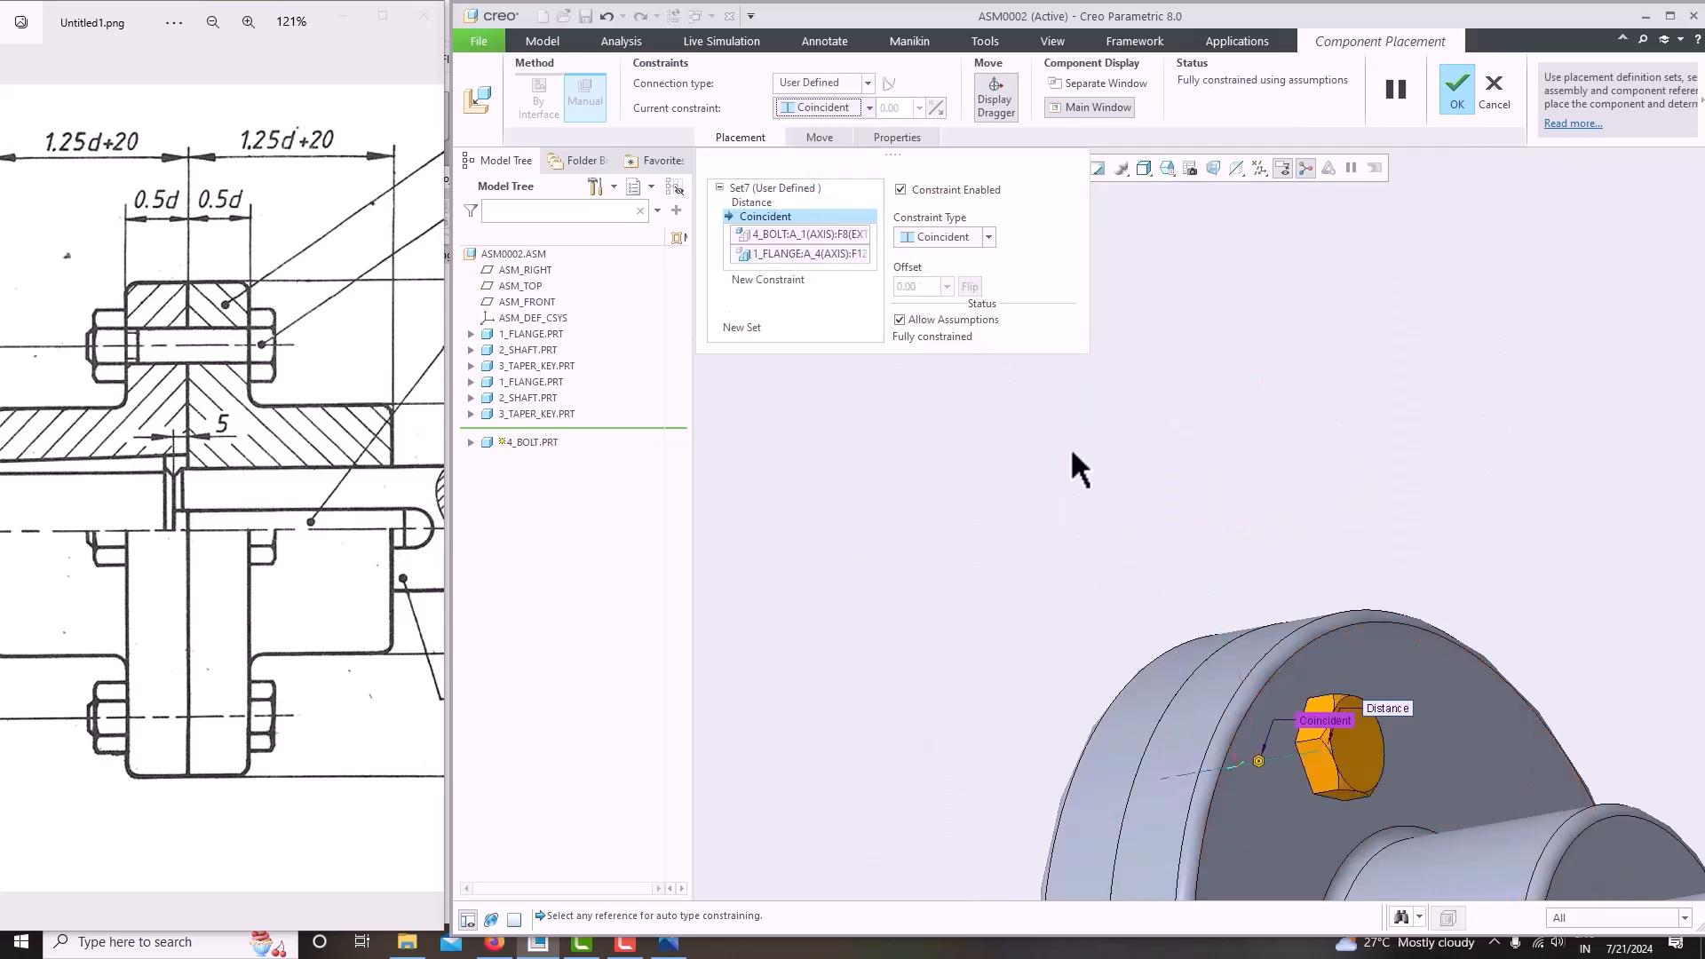
{"action": "scroll", "coordinate": [1084, 497], "scroll_direction": "up", "scroll_amount": 3}
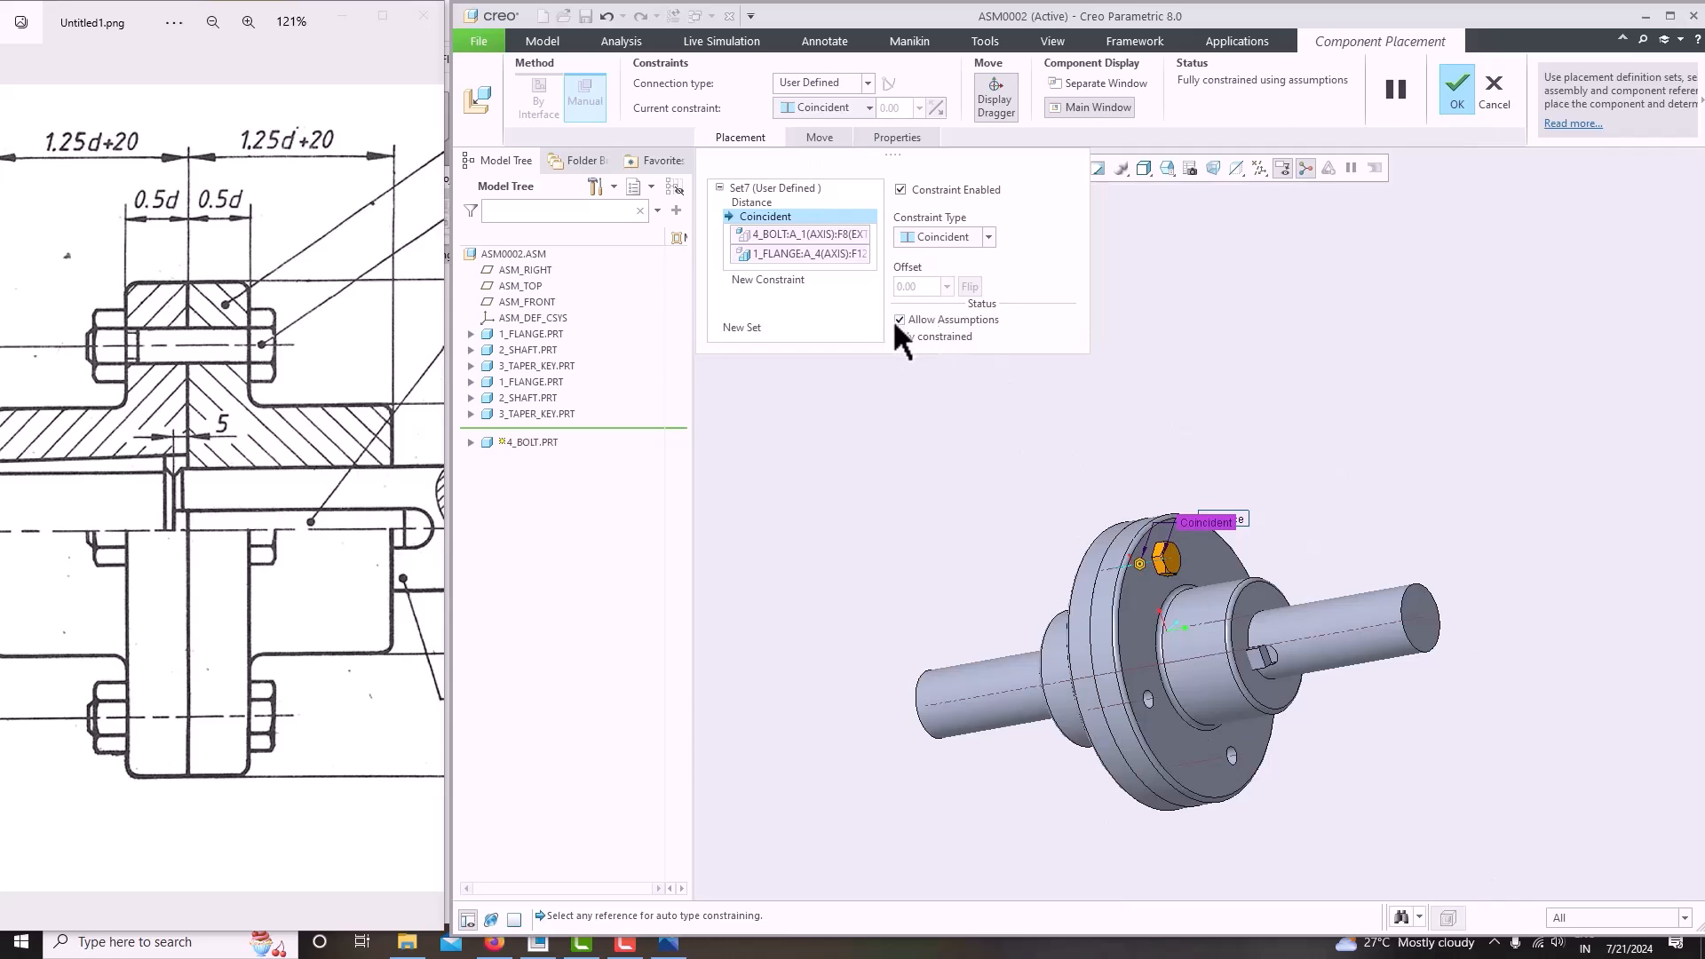
{"action": "scroll", "coordinate": [1119, 573], "scroll_direction": "down", "scroll_amount": 4}
{"action": "middle_click_drag", "start_coordinate": [1130, 578], "coordinate": [1161, 545]}
{"action": "scroll", "coordinate": [1116, 508], "scroll_direction": "up", "scroll_amount": 4}
{"action": "scroll", "coordinate": [1142, 556], "scroll_direction": "down", "scroll_amount": 4}
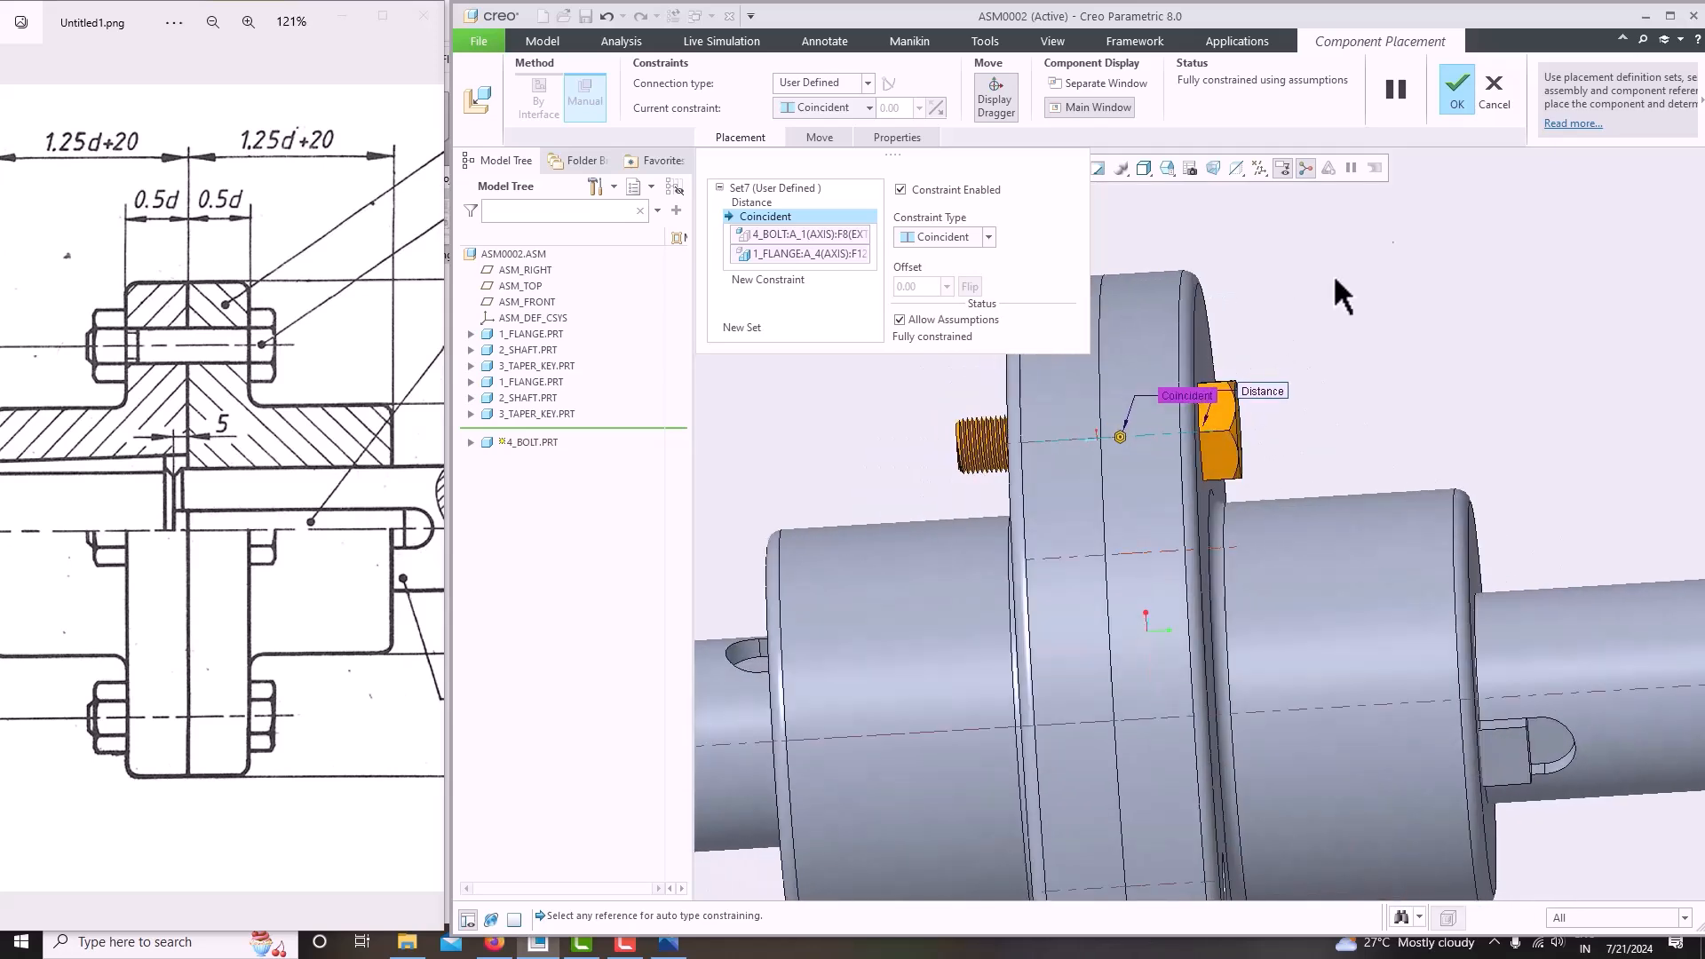
{"action": "left_click", "coordinate": [1456, 95]}
{"action": "scroll", "coordinate": [1264, 307], "scroll_direction": "up", "scroll_amount": 4}
{"action": "middle_click_drag", "start_coordinate": [1266, 313], "coordinate": [1158, 646]}
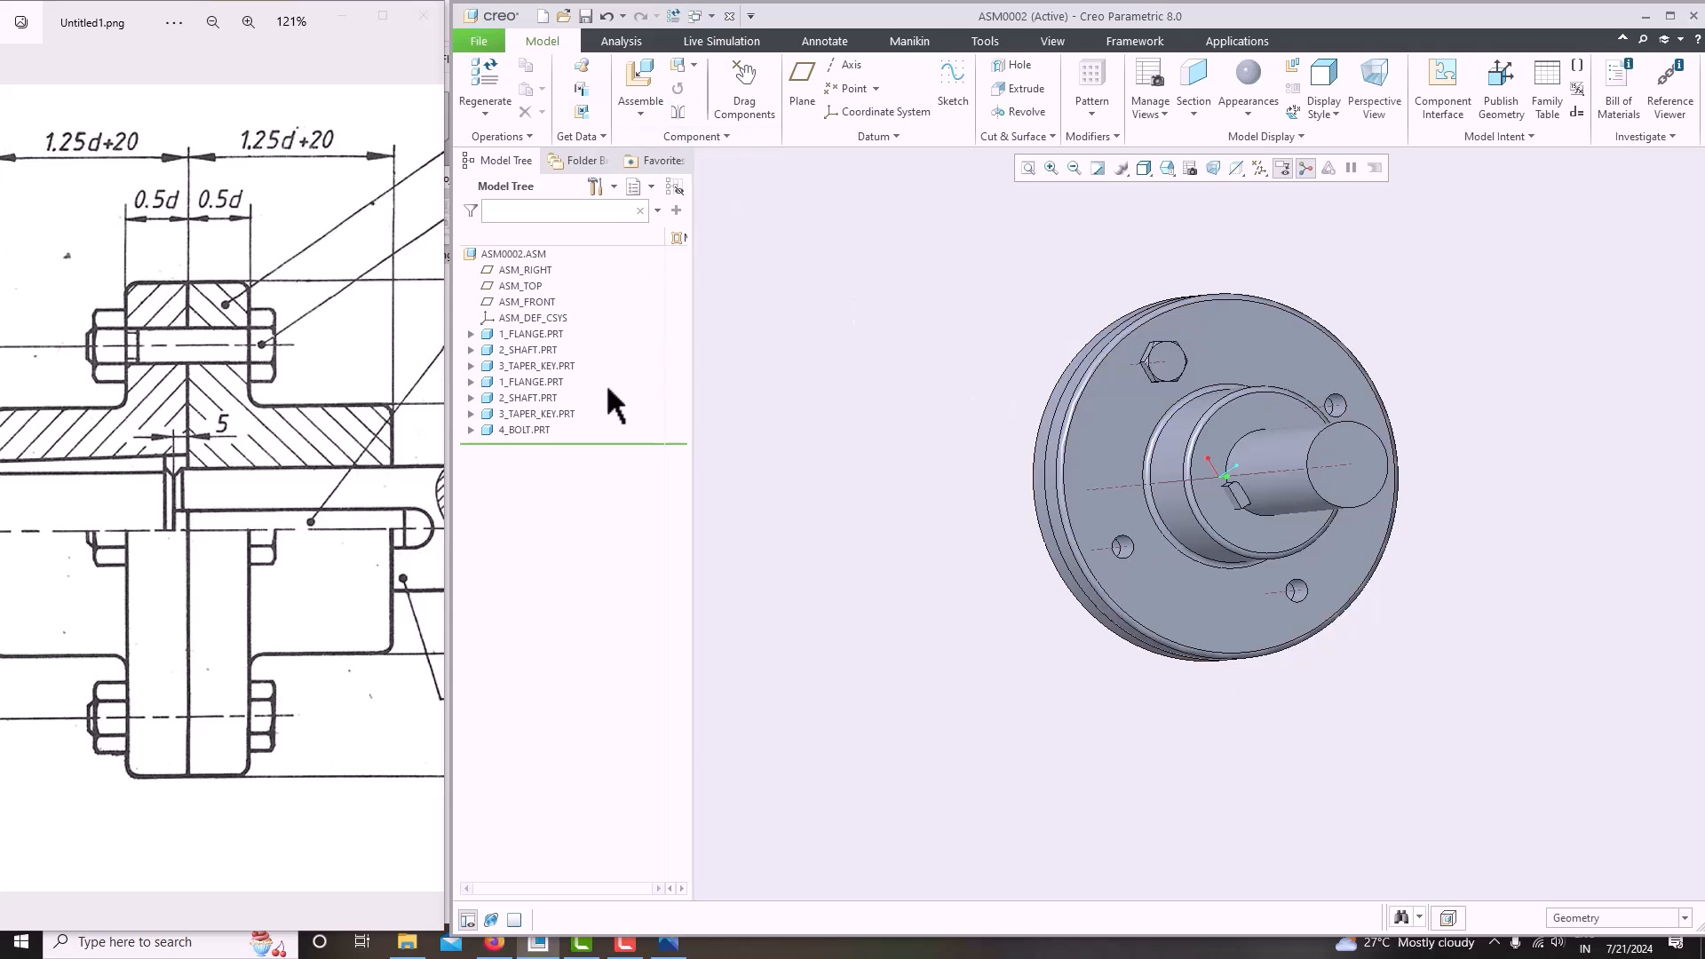
{"action": "left_click", "coordinate": [527, 427]}
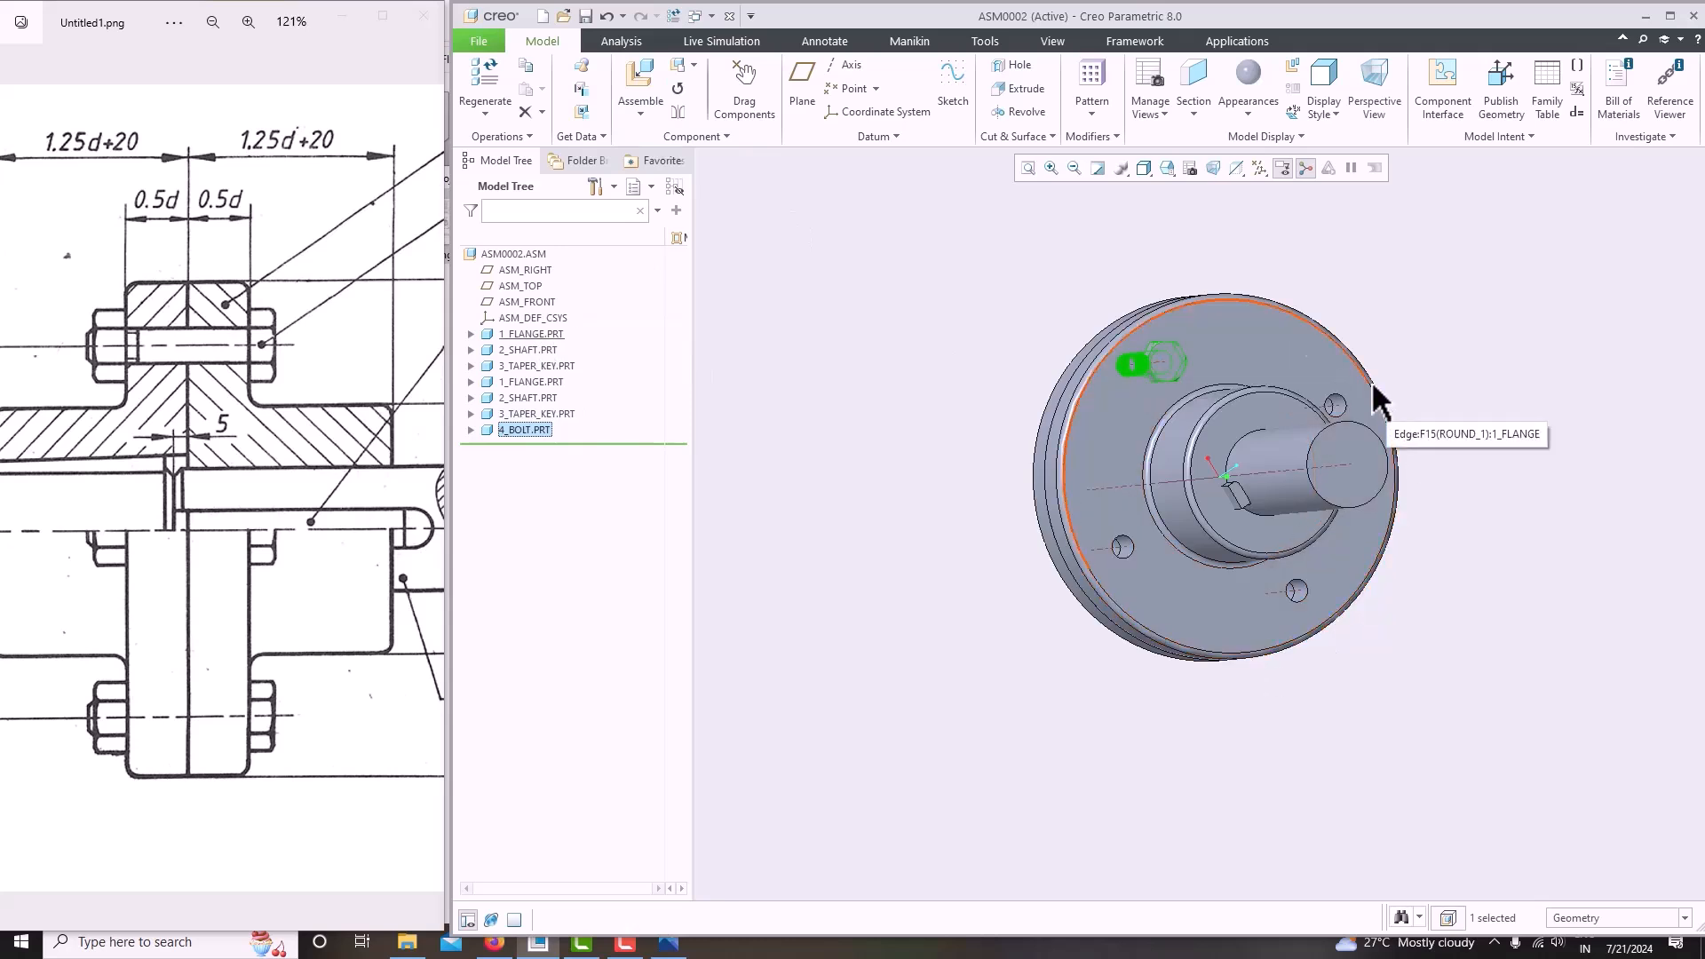
{"action": "left_click", "coordinate": [906, 330]}
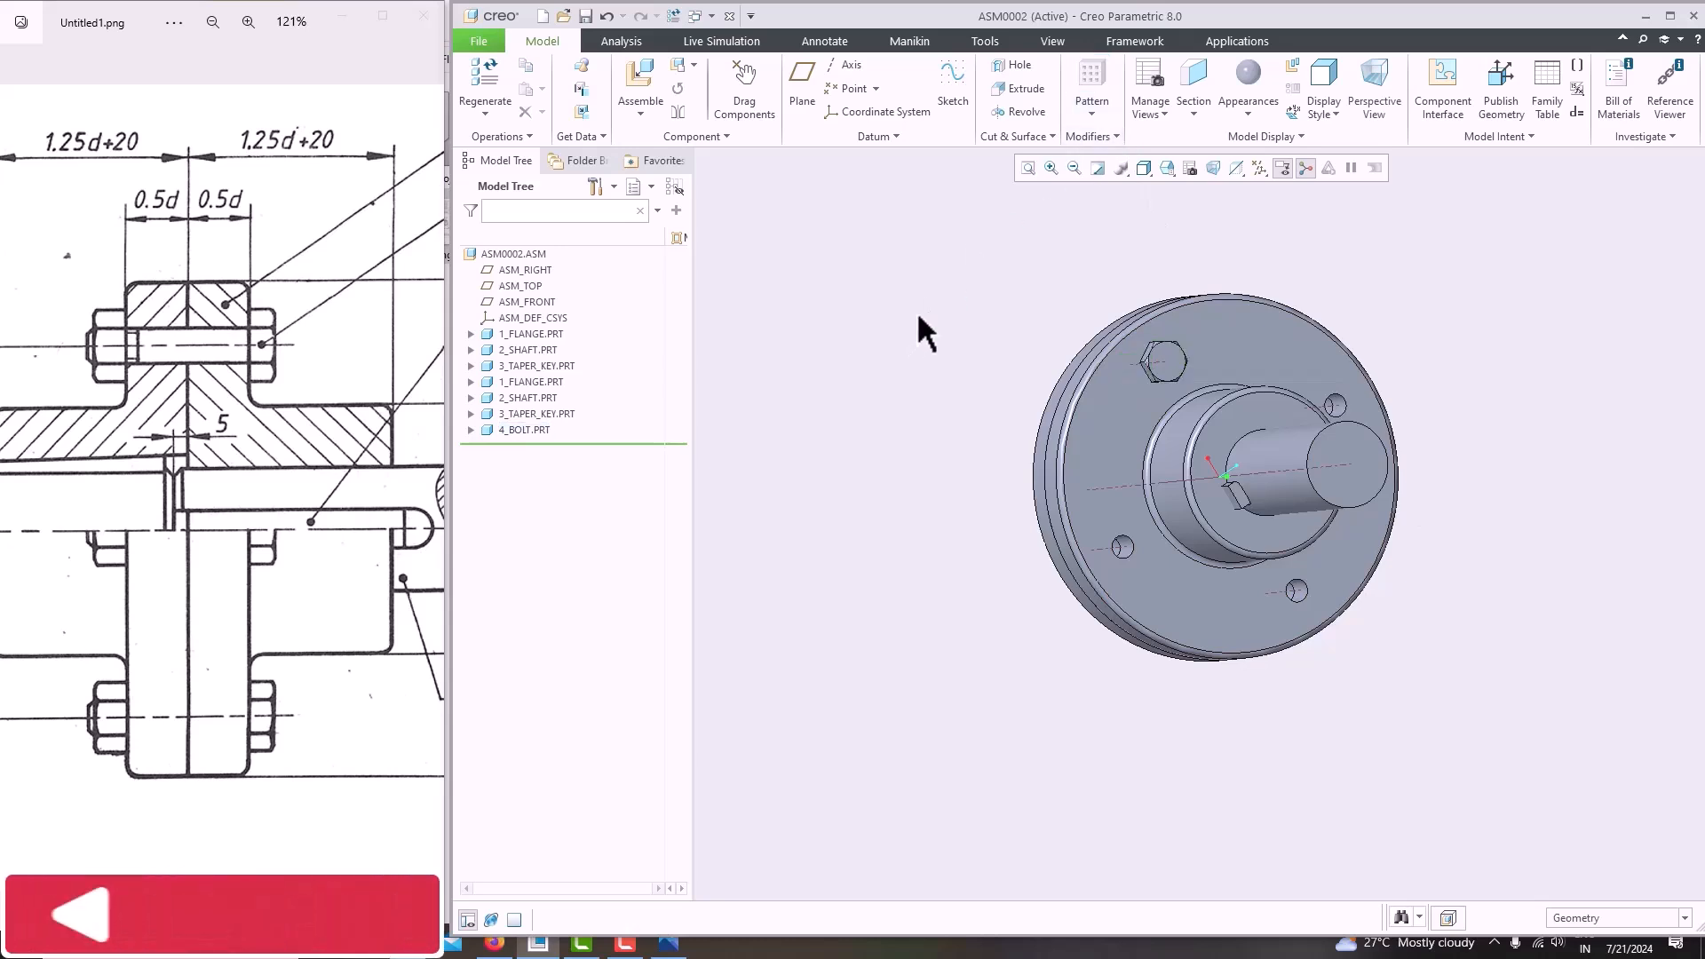
{"action": "left_click", "coordinate": [526, 428]}
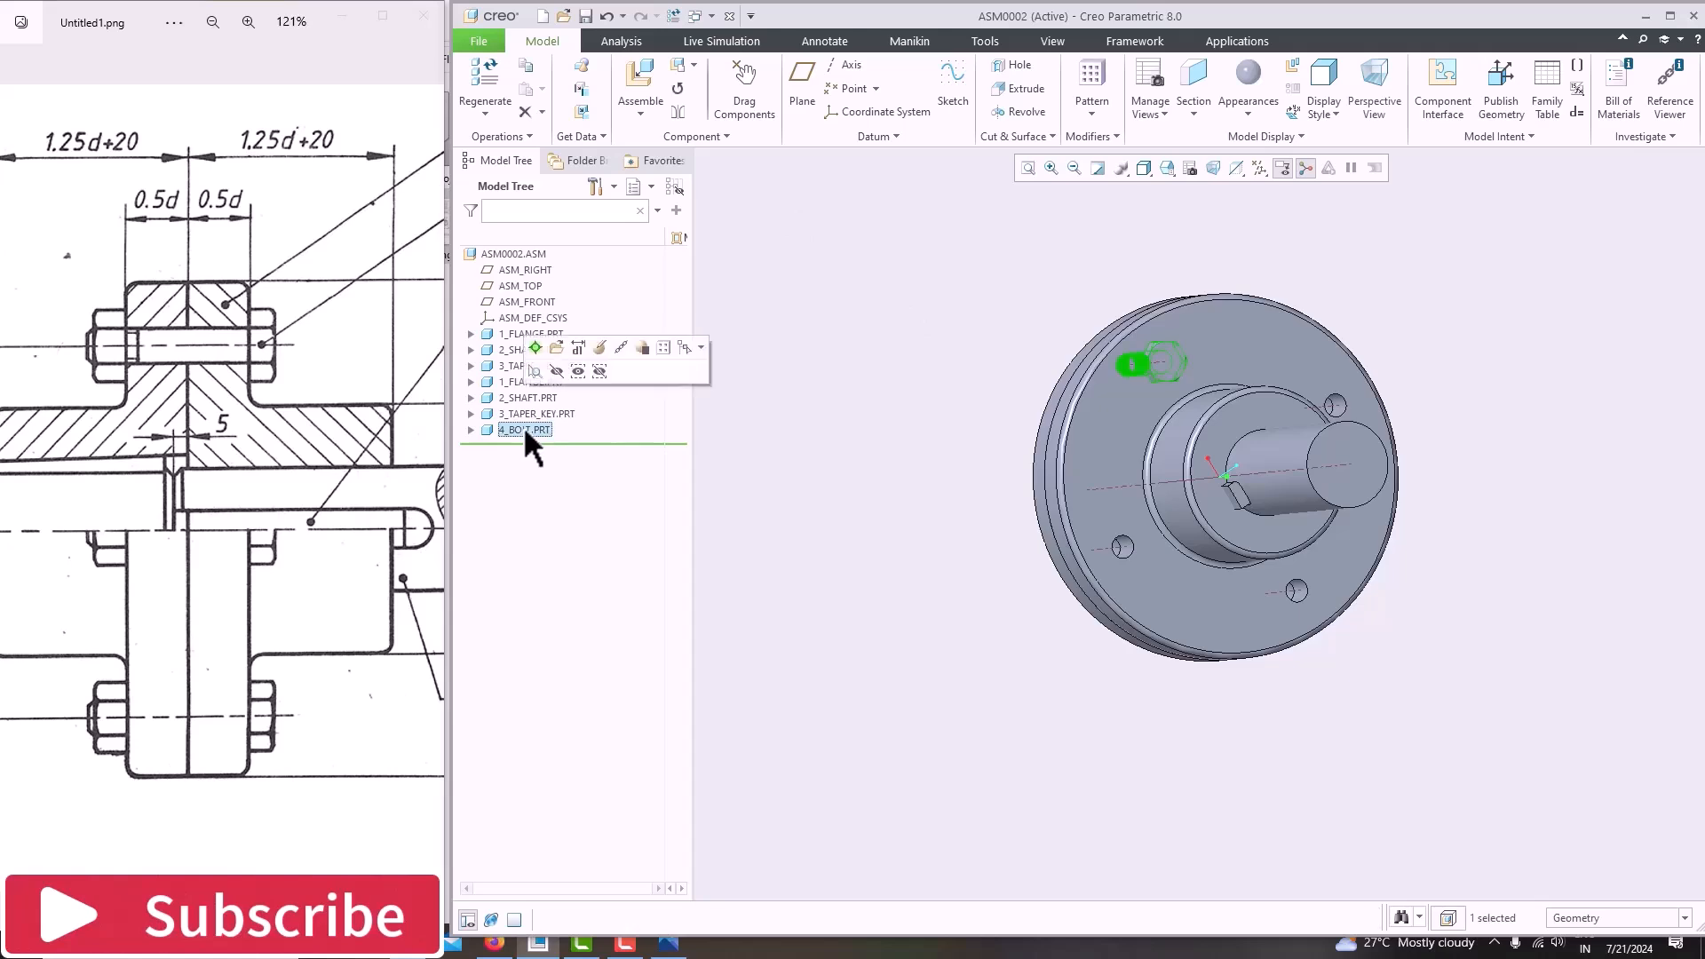
{"action": "left_click", "coordinate": [866, 376]}
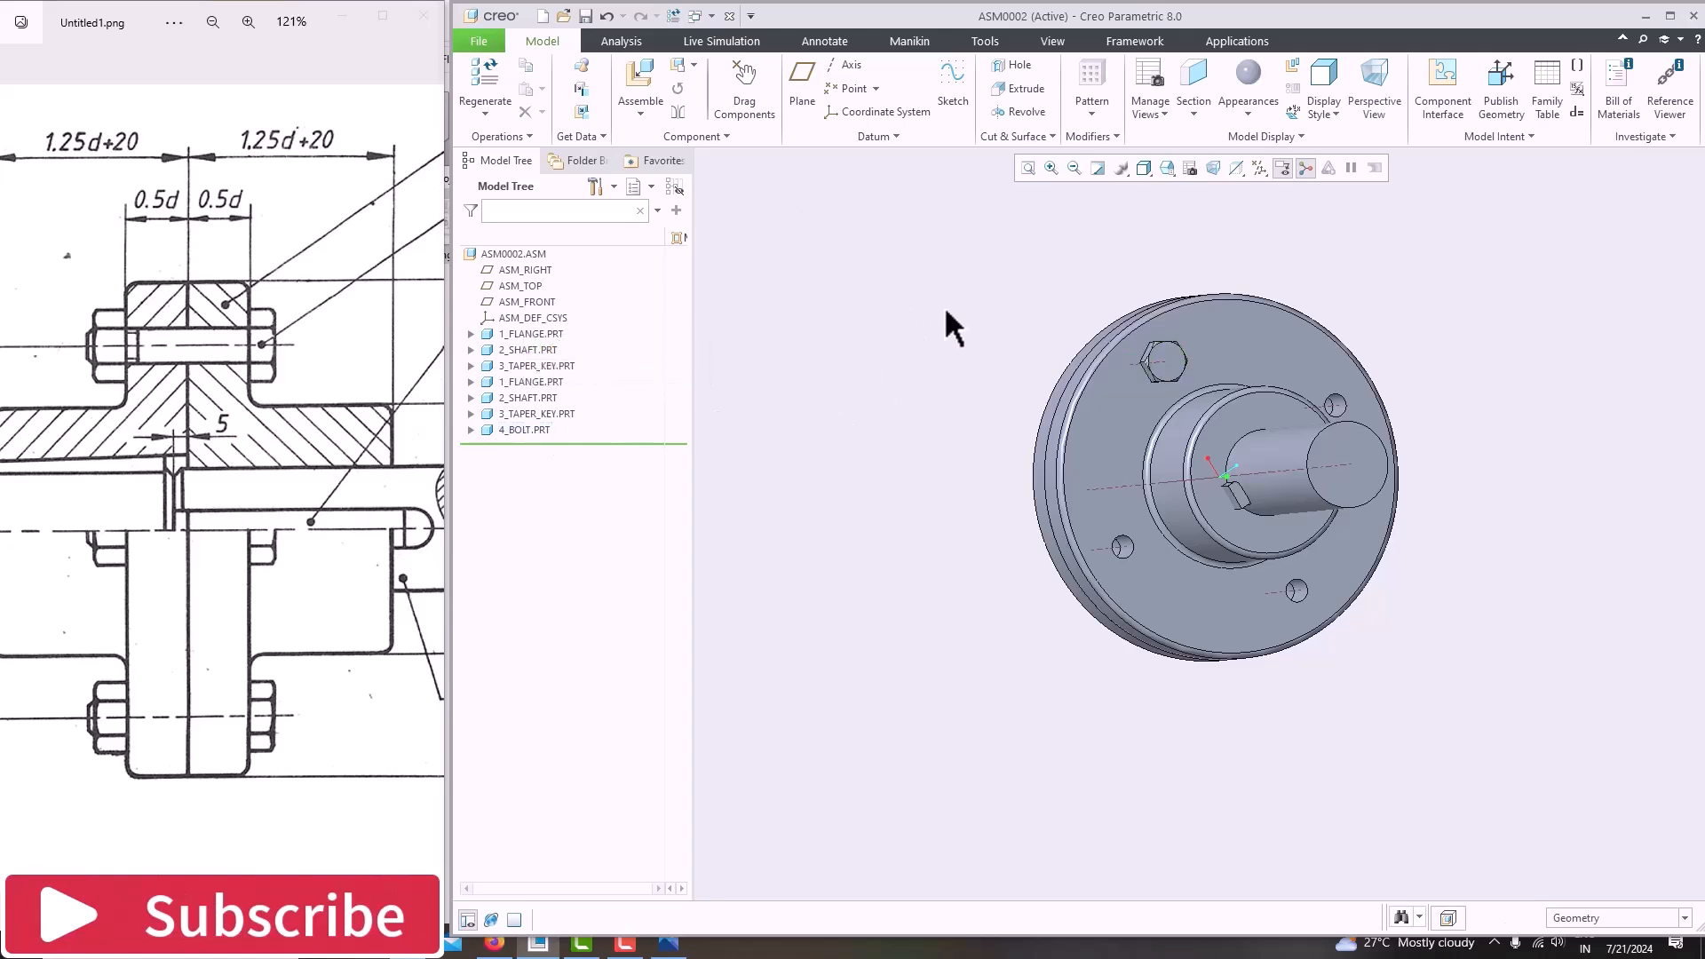
Insert 5_nut.prt into the assembly.
{"action": "middle_click_drag", "start_coordinate": [887, 343], "coordinate": [1009, 343]}
{"action": "scroll", "coordinate": [1163, 364], "scroll_direction": "up", "scroll_amount": 3}
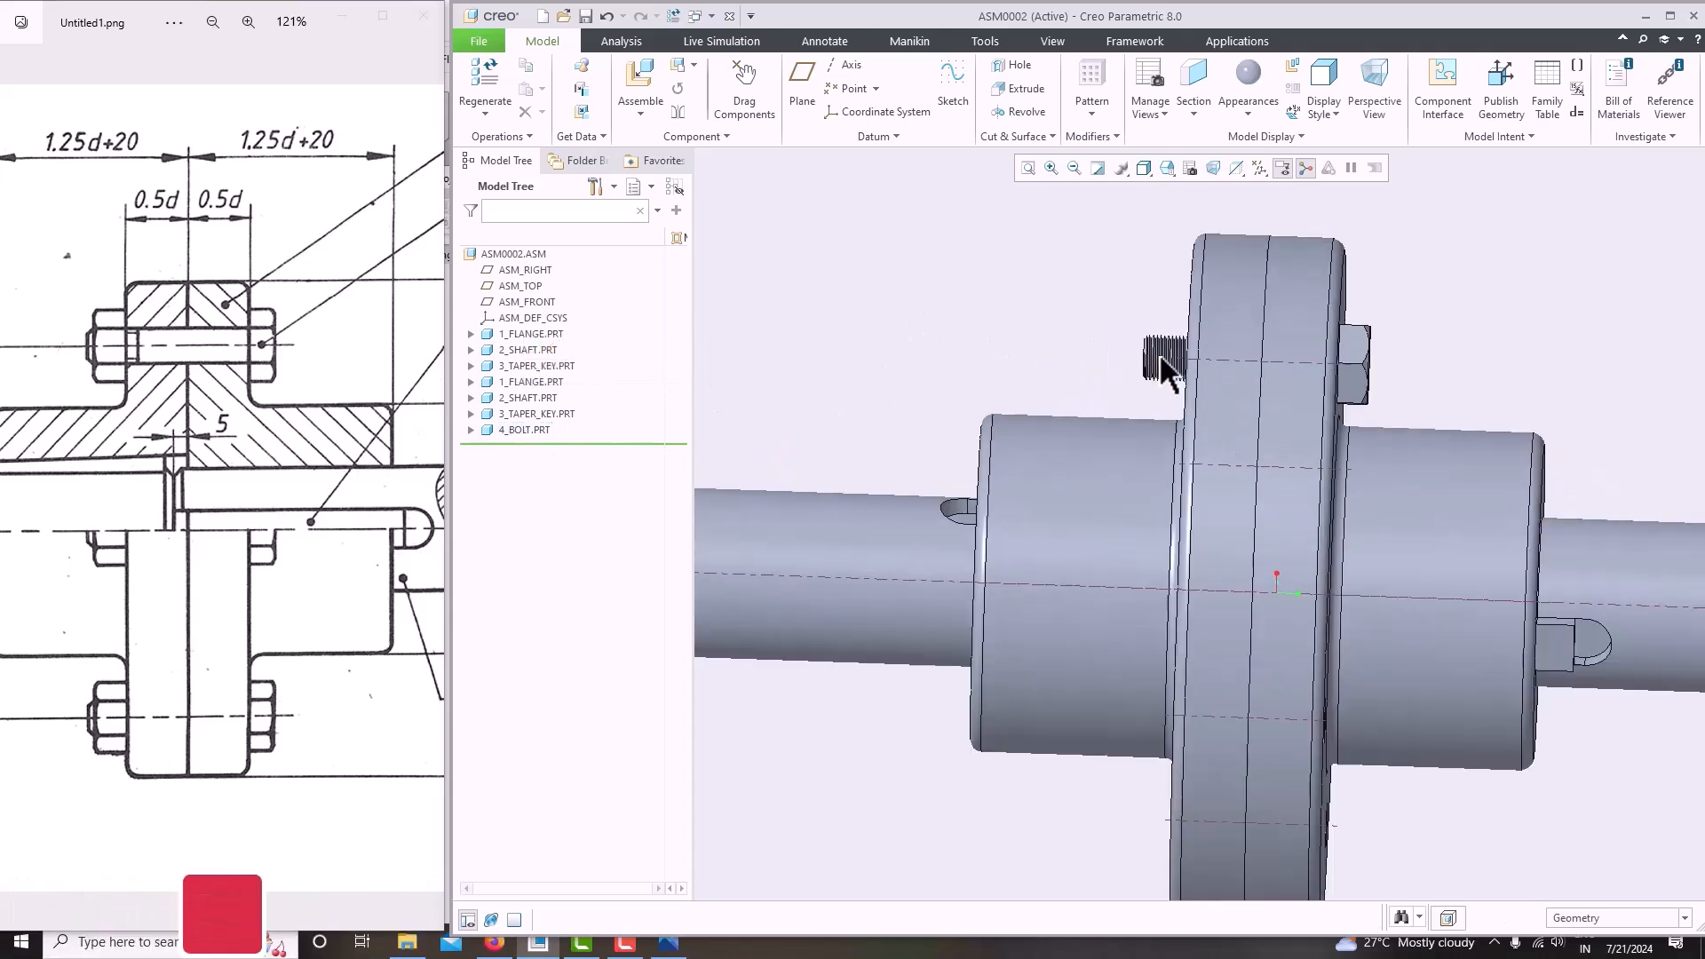
{"action": "middle_click_drag", "start_coordinate": [1163, 364], "coordinate": [1239, 368]}
{"action": "left_click", "coordinate": [642, 109]}
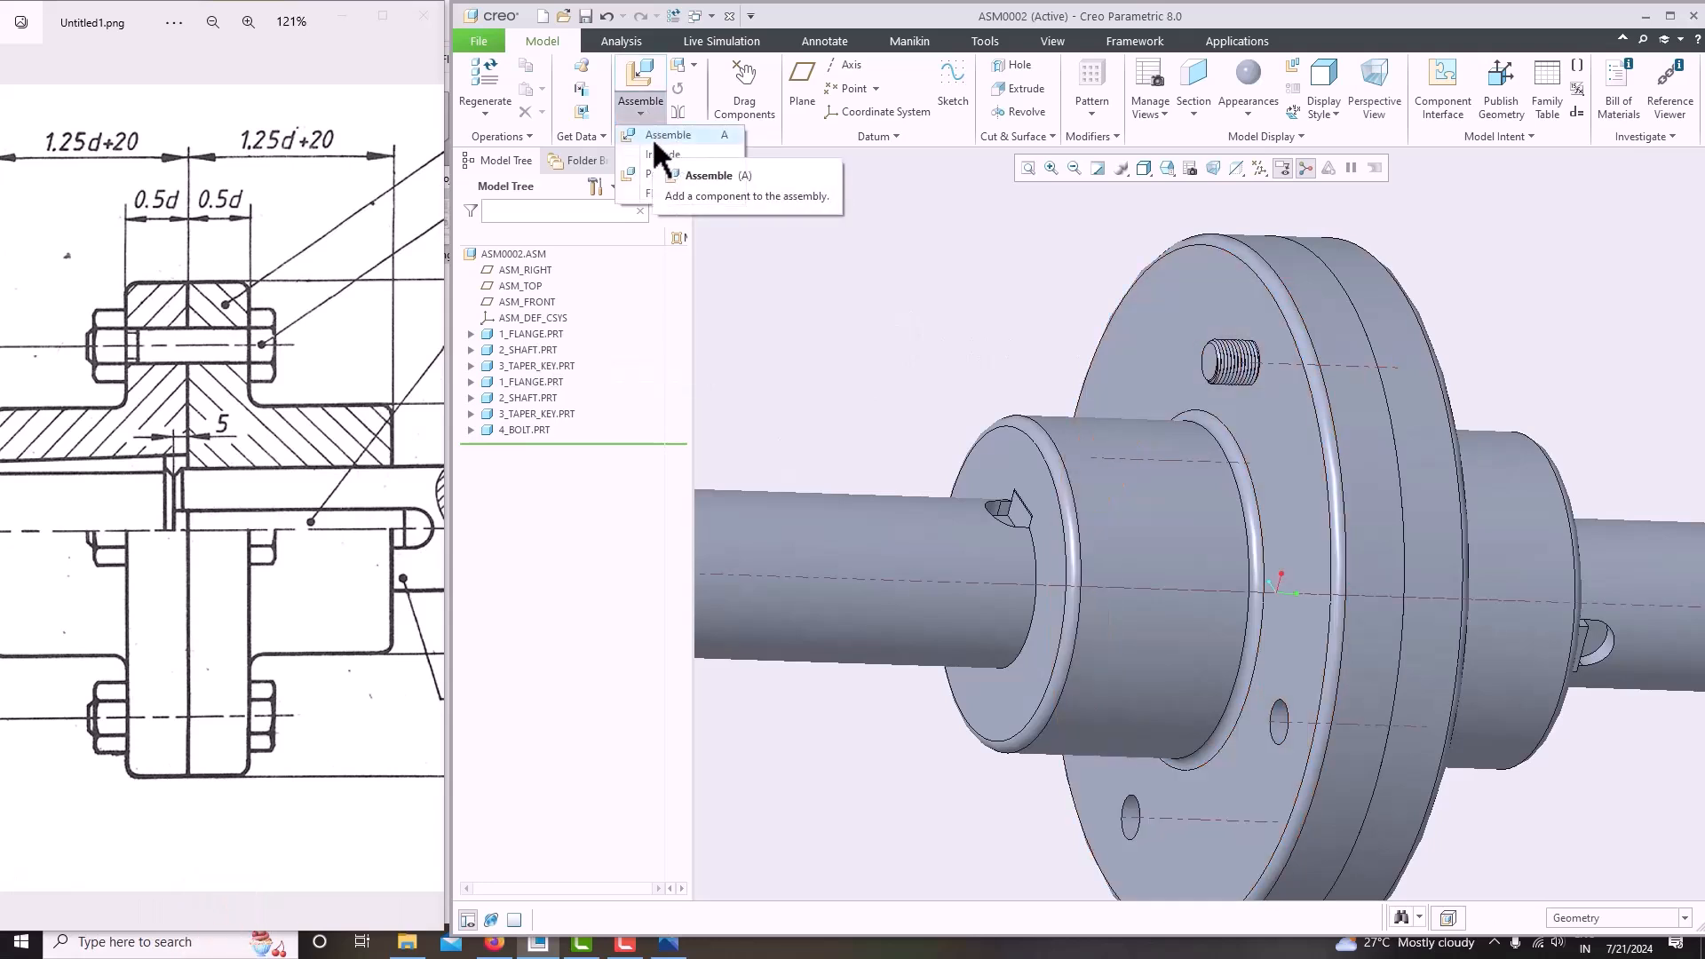
{"action": "left_click", "coordinate": [653, 140]}
{"action": "left_click", "coordinate": [719, 424]}
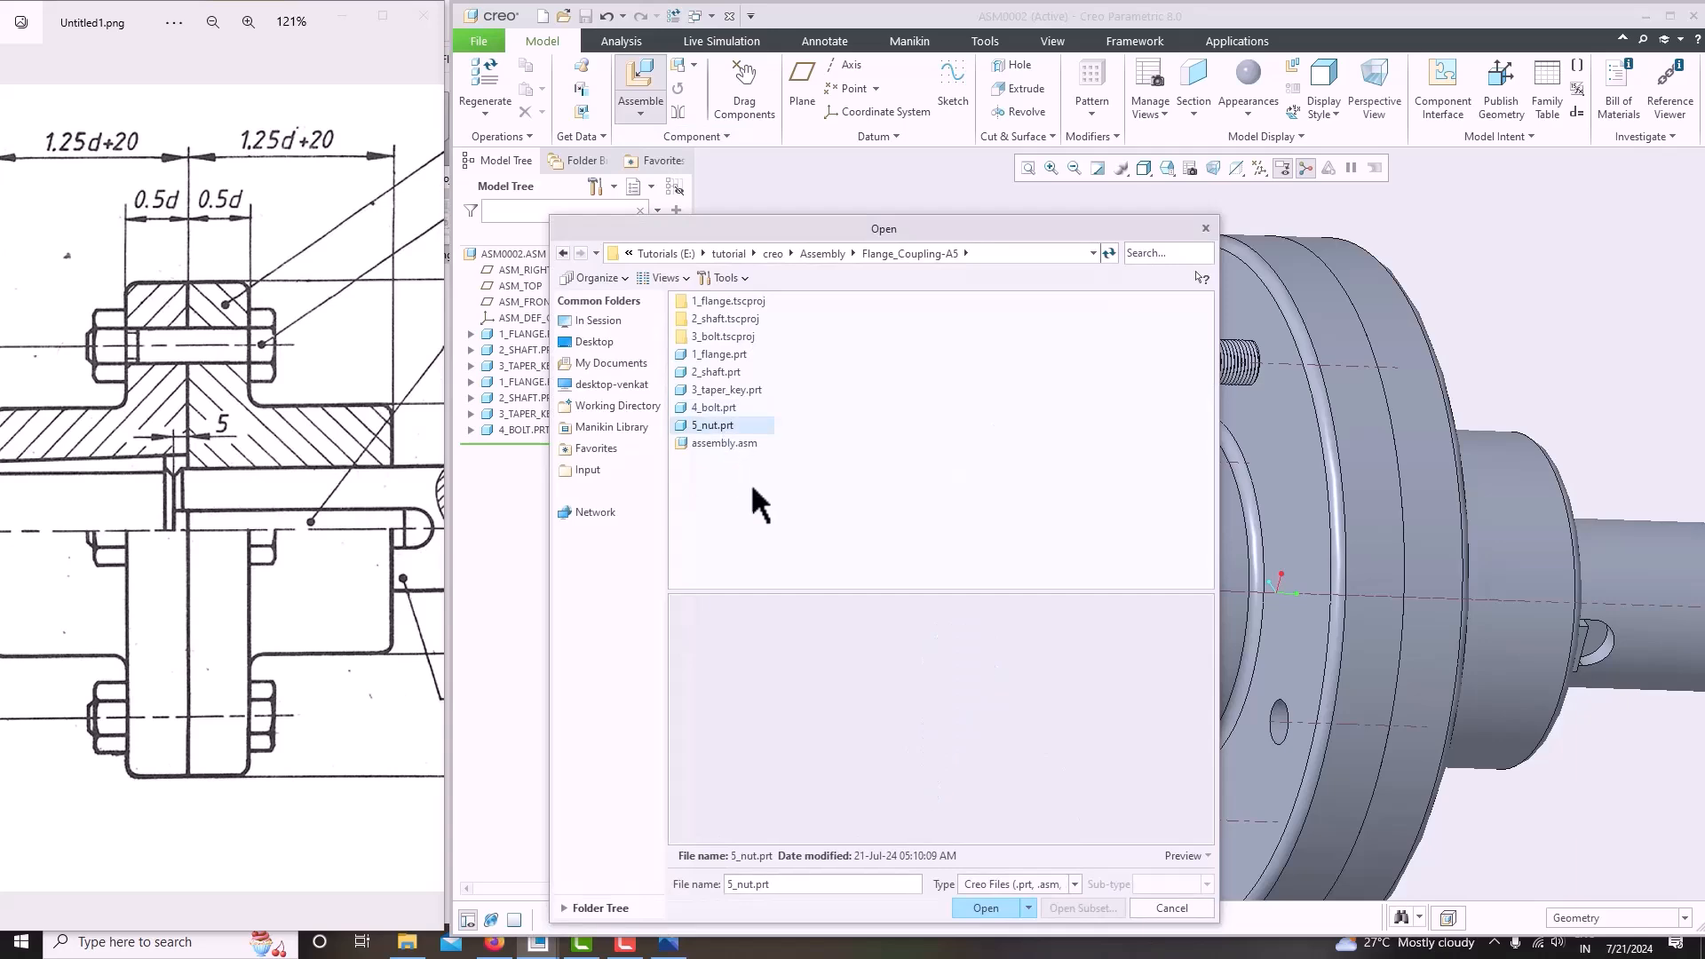
{"action": "left_click", "coordinate": [986, 907]}
Rotate the nut so its threaded hole runs roughly parallel to the shaft axis.
{"action": "scroll", "coordinate": [977, 519], "scroll_direction": "up", "scroll_amount": 2}
{"action": "middle_click_drag", "start_coordinate": [961, 428], "coordinate": [882, 474]}
{"action": "scroll", "coordinate": [881, 497], "scroll_direction": "up", "scroll_amount": 3}
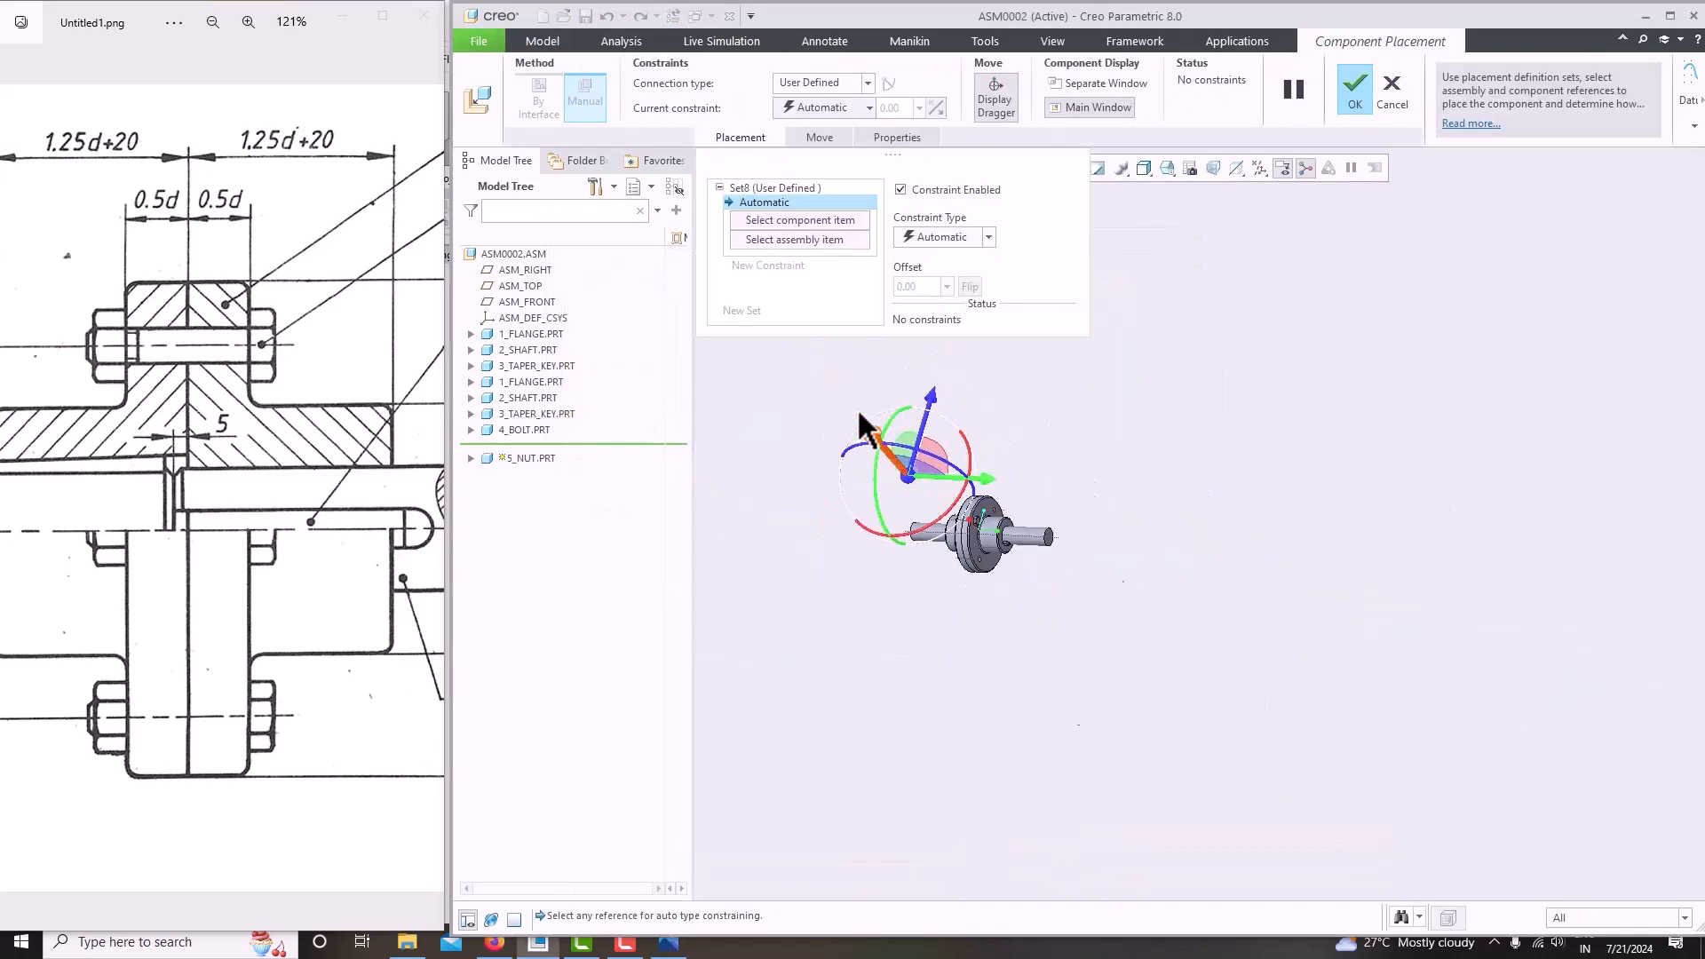
{"action": "scroll", "coordinate": [866, 435], "scroll_direction": "down", "scroll_amount": 3}
{"action": "middle_click_drag", "start_coordinate": [1083, 633], "coordinate": [1085, 510]}
{"action": "scroll", "coordinate": [1097, 825], "scroll_direction": "up", "scroll_amount": 4}
{"action": "scroll", "coordinate": [1094, 795], "scroll_direction": "down", "scroll_amount": 4}
{"action": "scroll", "coordinate": [969, 613], "scroll_direction": "up", "scroll_amount": 4}
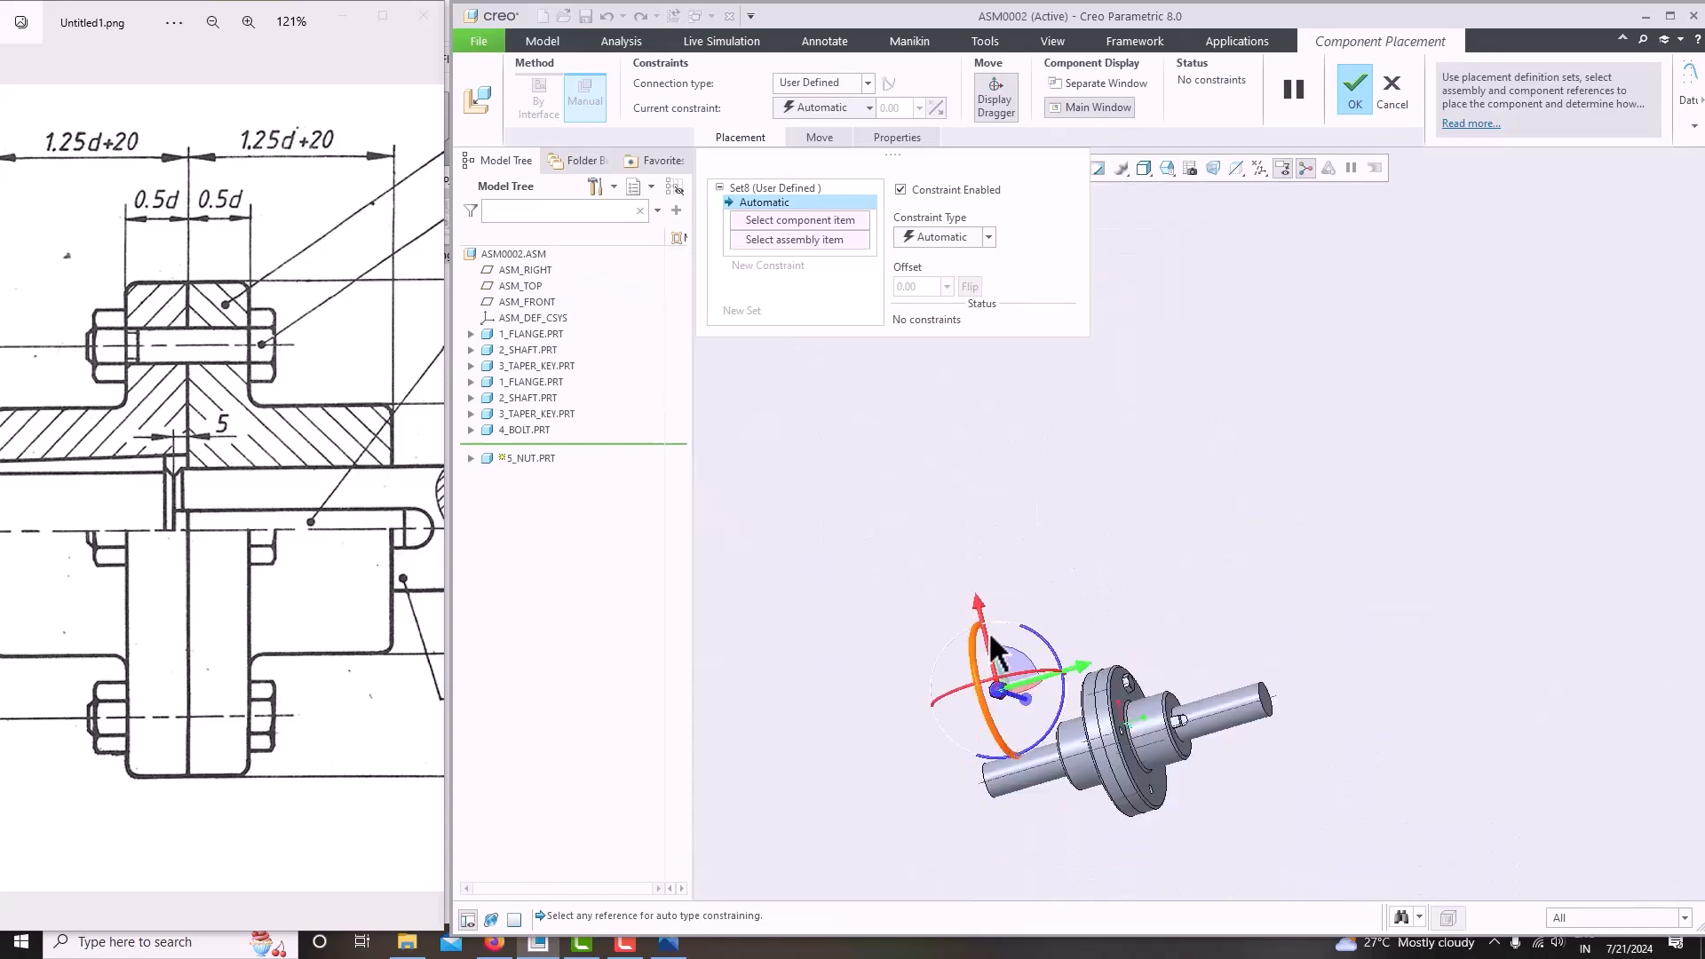
{"action": "scroll", "coordinate": [1082, 771], "scroll_direction": "down", "scroll_amount": 3}
{"action": "middle_click_drag", "start_coordinate": [978, 576], "coordinate": [924, 548]}
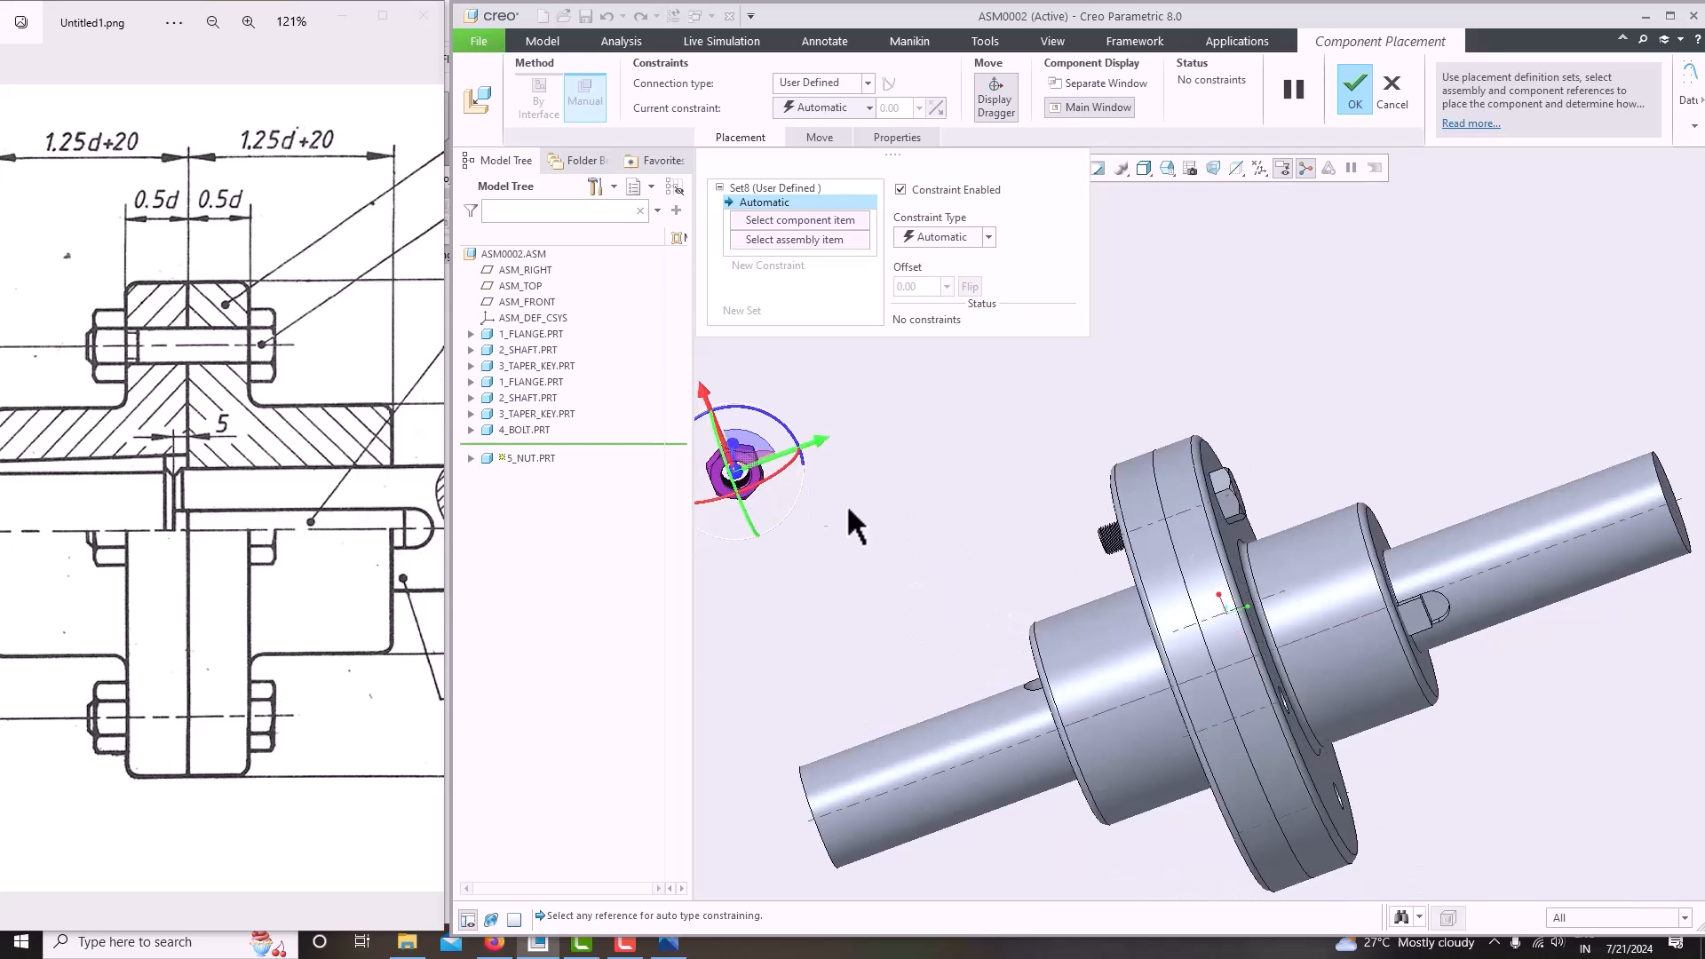
{"action": "mouse_move", "coordinate": [684, 498]}
{"action": "left_mouse_down"}
{"action": "mouse_move", "coordinate": [668, 499]}
{"action": "mouse_move", "coordinate": [692, 501]}
{"action": "left_mouse_up"}
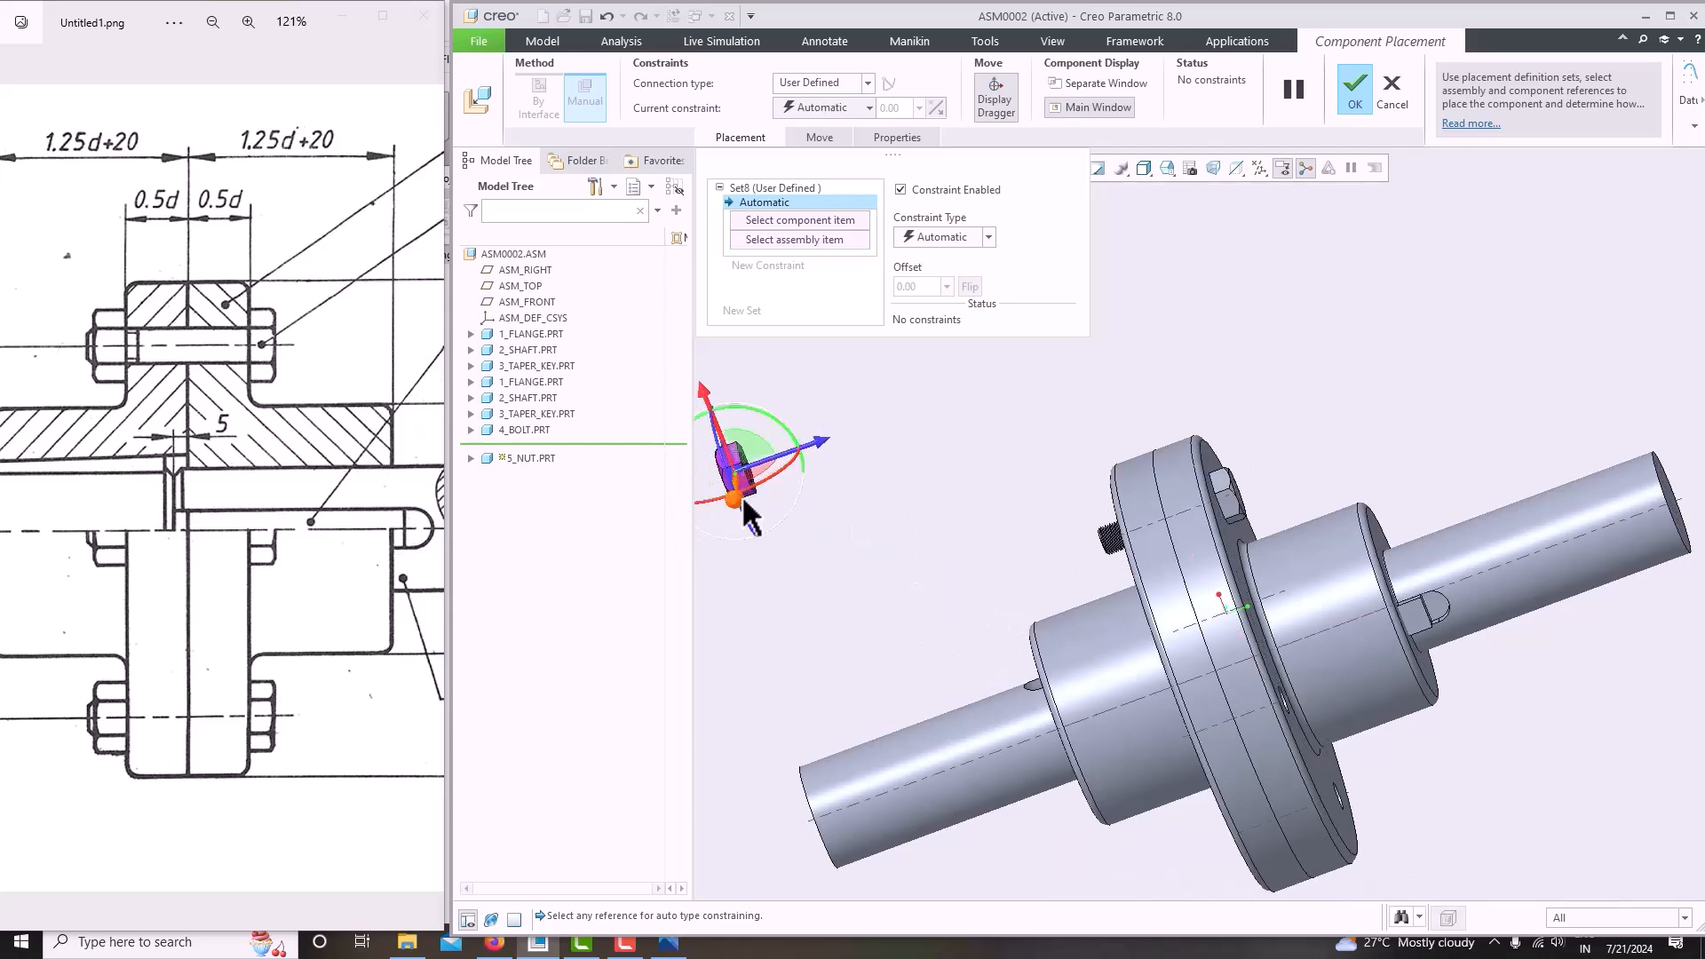
Examine the nut's faces and threaded bore from several angles and view the datum display options.
{"action": "middle_click_drag", "start_coordinate": [1063, 557], "coordinate": [773, 475]}
{"action": "scroll", "coordinate": [768, 453], "scroll_direction": "down", "scroll_amount": 4}
{"action": "scroll", "coordinate": [749, 350], "scroll_direction": "down", "scroll_amount": 3}
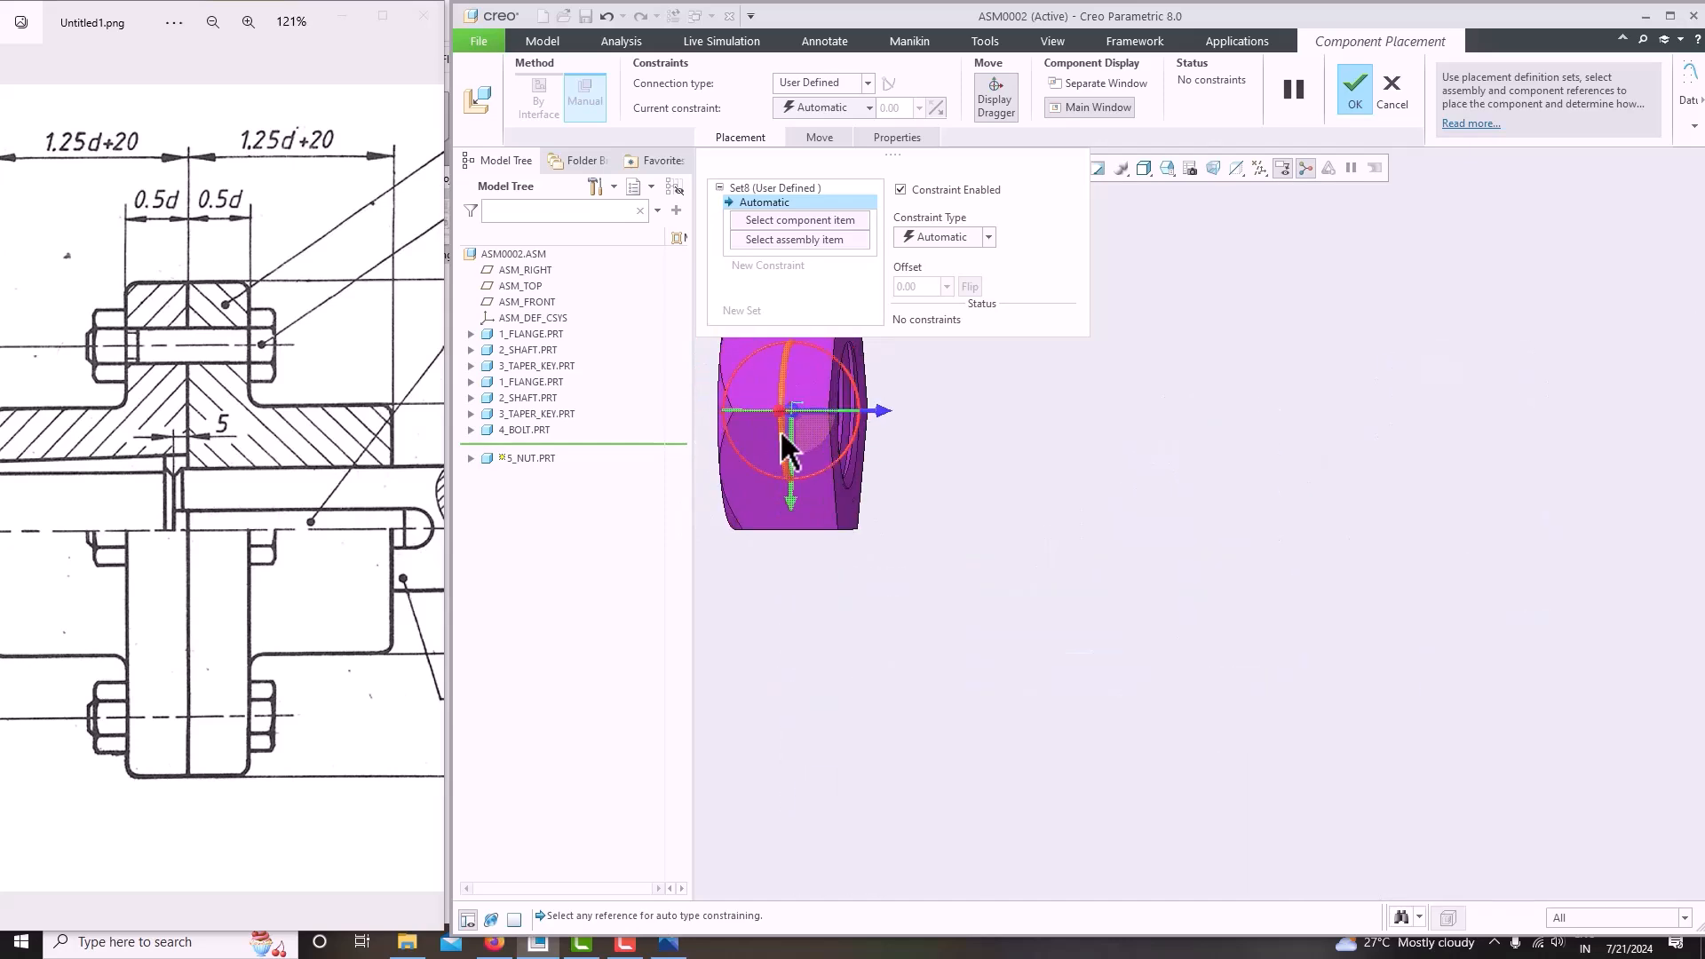
{"action": "scroll", "coordinate": [779, 430], "scroll_direction": "up", "scroll_amount": 5}
{"action": "scroll", "coordinate": [910, 475], "scroll_direction": "up", "scroll_amount": 2}
{"action": "scroll", "coordinate": [1128, 470], "scroll_direction": "down", "scroll_amount": 6}
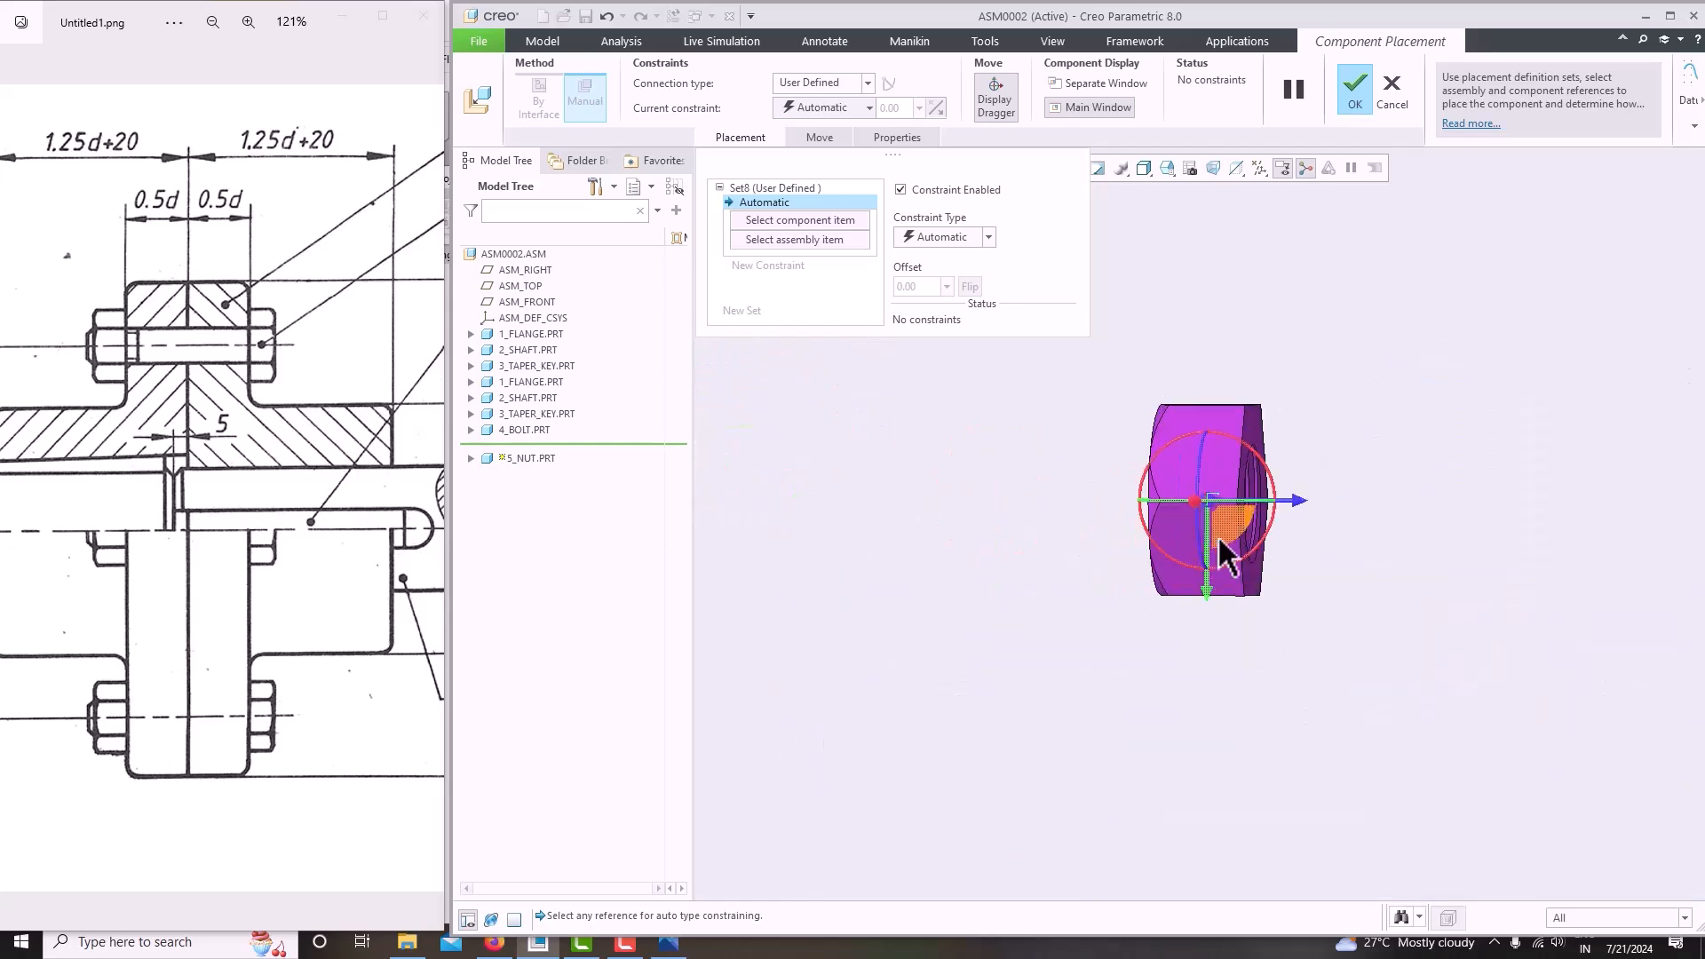
{"action": "left_click", "coordinate": [1261, 169]}
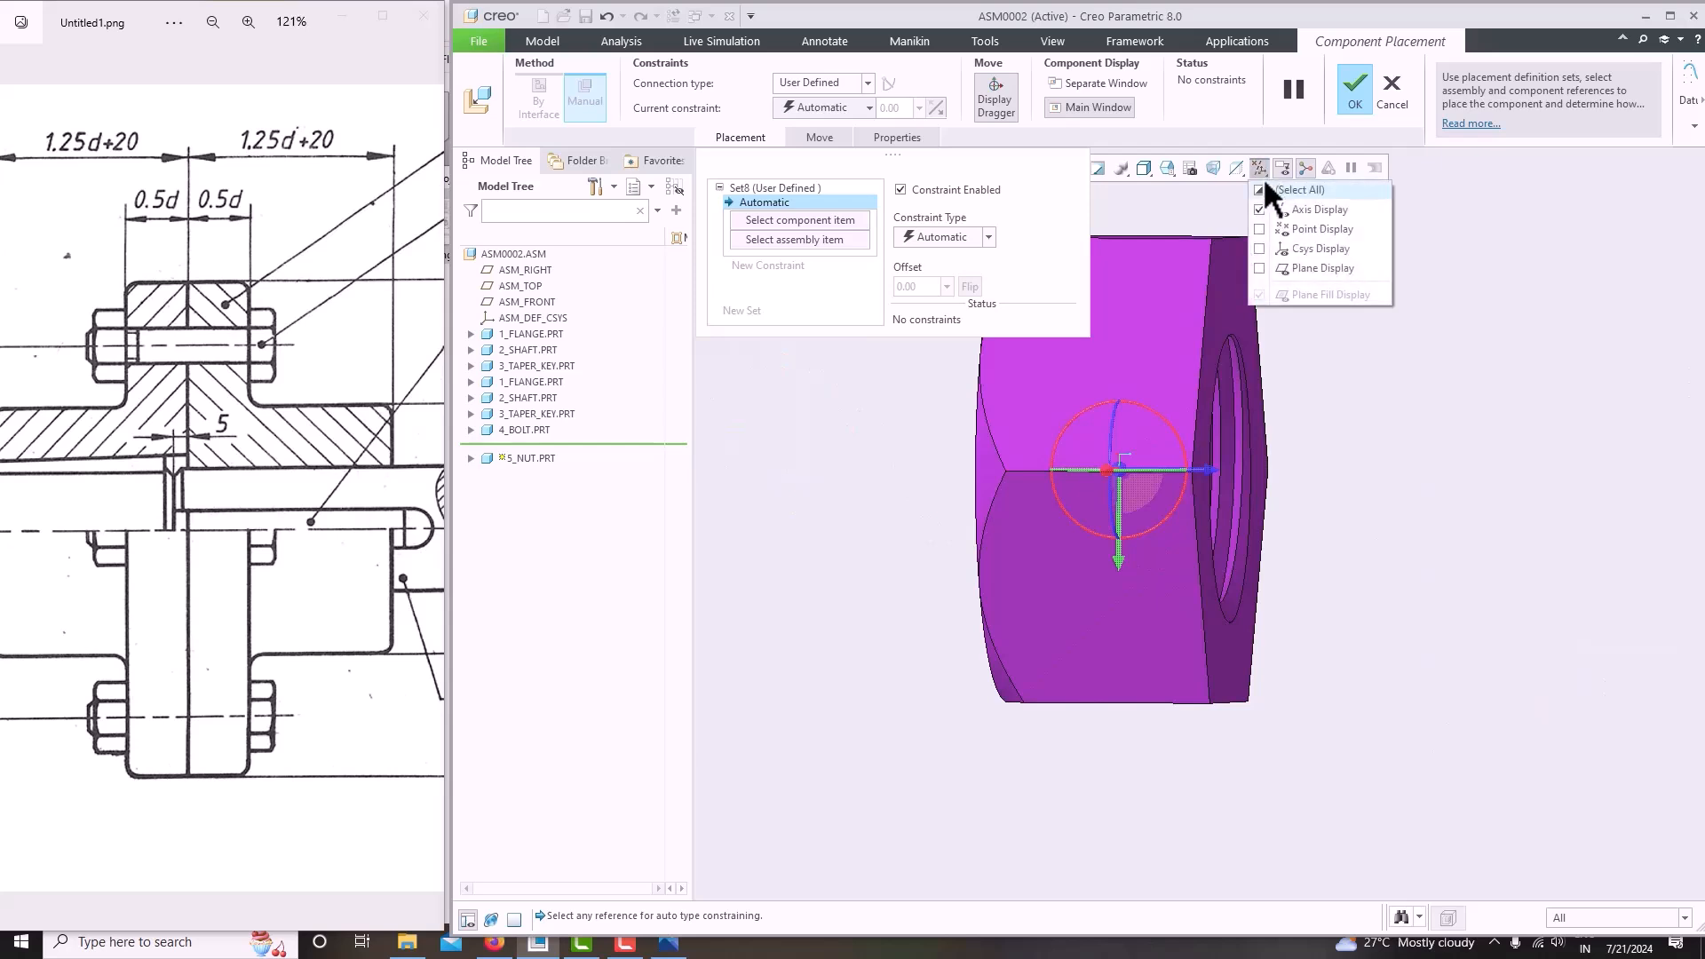
{"action": "left_click", "coordinate": [1372, 493]}
{"action": "middle_click_drag", "start_coordinate": [1371, 493], "coordinate": [1330, 499]}
{"action": "scroll", "coordinate": [877, 508], "scroll_direction": "up", "scroll_amount": 4}
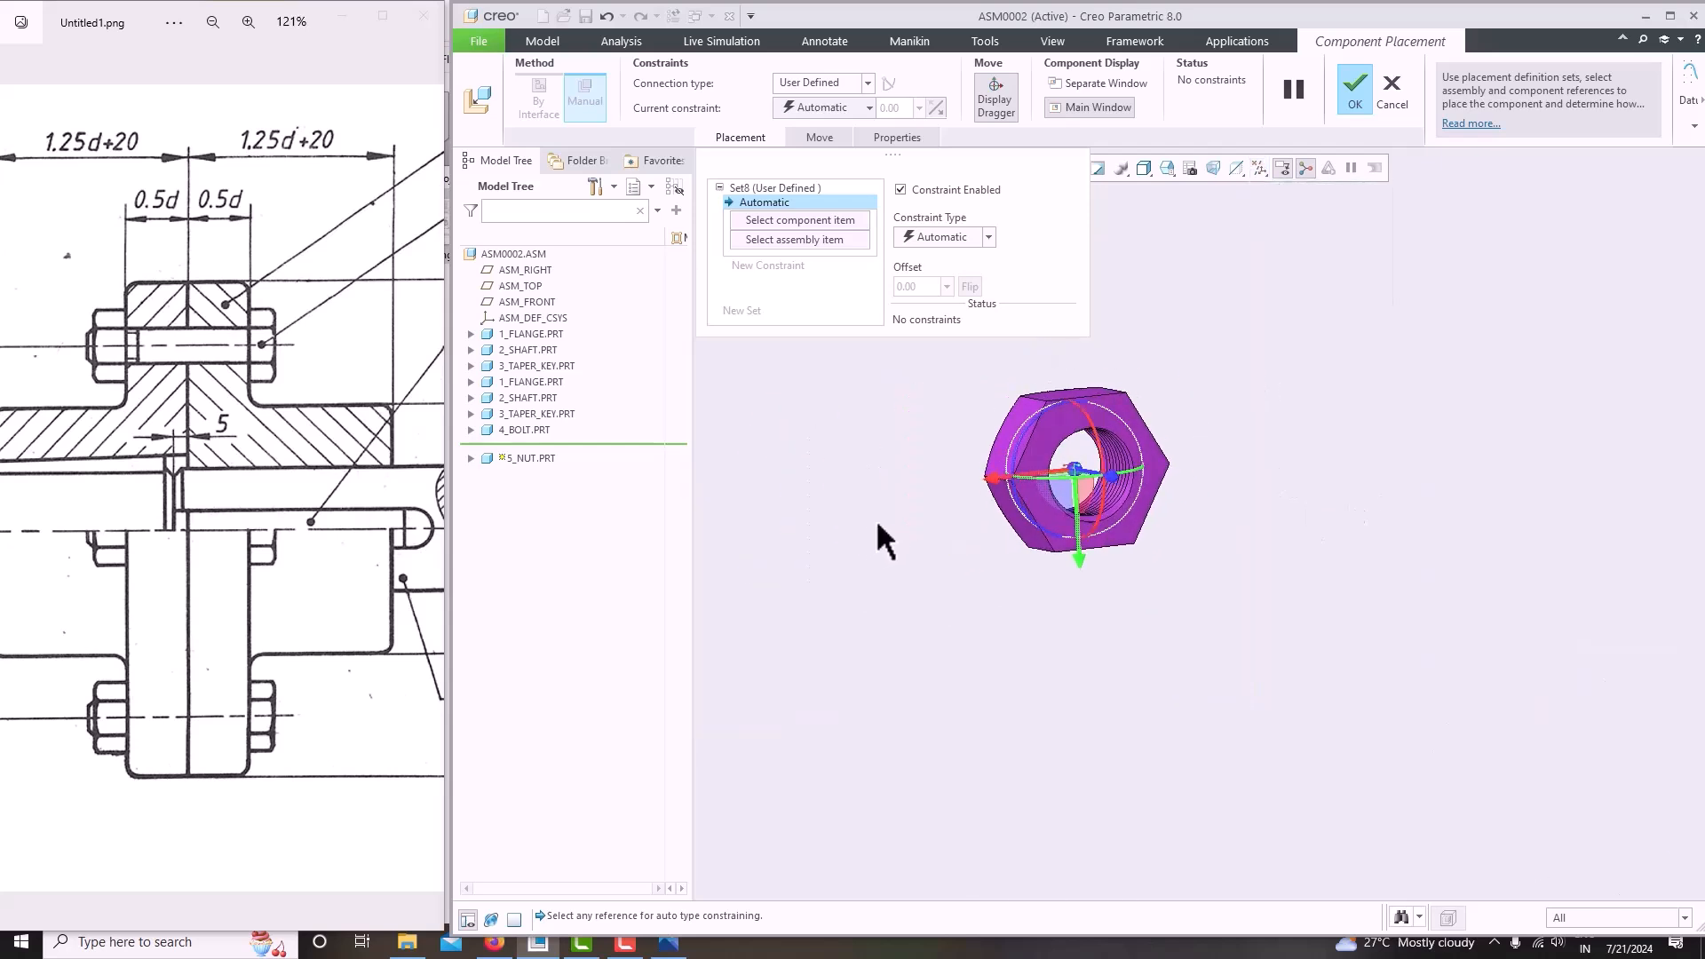
{"action": "scroll", "coordinate": [1058, 478], "scroll_direction": "down", "scroll_amount": 5}
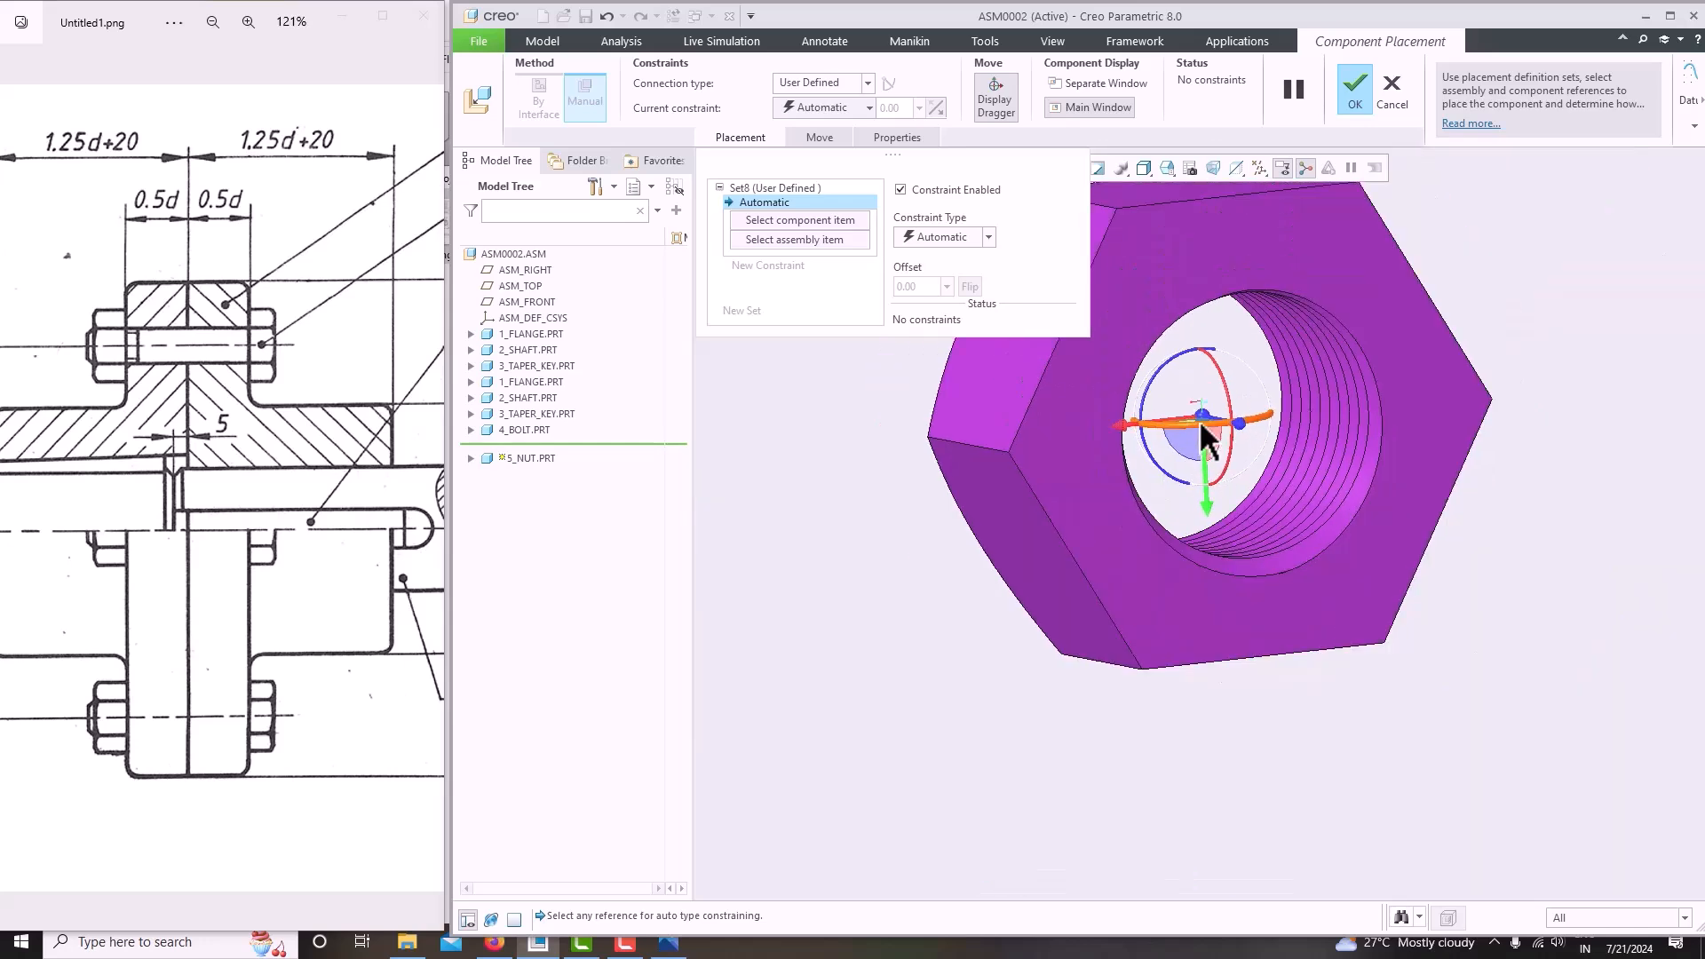
{"action": "scroll", "coordinate": [1203, 419], "scroll_direction": "up", "scroll_amount": 5}
{"action": "scroll", "coordinate": [1079, 435], "scroll_direction": "down", "scroll_amount": 5}
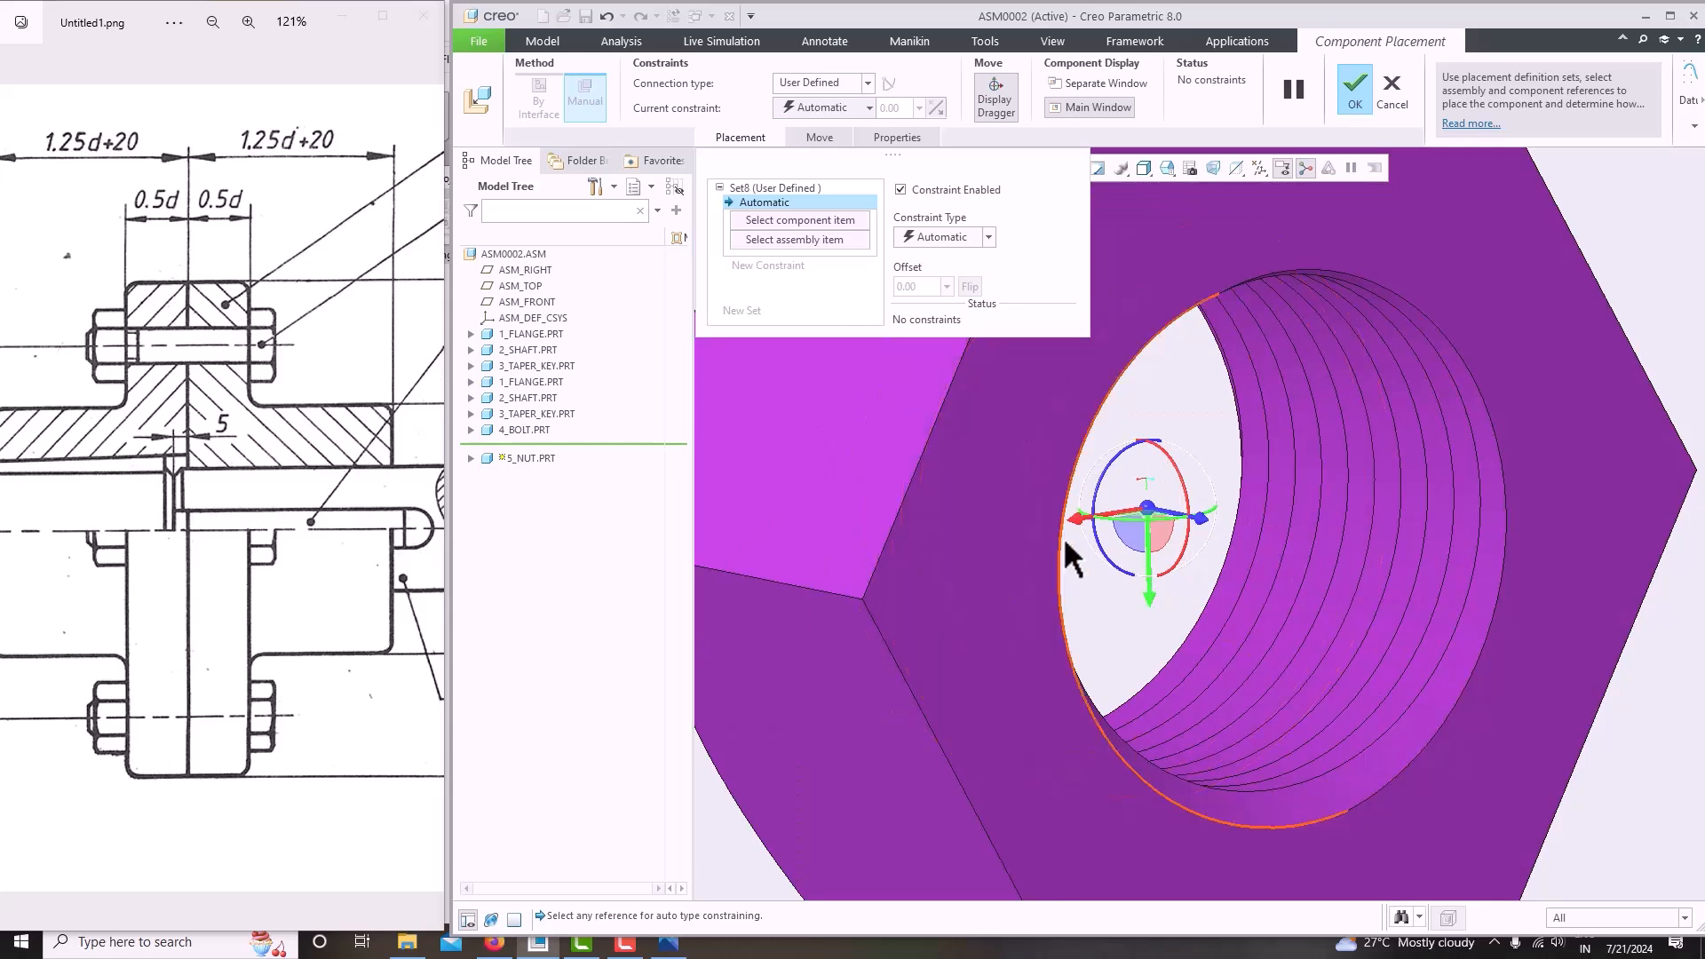
{"action": "scroll", "coordinate": [1063, 536], "scroll_direction": "up", "scroll_amount": 5}
{"action": "scroll", "coordinate": [1066, 539], "scroll_direction": "down", "scroll_amount": 2}
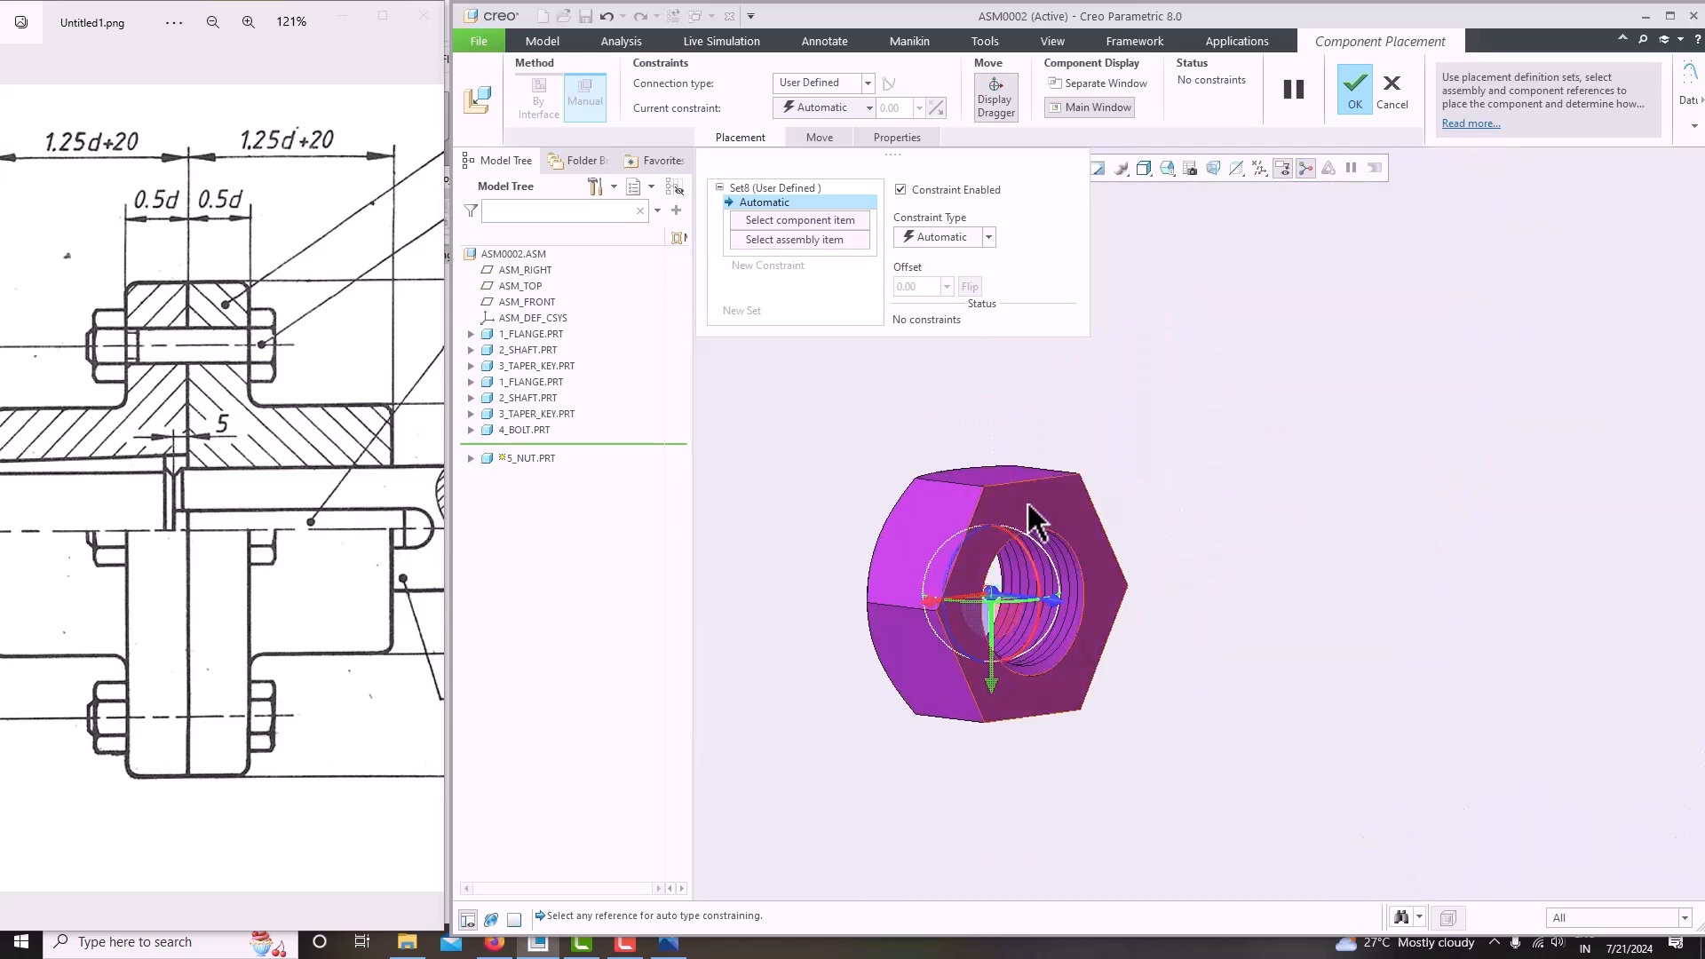
Add a Distance constraint of 0.00 between the nut's flat end face and the first flange's hub-side face.
{"action": "left_click", "coordinate": [1056, 533]}
{"action": "scroll", "coordinate": [1092, 524], "scroll_direction": "up", "scroll_amount": 5}
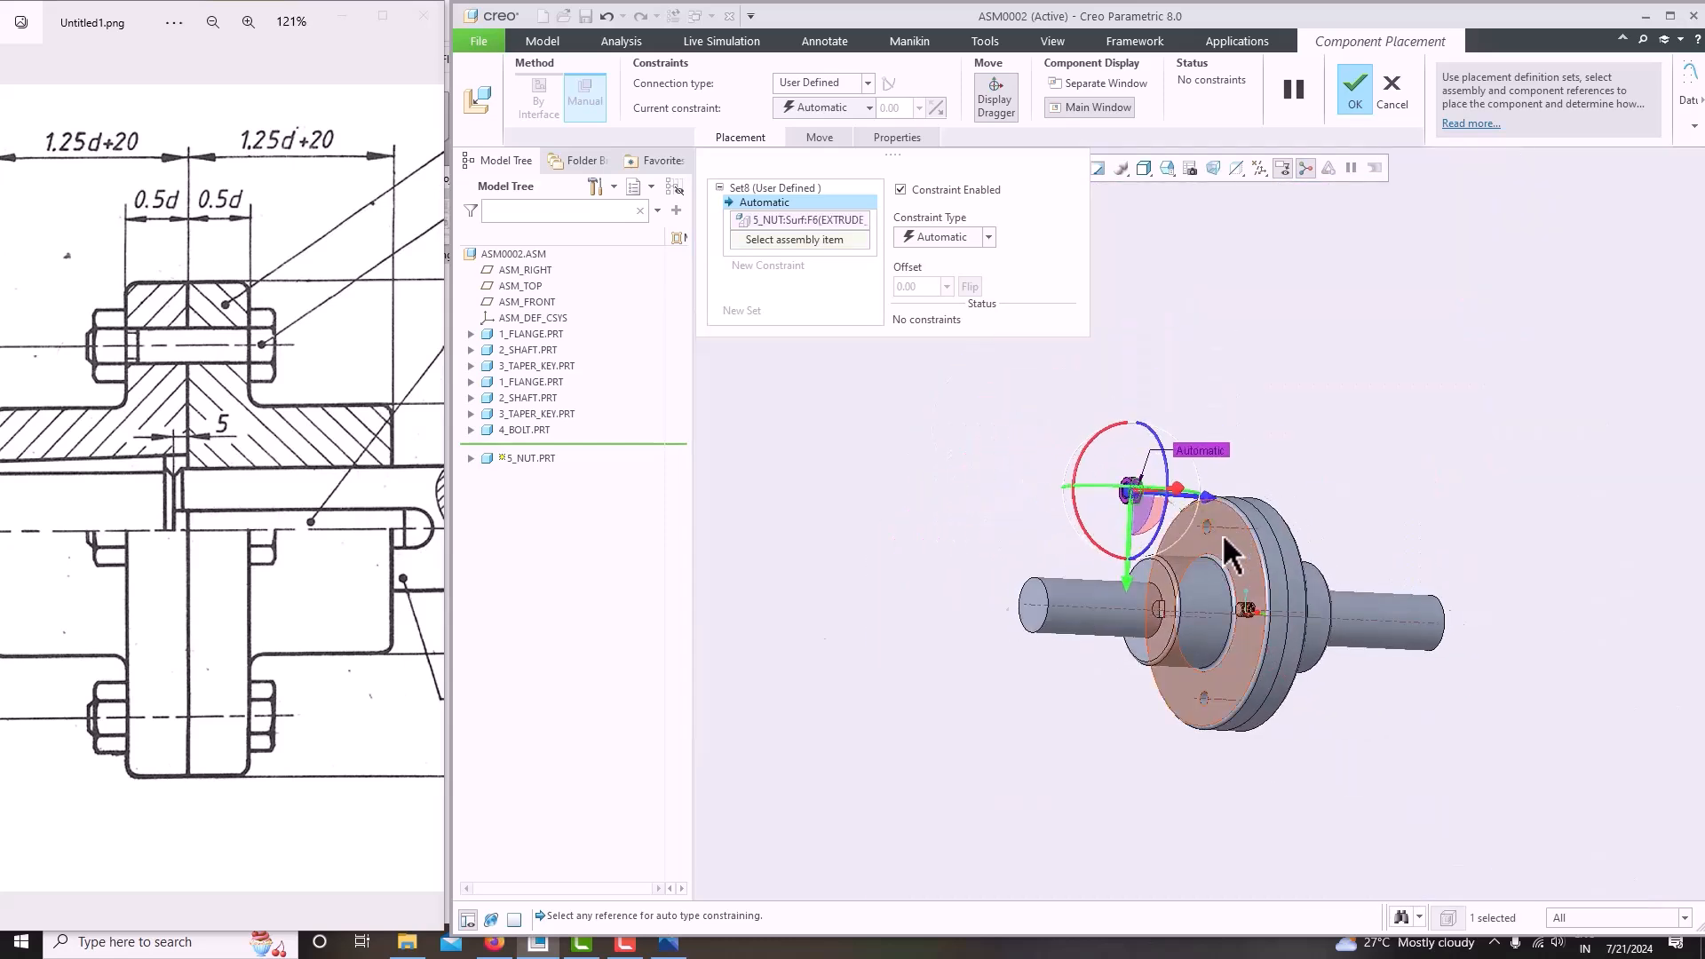
{"action": "scroll", "coordinate": [1222, 533], "scroll_direction": "down", "scroll_amount": 3}
{"action": "left_click", "coordinate": [1145, 498]}
{"action": "scroll", "coordinate": [1284, 493], "scroll_direction": "down", "scroll_amount": 6}
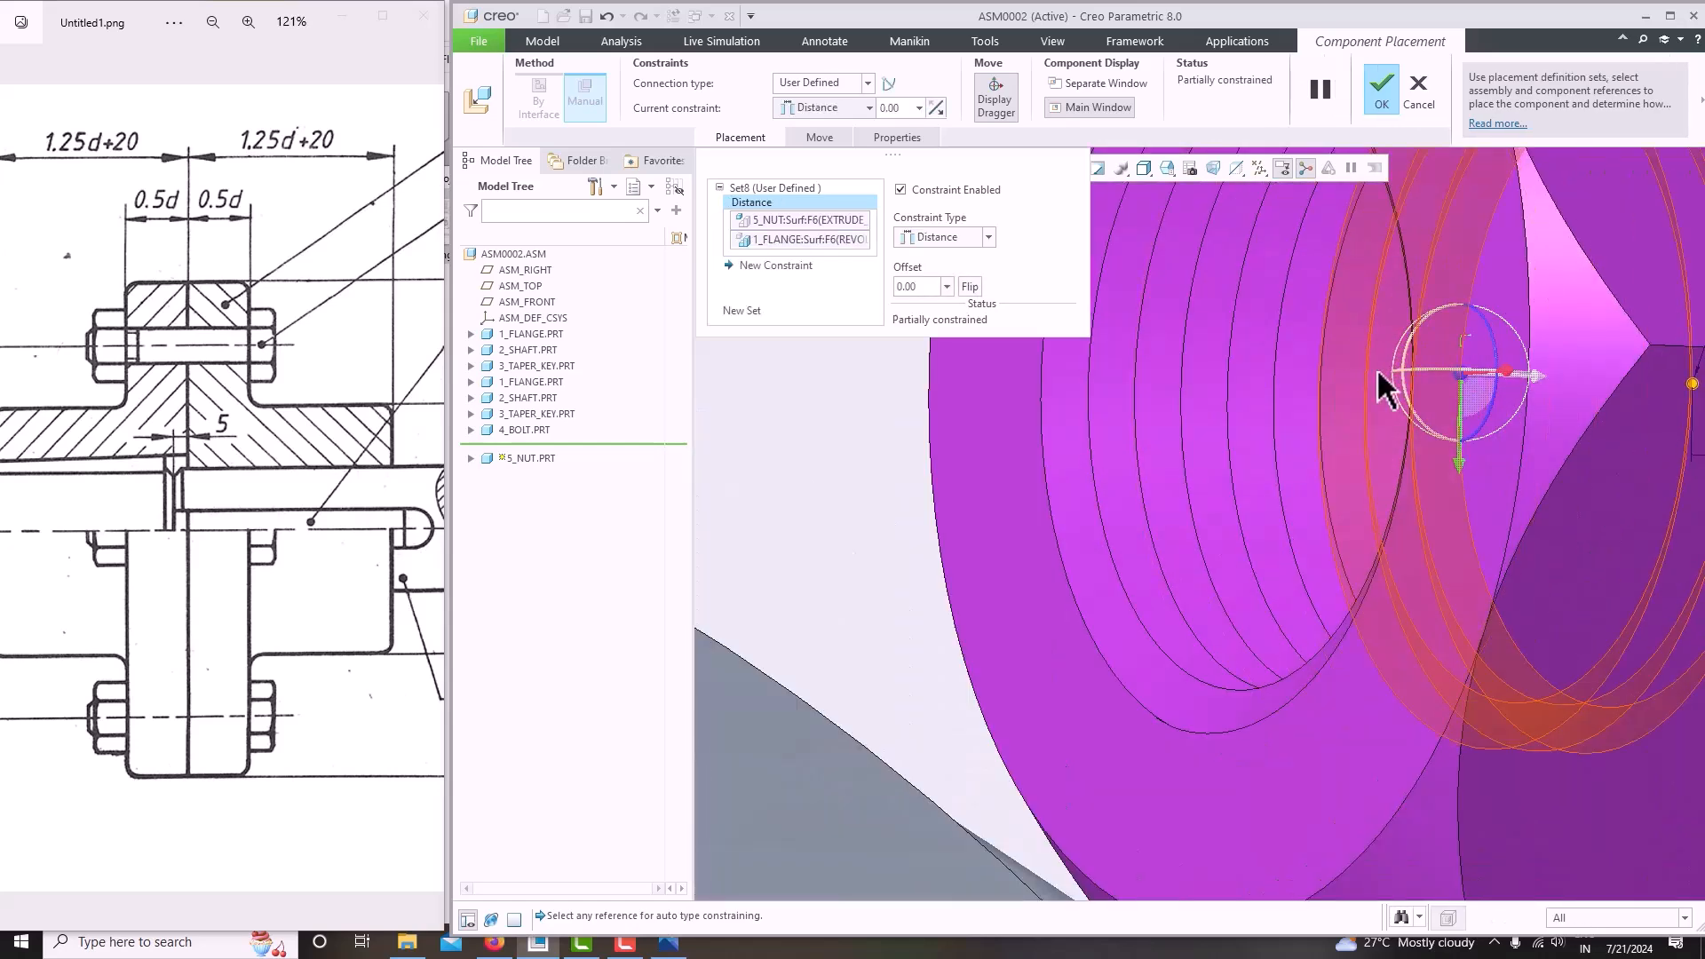
{"action": "scroll", "coordinate": [1187, 468], "scroll_direction": "up", "scroll_amount": 5}
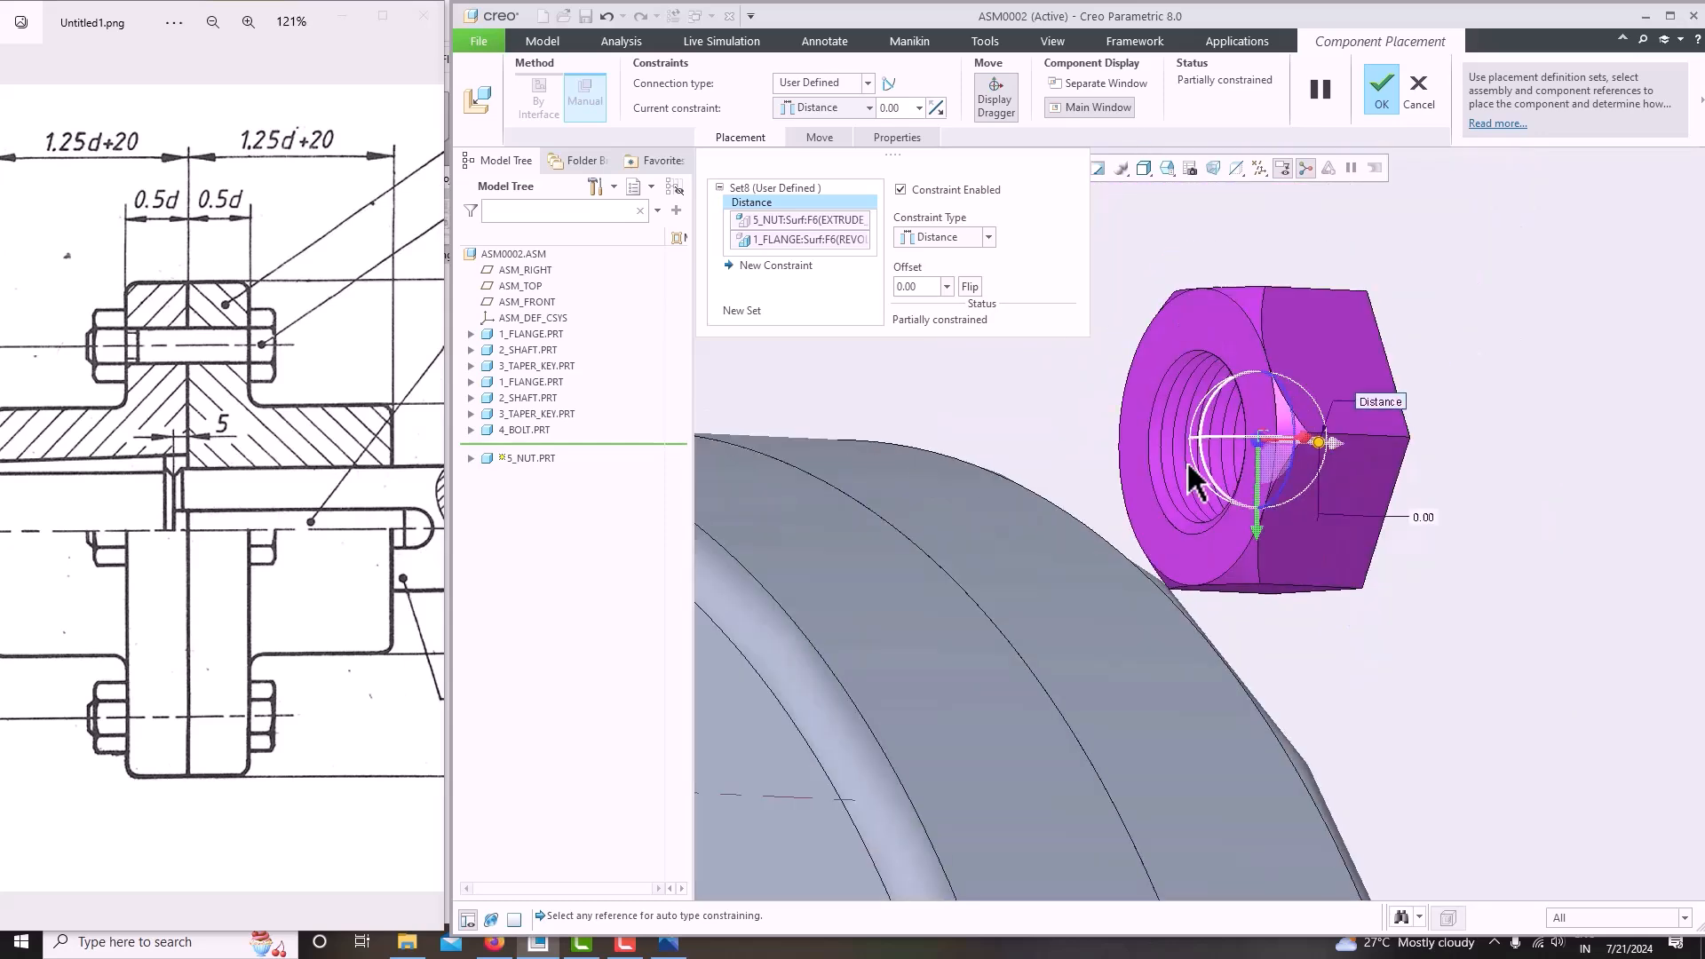
Toggle the axis display, close the nut's placement and reopen its definition for editing.
{"action": "left_click", "coordinate": [1259, 168]}
{"action": "left_click", "coordinate": [1259, 210]}
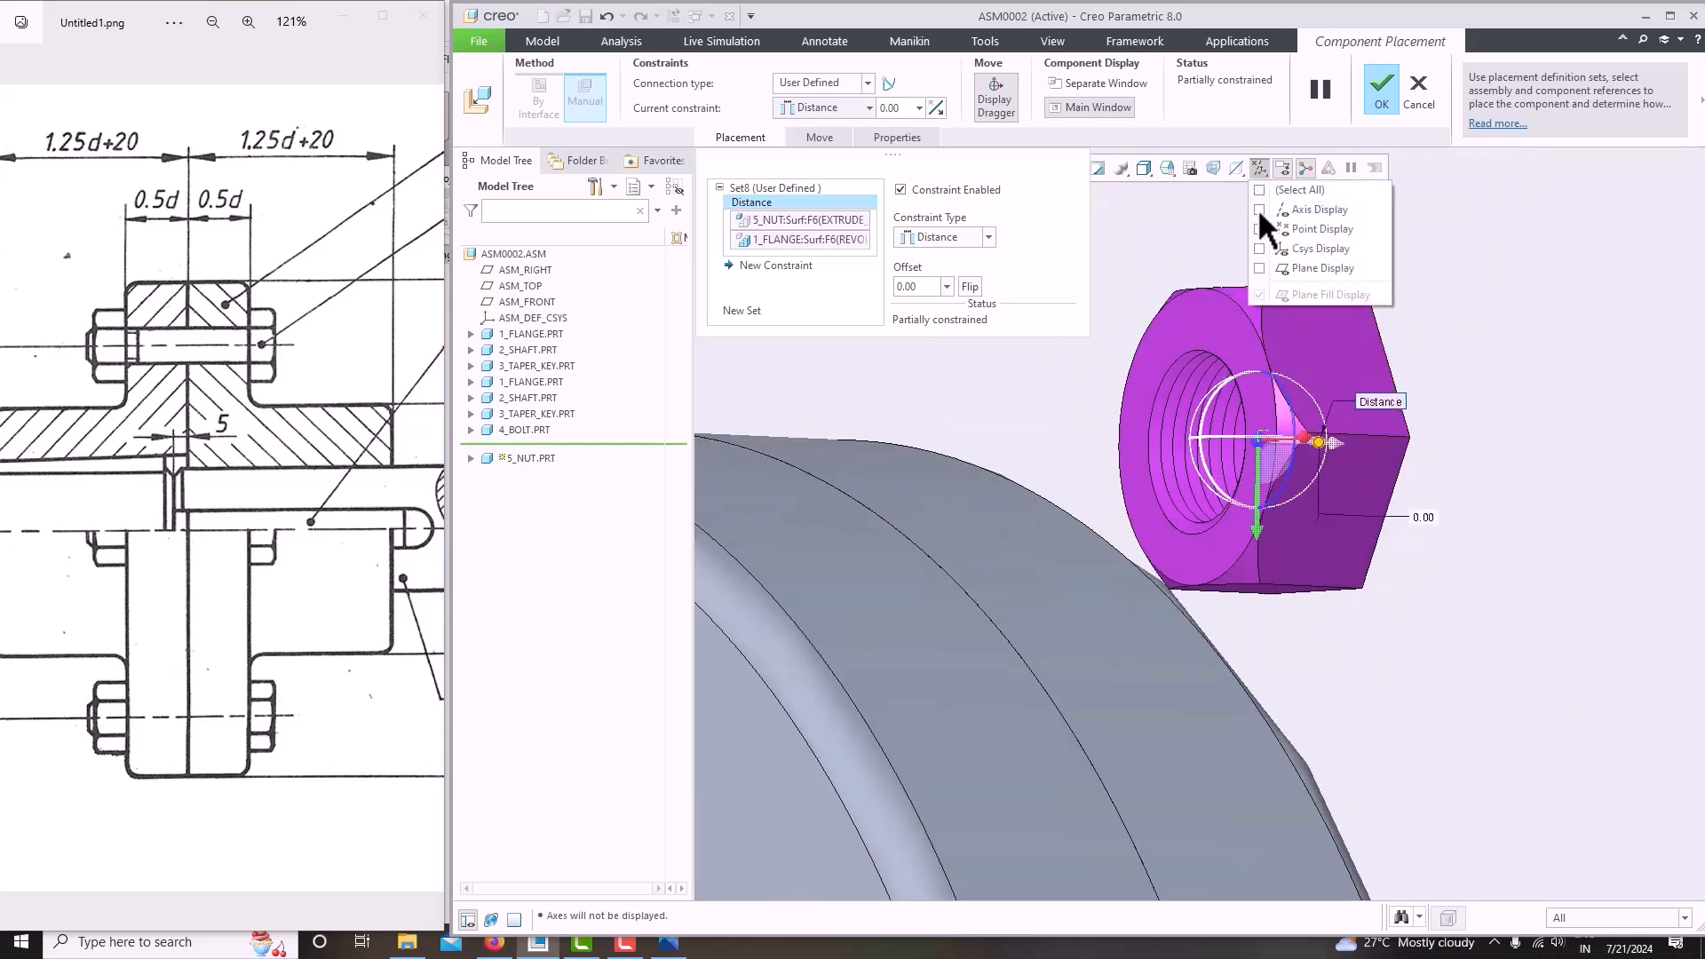
{"action": "middle_click", "coordinate": [1309, 444]}
{"action": "scroll", "coordinate": [1309, 444], "scroll_direction": "down", "scroll_amount": 4}
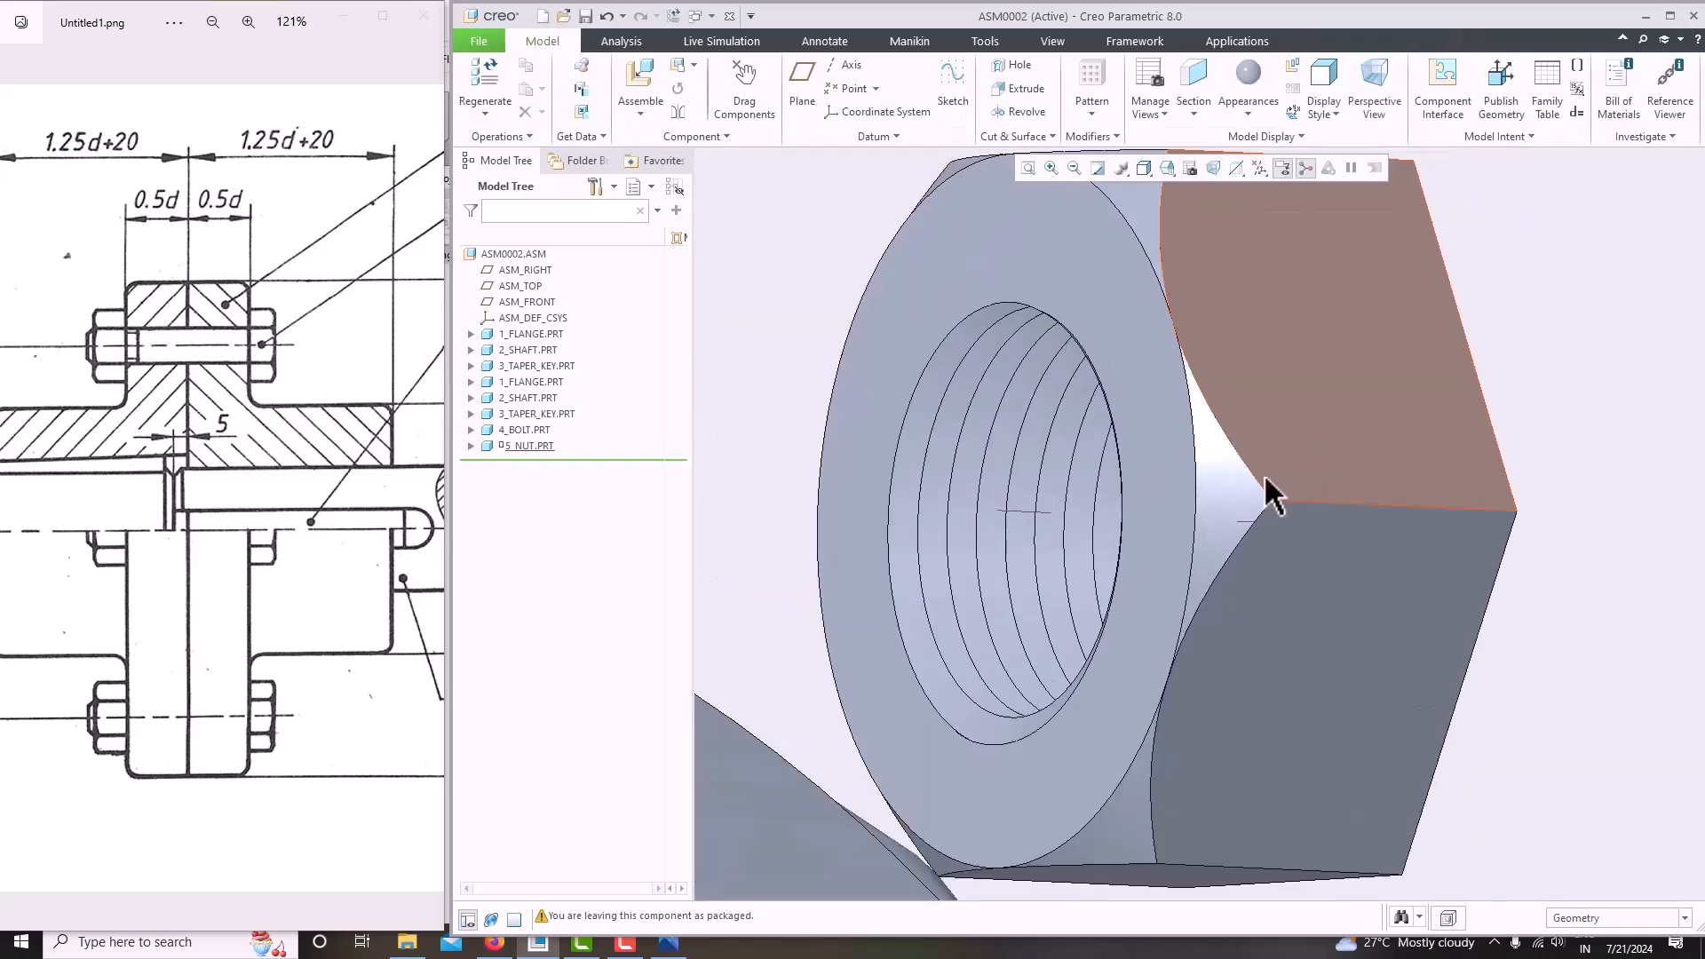
{"action": "left_click", "coordinate": [530, 444]}
{"action": "left_click", "coordinate": [607, 360]}
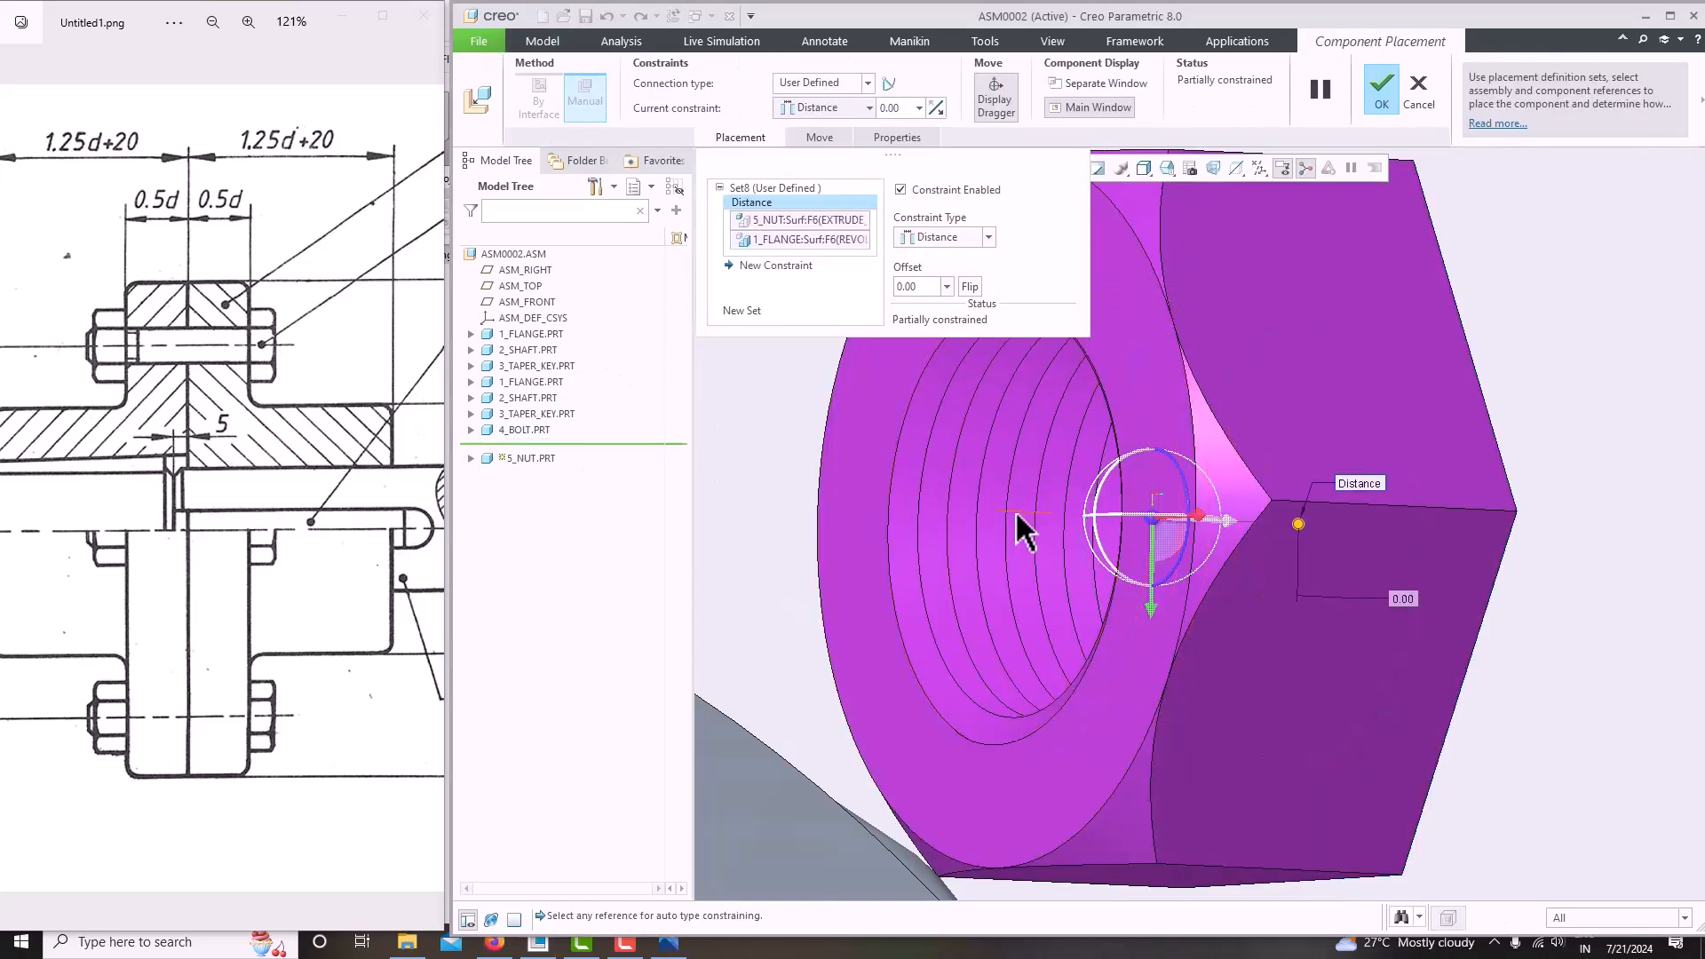
Try to make the nut's axis coincident with the axis of an empty hole in the first flange.
{"action": "left_click", "coordinate": [1105, 514]}
{"action": "scroll", "coordinate": [1145, 520], "scroll_direction": "up", "scroll_amount": 8}
{"action": "scroll", "coordinate": [1021, 568], "scroll_direction": "down", "scroll_amount": 5}
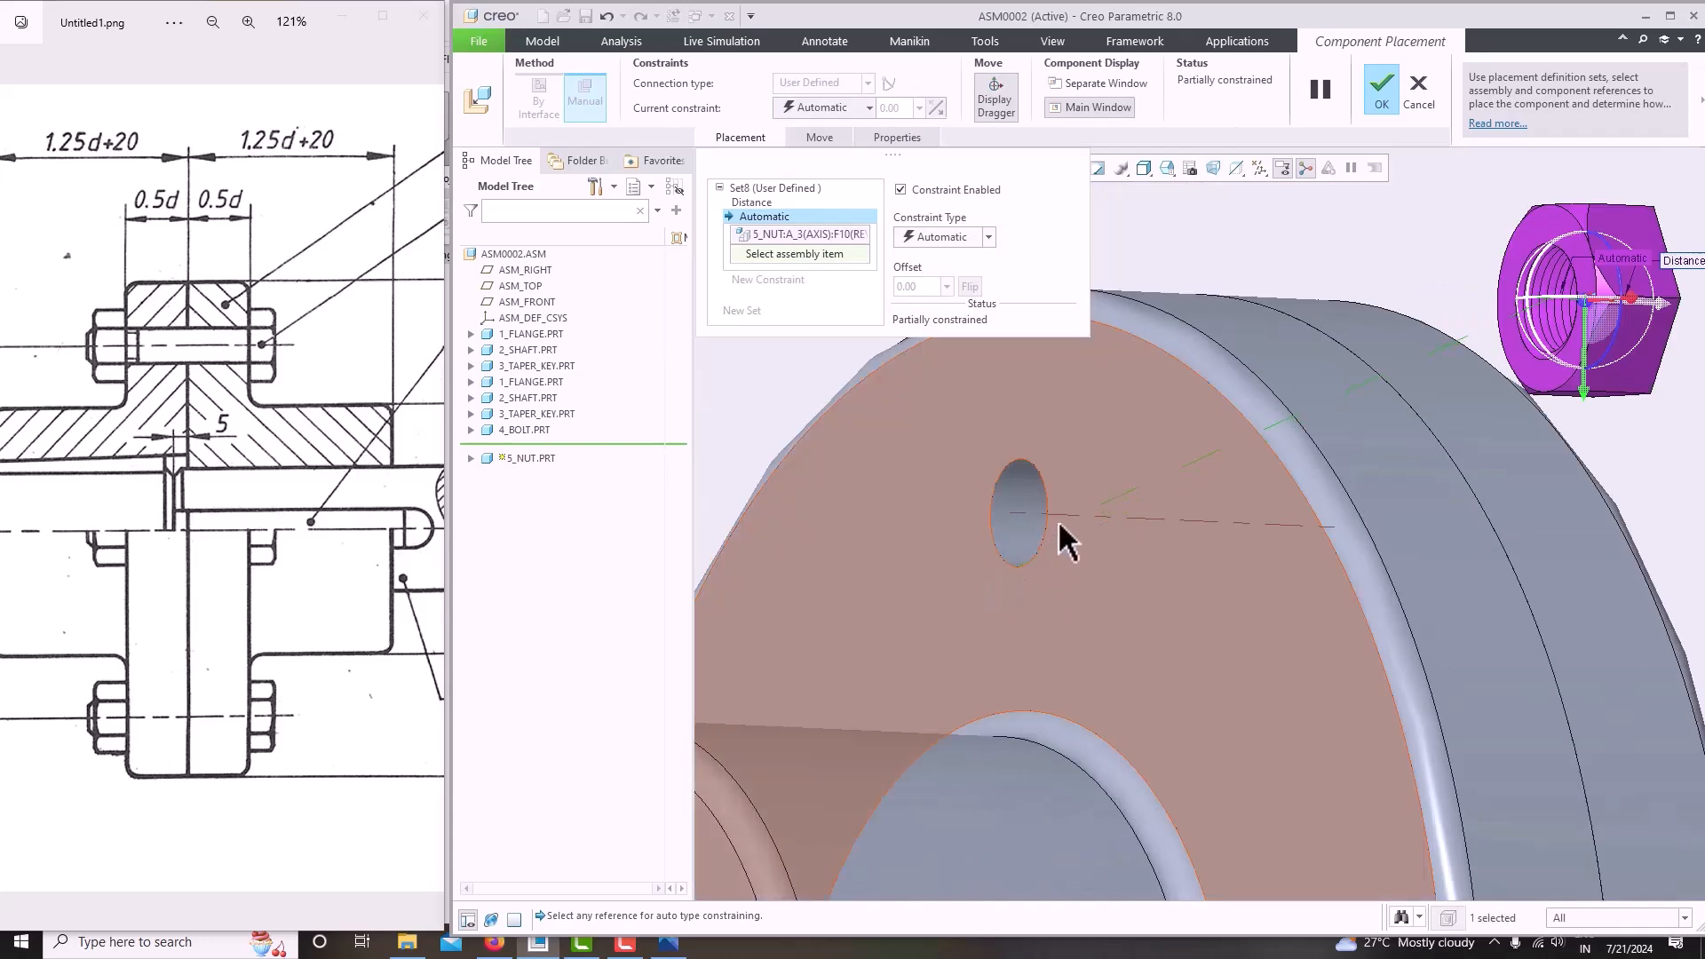
{"action": "left_click", "coordinate": [1061, 522]}
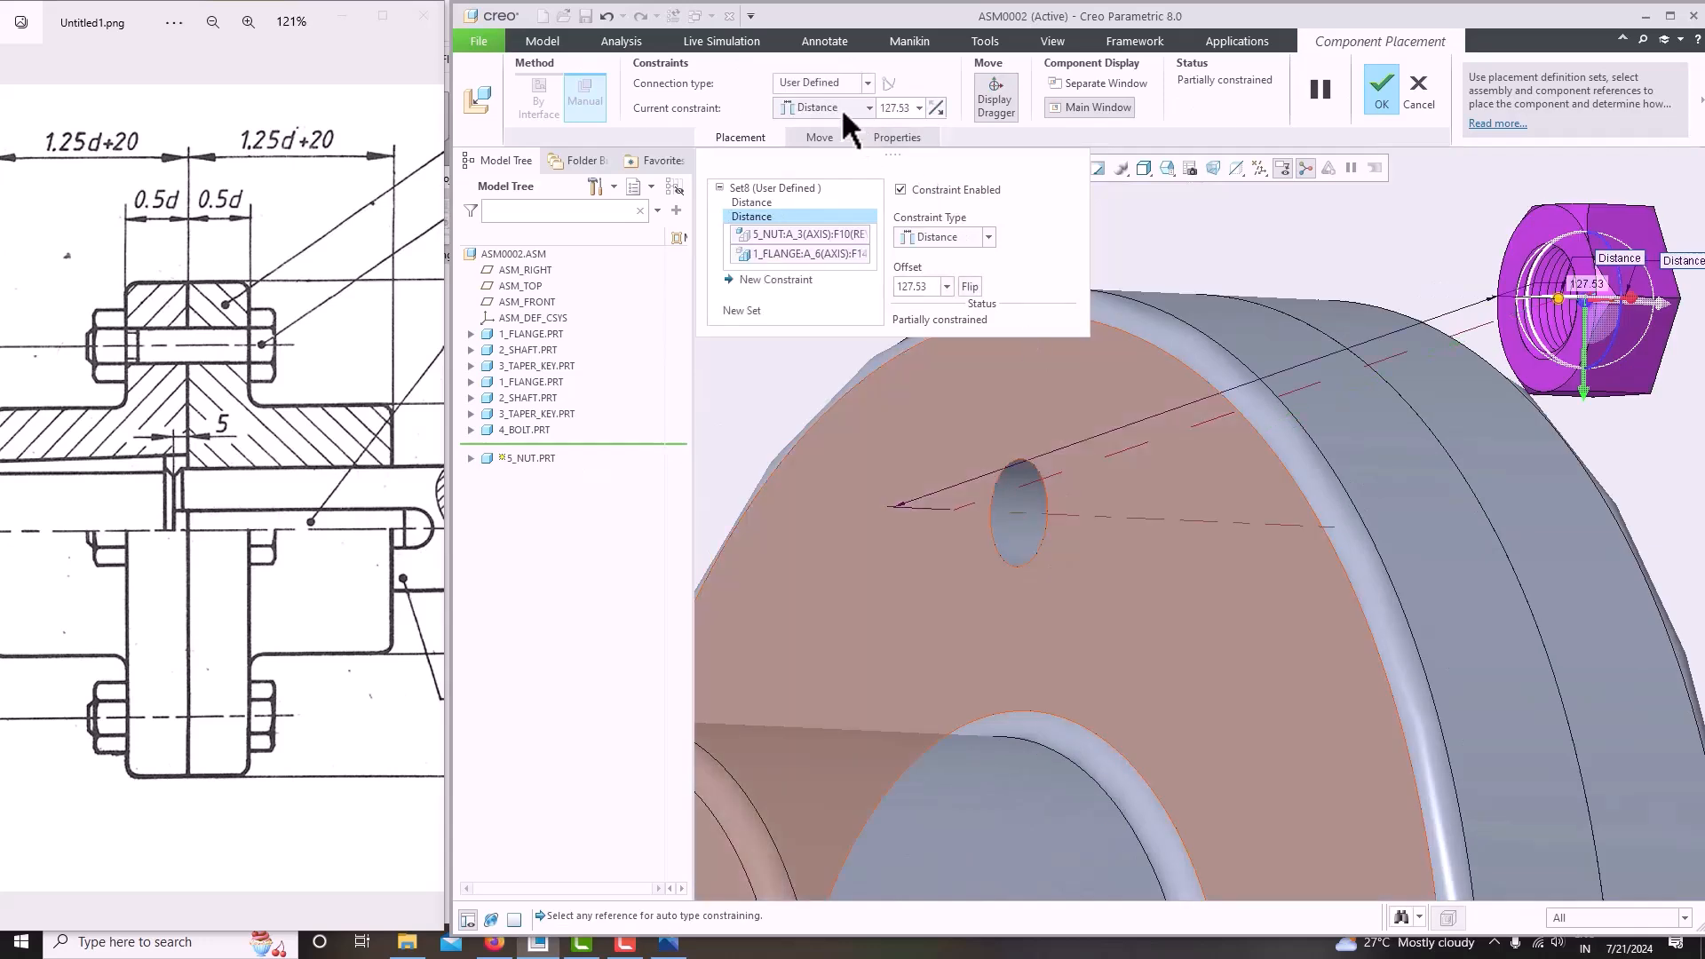
{"action": "left_click", "coordinate": [841, 107]}
{"action": "left_click", "coordinate": [823, 181]}
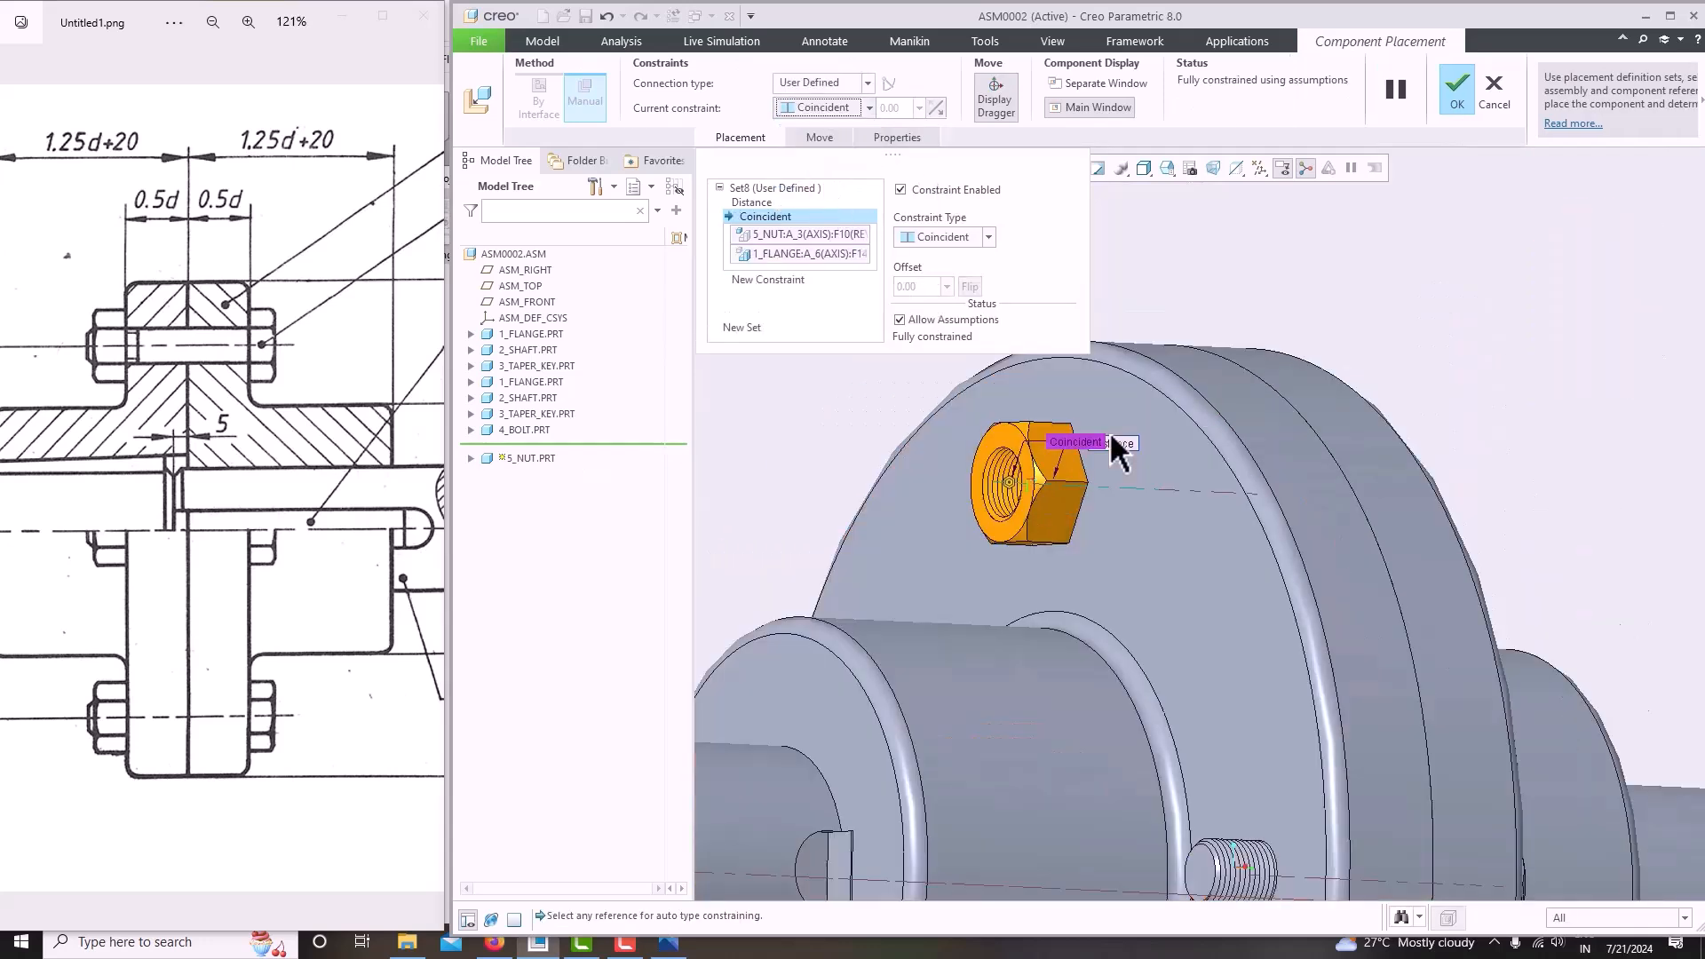
Delete the nut's Coincident constraint with the empty flange hole.
{"action": "scroll", "coordinate": [1146, 469], "scroll_direction": "up", "scroll_amount": 5}
{"action": "mouse_move", "coordinate": [1147, 474]}
{"action": "middle_mouse_down"}
{"action": "mouse_move", "coordinate": [1113, 494]}
{"action": "mouse_move", "coordinate": [1150, 498]}
{"action": "mouse_move", "coordinate": [1097, 488]}
{"action": "mouse_move", "coordinate": [1254, 483]}
{"action": "mouse_move", "coordinate": [1272, 462]}
{"action": "mouse_move", "coordinate": [1074, 470]}
{"action": "mouse_move", "coordinate": [1159, 468]}
{"action": "middle_mouse_up"}
{"action": "scroll", "coordinate": [1153, 498], "scroll_direction": "down", "scroll_amount": 5}
{"action": "scroll", "coordinate": [1119, 462], "scroll_direction": "up", "scroll_amount": 3}
{"action": "right_click", "coordinate": [770, 217]}
{"action": "left_click", "coordinate": [802, 235]}
{"action": "scroll", "coordinate": [1091, 508], "scroll_direction": "up", "scroll_amount": 5}
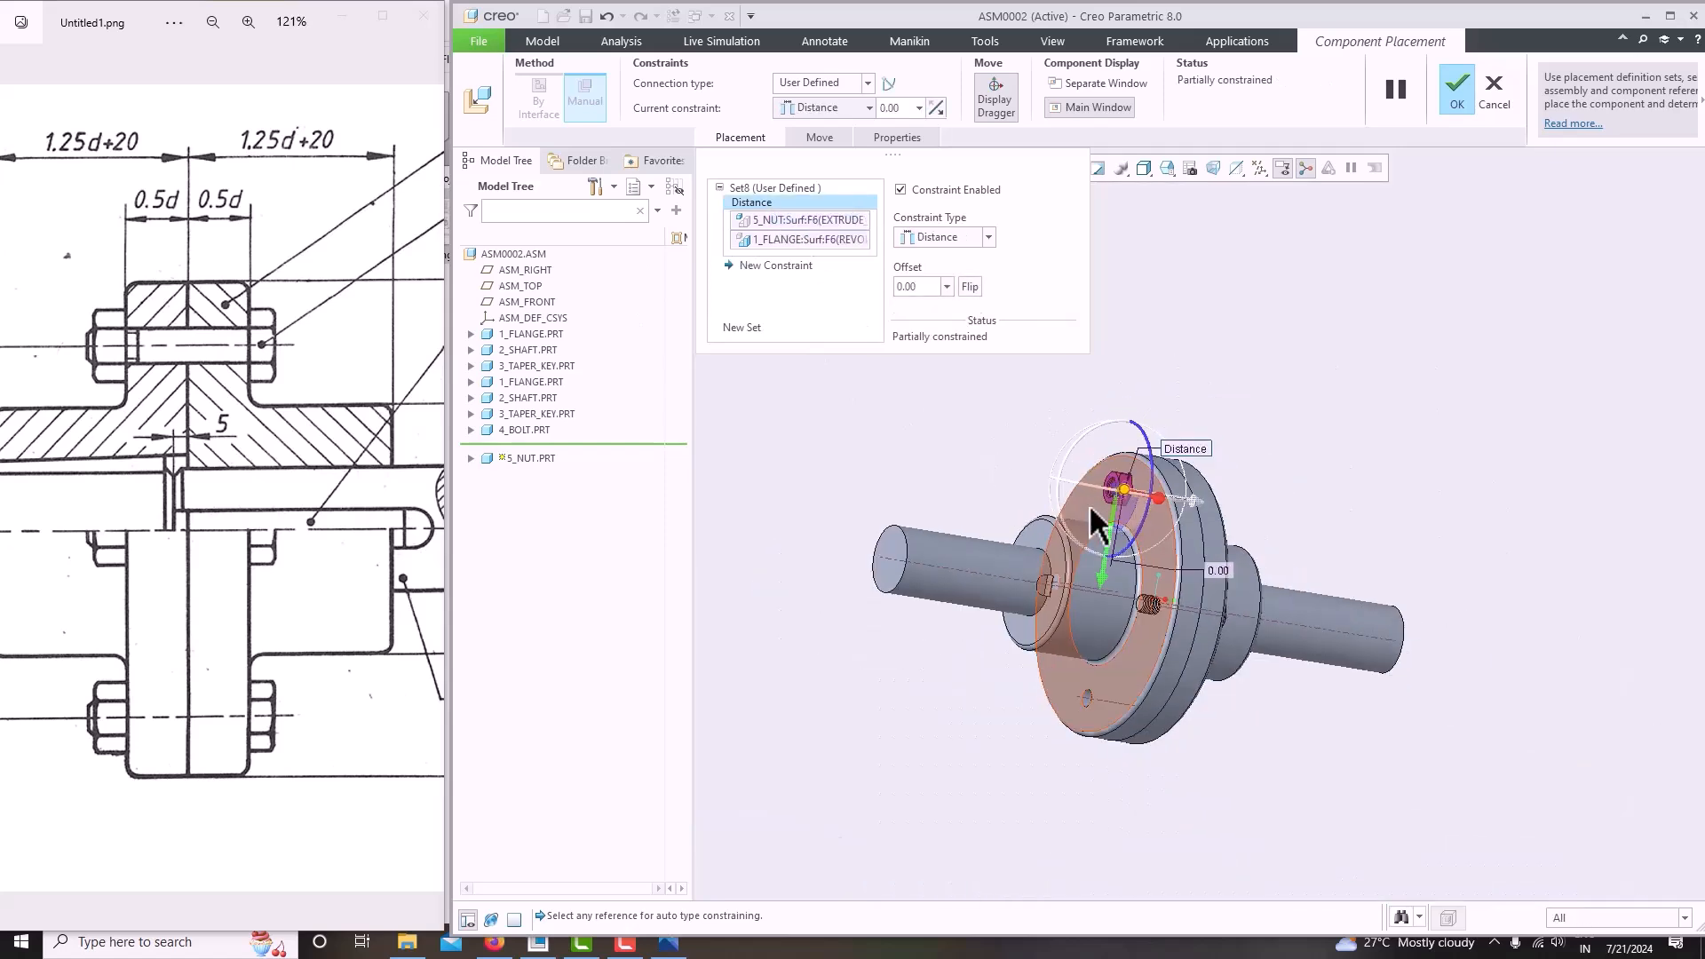
Add a Coincident constraint between the nut's threaded-hole axis and the axis of the first flange's hole that holds the bolt.
{"action": "scroll", "coordinate": [1089, 503], "scroll_direction": "down", "scroll_amount": 3}
{"action": "scroll", "coordinate": [1092, 497], "scroll_direction": "down", "scroll_amount": 3}
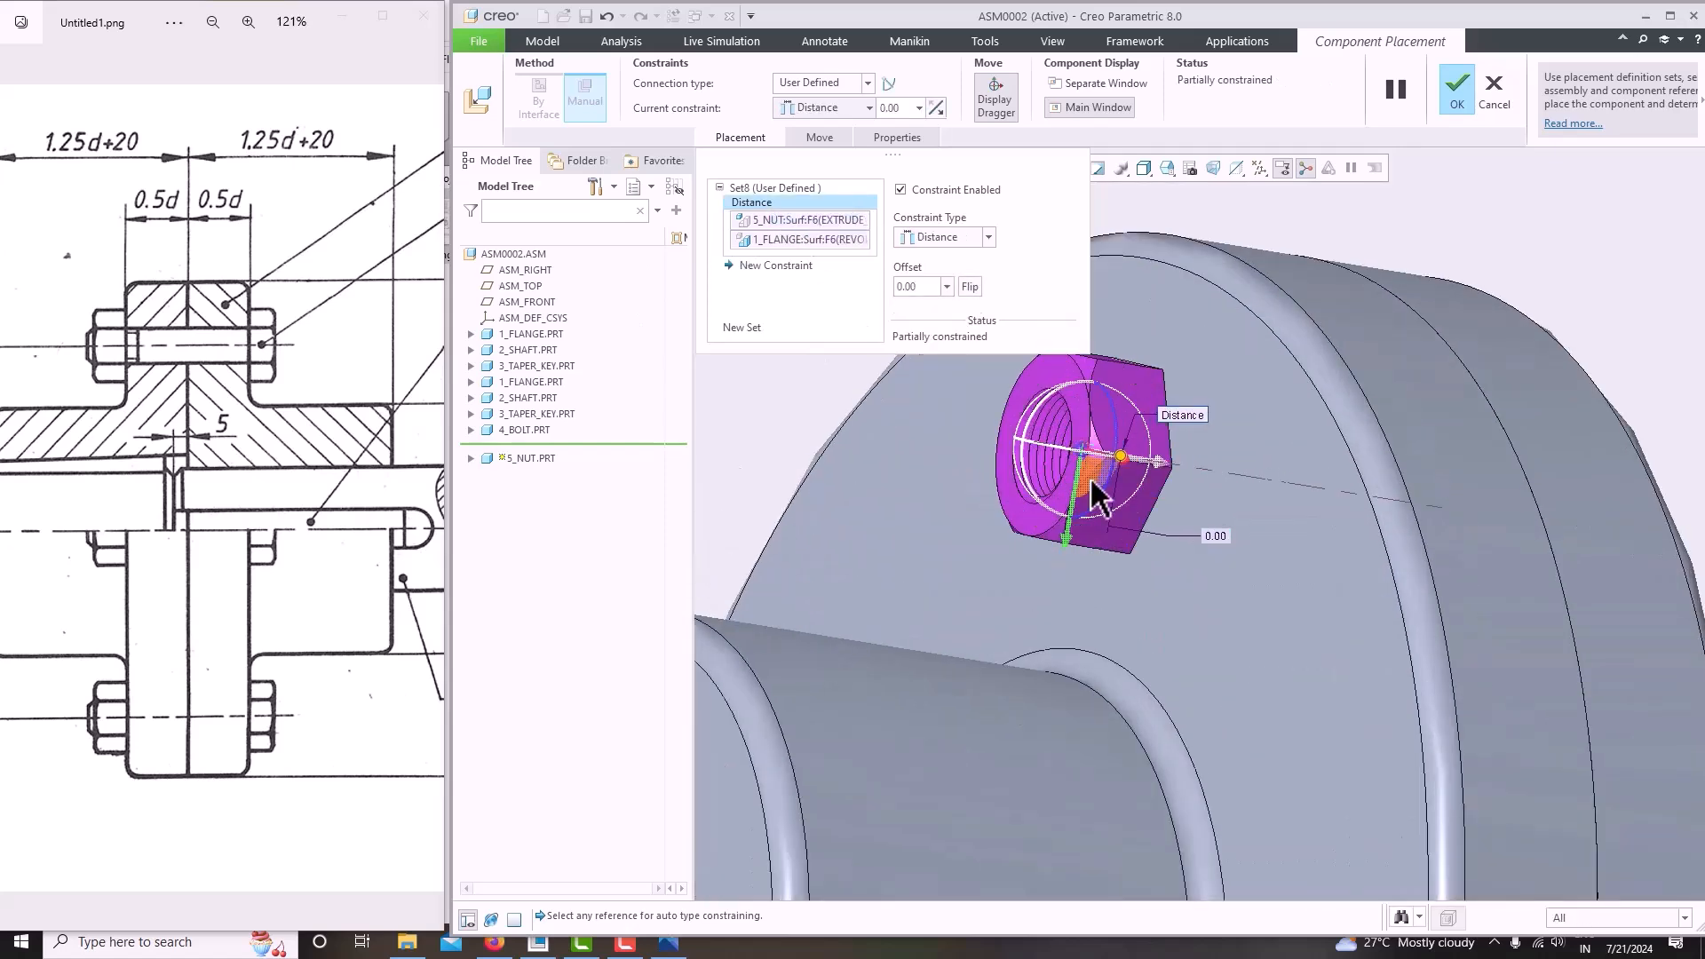
{"action": "scroll", "coordinate": [1097, 493], "scroll_direction": "down", "scroll_amount": 3}
{"action": "scroll", "coordinate": [1062, 520], "scroll_direction": "up", "scroll_amount": 3}
{"action": "scroll", "coordinate": [1077, 506], "scroll_direction": "down", "scroll_amount": 5}
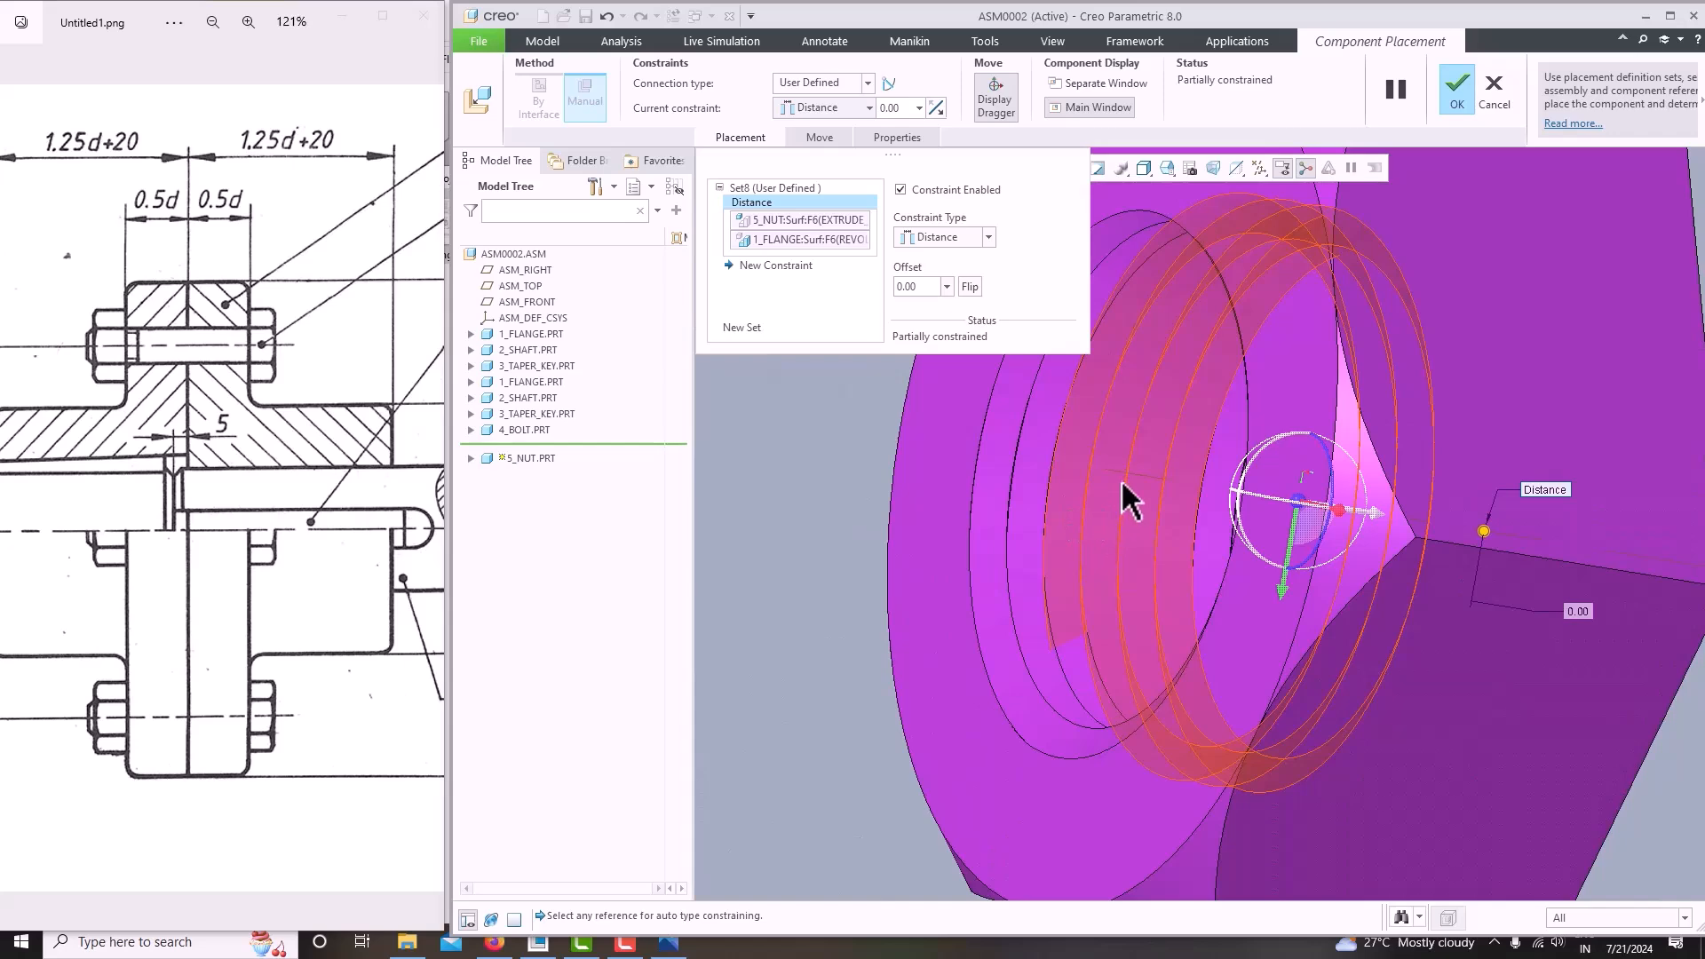
{"action": "left_click", "coordinate": [1123, 480]}
{"action": "scroll", "coordinate": [1127, 482], "scroll_direction": "up", "scroll_amount": 5}
{"action": "scroll", "coordinate": [1194, 764], "scroll_direction": "down", "scroll_amount": 5}
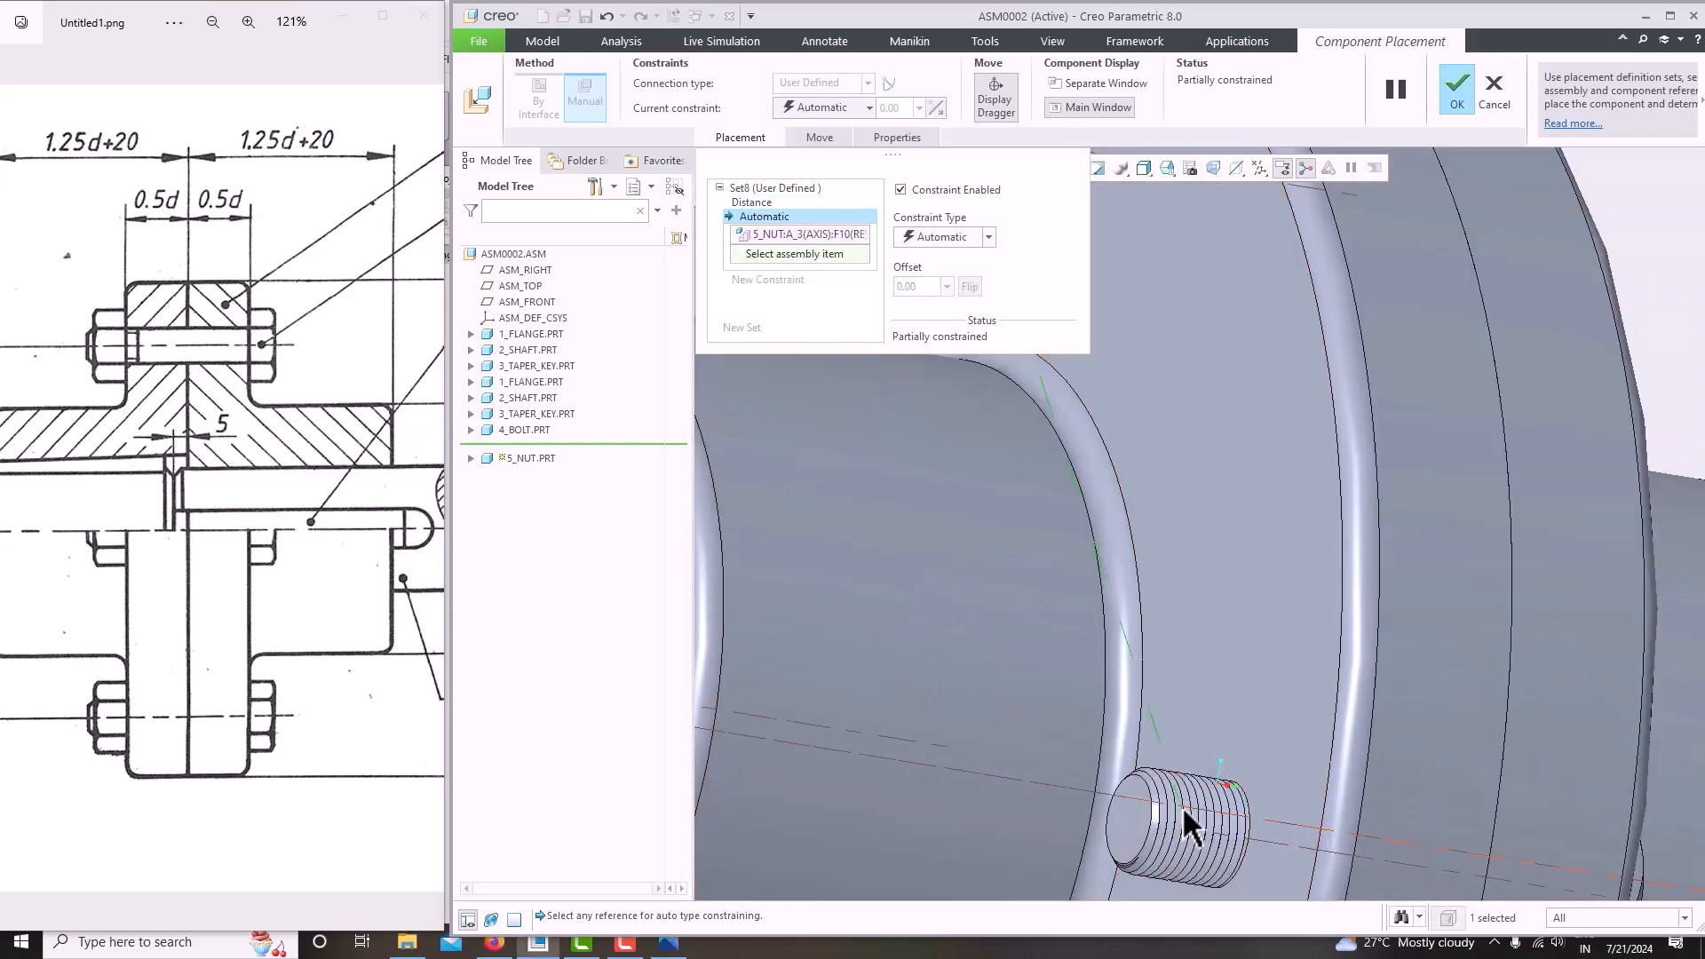
{"action": "scroll", "coordinate": [1181, 806], "scroll_direction": "up", "scroll_amount": 5}
{"action": "scroll", "coordinate": [1179, 786], "scroll_direction": "down", "scroll_amount": 8}
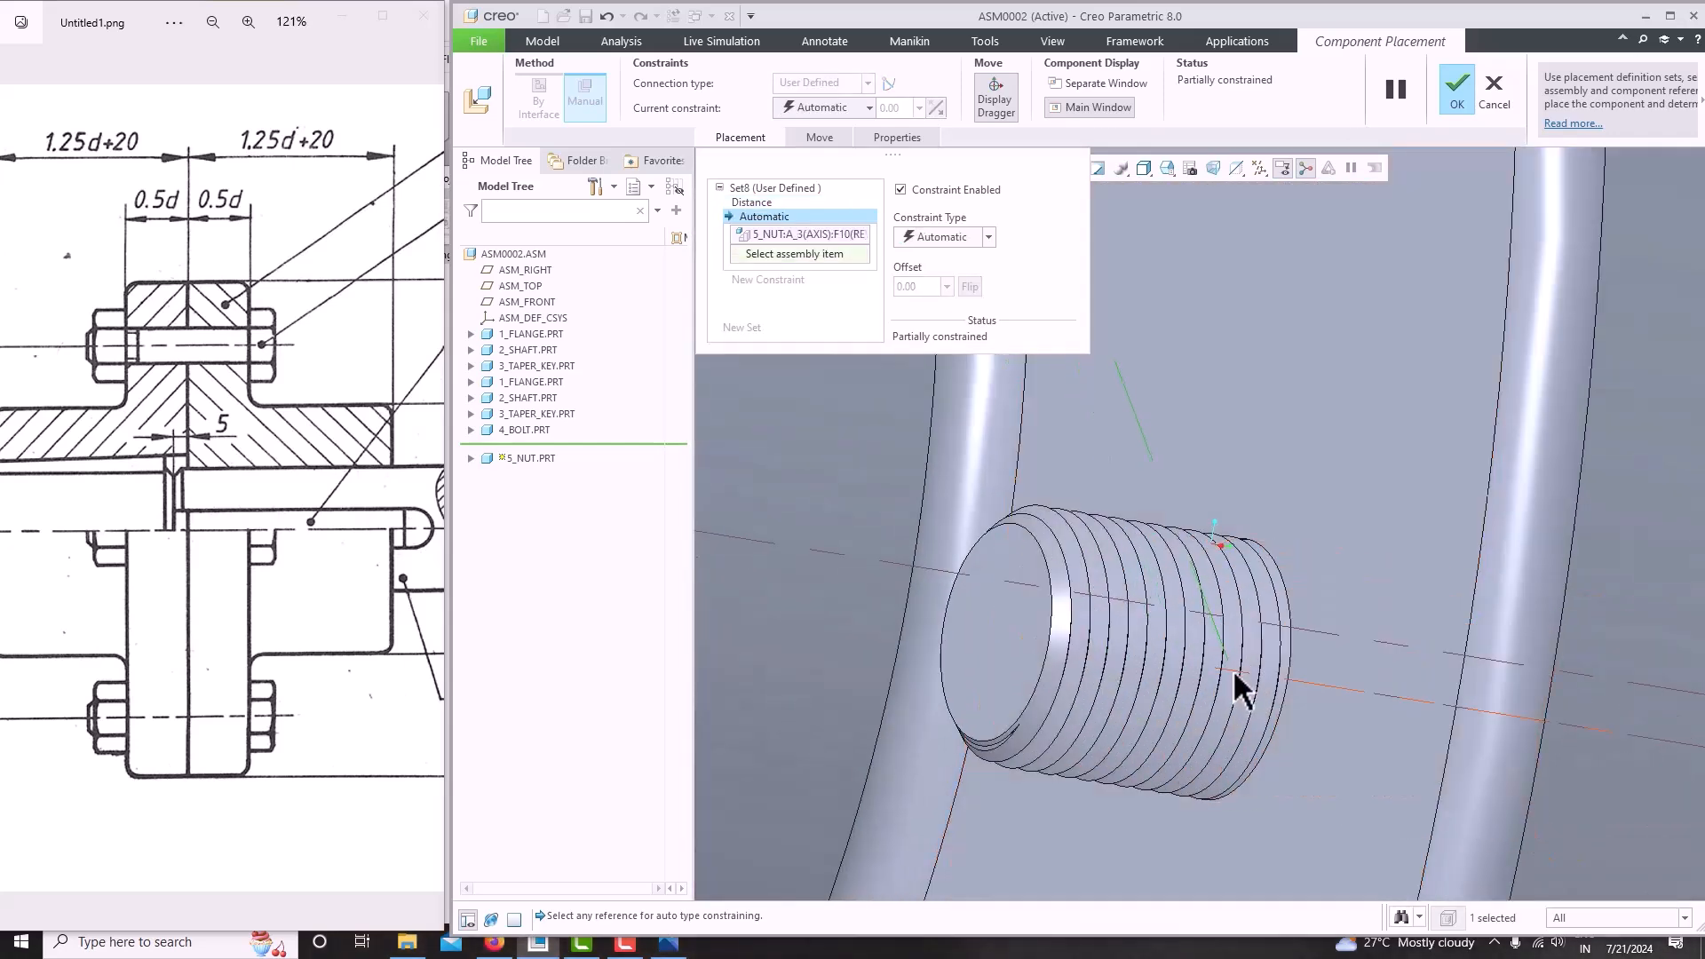
{"action": "left_click", "coordinate": [1233, 674]}
{"action": "left_click", "coordinate": [842, 109]}
{"action": "left_click", "coordinate": [821, 182]}
Check the nut's position on the bolt, accept its placement and inspect both sides of the flanges.
{"action": "scroll", "coordinate": [1078, 503], "scroll_direction": "up", "scroll_amount": 5}
{"action": "middle_click_drag", "start_coordinate": [1078, 503], "coordinate": [1050, 465]}
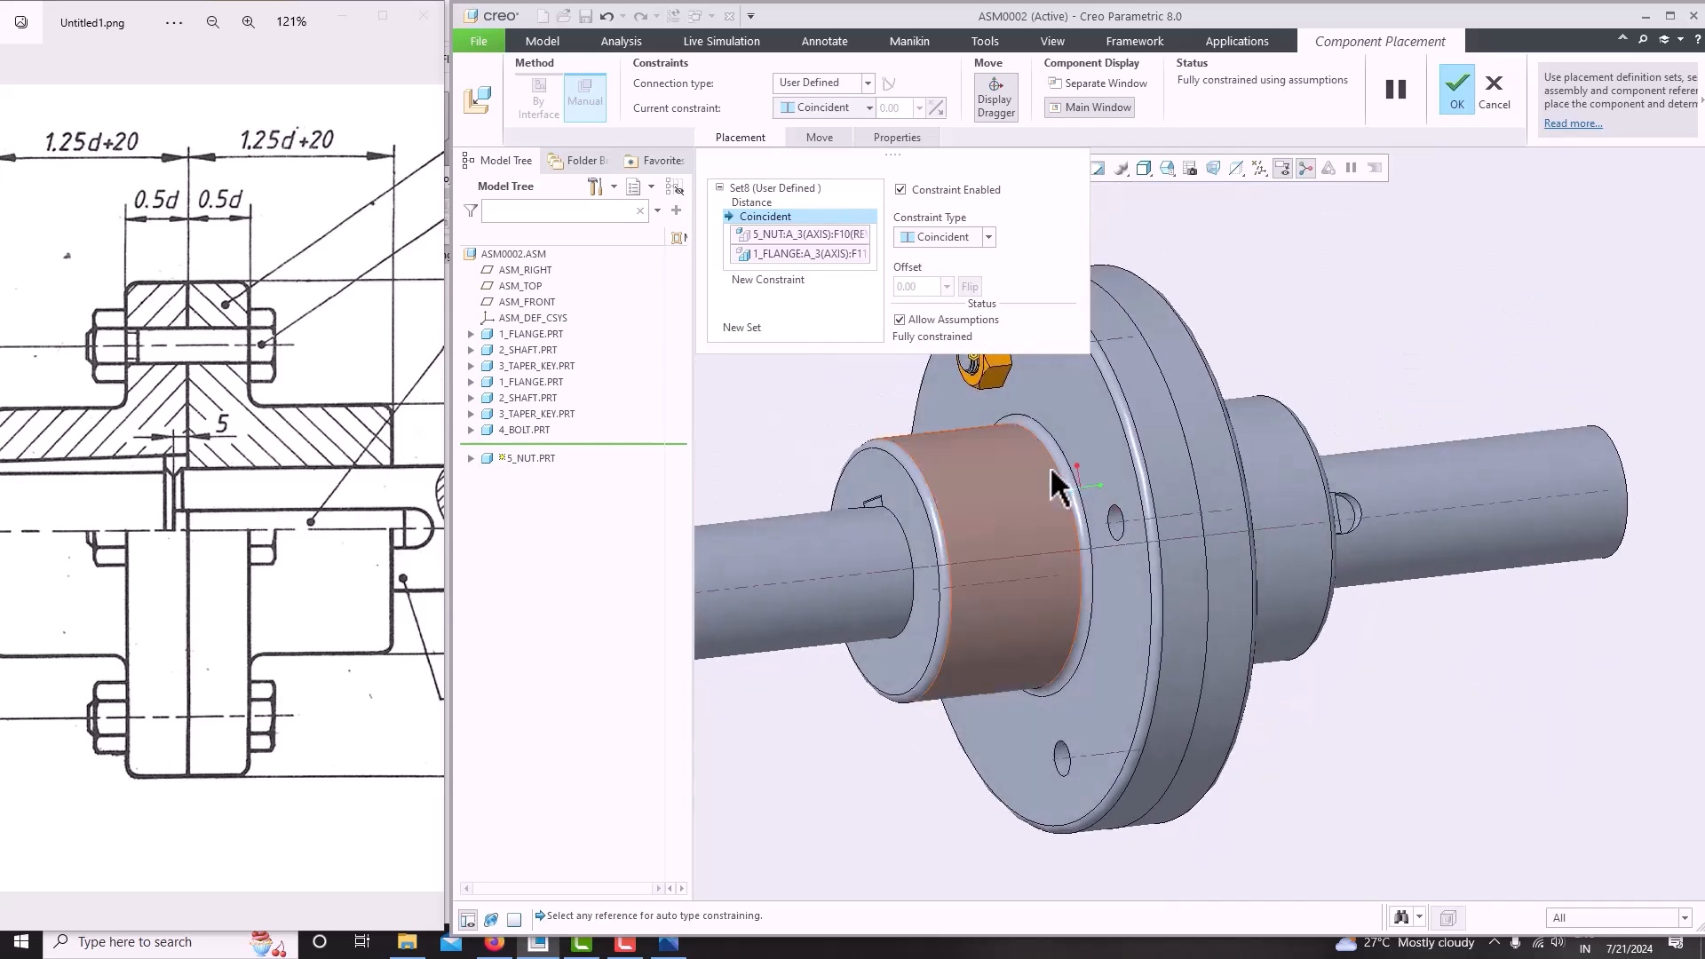
{"action": "scroll", "coordinate": [1051, 469], "scroll_direction": "up", "scroll_amount": 5}
{"action": "scroll", "coordinate": [1008, 426], "scroll_direction": "down", "scroll_amount": 3}
{"action": "scroll", "coordinate": [1101, 528], "scroll_direction": "down", "scroll_amount": 4}
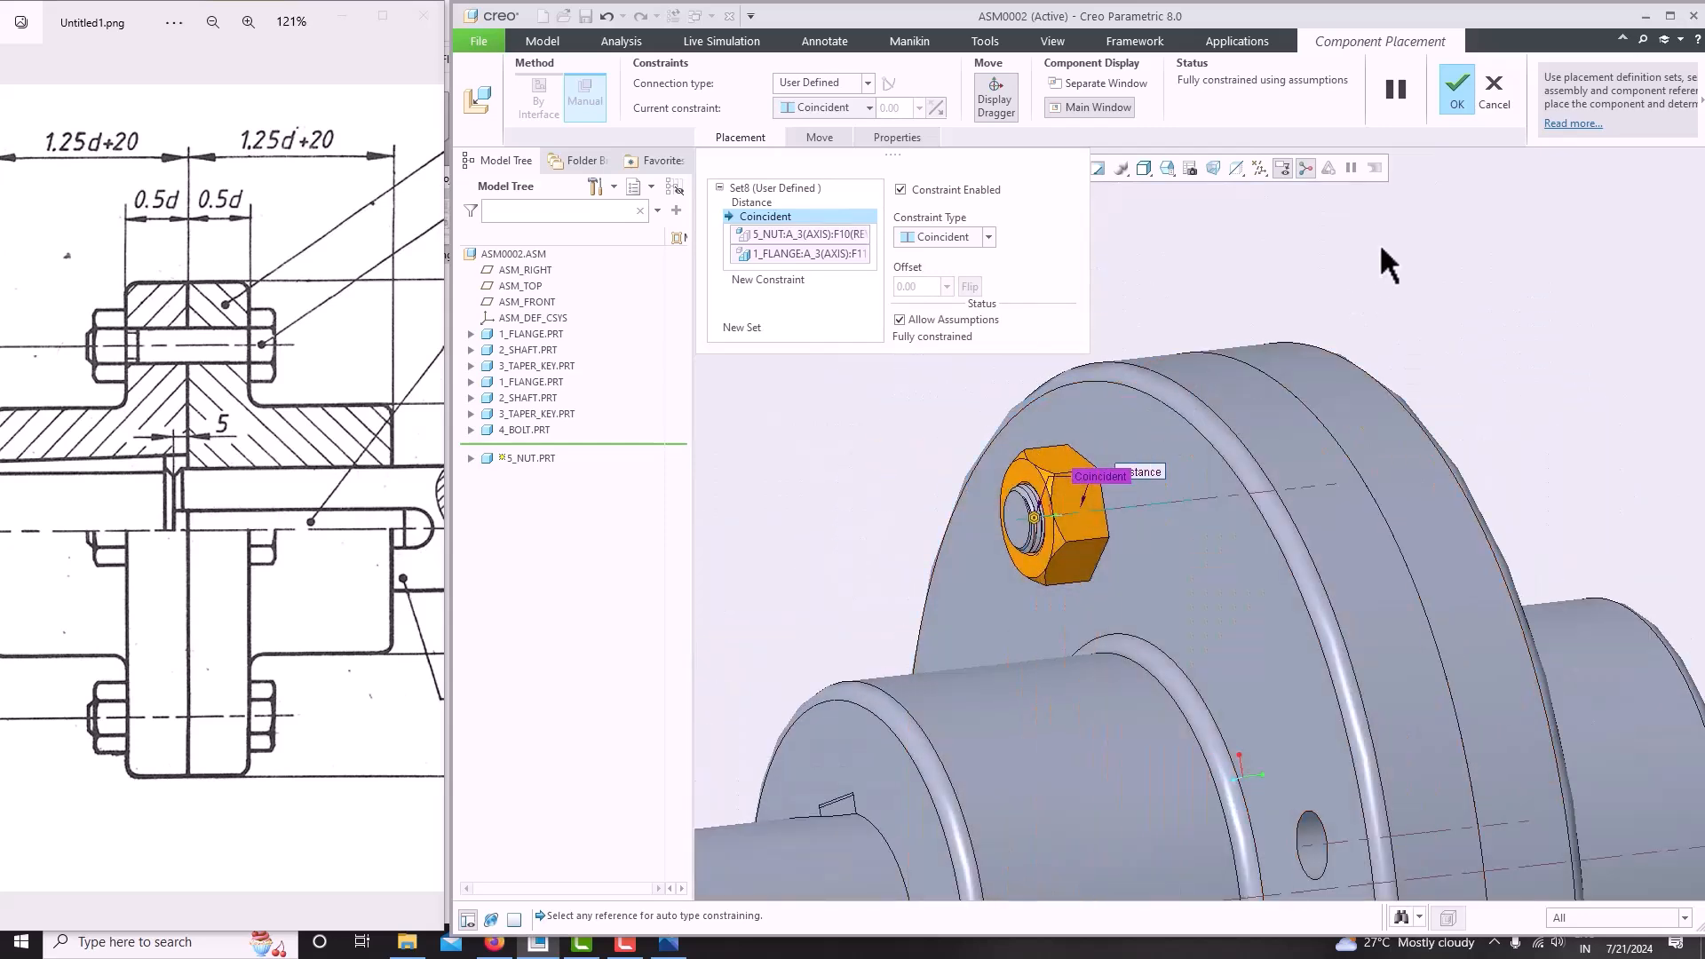
{"action": "middle_click", "coordinate": [1371, 258]}
{"action": "scroll", "coordinate": [1205, 335], "scroll_direction": "up", "scroll_amount": 4}
{"action": "middle_click_drag", "start_coordinate": [1170, 353], "coordinate": [1195, 386]}
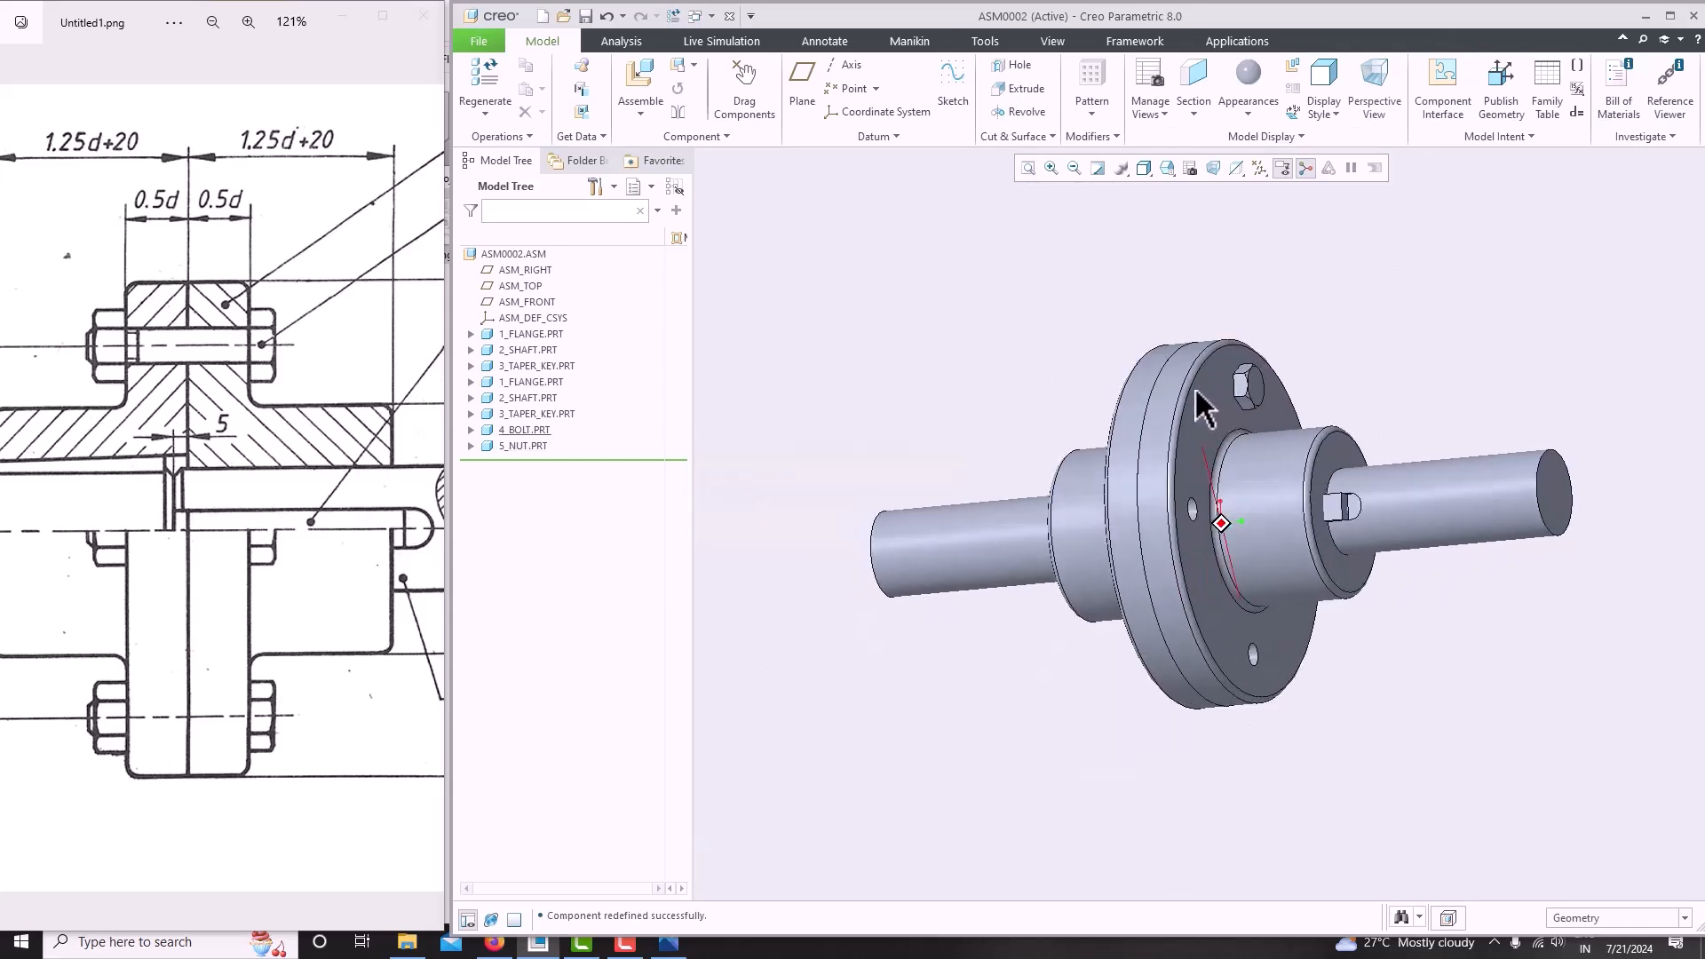
{"action": "middle_click_drag", "start_coordinate": [1160, 563], "coordinate": [1083, 529]}
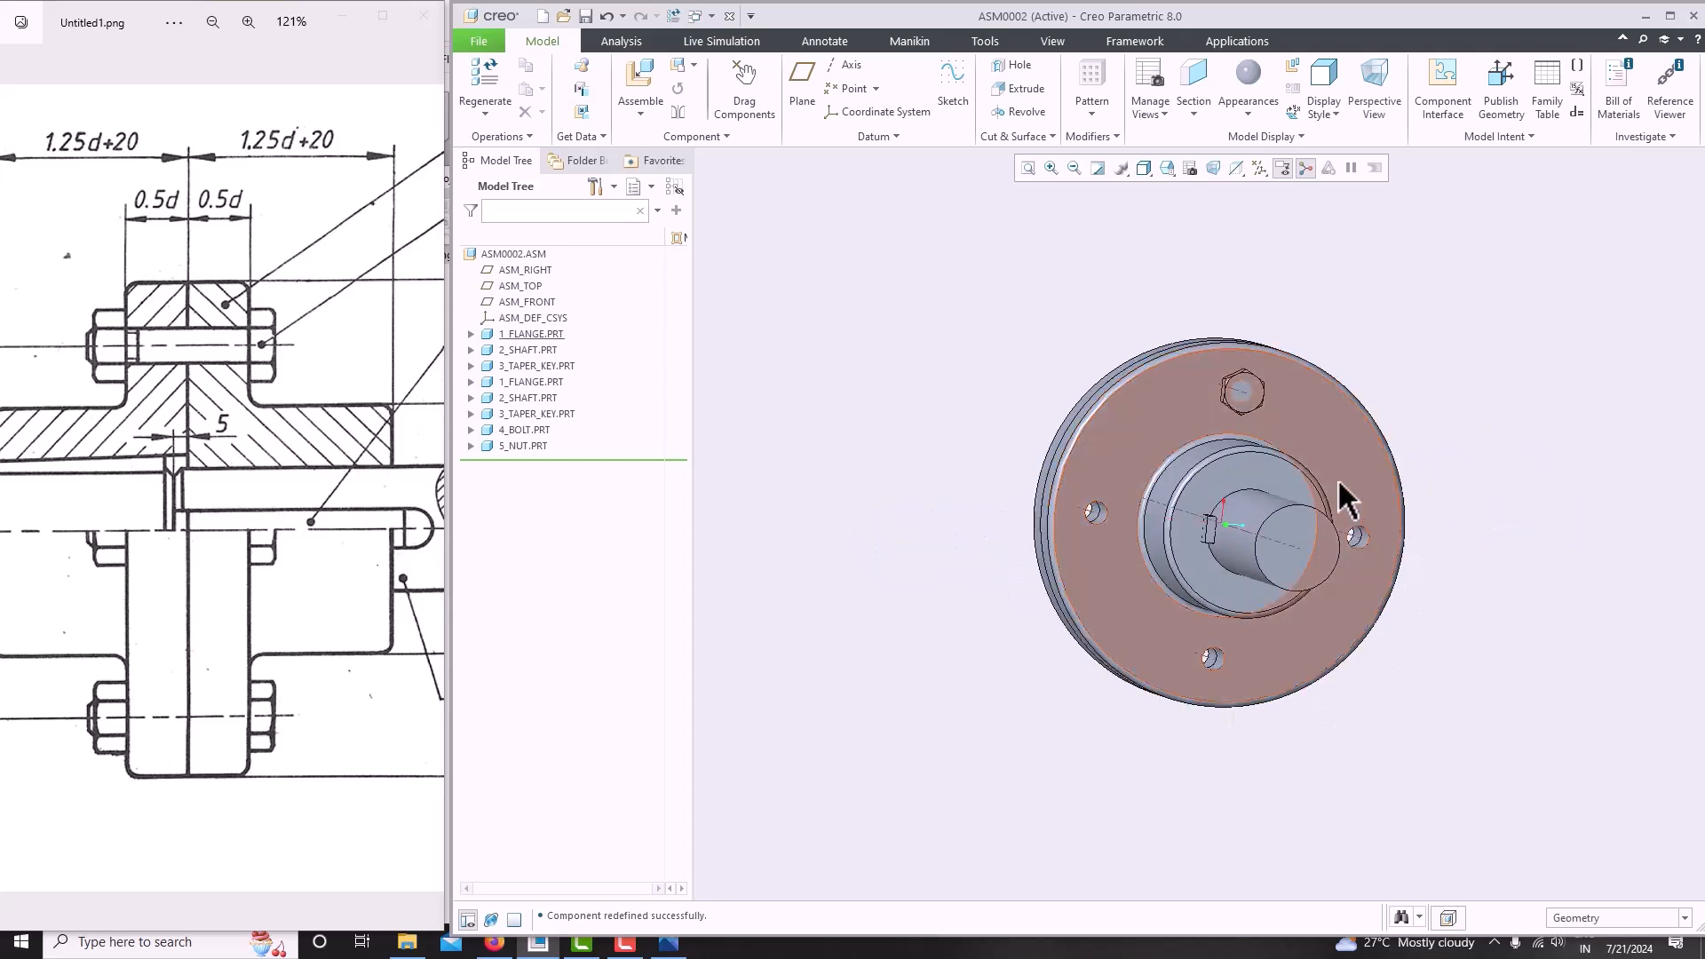
Pattern the bolt about the coupling's central axis with 4 members over an angular extent of 360°.
{"action": "left_click", "coordinate": [515, 431]}
{"action": "left_click", "coordinate": [526, 445], "text": "ctrl"}
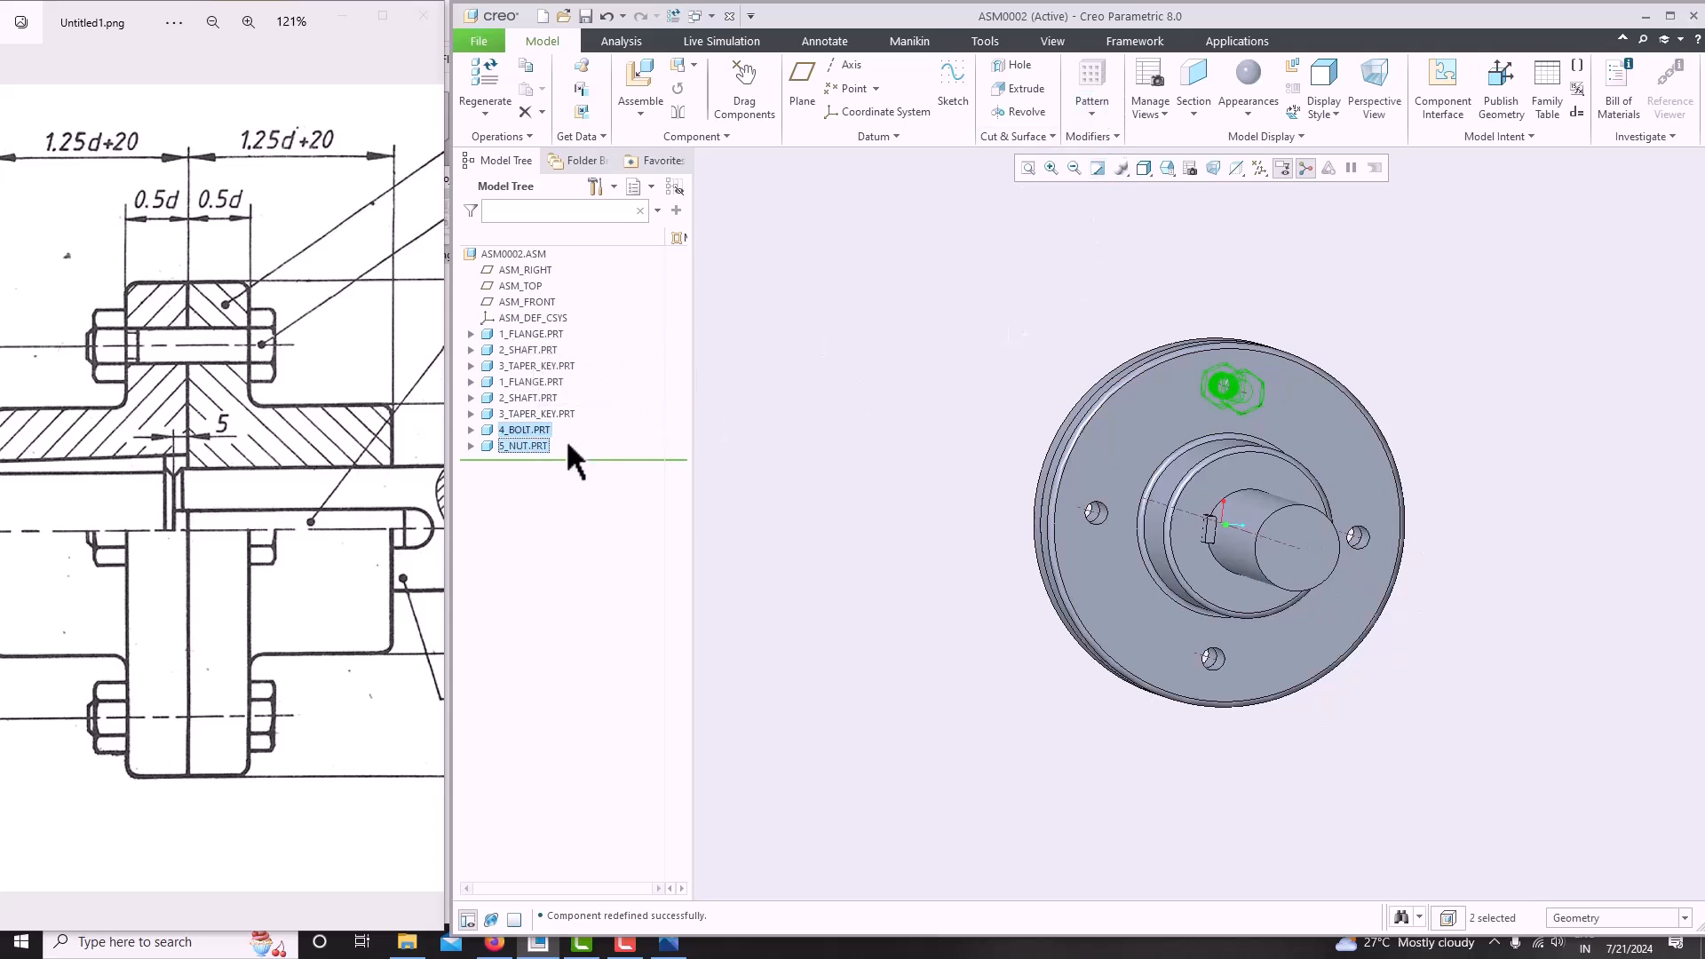
{"action": "left_click", "coordinate": [530, 430]}
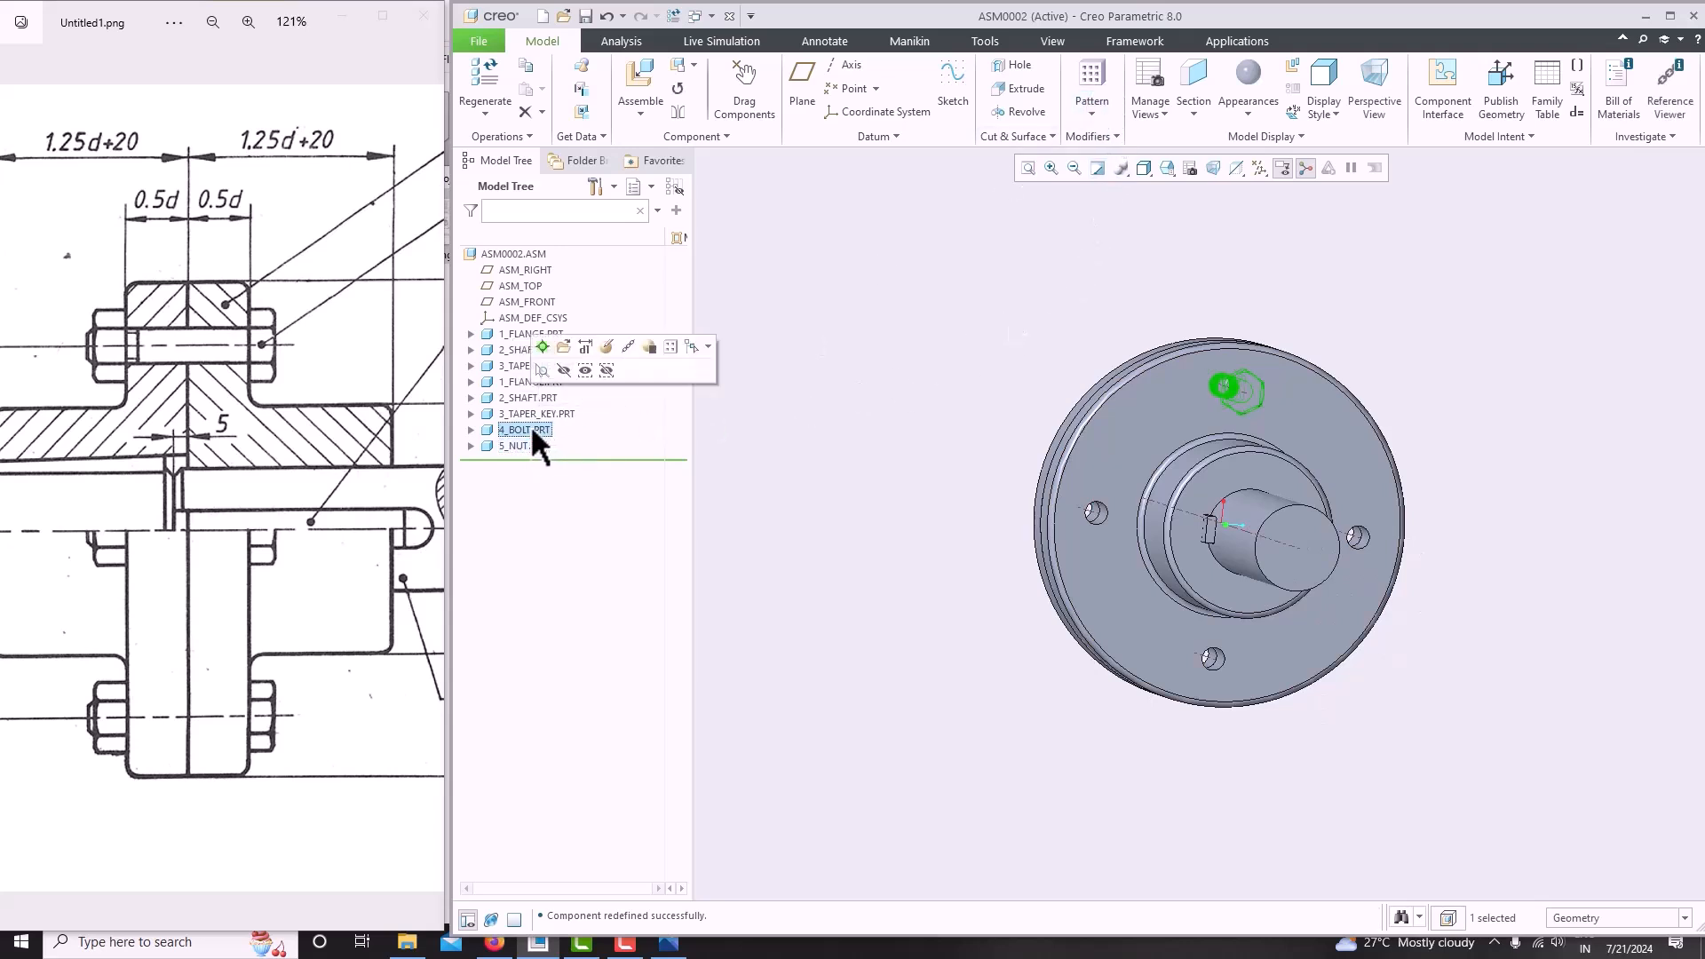
{"action": "left_click", "coordinate": [1096, 105]}
{"action": "left_click", "coordinate": [1097, 133]}
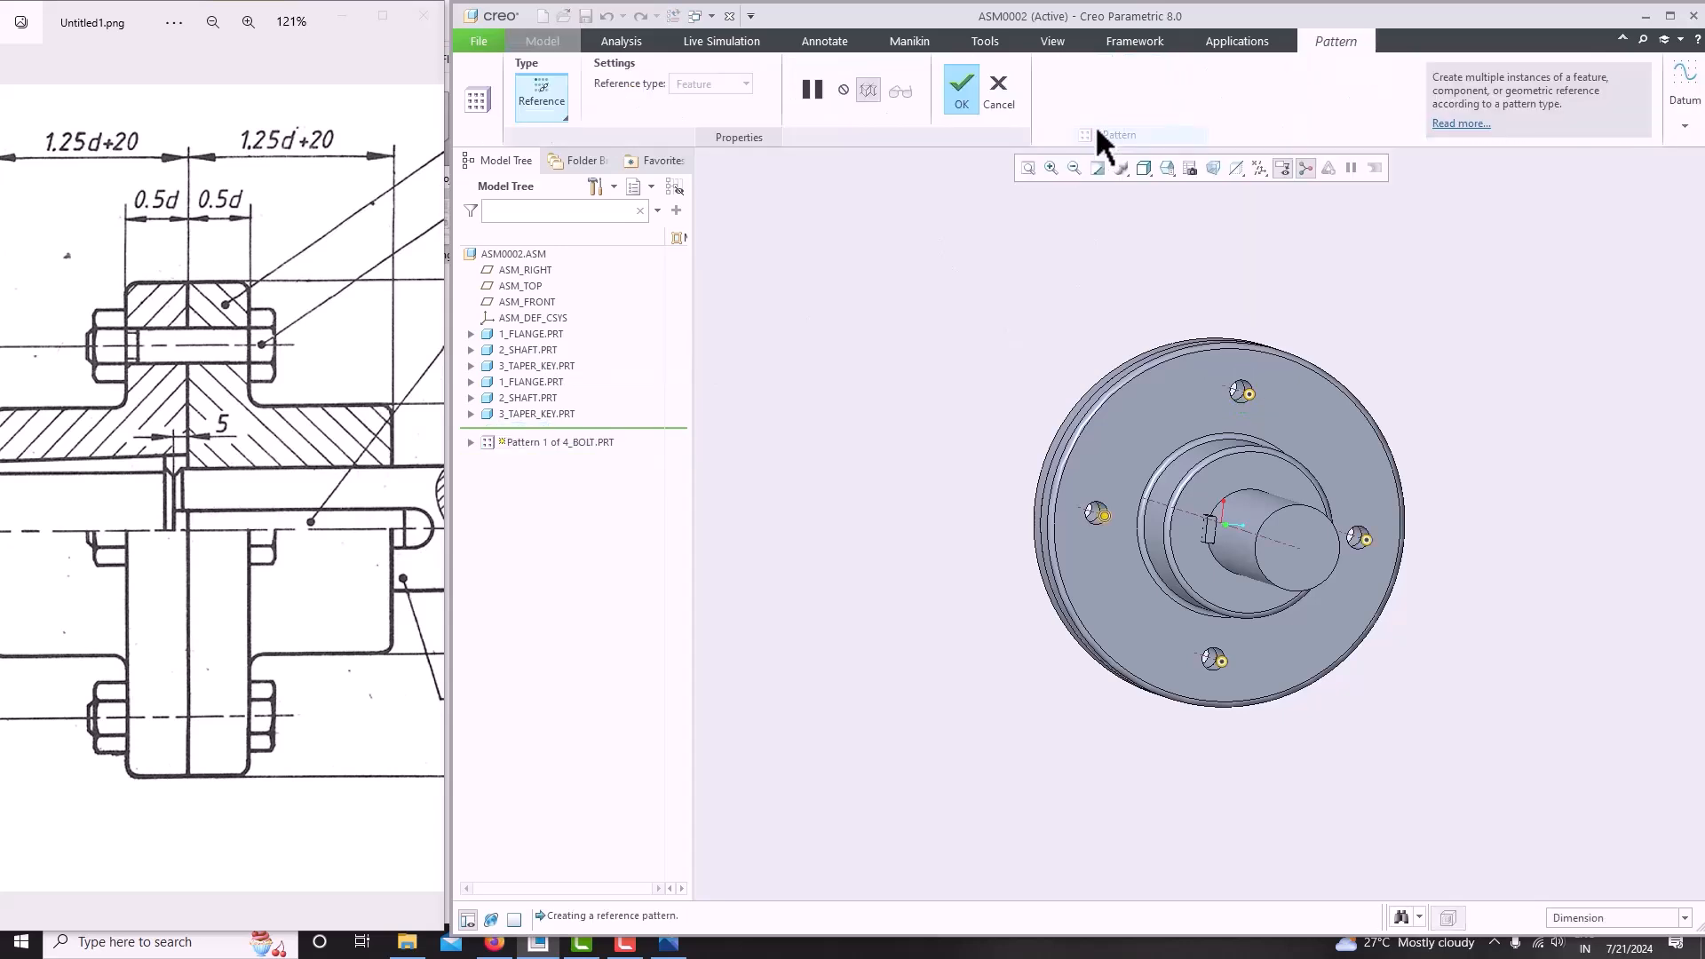
{"action": "left_click", "coordinate": [561, 96]}
{"action": "left_click", "coordinate": [560, 174]}
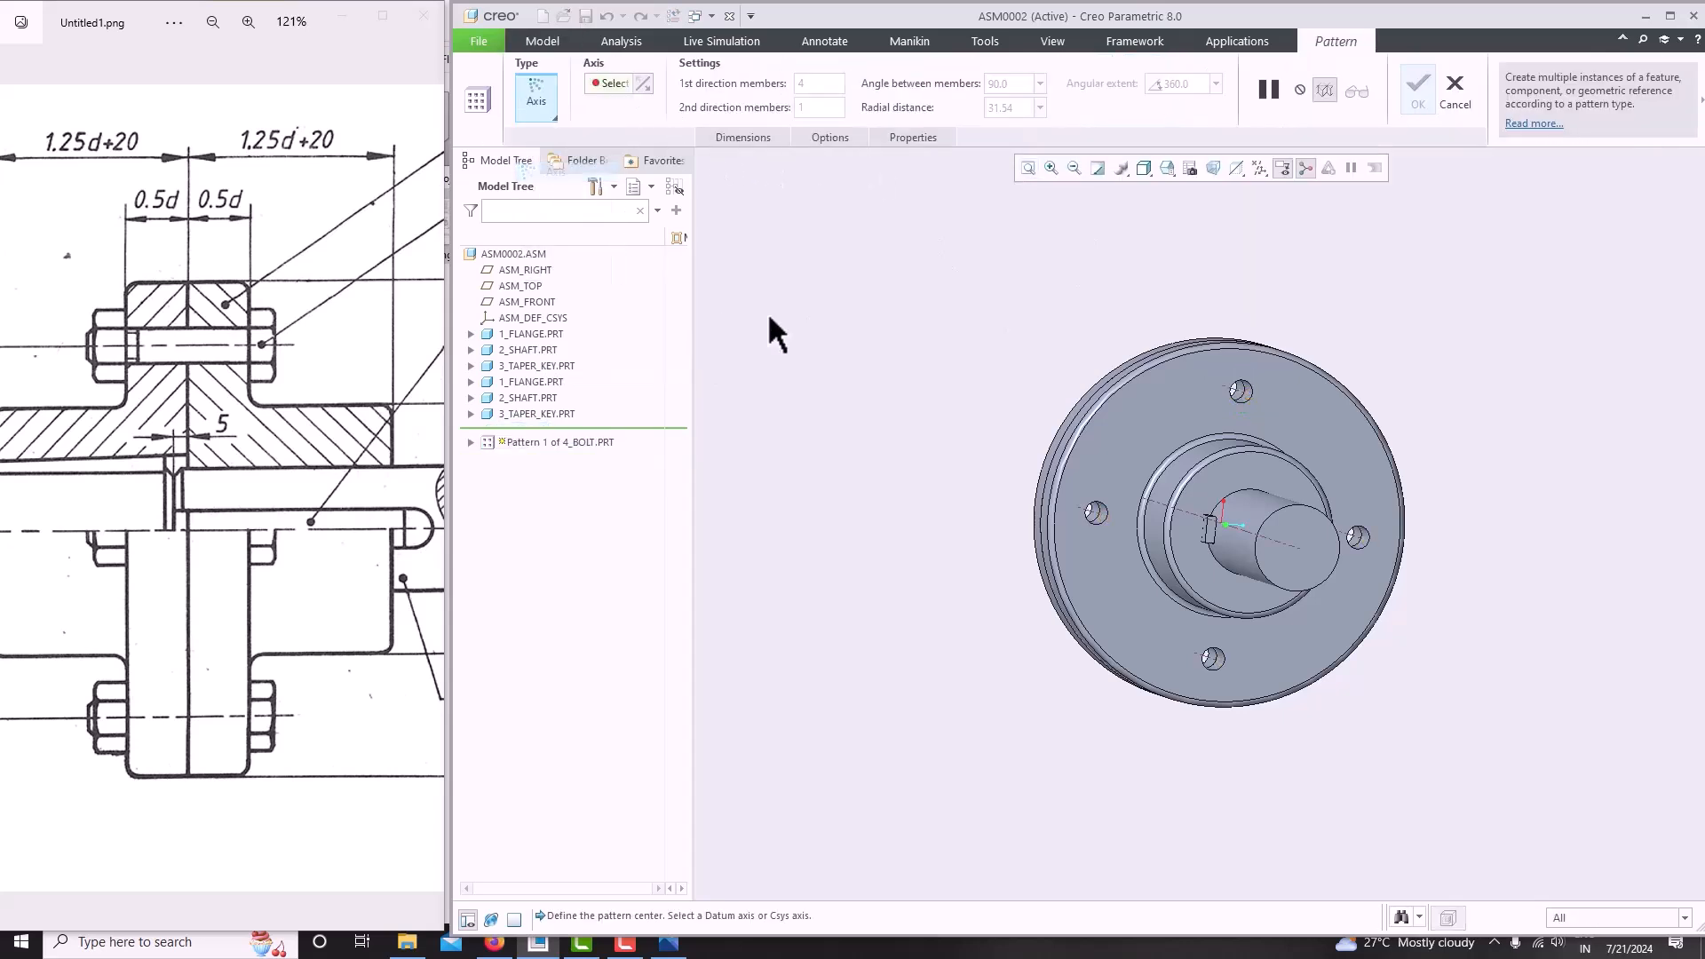
{"action": "left_click", "coordinate": [1242, 533]}
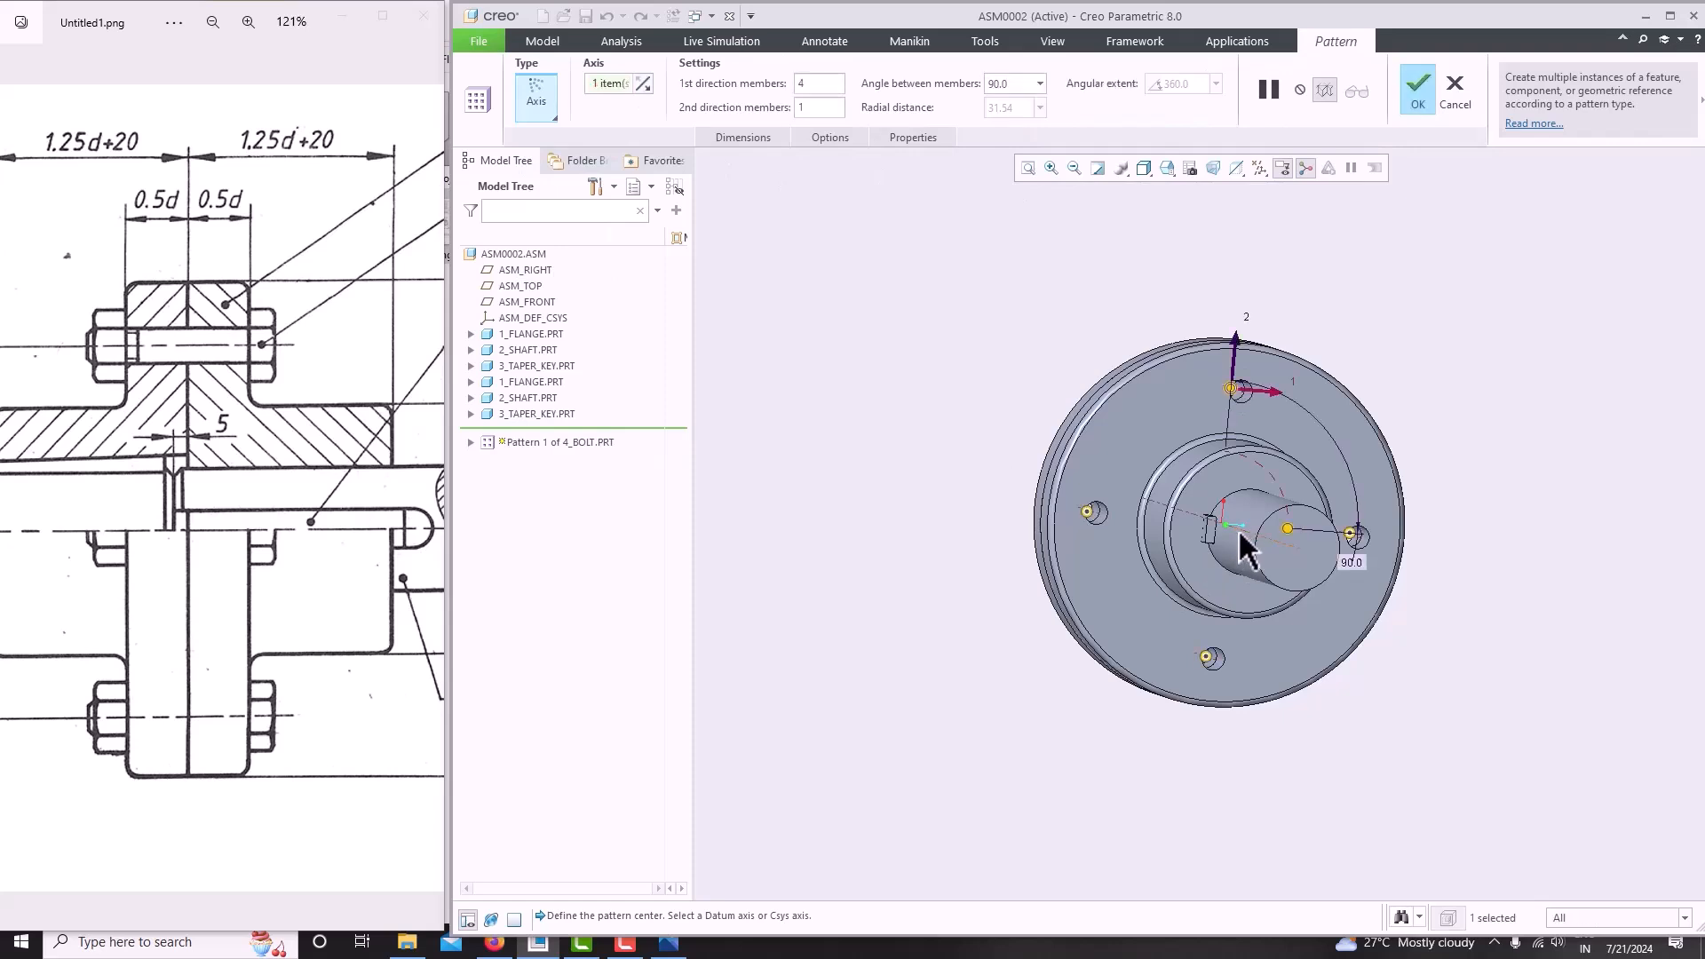
{"action": "left_click", "coordinate": [1099, 83]}
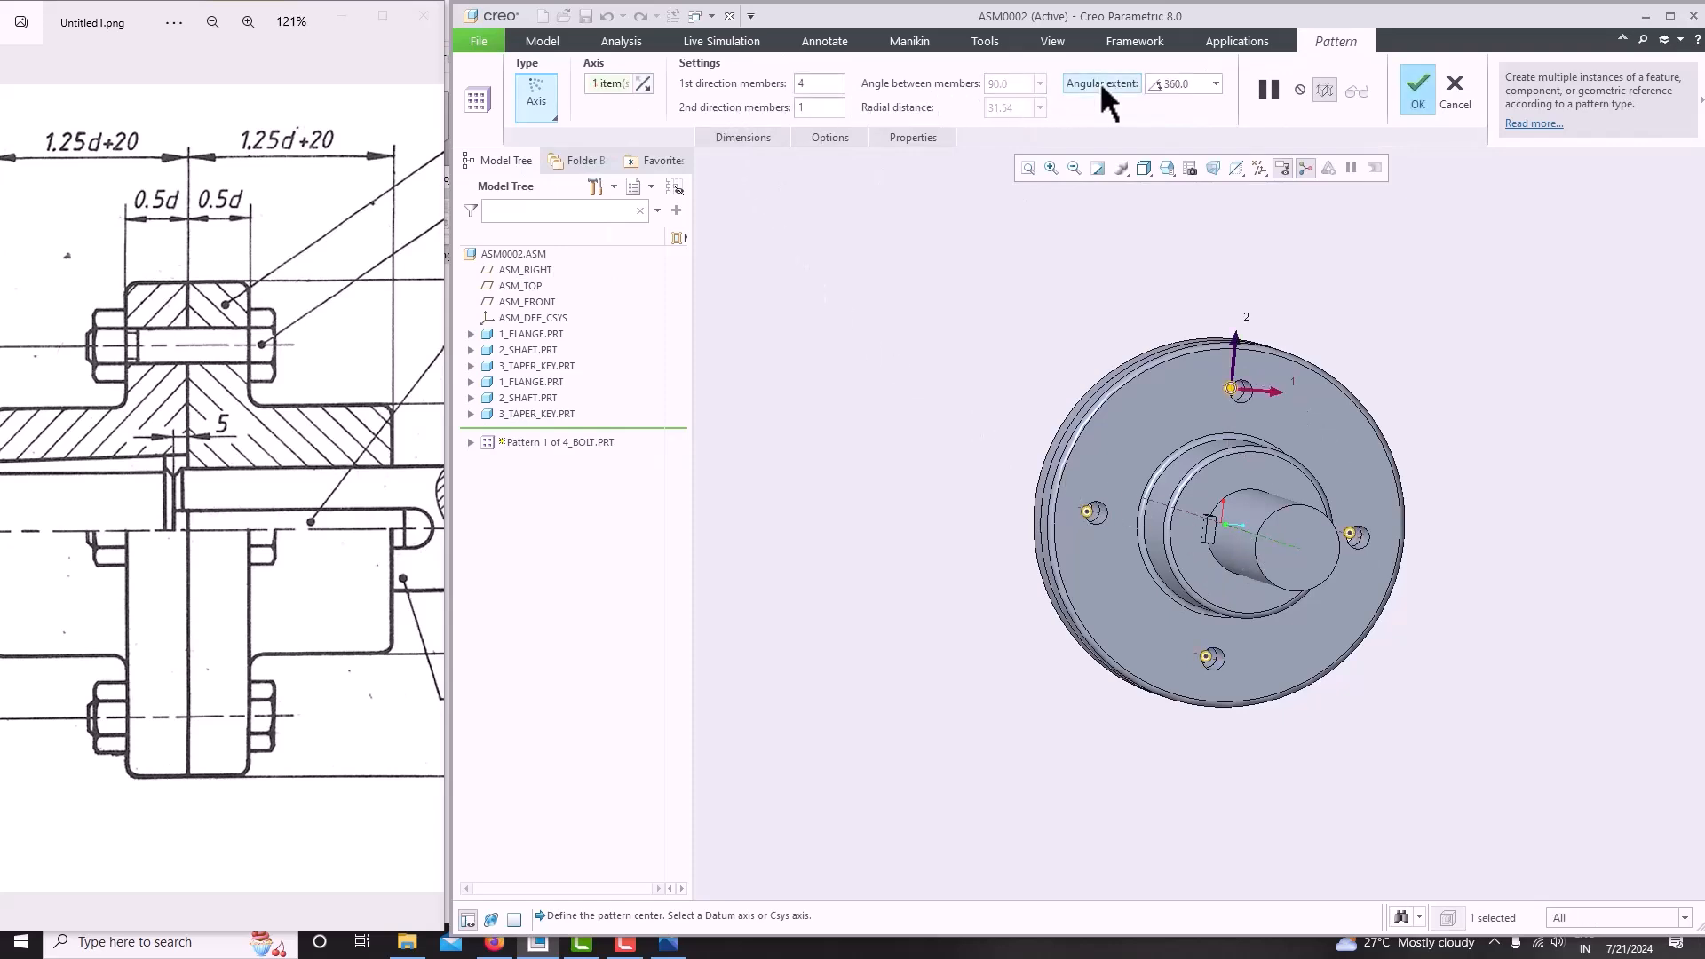
{"action": "middle_click_drag", "start_coordinate": [1063, 301], "coordinate": [1169, 306]}
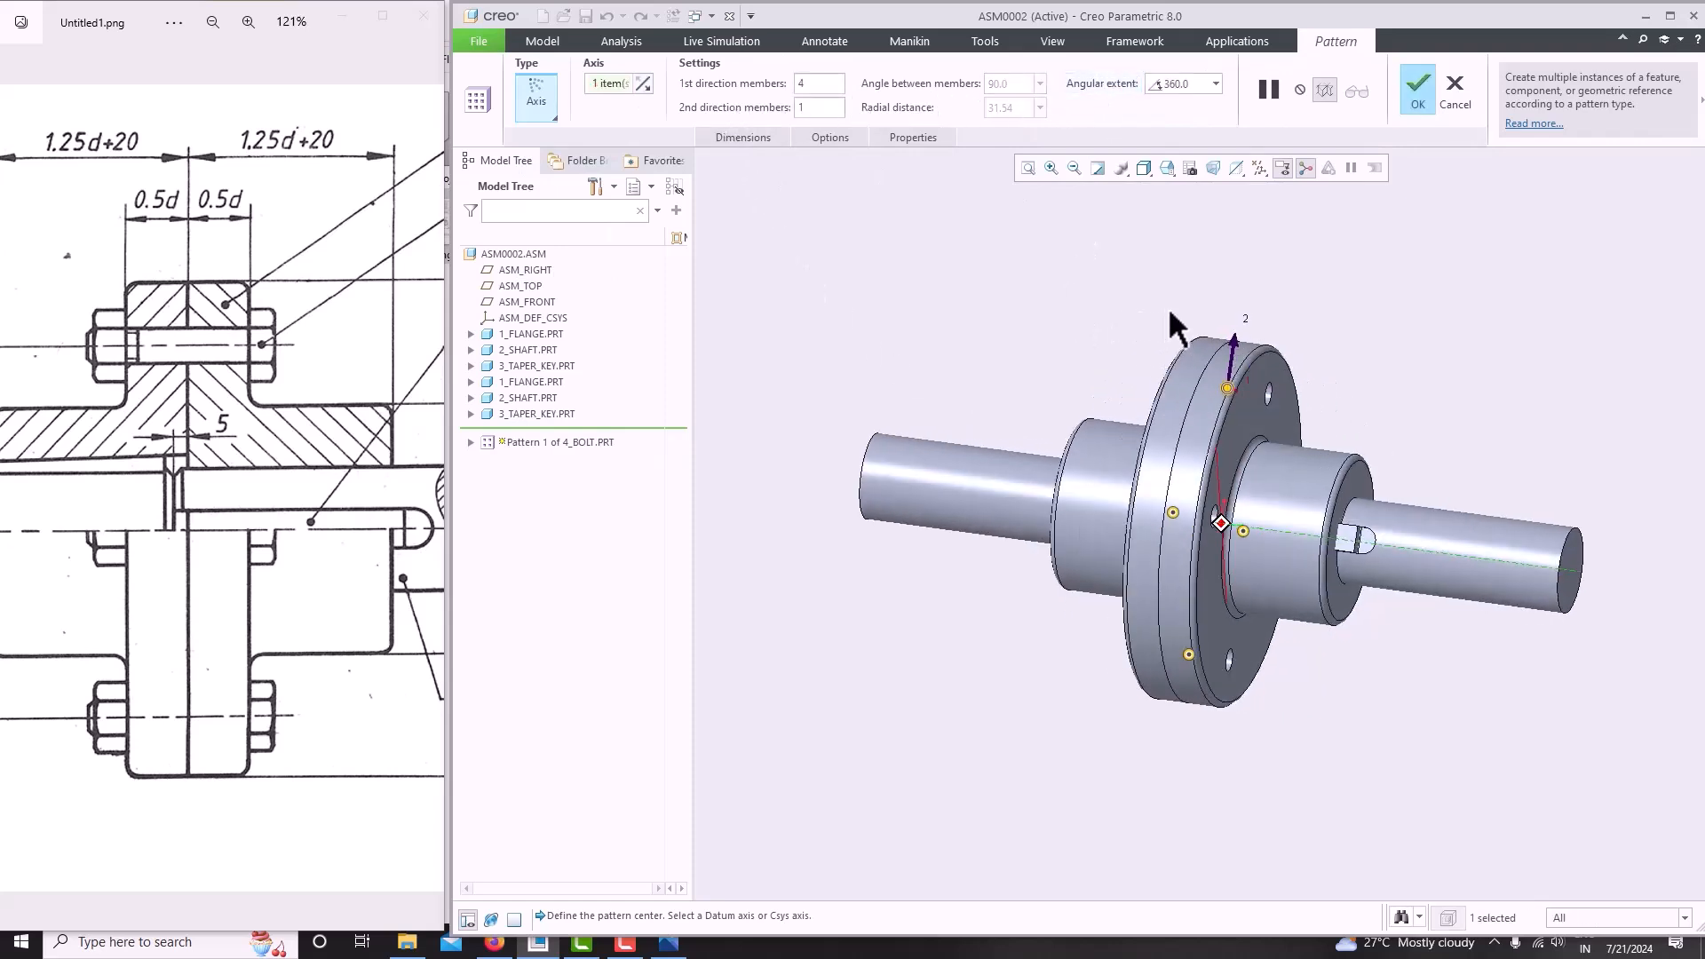
{"action": "left_click", "coordinate": [1417, 95]}
{"action": "middle_click_drag", "start_coordinate": [1385, 179], "coordinate": [1305, 479]}
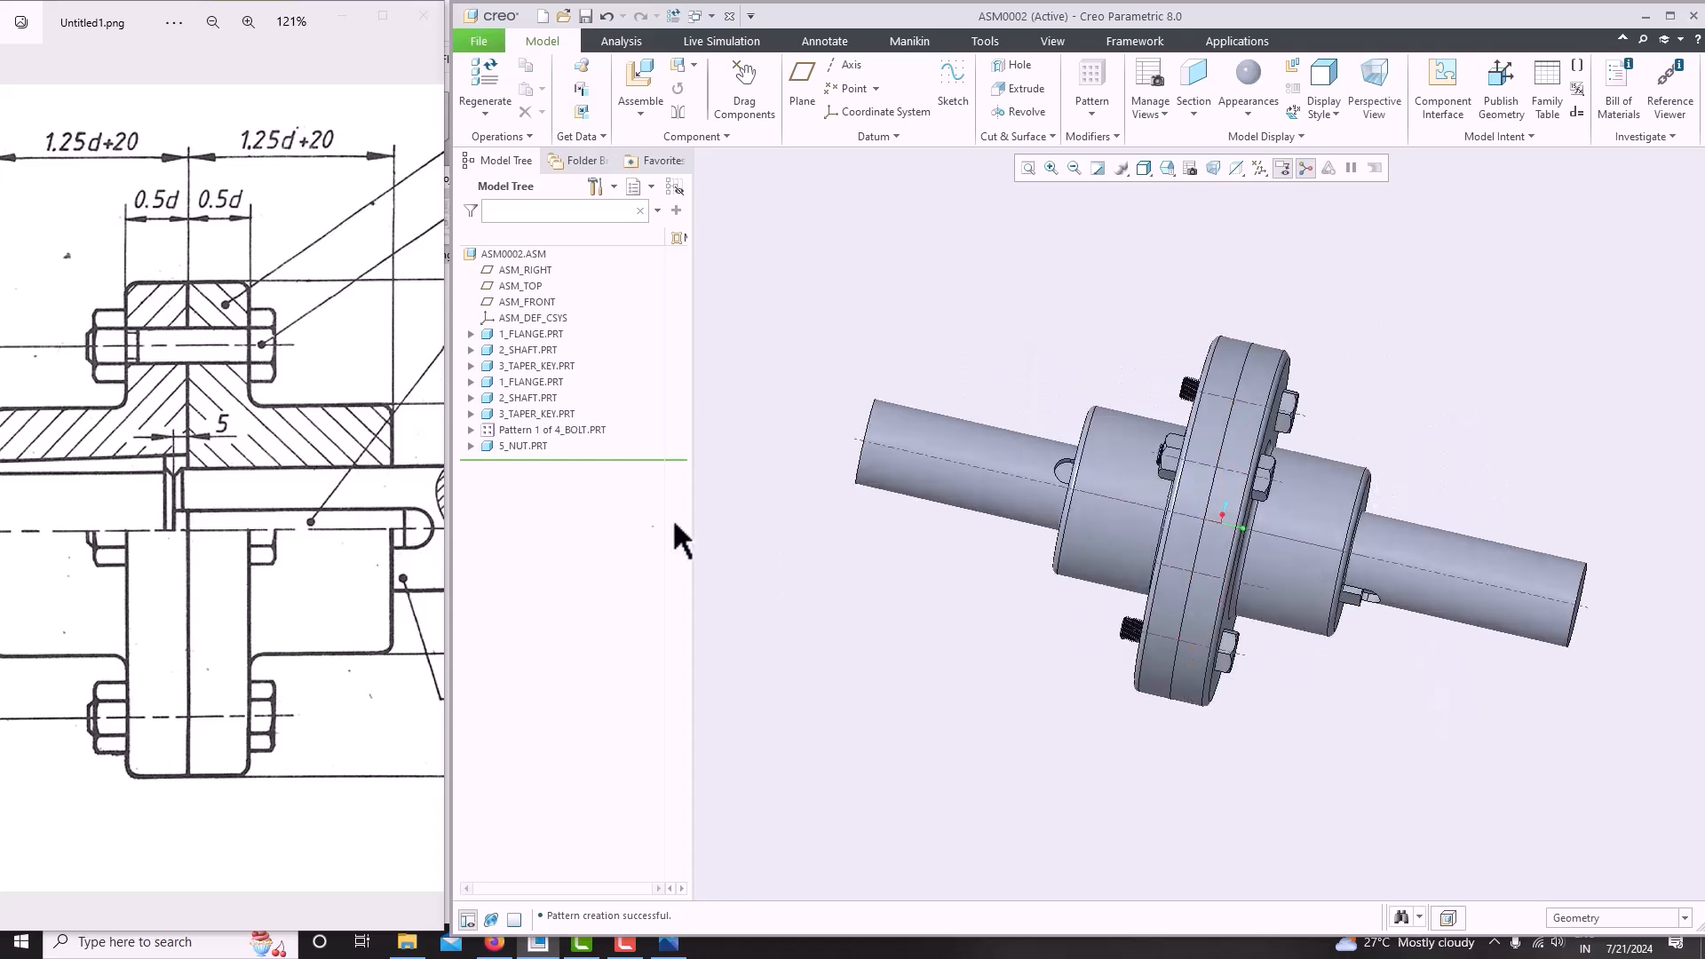
Pattern the nut about the shaft's central axis with 4 members over an angular extent of 360°.
{"action": "left_click", "coordinate": [528, 445]}
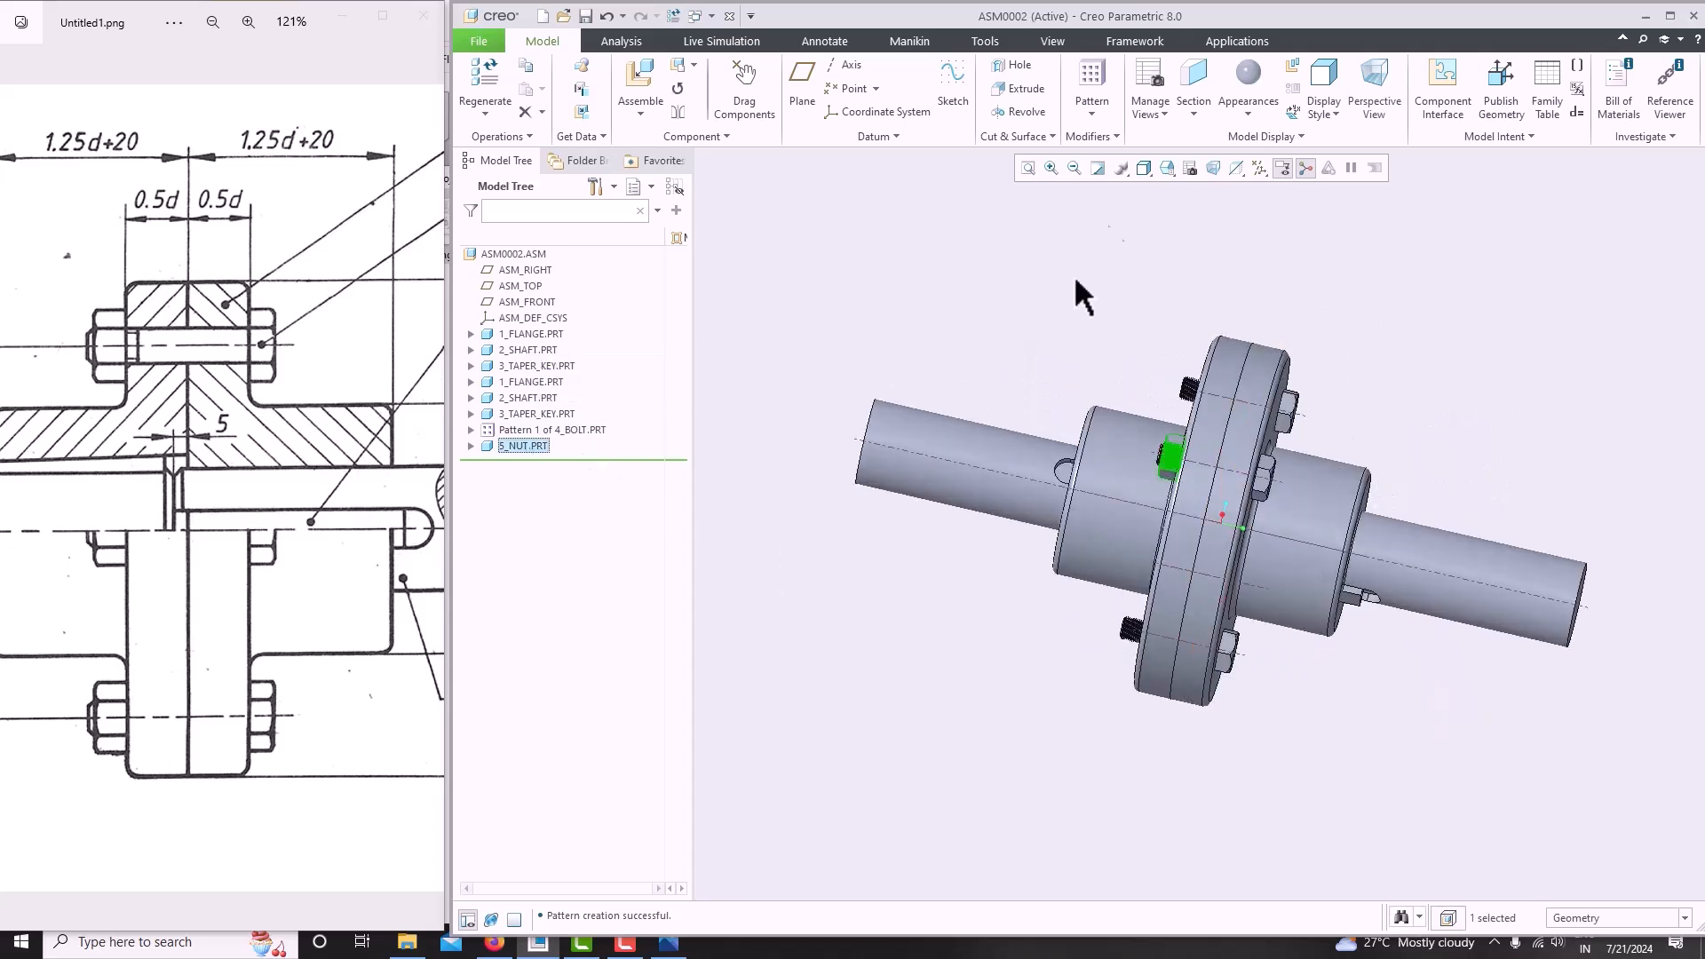
{"action": "left_click", "coordinate": [1095, 107]}
{"action": "left_click", "coordinate": [554, 108]}
{"action": "left_click", "coordinate": [556, 168]}
{"action": "mouse_move", "coordinate": [965, 443]}
{"action": "middle_mouse_down"}
{"action": "mouse_move", "coordinate": [1074, 485]}
{"action": "mouse_move", "coordinate": [990, 442]}
{"action": "middle_mouse_up"}
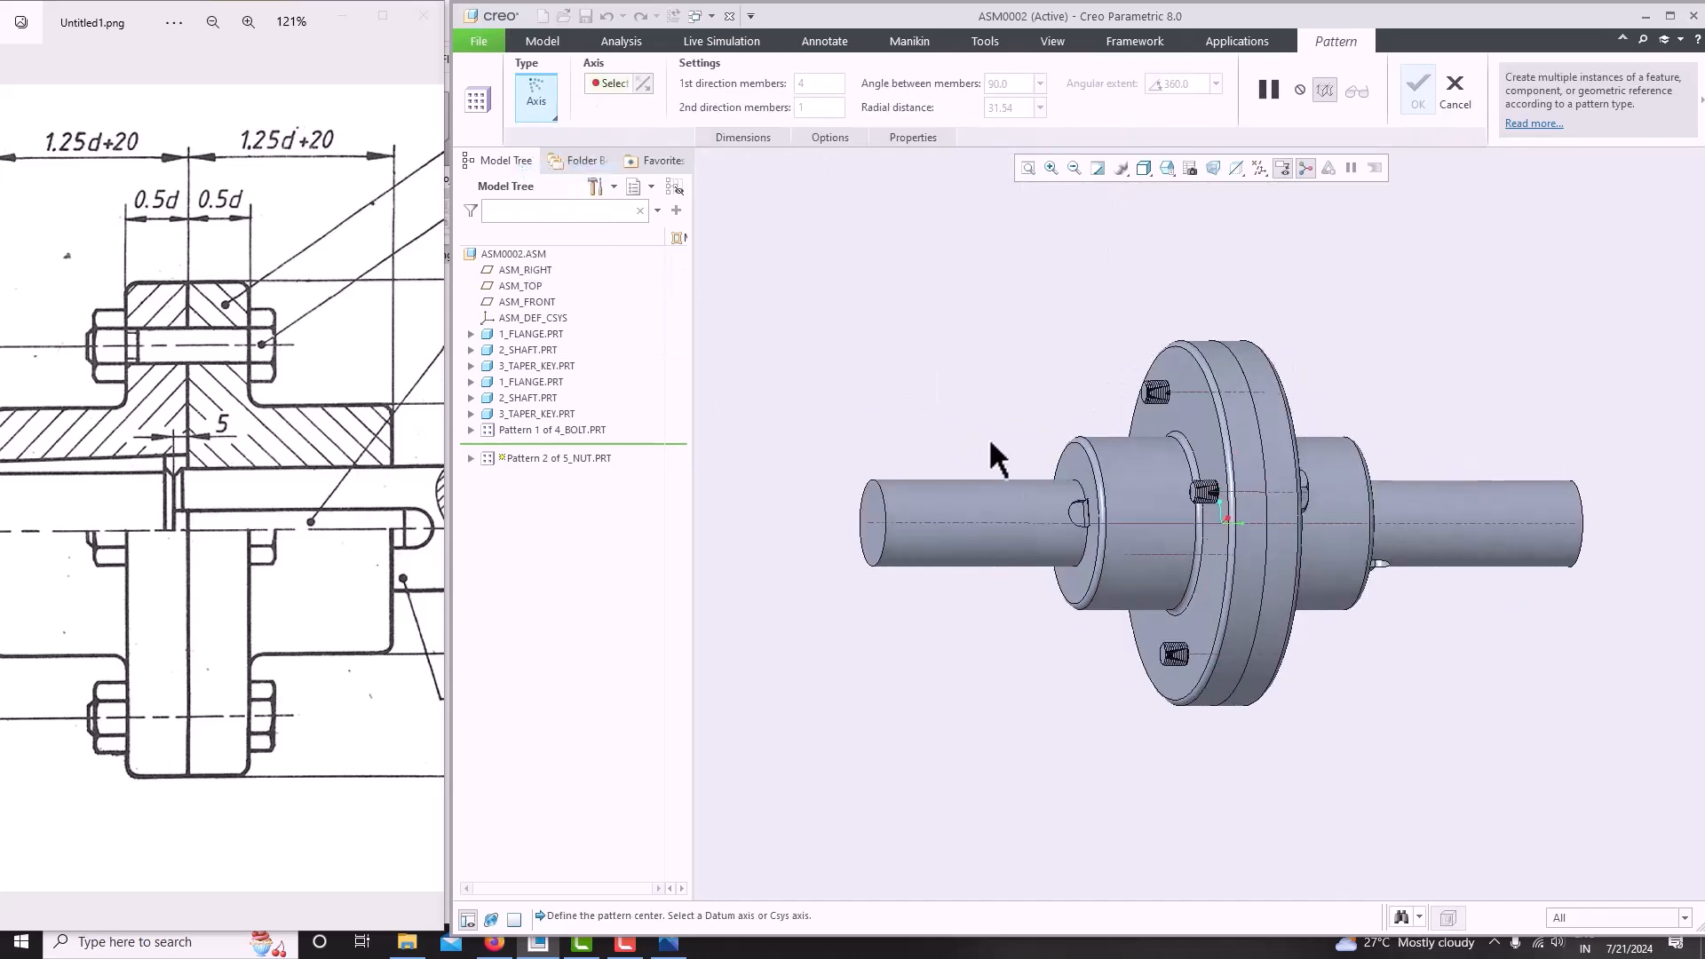
{"action": "left_click", "coordinate": [1343, 523]}
{"action": "left_click", "coordinate": [1131, 81]}
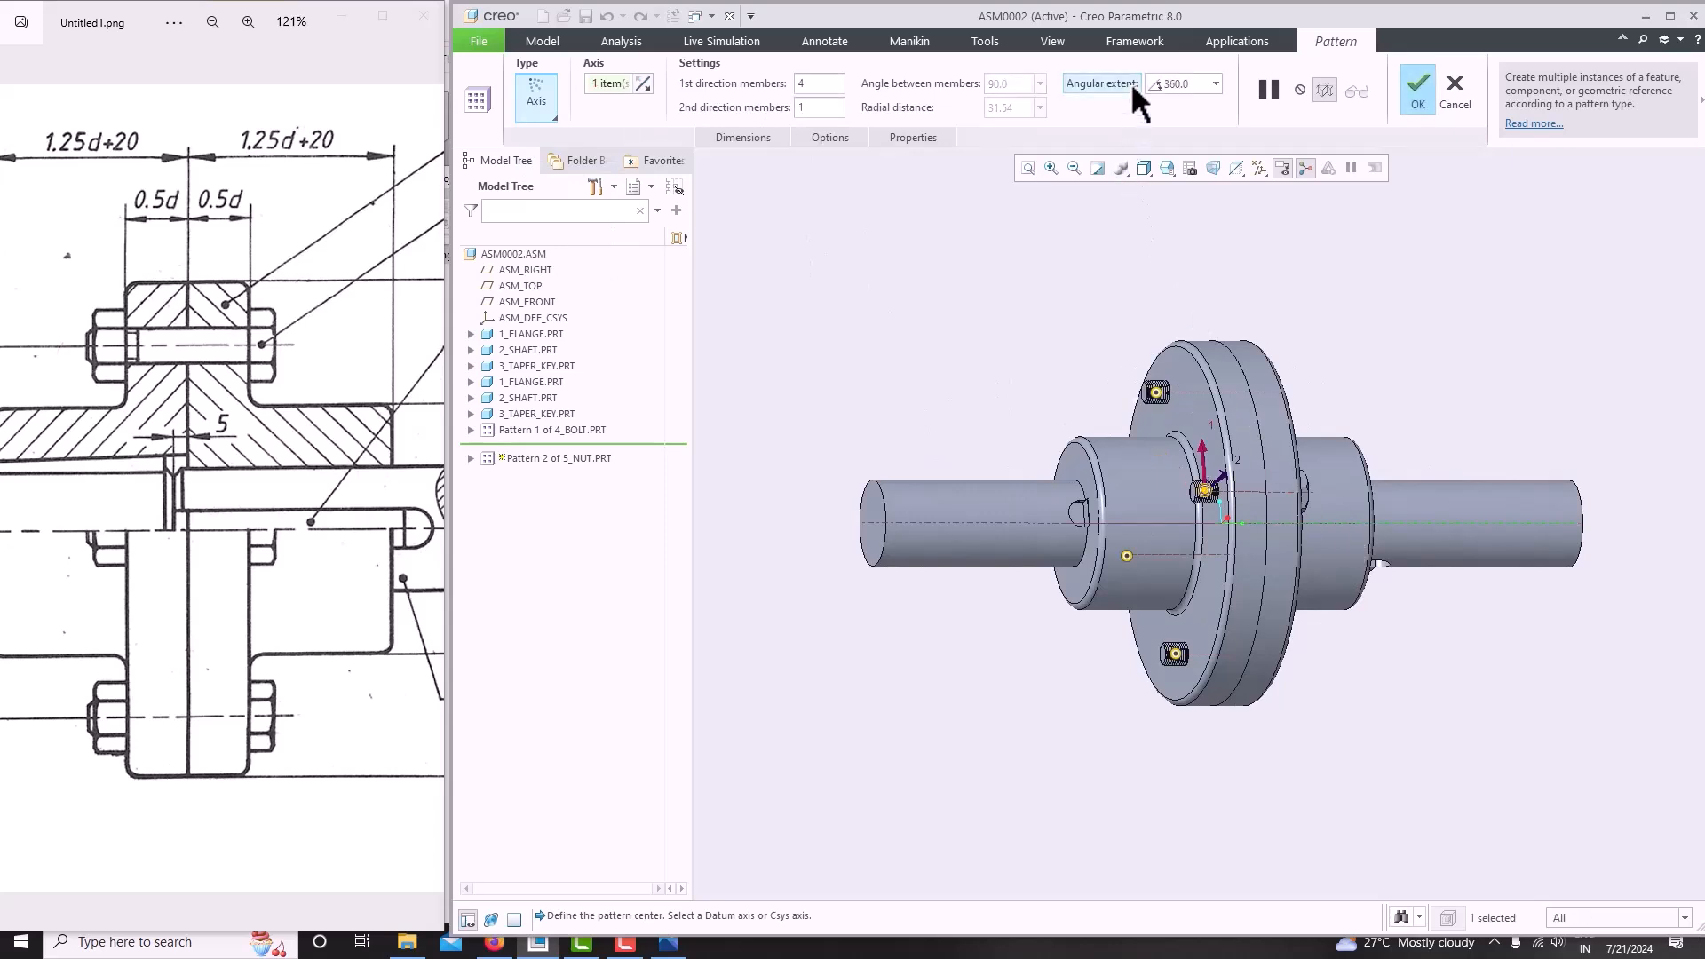
{"action": "left_click", "coordinate": [1425, 99]}
{"action": "mouse_move", "coordinate": [1371, 265]}
{"action": "middle_mouse_down"}
{"action": "mouse_move", "coordinate": [1463, 333]}
{"action": "mouse_move", "coordinate": [1344, 361]}
{"action": "mouse_move", "coordinate": [1416, 300]}
{"action": "mouse_move", "coordinate": [1425, 346]}
{"action": "mouse_move", "coordinate": [1292, 310]}
{"action": "mouse_move", "coordinate": [1349, 310]}
{"action": "mouse_move", "coordinate": [1270, 303]}
{"action": "mouse_move", "coordinate": [1318, 312]}
{"action": "mouse_move", "coordinate": [1329, 379]}
{"action": "mouse_move", "coordinate": [1366, 376]}
{"action": "mouse_move", "coordinate": [1292, 355]}
{"action": "mouse_move", "coordinate": [1339, 358]}
{"action": "middle_mouse_up"}
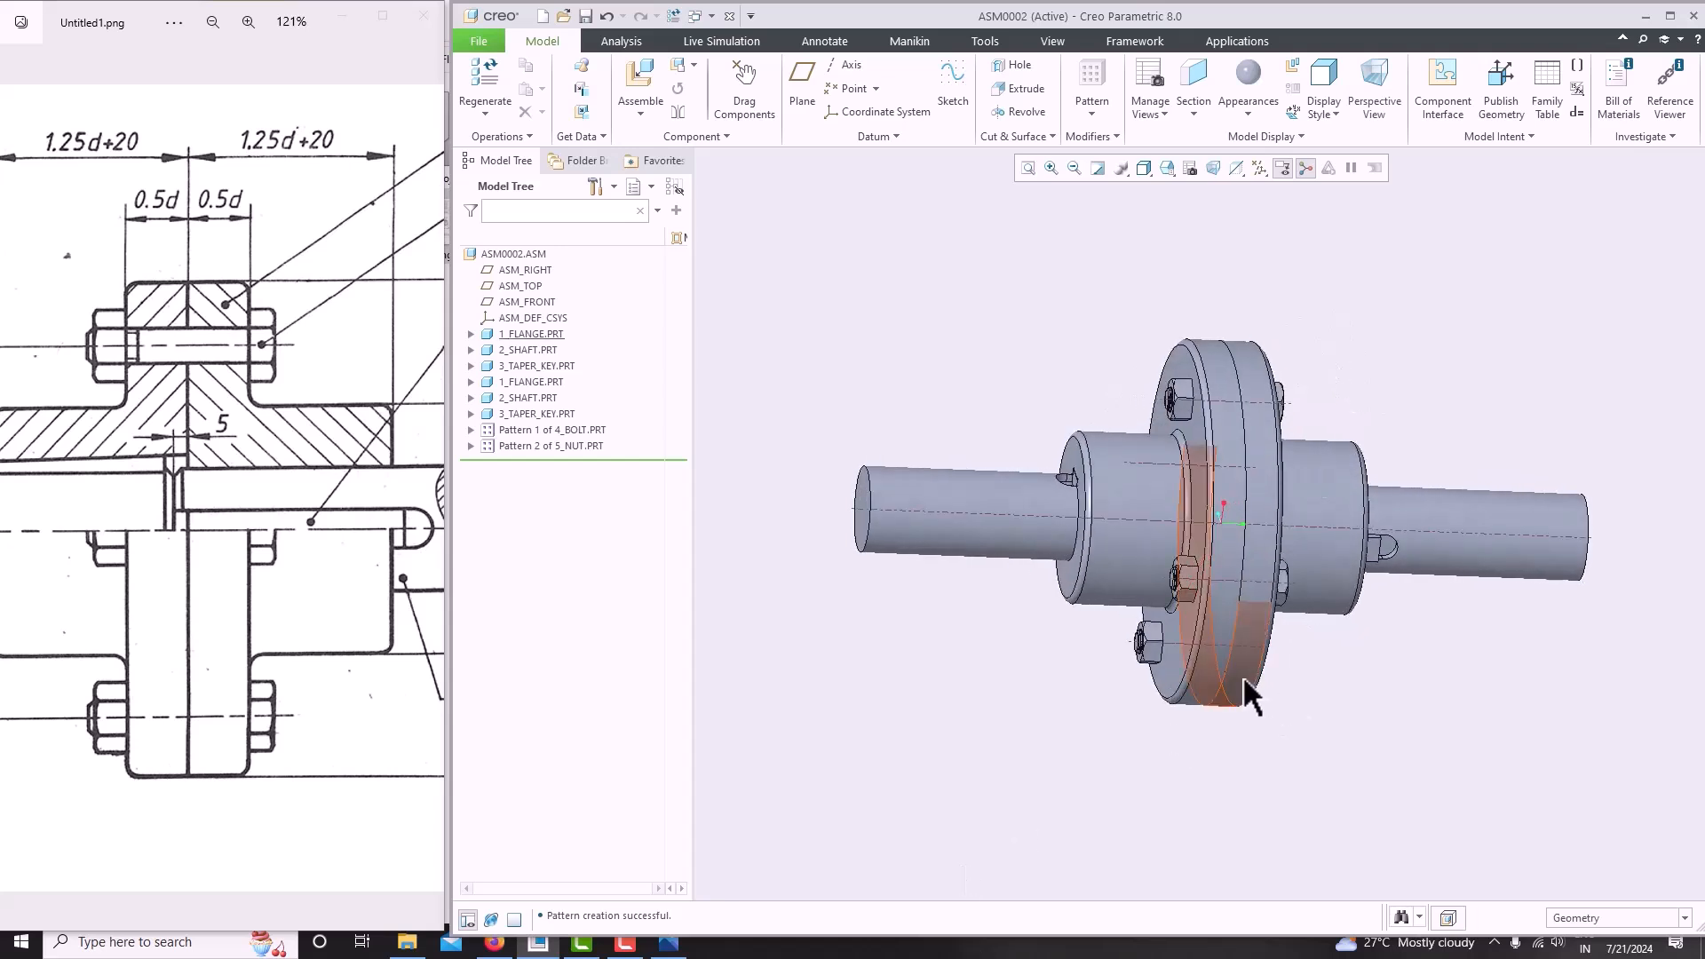
Start an offset section, display the datum planes and choose ASM_TOP as its sketching plane.
{"action": "left_click", "coordinate": [1192, 103]}
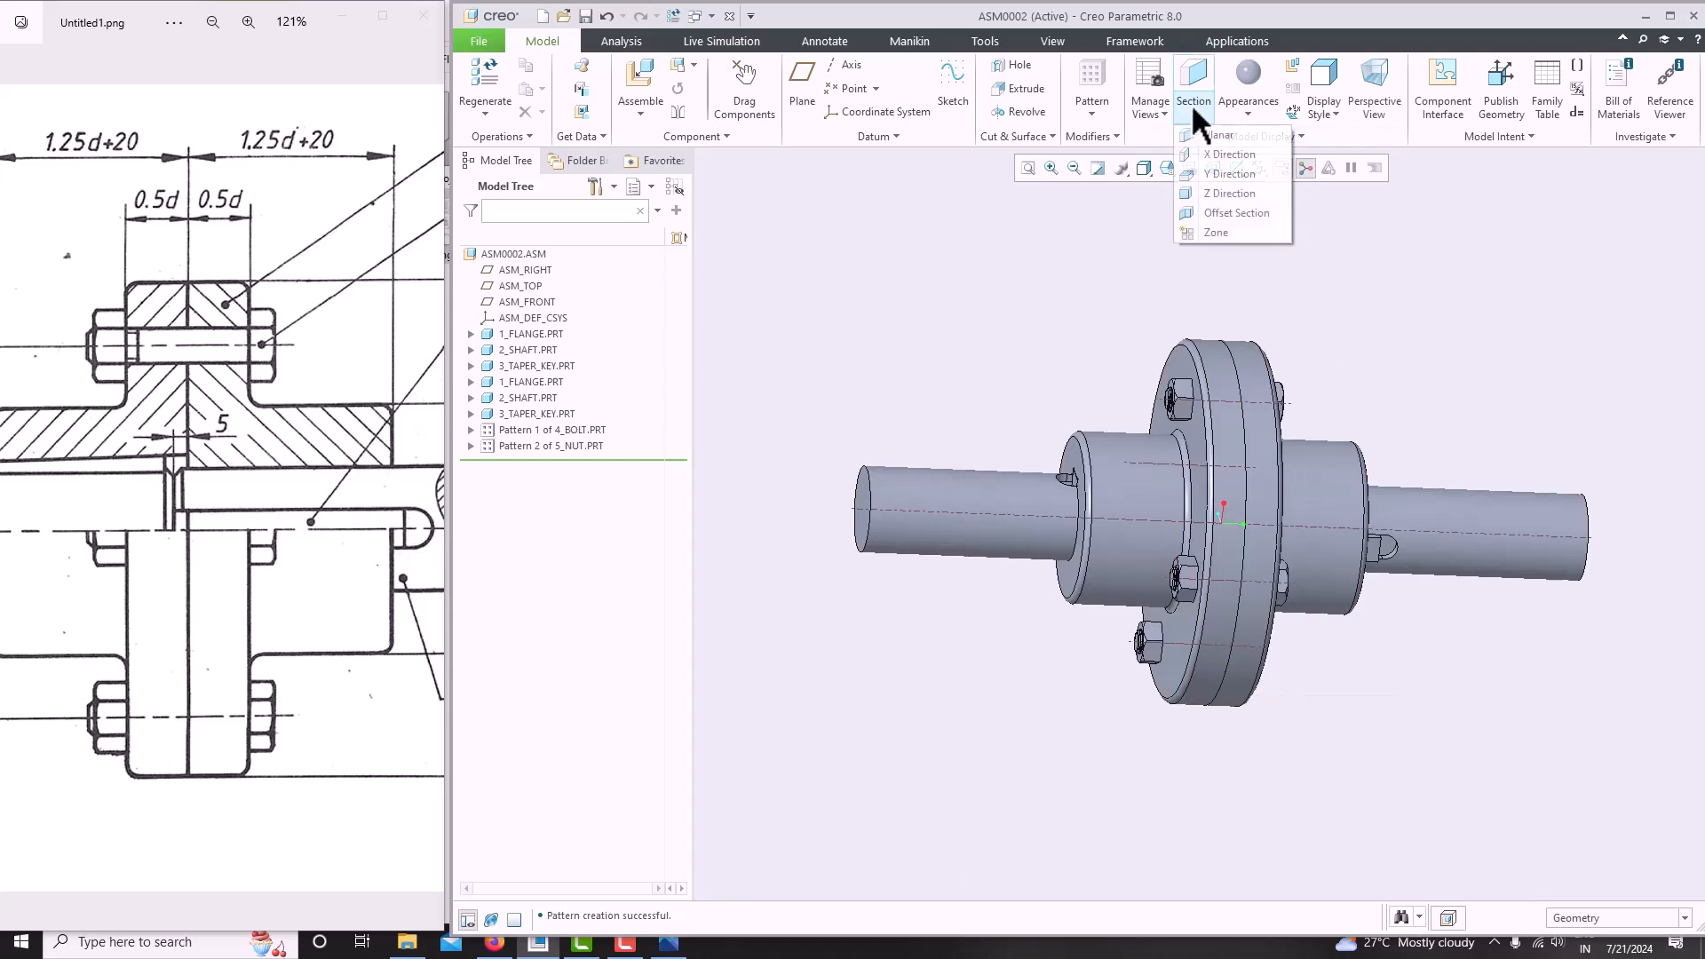
{"action": "left_click", "coordinate": [1215, 215]}
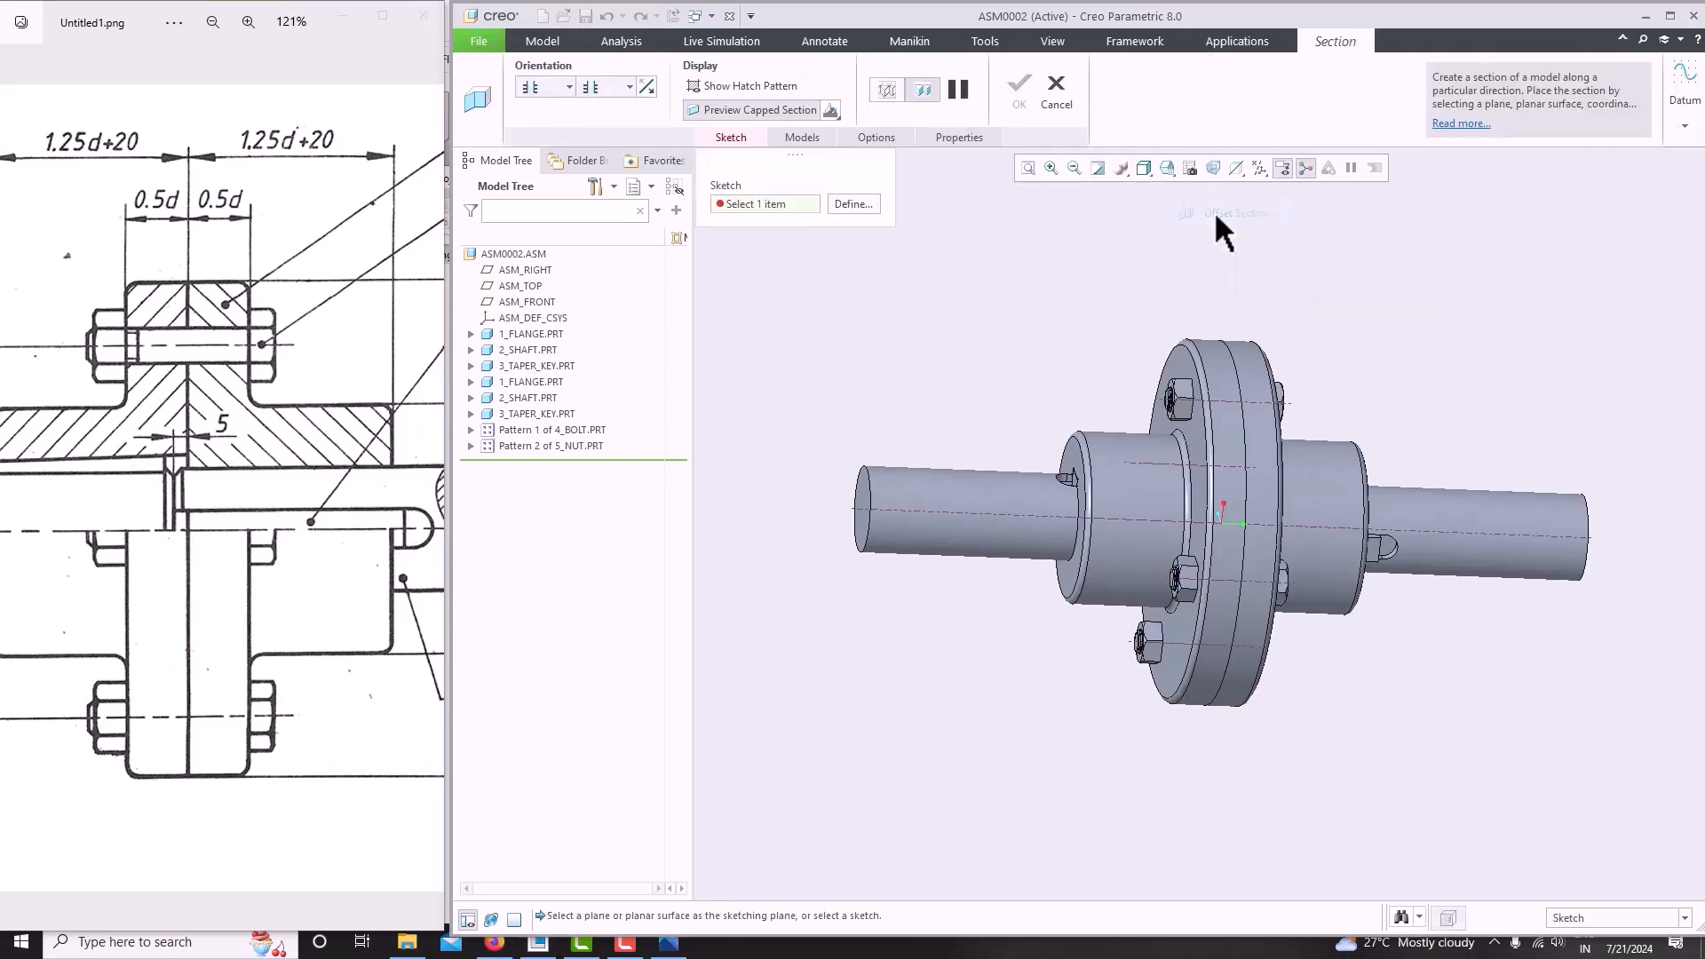
{"action": "middle_click_drag", "start_coordinate": [1234, 293], "coordinate": [1203, 297]}
{"action": "left_click", "coordinate": [1261, 168]}
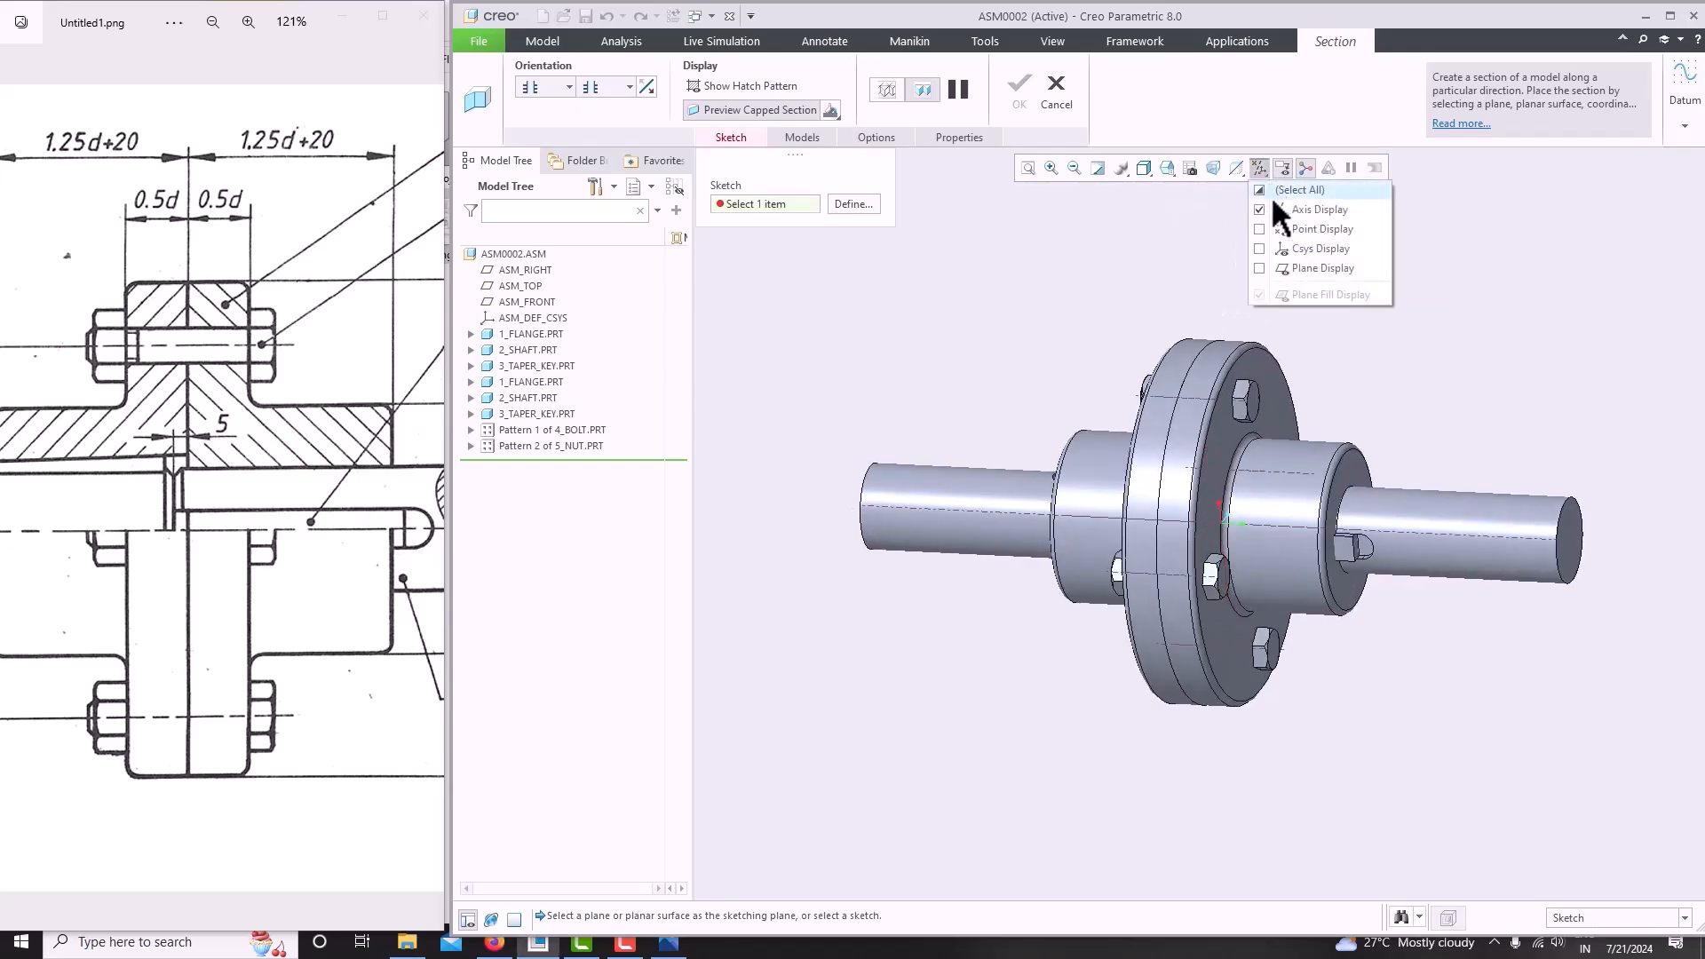
{"action": "left_click", "coordinate": [1261, 268]}
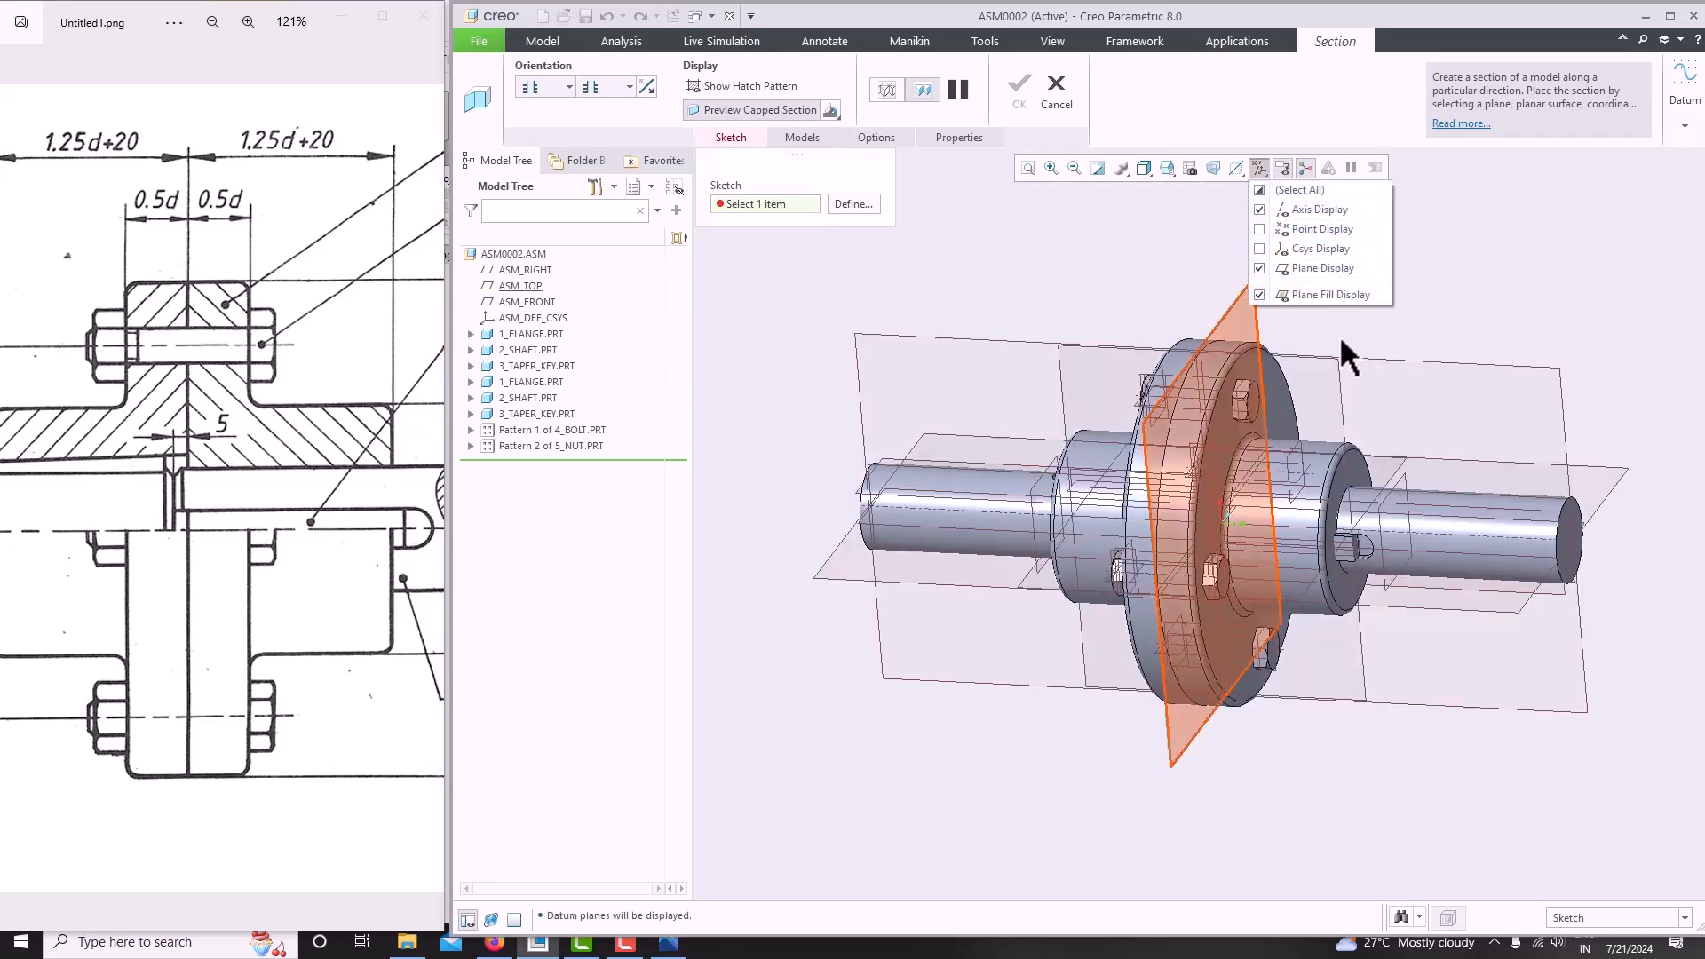
{"action": "middle_click_drag", "start_coordinate": [1256, 311], "coordinate": [1100, 337]}
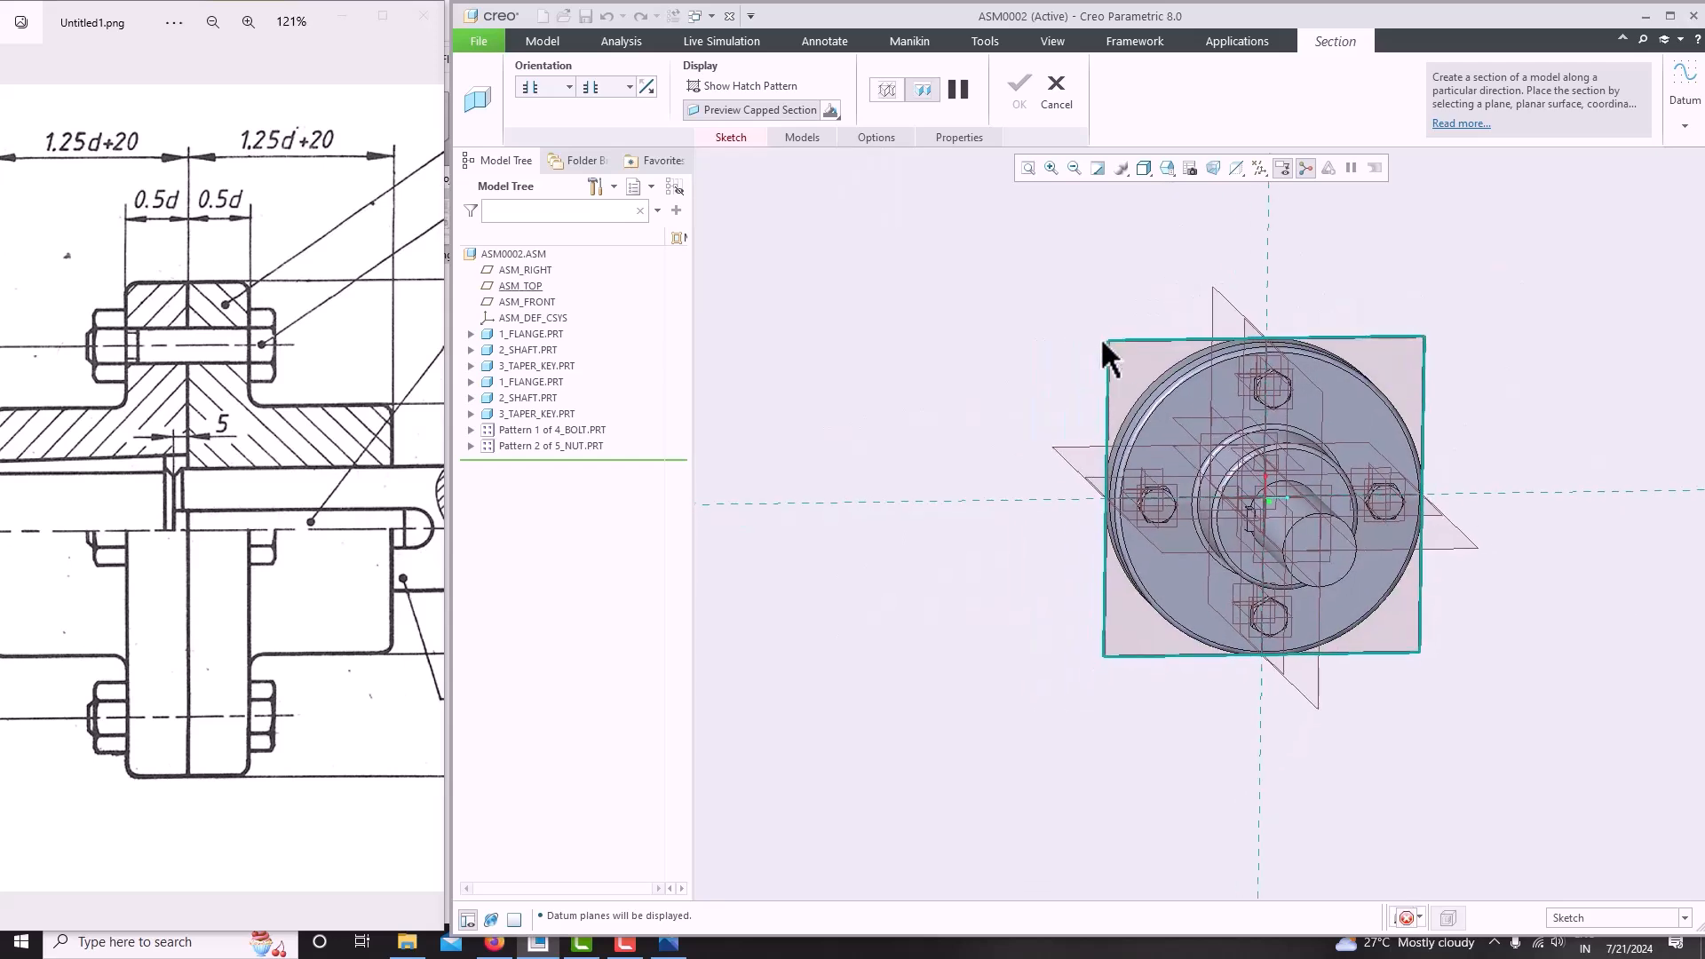
{"action": "left_click", "coordinate": [1100, 338]}
Orient the section sketch parallel to the screen and hide the datum planes.
{"action": "left_click", "coordinate": [1233, 167]}
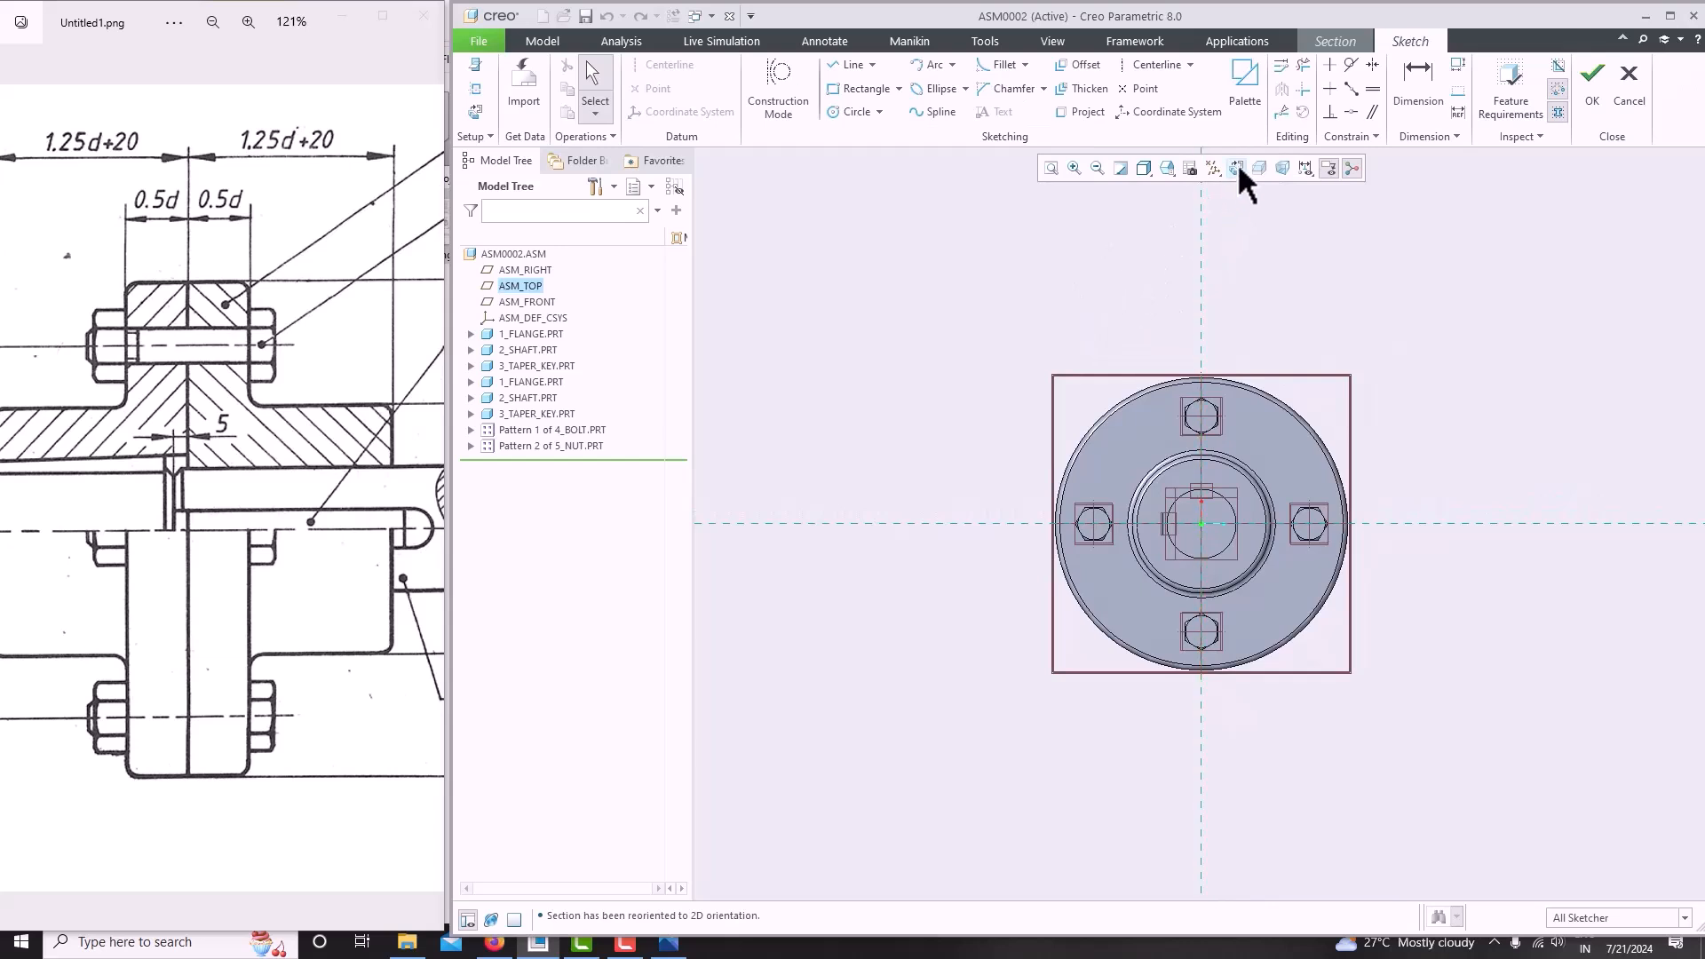
{"action": "left_click", "coordinate": [1305, 167]}
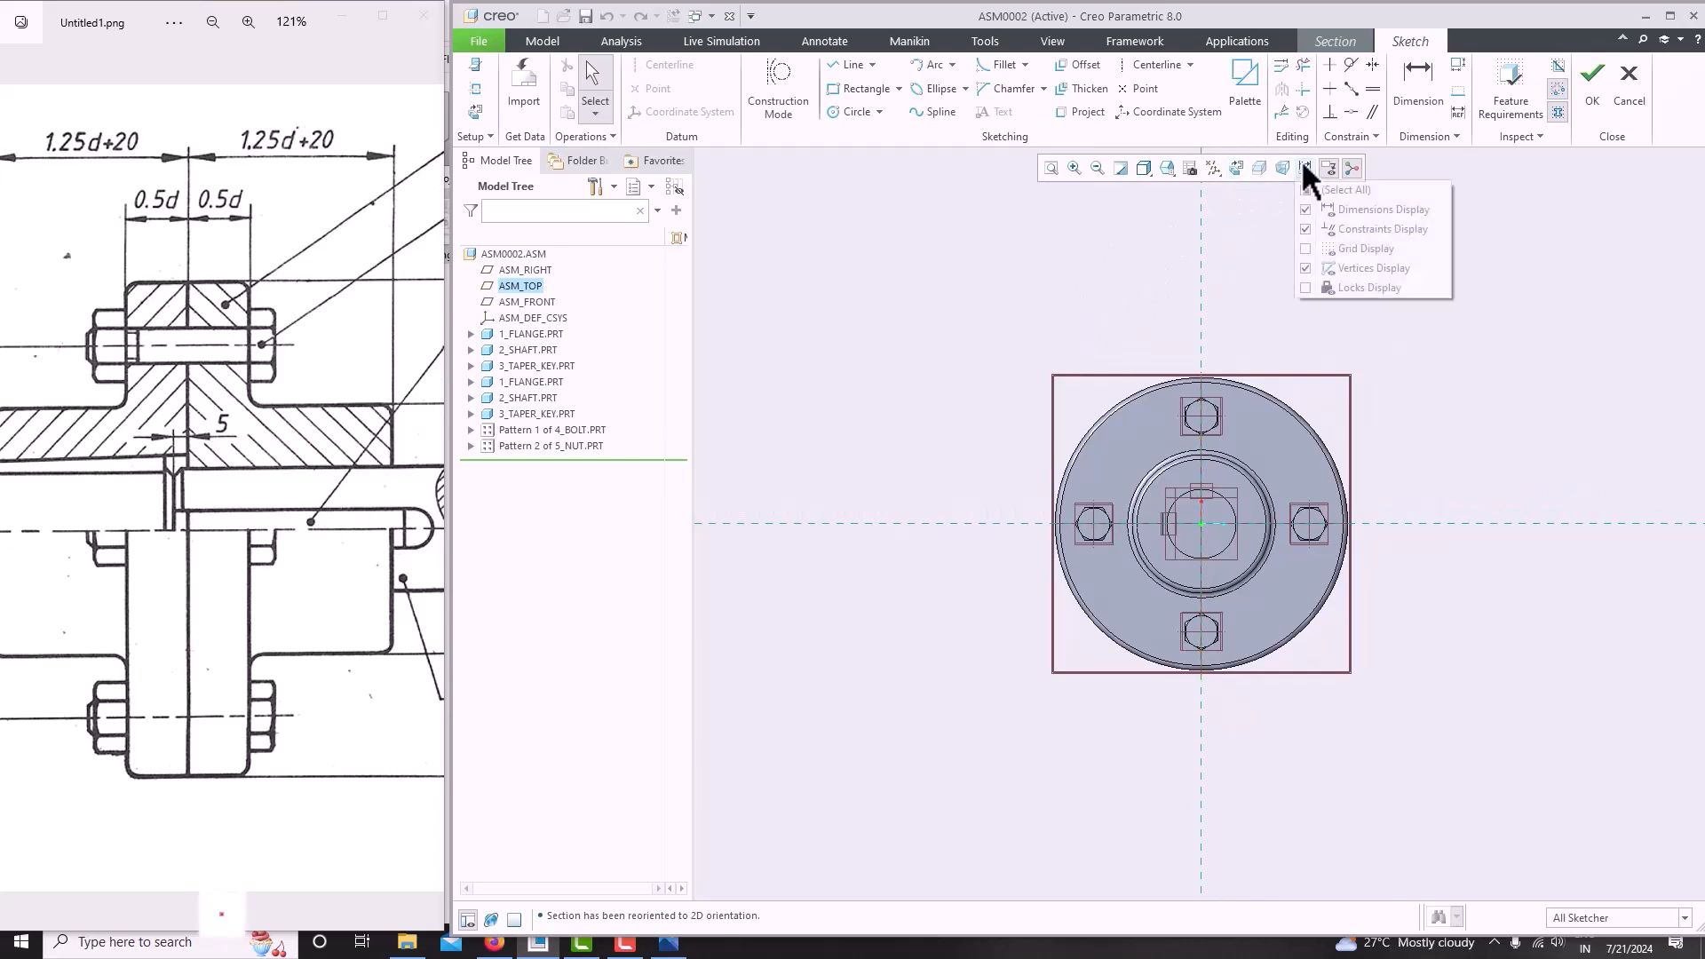
{"action": "left_click", "coordinate": [1291, 235]}
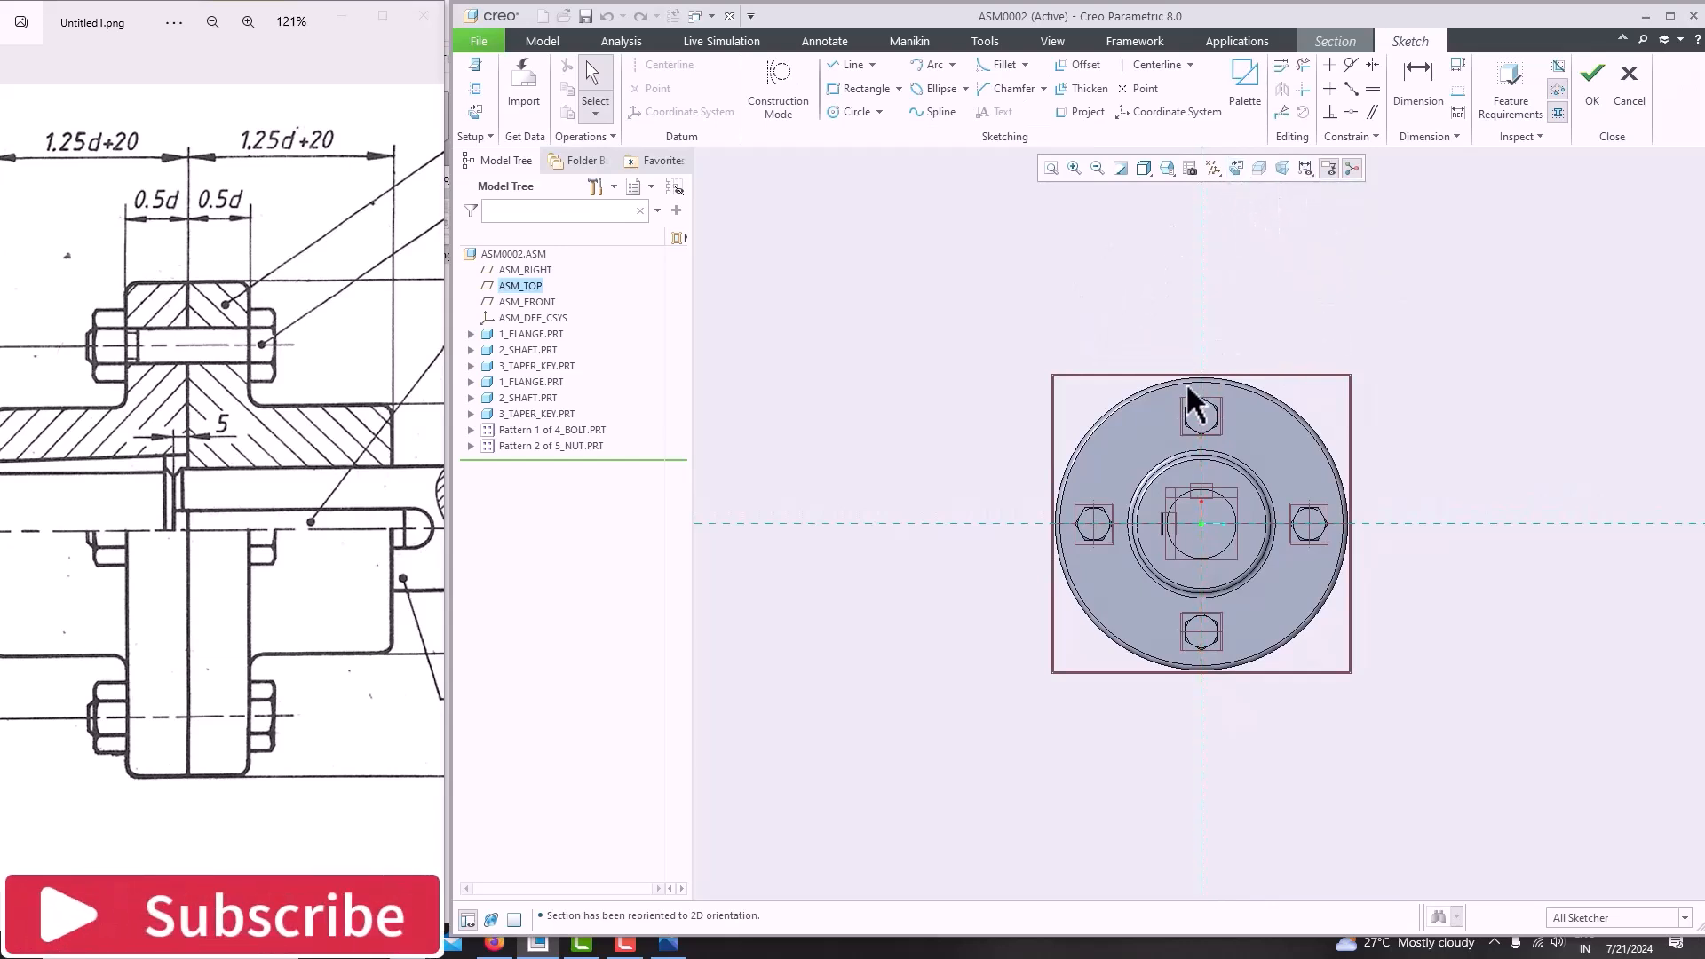
{"action": "left_click", "coordinate": [1216, 168]}
{"action": "left_click", "coordinate": [1212, 188]}
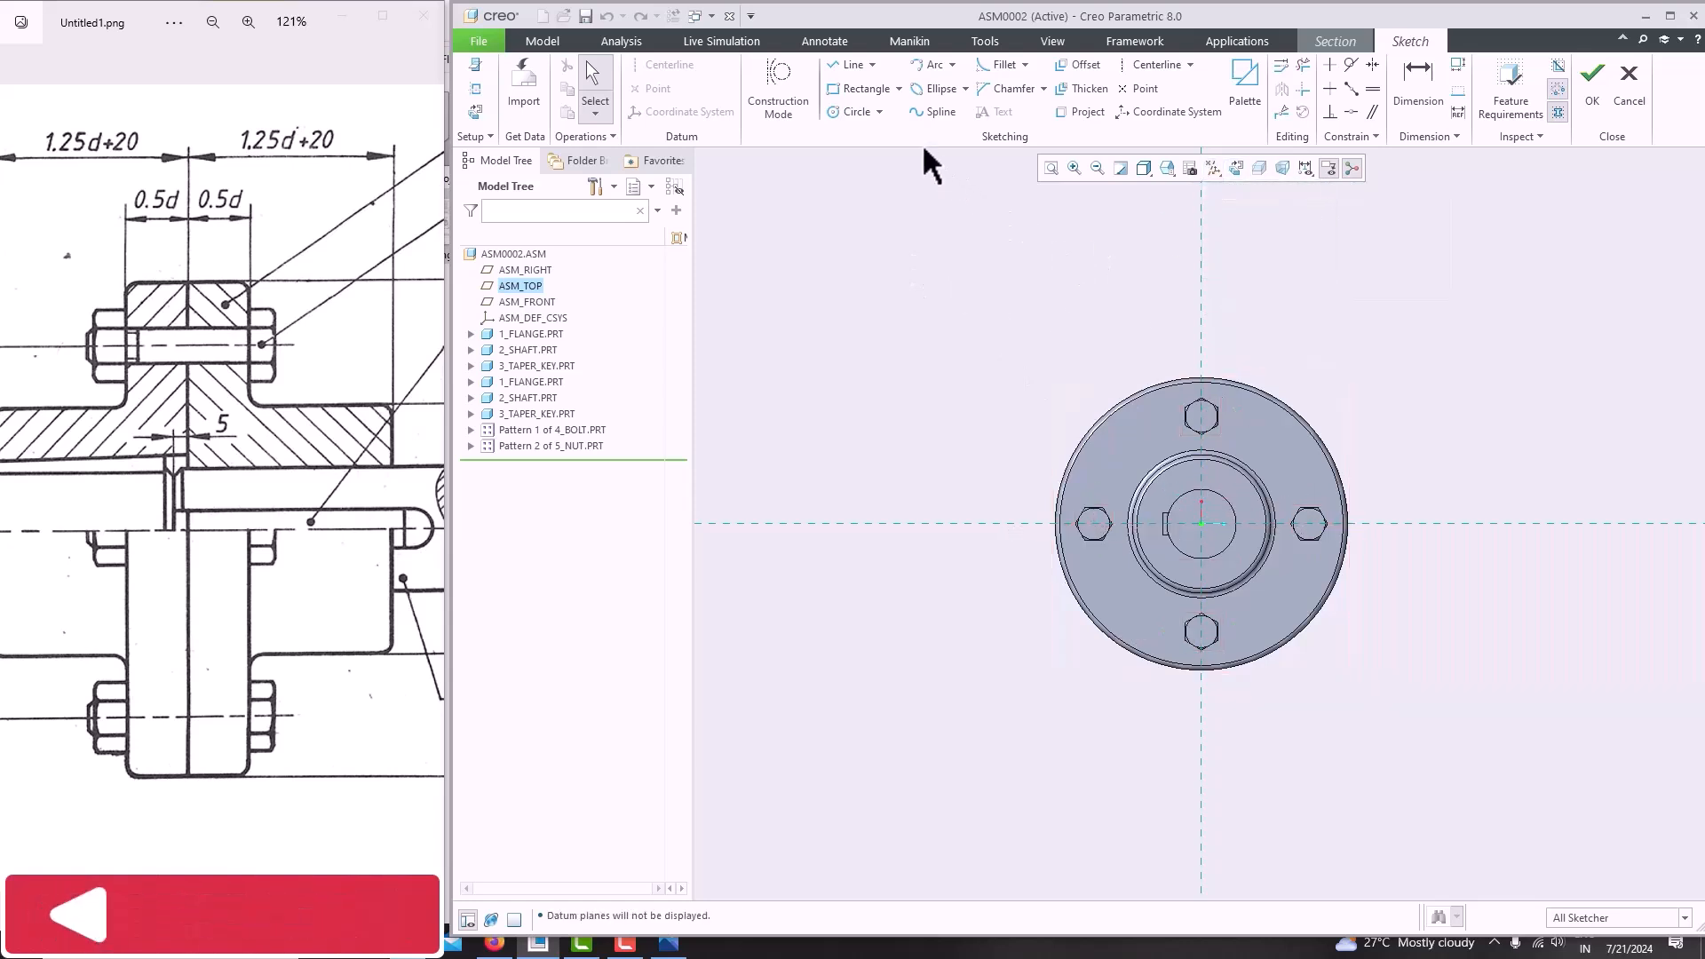
Sketch an L-shaped cutting line from above the flange vertically to its centre and horizontally past its left edge, and finish the sketch.
{"action": "left_click", "coordinate": [845, 65]}
{"action": "left_click", "coordinate": [1200, 269]}
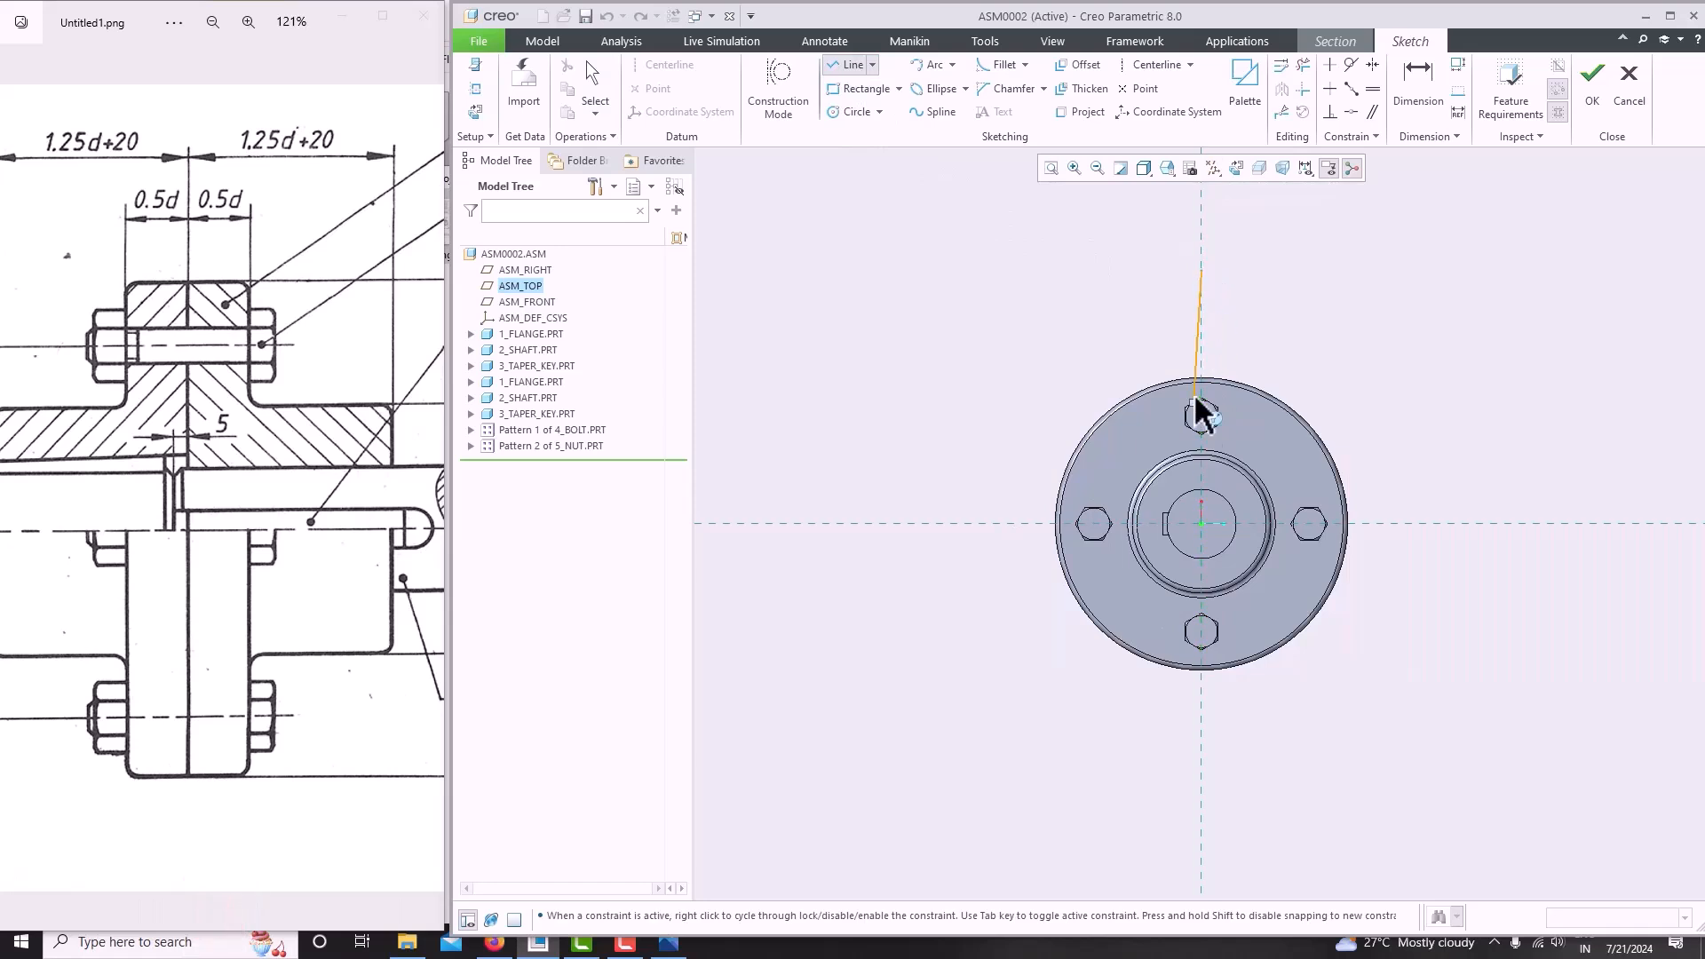
{"action": "left_click", "coordinate": [1200, 524]}
{"action": "left_click", "coordinate": [879, 523]}
{"action": "middle_click", "coordinate": [956, 304]}
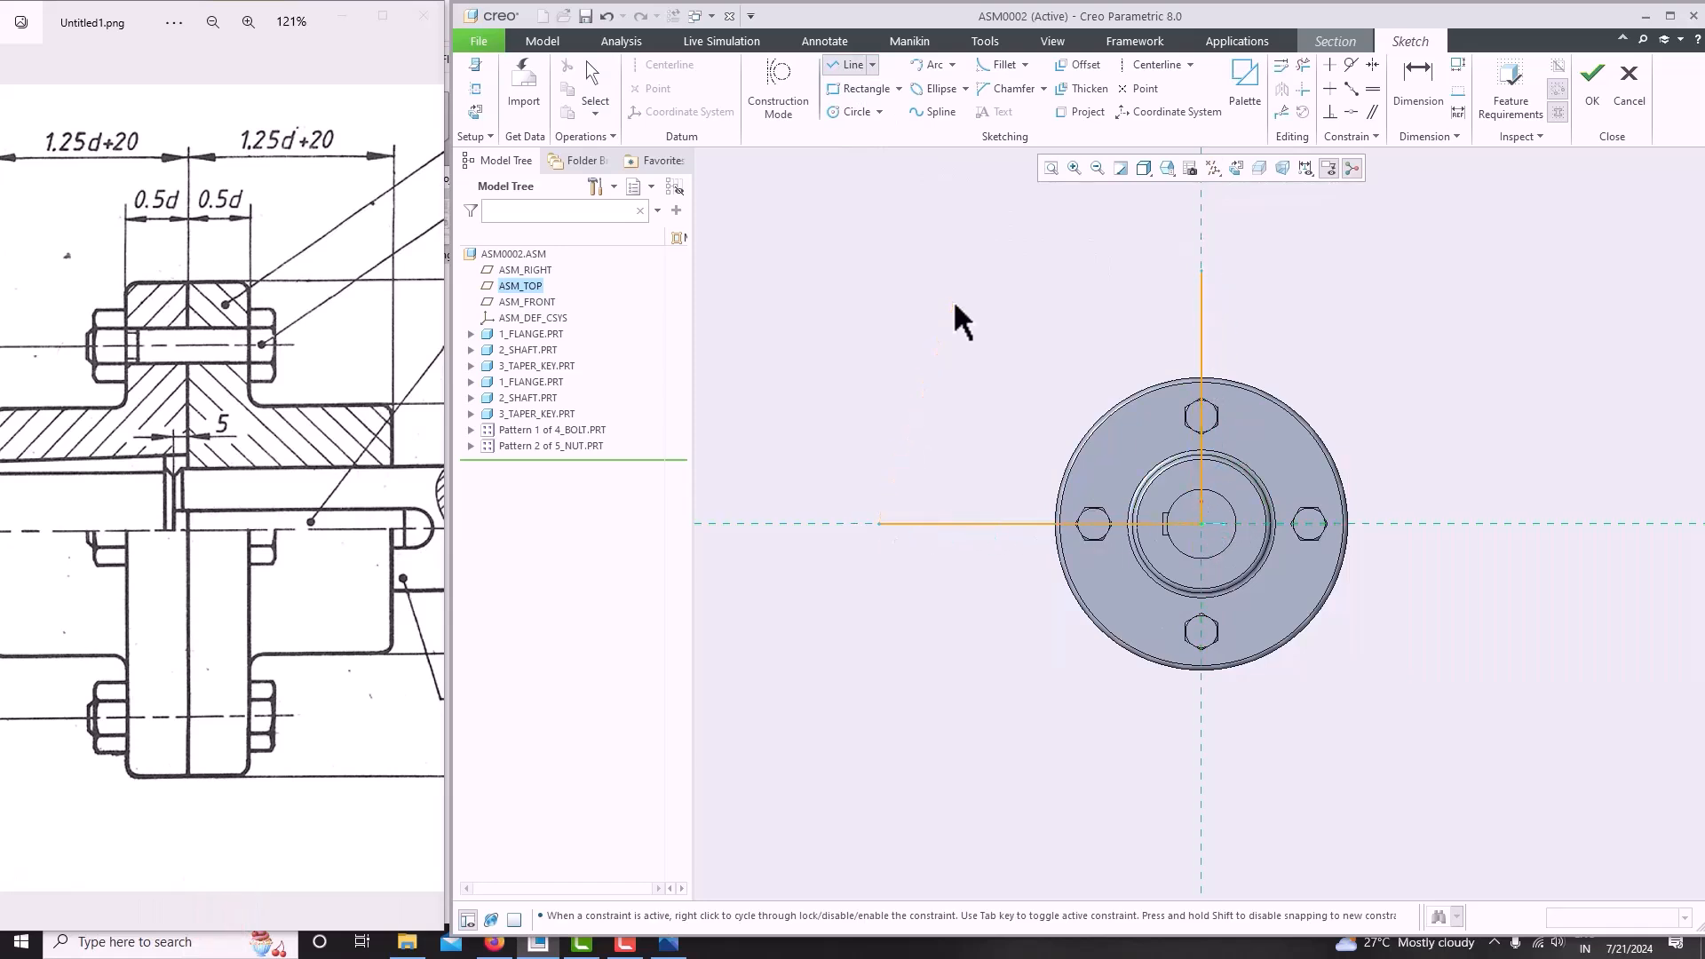
{"action": "middle_click", "coordinate": [955, 304]}
{"action": "left_click", "coordinate": [1596, 99]}
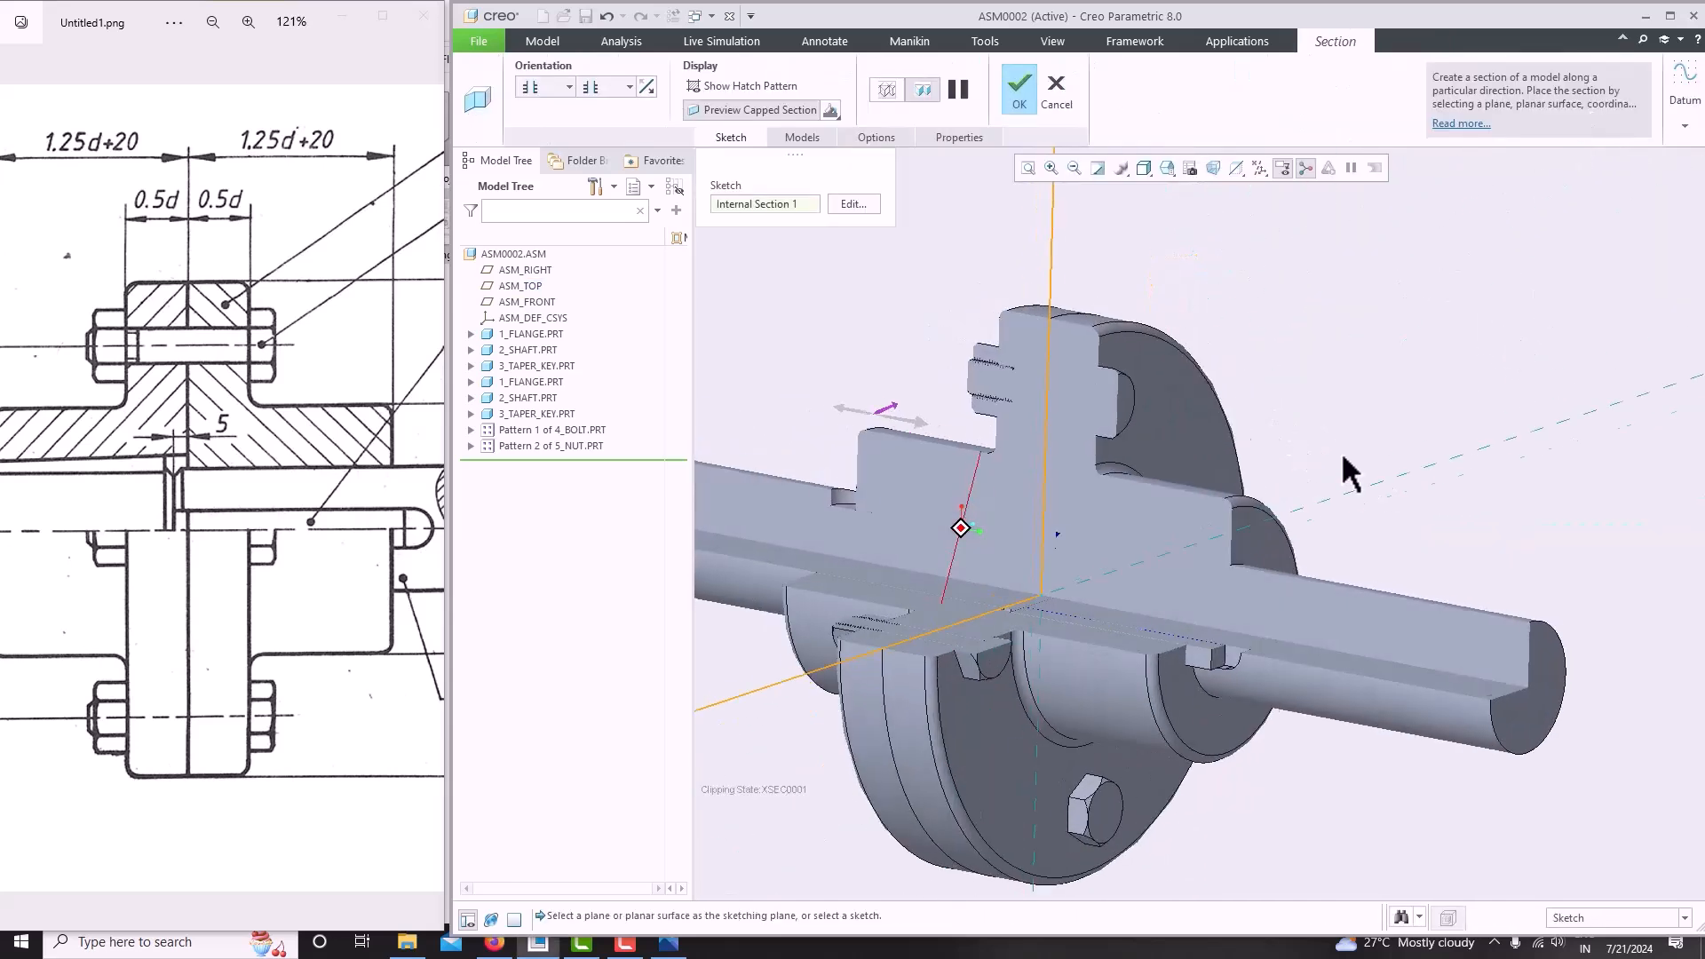
Accept the offset section of the coupling and inspect the cut assembly.
{"action": "middle_click_drag", "start_coordinate": [1217, 514], "coordinate": [1221, 428]}
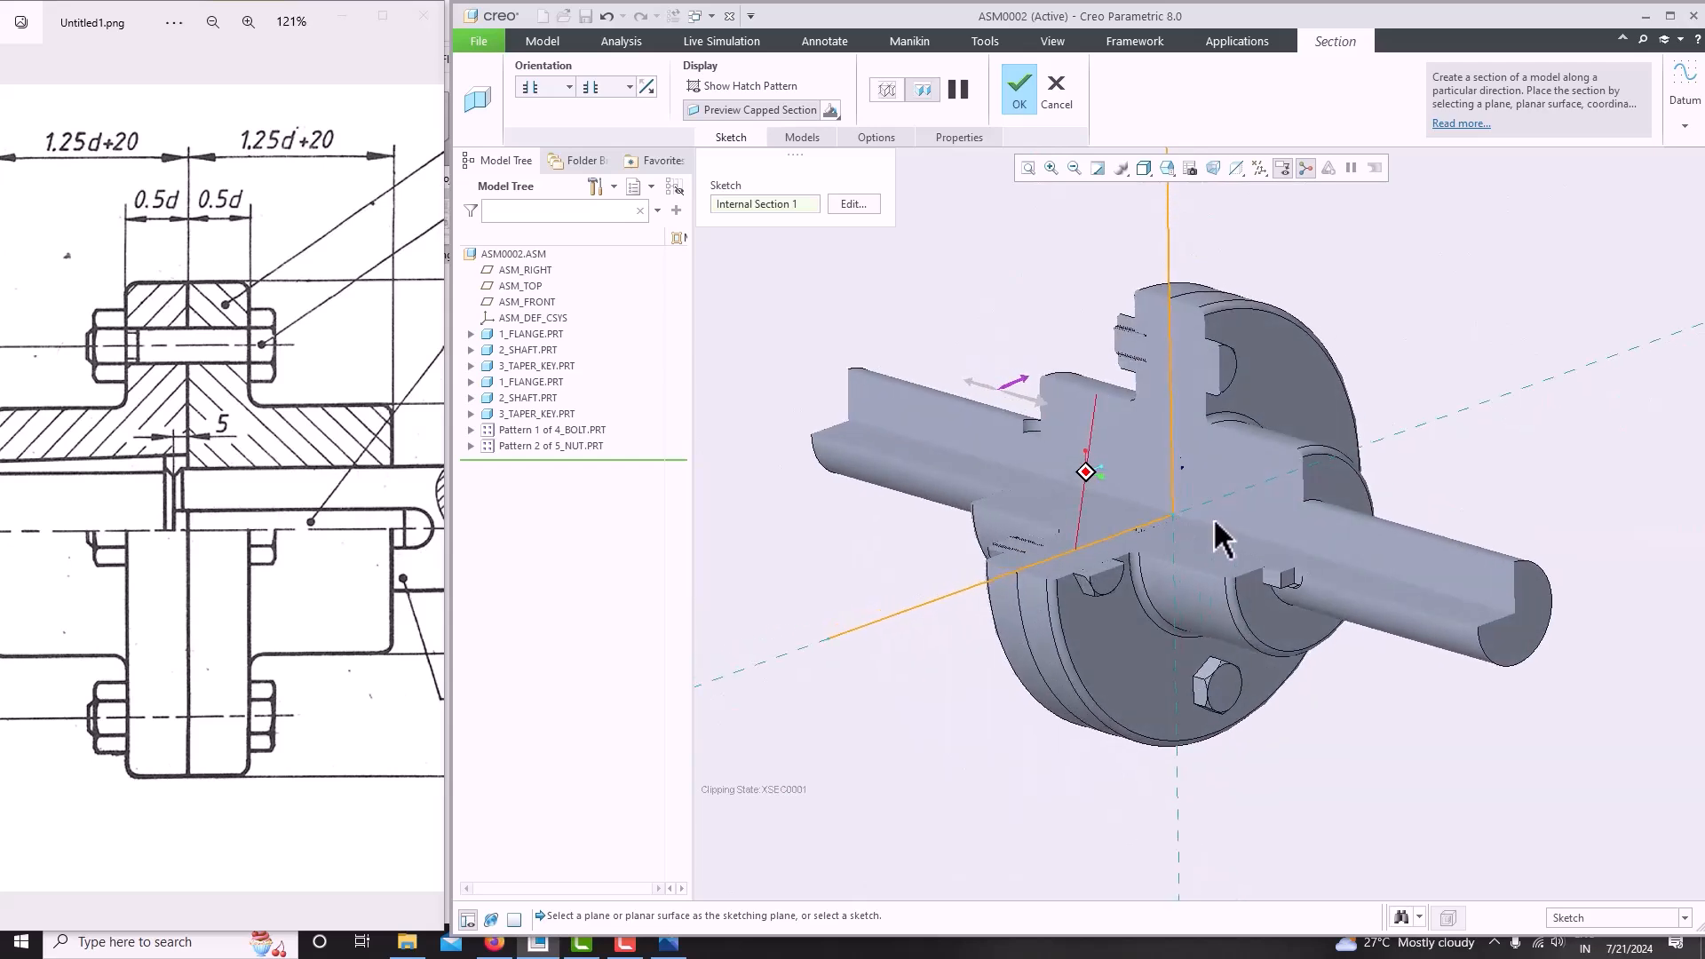
{"action": "left_click", "coordinate": [1020, 104]}
{"action": "left_click", "coordinate": [1537, 330]}
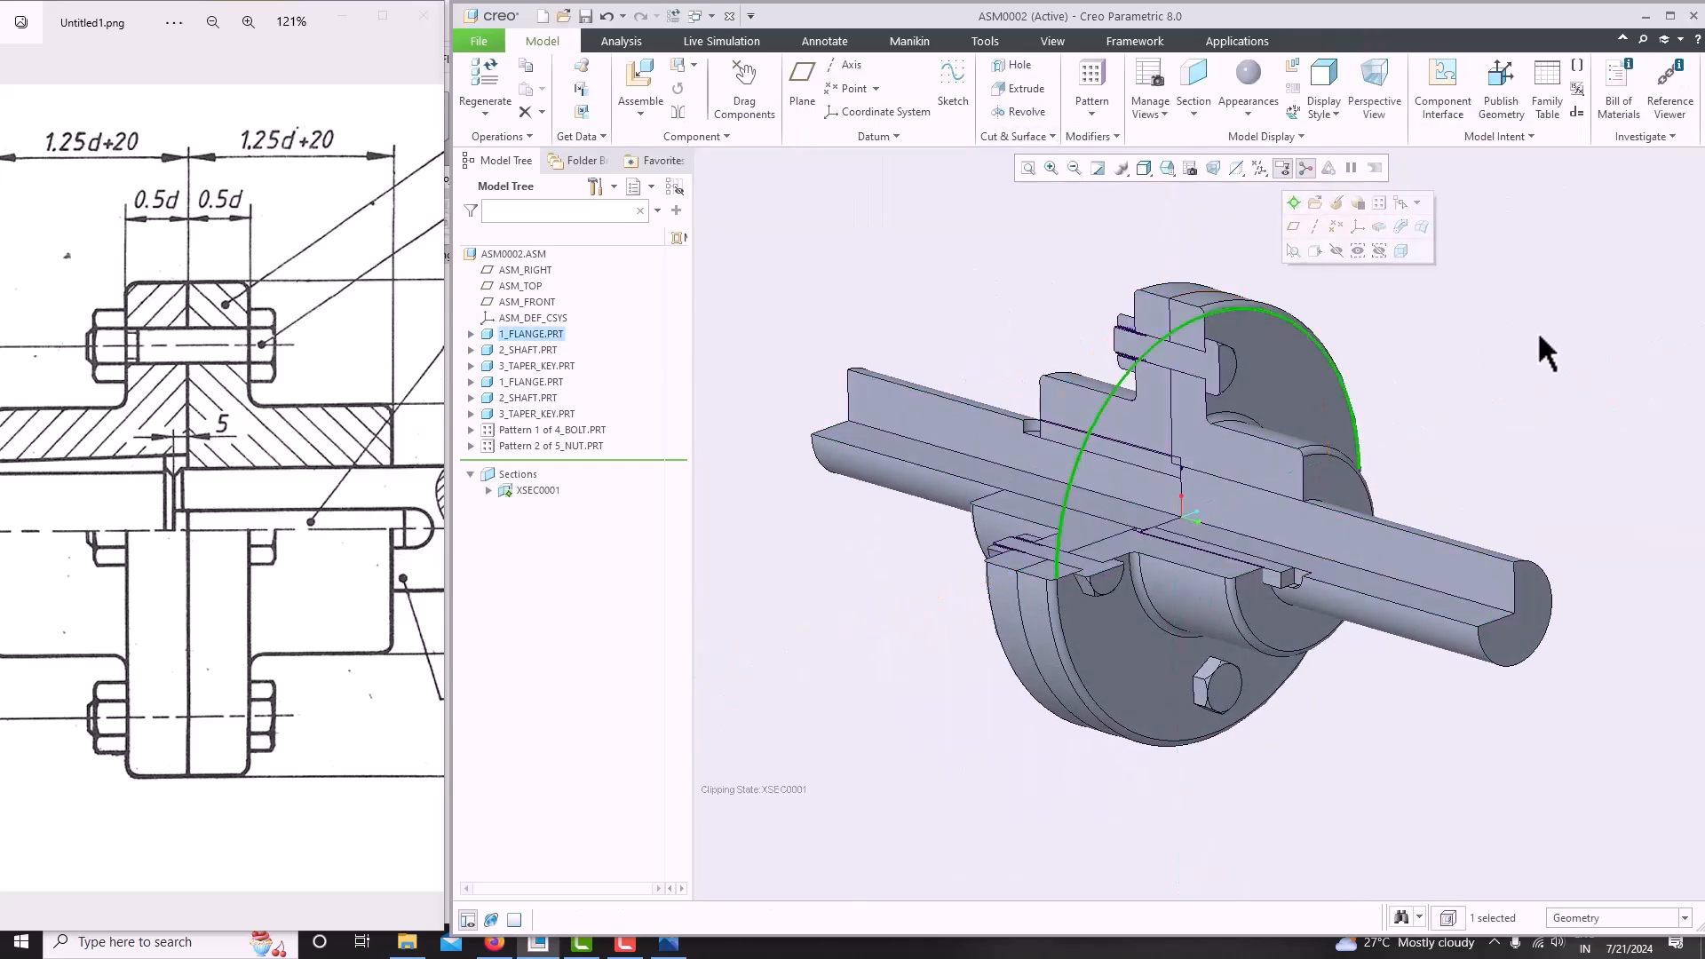
{"action": "scroll", "coordinate": [1537, 330], "scroll_direction": "up", "scroll_amount": 4}
{"action": "scroll", "coordinate": [1523, 330], "scroll_direction": "down", "scroll_amount": 6}
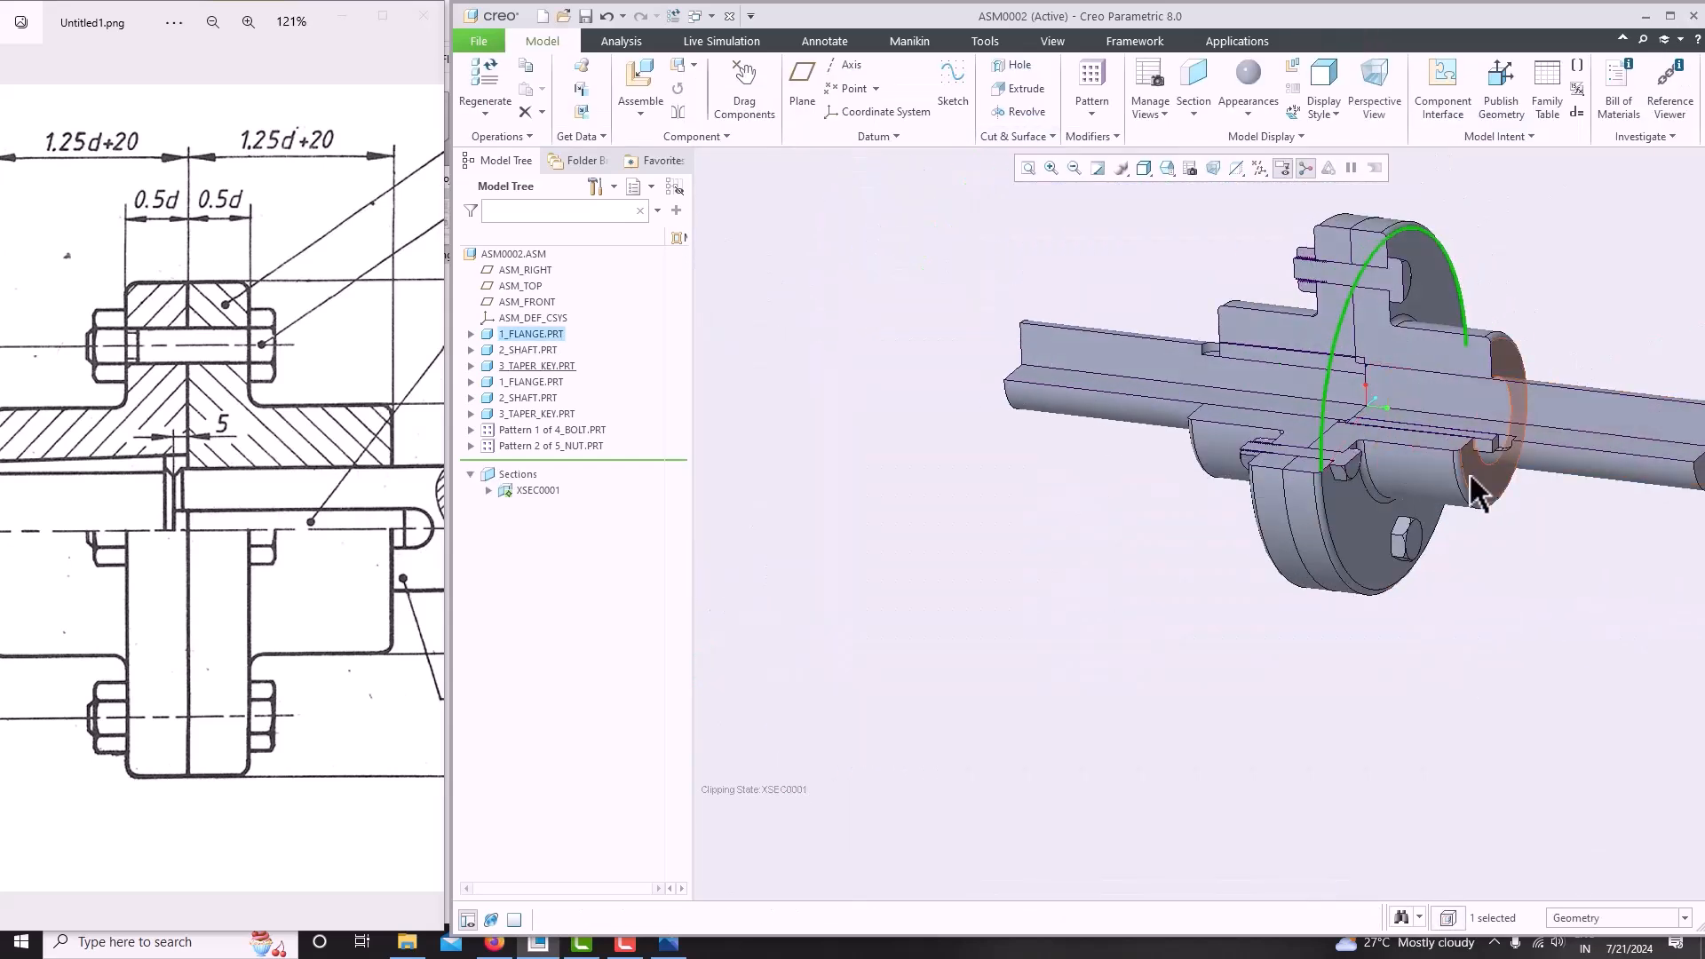
Reopen the definition of section XSEC0001 and set its model inclusion to Exclude selected items.
{"action": "left_click", "coordinate": [542, 488]}
{"action": "left_click", "coordinate": [550, 506]}
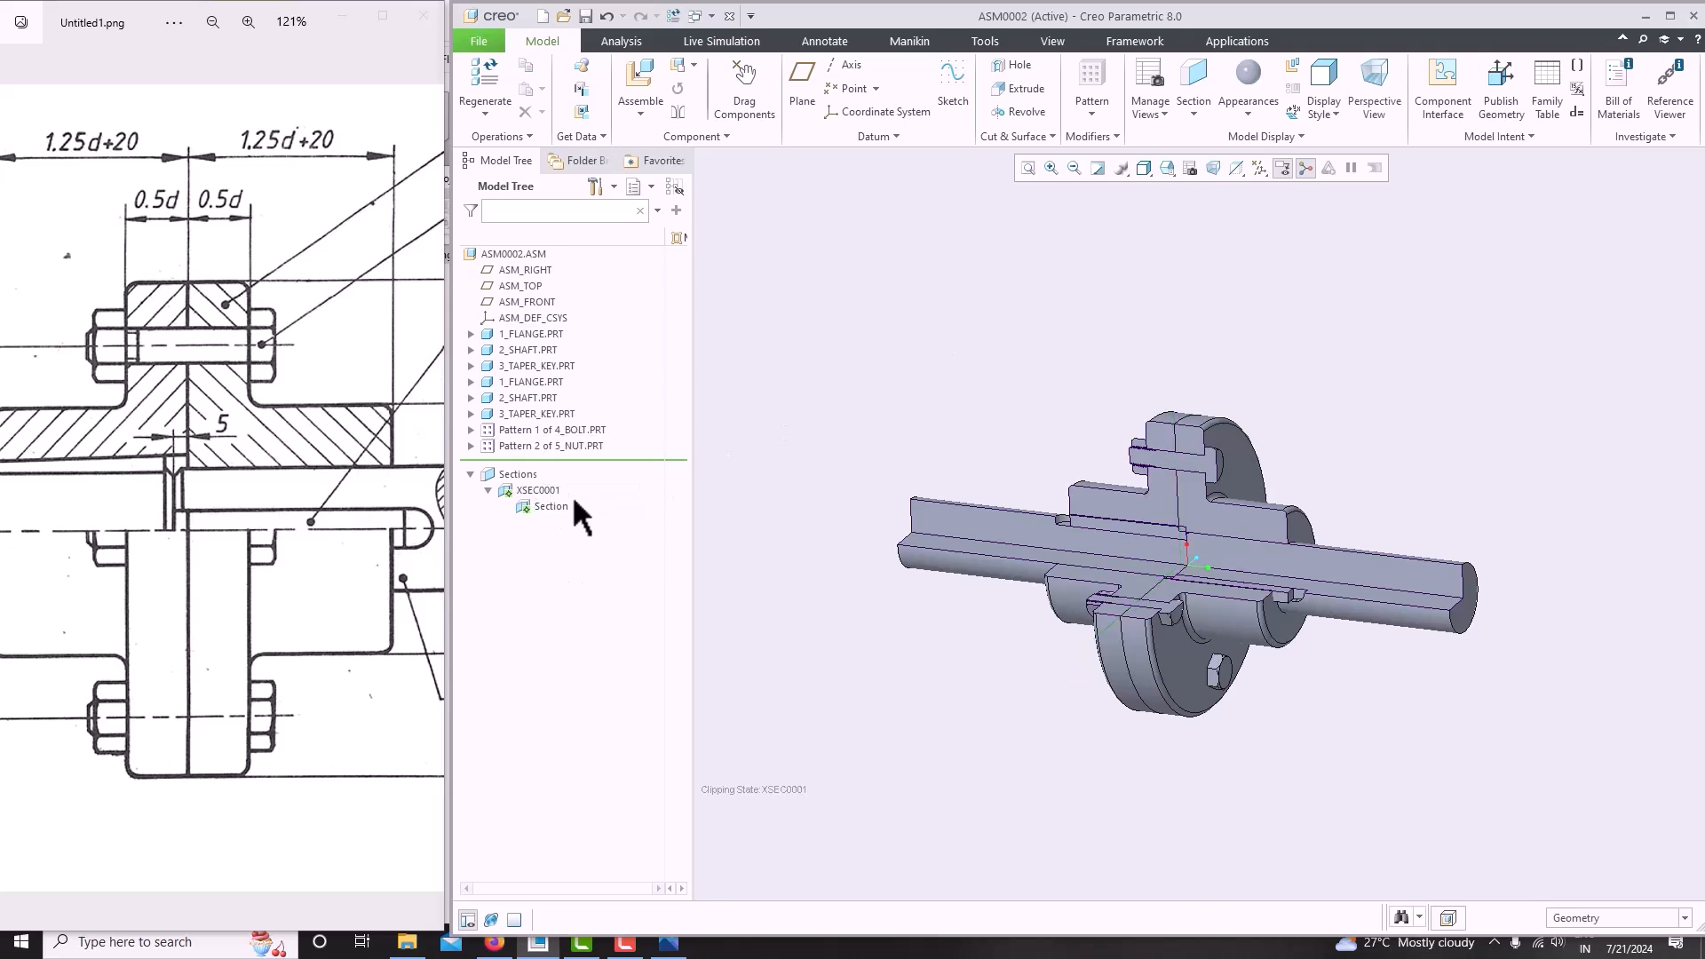
{"action": "left_click", "coordinate": [543, 490]}
{"action": "left_click", "coordinate": [601, 382]}
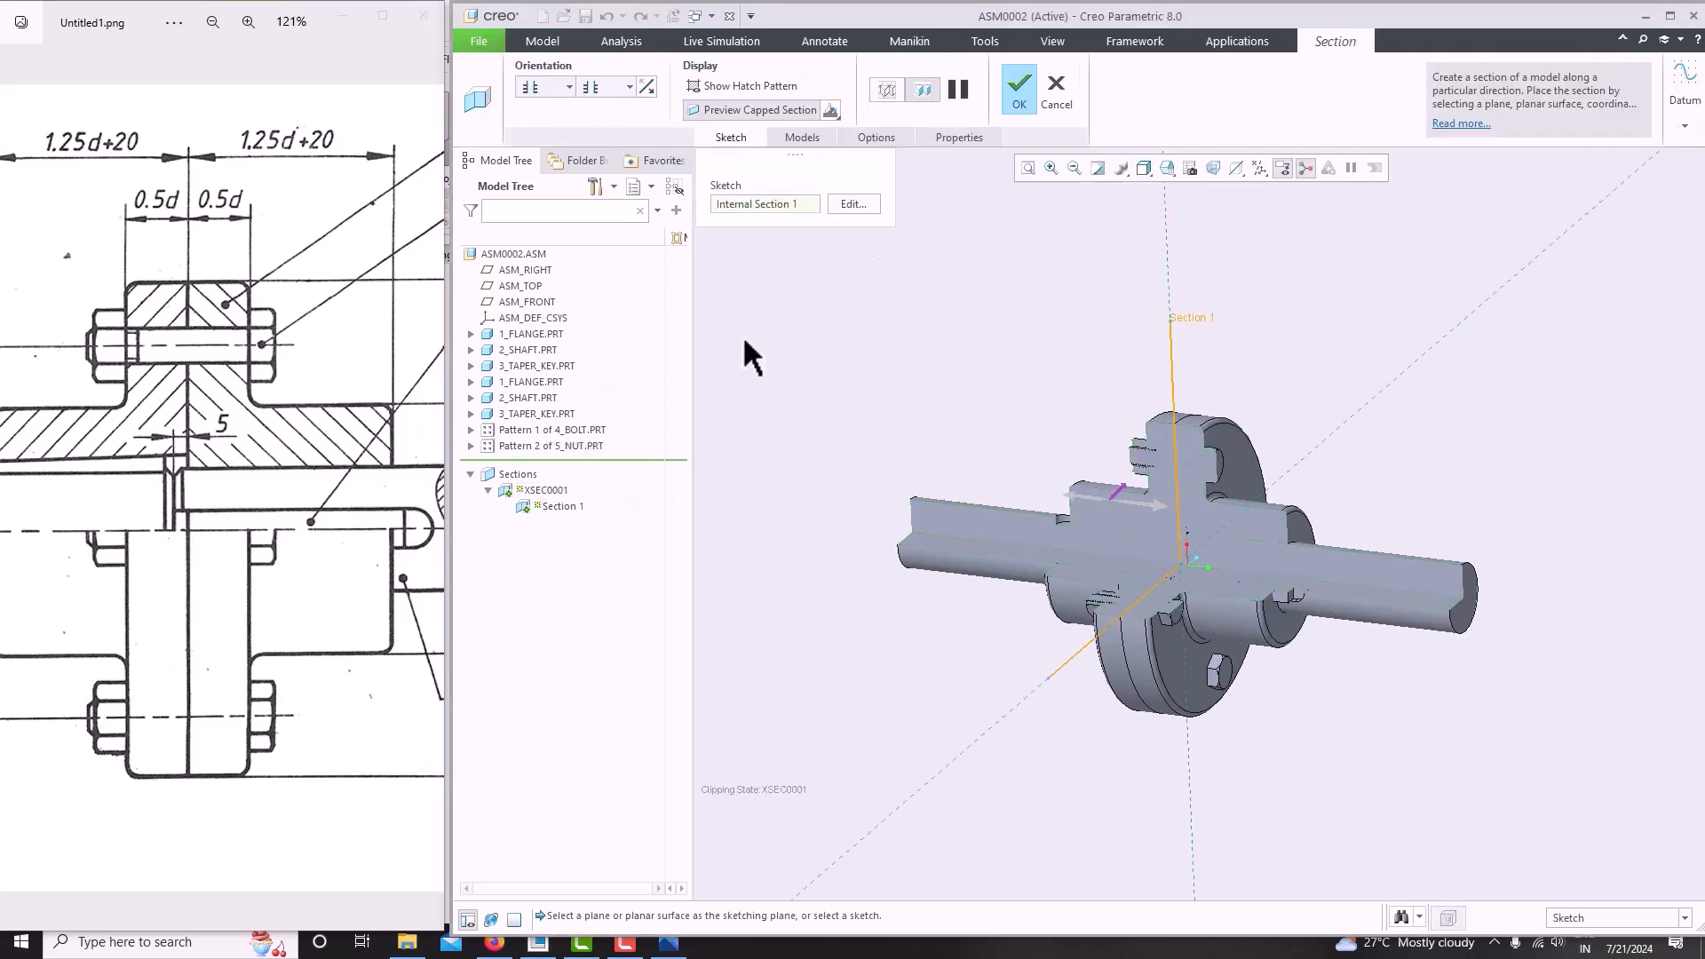
{"action": "left_click", "coordinate": [803, 137]}
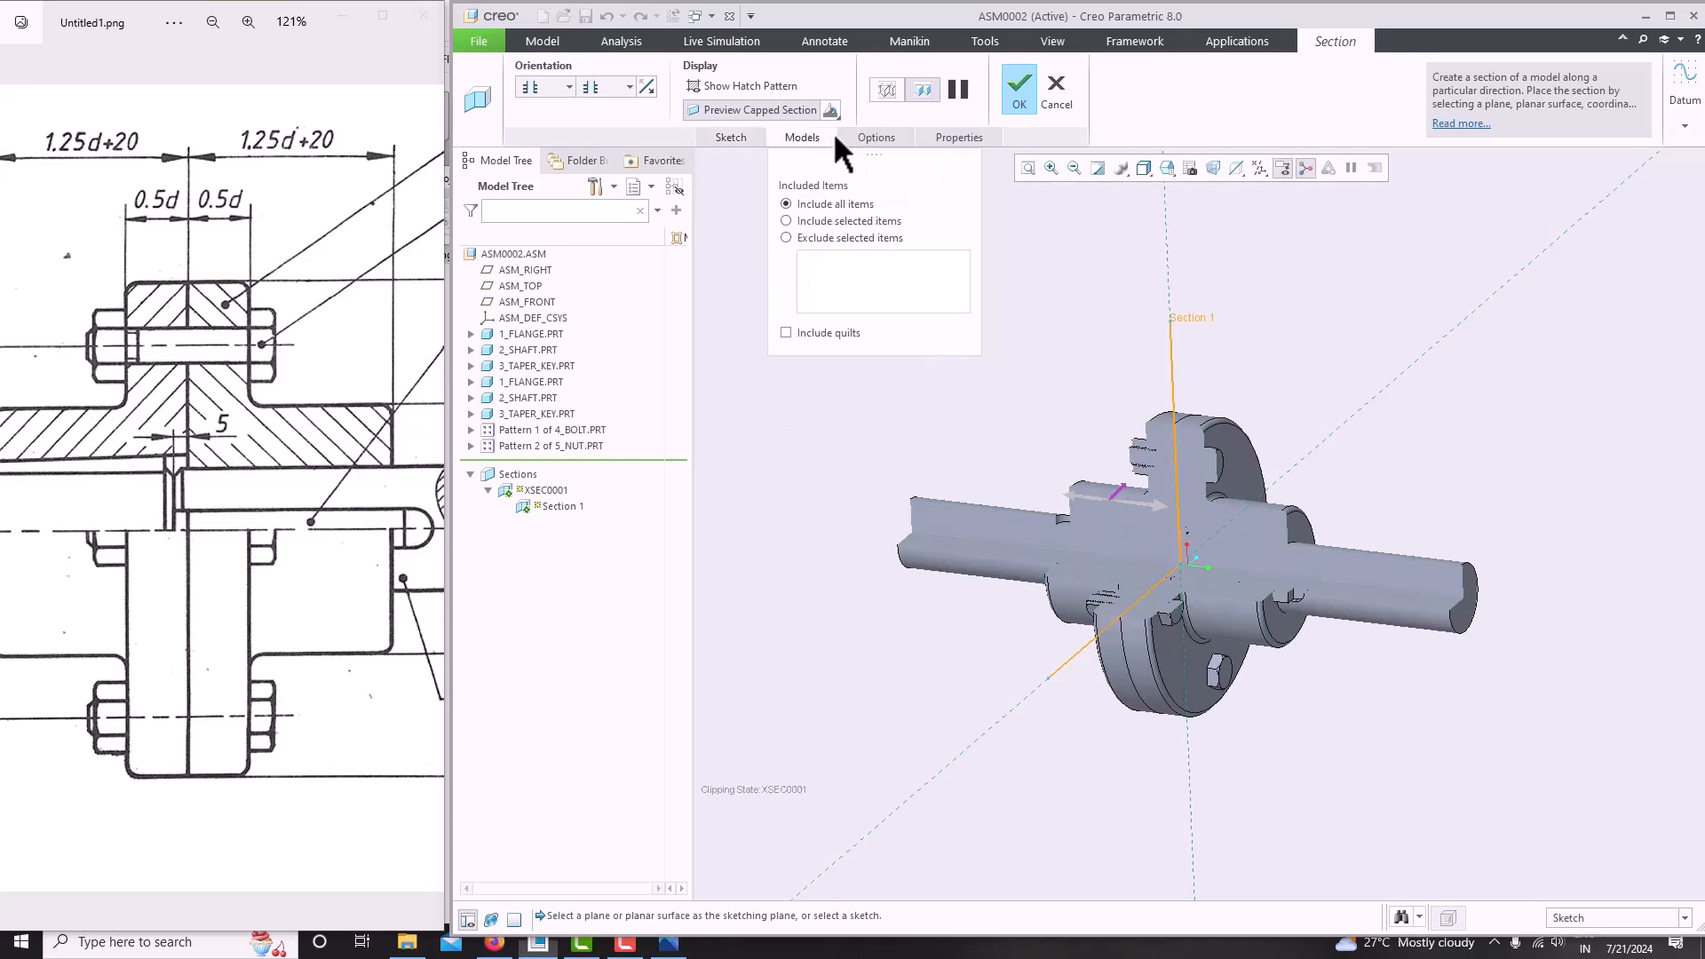
{"action": "left_click", "coordinate": [801, 234]}
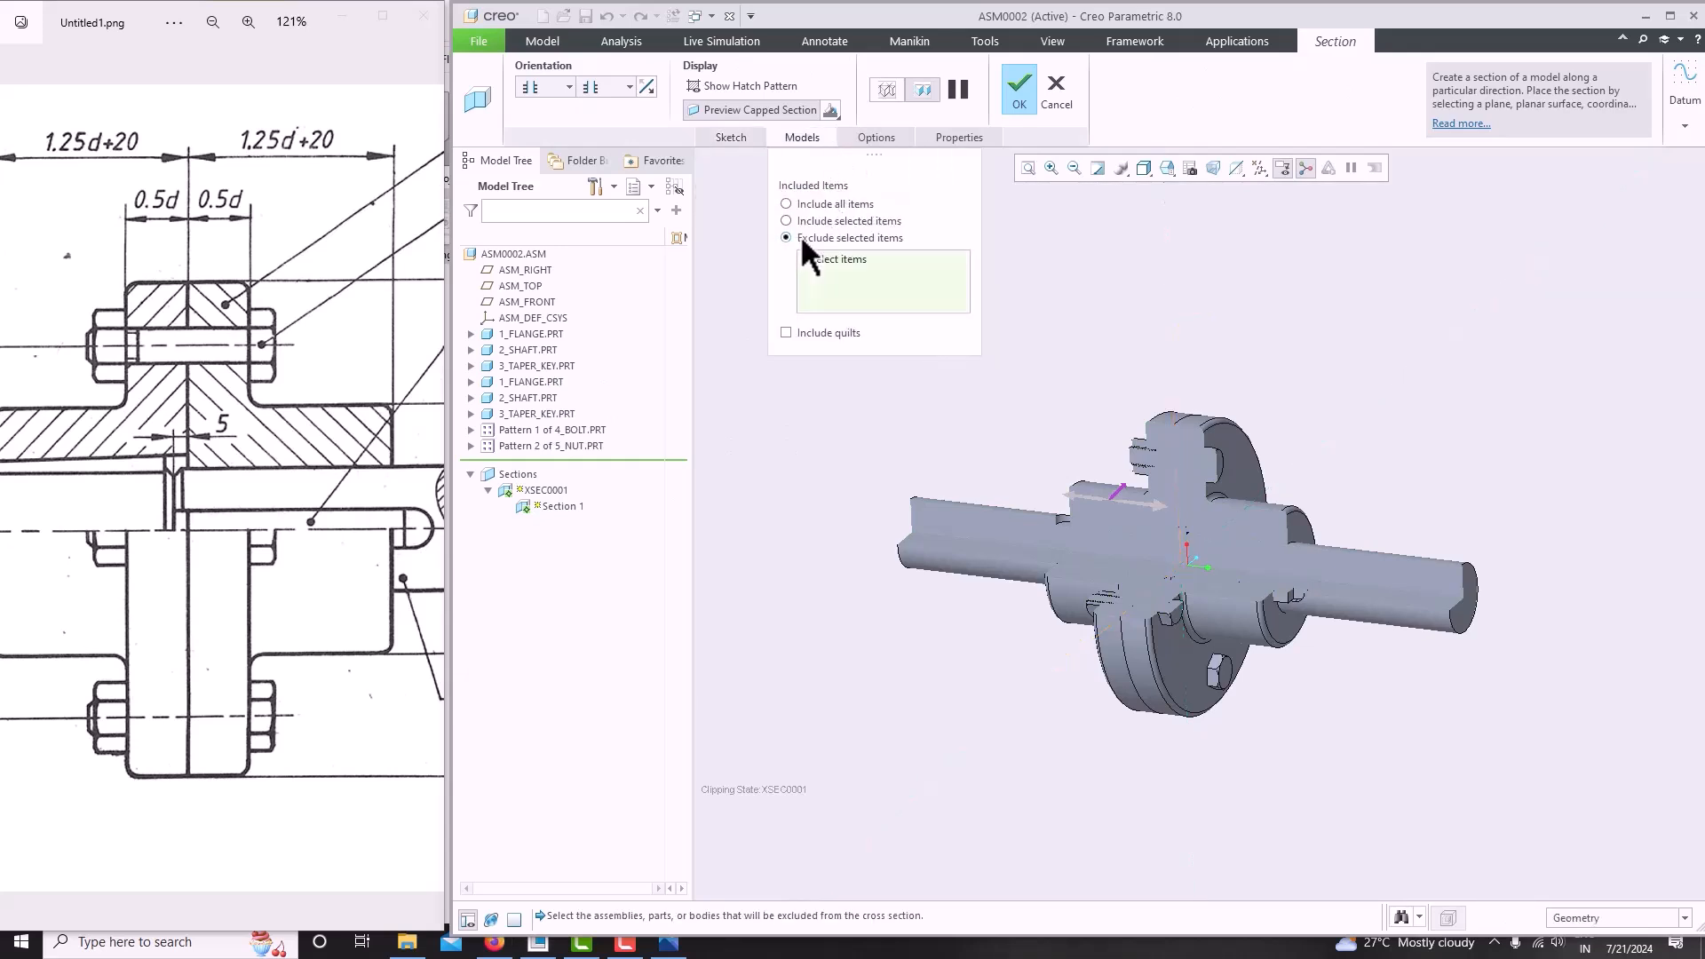
Exclude both shafts, the first shaft's taper key, and the two cut bolts with their nuts from the section.
{"action": "scroll", "coordinate": [1287, 604], "scroll_direction": "up", "scroll_amount": 4}
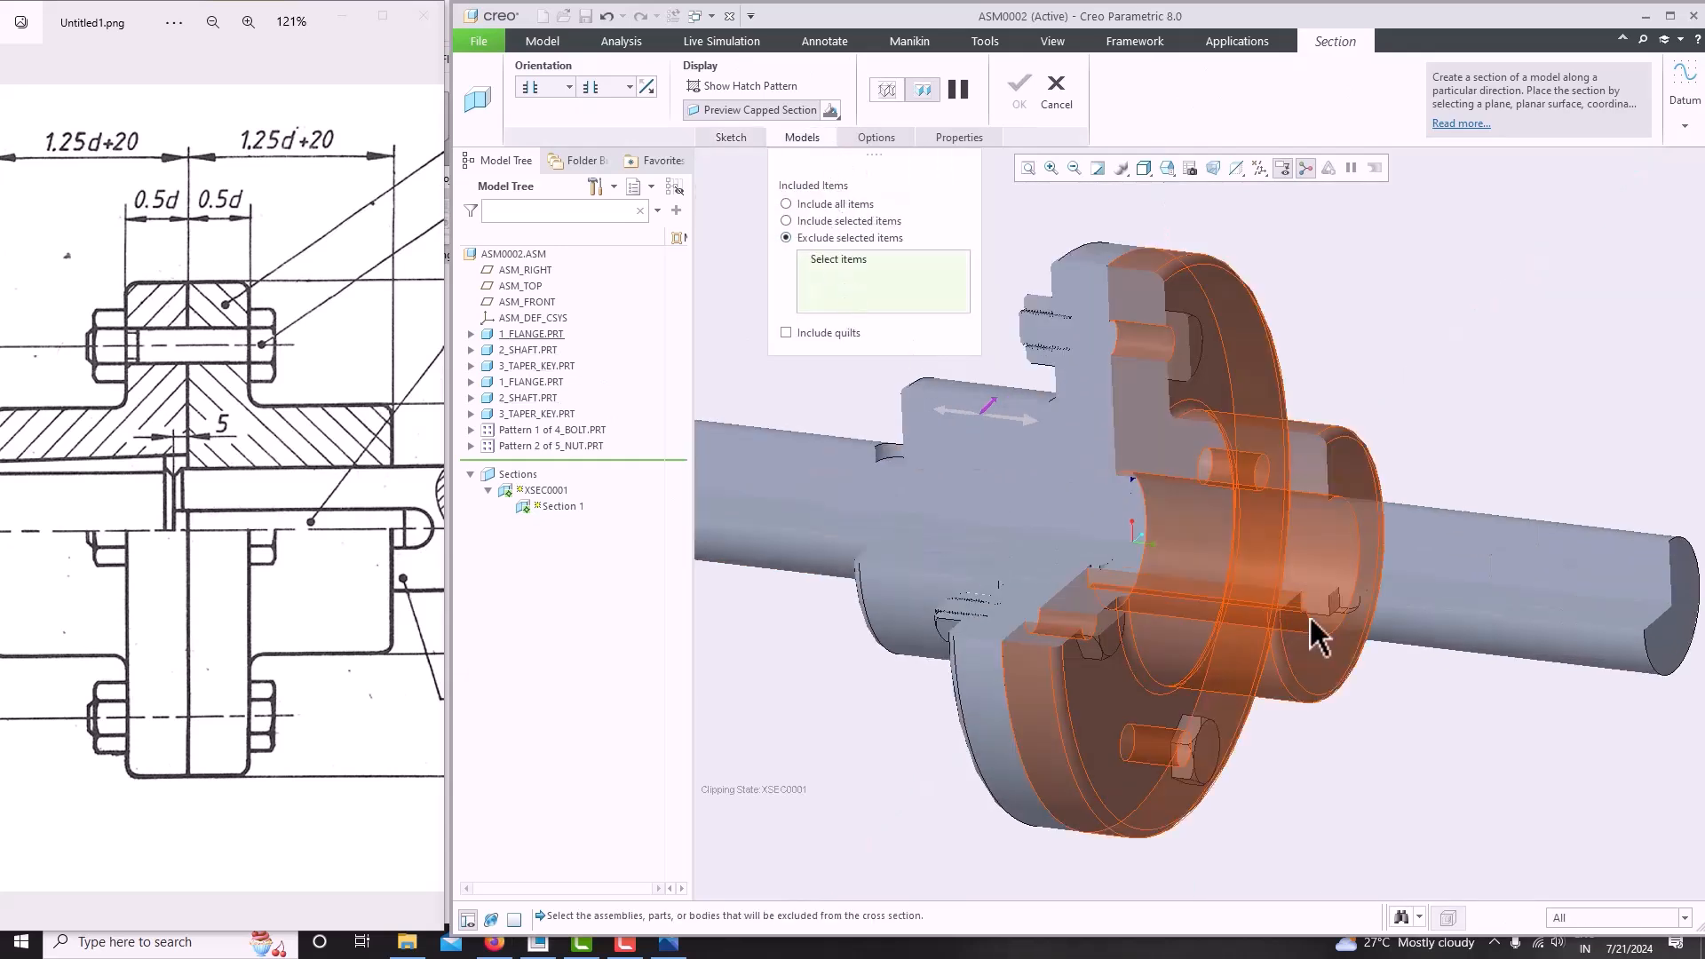
{"action": "left_click", "coordinate": [1394, 549]}
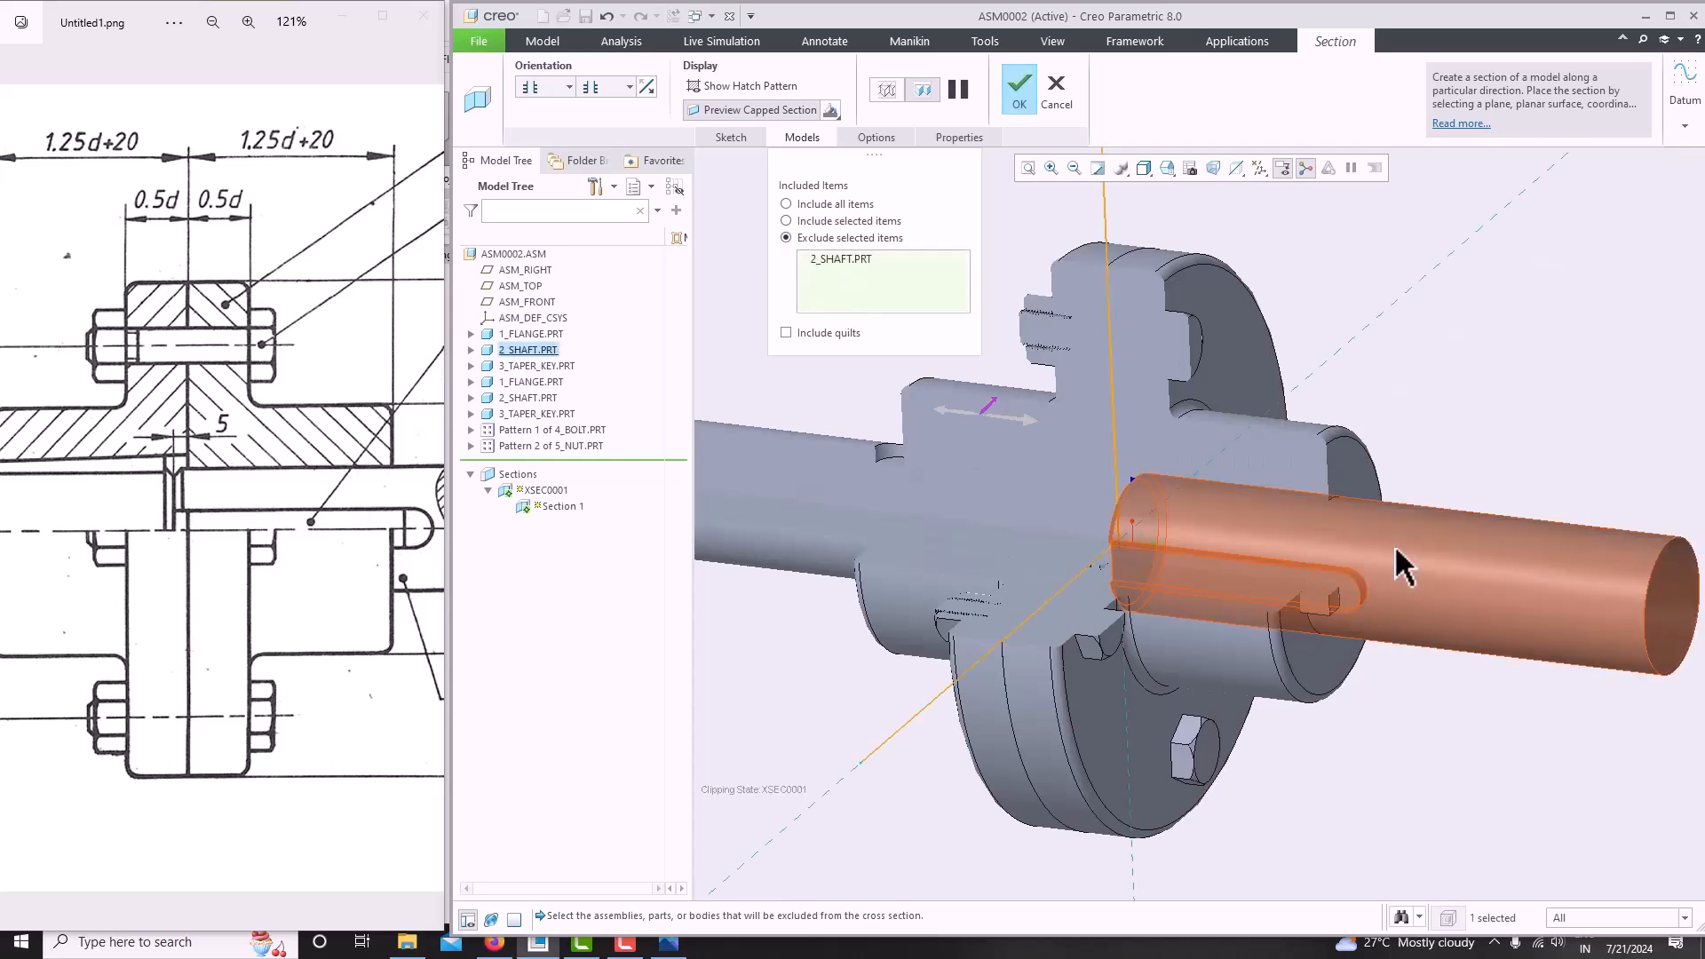
{"action": "left_click", "coordinate": [1328, 600], "text": "ctrl"}
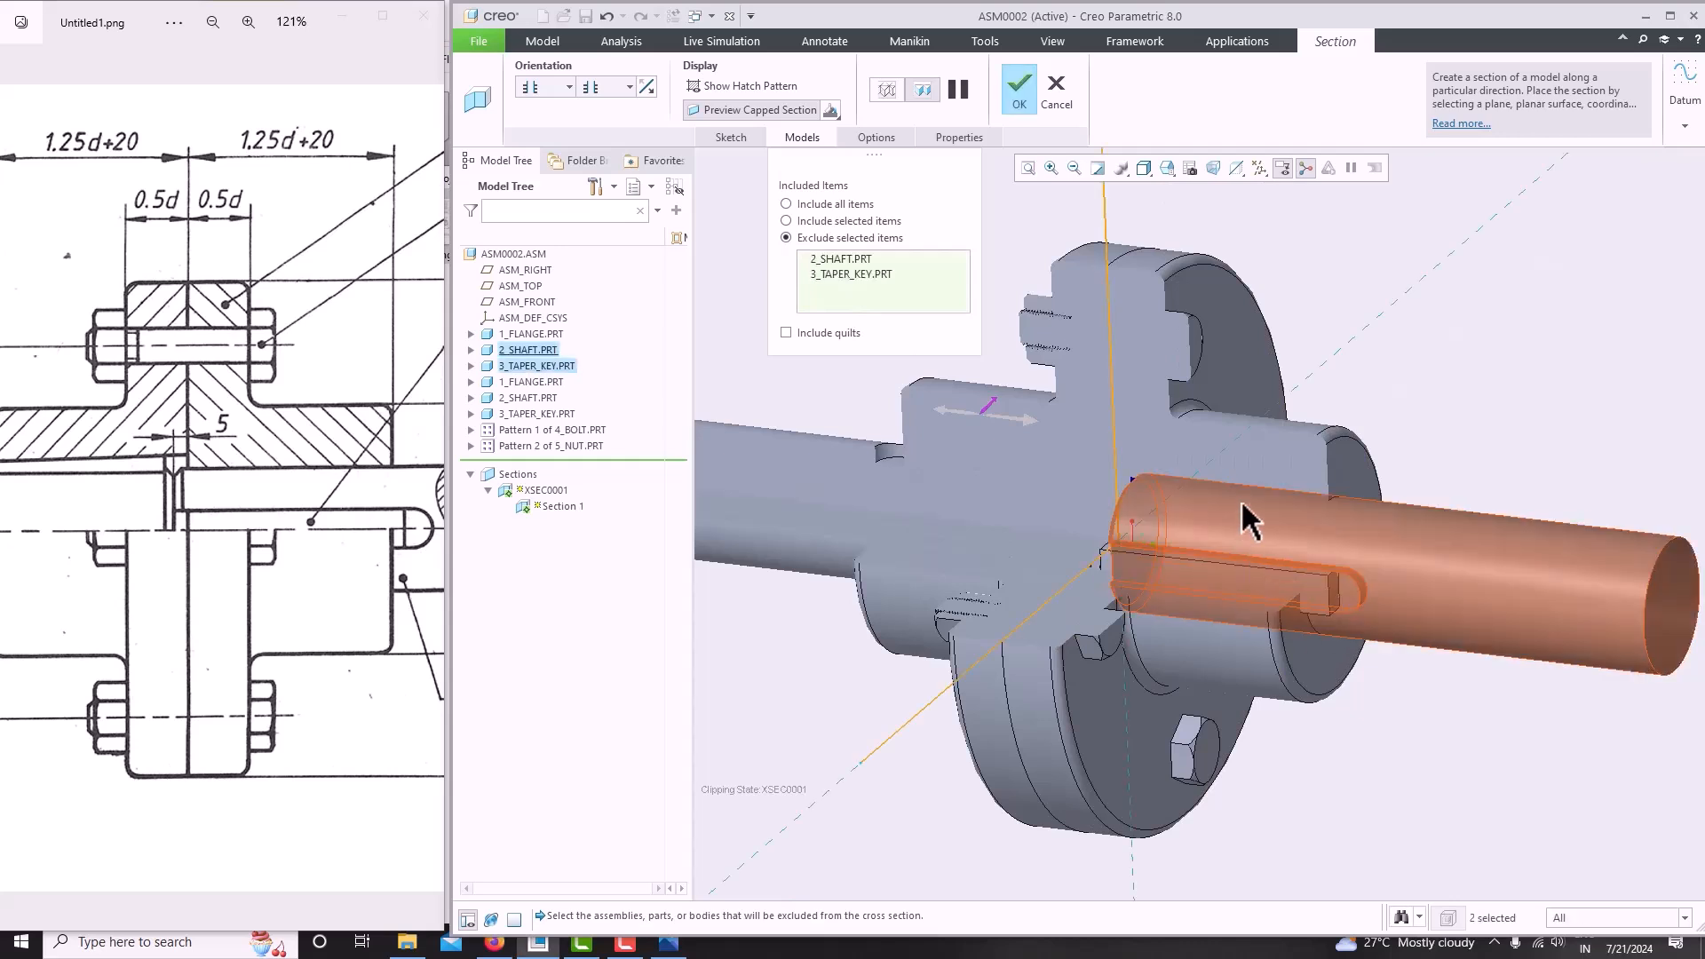
{"action": "left_click", "coordinate": [1194, 355], "text": "ctrl"}
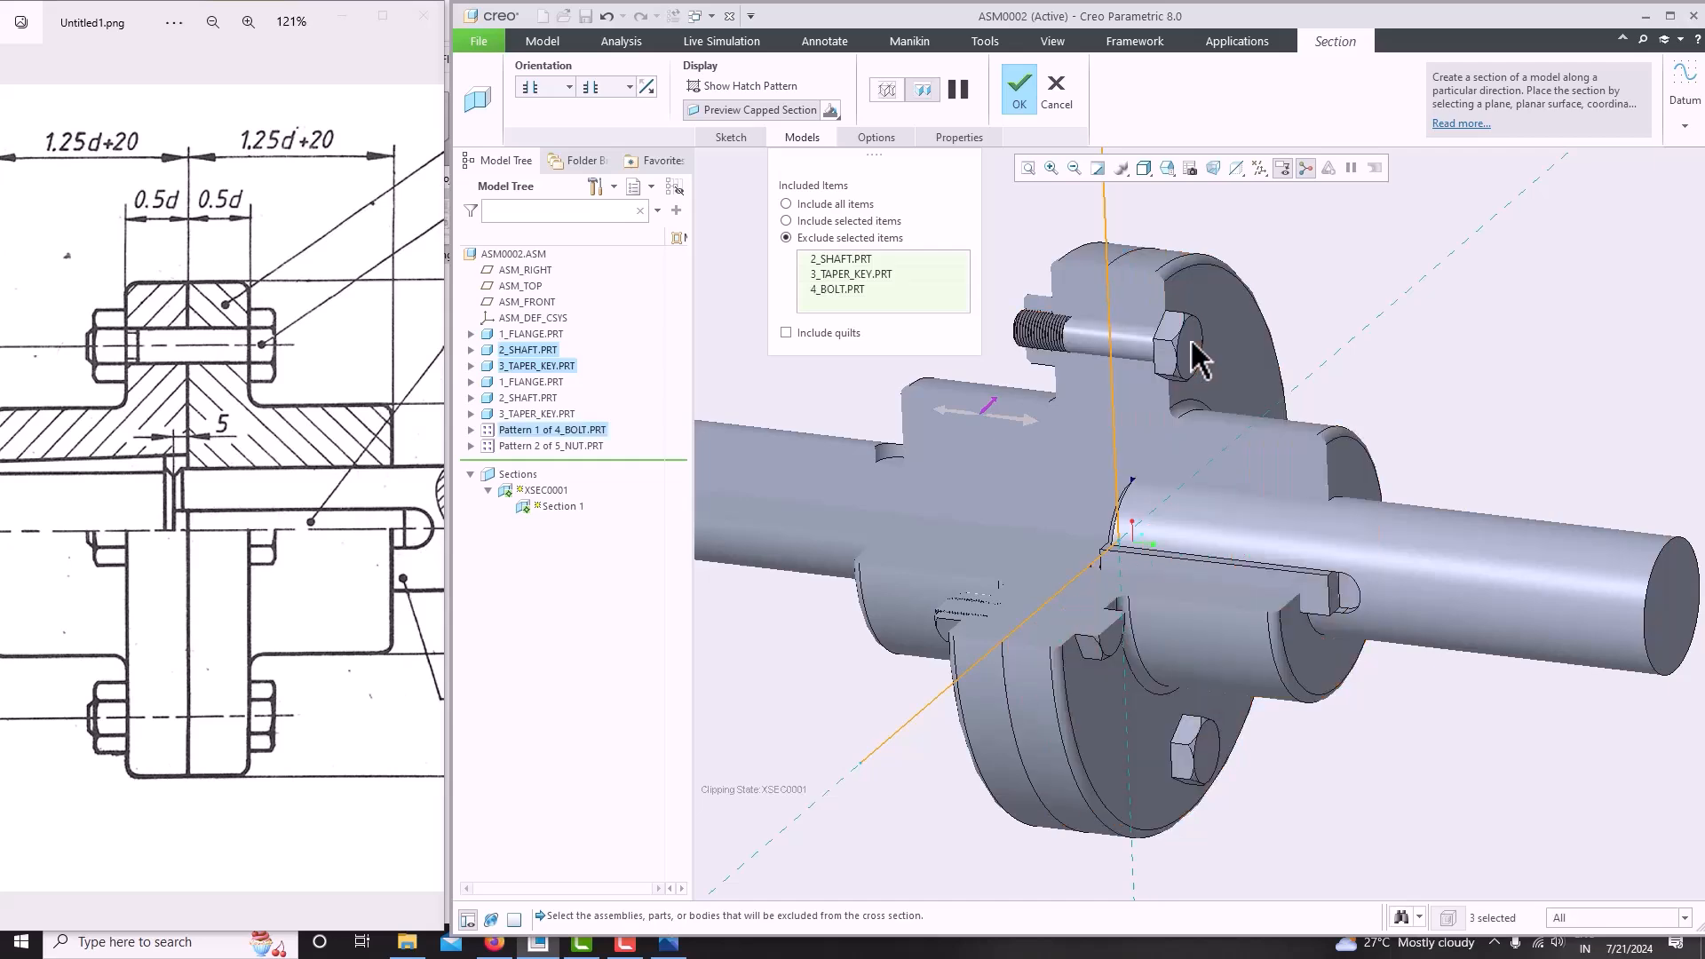
{"action": "left_click", "coordinate": [1045, 335], "text": "ctrl"}
{"action": "left_click", "coordinate": [1102, 630], "text": "ctrl"}
{"action": "left_click", "coordinate": [945, 628], "text": "ctrl"}
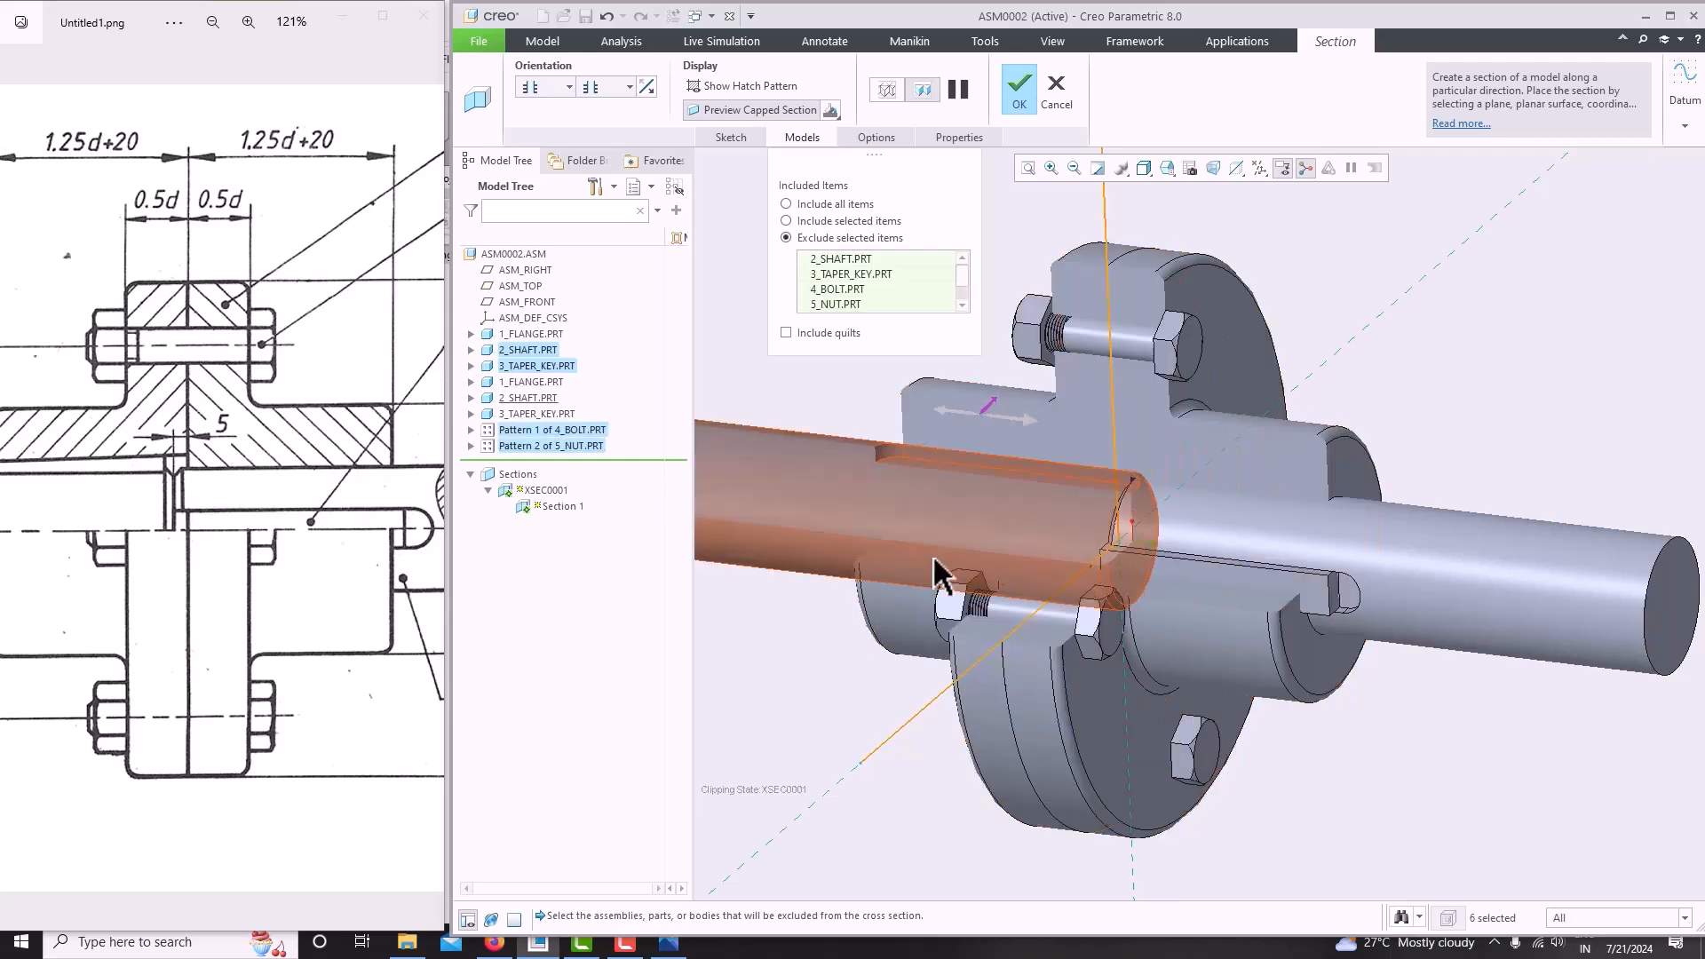
{"action": "left_click", "coordinate": [852, 493], "text": "ctrl"}
Exclude the second shaft's taper key from the section as well and accept the redefined section.
{"action": "scroll", "coordinate": [1098, 520], "scroll_direction": "down", "scroll_amount": 5}
{"action": "scroll", "coordinate": [1091, 504], "scroll_direction": "up", "scroll_amount": 8}
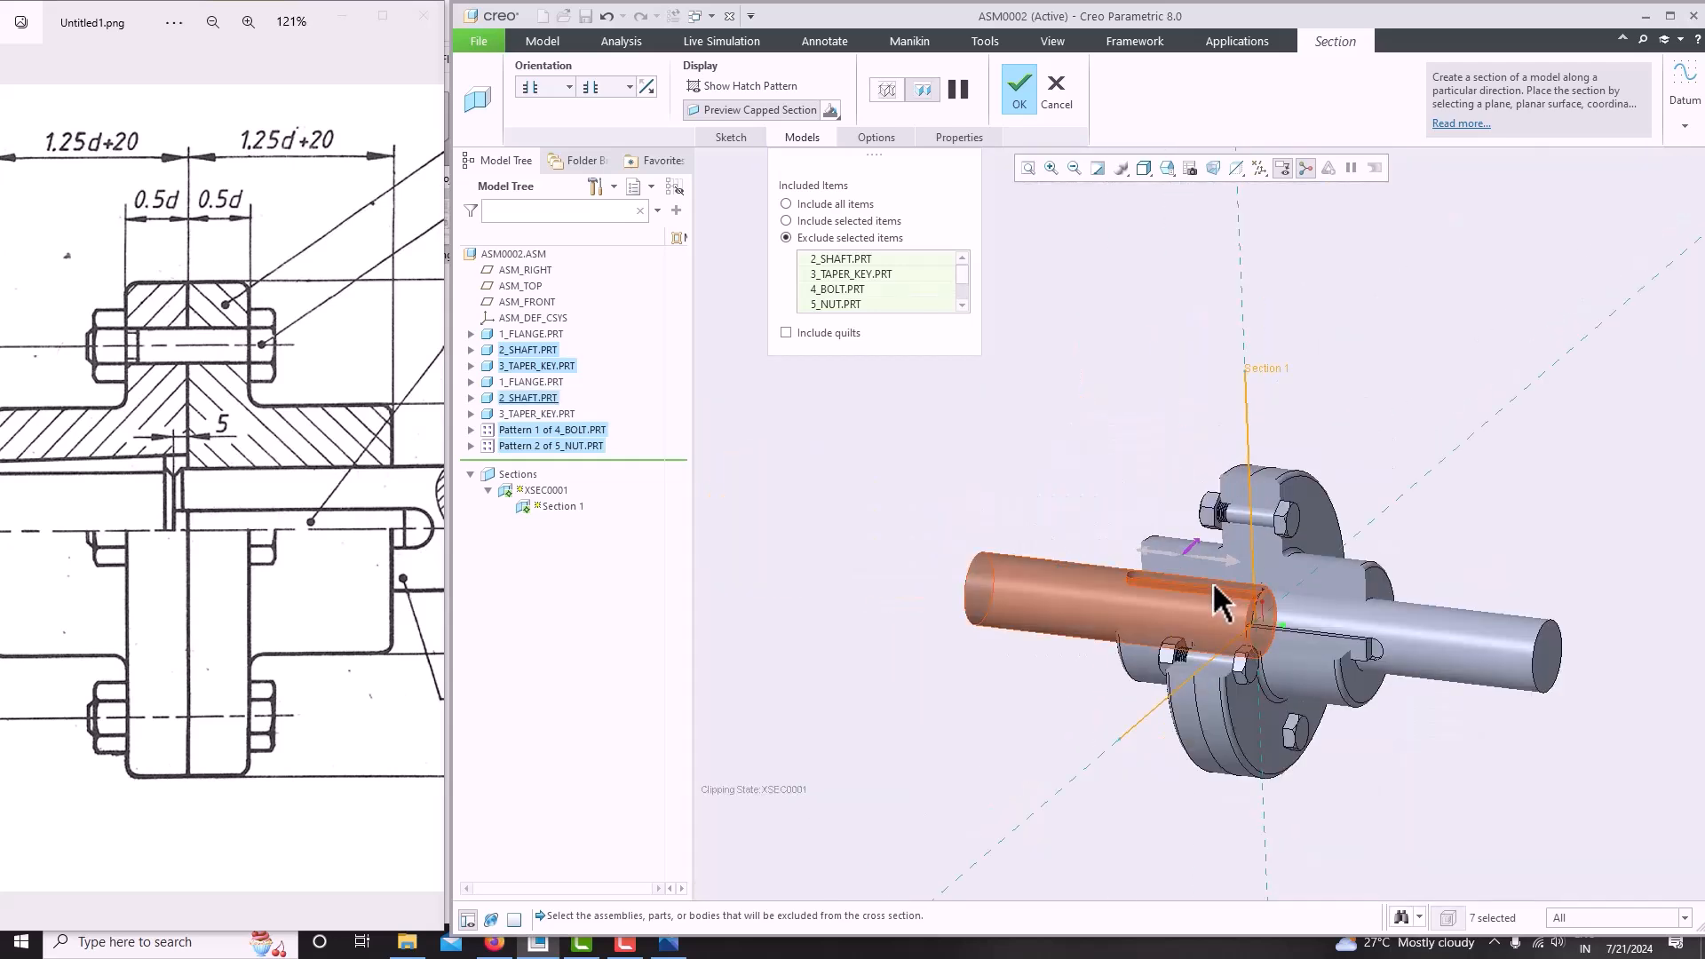
{"action": "scroll", "coordinate": [1191, 601], "scroll_direction": "down", "scroll_amount": 8}
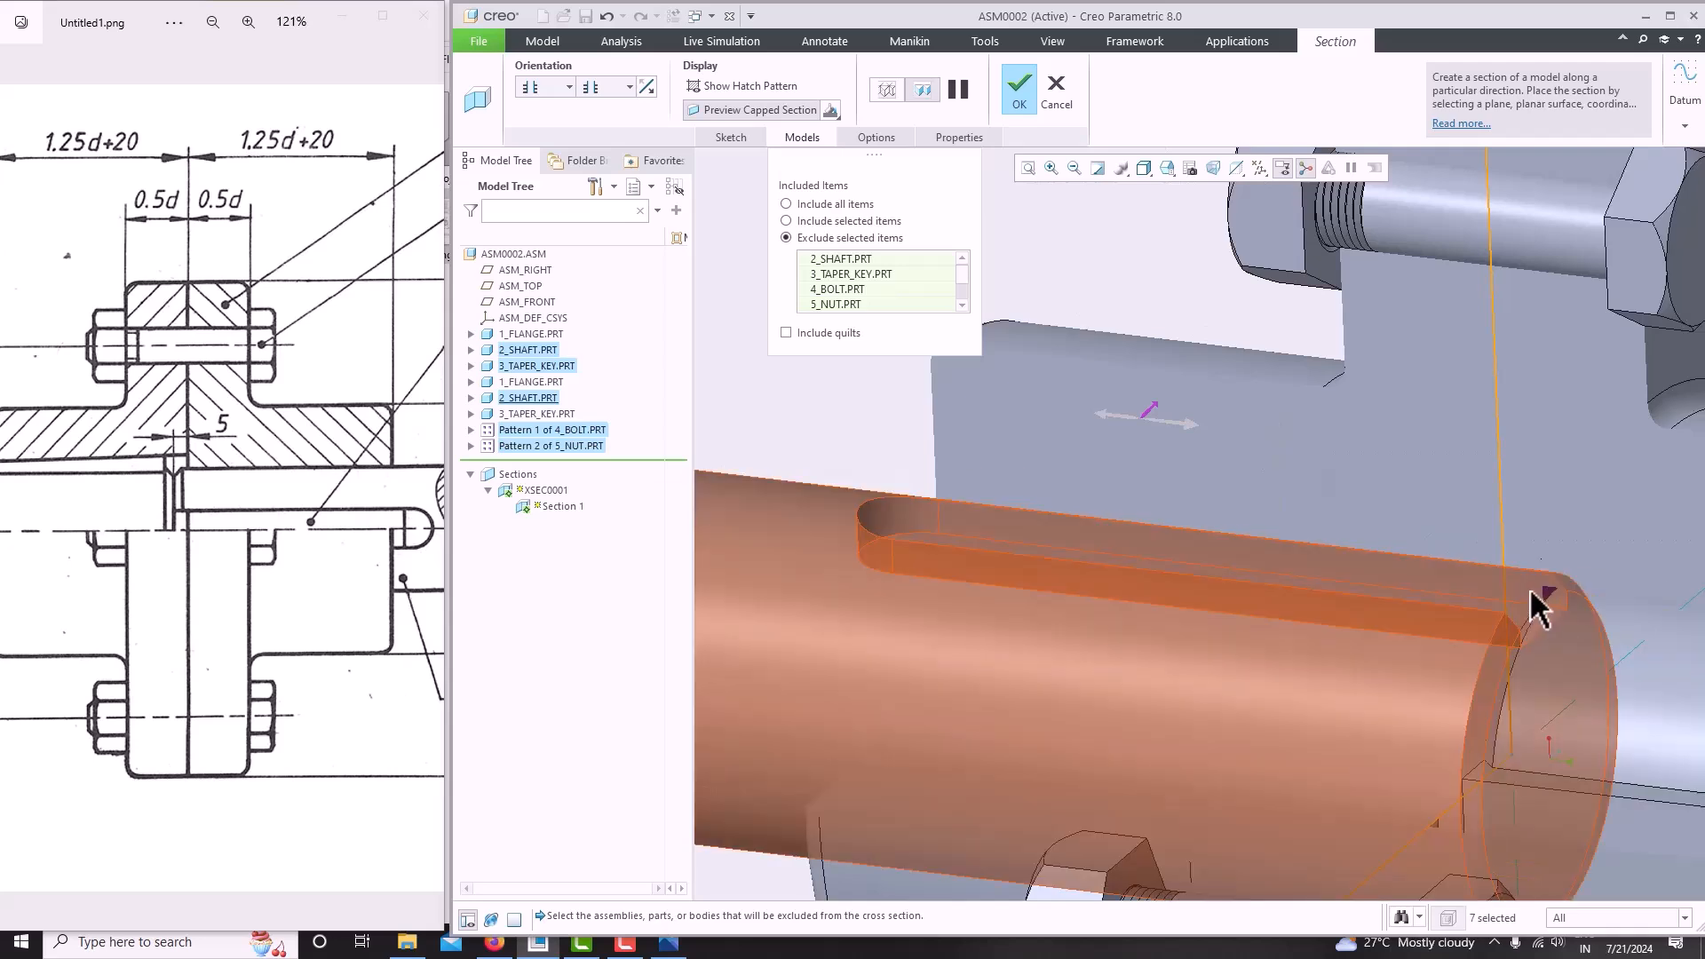
{"action": "scroll", "coordinate": [1322, 557], "scroll_direction": "up", "scroll_amount": 4}
{"action": "mouse_move", "coordinate": [1421, 582]}
{"action": "middle_mouse_down"}
{"action": "mouse_move", "coordinate": [1374, 577]}
{"action": "mouse_move", "coordinate": [1421, 572]}
{"action": "middle_mouse_up"}
{"action": "scroll", "coordinate": [1381, 578], "scroll_direction": "down", "scroll_amount": 4}
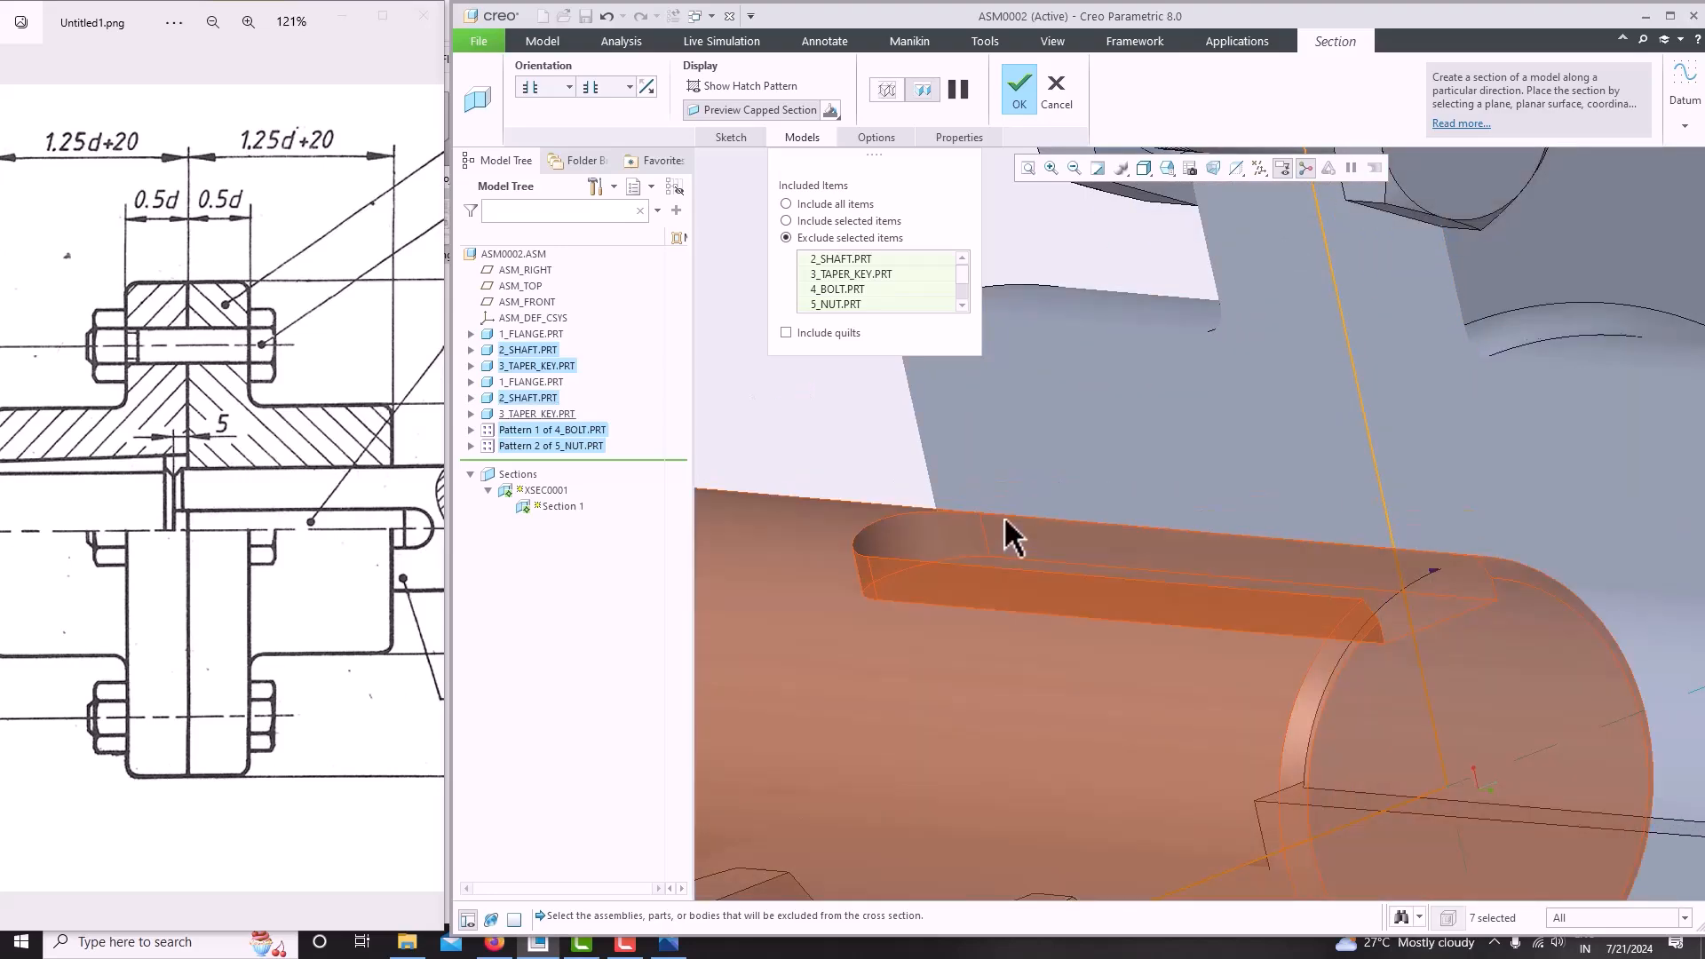
{"action": "scroll", "coordinate": [1101, 568], "scroll_direction": "up", "scroll_amount": 3}
{"action": "middle_click_drag", "start_coordinate": [1104, 570], "coordinate": [1293, 536]}
{"action": "left_click", "coordinate": [1050, 577]}
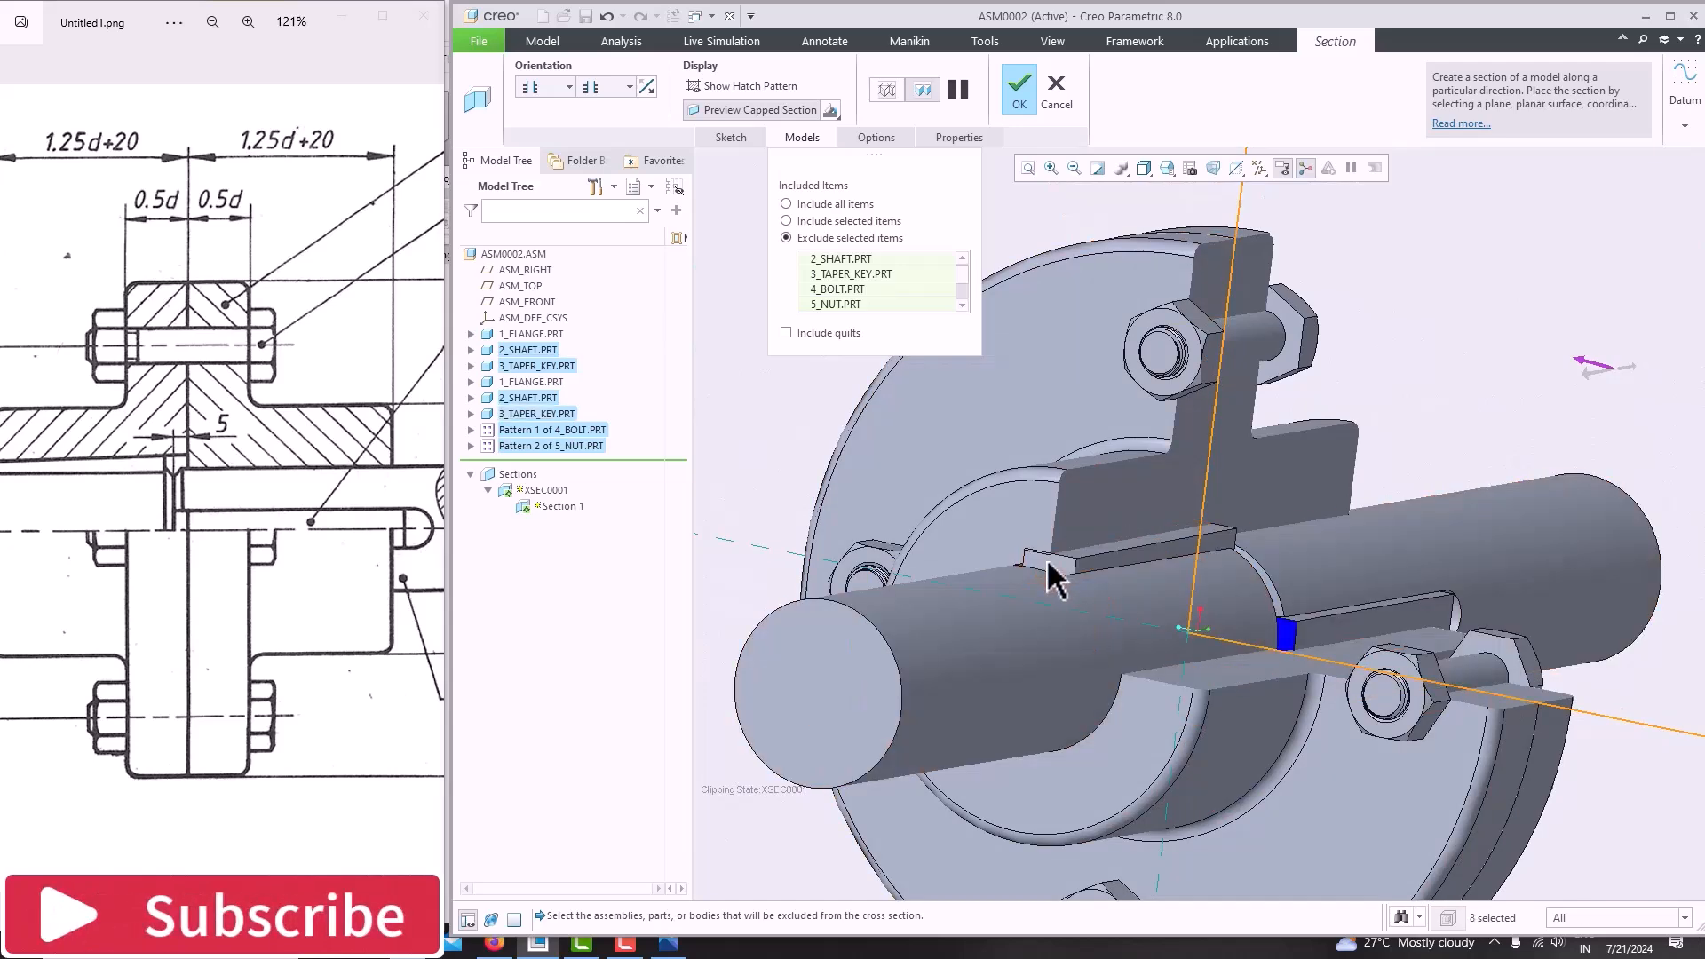
{"action": "scroll", "coordinate": [1056, 577], "scroll_direction": "up", "scroll_amount": 3}
{"action": "middle_click_drag", "start_coordinate": [1057, 577], "coordinate": [1103, 598]}
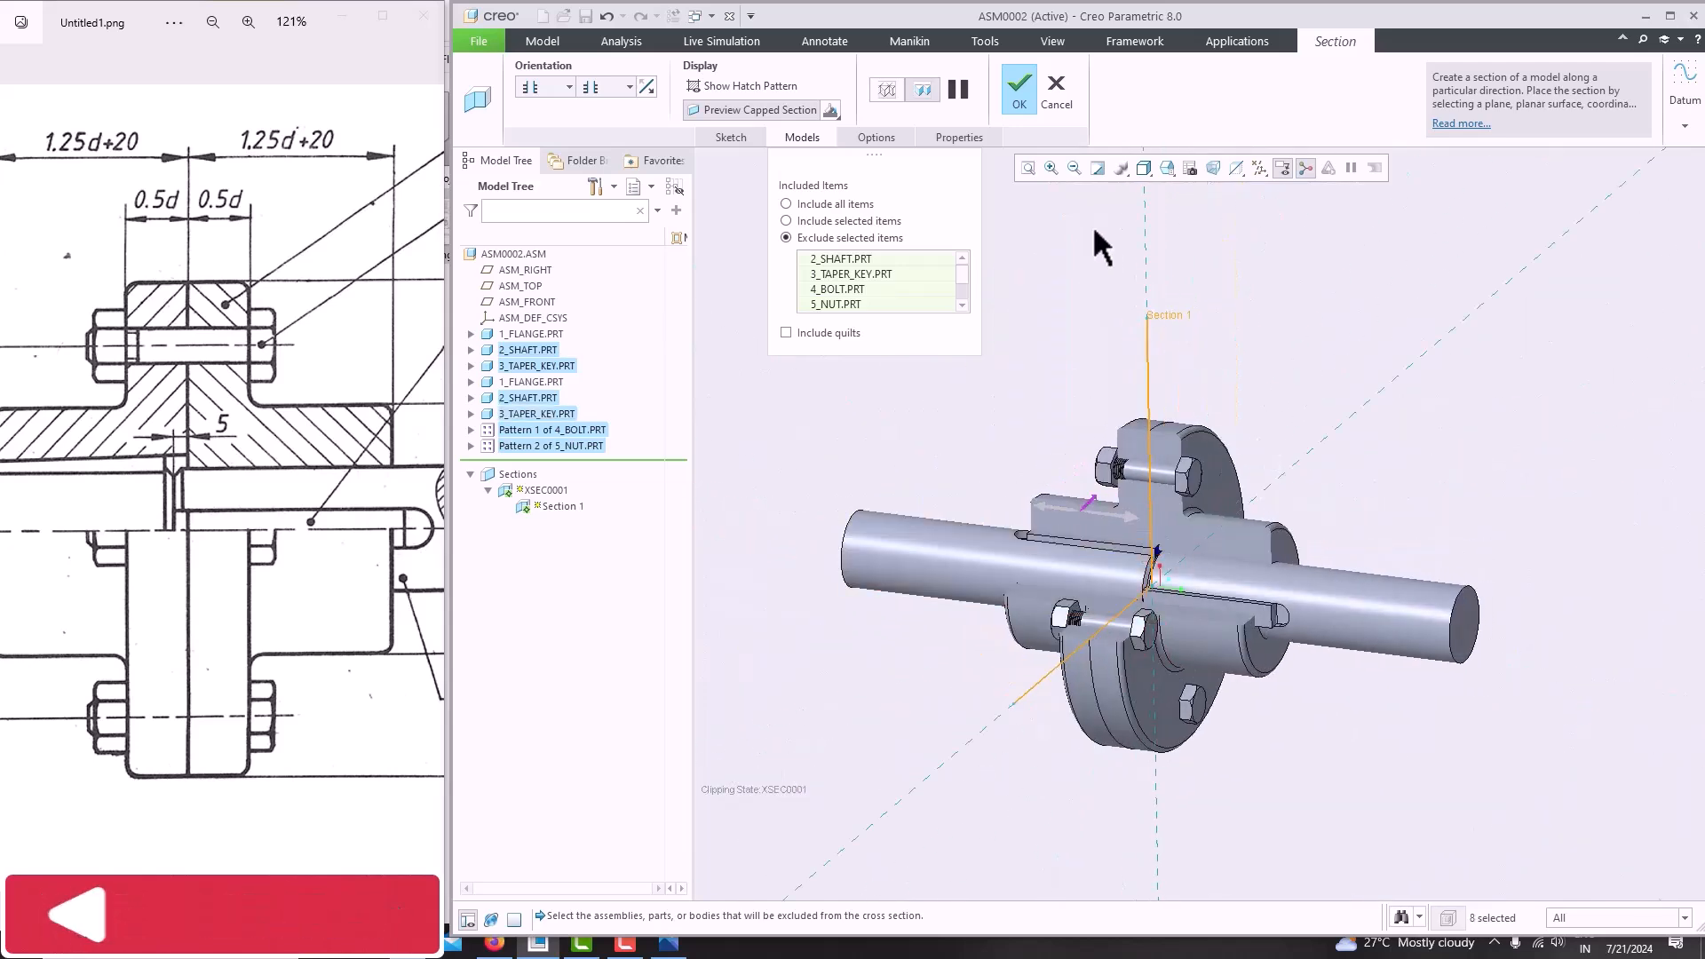
{"action": "left_click", "coordinate": [1023, 96]}
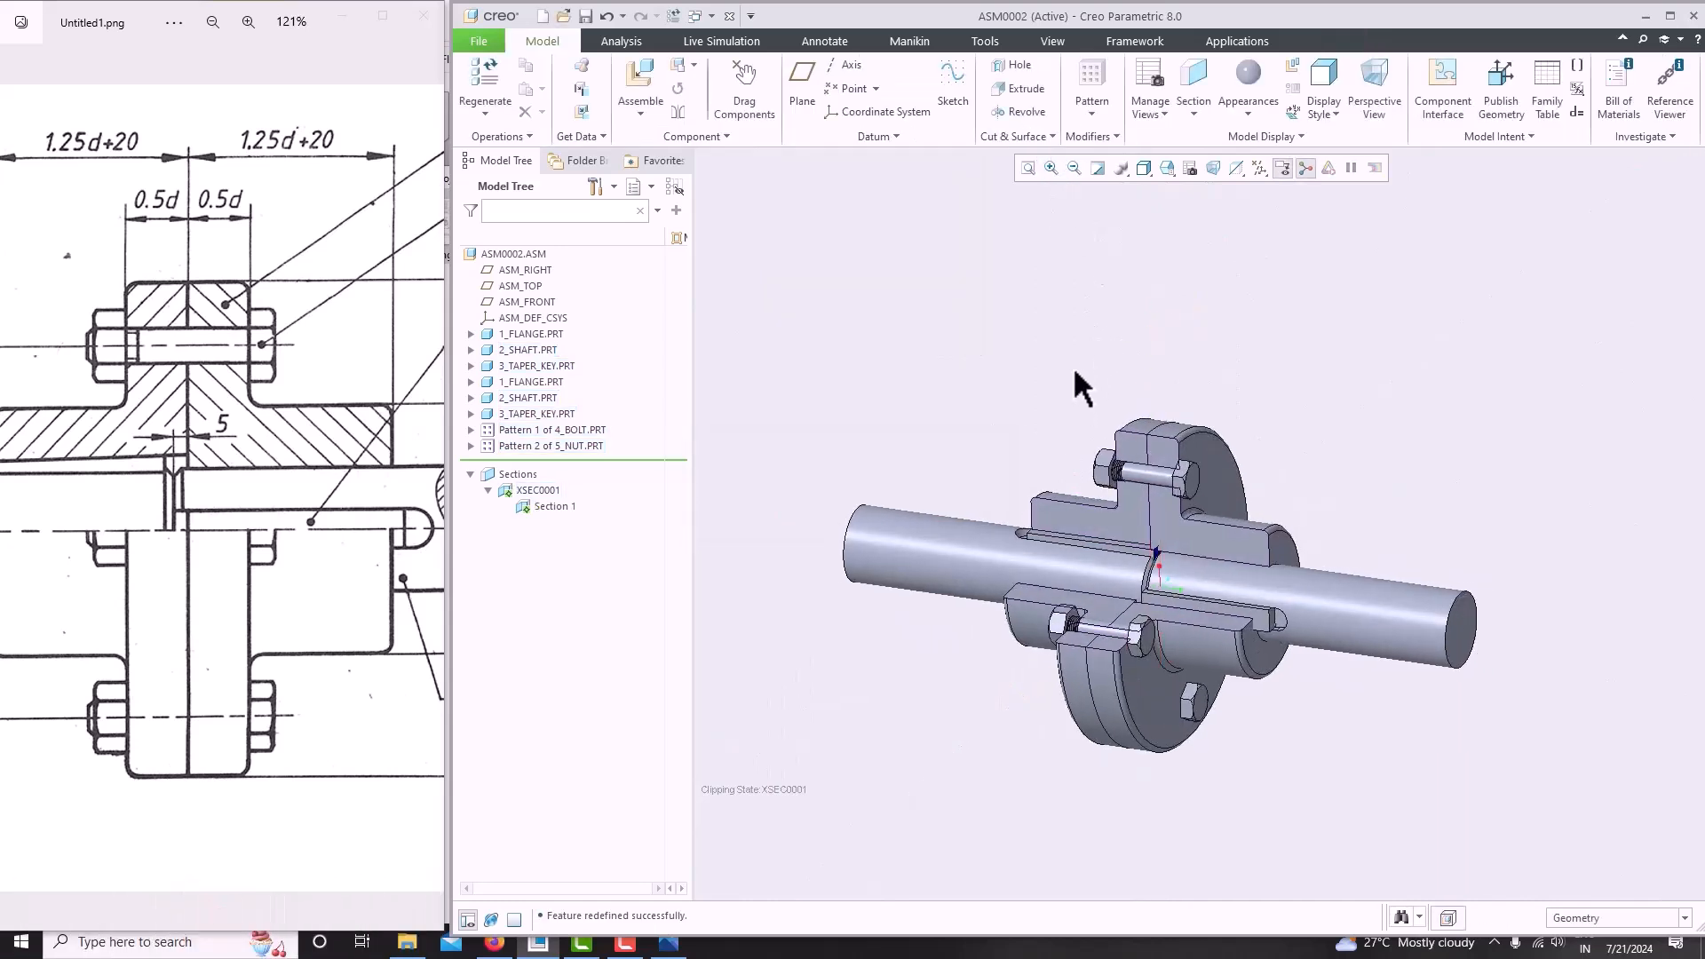
Set the display style of the sectioned coupling to Shading With Edges.
{"action": "left_click", "coordinate": [1143, 170]}
{"action": "left_click", "coordinate": [1169, 207]}
{"action": "scroll", "coordinate": [1132, 255], "scroll_direction": "down", "scroll_amount": 2}
{"action": "scroll", "coordinate": [1109, 280], "scroll_direction": "up", "scroll_amount": 4}
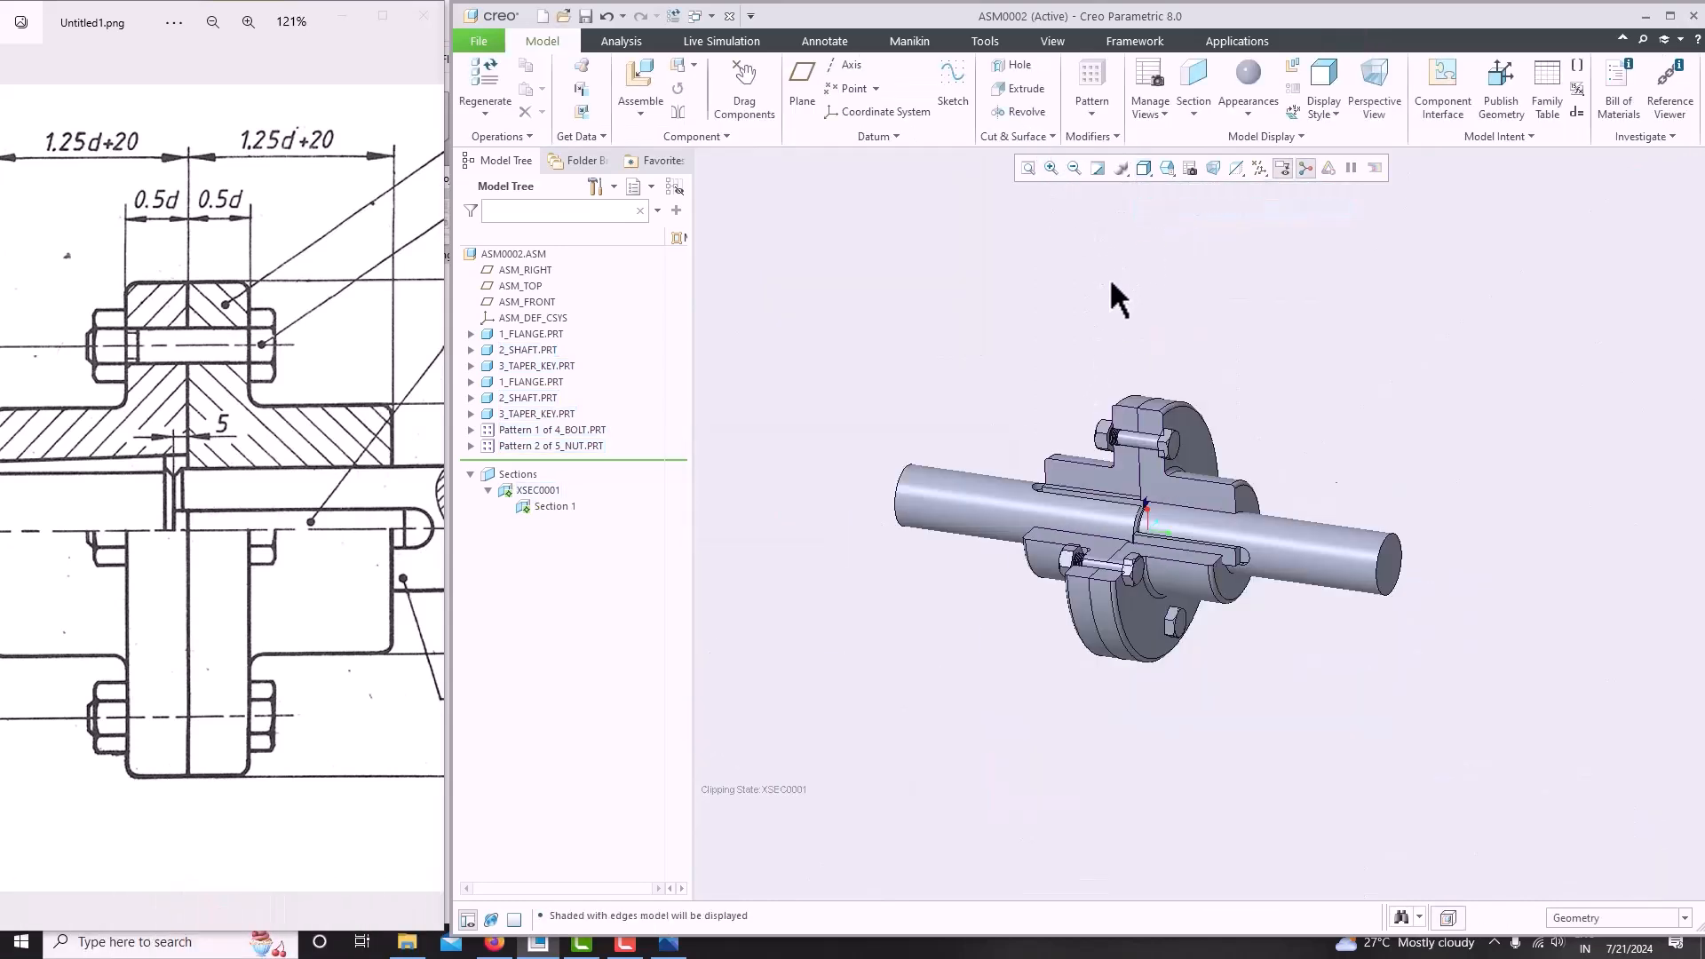
{"action": "scroll", "coordinate": [1058, 417], "scroll_direction": "down", "scroll_amount": 3}
Reorient the sectioned coupling and examine its uncut shafts, keys, bolts and nuts up close.
{"action": "left_click", "coordinate": [1167, 168]}
{"action": "left_click", "coordinate": [1180, 186]}
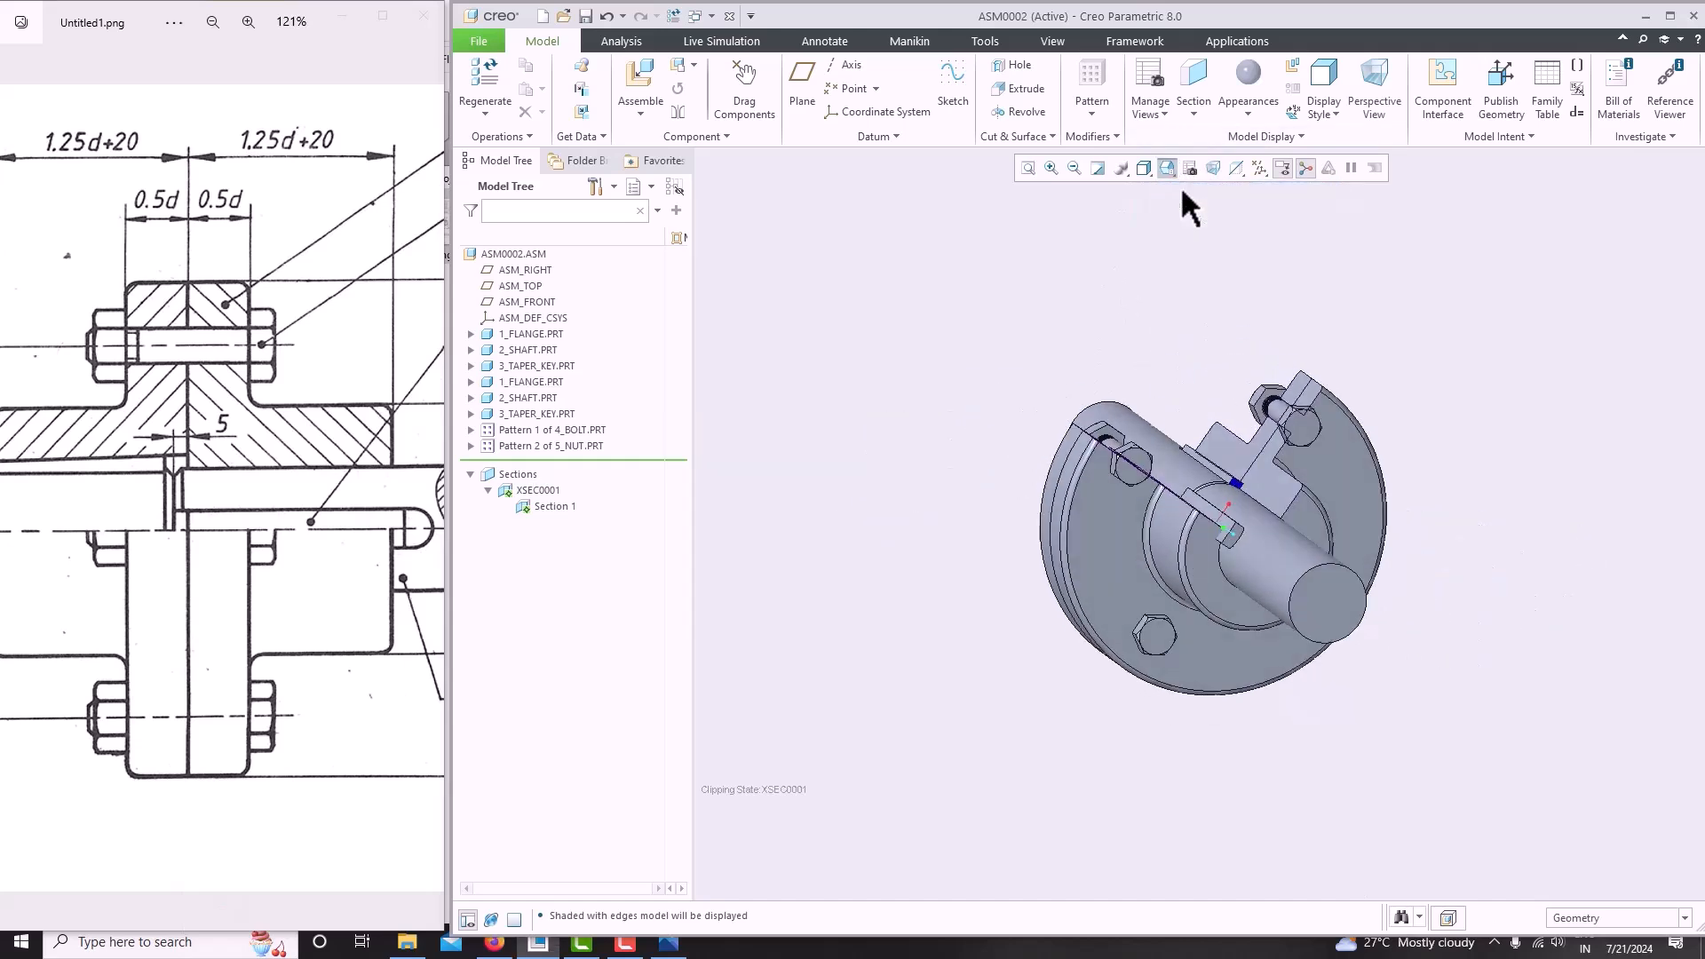
{"action": "mouse_move", "coordinate": [1278, 343]}
{"action": "middle_mouse_down"}
{"action": "mouse_move", "coordinate": [1077, 399]}
{"action": "mouse_move", "coordinate": [1165, 464]}
{"action": "mouse_move", "coordinate": [1158, 483]}
{"action": "mouse_move", "coordinate": [1349, 497]}
{"action": "middle_mouse_up"}
{"action": "scroll", "coordinate": [1140, 471], "scroll_direction": "down", "scroll_amount": 2}
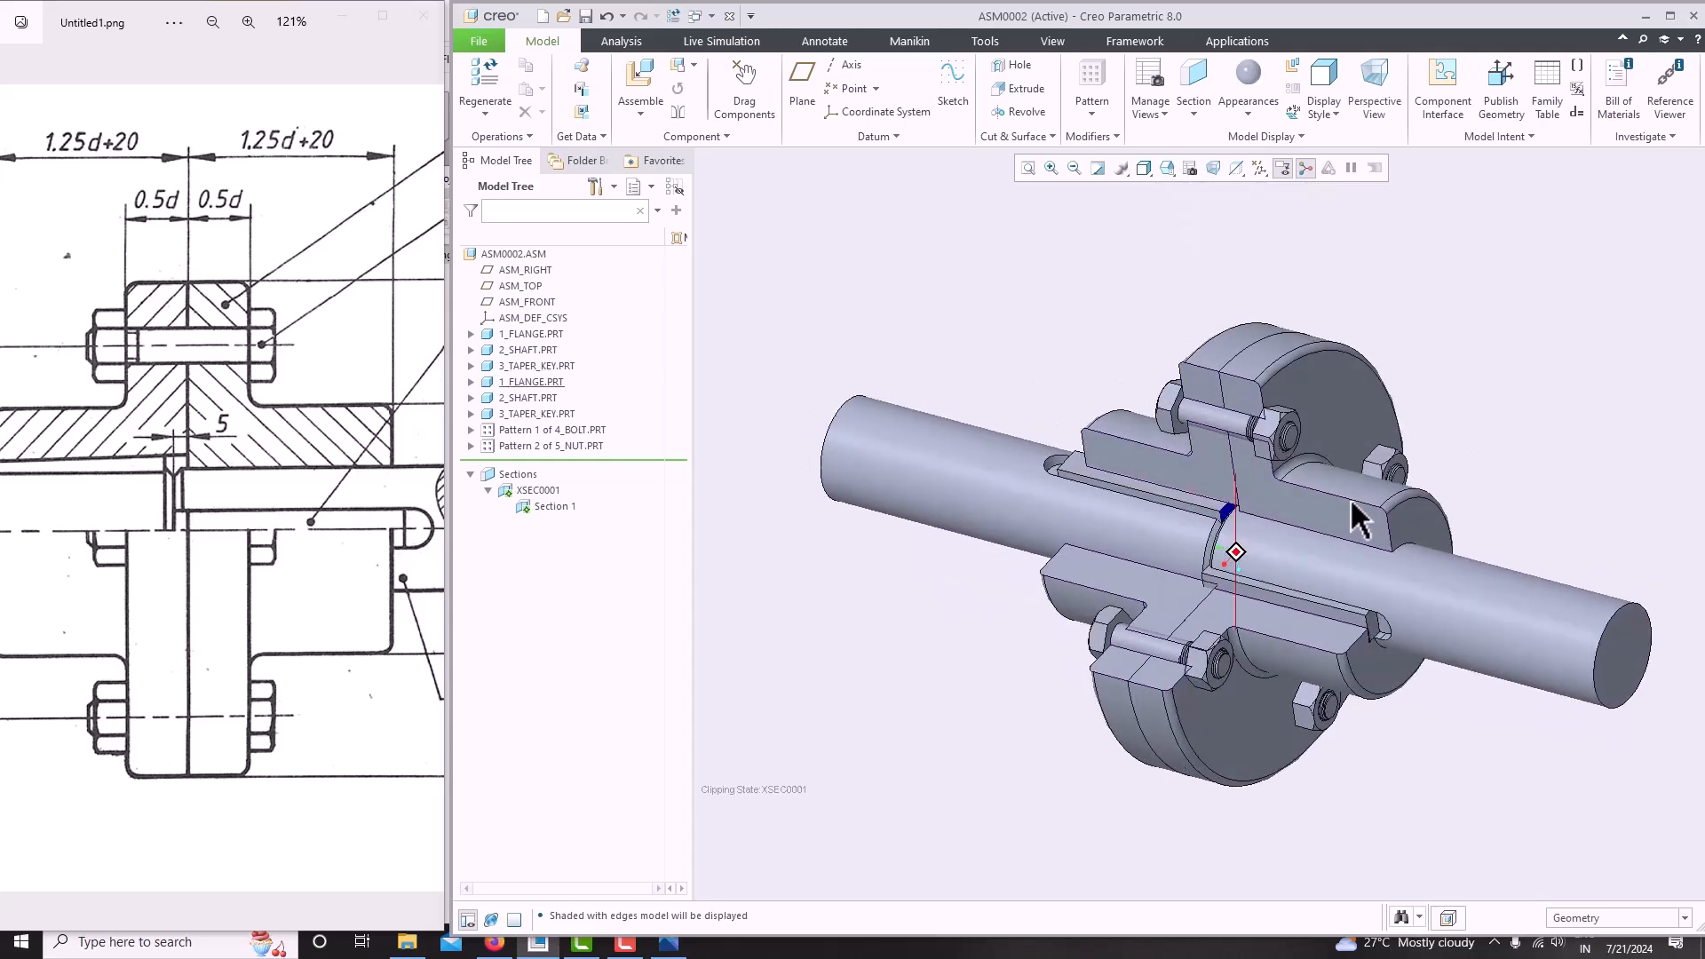
{"action": "scroll", "coordinate": [1154, 728], "scroll_direction": "down", "scroll_amount": 5}
{"action": "mouse_move", "coordinate": [1207, 637]}
{"action": "middle_mouse_down"}
{"action": "mouse_move", "coordinate": [1249, 604]}
{"action": "mouse_move", "coordinate": [1203, 538]}
{"action": "mouse_move", "coordinate": [1207, 604]}
{"action": "mouse_move", "coordinate": [1279, 647]}
{"action": "mouse_move", "coordinate": [1193, 613]}
{"action": "middle_mouse_up"}
{"action": "scroll", "coordinate": [1193, 613], "scroll_direction": "up", "scroll_amount": 5}
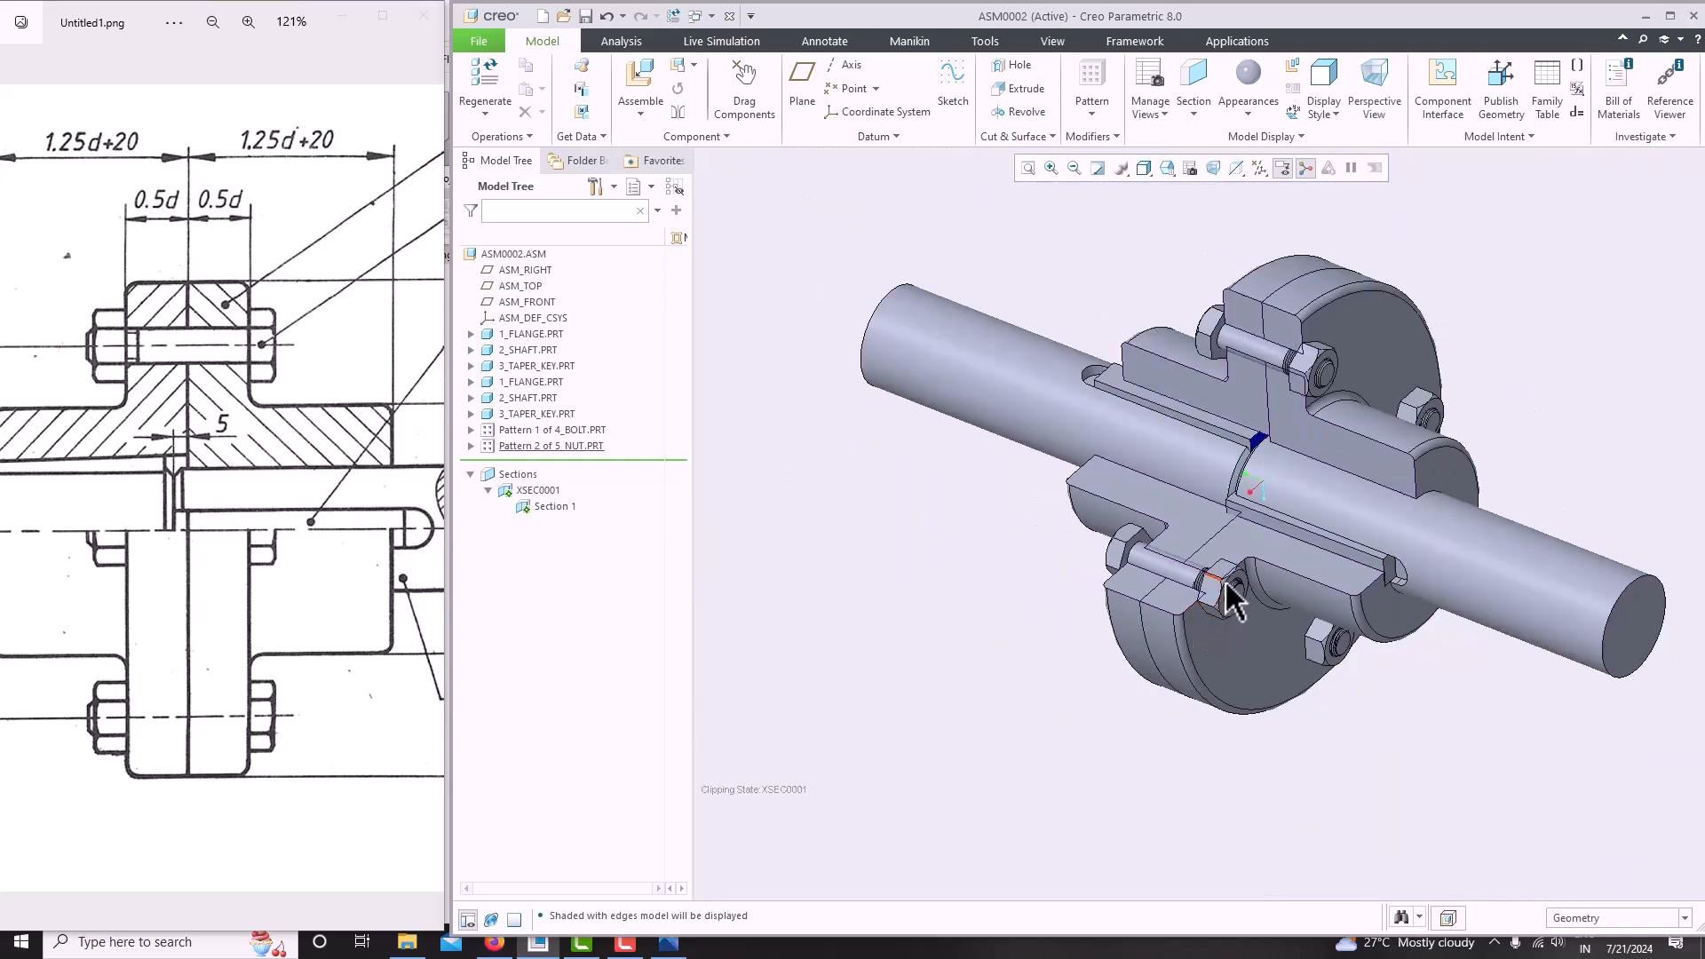